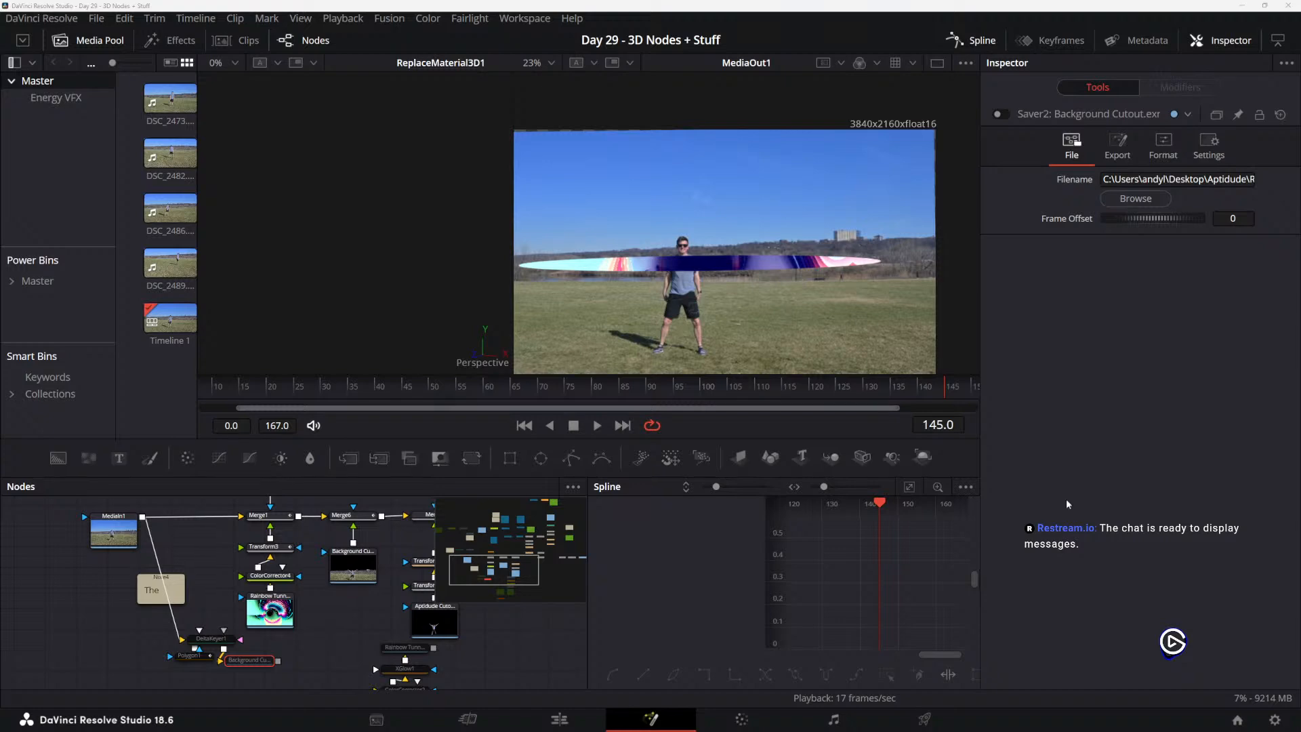
- Bring up the SoundCloud browser window and move it onto the other monitor, leaving the Fusion composition in view
key(super)
click(701, 719)
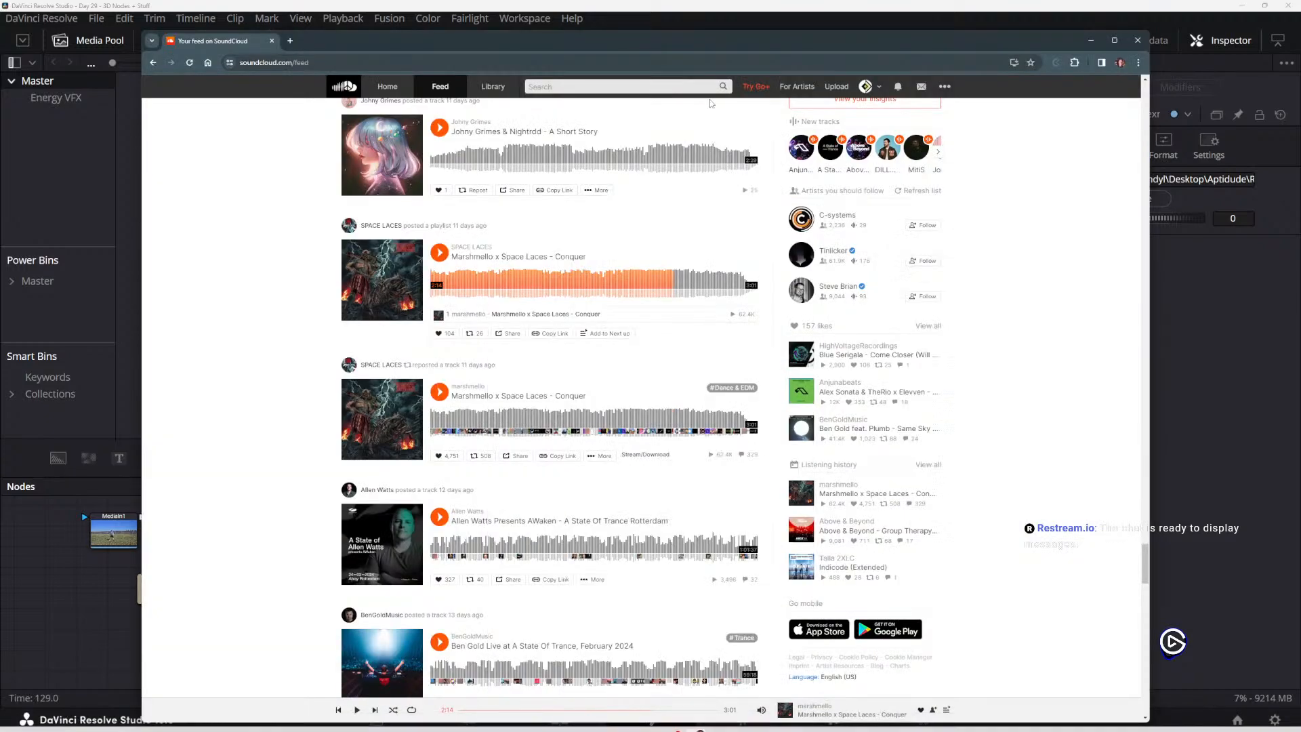
drag(630, 44, 1300, 293)
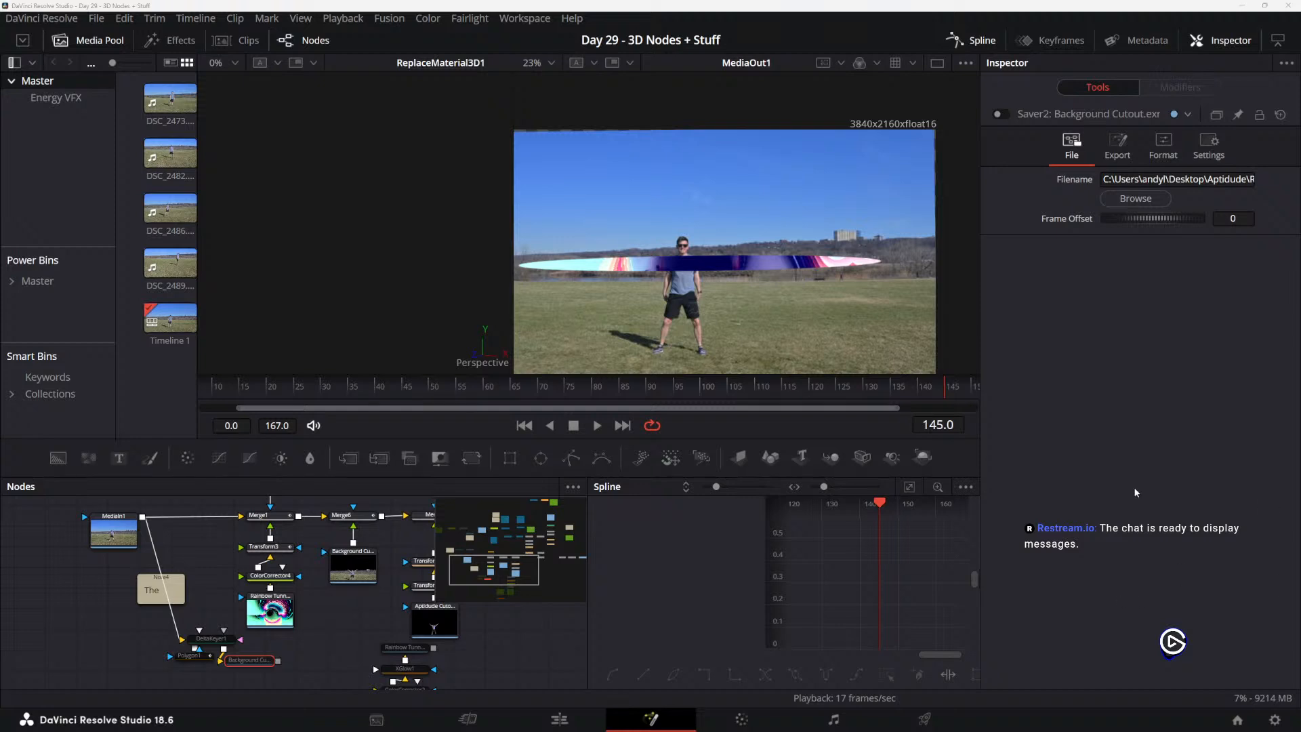
mouse_move(717, 729)
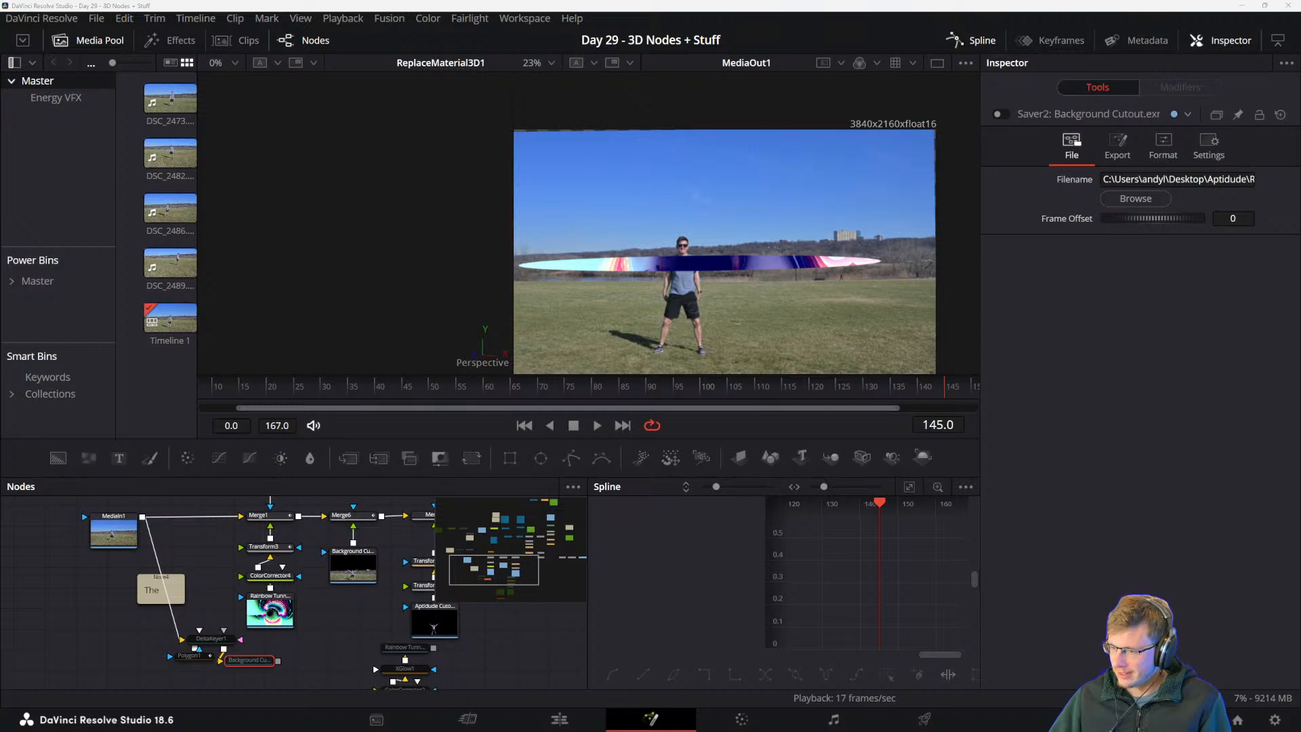
key(alt+Tab)
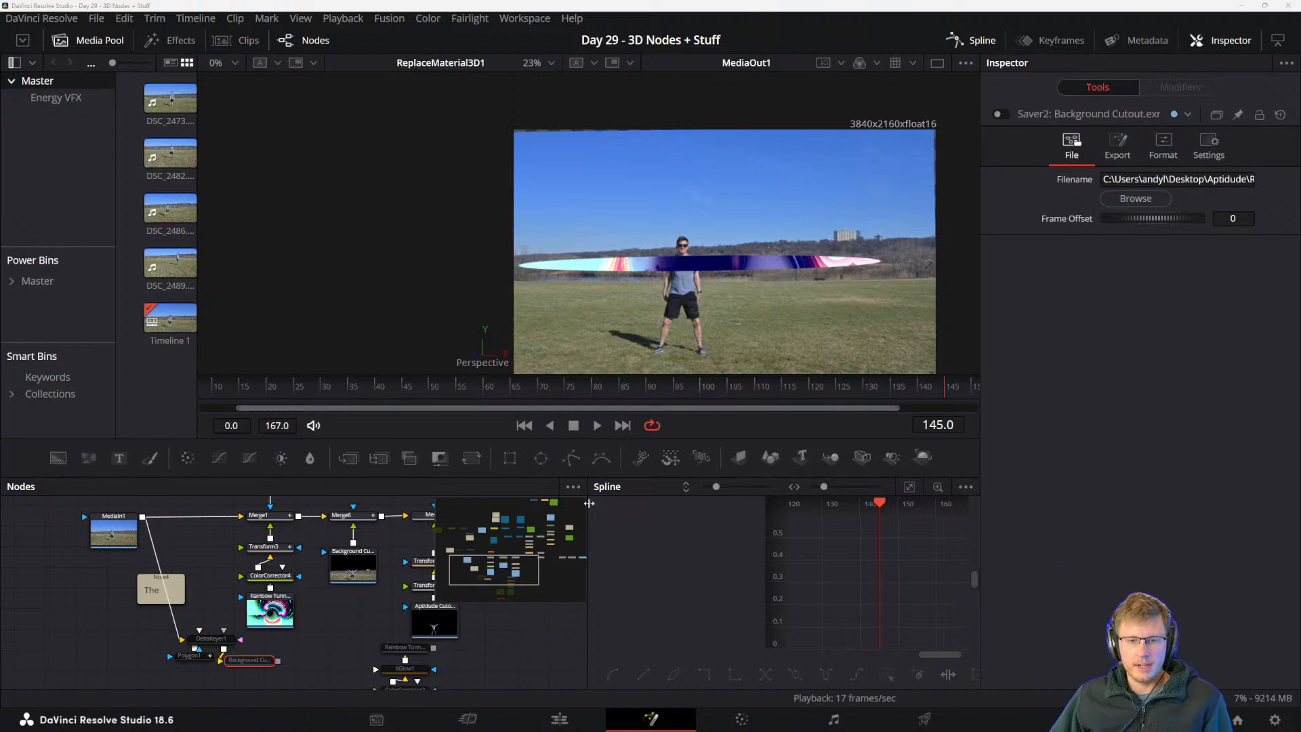
- Widen the node editor and look over the whole node tree, including the 3D text, material, renderer and merge branches
drag(588, 528, 730, 529)
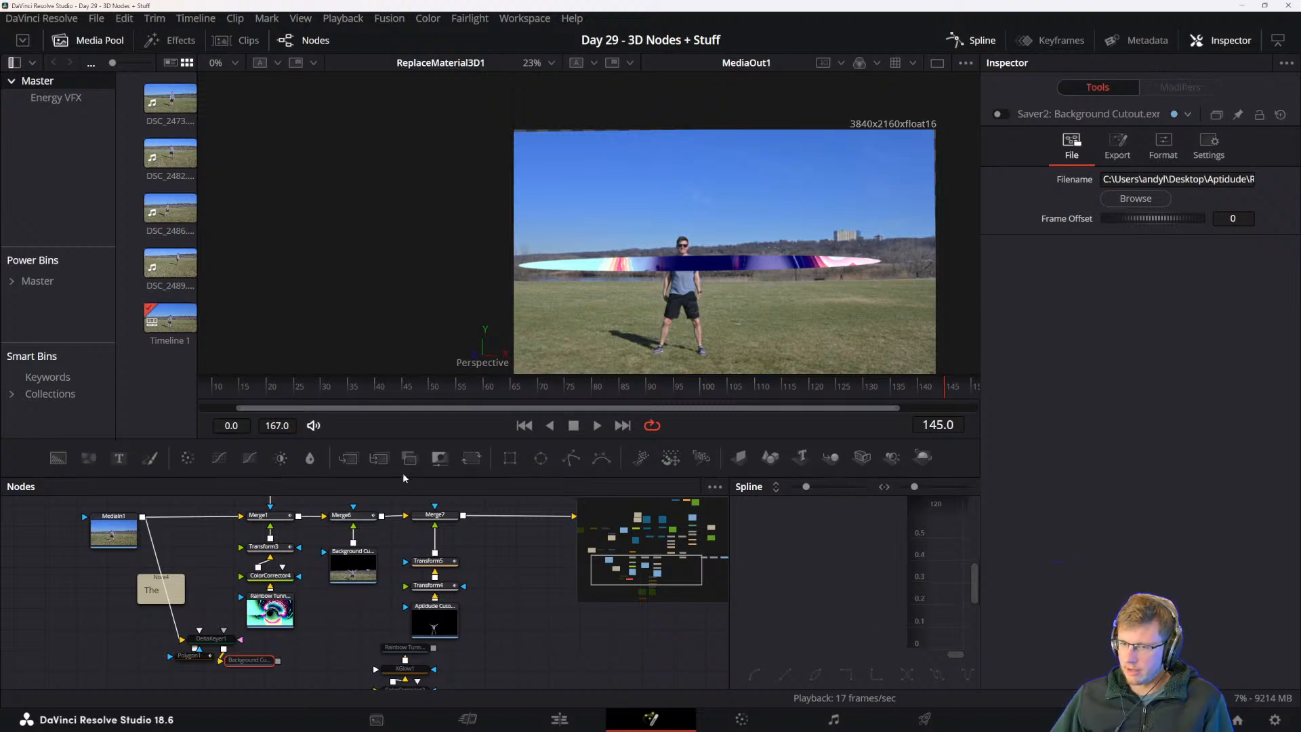
scroll(301, 610, up, 5)
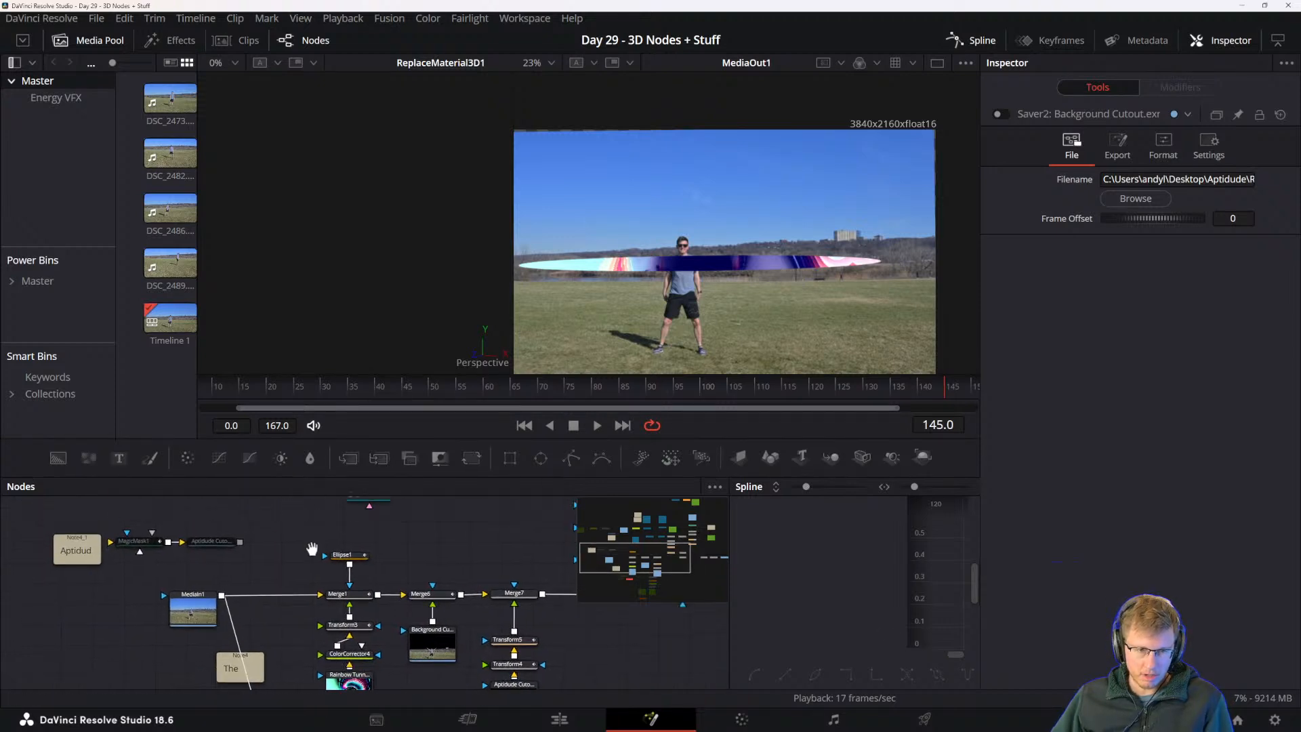
drag(222, 557, 260, 666)
drag(536, 660, 309, 639)
drag(409, 603, 402, 510)
drag(316, 611, 354, 570)
drag(285, 592, 443, 603)
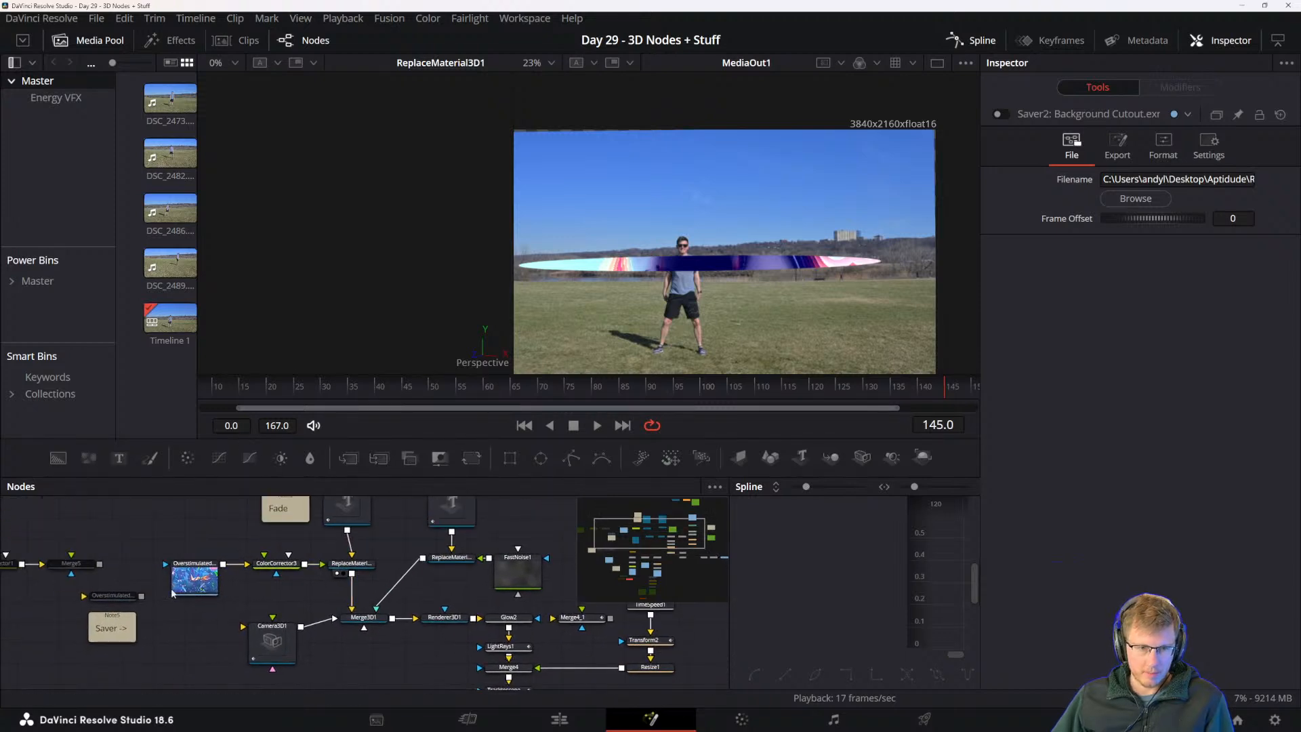
drag(296, 569, 358, 611)
drag(185, 588, 143, 562)
drag(446, 589, 335, 624)
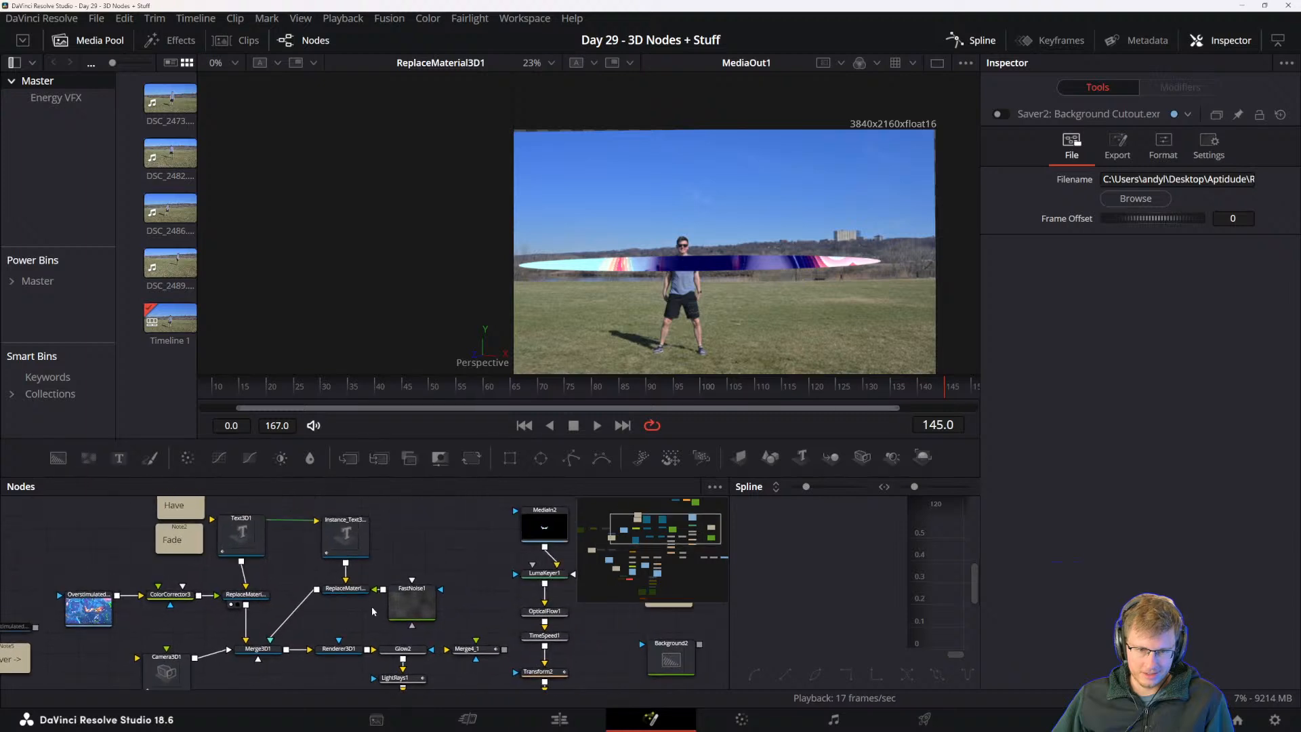
drag(400, 566, 317, 596)
drag(357, 602, 445, 634)
drag(349, 635, 392, 664)
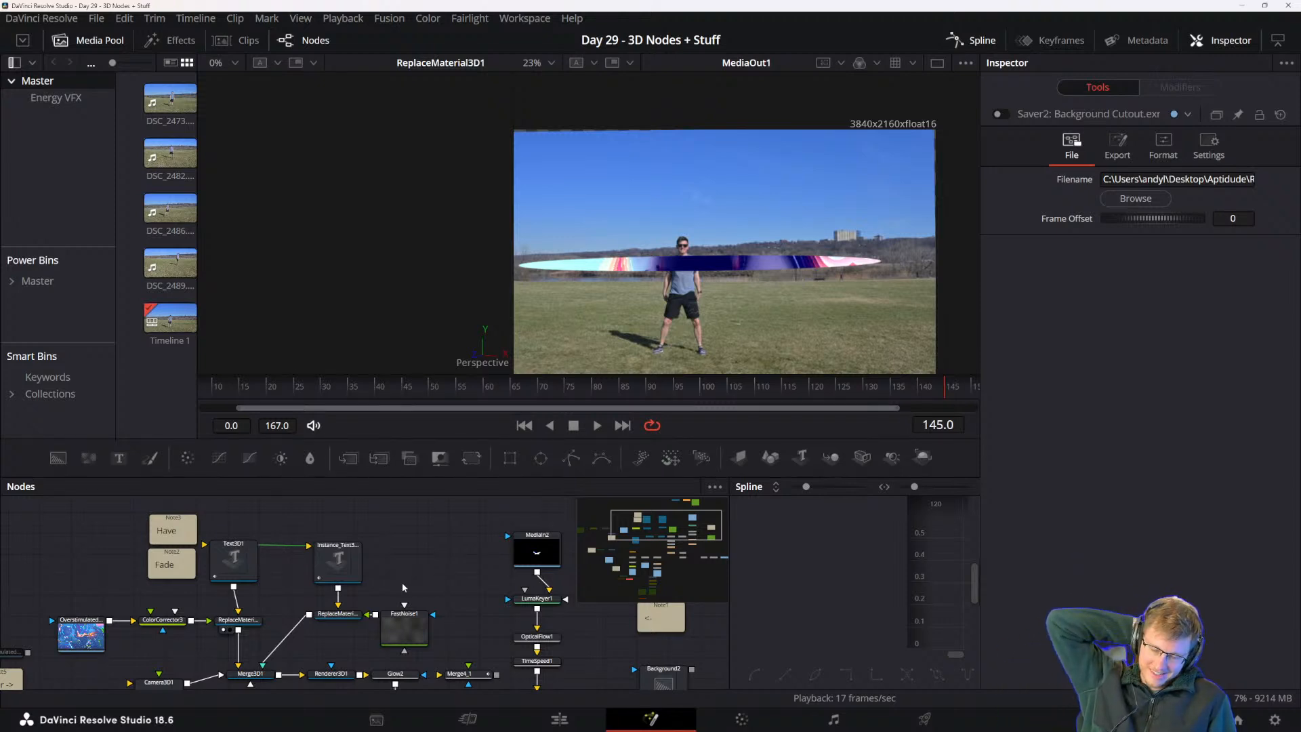
drag(433, 599, 485, 507)
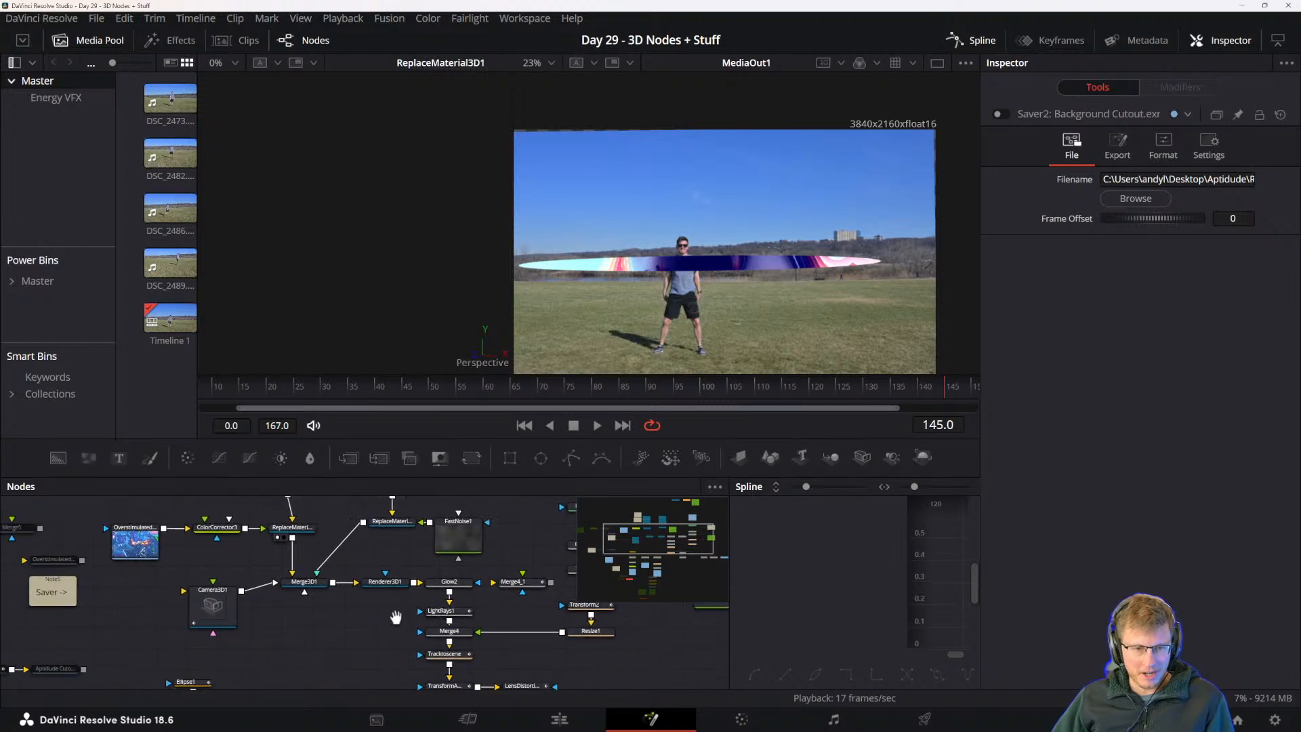
drag(396, 616, 458, 509)
drag(427, 575, 477, 513)
mouse_move(428, 576)
mouse_down()
mouse_move(486, 513)
mouse_move(410, 578)
mouse_up()
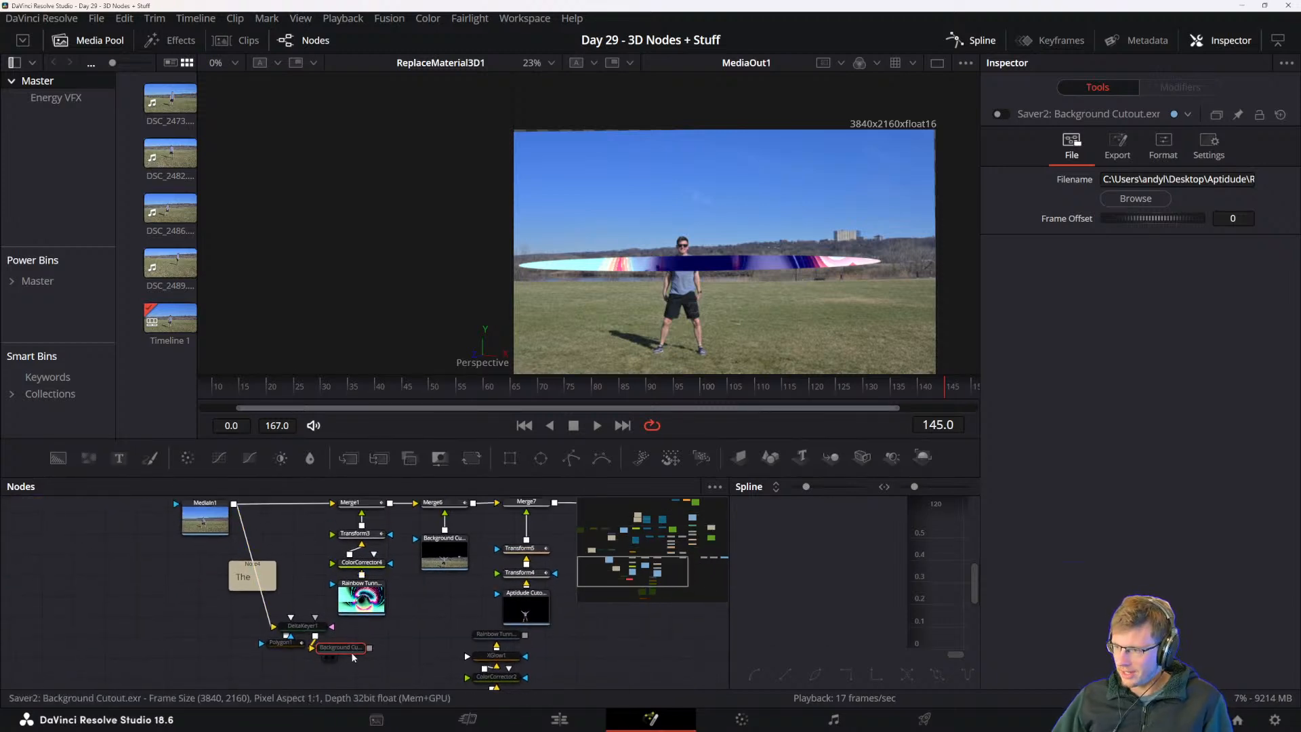
- Move the DeltaKeyer1, Polygon1 and Background Cutout saver nodes together to a spot beneath MediaIn1
drag(339, 672, 197, 619)
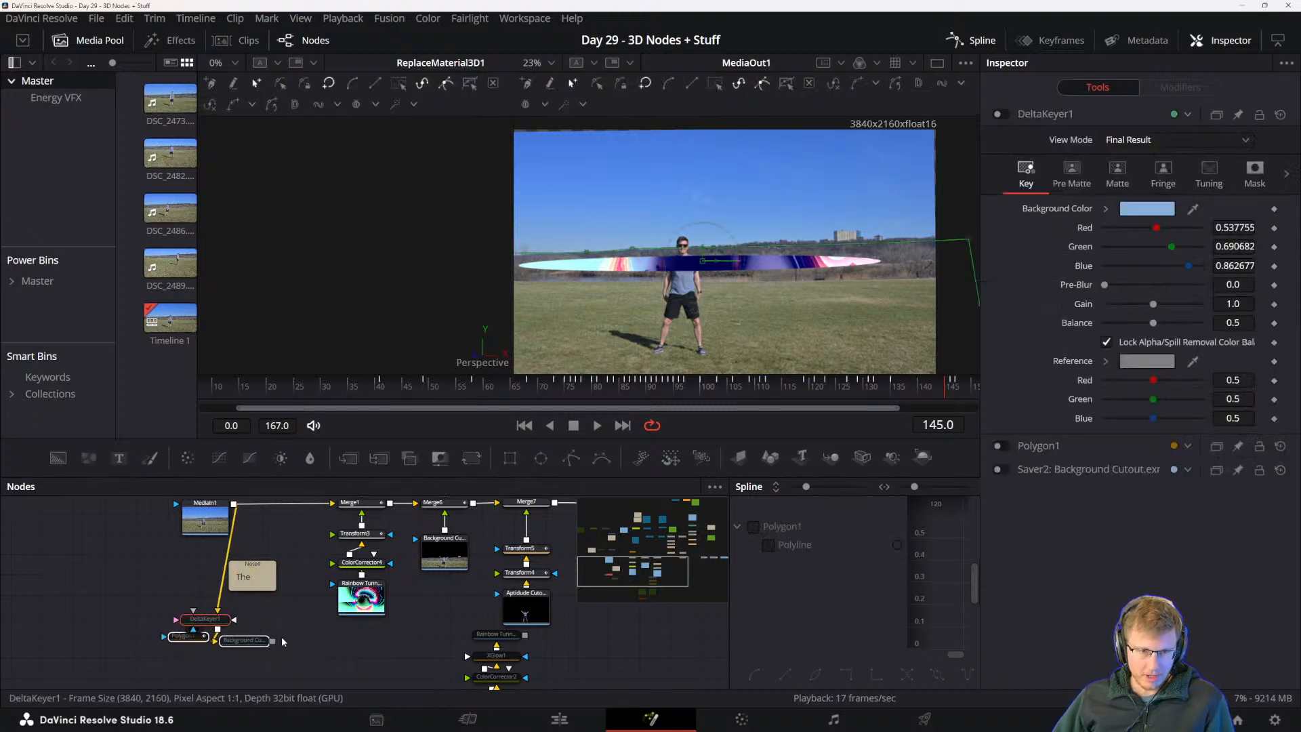
click(360, 639)
drag(359, 639, 246, 679)
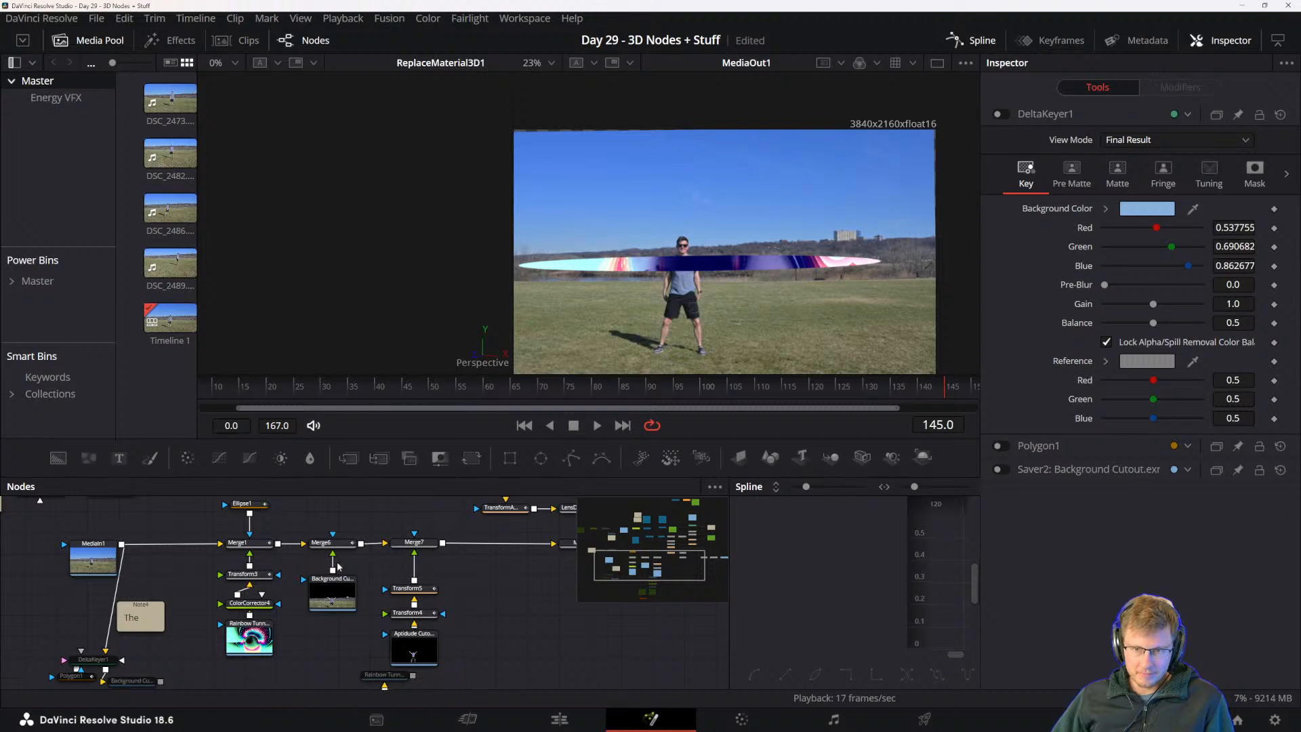
drag(326, 571, 341, 586)
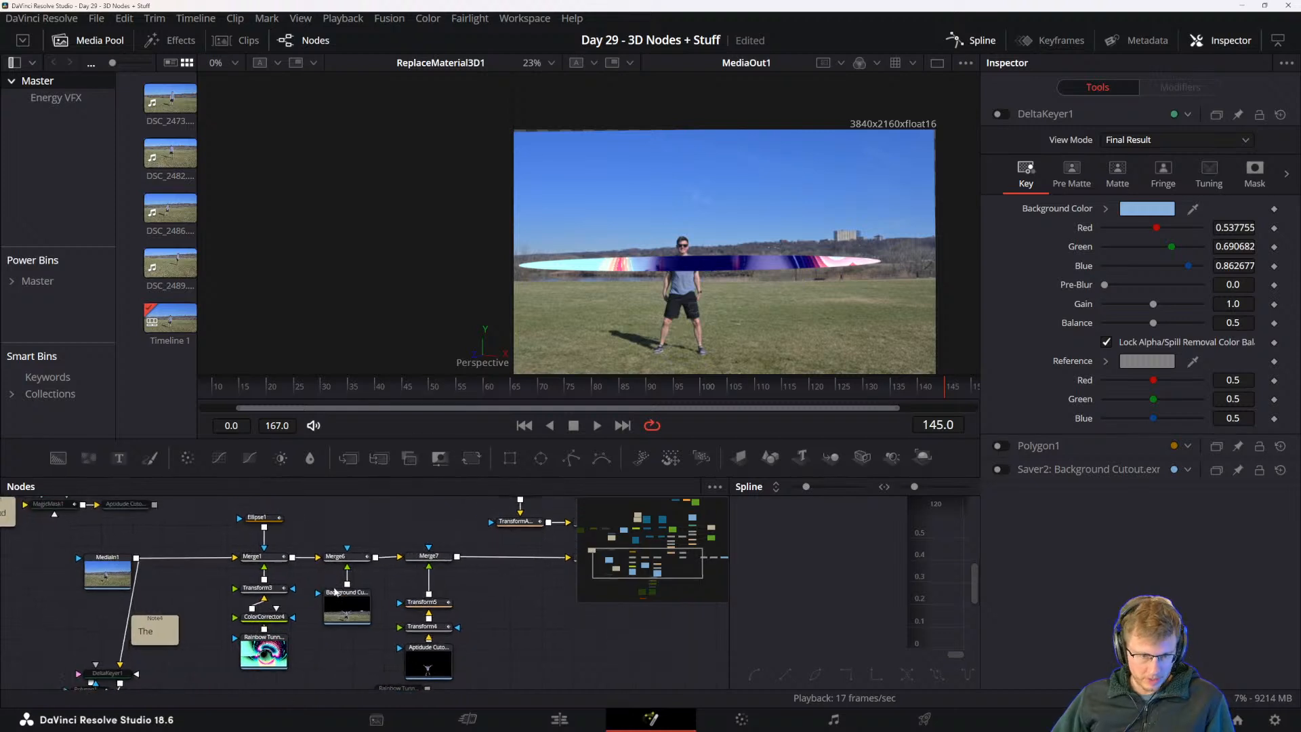
- Select the Ellipse1 mask node and move the playhead to frame 109
click(257, 517)
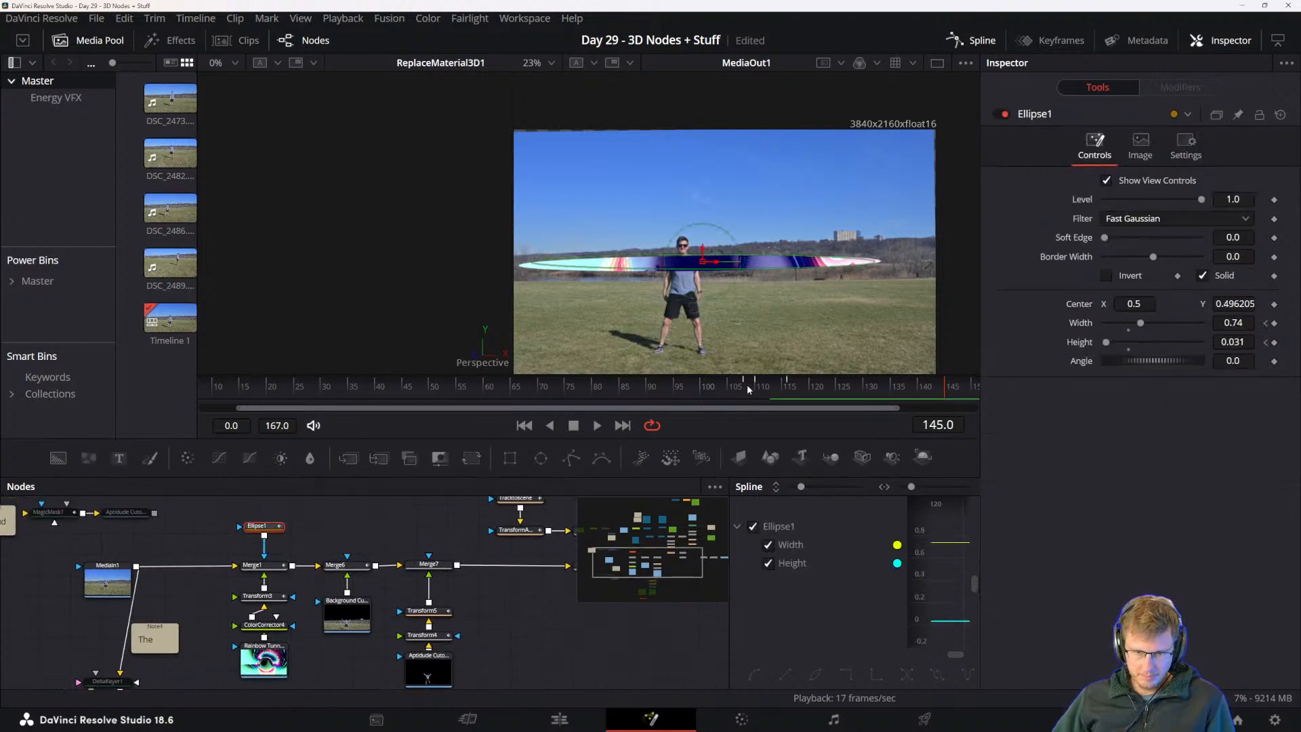
drag(746, 384, 750, 384)
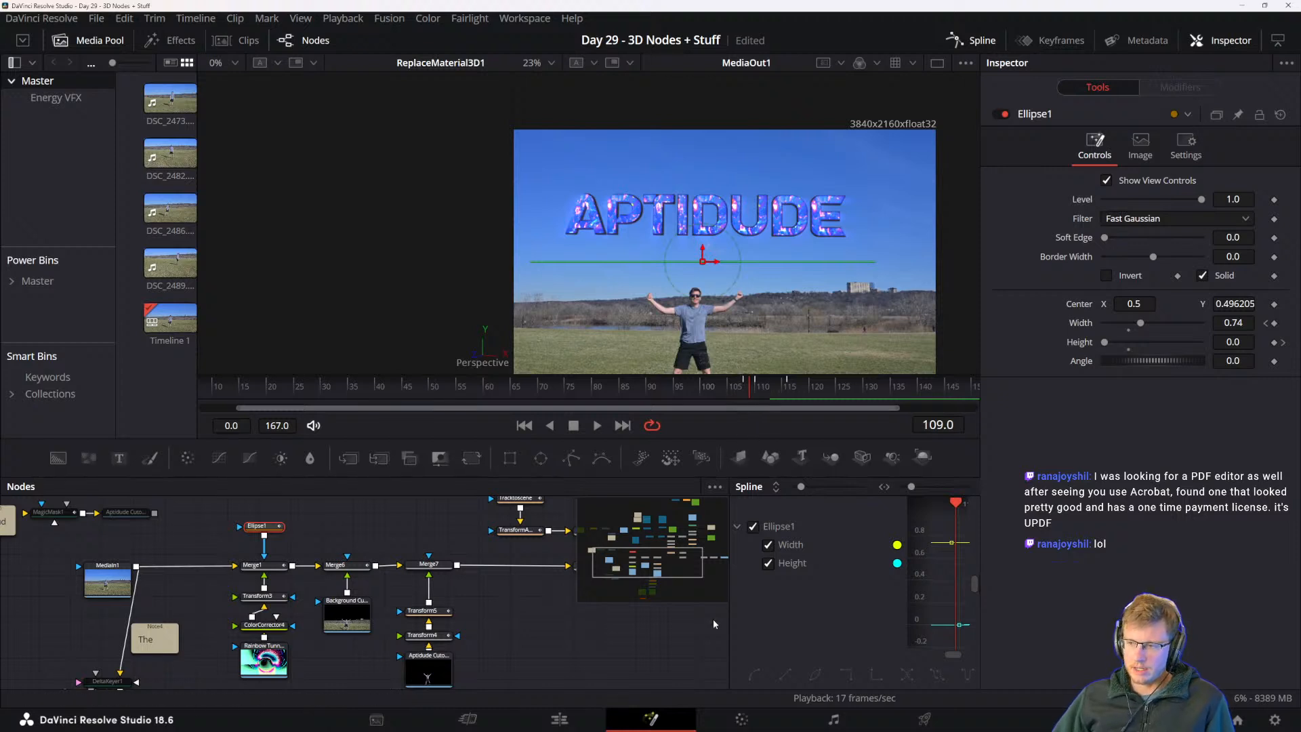
- Switch to the browser by bringing the UPDF page onto this screen, enlarge its window and dismiss the notification request
mouse_move(587, 712)
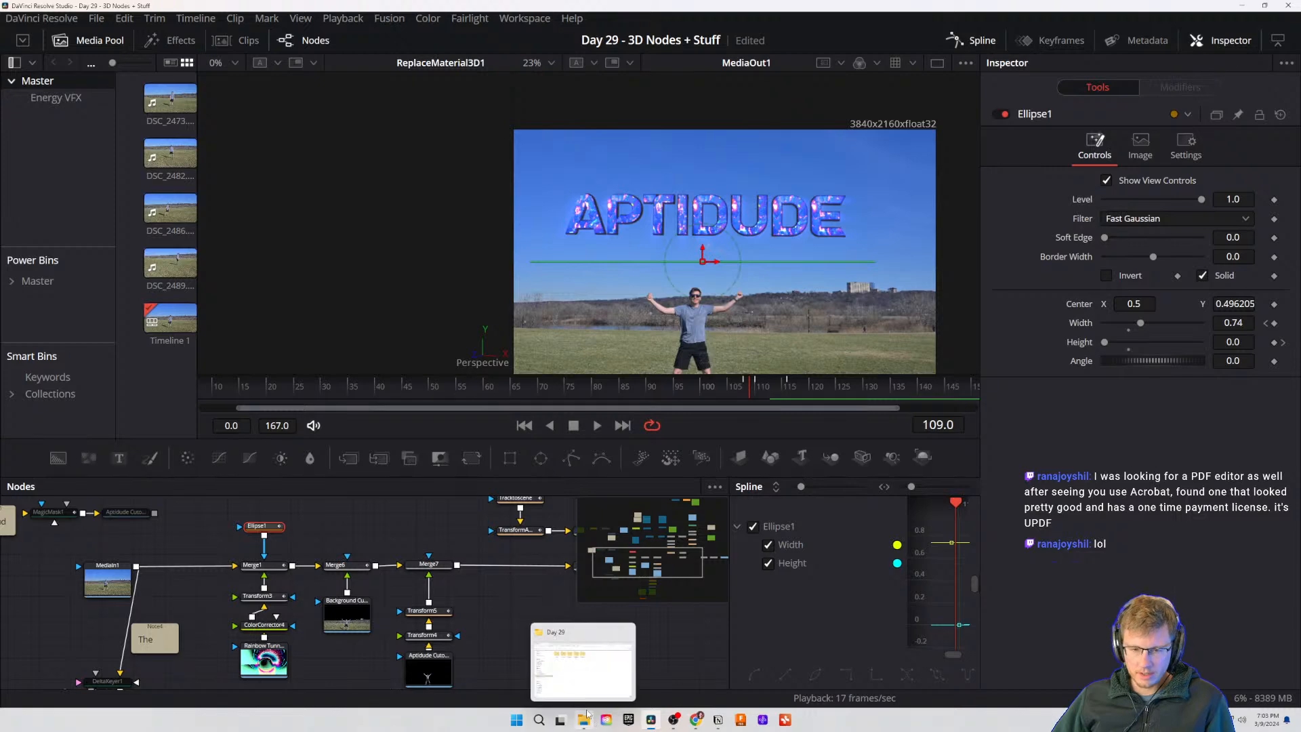
mouse_move(593, 630)
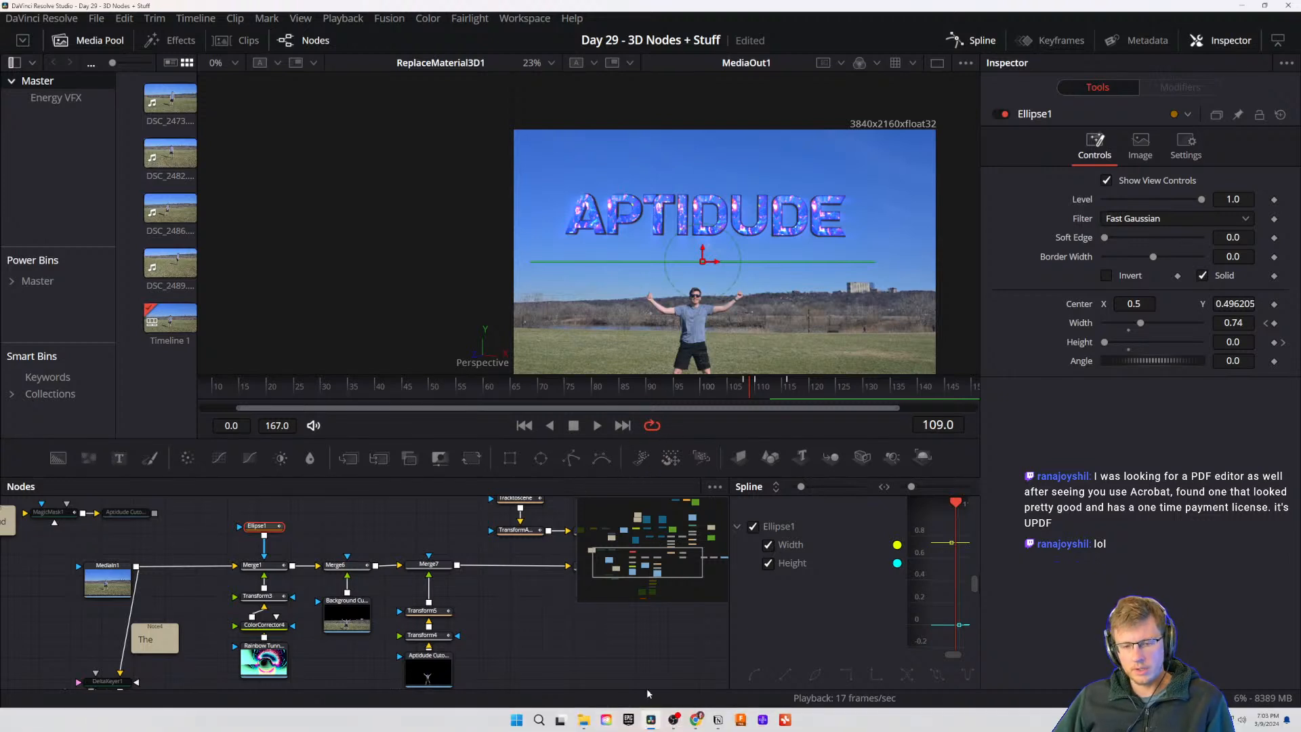
mouse_move(699, 722)
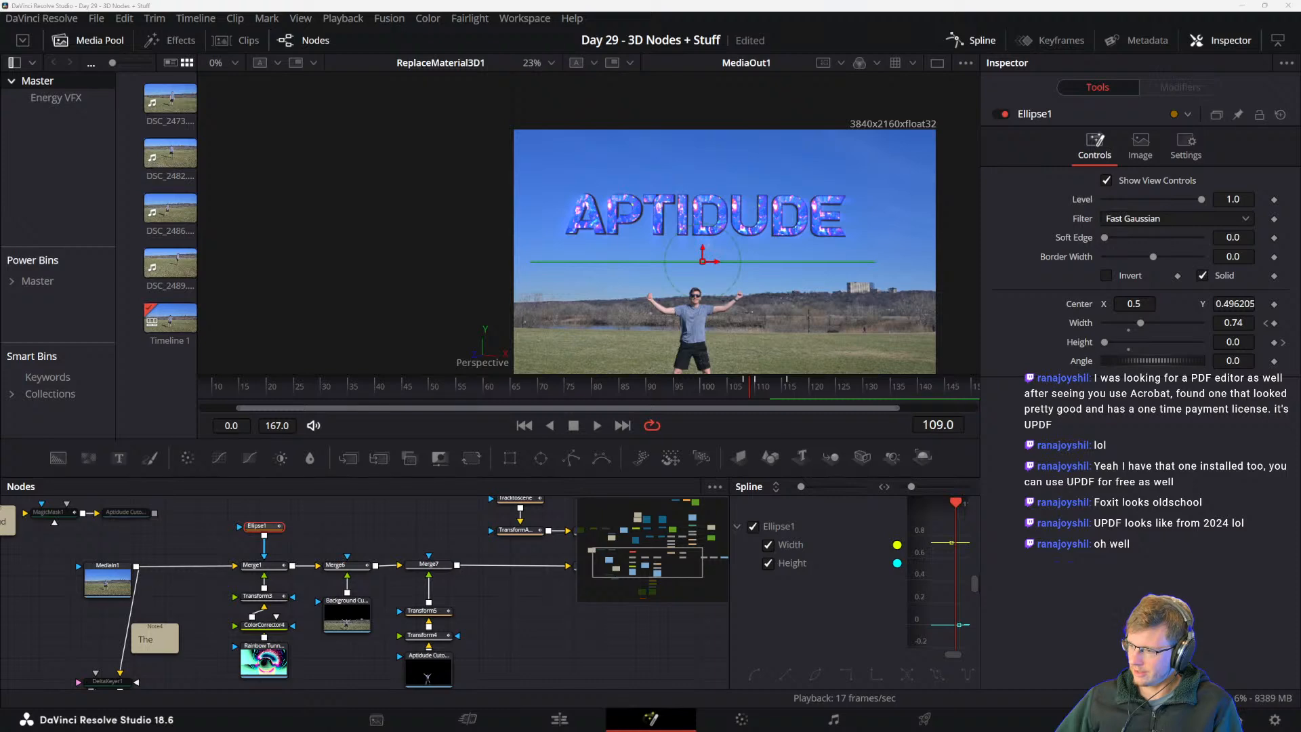
drag(1300, 87, 337, 83)
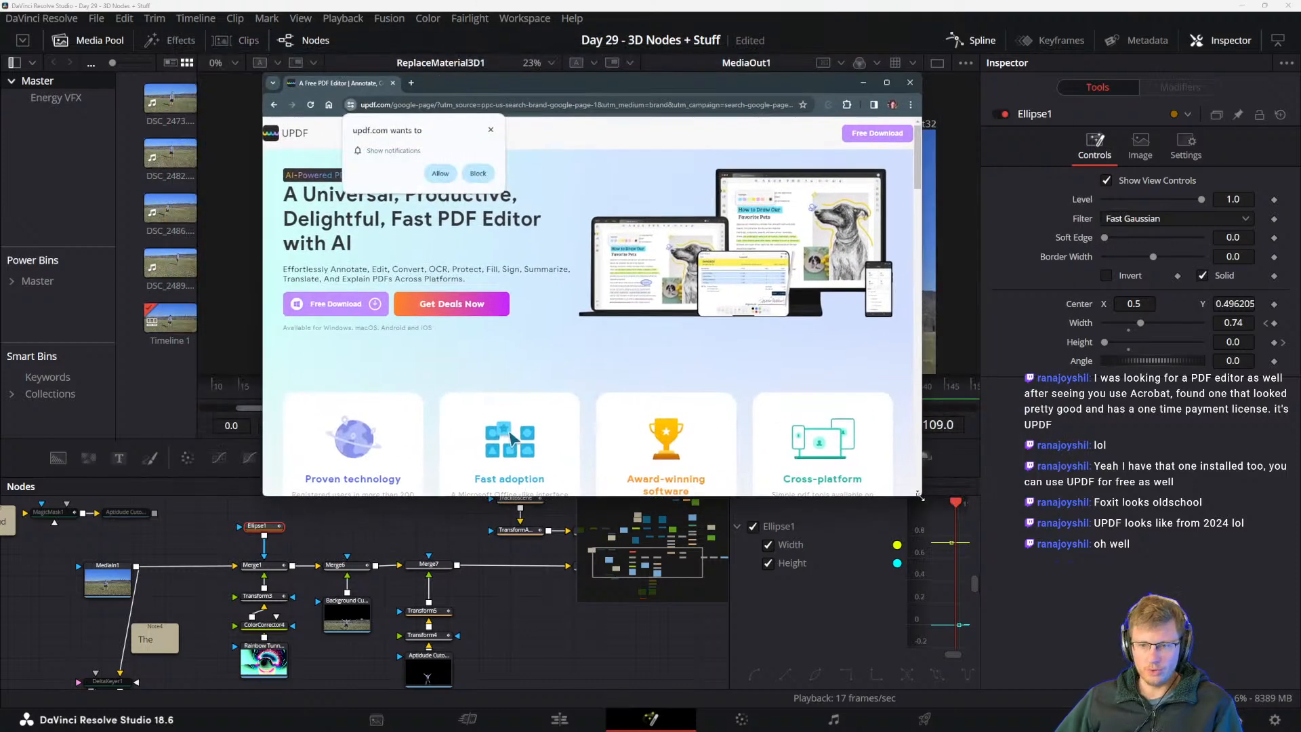
drag(919, 496, 1078, 604)
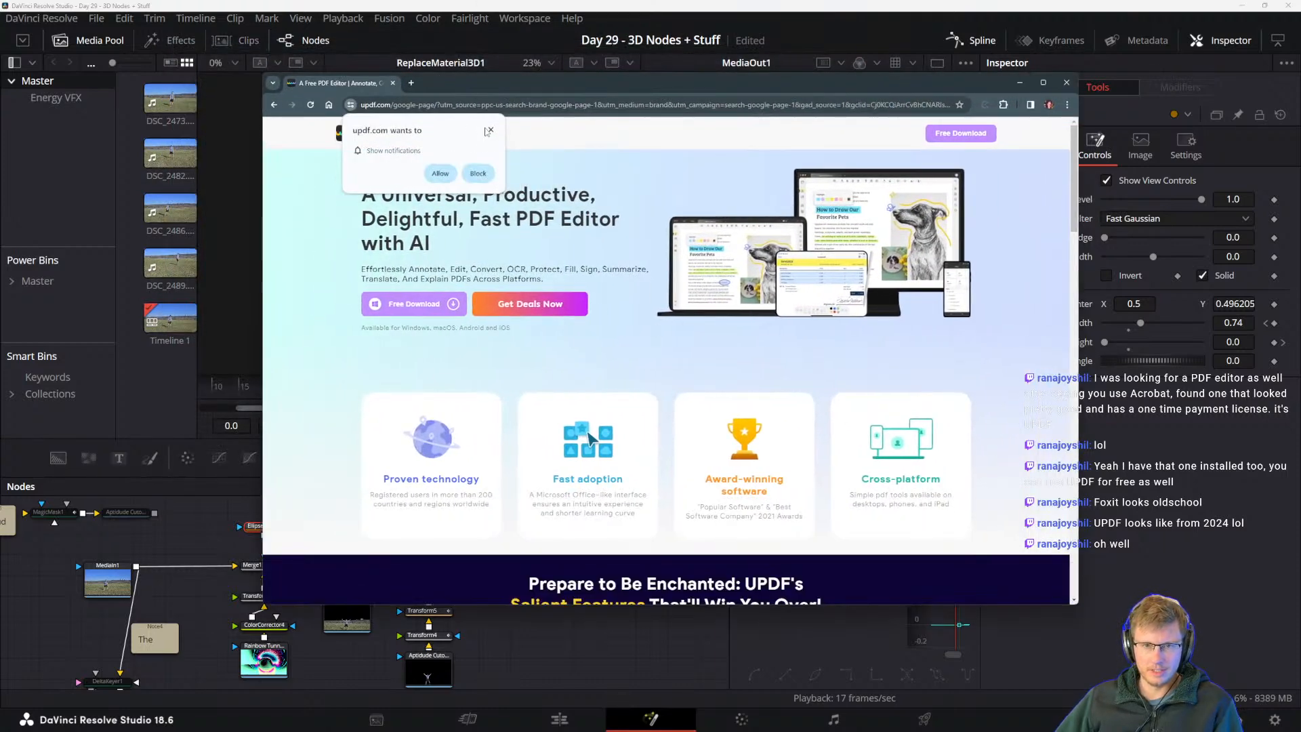
click(489, 130)
- Read through the UPDF landing page, examining its main features and the feature comparison across platforms
scroll(747, 266, down, 10)
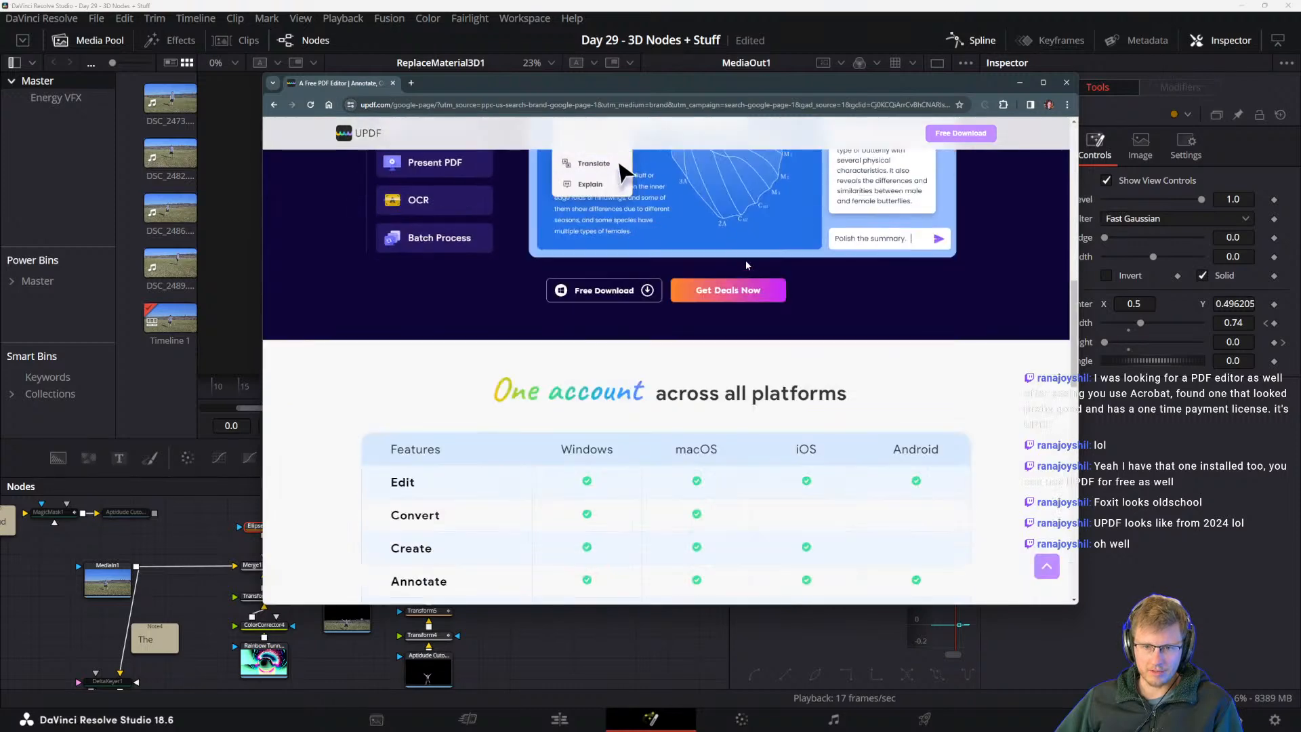
scroll(748, 265, up, 4)
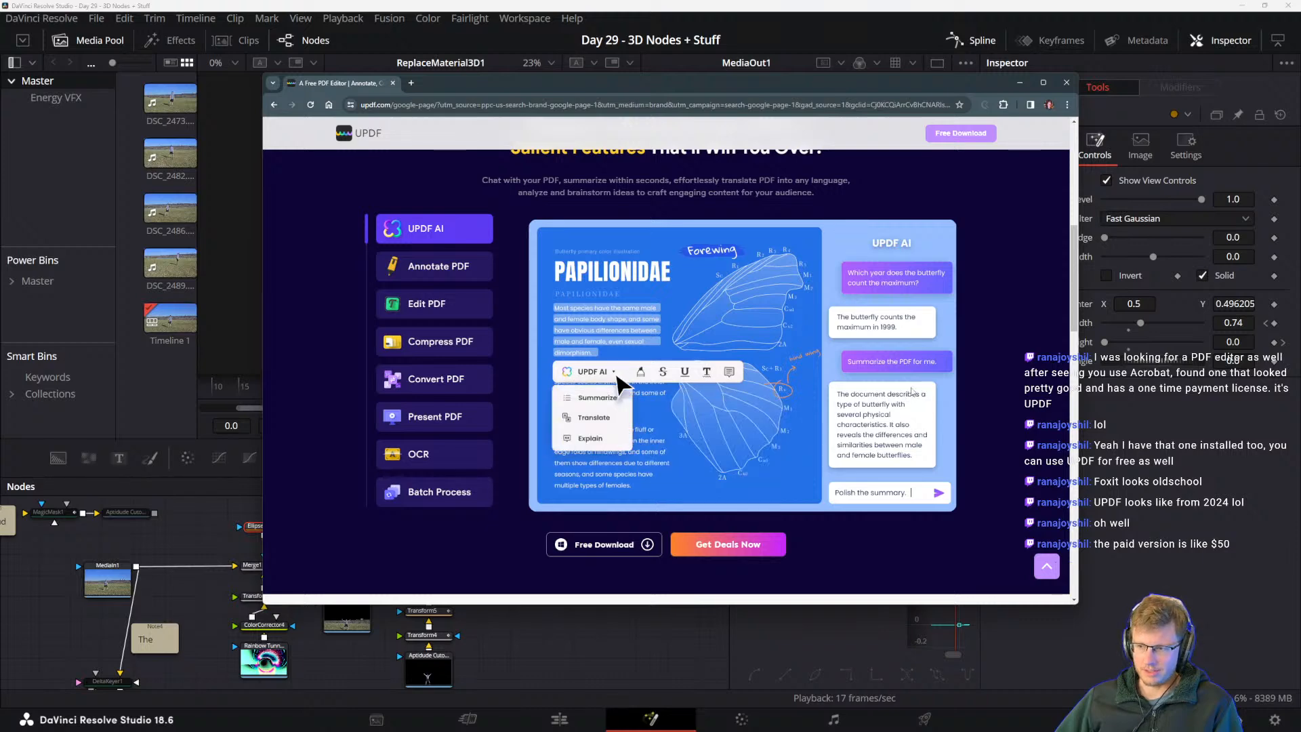
scroll(935, 399, down, 8)
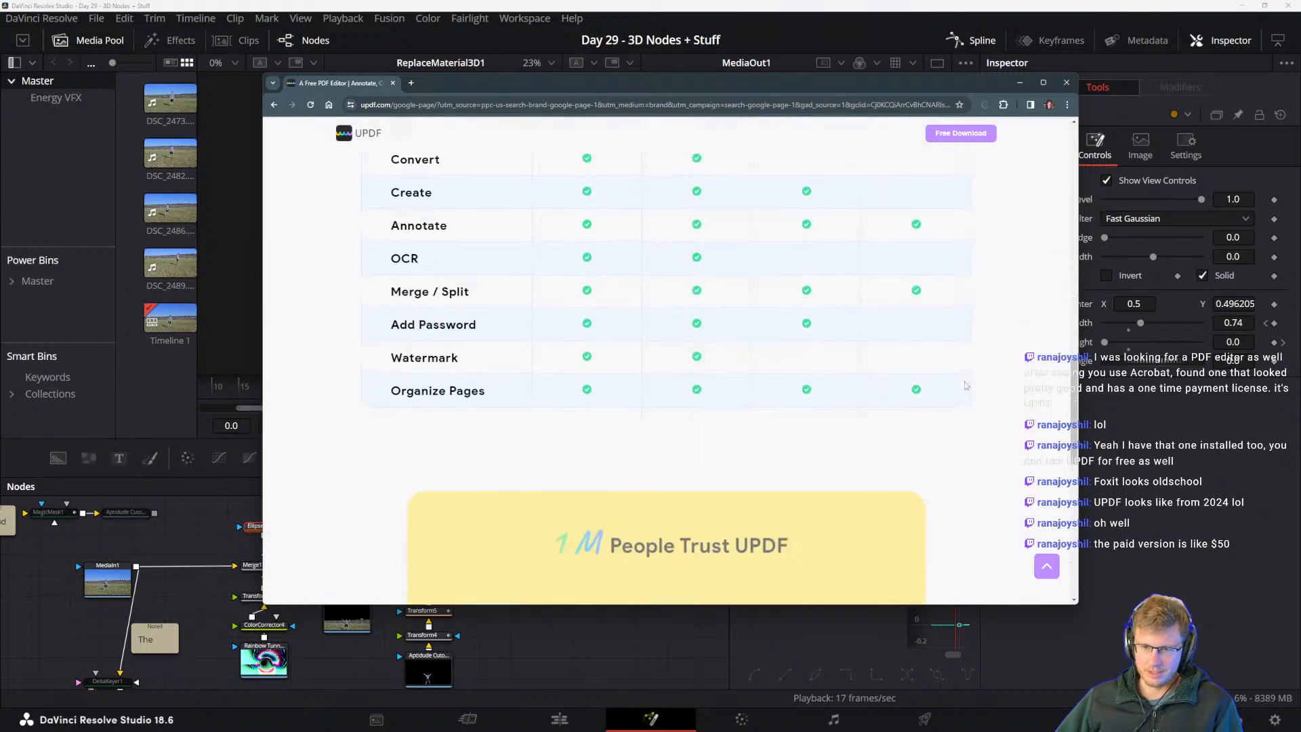
scroll(962, 410, up, 3)
scroll(972, 415, down, 2)
scroll(969, 415, down, 10)
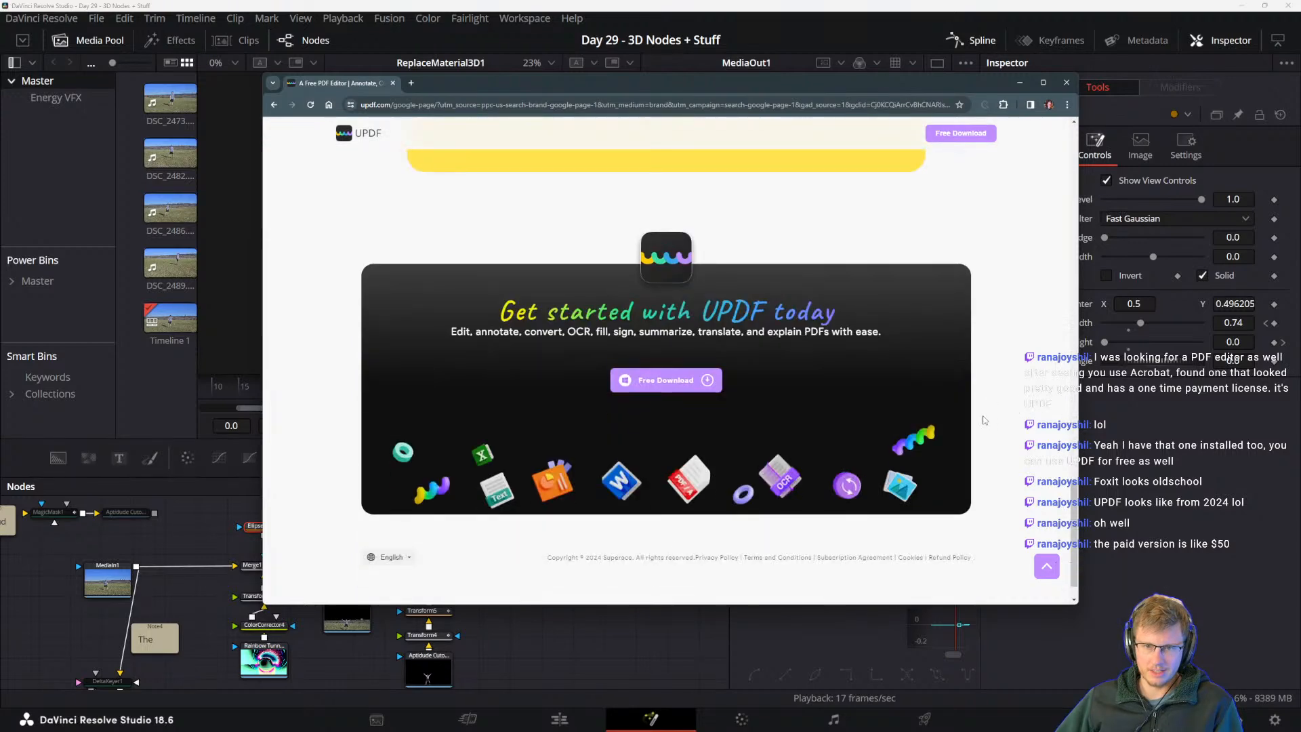
scroll(979, 423, down, 1)
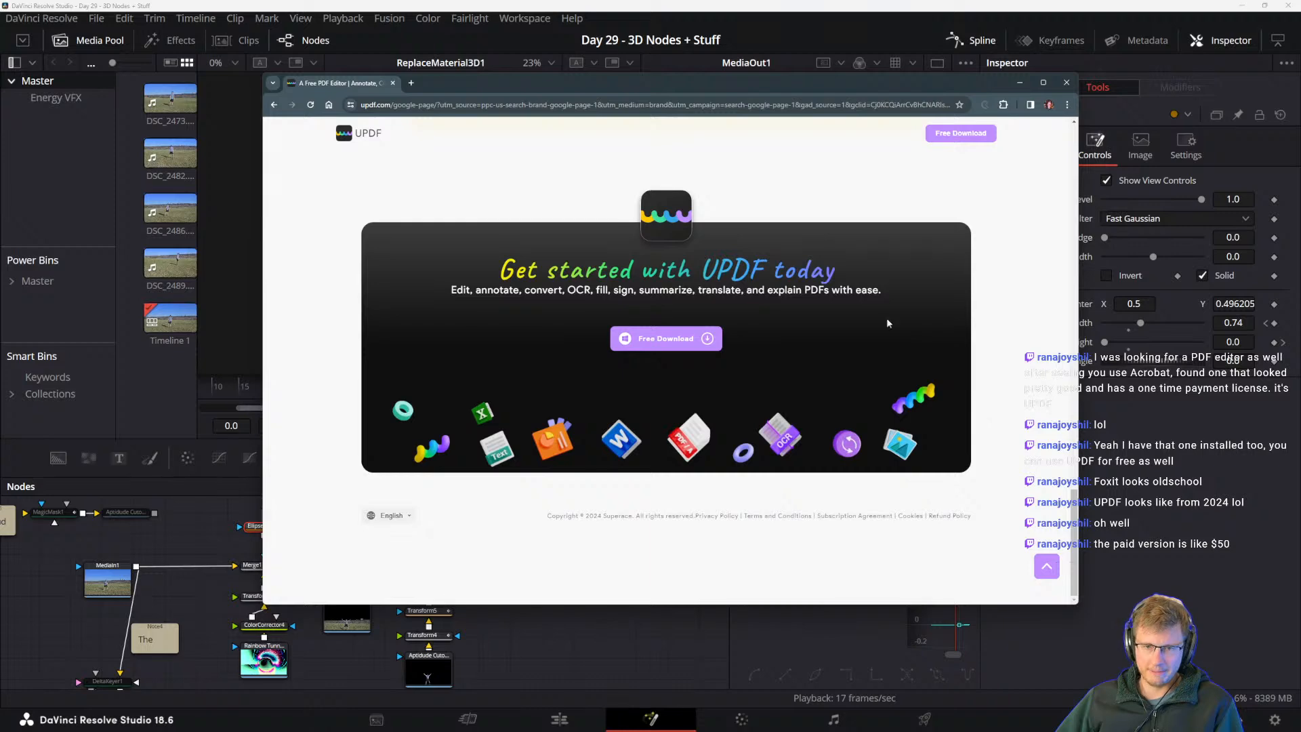
scroll(645, 380, up, 20)
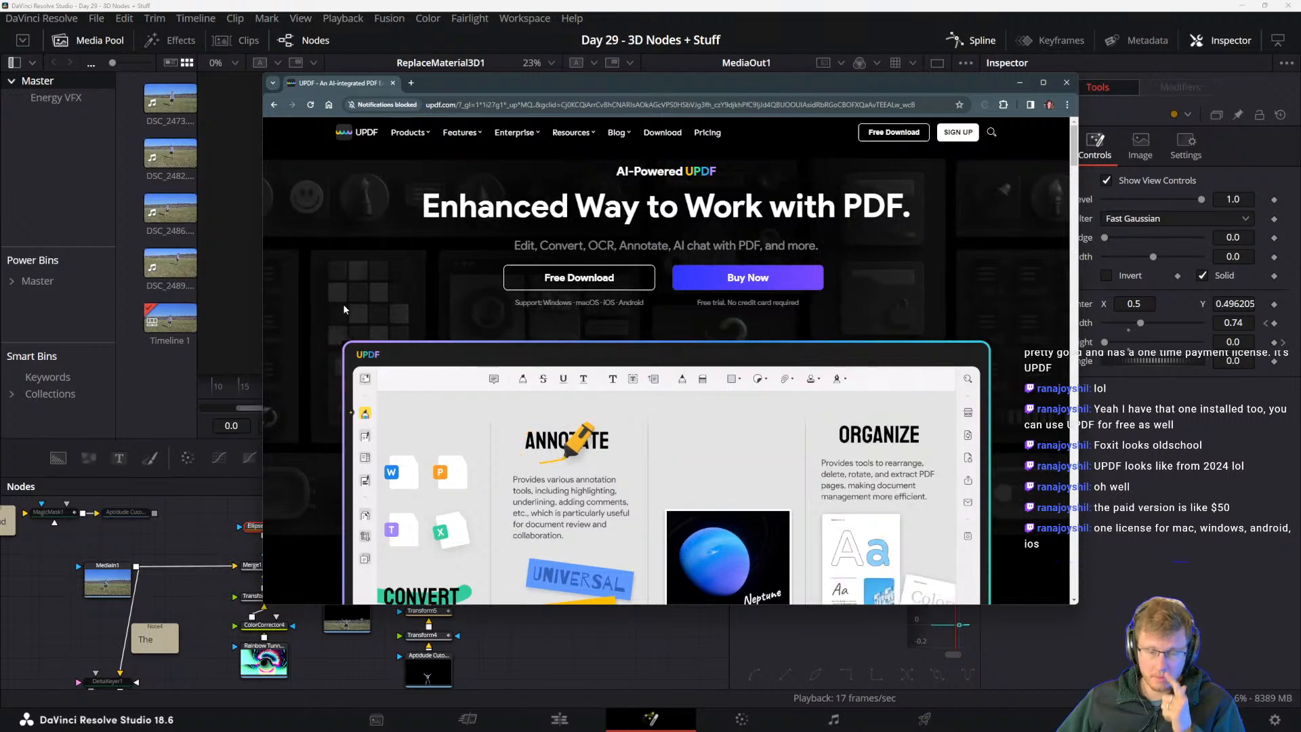
- Examine the UPDF home page's product preview, its annotate, convert, edit and organize sections, and its tool overview
scroll(454, 291, down, 2)
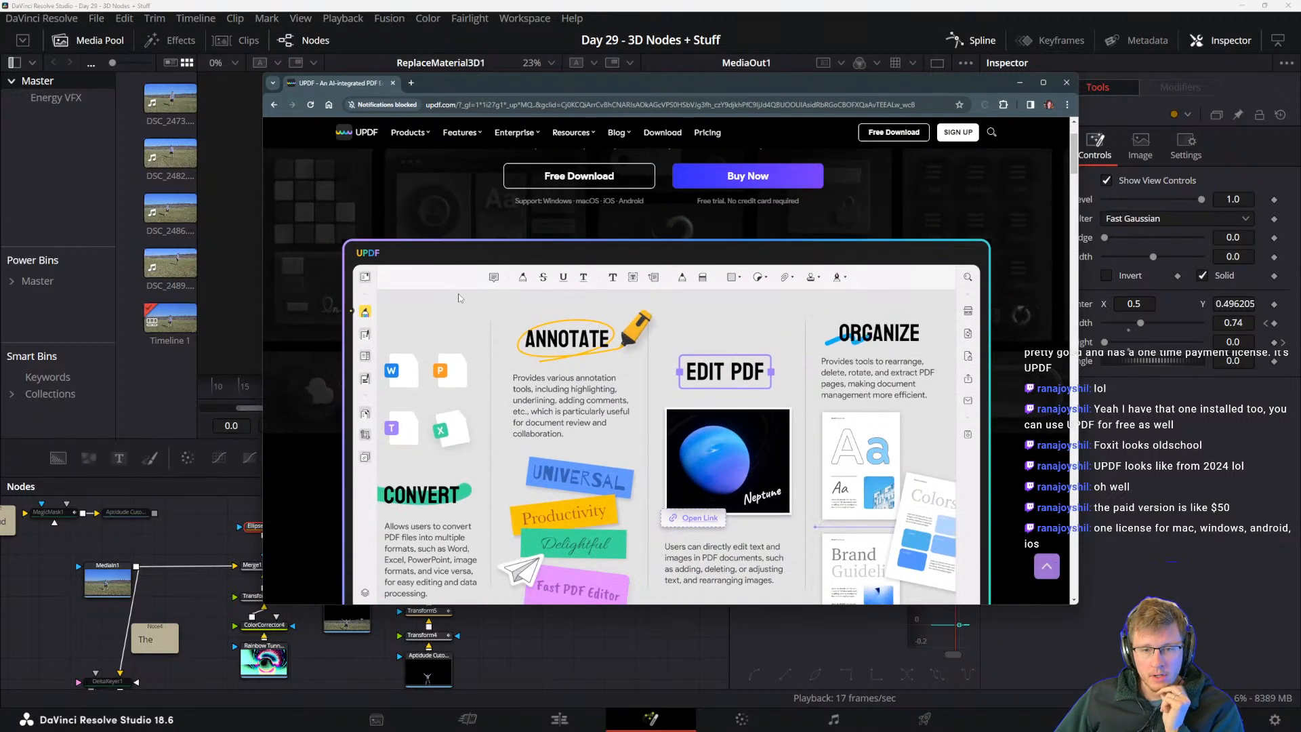
scroll(447, 285, down, 2)
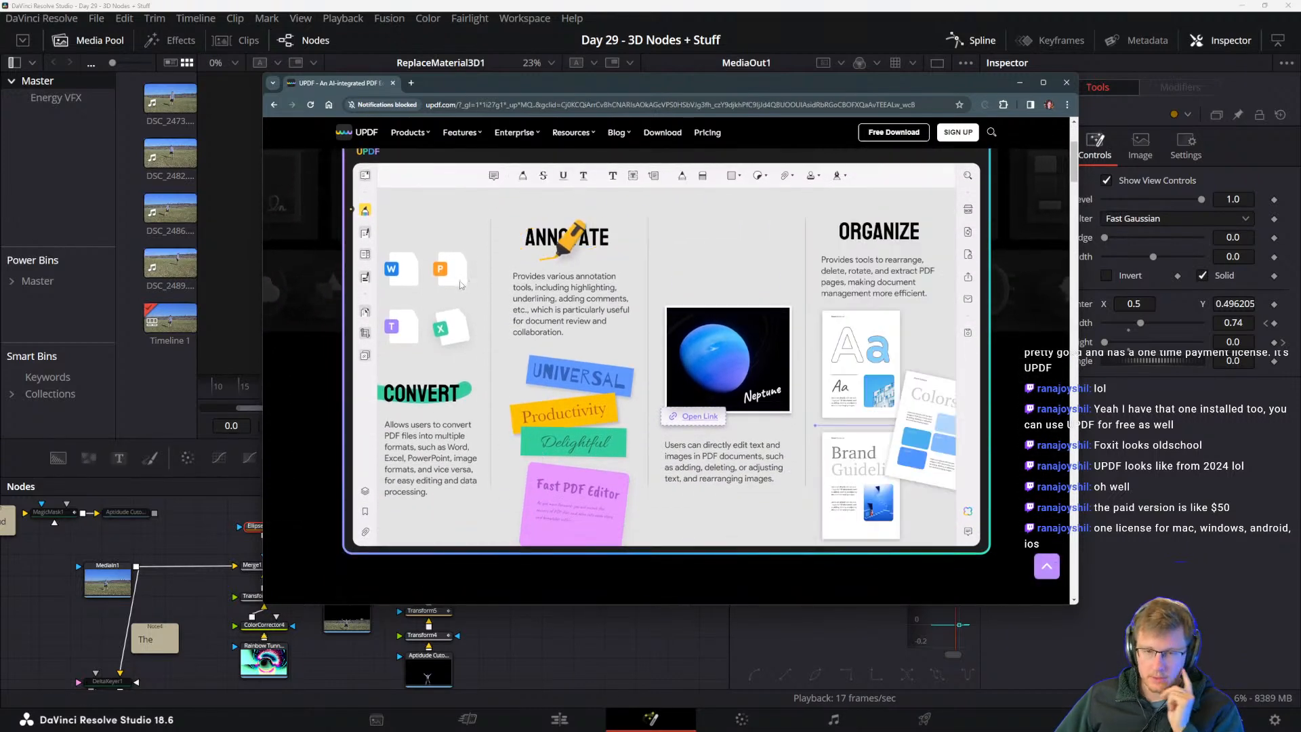
scroll(444, 312, up, 3)
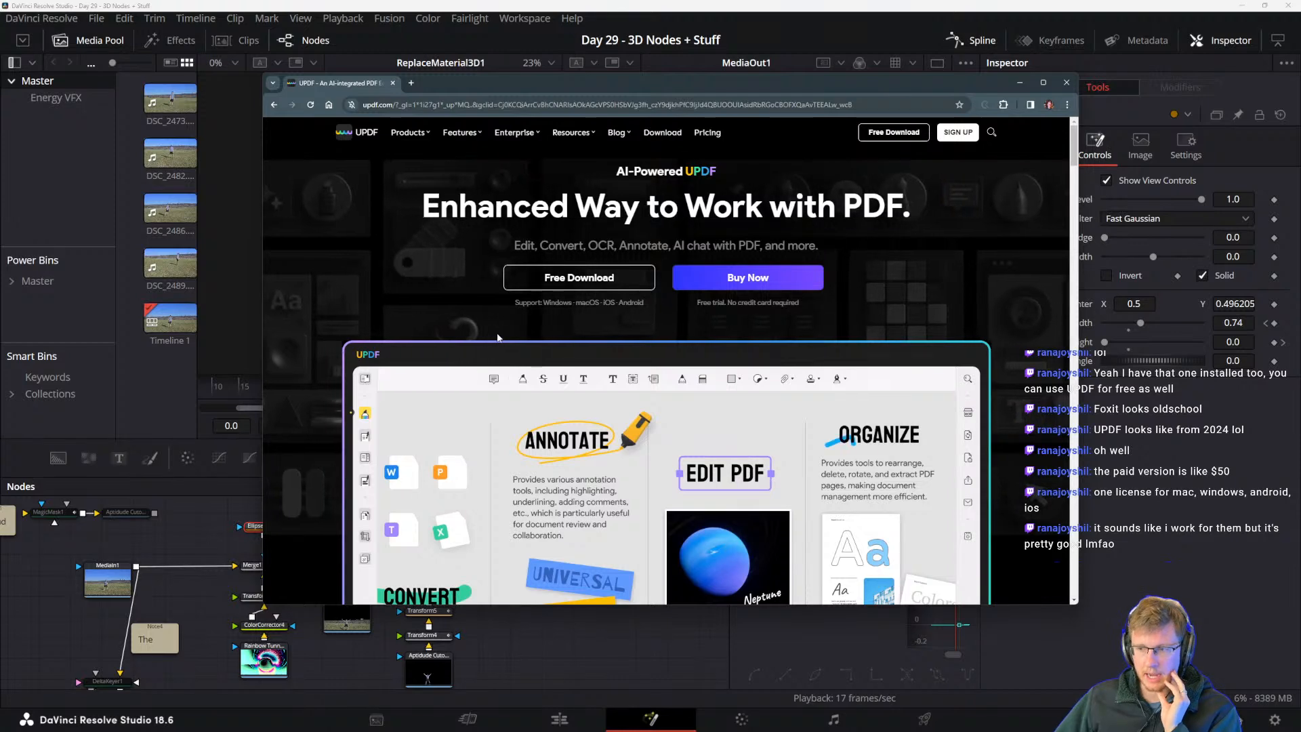
scroll(421, 306, down, 10)
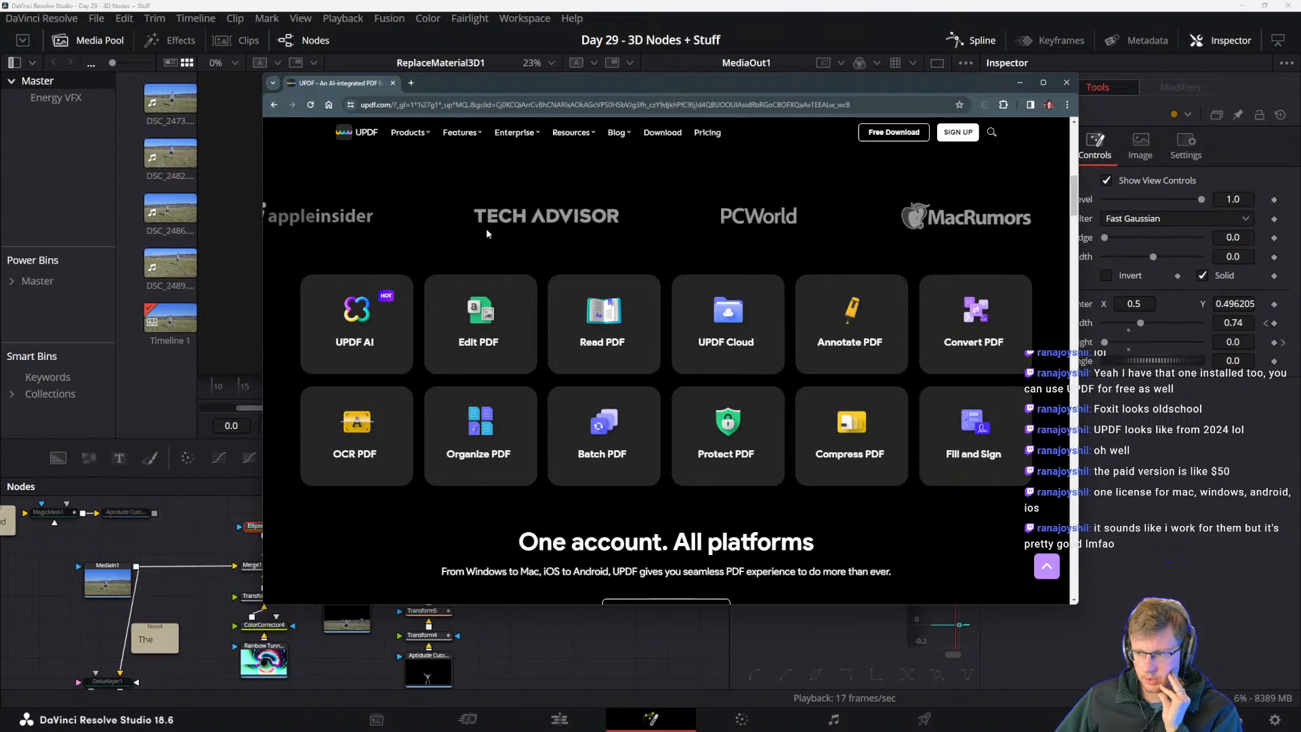
scroll(474, 251, up, 8)
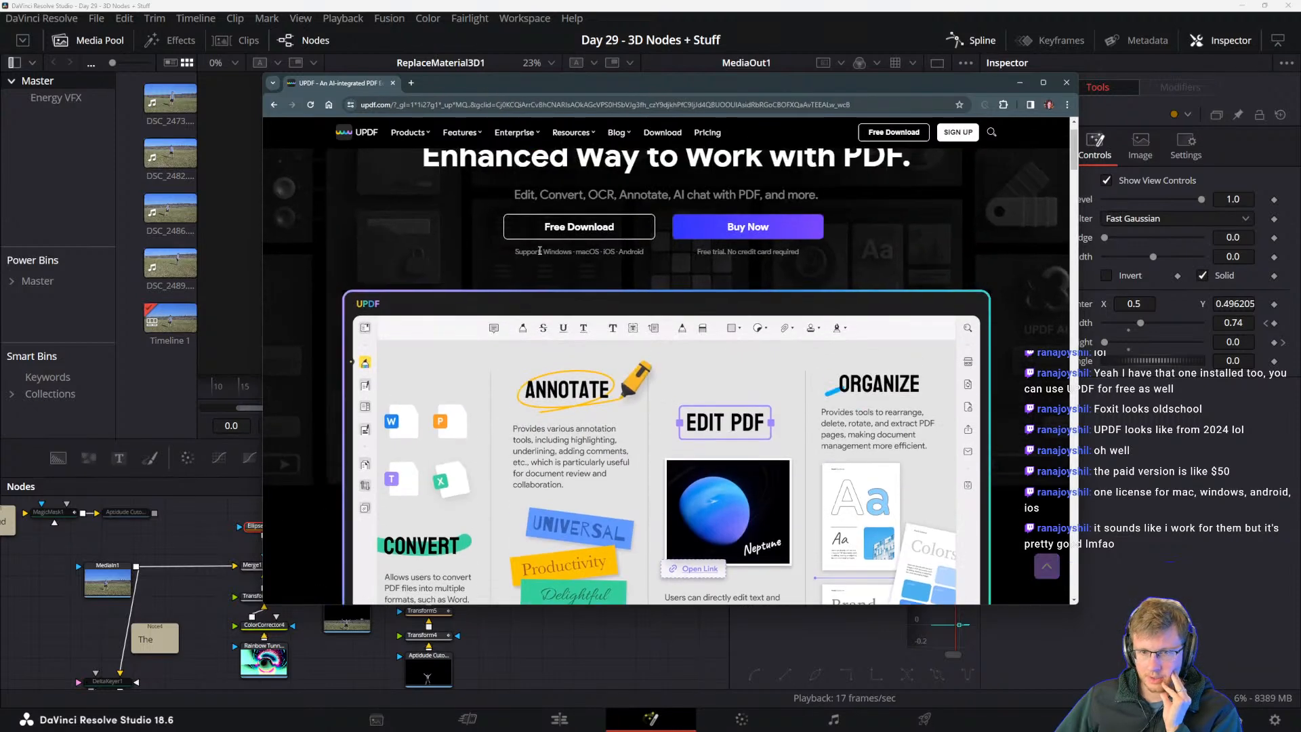
scroll(553, 318, up, 1)
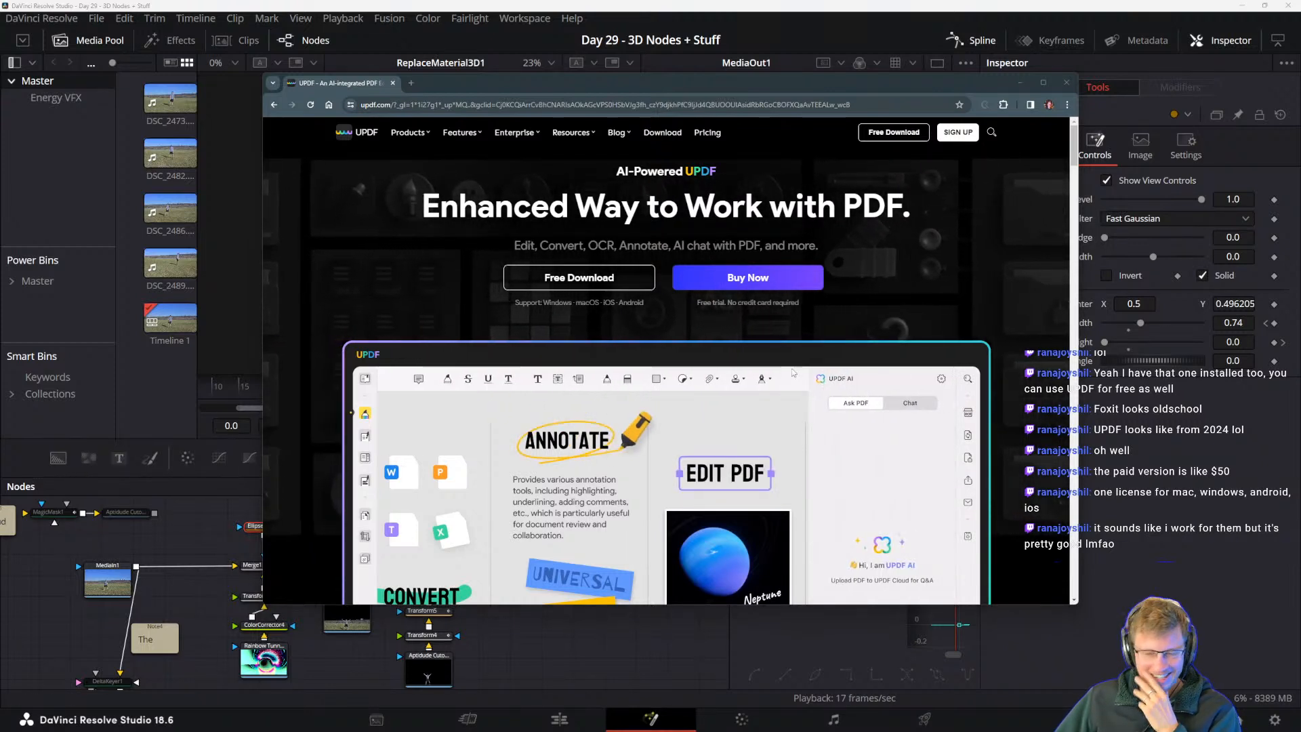
scroll(698, 353, down, 3)
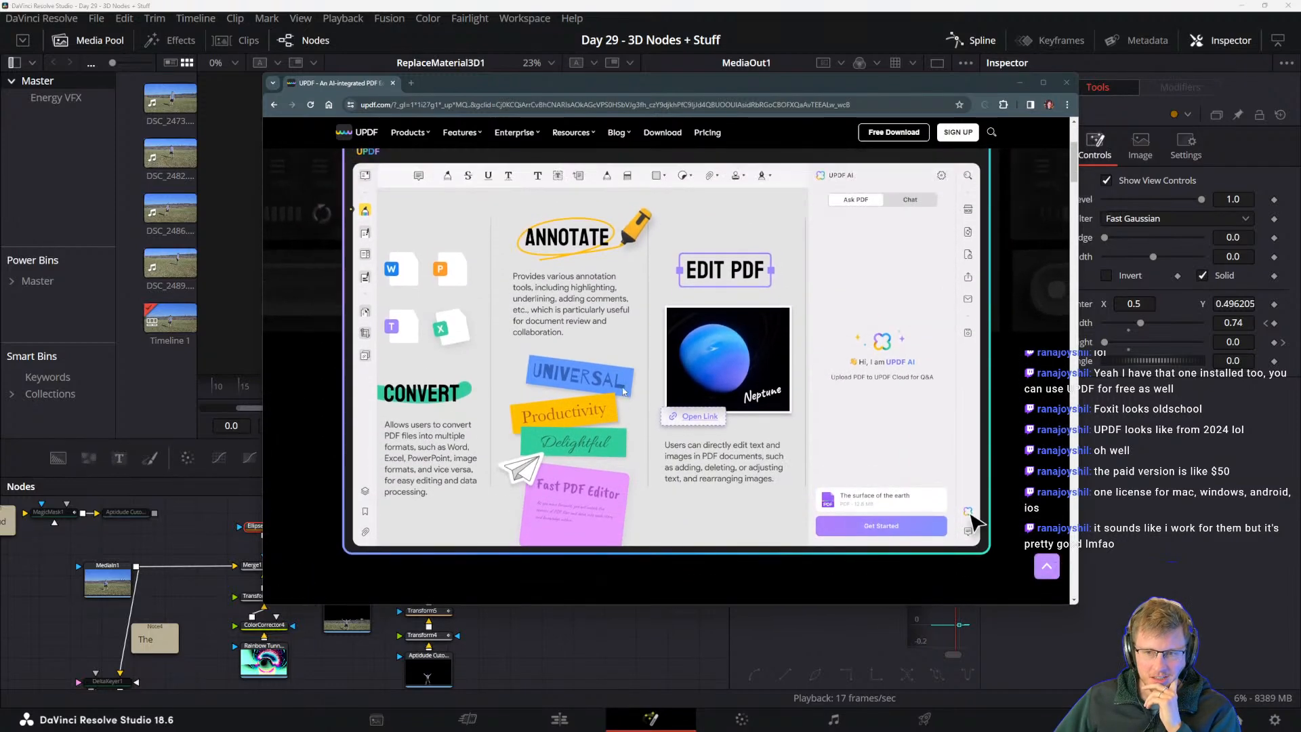
scroll(603, 364, up, 1)
scroll(602, 366, down, 2)
scroll(597, 371, up, 2)
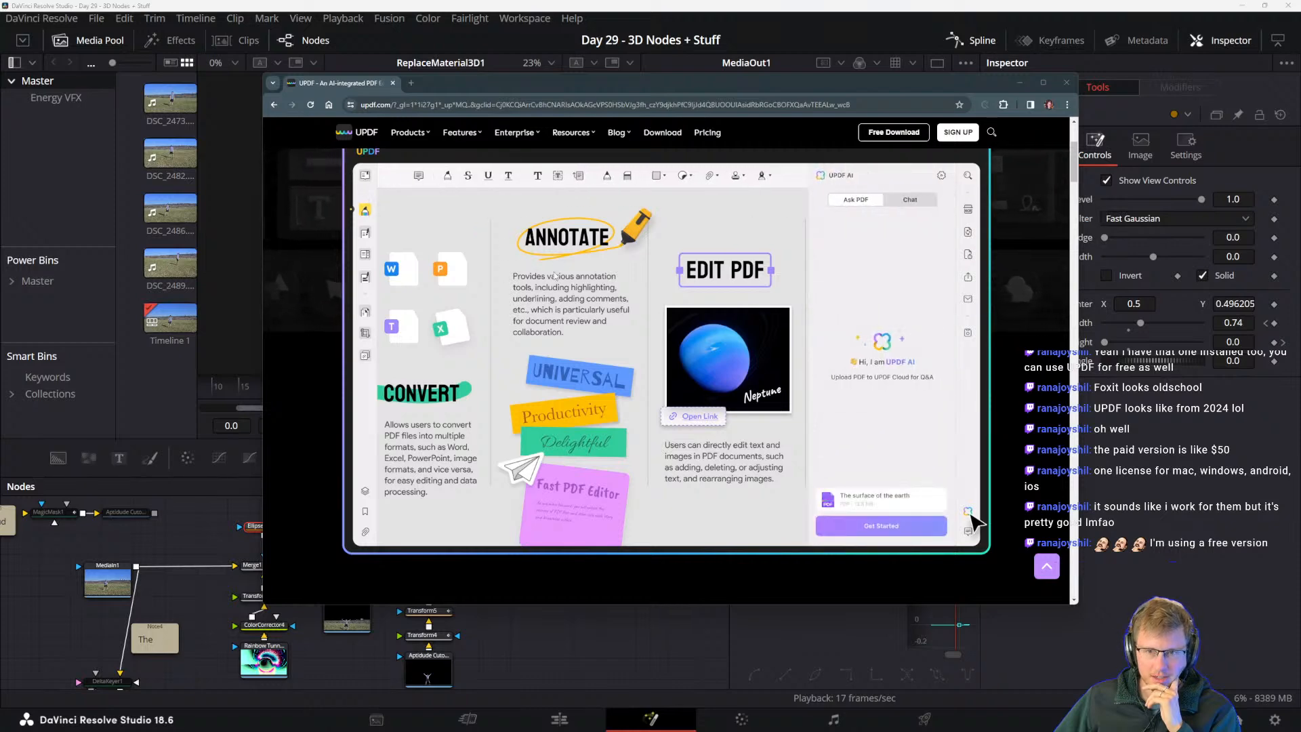
- Look through UPDF's PDF tool overview and cross-platform account section, and try the pencil scribble on the "What Makes UPDF?" preview
scroll(514, 411, down, 1)
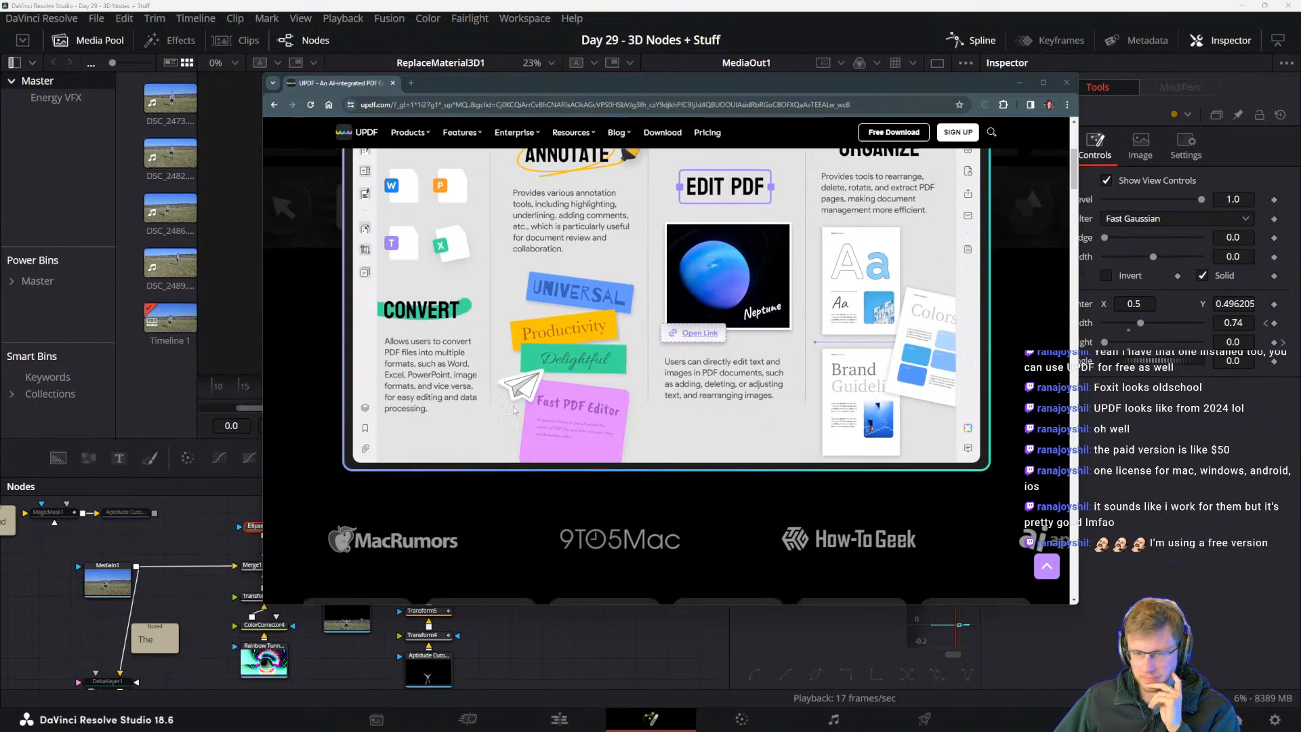
scroll(513, 411, down, 4)
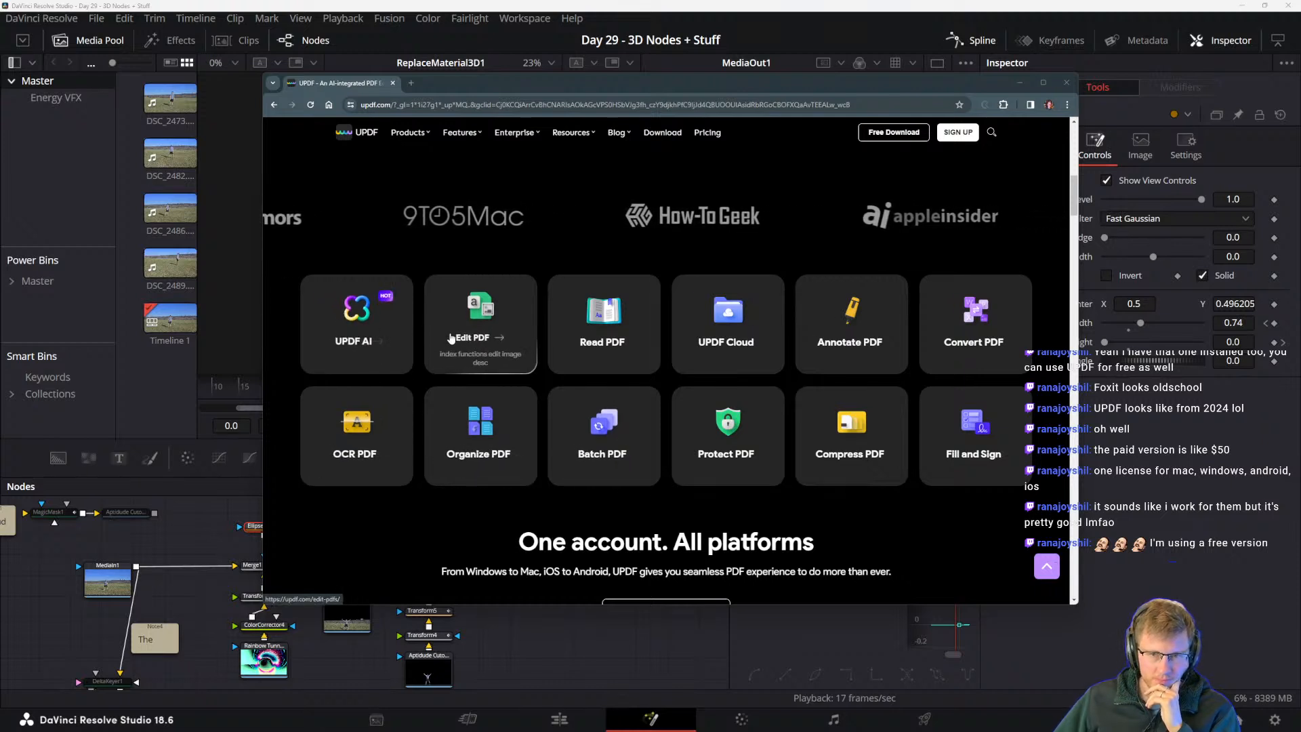
scroll(853, 353, down, 3)
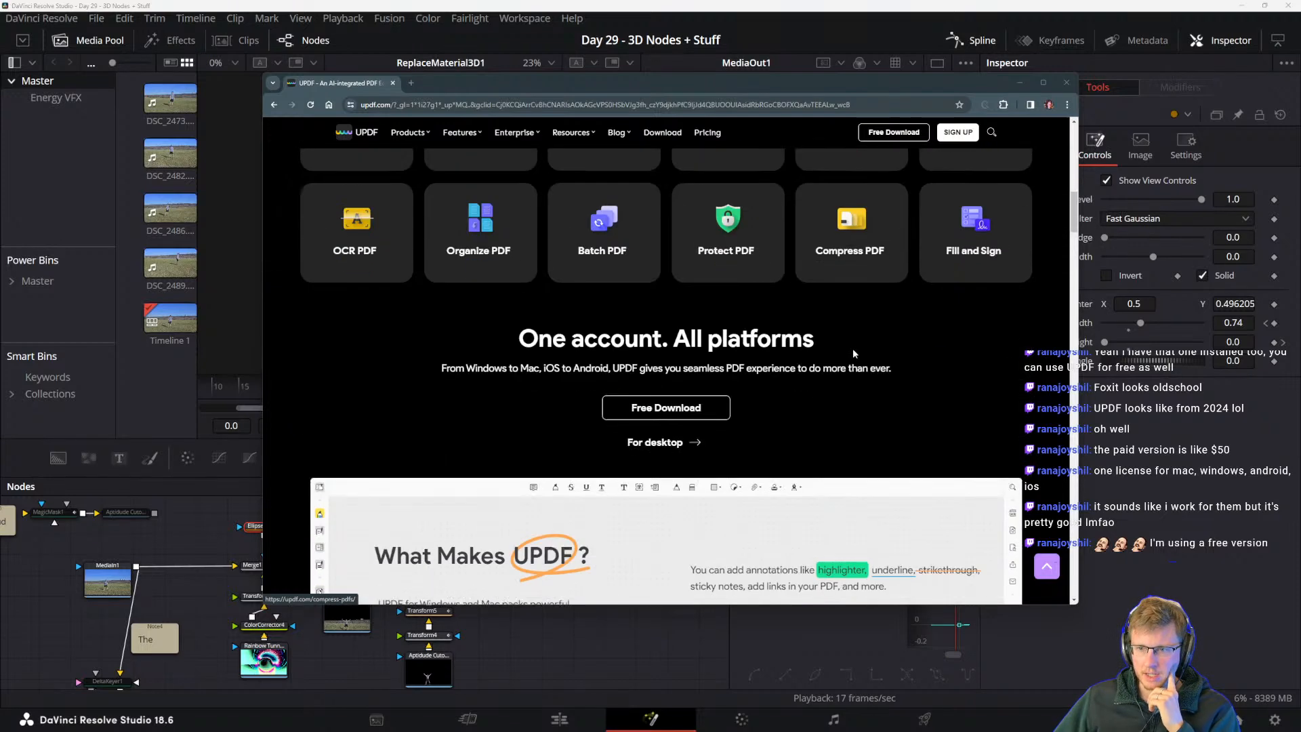
scroll(853, 348, down, 3)
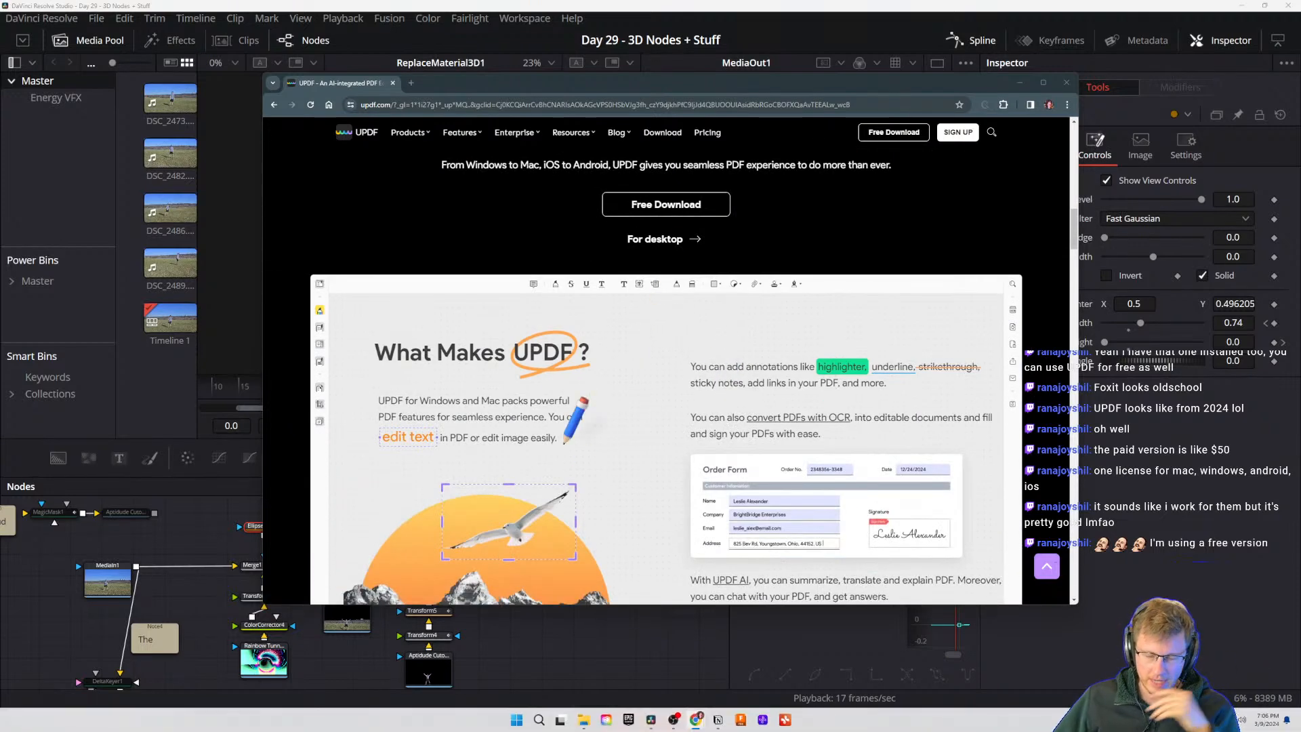
scroll(853, 349, down, 3)
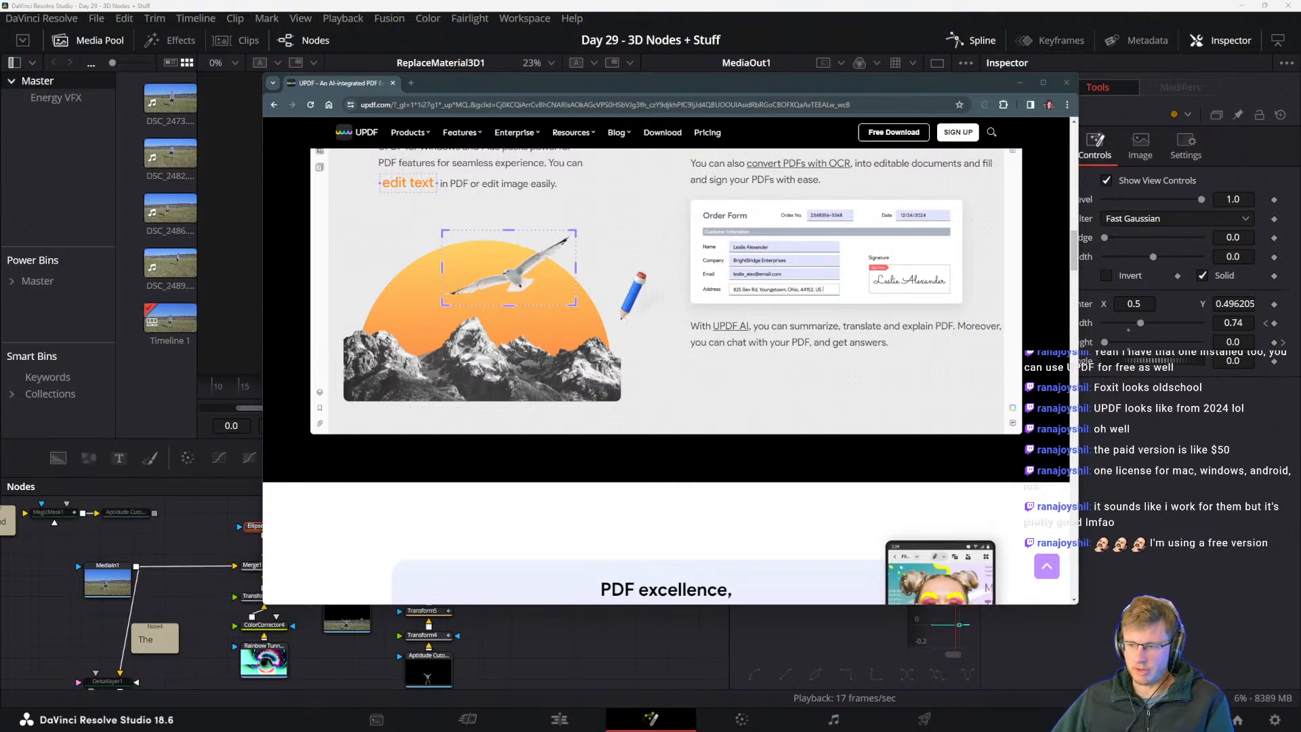
scroll(666, 359, up, 1)
scroll(666, 366, up, 1)
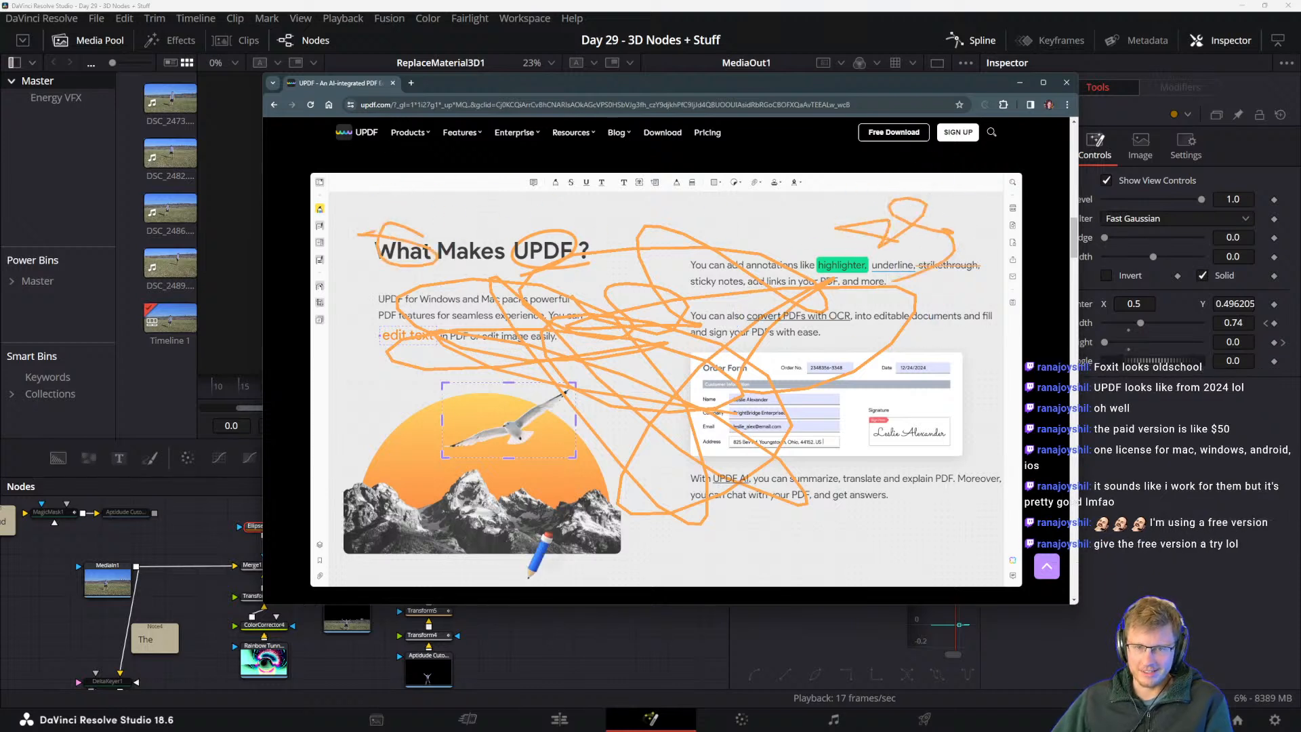
scroll(667, 376, down, 6)
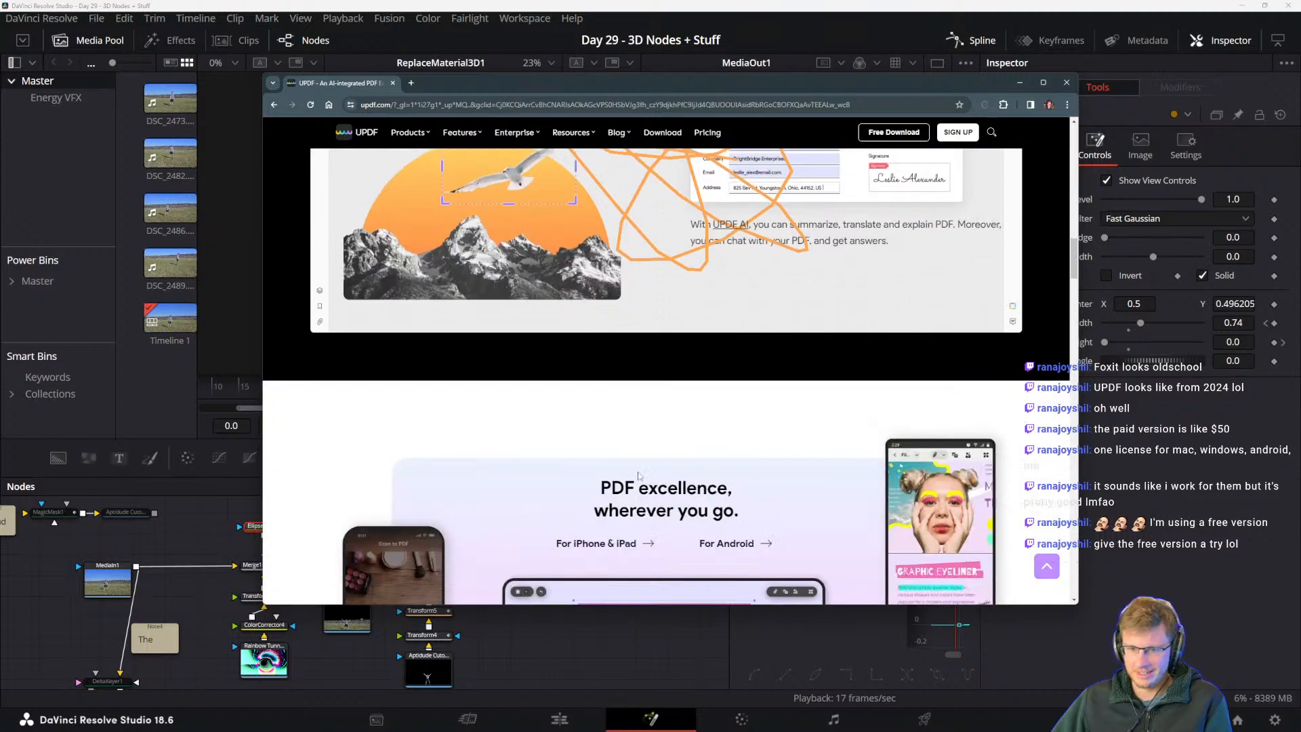
scroll(667, 376, up, 4)
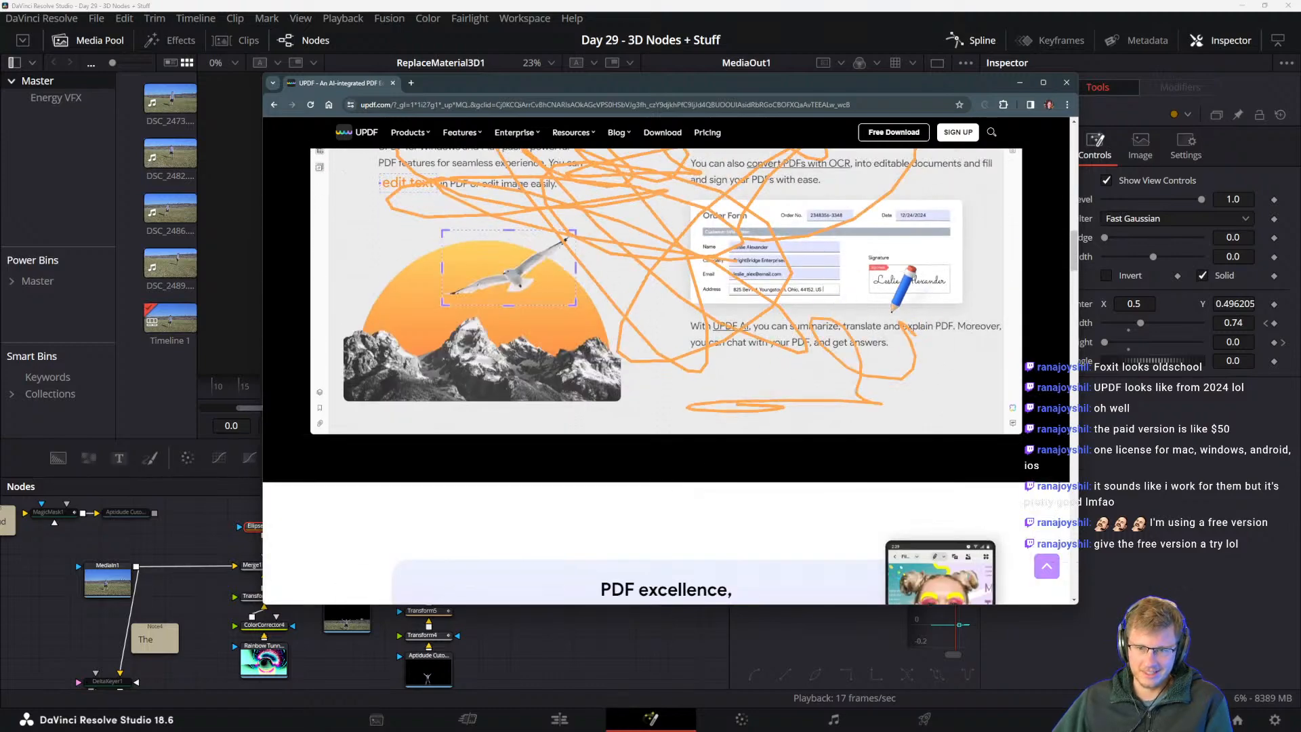
scroll(667, 377, down, 1)
scroll(667, 377, up, 5)
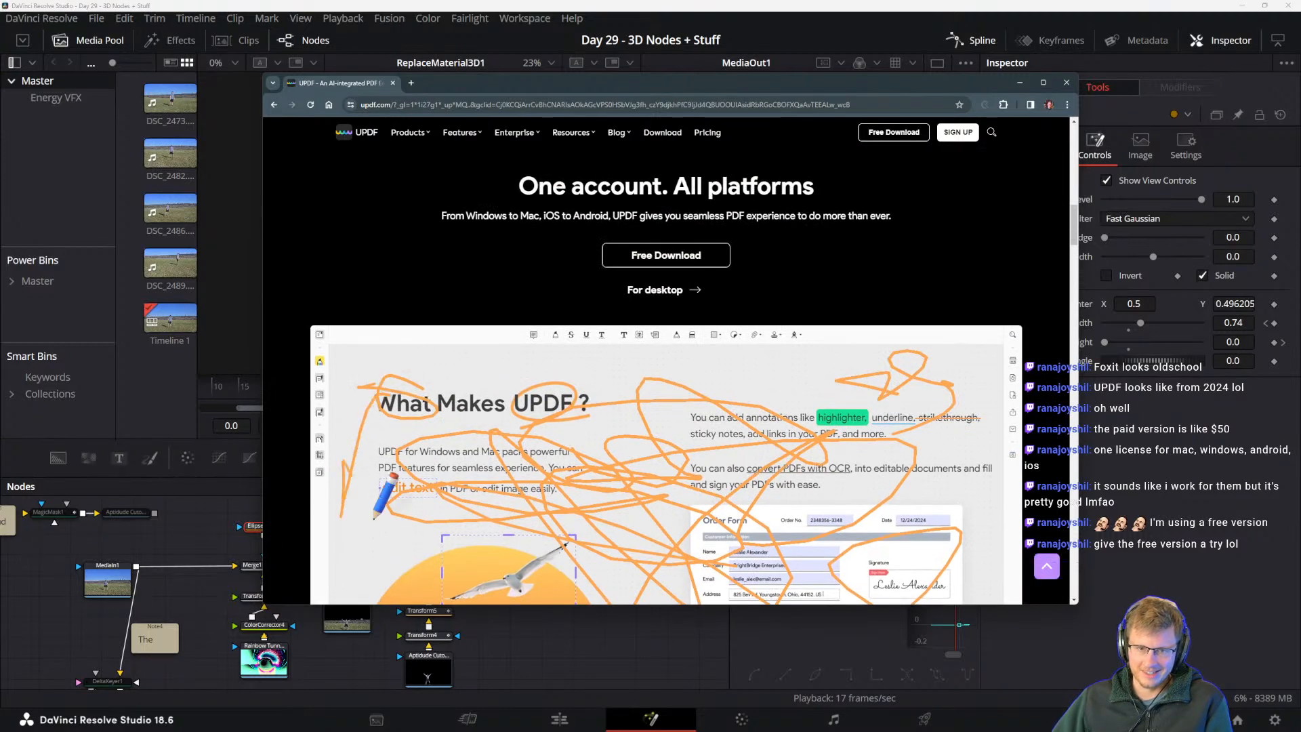
scroll(667, 377, down, 4)
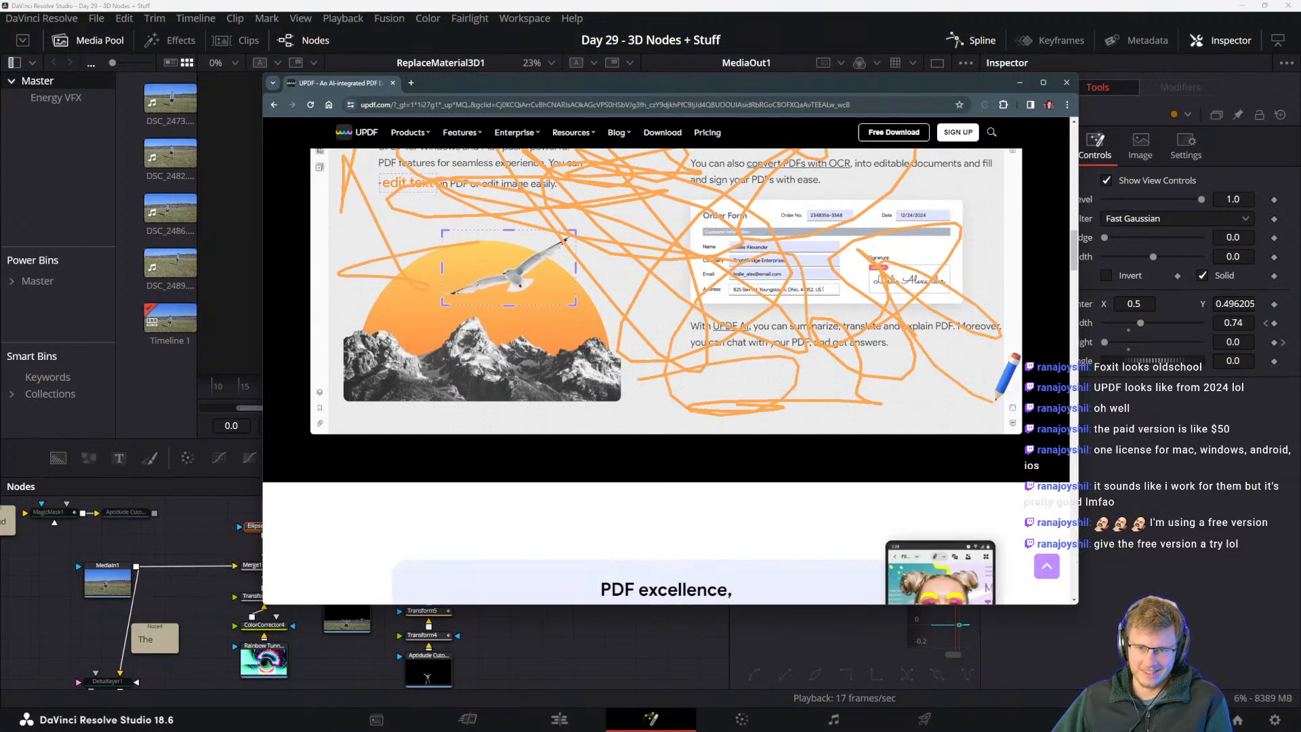
- Examine the UPDF page's mobile app showcase, its 9TO5Mac testimonial and the "Choose right with the highlights" cards
scroll(684, 508, down, 4)
scroll(685, 508, down, 4)
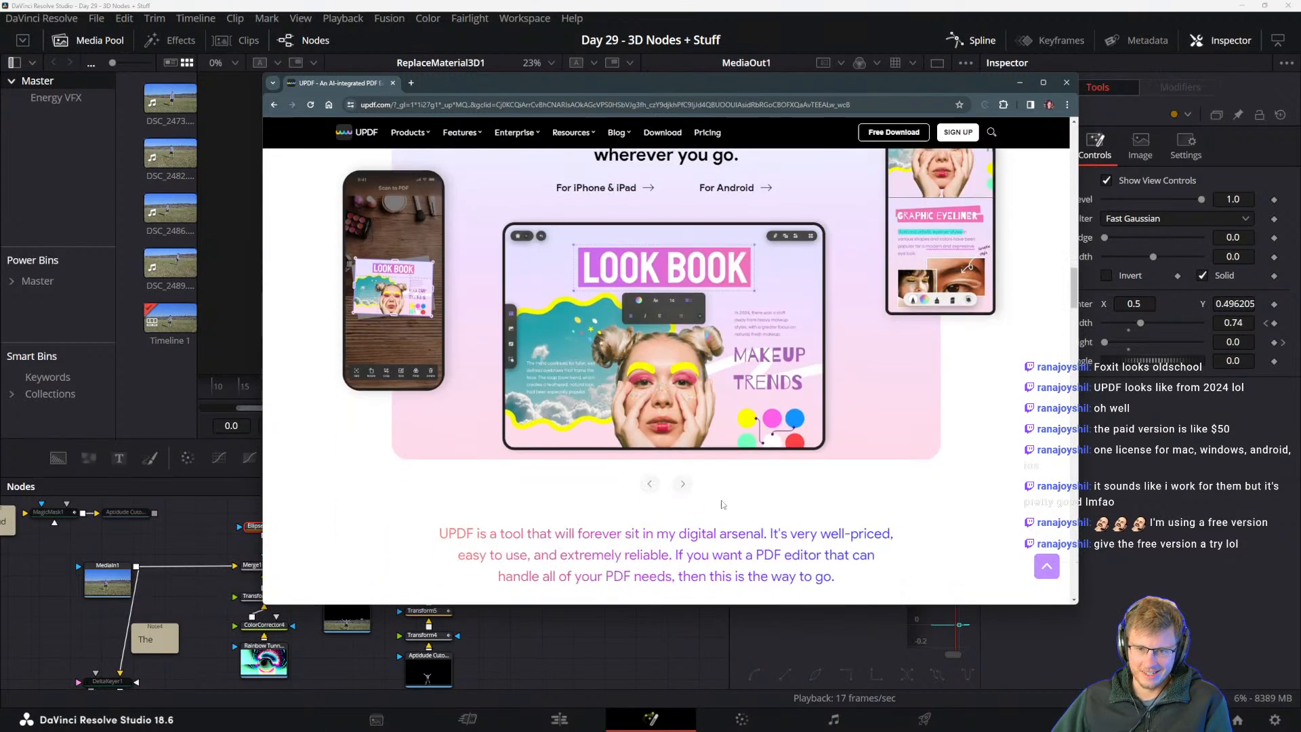
scroll(703, 500, up, 4)
scroll(745, 484, down, 4)
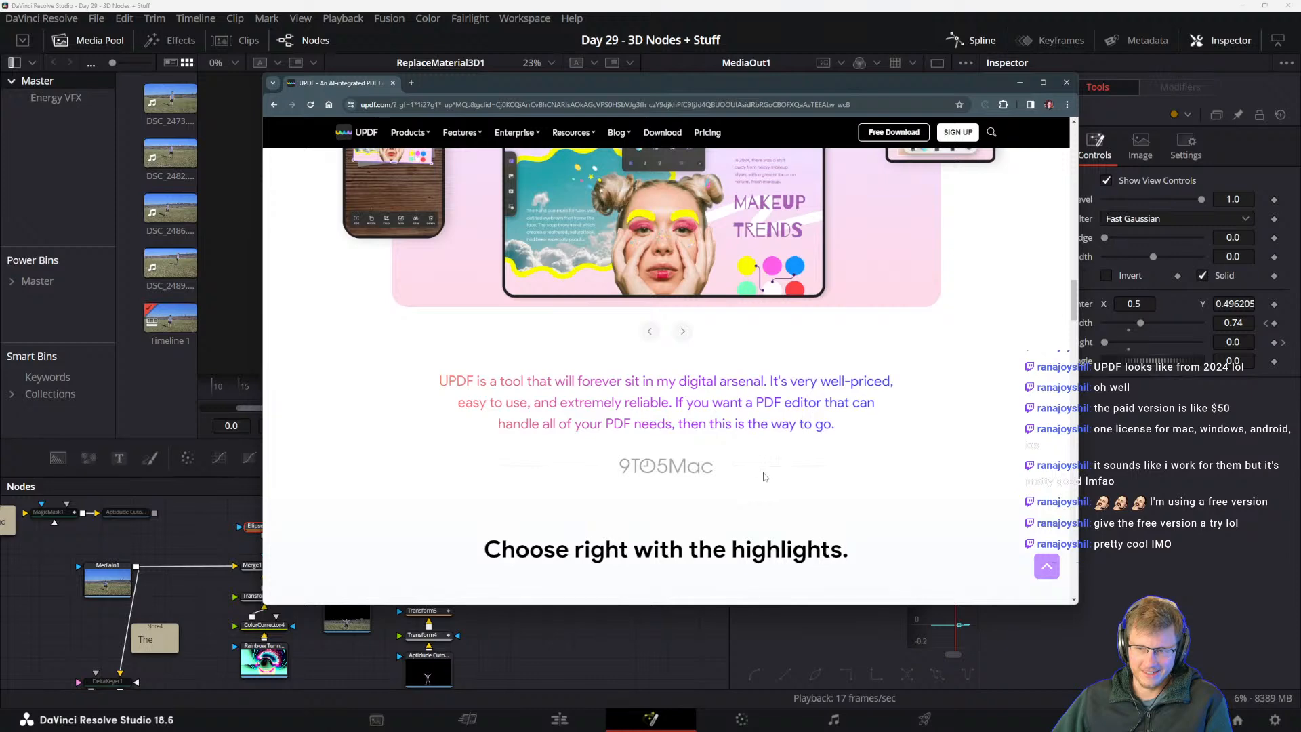
scroll(764, 477, down, 5)
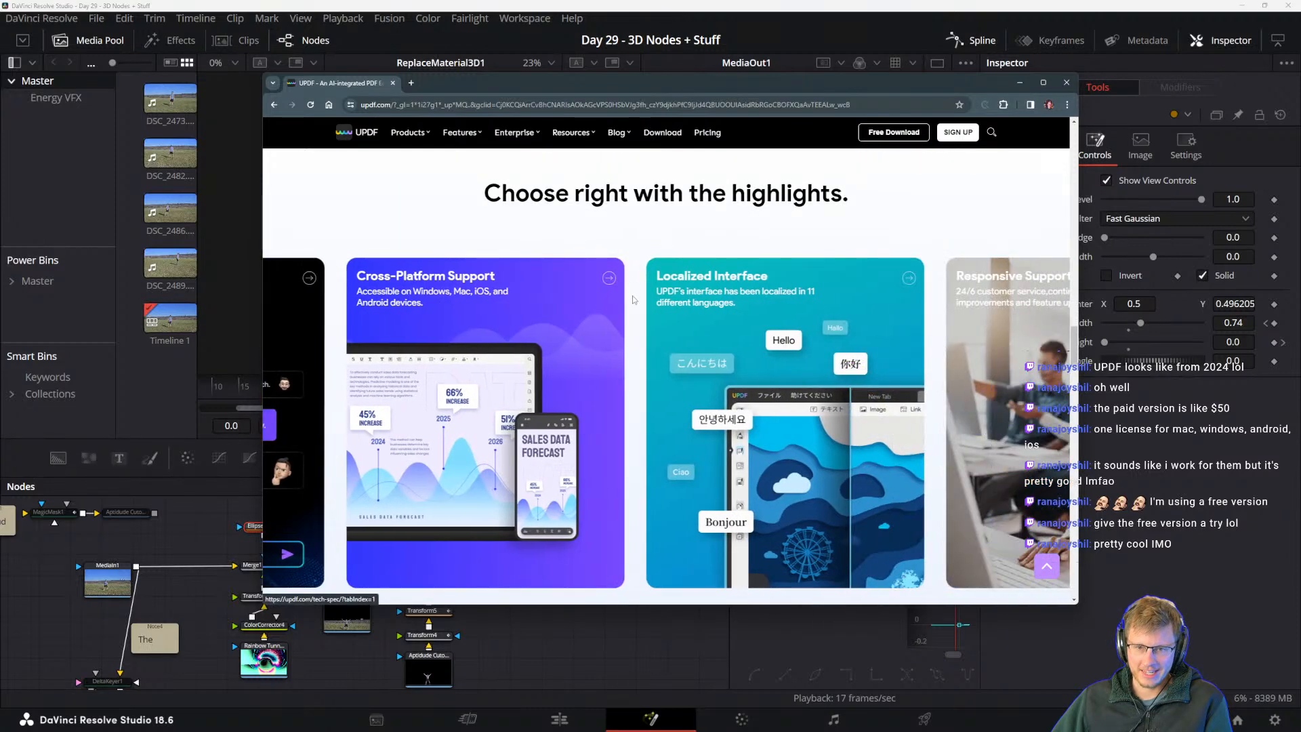
scroll(693, 596, down, 2)
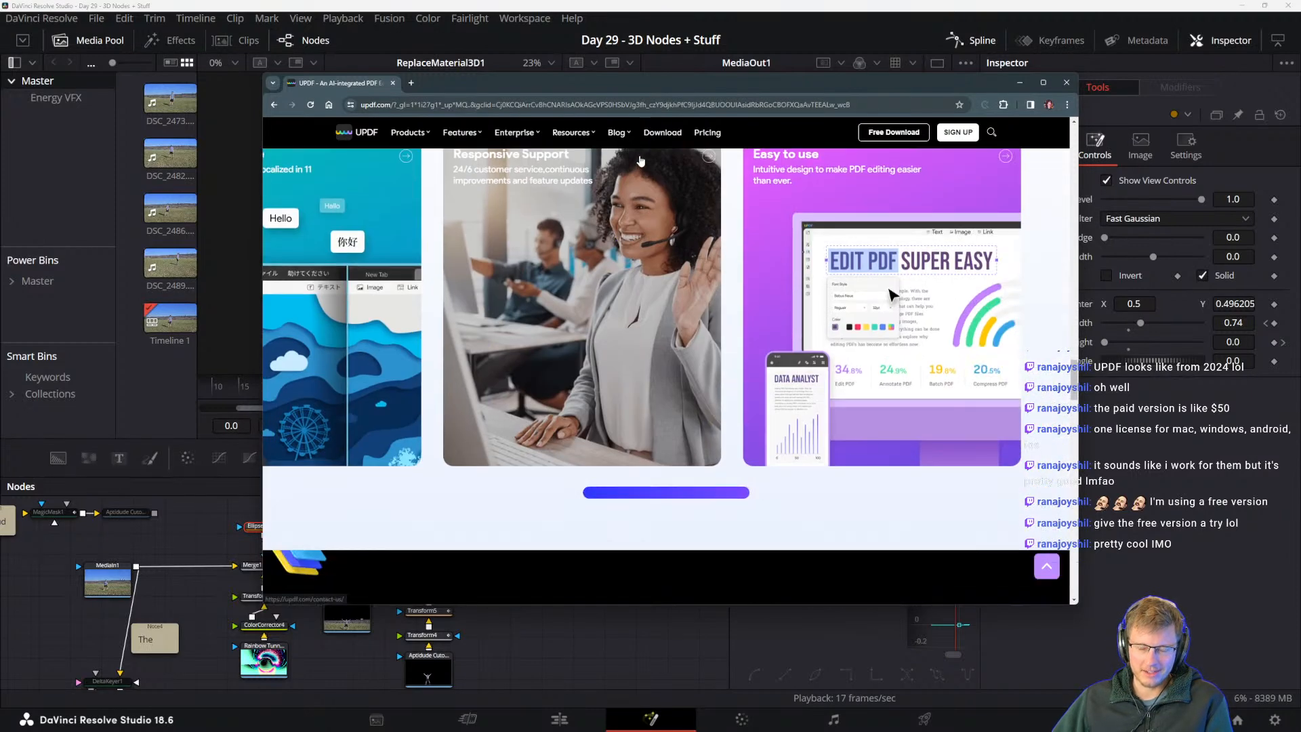
scroll(576, 523, down, 3)
scroll(678, 501, up, 4)
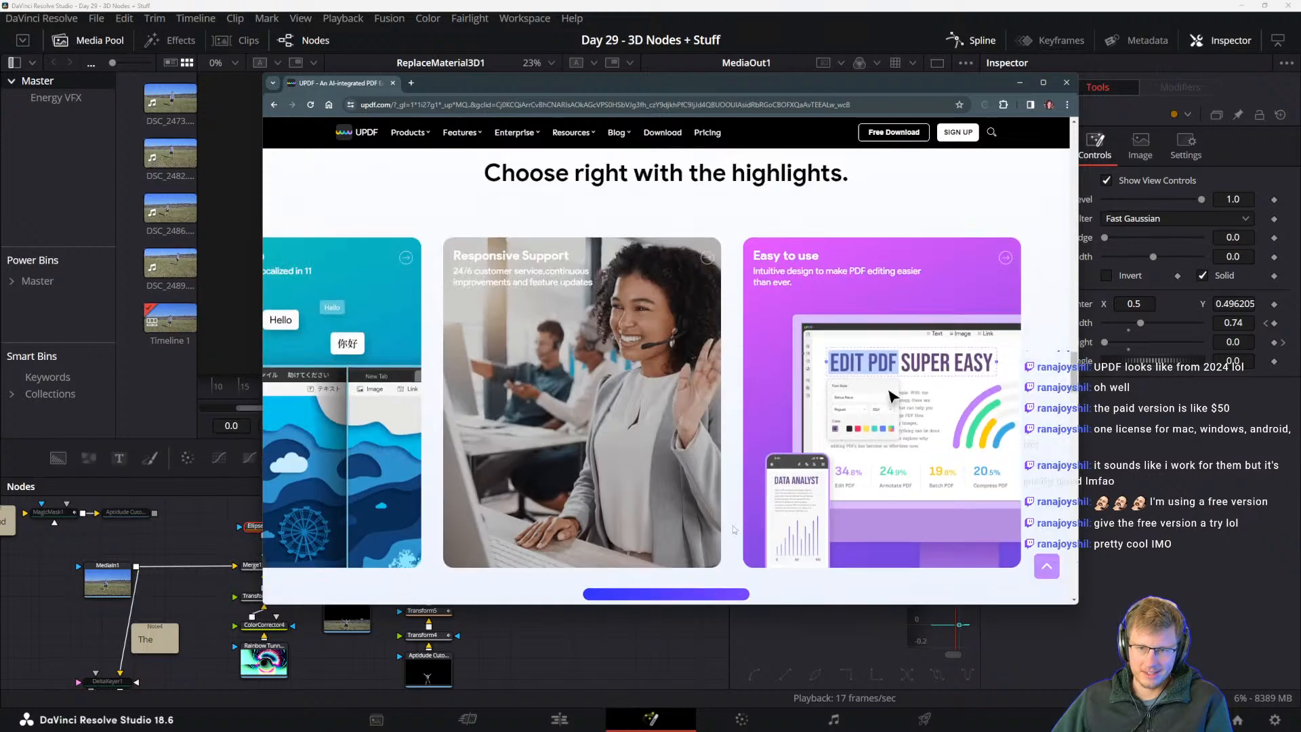
scroll(779, 571, down, 4)
scroll(746, 528, up, 4)
scroll(715, 491, down, 4)
- Review the UPDF business and education offers, the industry list and the blog section's ChatGPT&AI articles
scroll(715, 490, down, 4)
scroll(773, 515, up, 2)
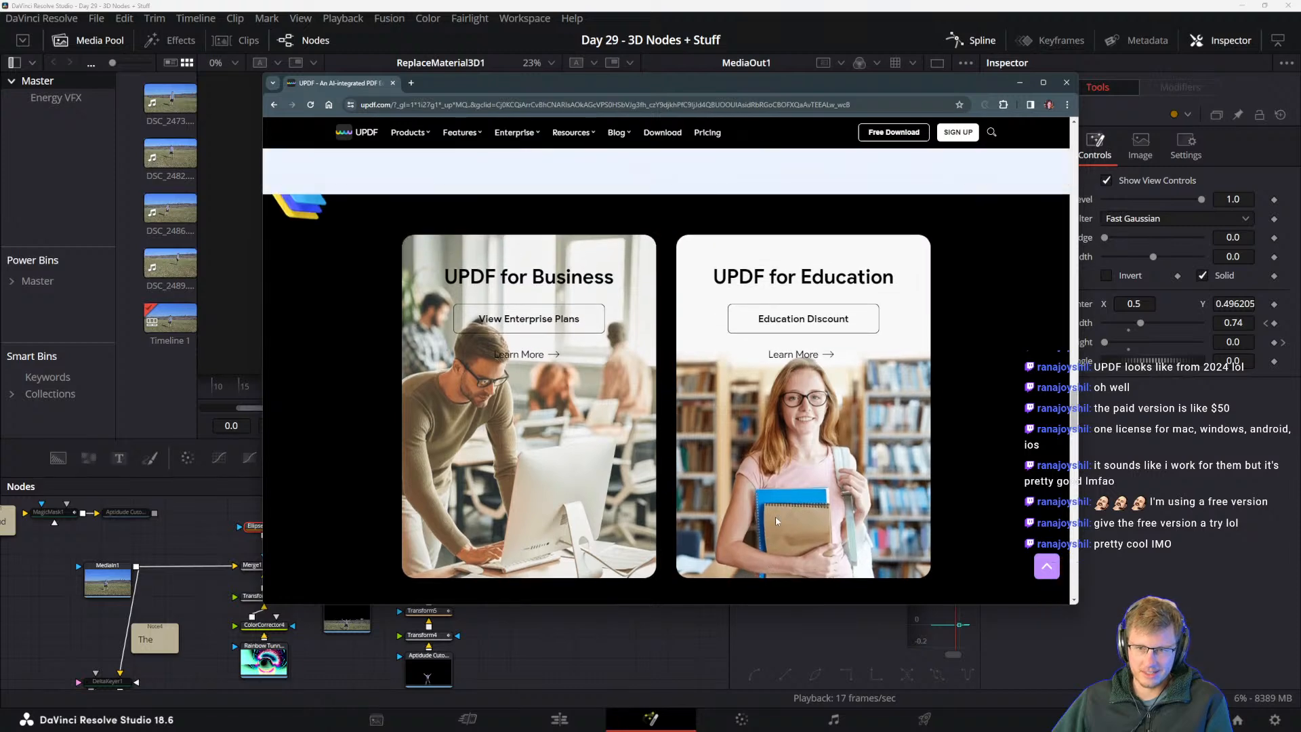
scroll(777, 520, down, 5)
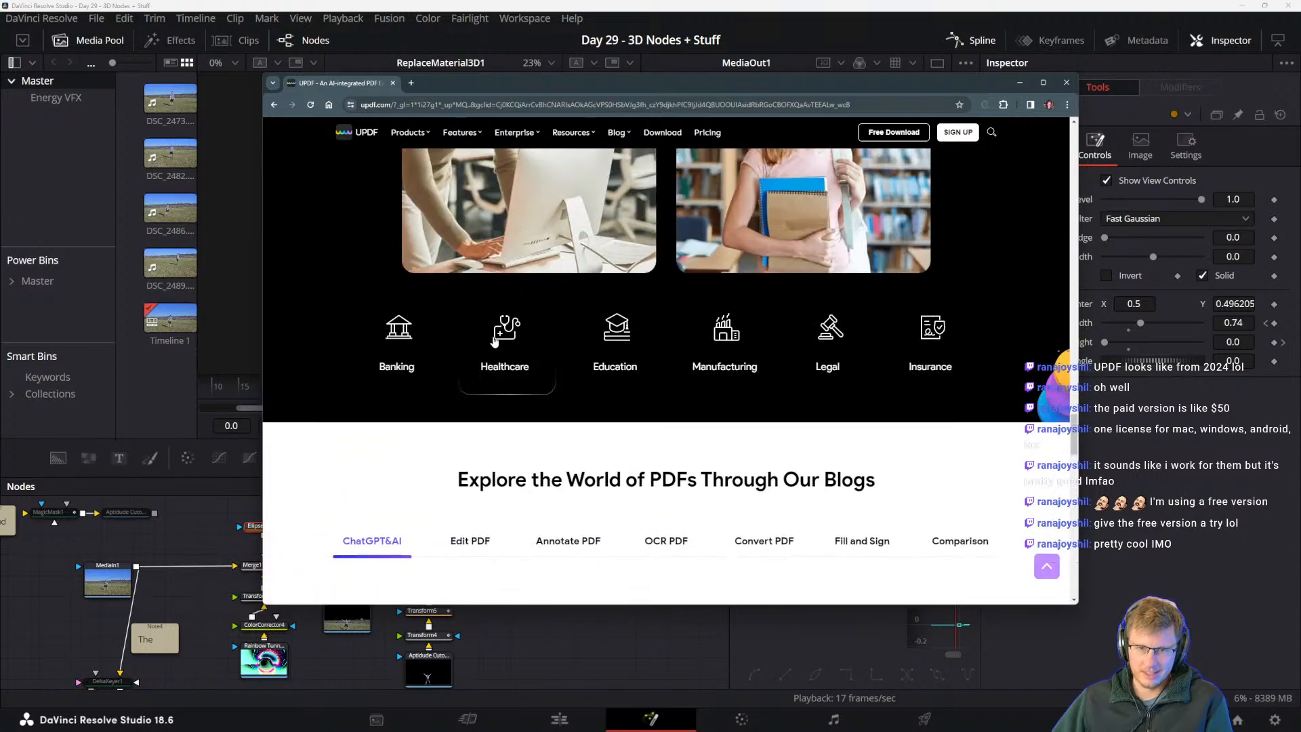
scroll(494, 341, up, 3)
scroll(572, 569, down, 4)
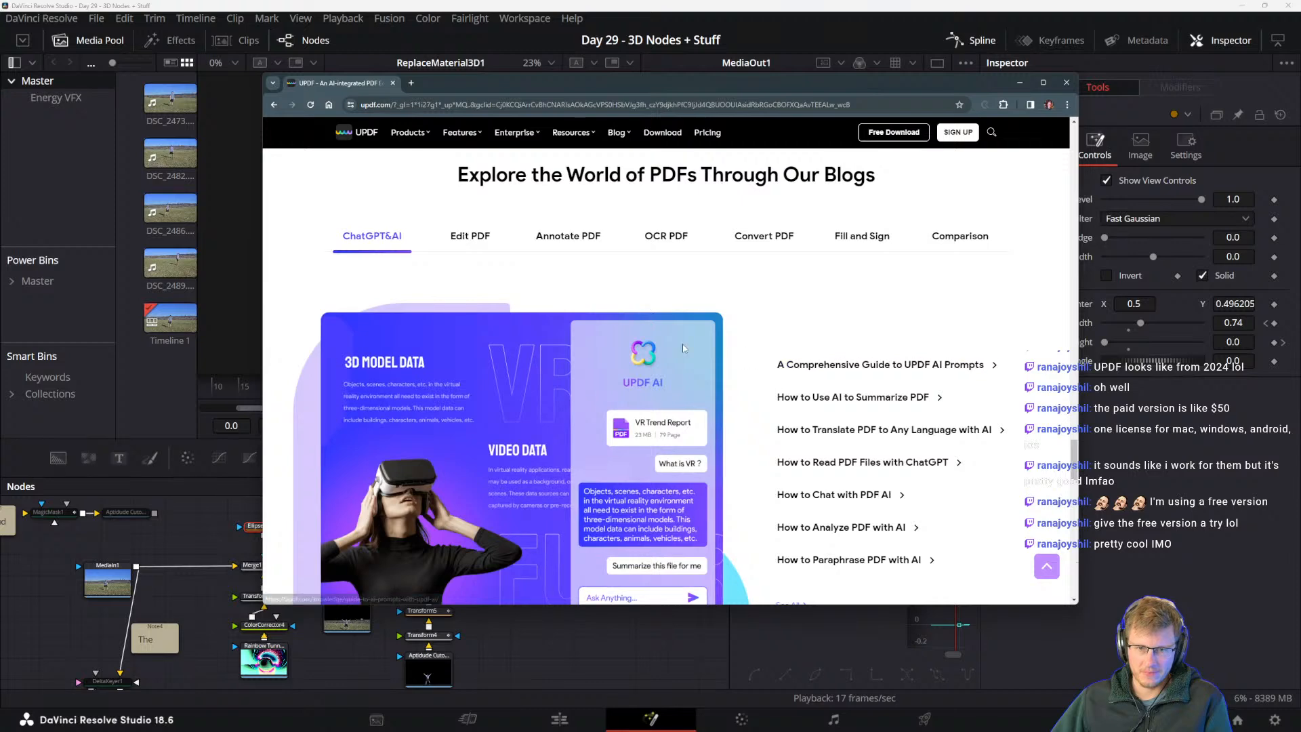
scroll(684, 349, down, 3)
scroll(641, 404, up, 2)
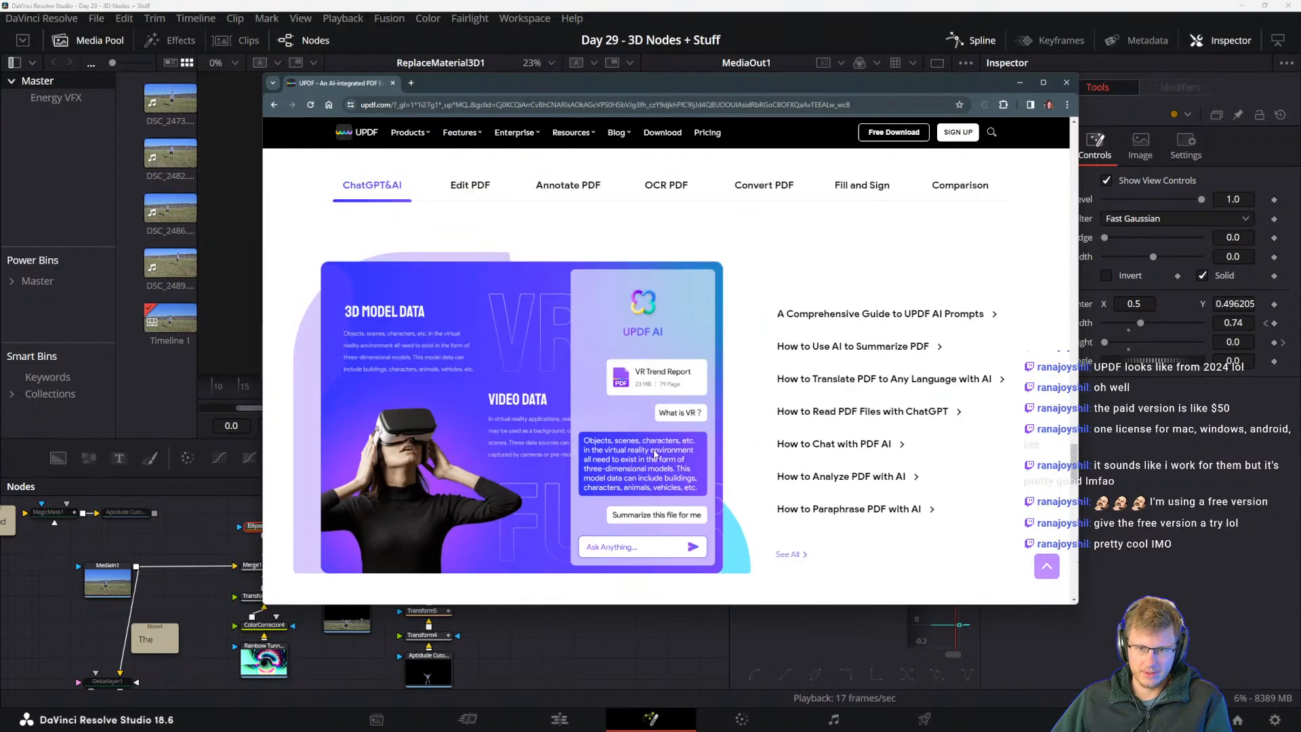
scroll(626, 391, up, 1)
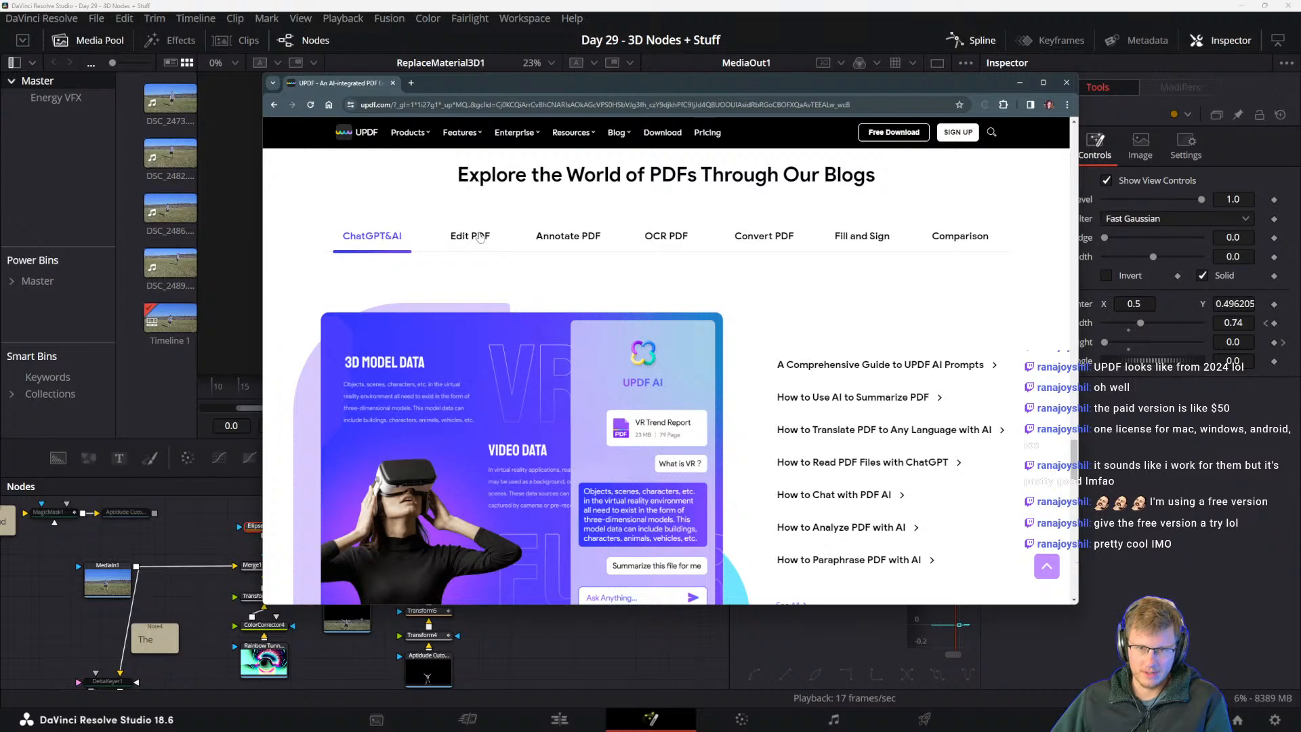
scroll(480, 239, down, 4)
scroll(625, 347, up, 2)
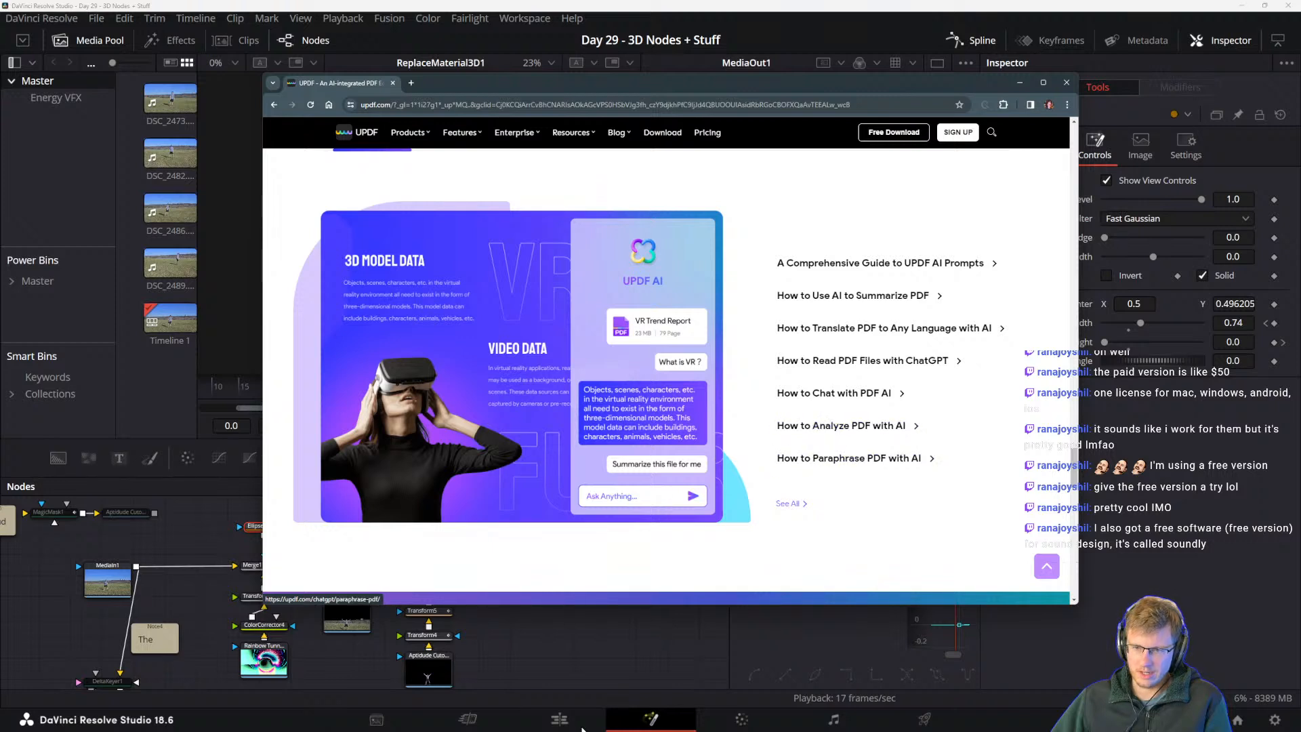
mouse_move(591, 721)
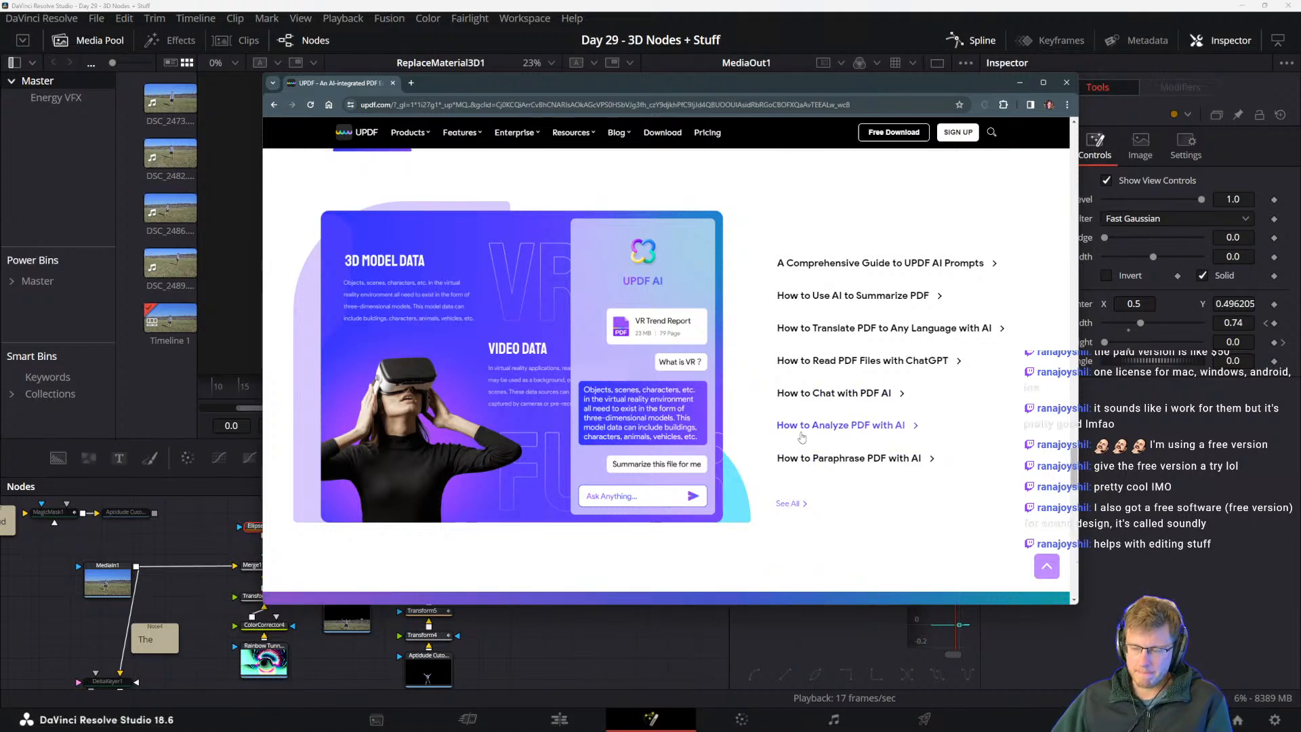
scroll(813, 430, up, 3)
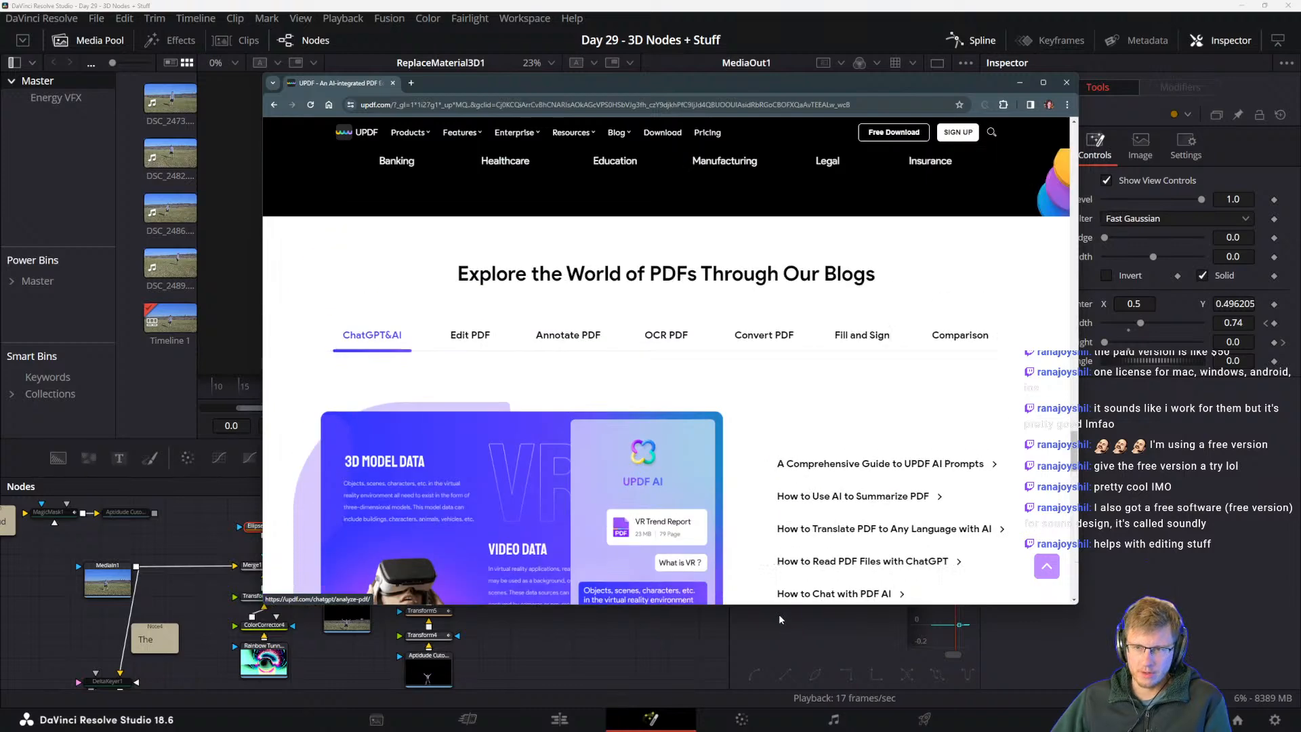
- Compare the Free, UPDF Pro and UPDF Pro+ UPDF AI individual plans, and look over the page's footer and support section
scroll(739, 443, down, 4)
scroll(731, 448, down, 5)
scroll(759, 380, up, 2)
scroll(779, 339, down, 4)
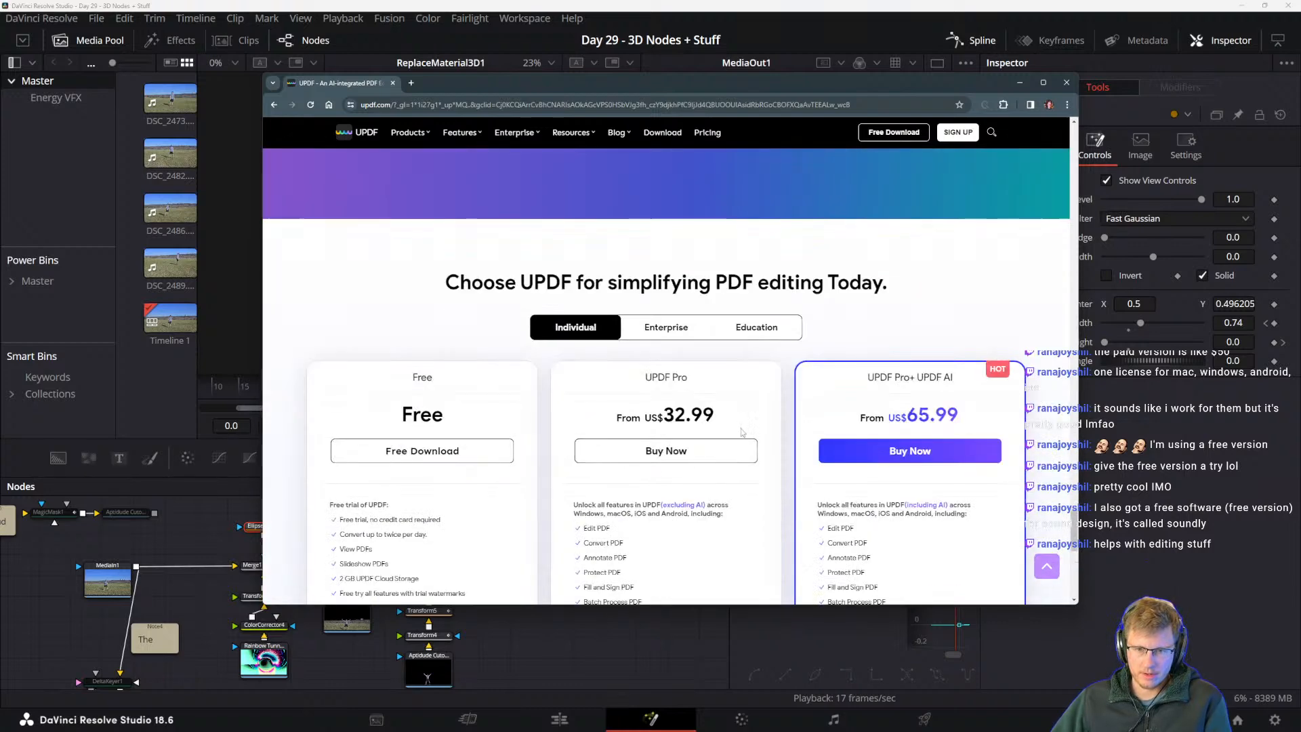
scroll(793, 319, up, 3)
scroll(959, 482, down, 1)
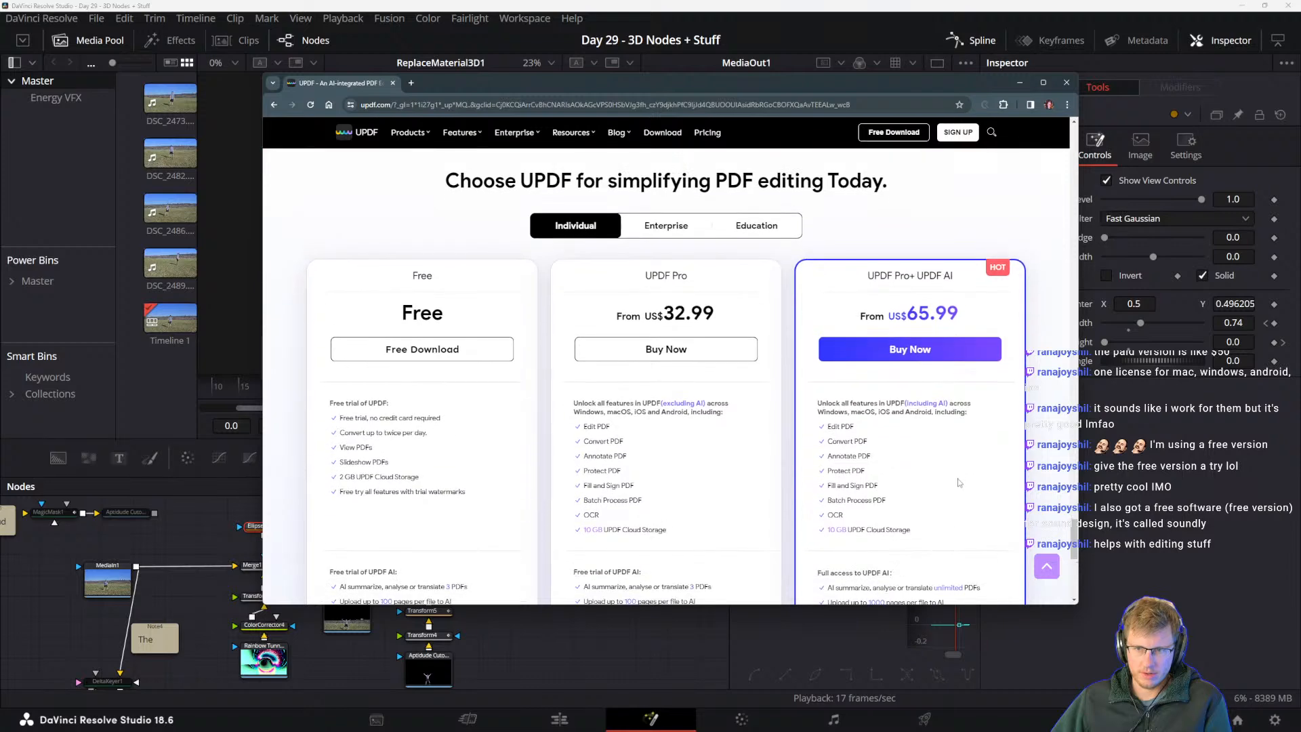
scroll(944, 468, down, 1)
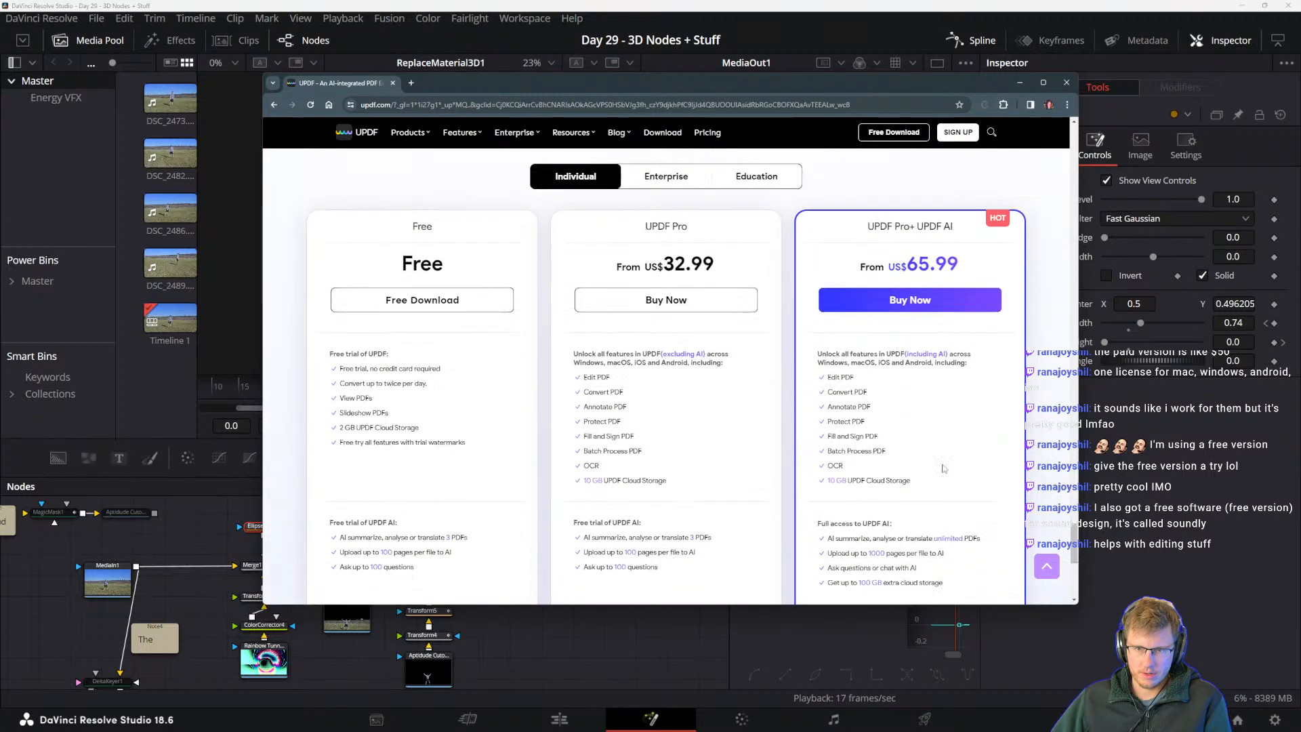
scroll(779, 305, up, 1)
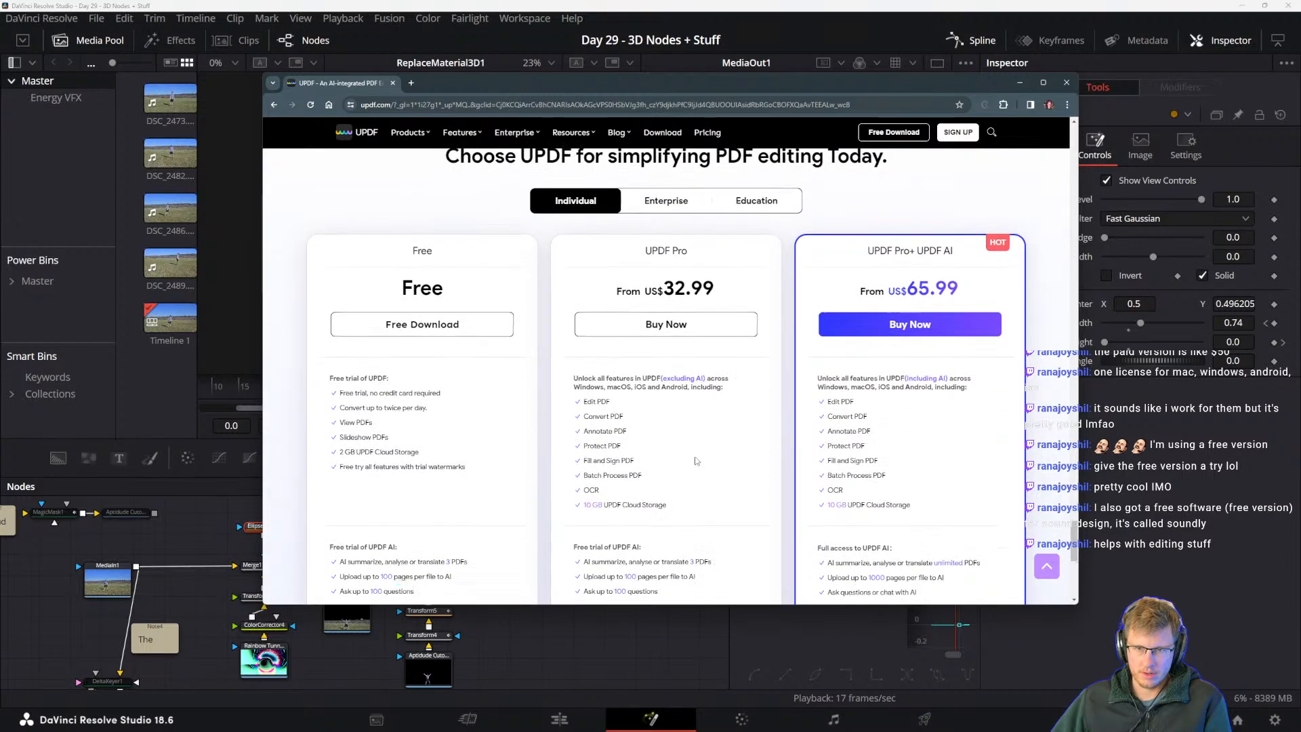
scroll(721, 568, down, 5)
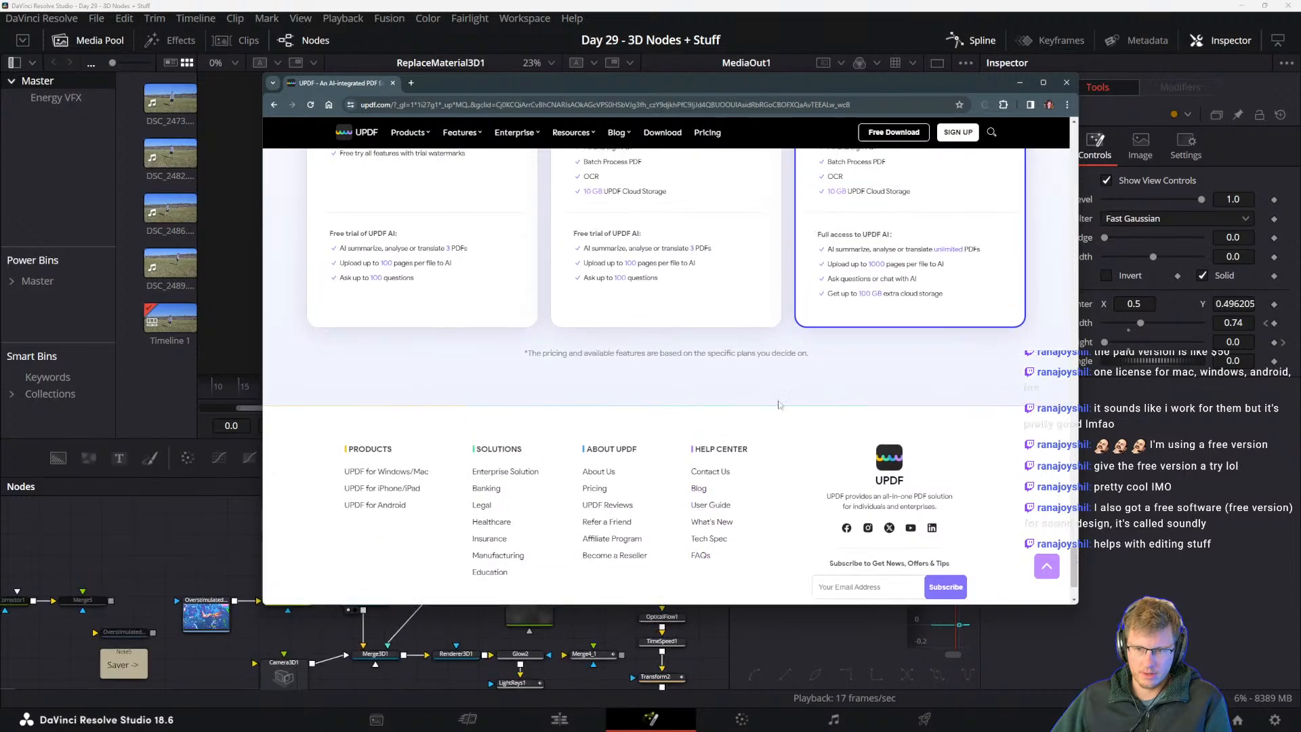
scroll(779, 405, up, 14)
scroll(763, 438, down, 1)
scroll(764, 437, down, 2)
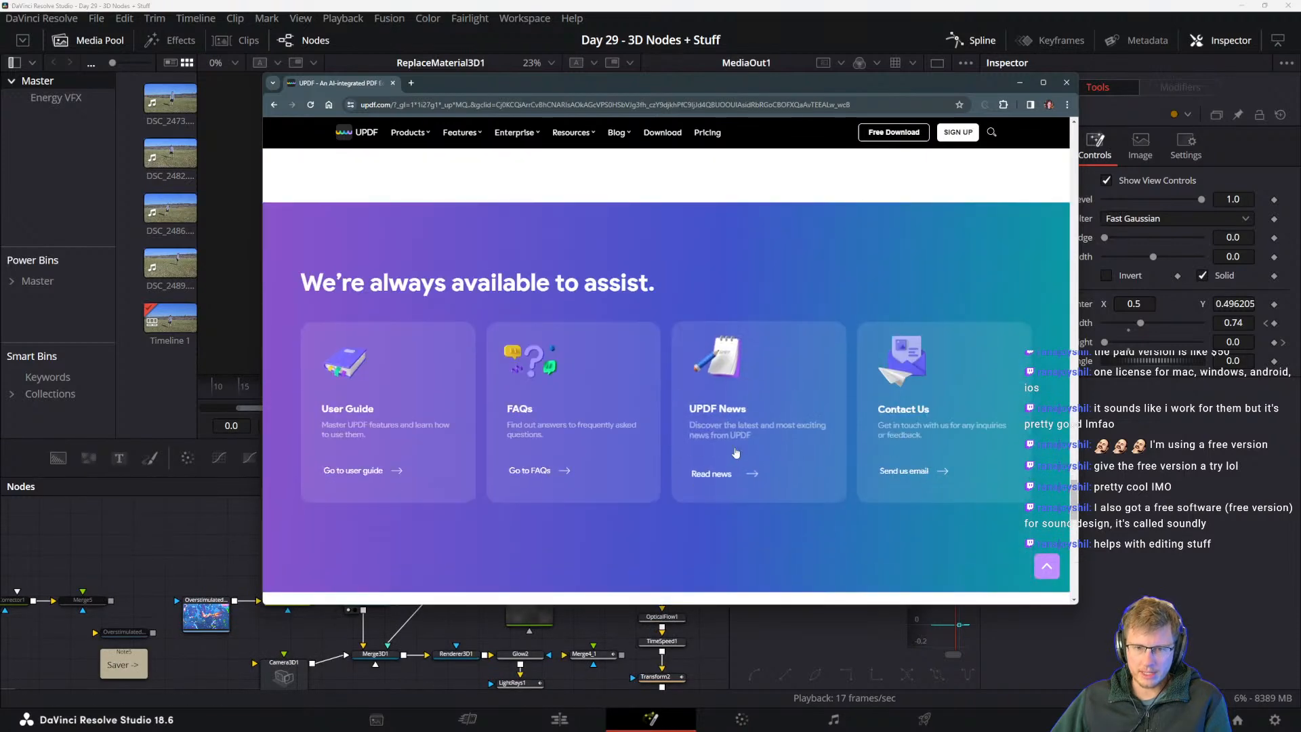
scroll(847, 406, up, 6)
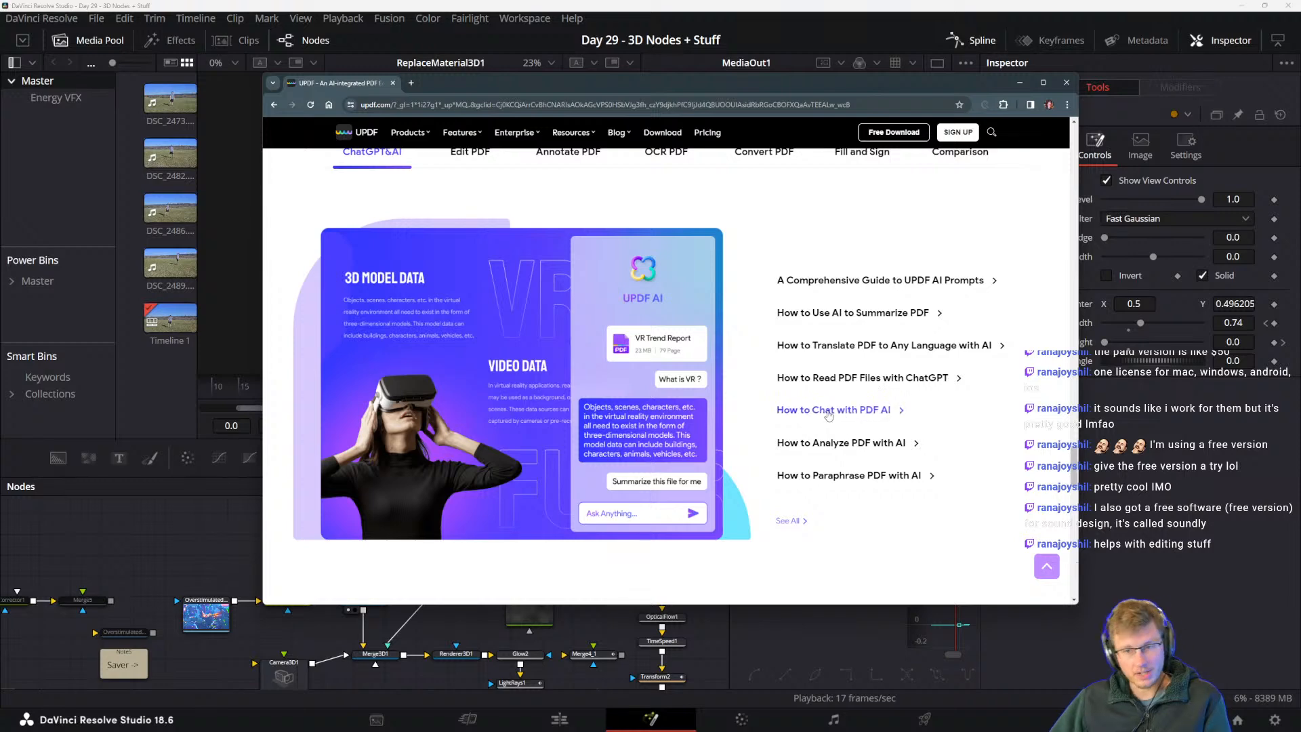
- Open Creative Cloud Desktop and launch Acrobat from its shortcuts to view the recent PDF files
mouse_move(680, 729)
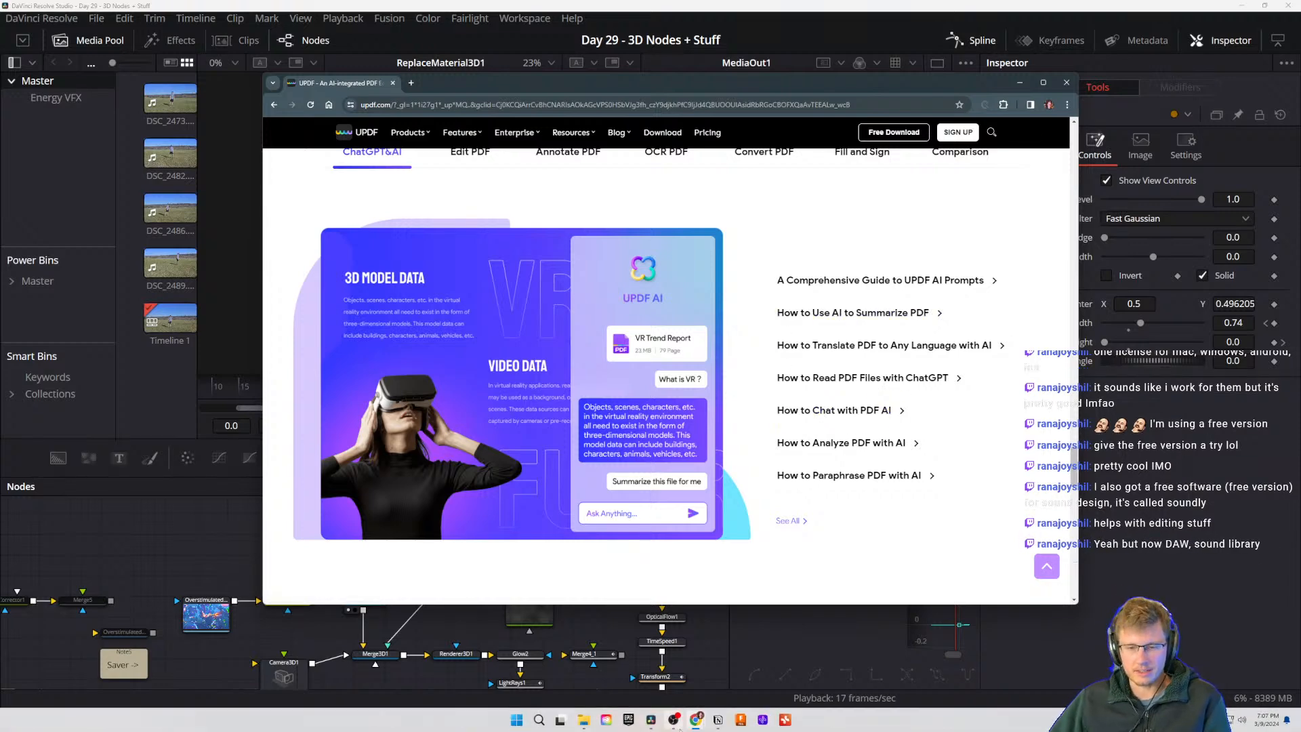
click(605, 720)
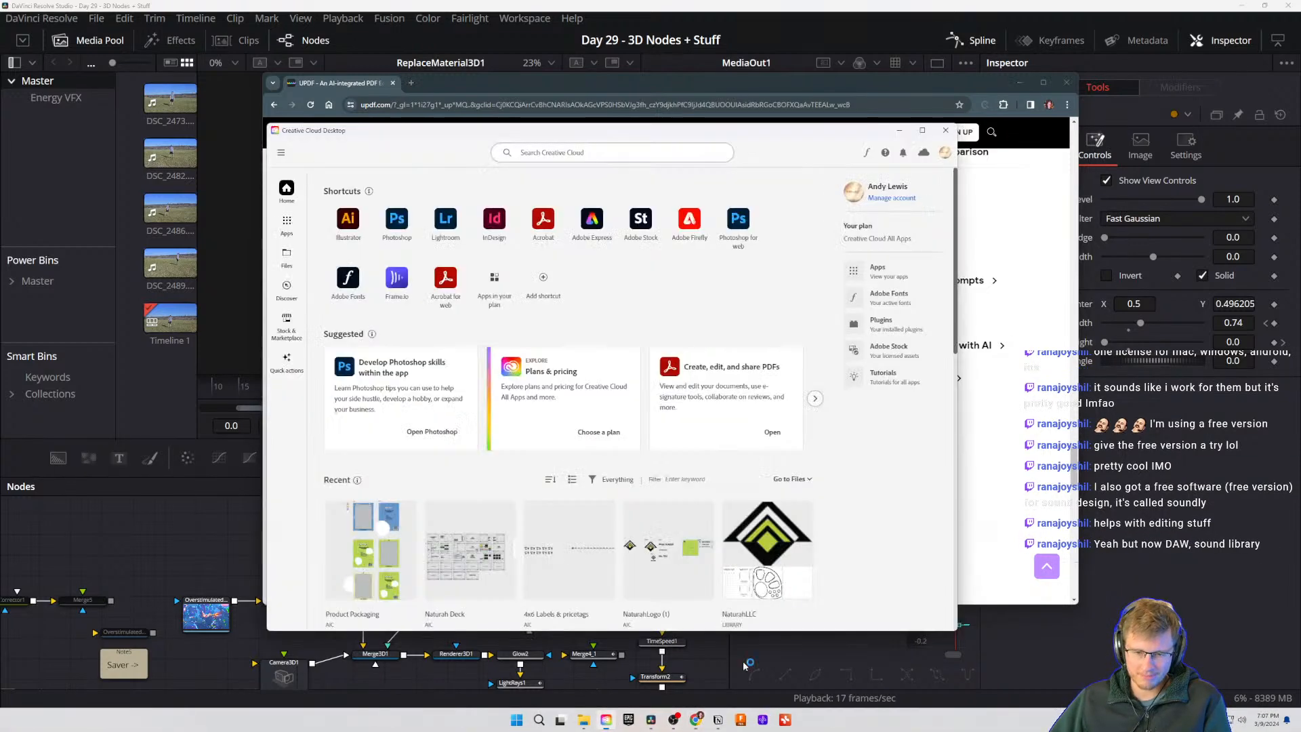
click(543, 219)
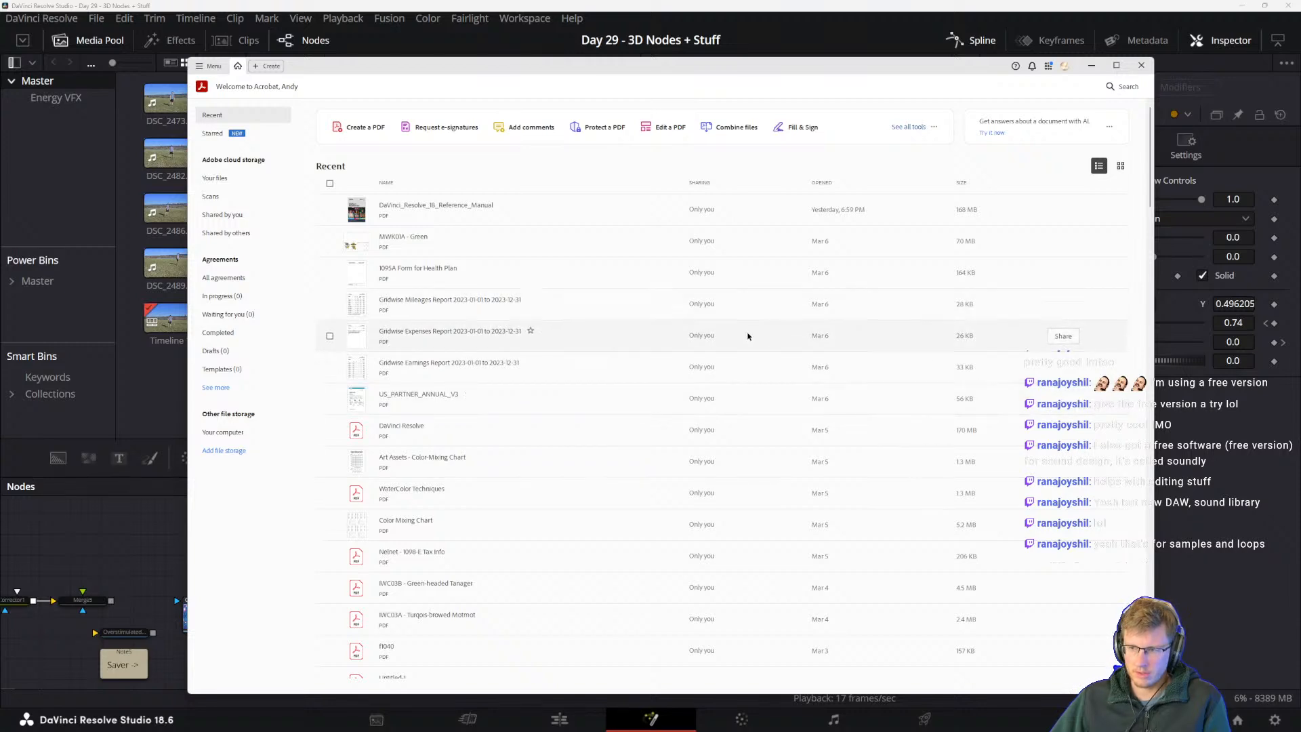
- Return to DaVinci Resolve and switch the project to the Fairlight audio page
click(294, 4)
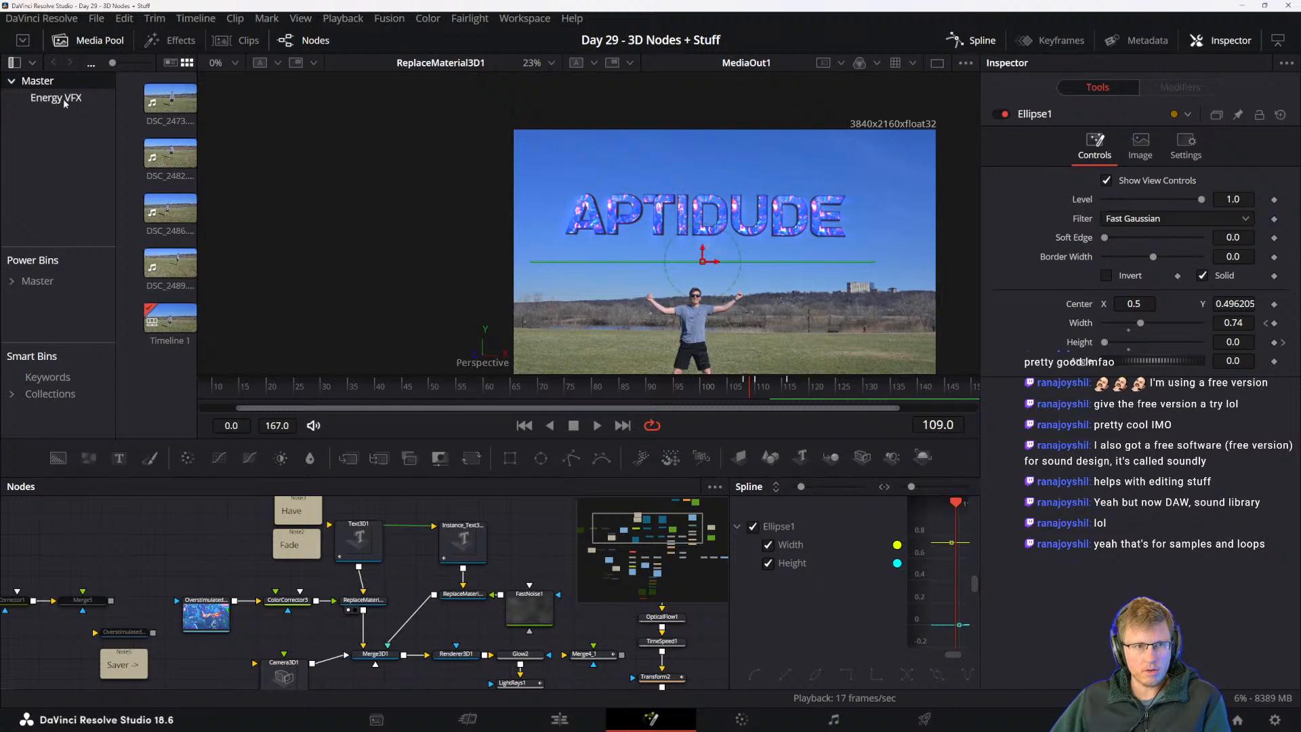
click(833, 719)
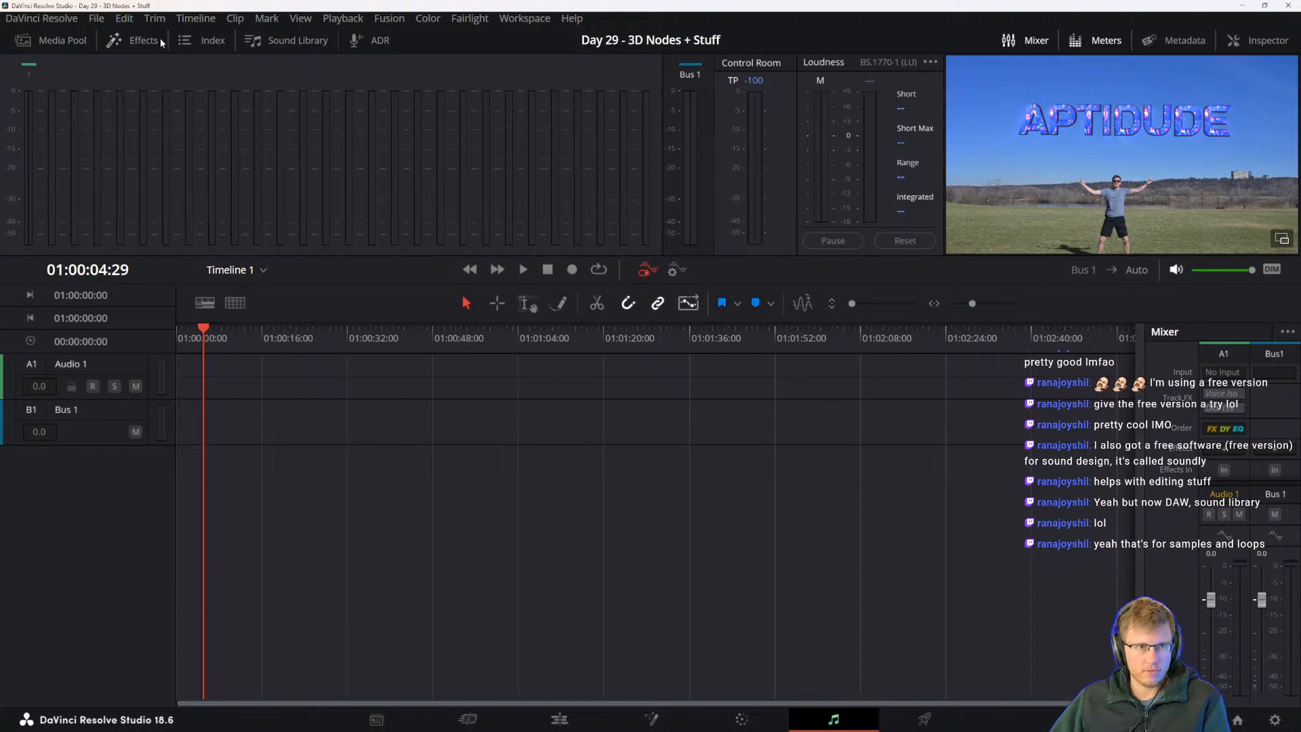
- Open Fairlight's Sound Library, look over its search and filter options, and reveal the database selector
click(284, 40)
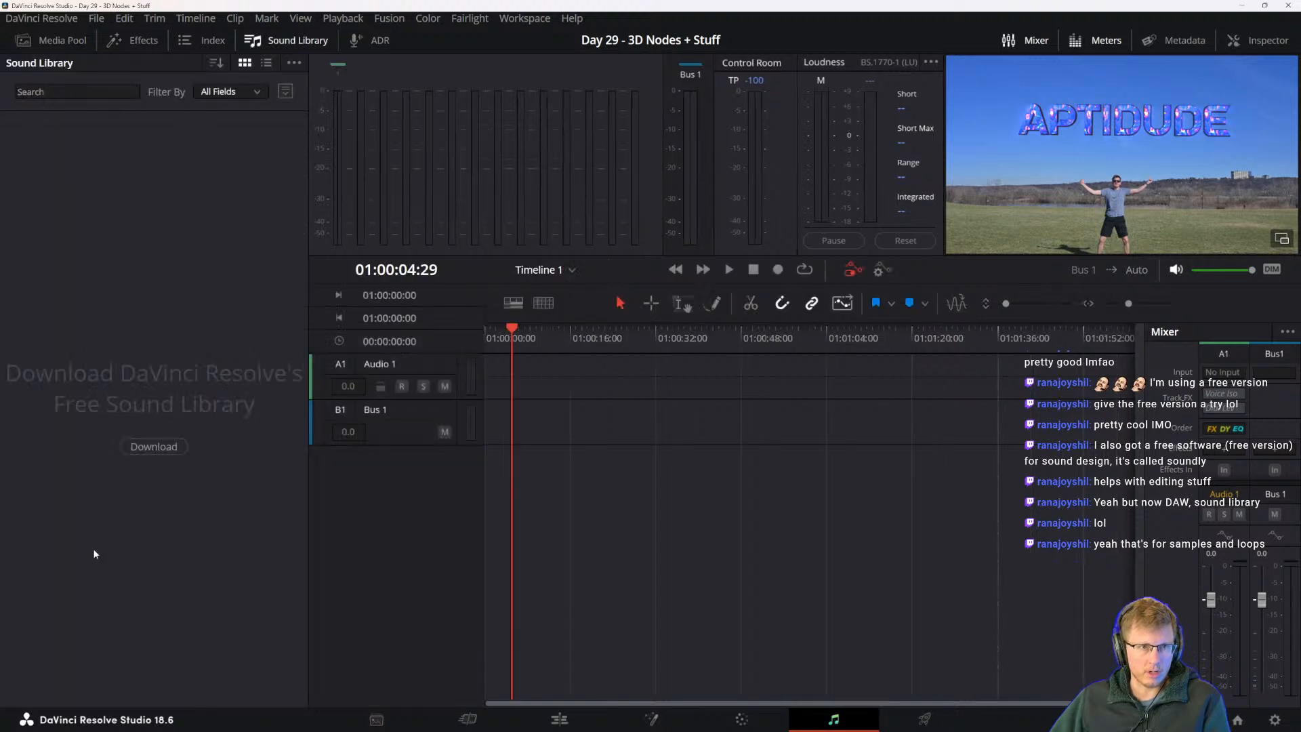
click(100, 88)
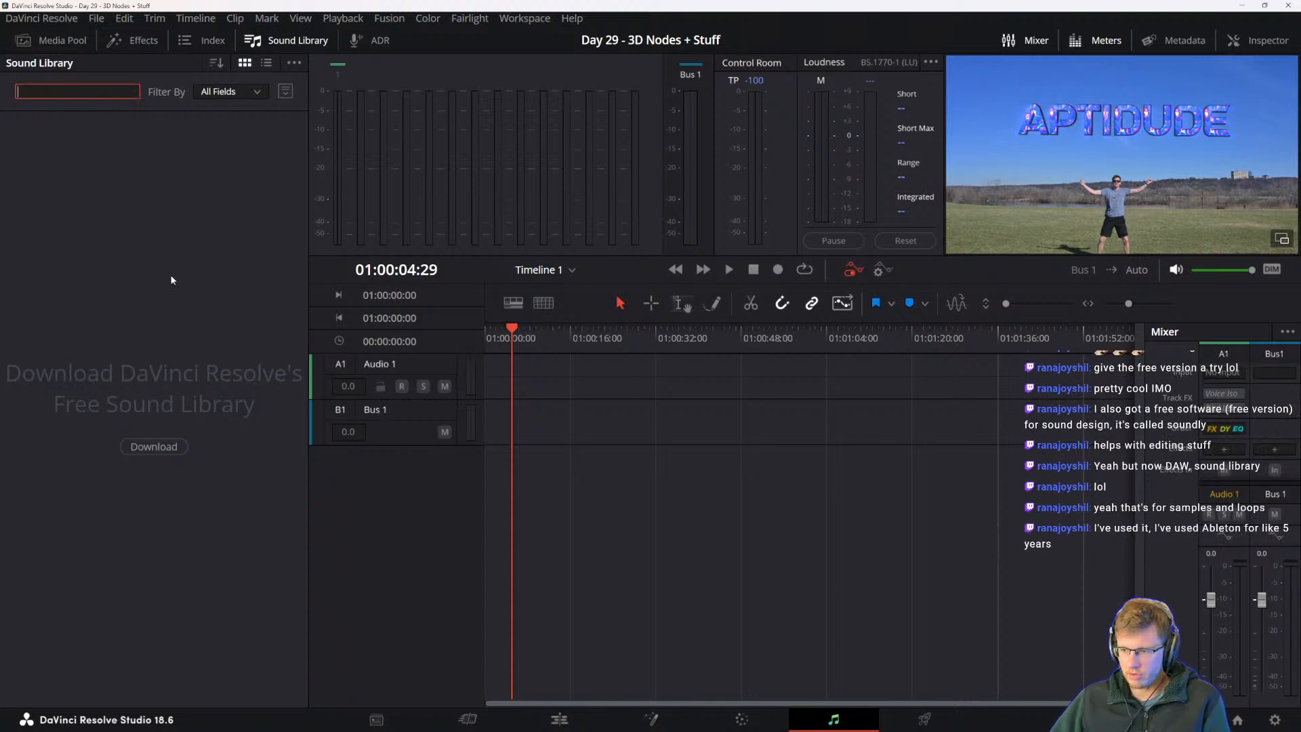
click(207, 93)
click(165, 87)
click(286, 92)
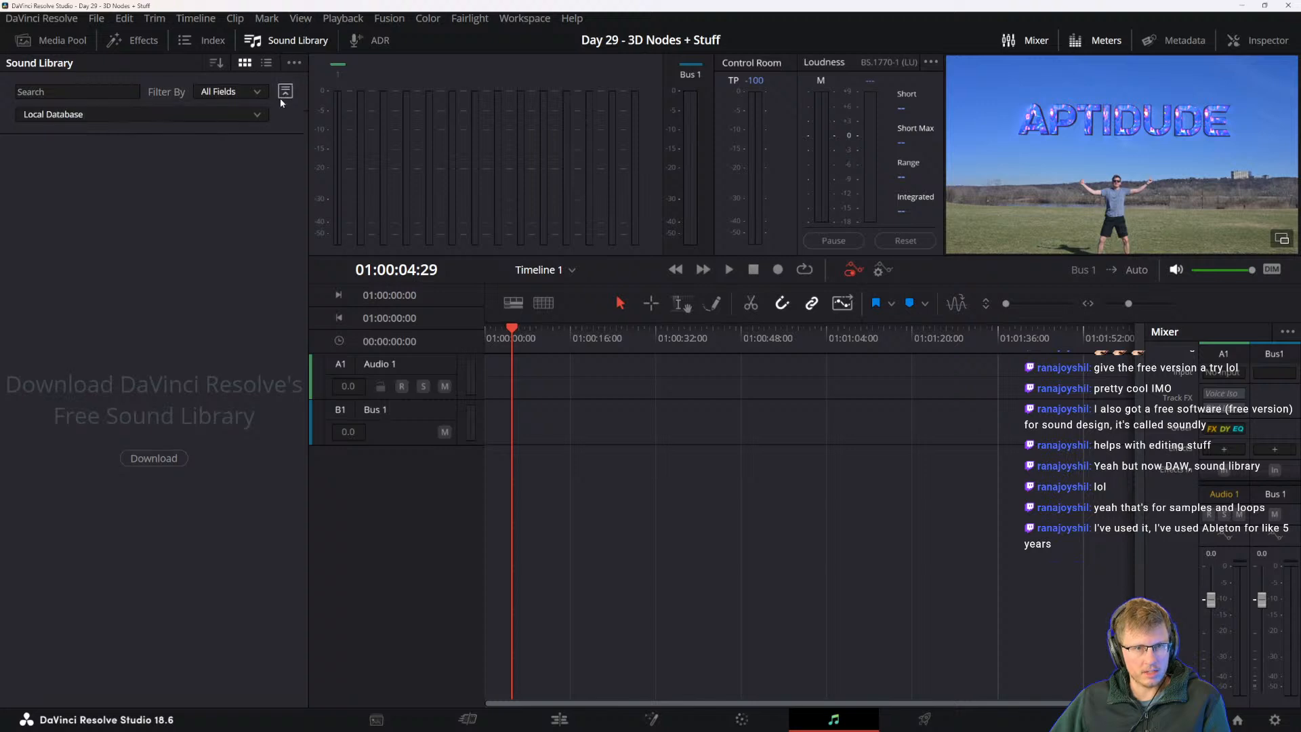
click(76, 119)
click(66, 135)
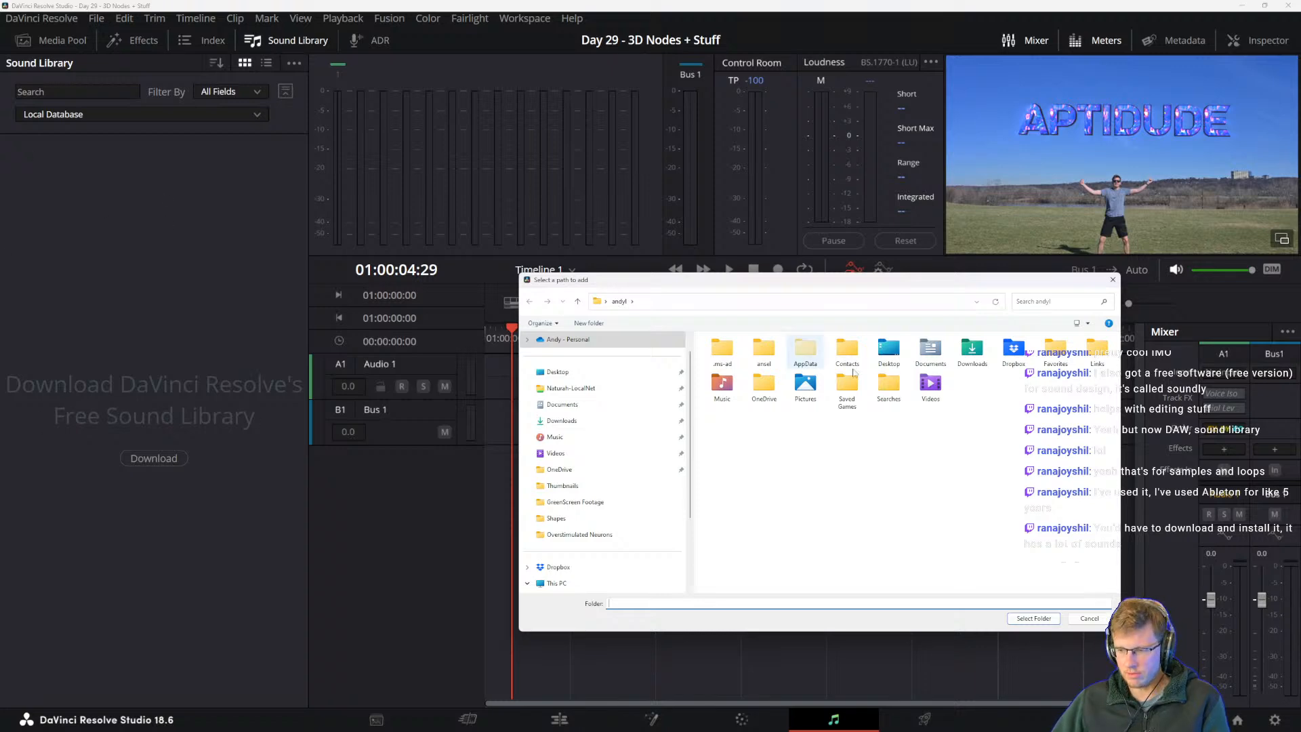
key(Escape)
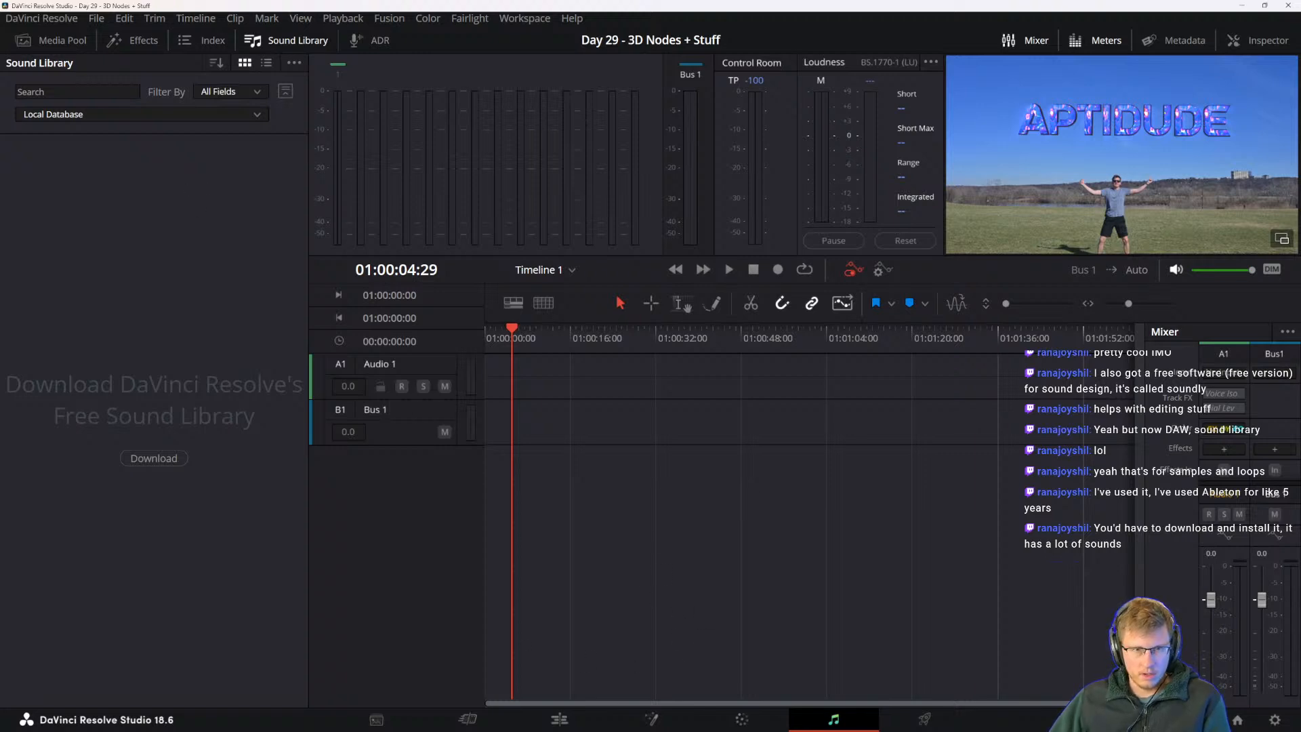
- Check the Fairlight index and Sound Library, and open the list of Fairlight FX audio effects
click(202, 40)
click(285, 40)
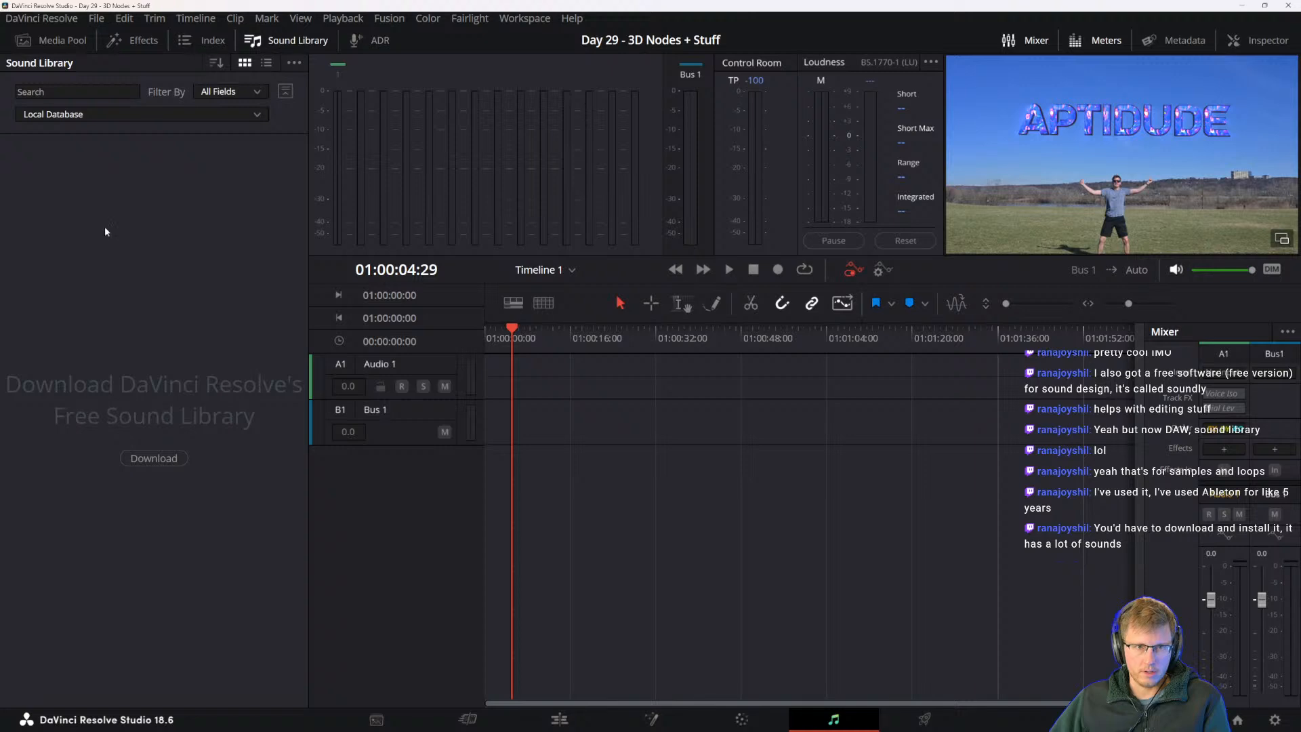
click(147, 42)
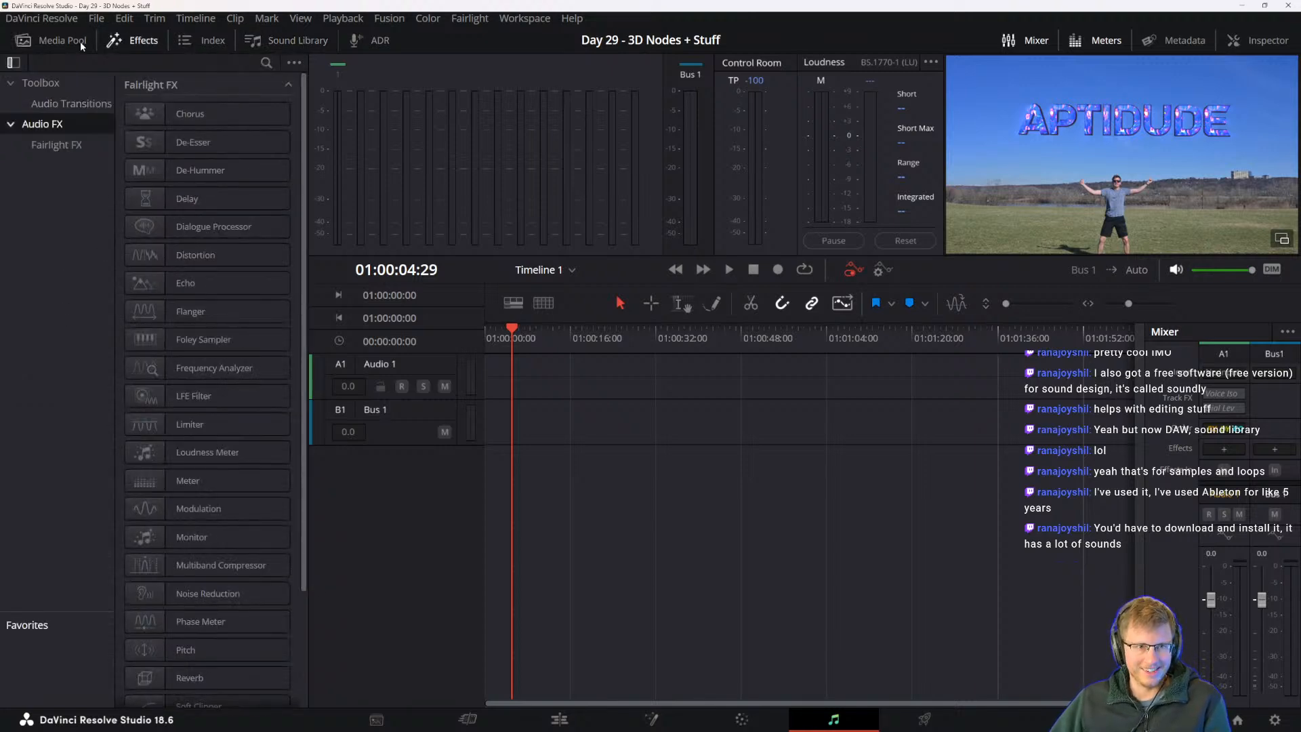
- Visit the Fusion page briefly and return to Fairlight's Sound Library
click(651, 719)
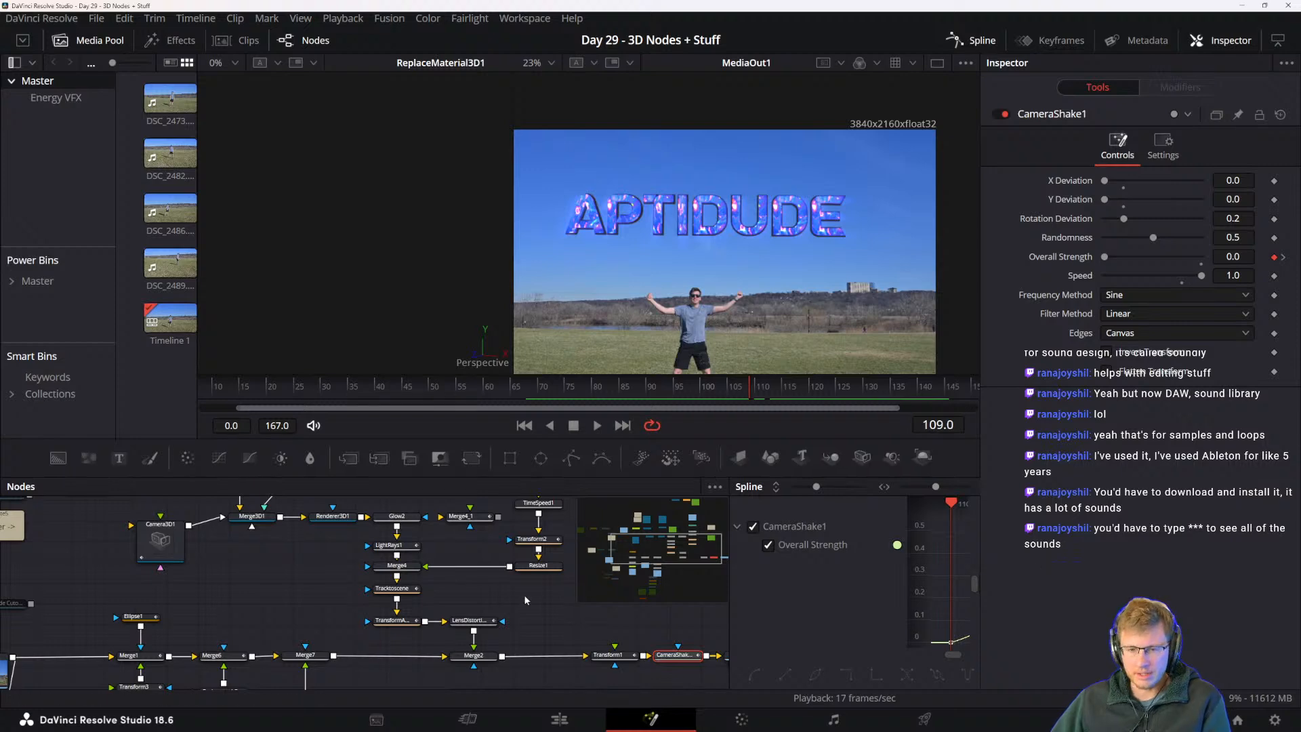
click(834, 719)
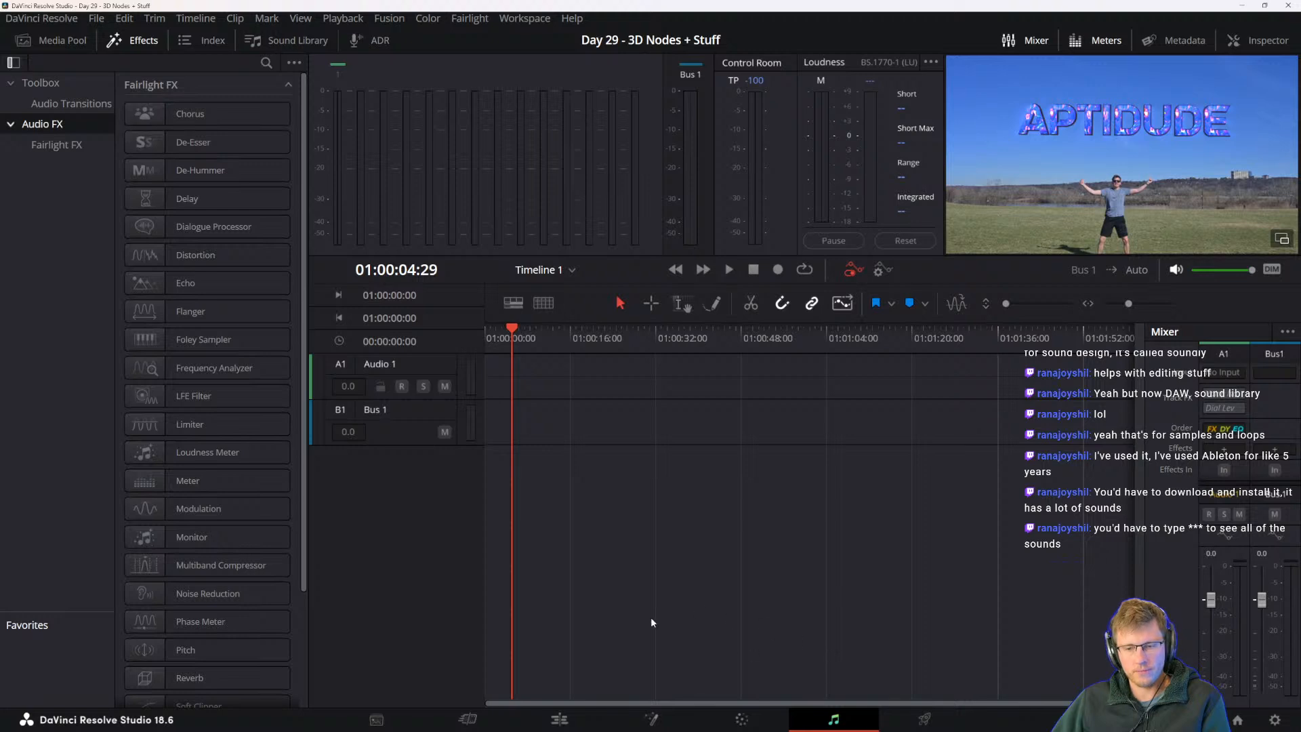
click(304, 42)
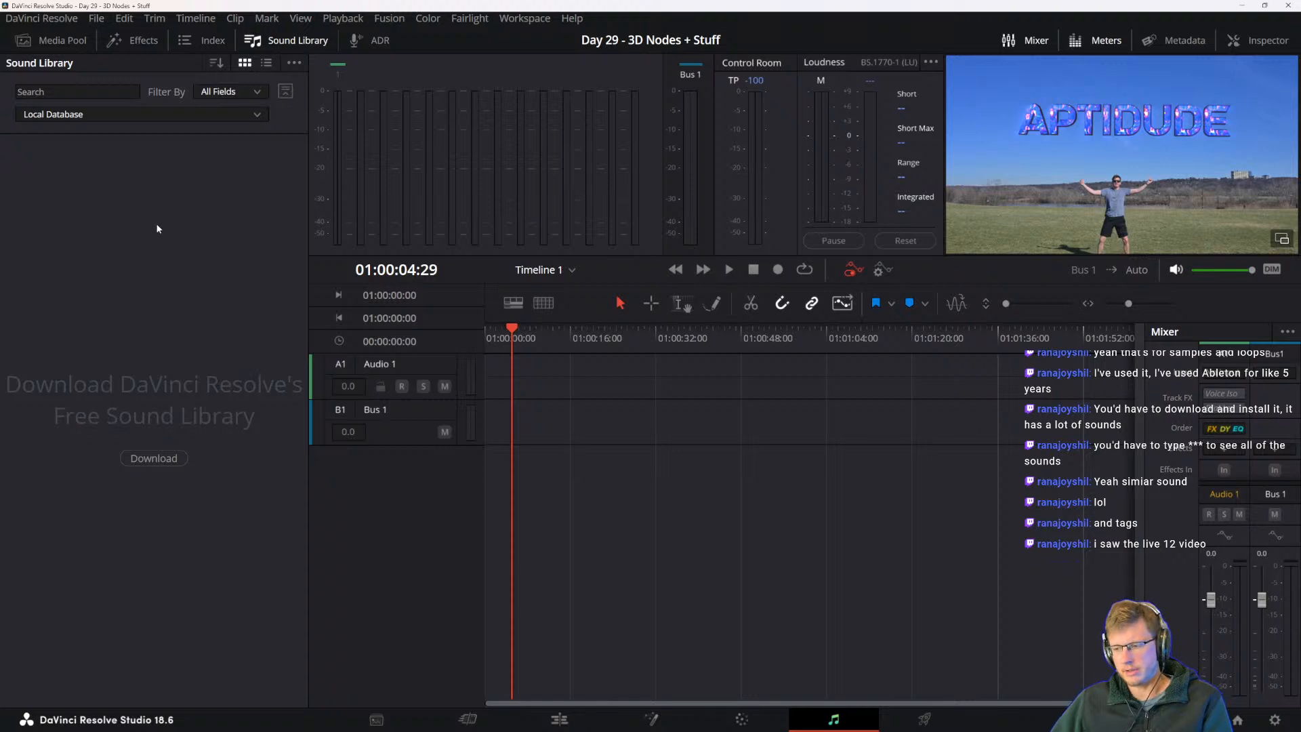
- Switch to the Fusion page and scrub the 3D text composition to frame 73
mouse_move(742, 730)
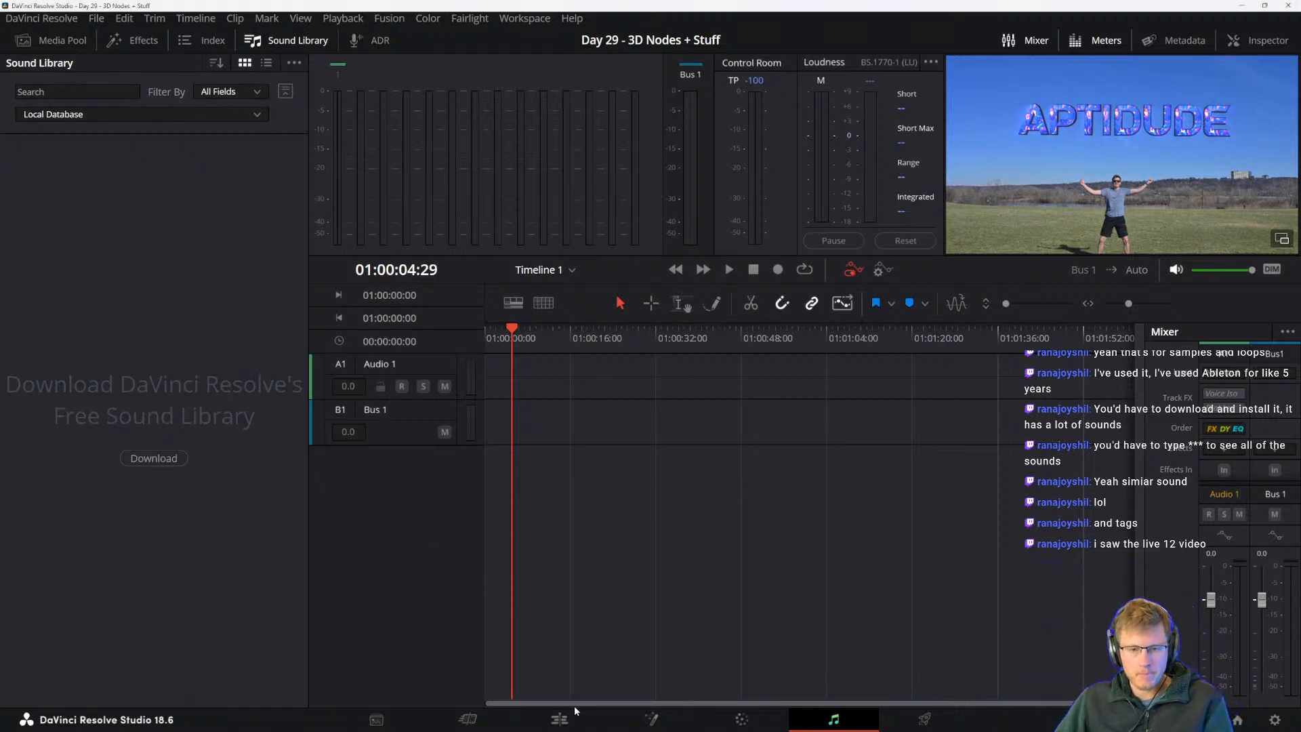
click(667, 720)
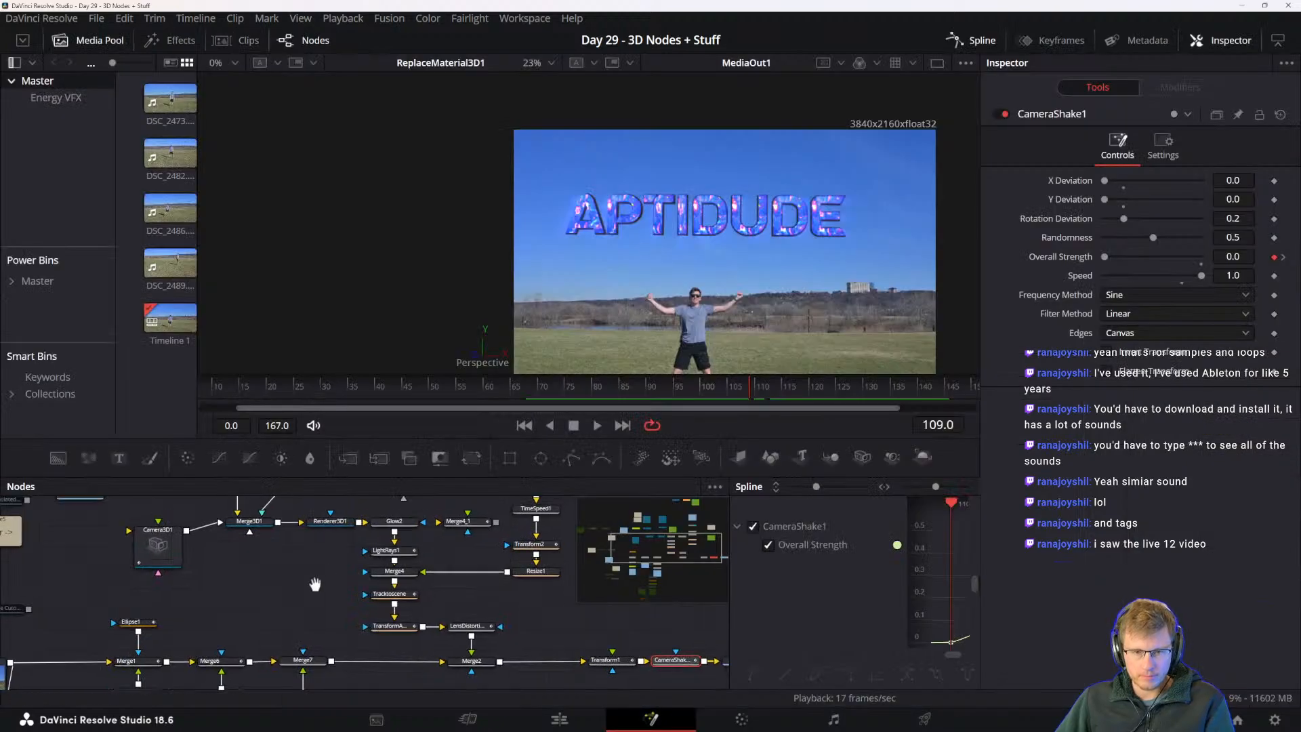
drag(583, 383, 529, 385)
drag(533, 385, 554, 383)
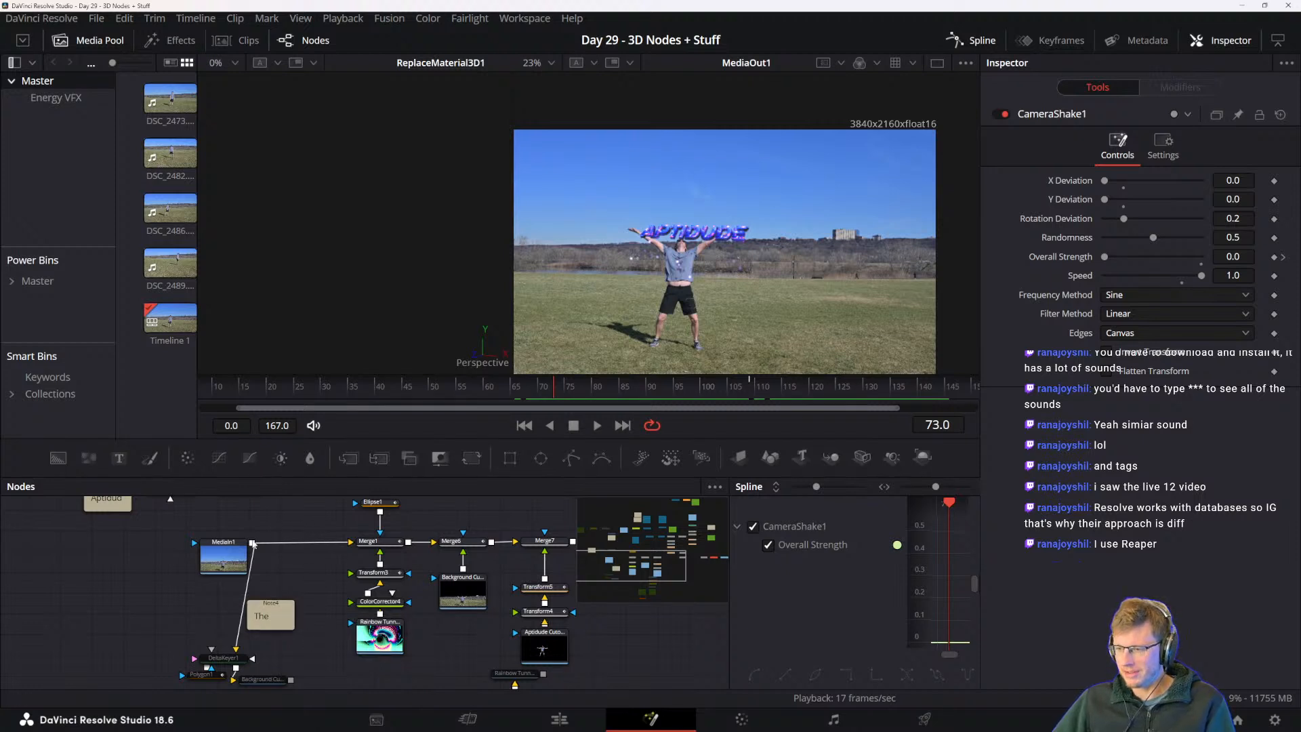
- Examine the portal branch of the node tree, including the Rainbow Tunnel loader and ColorCorrector4's correction settings
mouse_move(282, 574)
mouse_down()
mouse_move(291, 621)
mouse_move(278, 629)
mouse_move(254, 564)
mouse_up()
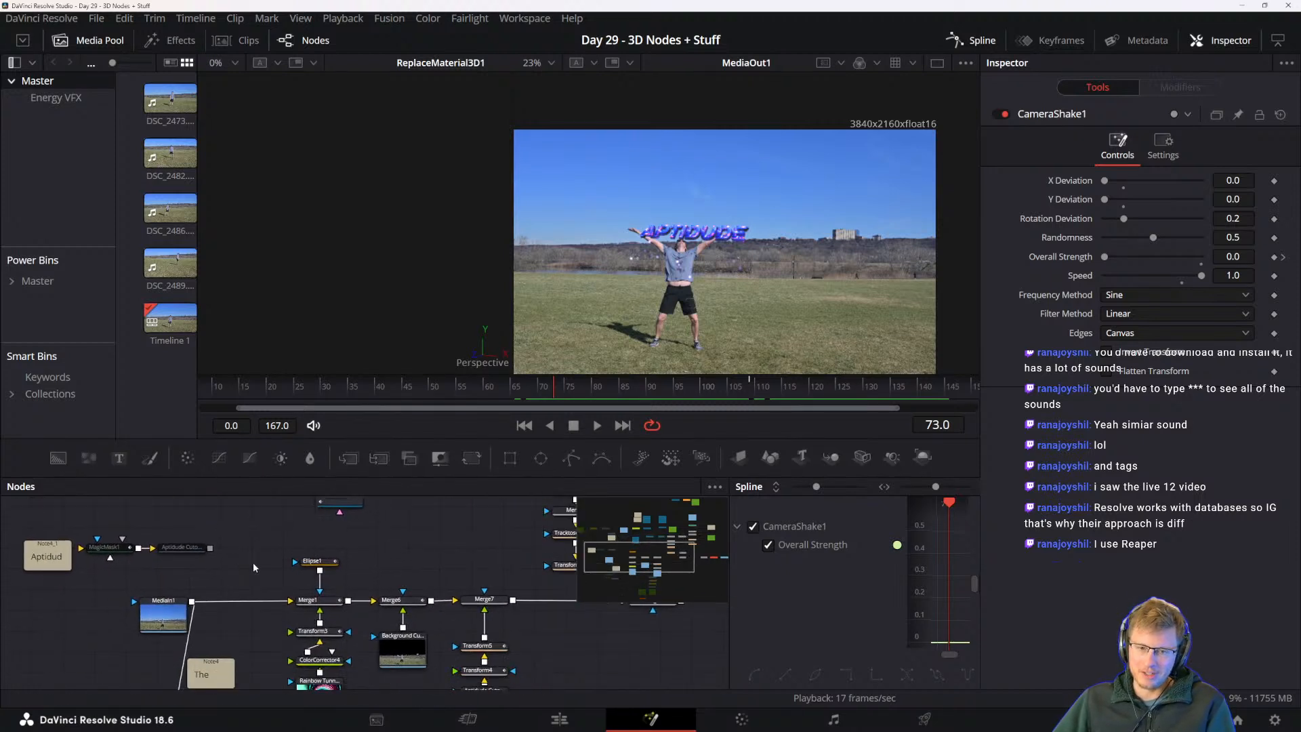
drag(343, 593, 296, 540)
mouse_move(329, 628)
mouse_down()
mouse_move(336, 547)
mouse_move(283, 531)
mouse_move(285, 596)
mouse_up()
click(294, 581)
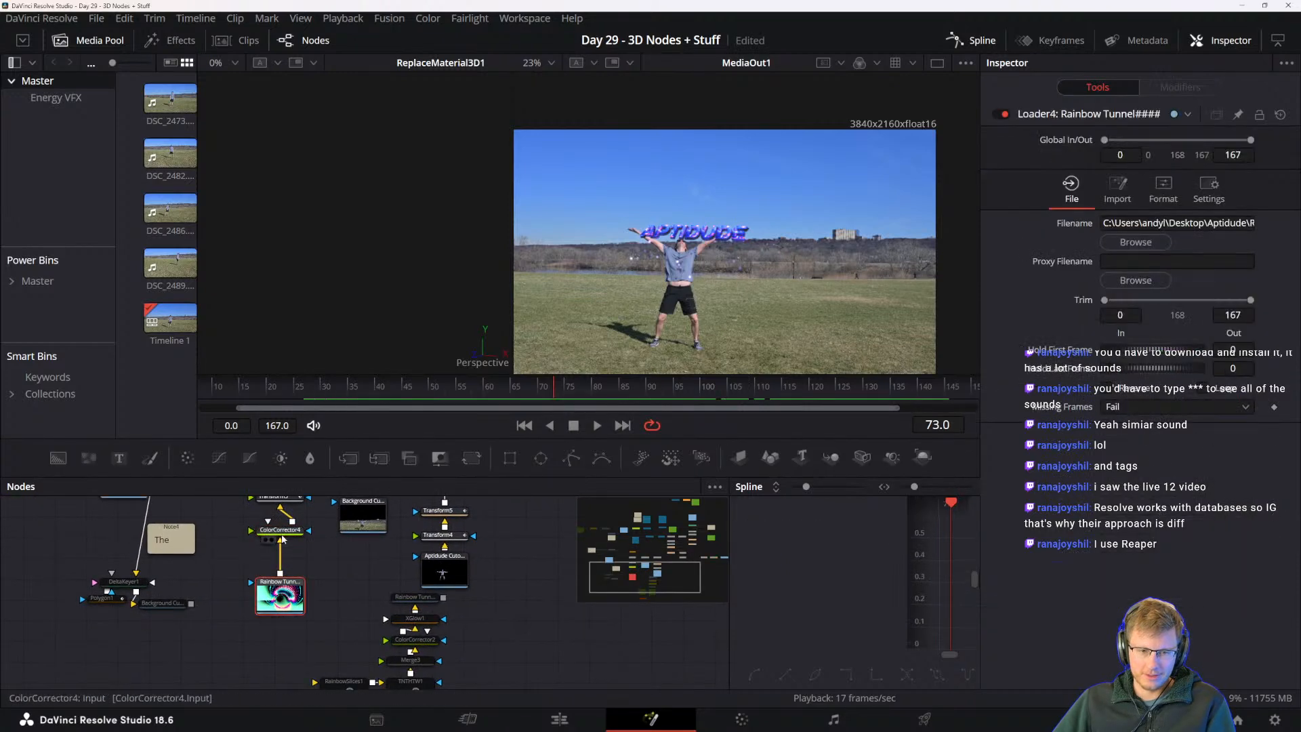
drag(283, 539, 355, 616)
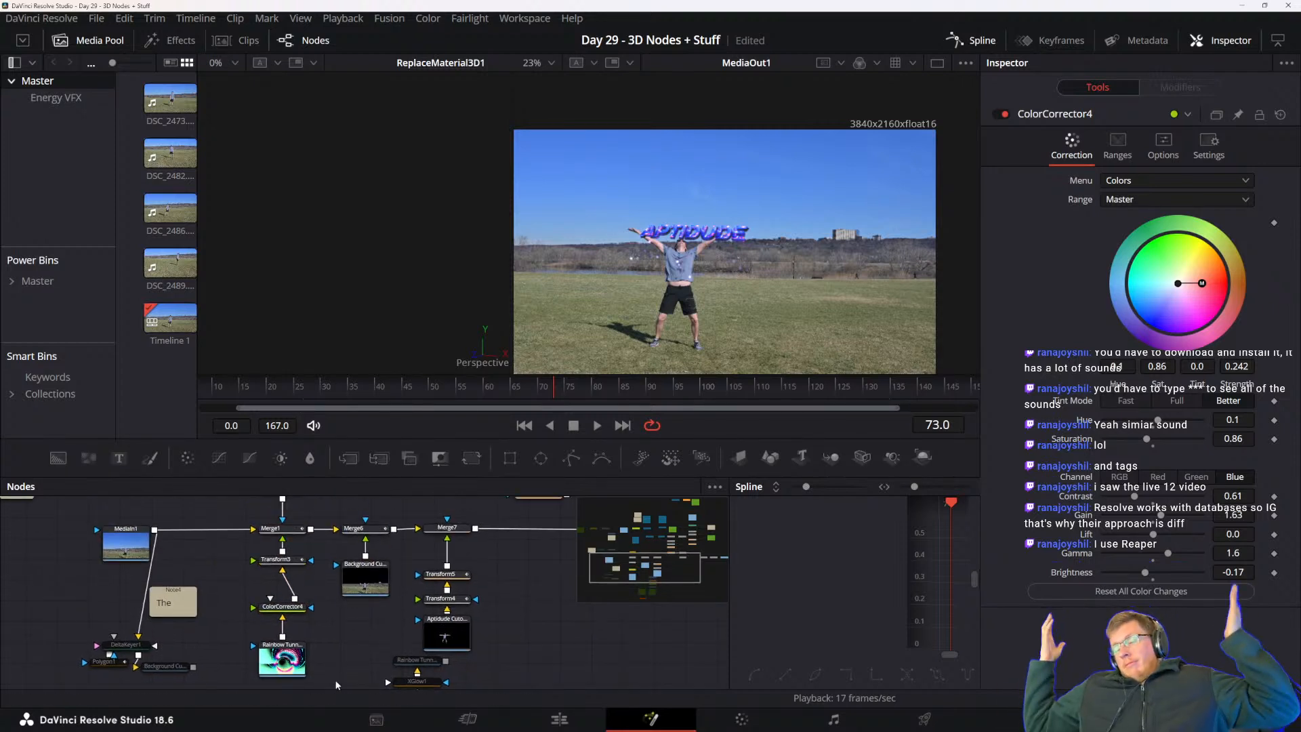
drag(328, 552, 347, 606)
- Examine the 3D text nodes feeding Merge3D1 and scrub the composition back to frame 65
drag(434, 387, 549, 397)
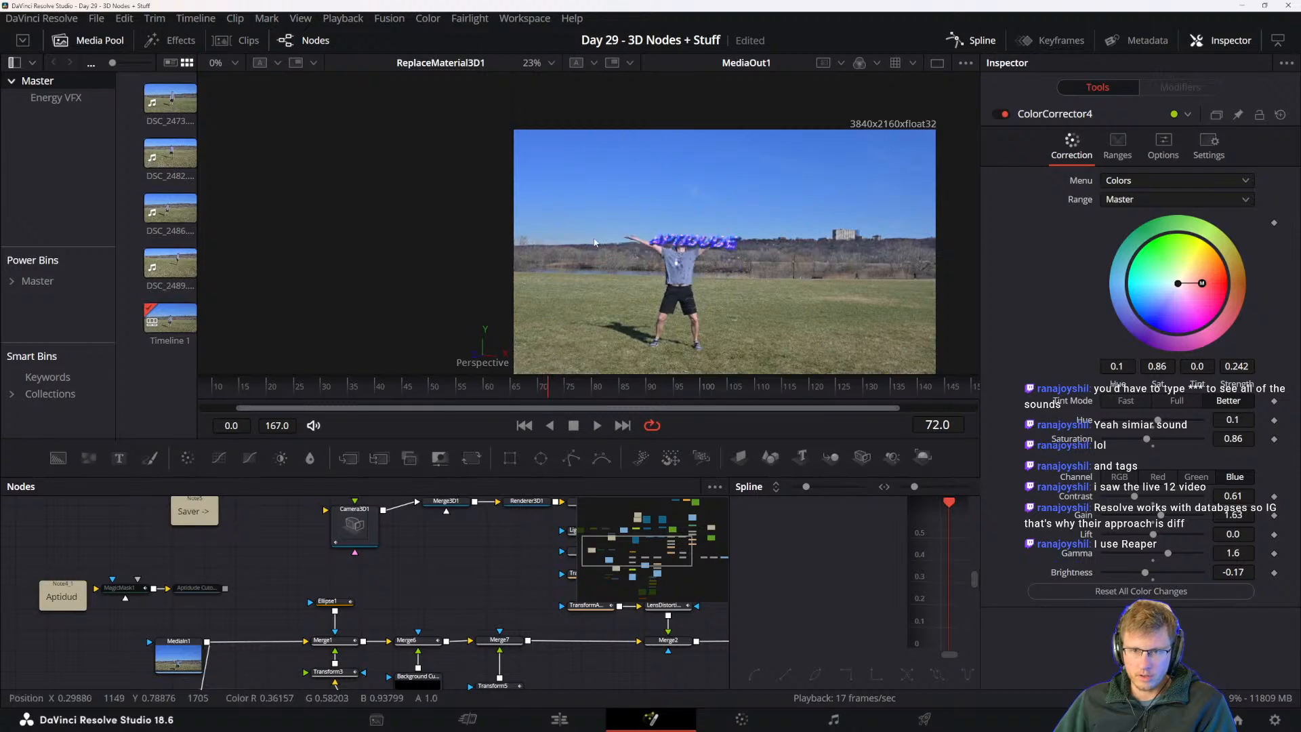
drag(445, 519, 431, 638)
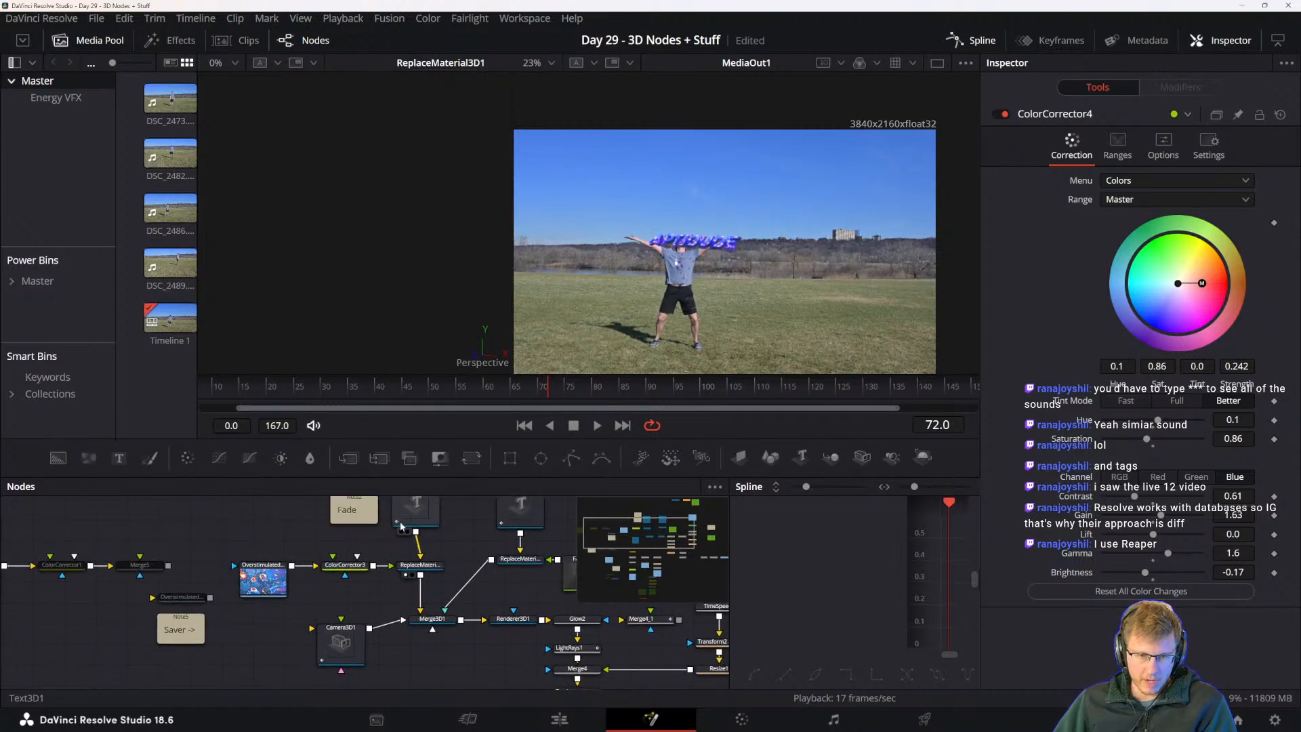
drag(400, 526, 331, 488)
drag(355, 597, 412, 454)
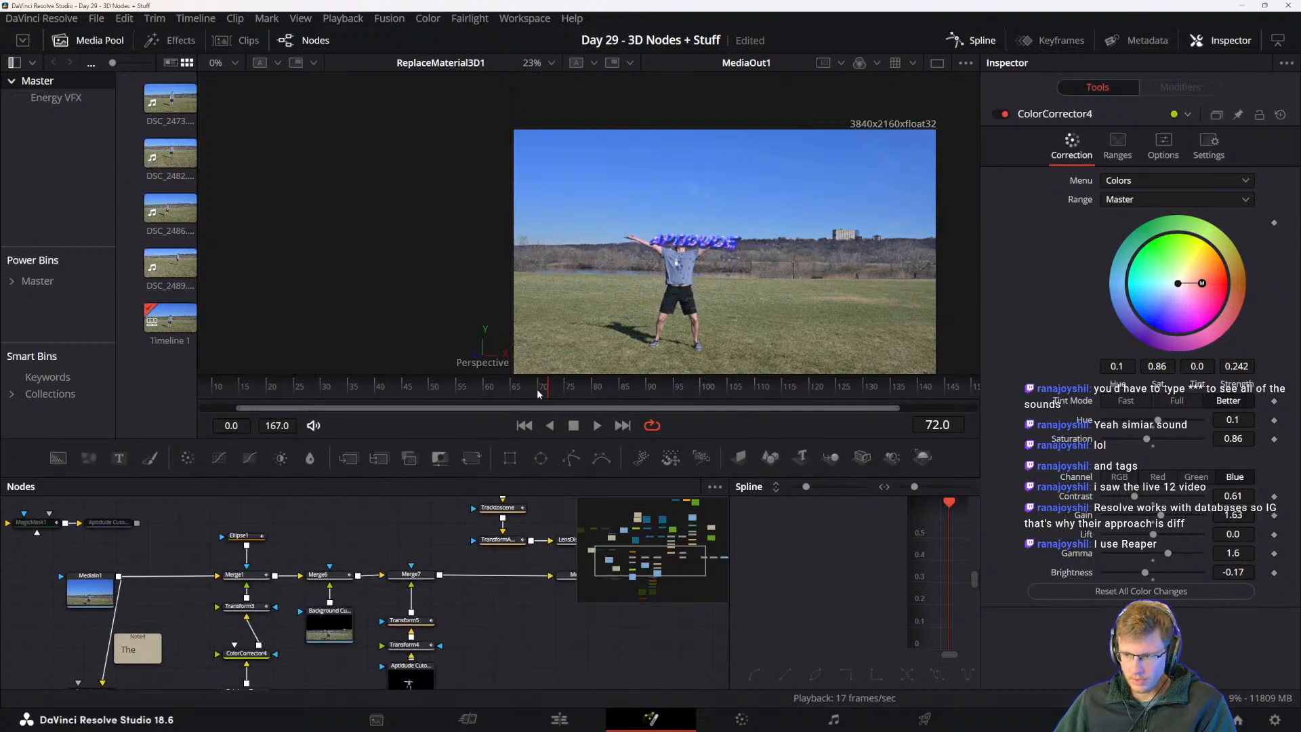
drag(537, 391, 509, 391)
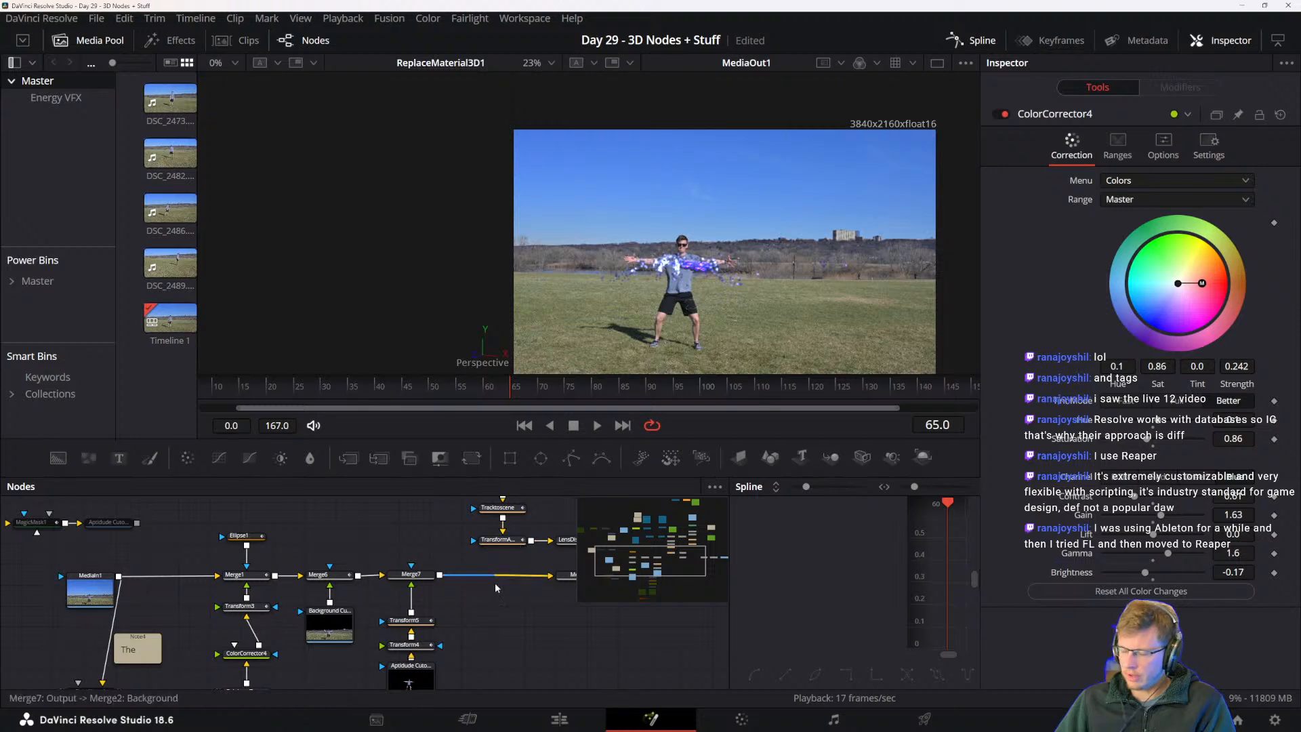
- Follow the node chain from Merge7 to the output, and select CameraShake1 and MediaOut1 together
drag(538, 615, 467, 652)
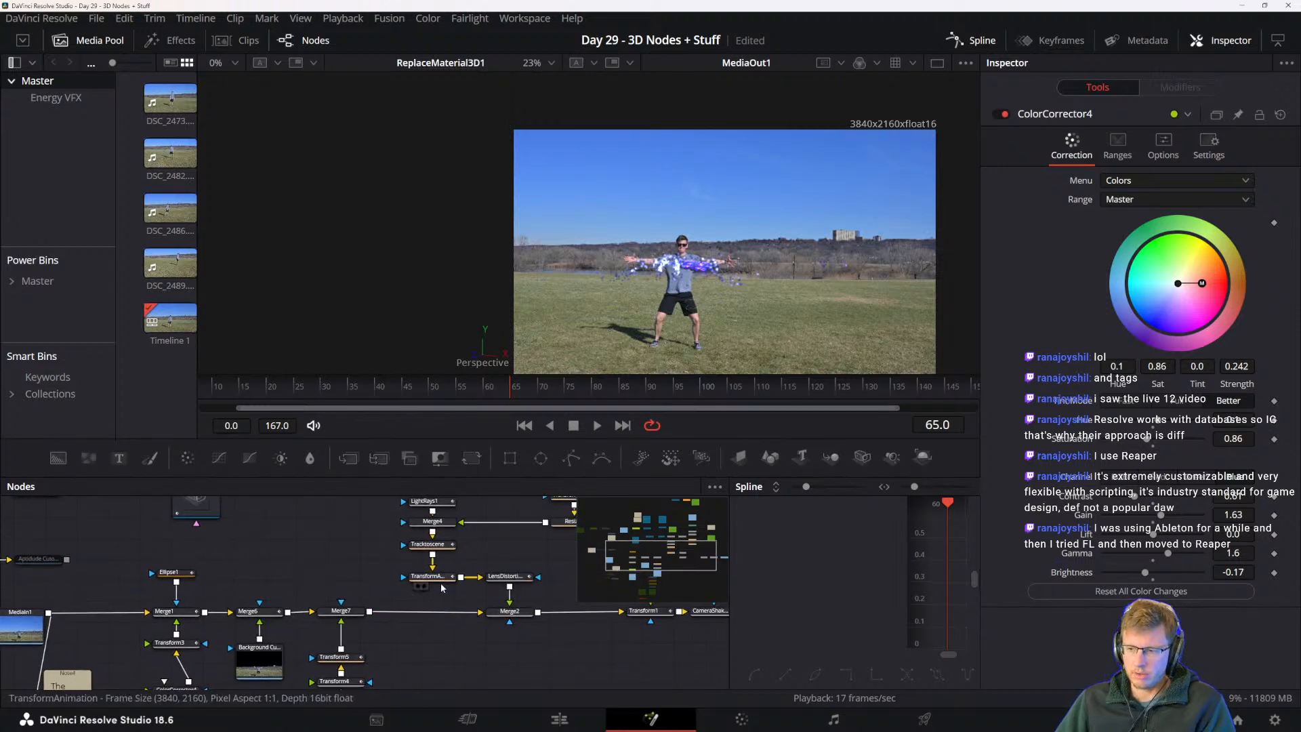
mouse_move(441, 588)
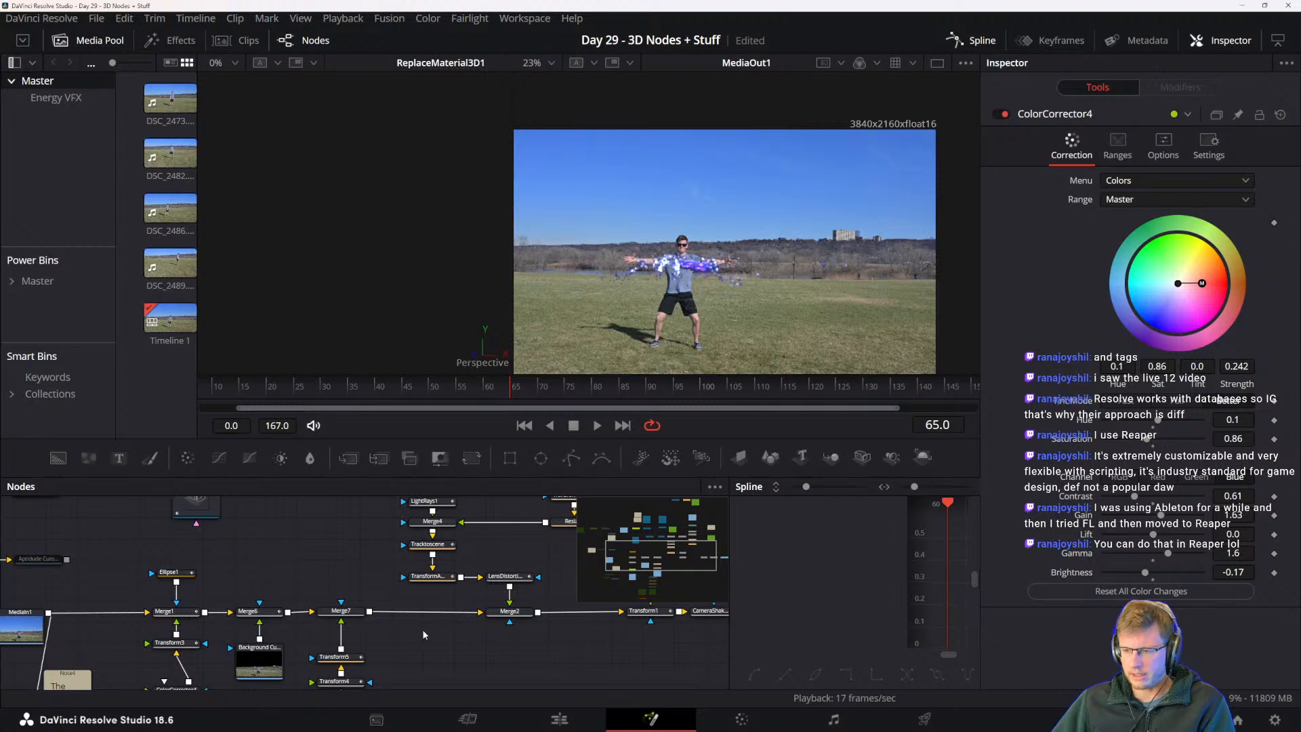
drag(445, 628, 340, 645)
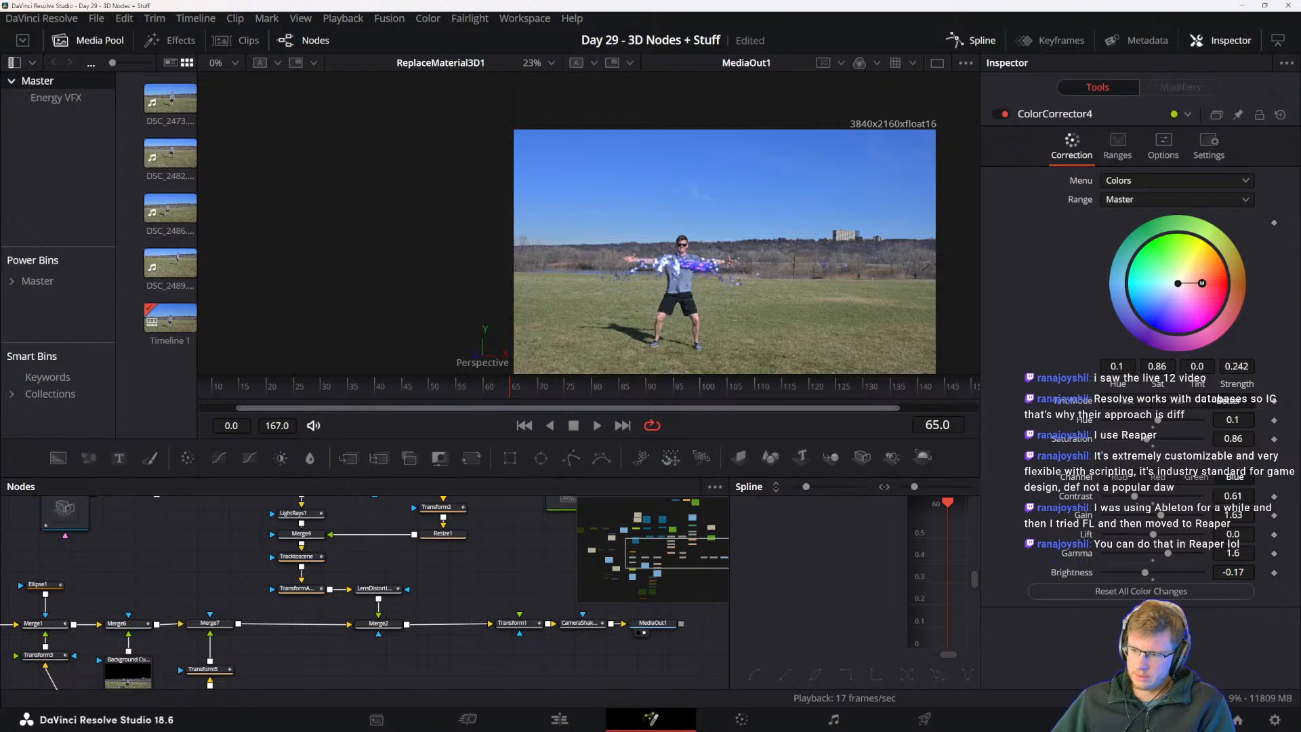
drag(575, 632, 409, 665)
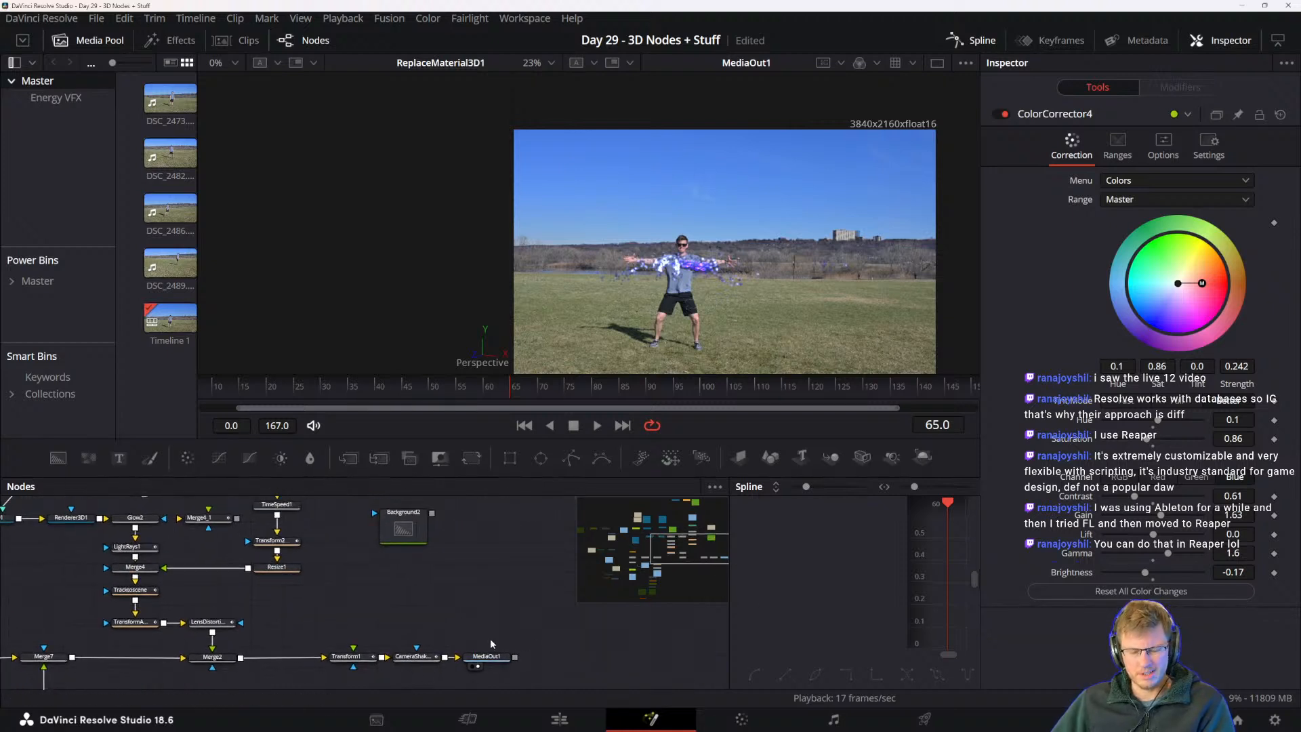
drag(490, 638, 394, 669)
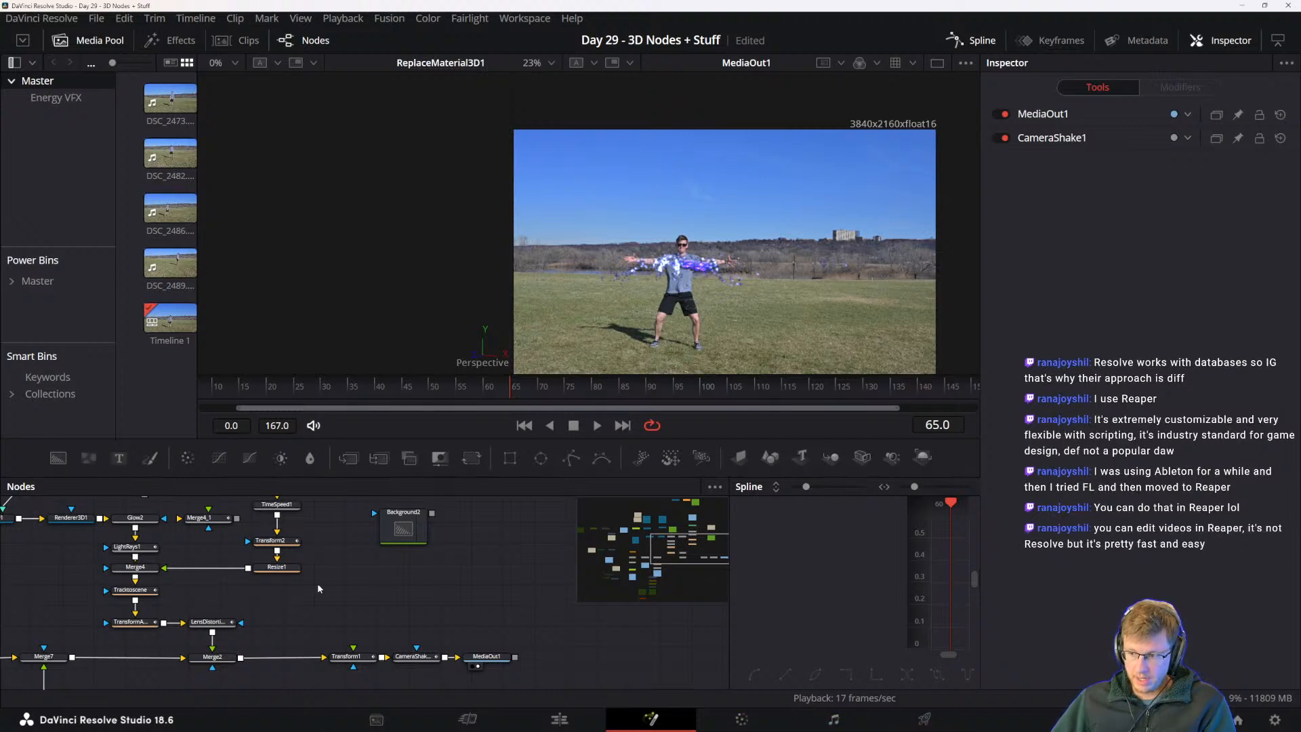
drag(318, 584, 498, 676)
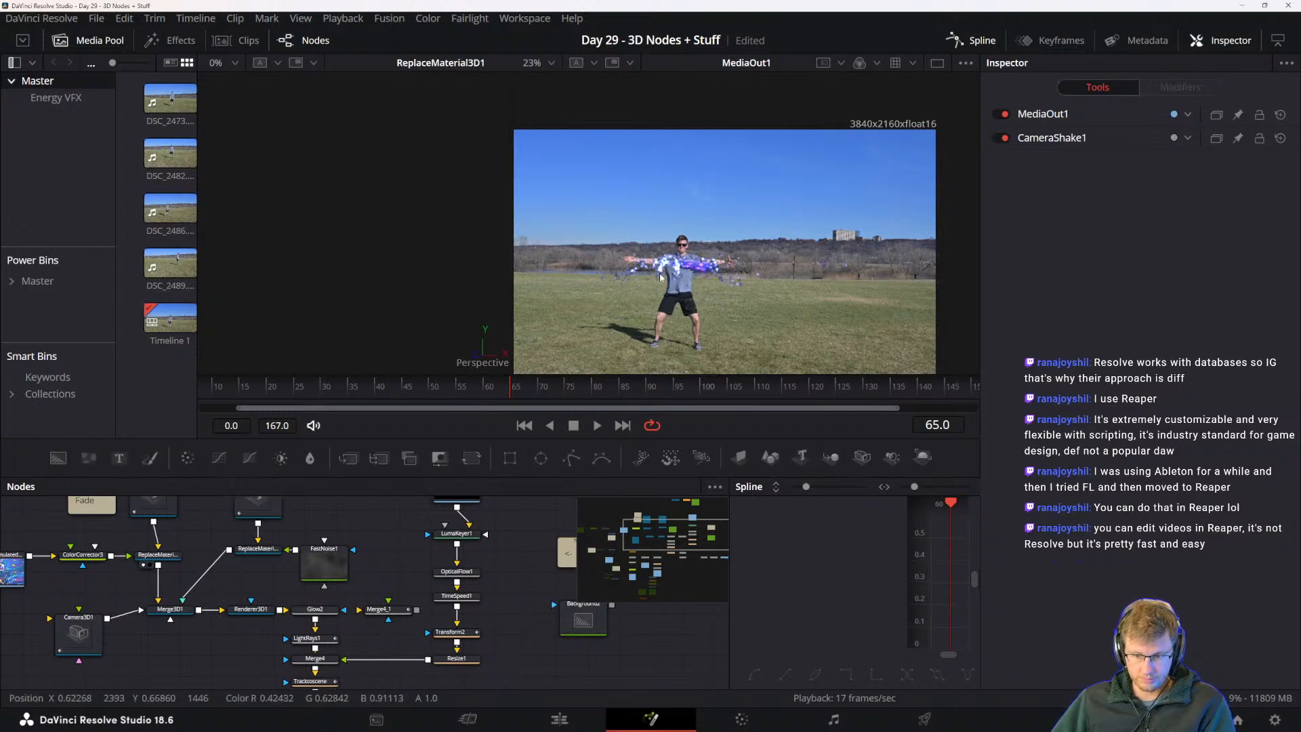
- Scrub Timeline 1 on the Fairlight page, moving the YouTube browser window out of view, and return the playhead to 01:00:00:04
click(833, 720)
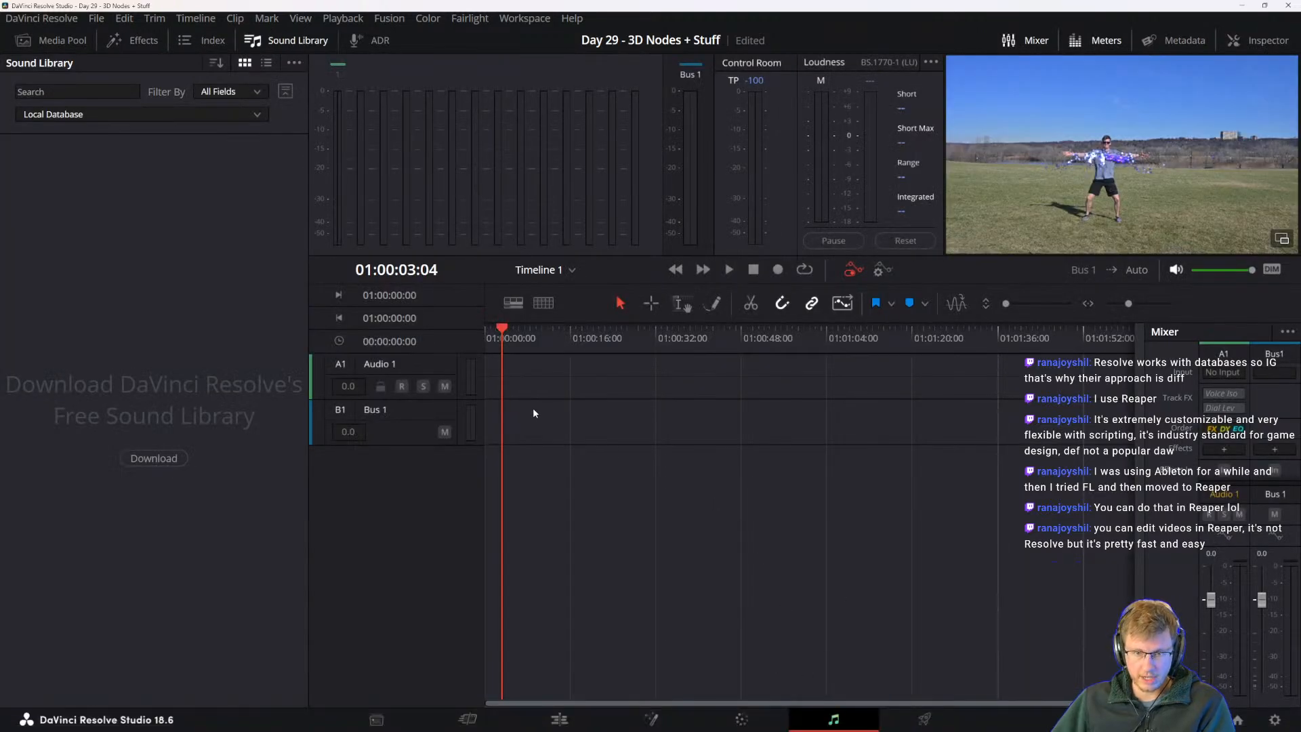
click(500, 329)
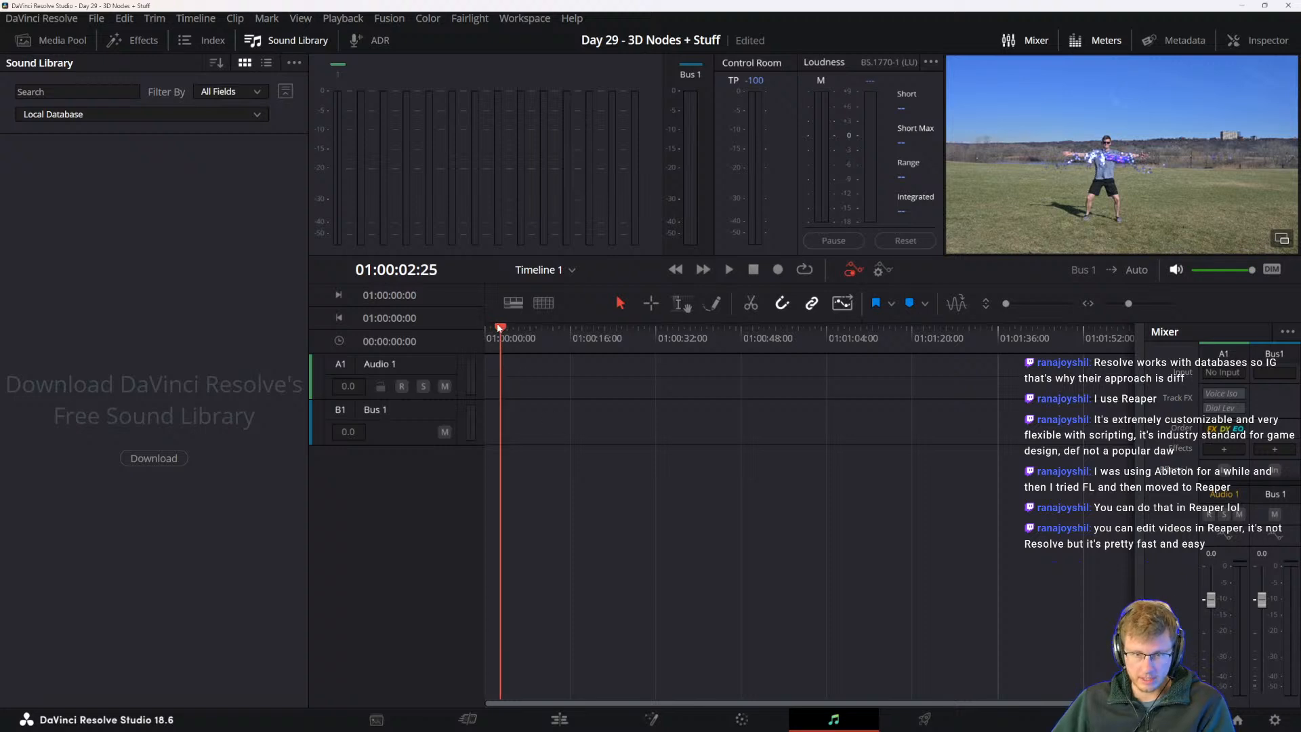
drag(499, 329, 525, 344)
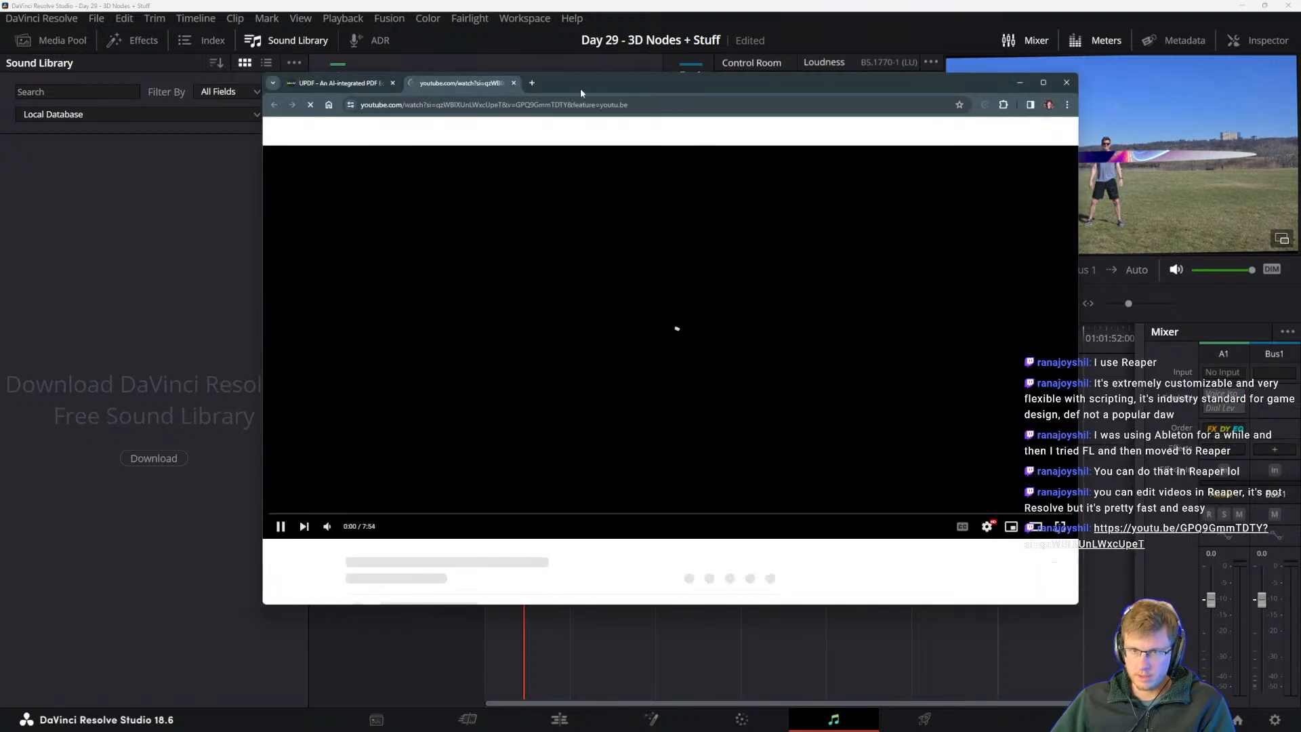
drag(581, 89, 1300, 217)
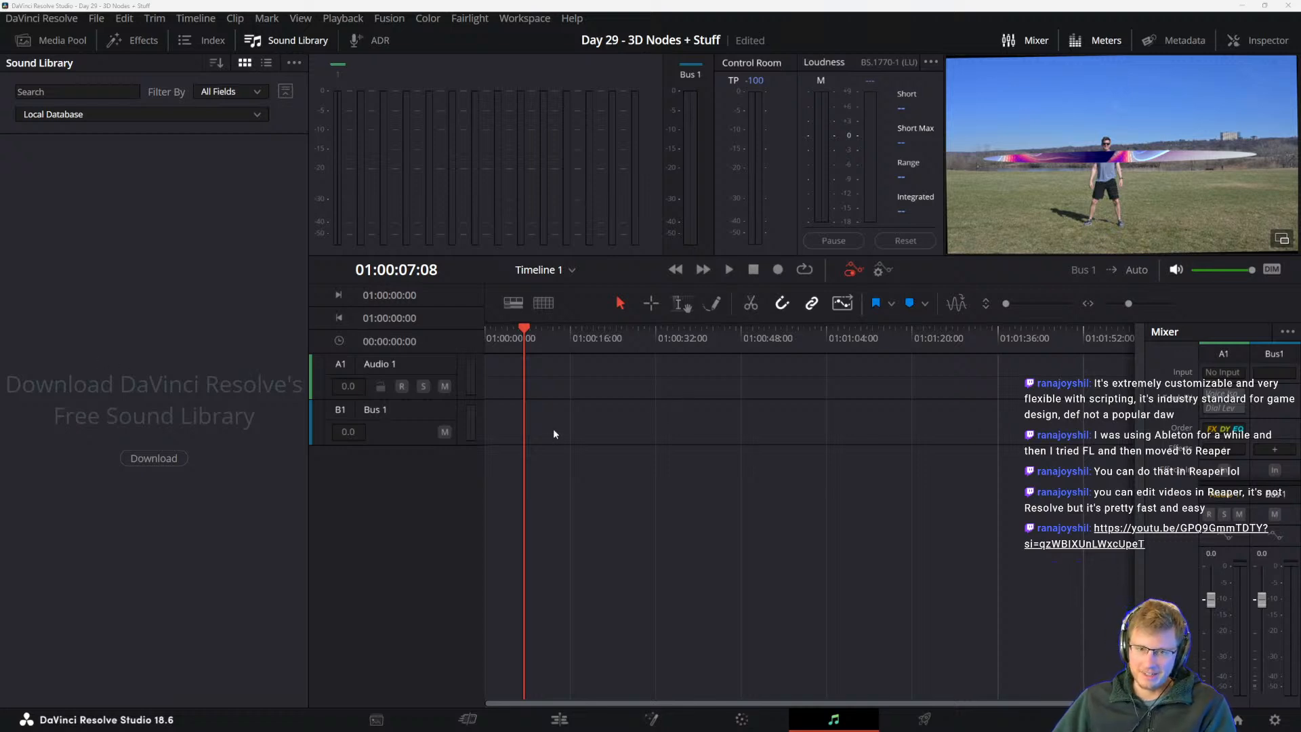
drag(519, 326, 488, 331)
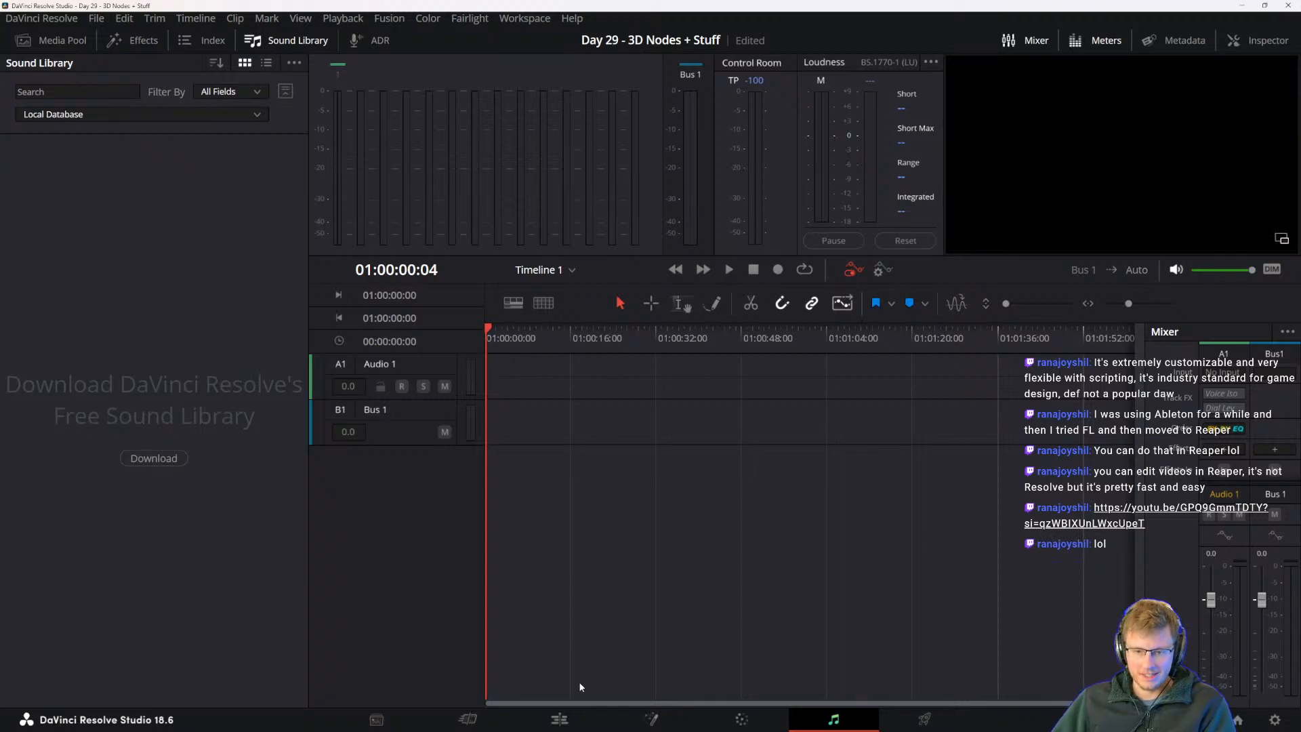
- Switch to the Edit page, set the playhead to 01:00:00:12 and select the DSC_2484.MP4 clip on Video 1
click(570, 718)
click(611, 477)
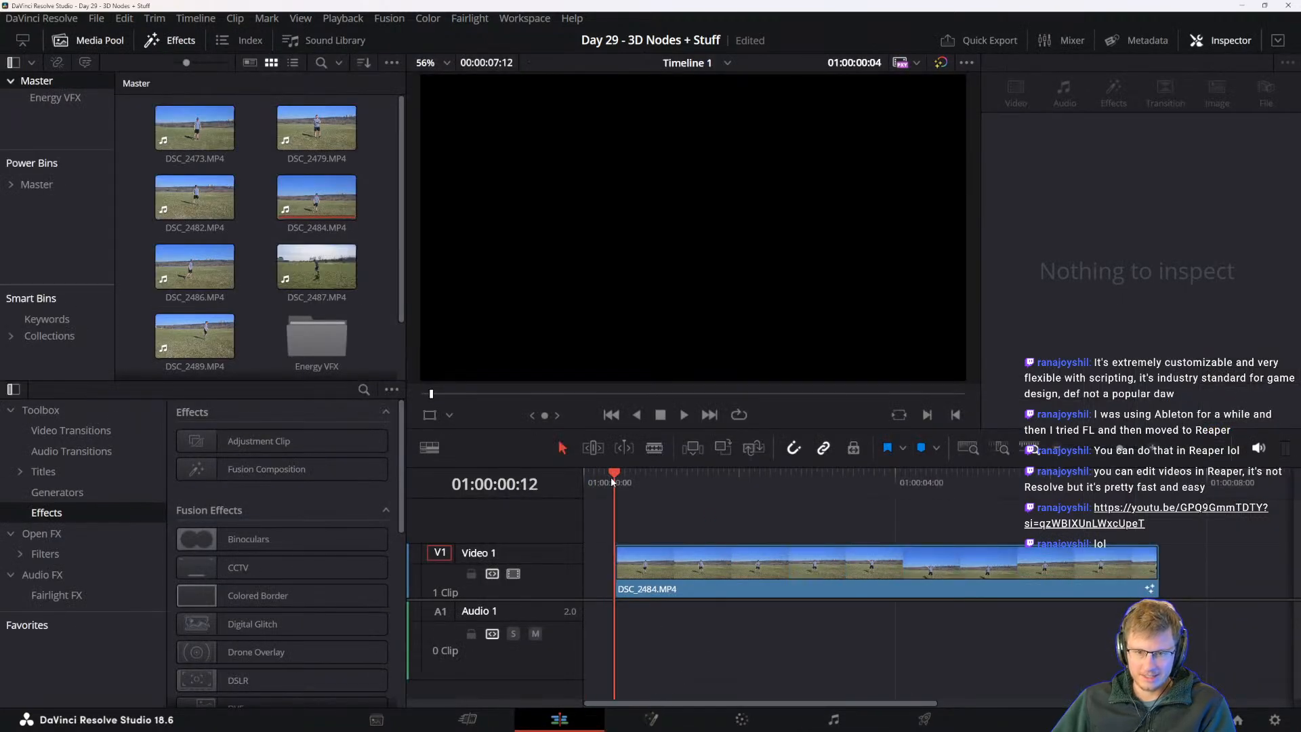
click(701, 544)
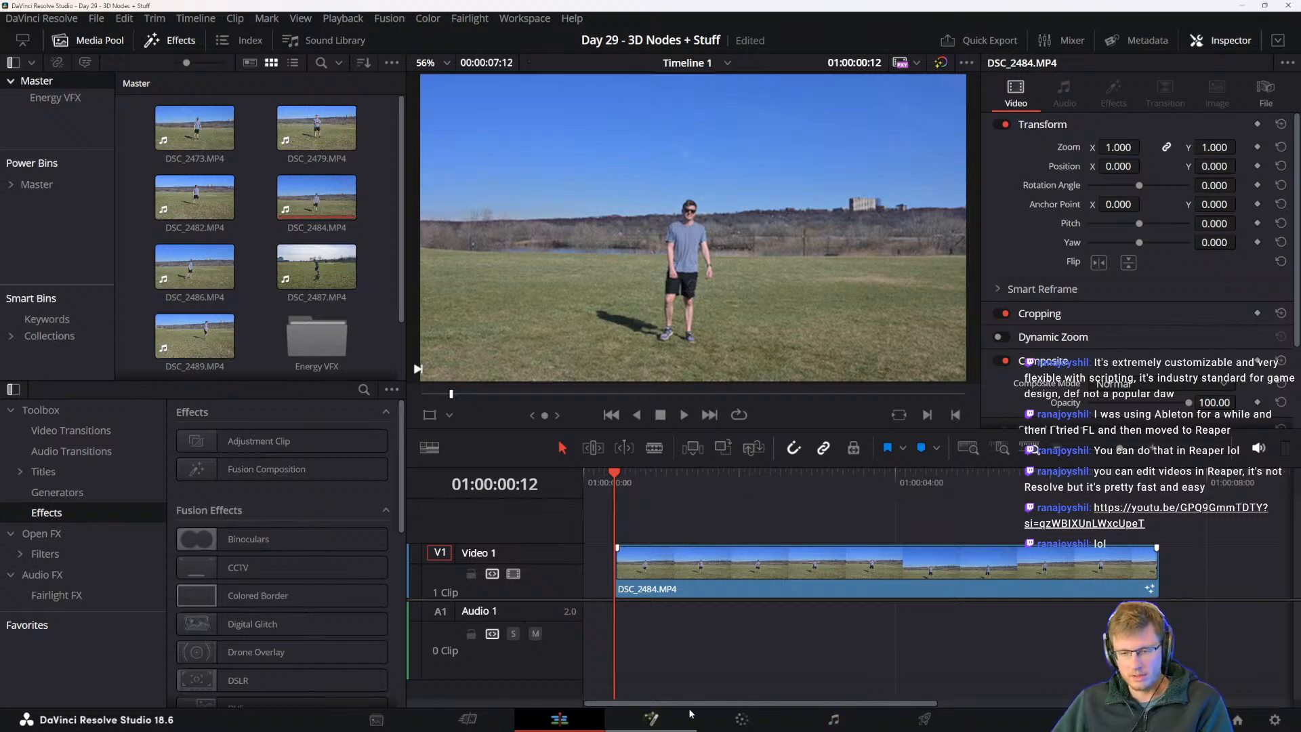
- Open the clip's composition on the Fusion page, and view frame 62 with the output nodes enlarged
click(616, 711)
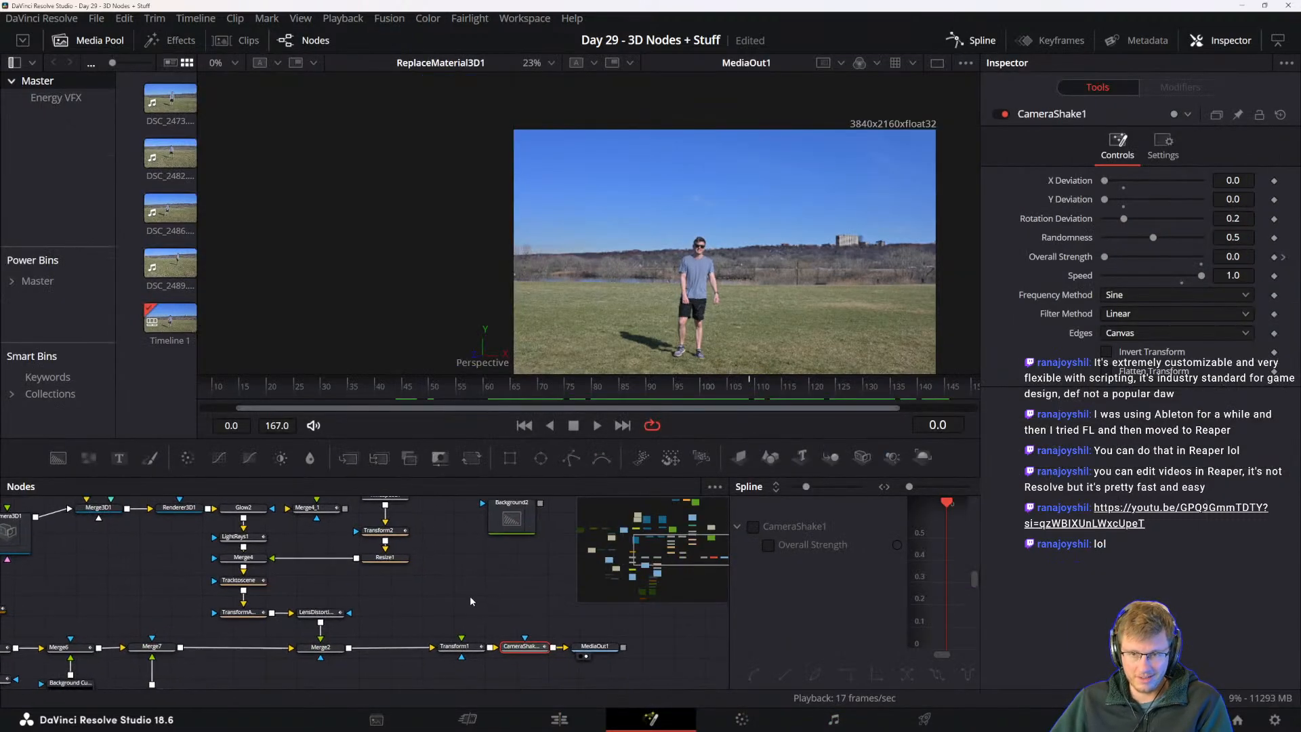
scroll(503, 631, up, 2)
click(499, 387)
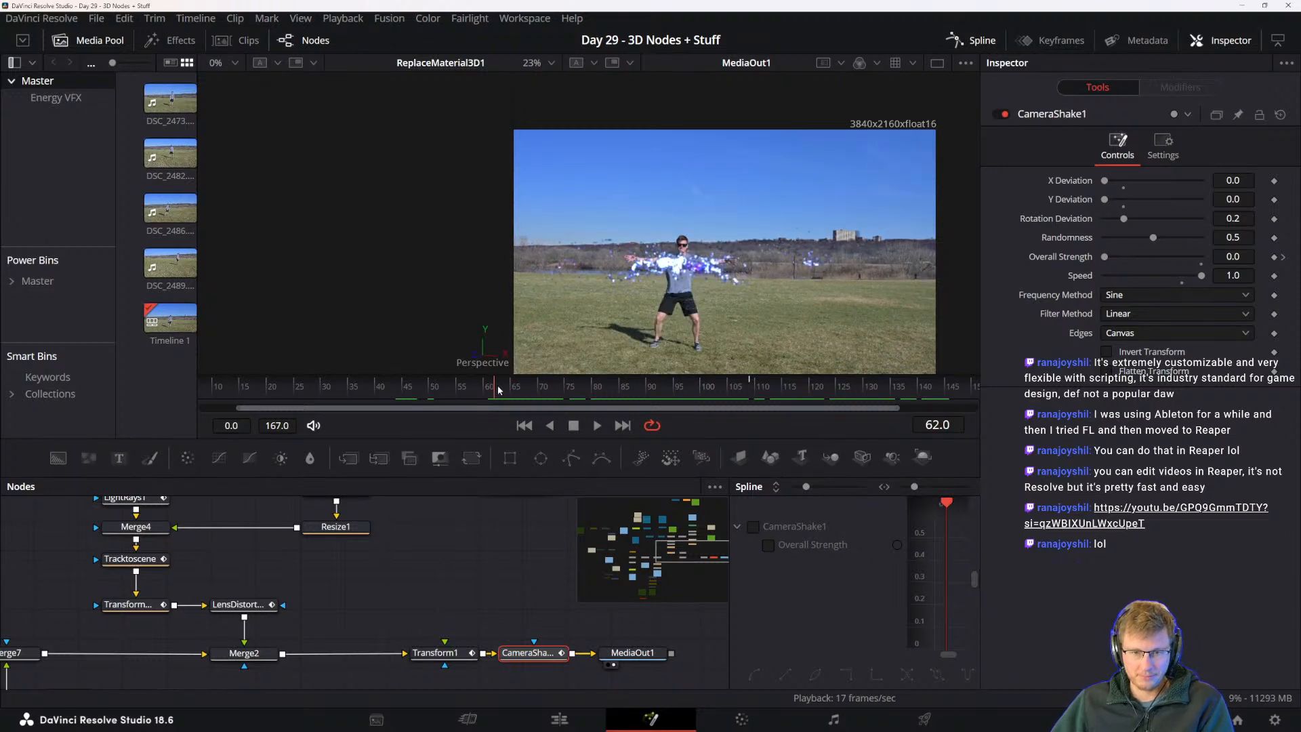
- Scrub the composition between frames 49 and 68 to examine the energy effect around the man's arms
drag(498, 391, 427, 387)
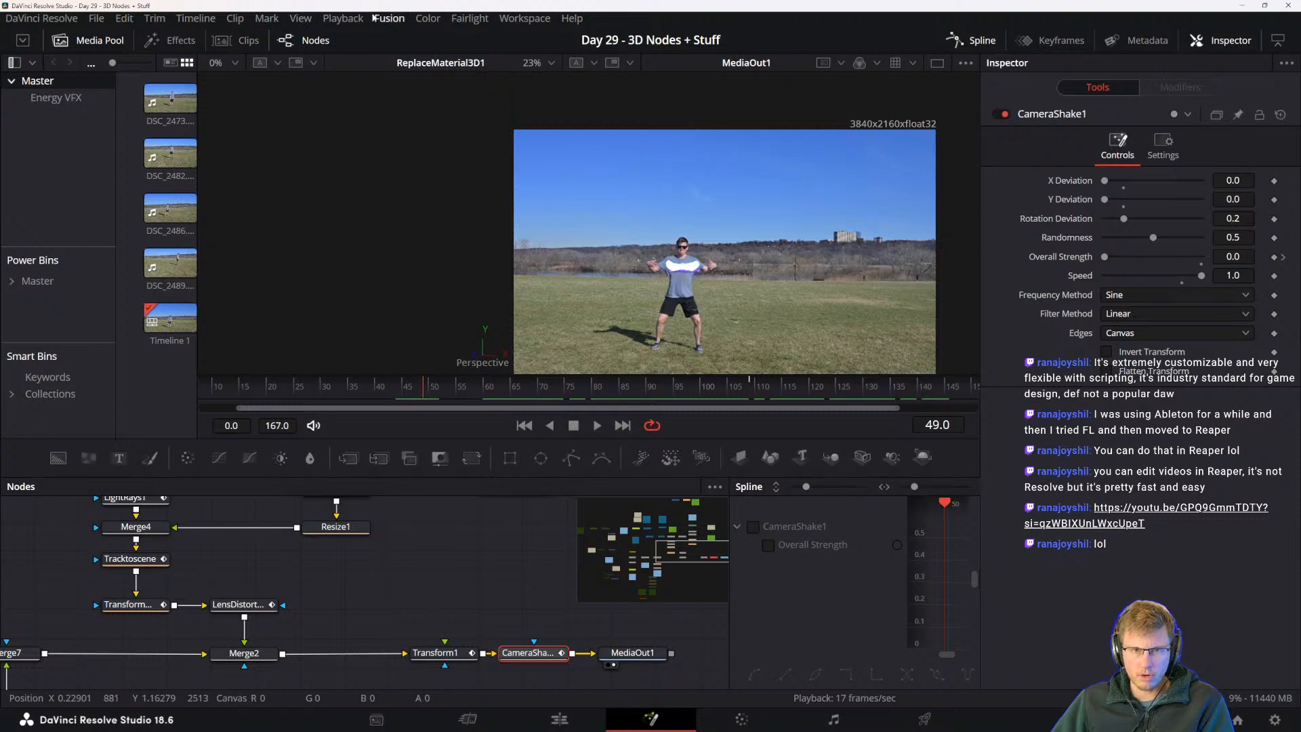
click(343, 18)
click(578, 277)
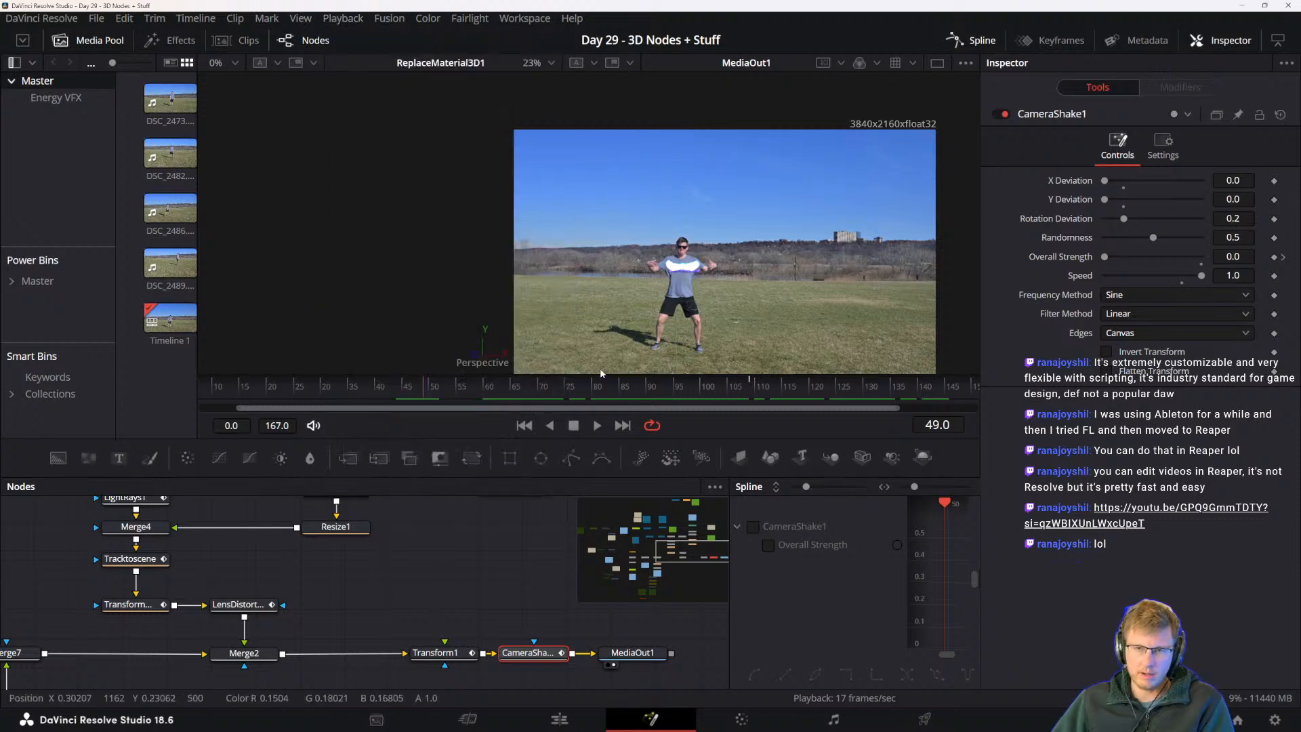
click(449, 389)
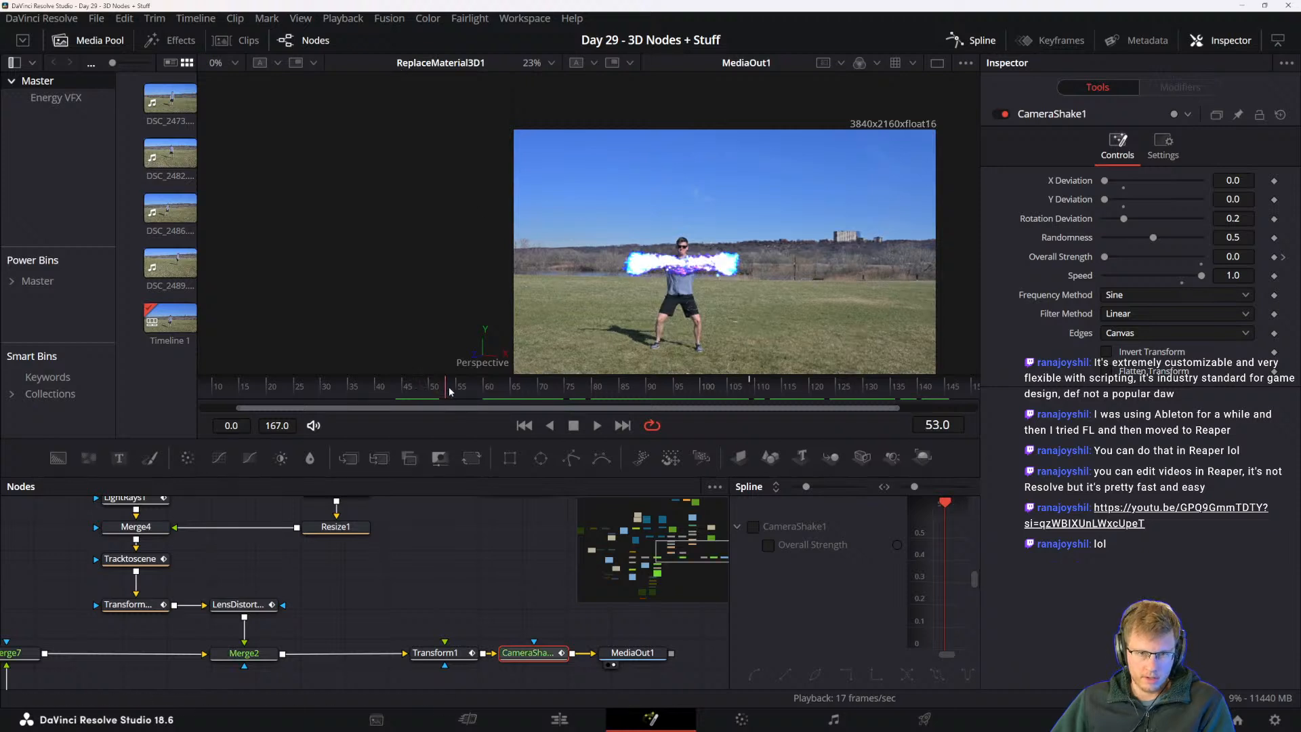
drag(449, 391, 530, 377)
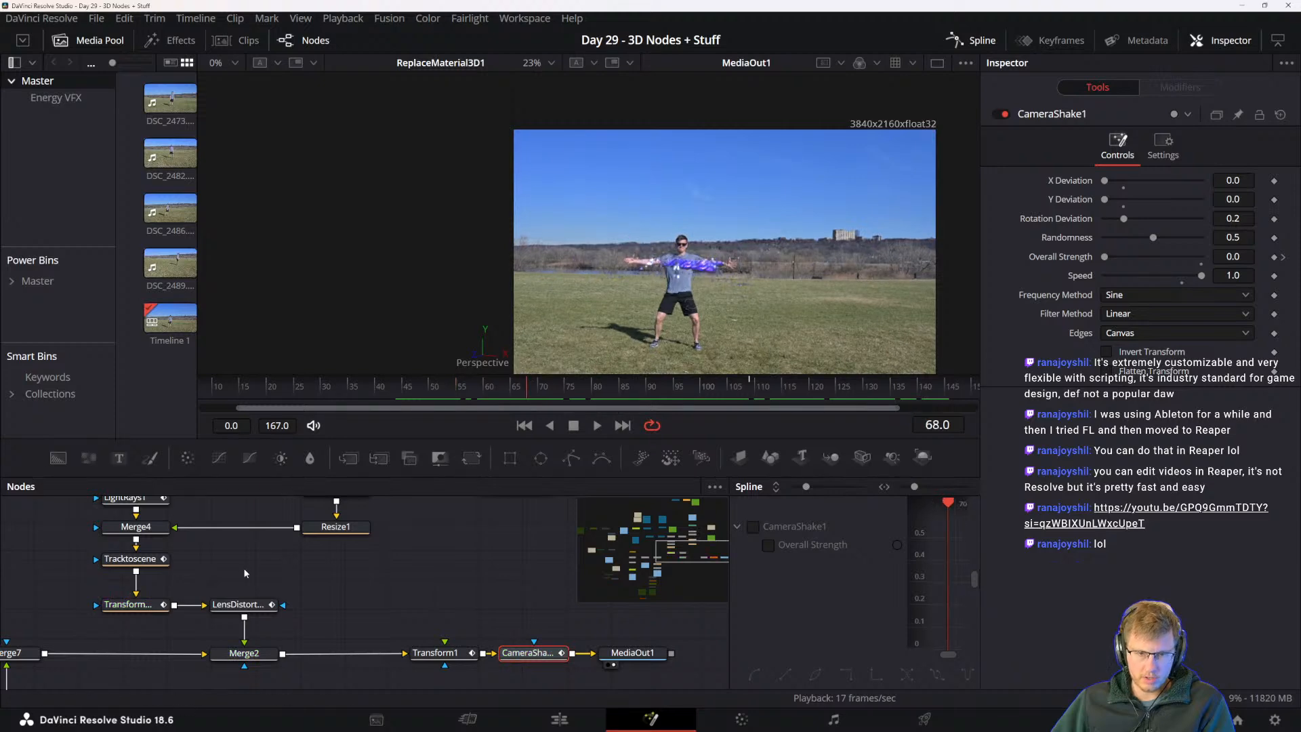
- Examine the energy effect enlarged around frame 60, and view the whole 3D title shot at frame 86
drag(433, 582, 569, 596)
scroll(678, 269, up, 4)
scroll(679, 270, up, 2)
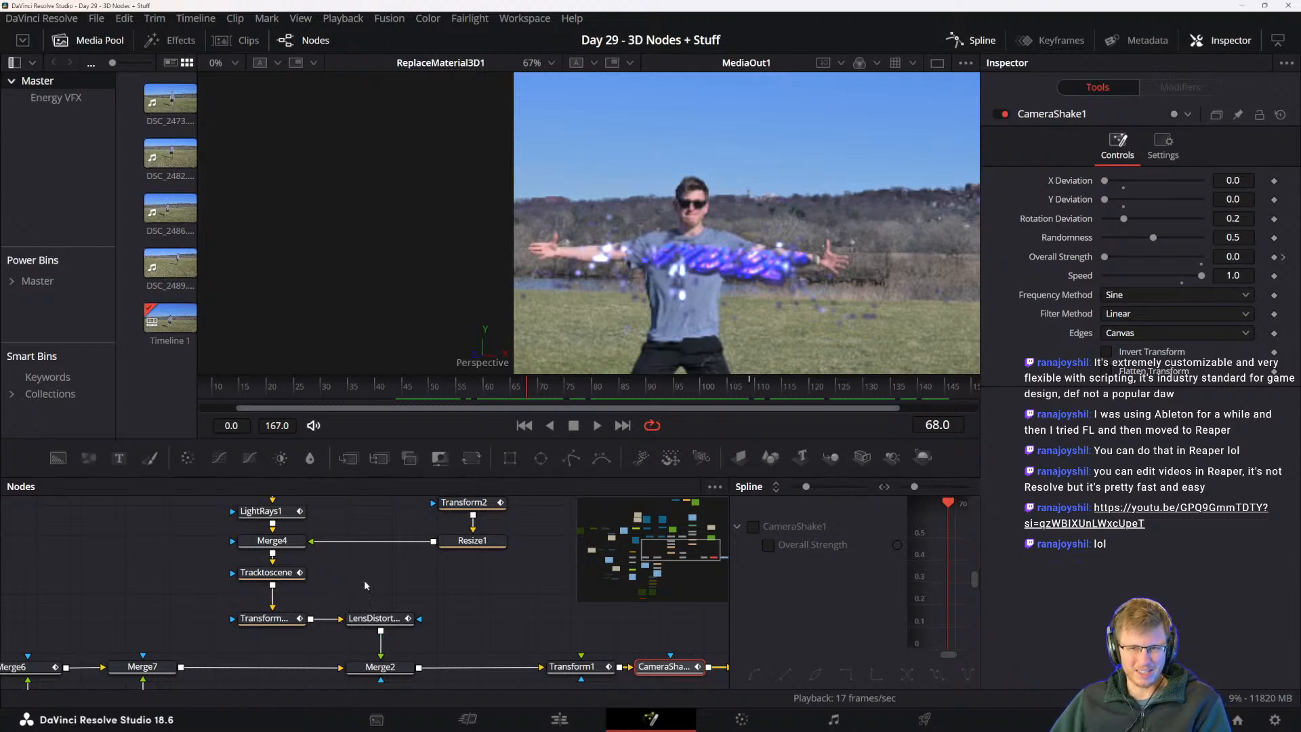
click(505, 398)
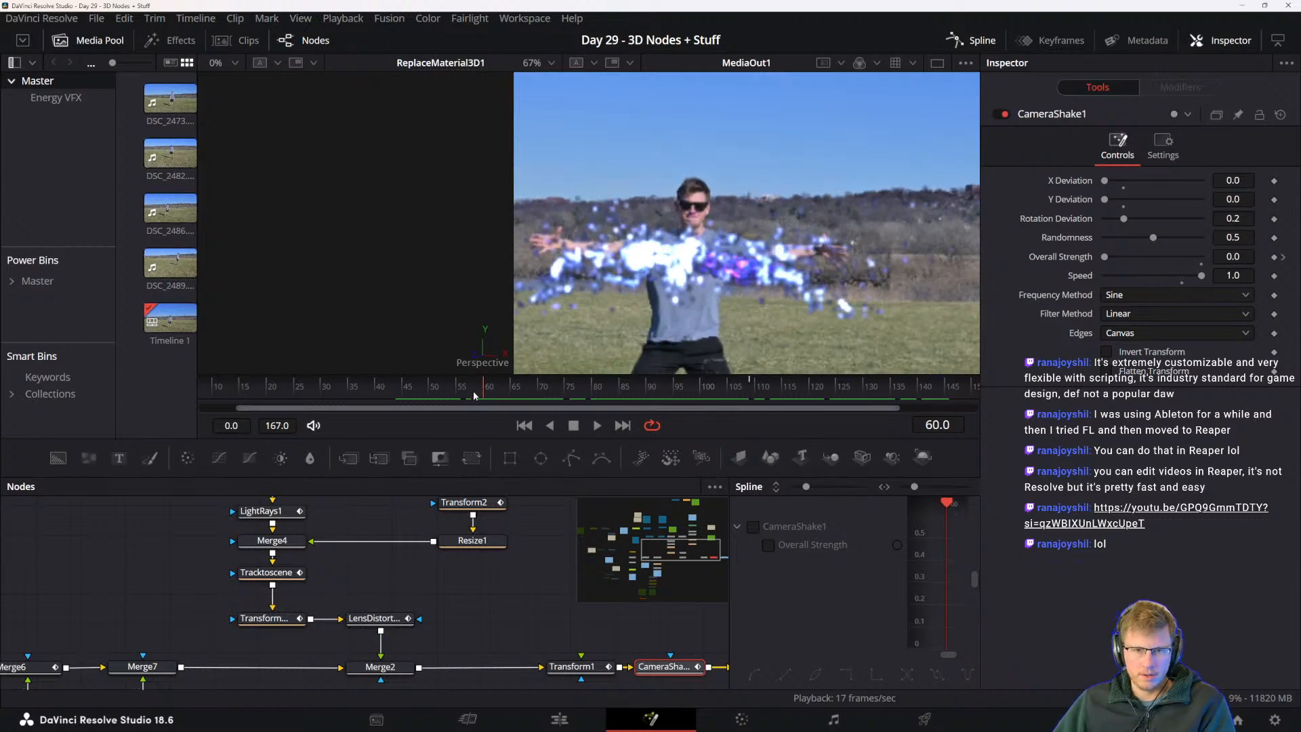
drag(505, 399, 626, 390)
scroll(721, 230, down, 4)
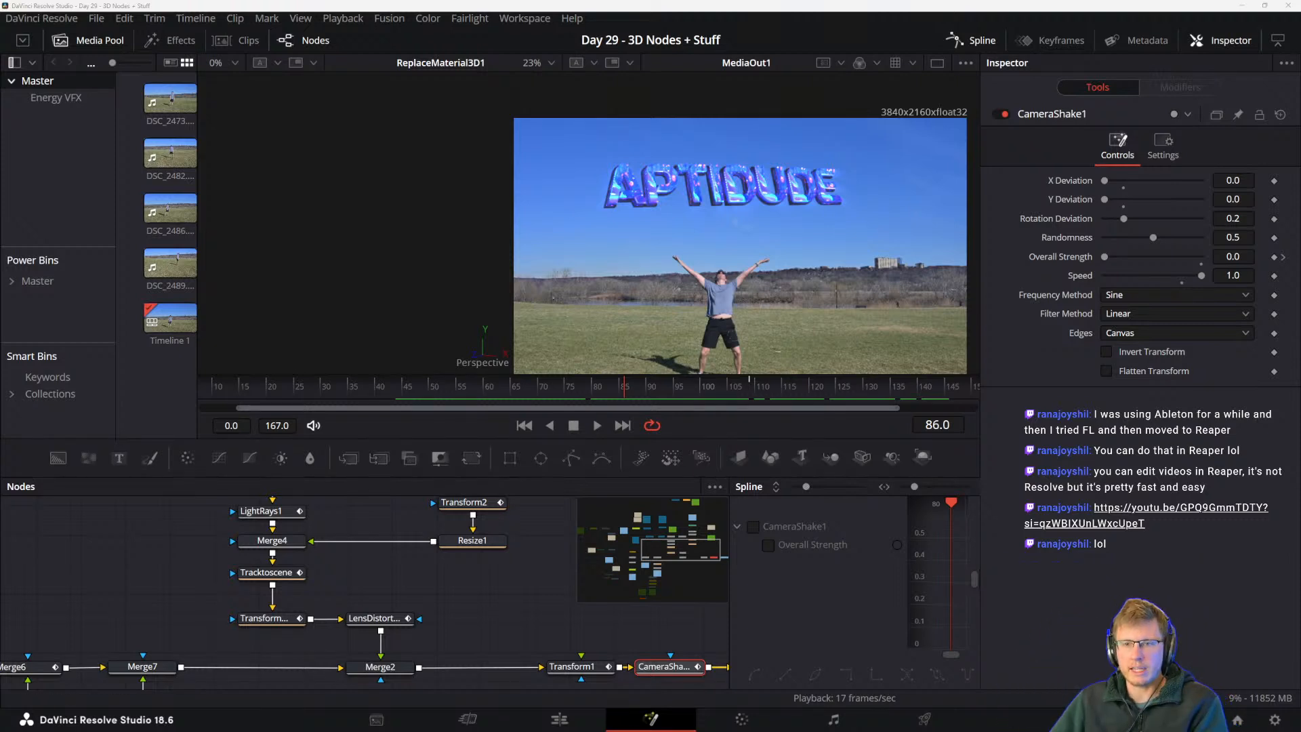
- View the title shot at frame 111 and examine the node chain from Merge7 to MediaOut1
drag(523, 641, 390, 627)
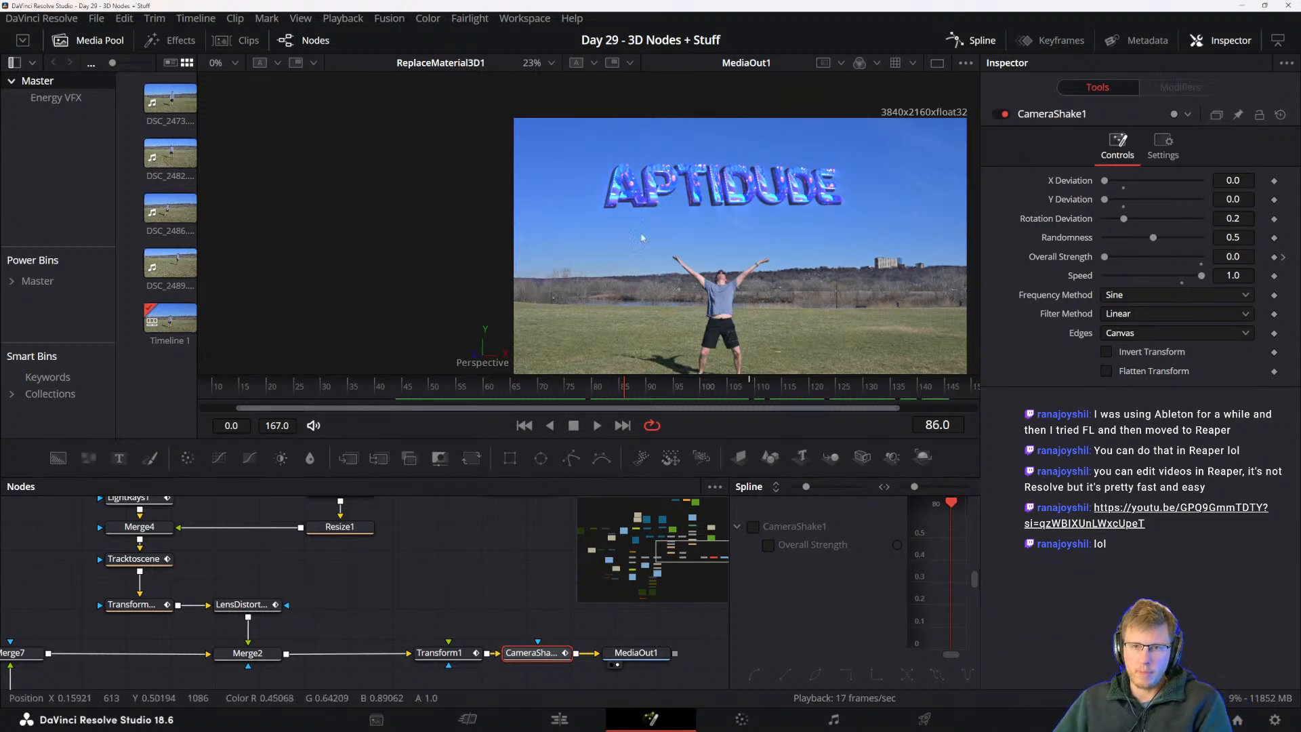
drag(662, 391, 760, 388)
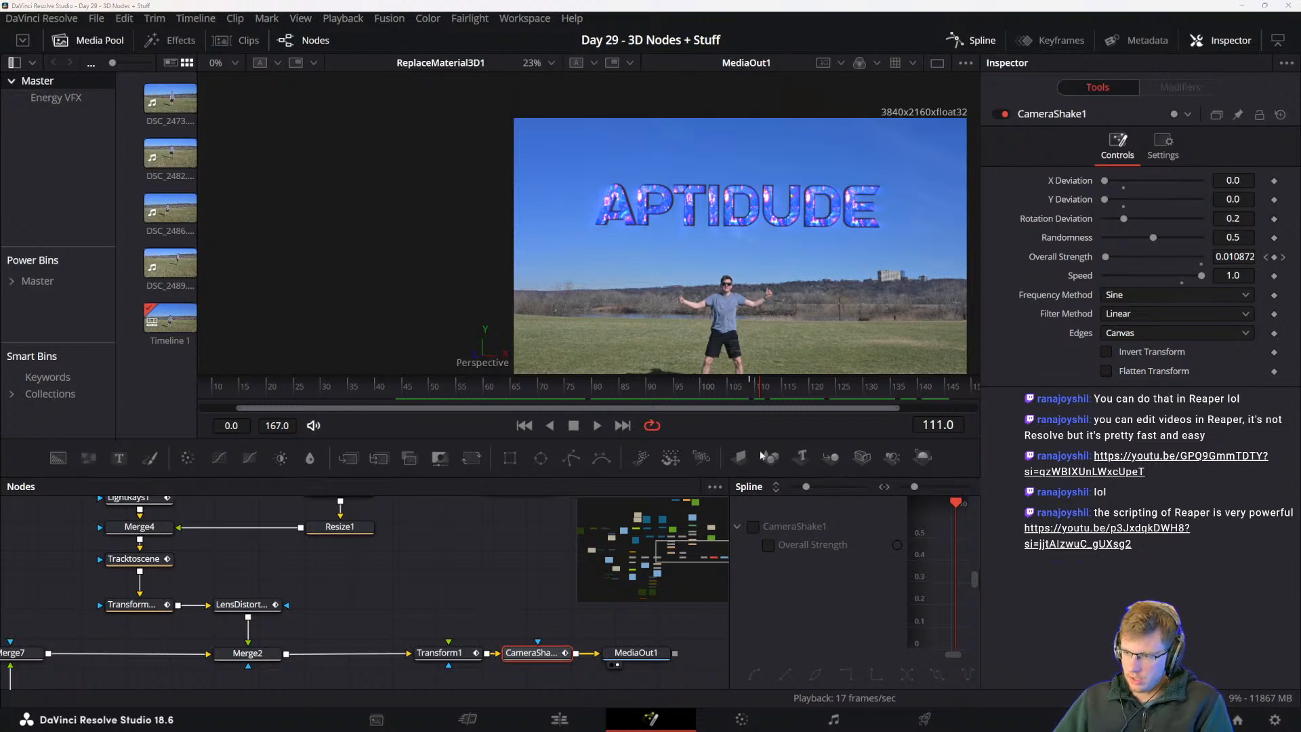
drag(387, 601, 477, 528)
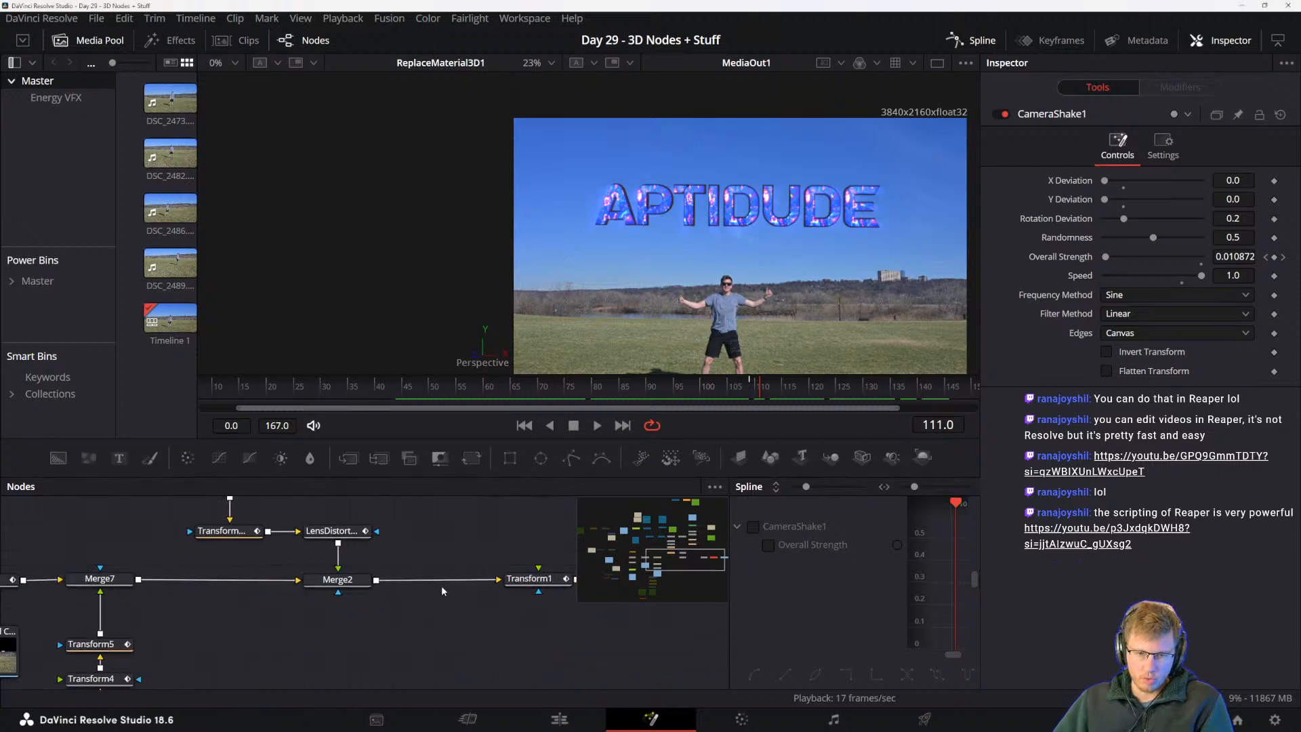
drag(441, 586, 389, 644)
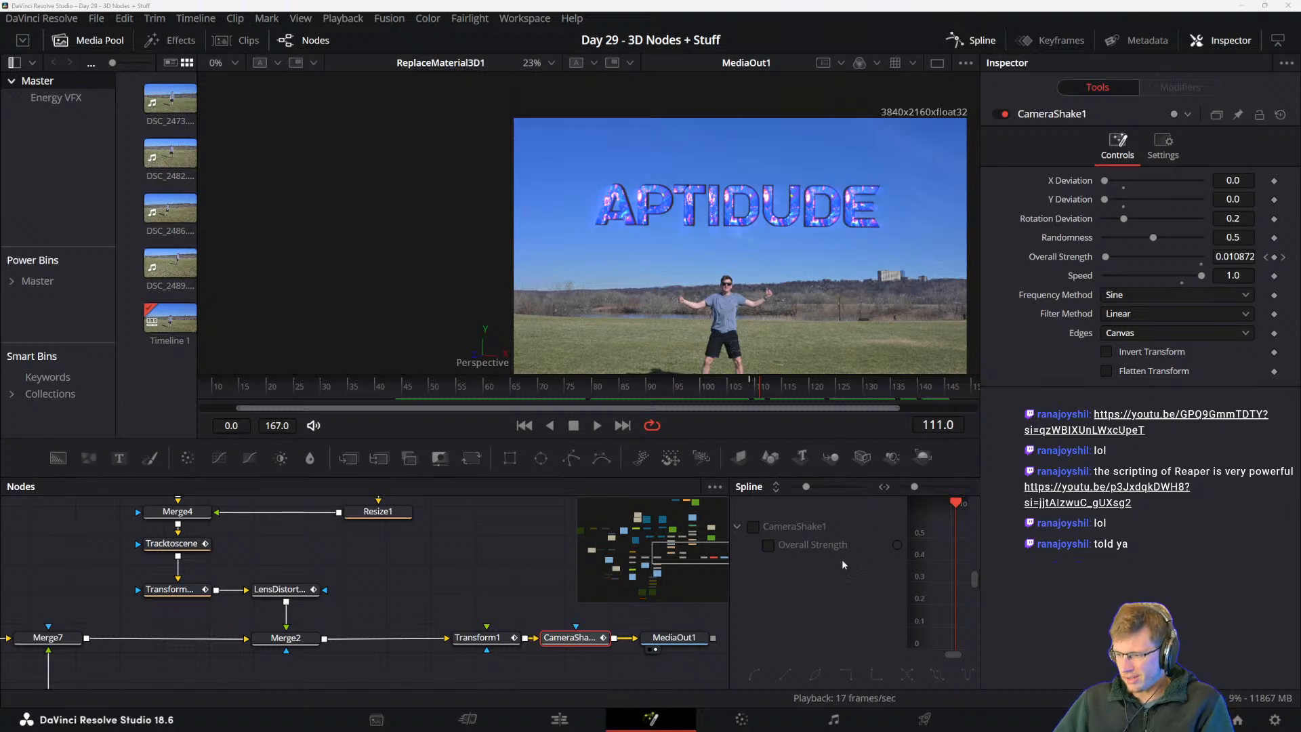
- Move MediaOut1 farther away from CameraShake1 in the node tree, and view frame 84
drag(605, 612, 514, 596)
click(562, 635)
click(520, 585)
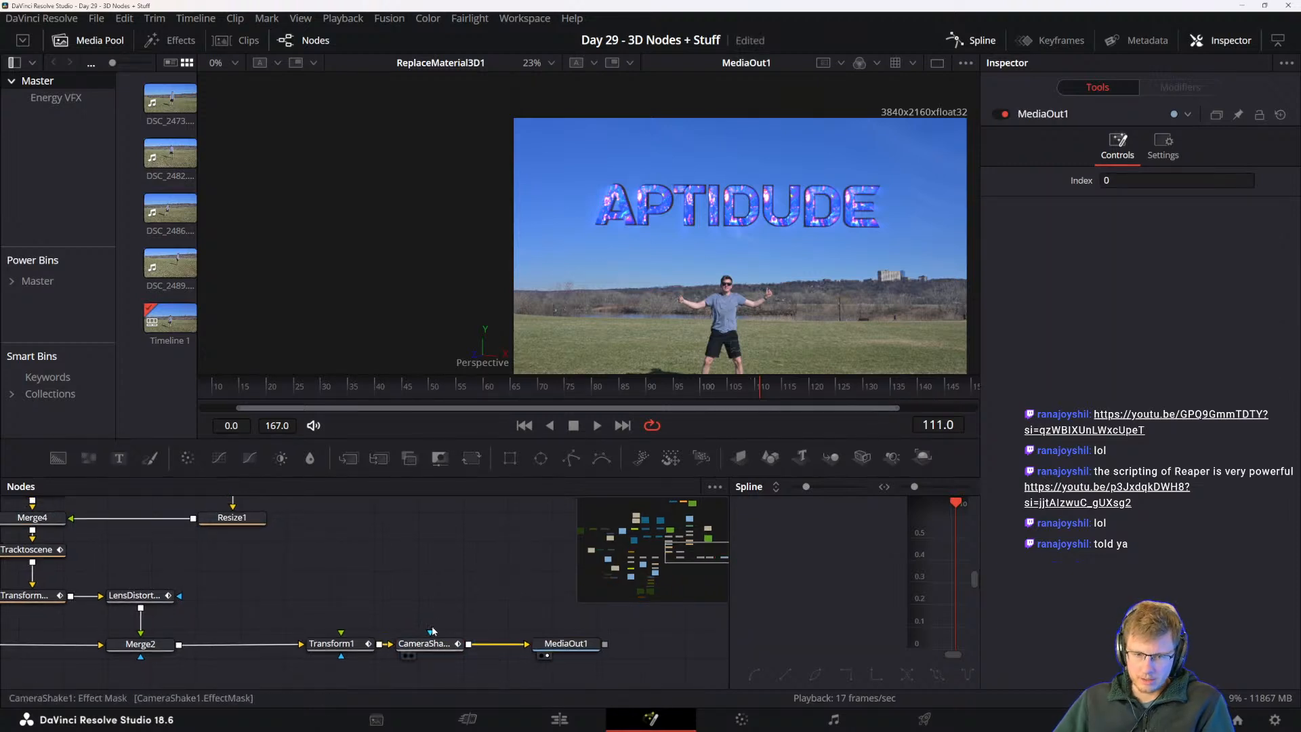
drag(508, 390, 614, 388)
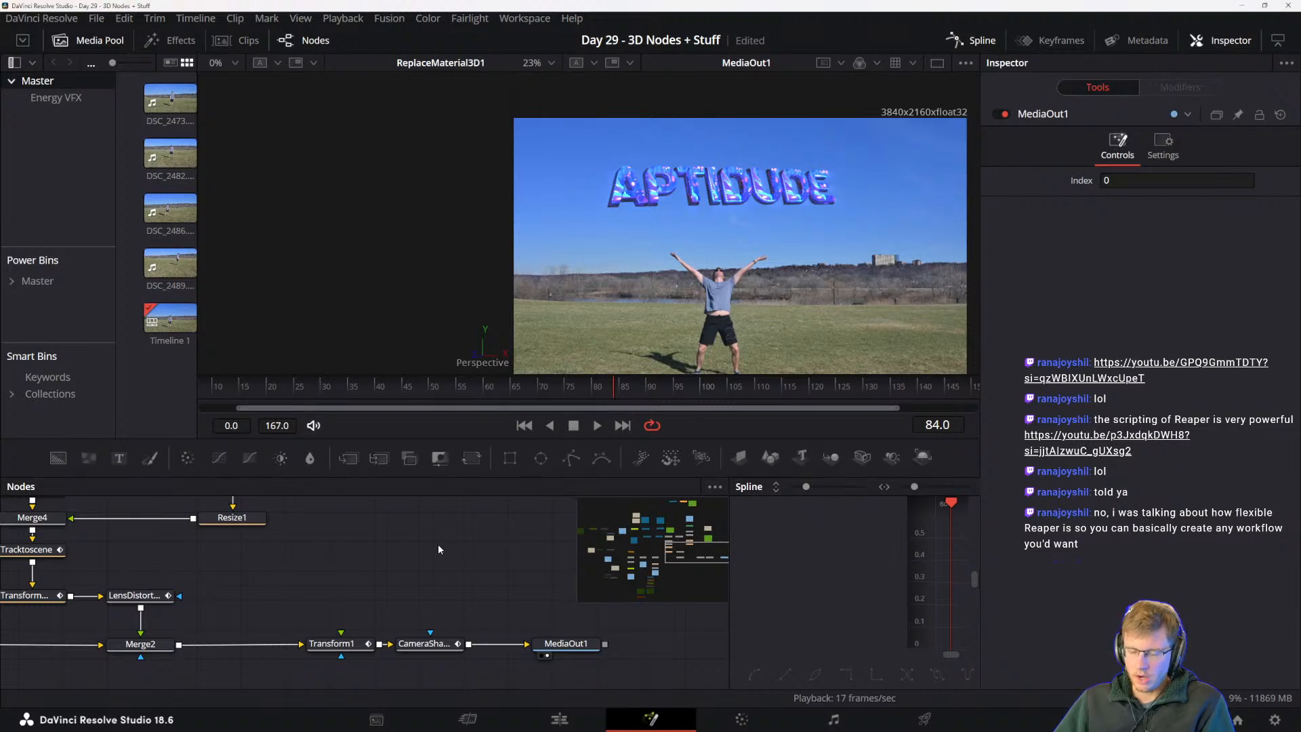
drag(517, 584, 506, 590)
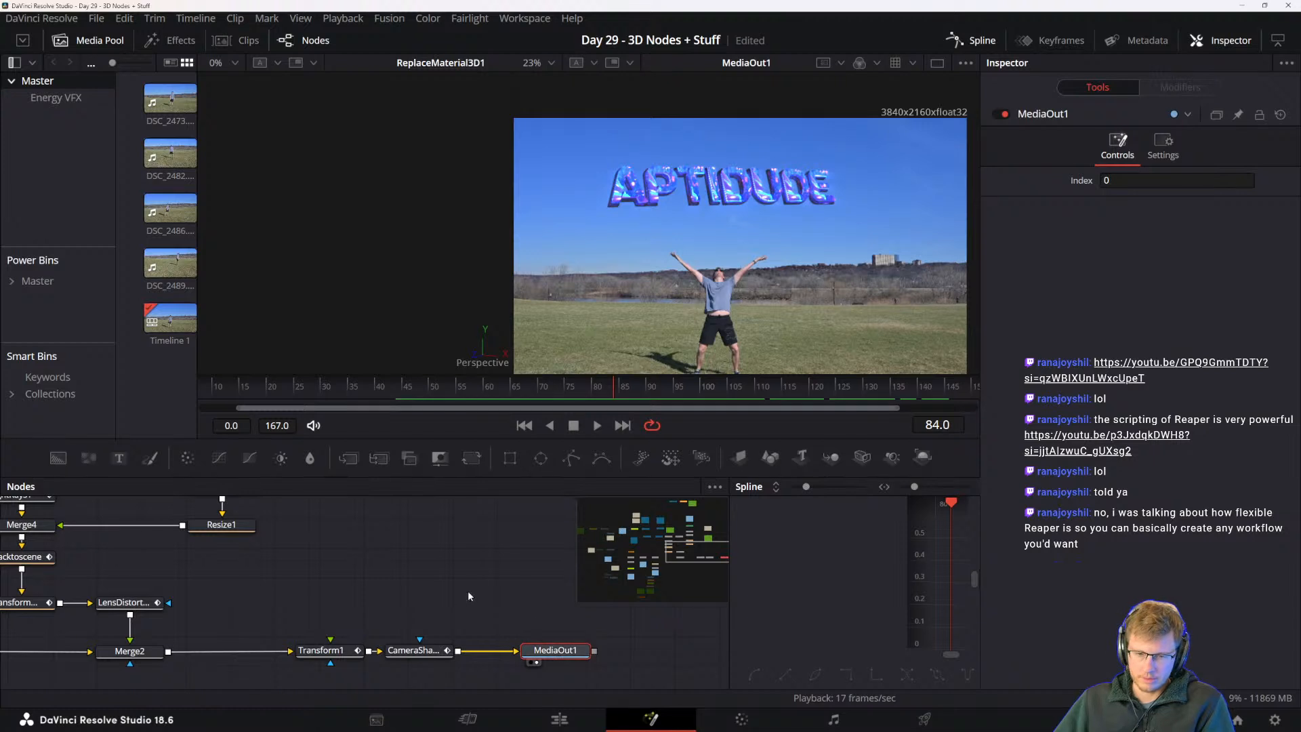
- Inspect the CameraShake1 settings, scrub to frame 88, and select the Transform1 node
click(414, 651)
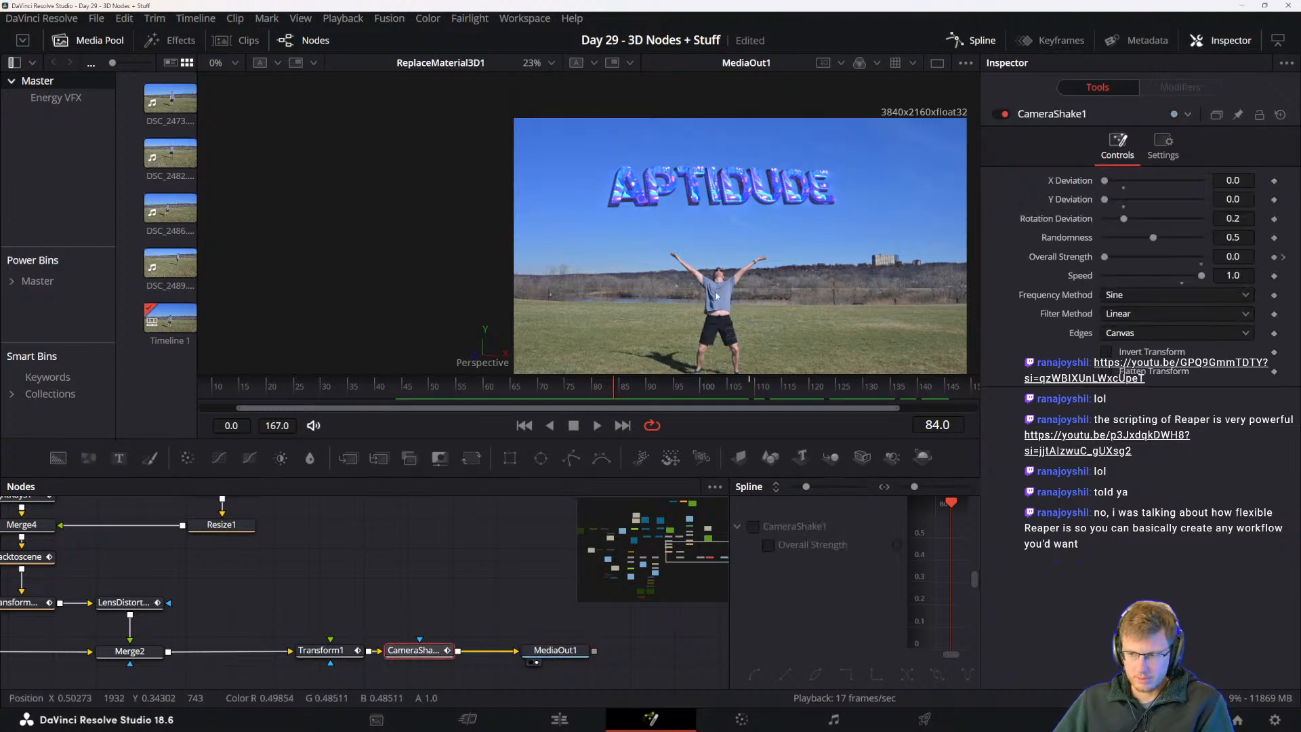
mouse_move(651, 384)
mouse_down()
mouse_move(720, 384)
mouse_move(637, 387)
mouse_up()
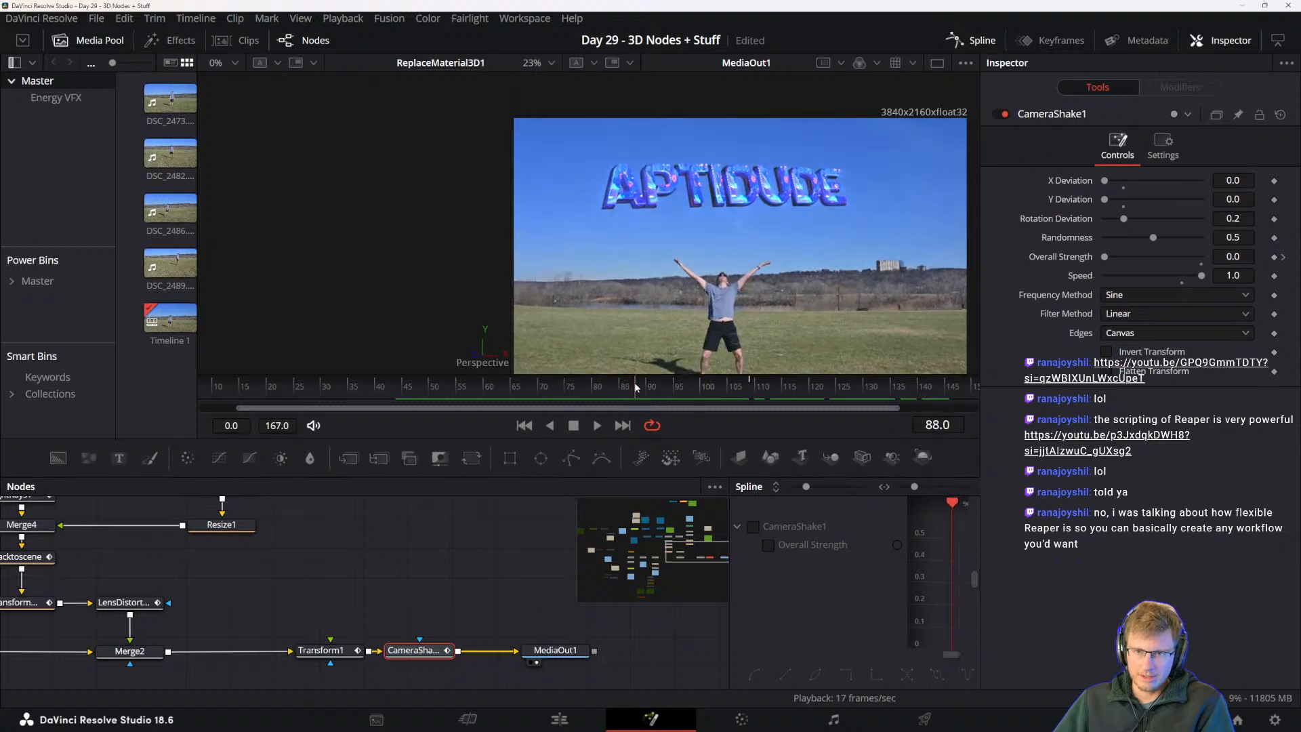
drag(357, 597, 445, 604)
click(434, 658)
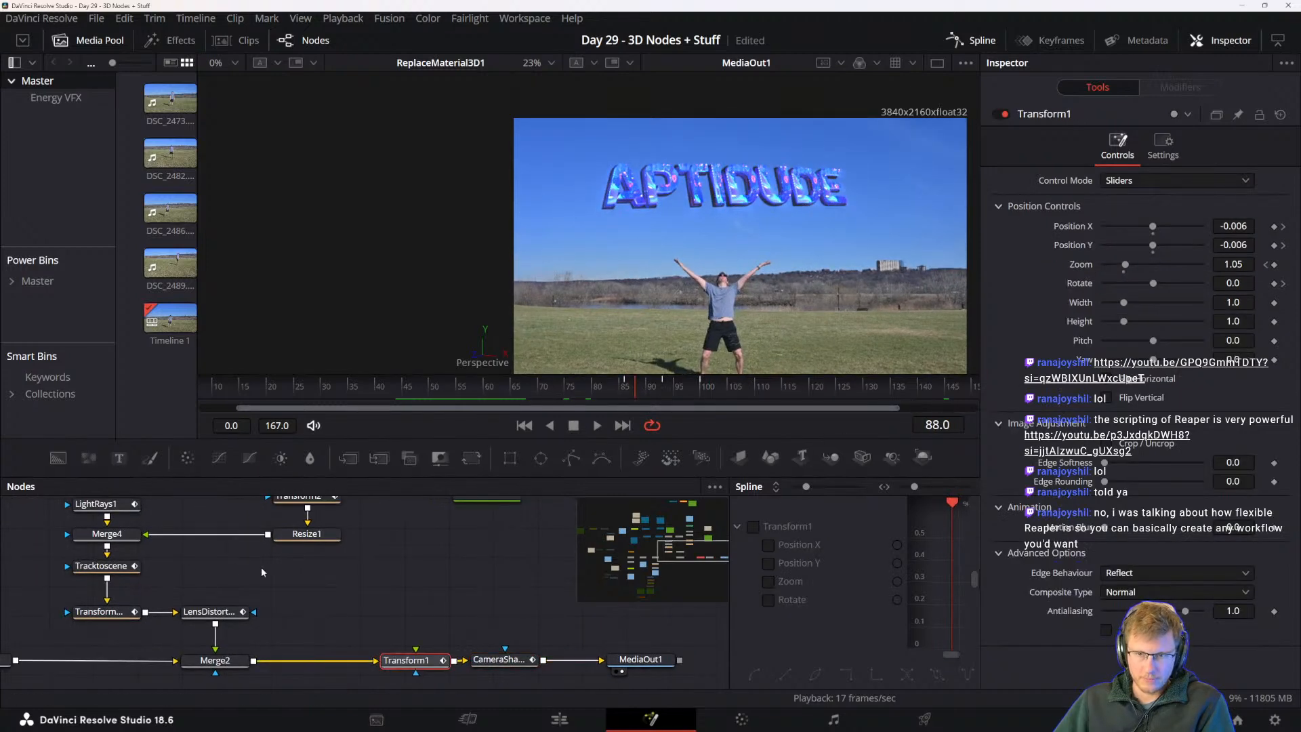
- Select the Text3D1 node and scrub from frame 85 to frame 101 to review the title's rotation
drag(274, 552, 534, 663)
drag(205, 503, 416, 675)
drag(338, 616, 420, 632)
click(422, 628)
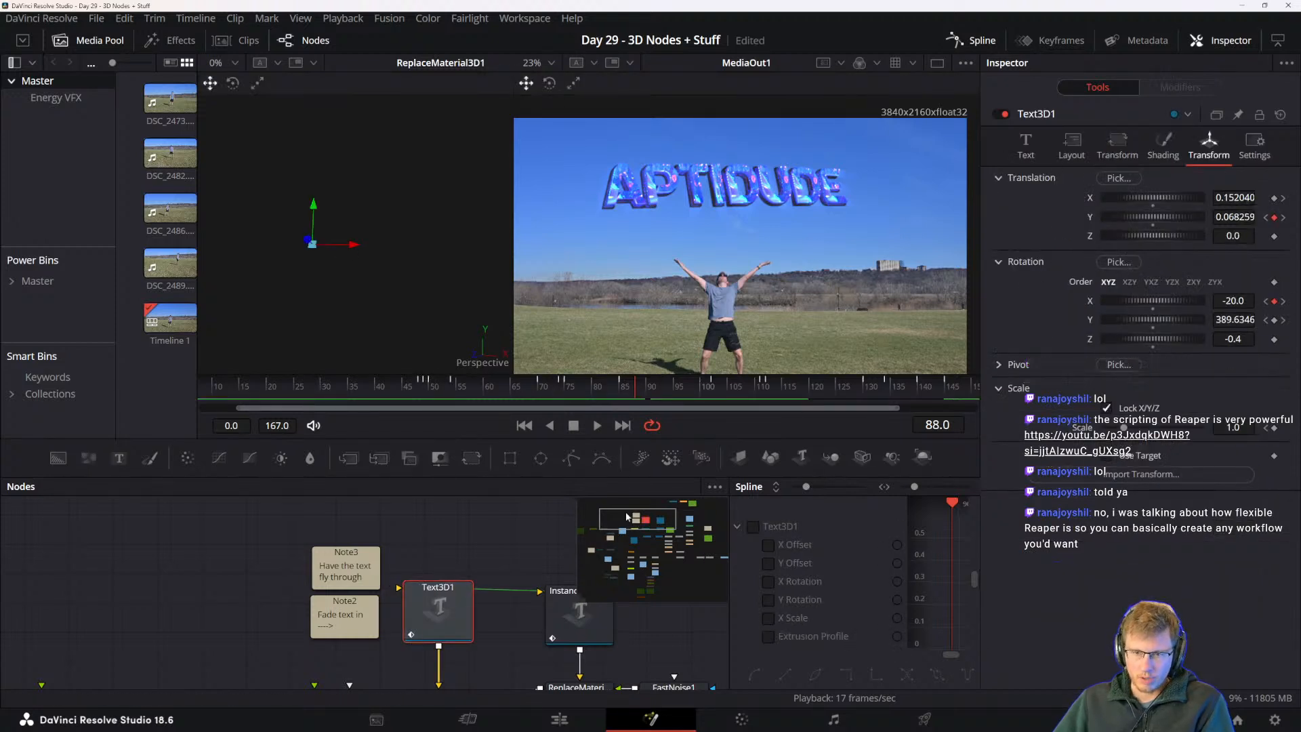
click(623, 387)
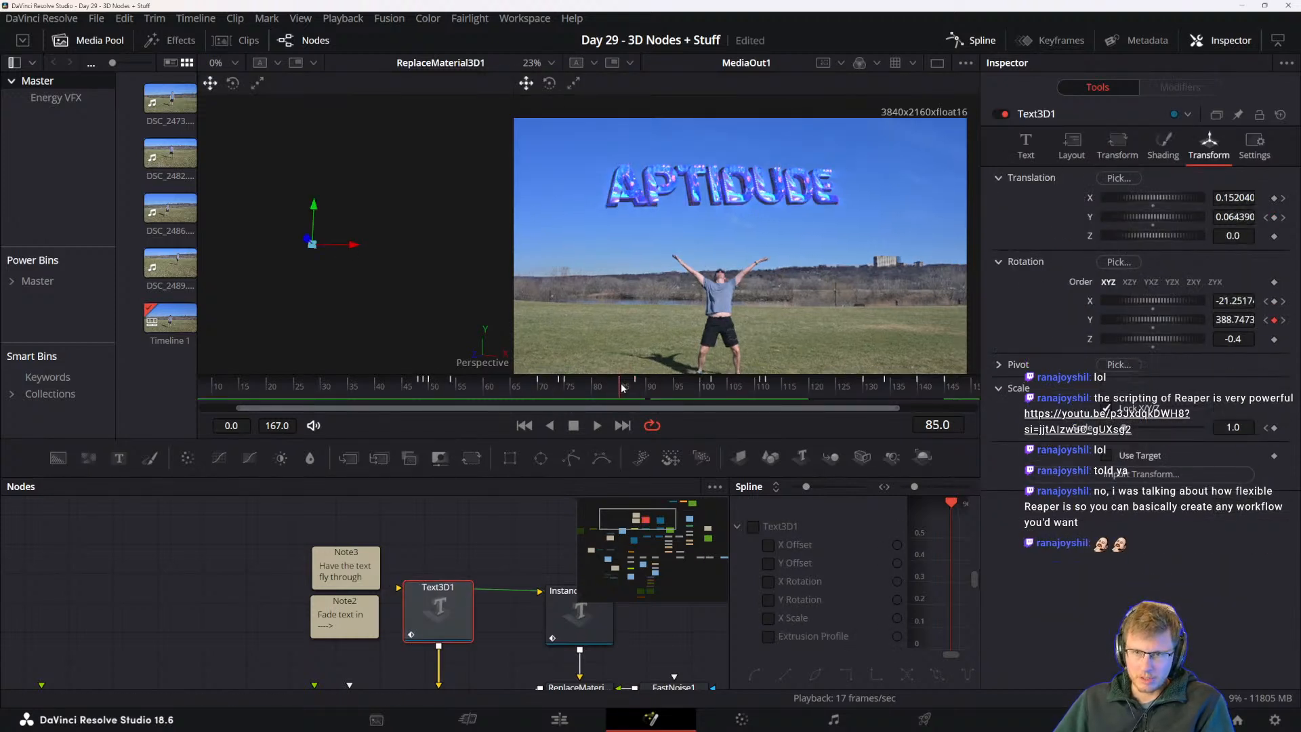
drag(628, 388, 714, 395)
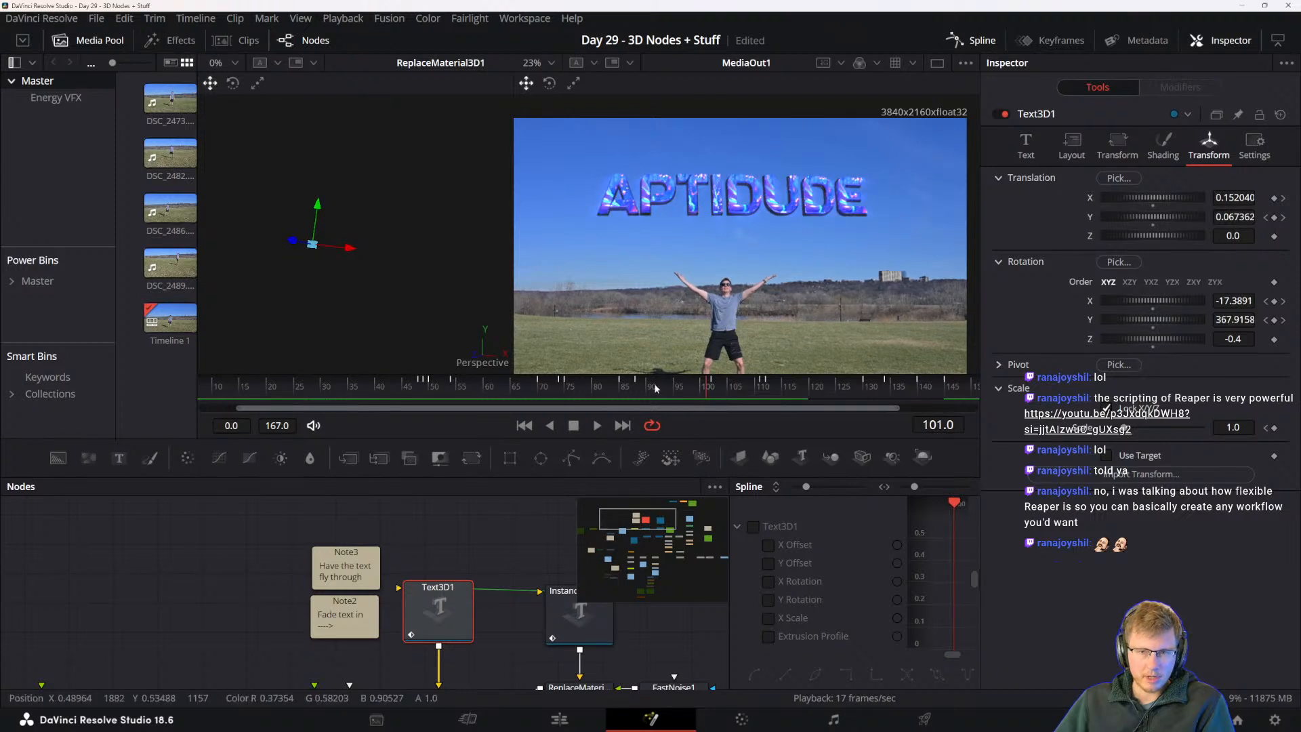
- Bring the ReplaceMaterial3D1 branch below Text3D1 into view, and compare the title at frames 98 and 101
drag(576, 625, 552, 491)
drag(332, 589, 368, 607)
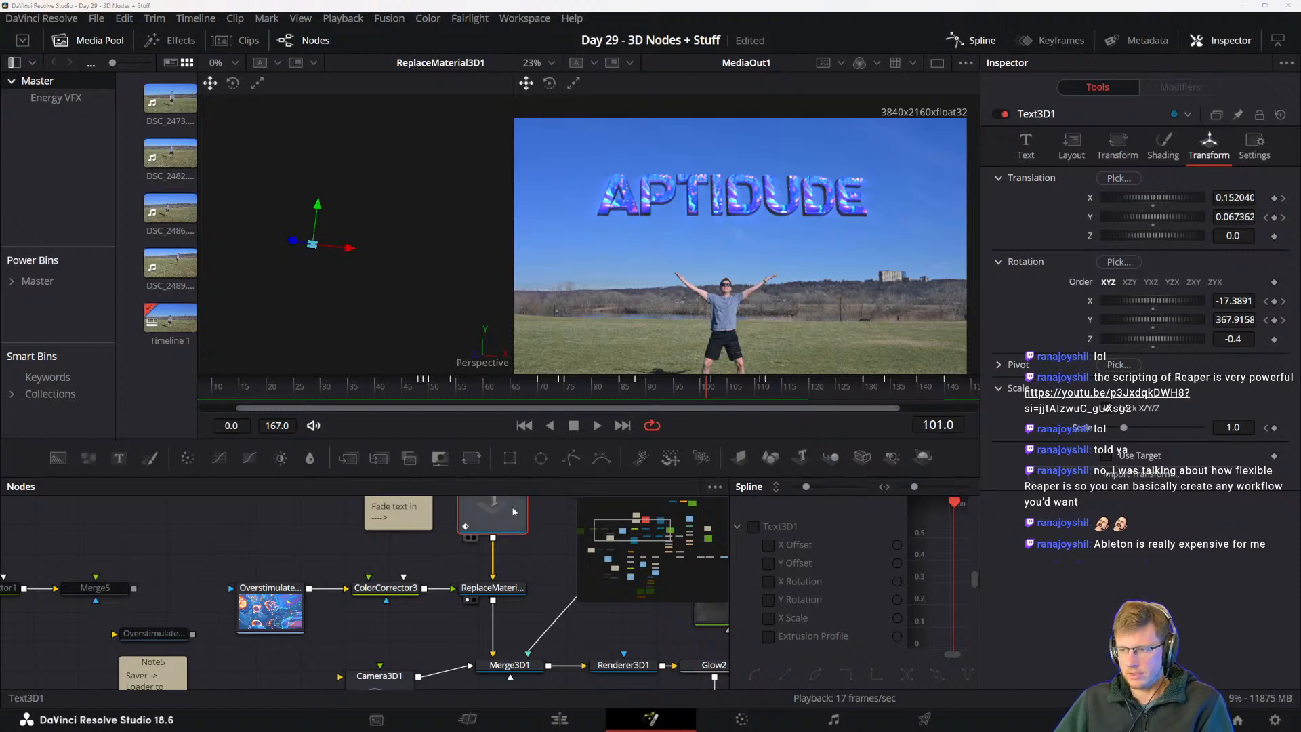
click(702, 384)
mouse_move(702, 385)
mouse_down()
mouse_move(657, 384)
mouse_move(691, 384)
mouse_up()
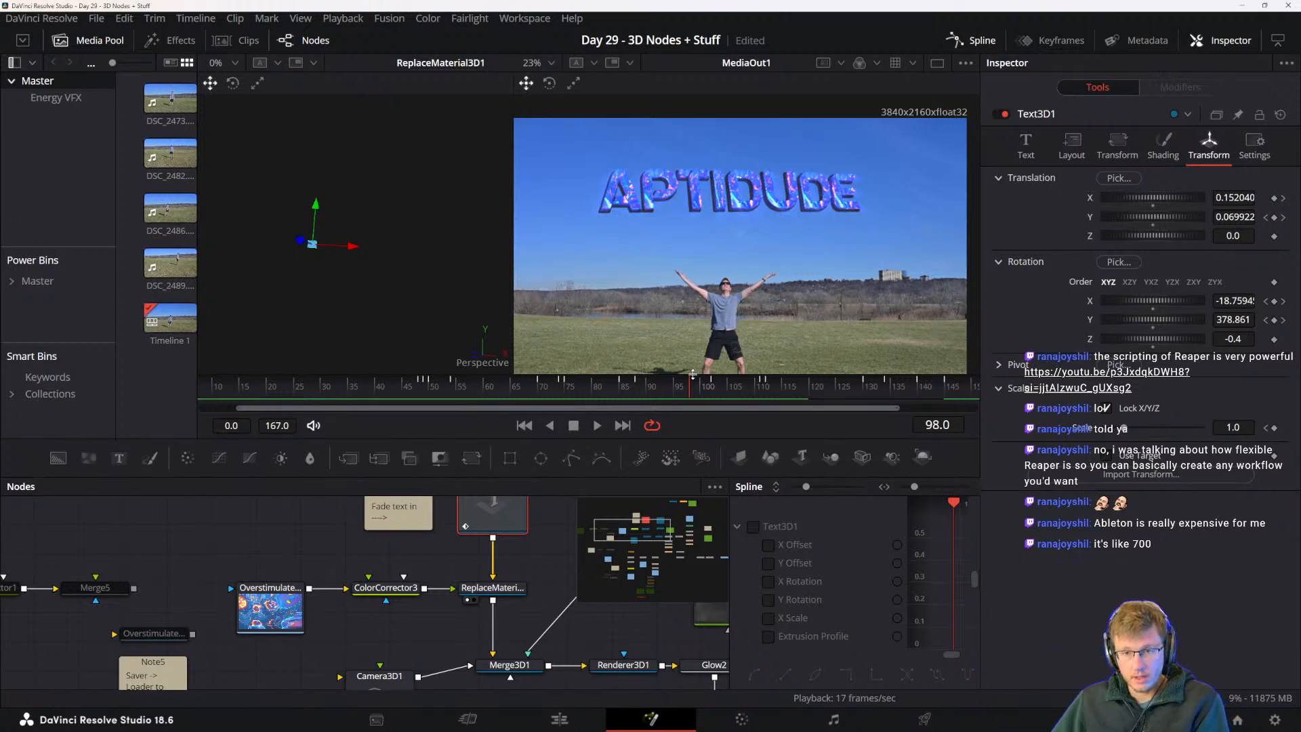
mouse_move(696, 387)
mouse_down()
mouse_move(728, 384)
mouse_move(657, 384)
mouse_move(709, 387)
mouse_up()
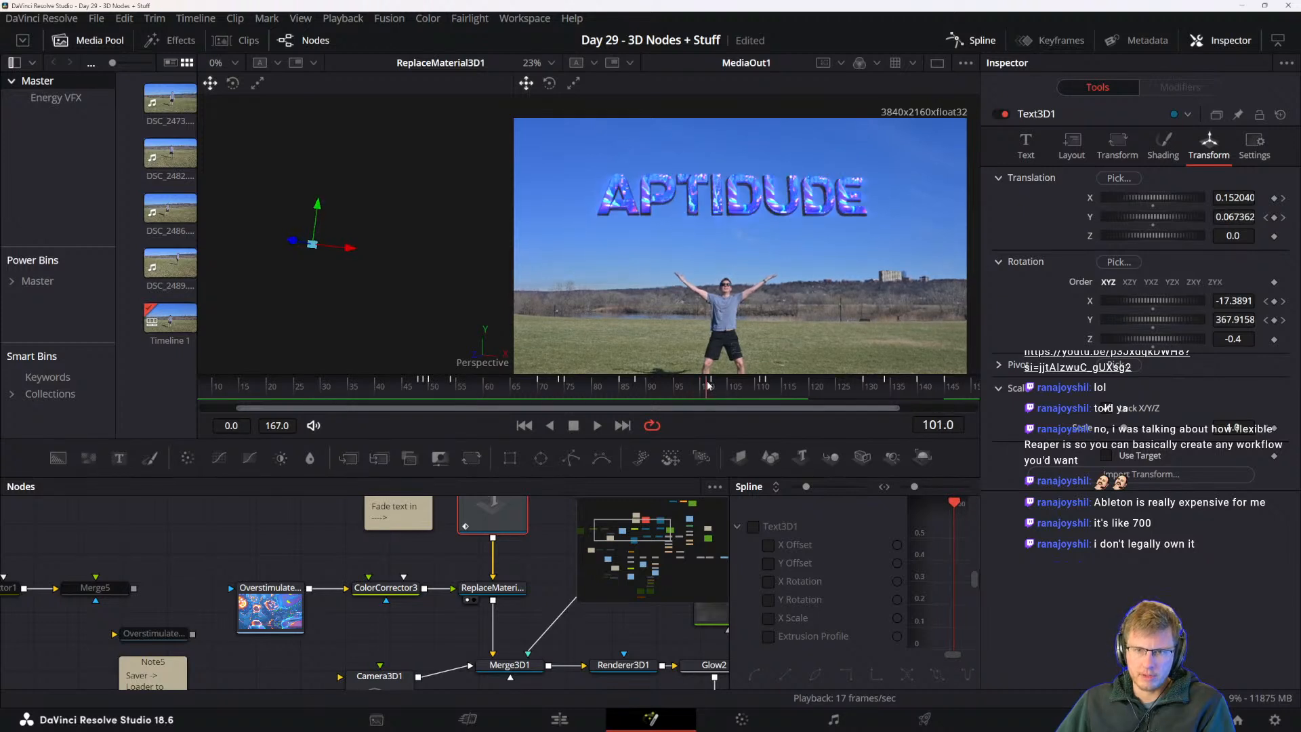
- Display the OverstimulatedNeurons loader feeding ColorCorrector3 in the first viewer, and go to frame 100
click(270, 608)
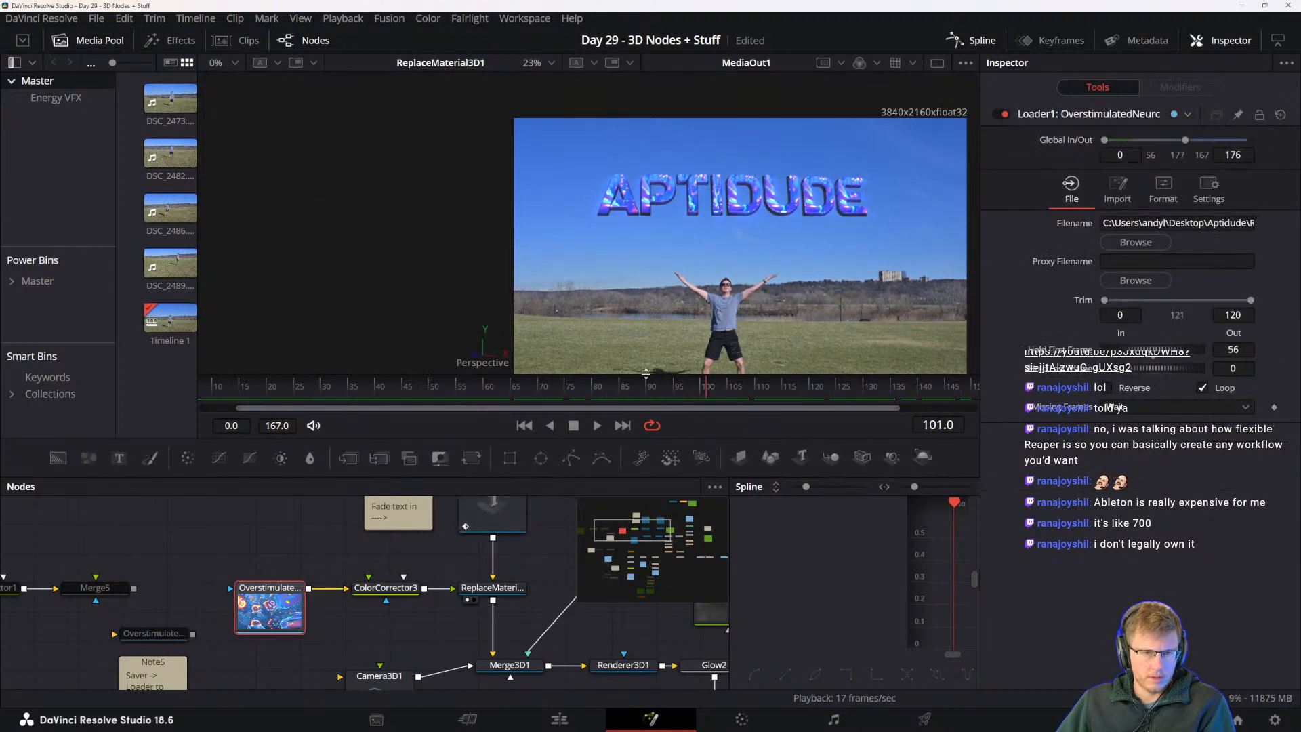
key(1)
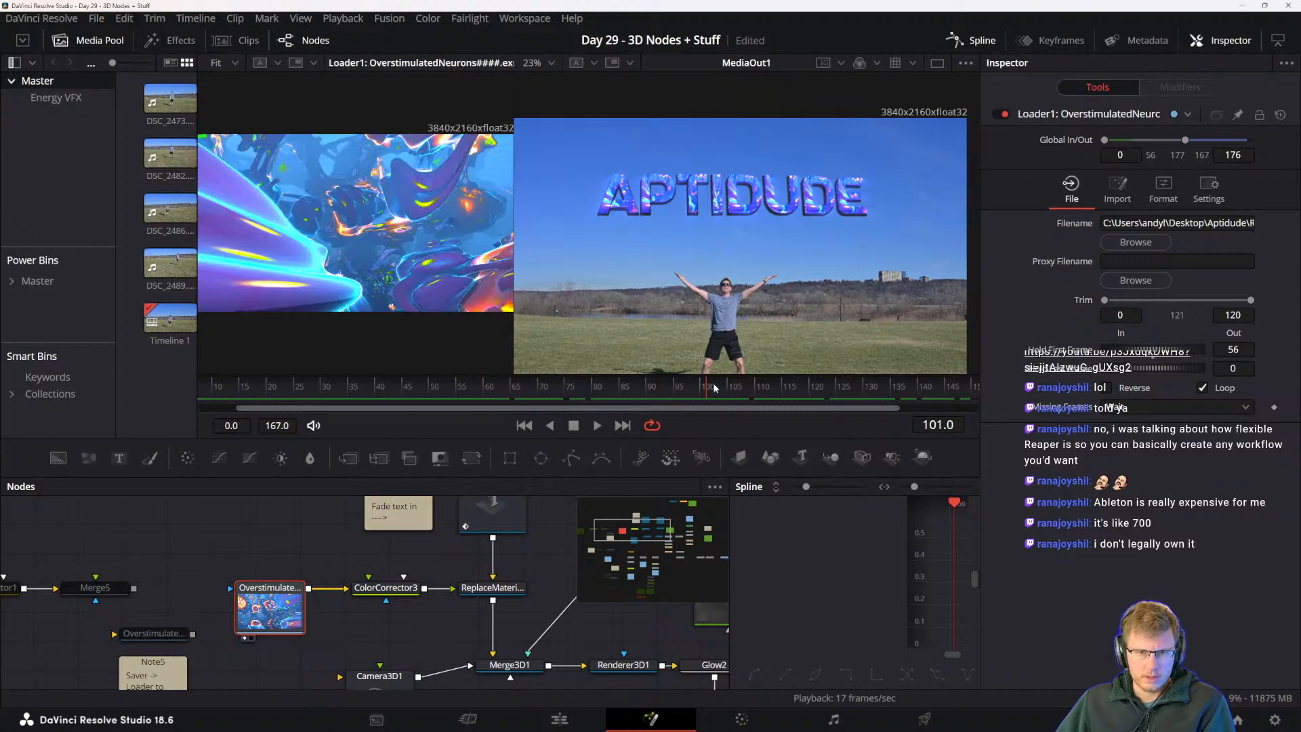
mouse_move(706, 388)
mouse_down()
mouse_move(692, 382)
mouse_move(712, 384)
mouse_move(702, 386)
mouse_up()
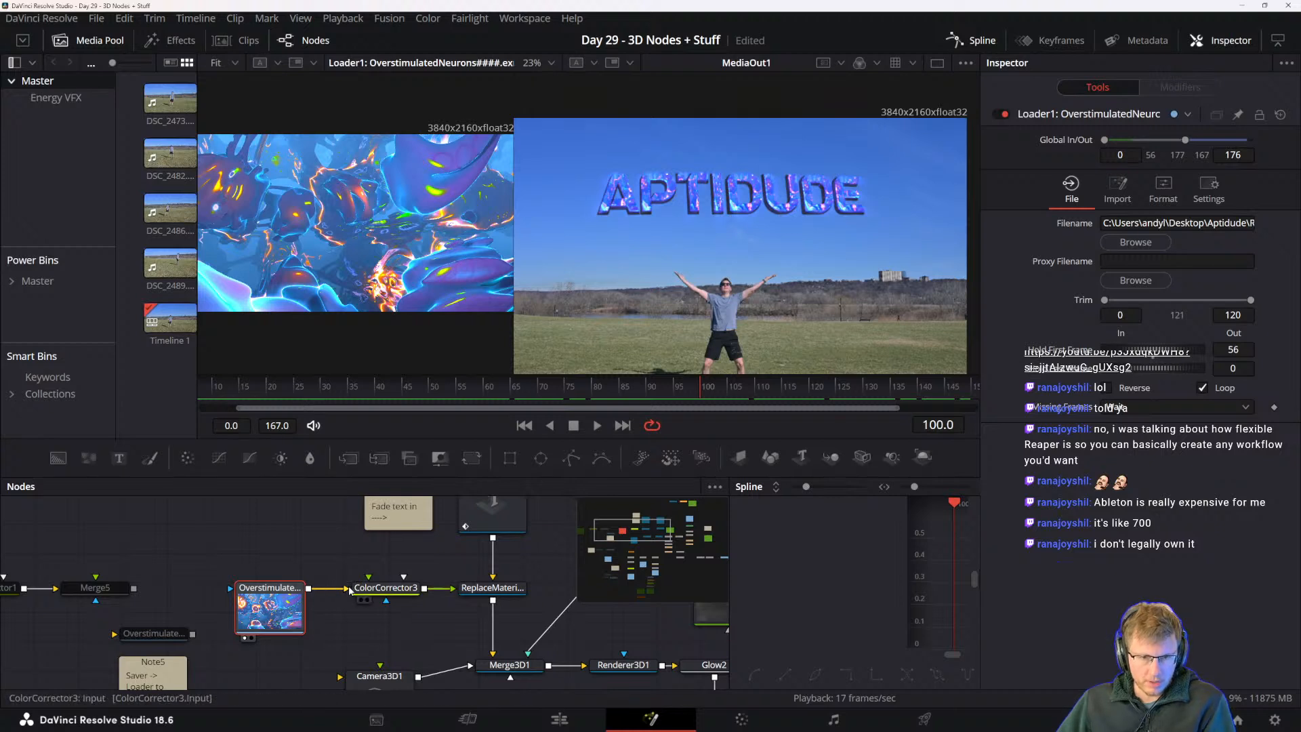
- Move the OverstimulatedNeurons loader and ColorCorrector3 together away from ReplaceMaterial3D1, and disconnect ColorCorrector3 from its material input
drag(349, 592, 443, 591)
drag(363, 551, 403, 591)
click(403, 591)
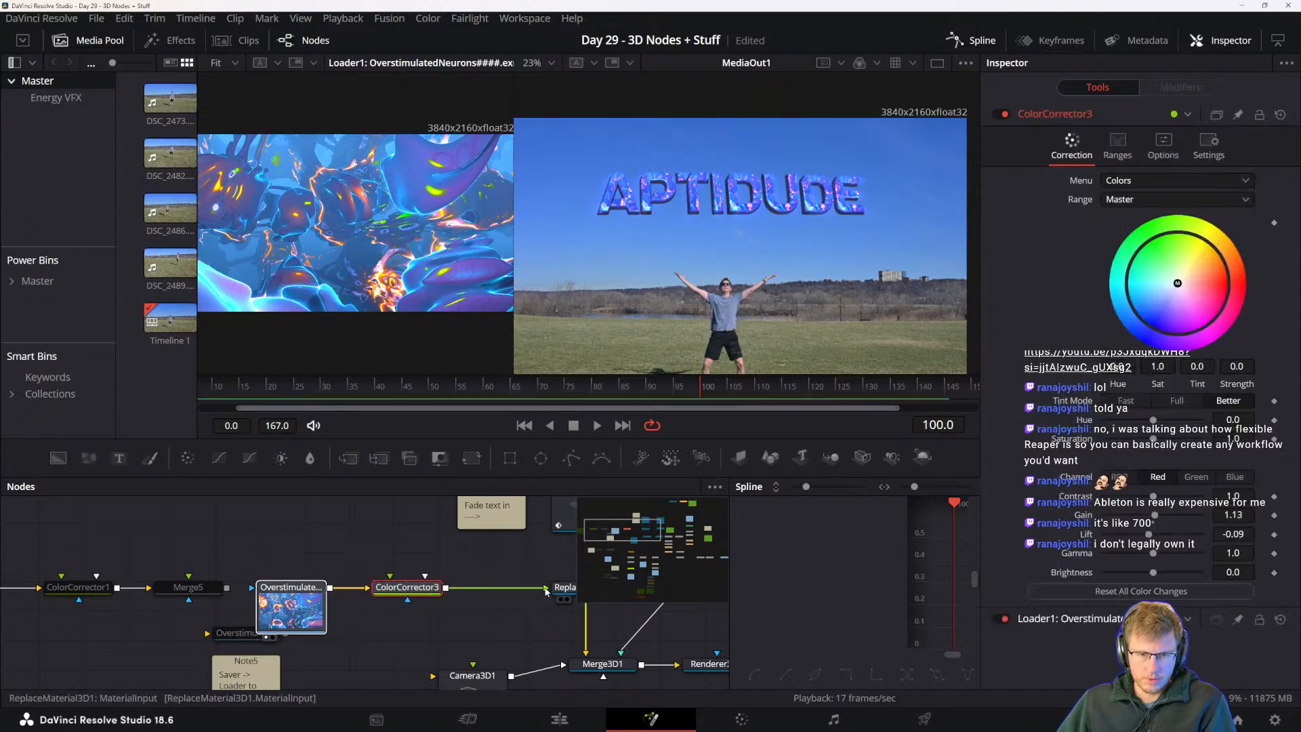
drag(545, 589, 422, 600)
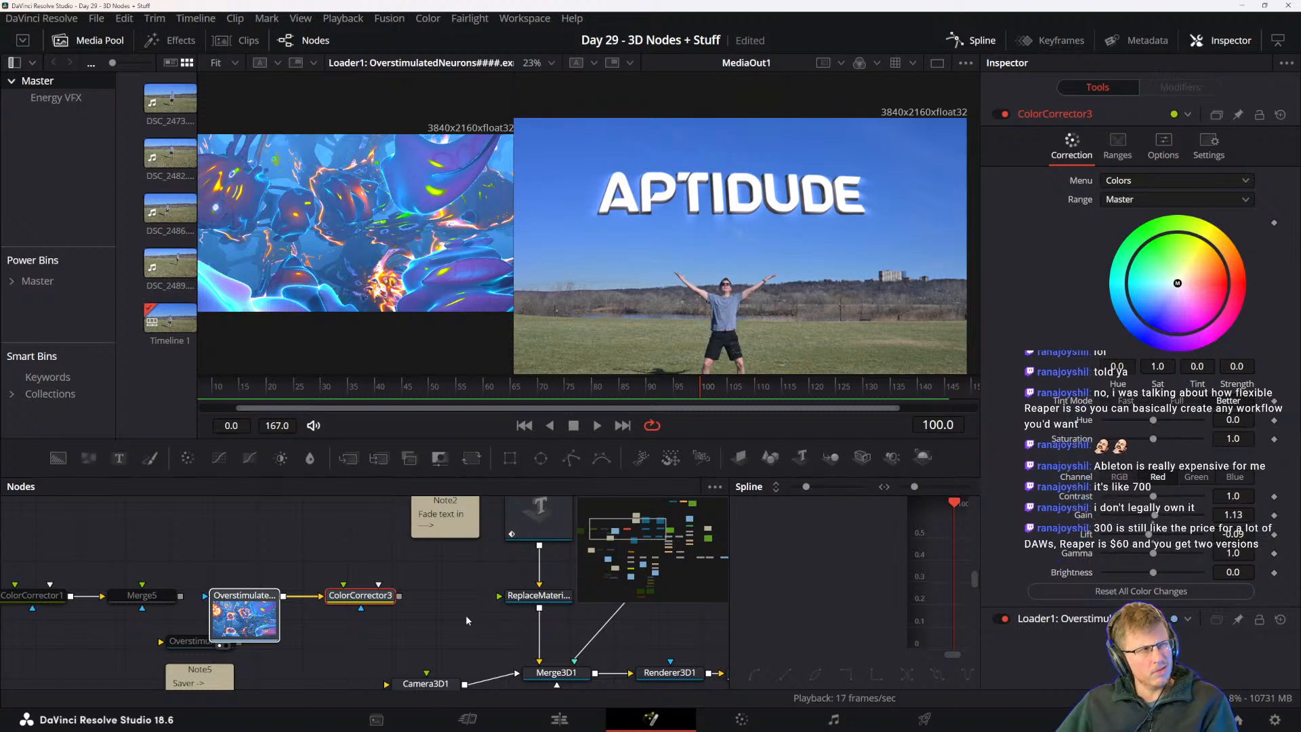
- Move the disabled Overstimulated loader and Note5 together away from the active OverstimulatedNeurons loader, and select that active loader
drag(182, 624, 238, 671)
drag(242, 673, 115, 664)
click(278, 614)
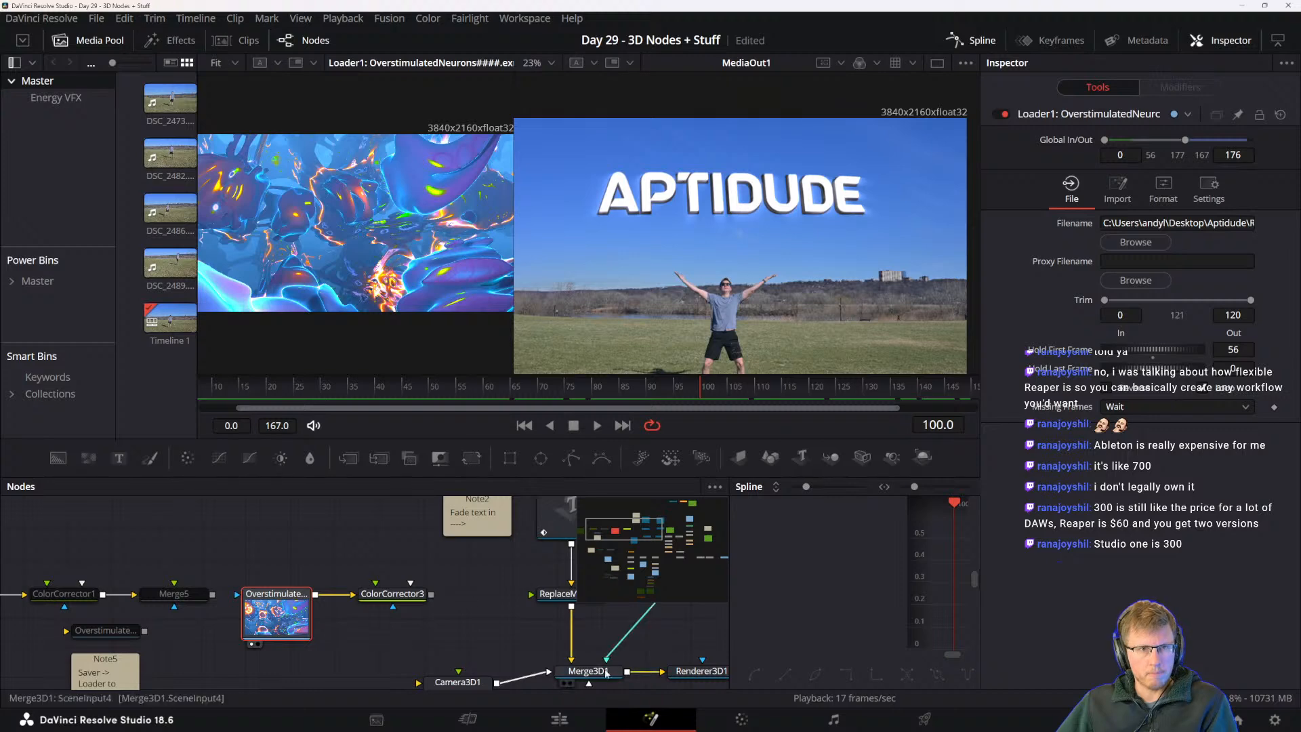
- Switch to the Edit page and set the playhead to 01:00:08:06, past the end of the DSC_2484.MP4 clip
click(559, 719)
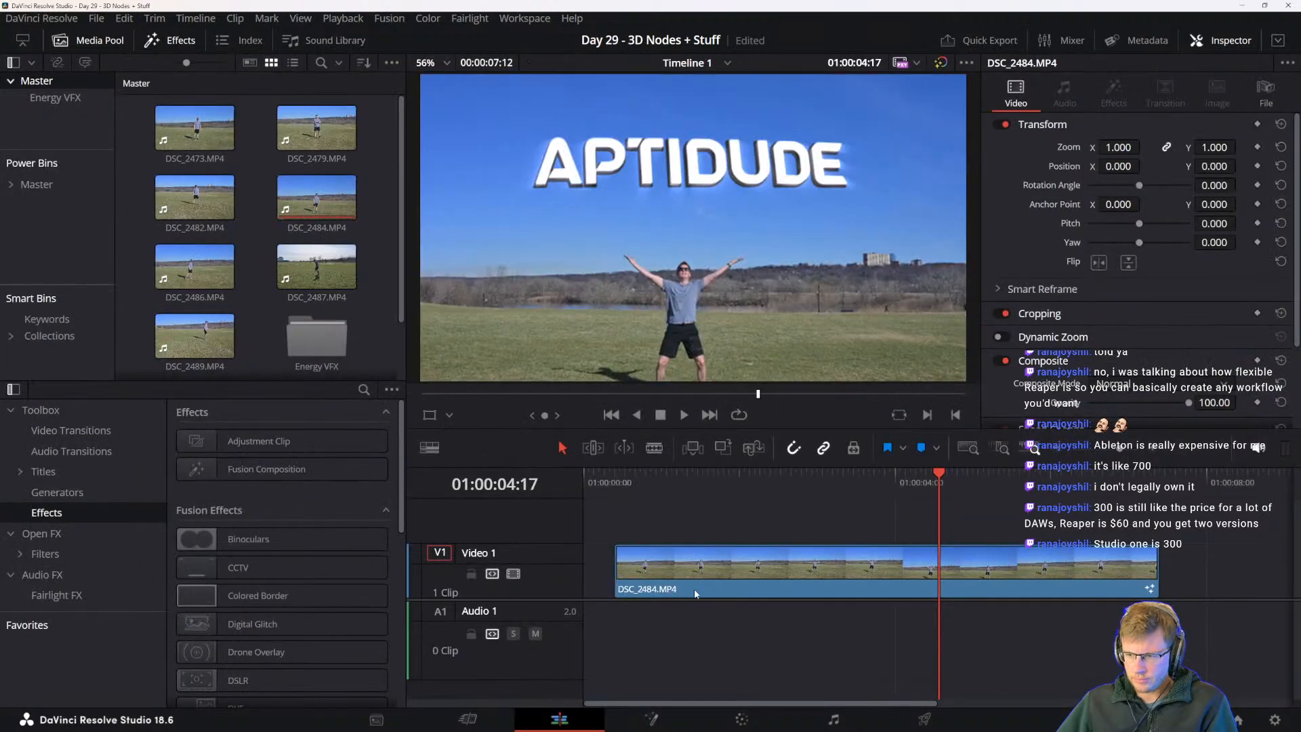
scroll(781, 605, right, 2)
click(1086, 490)
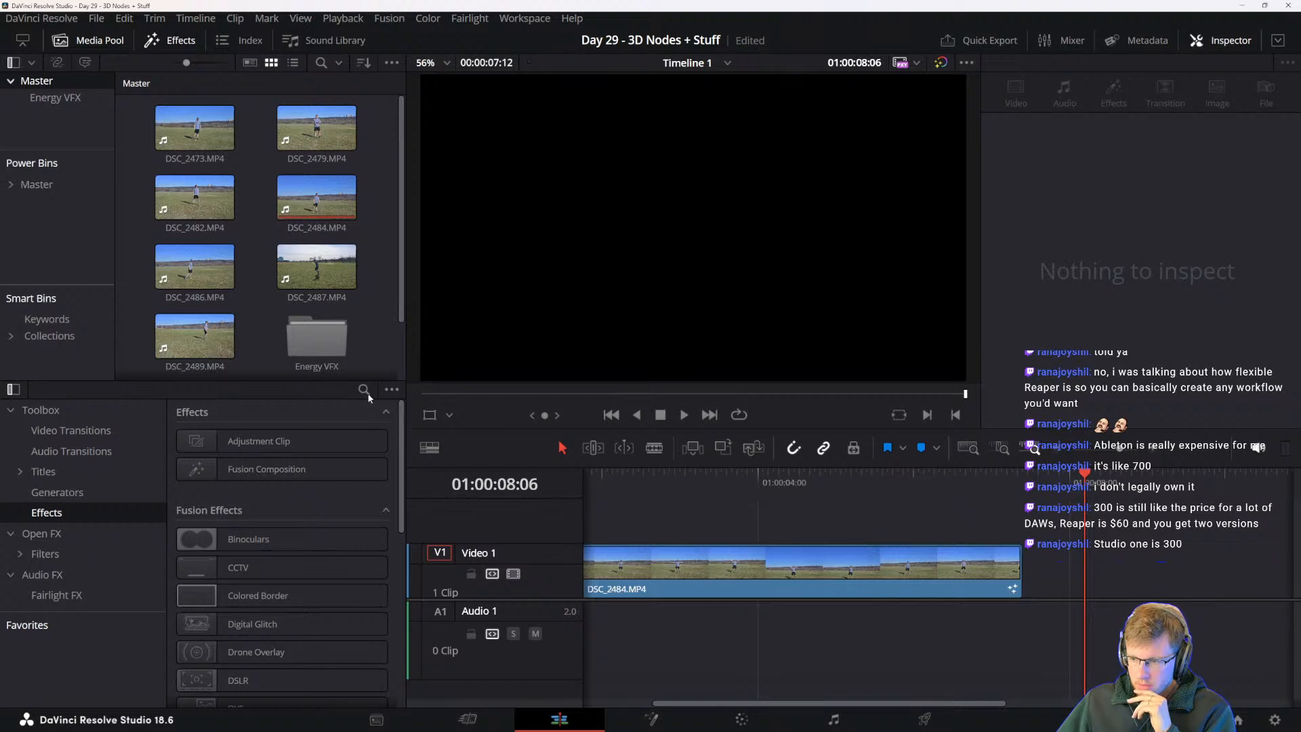
- Create a new bin inside the Master bin, and open the Energy VFX bin
click(259, 236)
scroll(288, 260, down, 2)
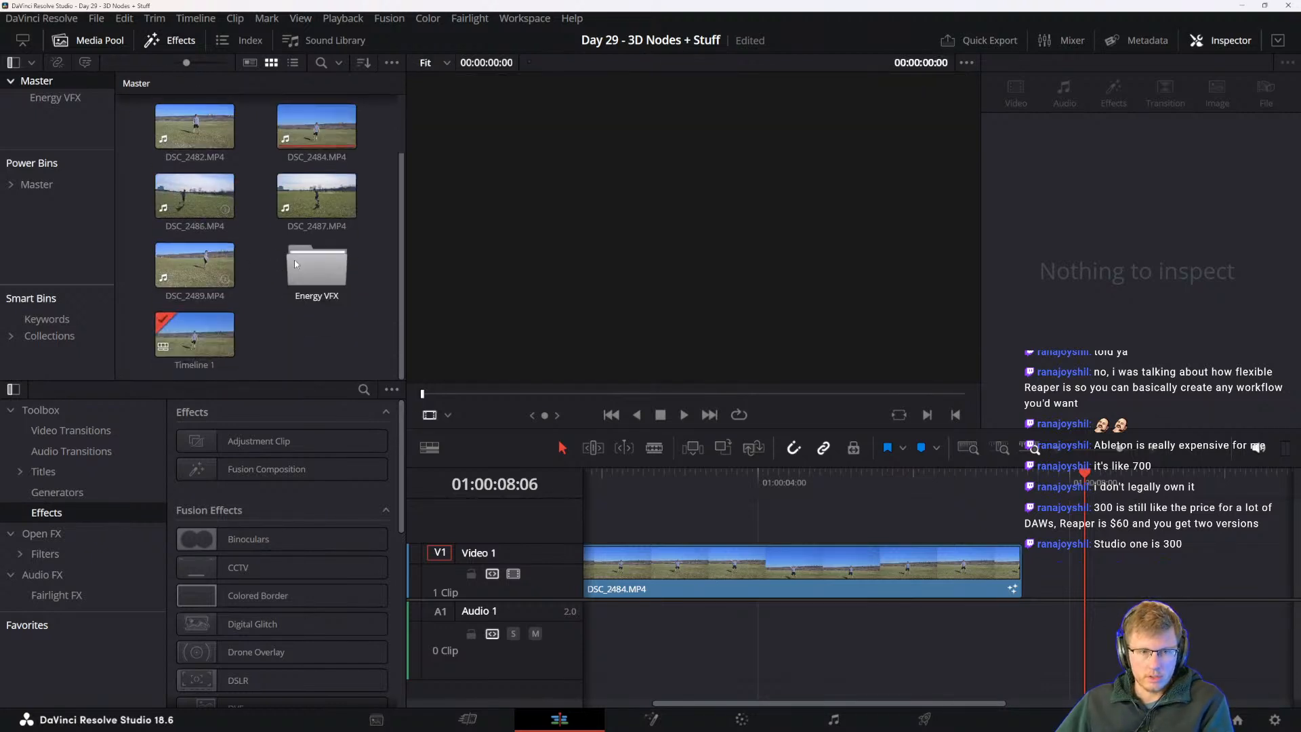
right_click(307, 342)
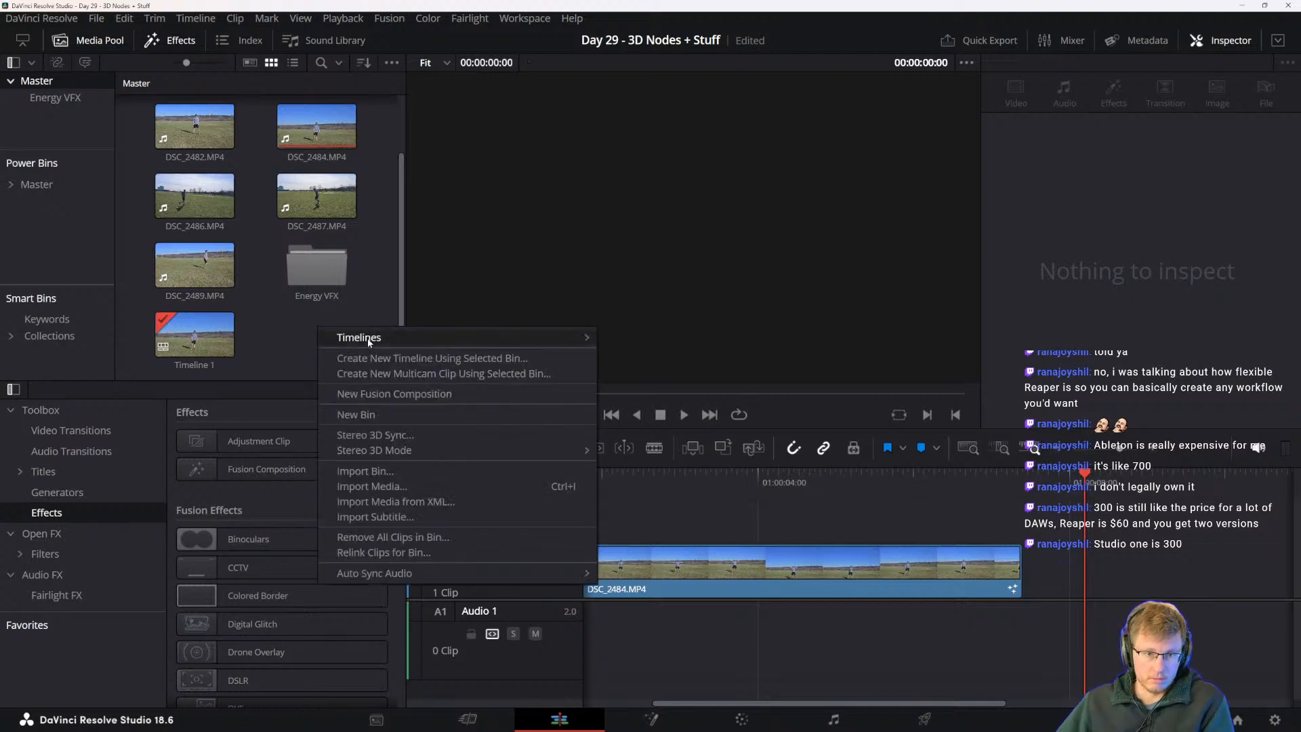
click(401, 413)
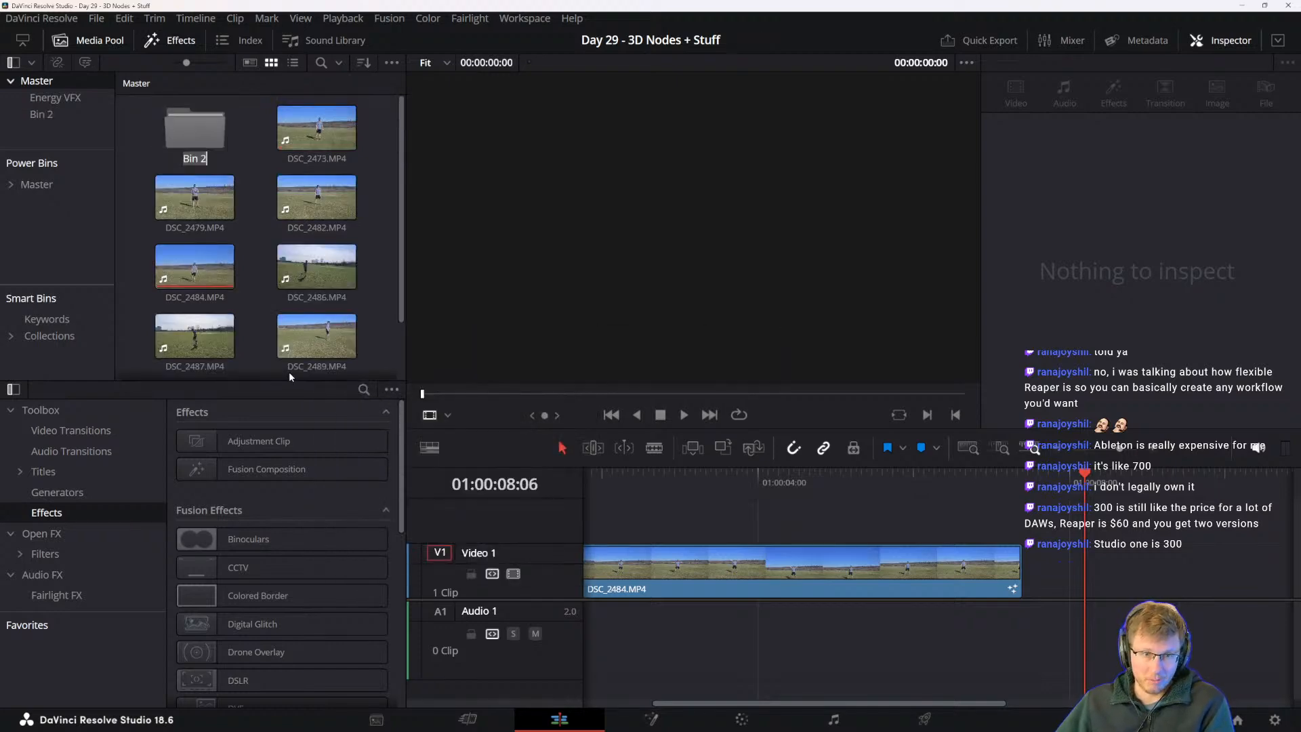
double_click(193, 160)
click(55, 96)
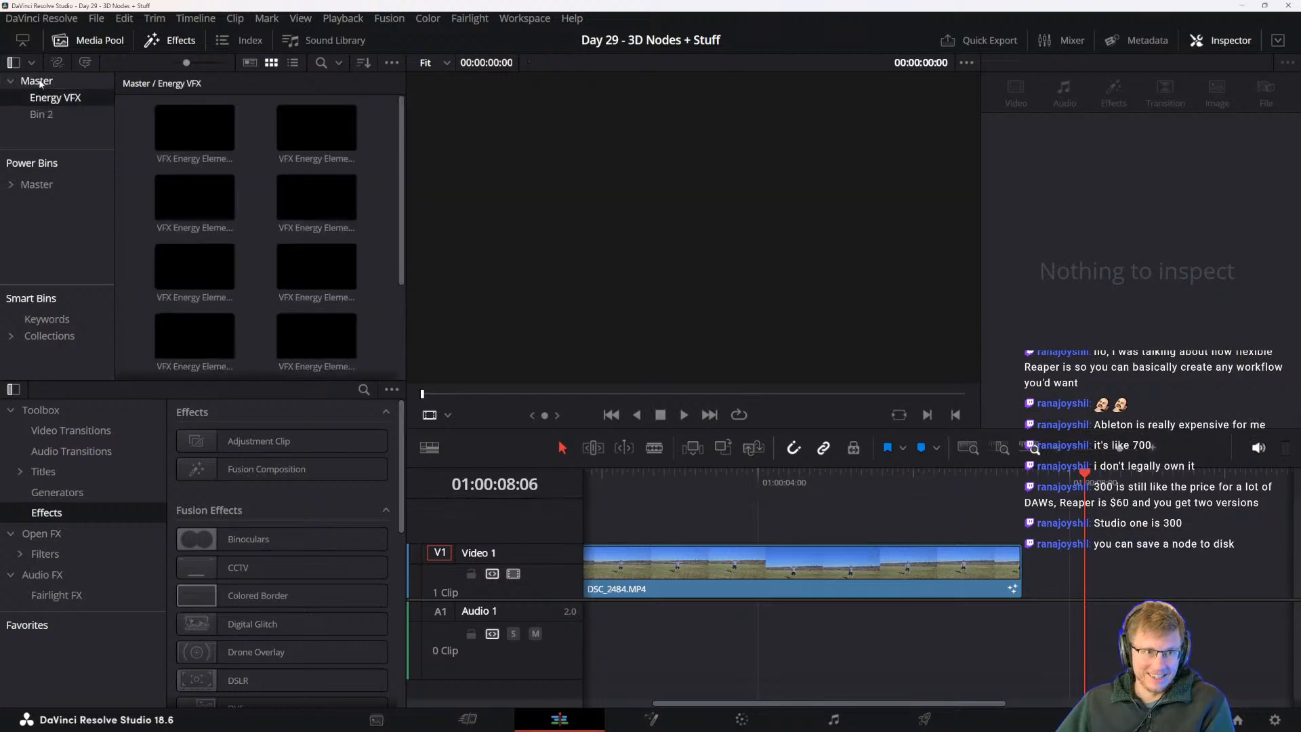
- Rename Bin 2 inside the Master bin as BG graphic and open it
click(41, 82)
click(188, 160)
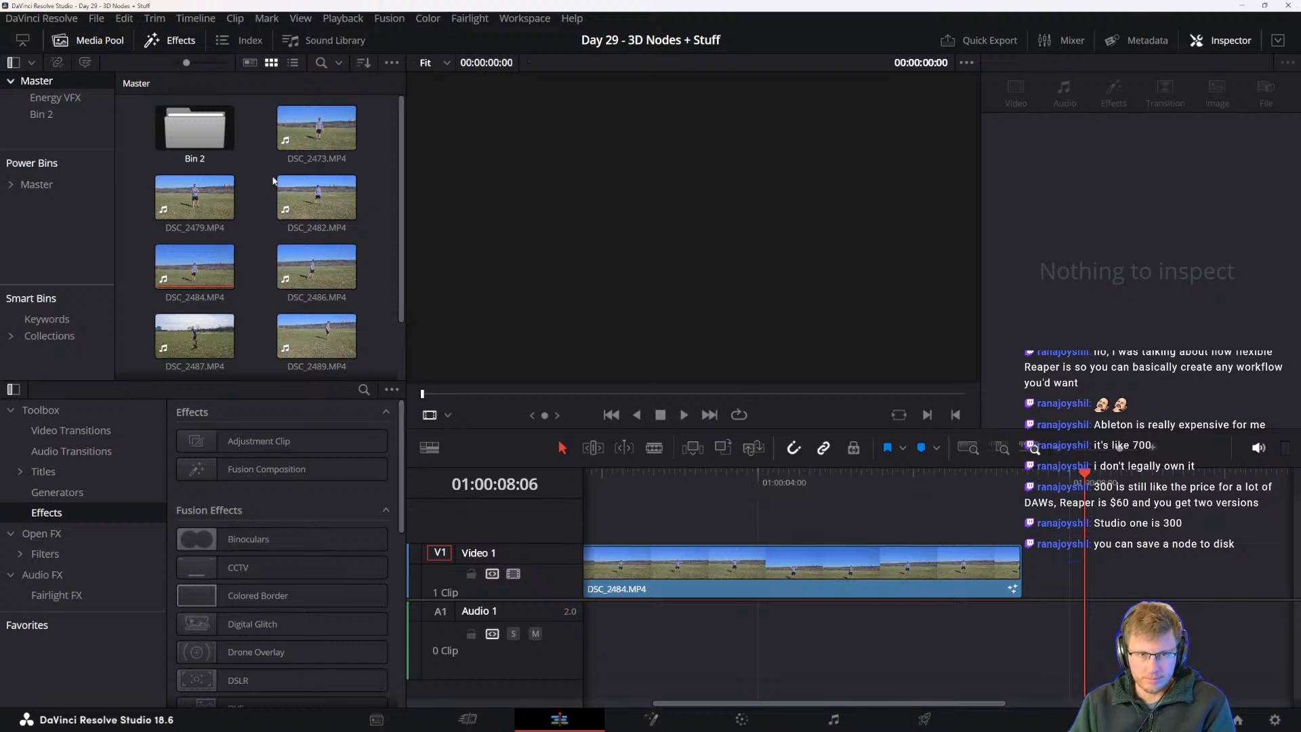
click(387, 178)
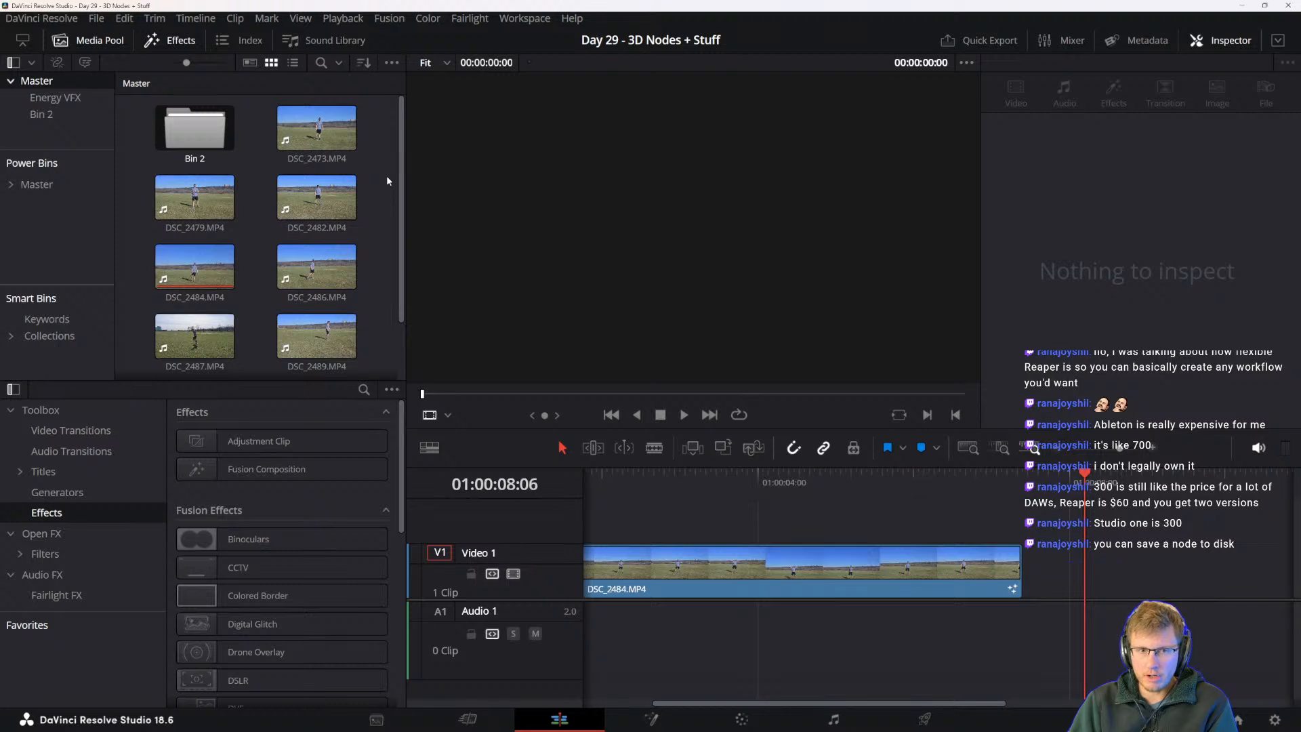
double_click(194, 158)
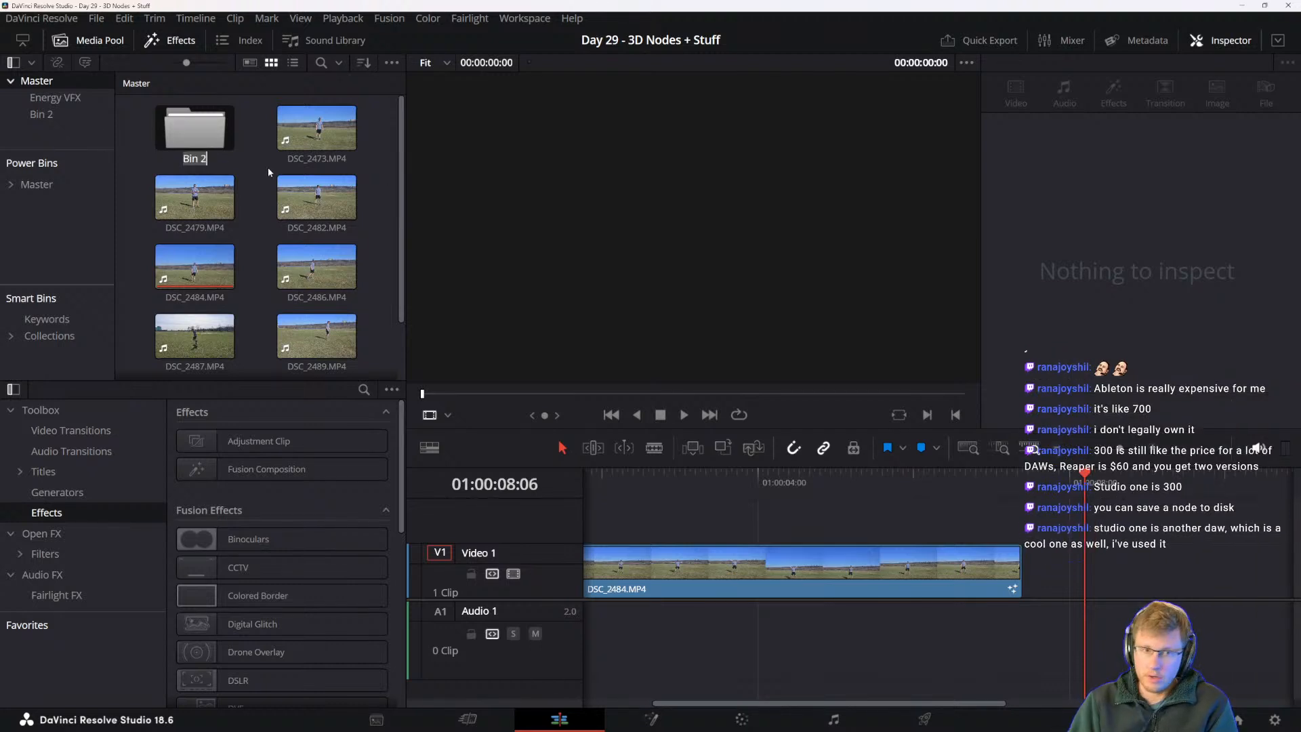
text(BG)
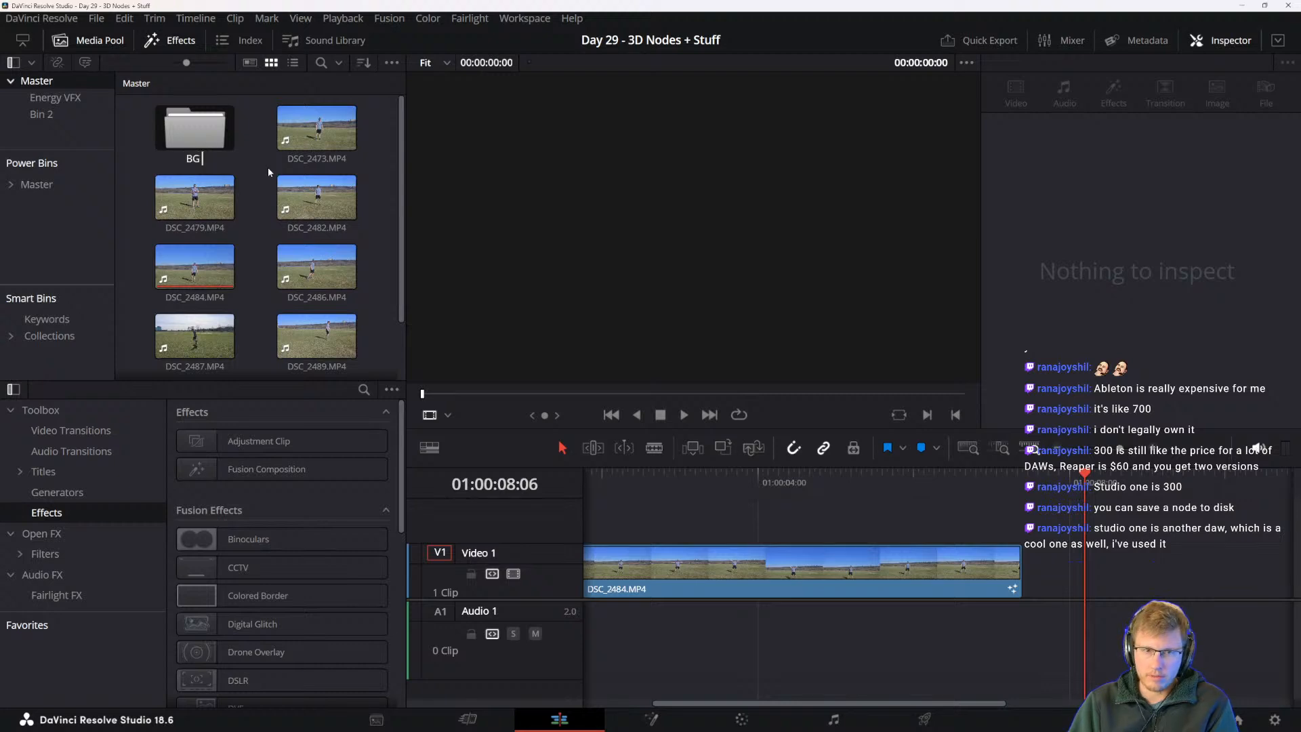
text( Graphic)
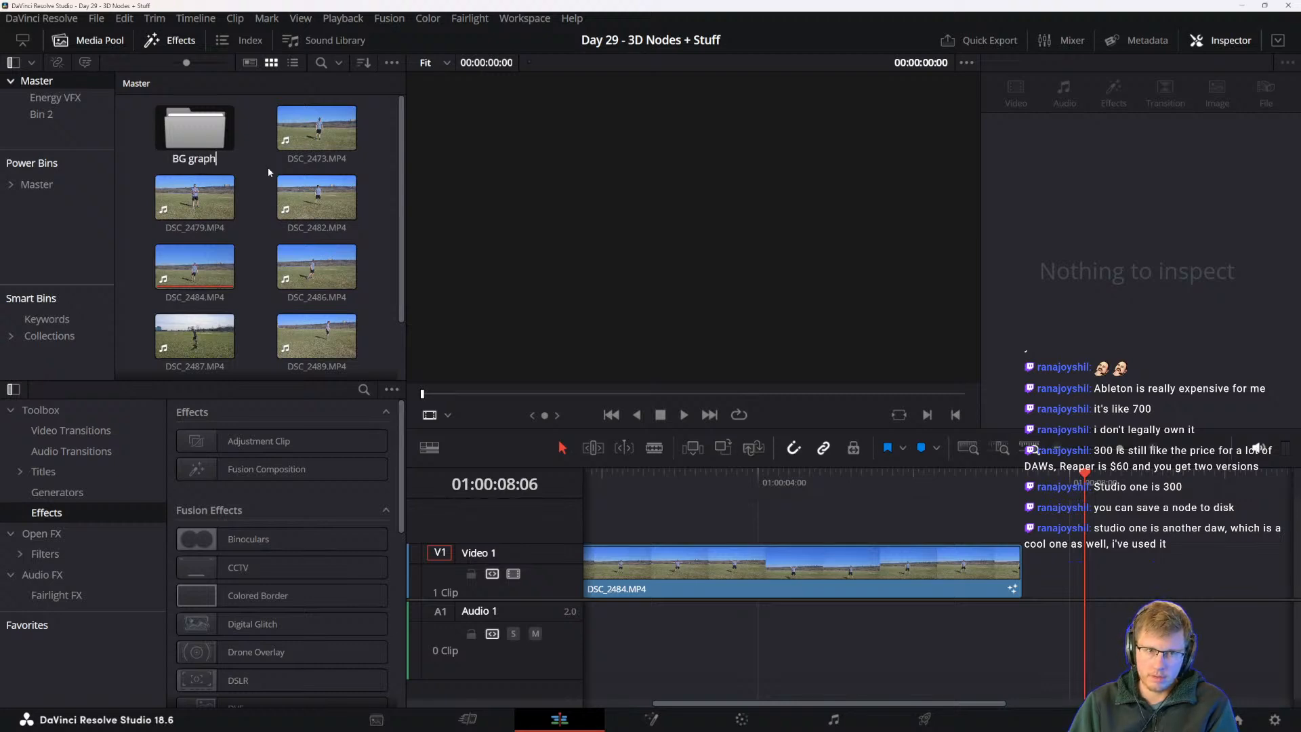
key(Return)
double_click(192, 151)
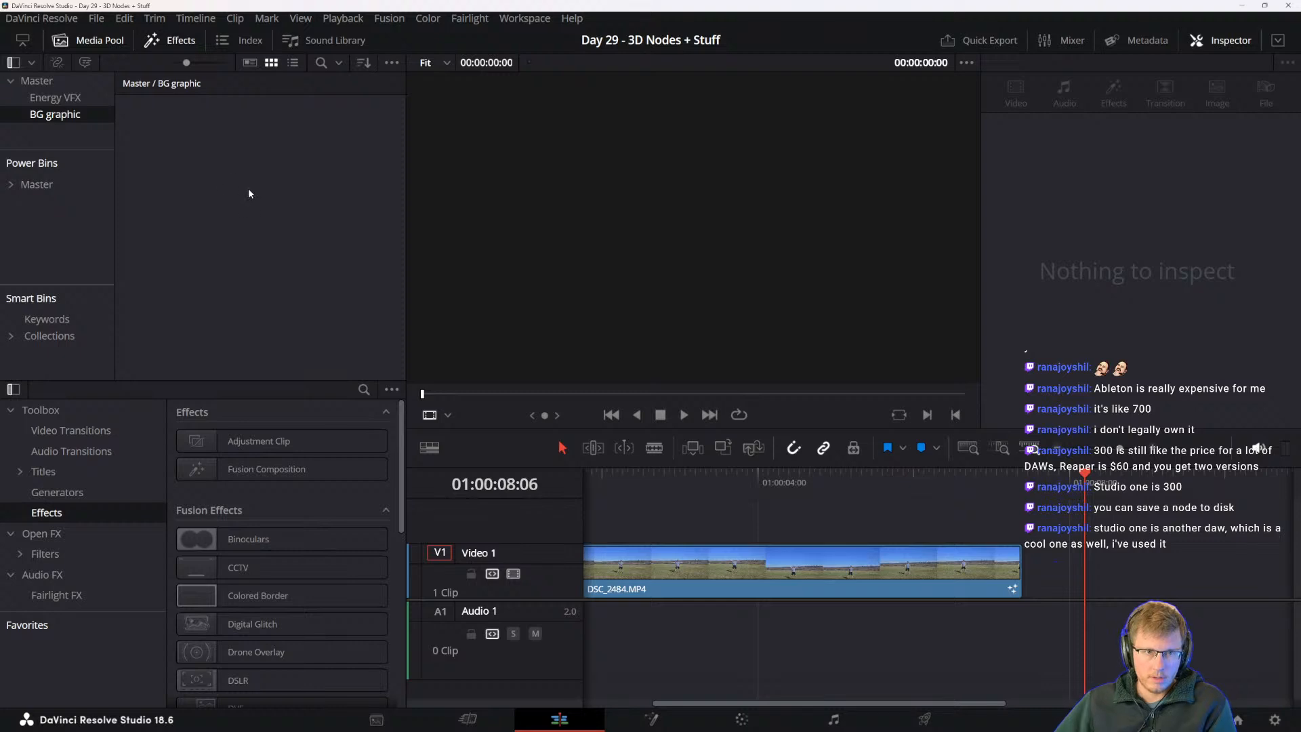
- Switch to the Fusion page and select the OverstimulatedNeurons loader that feeds ColorCorrector3
key(ctrl+i)
drag(754, 285, 754, 731)
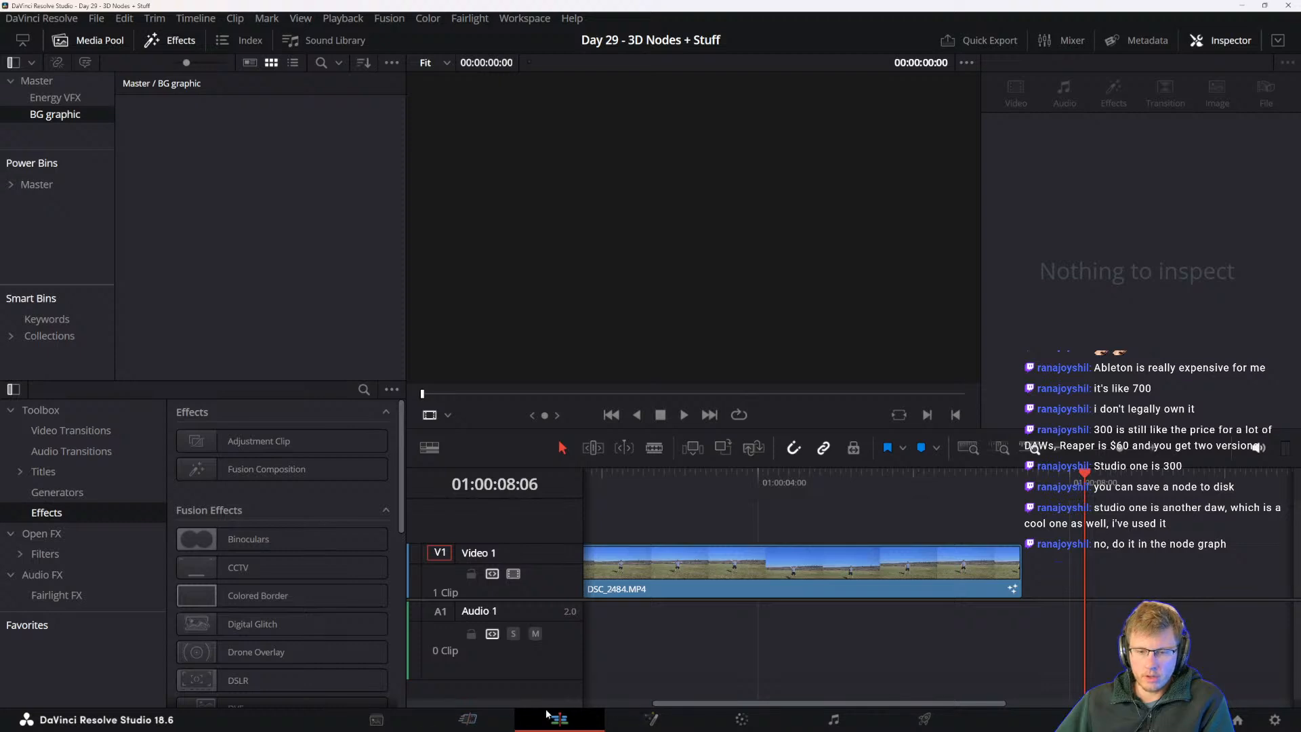
click(651, 719)
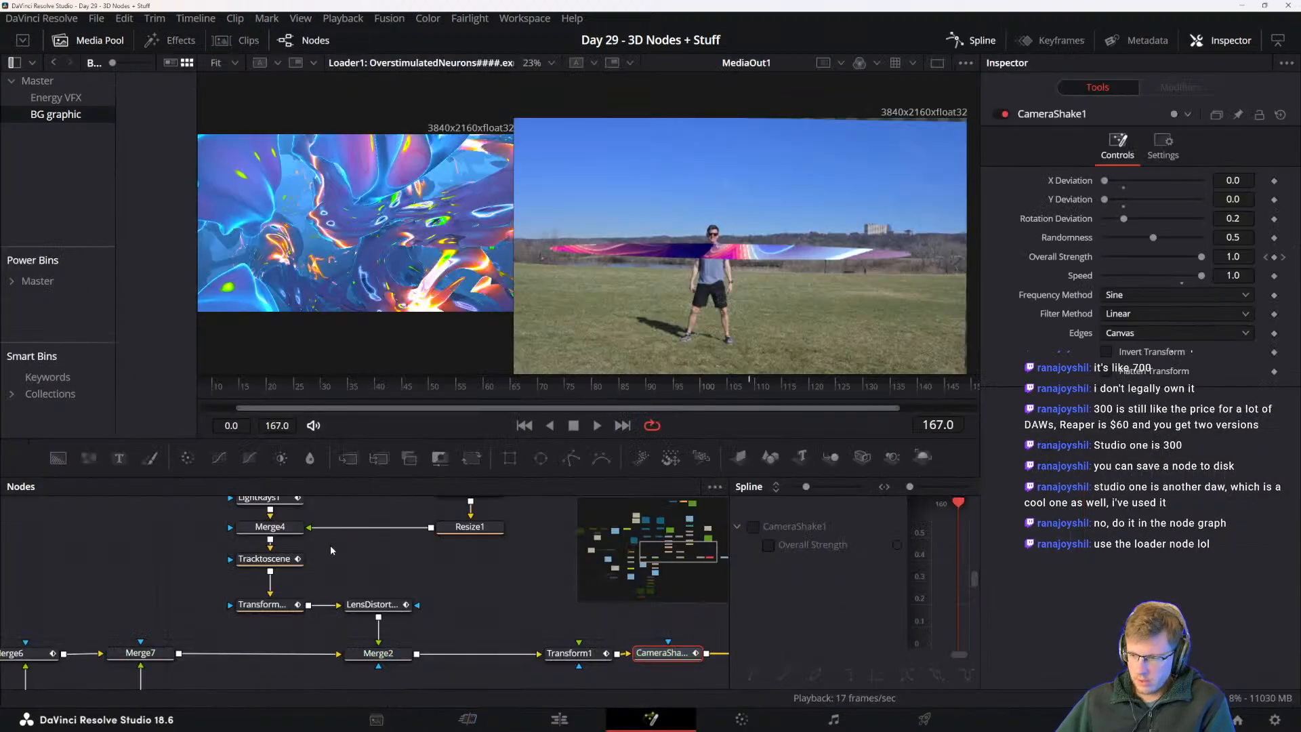
drag(356, 570, 535, 661)
drag(231, 603, 353, 681)
drag(267, 600, 502, 573)
drag(332, 632, 413, 637)
click(355, 616)
- Examine the loader's footage beside the title shot during playback, stopping at frame 101, and return to the Edit page
drag(725, 378, 496, 383)
key(space)
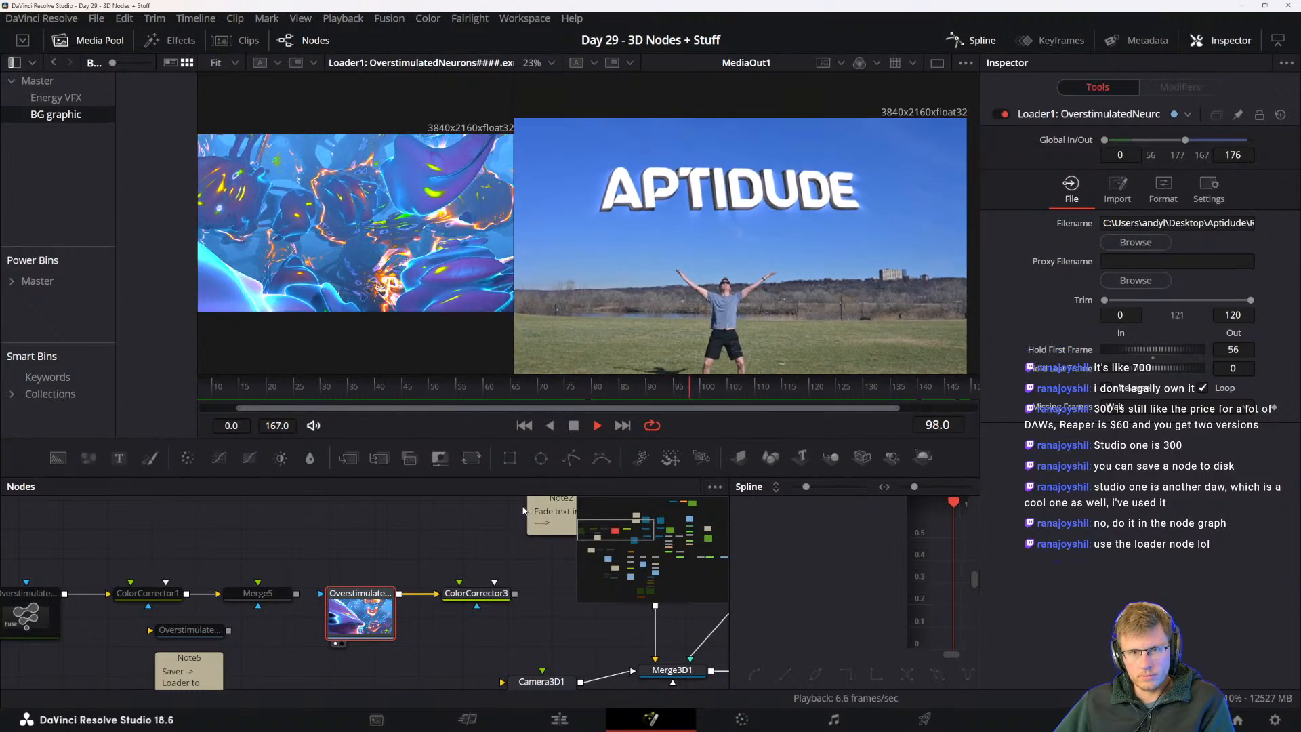
click(732, 389)
mouse_move(732, 388)
mouse_down()
mouse_move(775, 388)
mouse_move(707, 389)
mouse_up()
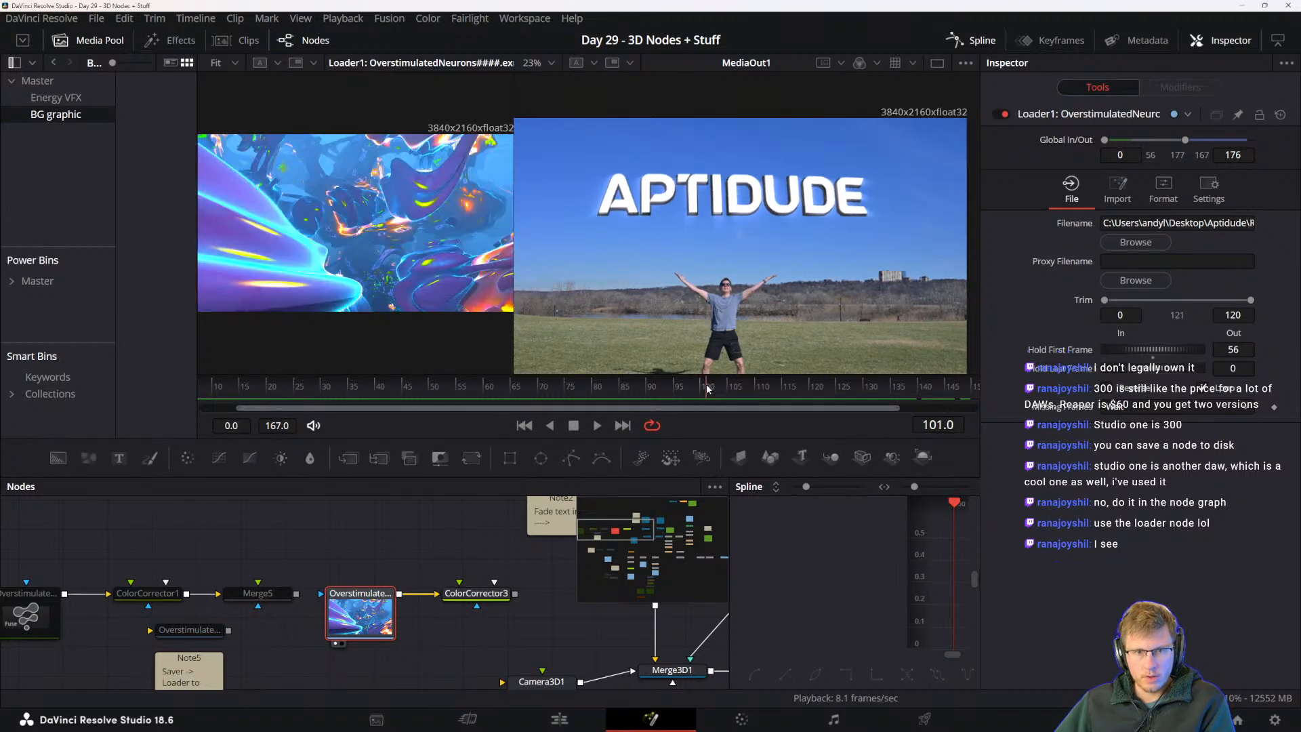
drag(345, 598, 387, 592)
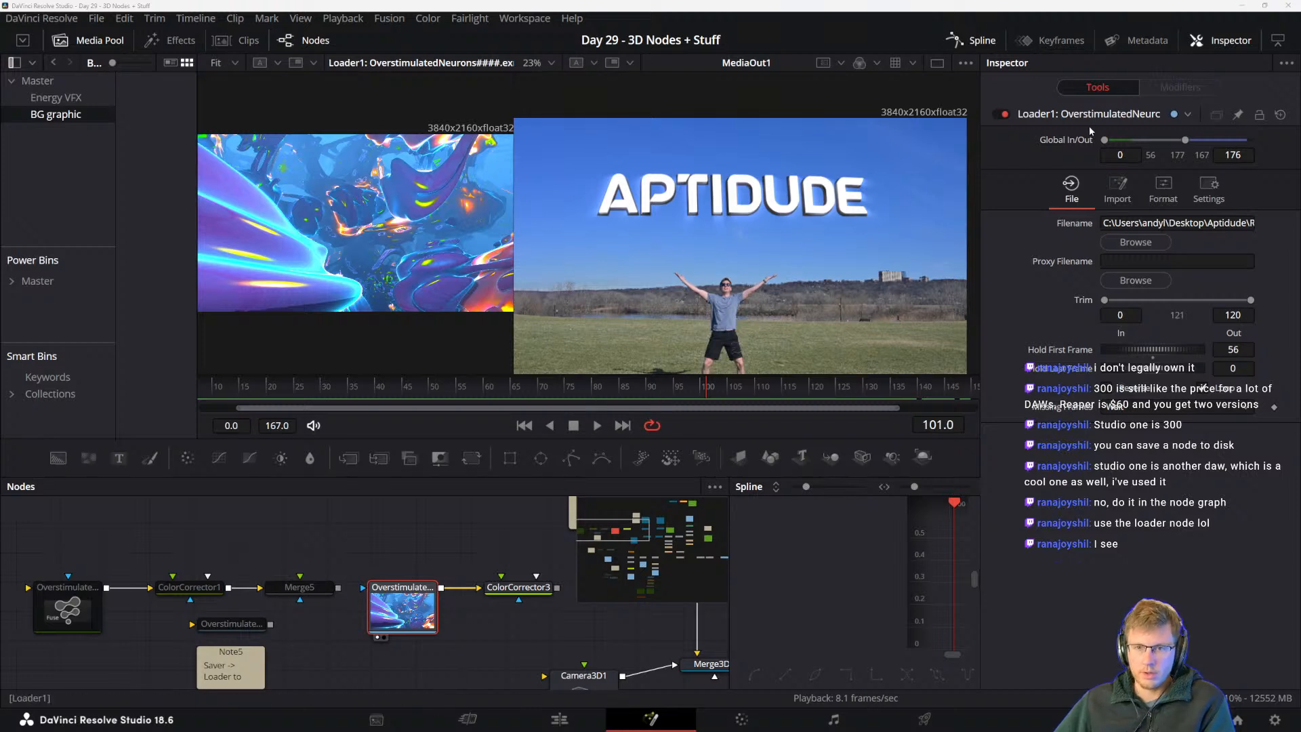
drag(460, 617, 423, 622)
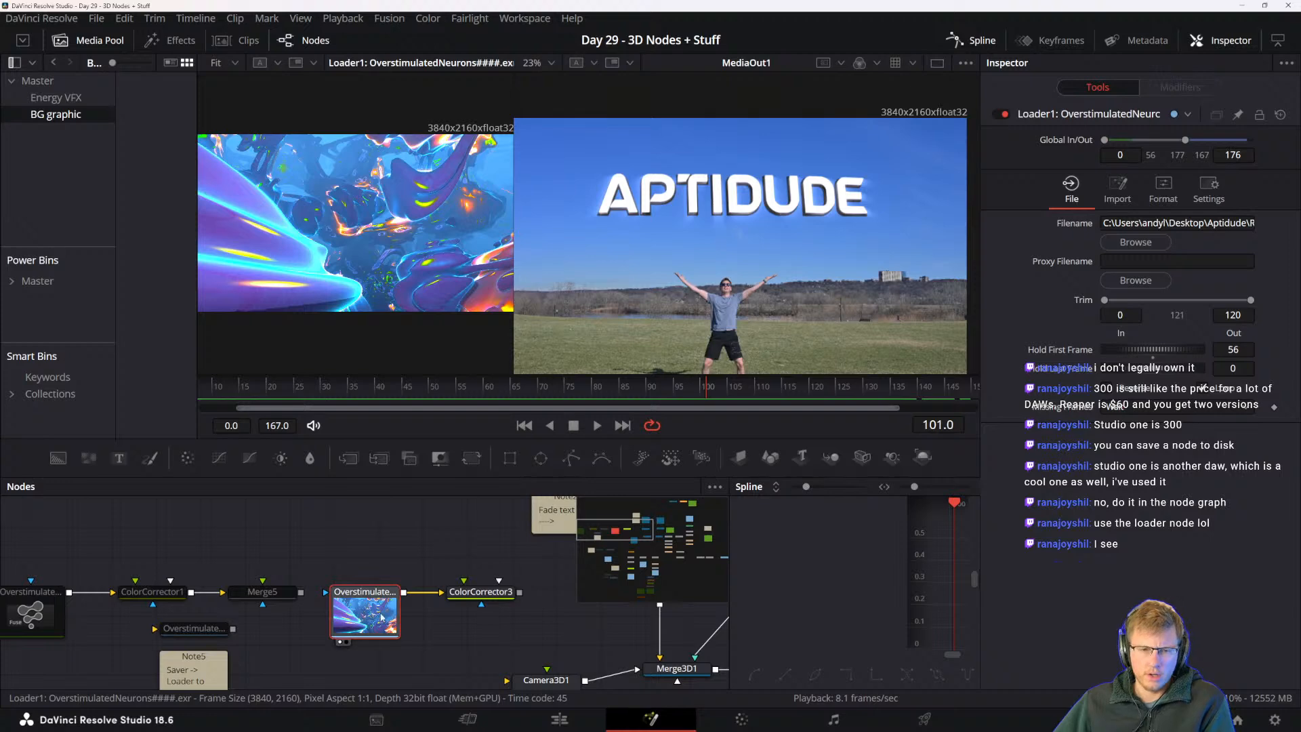
click(560, 722)
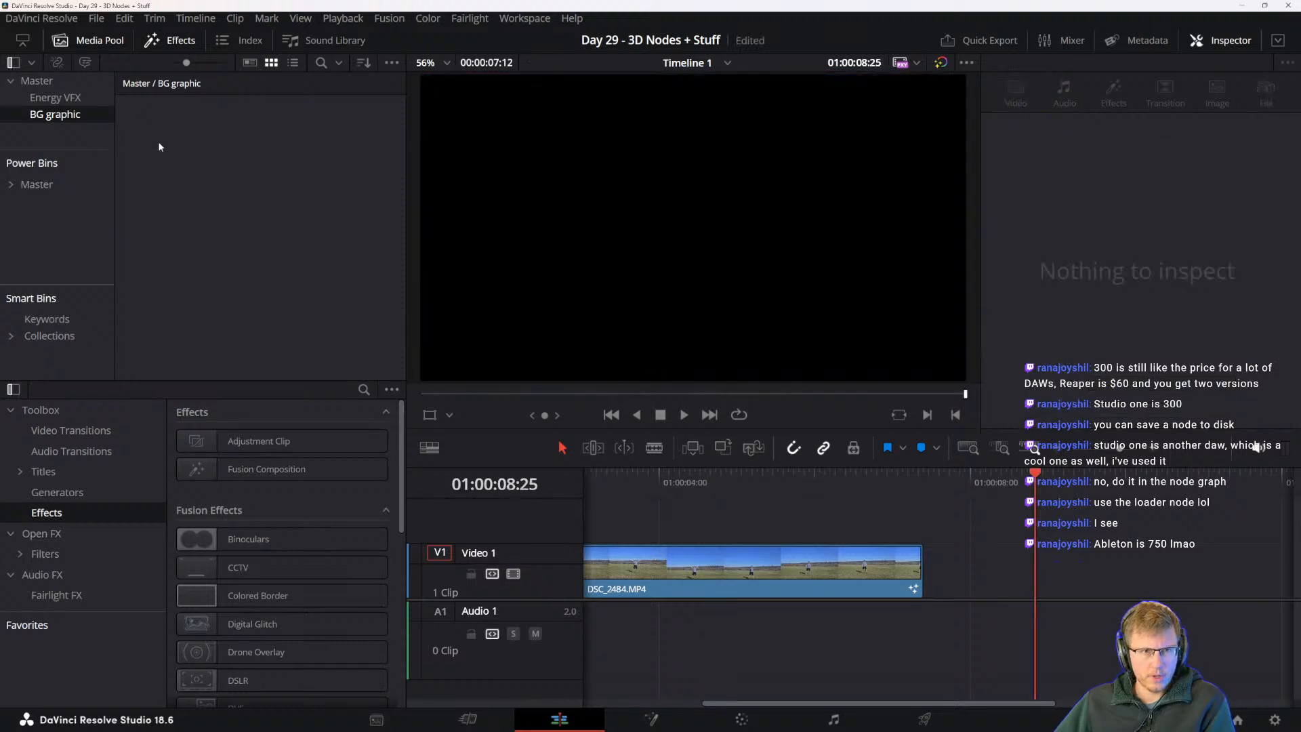
- Import the single frame OverstimulatedNeurons0047.exr into the BG graphic bin and delete it from there
right_click(201, 142)
click(176, 138)
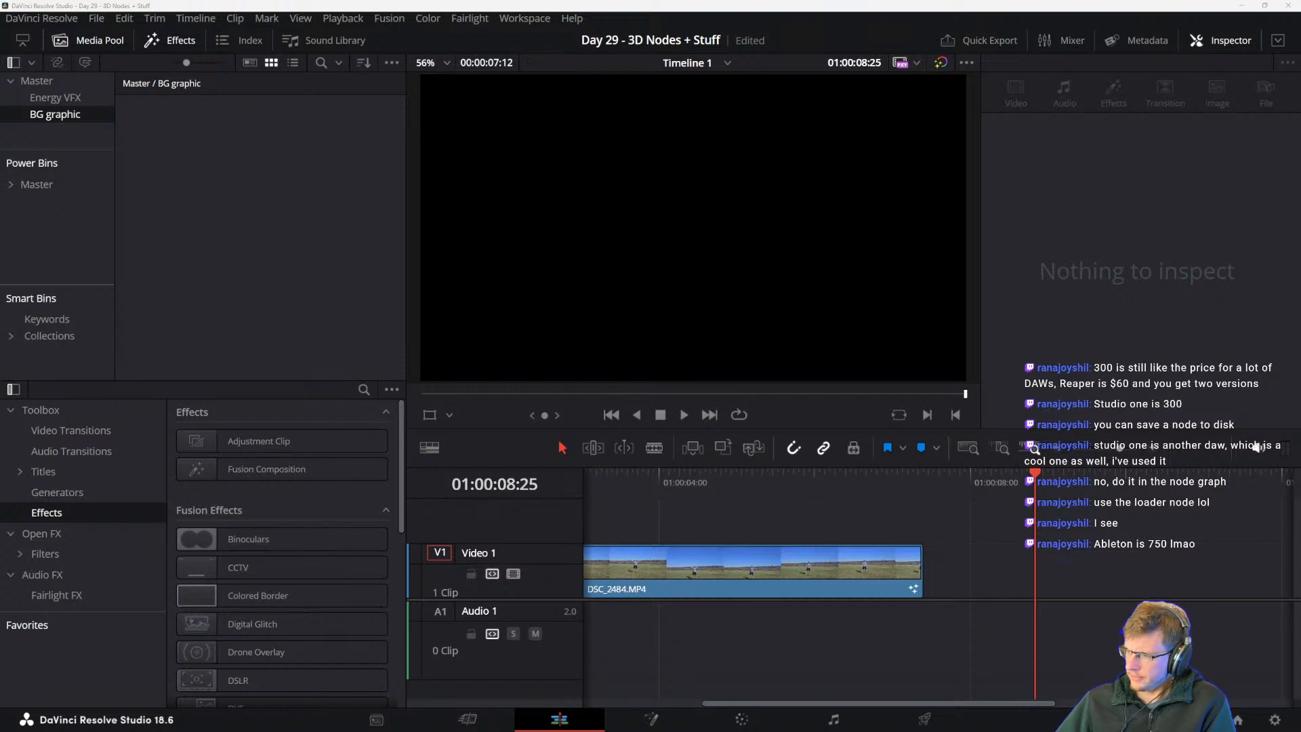
double_click(166, 134)
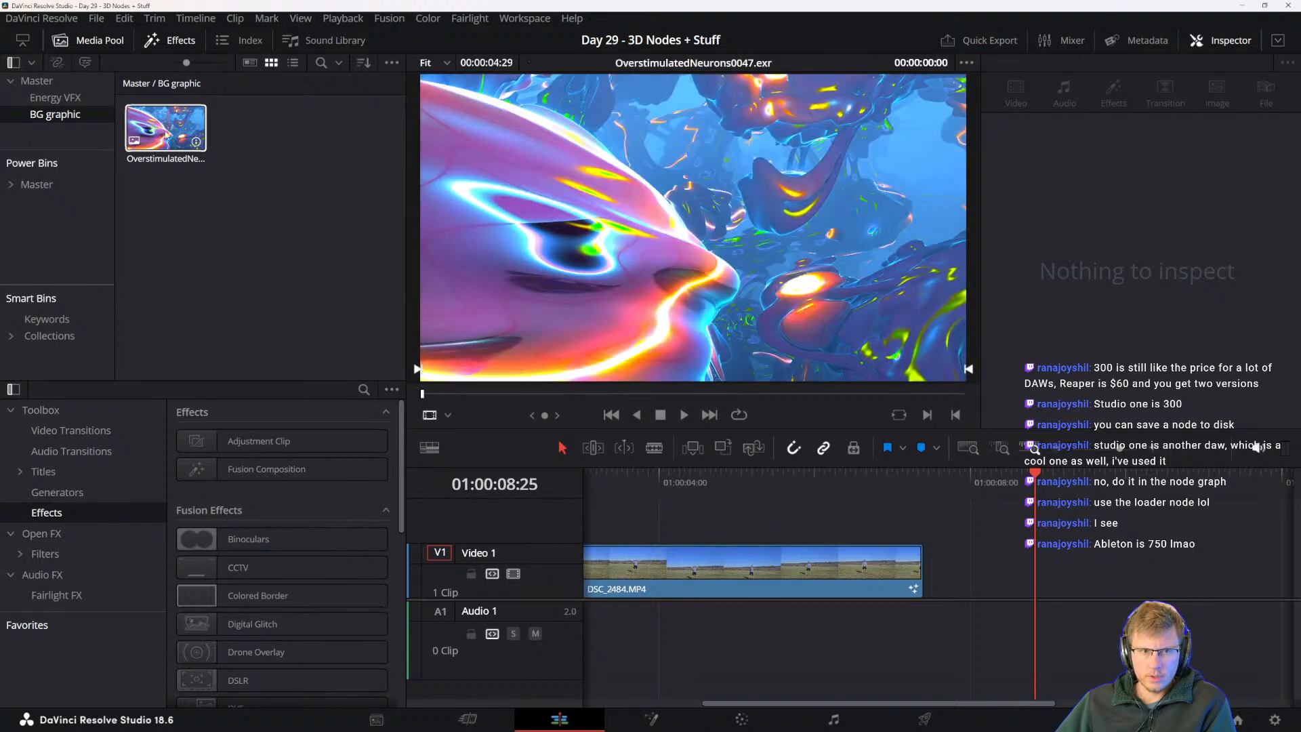
click(167, 133)
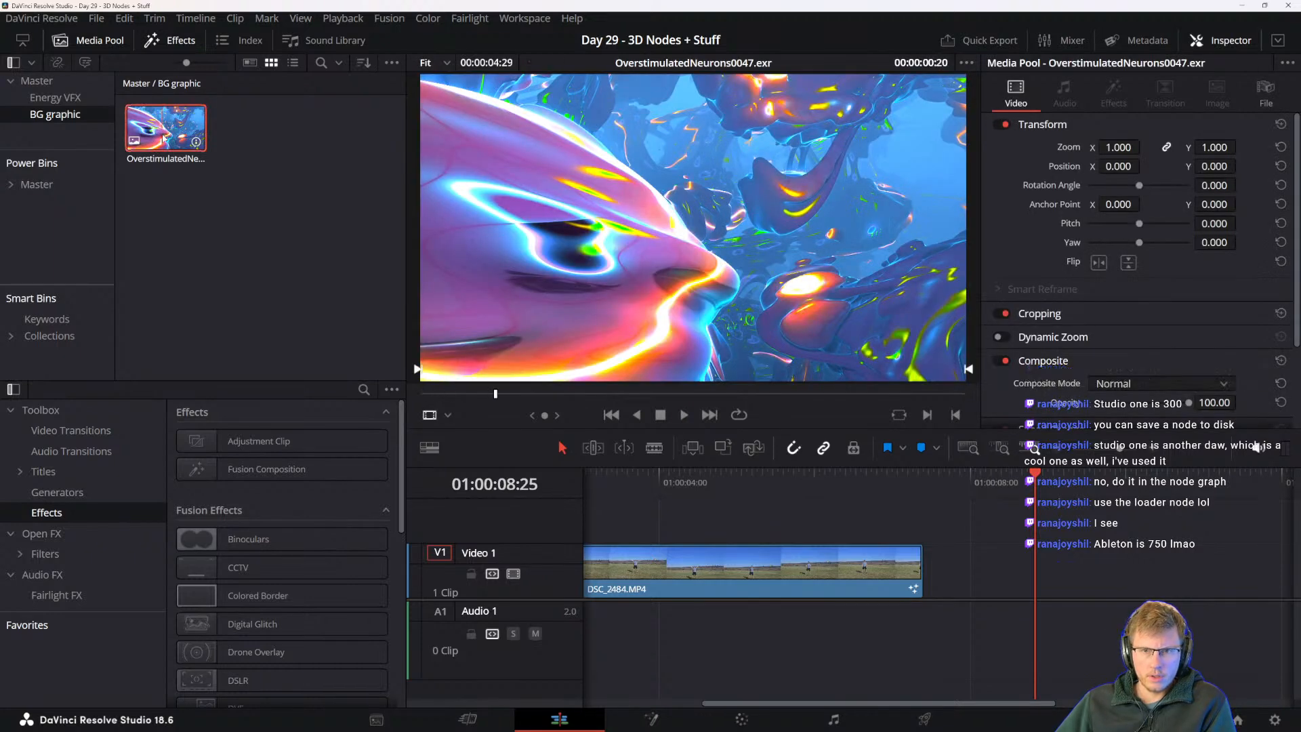
key(Delete)
- Import the OverstimulatedNeurons[0047-0167].exr sequence into the BG graphic bin and place it on Video 1 after DSC_2484.MP4
click(392, 63)
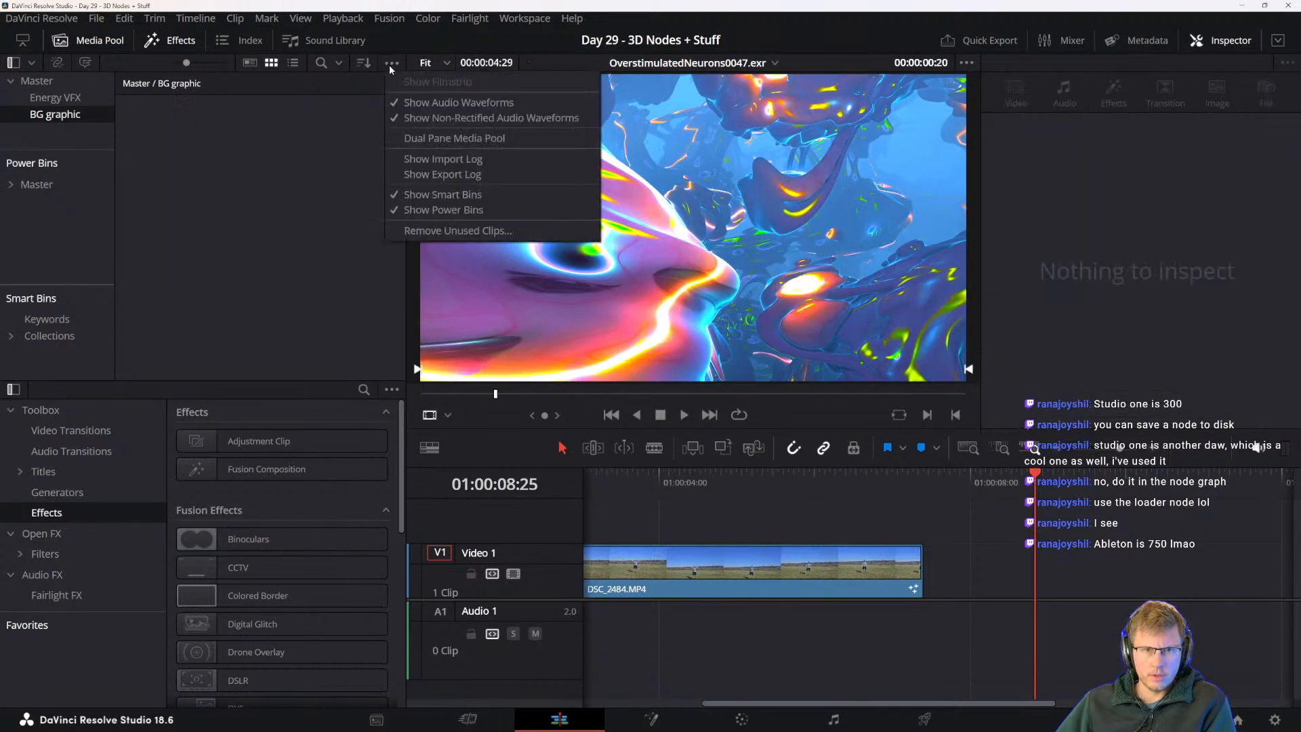
click(241, 201)
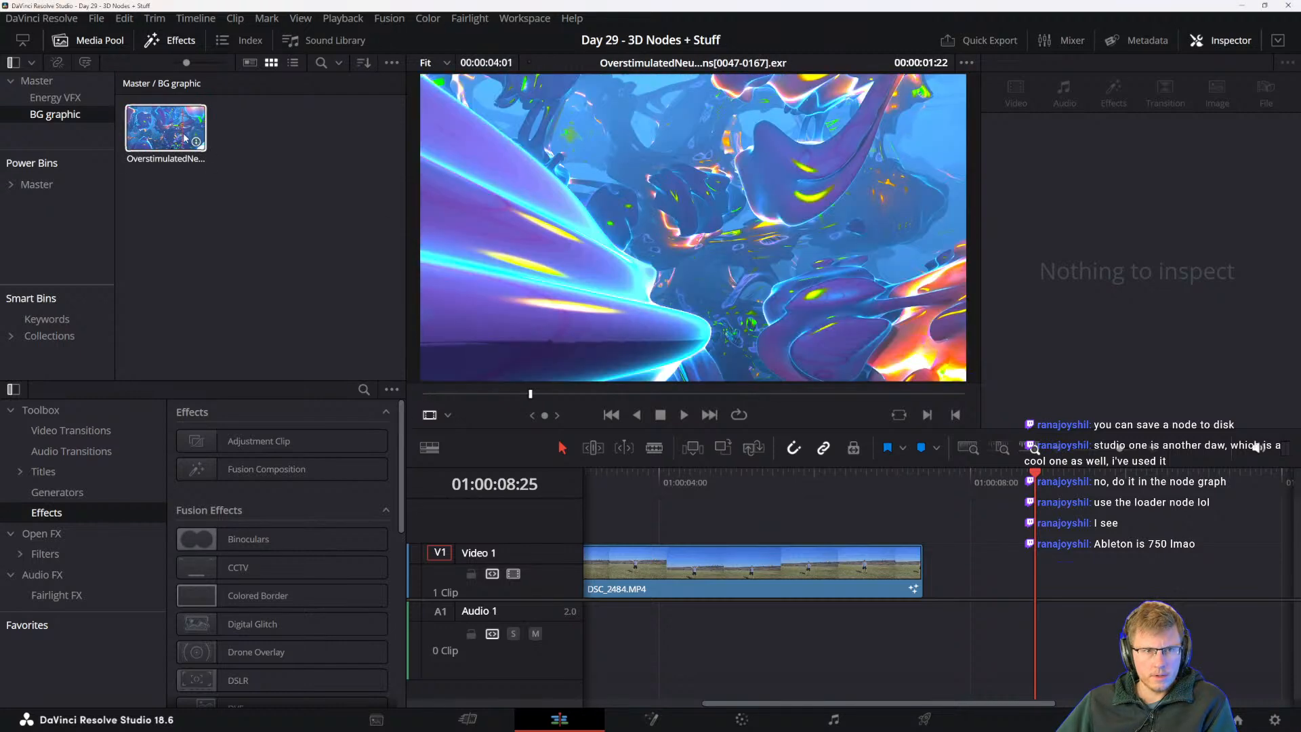
drag(185, 138, 1087, 560)
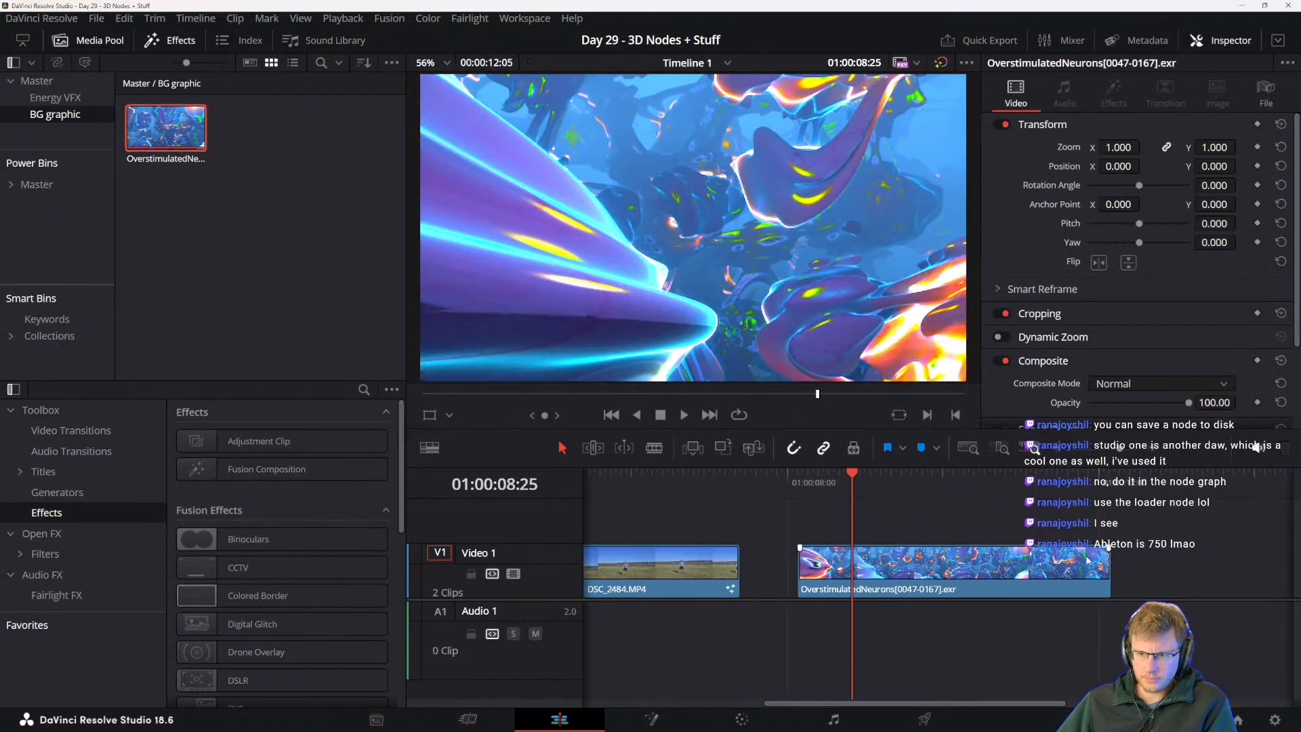
- Rearrange Video 1 so the OverstimulatedNeurons sequence starts the timeline and DSC_2484.MP4 follows it after a gap
mouse_move(956, 492)
mouse_down()
mouse_move(943, 486)
mouse_move(1016, 483)
mouse_move(916, 485)
mouse_move(940, 484)
mouse_up()
click(887, 595)
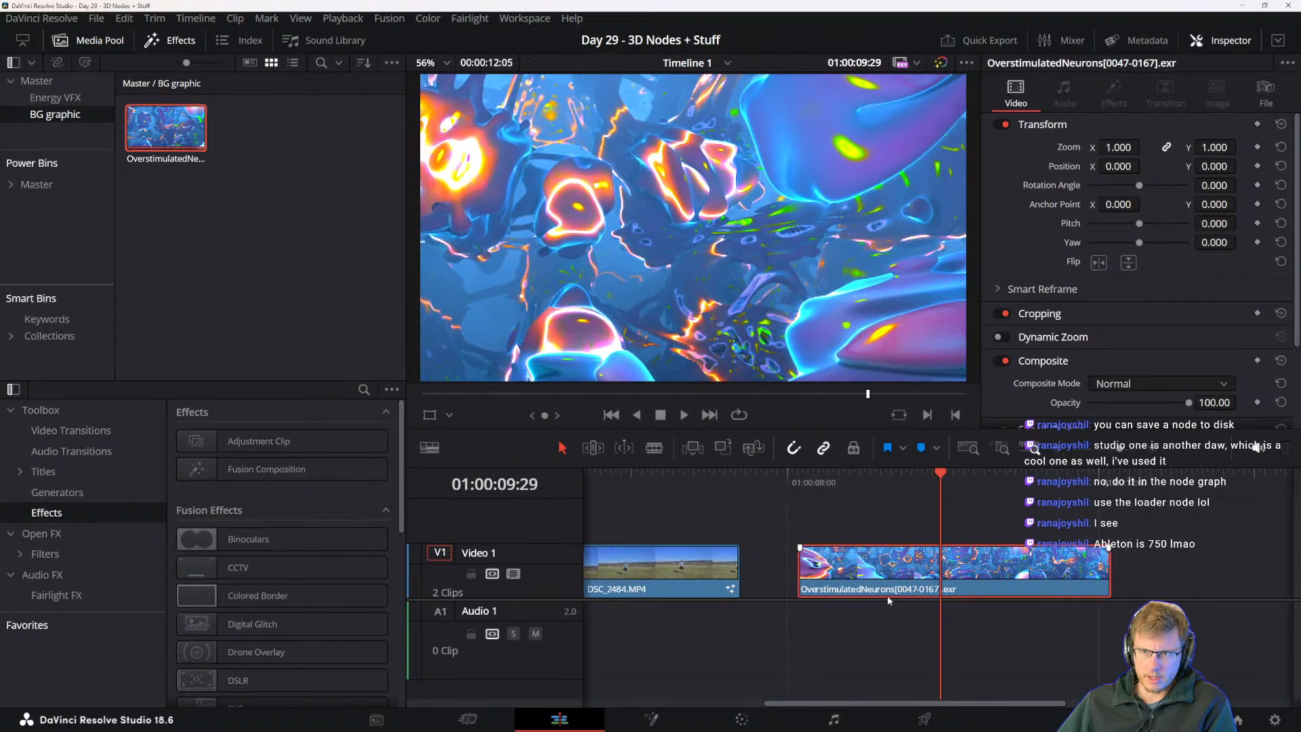
drag(737, 566, 1211, 529)
drag(968, 579, 630, 586)
drag(729, 568, 1116, 566)
drag(1104, 567, 511, 569)
drag(1168, 530, 962, 581)
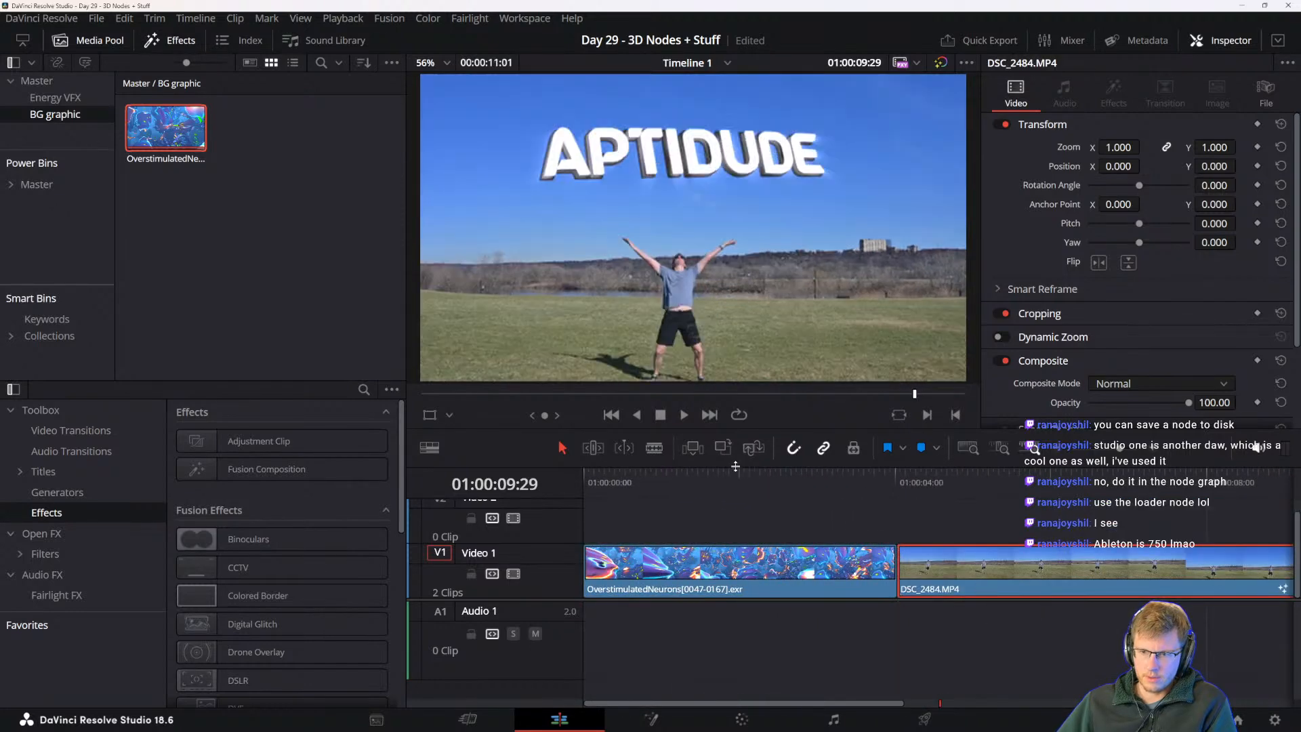
- Select the OverstimulatedNeurons clip, scrub through it to 01:00:01:24, and open it on the Fusion page
drag(731, 474, 790, 481)
click(782, 555)
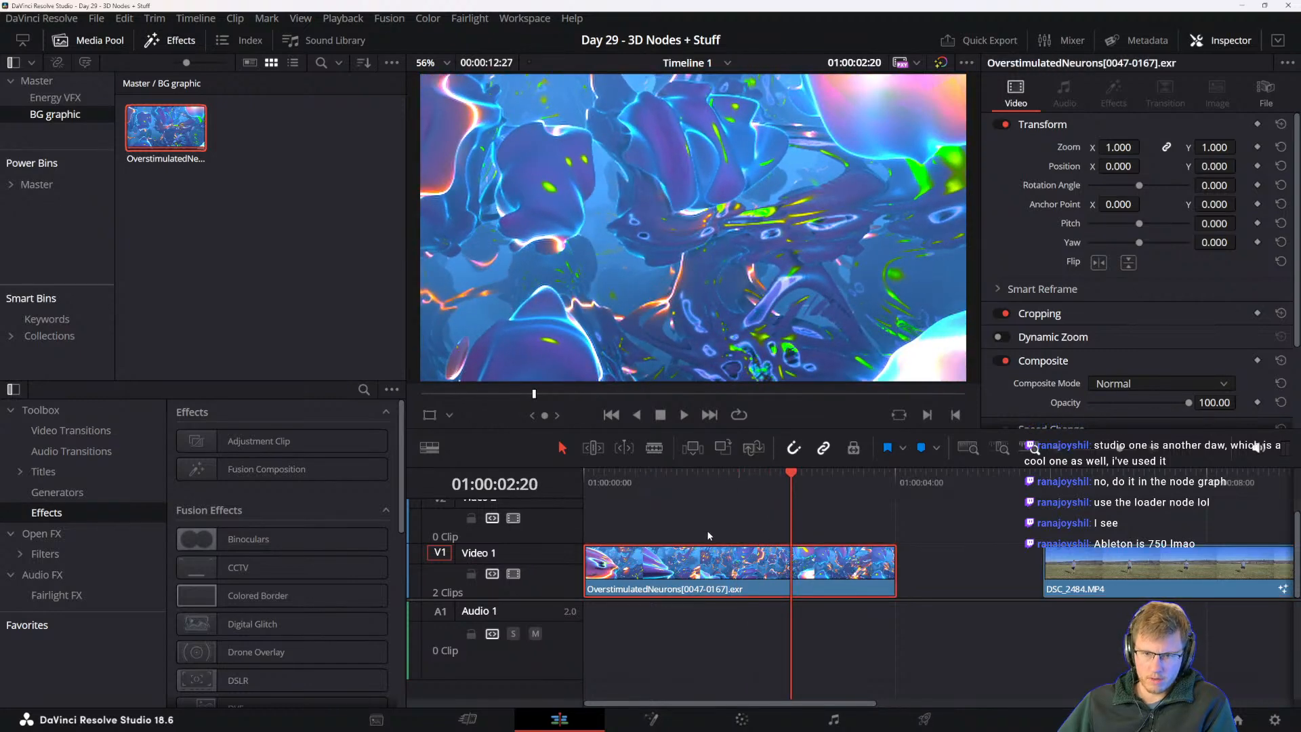
click(430, 446)
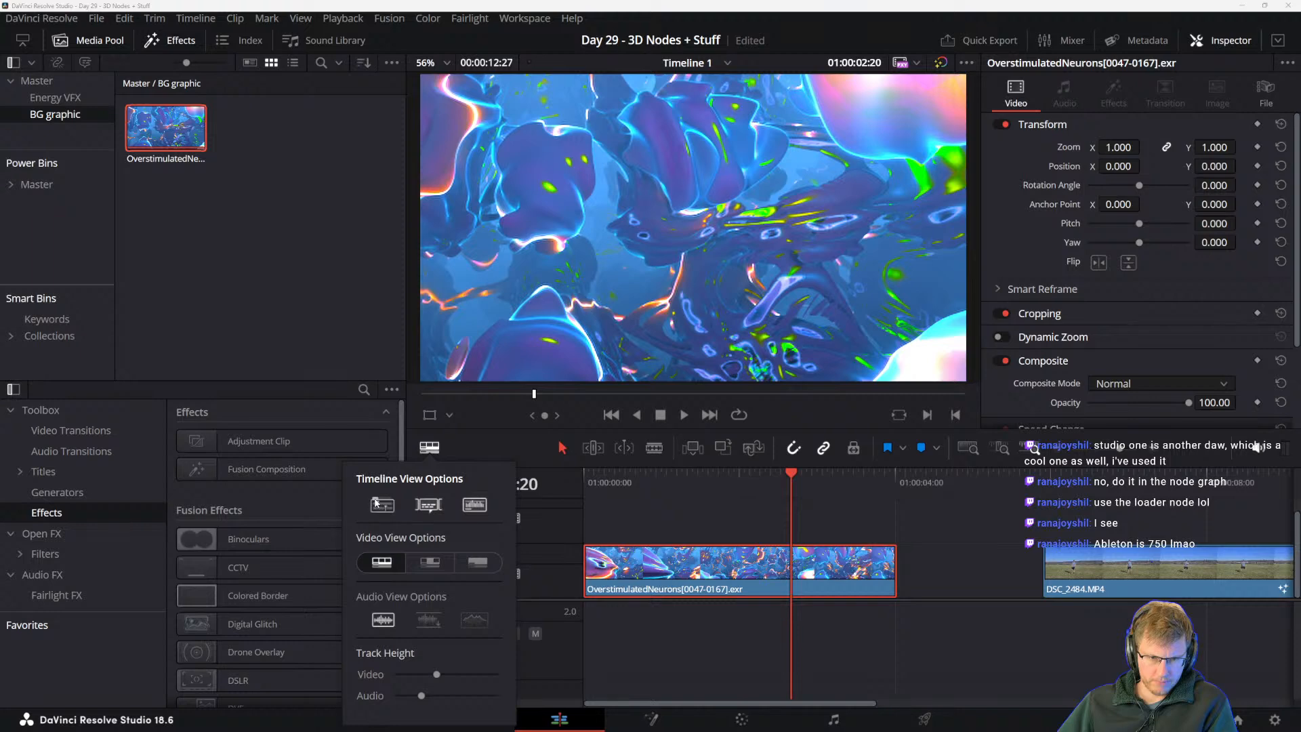
drag(737, 488, 822, 483)
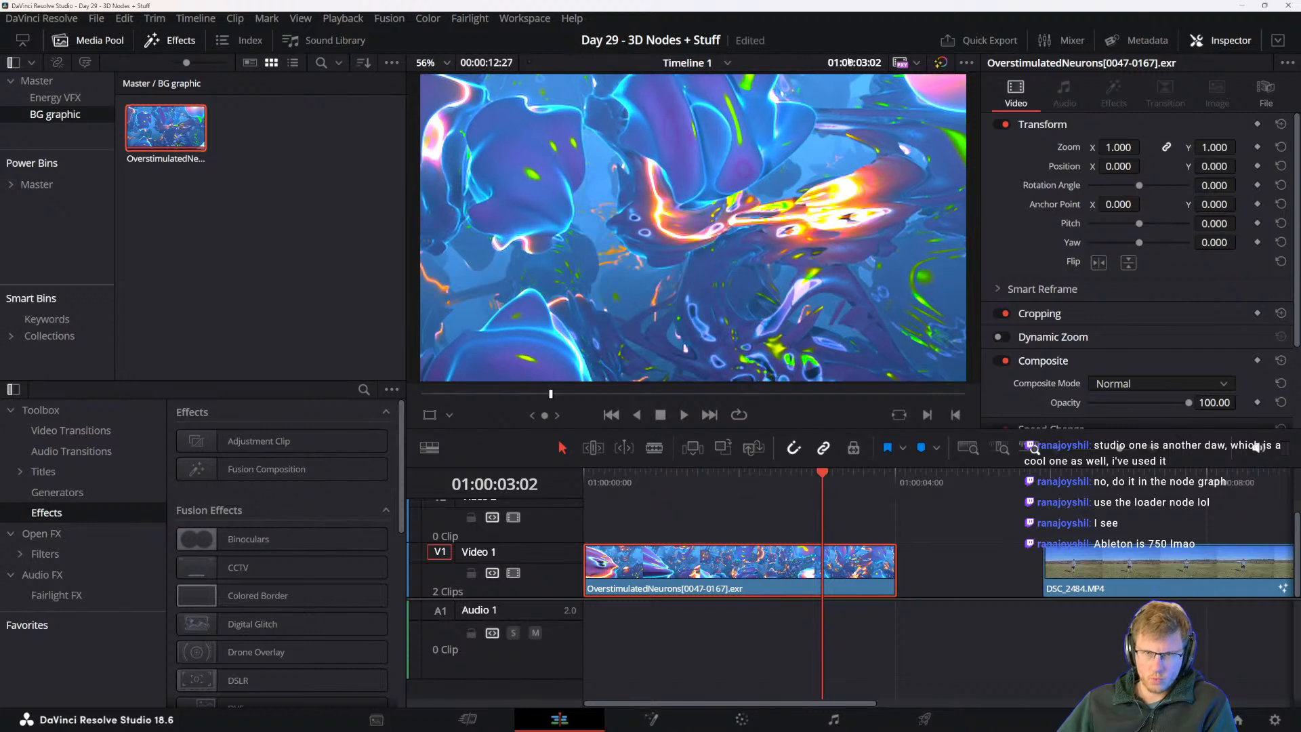
drag(819, 479, 724, 482)
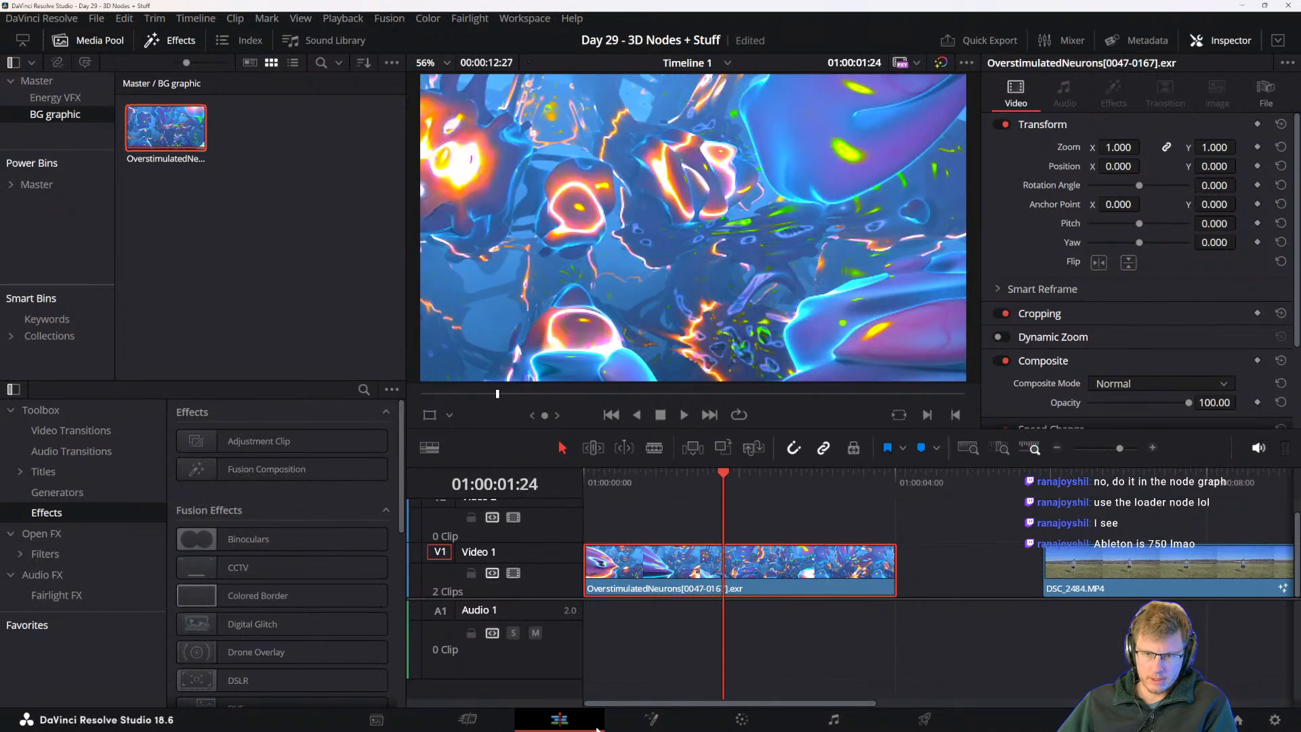
click(651, 719)
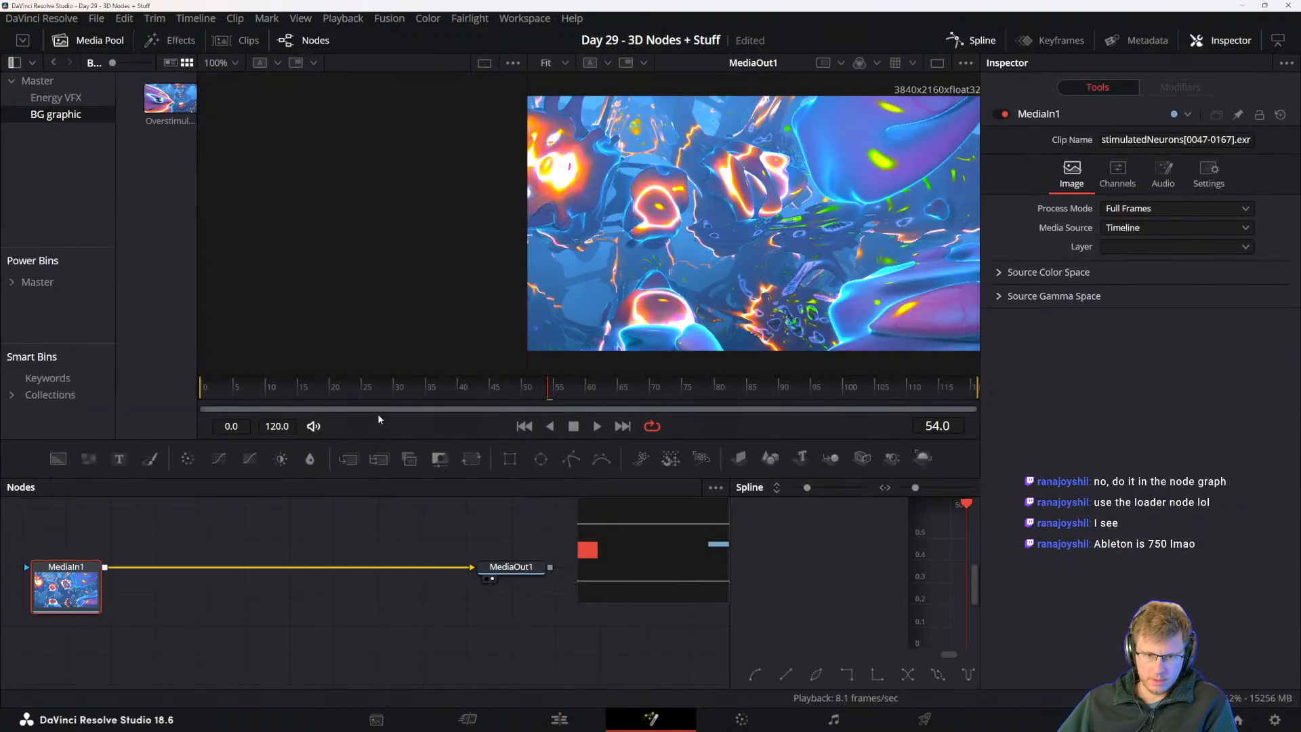
- Play the OverstimulatedNeurons clip to inspect its motion, and set the playhead to frame 45
drag(463, 391, 268, 406)
key(space)
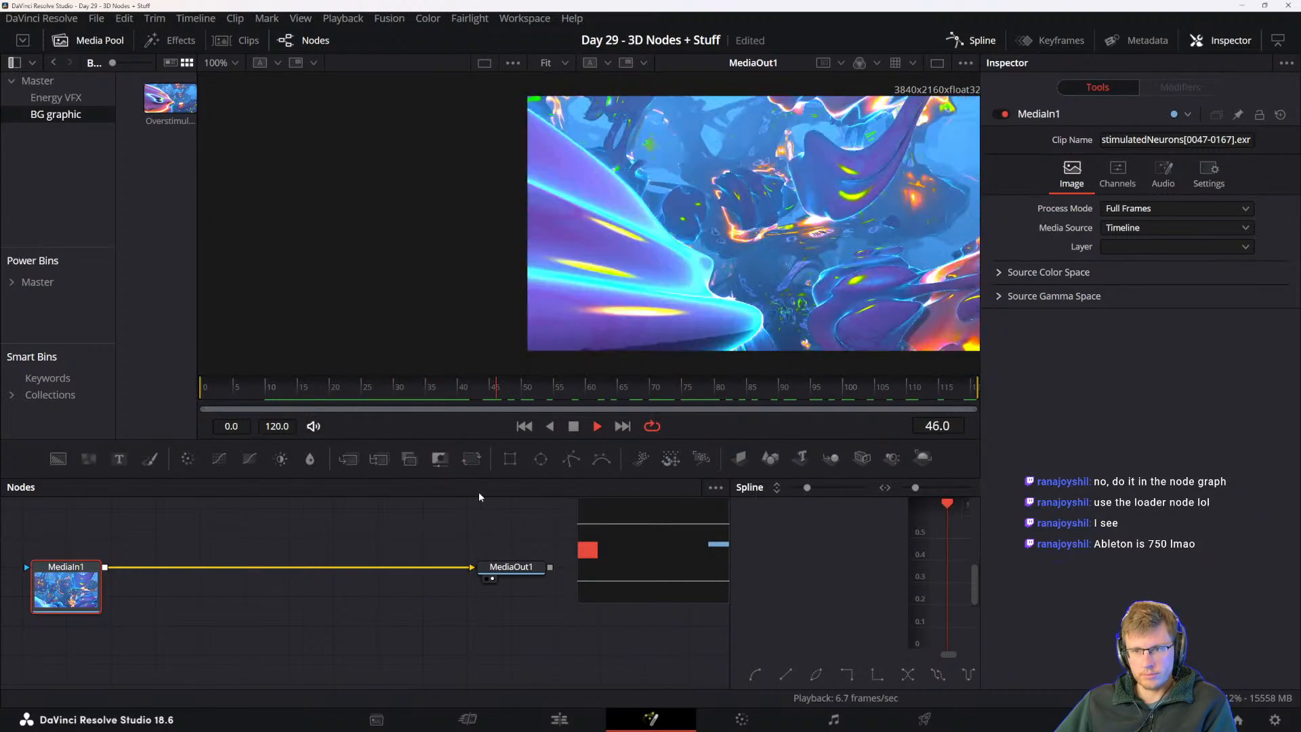
key(space)
drag(502, 387, 492, 388)
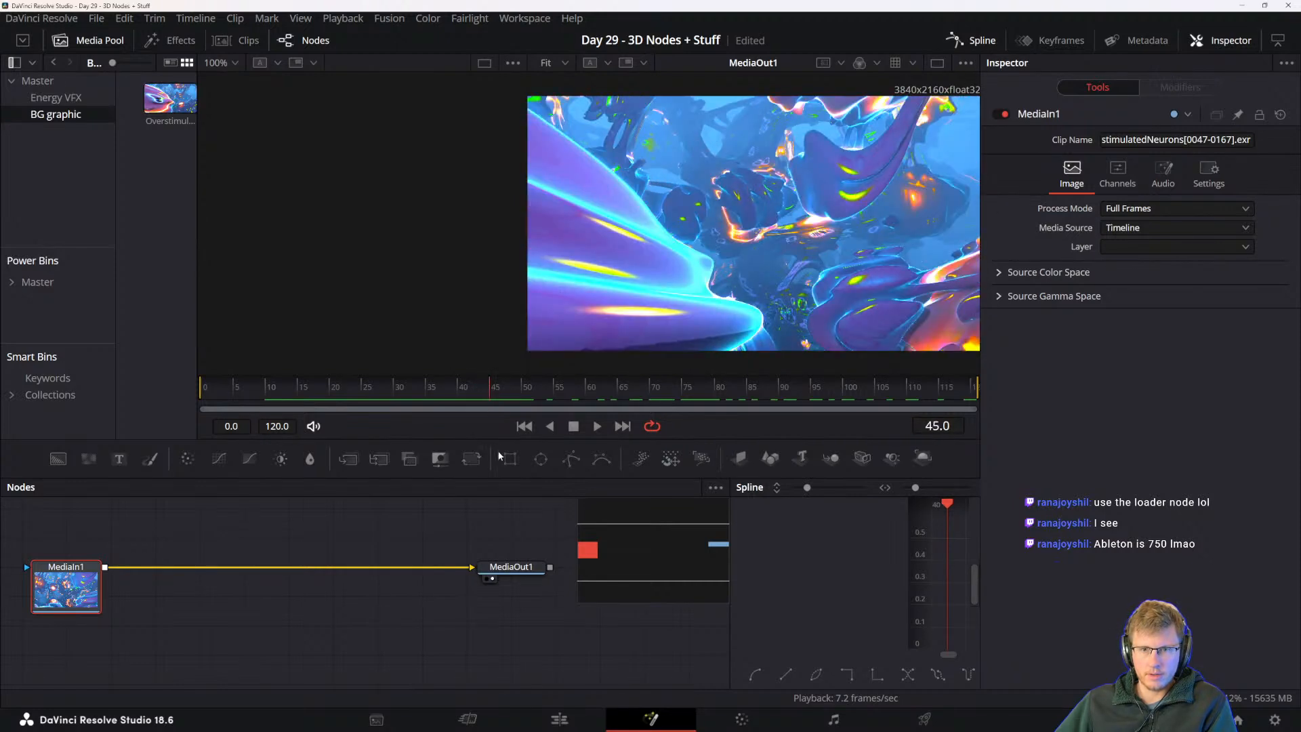
- Return to the Edit page and split the OverstimulatedNeurons clip at 01:00:01:14
click(559, 718)
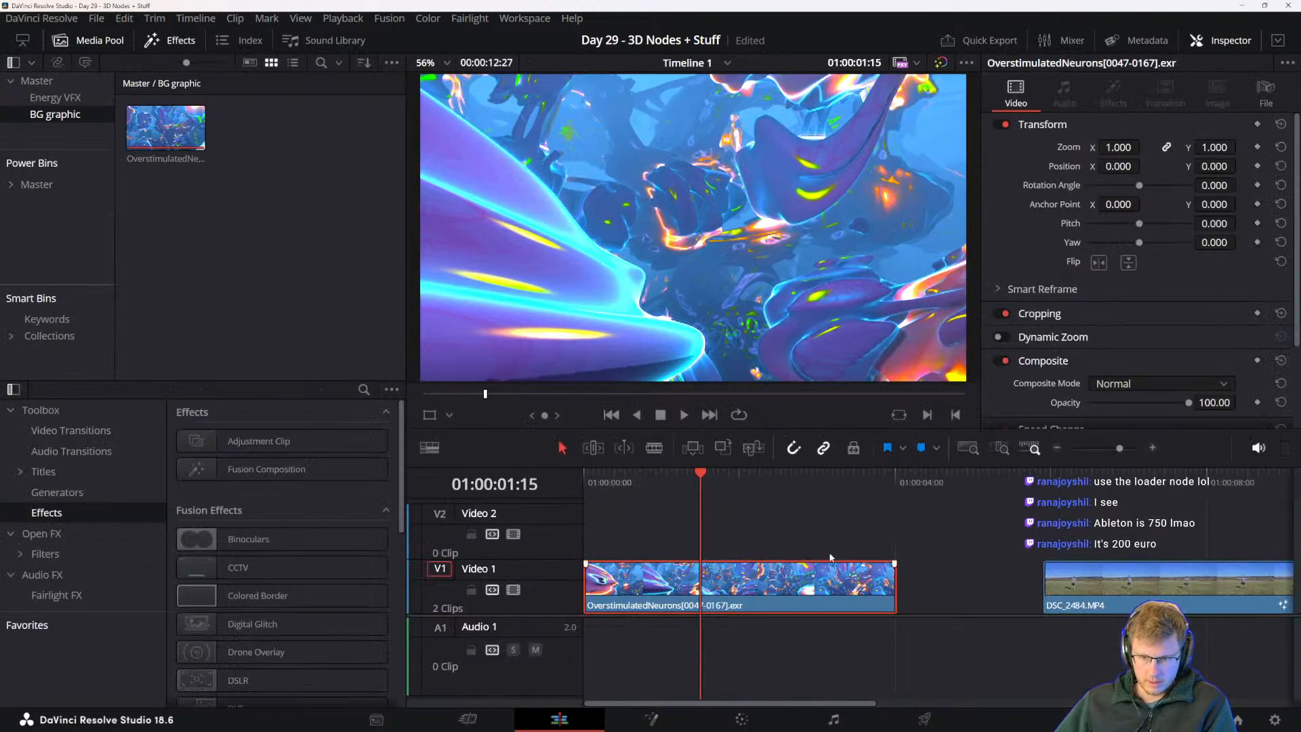
drag(700, 478, 698, 477)
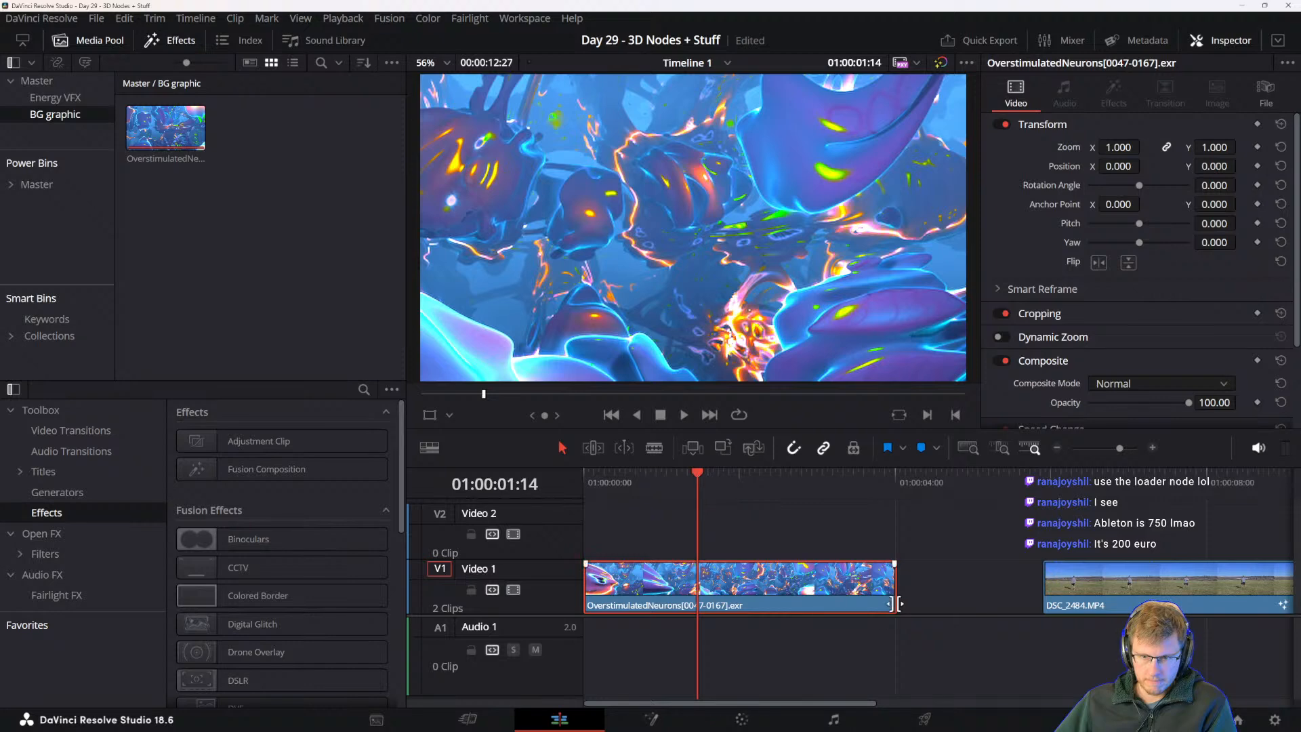
key(b)
click(700, 581)
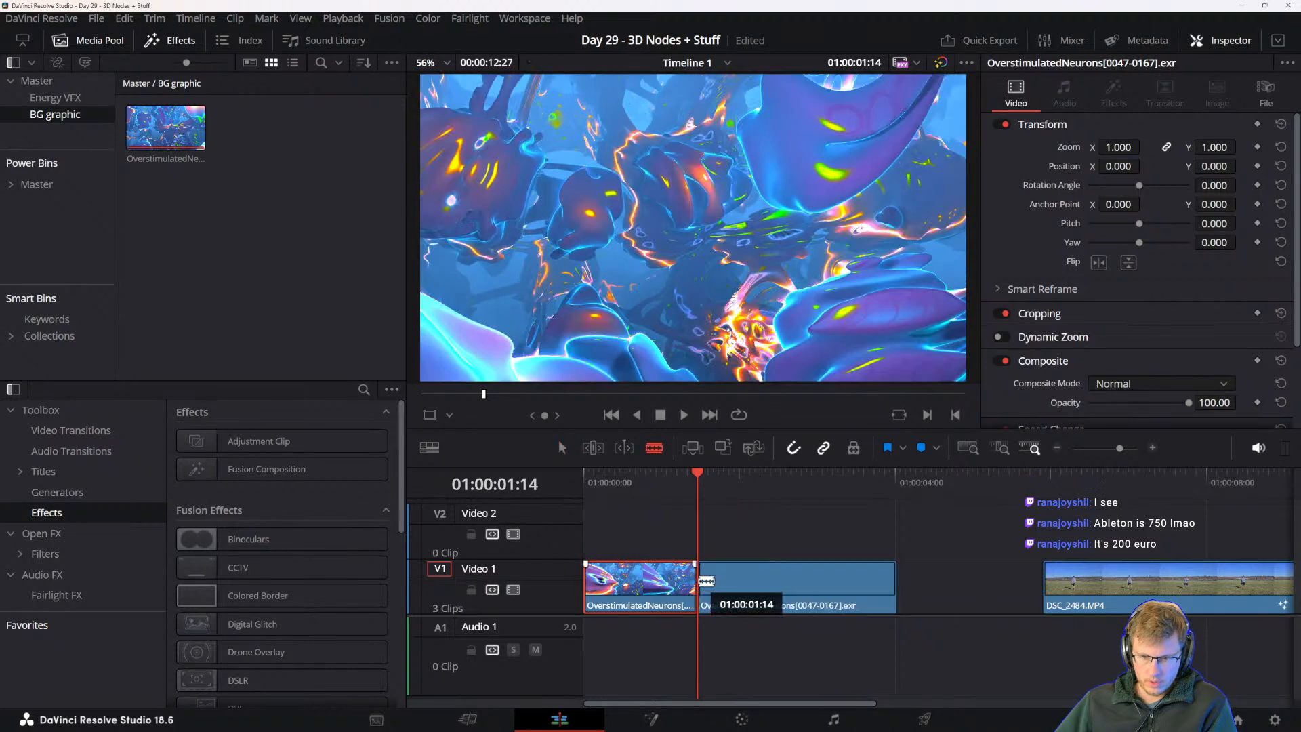
key(a)
- Select the edit point between the two OverstimulatedNeurons pieces and advance the playhead to 01:00:01:15
scroll(707, 590, up, 2)
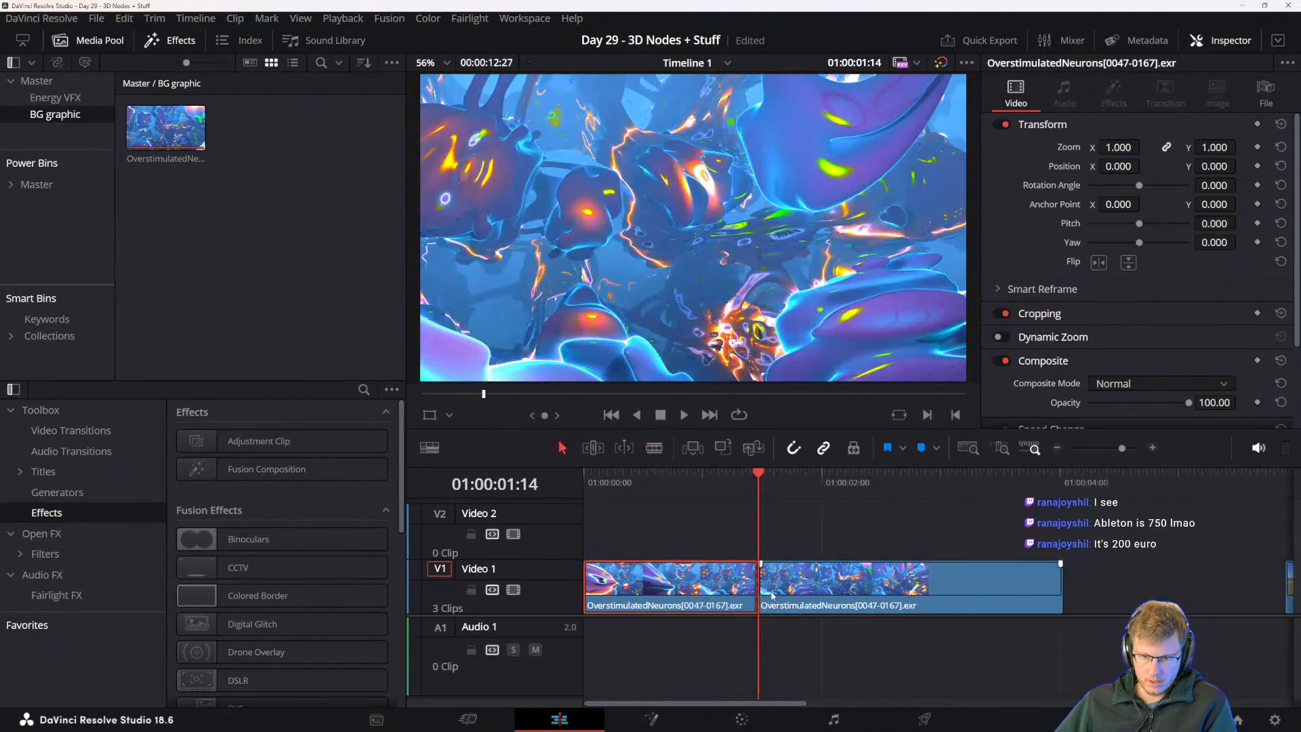
scroll(791, 595, up, 2)
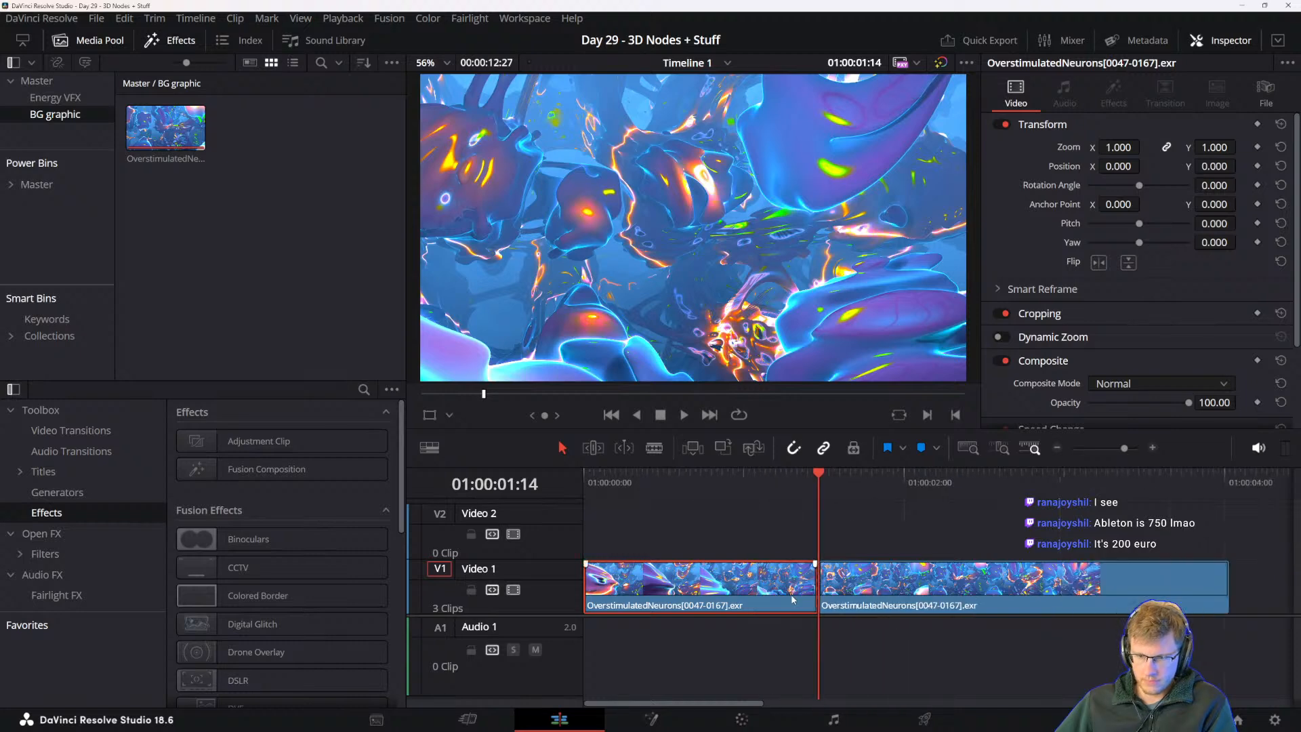
drag(866, 583, 876, 584)
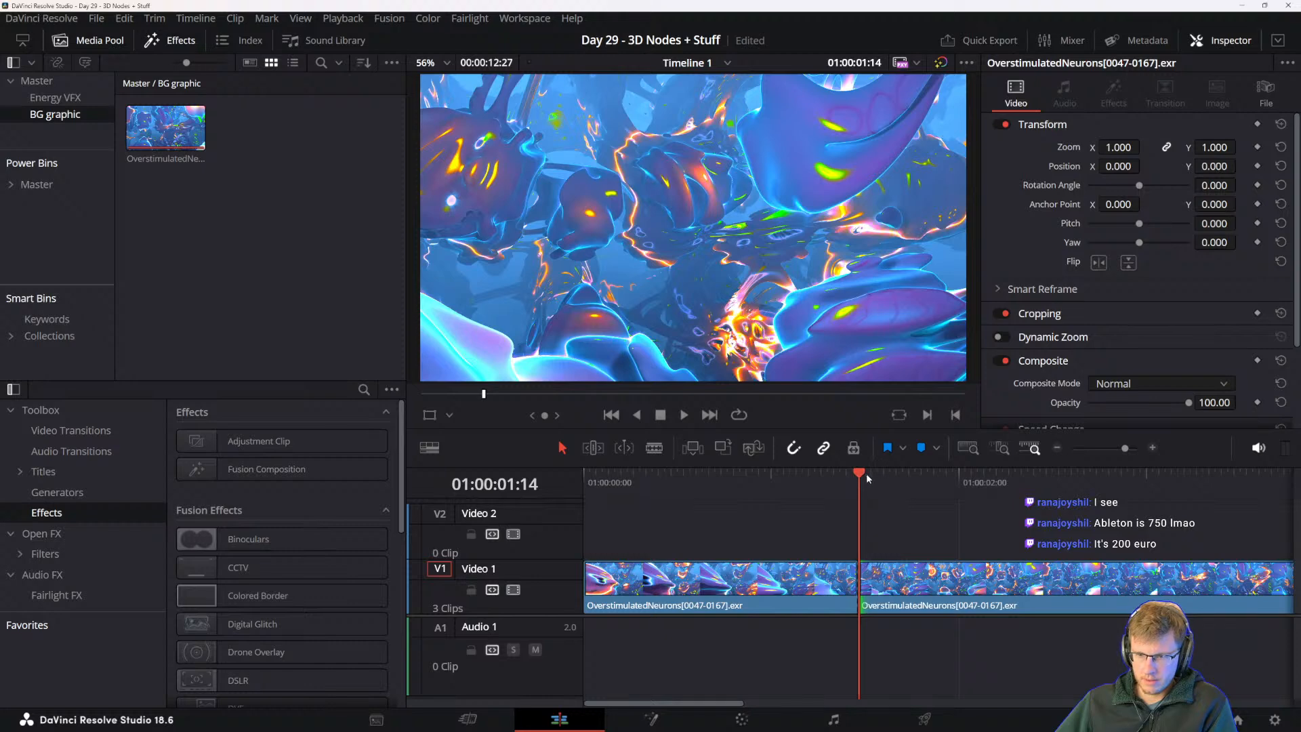
key(Right)
key(Right)
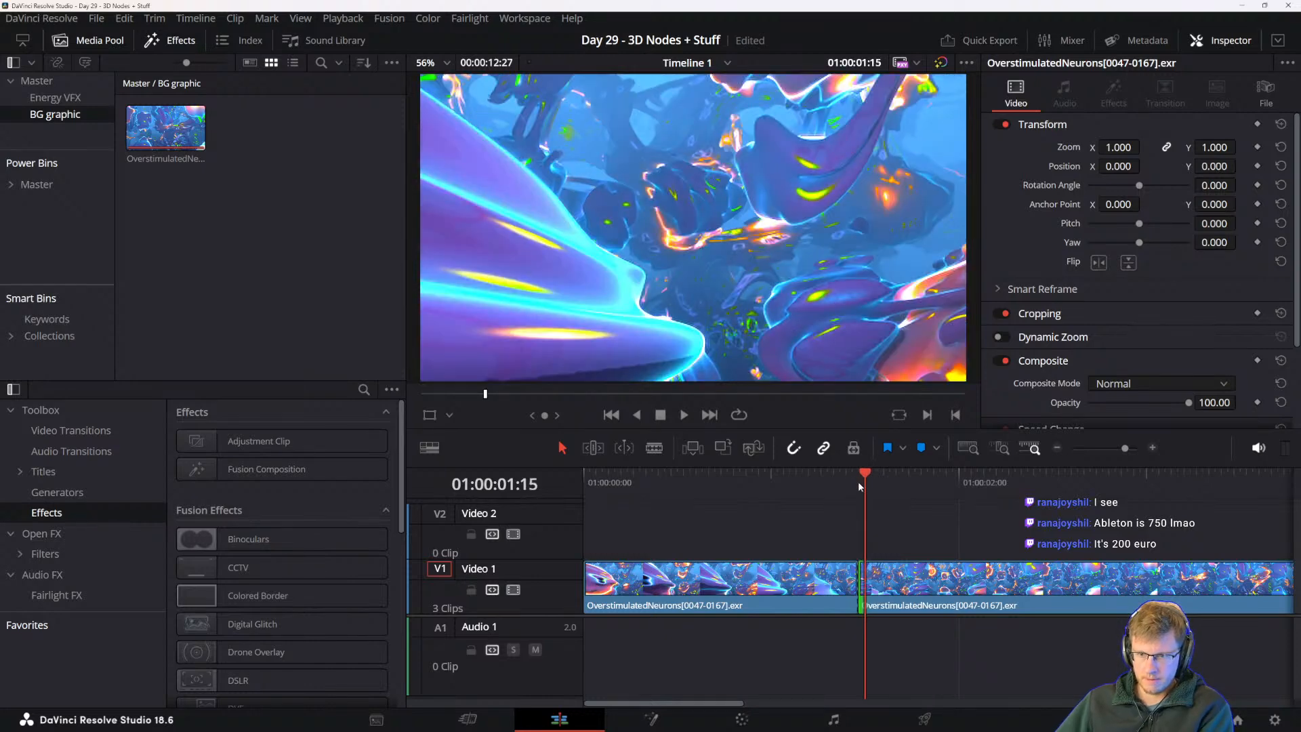
- Select both OverstimulatedNeurons pieces on Video 1 and combine them into a compound clip named Fixed Neurons
drag(867, 587, 896, 588)
scroll(896, 590, down, 3)
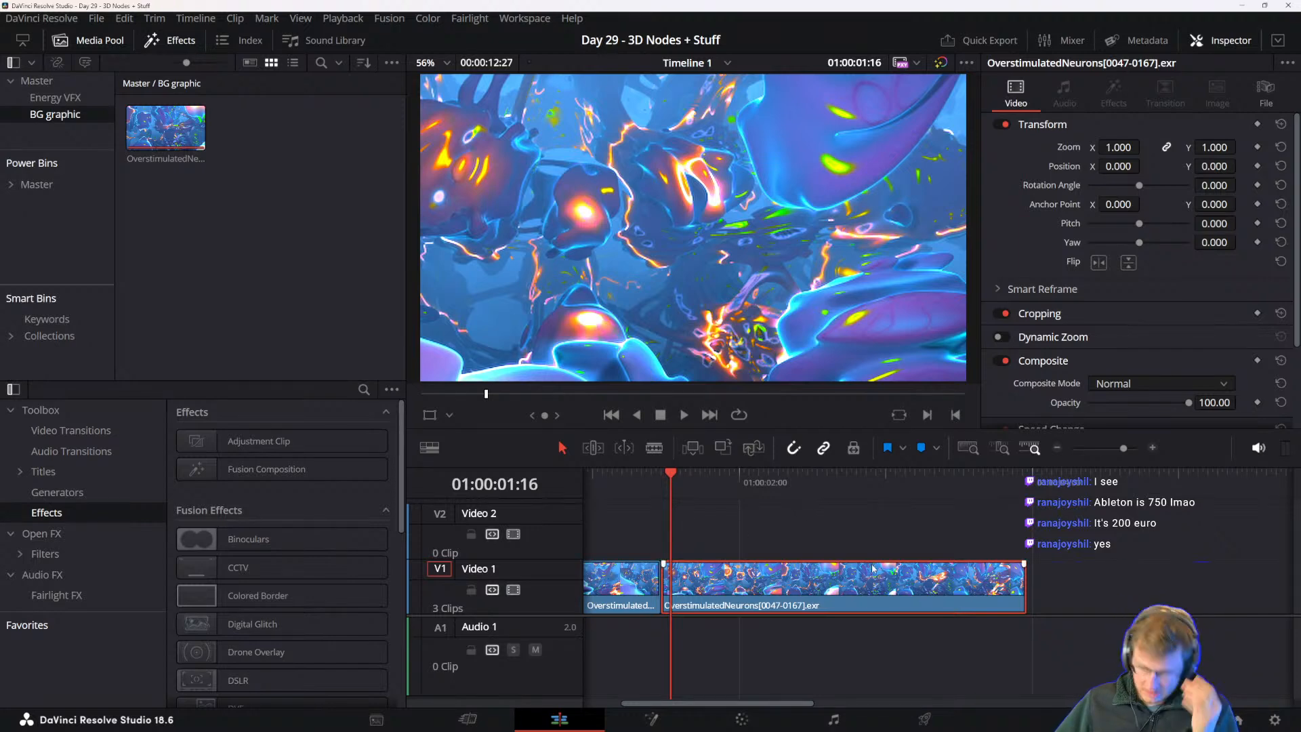
drag(840, 540, 532, 625)
scroll(704, 585, right, 3)
scroll(704, 585, left, 3)
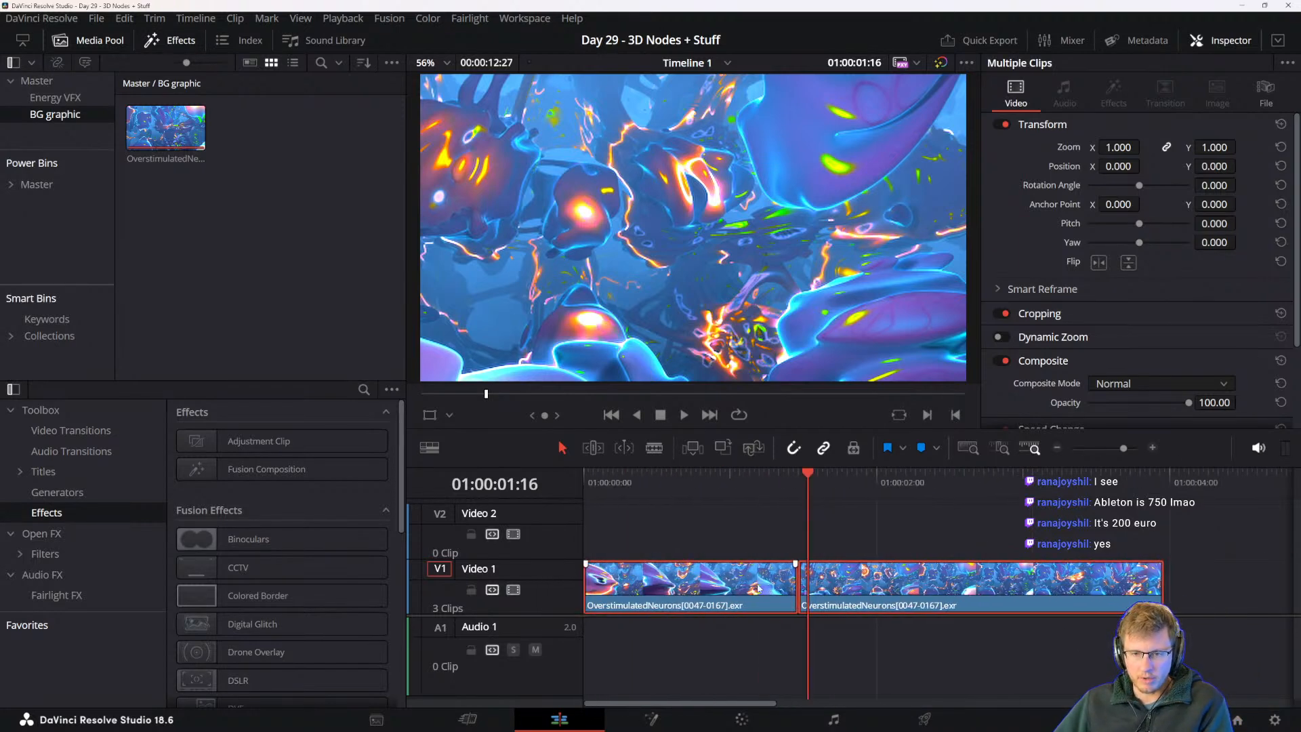
right_click(687, 593)
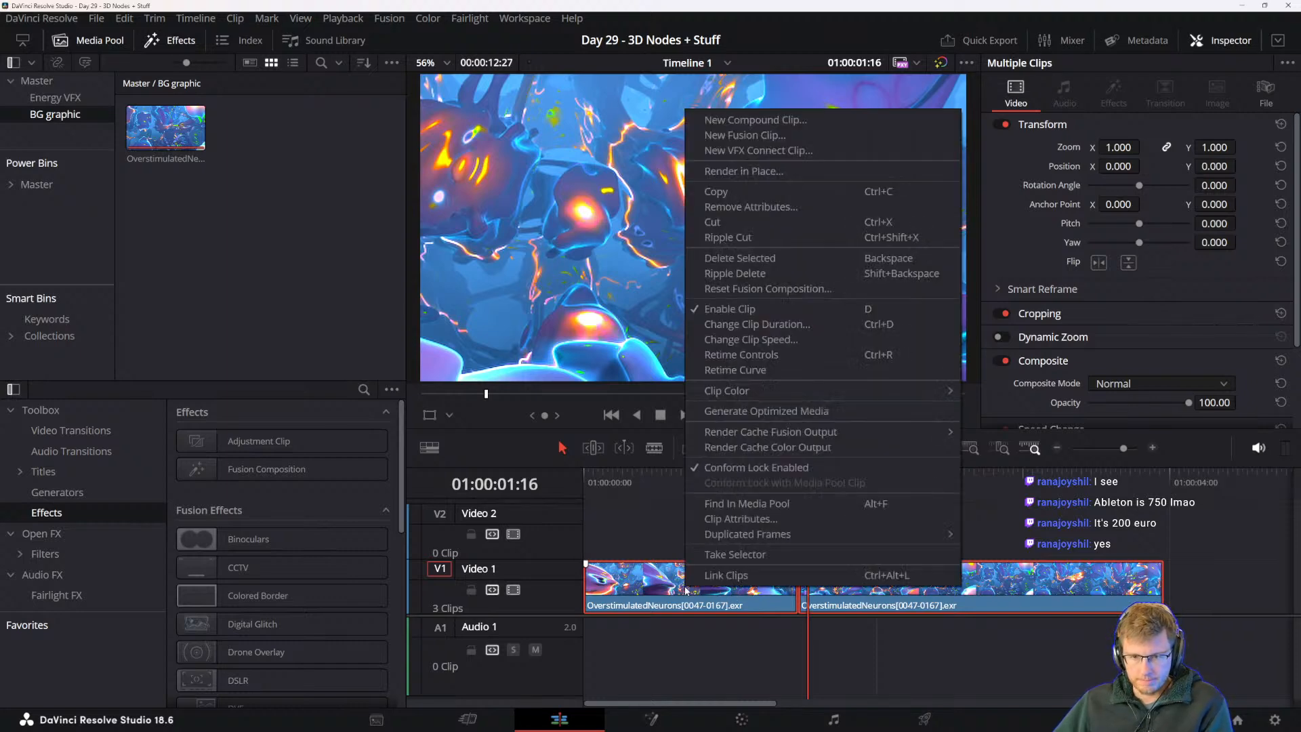
click(761, 122)
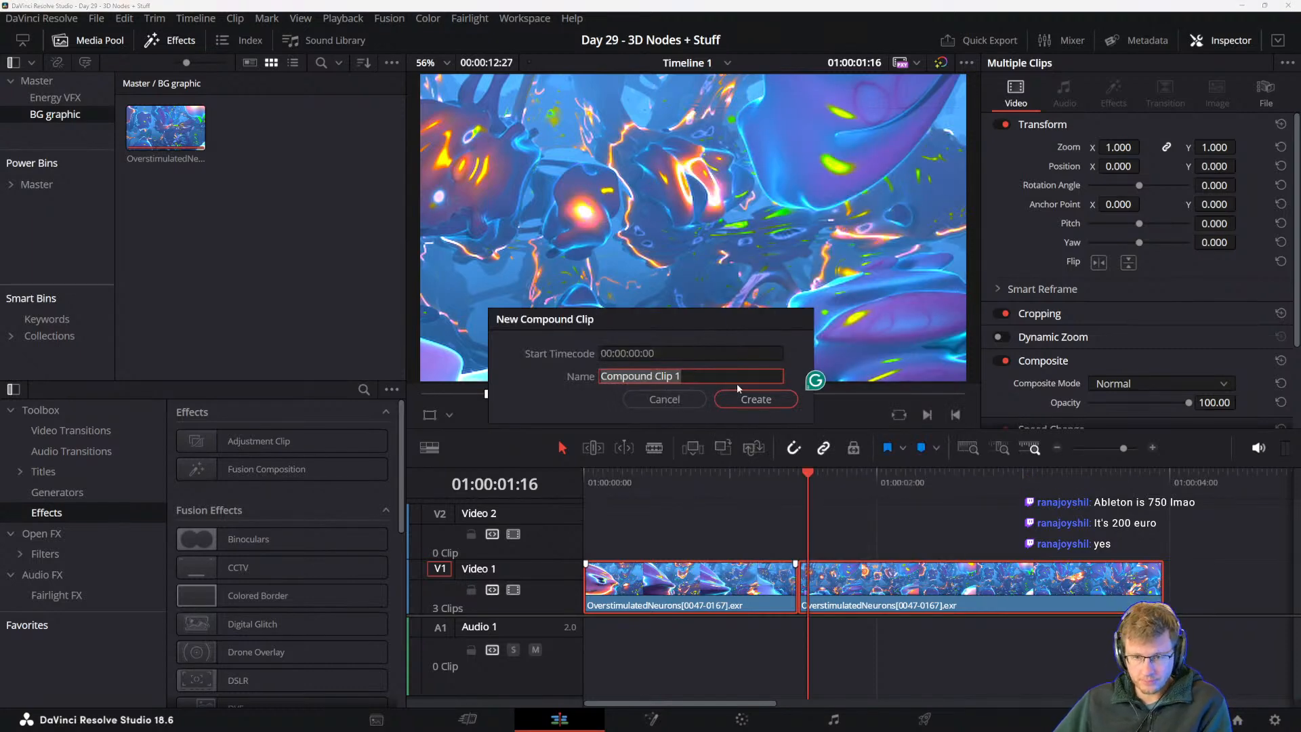
text(Fixed)
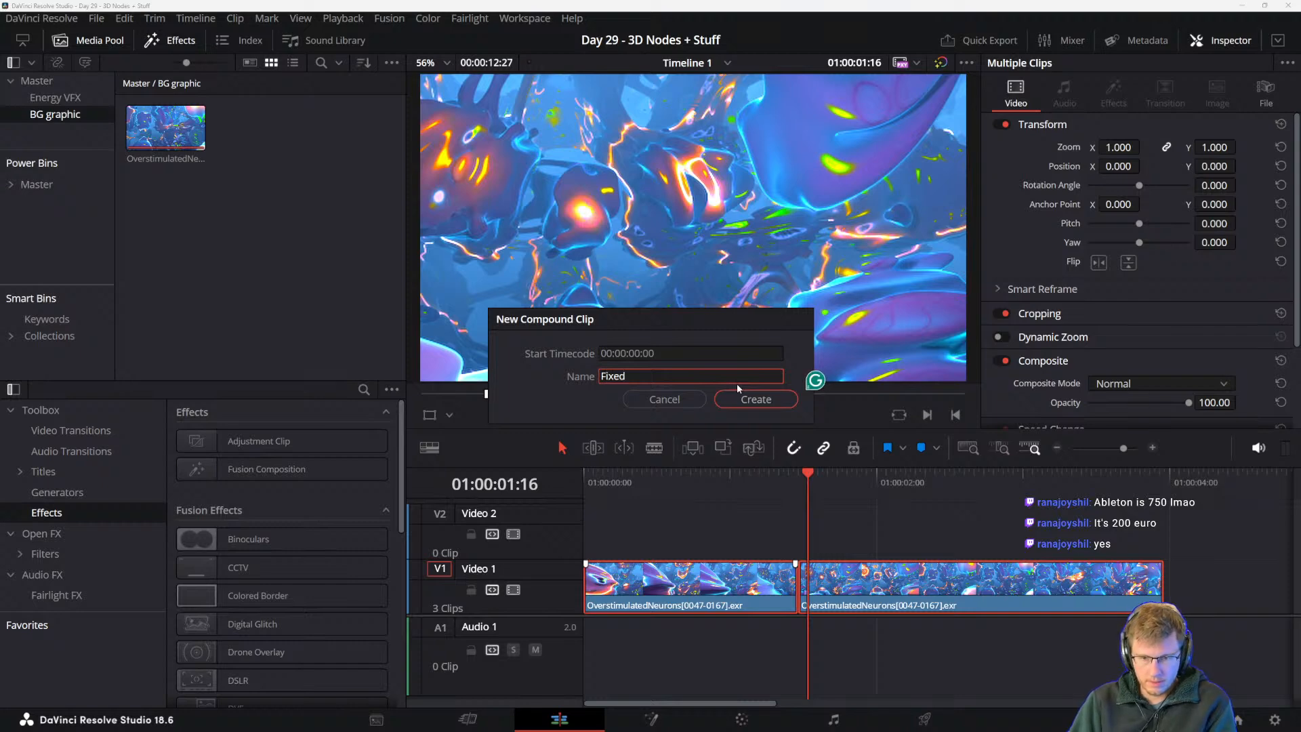
text( Neurons)
key(Return)
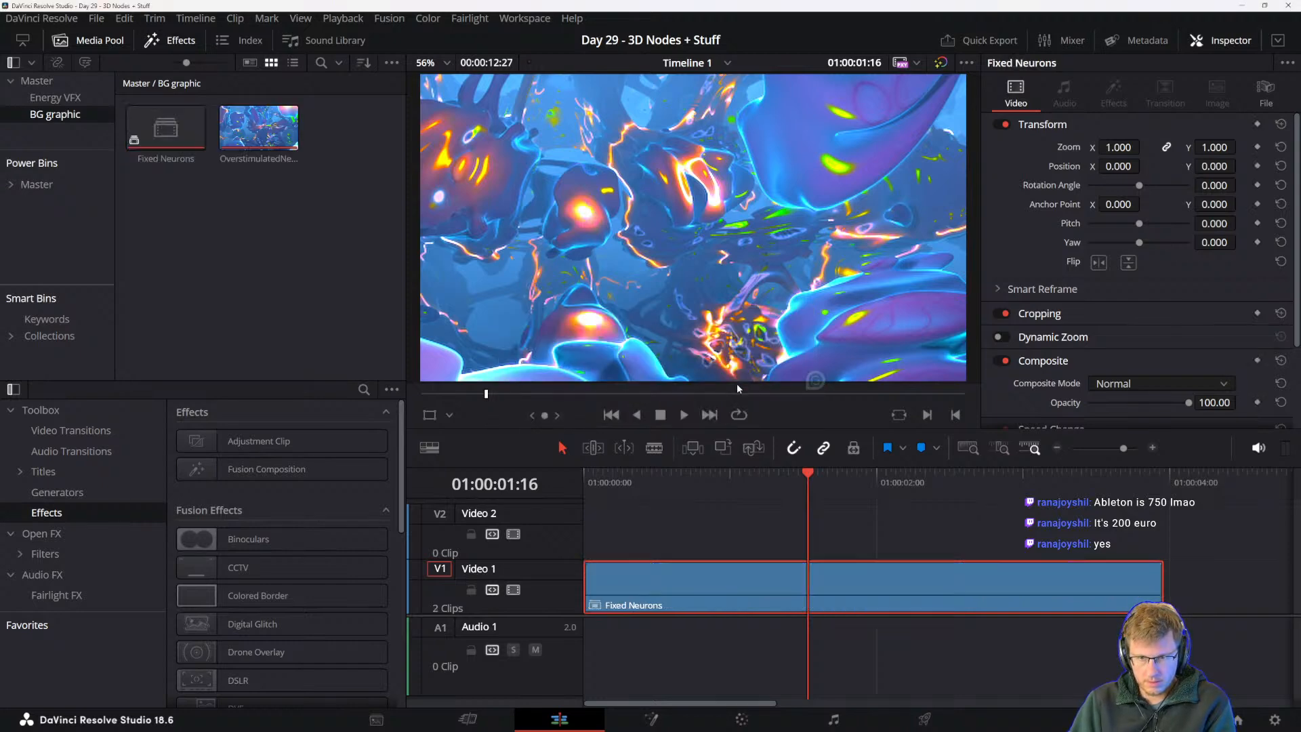
- Preview the Fixed Neurons compound clip and add the DSC_2484.MP4 timeline clip to the BG graphic bin
double_click(165, 132)
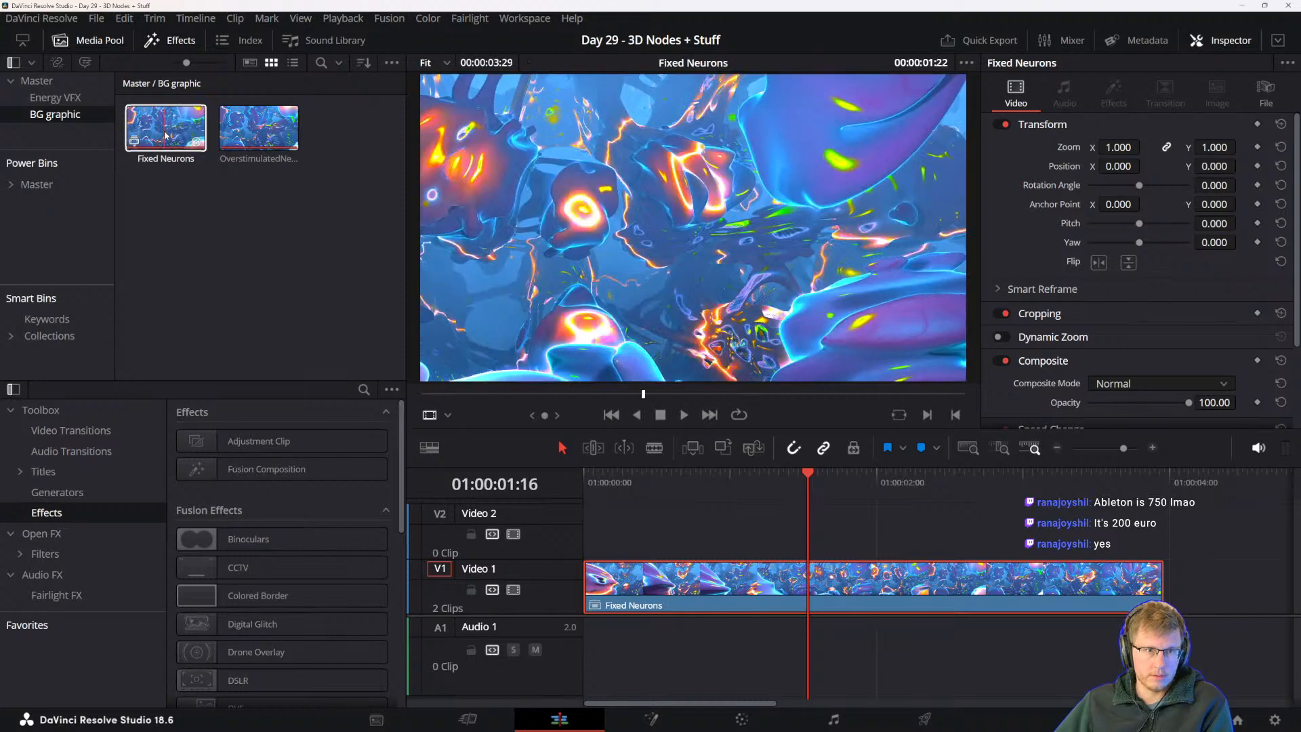
scroll(721, 523, right, 8)
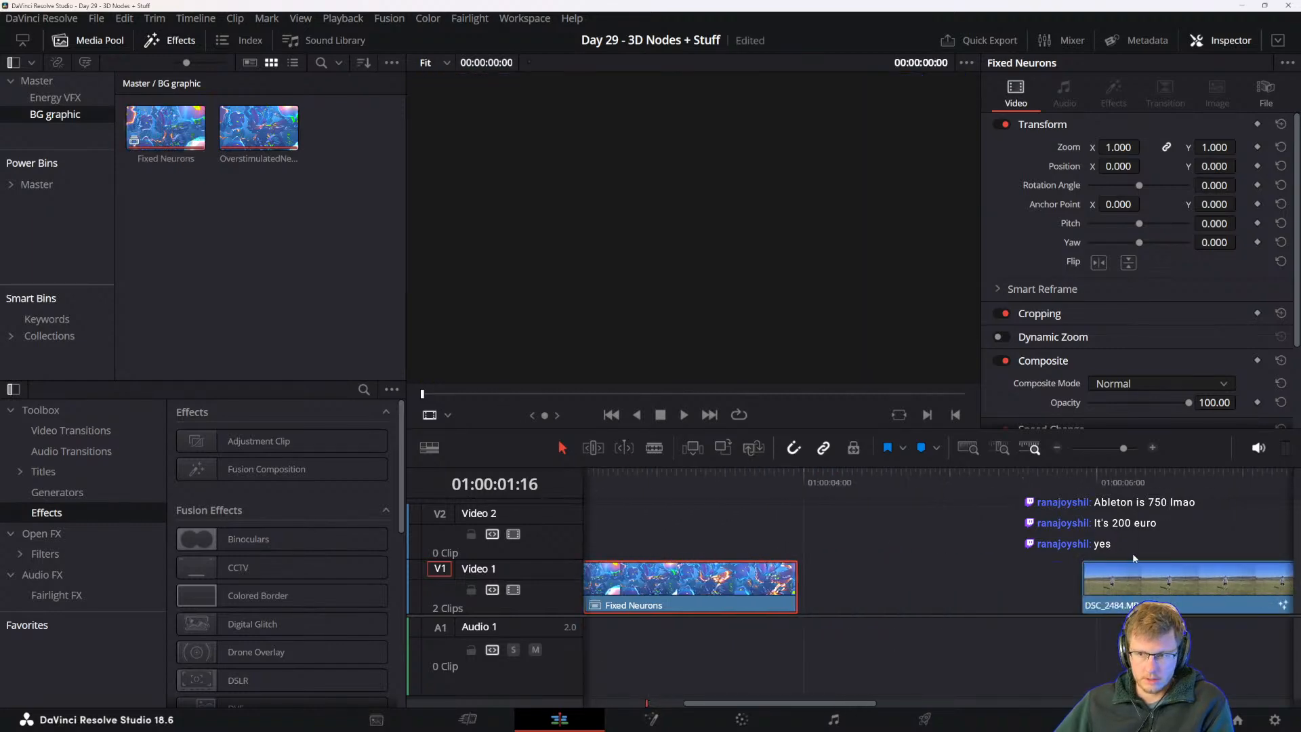
drag(1135, 569, 242, 210)
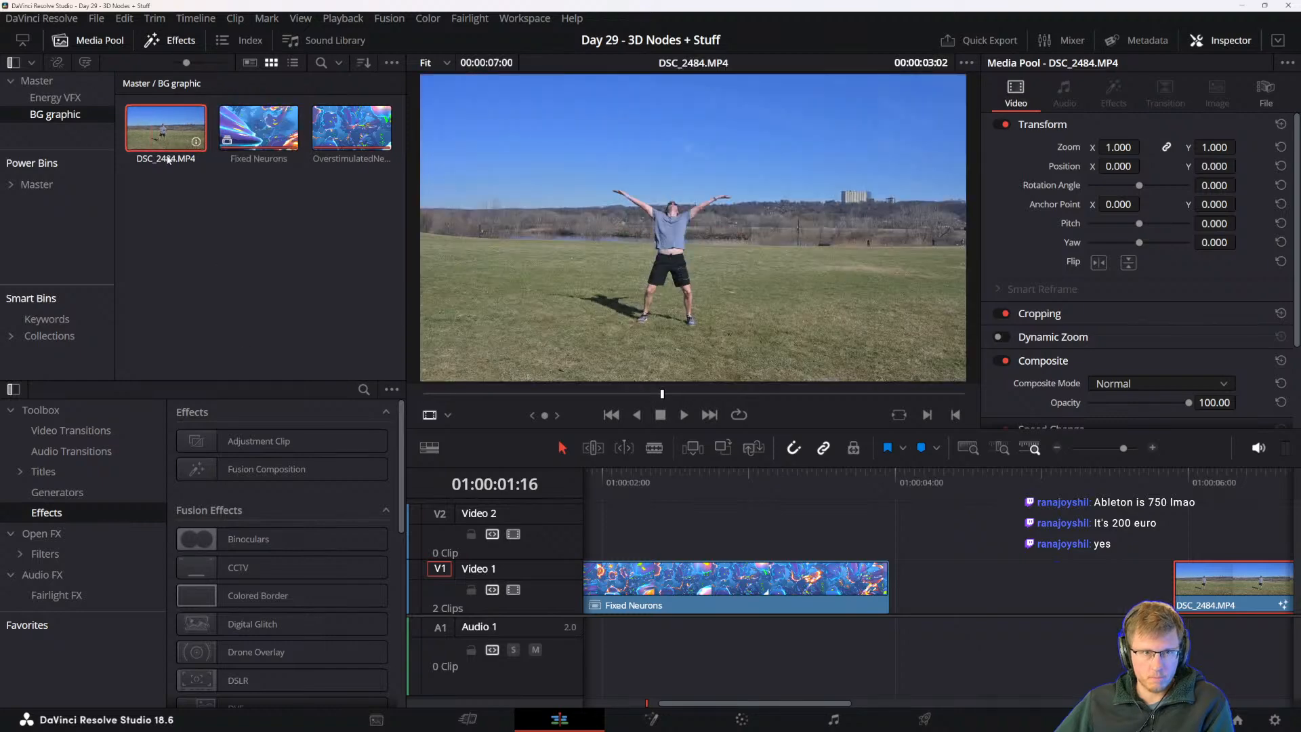
scroll(908, 565, right, 4)
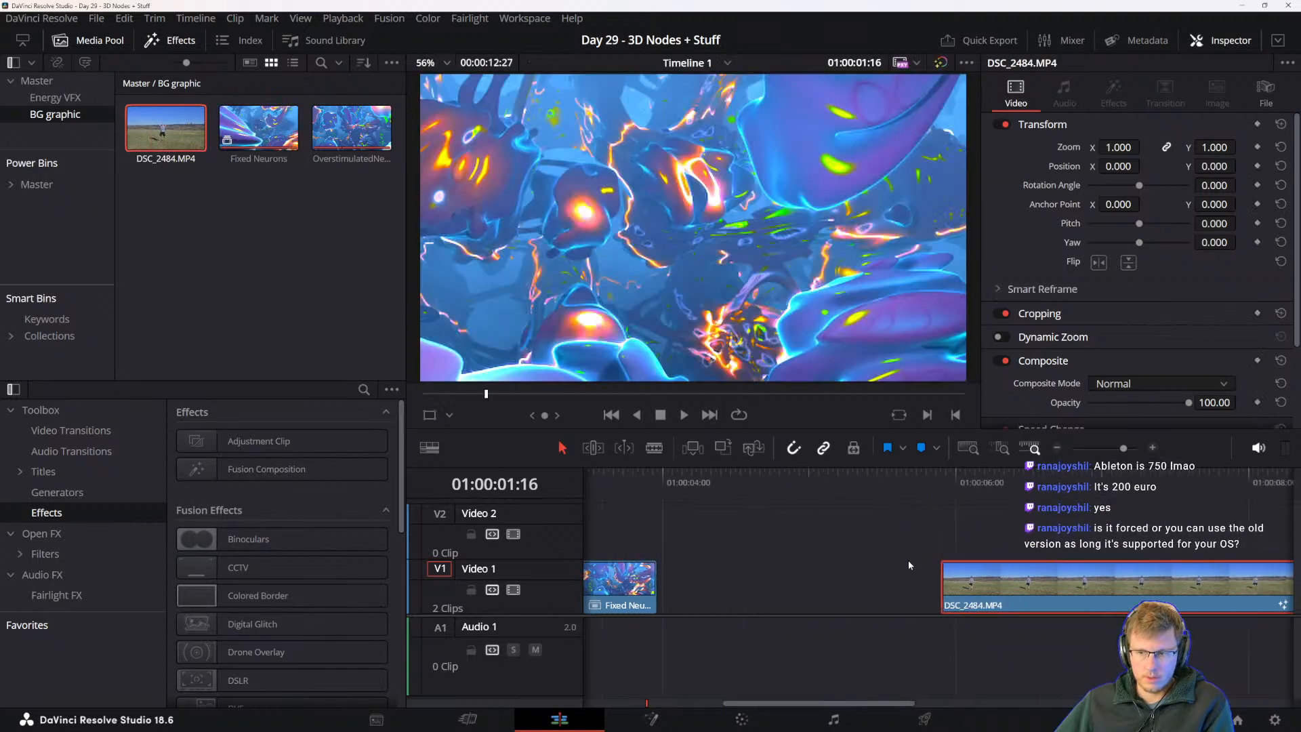
click(162, 160)
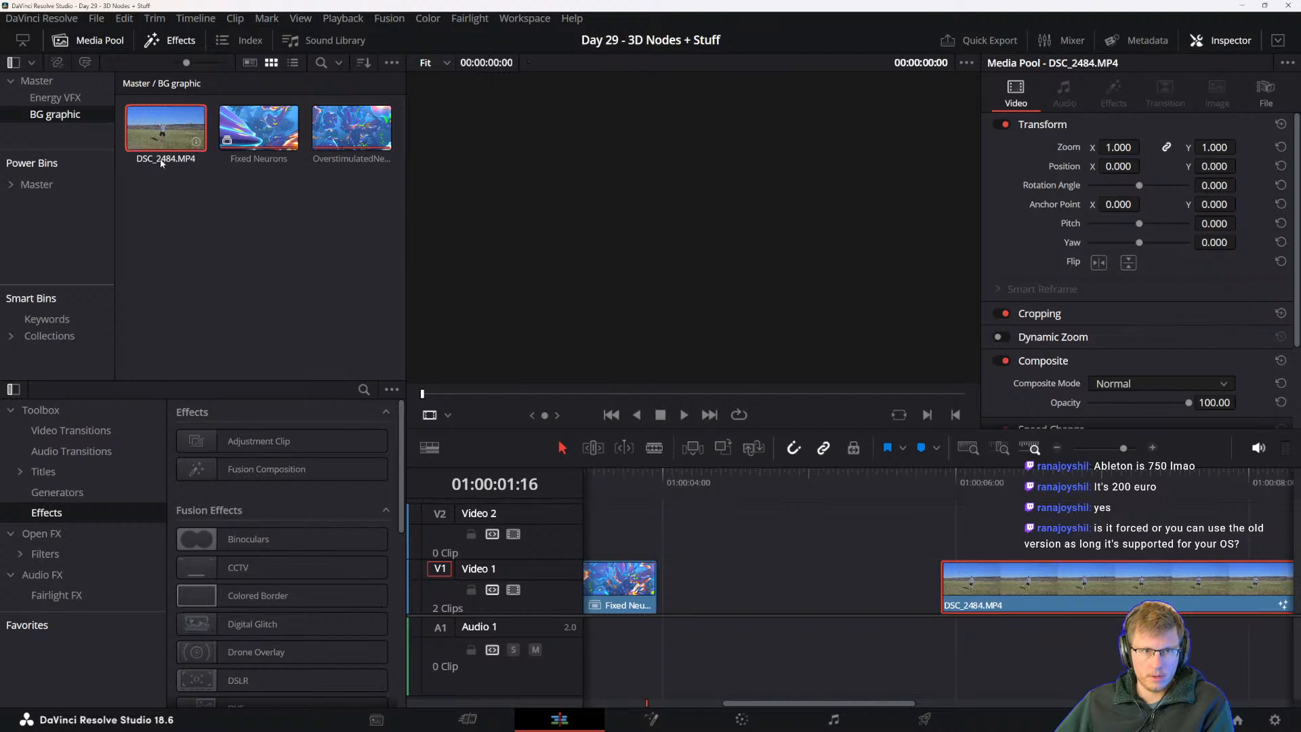
mouse_move(257, 141)
mouse_down()
mouse_move(776, 432)
mouse_move(254, 149)
mouse_move(265, 141)
mouse_up()
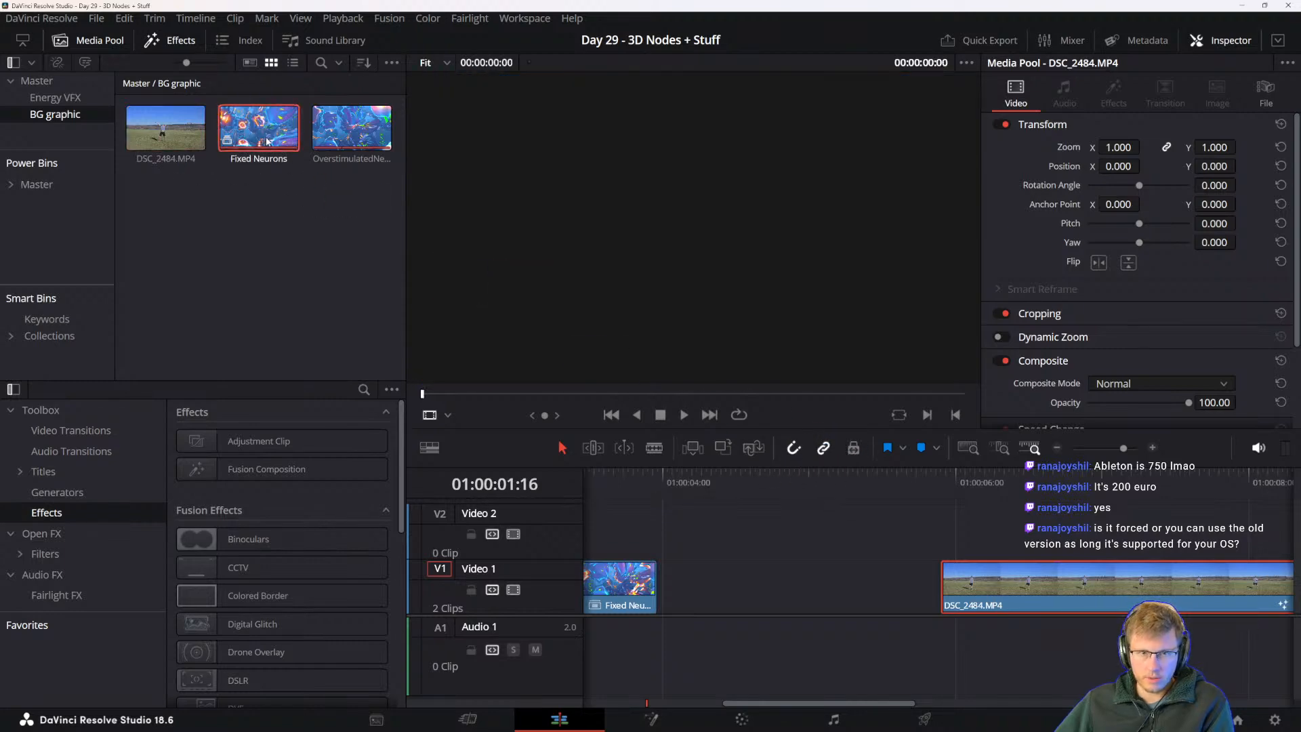
- Set the playhead to 01:00:06:19 within the DSC_2484.MP4 clip and open it on the Fusion page
click(831, 586)
scroll(831, 586, right, 4)
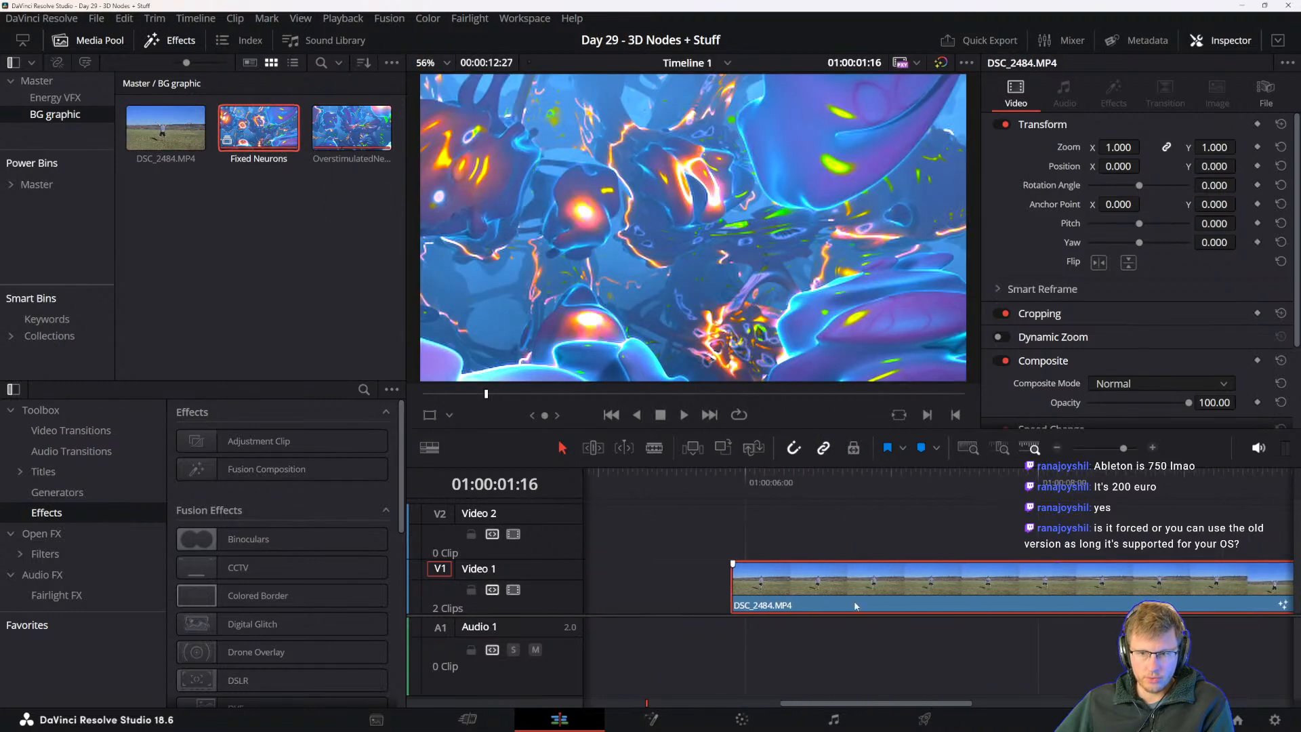
click(837, 494)
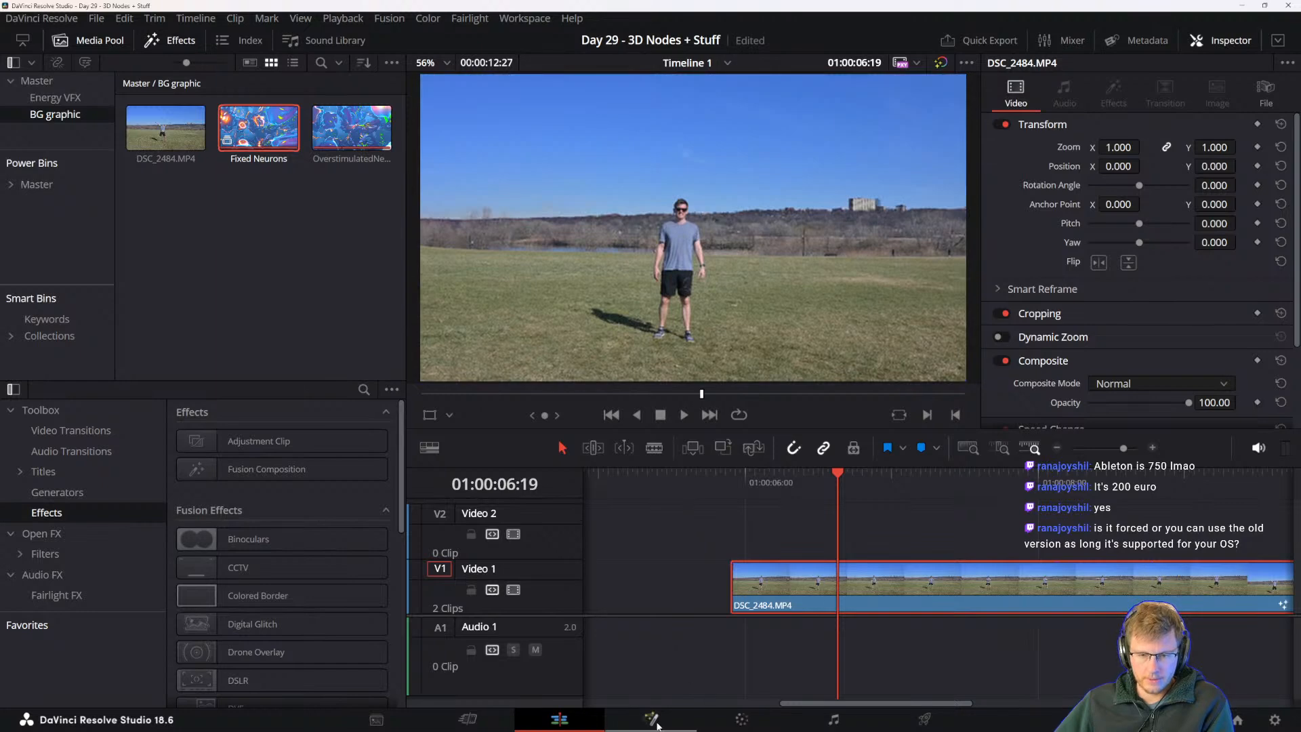
click(655, 722)
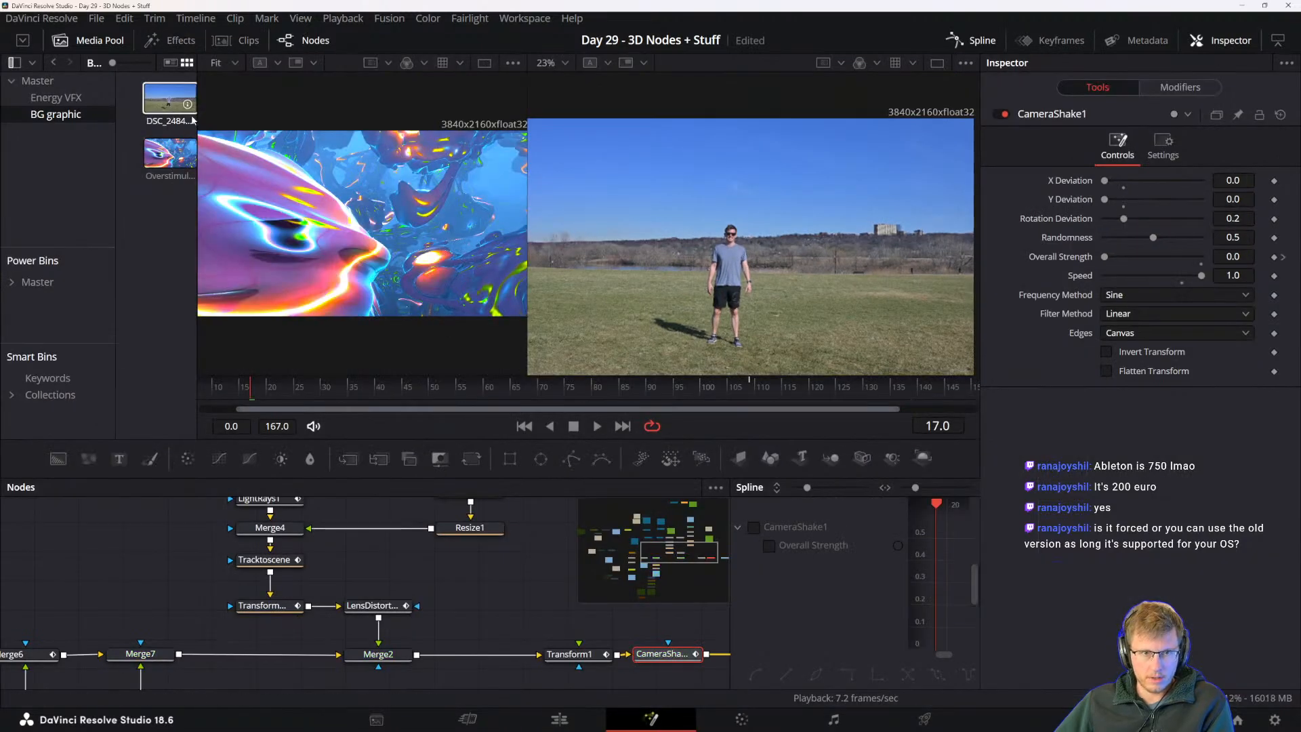
- Widen the media pool and move the OverstimulatedNeurons loader out of the chain feeding ColorCorrector3
drag(195, 122, 322, 275)
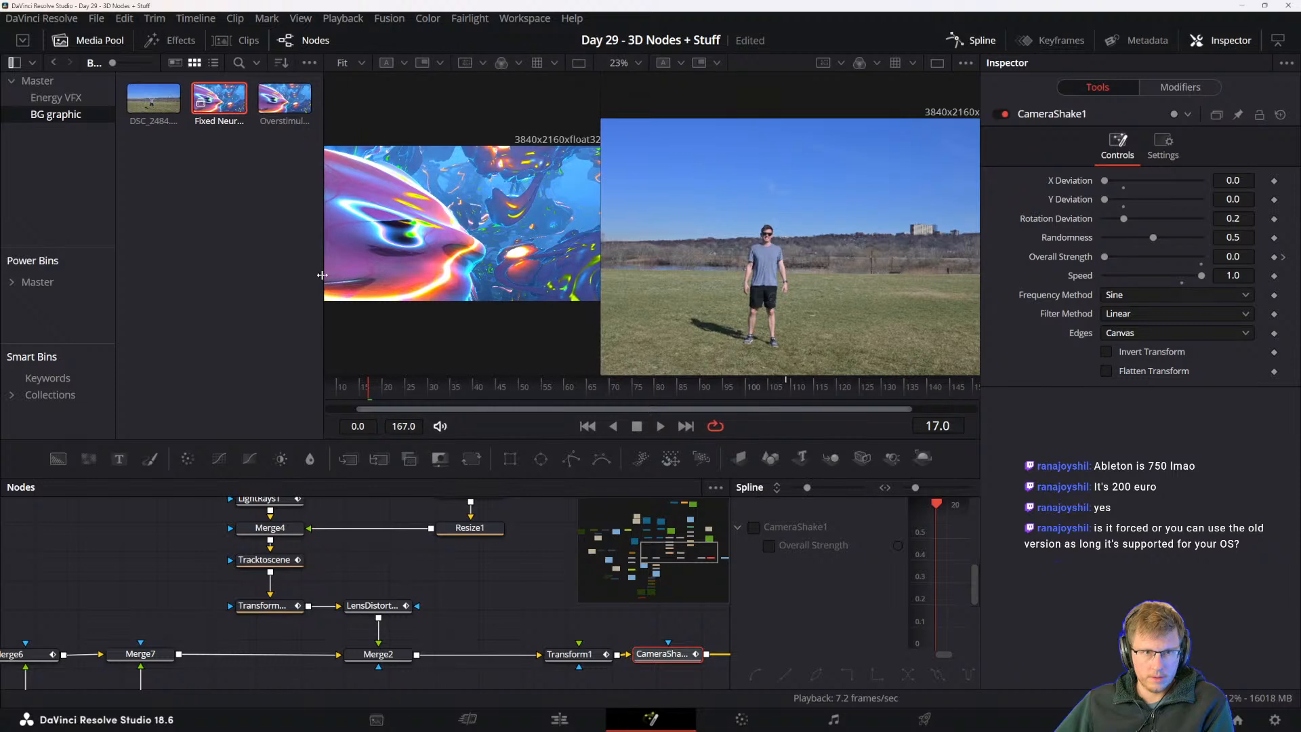
drag(366, 607, 512, 675)
drag(124, 561, 377, 607)
drag(282, 529, 472, 643)
drag(343, 629, 322, 546)
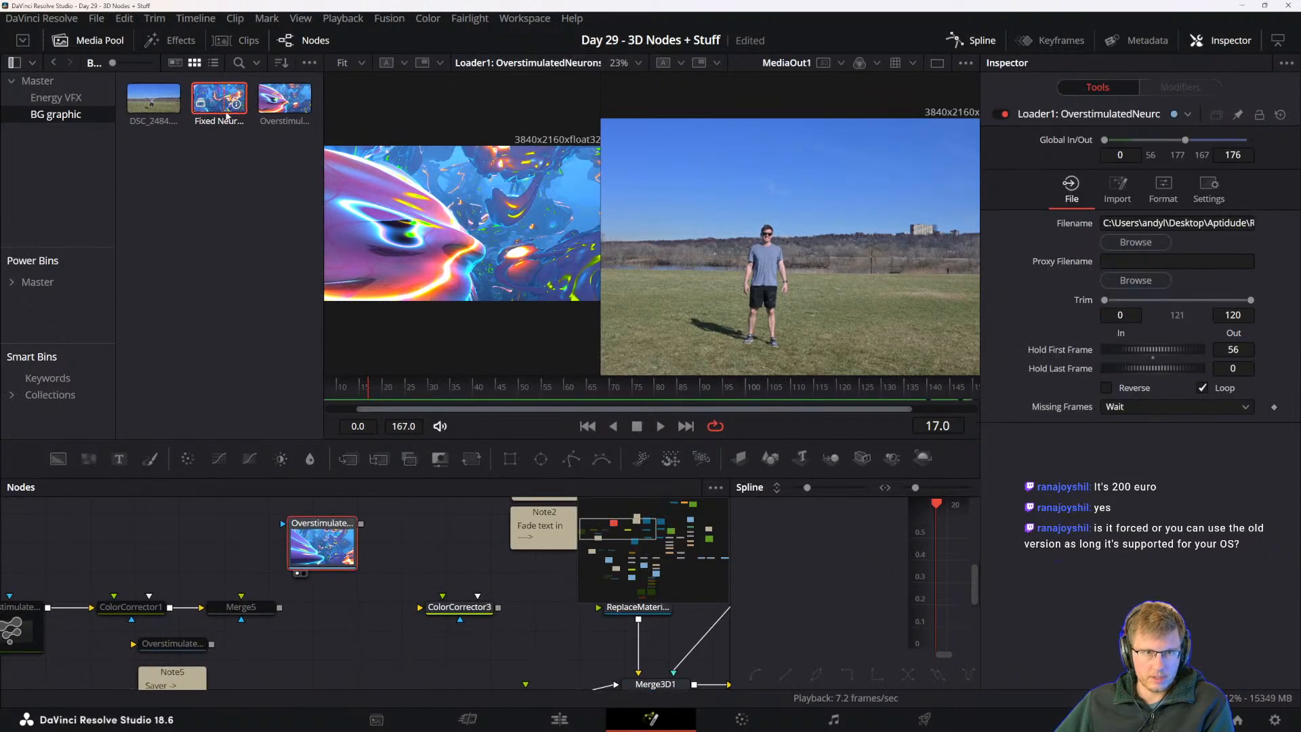
- Add the Fixed Neurons clip as ColorCorrector3's input, show it in the second viewer, and connect ColorCorrector3 to the ReplaceMaterial node below Text3D1
drag(227, 115, 395, 625)
key(2)
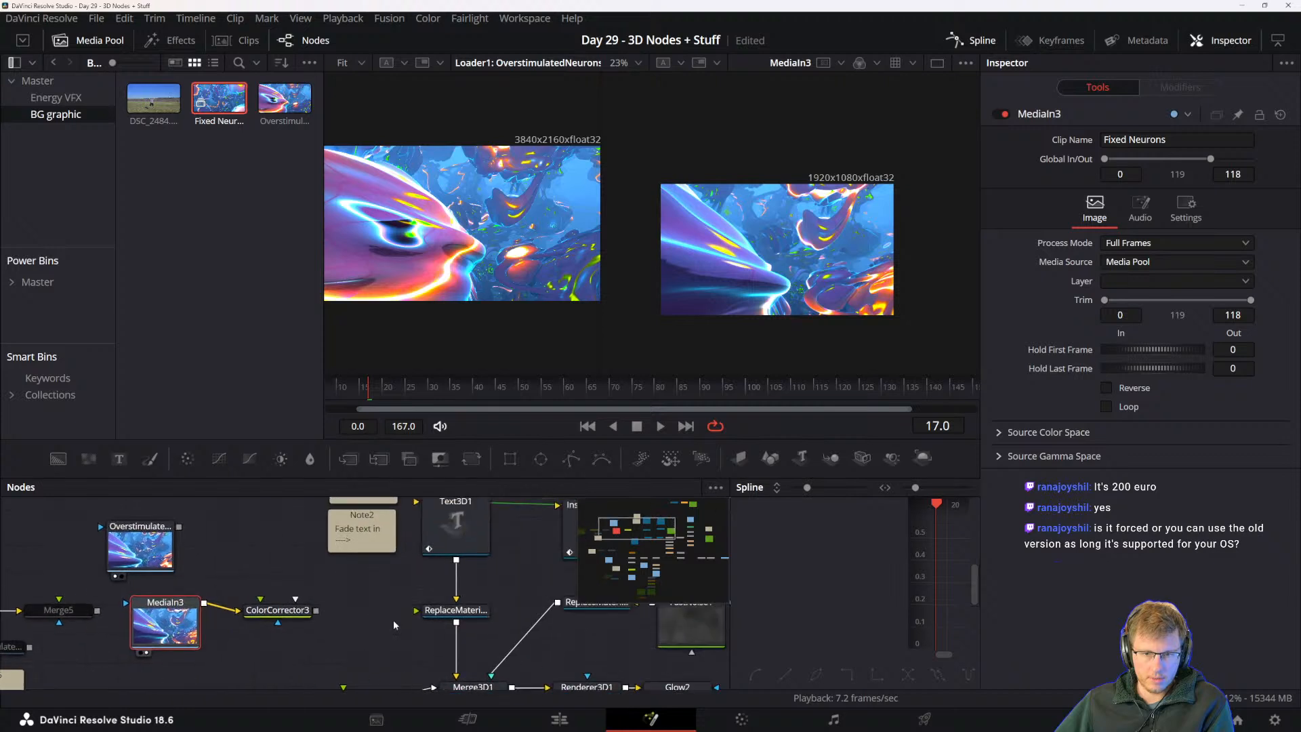
drag(316, 611, 416, 611)
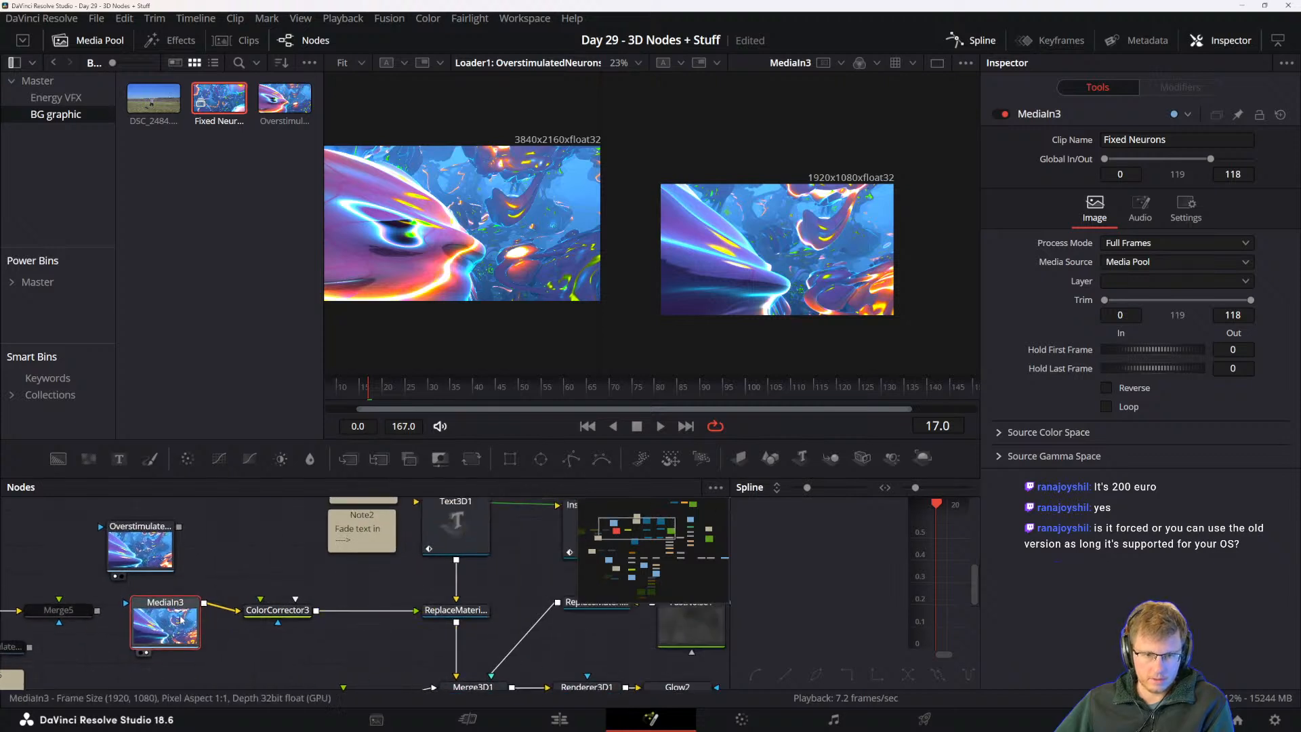
drag(177, 625, 202, 635)
- Disable the OverstimulatedNeurons loader and shift MediaIn3 and ColorCorrector3 closer to the ReplaceMaterial node
click(158, 556)
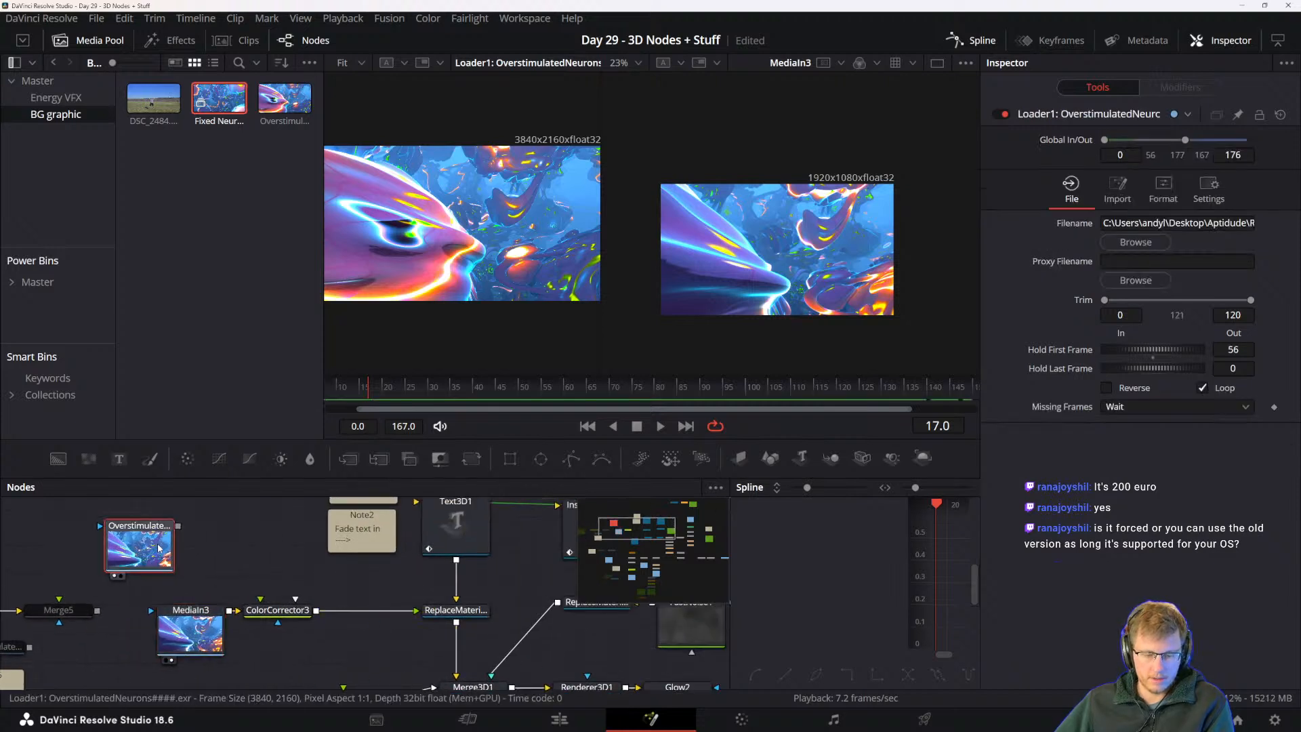
key(ctrl+p)
drag(156, 539, 217, 535)
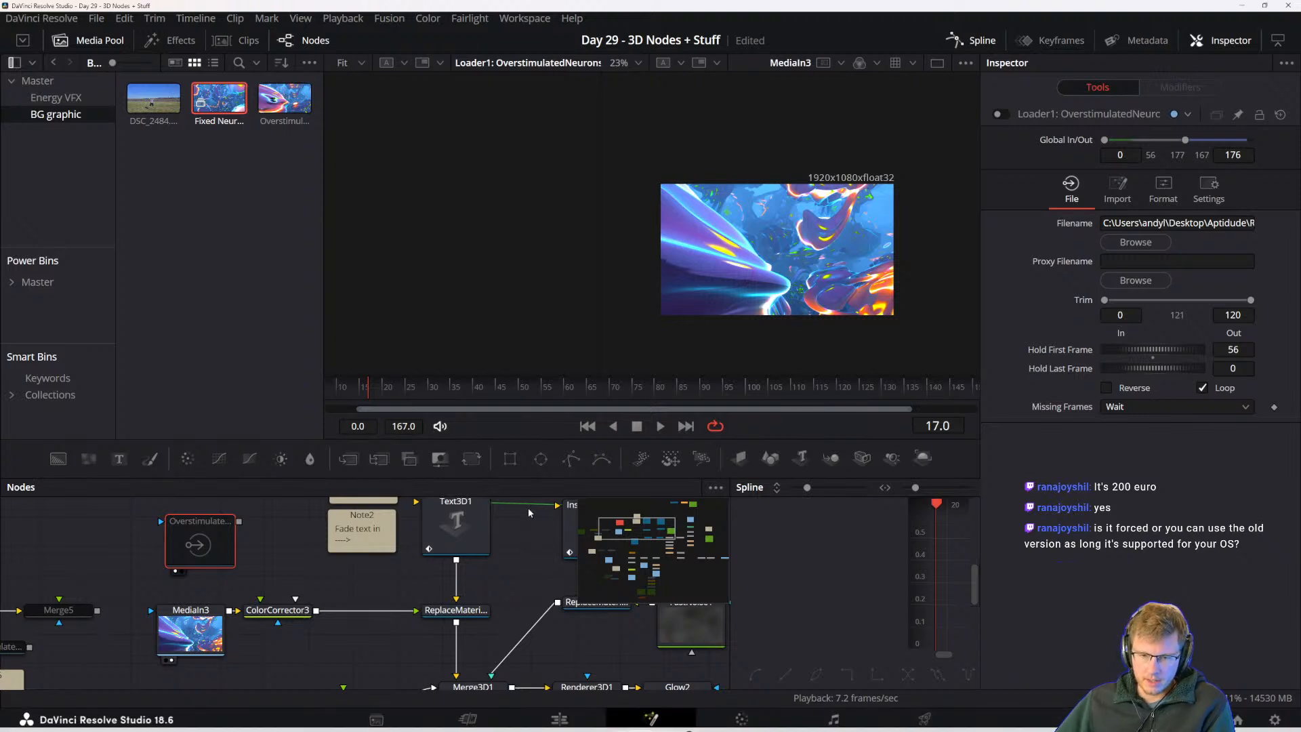
drag(192, 594, 343, 616)
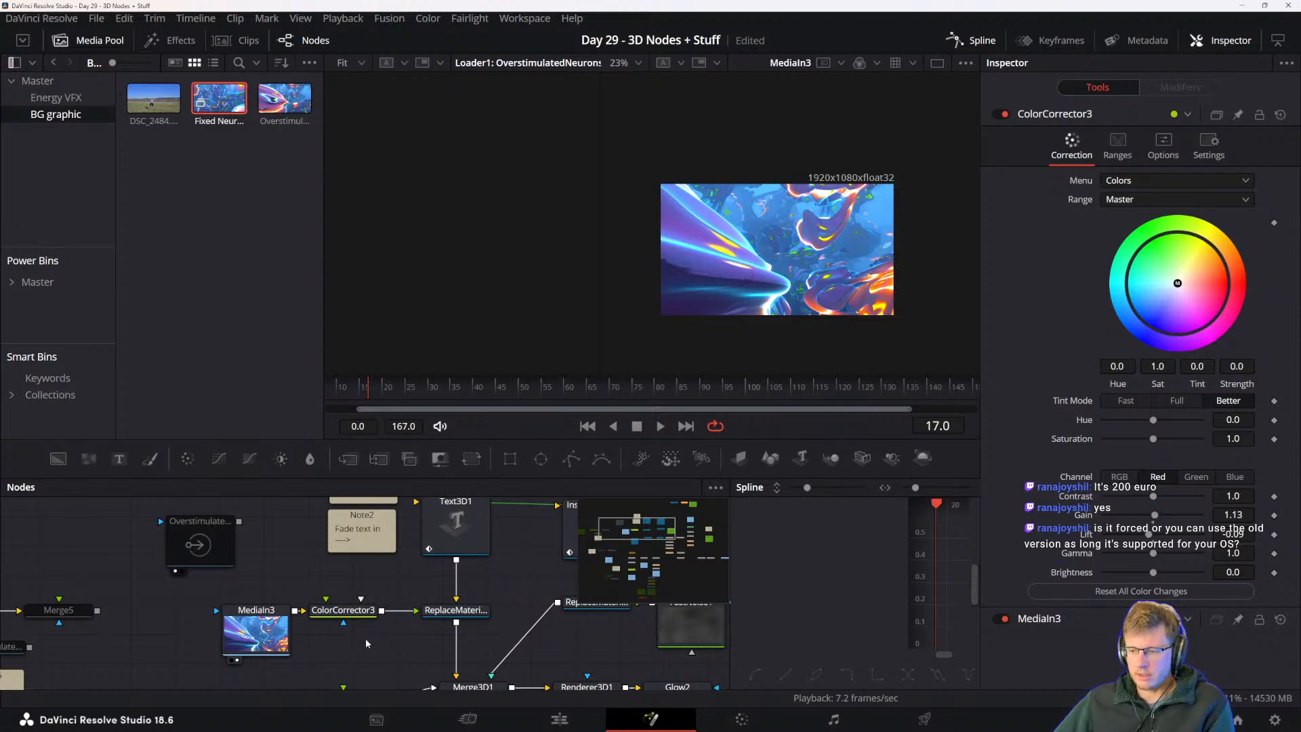
- Select the Instance_Text3D1 node beside Text3D1 to examine its text settings and connections
drag(389, 626, 401, 649)
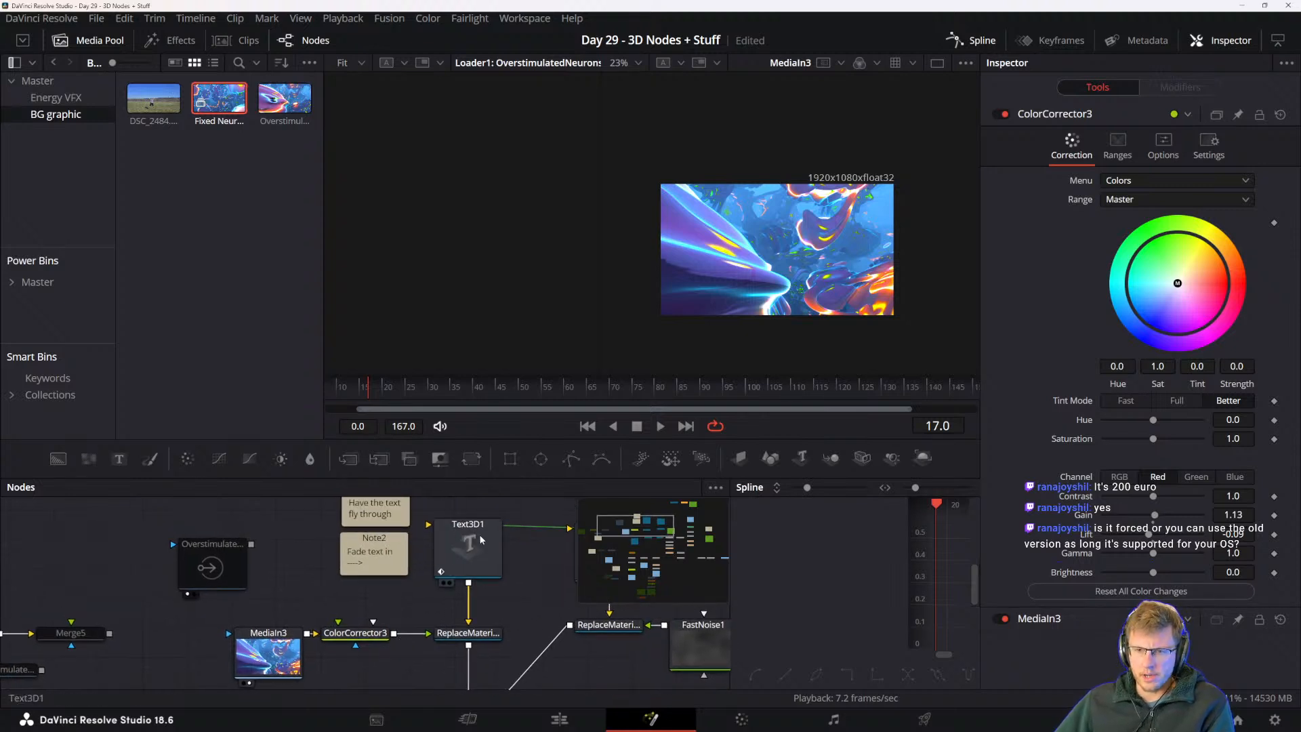
drag(468, 561, 334, 613)
drag(444, 605, 451, 588)
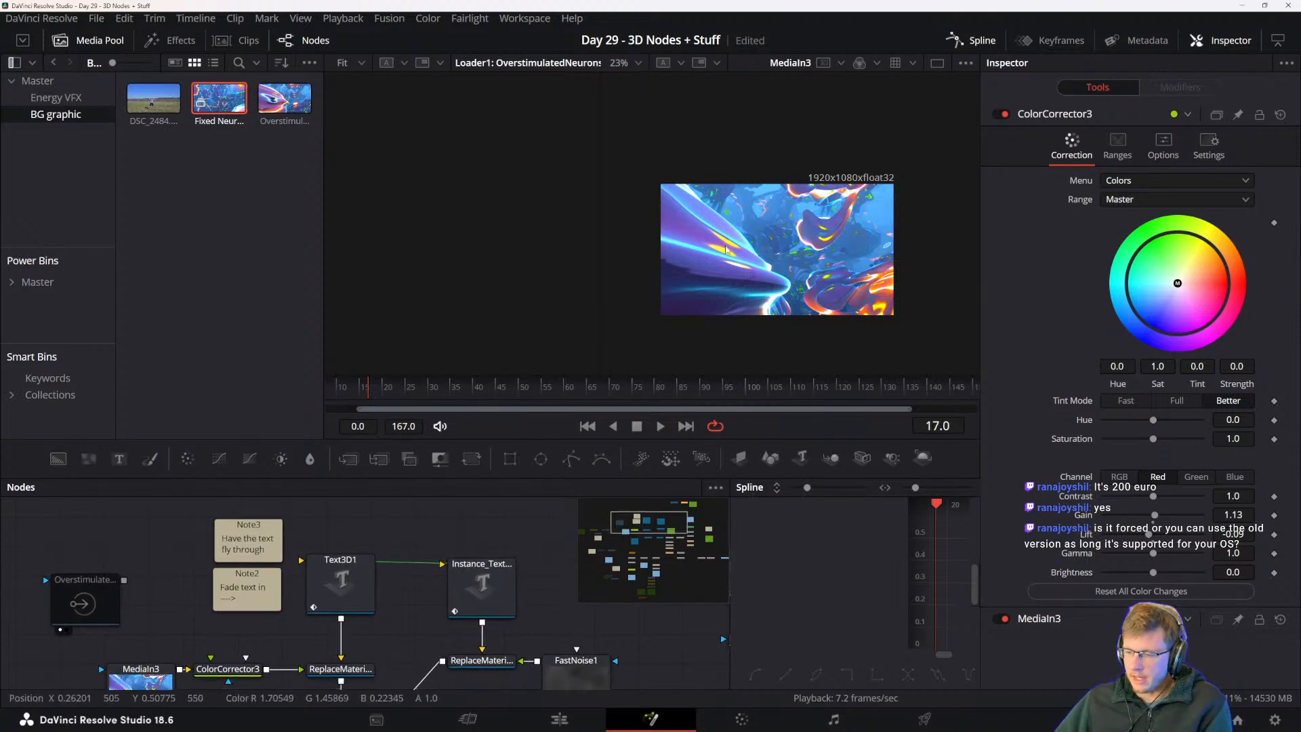
drag(383, 530, 456, 522)
click(488, 595)
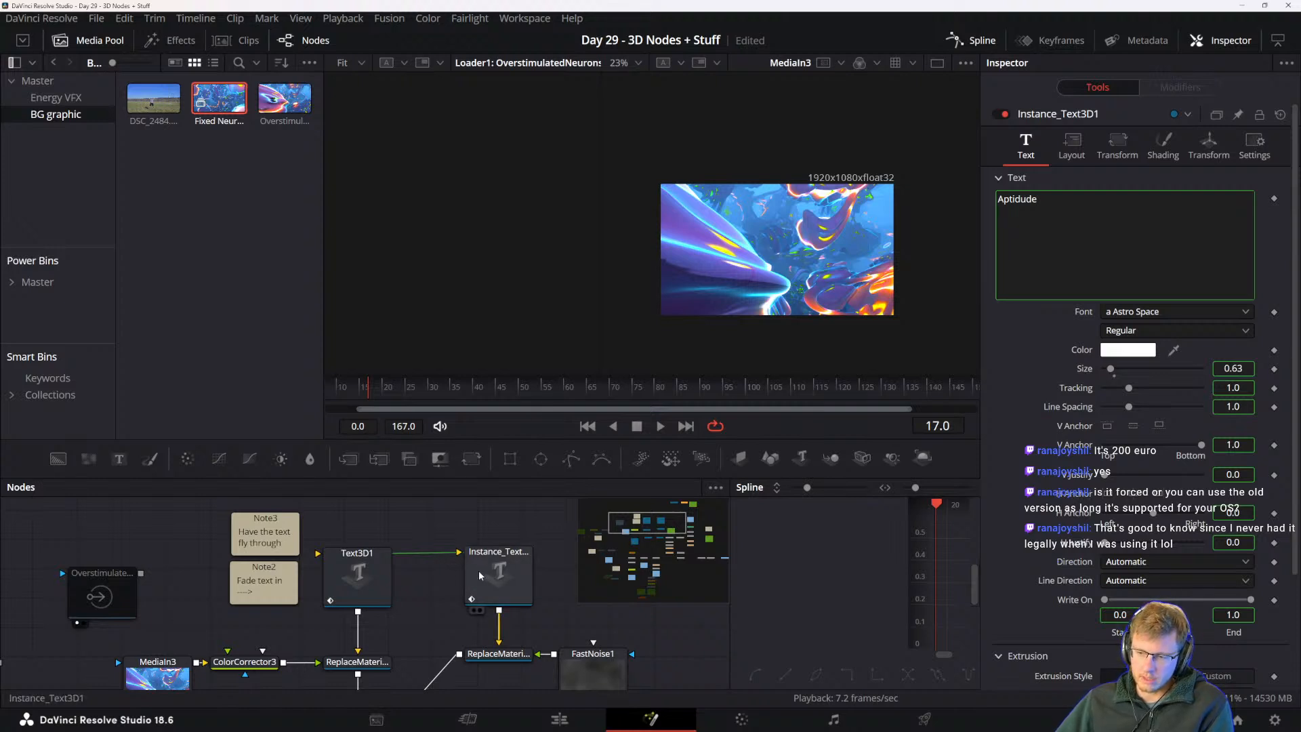
drag(449, 593, 446, 594)
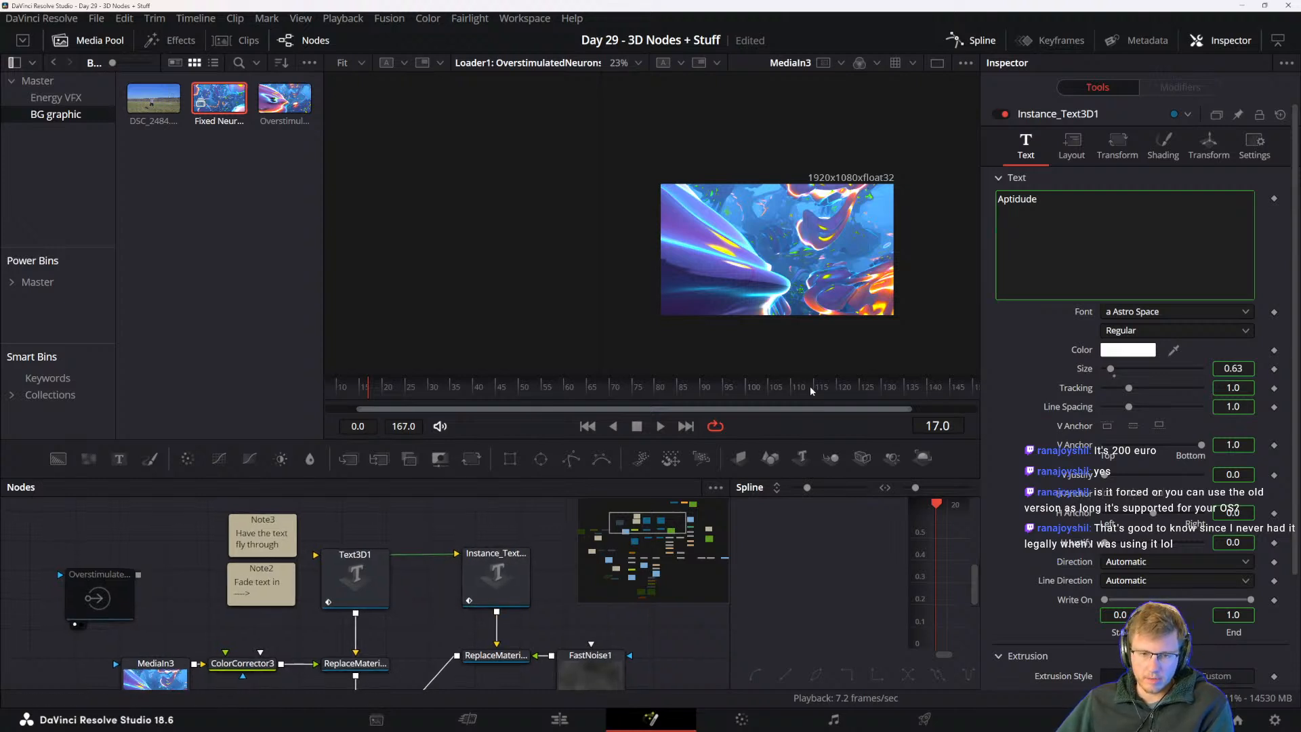
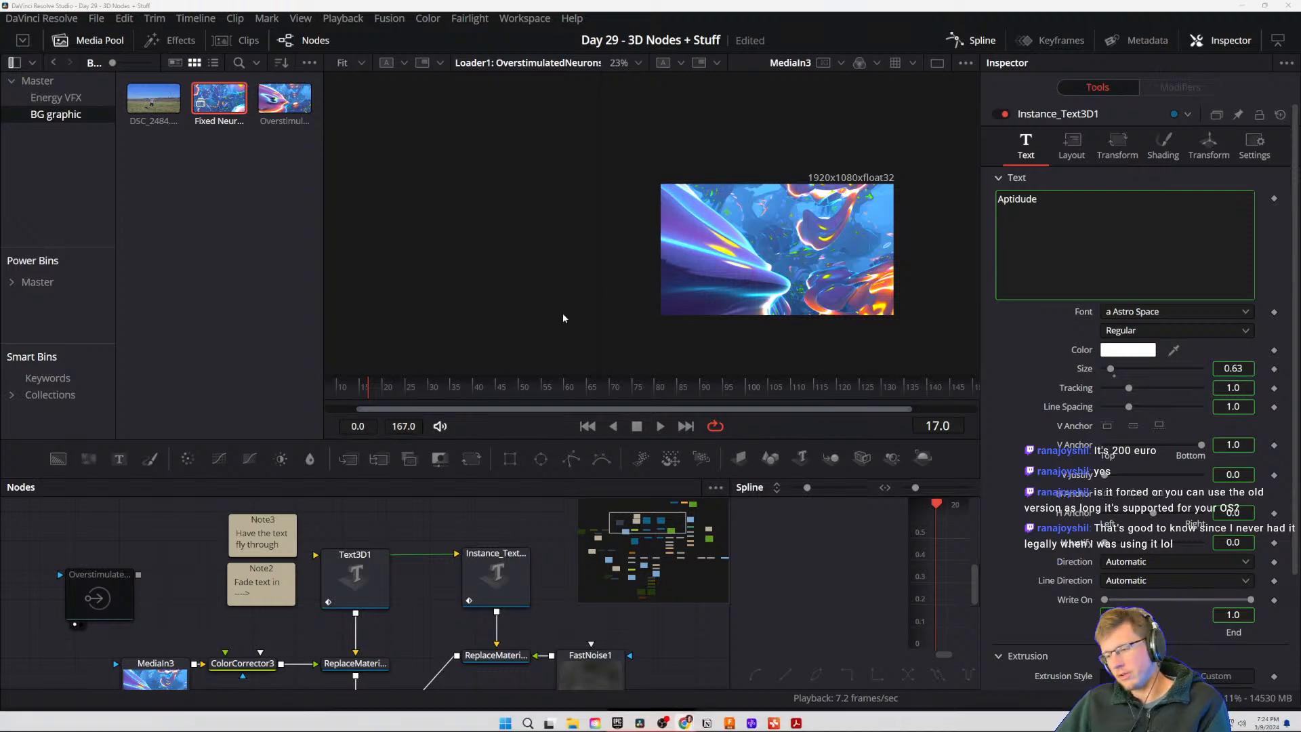
mouse_move(595, 731)
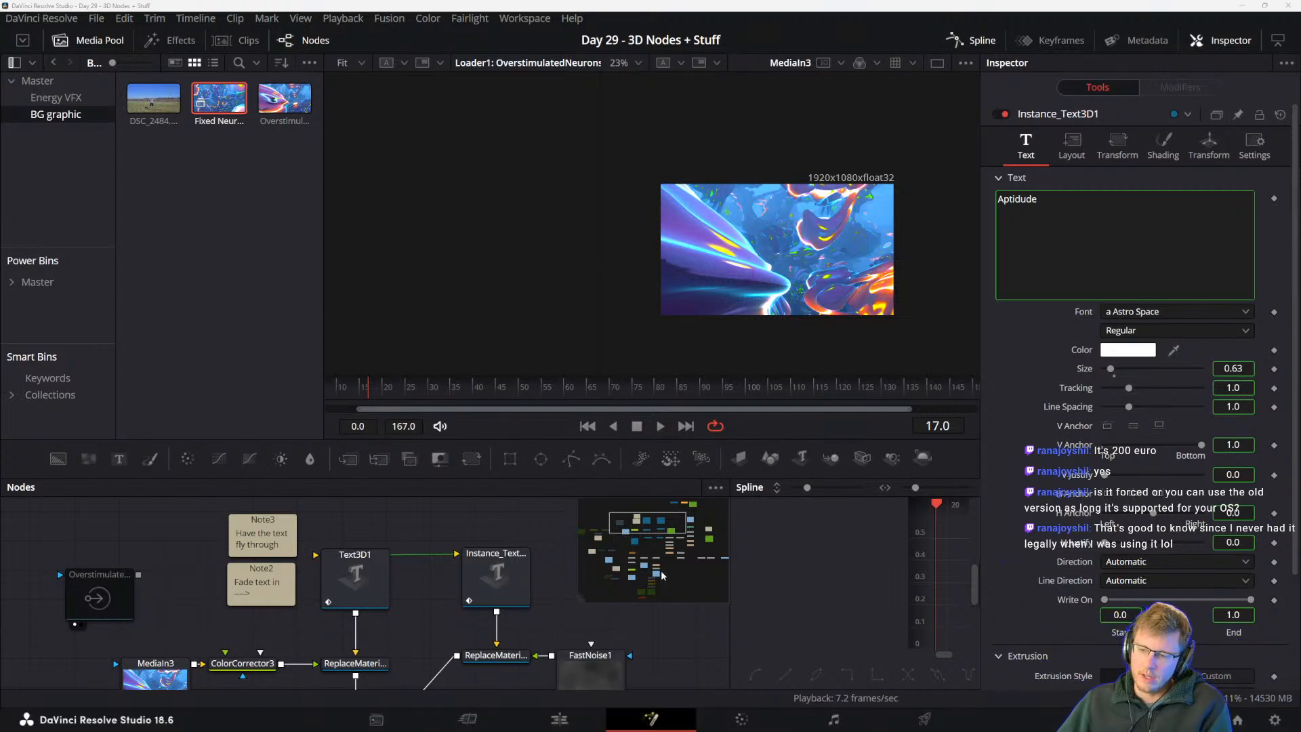
scroll(522, 542, up, 1)
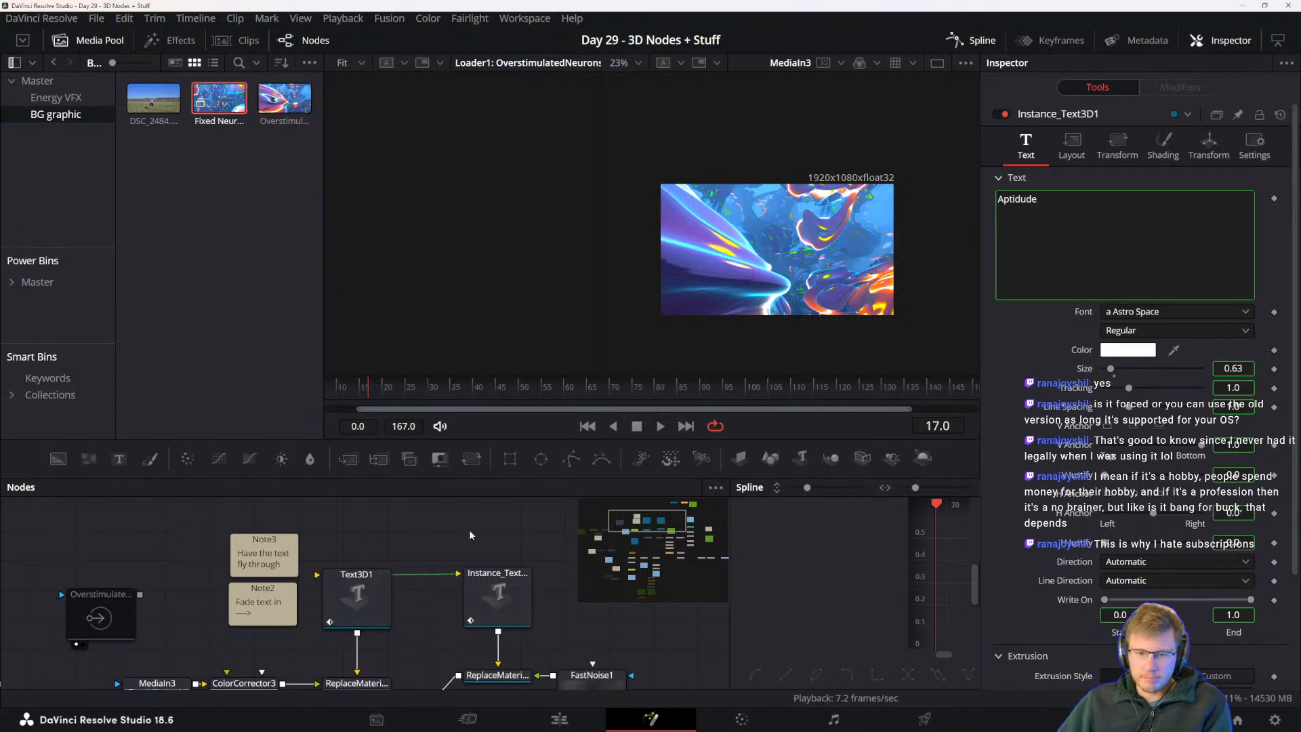
mouse_move(476, 545)
mouse_down()
mouse_move(482, 514)
mouse_move(468, 549)
mouse_up()
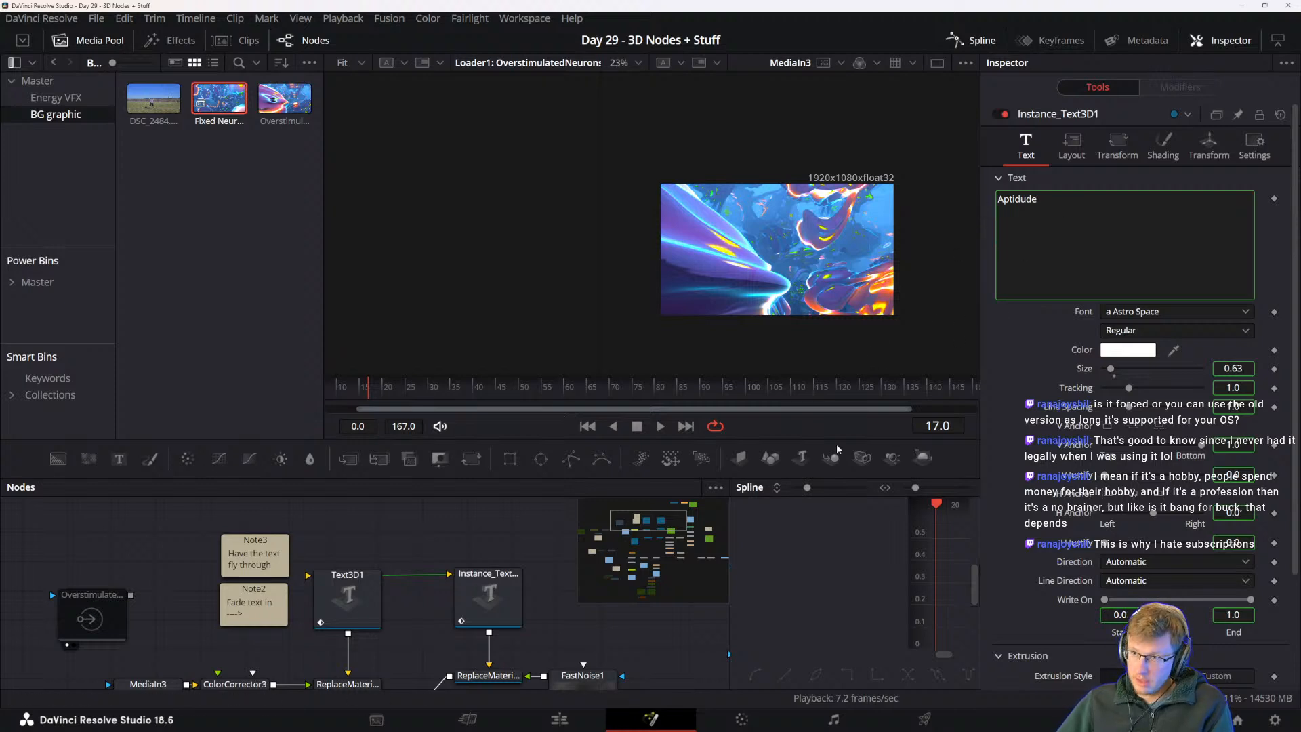
drag(729, 489, 717, 489)
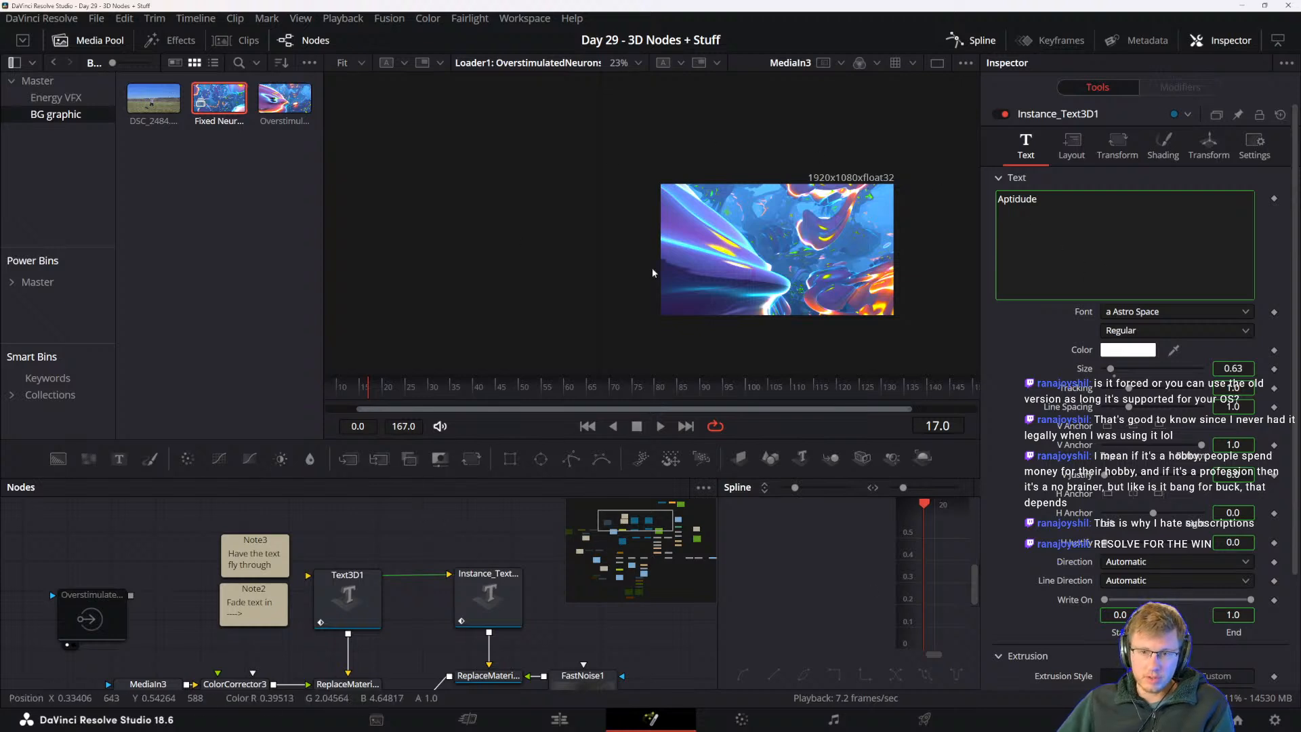
mouse_move(681, 723)
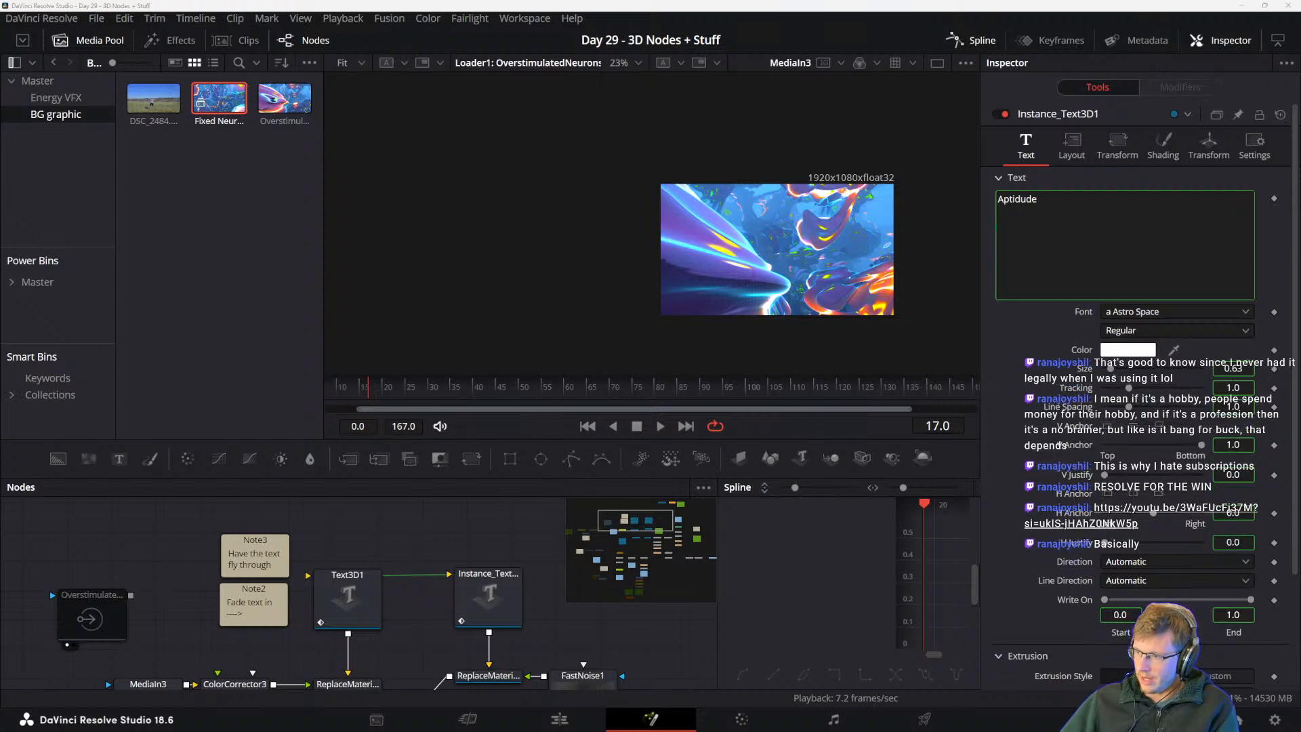
- Switch to the browser, separate the YouTube video tab from its window, and place the Blackmagic Design site over the node editor
drag(1300, 515, 472, 103)
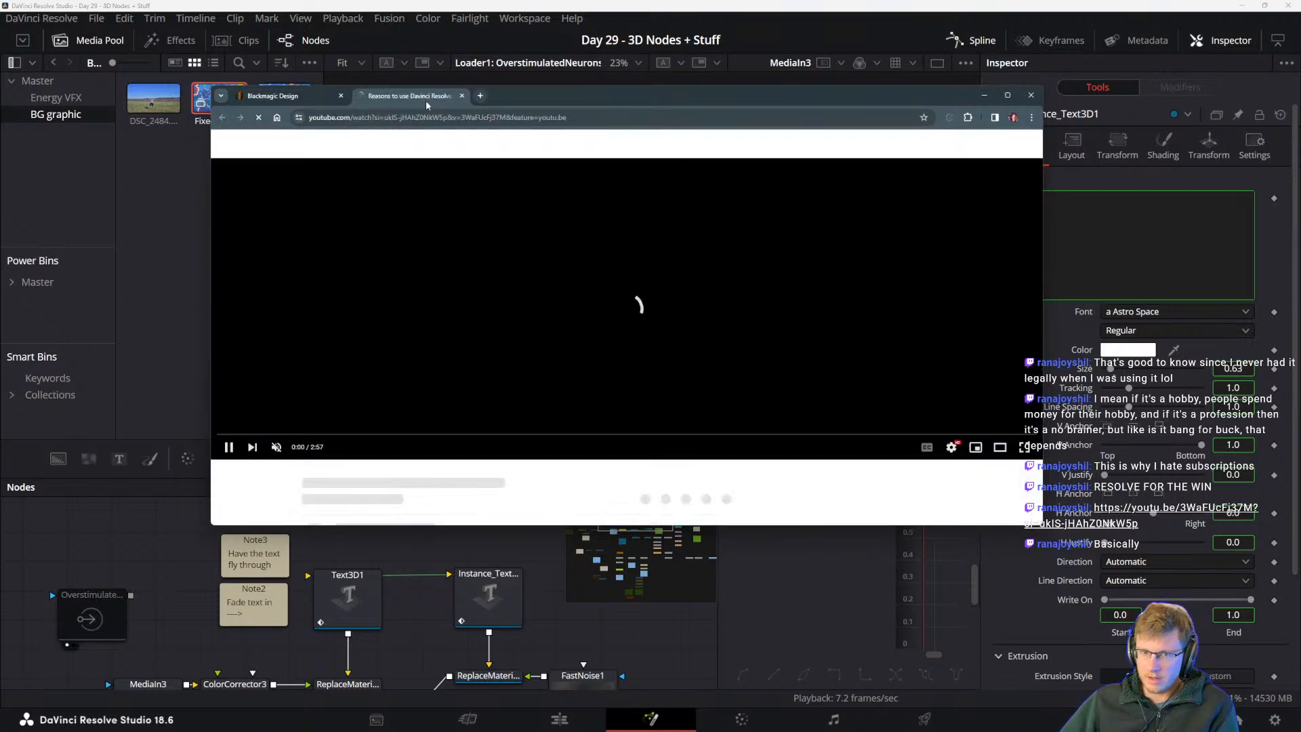
drag(427, 102, 1299, 176)
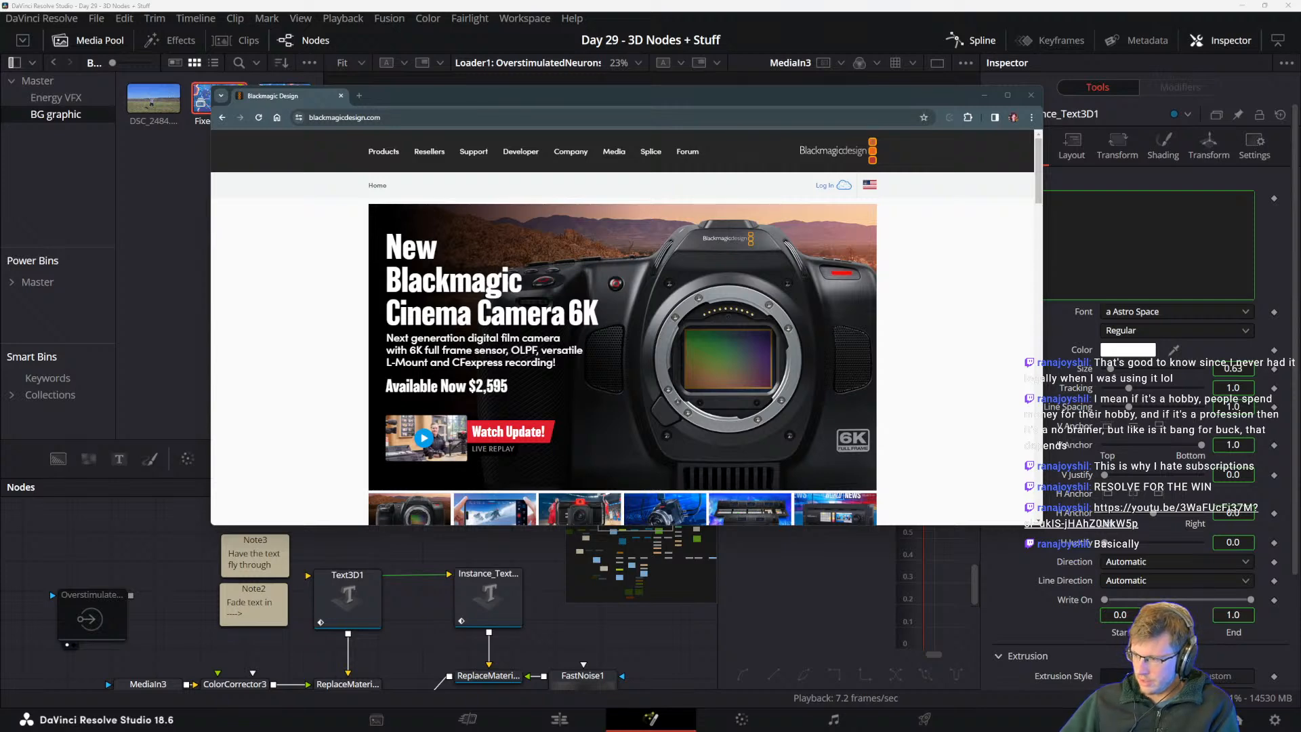
drag(610, 102, 570, 100)
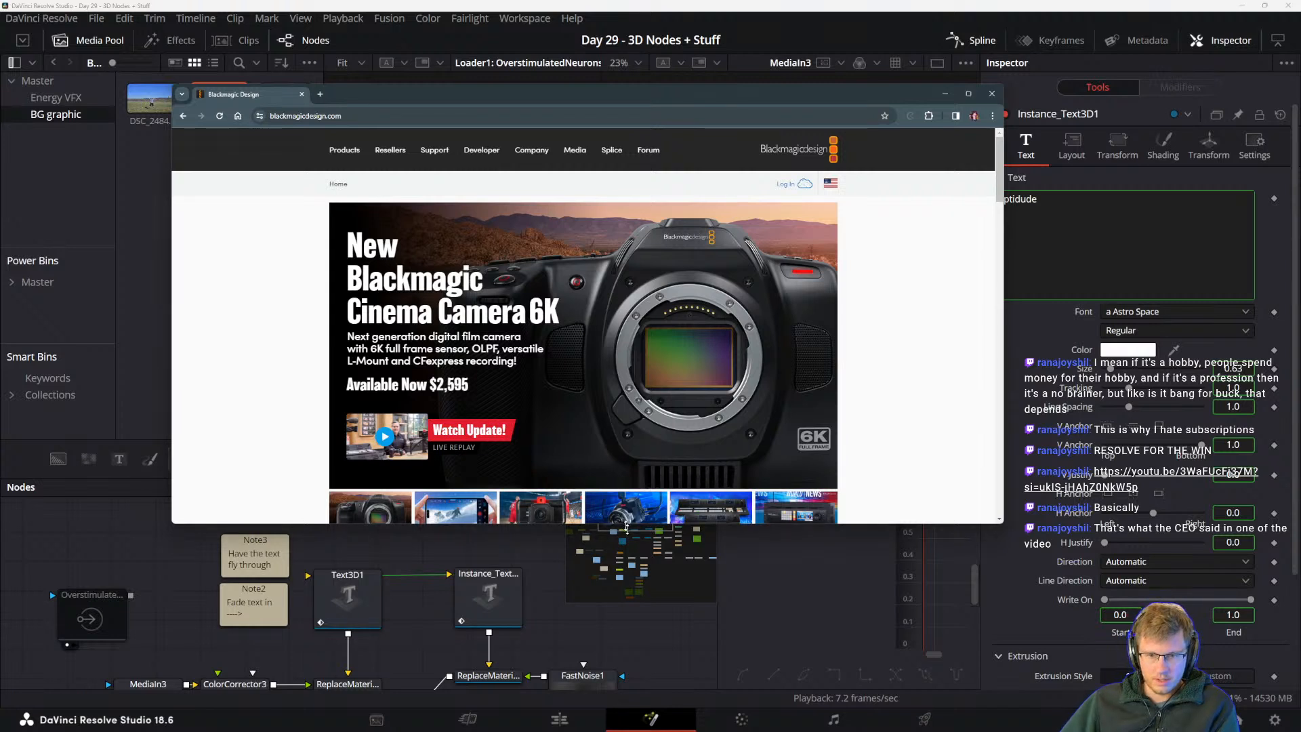
- Enlarge the browser window, open Blackmagic Design's Products page and look through the camera models and their prices
drag(626, 527, 626, 659)
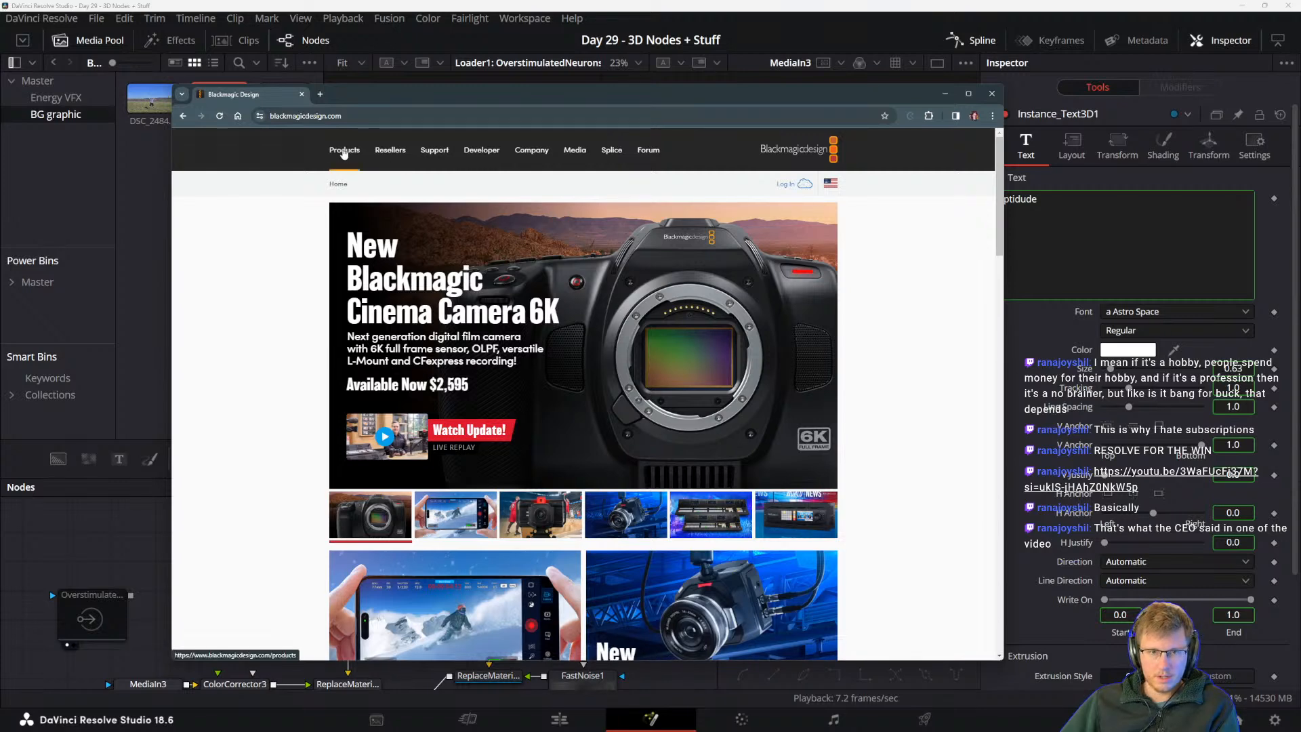
click(345, 152)
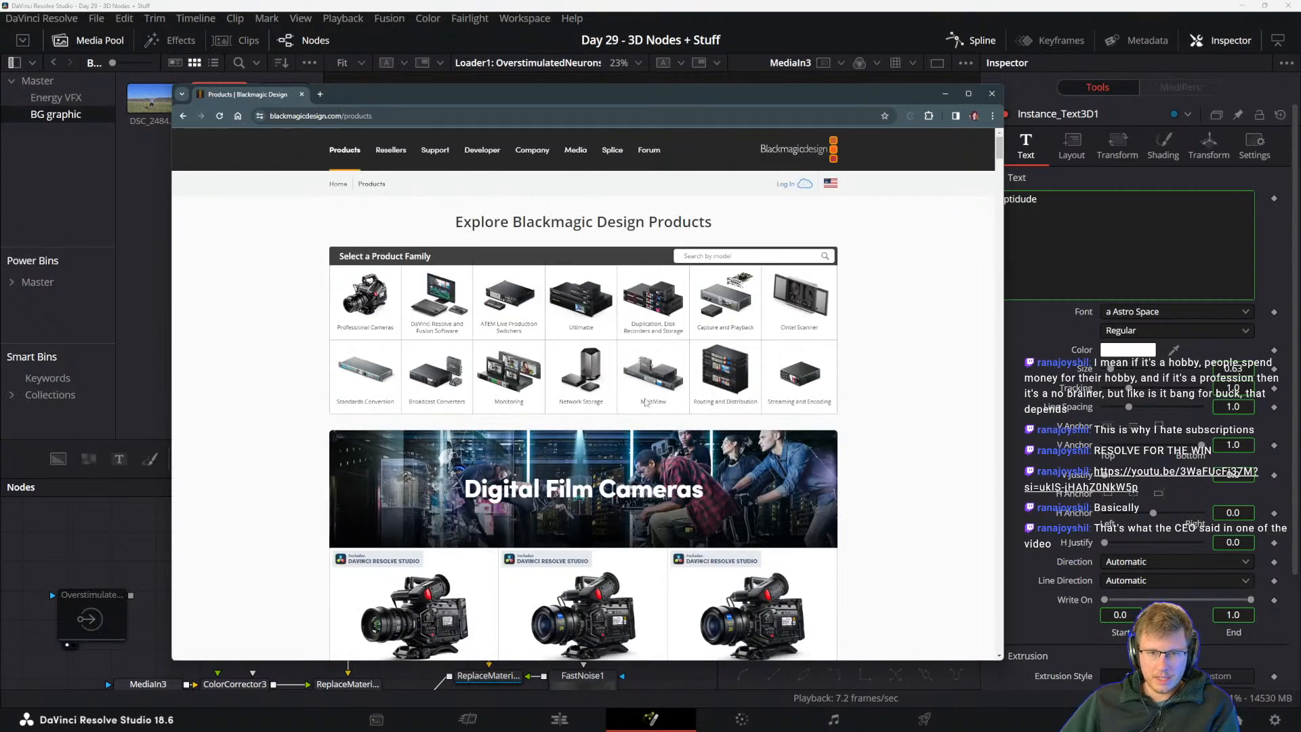
scroll(646, 402, down, 3)
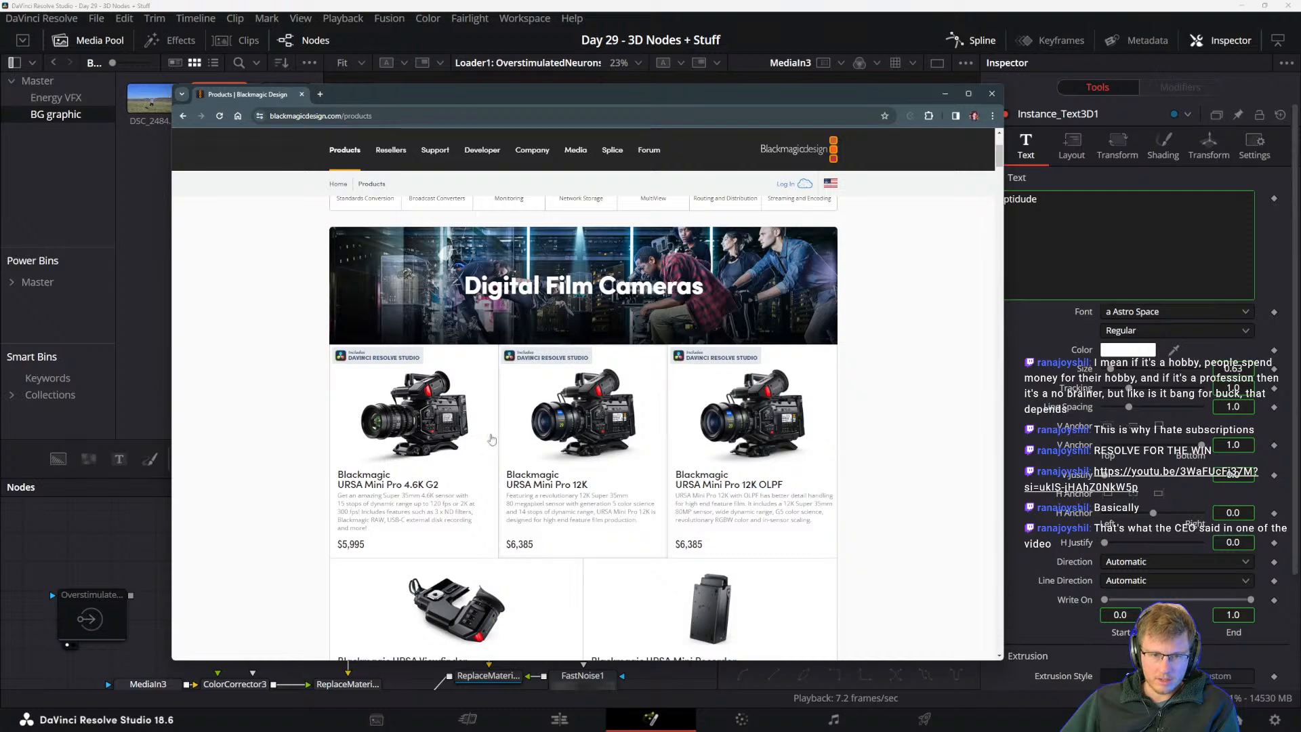
scroll(764, 390, down, 2)
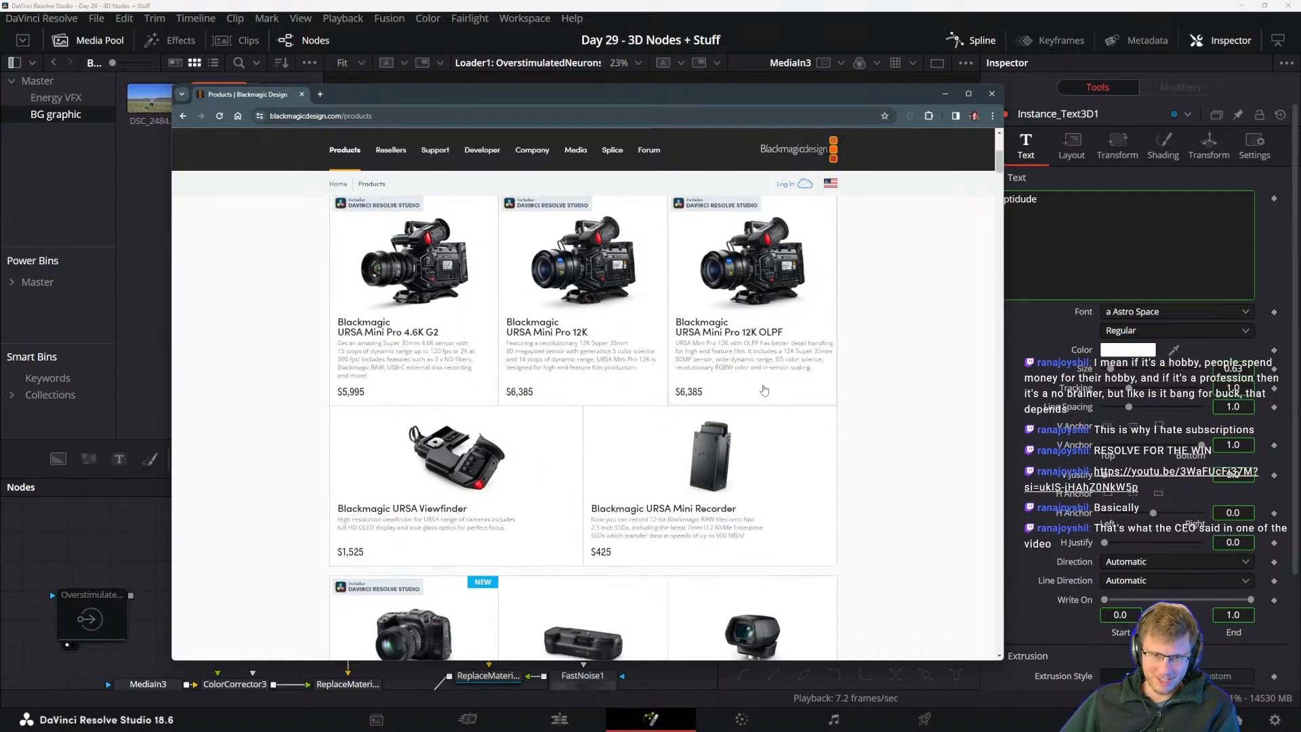
scroll(764, 390, down, 15)
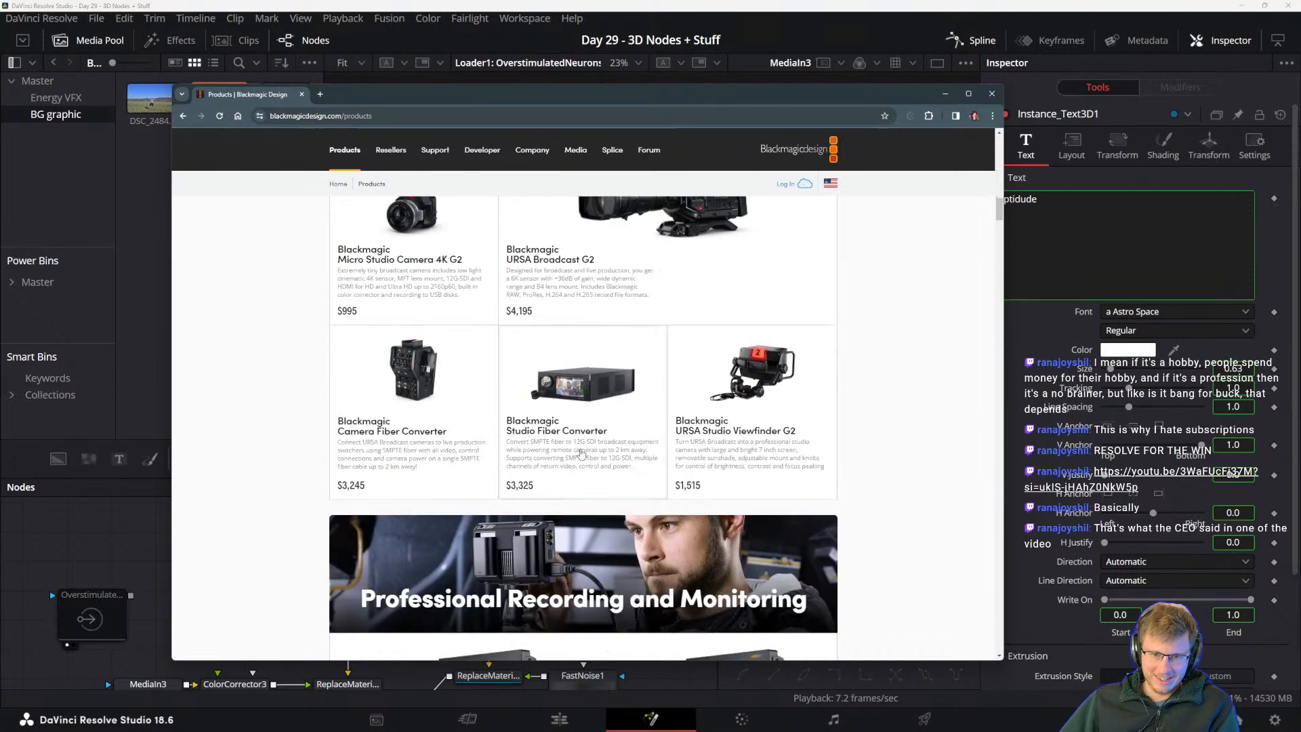
- Examine the DaVinci Resolve software, Speed Editor and Editor Keyboard listings and their prices on the Products page
scroll(580, 454, down, 14)
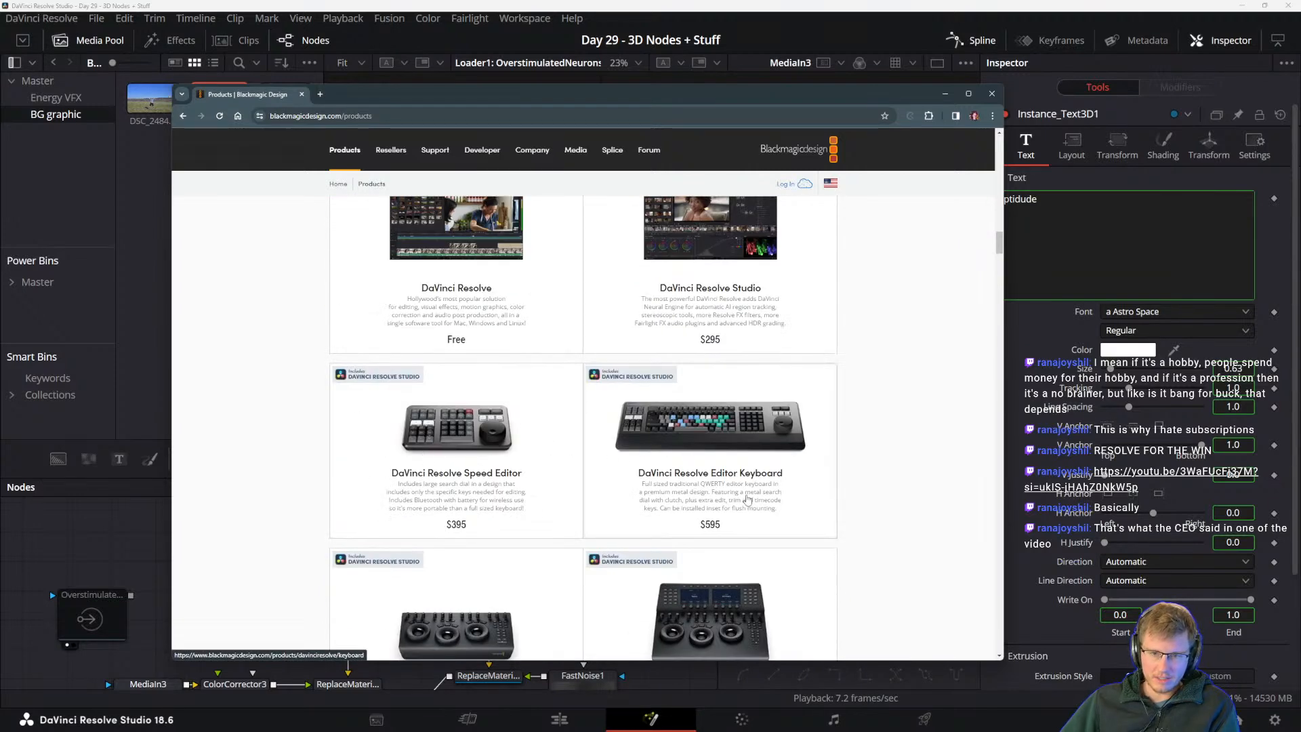
scroll(542, 432, up, 1)
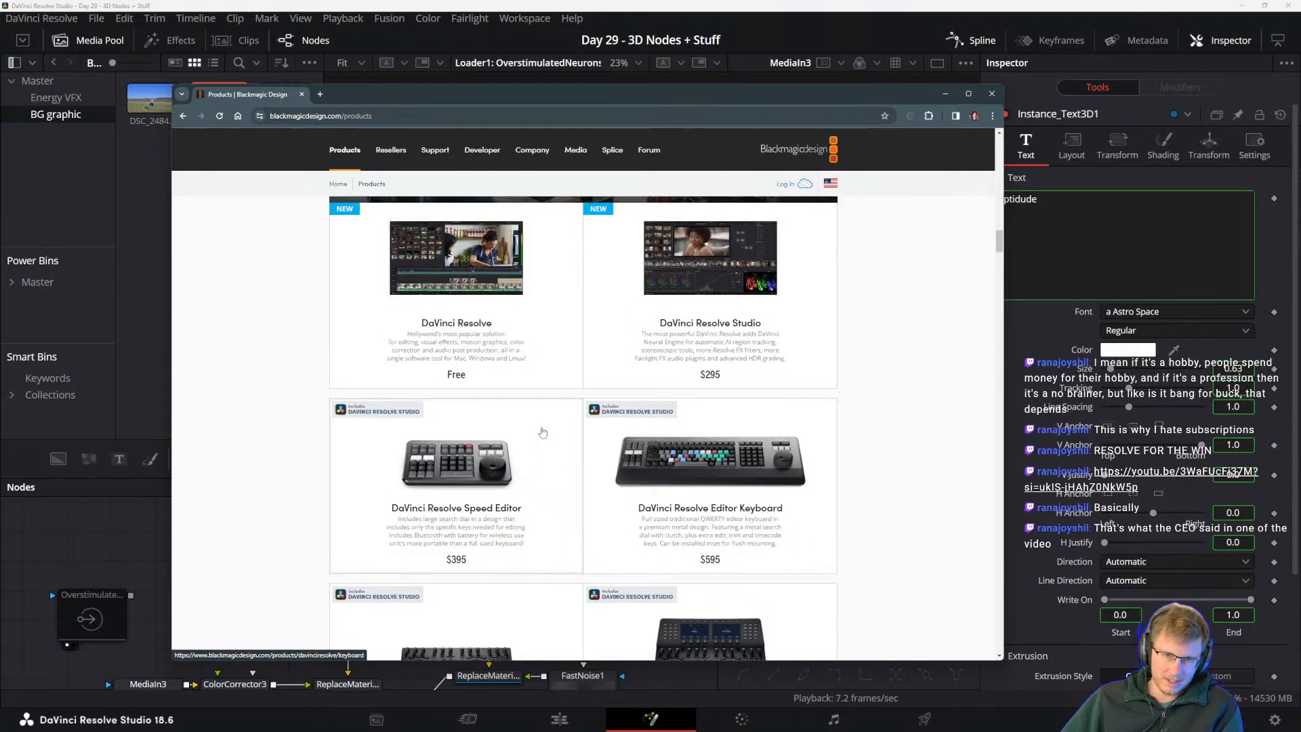
scroll(542, 432, up, 2)
scroll(691, 429, down, 3)
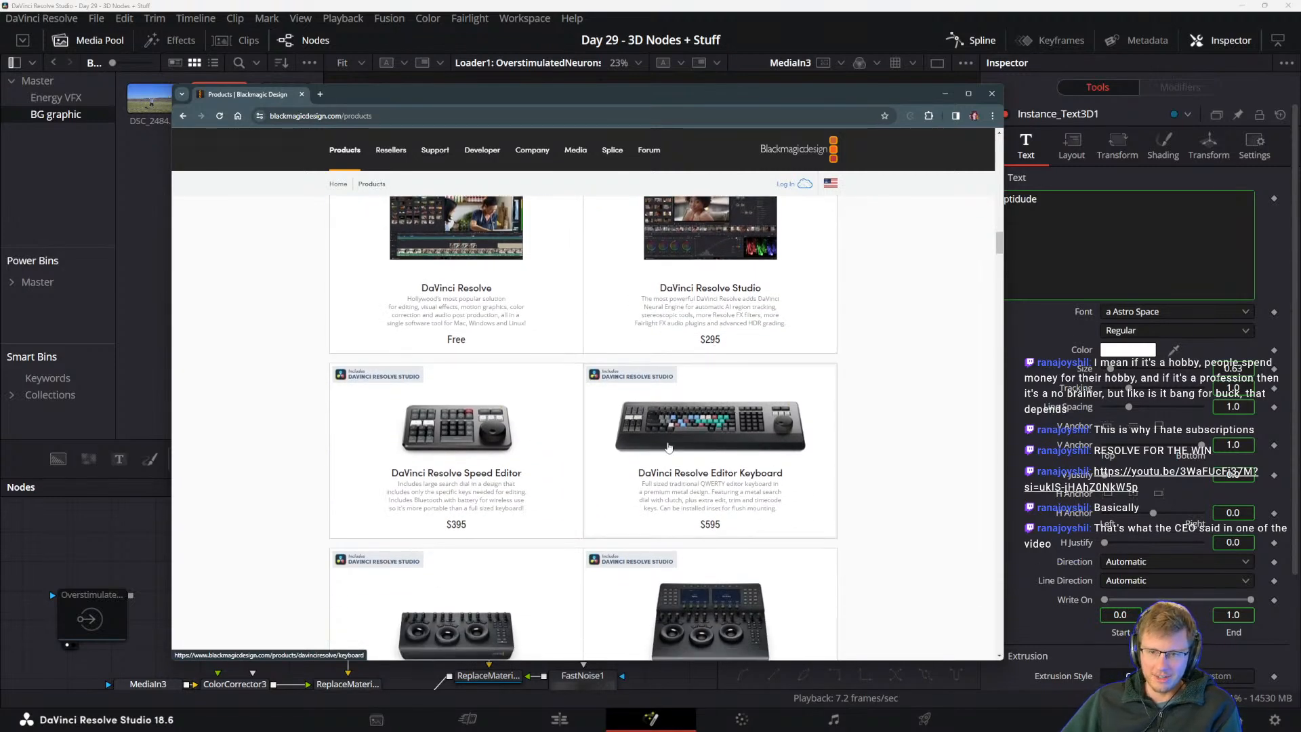
scroll(643, 392, down, 2)
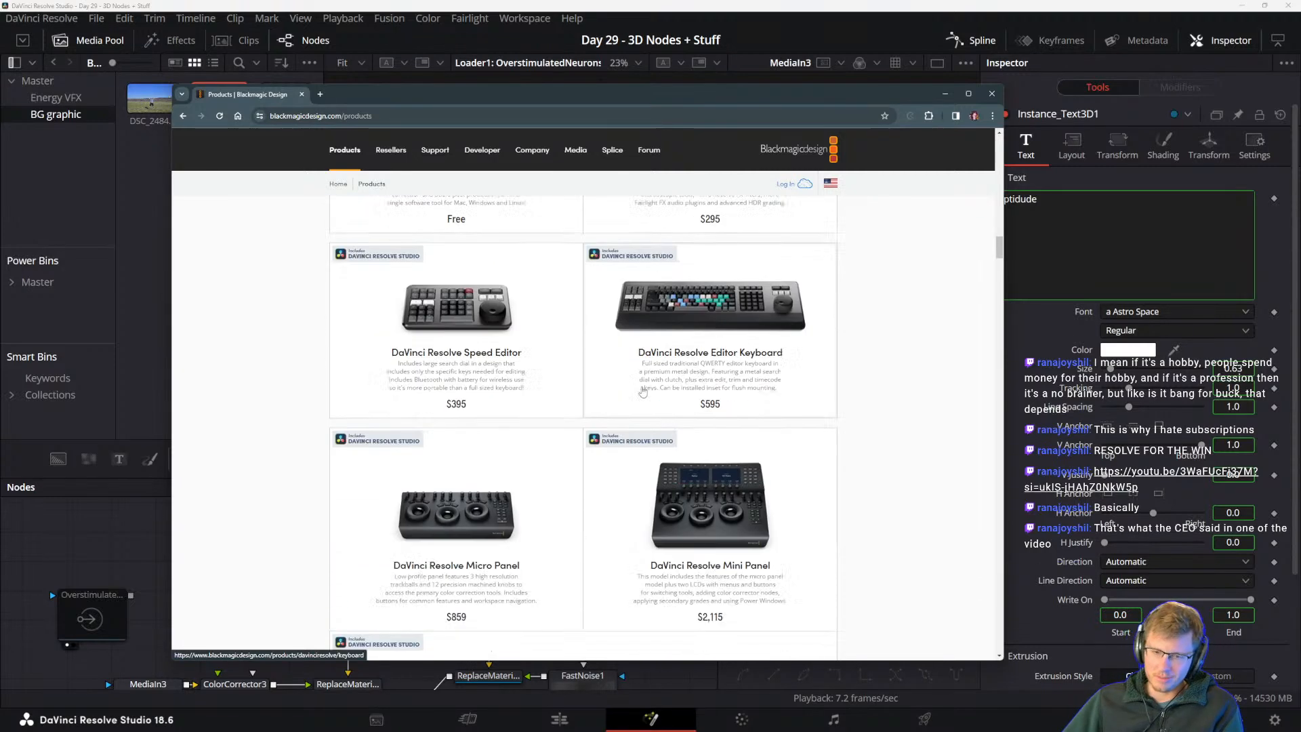
scroll(643, 391, down, 2)
scroll(796, 439, up, 3)
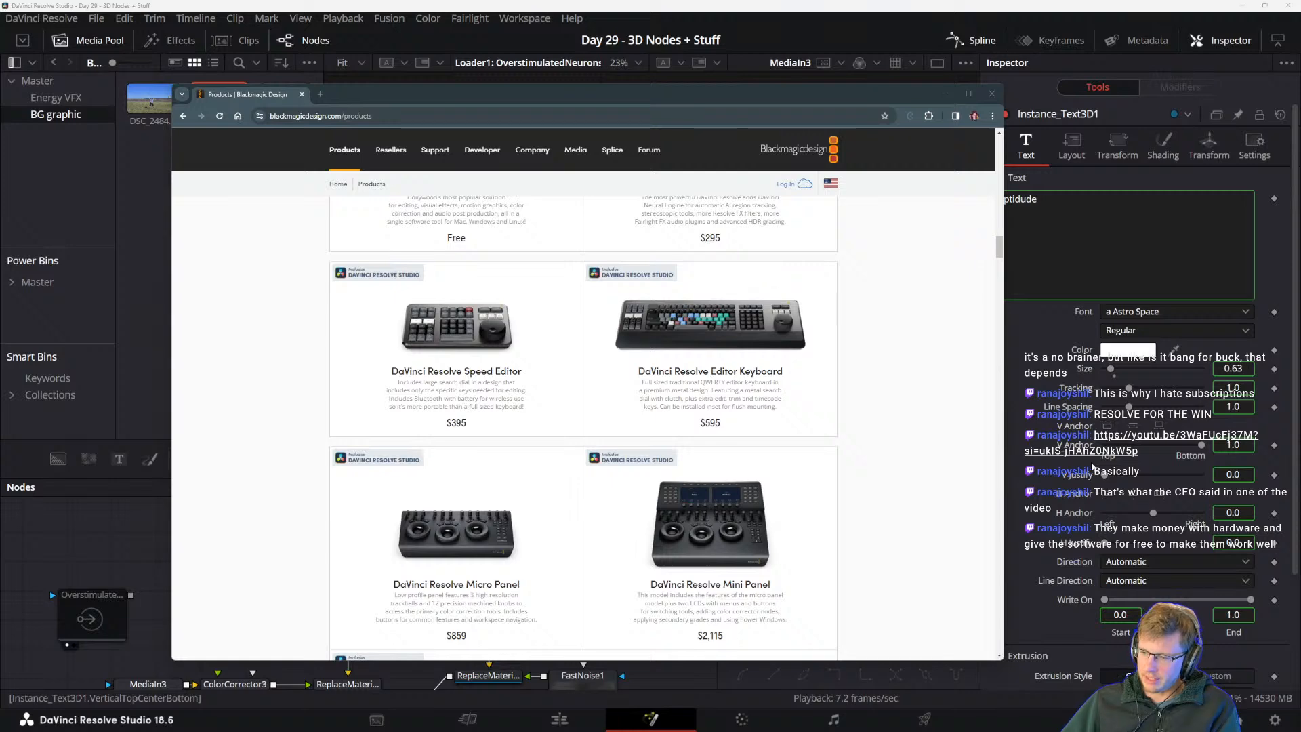
- Review the DaVinci Resolve color panels and the Fairlight consoles with their prices
scroll(763, 472, down, 3)
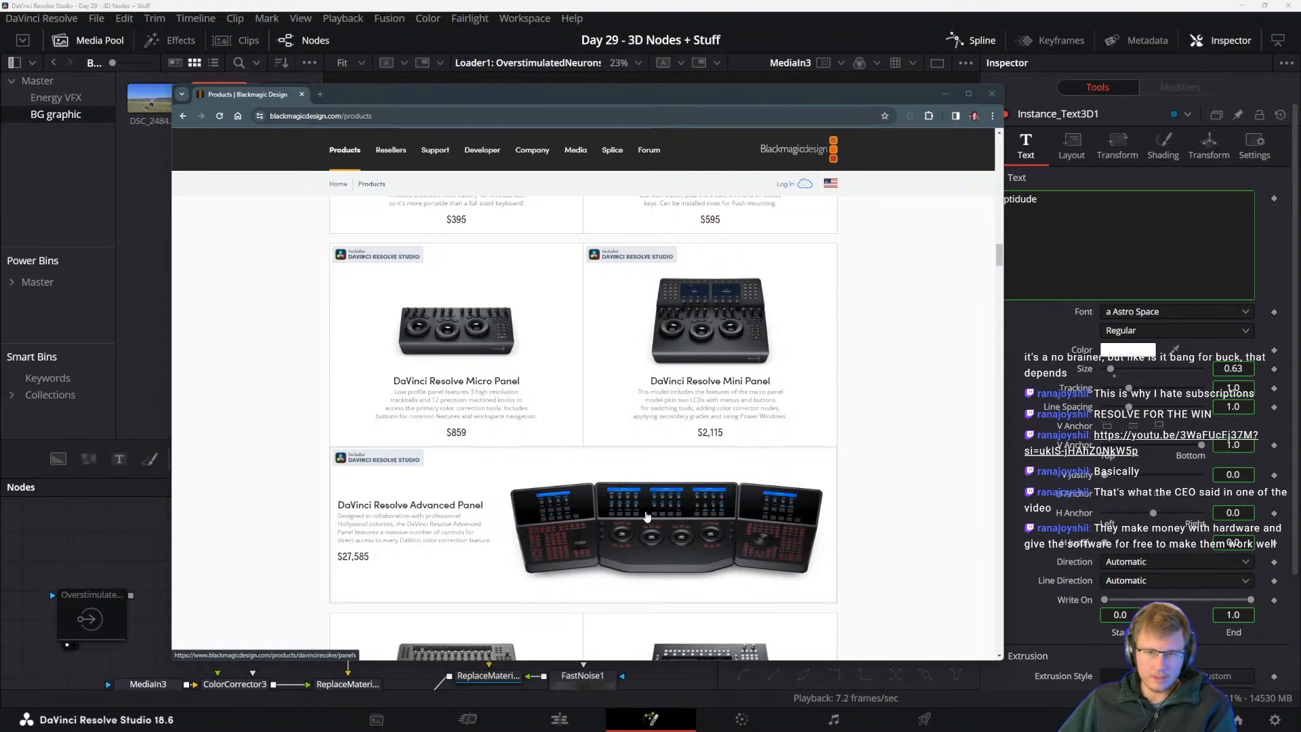
scroll(578, 479, down, 4)
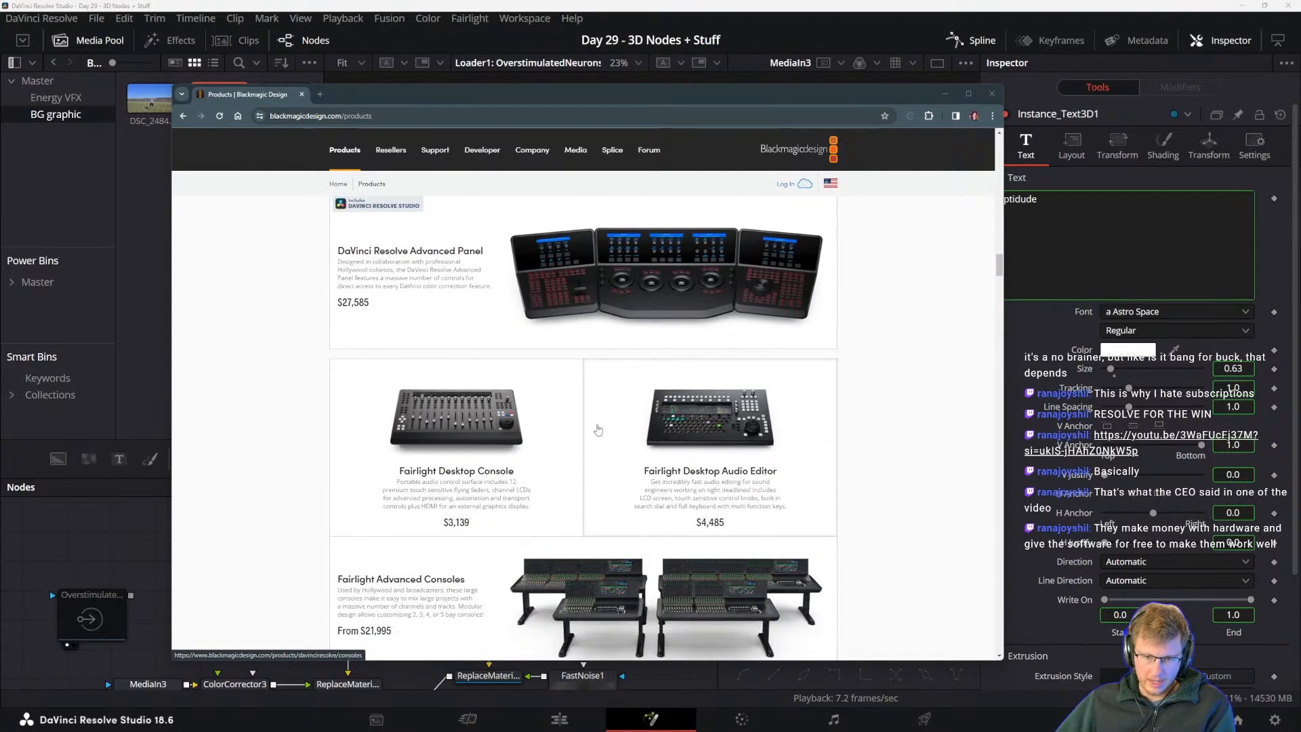
scroll(724, 510, up, 2)
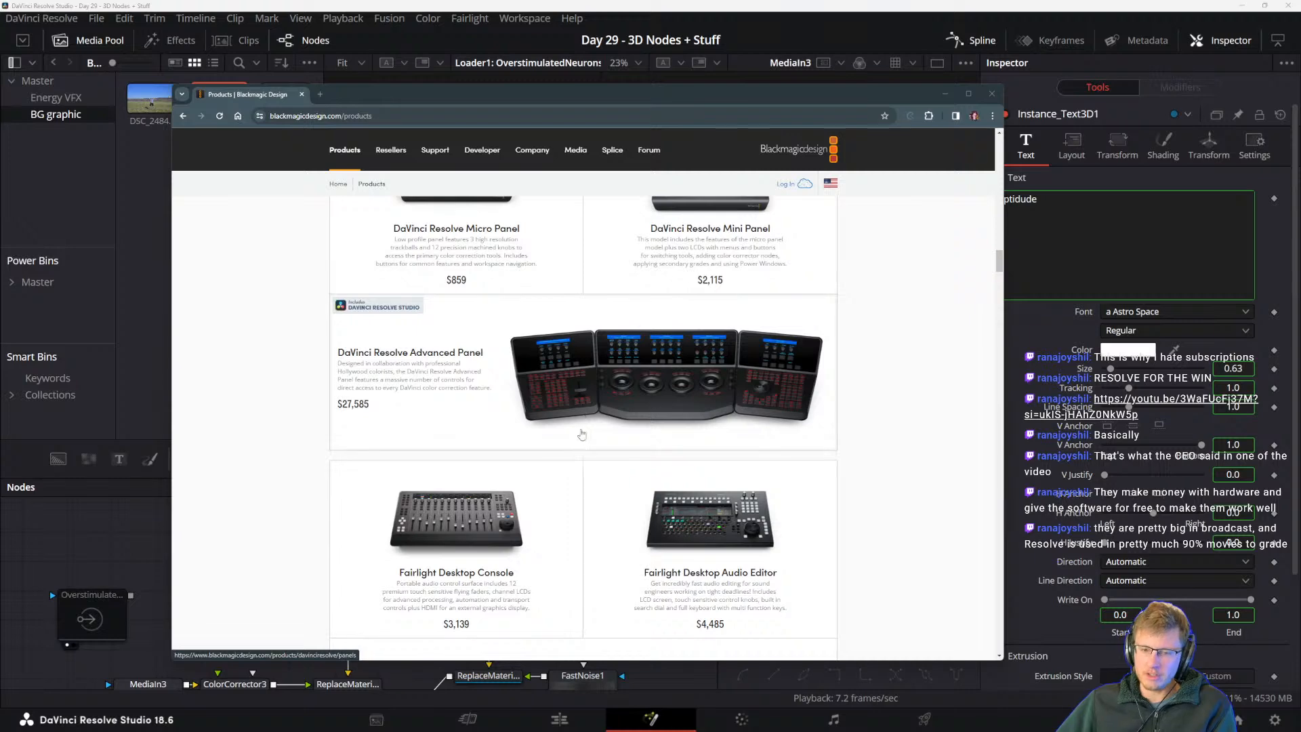
scroll(581, 435, down, 3)
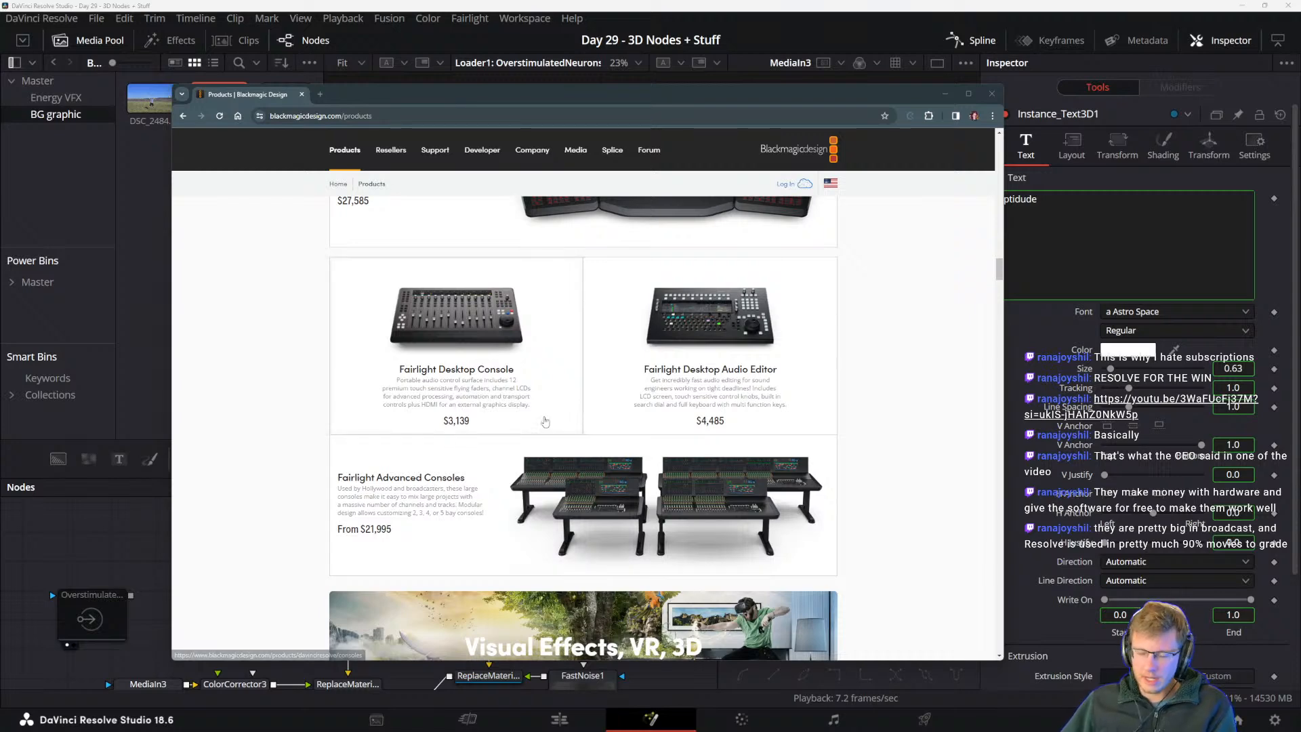
scroll(599, 405, up, 2)
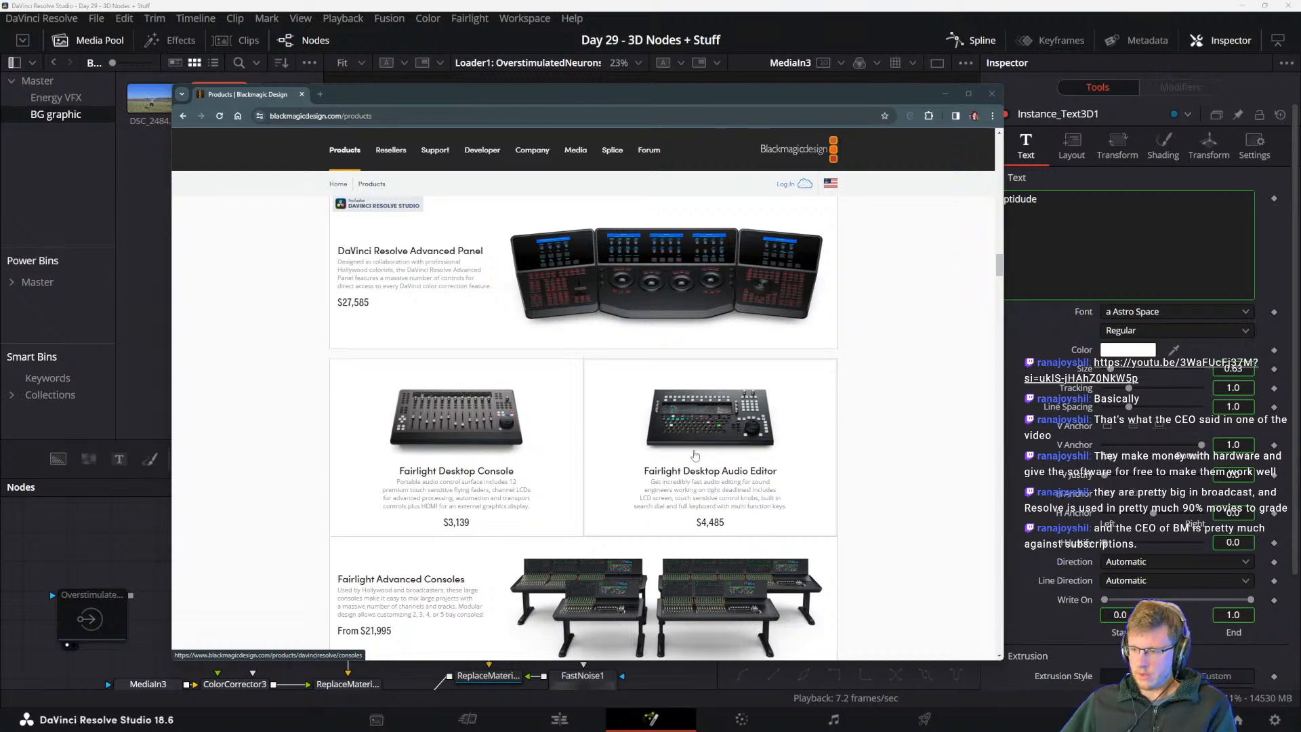
scroll(658, 434, down, 5)
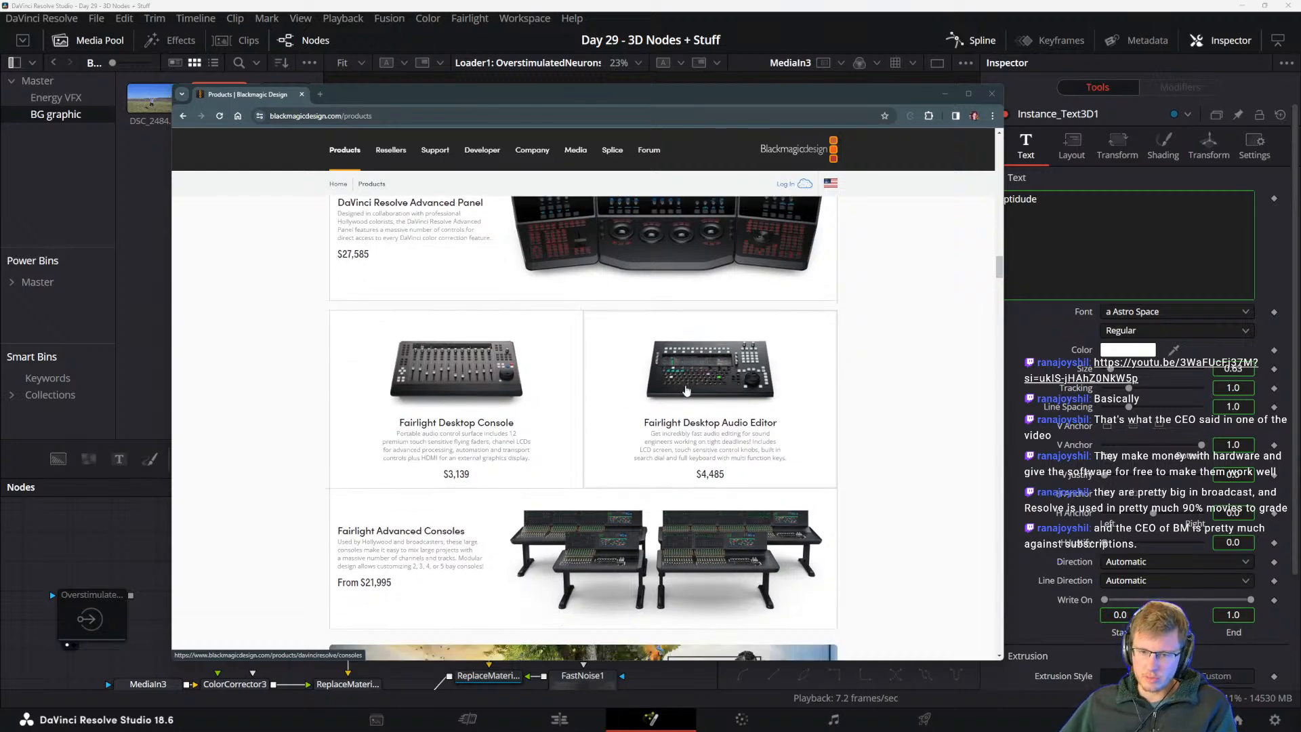
- Look through the Fusion Studio listing and the ATEM switchers and panels in the Live Production section
scroll(728, 412, down, 2)
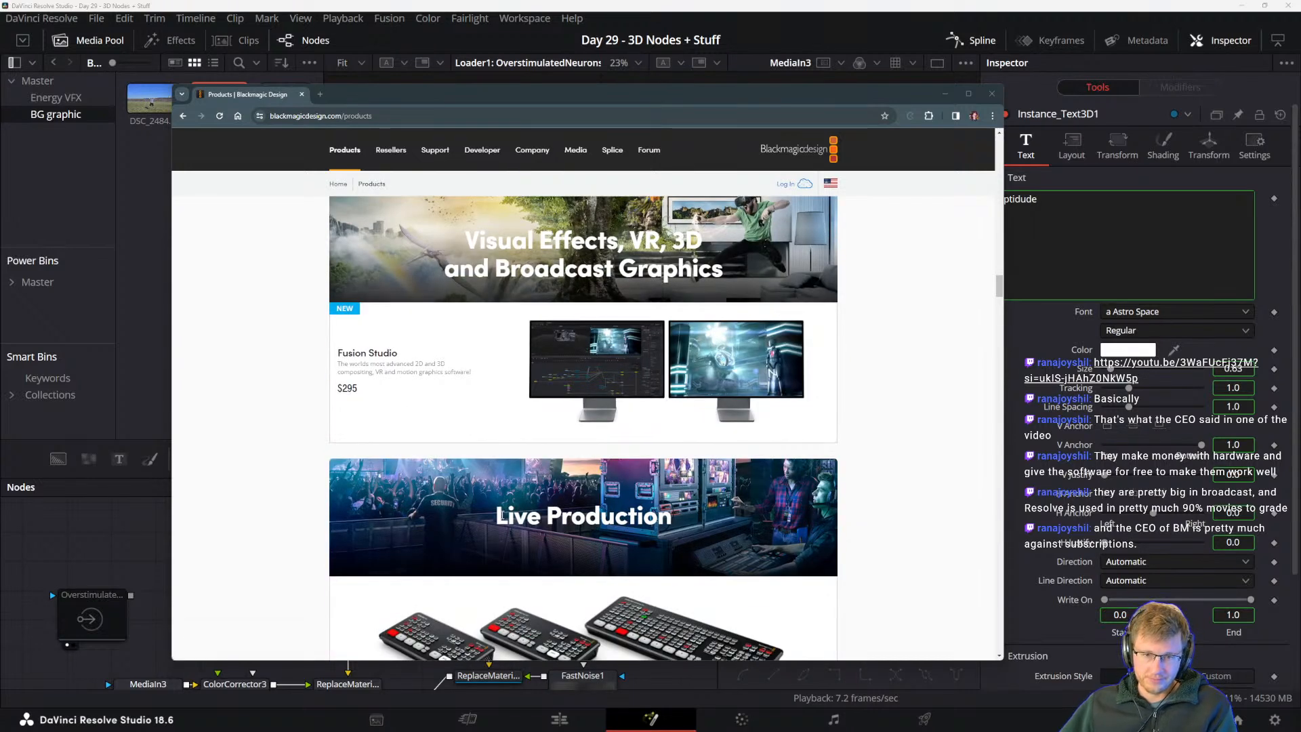
drag(502, 515, 670, 517)
click(567, 509)
scroll(576, 365, down, 3)
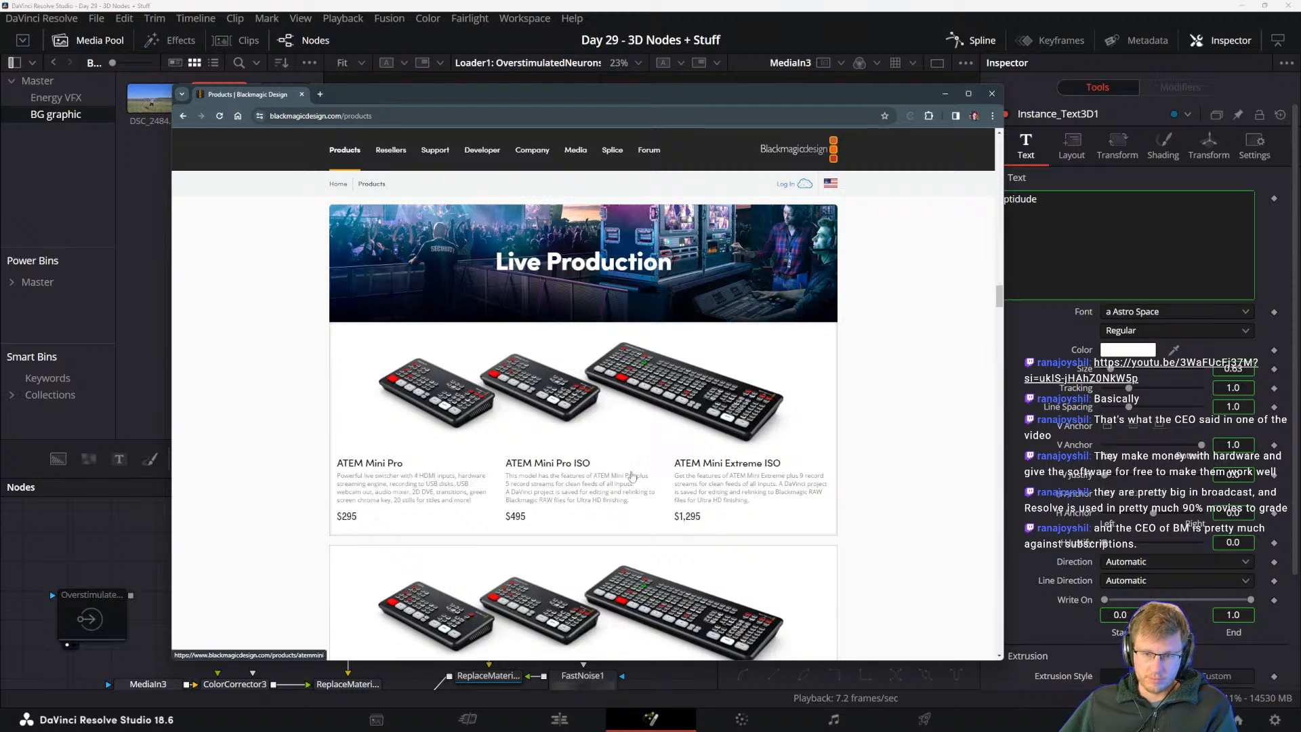
scroll(600, 443, down, 4)
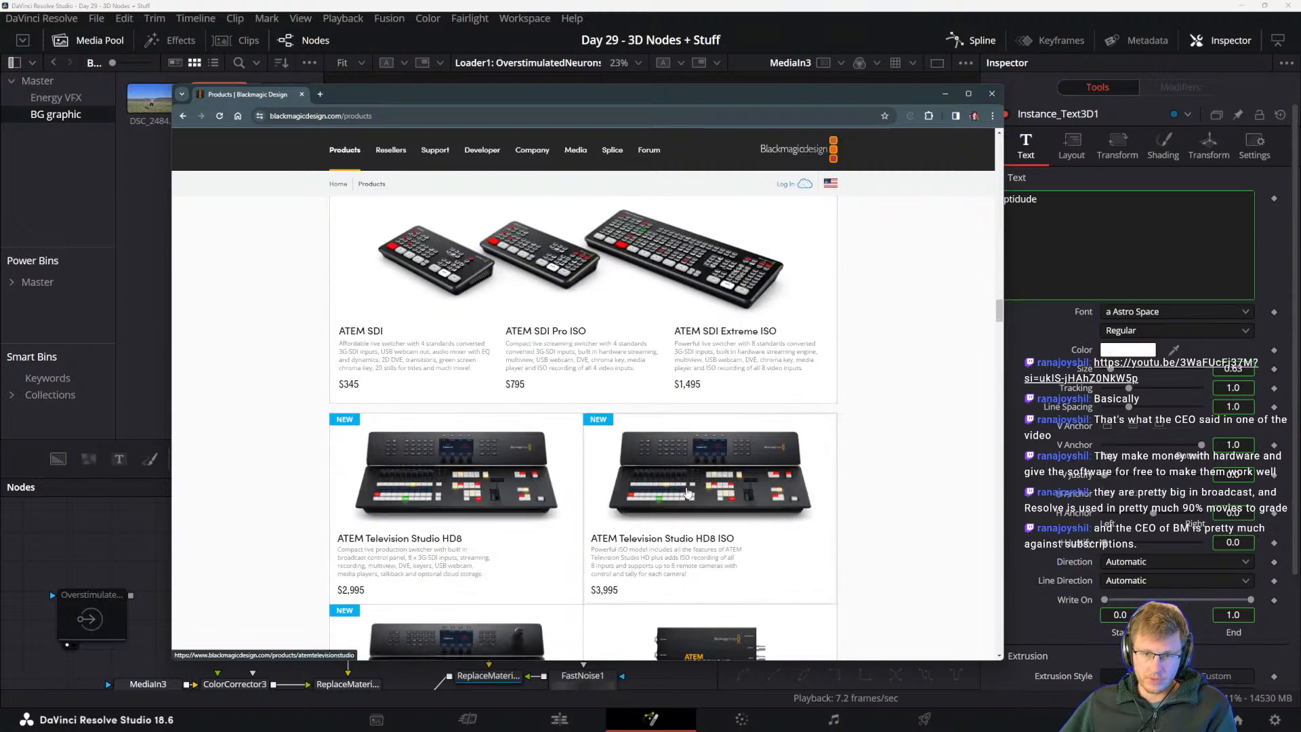
scroll(688, 493, down, 2)
scroll(672, 470, up, 1)
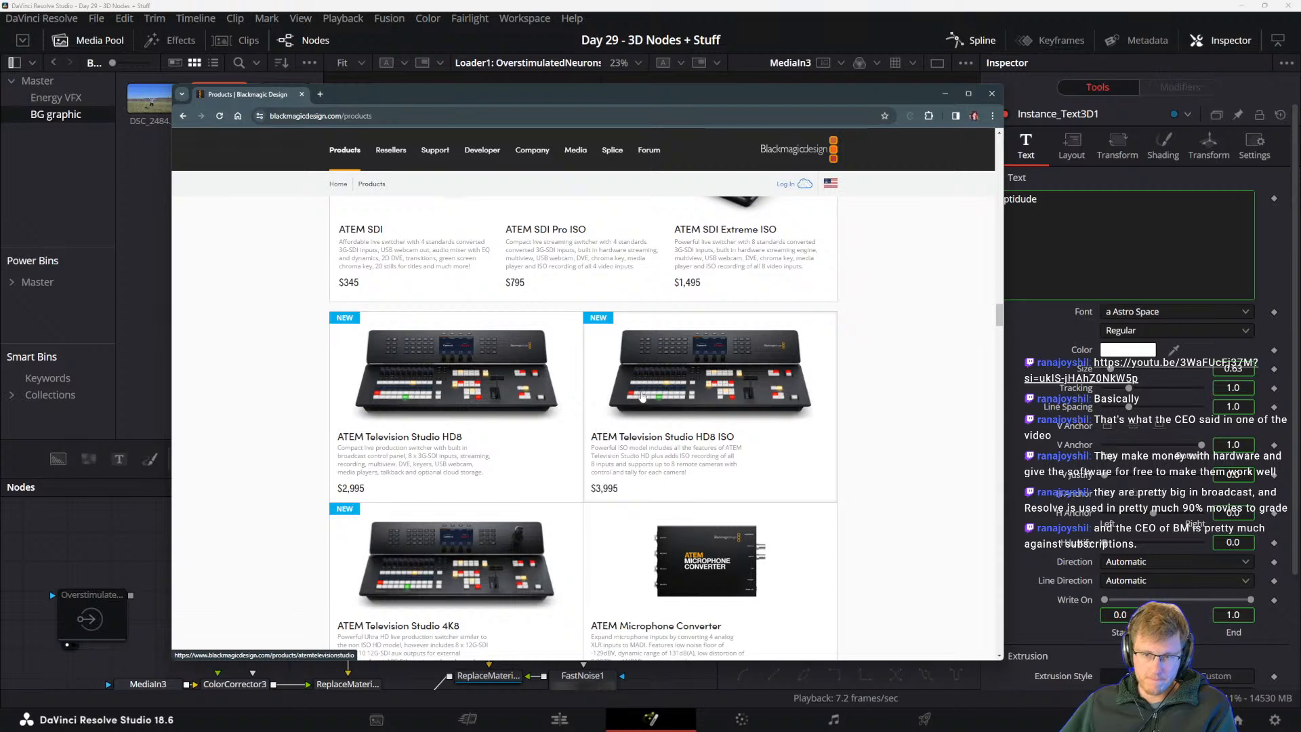
scroll(642, 397, down, 3)
scroll(563, 387, up, 2)
scroll(478, 377, down, 3)
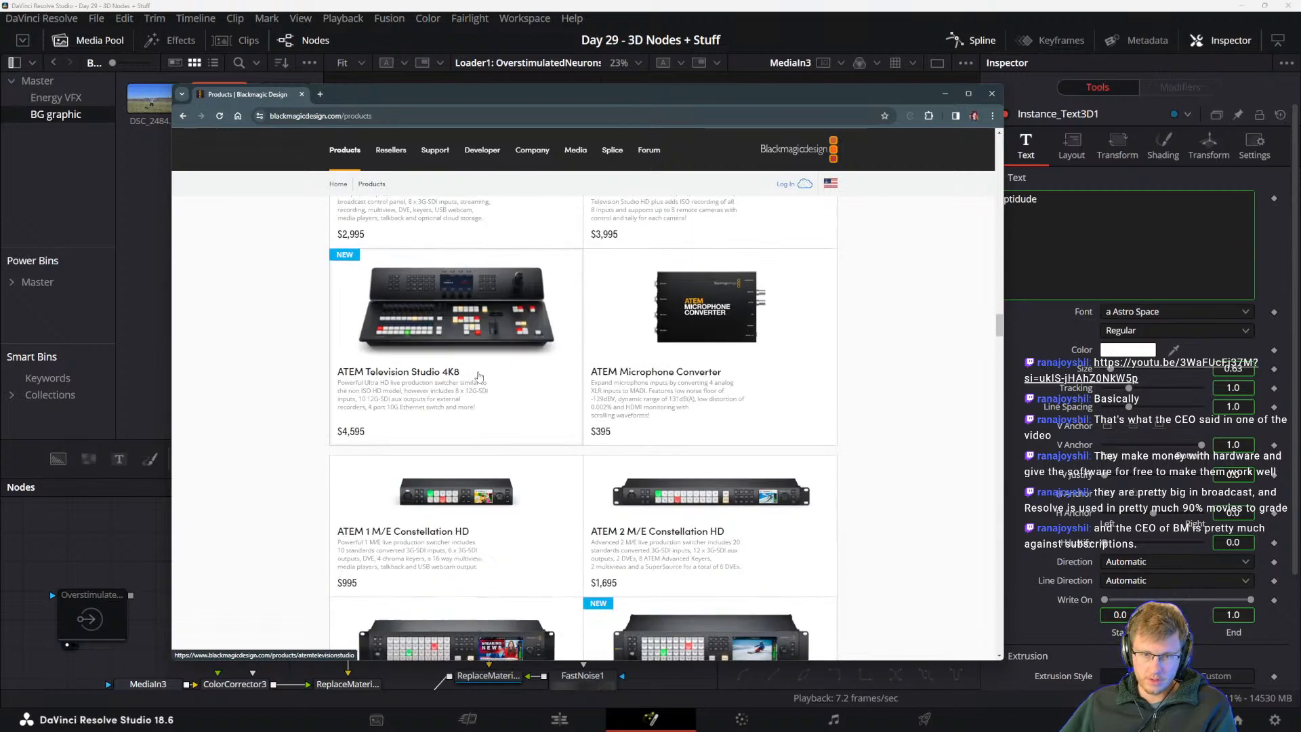
scroll(508, 390, down, 3)
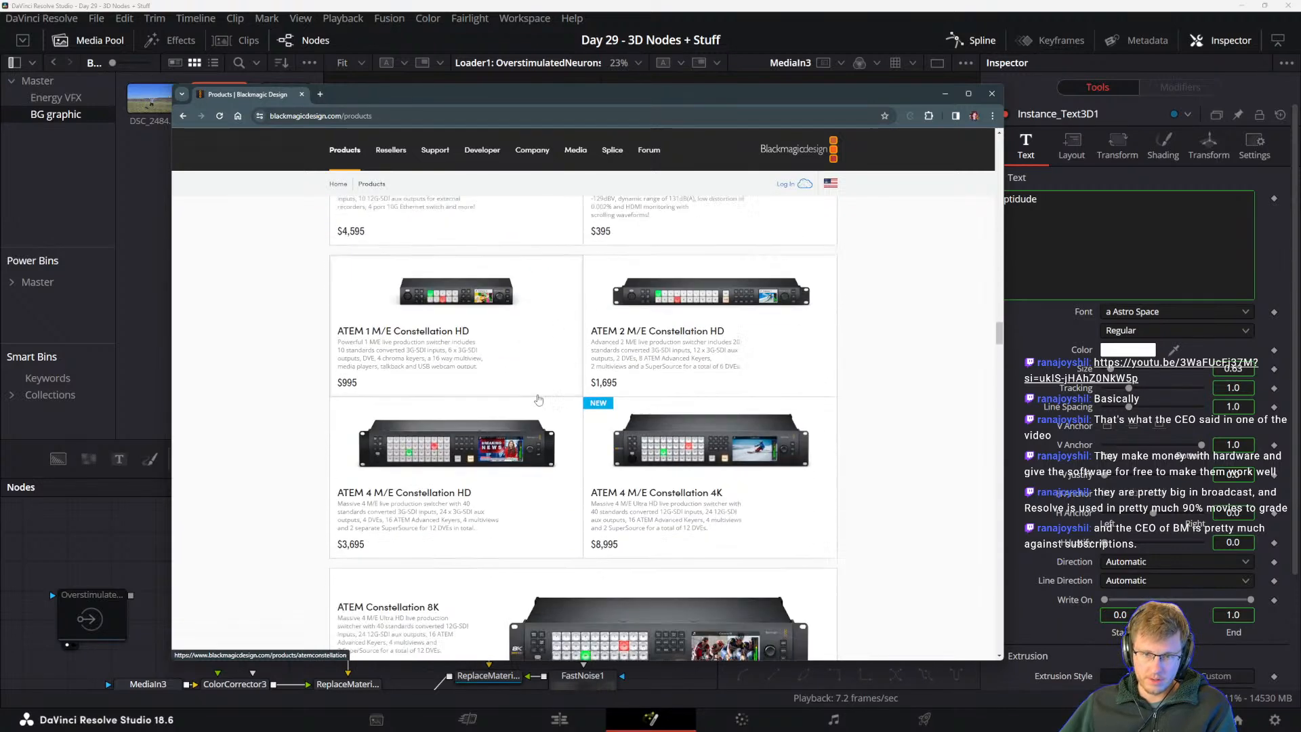
scroll(538, 400, down, 5)
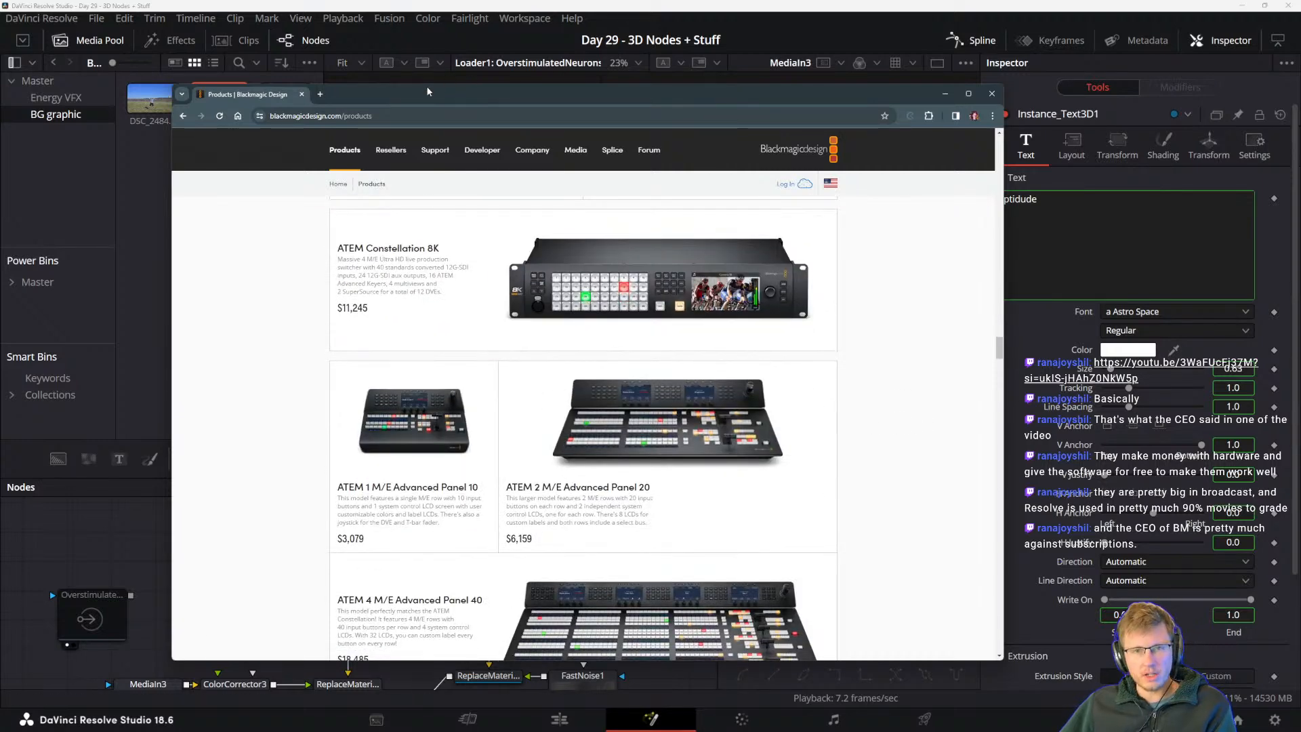
- Search the web for "adobe" in a new browser tab and open the Adobe Inc. Wikipedia article from the results
click(321, 94)
text(adobe)
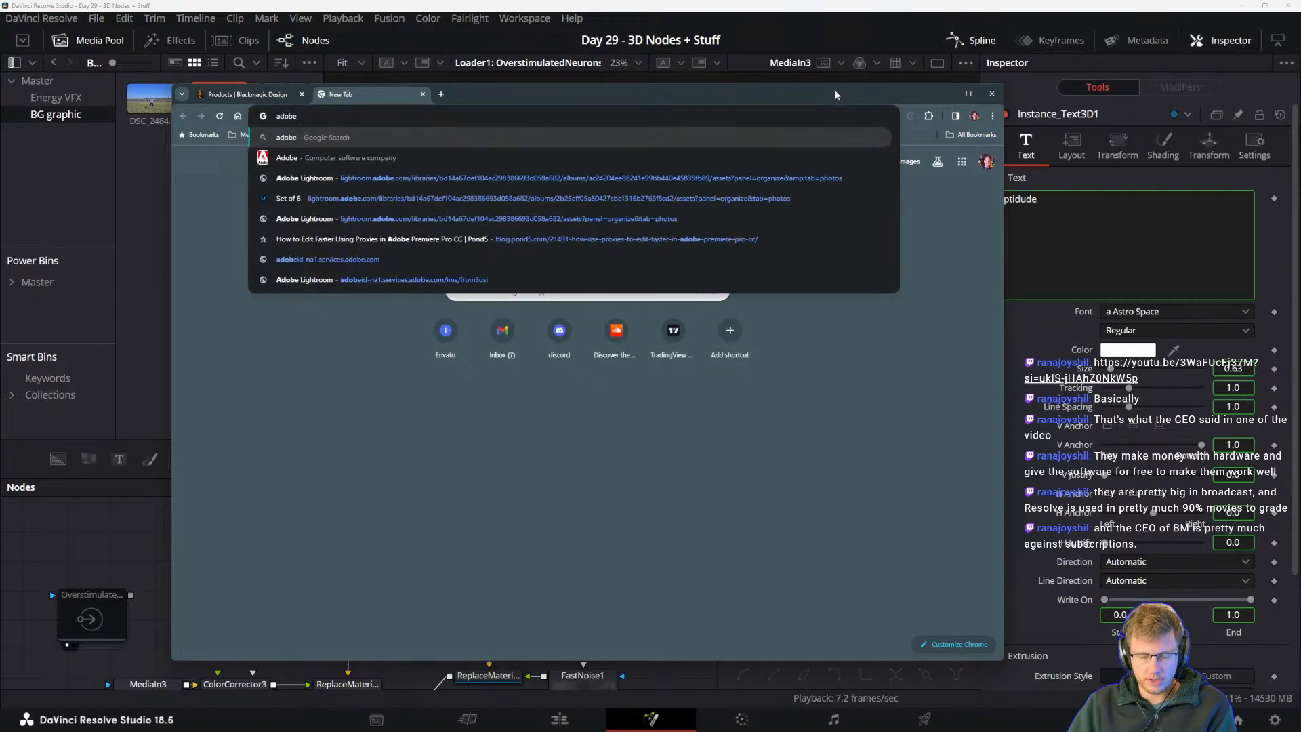
key(Return)
scroll(363, 395, down, 4)
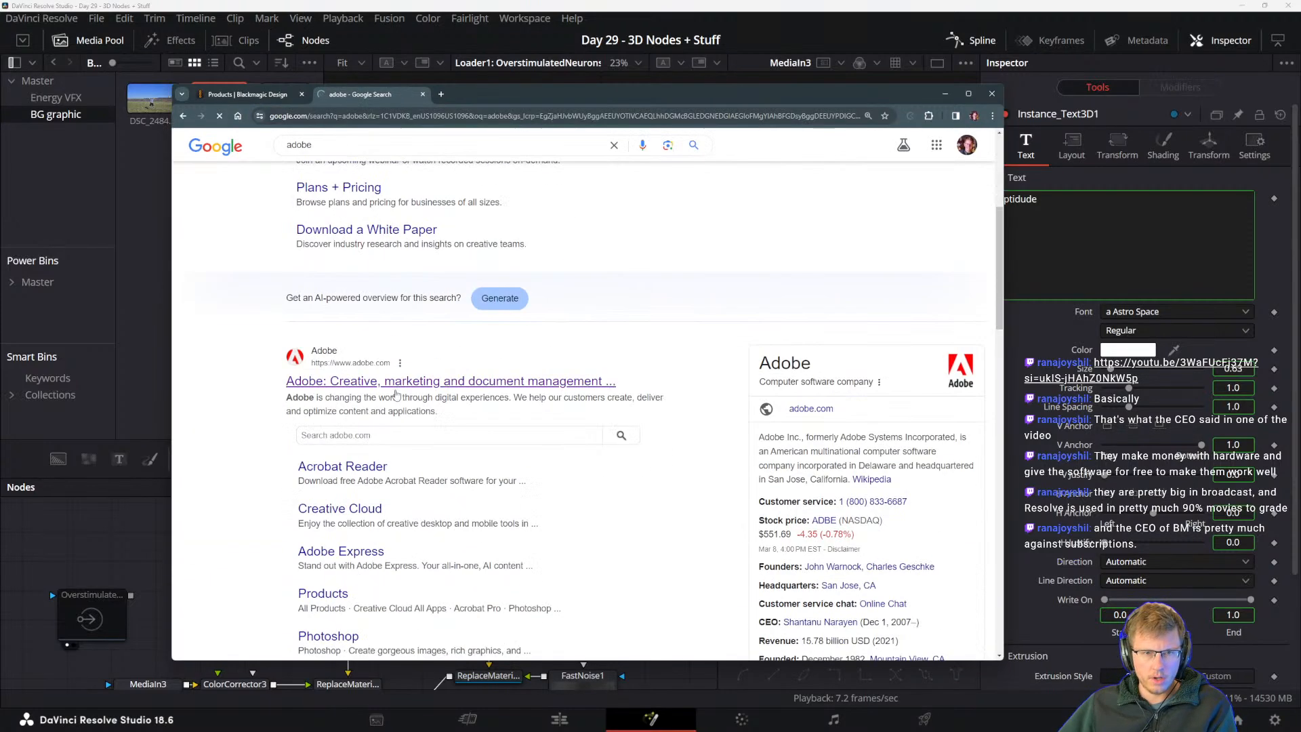
scroll(363, 394, down, 2)
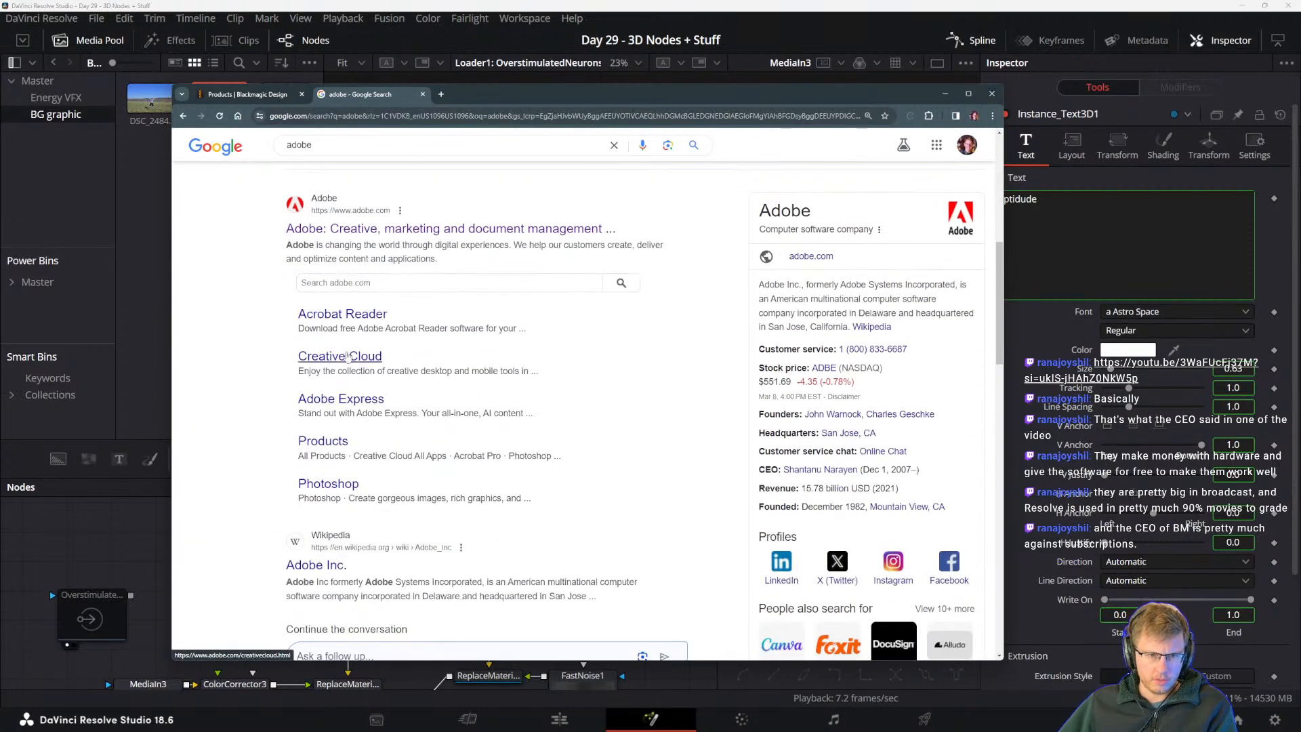
scroll(366, 488, down, 3)
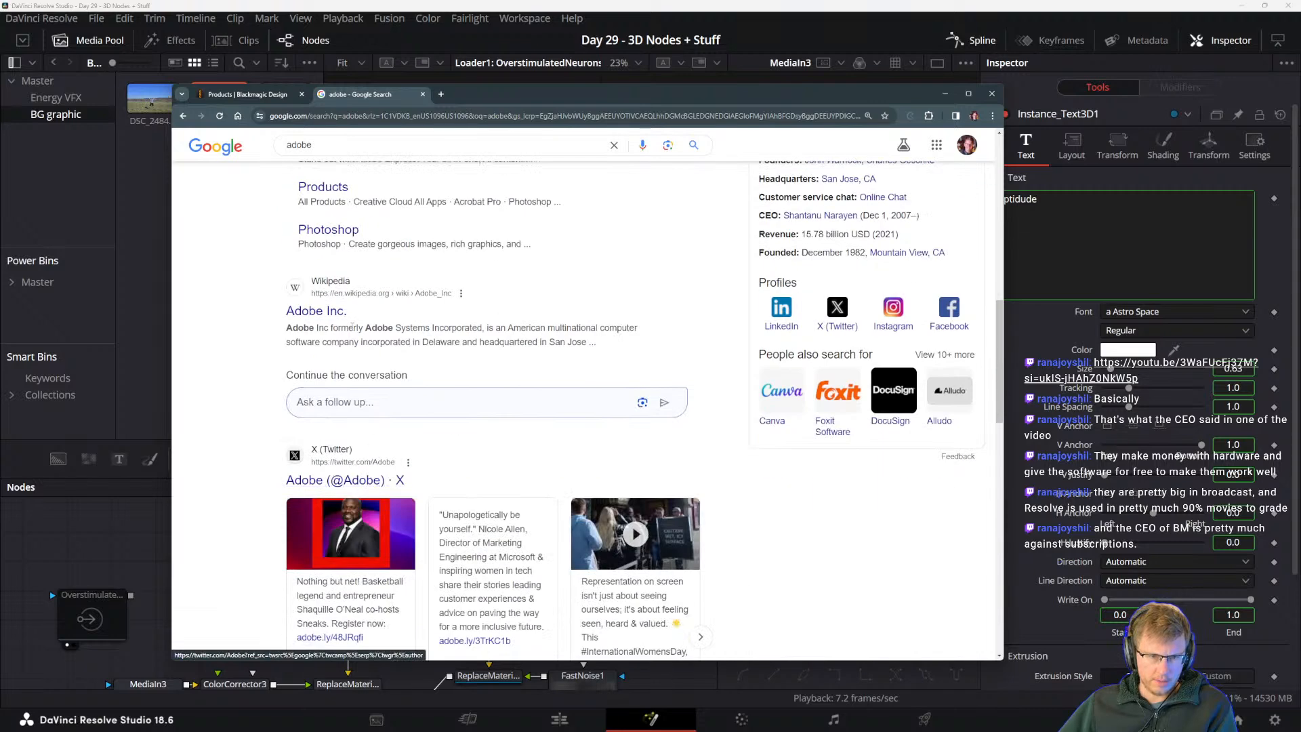
click(316, 312)
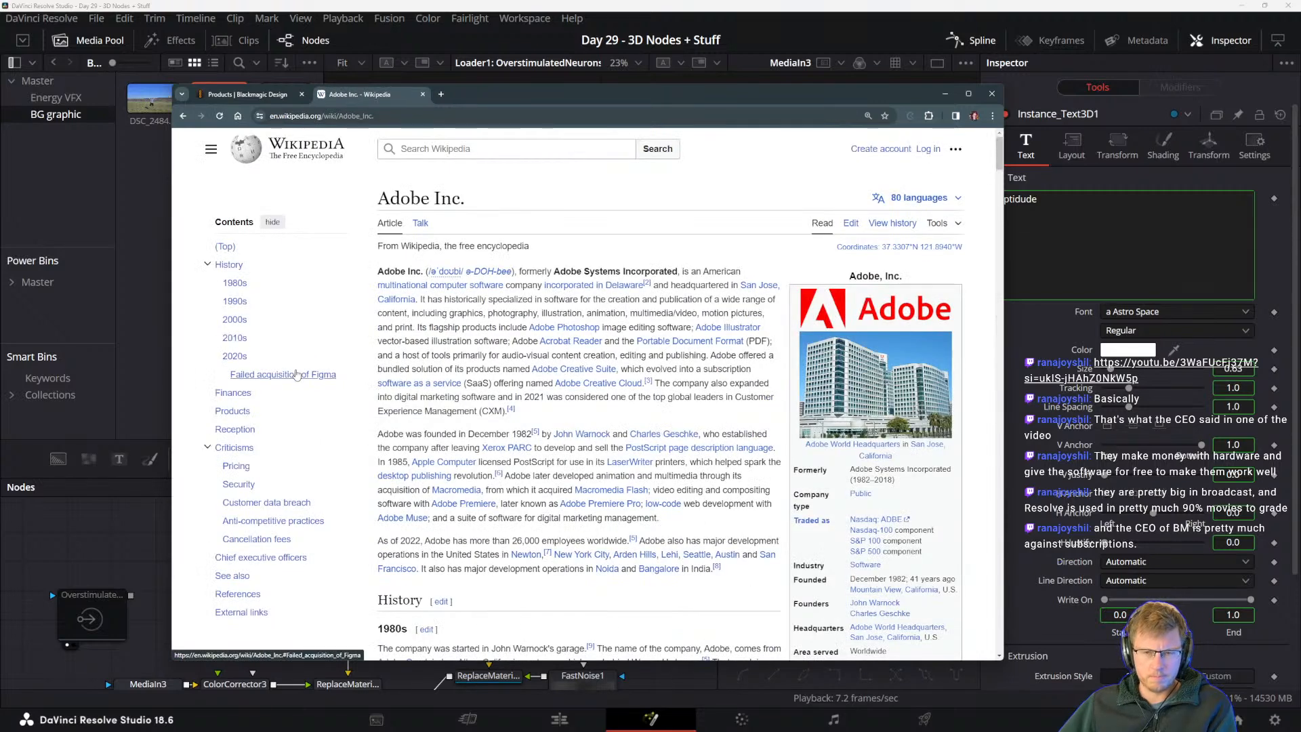
- Read through the Adobe Inc. article's introduction, company facts and history, and return to the search results
scroll(568, 366, down, 3)
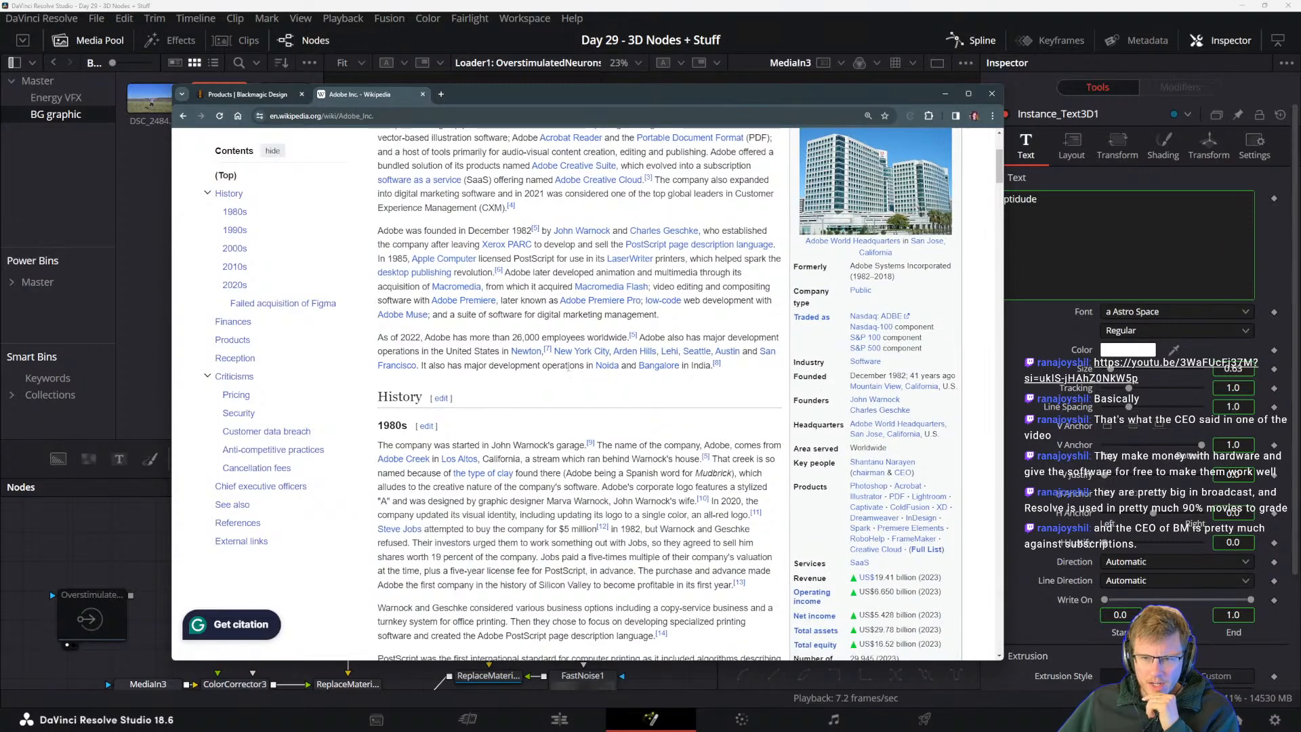
scroll(568, 366, down, 2)
scroll(562, 348, down, 8)
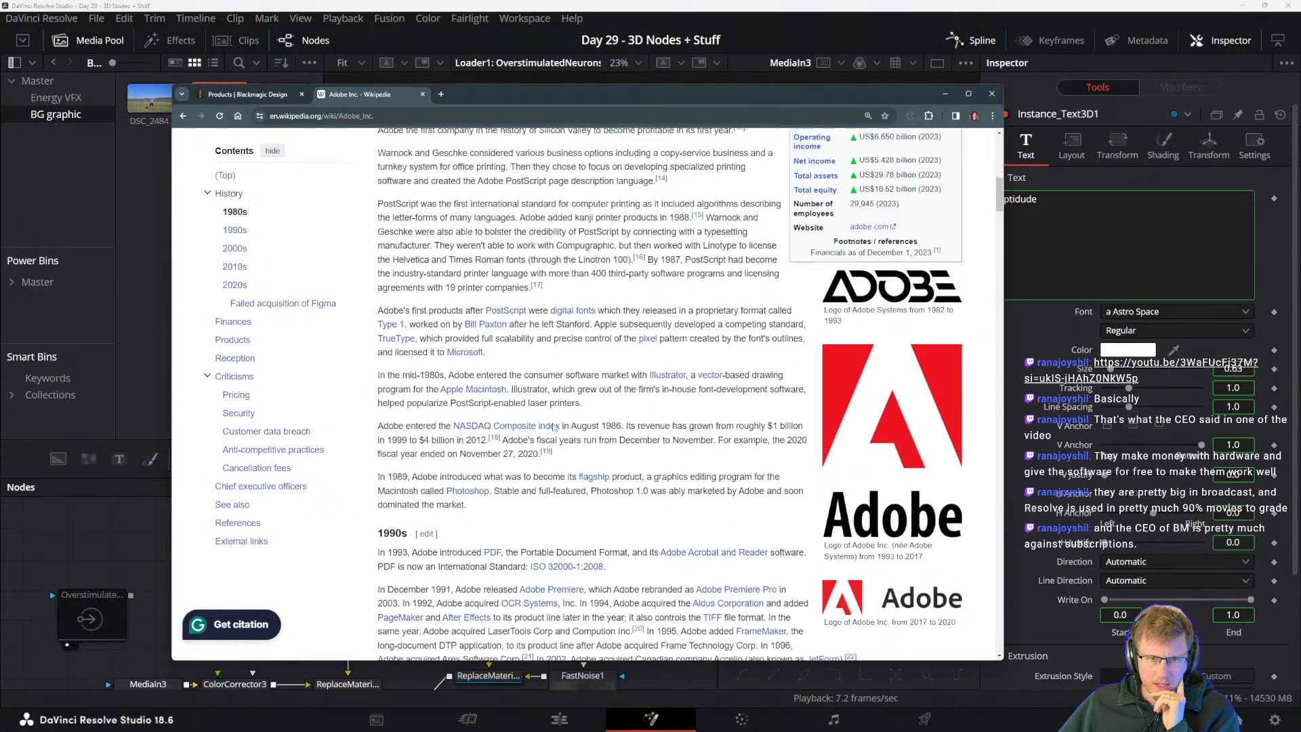
scroll(543, 405, down, 8)
scroll(616, 399, up, 20)
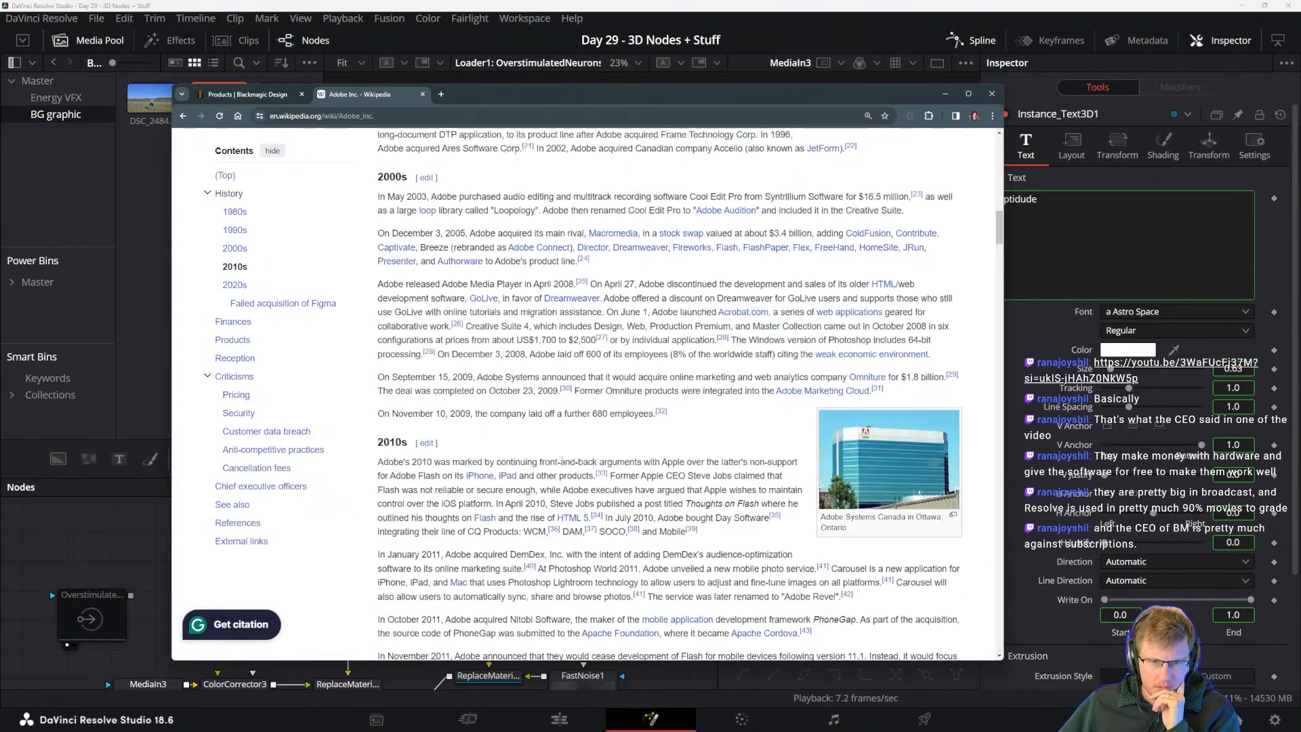
scroll(615, 400, up, 3)
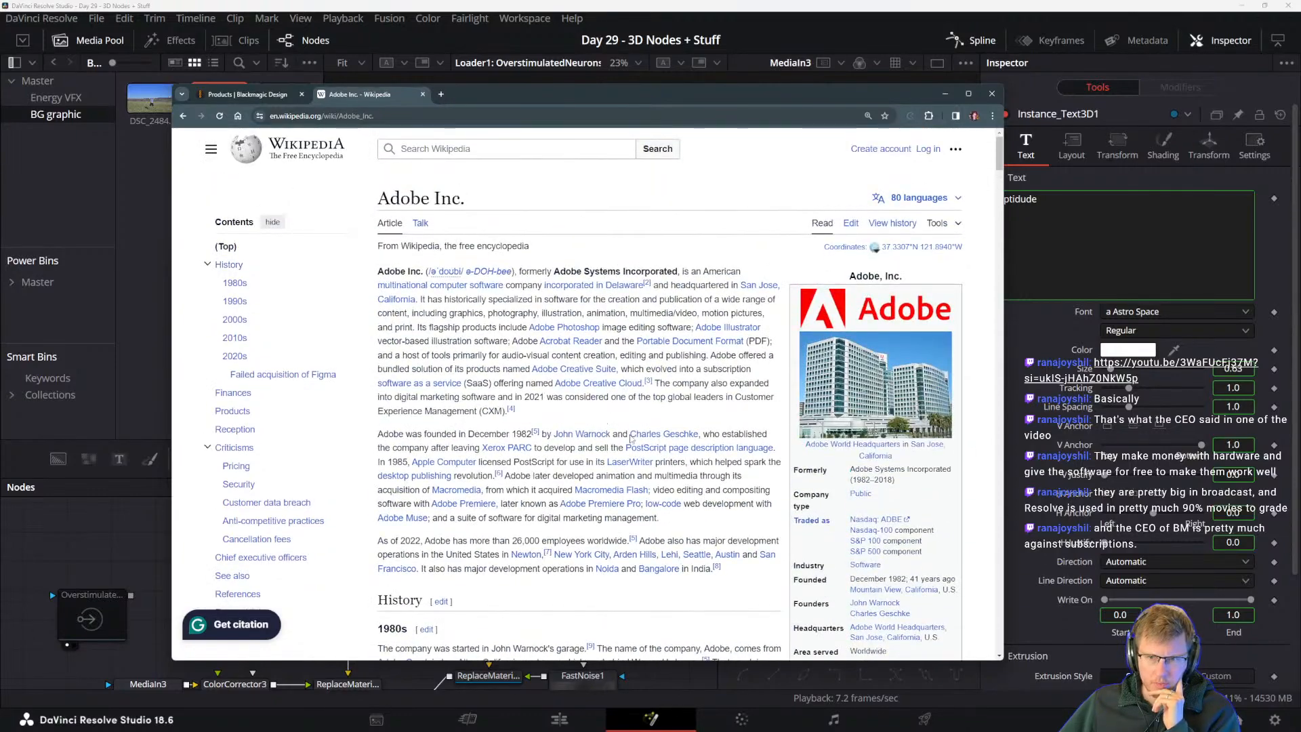
scroll(678, 416, down, 5)
scroll(667, 415, down, 3)
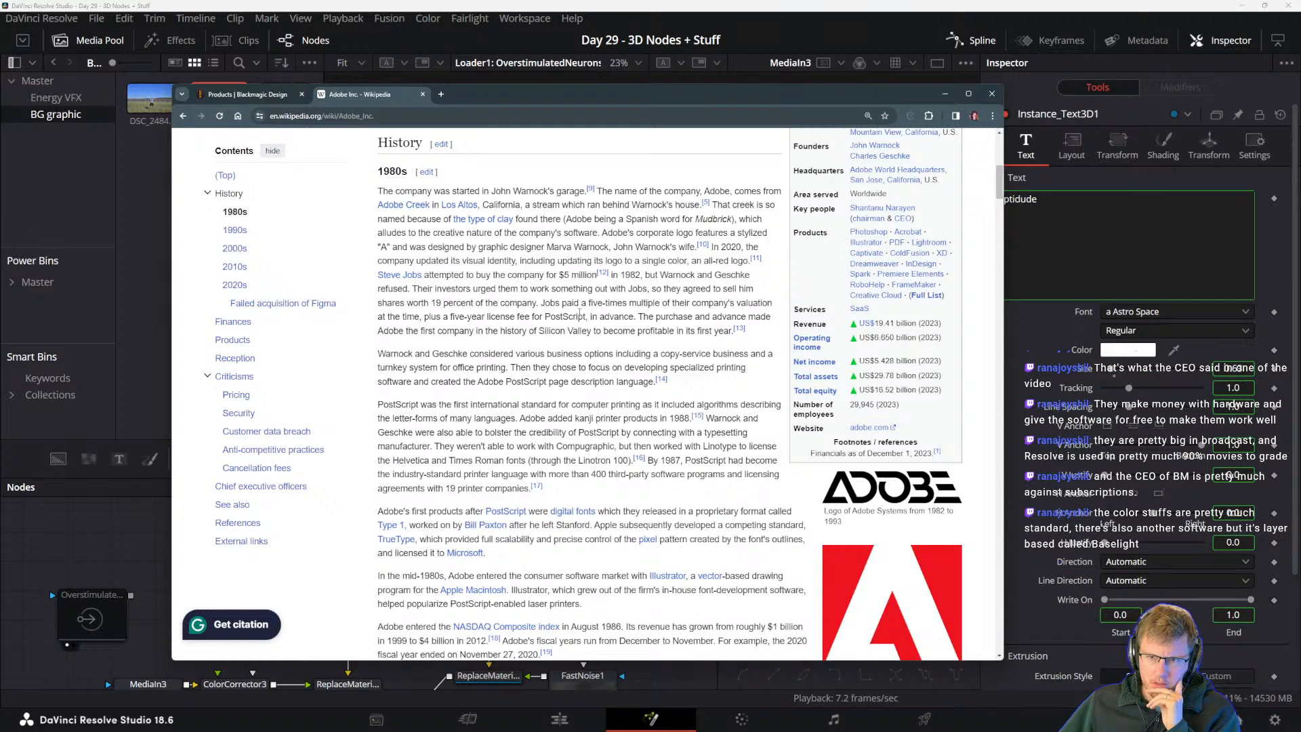
scroll(609, 353, up, 7)
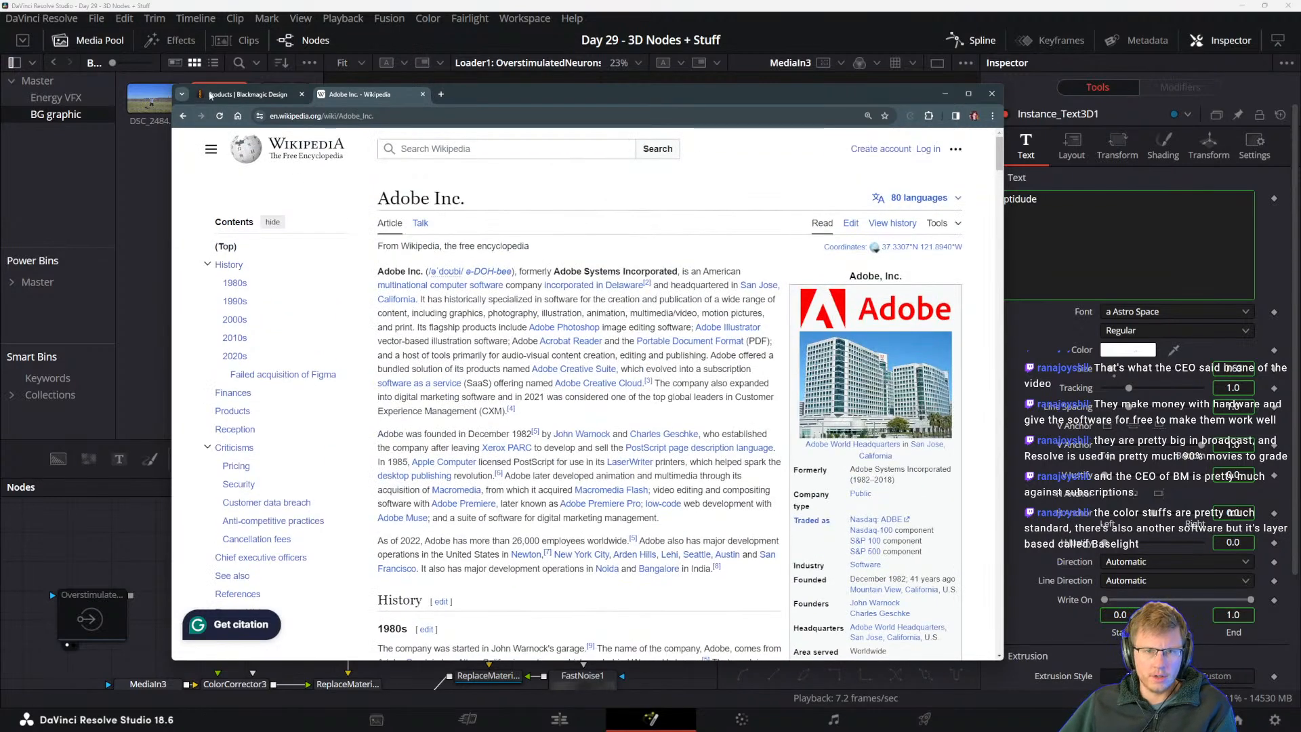
click(183, 116)
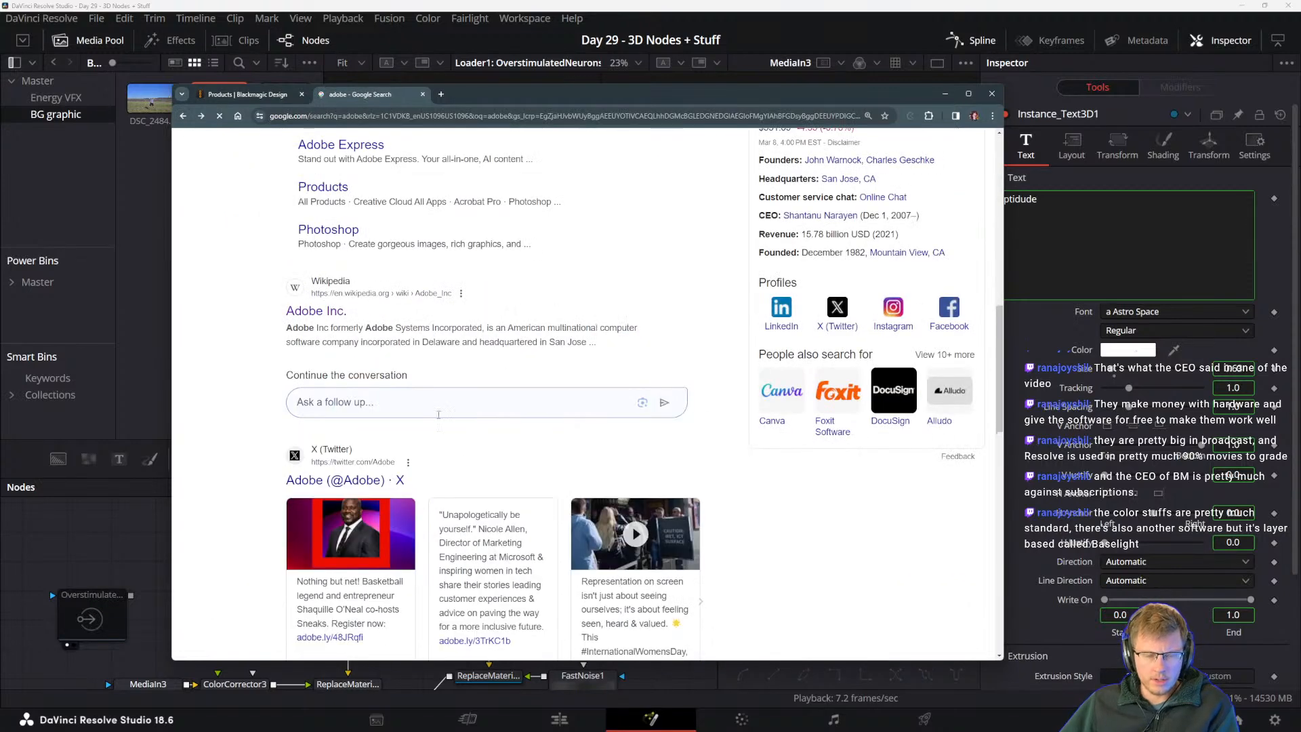
- Open Adobe's full product catalog from the search results and go to the Marketo Engage page under Marketing & Commerce
scroll(463, 463, up, 5)
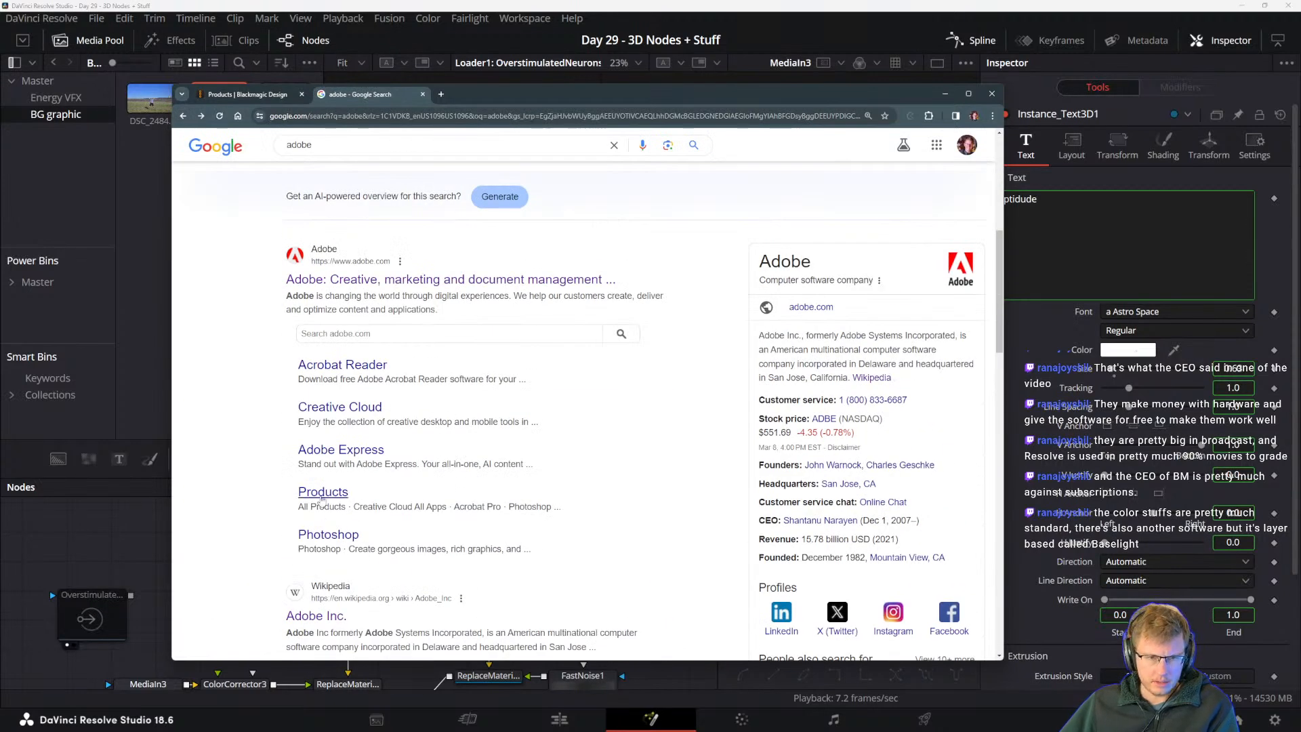
click(324, 492)
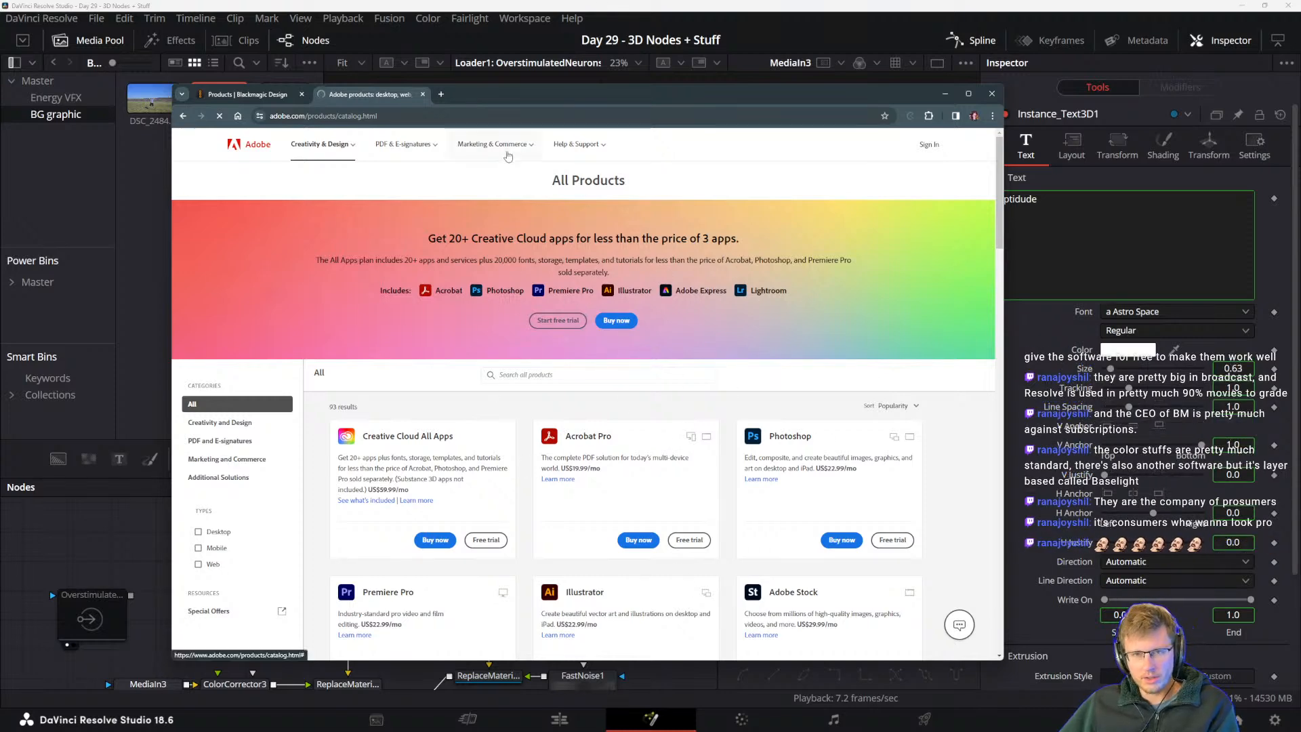
click(462, 148)
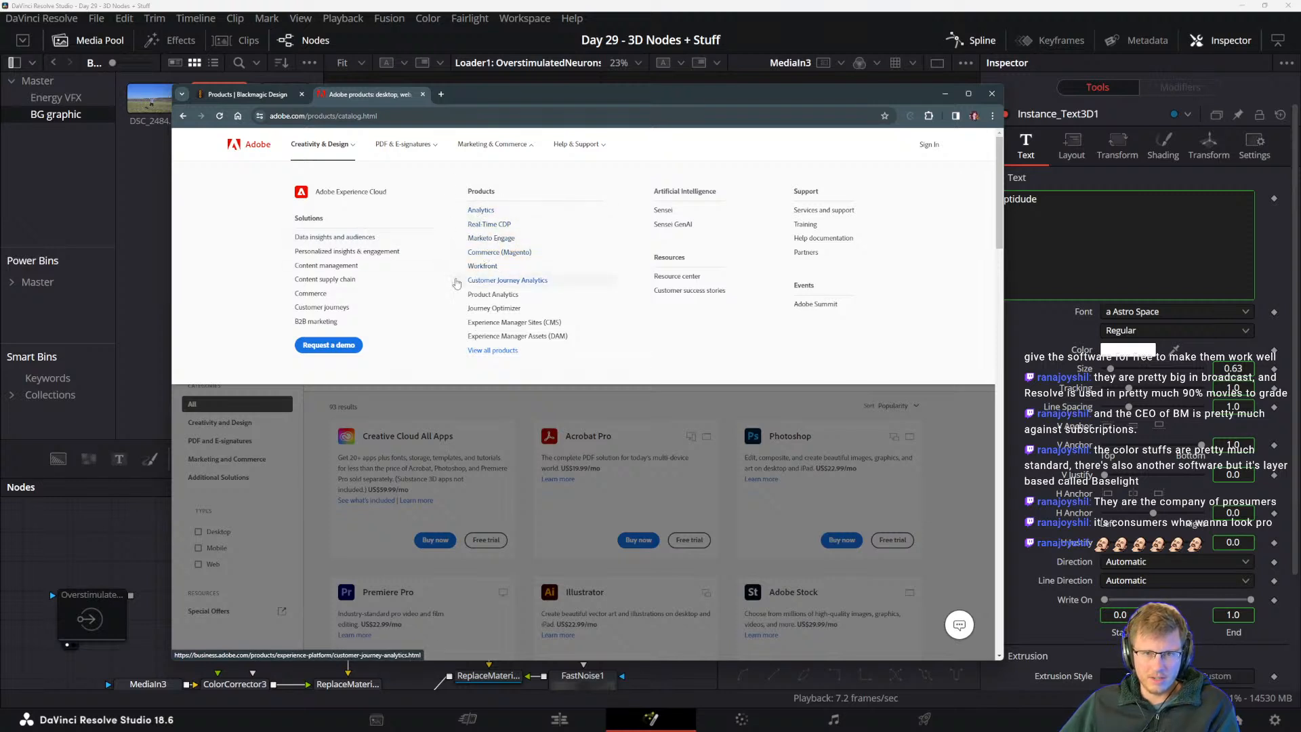
click(489, 238)
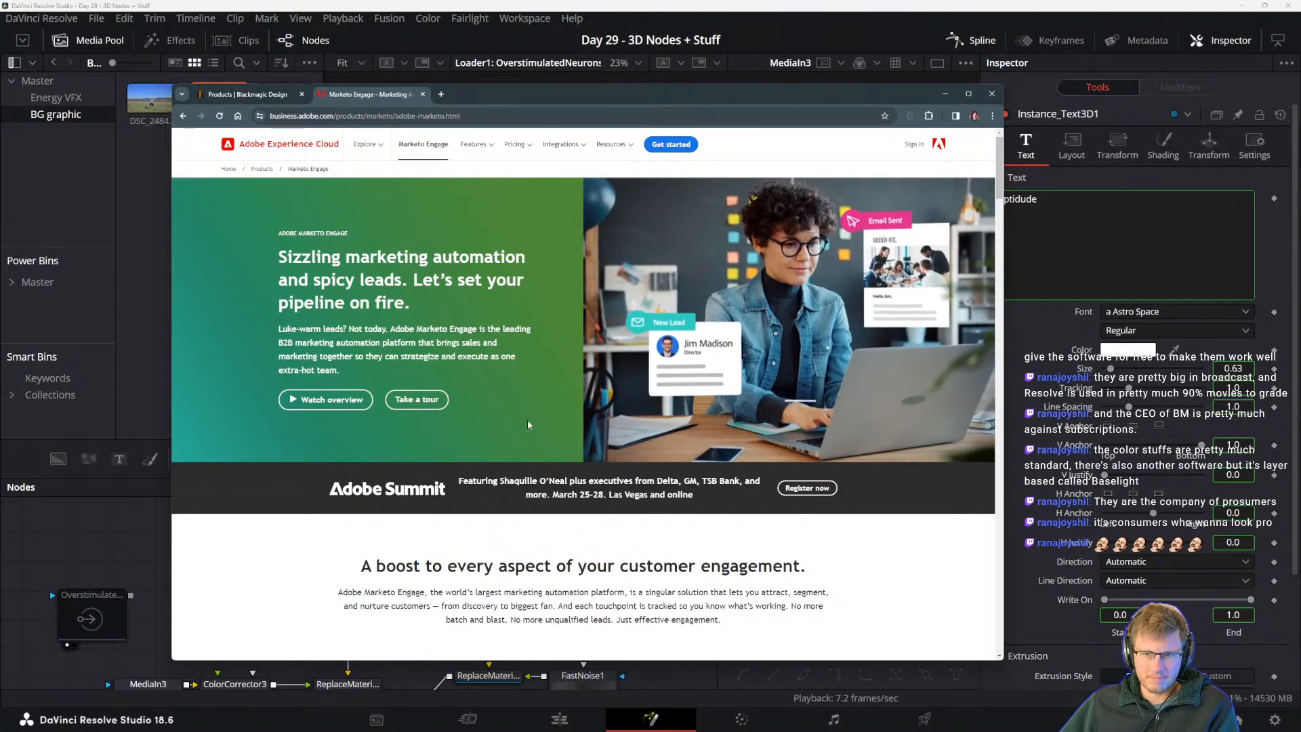
- Read through the Marketo Engage page, from the marketing automation features to the related Adobe product integrations
scroll(542, 417, down, 5)
scroll(588, 472, down, 2)
scroll(599, 494, up, 2)
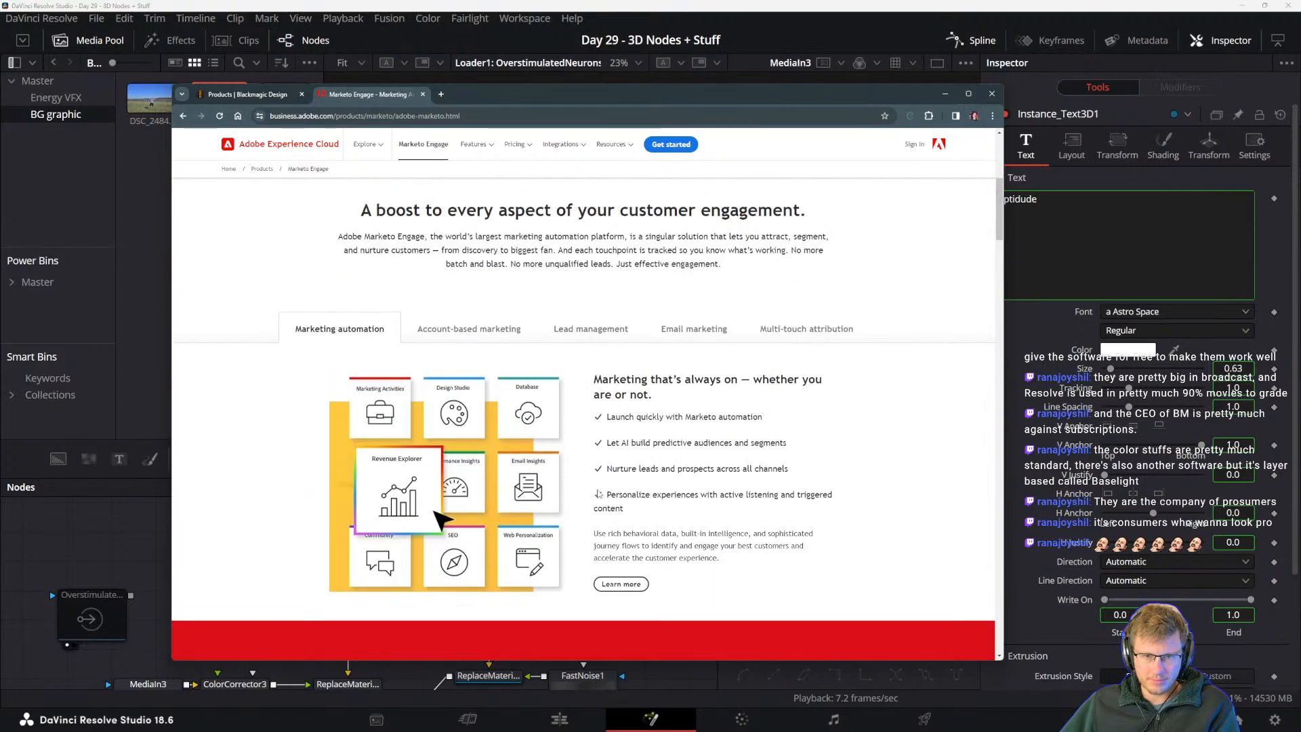
scroll(599, 478, down, 10)
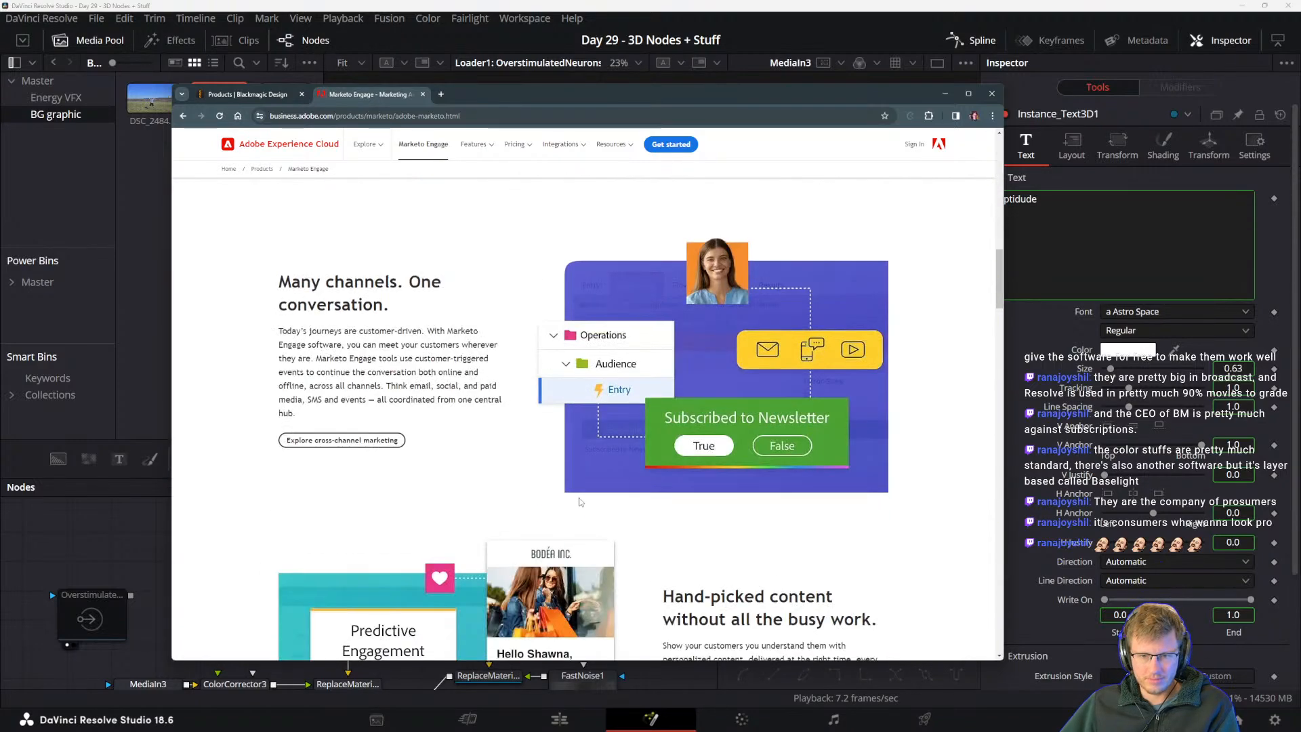
scroll(583, 474, down, 5)
scroll(586, 480, down, 4)
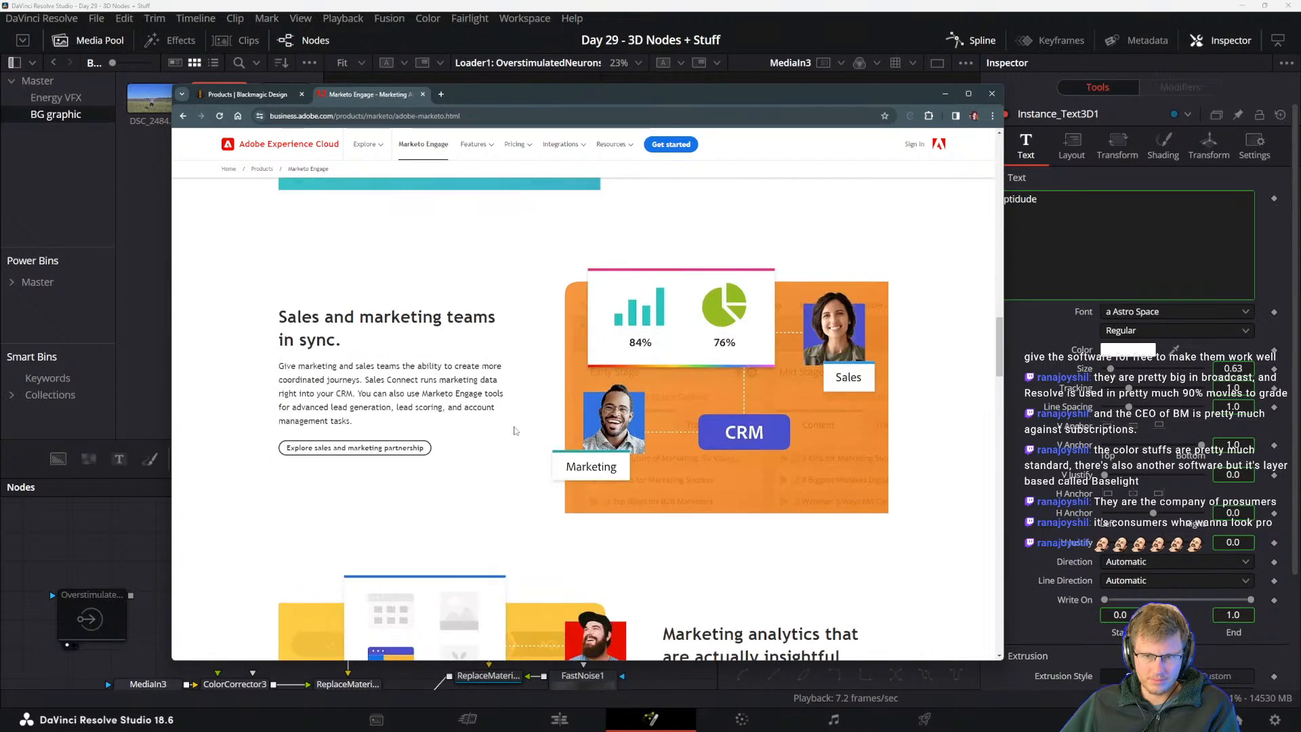
scroll(488, 427, down, 16)
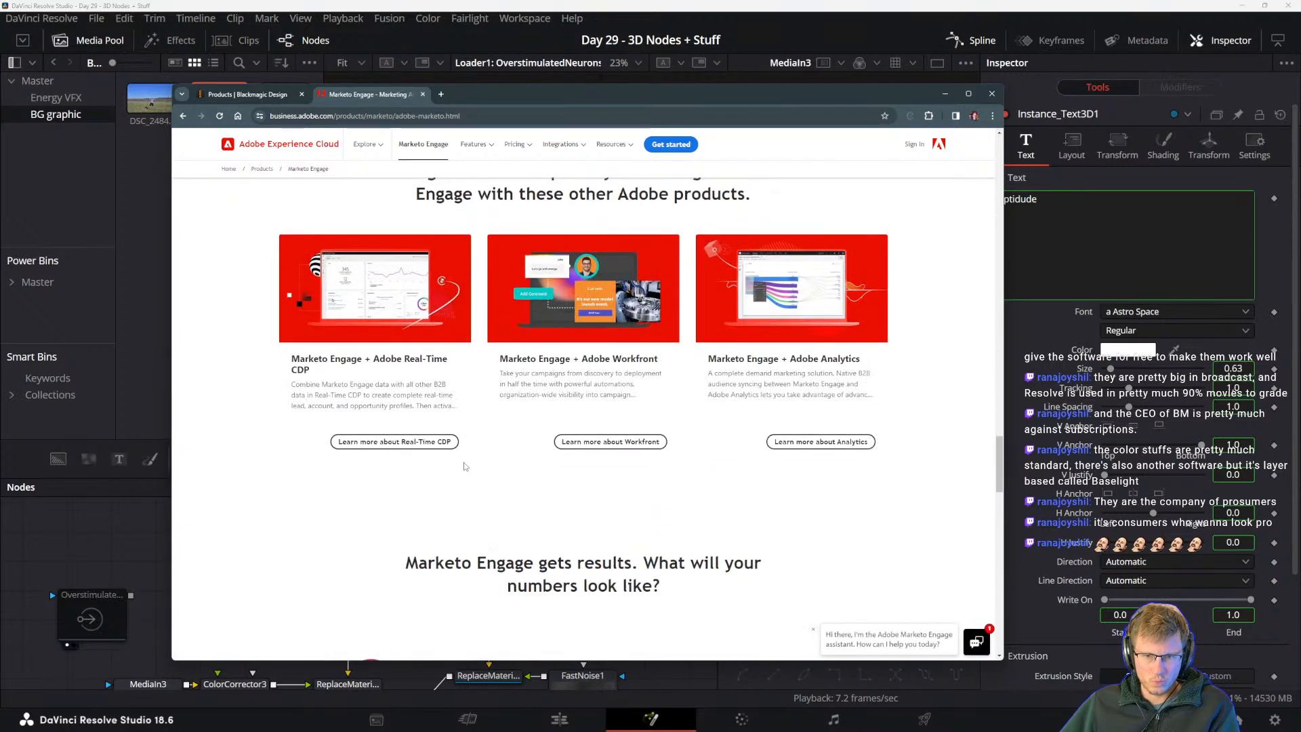
- Close the Adobe page and look through the Blackmagic Design product listing from the ATEM panels to the Disk Recorders section
click(423, 94)
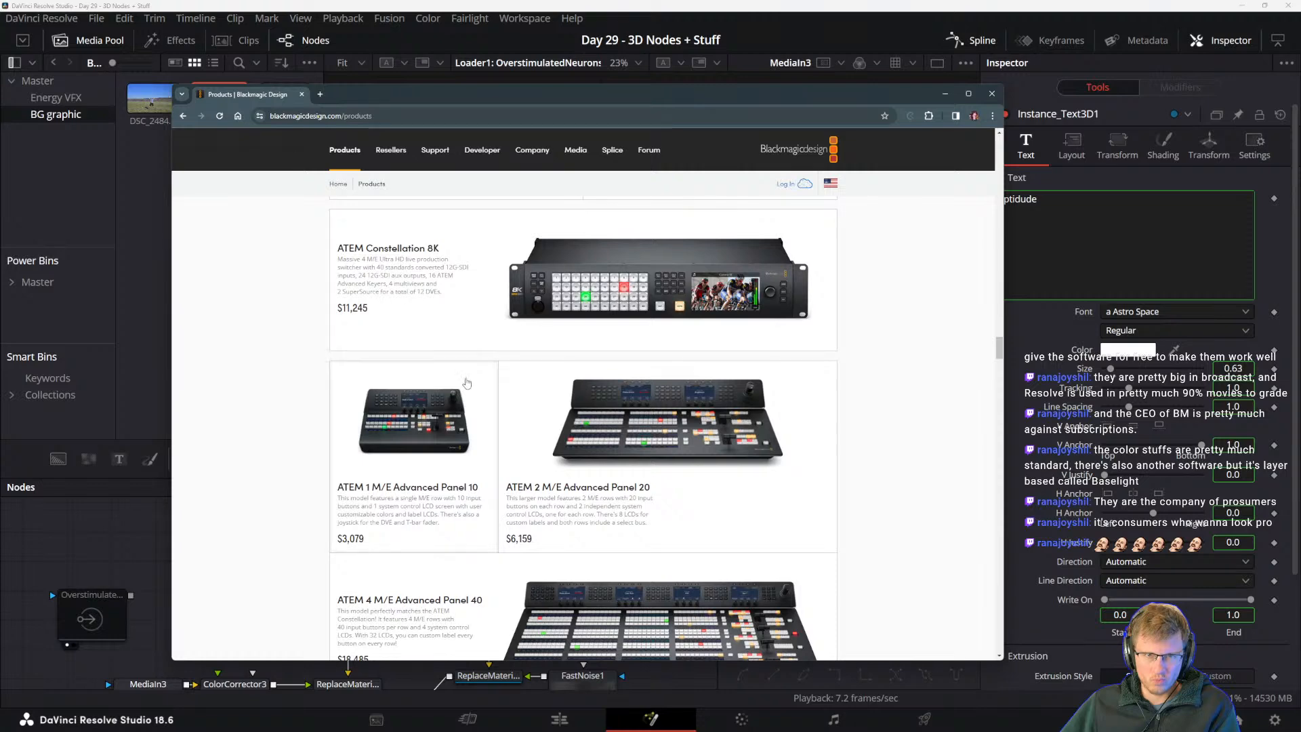
scroll(521, 502, down, 14)
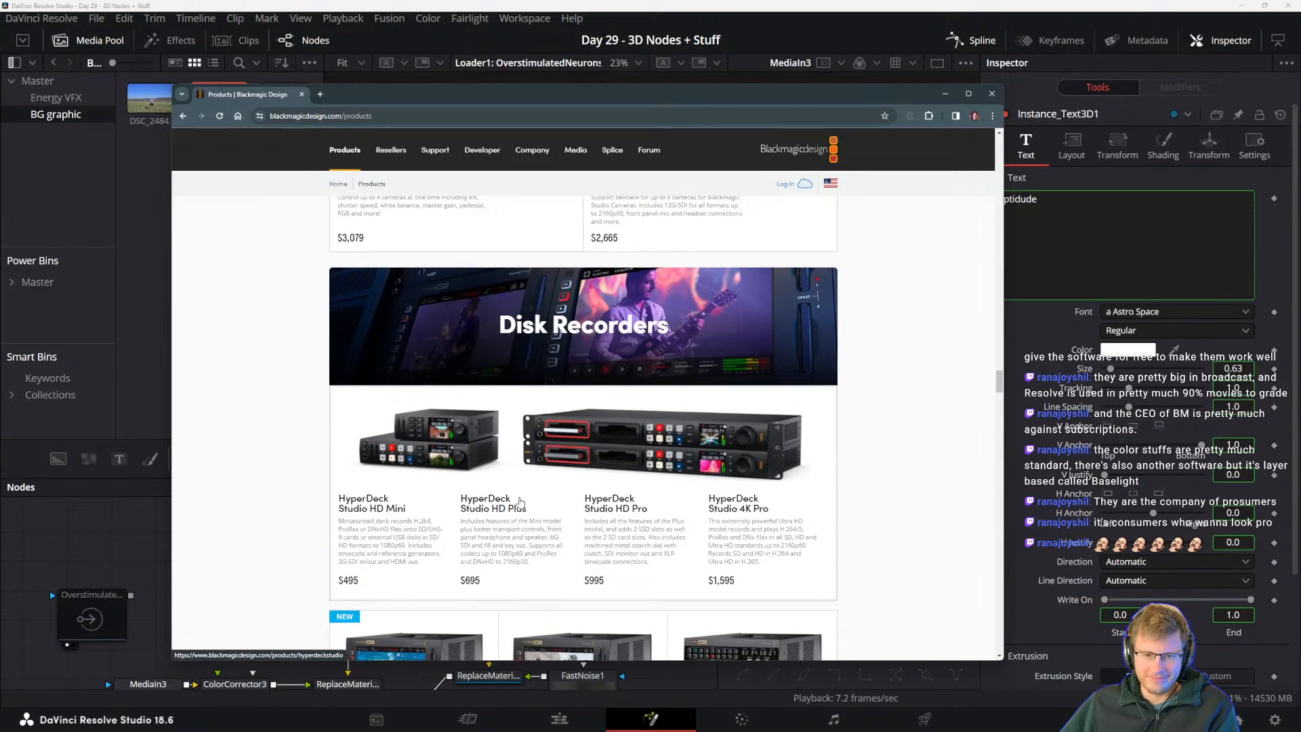
scroll(520, 502, down, 1)
- Open unrealengine.com in a new browser tab
click(320, 94)
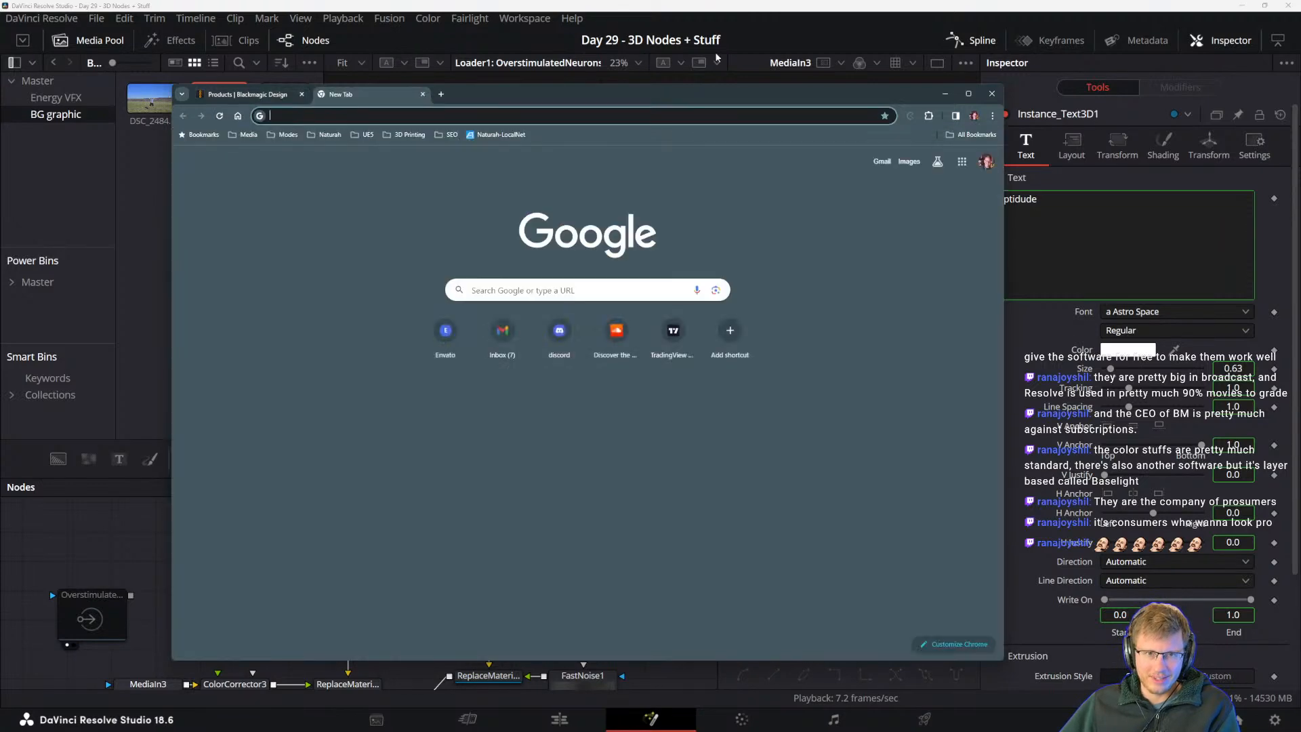
text(unrealengine.com)
key(Return)
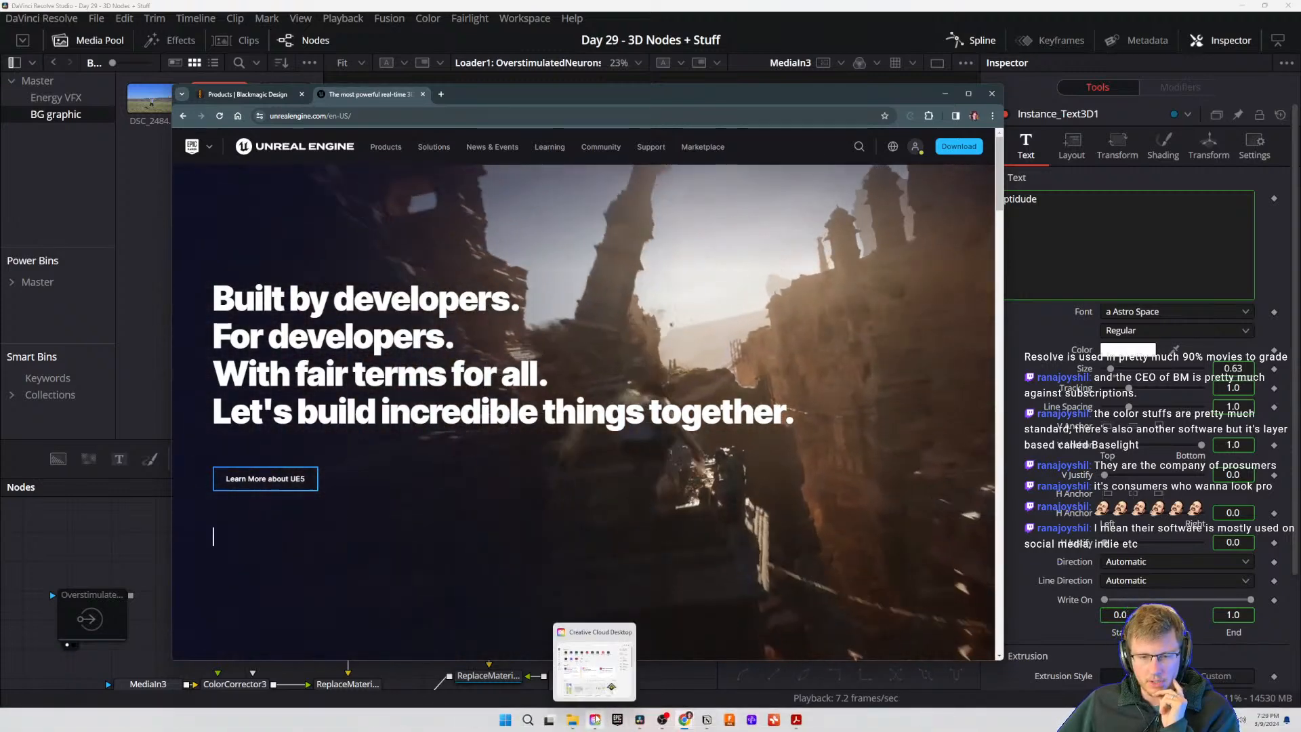
- Switch to Creative Cloud Desktop, reduce its window height and place it over the lower part of the browser window
click(595, 720)
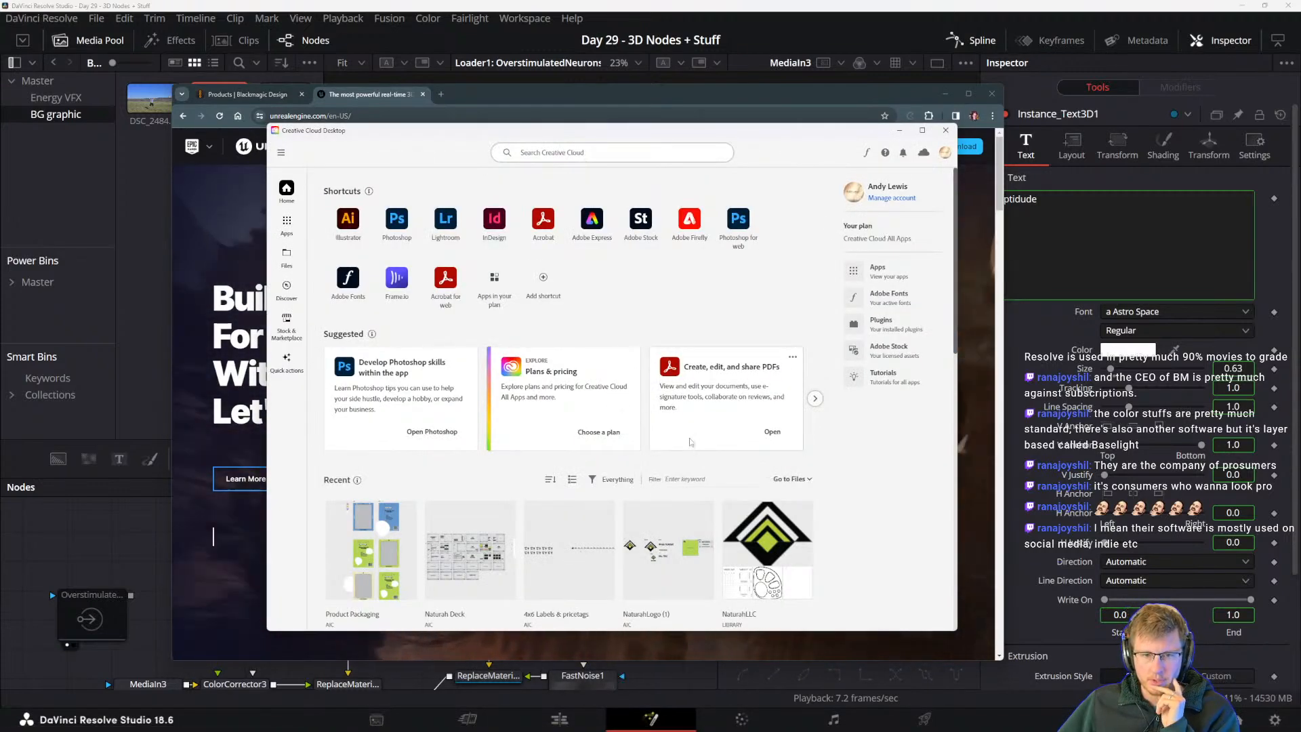
drag(741, 631, 740, 505)
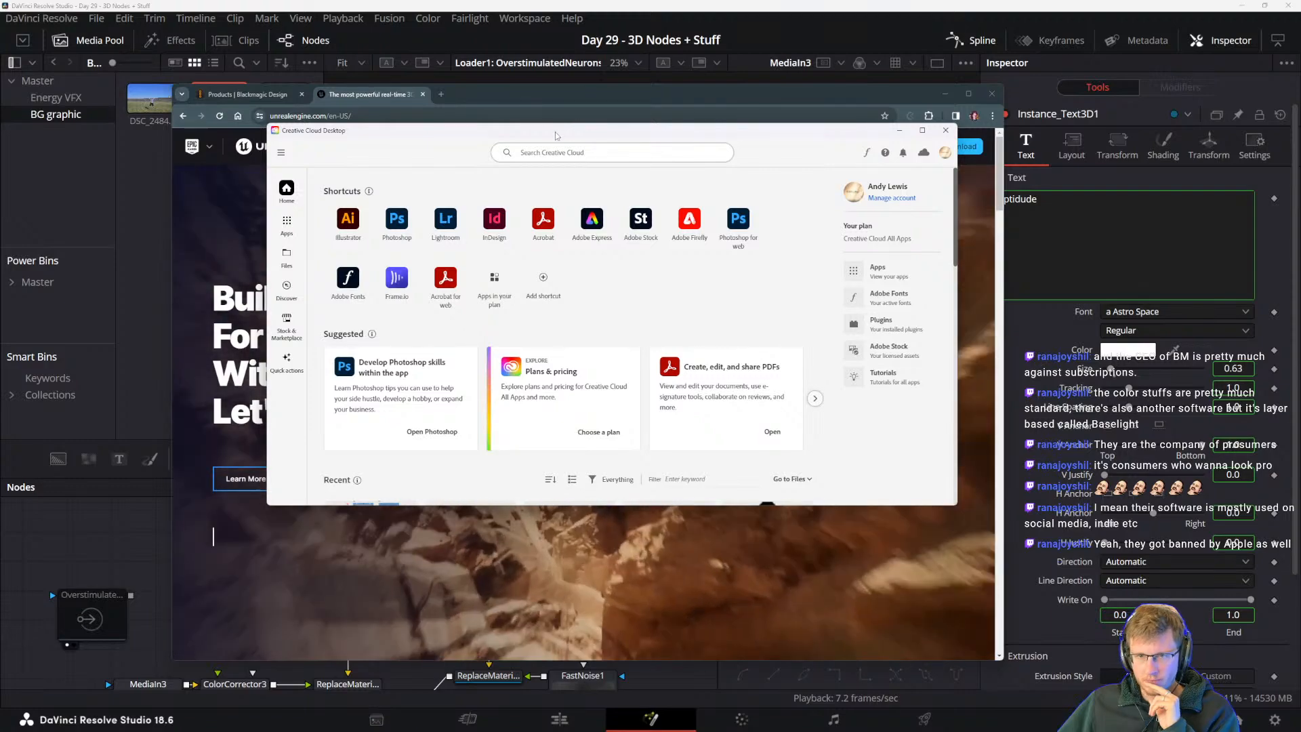
drag(555, 136, 1300, 252)
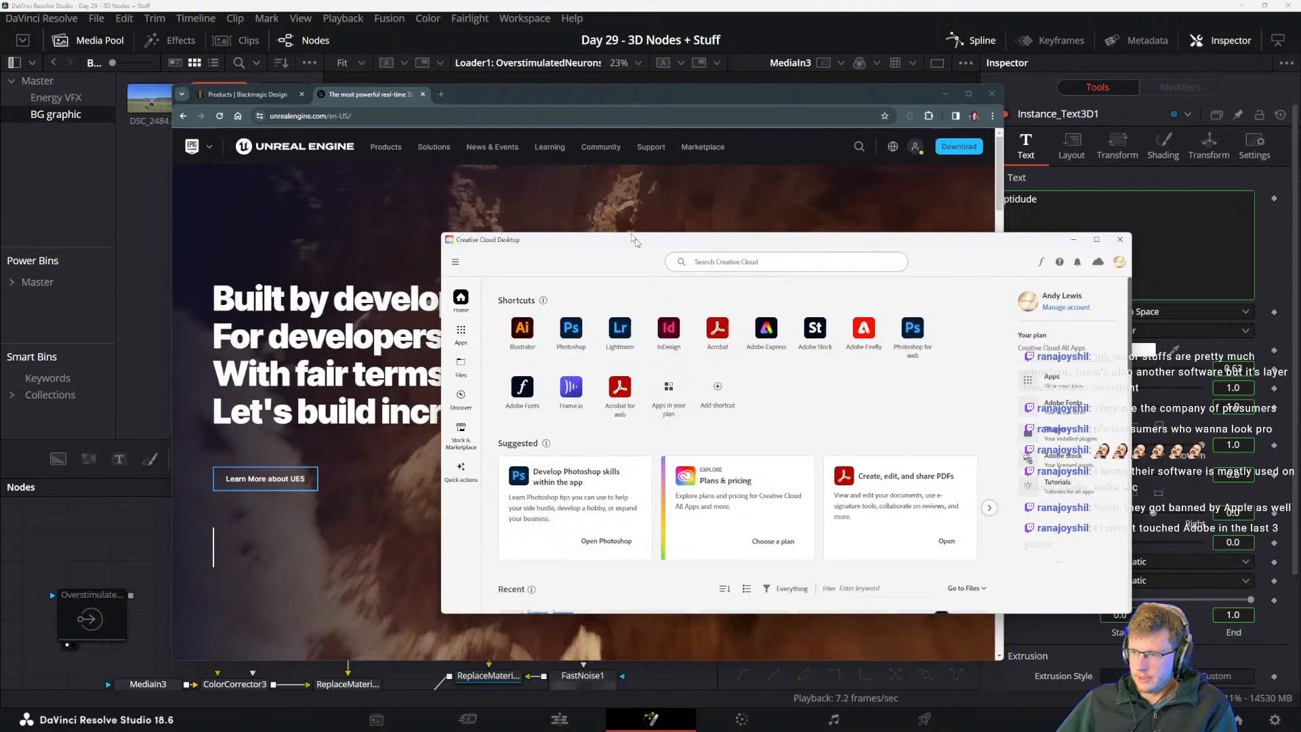
drag(634, 240, 533, 199)
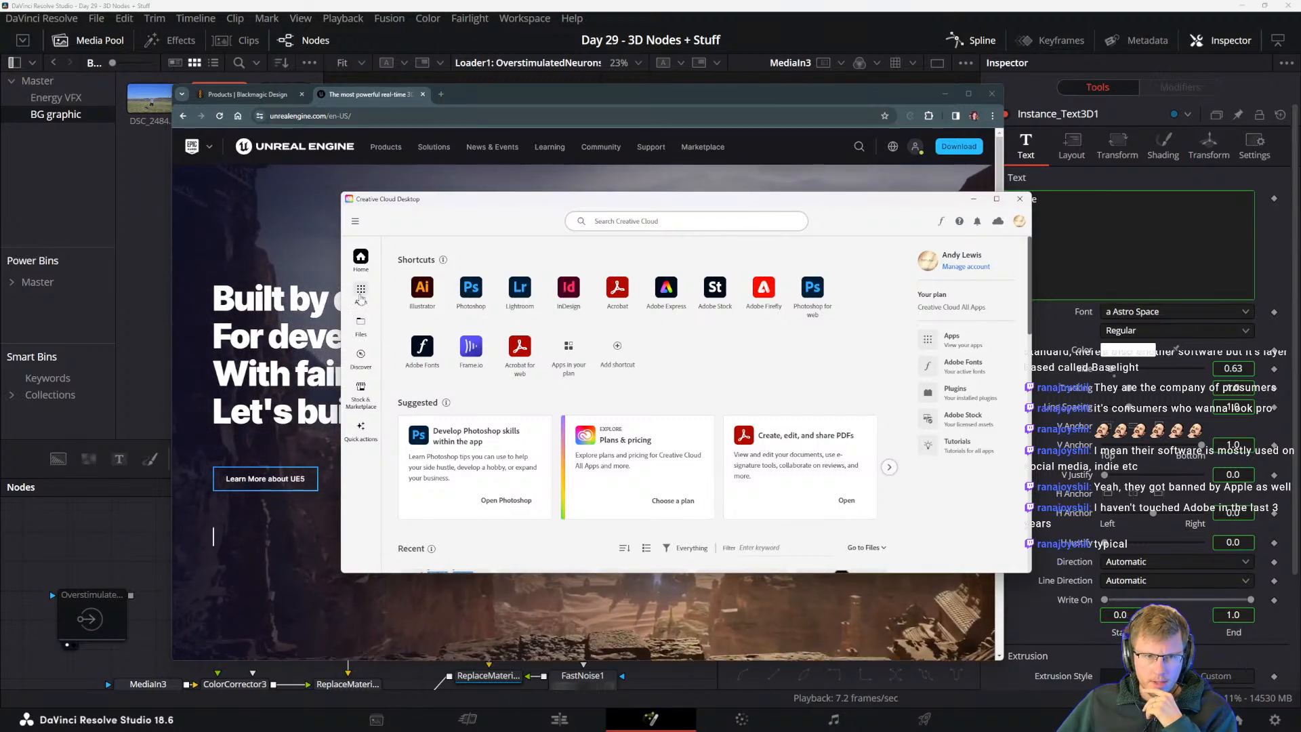
- Show all Creative Cloud apps and examine the Substance 3D programs among the apps to try
click(360, 292)
scroll(511, 411, down, 10)
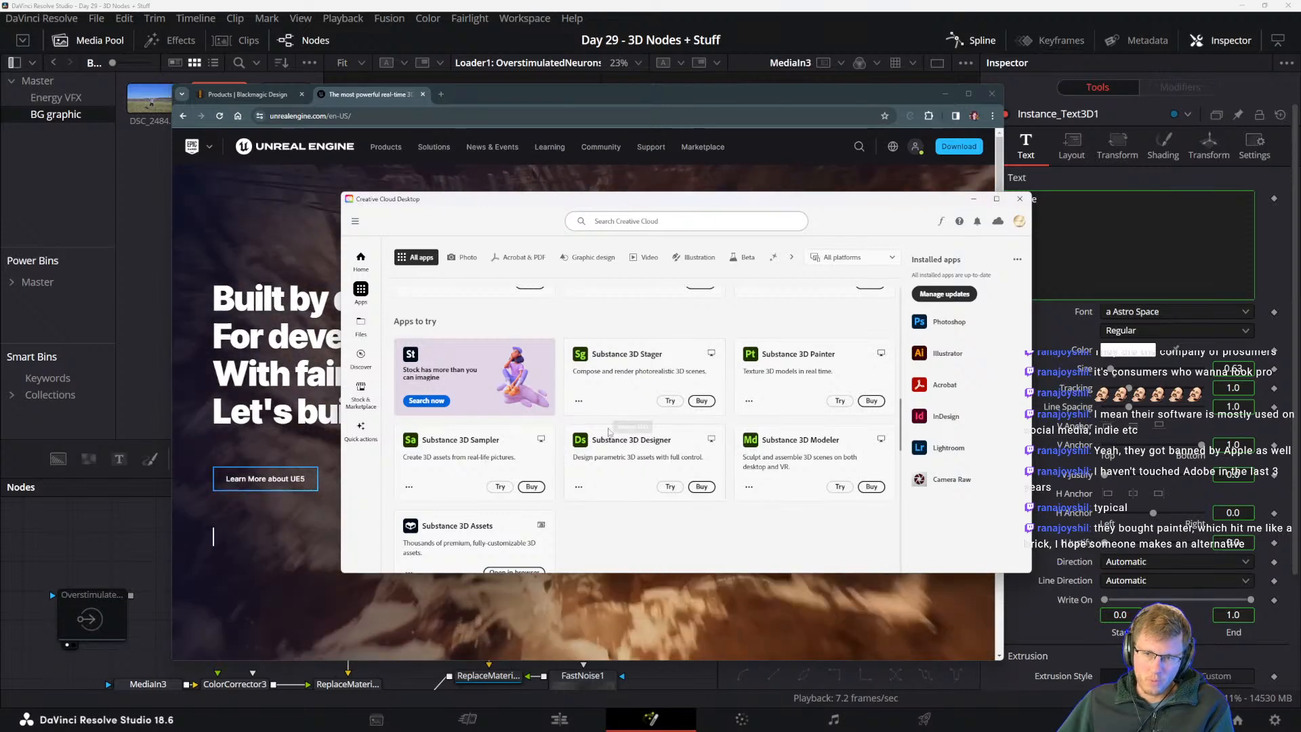
scroll(677, 468, down, 2)
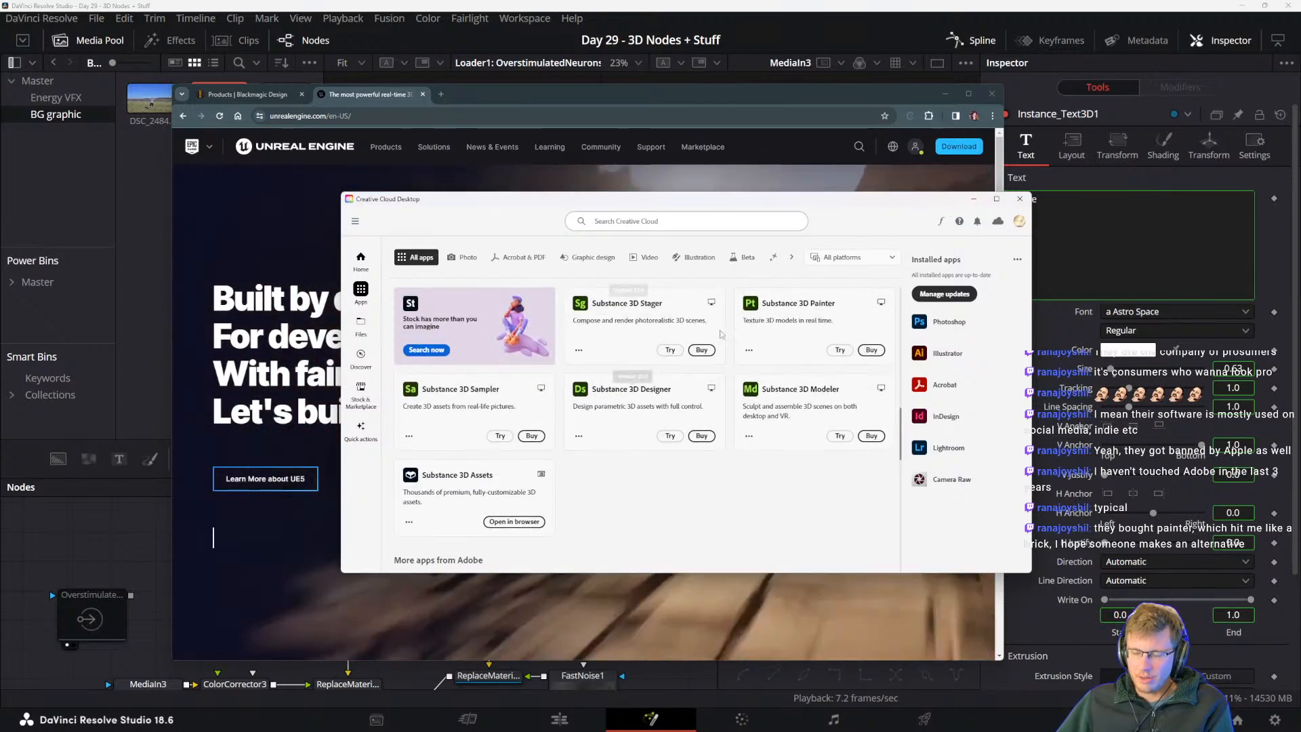
scroll(801, 436, up, 1)
scroll(802, 436, up, 2)
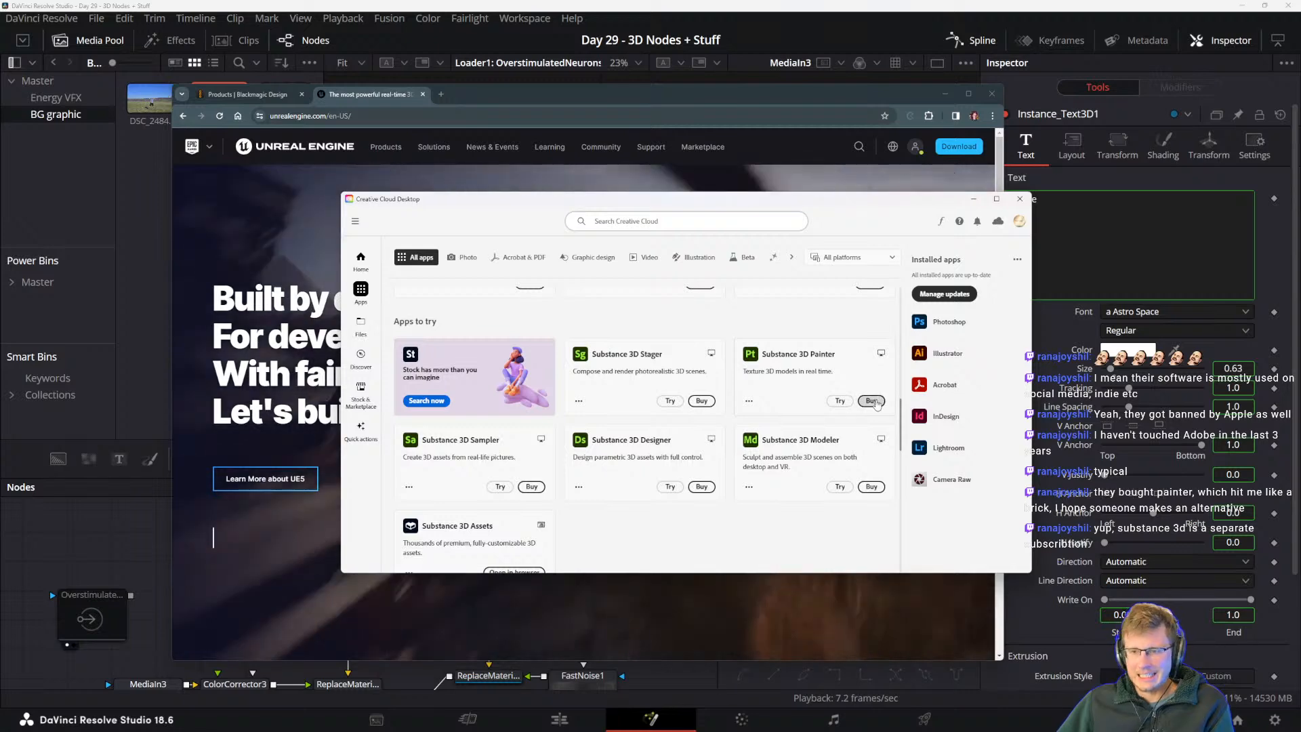
- View the purchase plans for Substance 3D Painter, declining the firewall access request, and return to the app list
click(872, 401)
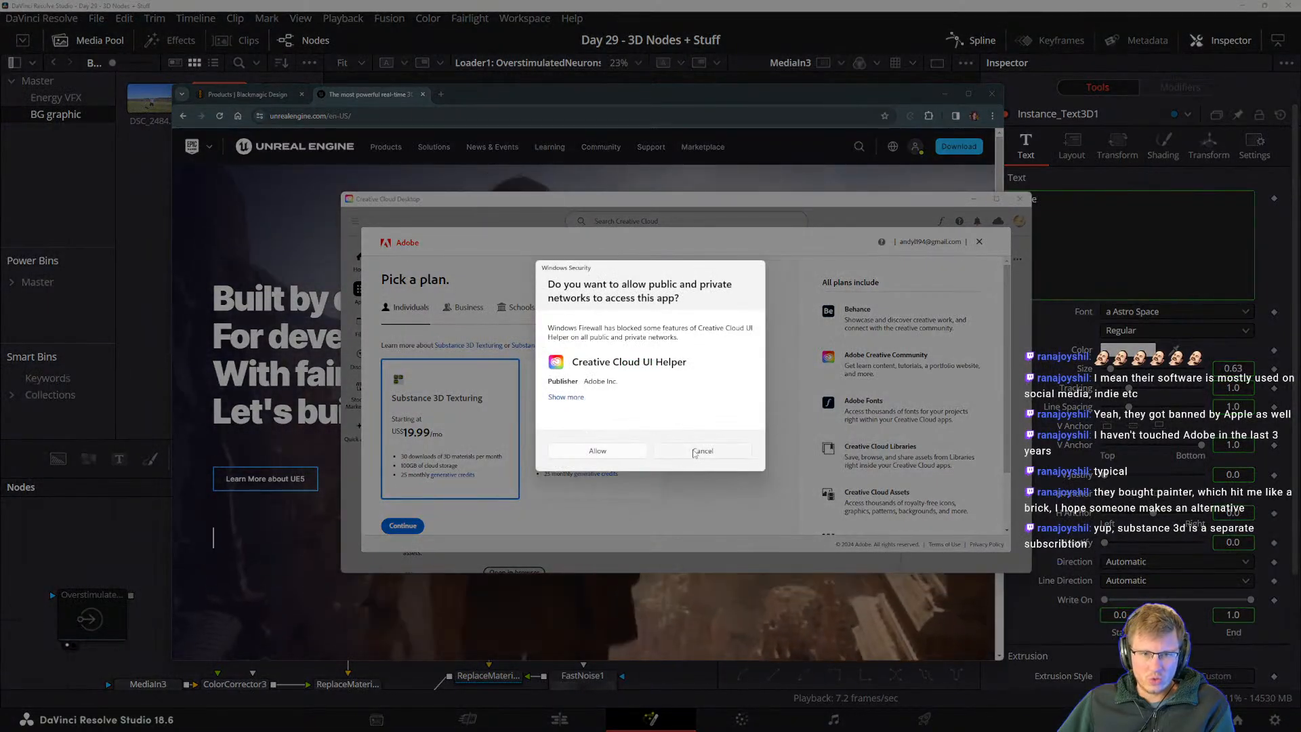
click(694, 454)
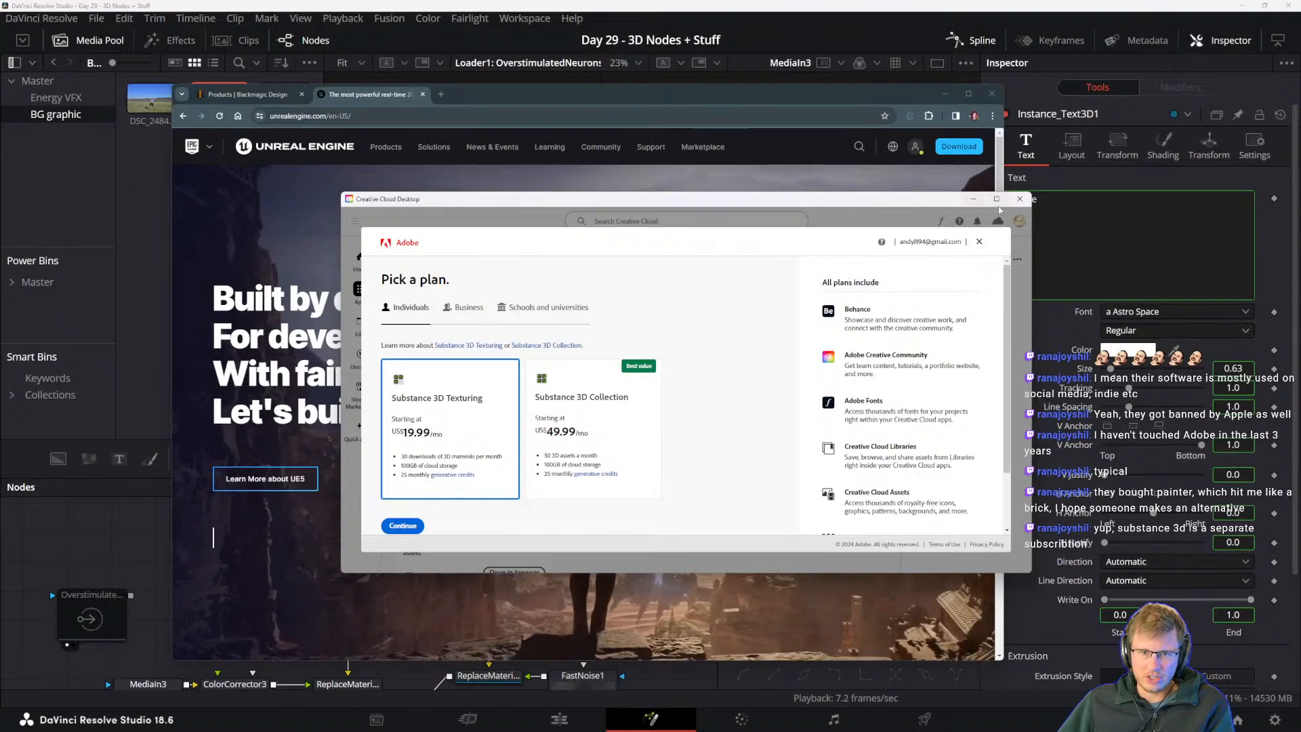
click(980, 242)
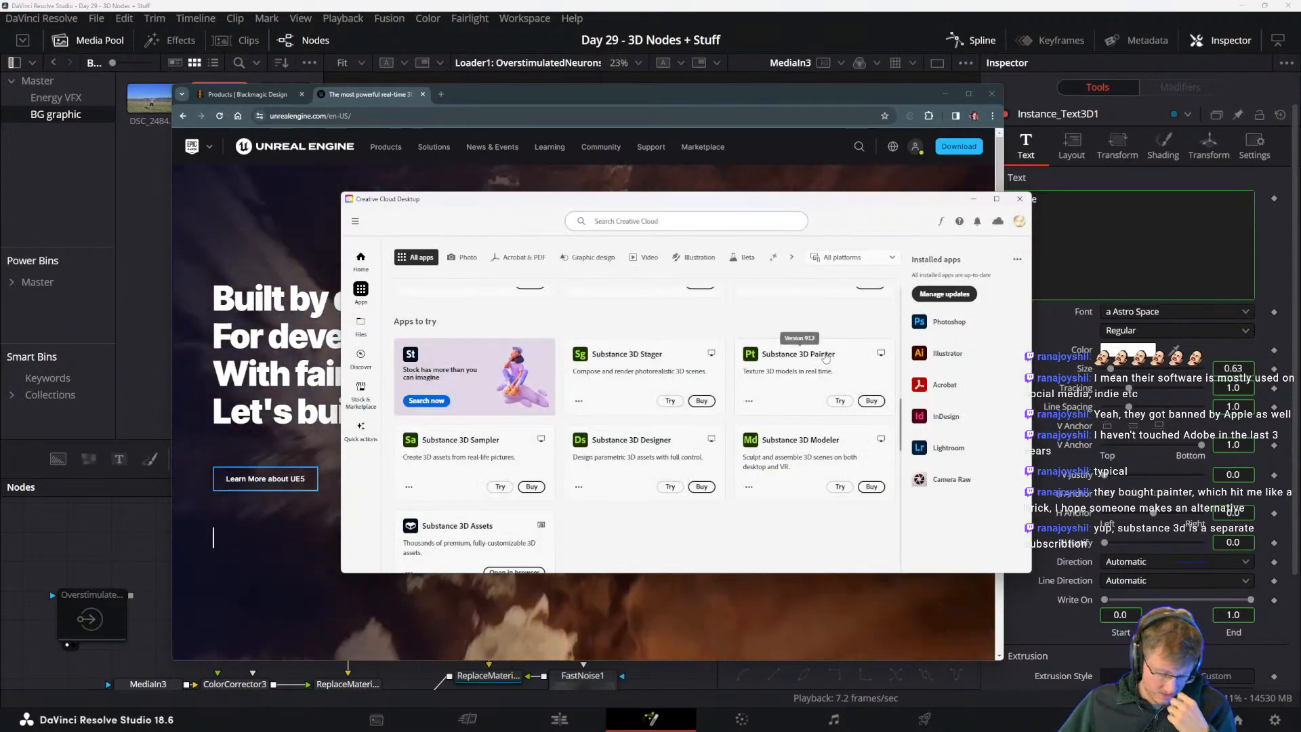
scroll(710, 443, up, 3)
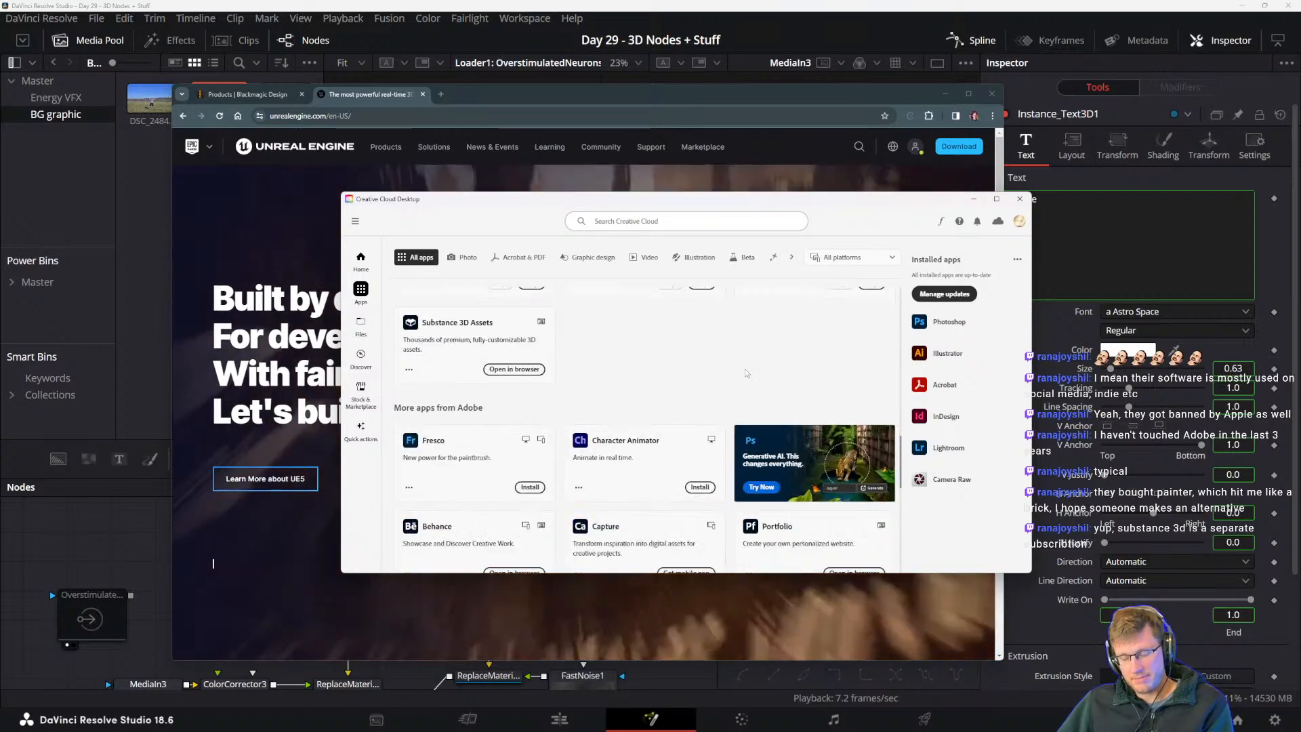
- Shift the browser window slightly and bring Creative Cloud Desktop back up in front of it
click(1020, 199)
drag(494, 92, 562, 84)
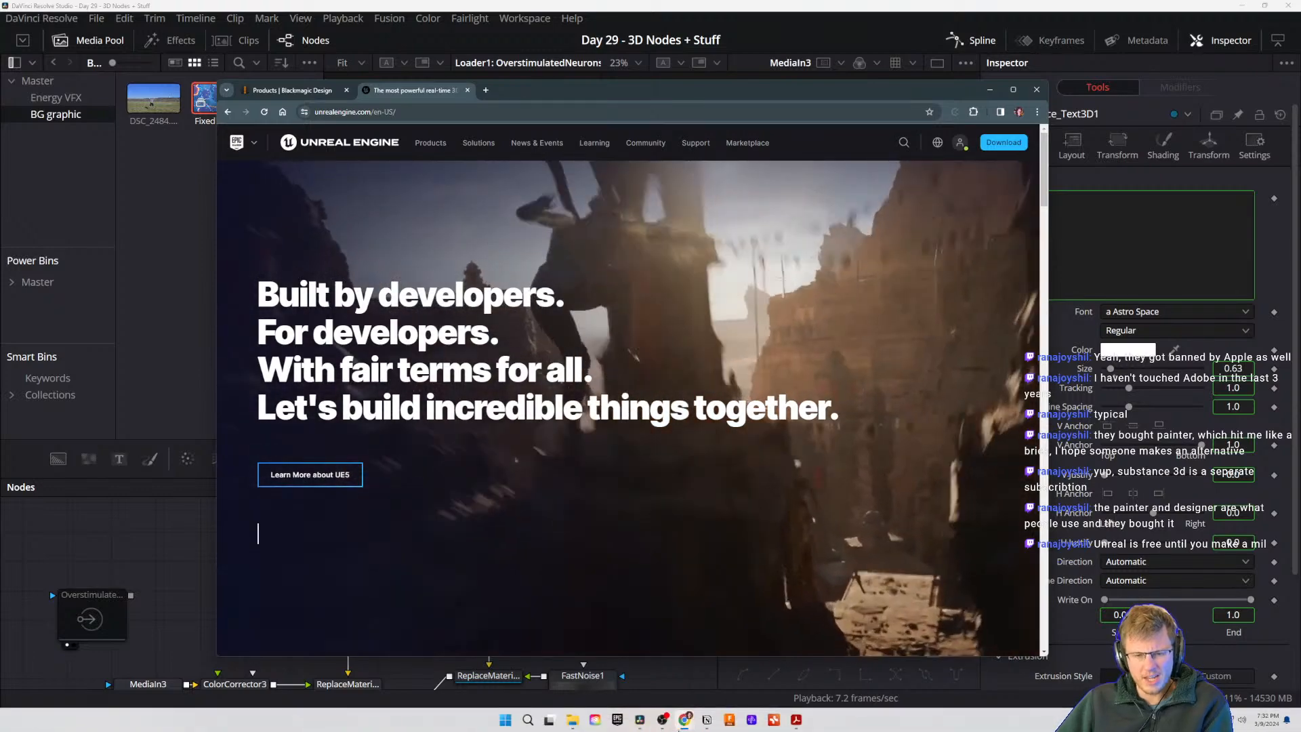
click(595, 719)
drag(663, 206, 703, 206)
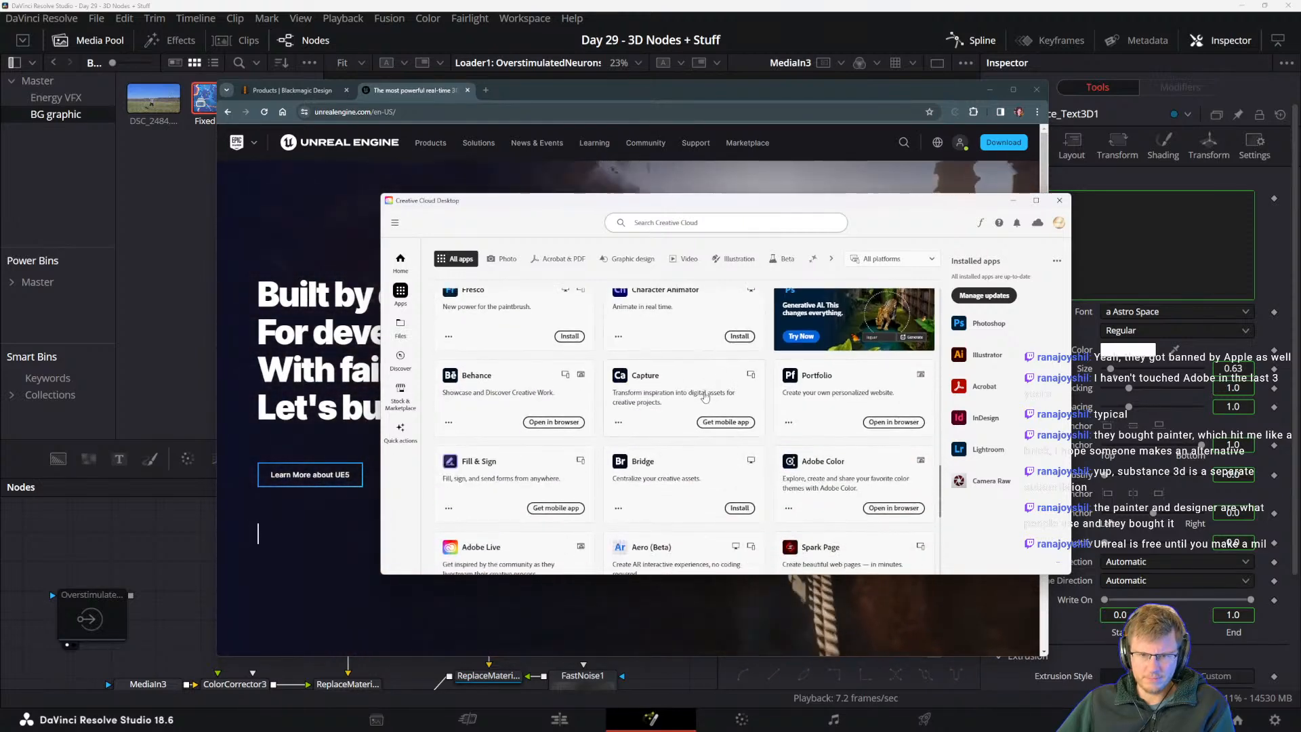
- Look through the whole Creative Cloud app list, from the additional Adobe apps back up to the essential apps in the plan
scroll(705, 396, down, 3)
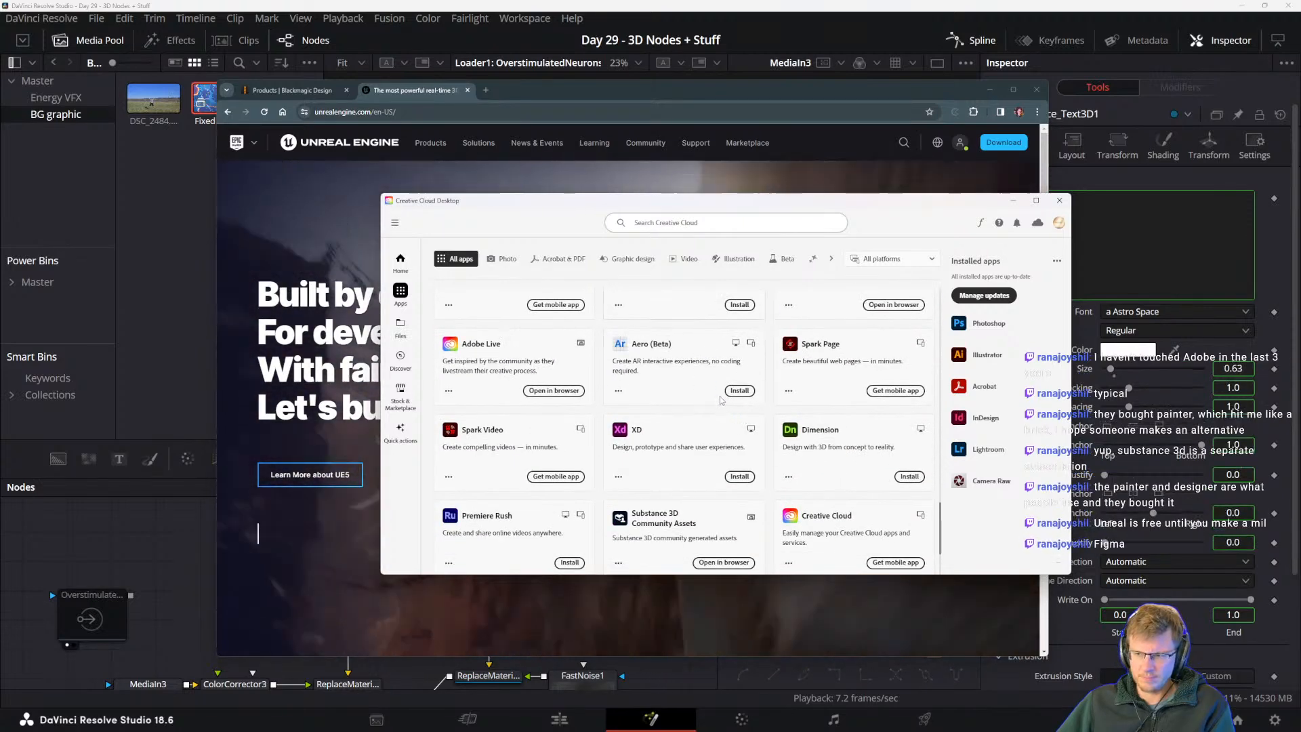
scroll(766, 417, up, 2)
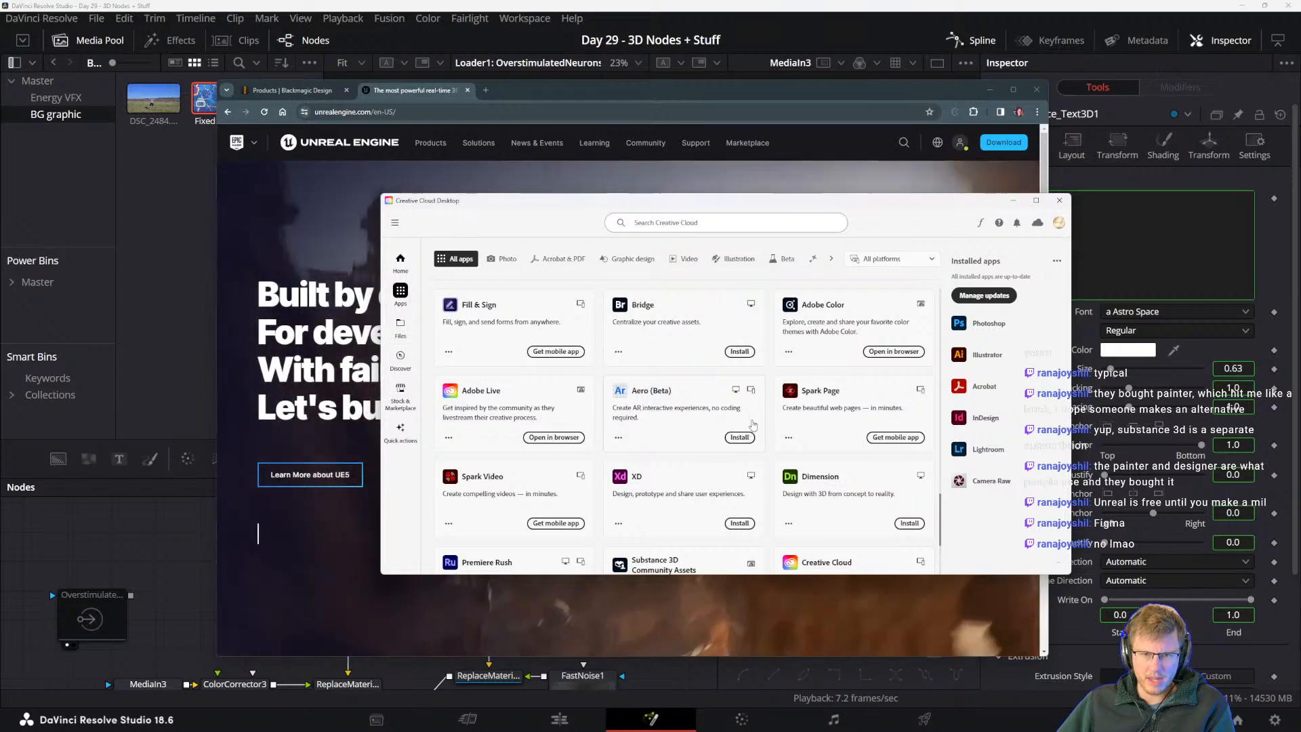
scroll(770, 447, down, 4)
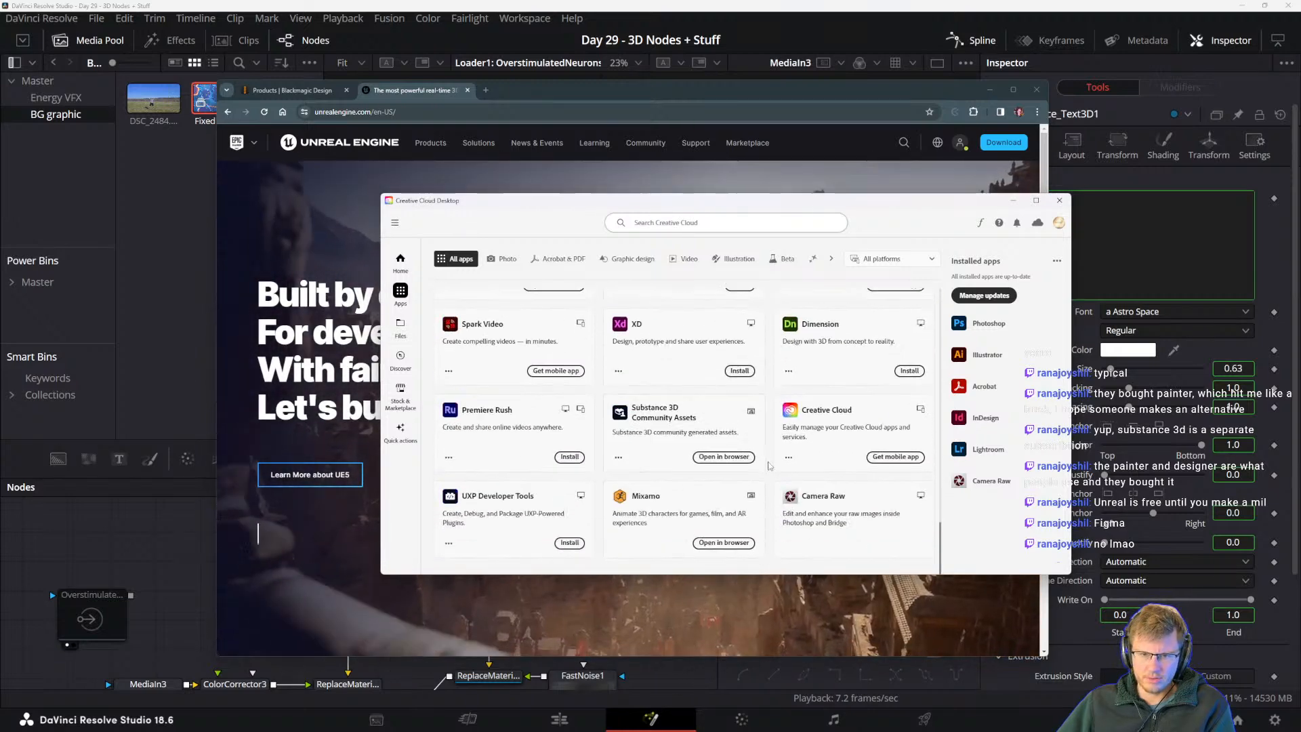
scroll(743, 476, up, 5)
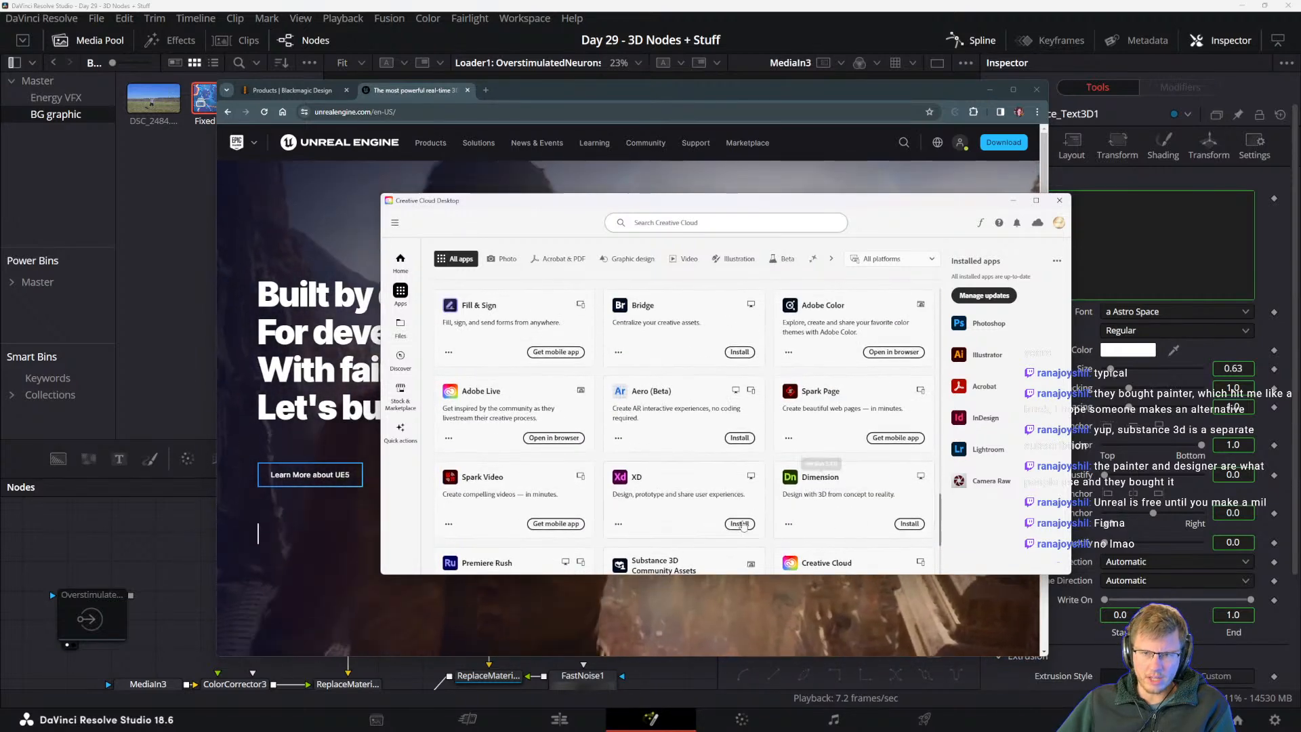
scroll(716, 499, up, 1)
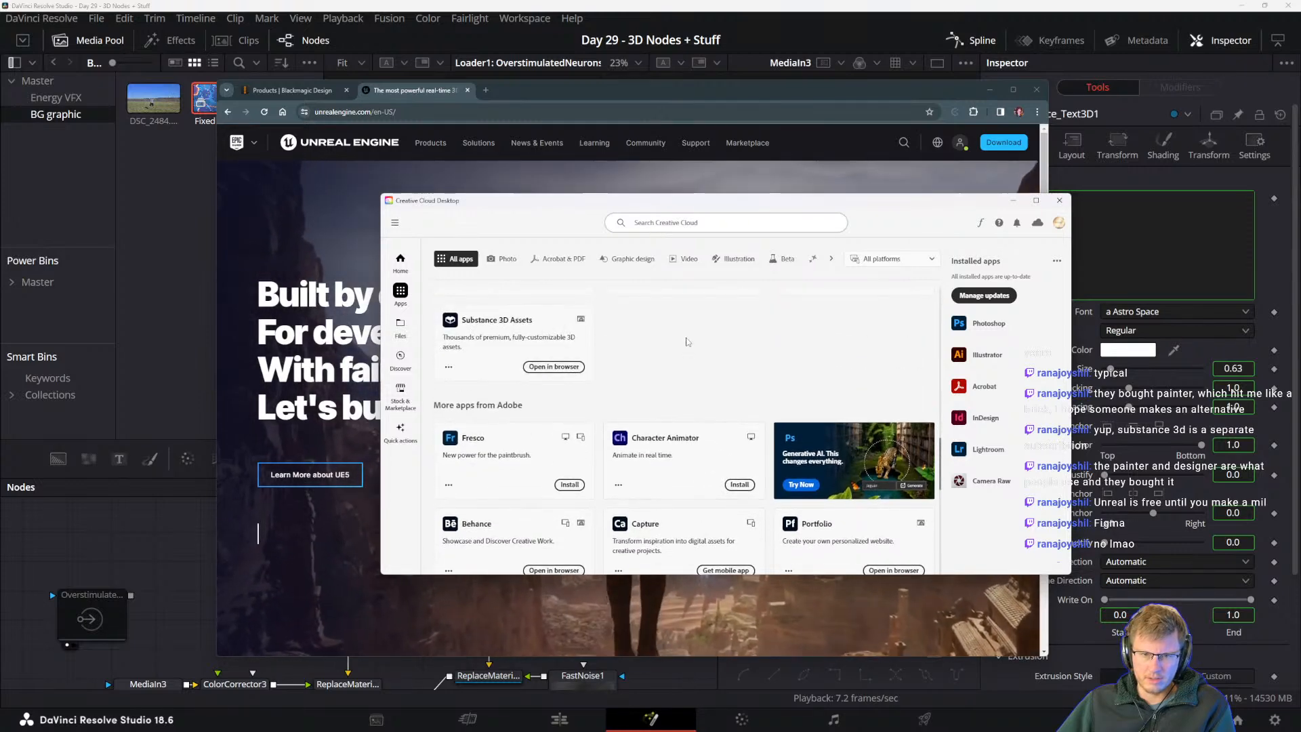
scroll(688, 342, up, 4)
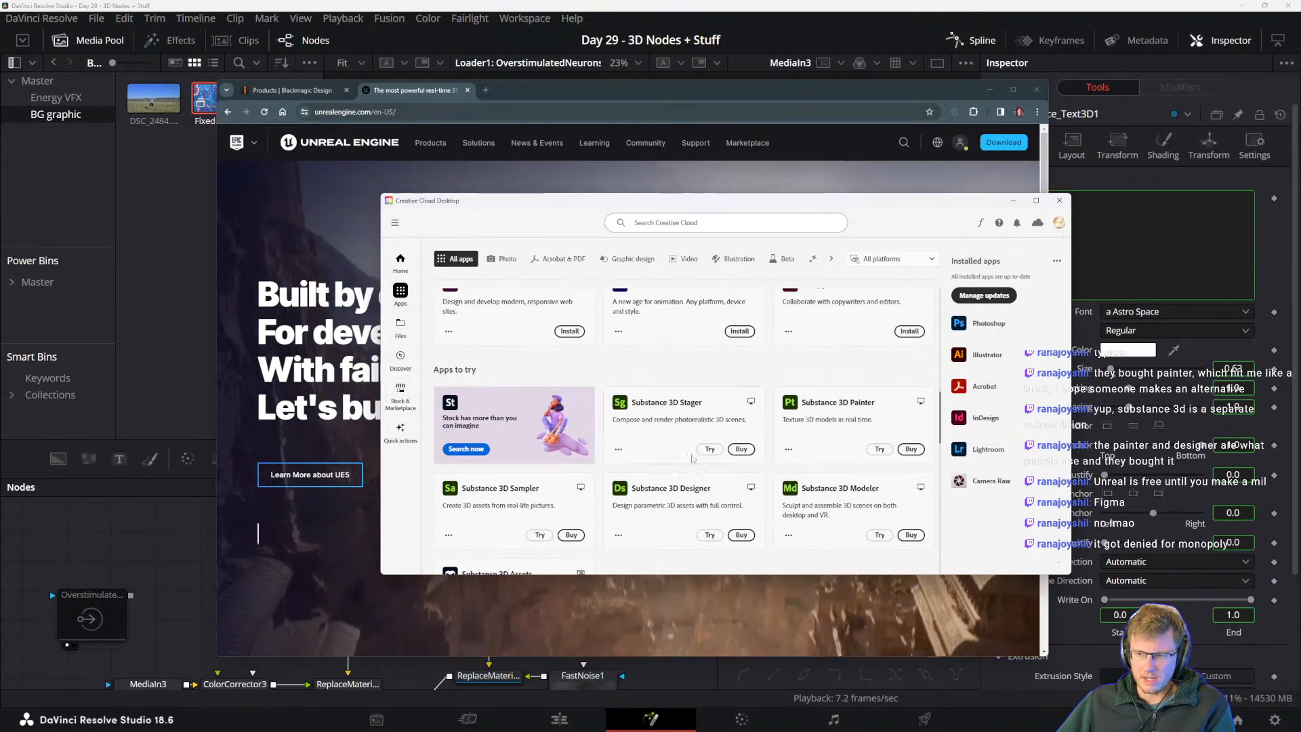
scroll(678, 474, up, 3)
scroll(684, 465, up, 4)
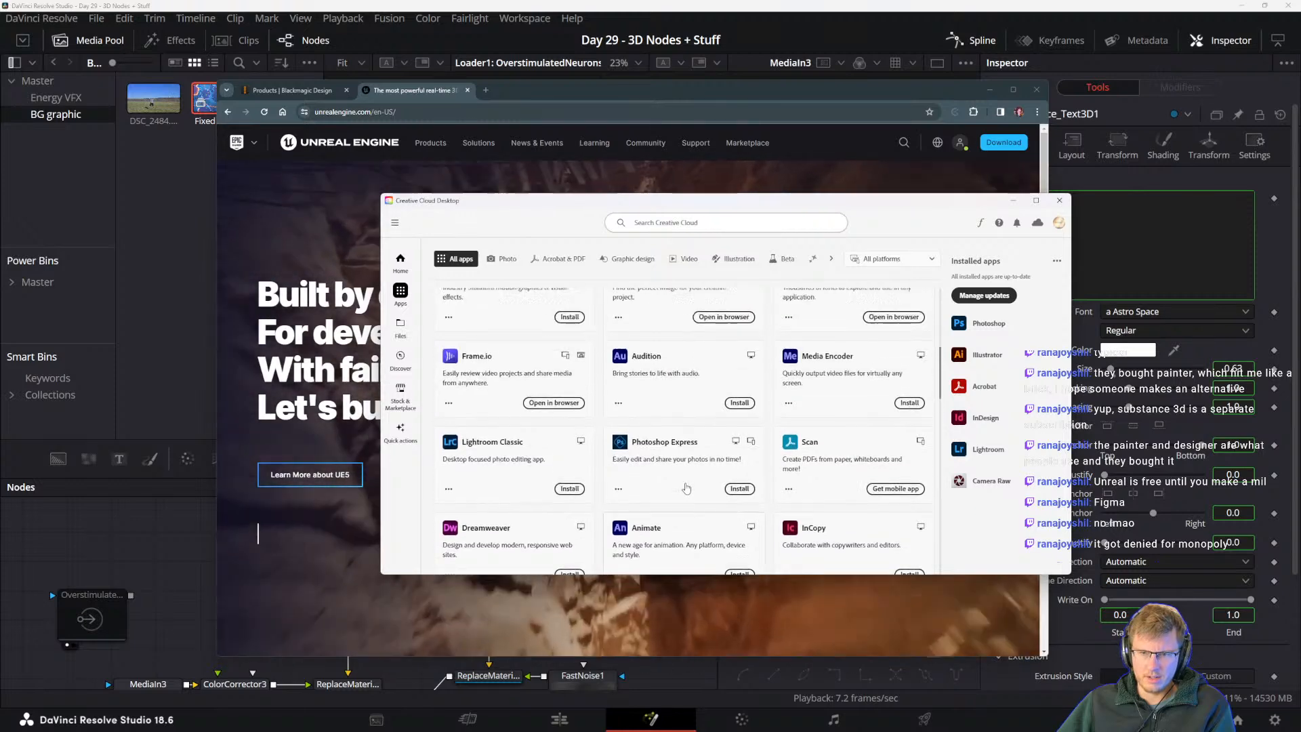
scroll(677, 471, up, 2)
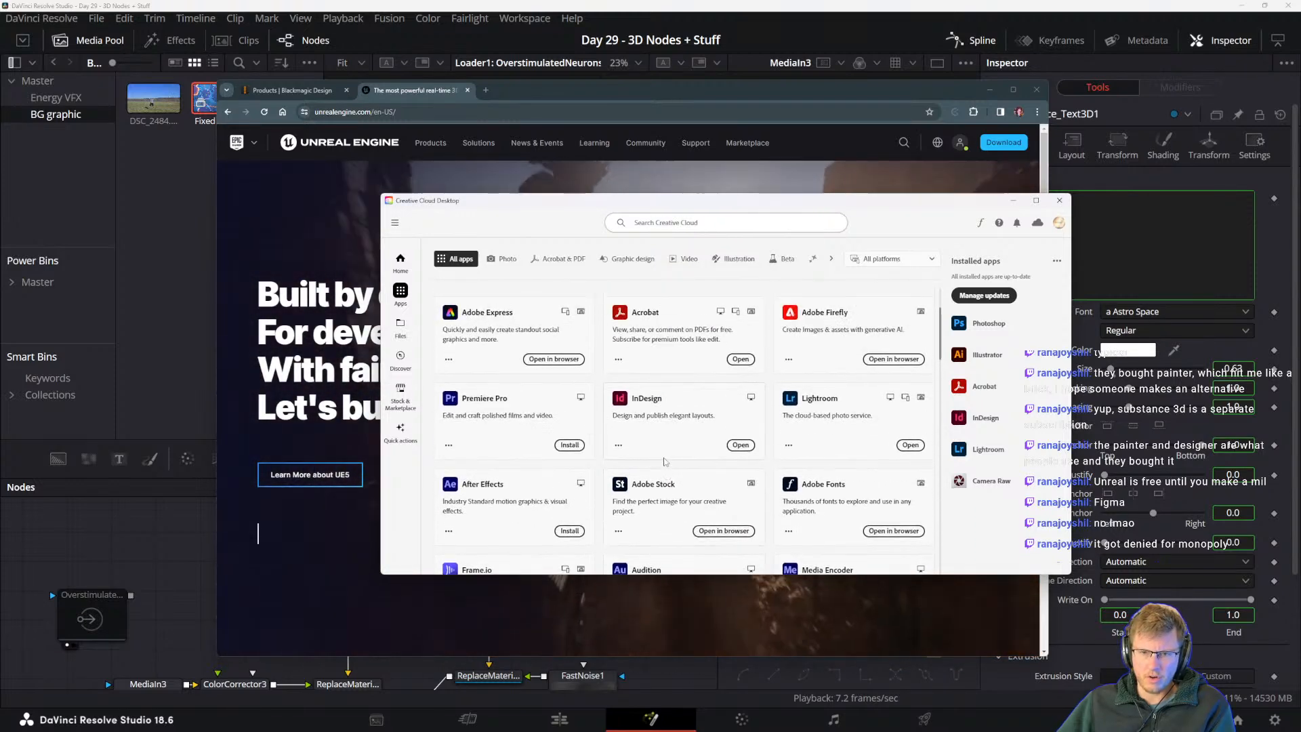
scroll(652, 437, up, 2)
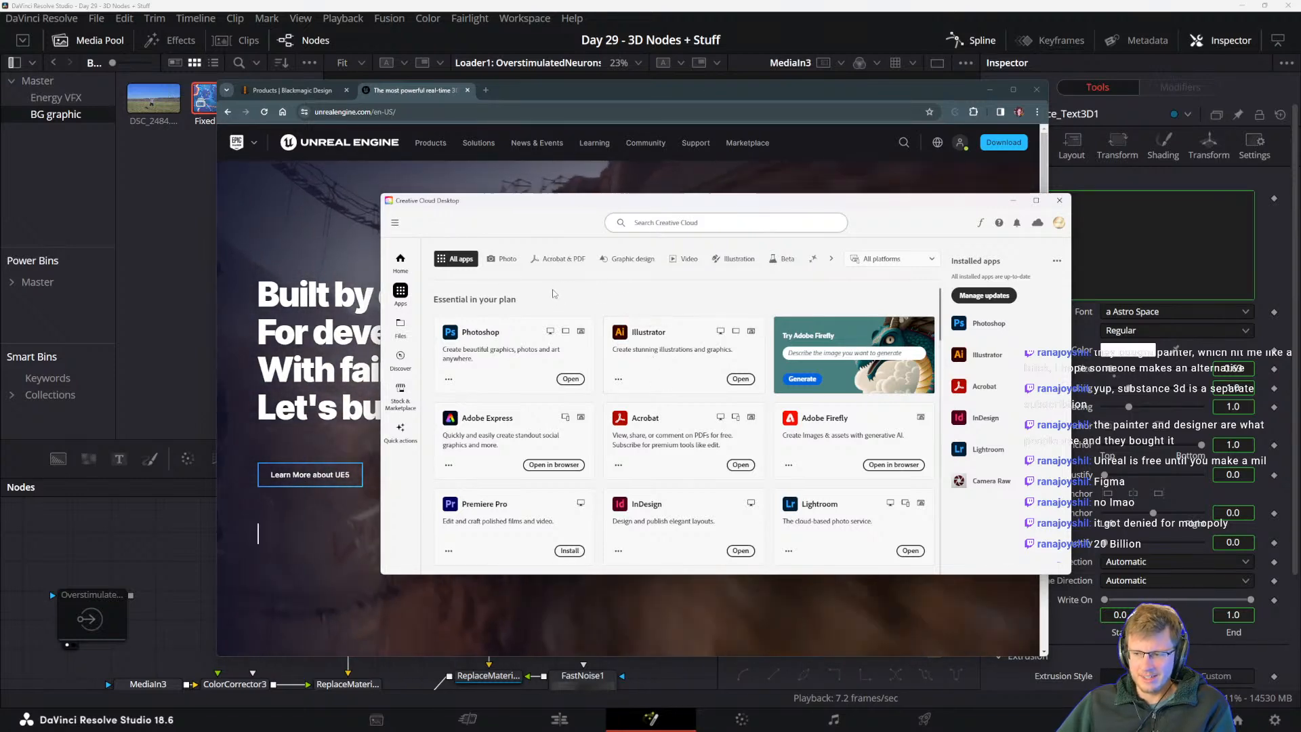
scroll(578, 349, down, 3)
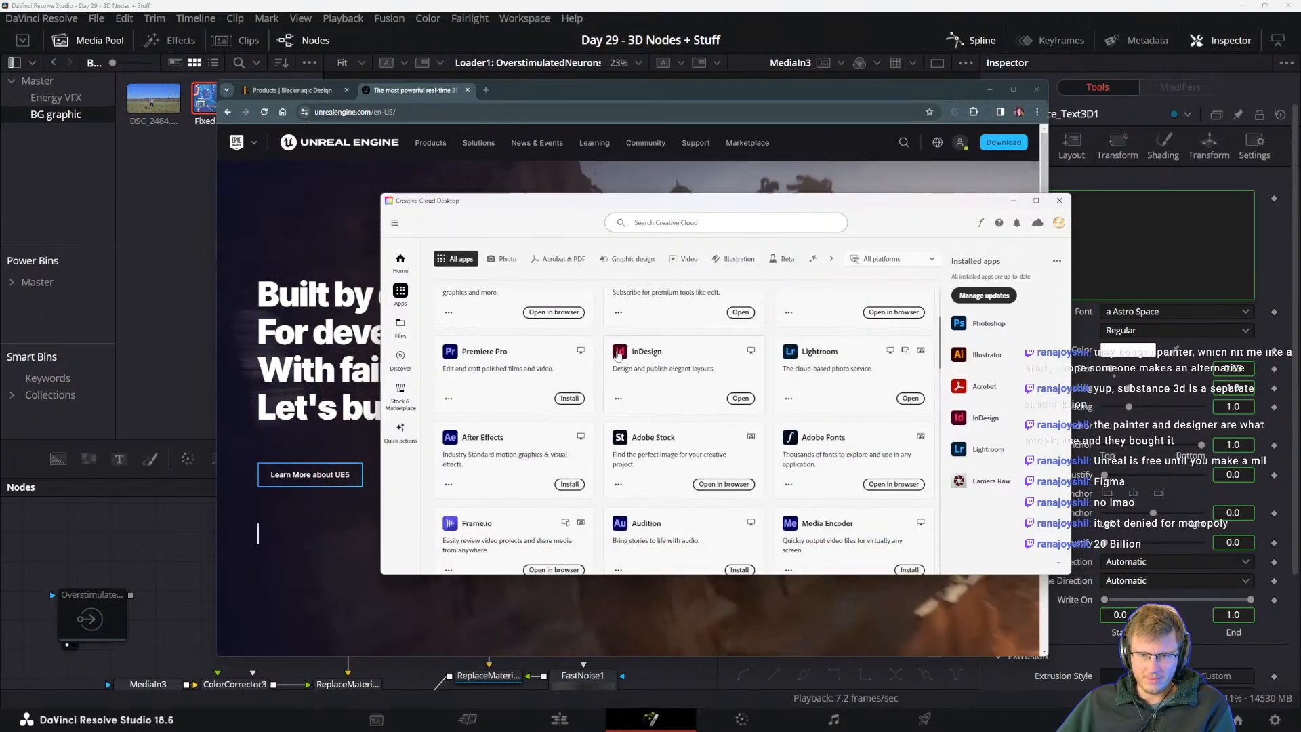
- Look through the Creative Cloud apps from Photoshop down to Media Encoder, moving the app's window farther over the browser
scroll(610, 338, up, 3)
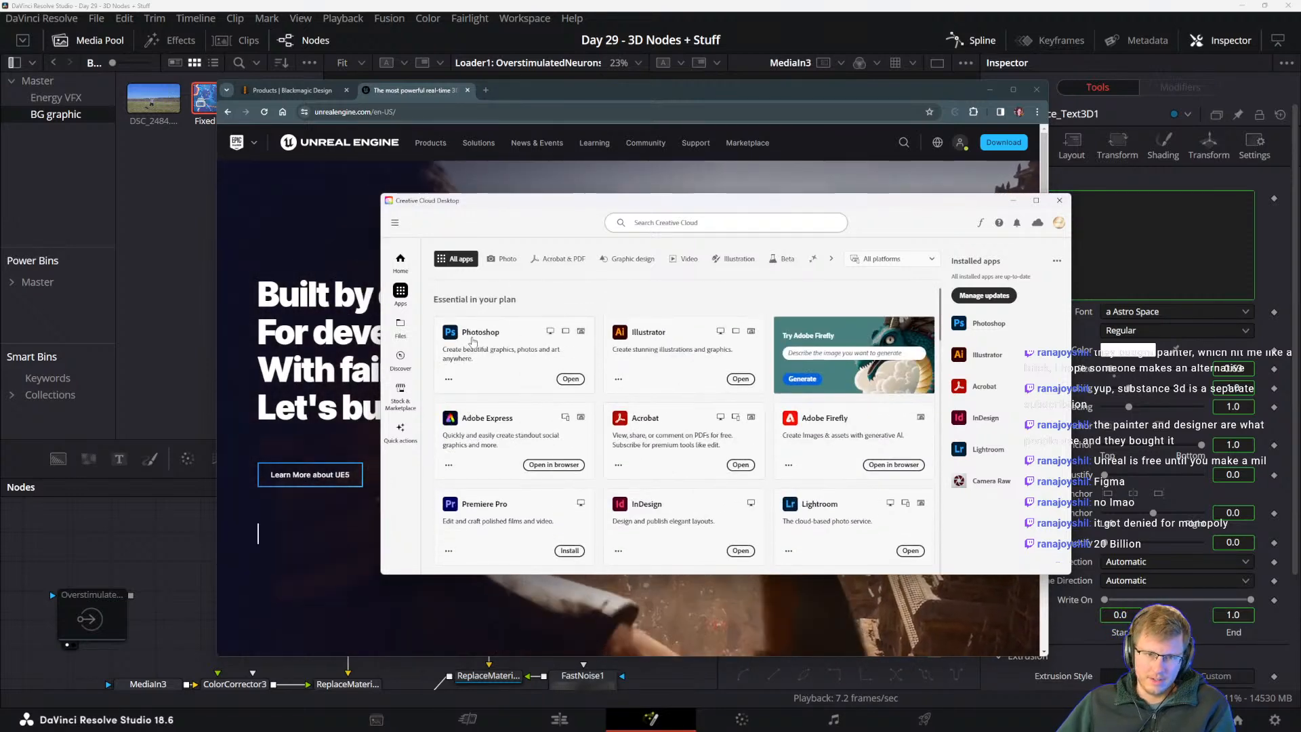
drag(891, 203, 1300, 203)
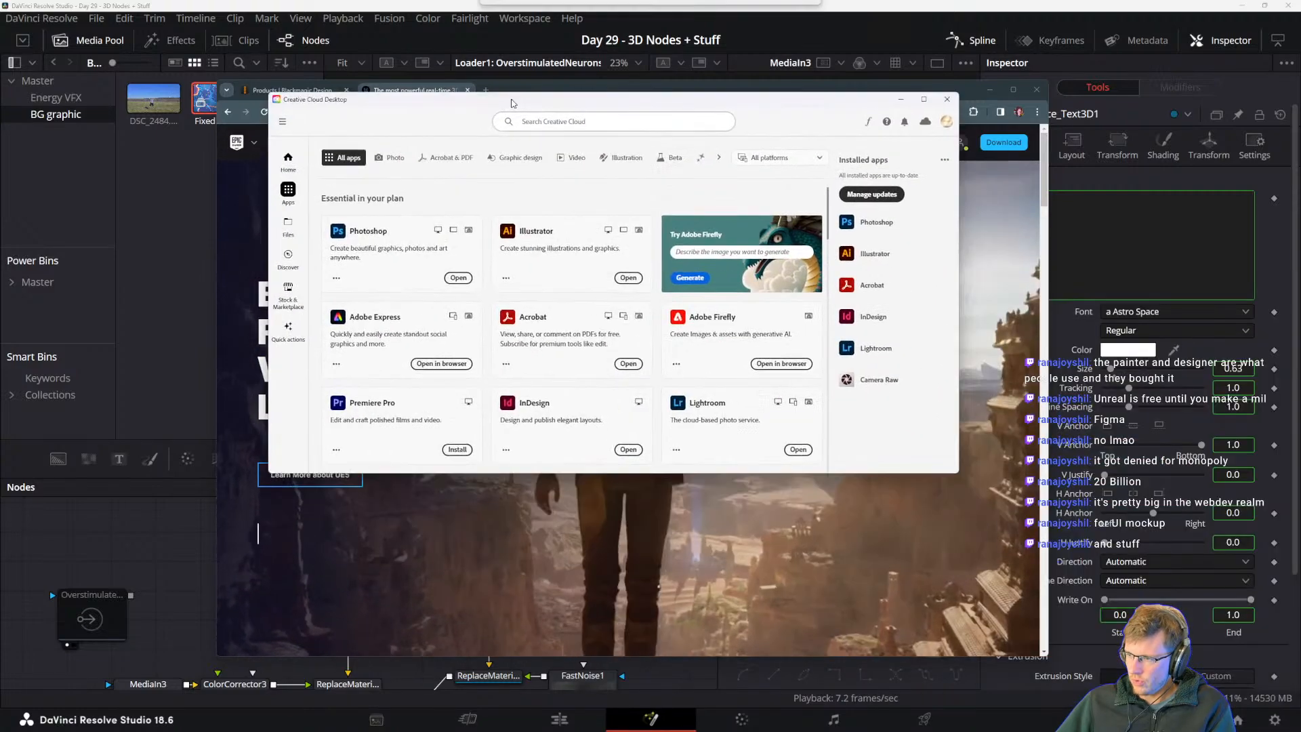
drag(514, 100, 482, 107)
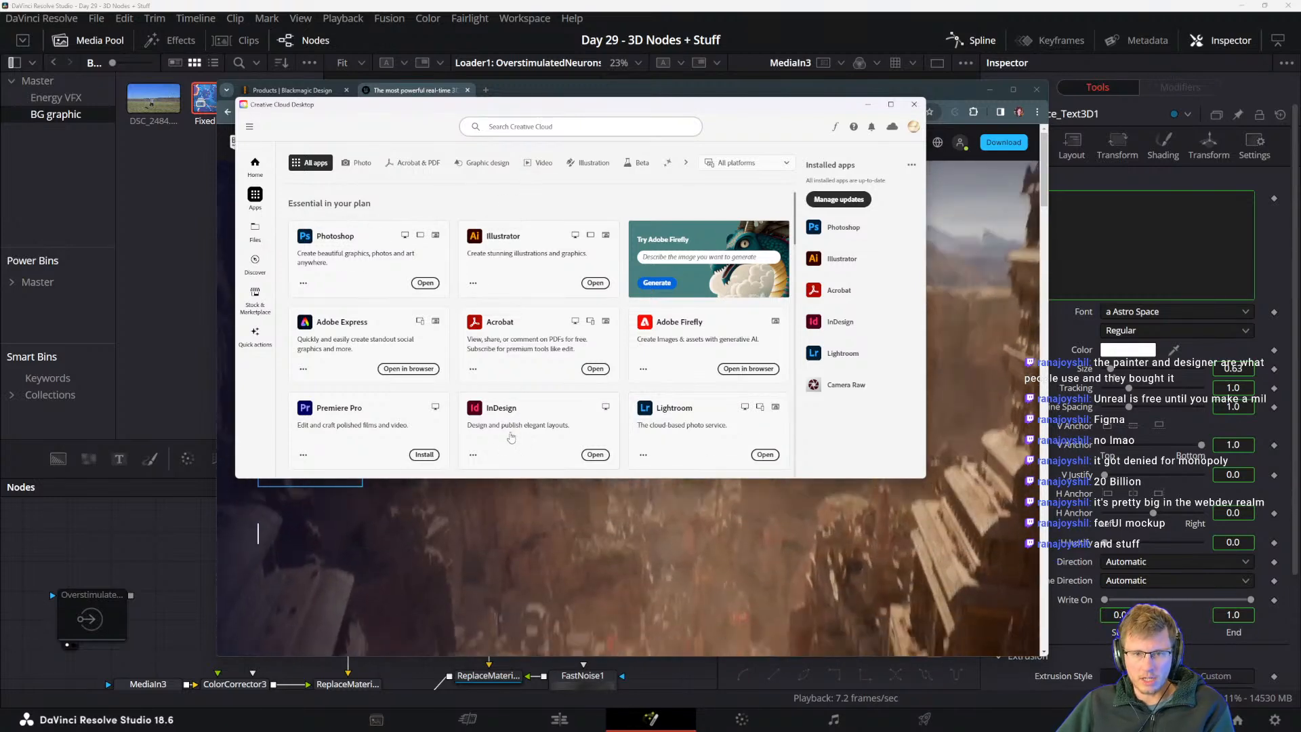
scroll(337, 278, down, 3)
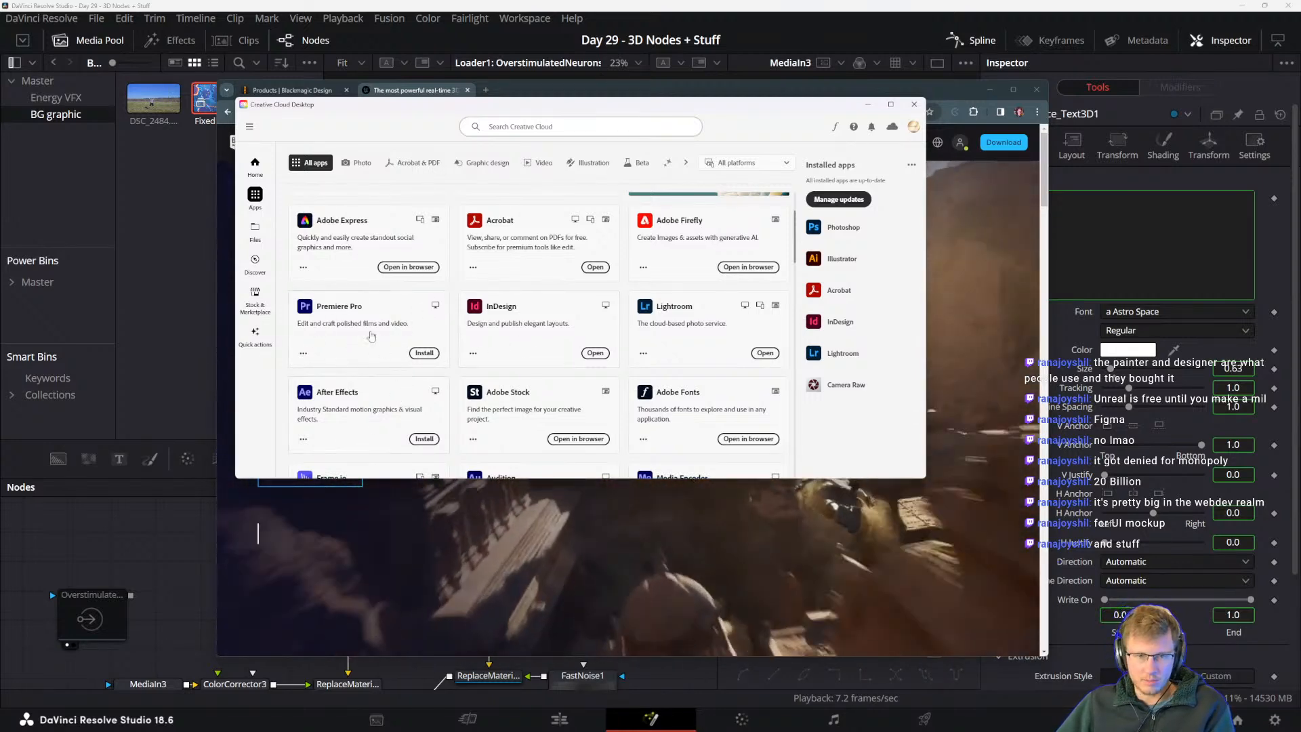
scroll(542, 296, up, 2)
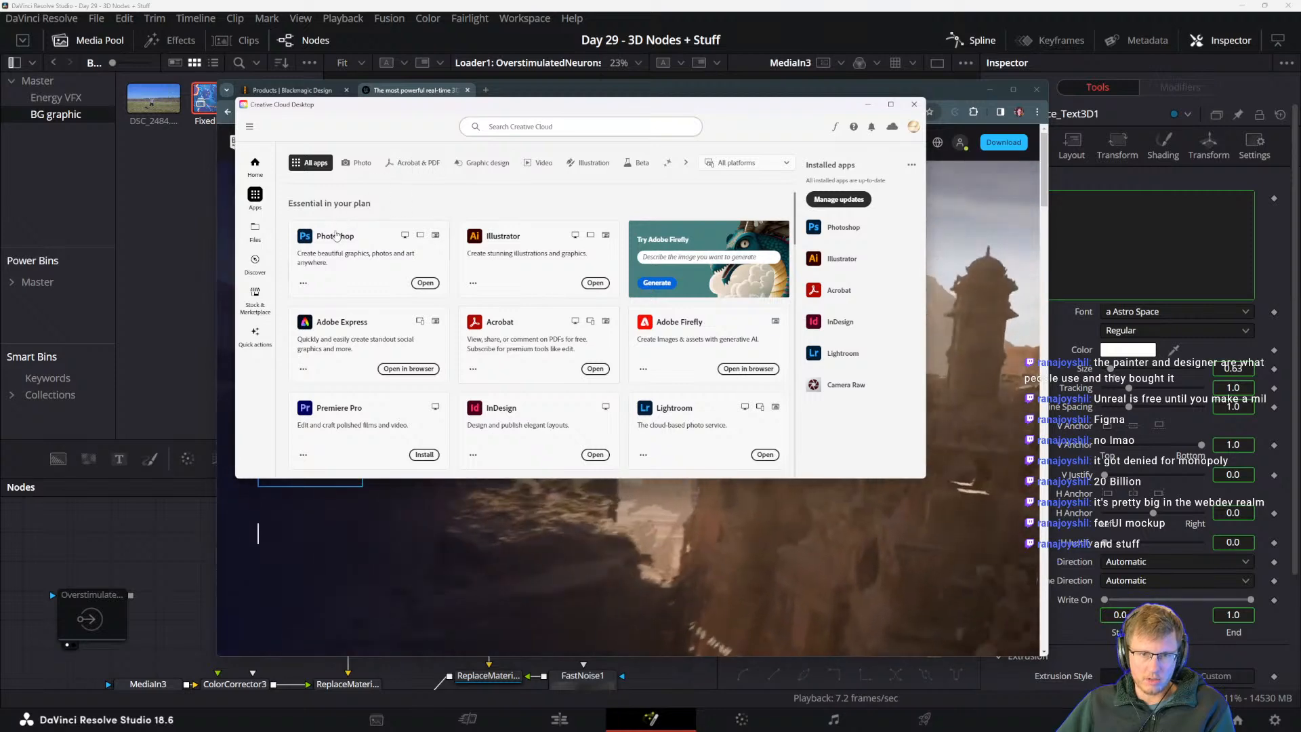
scroll(327, 237, down, 2)
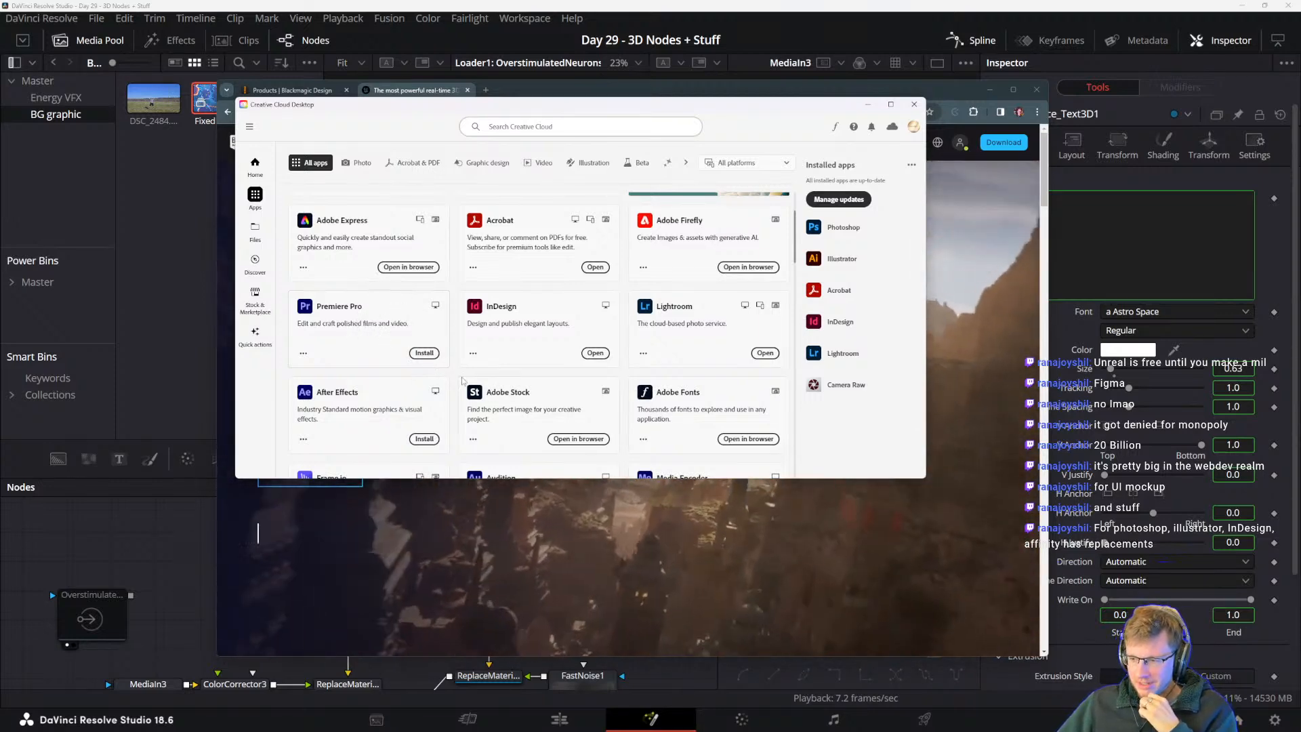
scroll(475, 319, down, 2)
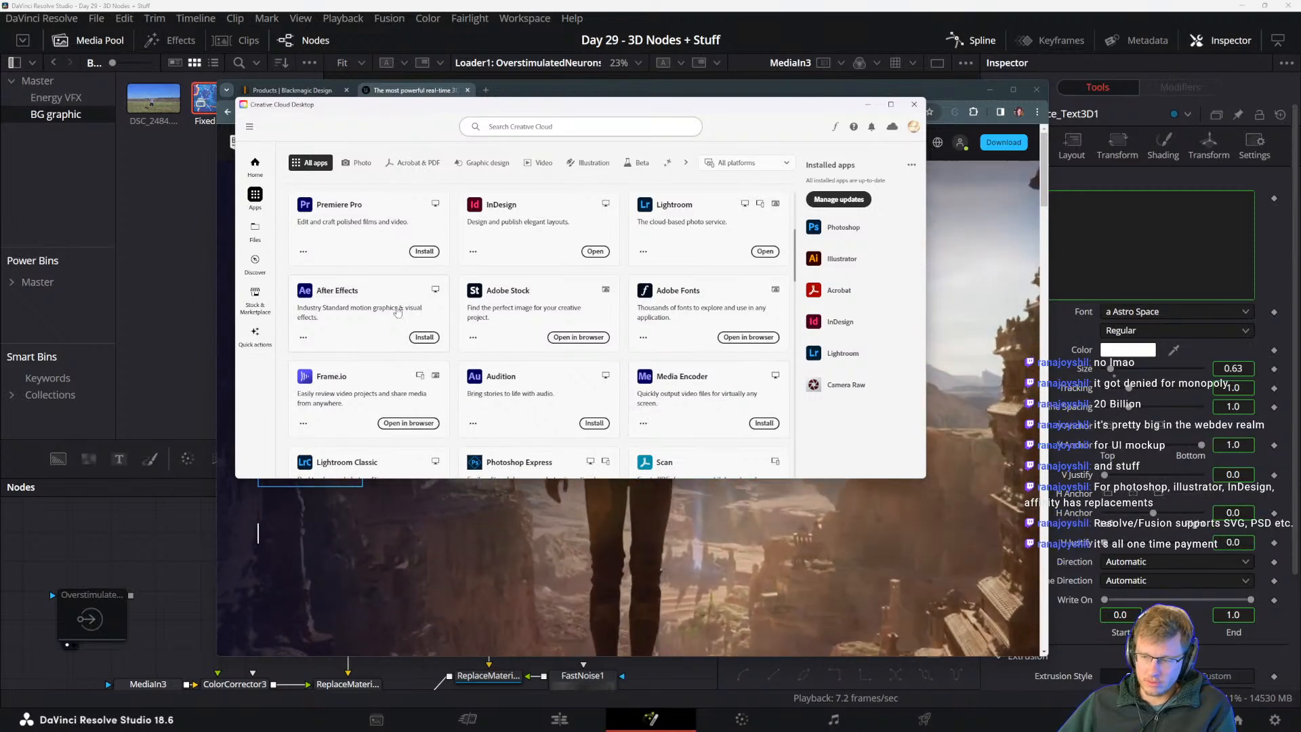
scroll(338, 321, up, 3)
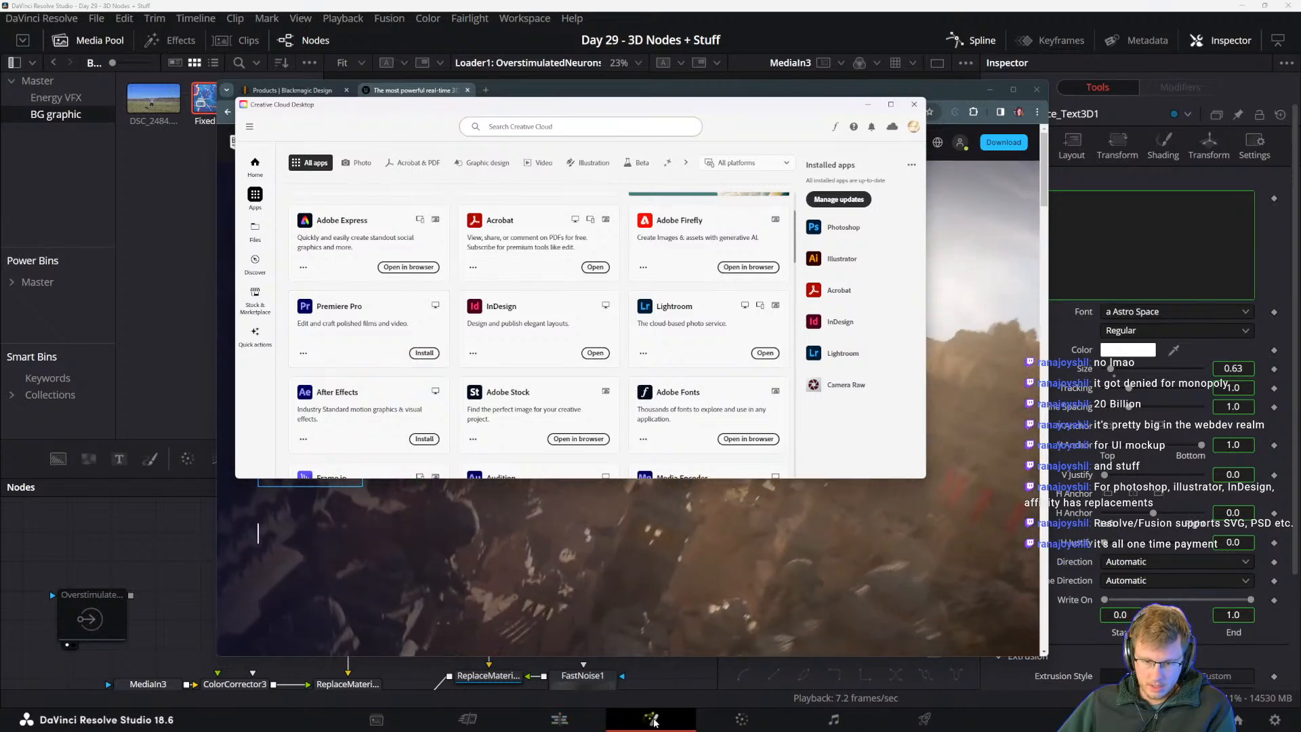
- Switch to DaVinci Resolve, view Timeline 1 on the Edit page, and return to the clip's Fusion composition at its MediaOut1 end
click(559, 716)
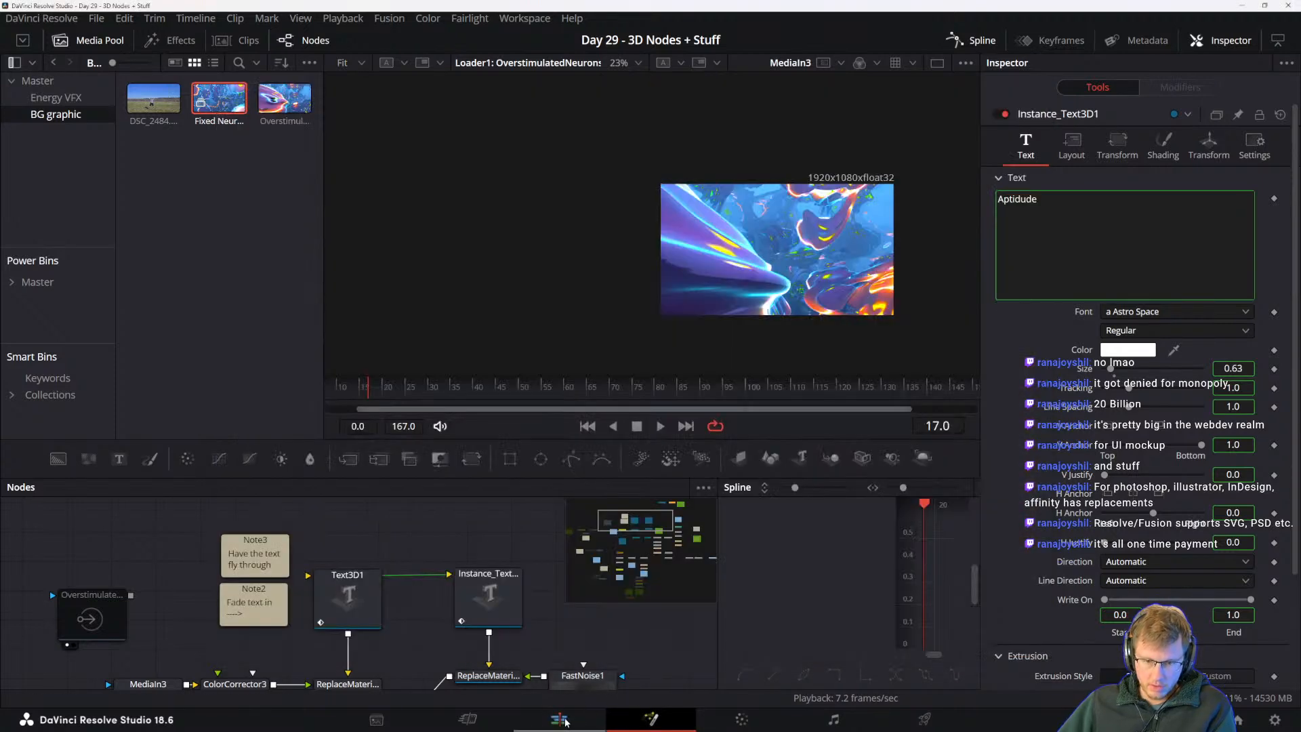
click(560, 719)
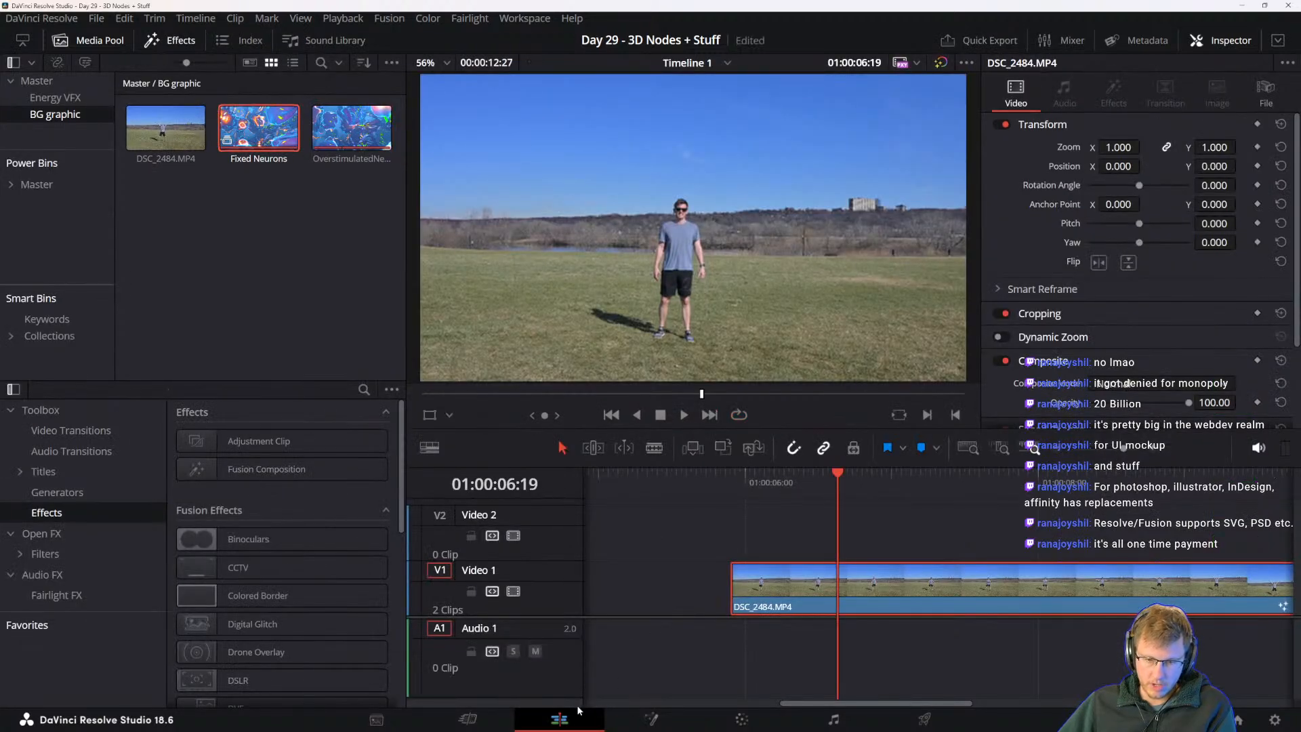
click(658, 714)
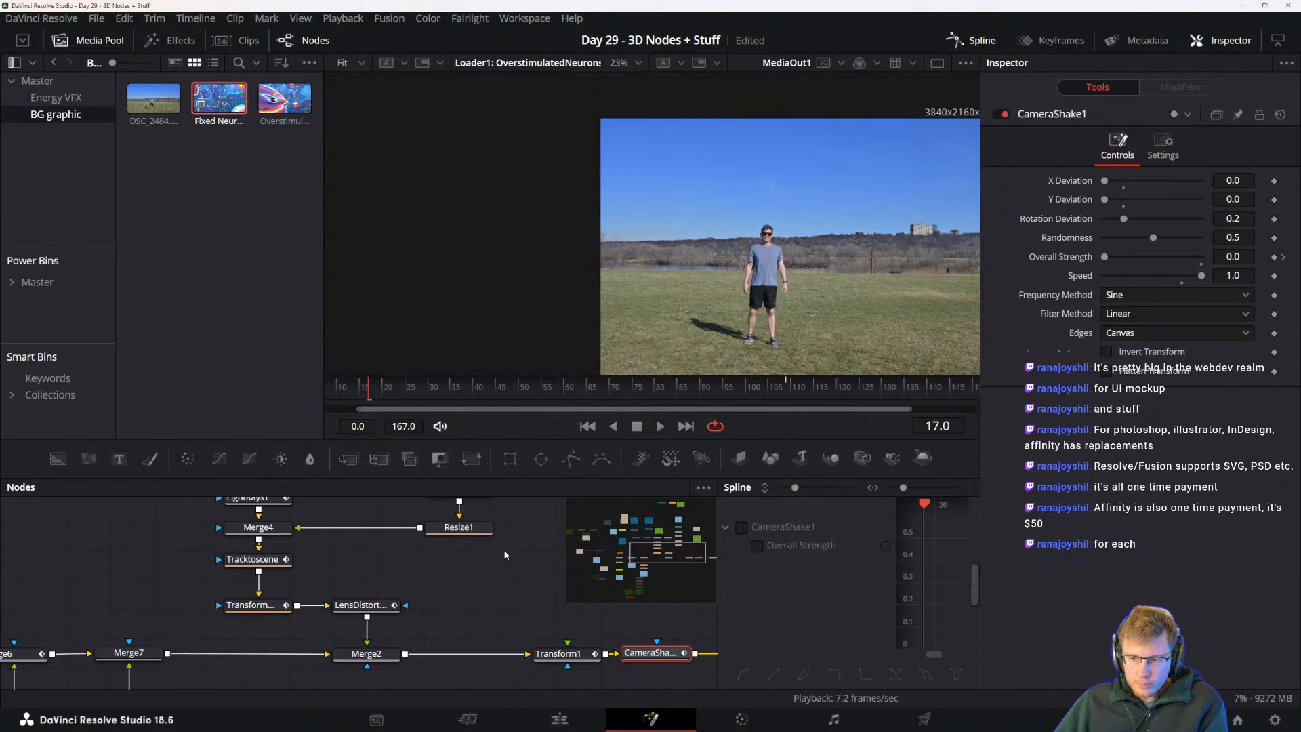
drag(454, 575, 326, 581)
drag(401, 567, 380, 559)
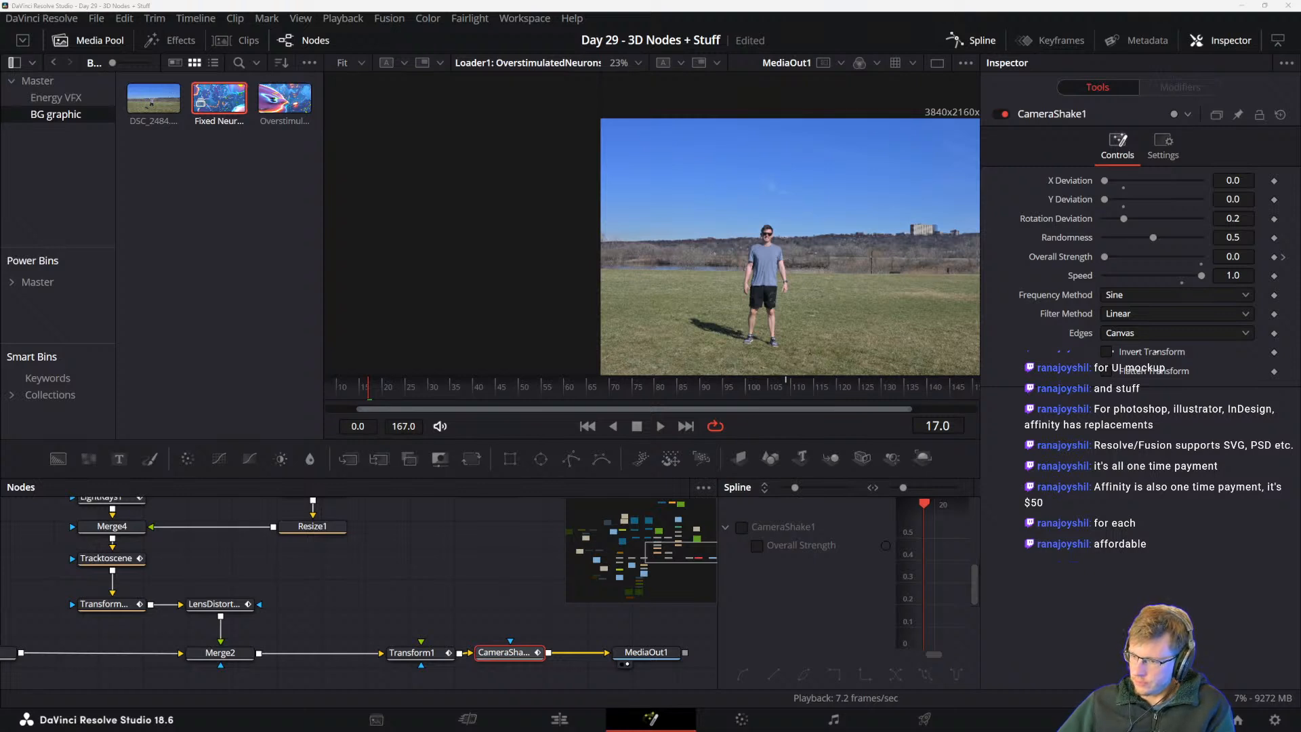
- Bring up the Affinity website in the browser, allow all cookies, and examine the home page's sale banner and Designer 2 section
drag(1300, 678, 518, 91)
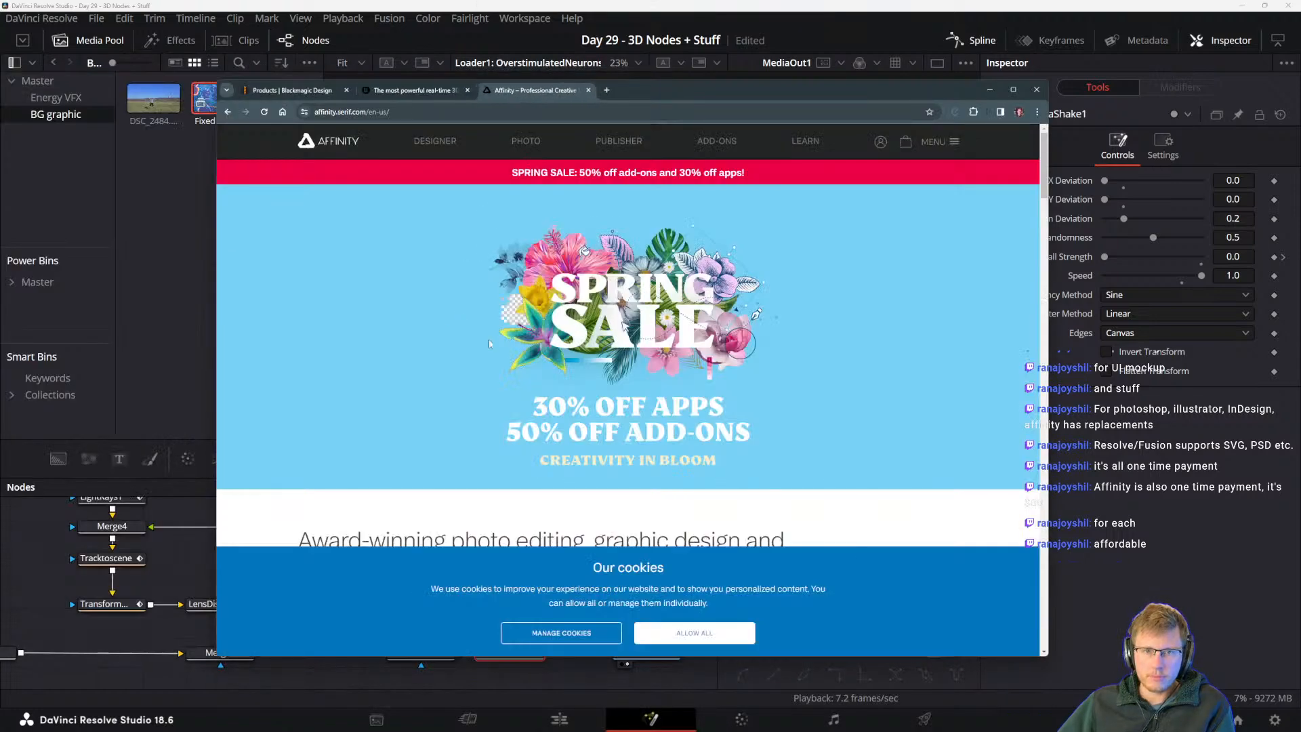
click(695, 633)
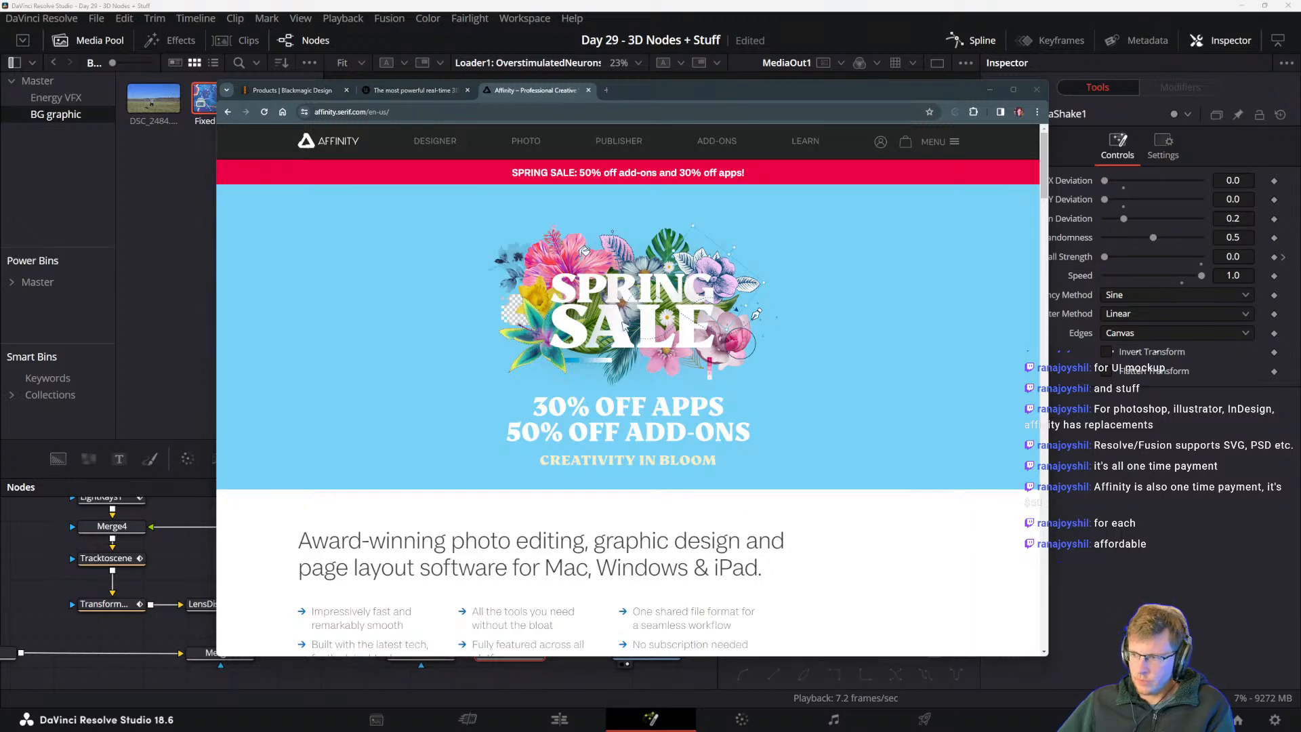
scroll(624, 326, down, 4)
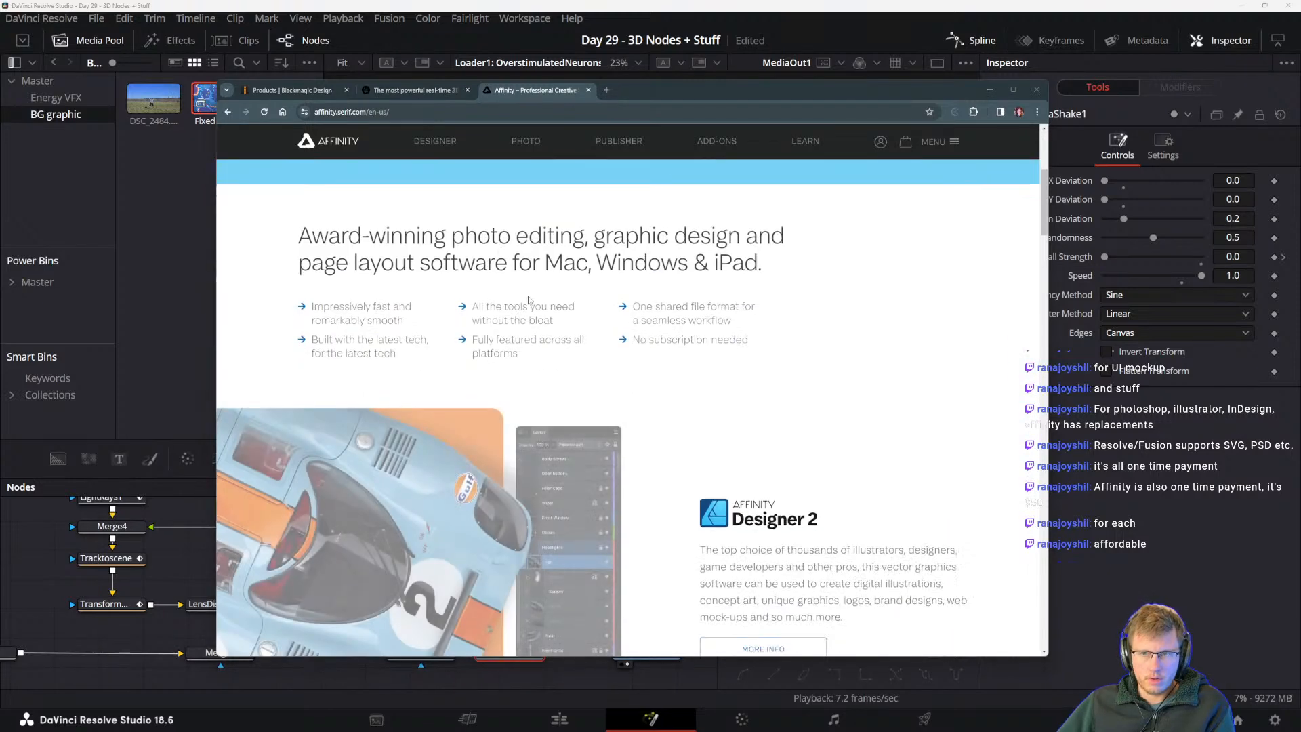
scroll(682, 333, down, 3)
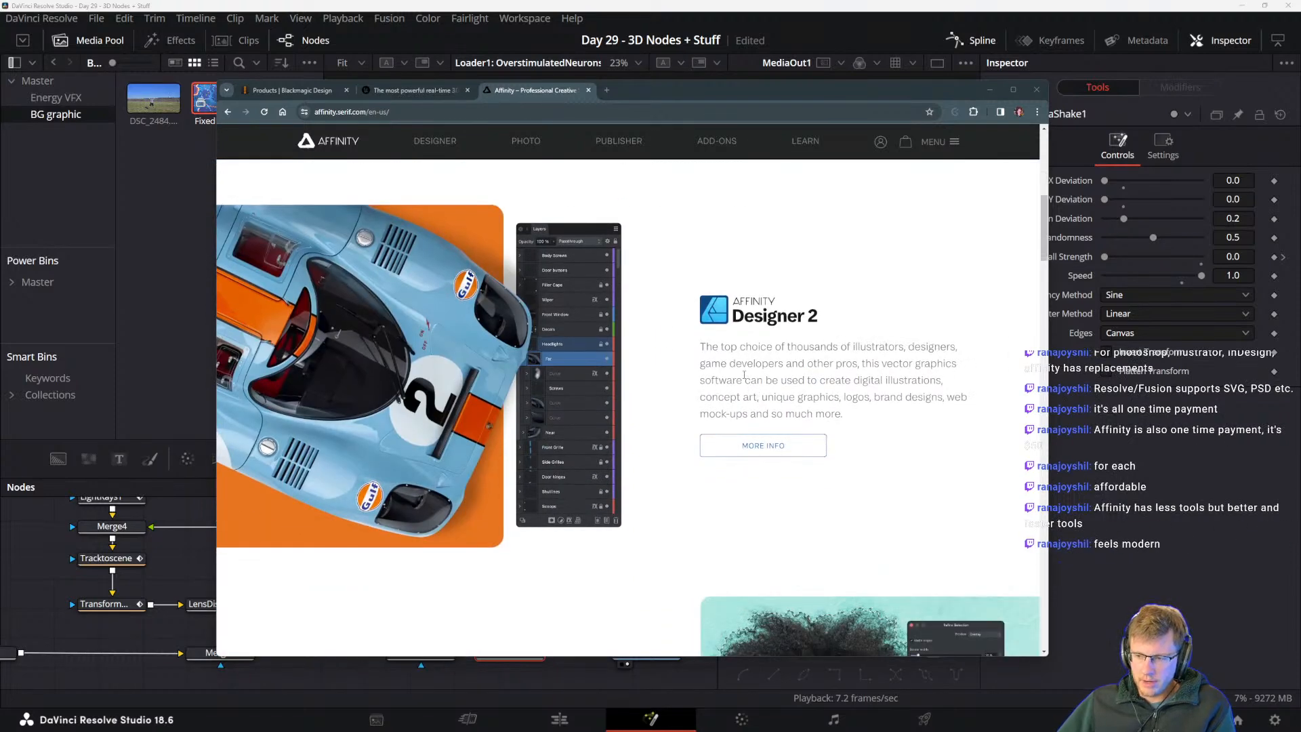
scroll(725, 375, down, 4)
scroll(748, 527, up, 8)
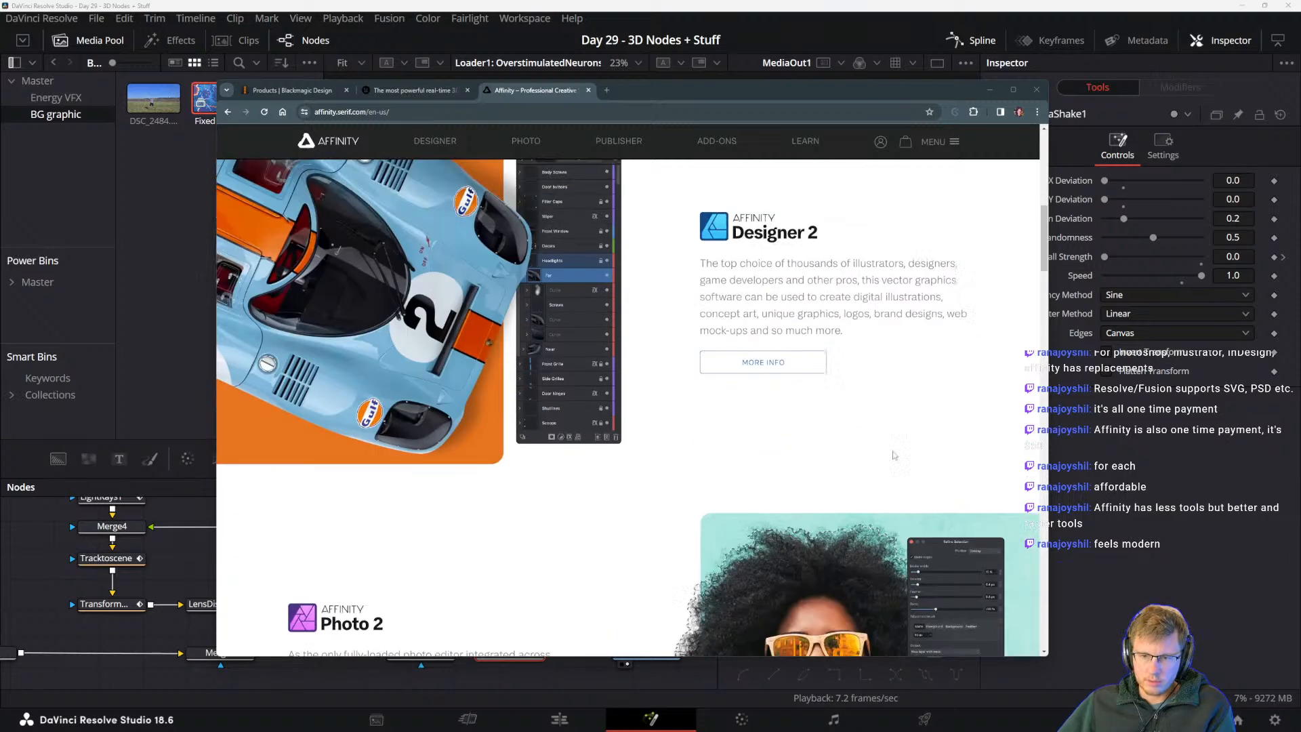
scroll(747, 527, down, 4)
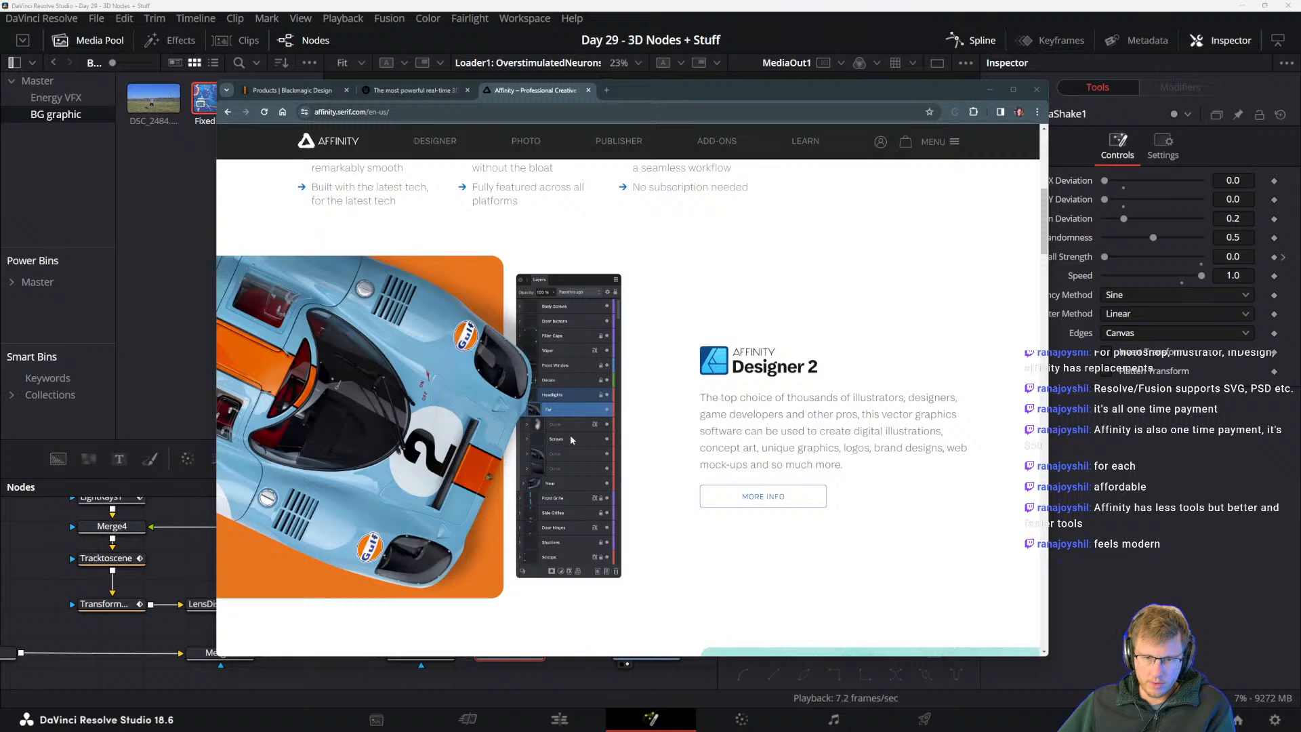
scroll(569, 434, up, 7)
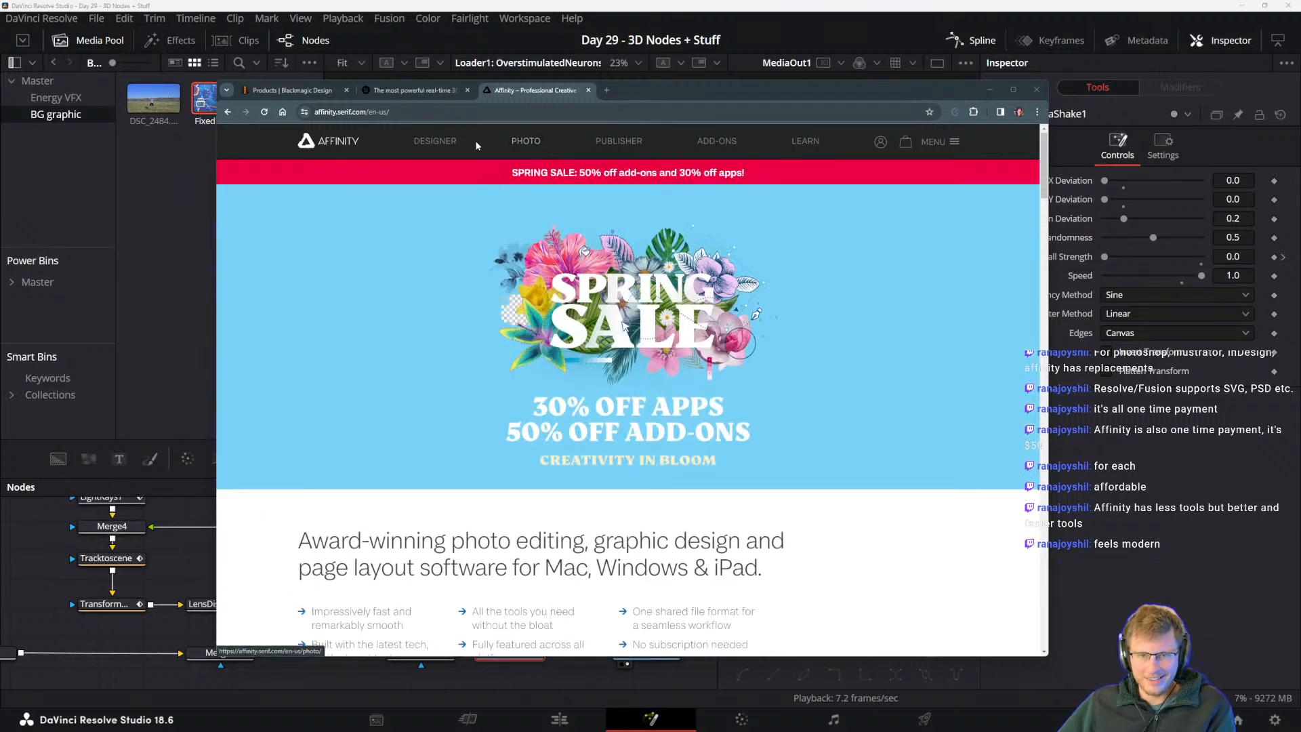
- Read the Affinity home page through Photo 2, Publisher 2 and the V2 Universal License down to the no-subscription section
scroll(430, 149, down, 2)
scroll(623, 178, down, 15)
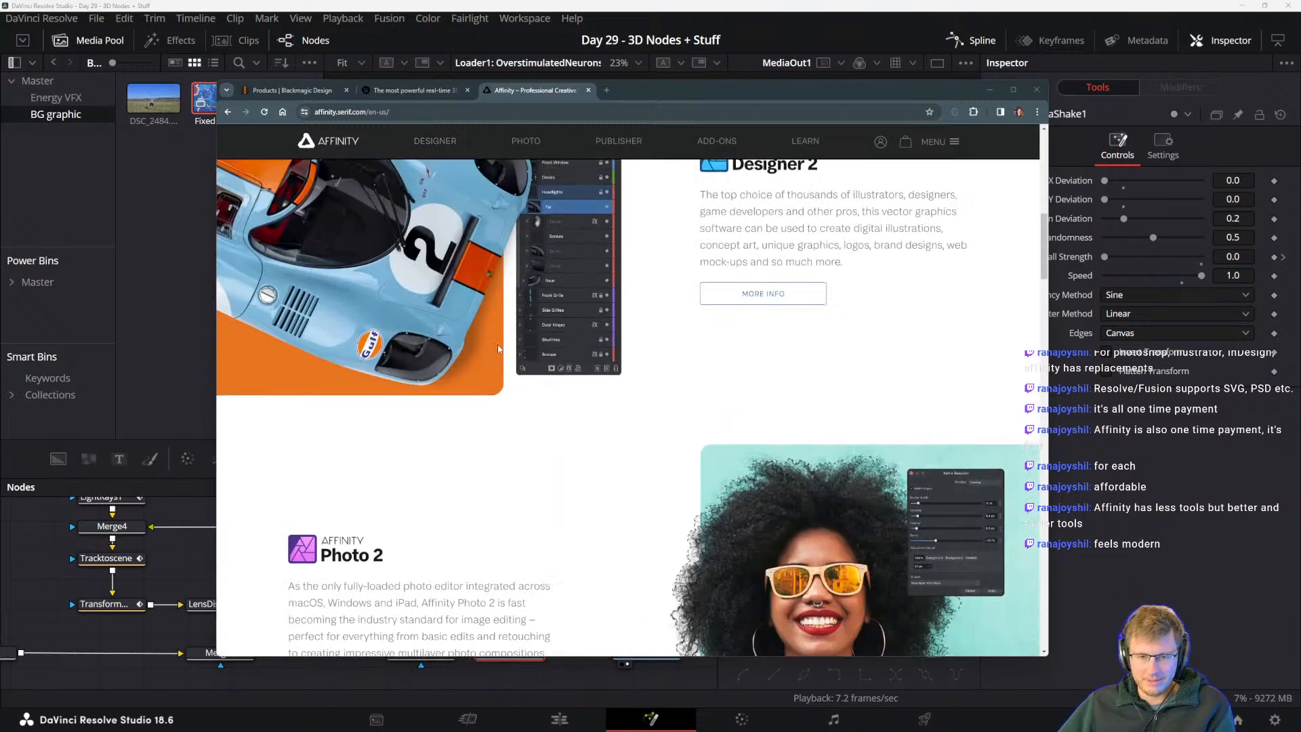
scroll(525, 359, down, 4)
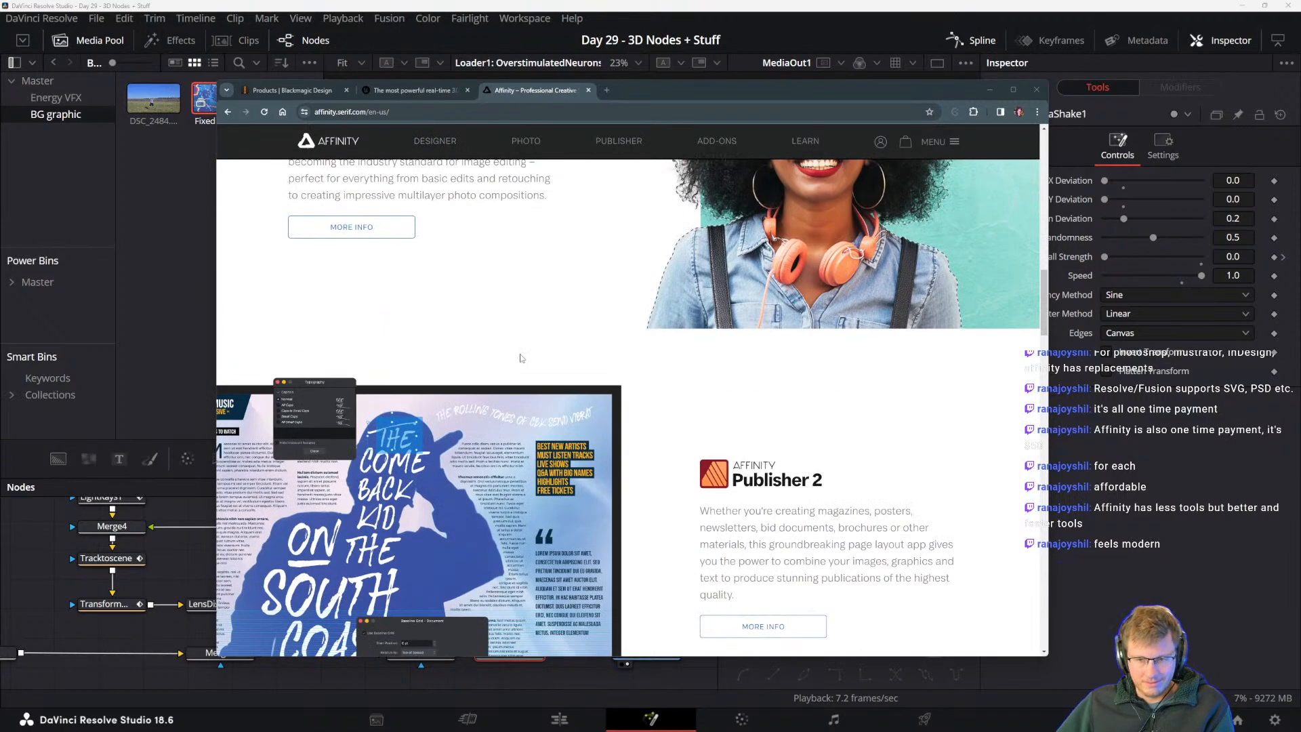
scroll(542, 380, up, 4)
scroll(569, 419, down, 2)
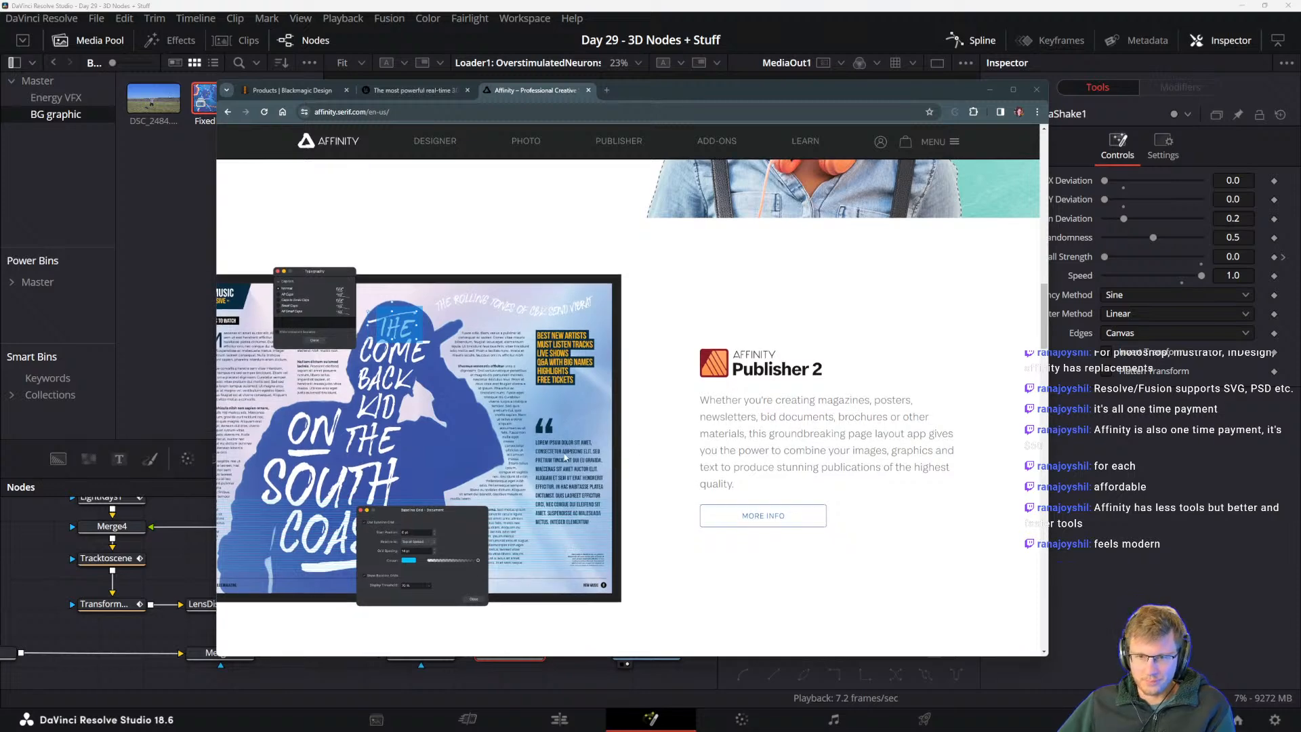
scroll(535, 433, down, 5)
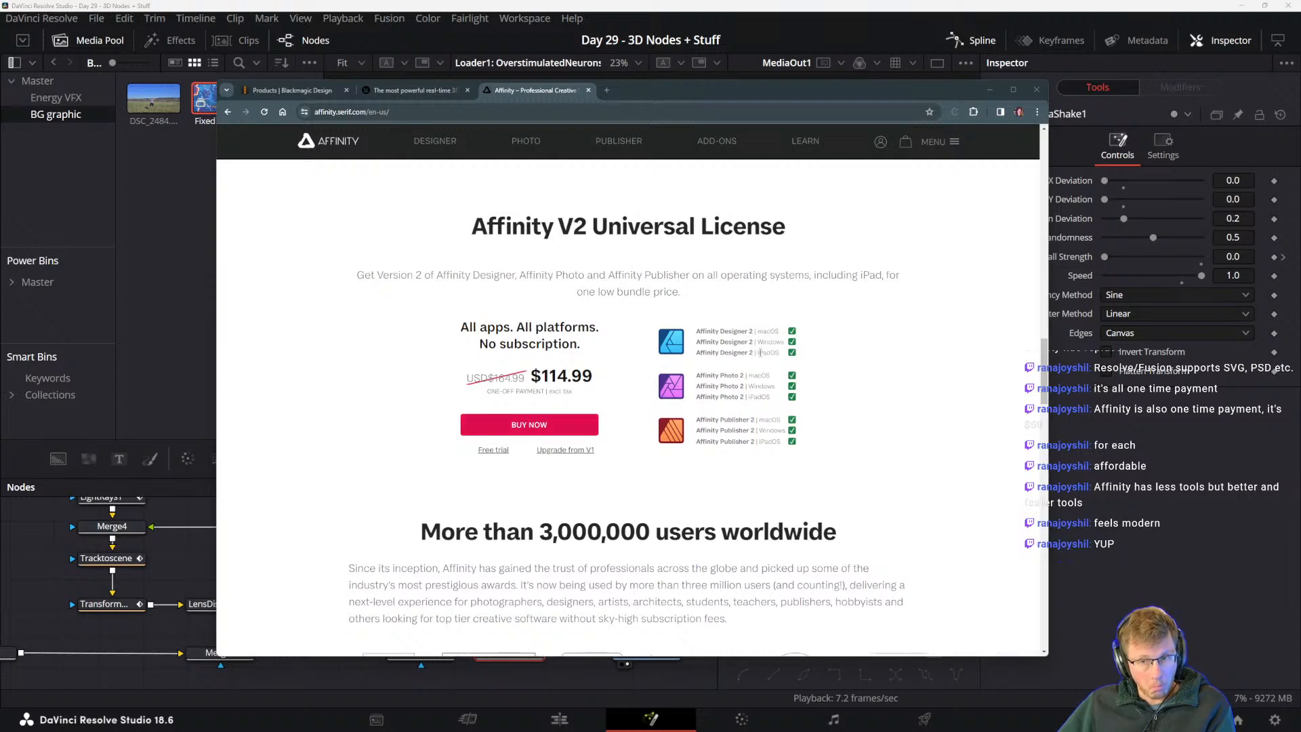
scroll(761, 352, down, 3)
scroll(620, 482, down, 6)
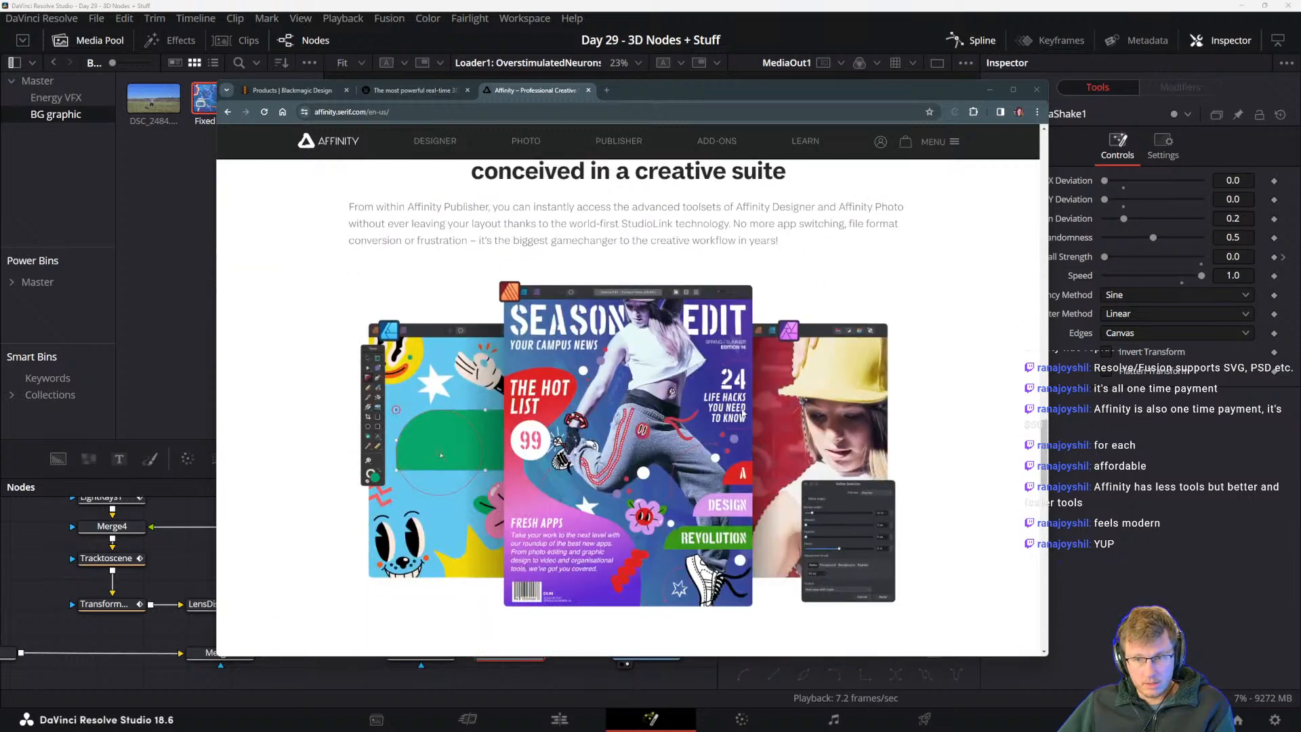
scroll(673, 413, down, 7)
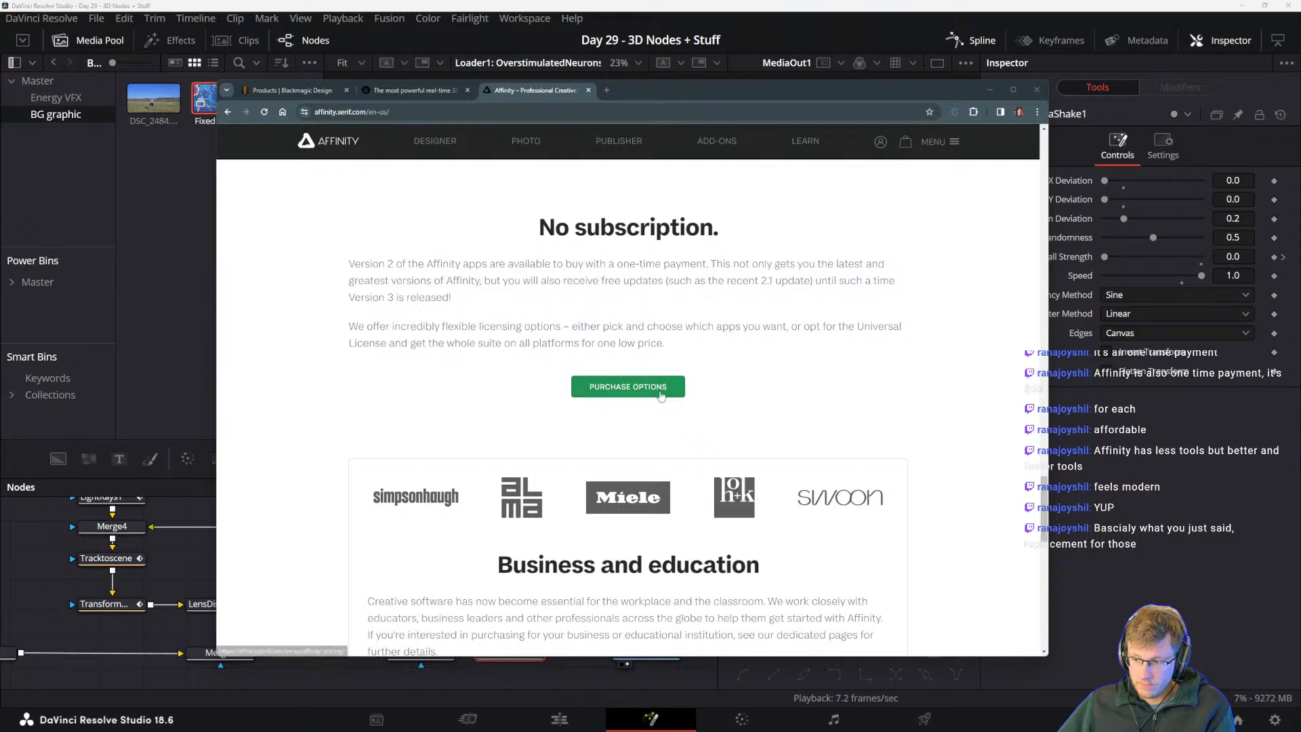
- View the Affinity purchase options, review the Universal License offer and Publisher 2, and return to the start of the home page
click(661, 394)
scroll(758, 462, up, 2)
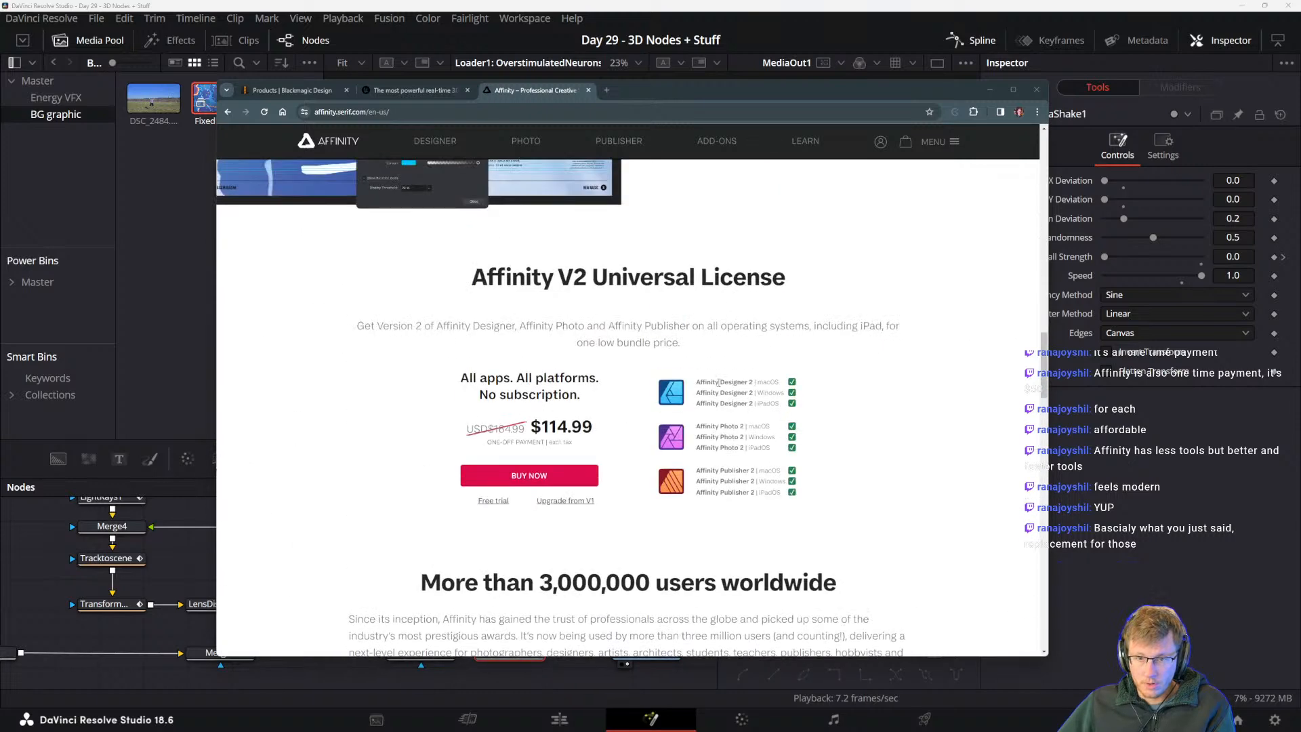
scroll(733, 392, up, 7)
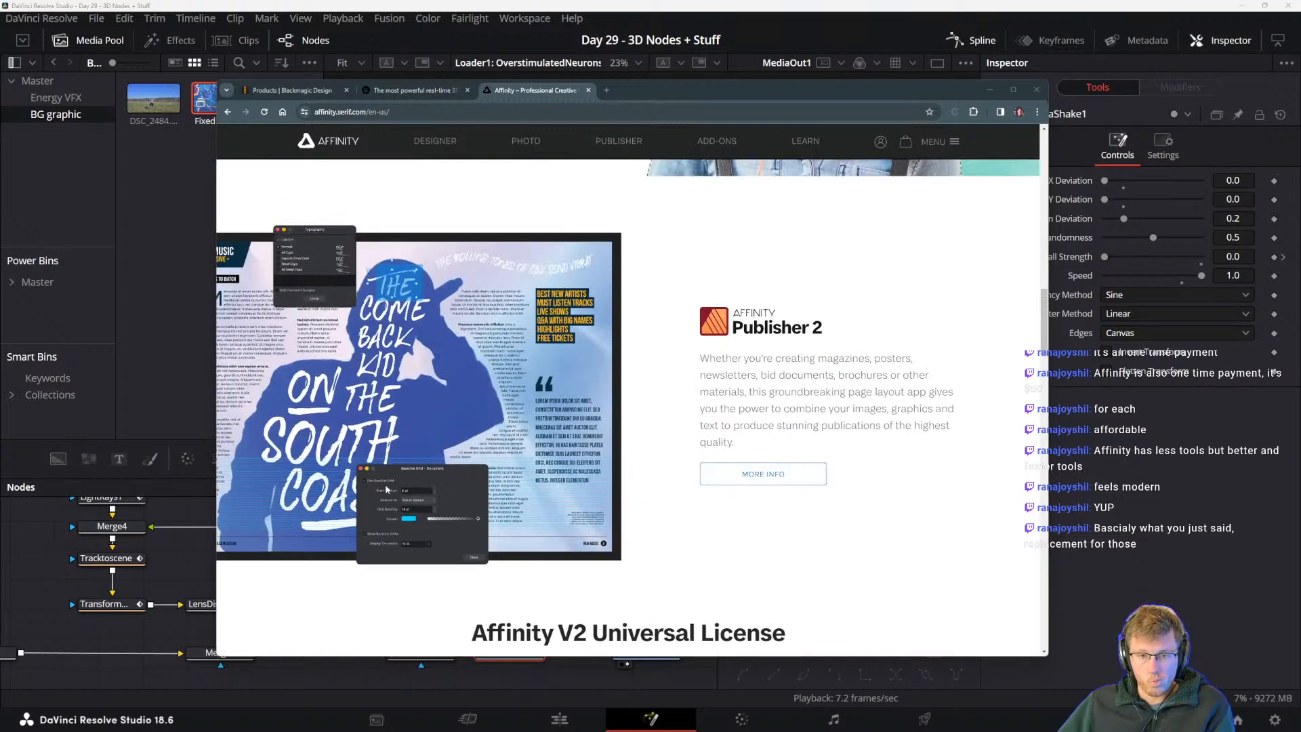
scroll(385, 483, up, 5)
scroll(643, 481, down, 4)
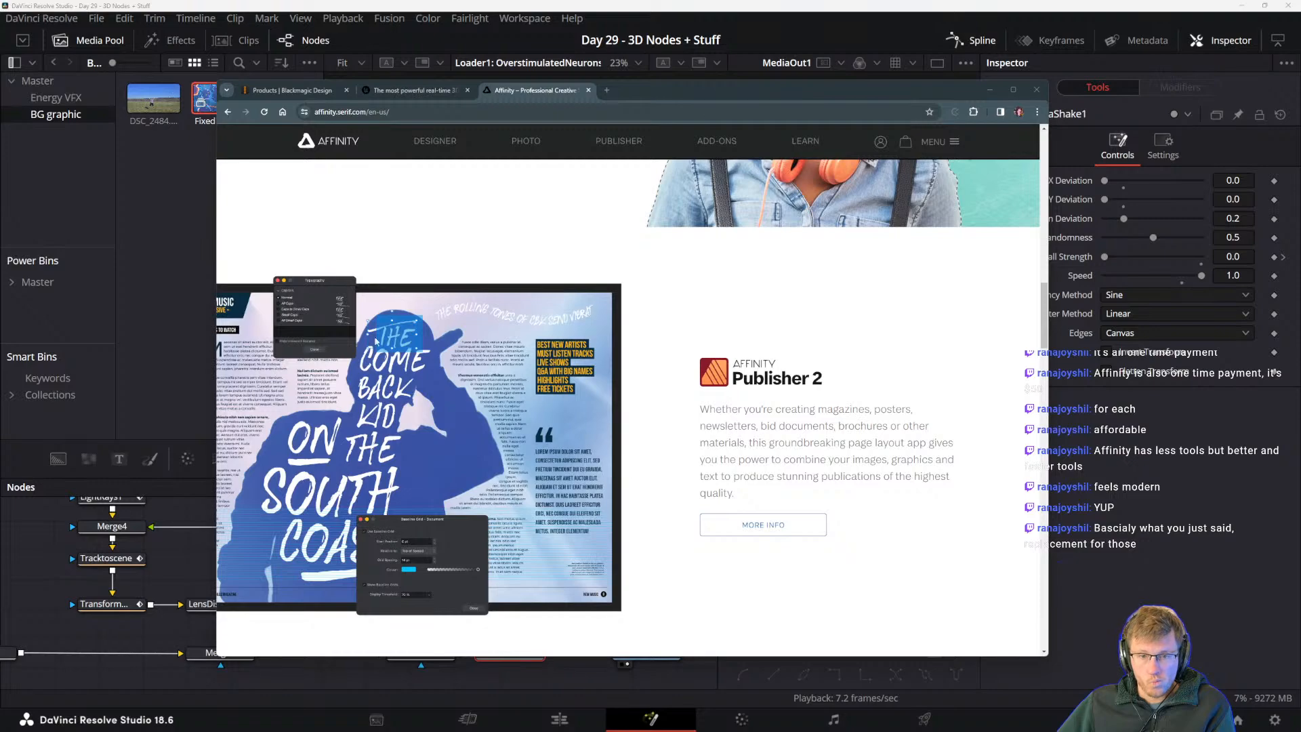
scroll(374, 341, up, 20)
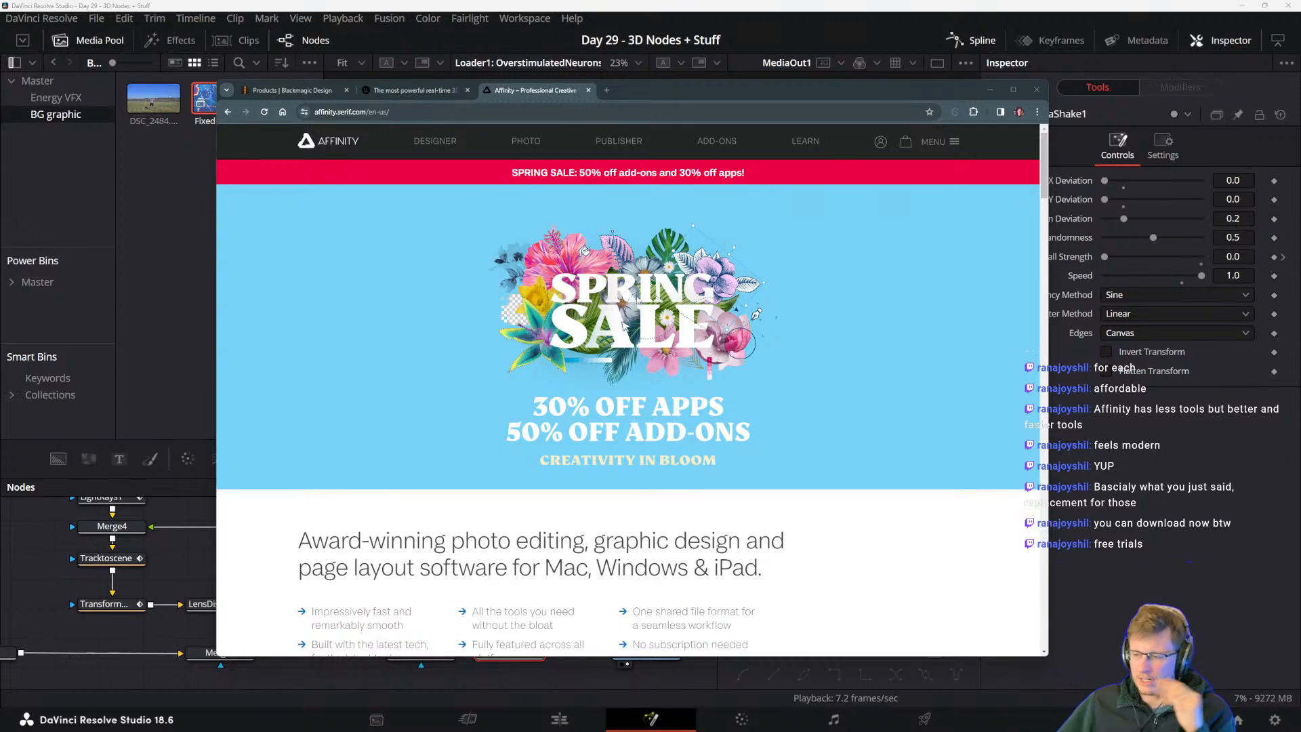
- Return to DaVinci Resolve, open the Edit page, and switch the viewer from the timeline to the source view
click(1111, 481)
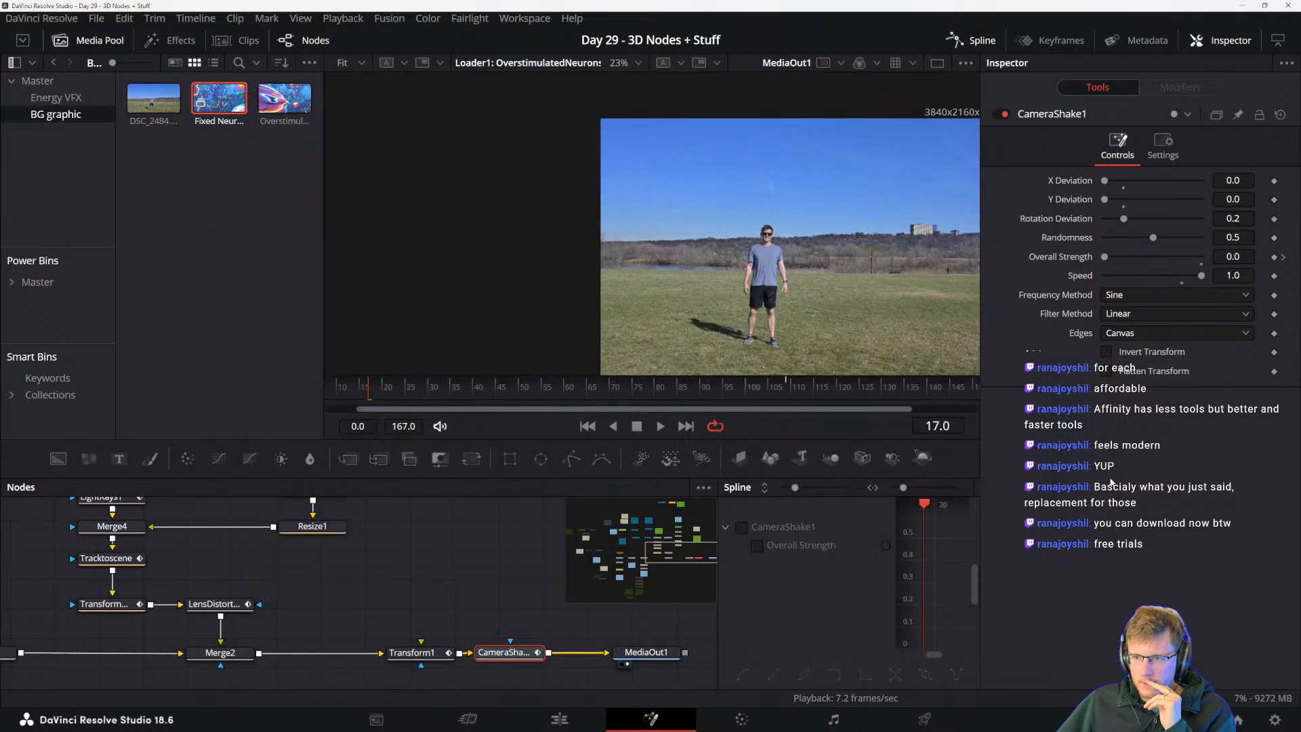
key(shift+4)
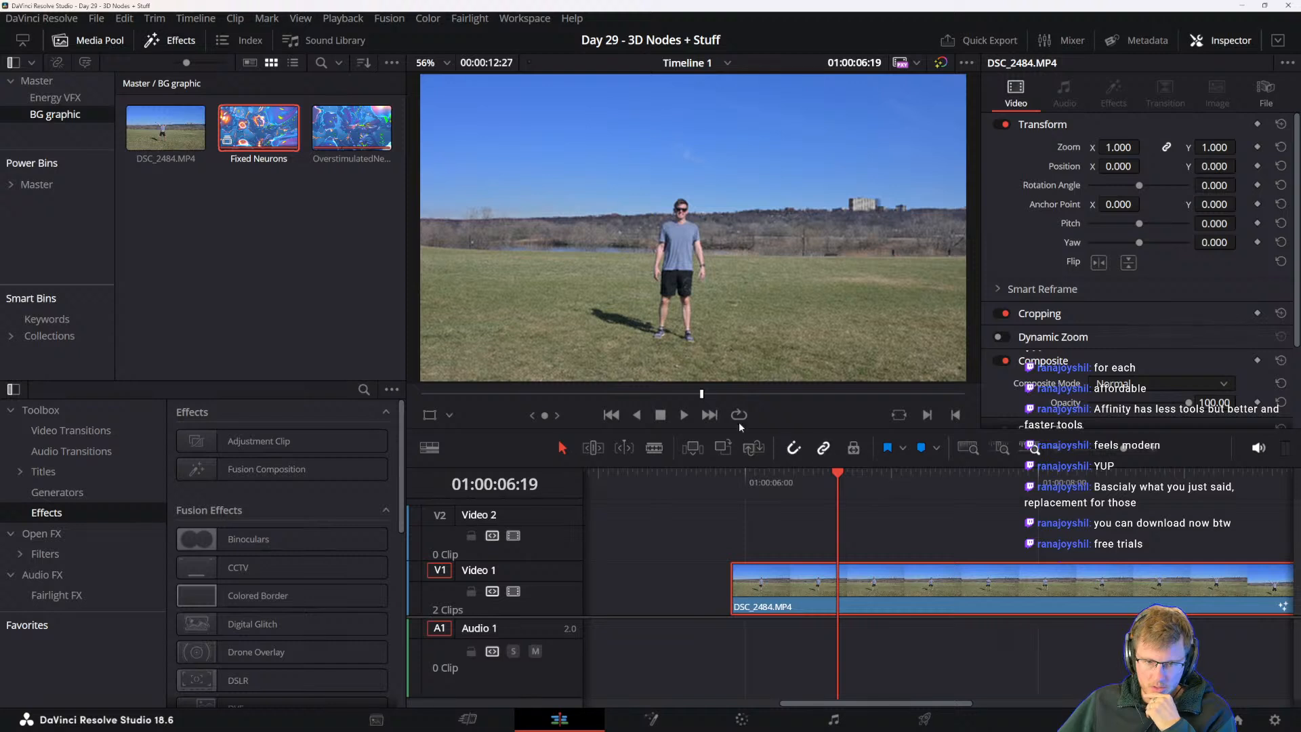
key(q)
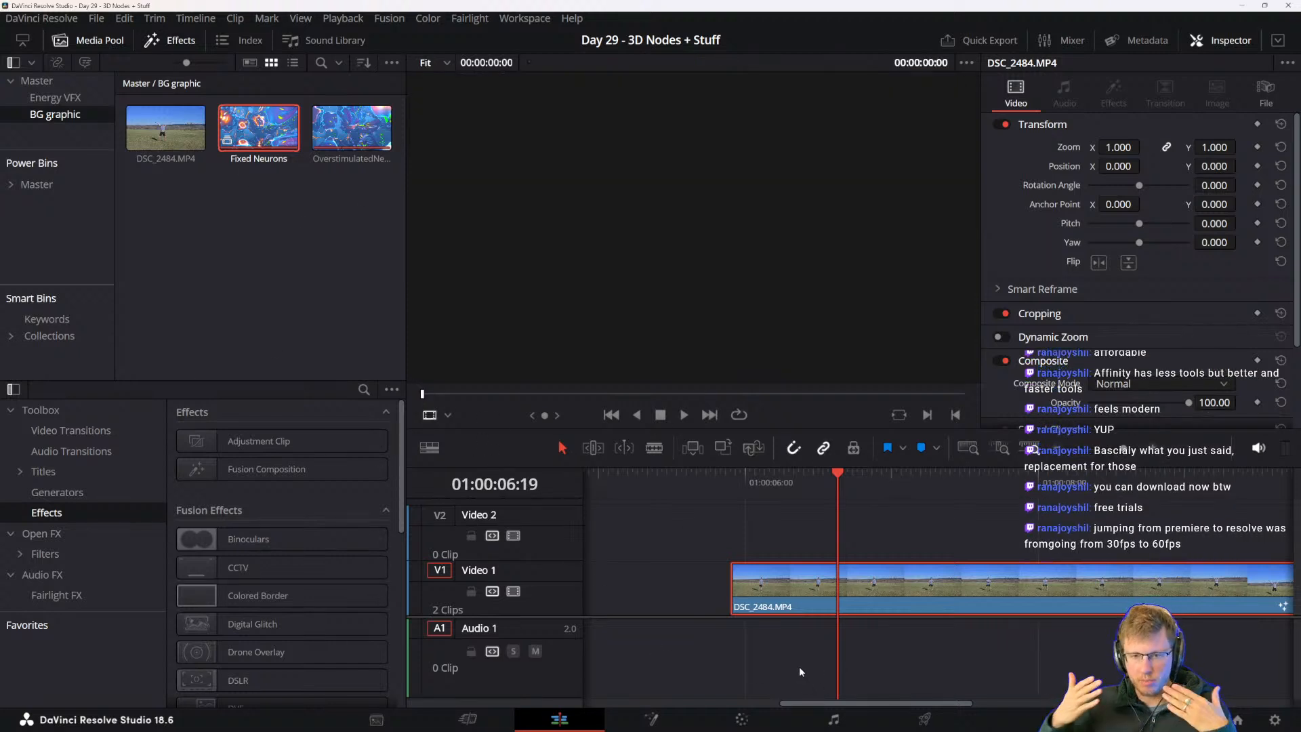
click(73, 19)
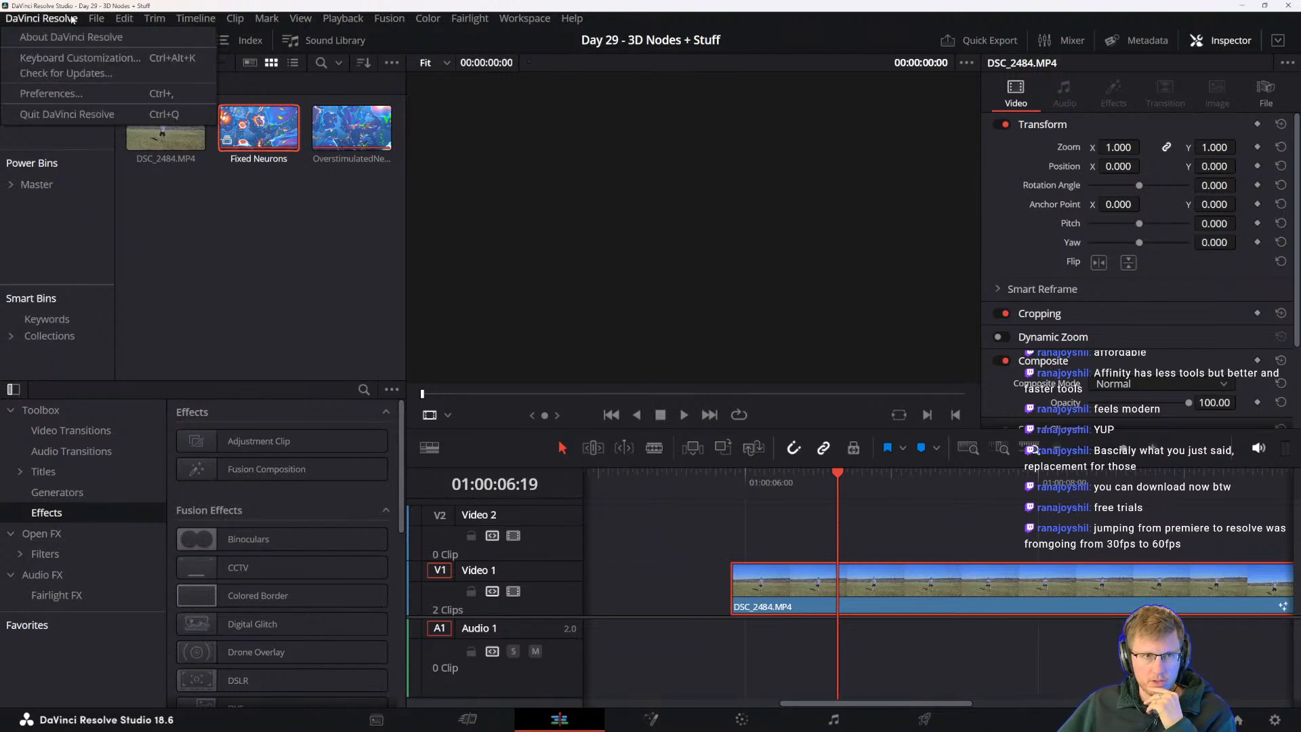
click(72, 19)
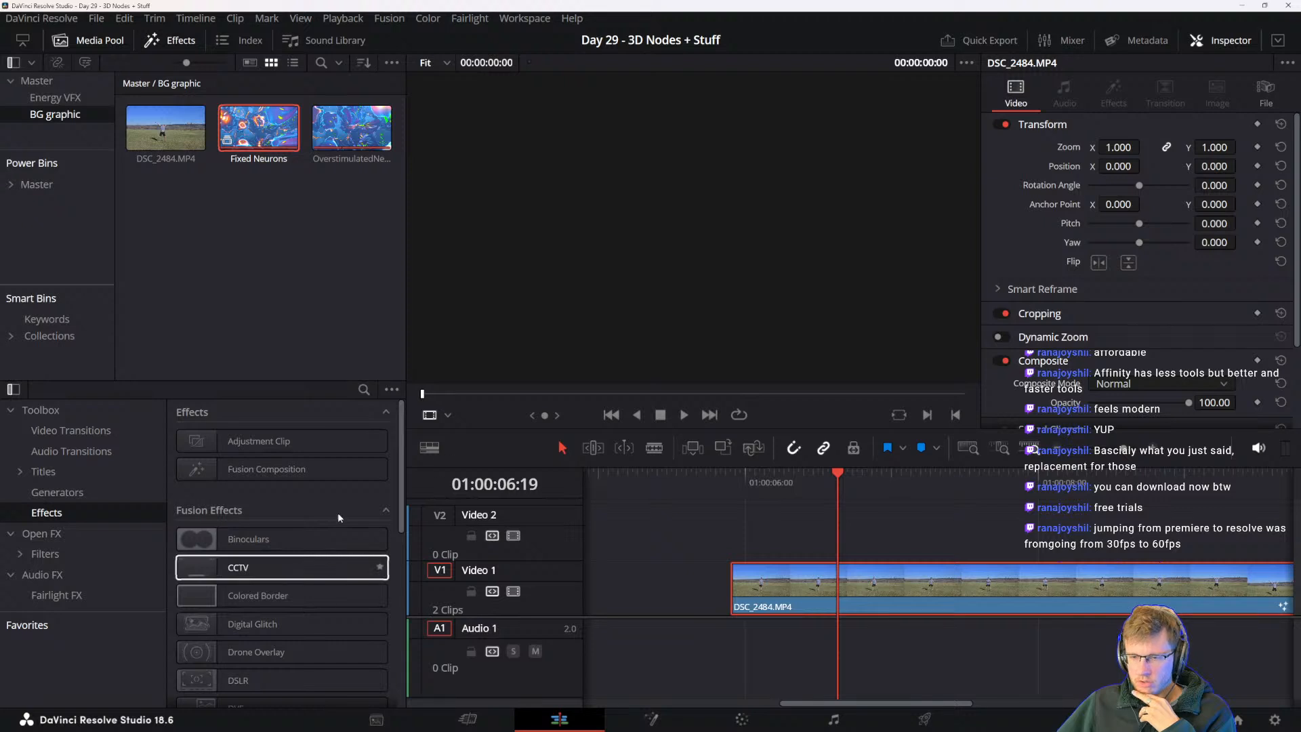
click(164, 162)
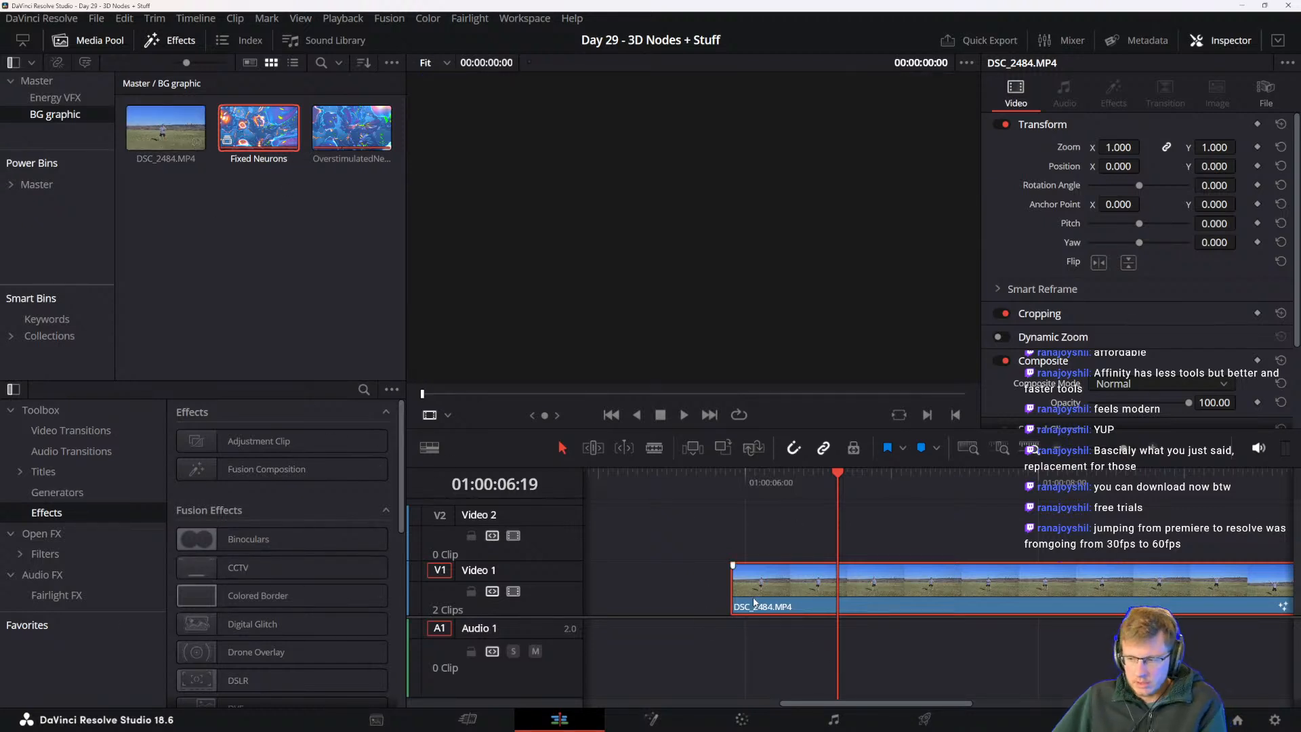
- Open the Fusion page and select the LumaKeyer1, OpticalFlow1 and TimeSpeed1 nodes together
click(650, 719)
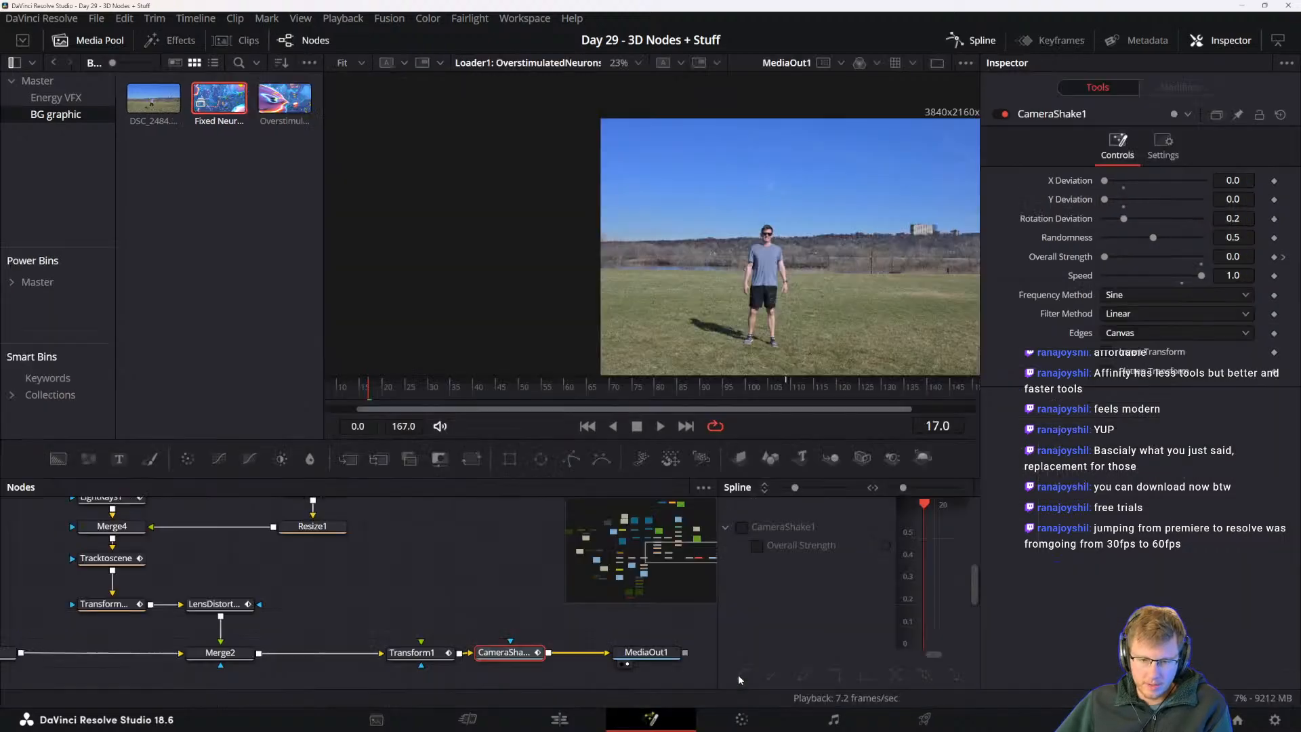
drag(316, 565, 351, 651)
drag(289, 606, 297, 639)
drag(294, 615, 298, 653)
drag(292, 593, 303, 622)
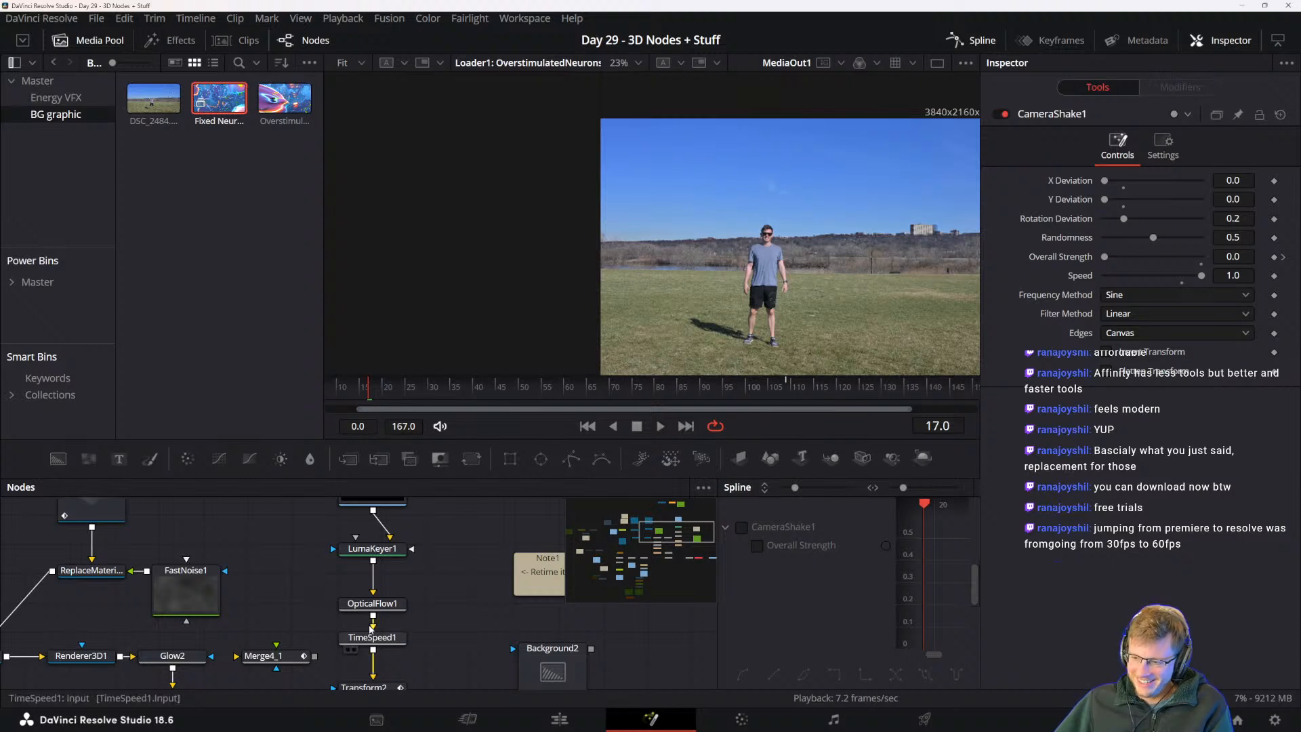
drag(303, 576, 332, 599)
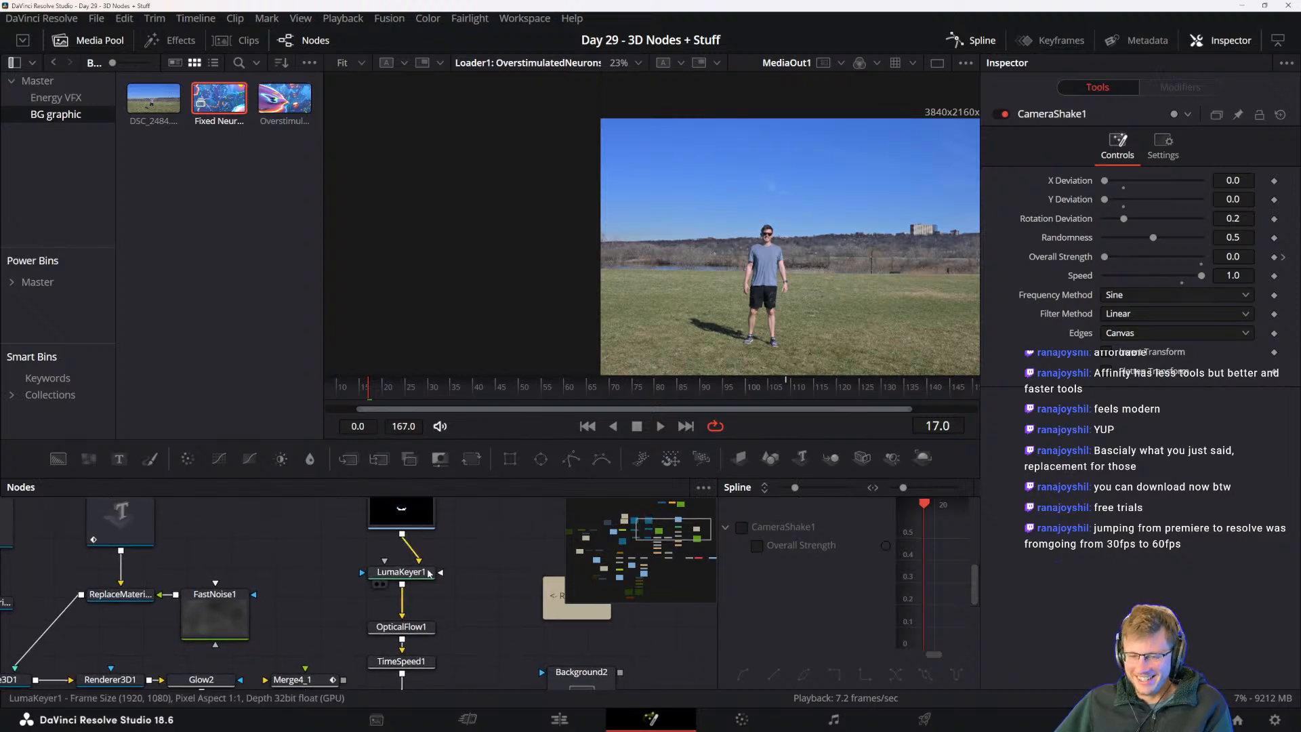
drag(429, 574, 383, 657)
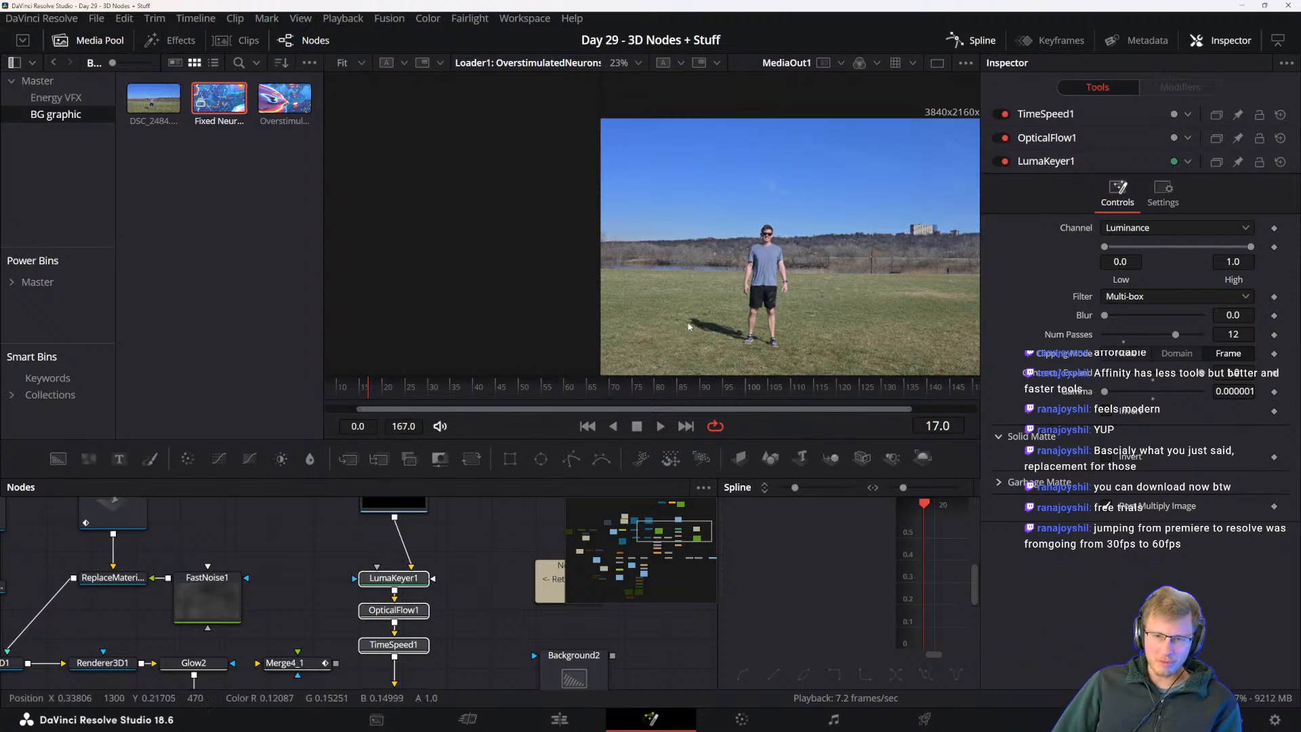
- Check the viewer's quality, motion blur and proxy options, plus the project's timeline proxy resolution and proxy handling settings
drag(728, 322, 690, 261)
scroll(690, 261, down, 3)
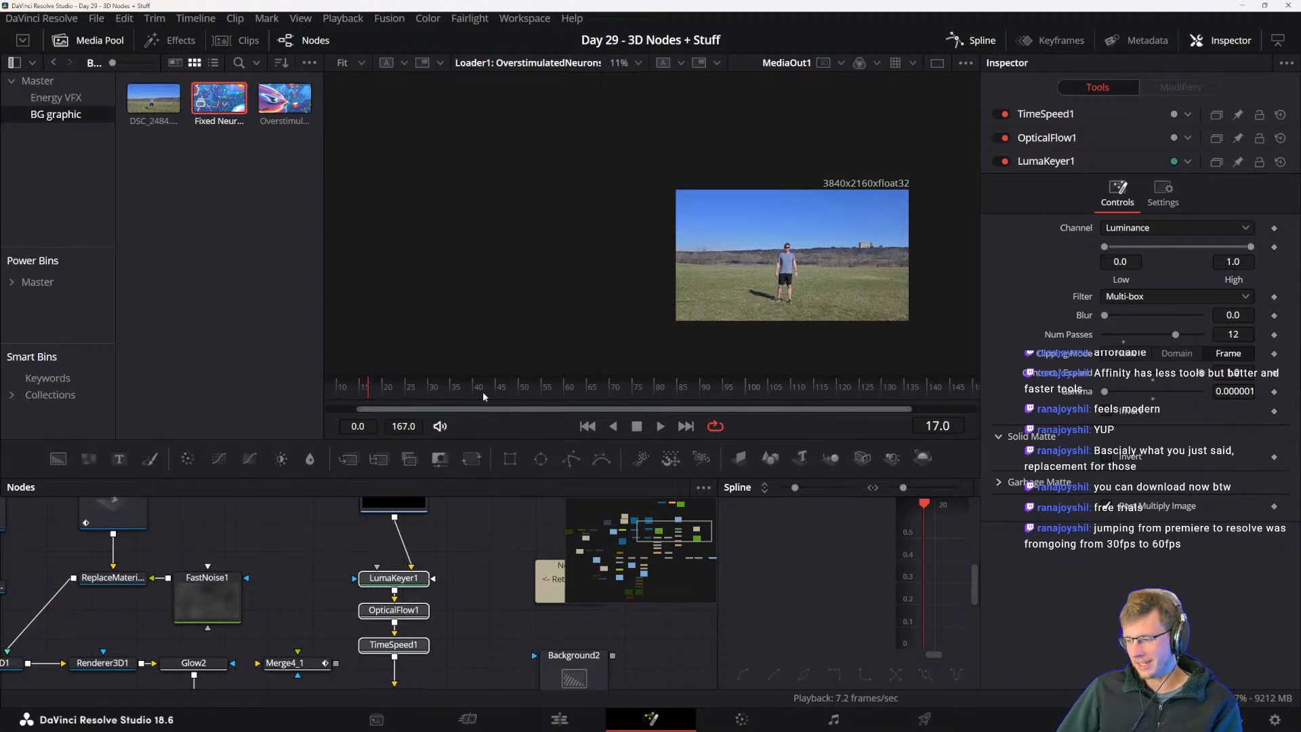
drag(172, 553, 487, 643)
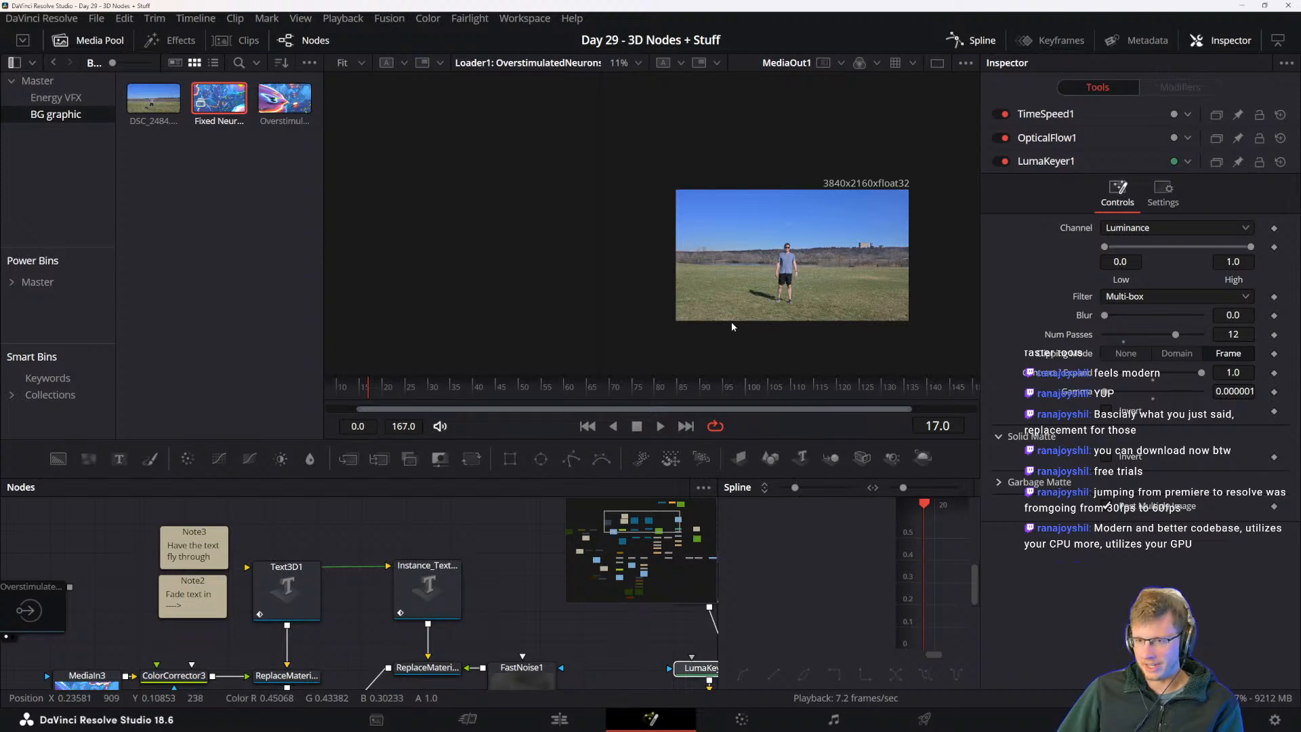
scroll(859, 206, up, 2)
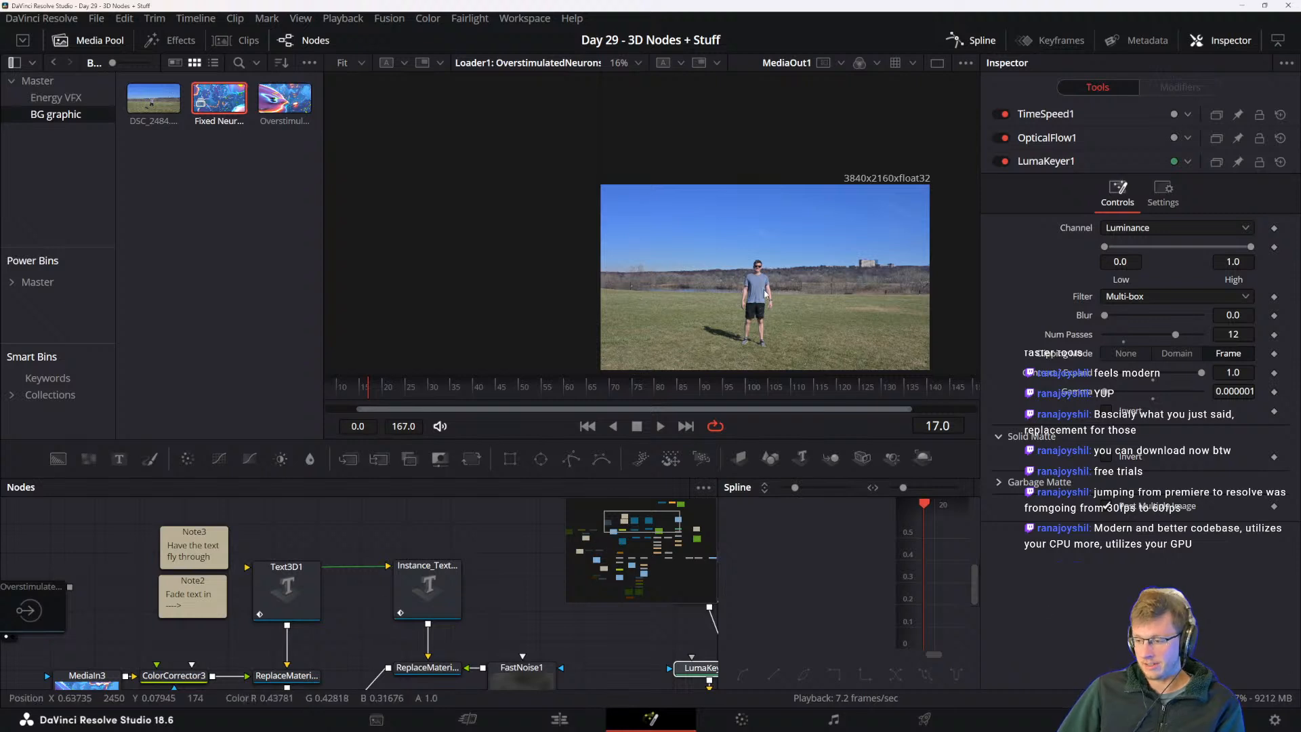
drag(800, 317, 797, 302)
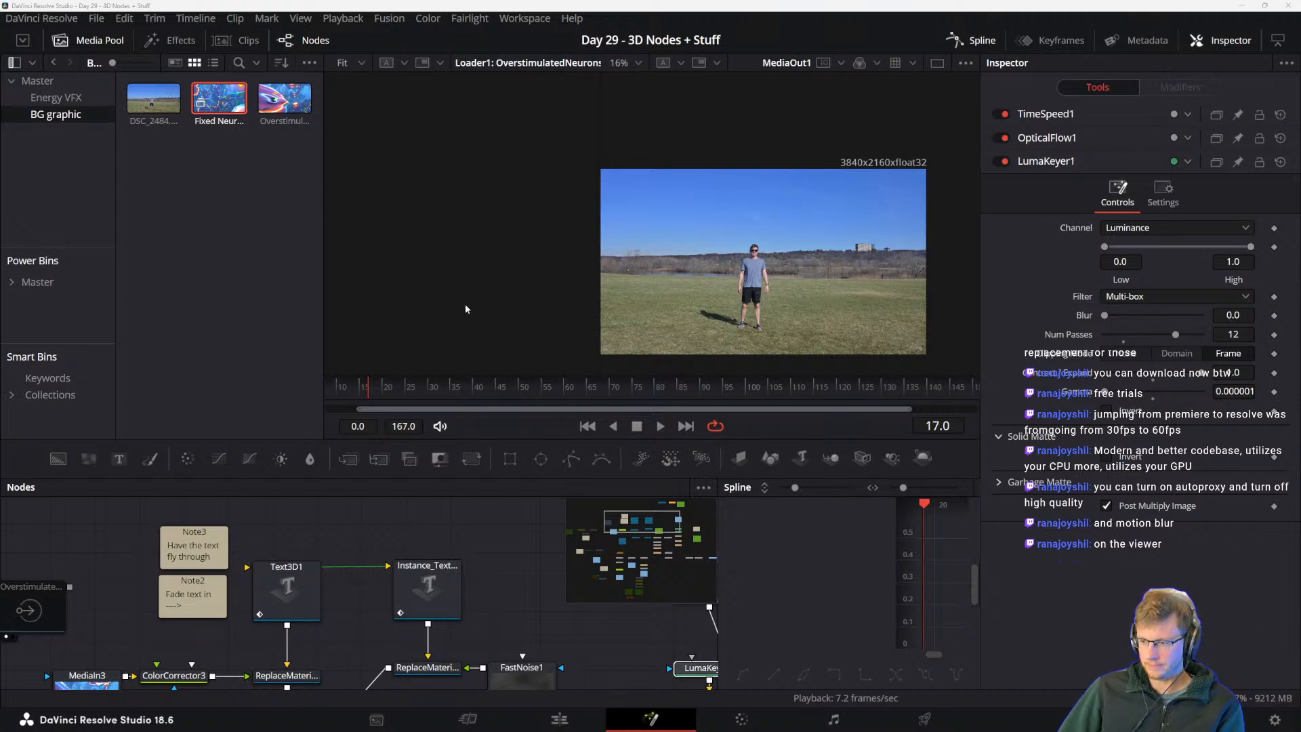
right_click(816, 425)
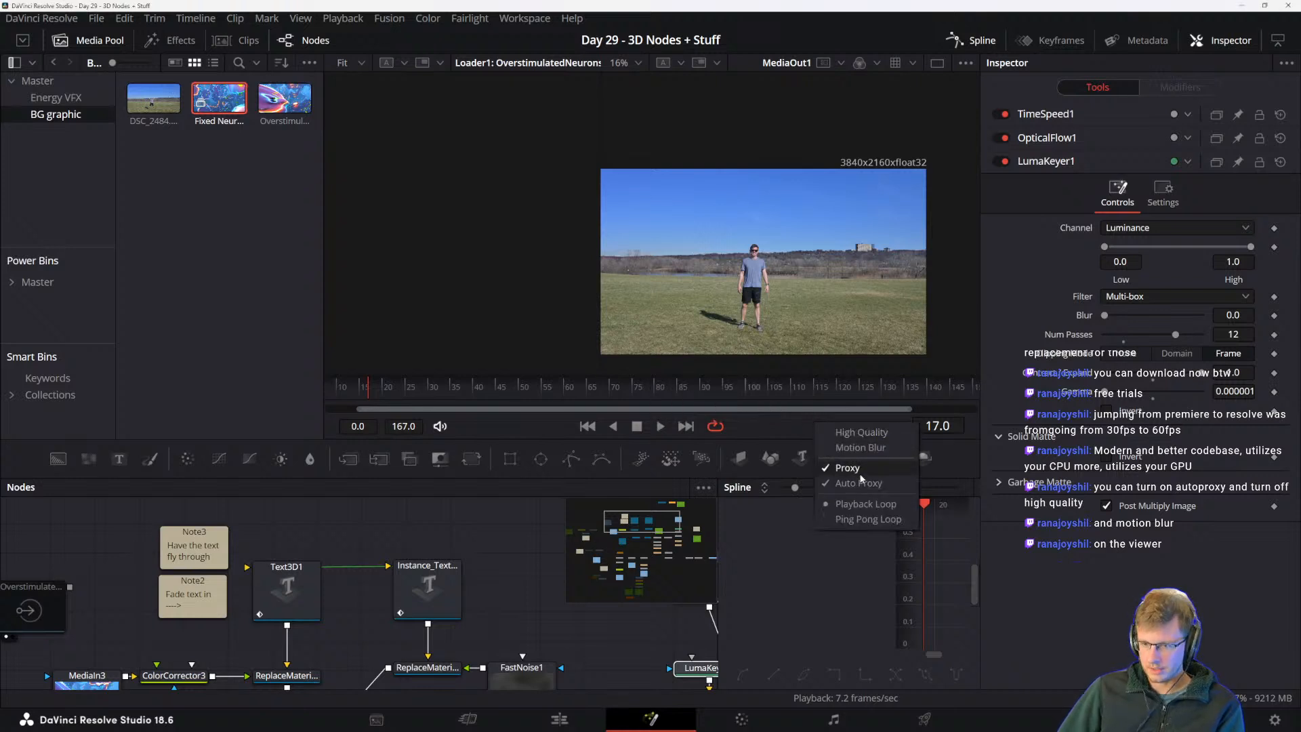
click(781, 419)
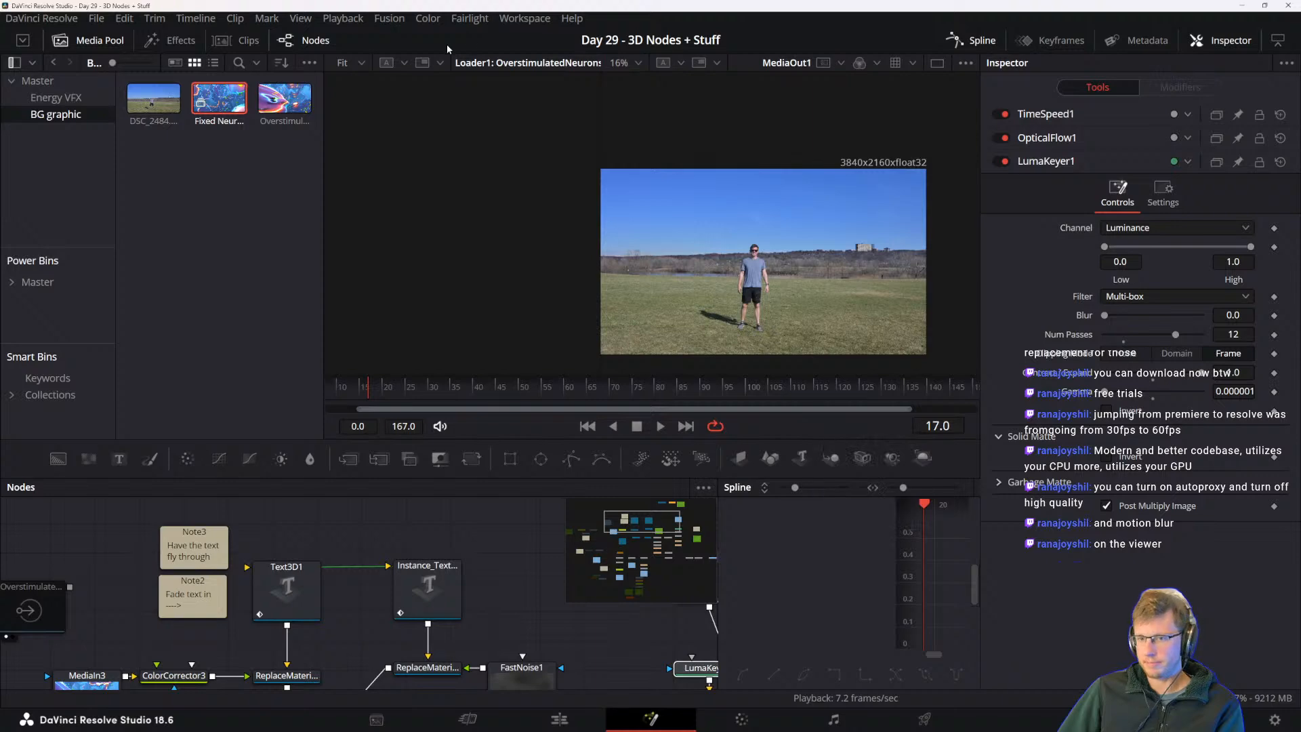
click(428, 19)
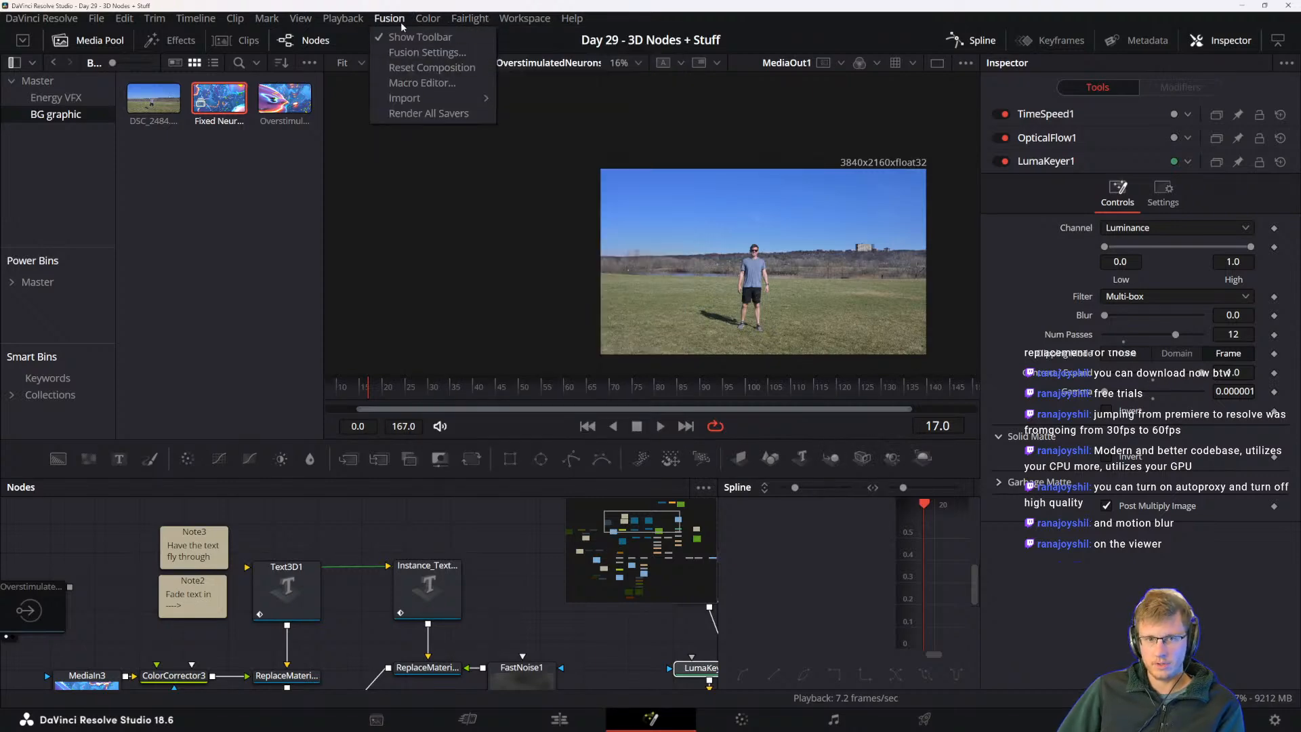
mouse_move(354, 22)
mouse_move(371, 75)
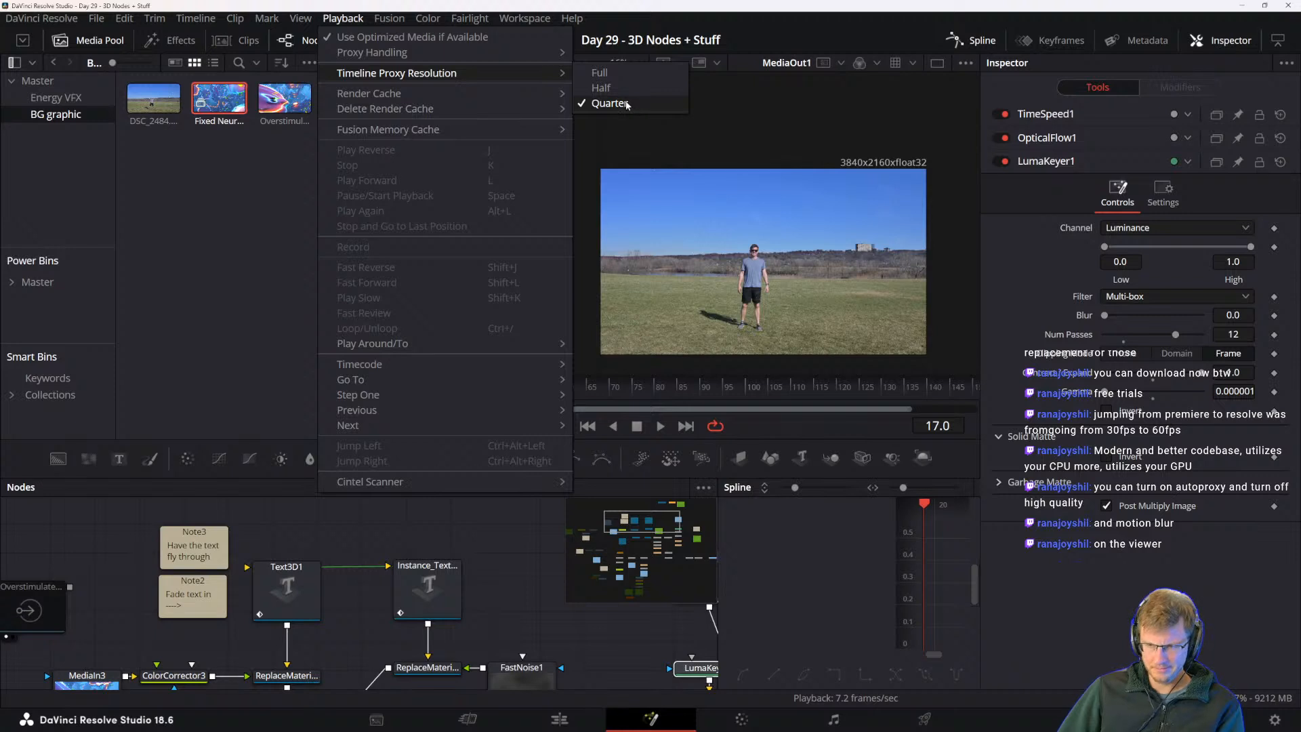
mouse_move(489, 54)
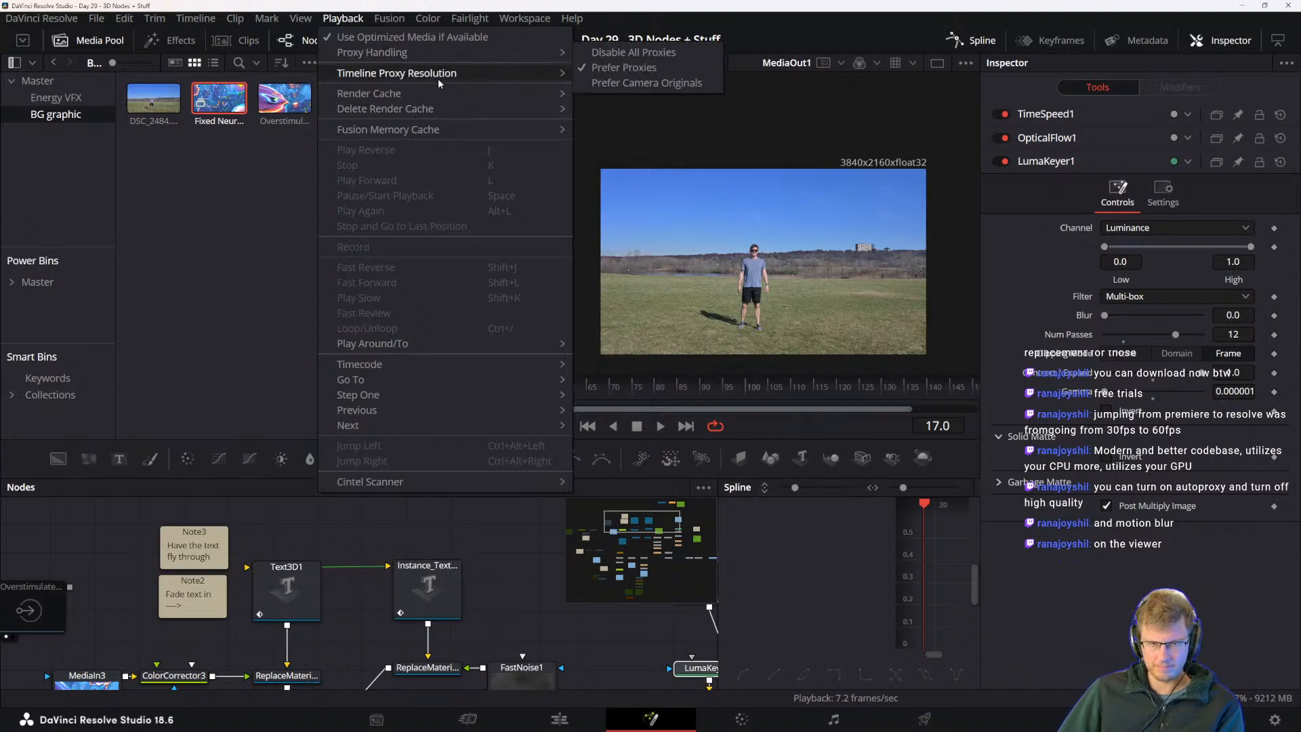
click(292, 542)
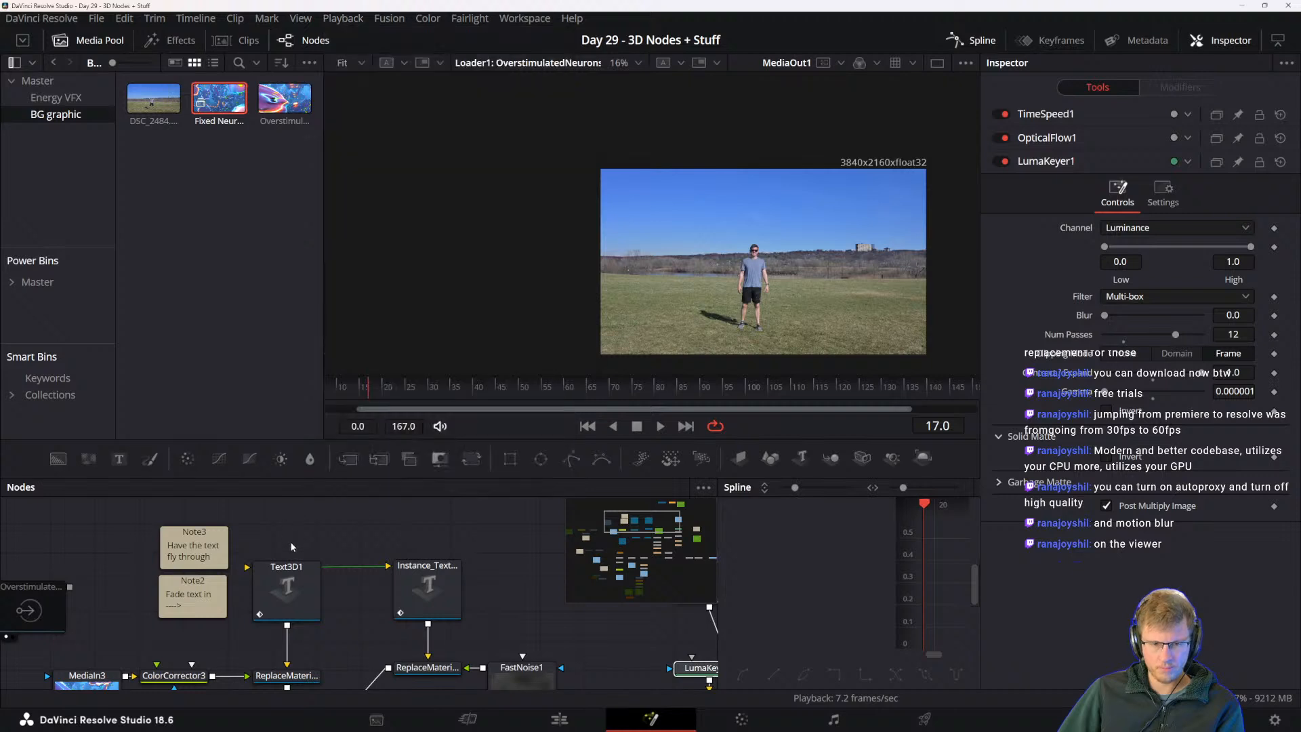
- Move the playhead to frame 95 and examine the 3D text in the viewer and its Text3D1 node branch
drag(291, 545, 452, 444)
drag(371, 389, 724, 390)
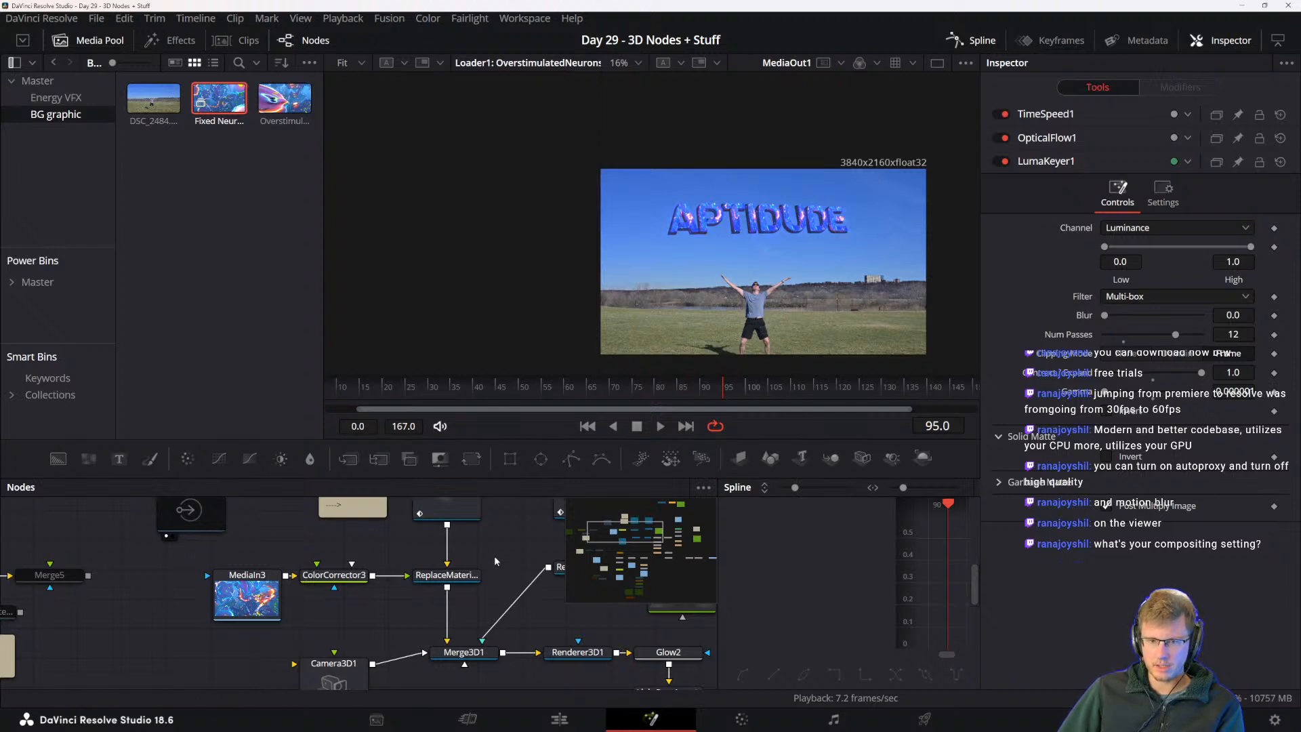
scroll(494, 555, up, 5)
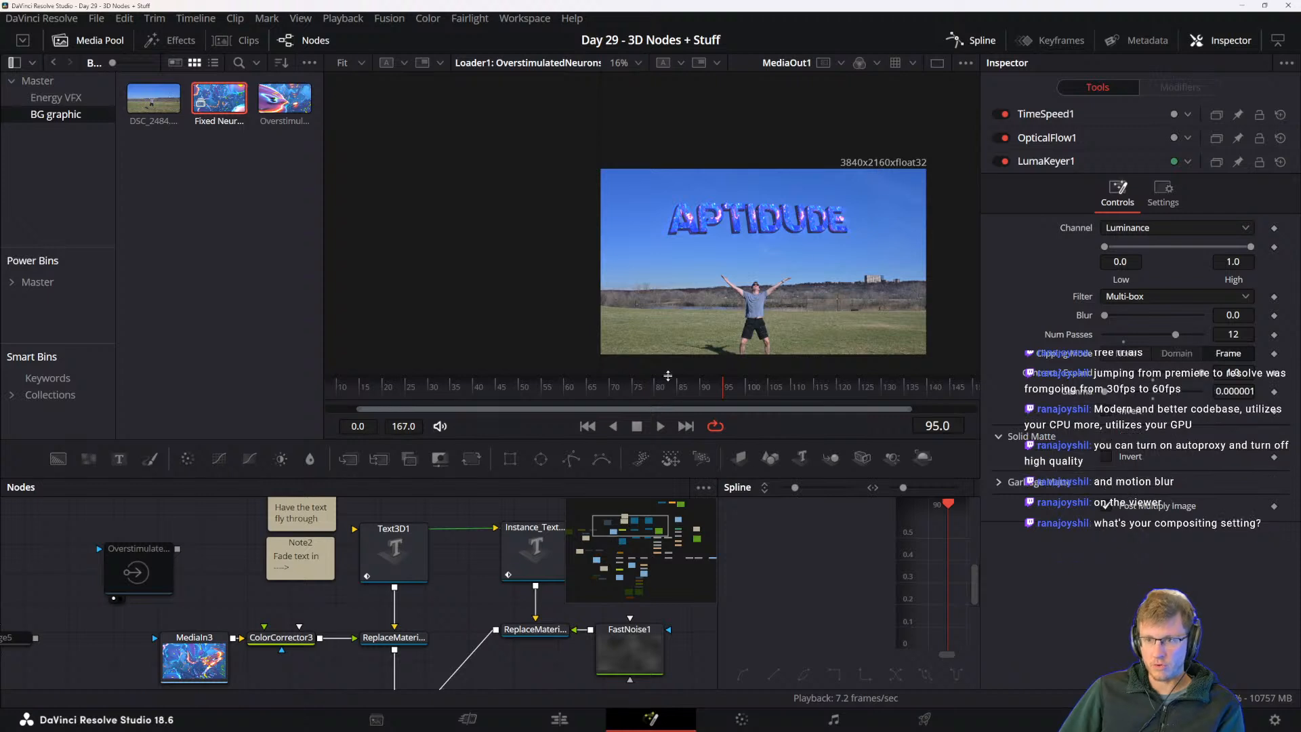
scroll(488, 567, down, 2)
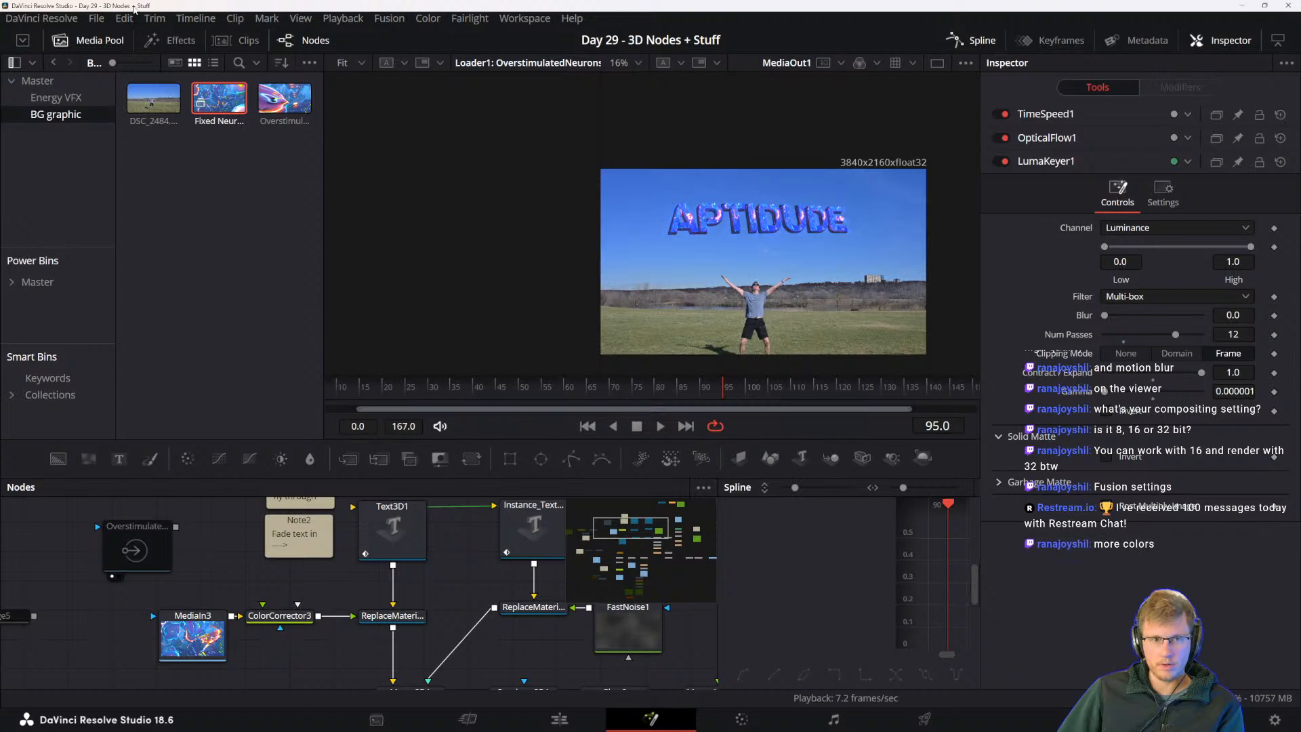
- Look for the compositing bit depth on the General and Defaults pages of Fusion Settings, and close without saving
click(389, 19)
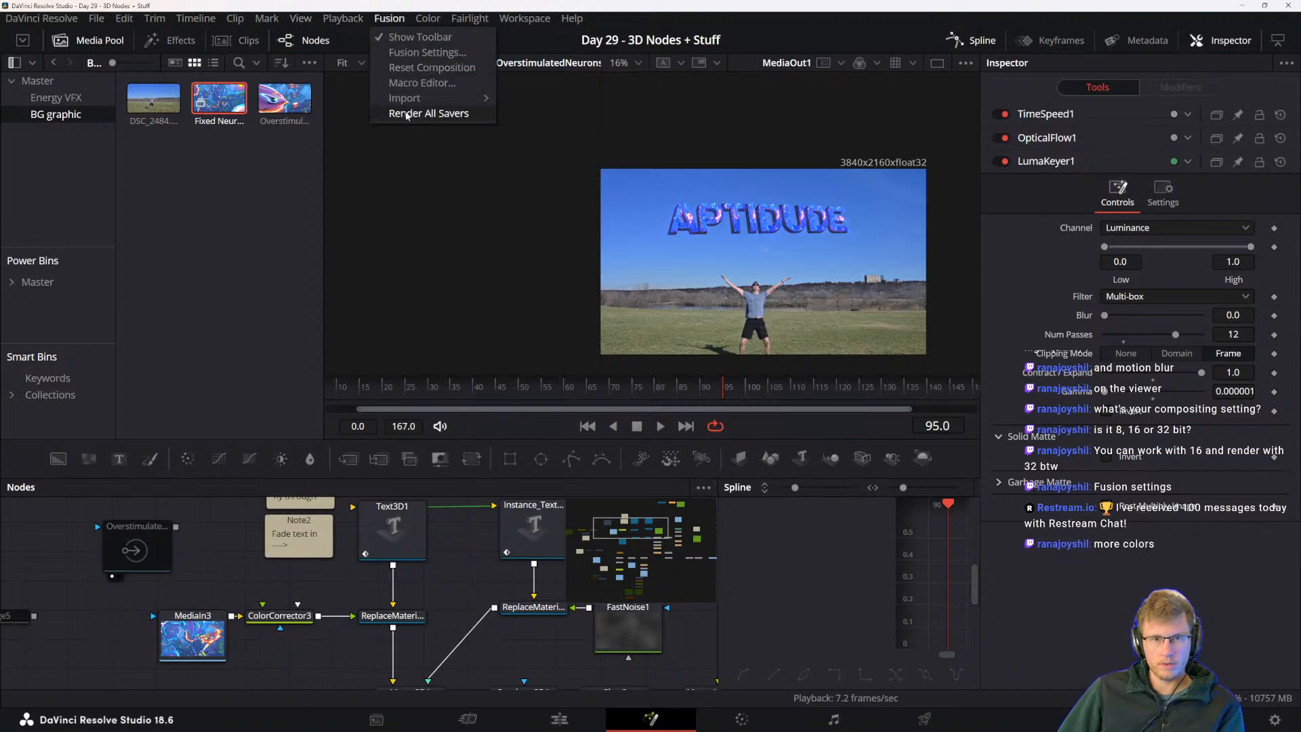
click(424, 52)
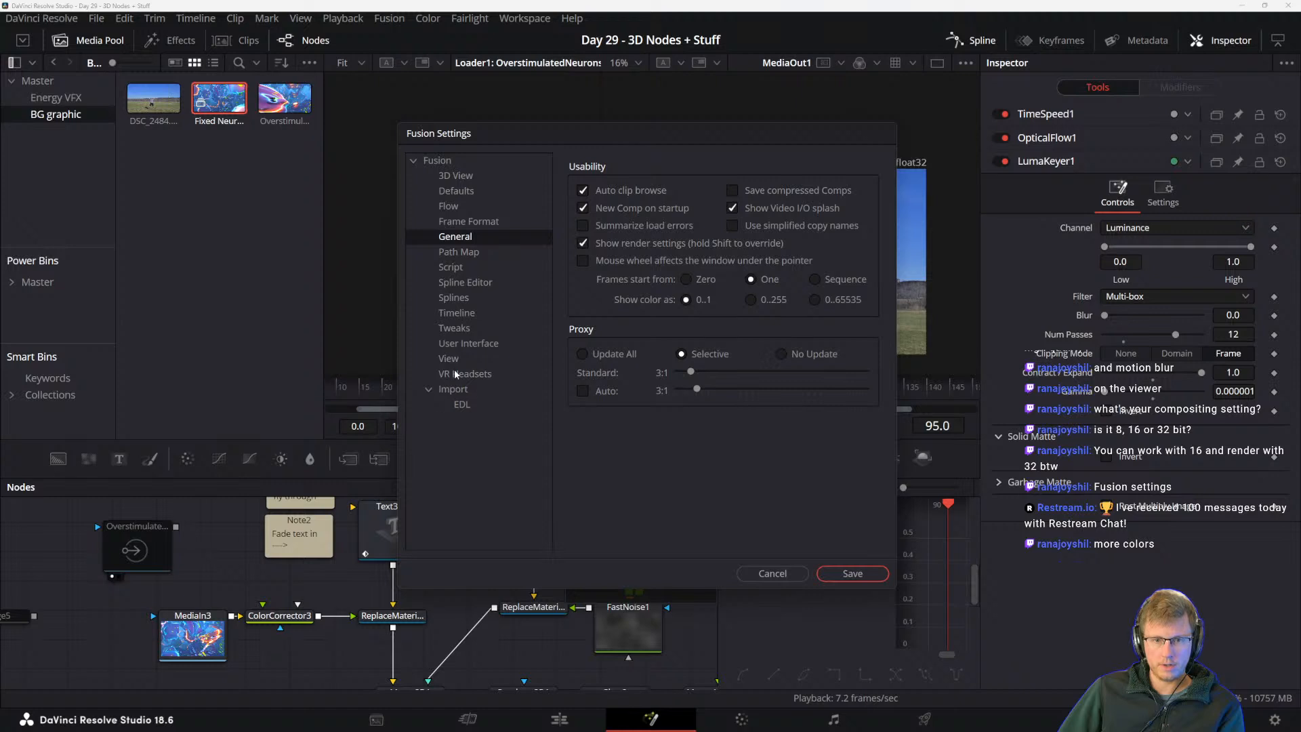
click(450, 192)
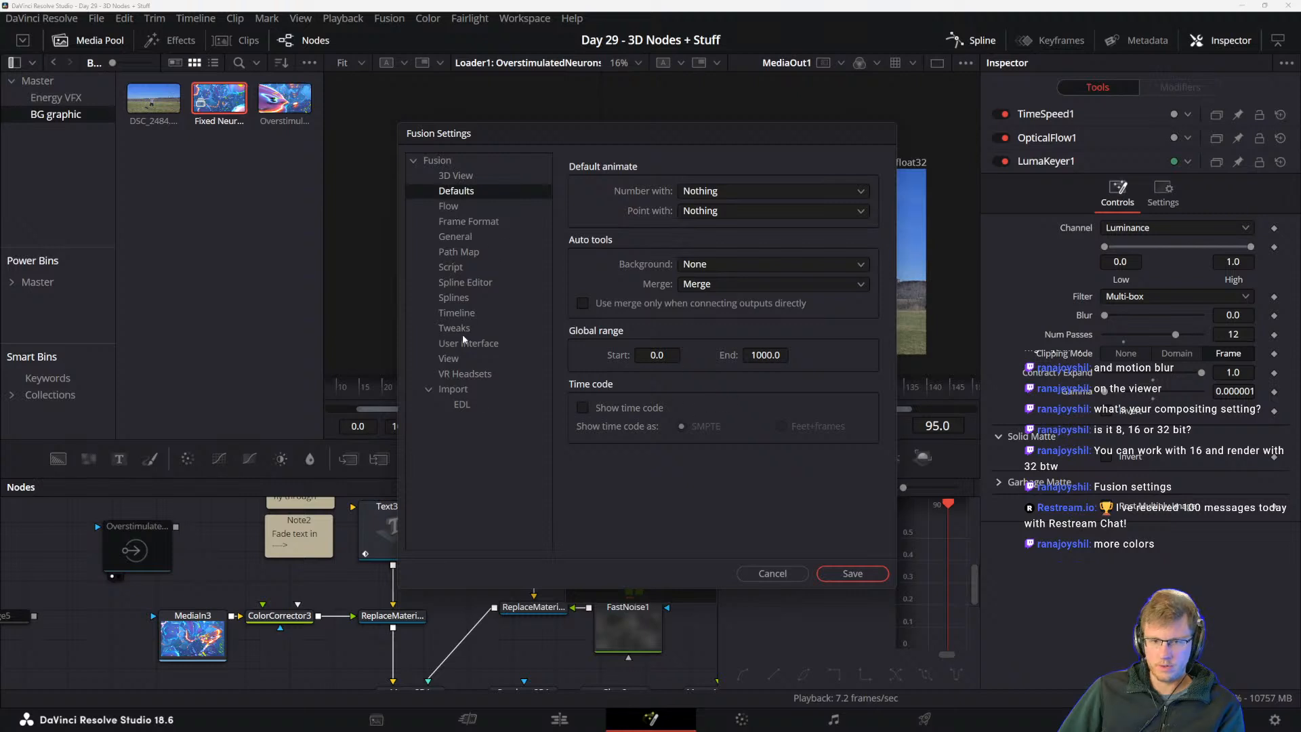
click(772, 573)
- Browse the Fairlight and Color commands, recheck the General and Defaults pages of Fusion Settings, and cancel the dialog
click(523, 18)
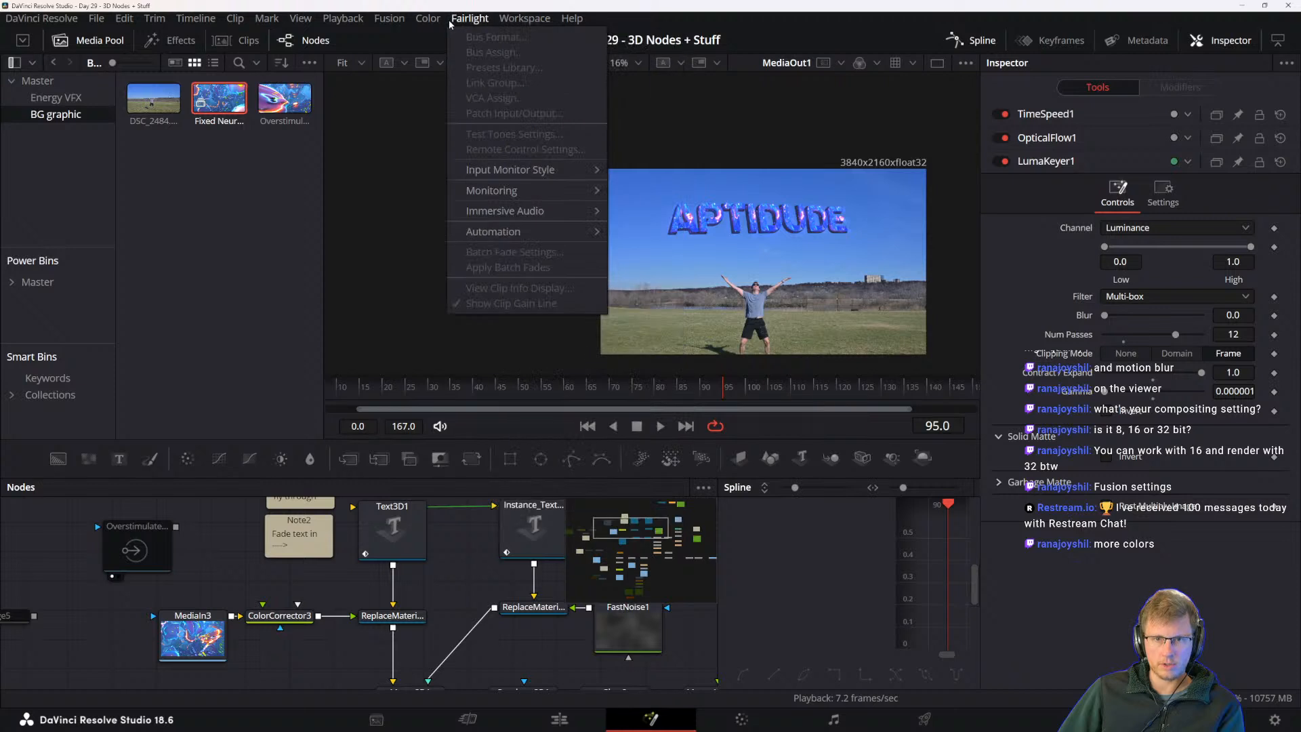
mouse_move(425, 19)
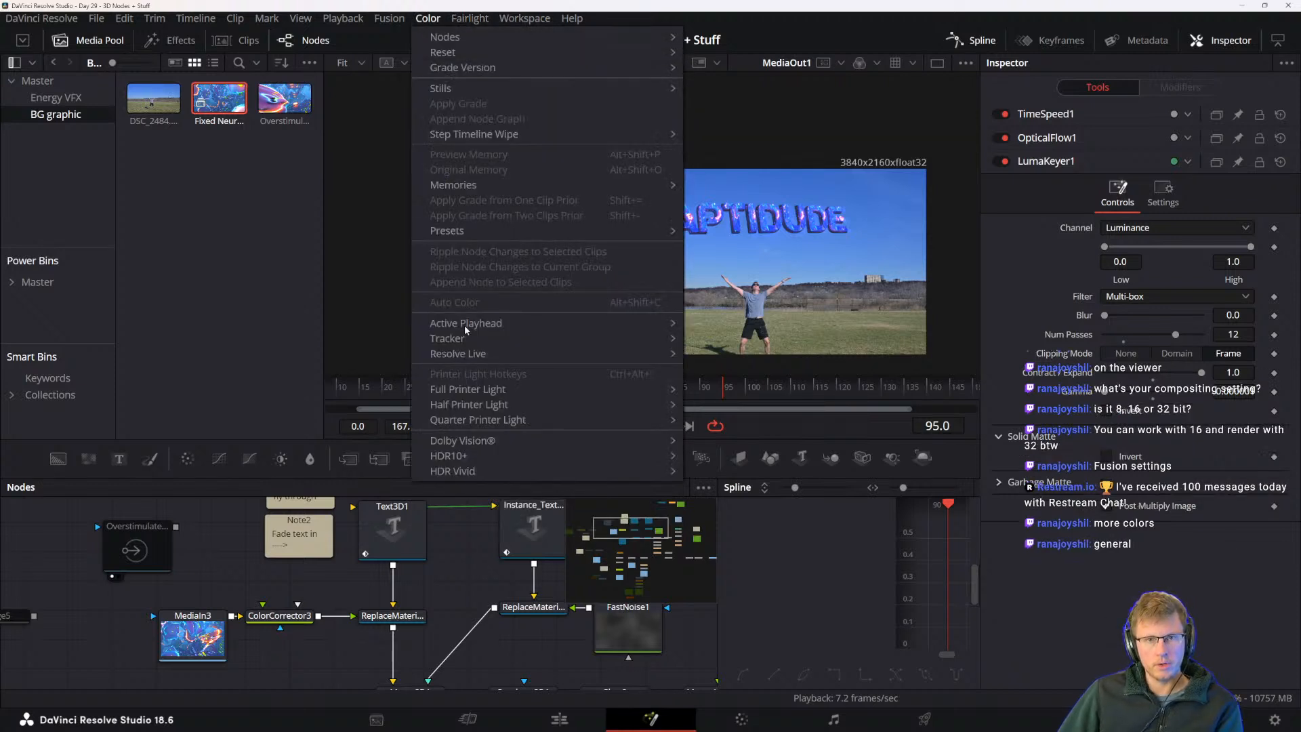
mouse_move(504, 386)
mouse_move(455, 37)
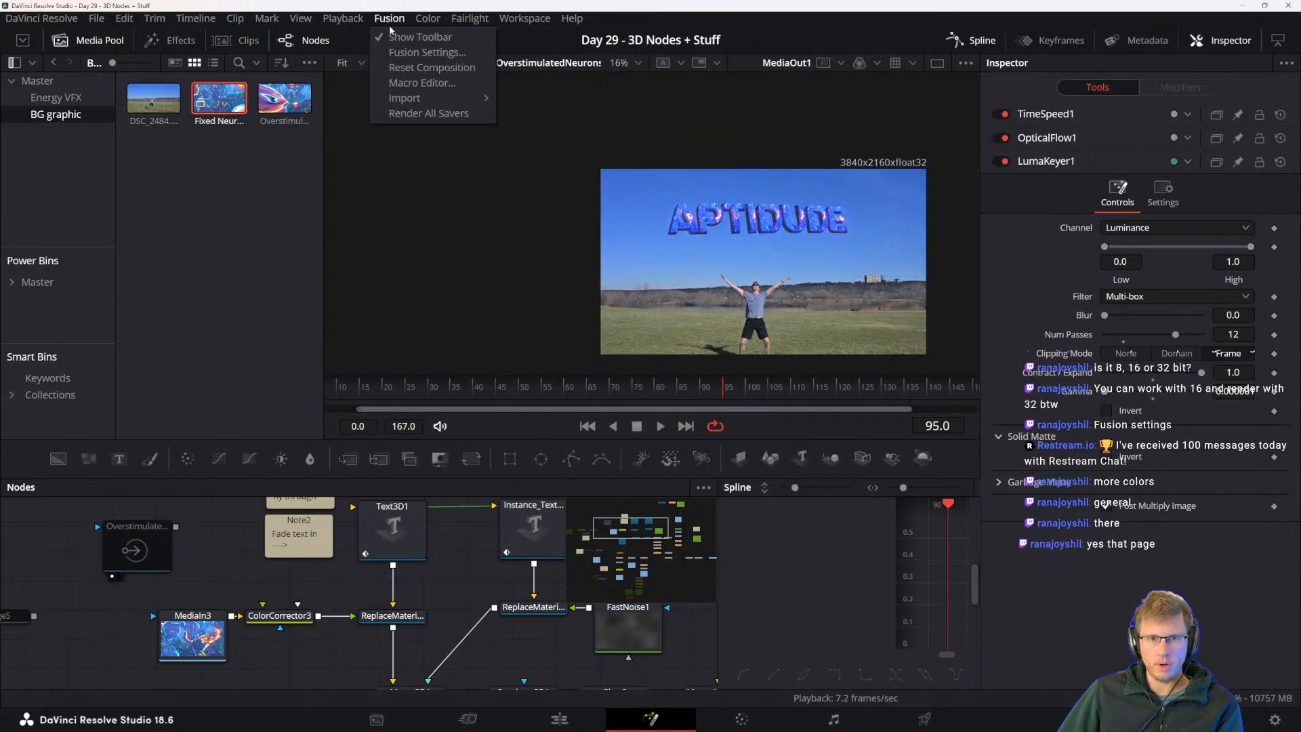
click(420, 53)
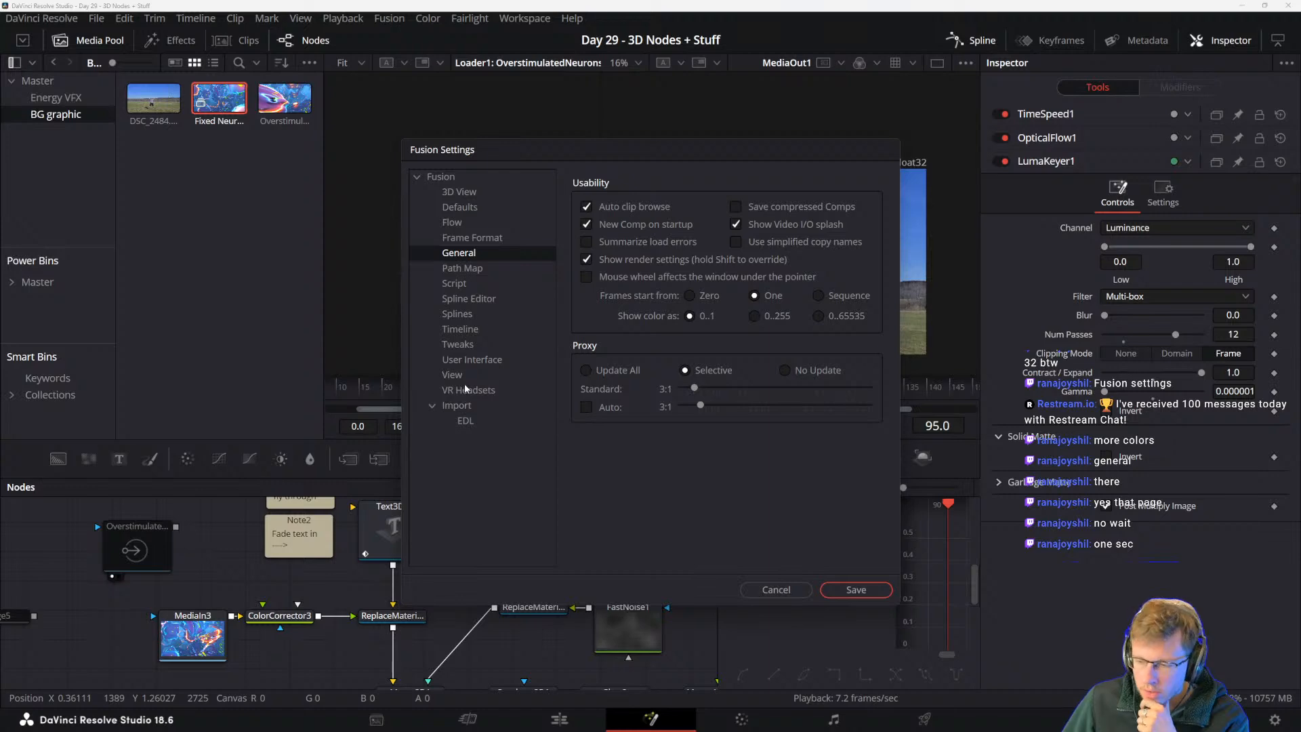
click(464, 196)
click(460, 206)
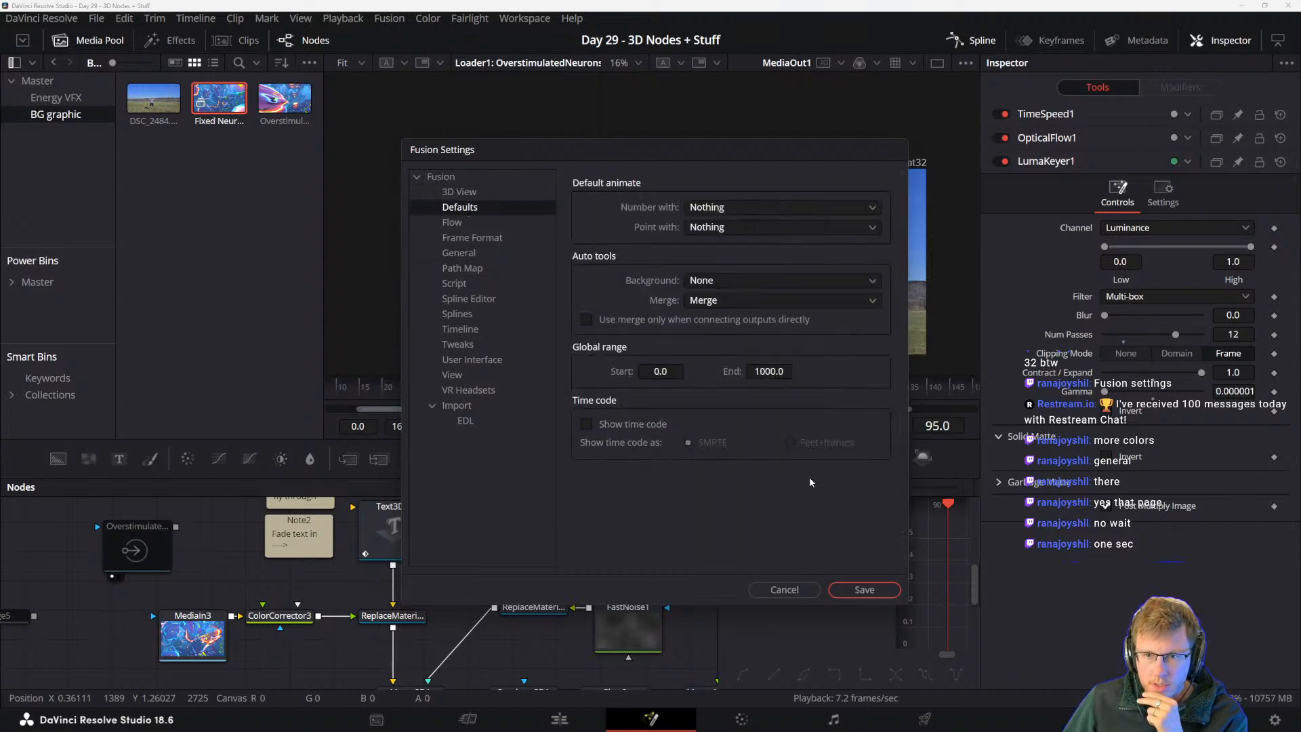
click(807, 587)
- Search the DaVinci Resolve preferences for a bit depth option, covering the user Color settings and the system General settings
click(389, 18)
mouse_move(40, 19)
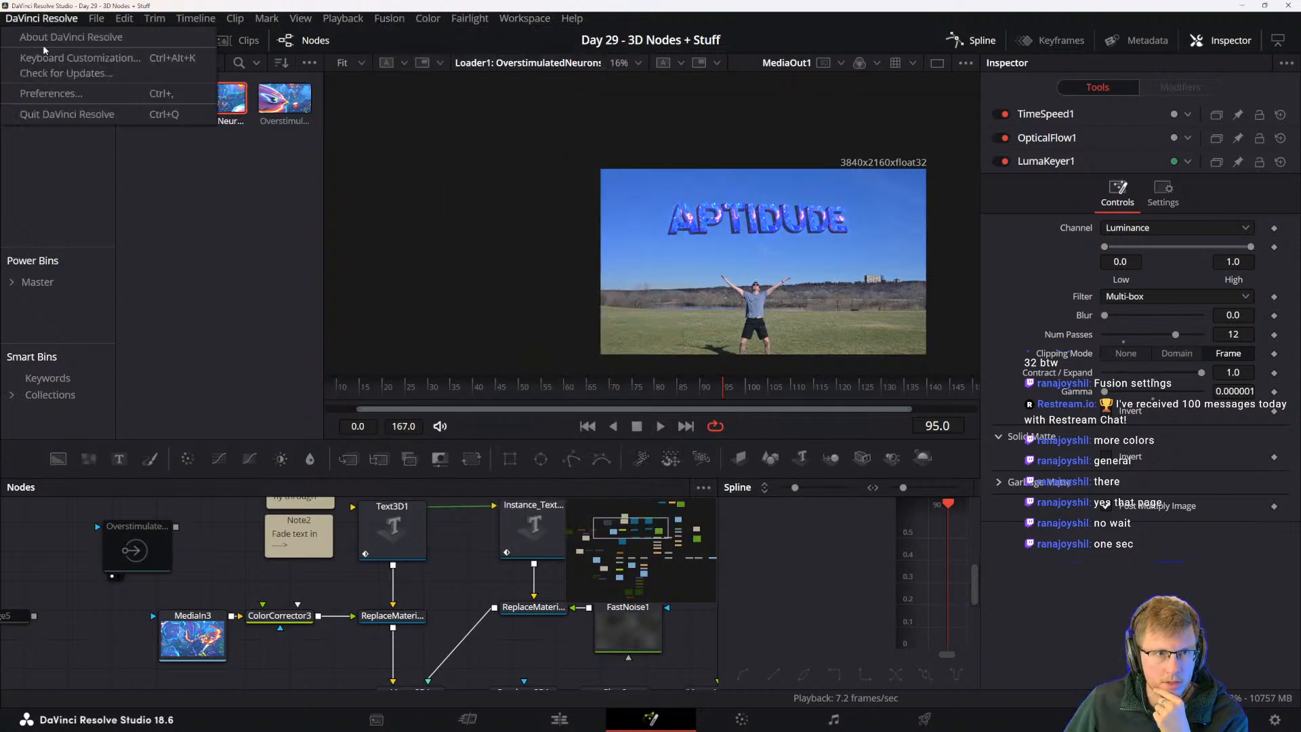
click(51, 93)
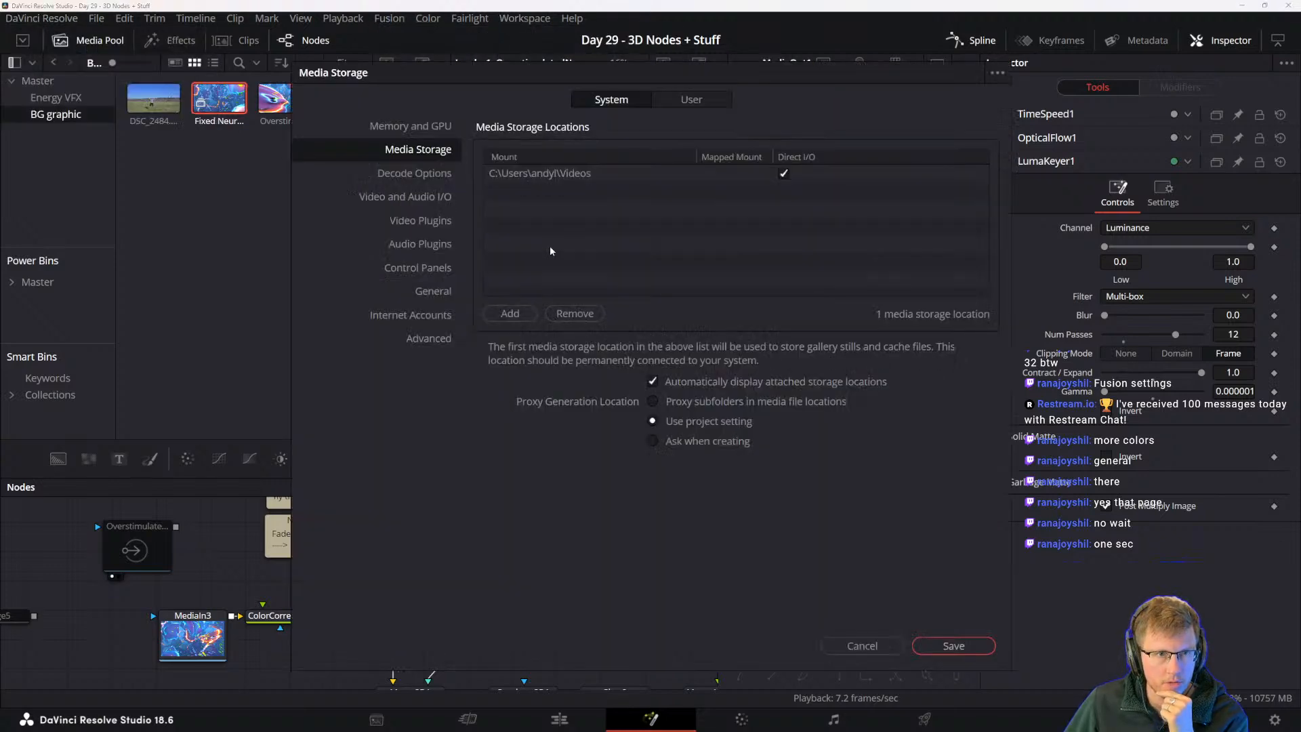
click(671, 102)
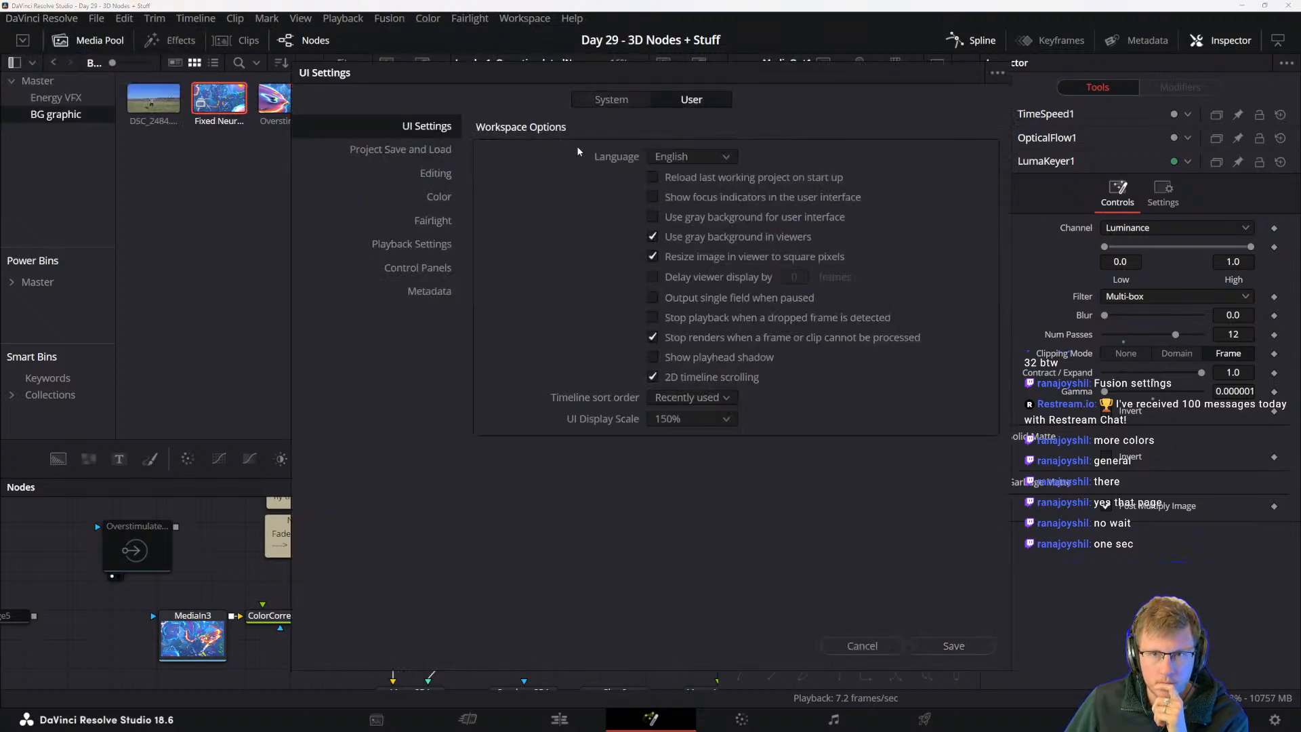
click(437, 197)
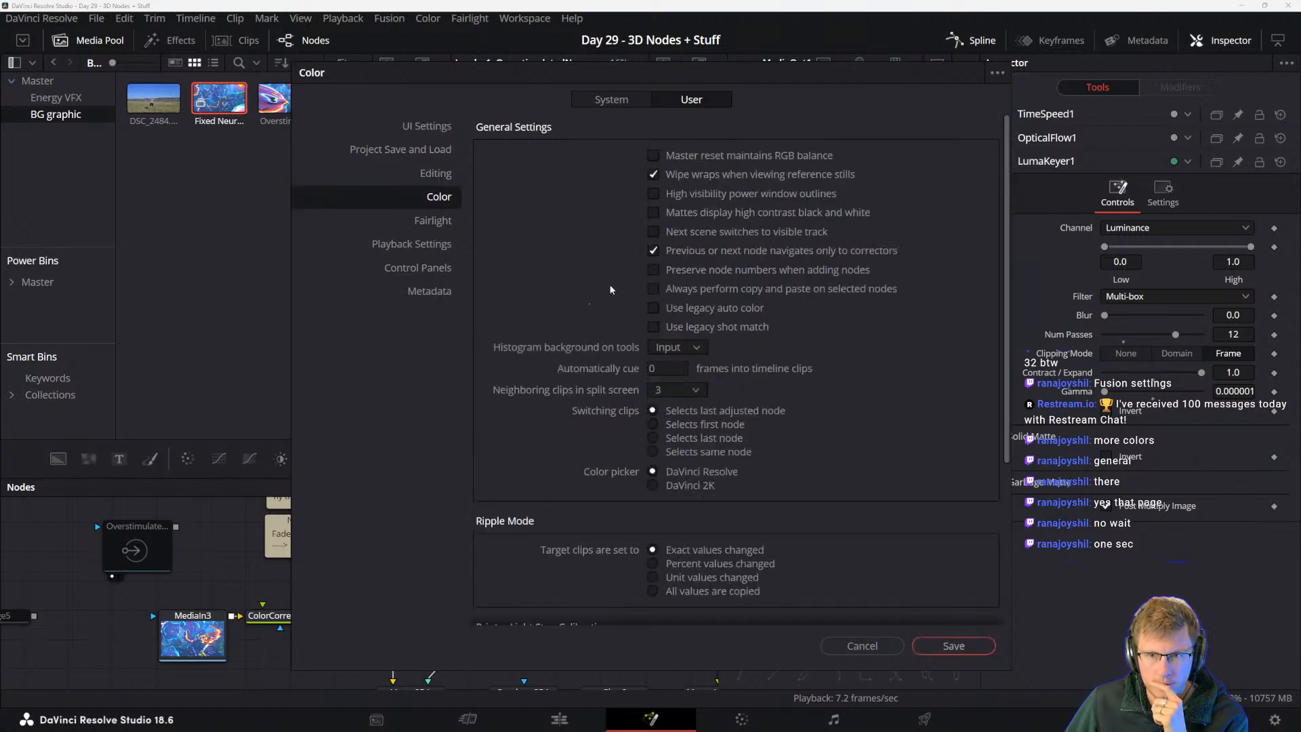
scroll(556, 281, down, 5)
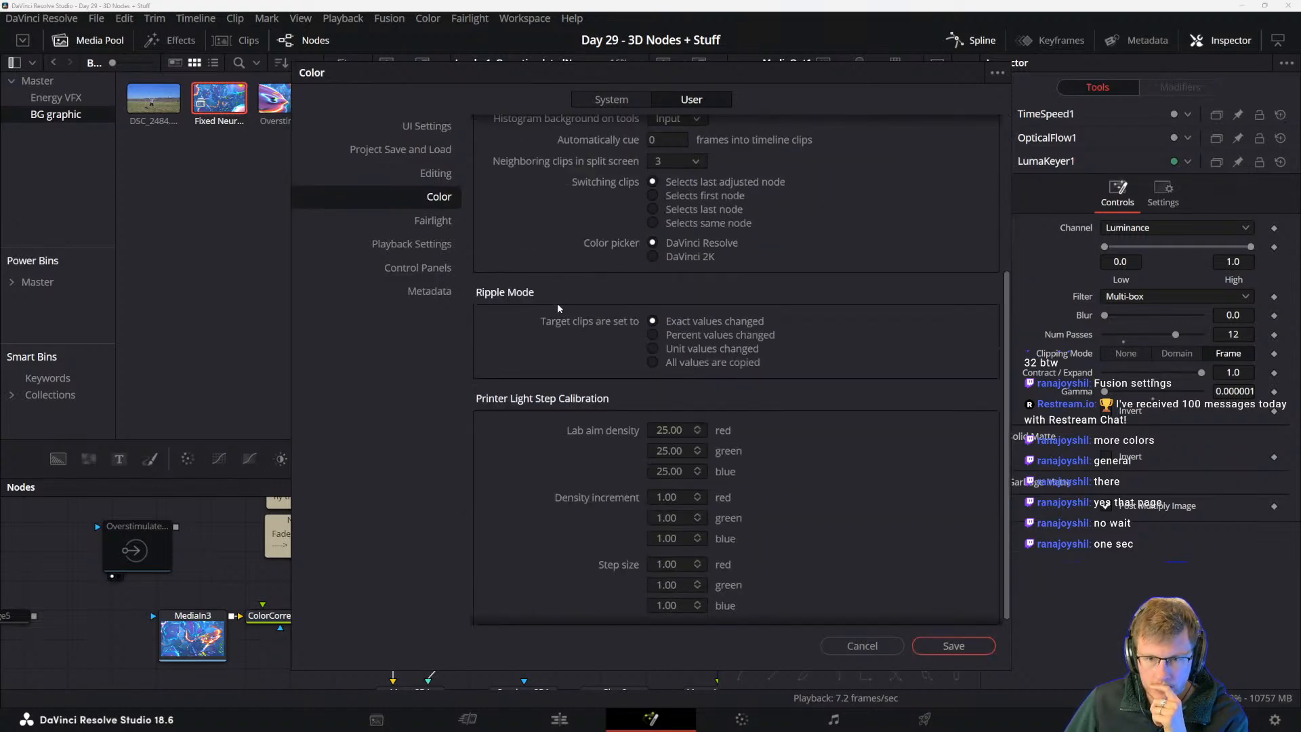
scroll(569, 319, up, 5)
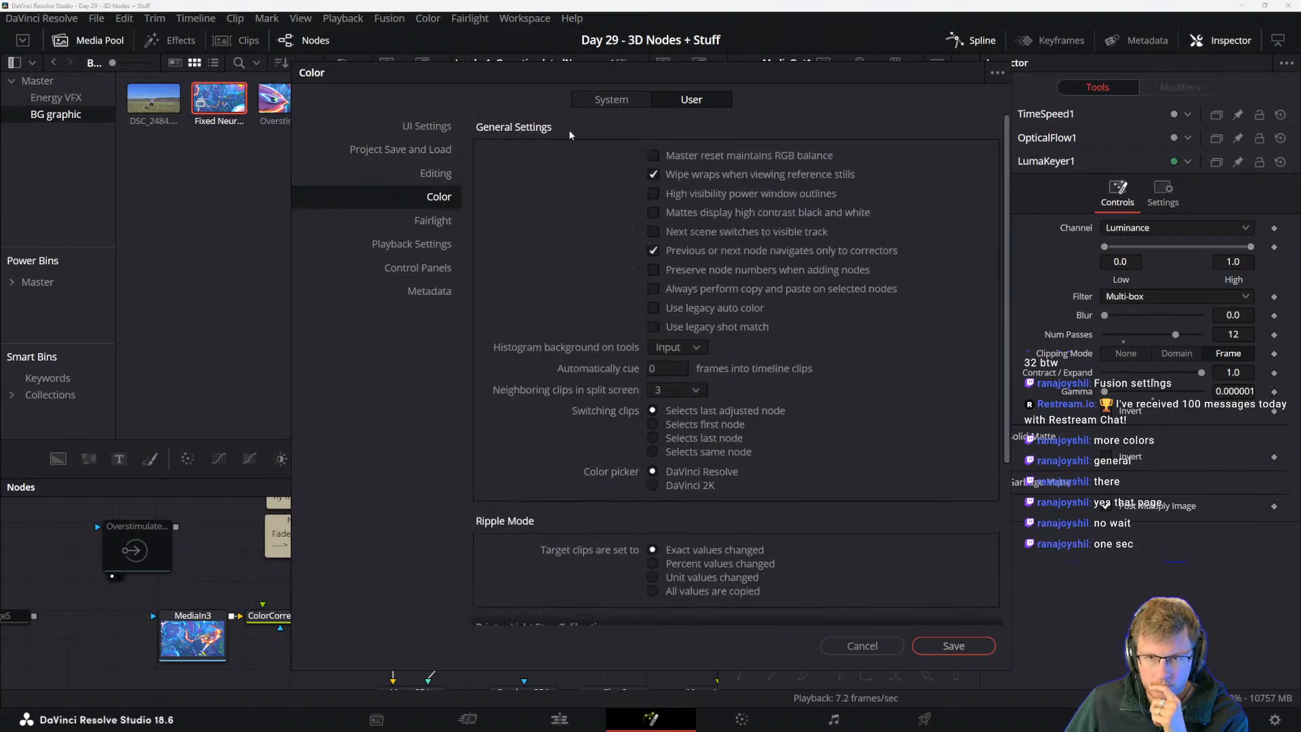
click(614, 100)
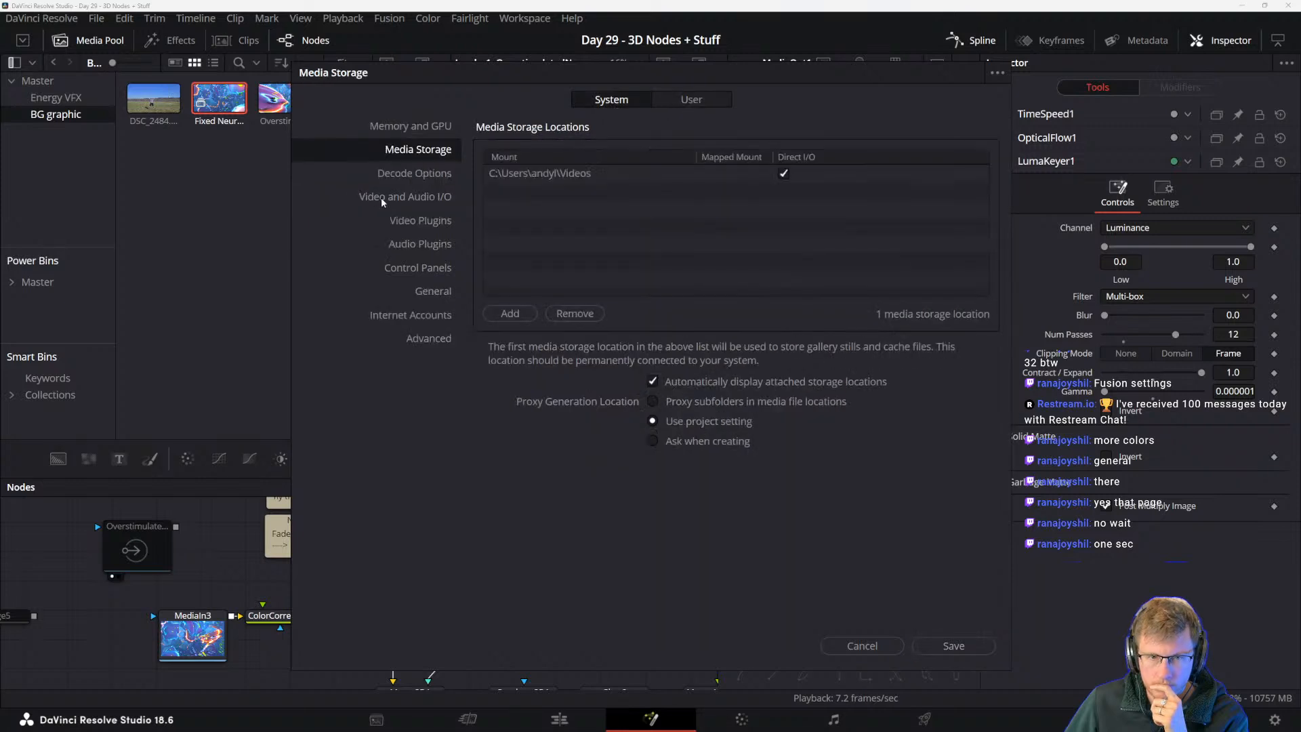
click(436, 292)
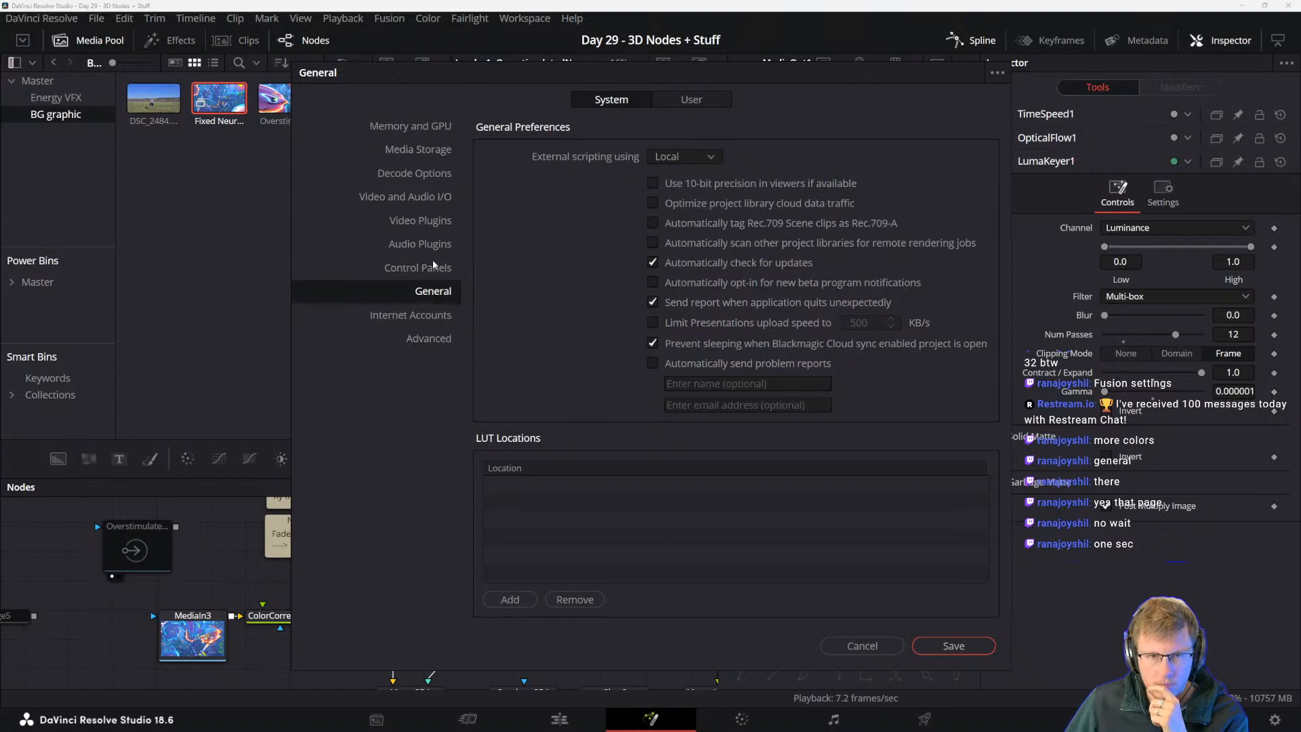
click(685, 103)
scroll(571, 401, down, 5)
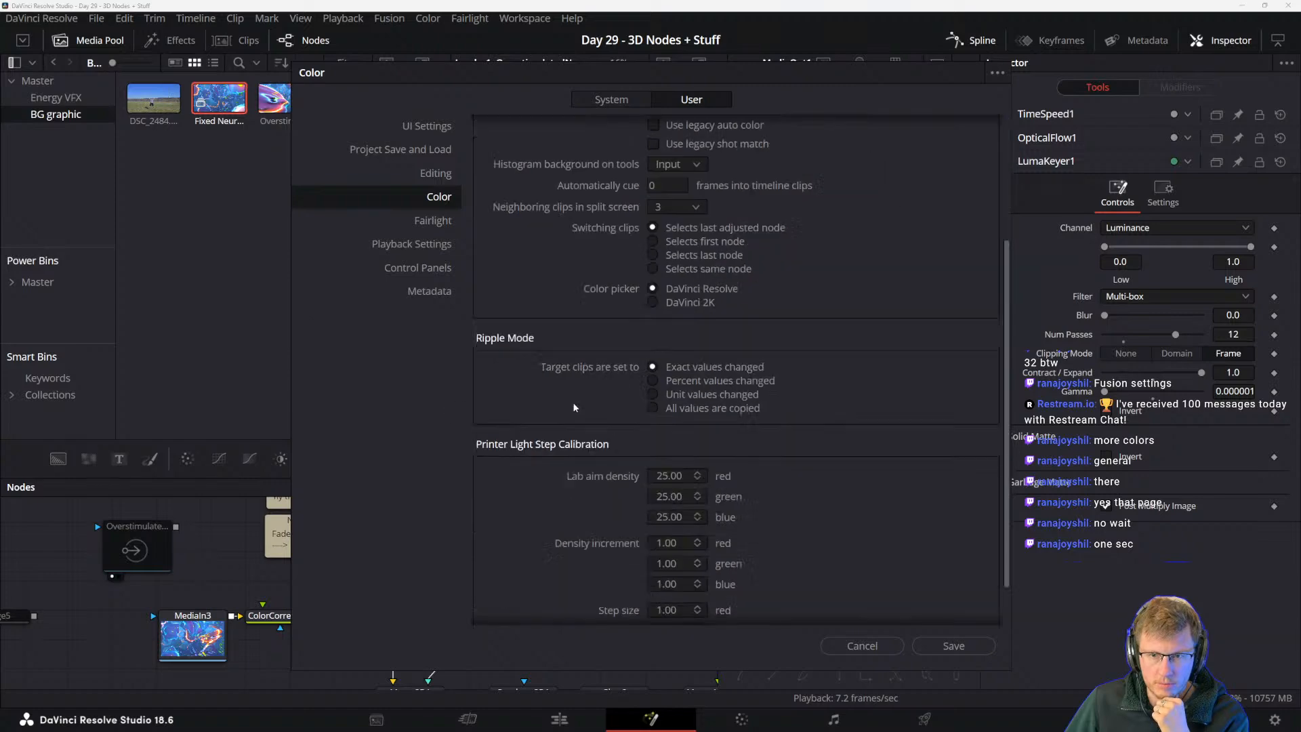
scroll(545, 438, up, 5)
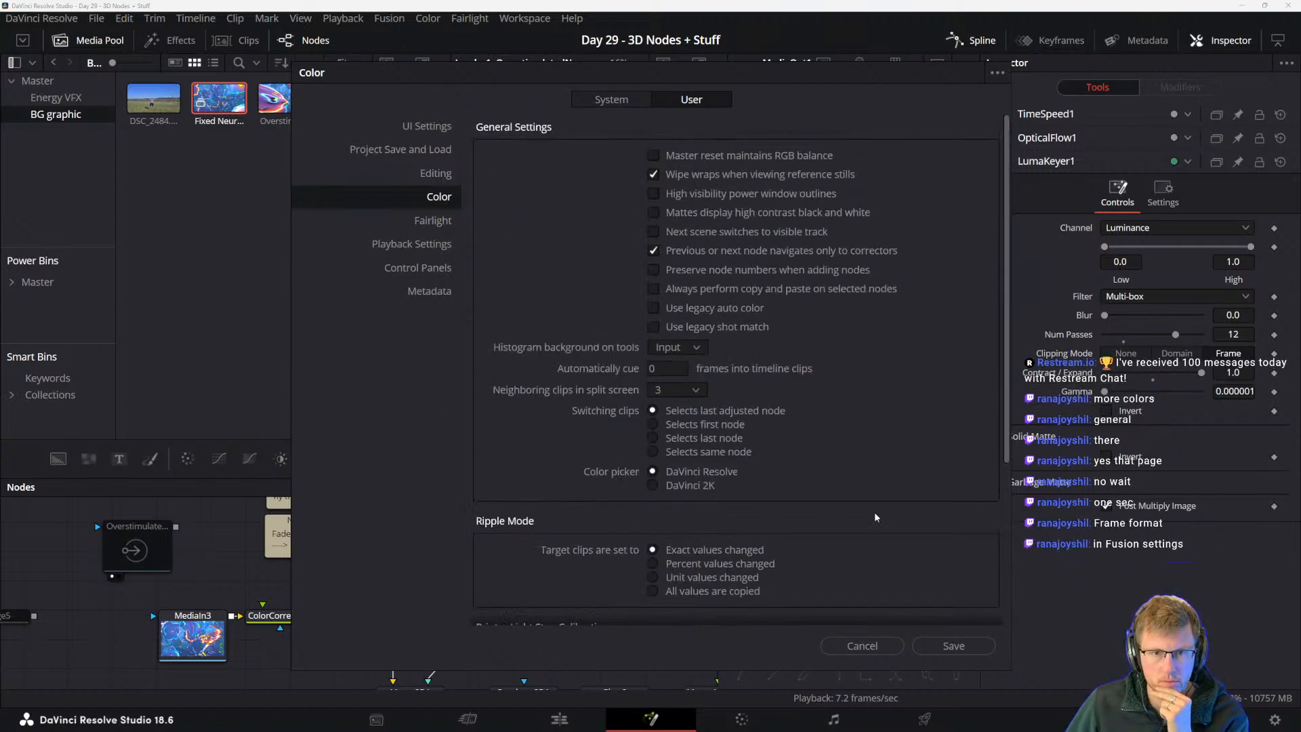
- Cancel the DaVinci Resolve preferences and open the Frame Format page of Fusion Settings
click(862, 646)
click(390, 18)
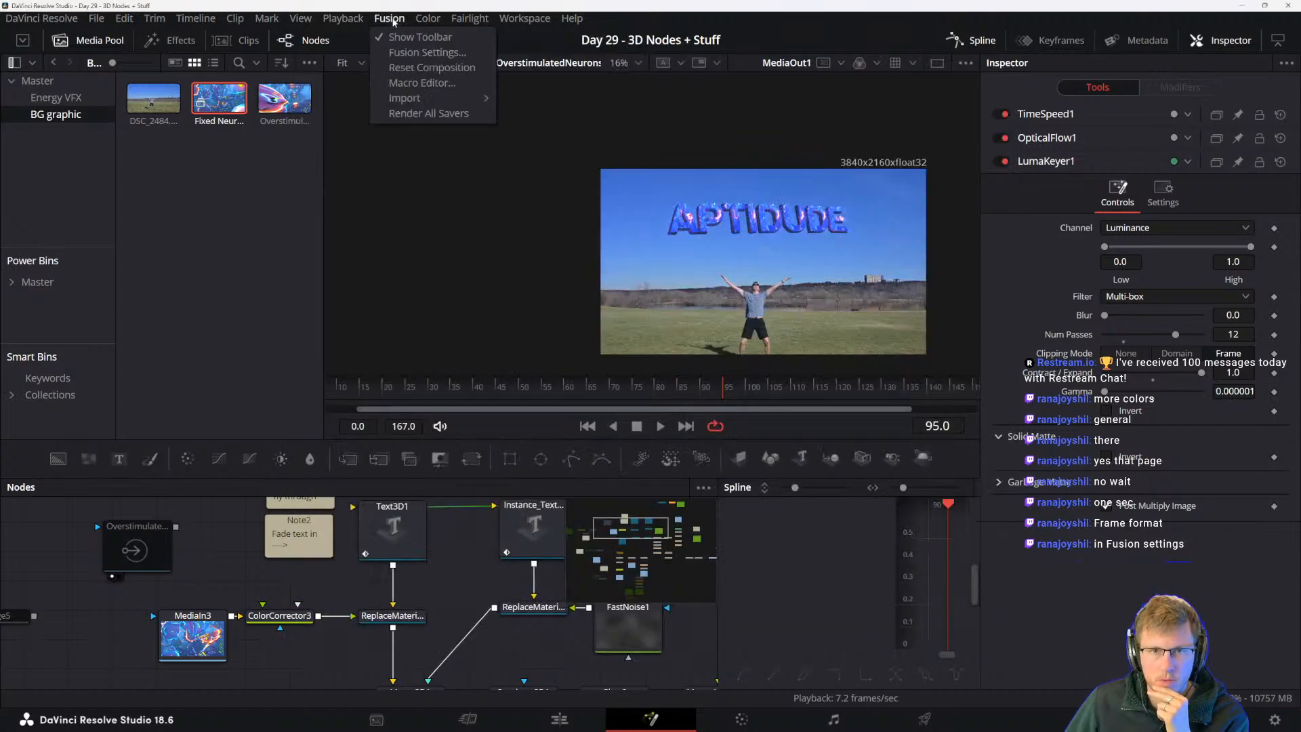
click(419, 57)
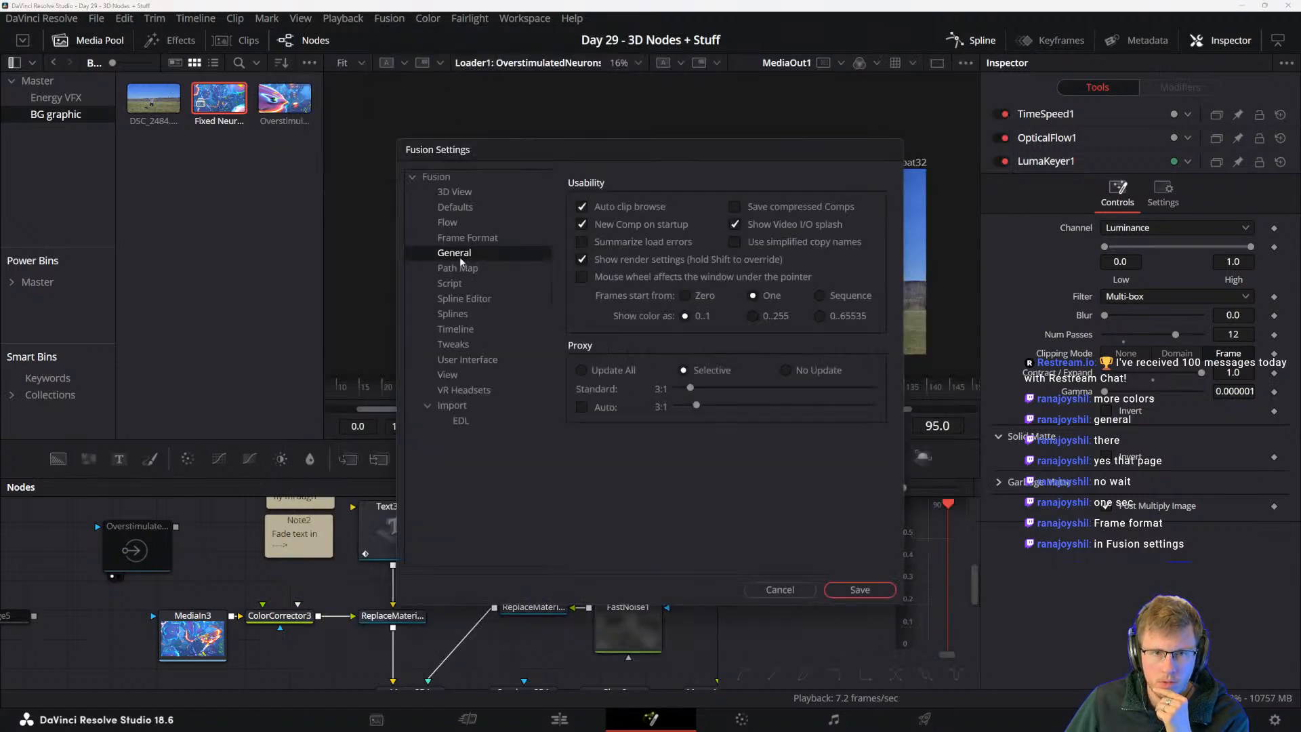
click(466, 238)
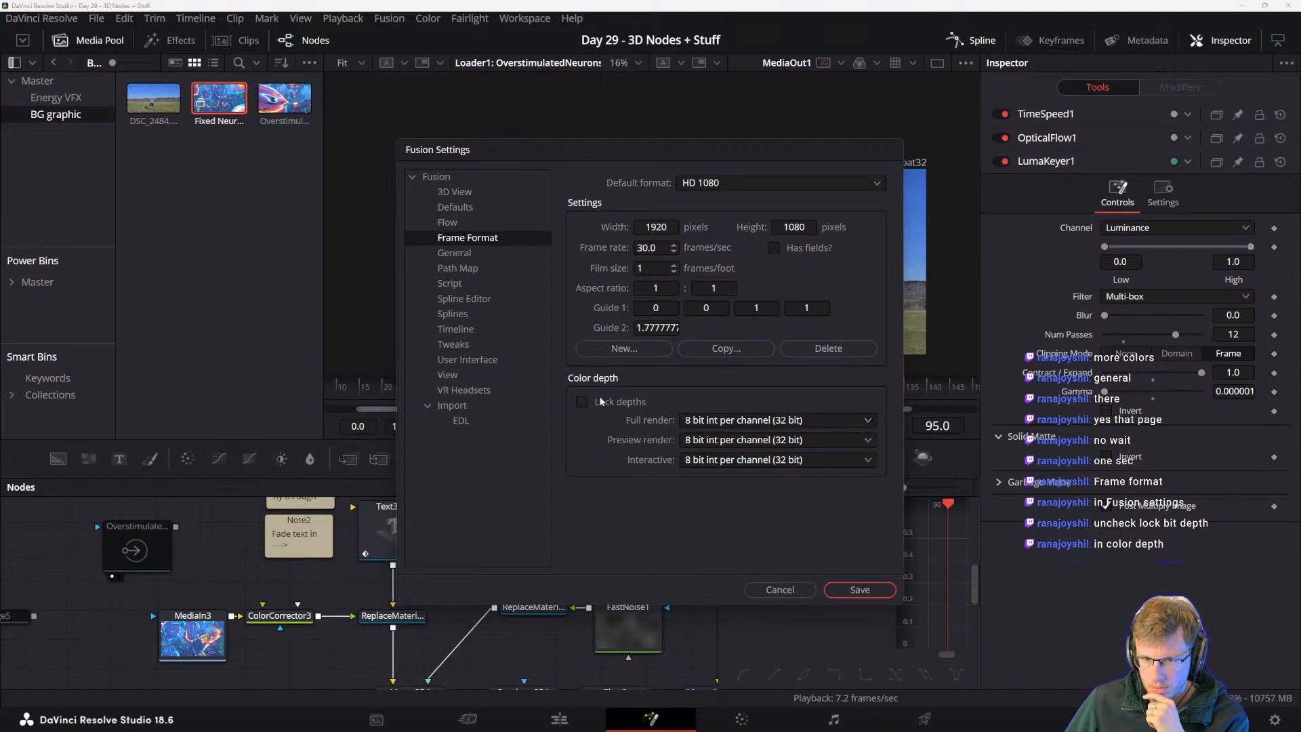
- Examine the full render color depth options and the list of default formats on the Frame Format page
click(709, 421)
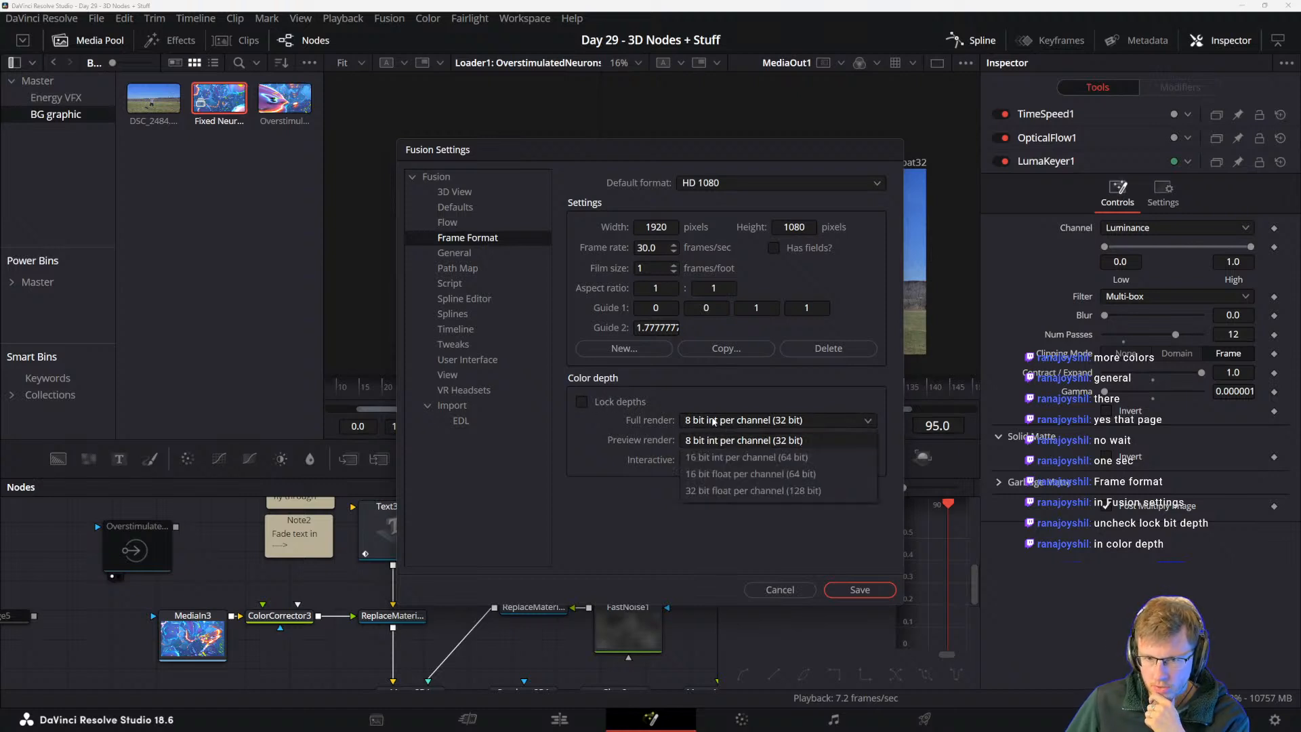
click(636, 419)
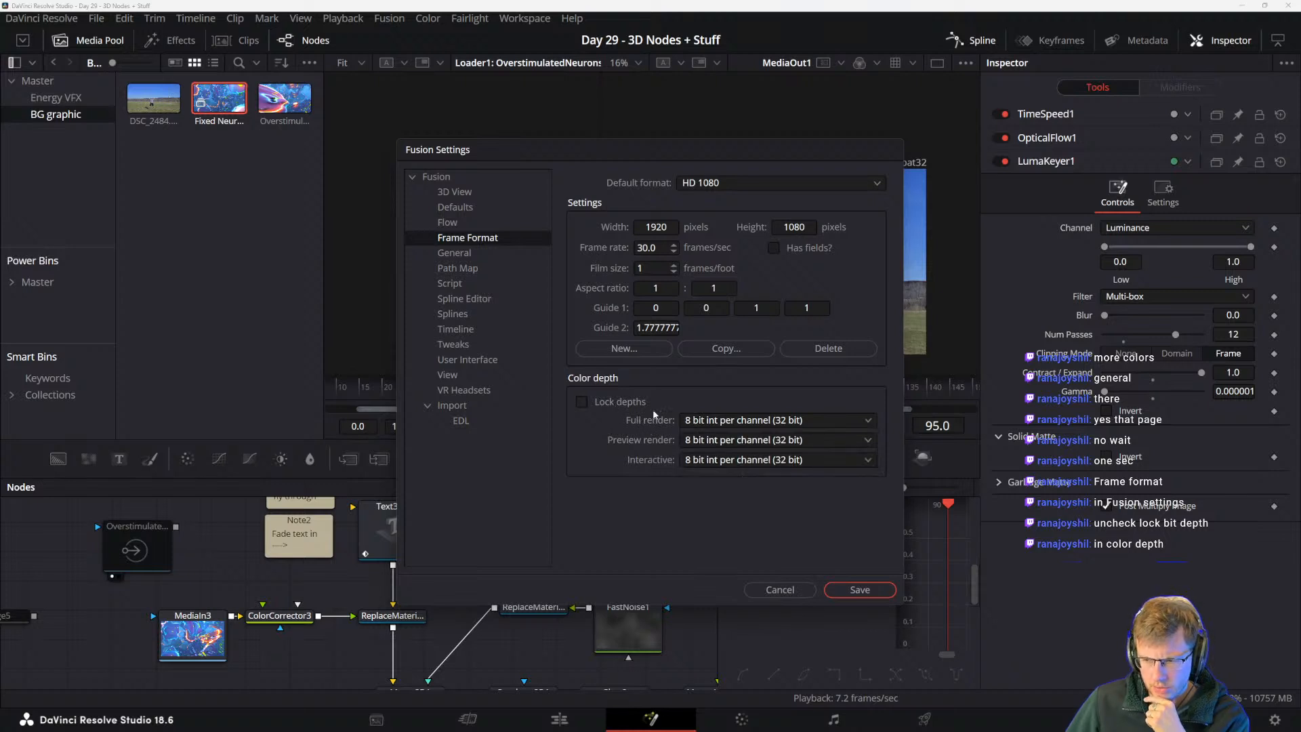
click(713, 423)
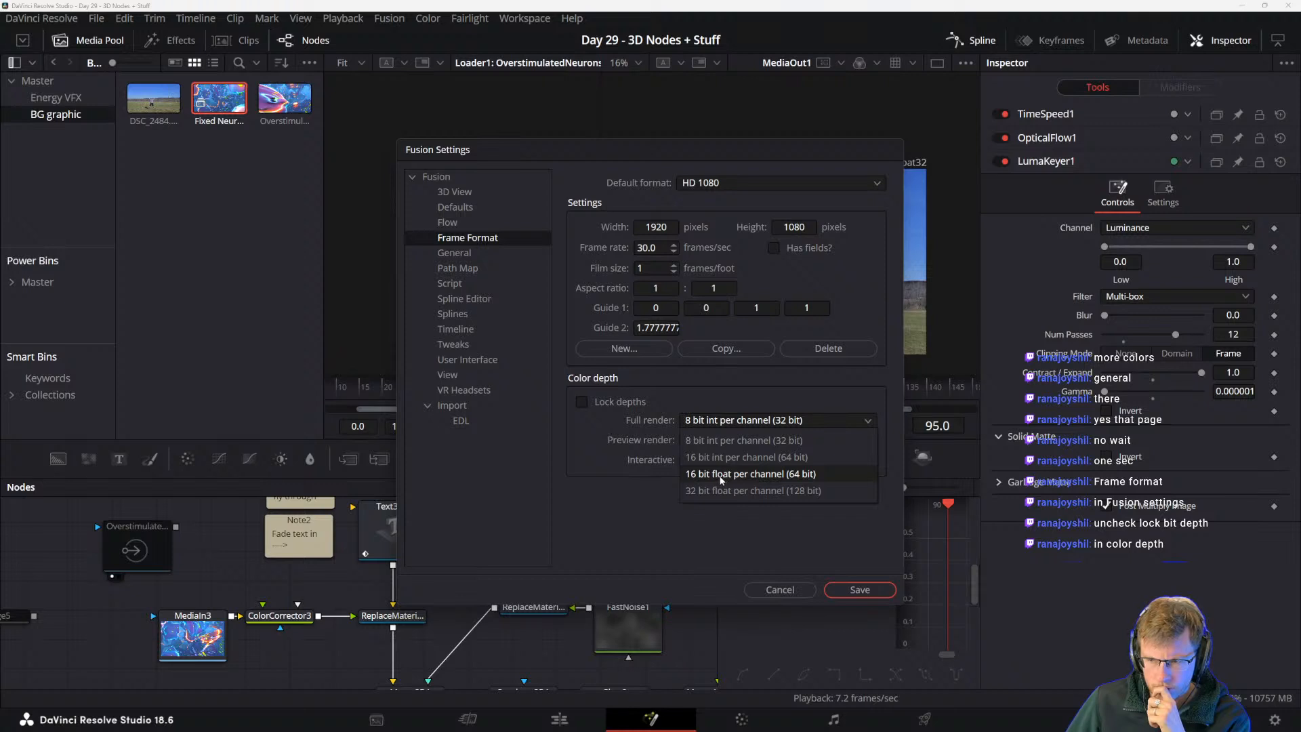
click(637, 436)
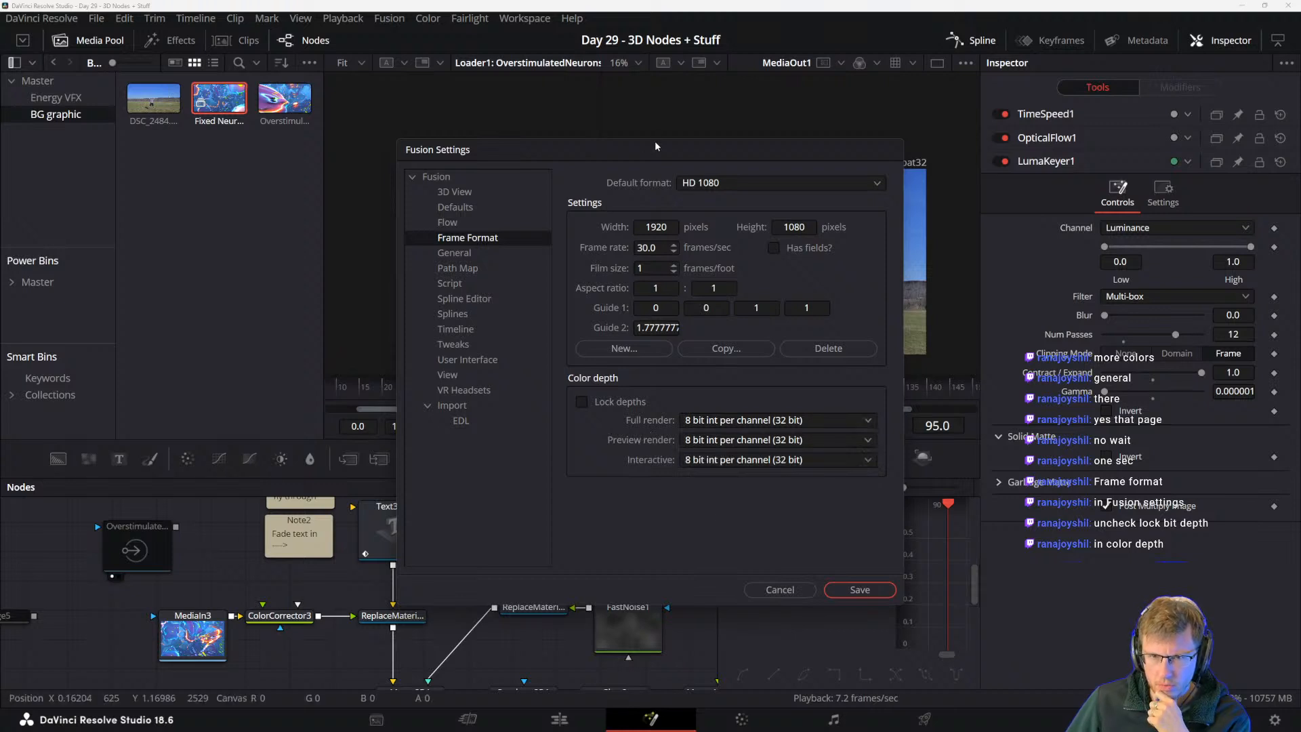
drag(654, 140, 539, 118)
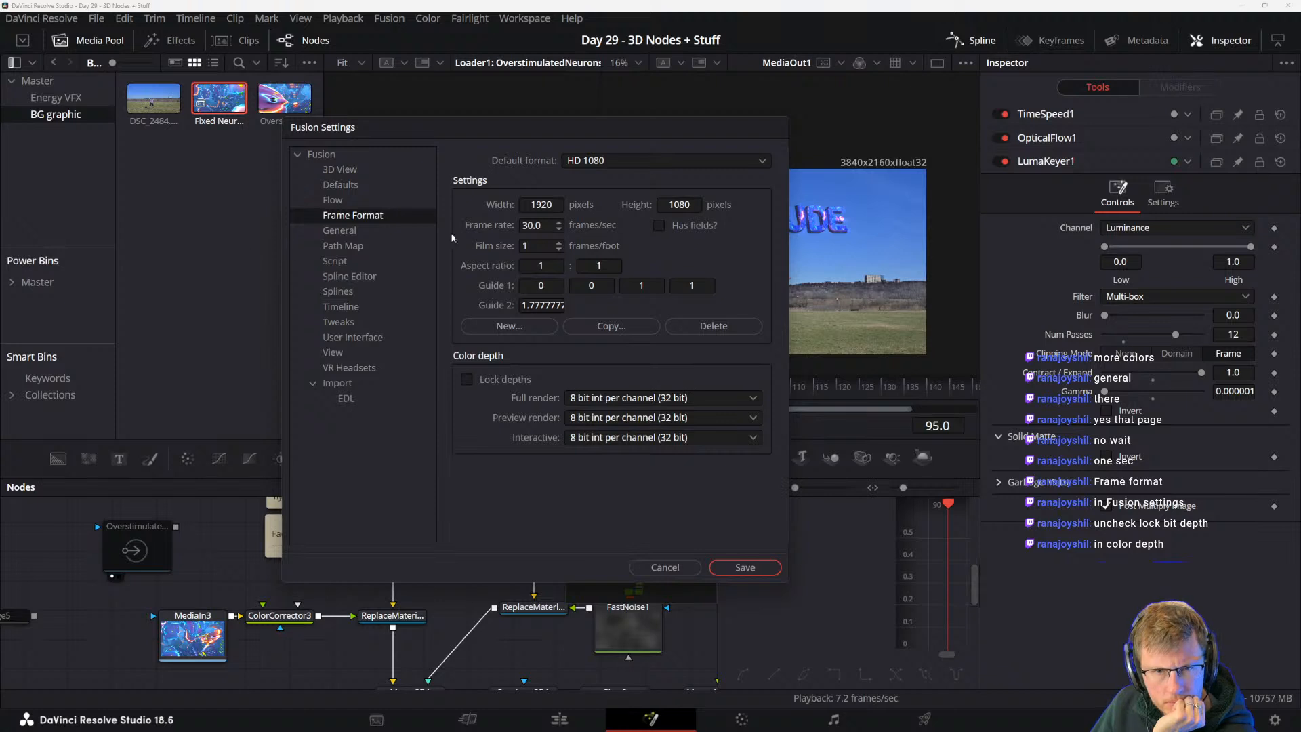
click(596, 160)
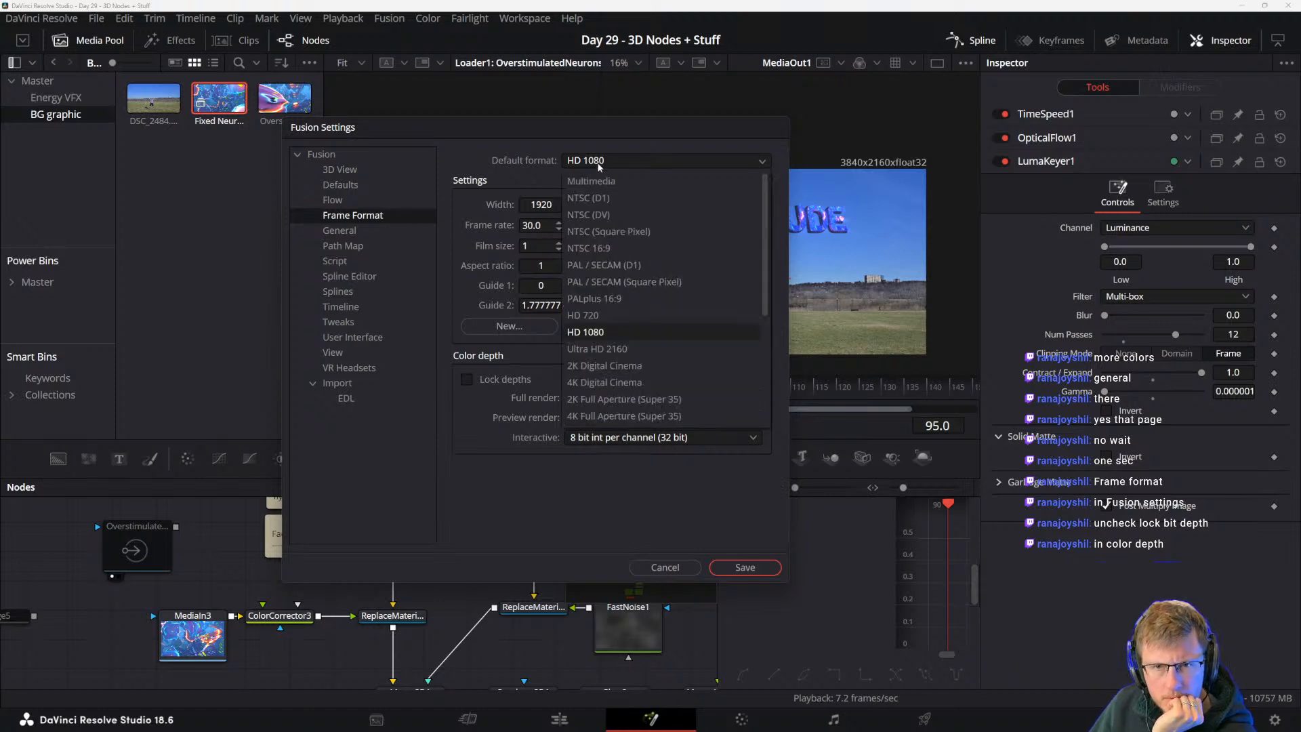
click(633, 312)
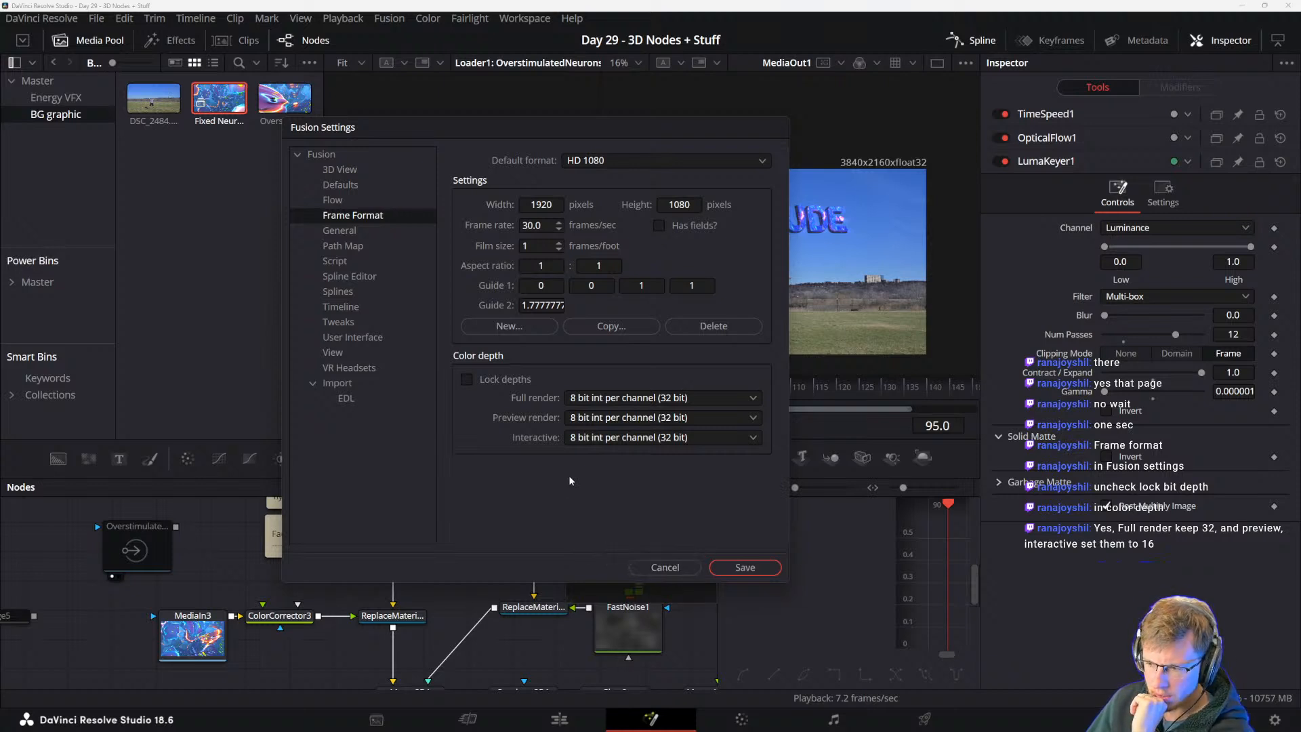
- Set the full render color depth to 32 bit float per channel and the preview render to 16 bit float per channel
click(588, 397)
click(596, 467)
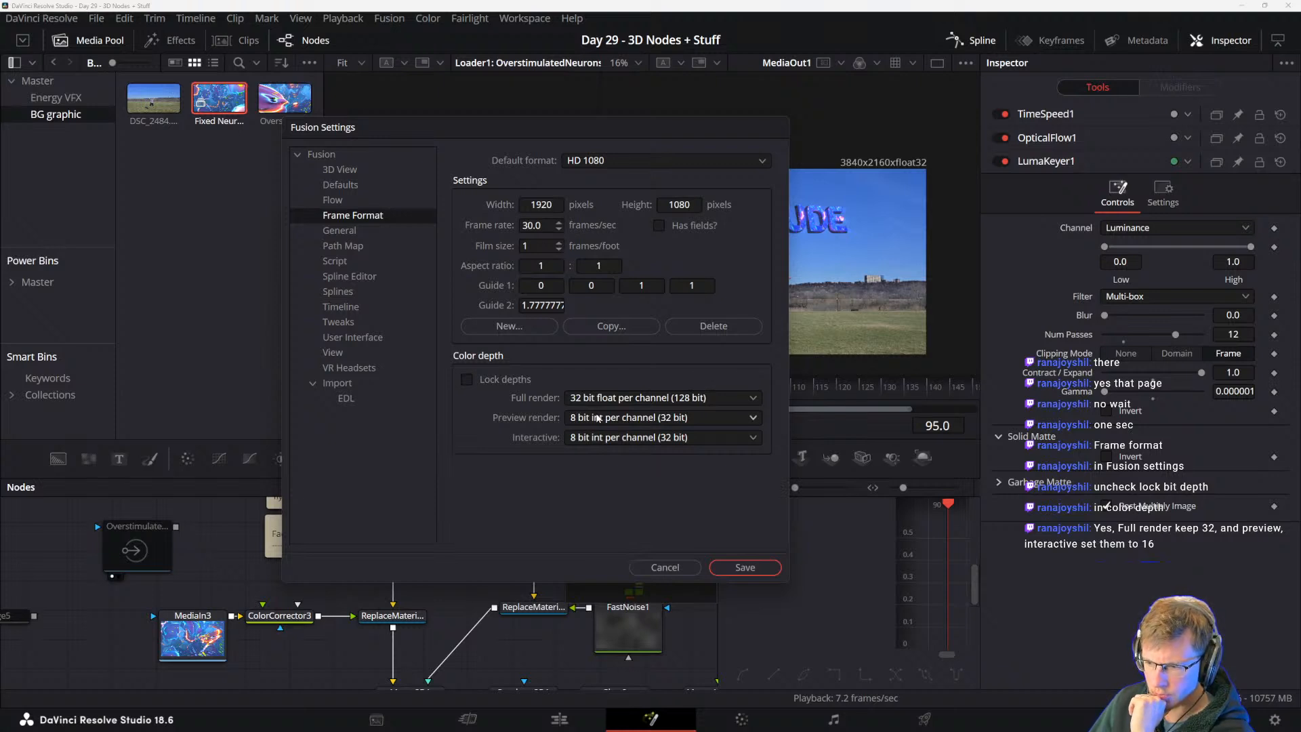
click(571, 419)
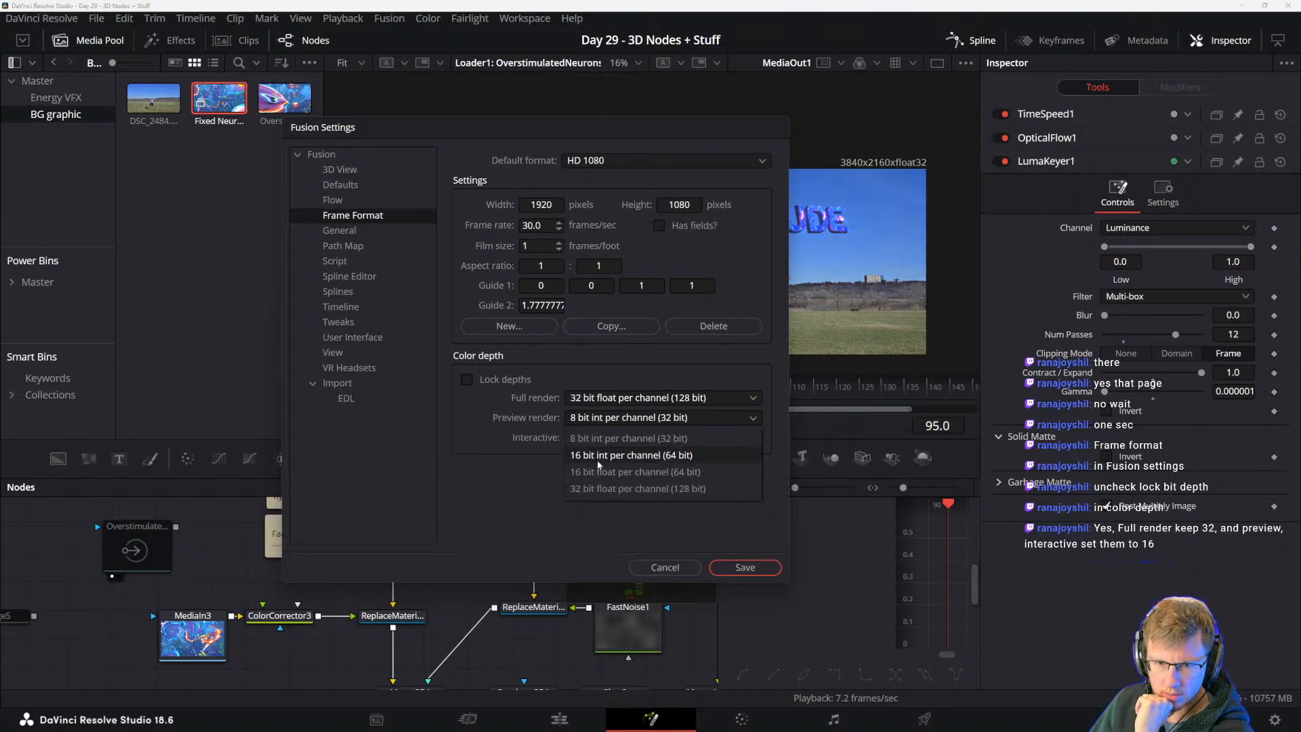
click(599, 471)
- Set the interactive color depth to 16 bit float per channel, keeping the preview render at 16 bit float
click(586, 439)
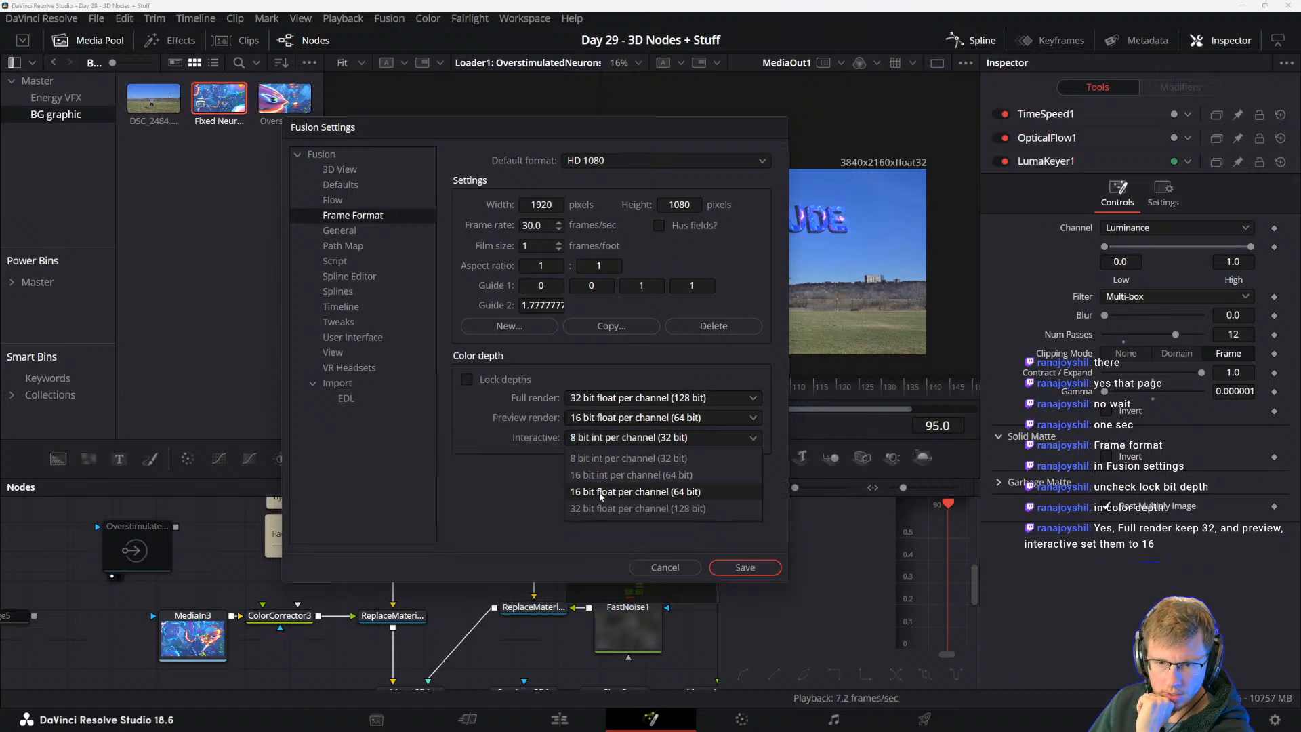
click(596, 458)
click(601, 437)
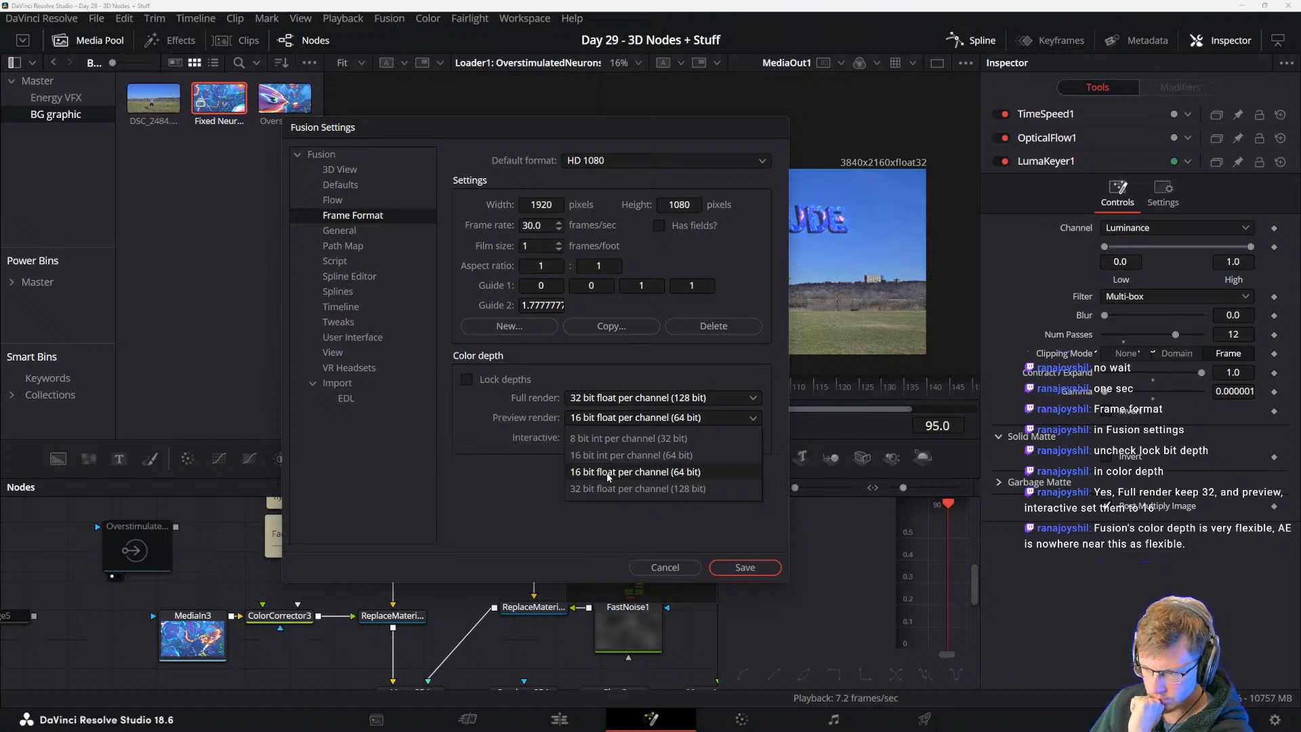
click(608, 476)
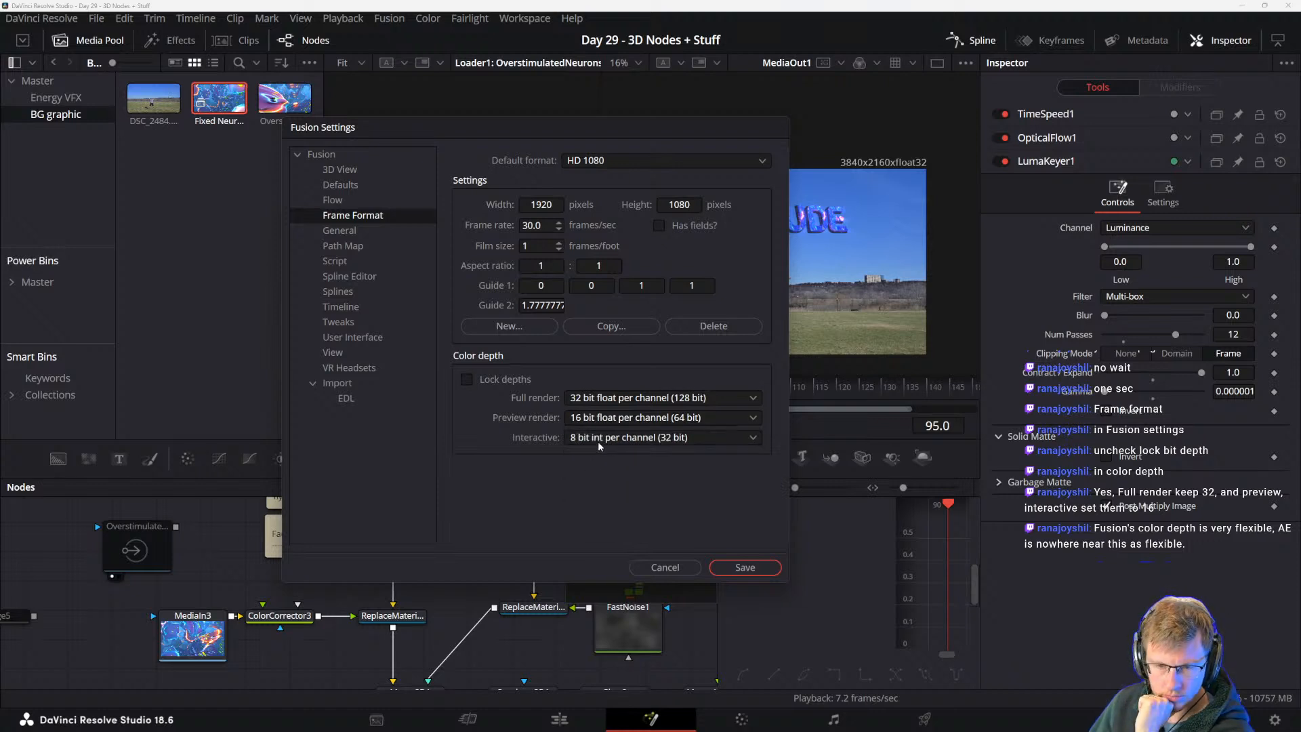
click(598, 441)
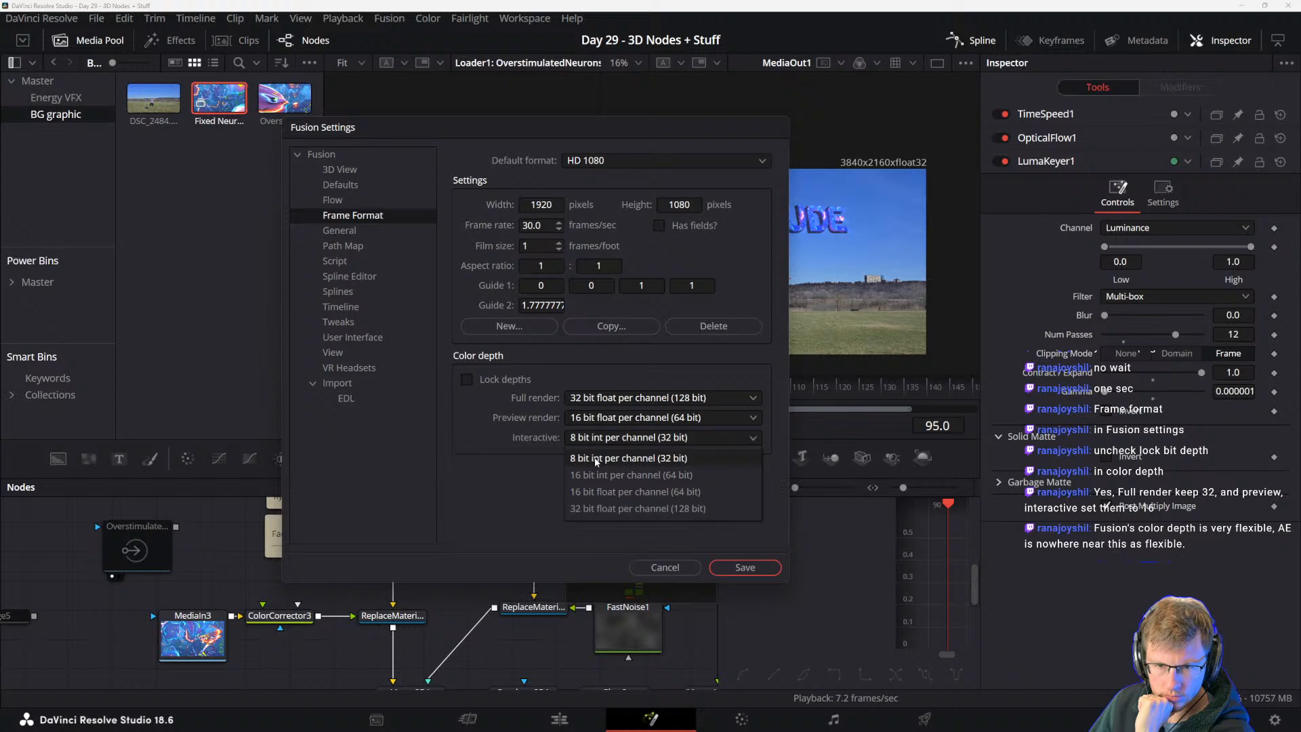
click(601, 493)
- Recheck the preview and full render depth choices and the default format list, and save the Fusion Settings
click(600, 420)
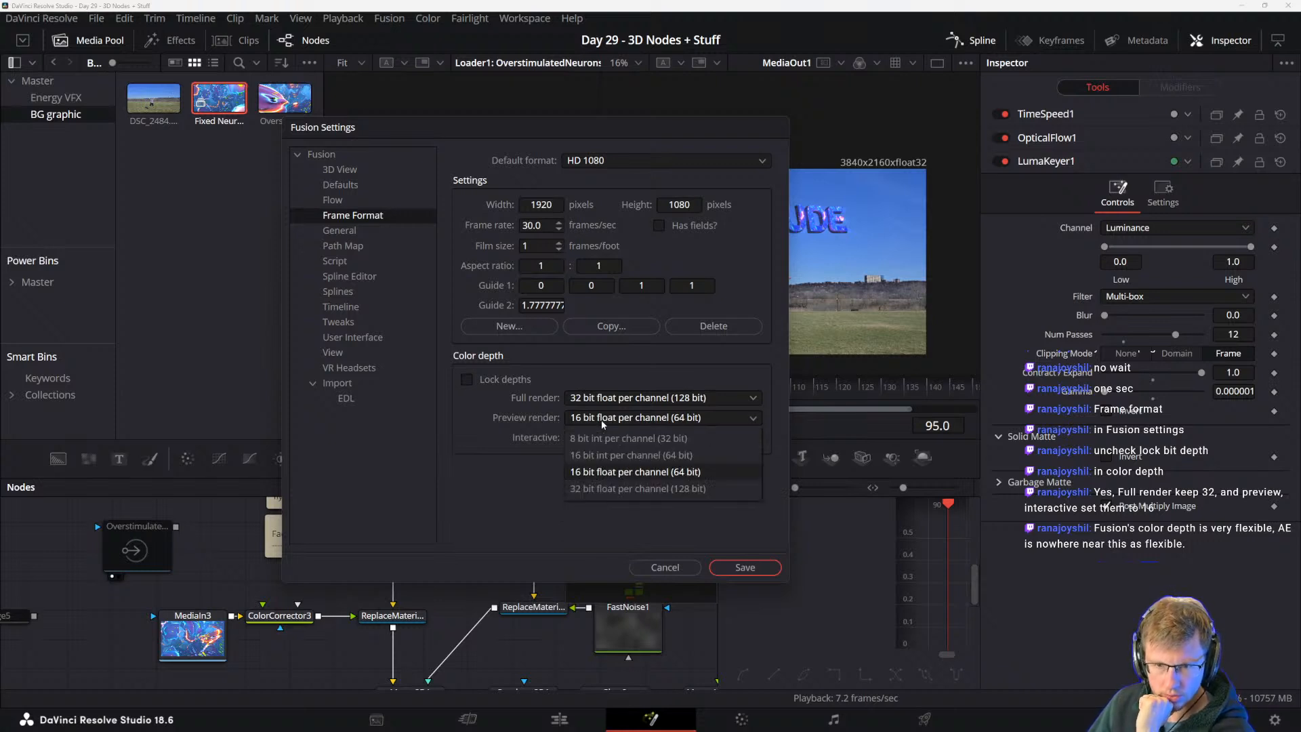
click(611, 474)
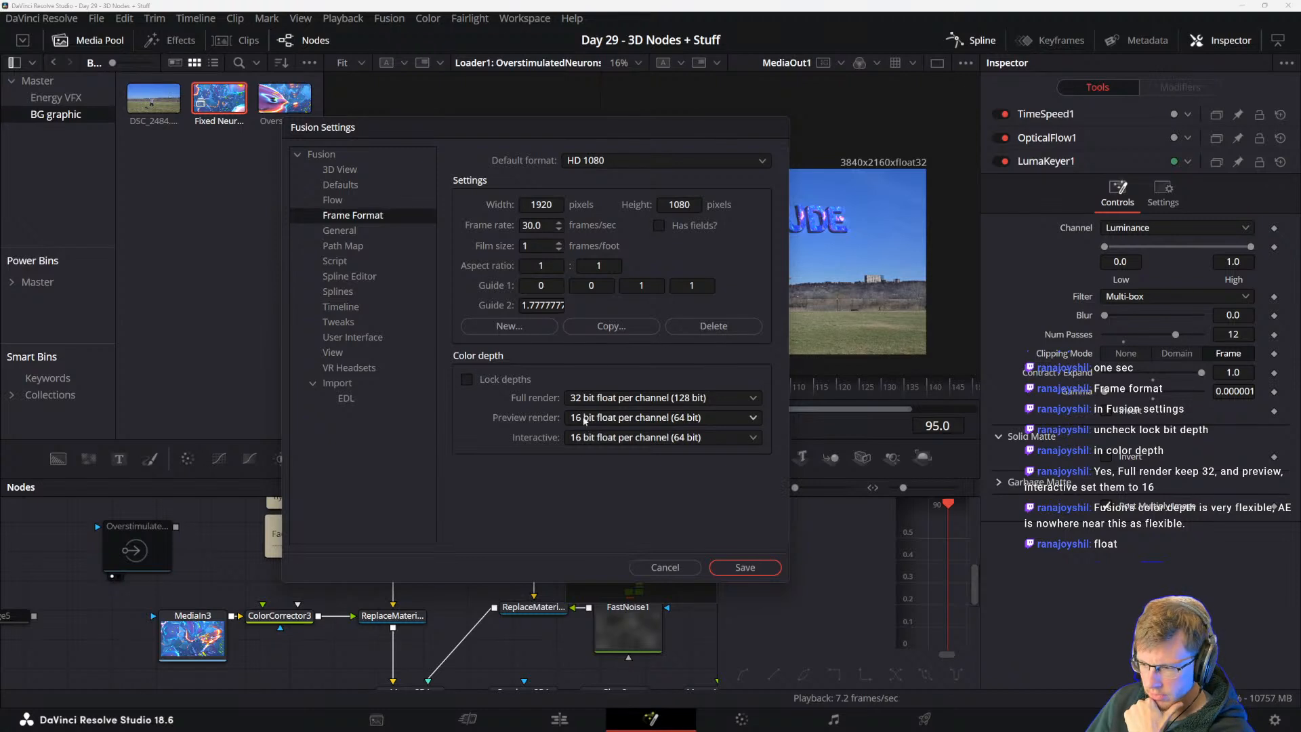
click(602, 400)
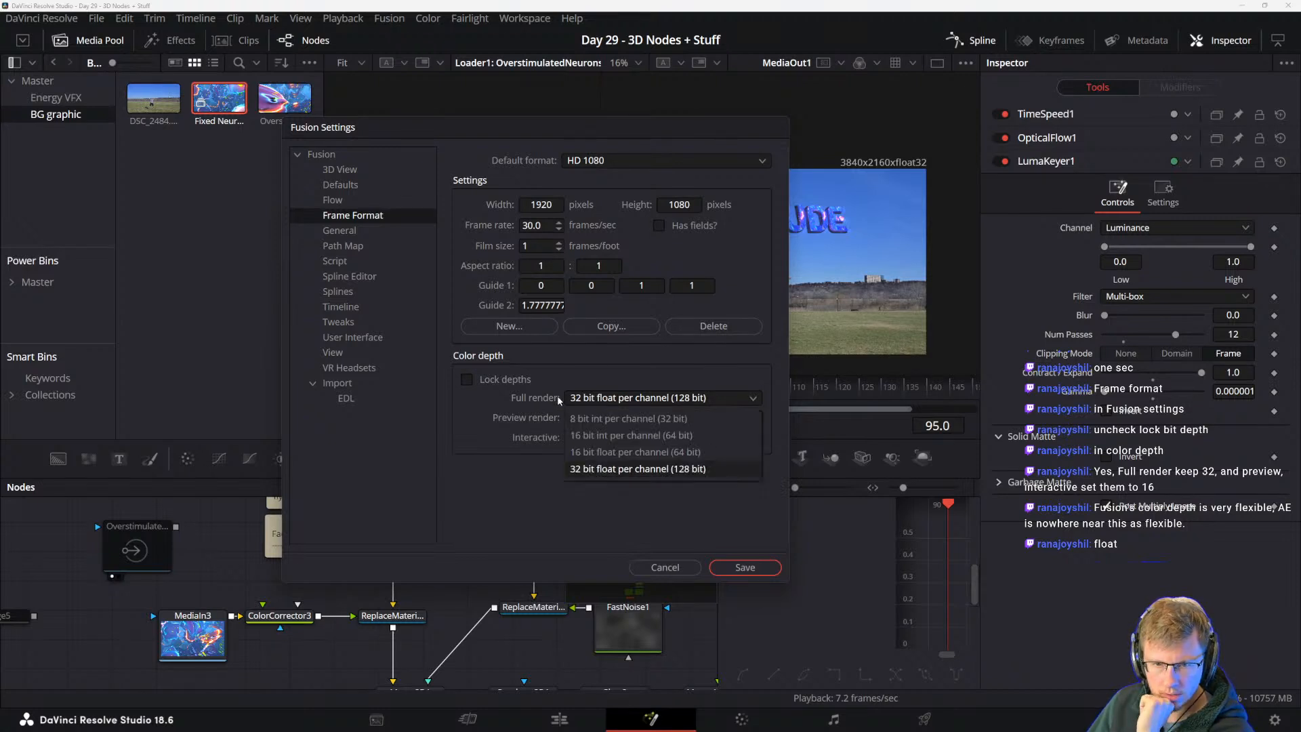
click(525, 456)
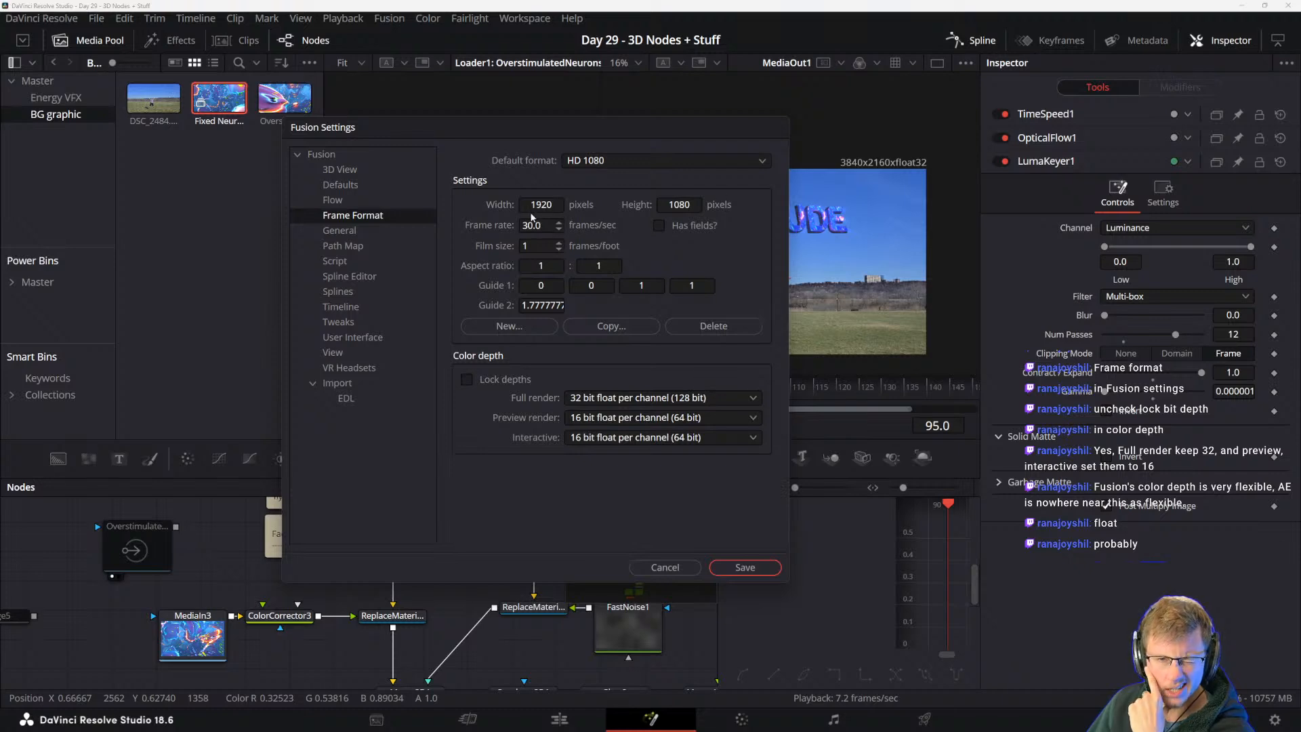
drag(612, 132, 439, 149)
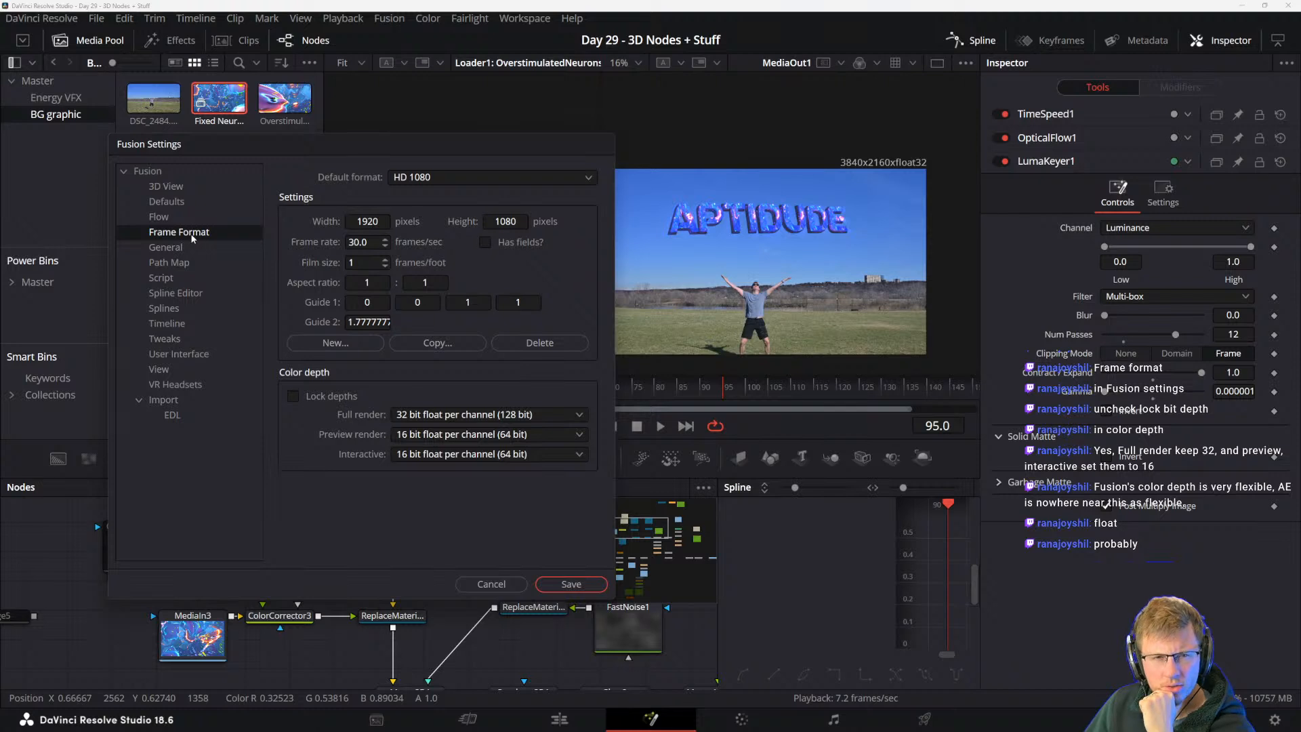
click(425, 182)
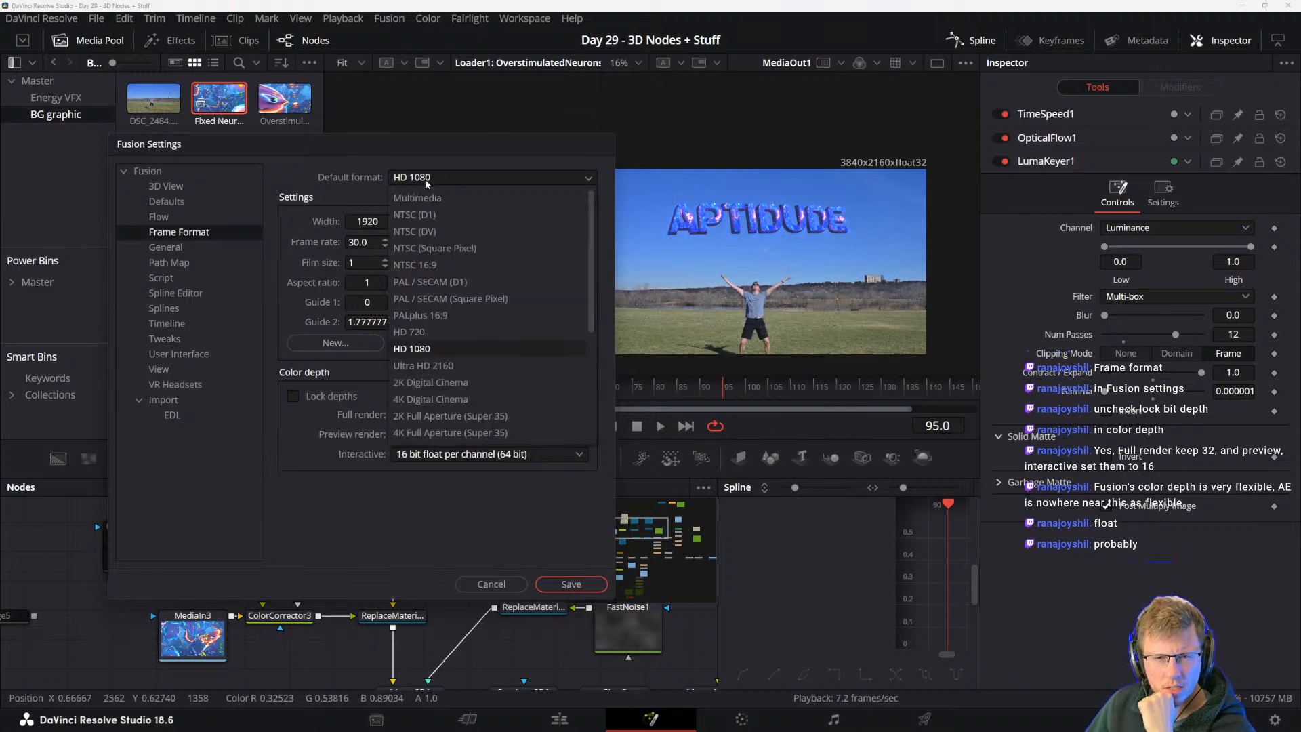
click(381, 253)
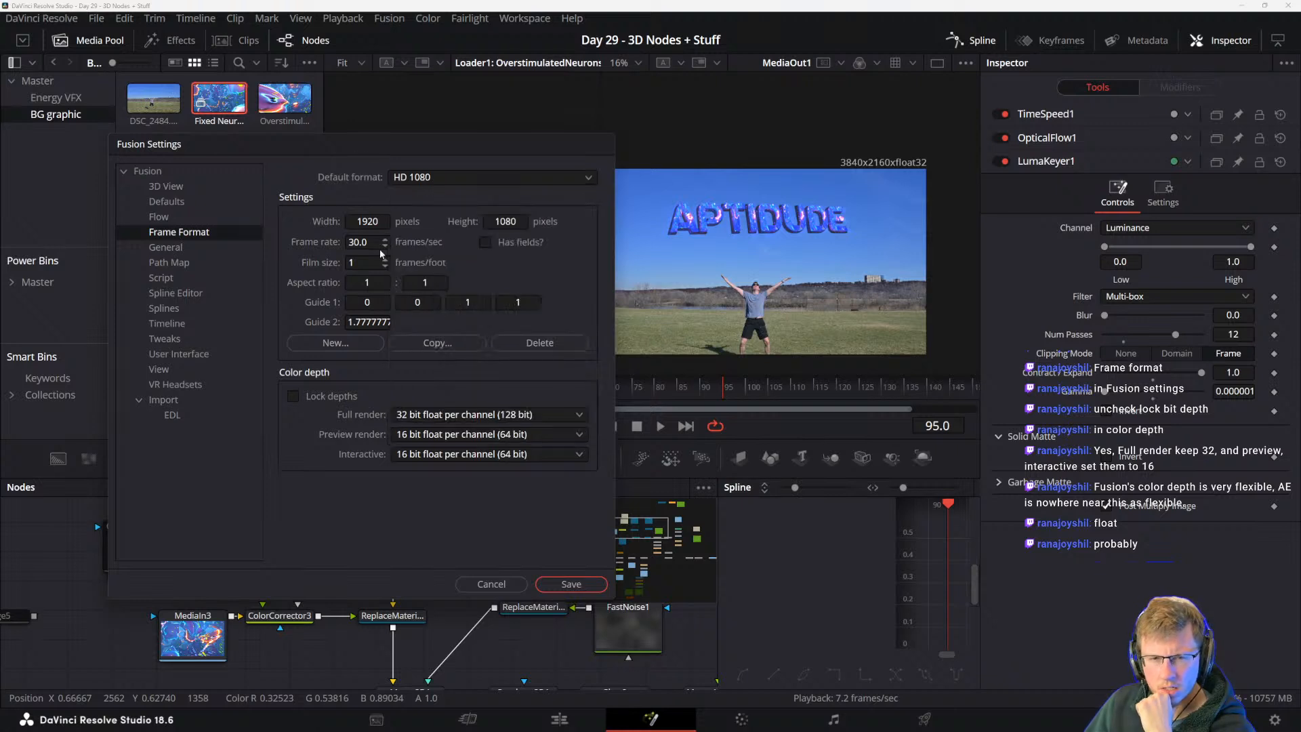
click(571, 585)
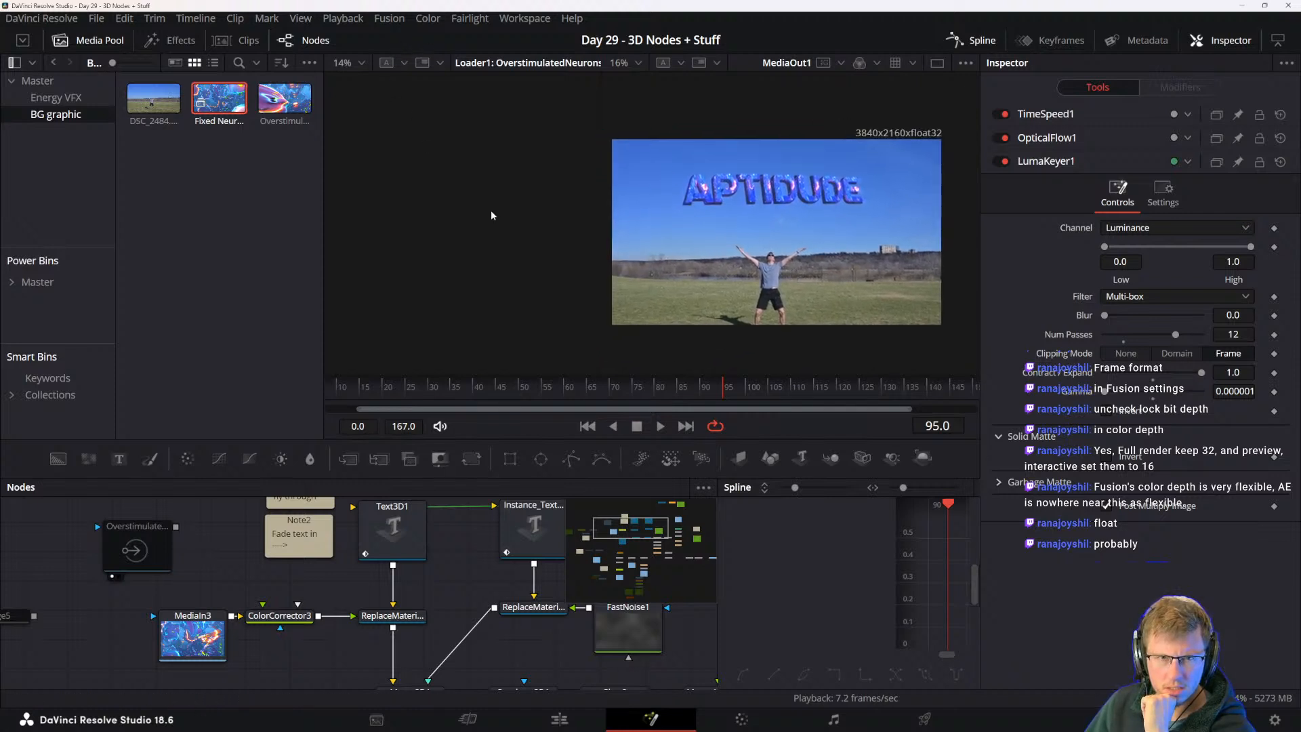
- Move the playhead to frame 103 to check the 3D text, and open the list of Fusion commands
drag(637, 387, 761, 386)
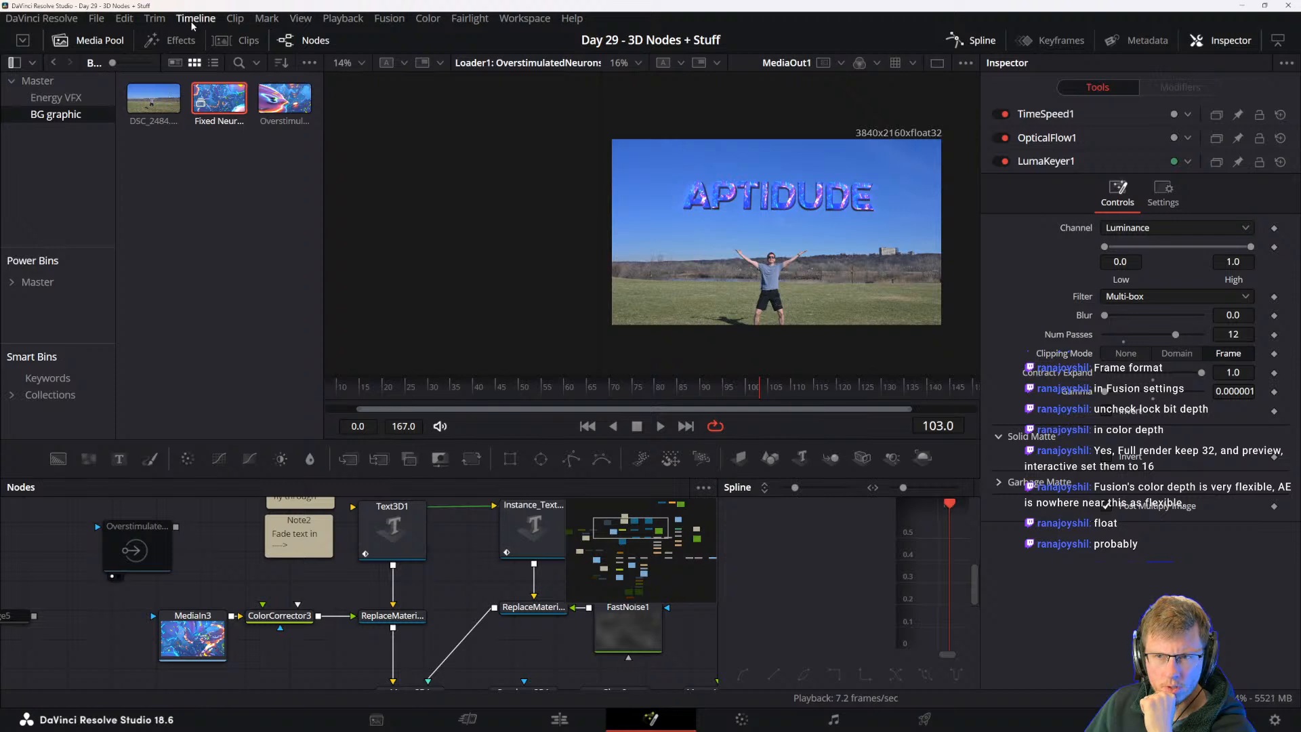
click(390, 19)
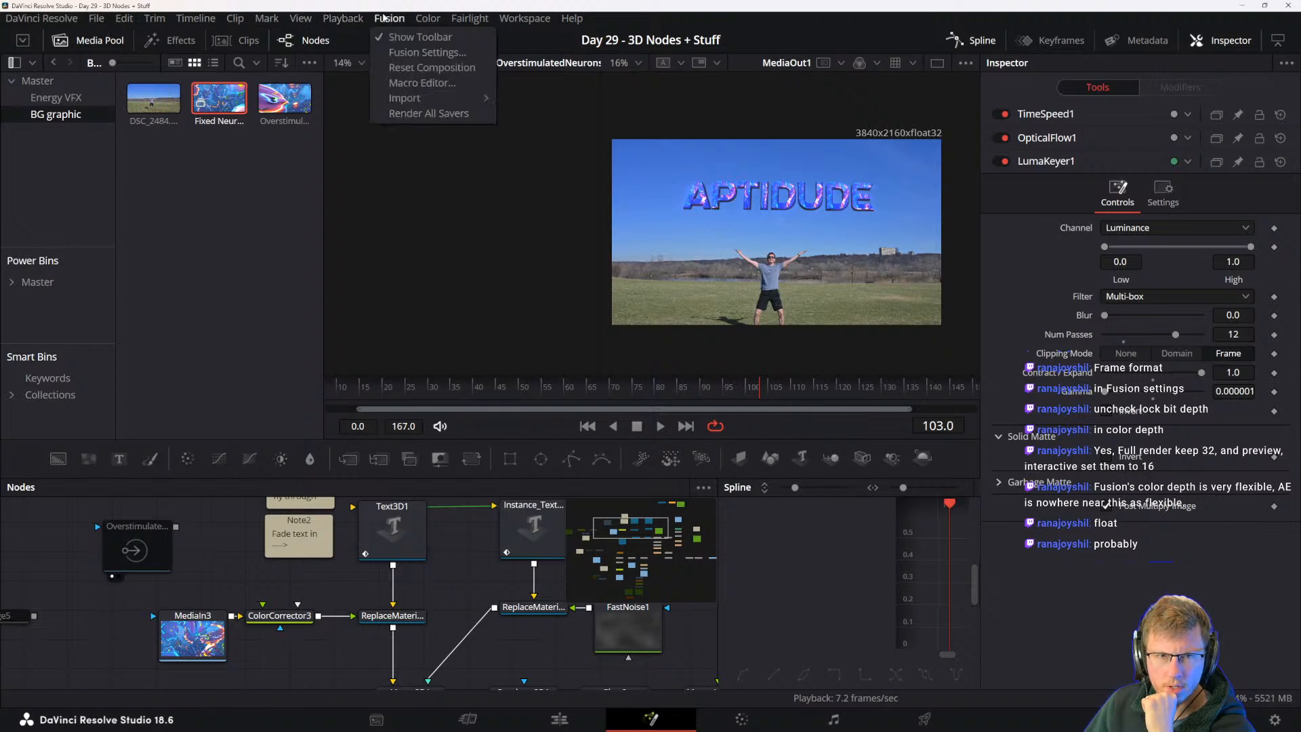
- Set Fusion's default frame format to 4K Digital Cinema, save the settings, and scrub the composition to frame 113
click(415, 53)
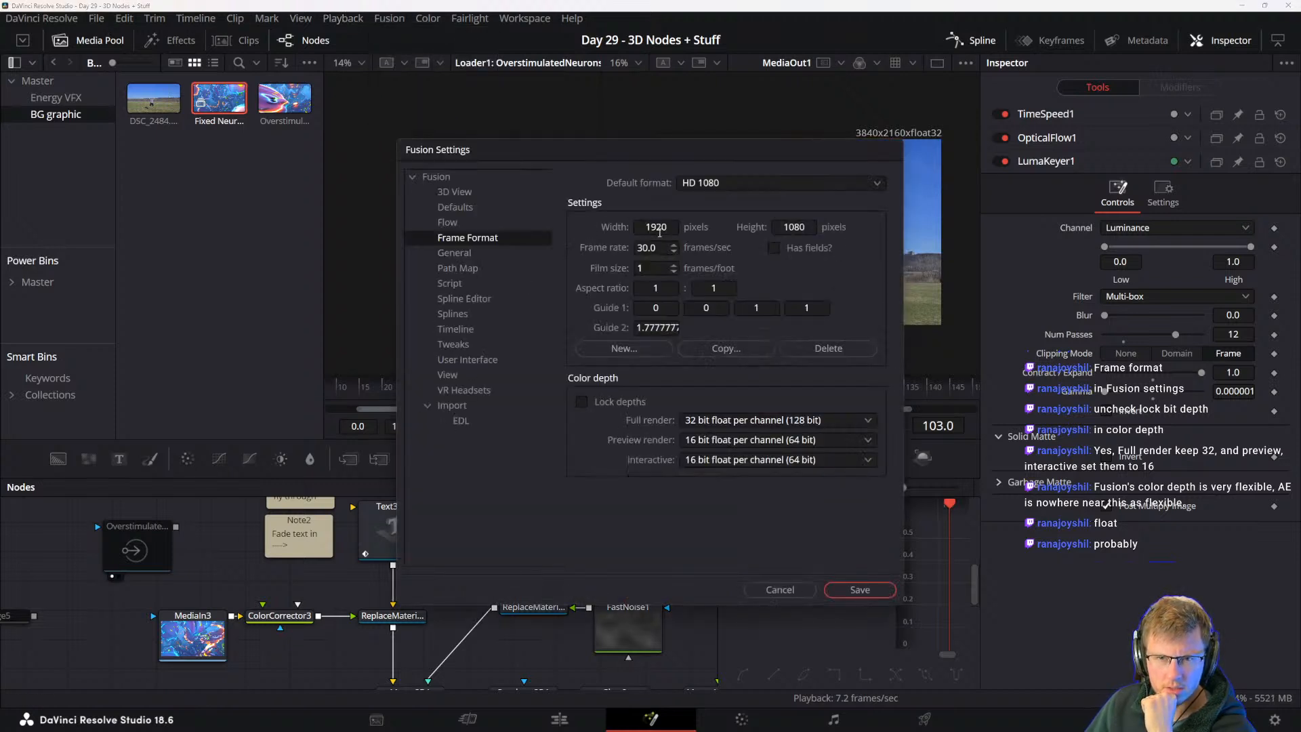
click(763, 179)
scroll(751, 368, up, 1)
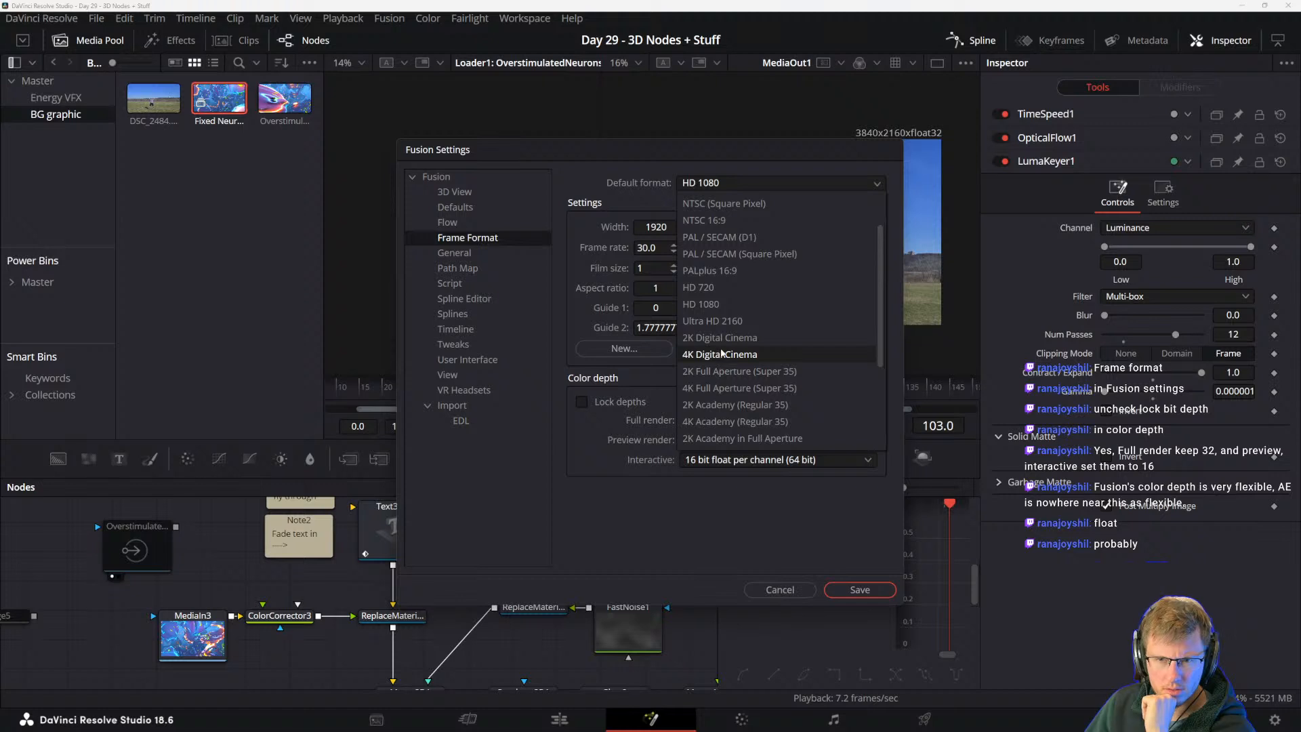
scroll(722, 357, up, 1)
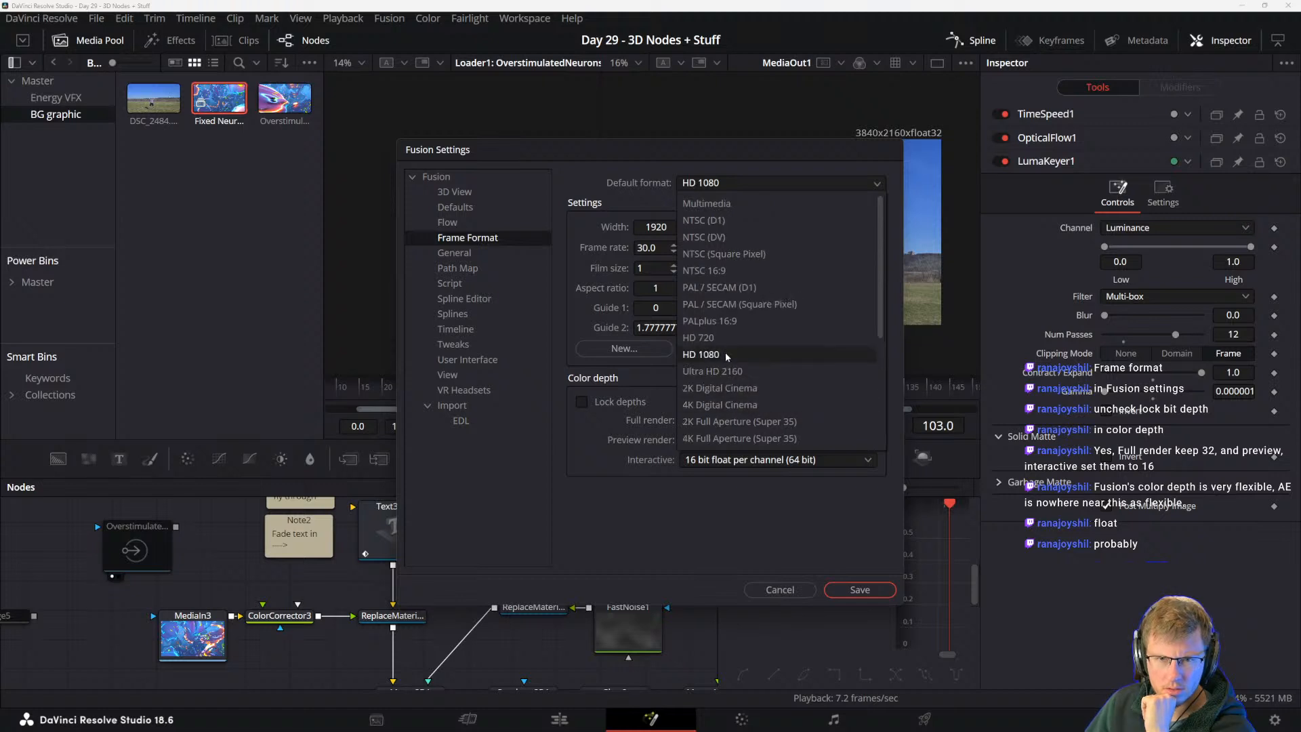
scroll(726, 386, down, 4)
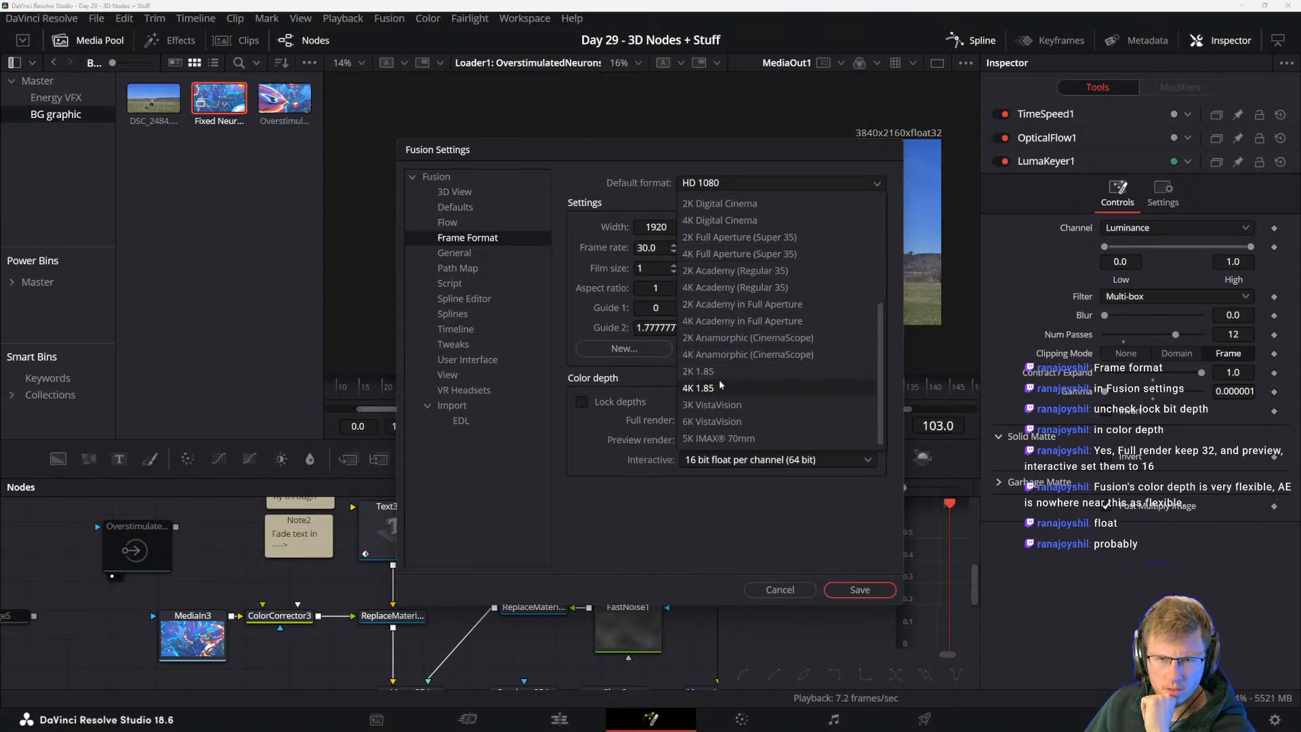
scroll(716, 385, up, 2)
click(718, 322)
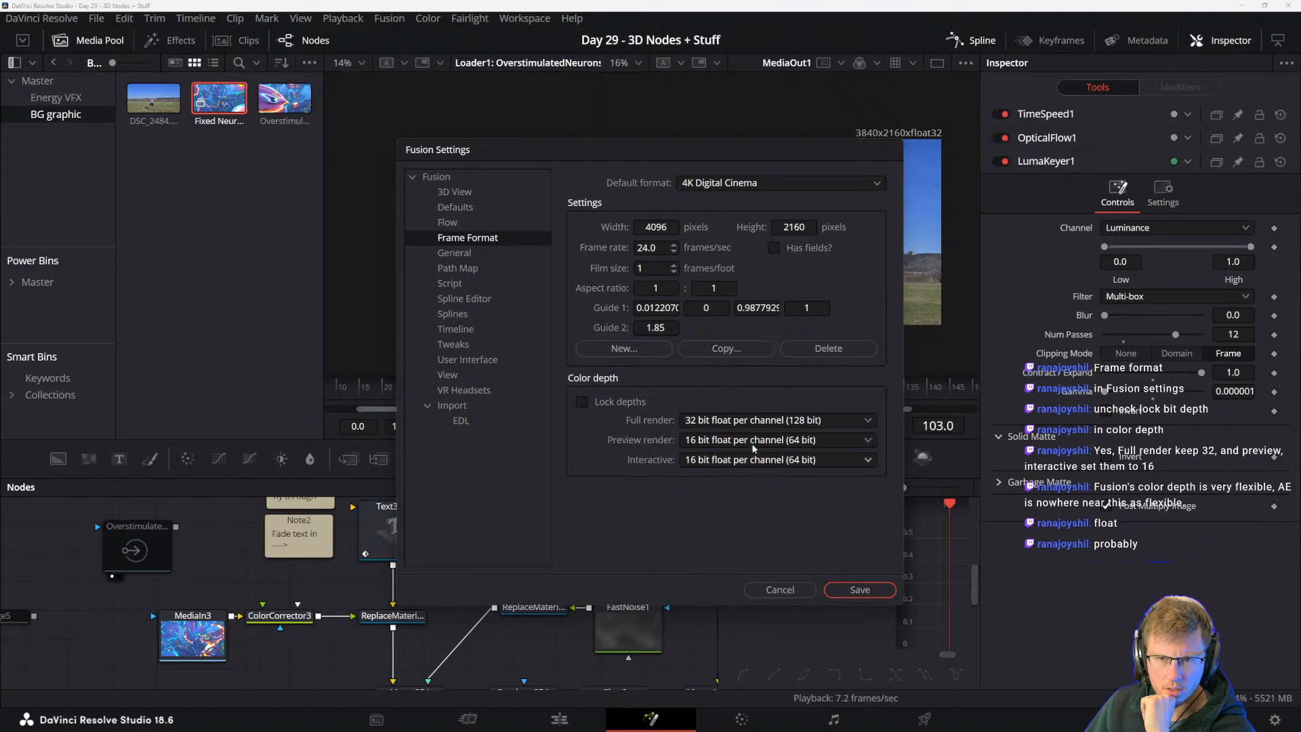
click(855, 589)
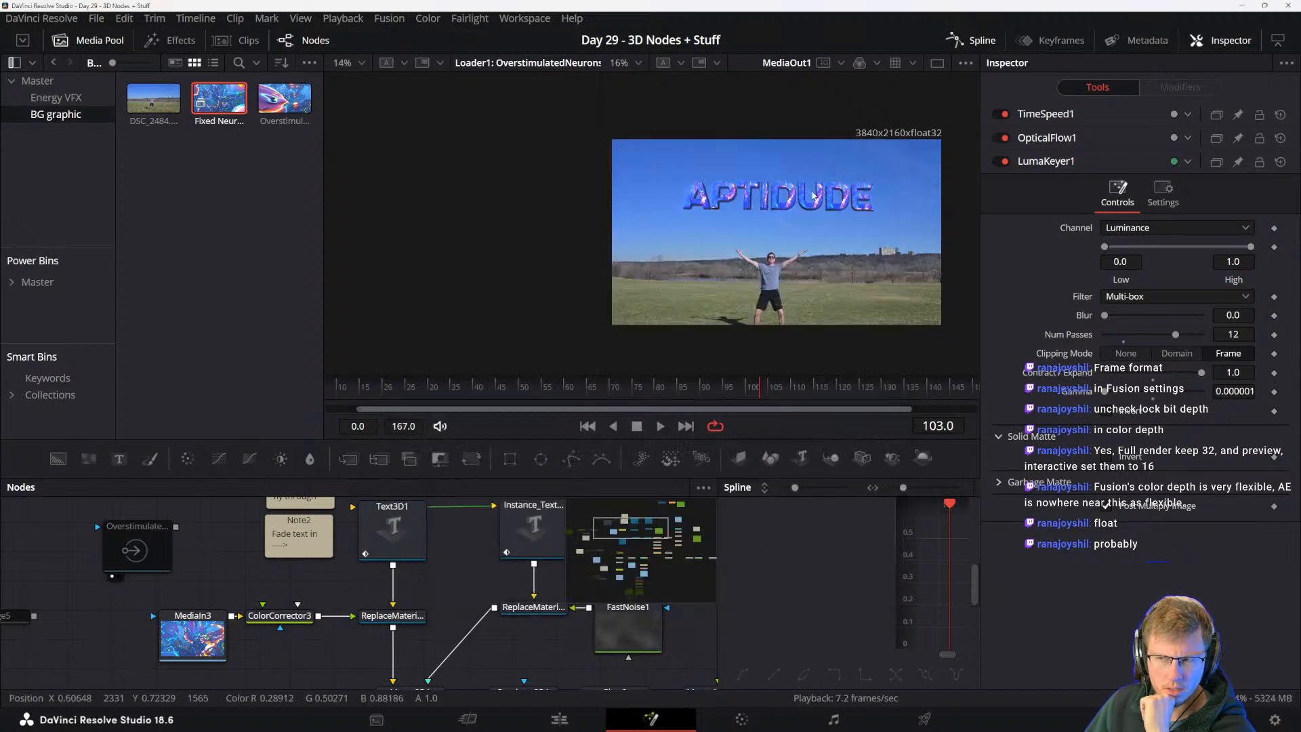
drag(735, 392, 774, 397)
mouse_move(804, 398)
mouse_down()
mouse_move(855, 398)
mouse_move(806, 394)
mouse_up()
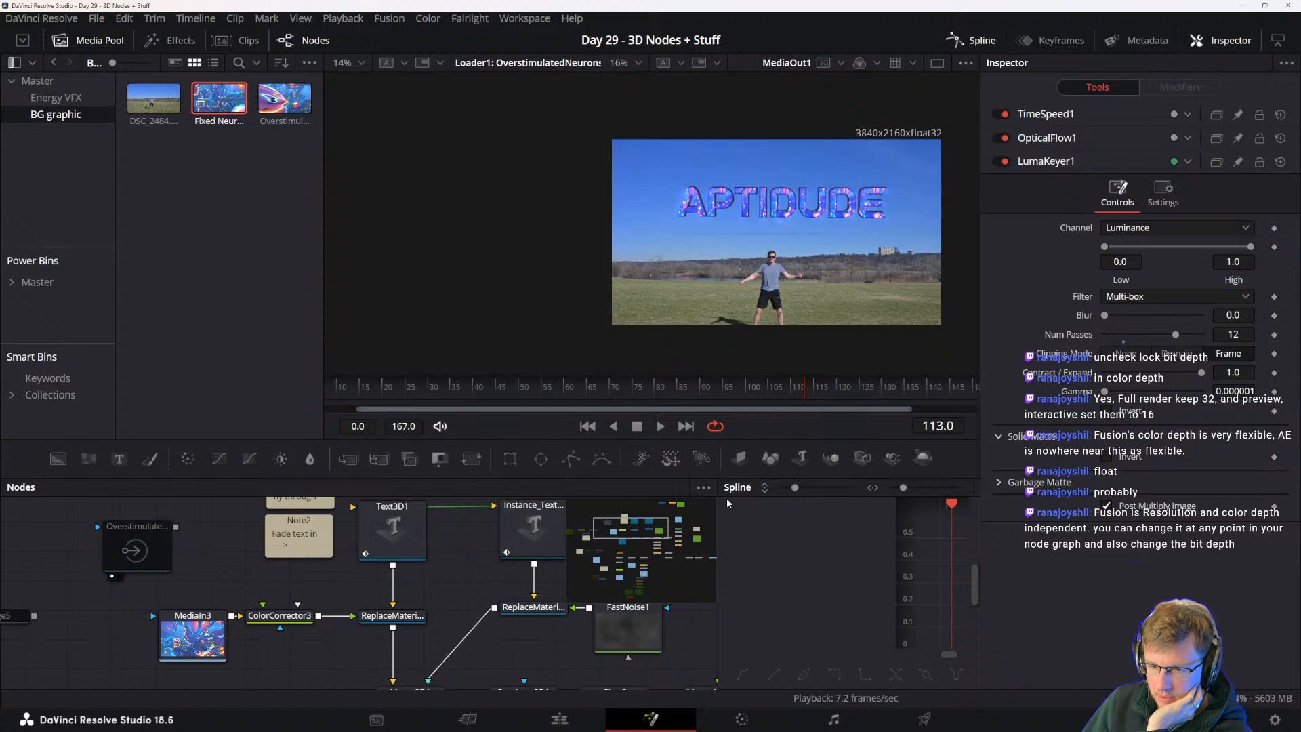
- Set Fusion's default frame format to Multimedia, save the settings, and scrub the composition to frame 95
click(389, 18)
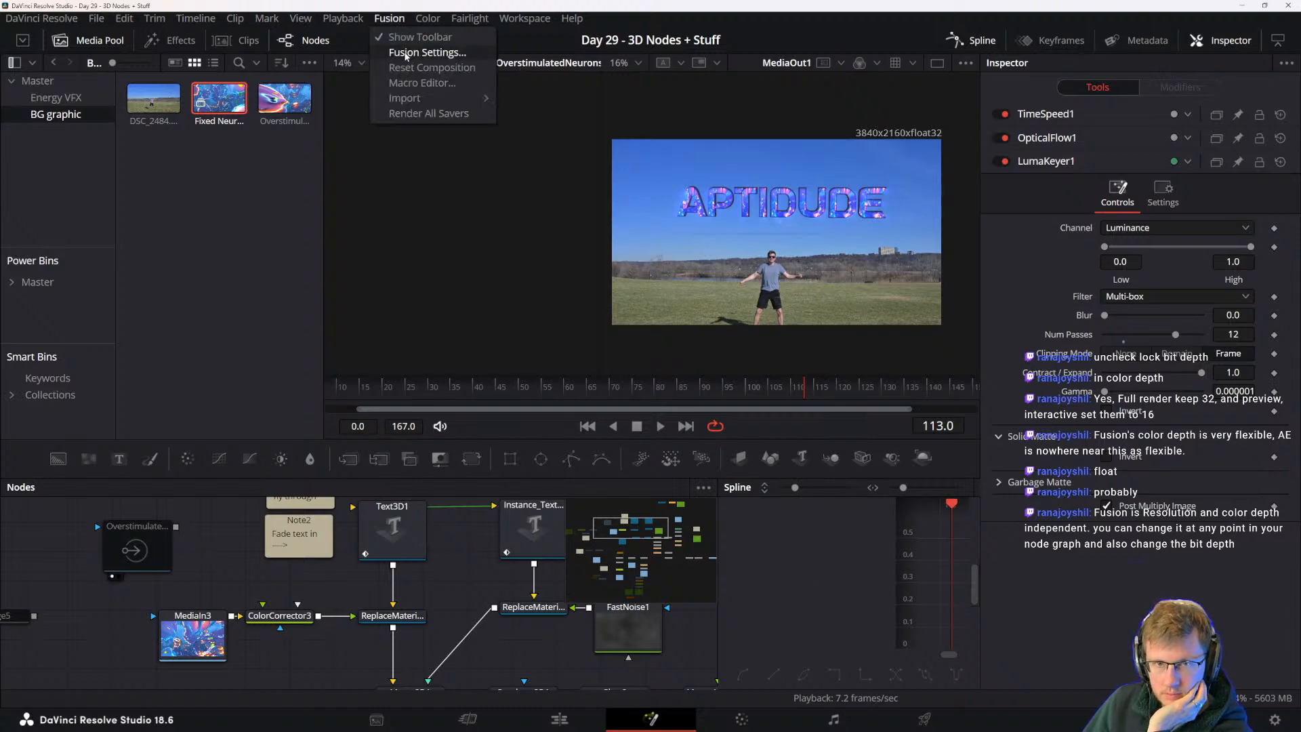
click(415, 53)
click(698, 182)
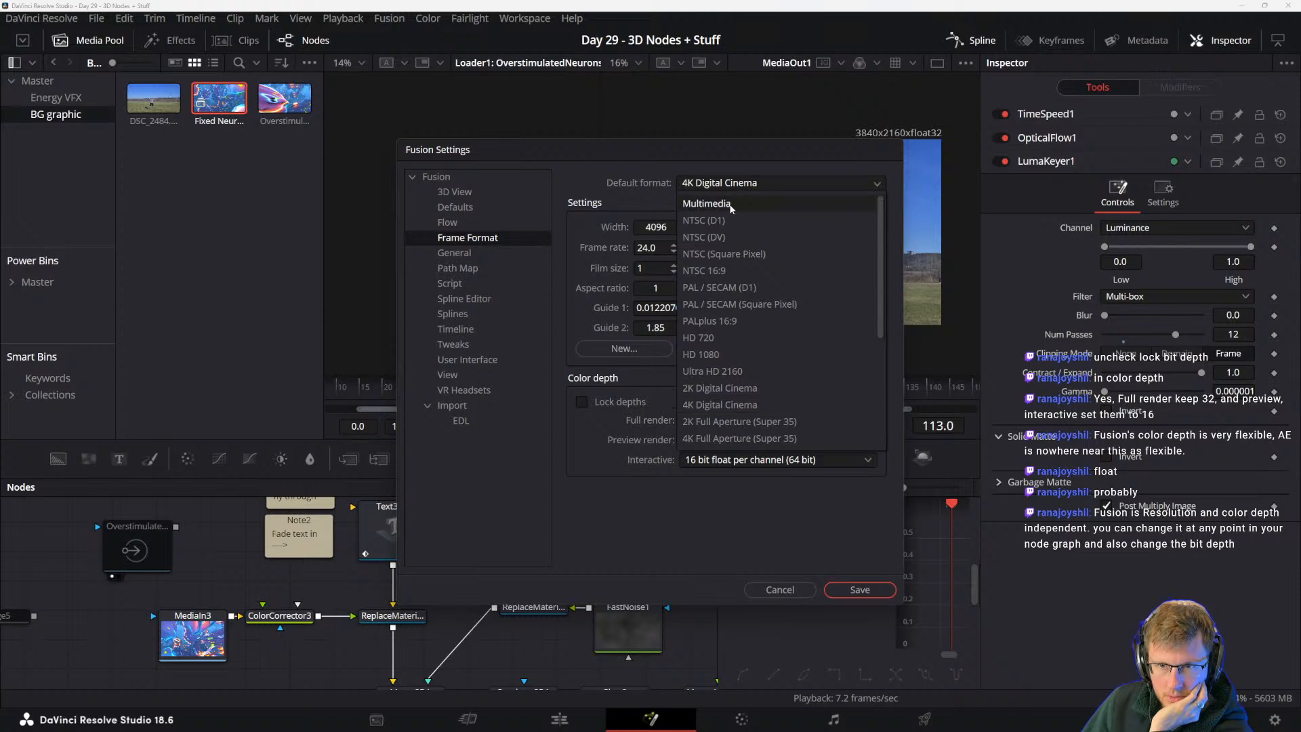
click(730, 207)
click(712, 184)
click(722, 185)
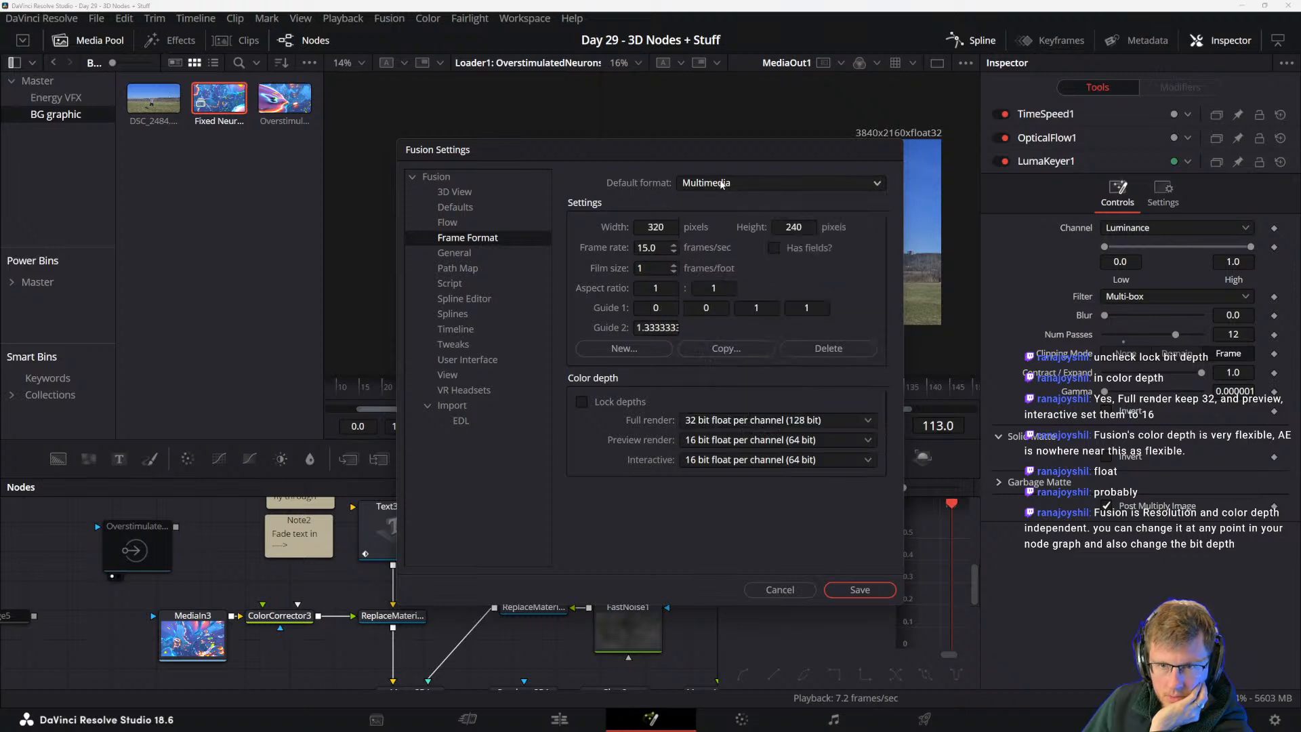
click(848, 591)
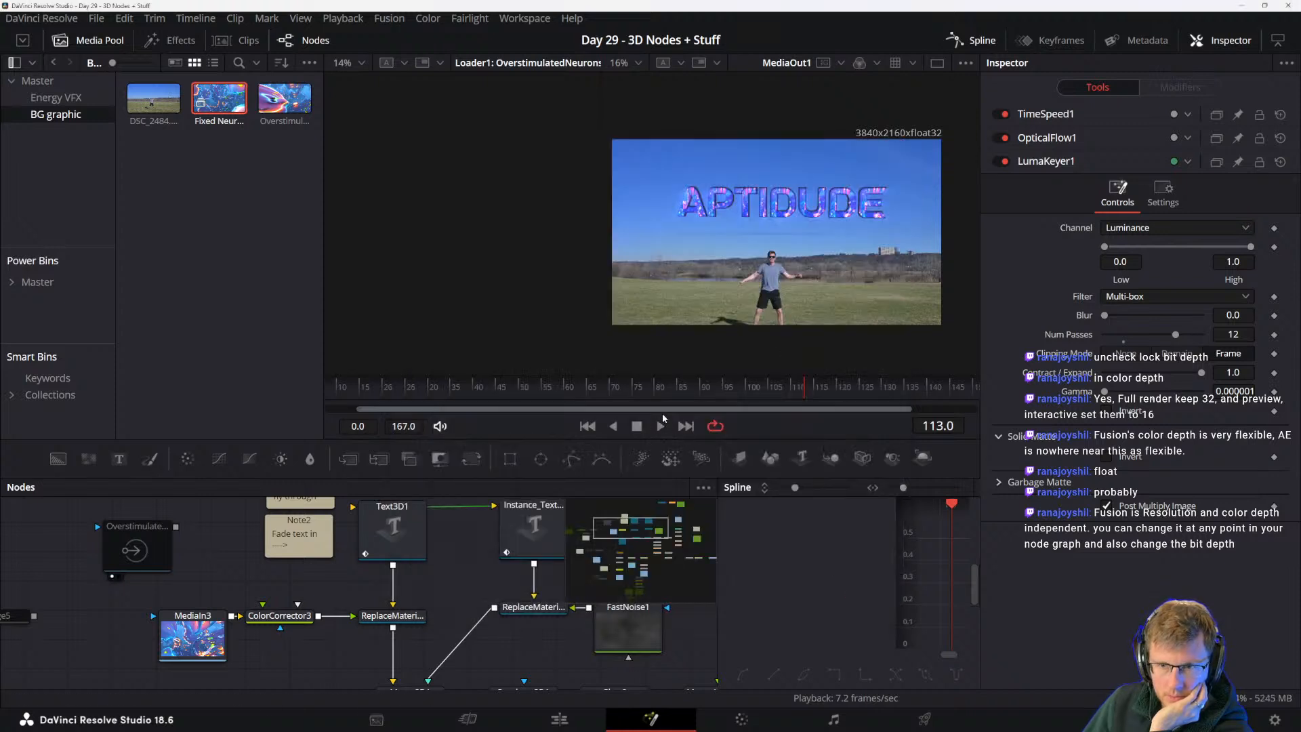
click(587, 398)
drag(588, 397, 727, 399)
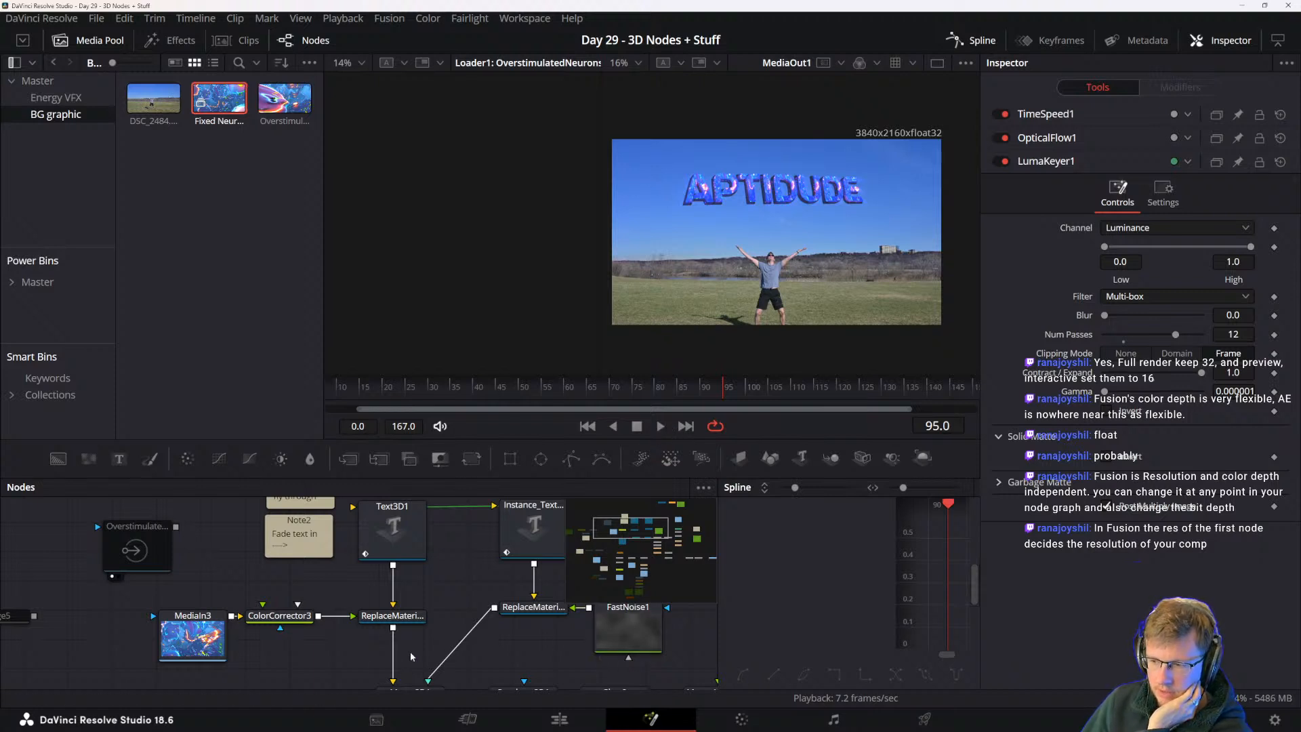
- Select the MediaIn1 node and check its Source Color Space and Source Gamma Space sections
drag(247, 637, 438, 501)
drag(360, 600, 610, 509)
mouse_move(491, 627)
mouse_down()
mouse_move(388, 551)
mouse_move(259, 558)
mouse_up()
click(255, 580)
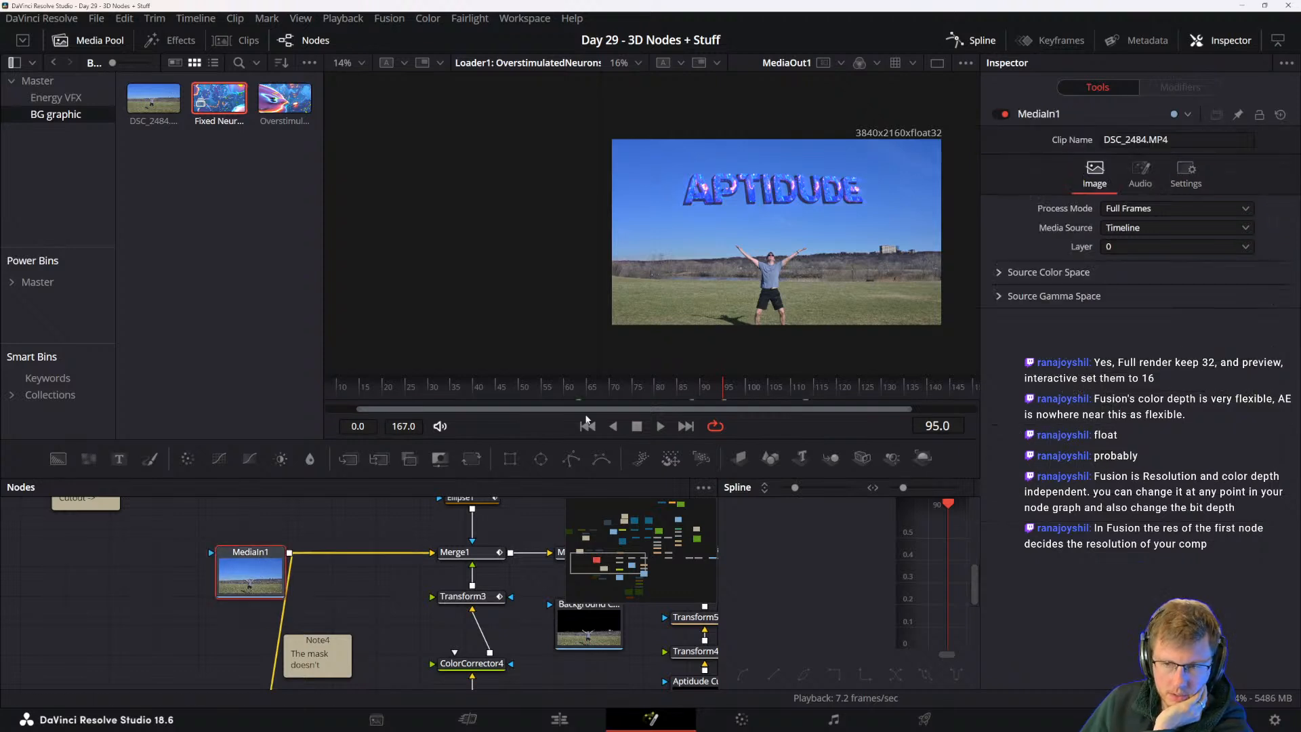
click(1000, 273)
click(999, 273)
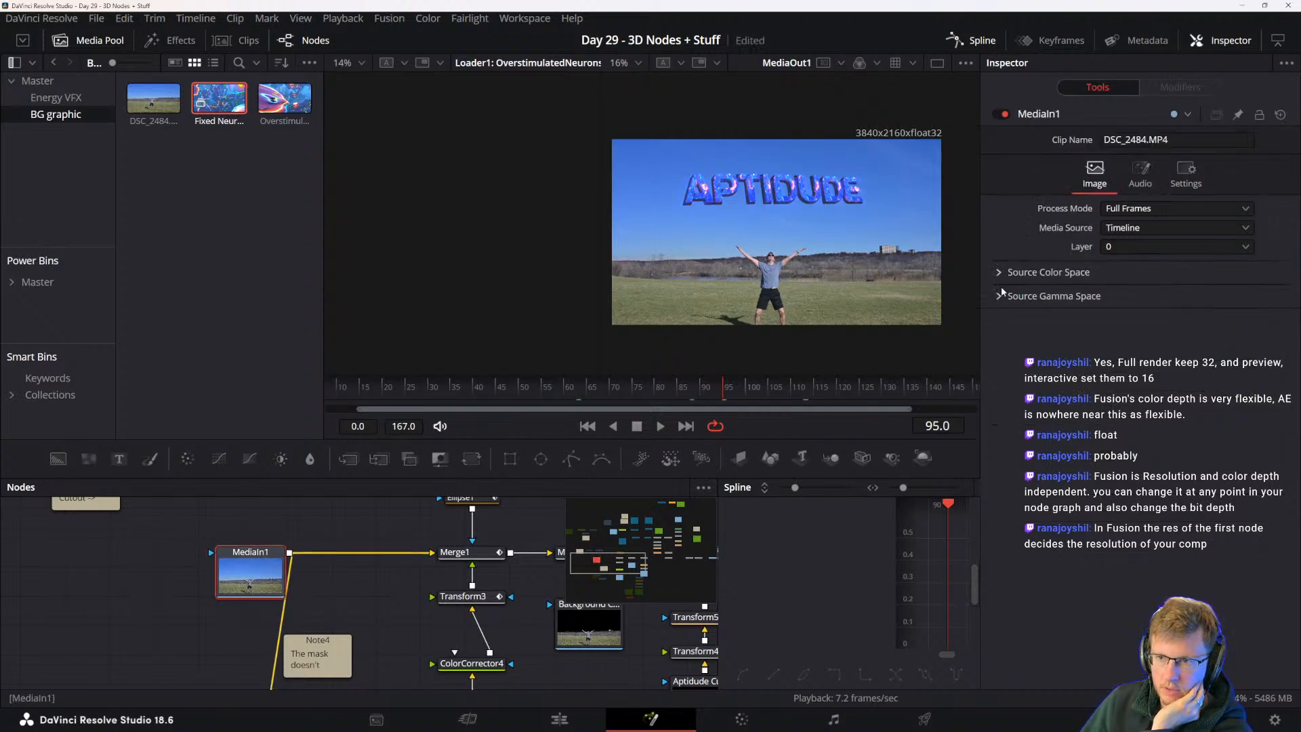
click(1000, 296)
click(1001, 296)
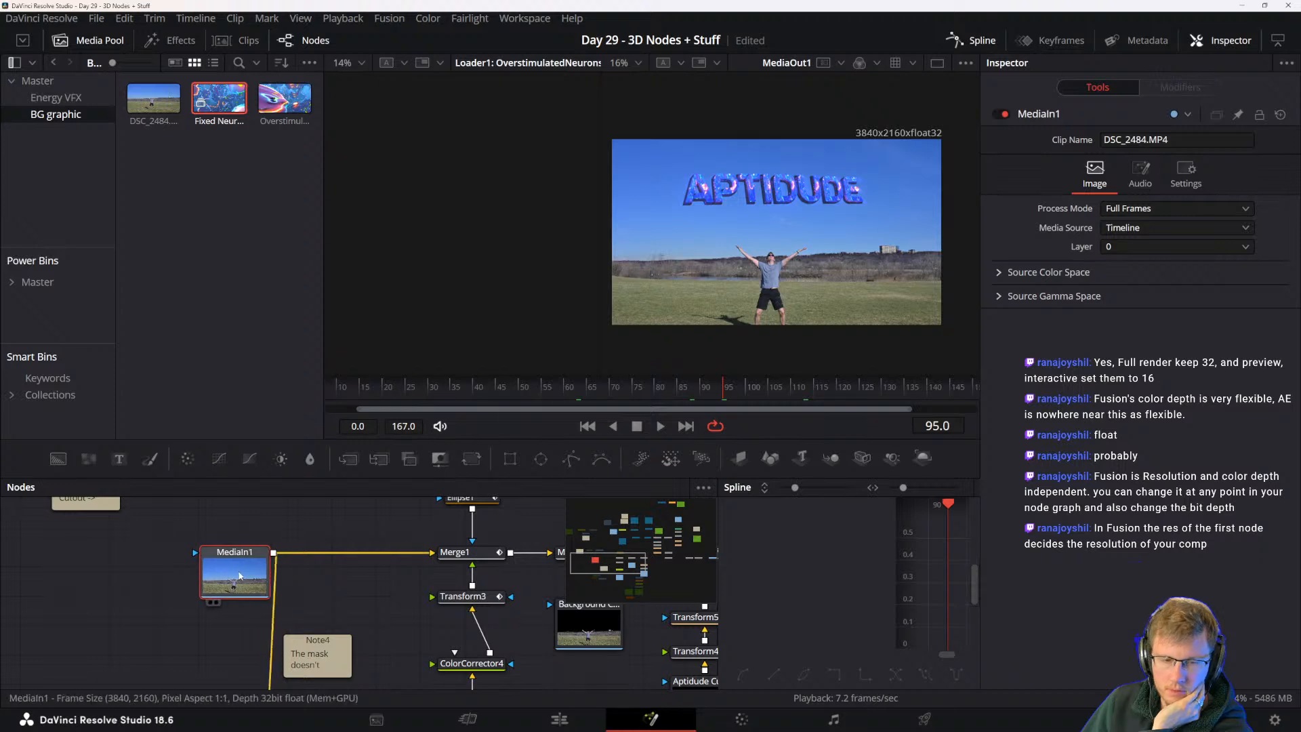
- Review MediaIn1's general settings and audio properties, and expand its source color space and gamma space options
drag(323, 591, 416, 655)
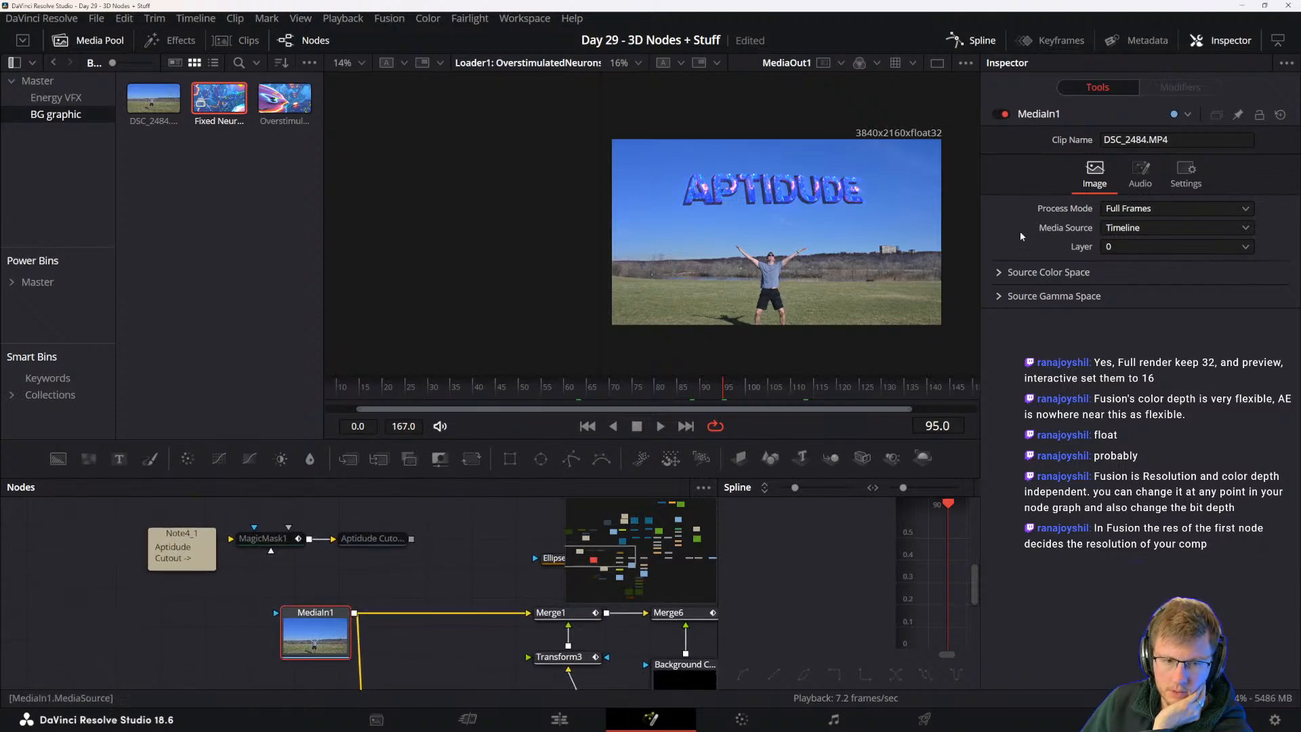
click(1186, 169)
click(1141, 170)
click(1095, 171)
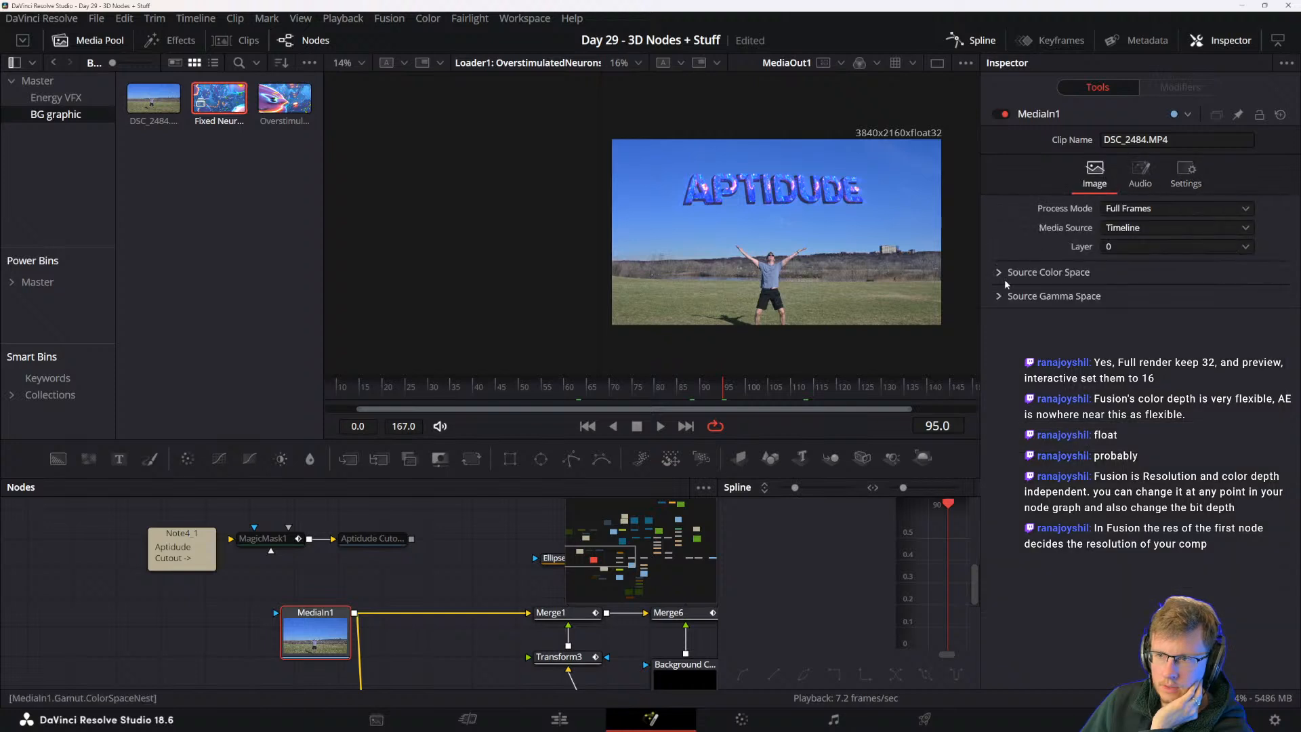
click(1003, 274)
click(1008, 317)
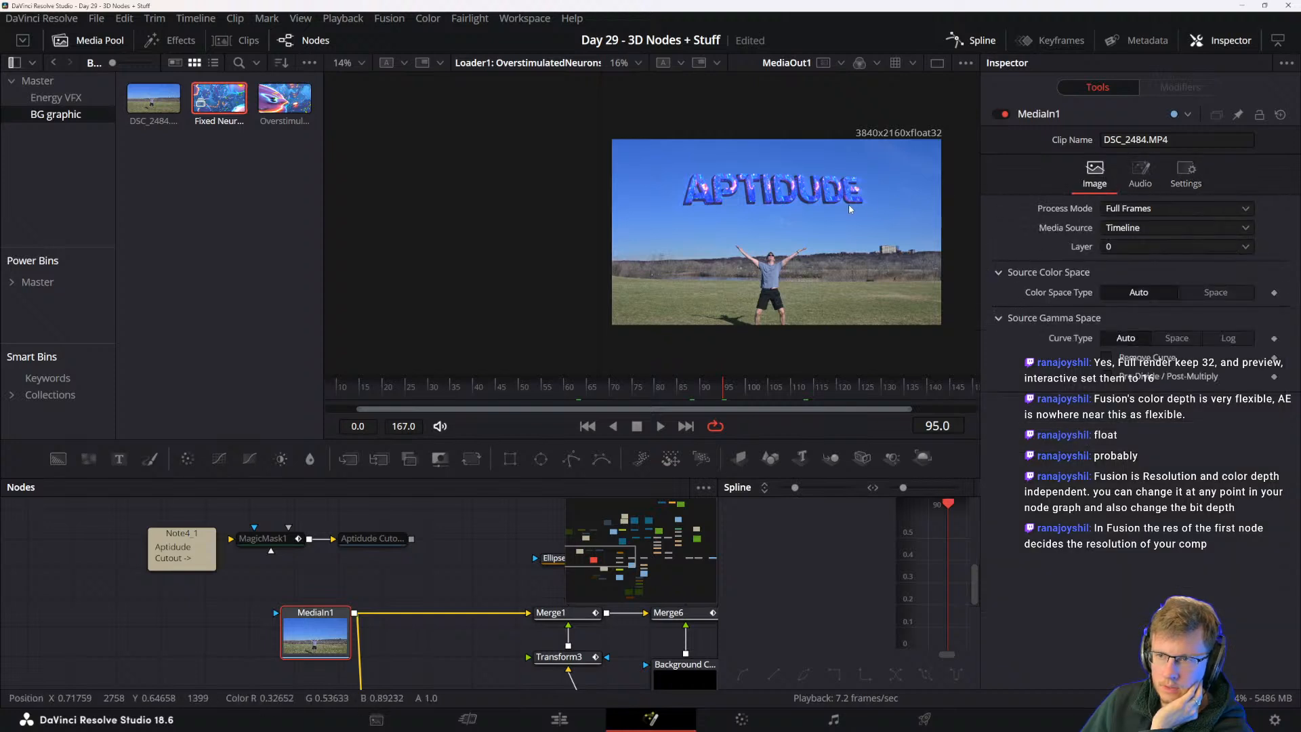
- Show the metadata of DSC_2484.MP4, enlarge its display area, and examine the bit depth in the clip details
click(1130, 42)
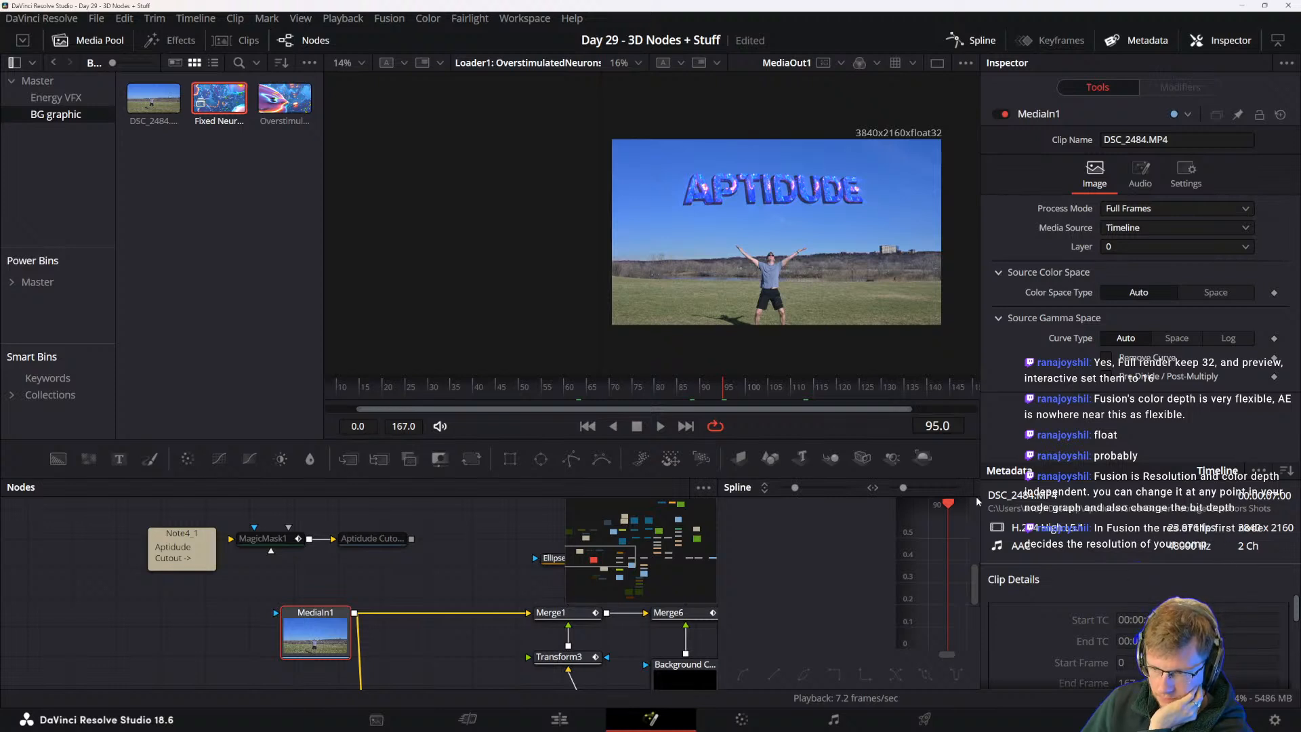
drag(978, 502, 909, 507)
scroll(1030, 637, down, 3)
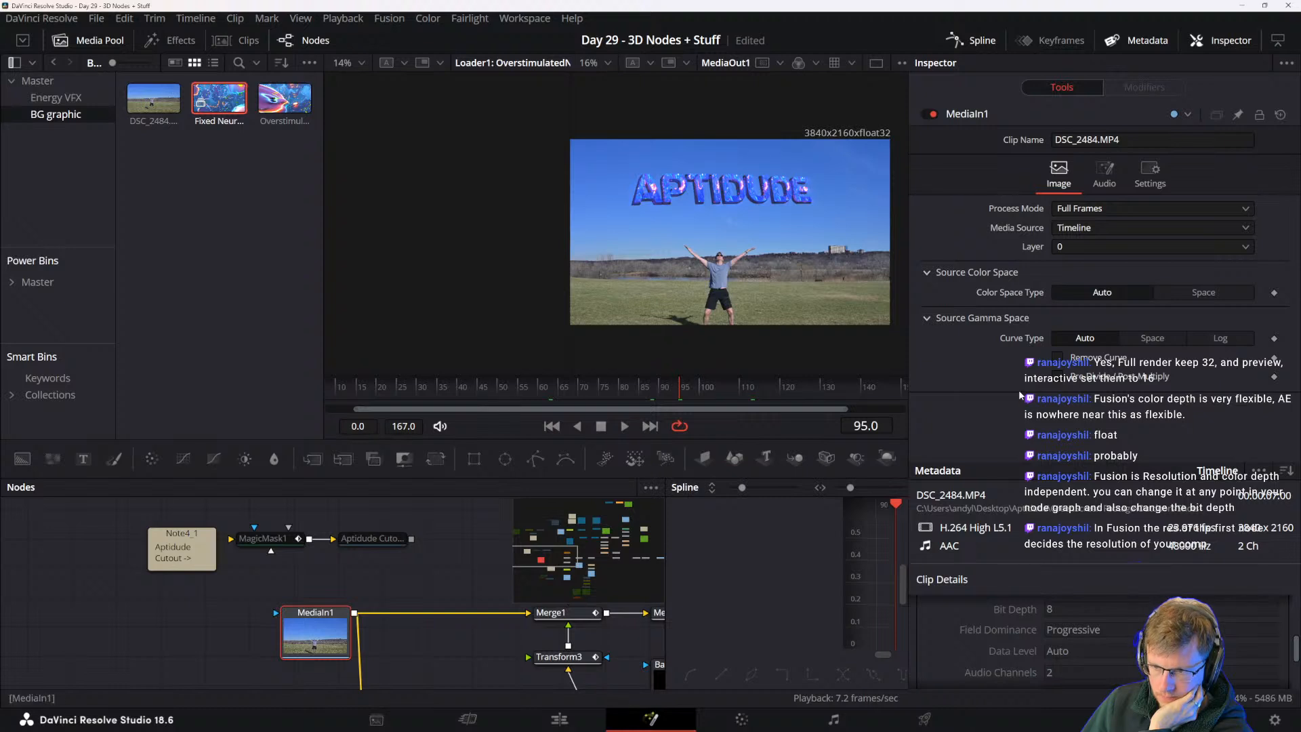
drag(1017, 458, 1017, 249)
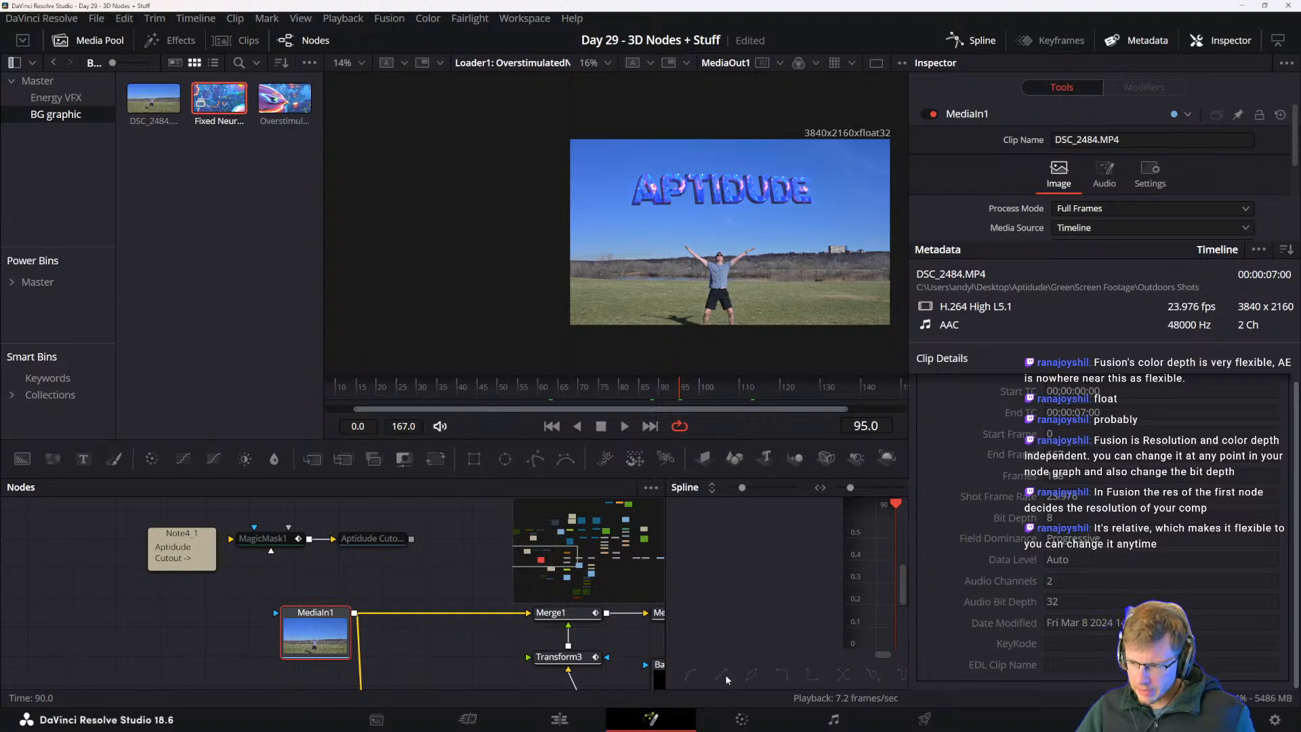
mouse_move(723, 724)
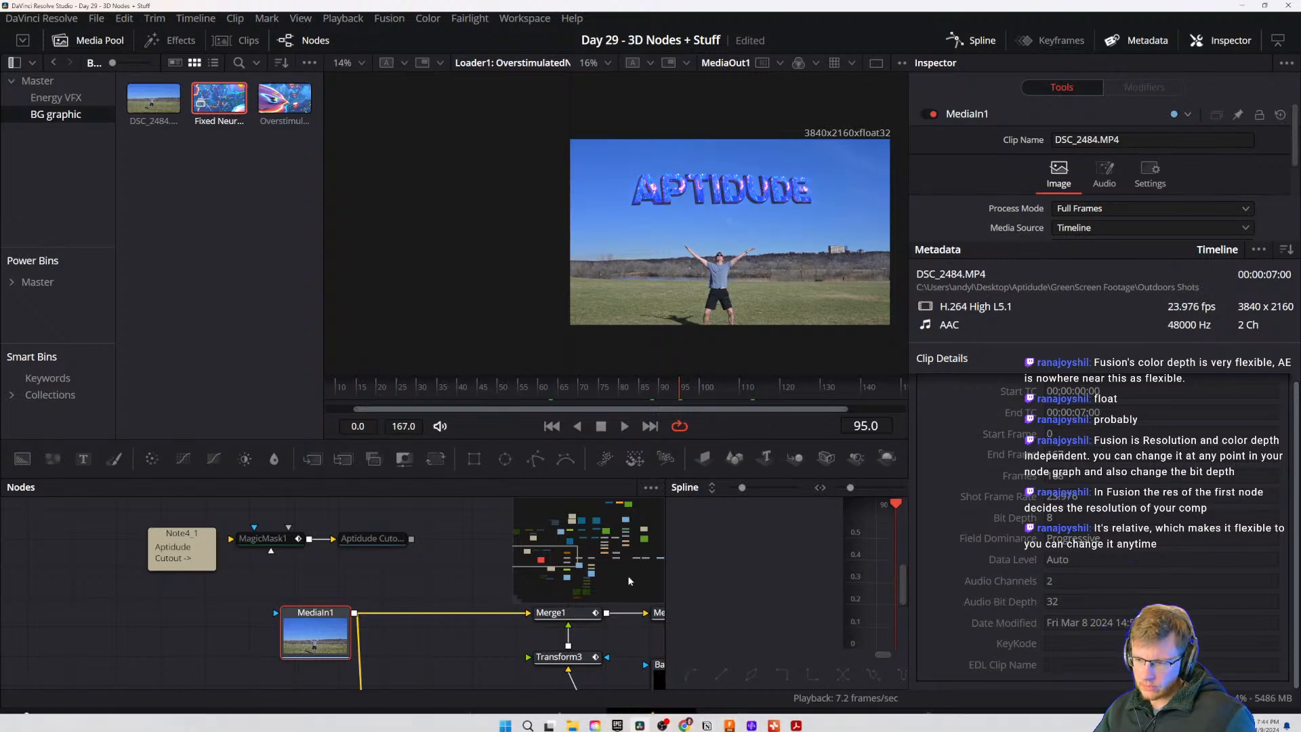
drag(484, 631, 432, 649)
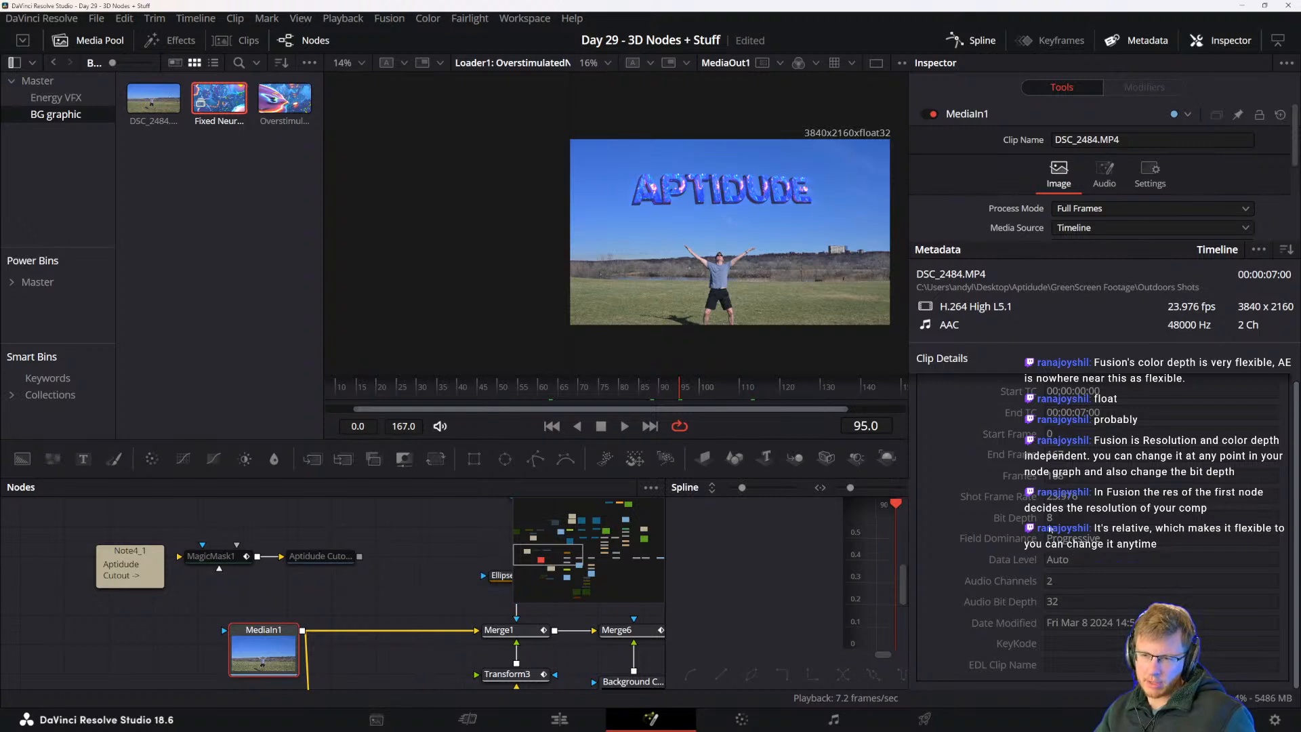
scroll(1082, 559, up, 1)
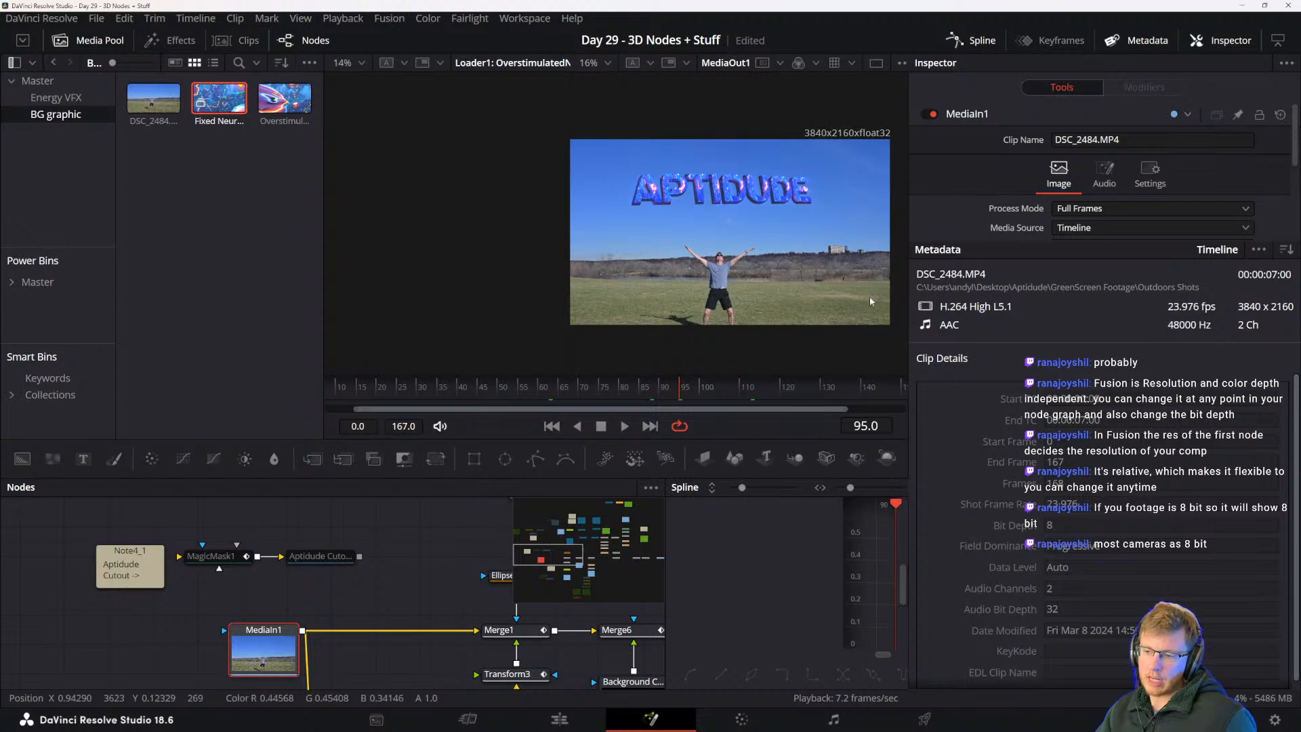
- Widen the MediaOut1 viewer at the expense of the Loader1 viewer and recentre the composite image in it
scroll(745, 288, up, 2)
scroll(735, 290, down, 2)
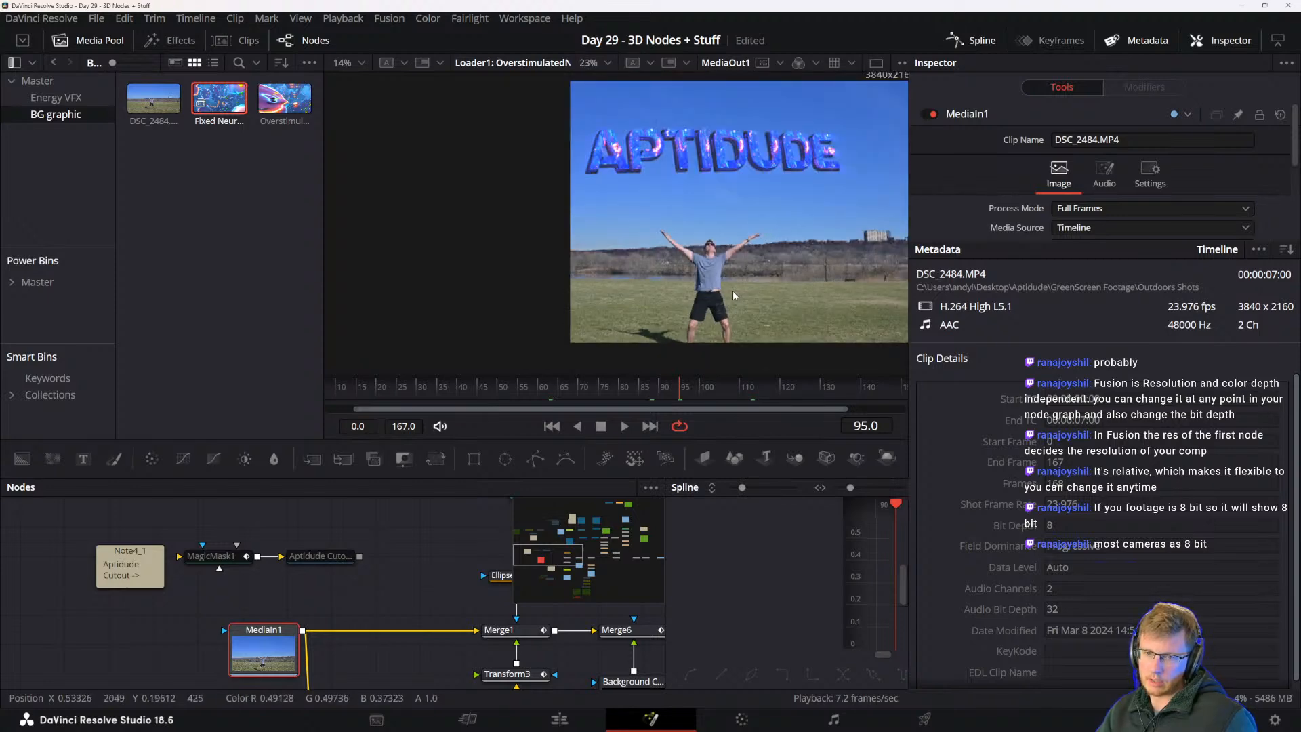
scroll(746, 281, up, 2)
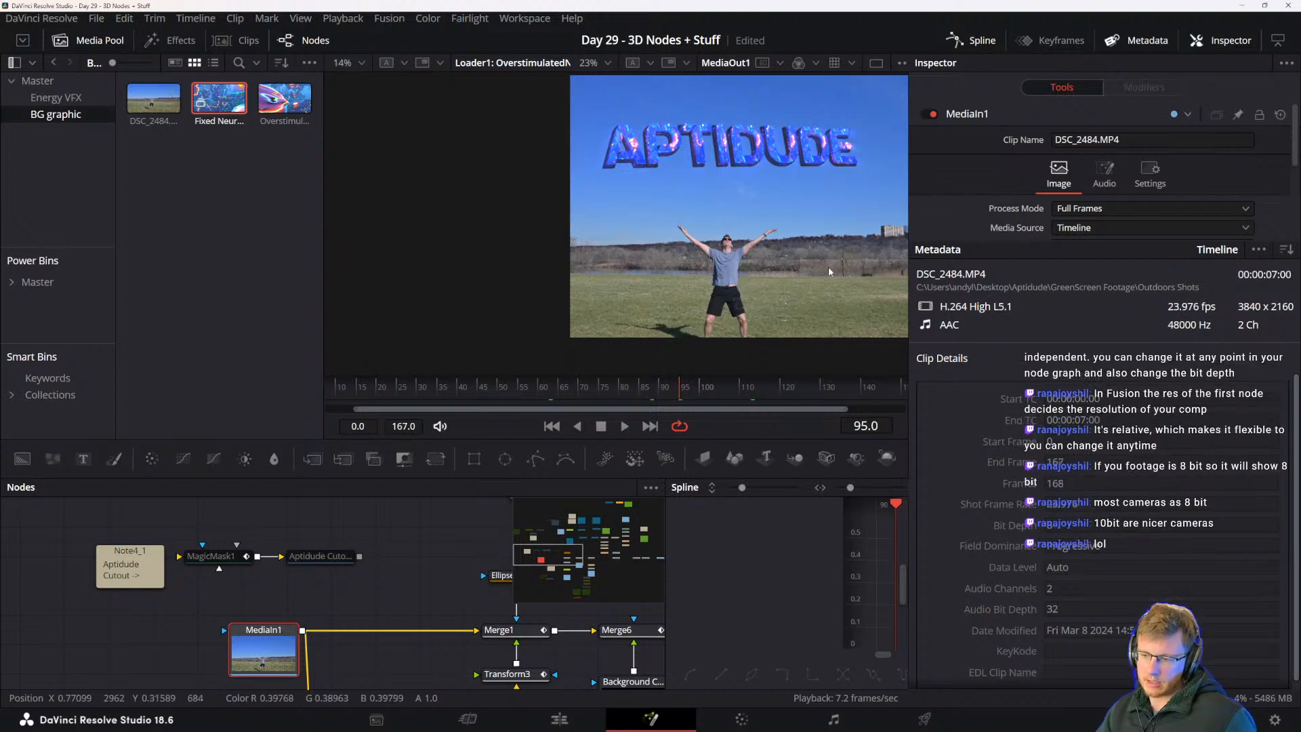
drag(399, 579, 368, 577)
scroll(703, 256, down, 1)
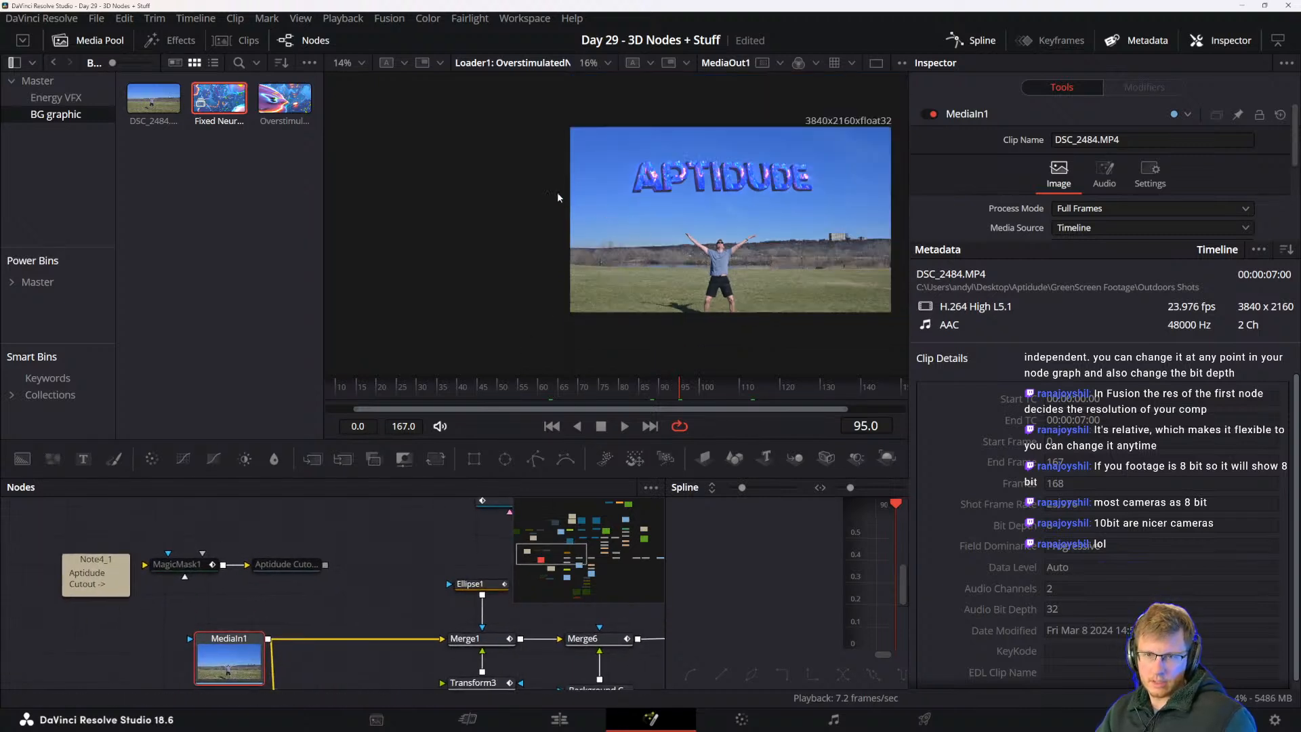
drag(568, 62, 445, 78)
drag(622, 257, 644, 273)
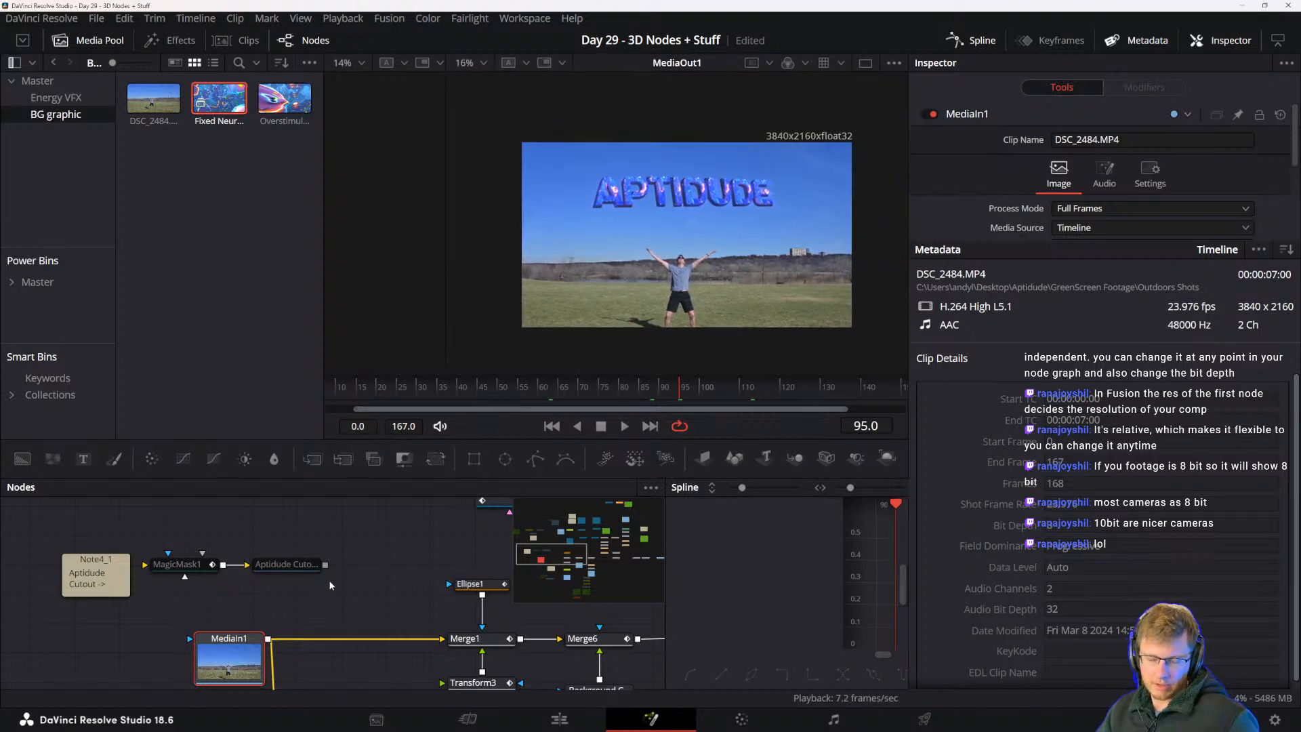
- Scrub through the APTIDUDE text animation and stop at frame 97
drag(330, 583, 336, 636)
mouse_move(415, 499)
mouse_down()
mouse_move(380, 597)
mouse_move(392, 643)
mouse_up()
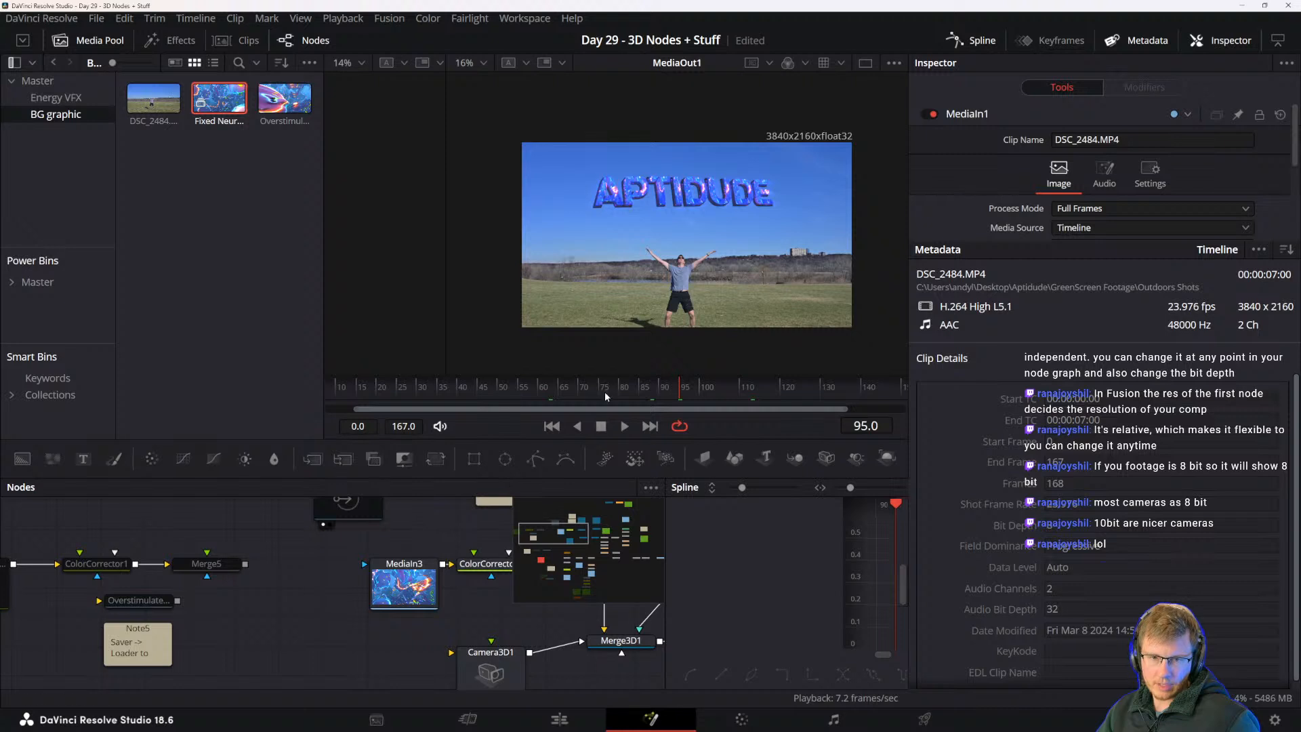
drag(604, 392, 692, 392)
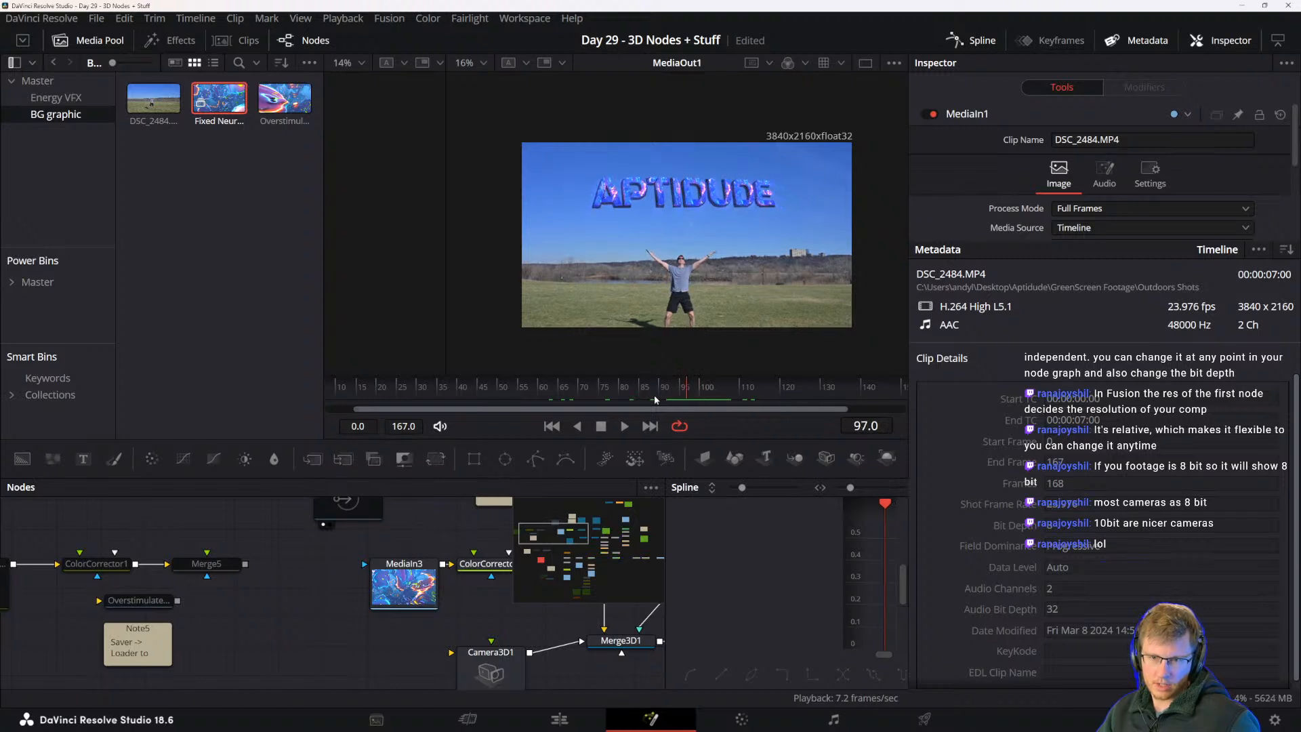
- Select the Text3D1 node and shrink the metadata area to expose its full transform controls
drag(339, 593, 271, 662)
click(432, 616)
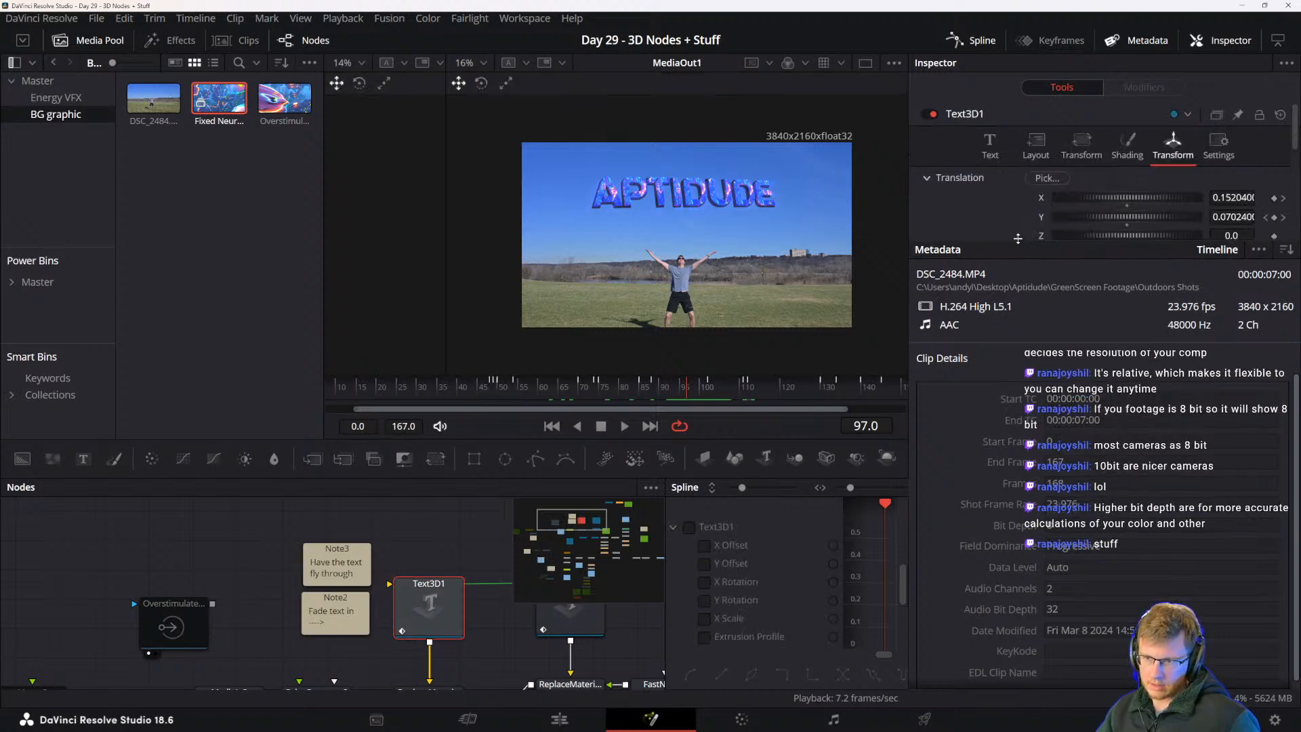
drag(1018, 239, 1040, 578)
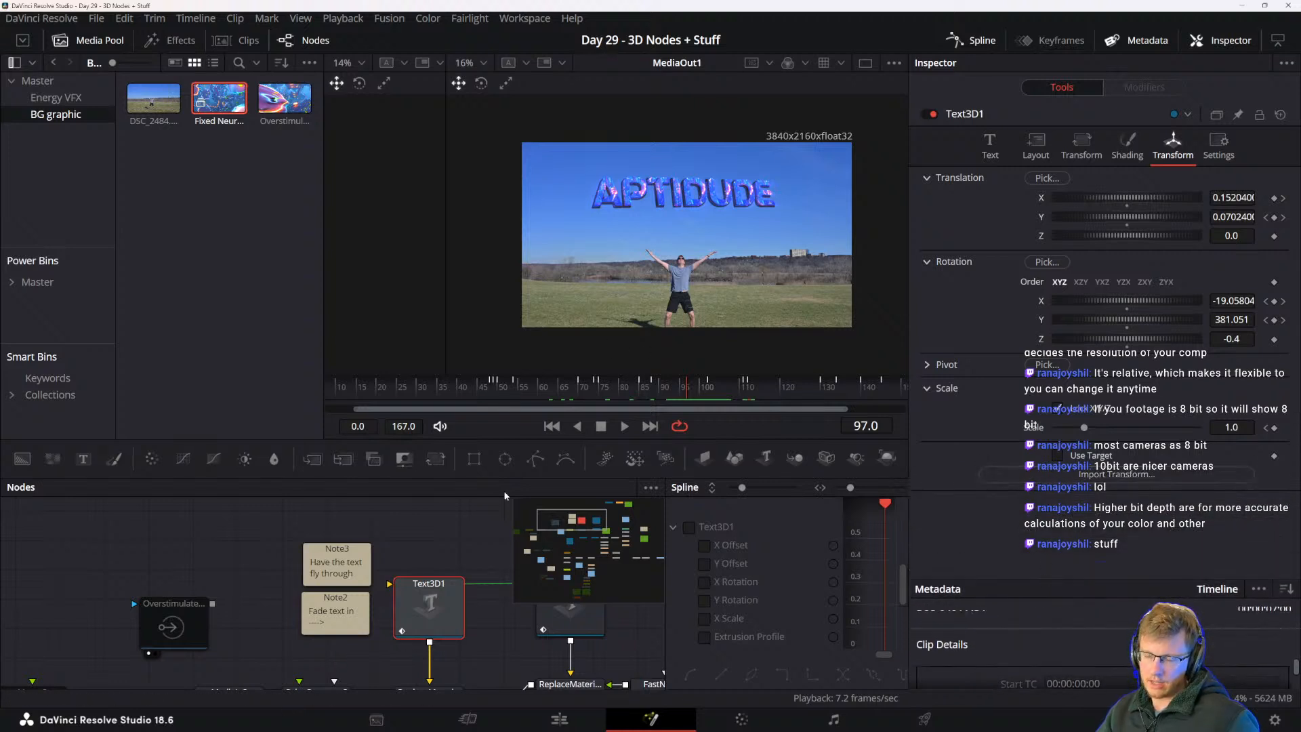
drag(501, 636, 473, 638)
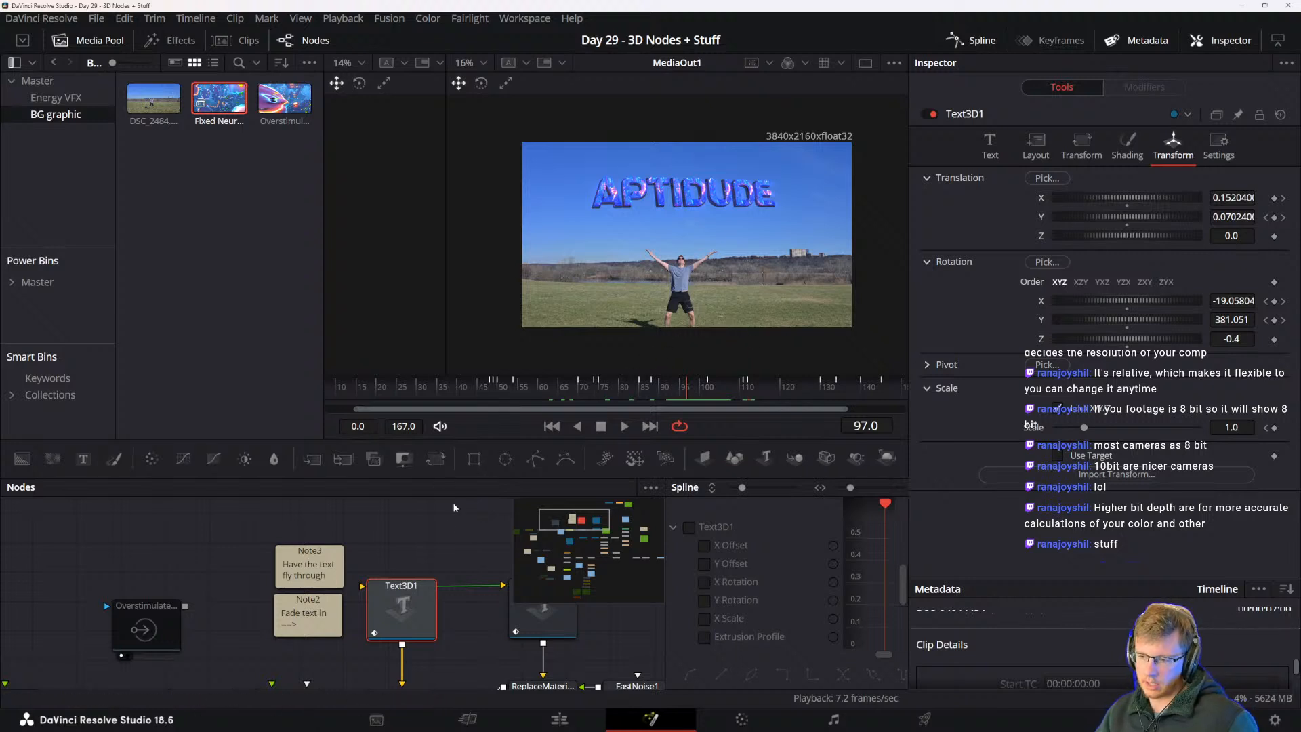
drag(445, 561, 359, 572)
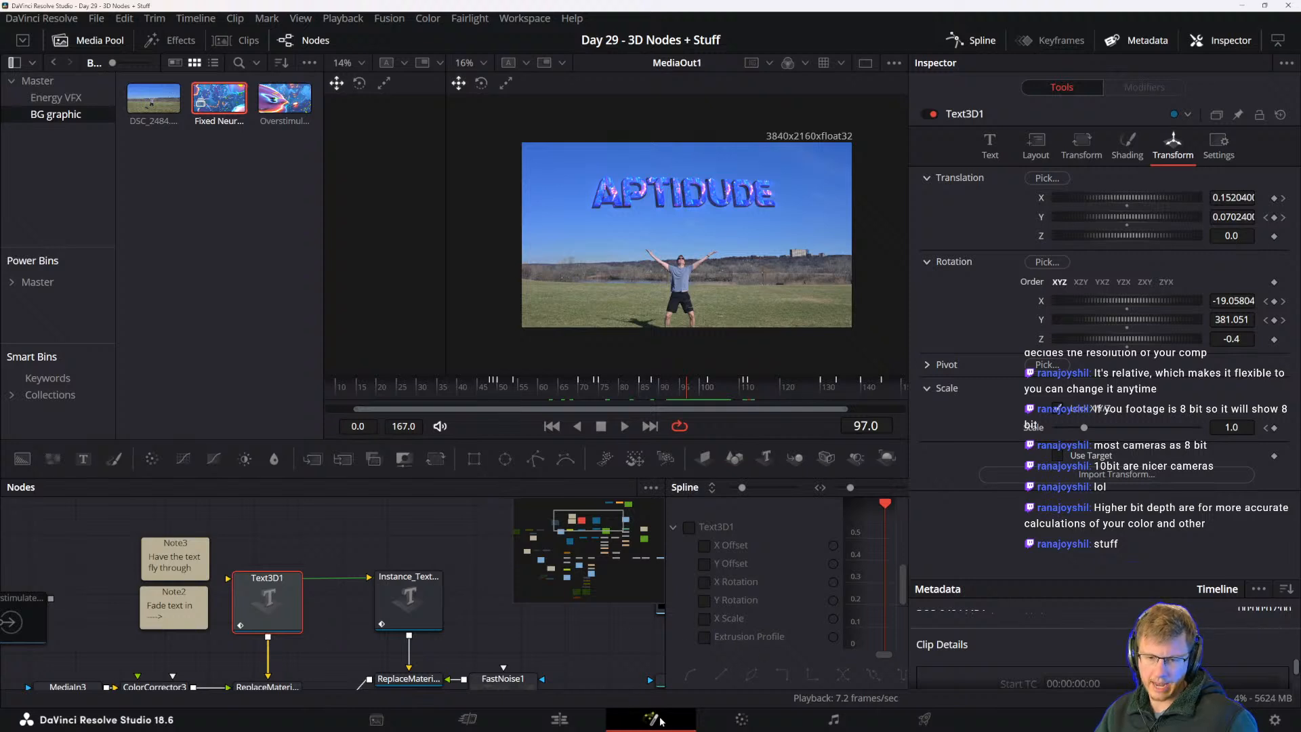
drag(310, 633, 409, 601)
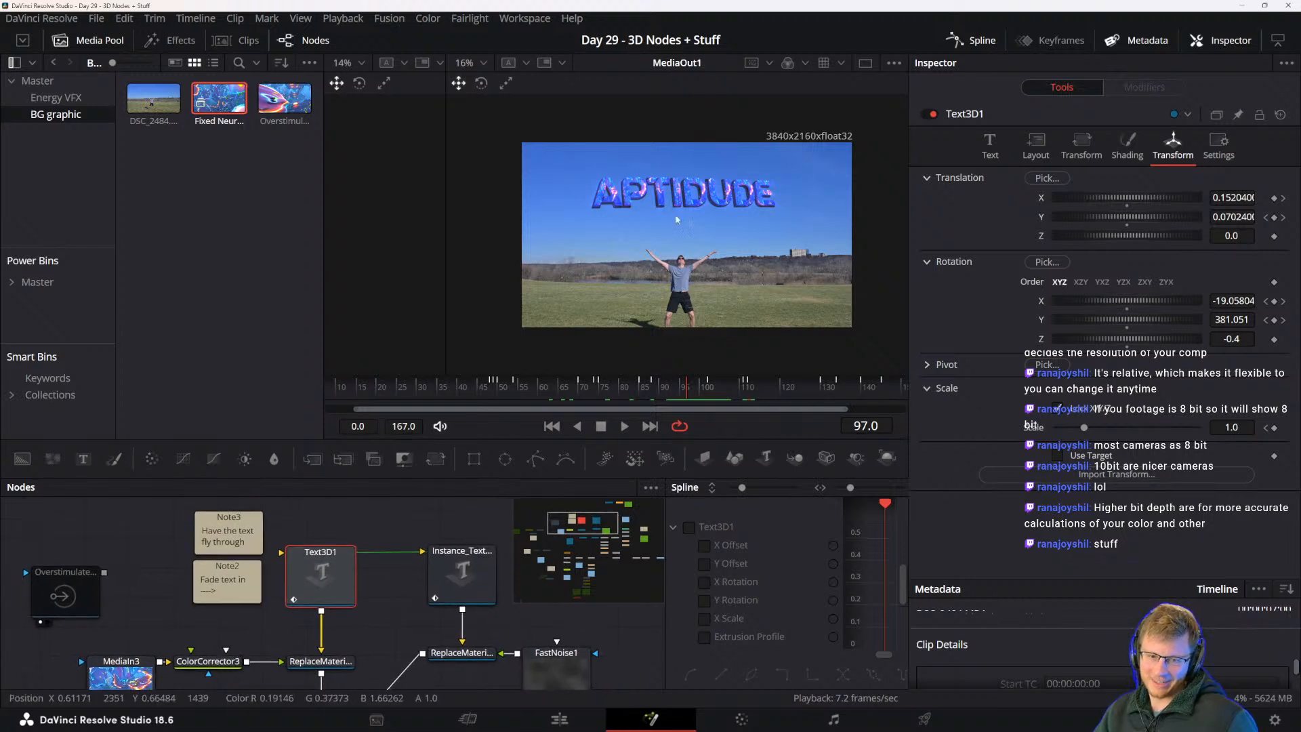
drag(390, 622, 437, 647)
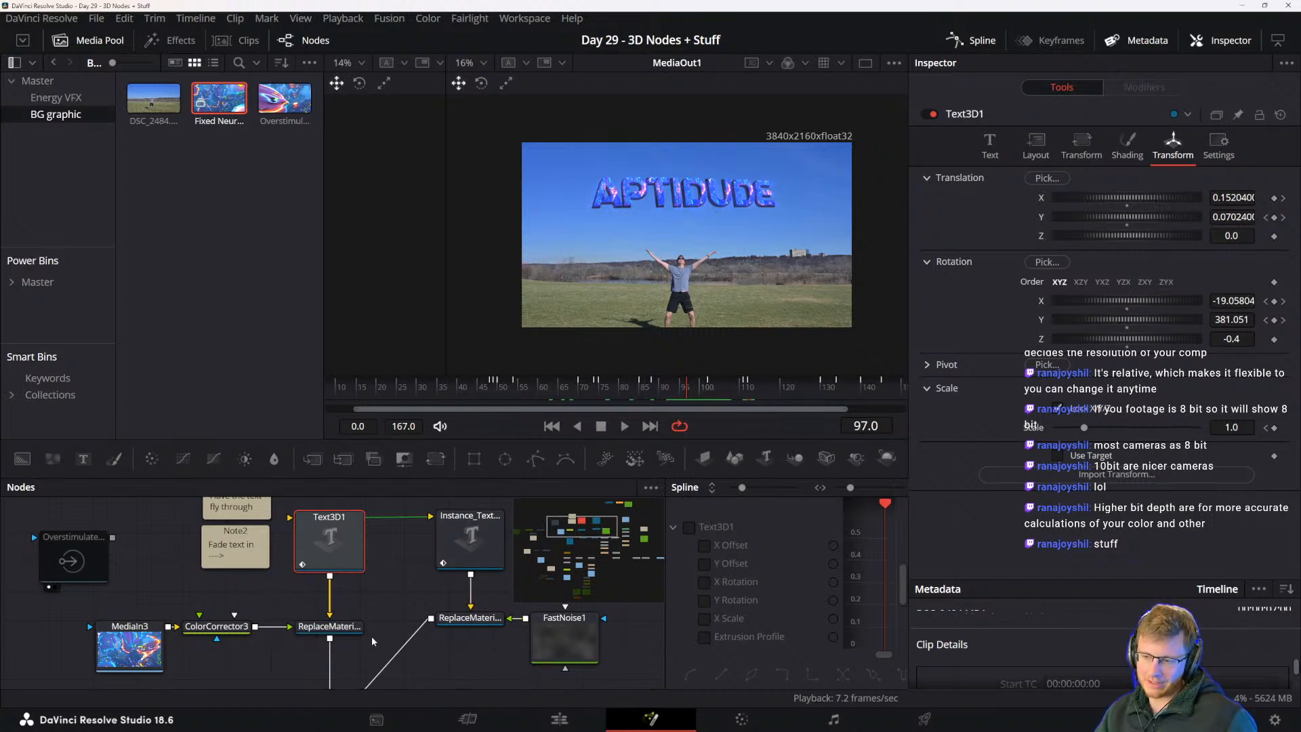
drag(391, 626, 386, 651)
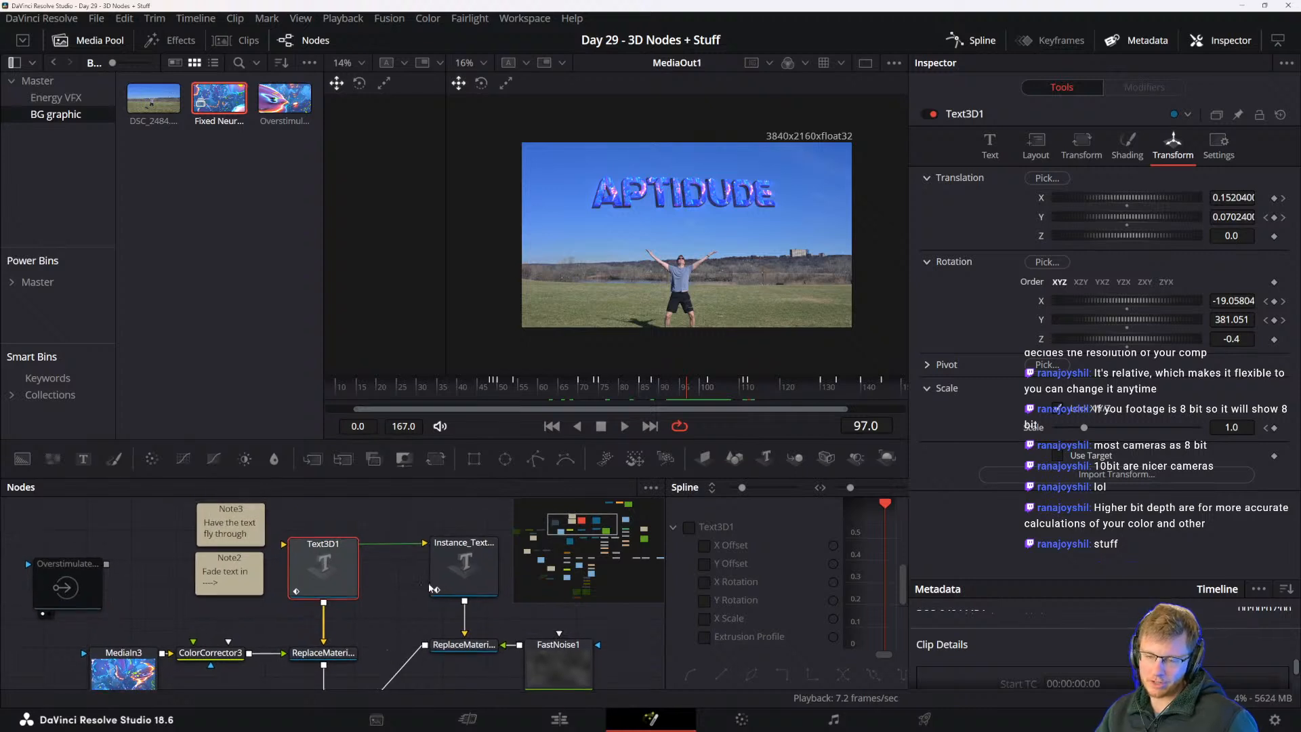
mouse_move(427, 601)
mouse_down()
mouse_move(442, 595)
mouse_move(421, 637)
mouse_up()
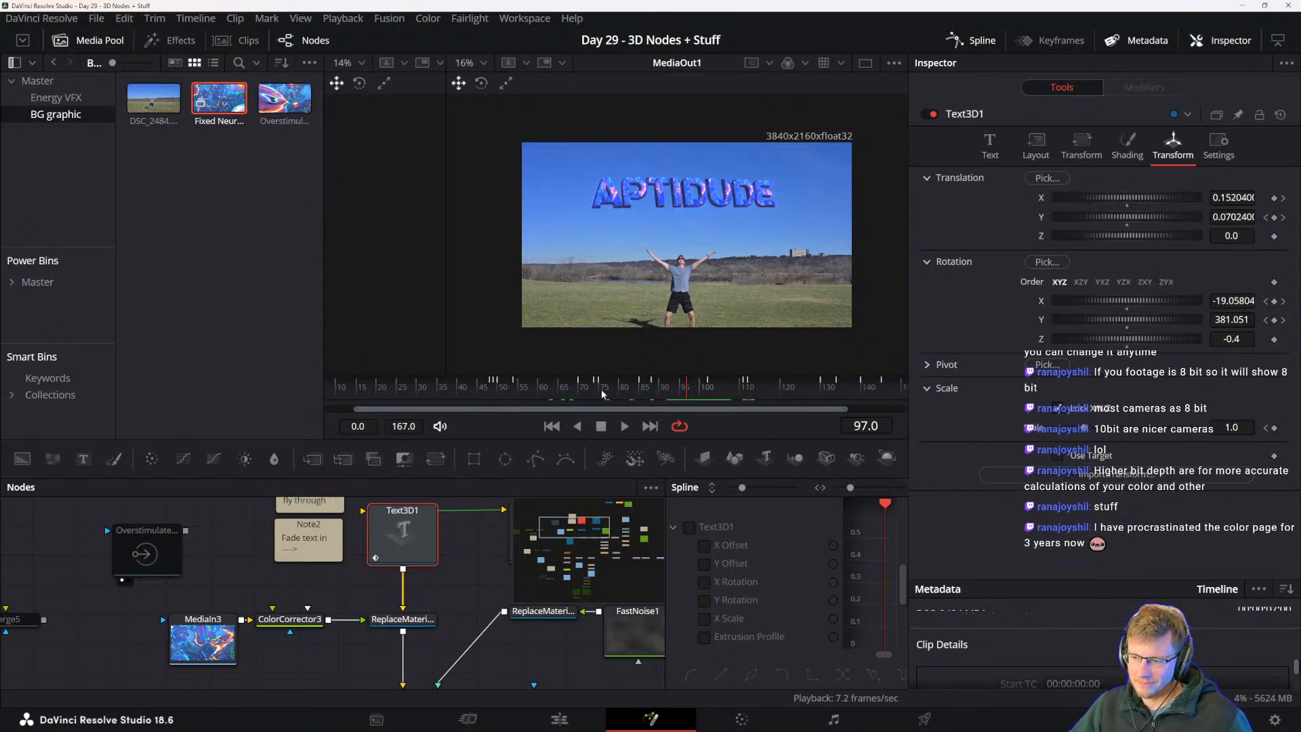
drag(489, 539, 410, 590)
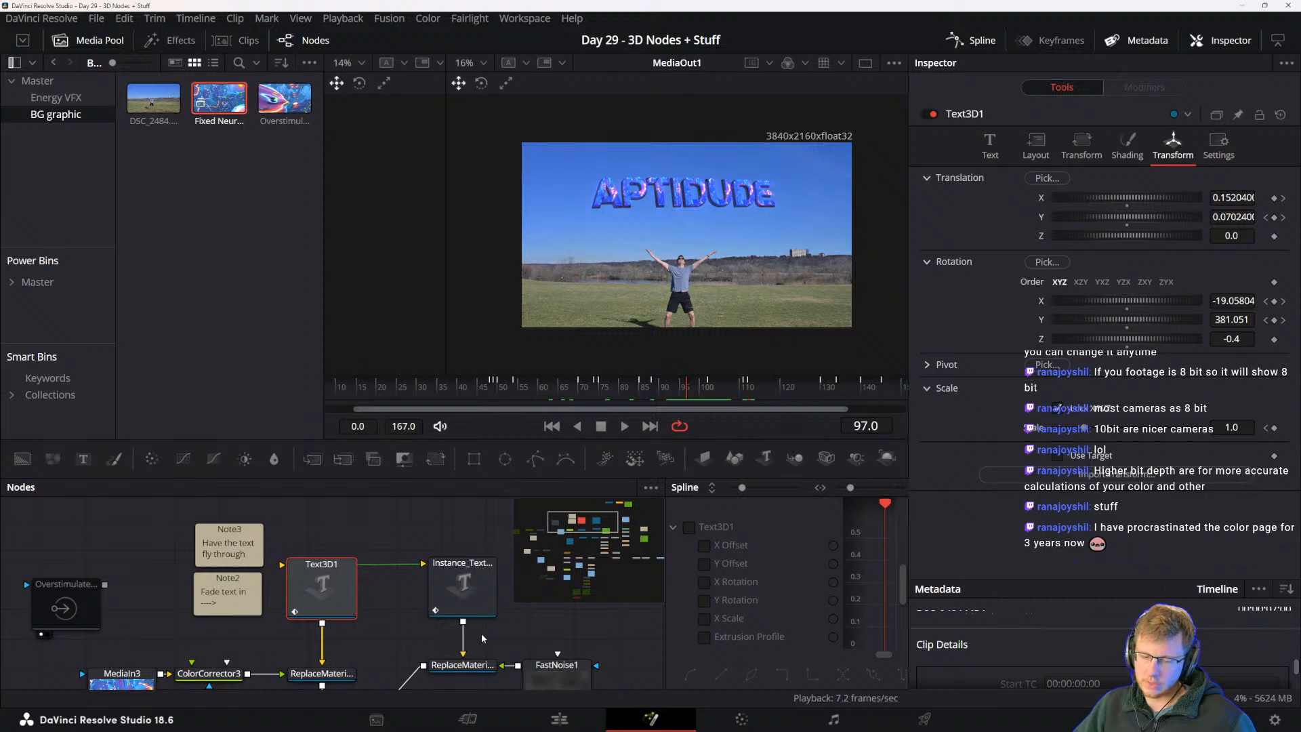
drag(492, 633, 442, 636)
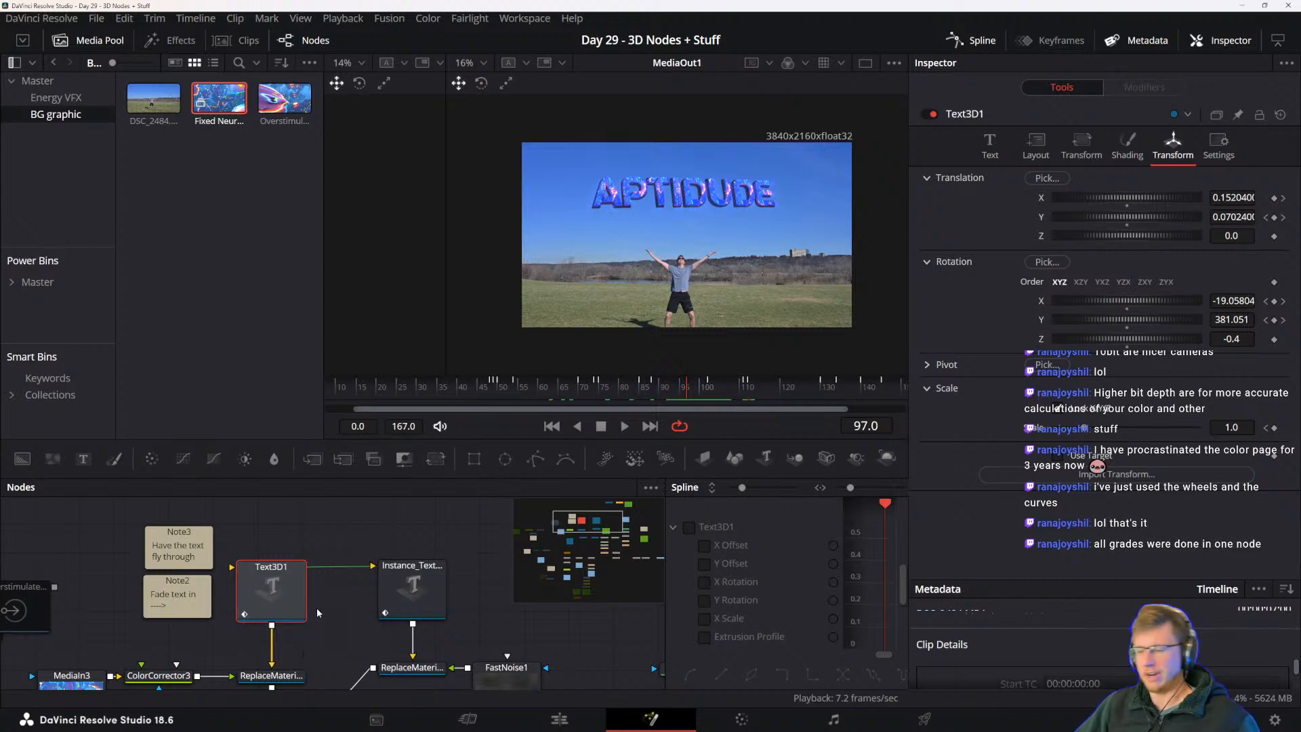
click(339, 608)
click(262, 589)
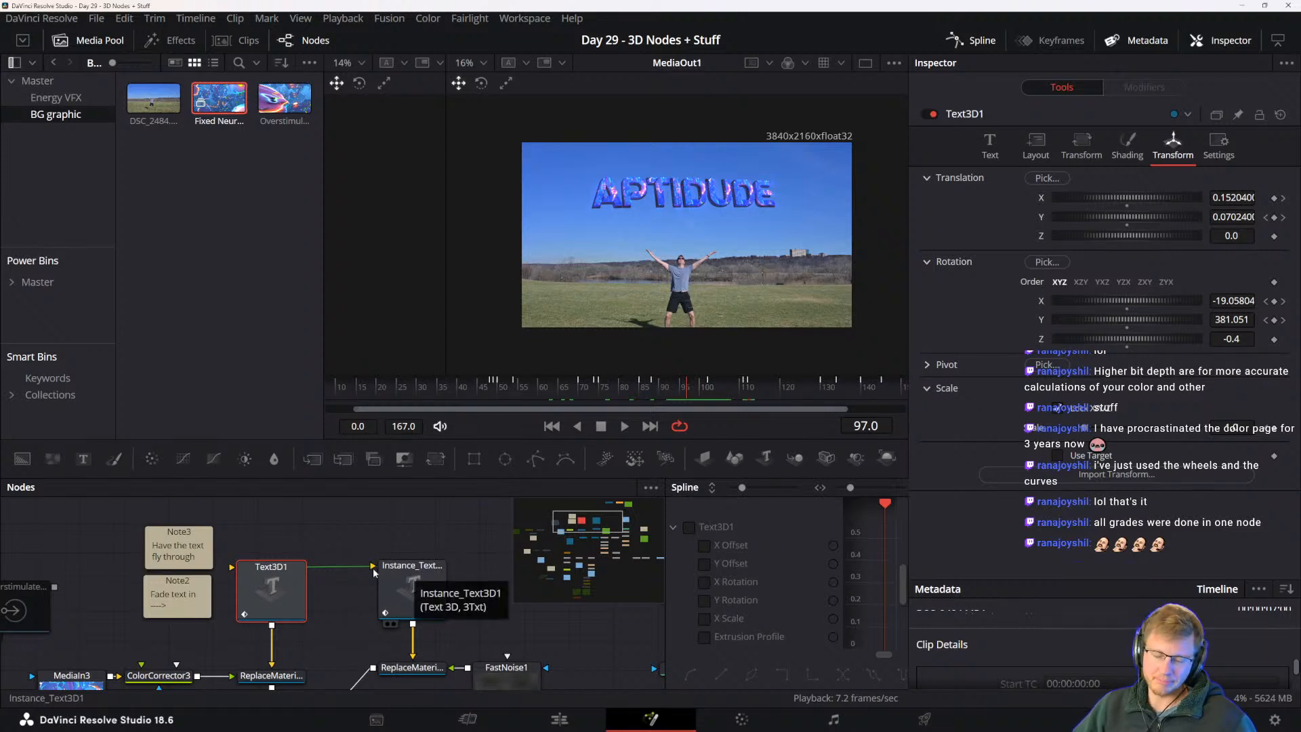
drag(322, 599, 381, 550)
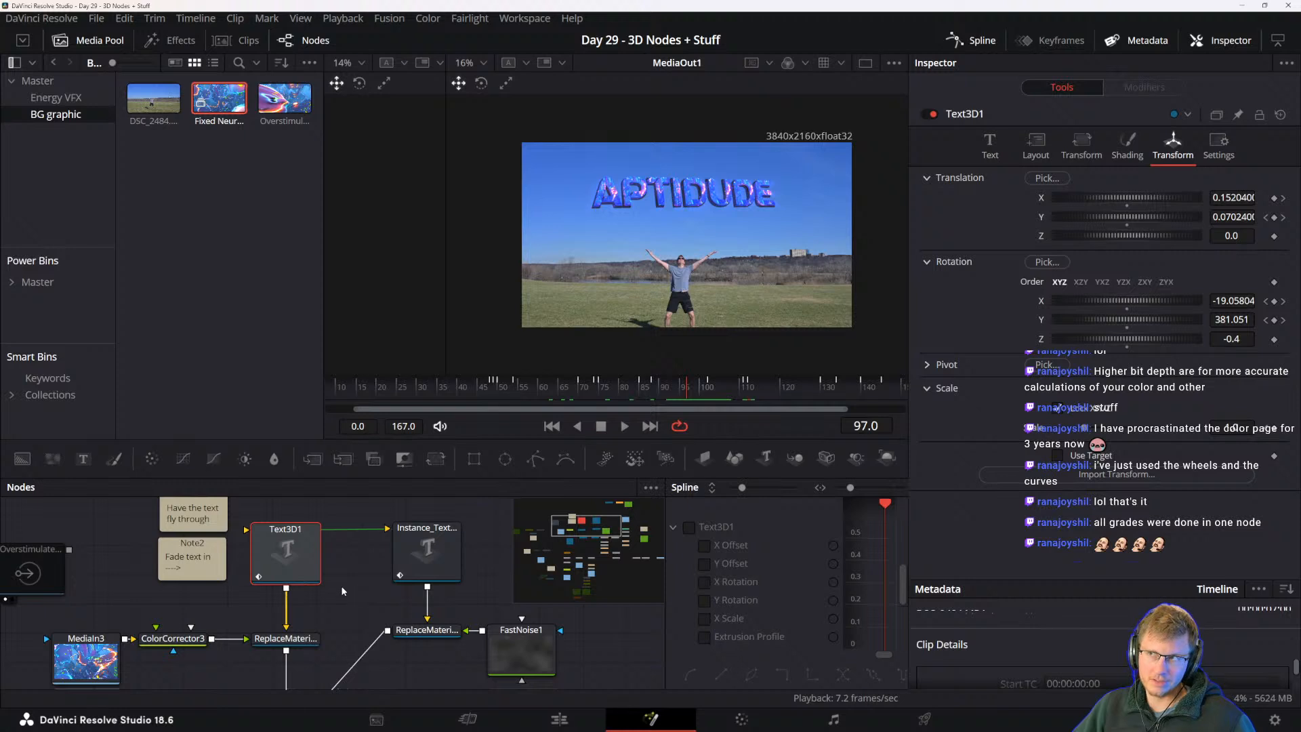
drag(342, 595, 395, 607)
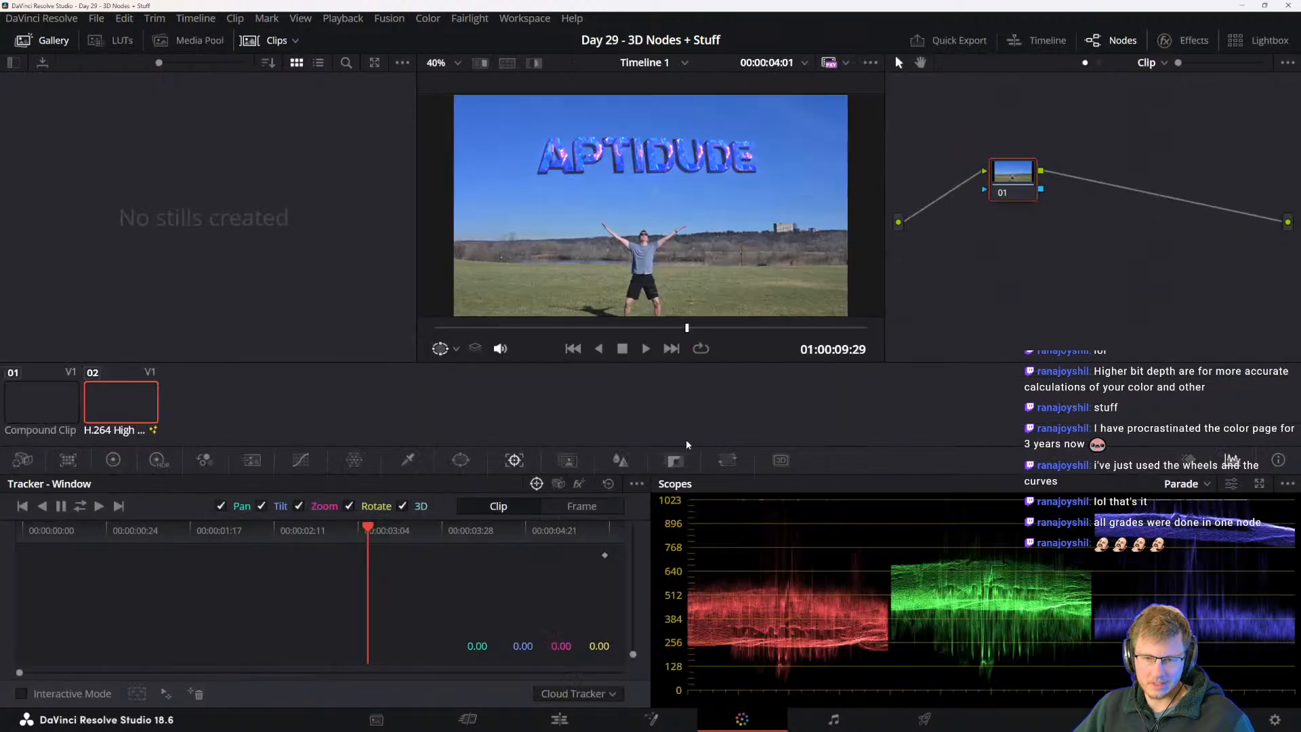
- Open the Color page, append a serial node after node 01, show the primaries color wheels, and space the two nodes apart
click(742, 719)
key(alt+s)
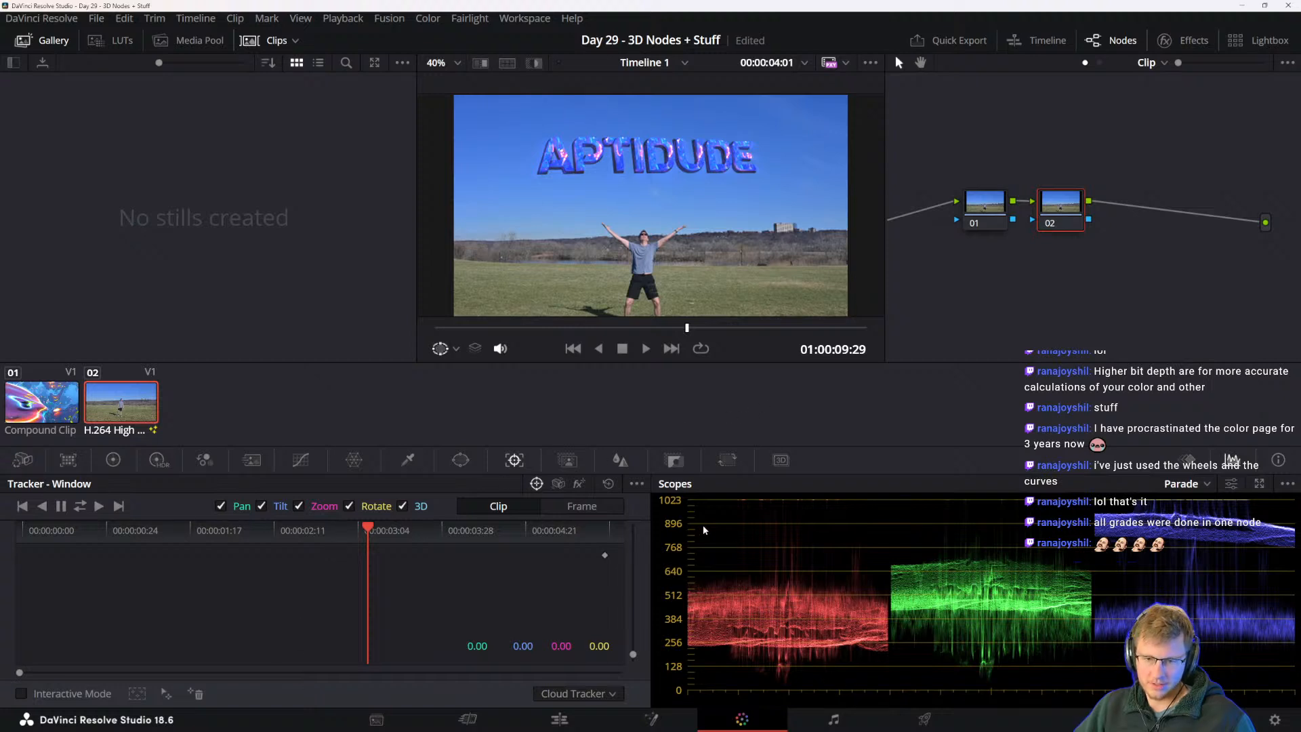
click(113, 459)
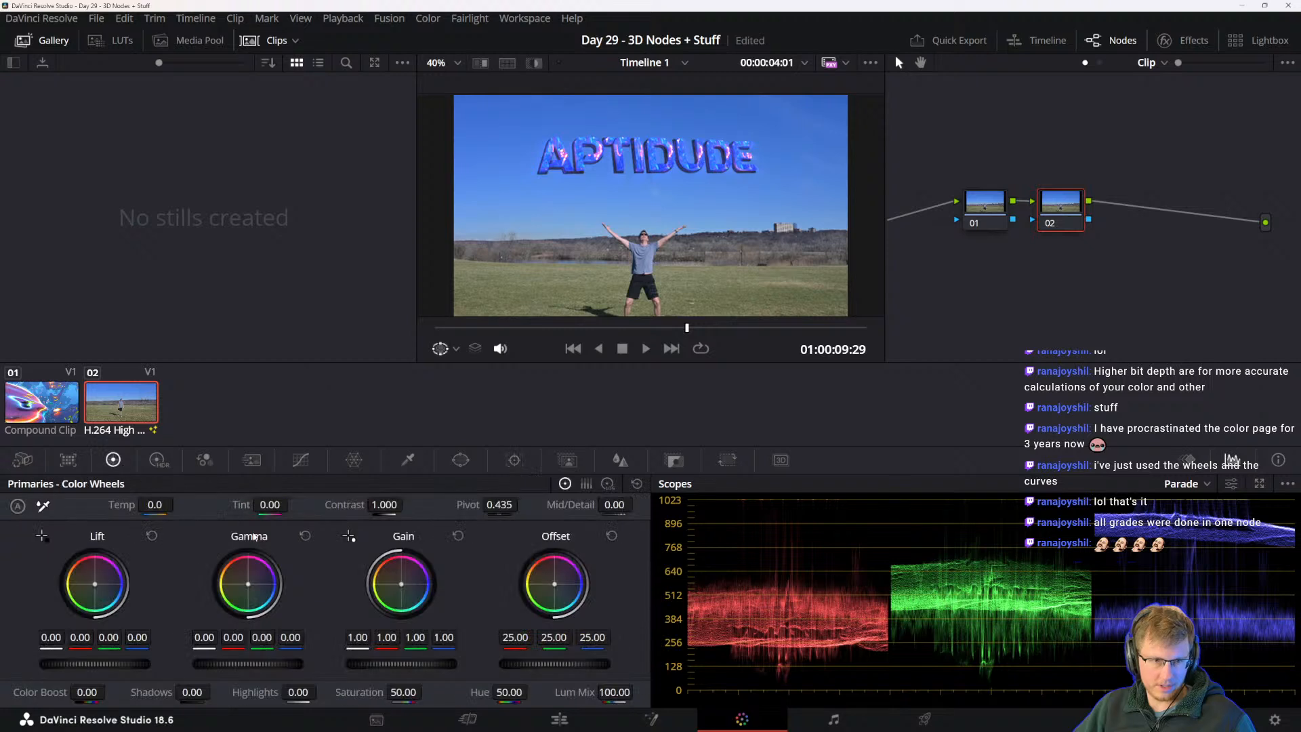
drag(1069, 197, 1074, 191)
drag(988, 206, 970, 218)
drag(1049, 203, 1041, 218)
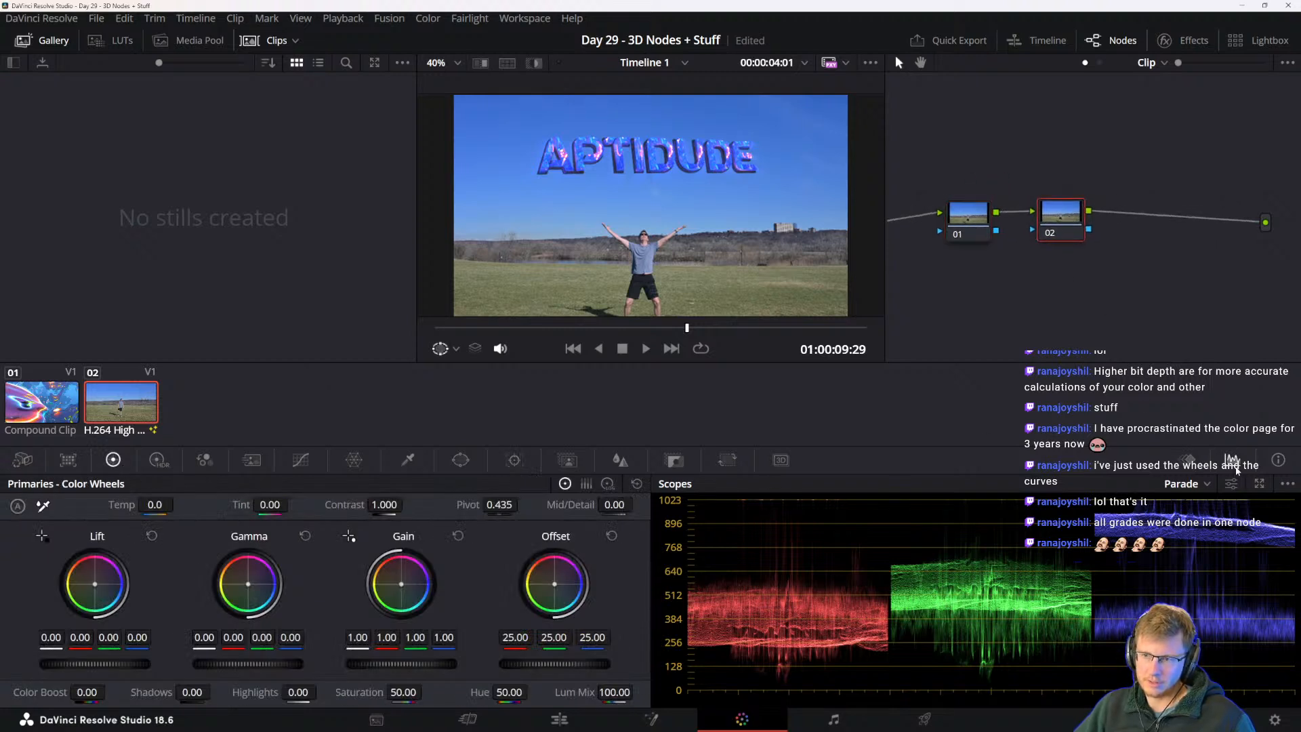
- Using the expanded four-scope view, grade node 02 with lift at -0.08 and blue lift at -0.12, gamma at 0.07, and gain at 1.06
click(1260, 484)
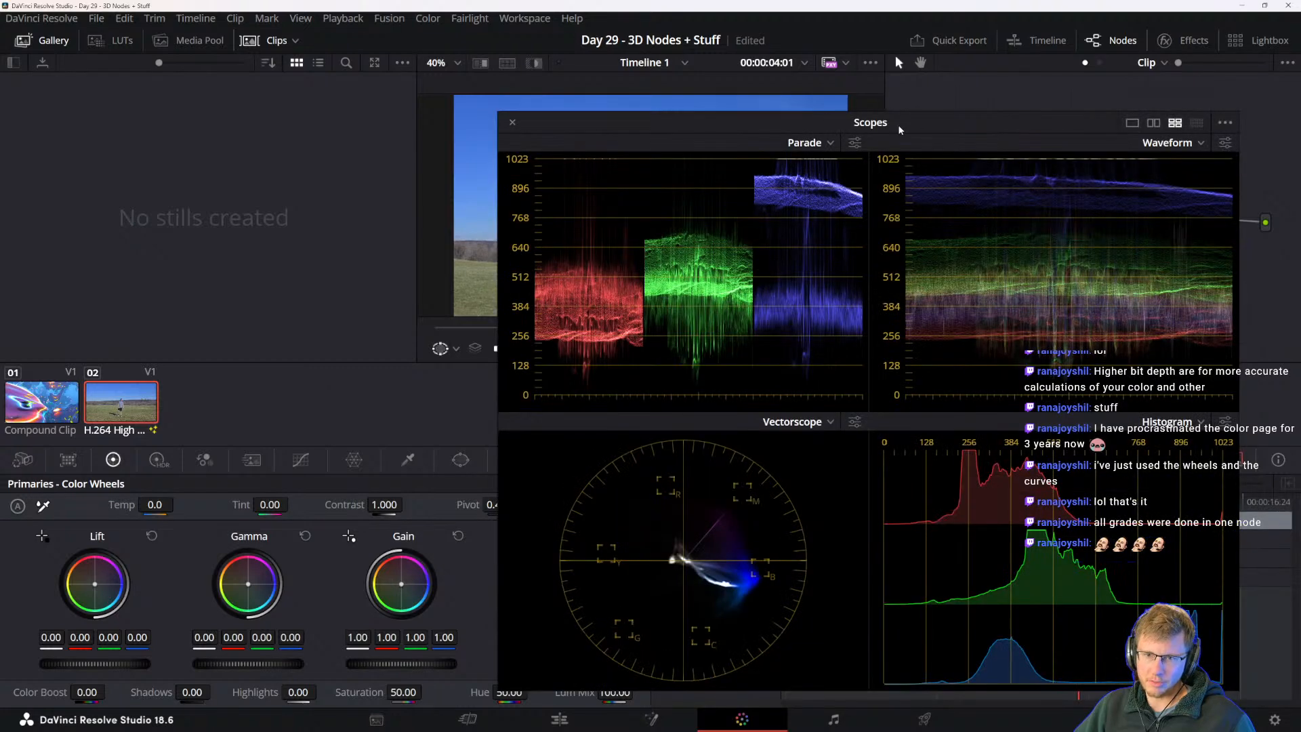
drag(919, 128, 953, 87)
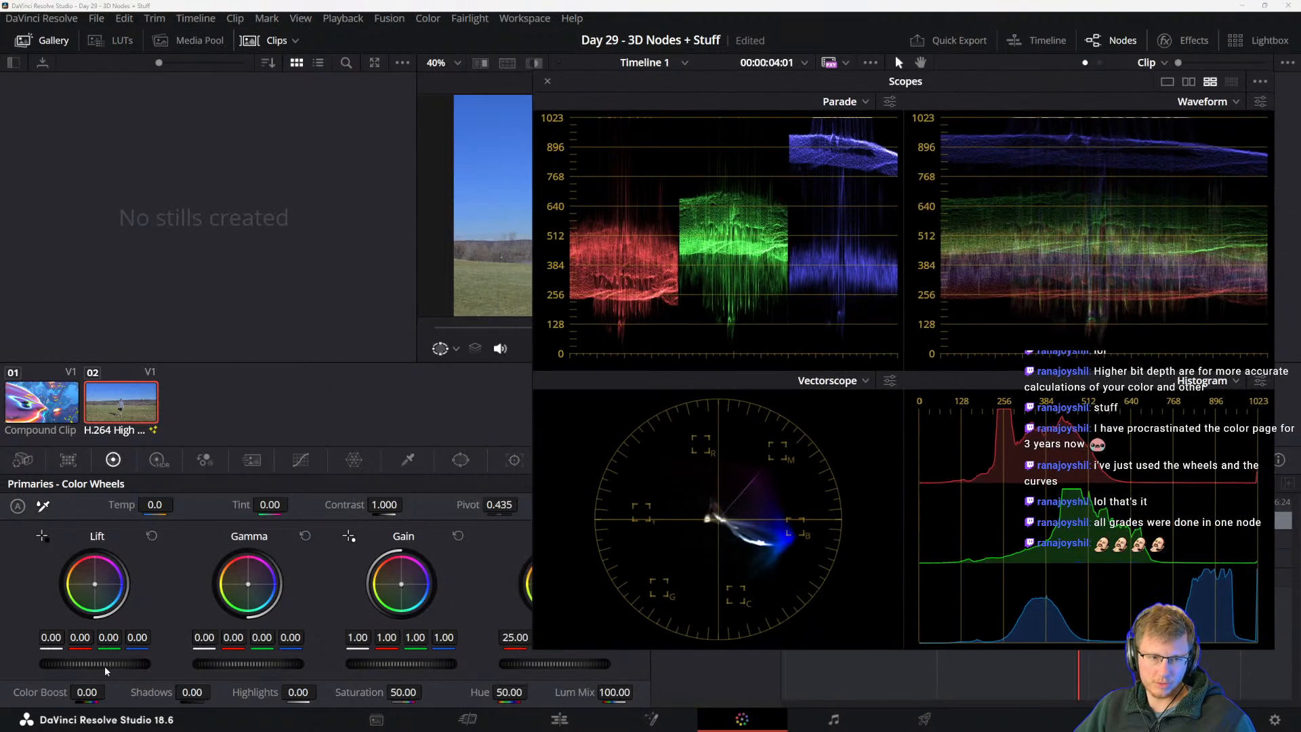
mouse_move(105, 671)
mouse_down()
mouse_move(80, 671)
mouse_move(89, 662)
mouse_up()
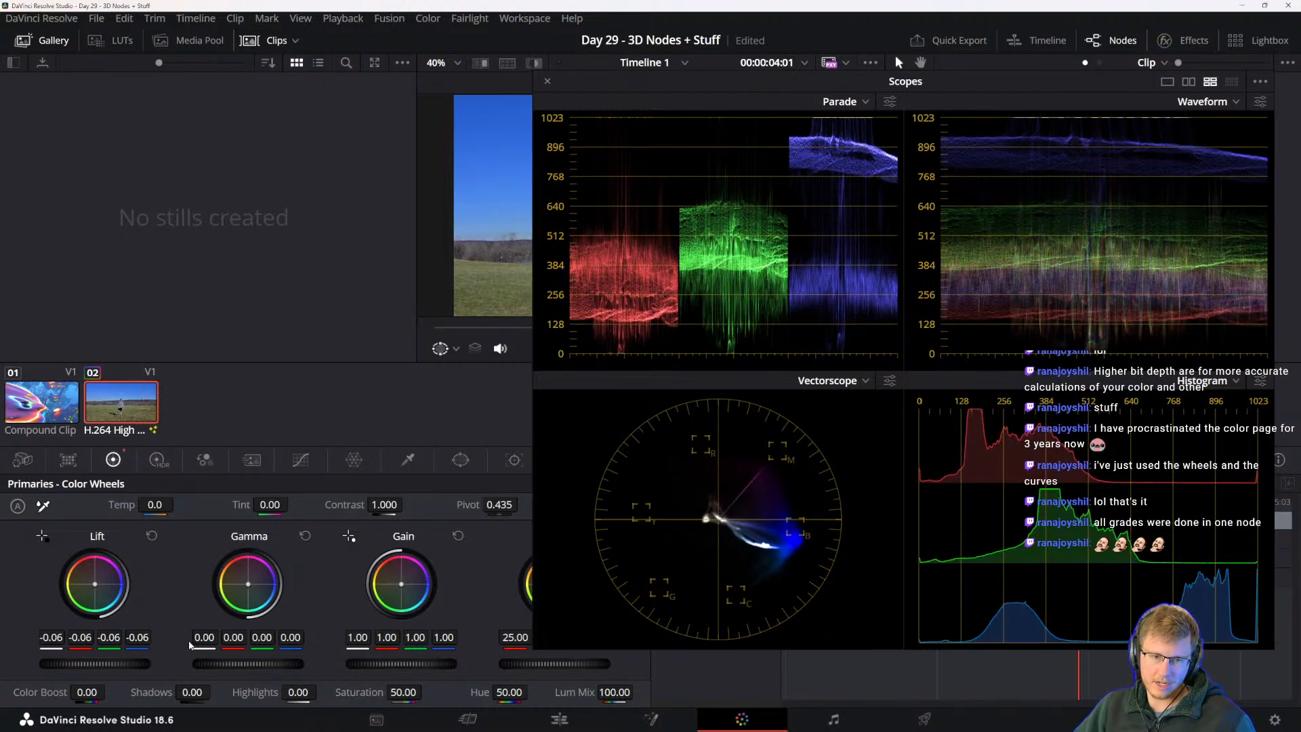
drag(242, 671, 258, 671)
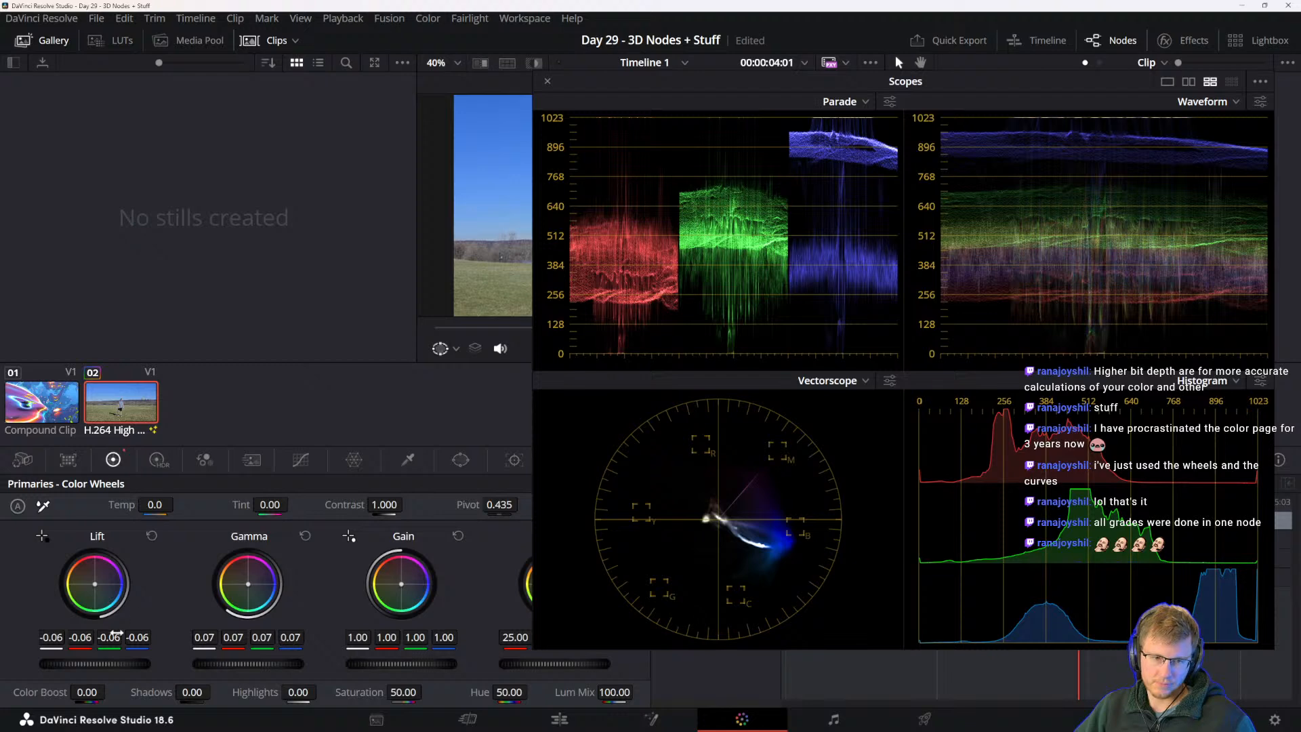
mouse_move(116, 635)
mouse_down()
mouse_move(123, 649)
mouse_move(82, 663)
mouse_up()
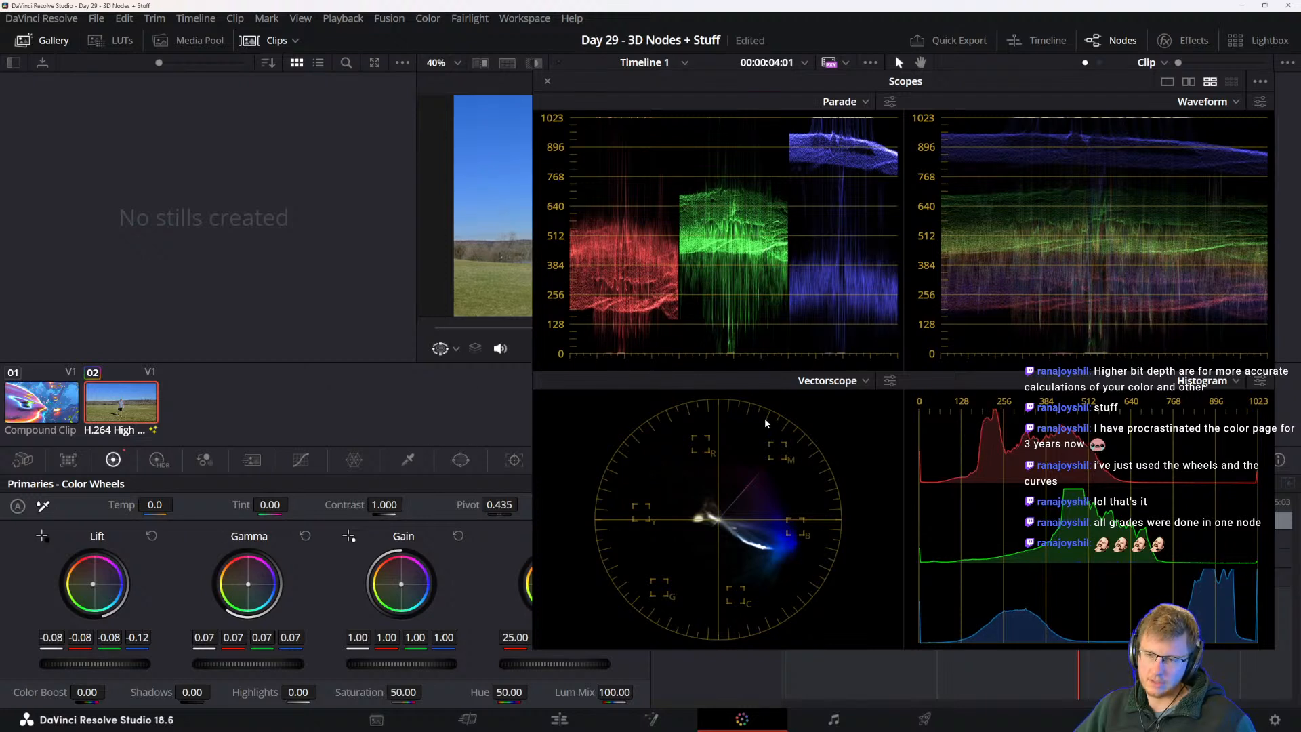
drag(407, 667, 433, 667)
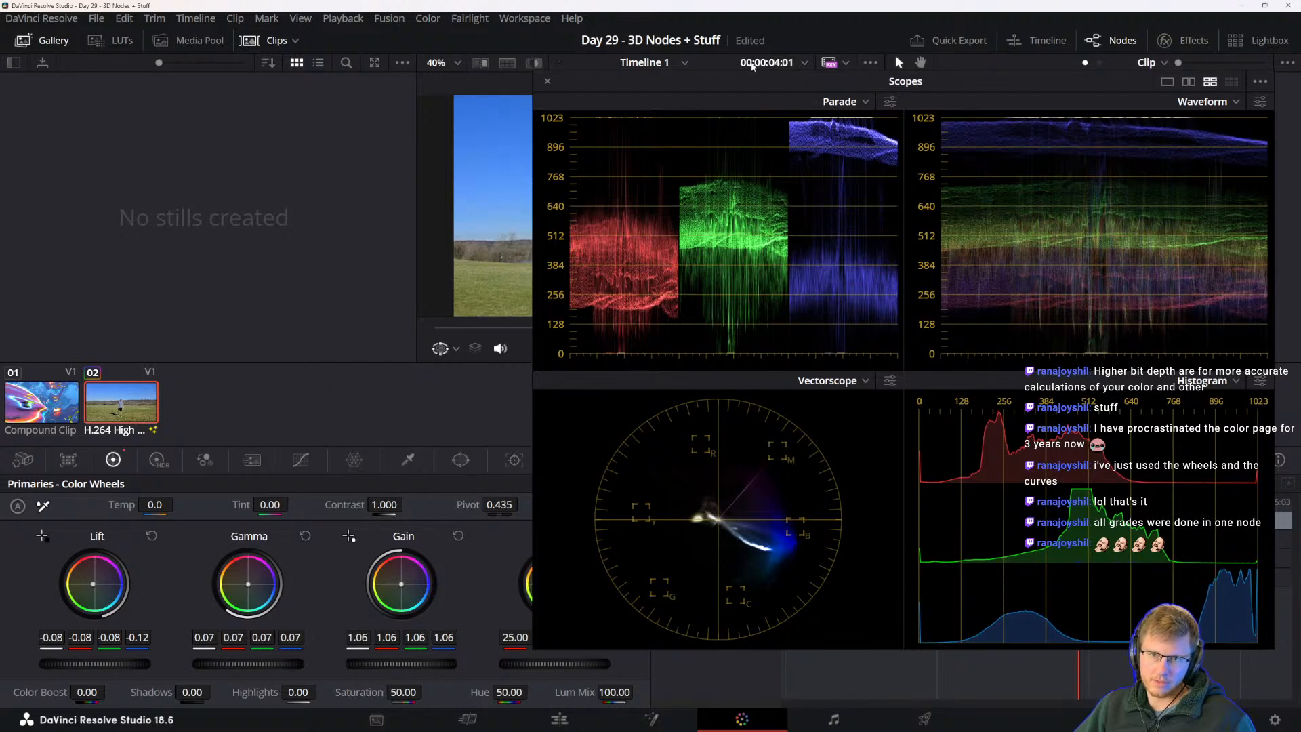
- Uncover part of the image beside the scopes, display the primaries as bars, and refine gamma to 0.01 and gain to 1.07
drag(752, 88, 656, 413)
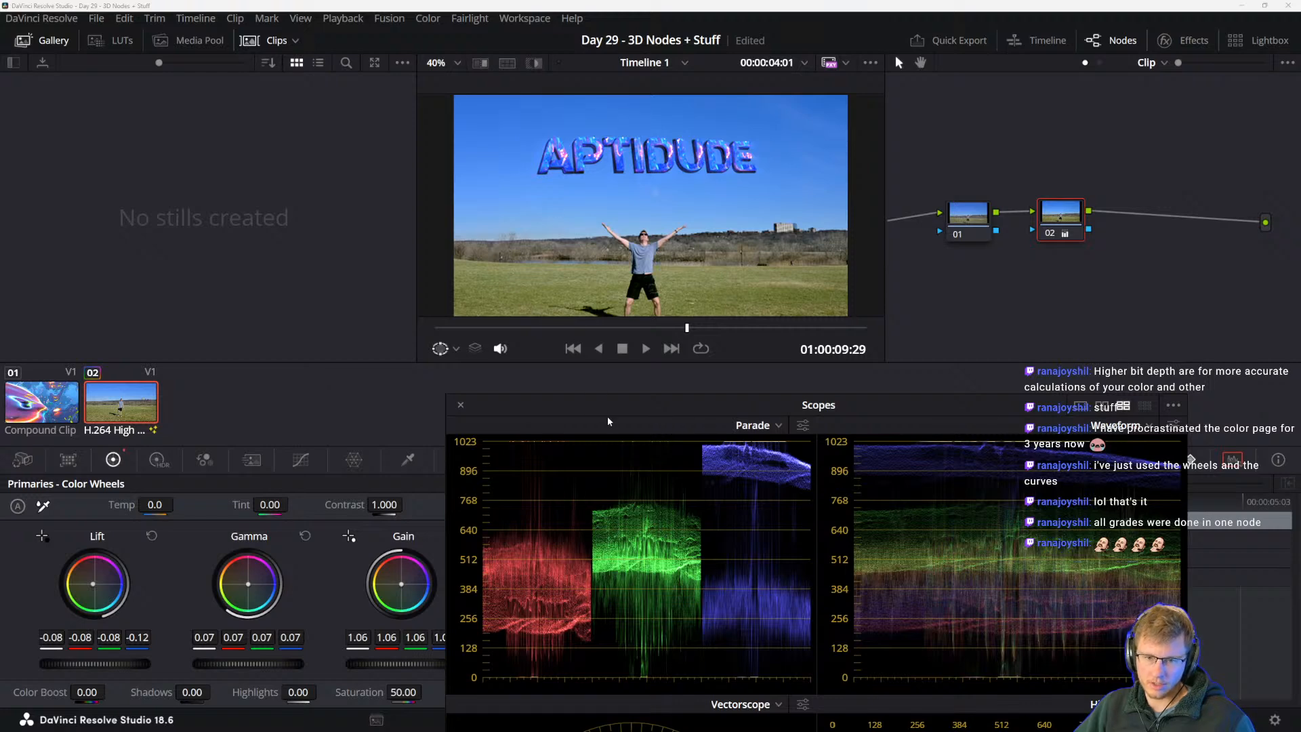
drag(612, 409, 605, 145)
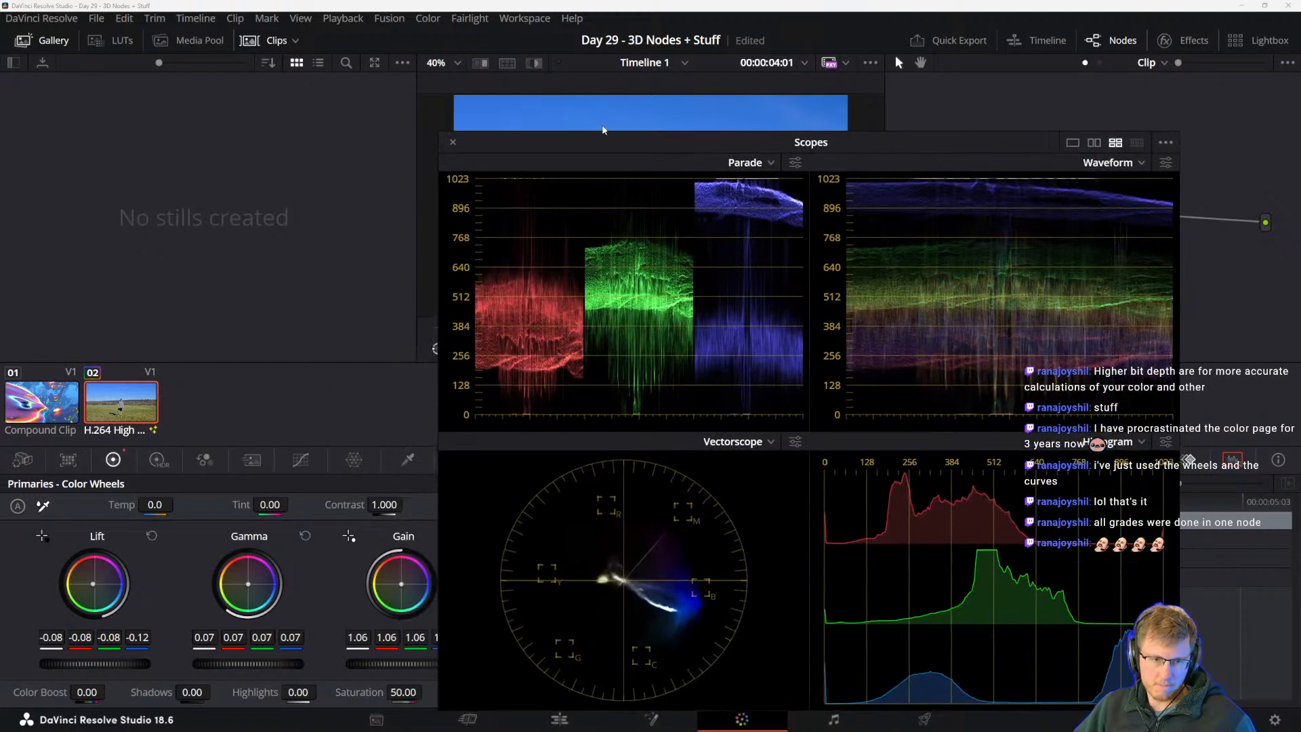
drag(438, 328, 712, 330)
click(587, 484)
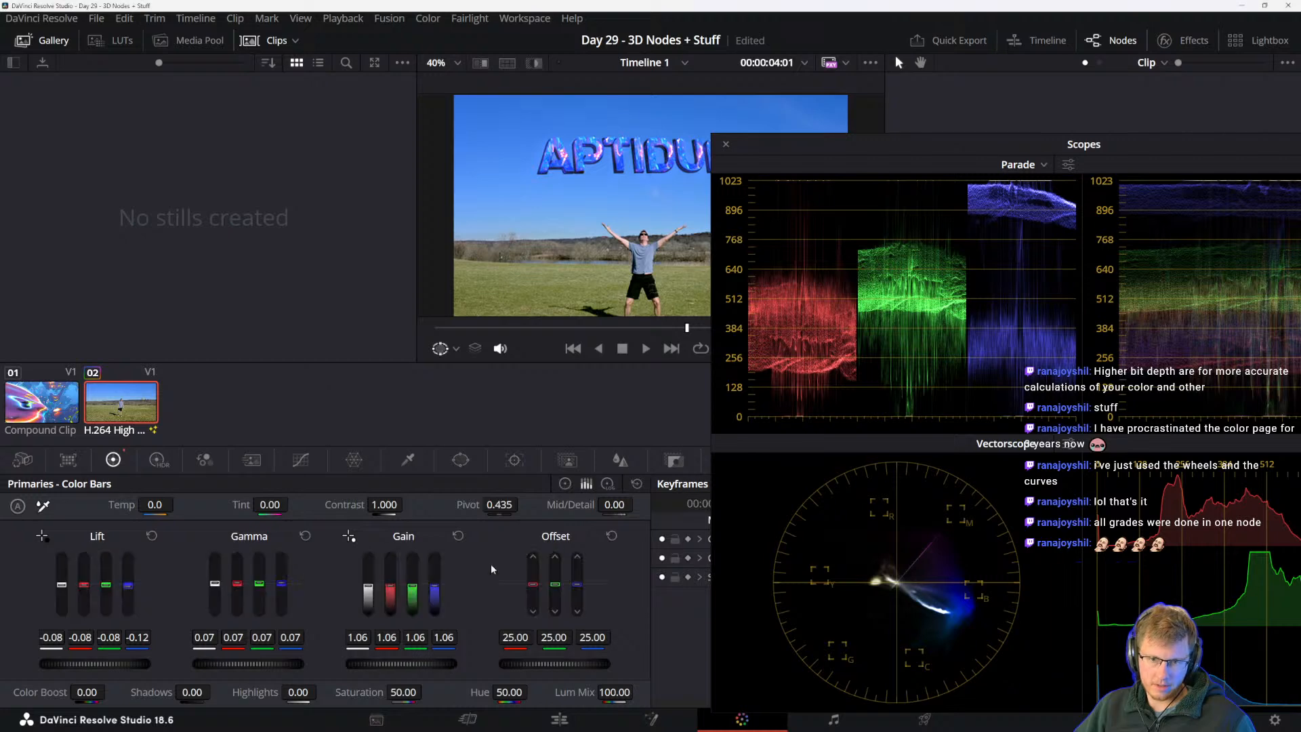
mouse_move(254, 665)
mouse_down()
mouse_move(273, 666)
mouse_move(234, 666)
mouse_up()
mouse_move(419, 667)
mouse_down()
mouse_move(467, 667)
mouse_move(424, 667)
mouse_up()
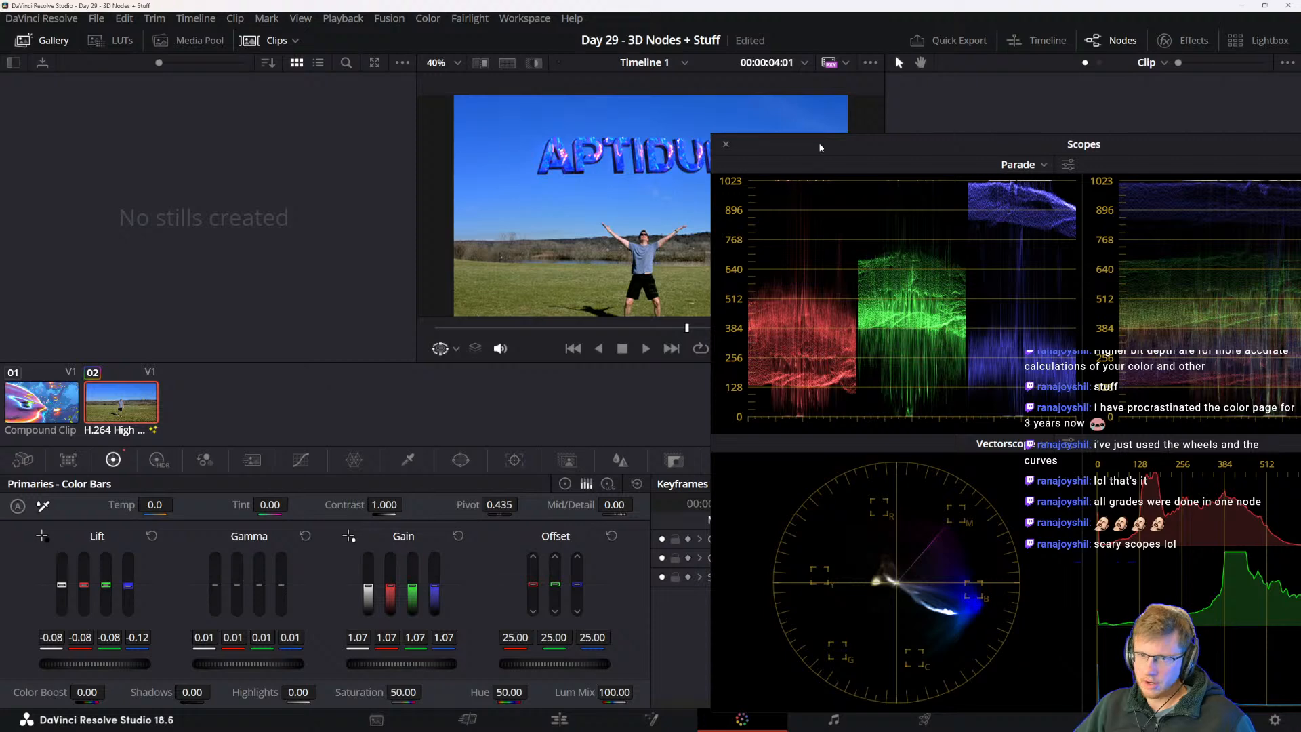
- Close the expanded scopes and compare the image with node 02's grade disabled and enabled
drag(823, 140, 415, 112)
click(311, 119)
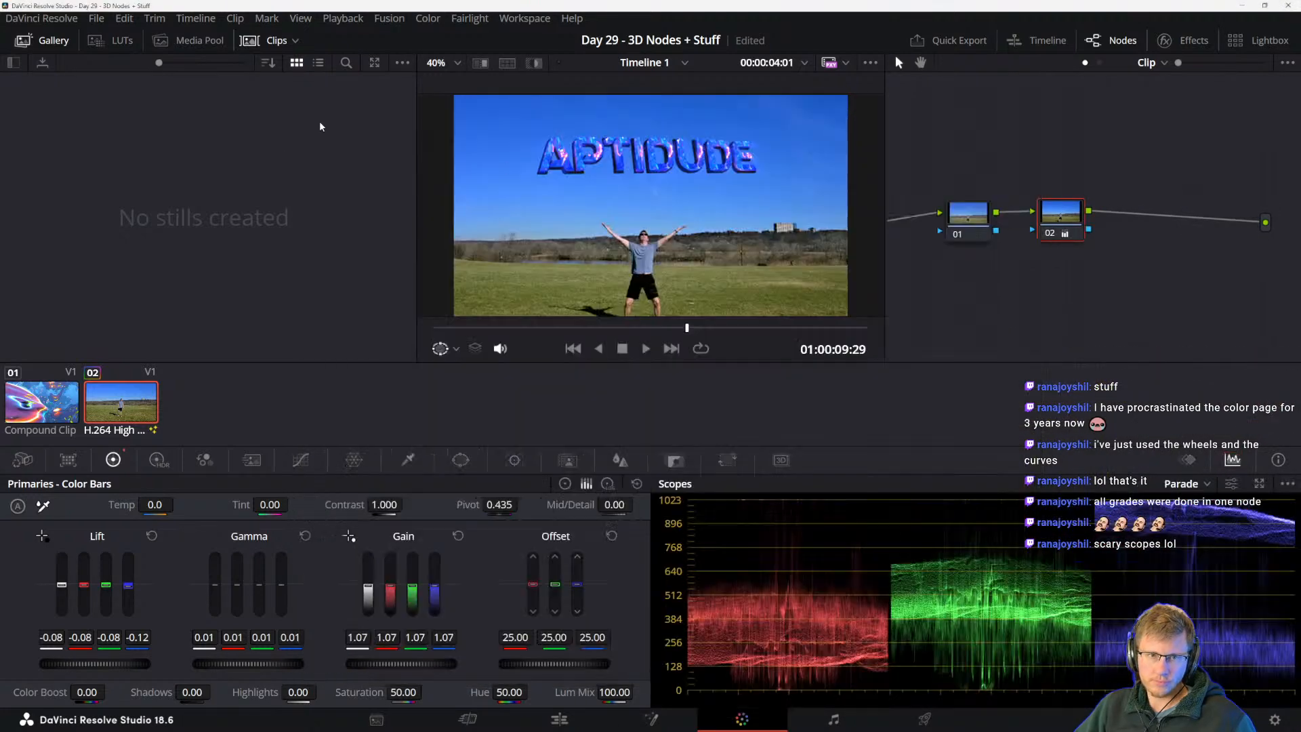
click(1051, 233)
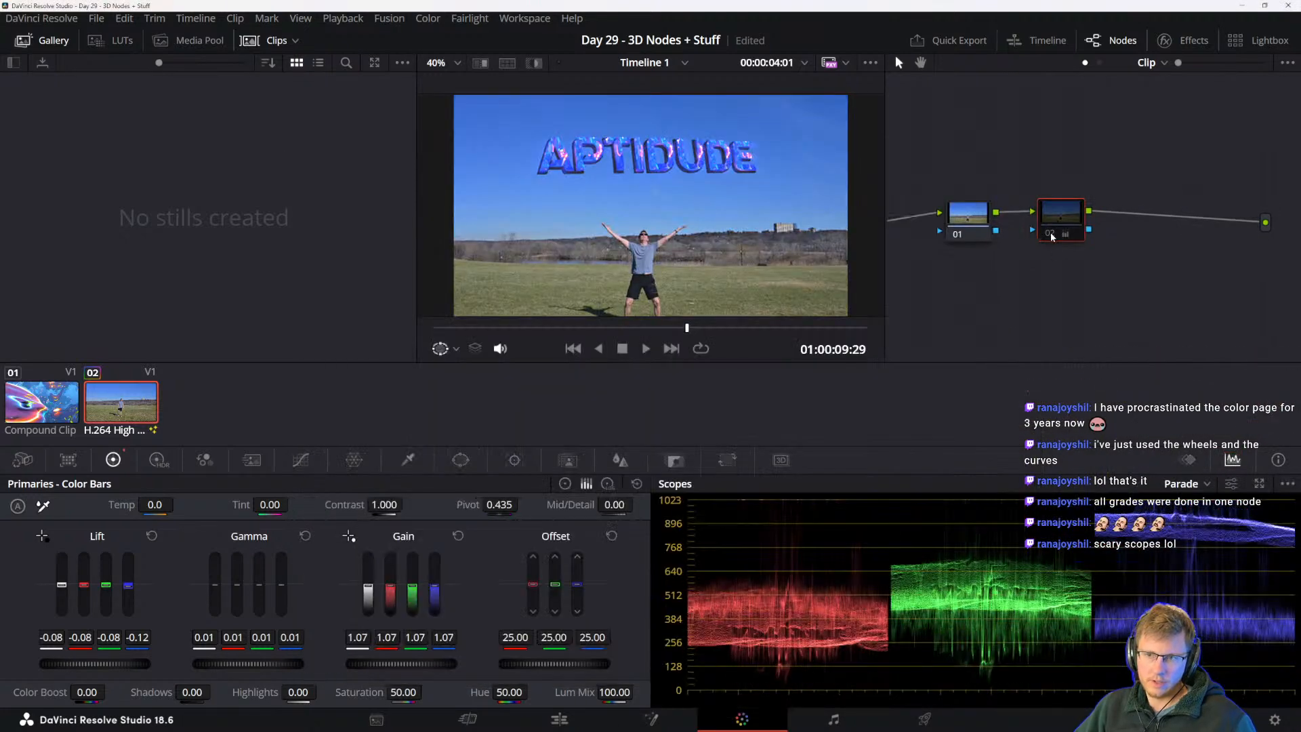
click(1051, 233)
click(1052, 234)
click(1049, 235)
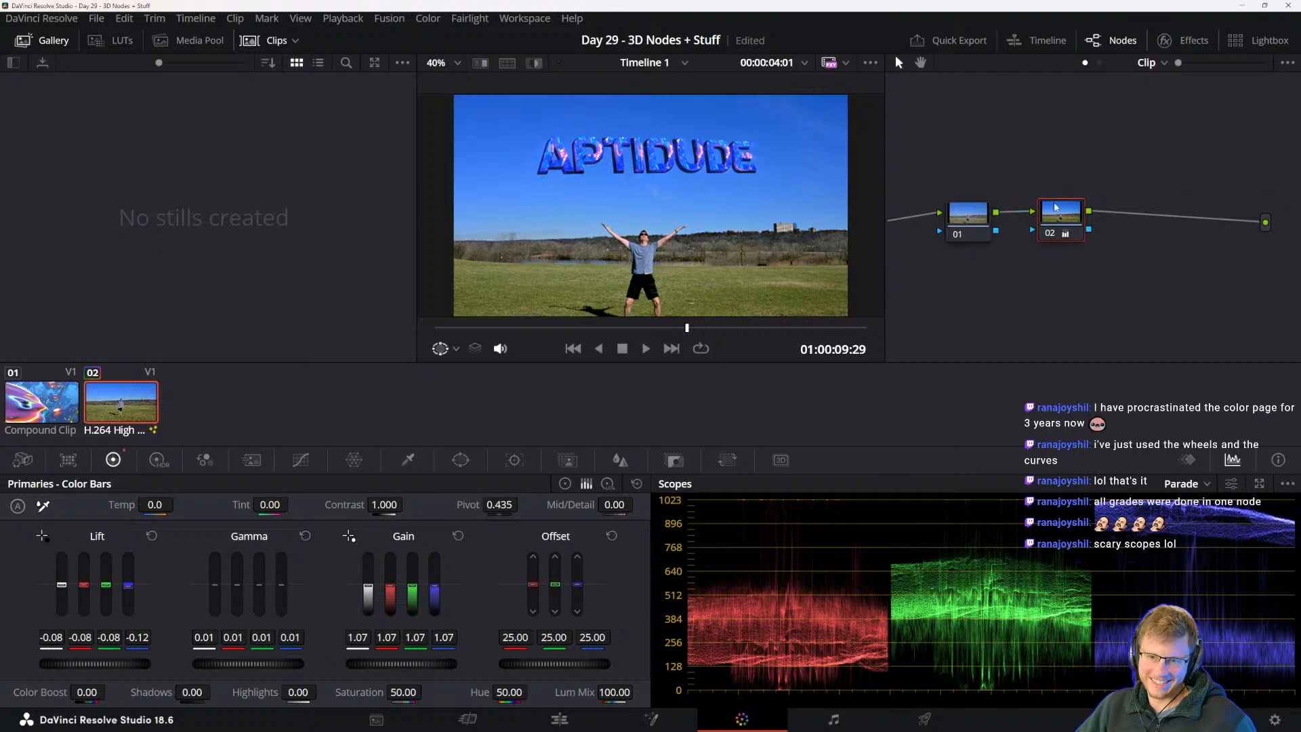
drag(1056, 210, 1064, 207)
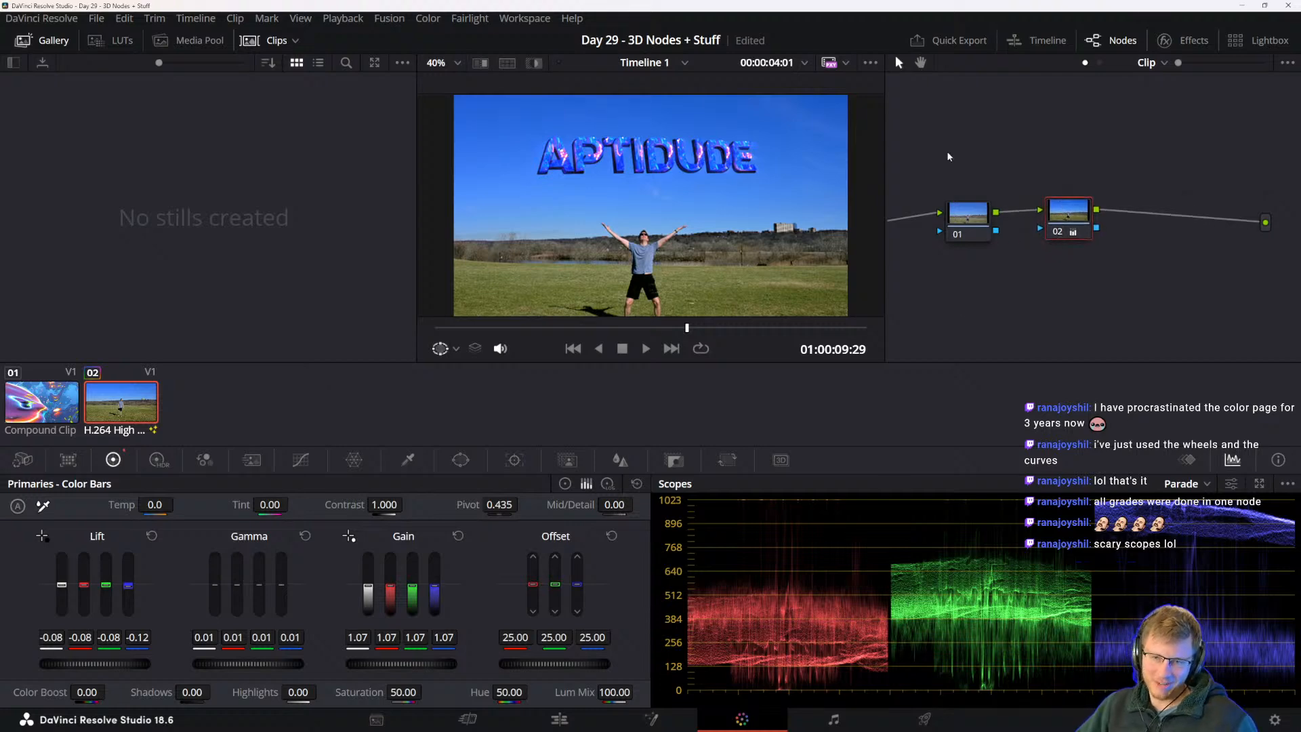
- Reopen the expanded scopes and examine the parade, waveform, vectorscope and histogram against the graded image
click(1257, 483)
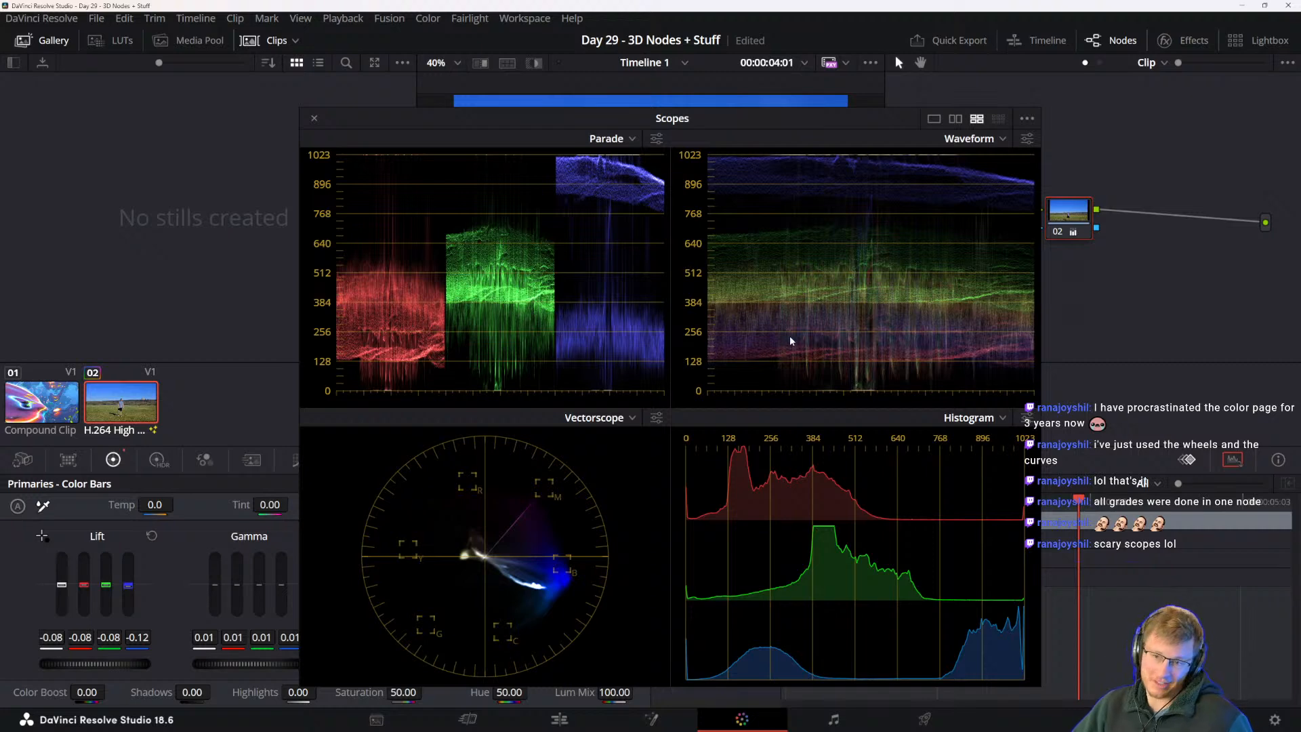
drag(708, 128, 707, 408)
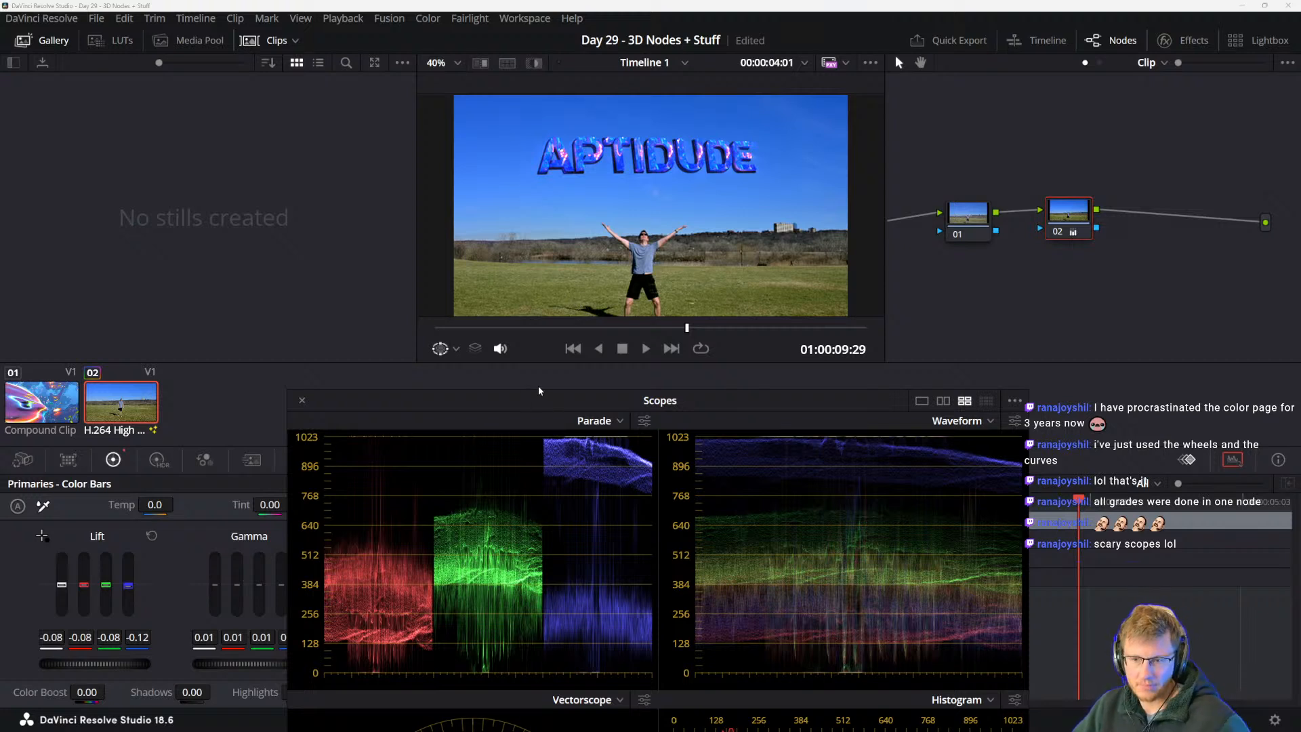
drag(678, 401, 774, 183)
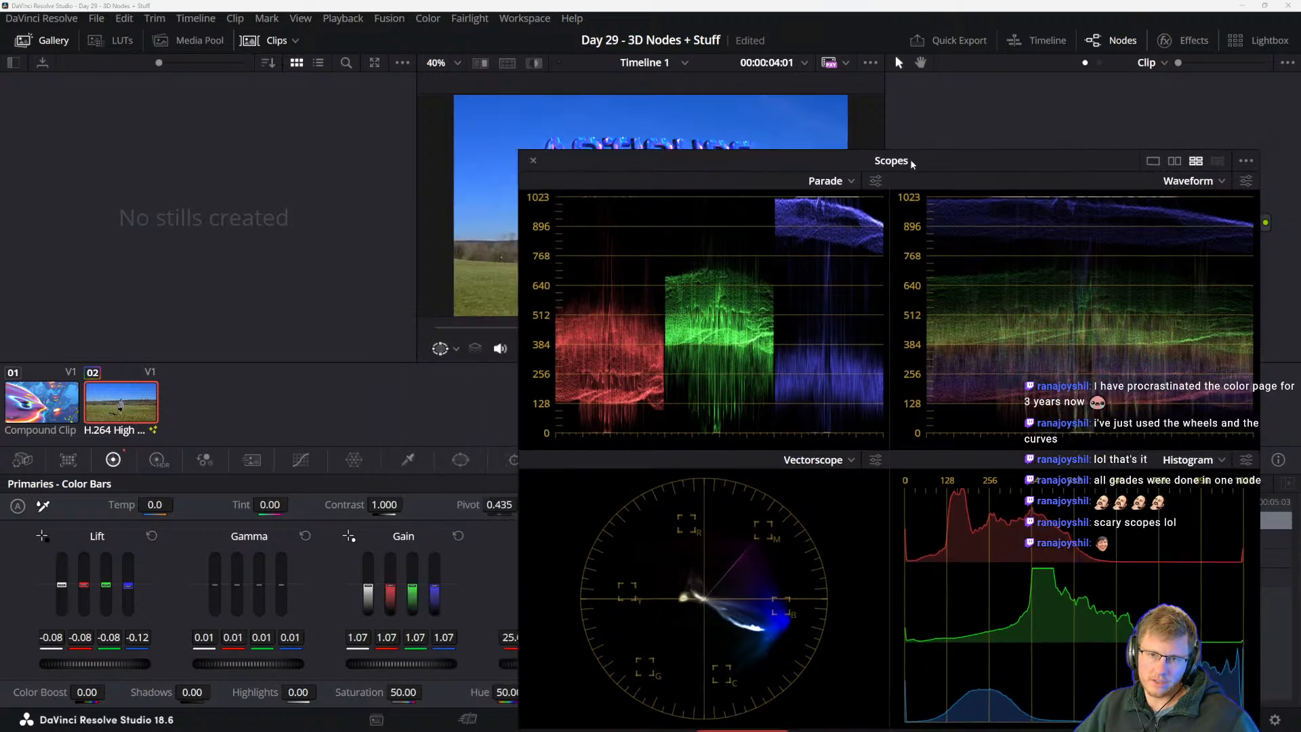
drag(779, 186, 914, 162)
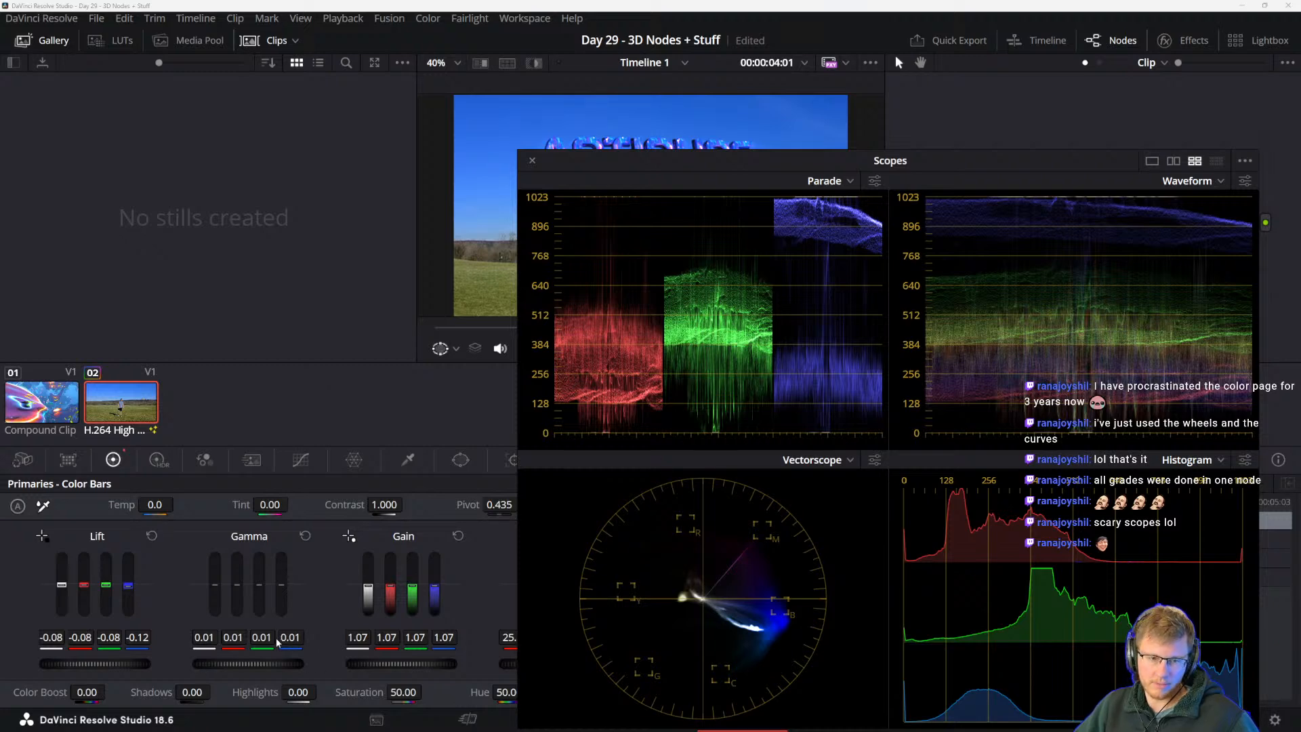
- Try a different green lift on node 02 and undo the change
mouse_move(266, 638)
mouse_down()
mouse_move(236, 638)
mouse_move(266, 638)
mouse_up()
drag(109, 637, 97, 638)
drag(783, 163, 887, 437)
key(ctrl+z)
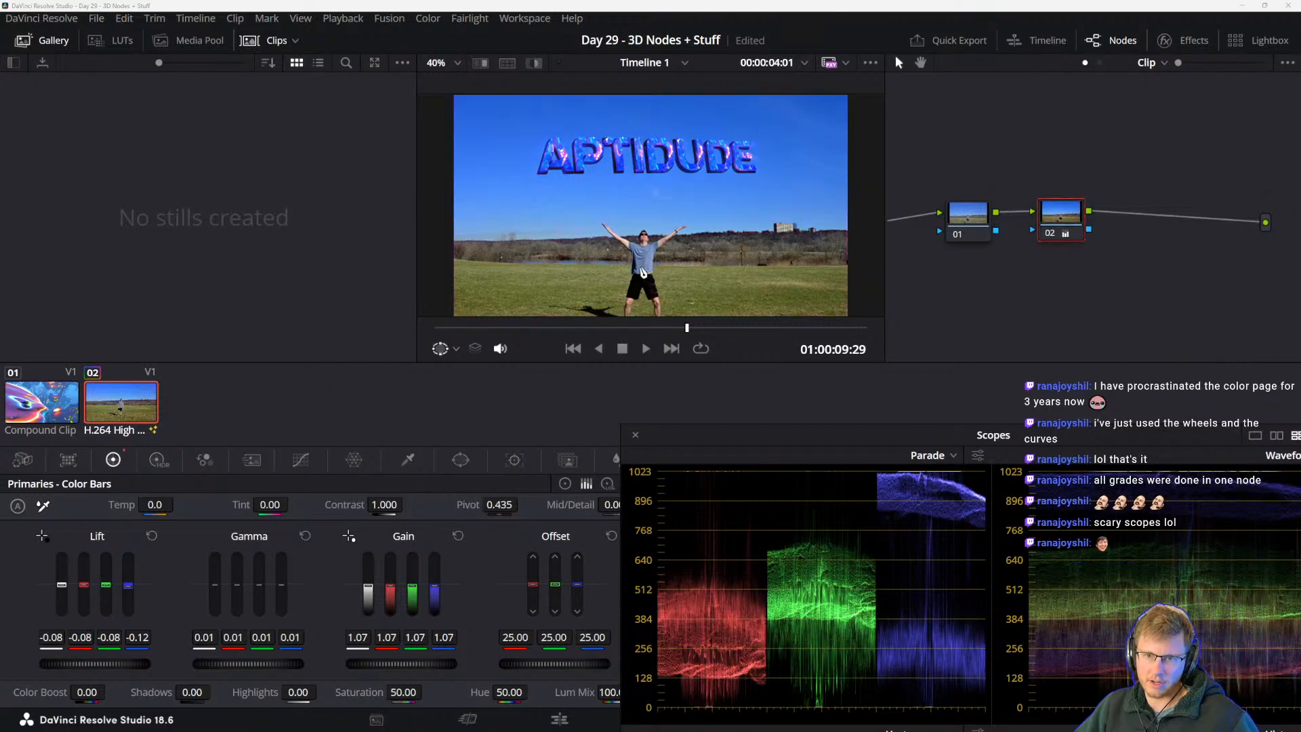
- Check the scopes against the graded image once more, close them, and return to the Fusion page
drag(848, 442, 908, 194)
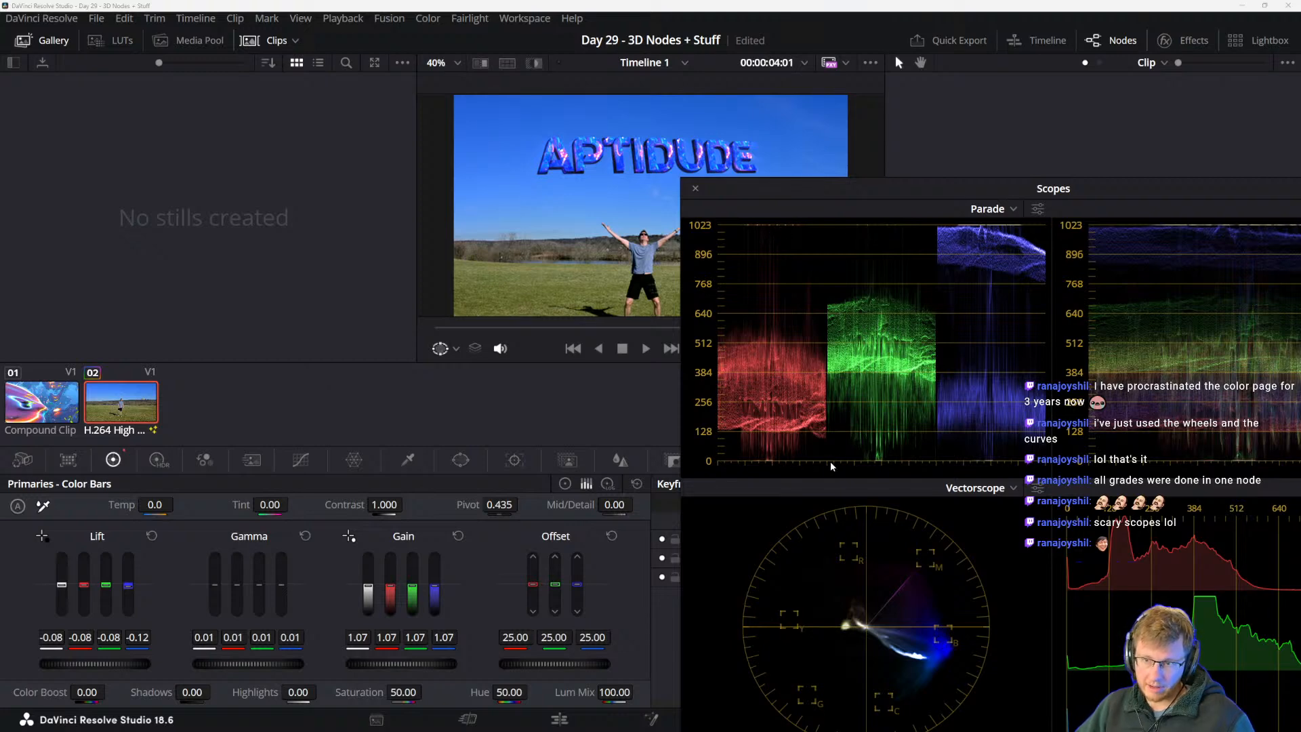
drag(1014, 194, 645, 158)
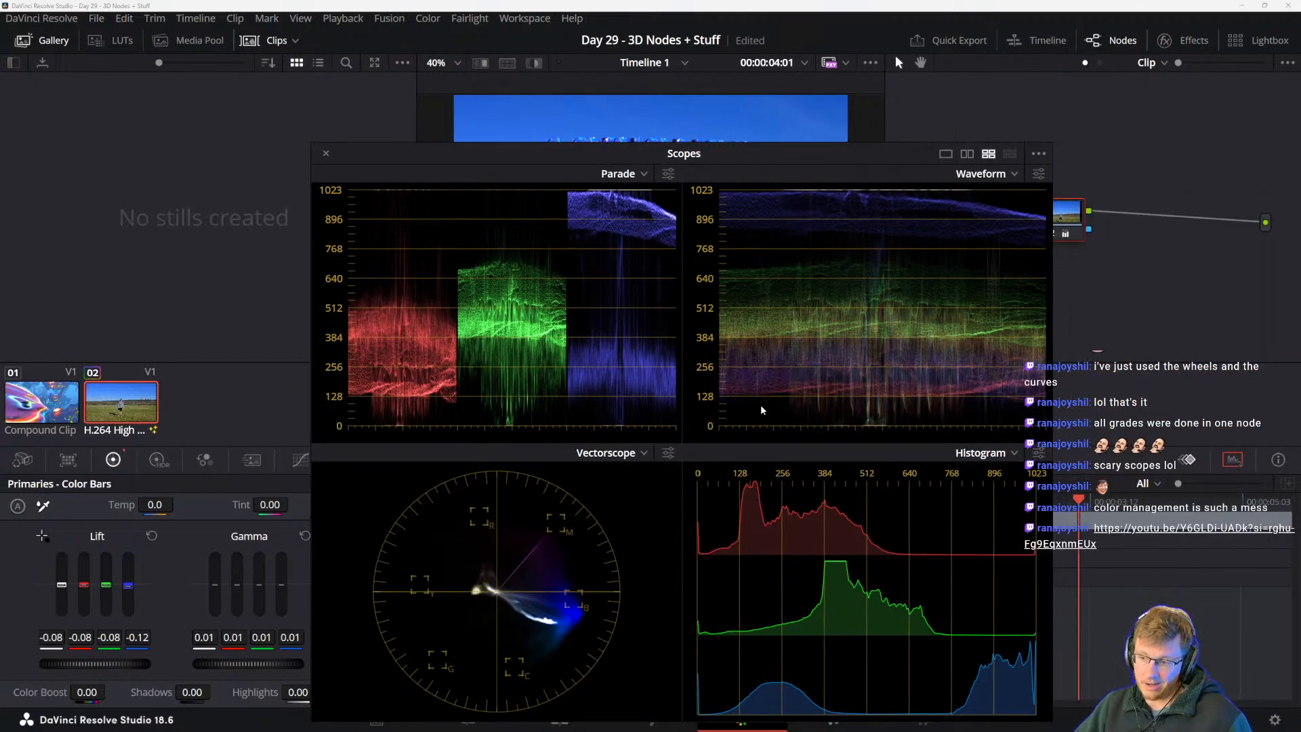
drag(727, 152, 803, 408)
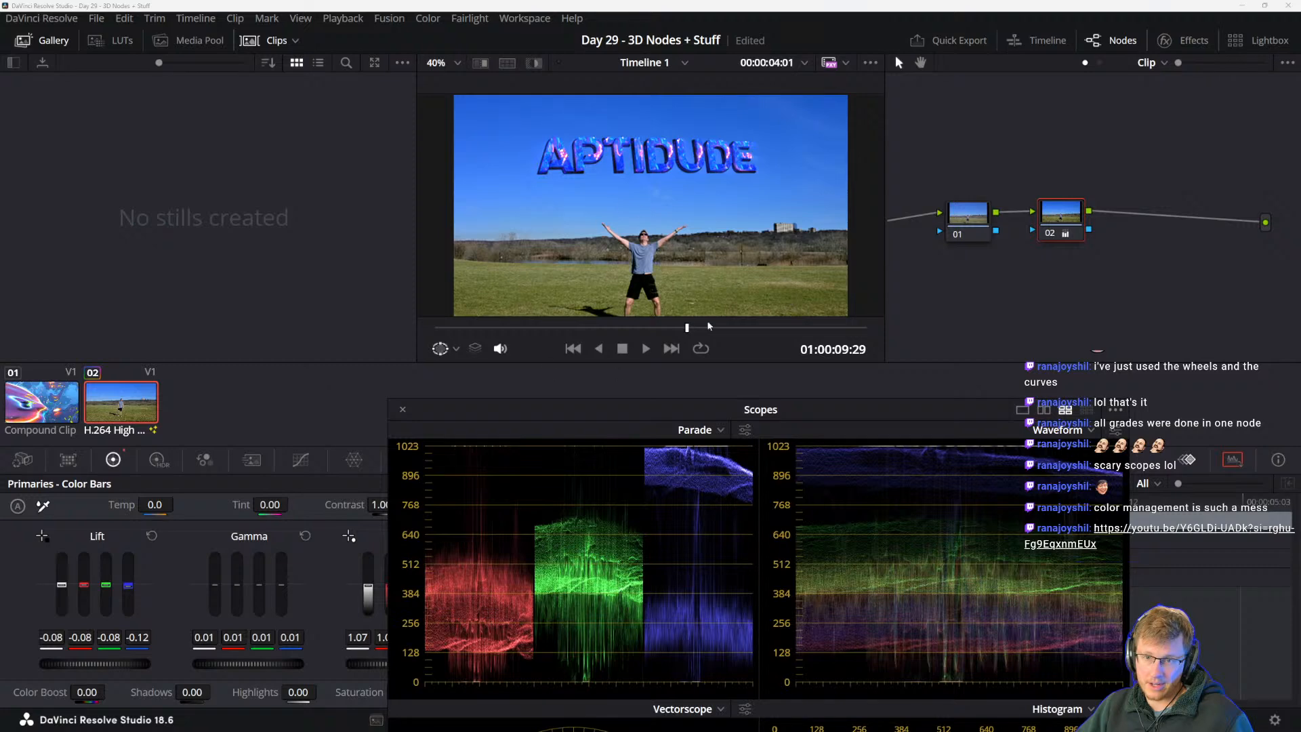
click(403, 409)
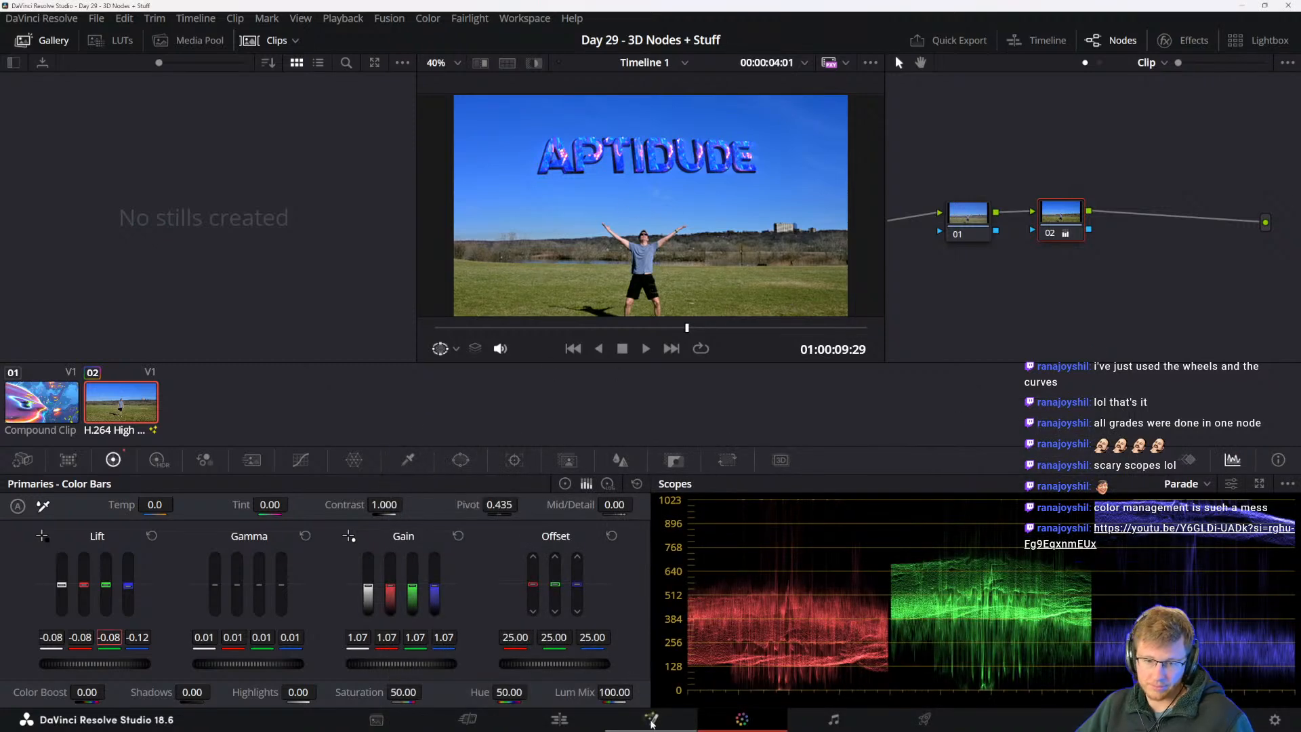
click(649, 719)
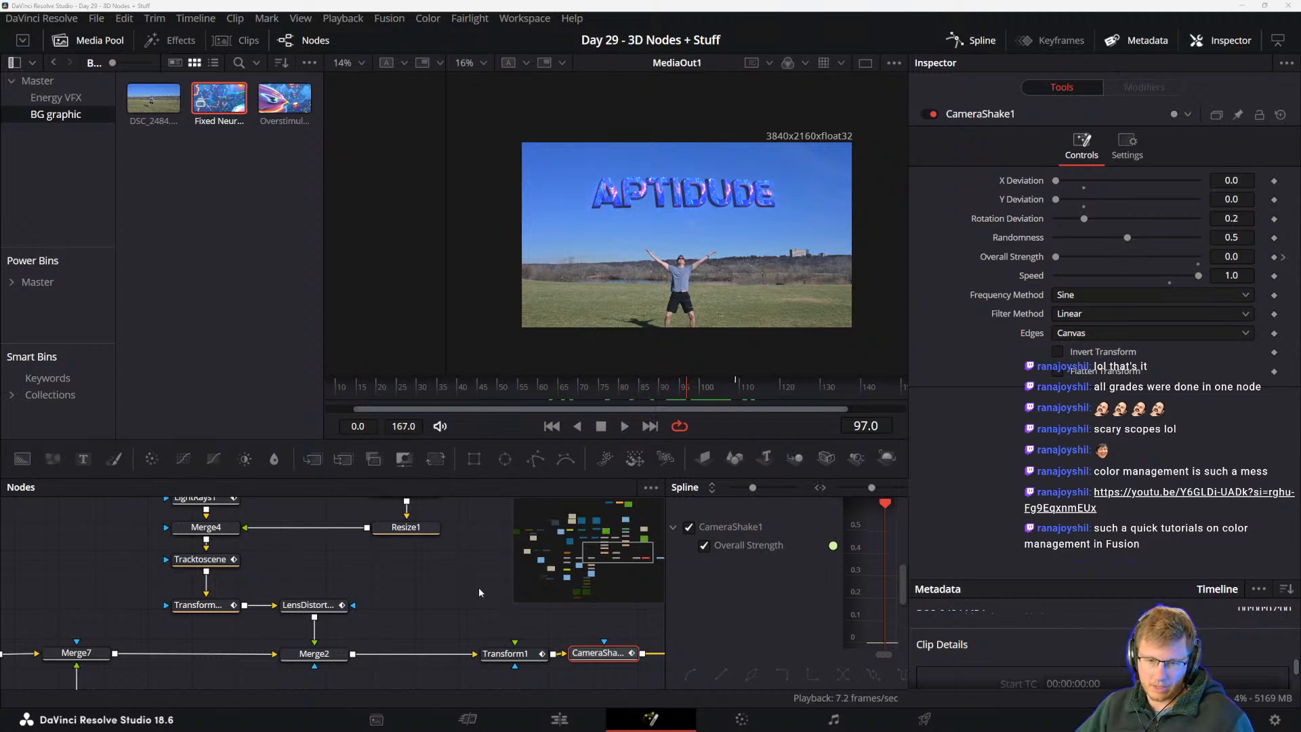
- Check the ungraded composite in Fusion, return to the Color page, and expand the scopes over the viewer
drag(540, 625, 322, 624)
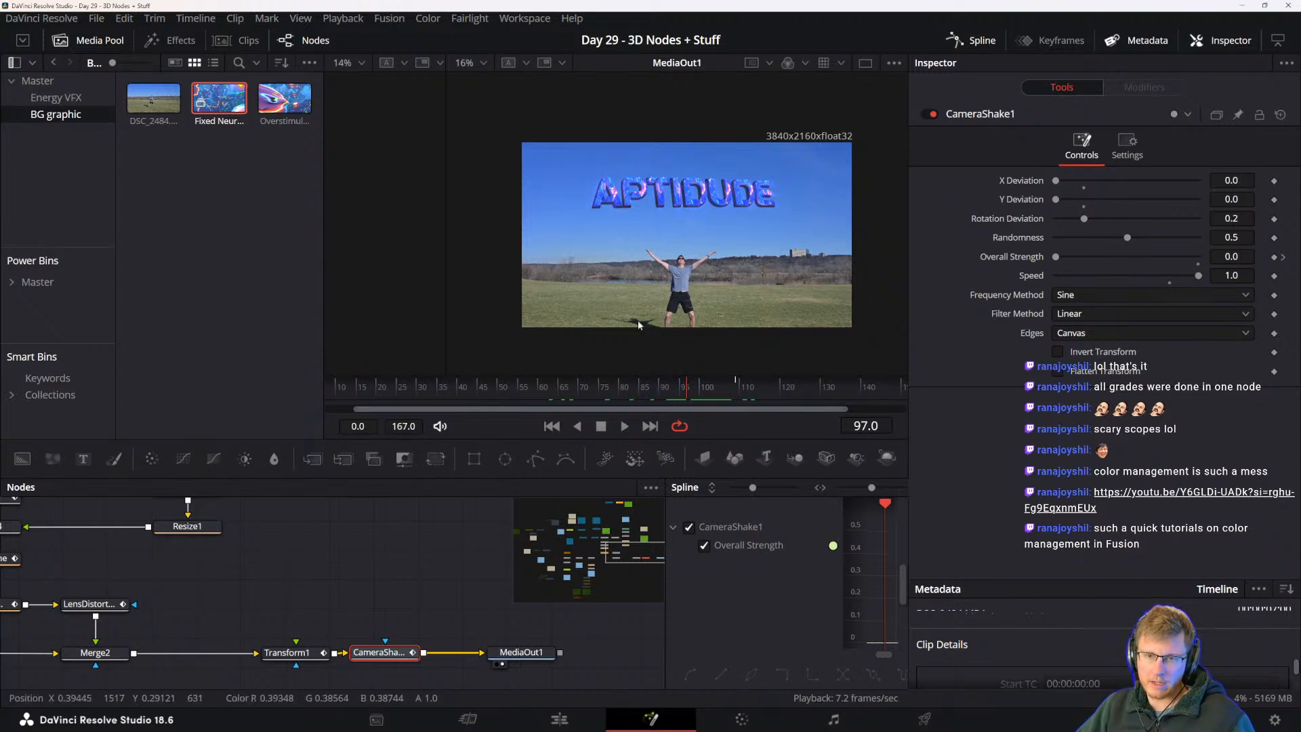
scroll(674, 304, up, 2)
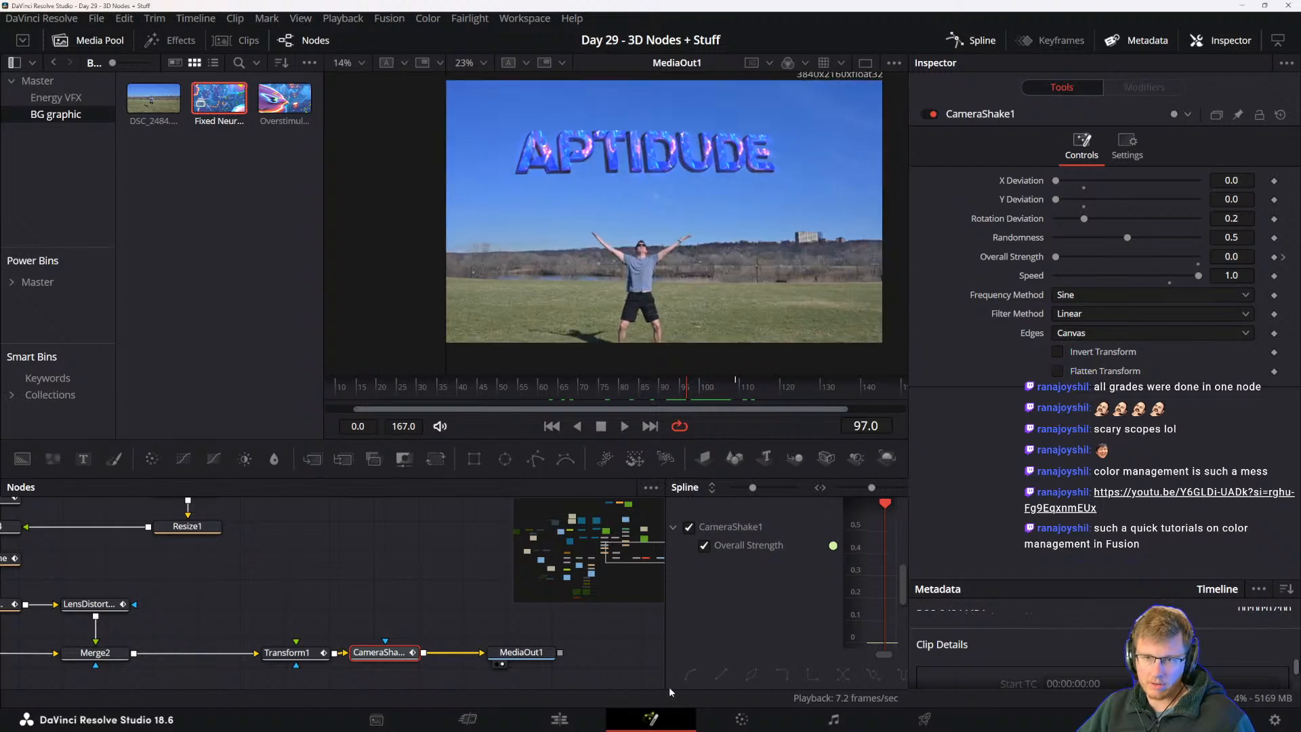
click(742, 719)
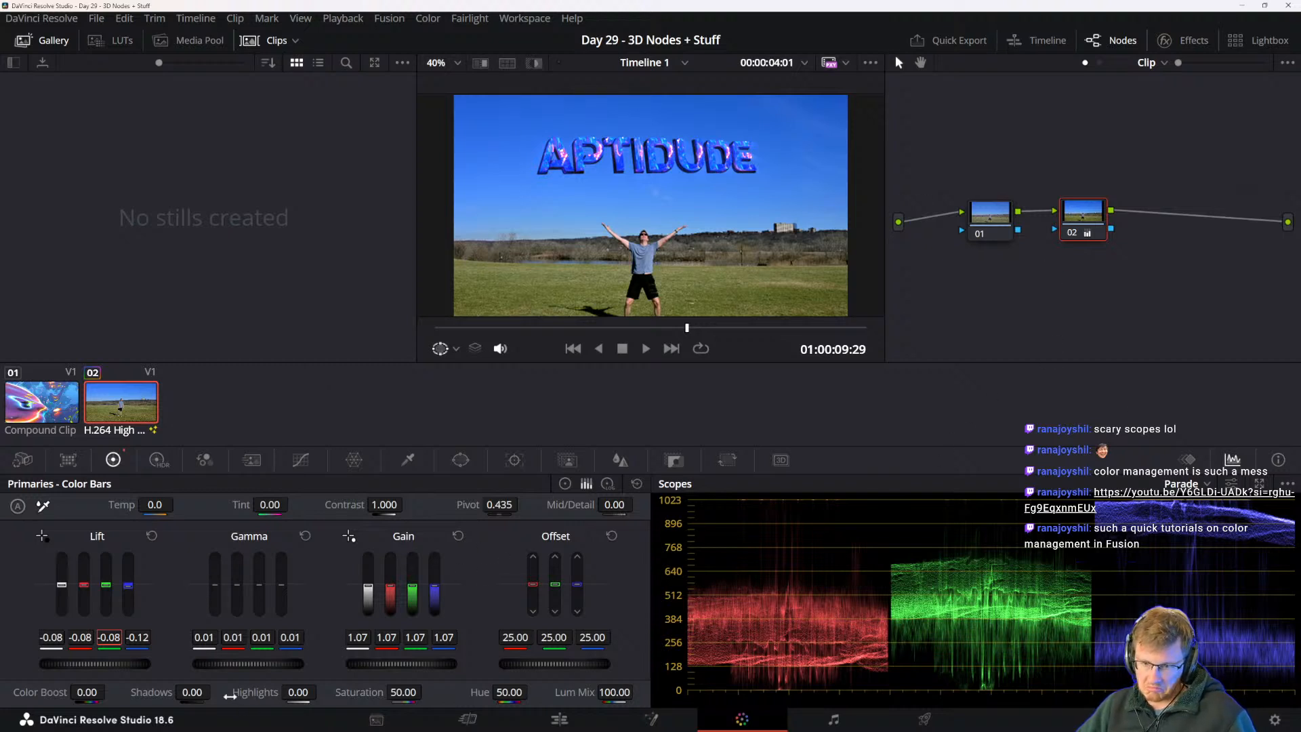
click(1259, 483)
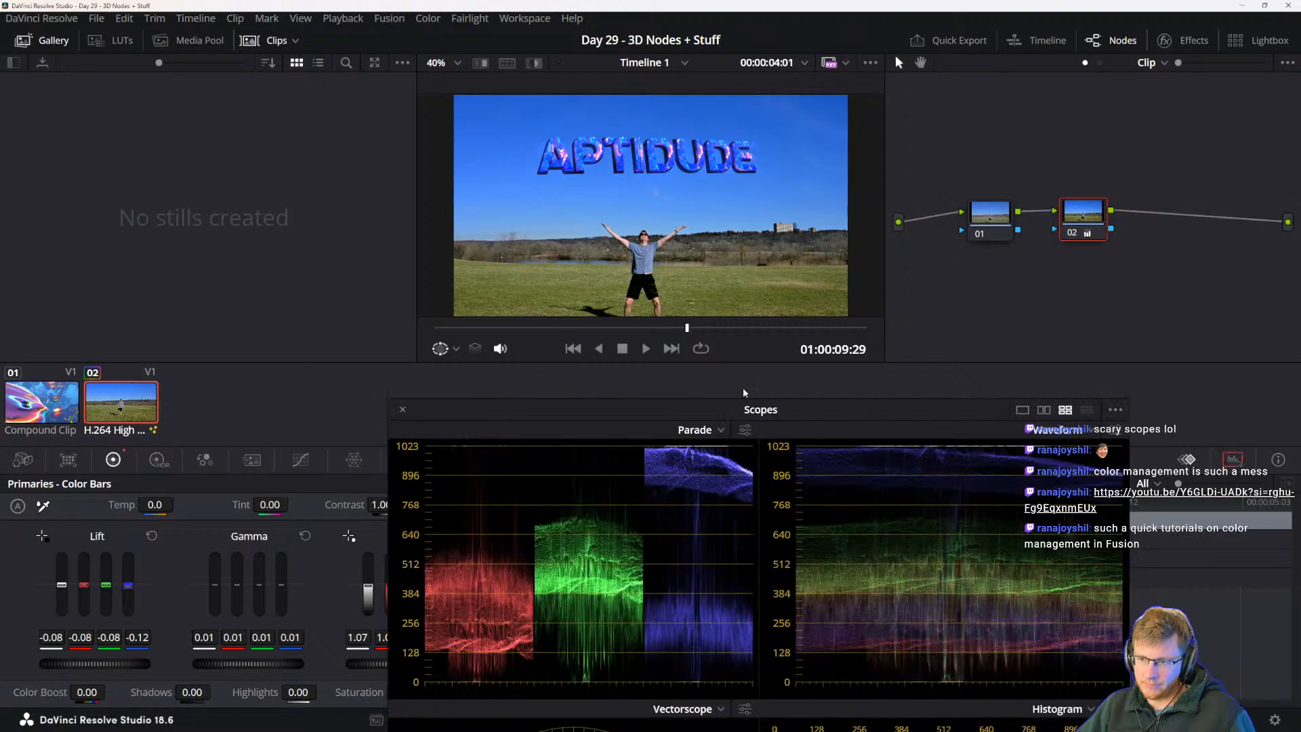
drag(778, 410, 843, 139)
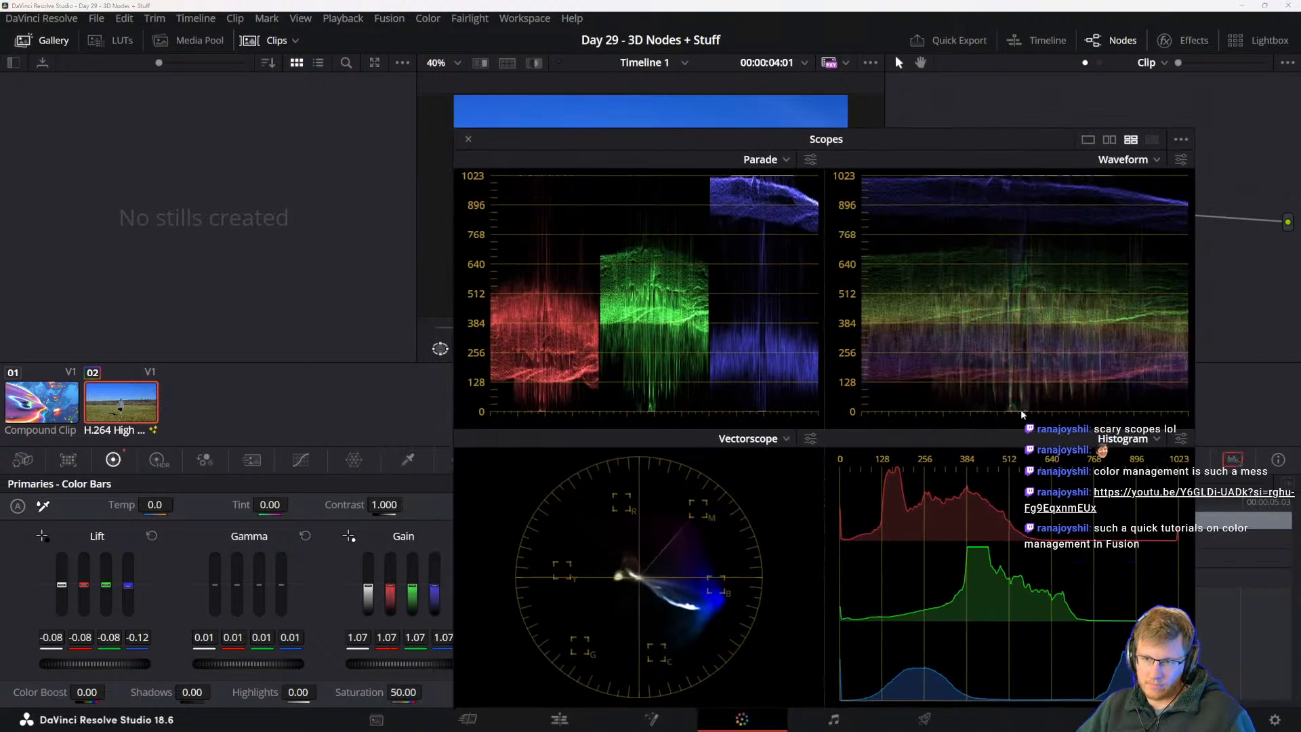
- Try master lift values of -0.13, -0.05 and -0.14 on node 02 against the expanded scopes, and close the scopes
drag(74, 670, 56, 670)
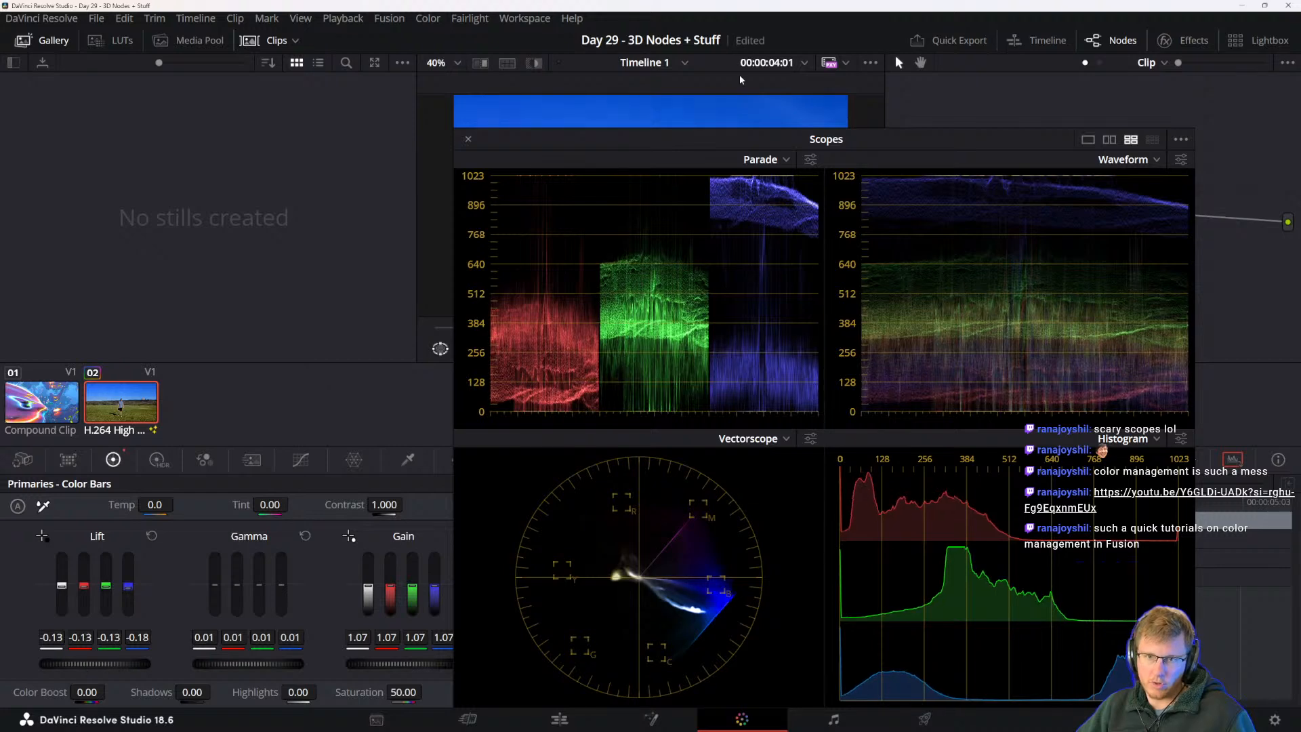
drag(946, 141, 973, 160)
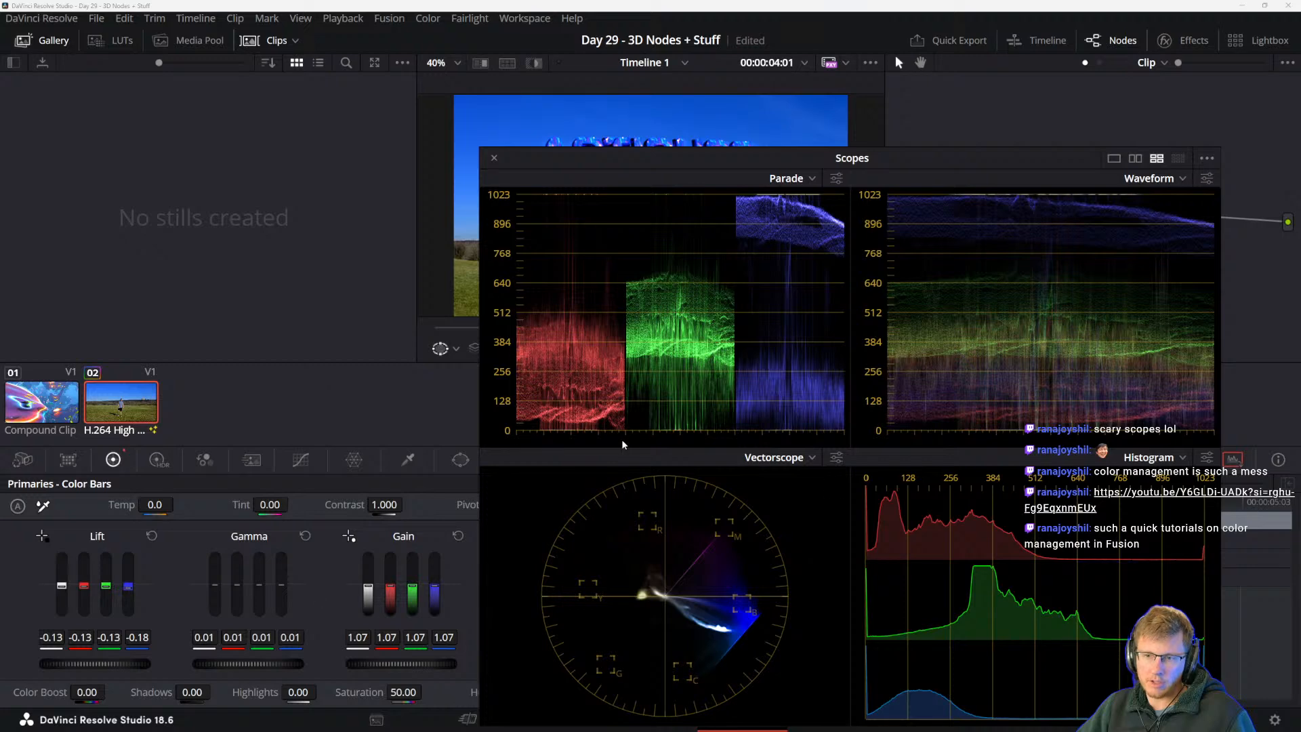
drag(63, 664, 90, 665)
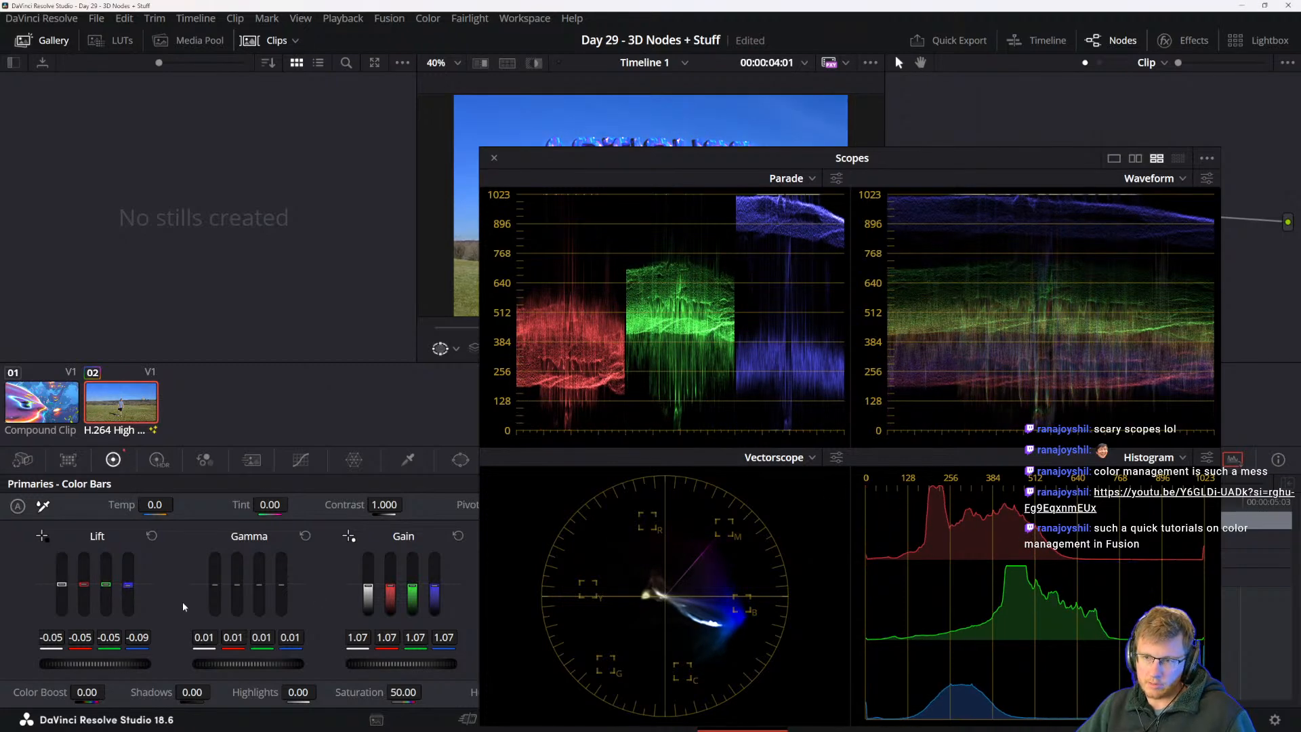
drag(103, 664, 71, 664)
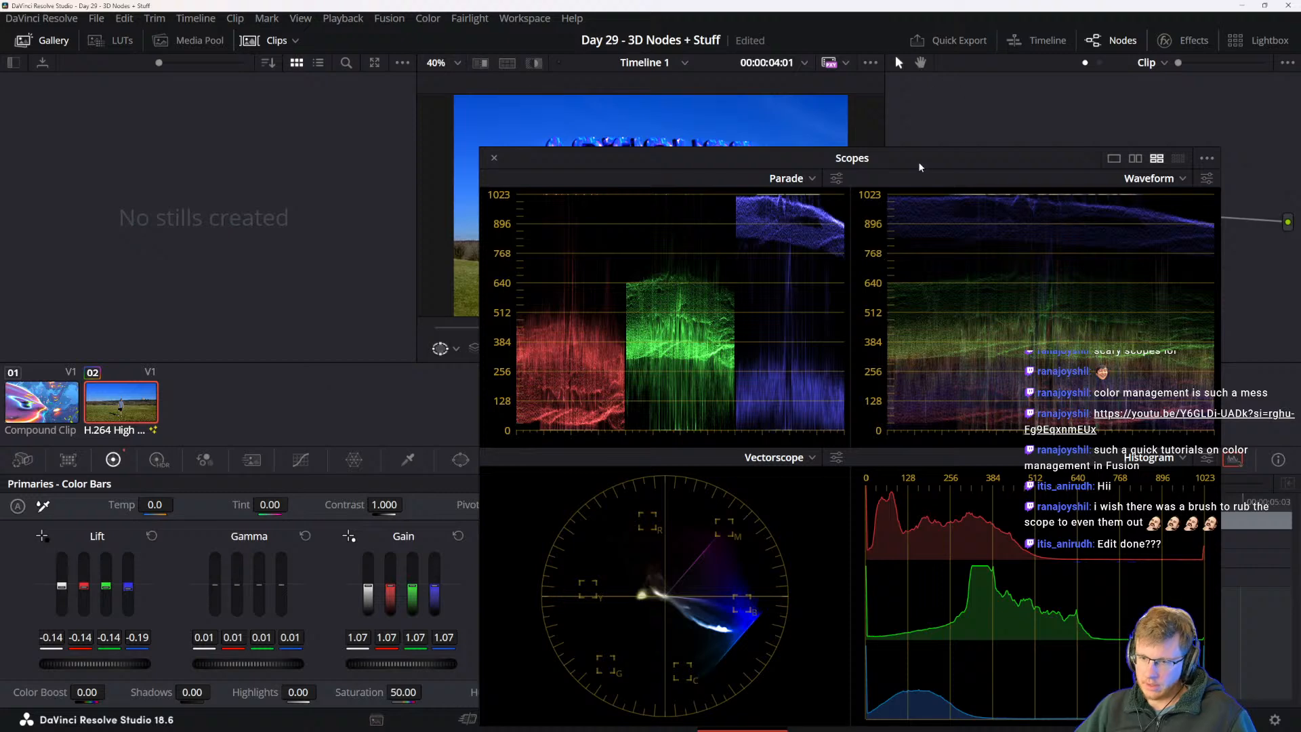
drag(920, 166, 828, 179)
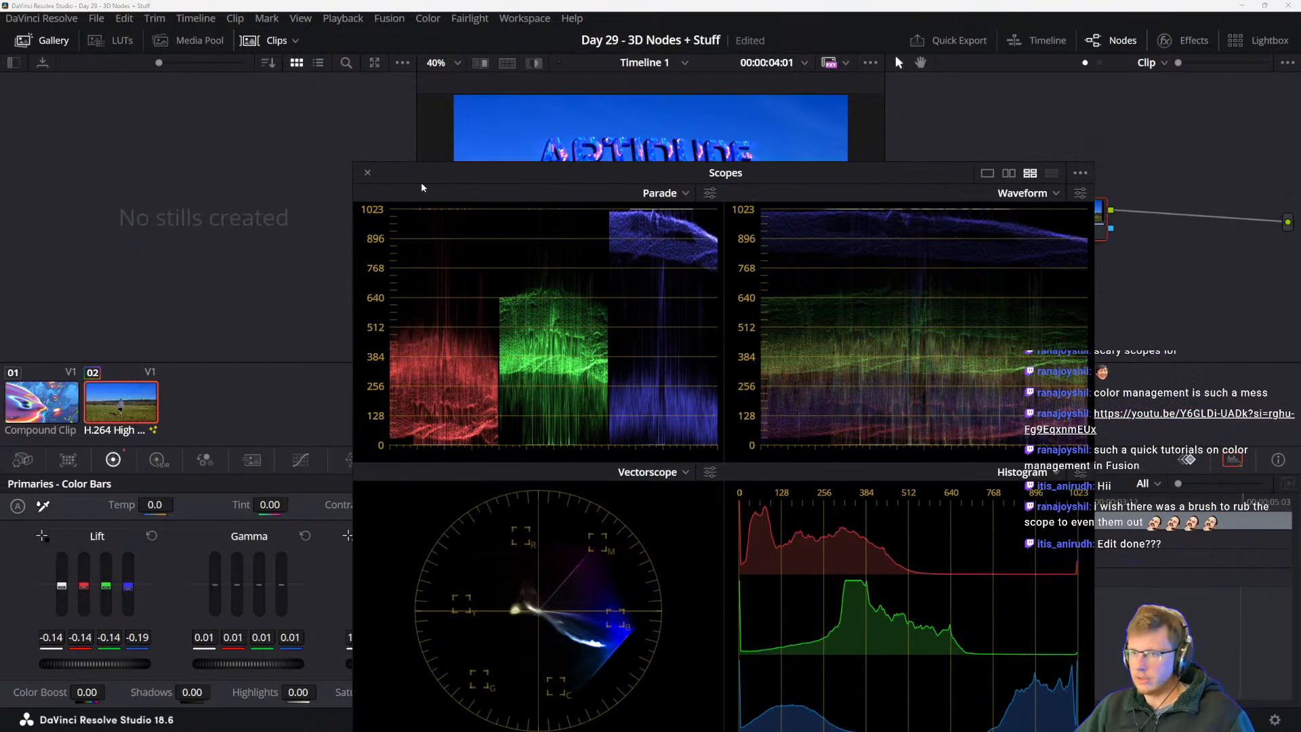
drag(460, 177, 489, 166)
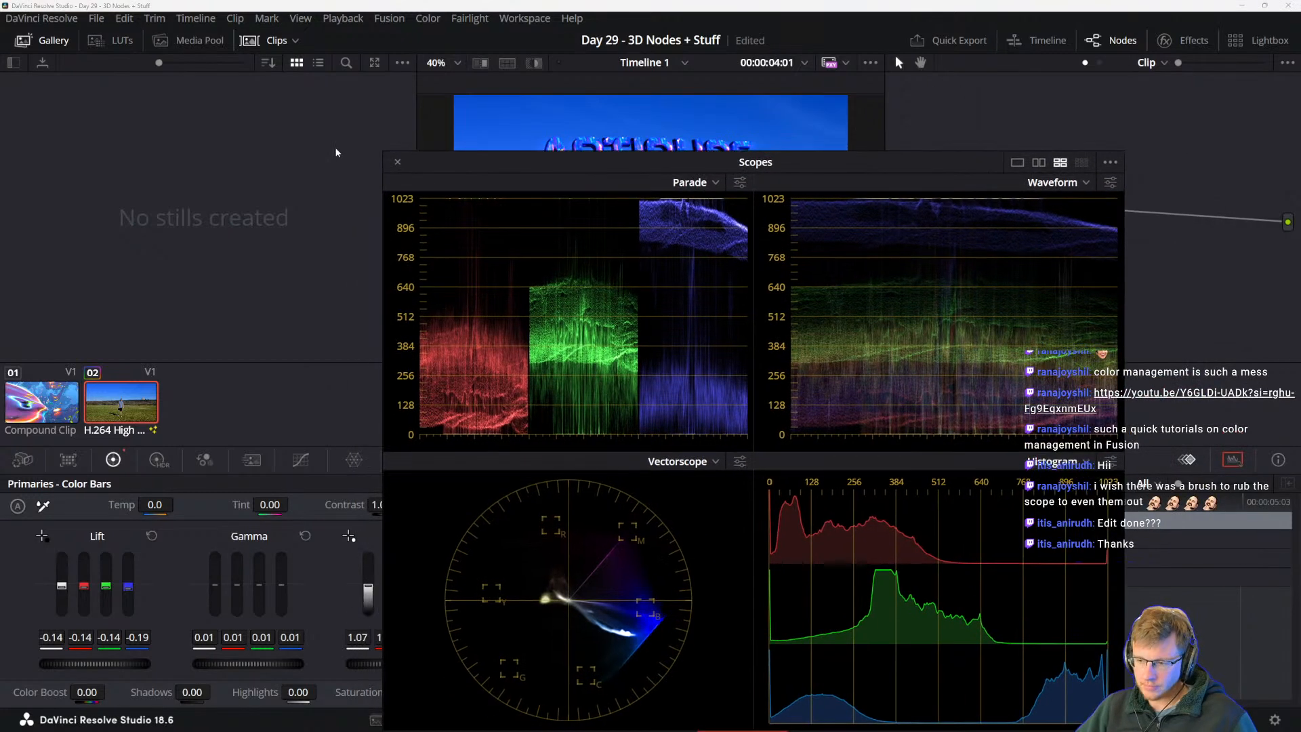
click(398, 162)
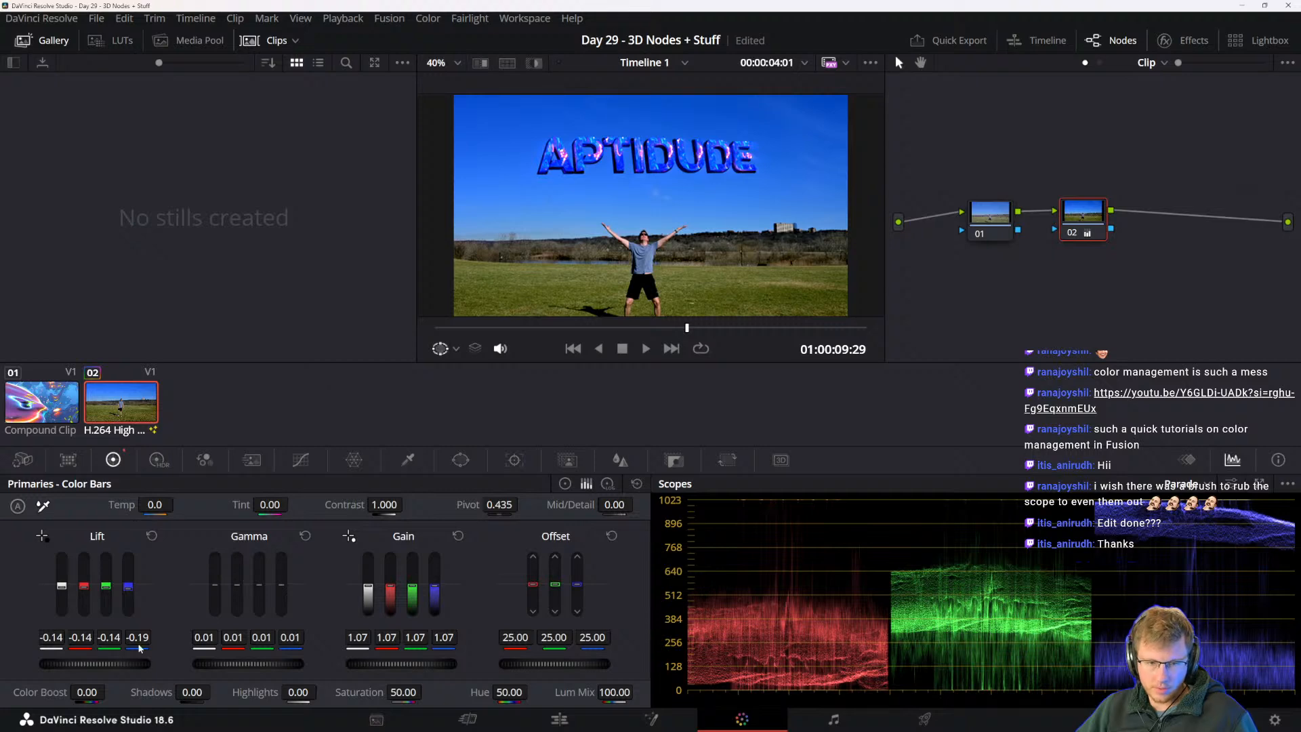
- Set node 02's master lift to -0.08 with blue at -0.12, and all its gamma channels to -0.01
drag(105, 664, 124, 664)
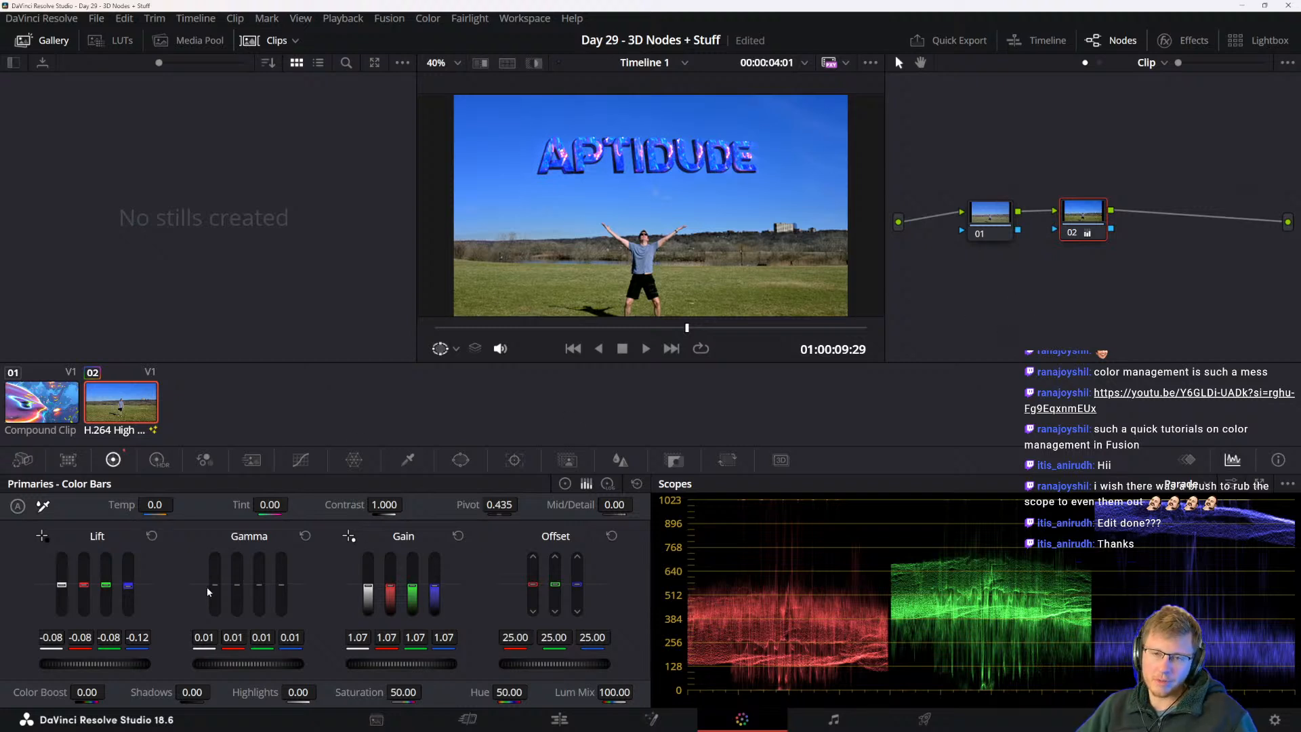
mouse_move(249, 664)
mouse_down()
mouse_move(274, 664)
mouse_move(249, 664)
mouse_up()
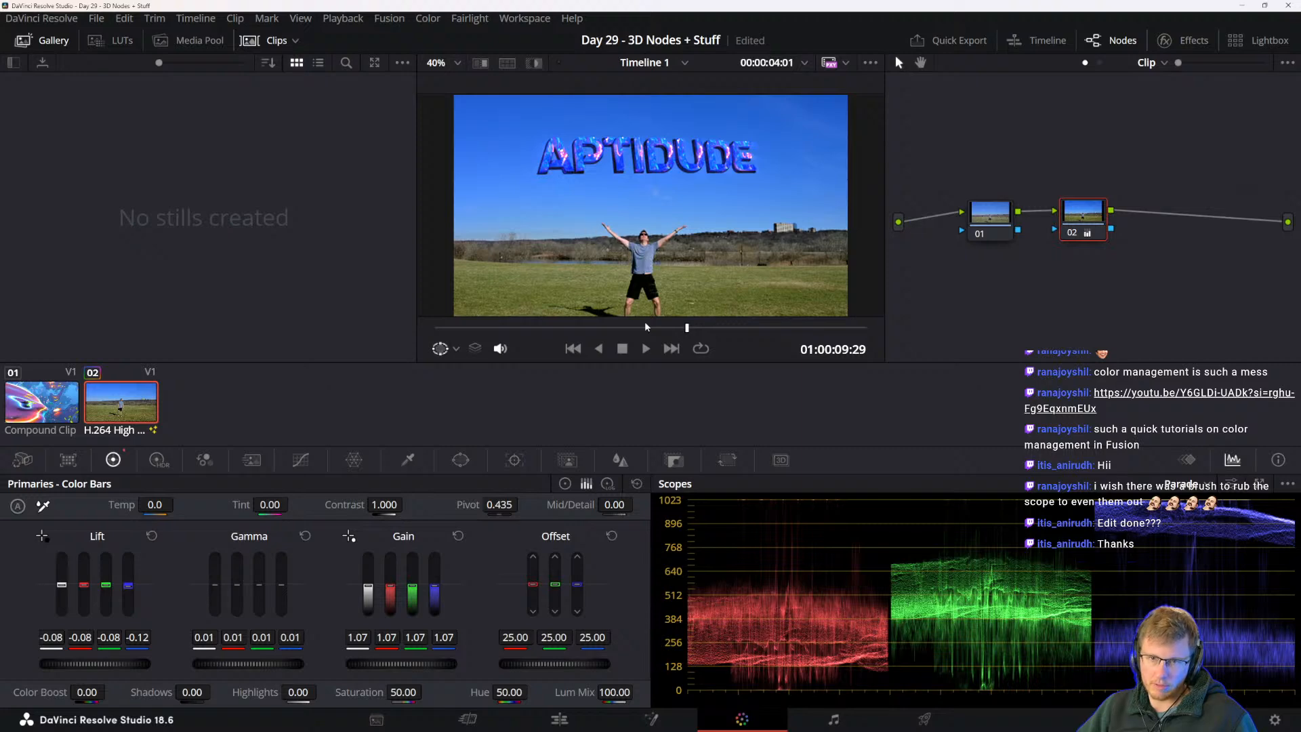
mouse_move(256, 663)
mouse_down()
mouse_move(271, 664)
mouse_move(256, 664)
mouse_up()
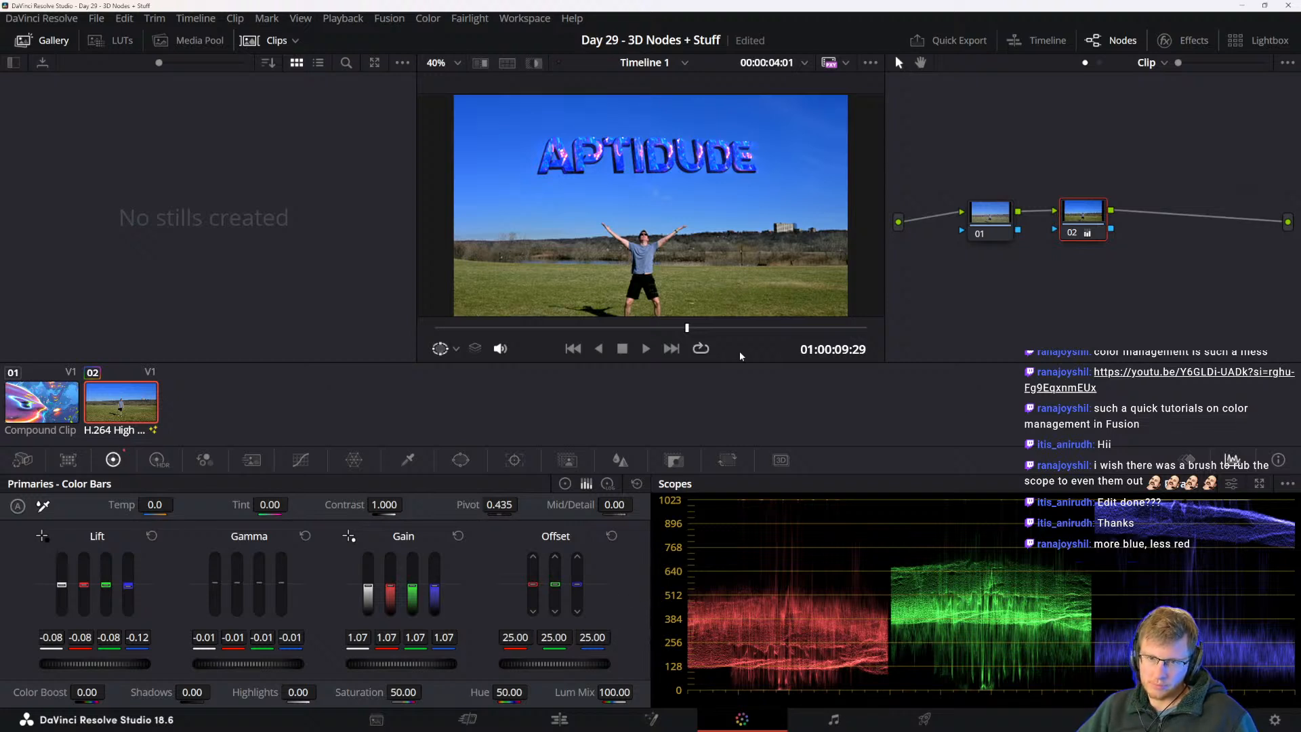
- Compare the image repeatedly with node 02's grade disabled and enabled, leaving the node enabled
click(1072, 234)
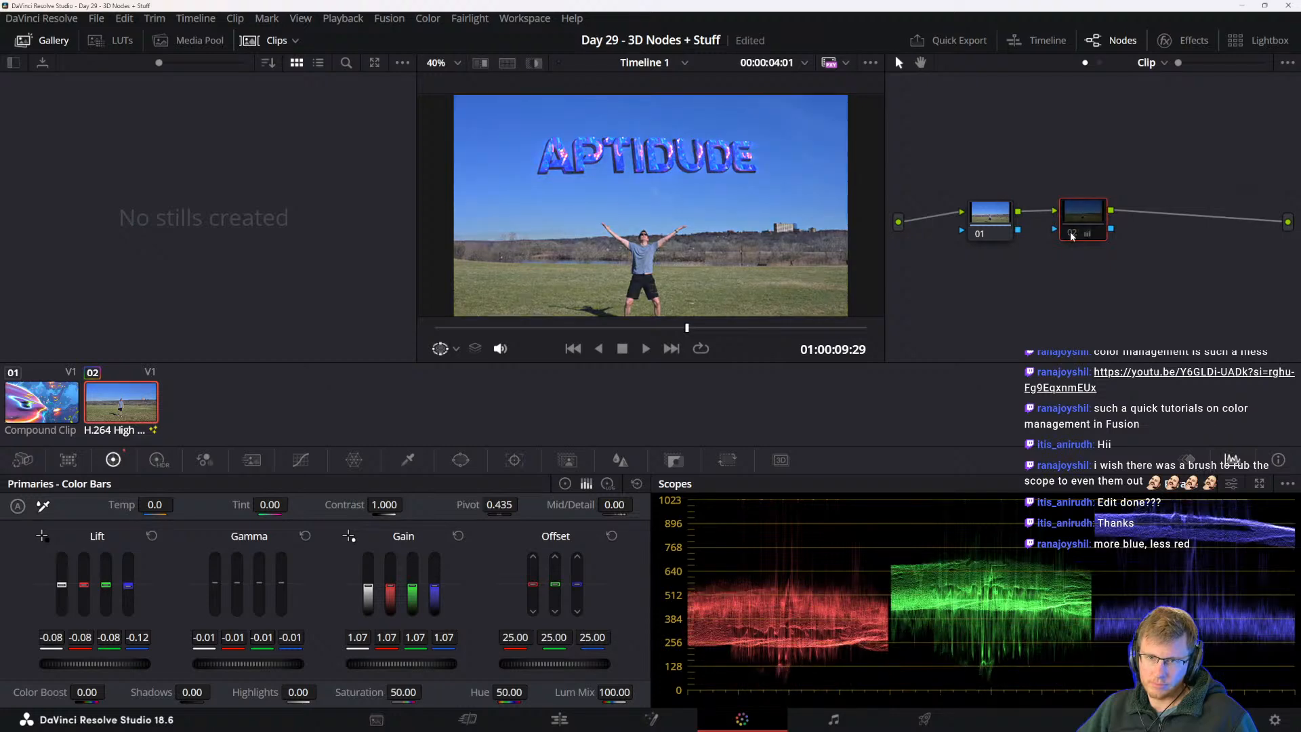
click(1072, 234)
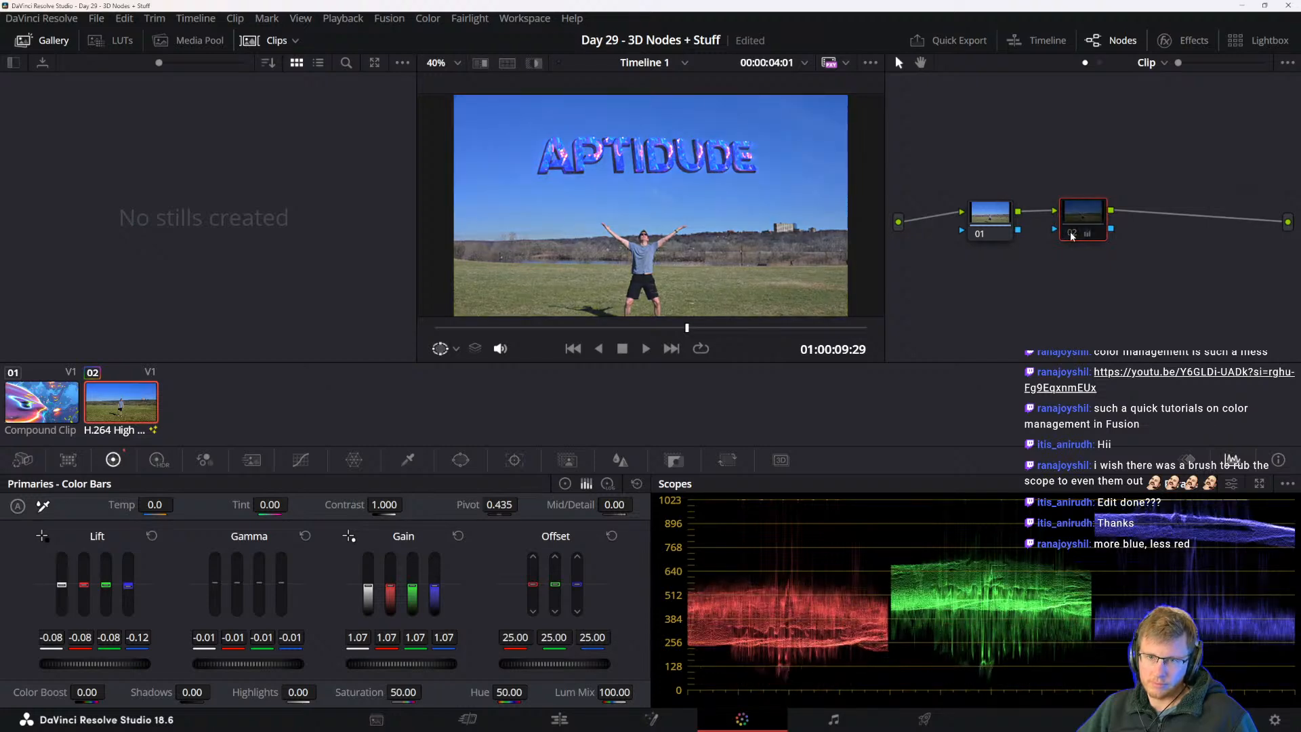
click(1072, 234)
click(1072, 234)
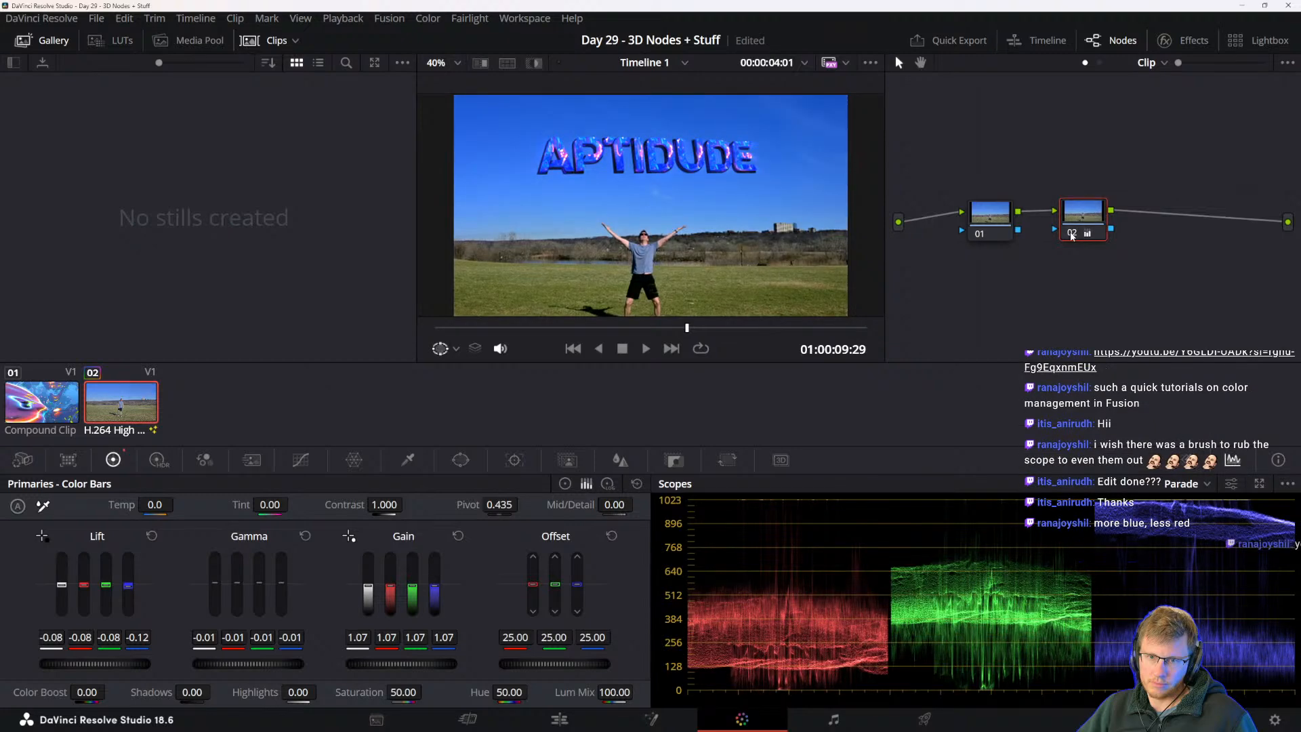
click(1072, 233)
click(1072, 234)
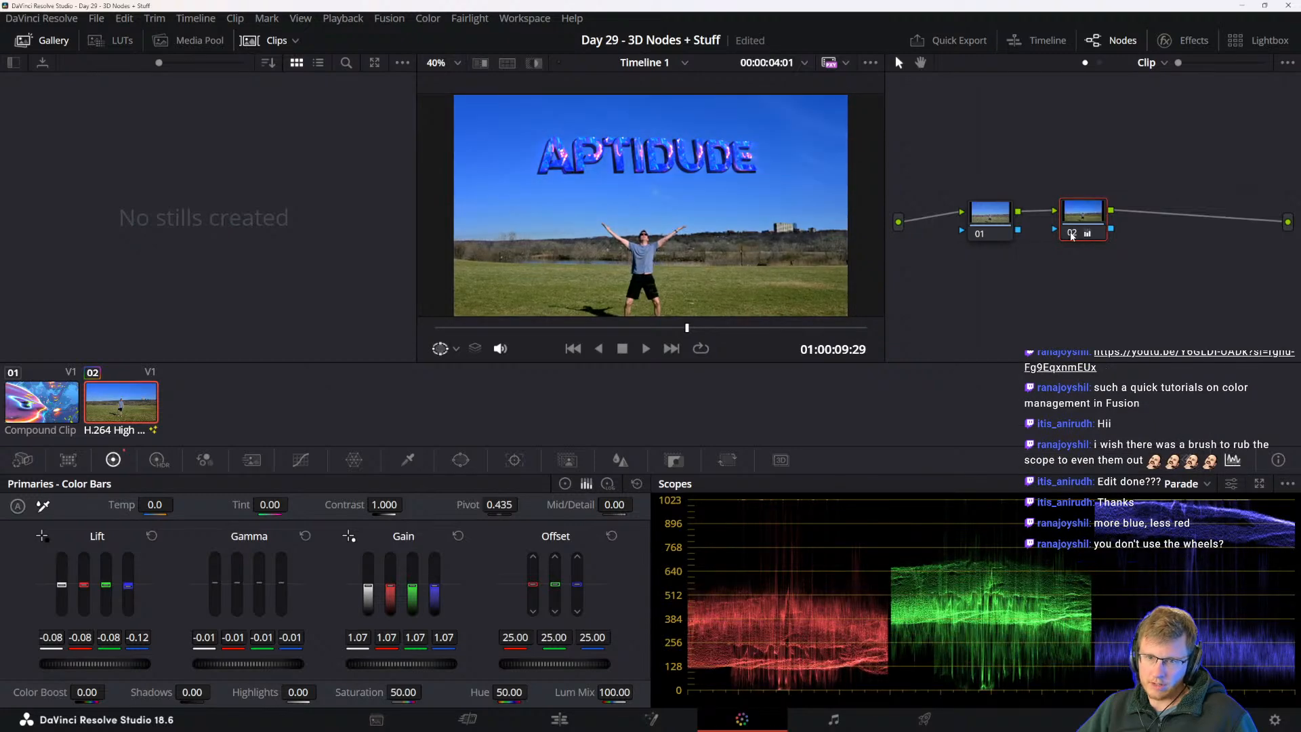
click(1071, 234)
click(1069, 235)
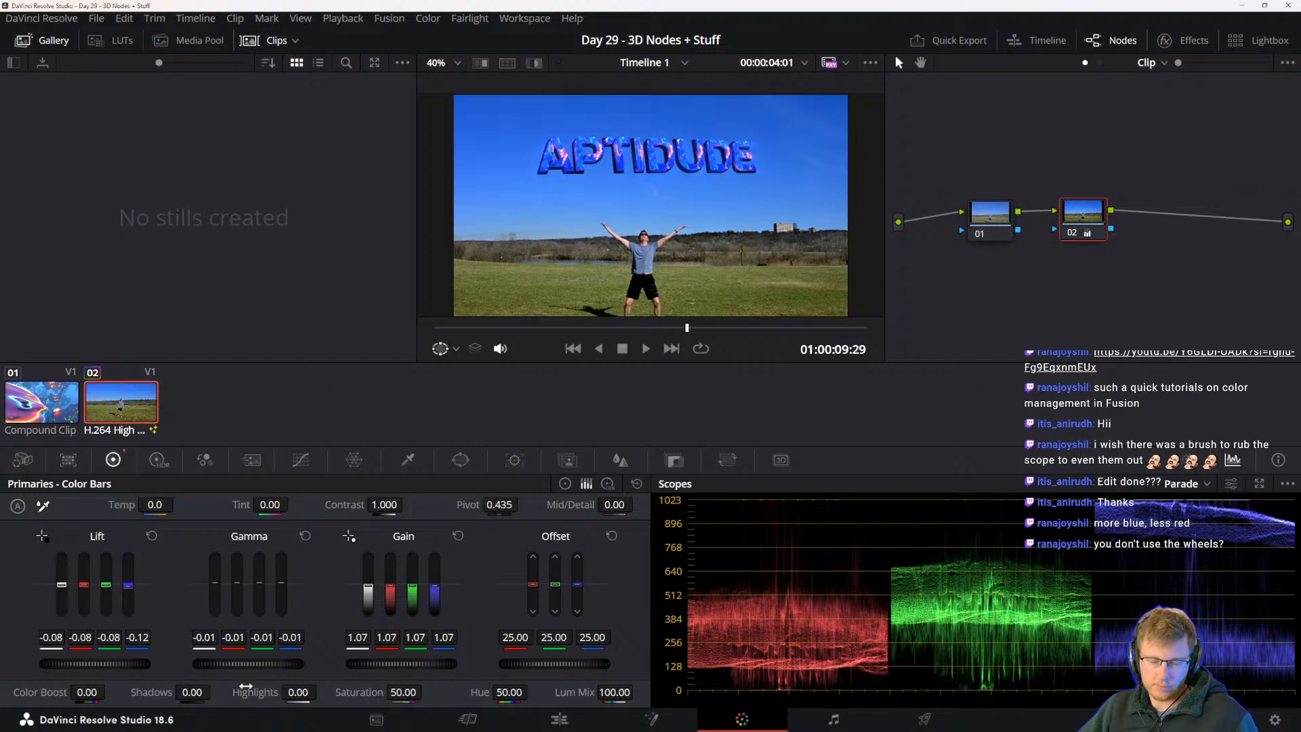
- Try highlights at 26.50, shadows at 9.50 and -32.00, and blue gain at 0.97 on node 02, and undo the changes
drag(185, 693, 295, 689)
key(ctrl+z)
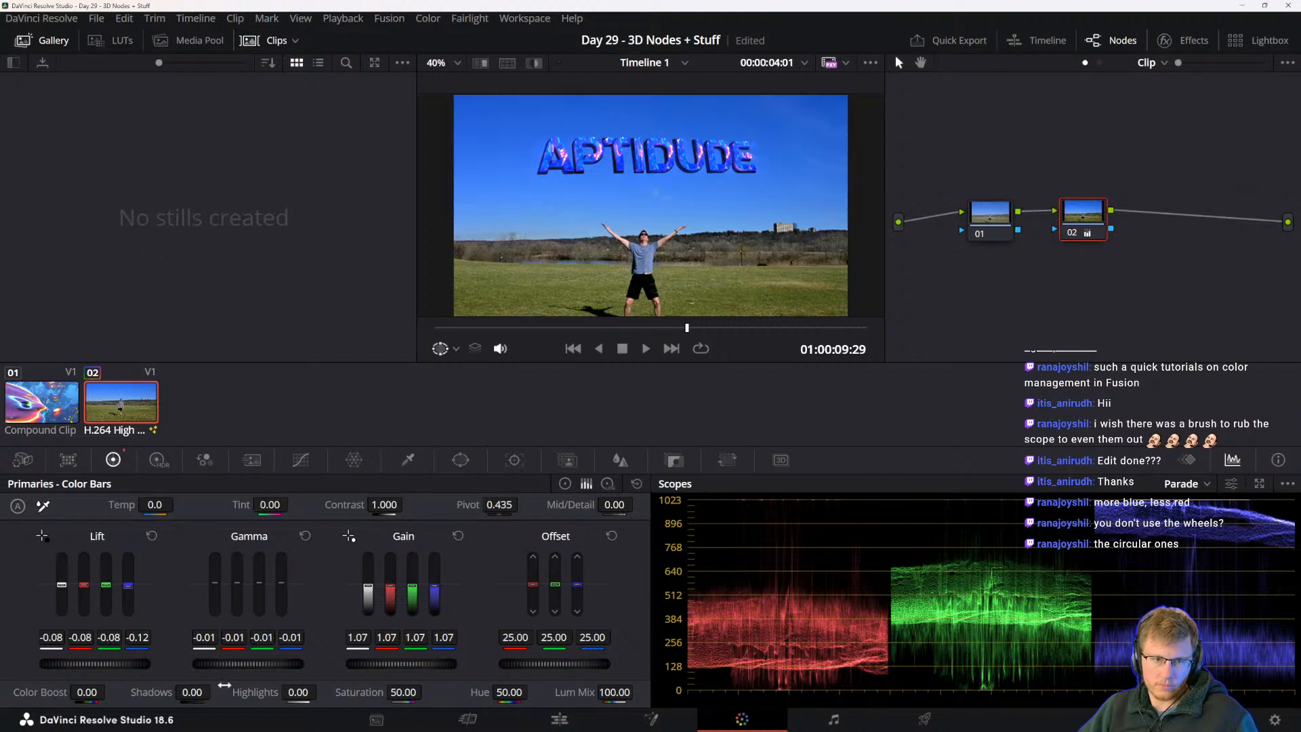
drag(299, 705, 321, 692)
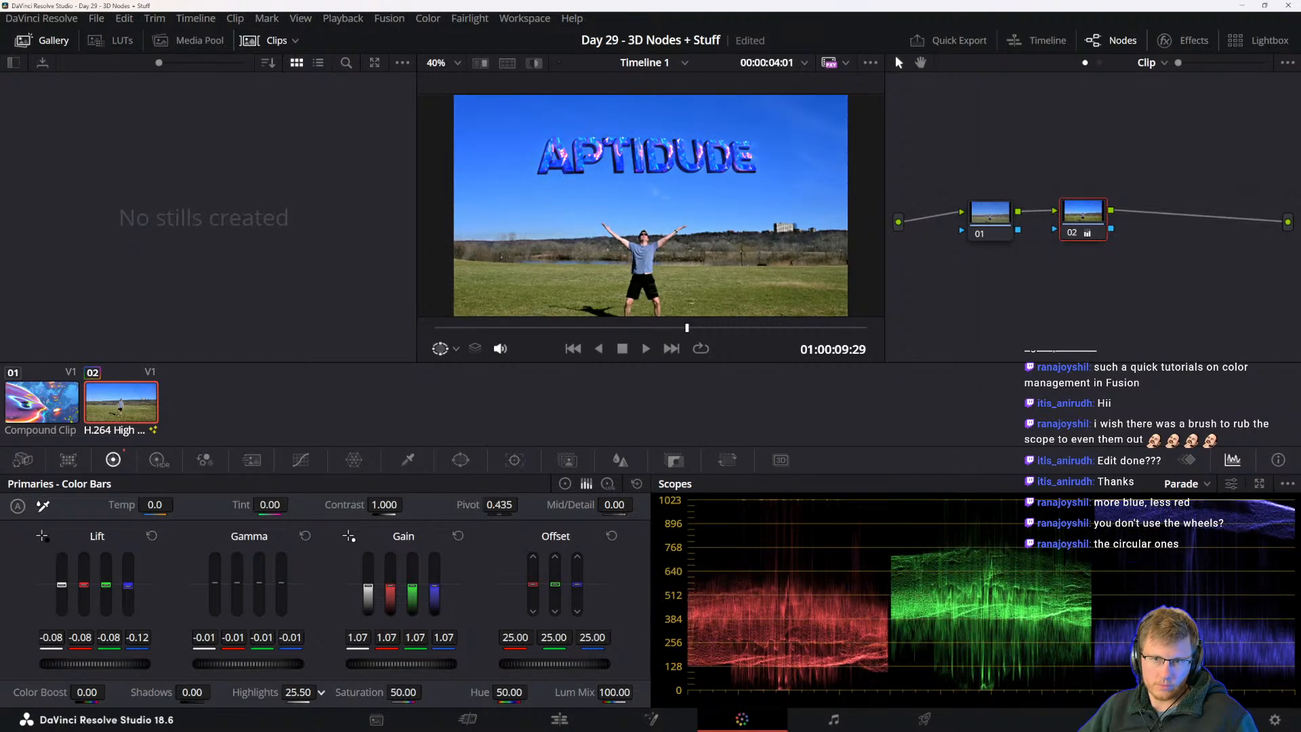
mouse_move(195, 694)
mouse_down()
mouse_move(215, 692)
mouse_move(204, 692)
mouse_up()
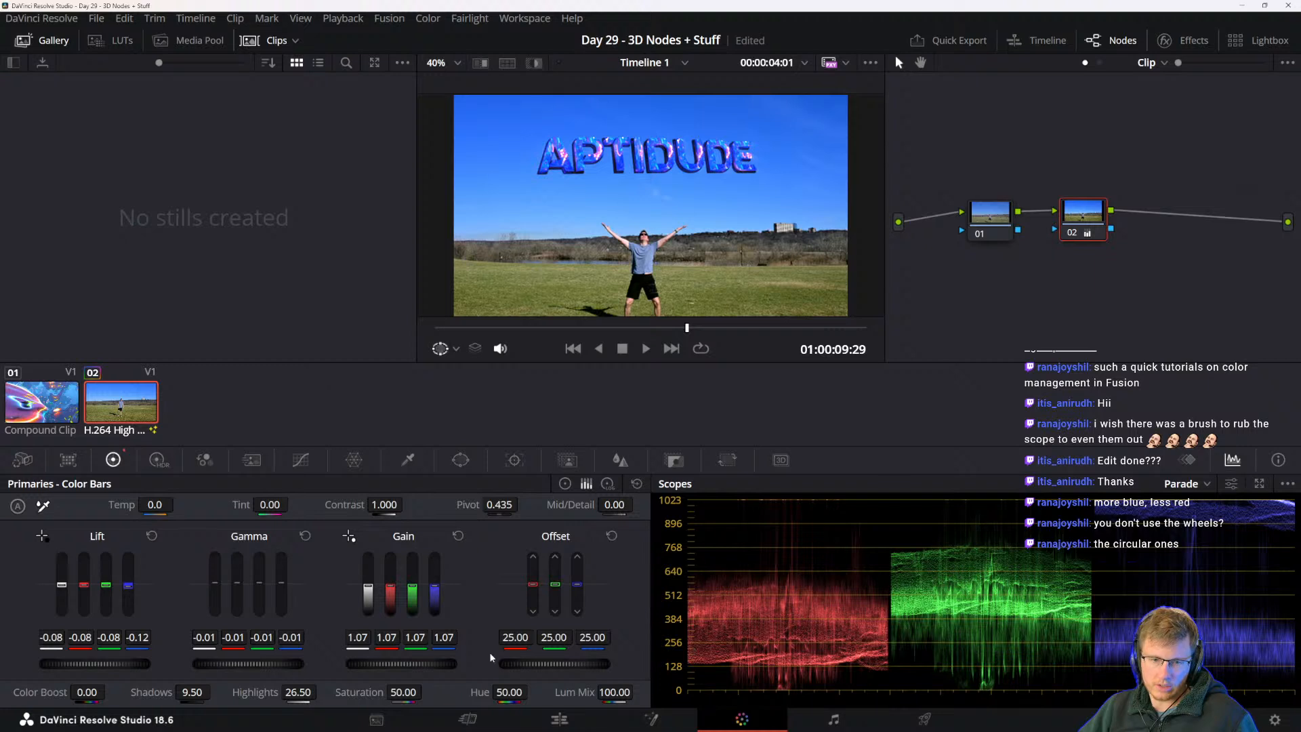
drag(435, 586, 434, 599)
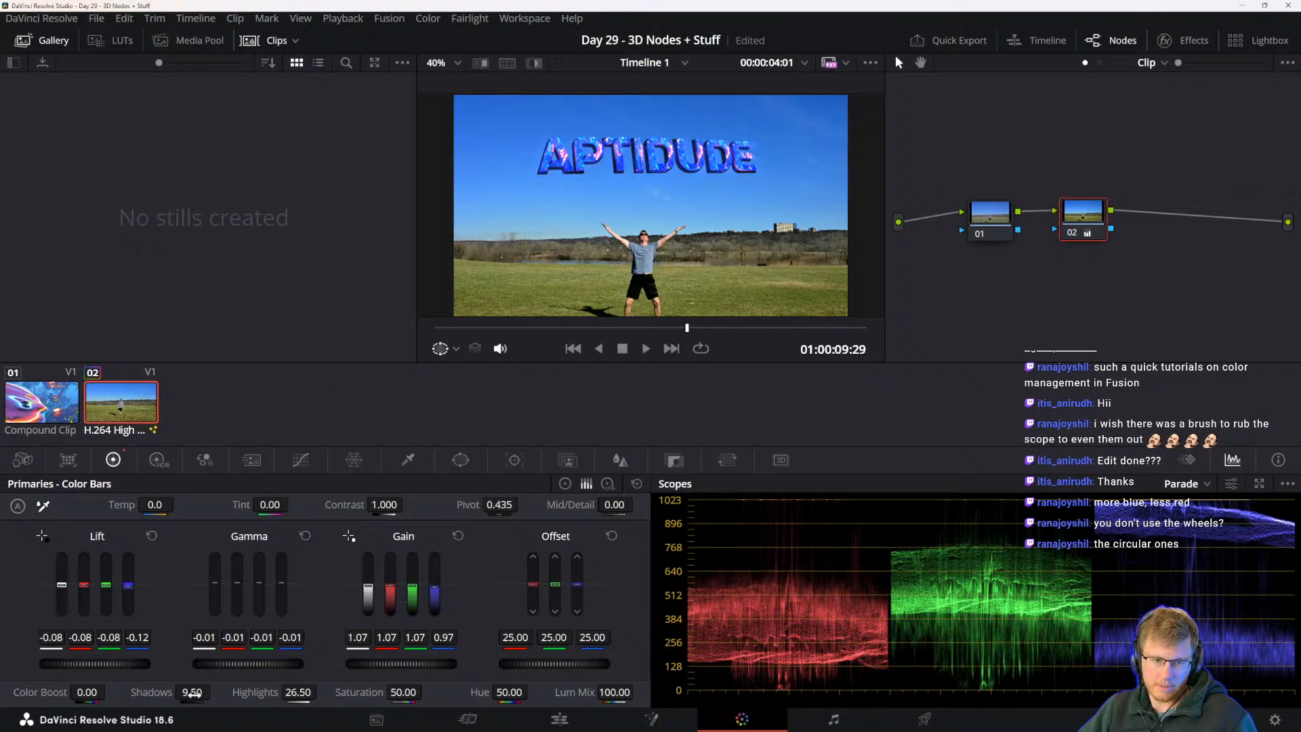
drag(192, 695, 166, 695)
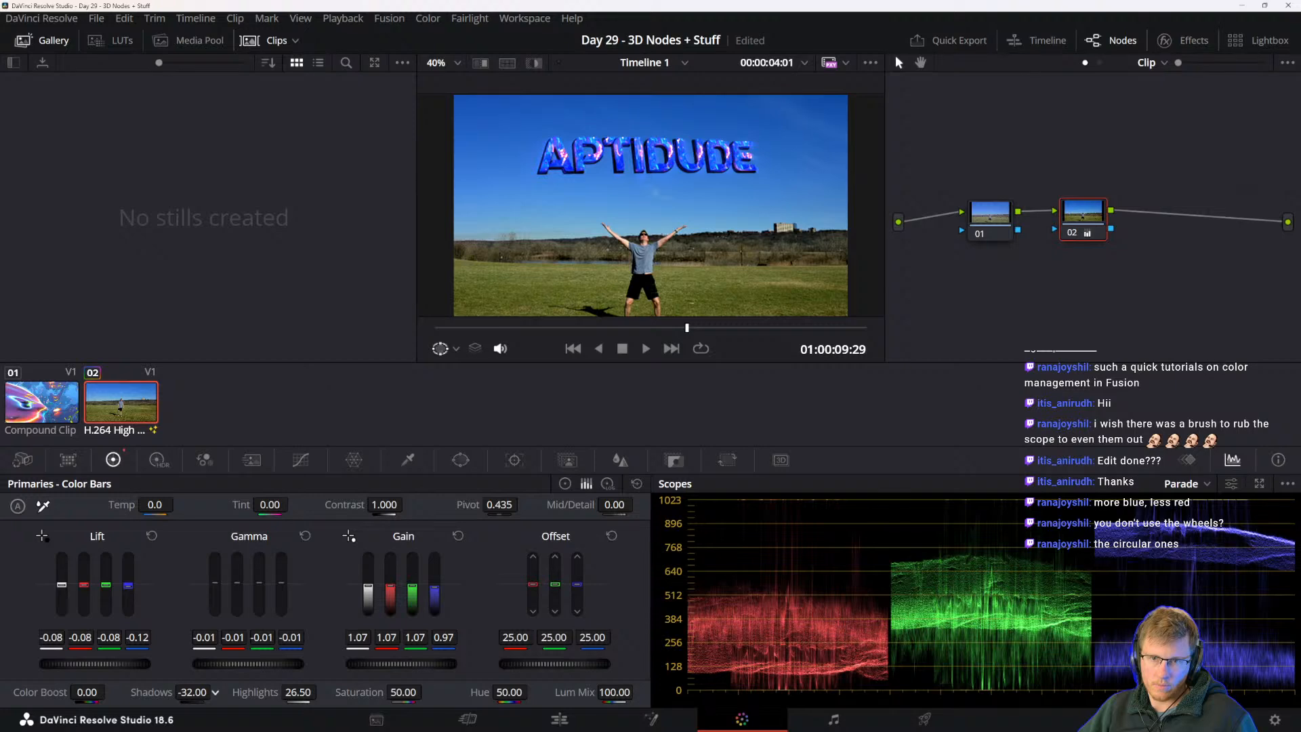
key(ctrl+z)
key(ctrl+z)
key(ctrl+z)
key(ctrl+z)
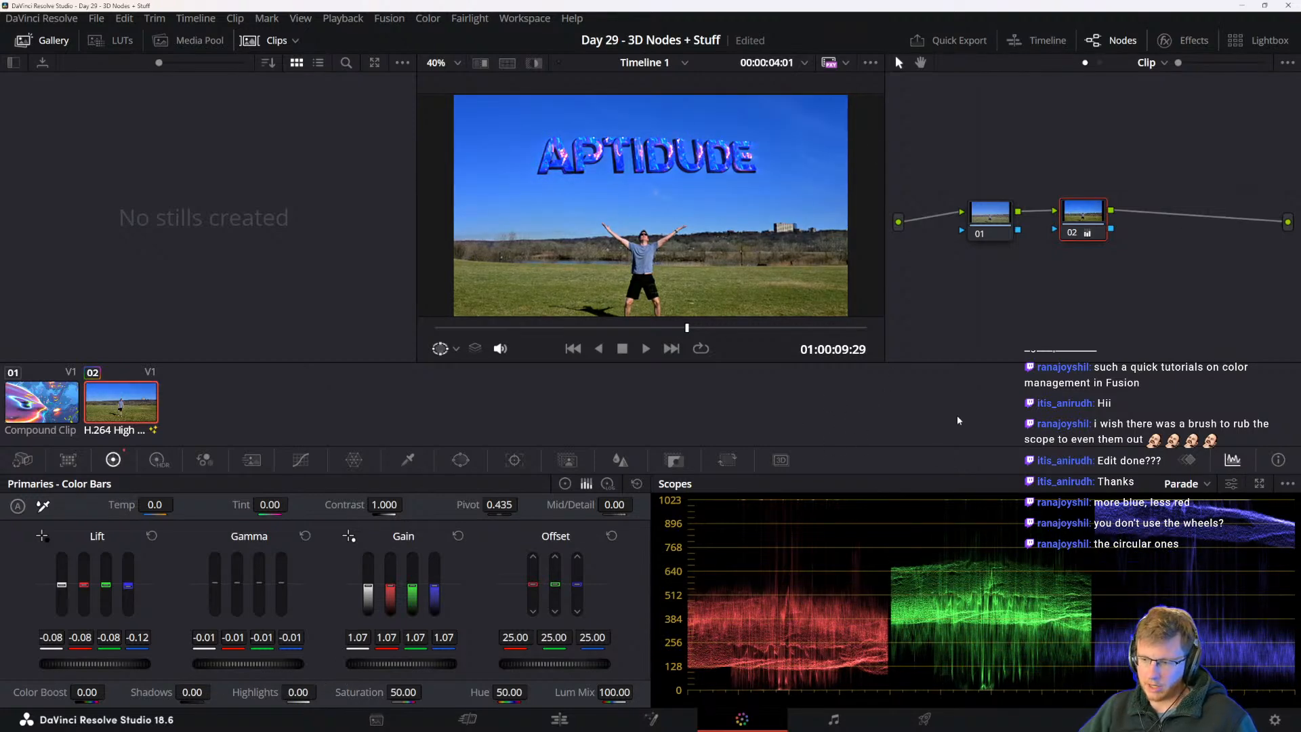
- Recheck the graded image against the version with node 02 bypassed, and return to the Fusion page
click(1071, 233)
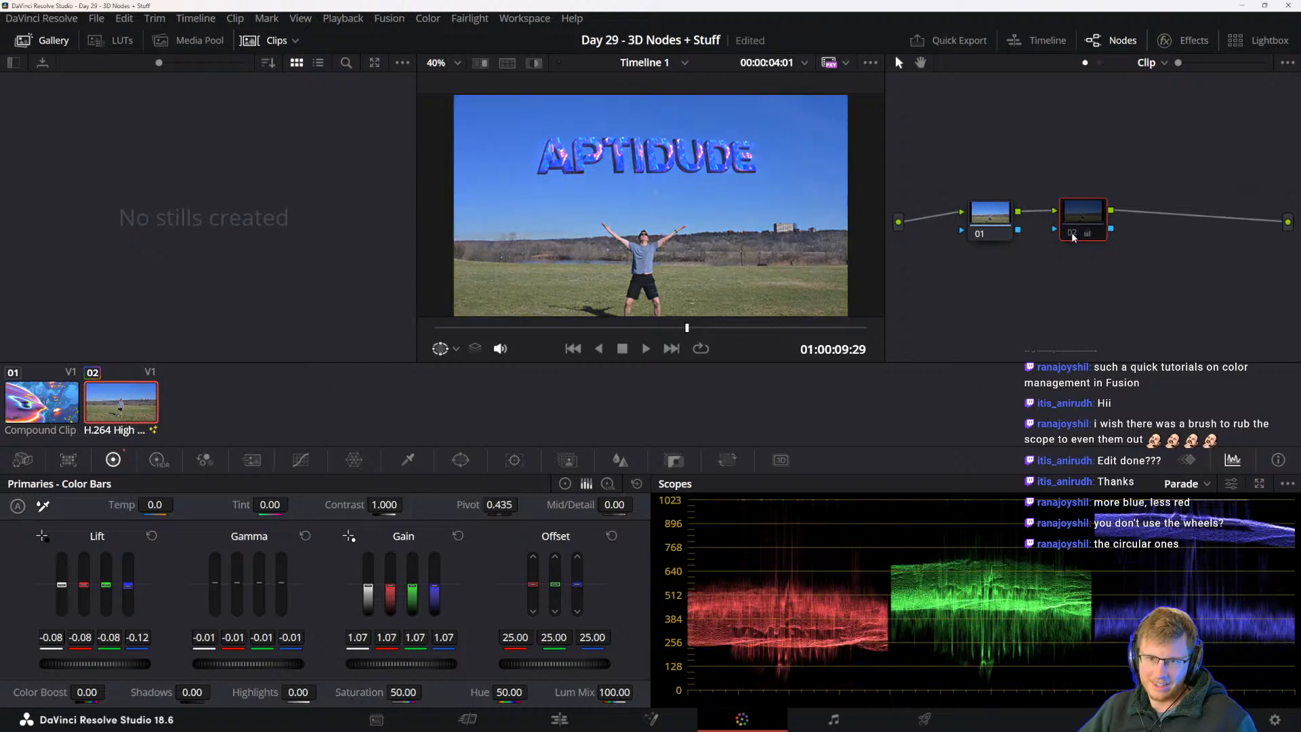
click(1071, 233)
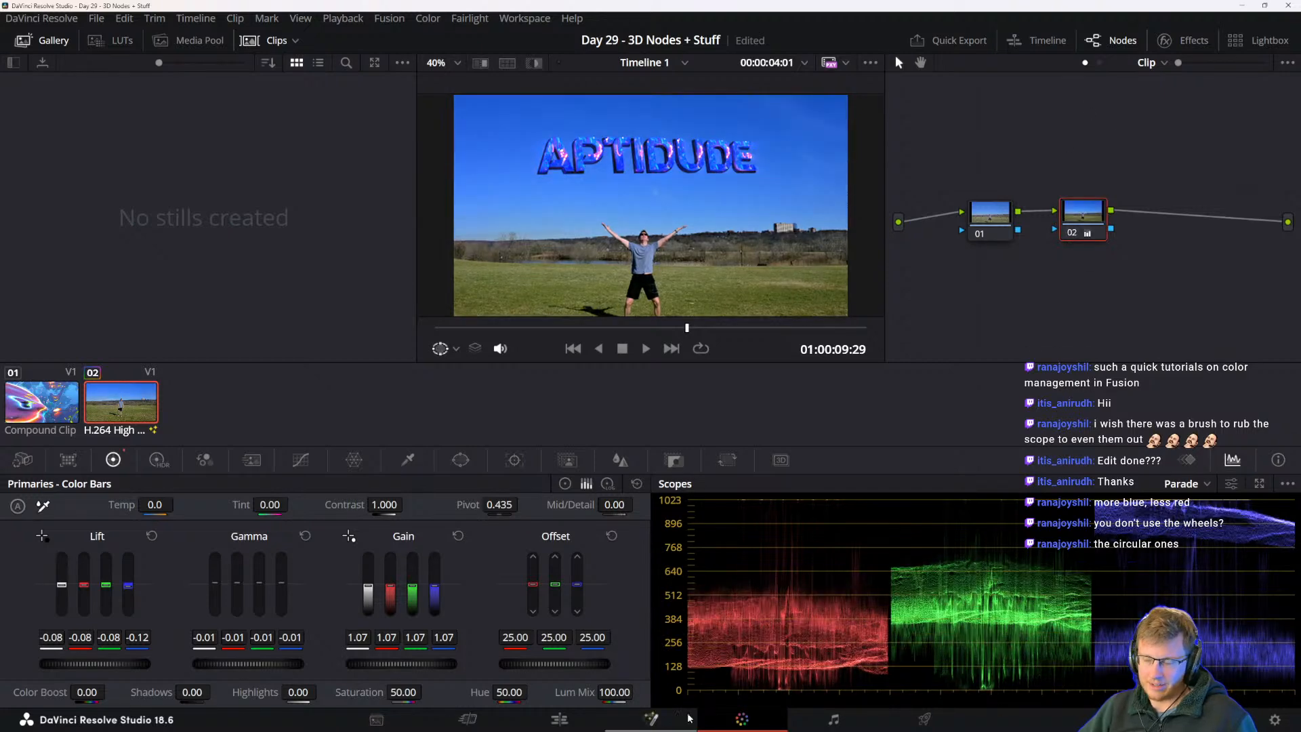
click(653, 719)
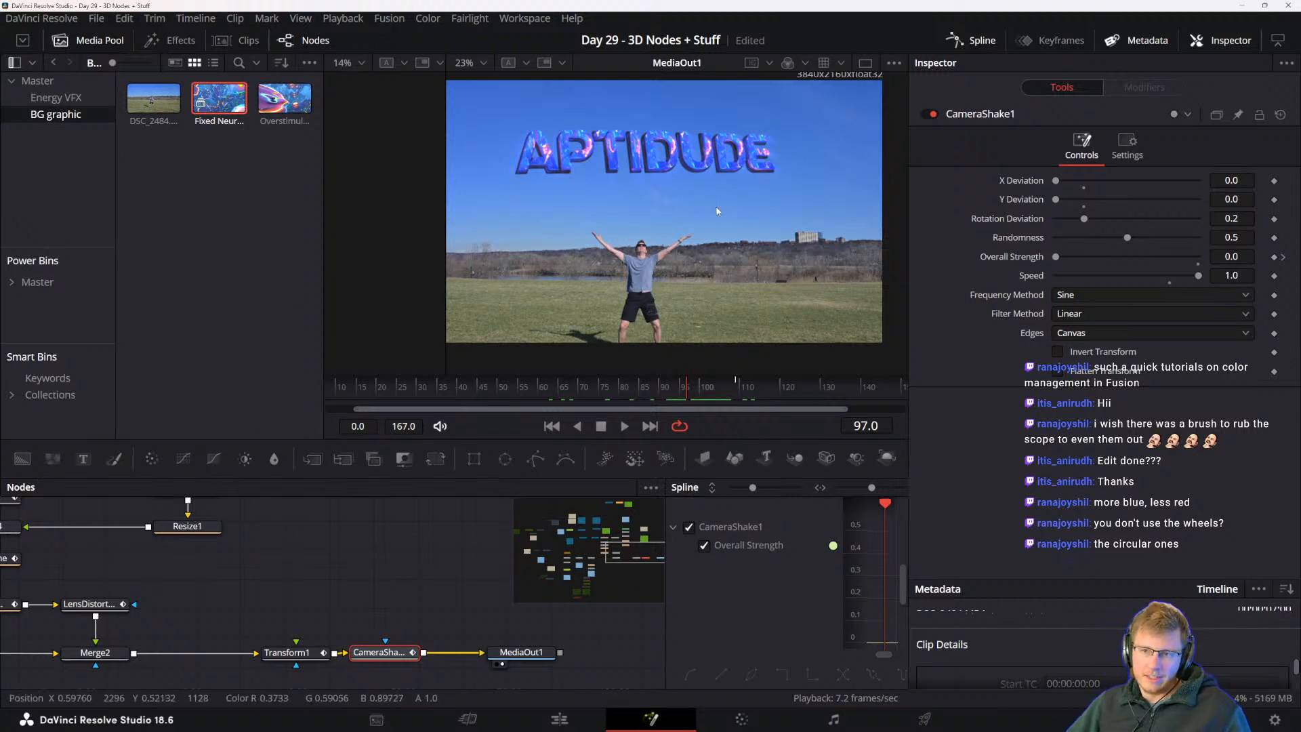
- Examine the final composite and its node tree, from MediaOut1 back to the Merge4, Glow2 and Renderer3D1 nodes
drag(744, 256, 792, 277)
scroll(787, 274, down, 2)
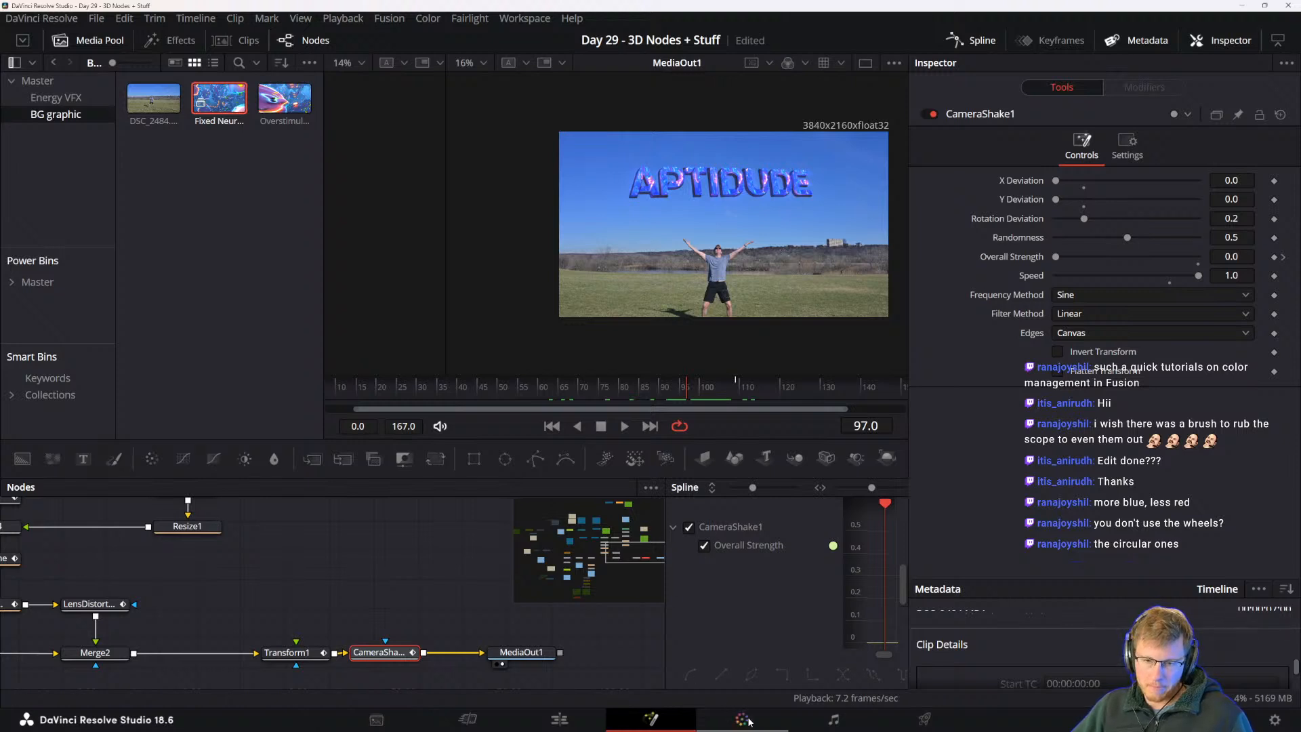
drag(322, 614, 206, 594)
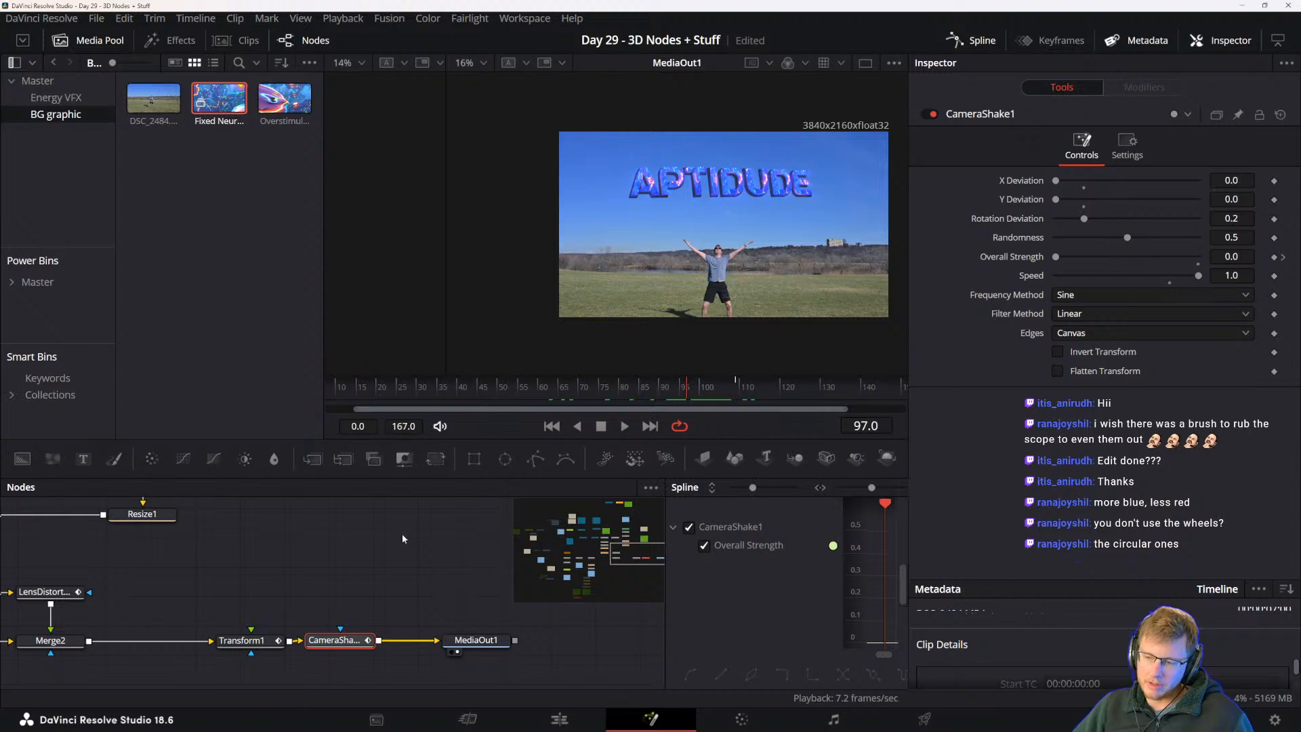
drag(355, 575, 469, 603)
drag(363, 603, 385, 580)
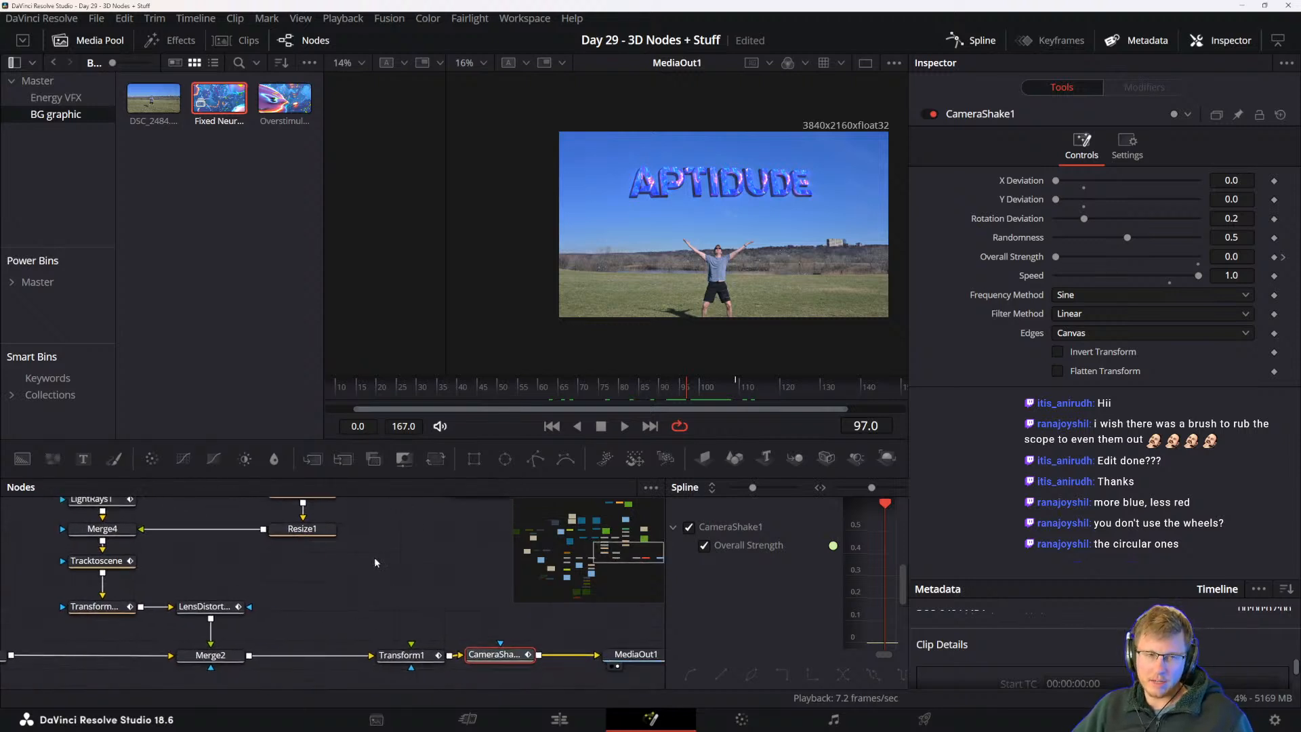
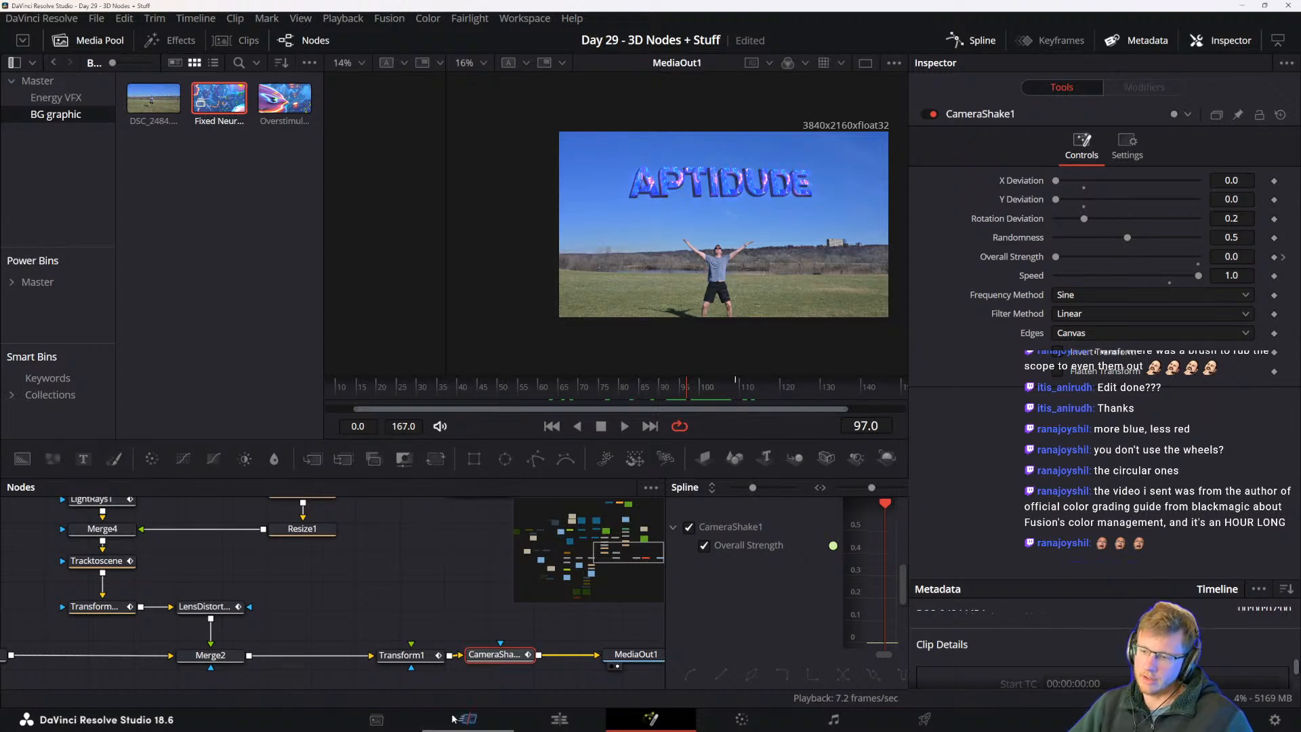
scroll(375, 620, up, 2)
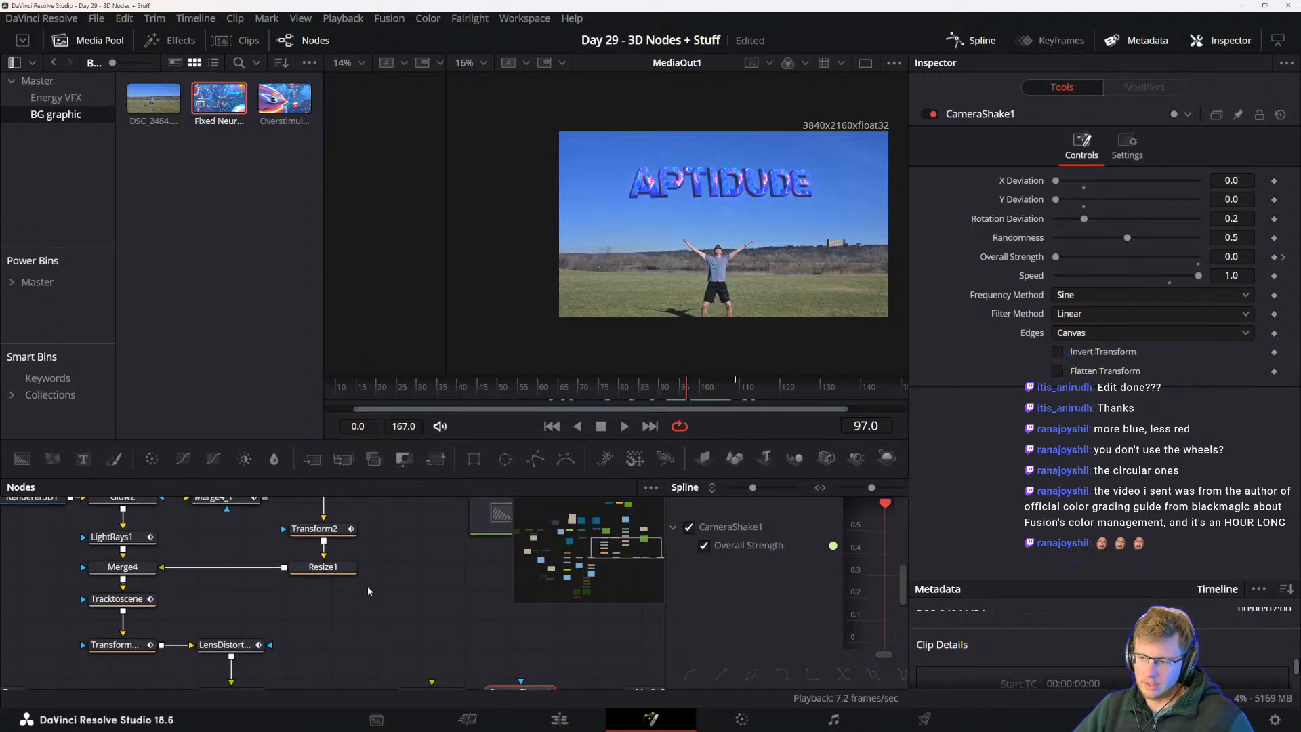
scroll(351, 576, up, 5)
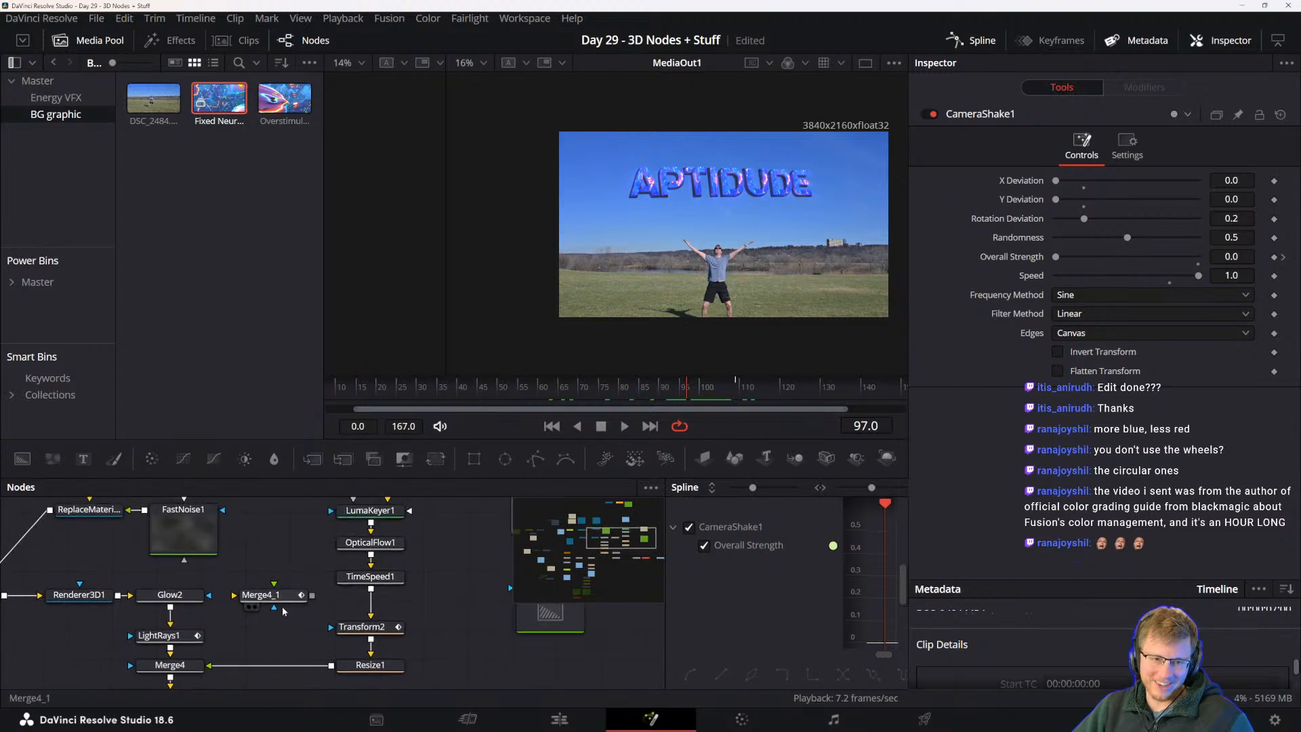
- Move the MediaIn3 node slightly further away from ColorCorrector3 in the node tree
scroll(318, 620, up, 5)
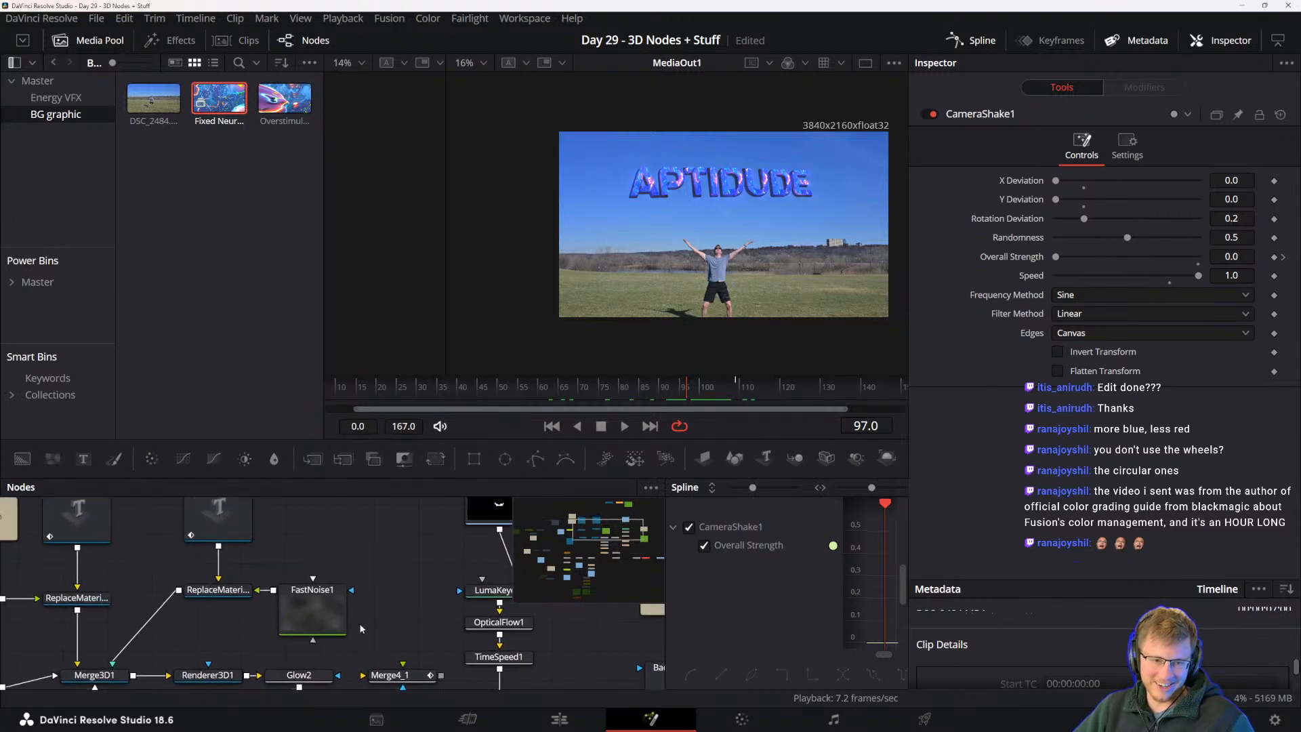
scroll(367, 588, left, 8)
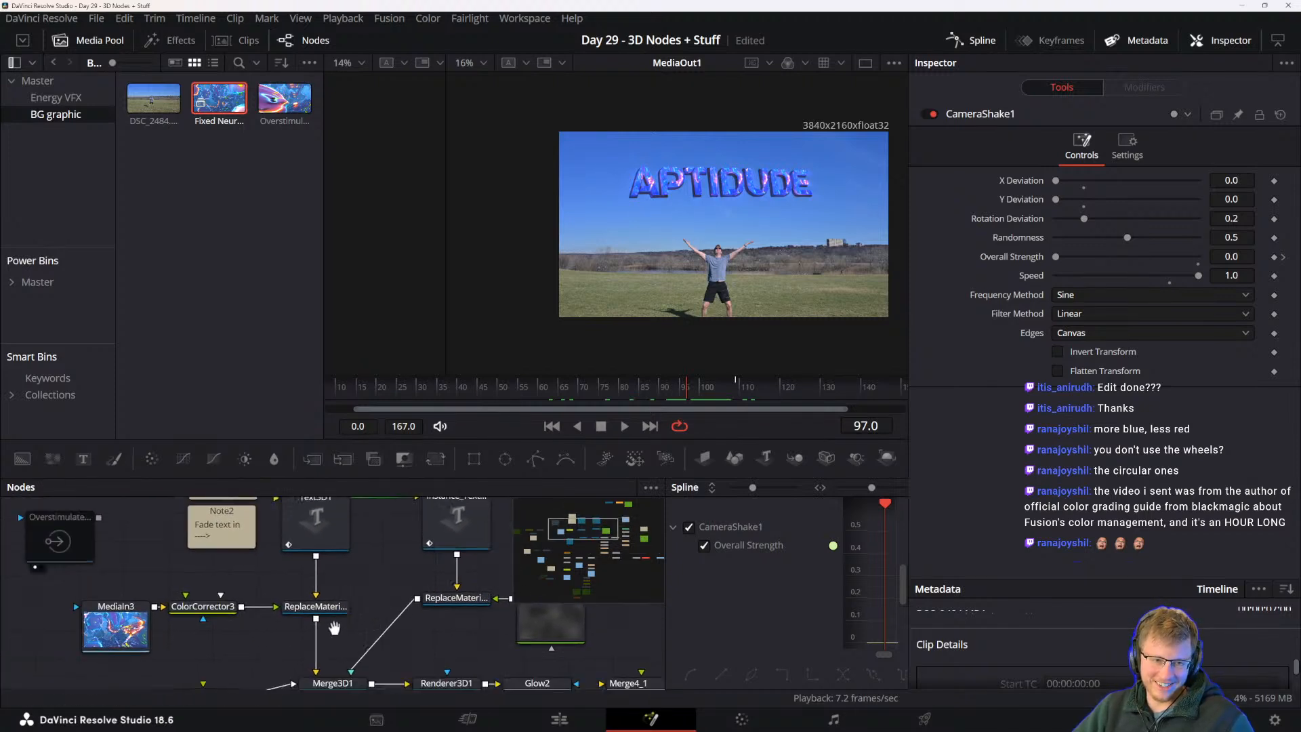
mouse_move(334, 628)
mouse_down()
mouse_move(352, 592)
mouse_move(340, 613)
mouse_up()
click(173, 577)
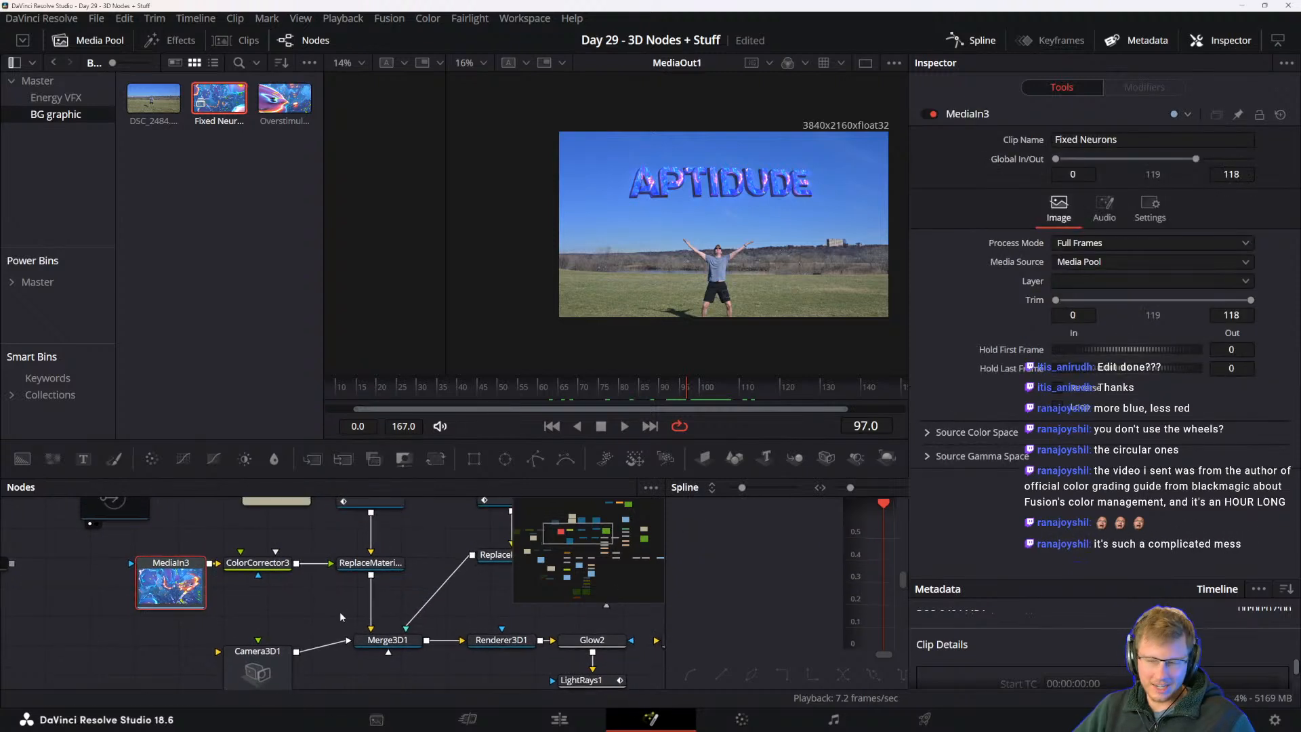
mouse_move(180, 600)
mouse_down()
mouse_move(134, 600)
mouse_move(163, 600)
mouse_up()
click(210, 595)
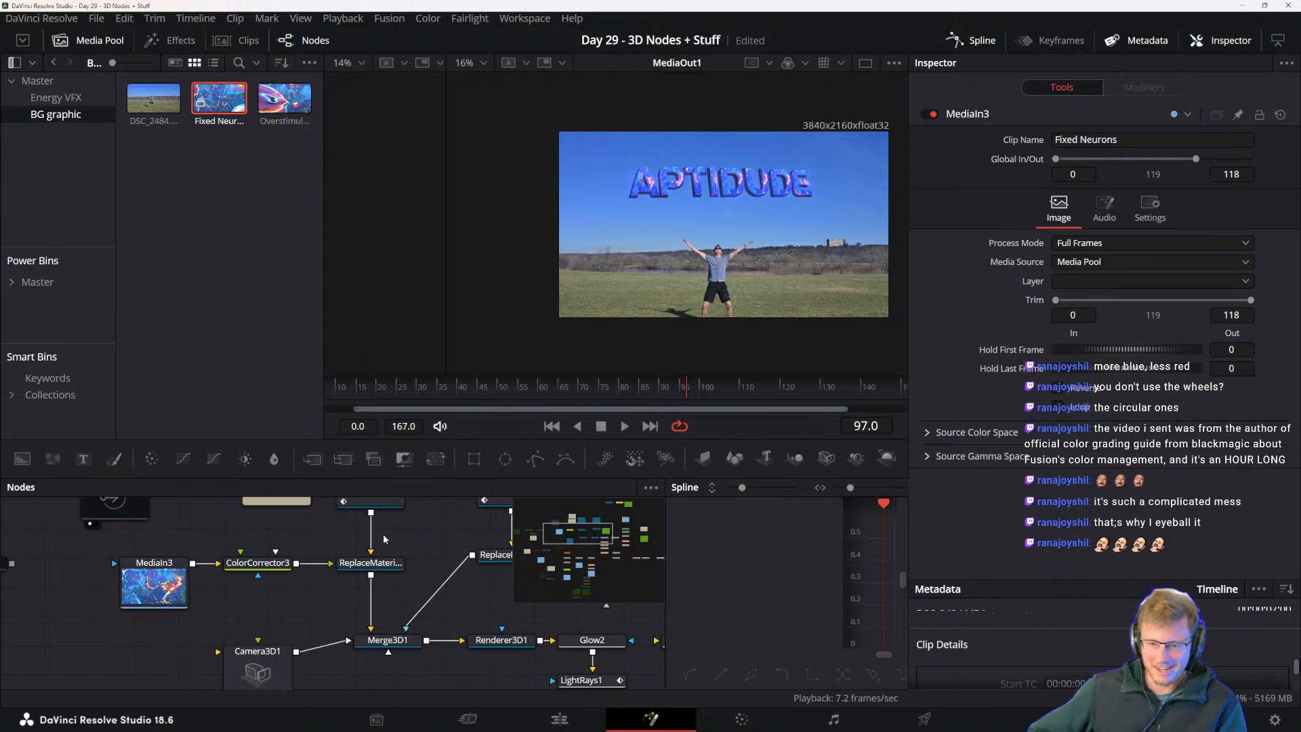
- Show all of Text3D1's transform curves in a widened Spline editor, with the Metadata and Inspector panels hidden
drag(277, 543, 265, 566)
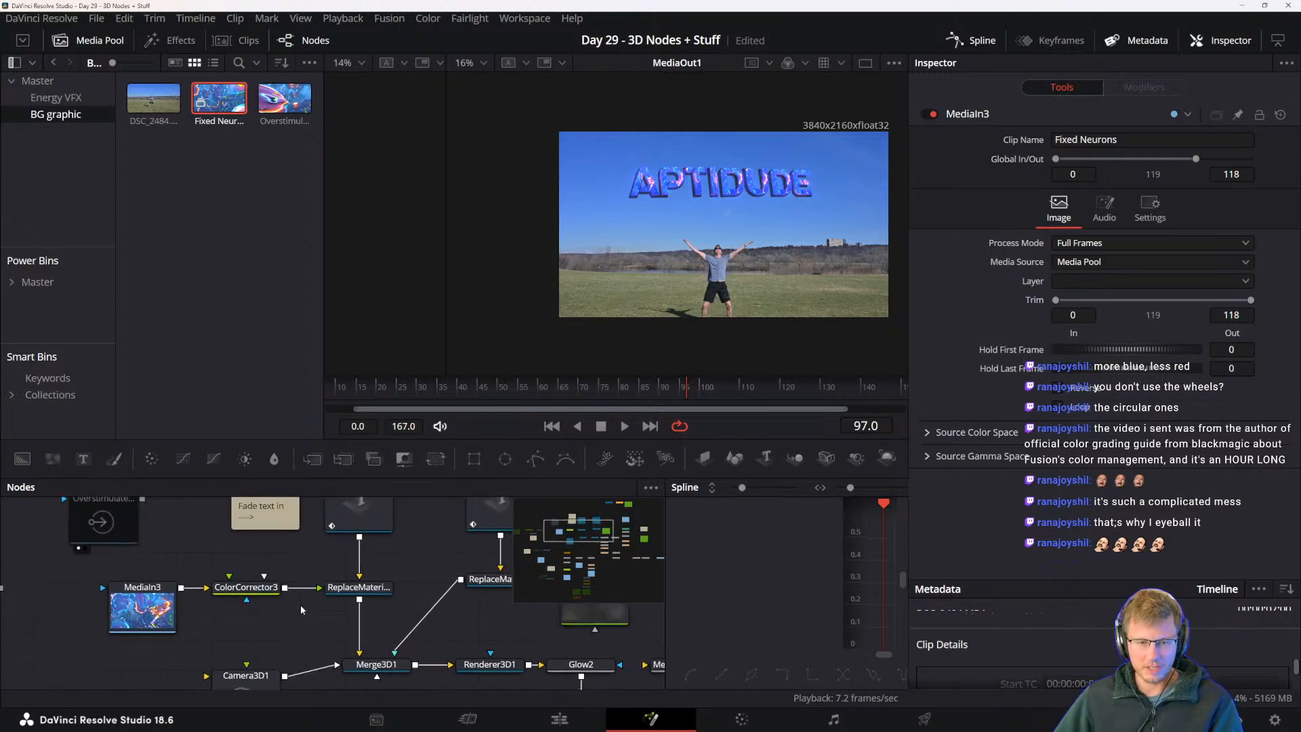
drag(312, 613, 257, 627)
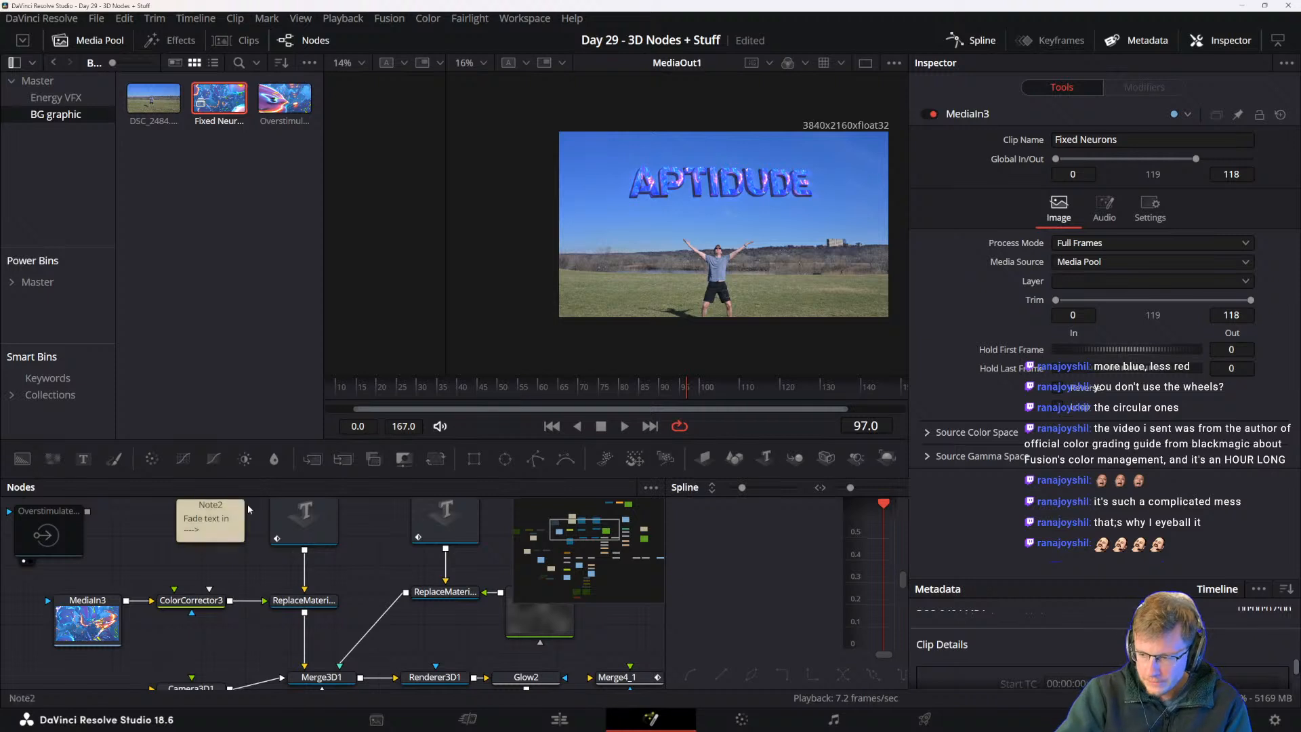
drag(339, 594, 348, 616)
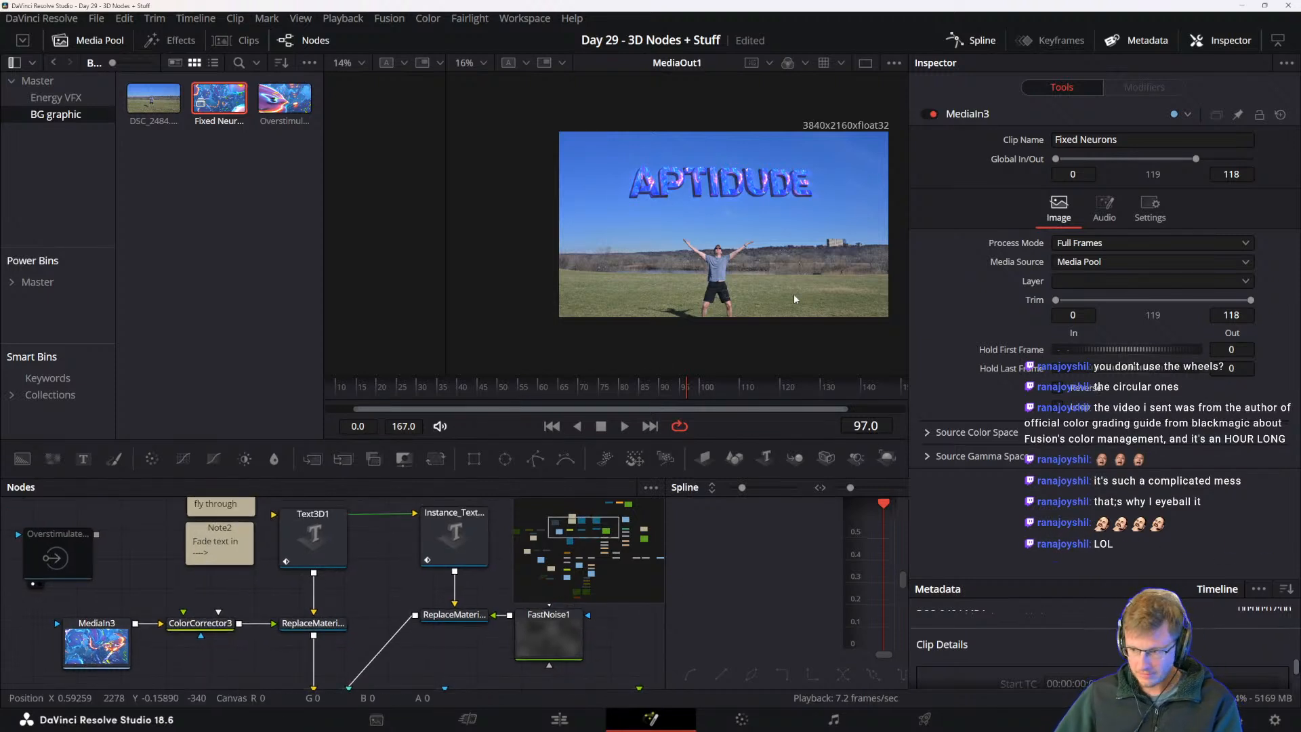
drag(382, 483, 358, 509)
click(319, 569)
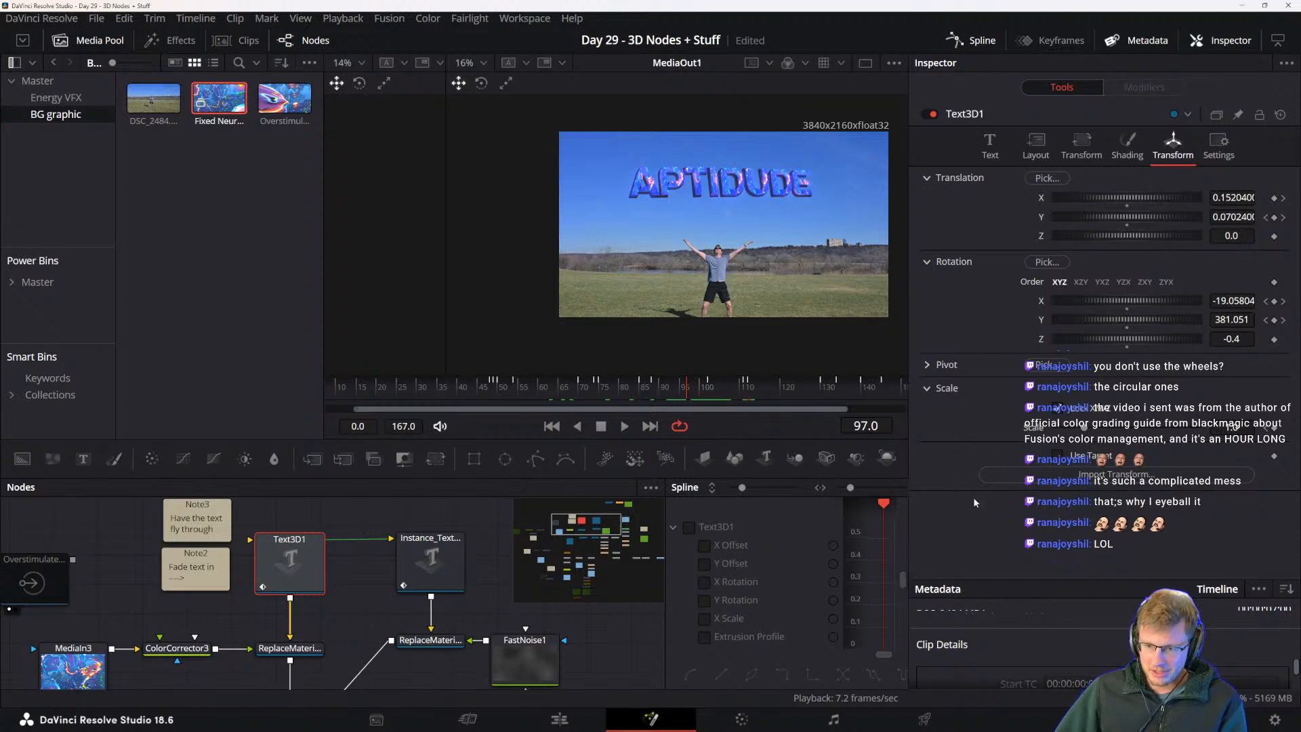
click(1133, 56)
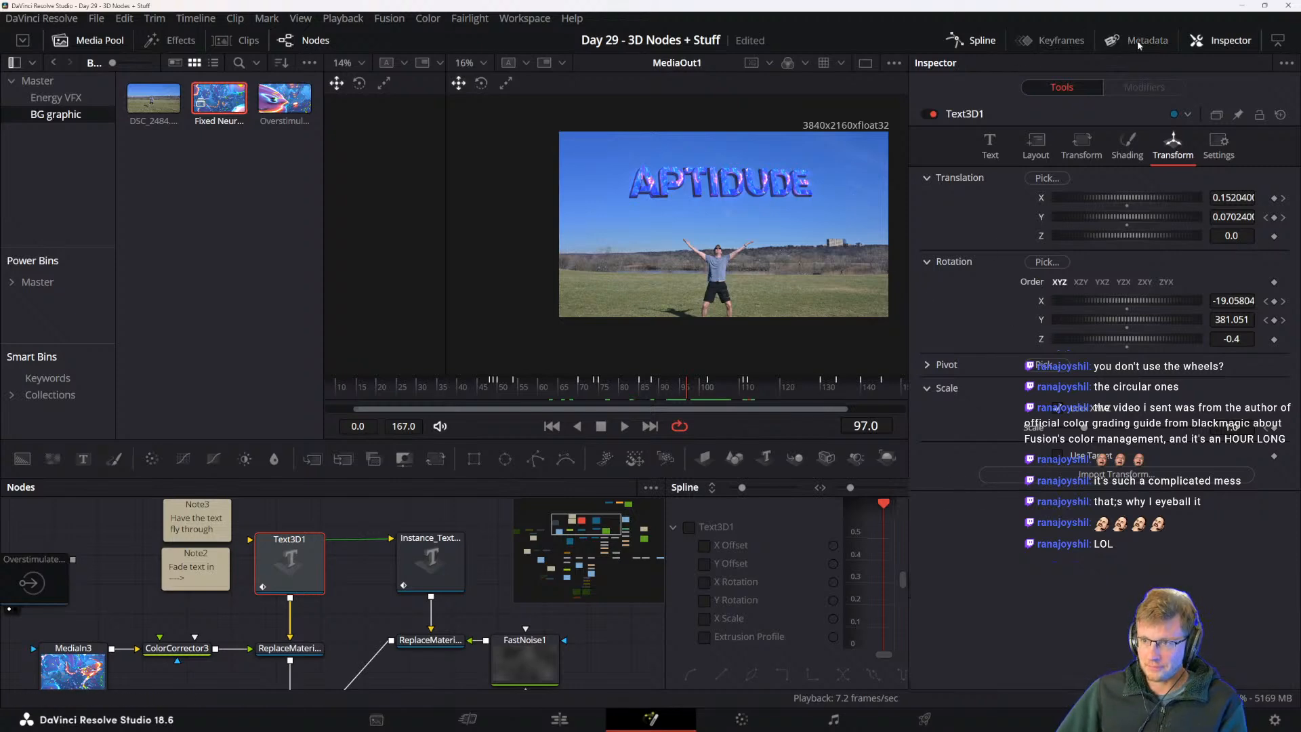
click(1219, 42)
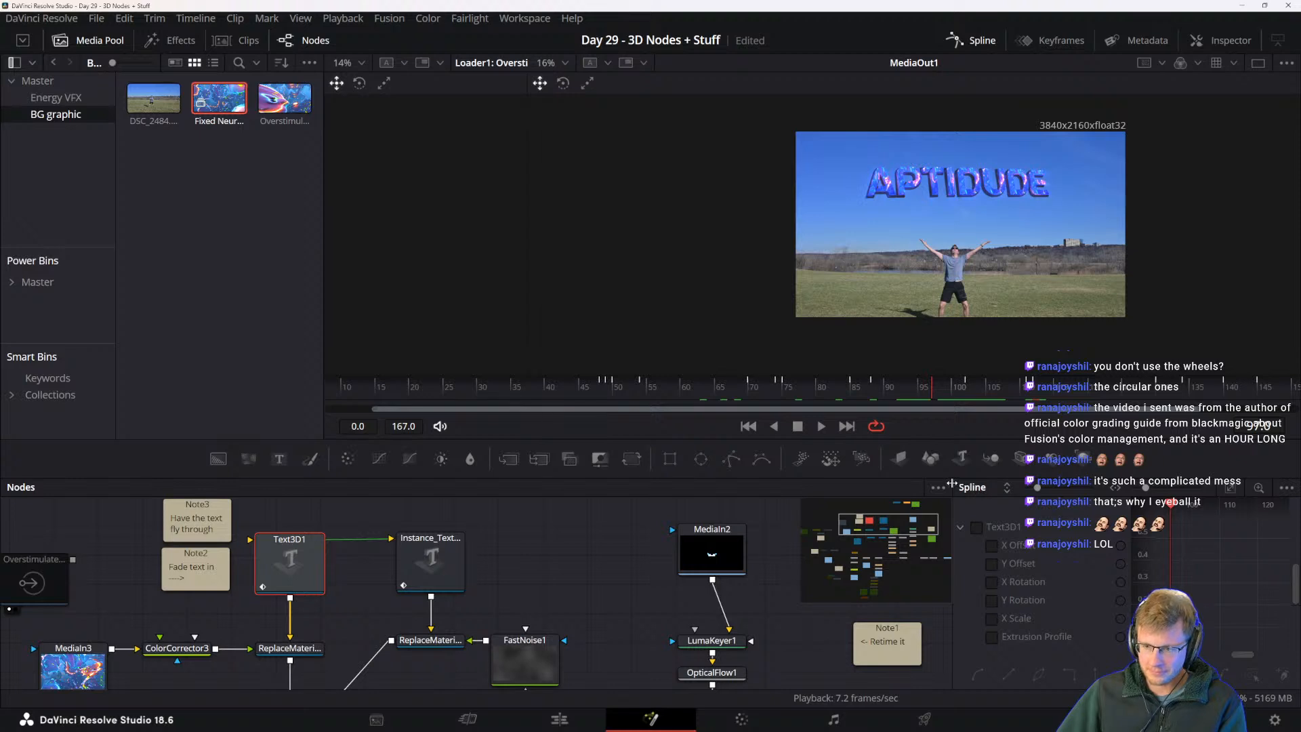
drag(951, 483, 610, 486)
click(632, 528)
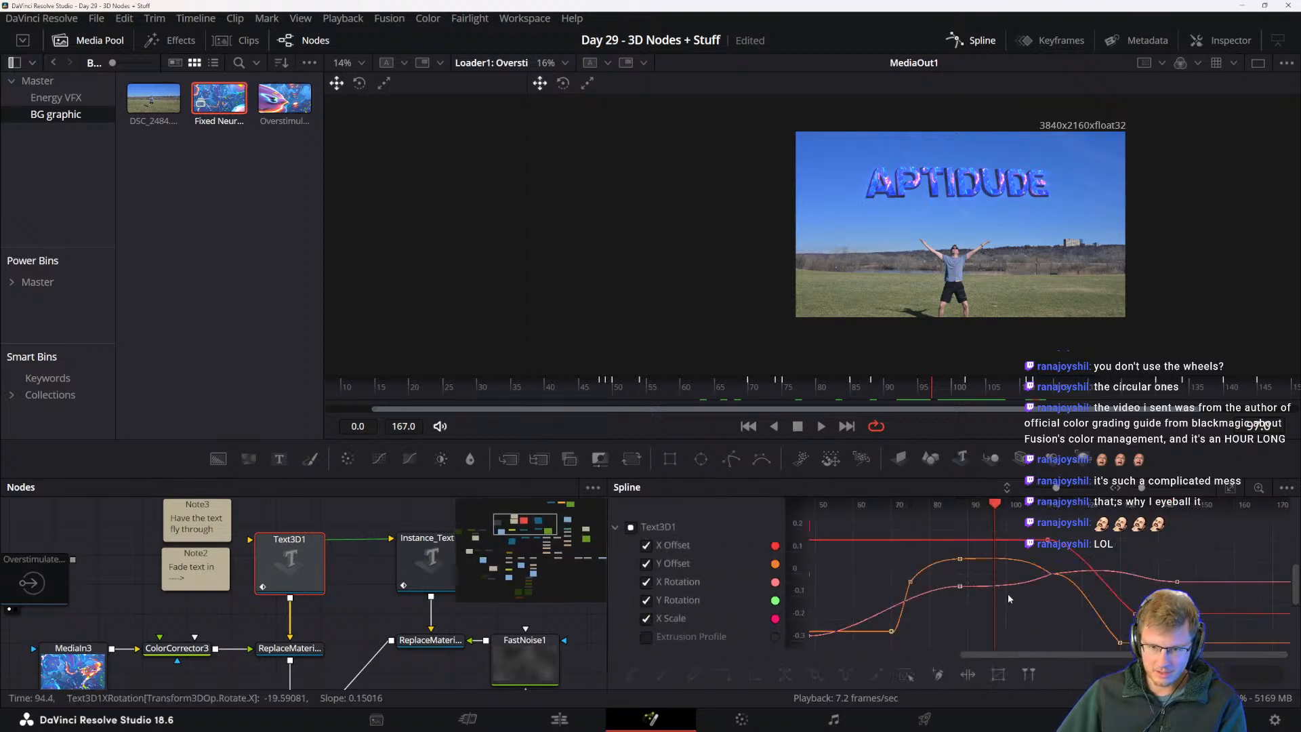
- Scrub through the text's rise and delete Text3D1's Y Offset keyframe near frame 88
drag(996, 508, 897, 525)
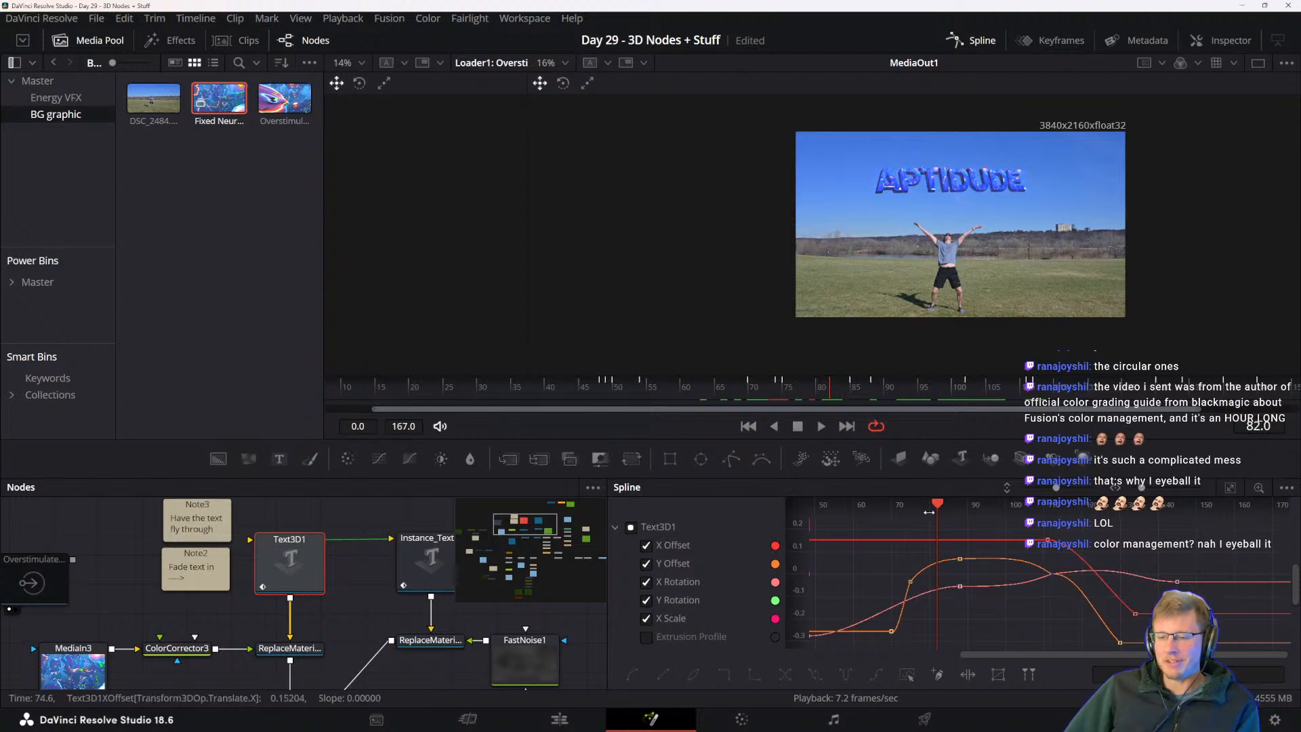
mouse_move(936, 508)
mouse_down()
mouse_move(858, 509)
mouse_move(930, 503)
mouse_up()
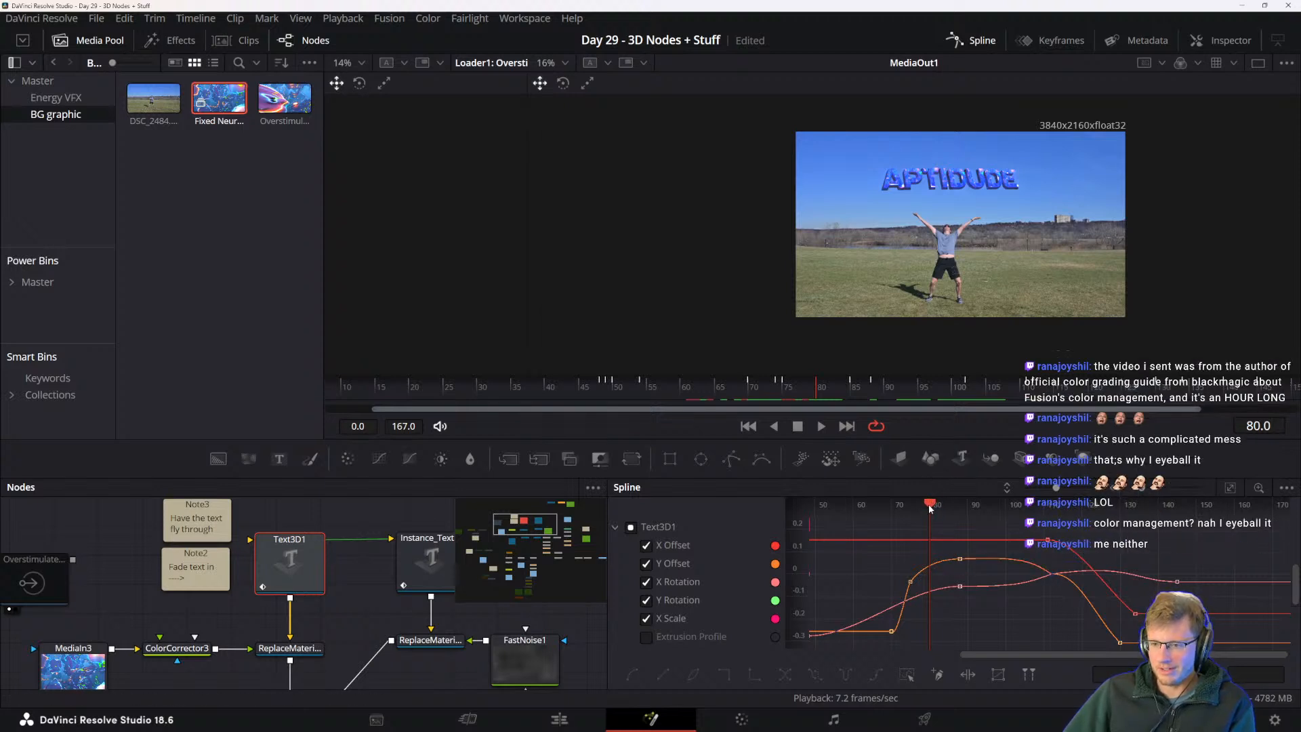
drag(930, 508, 987, 576)
key(Delete)
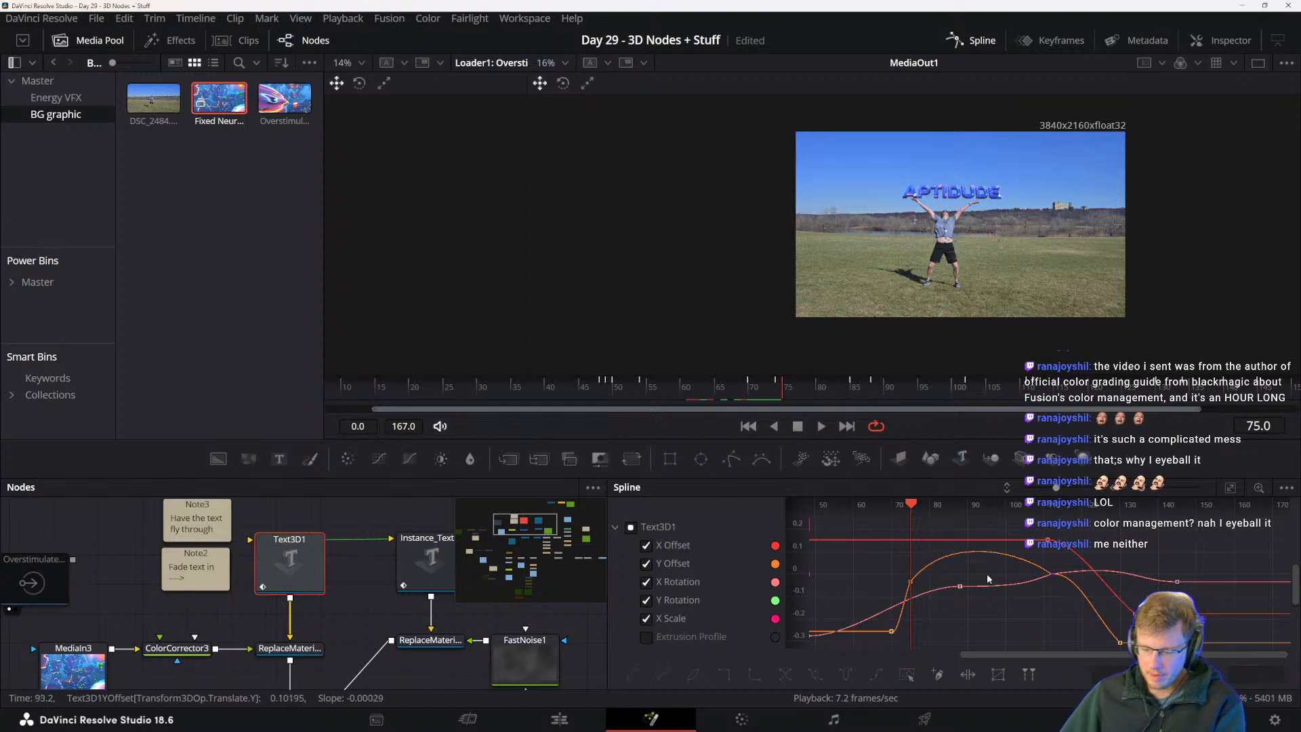
- Check the animation at frame 78 and delete Text3D1's Y Offset keyframe near frame 111
mouse_move(912, 507)
mouse_down()
mouse_move(886, 505)
mouse_move(923, 508)
mouse_up()
scroll(1062, 577, up, 2)
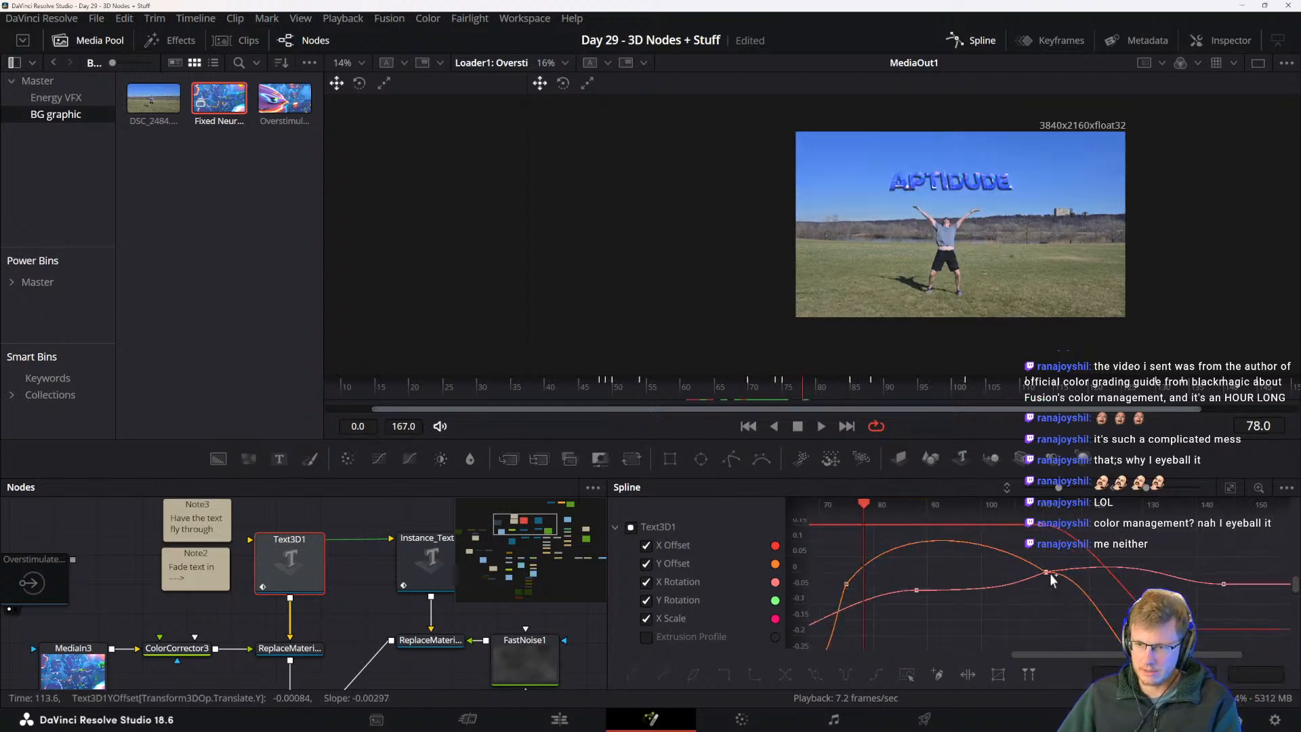
click(1045, 573)
drag(1044, 575, 1047, 569)
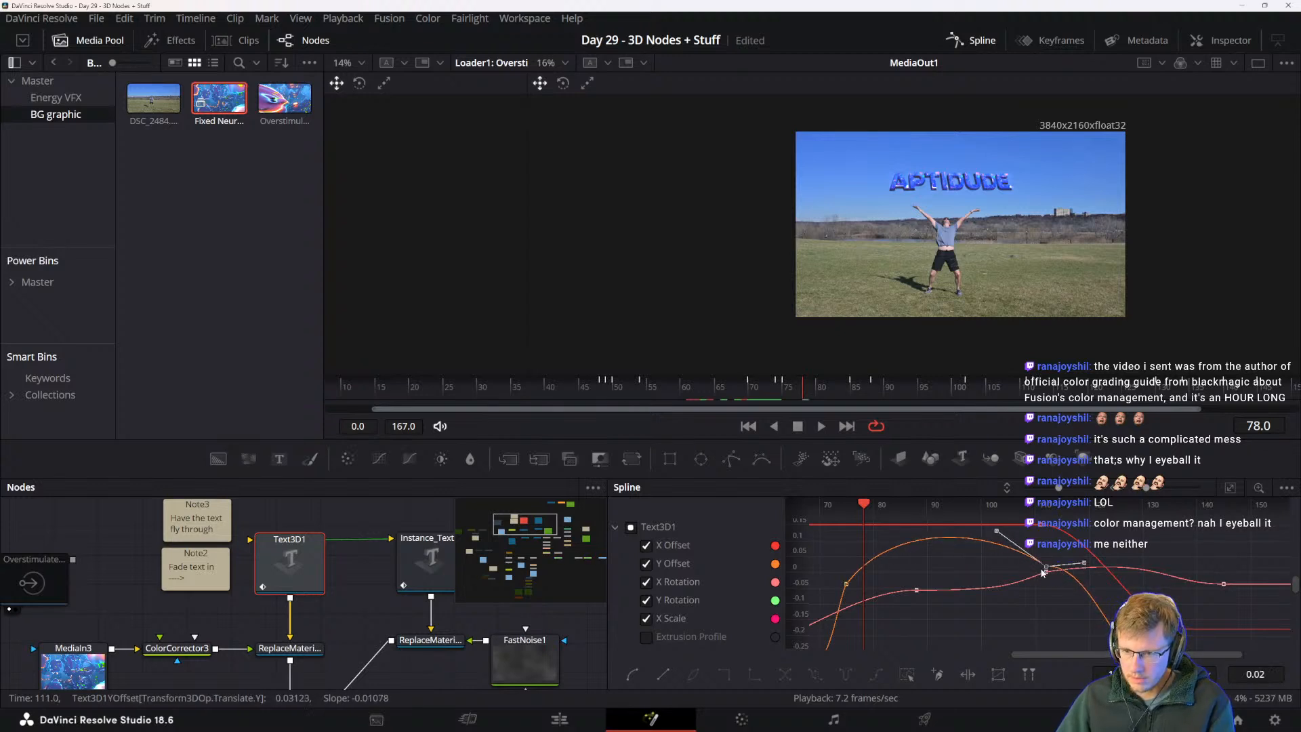
key(Delete)
- Adjust the outgoing handle of the Y Offset keyframe near frame 75 for a smooth single arc, and save the project
drag(931, 594, 973, 530)
click(915, 571)
drag(976, 599, 954, 556)
scroll(986, 553, down, 2)
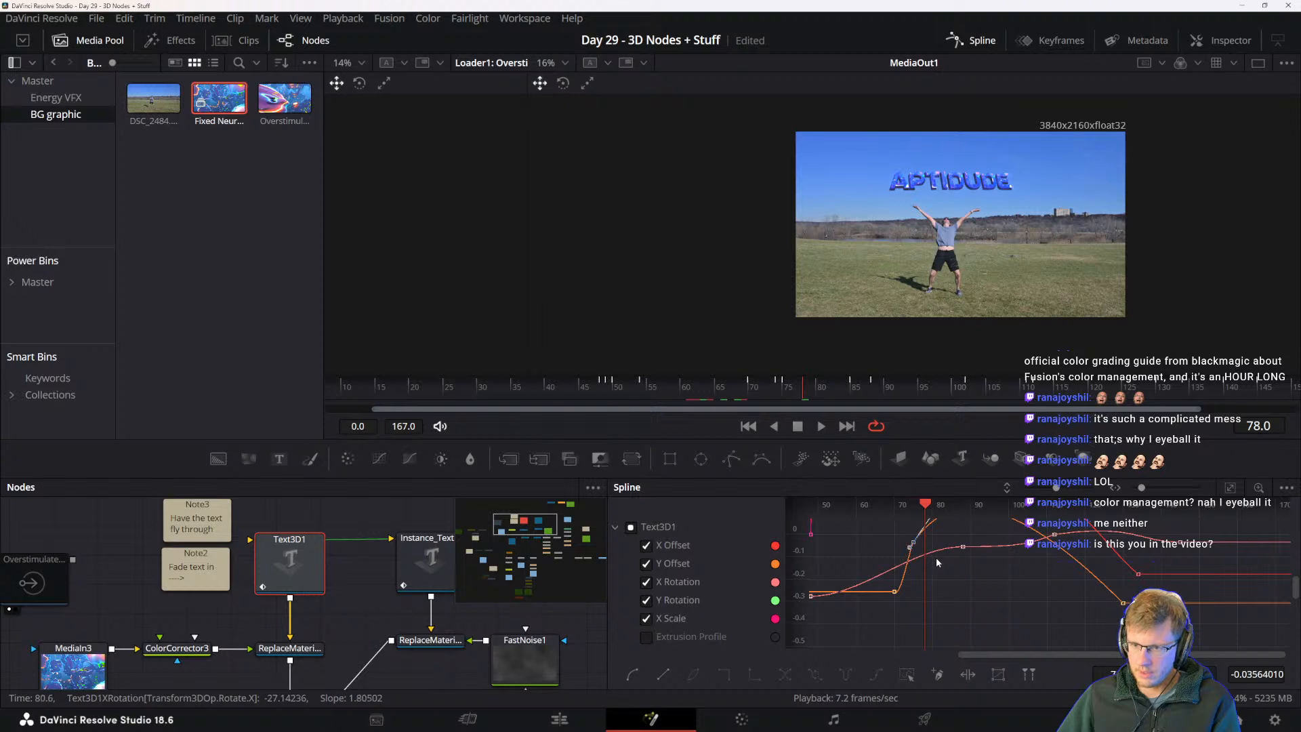
click(895, 507)
drag(973, 587, 968, 615)
key(ctrl+s)
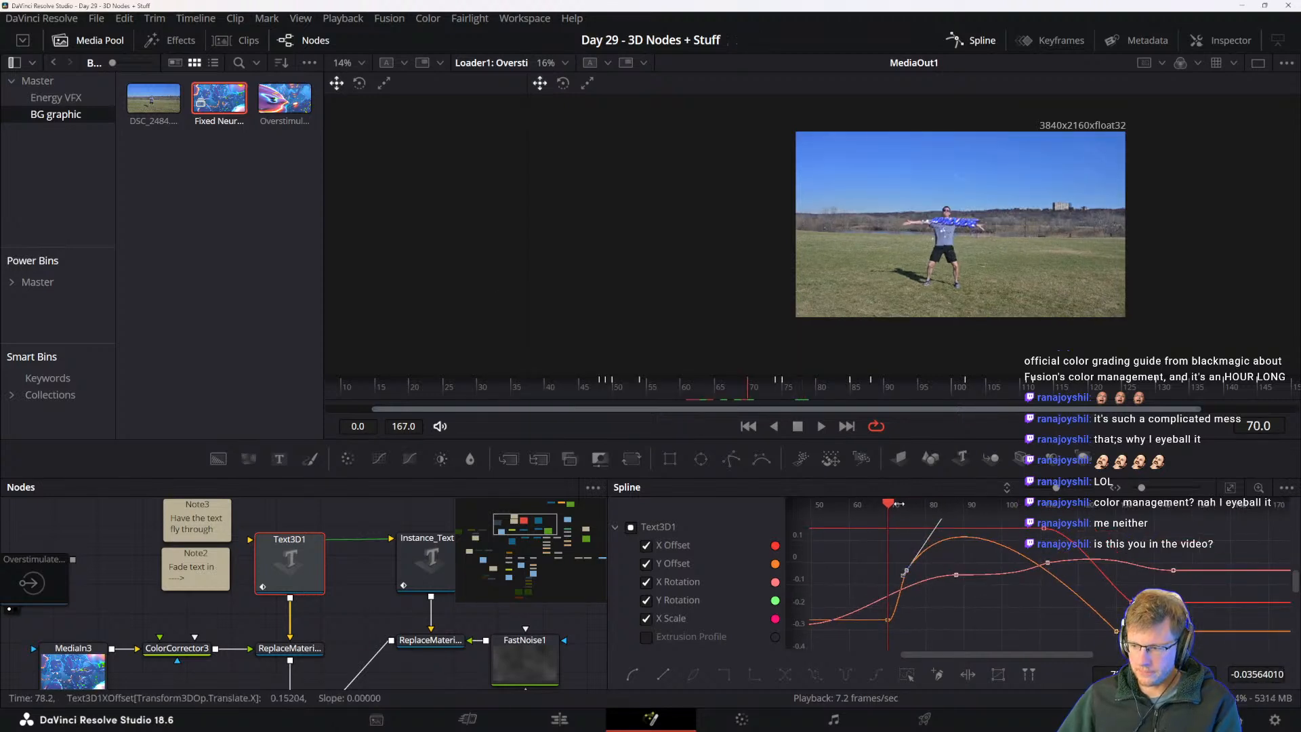
- Scrub the text animation up to frame 105 and back to 88, inspecting the X Rotation keyframes near frames 88 and 111
click(904, 506)
drag(913, 507, 1022, 505)
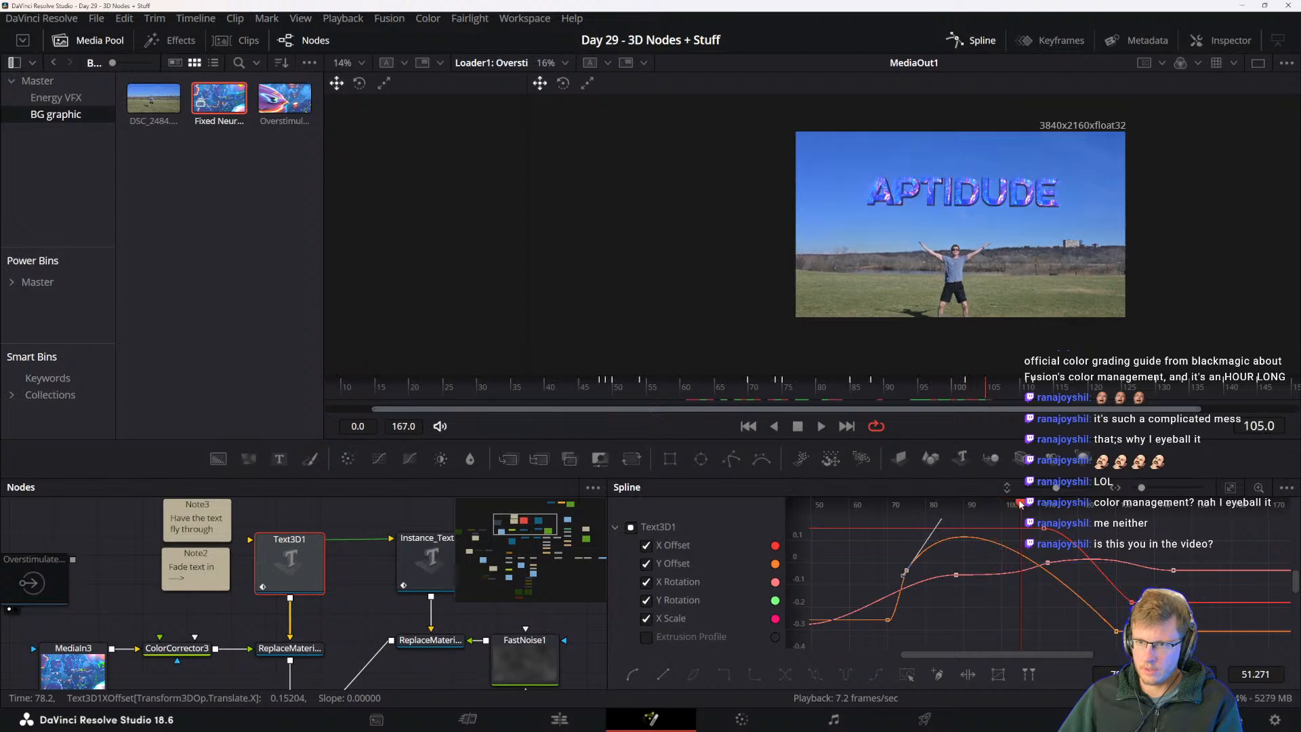
drag(1021, 577, 1004, 598)
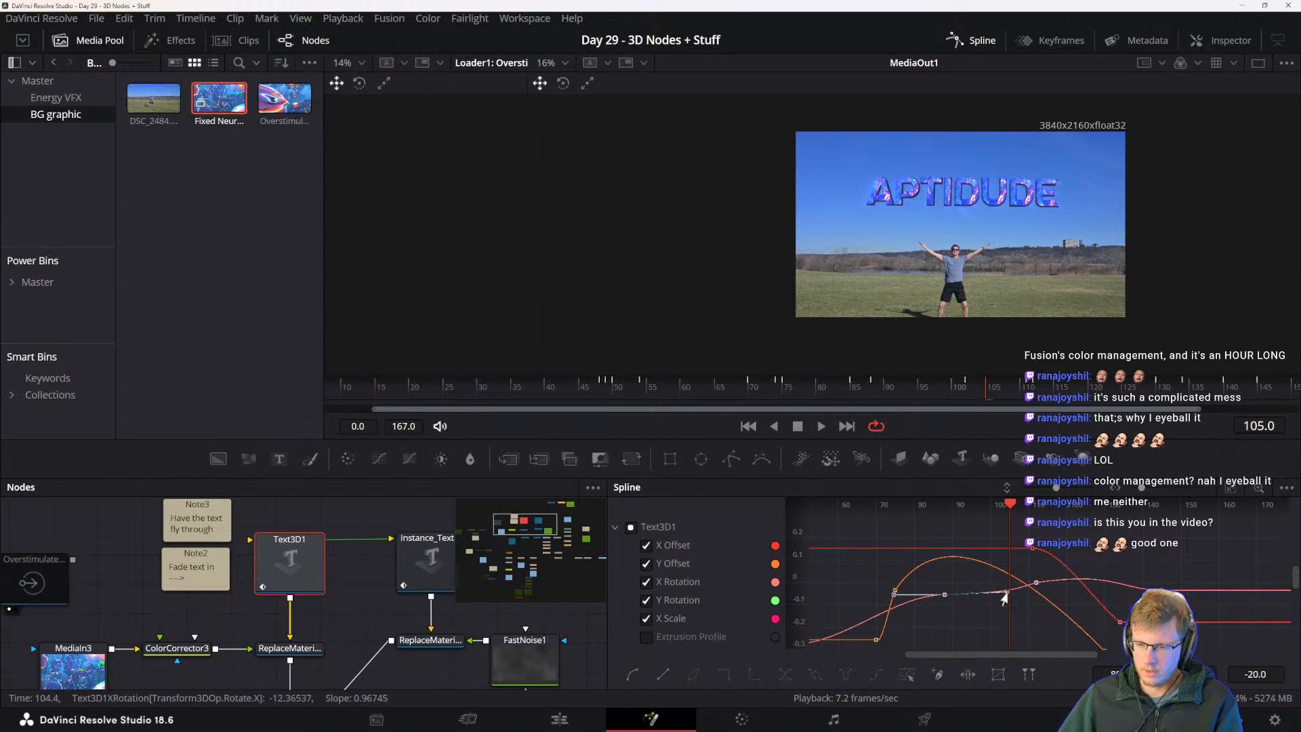
click(1037, 582)
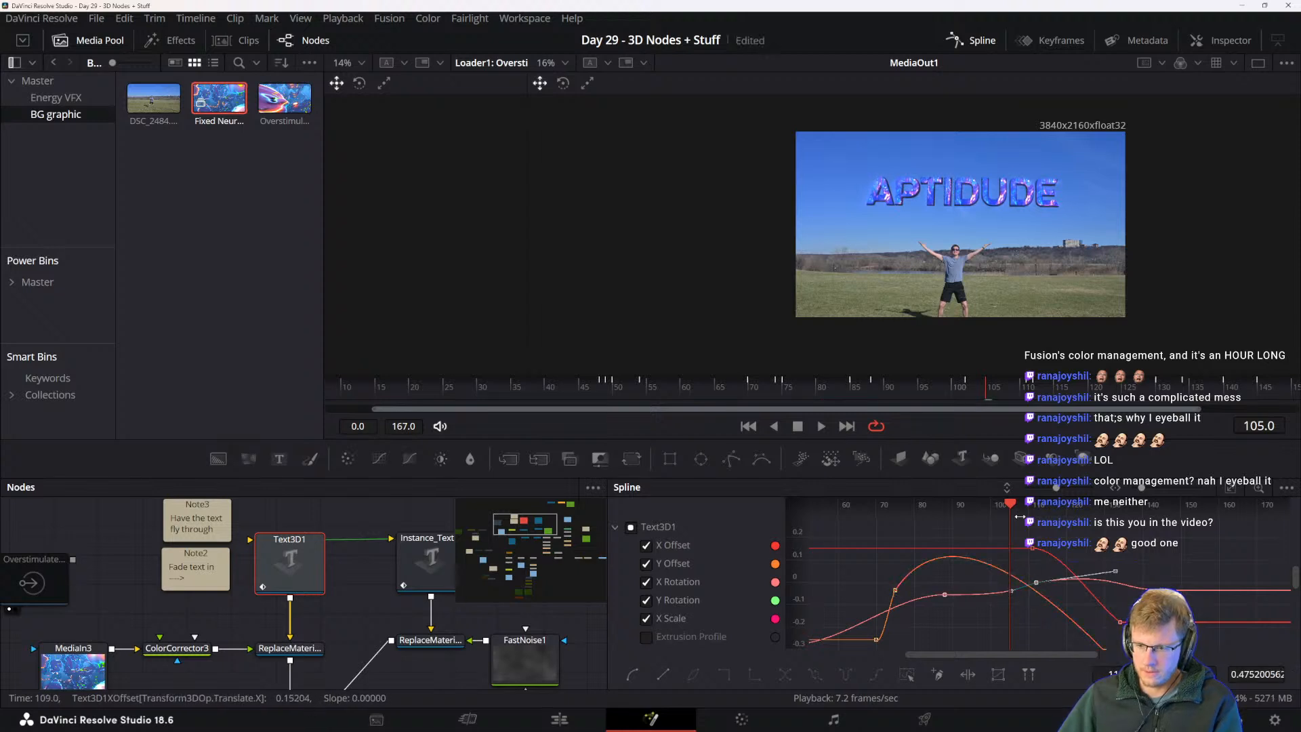
drag(1019, 515, 943, 510)
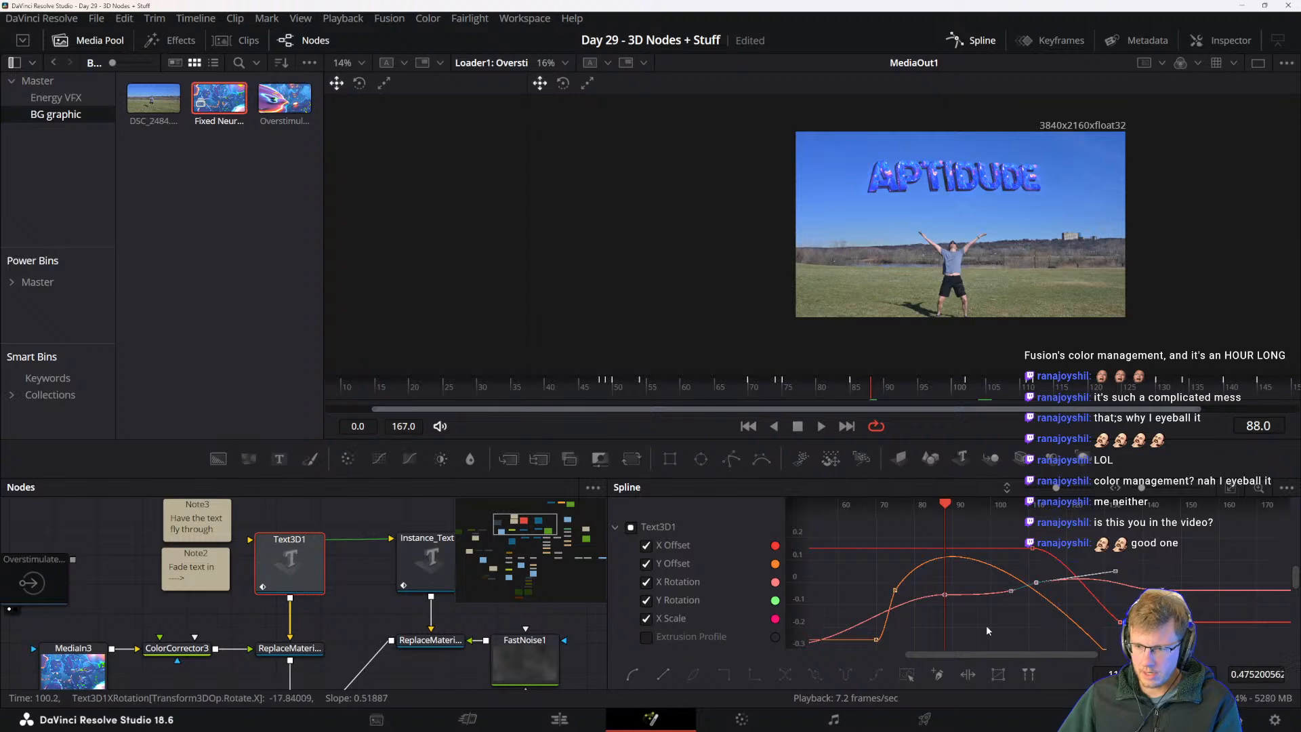
- Steepen the outgoing handle of the Y Offset keyframe near frame 75 and play back the text's rise to frame 105
click(895, 591)
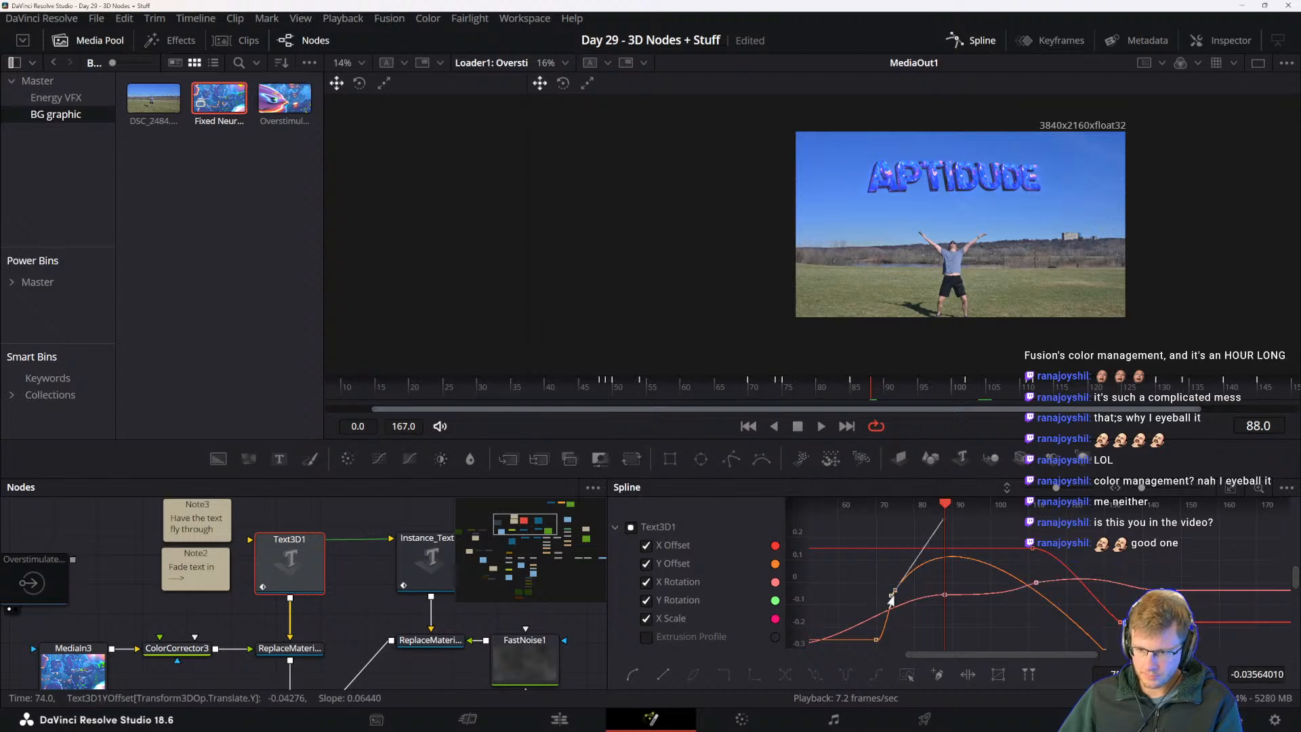
drag(889, 599, 893, 594)
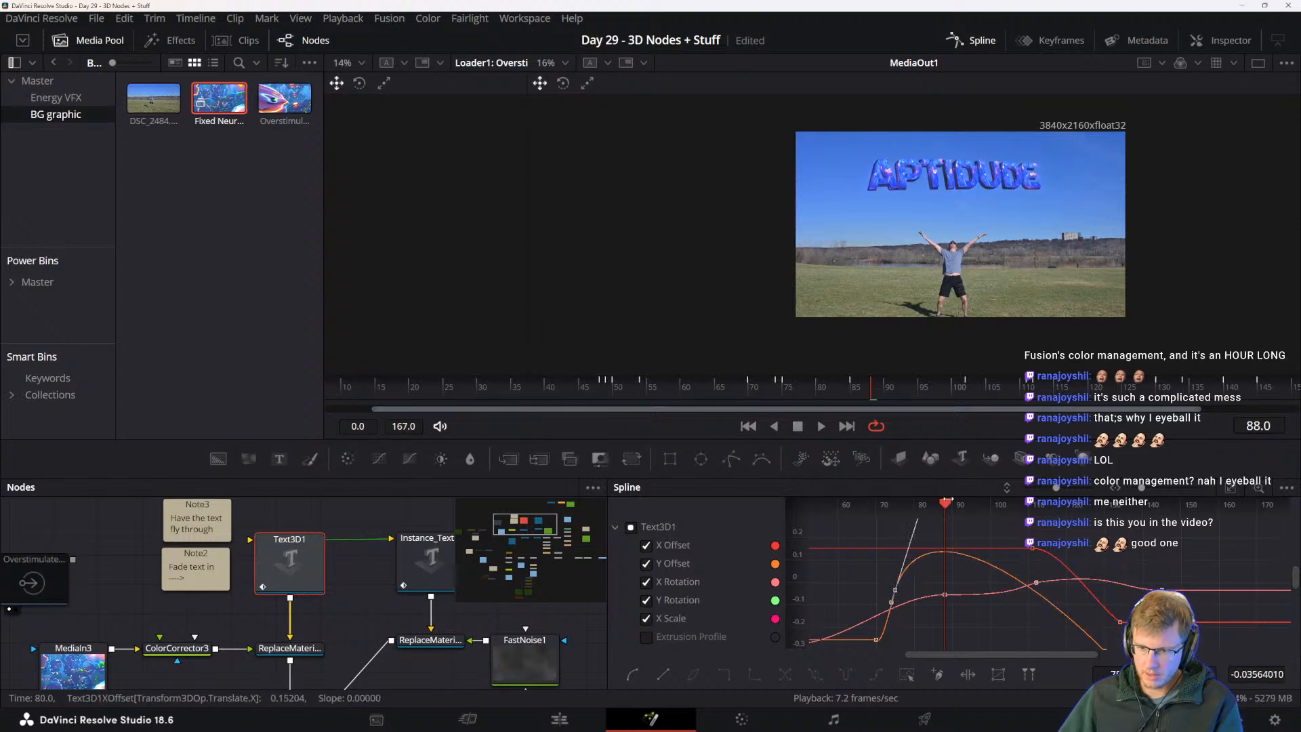
drag(947, 502, 935, 505)
key(space)
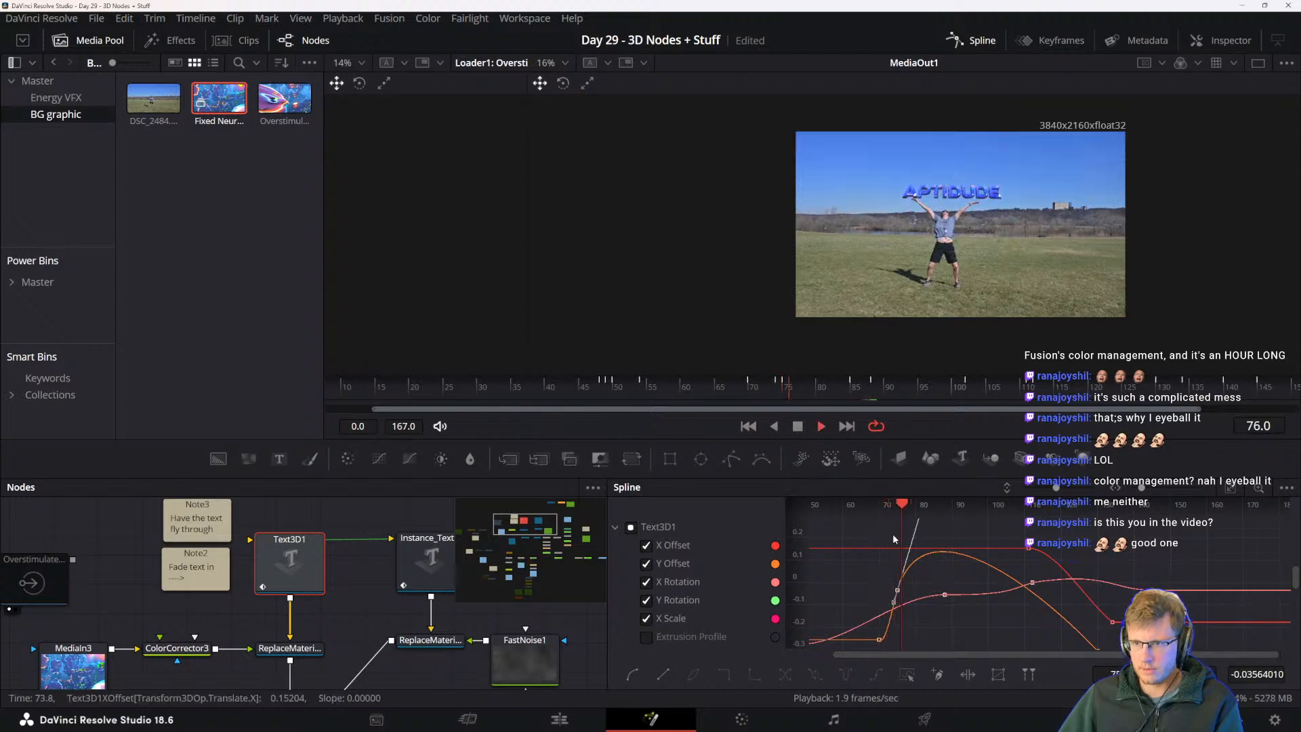
drag(897, 511, 925, 528)
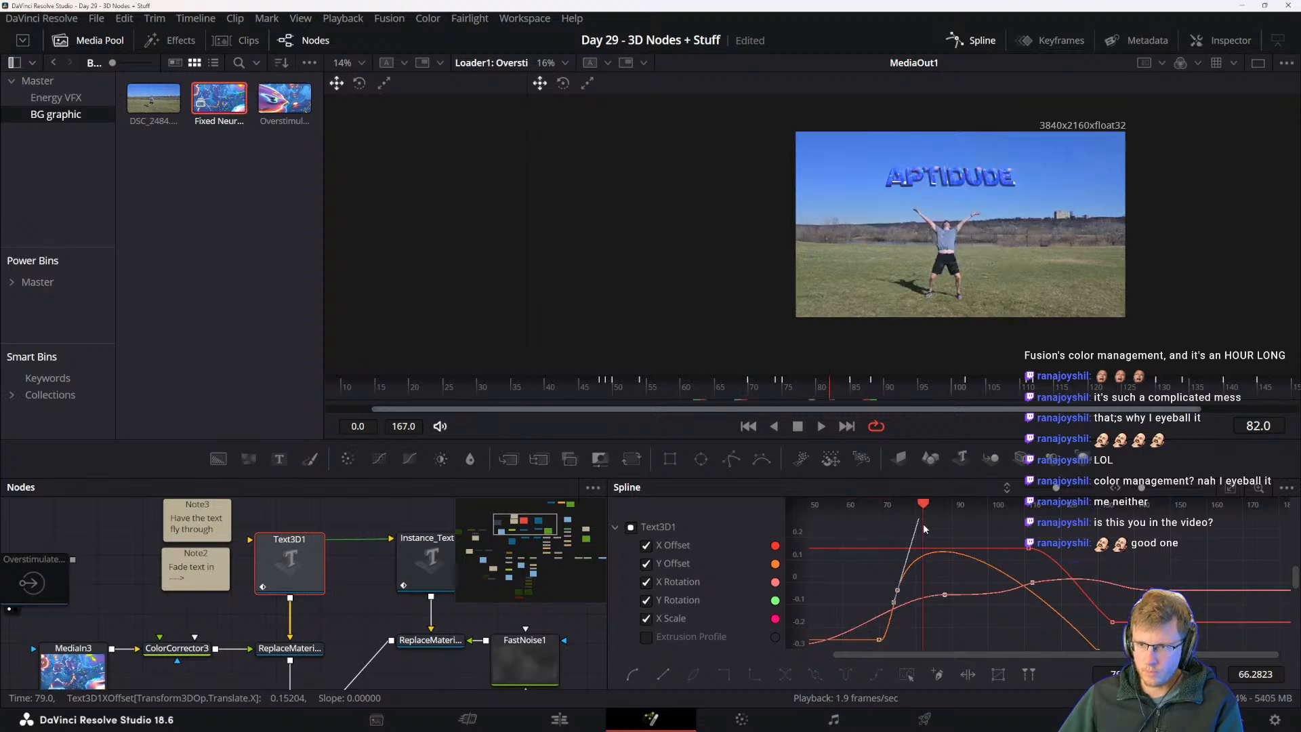
key(space)
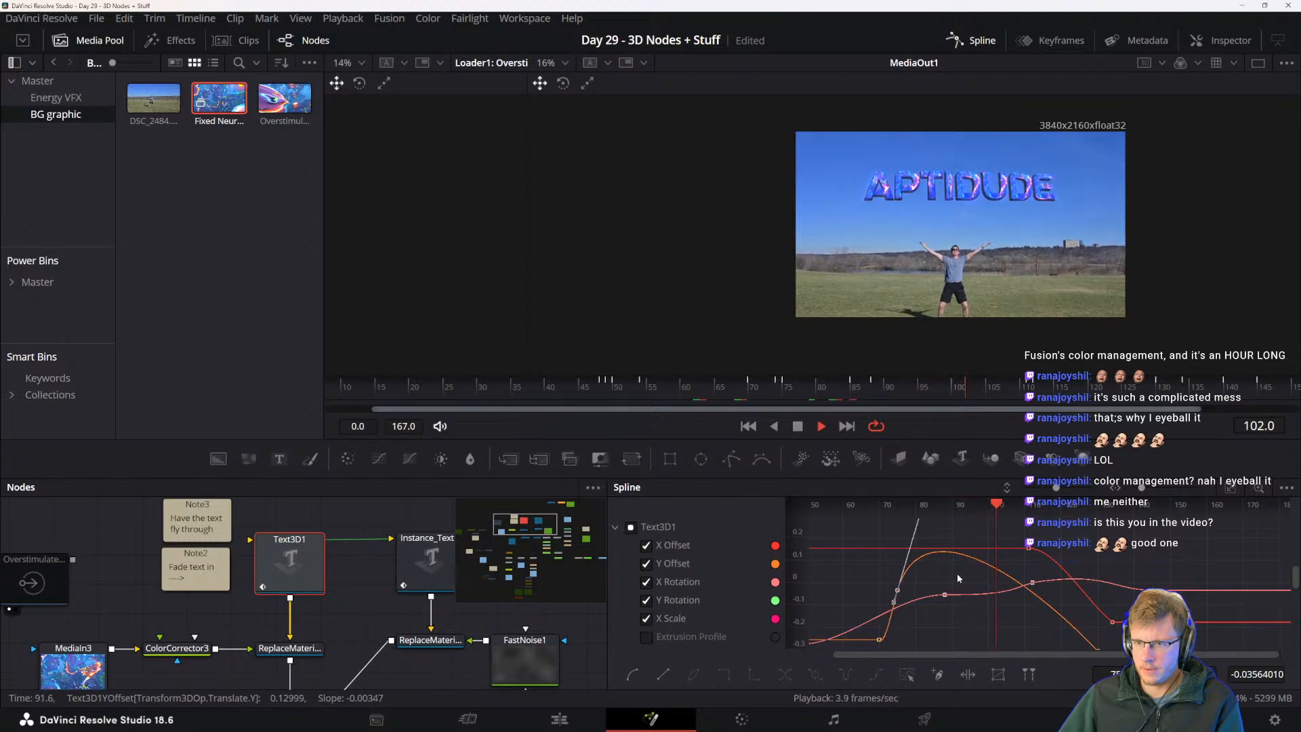
key(space)
- Delete Text3D1's X Rotation keyframe near frame 88
drag(982, 589, 922, 657)
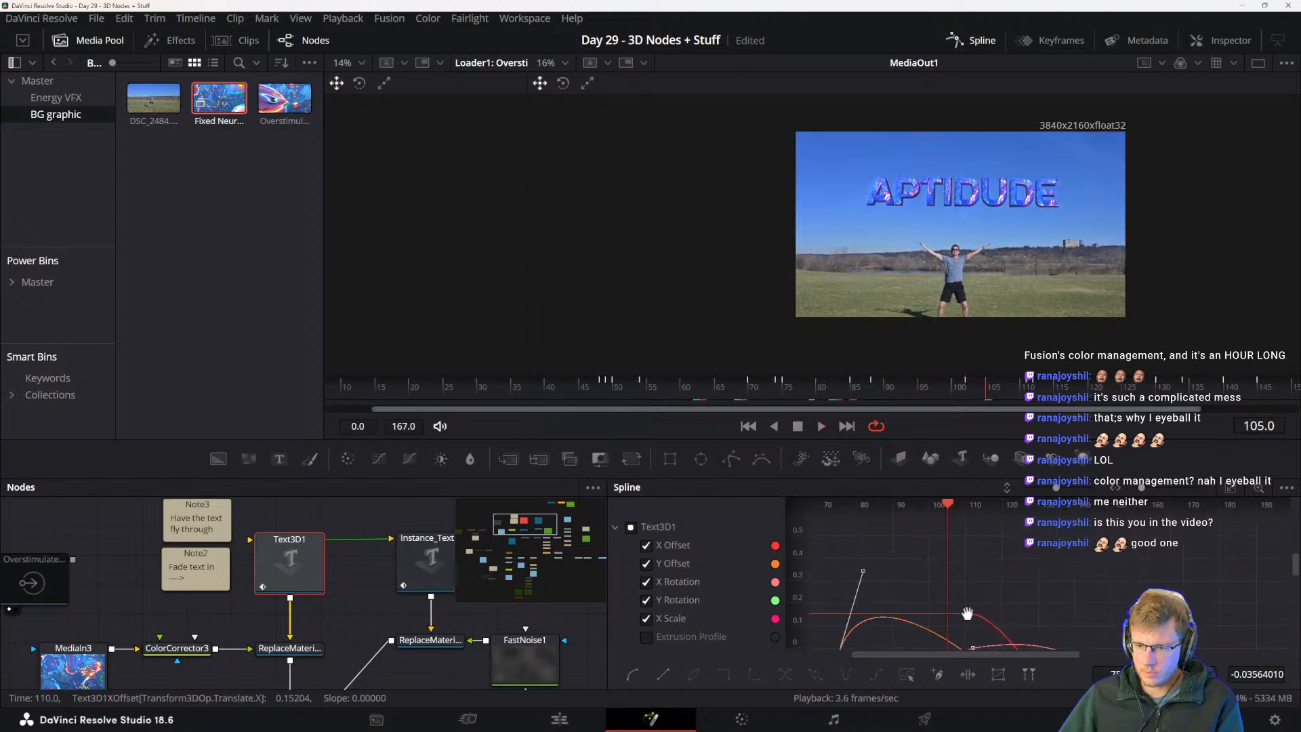
drag(967, 614, 884, 578)
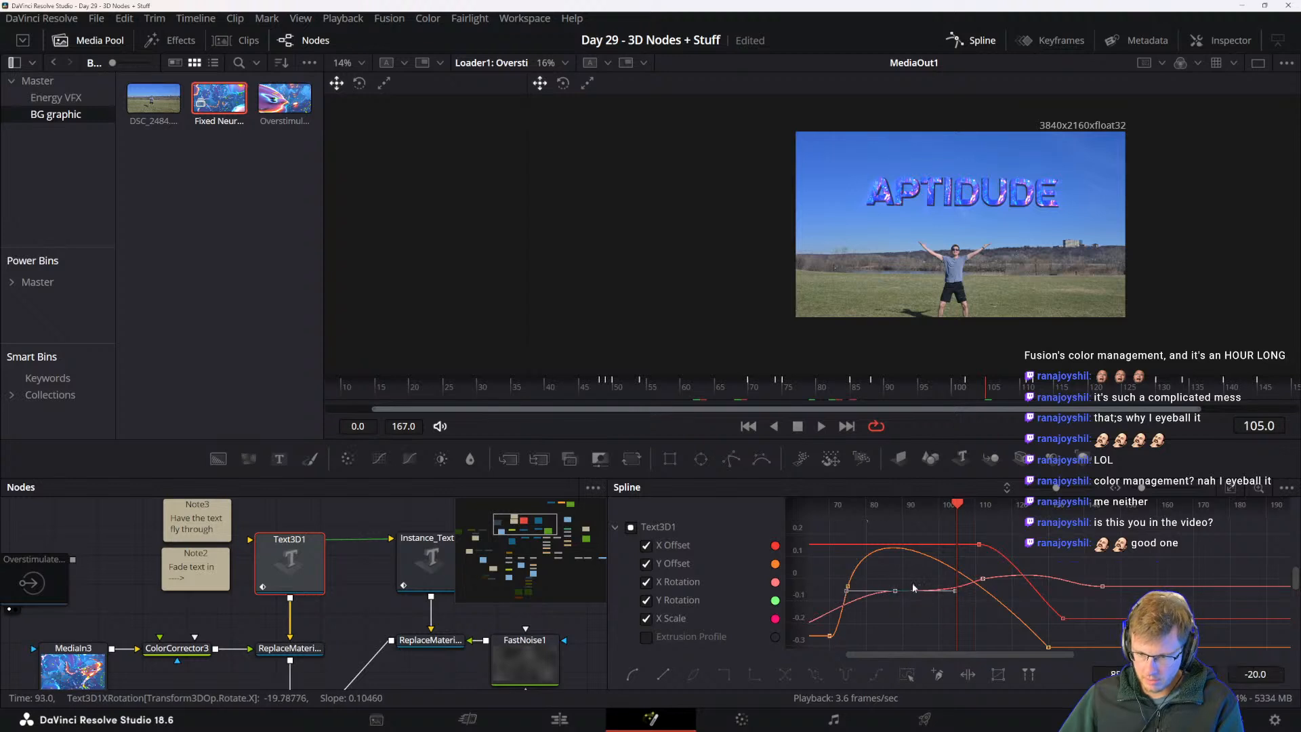
key(Delete)
- Level both handles of the X Rotation keyframe near frame 111 and save the project
click(982, 579)
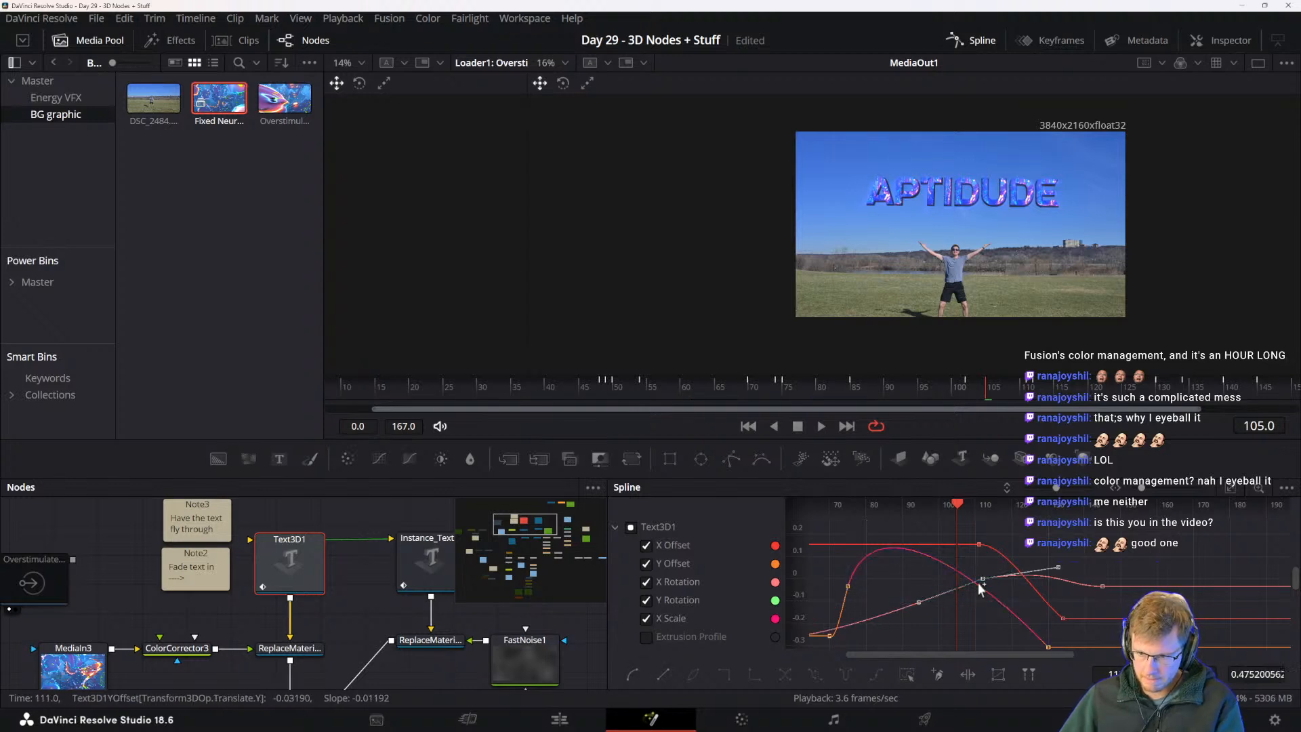
drag(918, 605, 847, 580)
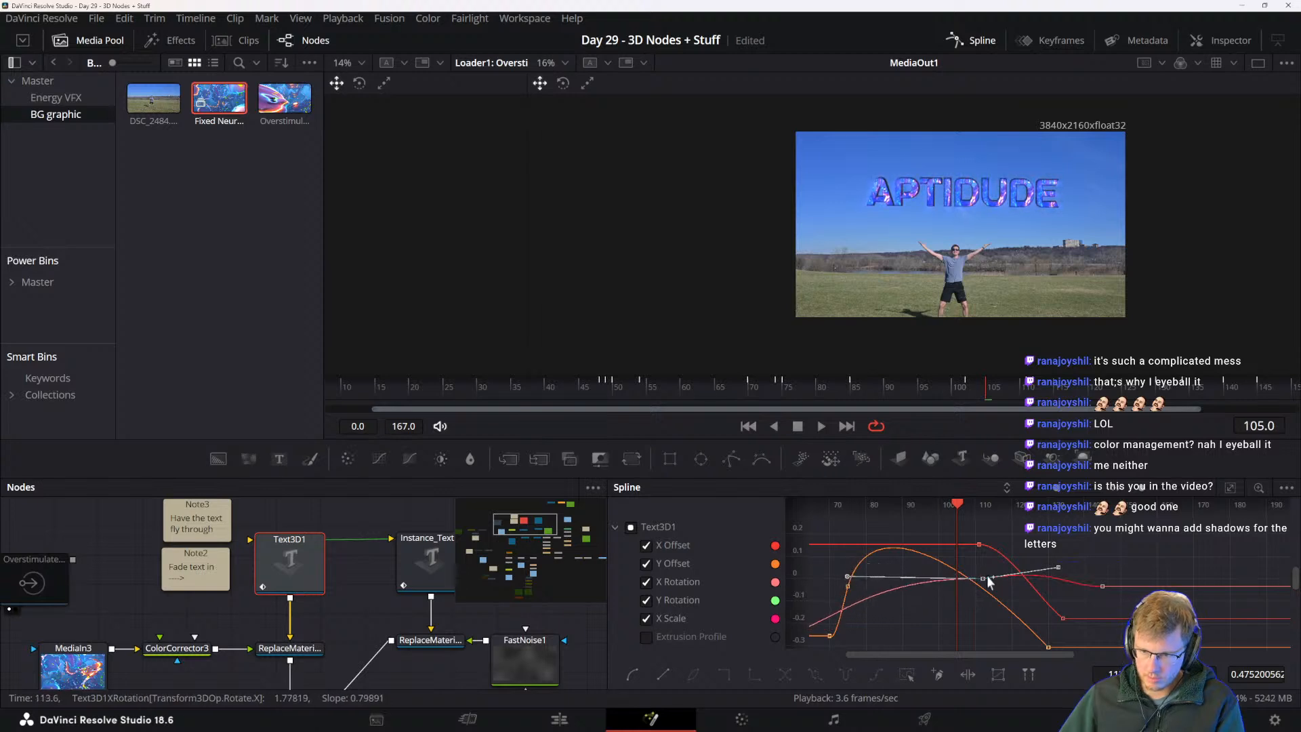
drag(1055, 570, 1057, 578)
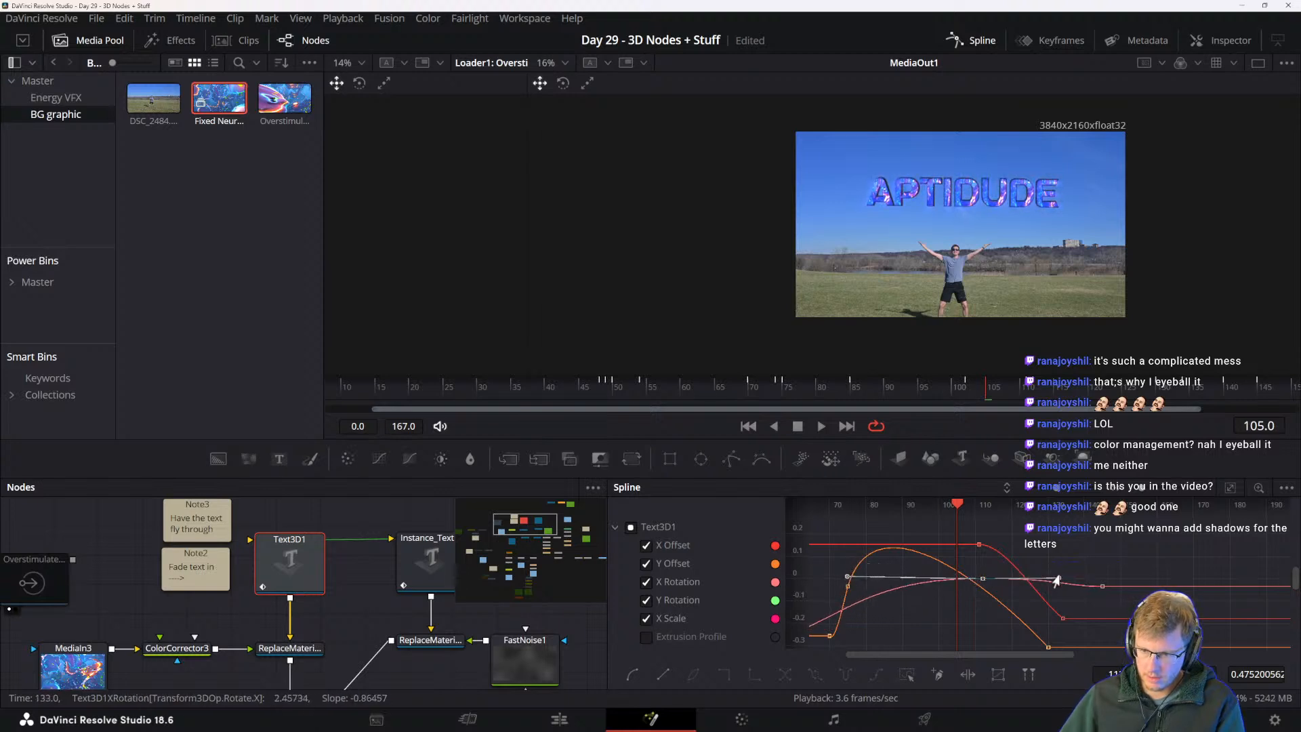
drag(907, 634, 946, 627)
key(ctrl+s)
- Play back the revised text animation up to frame 85 and review the earlier part of its curves
drag(1023, 517, 928, 535)
key(space)
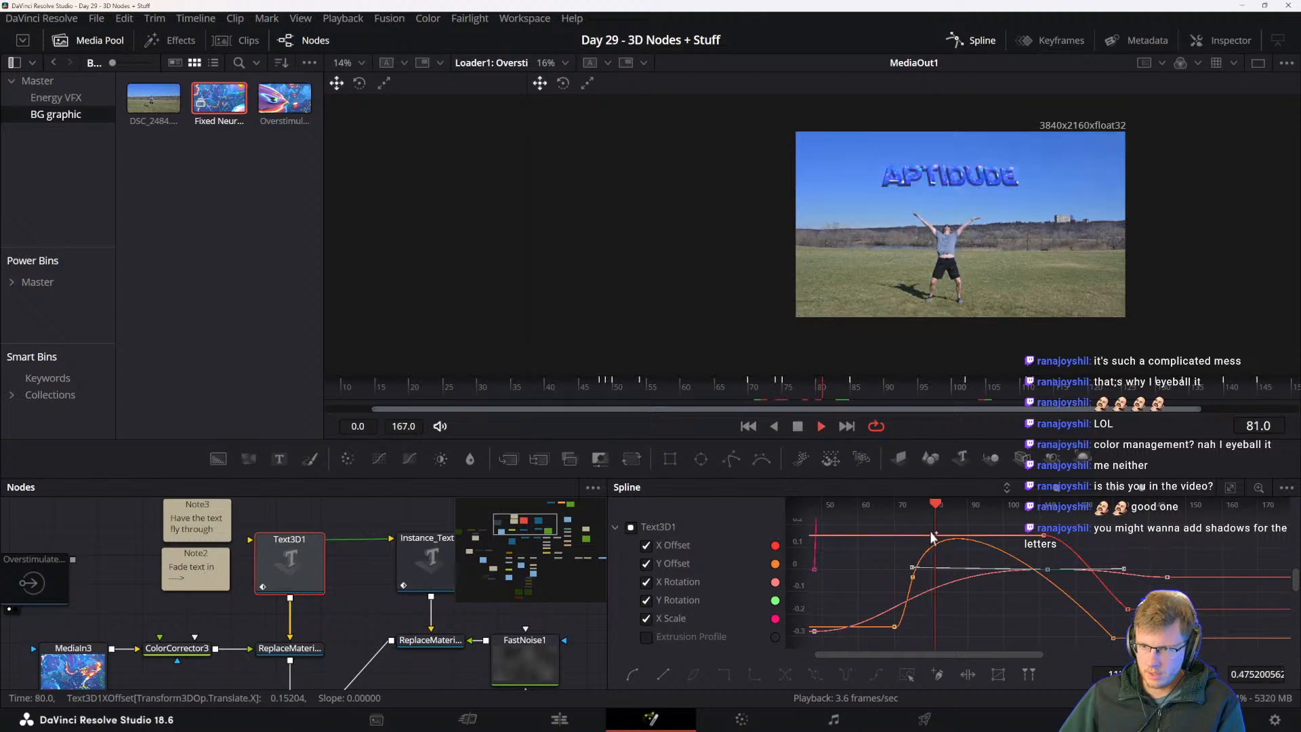
key(space)
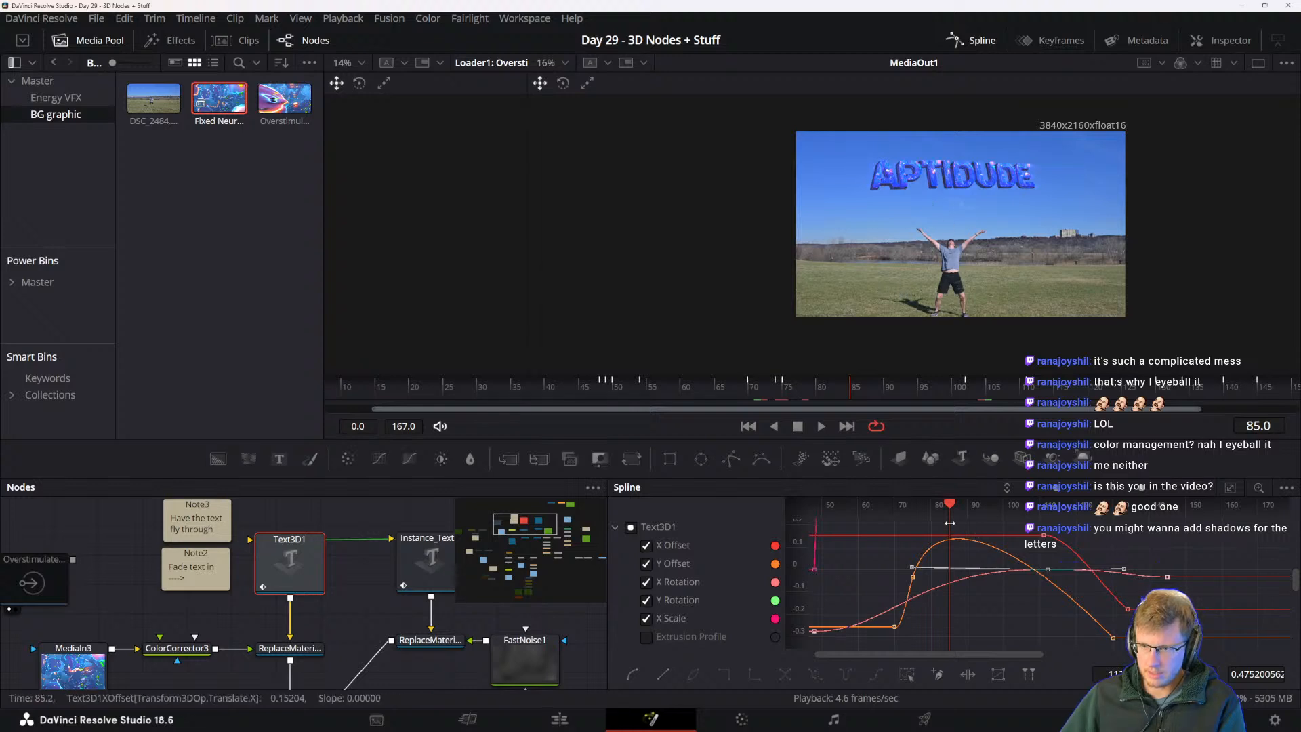
drag(899, 570, 965, 567)
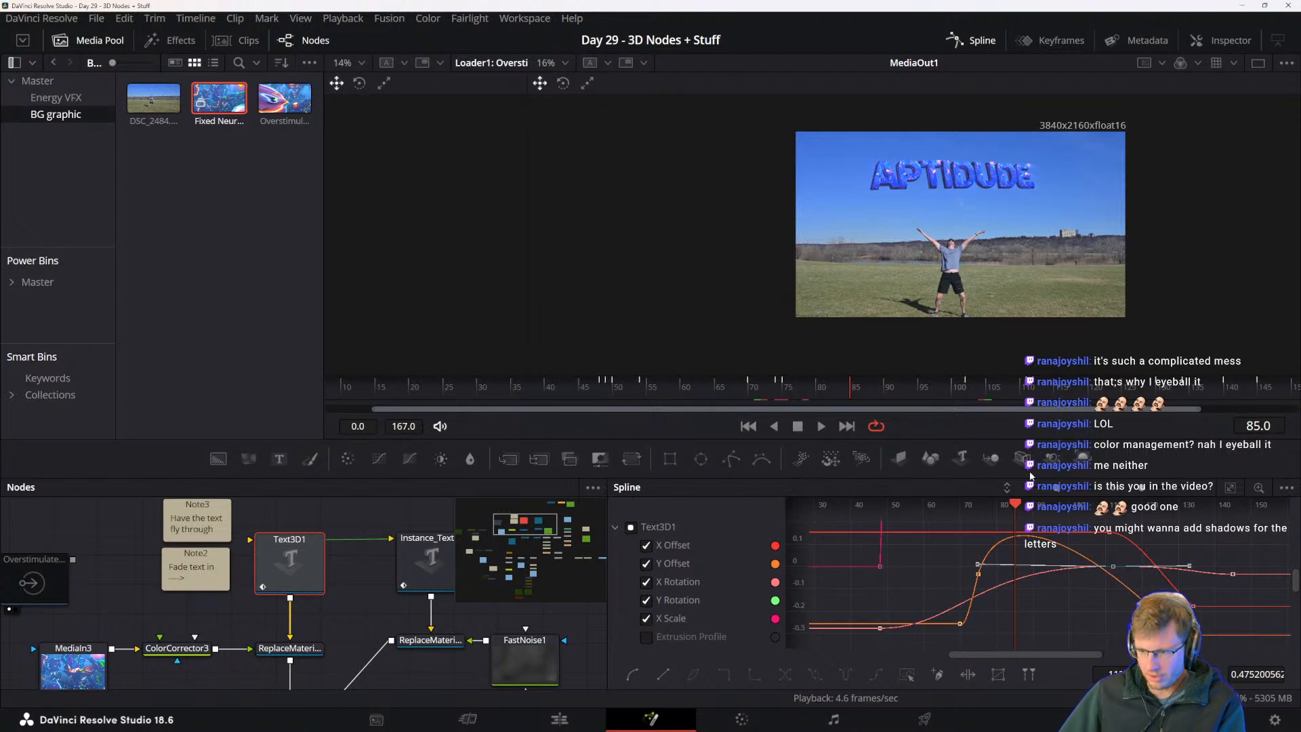
- Scrub and play back the 3D text's appearance and rise between frames 54 and 94
drag(1014, 507, 1048, 505)
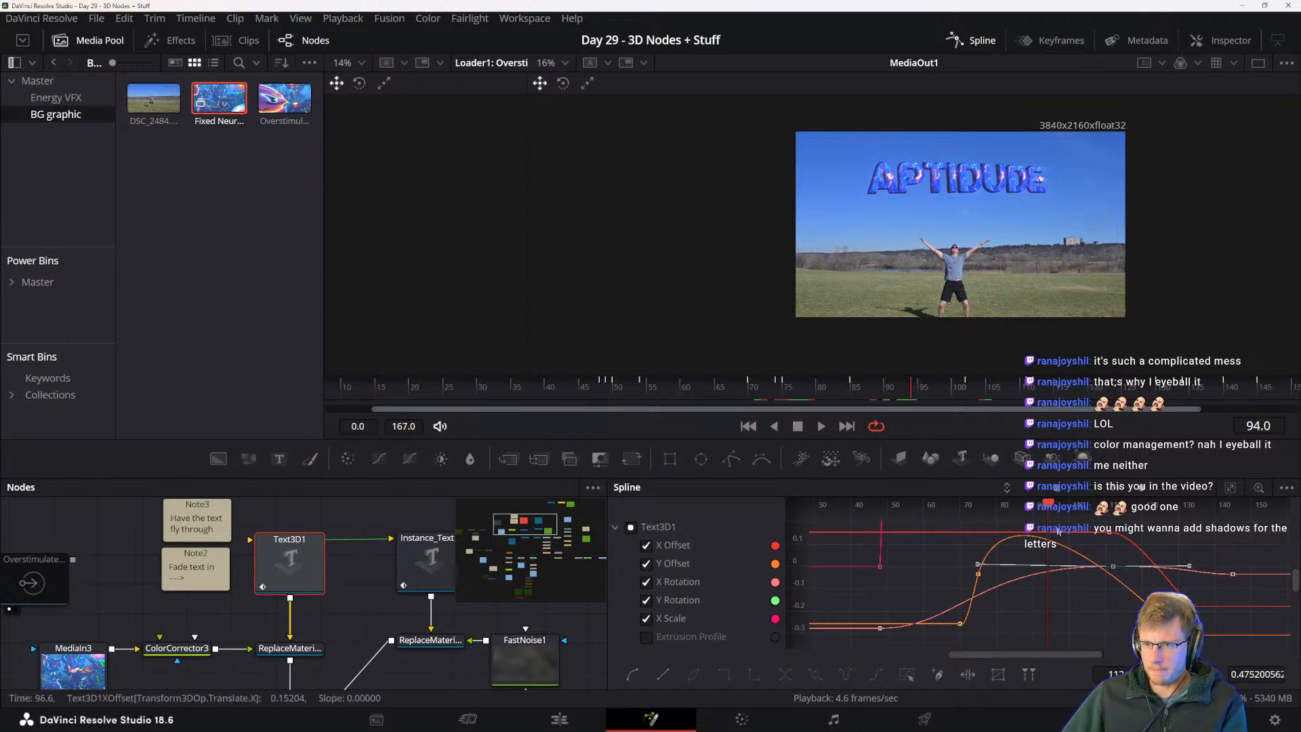
drag(1046, 509, 978, 512)
mouse_move(980, 517)
mouse_down()
mouse_move(1071, 517)
mouse_move(972, 518)
mouse_up()
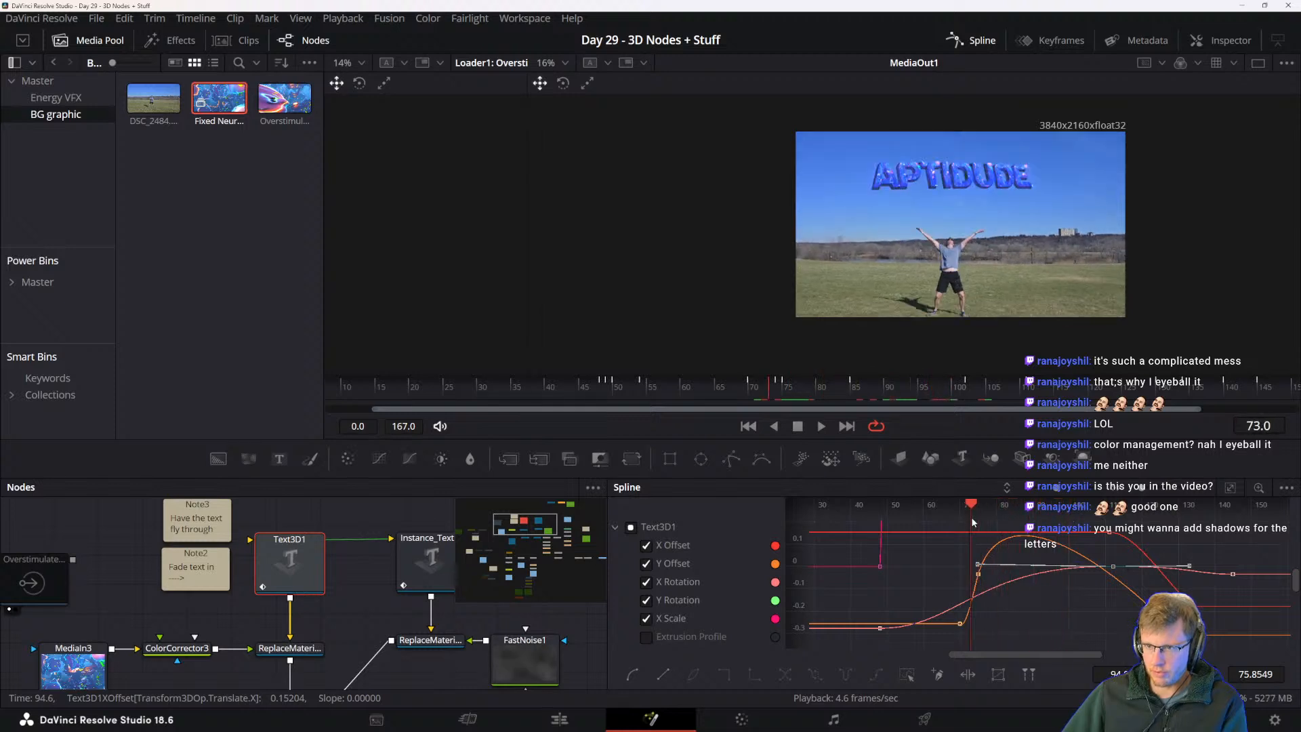
key(space)
key(space)
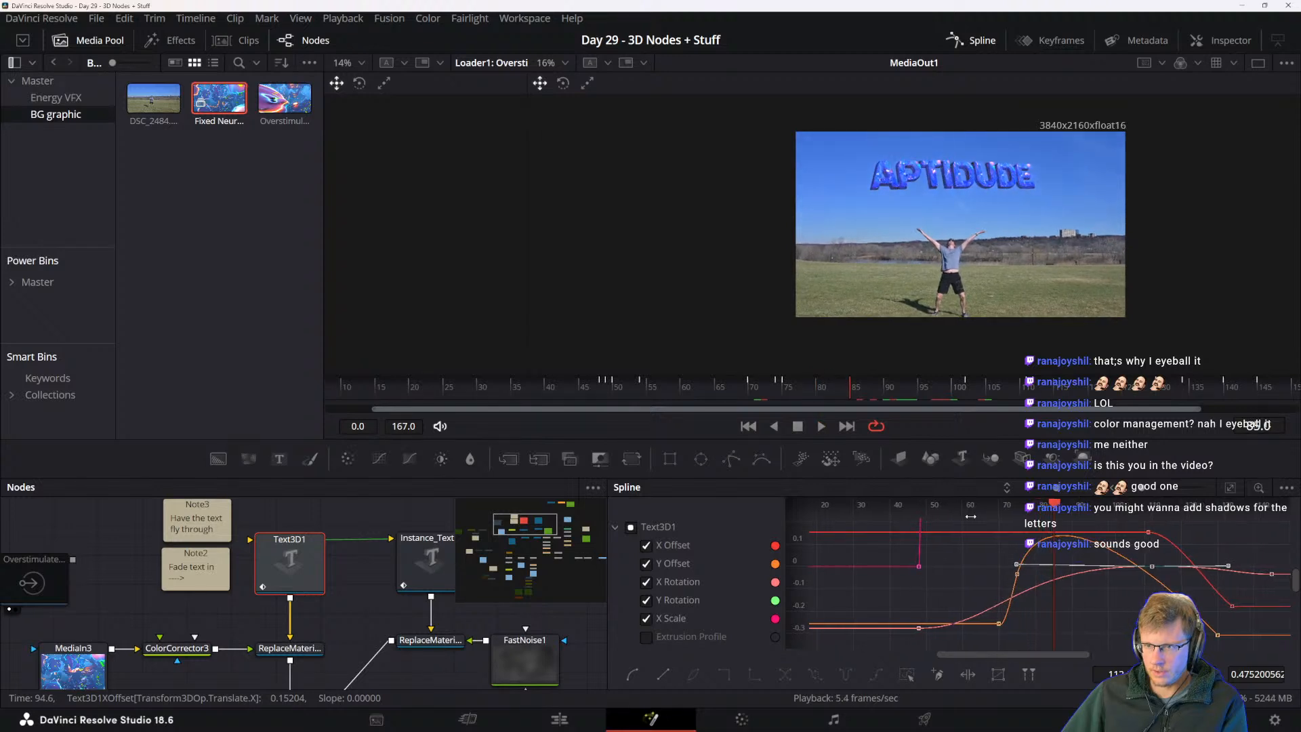
drag(1052, 510, 1001, 512)
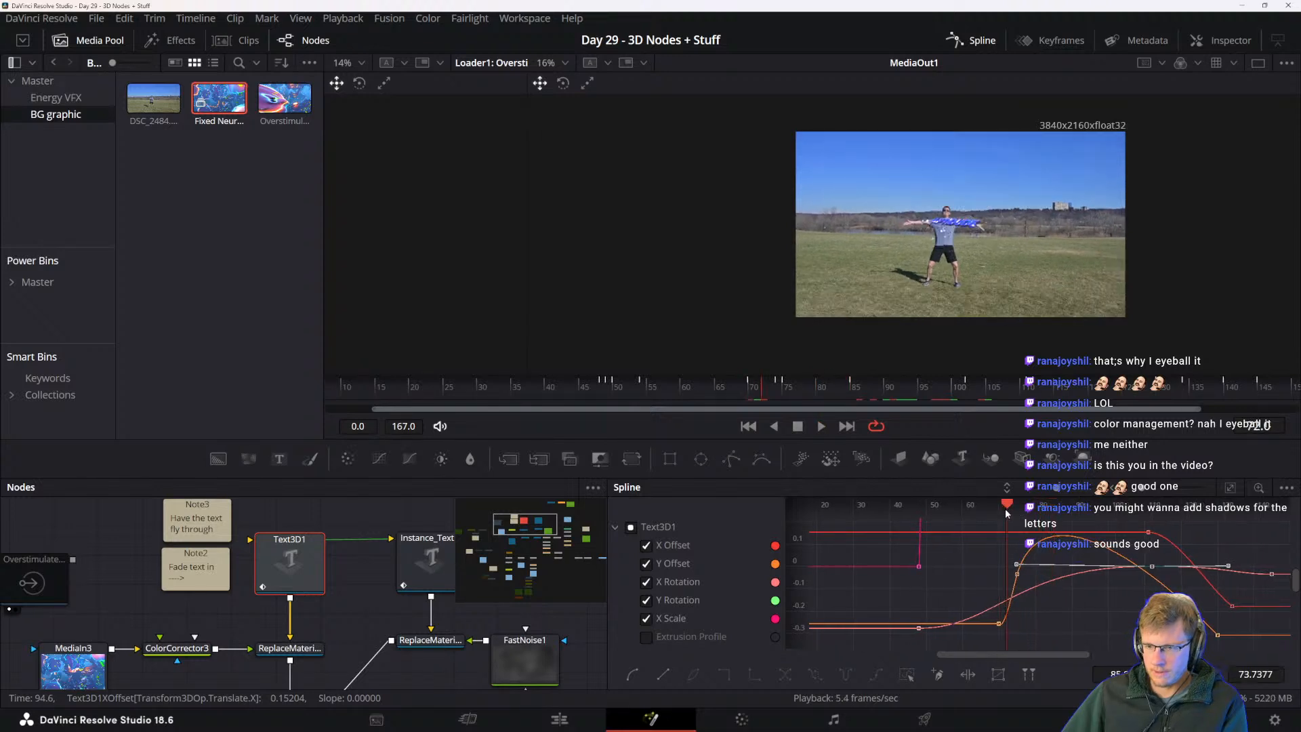
key(space)
key(space)
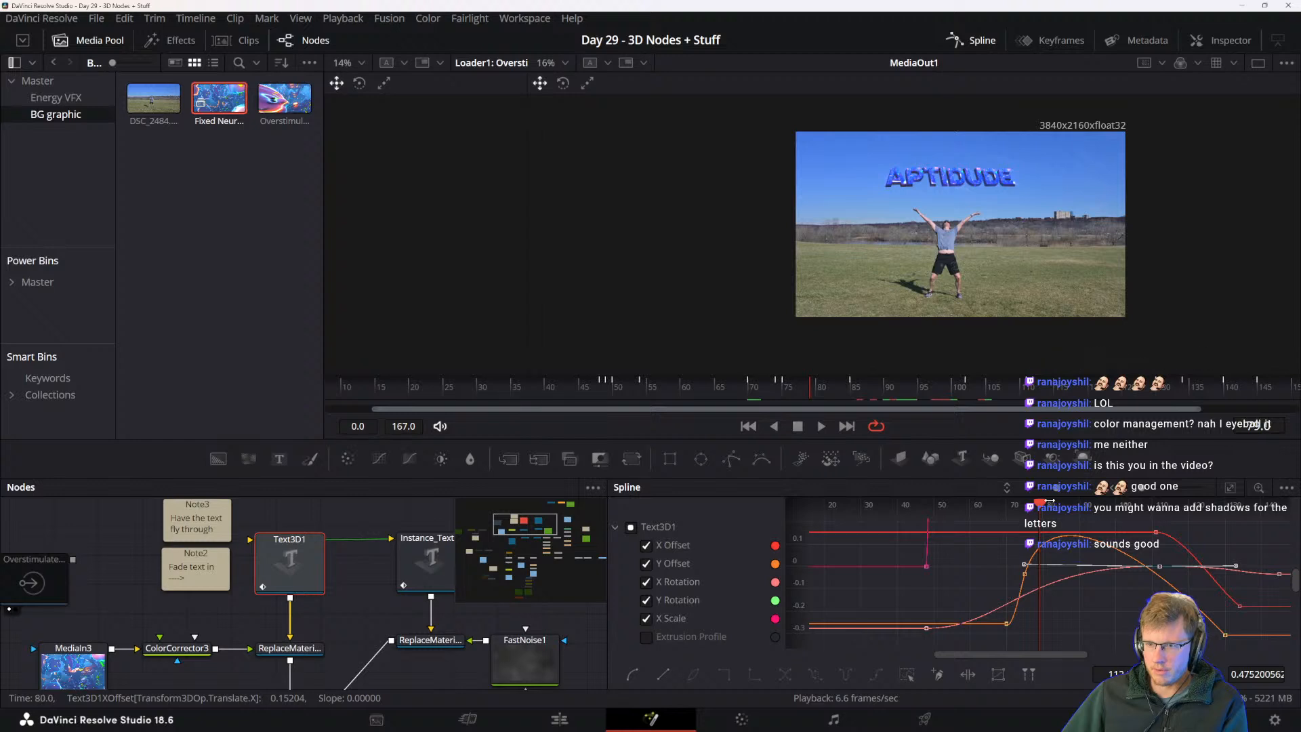
drag(1015, 517, 960, 529)
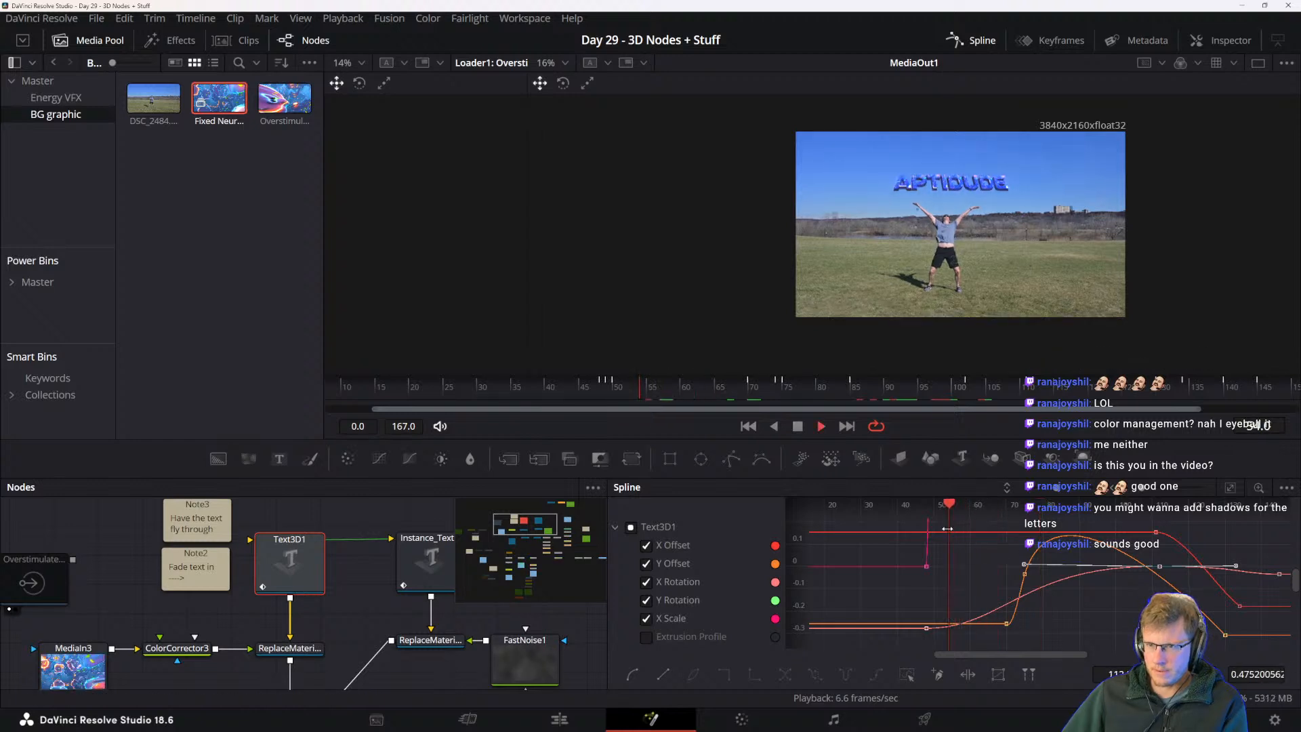
key(space)
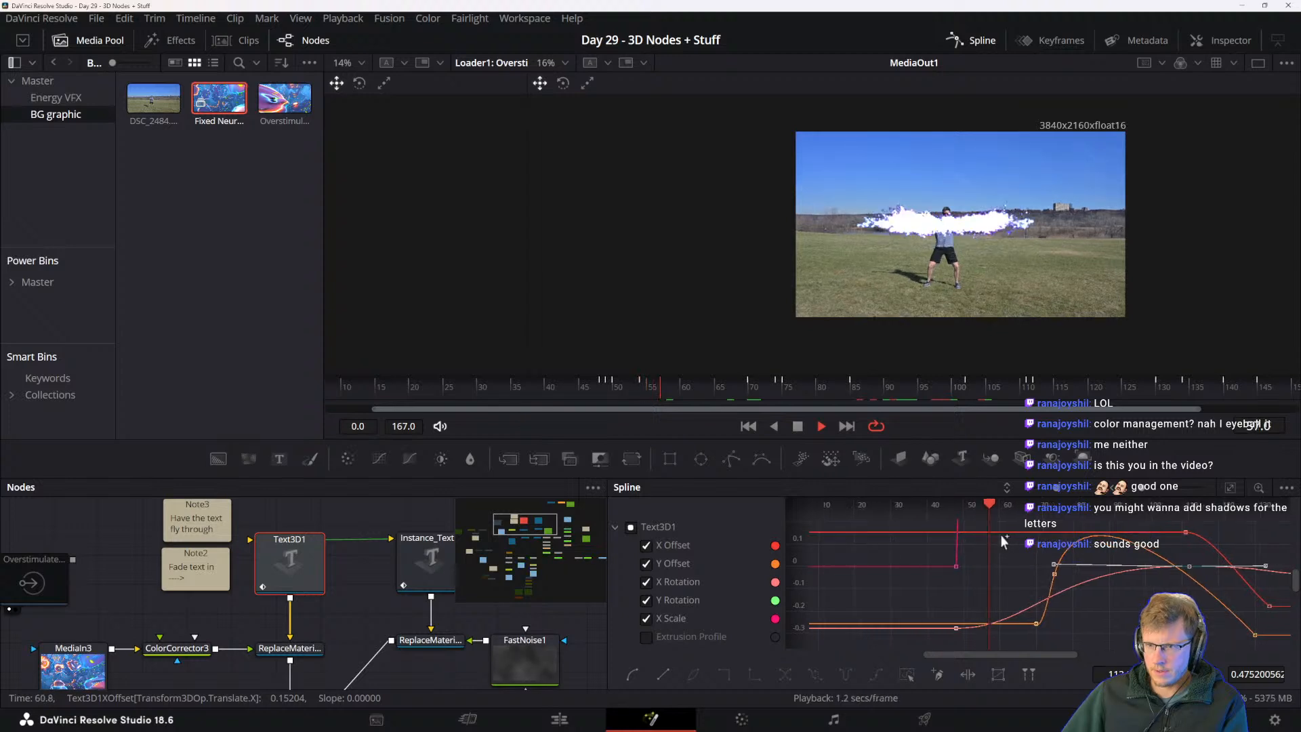
key(space)
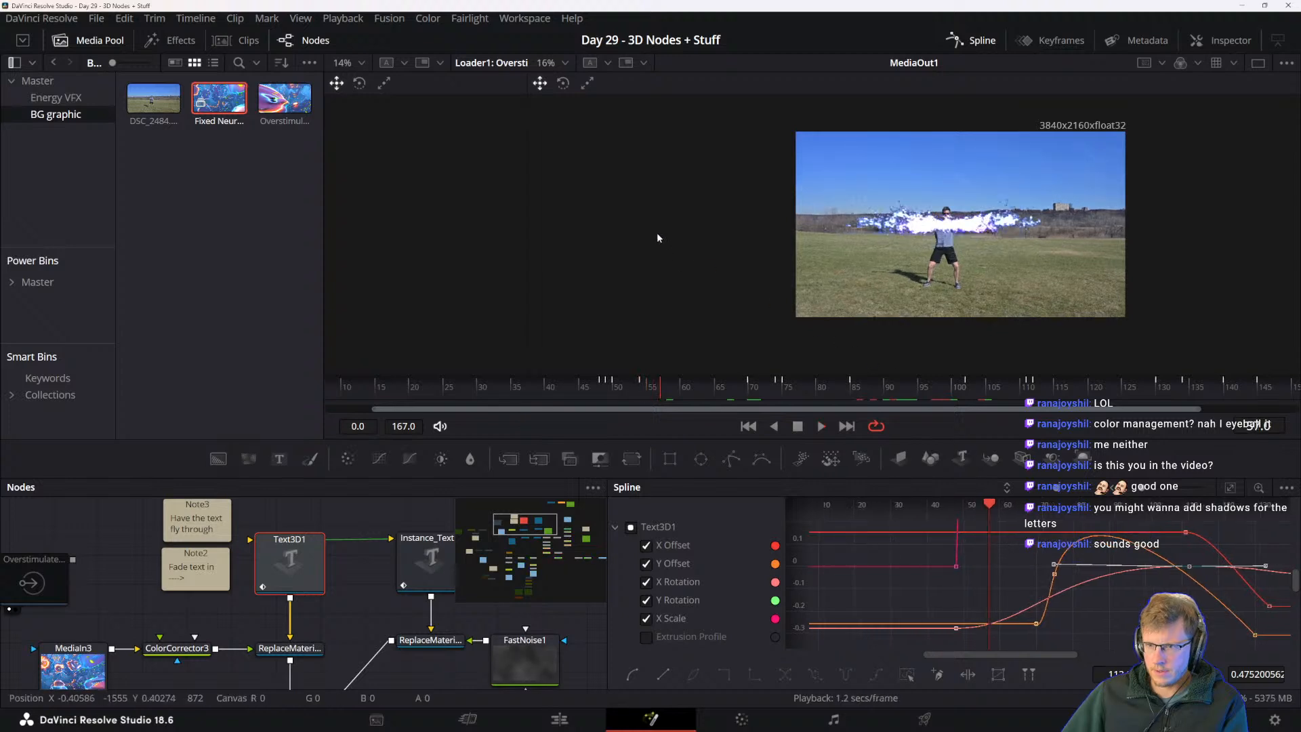
- Switch to a single viewer and enlarge and recentre the MediaOut1 image
click(1258, 63)
scroll(892, 282, up, 4)
scroll(889, 278, down, 2)
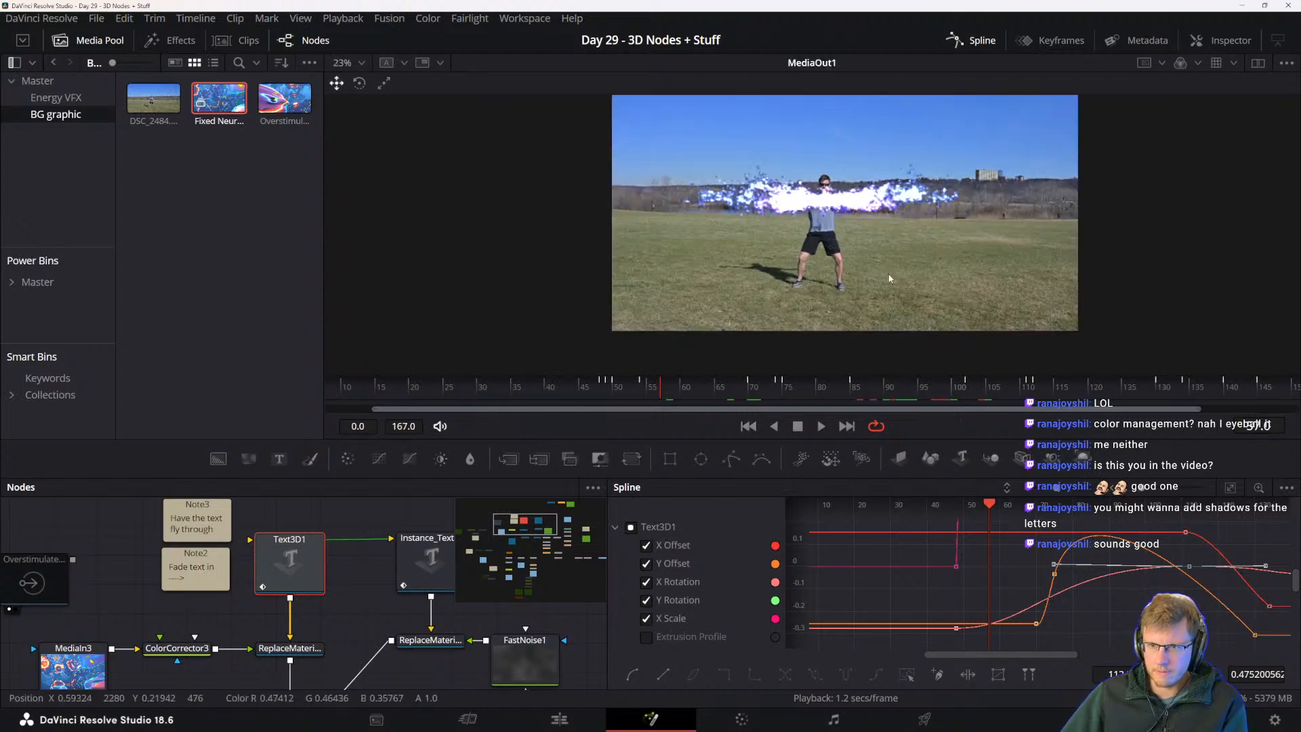
drag(881, 281, 876, 287)
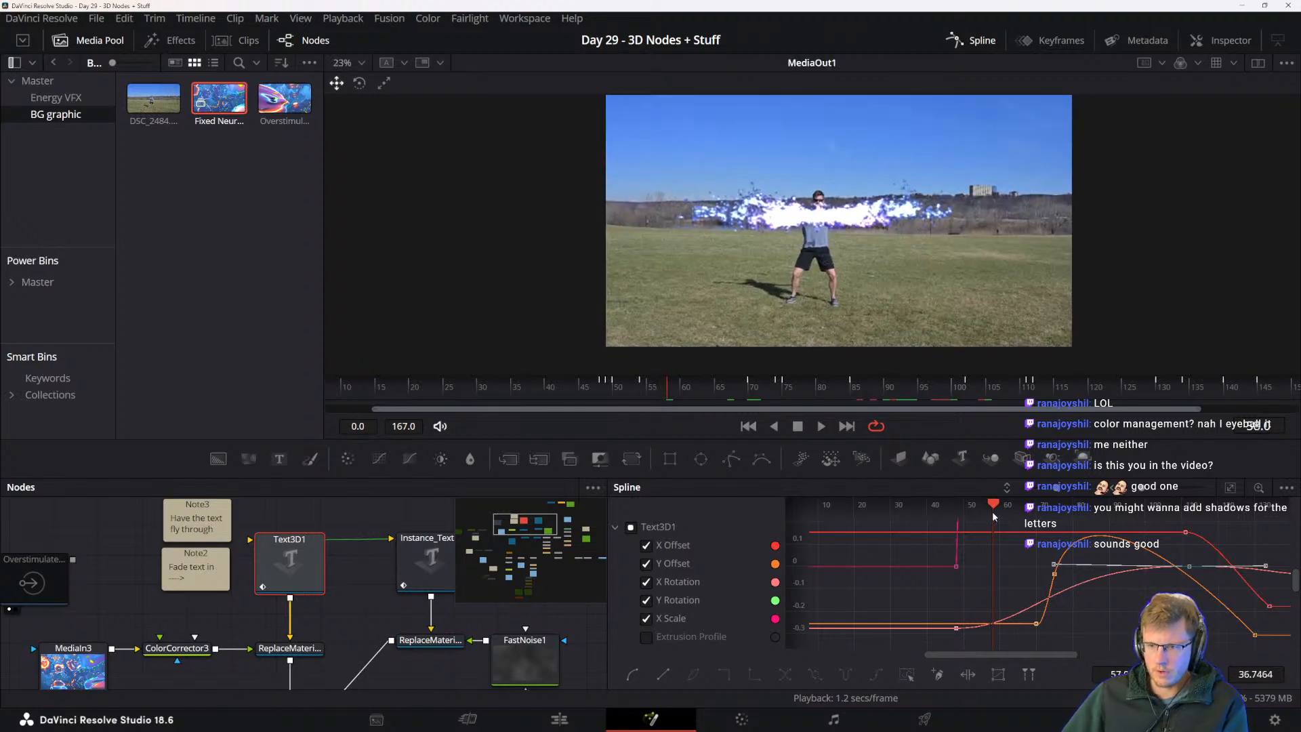
- Play back the text's rise up to frame 76 in the larger viewer and return to frame 70
mouse_move(1012, 510)
mouse_down()
mouse_move(1030, 511)
mouse_move(1019, 508)
mouse_up()
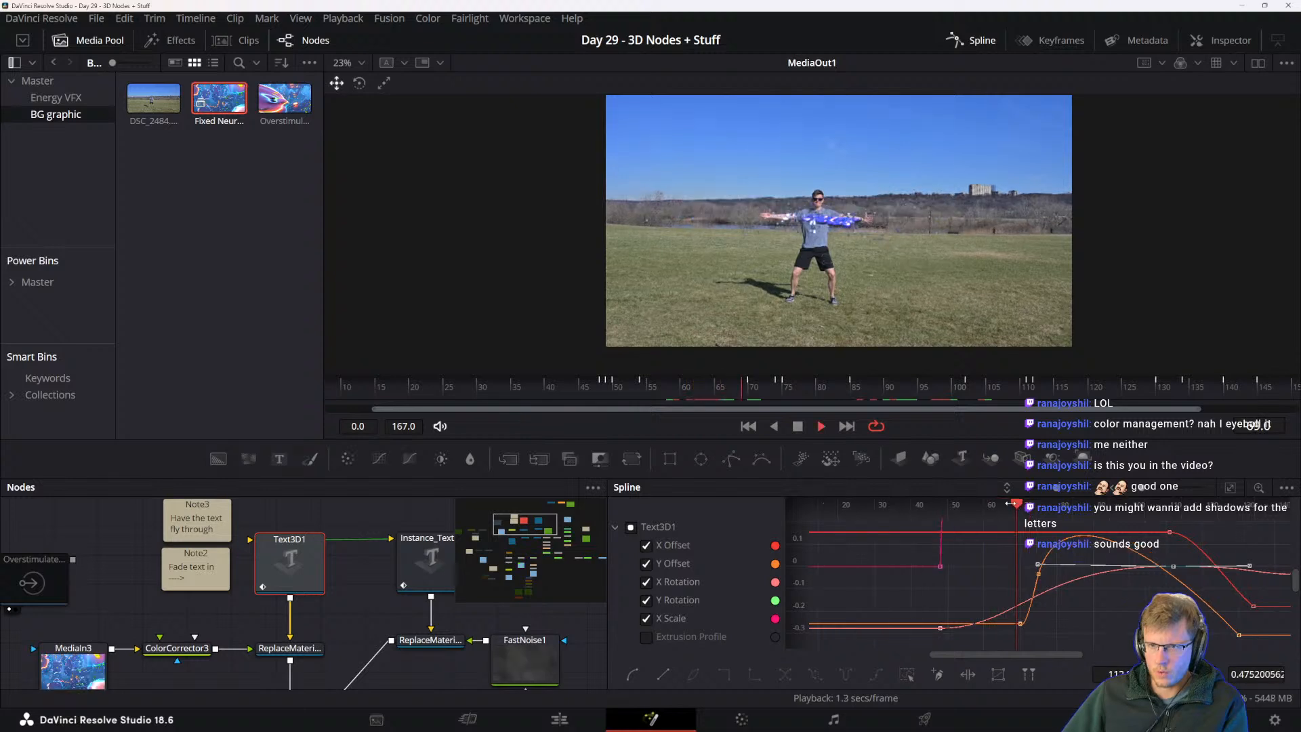
key(space)
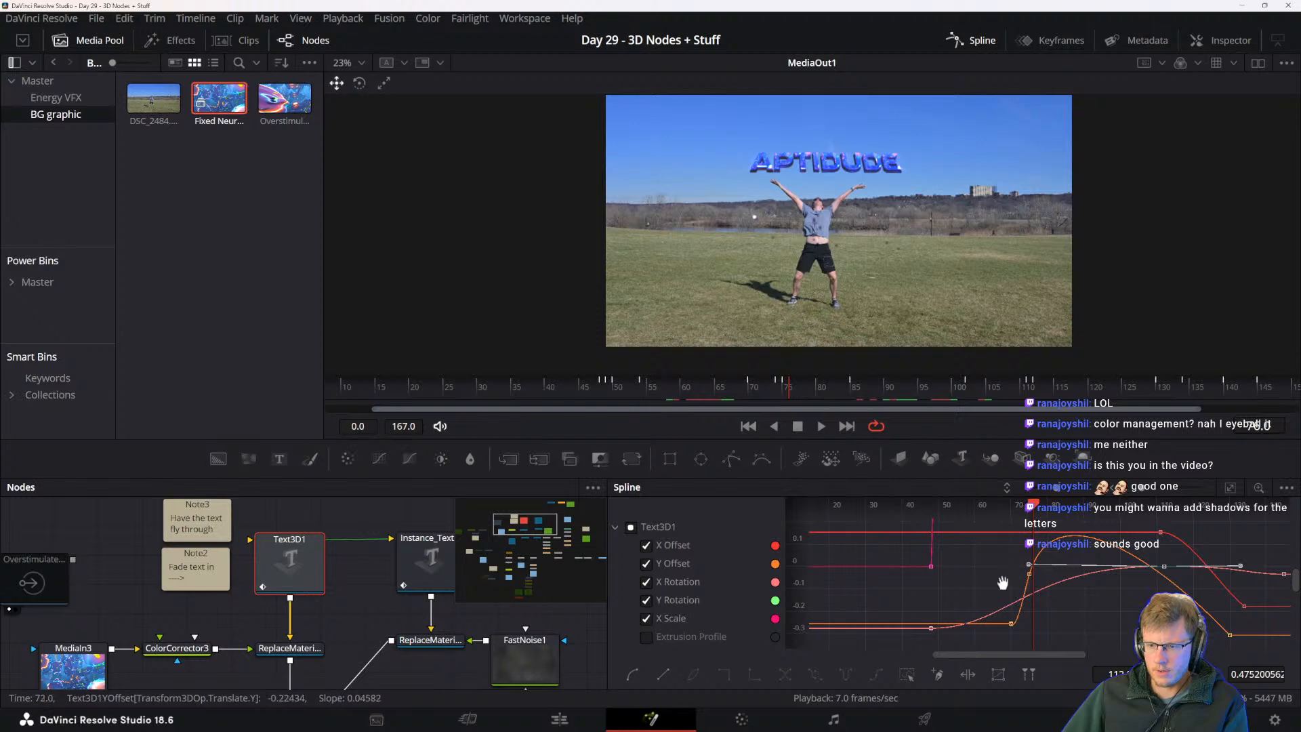
drag(1003, 582, 955, 623)
drag(978, 559, 986, 520)
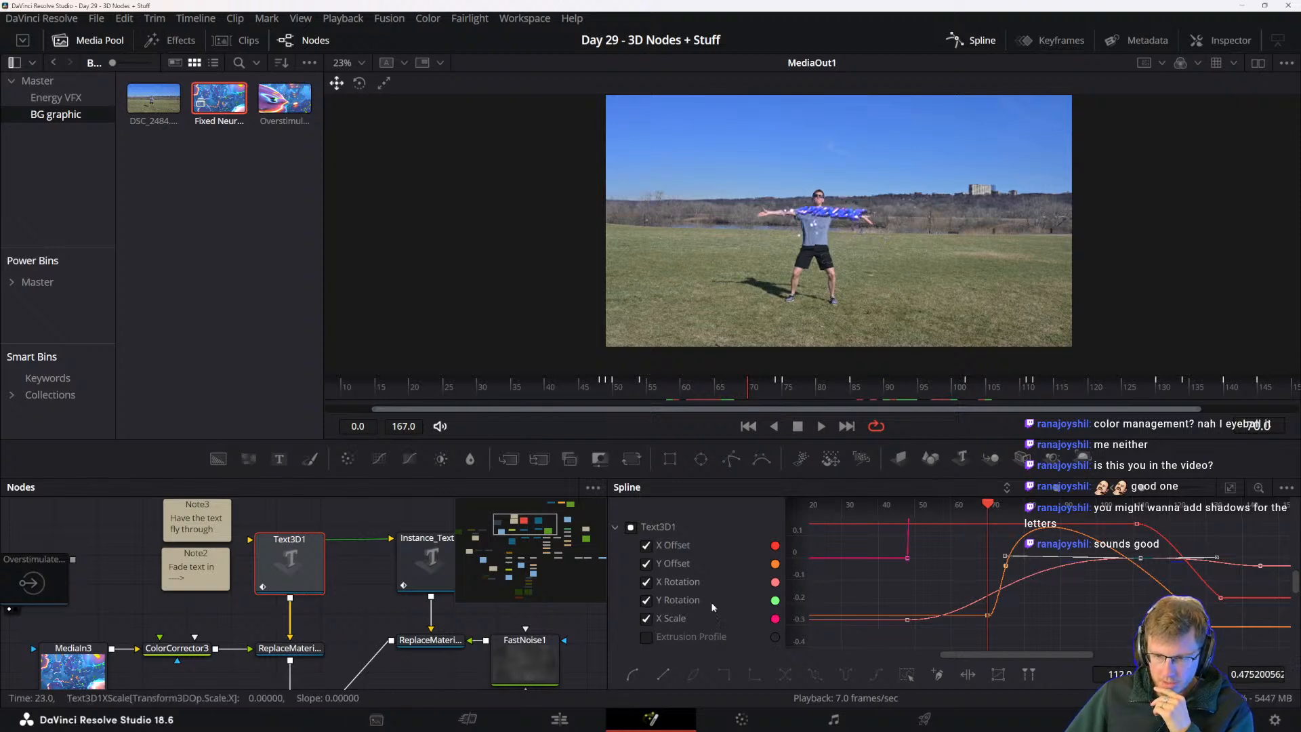
- Look through the 3D node tree and compare the animated parameters of Camera3D1 and Text3D1
scroll(343, 595, down, 4)
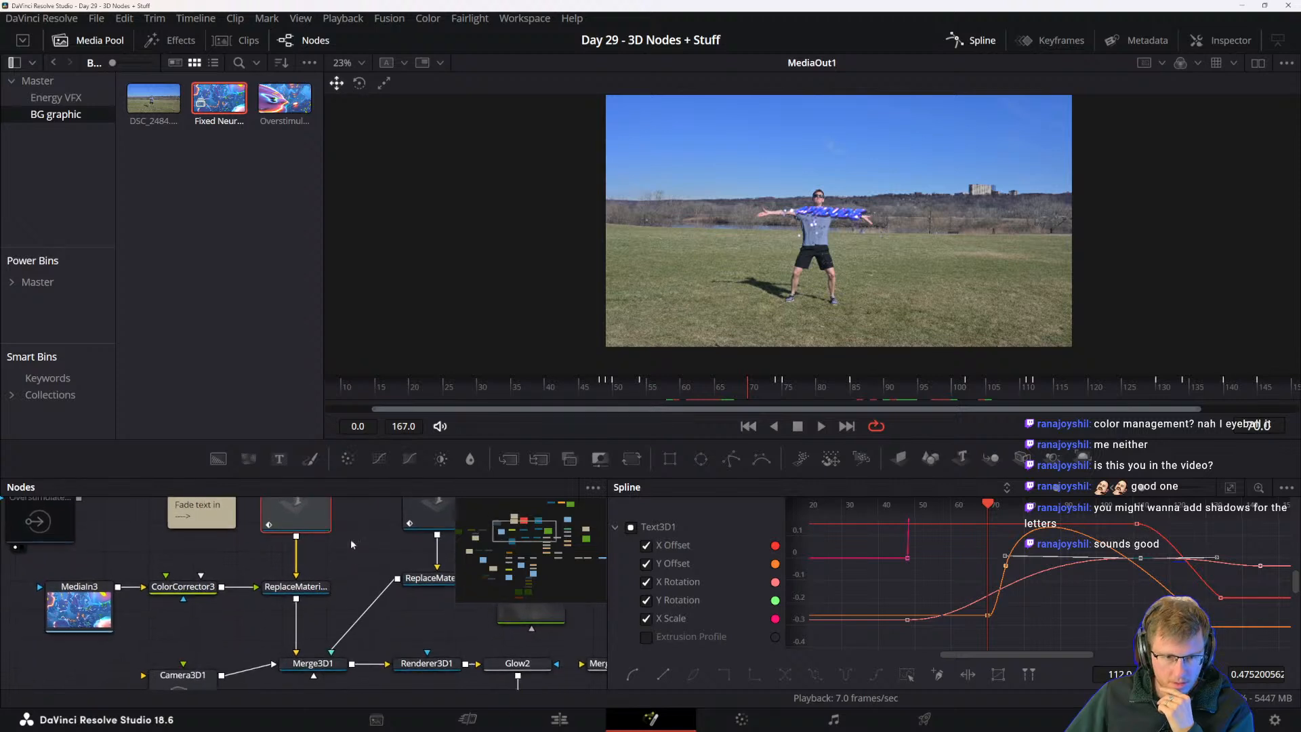
scroll(330, 584, up, 3)
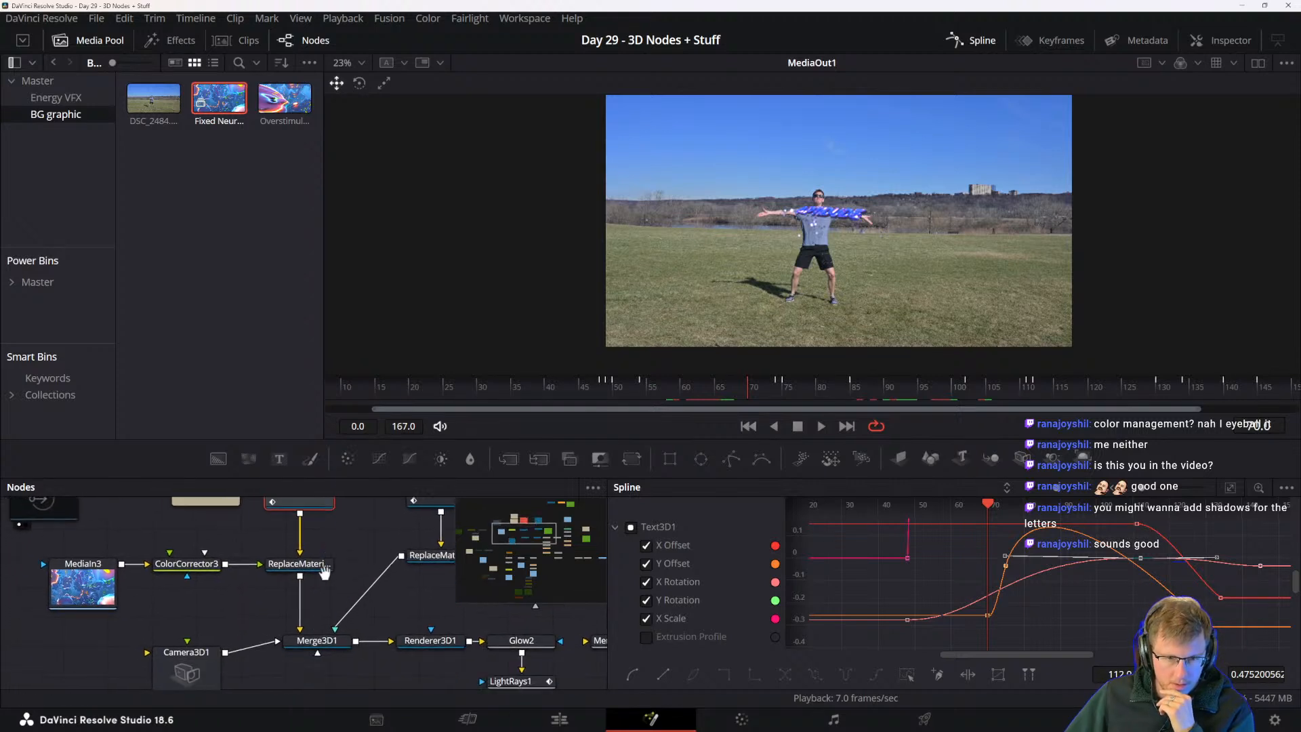
scroll(267, 645, down, 2)
click(234, 630)
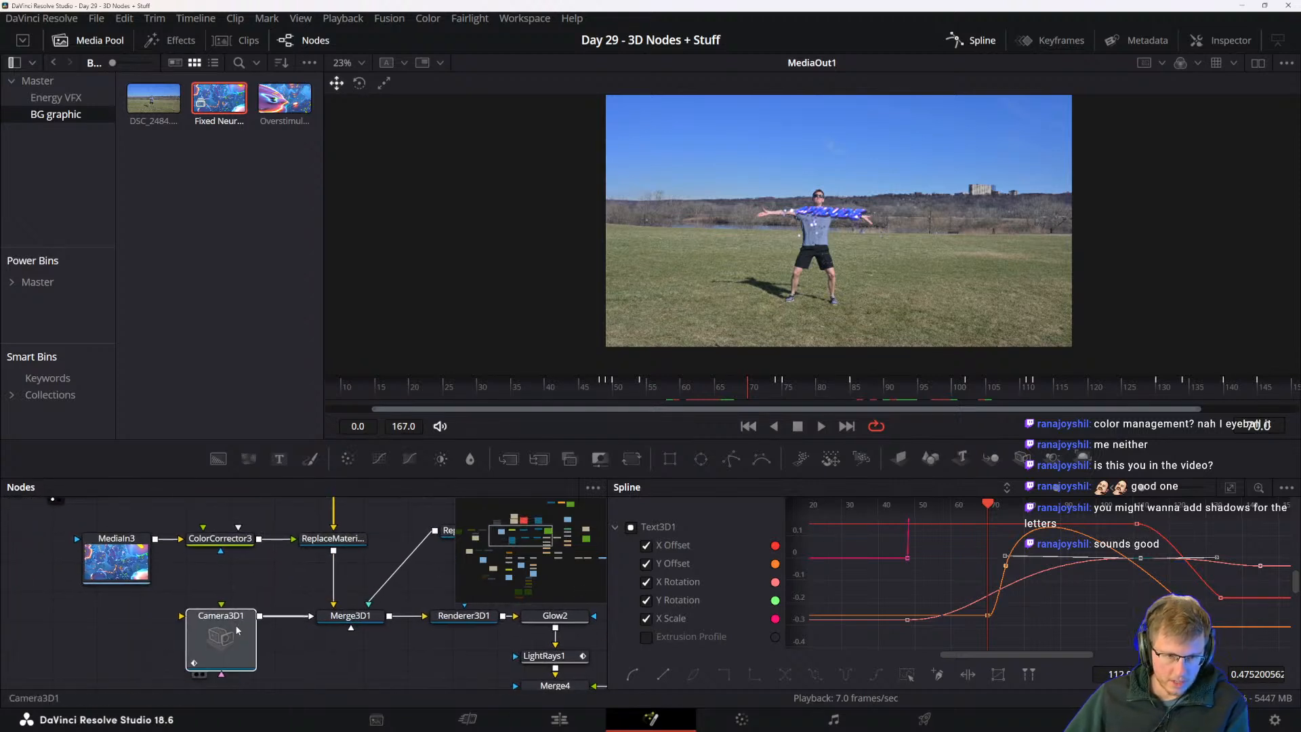
scroll(274, 592, up, 1)
scroll(308, 573, up, 2)
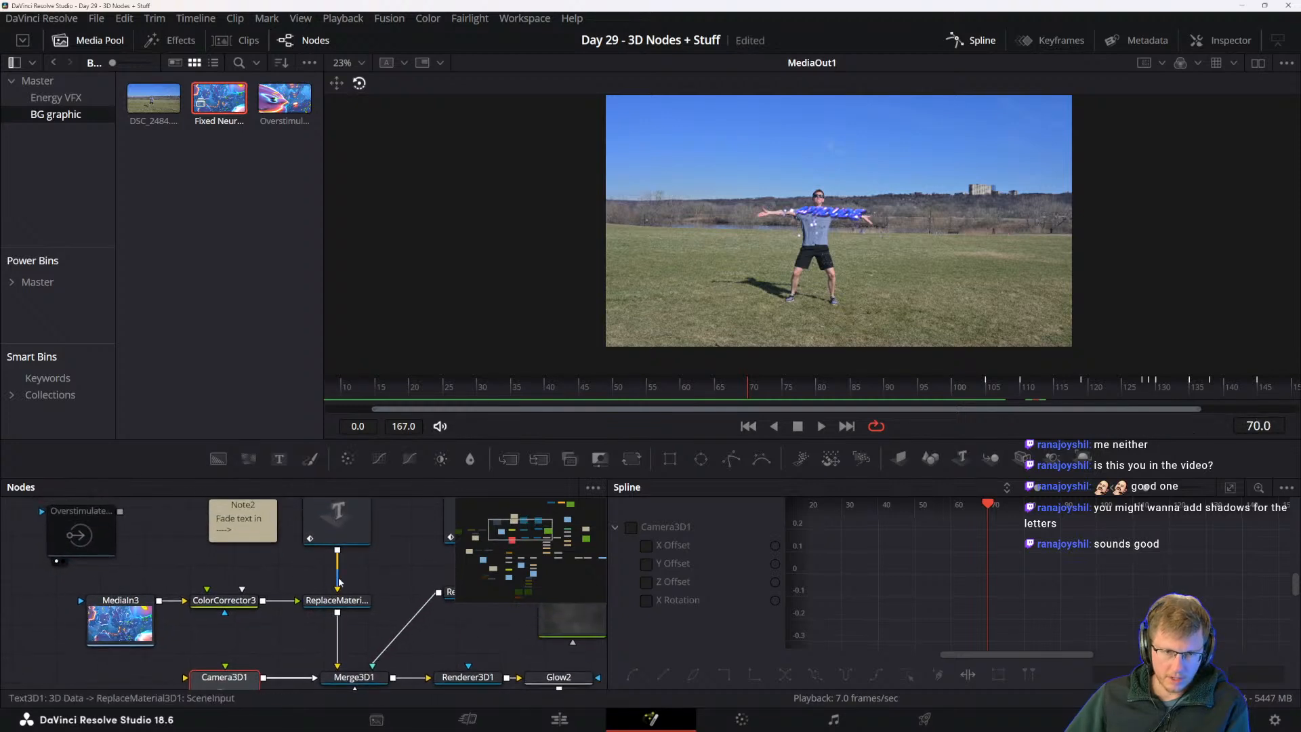
scroll(342, 553, up, 1)
click(336, 557)
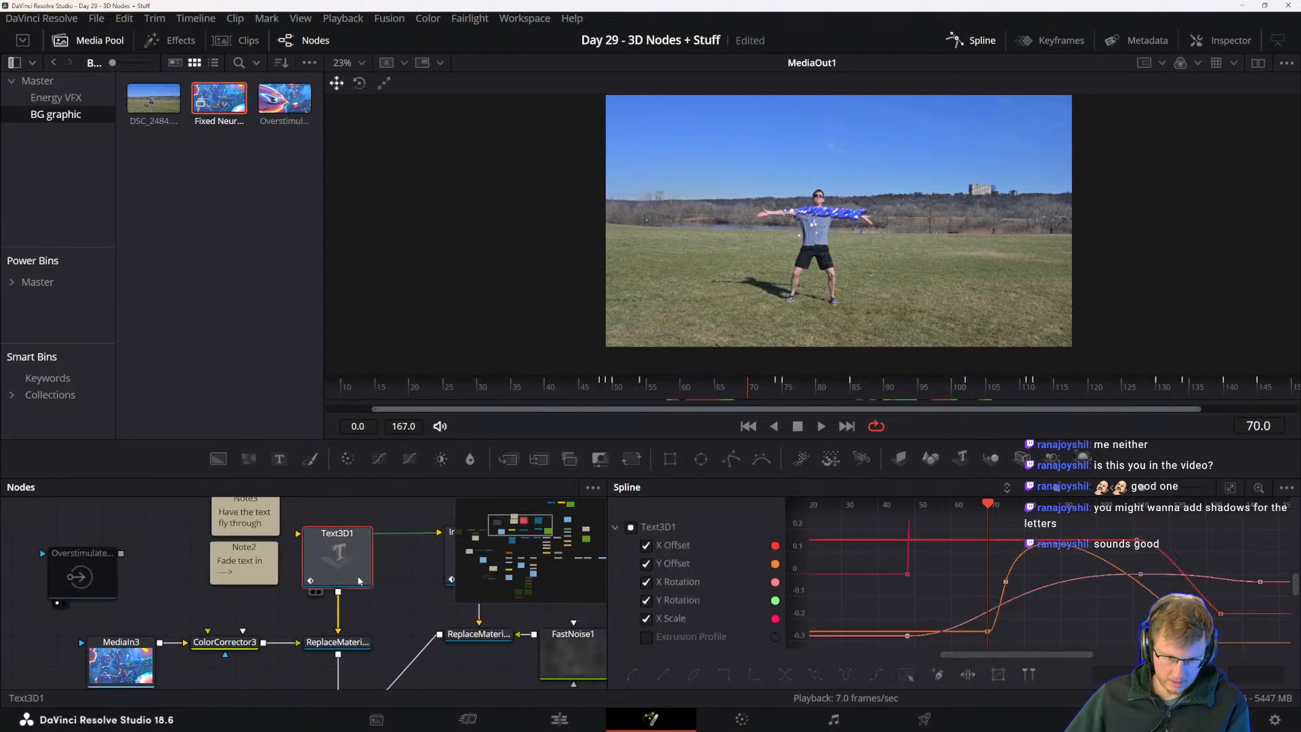
- Display all of Camera3D1's animation curves, fit them to the graph and examine the camera move
scroll(339, 576, down, 3)
scroll(360, 612, down, 1)
click(217, 643)
scroll(481, 639, down, 1)
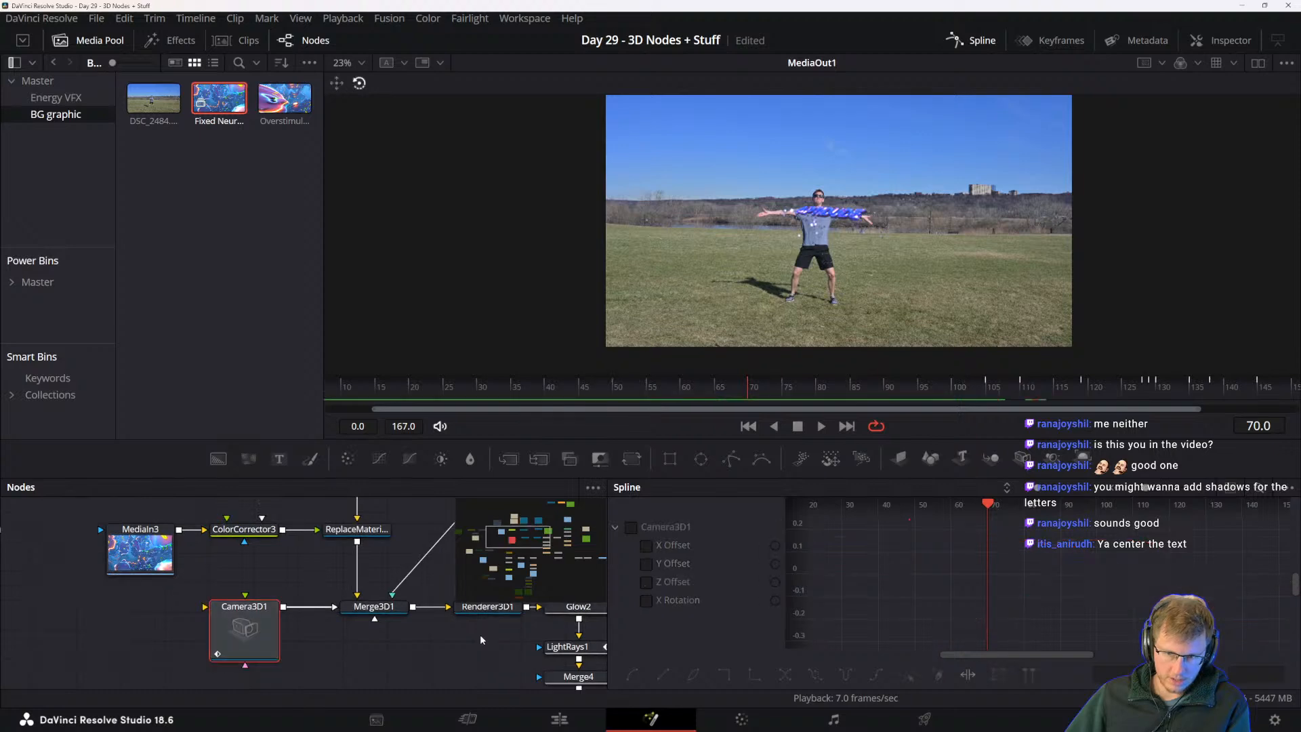
click(631, 528)
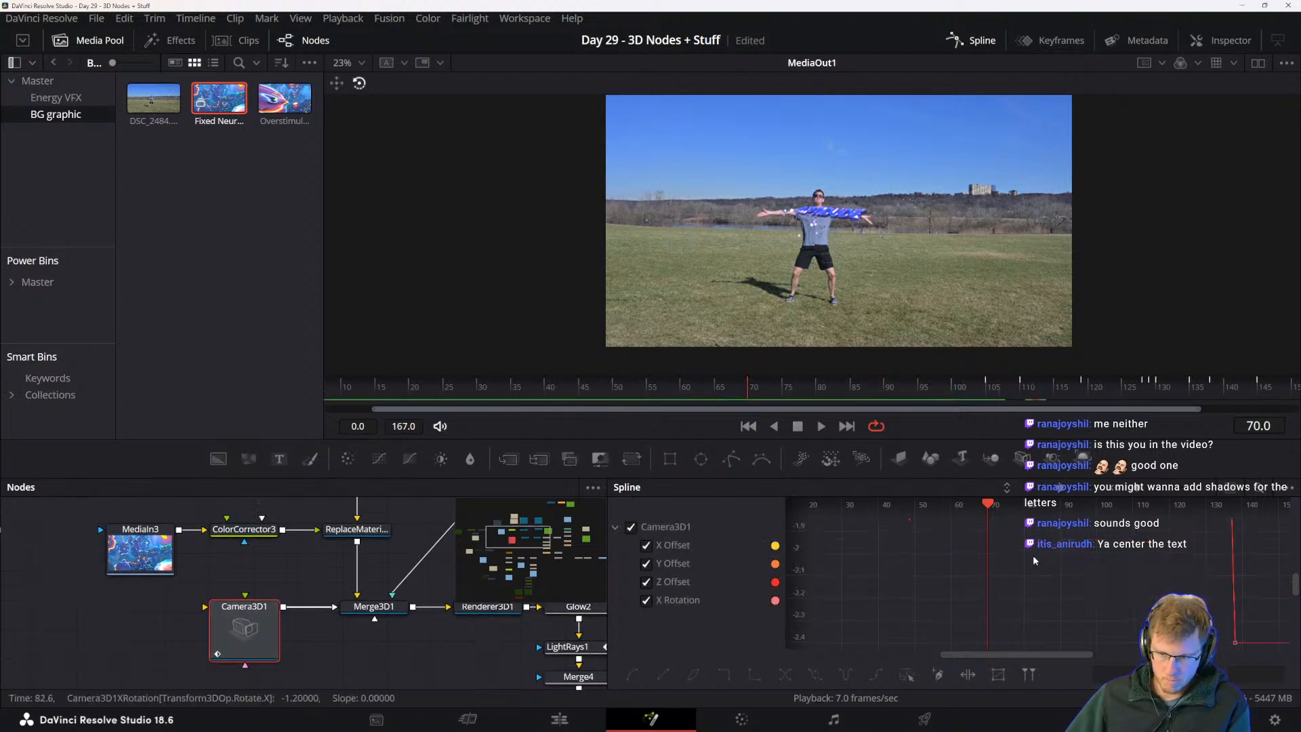
click(1231, 489)
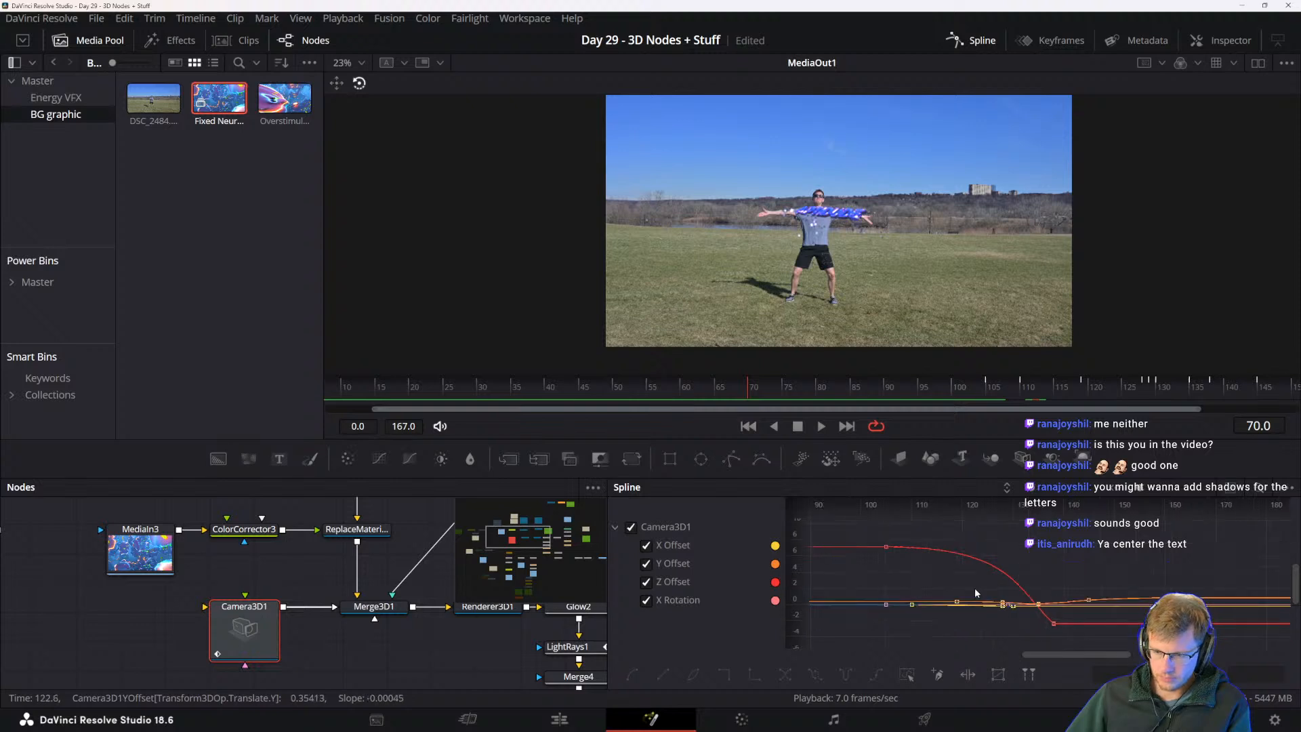
scroll(962, 588, up, 5)
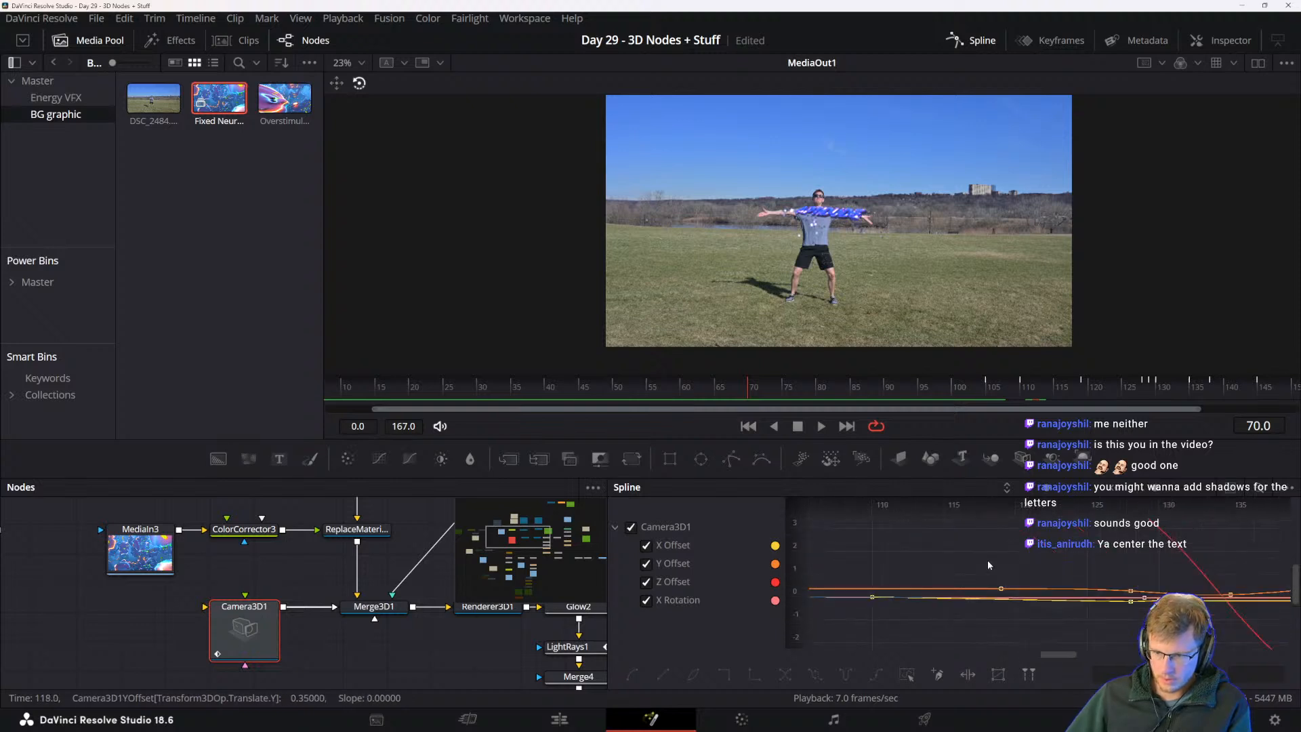
scroll(982, 581, down, 5)
scroll(1091, 563, down, 4)
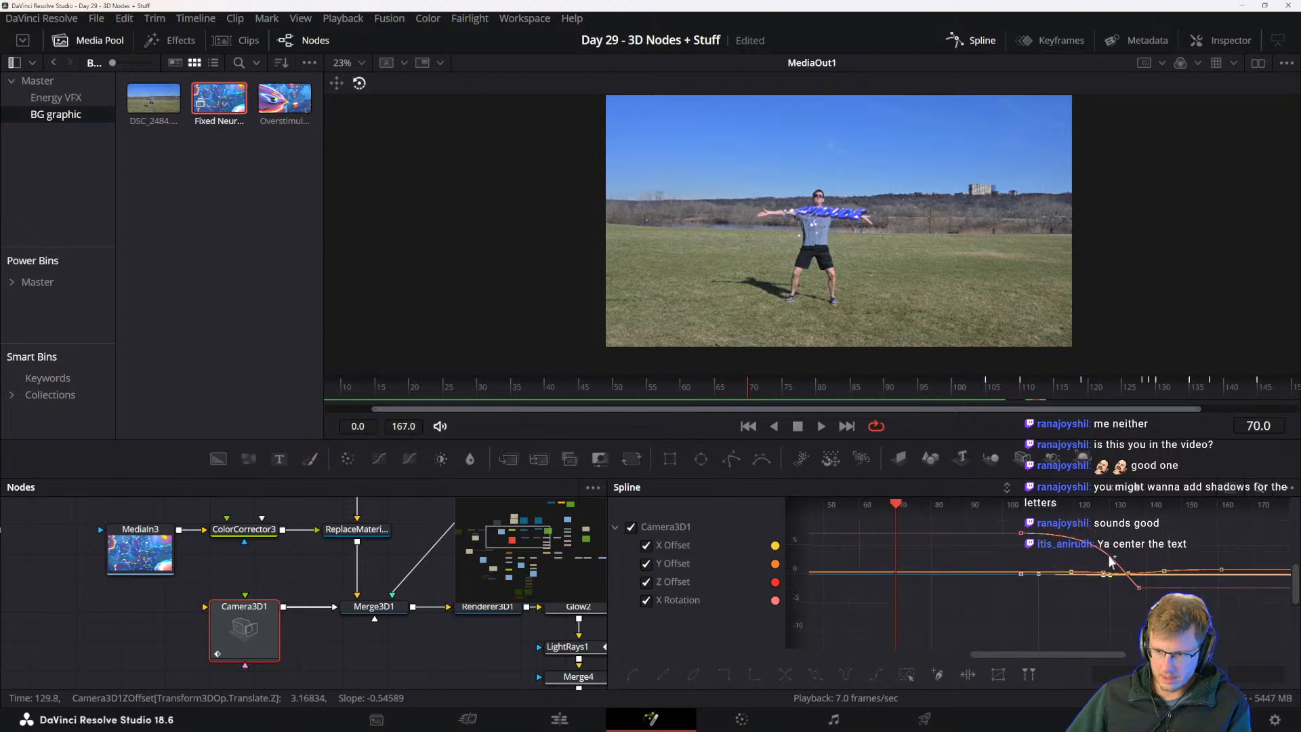
- Raise Text3D1's Y Offset keyframe at frame 70 to -0.13
drag(374, 556, 334, 664)
click(318, 555)
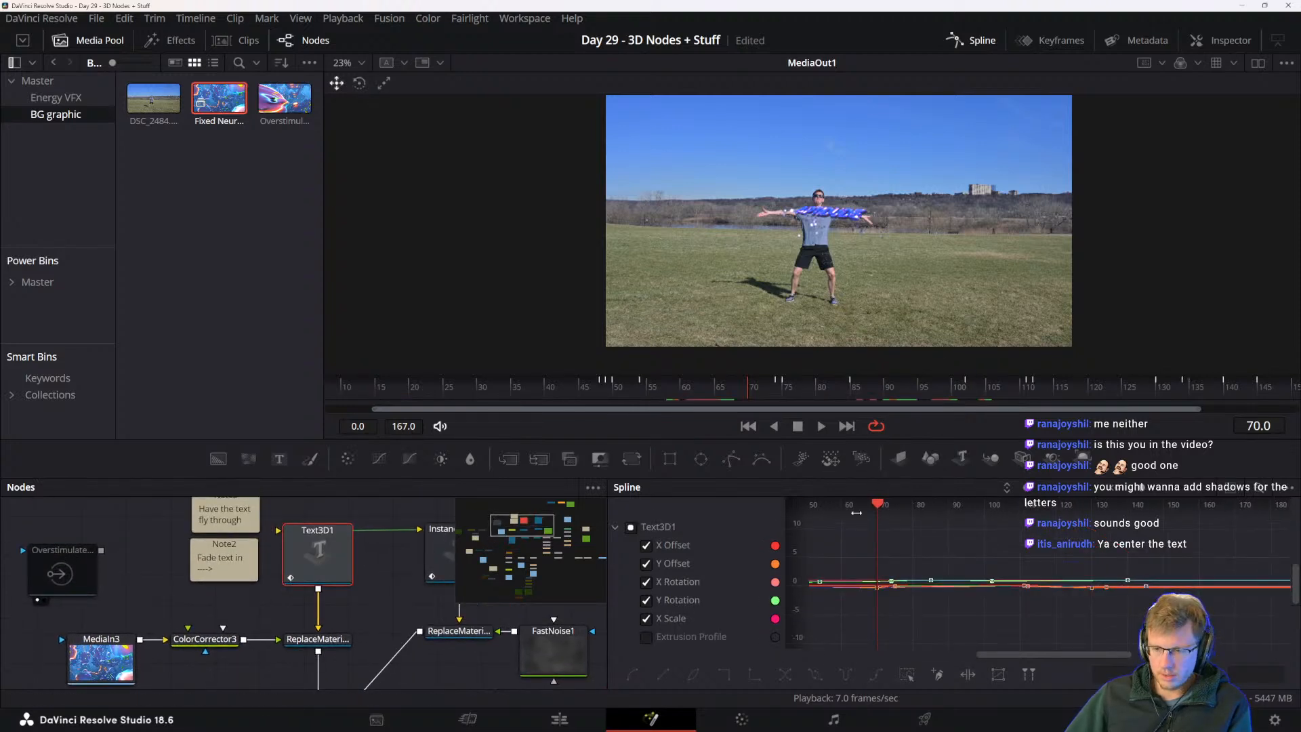
scroll(866, 577, up, 3)
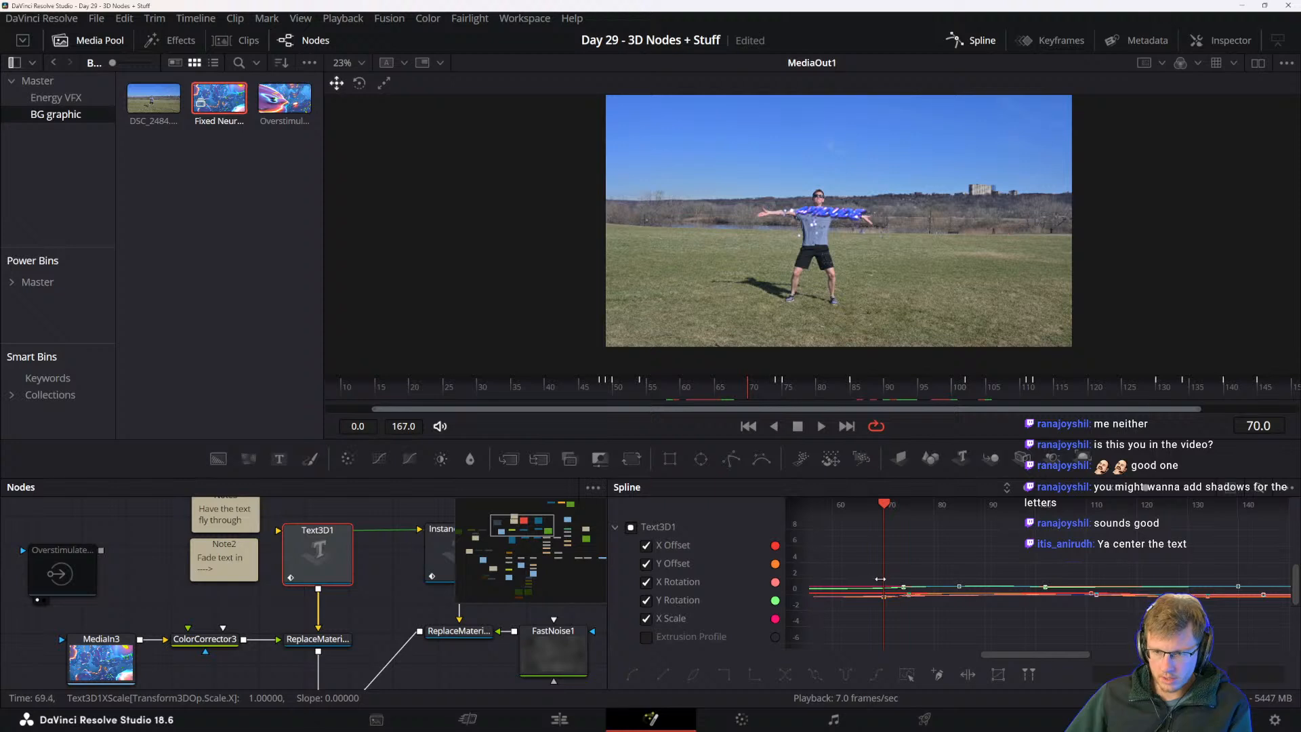
click(1232, 487)
drag(985, 587, 1019, 586)
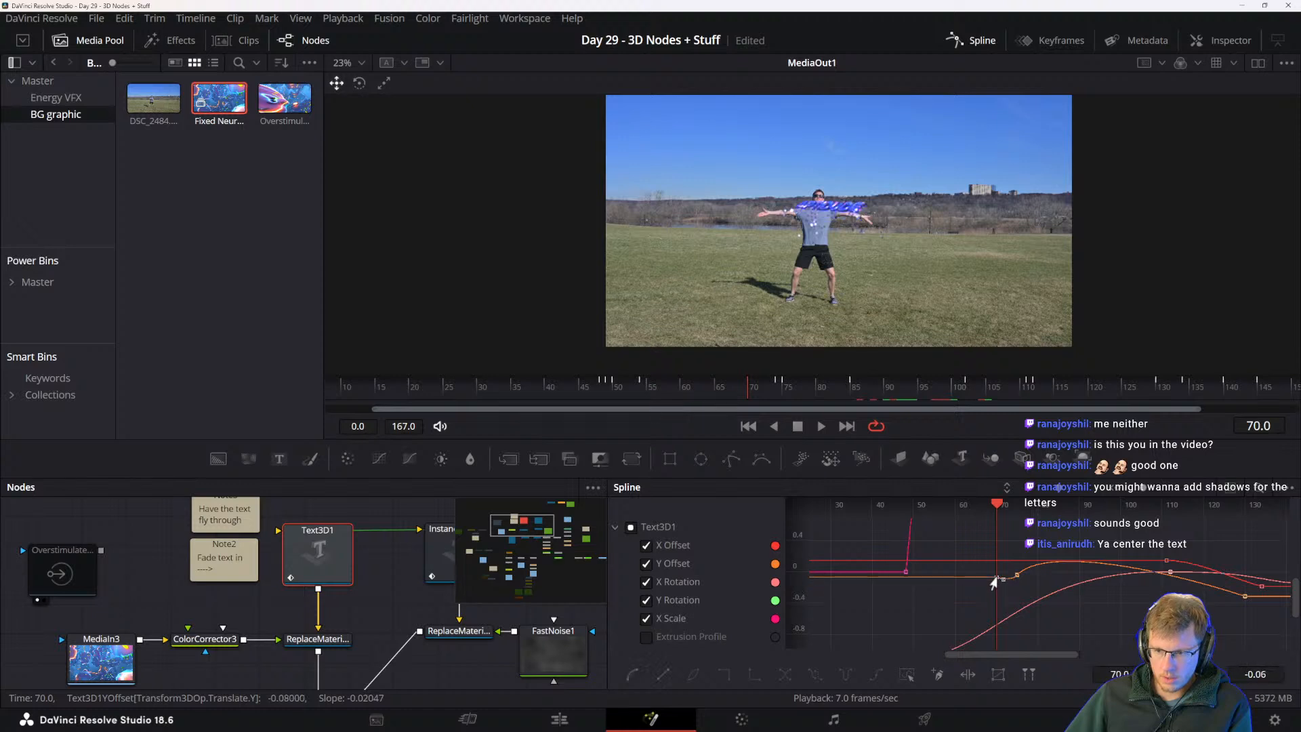
drag(1075, 641, 1056, 587)
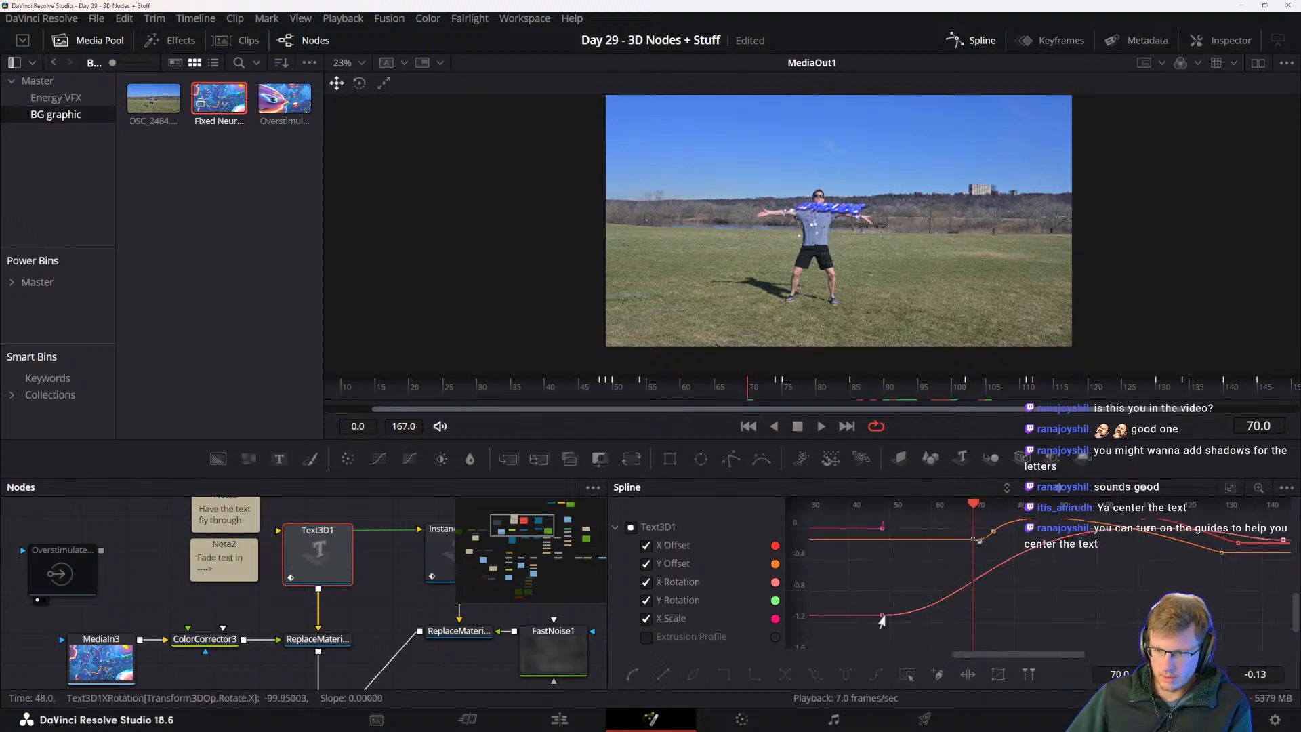
- Try raising Text3D1's X Rotation keyframe at frame 48 and undo the change
drag(881, 614, 882, 589)
key(ctrl+z)
- Move Text3D1's X Offset keyframe near frame 112 to frame 66 at -0.23, and steepen its outgoing handle upward
drag(1089, 588, 1008, 628)
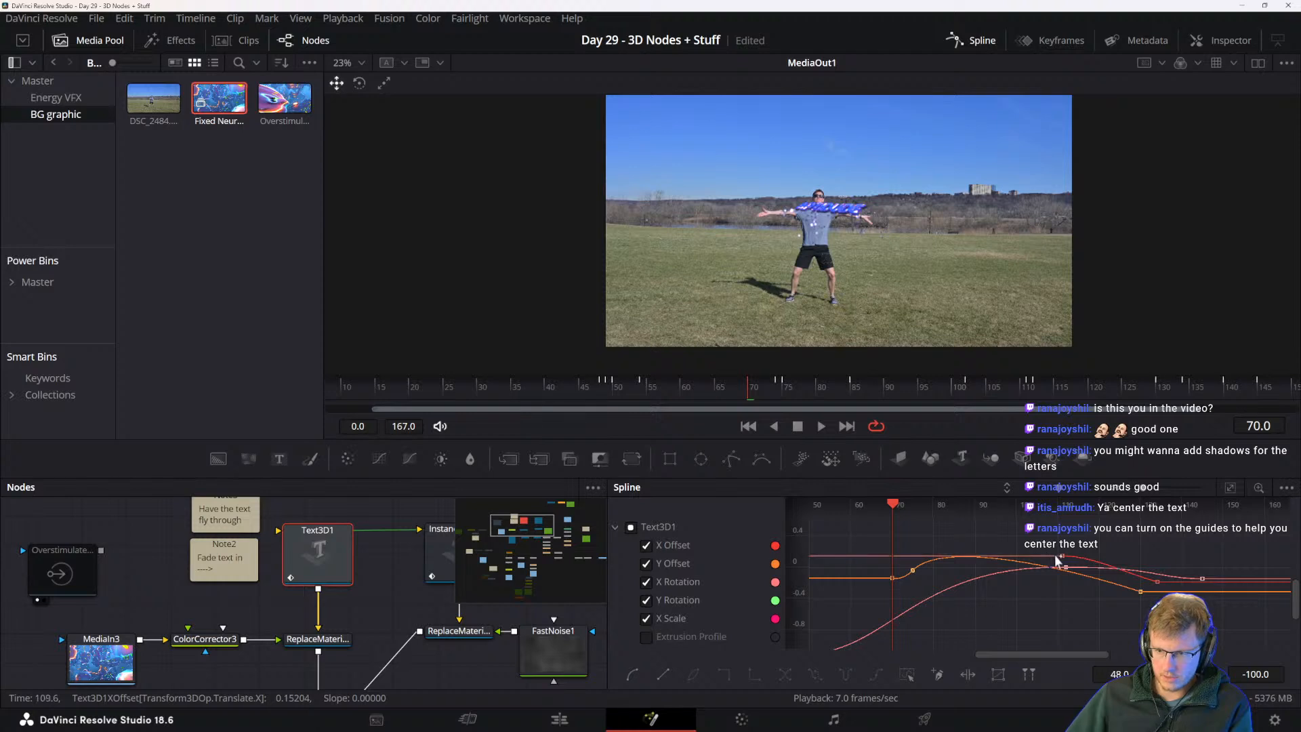
drag(1059, 561, 870, 588)
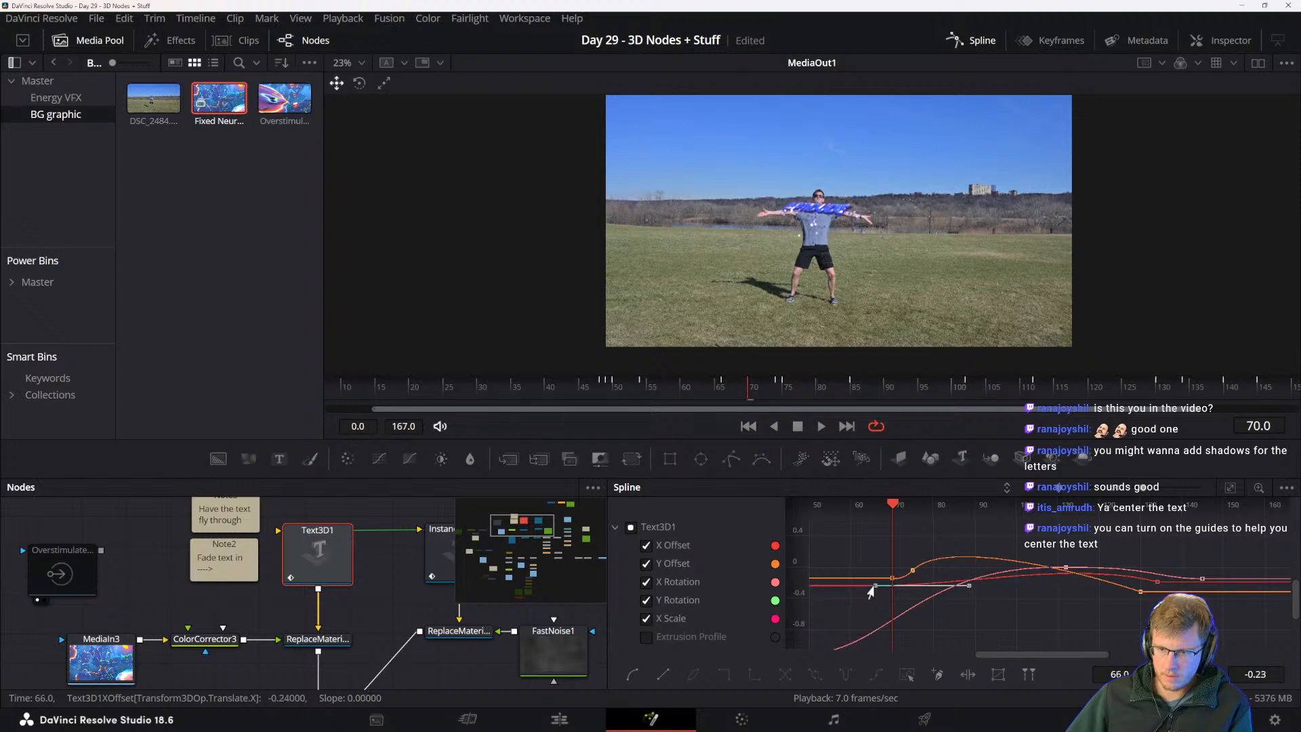
key(space)
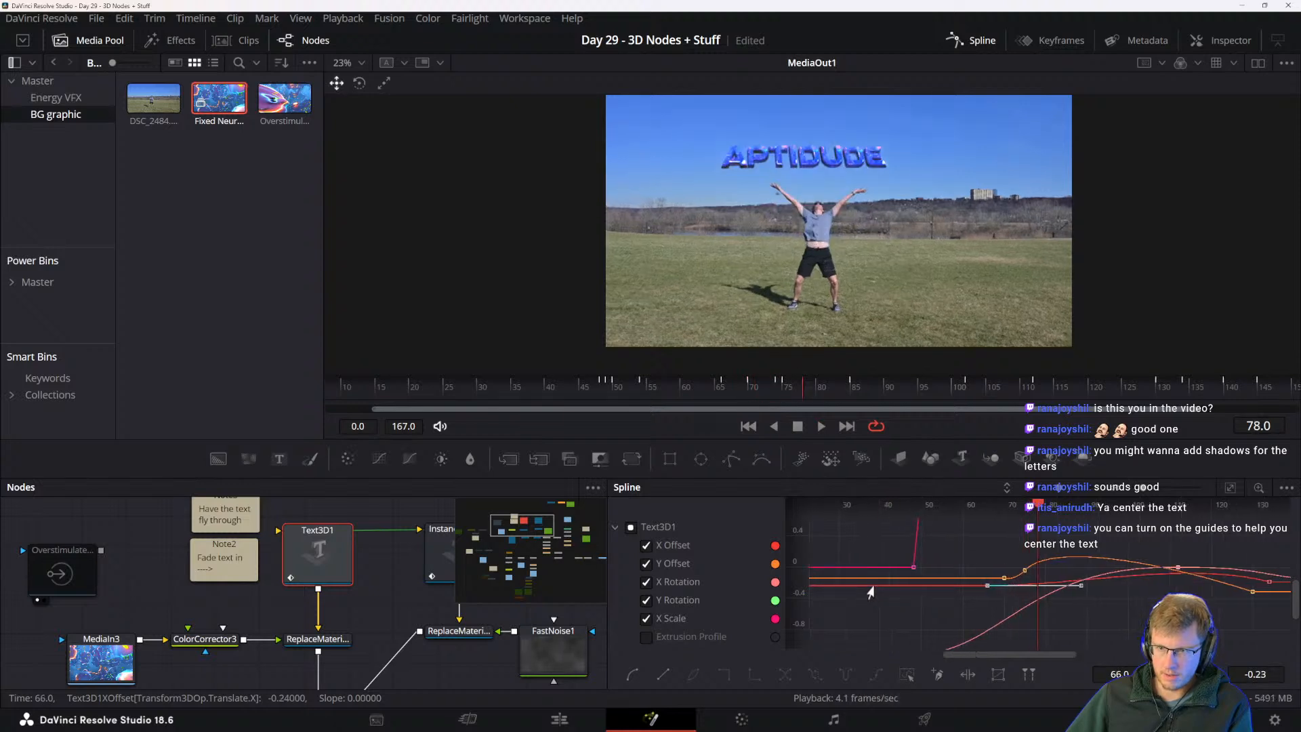
key(space)
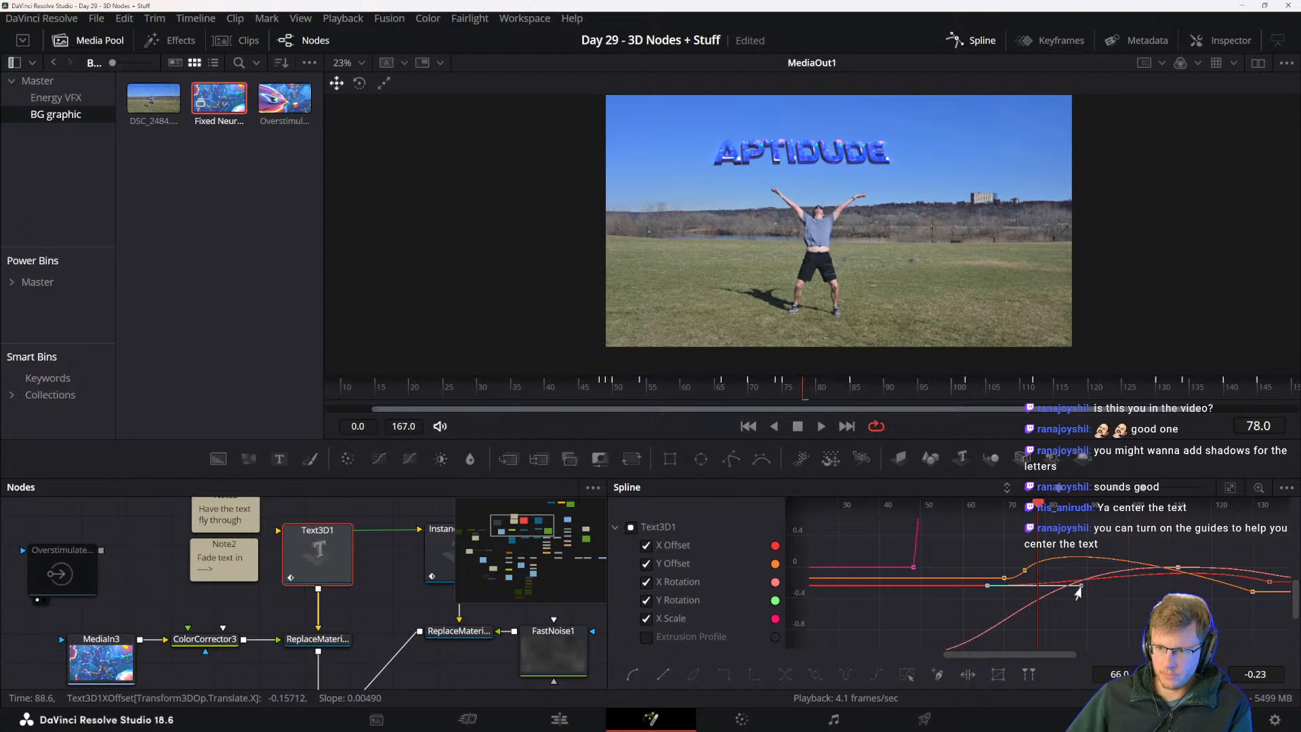
drag(1078, 591, 1062, 535)
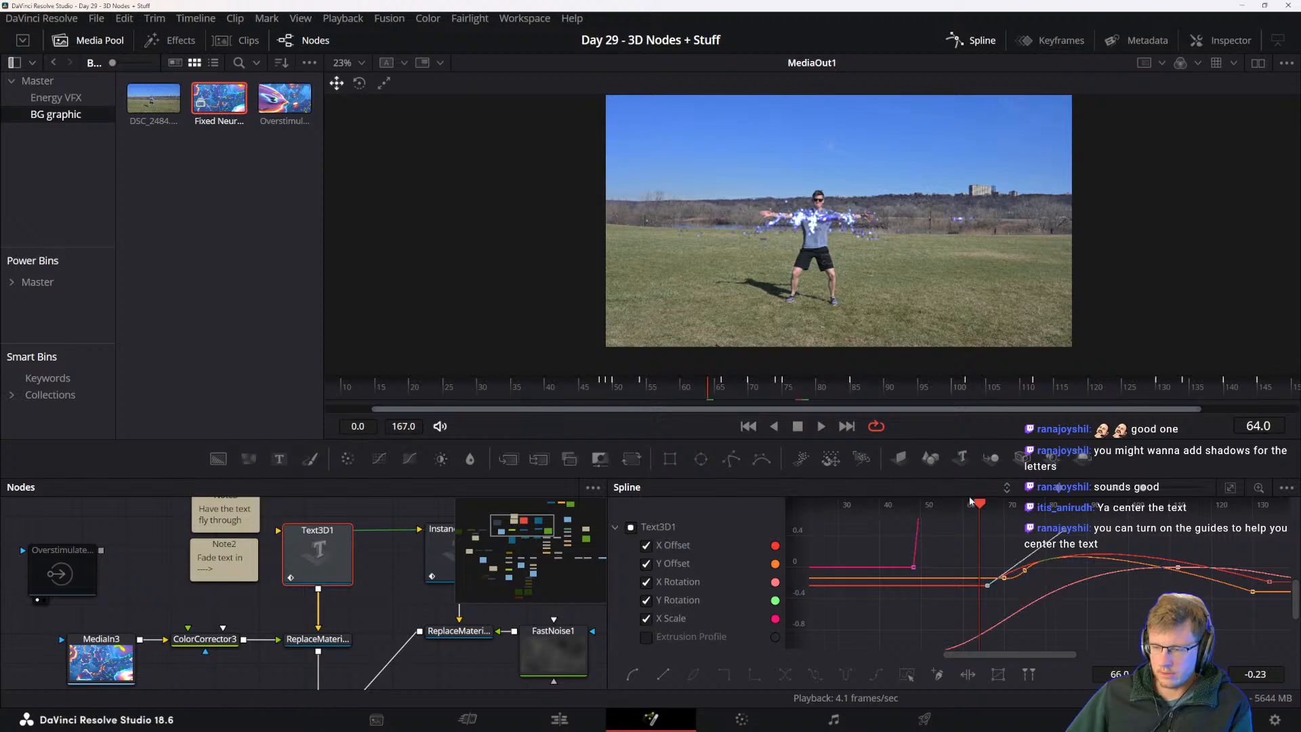
- Turn on the guides in the MediaOut1 viewer to show centre lines and safe areas over the shot
scroll(877, 301, down, 2)
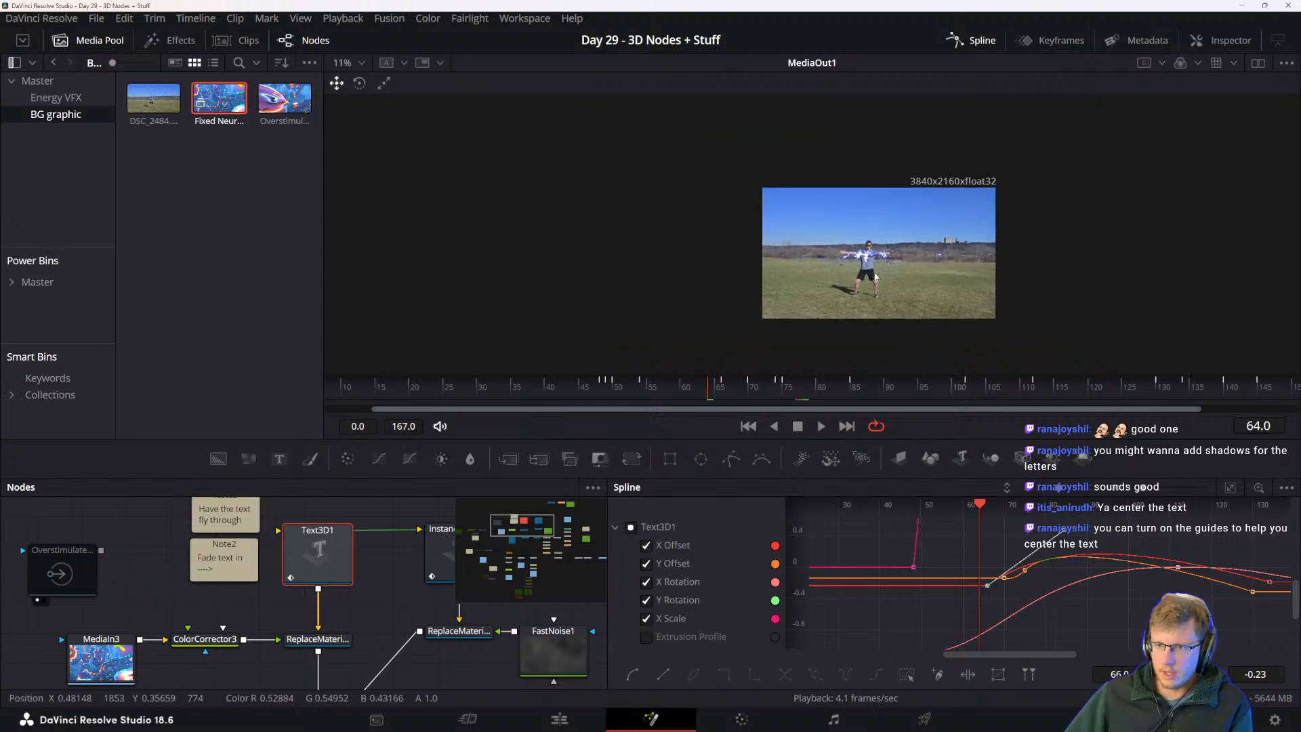
scroll(887, 245, up, 1)
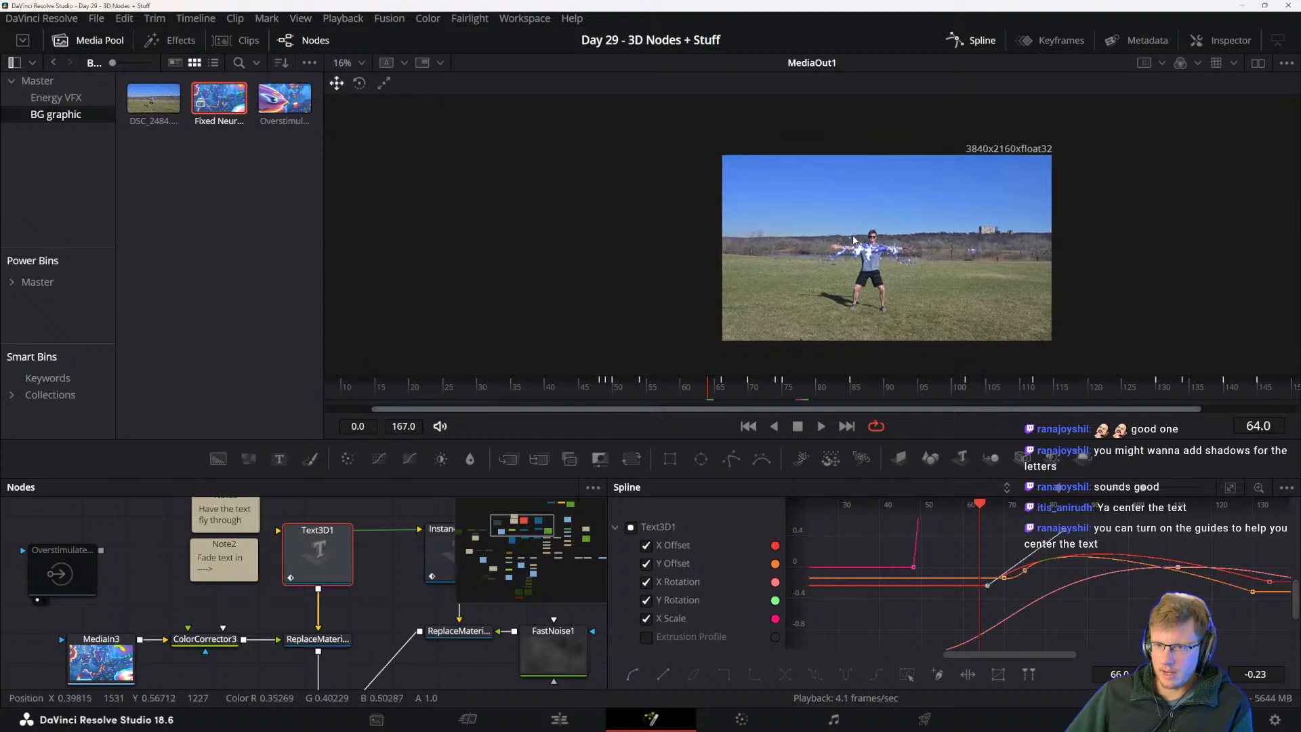
right_click(872, 220)
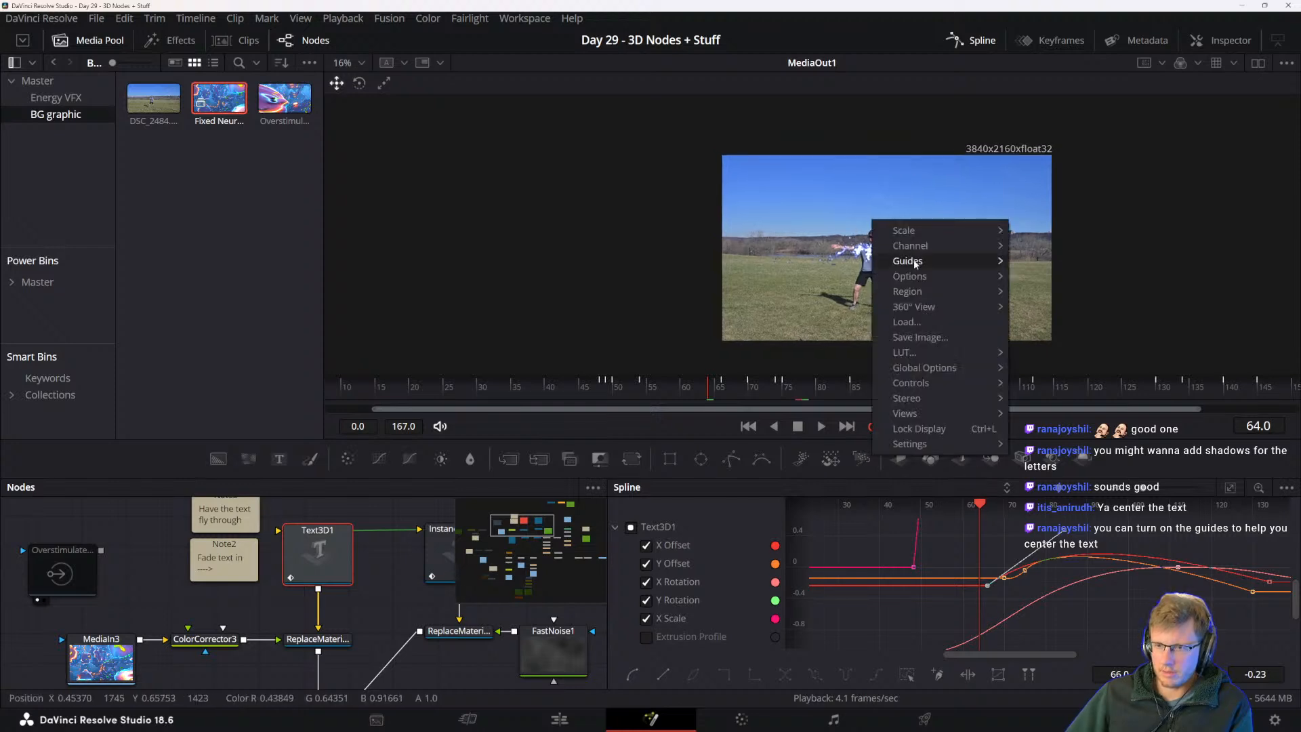
mouse_move(915, 263)
click(1044, 260)
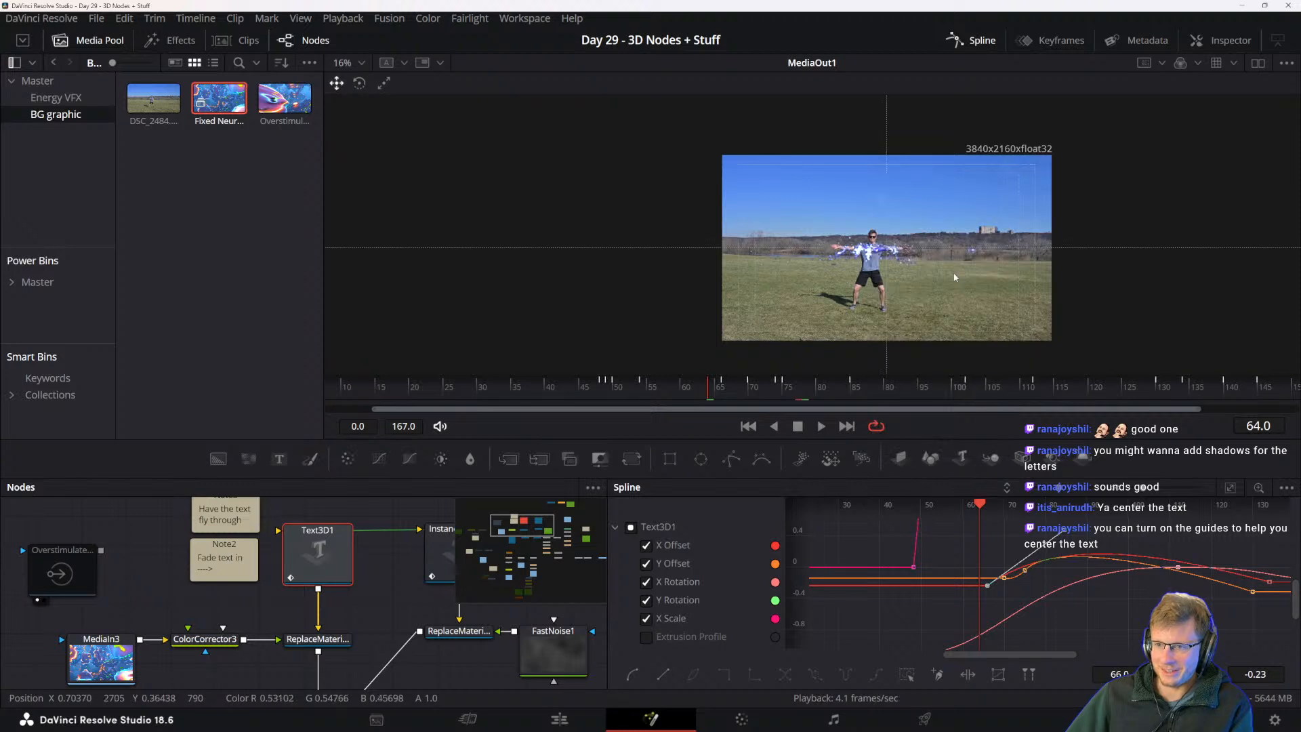
scroll(954, 277, up, 1)
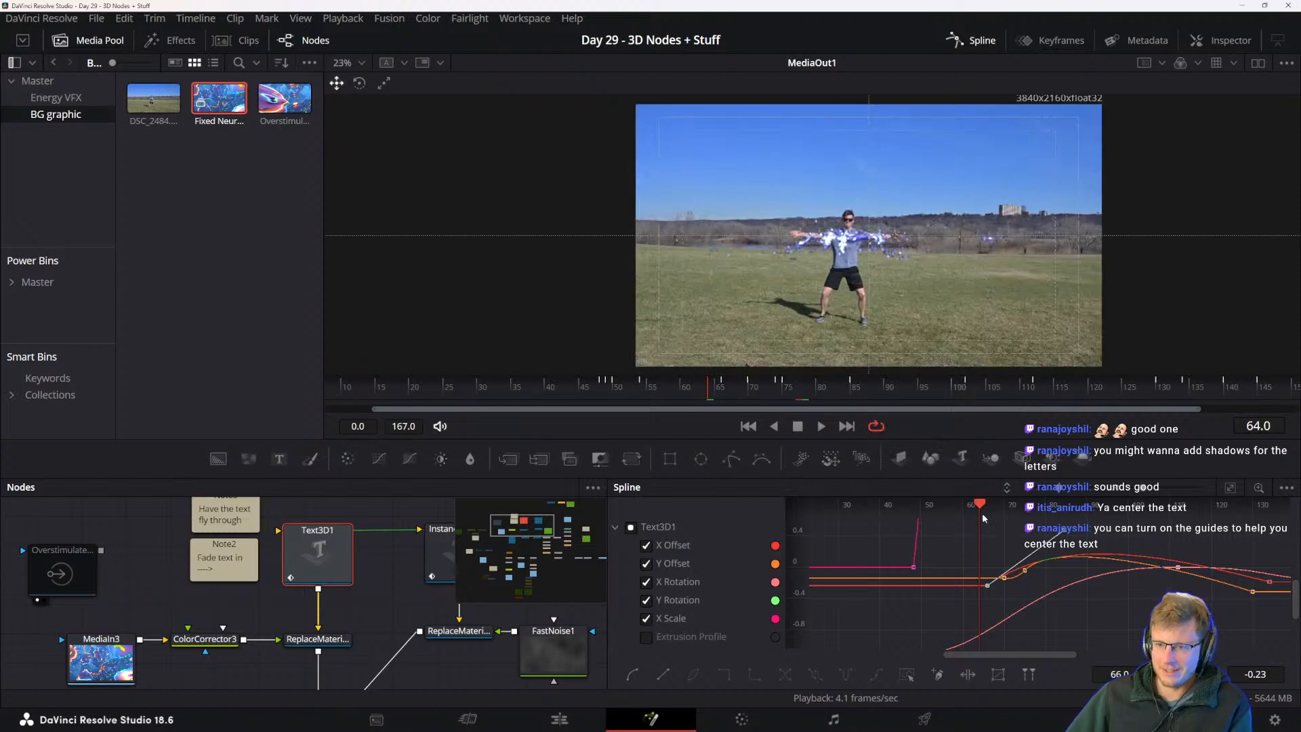
- Play the text animation from frame 64 and scrub back to frame 62 to examine the text's centring against the guides
key(space)
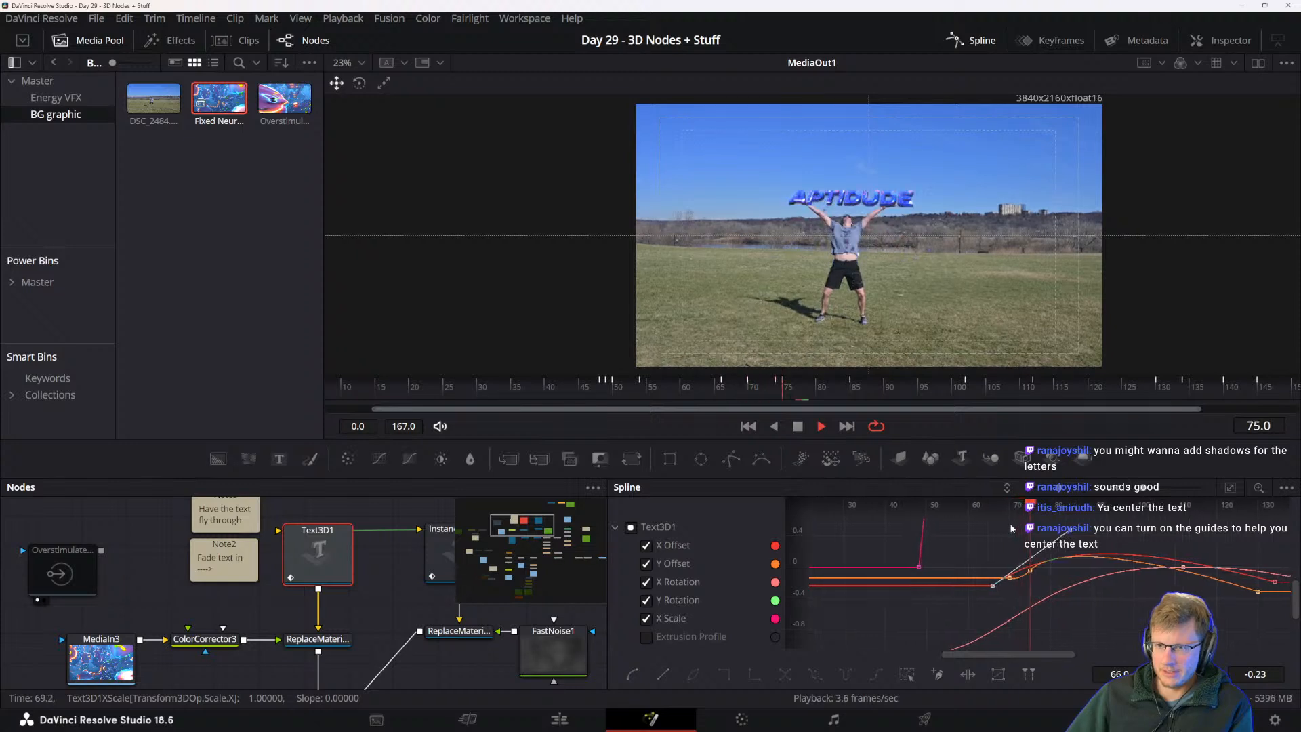
key(space)
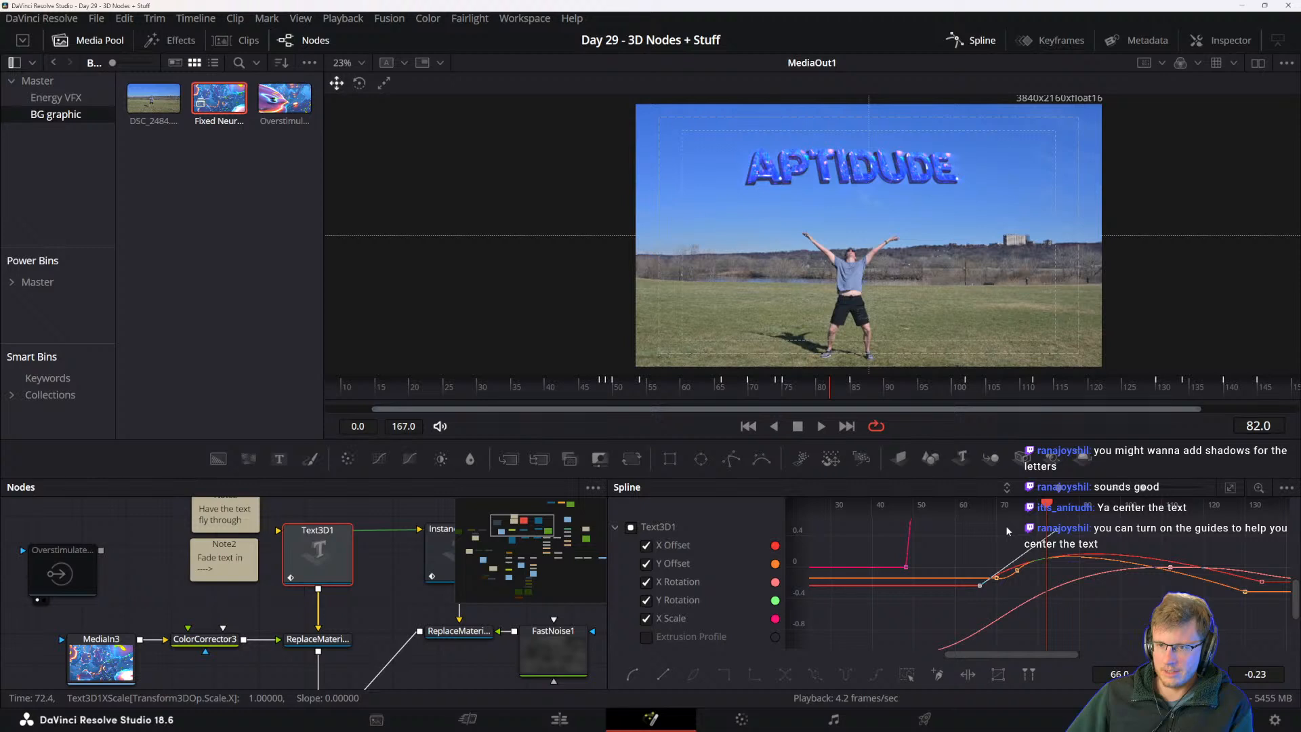
click(1016, 511)
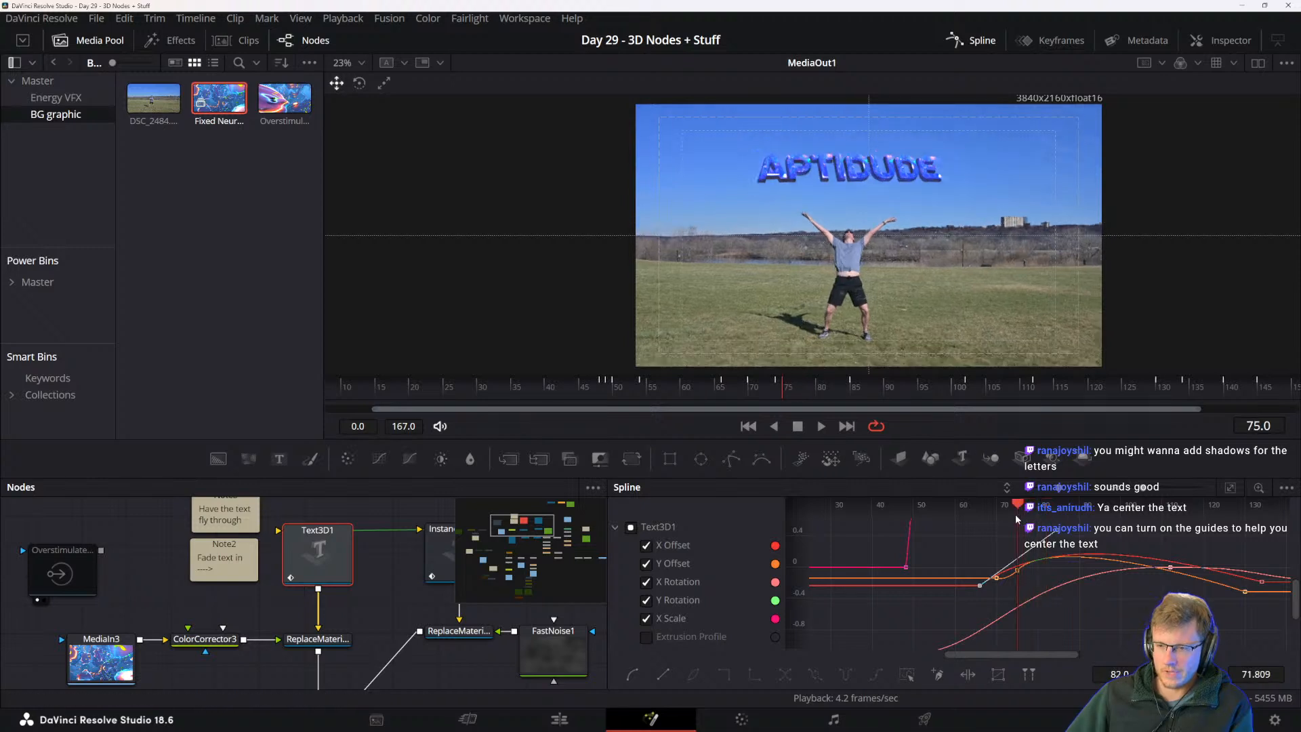
drag(1015, 514, 965, 527)
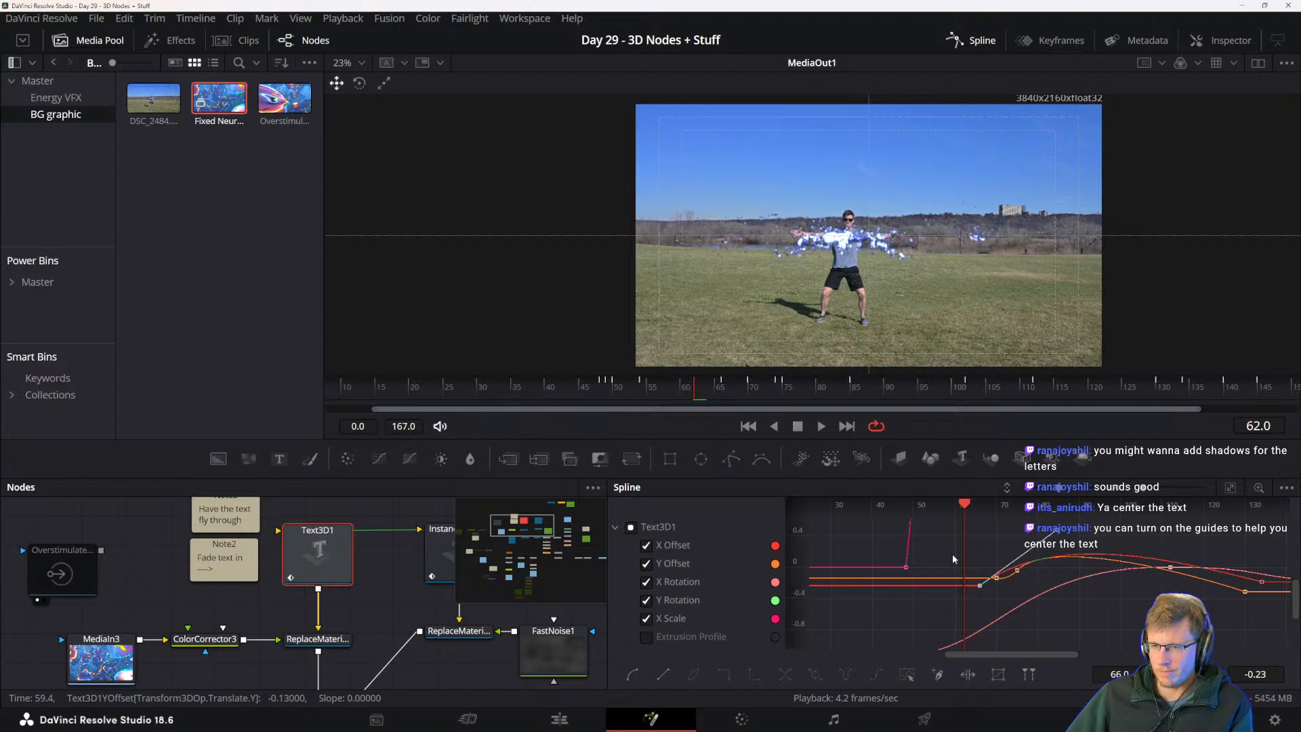
drag(868, 630, 874, 633)
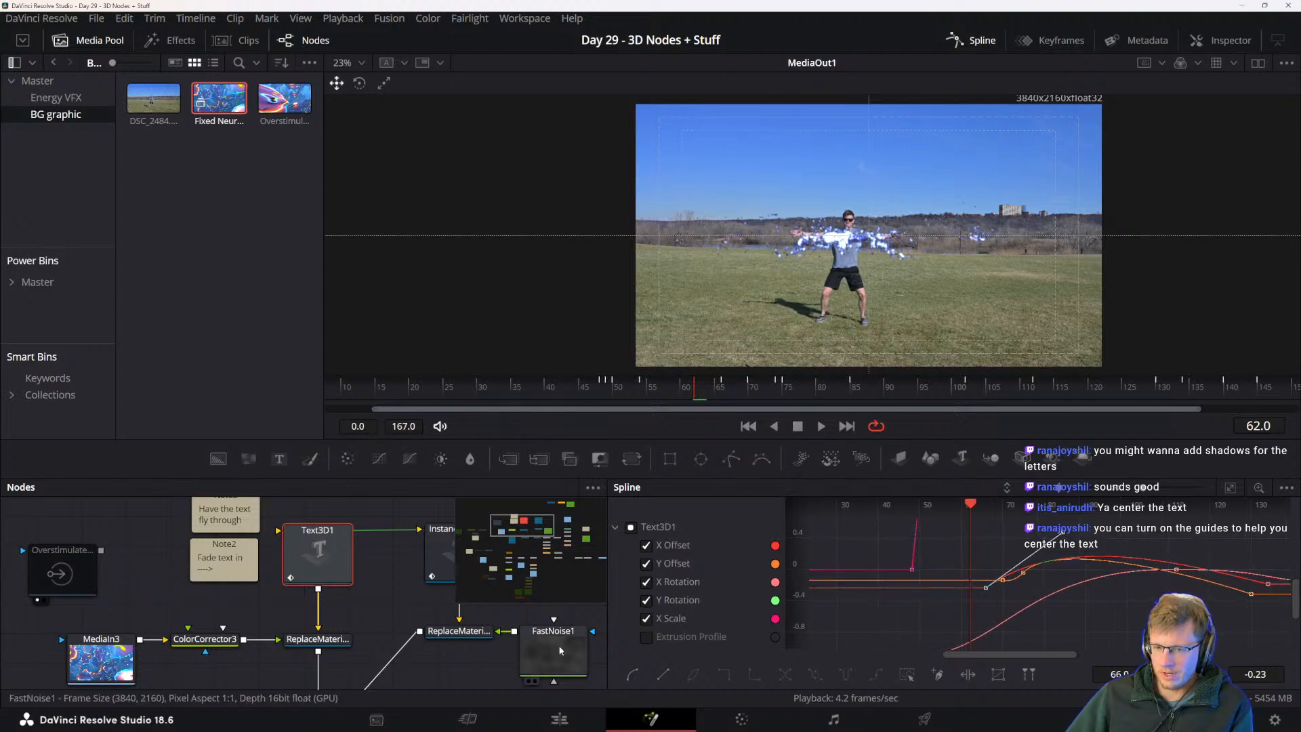
- Trace the node tree down to the main merge chain and select the Merge7 node after Merge6
drag(448, 659, 439, 585)
drag(375, 621, 407, 539)
drag(350, 603, 416, 541)
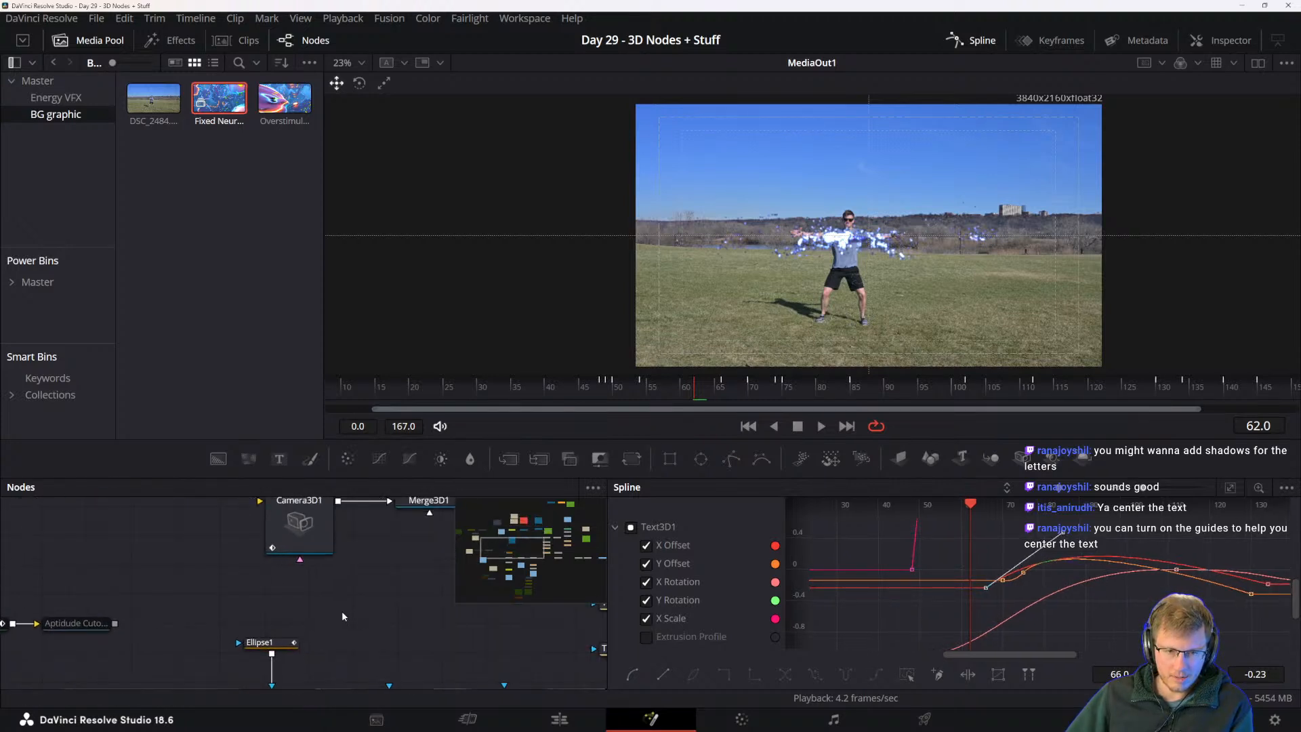
drag(288, 683, 411, 563)
drag(291, 607, 202, 627)
drag(343, 607, 263, 616)
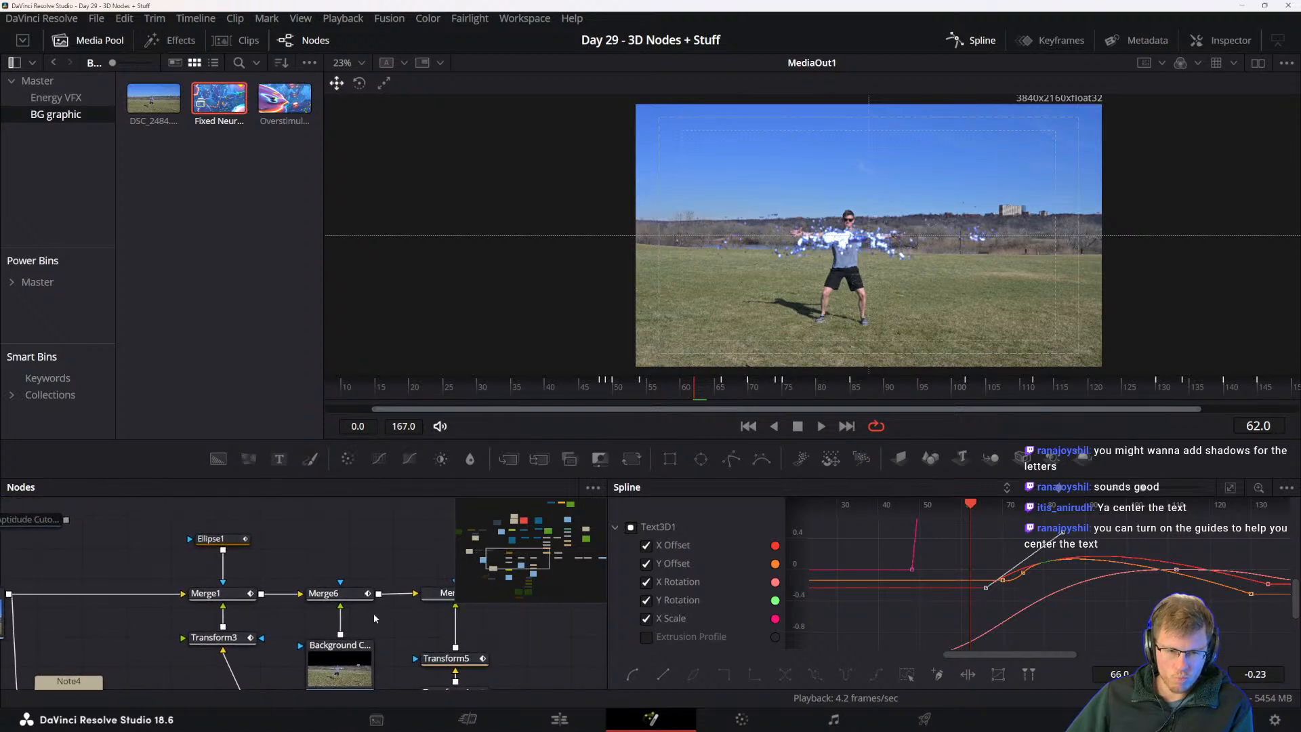
drag(385, 613, 262, 646)
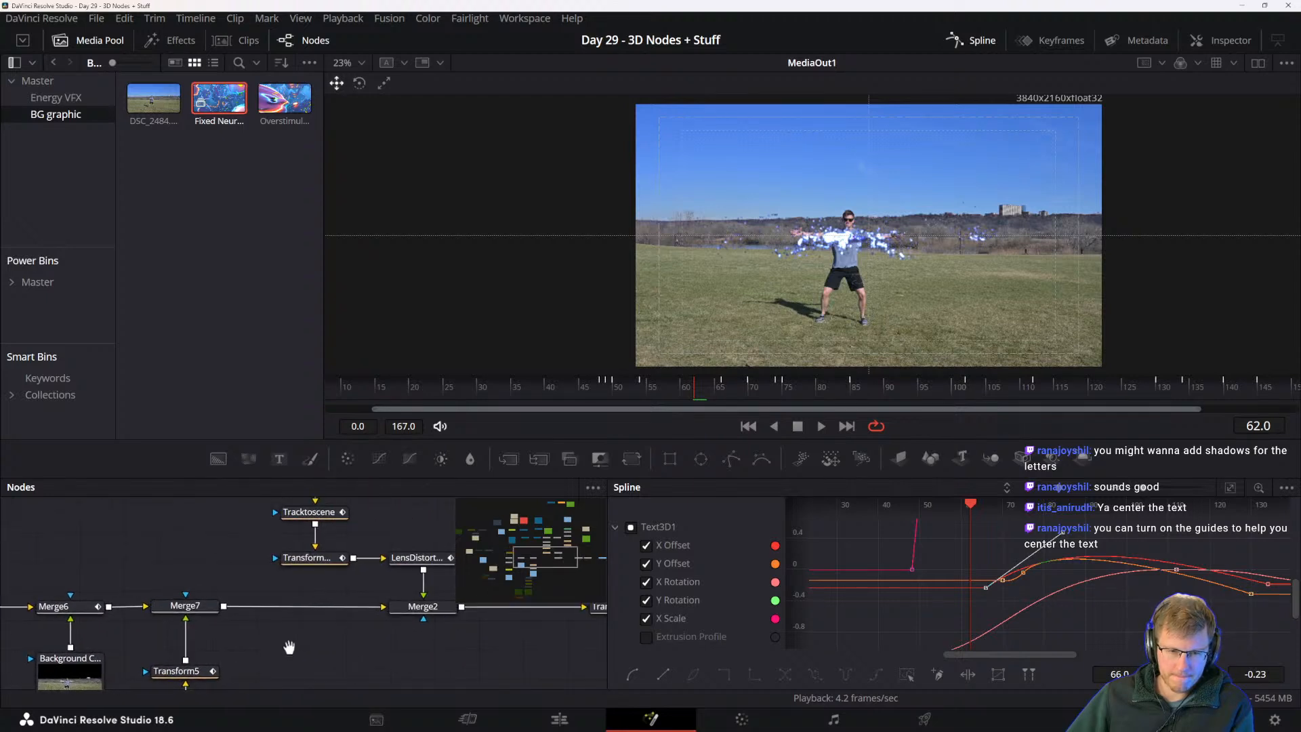
drag(431, 633, 581, 634)
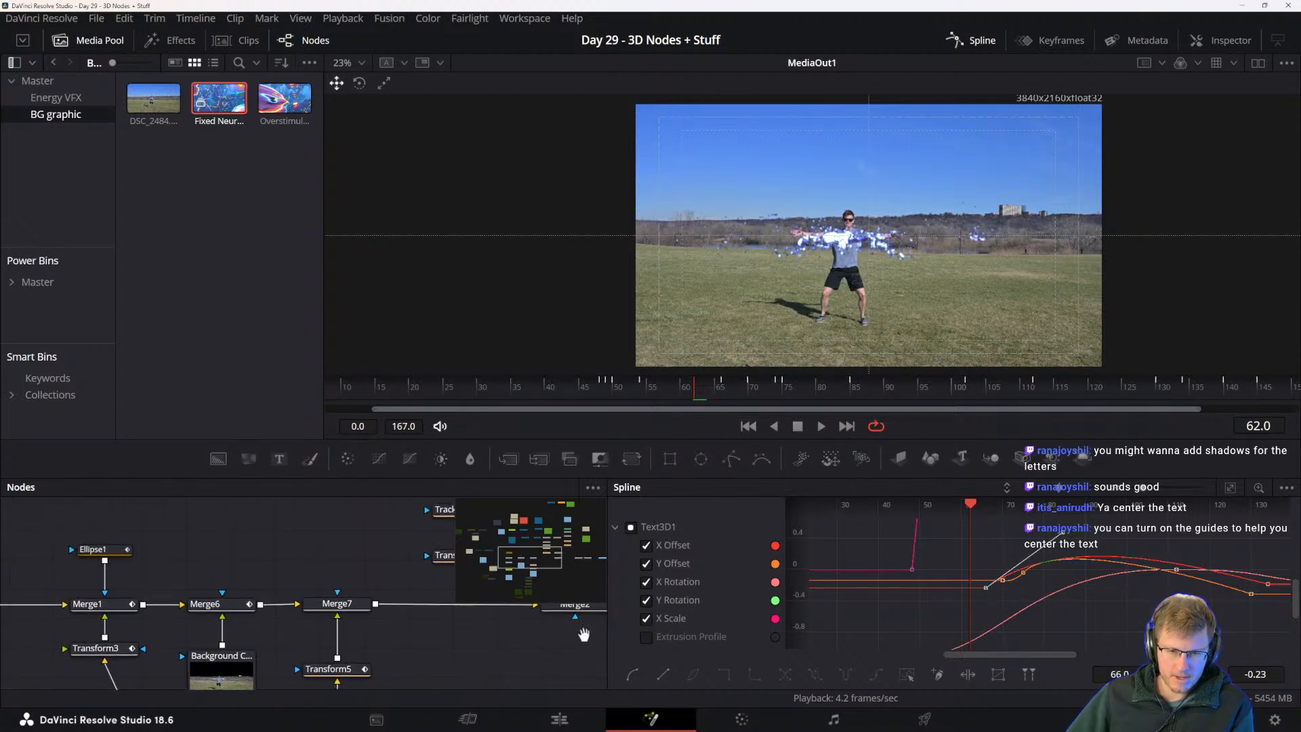
click(343, 608)
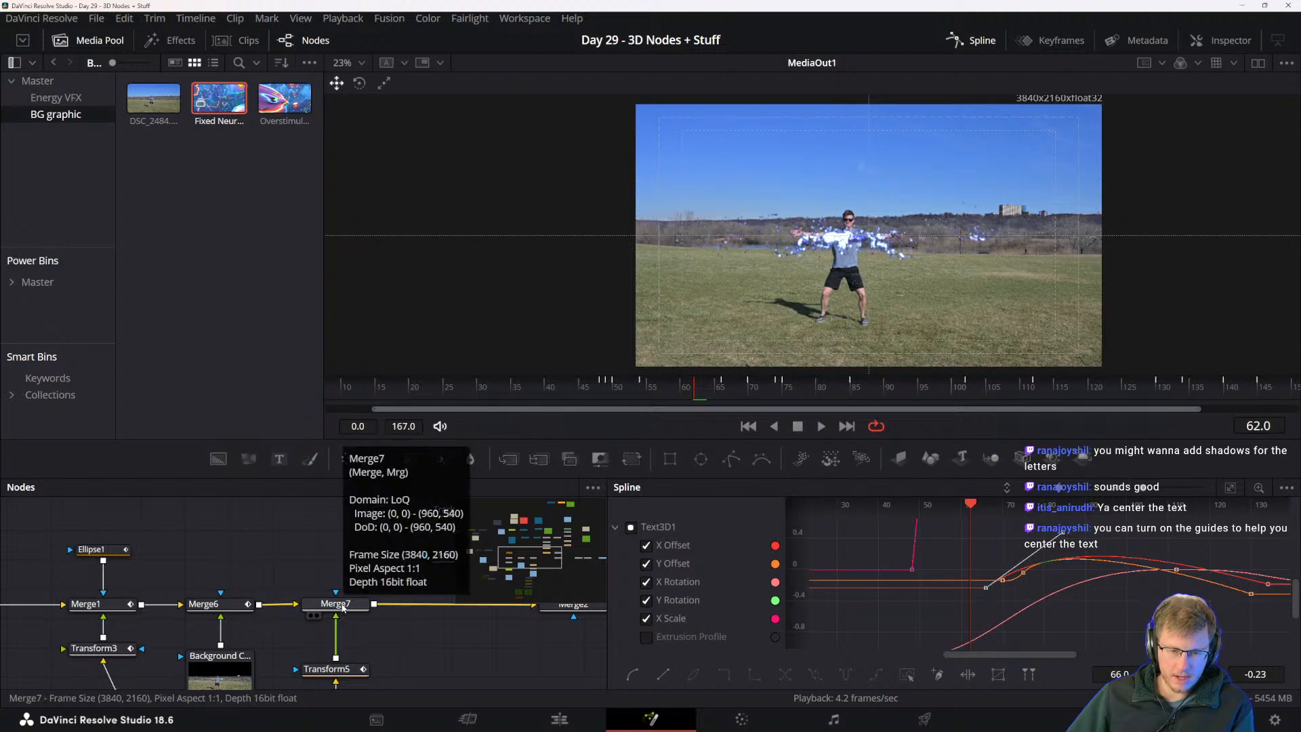
click(342, 608)
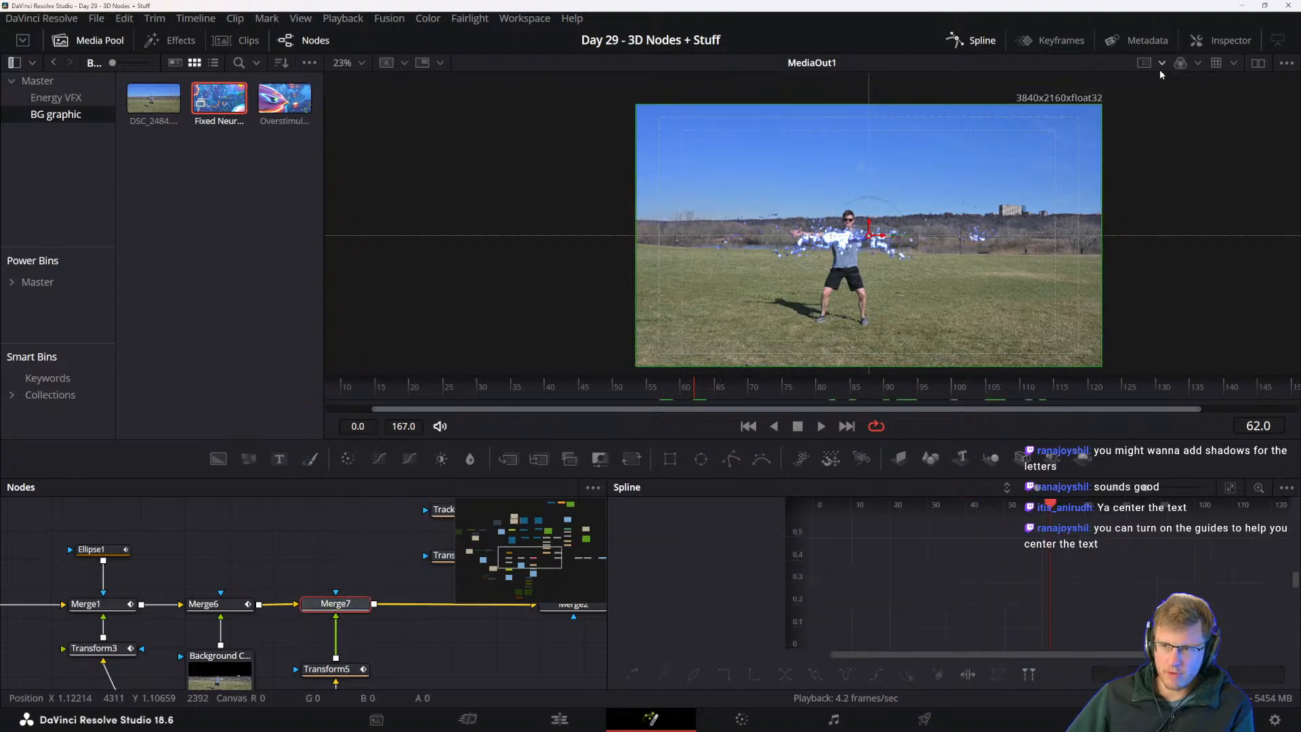
- Show Merge7's settings in the Inspector, try shifting its Center X and undo the shift
click(1060, 44)
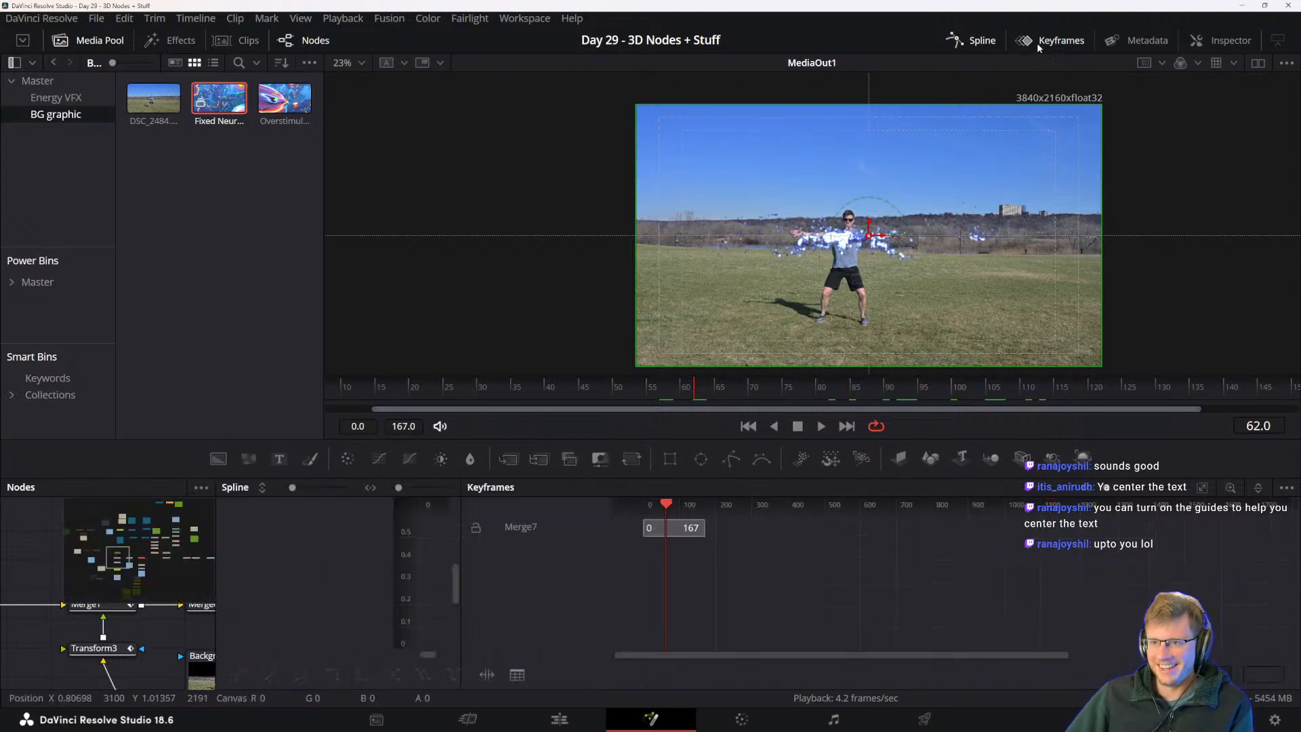
click(1046, 43)
click(1220, 40)
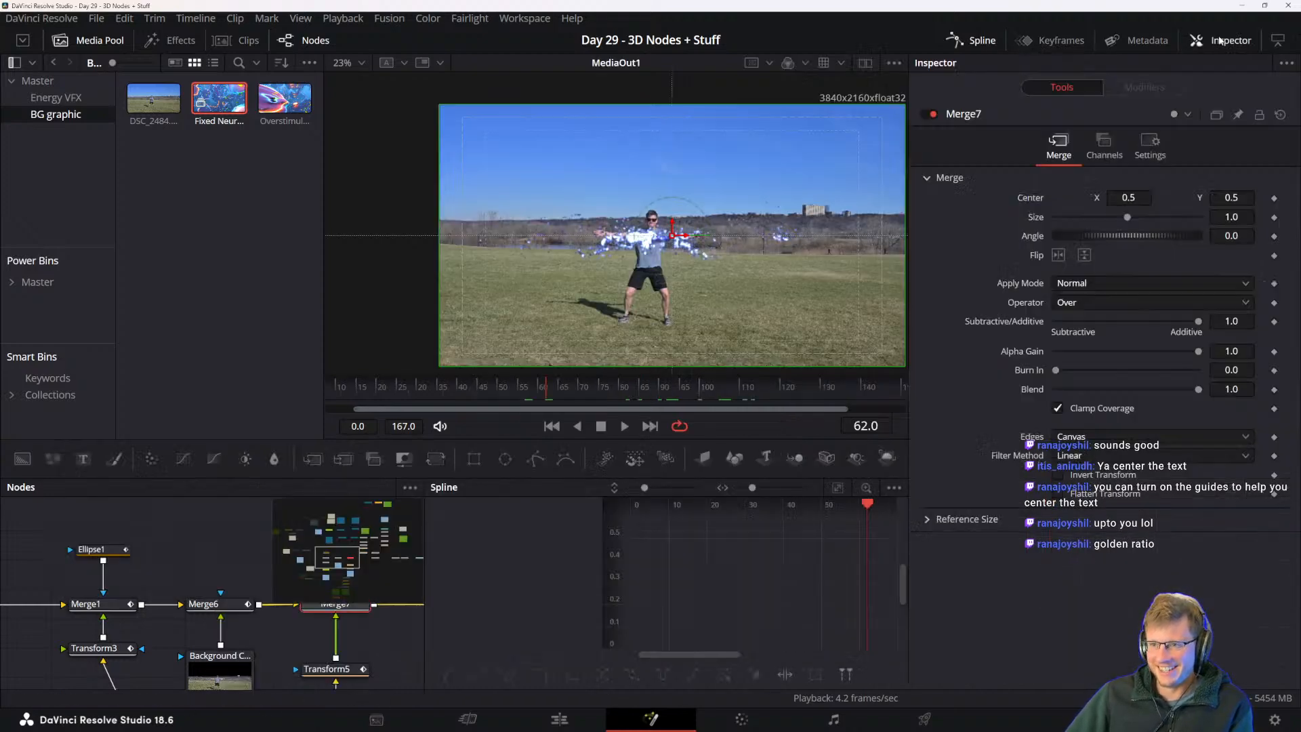
drag(1120, 197, 1133, 197)
key(ctrl+z)
- Try the slider-based Transform effect after Merge7, test its Position X and delete the node
drag(193, 576, 94, 564)
key(shift+space)
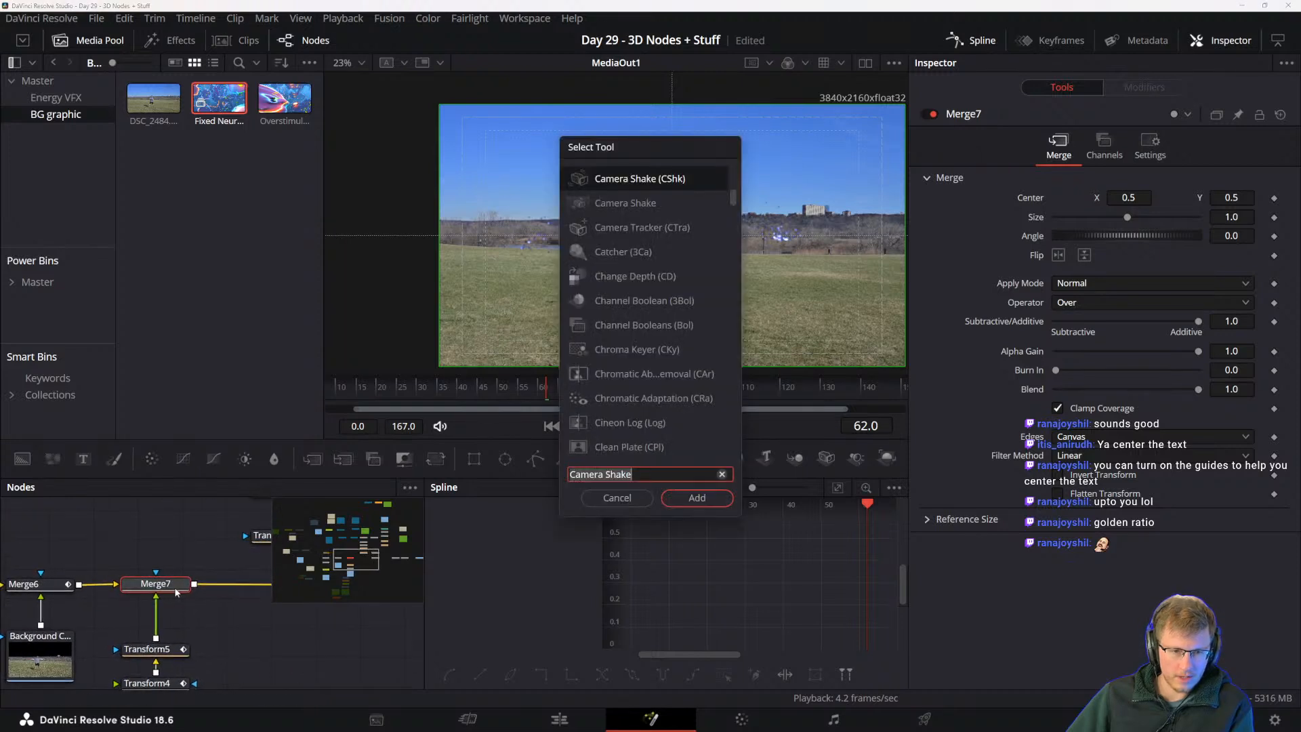
text(transform)
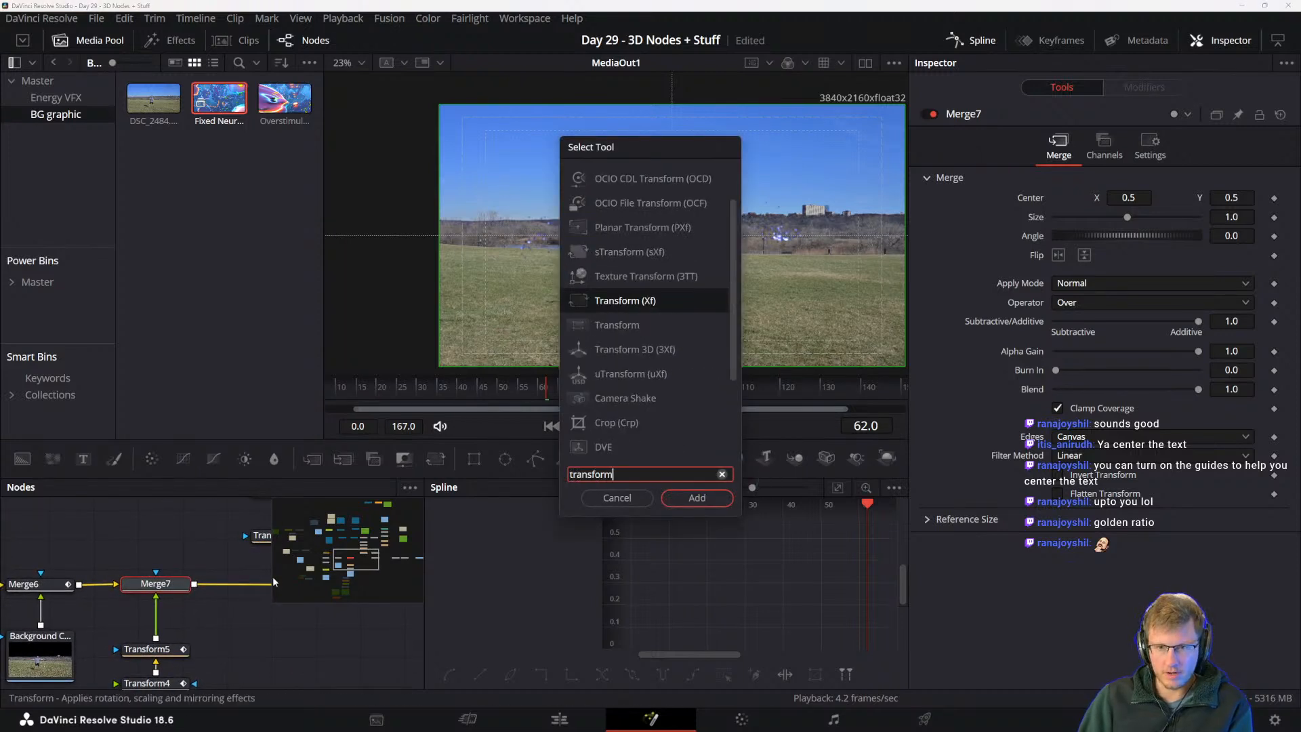
click(622, 321)
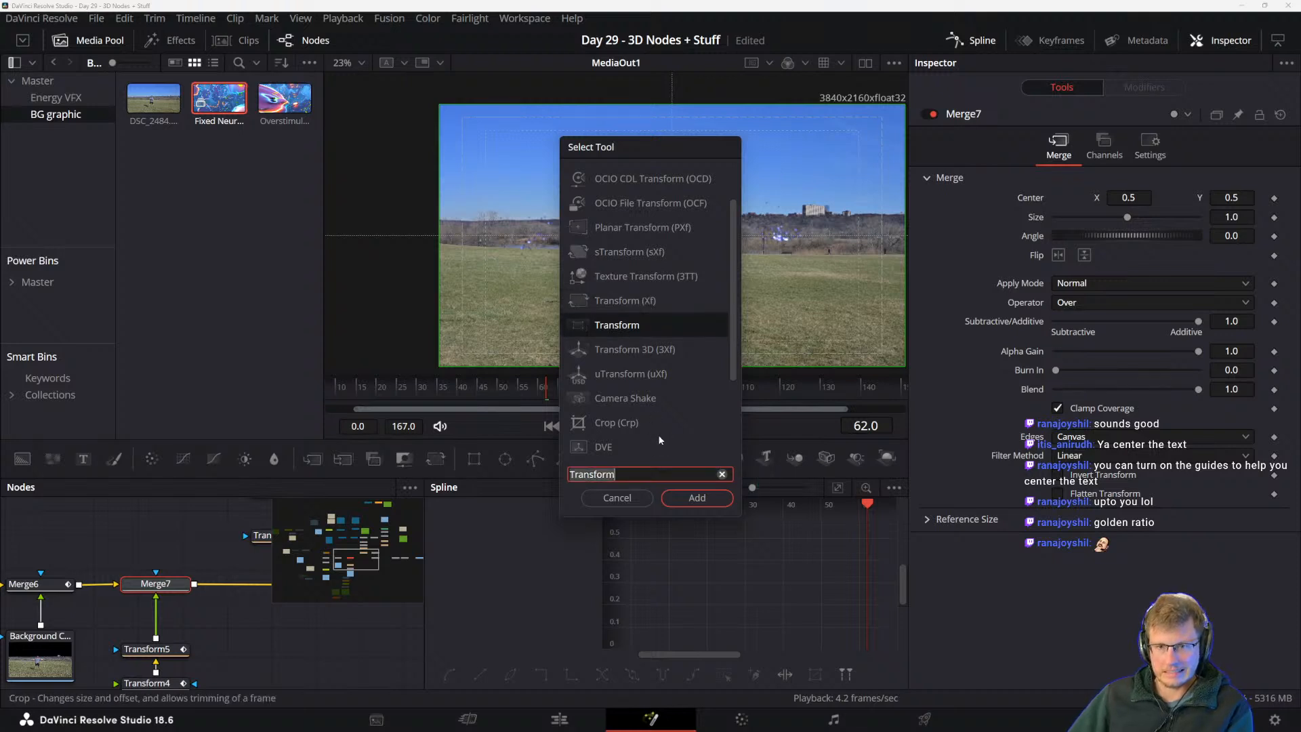
click(697, 498)
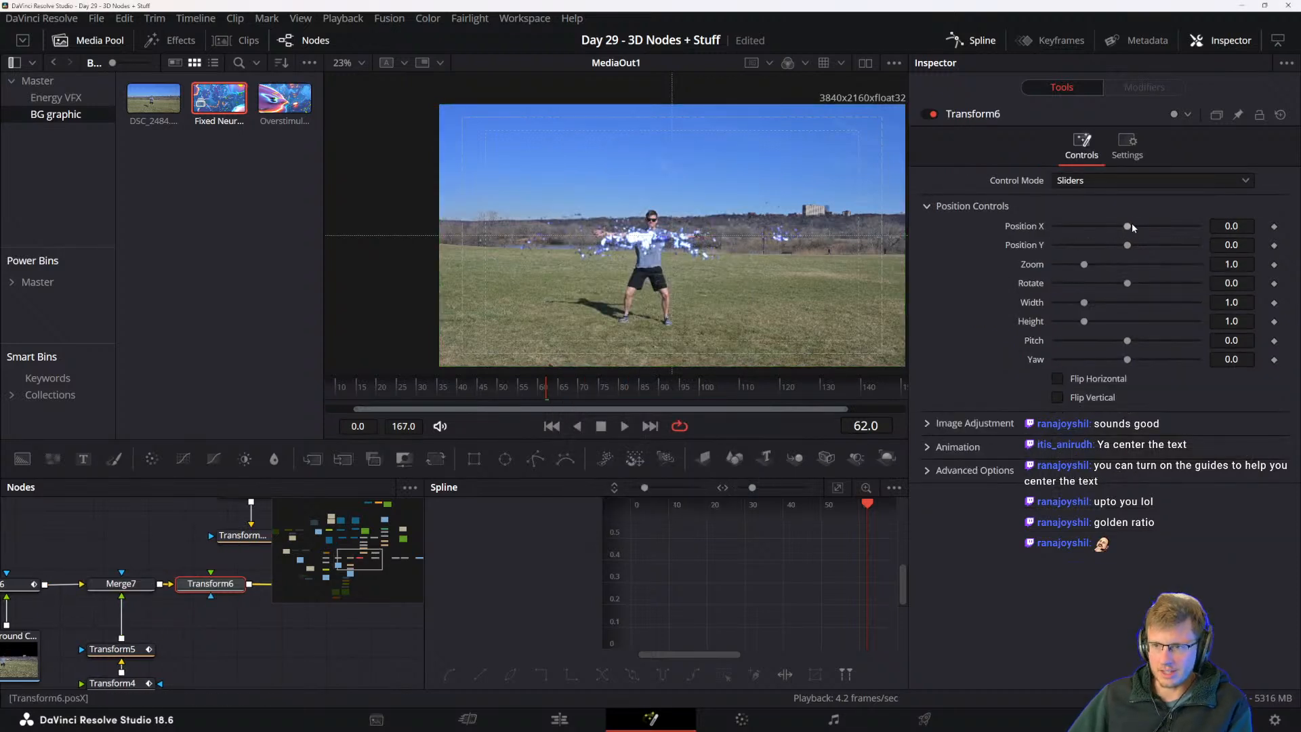
drag(1133, 227, 1130, 236)
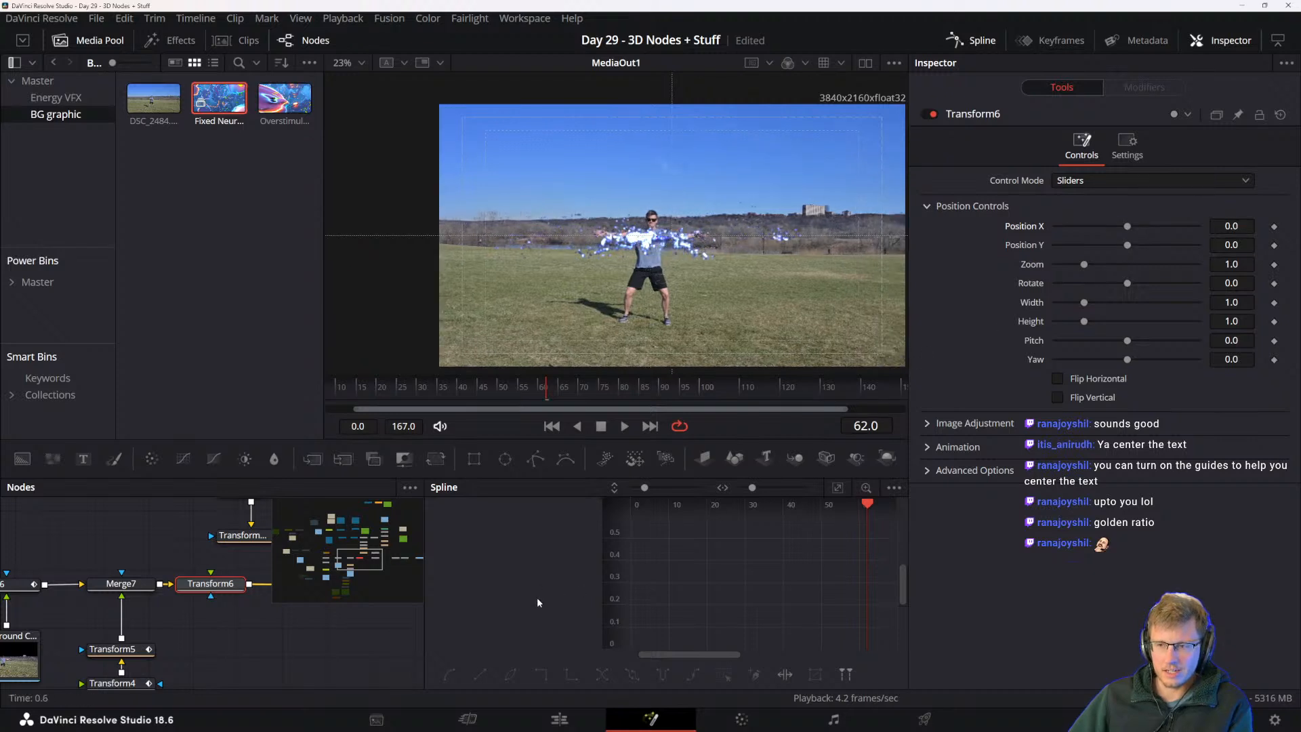
key(Delete)
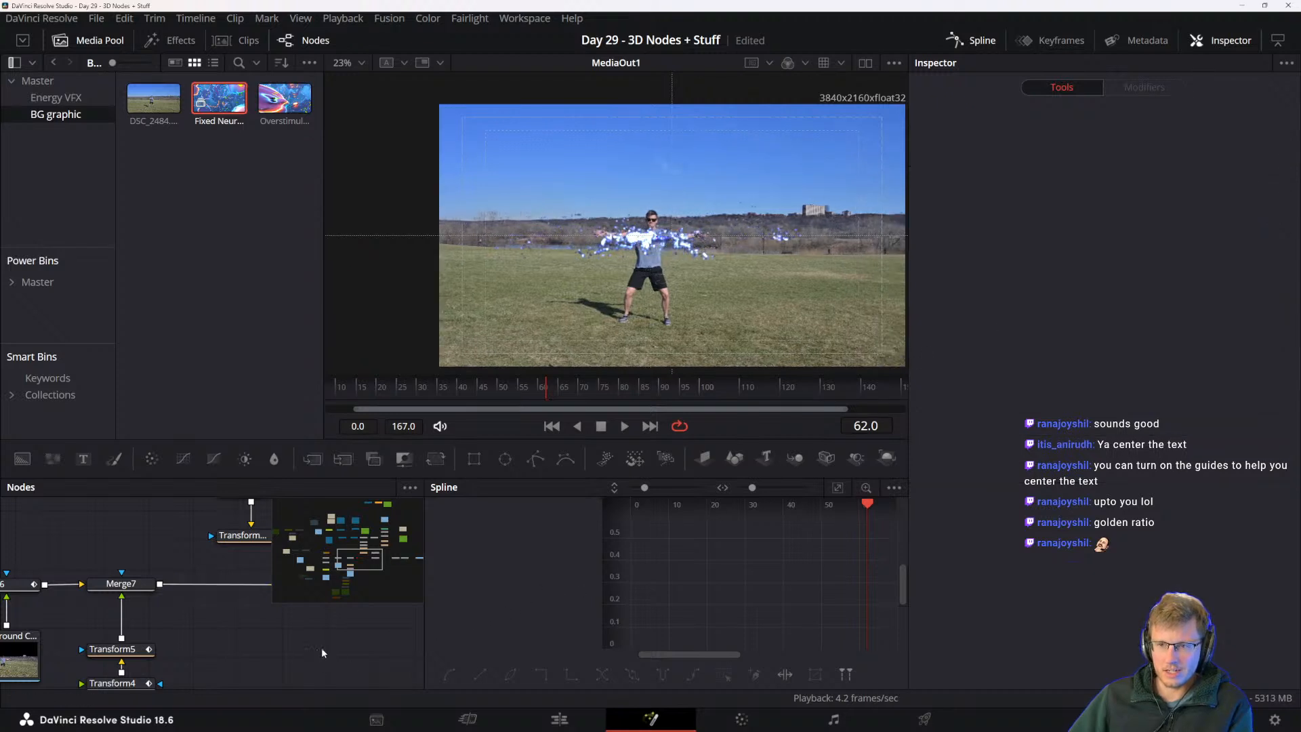
- Insert a Transform (Xf) node between Merge2 and Transform1
drag(322, 649, 132, 669)
drag(212, 664, 133, 640)
click(212, 614)
click(20, 614)
key(shift+space)
text(transform)
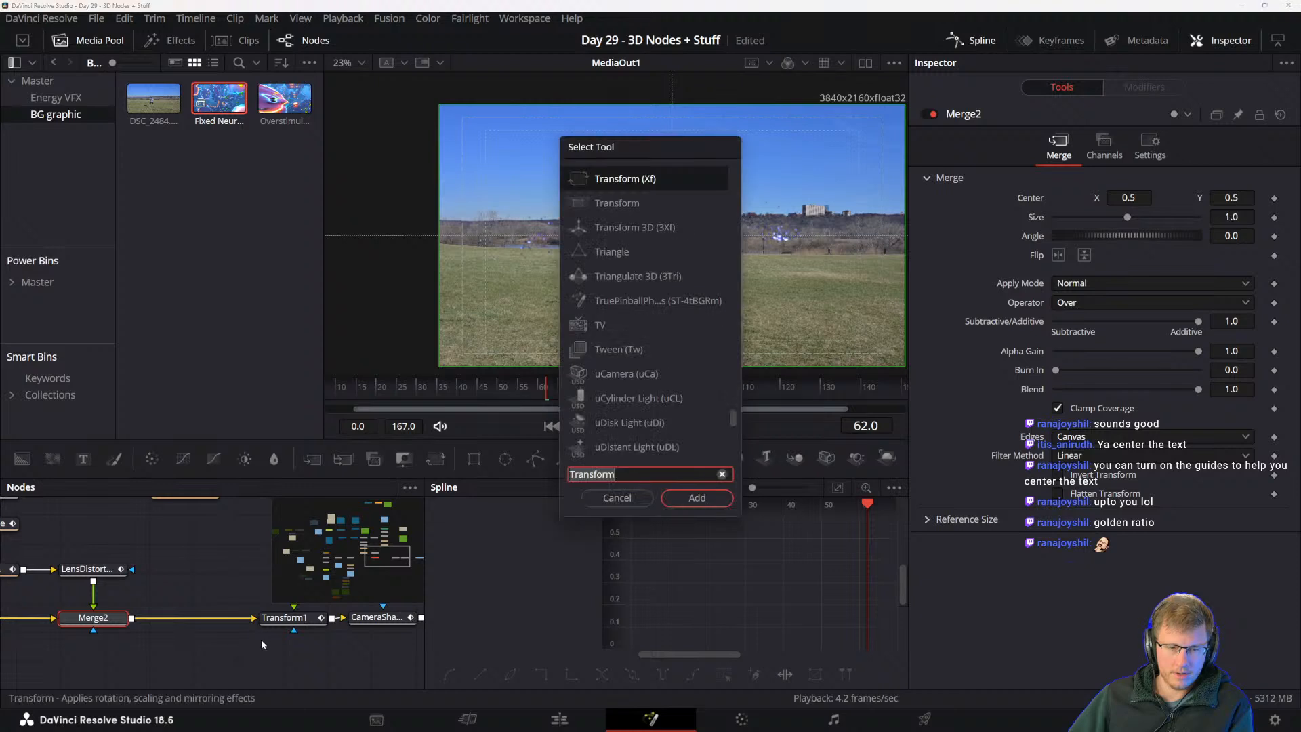
key(Return)
drag(195, 621, 204, 621)
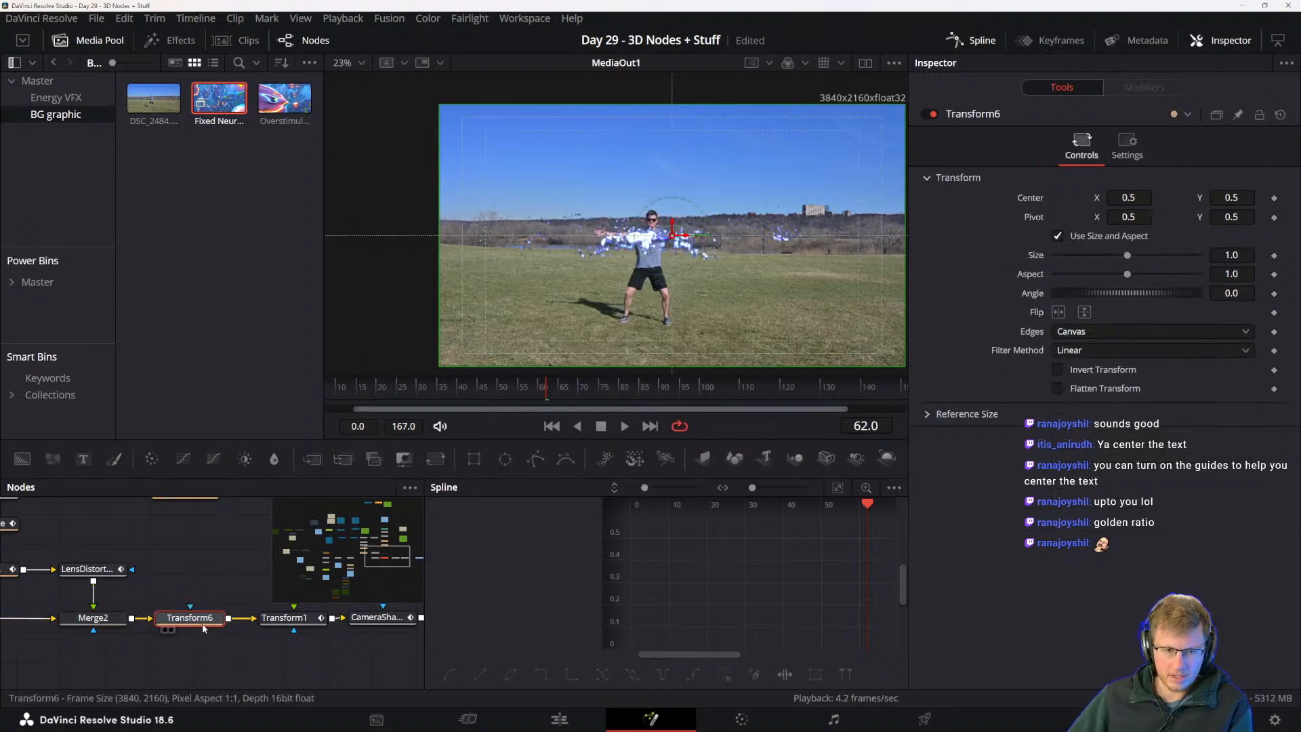
- Set the new Transform's Center X to 0.547 and Size to 1.04 to recentre the shot and fill the frame
mouse_move(1129, 198)
mouse_down()
mouse_move(1163, 198)
mouse_move(1128, 198)
mouse_up()
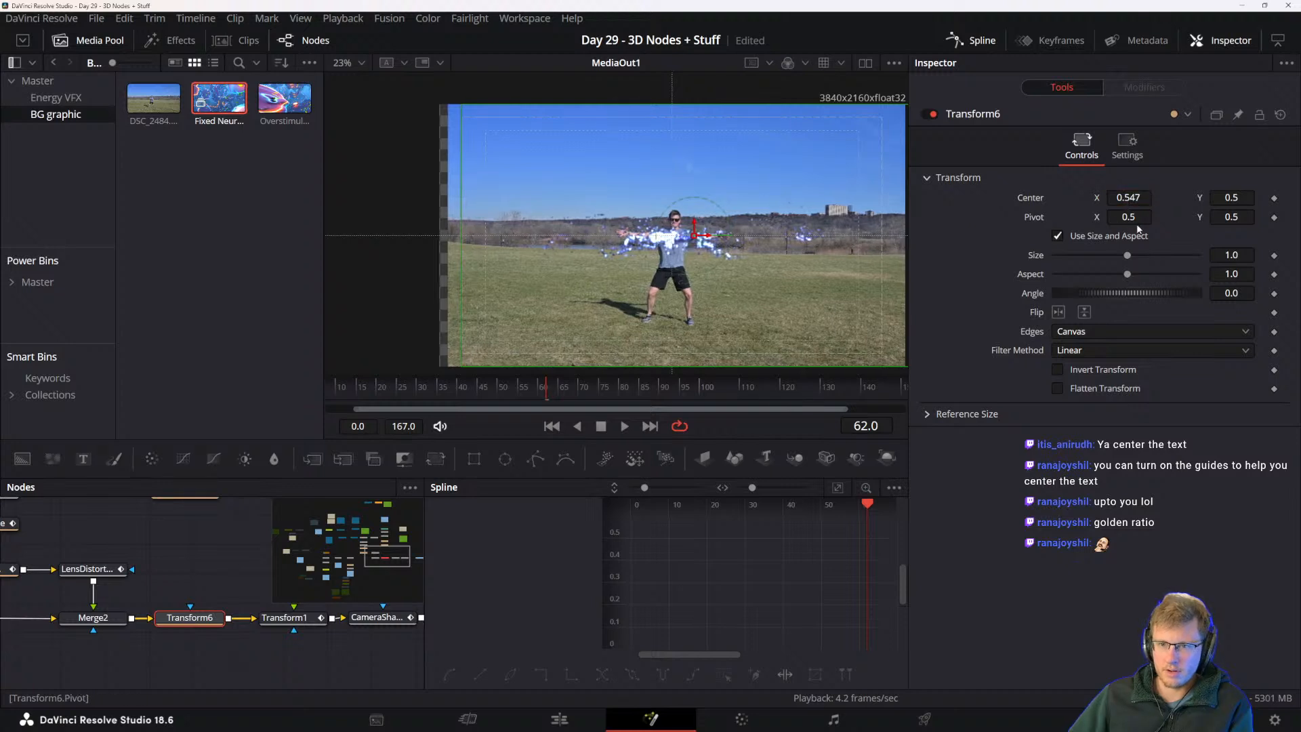
drag(1129, 256, 1129, 256)
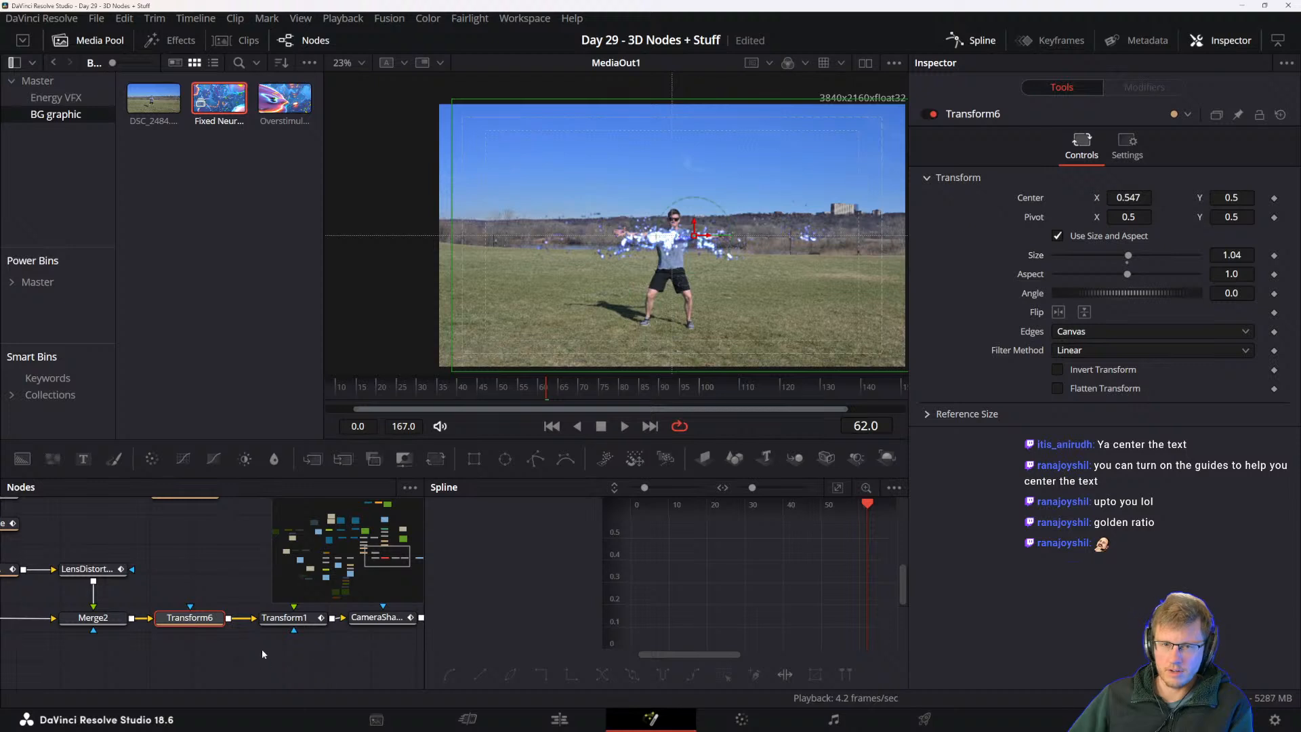
mouse_move(530, 391)
mouse_down()
mouse_move(483, 391)
mouse_move(560, 384)
mouse_move(523, 381)
mouse_up()
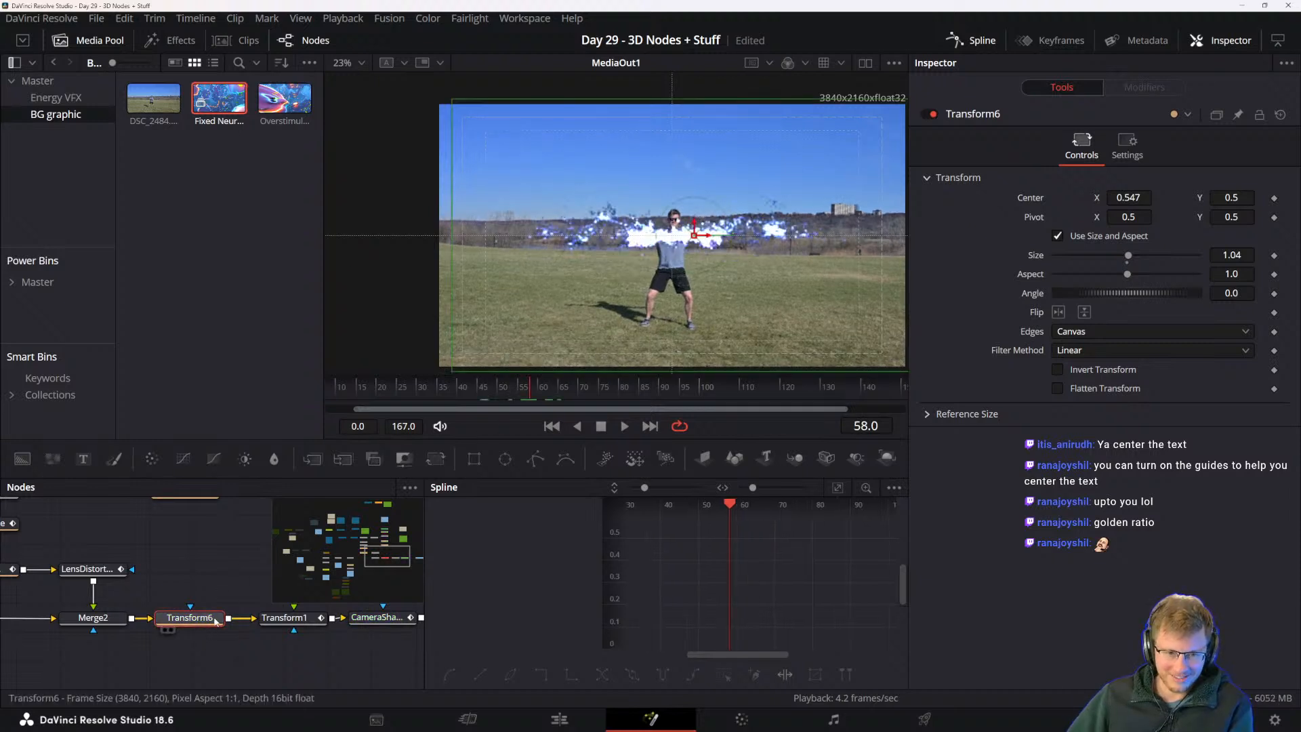
- Rename the new Transform node as "Recenter Transform"
key(F2)
text(Recenter T)
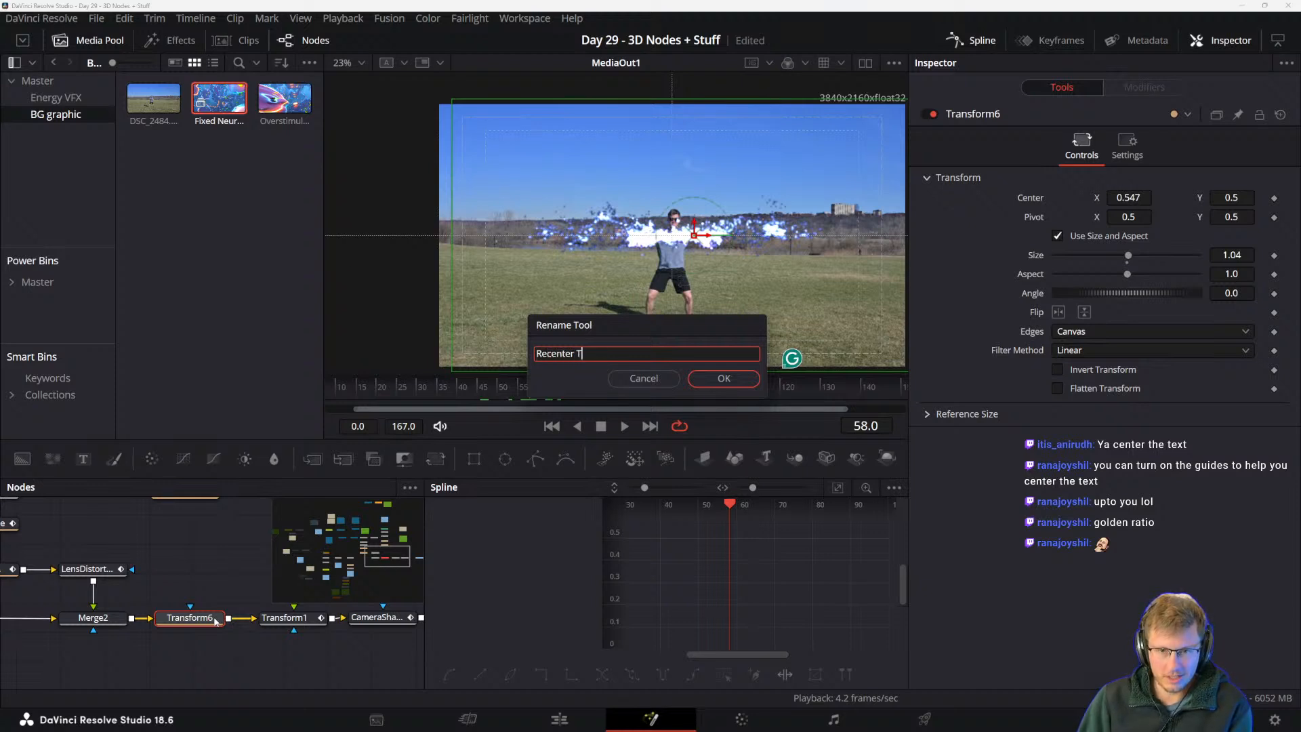
text(ransform)
key(Return)
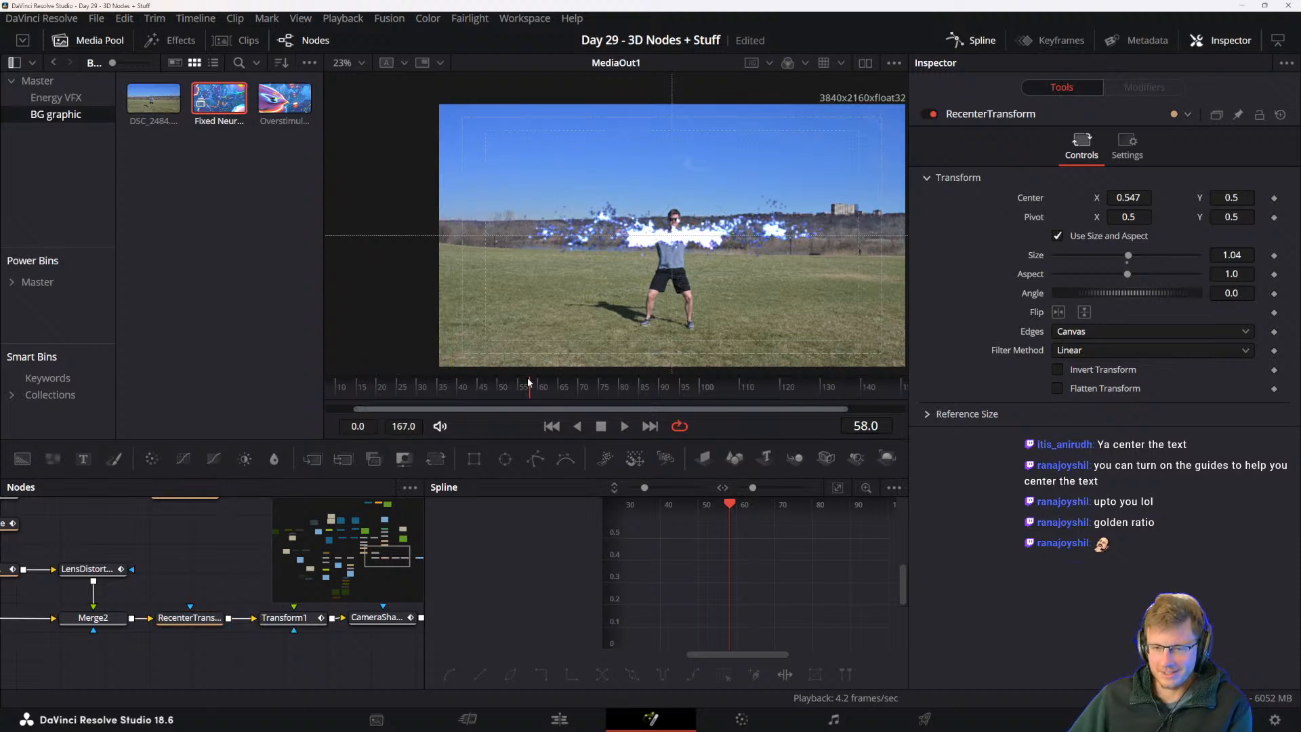
- Scrub the animation from frame 58 through 78 to 93 and check the text's centring against the guides
drag(529, 383, 615, 387)
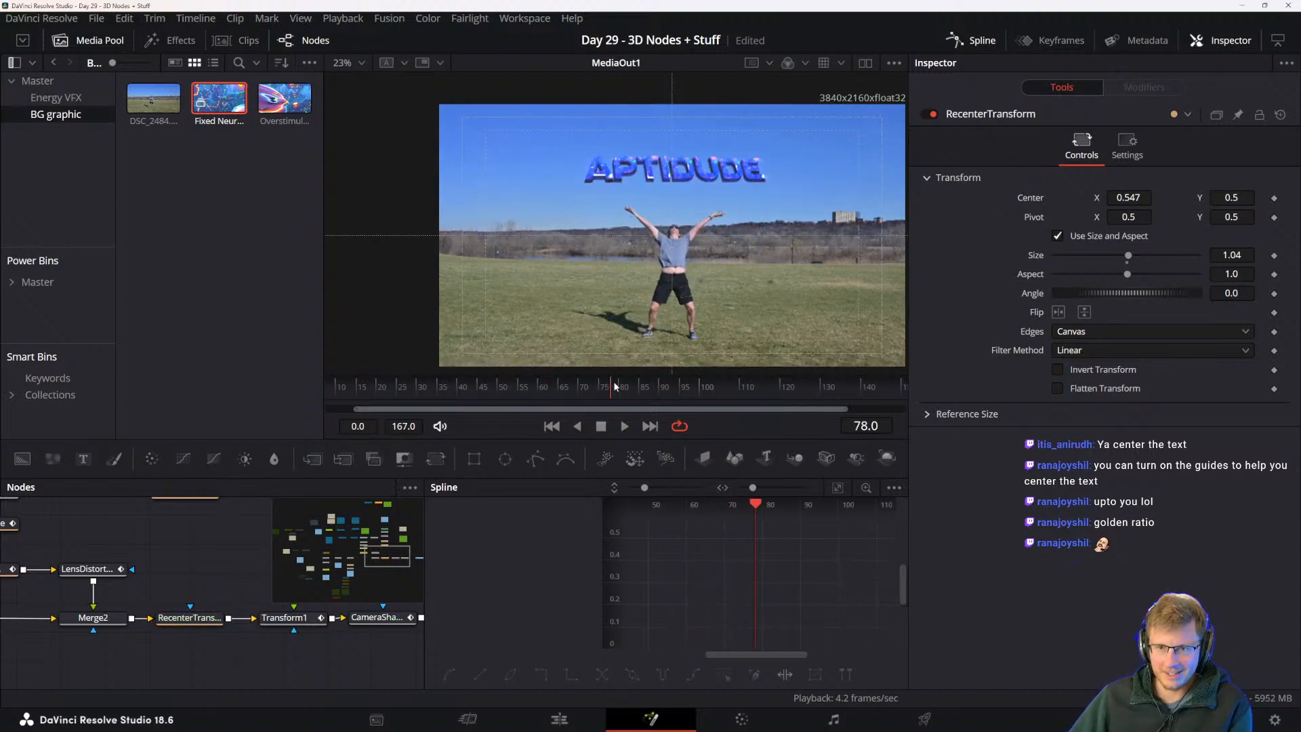
scroll(713, 246, down, 1)
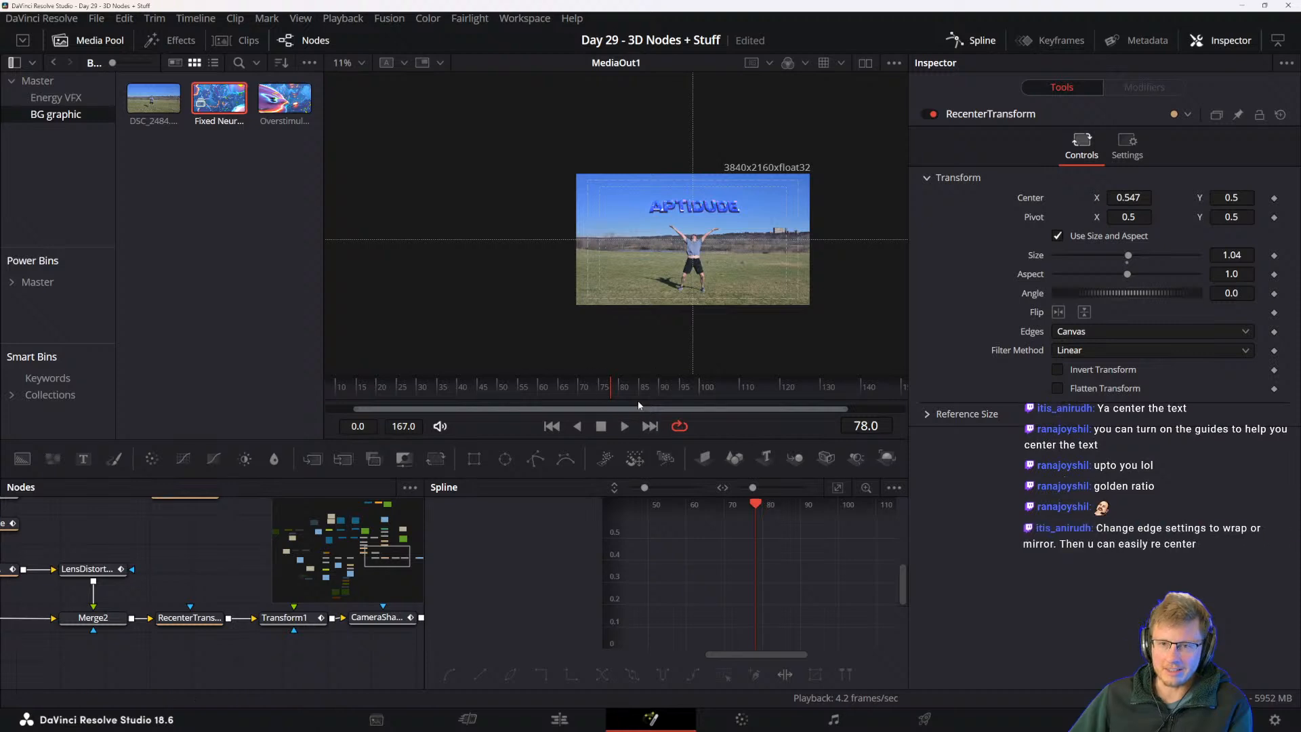
drag(640, 391, 672, 389)
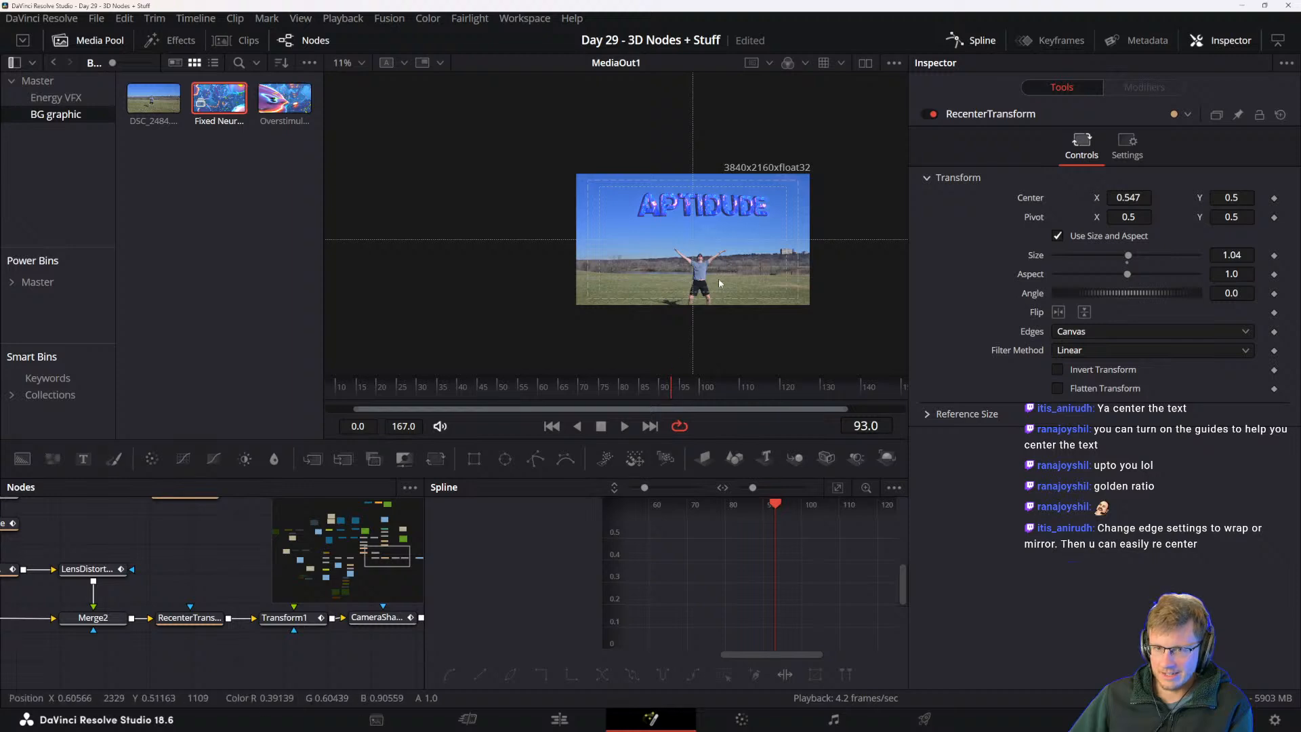
scroll(732, 312, up, 1)
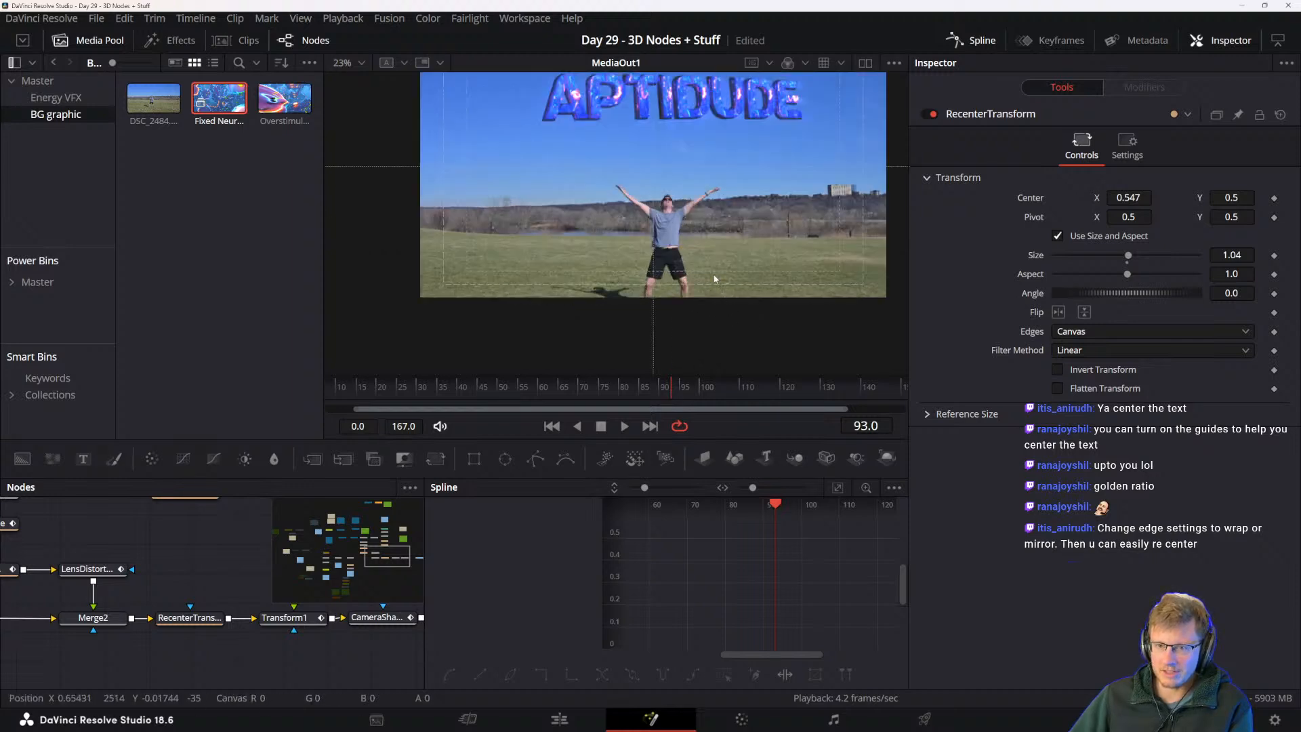
- Scrub between frames 104 and 89 and check how the RecenterTransform node frames the text and the person against the guides
scroll(714, 271, down, 1)
drag(715, 273, 681, 301)
scroll(681, 301, up, 1)
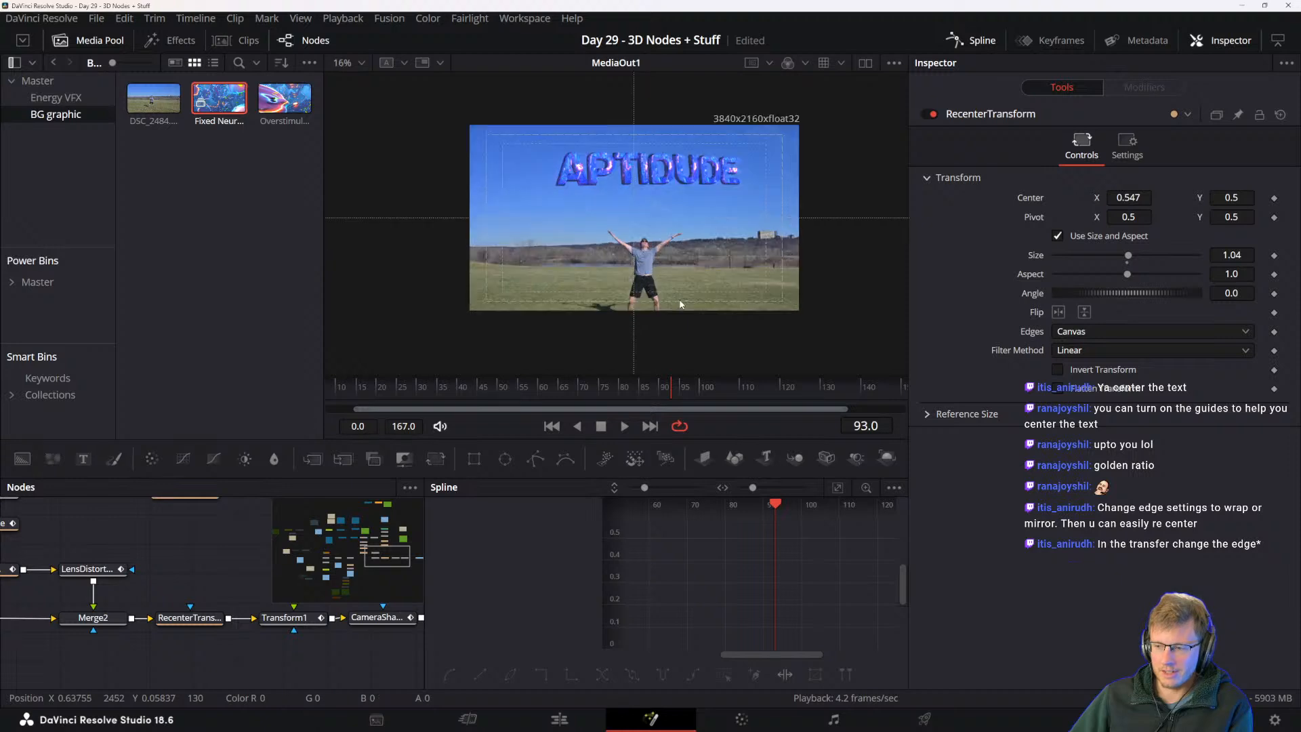
drag(676, 387, 717, 383)
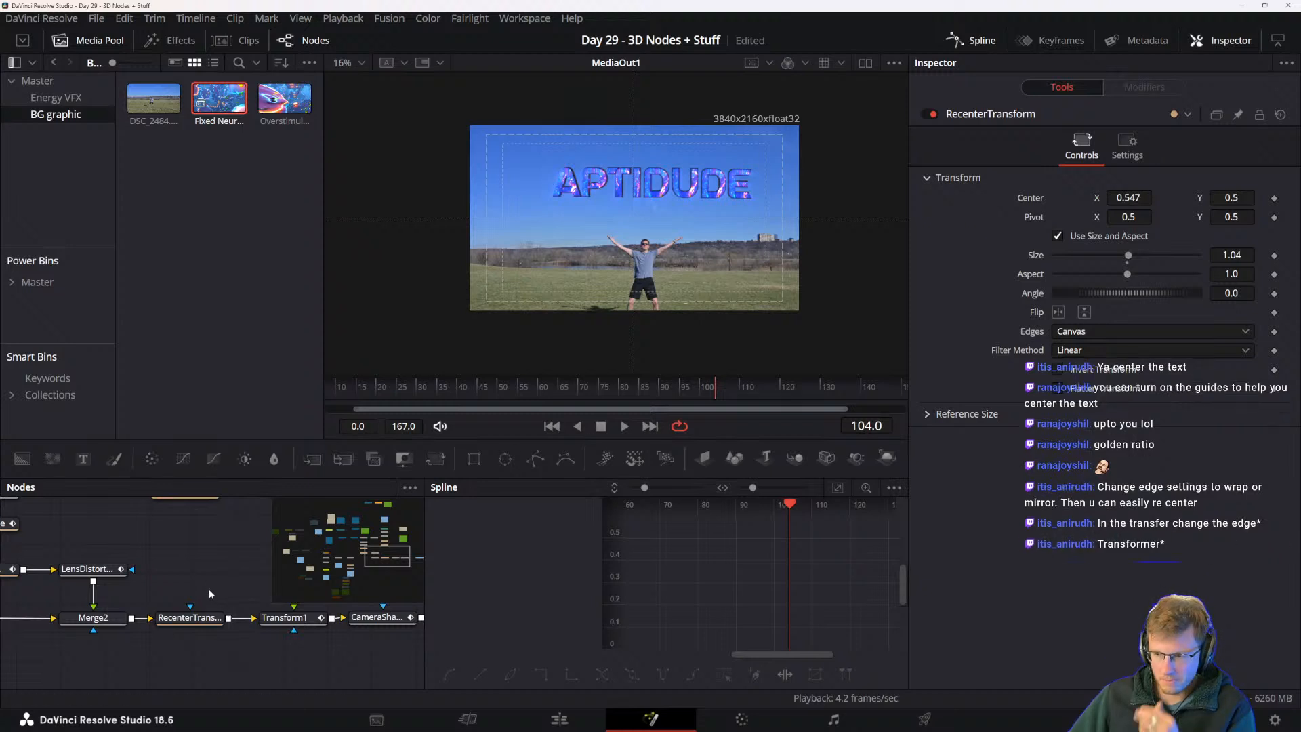
click(285, 625)
click(187, 618)
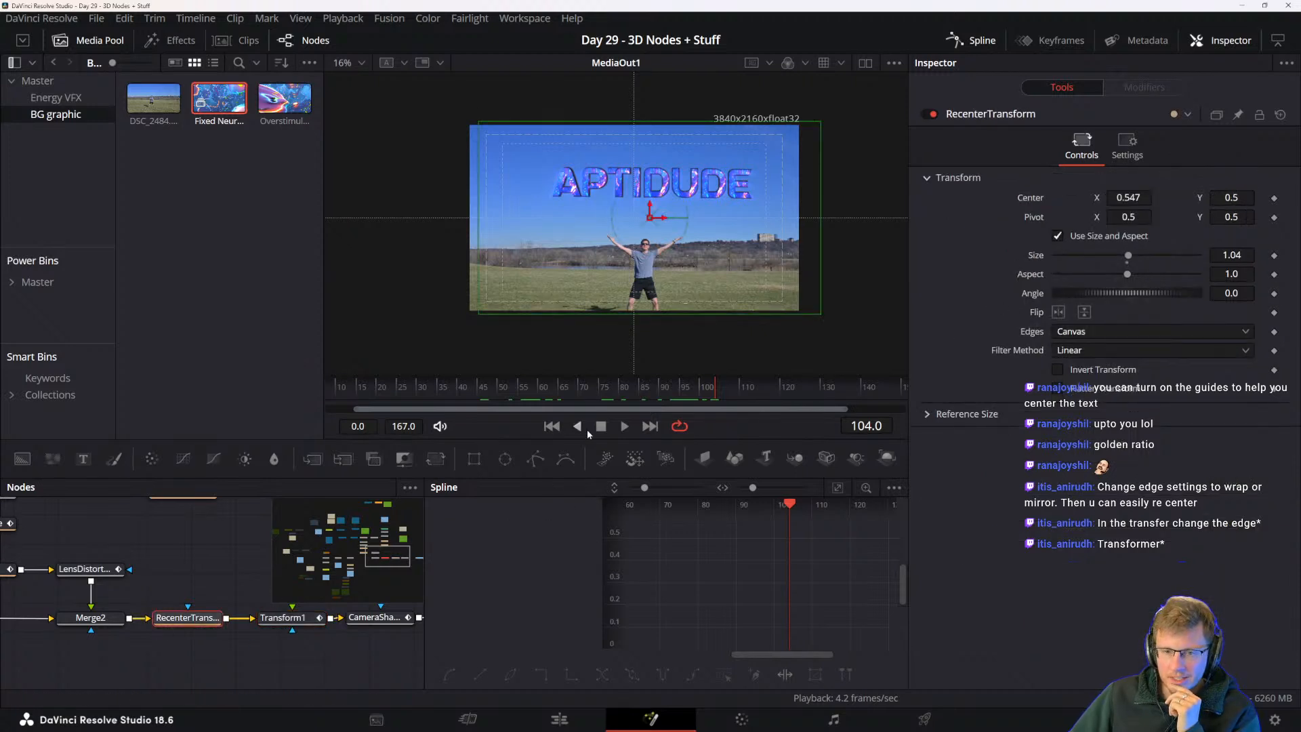
drag(687, 392, 656, 388)
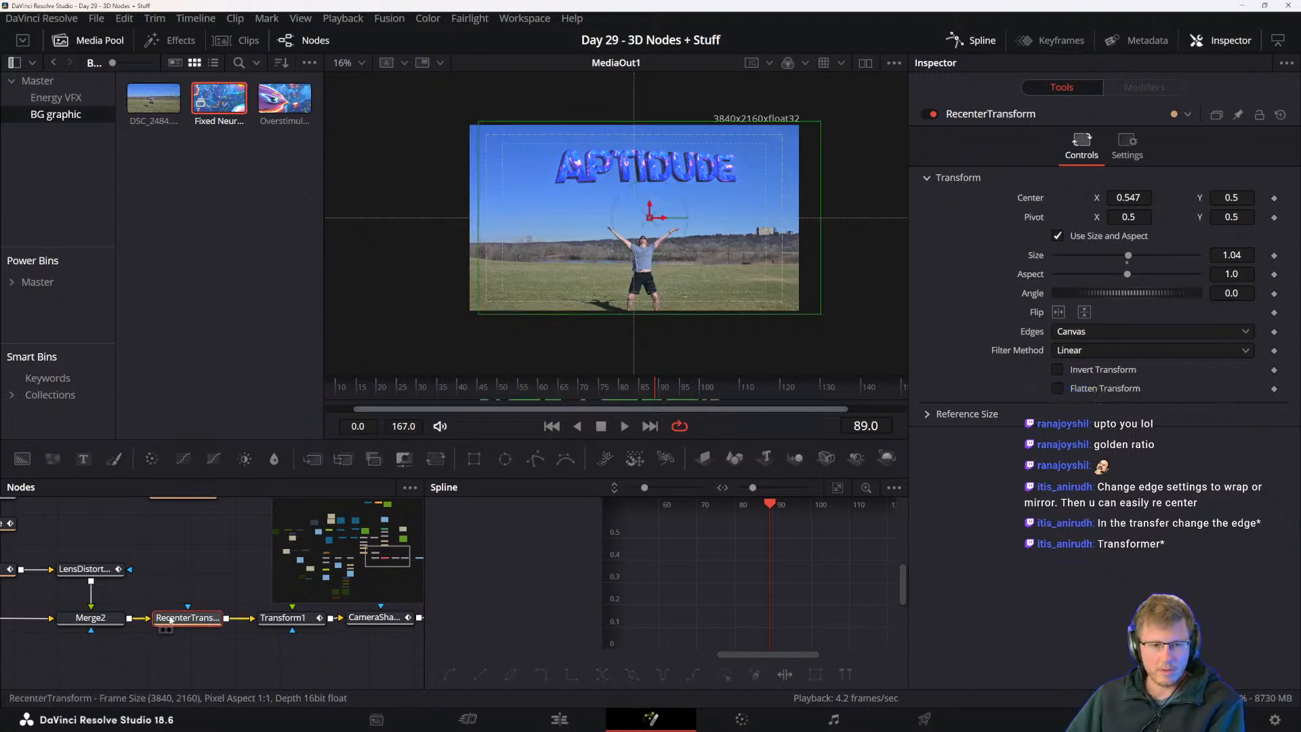
- Delete the RecenterTransform node from between Merge2 and Transform1
key(Delete)
drag(169, 613, 294, 621)
drag(61, 591, 32, 578)
- Insert a Transform (Xf) node after Merge2 and connect its Center to the Position of Tracker1Tracker1Path
drag(207, 596, 113, 634)
key(shift+space)
text(Transform)
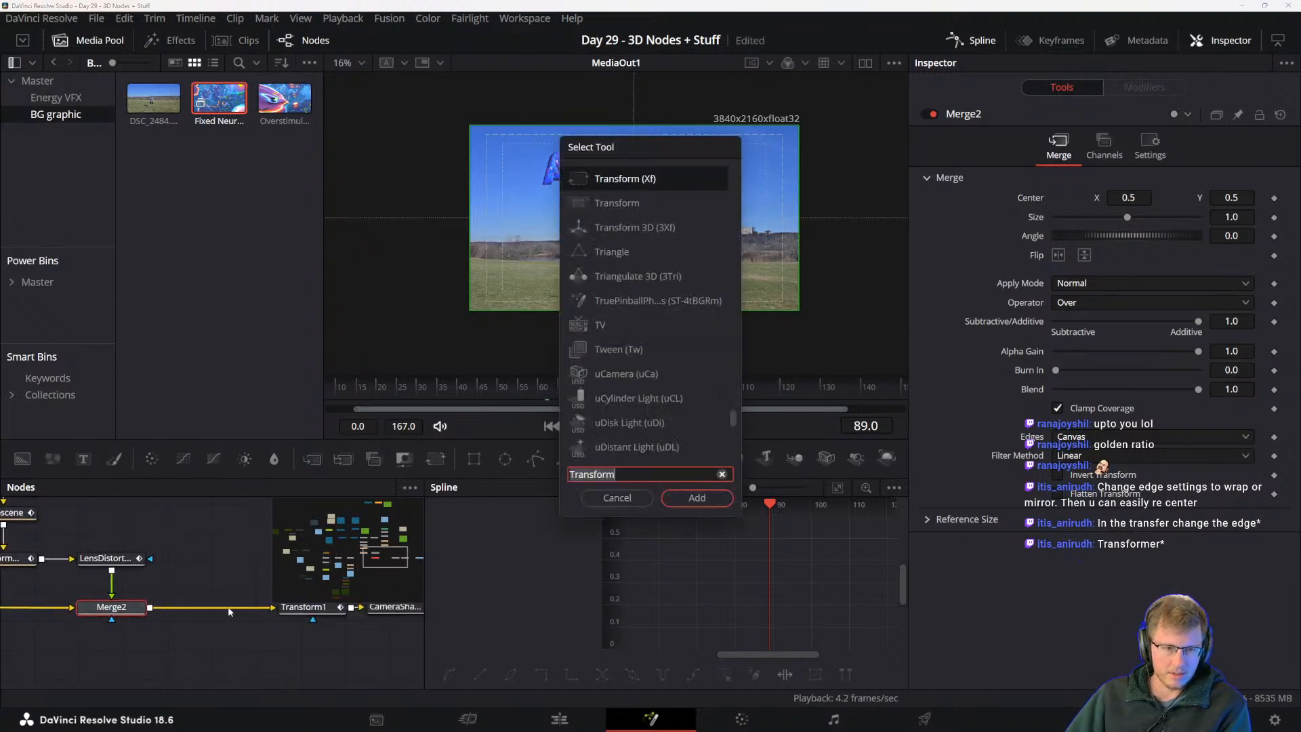
key(Return)
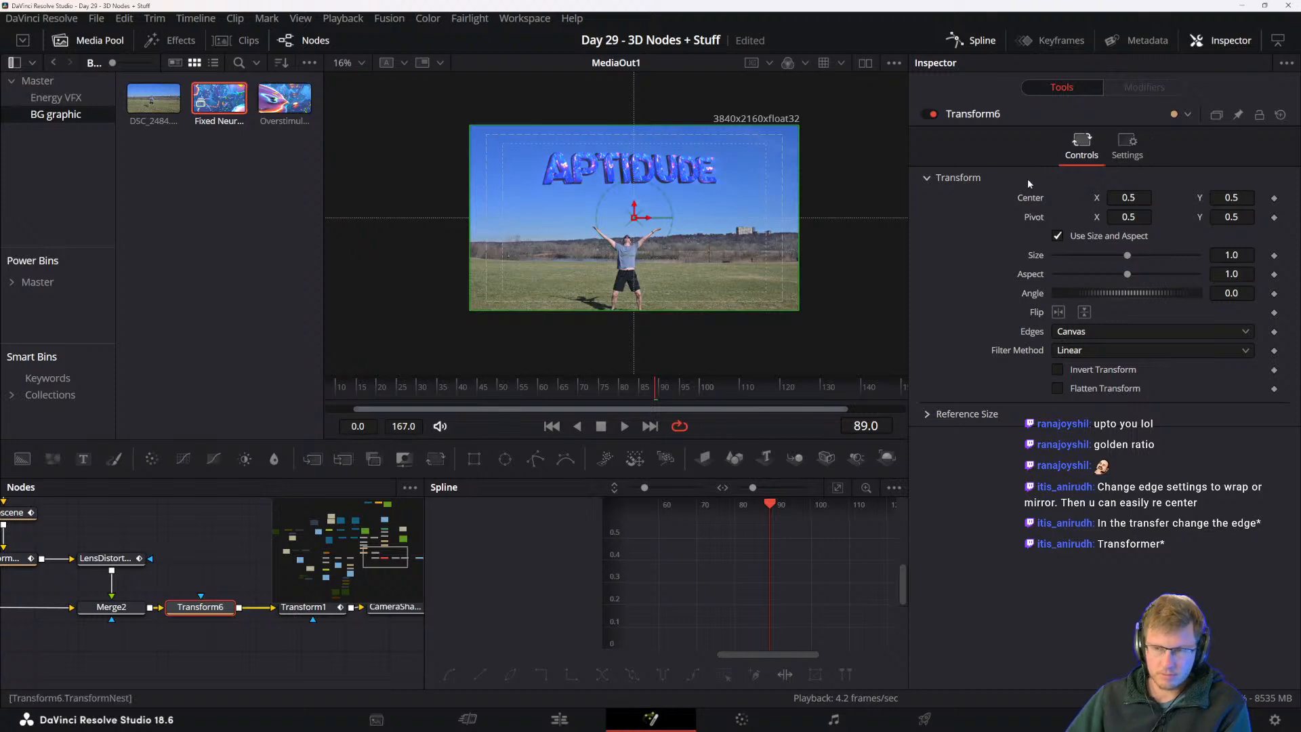
right_click(1040, 200)
mouse_move(1088, 282)
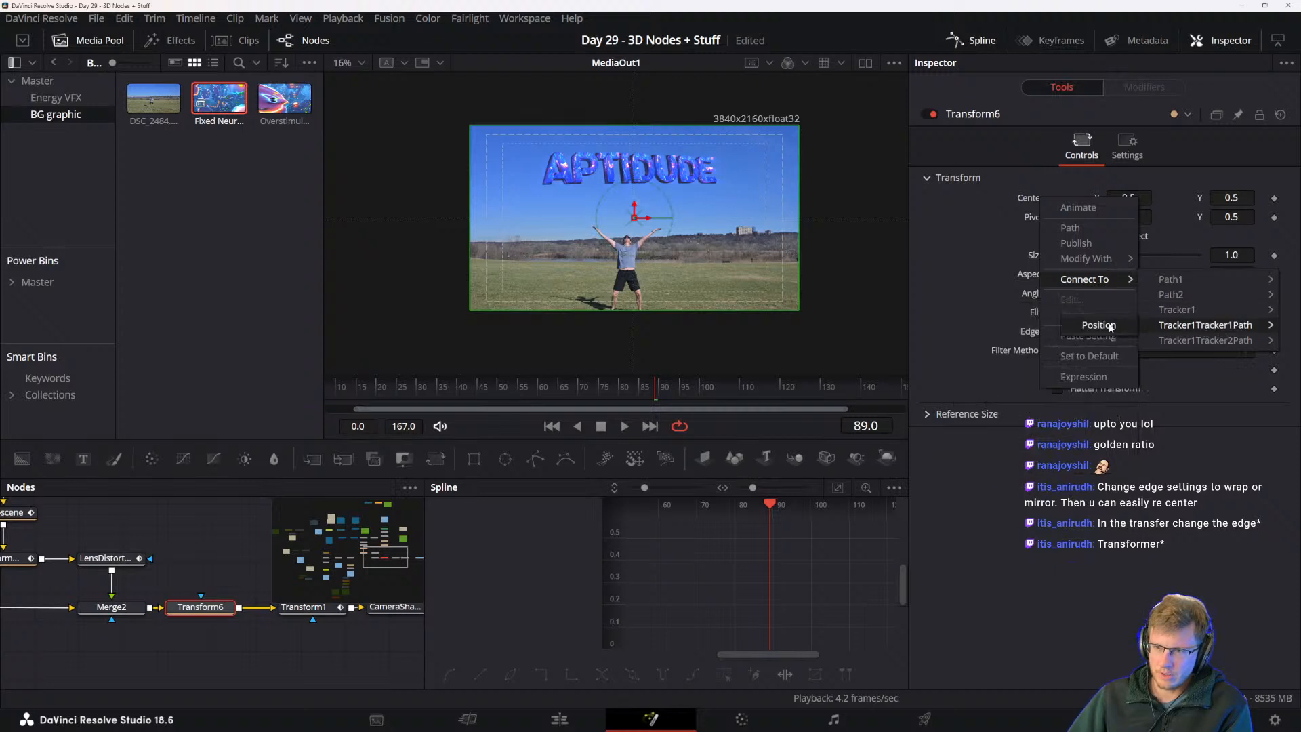
click(1101, 325)
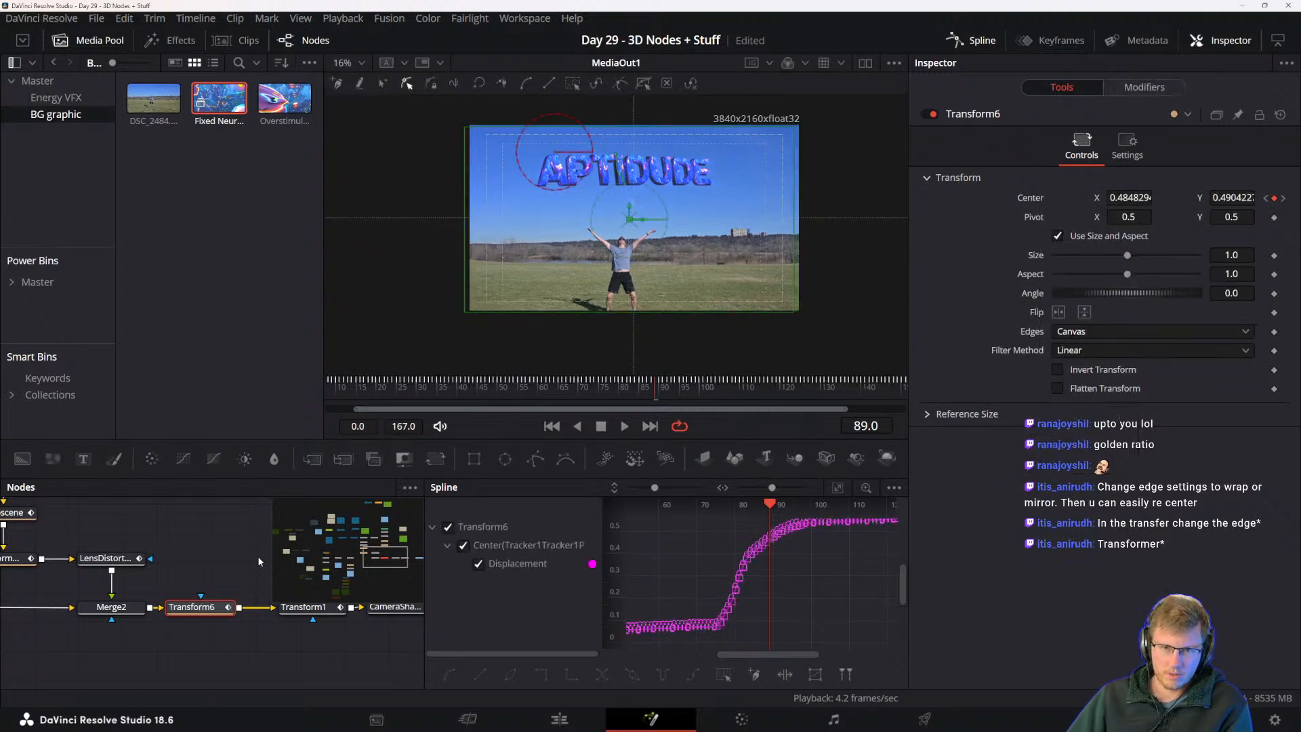
- Set the tracked Transform's Size to 1.09 and play the shot to check how it fills the frame
key(space)
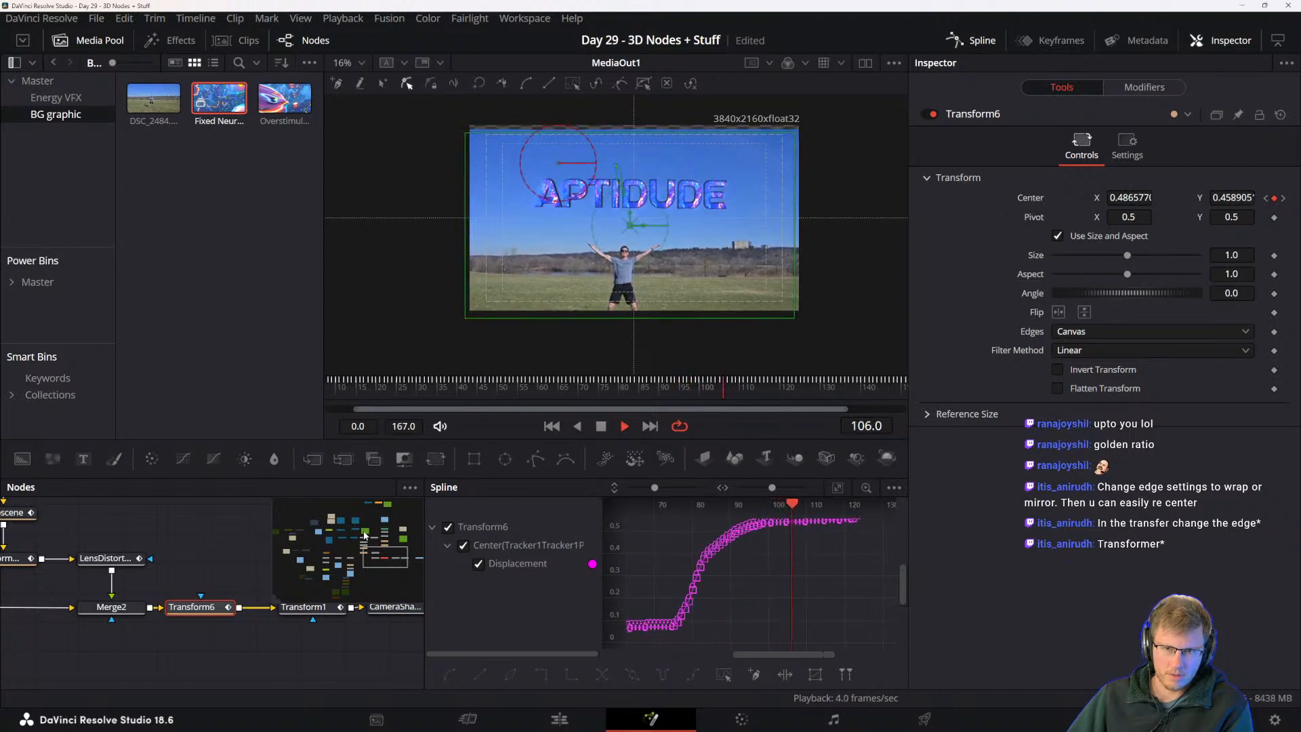
key(space)
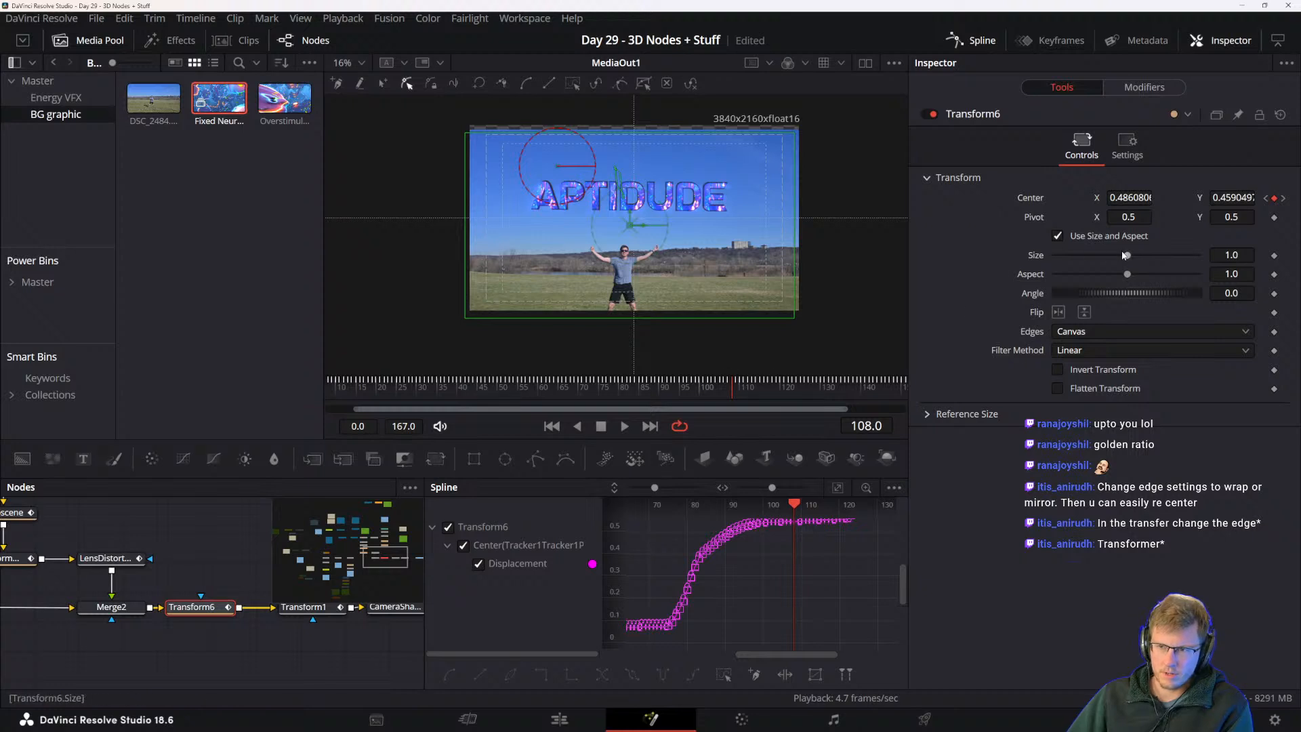
drag(1124, 255, 1129, 256)
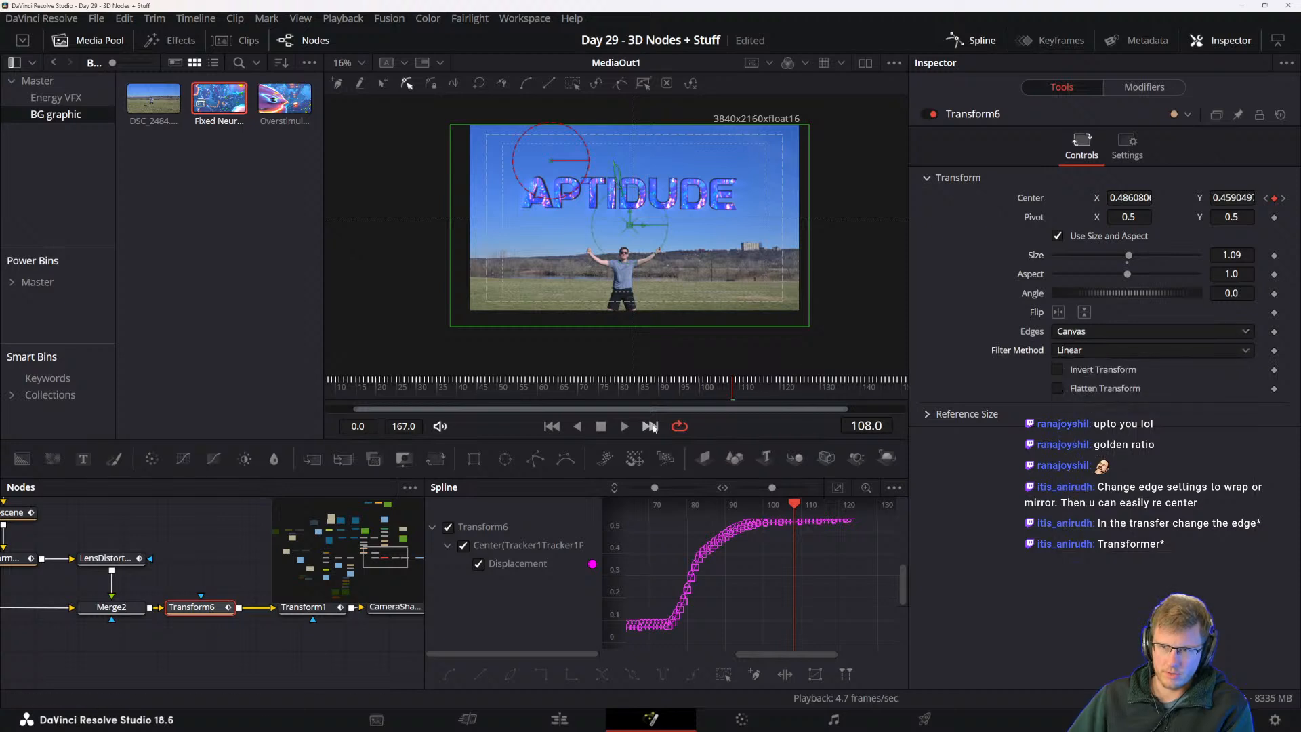
key(space)
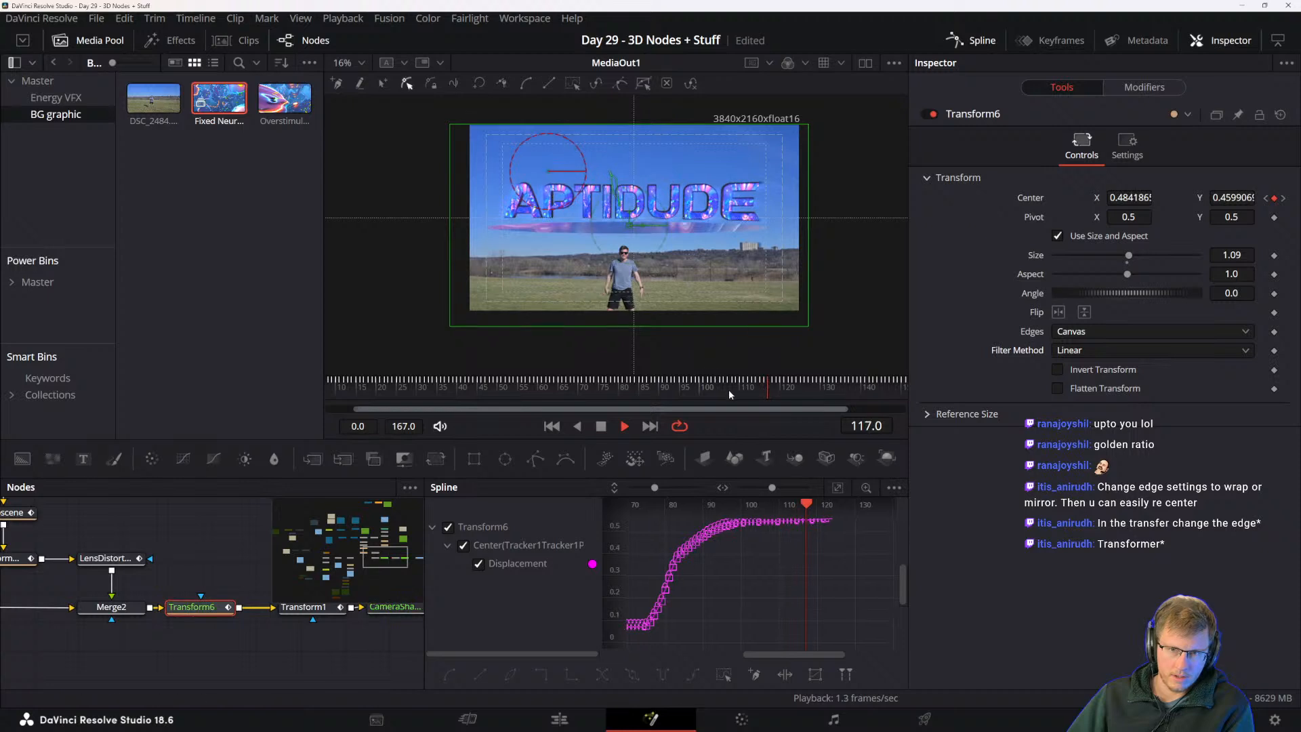
key(space)
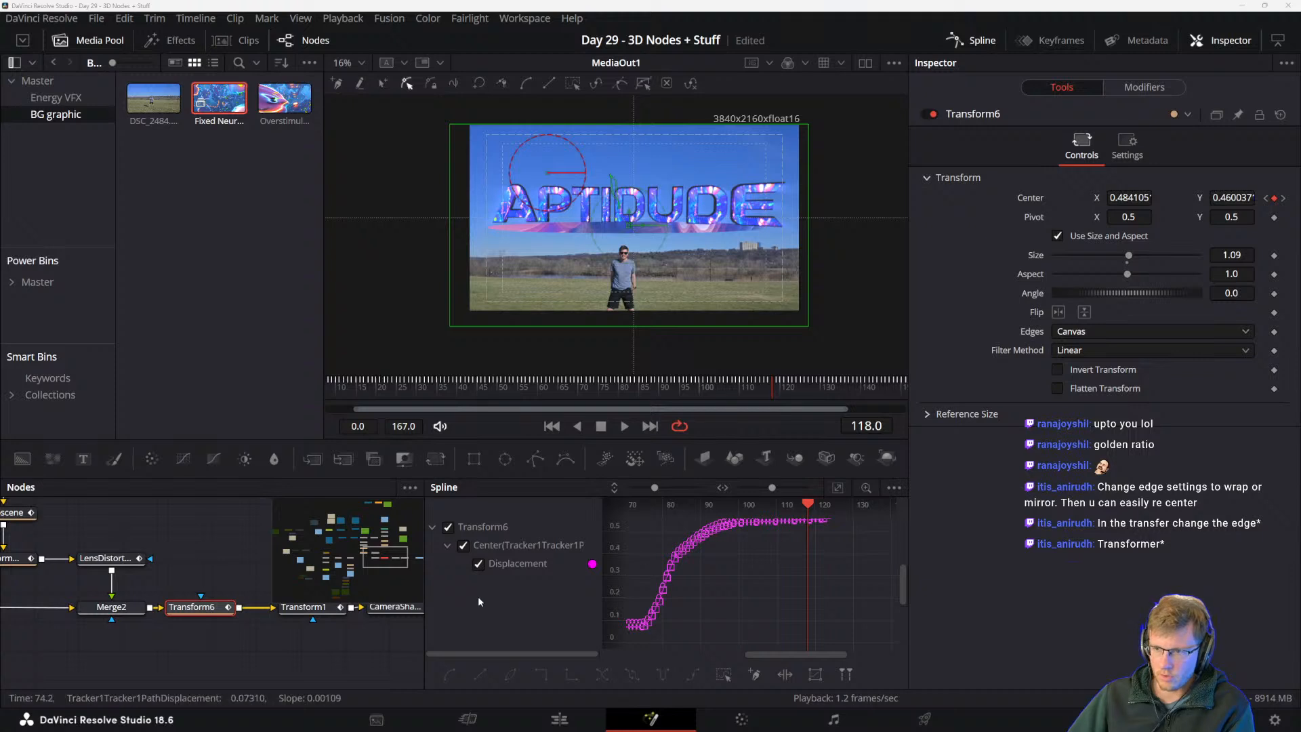
- Set the tracked Transform's Edges to Mirror and its Pivot X to 0.192
click(1080, 334)
click(1073, 402)
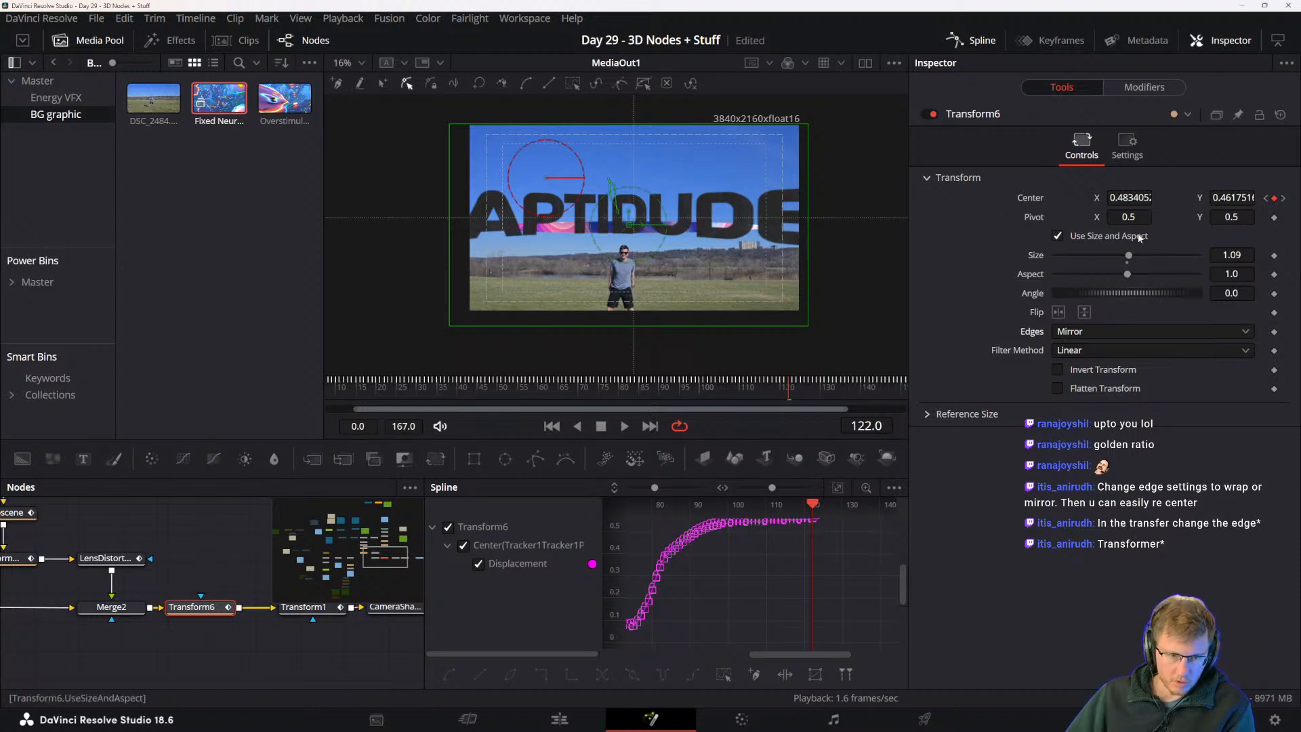
click(1126, 215)
text(0.316)
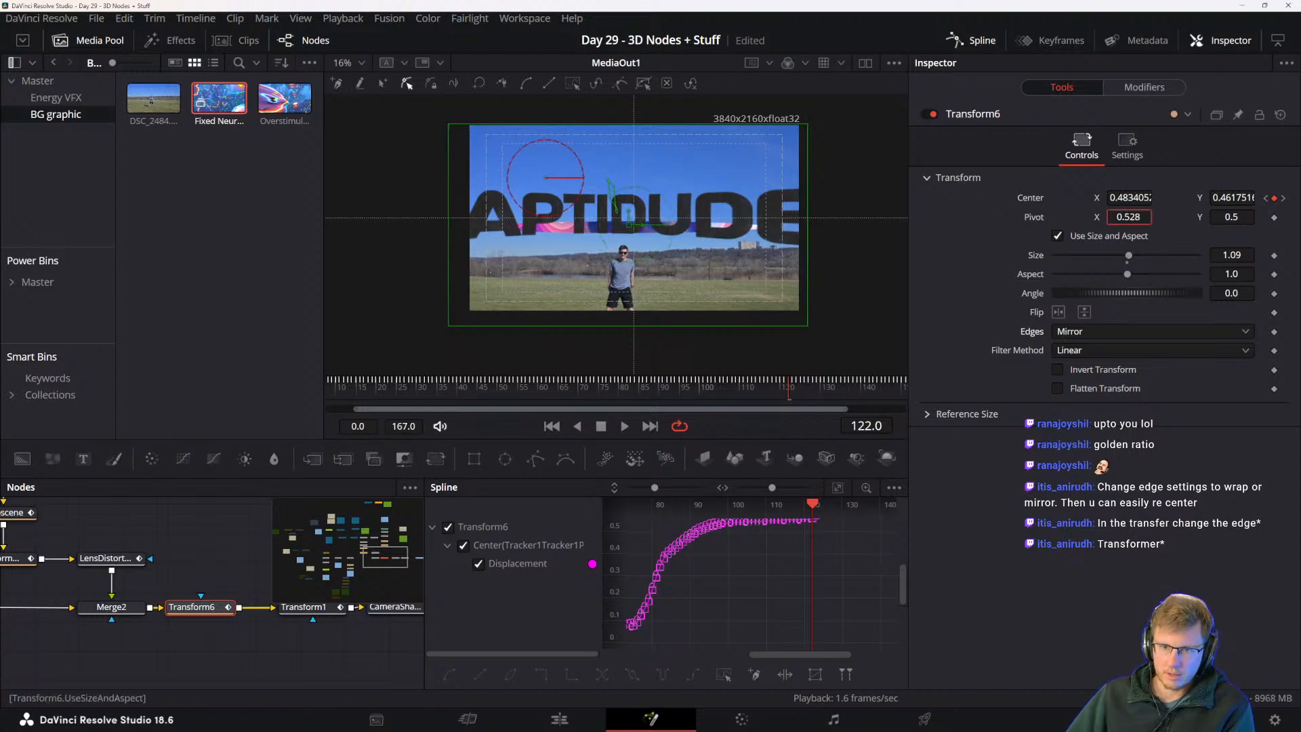
key(Return)
drag(959, 237, 873, 239)
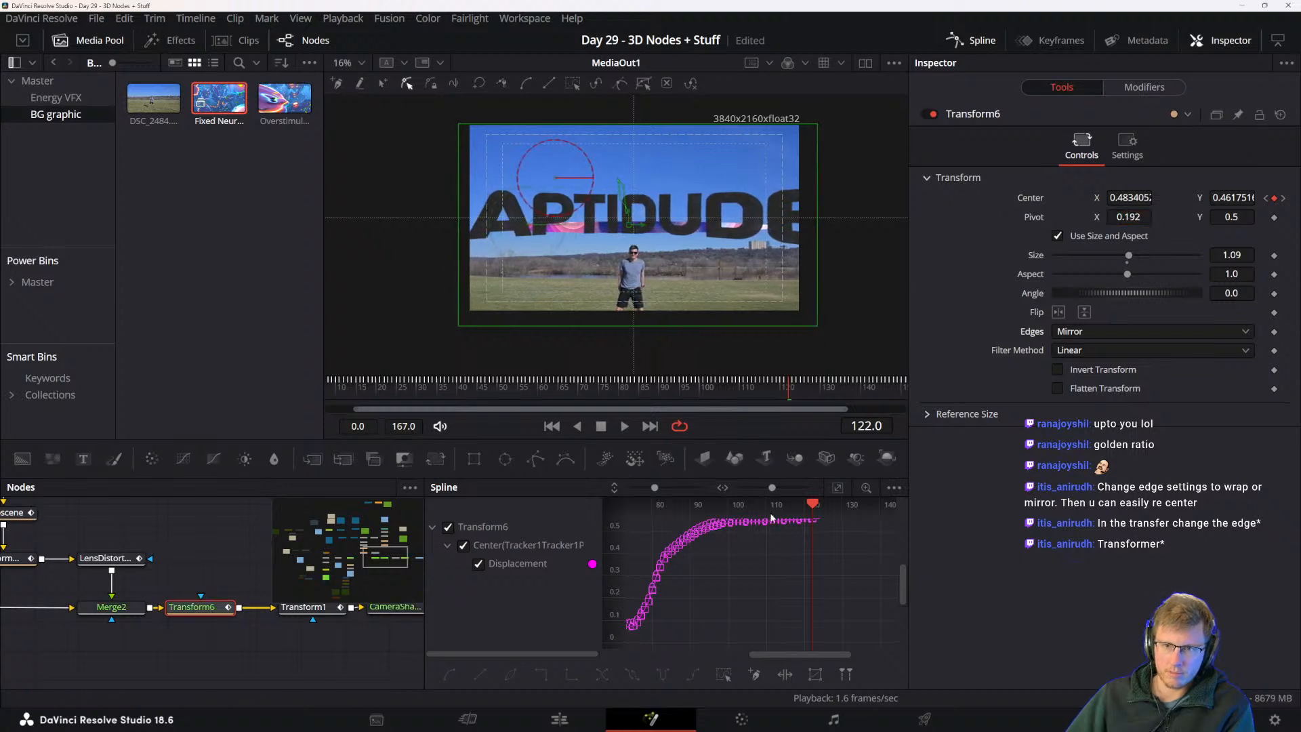
- Keyframe the Transform's Pivot X at -0.135 on frame 8 and -0.325 on frame 131
drag(511, 387, 278, 397)
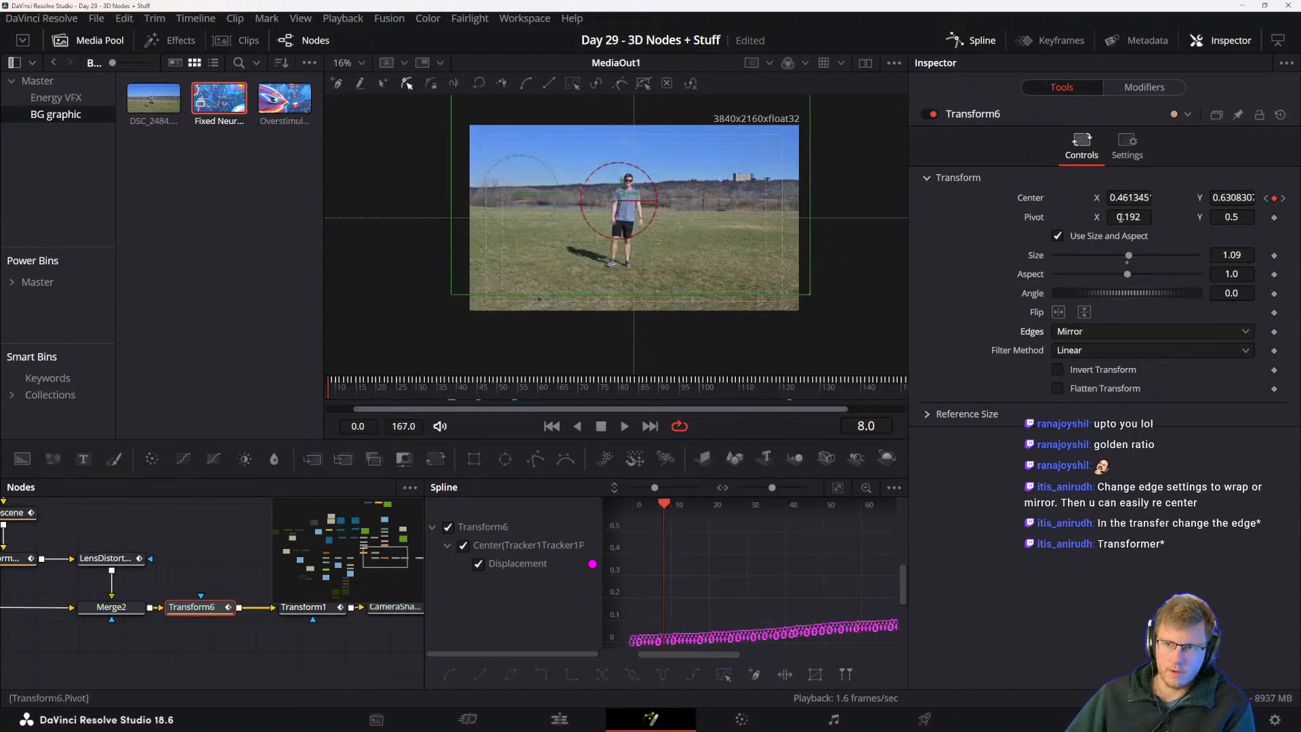
drag(1132, 217, 910, 216)
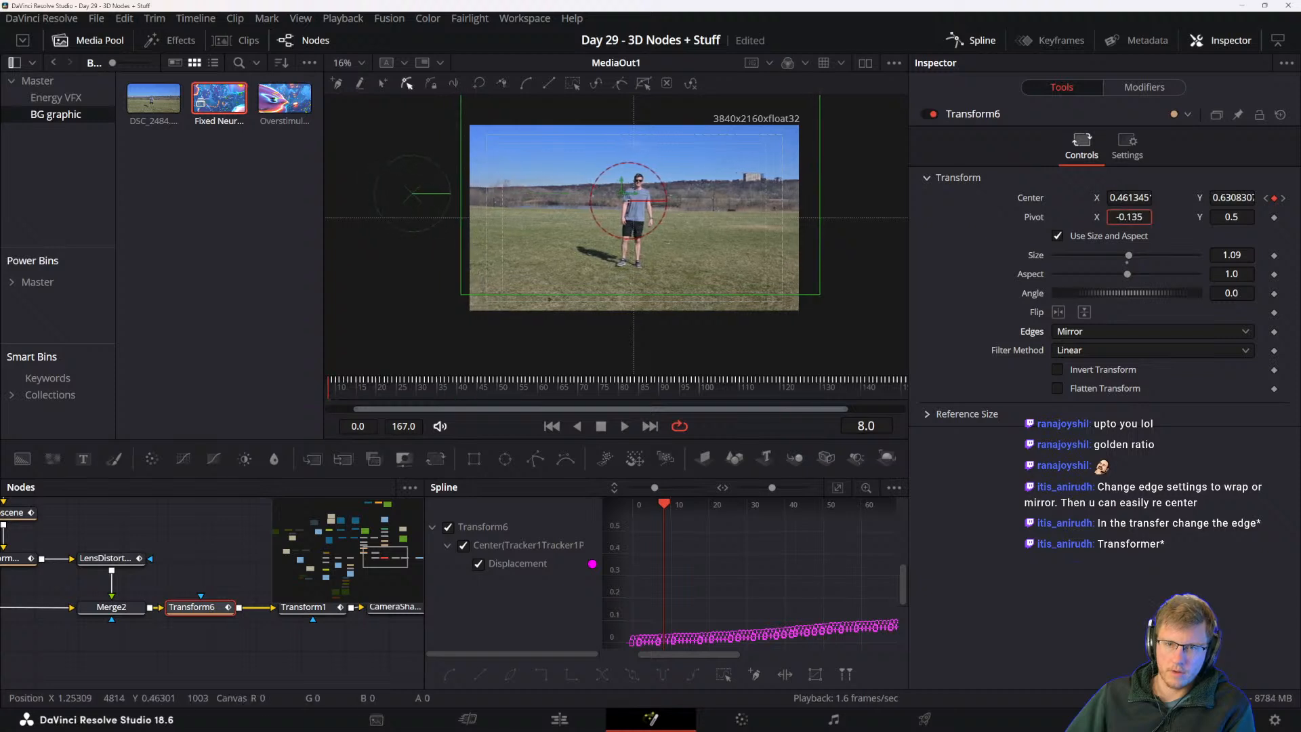
click(1274, 218)
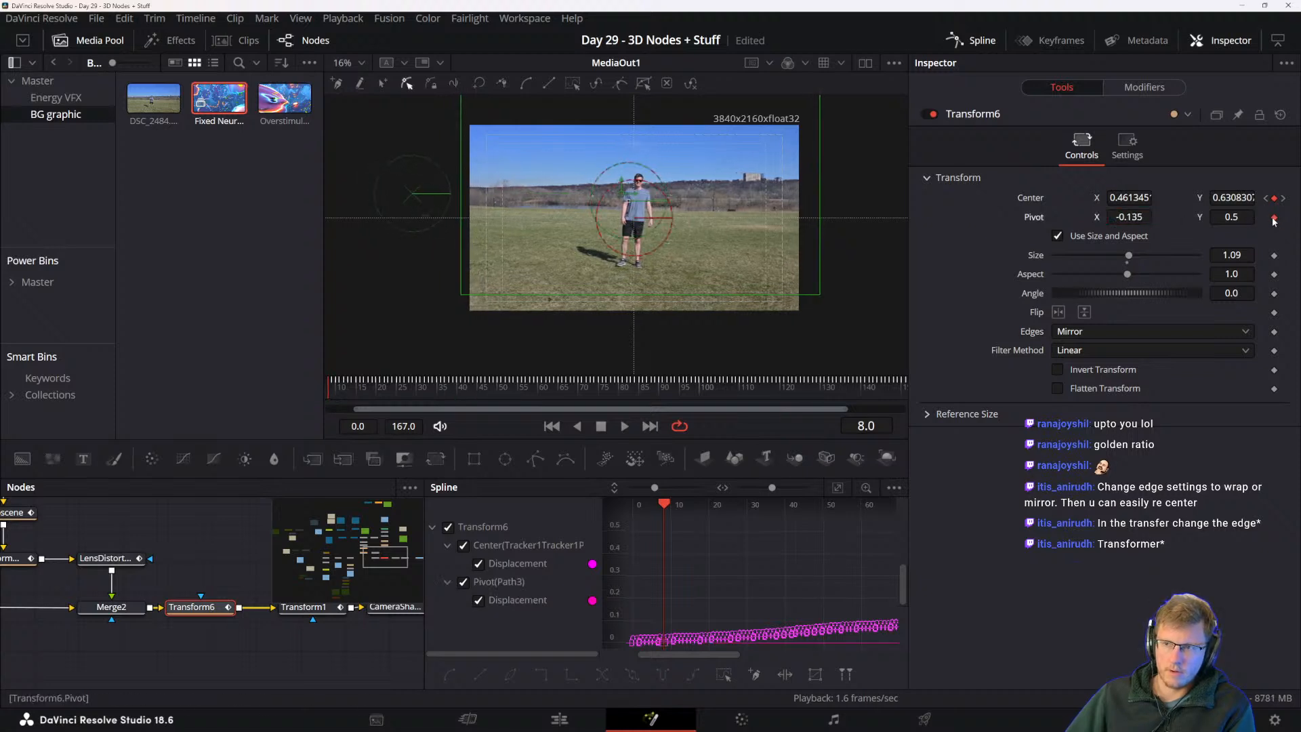
drag(498, 388, 828, 388)
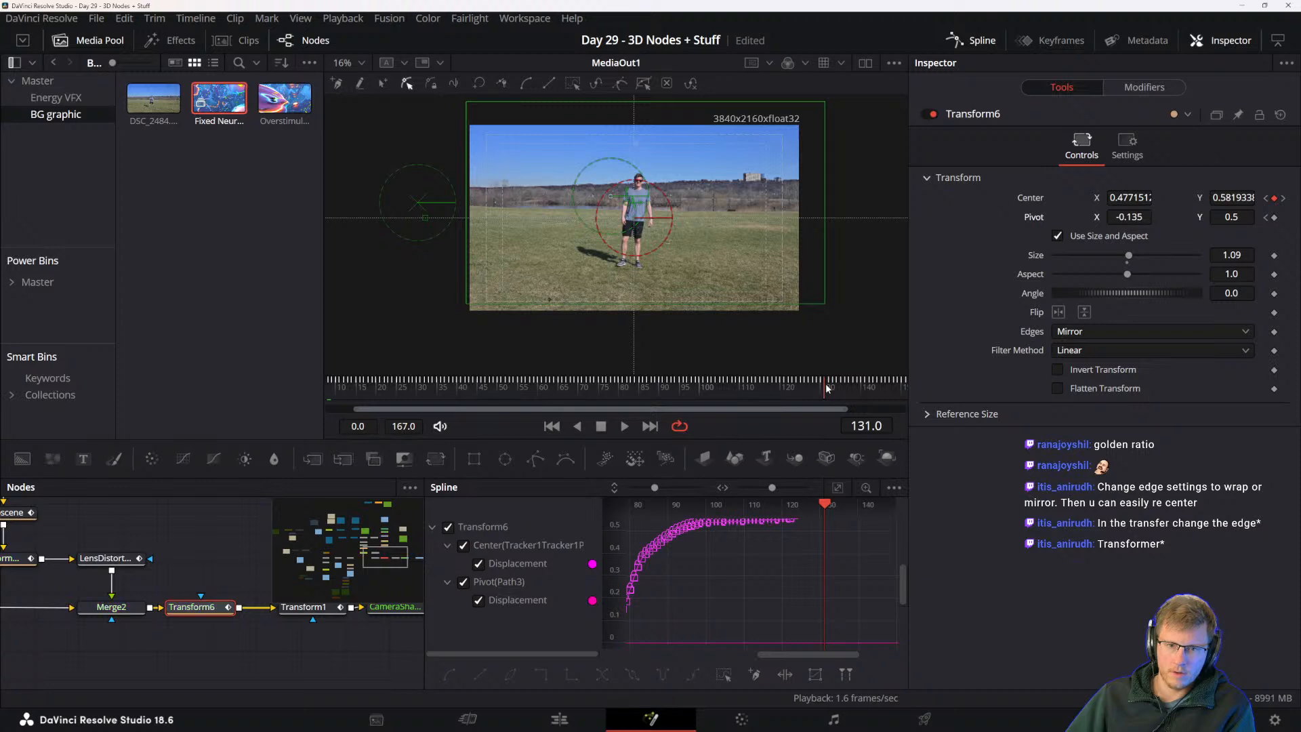
drag(1141, 214, 1011, 216)
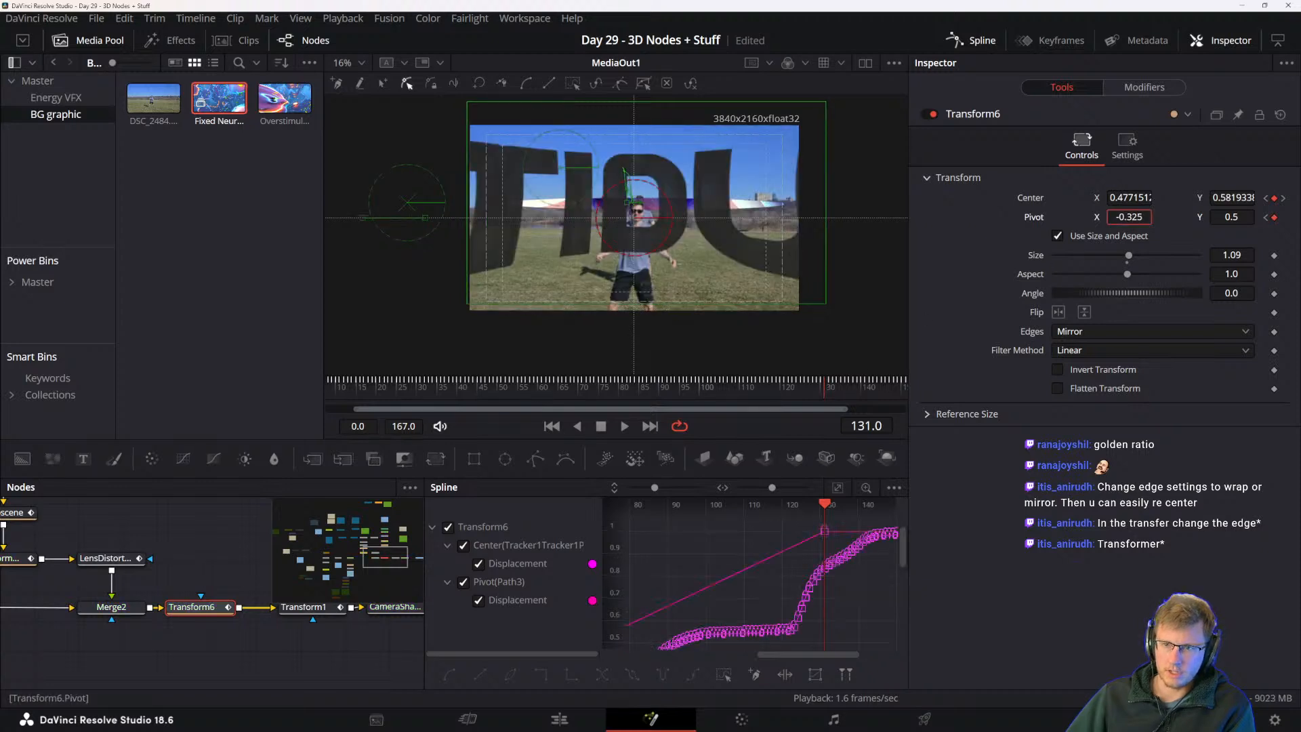
- Play the shot from its start through frame 118, then scrub to frame 92 to check the keyframed recentring
drag(215, 535, 359, 601)
drag(498, 390, 328, 388)
key(space)
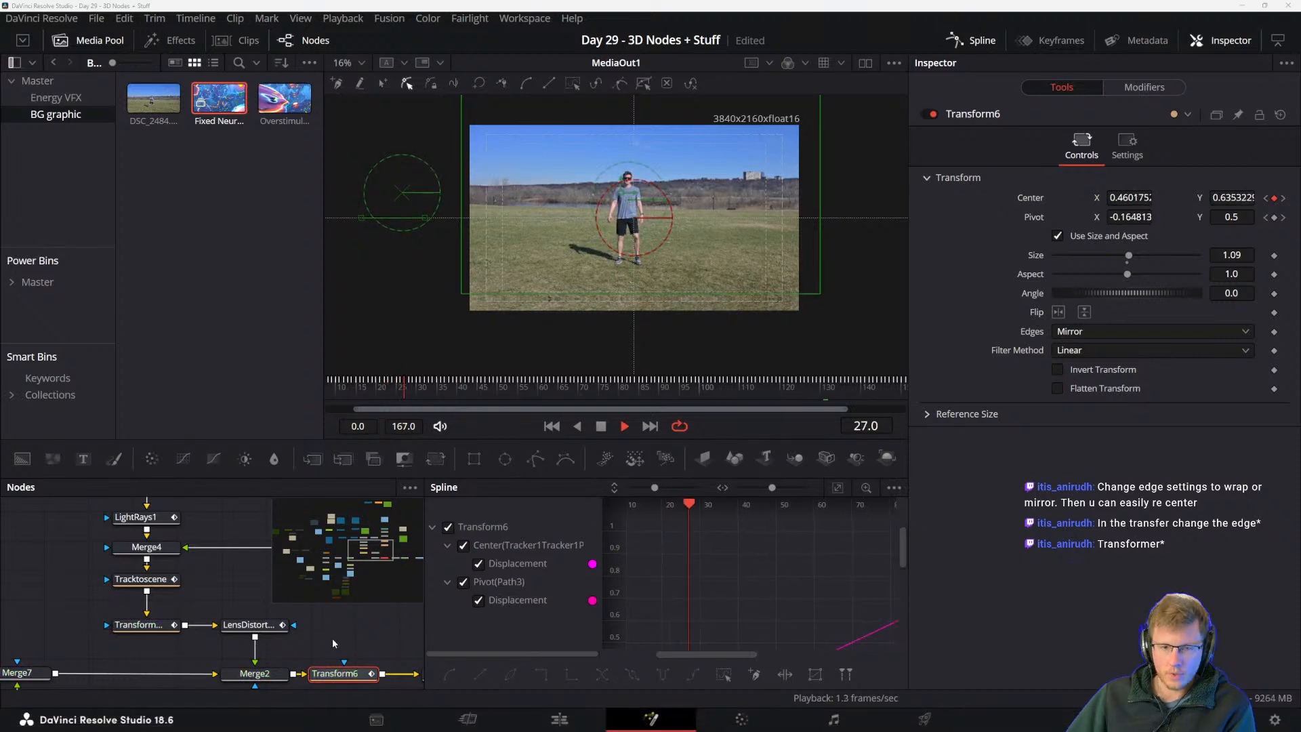
drag(343, 635, 423, 658)
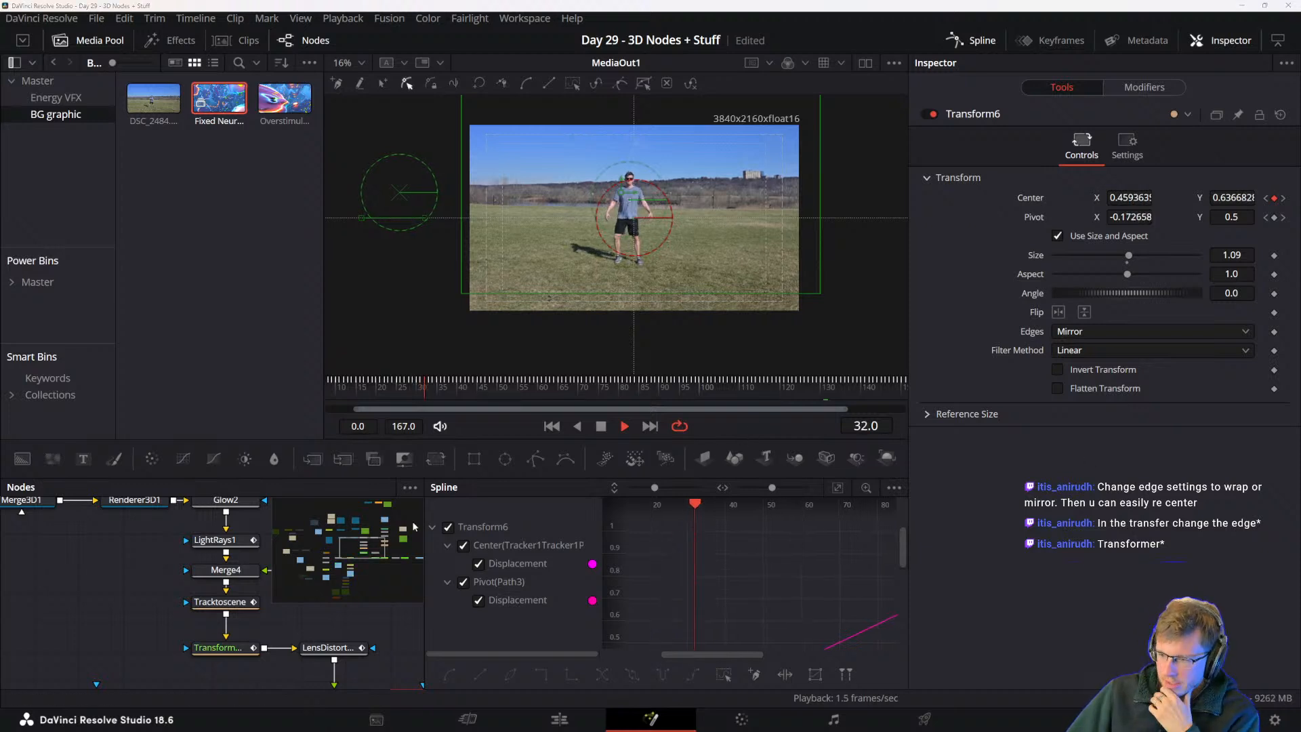
drag(128, 518, 189, 592)
drag(204, 540, 131, 641)
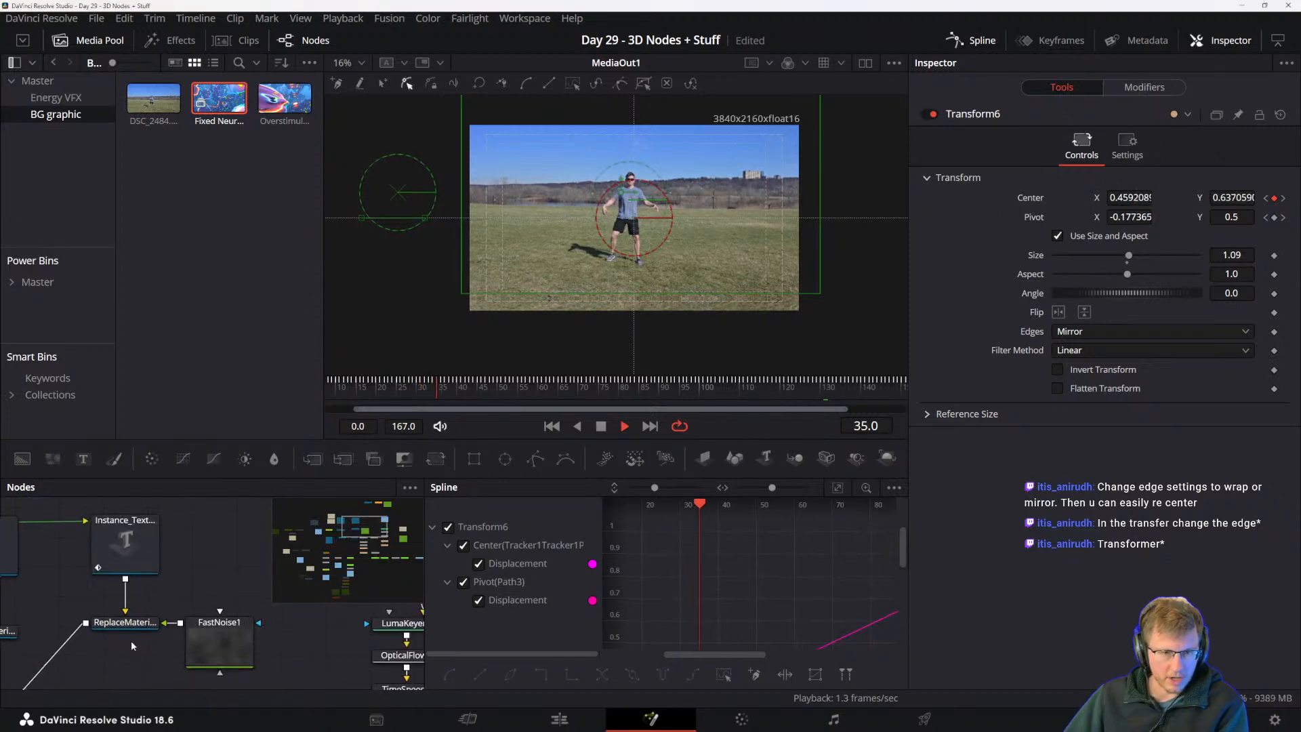
mouse_move(73, 675)
mouse_down()
mouse_move(196, 640)
mouse_move(208, 555)
mouse_up()
drag(145, 624, 229, 532)
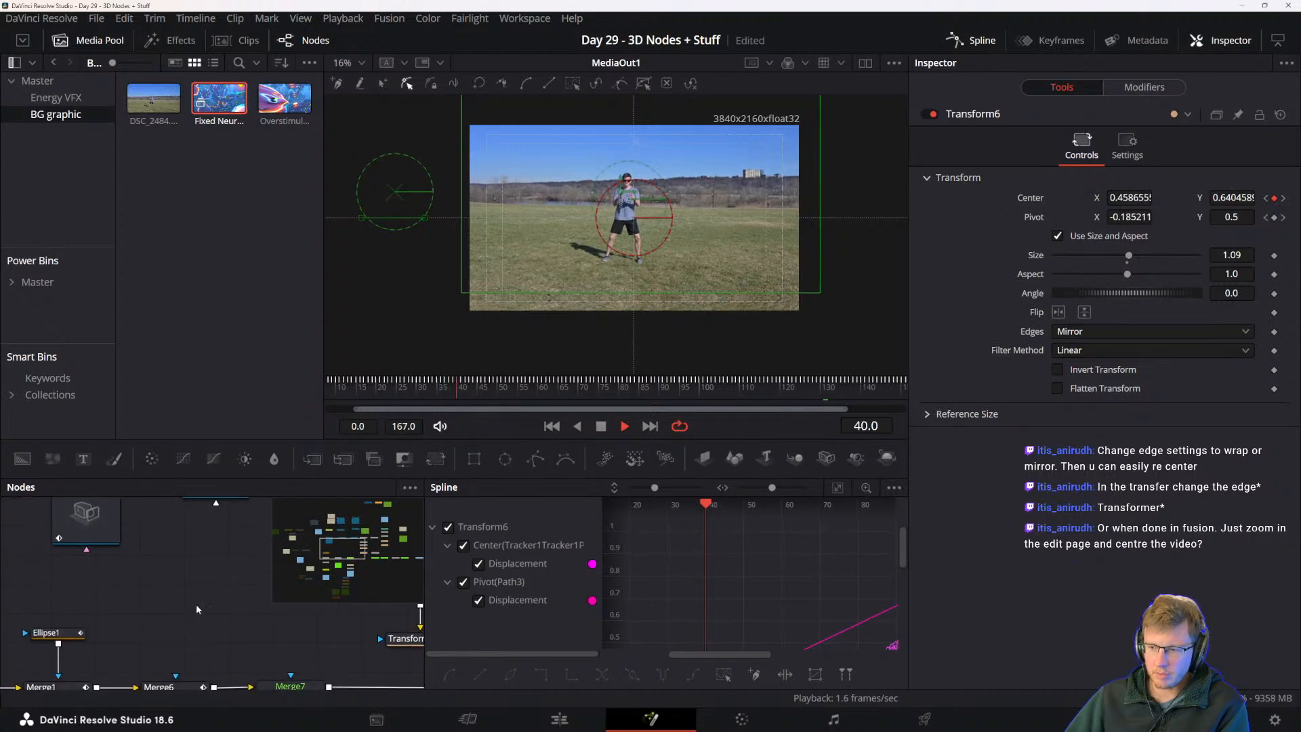
mouse_move(196, 604)
mouse_down()
mouse_move(223, 517)
mouse_move(187, 539)
mouse_up()
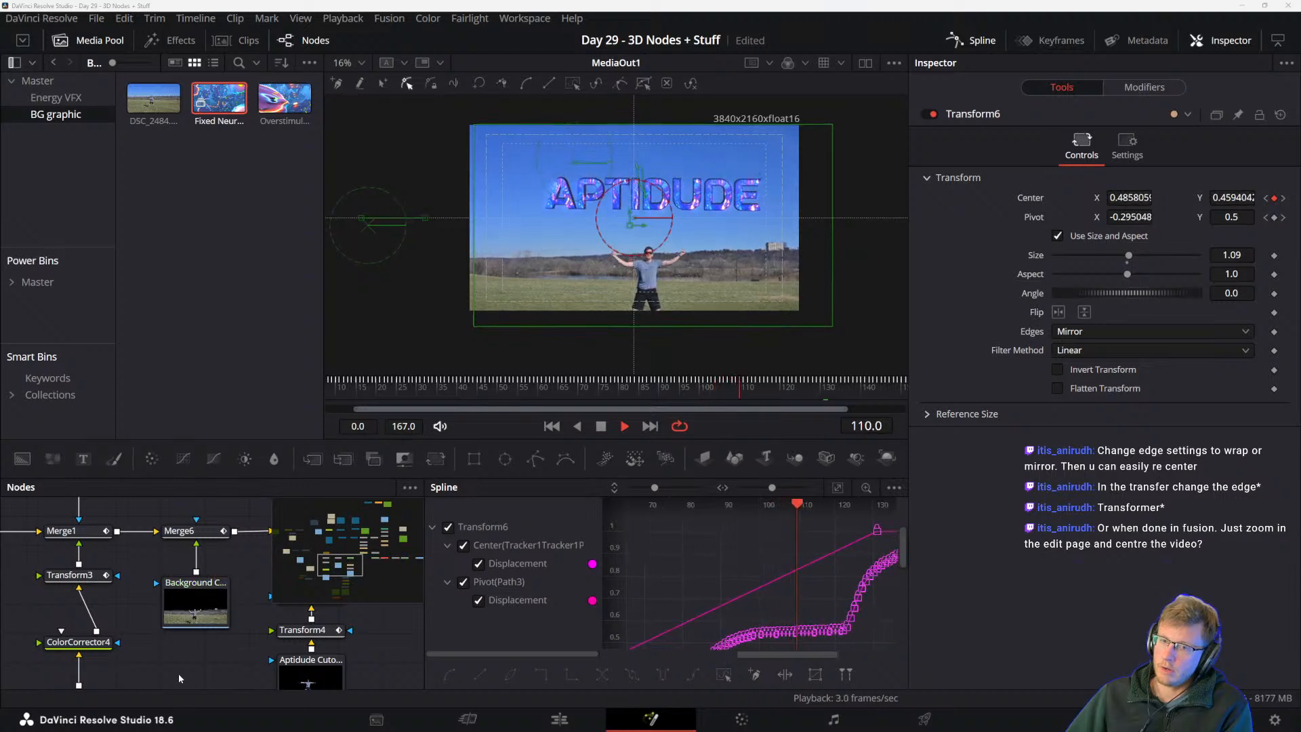
drag(274, 645, 108, 700)
drag(335, 647, 108, 661)
click(168, 591)
key(space)
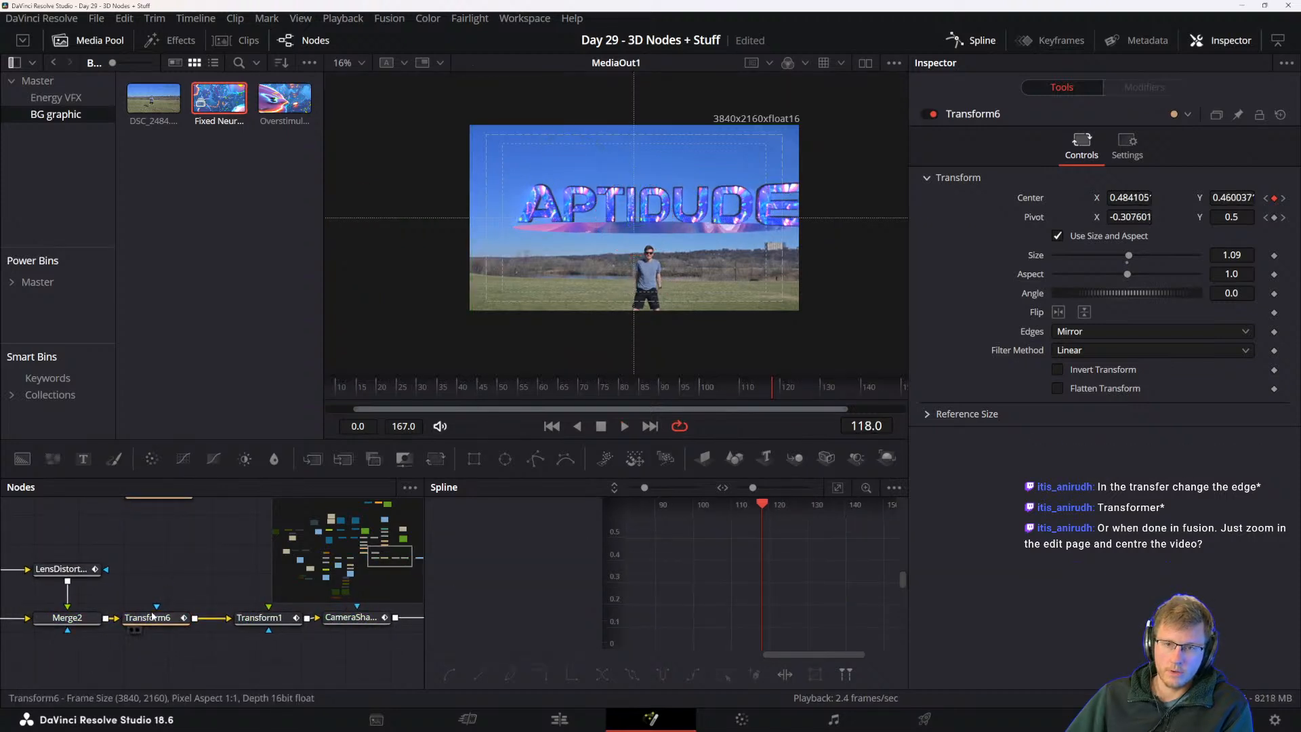
click(155, 617)
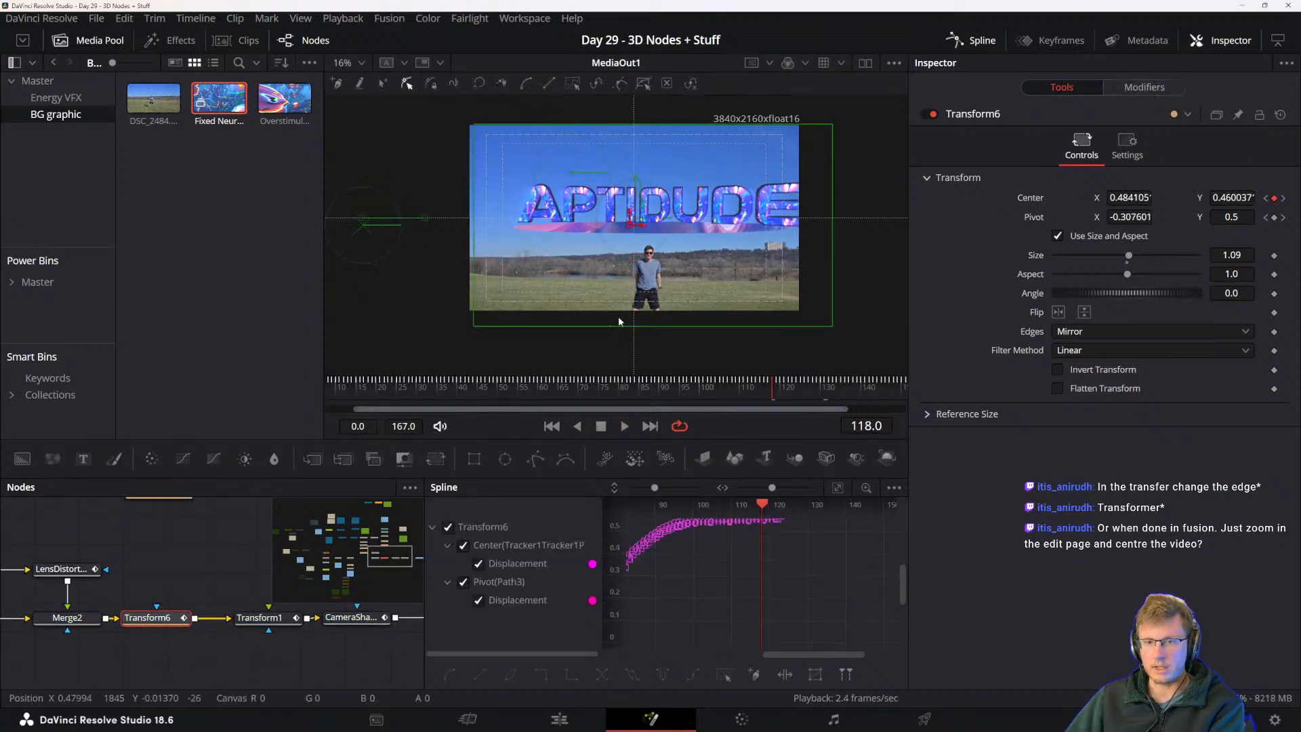
click(539, 387)
drag(539, 392, 671, 392)
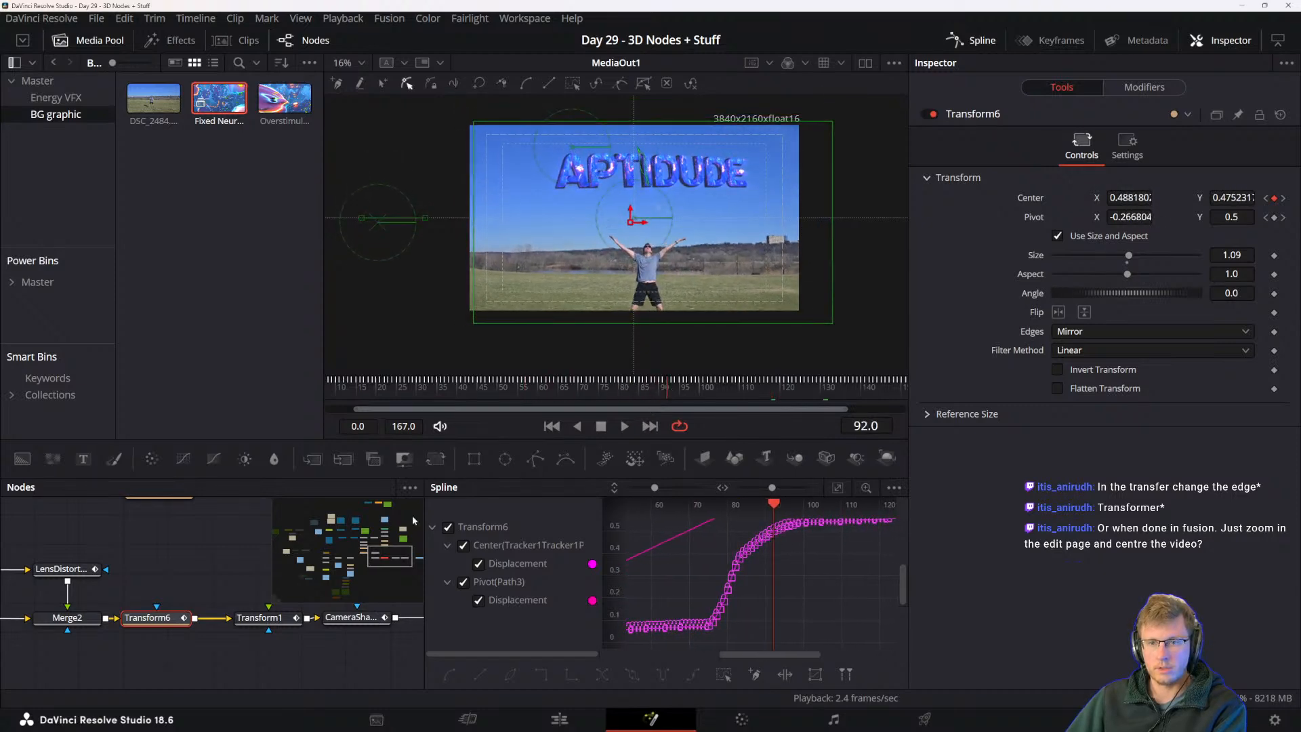
- Delete the tracked Transform node after Merge2 and save the project
click(197, 571)
key(Delete)
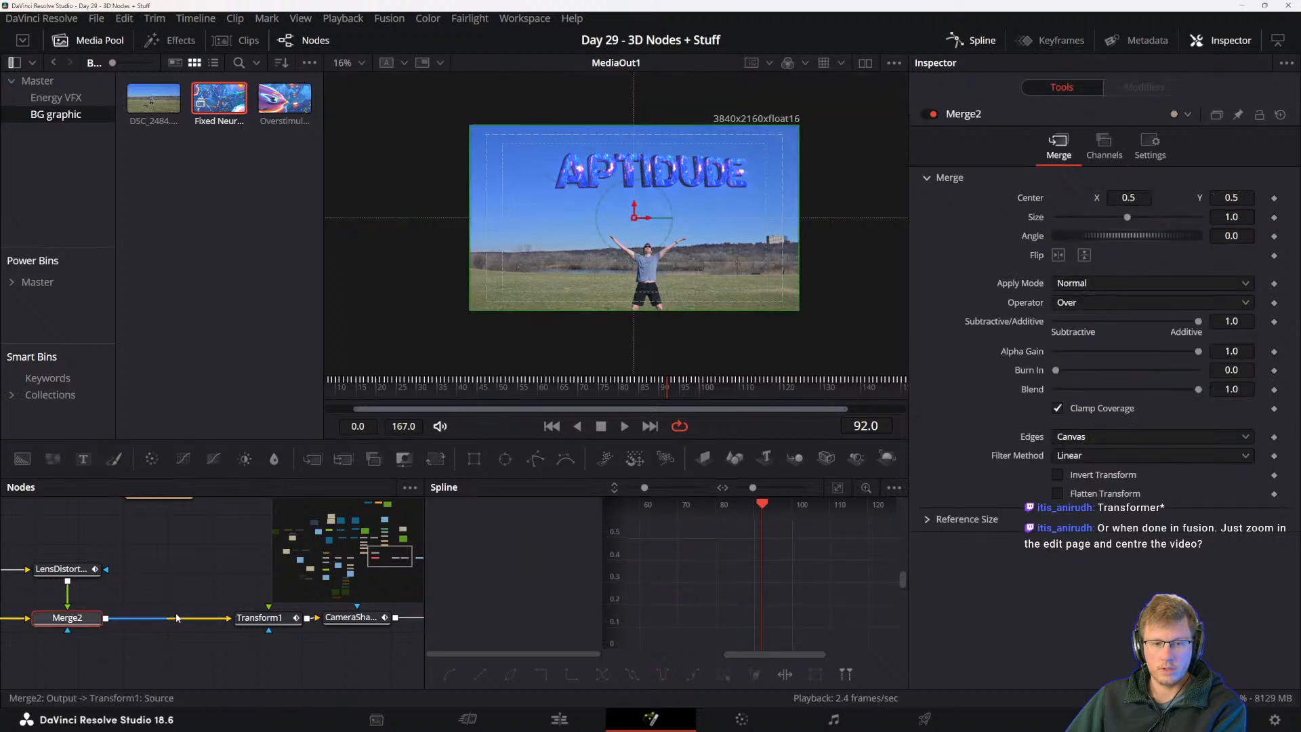
scroll(195, 591, left, 3)
key(ctrl+s)
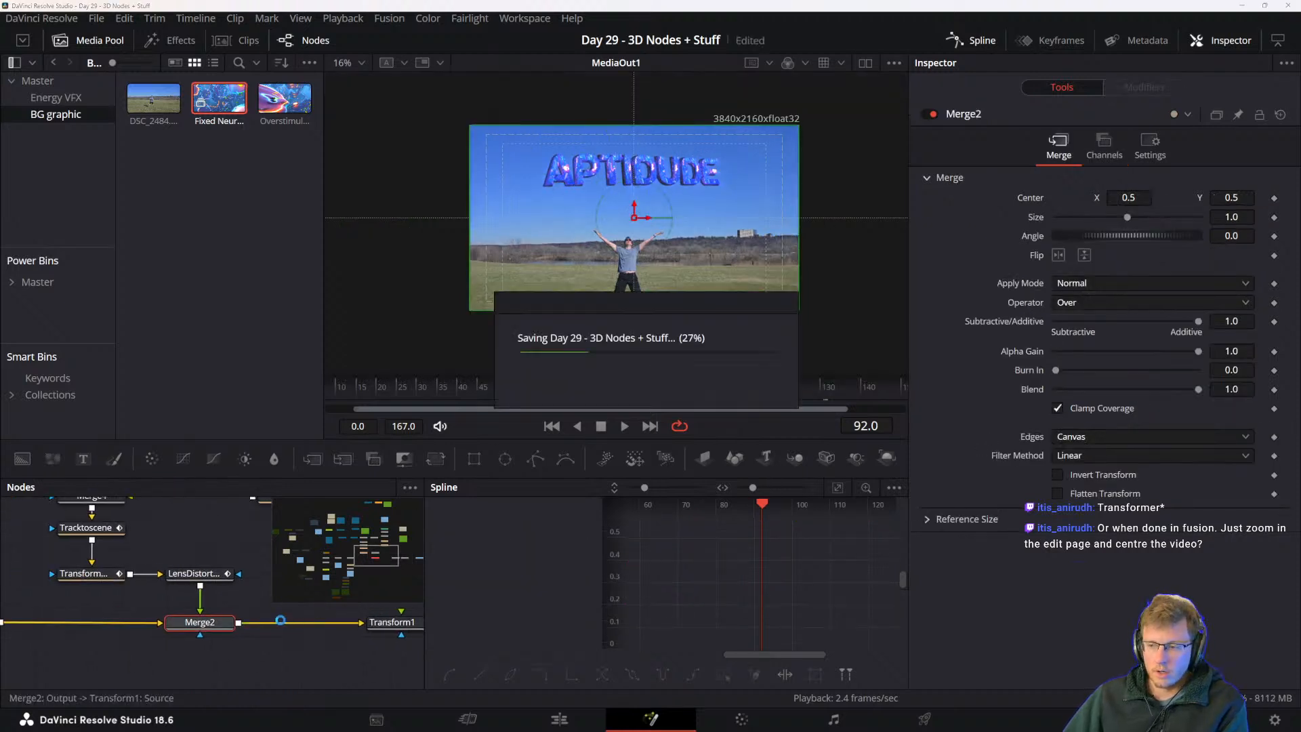
- Go to frame 118, select the MediaIn3 node with the Fixed Neurons clip and show two viewers side by side
drag(142, 646, 223, 662)
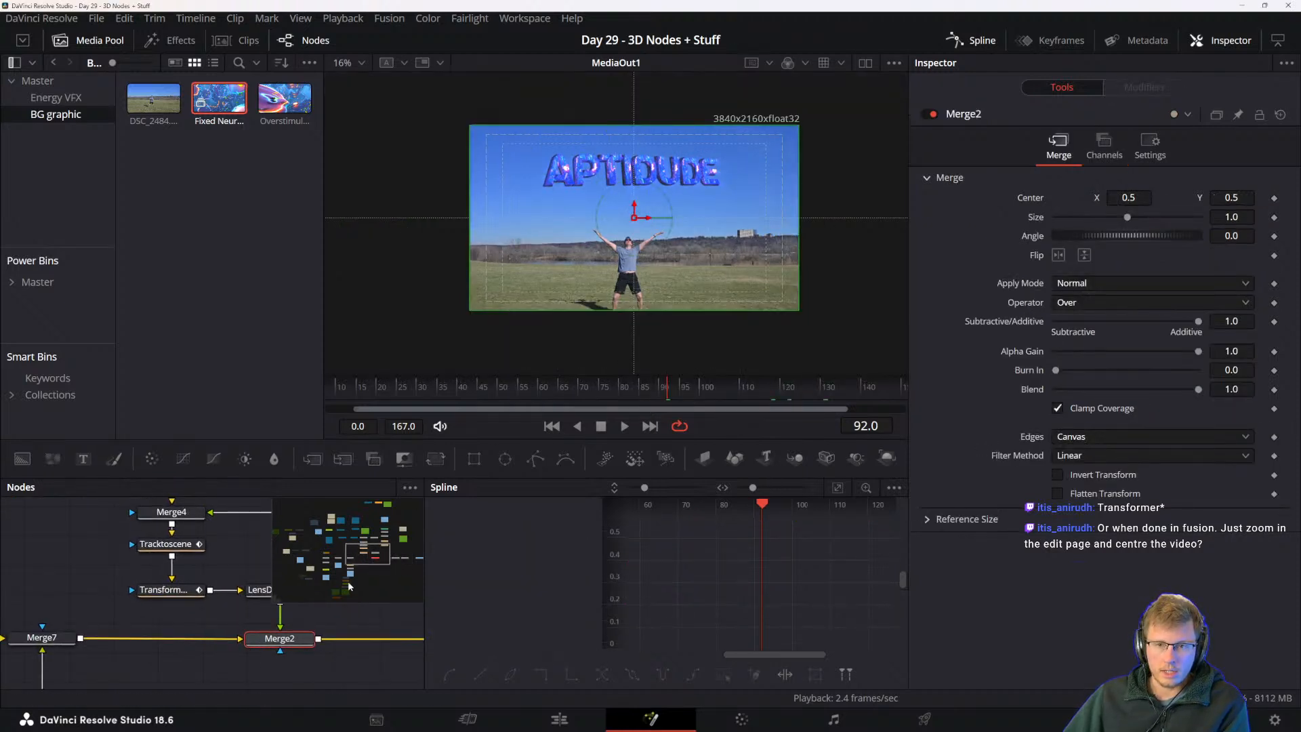
drag(550, 397, 773, 388)
drag(170, 560, 249, 677)
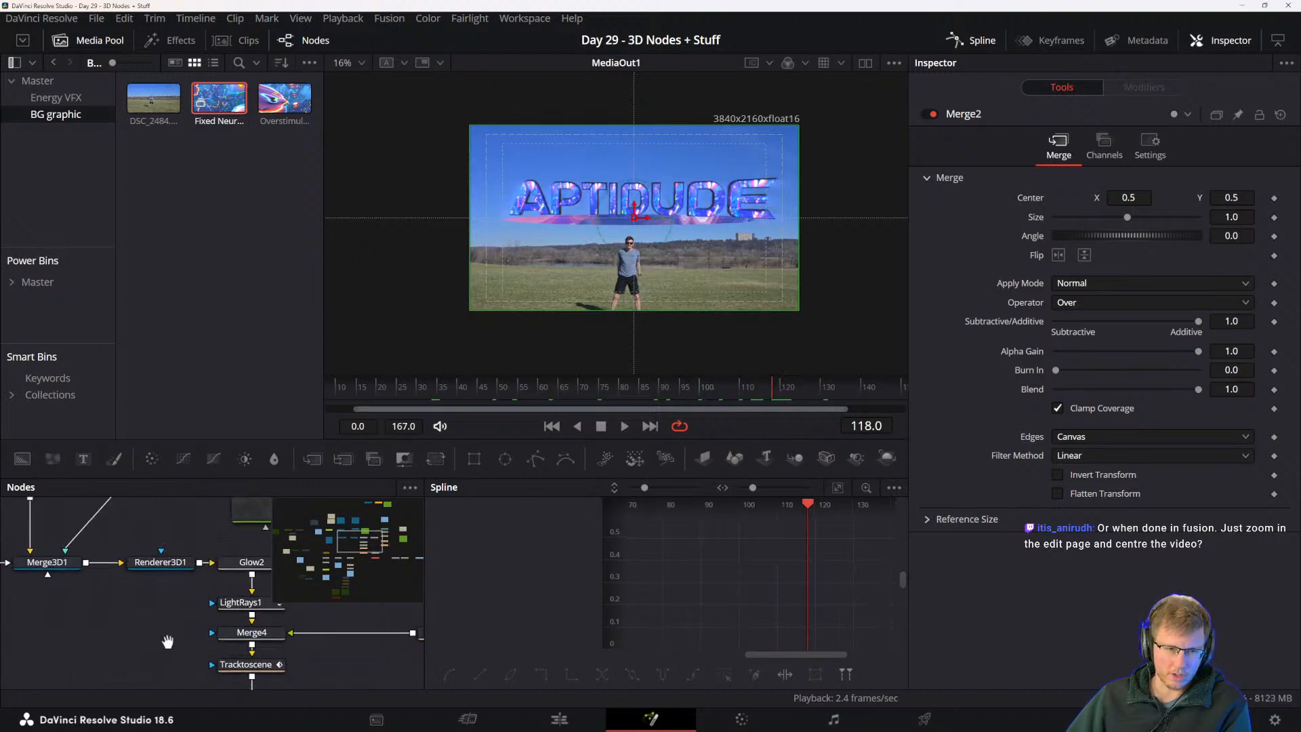
drag(169, 642, 288, 659)
drag(115, 636, 289, 679)
click(128, 584)
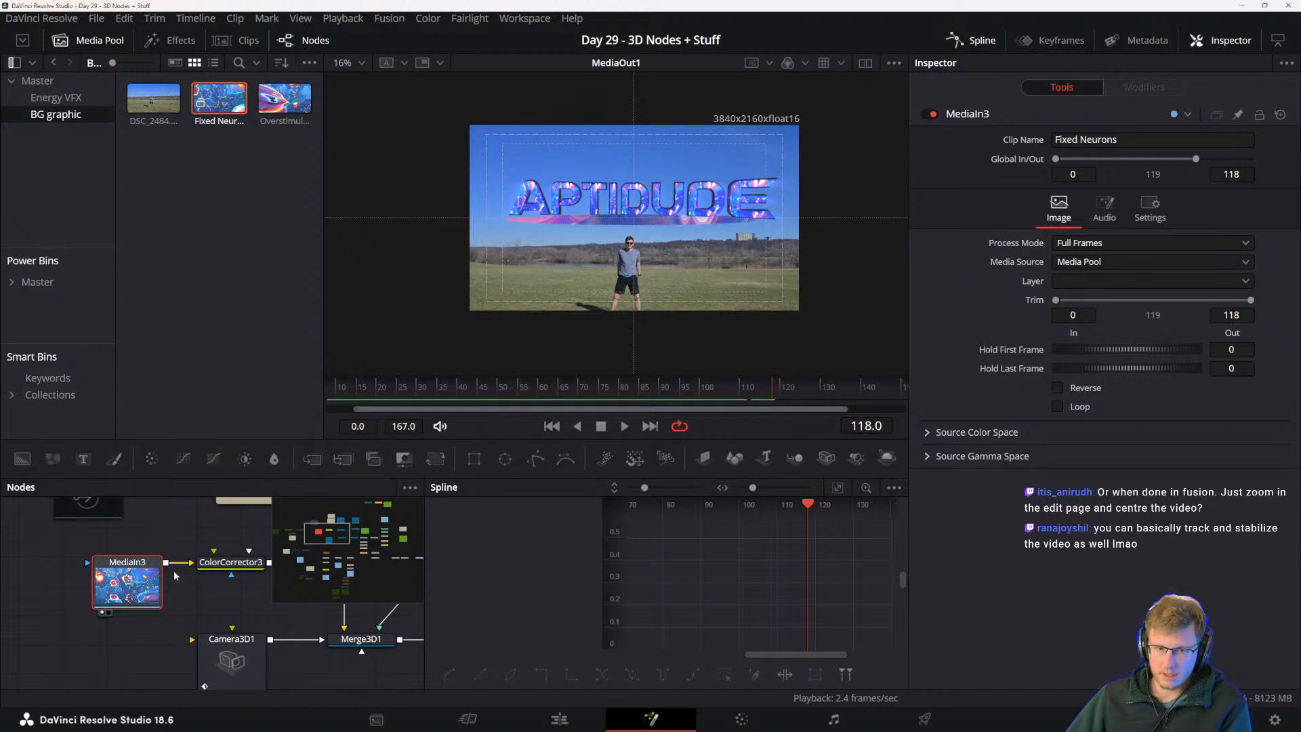
click(865, 64)
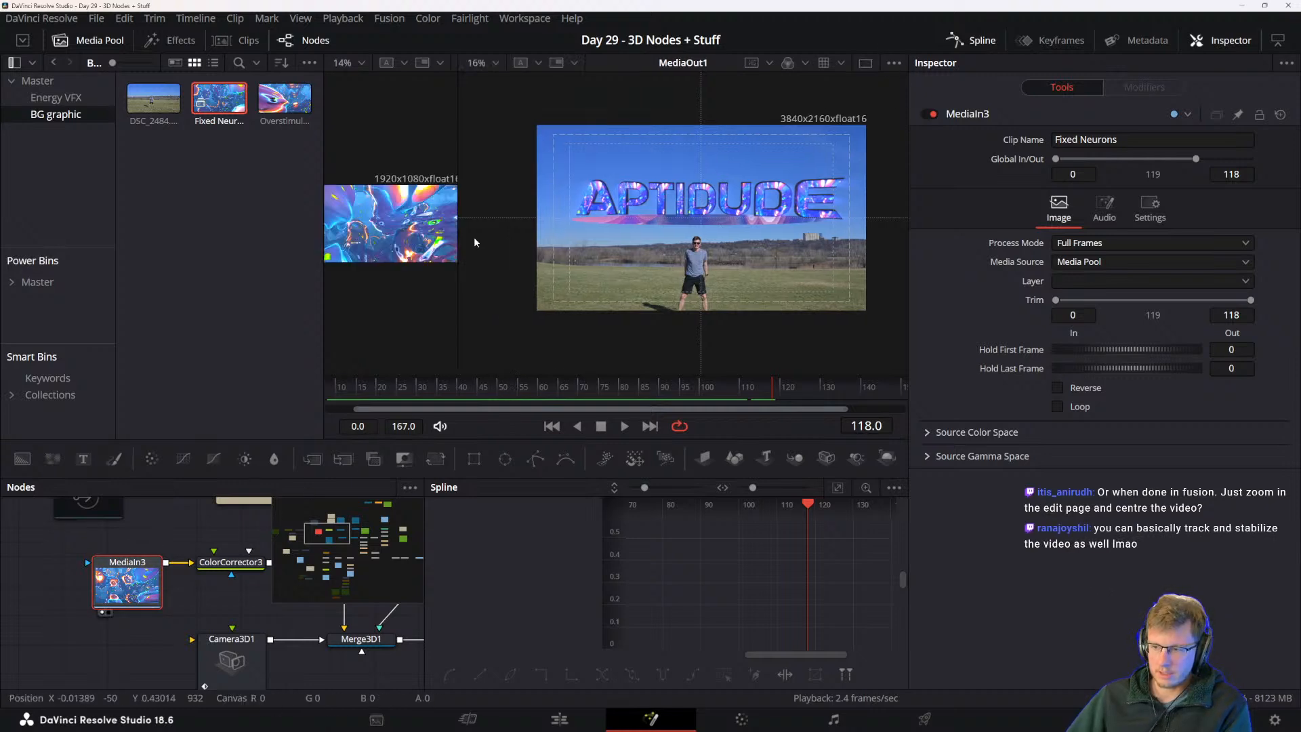
- Set Hold First Frame to 57 on the MediaIn3 clip and scrub to frame 149 to check the texture
drag(779, 387, 774, 387)
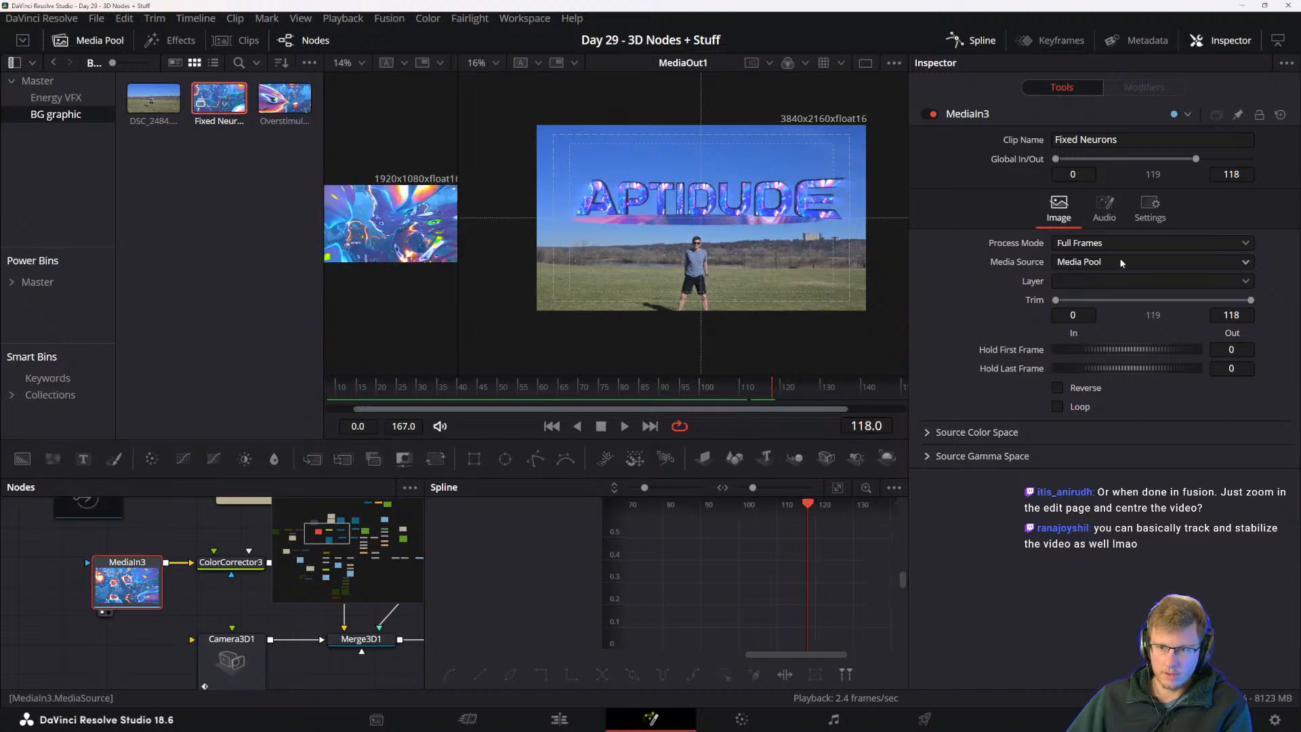
drag(458, 397, 569, 385)
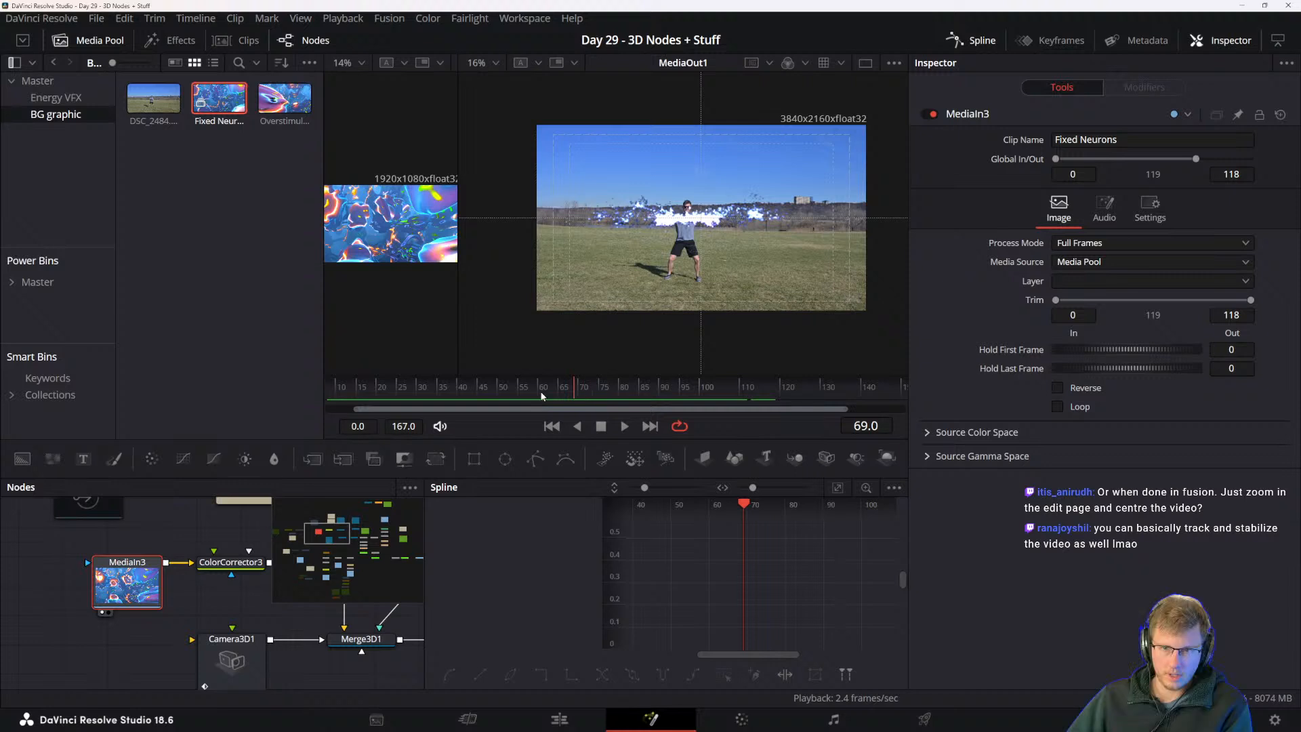
drag(597, 392, 526, 405)
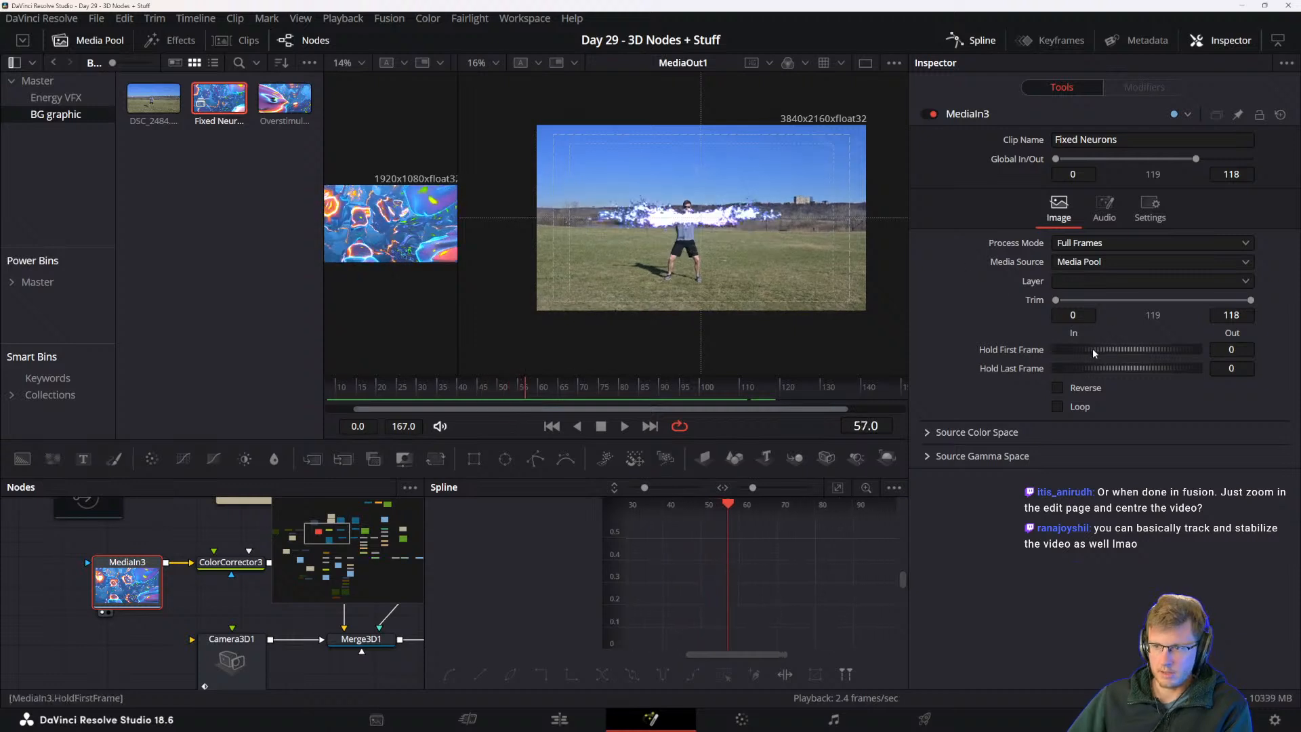
drag(1092, 349, 1177, 351)
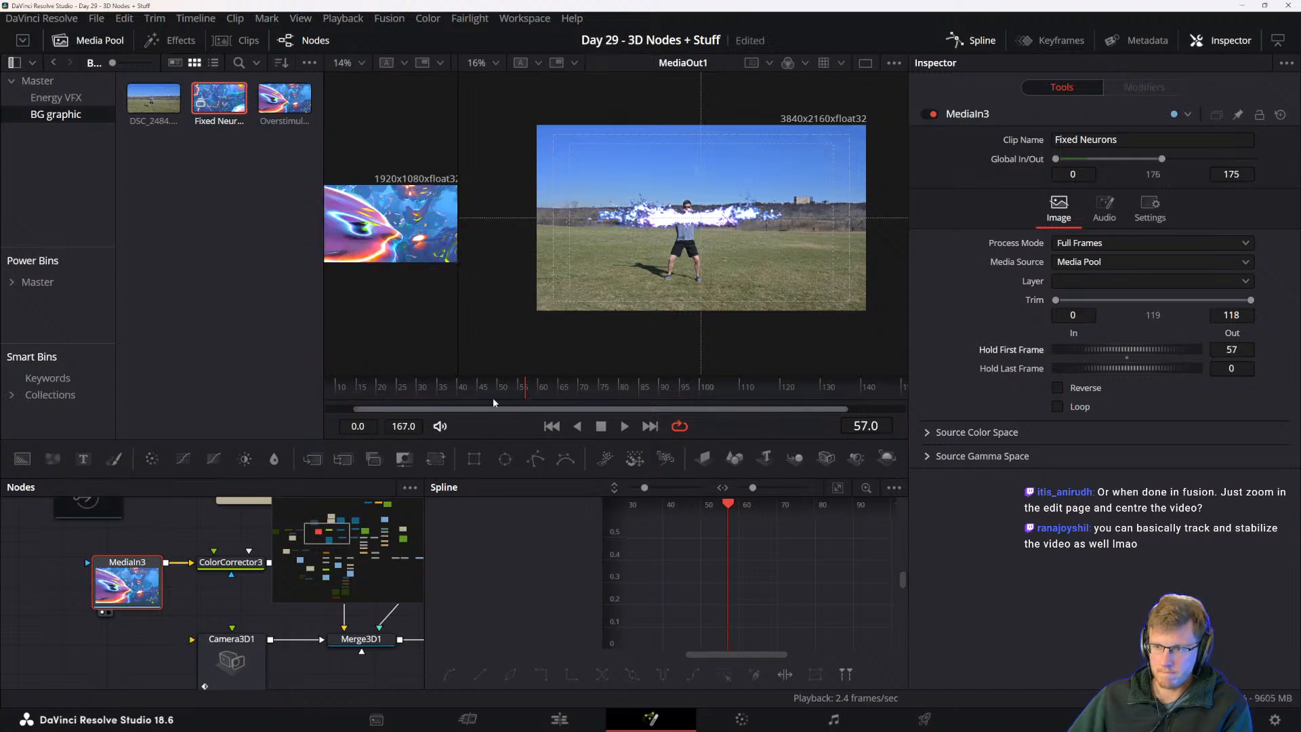
drag(548, 387, 901, 391)
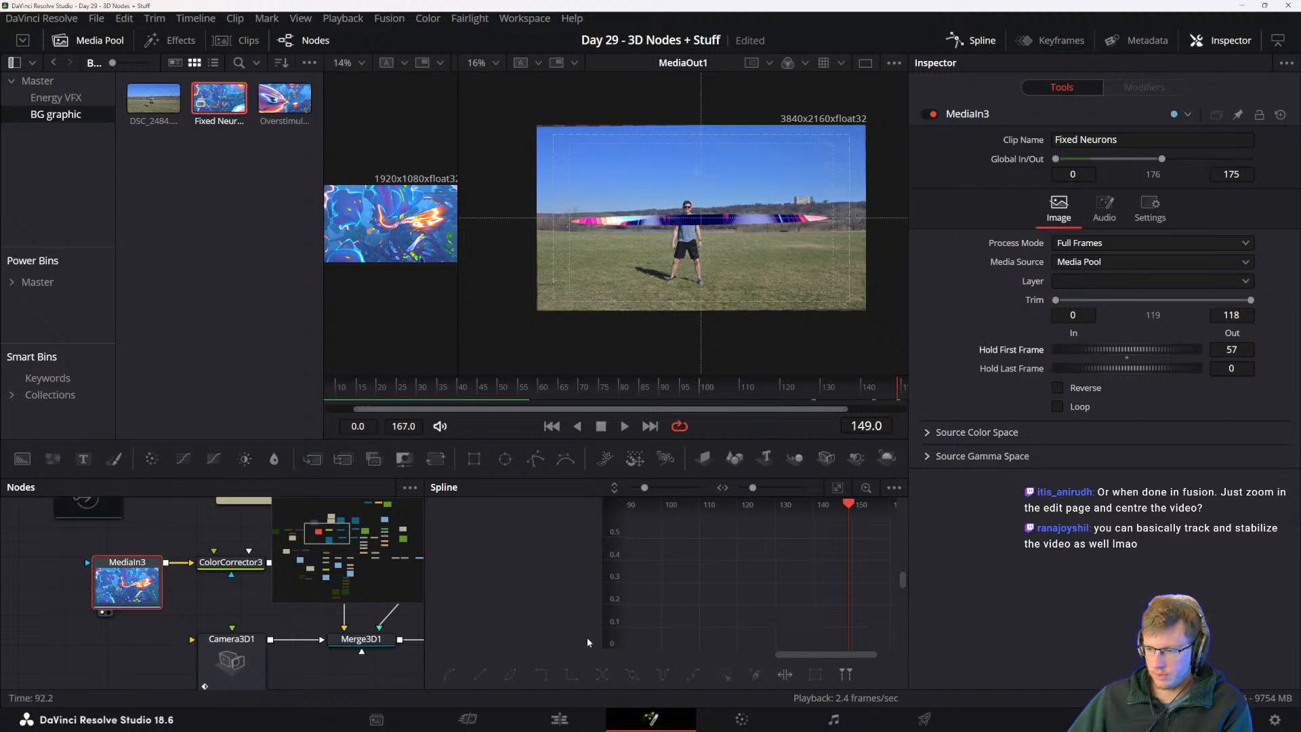
- Widen the node graph and examine the branches around MediaIn1, the MagicMask1 cutout and the Merge1, Merge6 and Merge7 chain
drag(196, 600, 294, 577)
drag(252, 658, 272, 643)
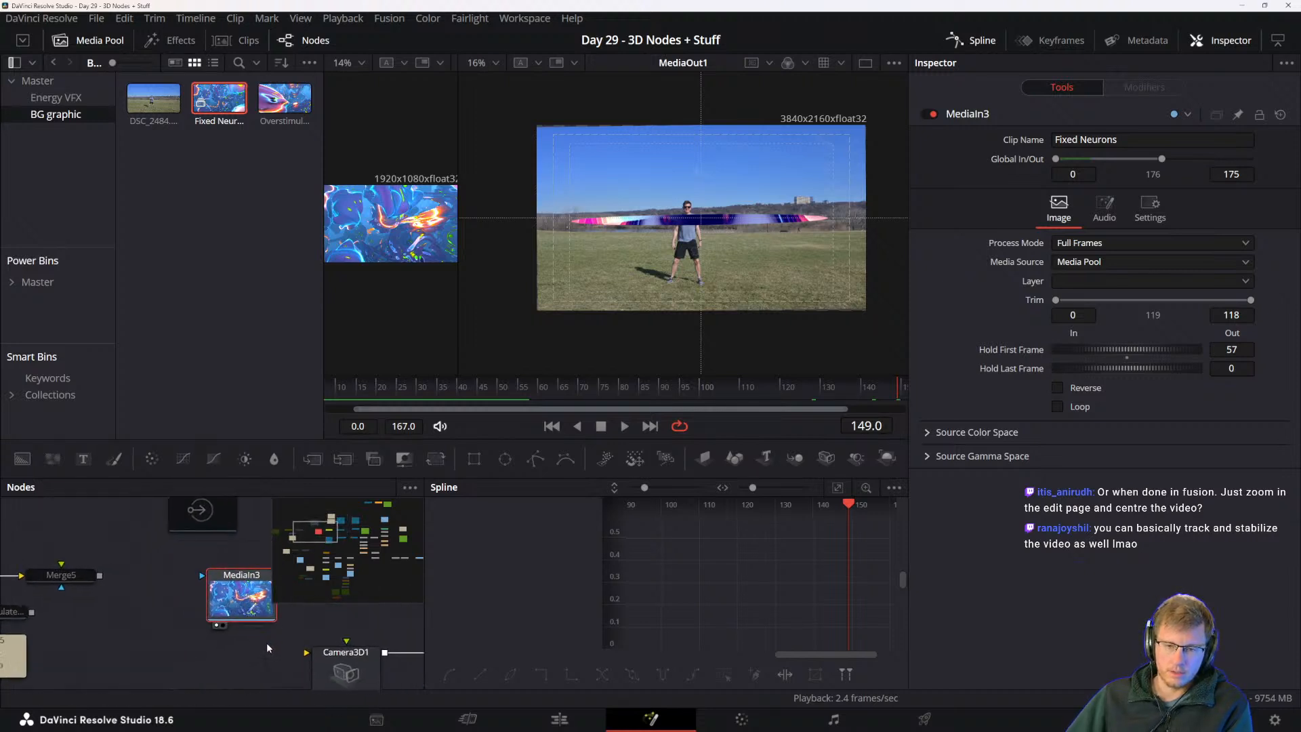
drag(266, 649, 198, 620)
scroll(374, 635, down, 3)
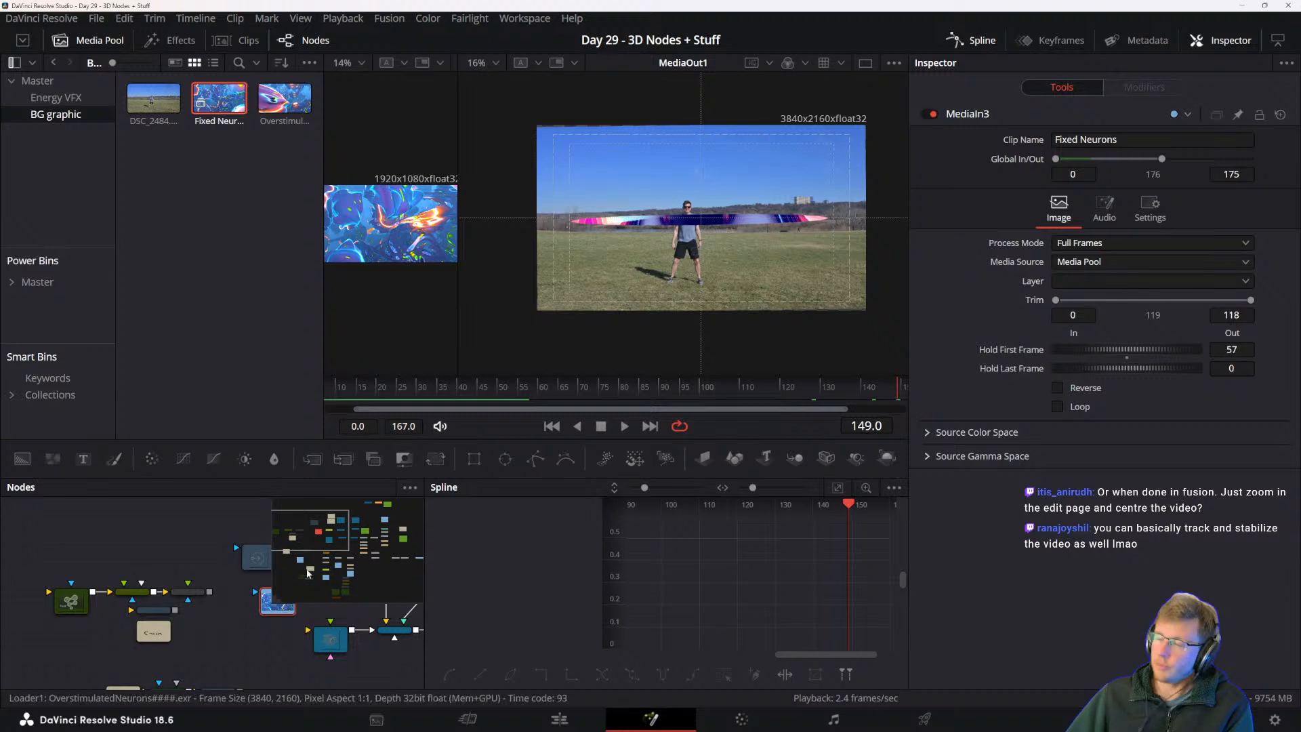
drag(421, 488, 796, 488)
drag(567, 681, 516, 551)
drag(472, 610, 525, 526)
scroll(271, 542, up, 5)
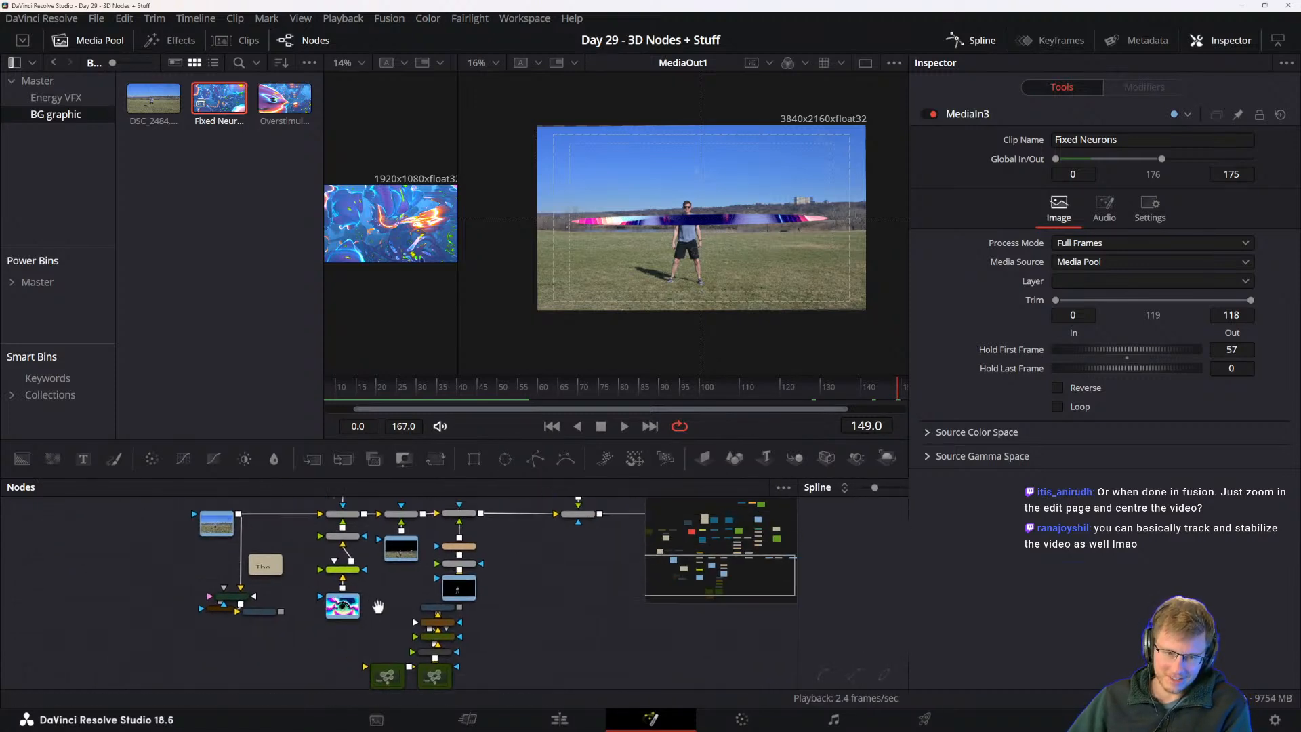
drag(269, 565, 290, 659)
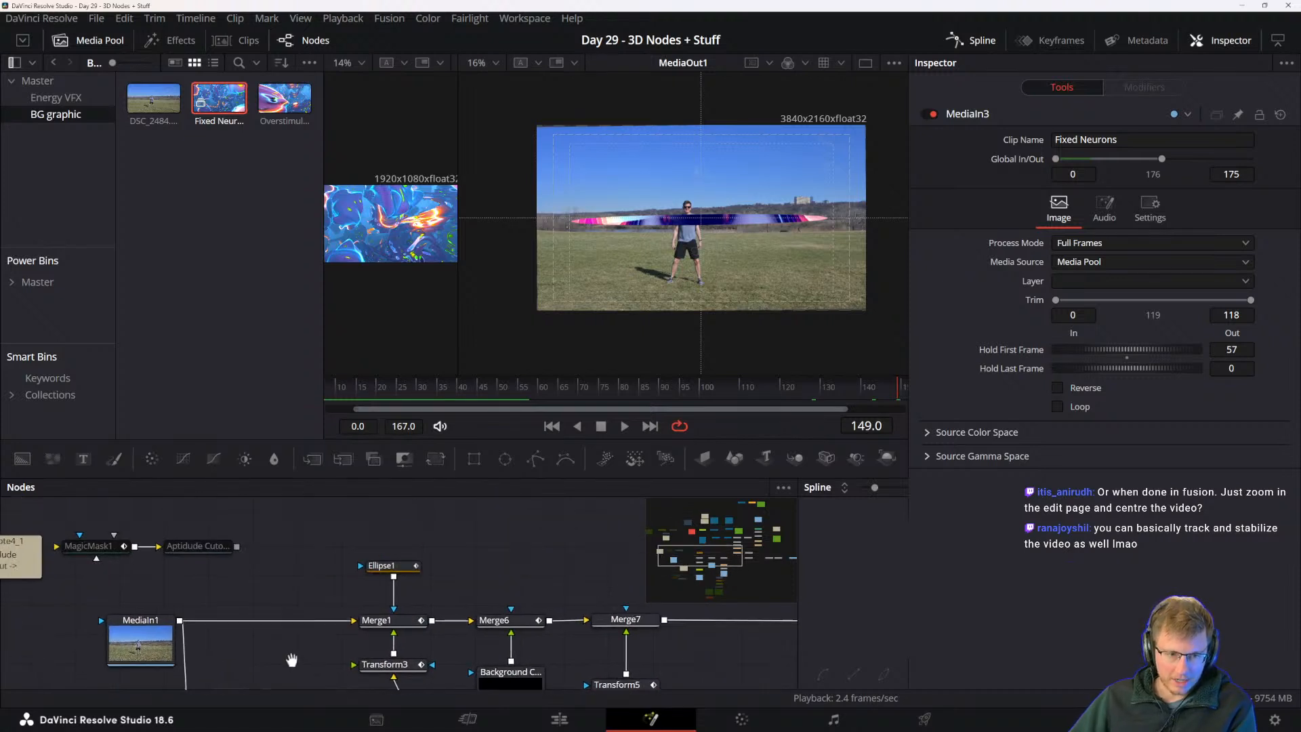
drag(201, 579, 319, 612)
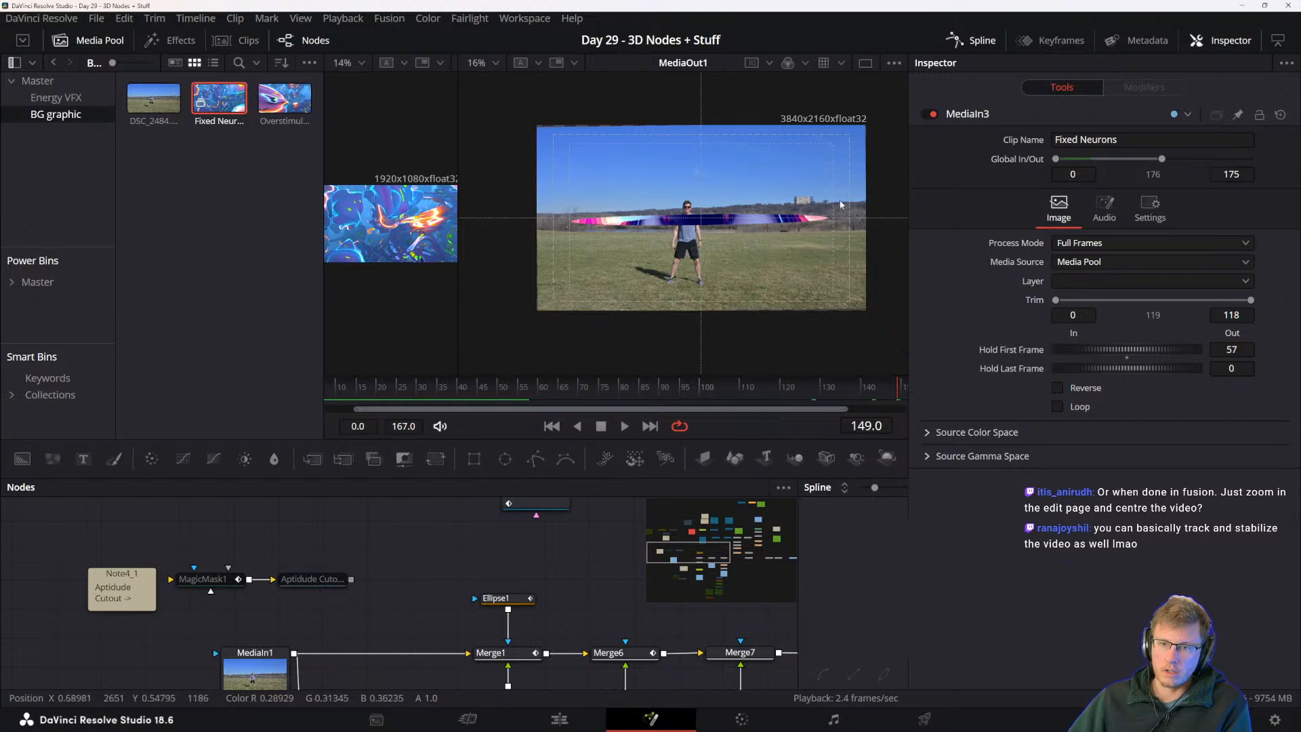
mouse_move(363, 634)
mouse_down()
mouse_move(378, 644)
mouse_move(437, 585)
mouse_up()
drag(416, 658, 405, 593)
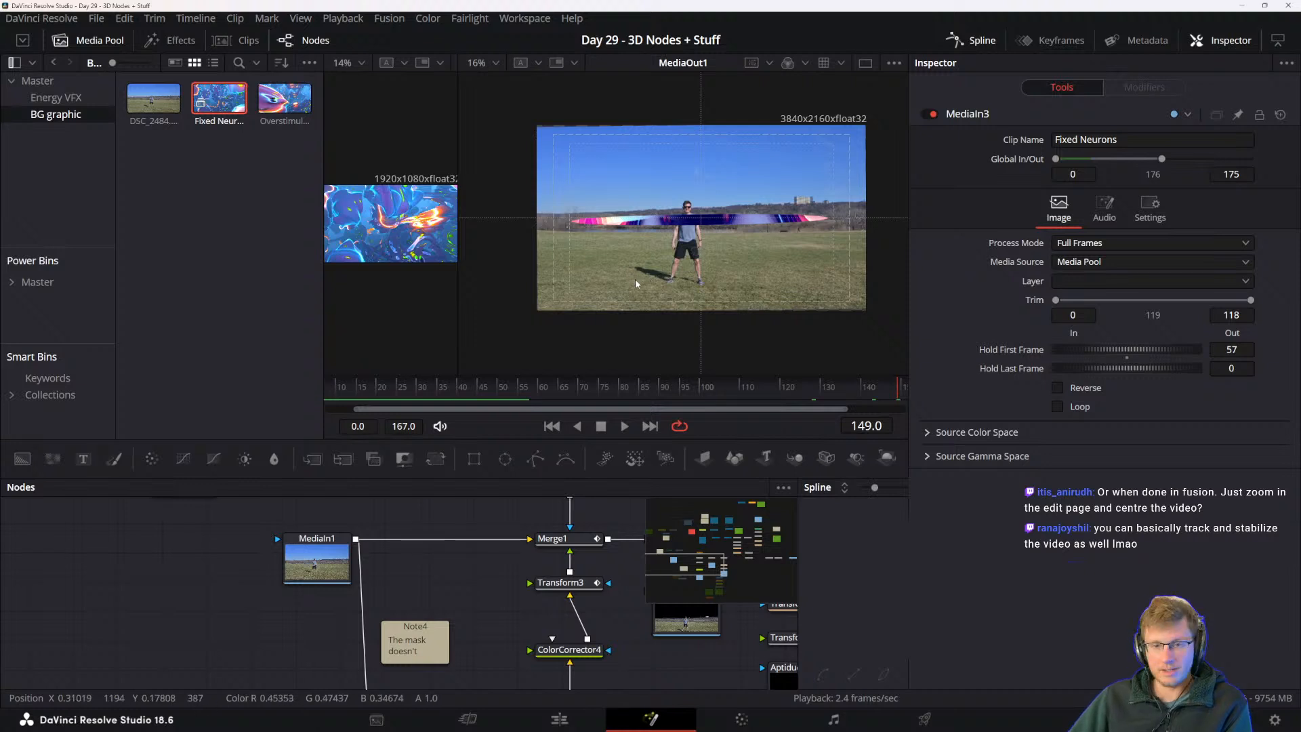
drag(563, 618, 348, 643)
- Check the composite at frames 123 and 137 and examine the Merge3D1, Renderer3D1 and Glow2 branch of the node graph
drag(753, 387, 792, 386)
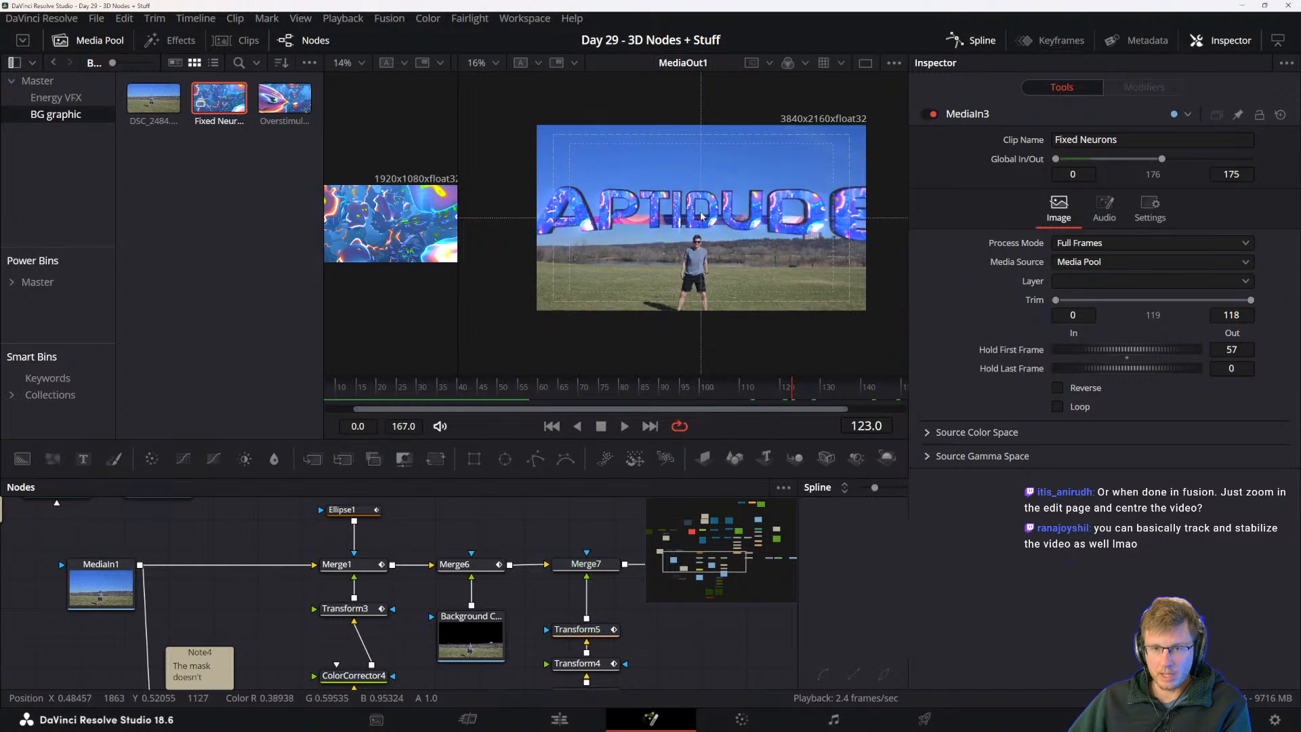
click(849, 389)
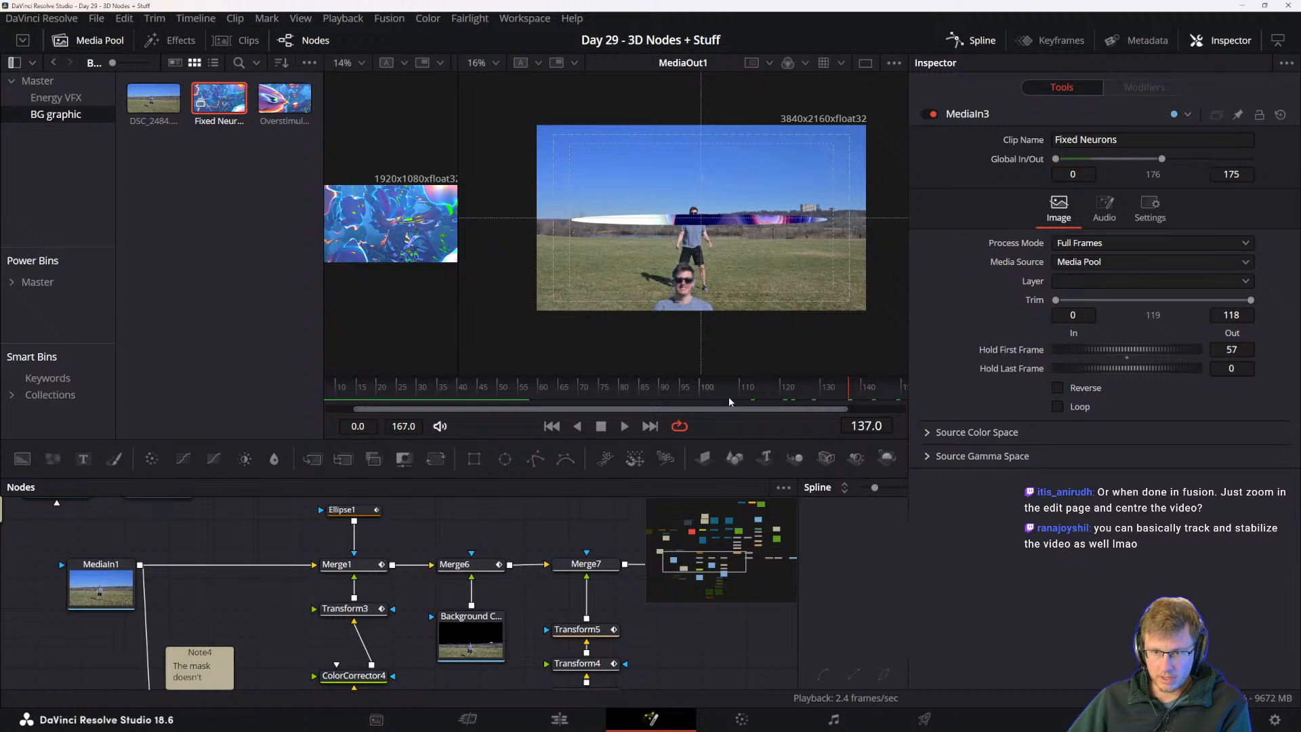
drag(542, 636, 395, 708)
drag(332, 524, 355, 677)
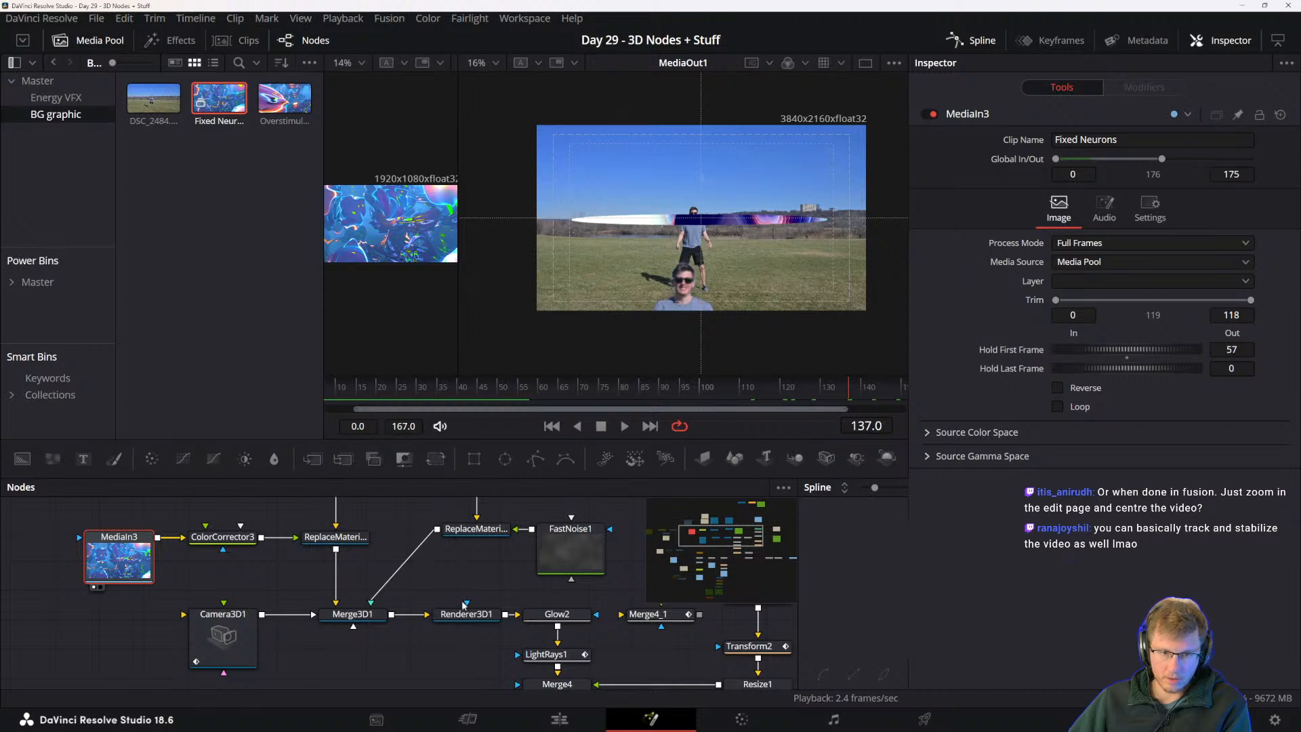
drag(465, 605, 351, 526)
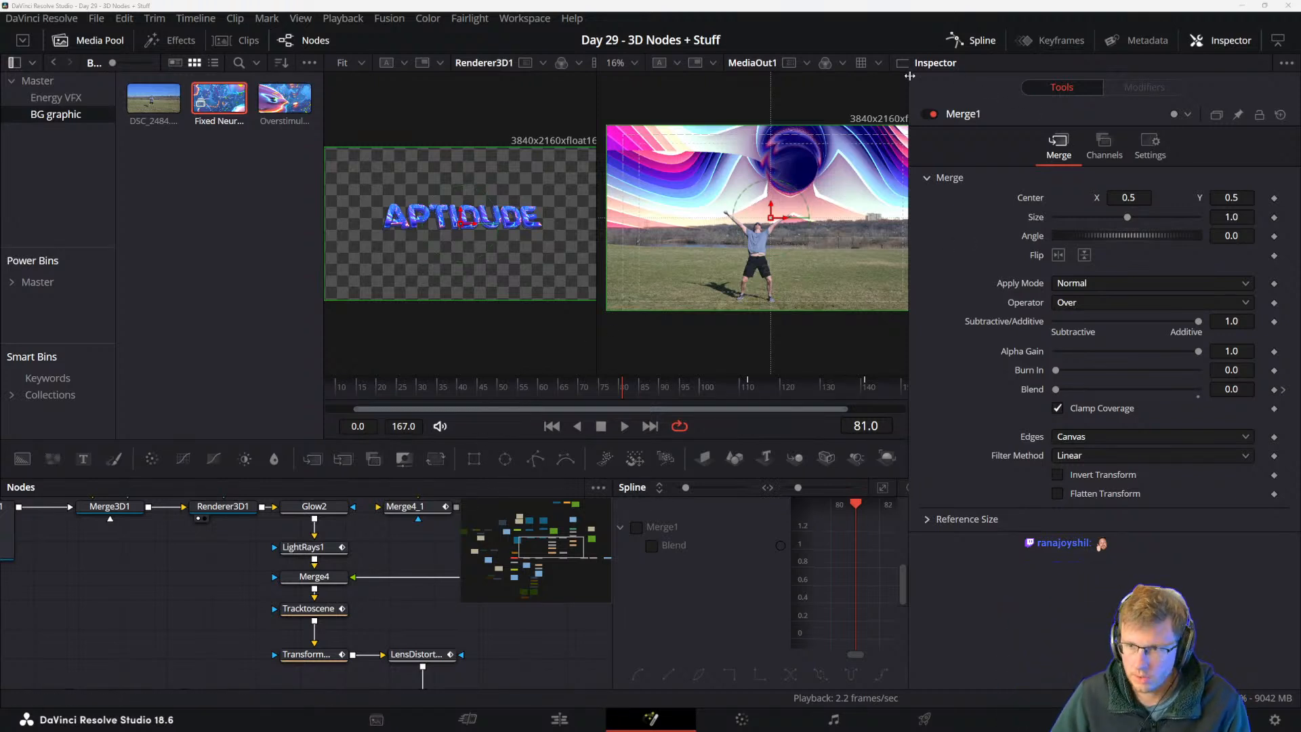
- Enlarge the viewers and the node graph, and enable Merge1's Blend curve in the spline editor
drag(908, 75, 1183, 78)
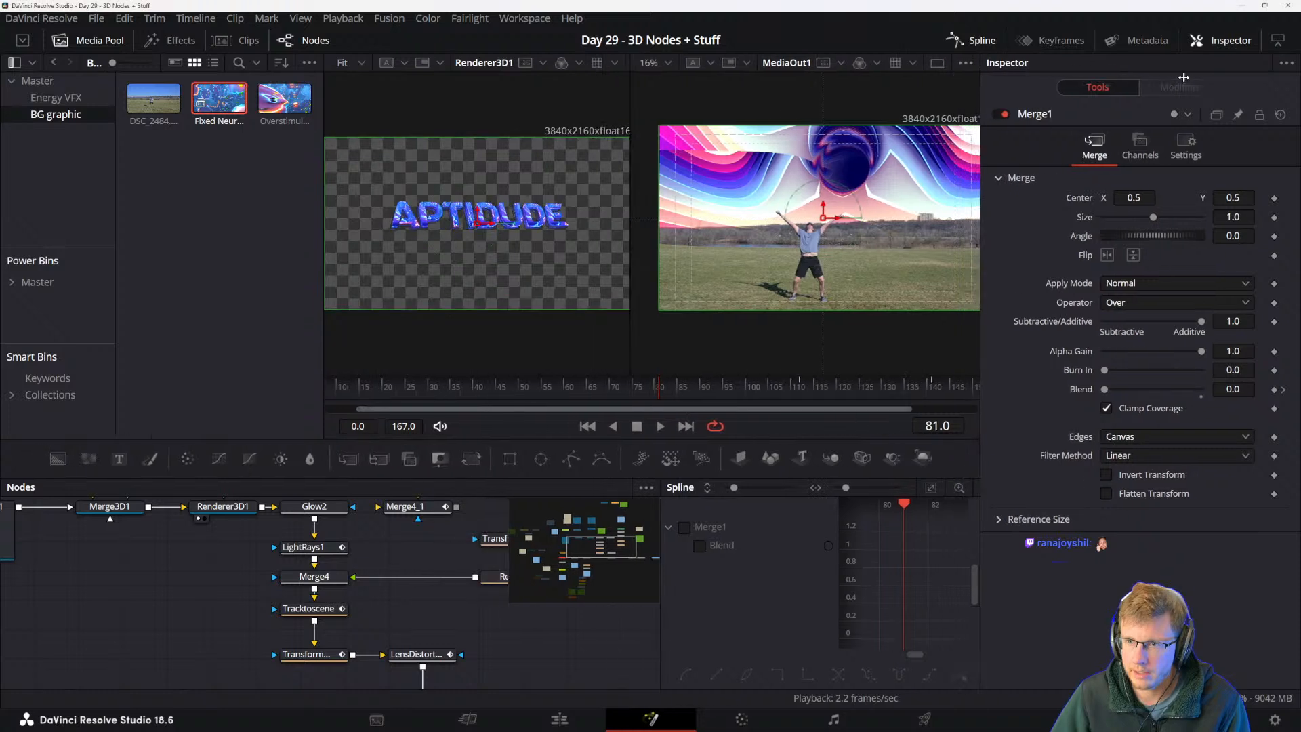
click(683, 528)
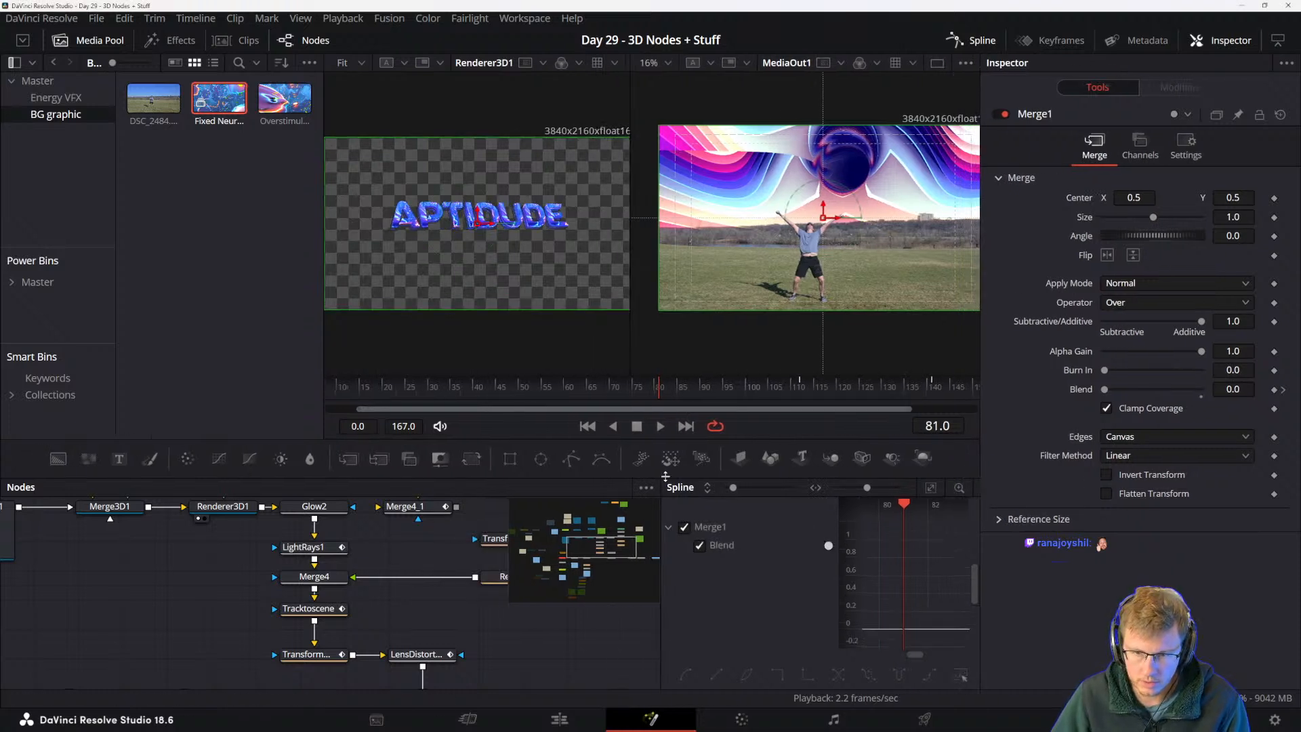
drag(662, 486, 801, 485)
drag(587, 594, 632, 645)
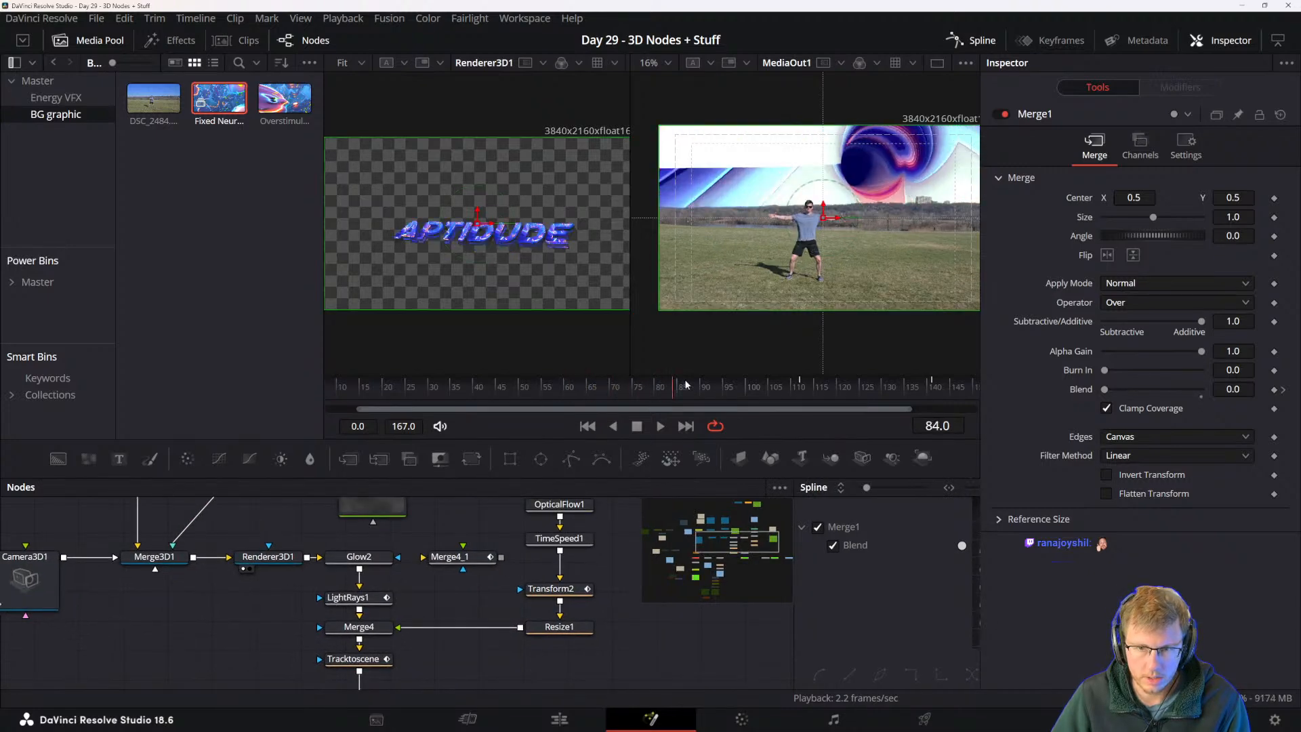
- Swap the foreground and background inputs of Merge2 so the text sits over the background footage
drag(395, 551, 388, 470)
drag(425, 602, 424, 558)
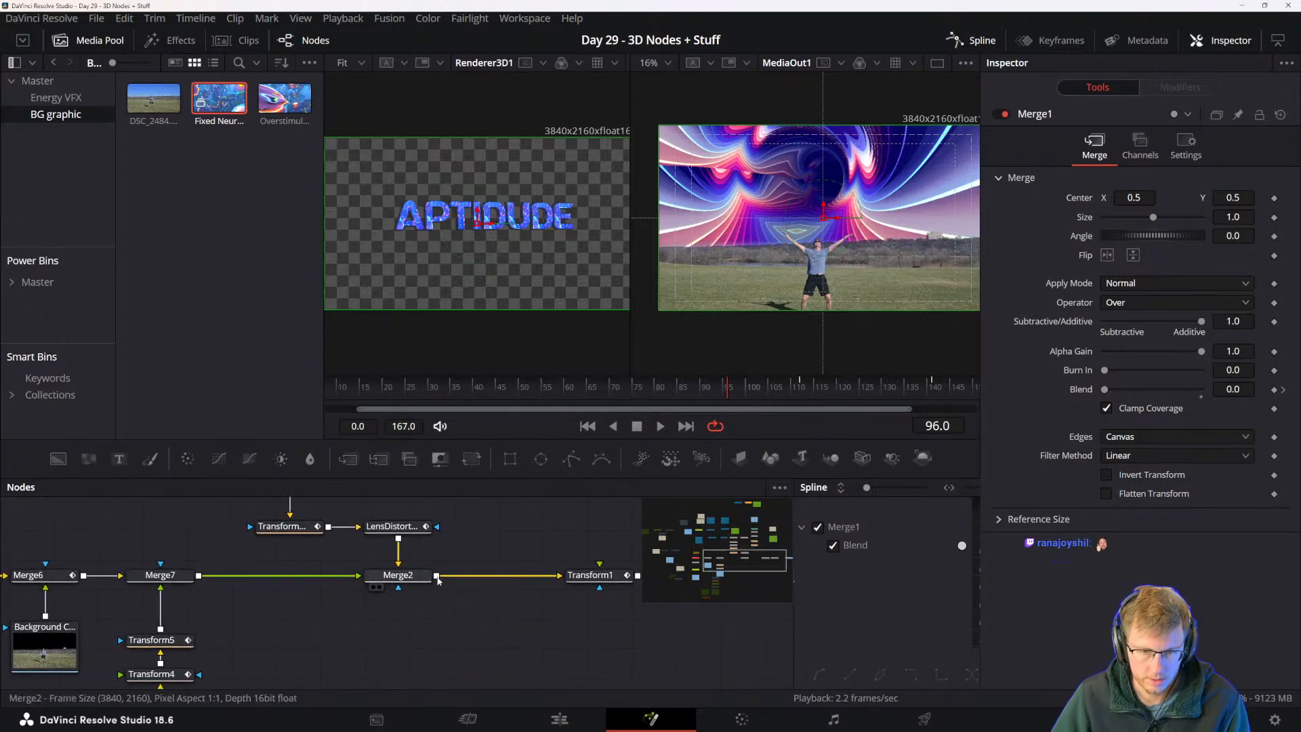
drag(542, 574, 479, 612)
click(424, 622)
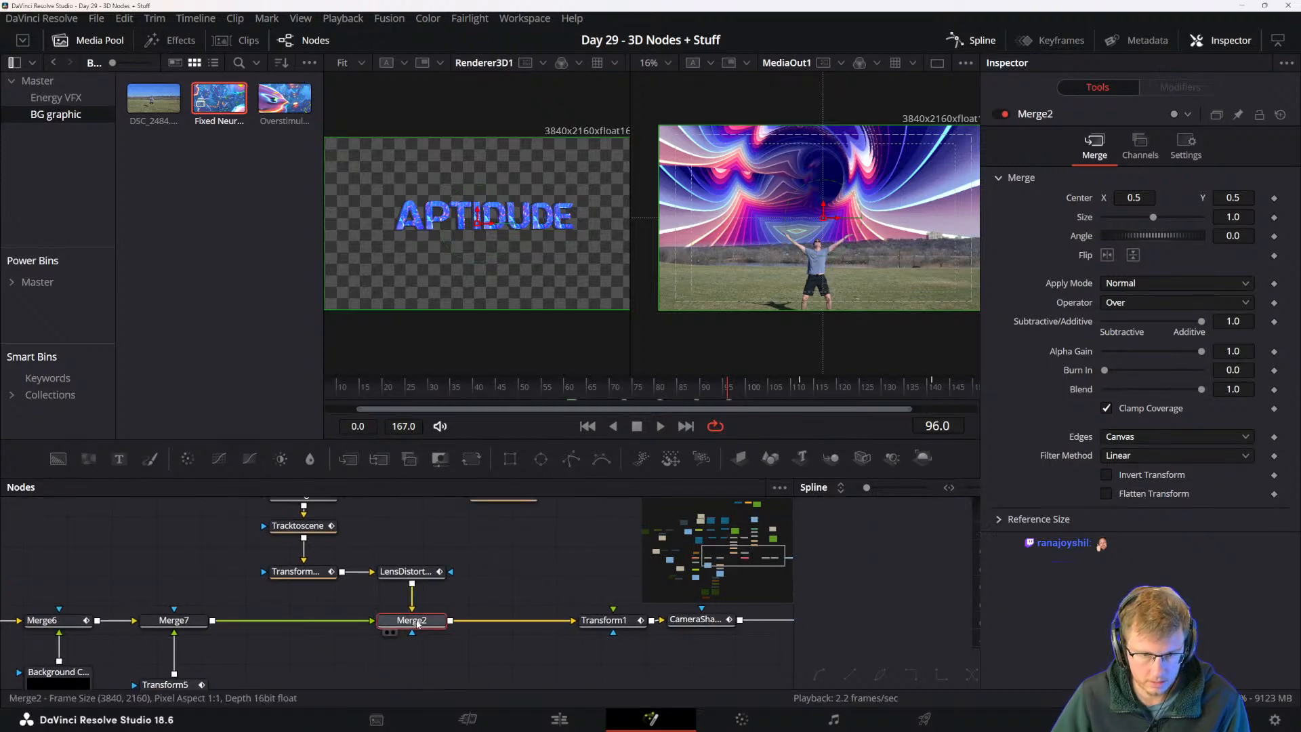
key(ctrl+t)
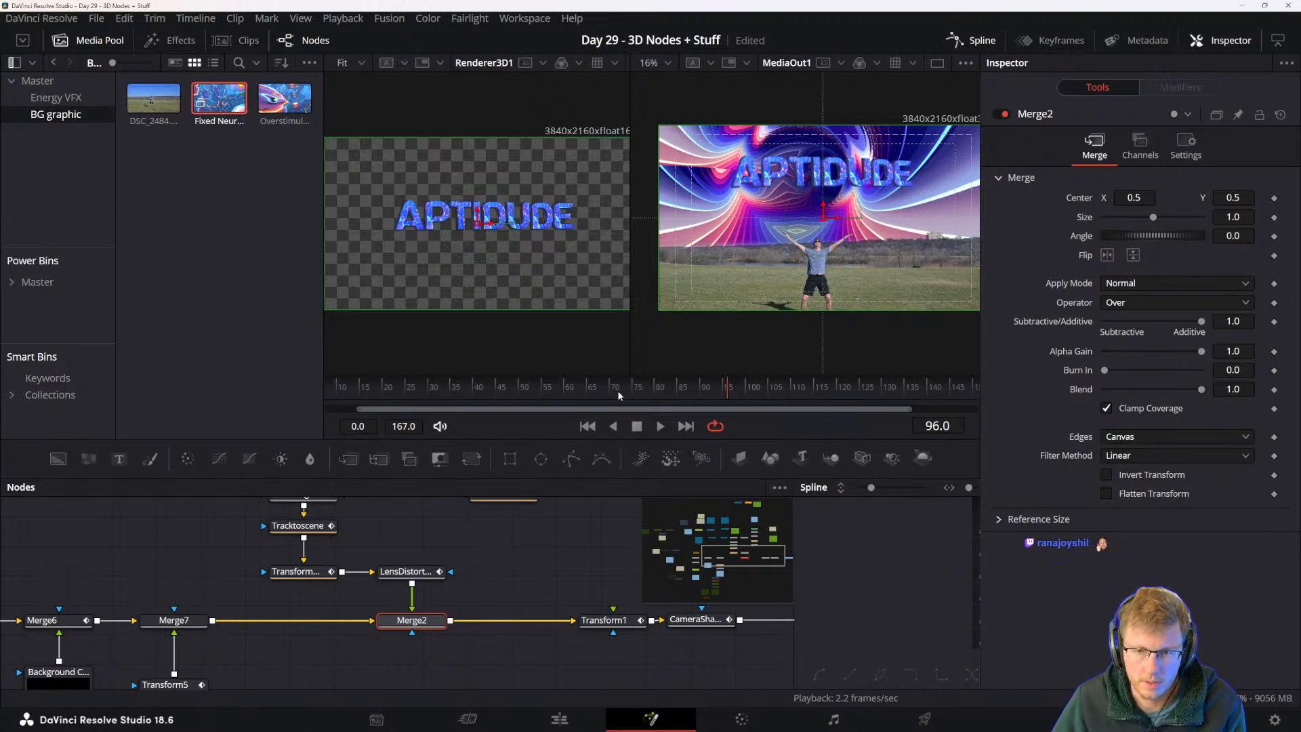
- Go to frame 34 and inspect the Merge6, Merge1 and Ellipse1 nodes, including Merge1's common settings
drag(582, 400, 446, 396)
drag(193, 586, 430, 515)
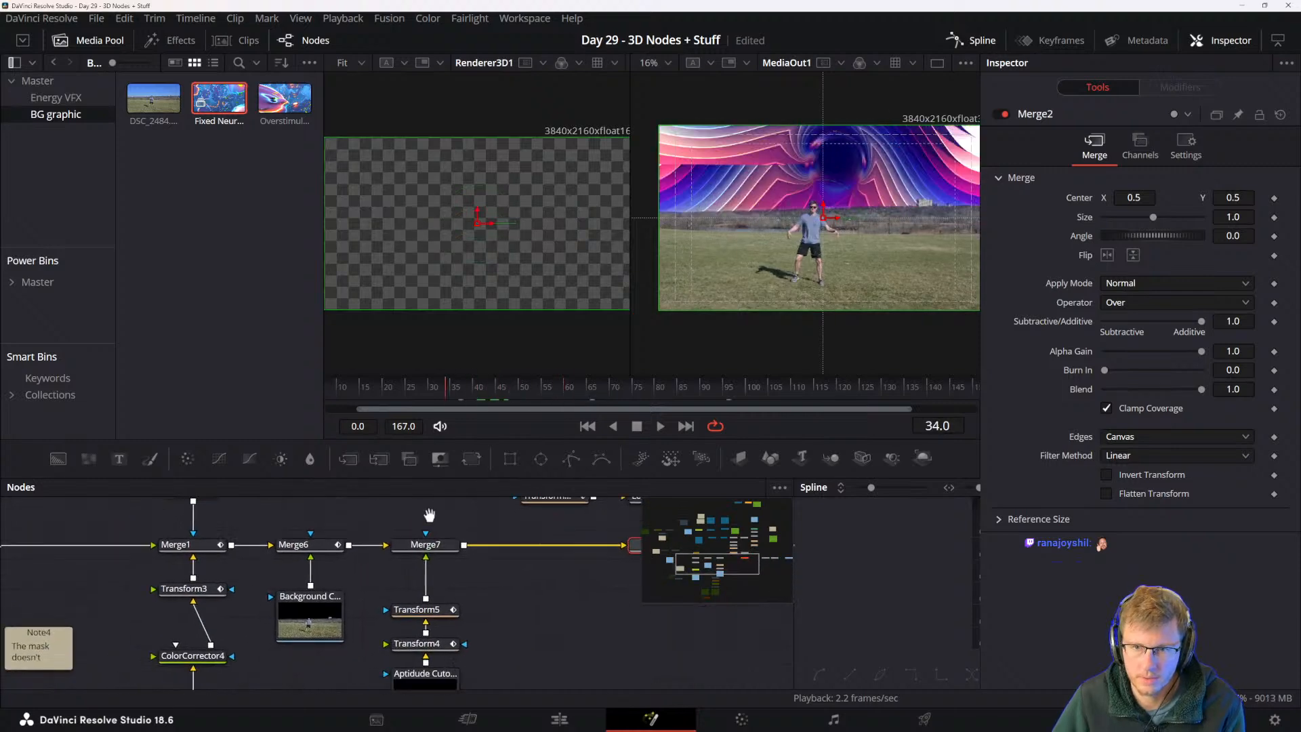
drag(362, 571, 466, 615)
click(415, 588)
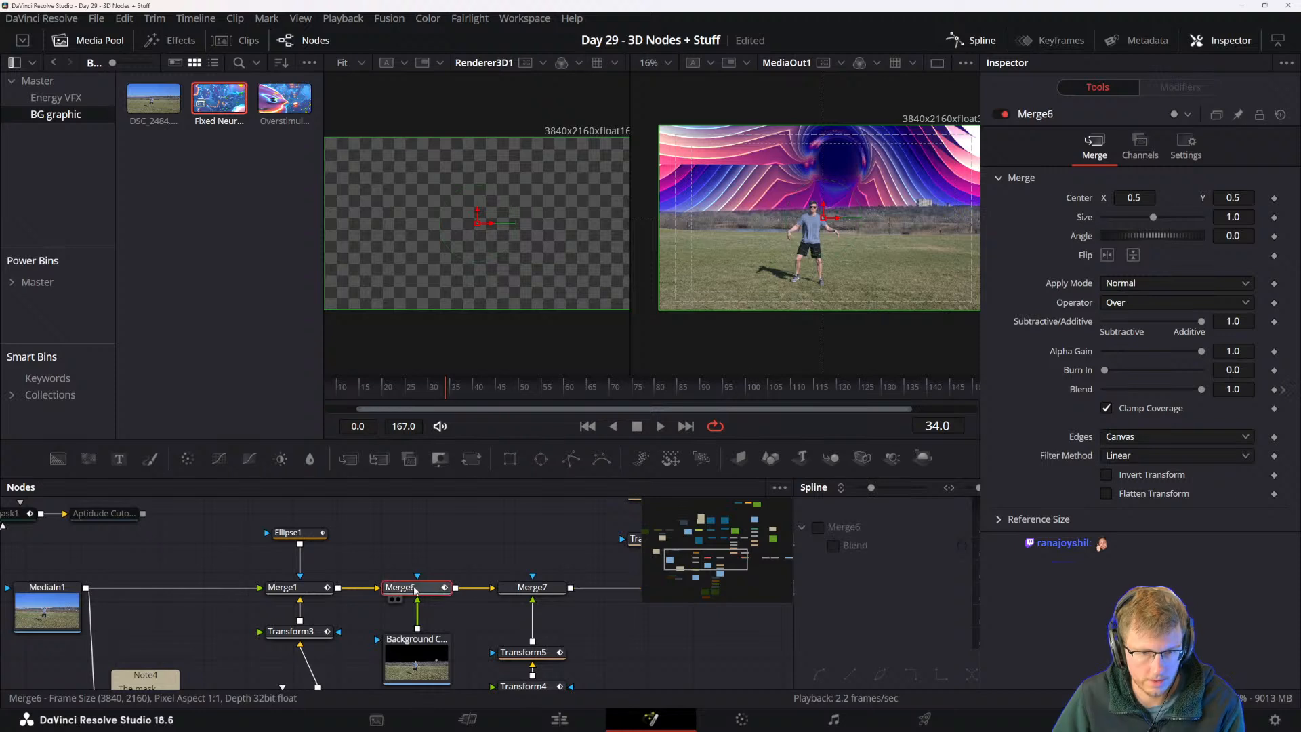
click(300, 589)
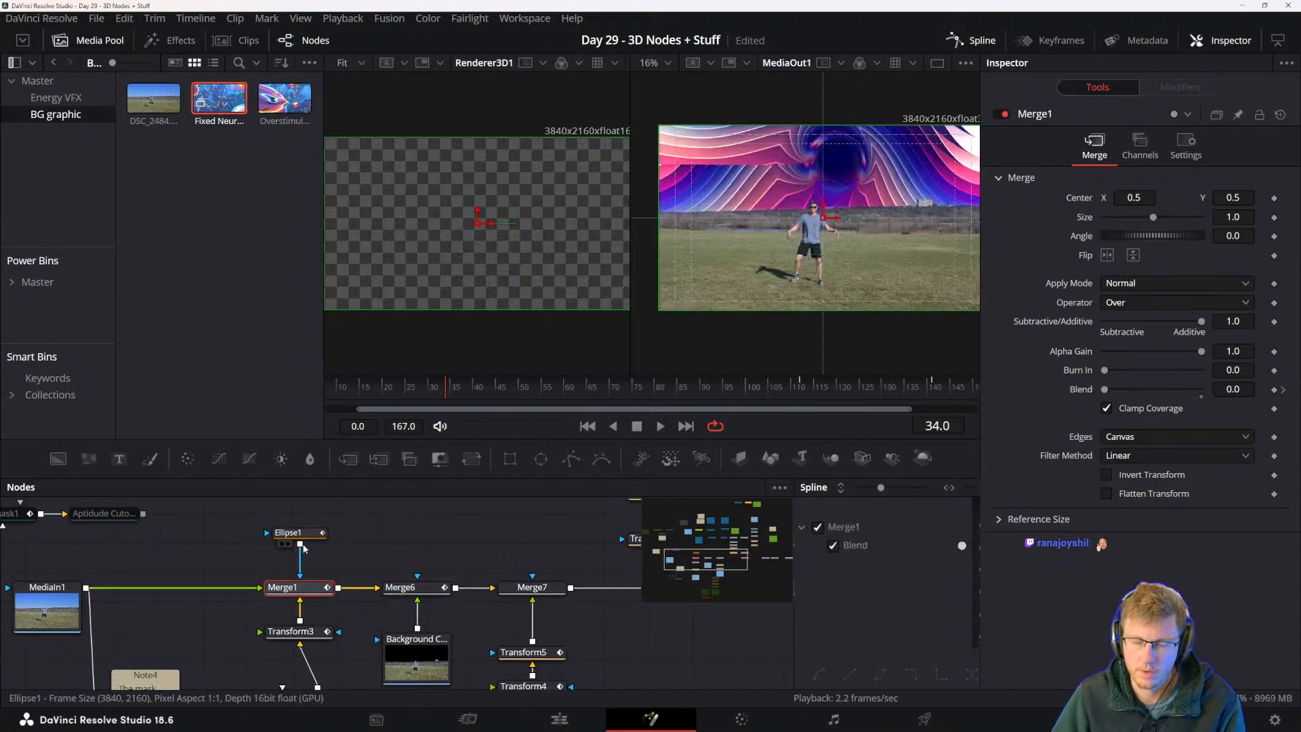
click(295, 535)
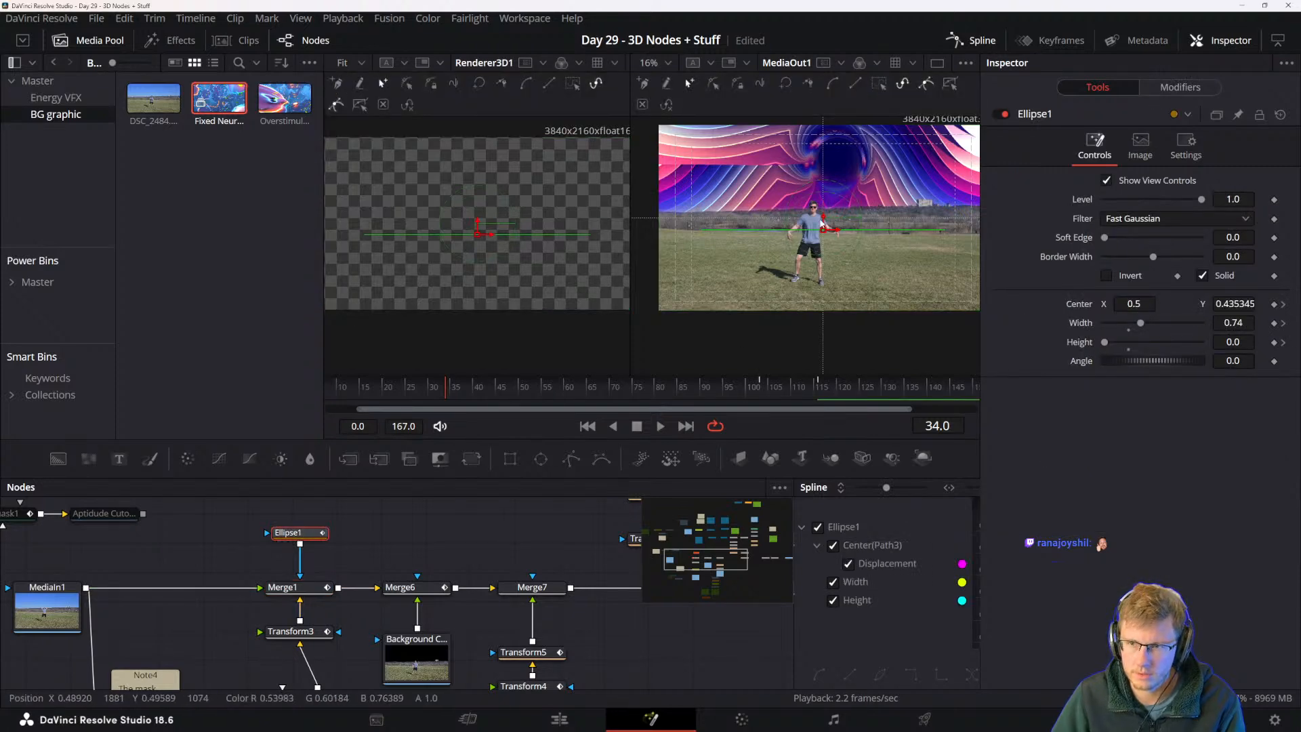
click(322, 584)
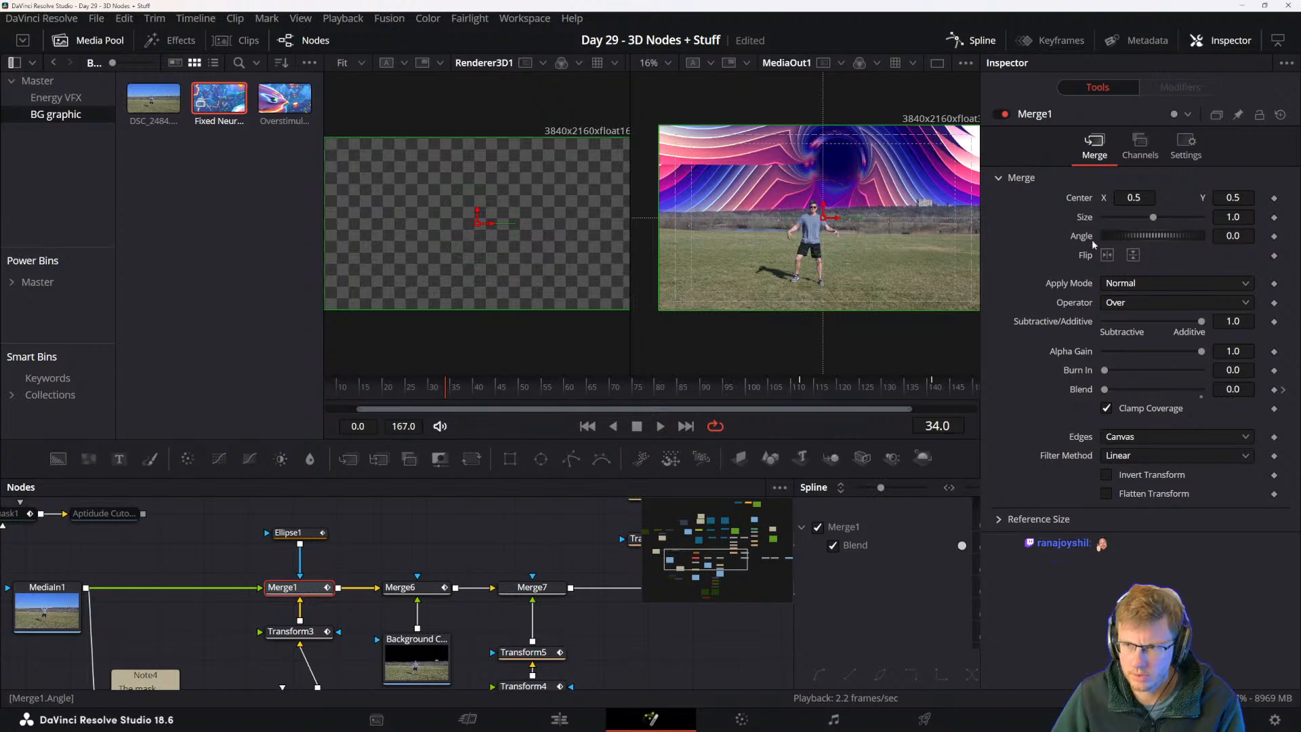
click(1186, 146)
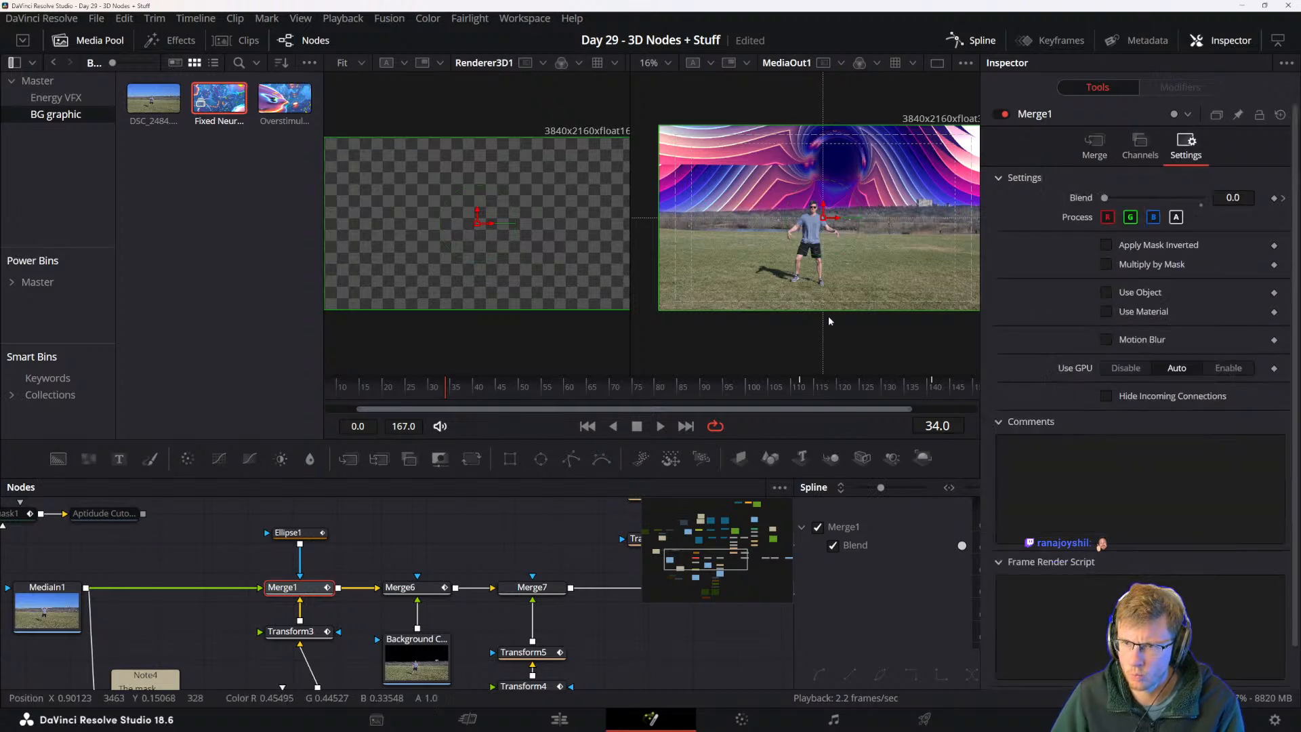
- Replace the Ellipse1 mask on Merge1 with a rectangle mask and place the new node above Merge1
click(288, 533)
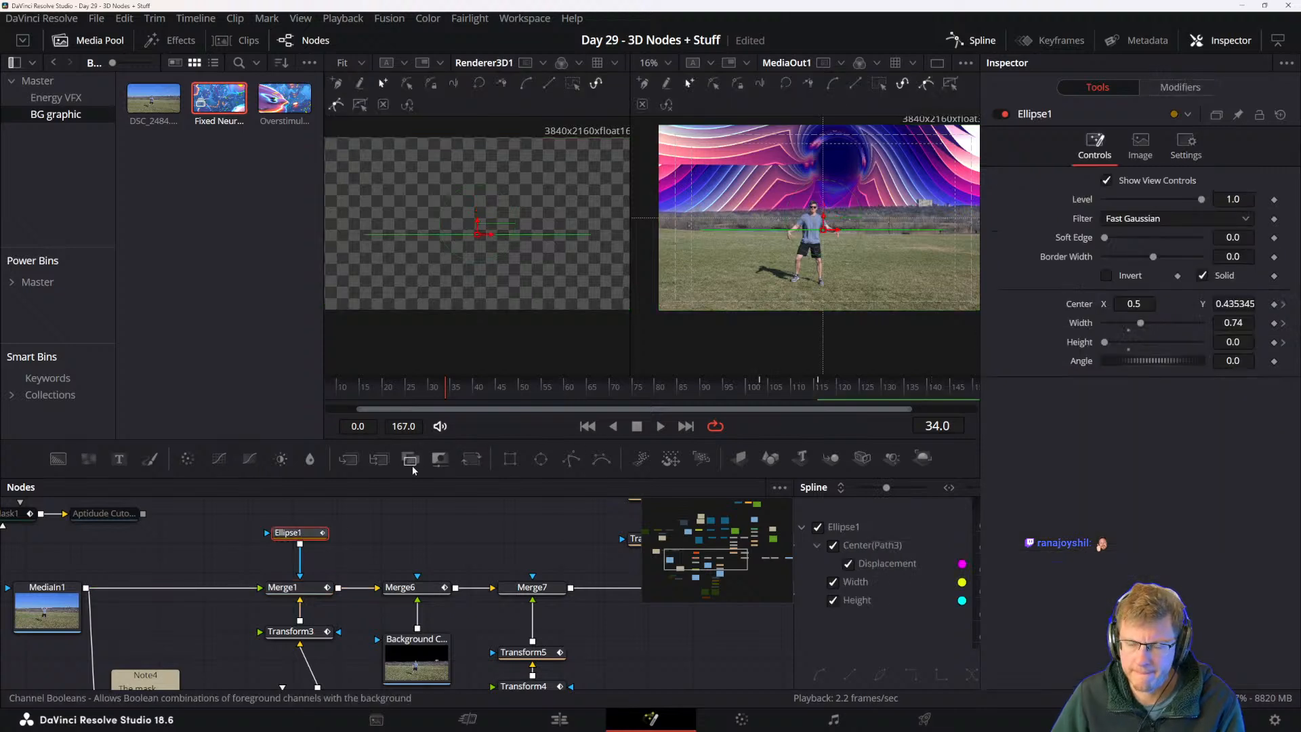
key(Delete)
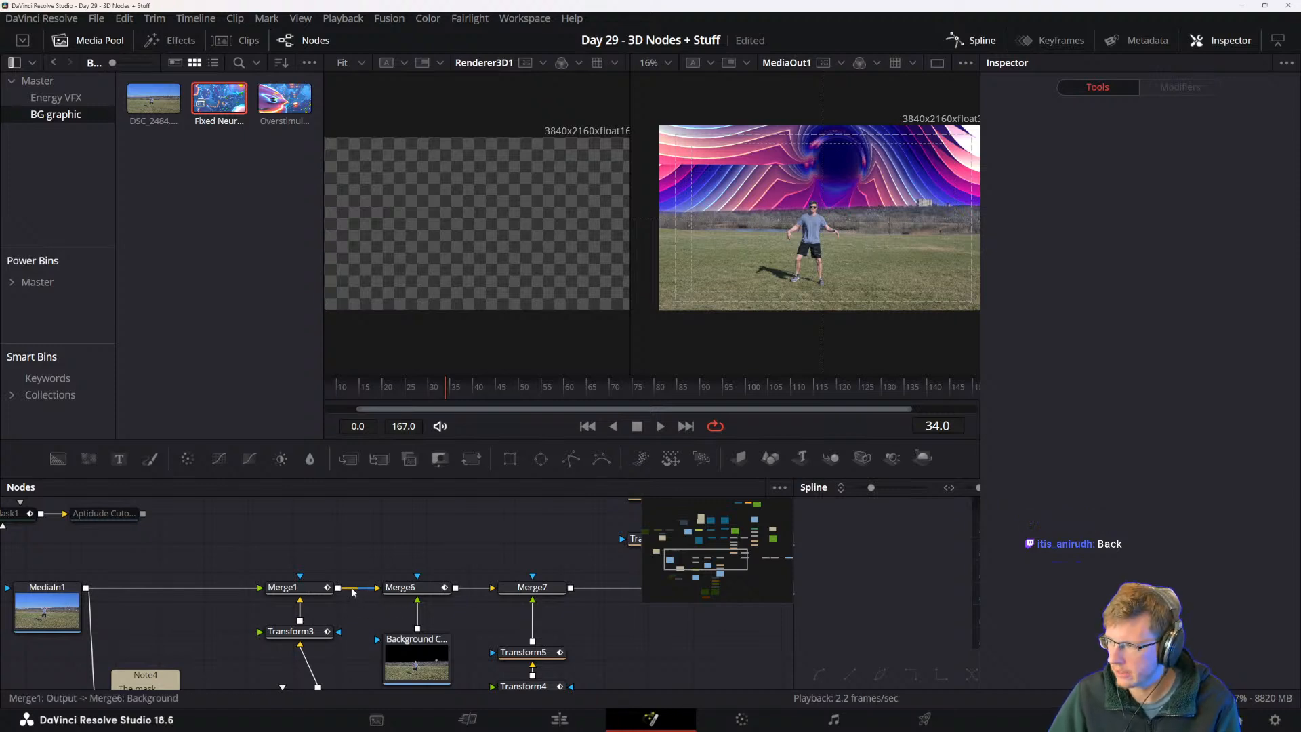
click(283, 587)
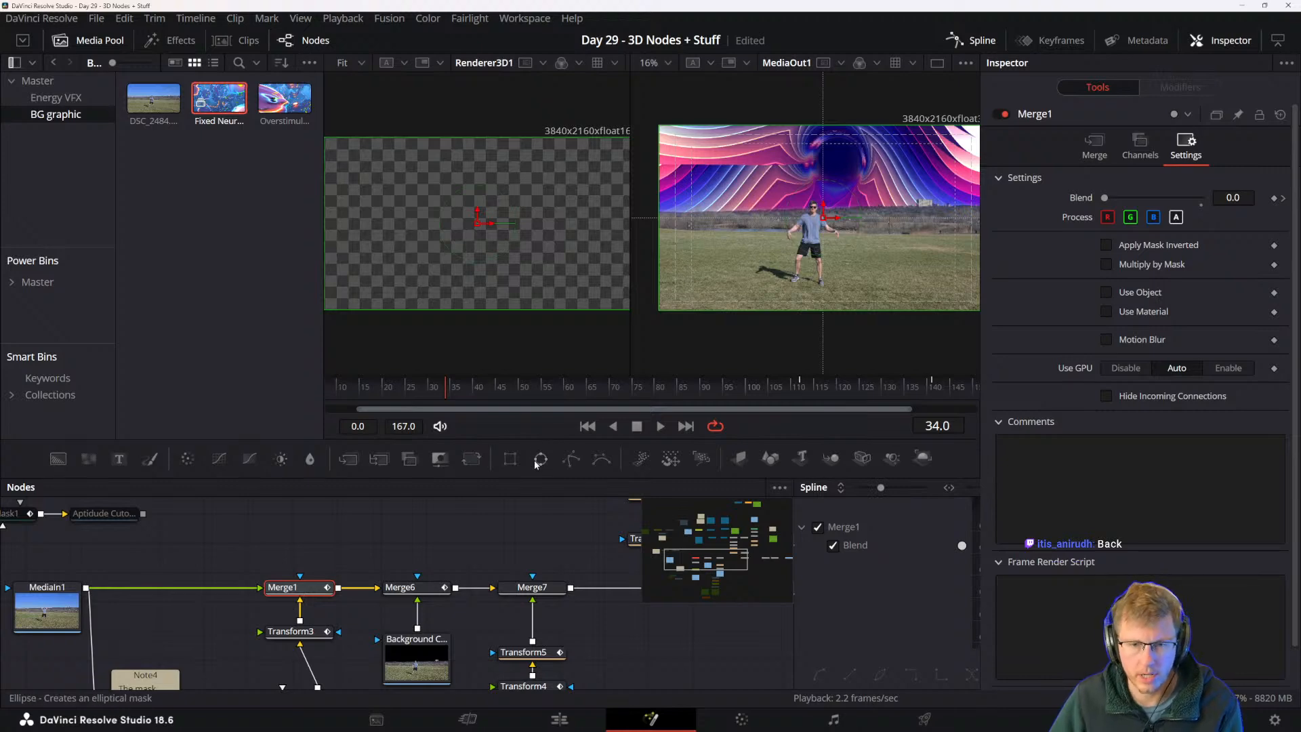
click(510, 459)
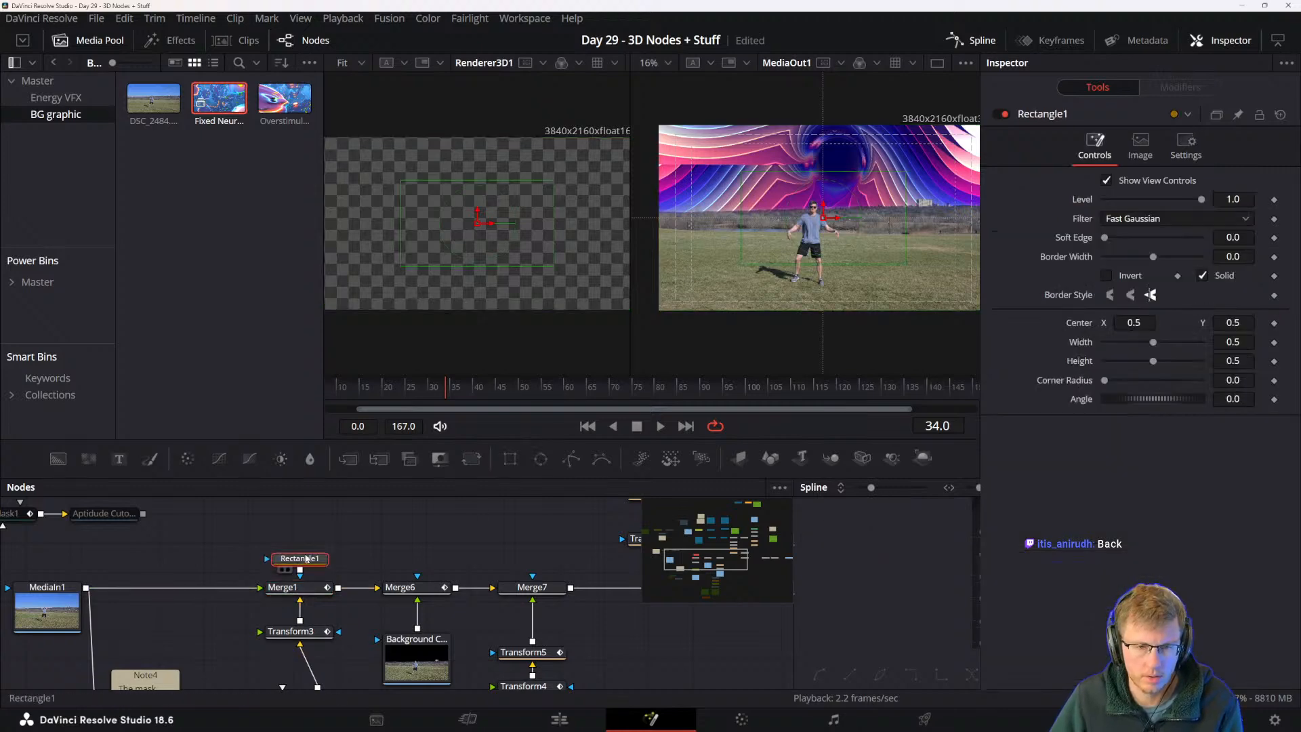
drag(307, 558, 308, 535)
- Show Merge1 in the first viewer, try scaling its foreground smaller and undo that resize
click(309, 588)
key(1)
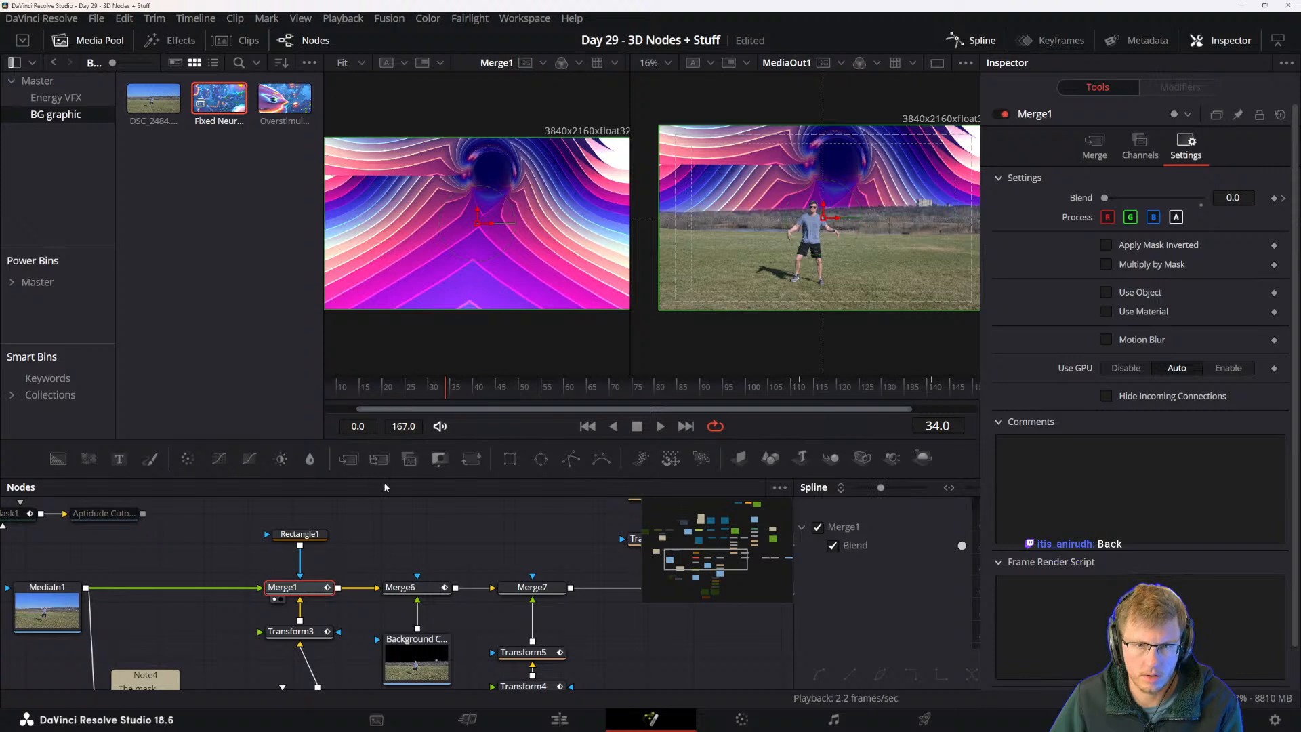
drag(623, 138, 536, 190)
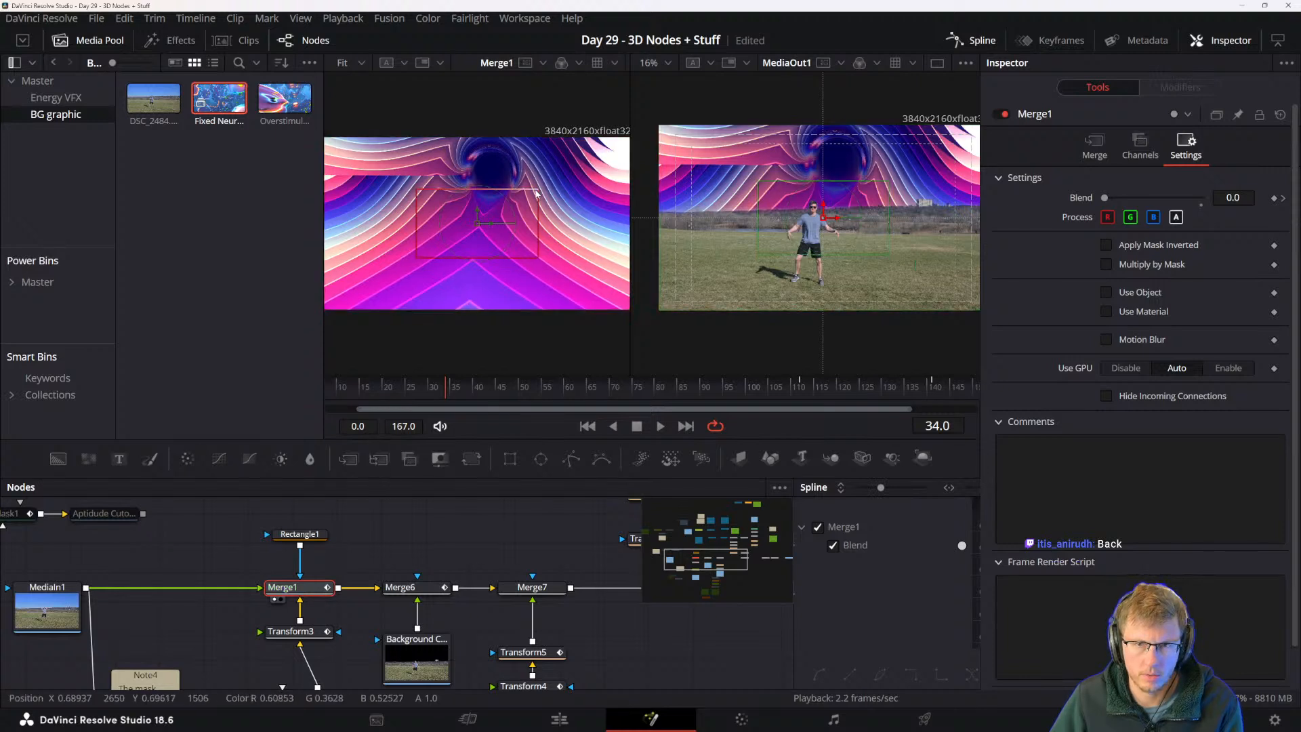
key(ctrl+z)
- Review Merge1's depth merge channel options and its main merge settings
drag(401, 599, 407, 532)
click(1140, 145)
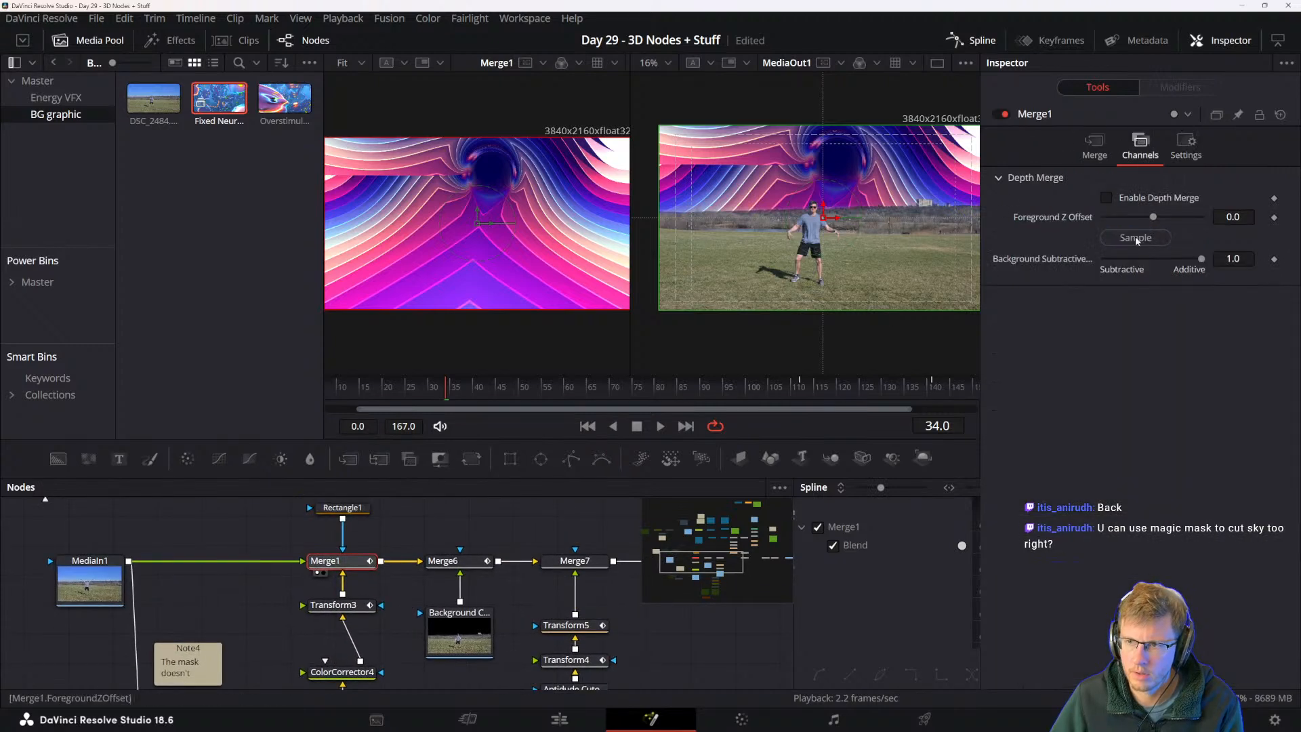
click(1093, 150)
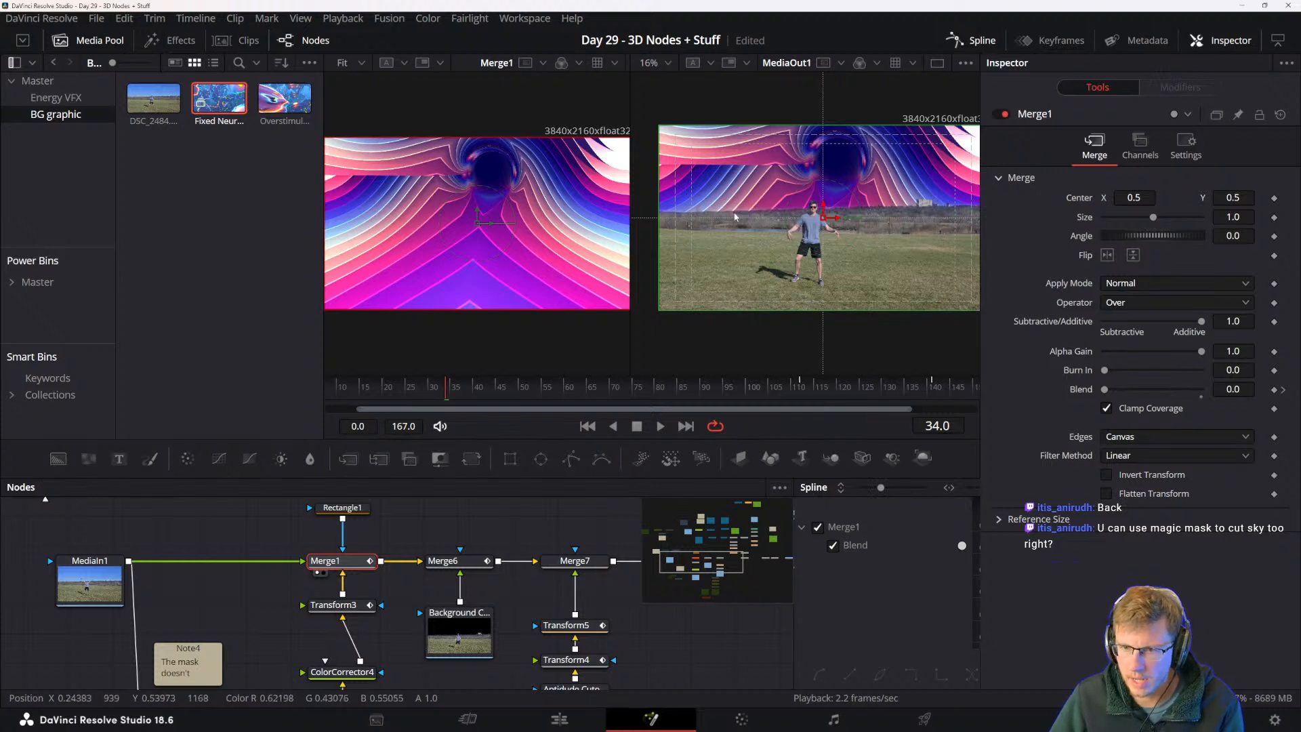
- Examine the sky edge around the subject in the final output and inspect DeltaKeyer1's key settings
drag(360, 629, 402, 559)
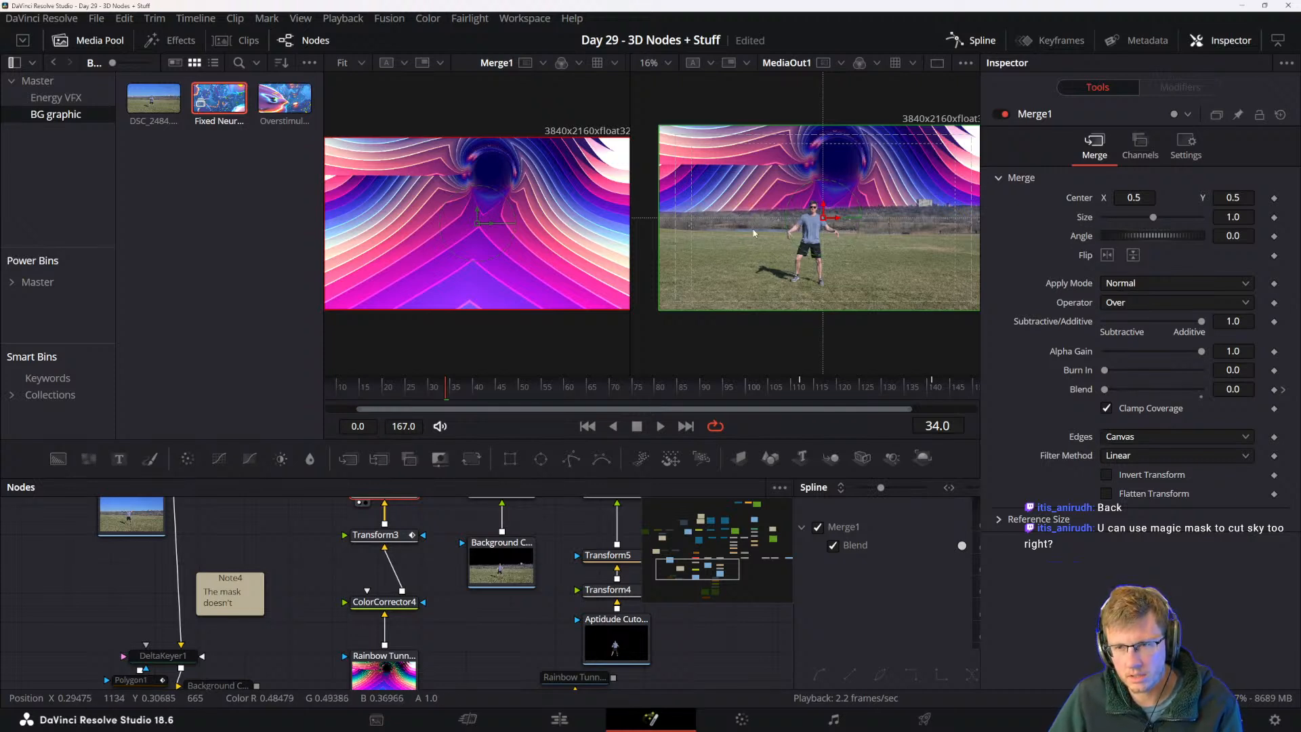
scroll(803, 221, up, 3)
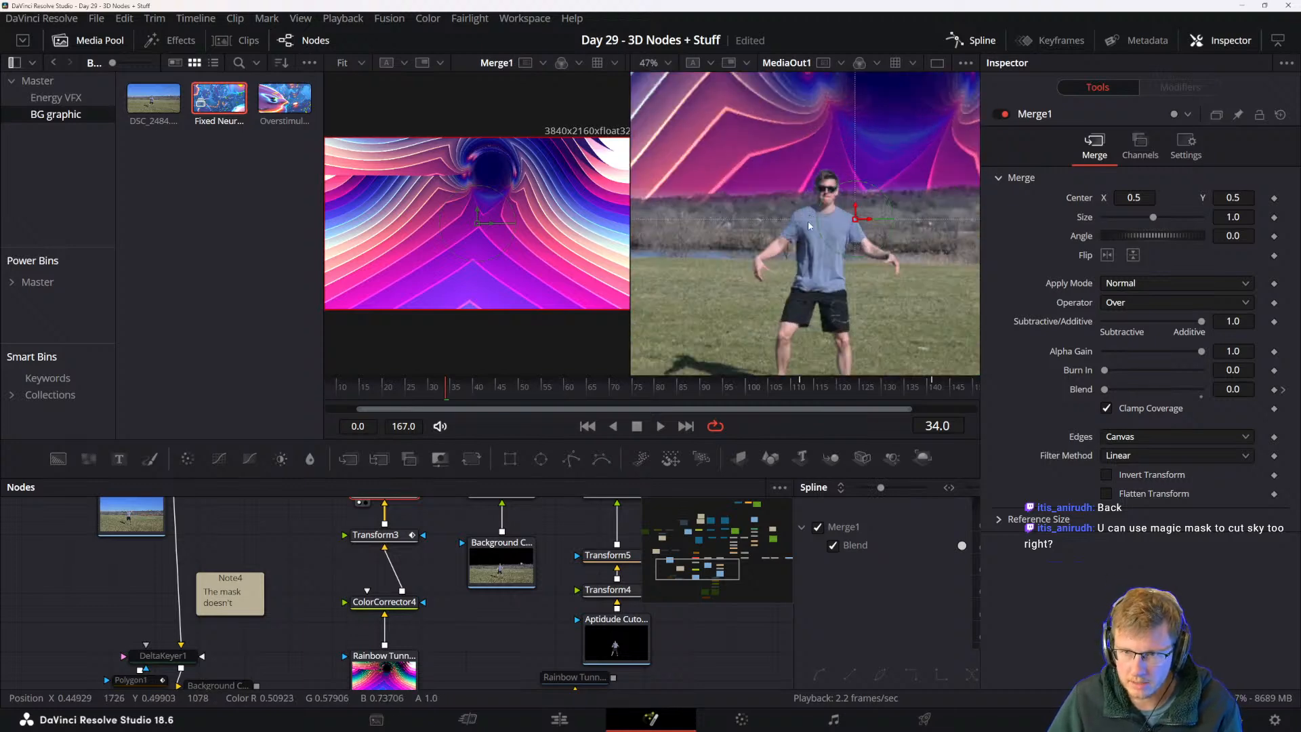
scroll(824, 264, down, 3)
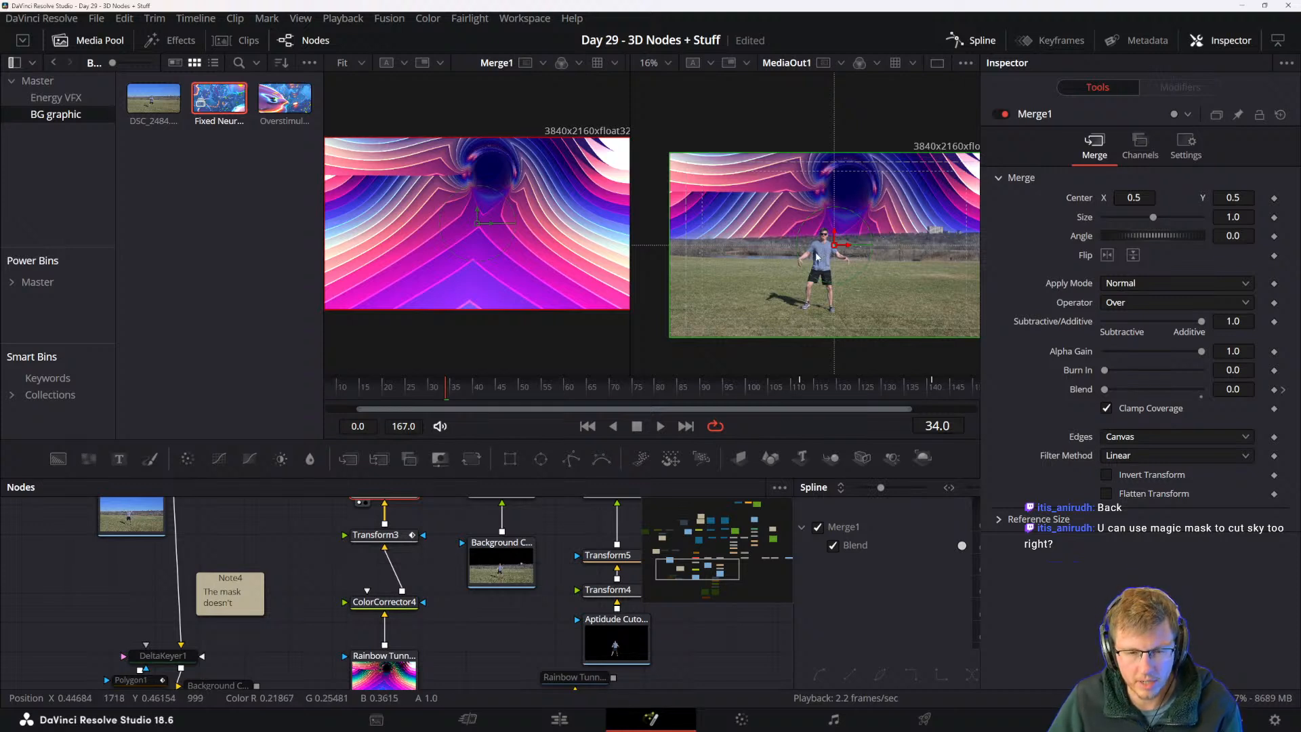
drag(413, 551, 512, 478)
click(261, 580)
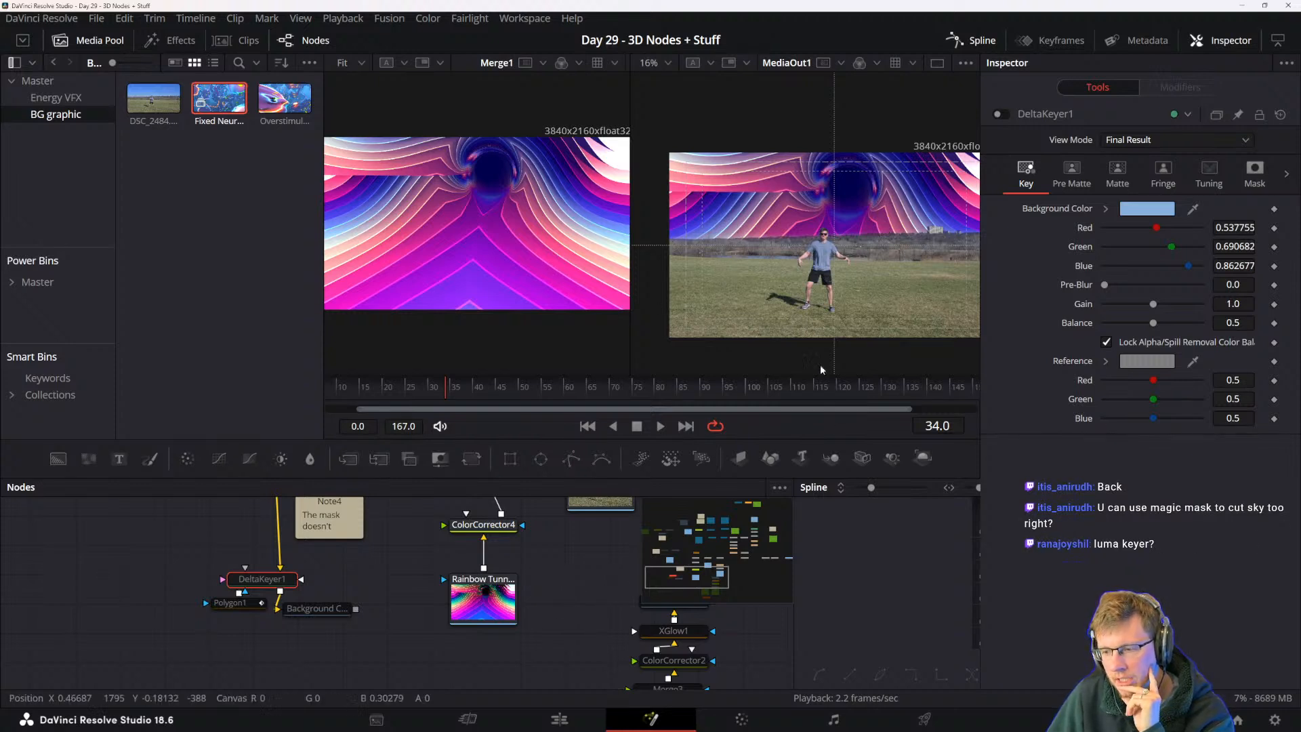
- Tidy the sky keying branch by repositioning the DeltaKeyer1, Note4 and Polygon1 nodes
drag(343, 621, 375, 665)
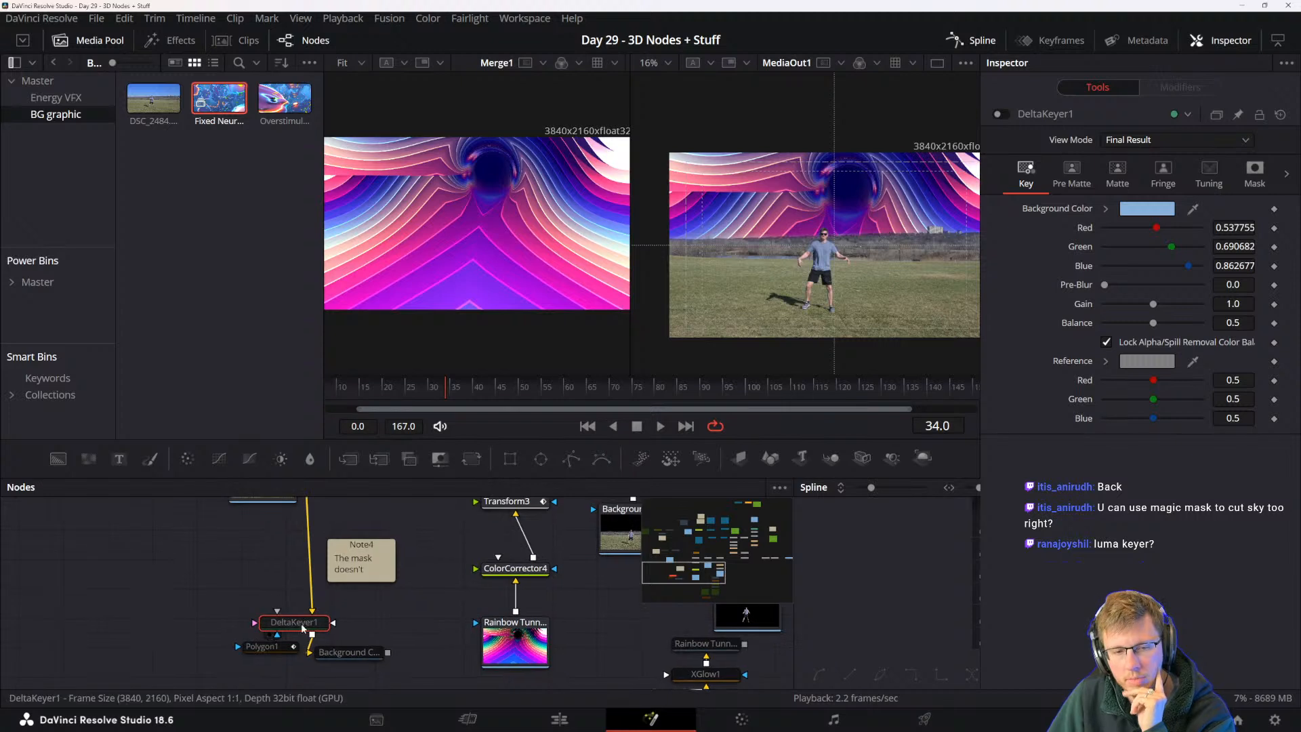
drag(301, 627, 308, 601)
drag(366, 561, 386, 555)
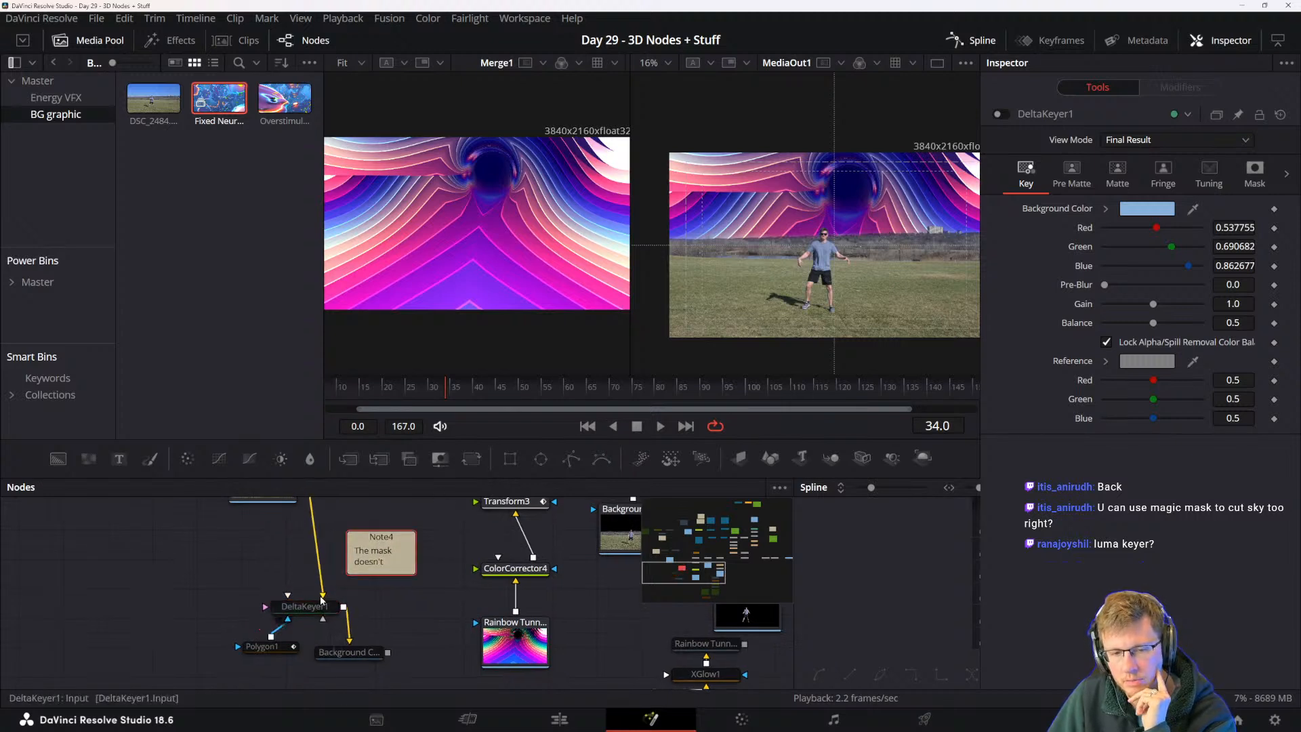
click(315, 597)
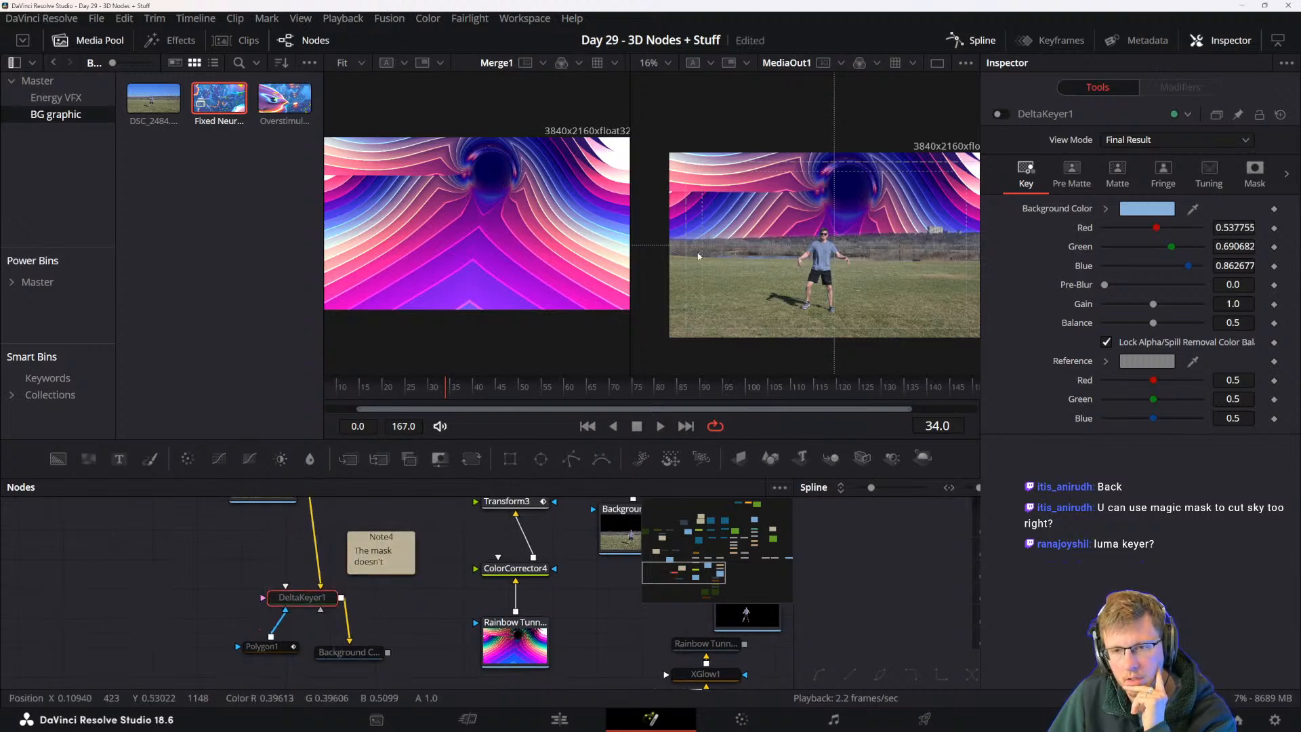
drag(268, 646, 281, 651)
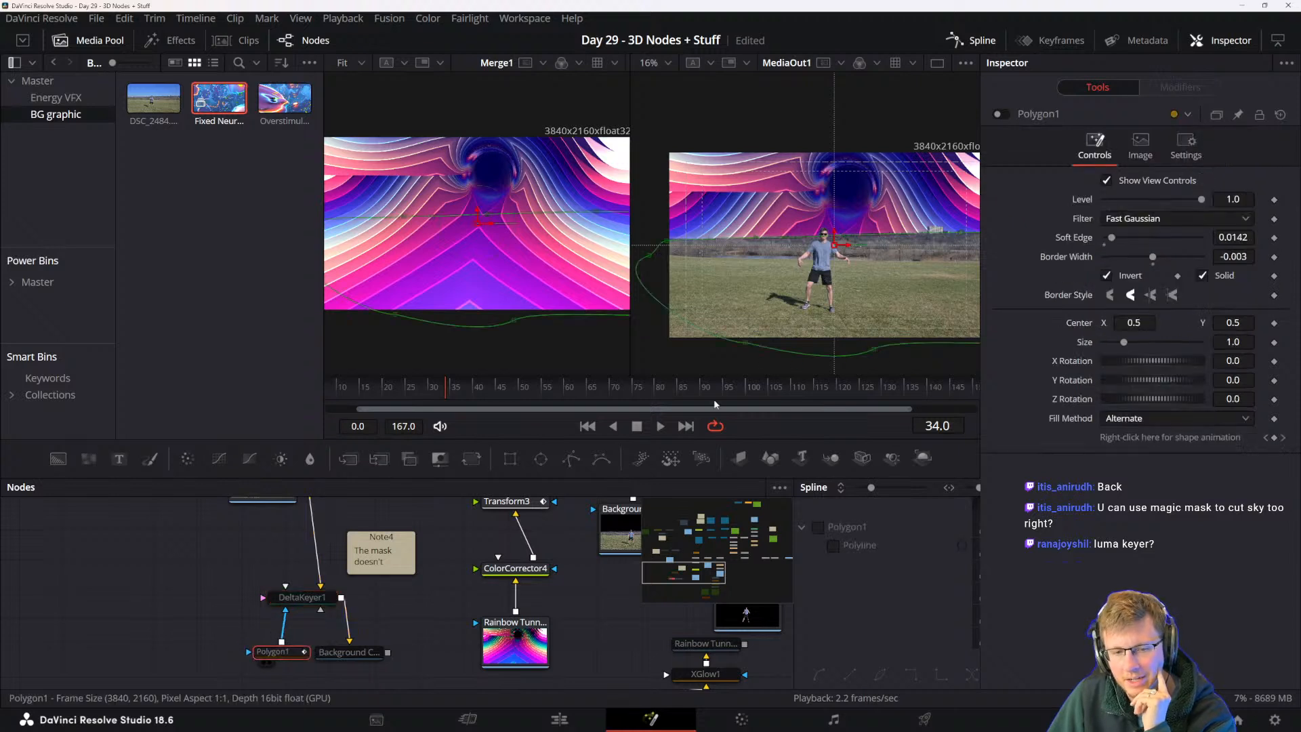
- Examine Polygon1's mask outline along the horizon in the final output at frames 34, 78, 79 and 84
drag(815, 284, 778, 296)
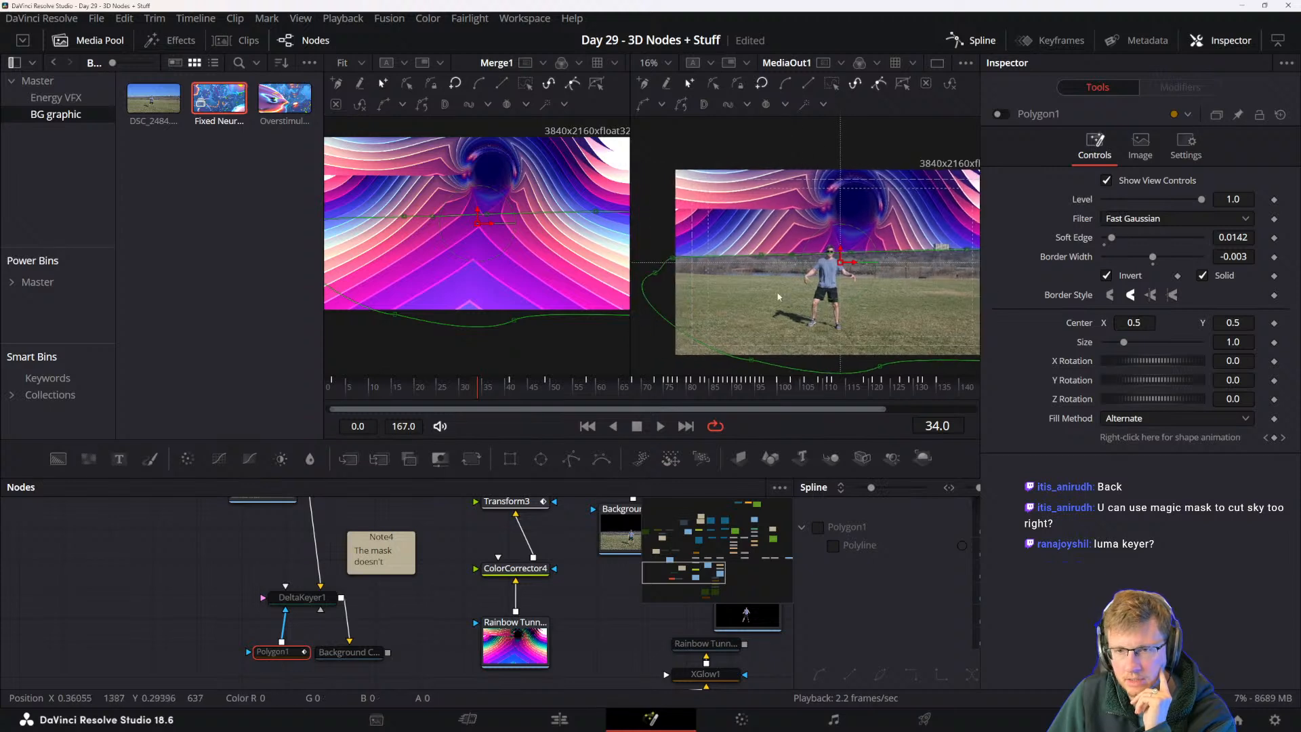
drag(923, 260, 878, 320)
drag(935, 278, 760, 280)
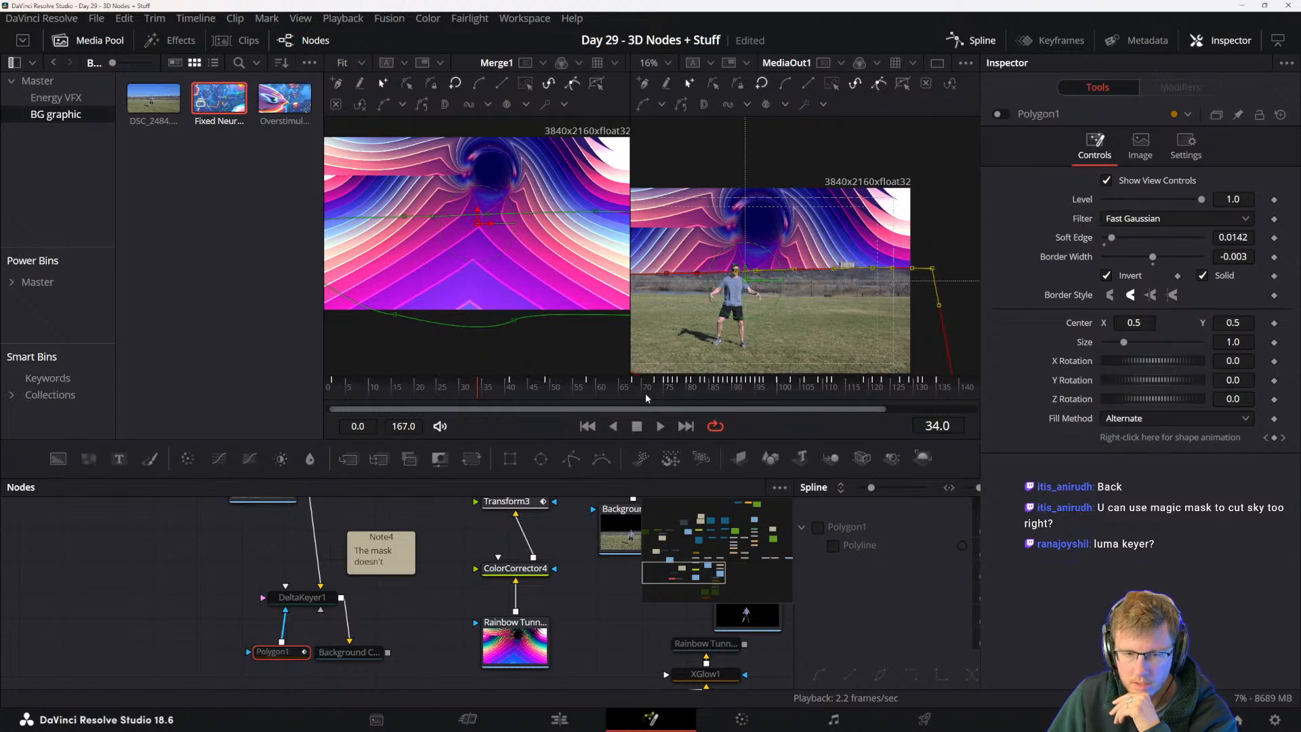
drag(658, 388, 677, 385)
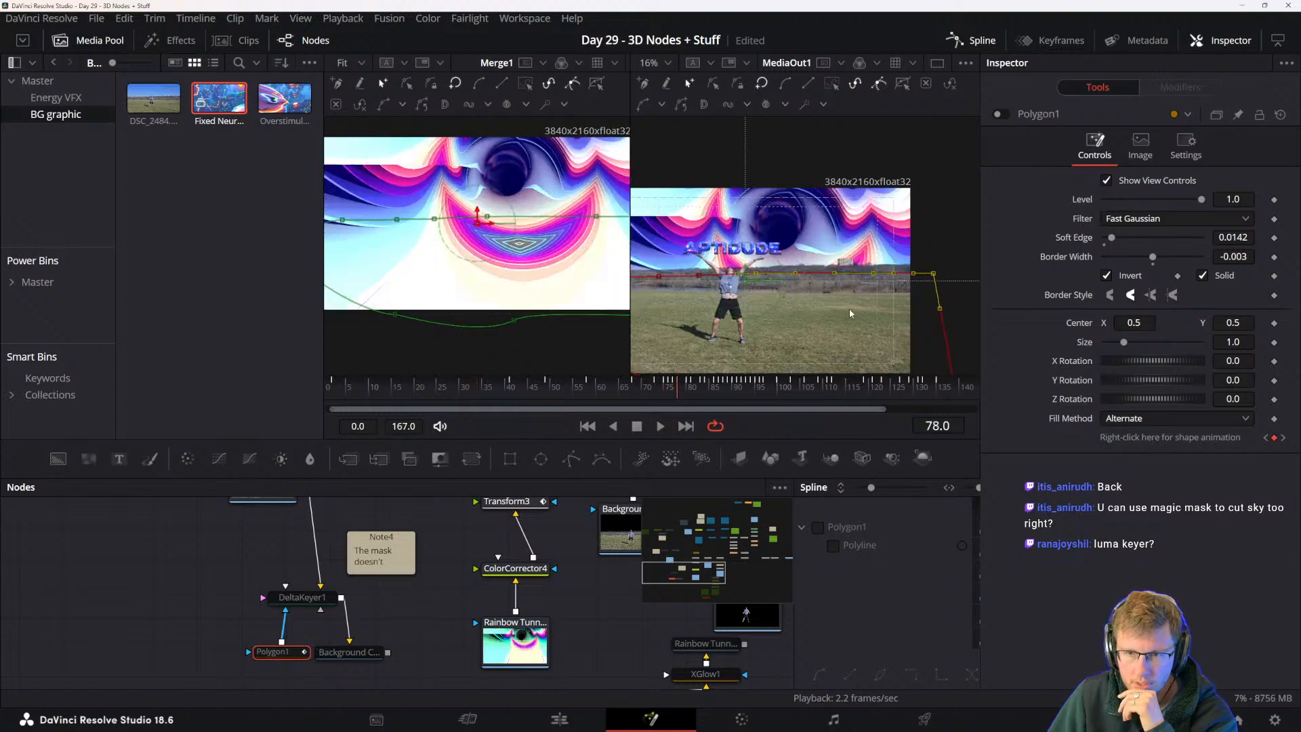
key(Right)
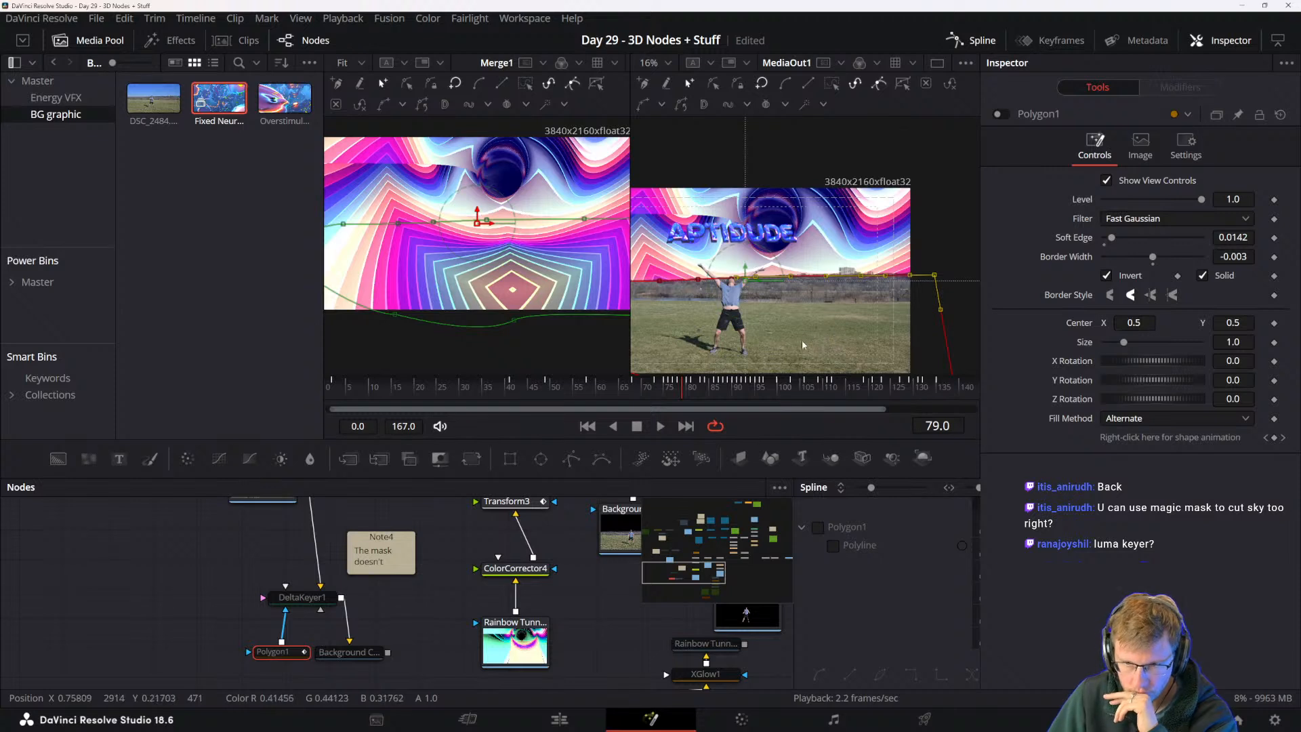
drag(776, 344, 835, 337)
drag(658, 312, 697, 316)
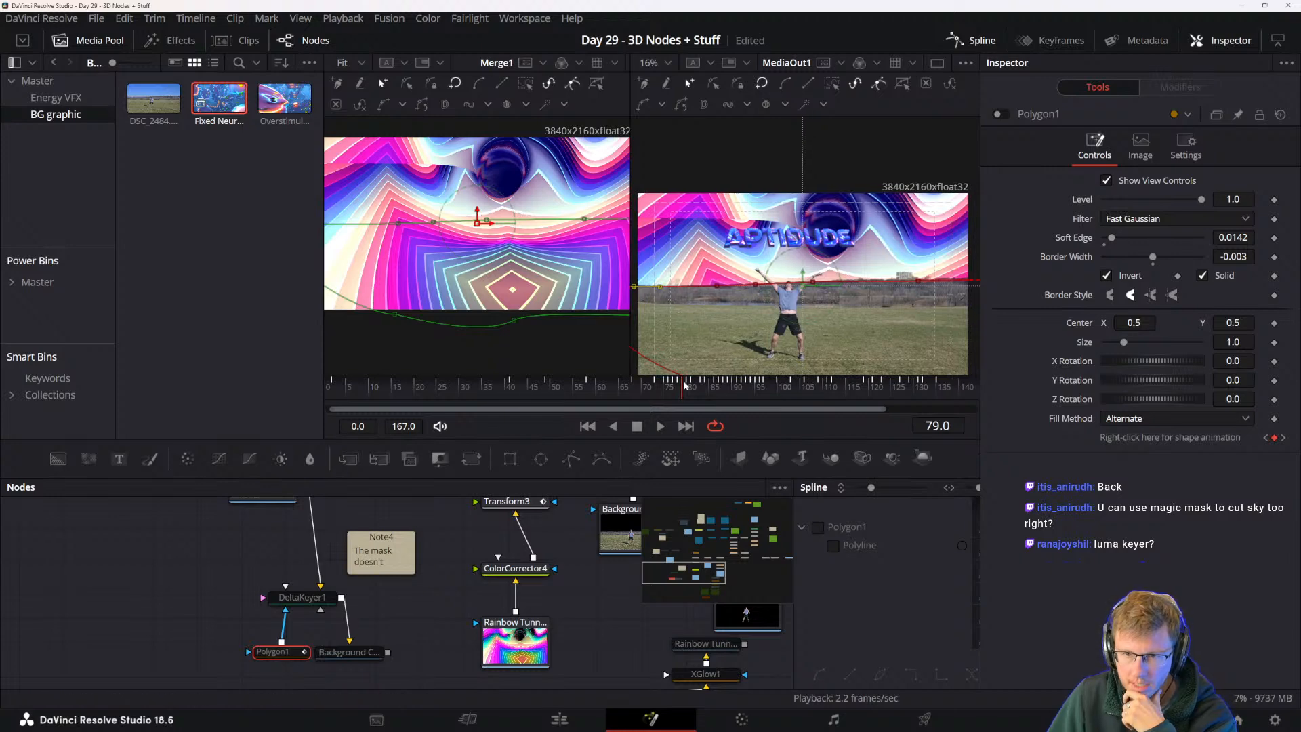
drag(700, 388, 709, 388)
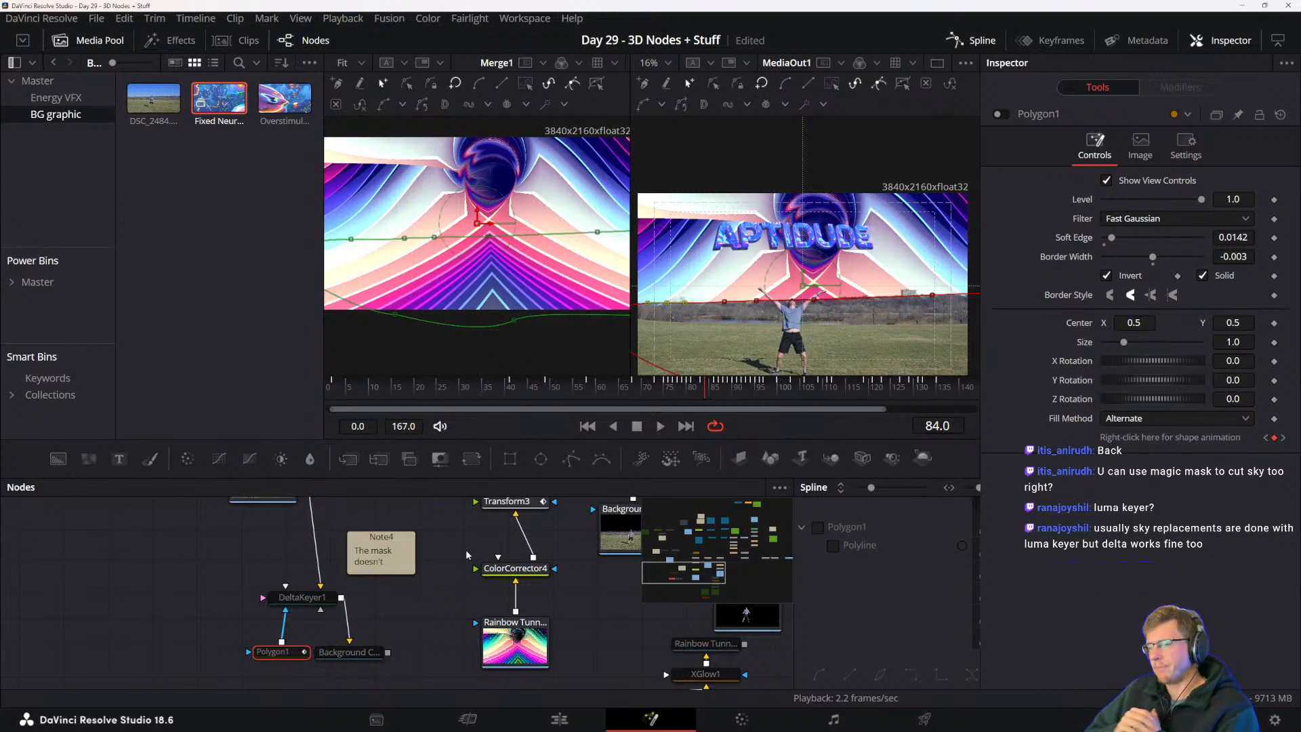
- Select the Aptidude Cutout loader below Transform4 and show it in the first viewer
drag(575, 584, 491, 639)
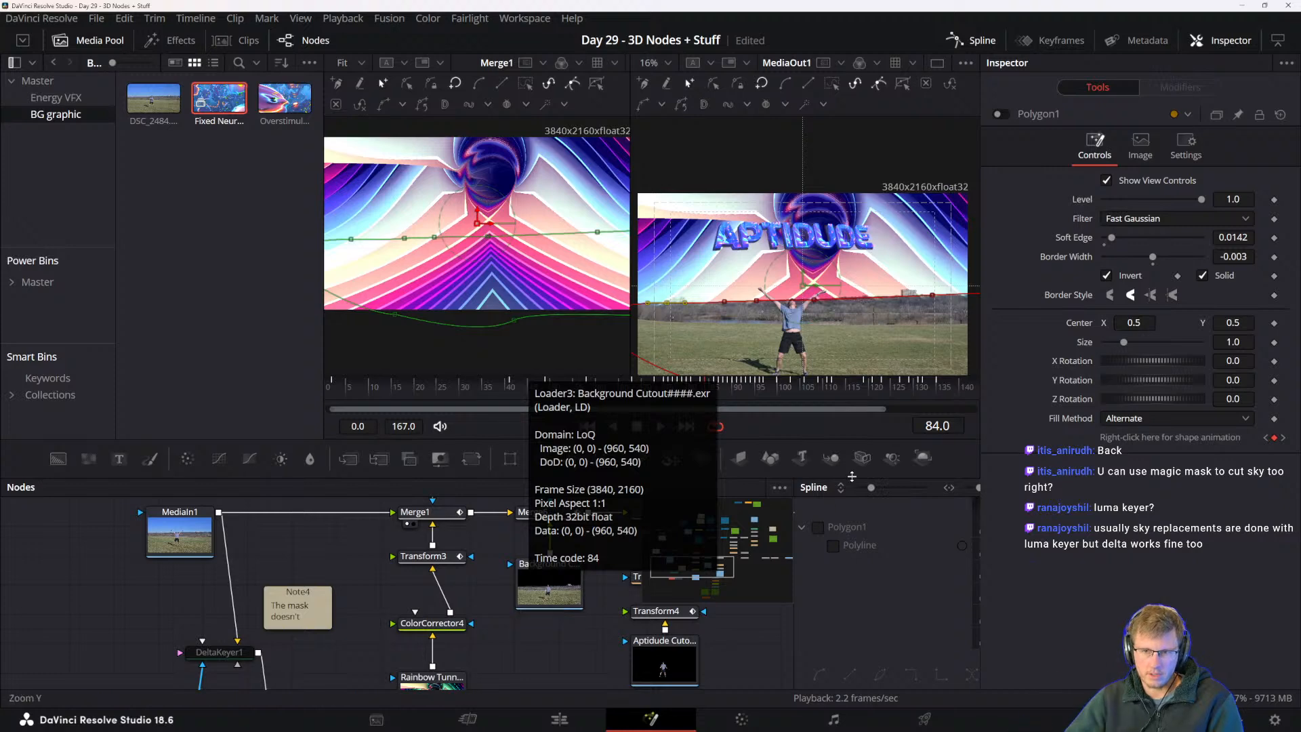
drag(567, 588, 497, 605)
drag(553, 672, 567, 613)
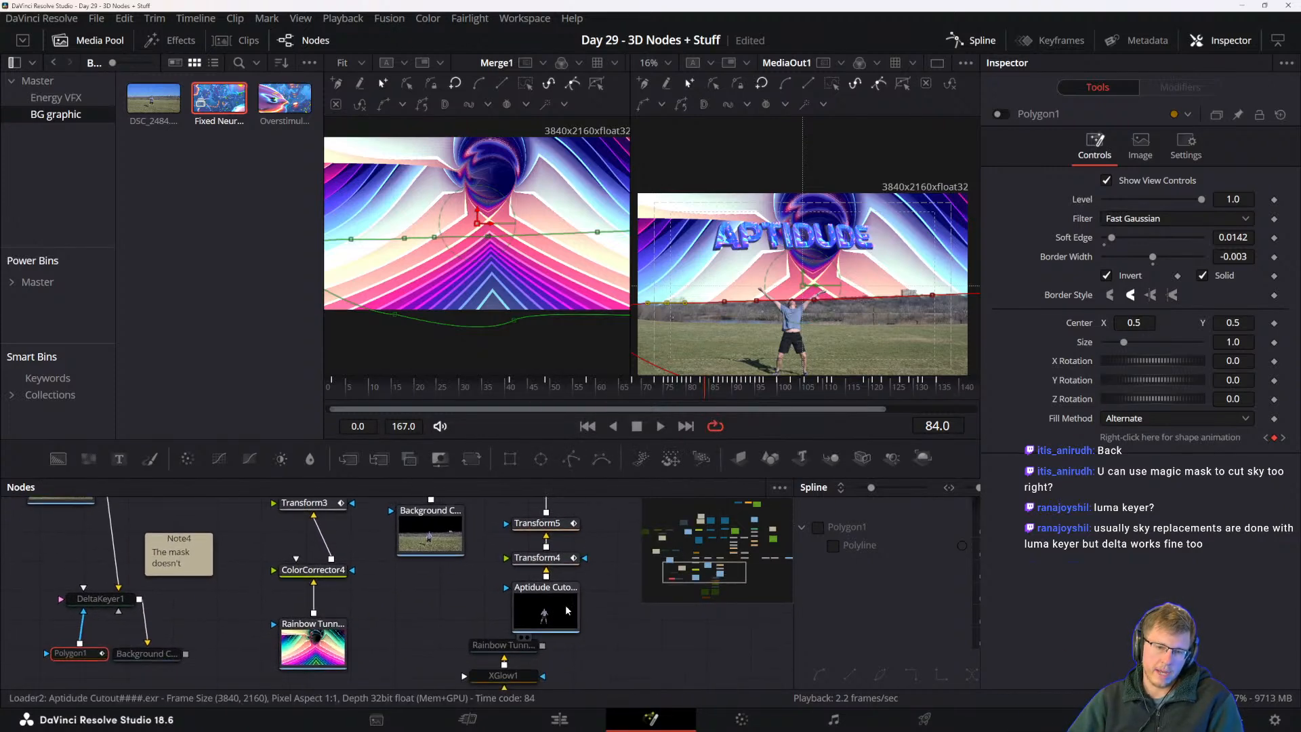
click(559, 617)
key(1)
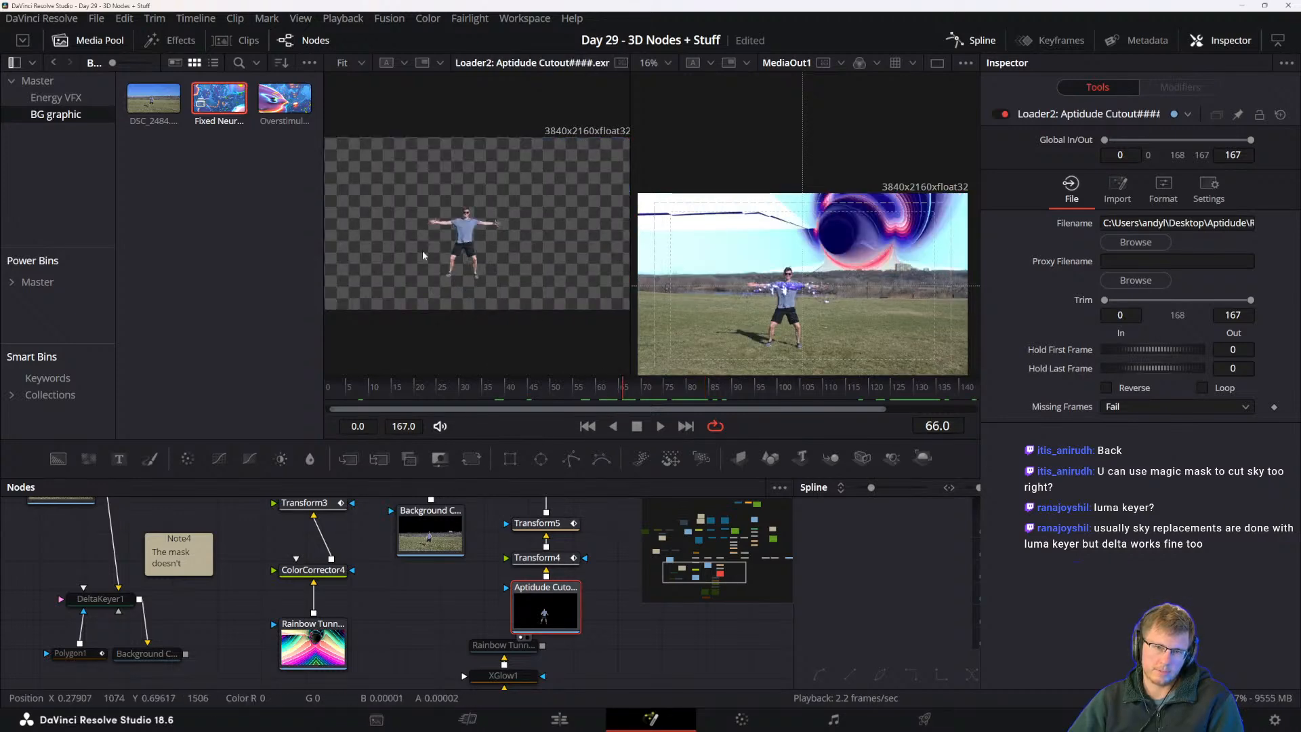
- Select the Background Cutout loader feeding Merge6 and show it in the first viewer
drag(415, 537, 441, 603)
click(455, 584)
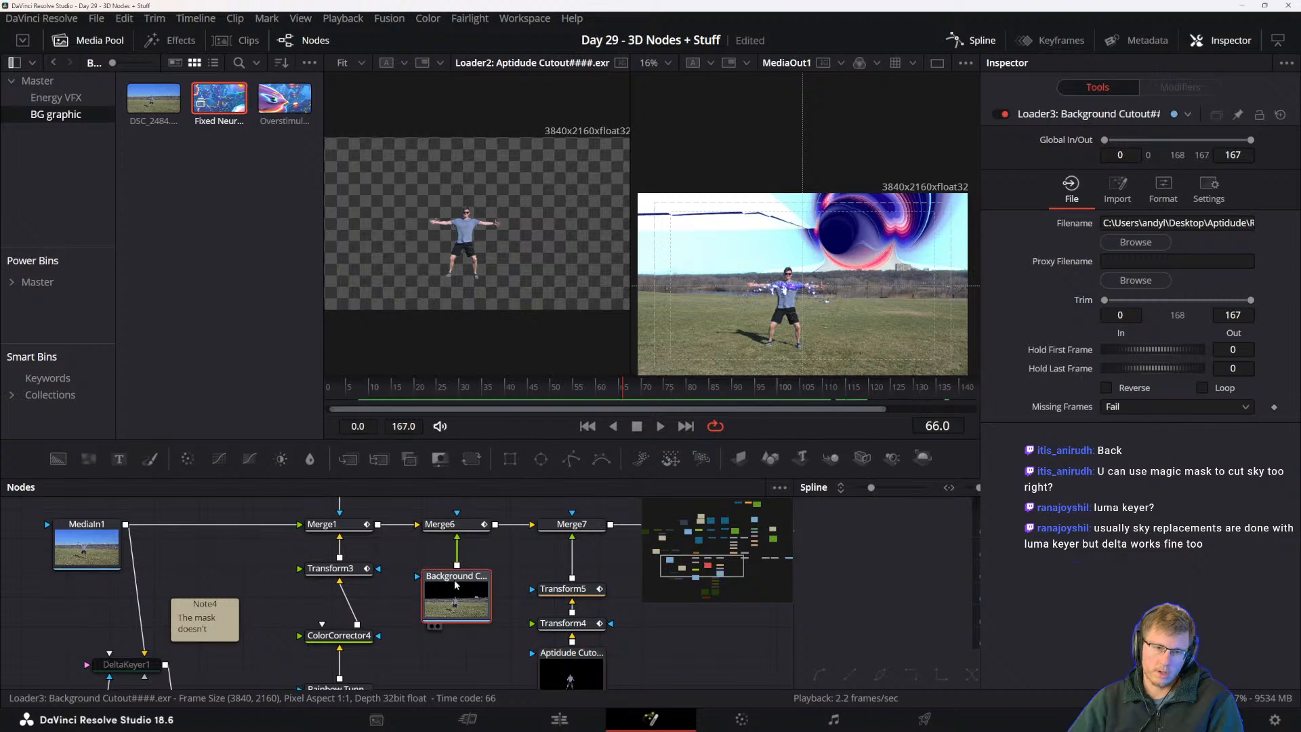
key(1)
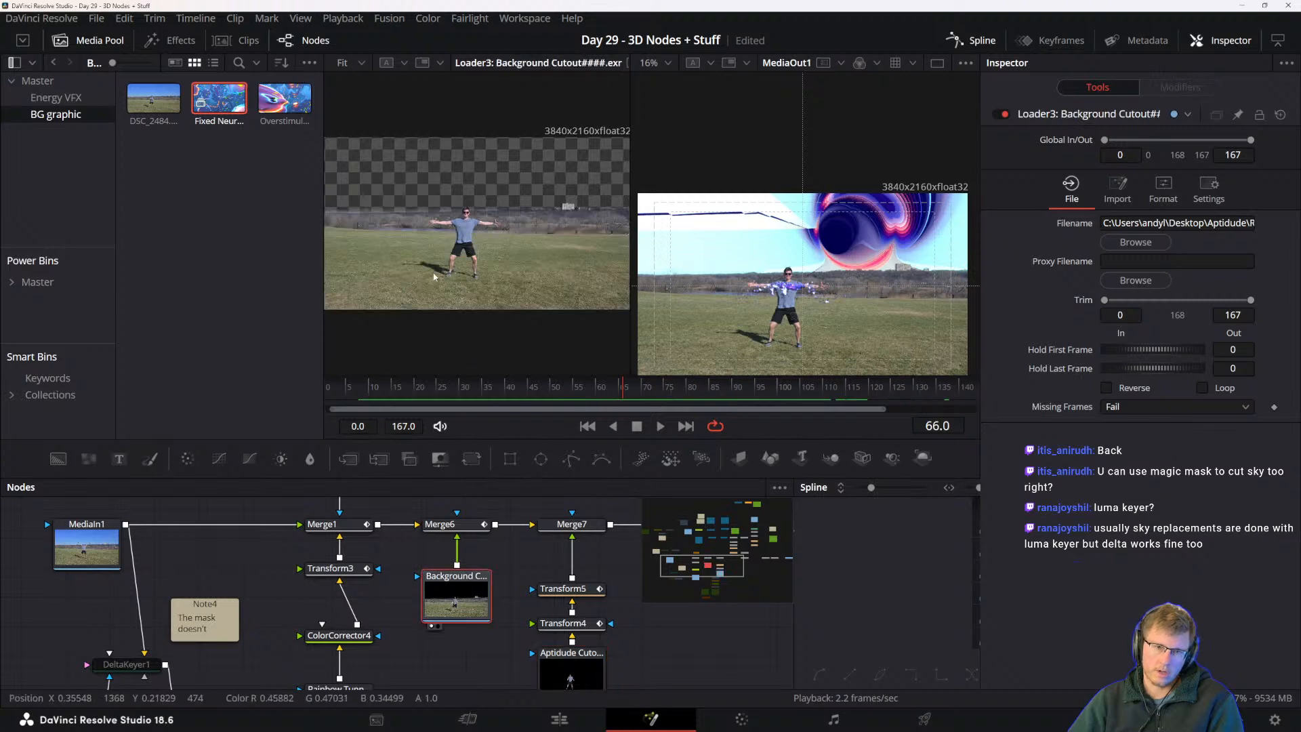
mouse_move(454, 296)
mouse_down()
mouse_move(501, 322)
mouse_move(460, 321)
mouse_up()
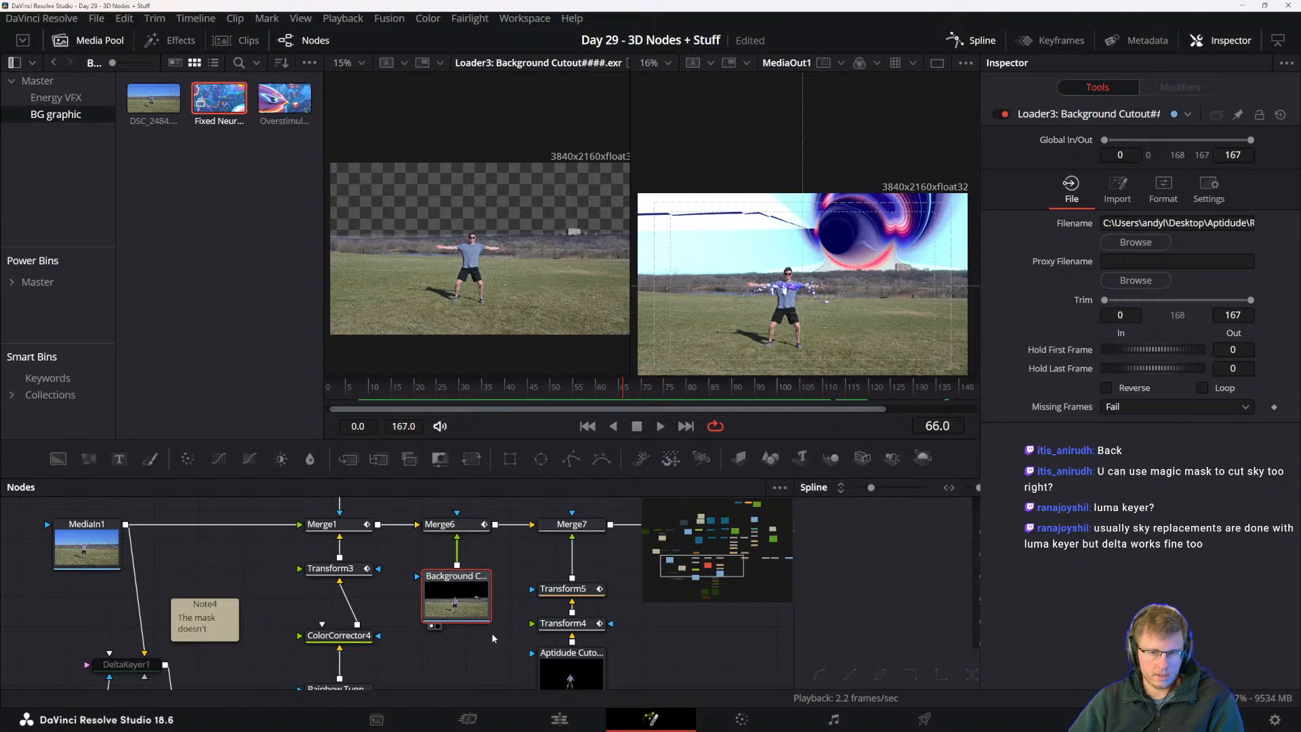
- Compare the treeline edge of the background cutout with the same edge in the final output at frame 66
drag(230, 639, 305, 584)
mouse_move(222, 580)
mouse_down()
mouse_move(225, 612)
mouse_move(234, 578)
mouse_up()
drag(289, 612, 234, 664)
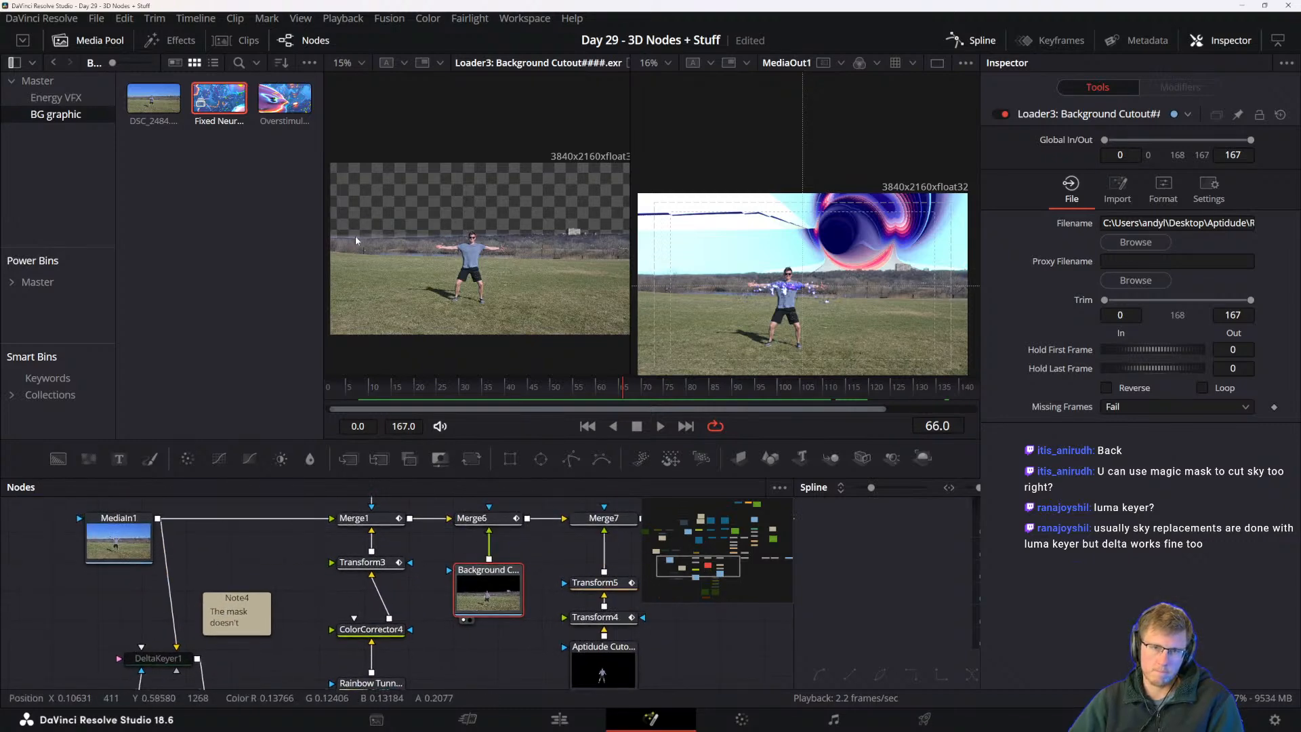
scroll(352, 238, up, 8)
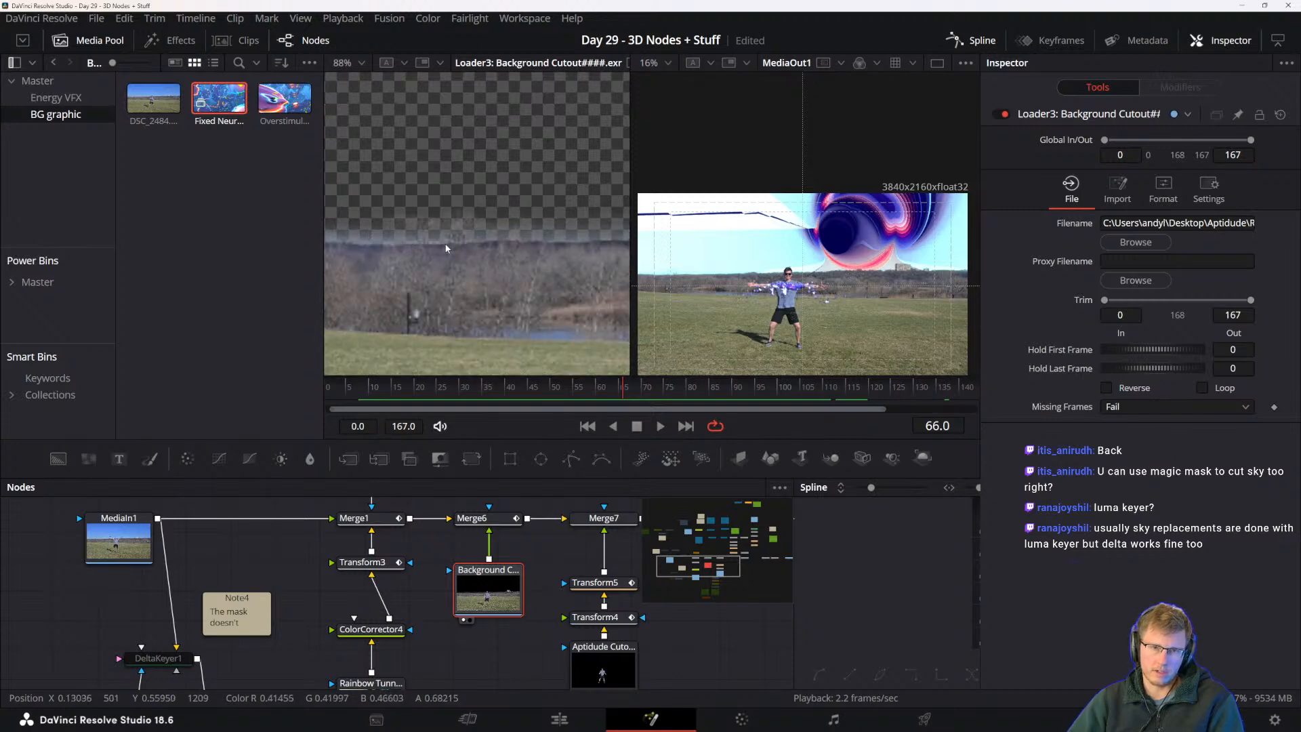
scroll(446, 248, down, 10)
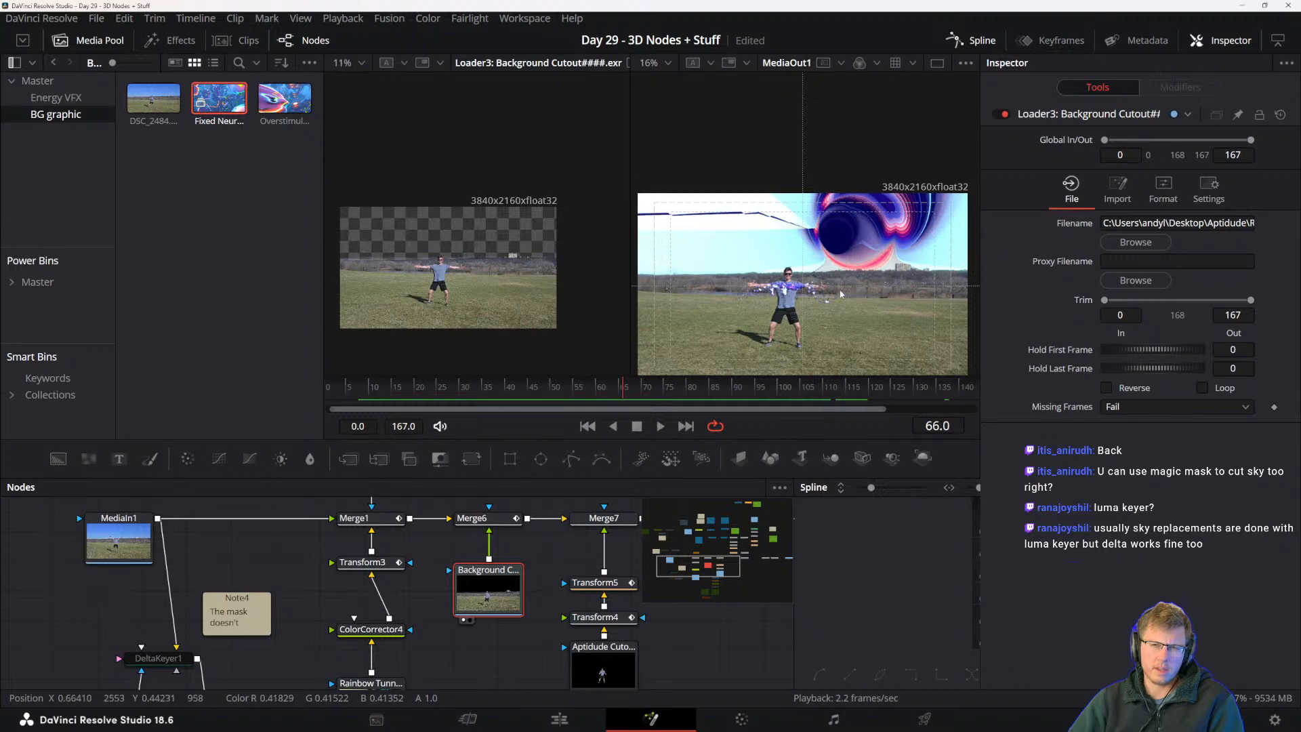
scroll(840, 294, up, 6)
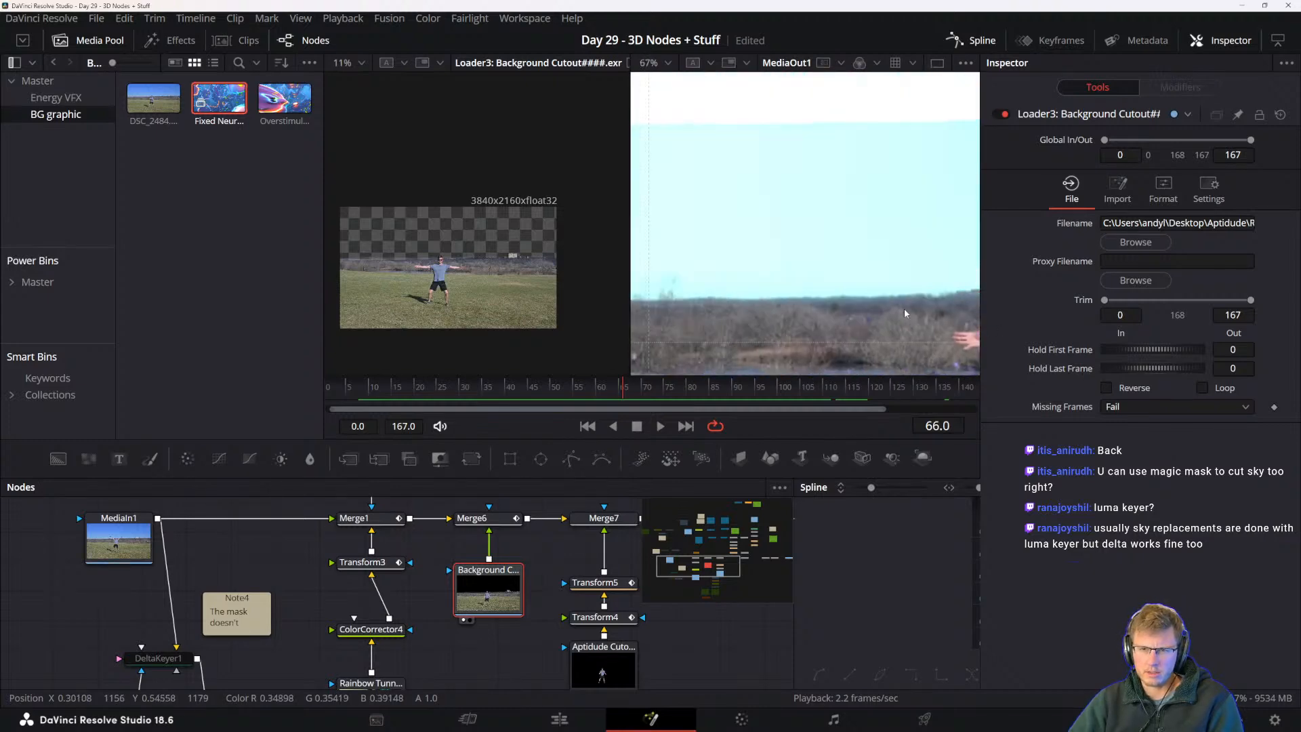
scroll(825, 315, left, 1)
scroll(749, 312, up, 2)
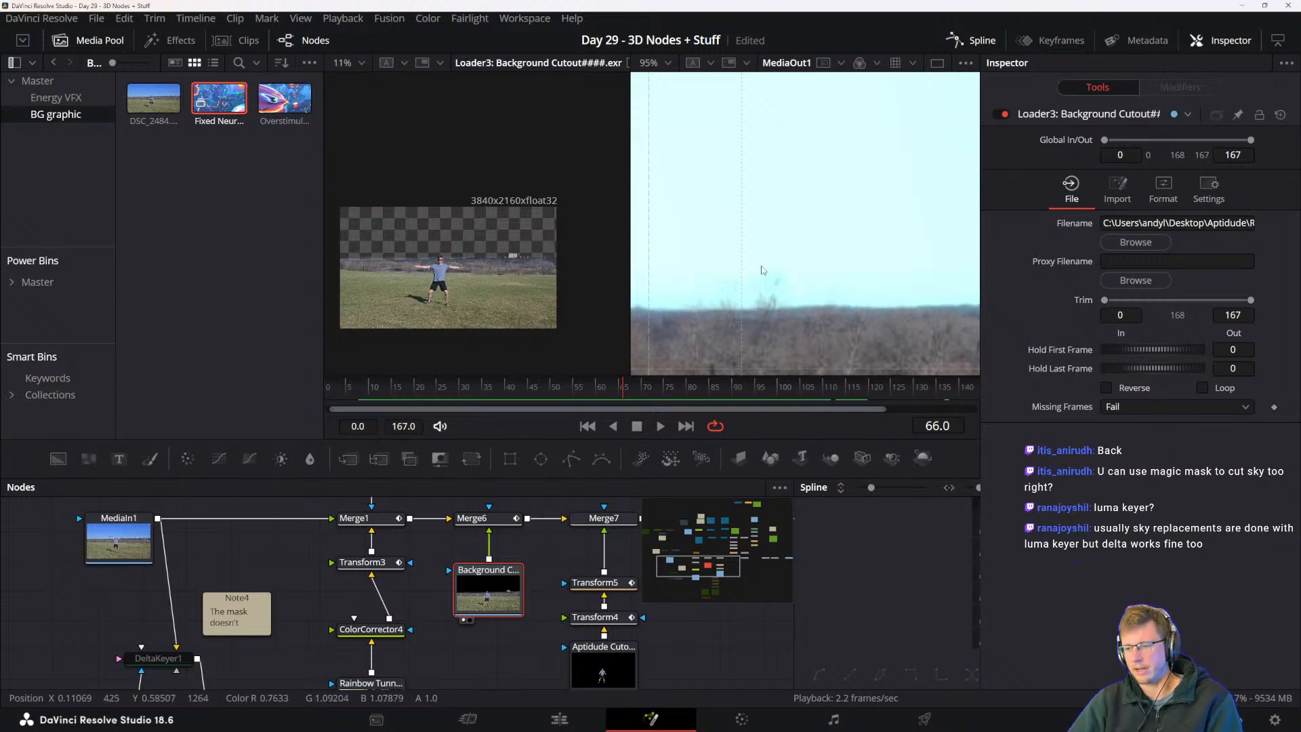
scroll(742, 264, down, 3)
scroll(764, 329, down, 2)
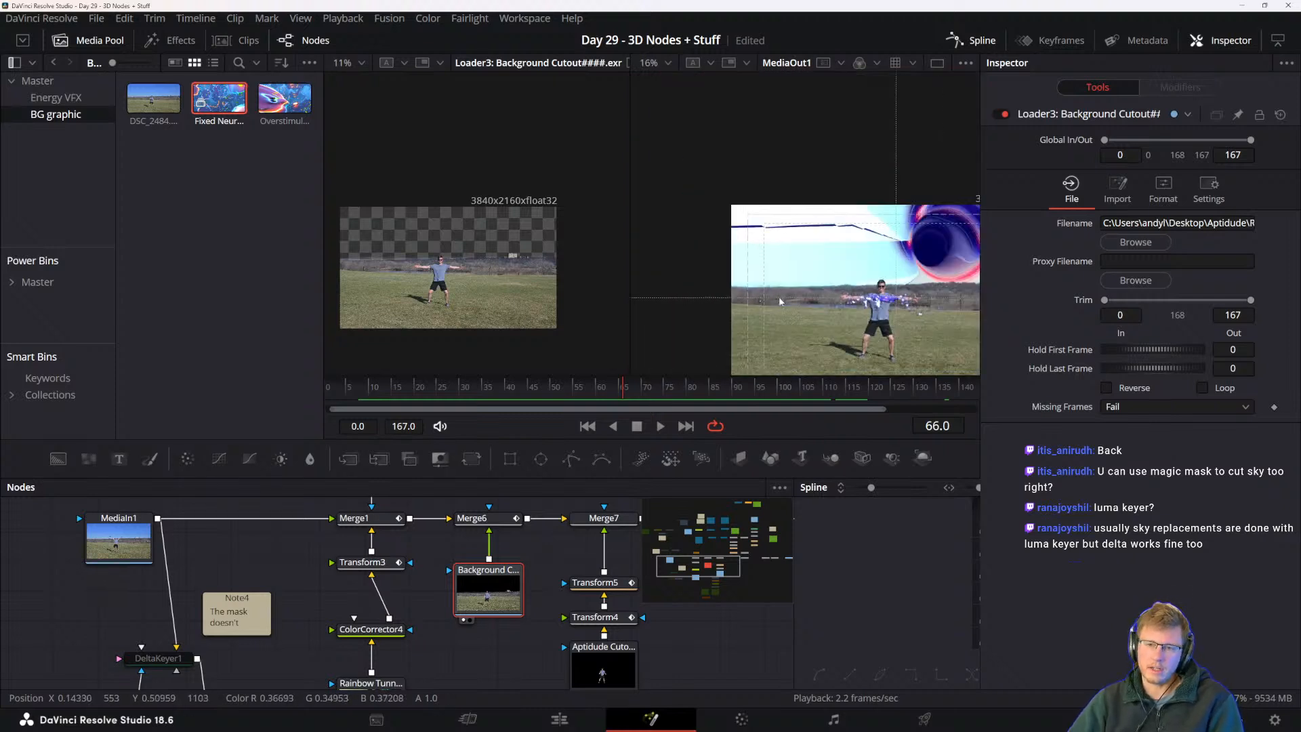
- Review the node graph from the keying and text branches through to the final output, and select MediaOut1
drag(469, 565, 445, 528)
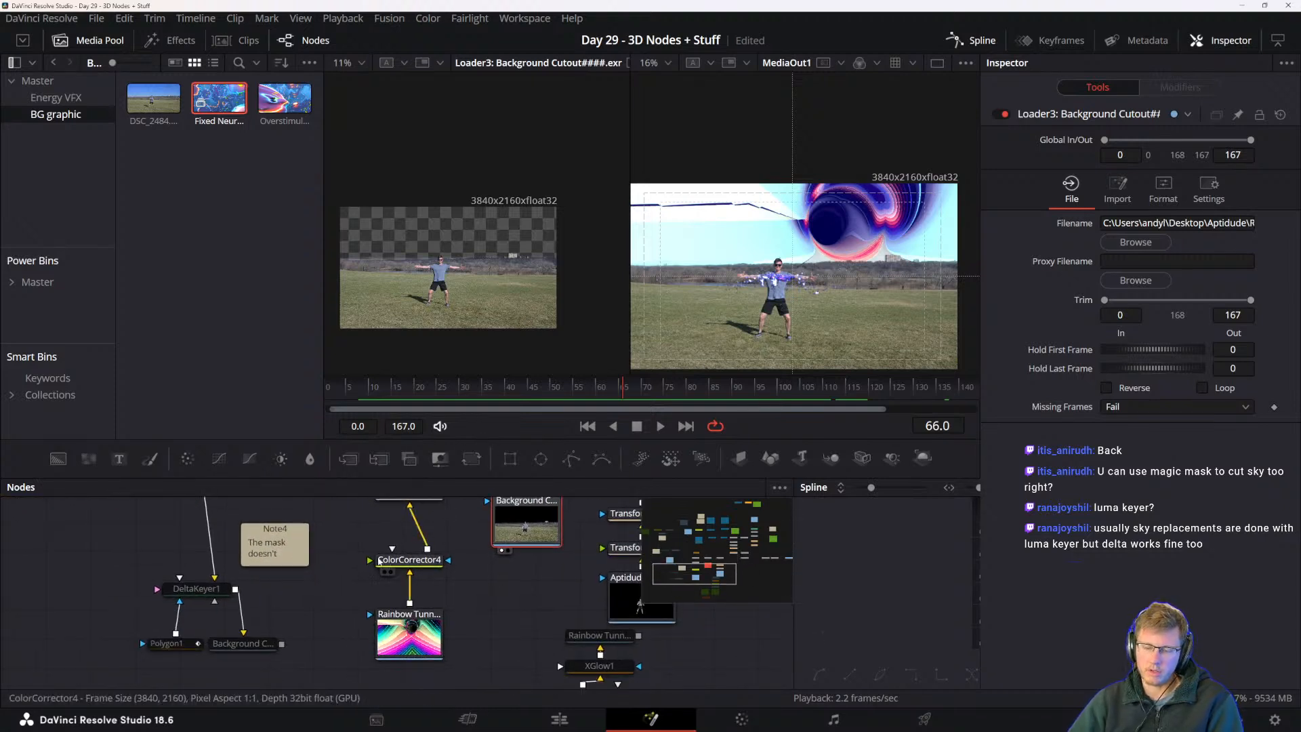
drag(527, 526, 493, 643)
drag(493, 568, 439, 539)
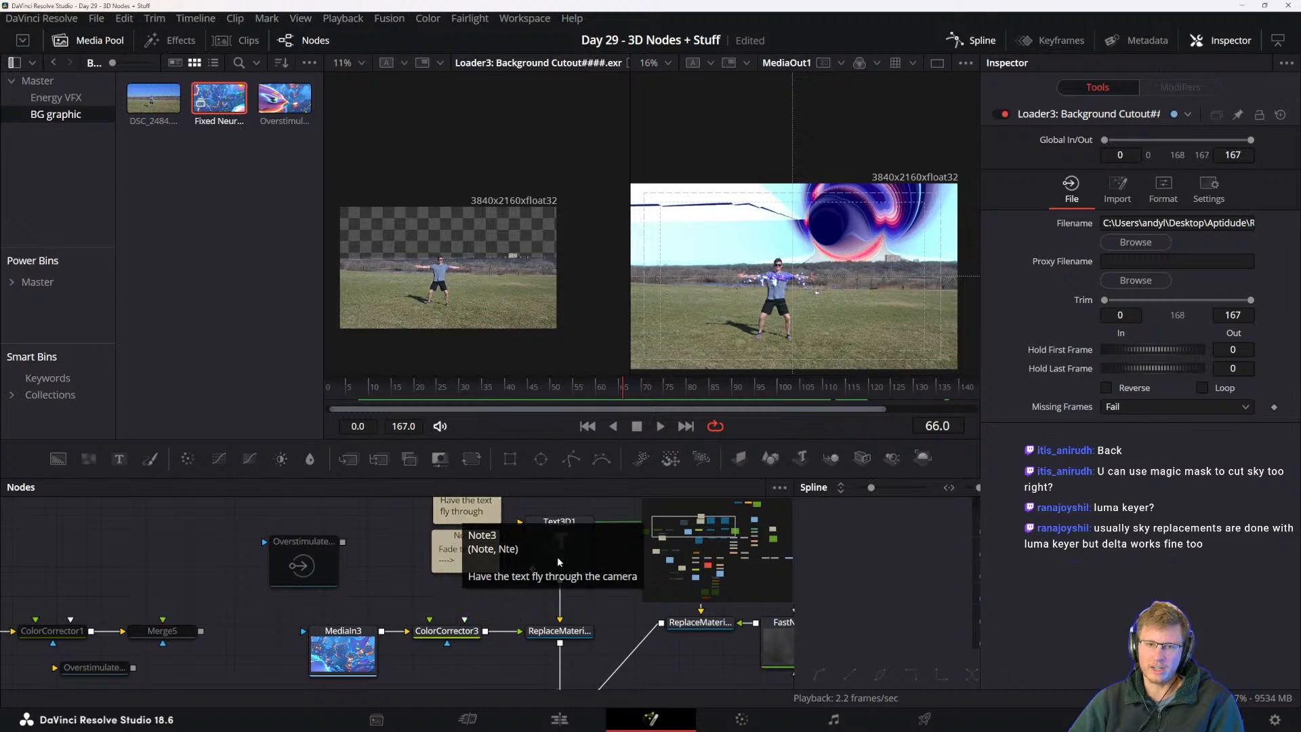
drag(529, 579, 573, 416)
drag(575, 545, 470, 430)
drag(562, 606, 276, 546)
drag(507, 601, 299, 634)
drag(572, 619, 499, 636)
click(664, 612)
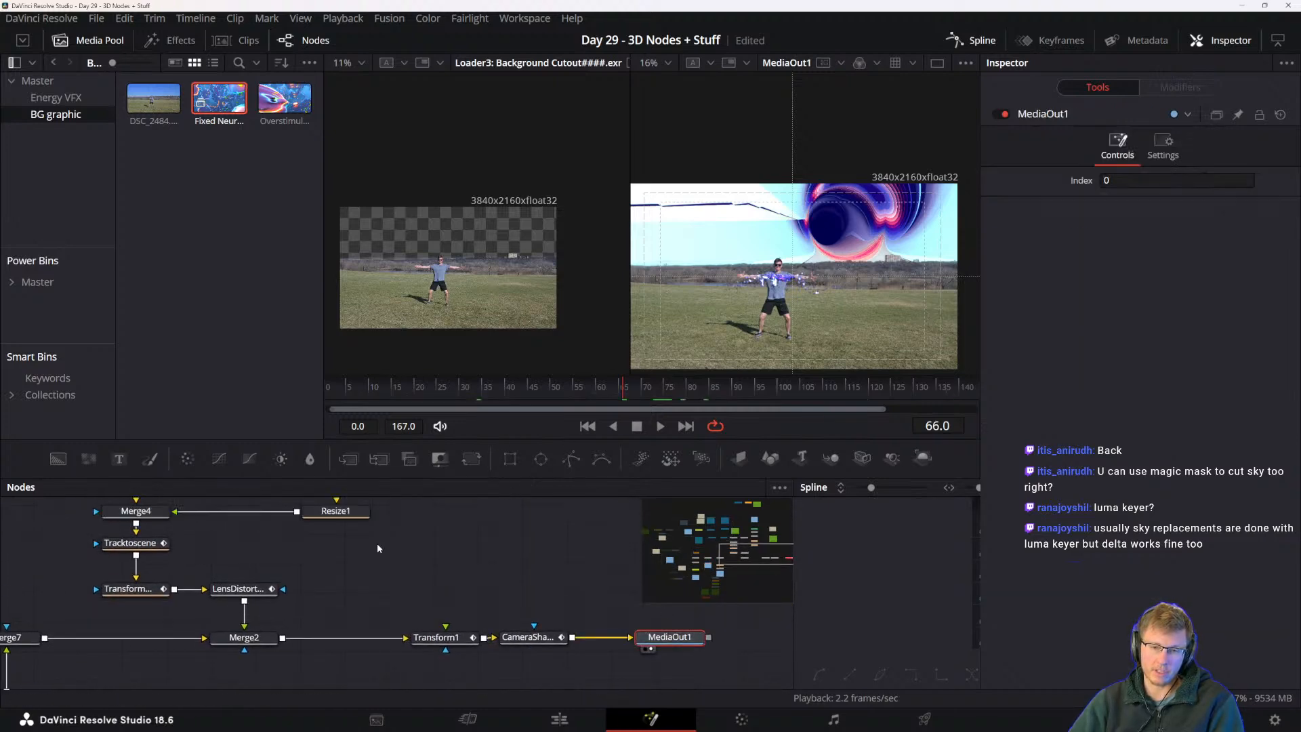
drag(377, 543, 543, 623)
drag(169, 502, 380, 596)
drag(543, 635, 189, 487)
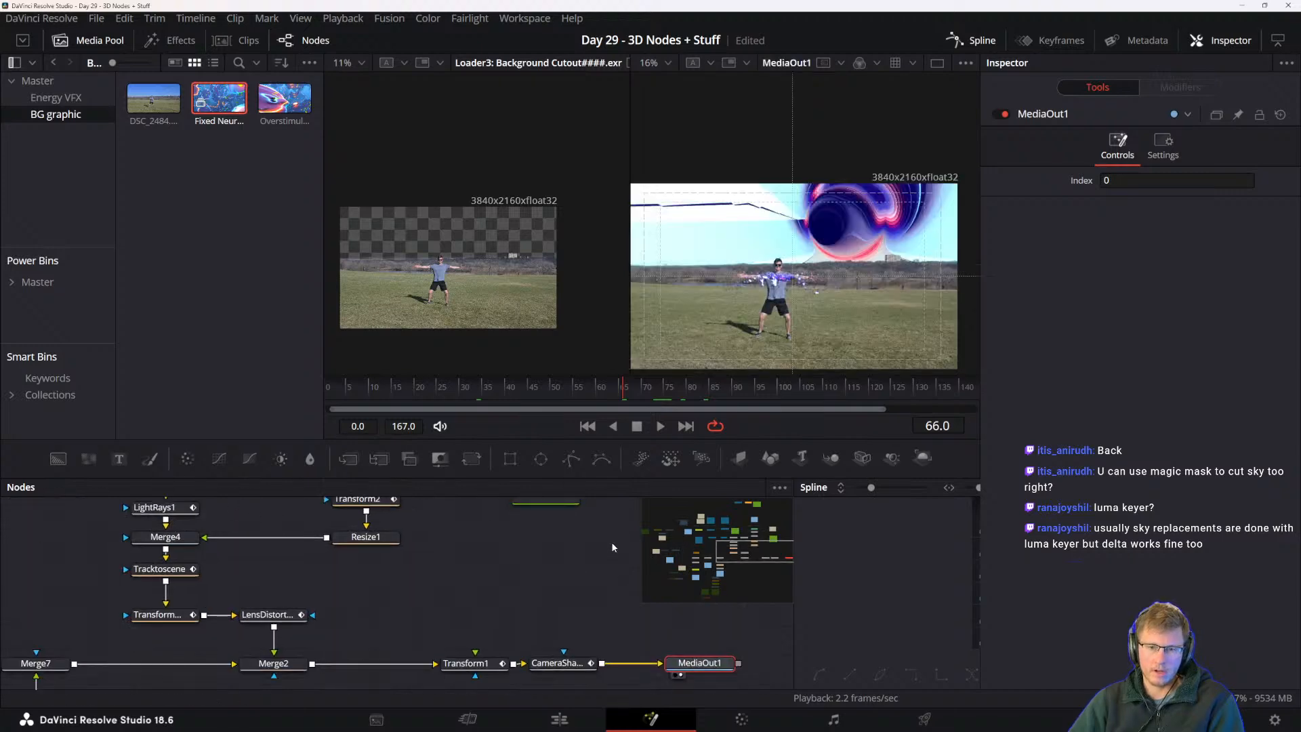
- Show the final output at frame 50 and set the timeline proxy resolution to Full
click(551, 384)
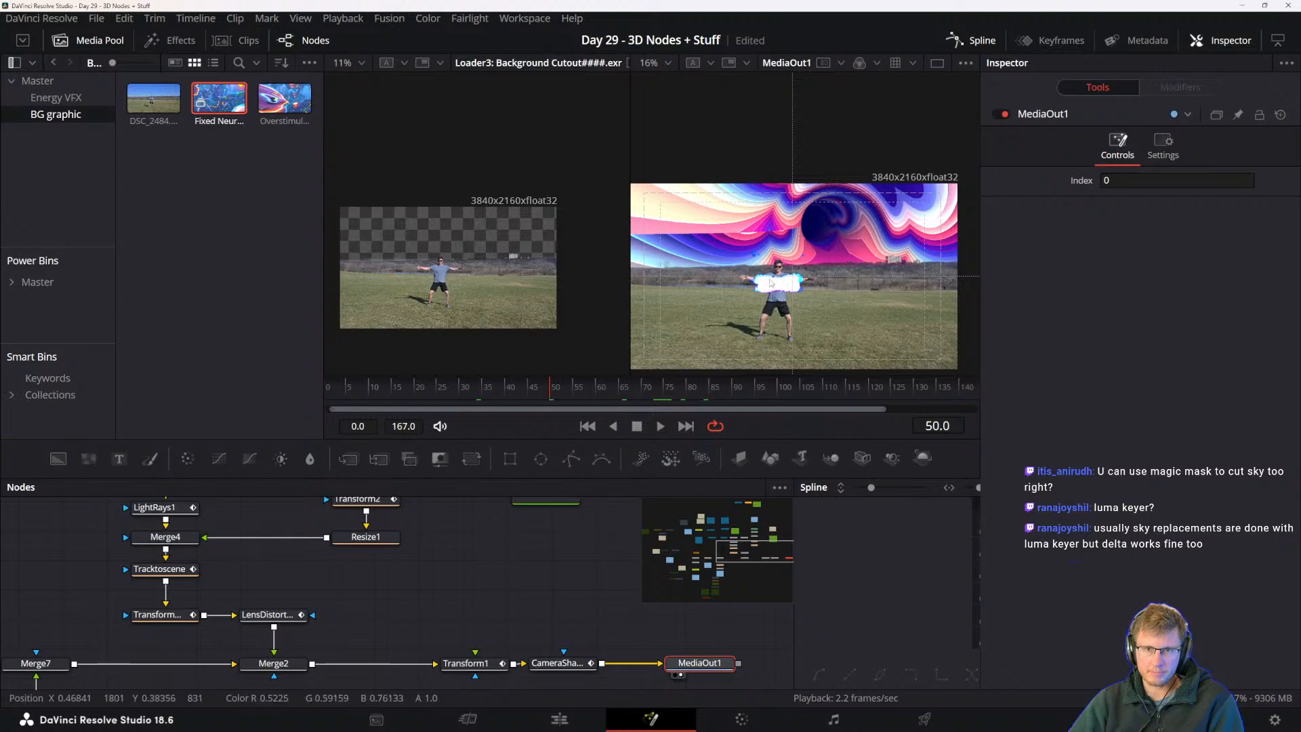
scroll(765, 301, up, 2)
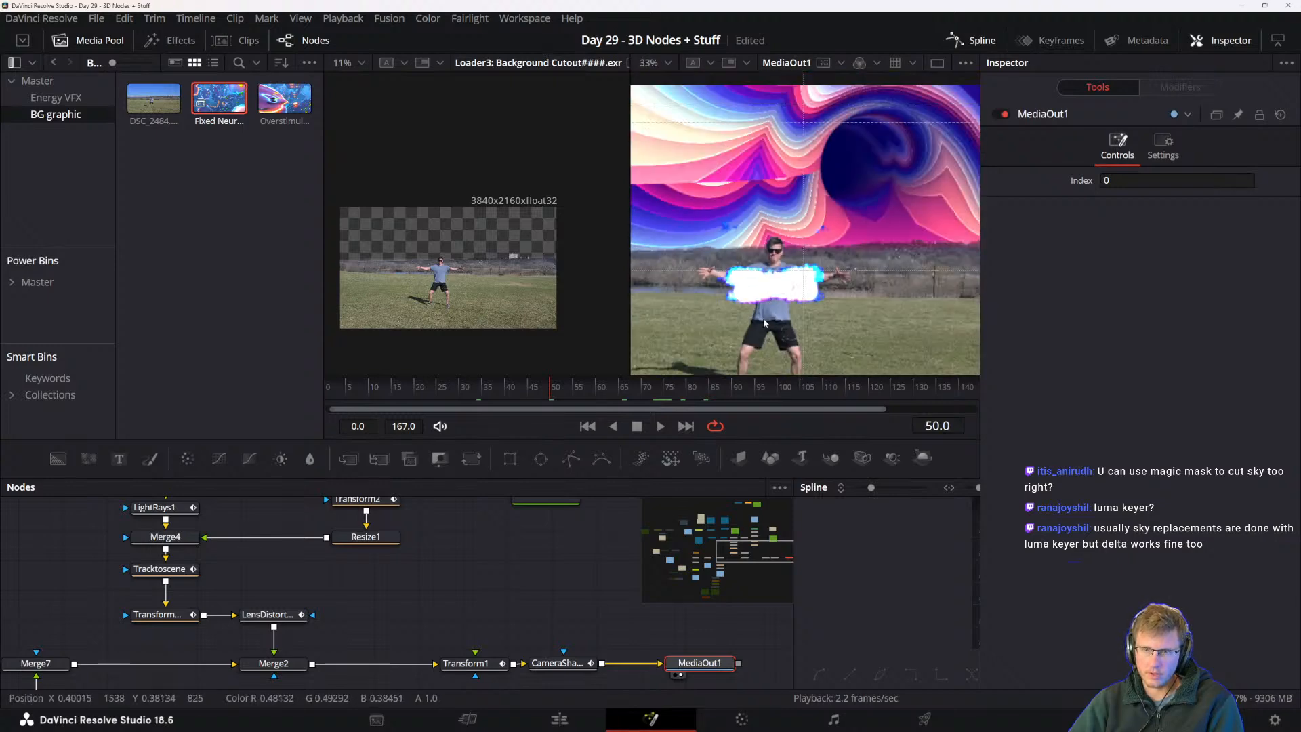
click(343, 18)
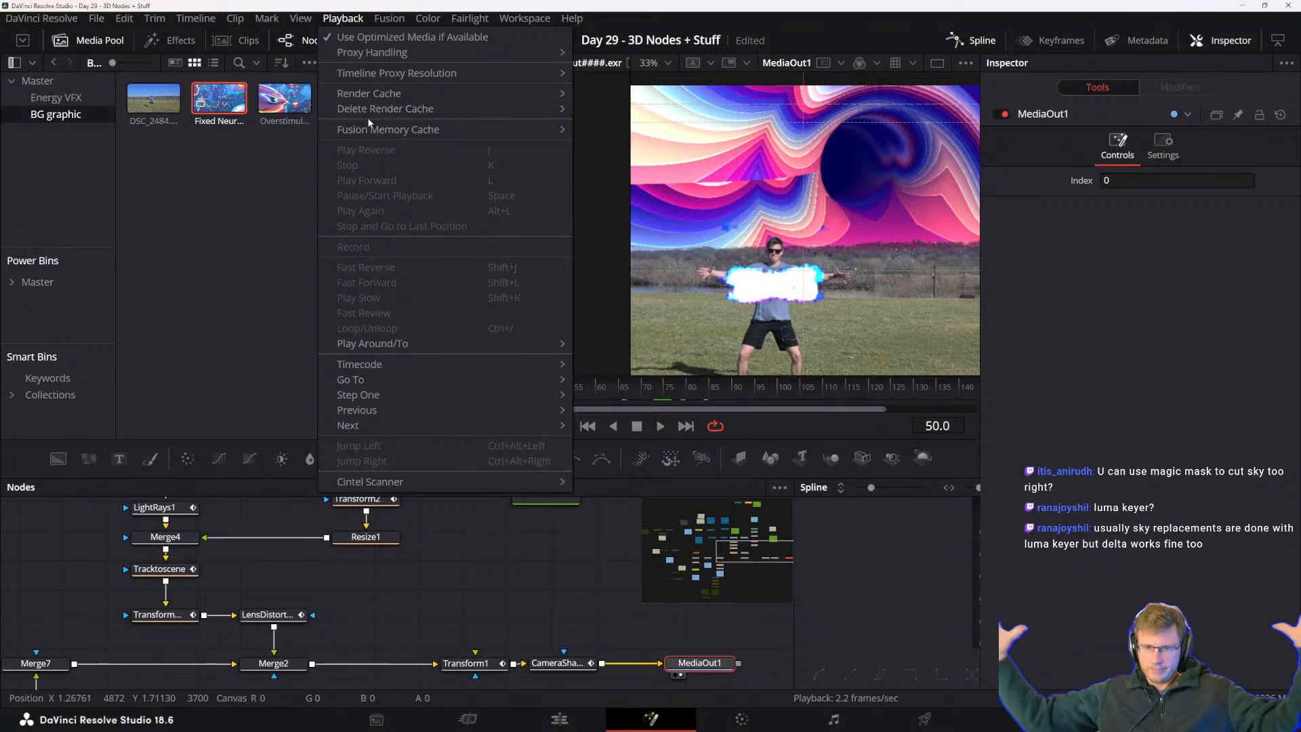
mouse_move(296, 17)
mouse_move(337, 21)
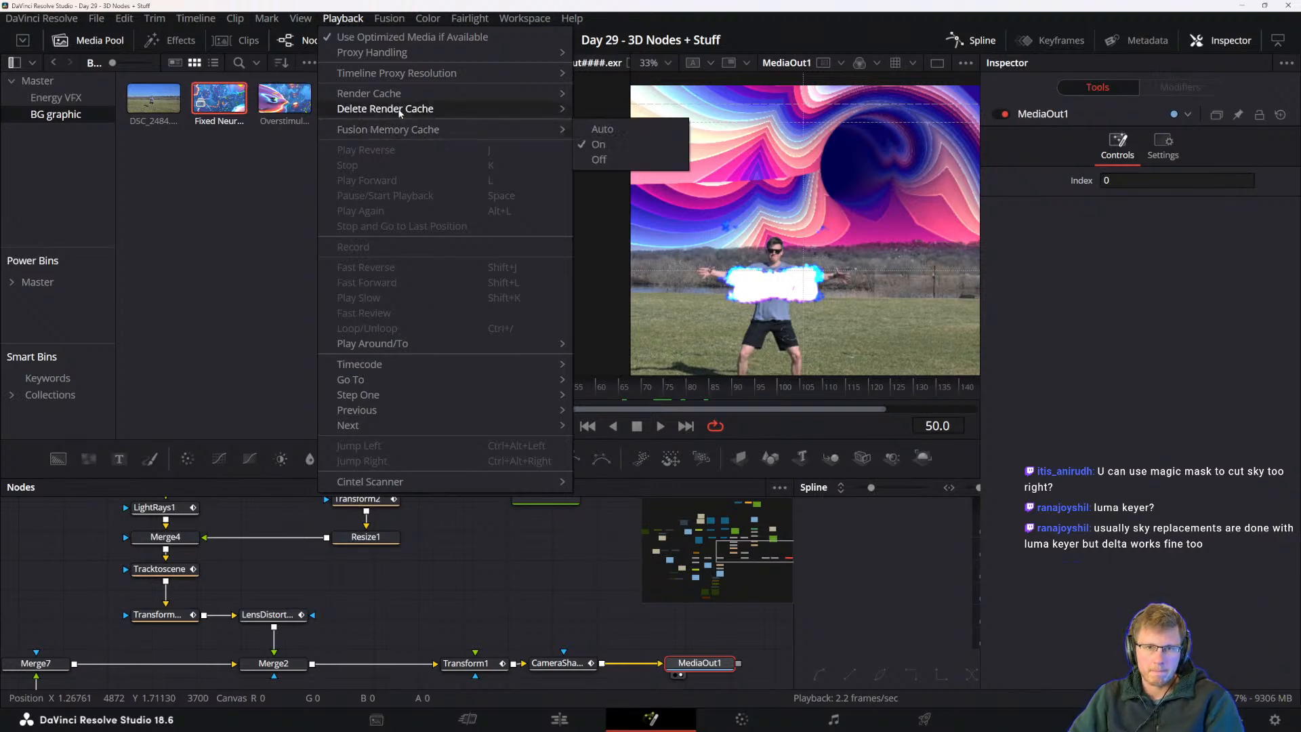
mouse_move(398, 97)
mouse_move(388, 75)
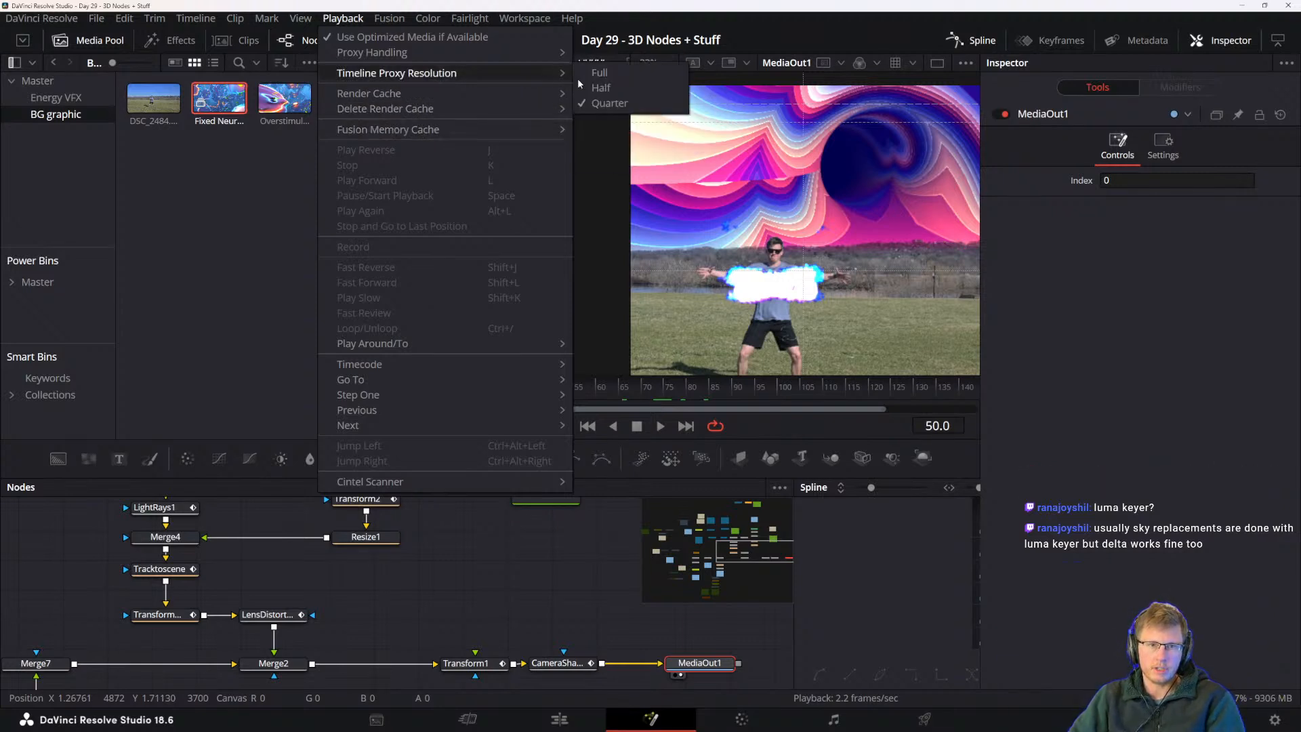
click(600, 73)
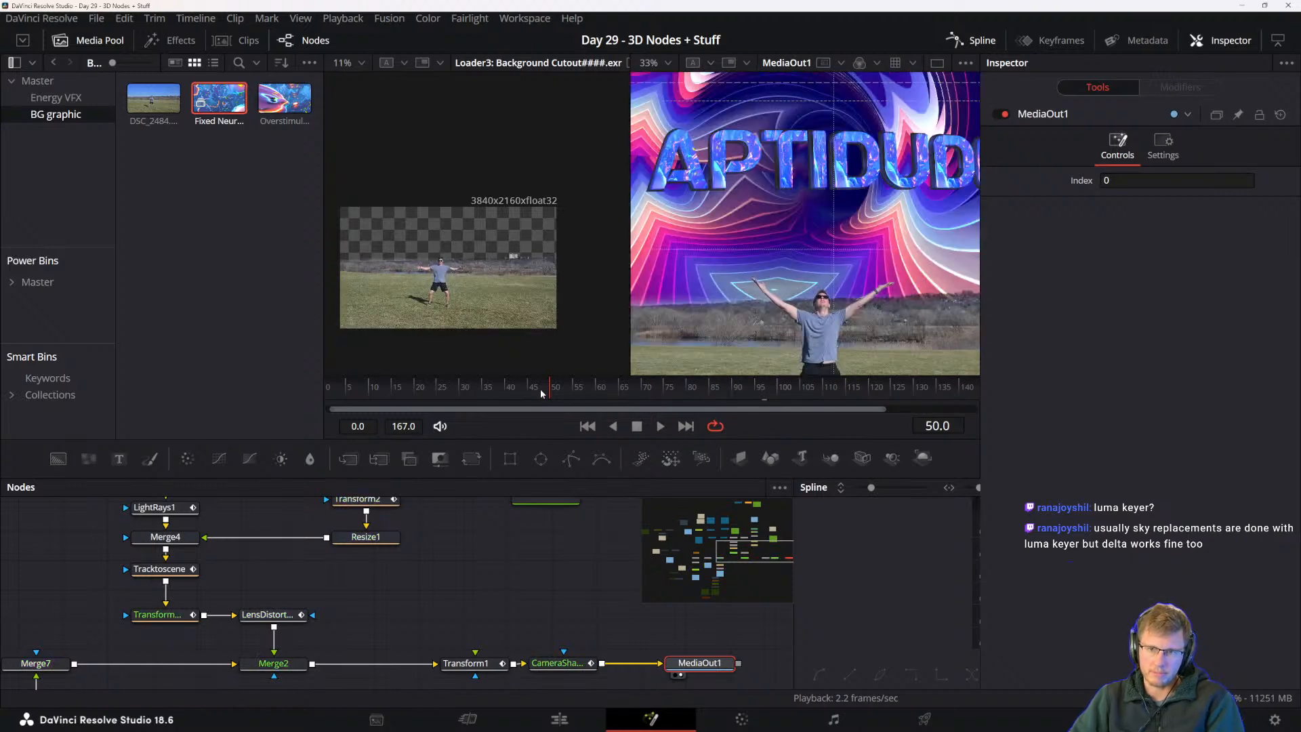
- Inspect the man in the final output at frame 47 and review the nodes feeding Merge4
click(538, 388)
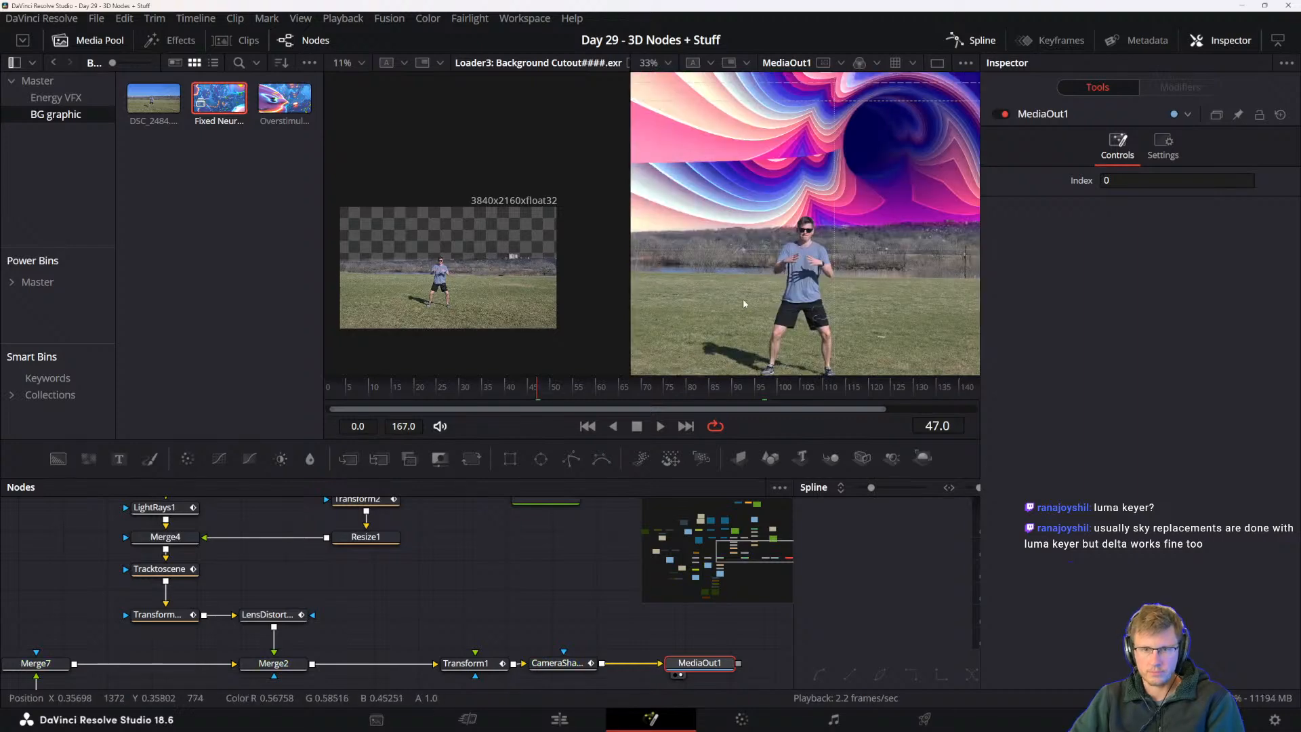
scroll(767, 266, down, 2)
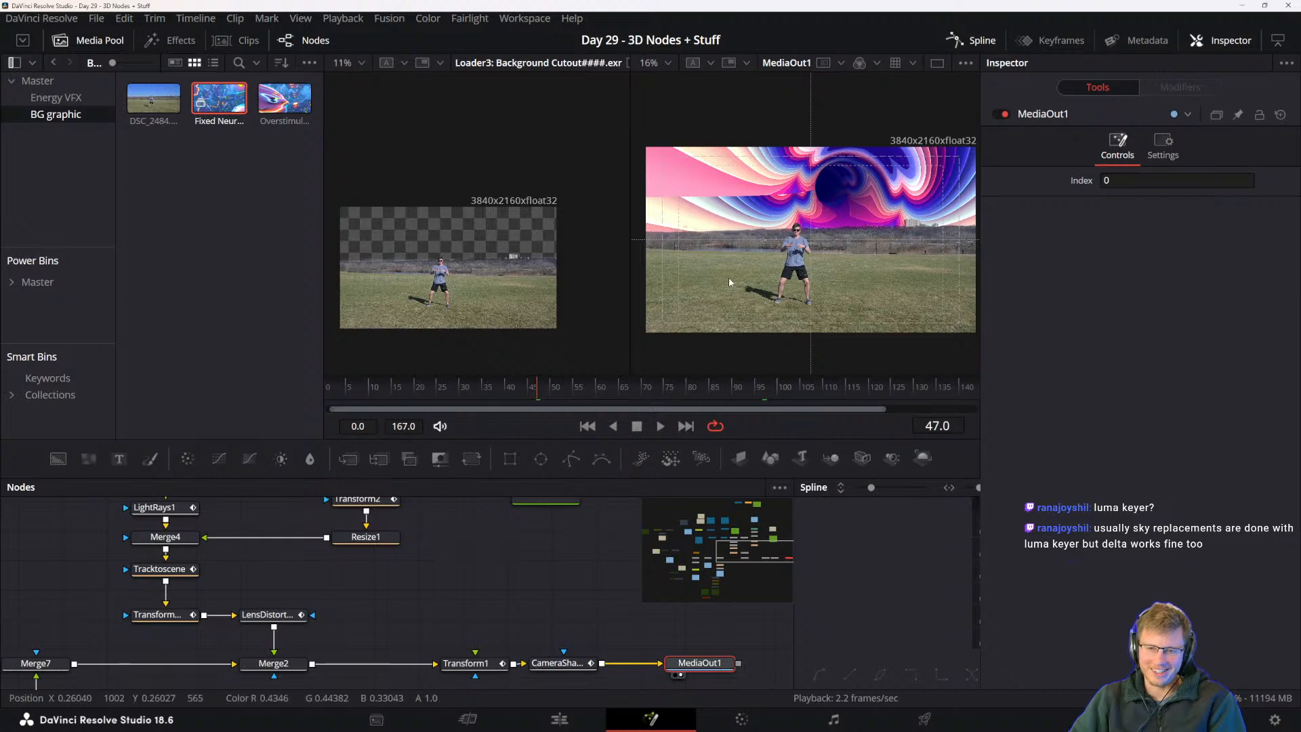
scroll(779, 250, up, 2)
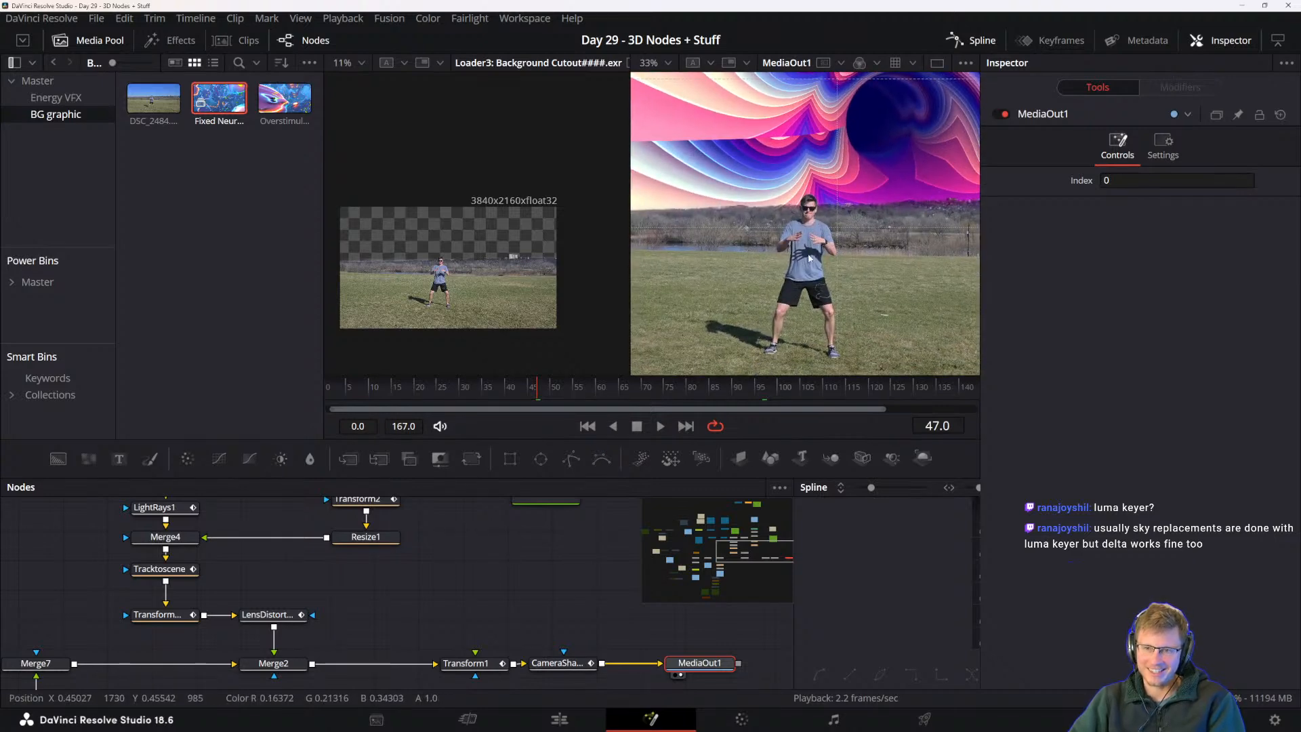
drag(819, 247, 815, 219)
scroll(424, 528, up, 3)
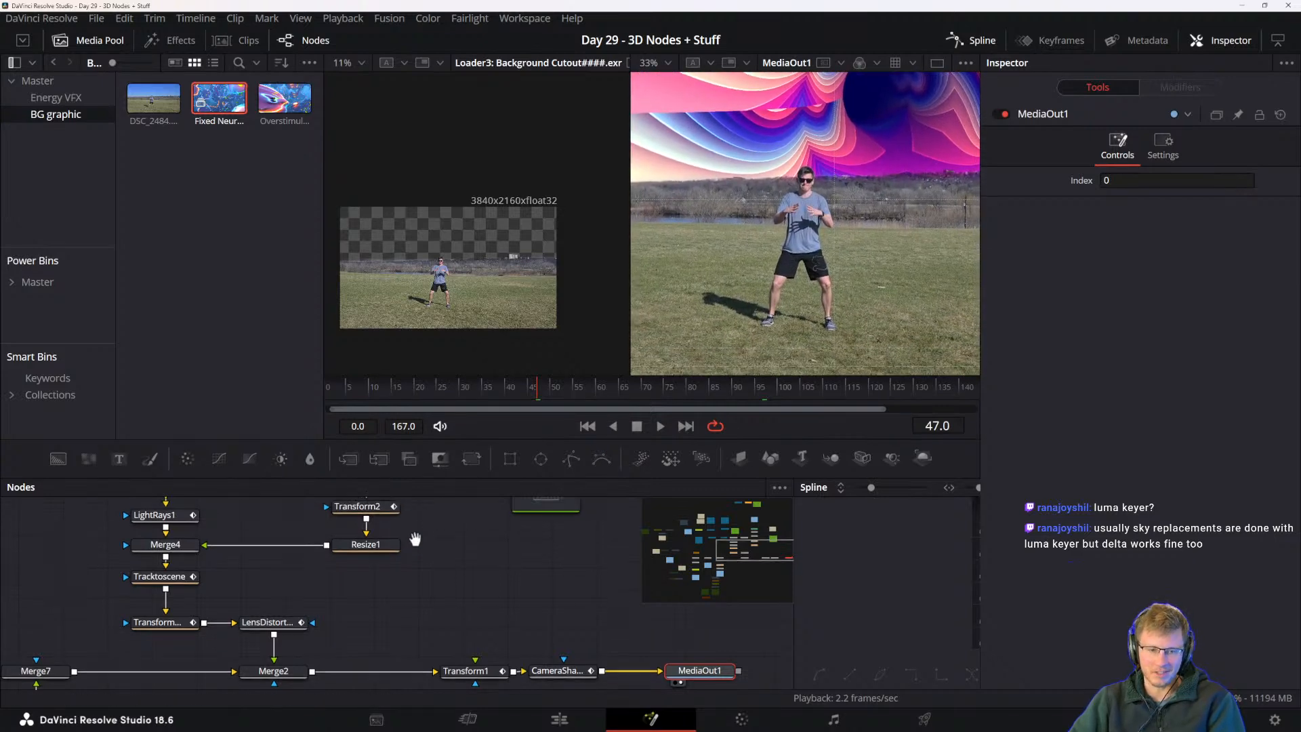
drag(412, 578, 480, 687)
drag(303, 586, 432, 526)
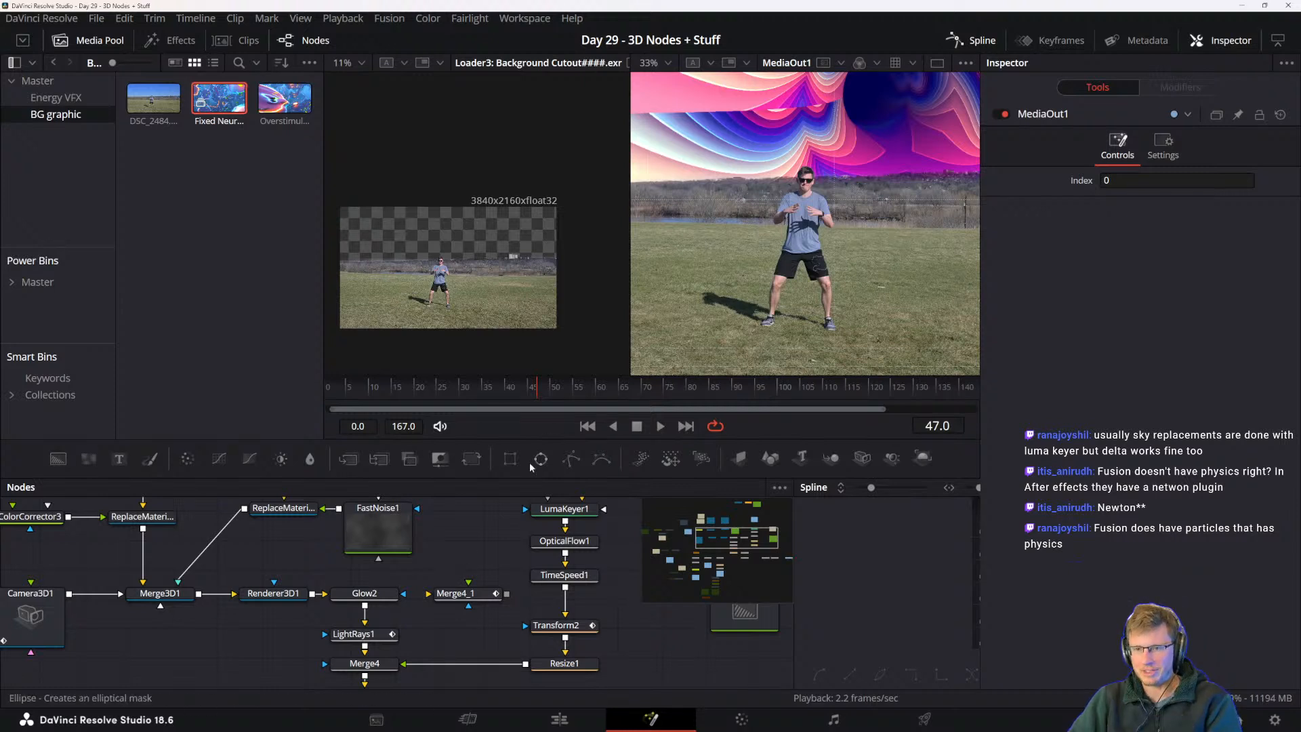
- Play the composite through the energy burst, stop at frame 63, and inspect the effect around the man's arms at frame 68
click(647, 388)
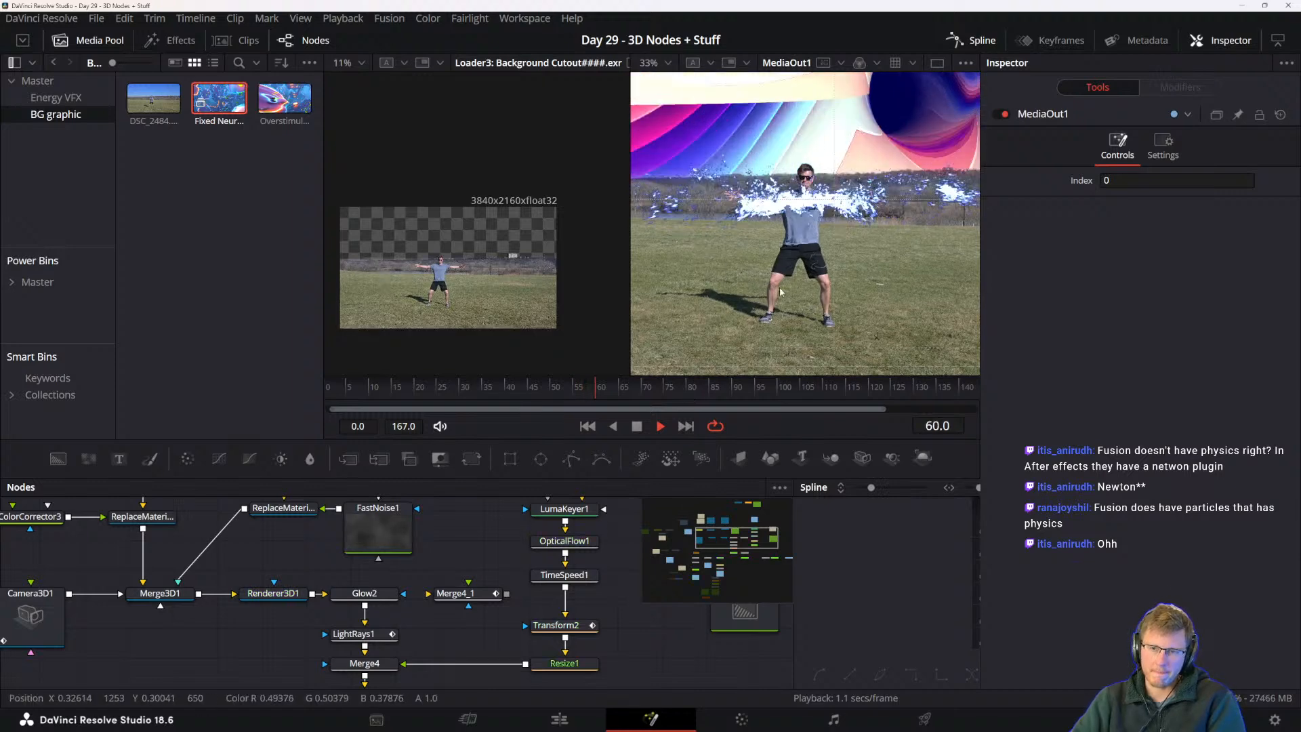
scroll(781, 292, down, 2)
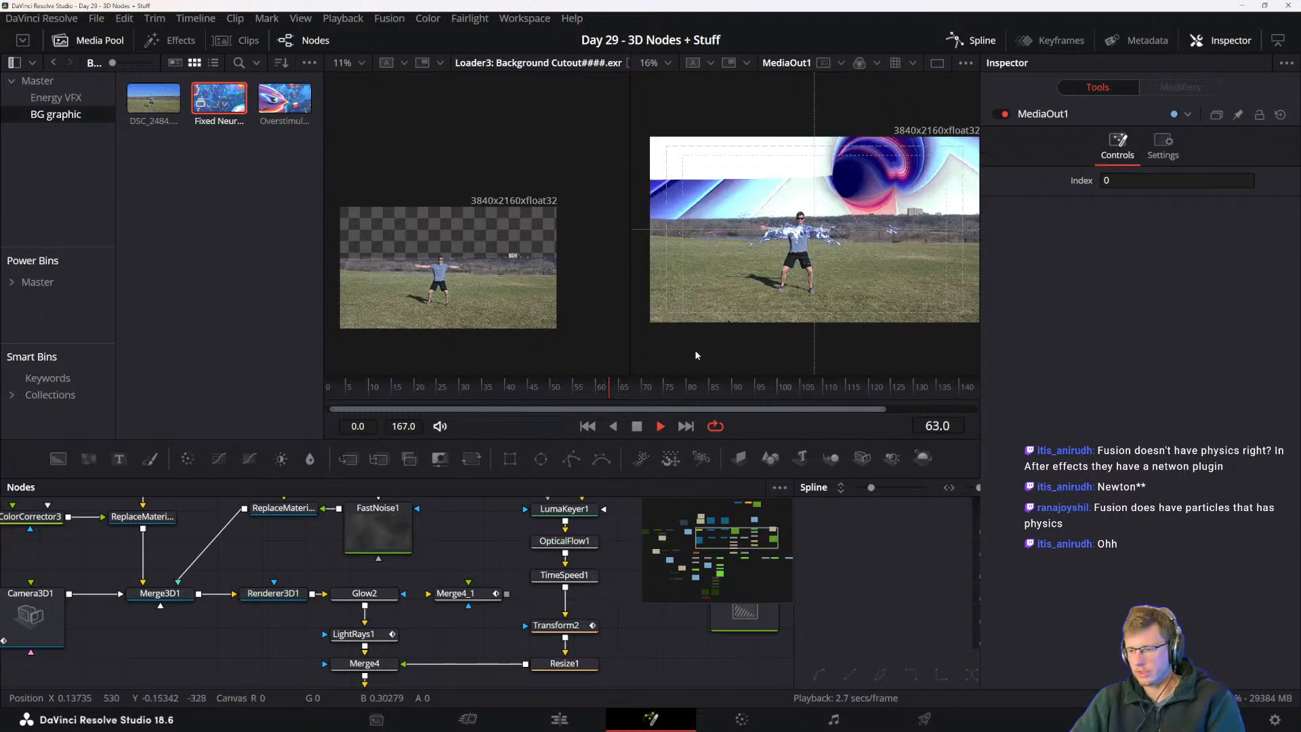
key(space)
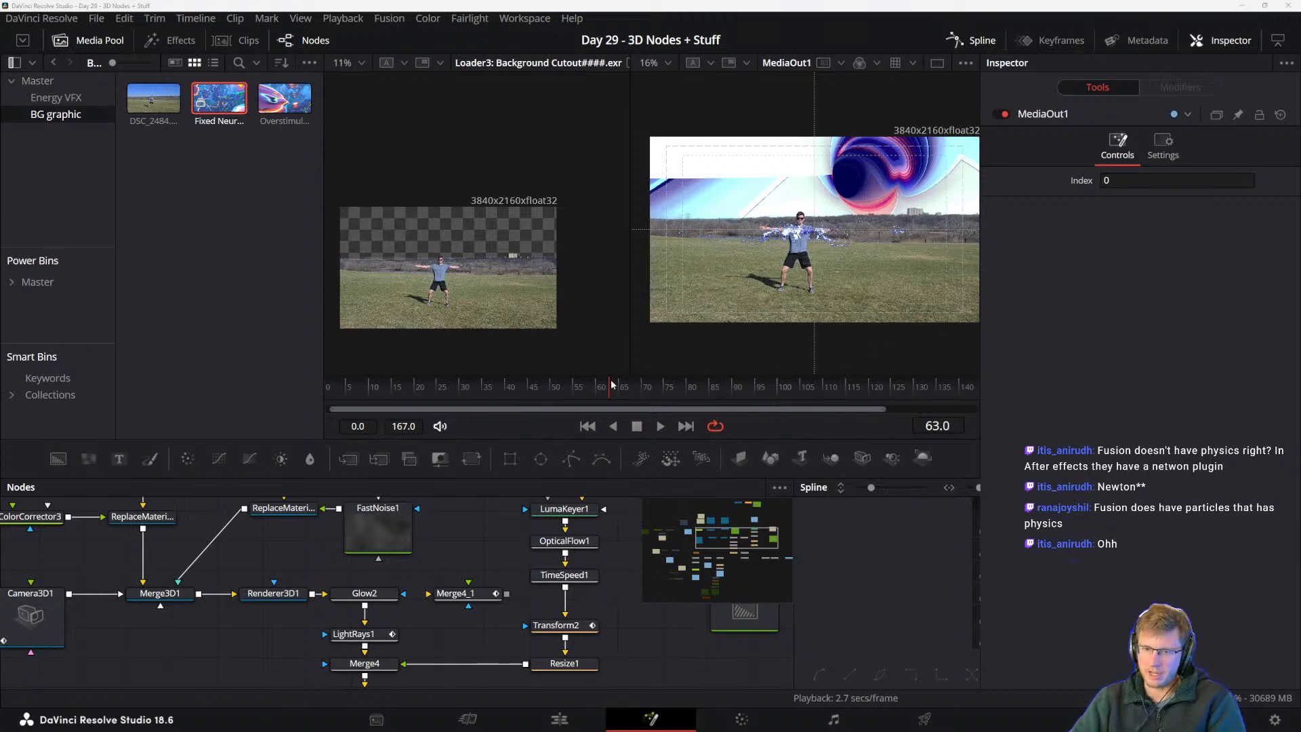
drag(620, 395, 637, 393)
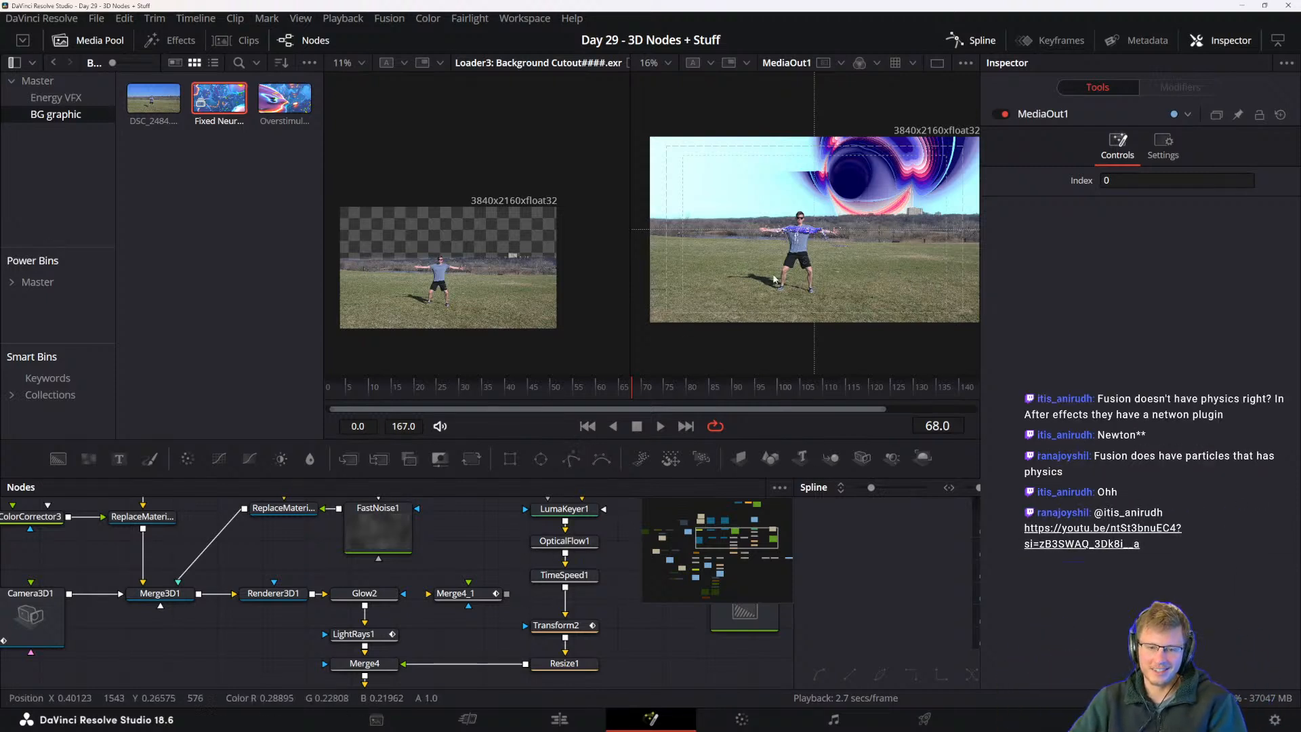
scroll(759, 278, up, 3)
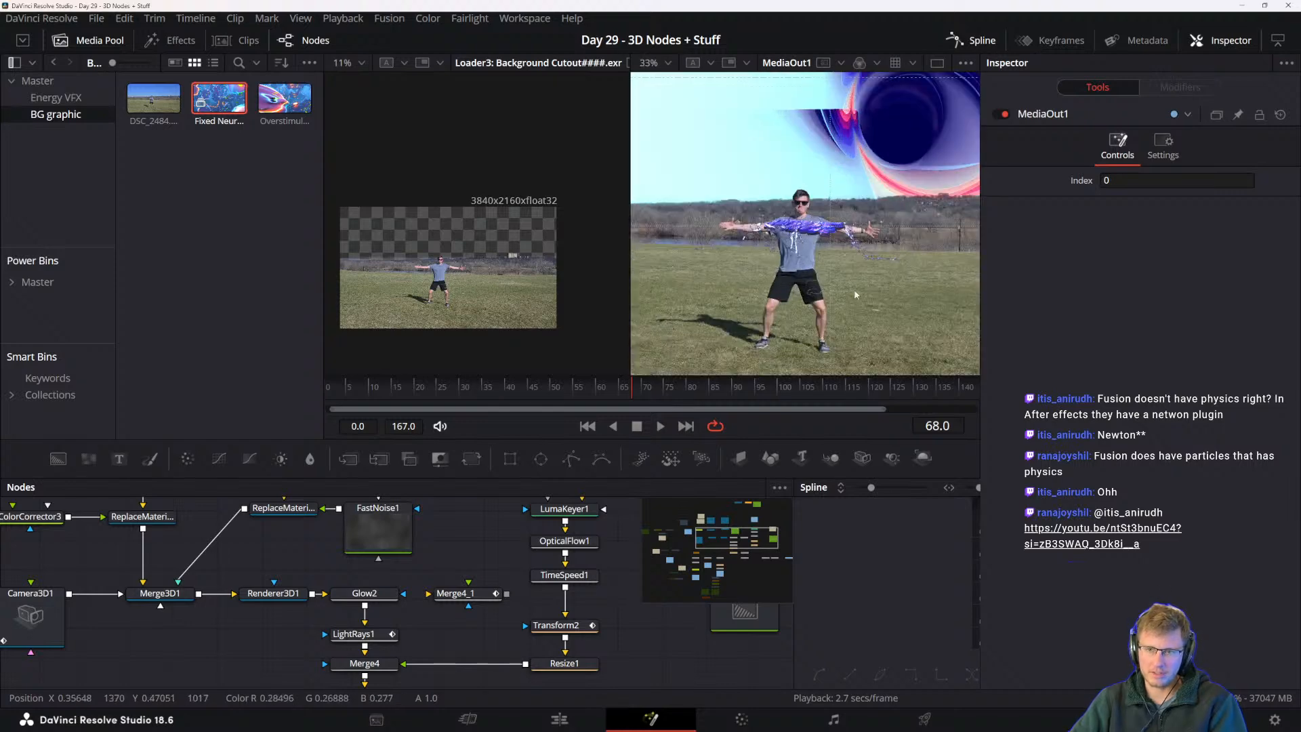
scroll(807, 251, down, 2)
scroll(779, 285, up, 1)
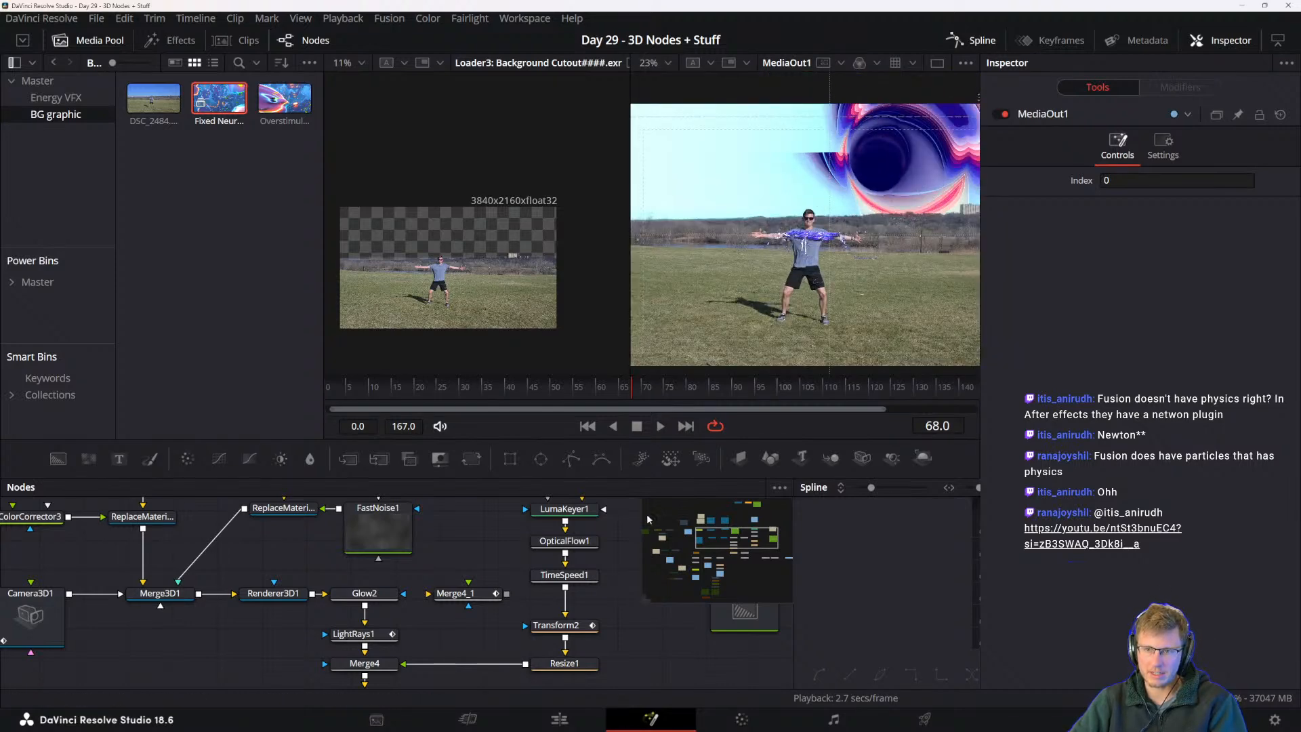
- Go to frame 86, show the whole composite, and set the timeline proxy resolution to Half
drag(658, 375, 705, 391)
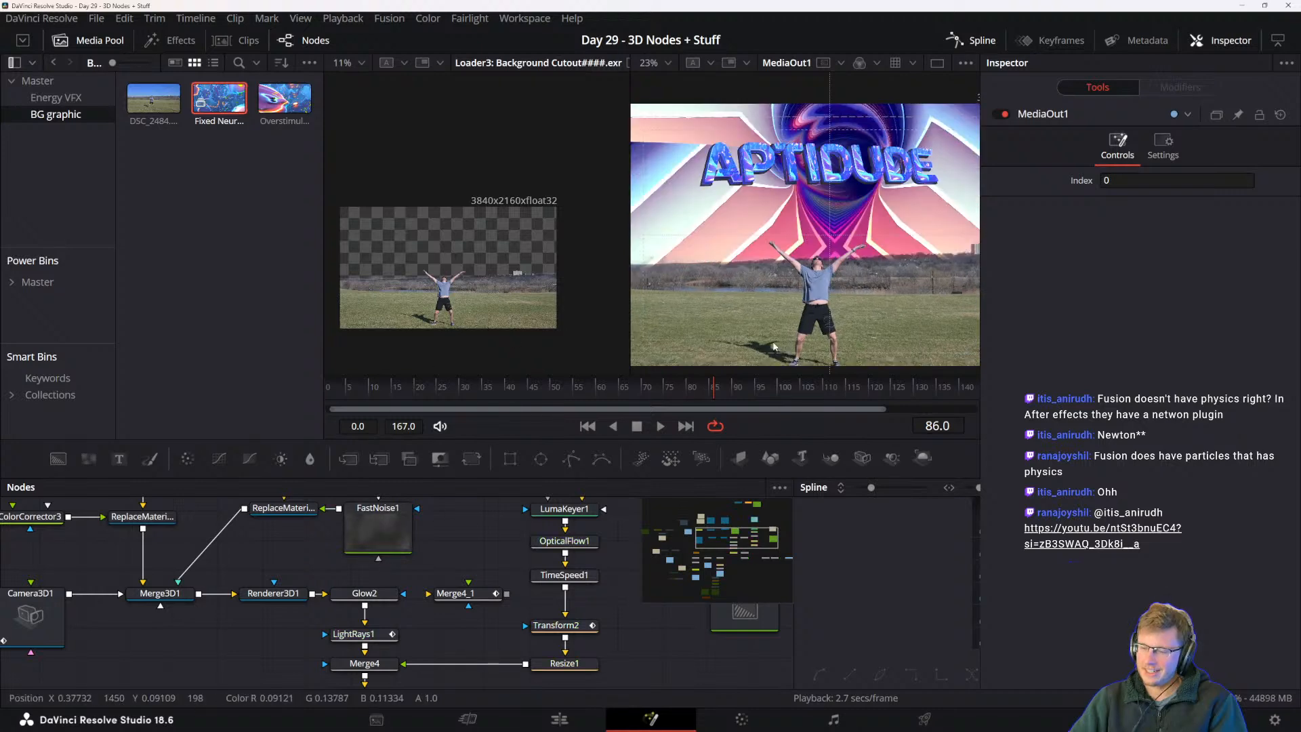
scroll(770, 351, down, 2)
click(343, 19)
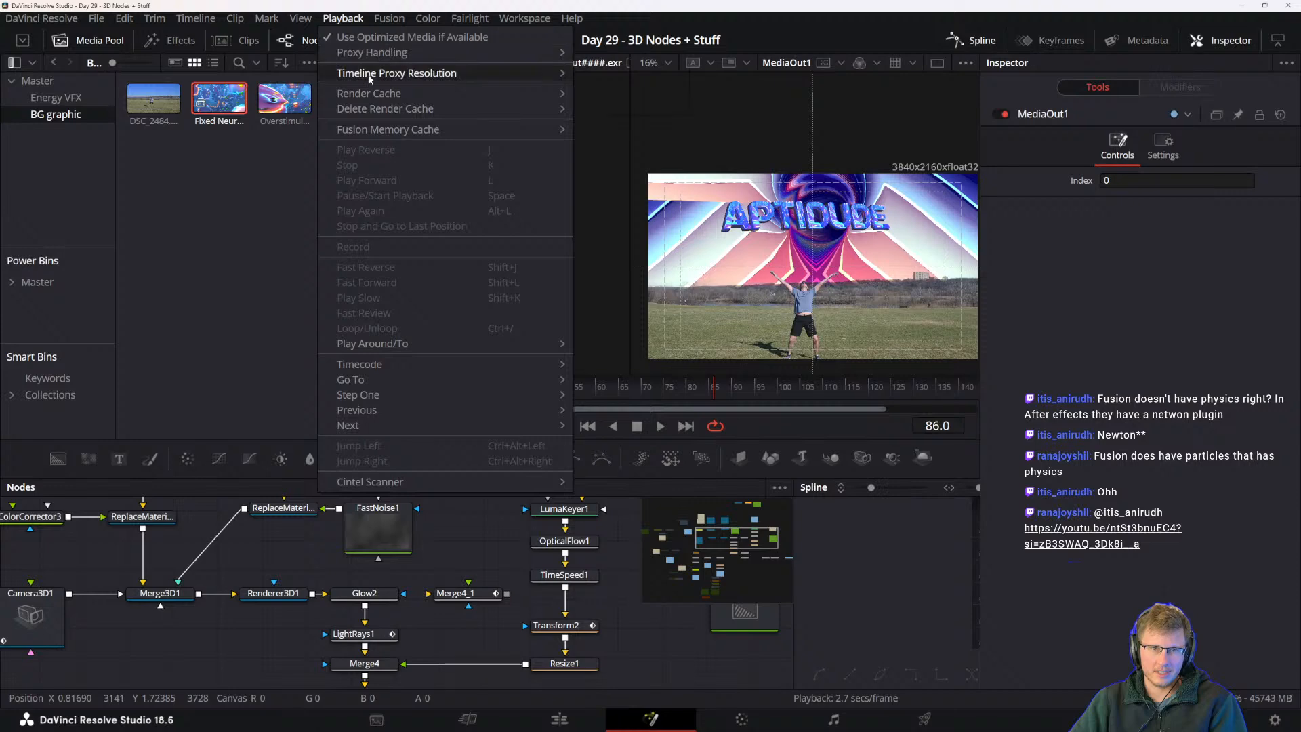
mouse_move(474, 73)
click(610, 89)
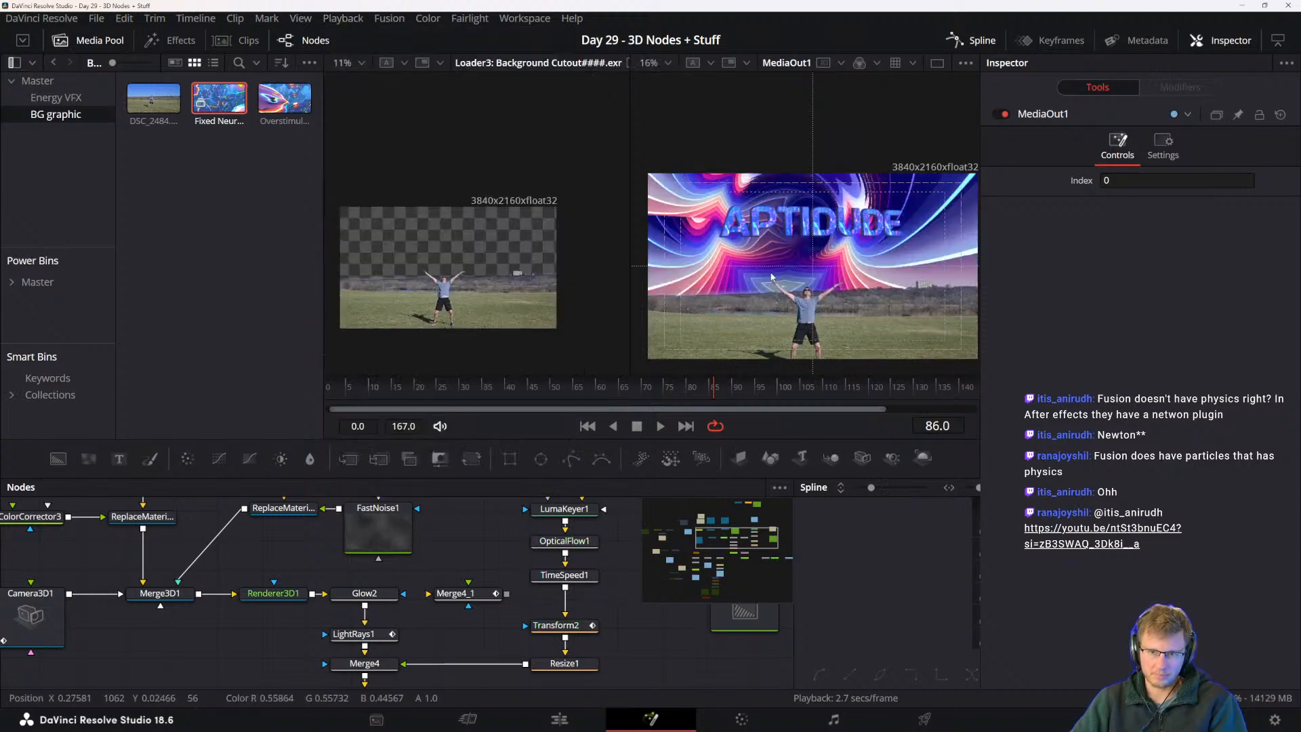
- Shift the ReplaceMaterial3D3 node below Instance_Text slightly left, away from FastNoise1
drag(412, 680, 536, 541)
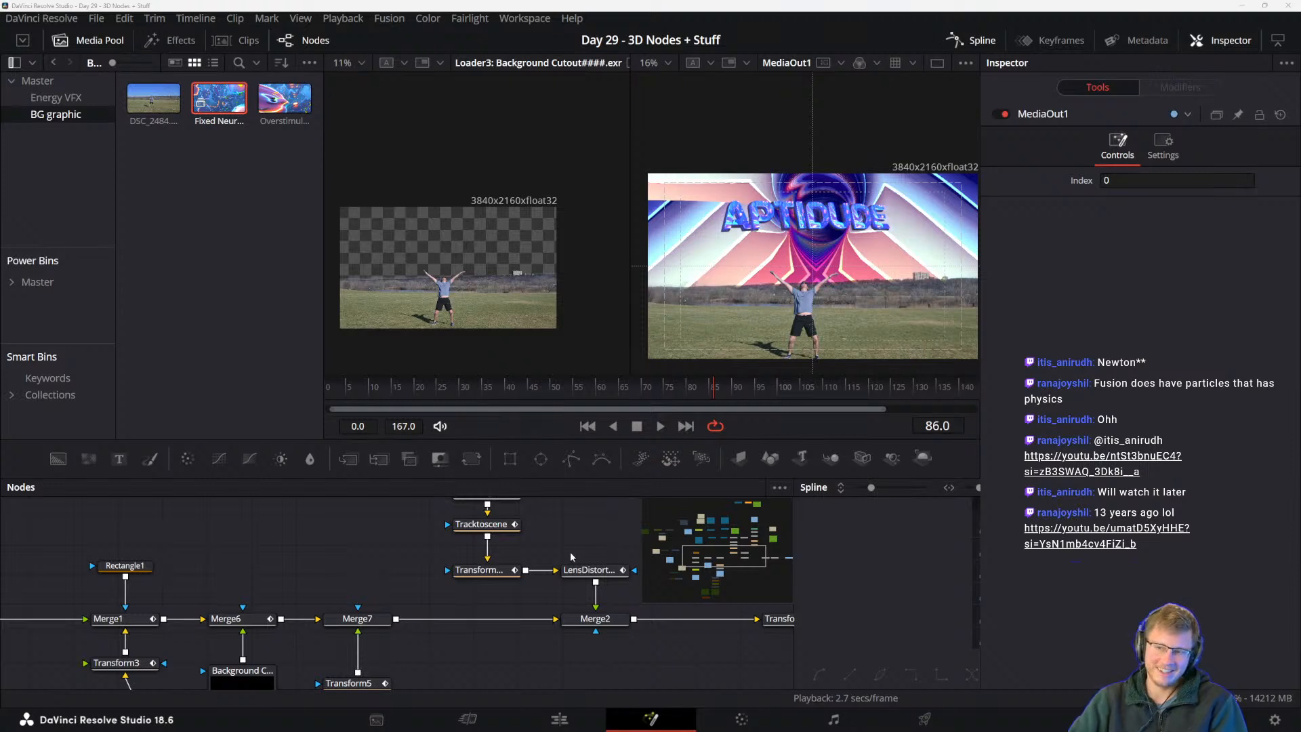
scroll(548, 579, up, 3)
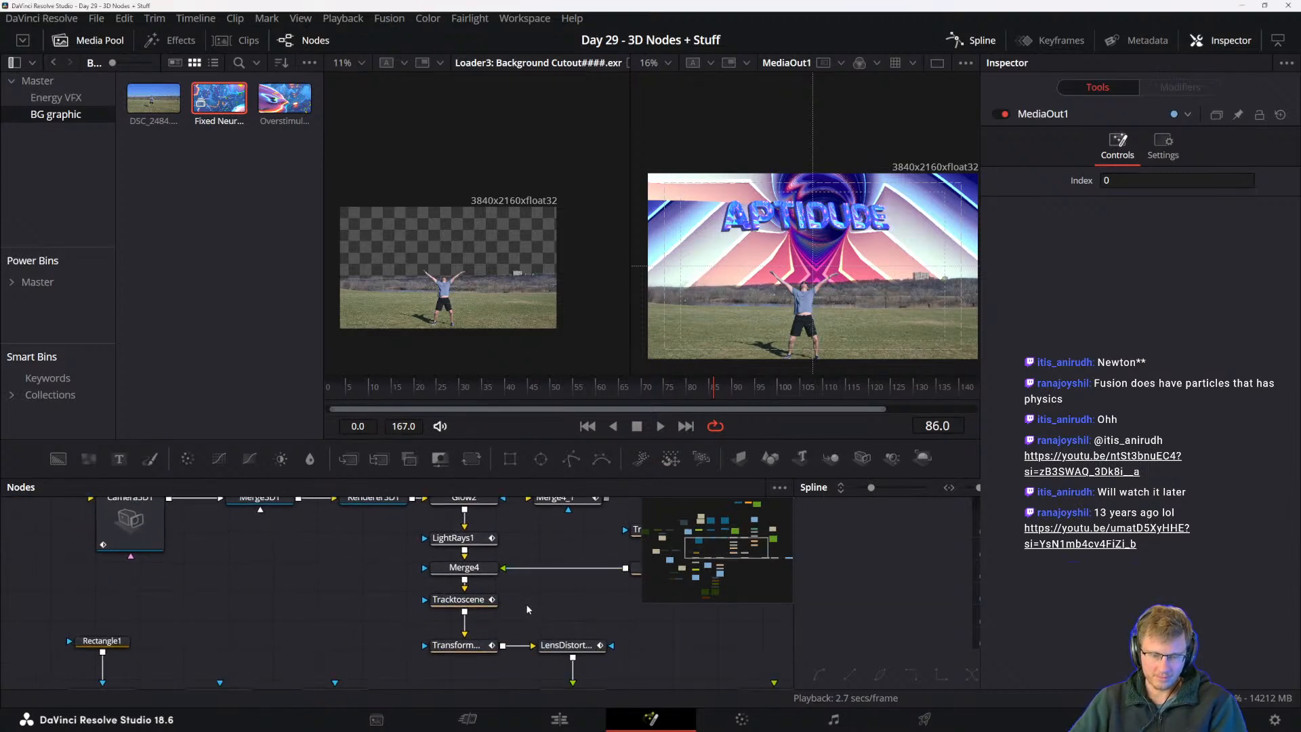
scroll(522, 603, up, 2)
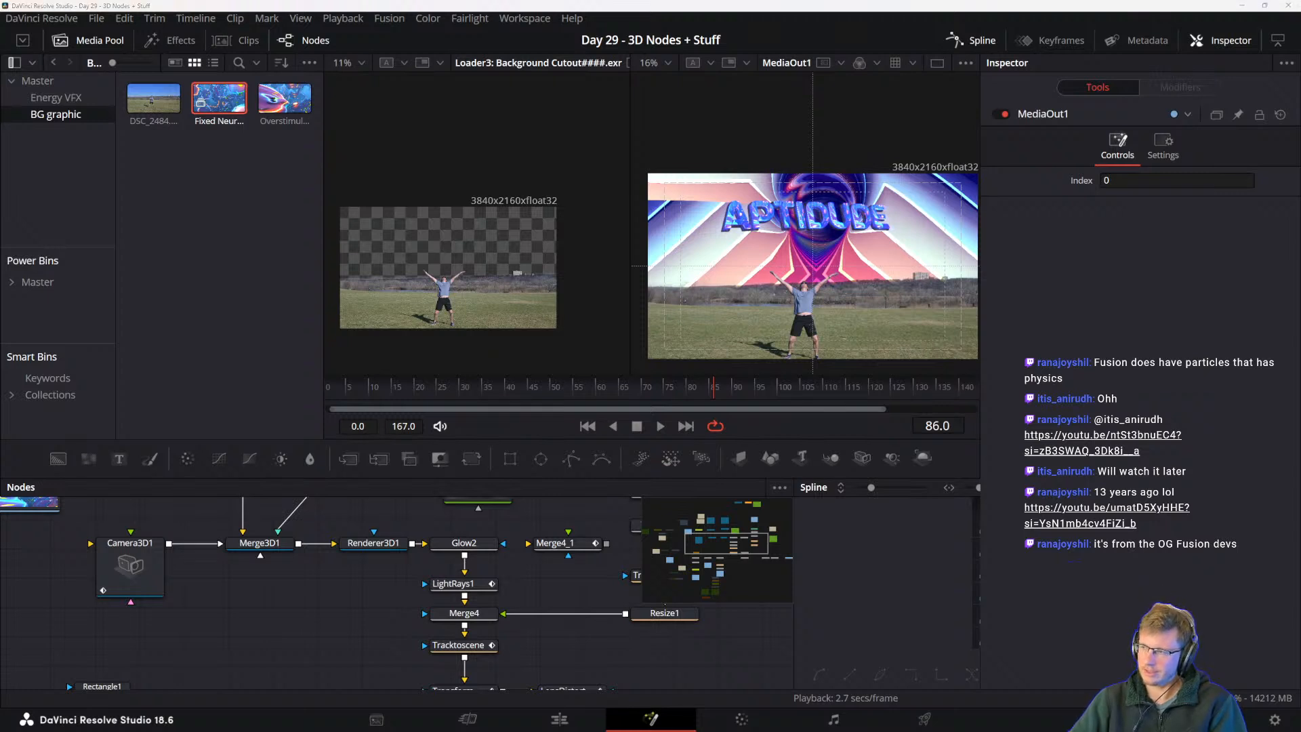
drag(272, 618, 244, 704)
drag(330, 551, 362, 654)
drag(333, 606, 343, 565)
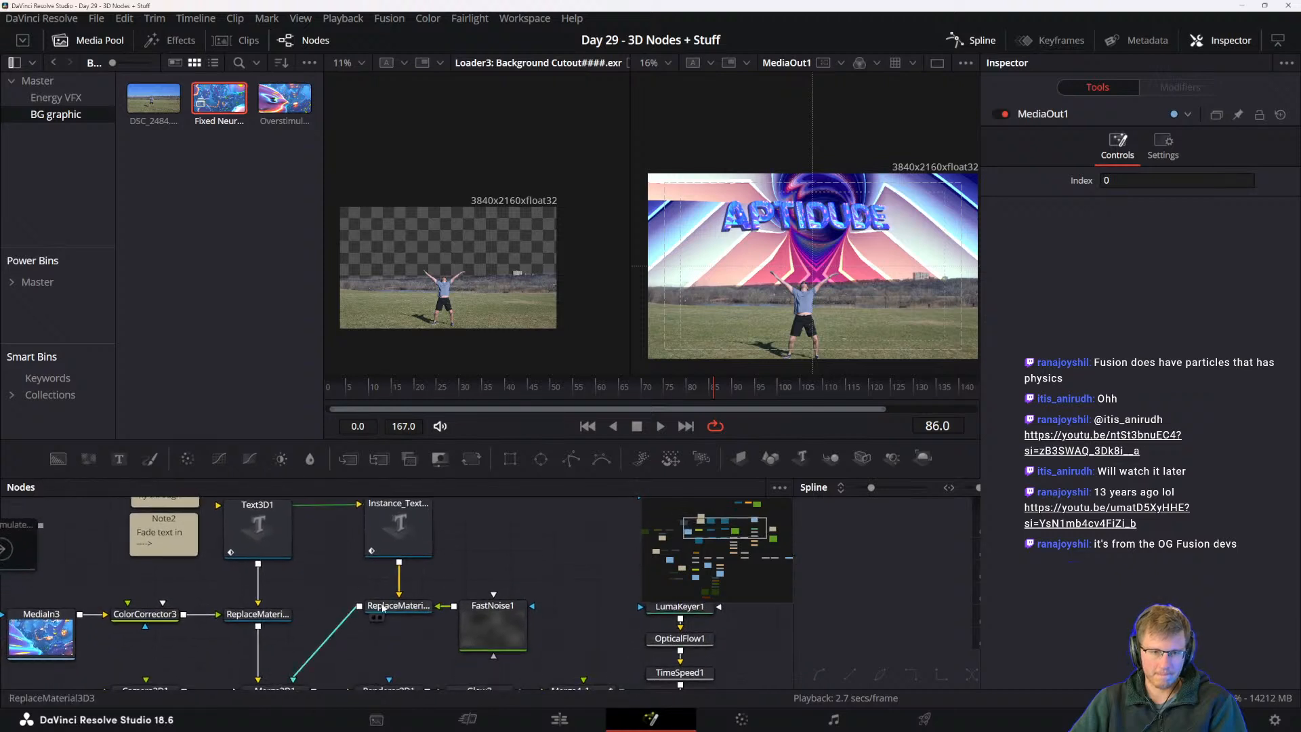
drag(381, 606, 354, 605)
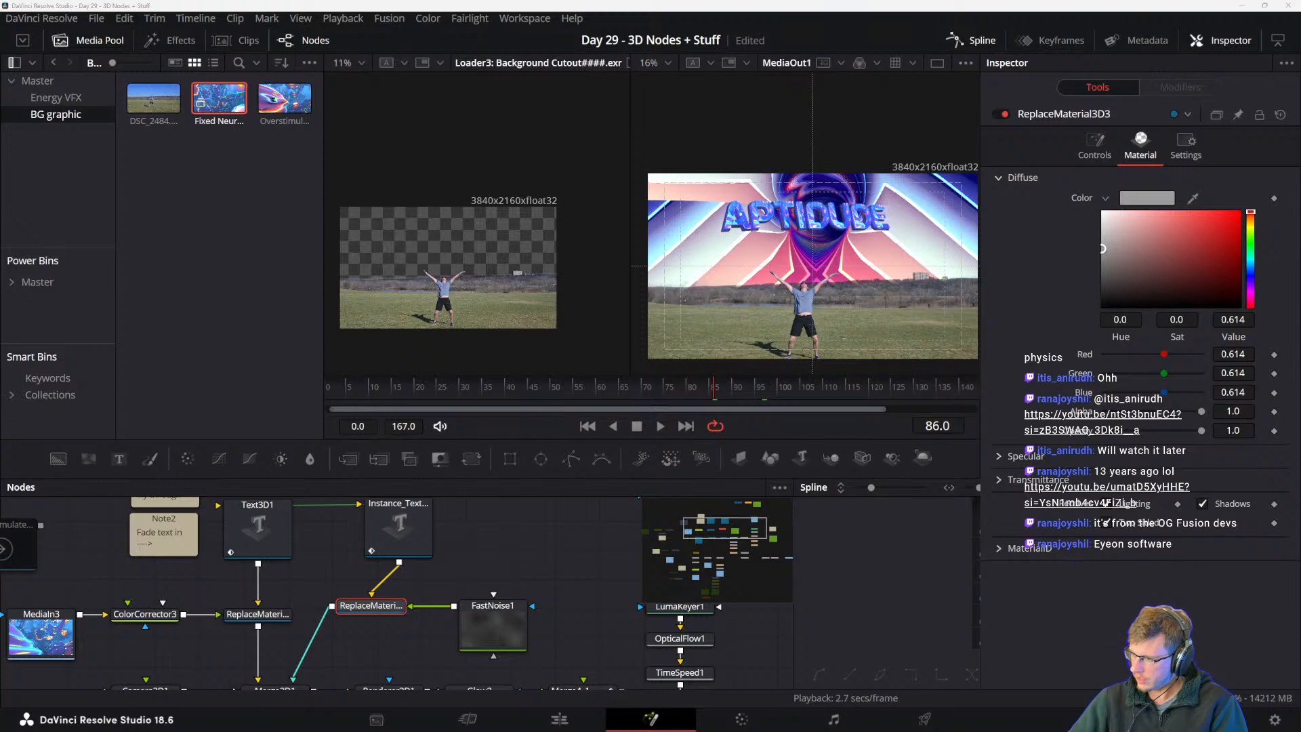
- Switch to the Chrome window with the Google results for "nuke", widen it, and look over the results
drag(1300, 474, 472, 148)
scroll(658, 347, up, 3)
scroll(656, 347, down, 1)
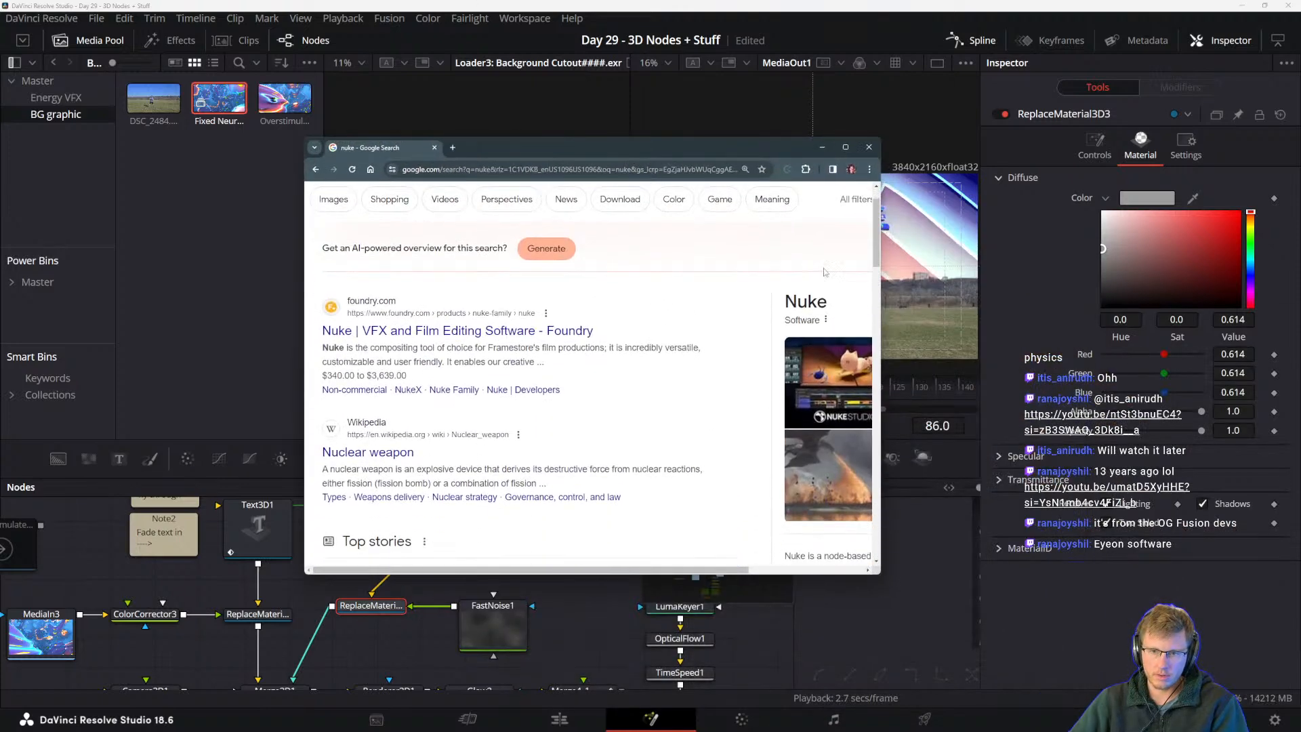
drag(880, 236, 1078, 233)
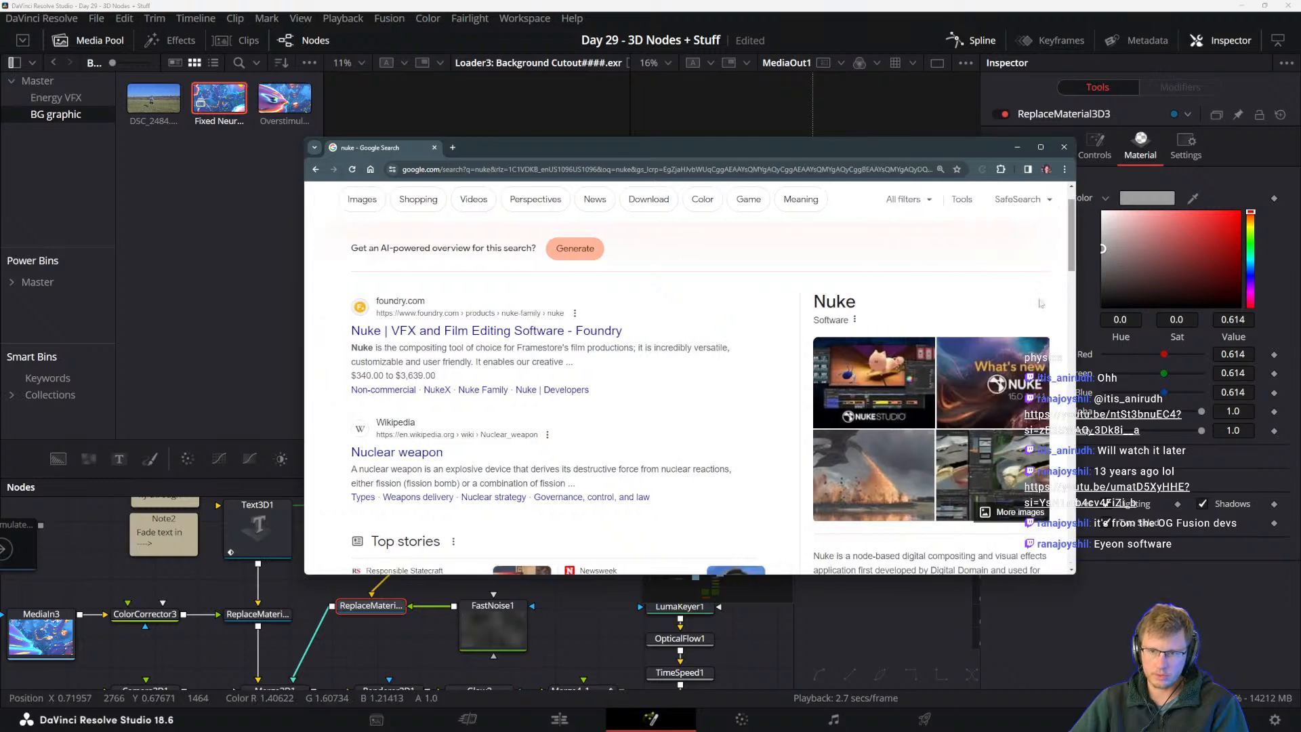
scroll(809, 463, up, 1)
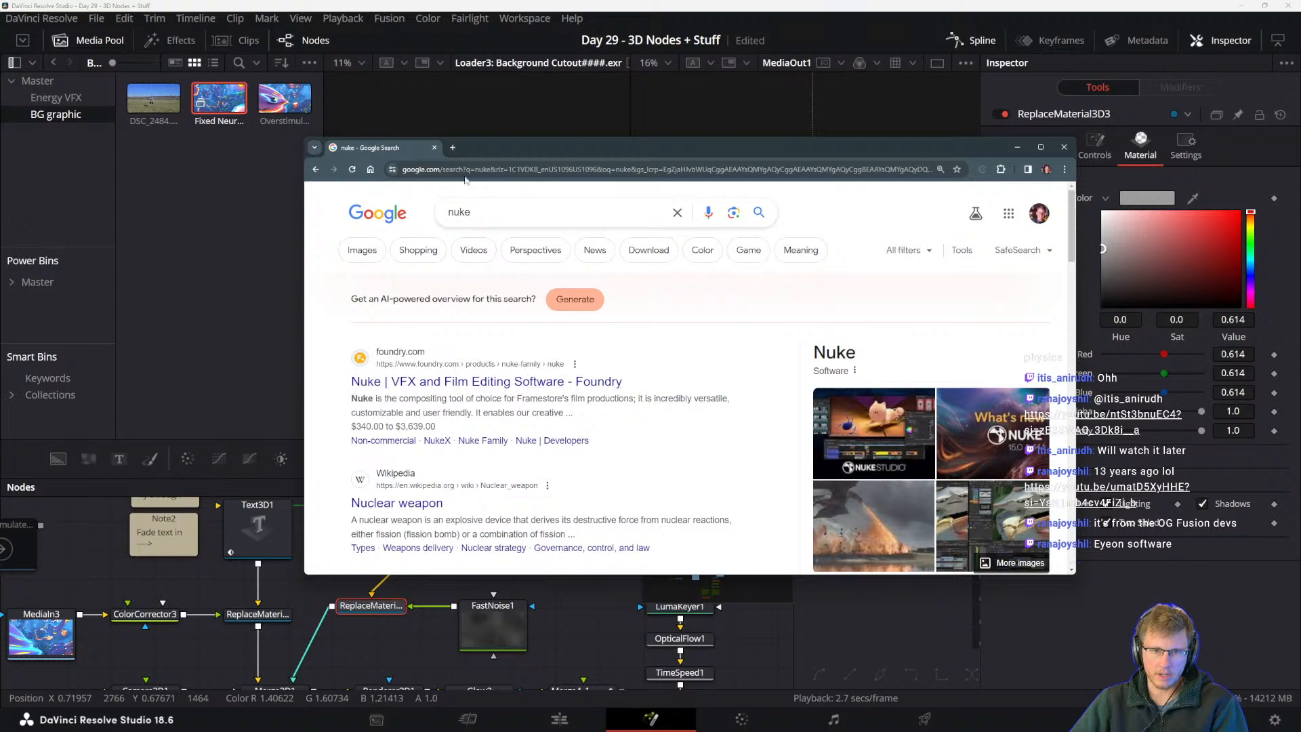
- Open foundry.com, reject all cookies, and look over the Foundry home page
click(459, 170)
text(foundry)
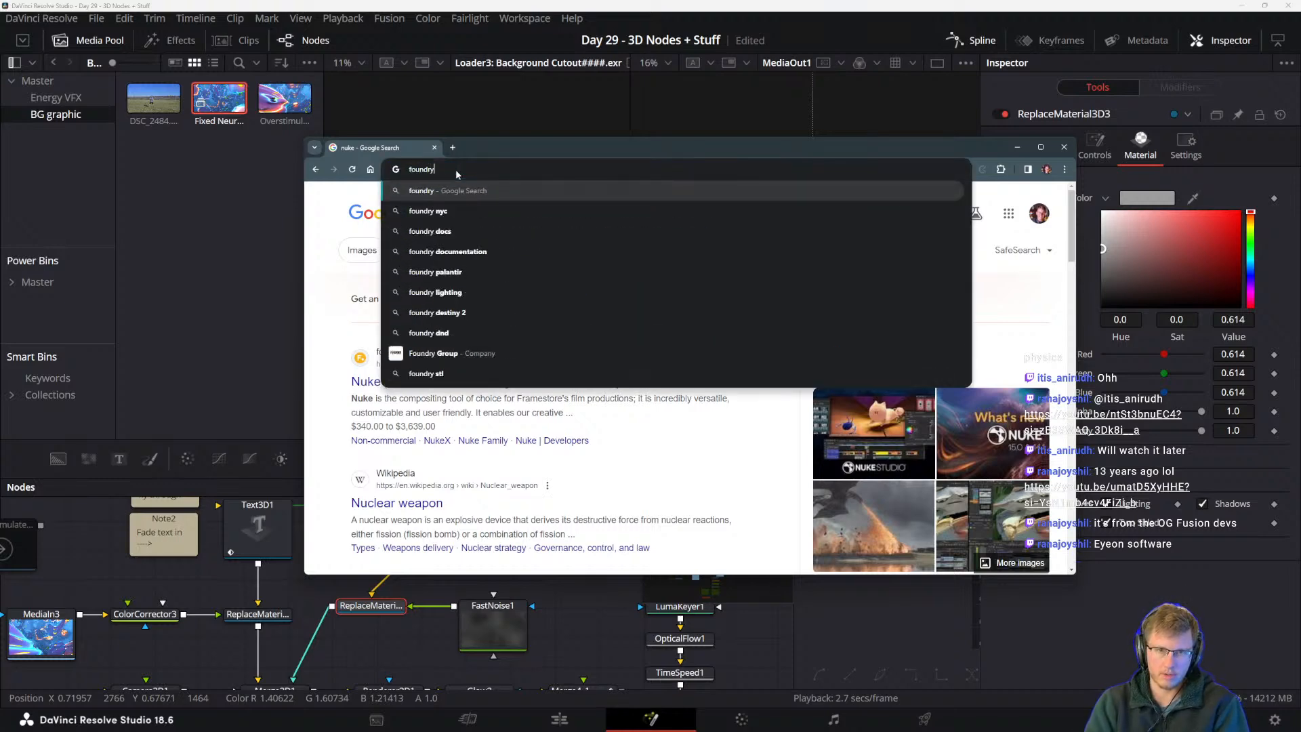
key(Escape)
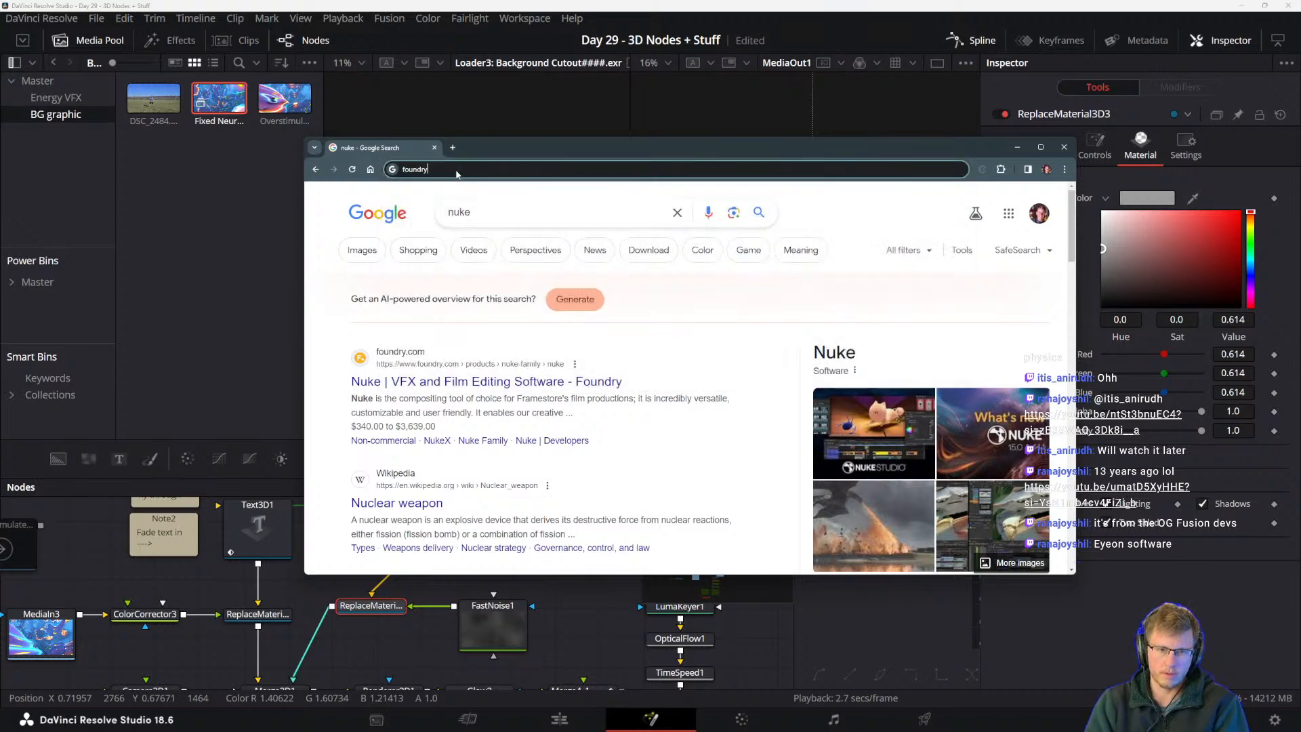
text(.com)
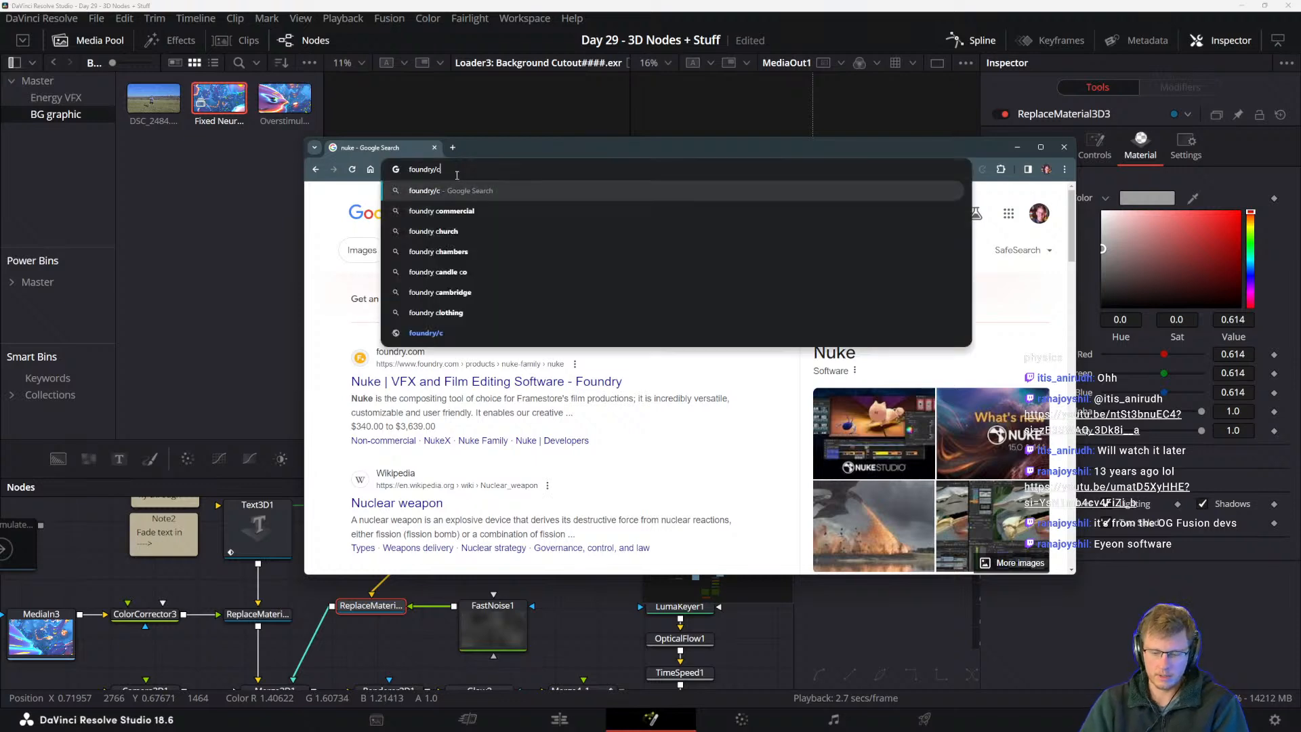
key(Return)
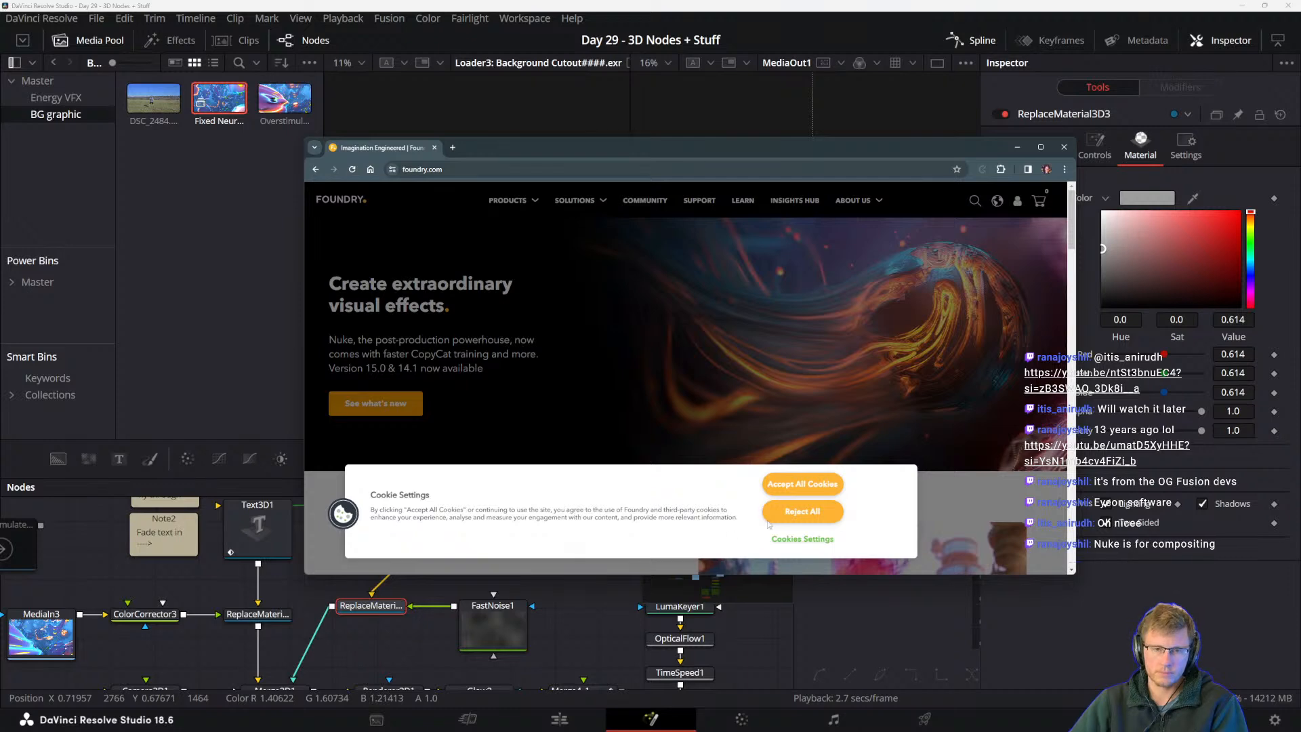
click(802, 511)
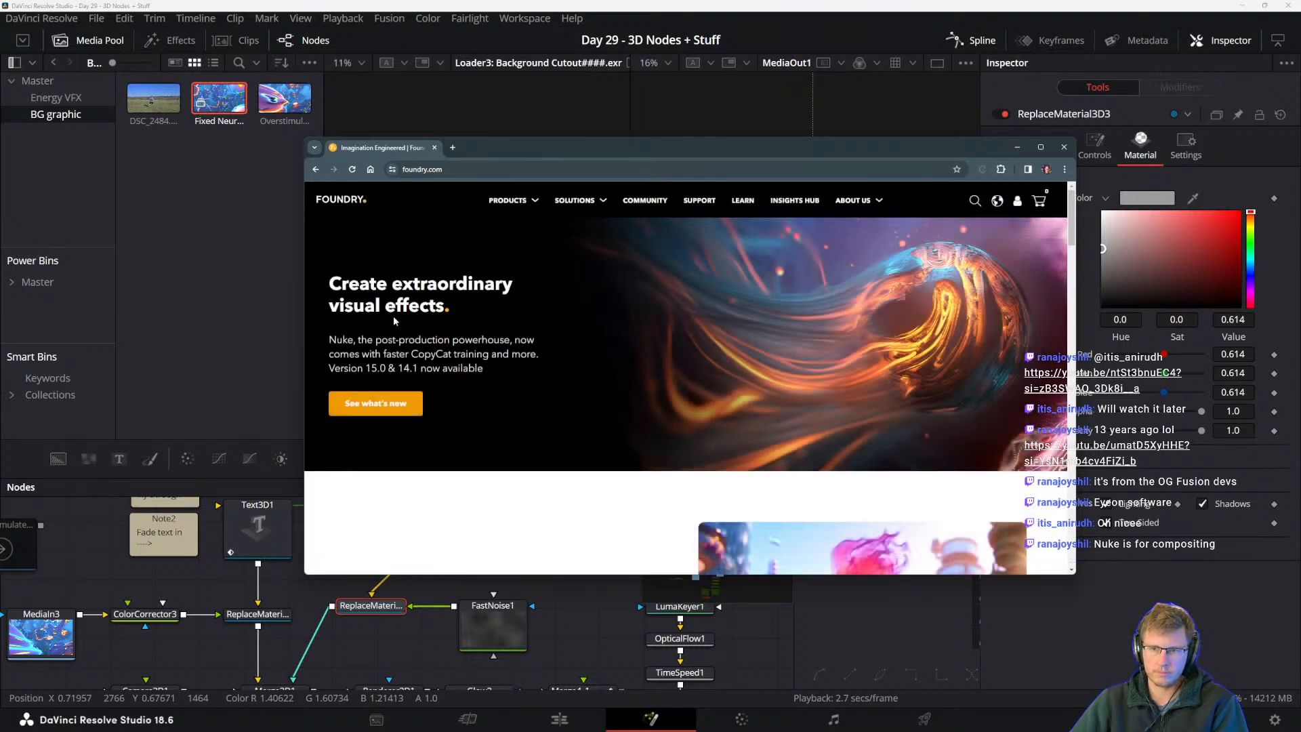
scroll(675, 299, down, 5)
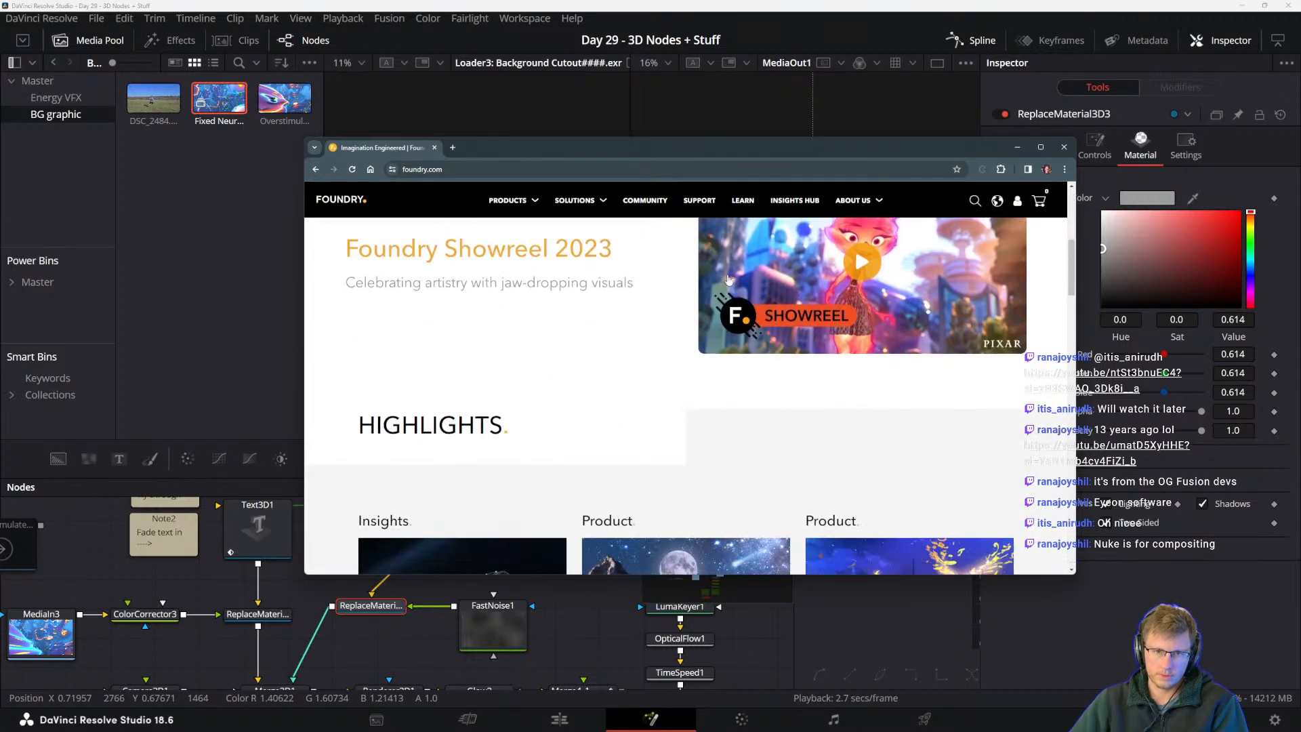
scroll(676, 300, up, 5)
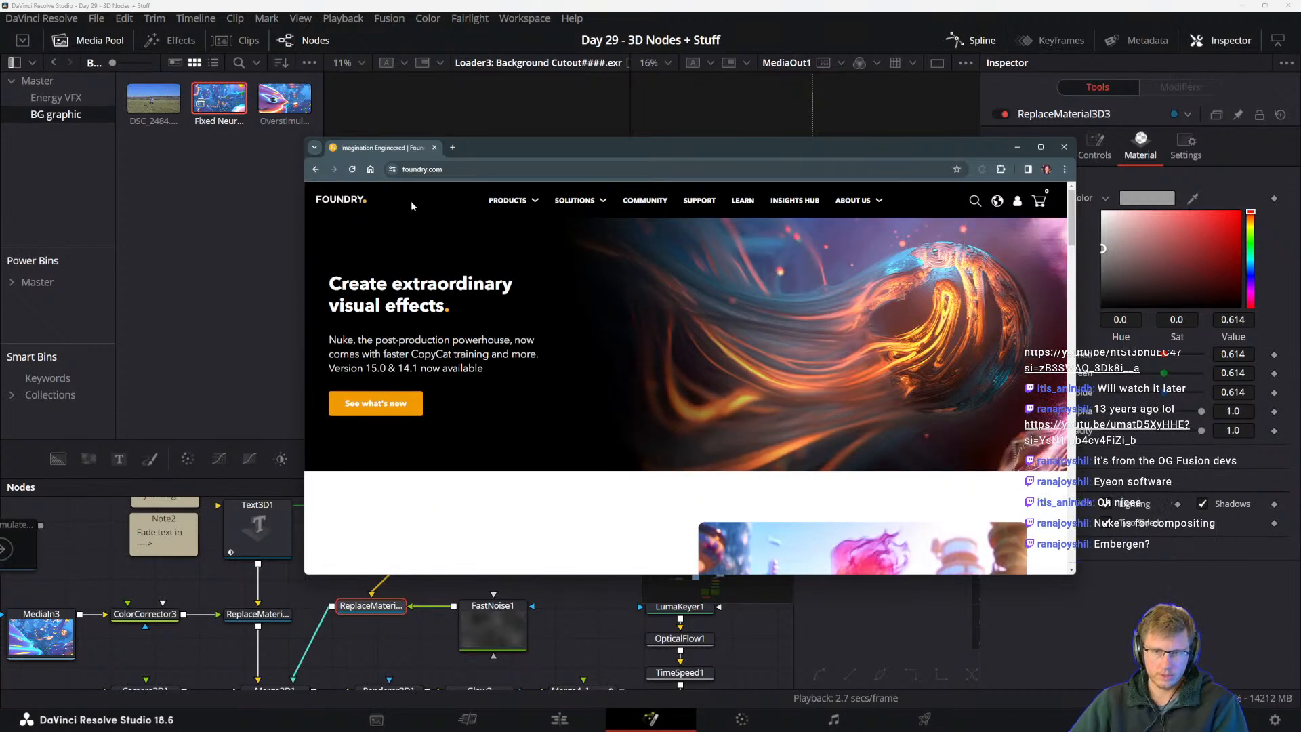
- Open the Nuke Family product page on the Foundry site and look over its introduction and the Nuke 15.0 section
click(508, 200)
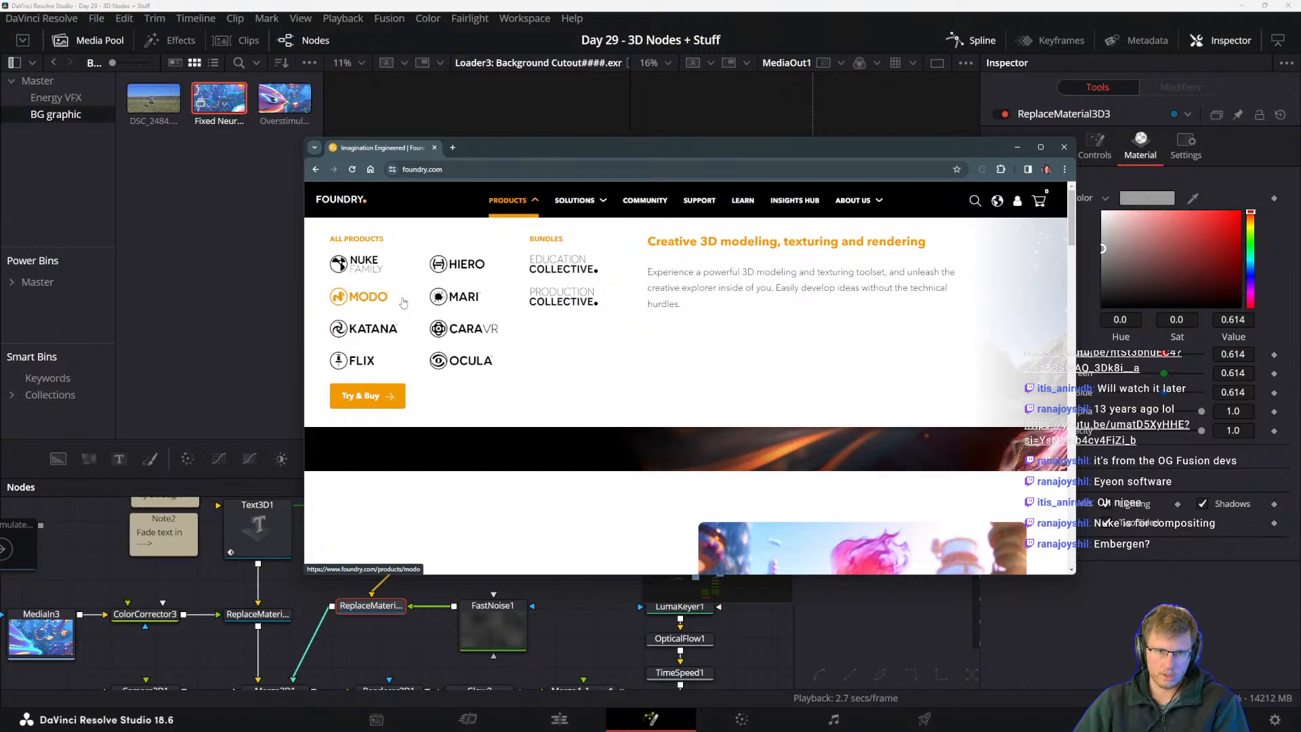
click(365, 267)
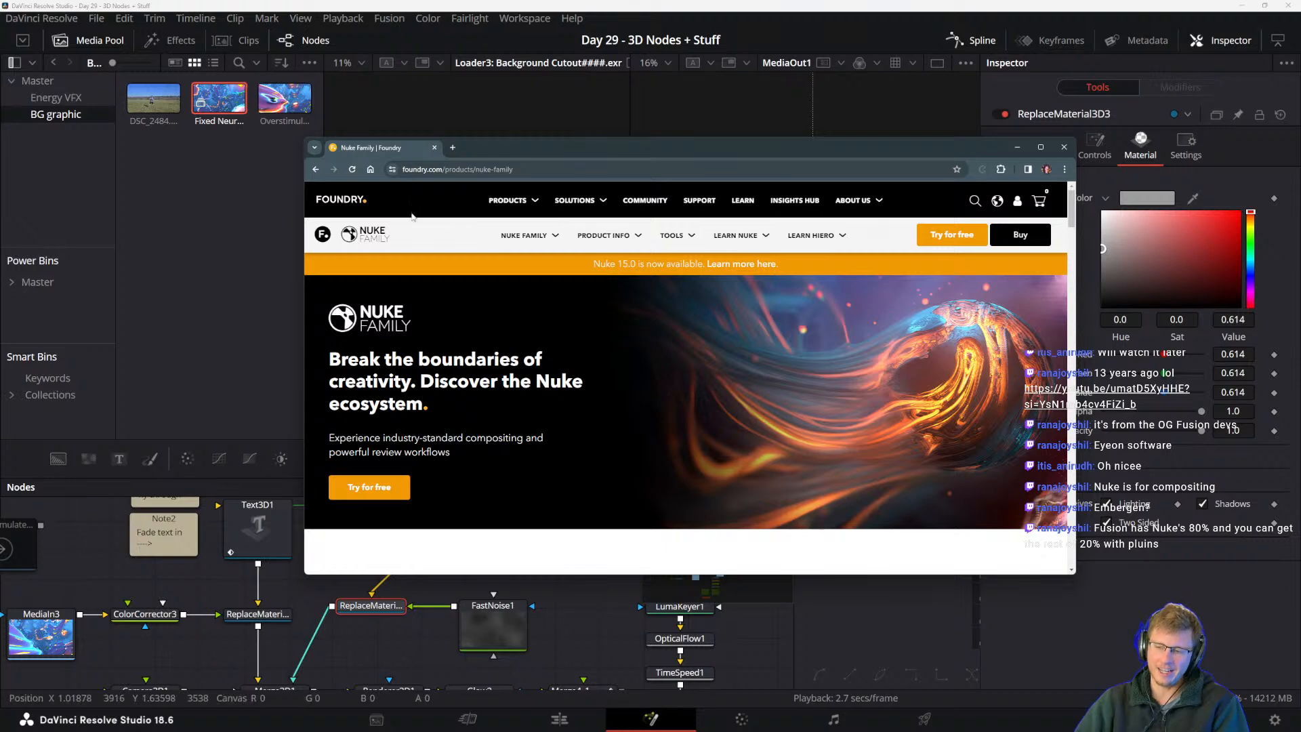
scroll(612, 309, down, 6)
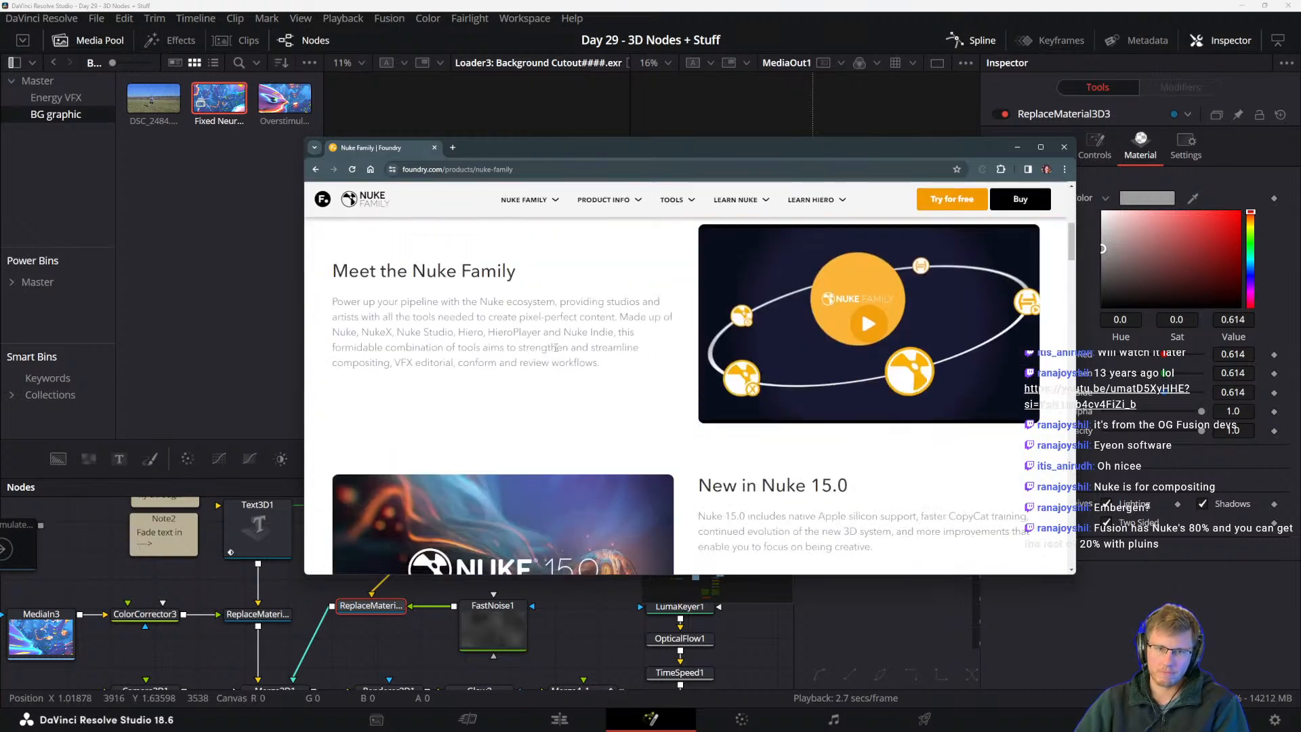
scroll(555, 356, down, 3)
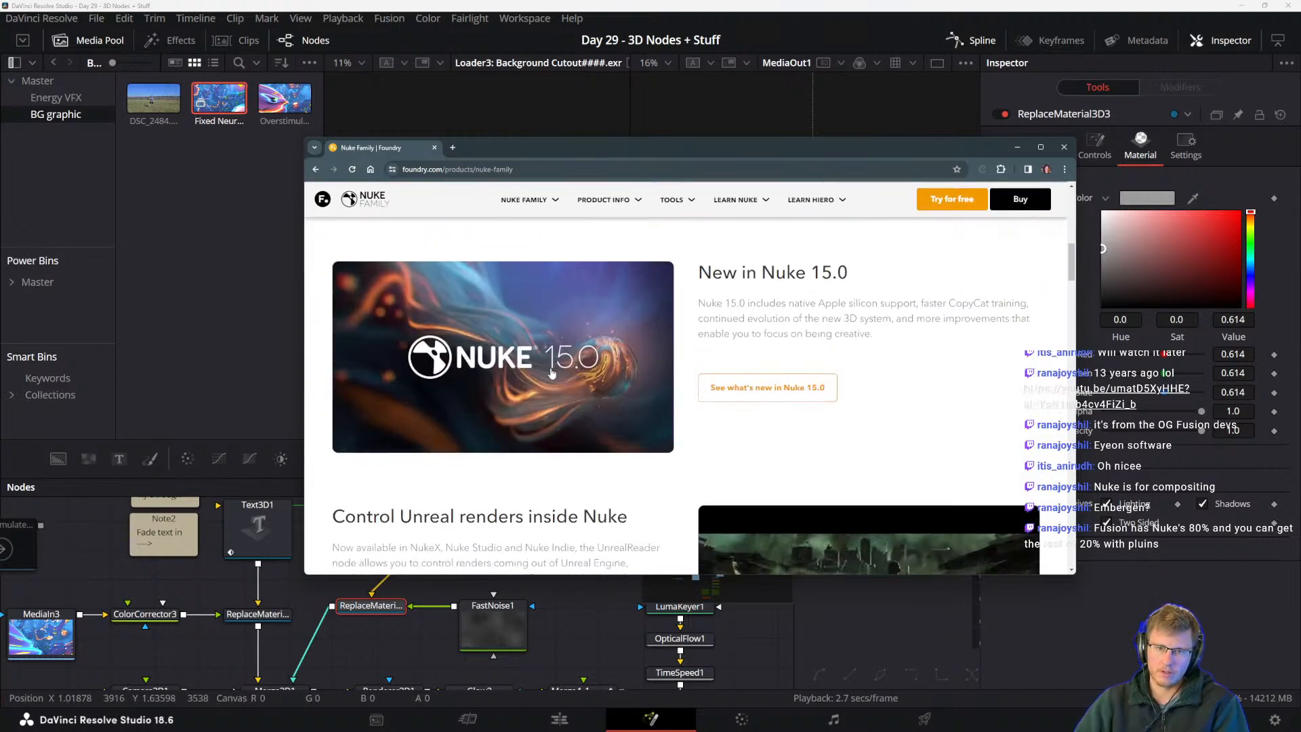
- Read the section on controlling Unreal renders inside Nuke and glance at the artist and studio offerings below it
scroll(552, 372, down, 4)
scroll(675, 396, up, 3)
scroll(600, 392, down, 2)
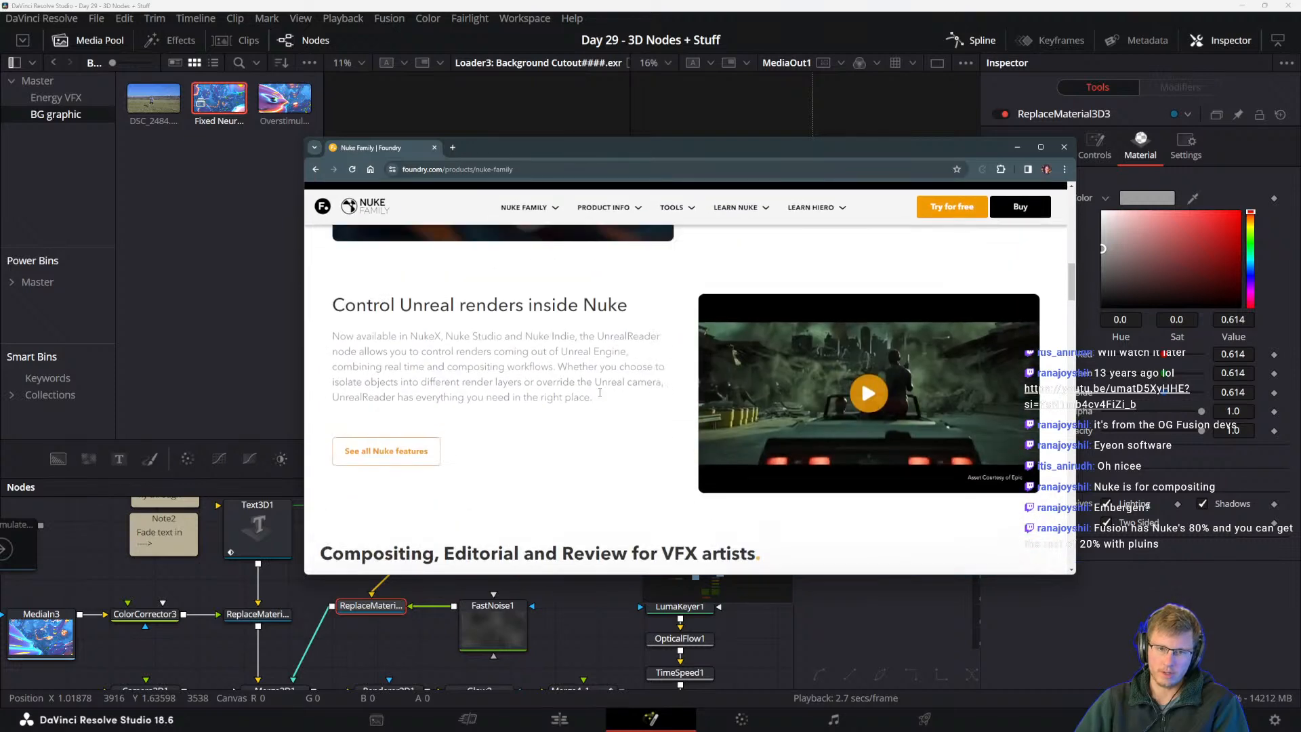
scroll(599, 392, up, 2)
scroll(389, 385, down, 1)
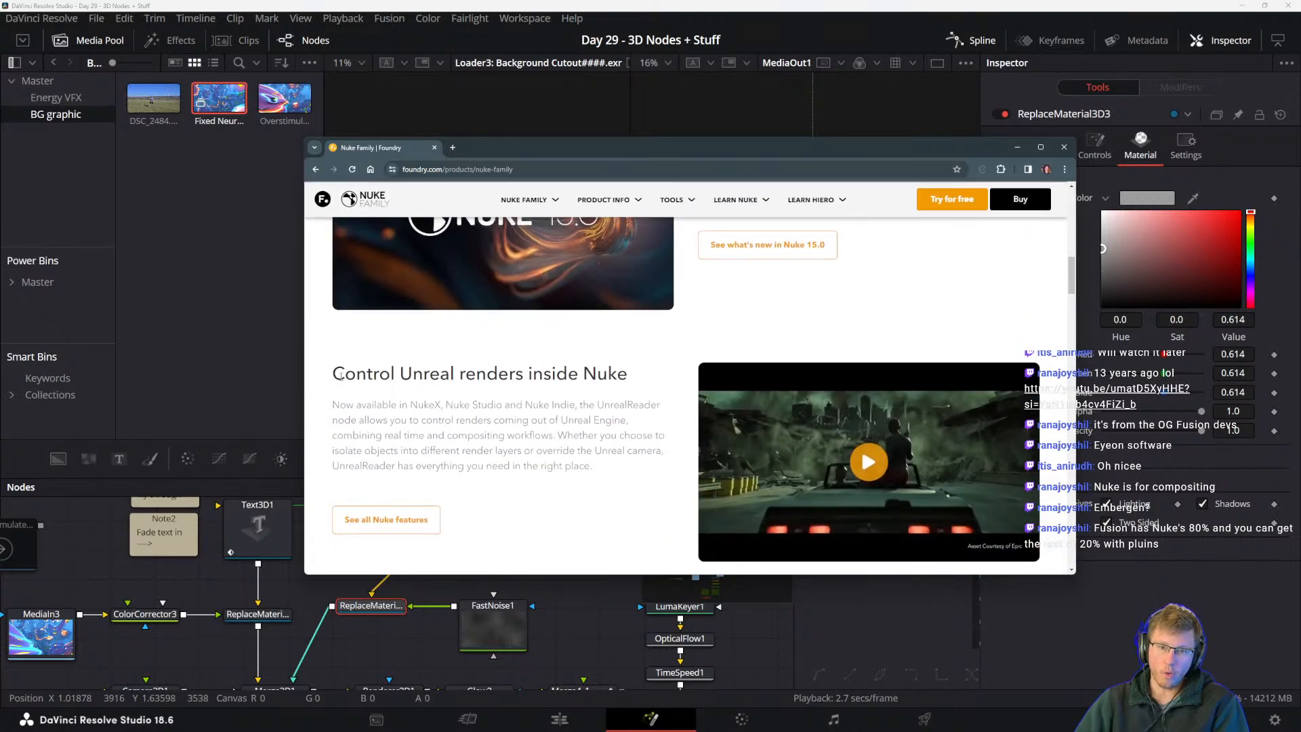
drag(341, 376, 592, 464)
click(414, 391)
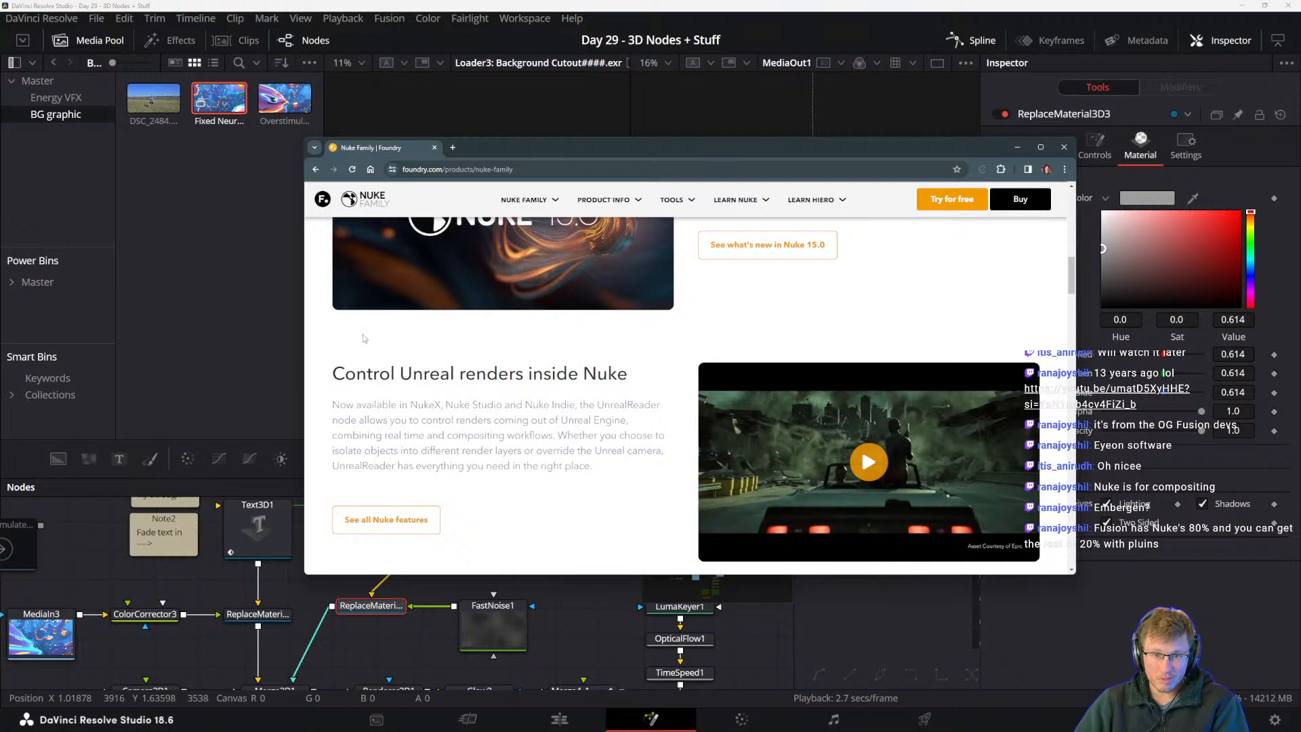
scroll(447, 374, down, 4)
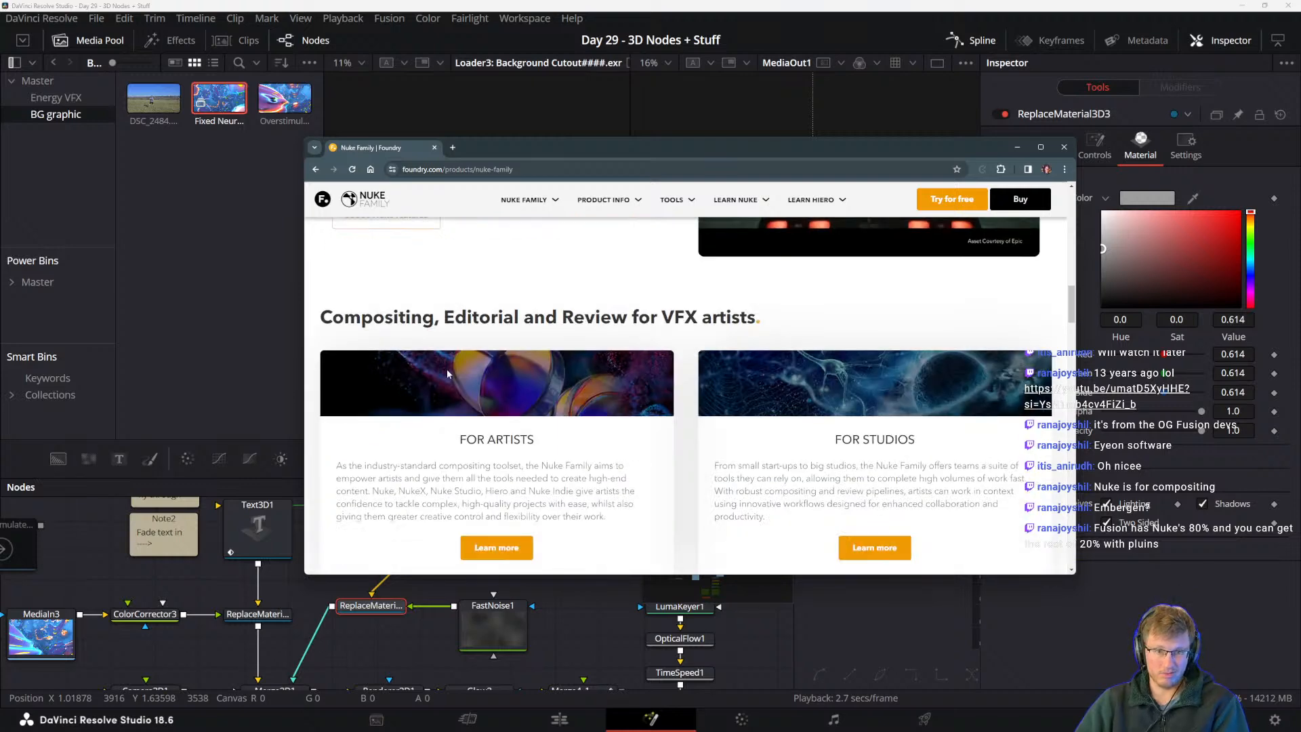
scroll(511, 460, up, 4)
drag(333, 323, 435, 356)
click(444, 433)
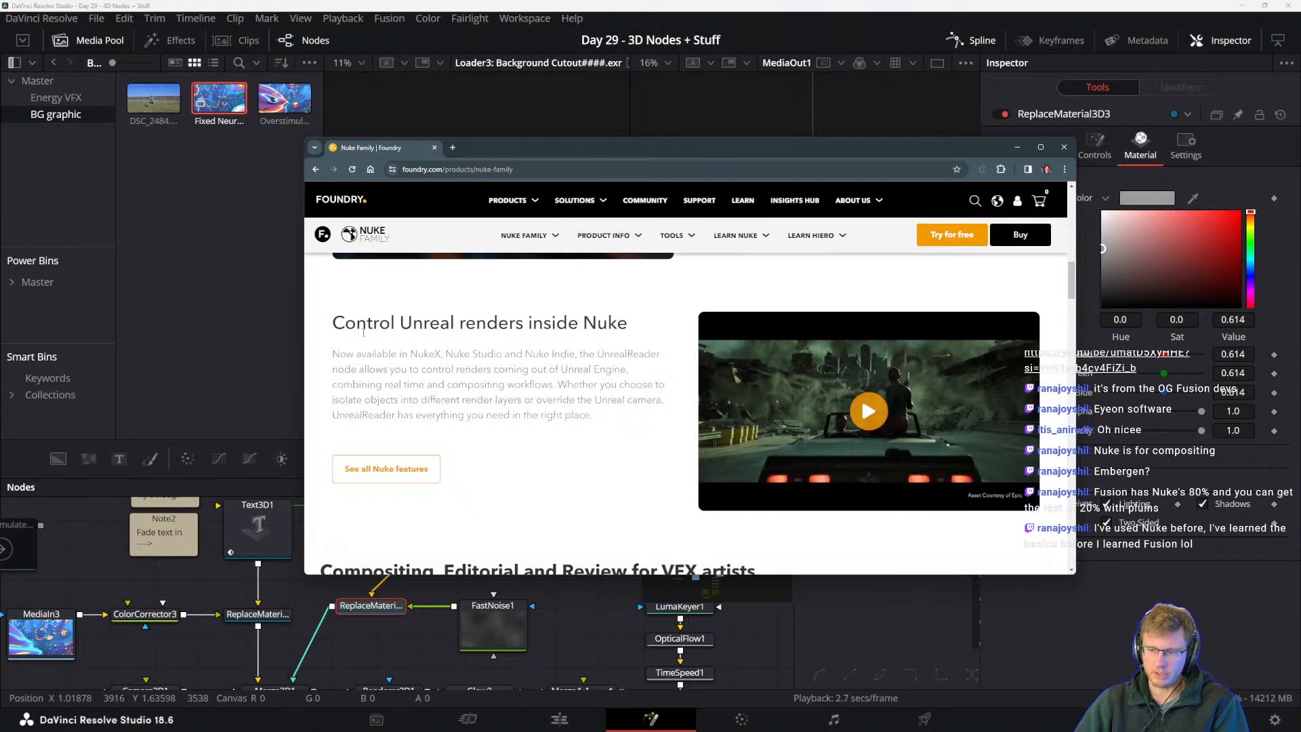
- Look through the Nuke Family product descriptions, from Nuke and NukeX to Nuke Indie, and the toolset articles
scroll(363, 332, down, 4)
scroll(905, 338, down, 2)
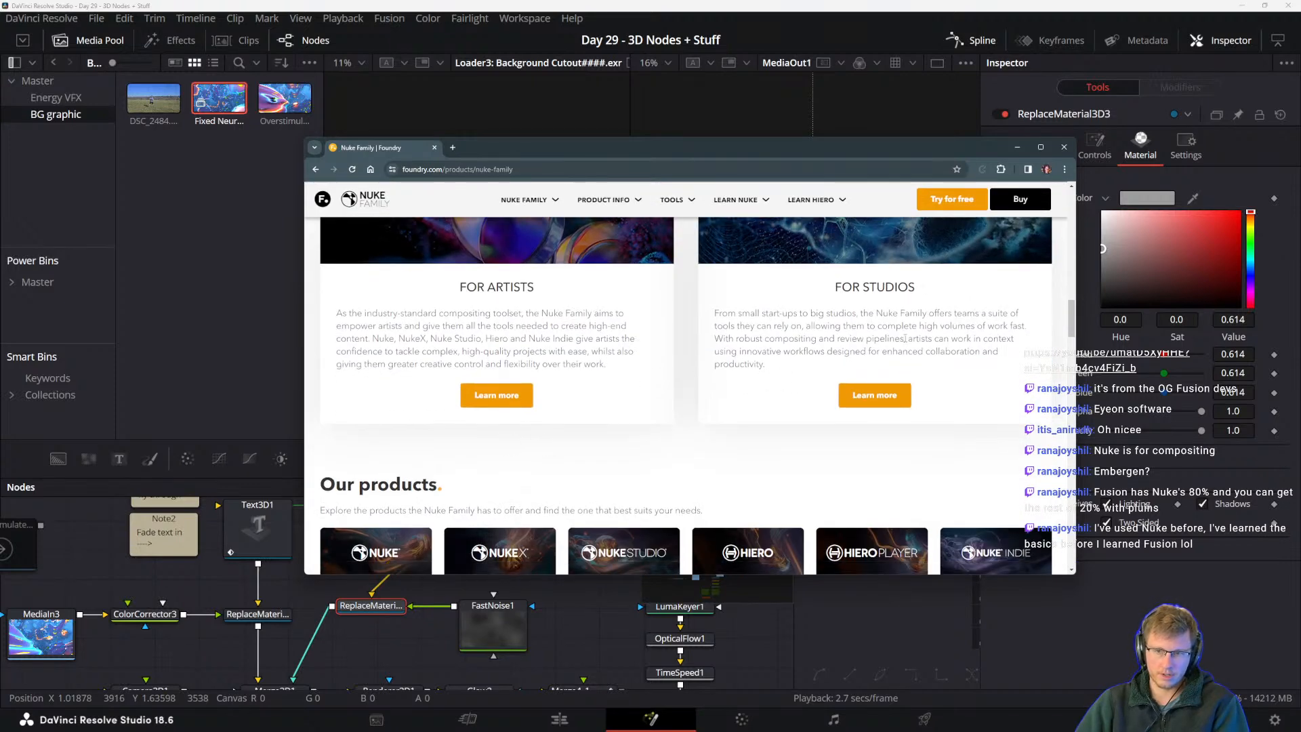
scroll(905, 338, up, 3)
scroll(501, 361, down, 6)
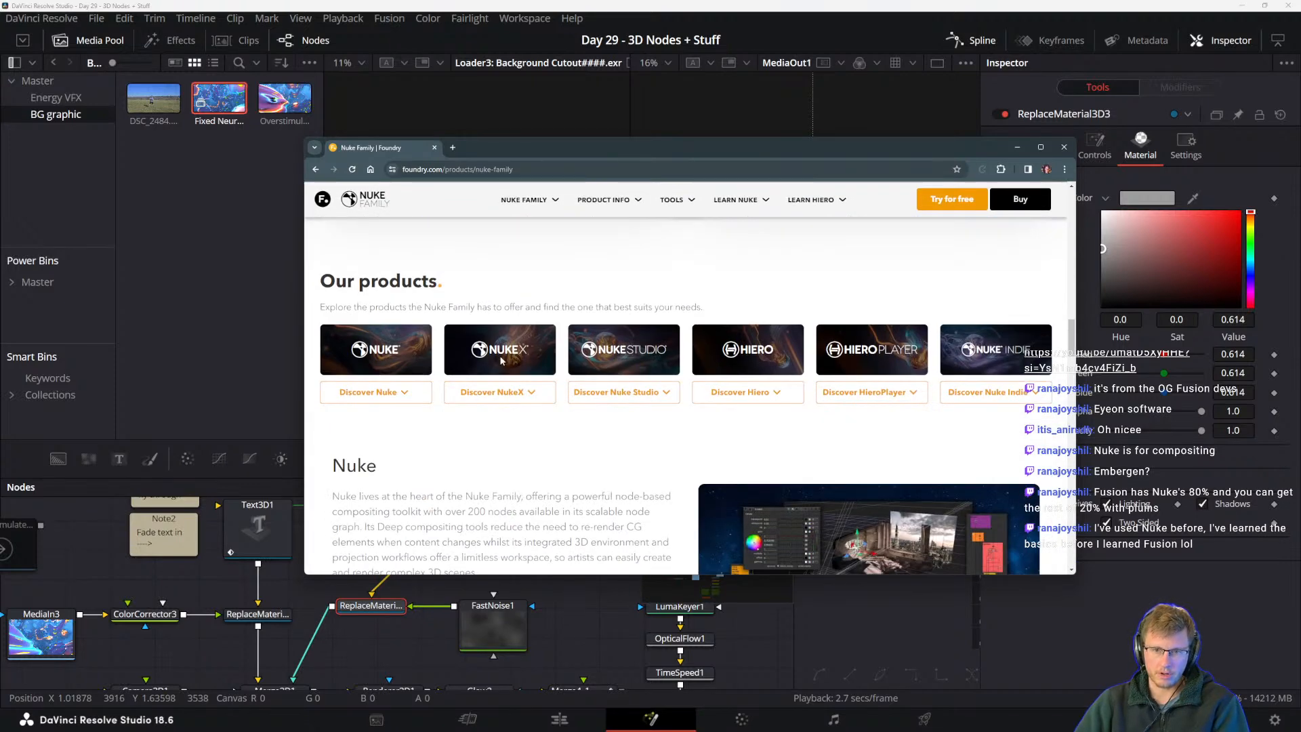
scroll(517, 401, down, 2)
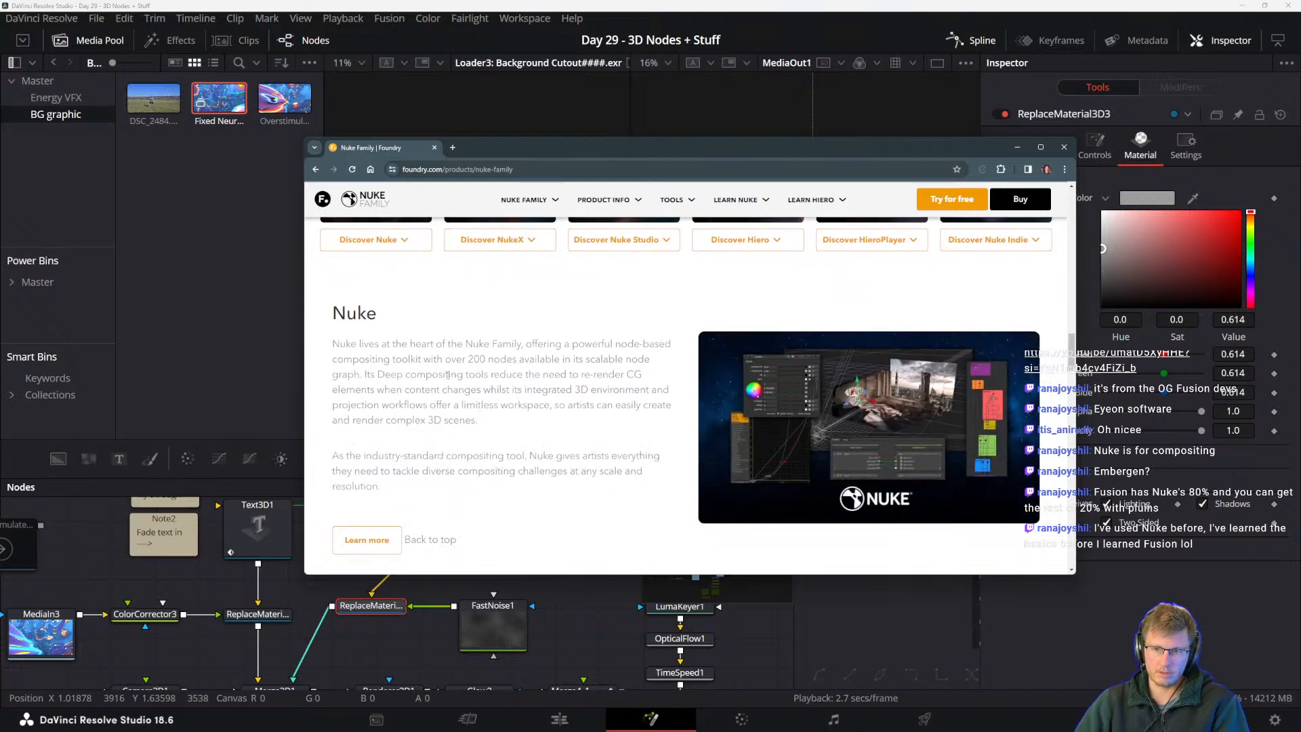
scroll(518, 402, down, 6)
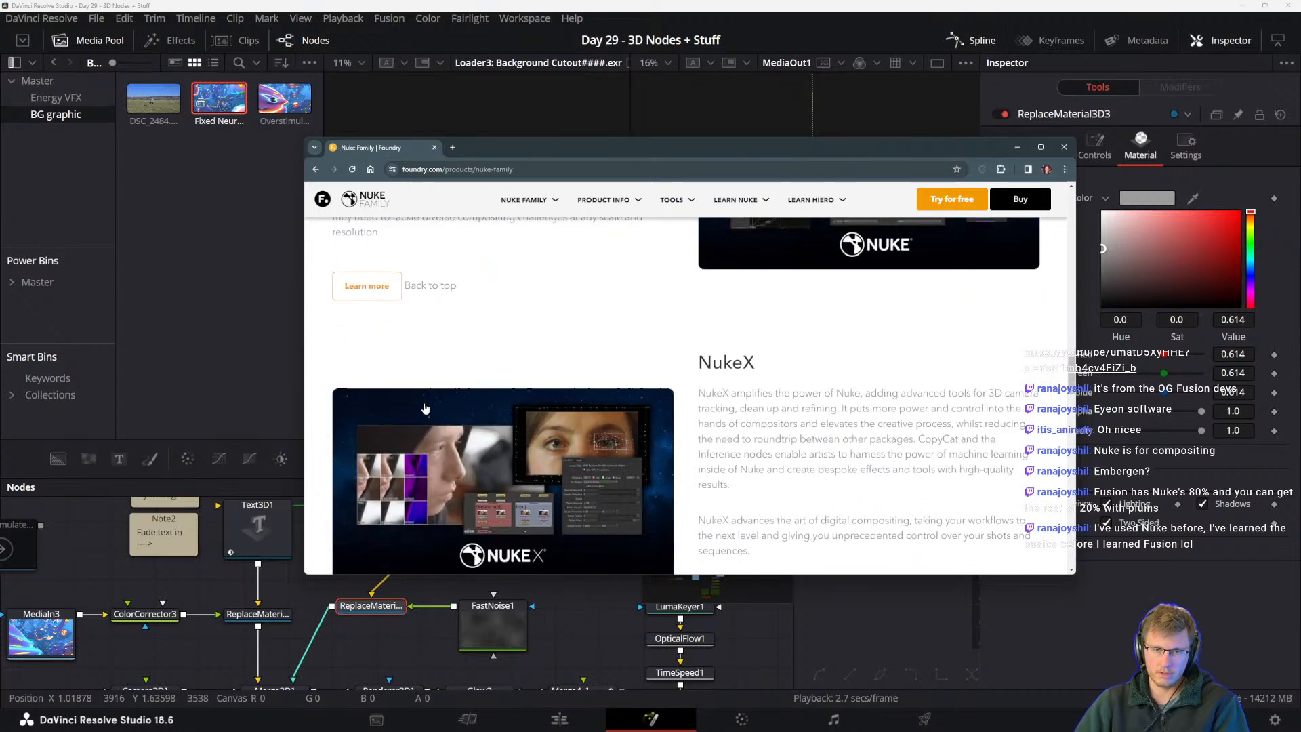
scroll(458, 427, up, 2)
scroll(470, 402, down, 1)
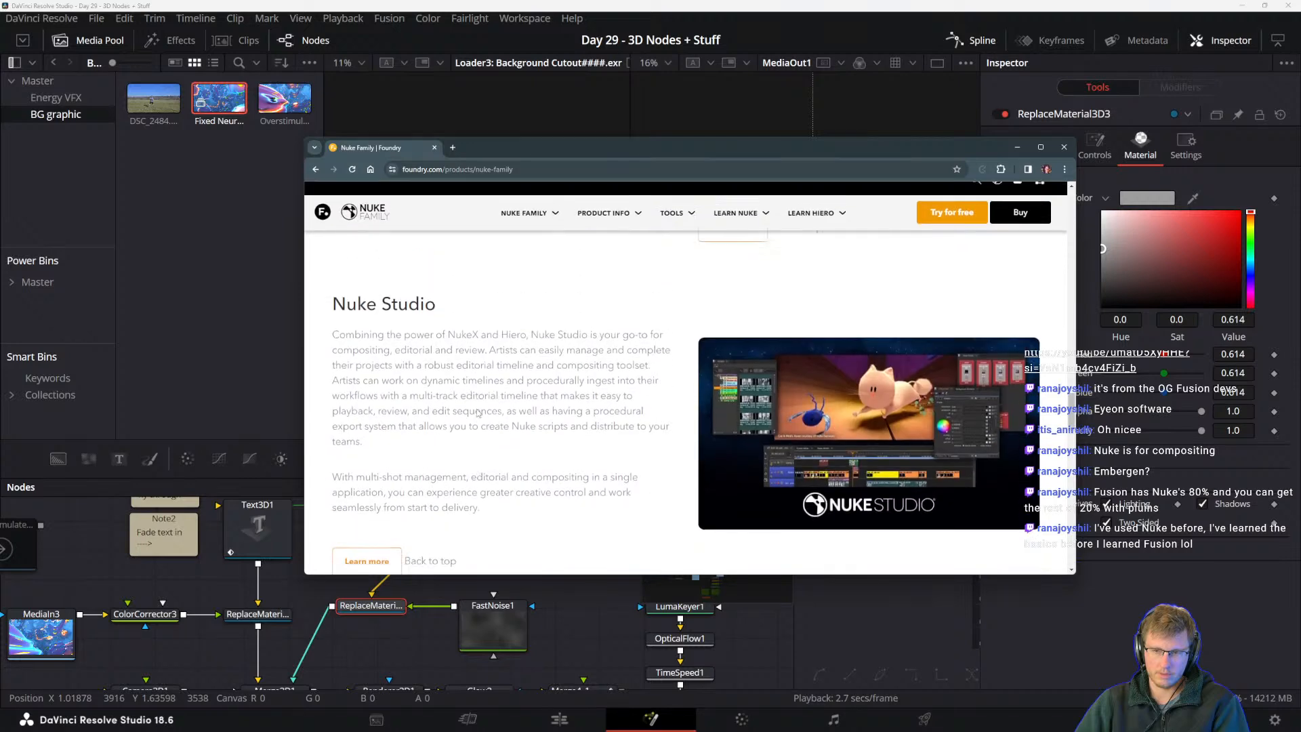
scroll(471, 403, up, 2)
scroll(633, 427, down, 7)
scroll(704, 423, down, 4)
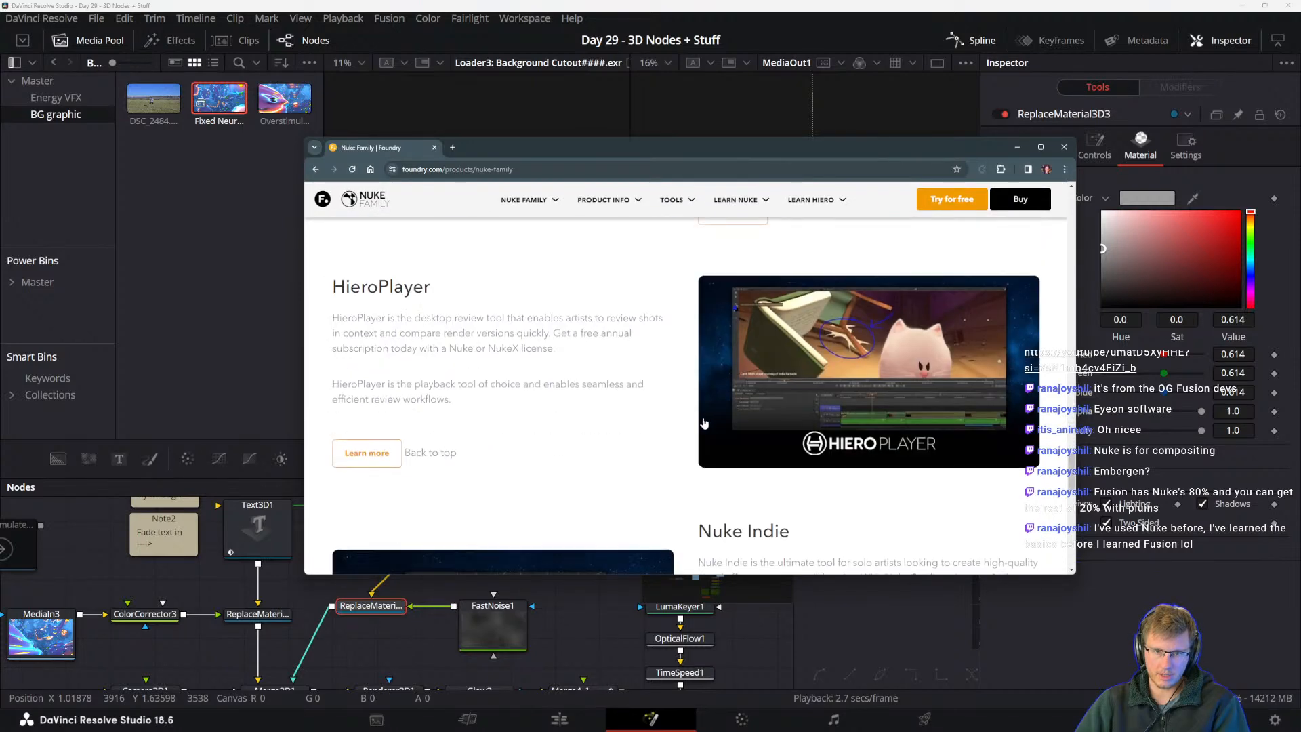
scroll(430, 369, down, 12)
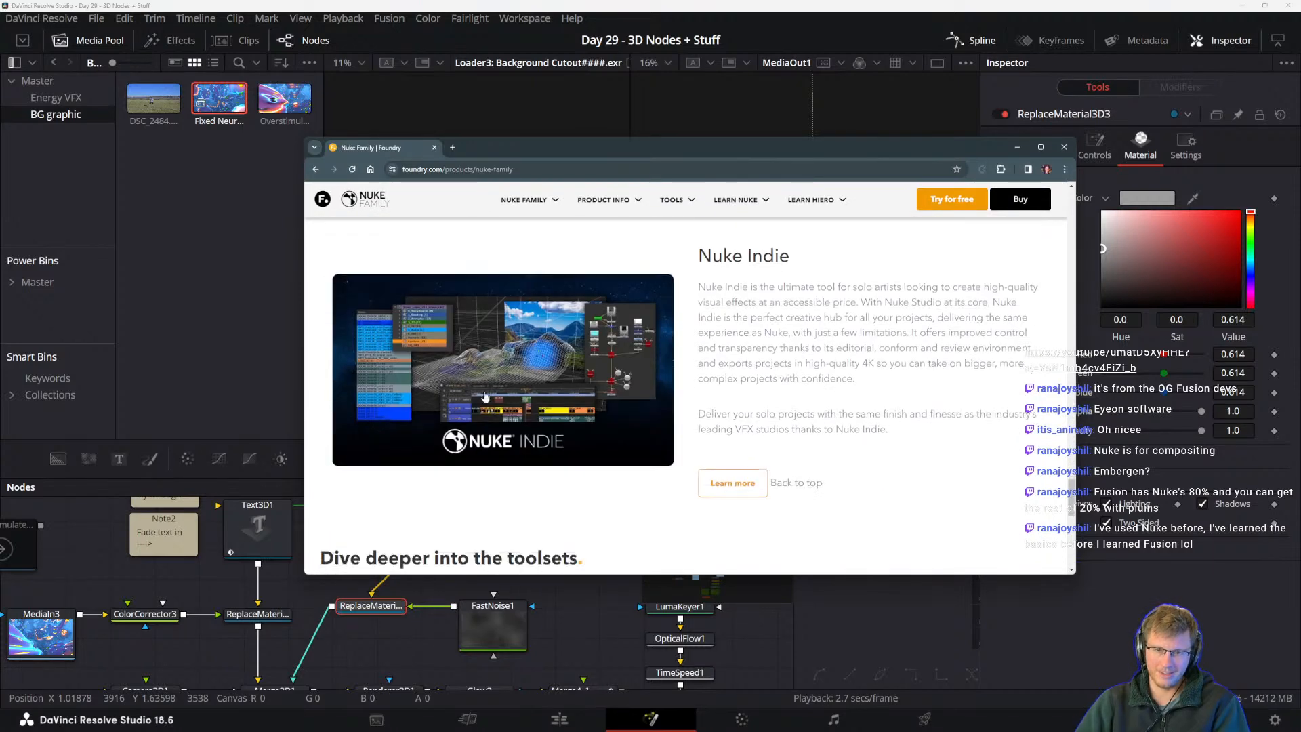
scroll(516, 385, up, 2)
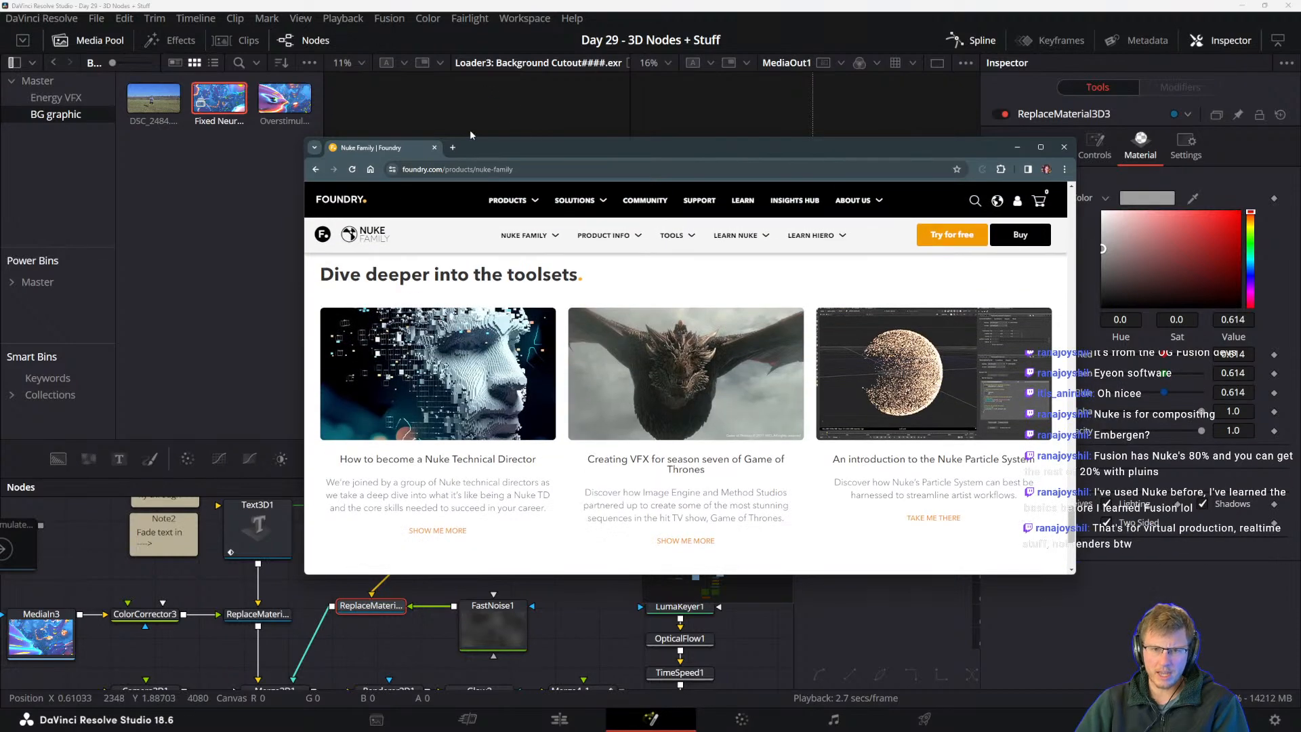
- Search Google for "embergen" in a new browser tab and open JangaFX's EmberGen page
click(453, 147)
text(embergen)
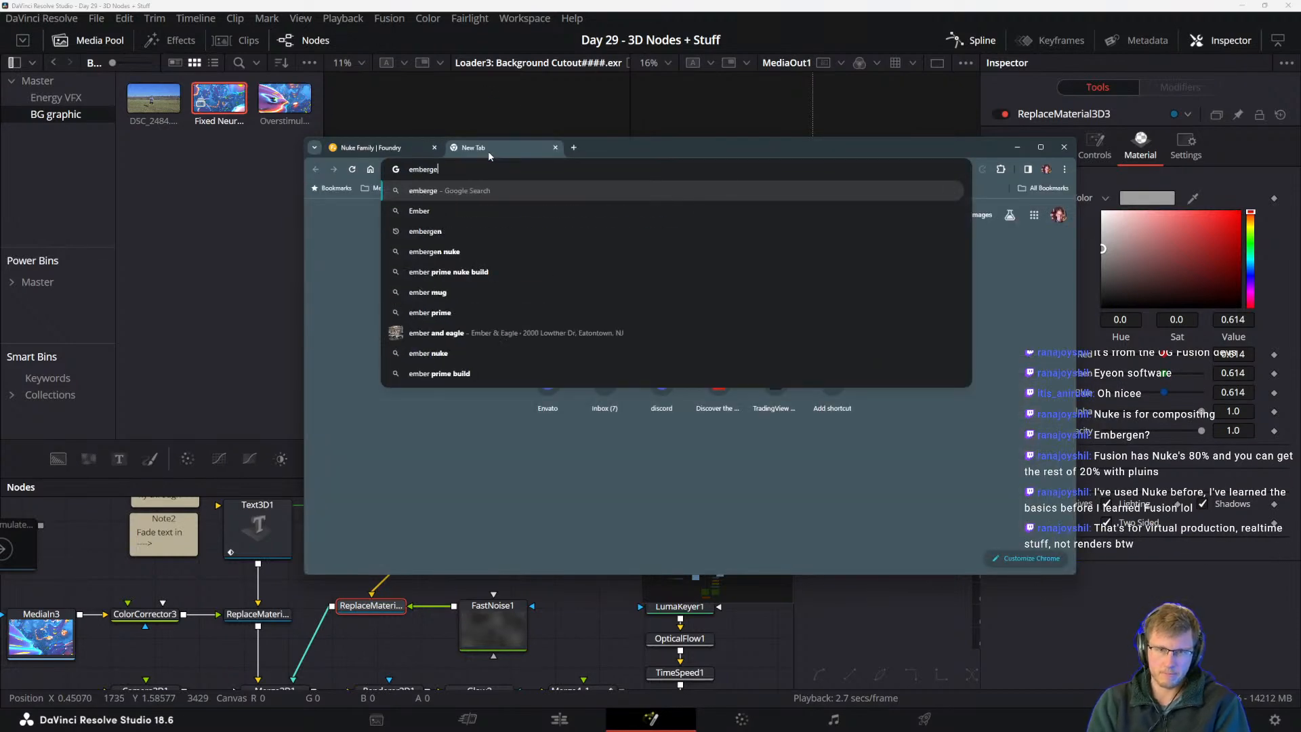
key(Return)
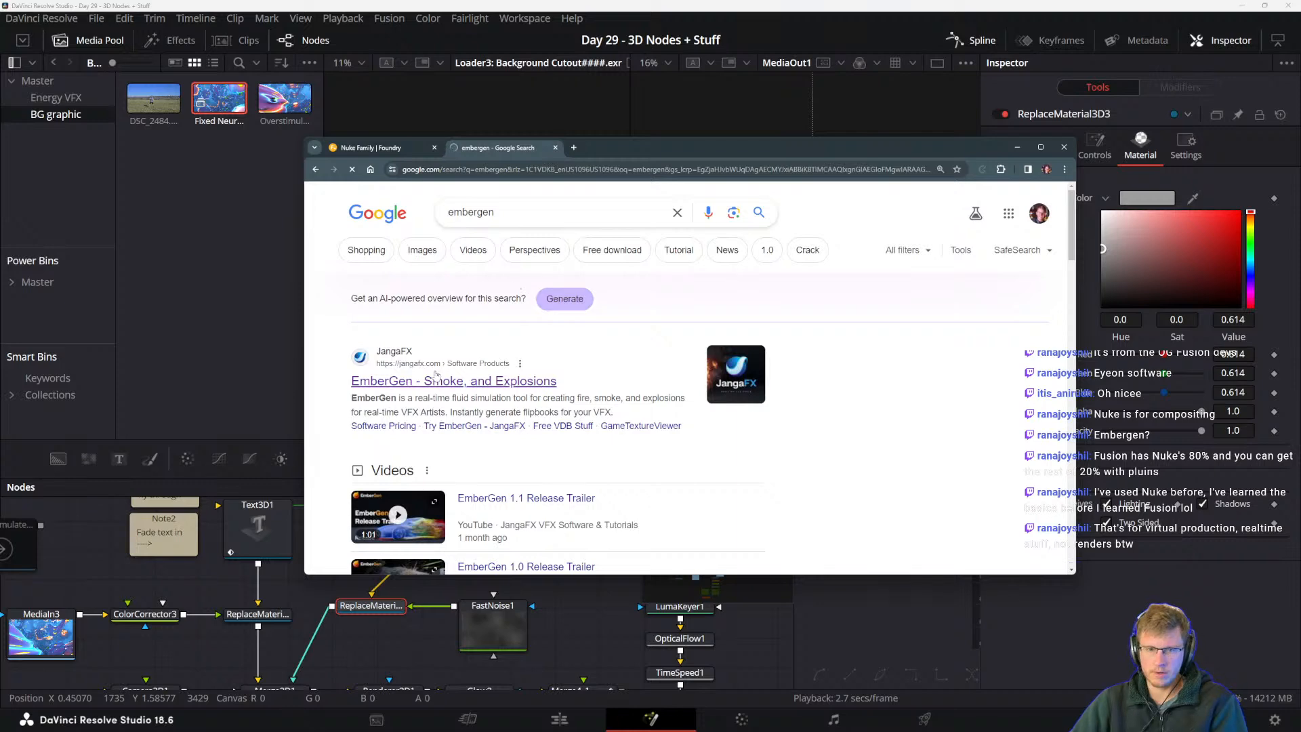
click(428, 381)
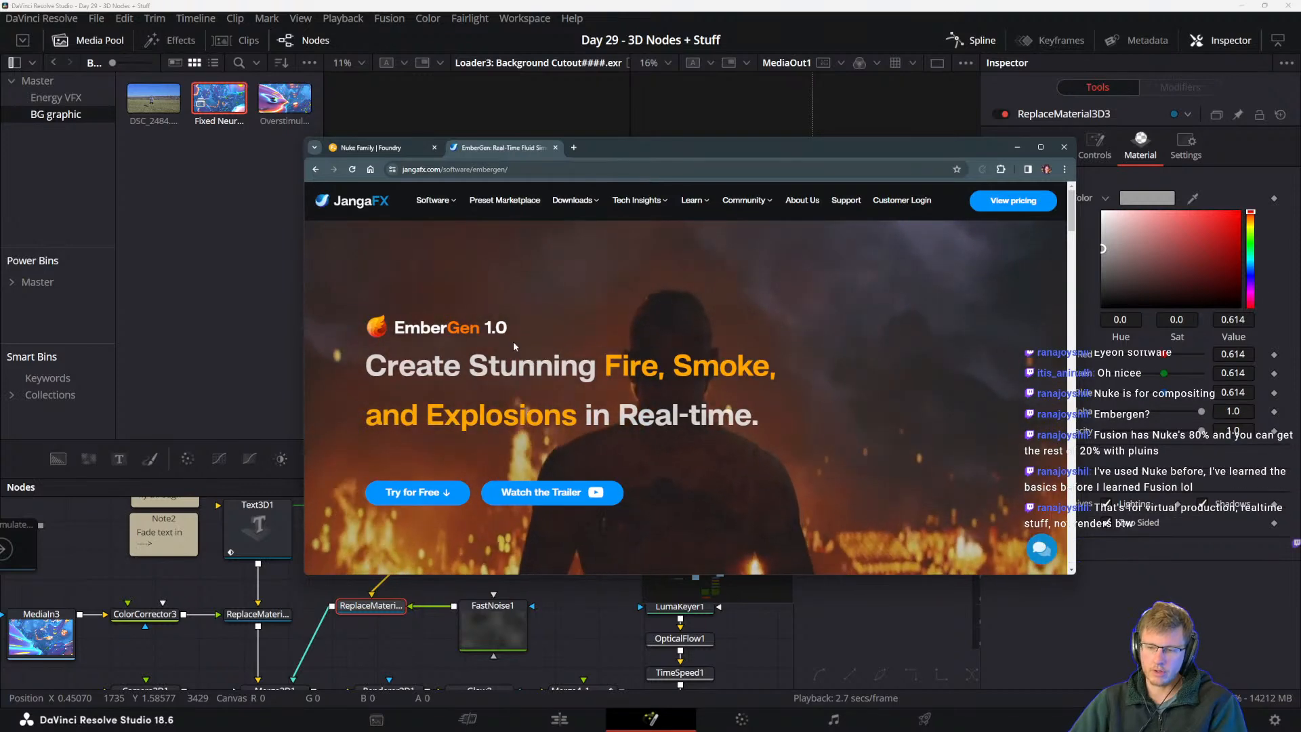
mouse_move(651, 725)
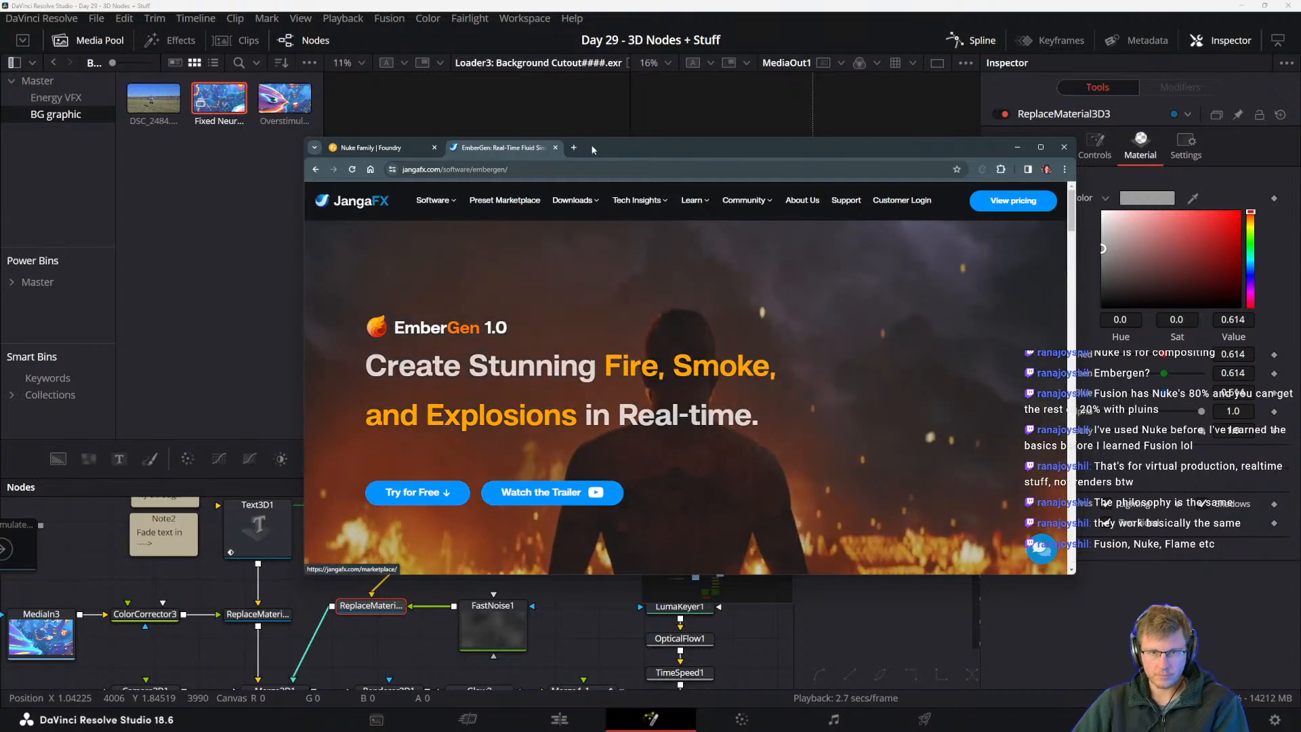
- Make the browser window taller and reposition it higher on the screen to show more of the EmberGen page
drag(592, 149, 551, 167)
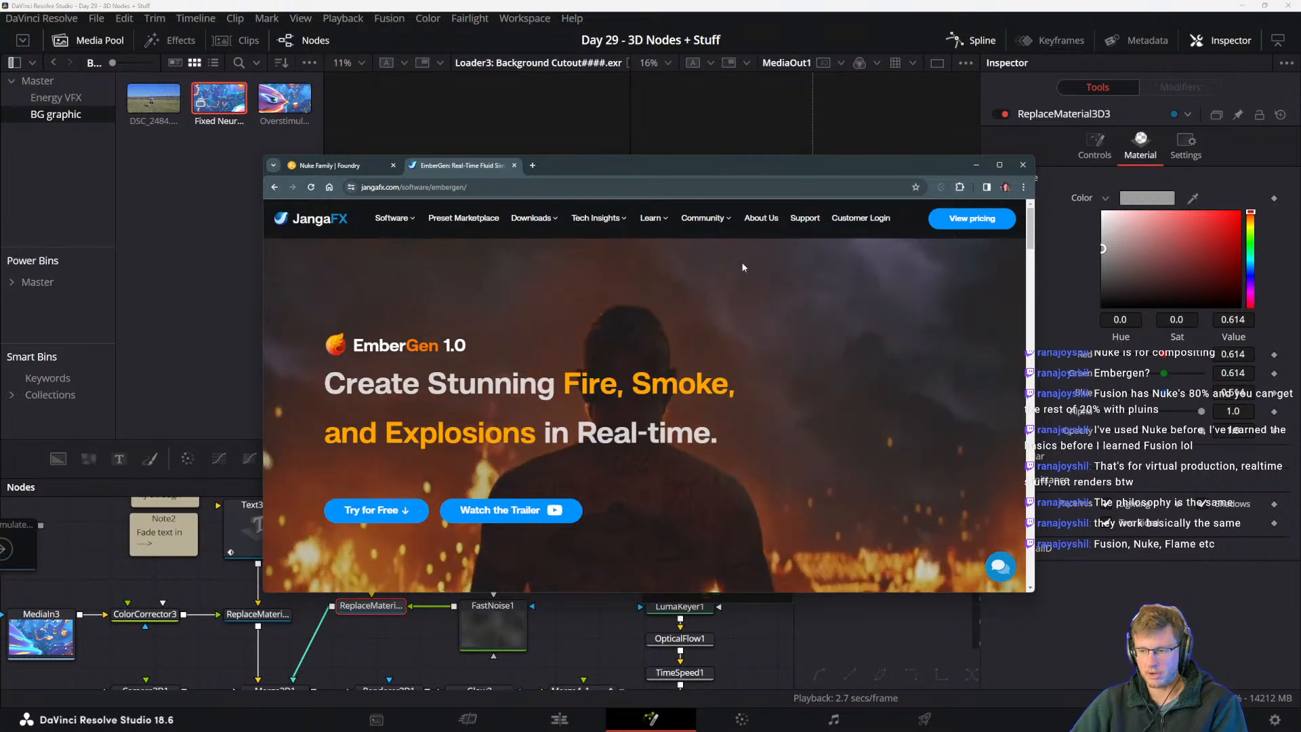
drag(641, 164, 637, 163)
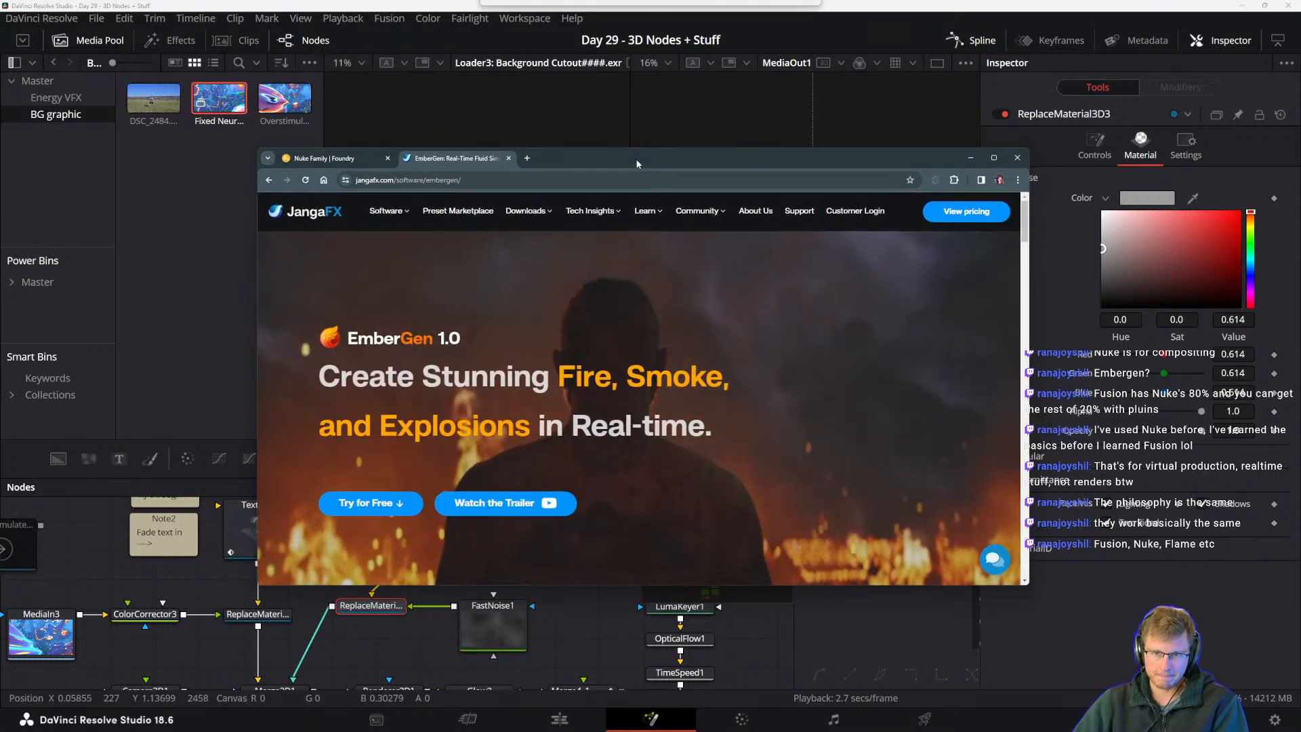
drag(680, 585, 679, 675)
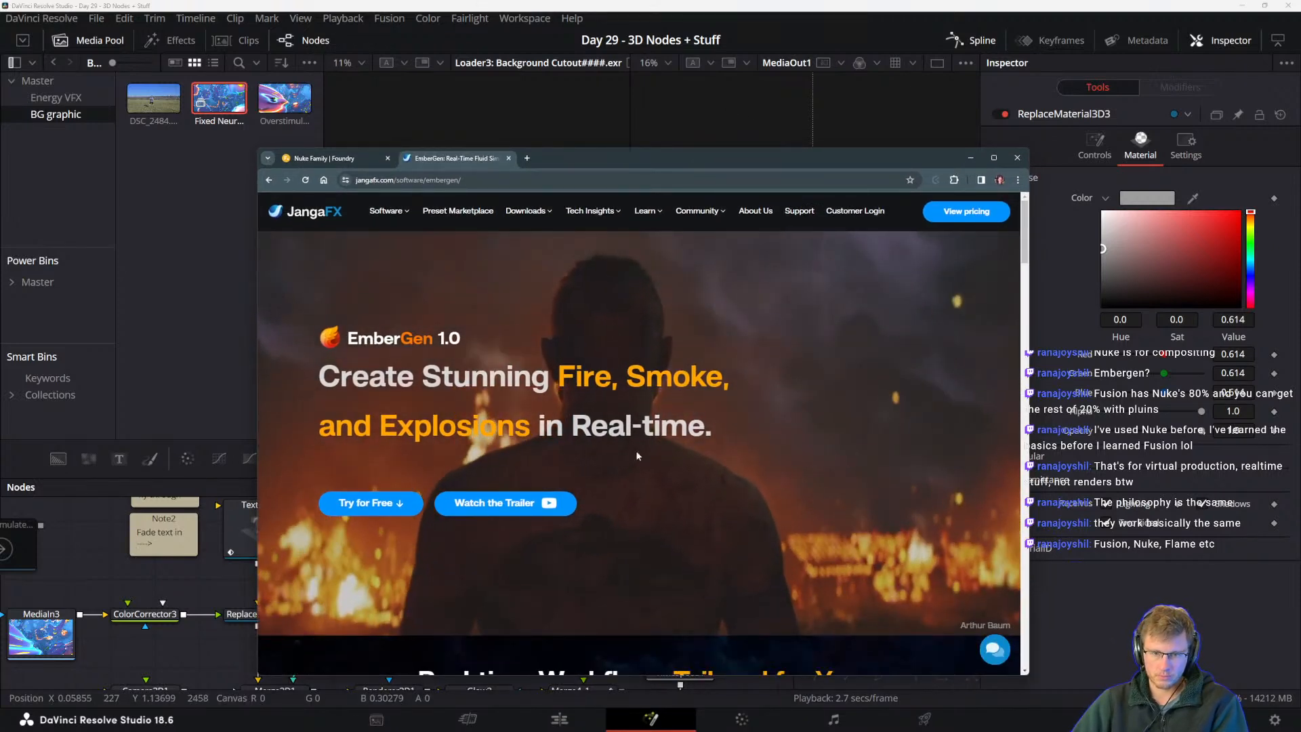
scroll(637, 456, down, 4)
drag(665, 152, 679, 56)
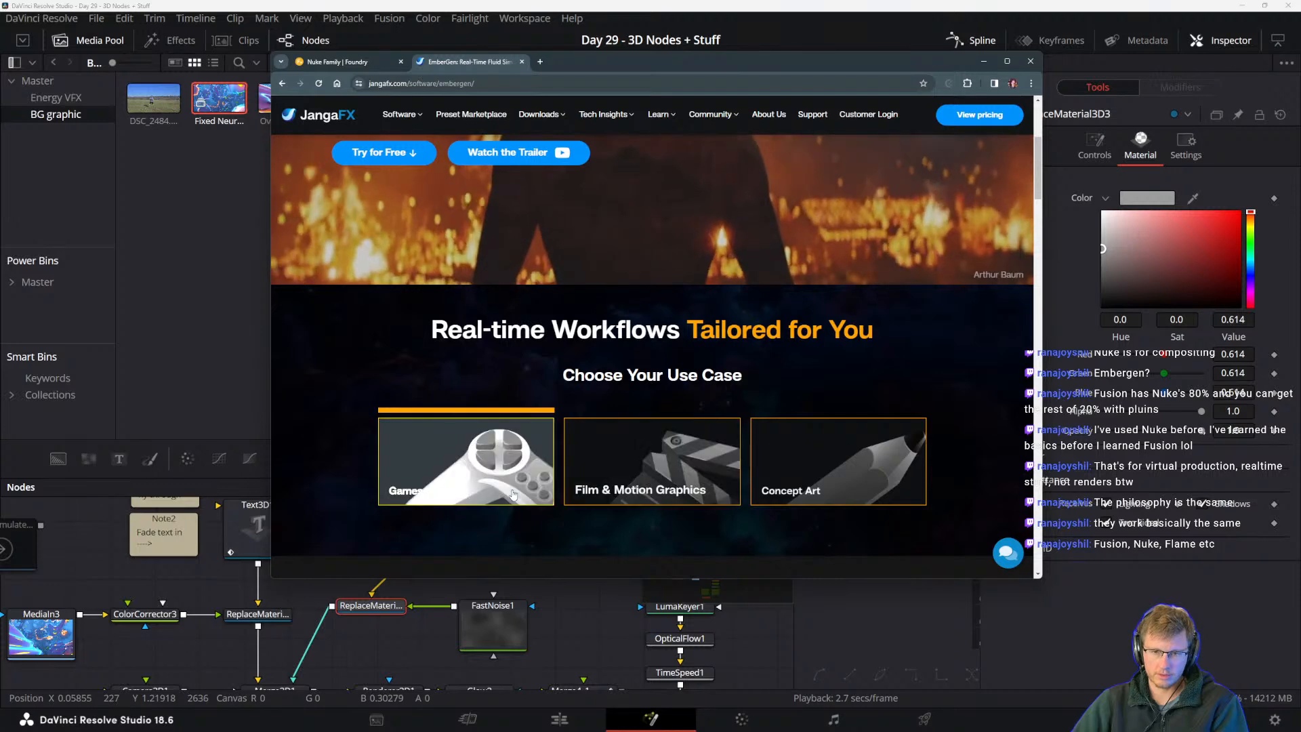
- Examine the EmberGen page's sections on games, flipbooks and sprite sheets, iteration speed, game-ready data export and features
scroll(621, 480, up, 3)
scroll(564, 369, down, 9)
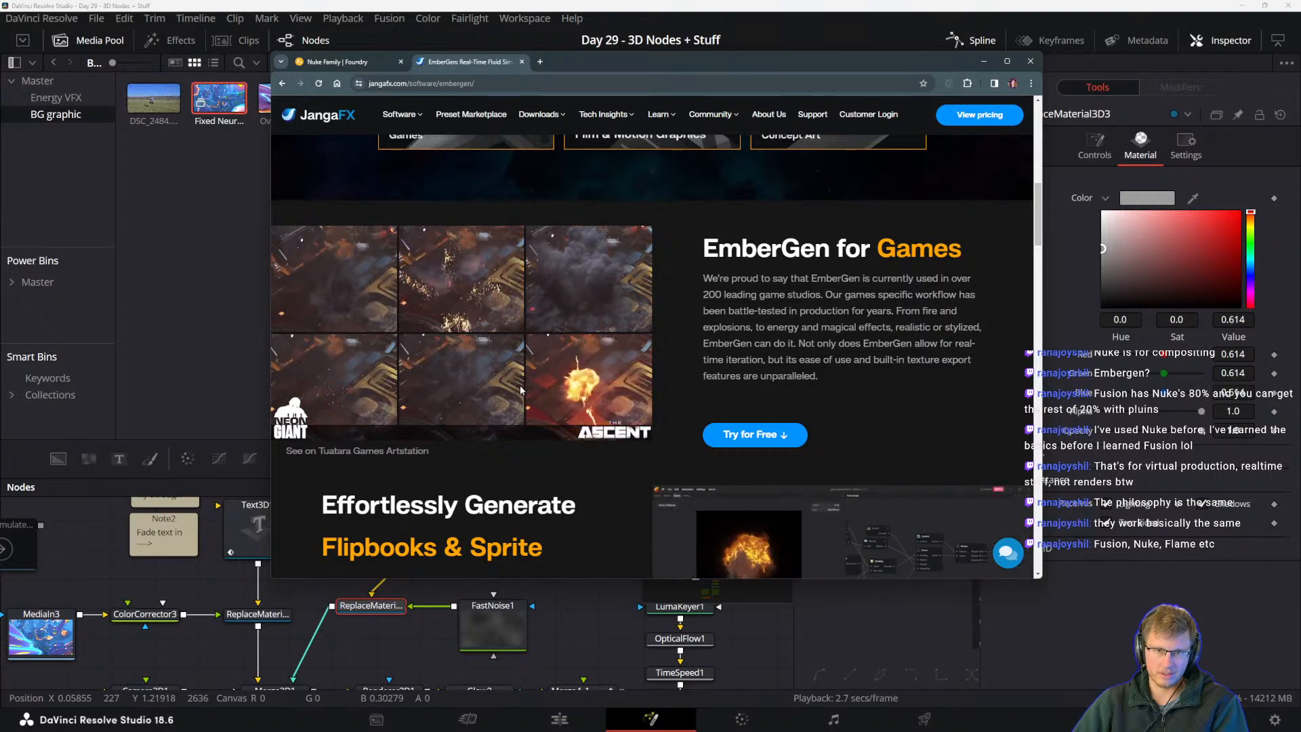
scroll(604, 399, down, 3)
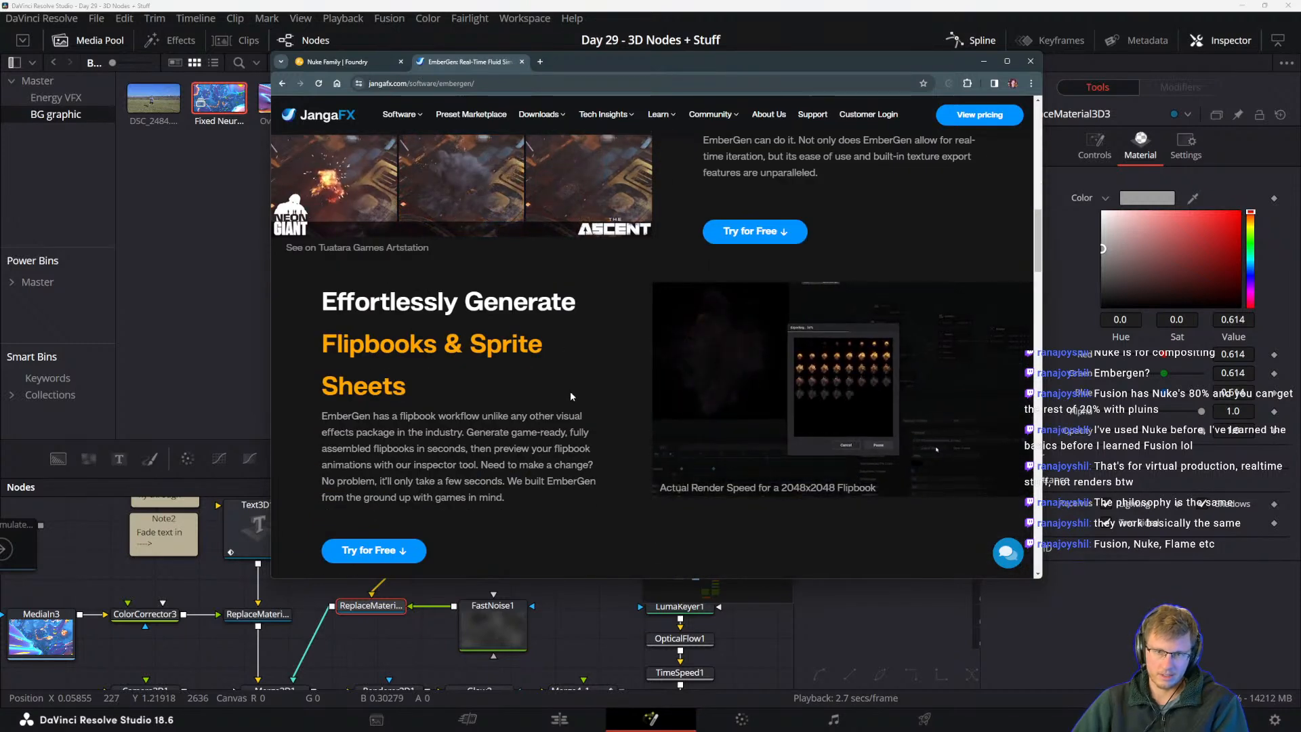
scroll(686, 393, down, 6)
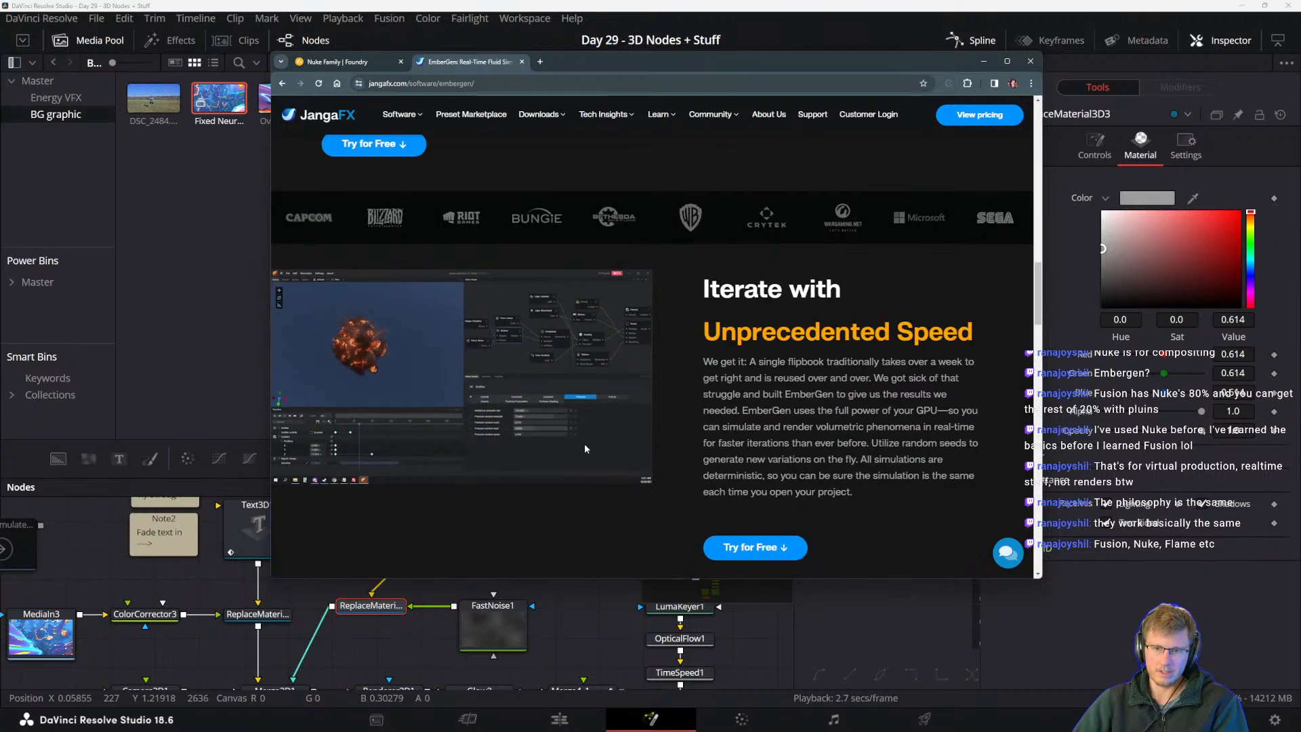
scroll(376, 328, down, 7)
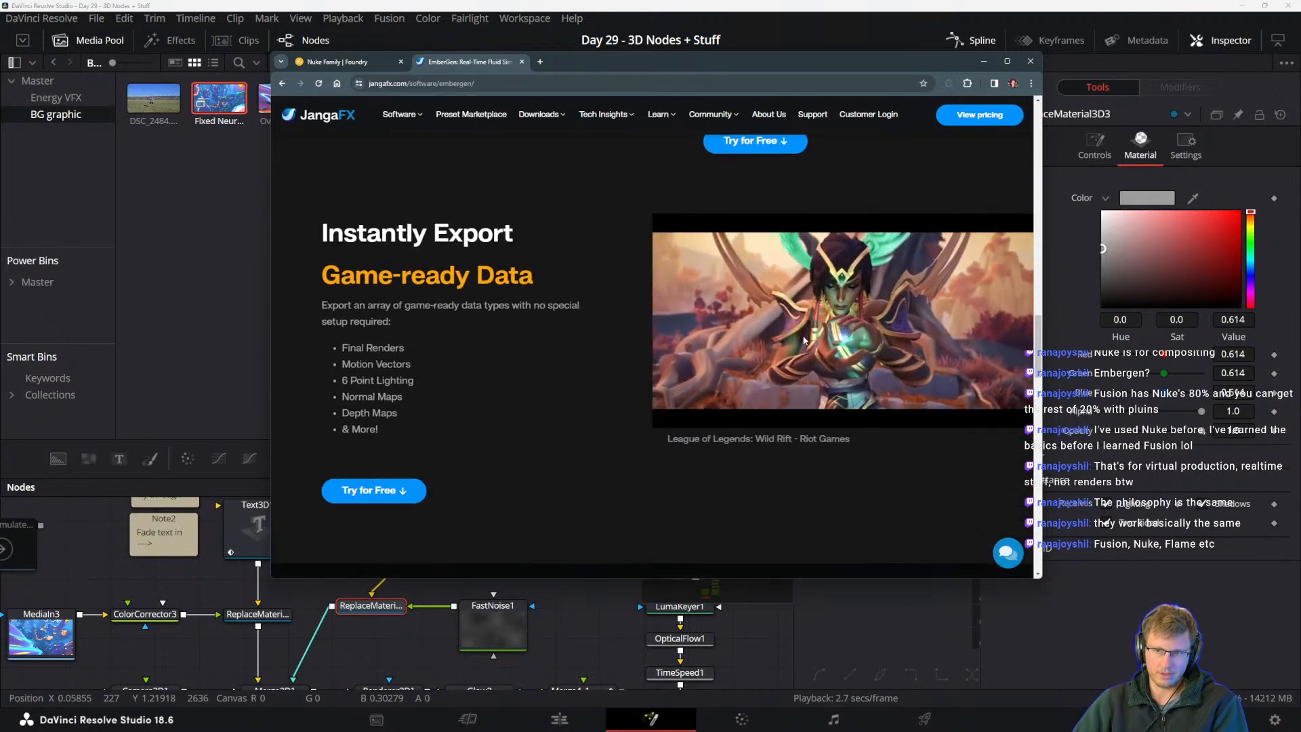
scroll(807, 393, down, 6)
scroll(587, 449, down, 7)
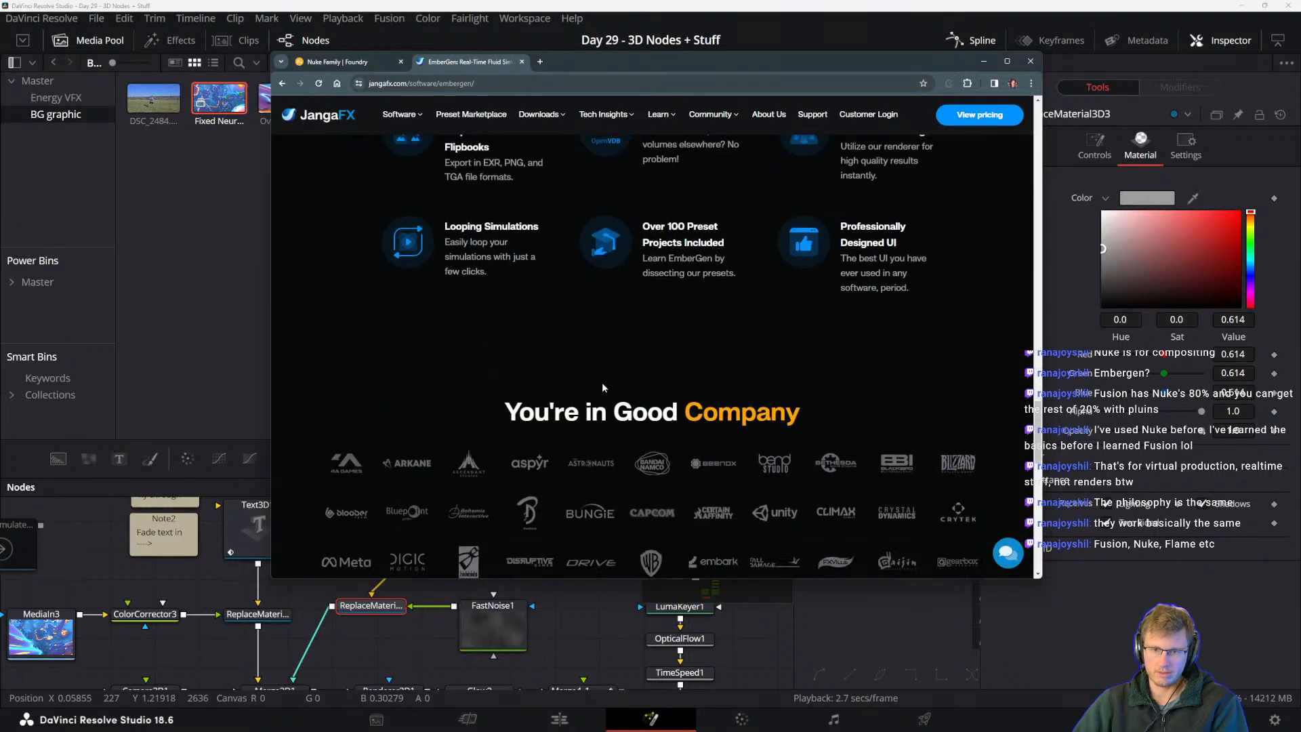
scroll(720, 417, up, 10)
scroll(728, 410, up, 9)
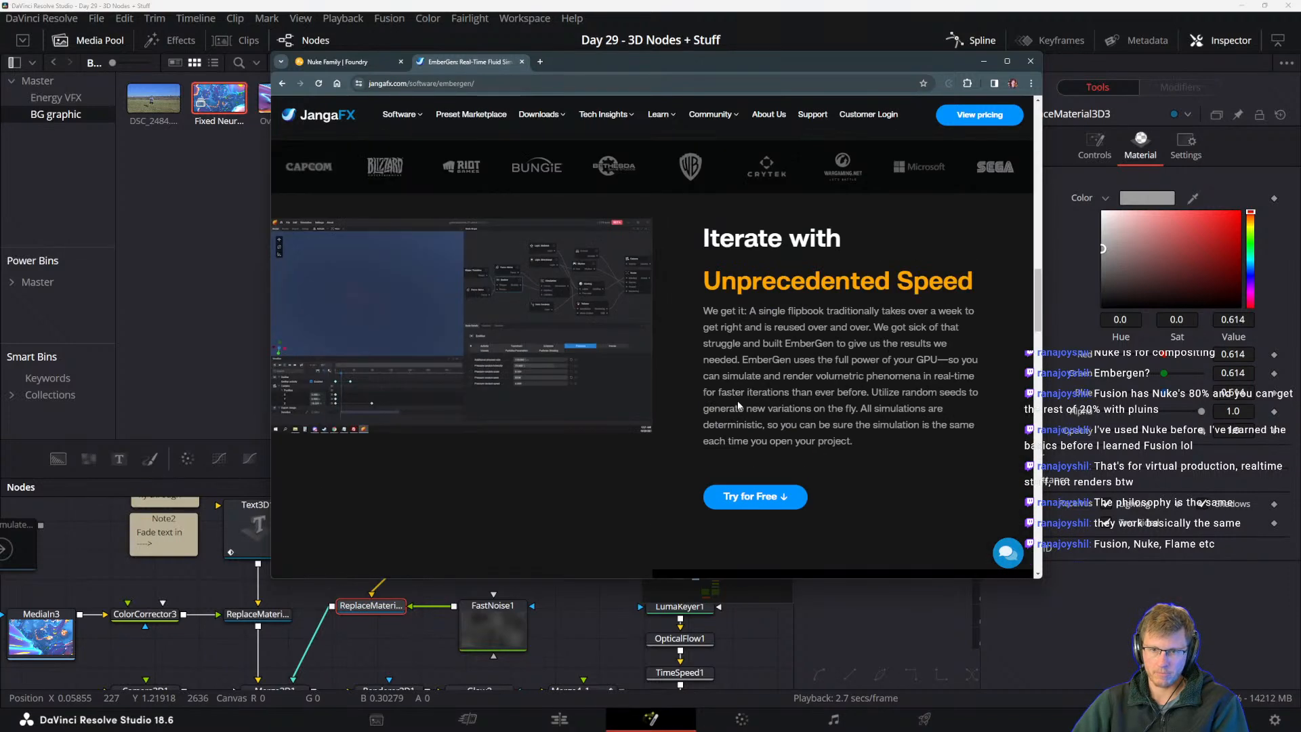
scroll(749, 396, down, 6)
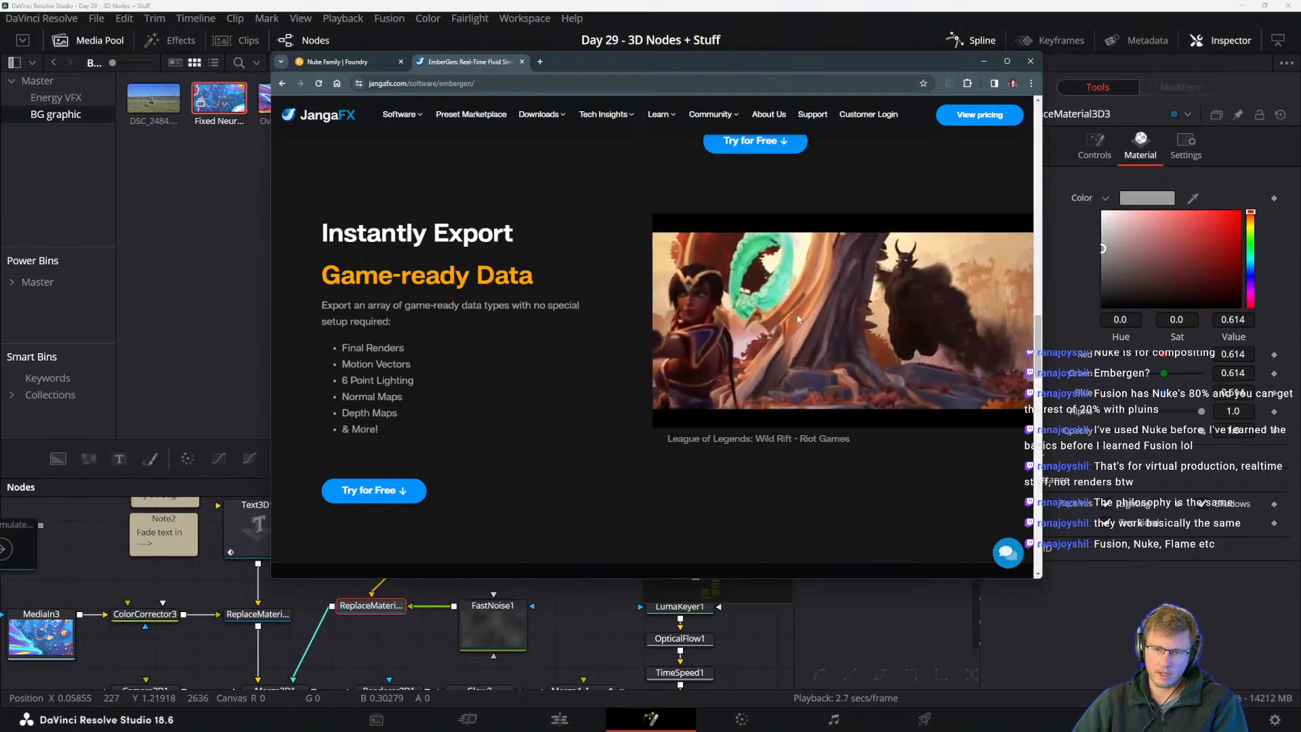
scroll(791, 408, up, 5)
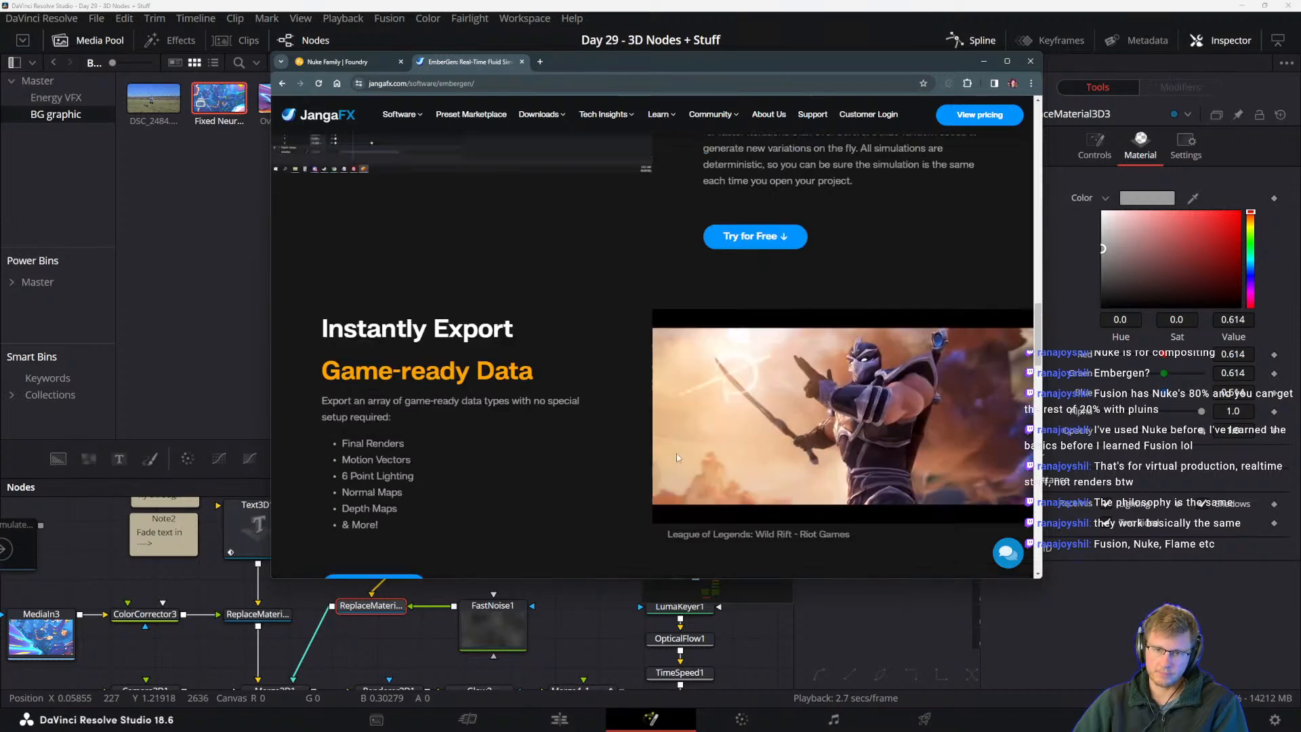
scroll(387, 412, up, 2)
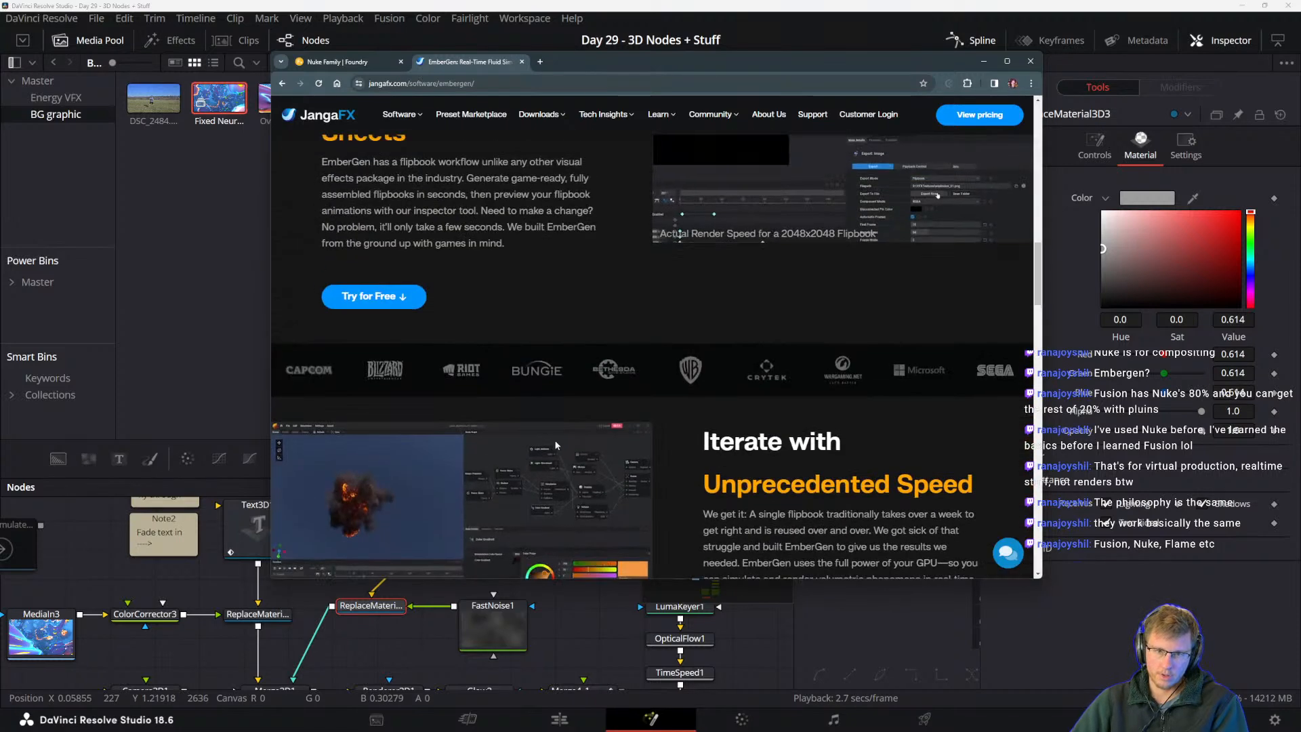
- Skim the remaining EmberGen feature sections and move the browser off the DaVinci Resolve workspace
scroll(575, 288, down, 4)
scroll(575, 289, down, 3)
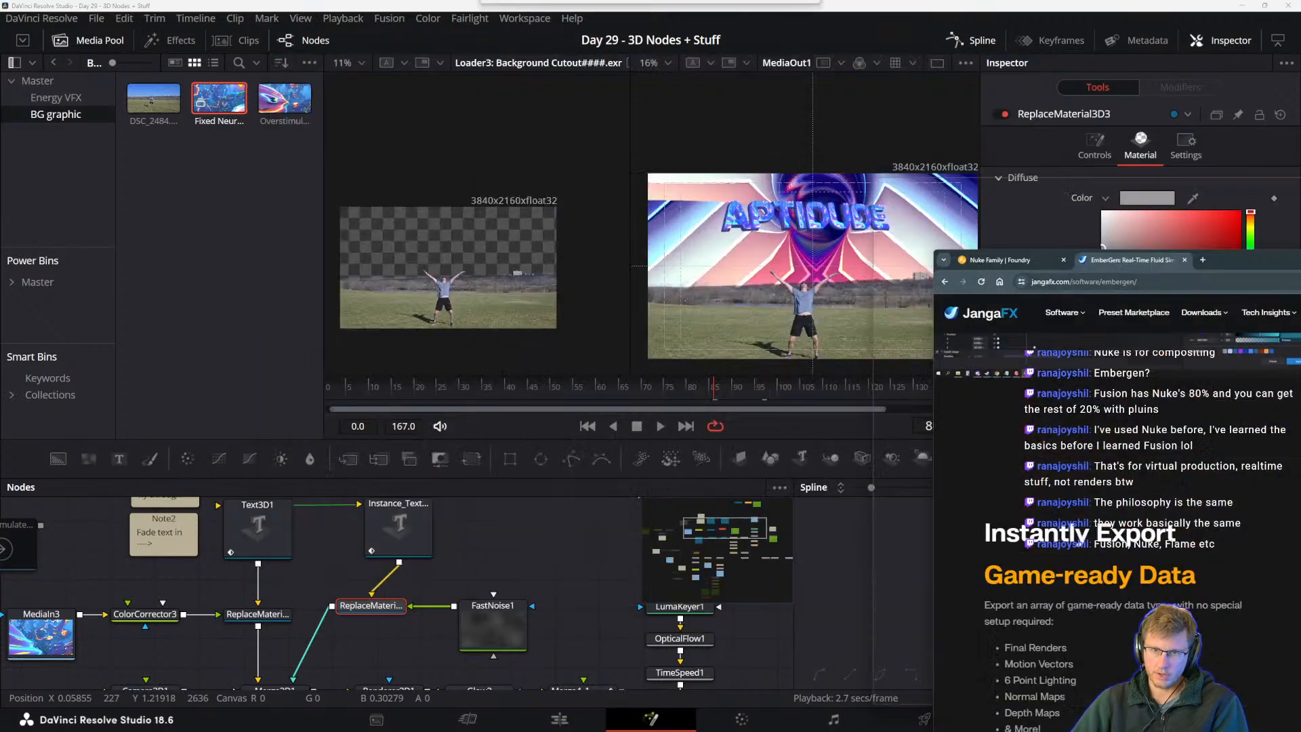
drag(644, 67, 1300, 353)
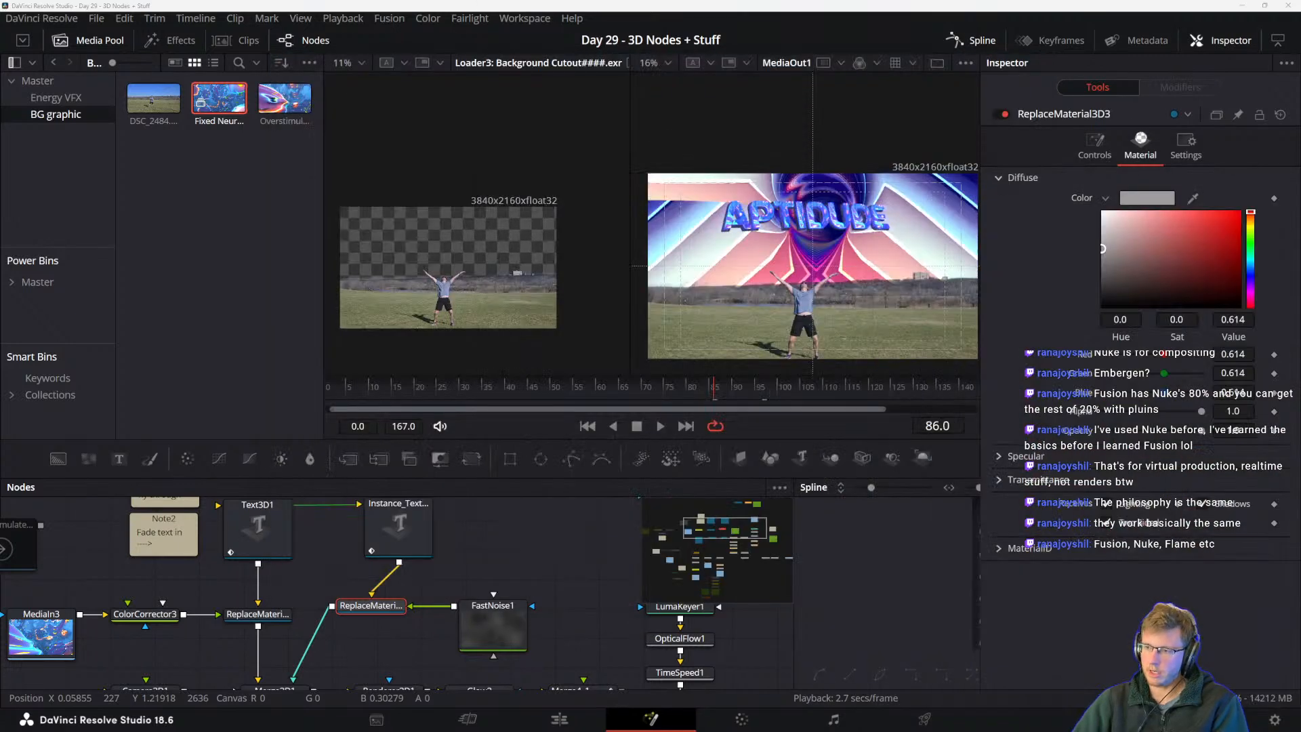
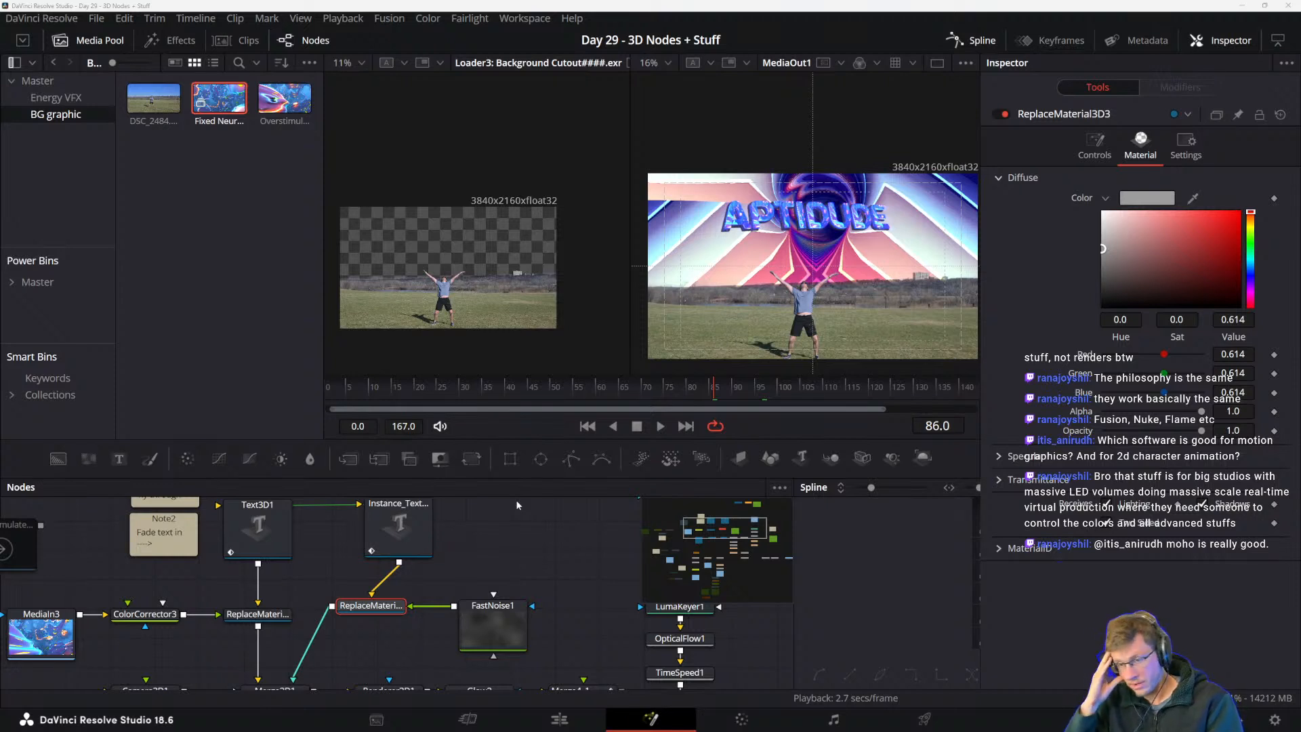
drag(549, 544, 576, 579)
drag(503, 541, 518, 558)
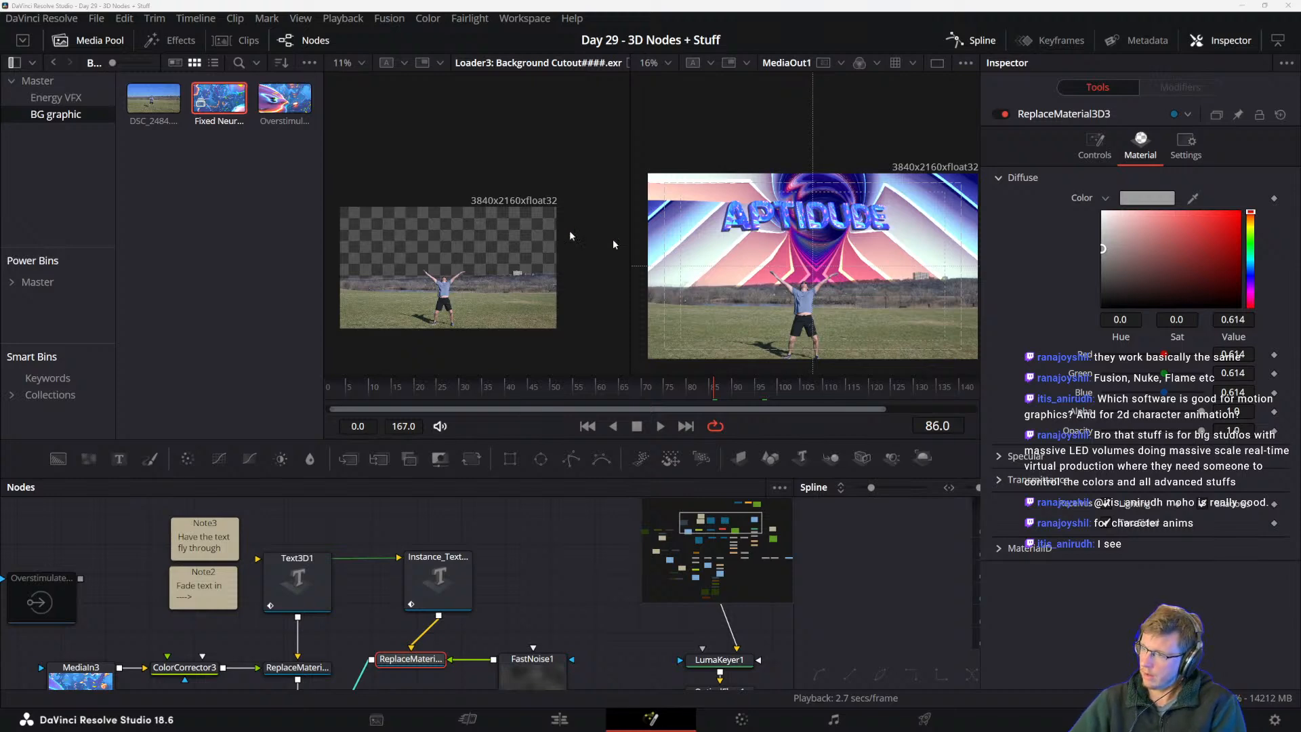
- Bring up the browser with the Moho site and examine its homepage: product editions, drawing tools, rigging features and showcased films
drag(572, 235, 743, 92)
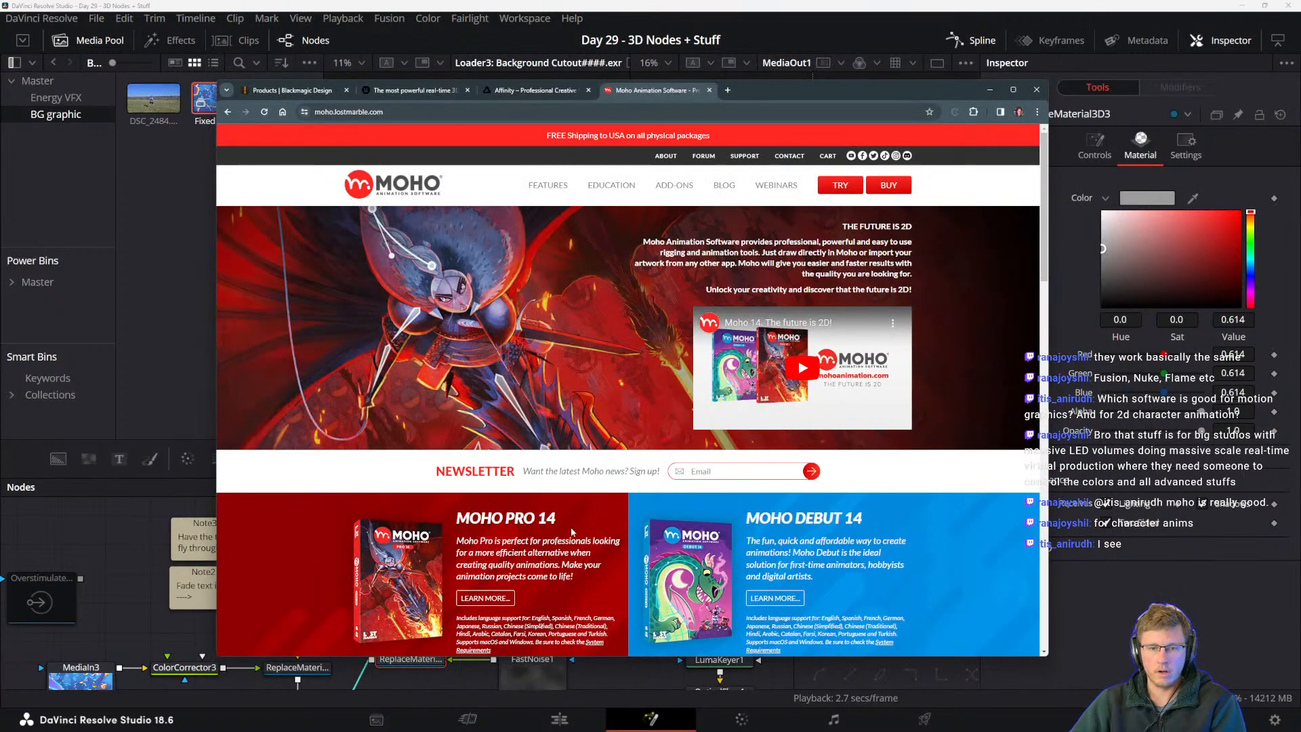
scroll(591, 286, down, 2)
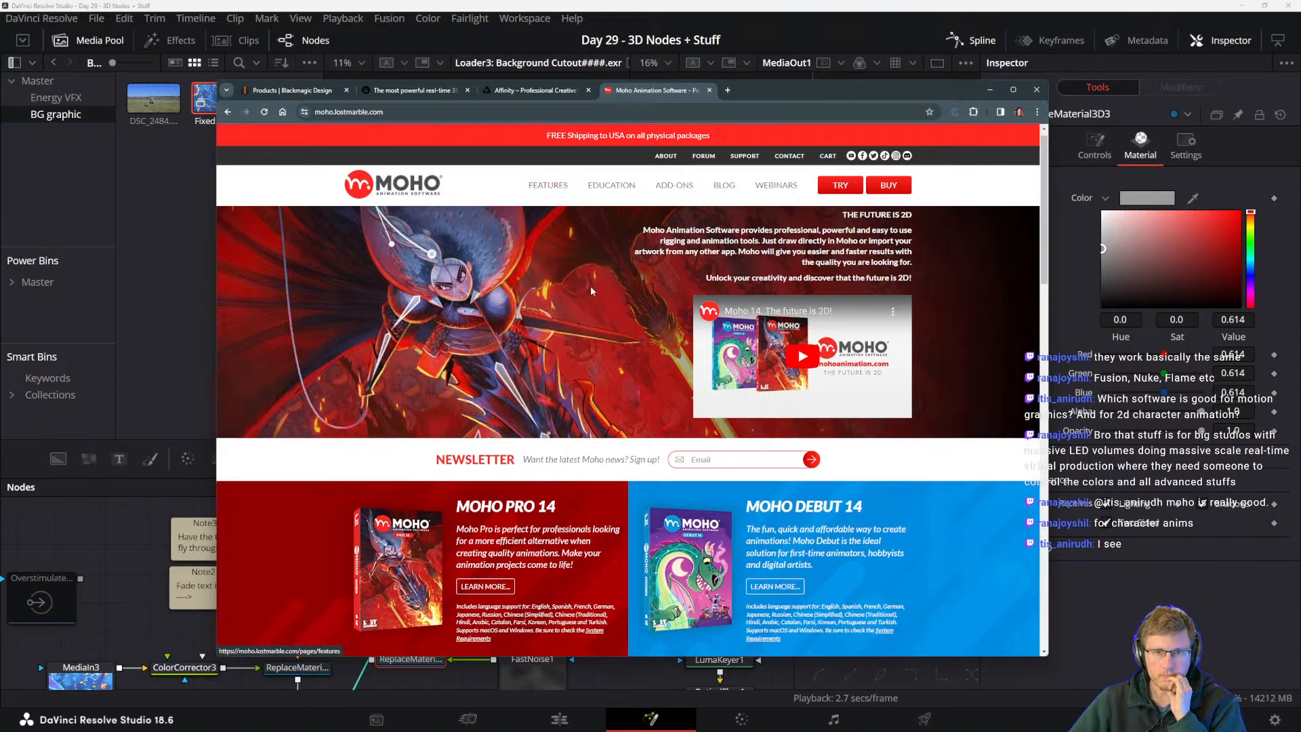
scroll(601, 286, up, 1)
scroll(555, 363, down, 3)
scroll(554, 363, down, 1)
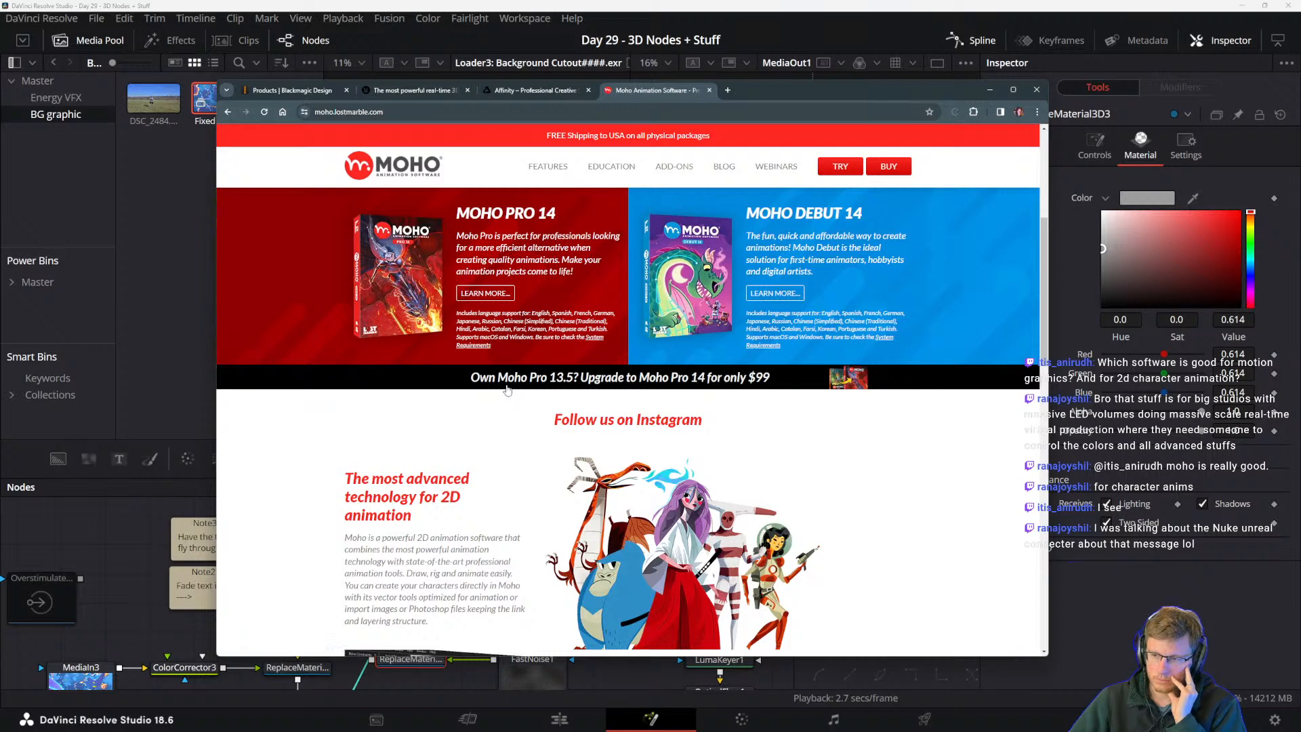
scroll(507, 389, down, 5)
scroll(576, 454, up, 3)
scroll(646, 520, down, 4)
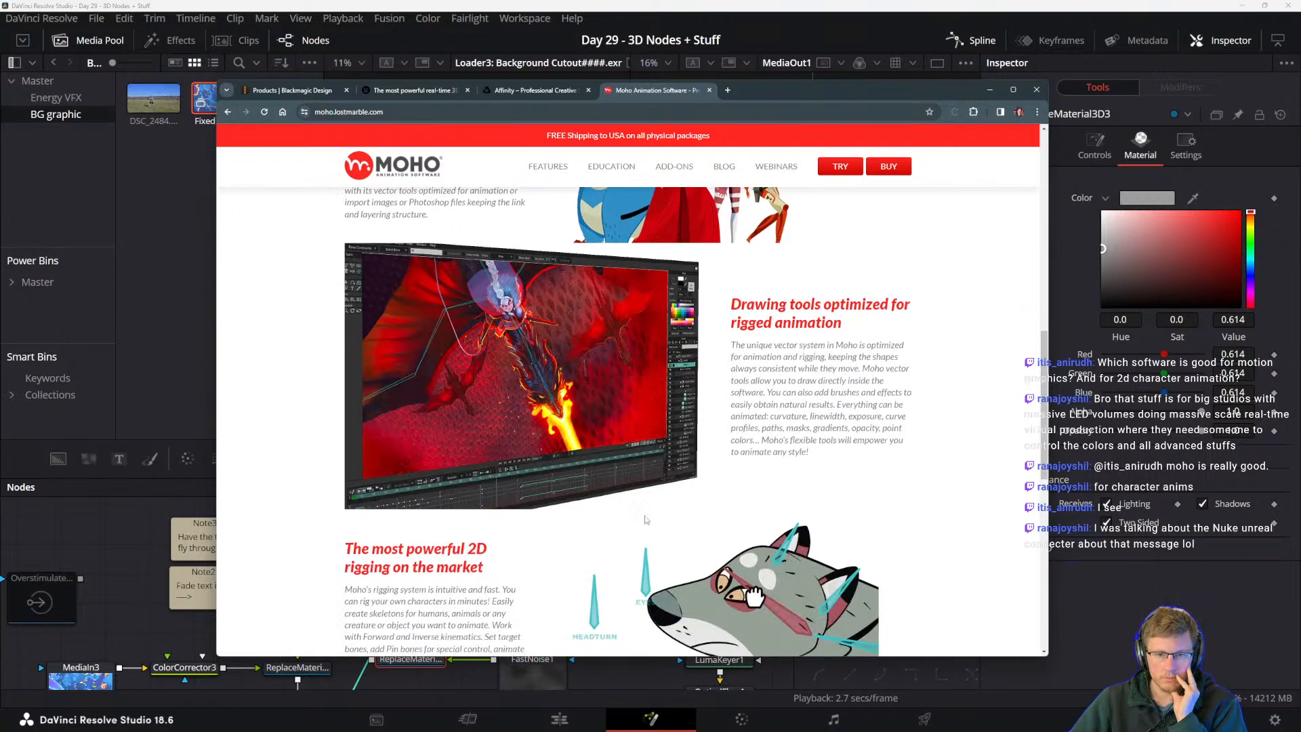
scroll(645, 520, up, 1)
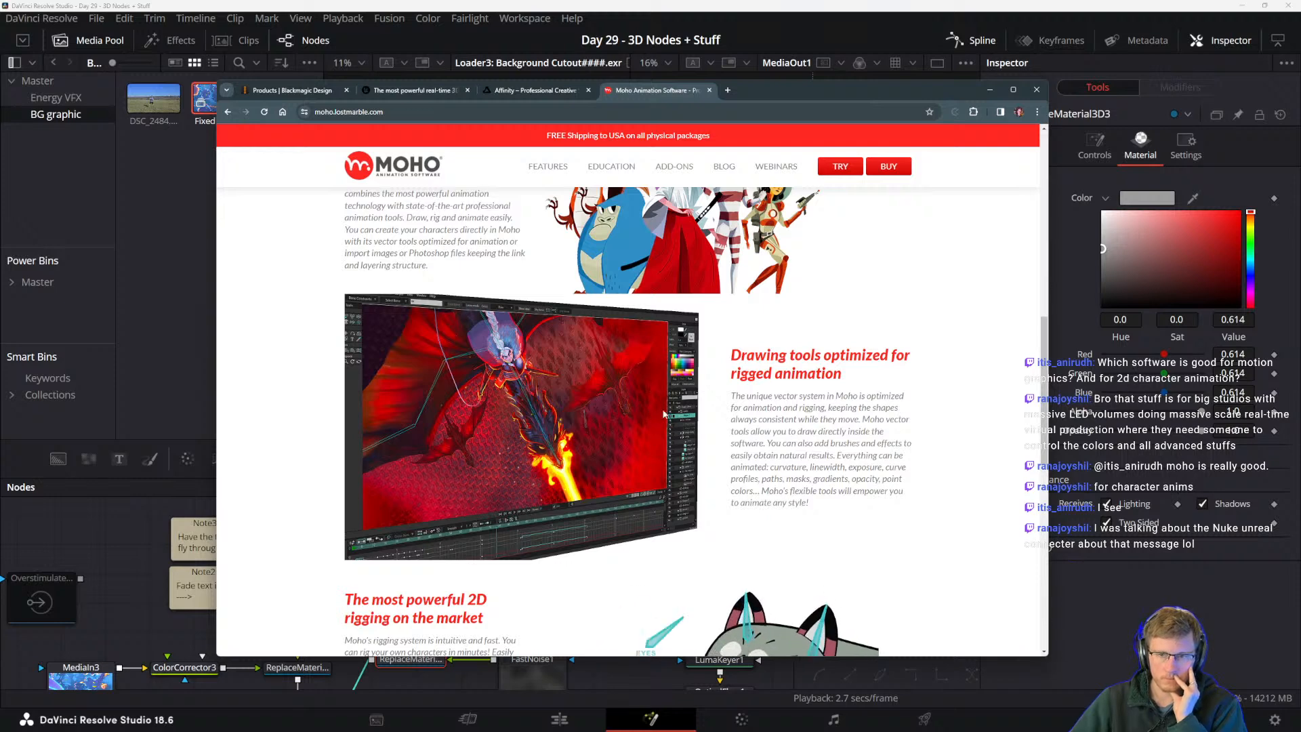
scroll(664, 414, down, 4)
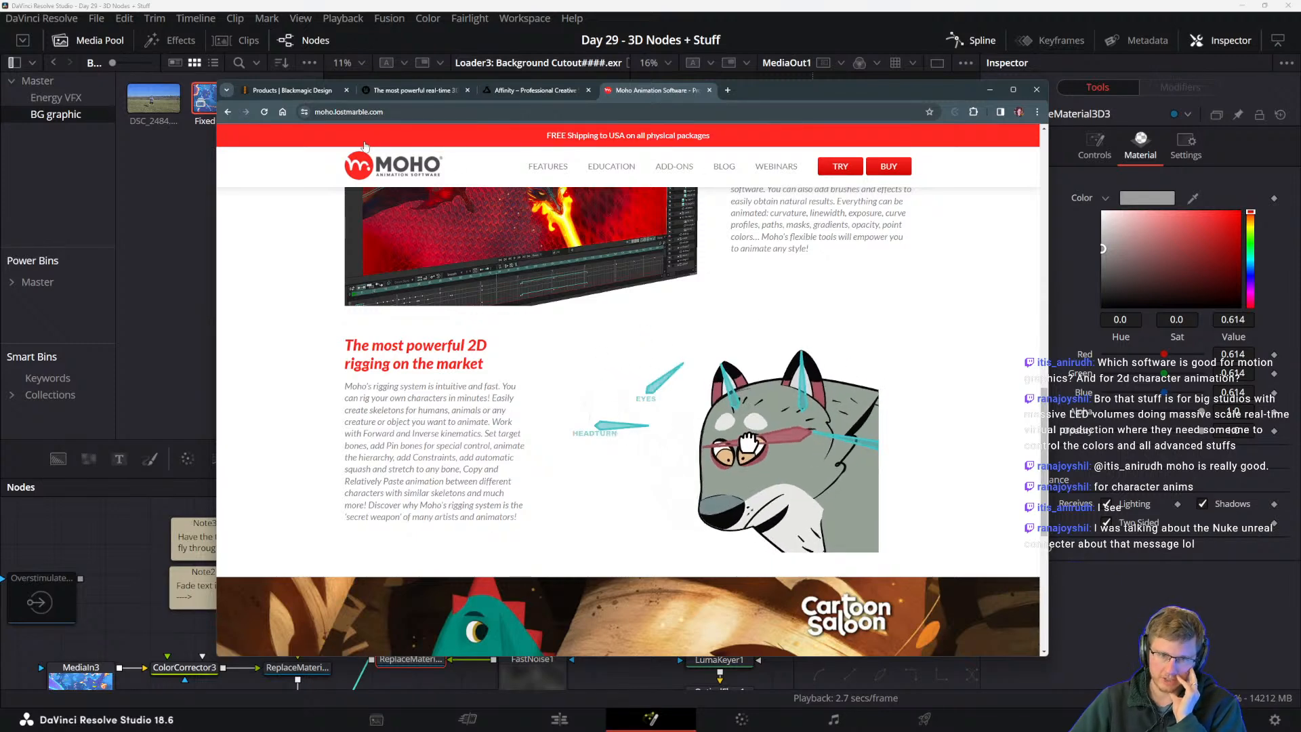
scroll(474, 376, down, 5)
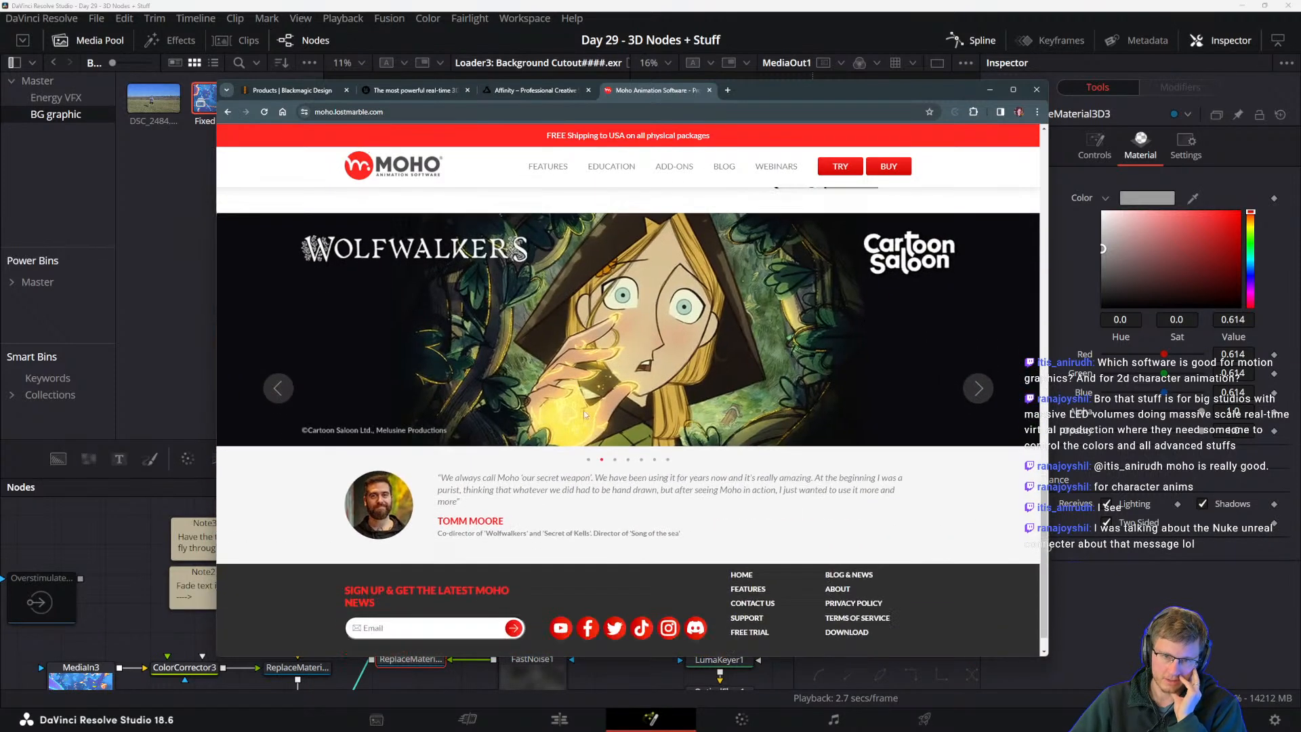
scroll(569, 424, down, 1)
scroll(501, 505, up, 8)
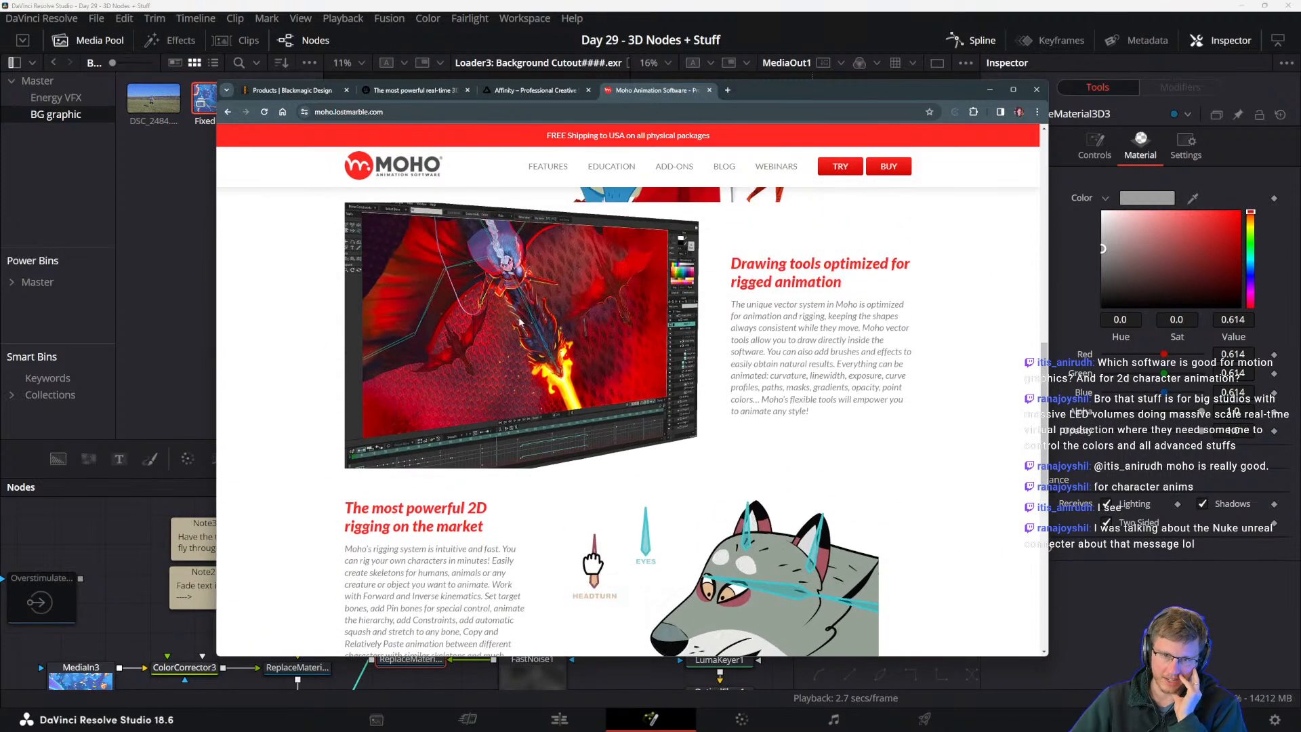
scroll(507, 406, up, 1)
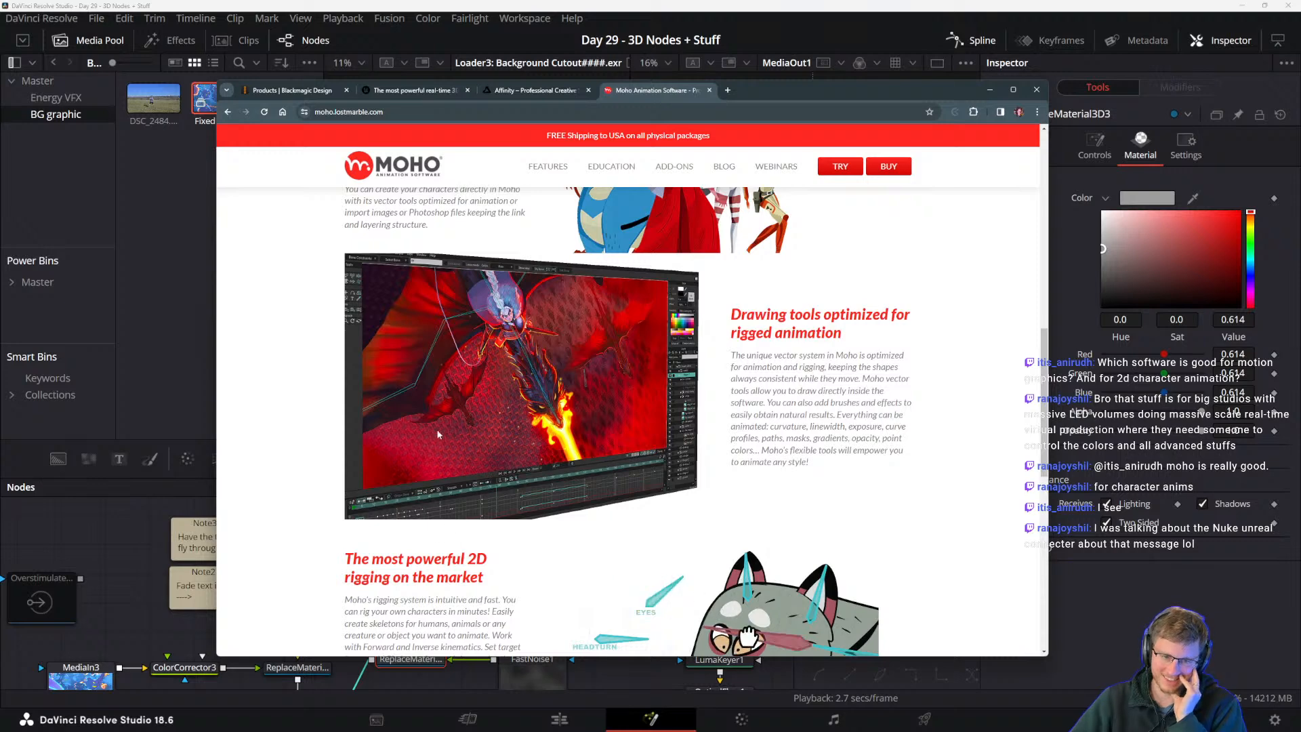
scroll(569, 486, up, 3)
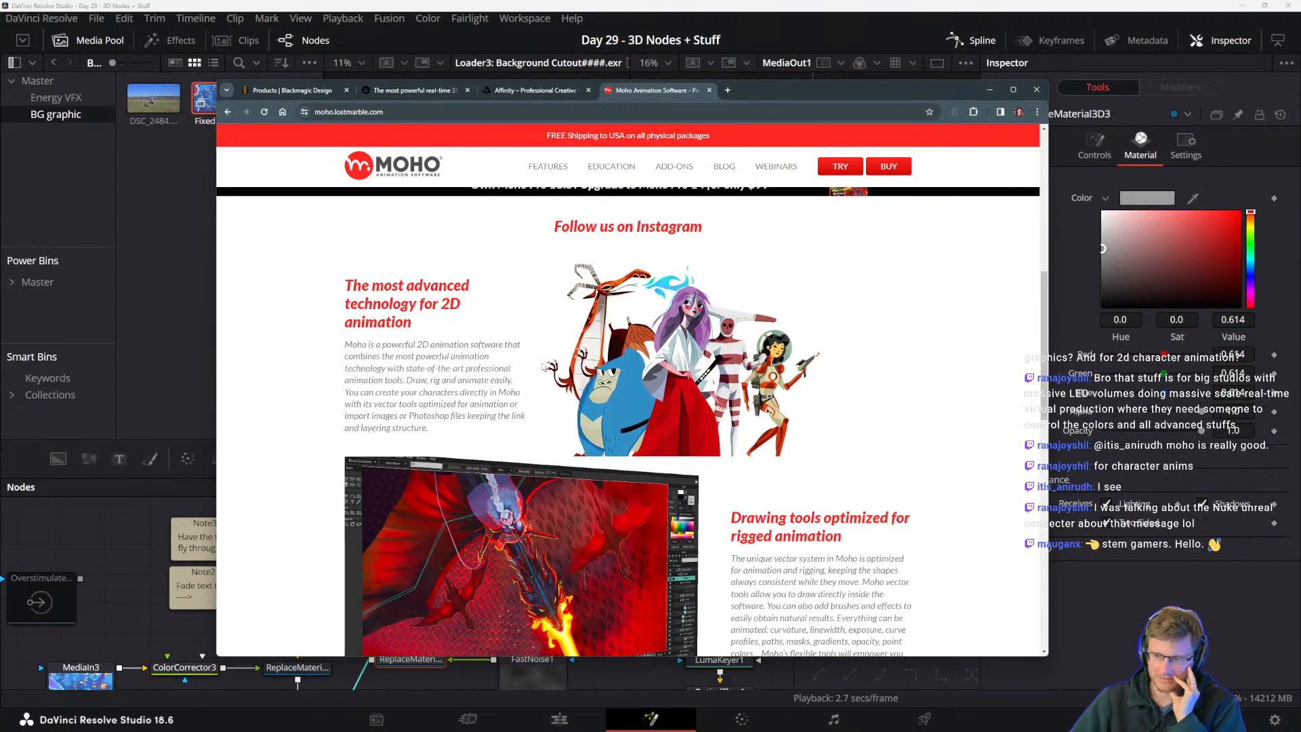
scroll(723, 452, up, 5)
scroll(678, 430, up, 2)
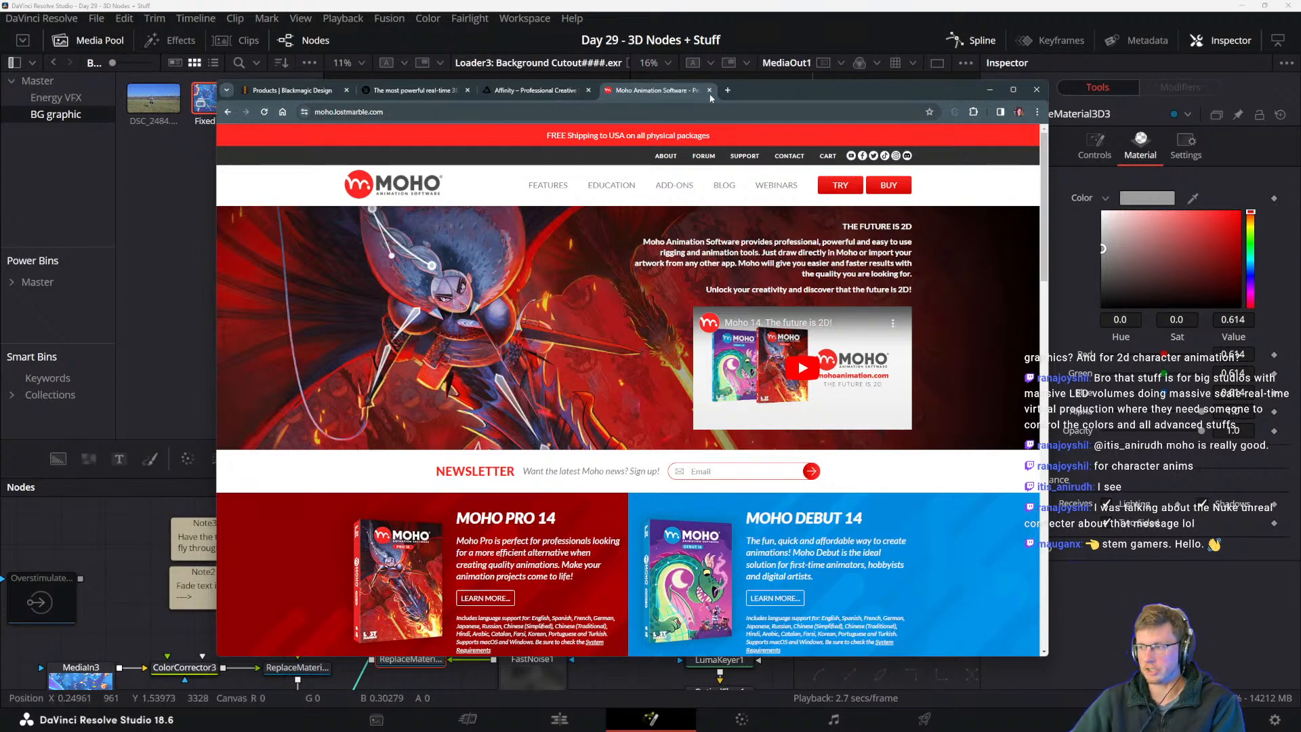
- Open Moho's Education page and review the academic pricing, quote request form and discounted product editions
drag(748, 94, 699, 98)
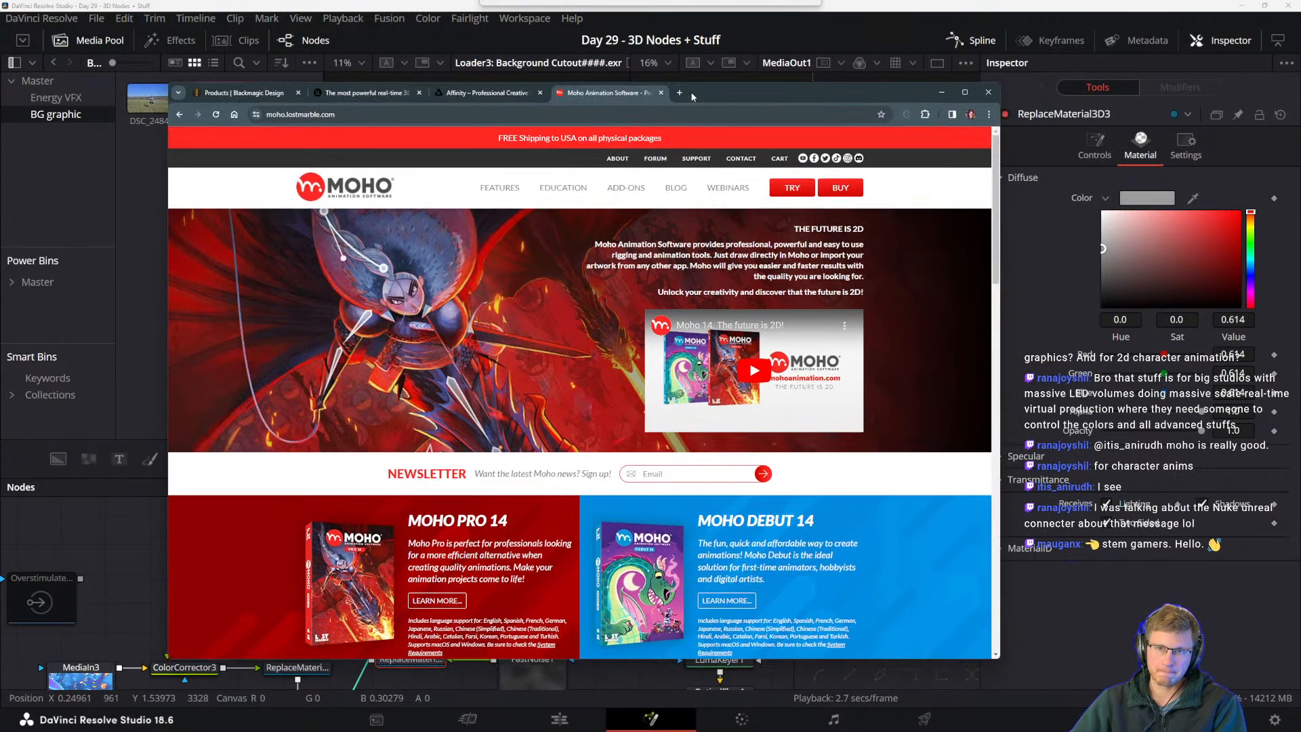
click(559, 191)
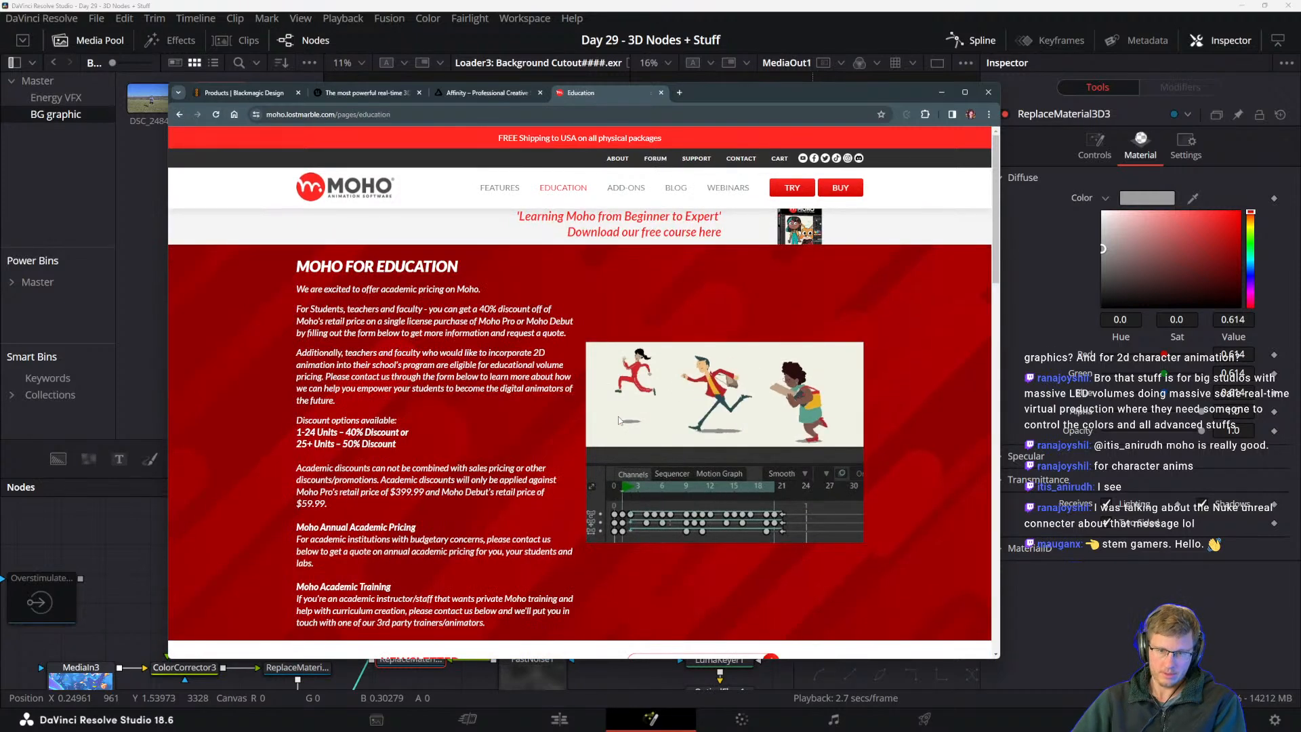
scroll(392, 490, down, 15)
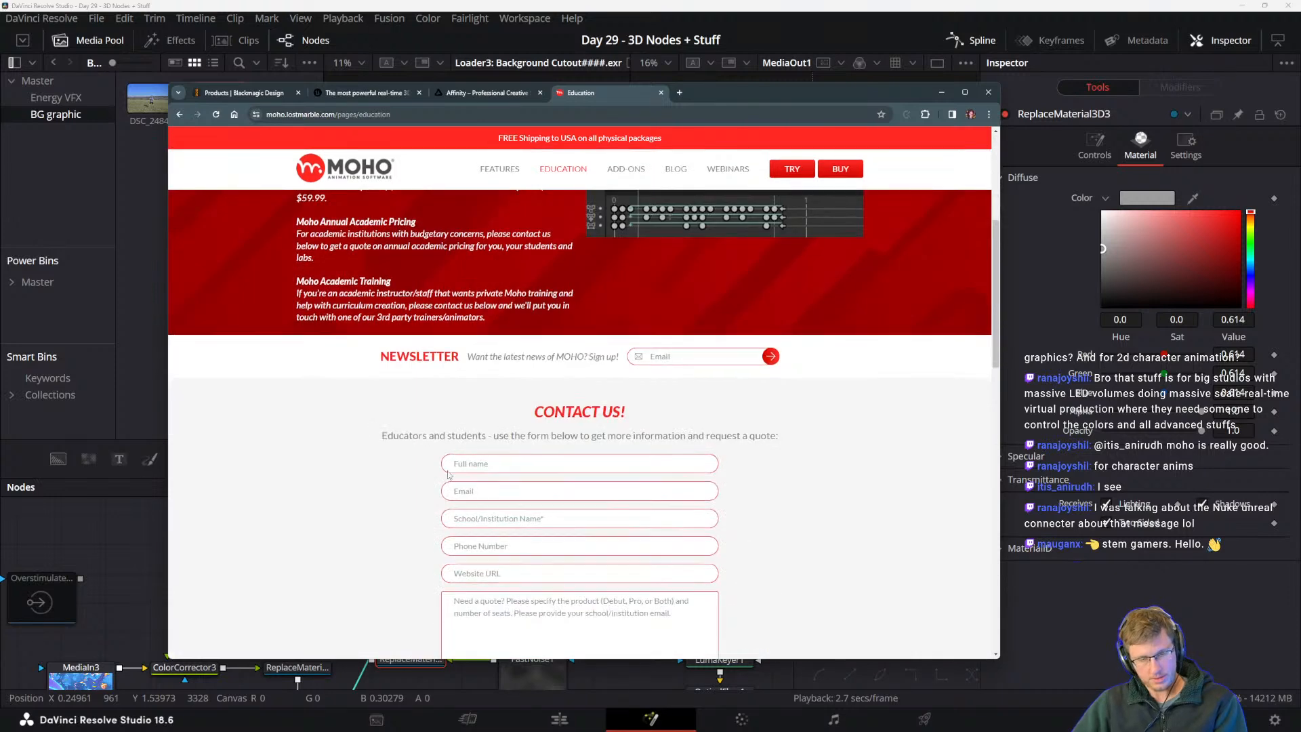
scroll(392, 489, up, 2)
scroll(365, 468, down, 4)
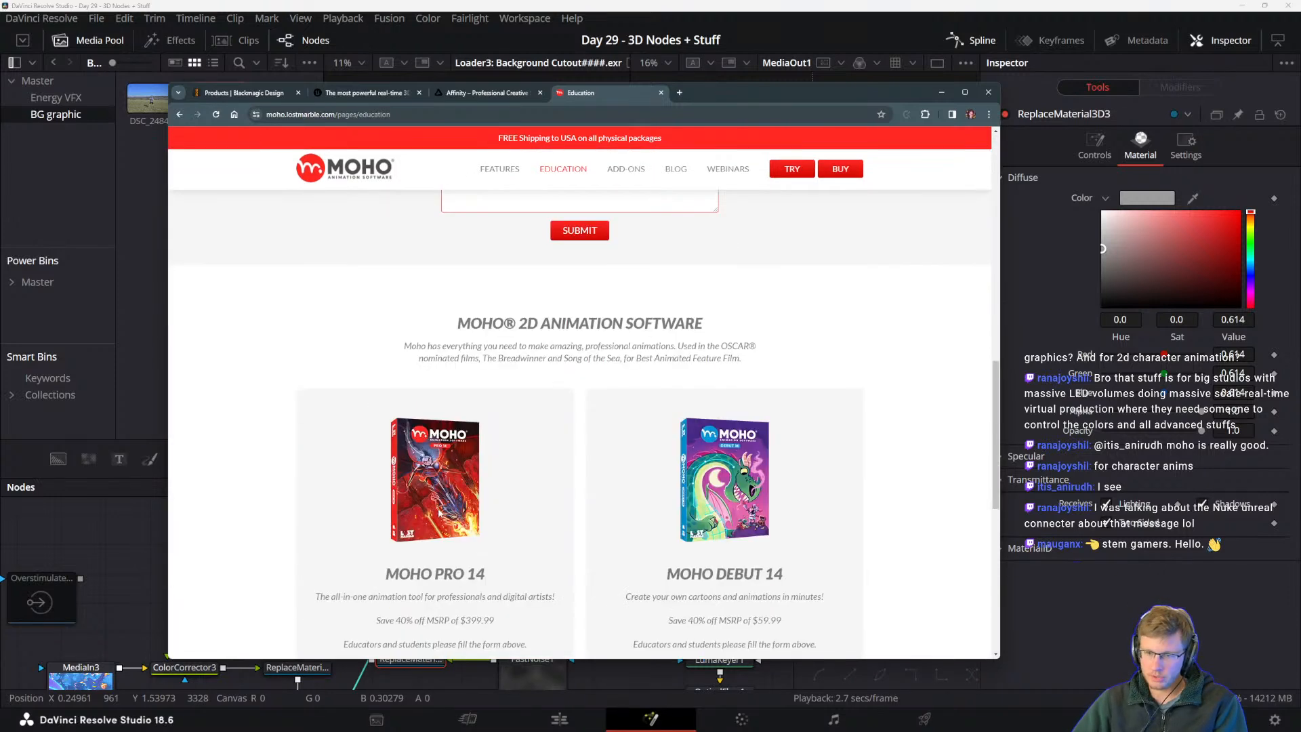
scroll(386, 369, up, 10)
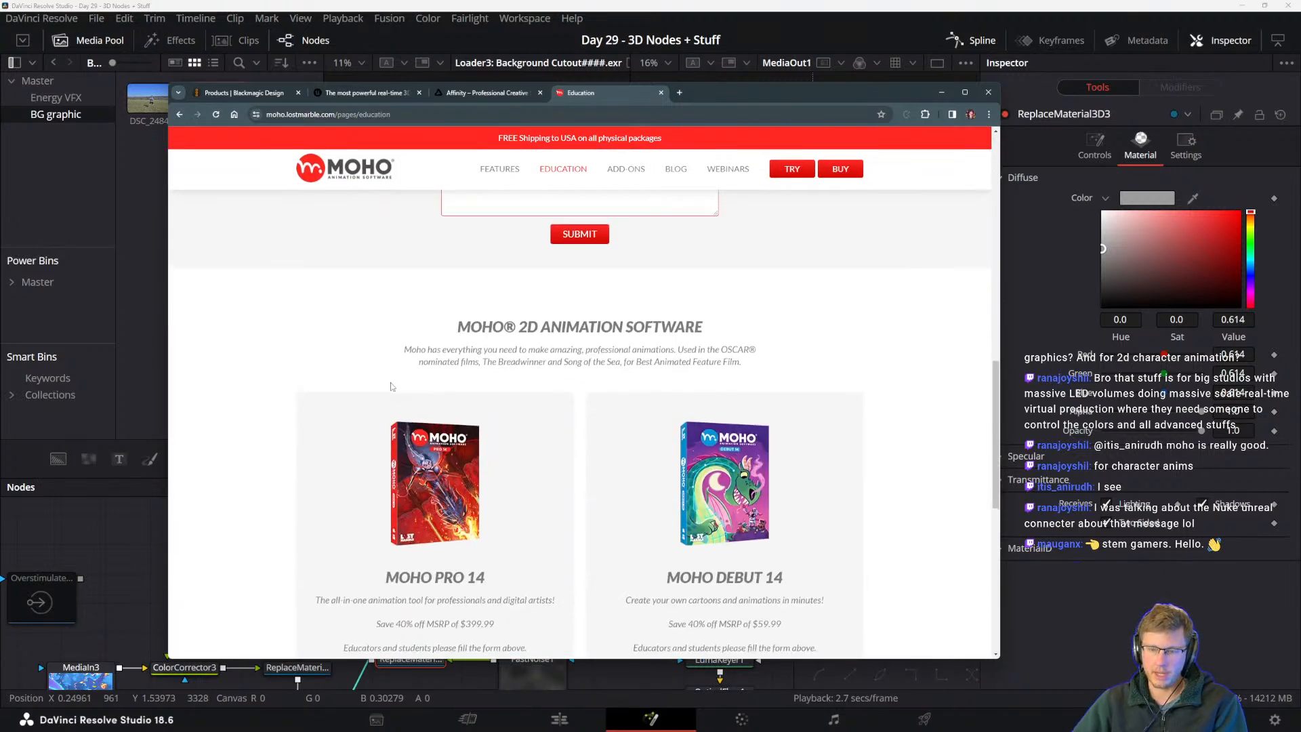
scroll(386, 369, up, 5)
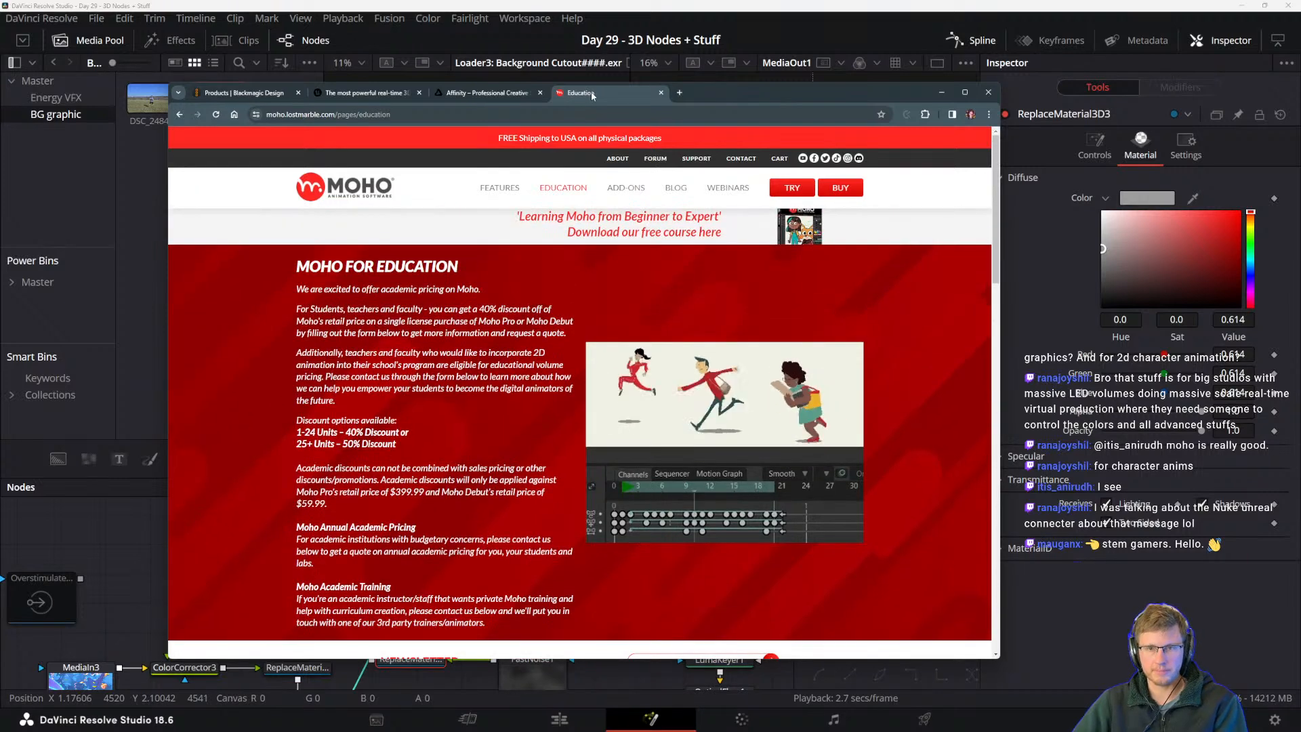
- Close the Moho page and move the browser away to return to the DaVinci Resolve composition
middle_click(571, 96)
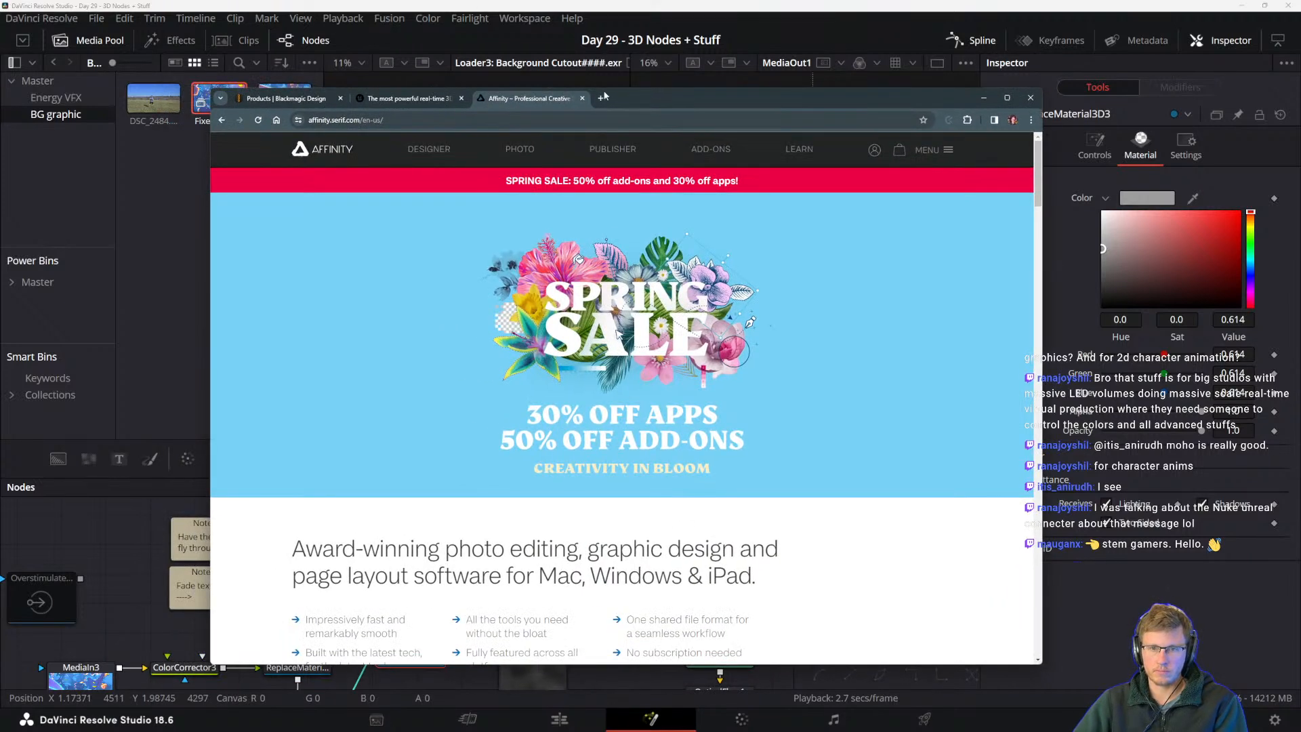
drag(633, 105, 1300, 177)
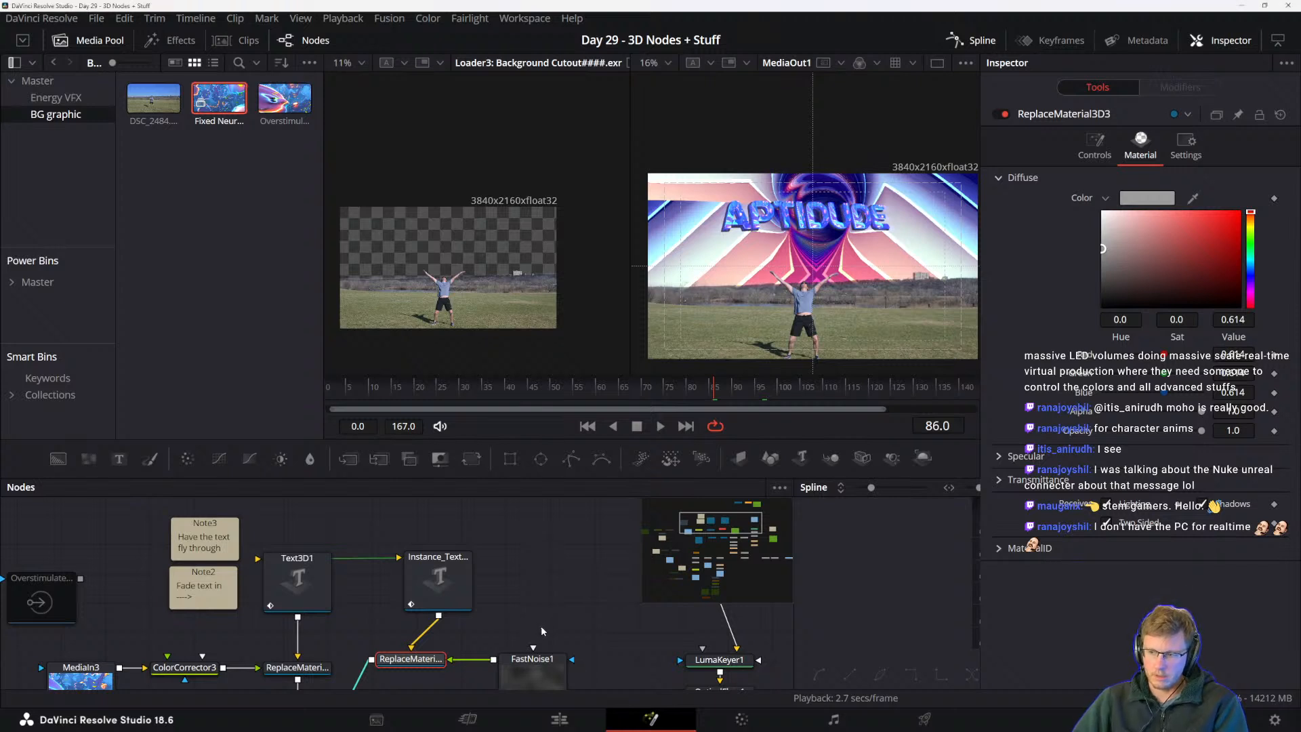
drag(541, 629, 563, 613)
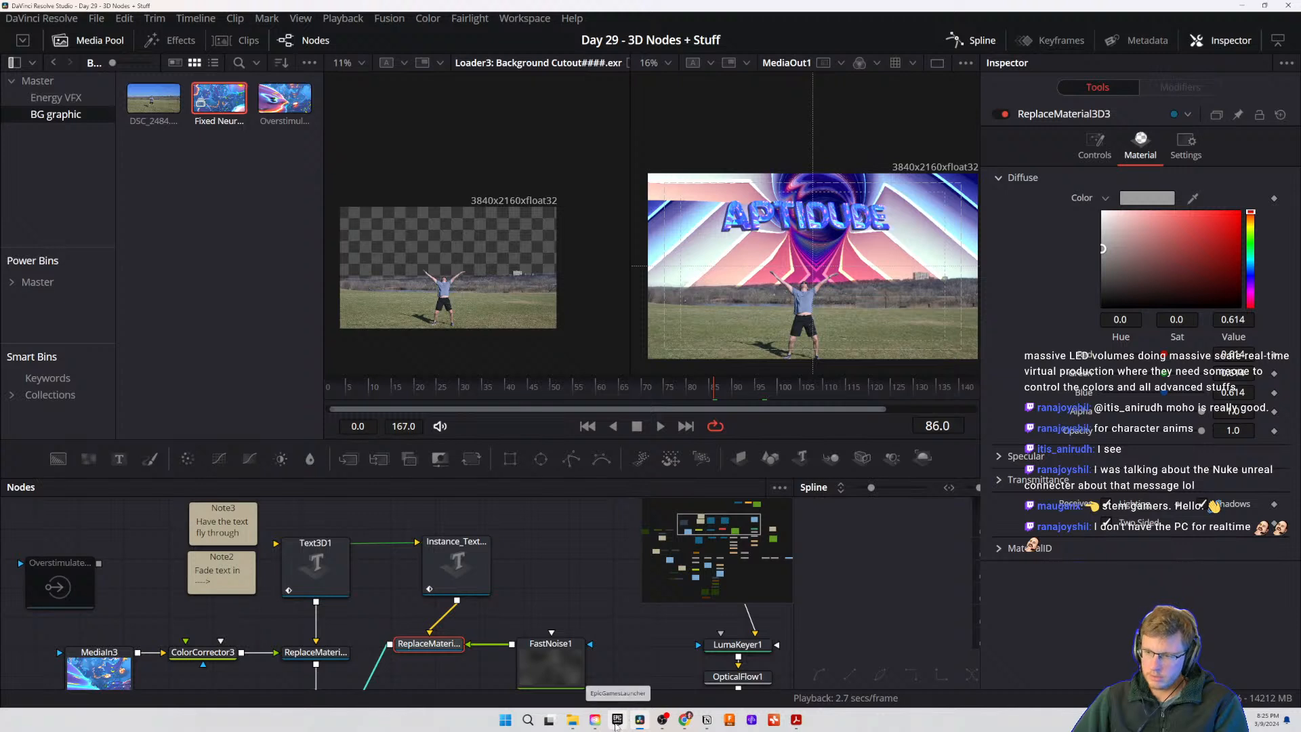
drag(565, 590, 556, 557)
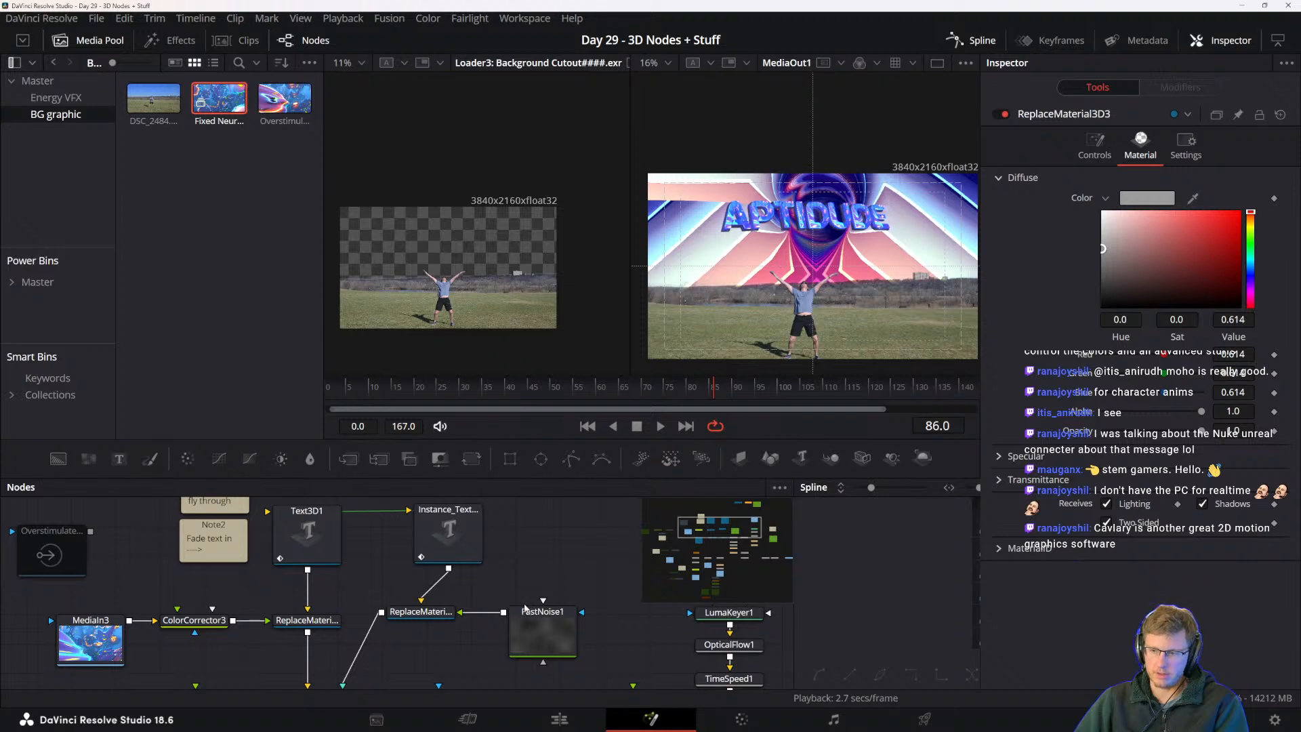
drag(414, 666, 553, 603)
click(561, 580)
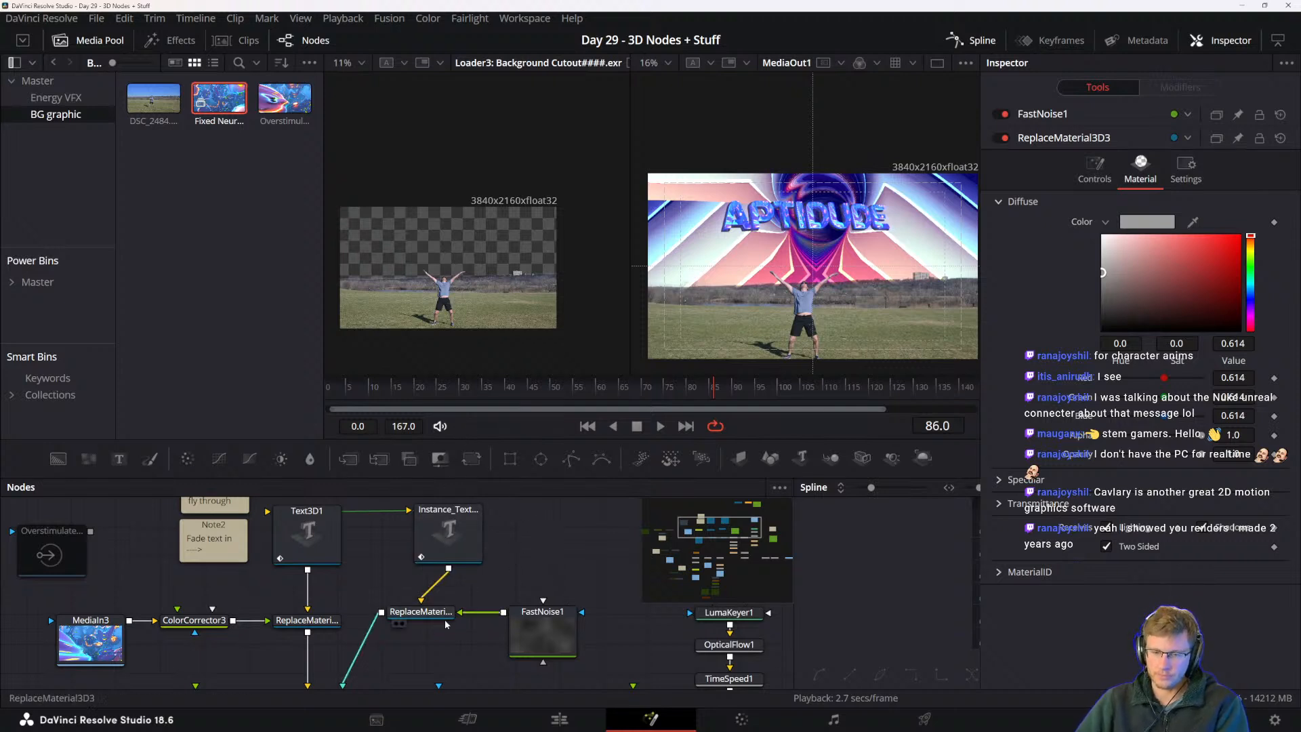
drag(498, 650, 523, 661)
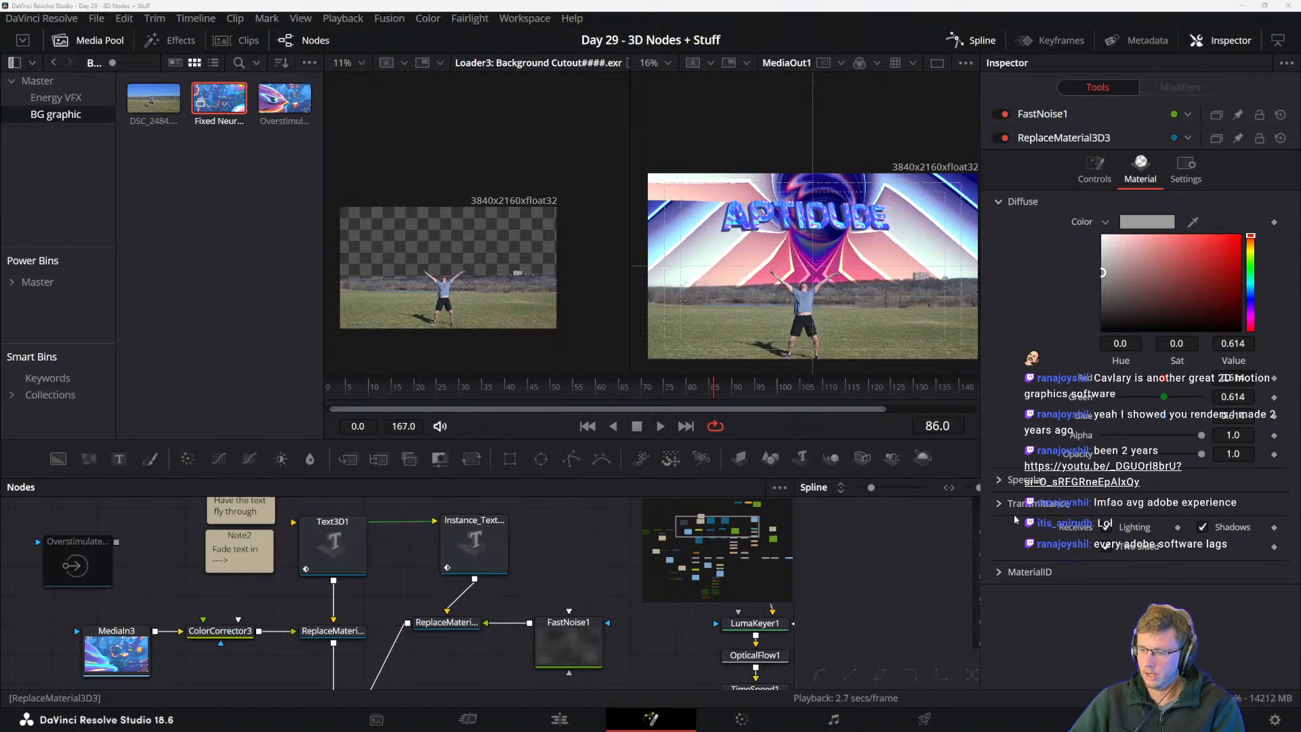
drag(538, 610, 545, 562)
mouse_move(457, 608)
mouse_down()
mouse_move(491, 637)
mouse_move(500, 612)
mouse_move(456, 593)
mouse_up()
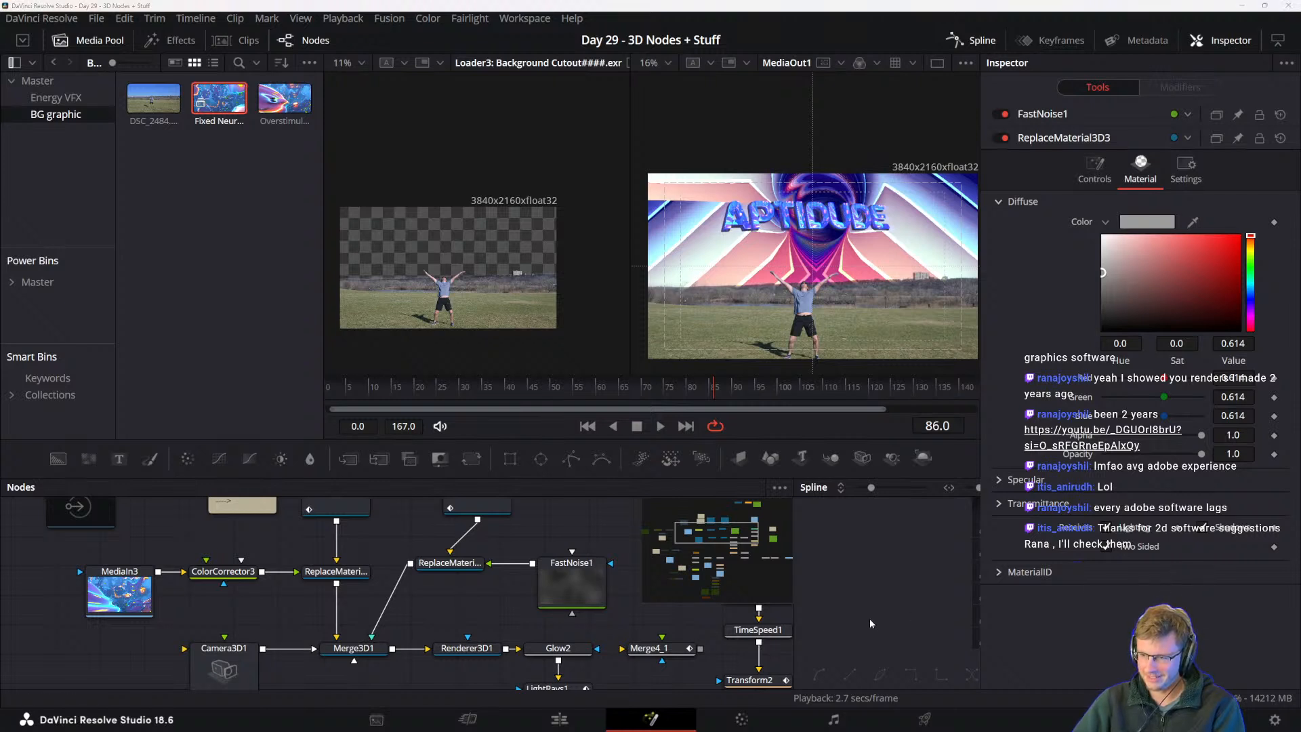
drag(433, 587, 433, 583)
- Go to frame 105 and invert the Rectangle1 mask feeding Merge1
click(542, 393)
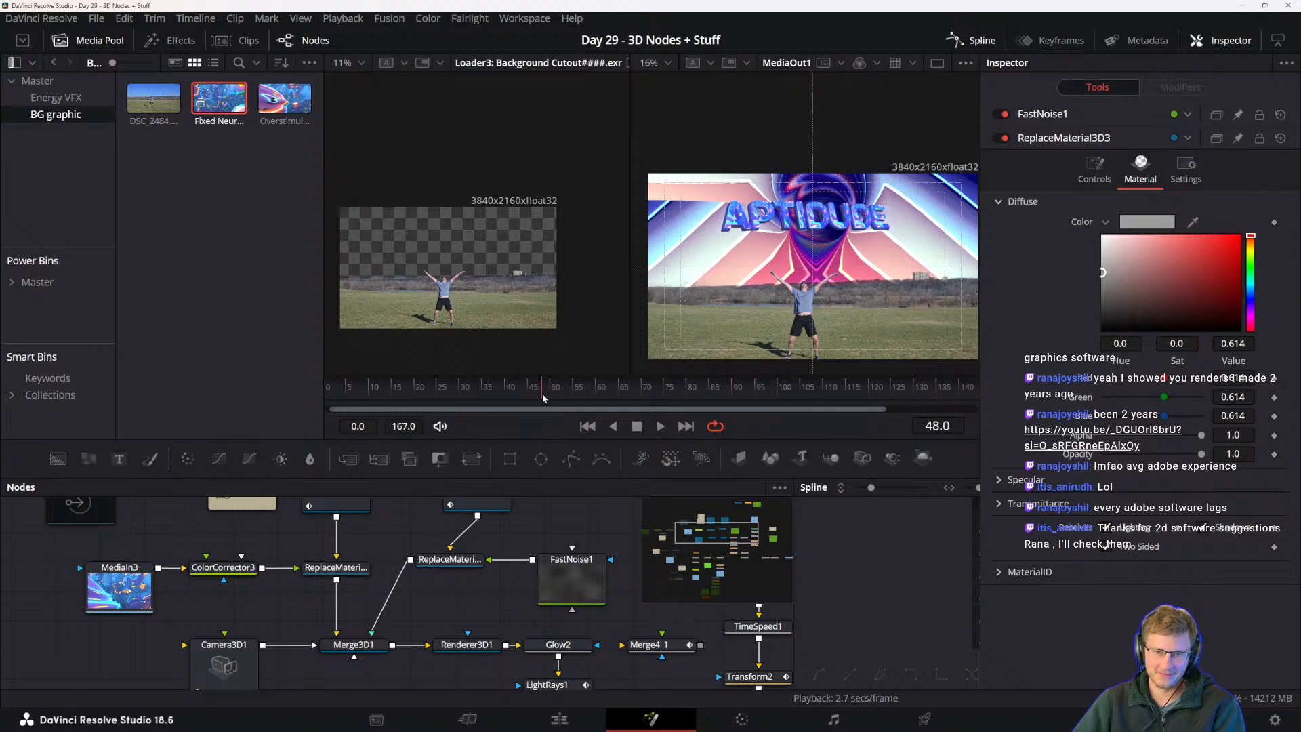
drag(543, 394, 800, 393)
drag(393, 614, 549, 418)
drag(432, 547, 465, 560)
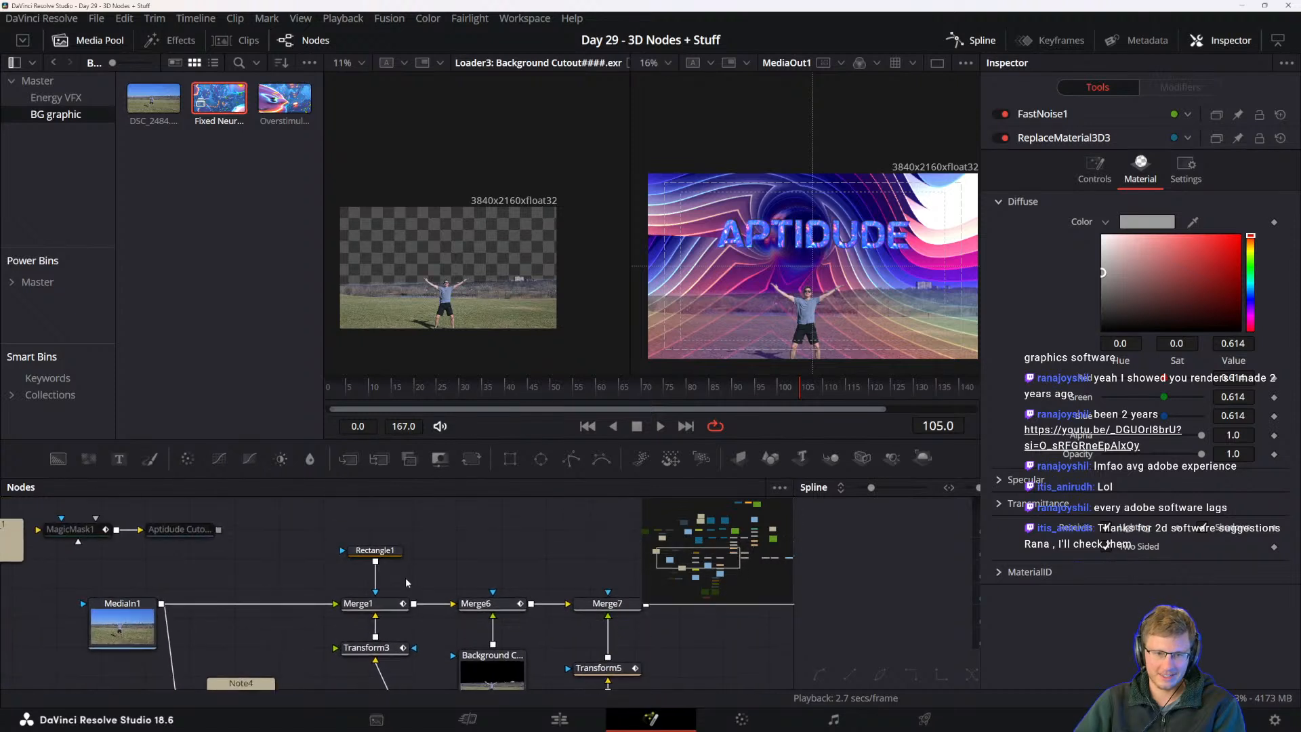
click(375, 550)
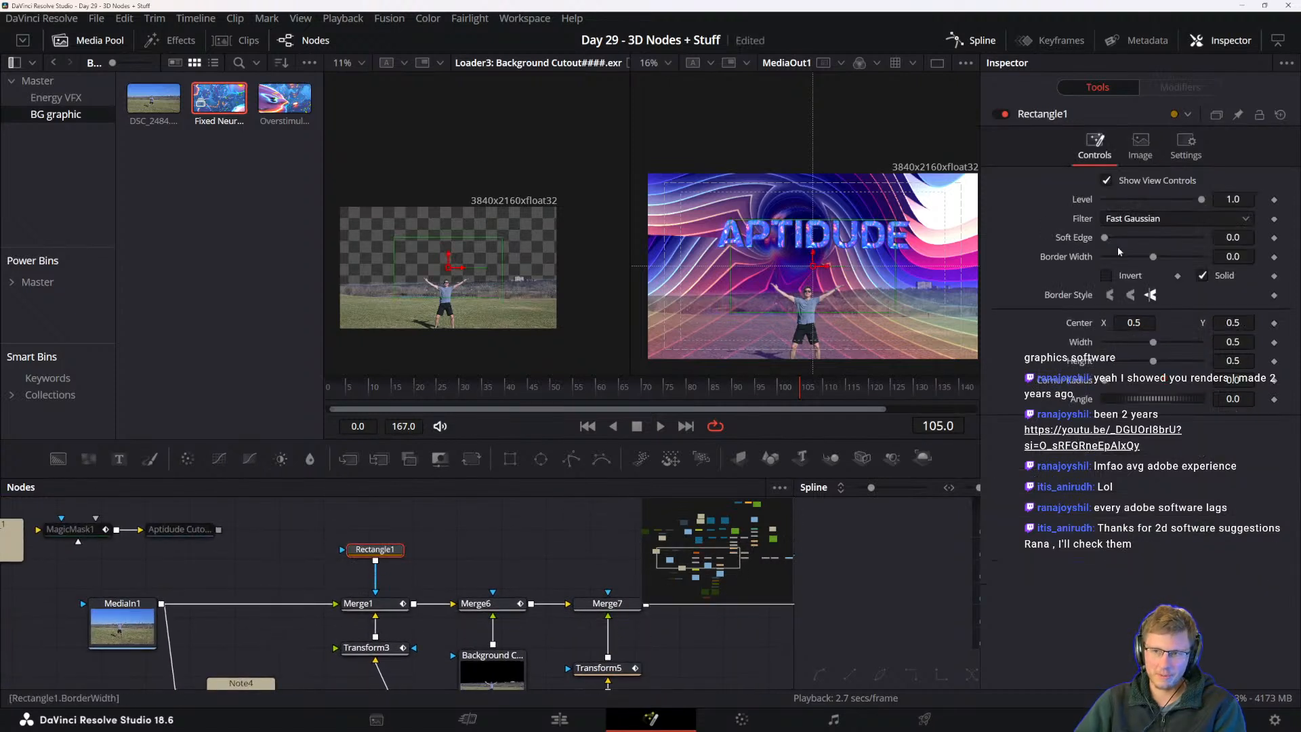
click(1106, 275)
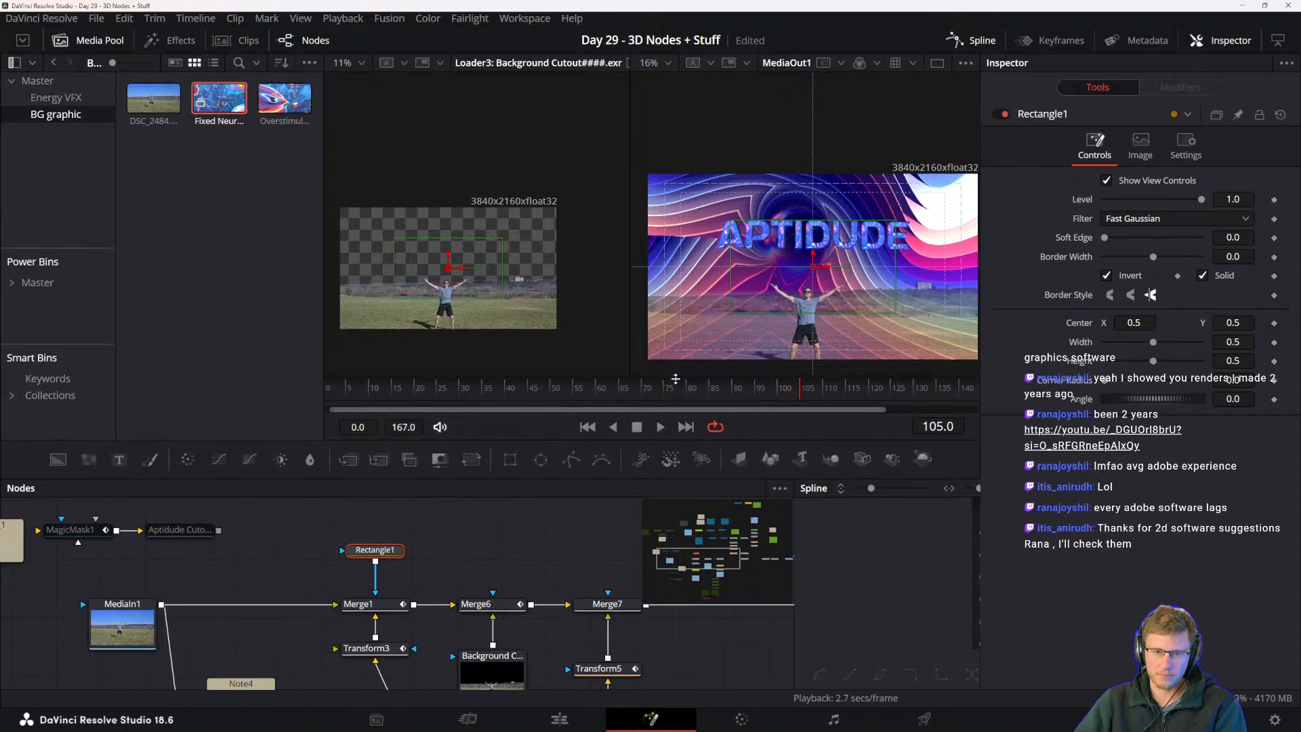
- Scrub the composite between frames 86 and 113 to review the graphic behind the man with the inverted mask
drag(675, 381, 836, 400)
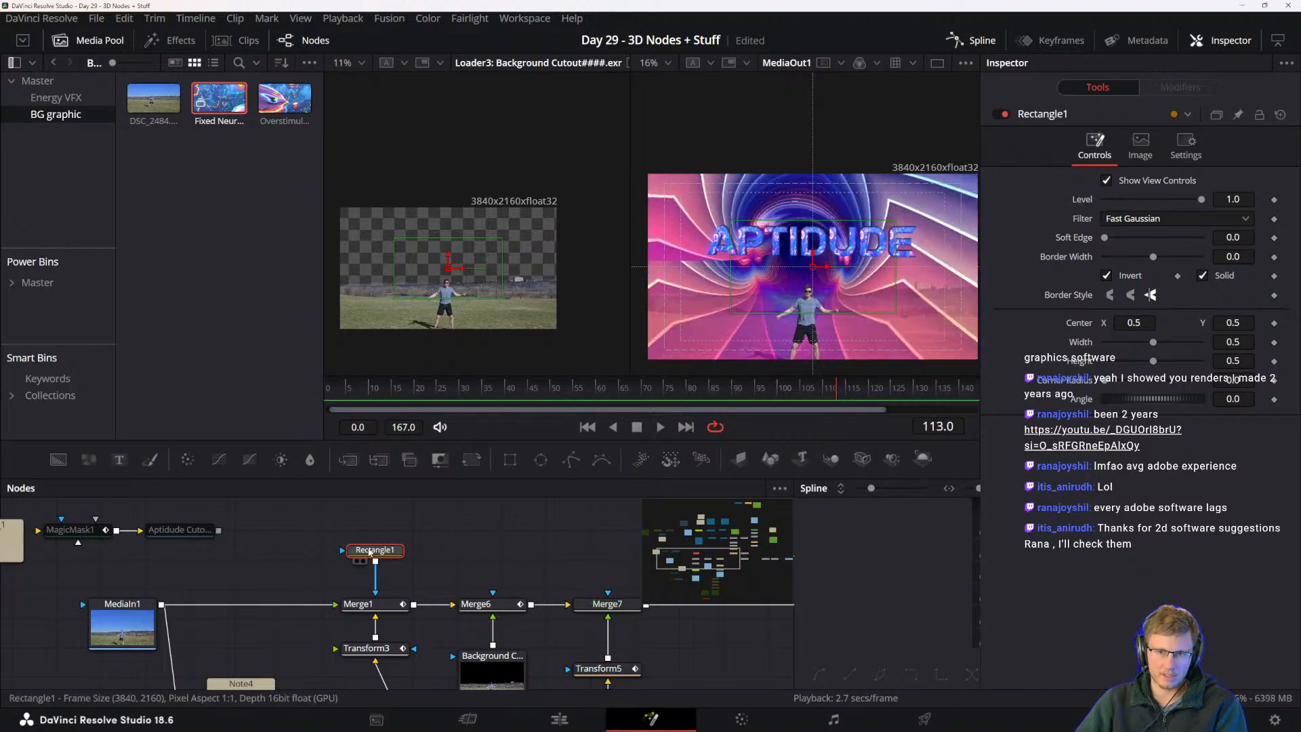
click(777, 391)
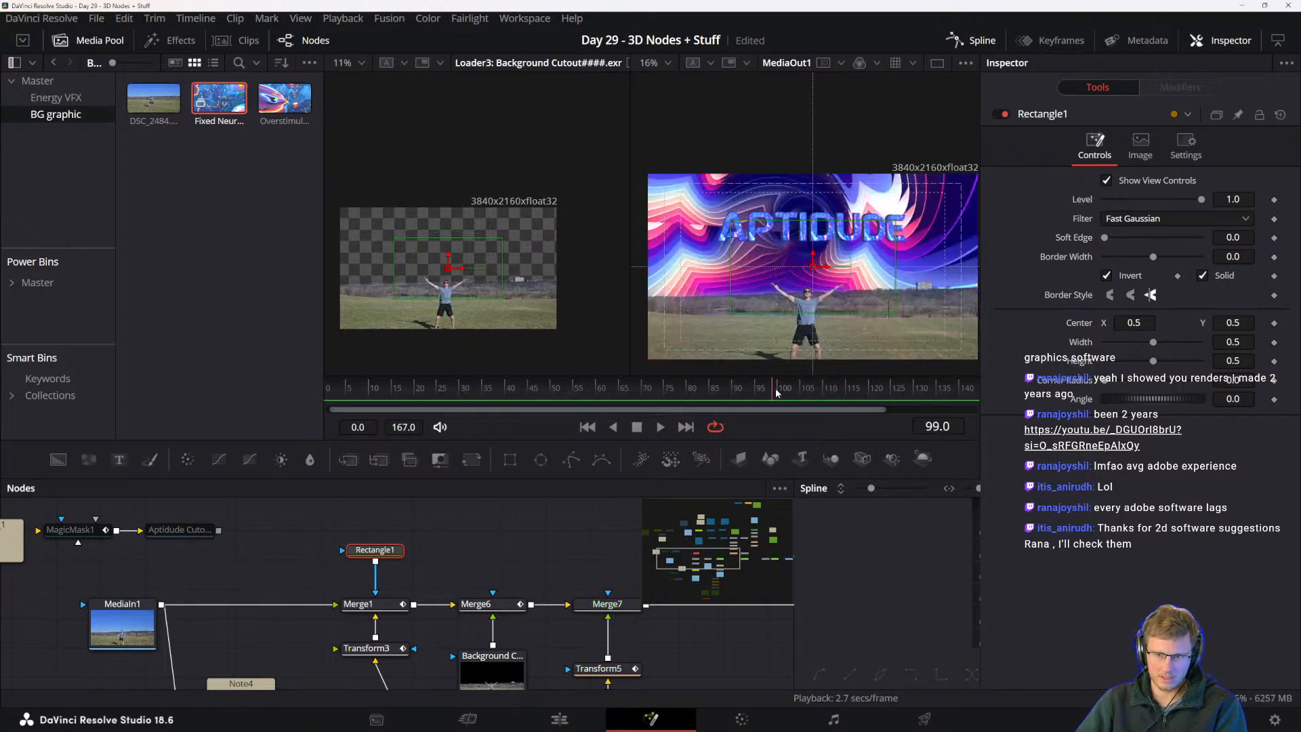
click(761, 392)
drag(767, 393, 775, 393)
click(728, 393)
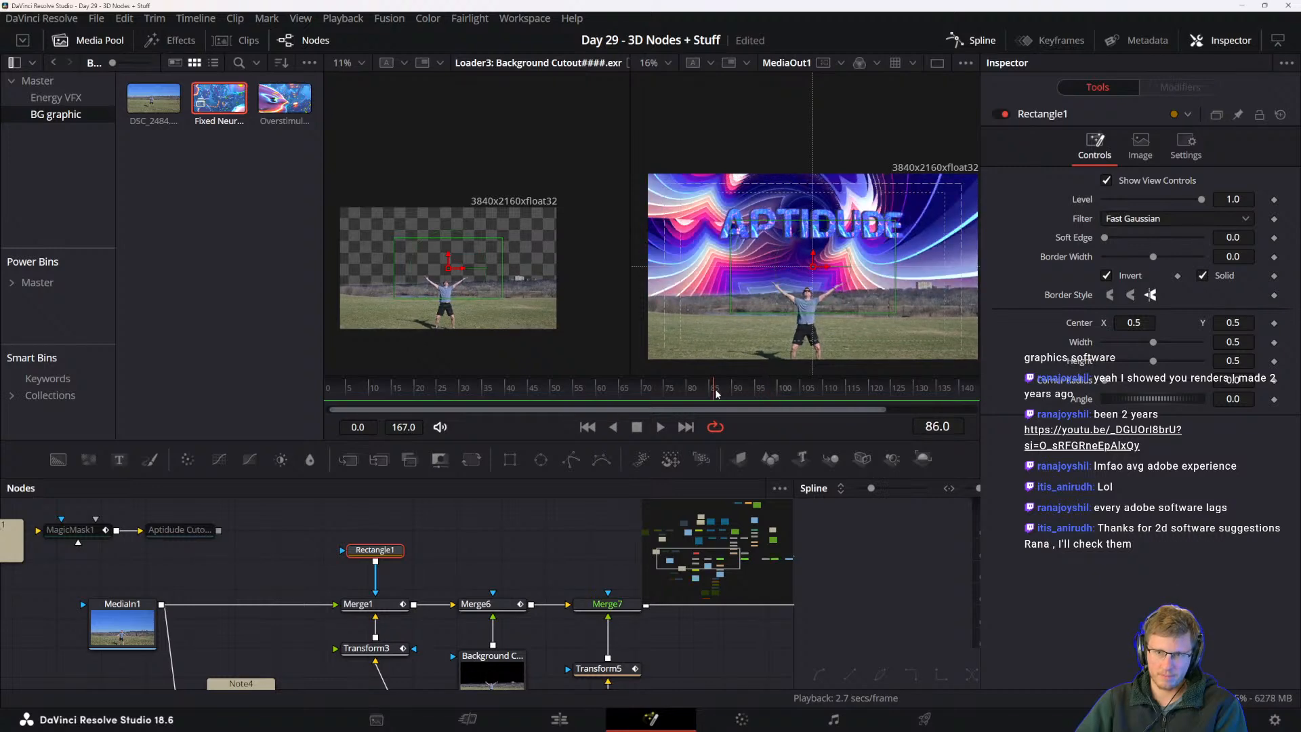
- Go to frame 98, disconnect the Rectangle1 mask from Merge1 and show Merge1 in the first viewer
drag(730, 393, 770, 388)
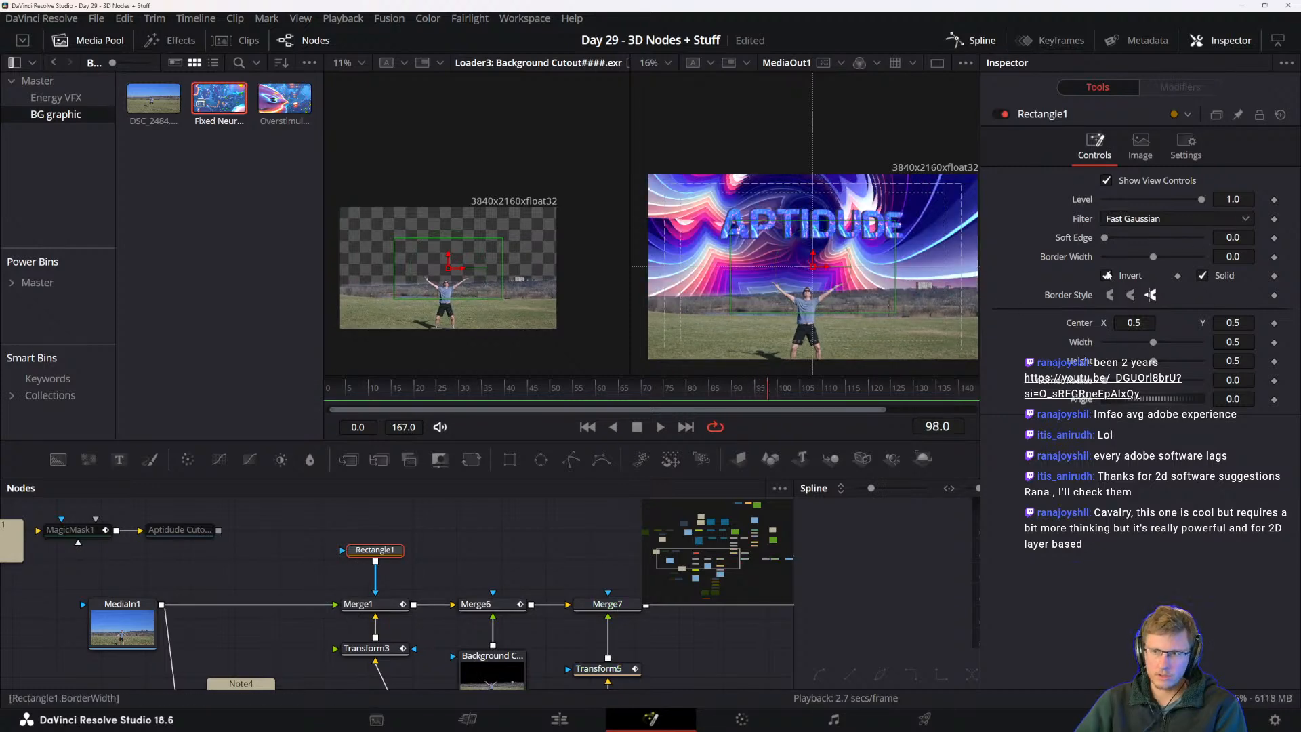
drag(377, 595, 421, 535)
scroll(412, 575, down, 1)
click(366, 576)
key(1)
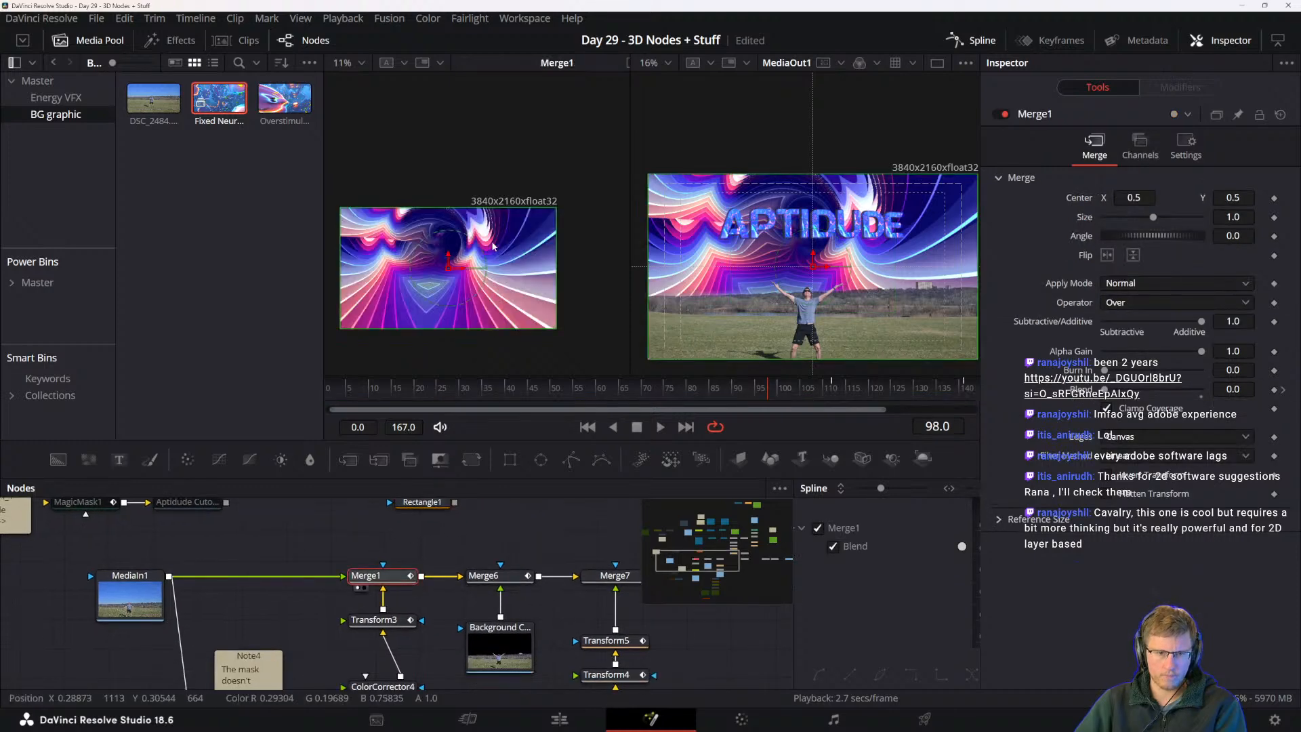
- Reconnect the Rectangle1 mask to Merge1 and align the mask node directly above it
drag(455, 502, 383, 573)
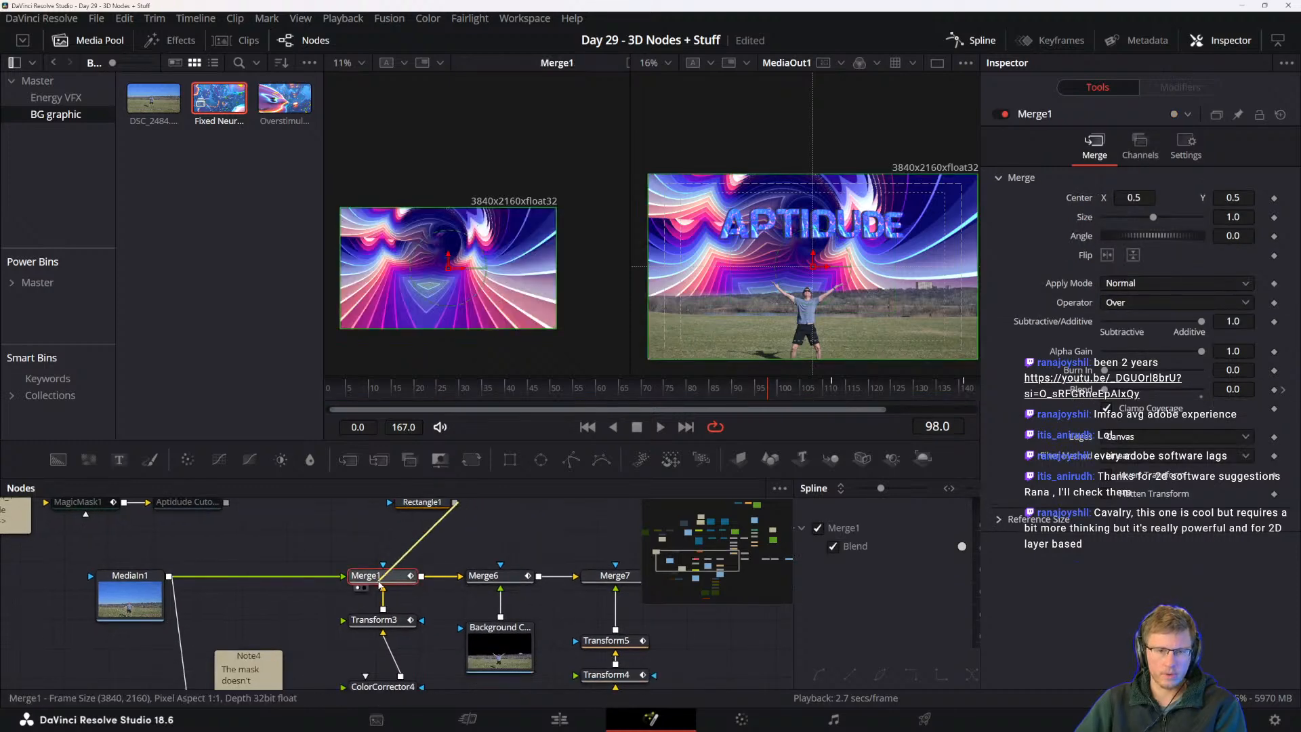
drag(428, 503, 389, 509)
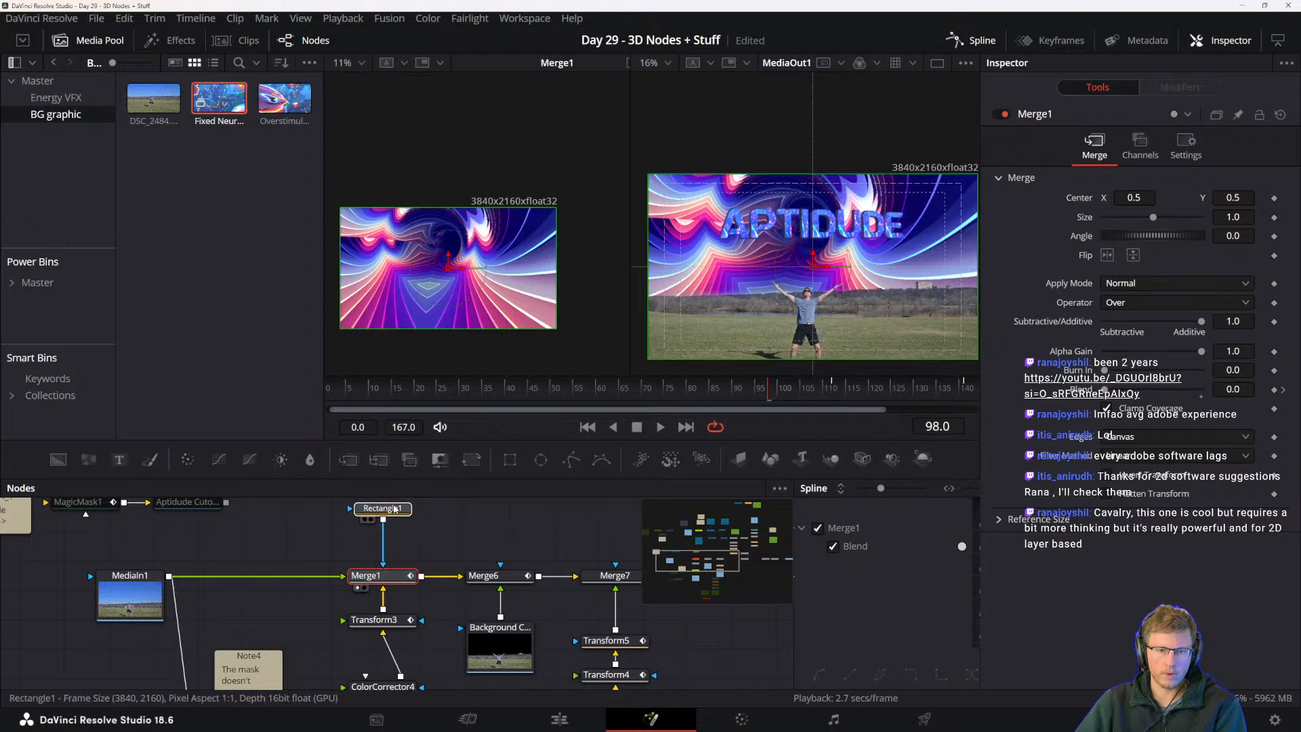
click(399, 577)
- Turn off Invert on the Rectangle1 mask and disconnect it from Merge1
click(384, 509)
scroll(384, 512, up, 1)
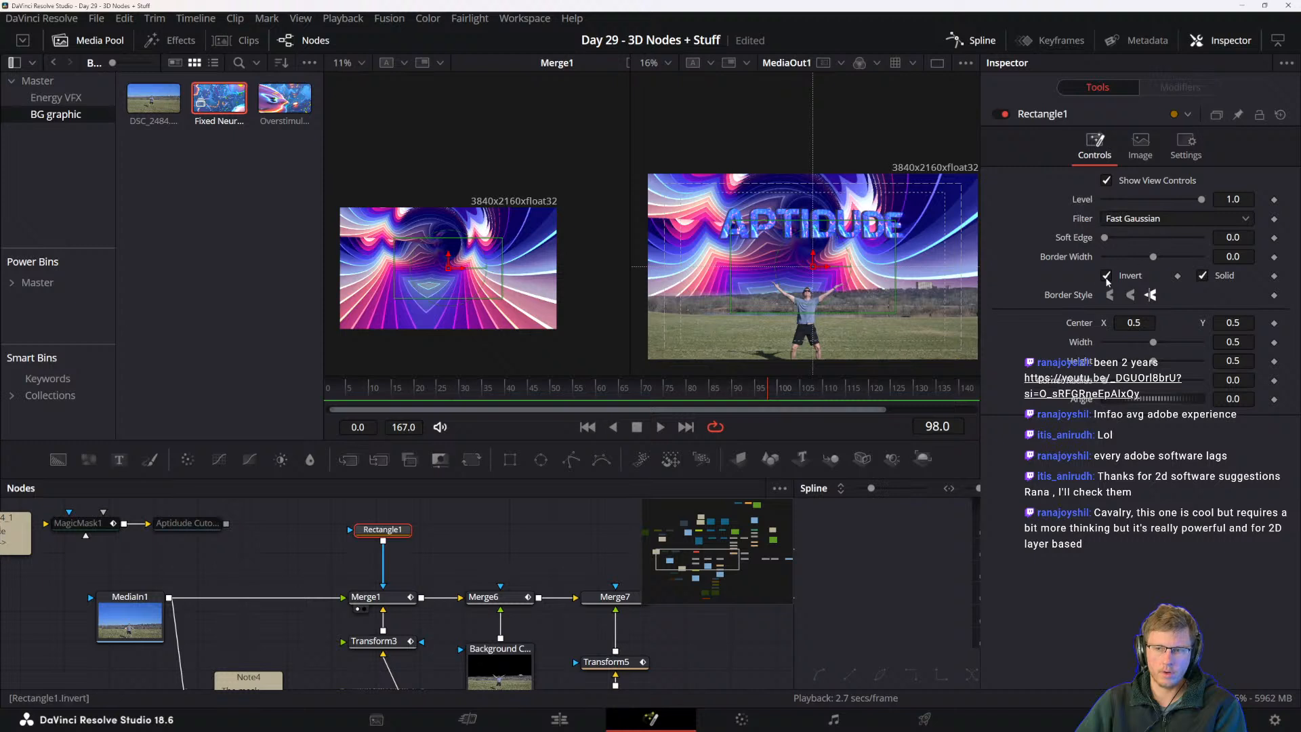
click(1107, 277)
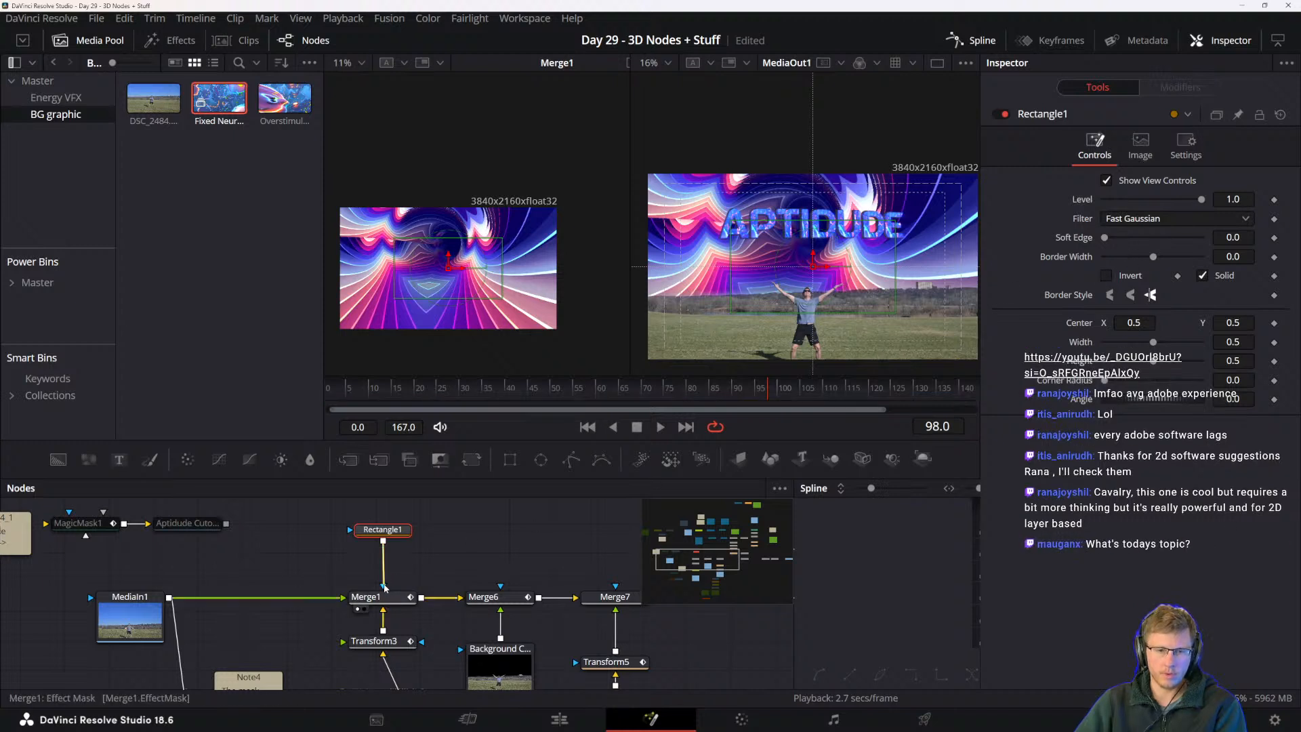
drag(384, 587, 413, 555)
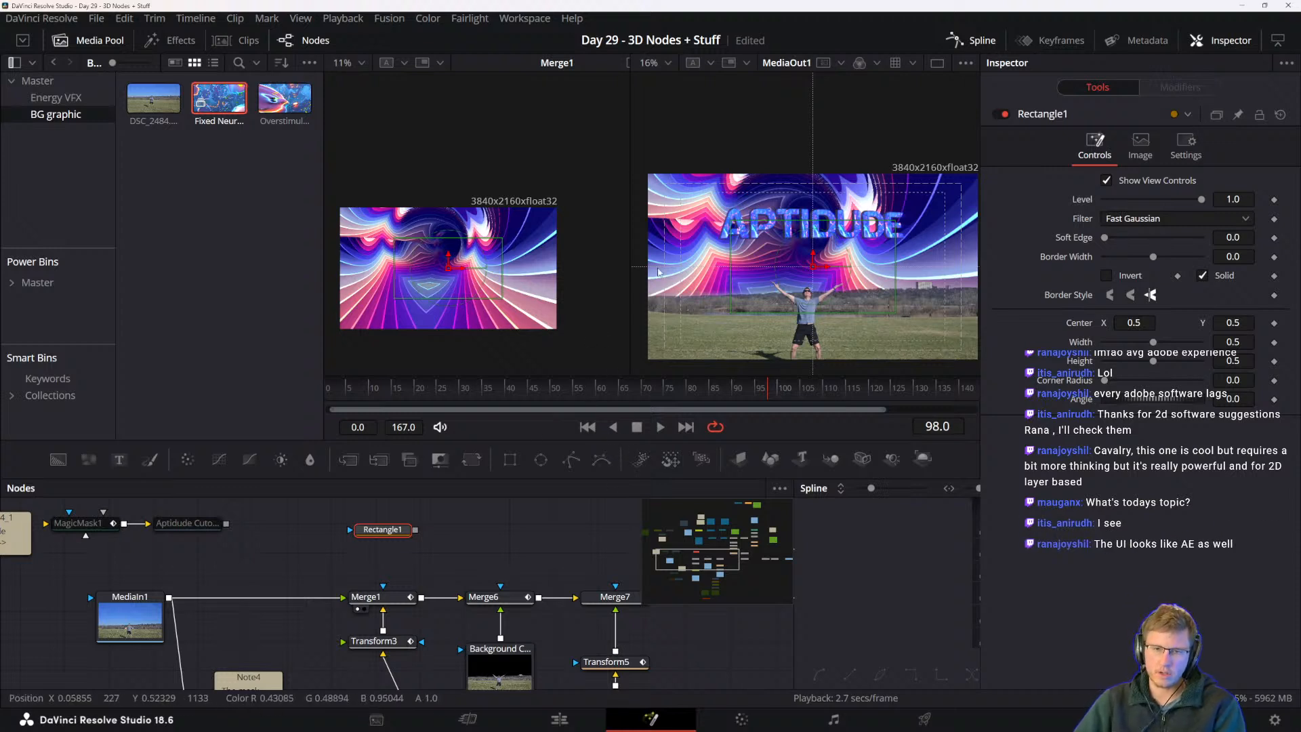
drag(529, 291, 555, 285)
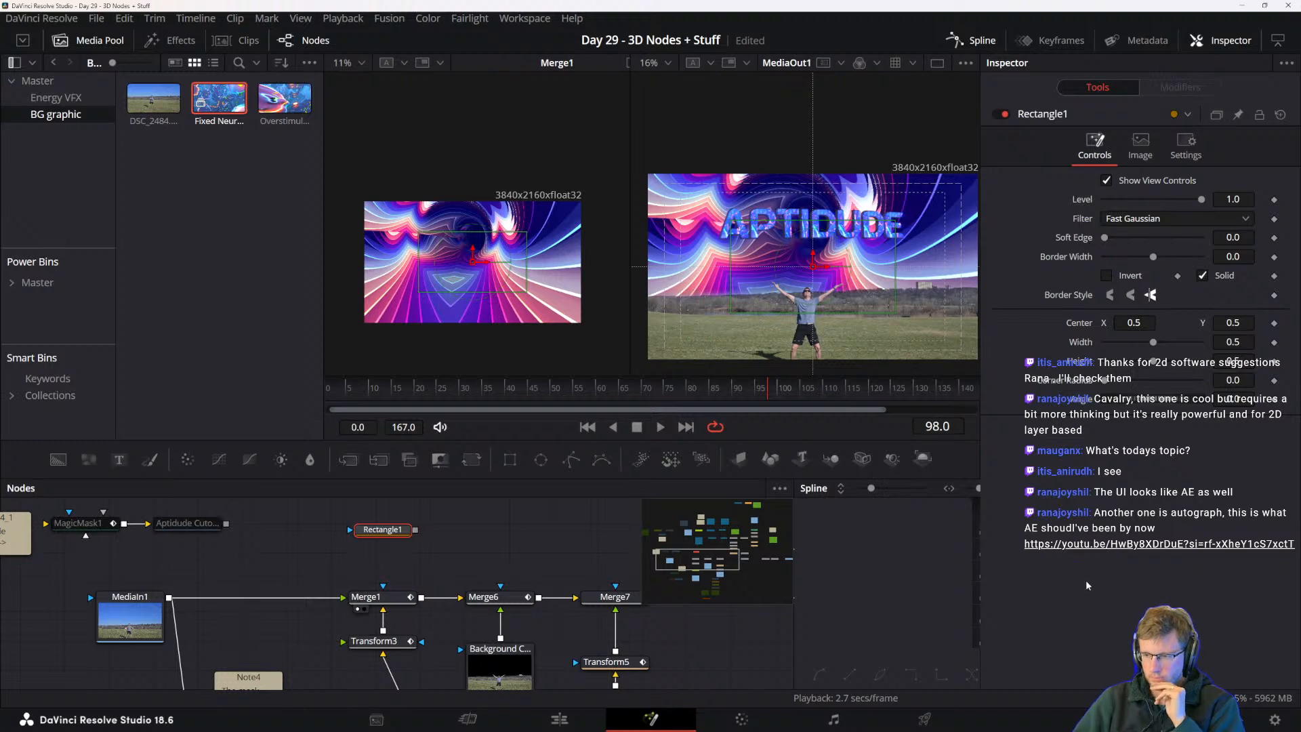
drag(462, 574, 479, 561)
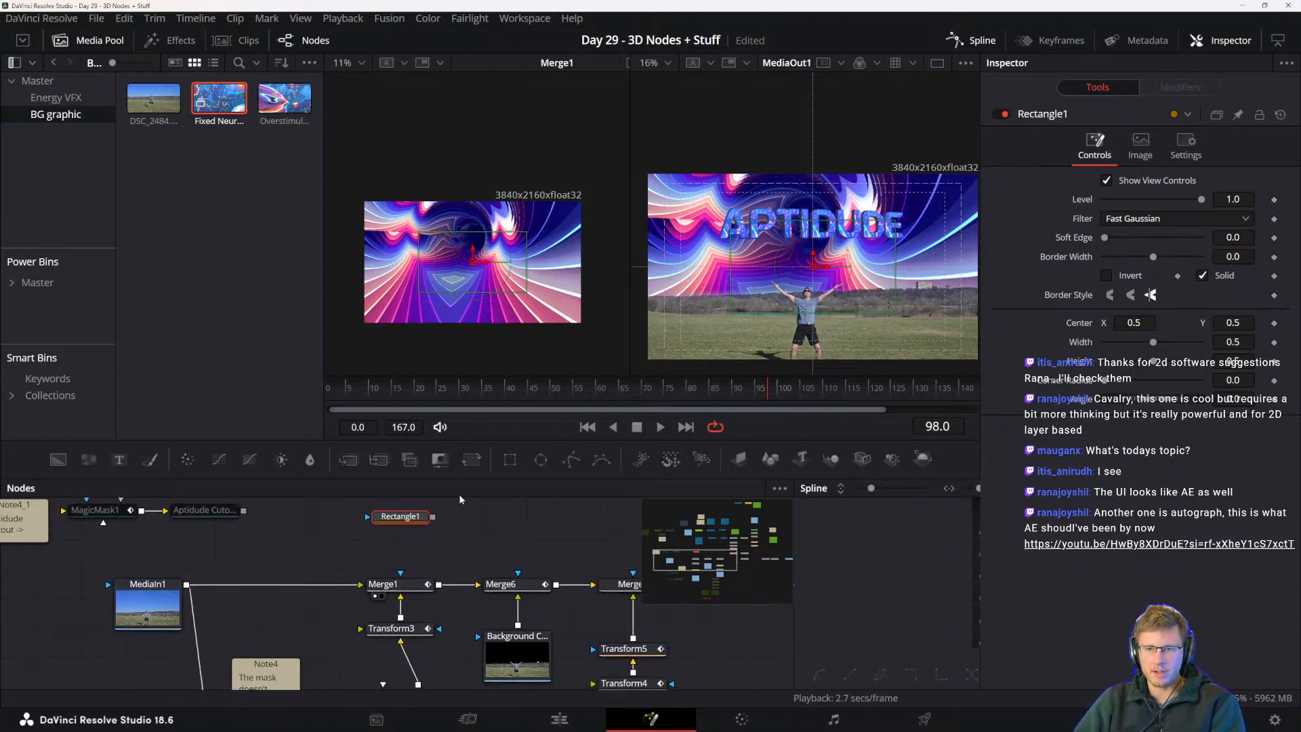
drag(493, 540, 457, 599)
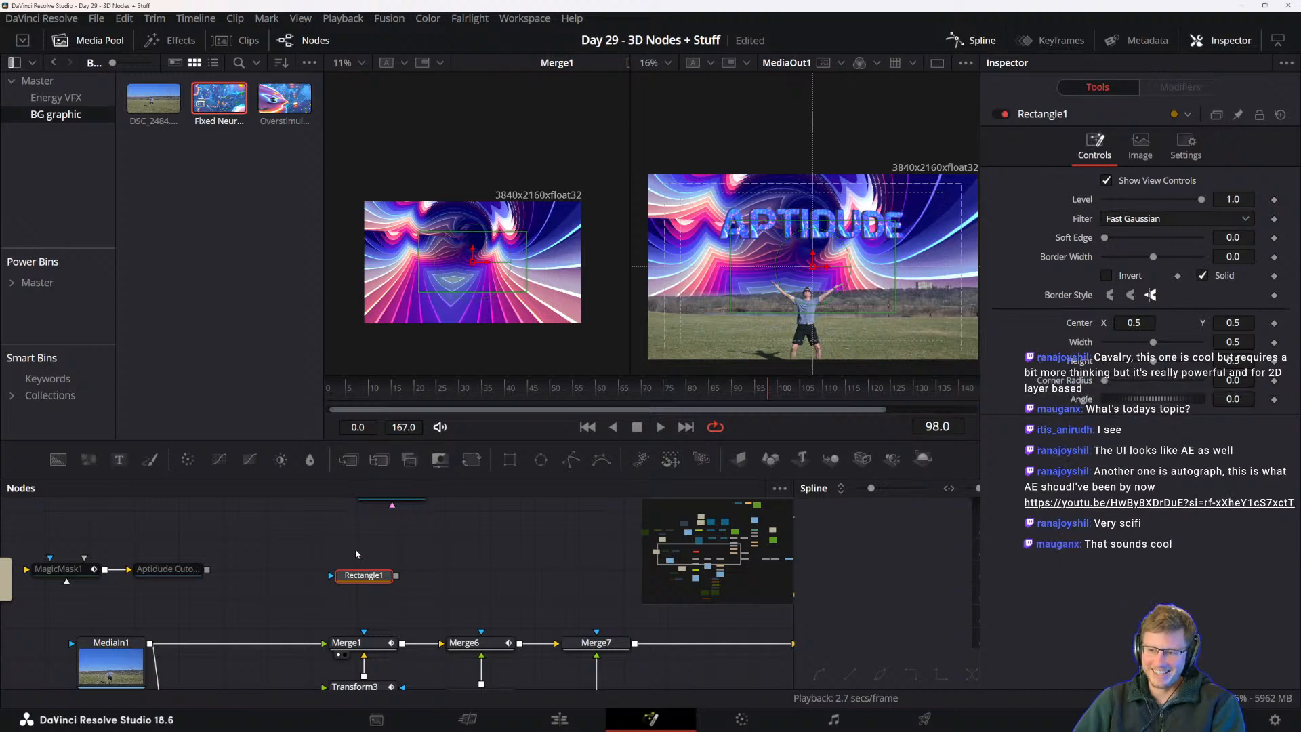
drag(470, 546, 482, 584)
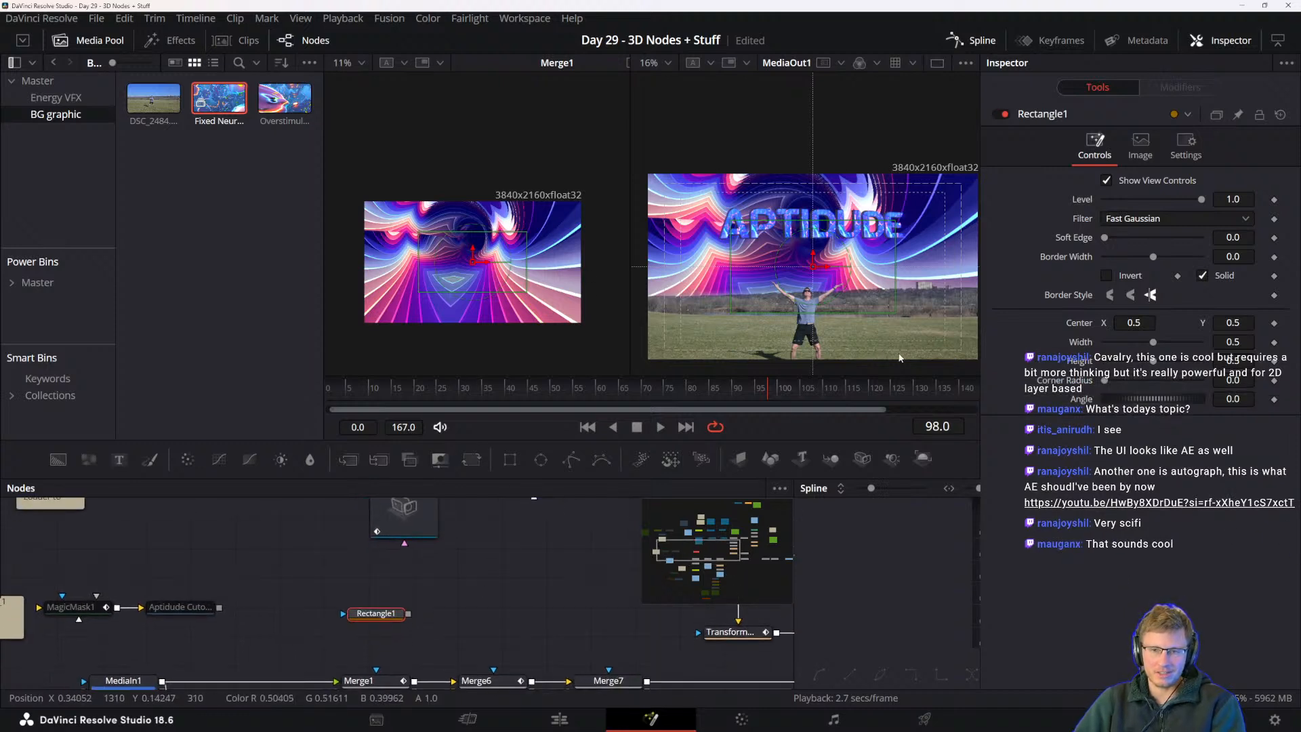
drag(542, 617, 595, 560)
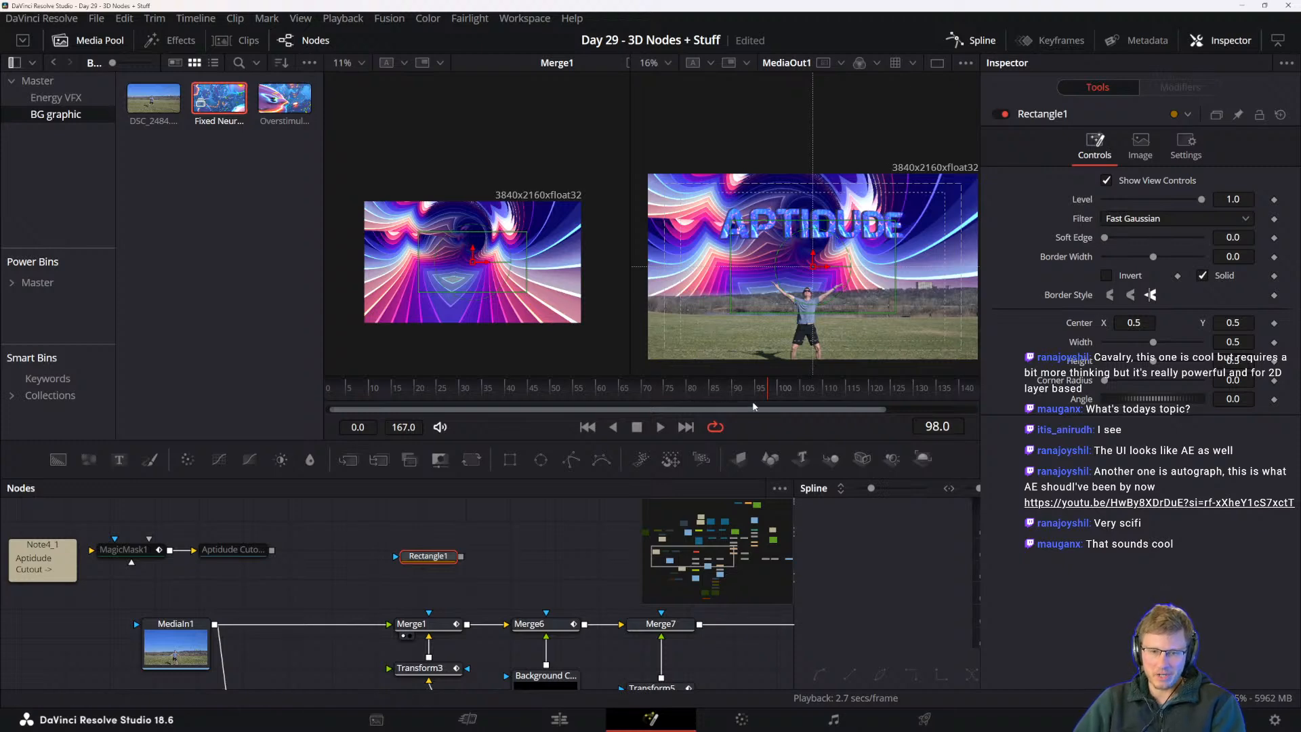
- Scrub the composite to frame 101 and select the Text3D1 node to show its transform animation
drag(742, 394, 774, 395)
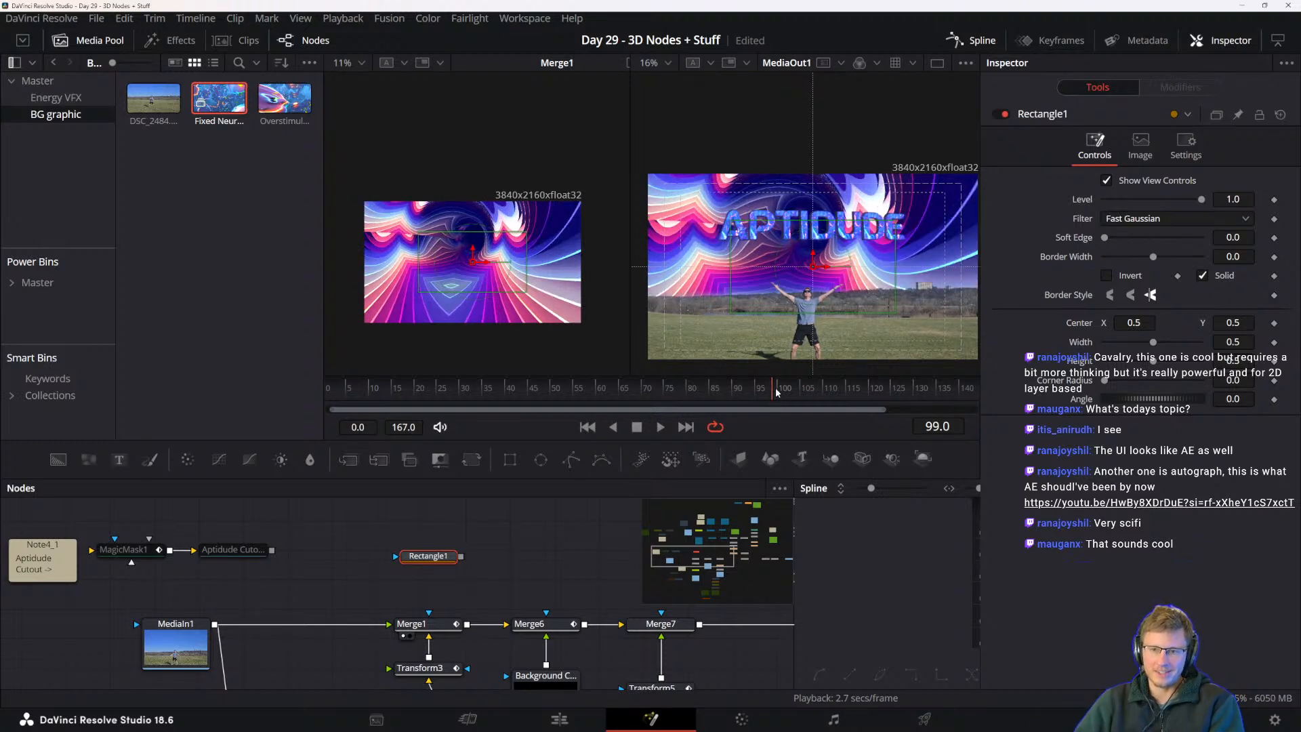
drag(776, 393, 781, 394)
scroll(500, 634, up, 8)
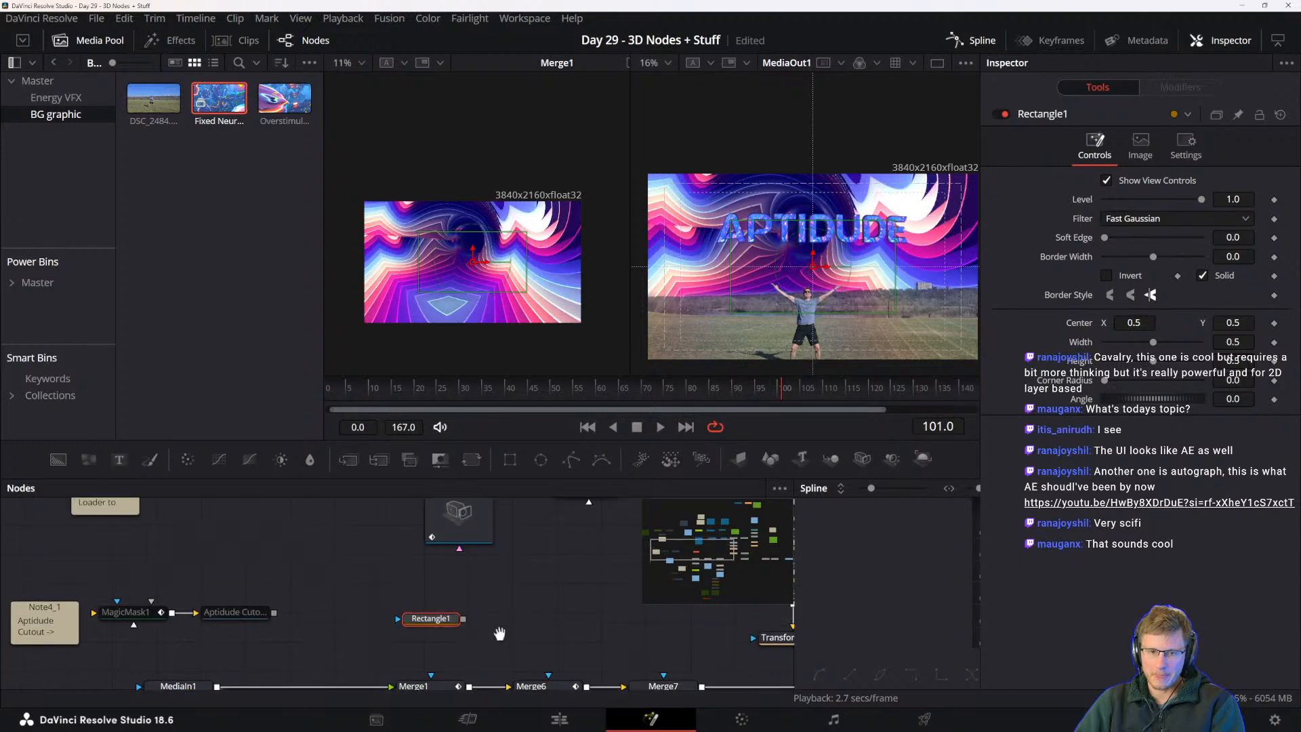
scroll(434, 644, up, 5)
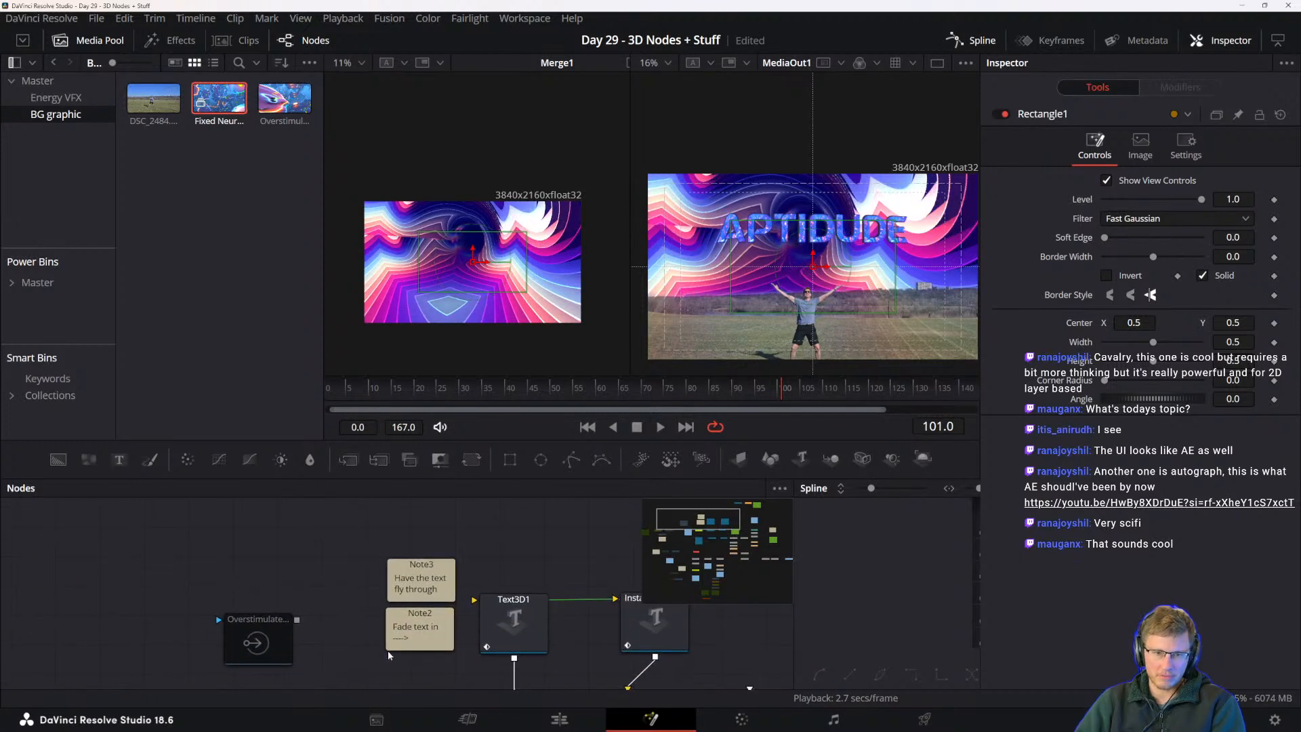
scroll(542, 618, down, 3)
click(502, 579)
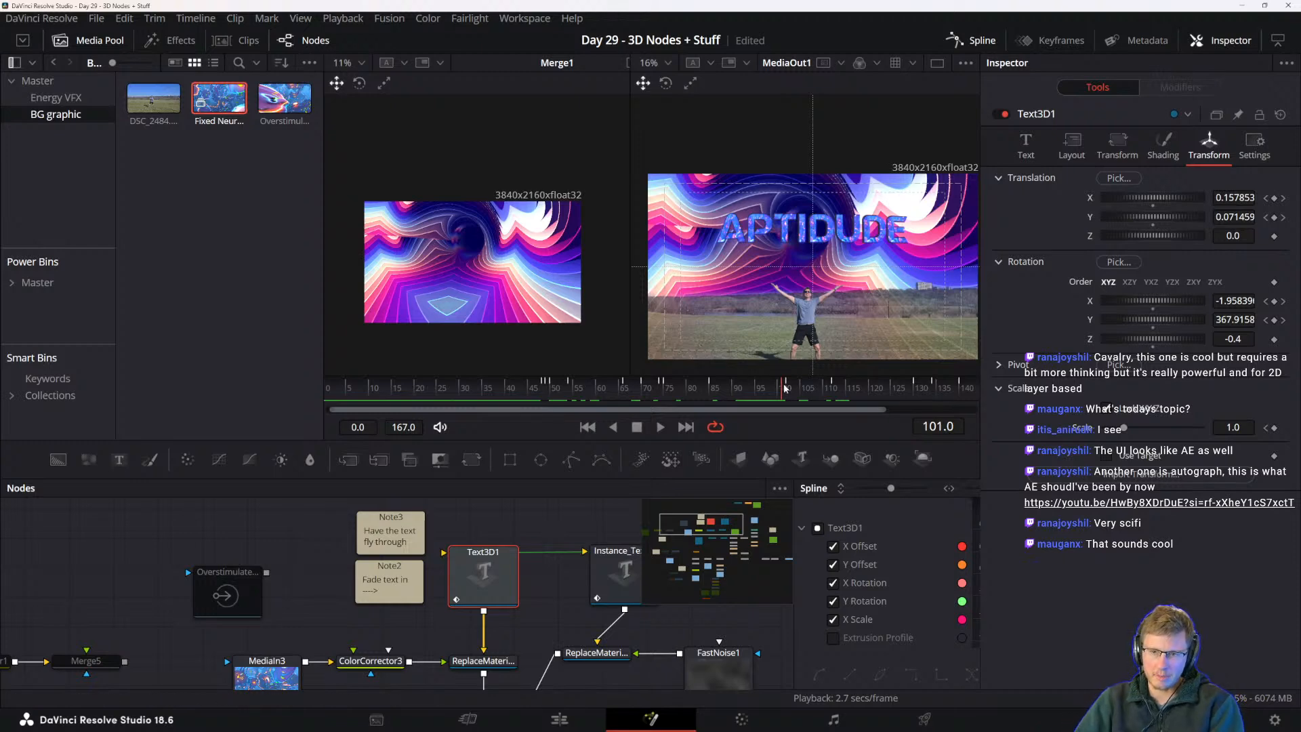
- Go to frame 102 and enlarge the spline editor to show Text3D1's animation curves
drag(784, 388, 787, 388)
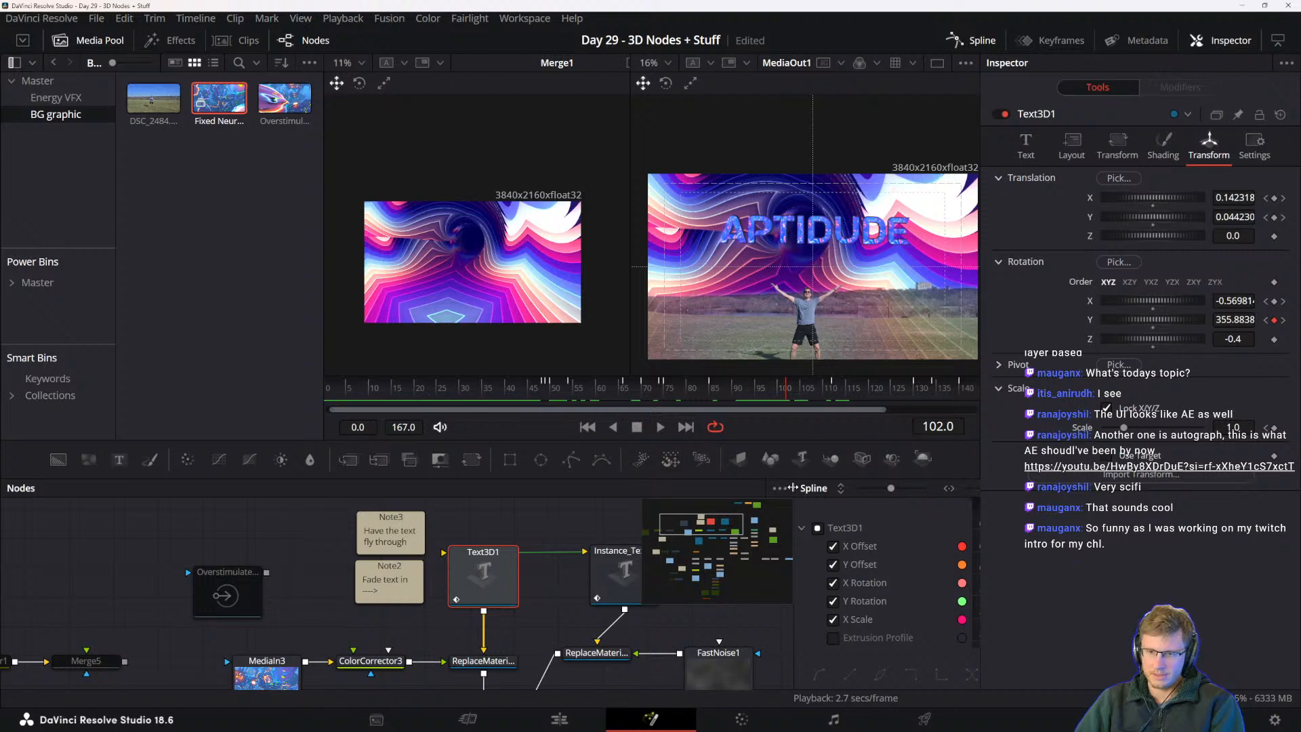
drag(792, 488, 519, 488)
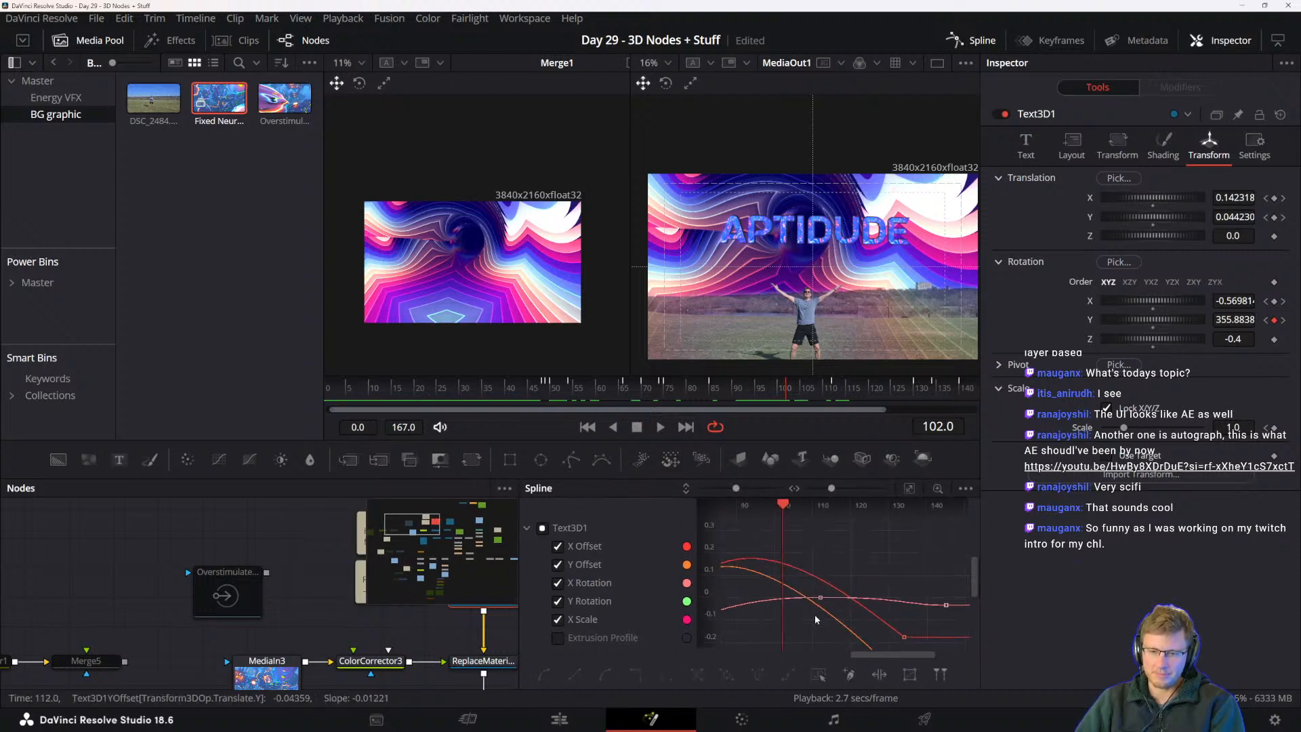
drag(788, 565, 877, 552)
scroll(877, 552, down, 3)
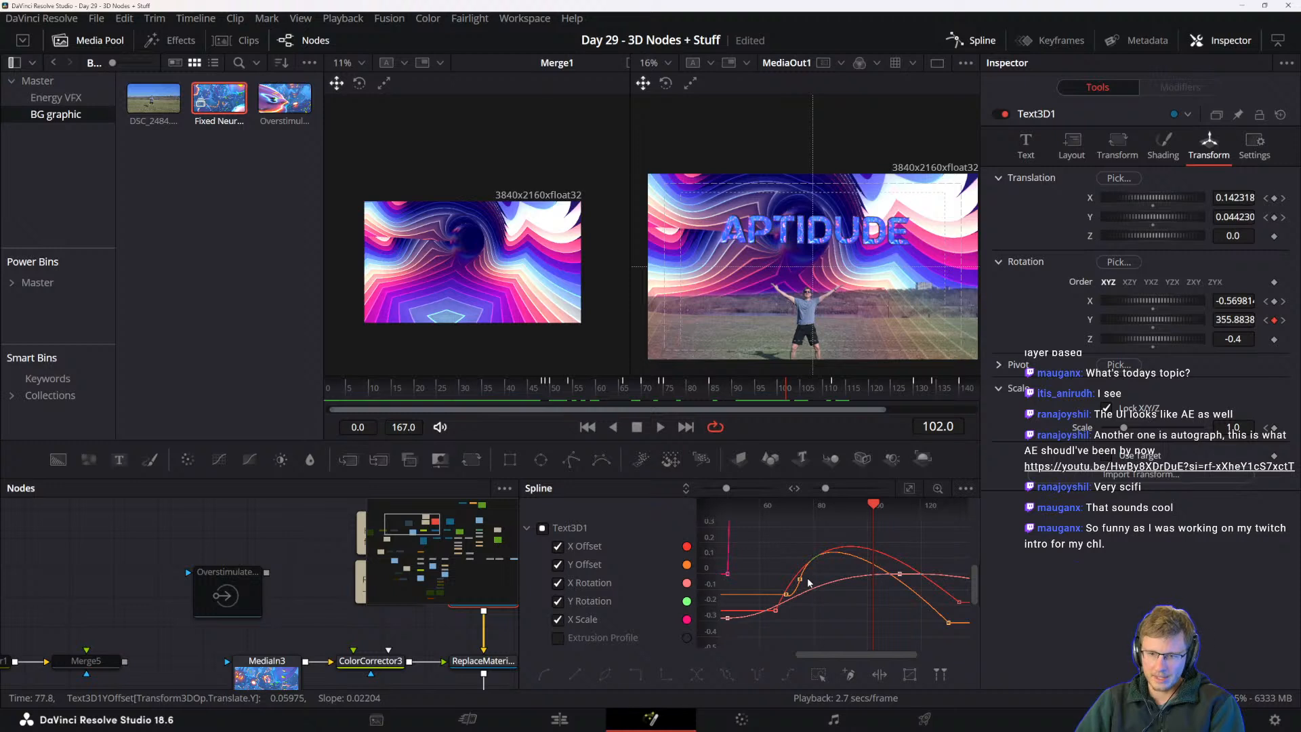
- Reshape Text3D1's Y Offset curve with its keyframe handles into a higher arc, reaching about 0.22 at frame 102
drag(797, 587, 782, 599)
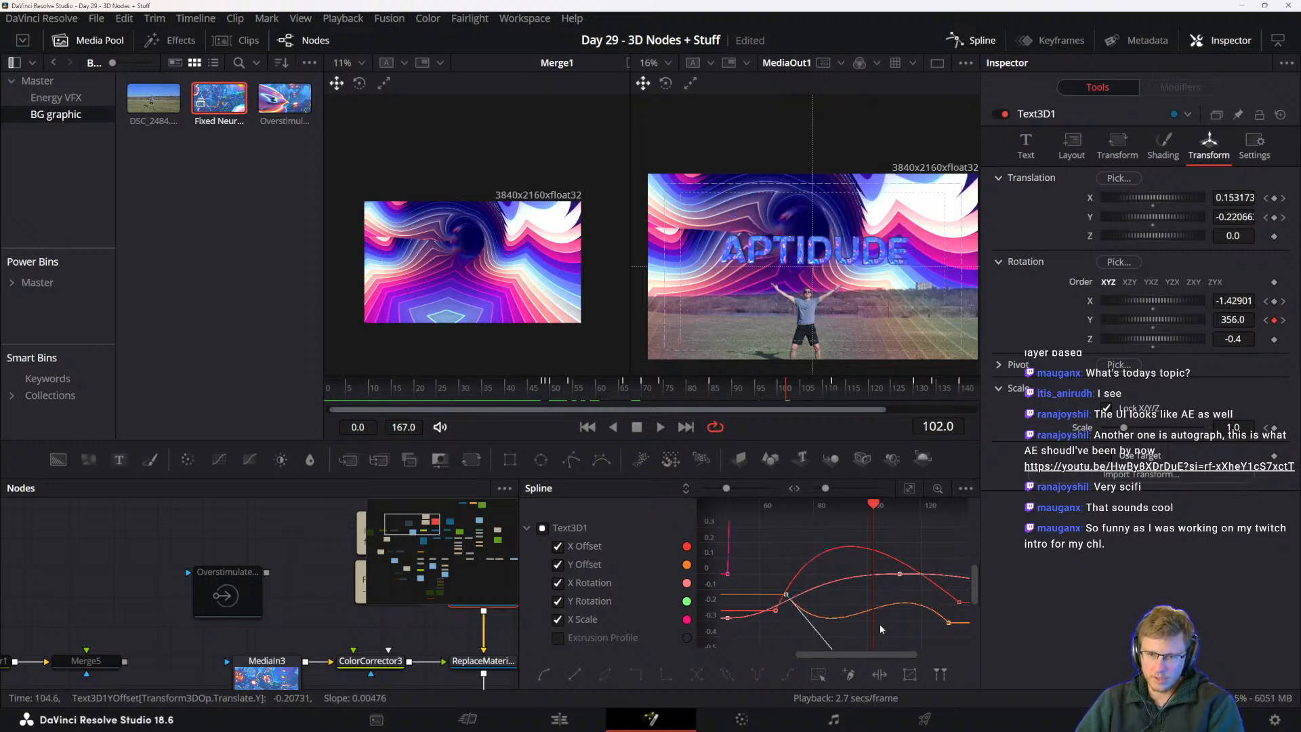
drag(882, 627, 861, 560)
drag(816, 597, 832, 530)
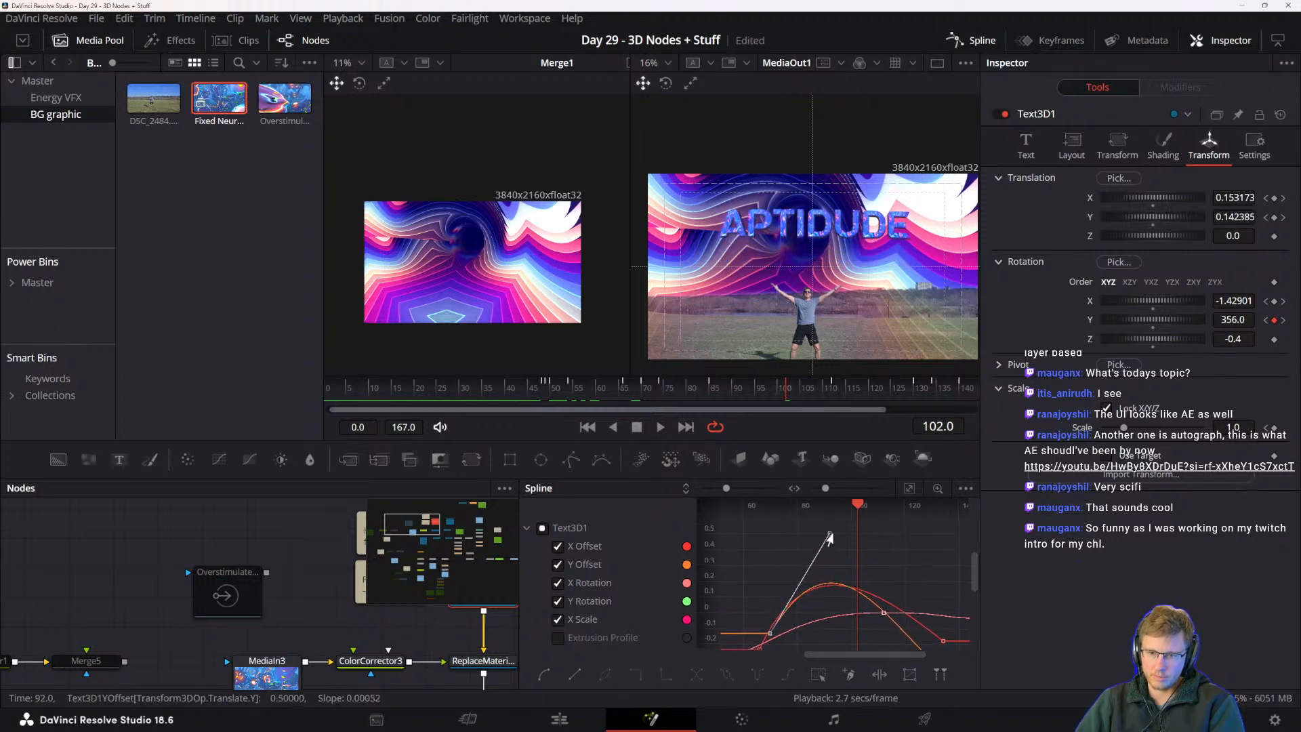
drag(868, 575, 920, 602)
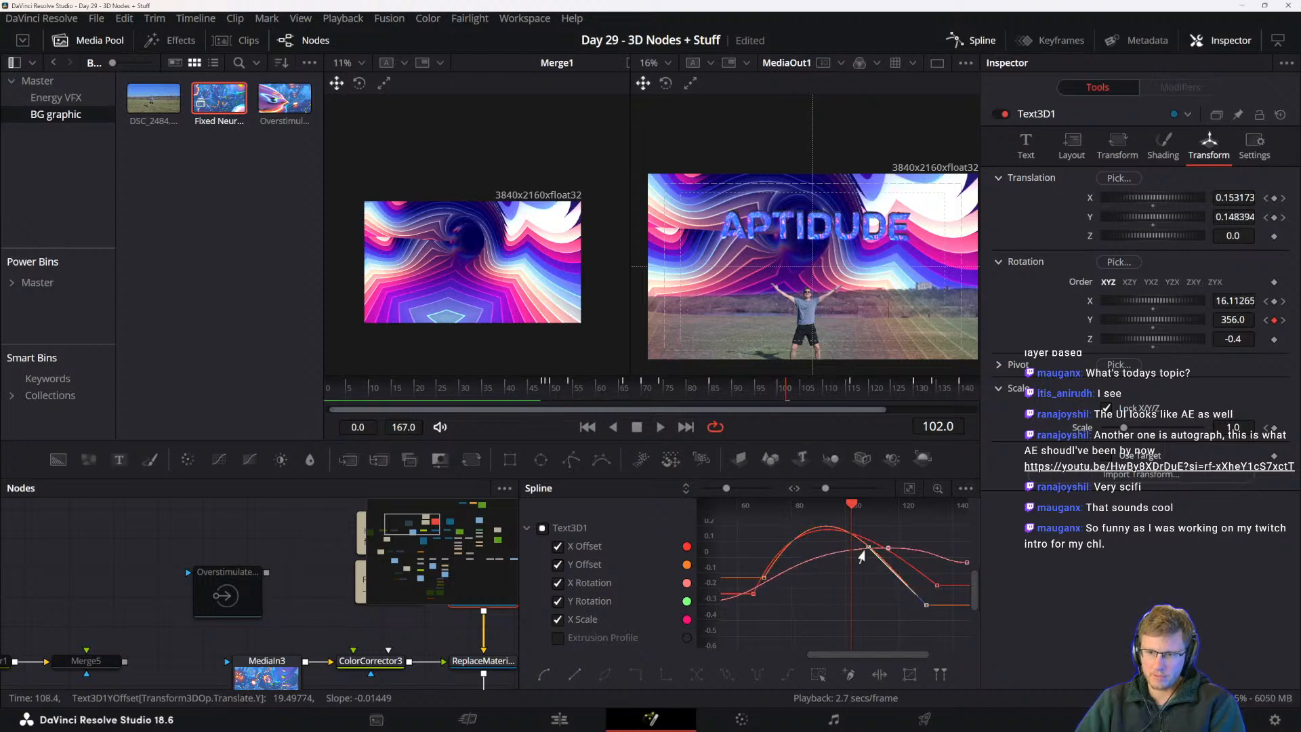
drag(865, 550, 899, 528)
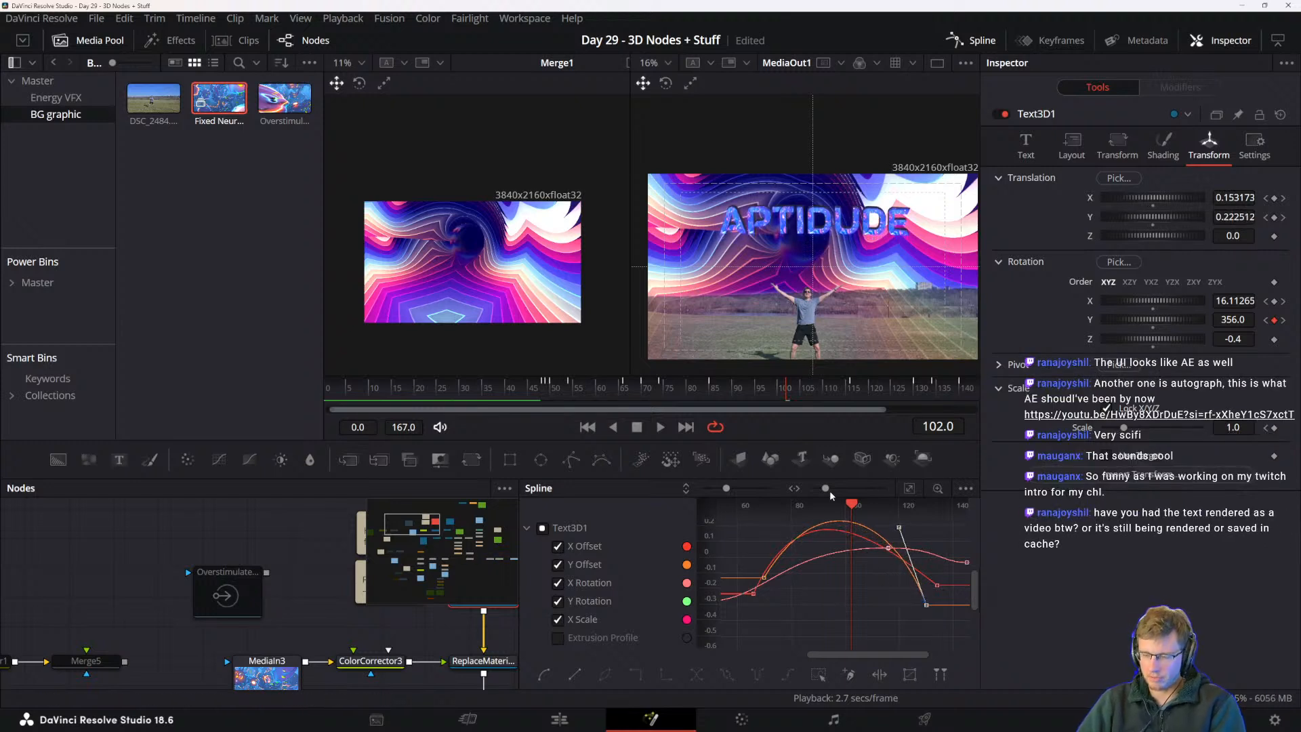
- Scrub back to frame 79 and play the composite onward to review the text's reshaped motion
drag(852, 508, 789, 513)
mouse_move(923, 731)
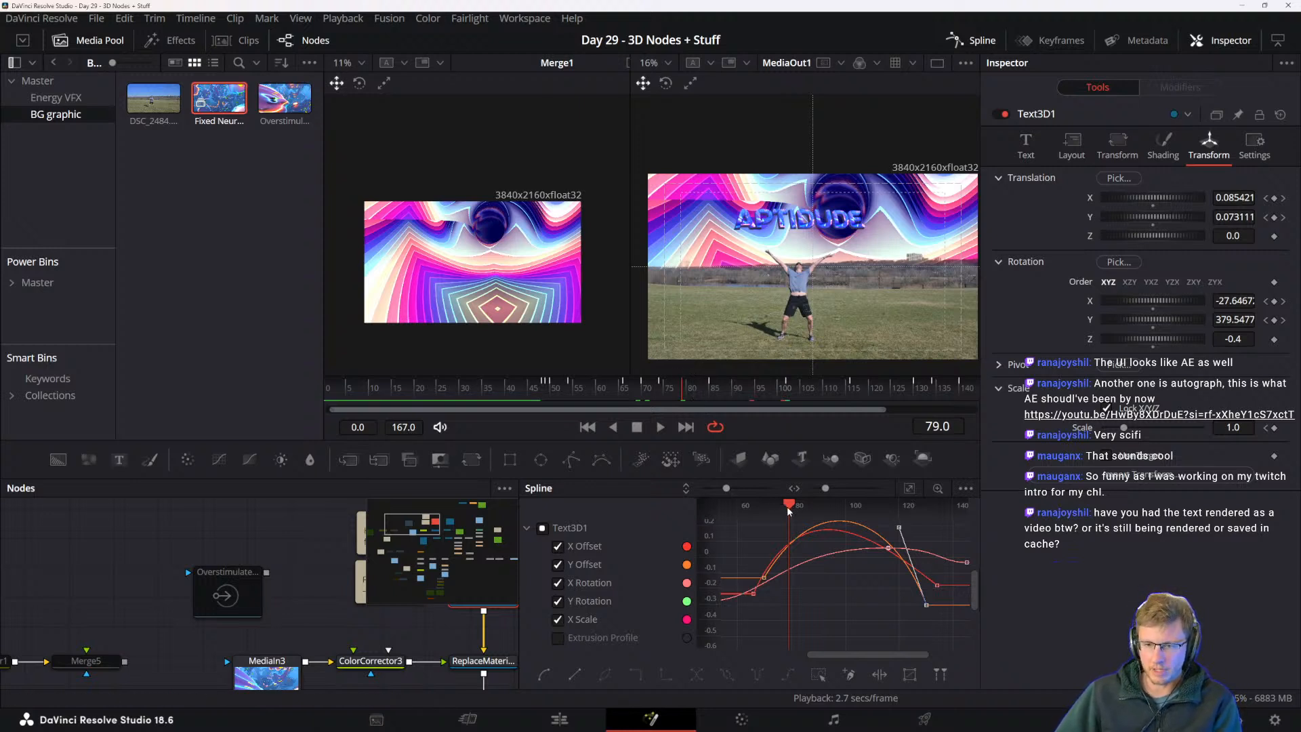
drag(790, 510, 835, 501)
key(space)
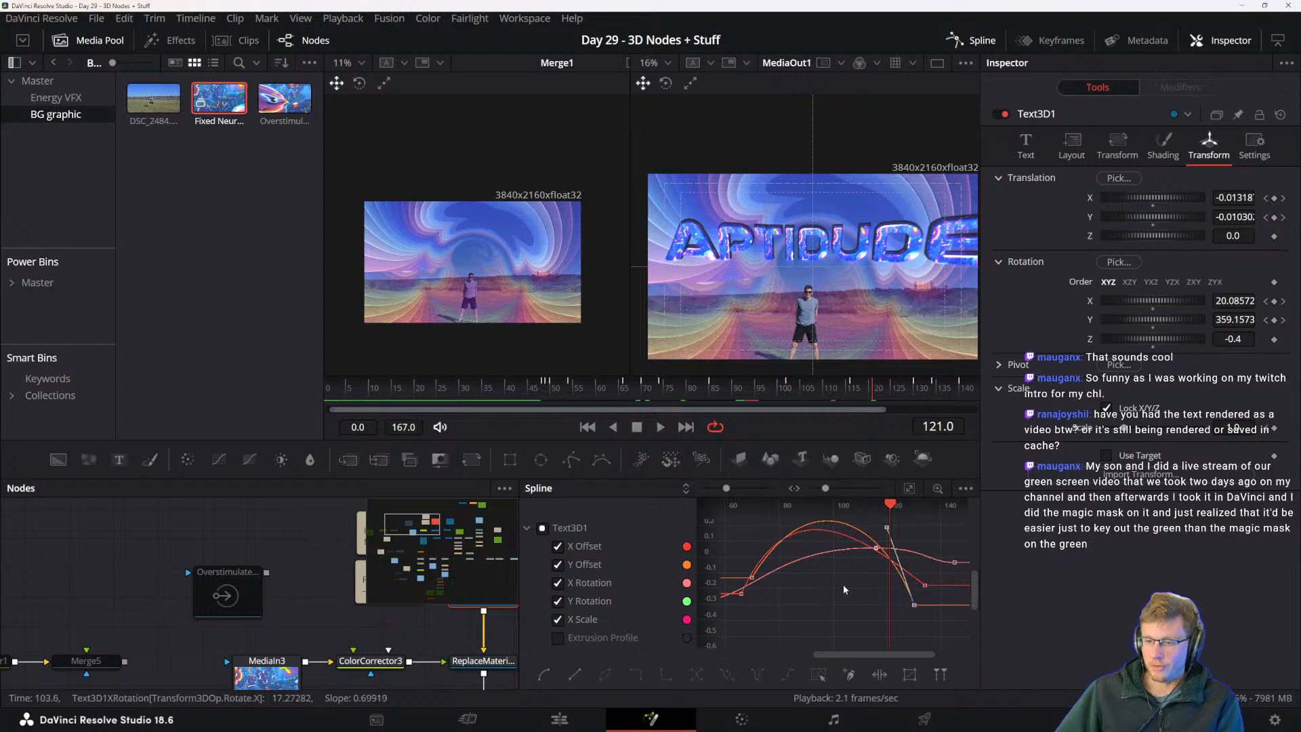
- Examine the node graph from the 3D text and camera branches to the merges, cutout loaders and background graphic
drag(843, 588, 846, 599)
drag(290, 605, 275, 538)
drag(252, 640, 236, 546)
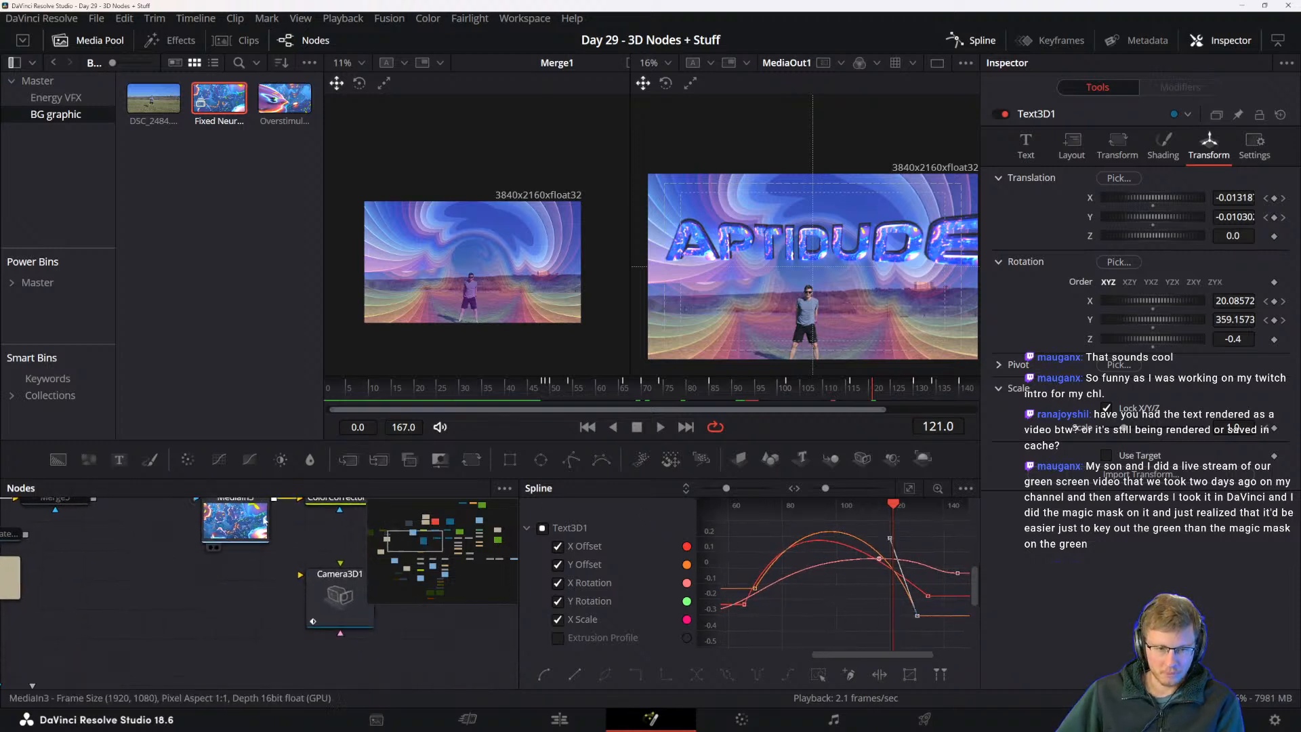
mouse_move(261, 604)
mouse_down()
mouse_move(299, 648)
mouse_move(164, 643)
mouse_move(273, 621)
mouse_move(318, 583)
mouse_up()
mouse_move(221, 620)
mouse_down()
mouse_move(346, 664)
mouse_move(482, 680)
mouse_move(229, 668)
mouse_move(148, 639)
mouse_up()
drag(286, 607, 212, 615)
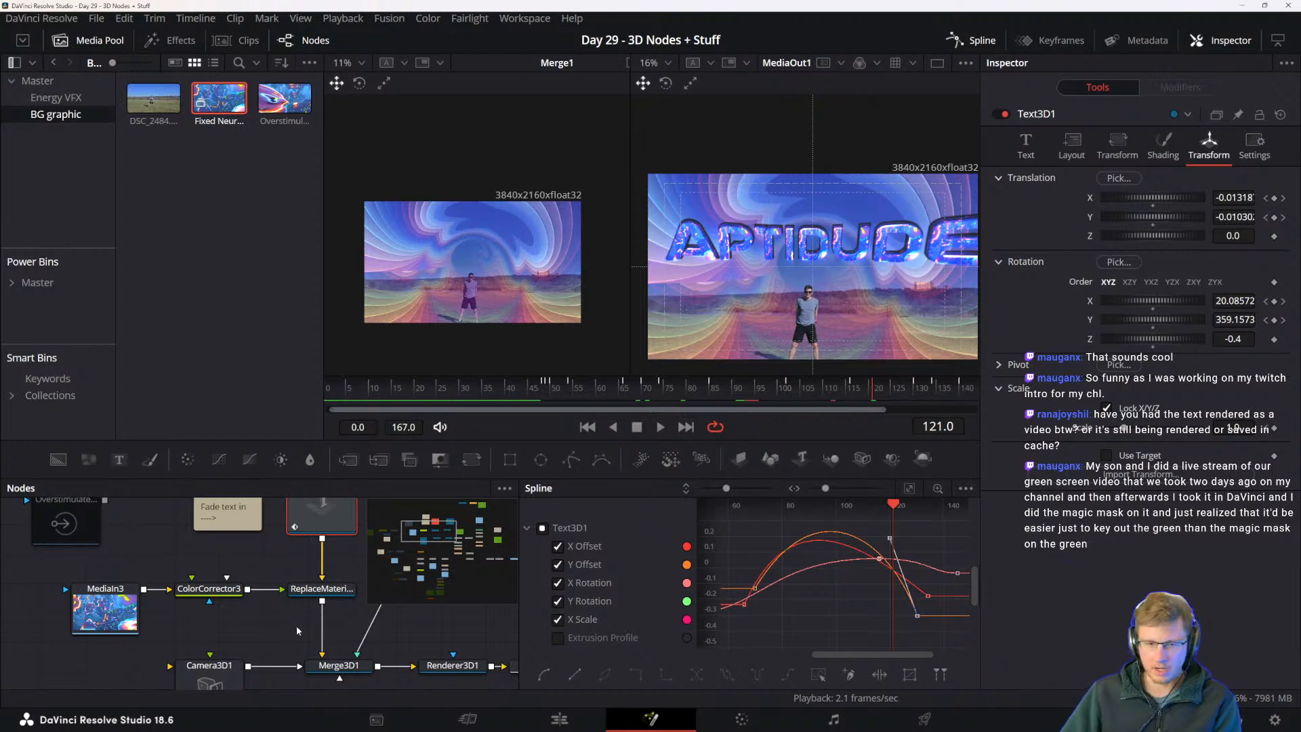
drag(295, 625, 237, 549)
drag(279, 601, 174, 520)
drag(248, 661, 267, 555)
drag(221, 605, 297, 515)
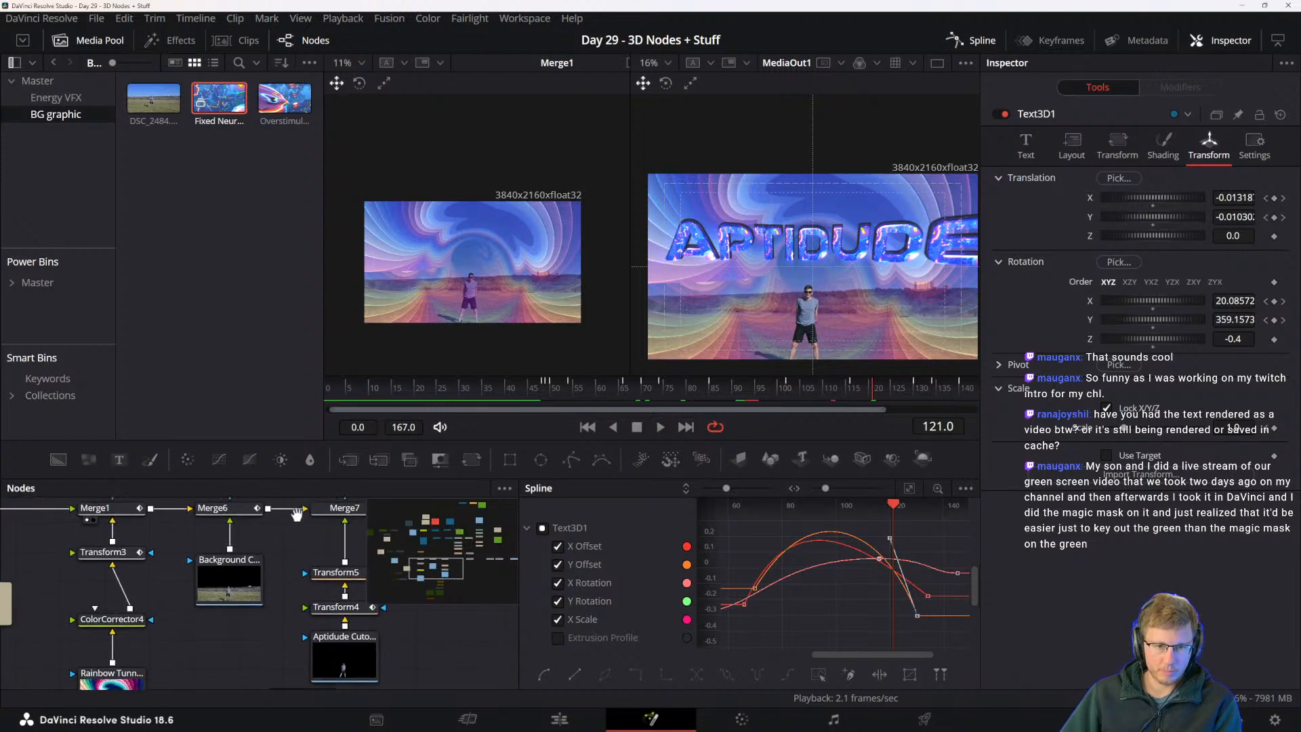
drag(277, 586, 340, 596)
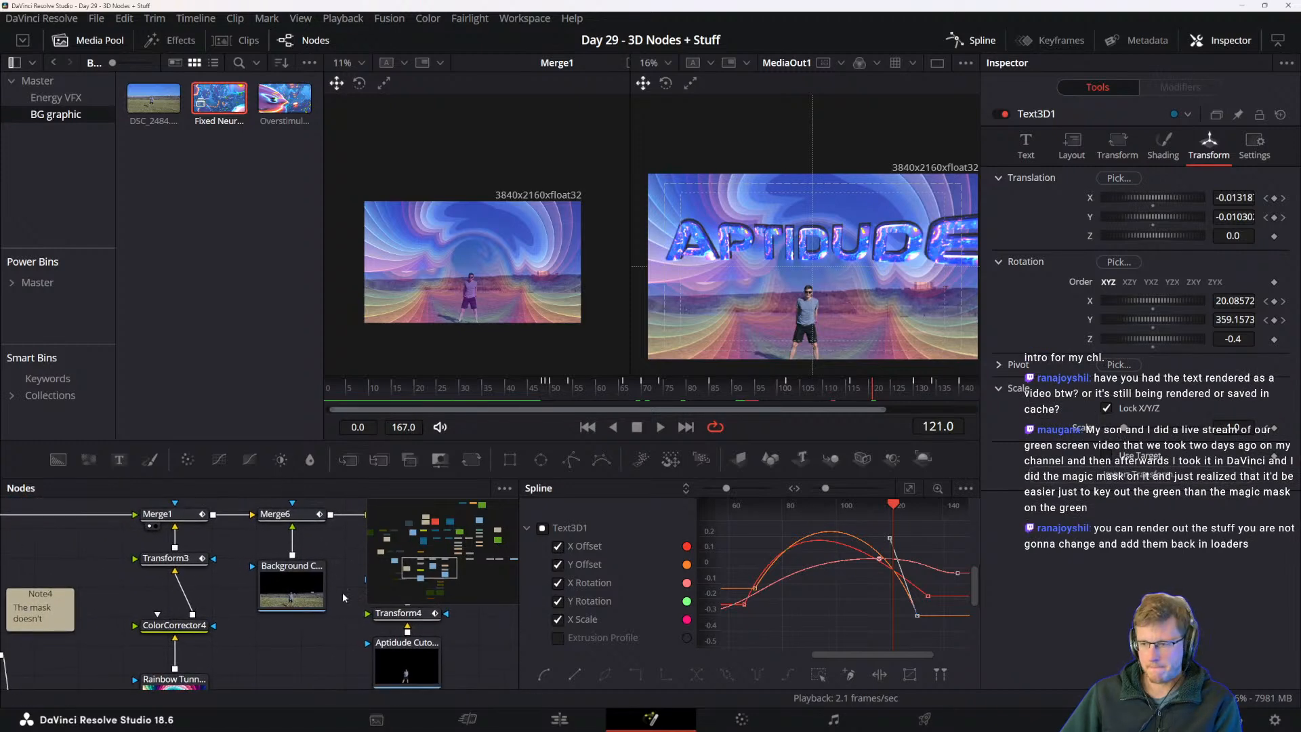
drag(354, 518, 309, 593)
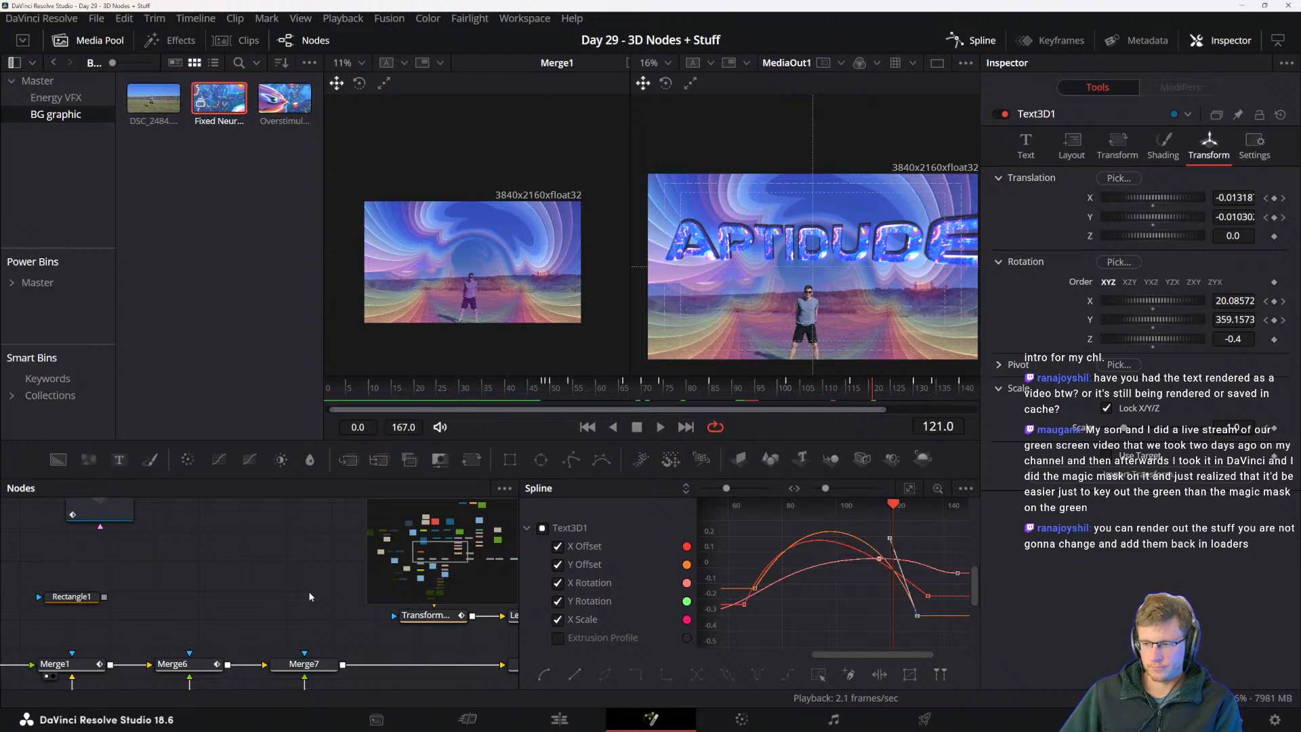
drag(201, 574, 244, 630)
drag(248, 598, 224, 660)
drag(332, 562, 268, 666)
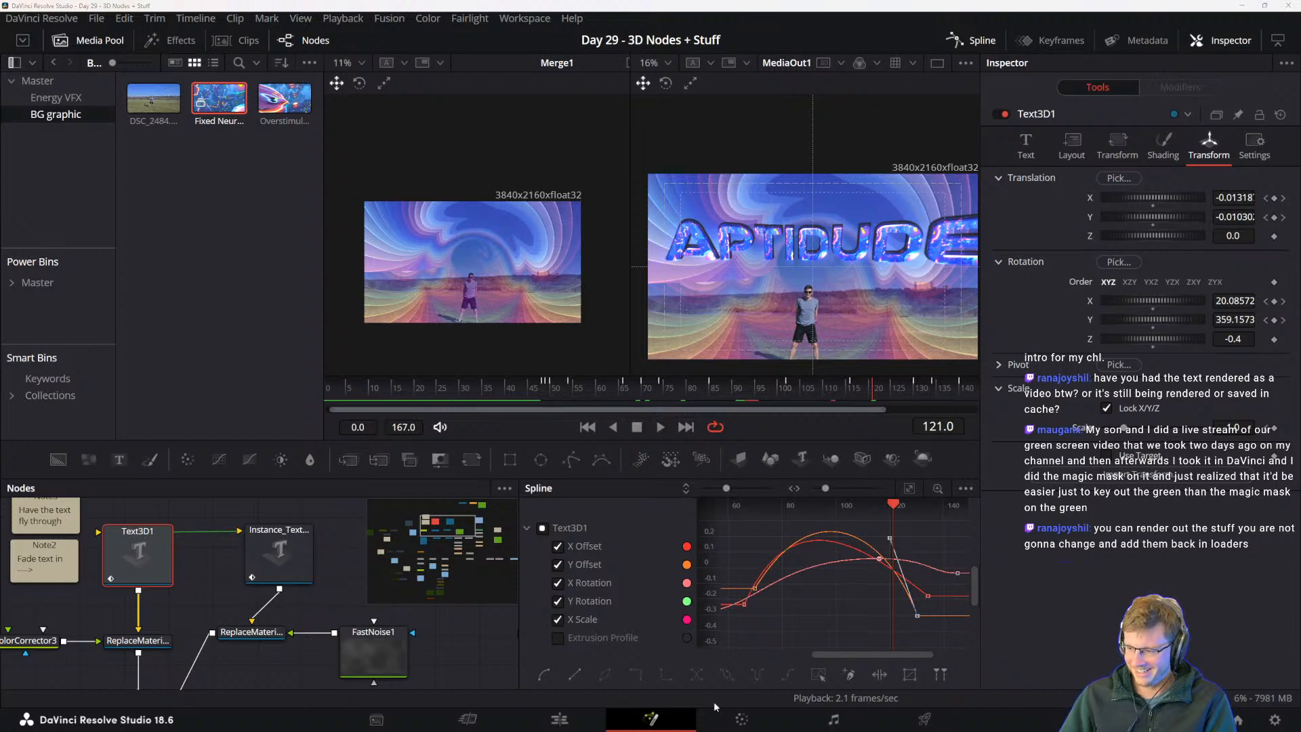
- Inspect the settings of the Merge4_1, ReplaceMaterial3D3 and Text3D1 nodes in turn
drag(286, 681, 201, 623)
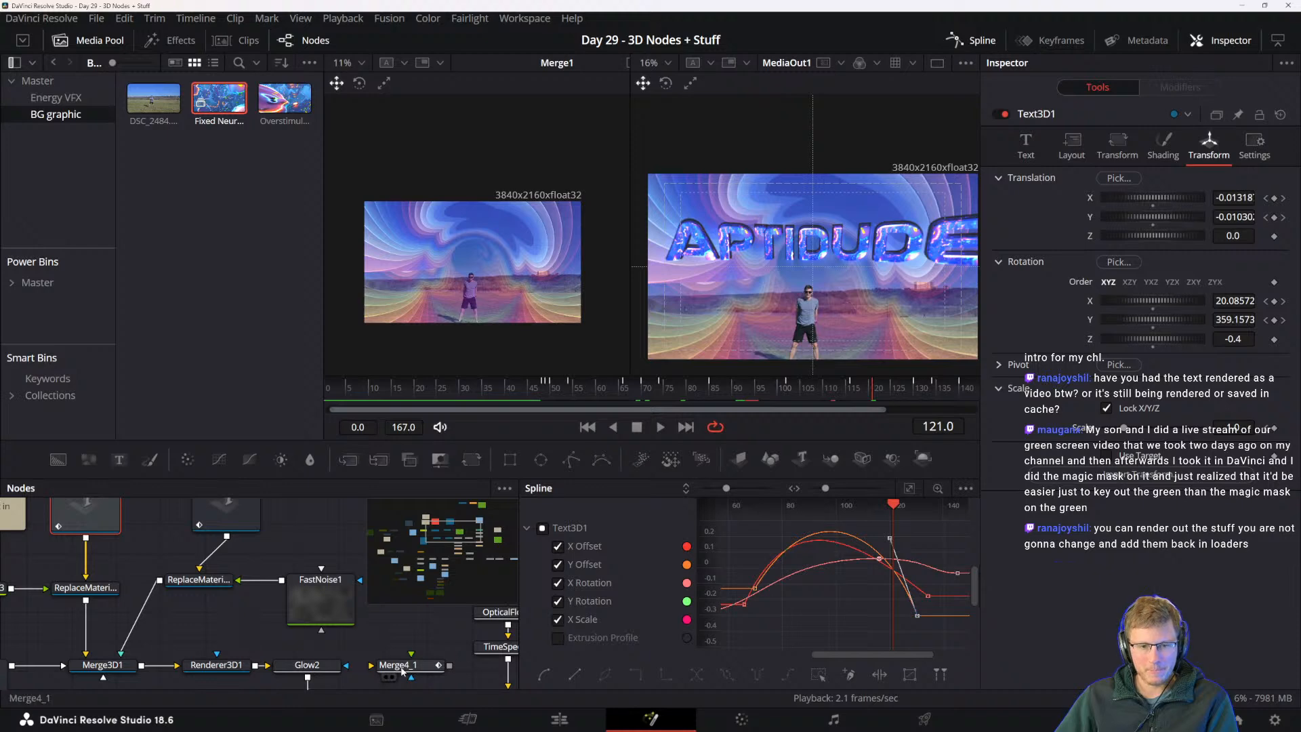
click(402, 666)
mouse_move(316, 652)
mouse_down()
mouse_move(296, 587)
mouse_move(333, 645)
mouse_up()
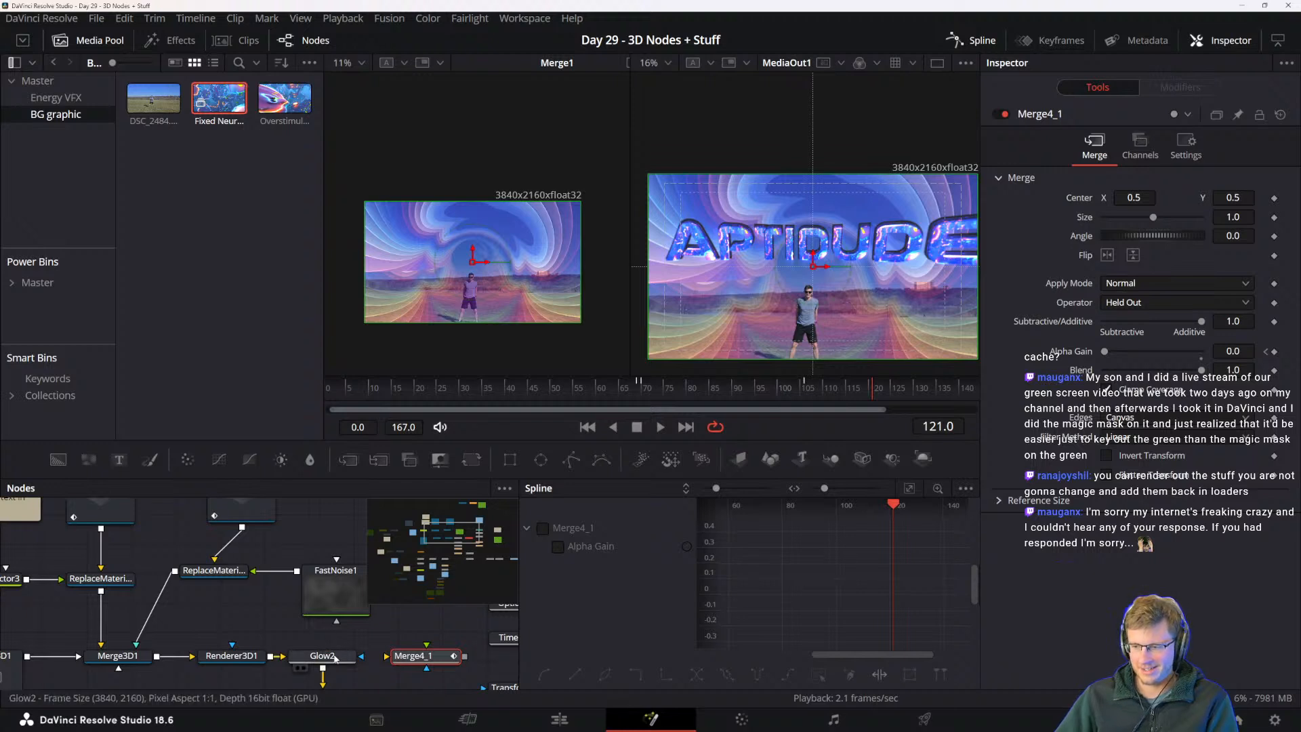
drag(235, 589, 270, 631)
click(264, 616)
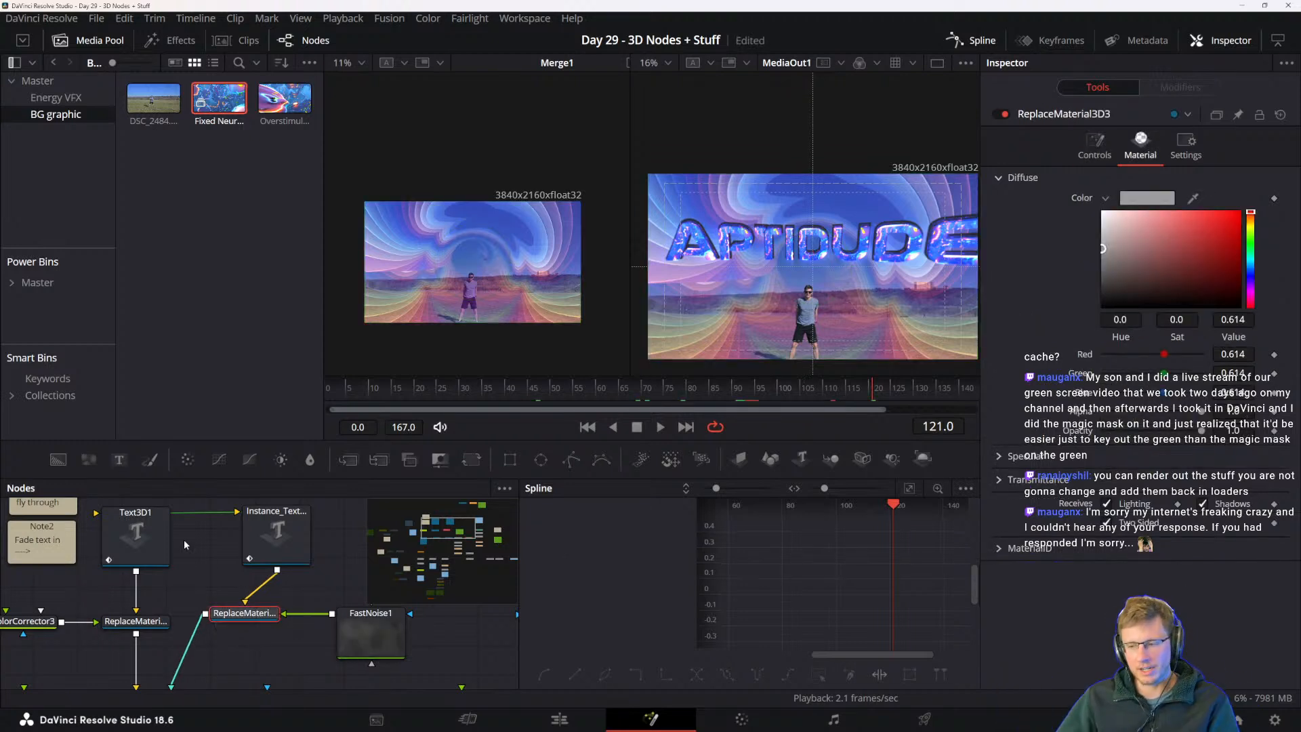
drag(200, 600, 275, 571)
drag(158, 572, 222, 661)
click(276, 550)
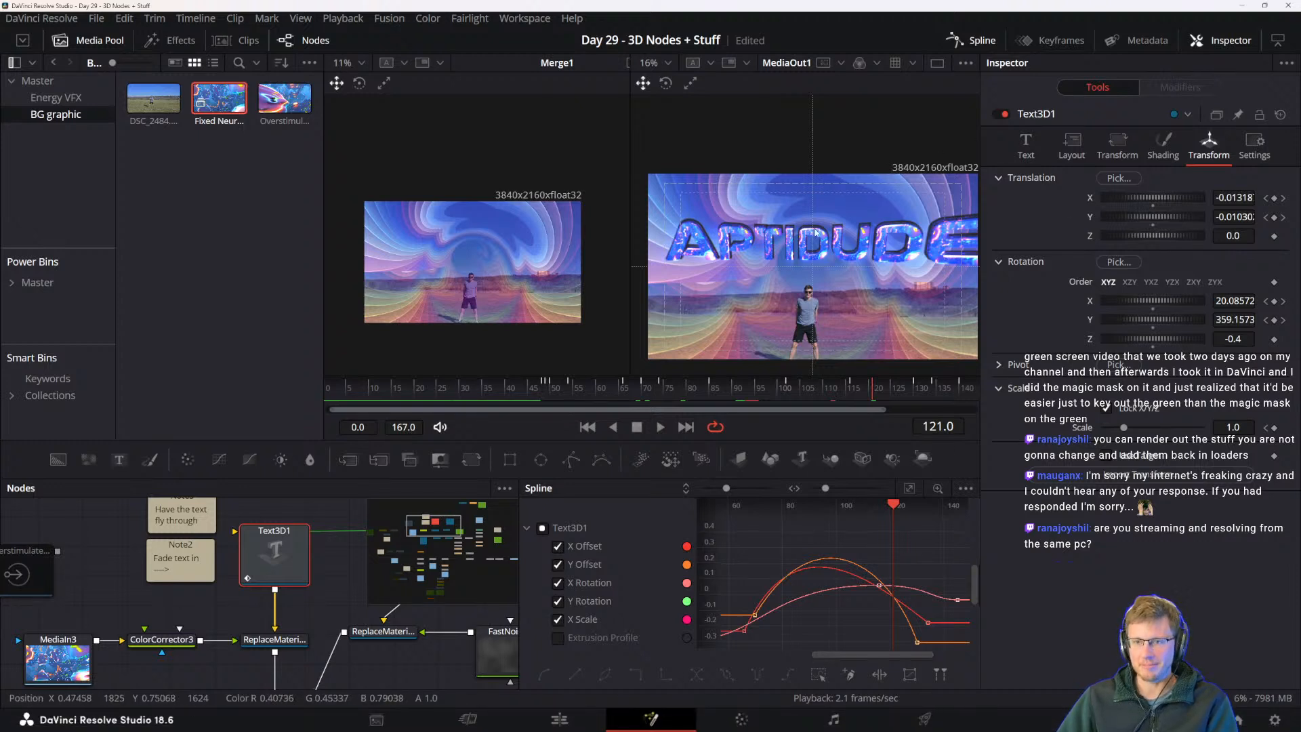
- Empty the viewer that shows Merge1 and enlarge the MediaOut1 viewer by shifting the divider between them
drag(289, 590, 291, 584)
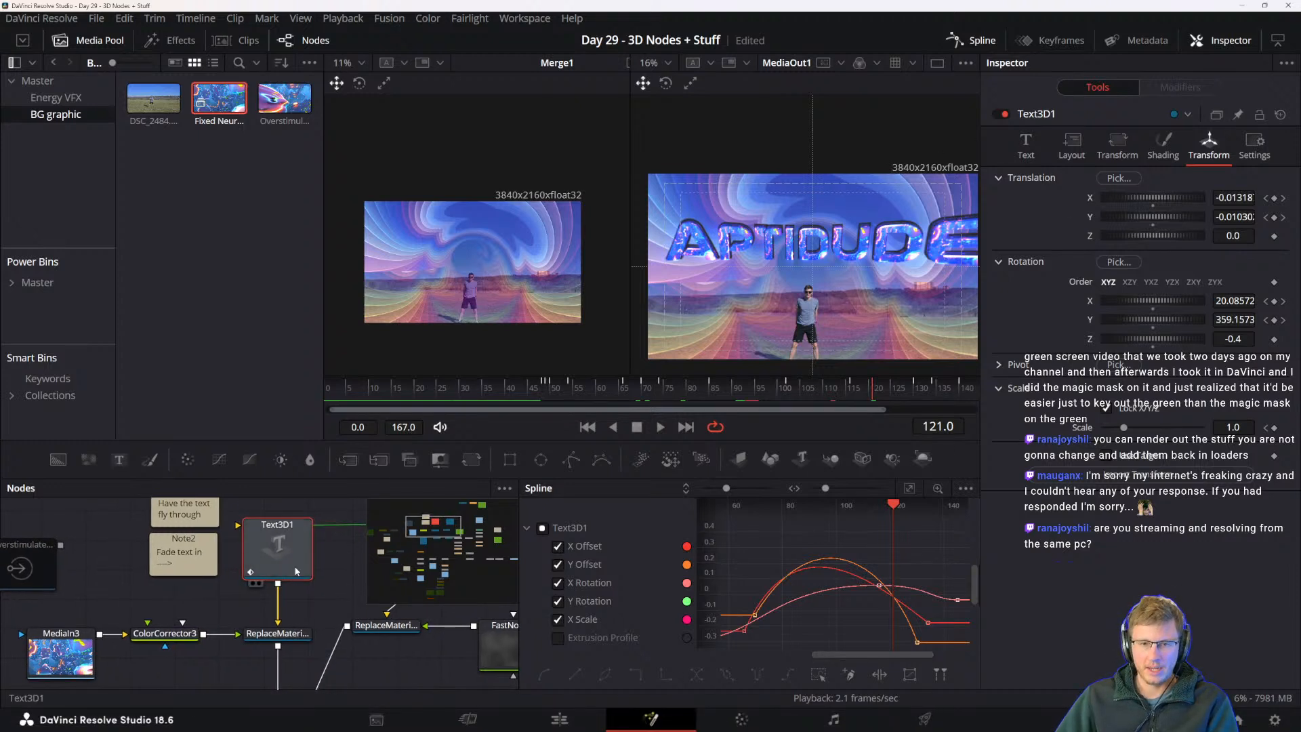
key(1)
key(1)
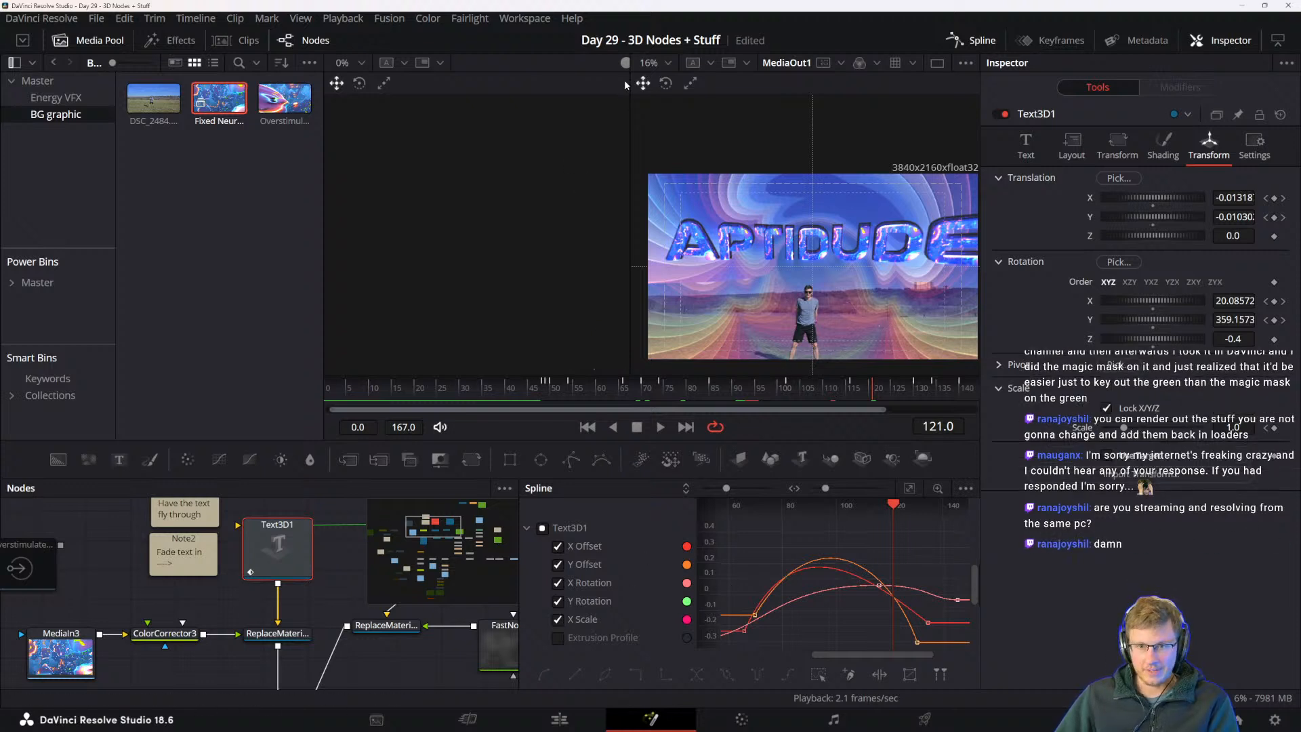
drag(634, 66, 515, 66)
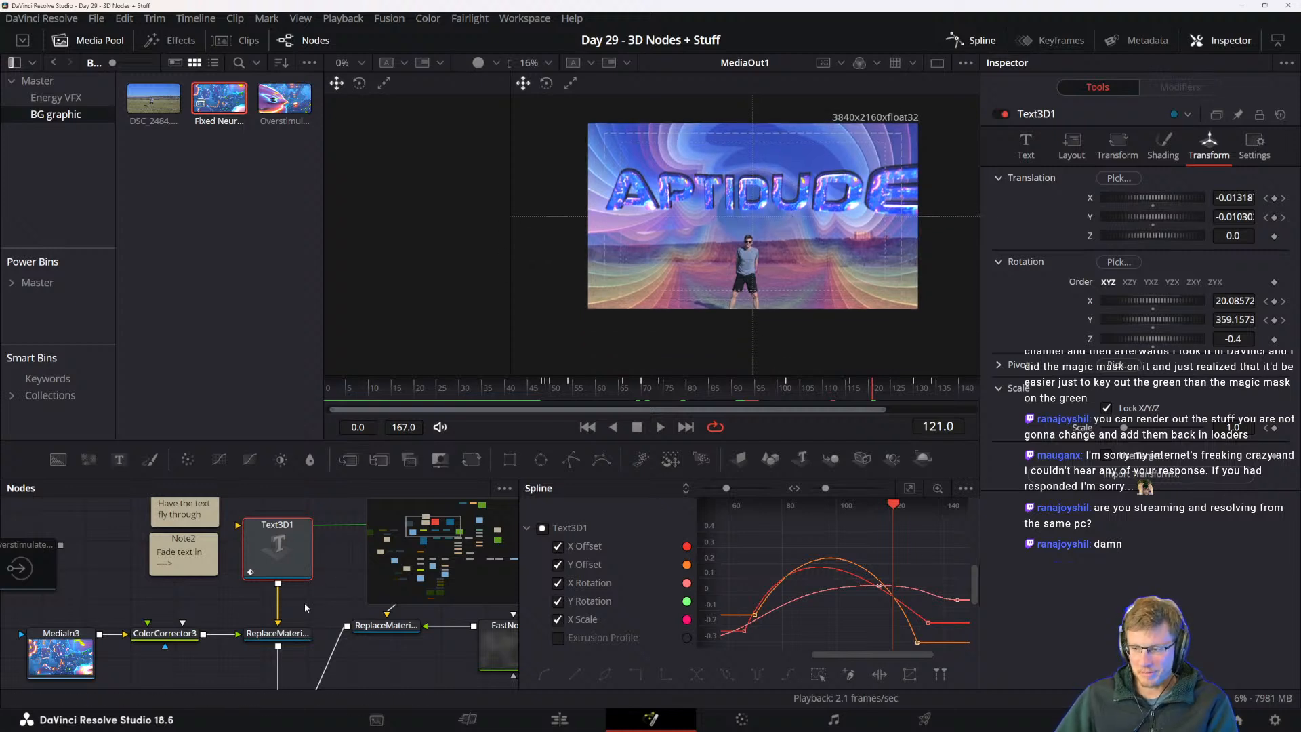
- Reshape the falling side of Text3D1's X Offset curve by moving its final keyframe's handle to about 0.1, and scrub to frame 100
drag(318, 620, 307, 598)
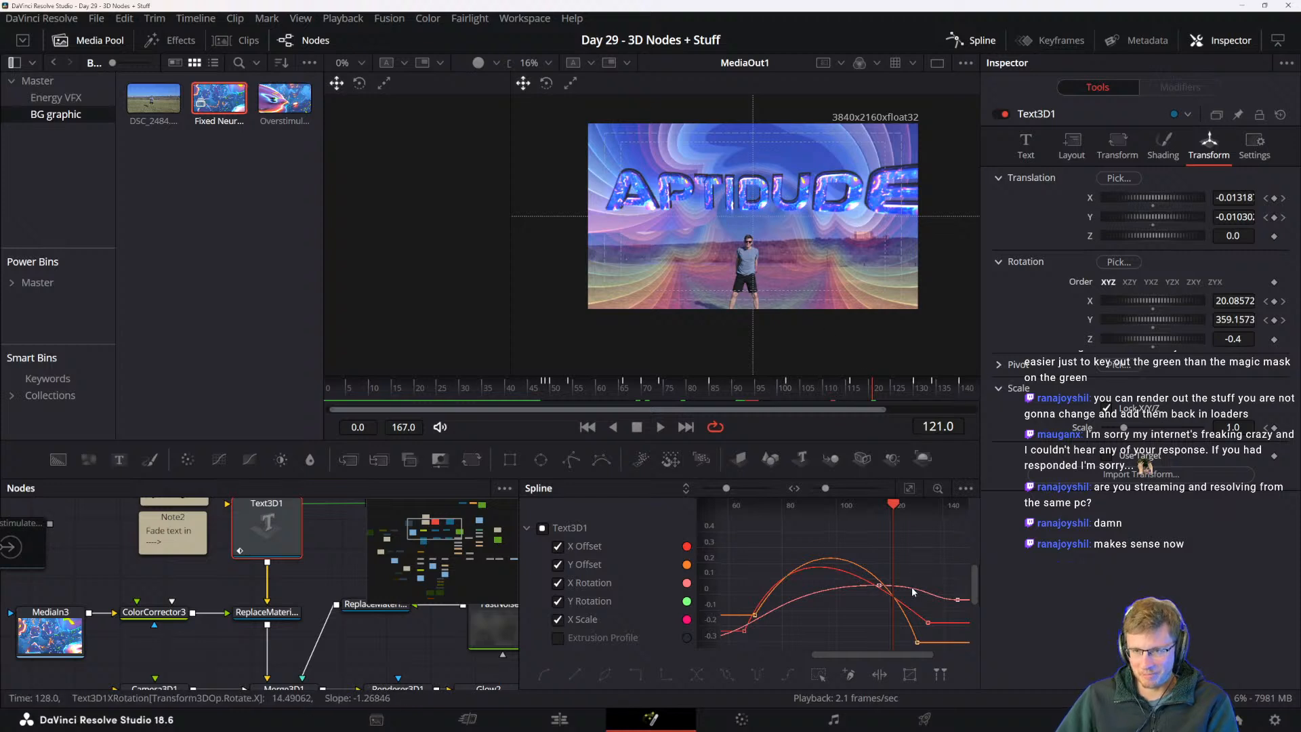
click(874, 587)
mouse_move(874, 591)
mouse_down()
mouse_move(873, 573)
mouse_move(859, 578)
mouse_up()
drag(894, 512, 835, 507)
- Inspect the proxy handling, timeline proxy resolution and composition playback options for ways to speed up playback
click(407, 19)
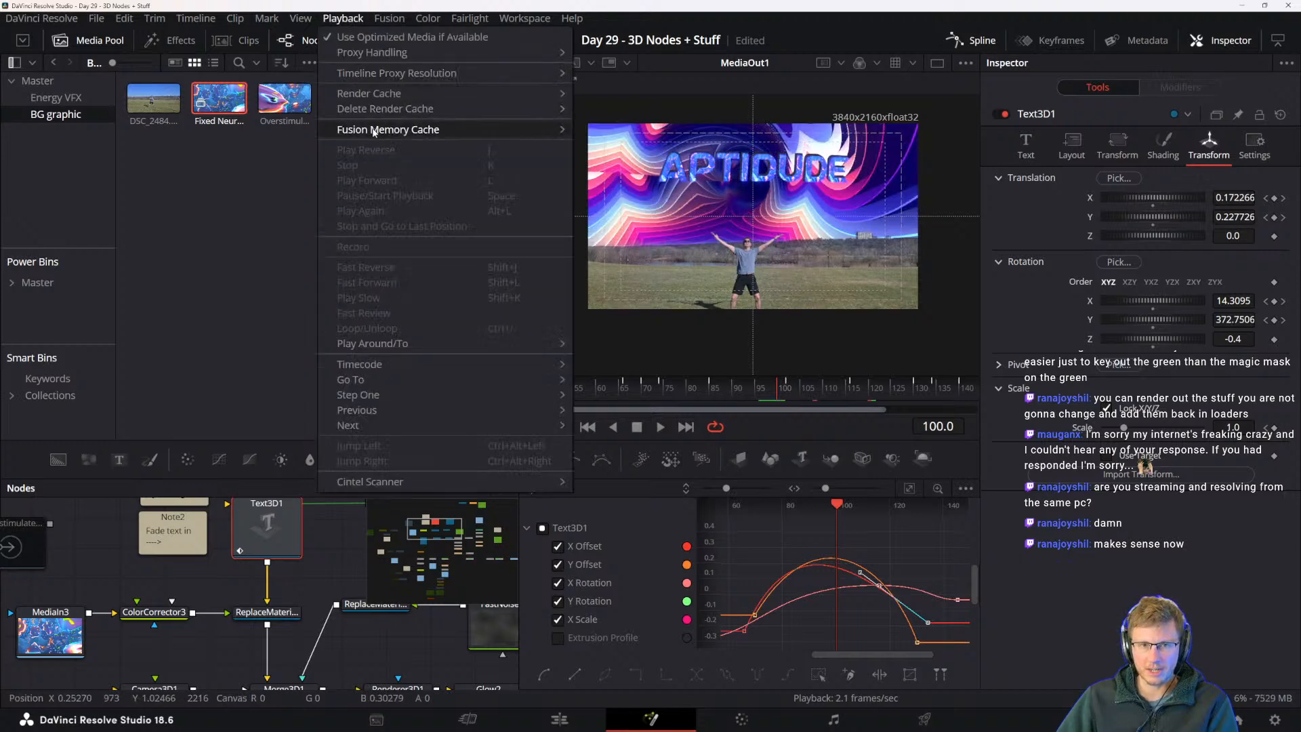
mouse_move(374, 72)
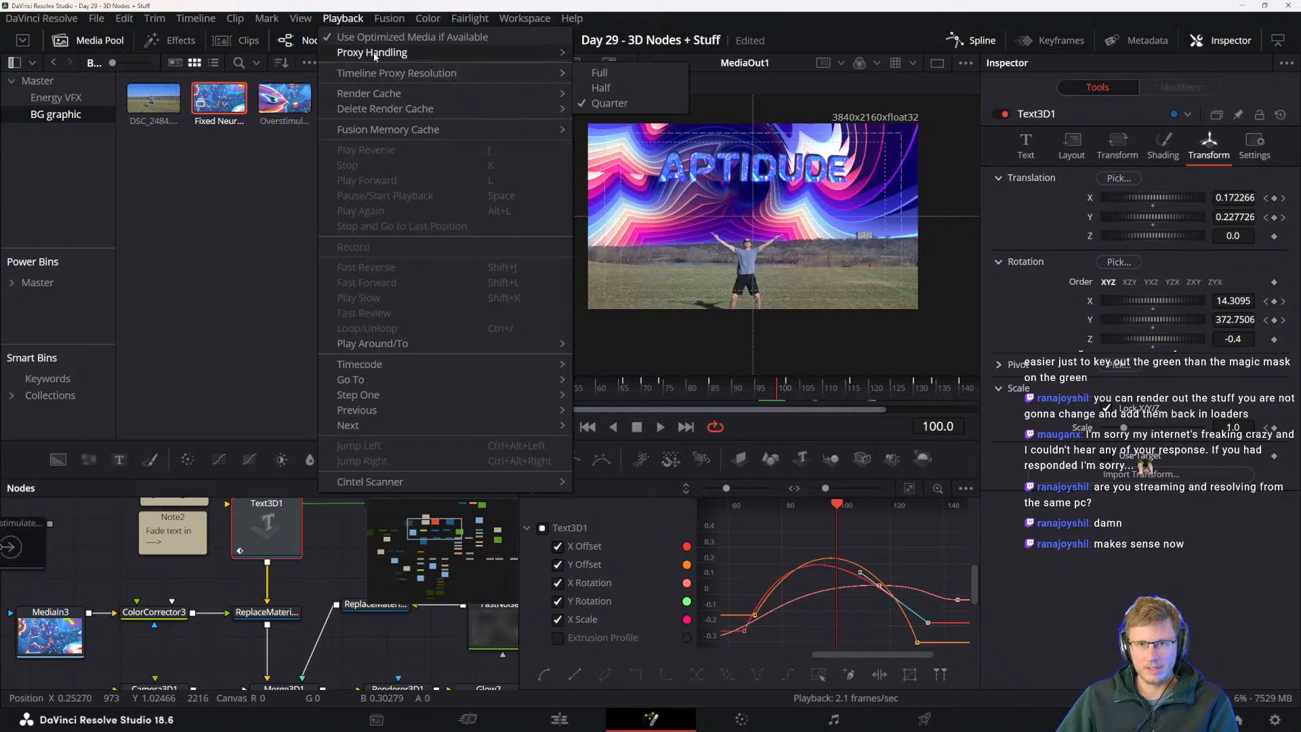
click(680, 345)
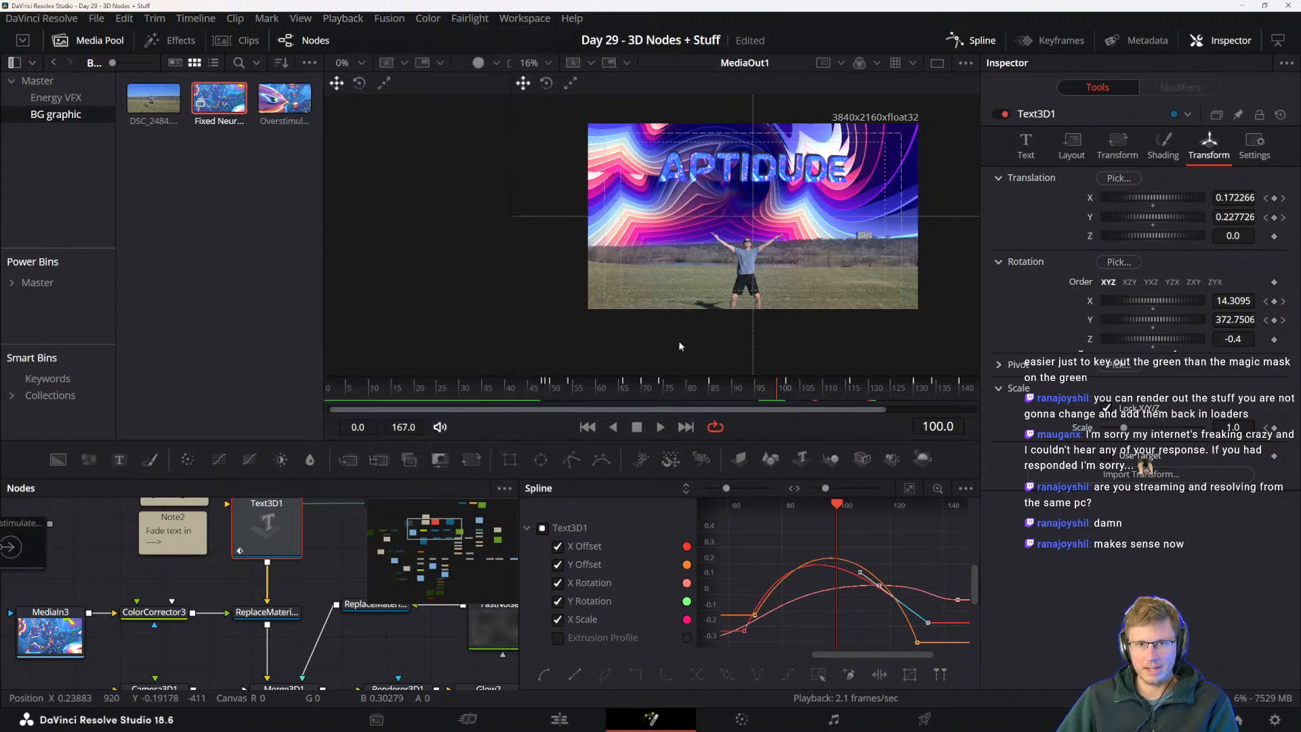
right_click(785, 422)
click(750, 418)
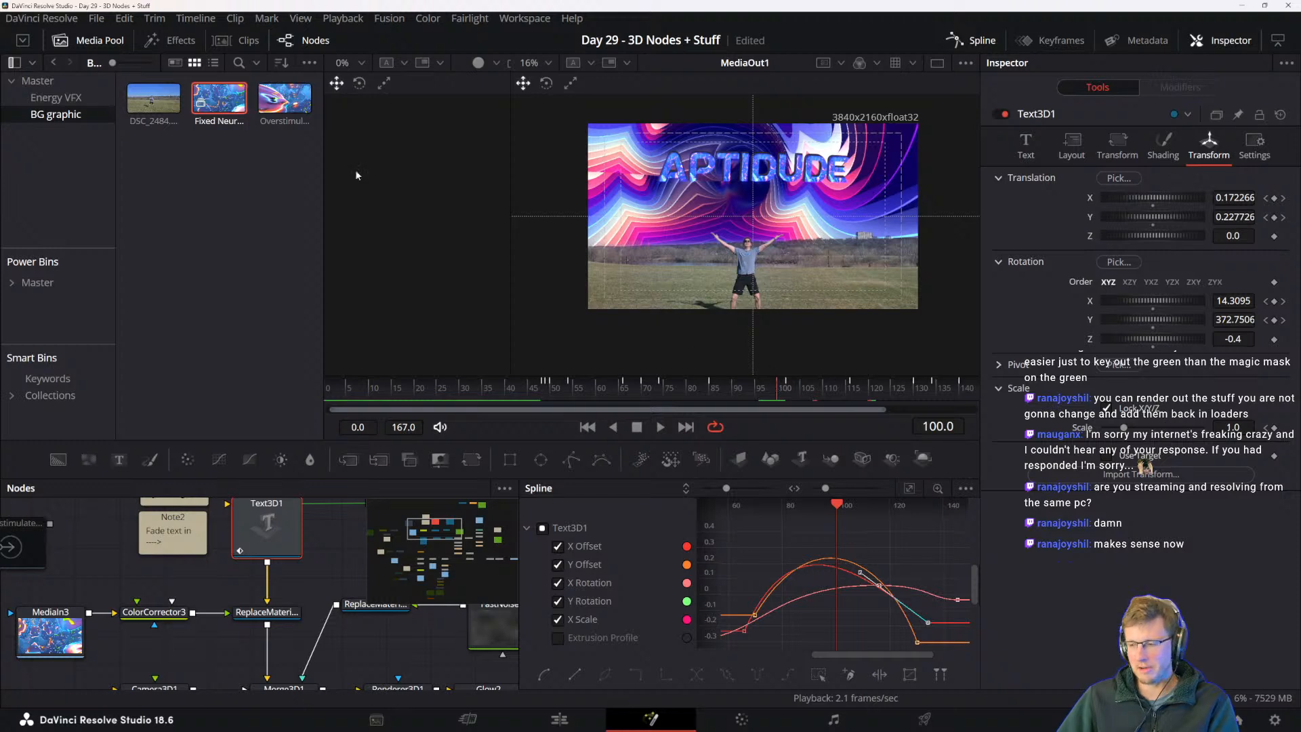
click(339, 19)
mouse_move(389, 19)
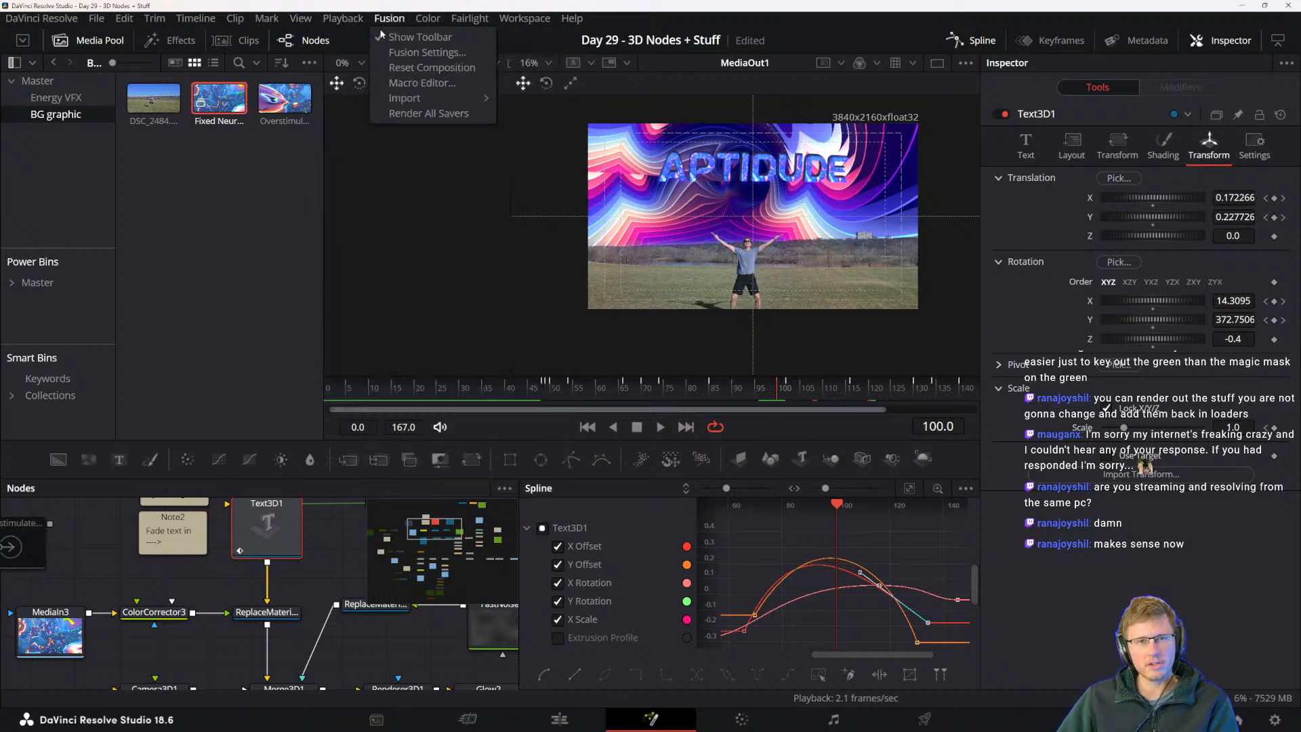
mouse_move(343, 19)
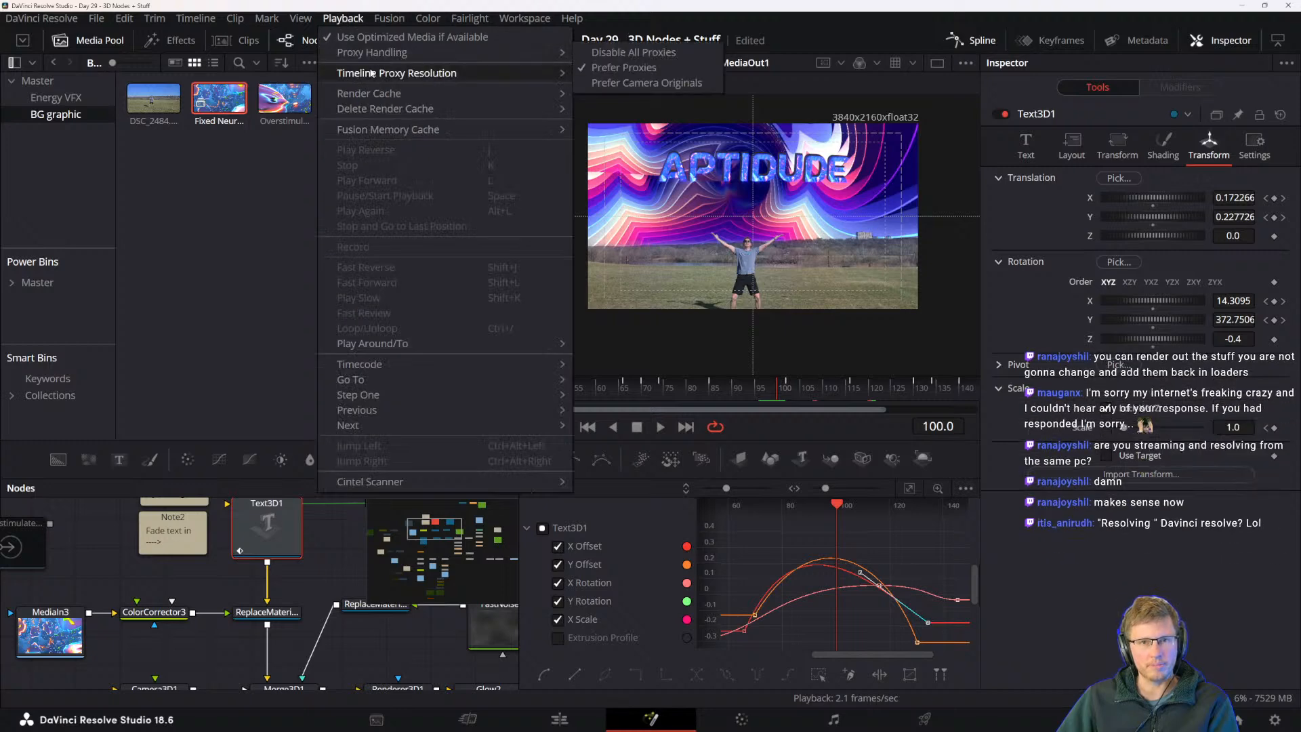
mouse_move(372, 75)
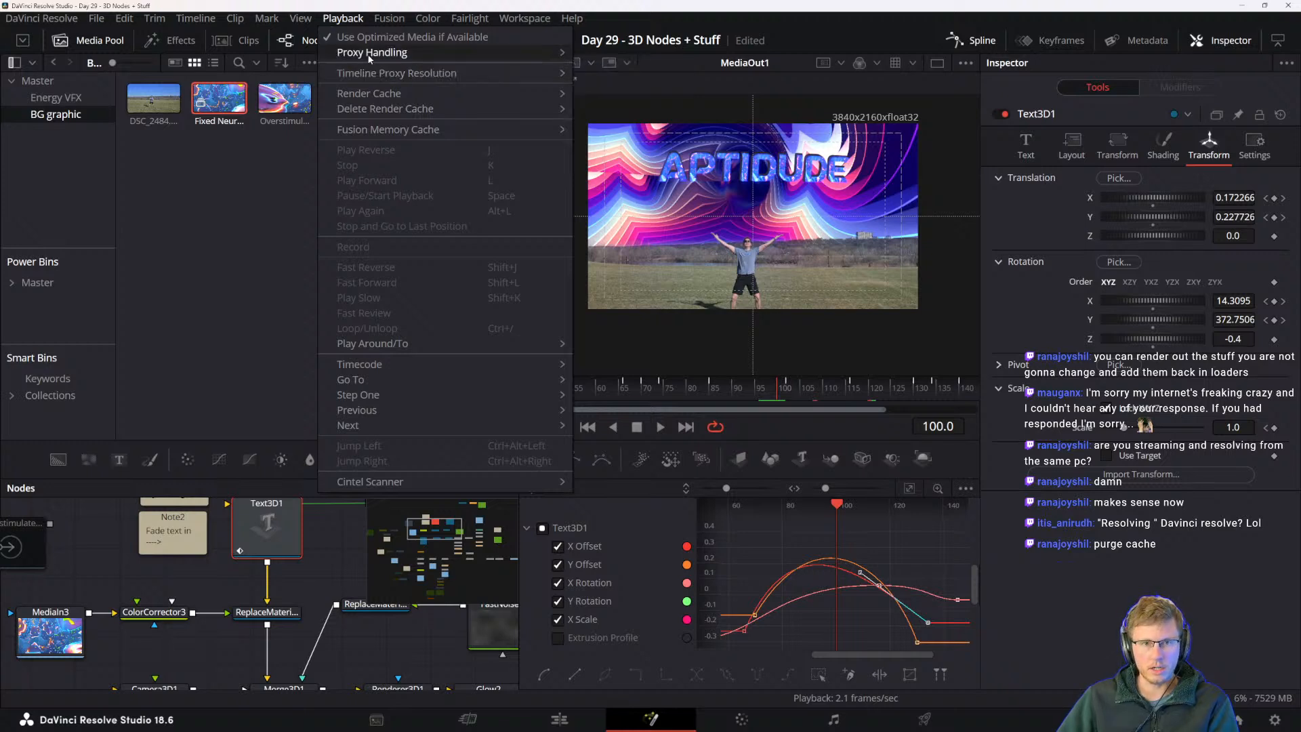
- Review the render cache size of every project in the Cache Manager and close it
mouse_move(384, 110)
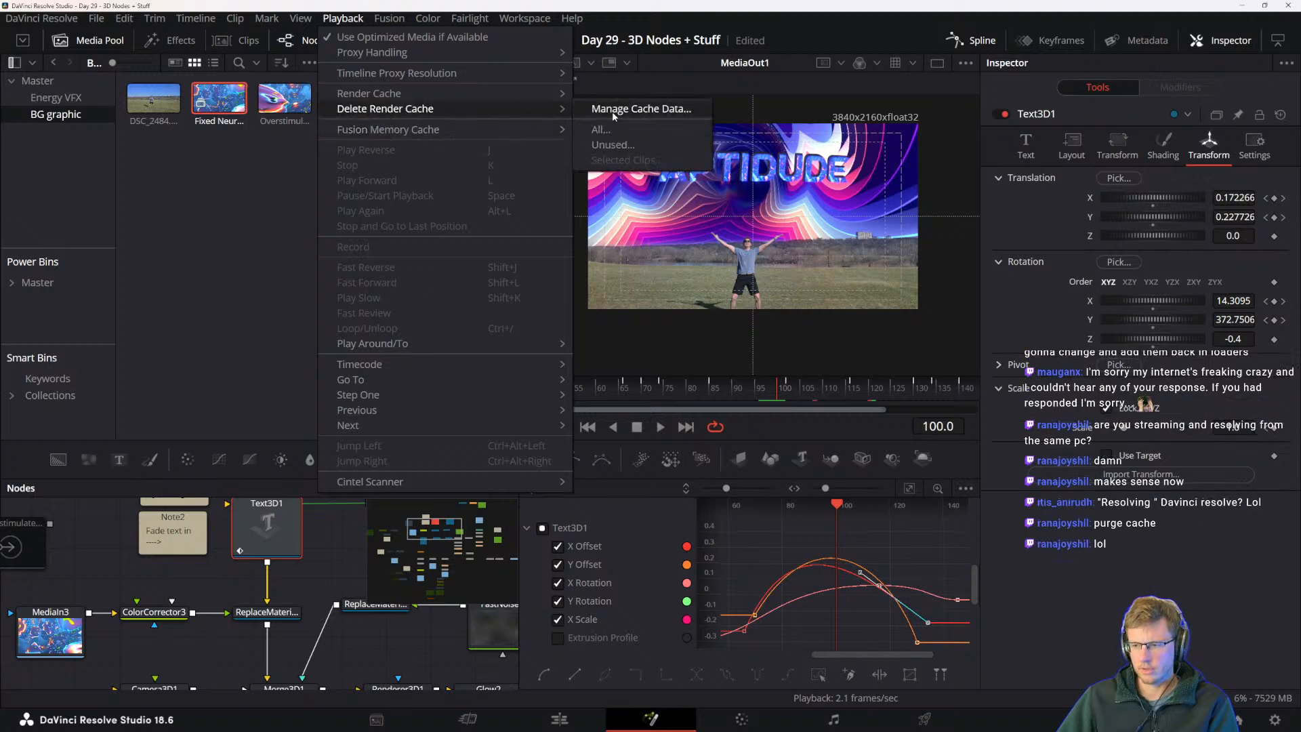
click(631, 110)
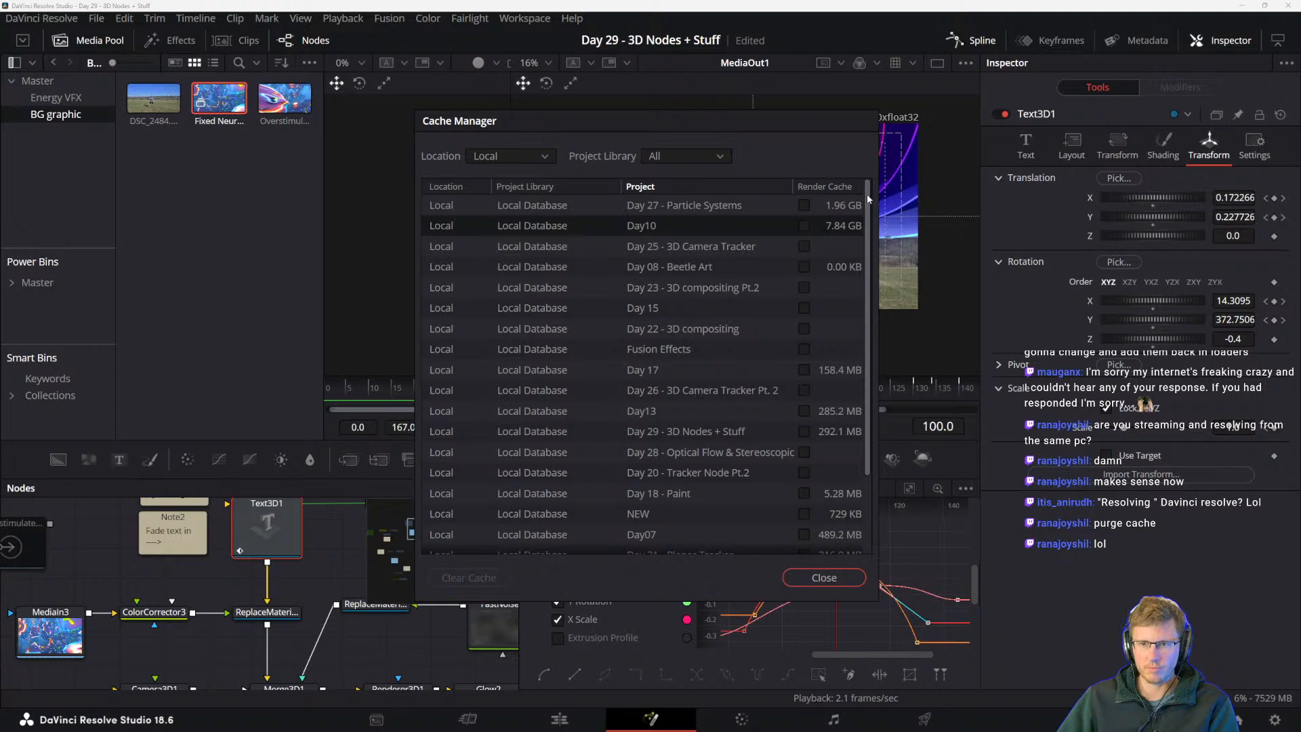
drag(867, 194, 867, 332)
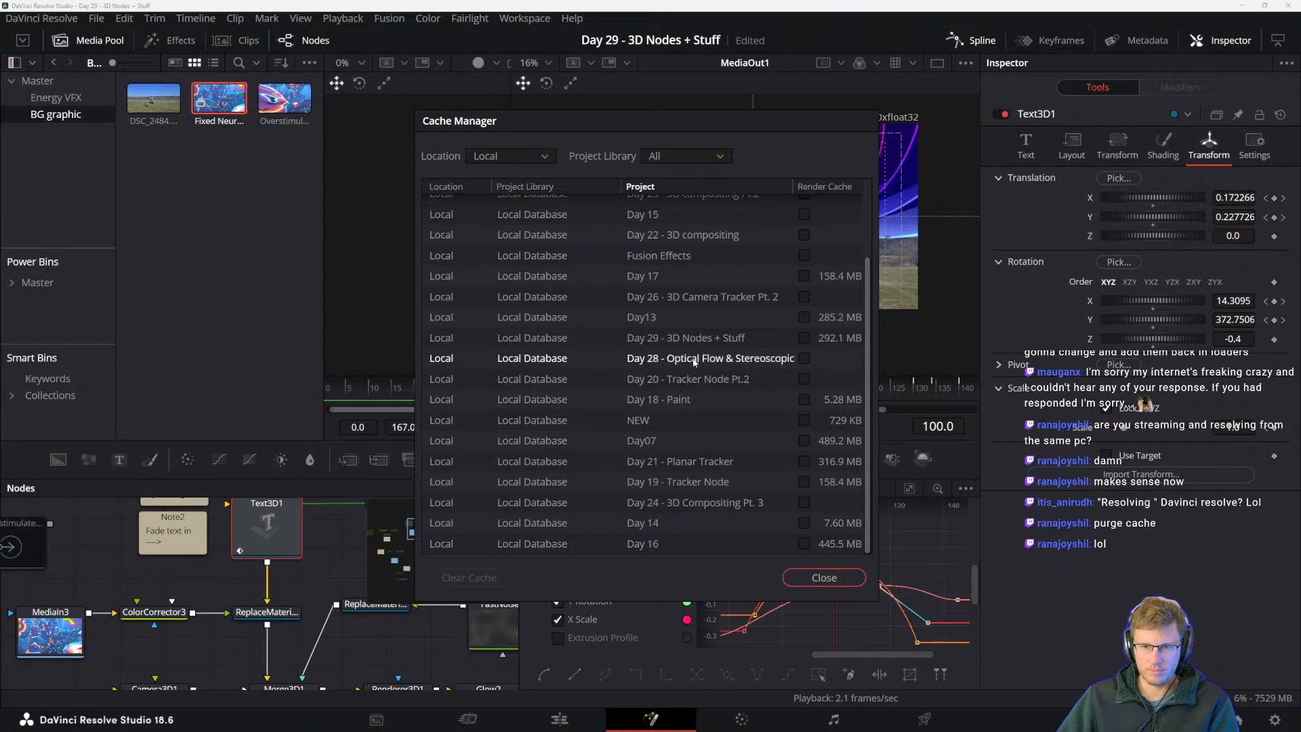
scroll(778, 364, up, 3)
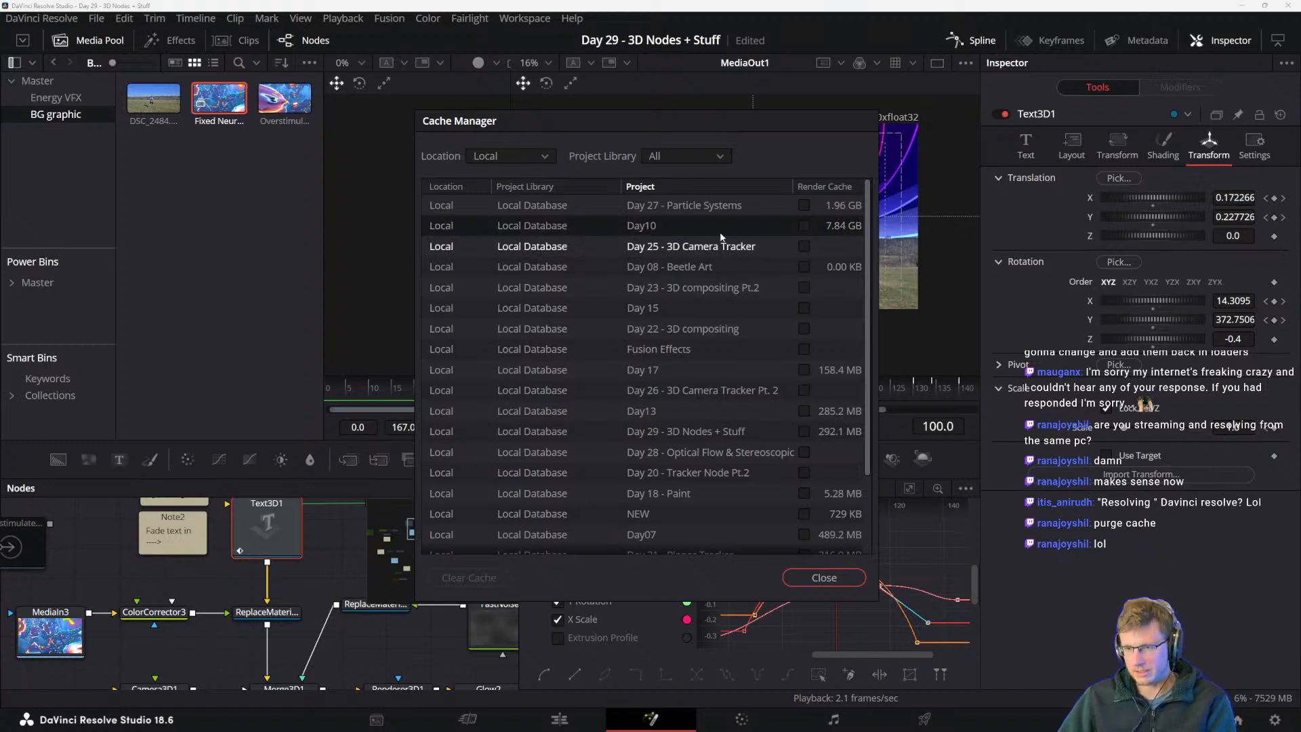
click(816, 577)
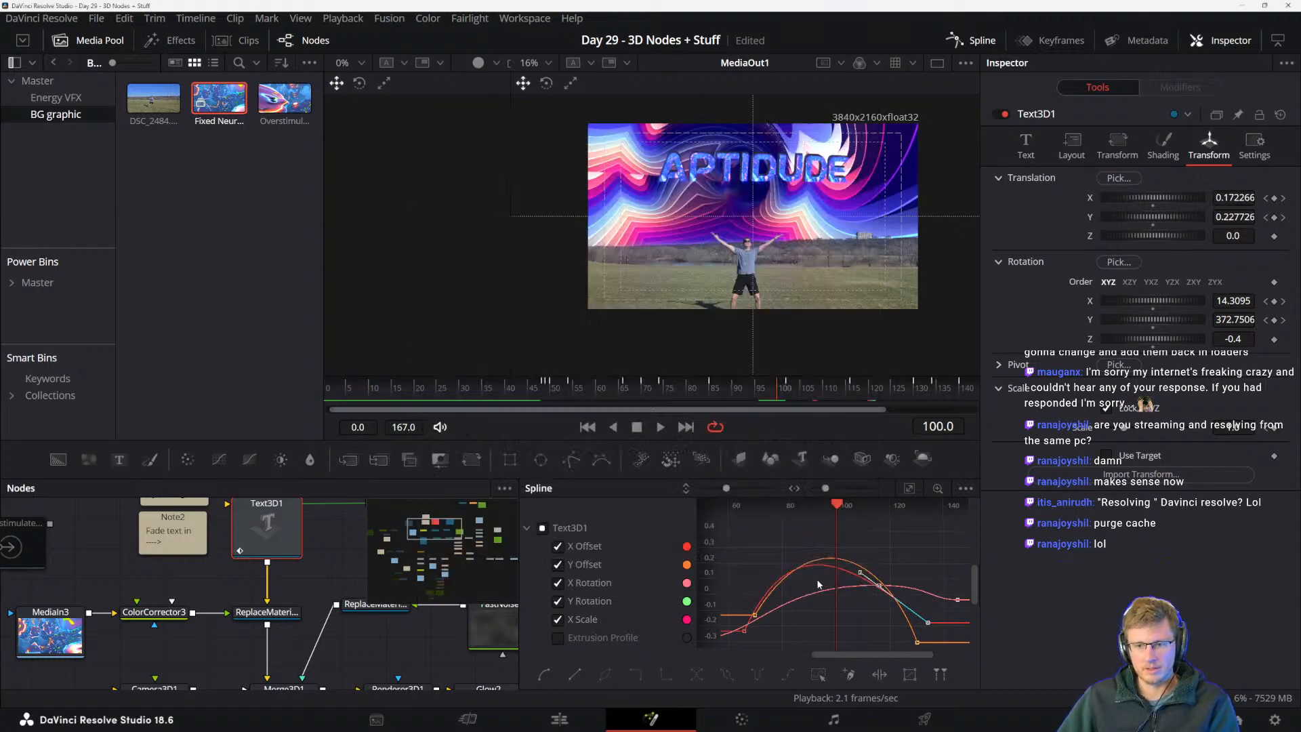
- Delete all render cache of the current project and confirm the deletion
click(307, 15)
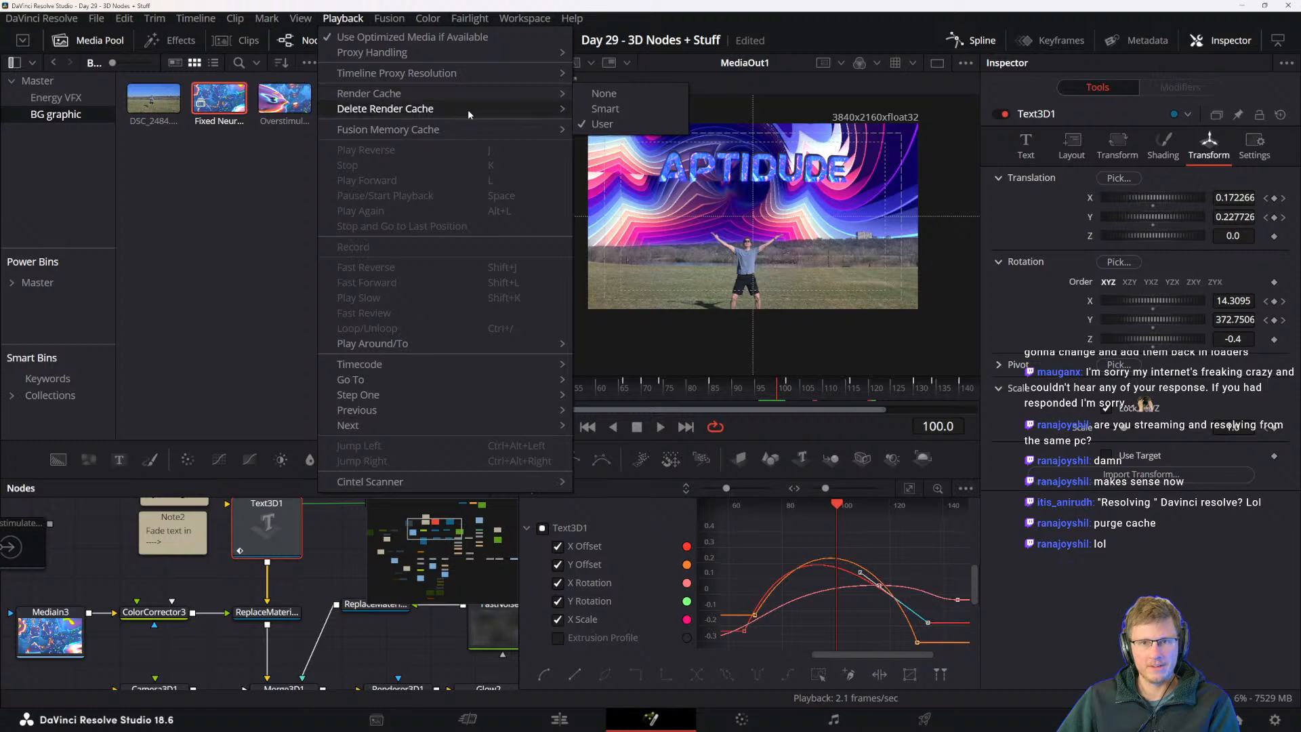
mouse_move(468, 109)
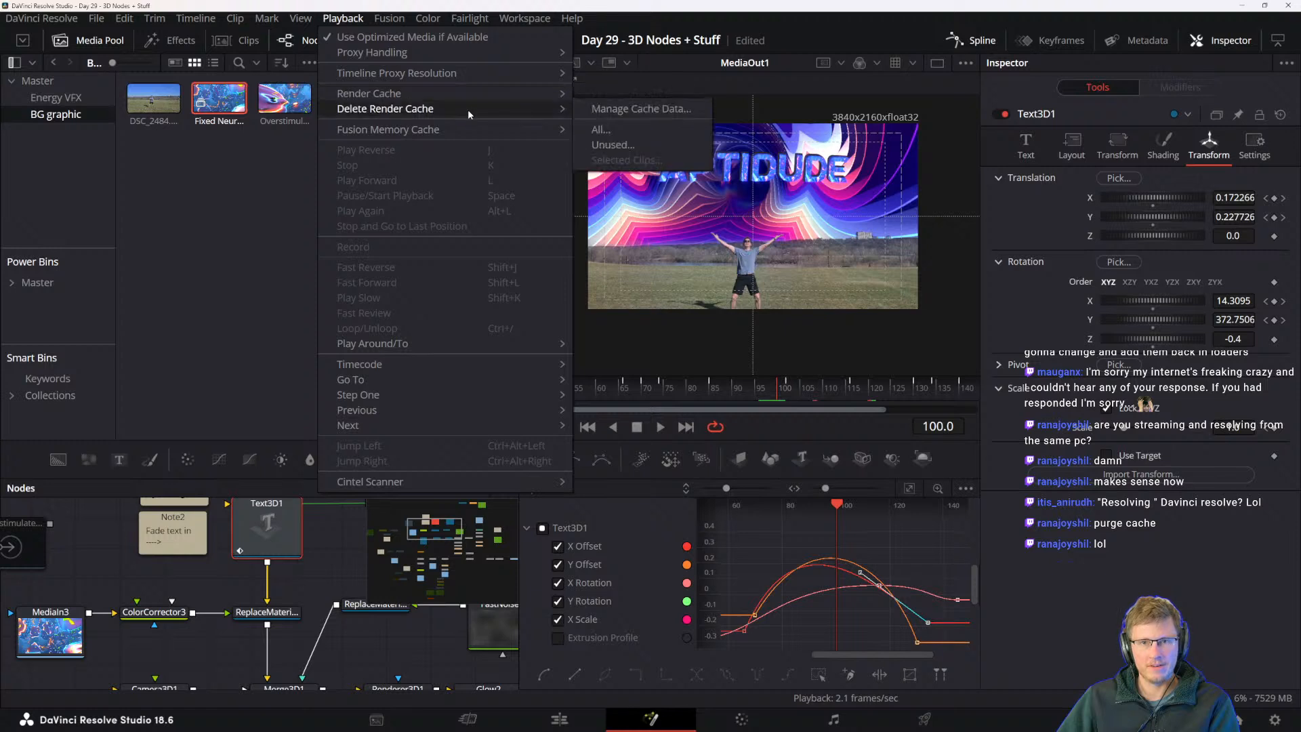
click(609, 135)
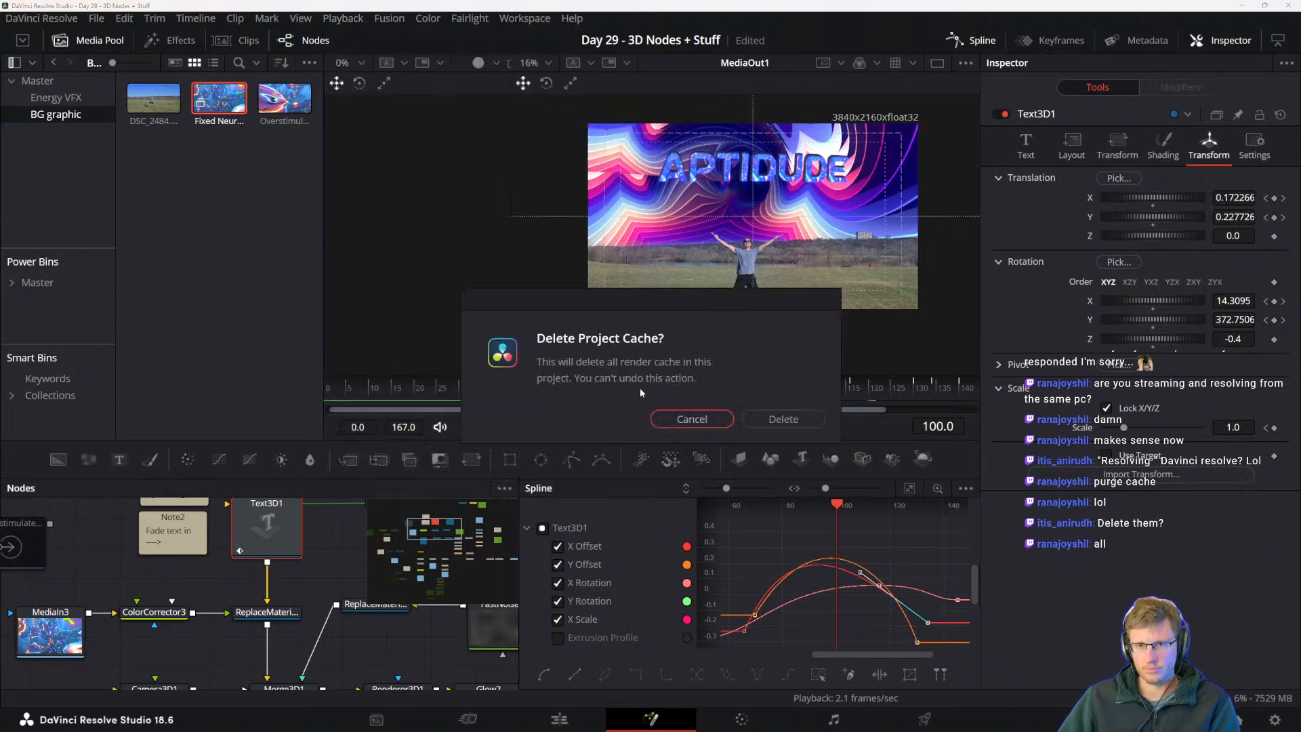
click(784, 420)
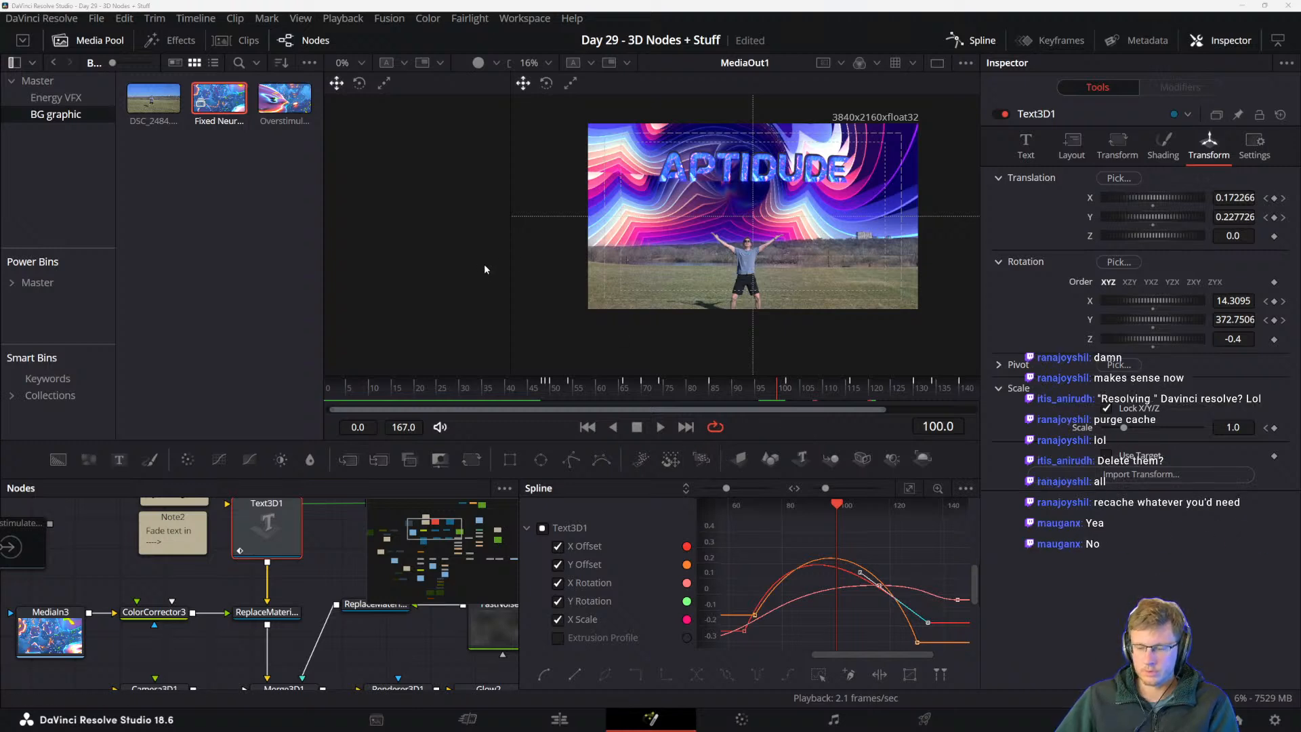
- Scrub back about 20 frames and play the composite up to frame 85 to test playback speed
drag(833, 505, 778, 505)
key(space)
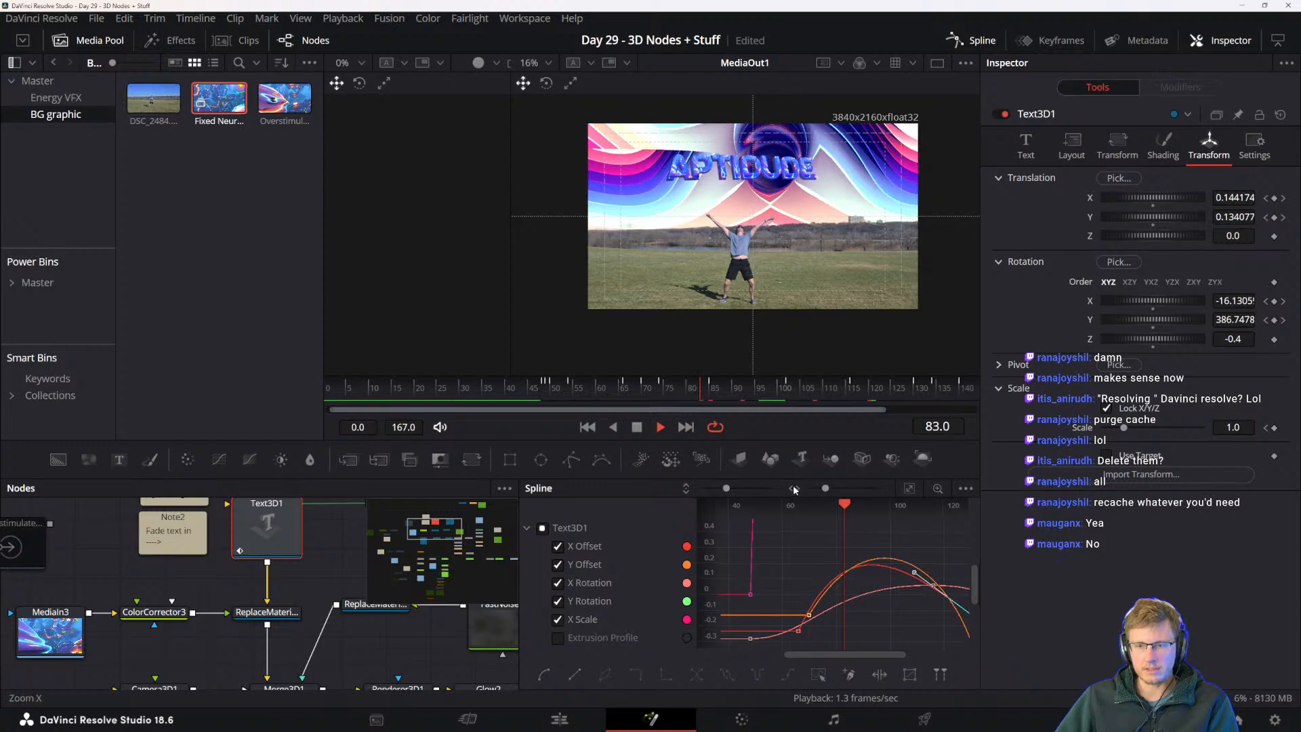
key(space)
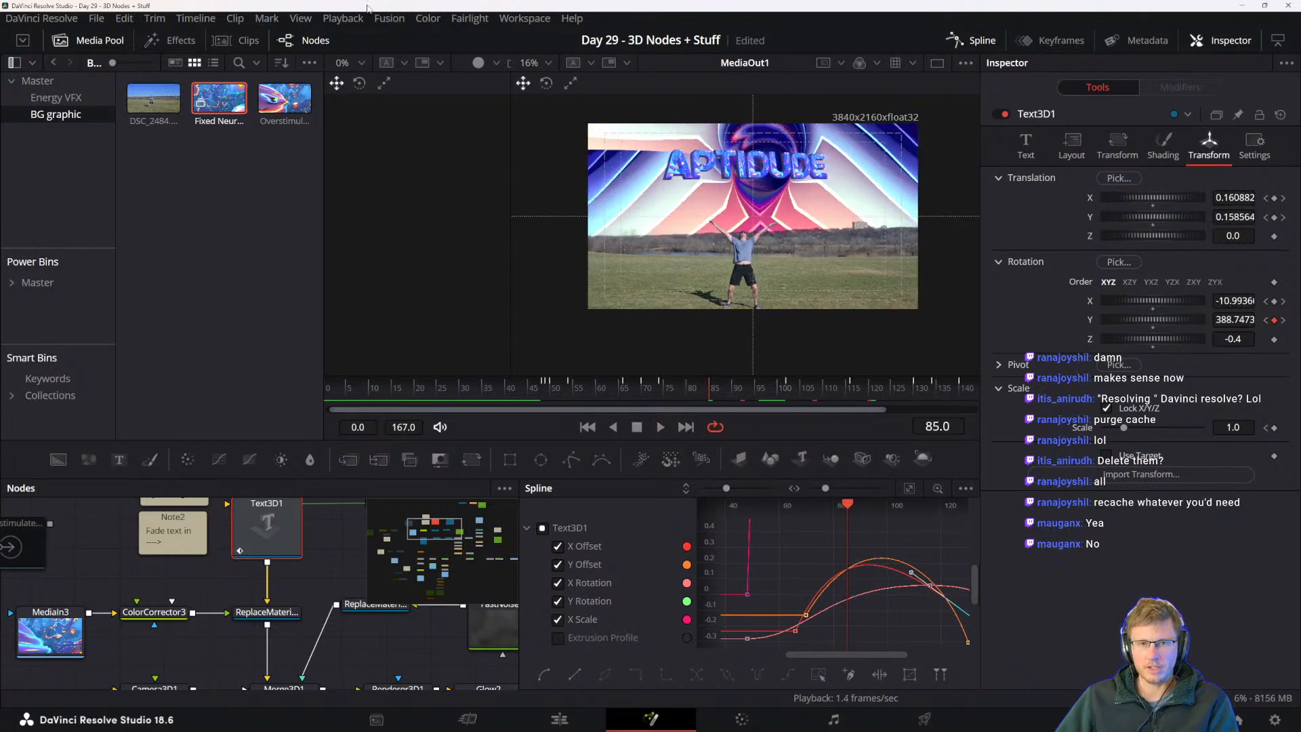
- Check the composition's quality, motion blur and proxy playback options, the memory cache options and the proxy handling choices
click(342, 18)
click(306, 18)
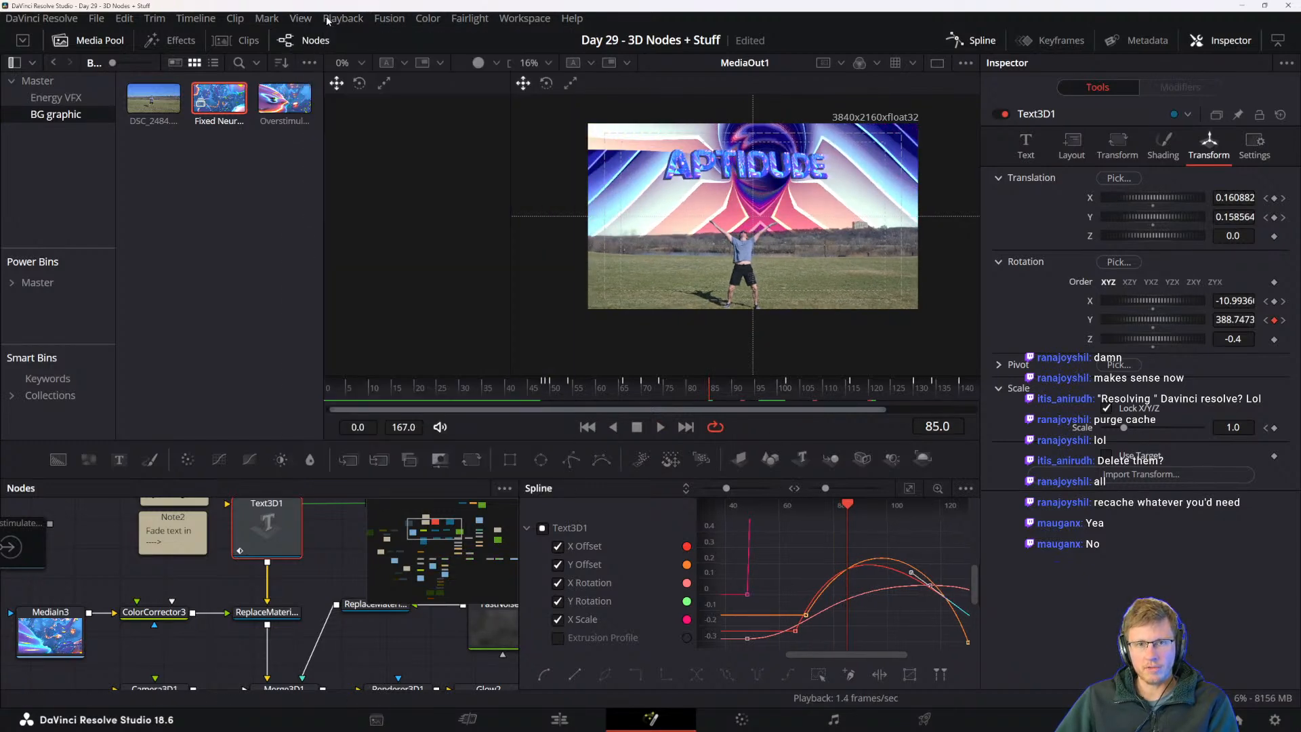
right_click(832, 423)
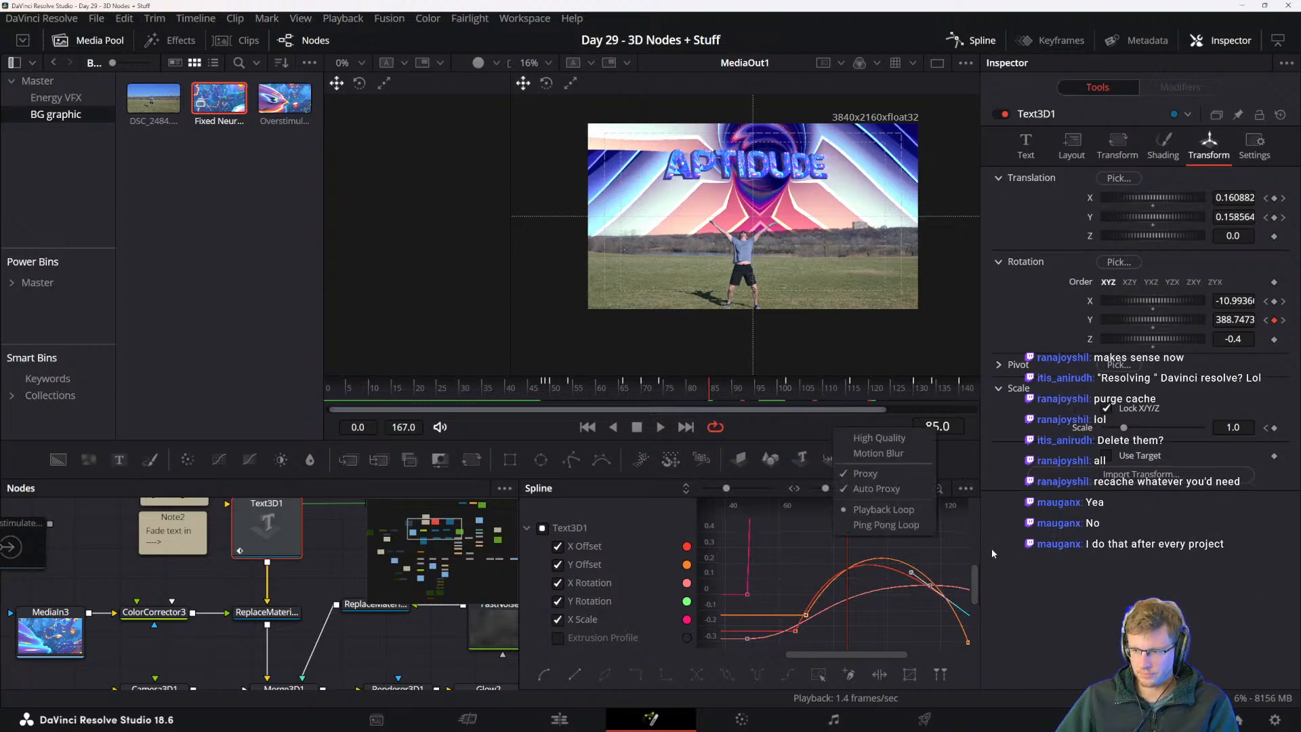
click(763, 421)
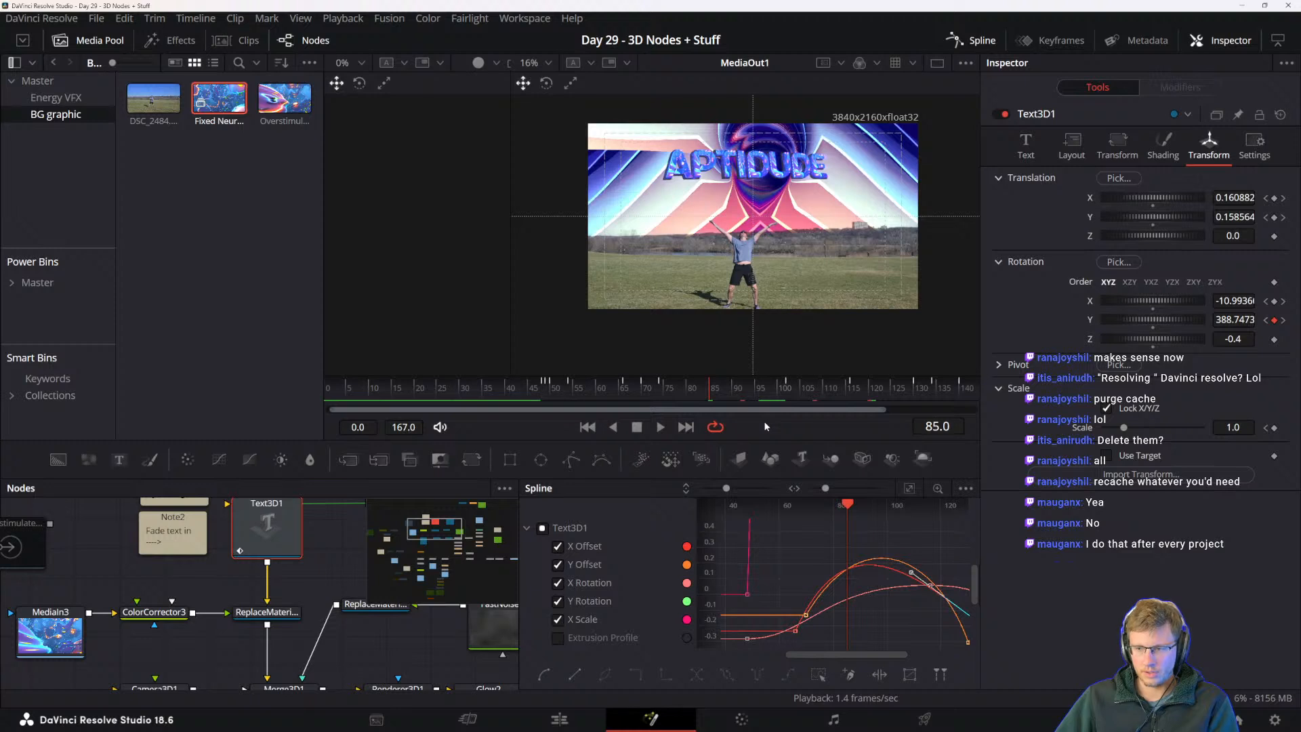
right_click(751, 427)
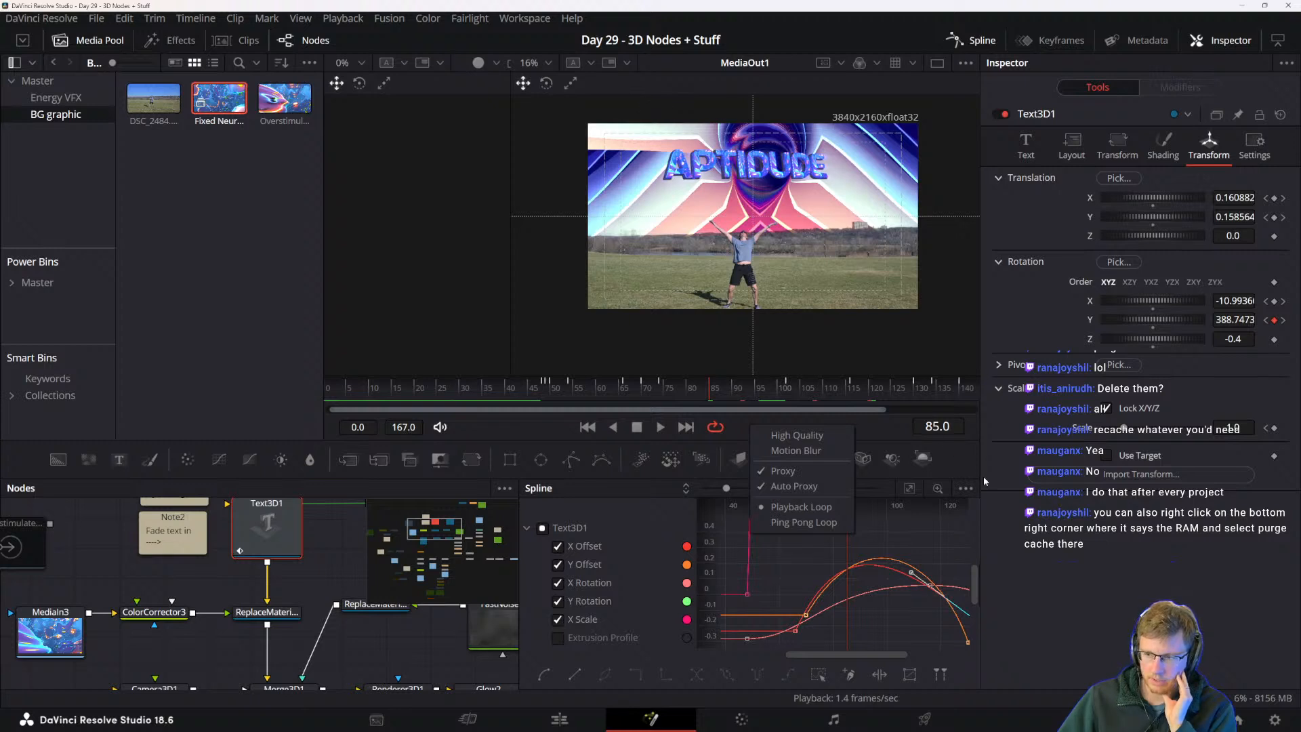
right_click(1269, 700)
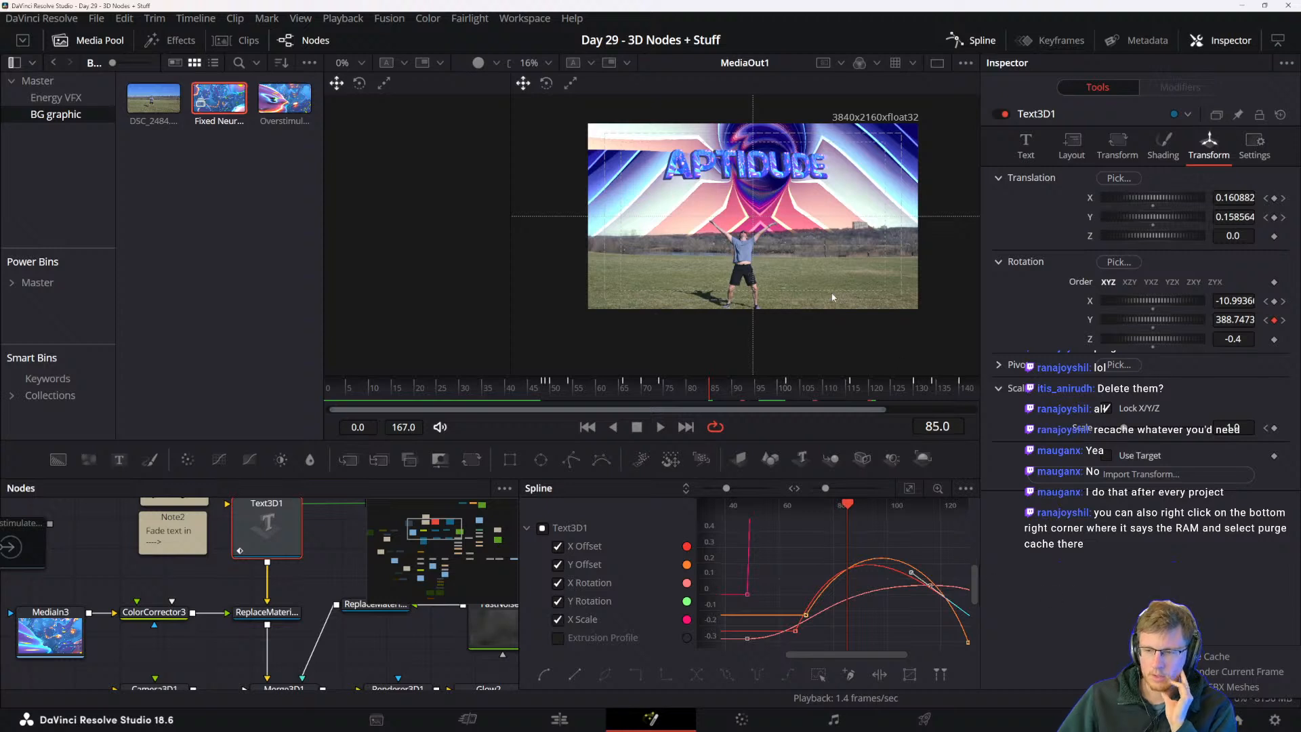
right_click(808, 427)
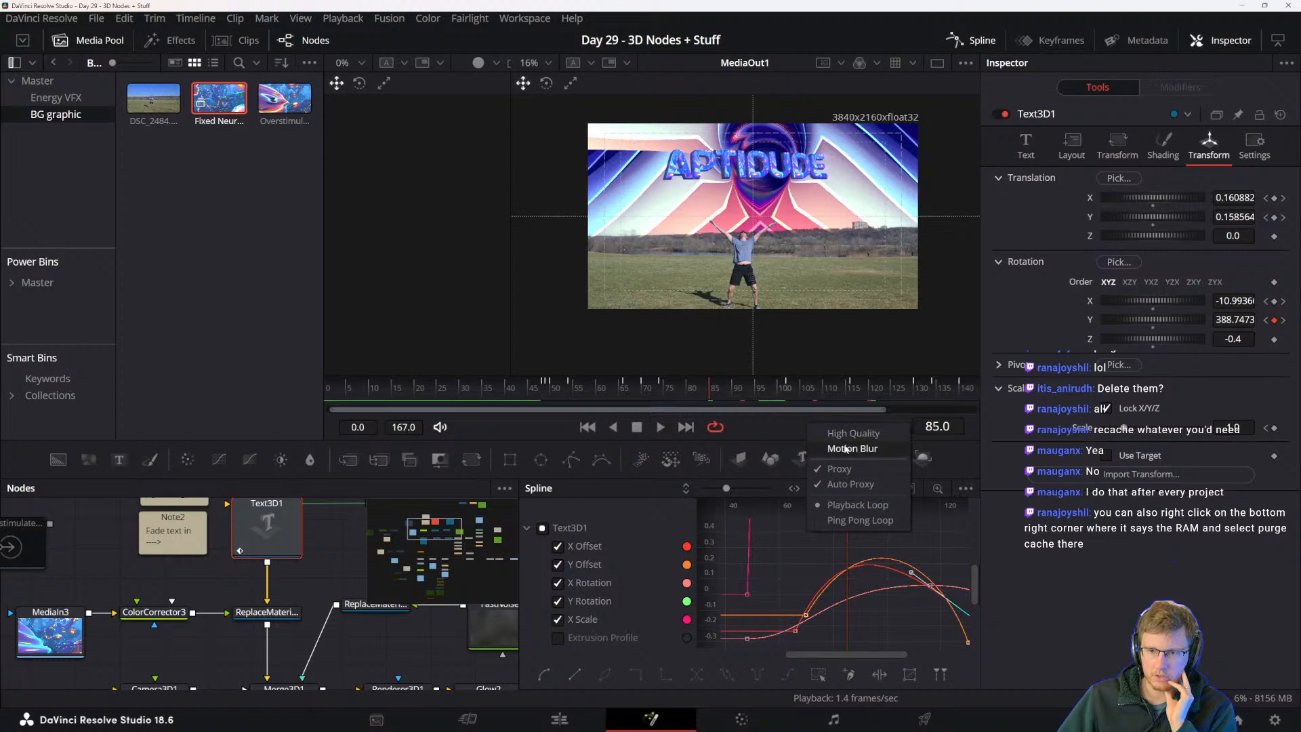
click(358, 18)
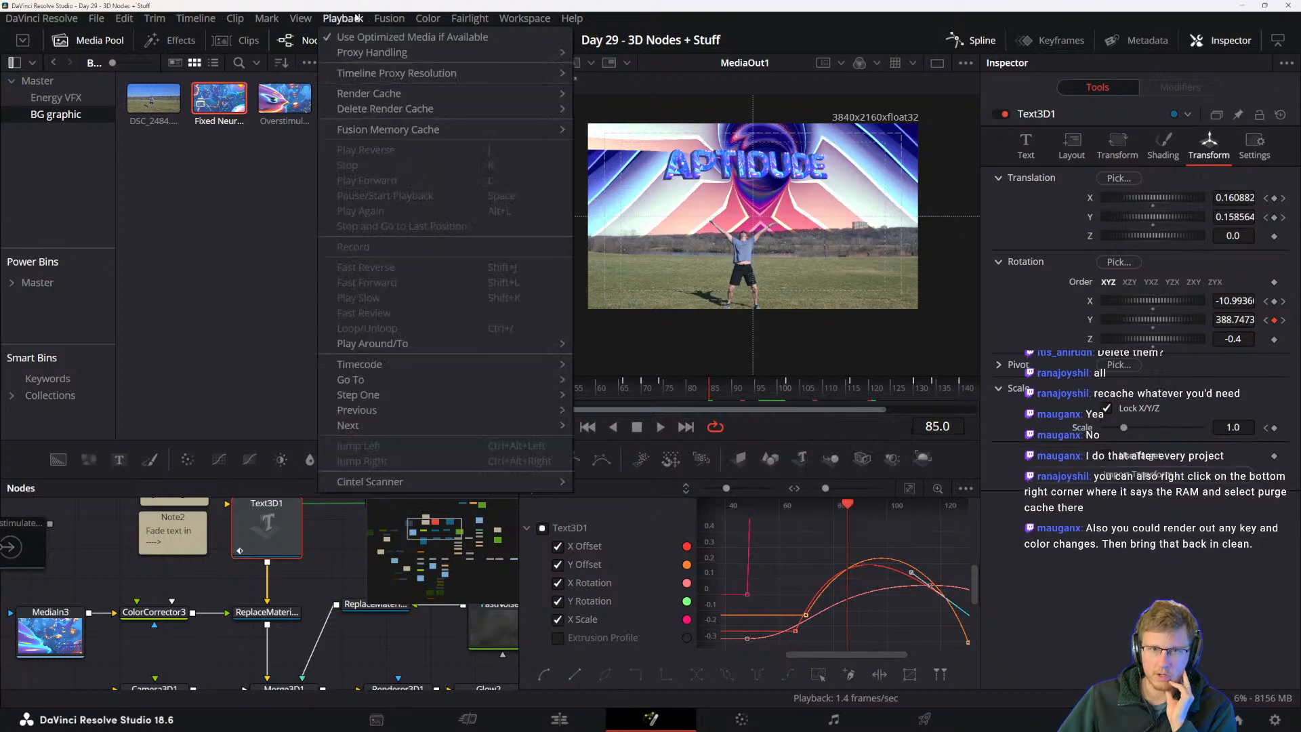
mouse_move(364, 53)
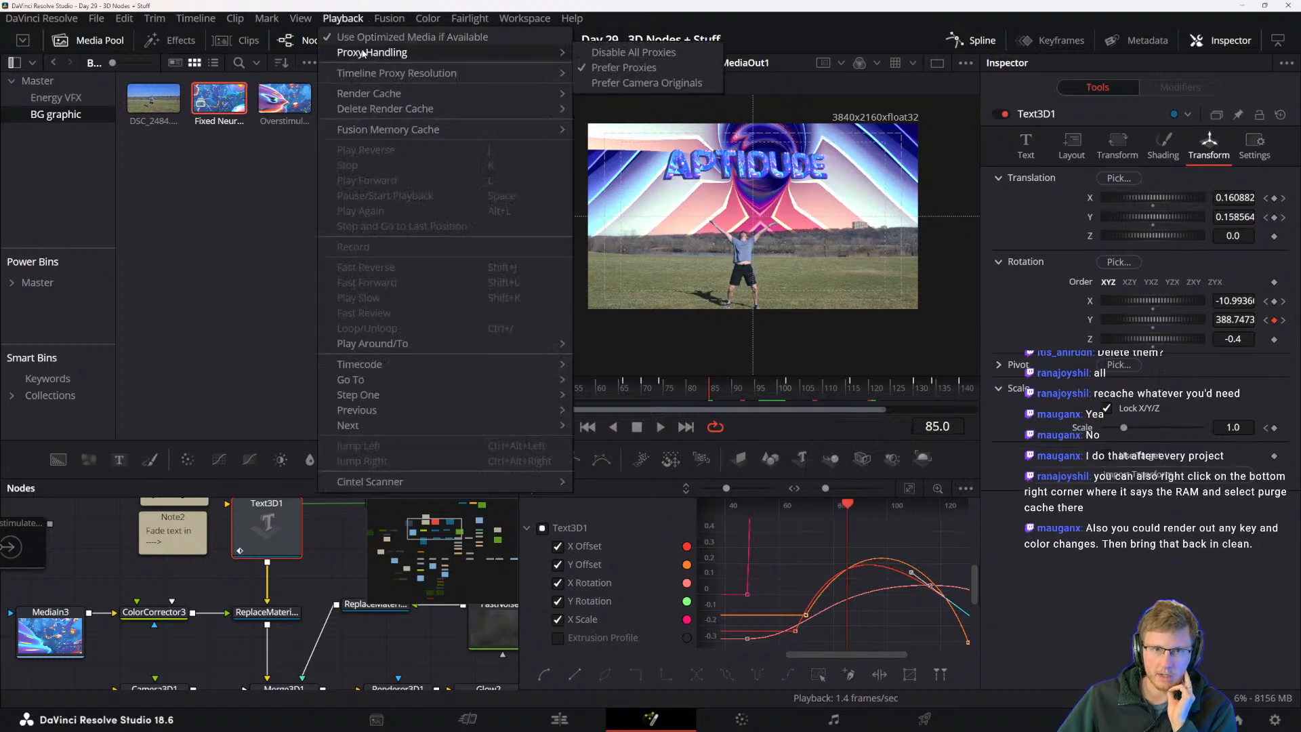
click(389, 18)
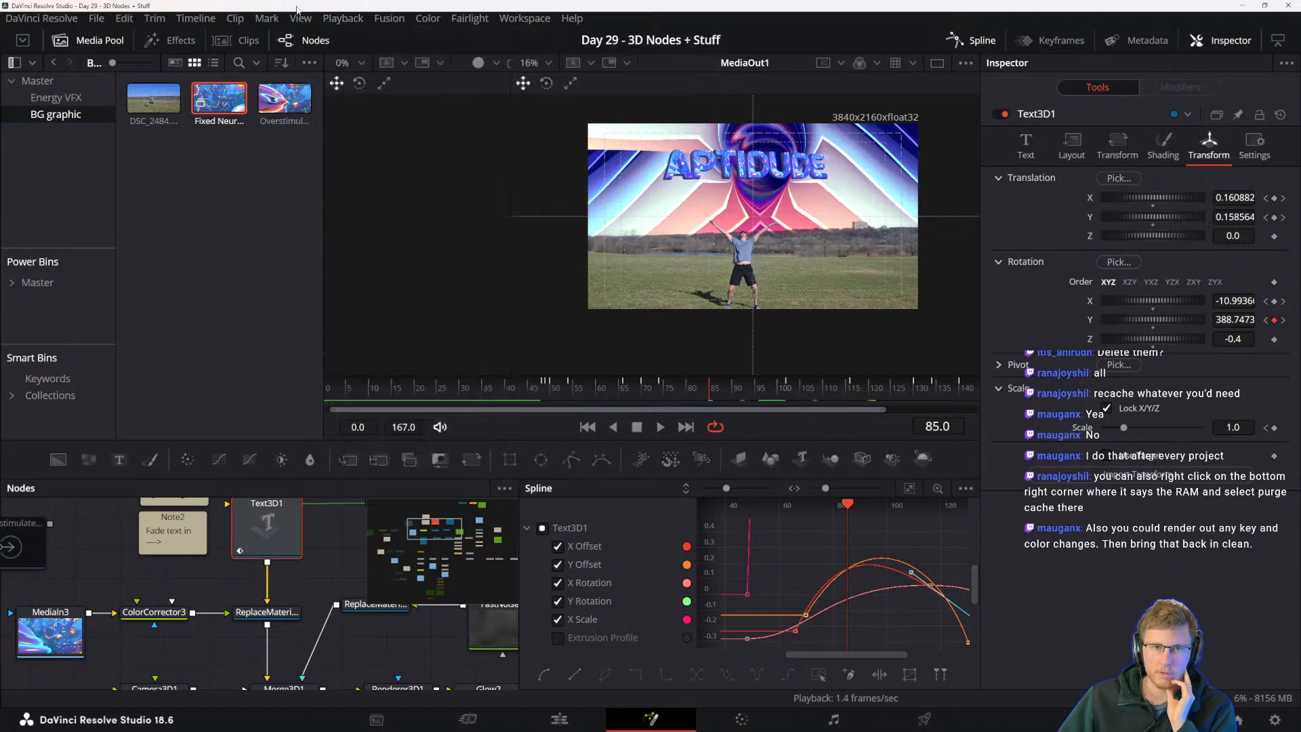
- Review the Frame Format page of the Fusion Settings with its color depth options and save the settings
click(389, 18)
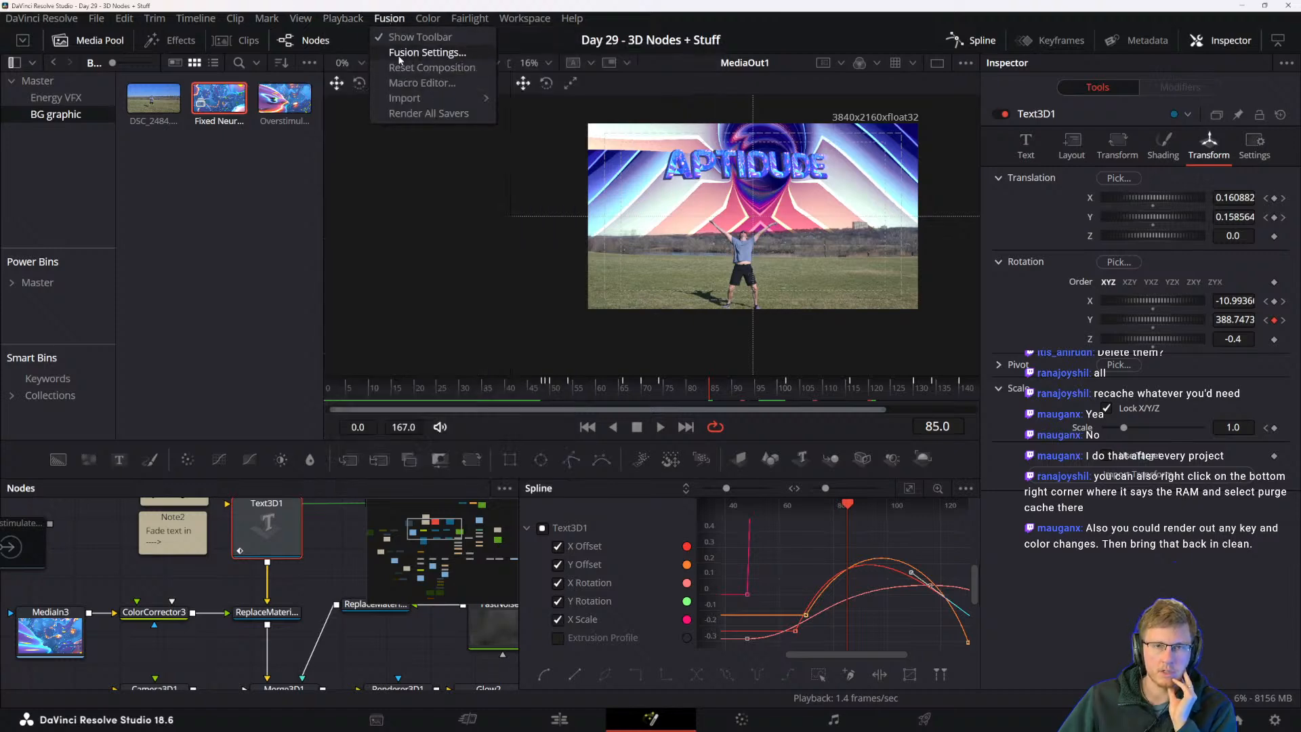
click(403, 53)
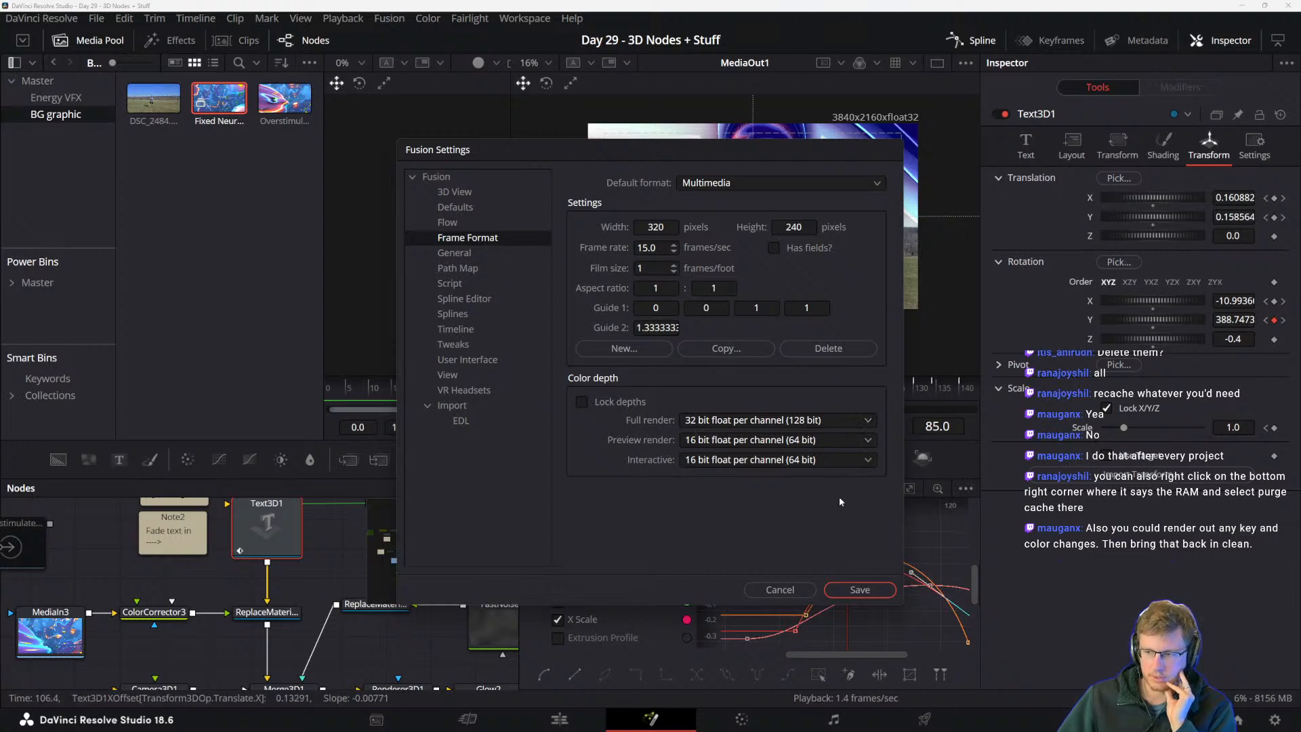
click(855, 590)
- Check the playback options for timeline proxy resolution, render cache and render cache deletion
click(428, 19)
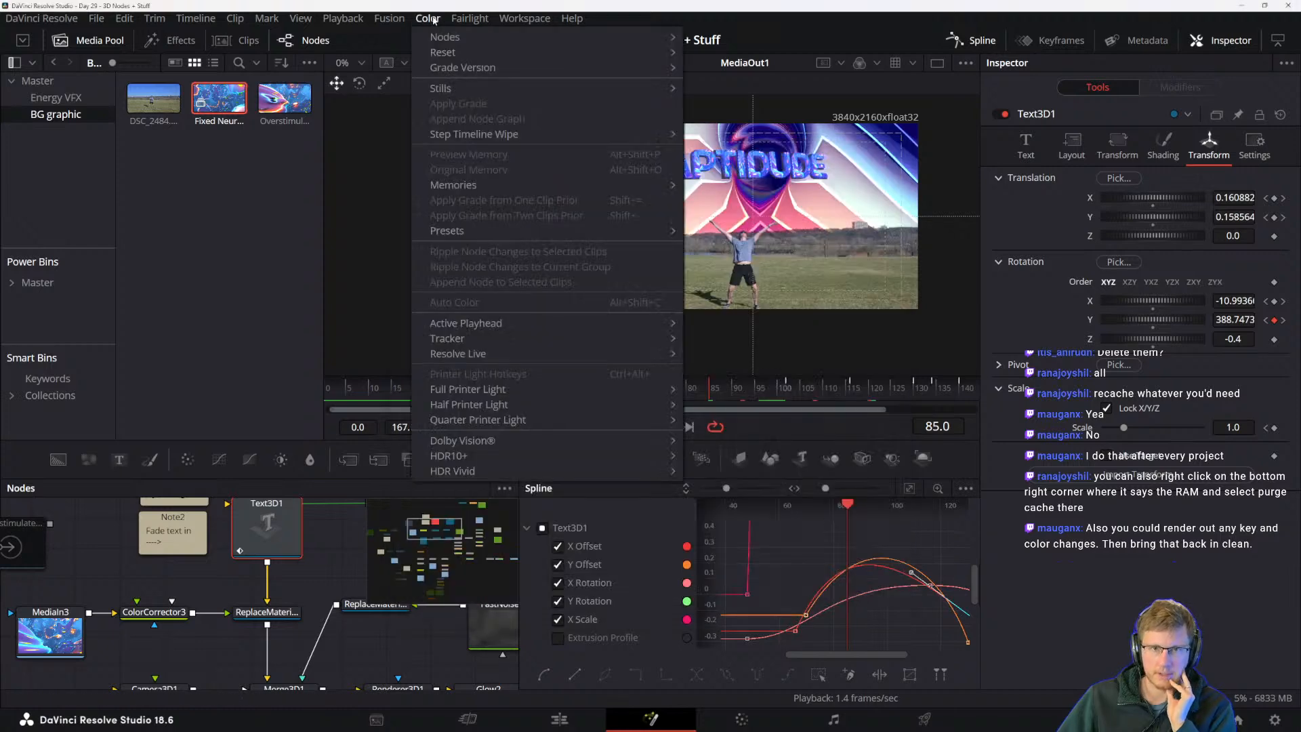
click(429, 18)
click(379, 19)
click(371, 20)
click(360, 19)
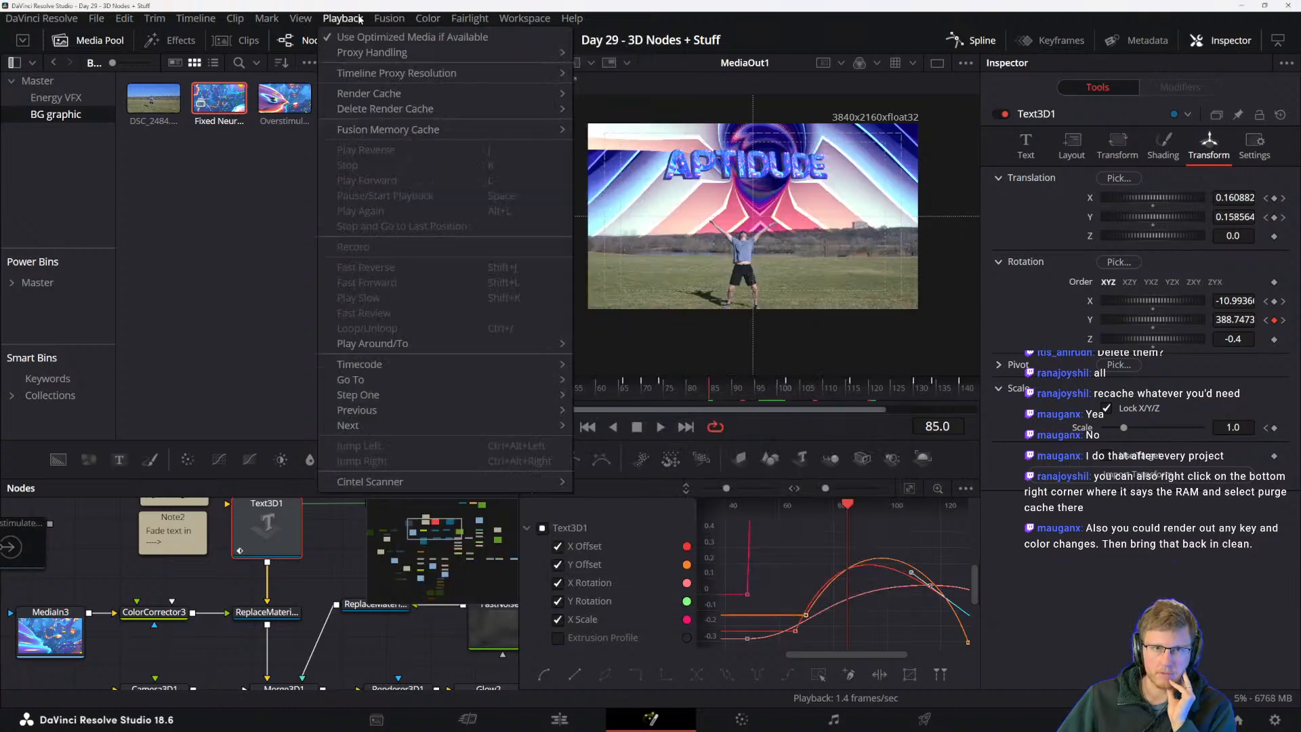
mouse_move(367, 76)
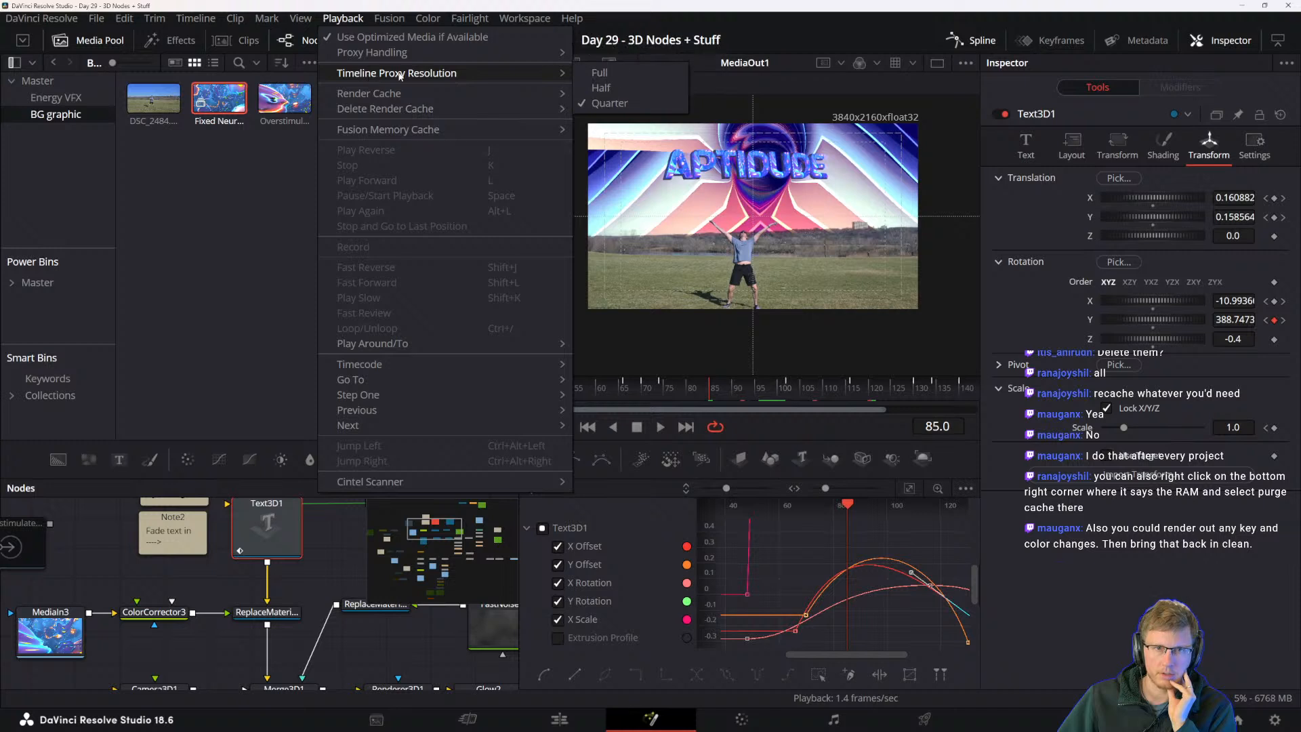
mouse_move(401, 95)
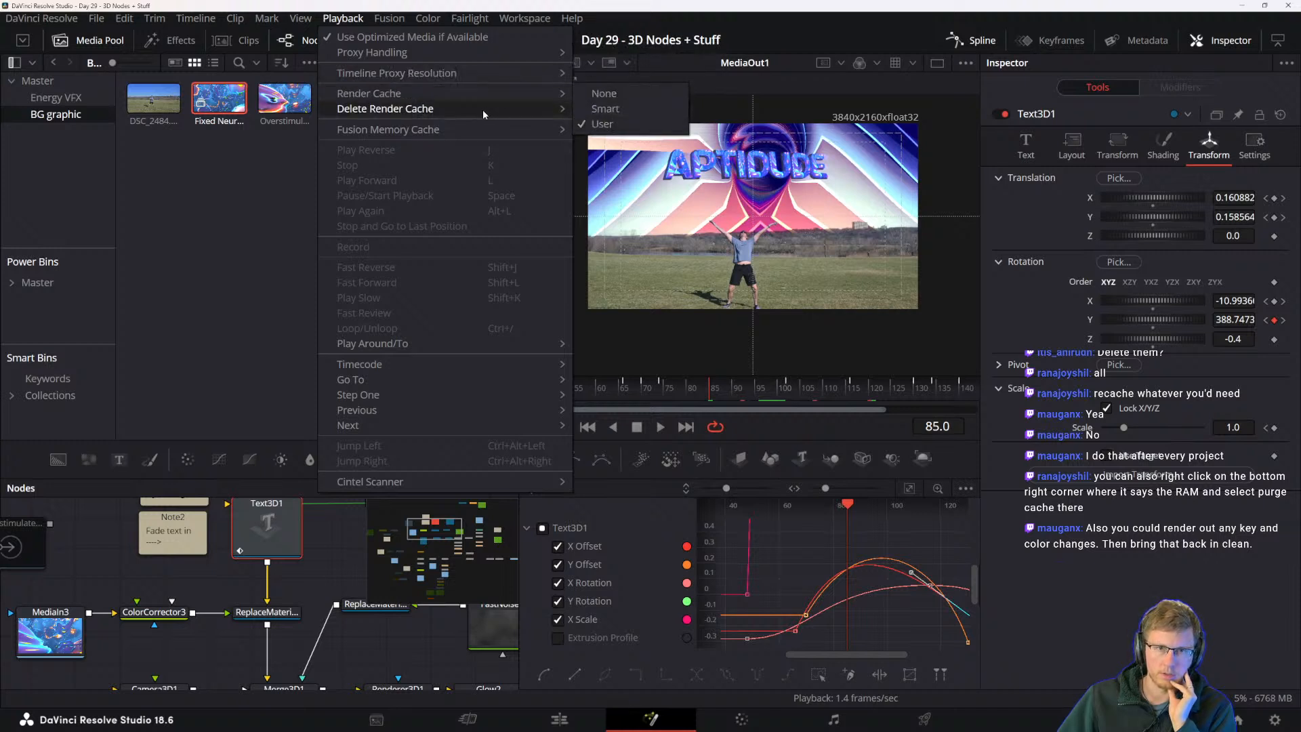
mouse_move(482, 109)
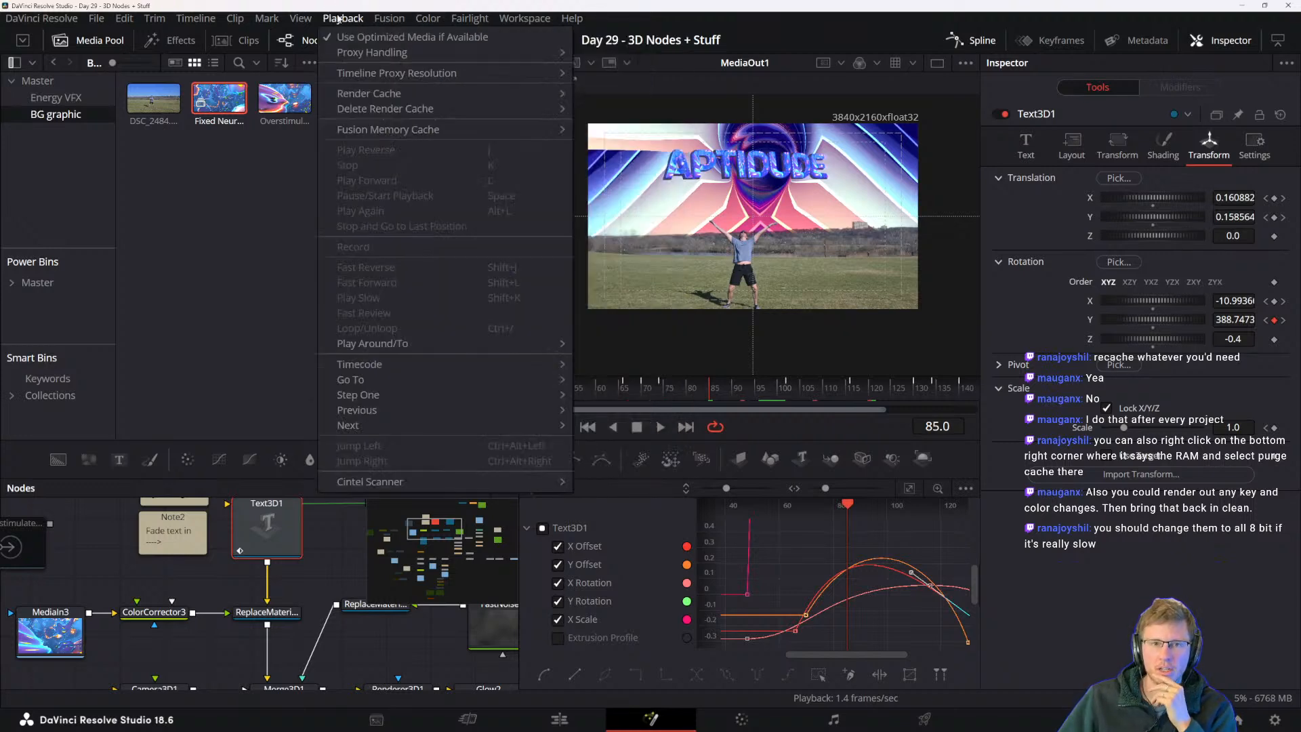
mouse_move(304, 22)
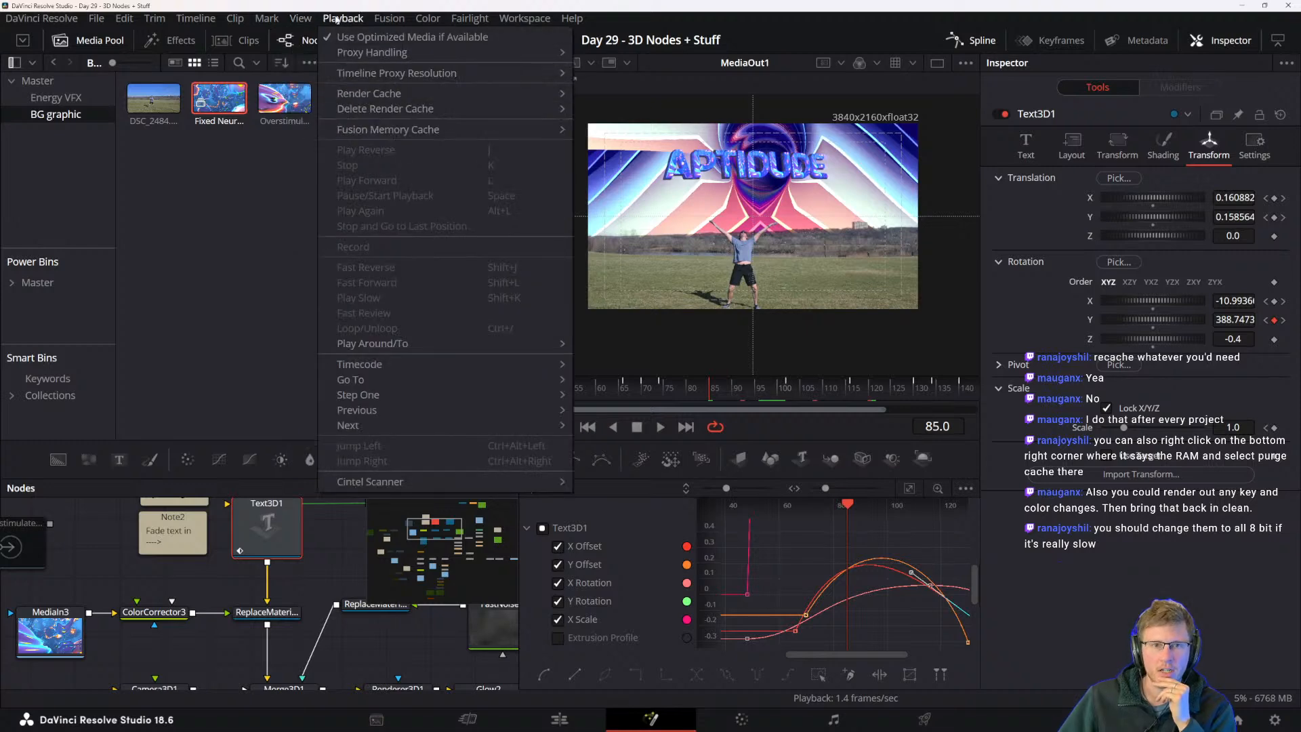
- Set the preview render and interactive color depths to 8 bit int per channel in the Fusion Settings and save them
mouse_move(381, 22)
click(415, 52)
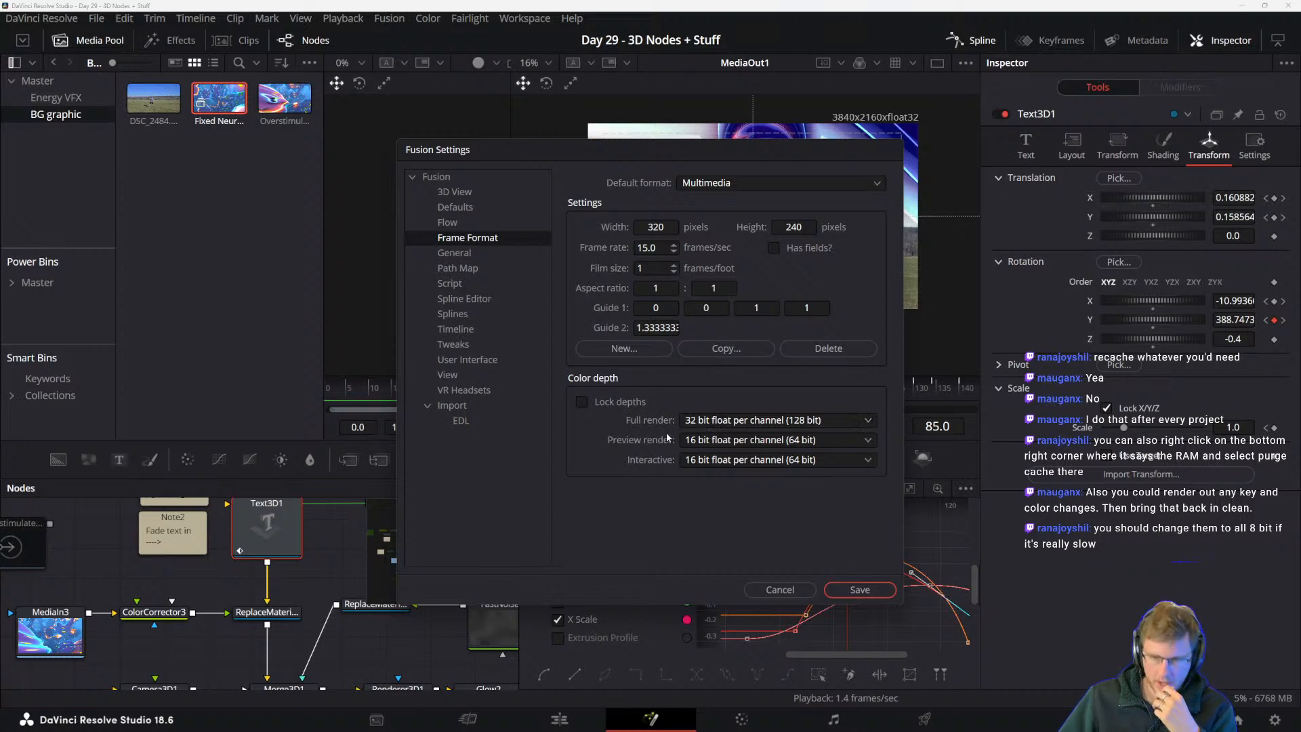
click(712, 440)
click(712, 460)
click(711, 459)
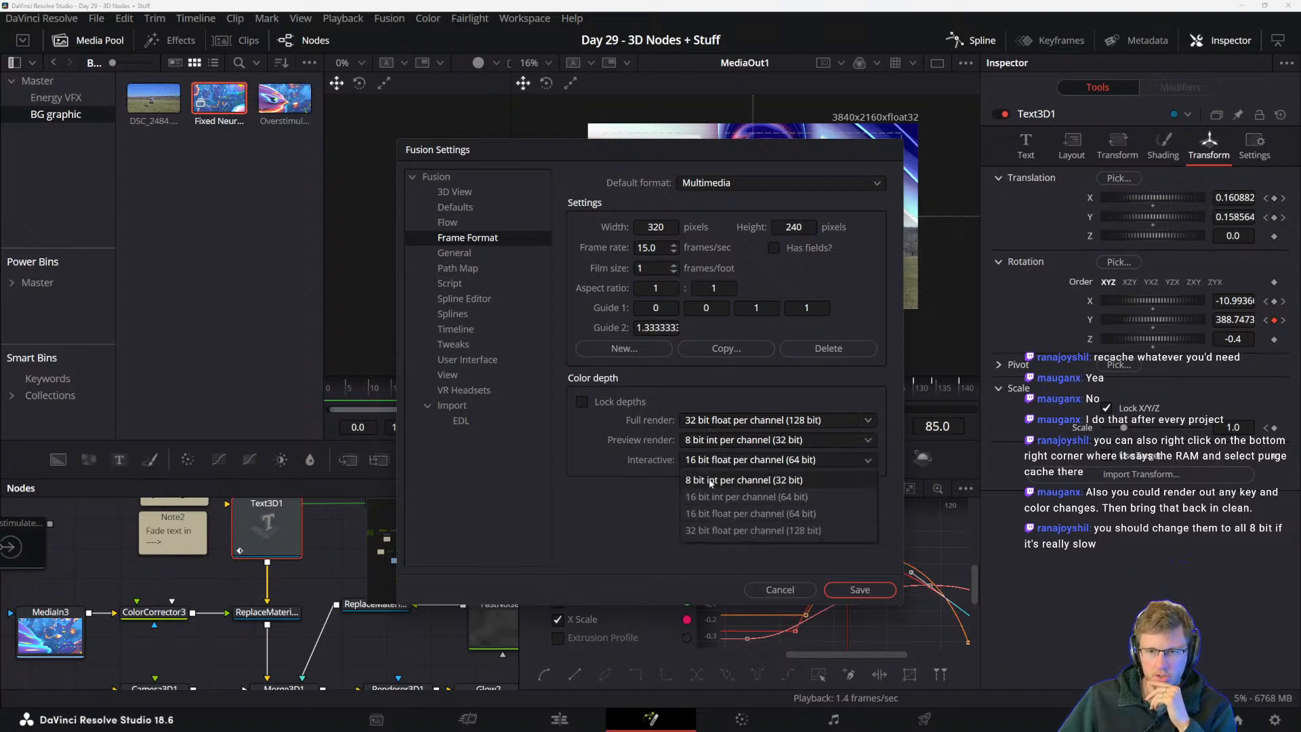
click(711, 481)
click(703, 418)
click(691, 430)
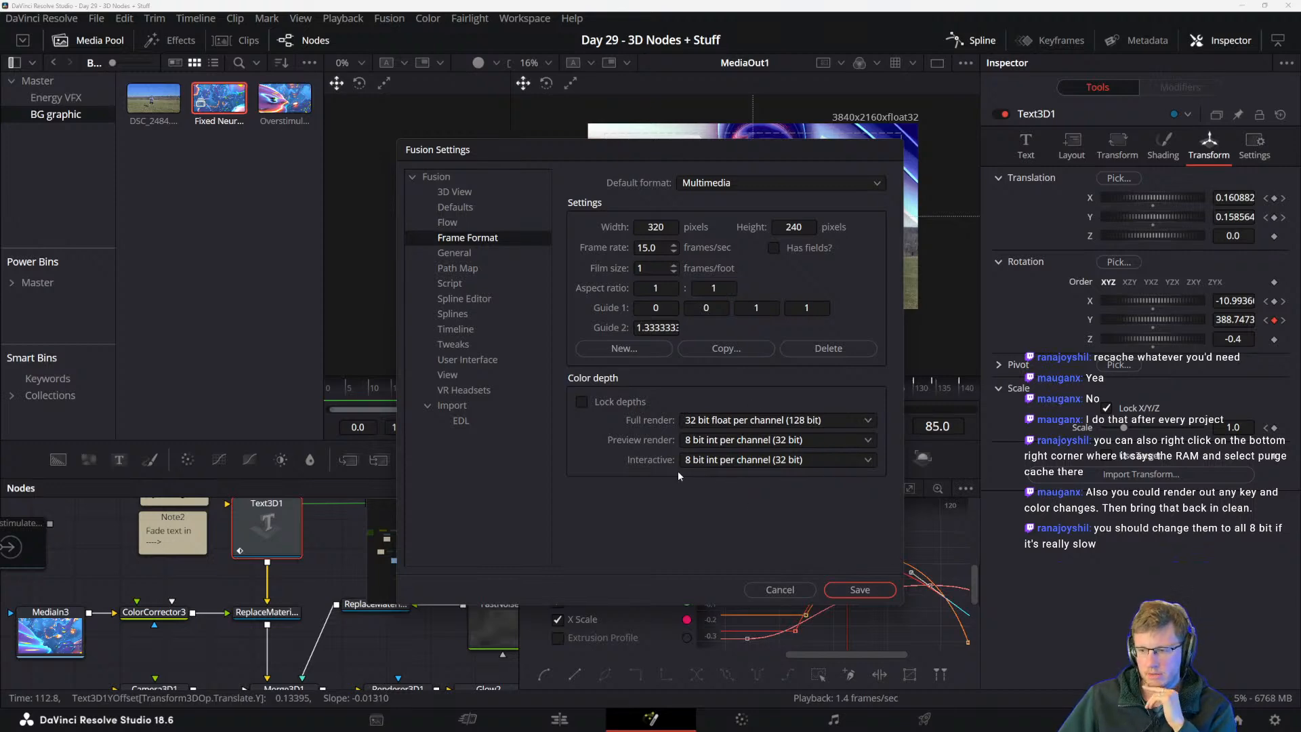
click(858, 590)
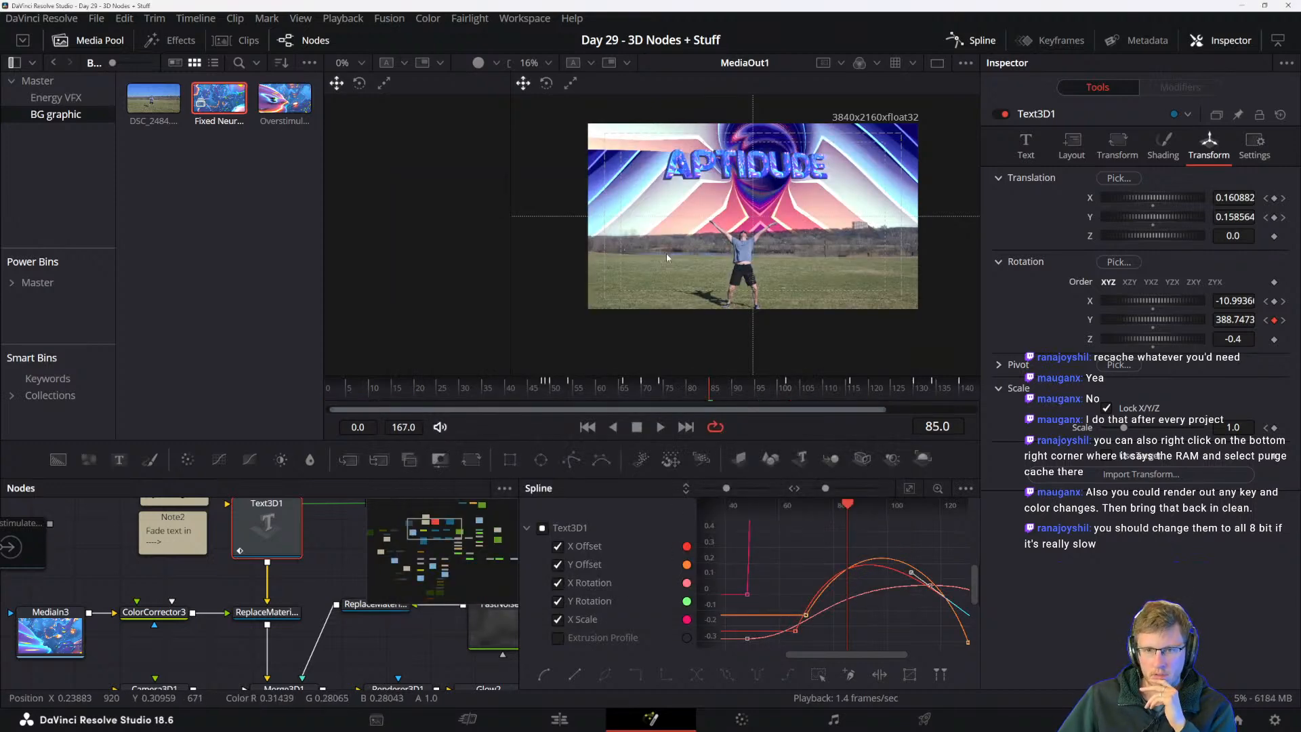
- Play the composite from frame 70 to about frame 99 to test playback speed, and return to frame 86
drag(846, 506, 810, 505)
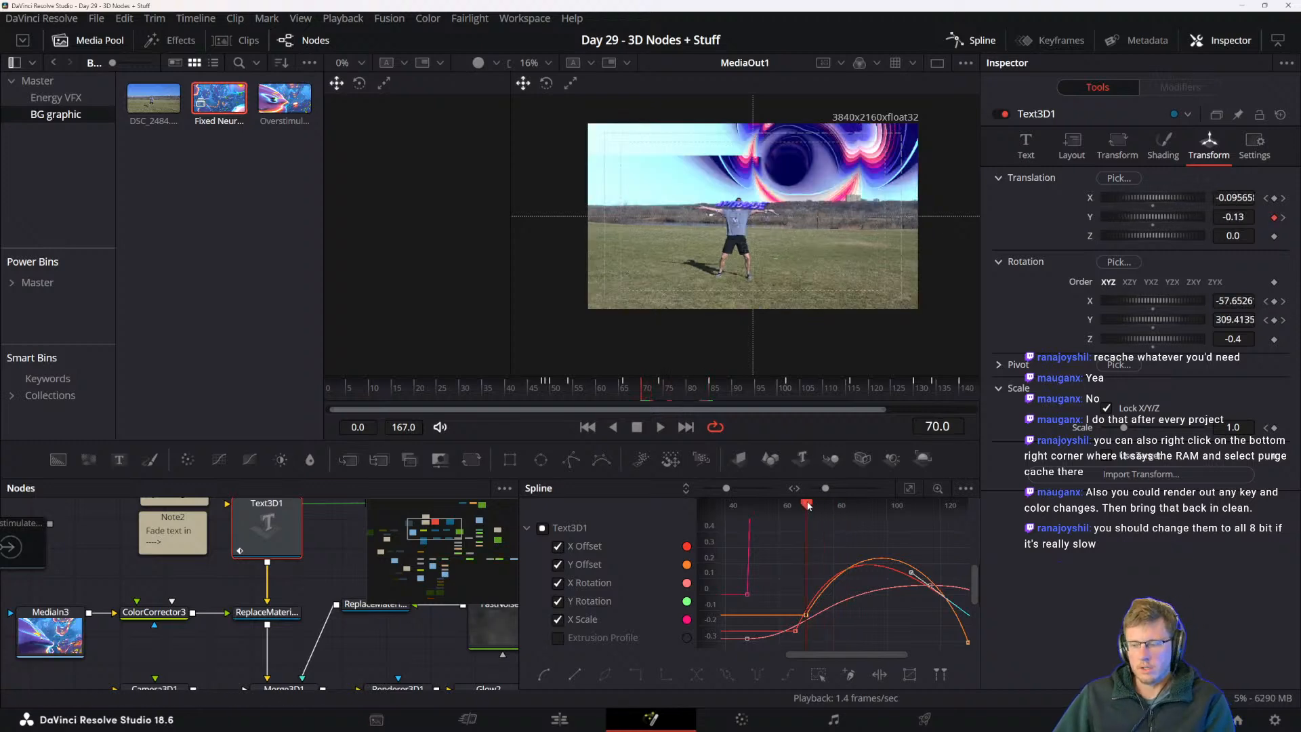
key(space)
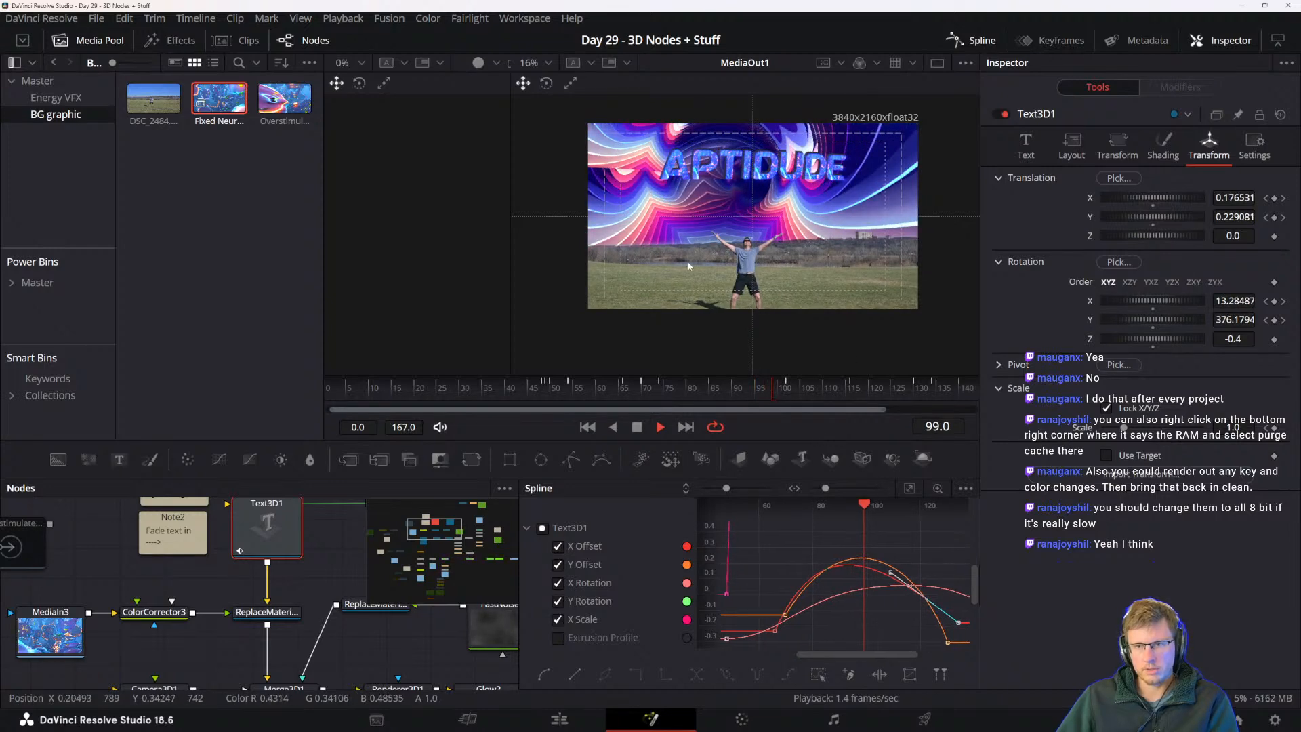
drag(767, 389, 710, 399)
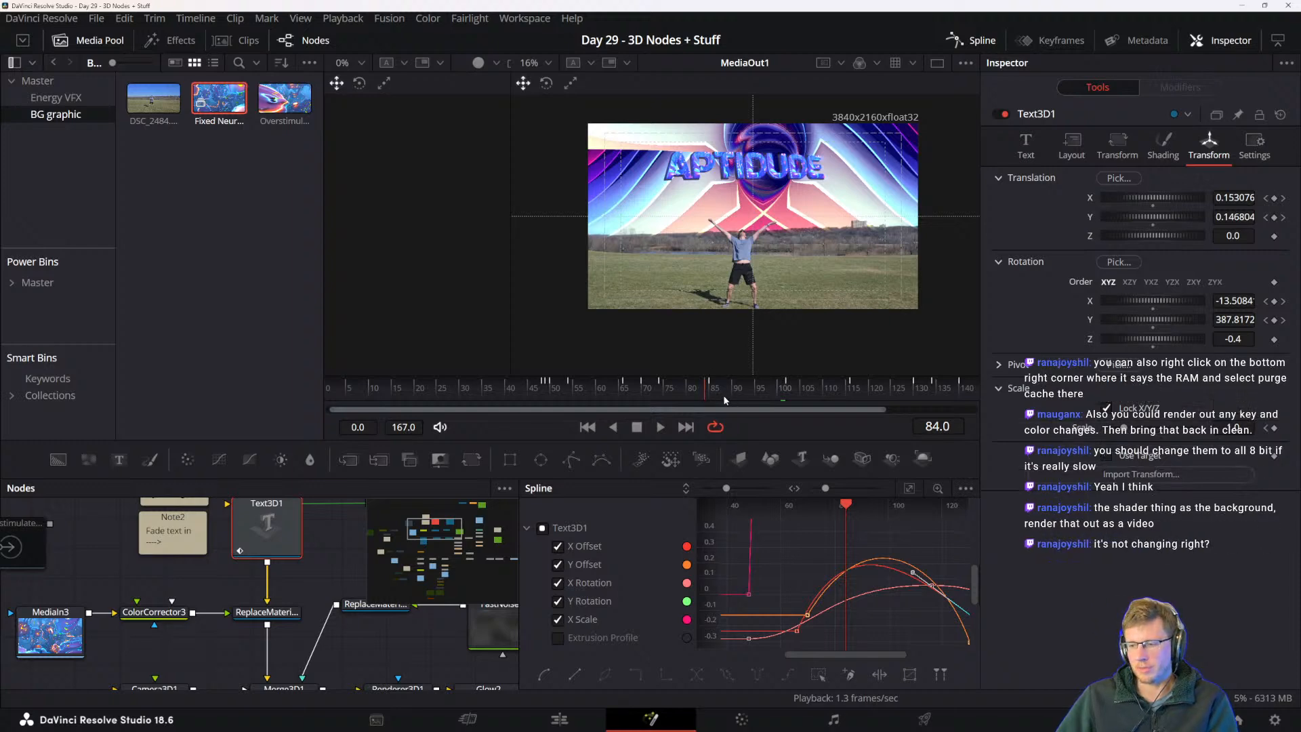
mouse_move(716, 389)
mouse_down()
mouse_move(644, 392)
mouse_move(717, 399)
mouse_up()
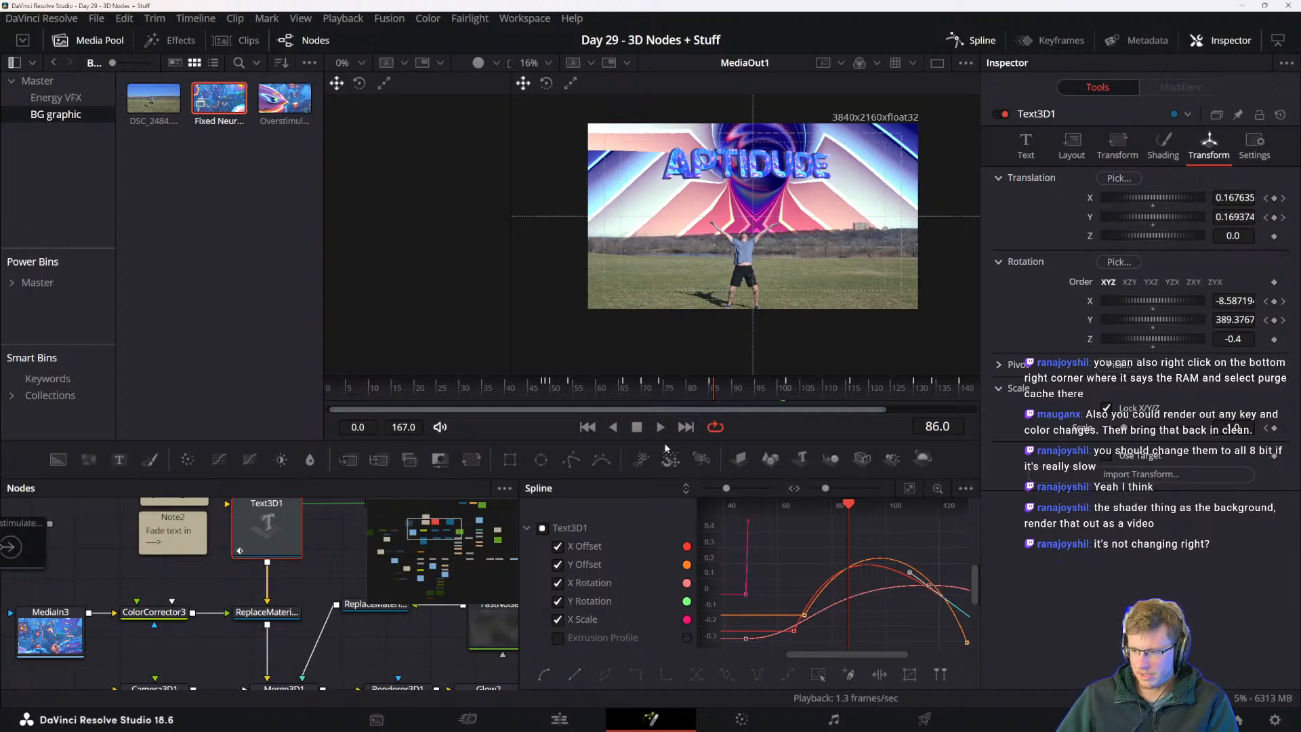
- Inspect the settings of the MediaIn3 clip node and the disabled OverstimulatedNeurons loader above it
drag(212, 572, 424, 547)
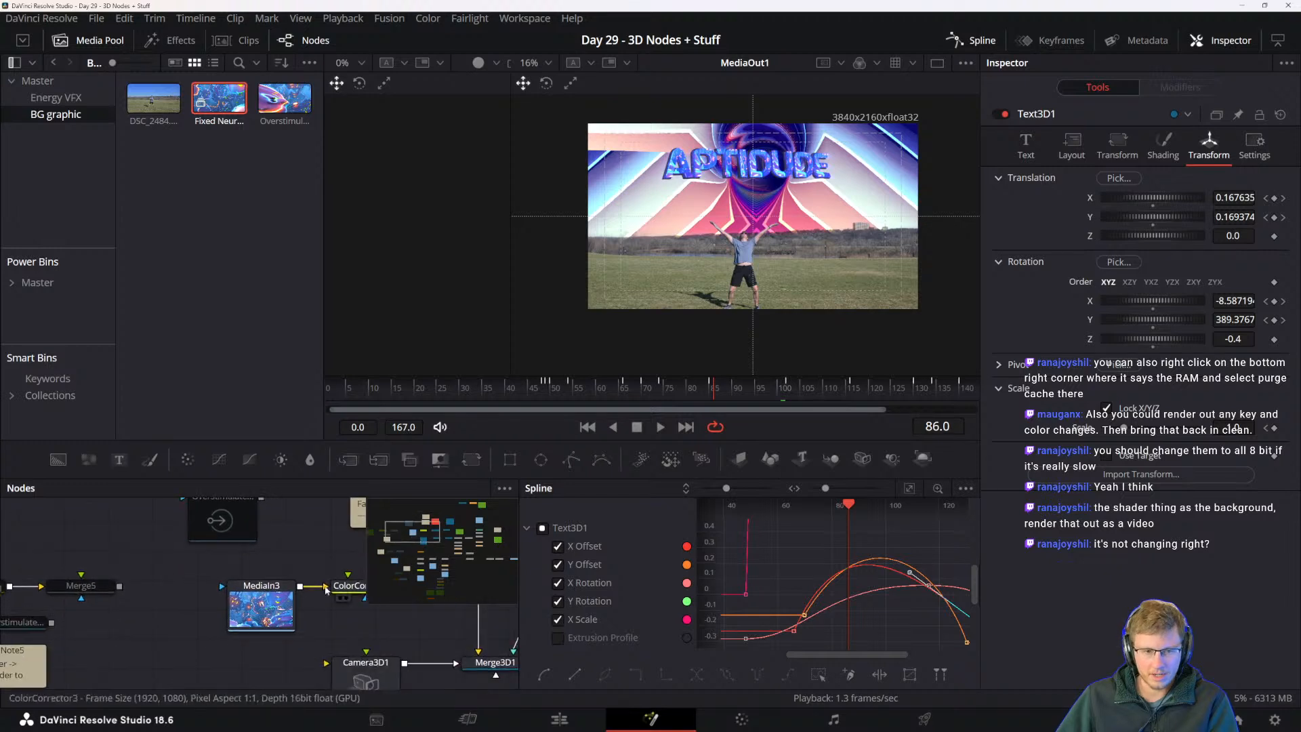
click(263, 607)
drag(350, 622, 217, 624)
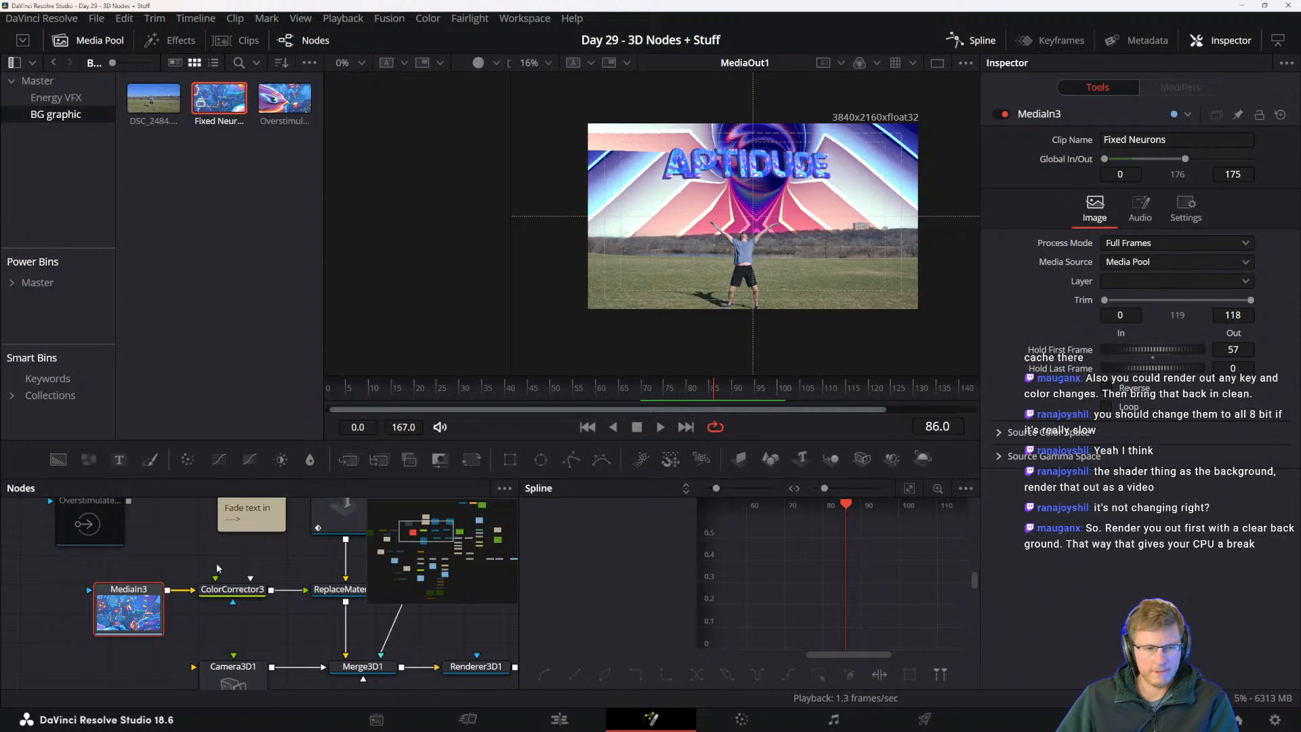
drag(136, 576, 340, 576)
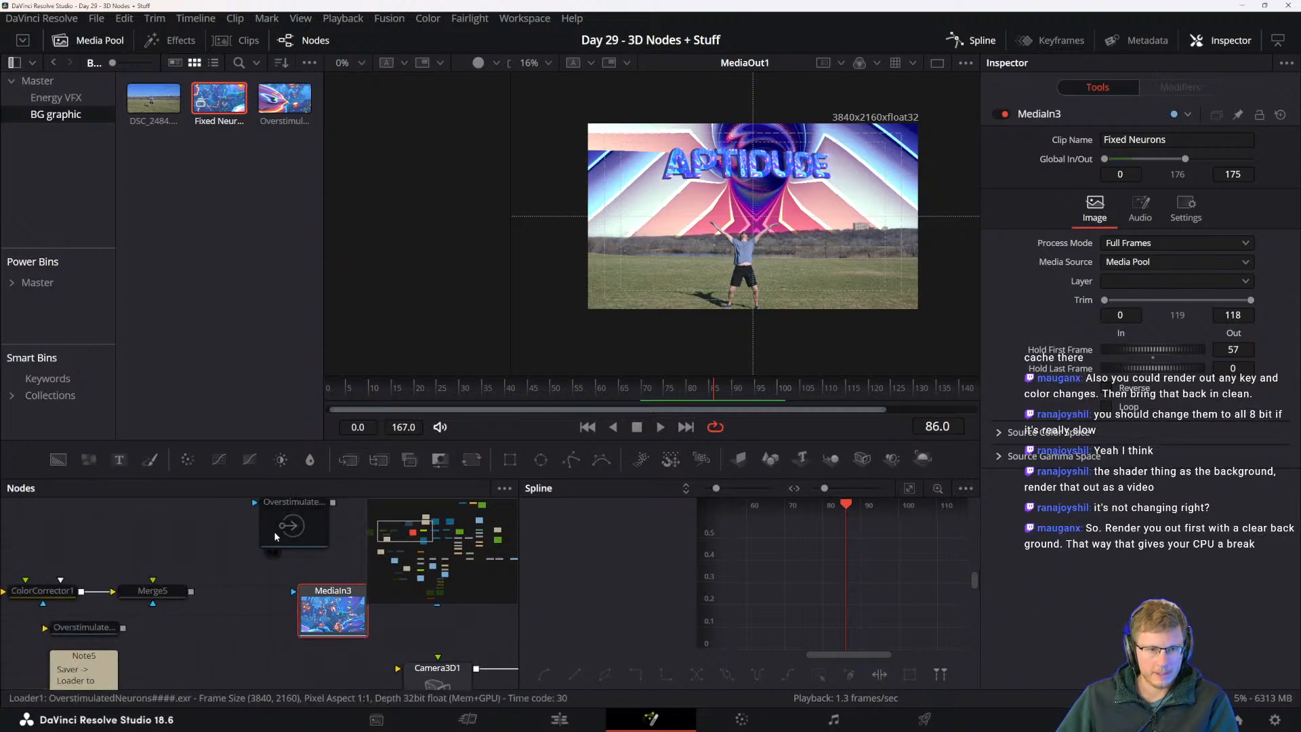
click(298, 559)
drag(298, 531, 227, 554)
click(271, 596)
mouse_move(180, 630)
mouse_down()
mouse_move(320, 600)
mouse_move(201, 633)
mouse_up()
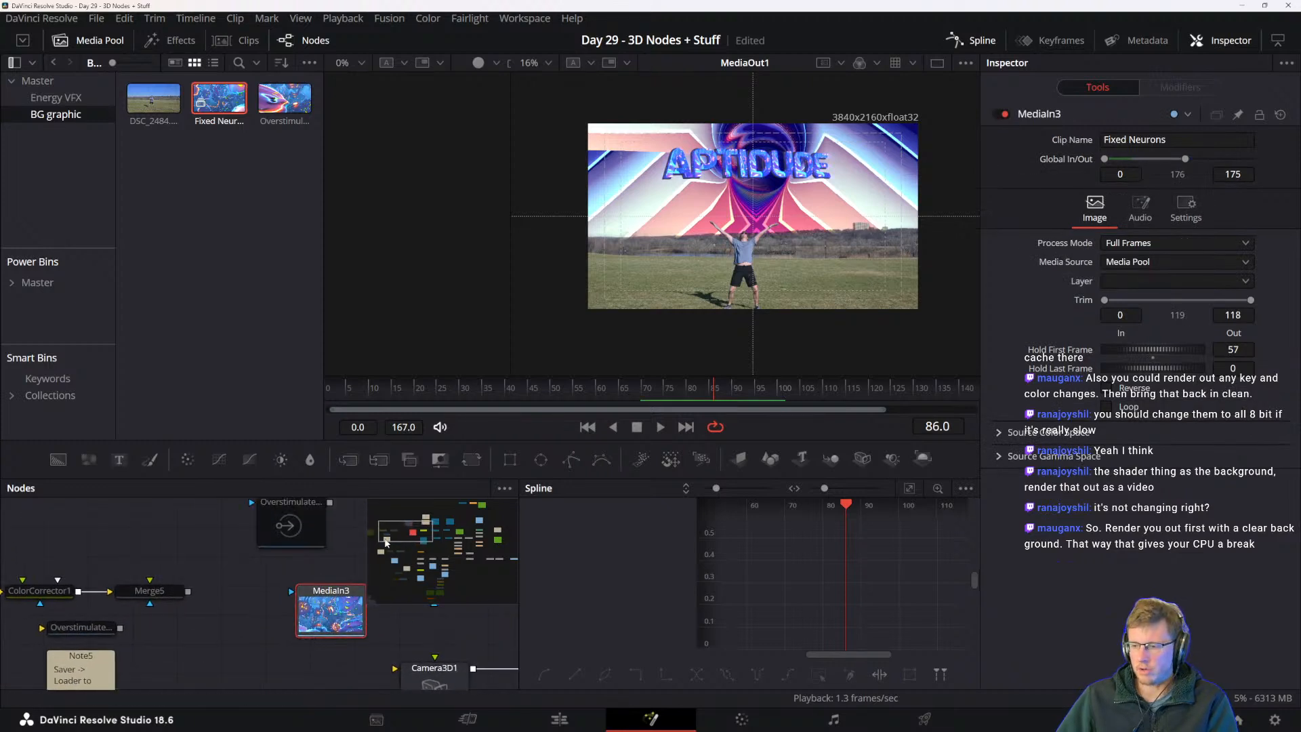
drag(313, 581, 296, 618)
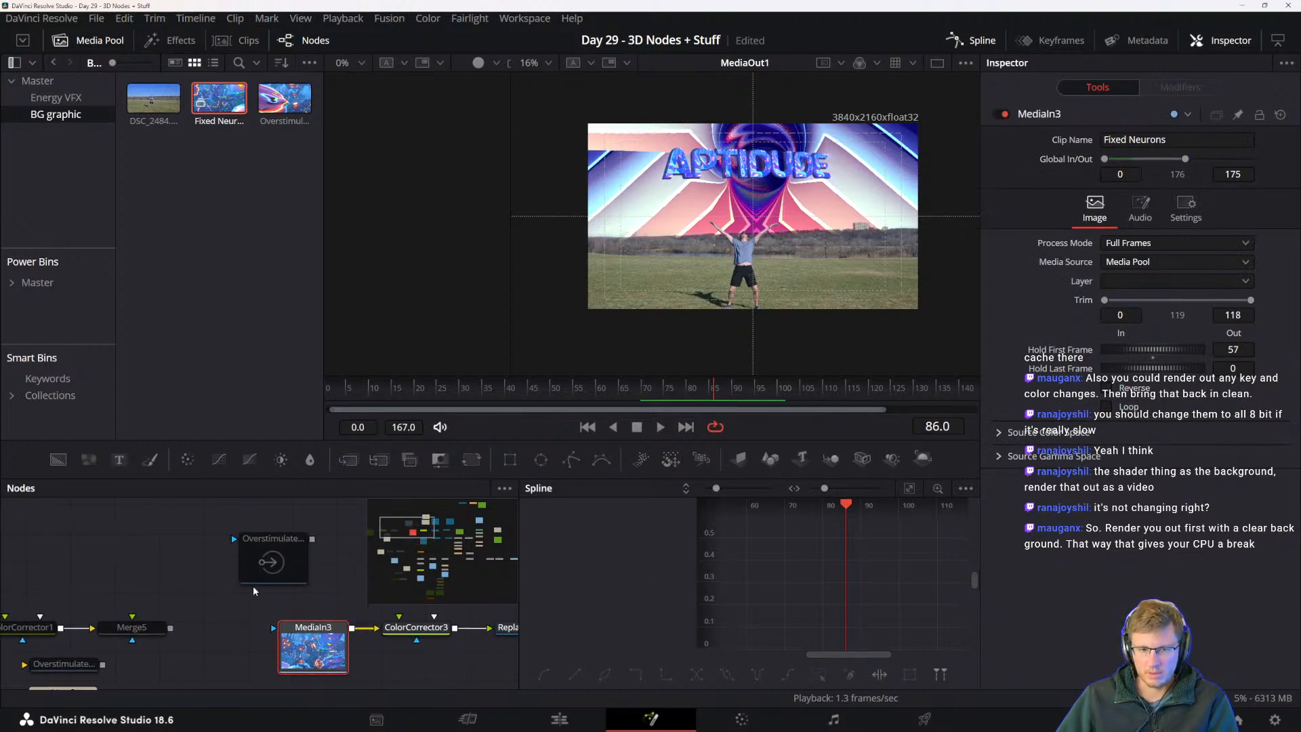
click(286, 574)
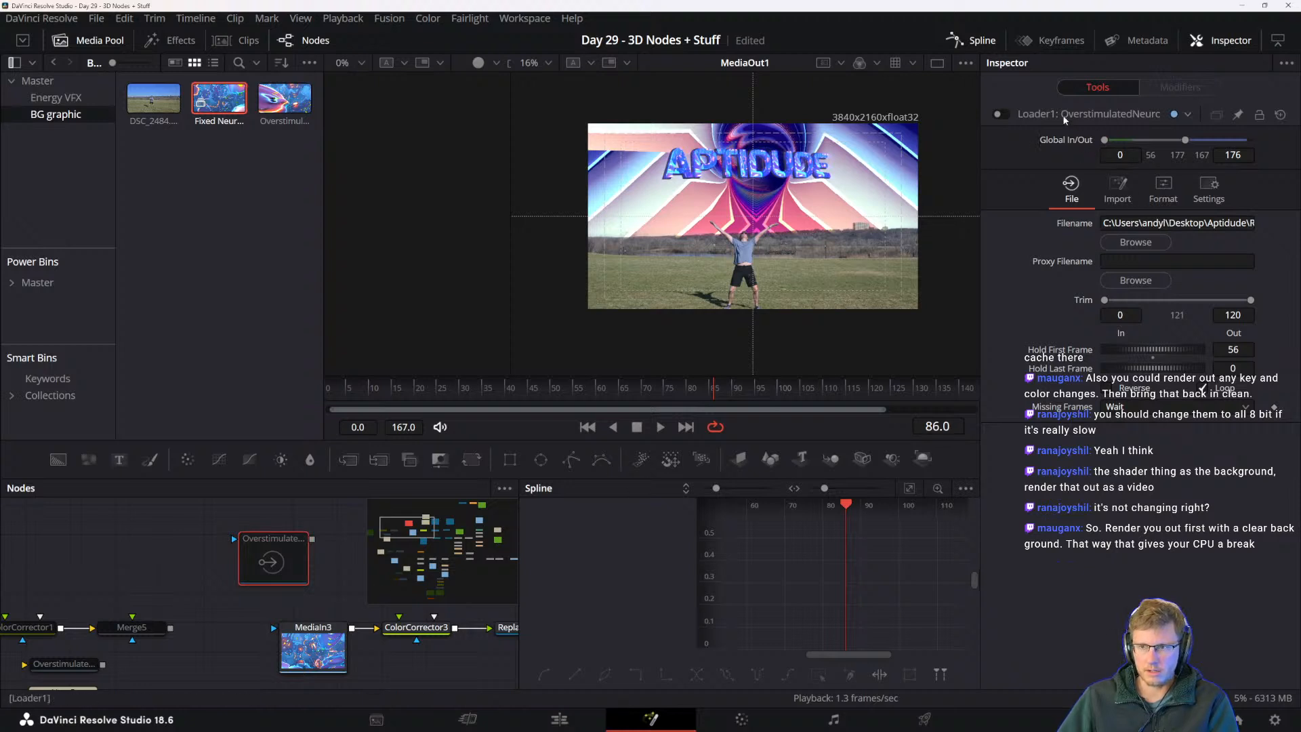
- Enlarge the node editor so it covers the spline editor and viewer areas
drag(336, 615, 154, 584)
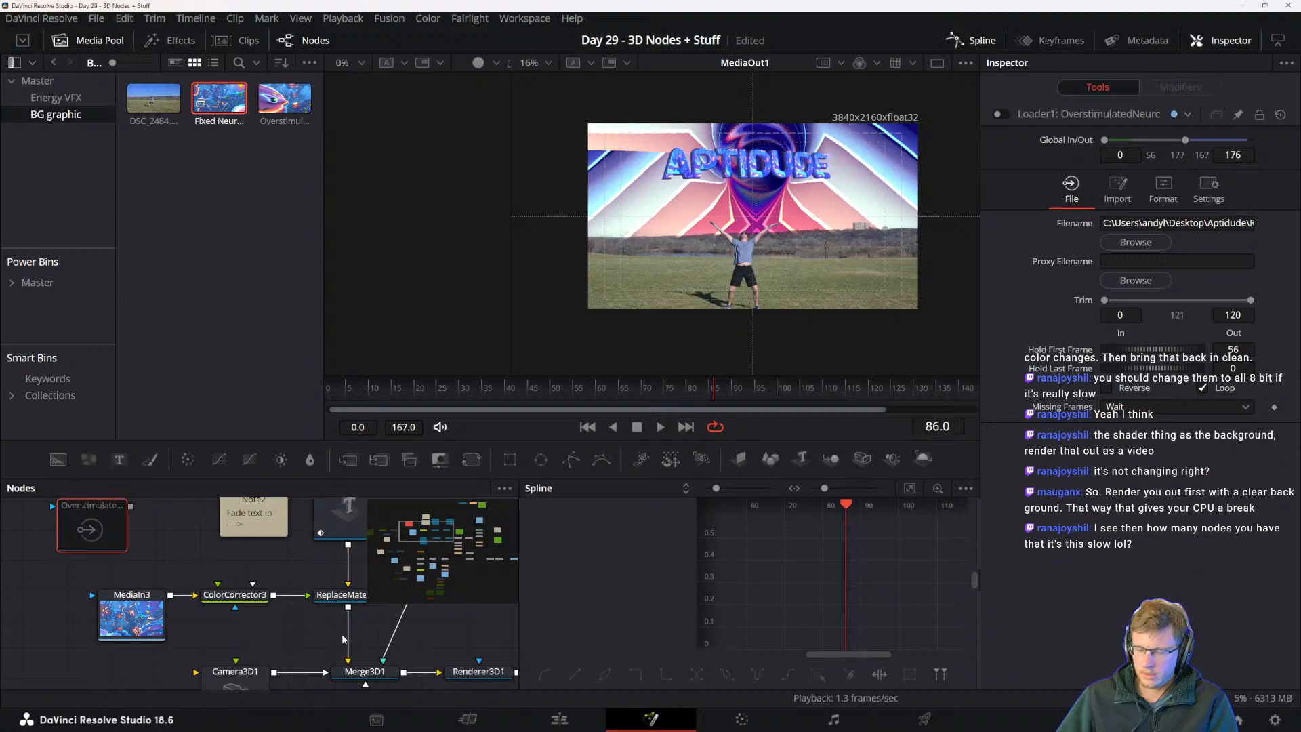
drag(425, 659, 263, 591)
drag(442, 634, 101, 698)
drag(212, 507, 211, 544)
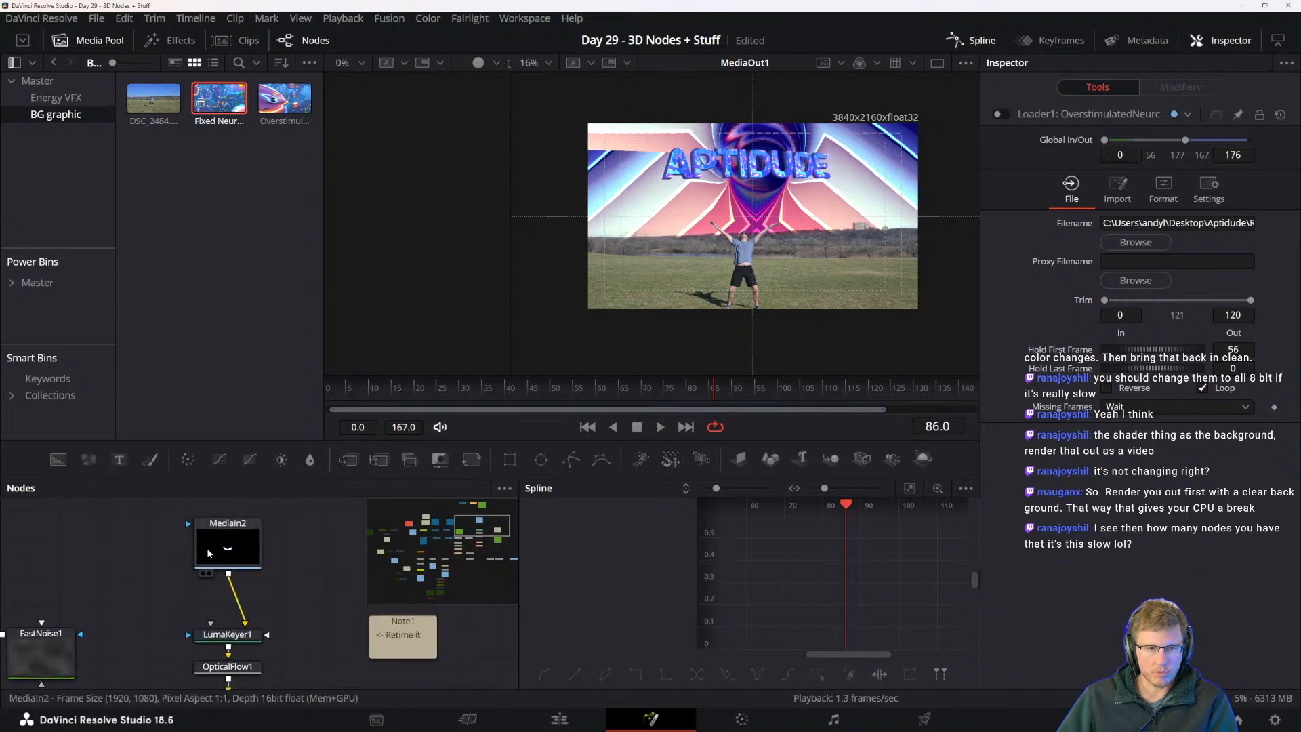
drag(169, 598, 217, 454)
drag(208, 639, 381, 571)
drag(516, 506, 914, 505)
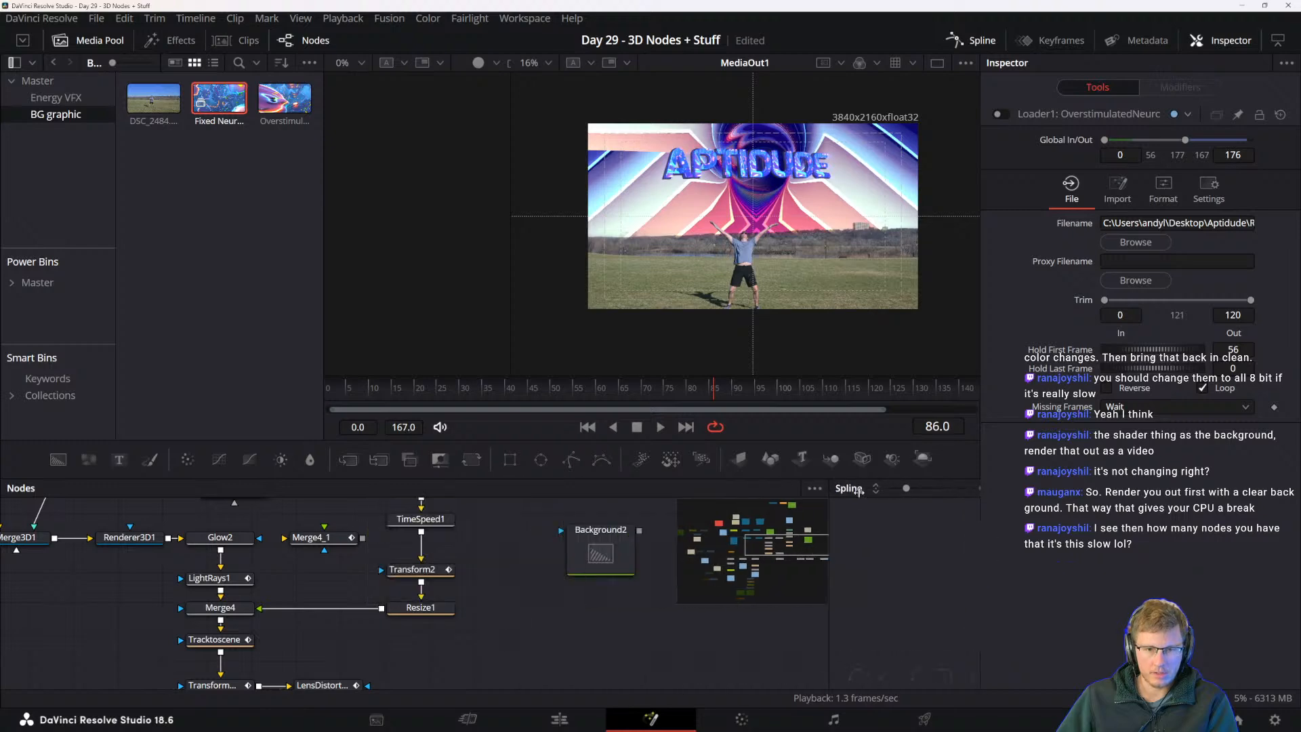
drag(682, 481, 682, 61)
- Hide the Inspector and bring the complete node network into view
scroll(575, 332, down, 5)
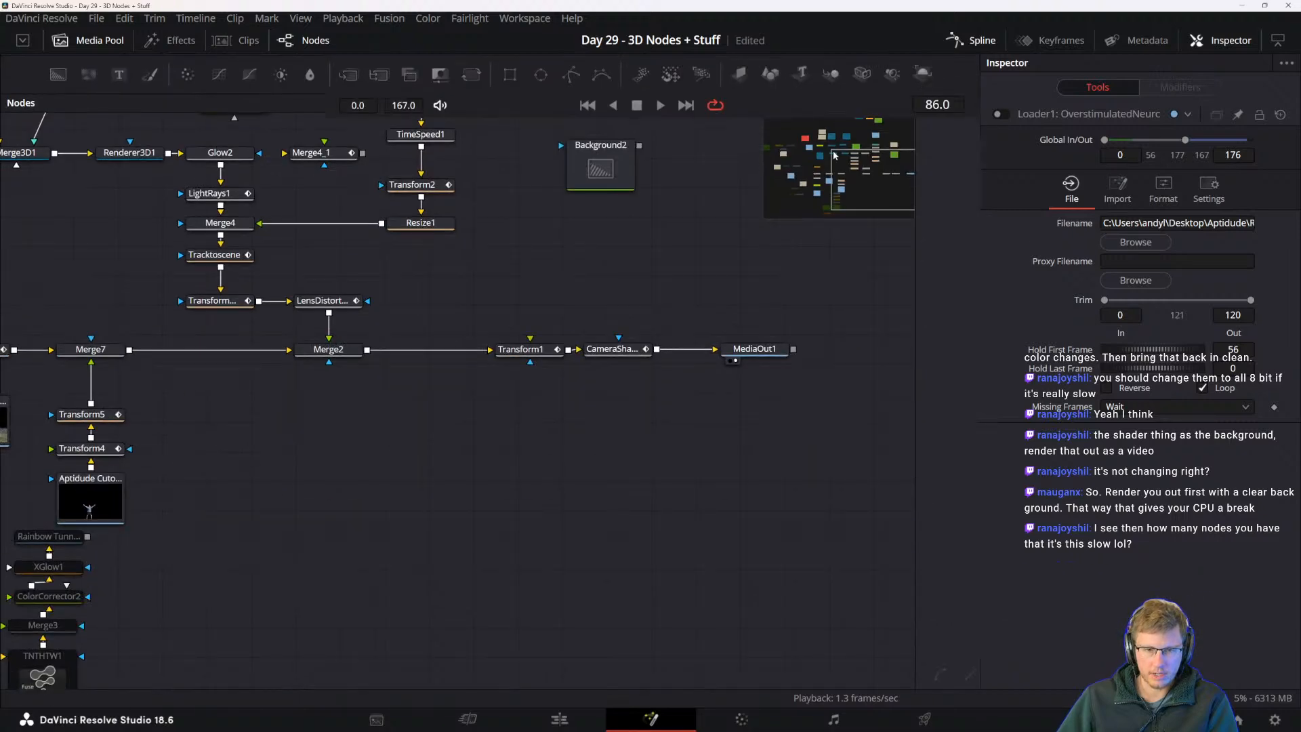
scroll(427, 416, up, 4)
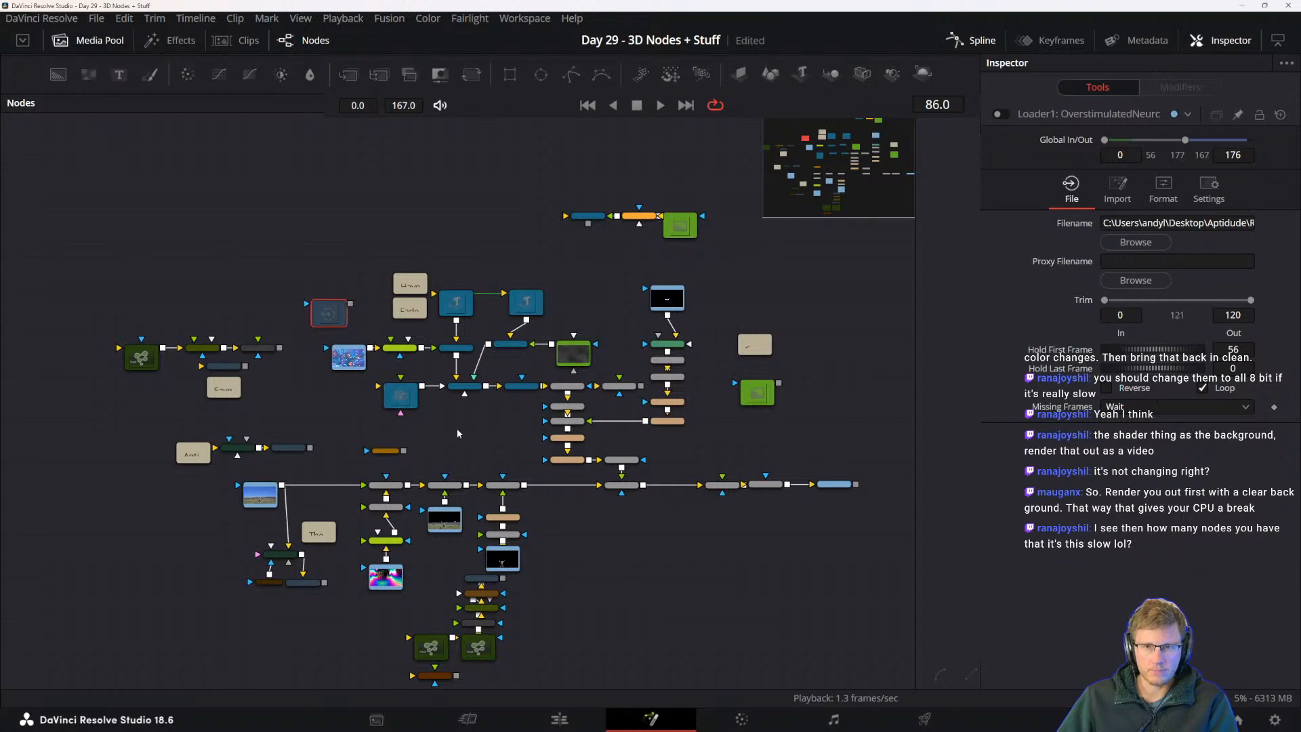
scroll(456, 428, up, 3)
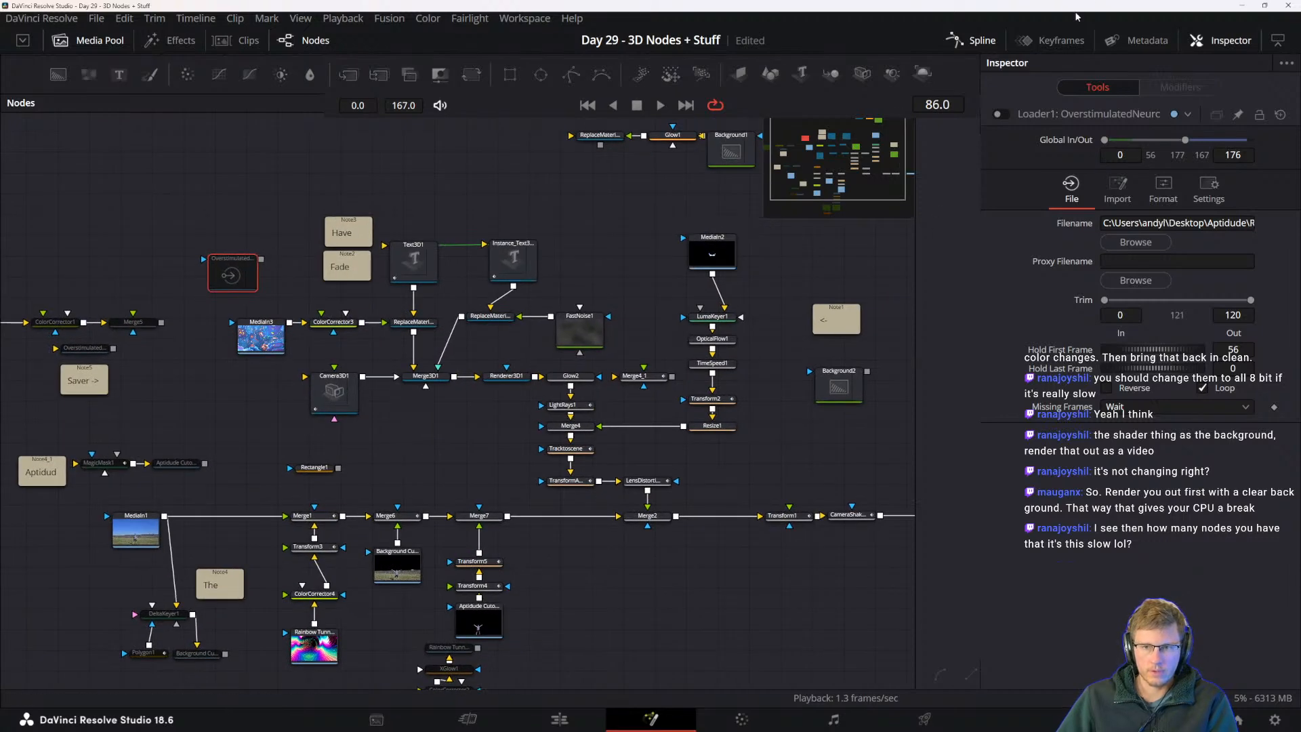
click(1217, 42)
drag(747, 418, 860, 336)
drag(568, 391, 594, 365)
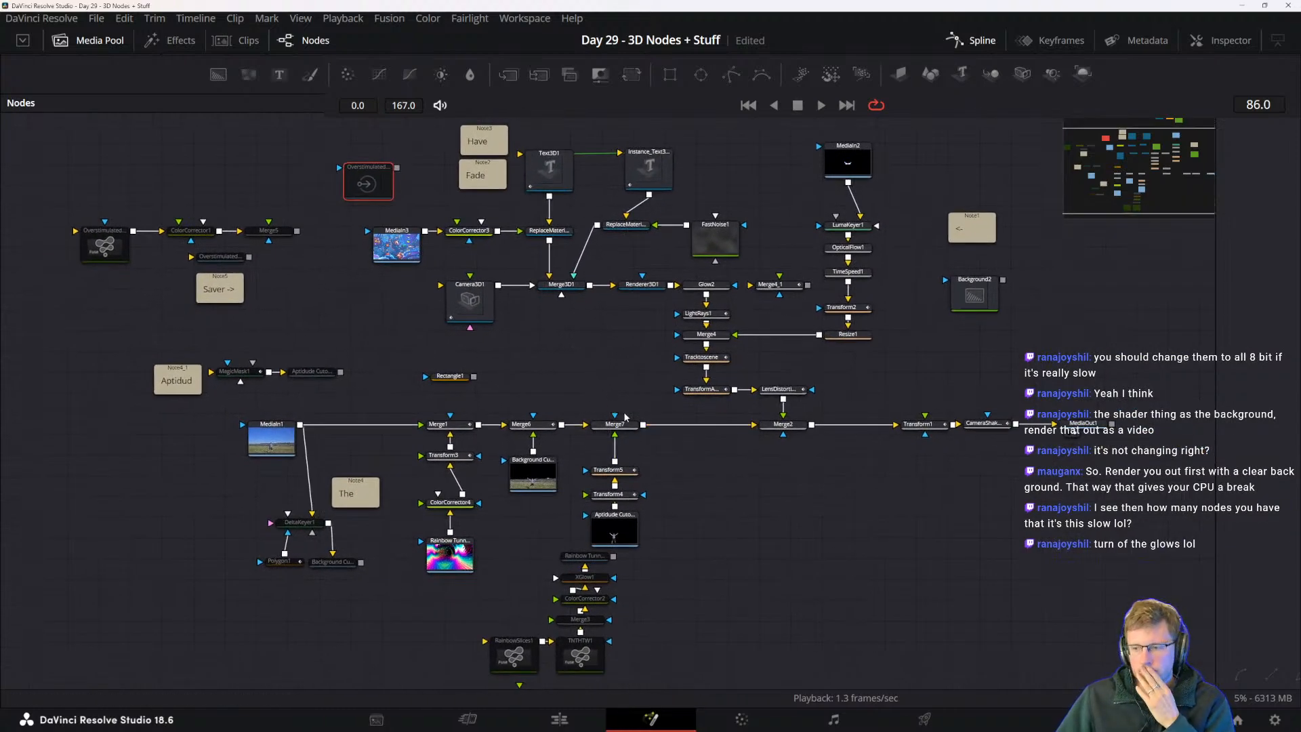
drag(797, 384, 791, 393)
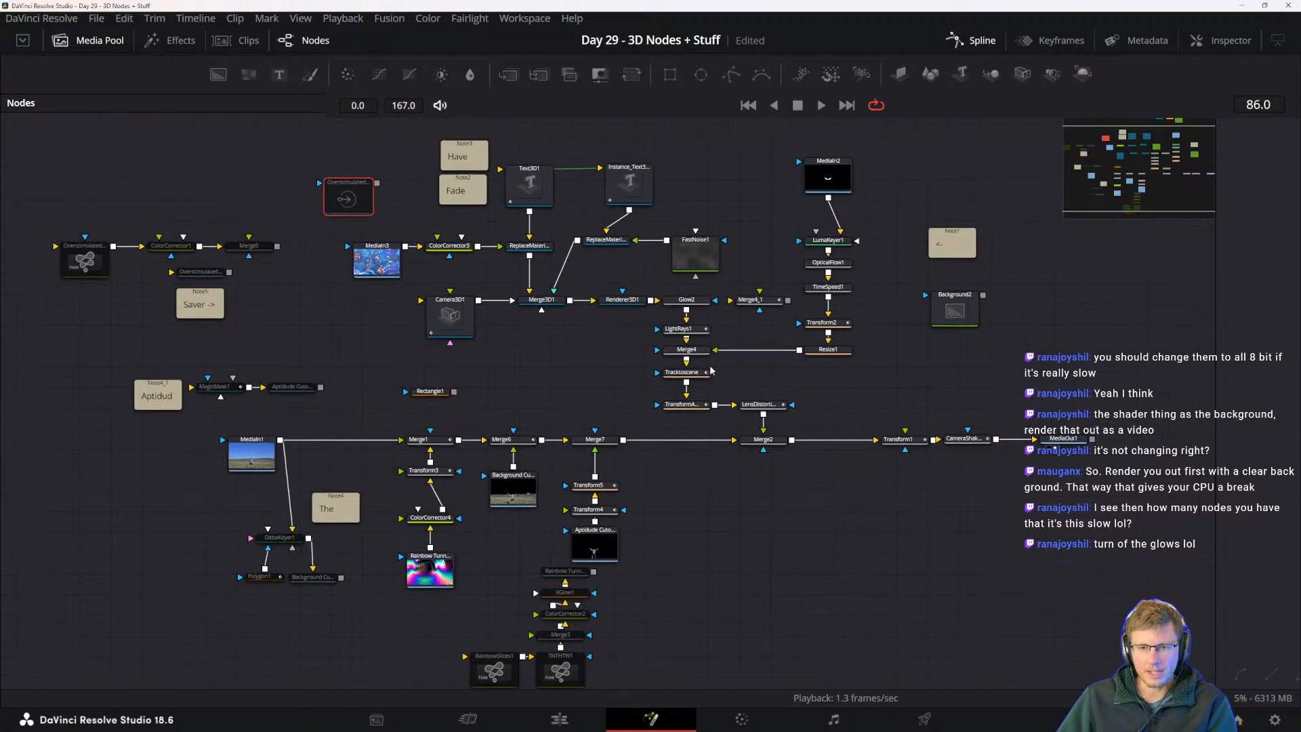
- Disable the Glow2 and LightRays1 nodes between Renderer3D1 and Merge4
scroll(724, 331, up, 2)
click(671, 286)
ctrl+click(664, 330)
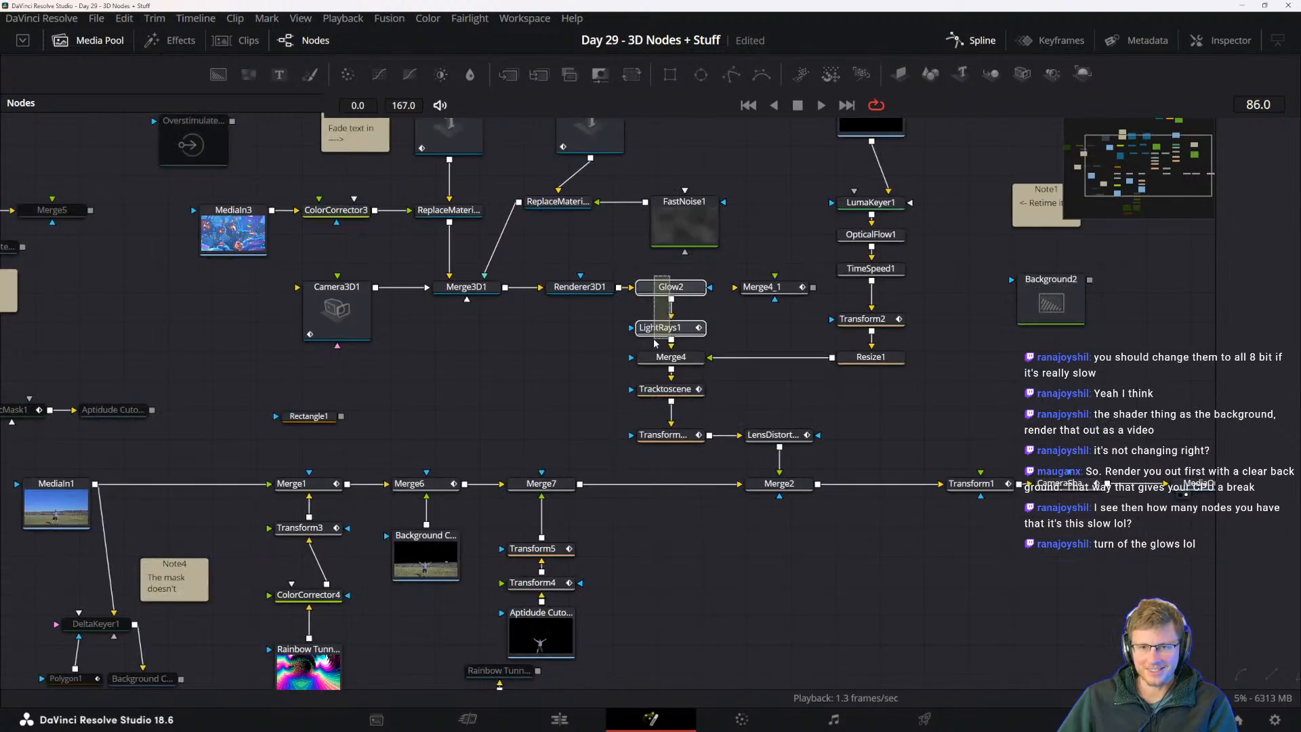
key(ctrl+p)
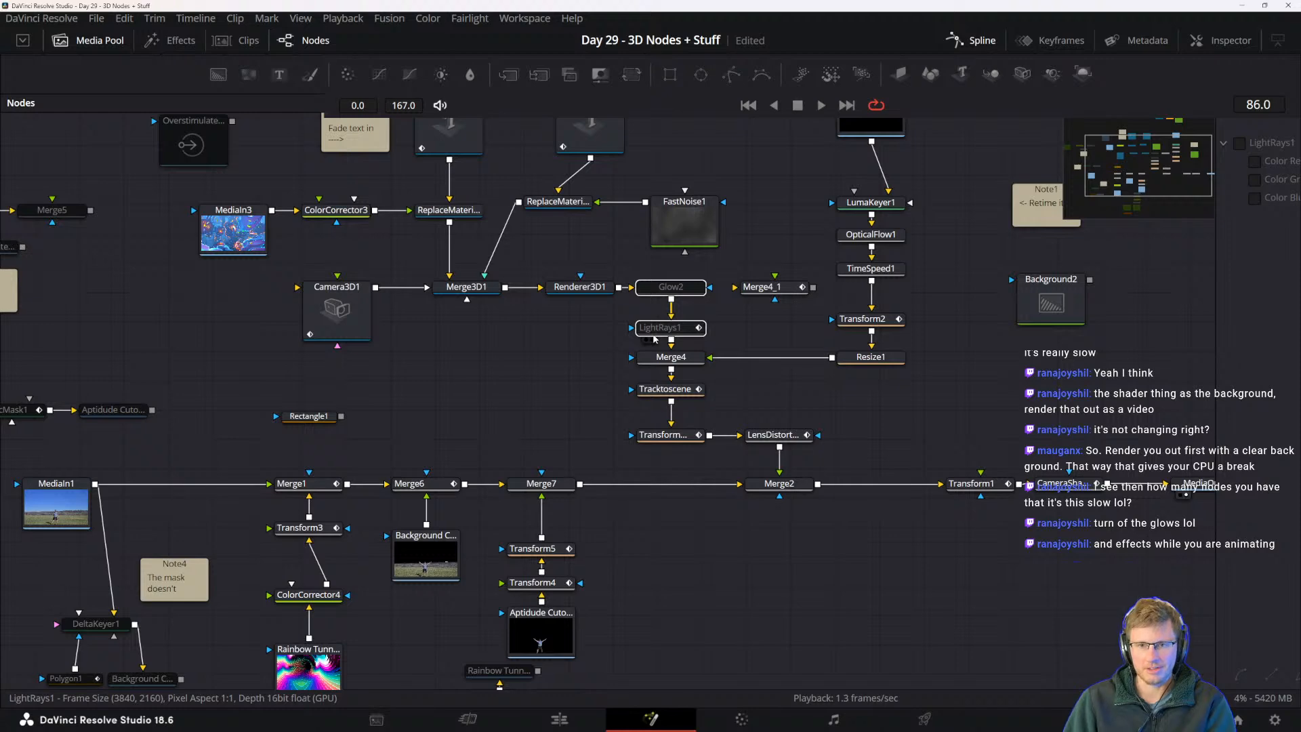
scroll(879, 432, right, 3)
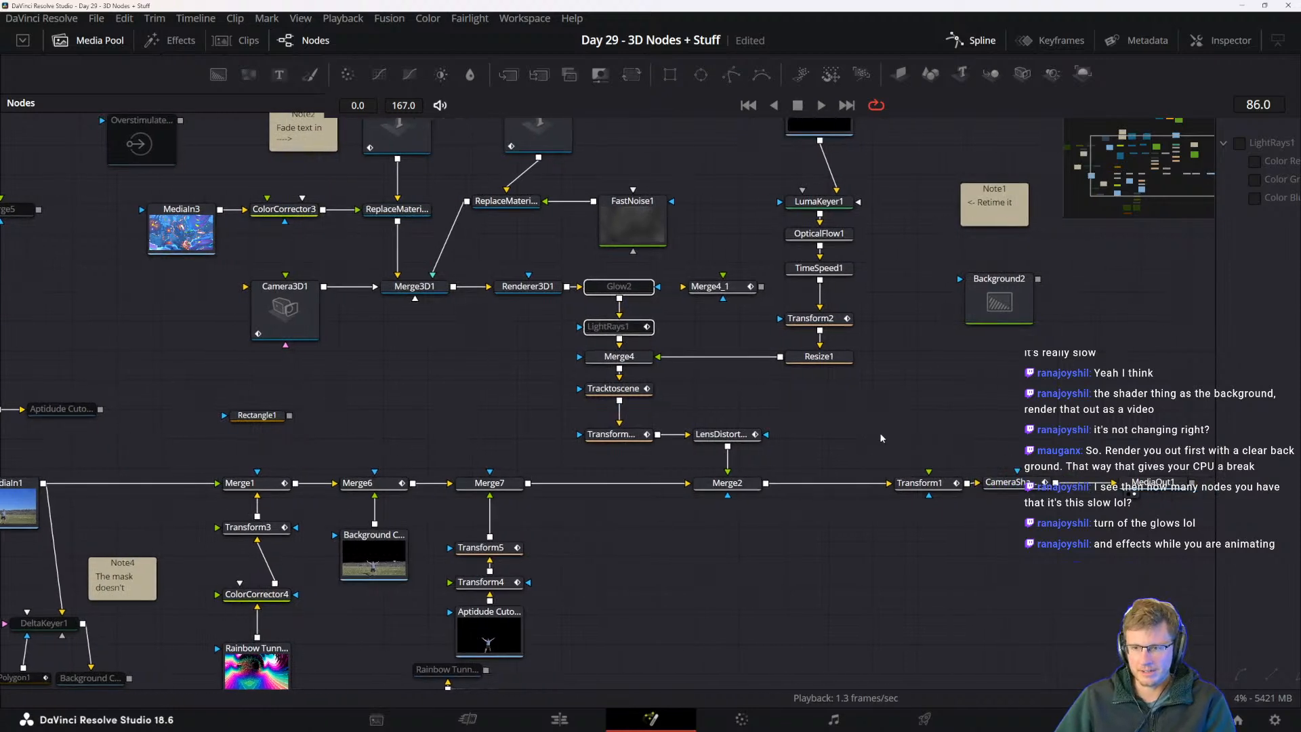
click(931, 484)
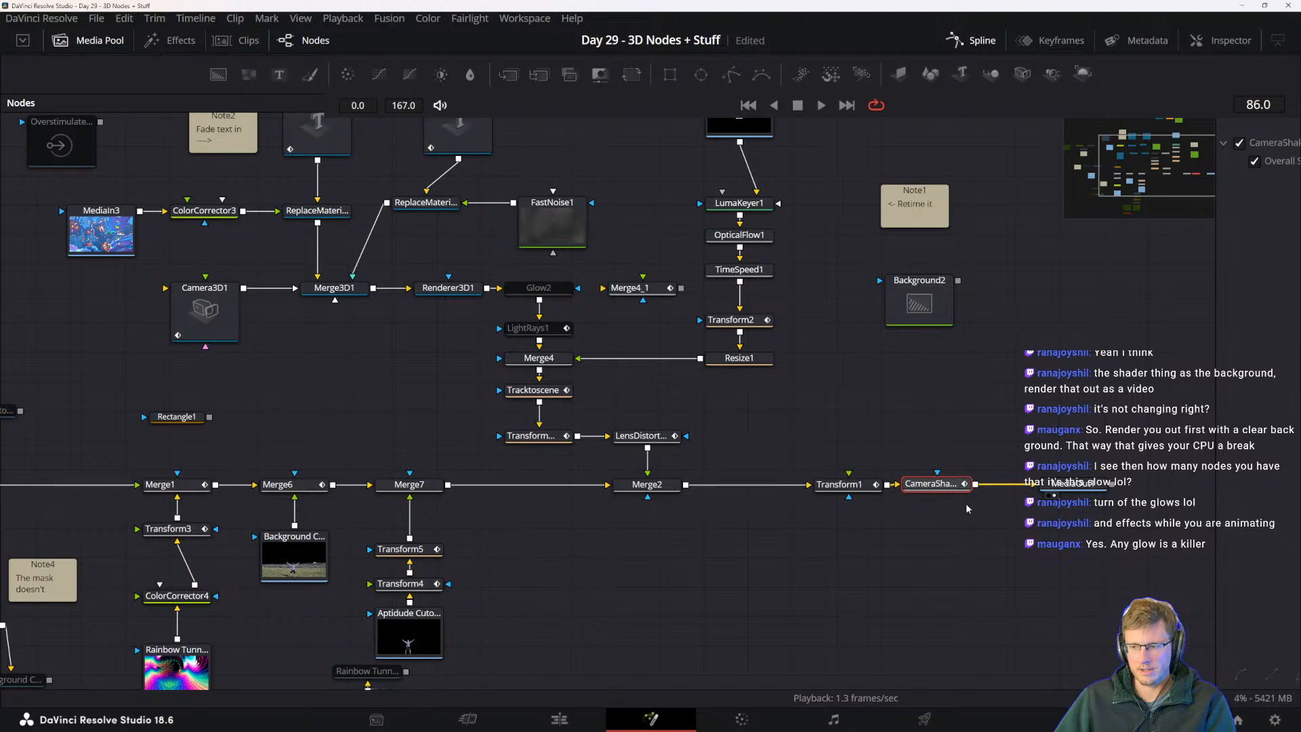
key(ctrl+shift+e)
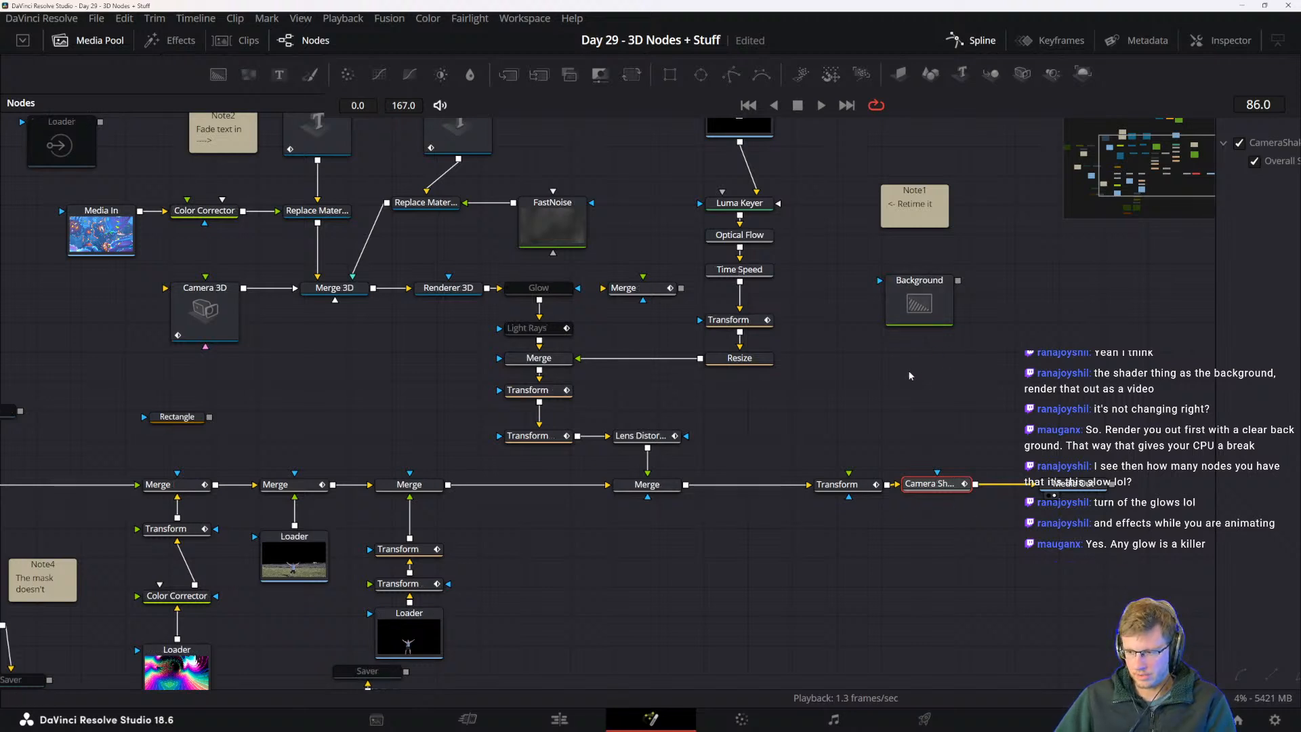
key(ctrl+shift+e)
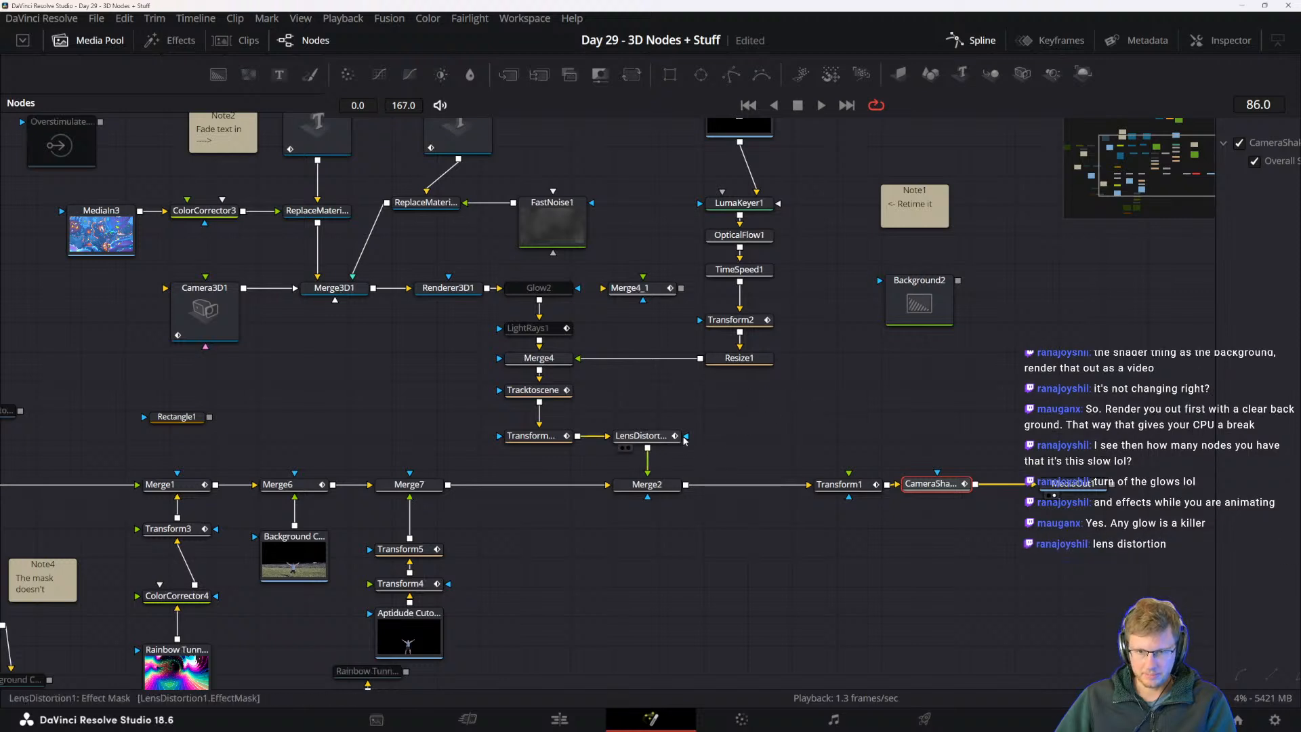
- Disable the LensDistortion1 node feeding Merge2 and the CameraShake1 node before MediaOut1
click(667, 436)
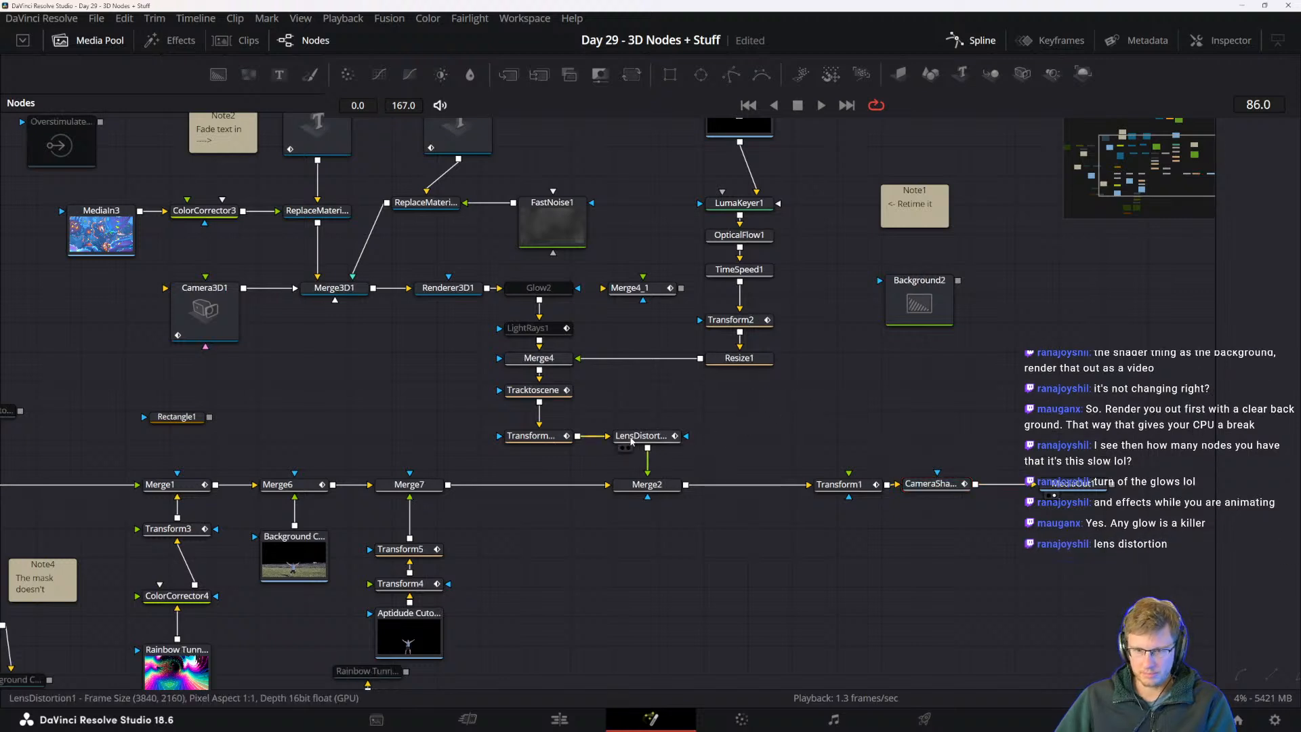
key(ctrl+p)
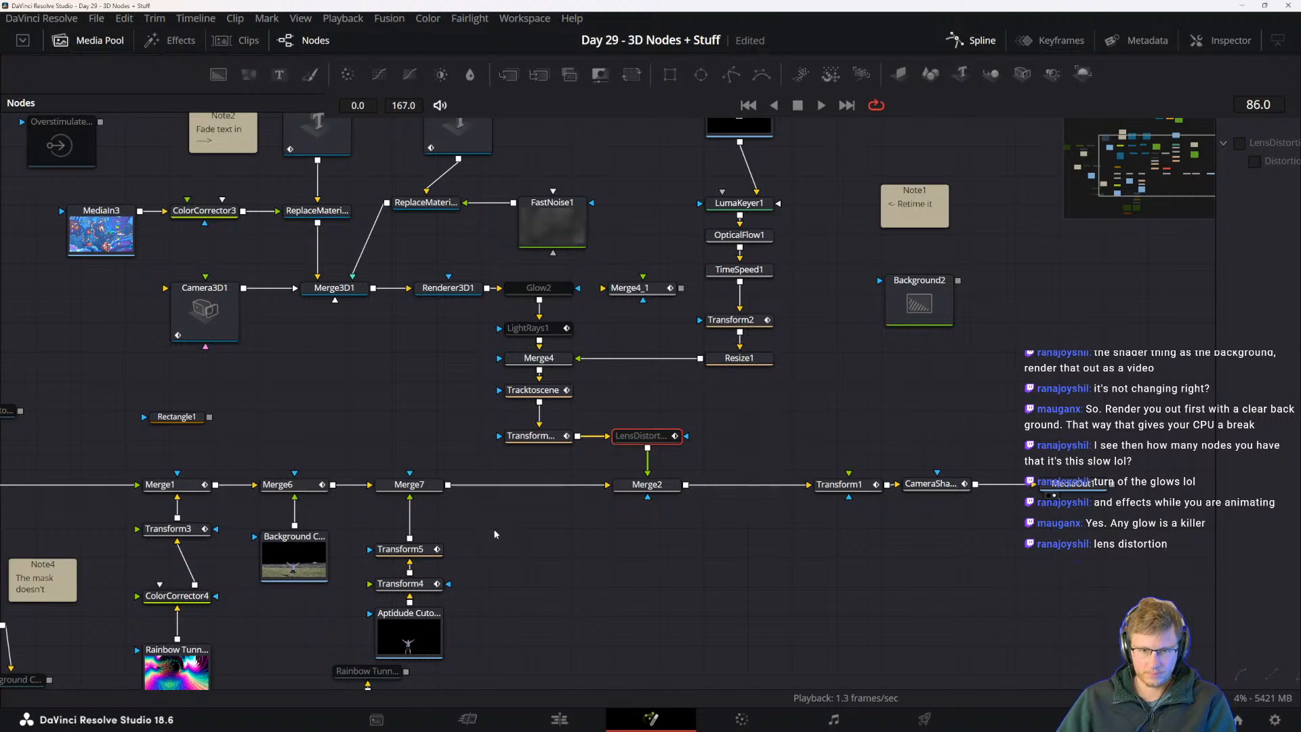
drag(495, 534, 612, 520)
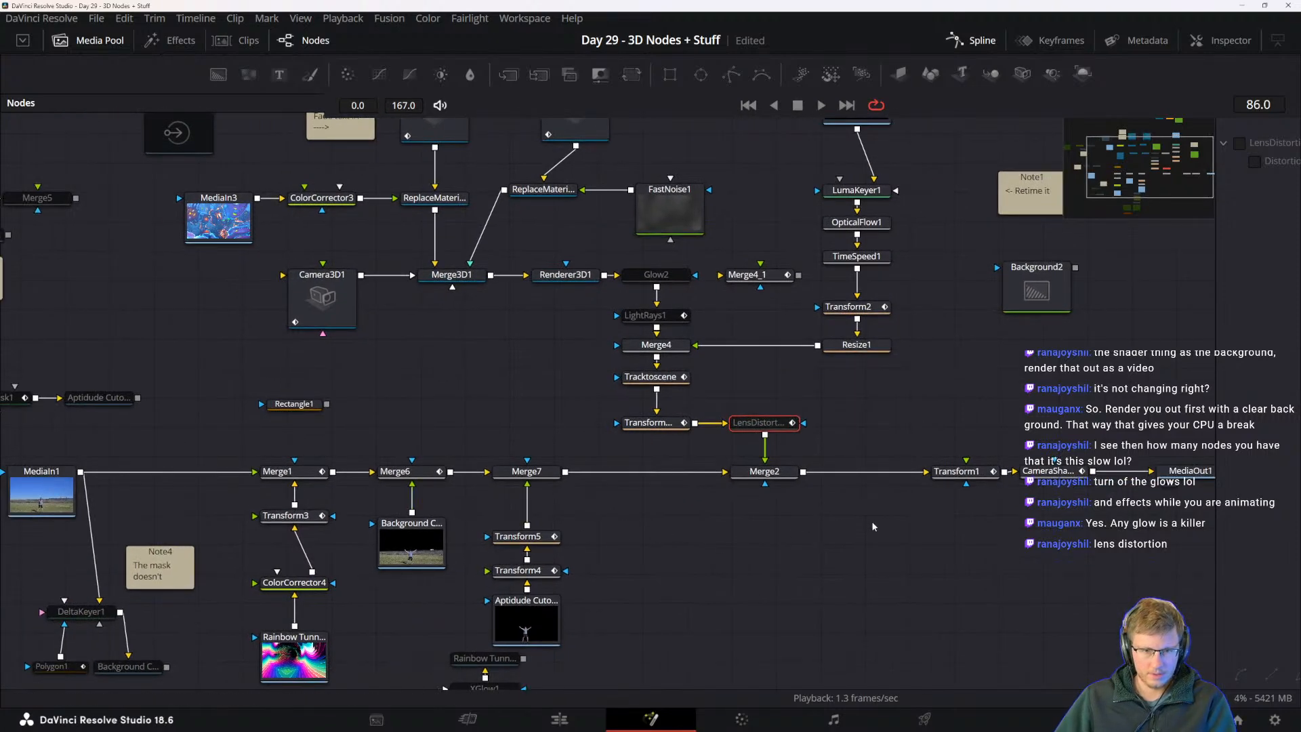
drag(874, 526, 717, 555)
click(885, 503)
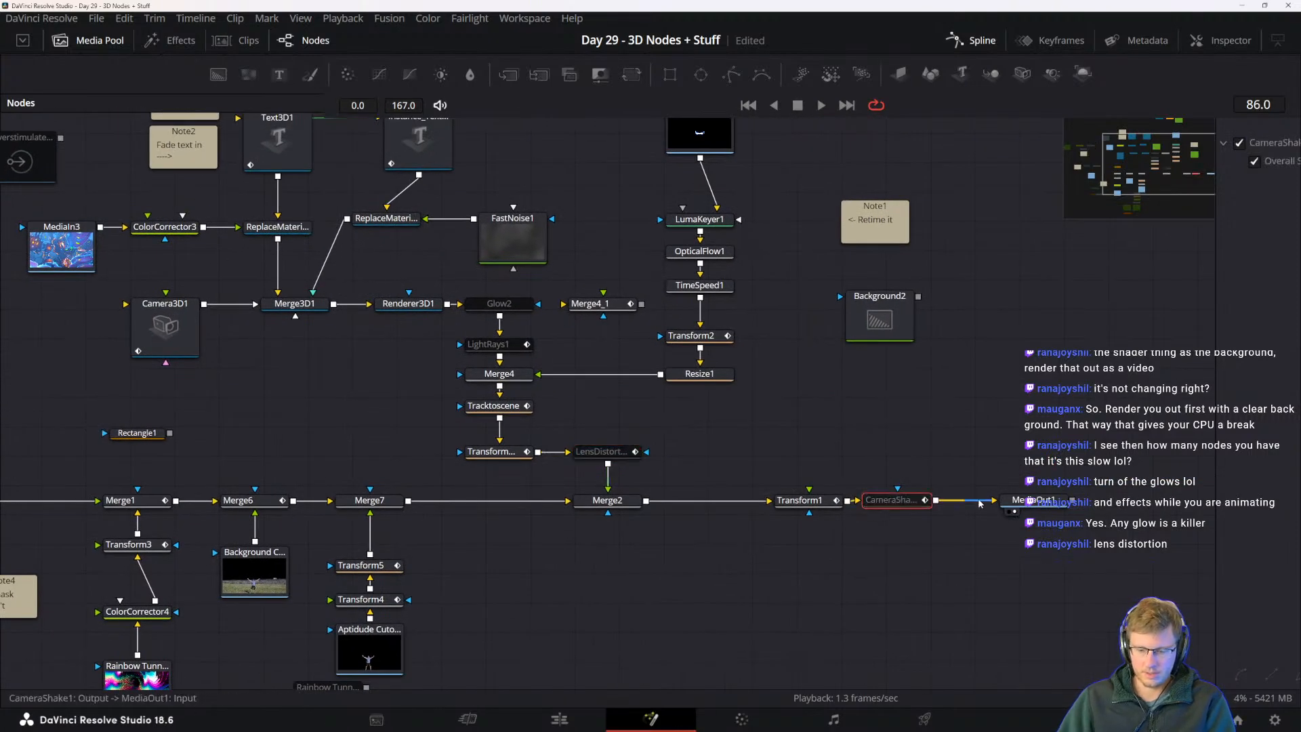
- Disable the ColorCorrector3 node between MediaIn3 and the first ReplaceMaterial node
drag(782, 416, 810, 487)
drag(595, 341, 641, 392)
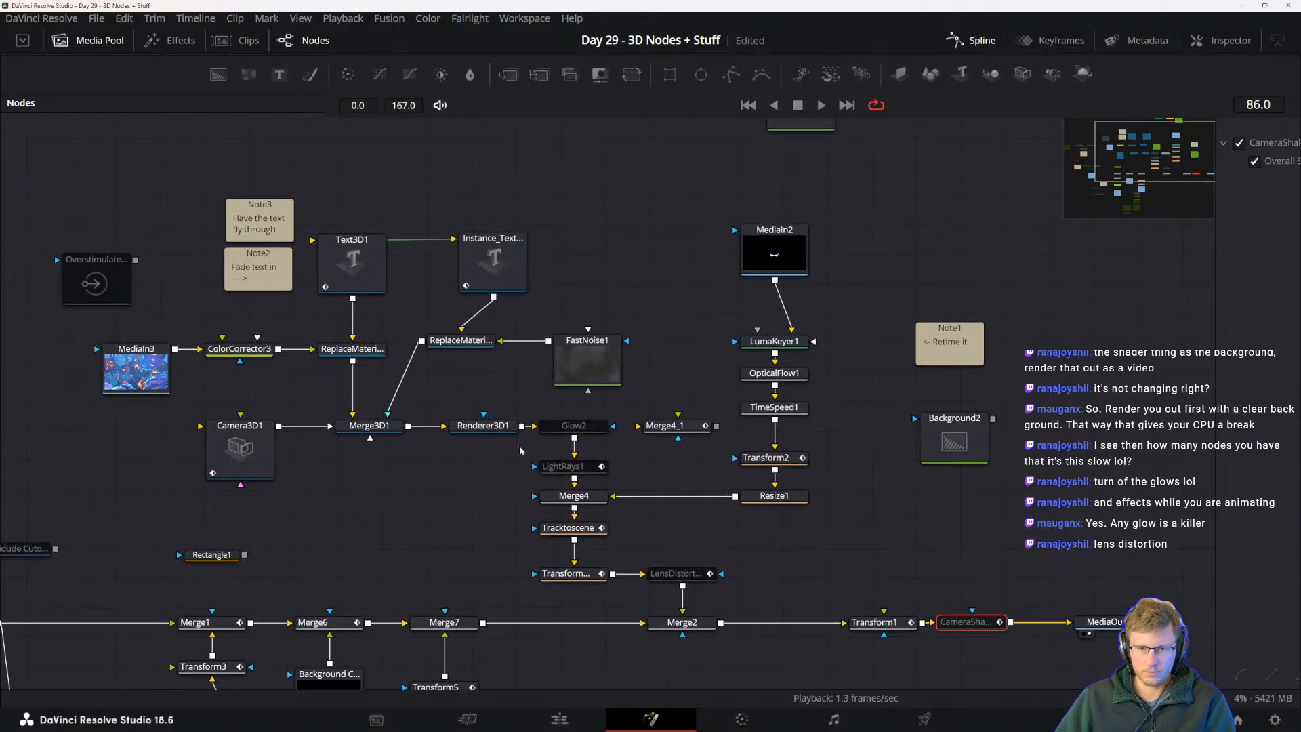
drag(520, 451, 674, 519)
drag(358, 444, 434, 474)
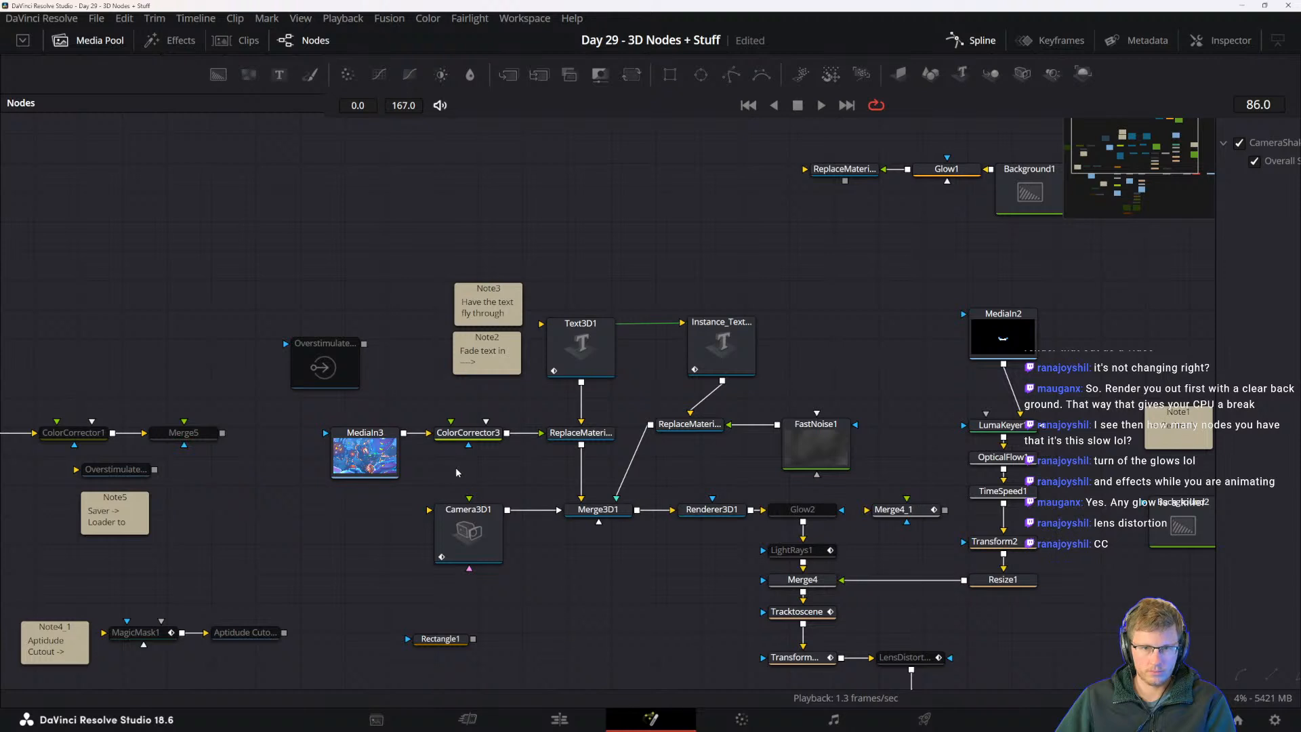
click(474, 437)
drag(493, 450, 477, 452)
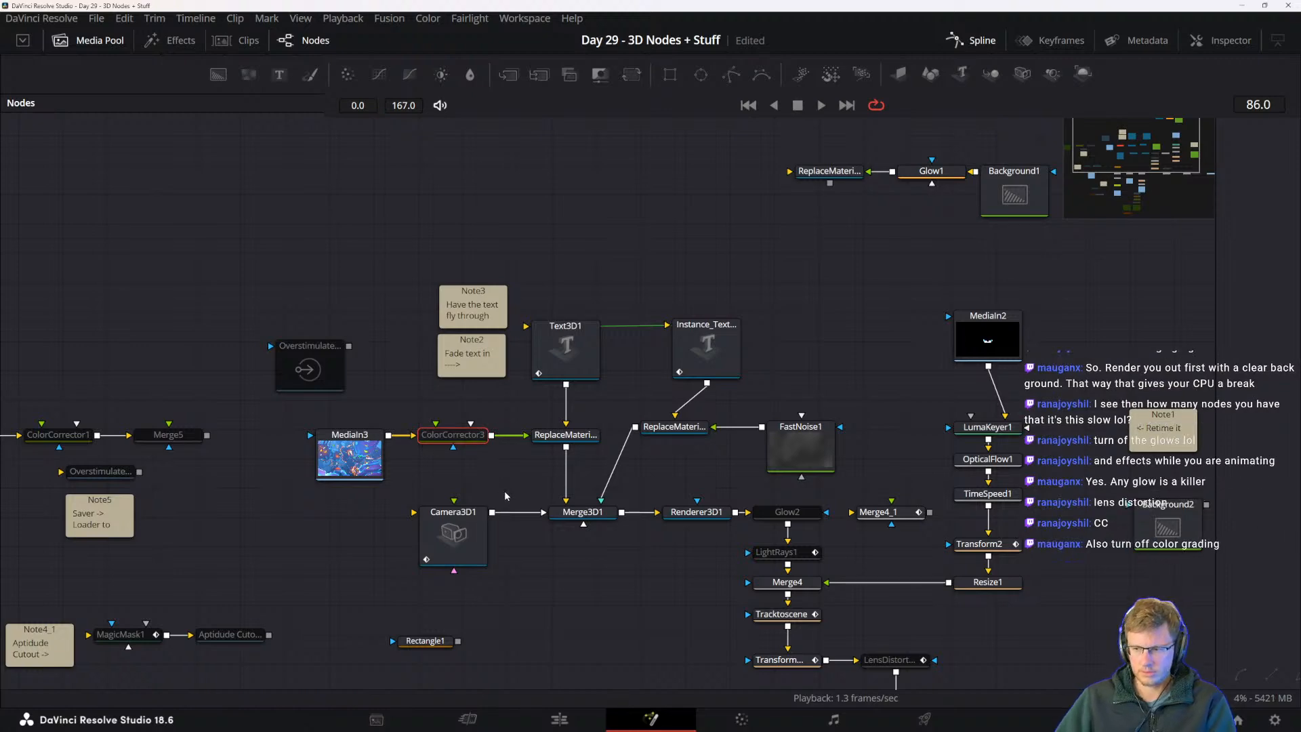
drag(504, 490, 475, 452)
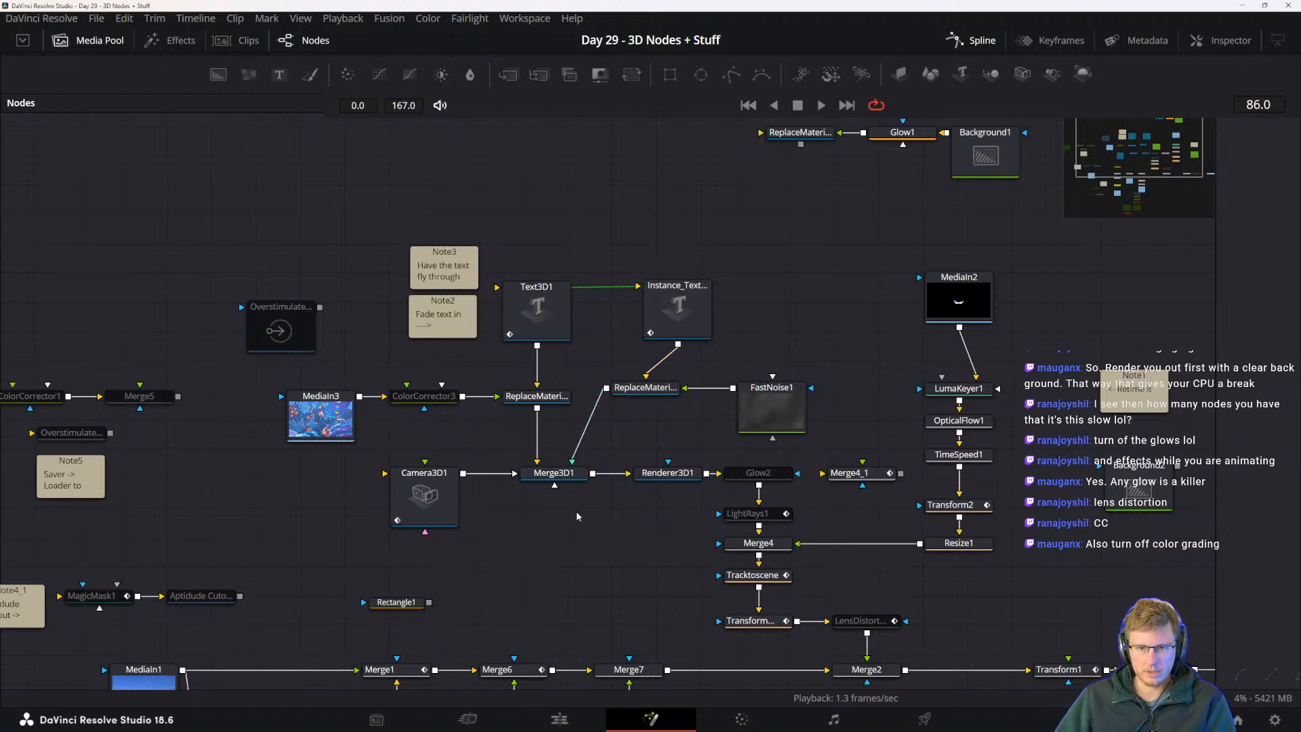
- Delete the unconnected Merge4_1 node and the unused ReplaceMaterial, Glow1 and Background1 chain above the network
drag(629, 517, 522, 496)
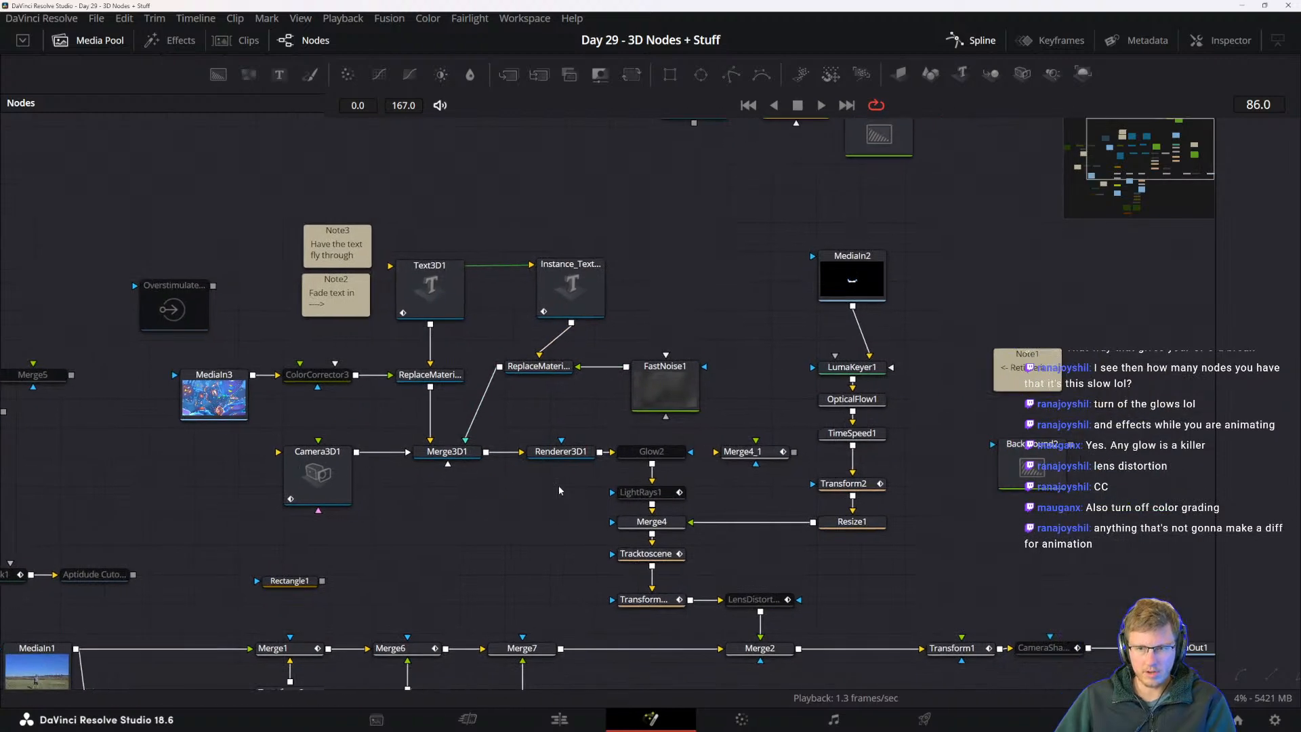
click(753, 455)
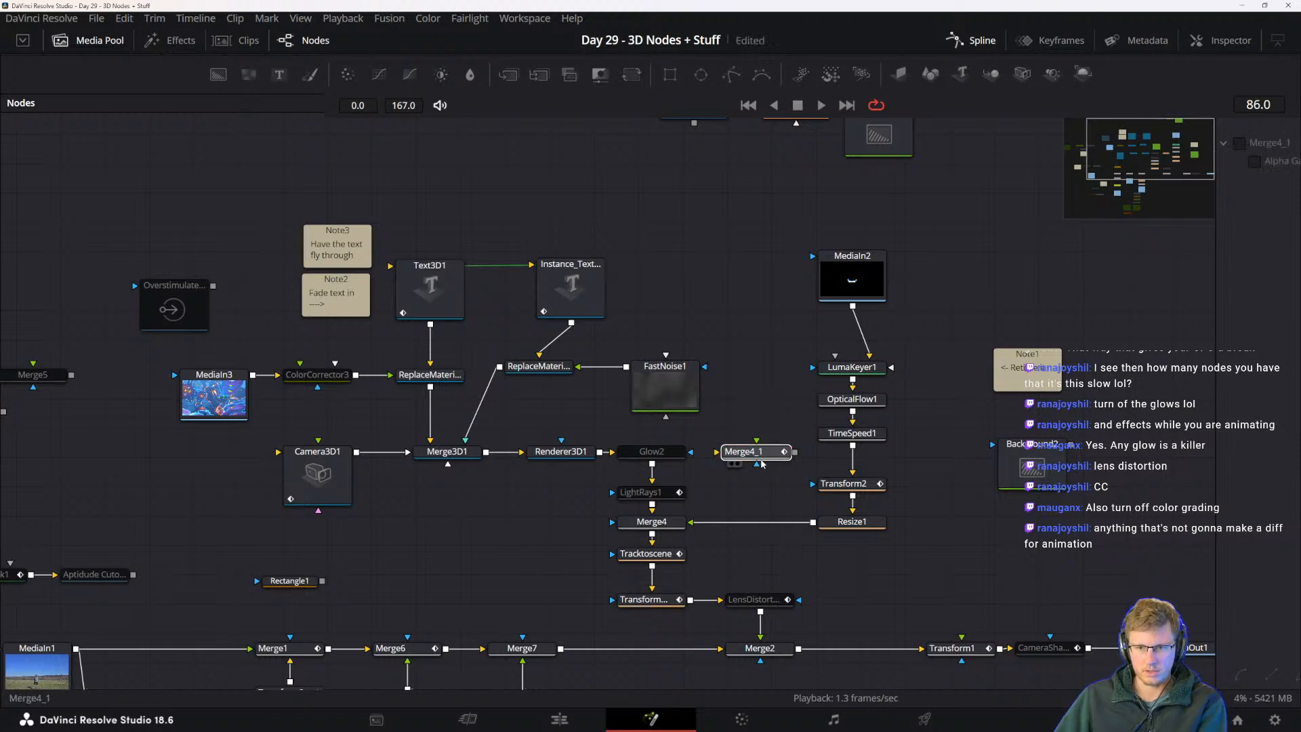
scroll(768, 491, up, 5)
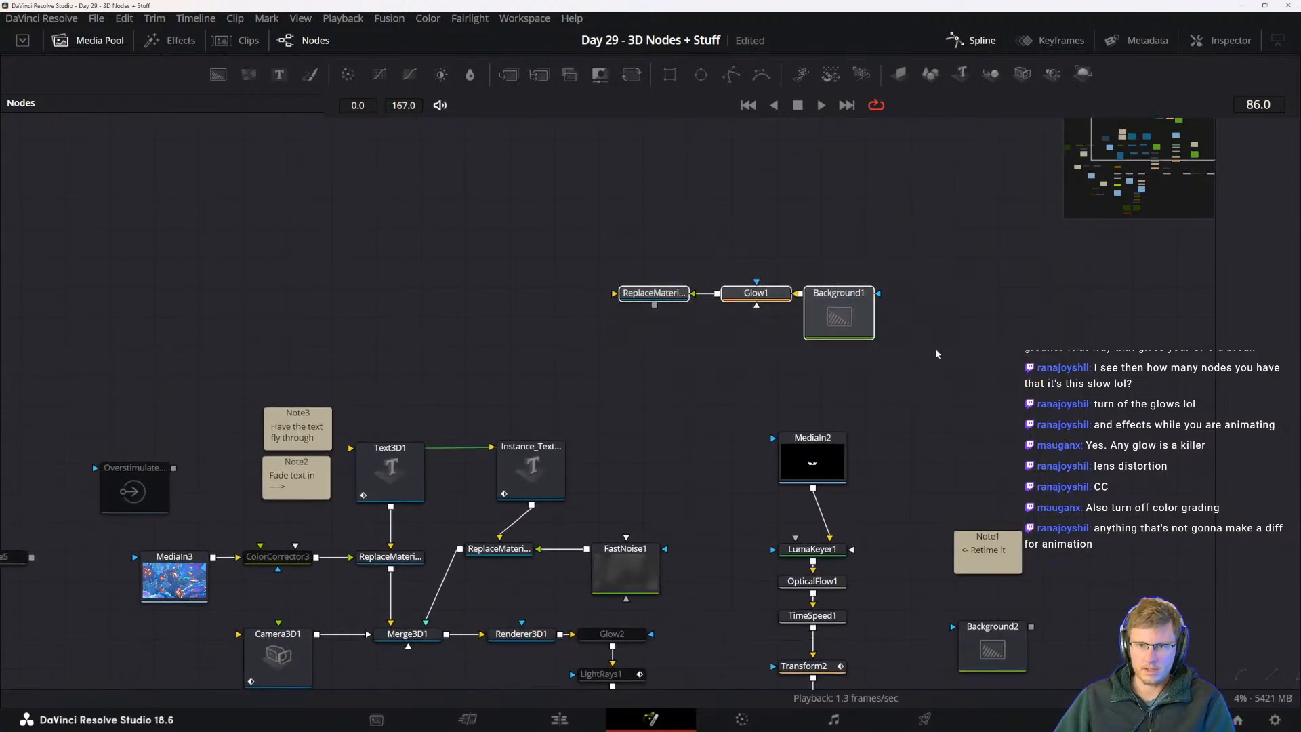
drag(858, 485, 1152, 377)
- Disable the ColorCorrector4 node between the Rainbow Tunnel loader and Transform3
drag(528, 462, 859, 416)
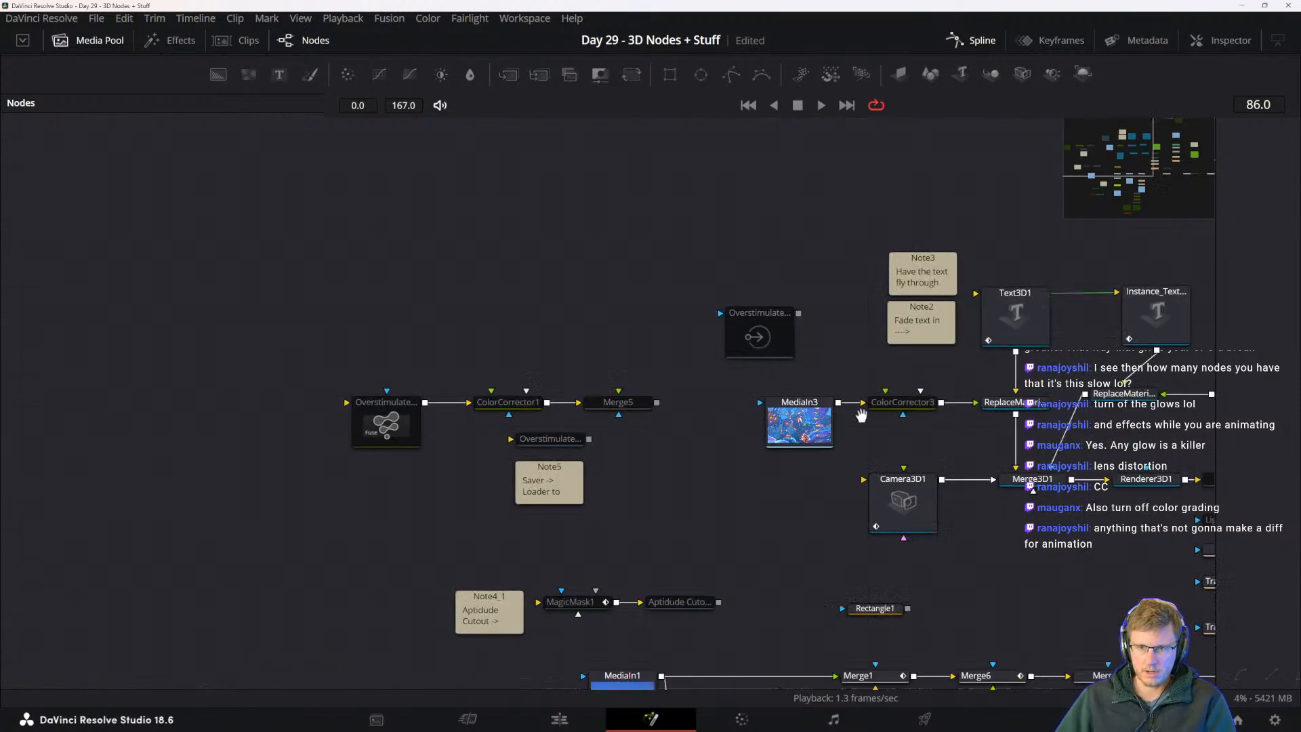
drag(624, 488, 614, 162)
drag(718, 467, 586, 359)
drag(679, 344, 636, 525)
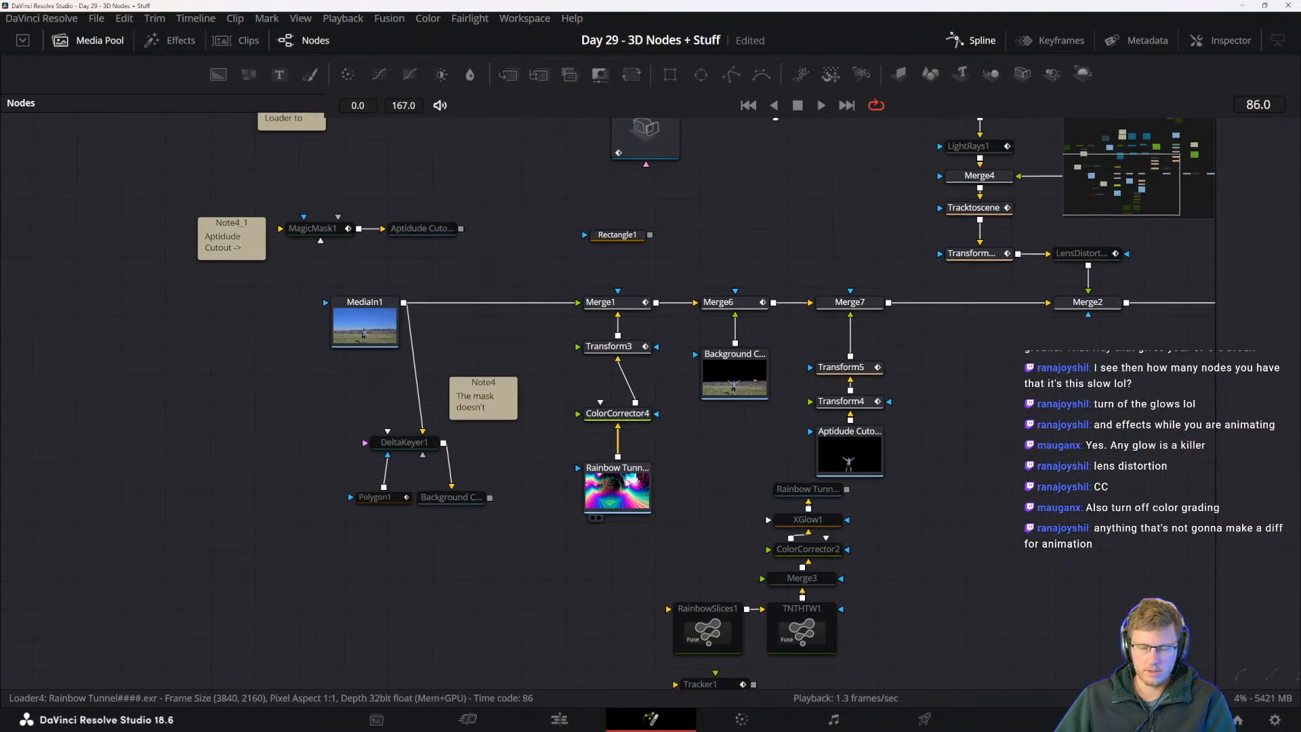
click(634, 414)
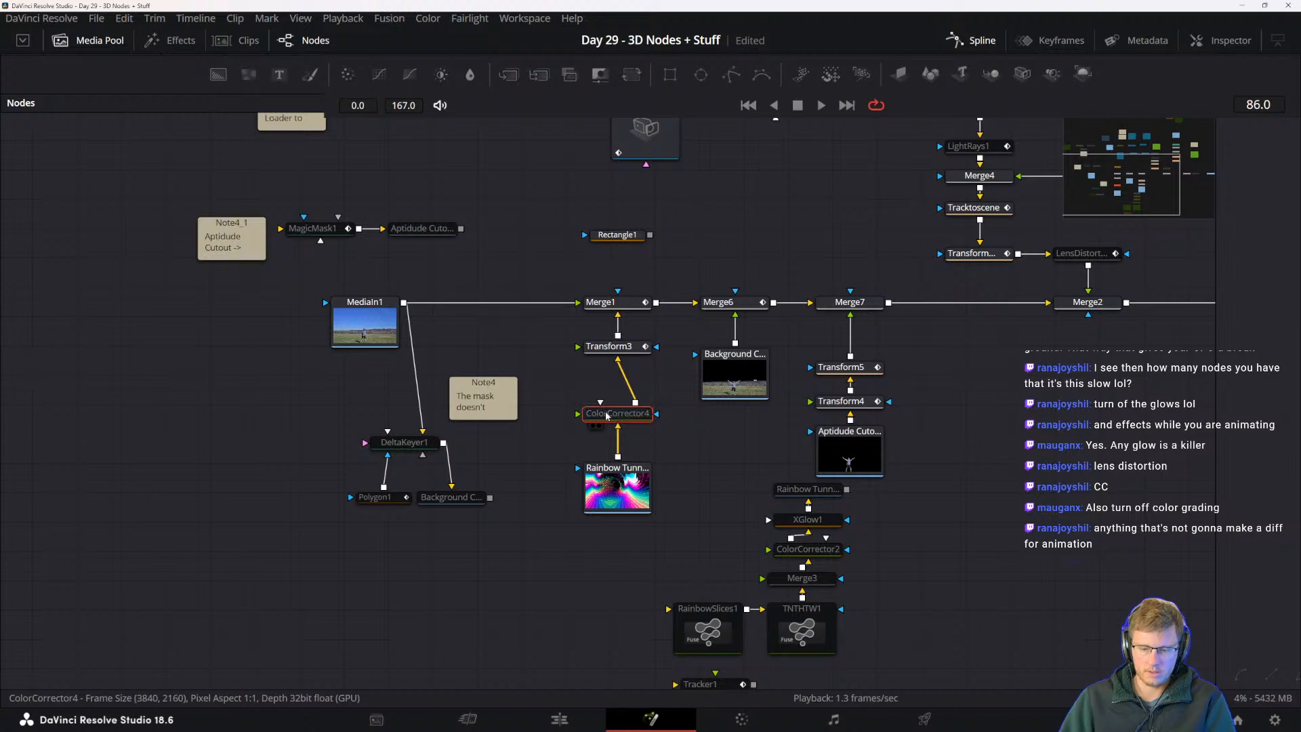
drag(744, 454, 595, 519)
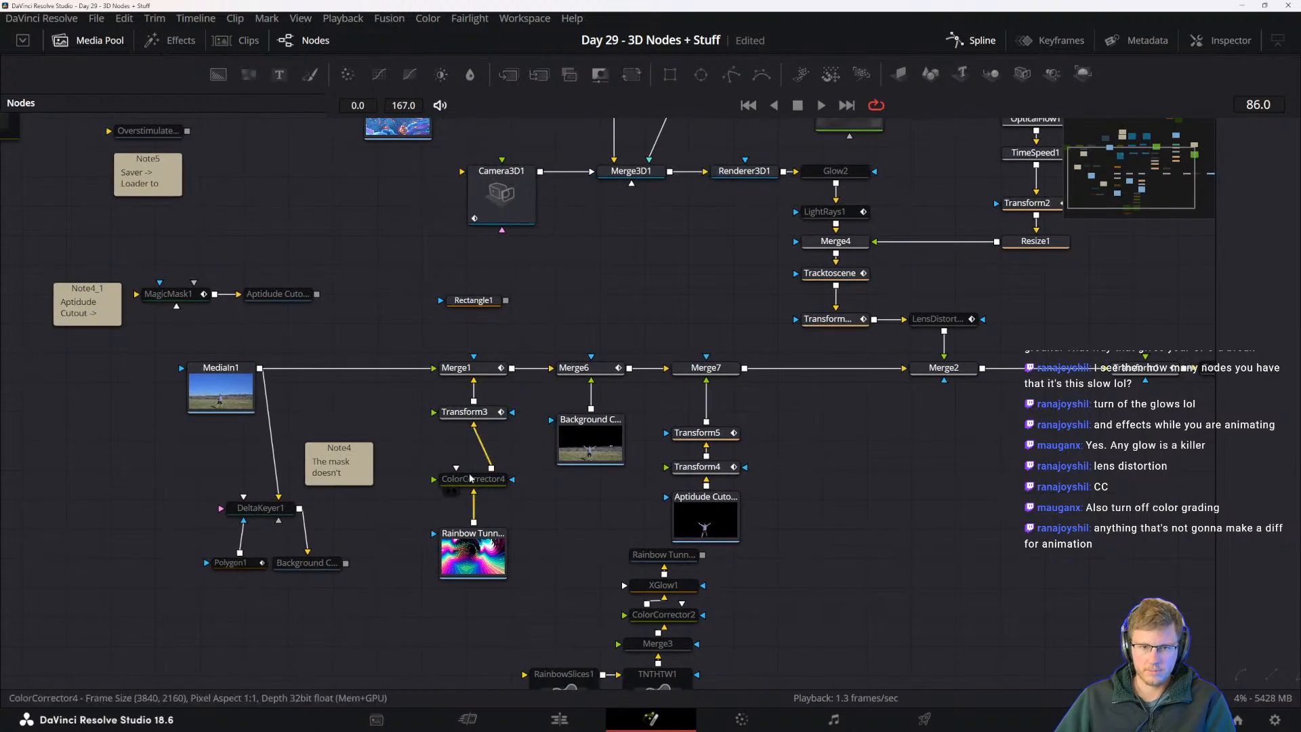
- Move the DeltaKeyer1 group and the MagicMask1 group away to the left of MediaIn1
drag(183, 487, 99, 653)
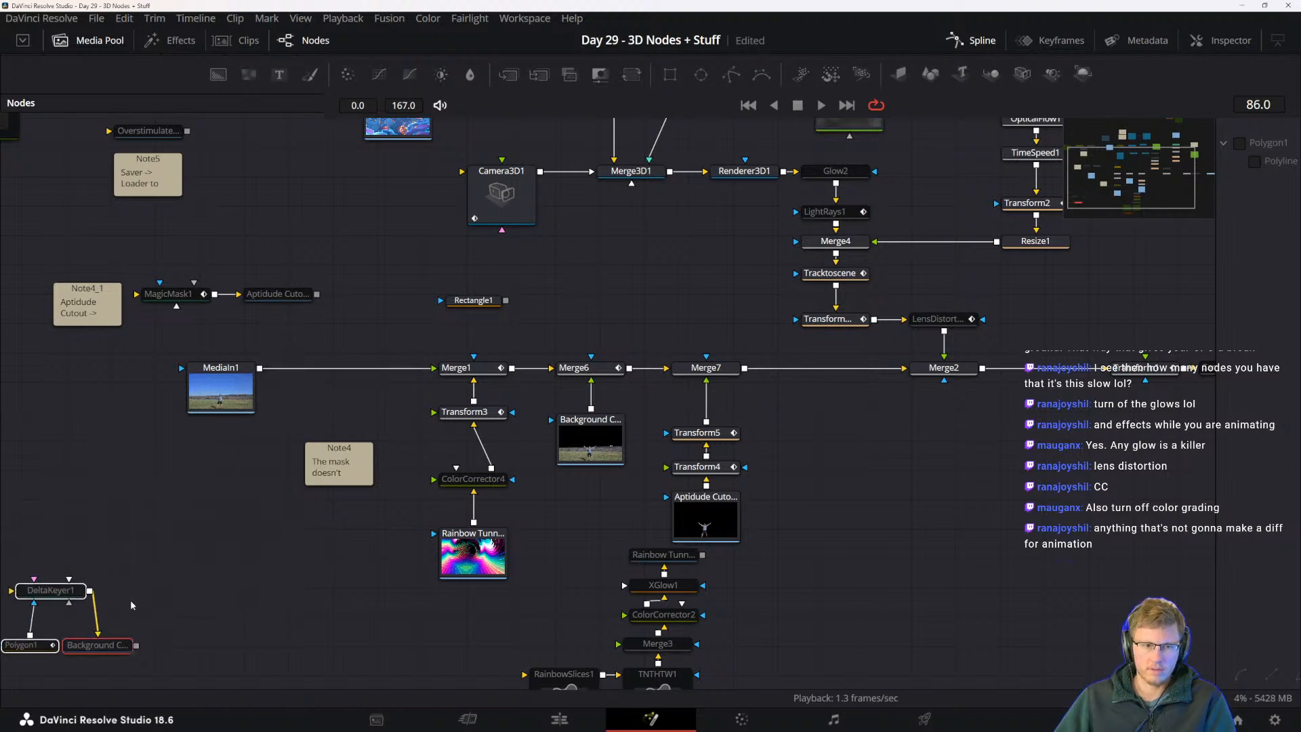
drag(66, 596, 70, 552)
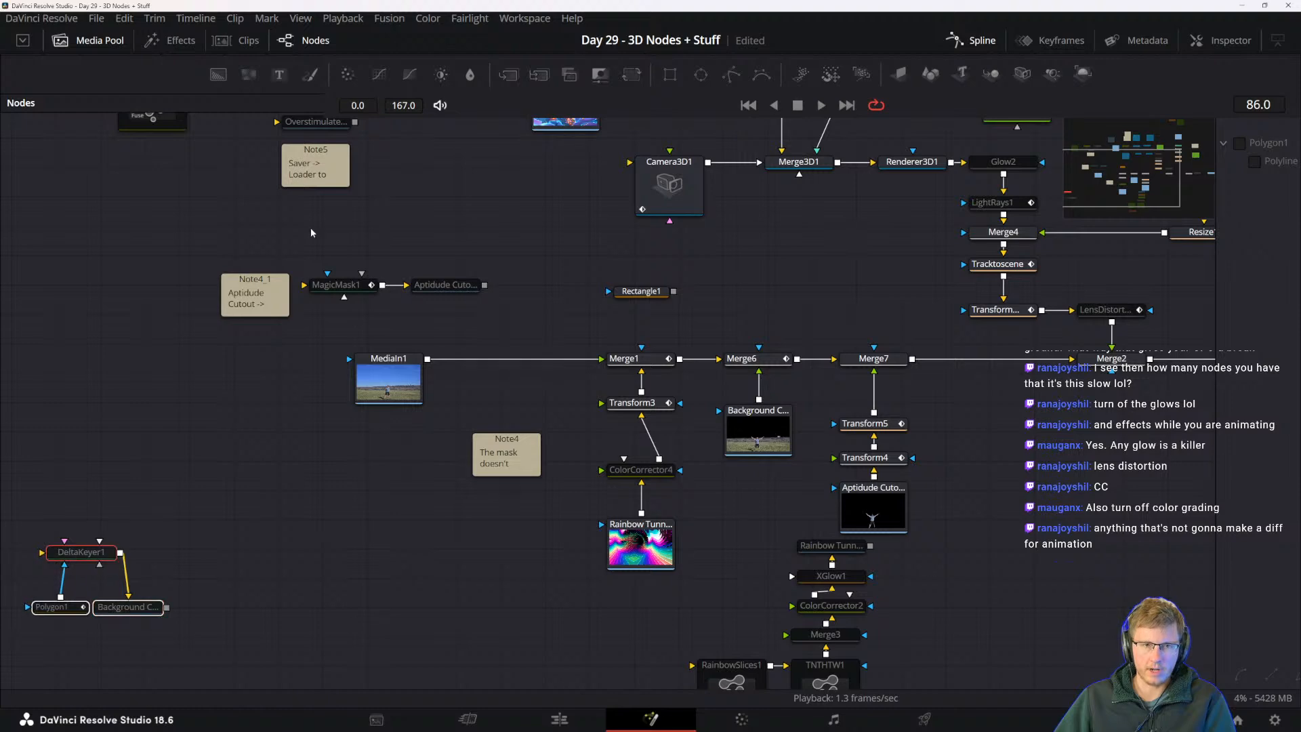
drag(311, 233, 325, 350)
drag(298, 416, 17, 416)
- Place Note5 beside MediaIn3 and move the disabled OverstimulatedNeurons nodes further left, away from the text branch
click(209, 284)
drag(210, 285, 278, 434)
drag(187, 266, 496, 464)
drag(431, 438, 600, 392)
click(271, 347)
drag(626, 301, 228, 390)
drag(580, 493, 276, 425)
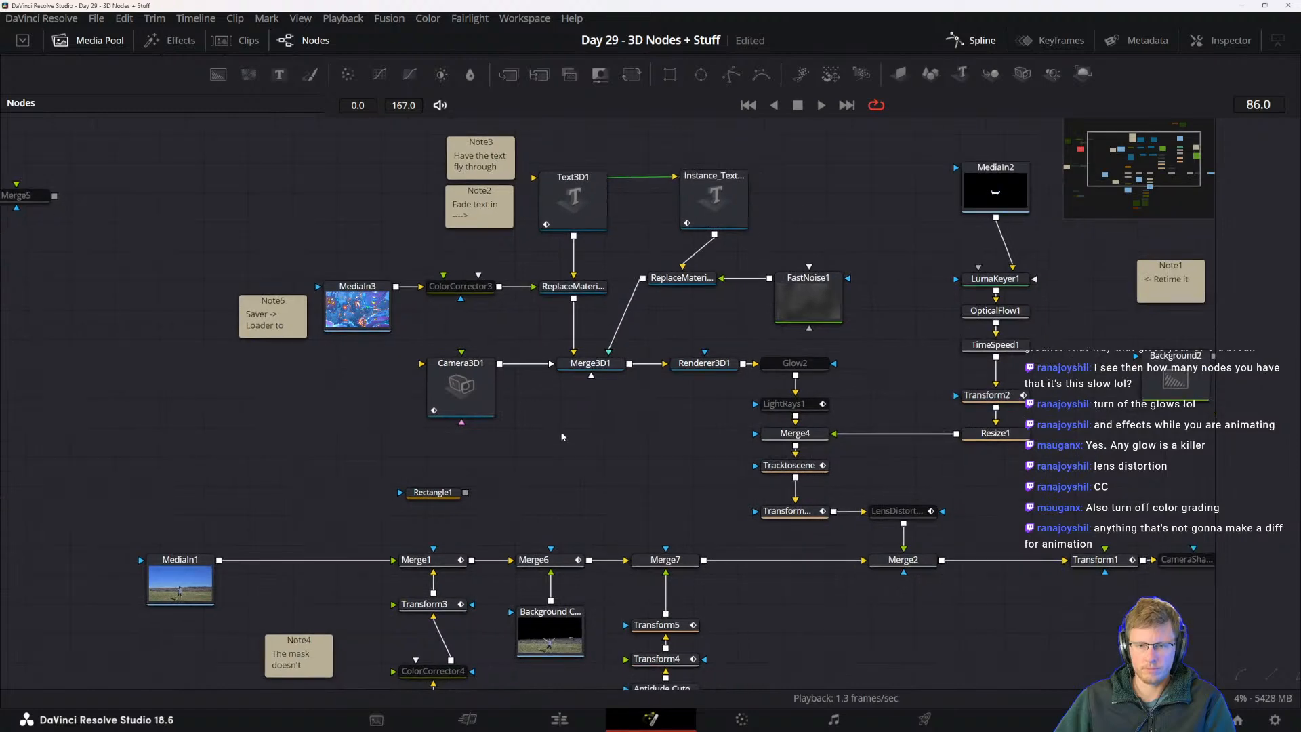
- Move the disabled Rainbow Tunnel chain, from its saver down to RainbowSlices1, TNTHTW1 and Tracker1, well below the main flow
drag(1143, 246, 753, 591)
drag(471, 332, 791, 206)
drag(920, 360, 1138, 182)
drag(1045, 518, 883, 394)
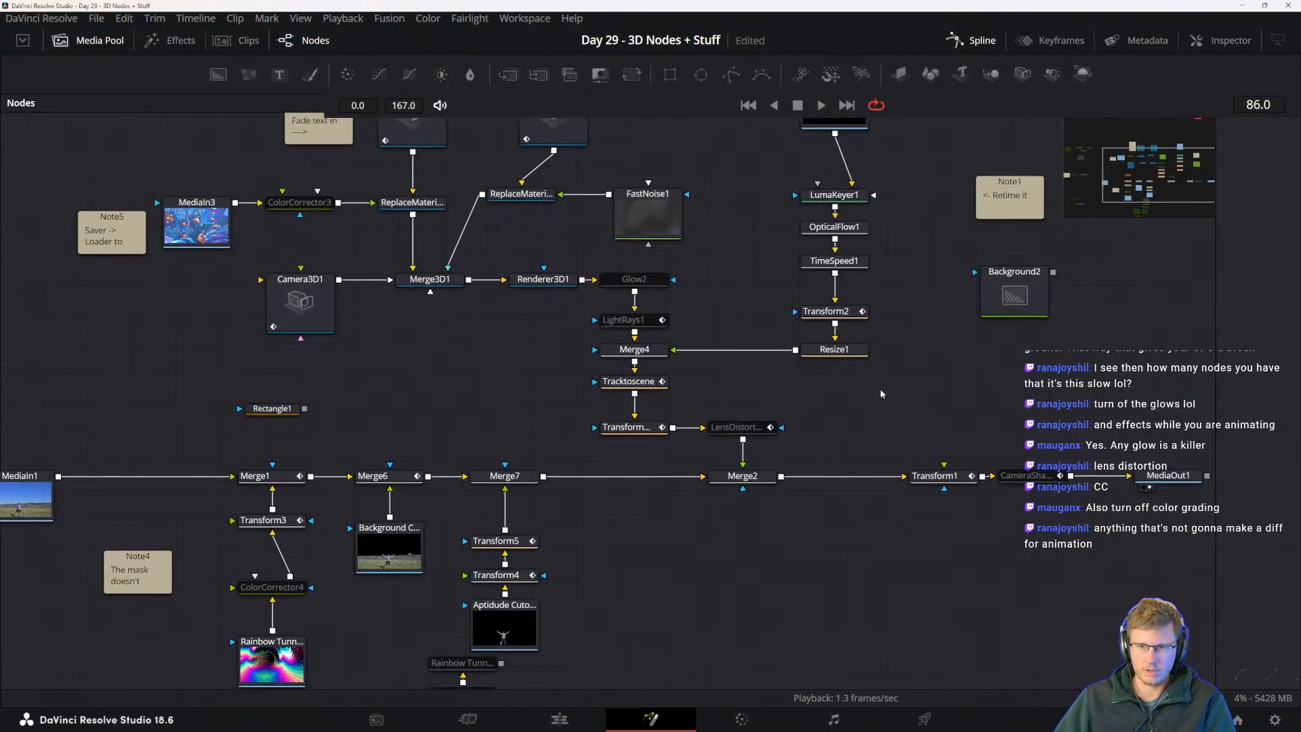
drag(767, 533, 859, 458)
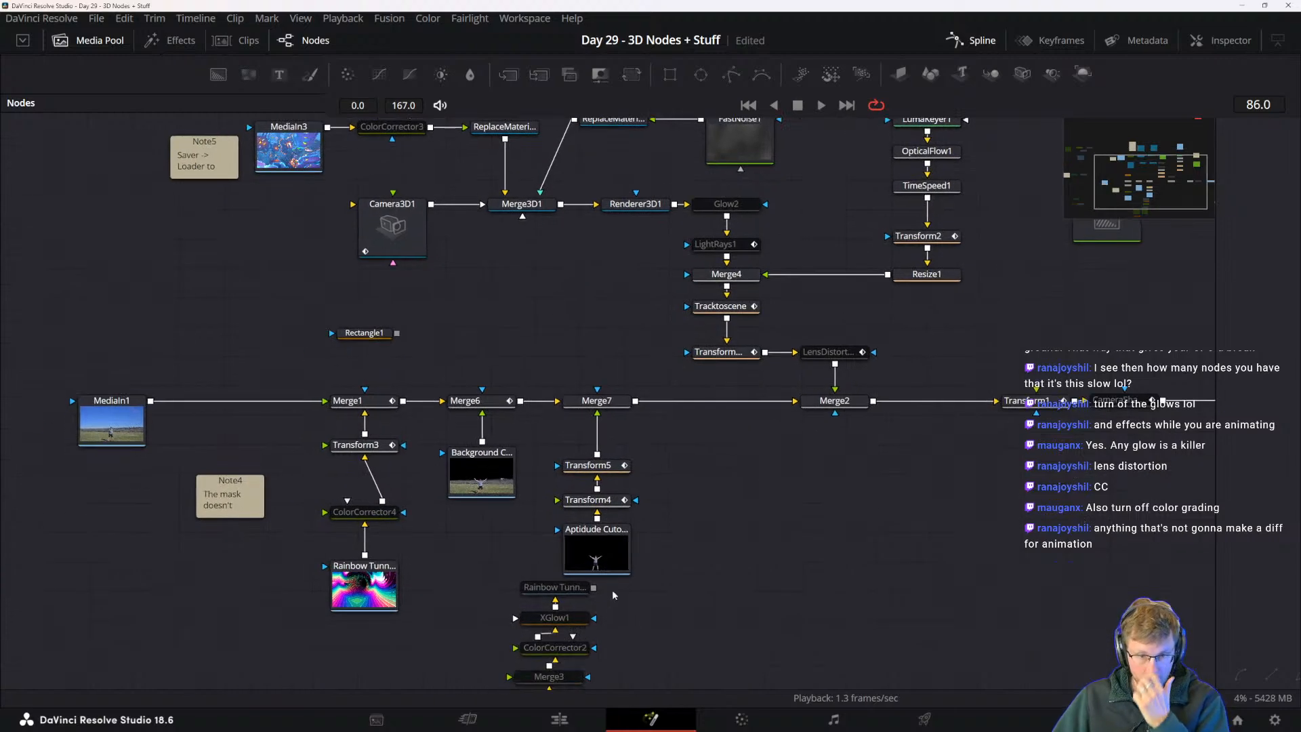
drag(477, 627, 623, 661)
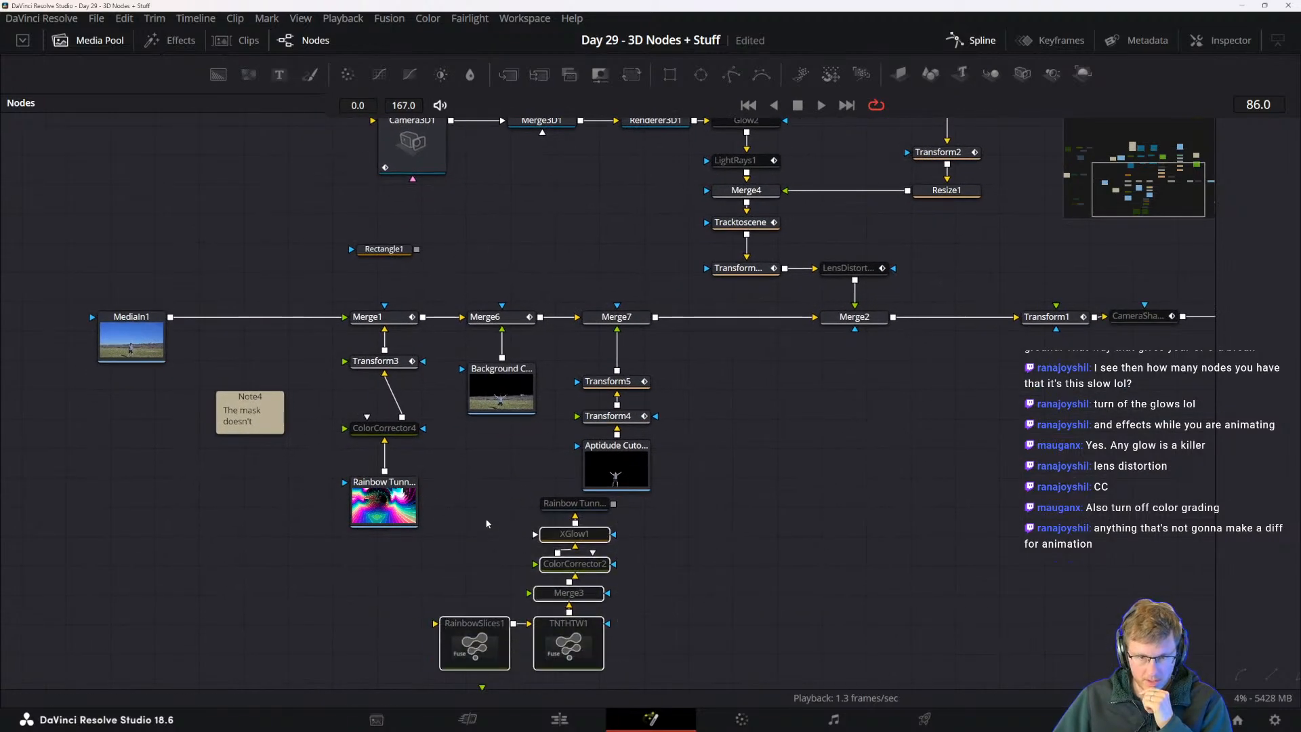
drag(452, 493, 654, 649)
drag(731, 660, 740, 503)
drag(527, 507, 539, 550)
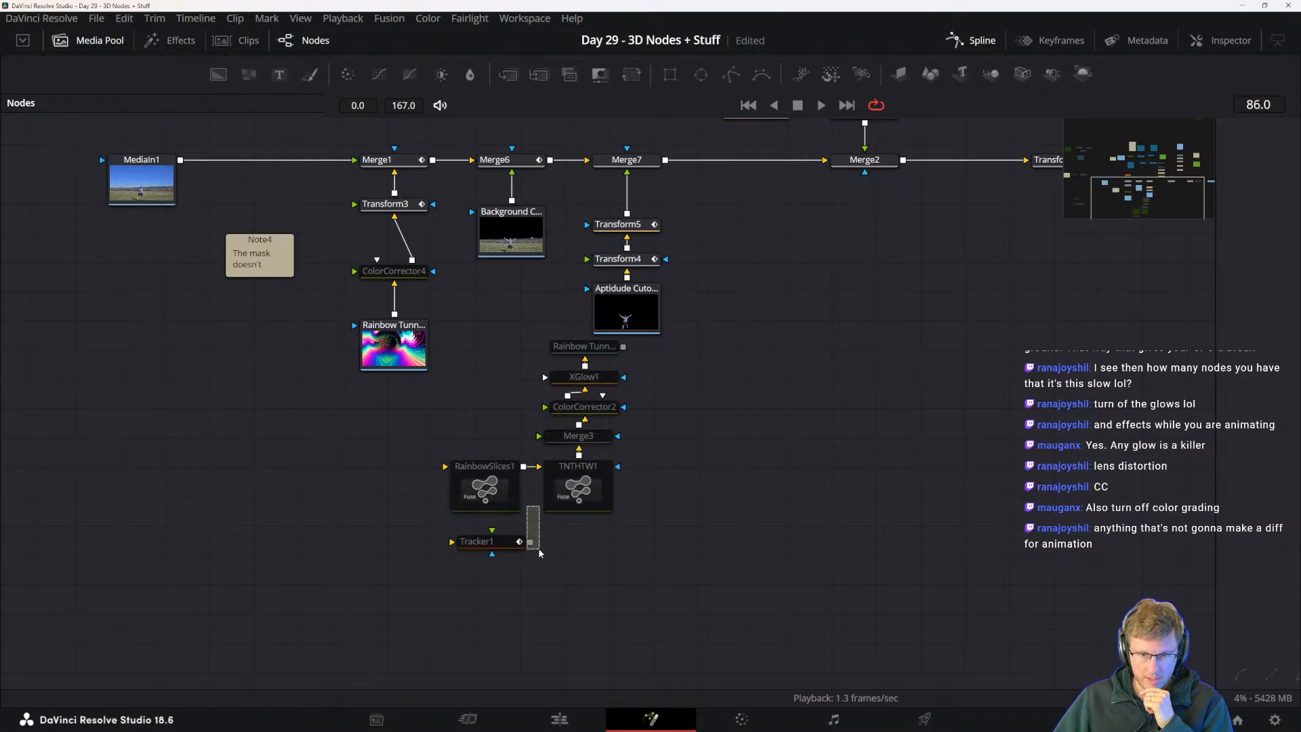
drag(466, 338, 677, 556)
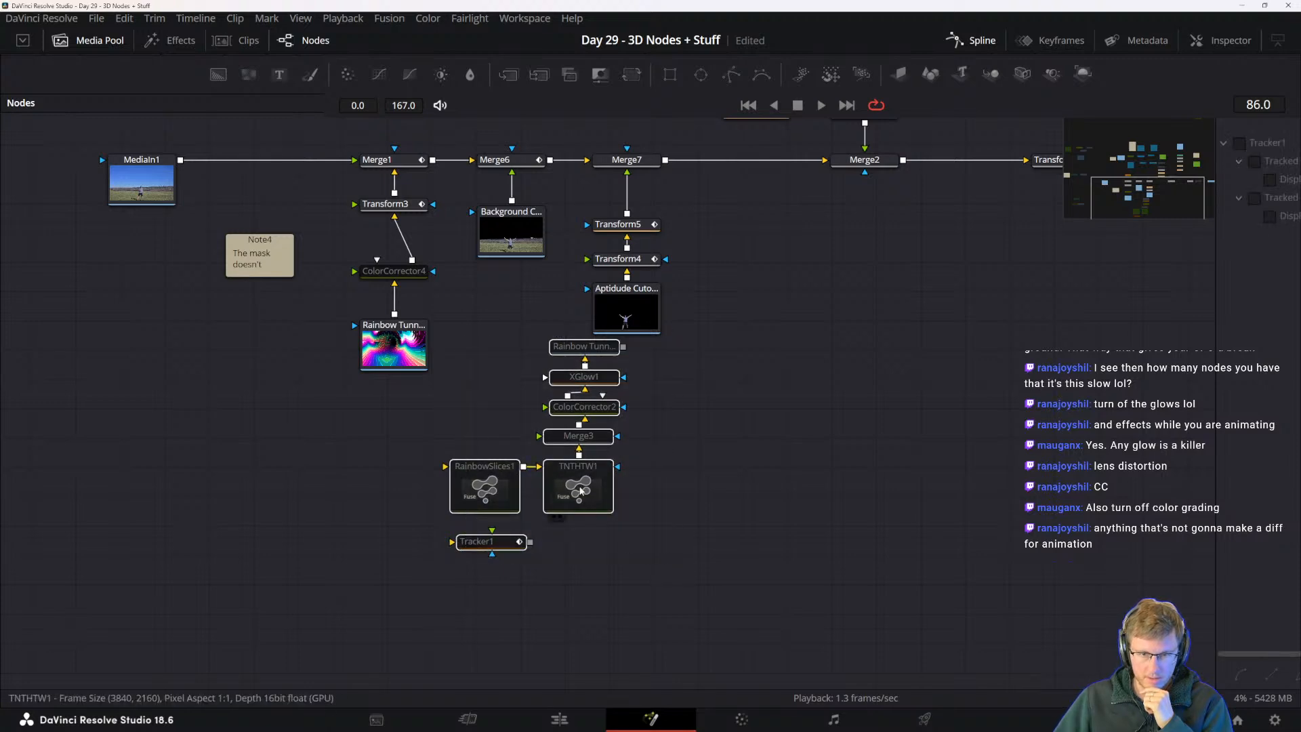
drag(586, 486, 630, 674)
drag(846, 557, 821, 479)
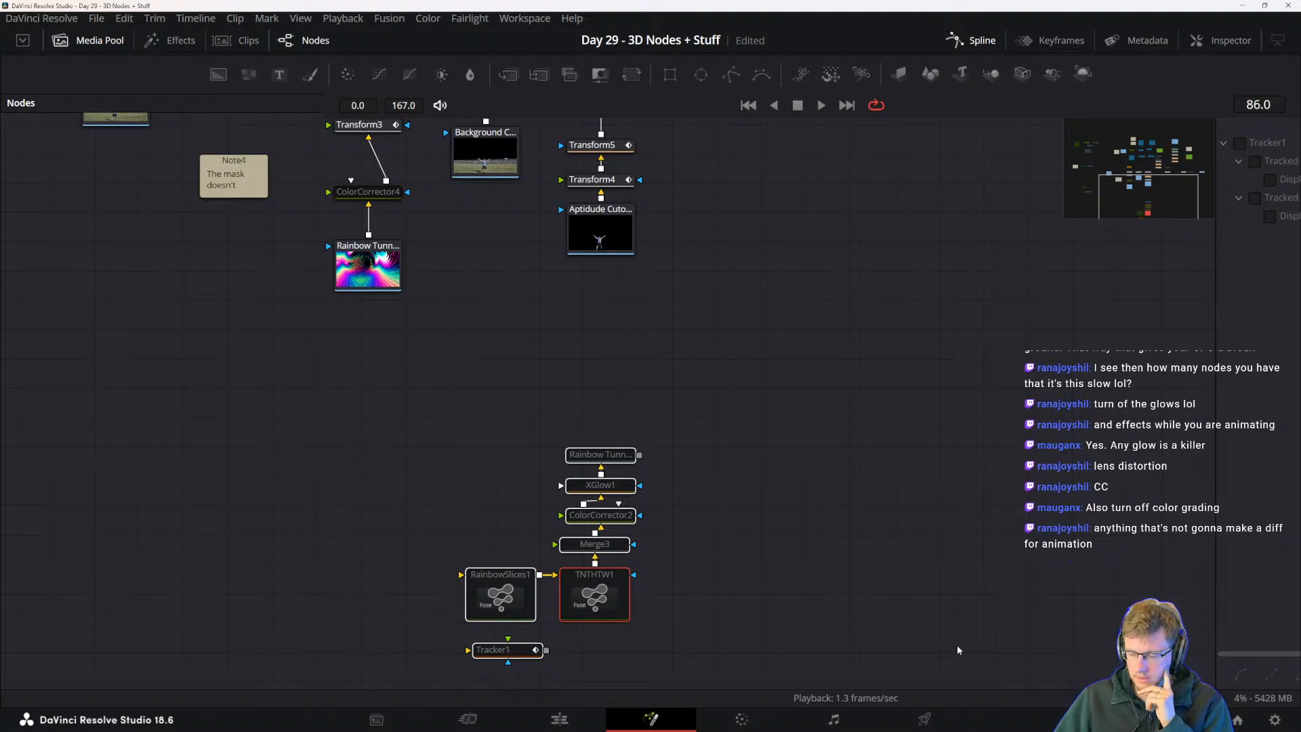
click(723, 355)
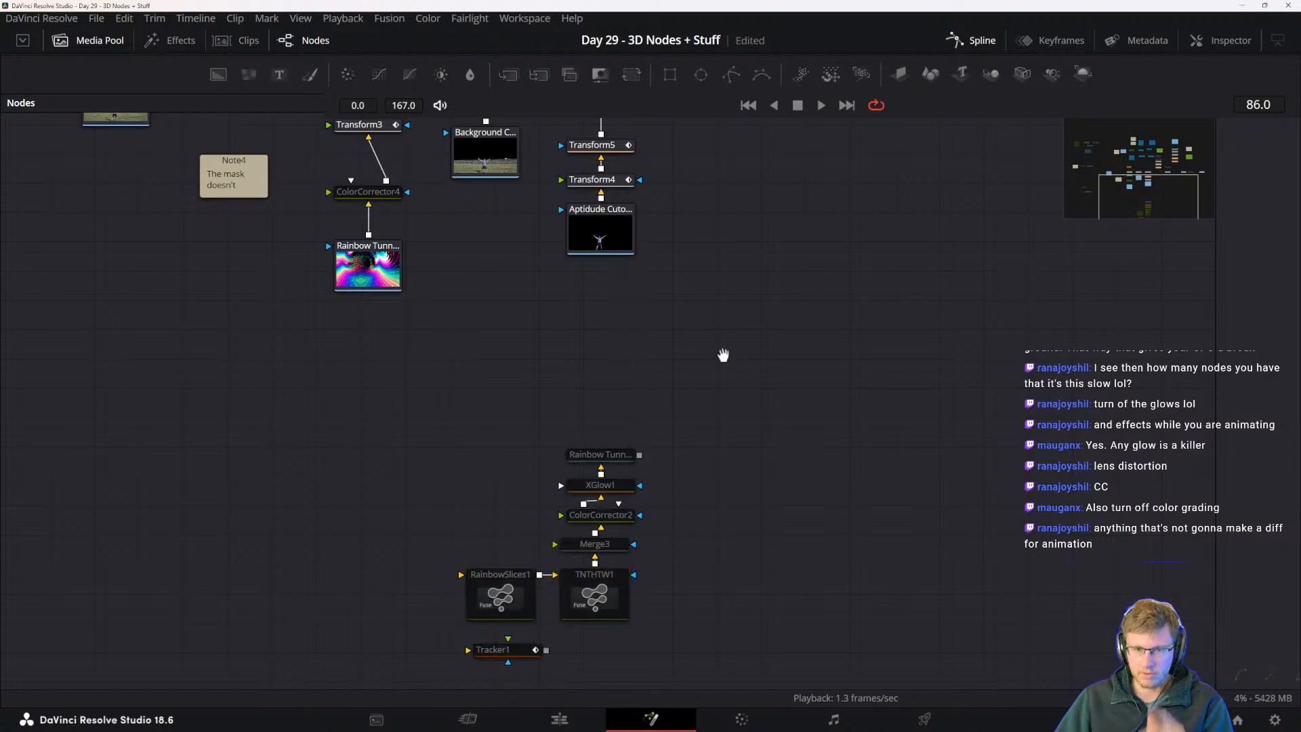
- Shift FastNoise1 and the ReplaceMaterial node it feeds slightly down, level with the first ReplaceMaterial node
drag(723, 355, 881, 623)
drag(615, 471, 636, 523)
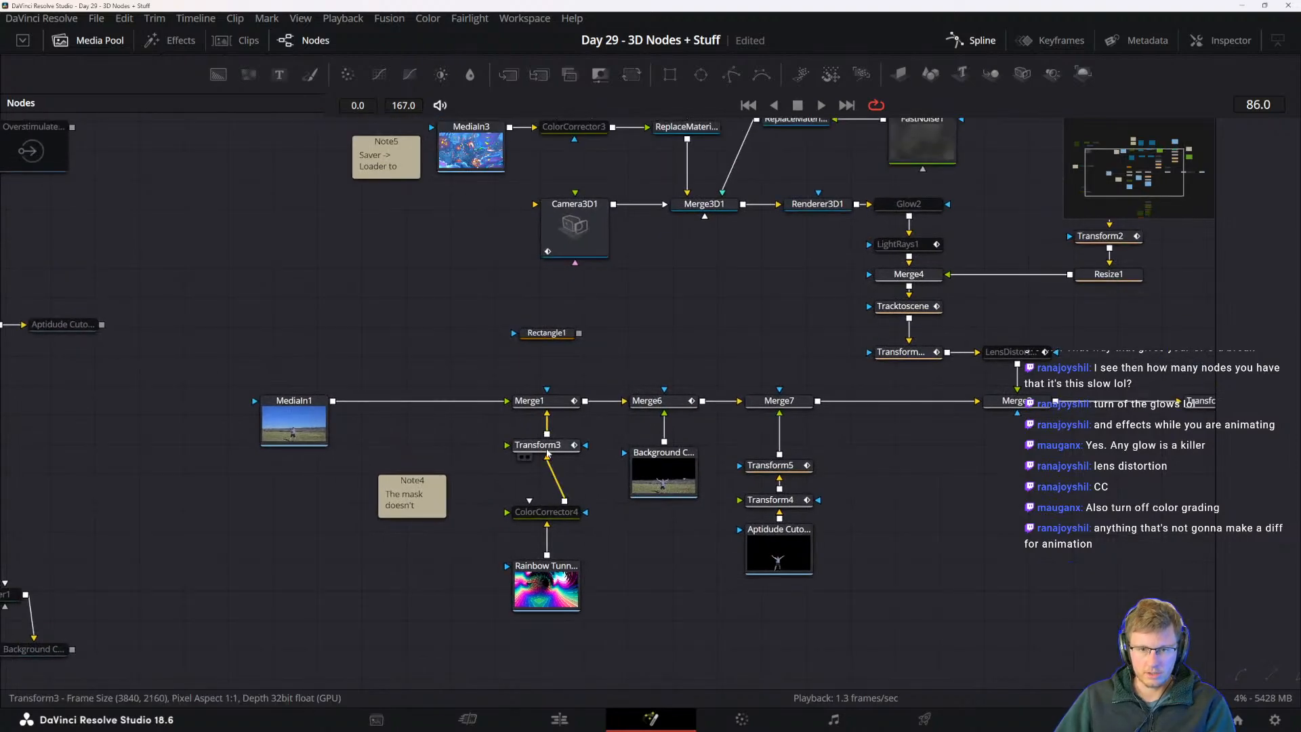
click(547, 452)
drag(843, 466, 677, 584)
drag(590, 436, 475, 576)
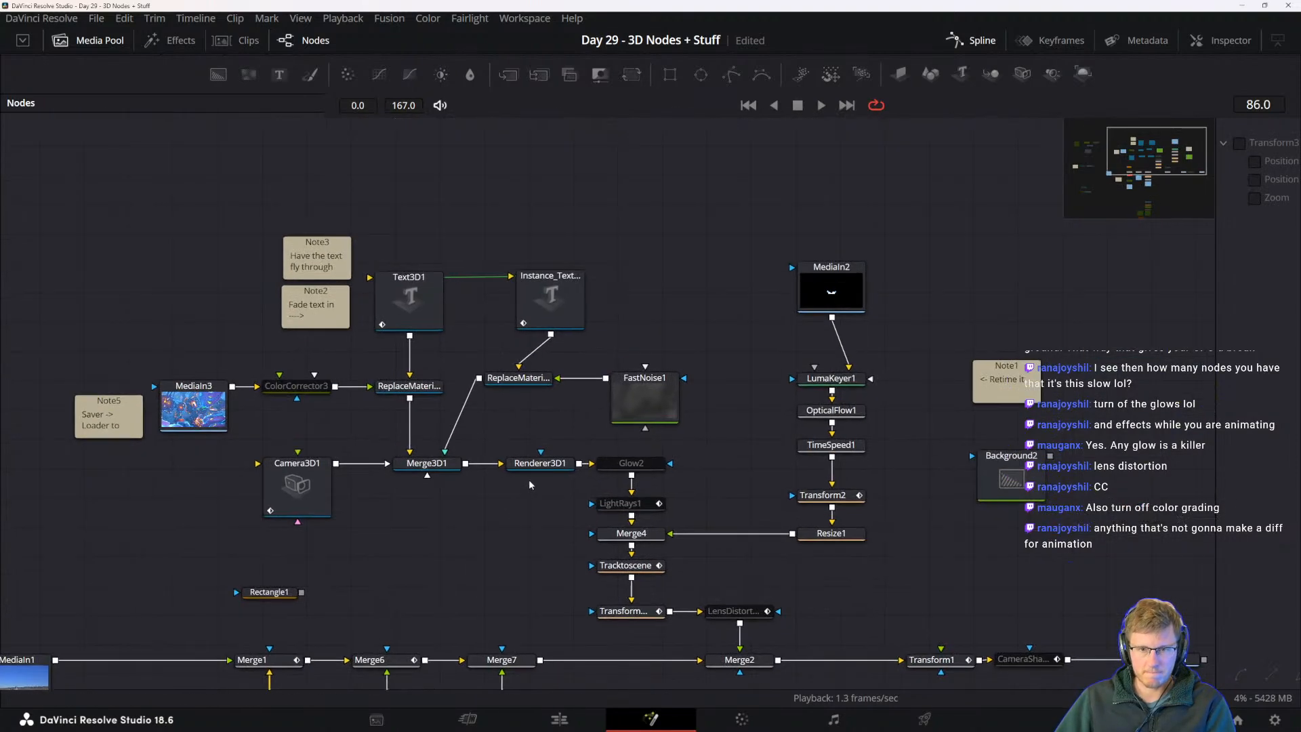
drag(523, 385, 522, 396)
drag(655, 386, 655, 398)
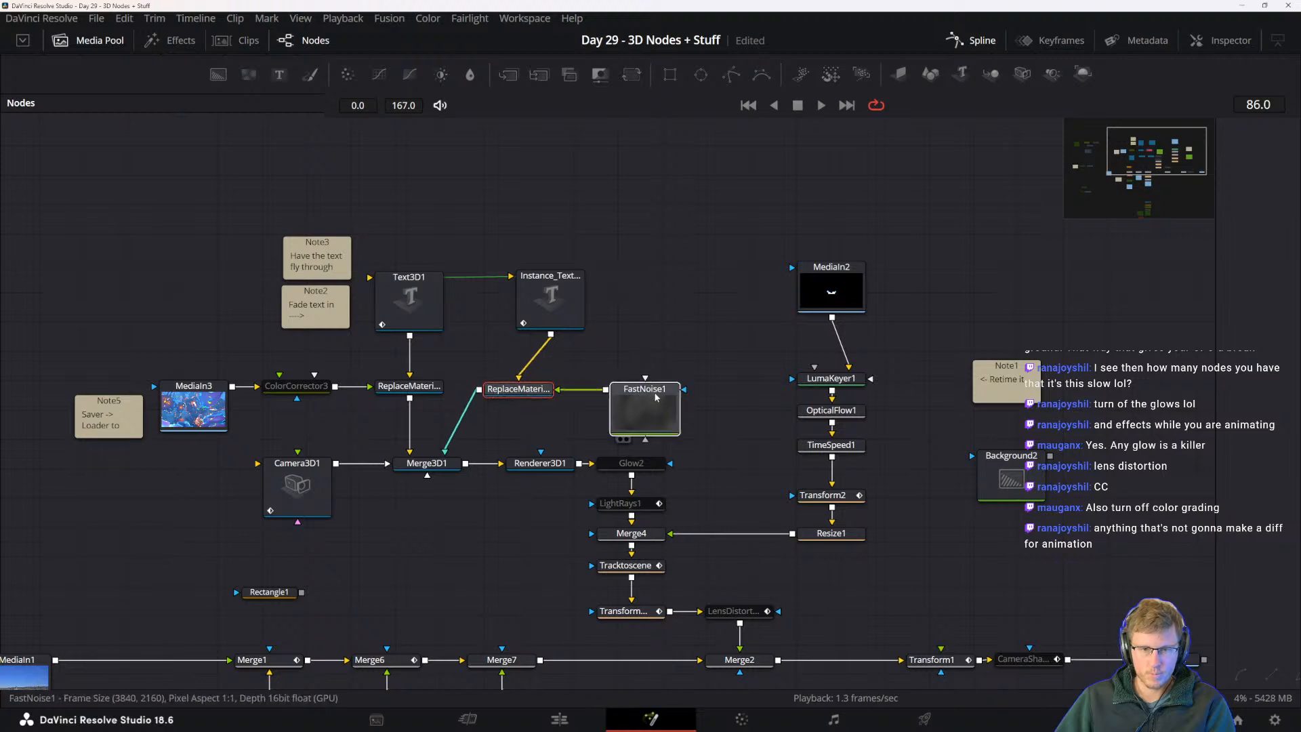
- Disable the MediaIn3 and FastNoise1 nodes feeding the text materials, and return the playhead to frame 0
click(193, 407)
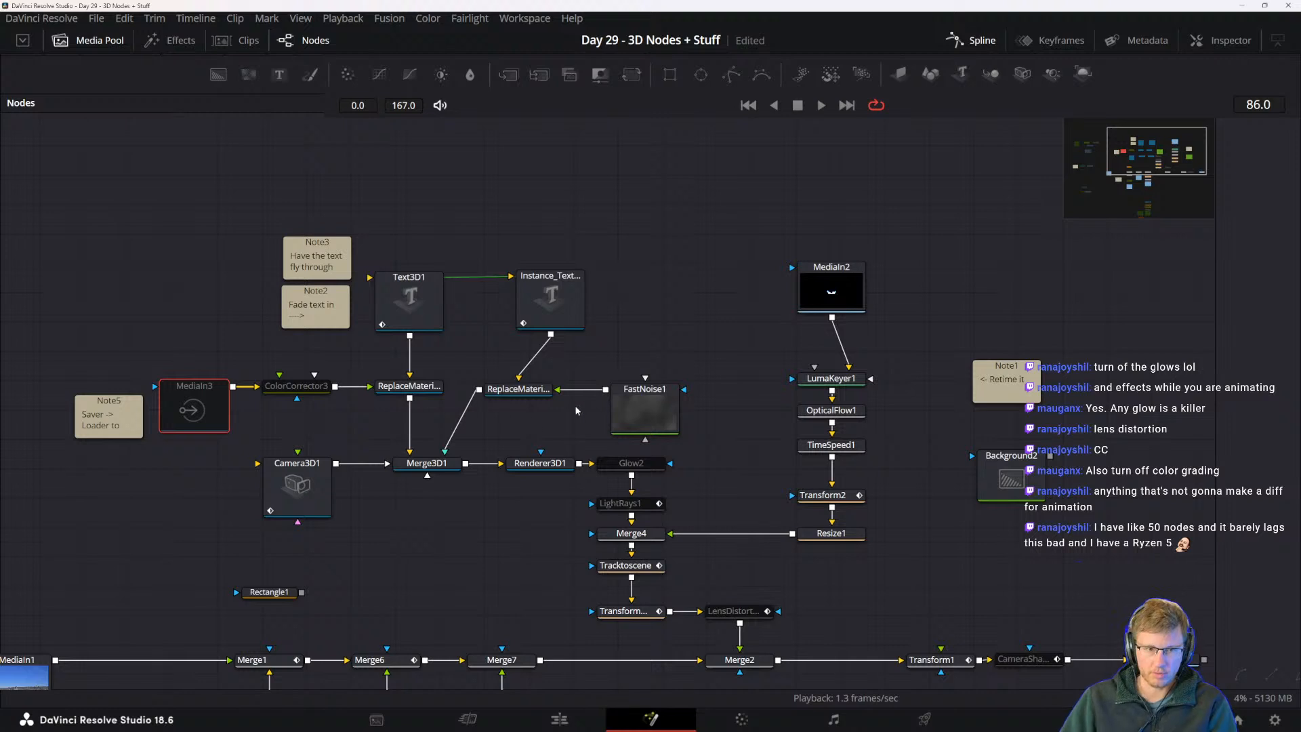
drag(667, 401, 669, 401)
key(ctrl+Left)
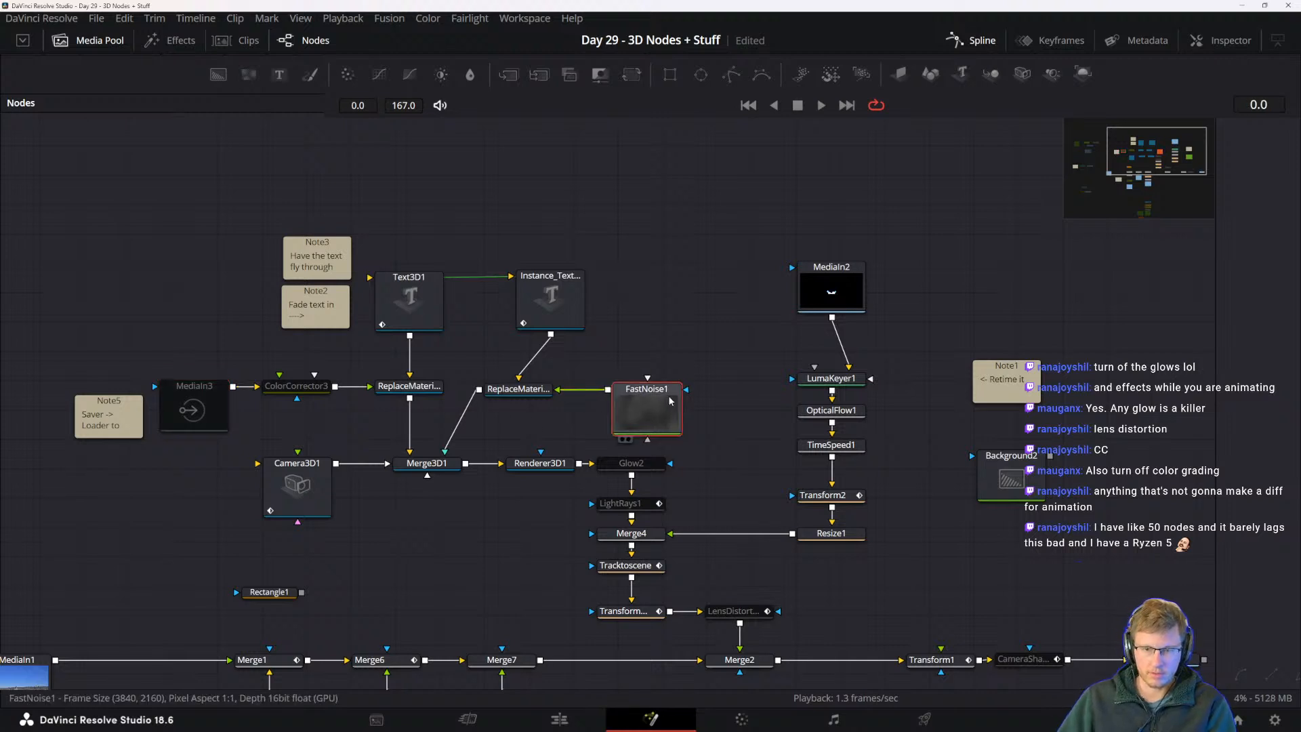
click(673, 348)
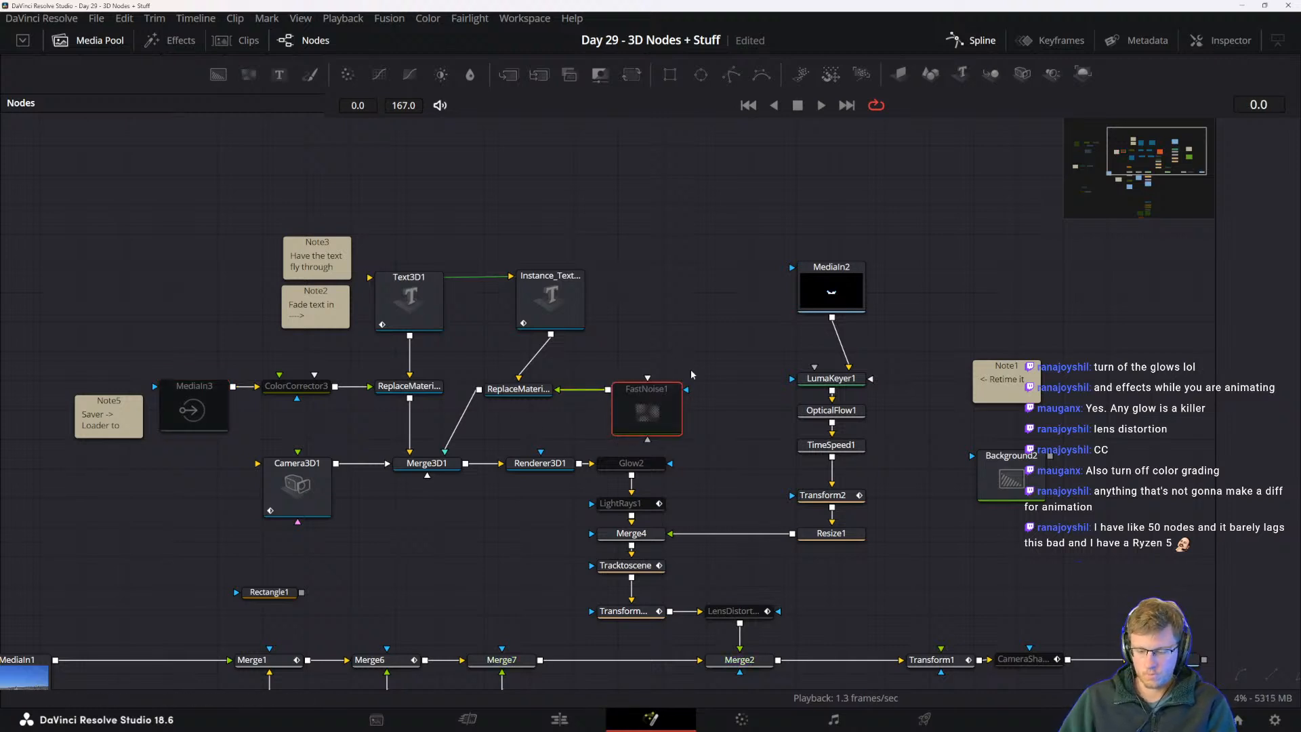
click(655, 327)
drag(660, 359, 670, 342)
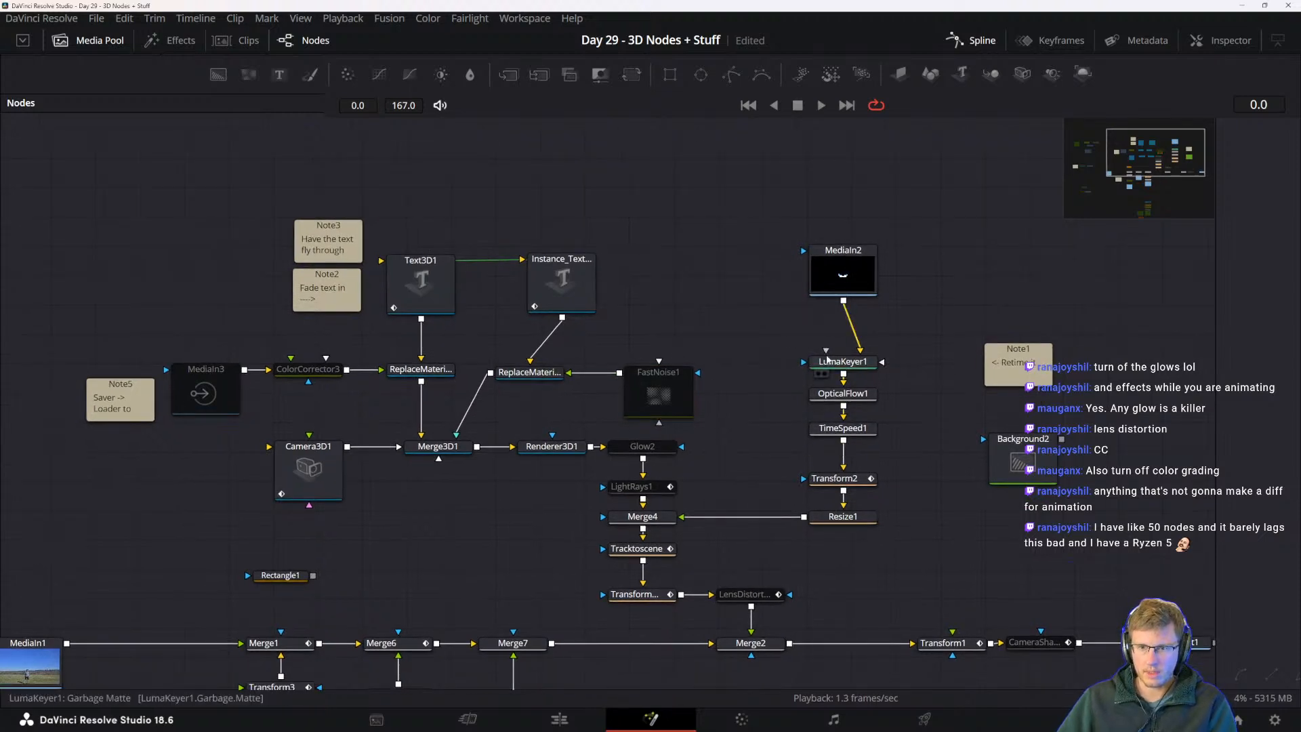
- Select the MediaIn2 node and examine its branch down to Resize1
click(840, 290)
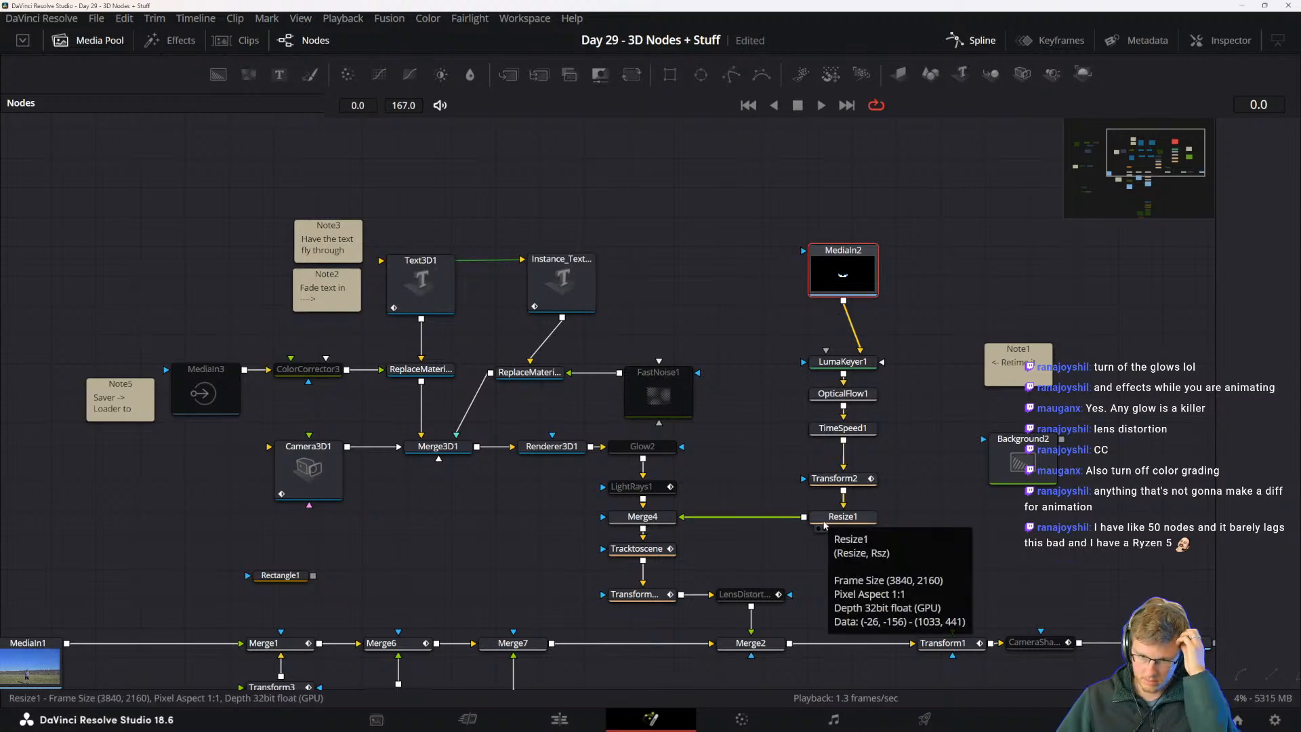
scroll(859, 137, down, 6)
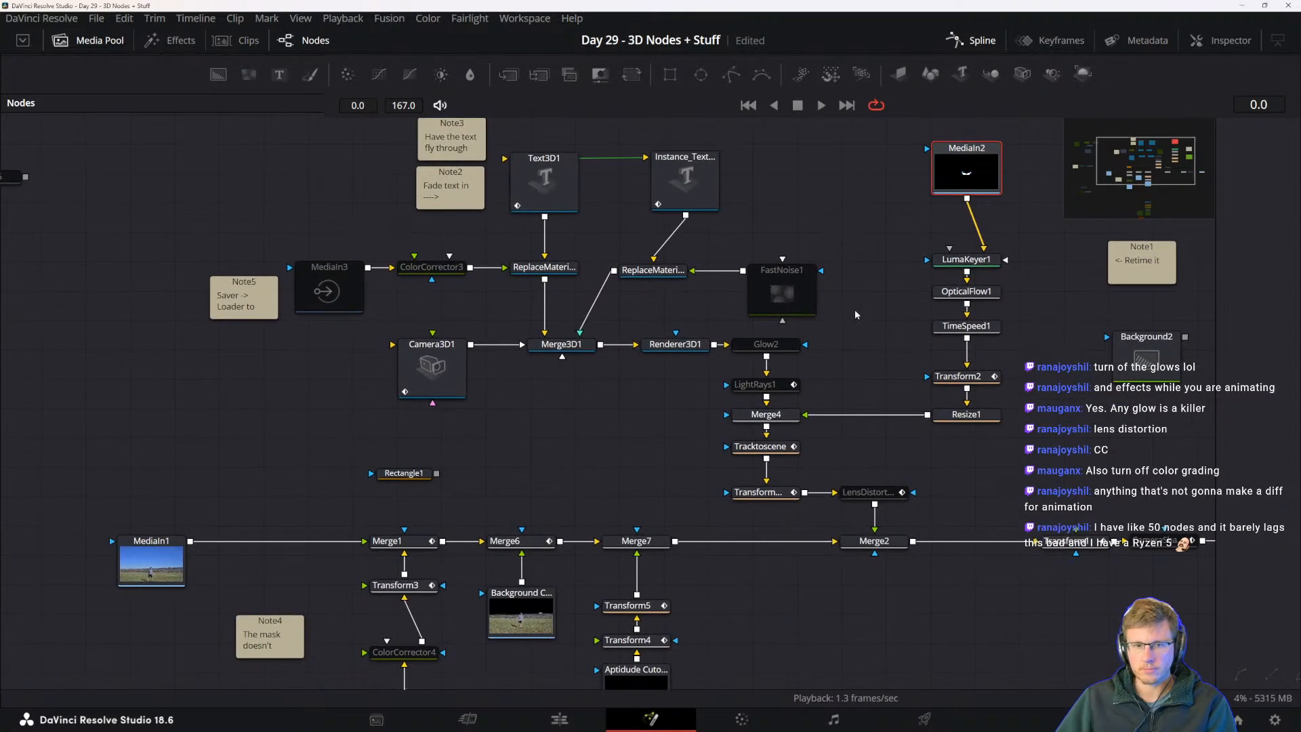
scroll(769, 390, up, 4)
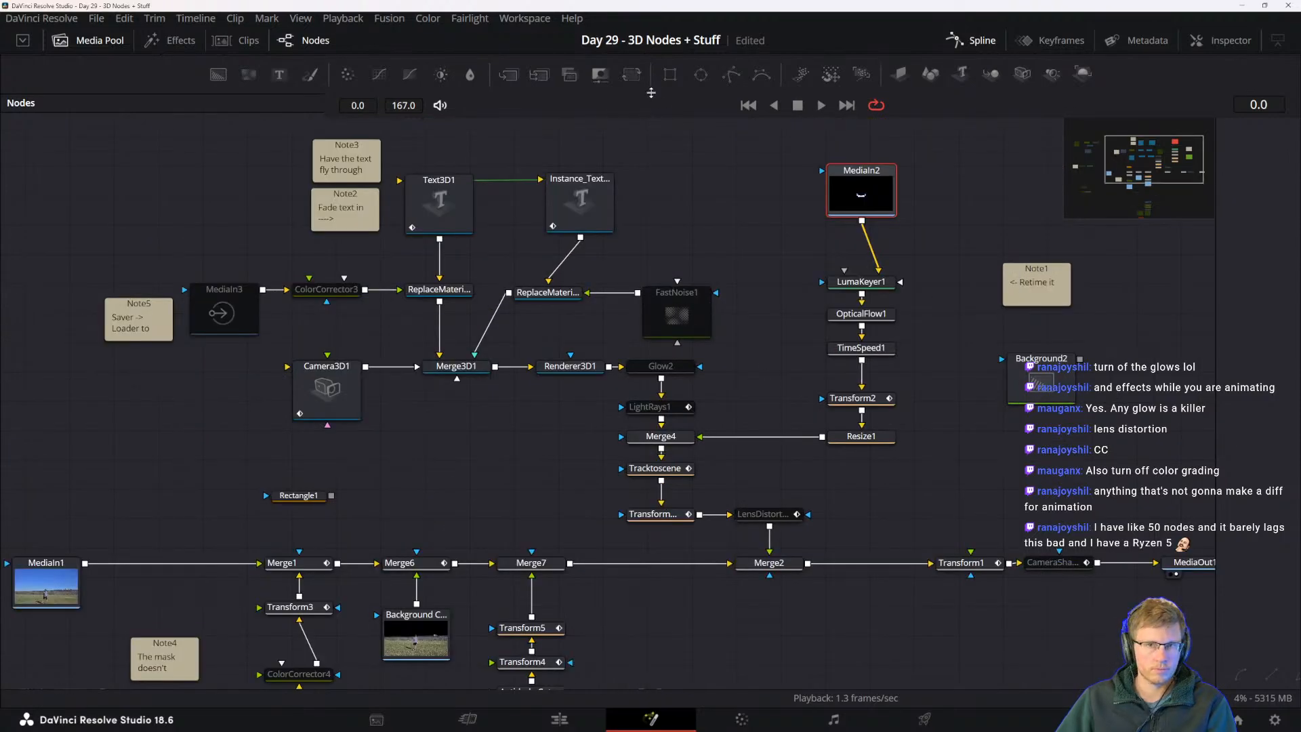
- Resize the node area so the viewers share the workspace with the node network again
drag(651, 93, 599, 622)
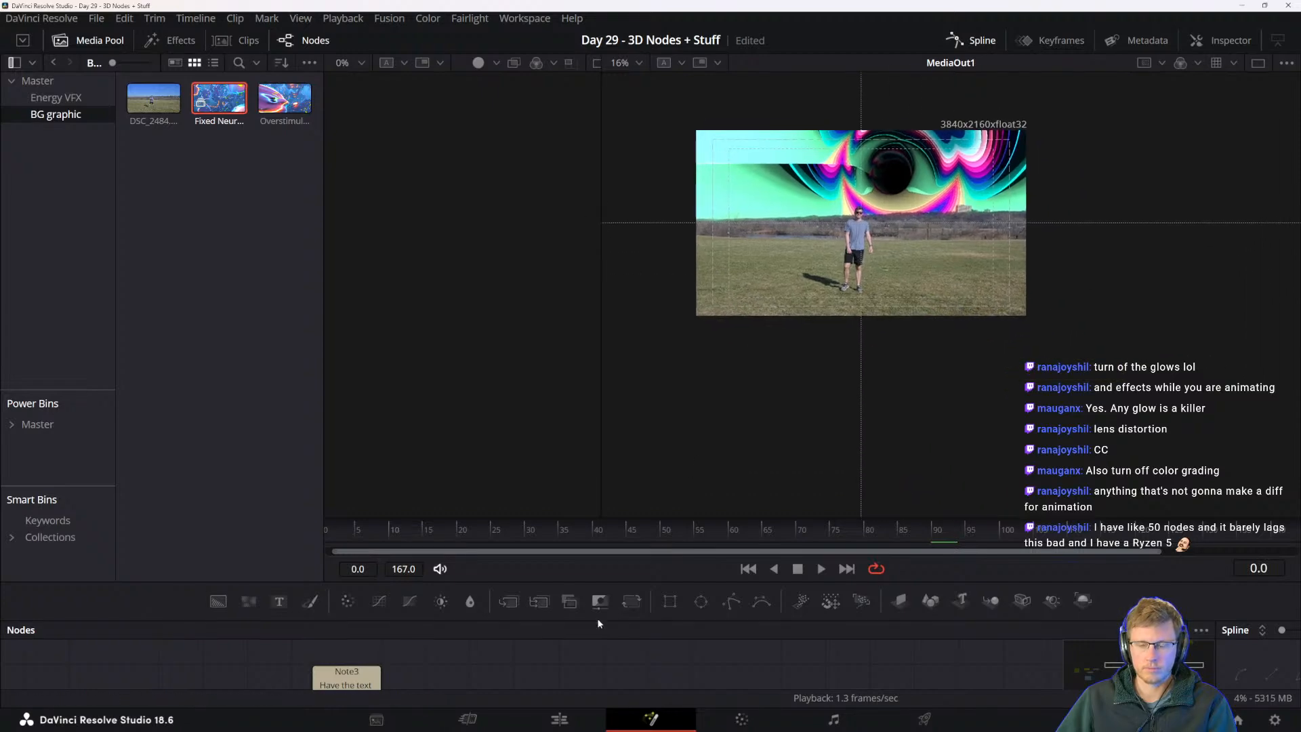
drag(660, 582, 660, 406)
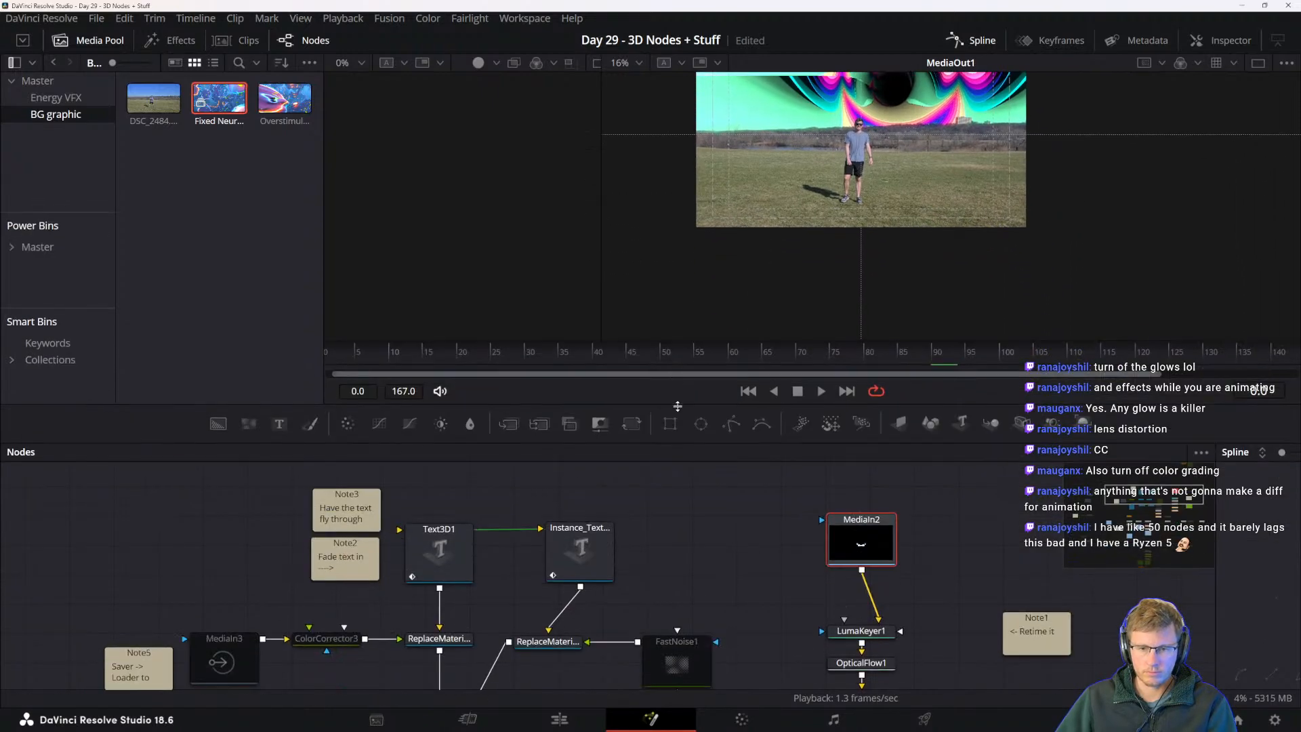
drag(624, 555, 594, 458)
- Examine the 3D text branch from the text nodes down through Merge3D1 and Merge4, and select the Tracktoscene node
scroll(600, 461, down, 2)
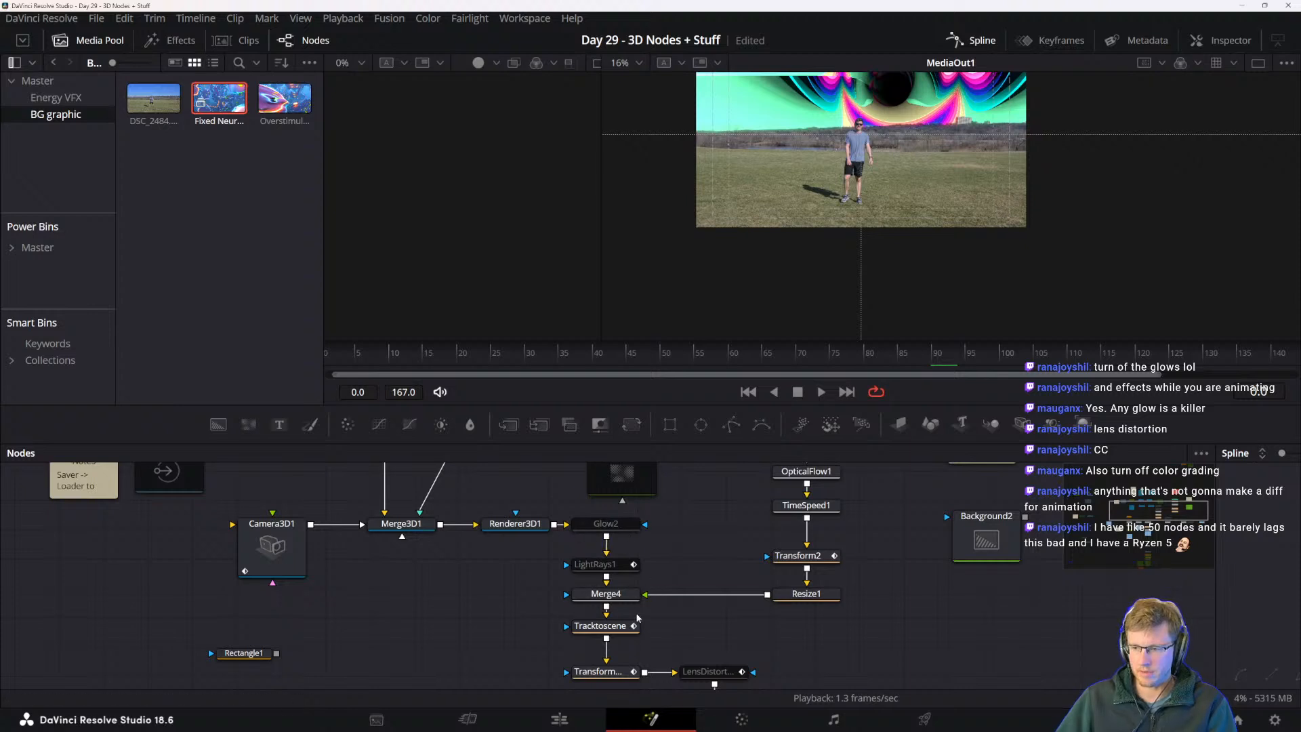
drag(563, 596, 574, 666)
drag(515, 556, 555, 658)
drag(517, 590, 560, 664)
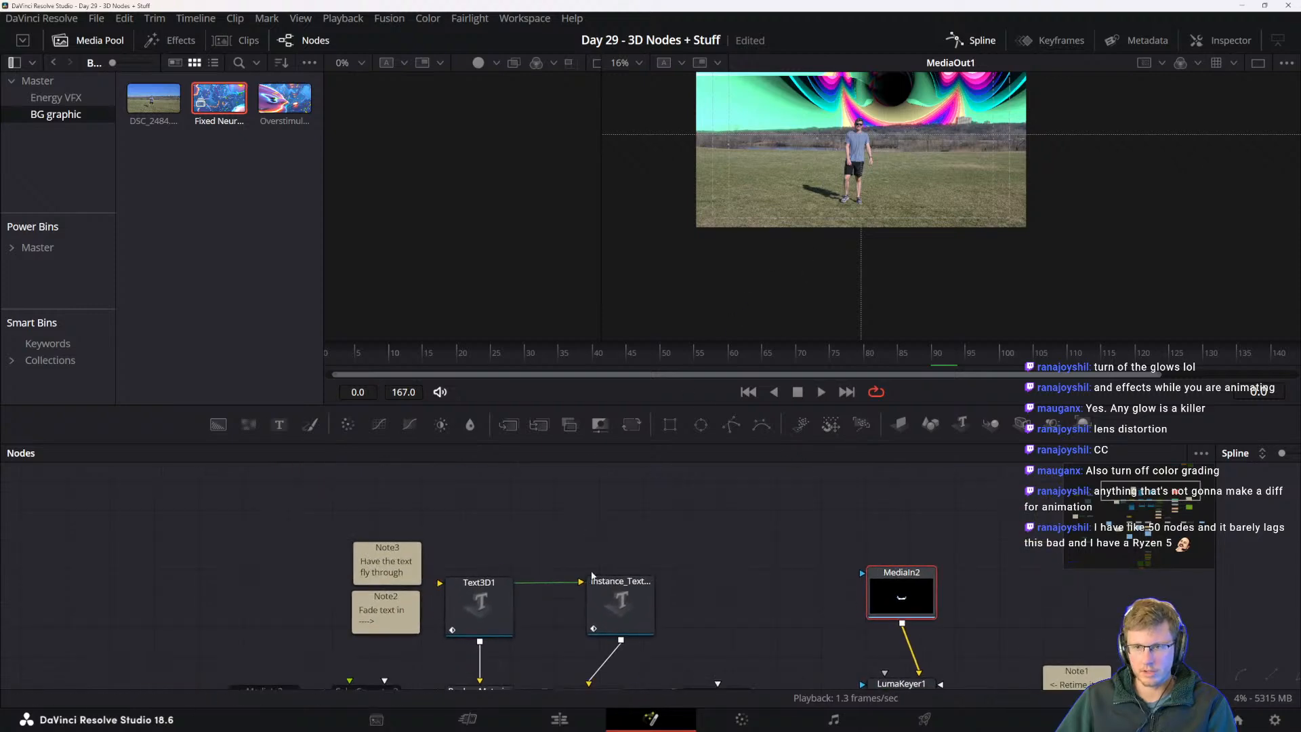
drag(635, 628, 620, 546)
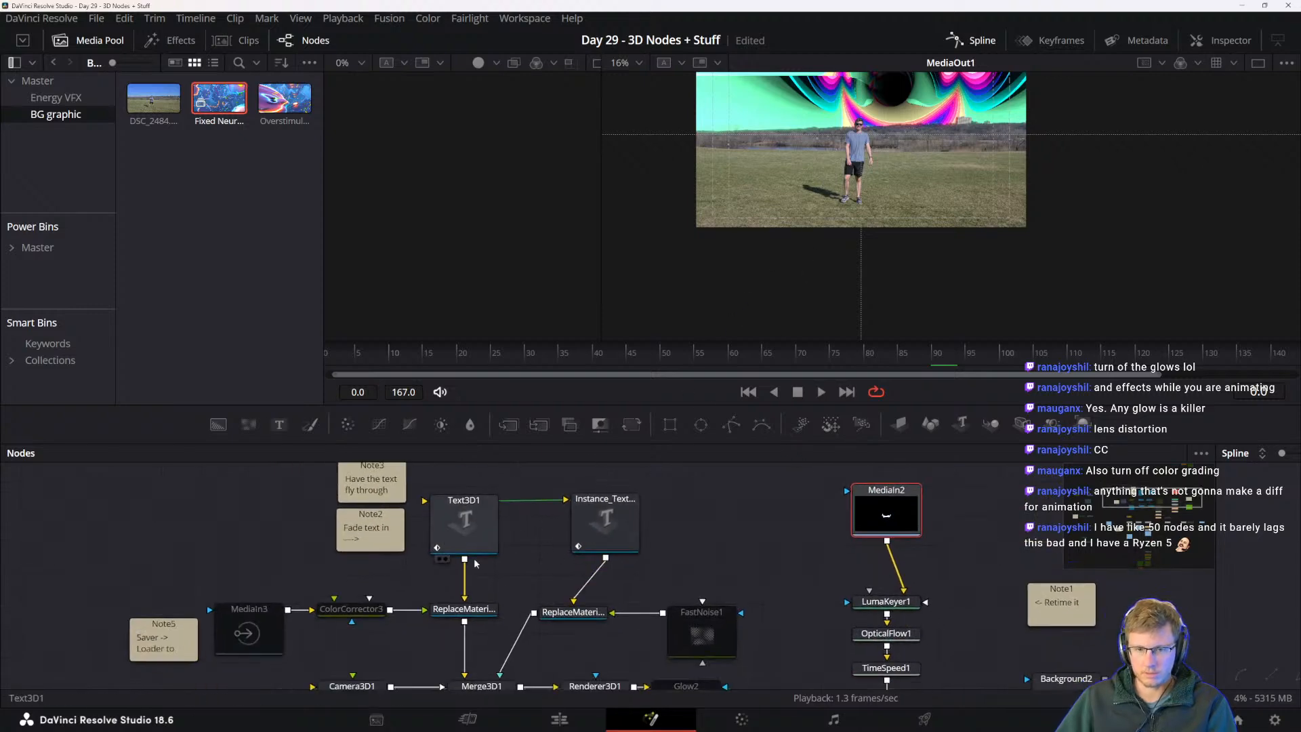
scroll(474, 562, down, 5)
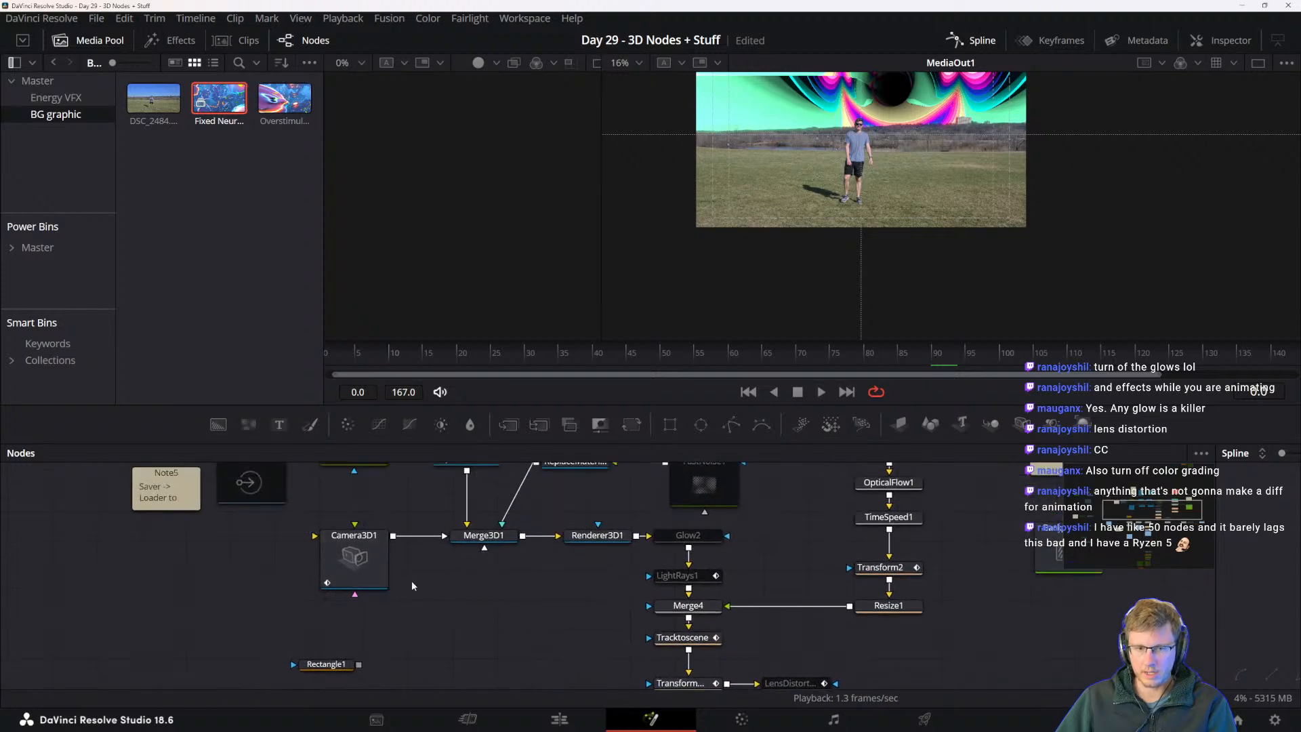
scroll(412, 580, down, 3)
scroll(412, 580, right, 5)
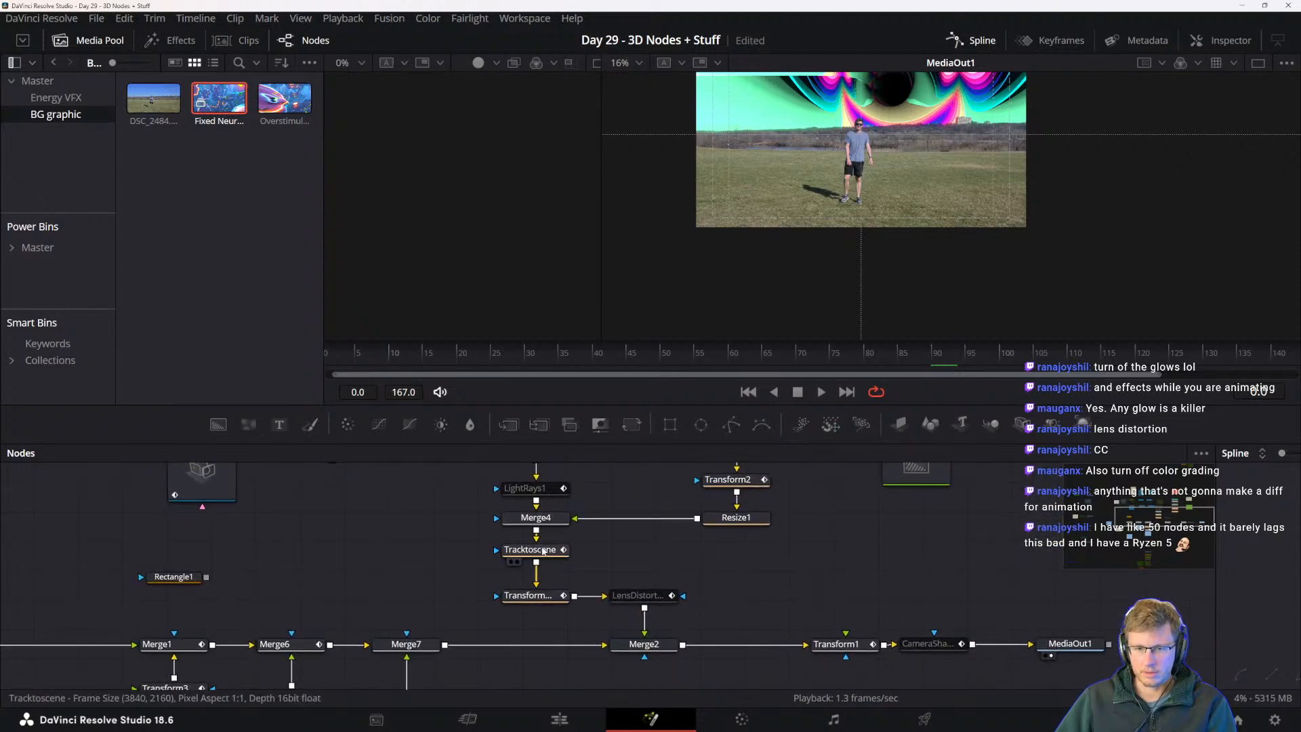
click(543, 552)
scroll(481, 597, left, 5)
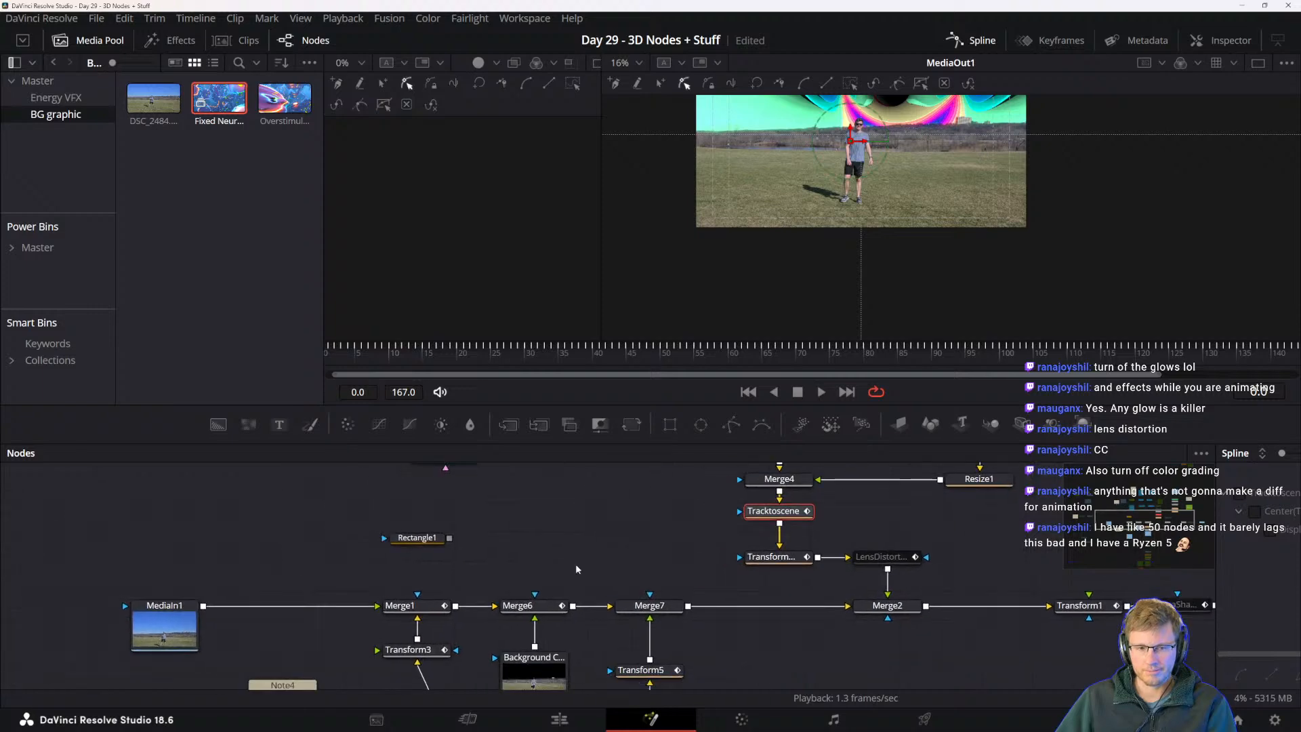
- Examine the Rainbow Tunnel branch and the main merge chain onward to MediaOut1 for nodes slowing playback
scroll(577, 569, down, 4)
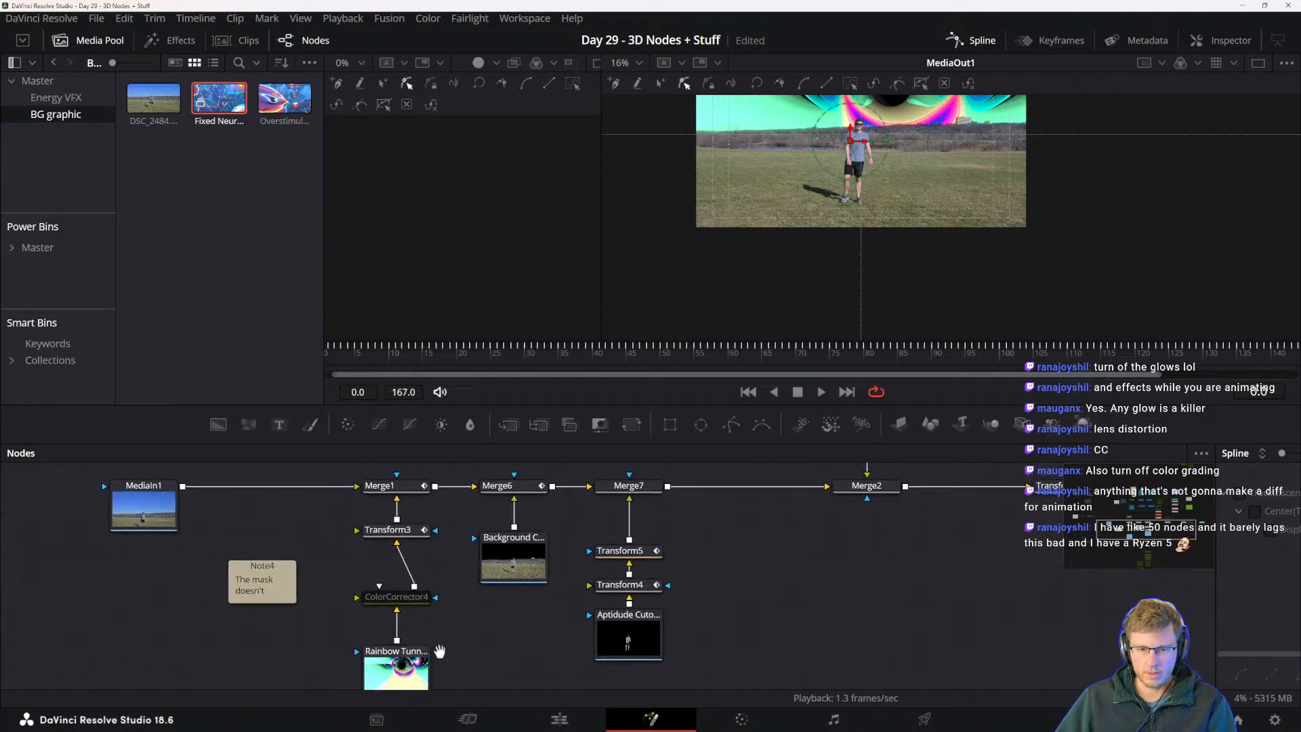
drag(440, 651, 466, 590)
click(424, 603)
drag(547, 584, 447, 675)
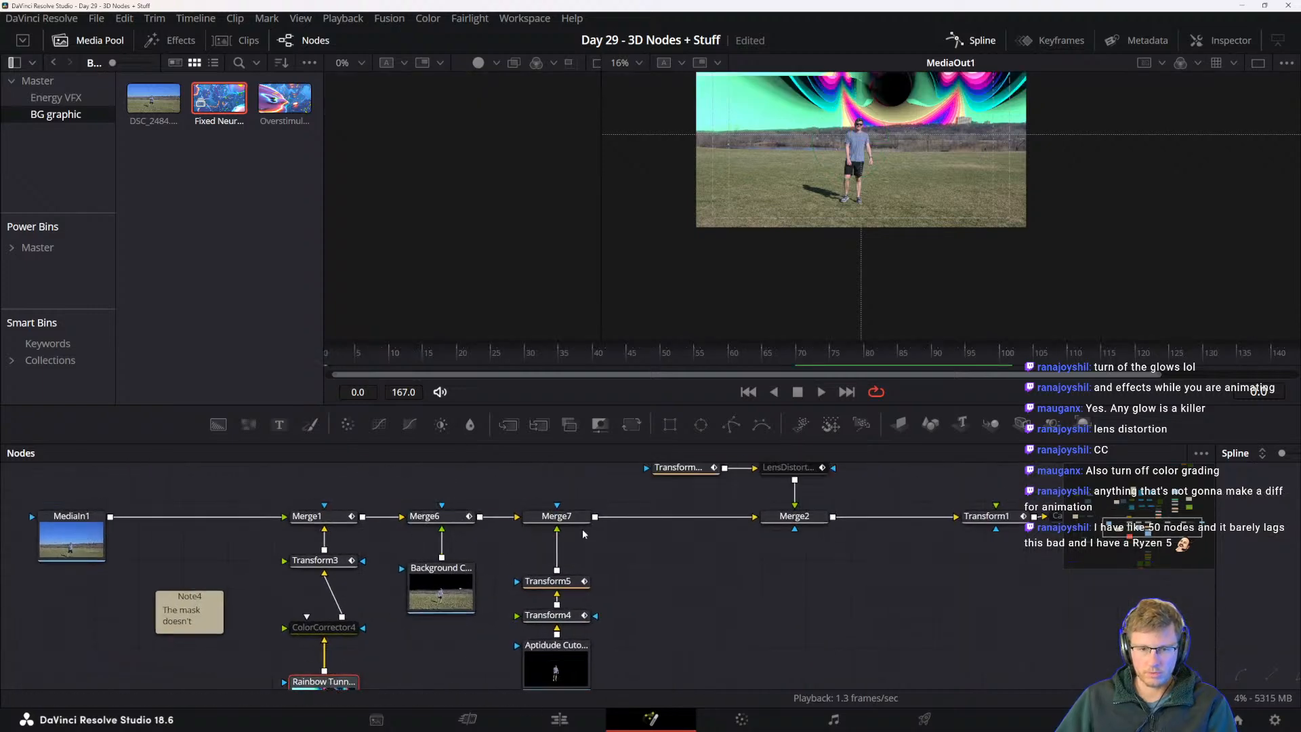
scroll(582, 529, up, 3)
drag(732, 649, 580, 575)
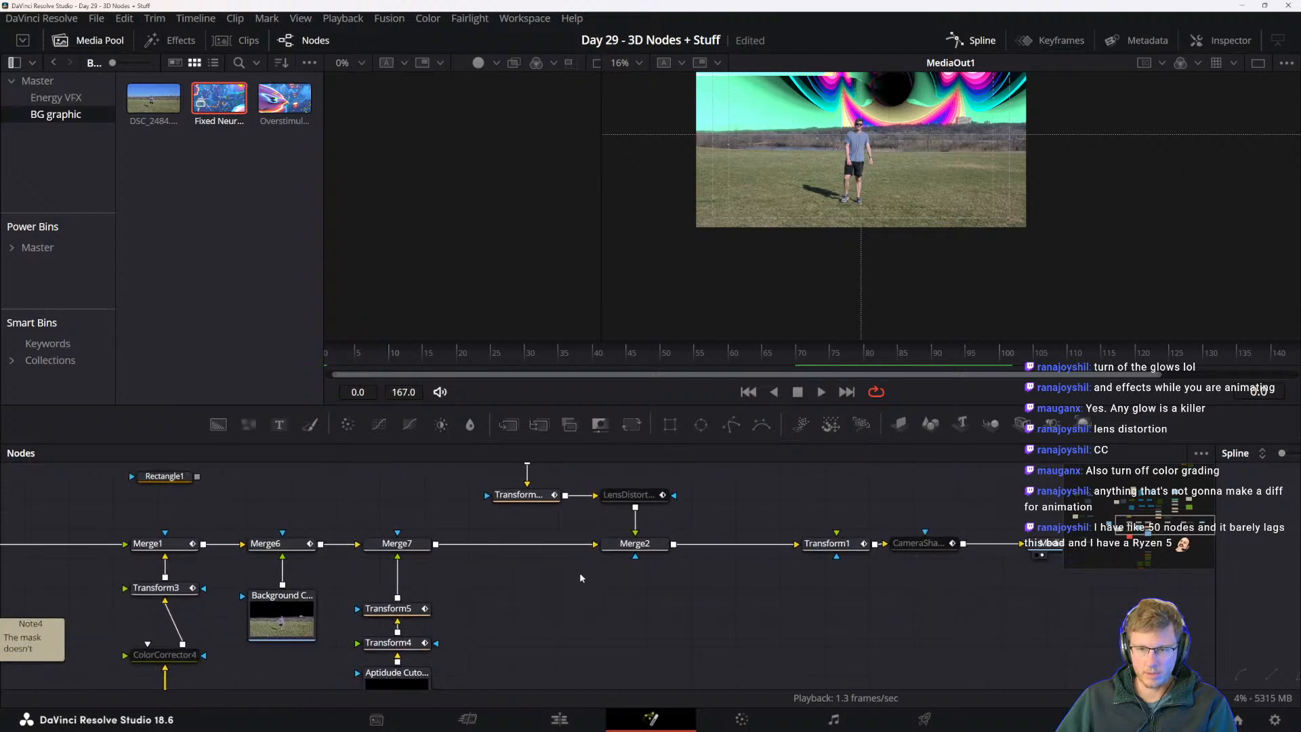
drag(758, 582, 601, 620)
drag(739, 559, 849, 590)
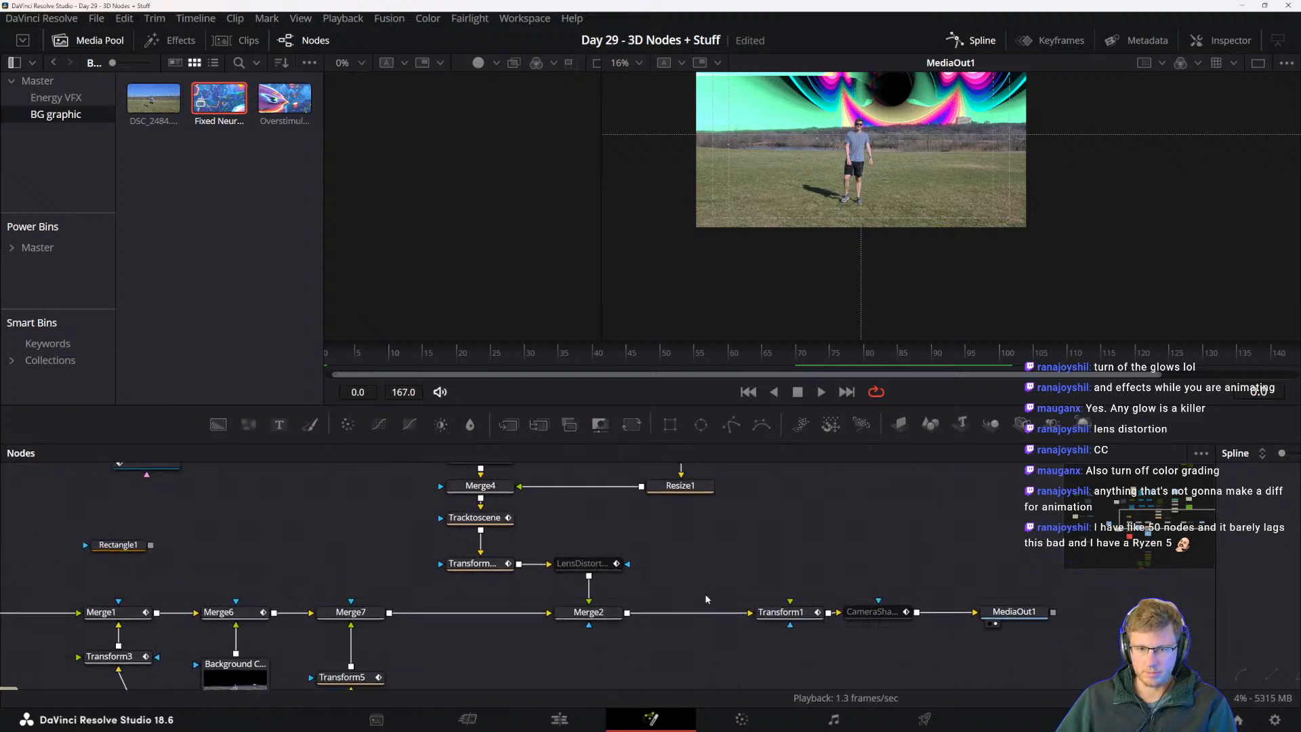
- Enlarge the node area slightly, bring the whole MediaOut1 frame into view, and move the playhead to frame 59
click(779, 612)
mouse_move(779, 403)
mouse_down()
mouse_move(781, 558)
mouse_move(784, 385)
mouse_up()
drag(836, 584, 703, 618)
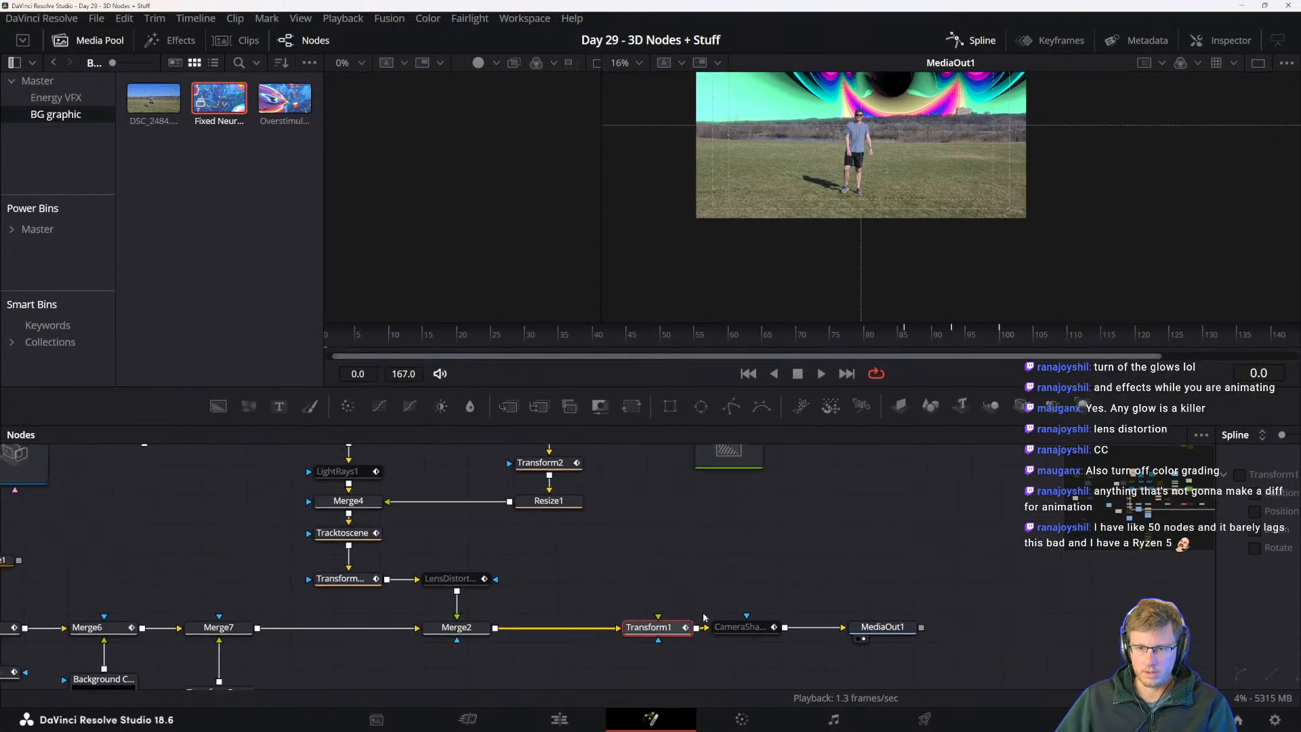
click(883, 626)
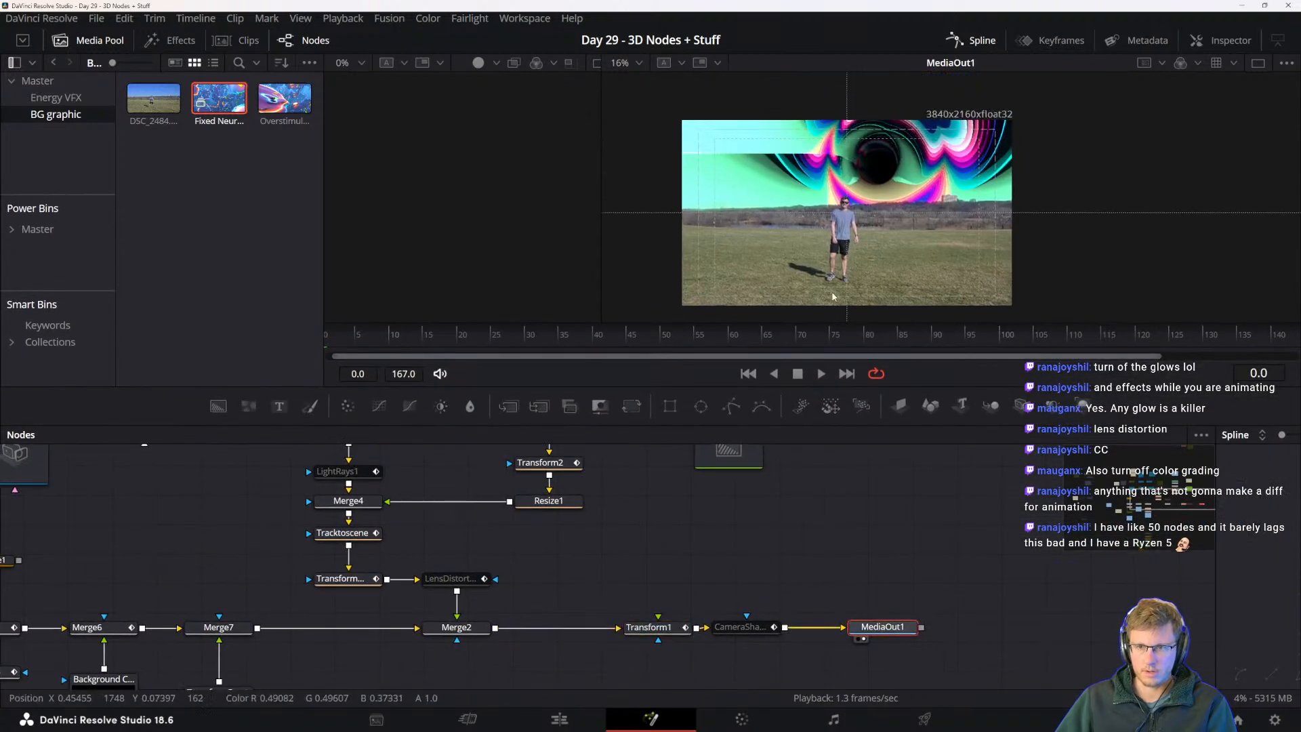
drag(635, 337, 689, 345)
- Pull the ReplaceMaterial node fed by ColorCorrector3 out of the flow so Text3D1 connects straight to Merge3D1
drag(380, 540, 512, 667)
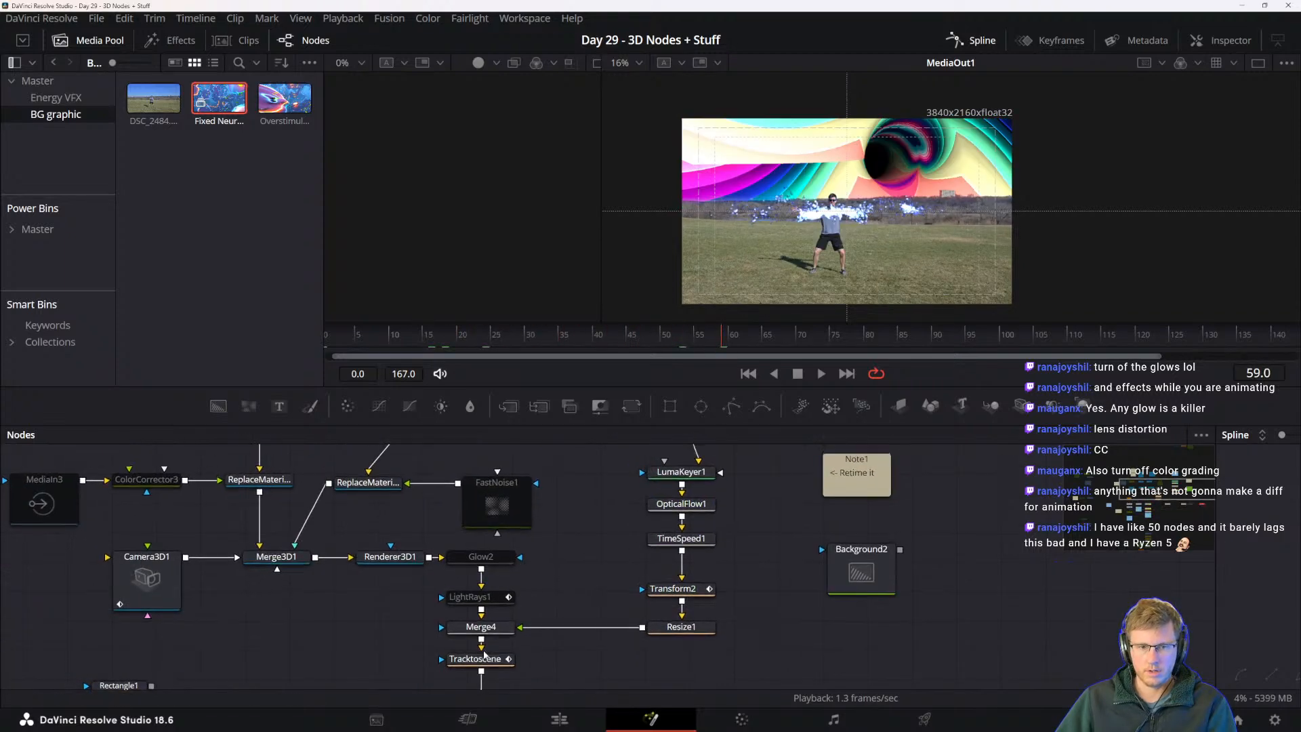
drag(472, 572, 594, 641)
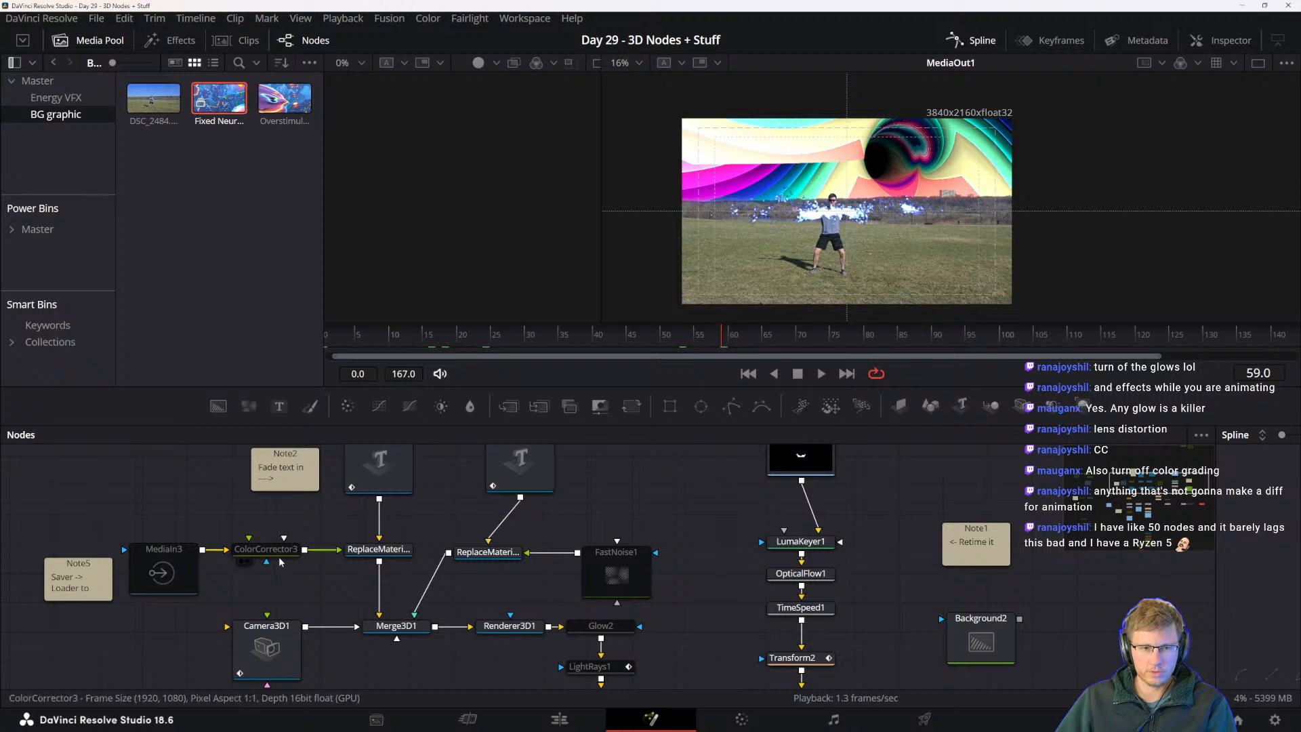
drag(376, 560, 396, 583)
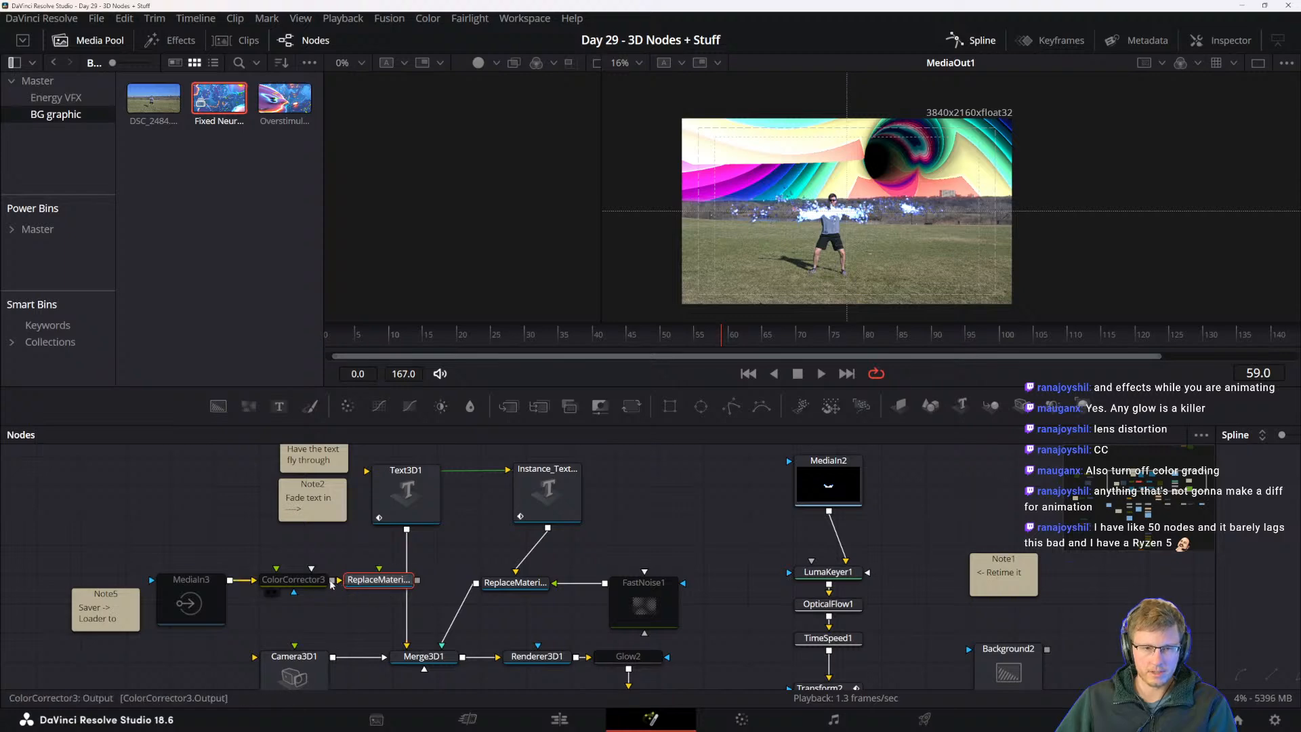
click(406, 491)
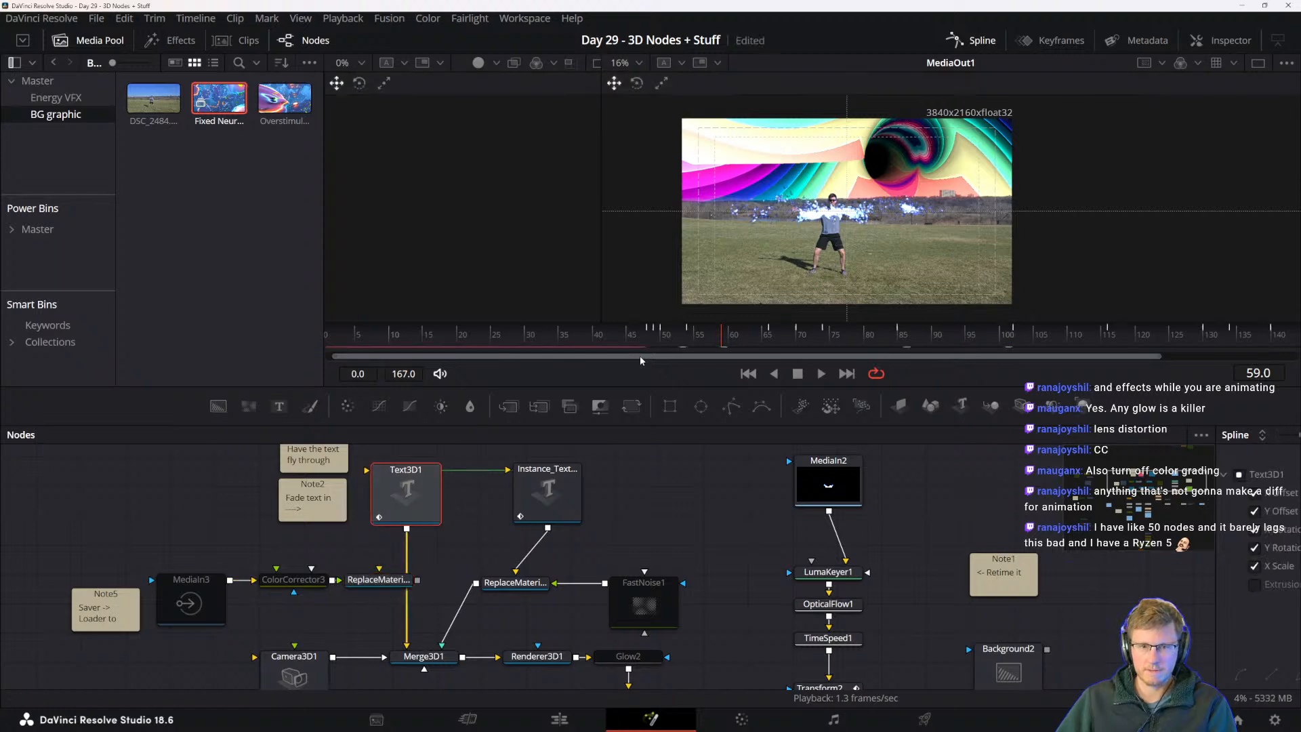
- Scrub and play the APTIDUDE text animation to check playback speed, stopping at frame 133
drag(797, 337, 852, 332)
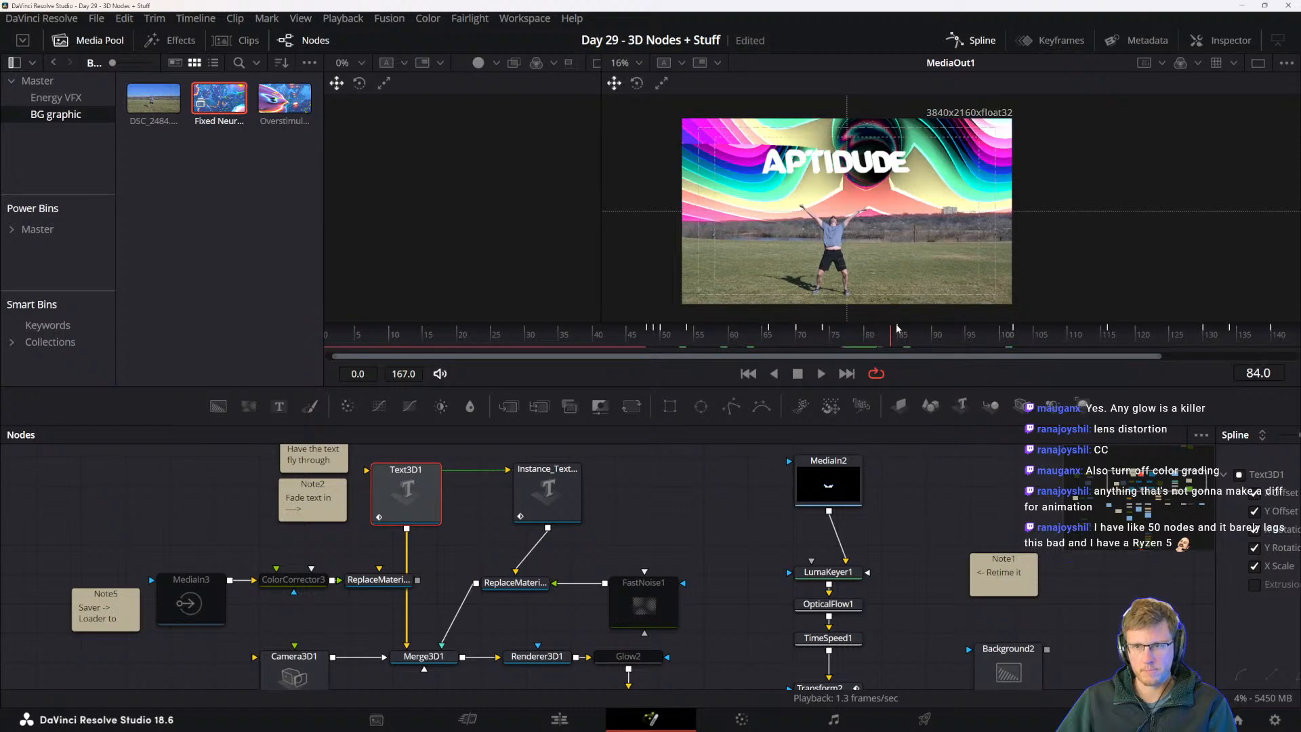
drag(959, 328, 978, 325)
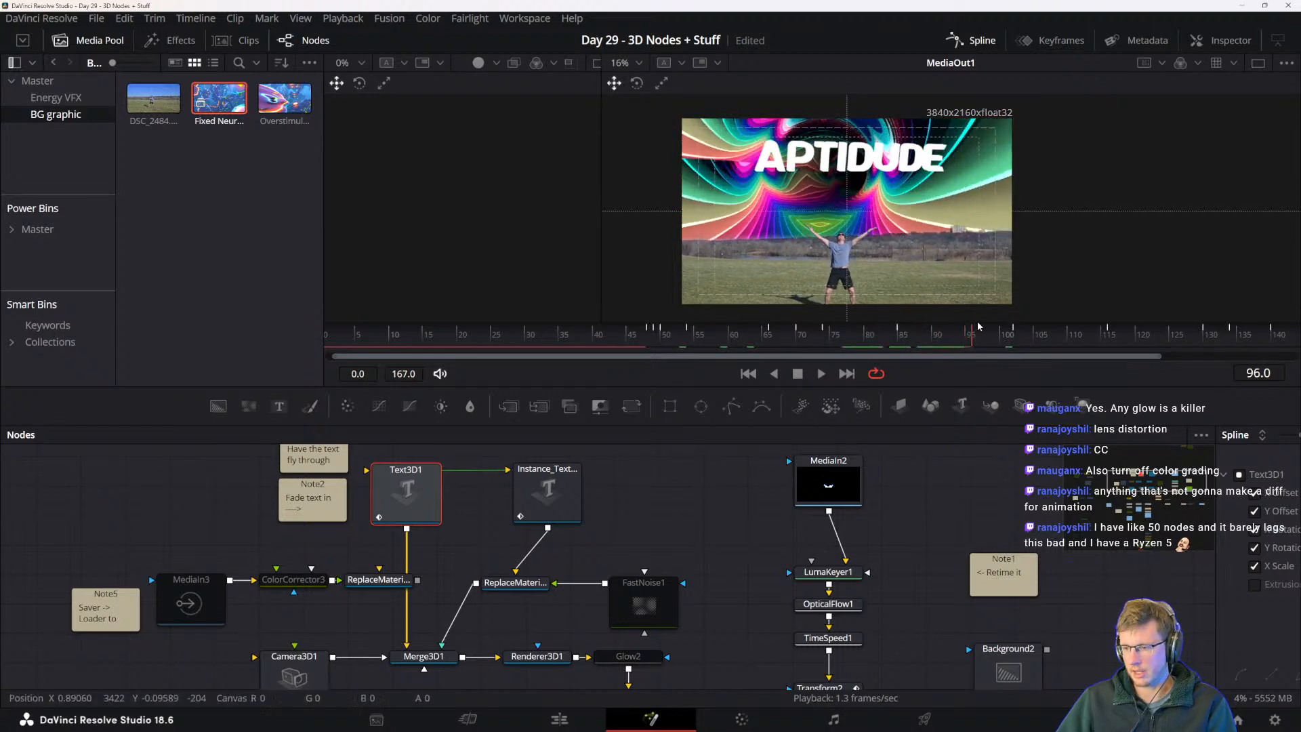
key(space)
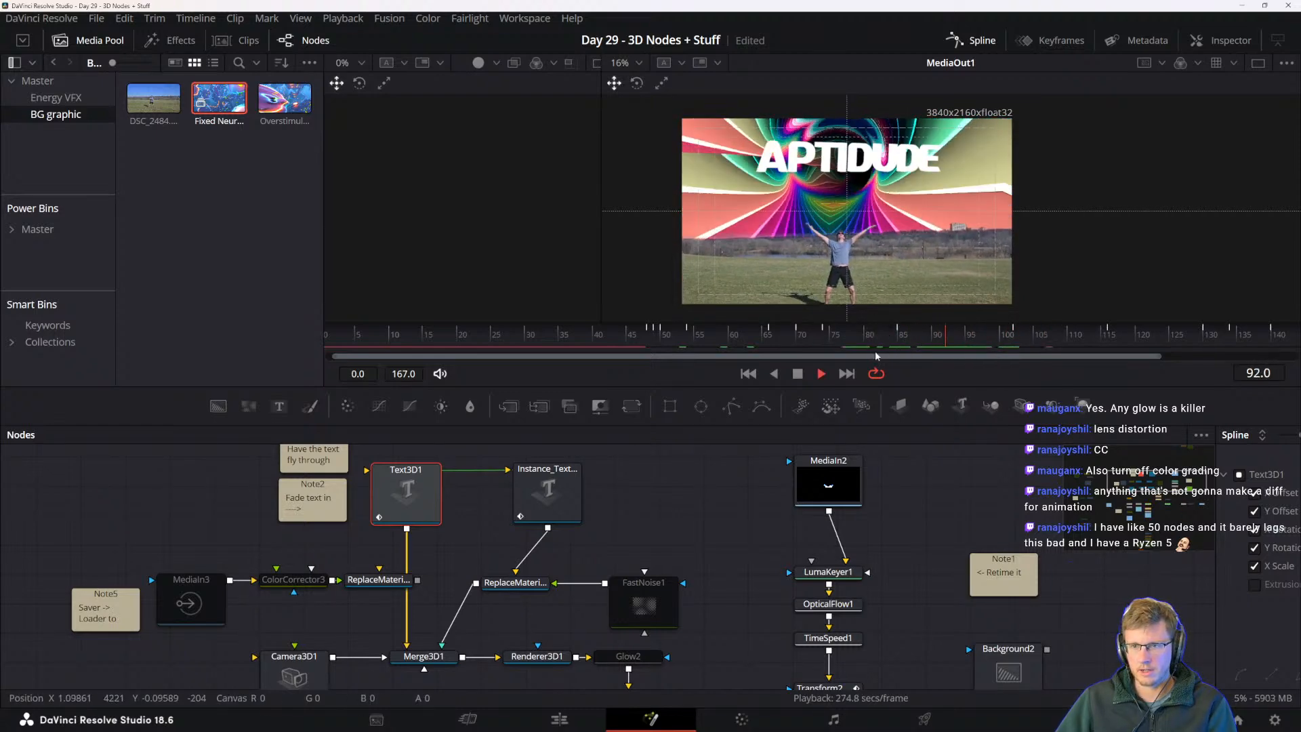
click(875, 340)
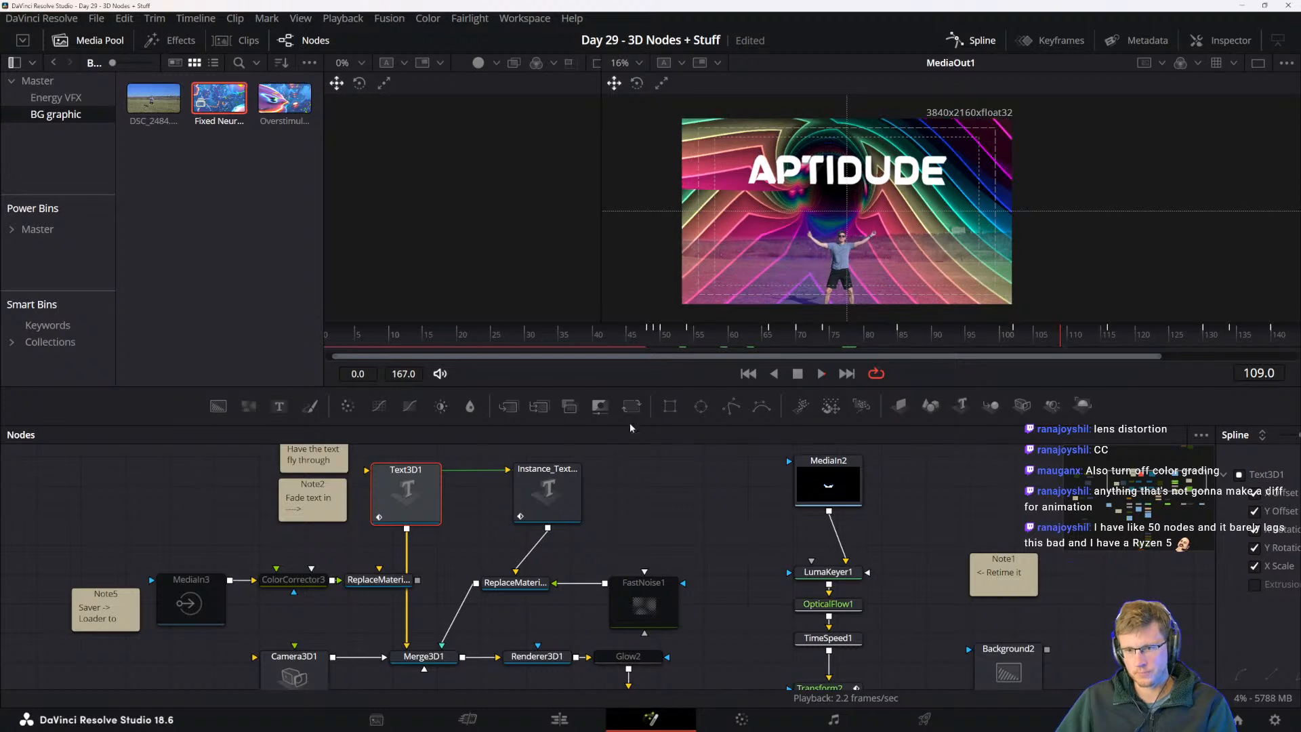
drag(756, 662, 653, 521)
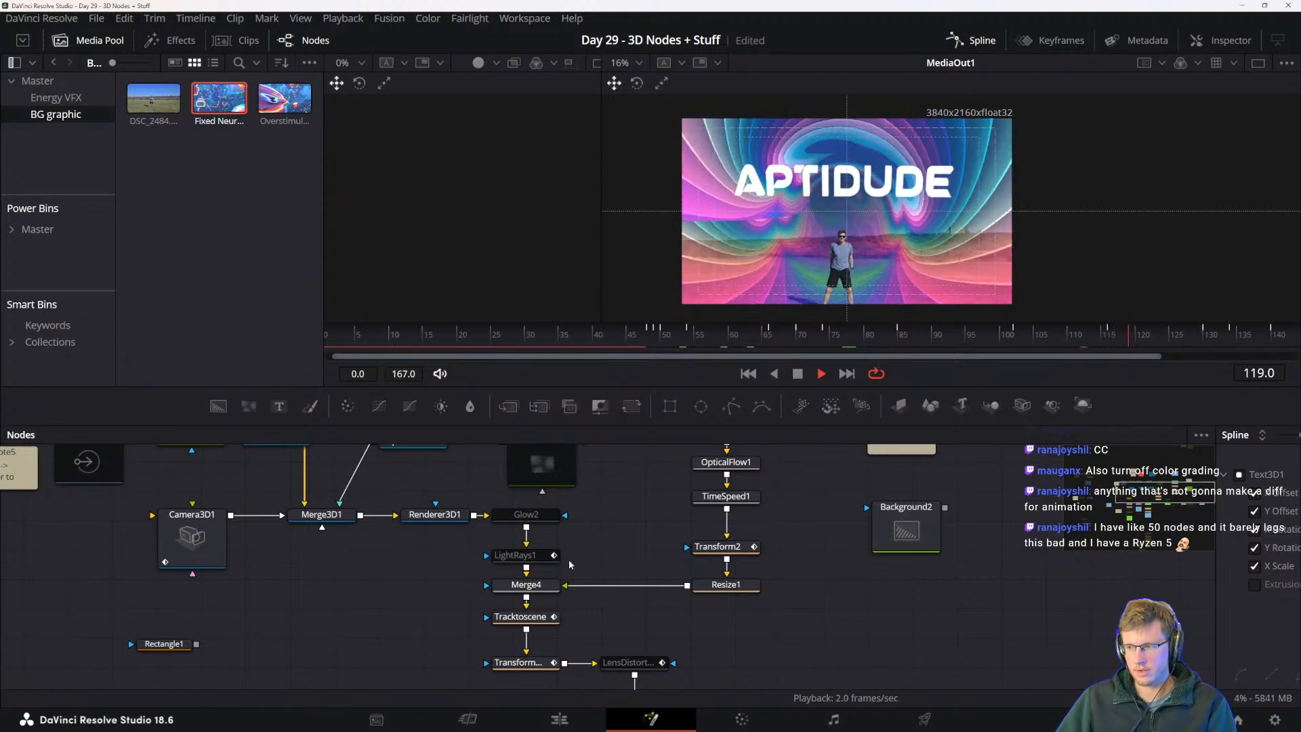
drag(640, 522, 558, 576)
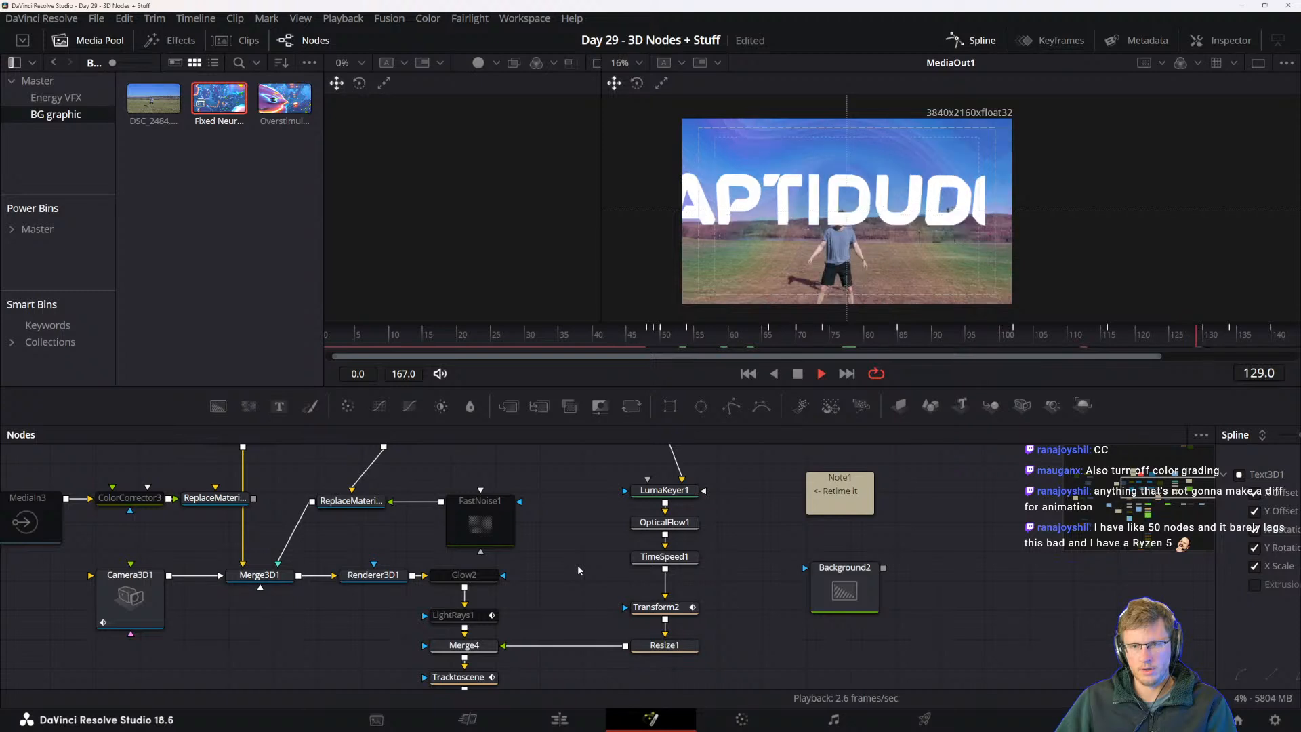
key(space)
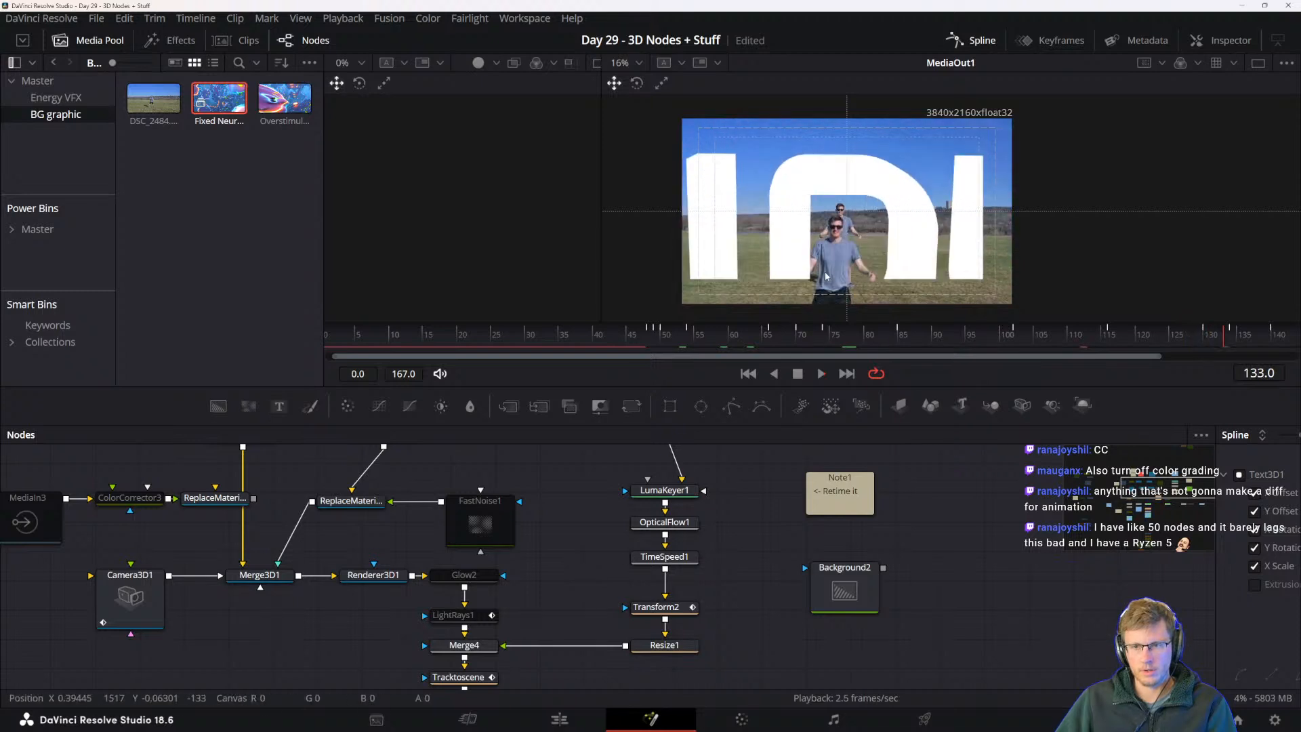
- Pull the ReplaceMaterial node fed by FastNoise1 out of the flow so the instanced text connects straight to Merge3D1
drag(589, 554, 647, 427)
drag(633, 569, 603, 501)
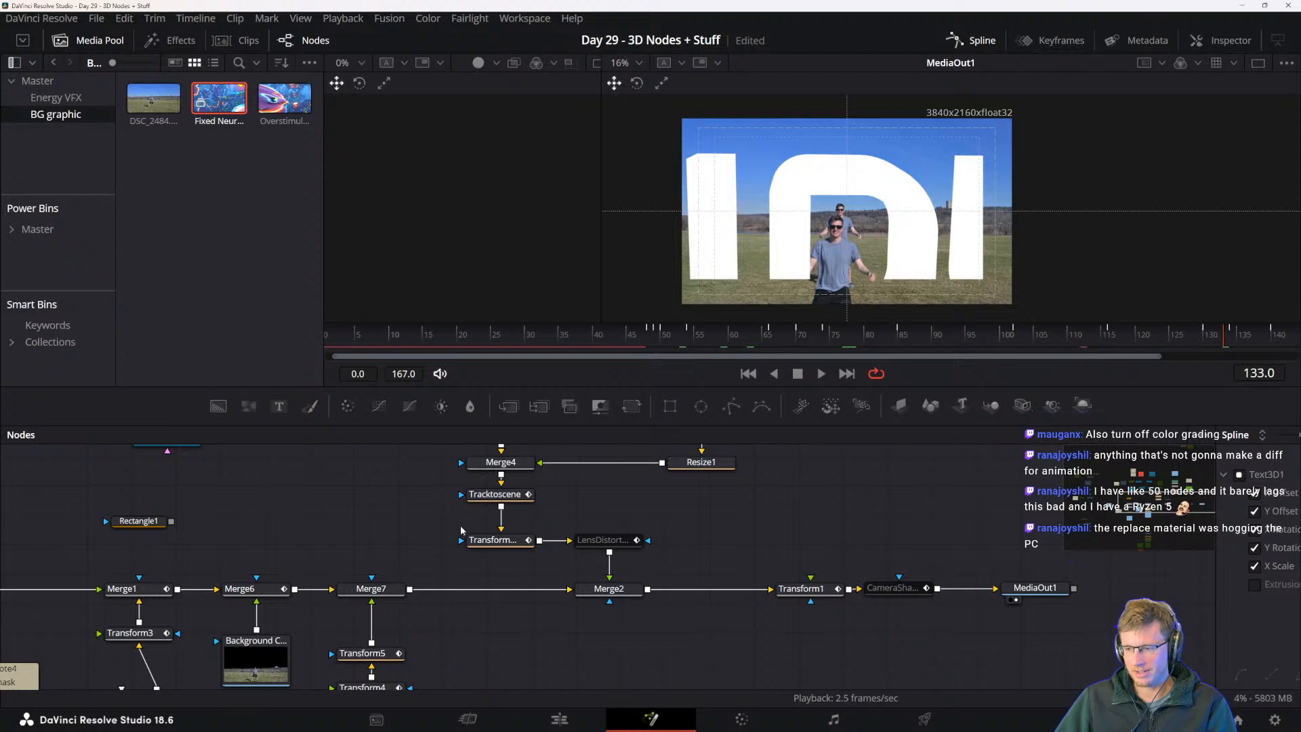
drag(422, 551, 810, 527)
drag(691, 545, 807, 659)
drag(815, 532, 813, 649)
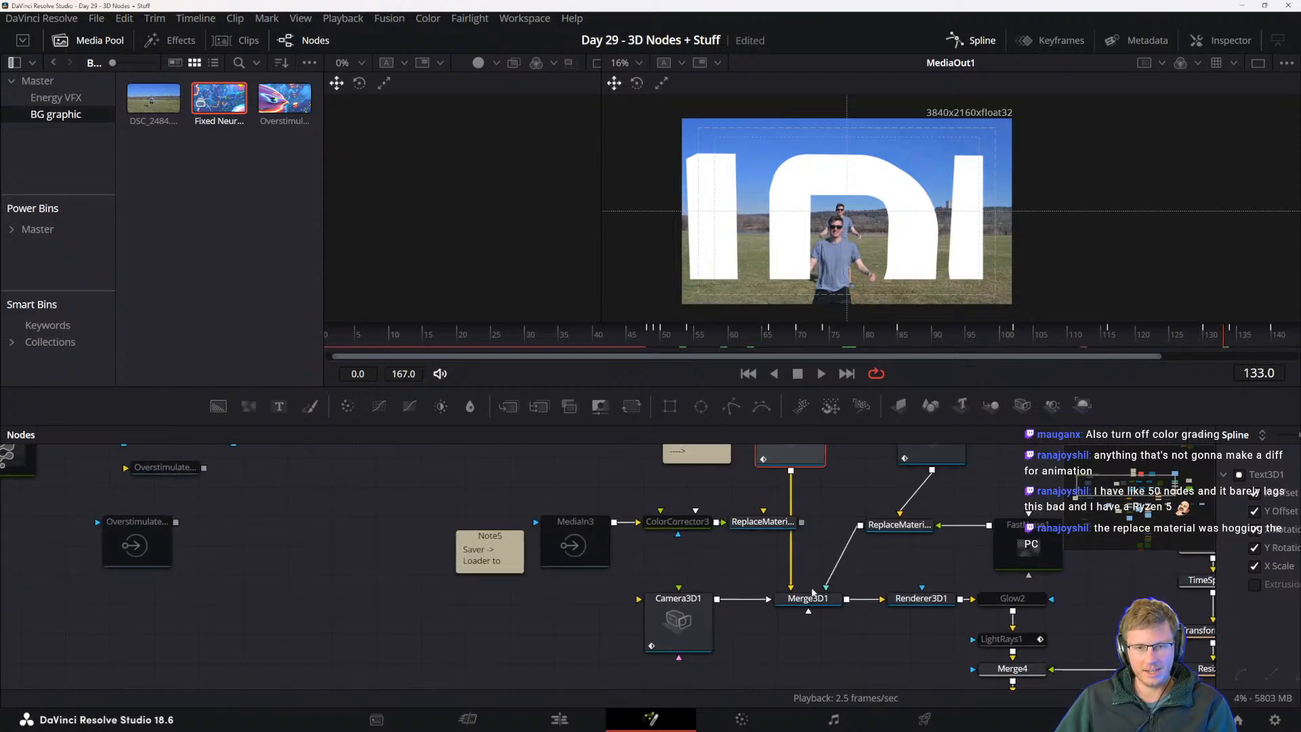
drag(813, 593, 777, 662)
drag(1021, 620, 865, 596)
drag(719, 573, 739, 574)
drag(873, 570, 760, 574)
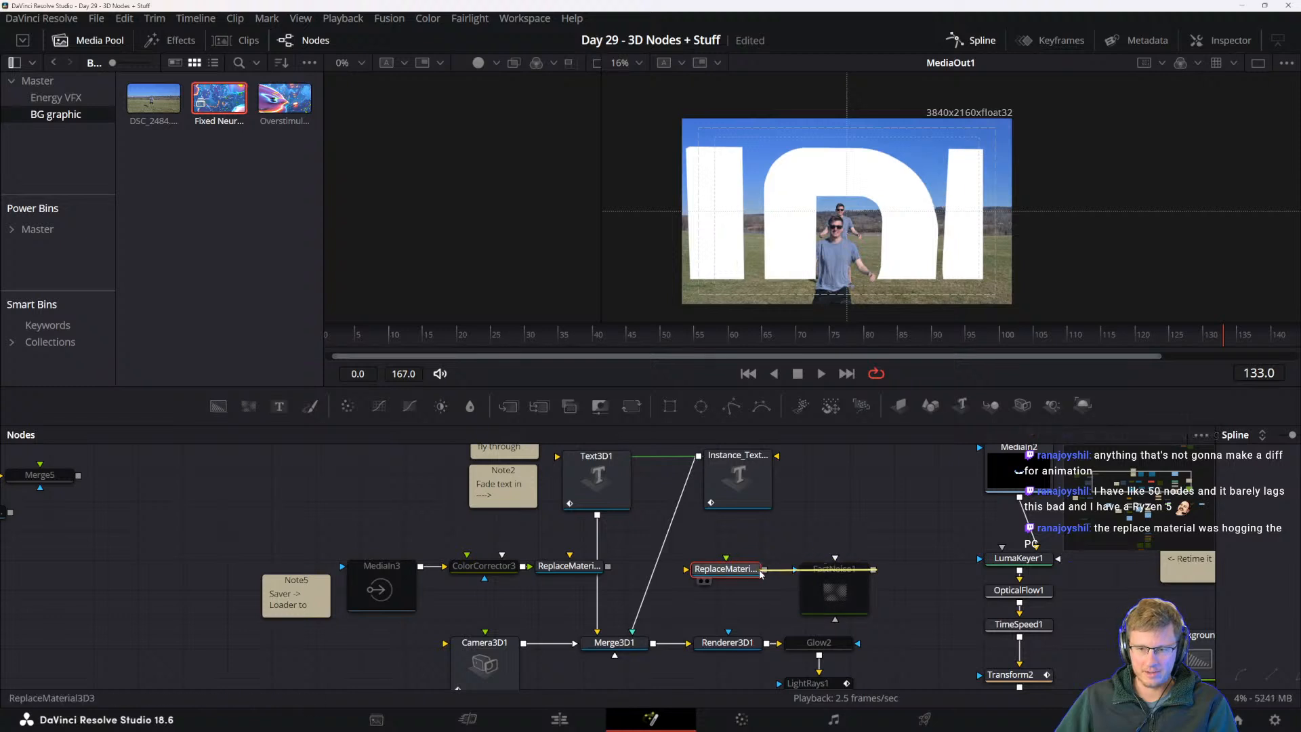
scroll(754, 619, up, 1)
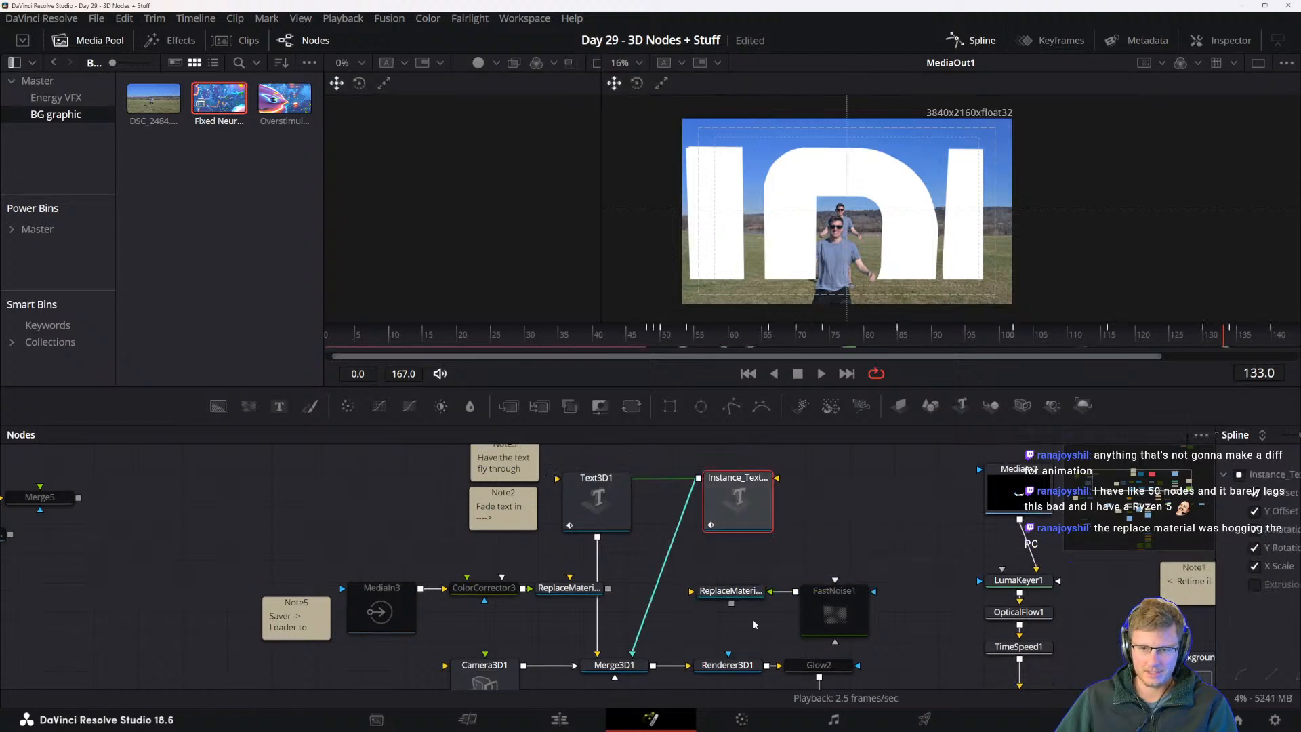
- Disable both ReplaceMaterial nodes and shift the MediaIn3, ColorCorrector3 and ReplaceMaterial chain clear of the Text3D1 connection
click(561, 596)
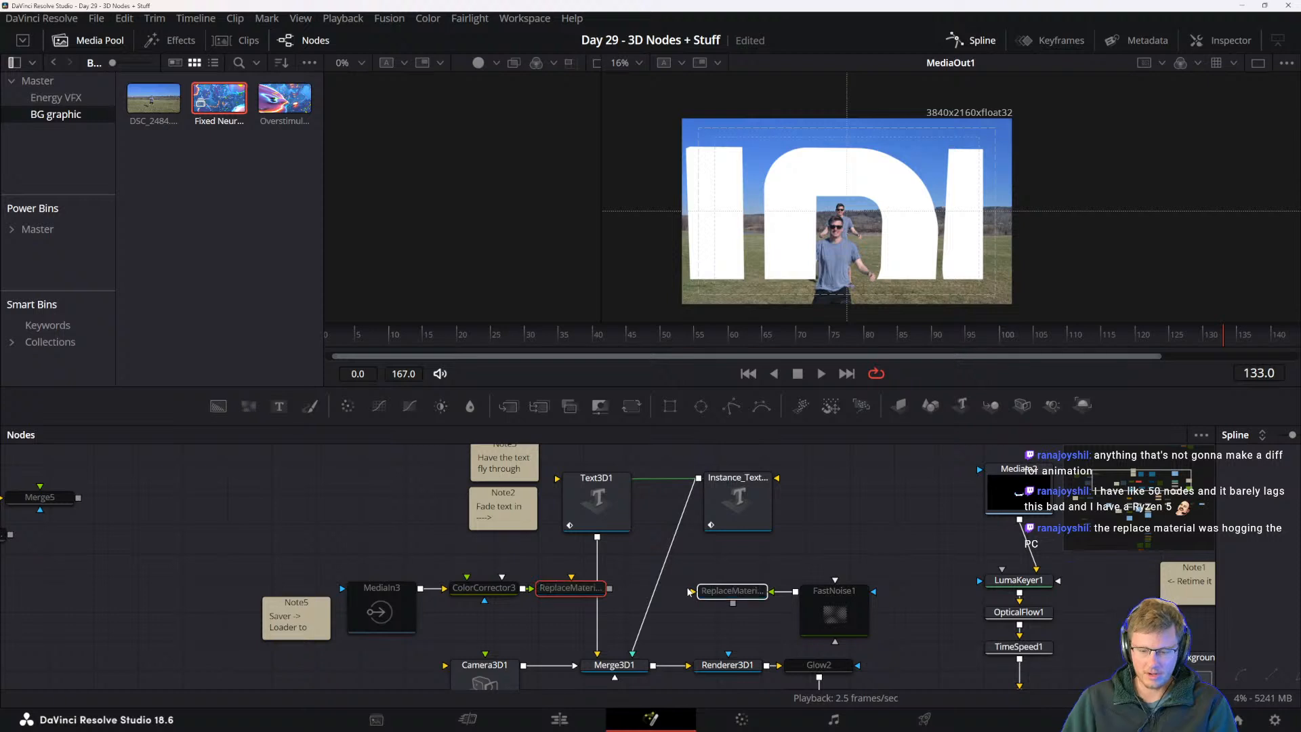
drag(374, 578, 493, 597)
drag(735, 568, 816, 597)
click(793, 525)
- Play the composite from frame 133 to test the lighter network, stopping at frame 140
scroll(819, 534, down, 2)
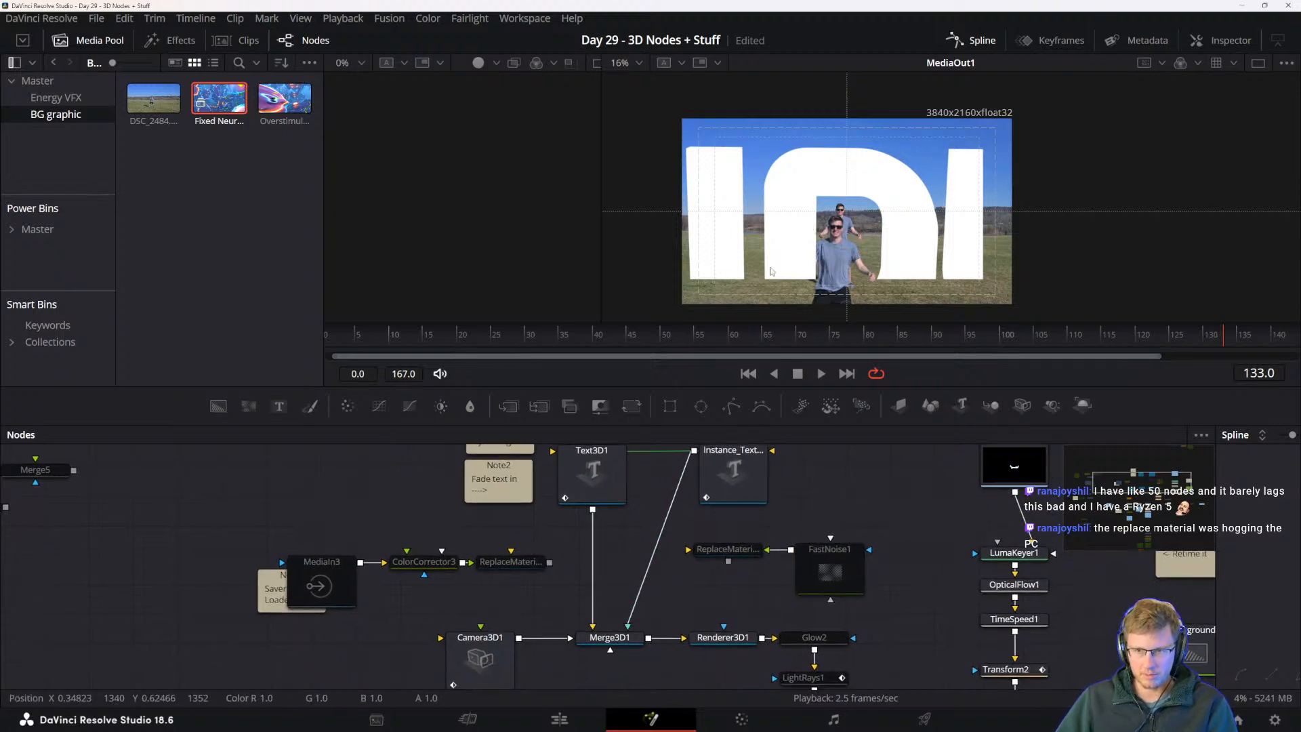
drag(832, 616, 637, 540)
drag(731, 614, 801, 535)
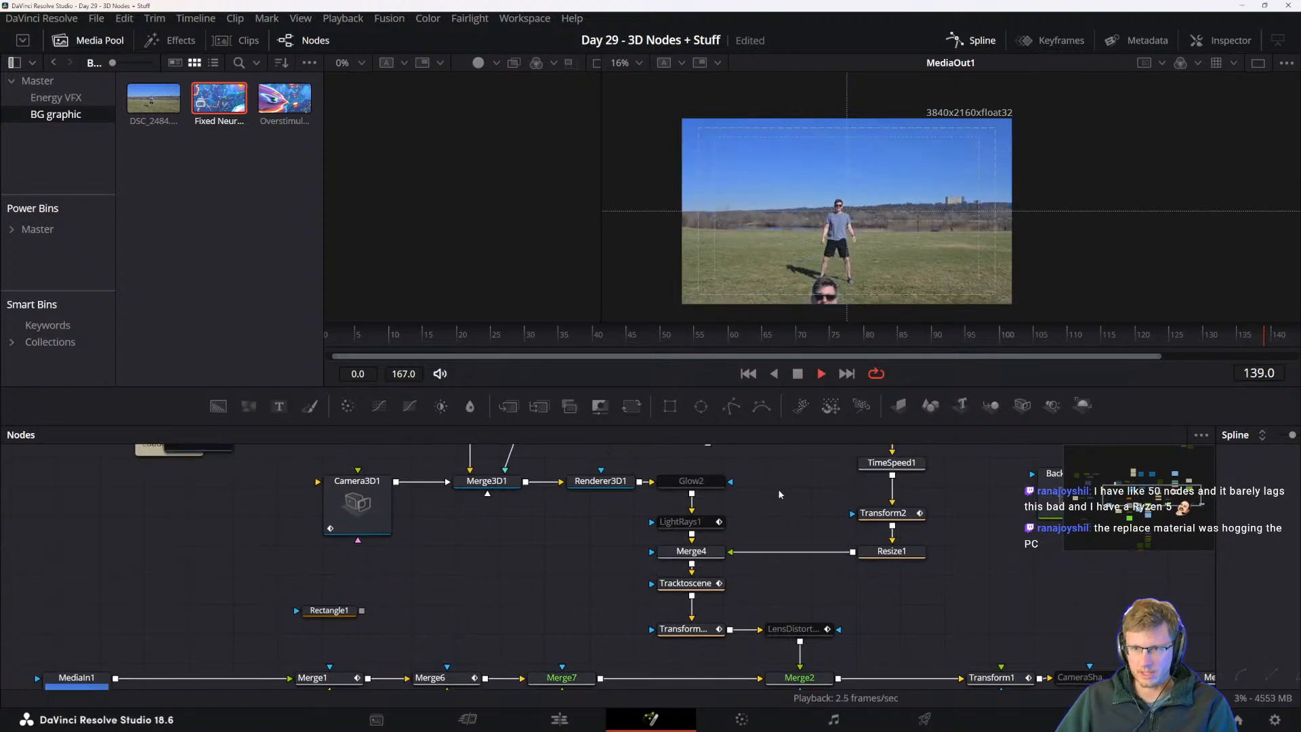
key(space)
- View the Rainbow Tunnel loader's image on its own and select the Merge1 node that composites it
drag(751, 654, 720, 529)
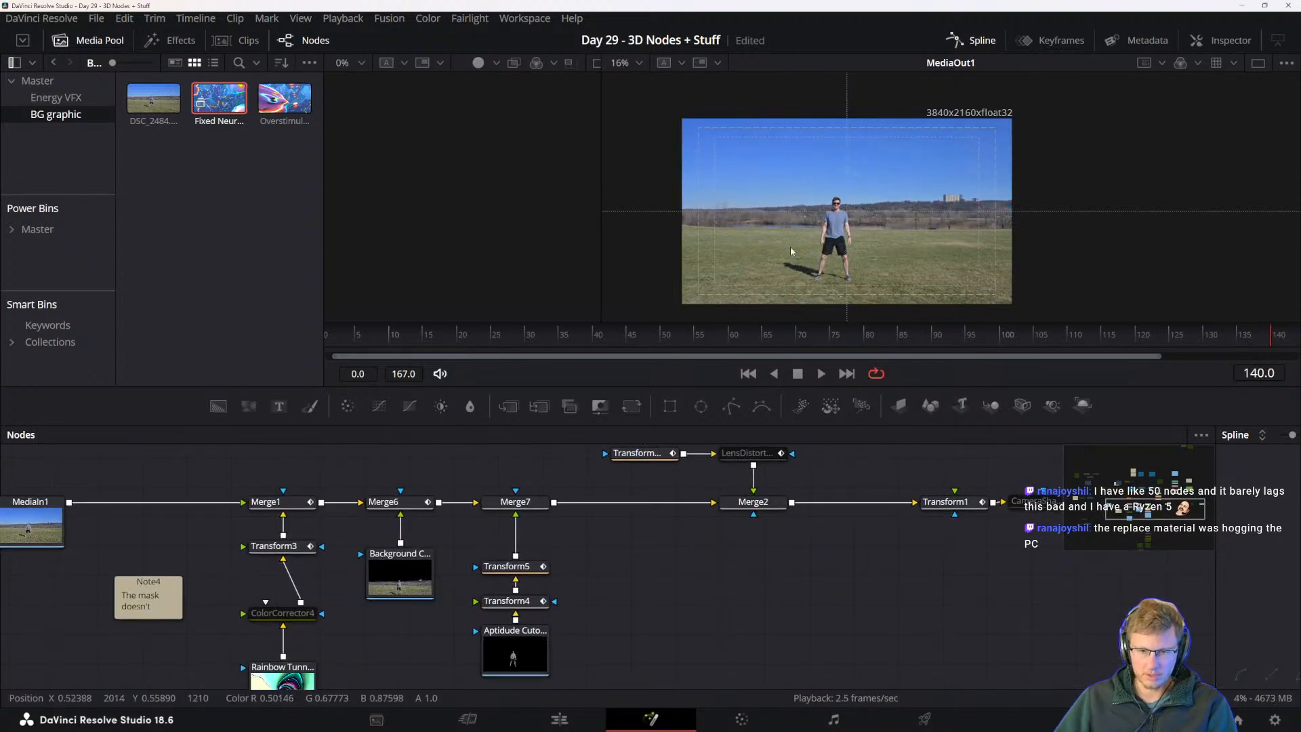
drag(854, 572, 722, 685)
drag(636, 468, 990, 447)
drag(603, 681, 642, 620)
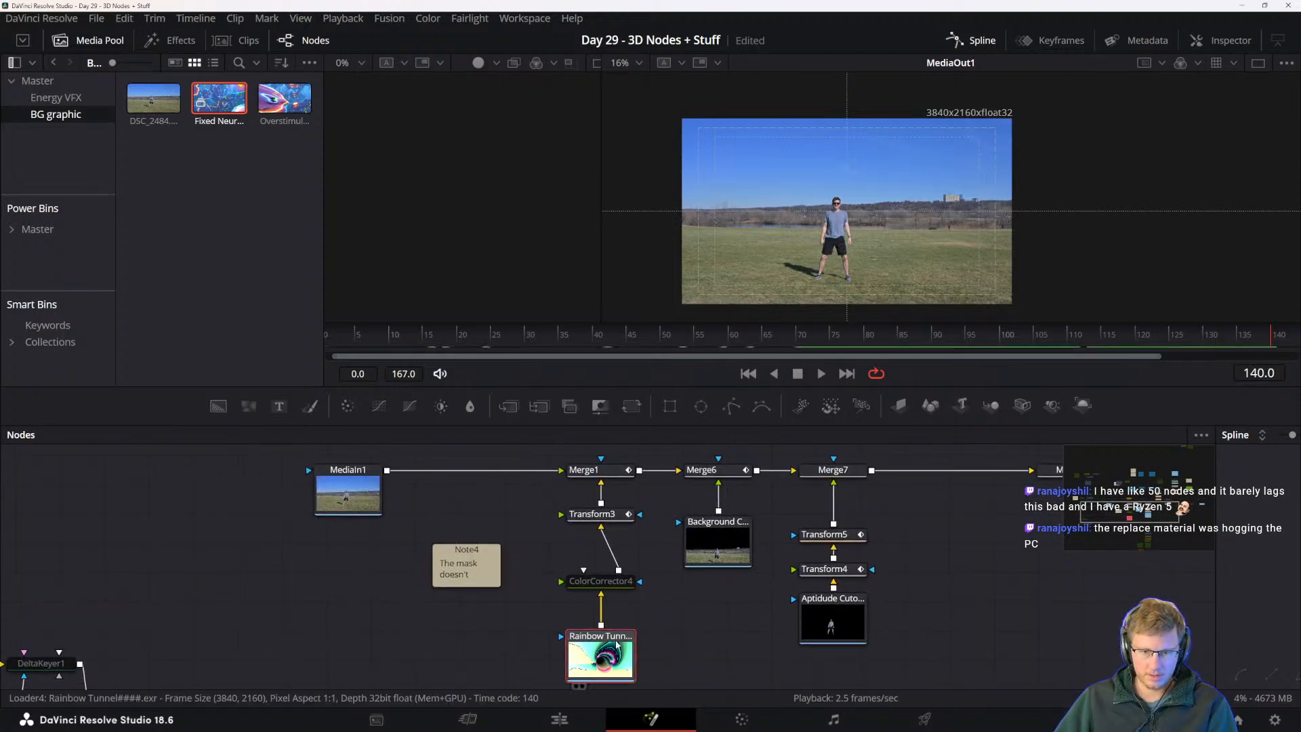
click(616, 479)
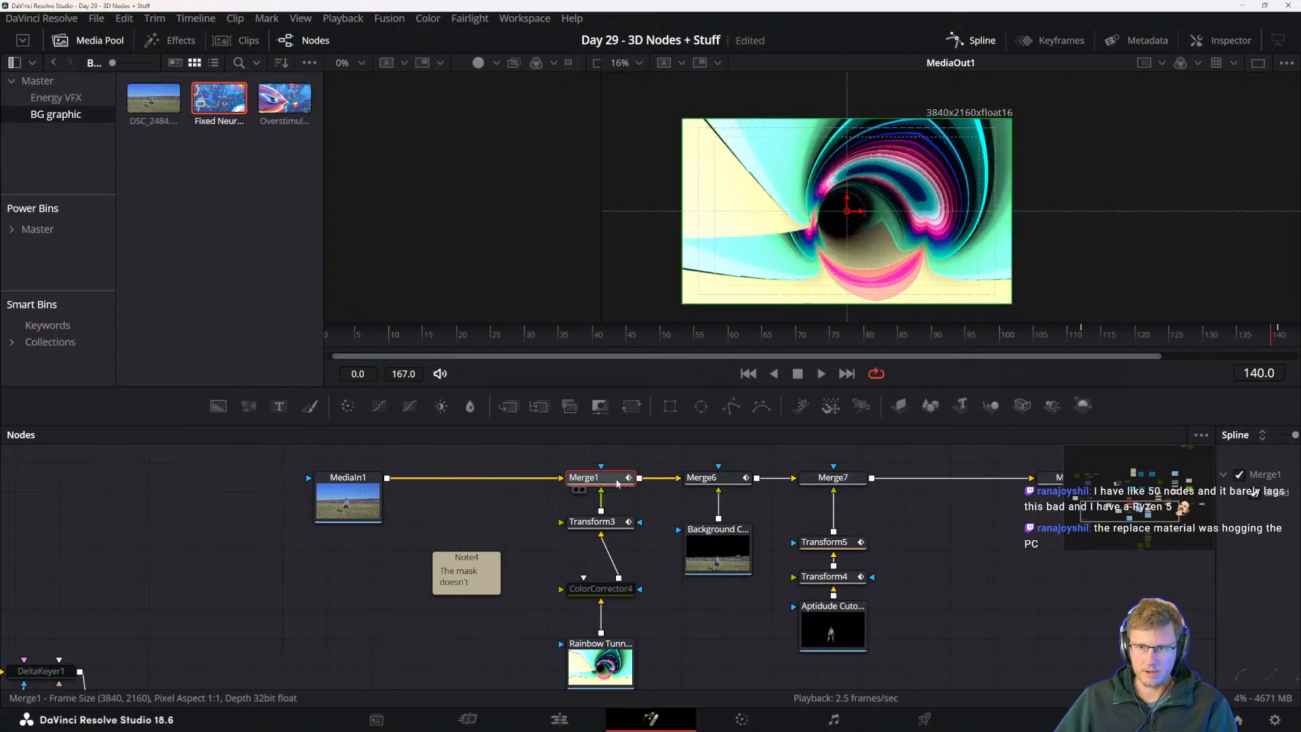
- Go to frame 125 and spread Transform1, CameraShake1 and MediaOut1 apart, leaving a wide gap between Transform1 and CameraShake1
click(919, 334)
mouse_move(895, 340)
mouse_down()
mouse_move(808, 336)
mouse_move(1169, 369)
mouse_up()
drag(940, 547, 560, 603)
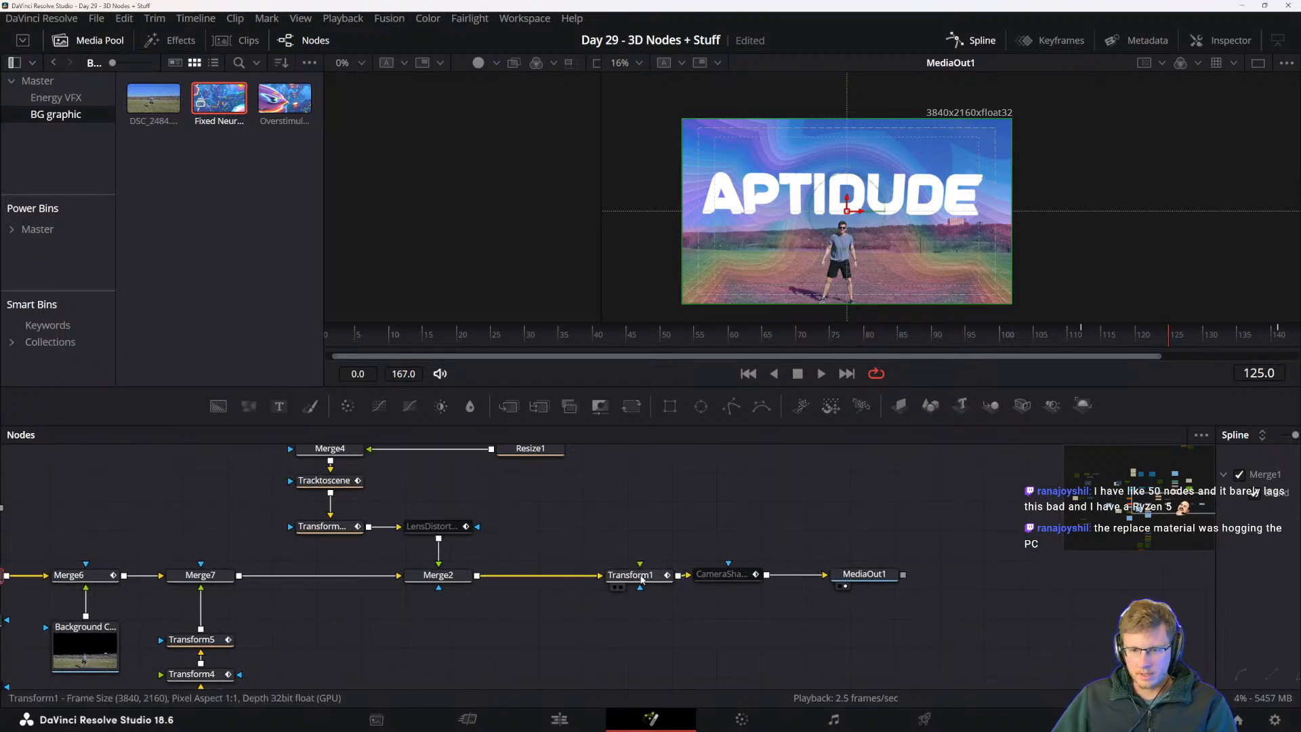
drag(640, 576, 571, 580)
click(722, 578)
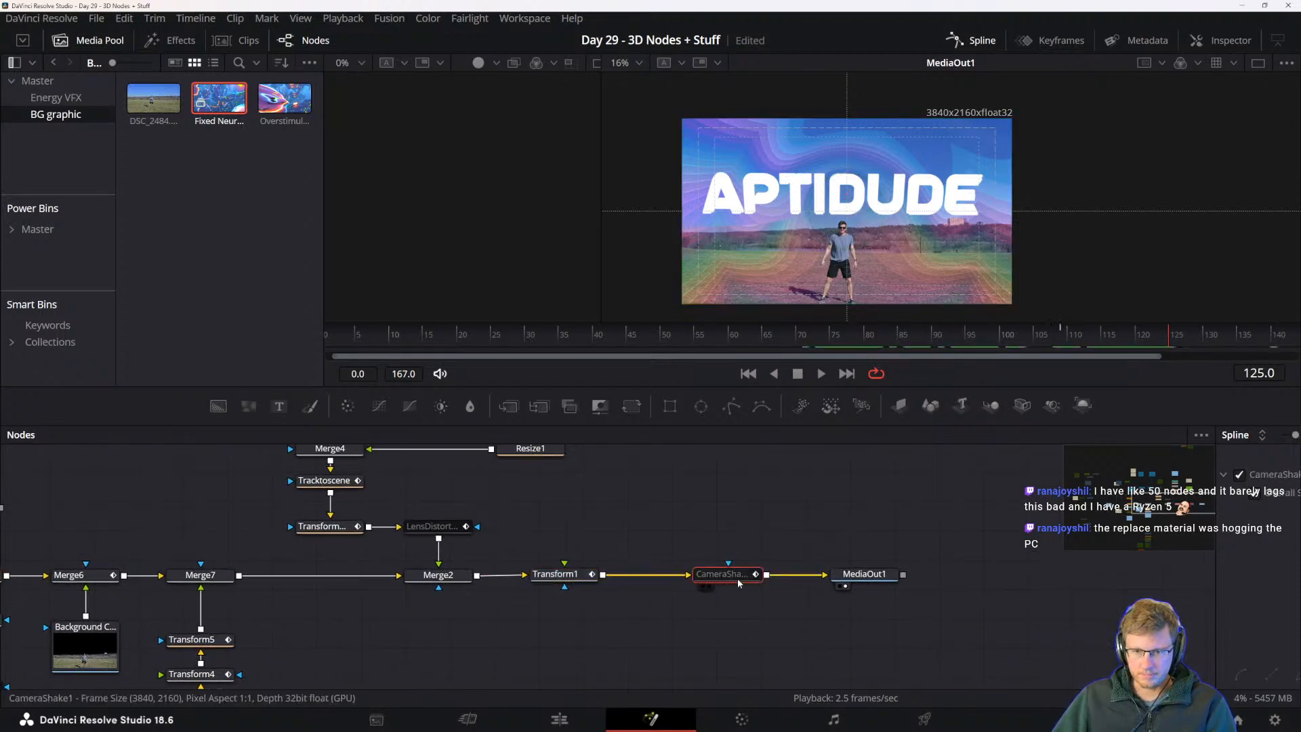
drag(723, 578, 778, 579)
drag(754, 535, 915, 603)
drag(867, 576, 969, 577)
- At frame 130, unplug MediaIn1 from Merge1 to check the result, reconnect it as the background and save the project
drag(1001, 335, 1207, 346)
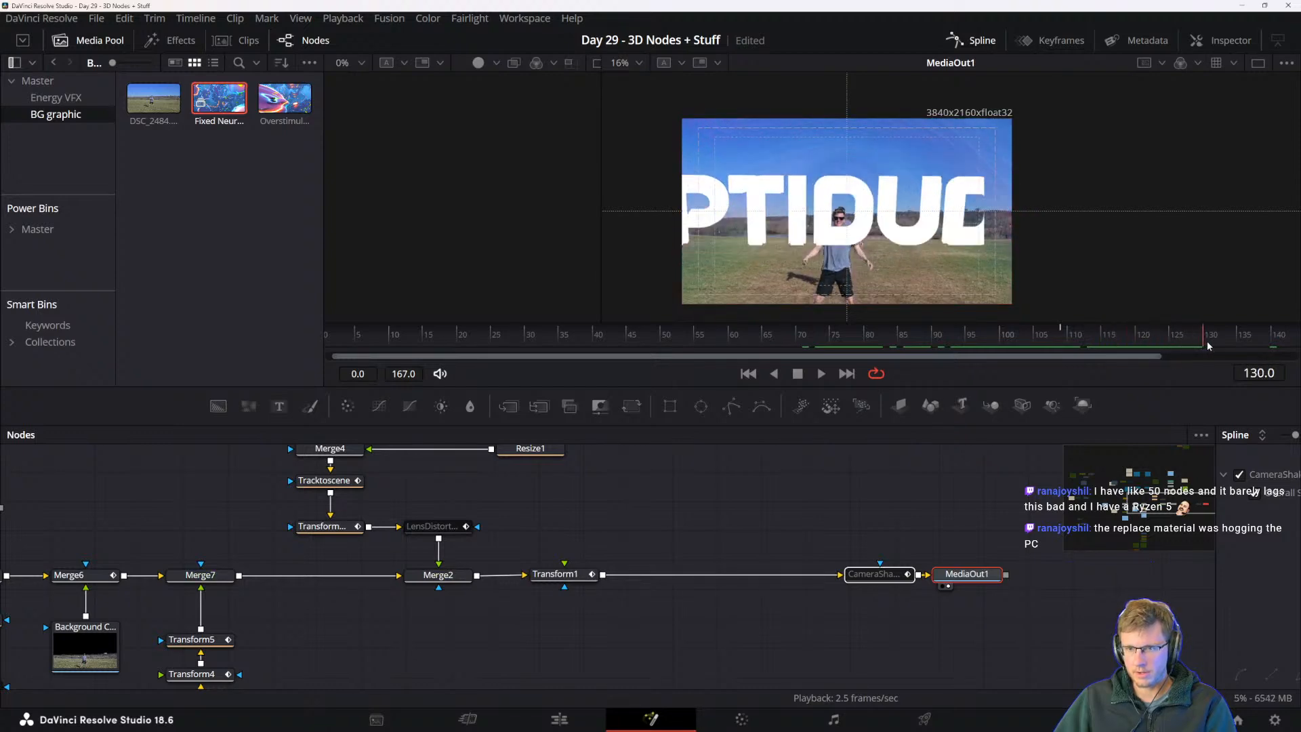
drag(381, 606, 786, 579)
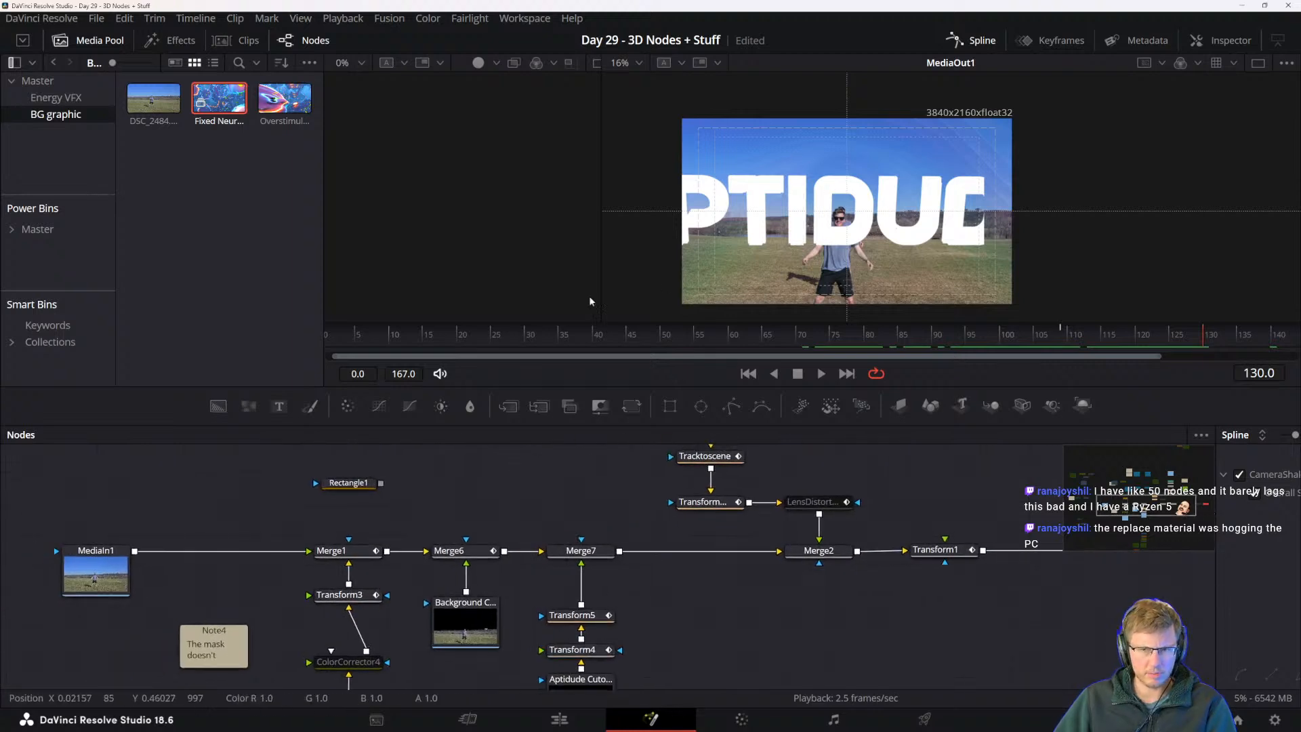
click(117, 576)
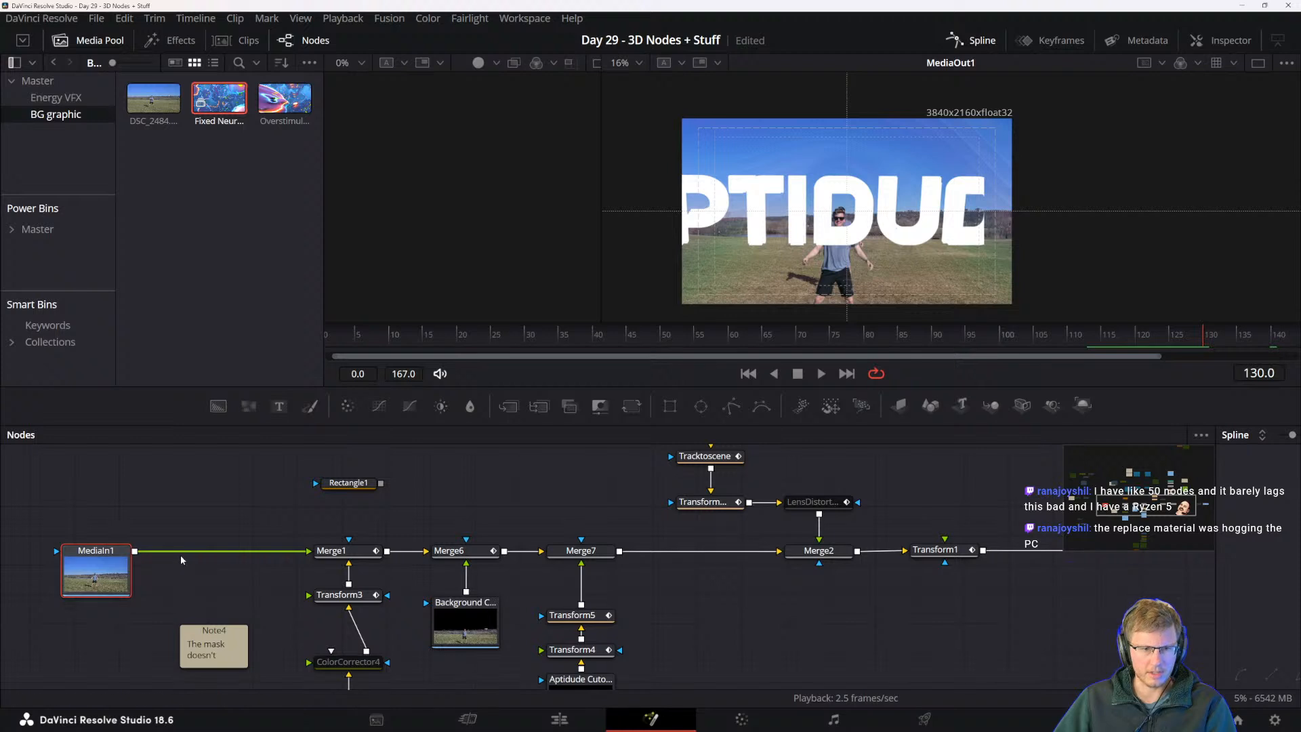
mouse_move(309, 550)
mouse_down()
mouse_move(291, 526)
mouse_move(308, 546)
mouse_up()
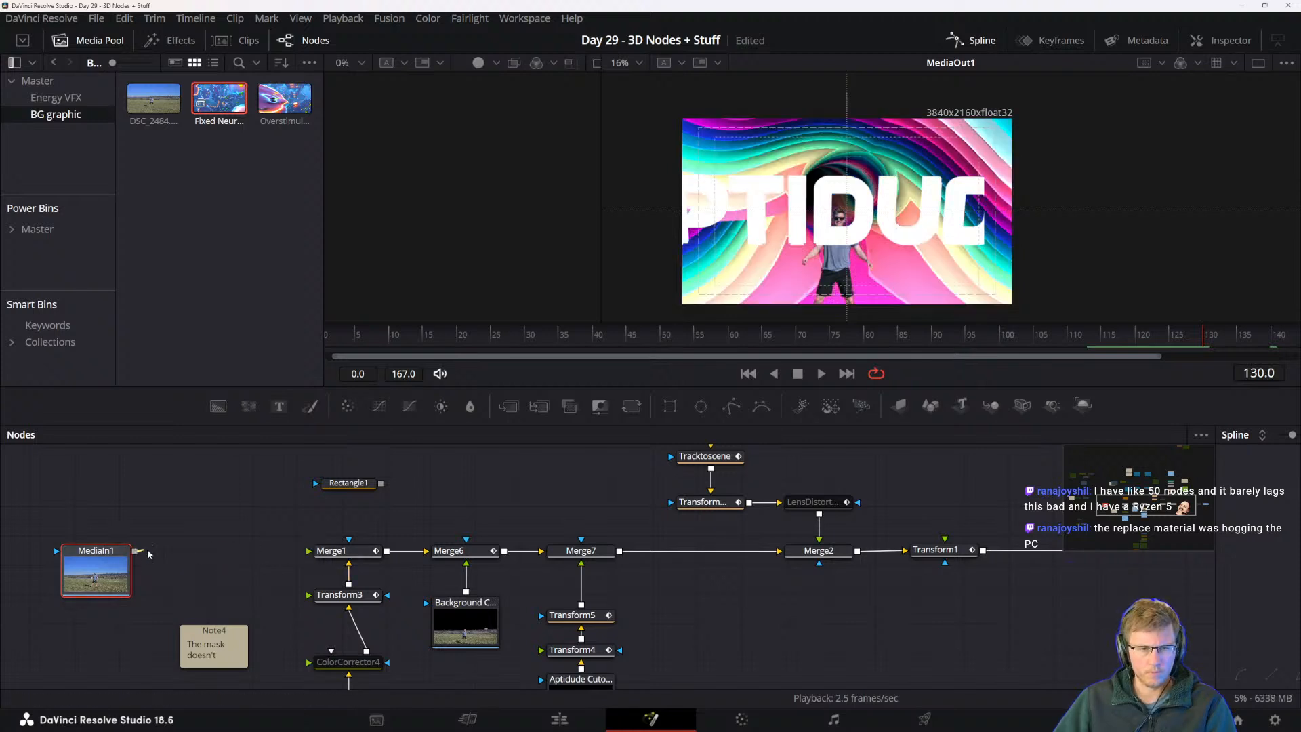
drag(135, 550, 309, 550)
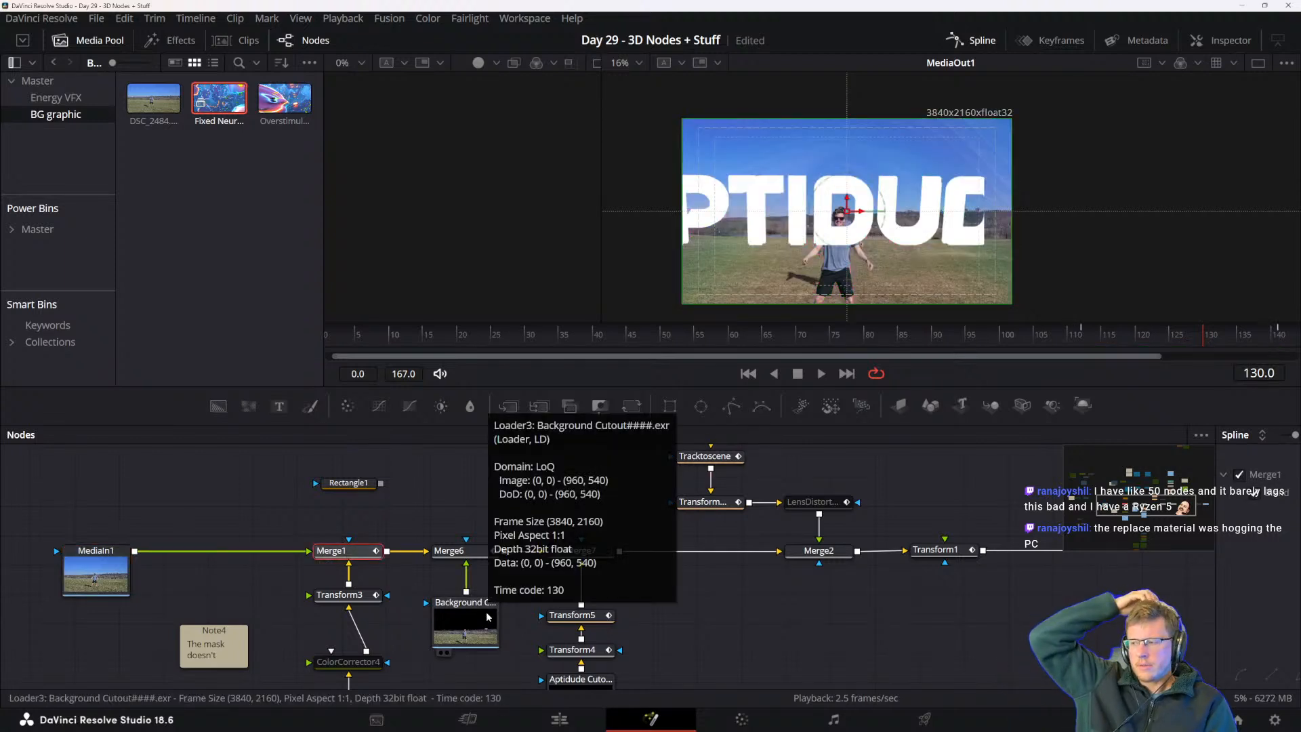
click(369, 466)
key(ctrl+s)
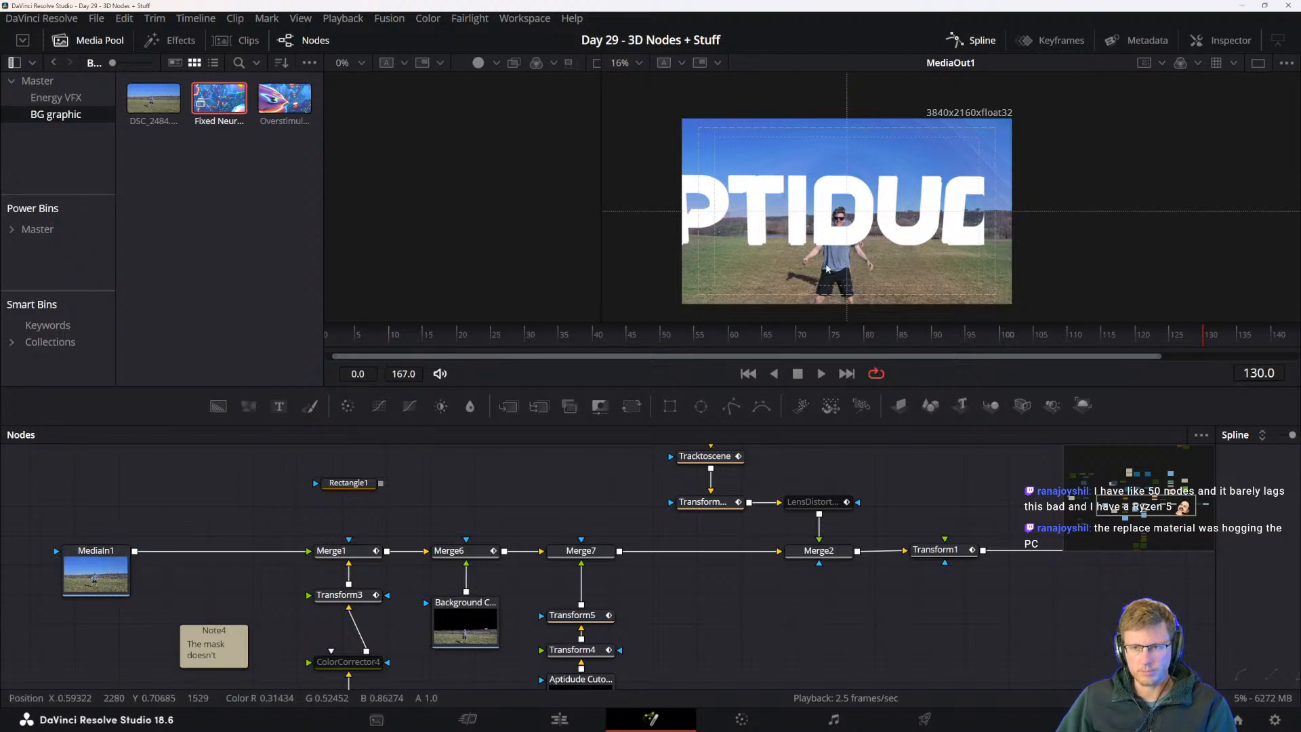
drag(552, 545, 287, 497)
drag(776, 507, 518, 583)
drag(826, 604, 830, 595)
click(433, 572)
key(shift+space)
text(tra)
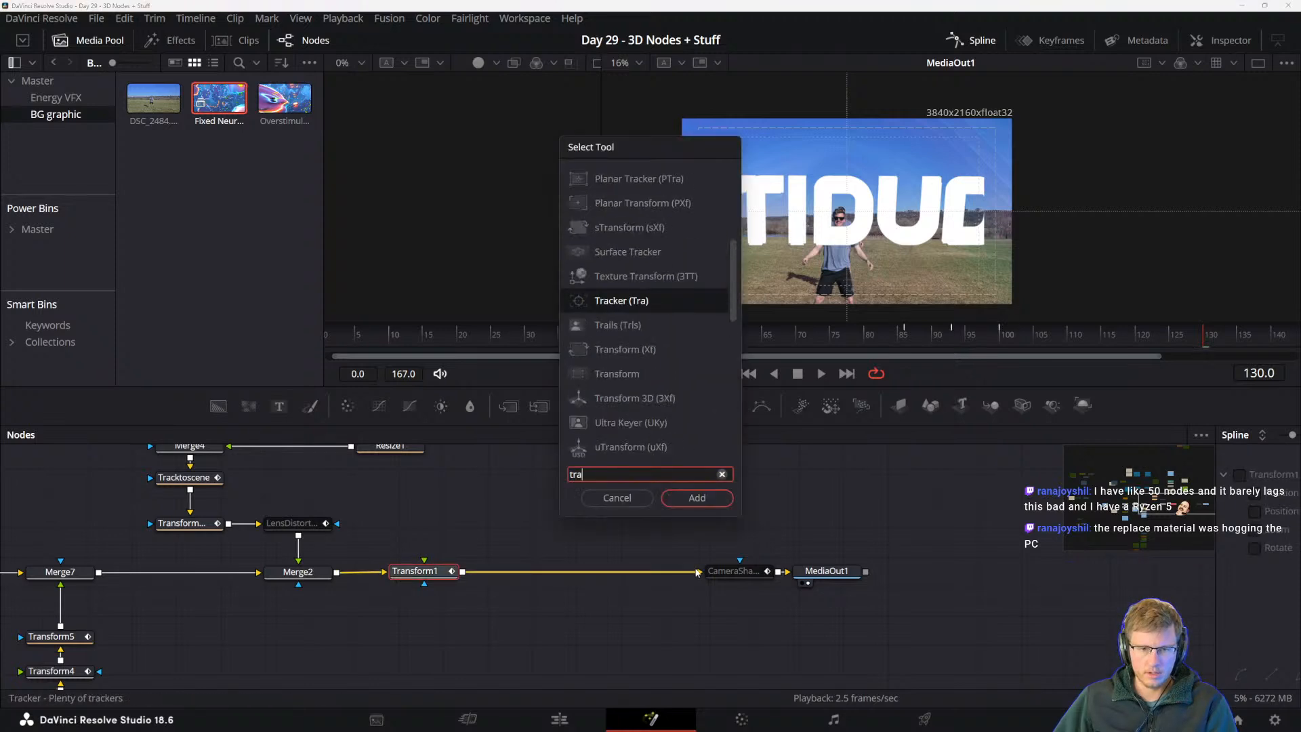
text(nsform)
key(Return)
key(Delete)
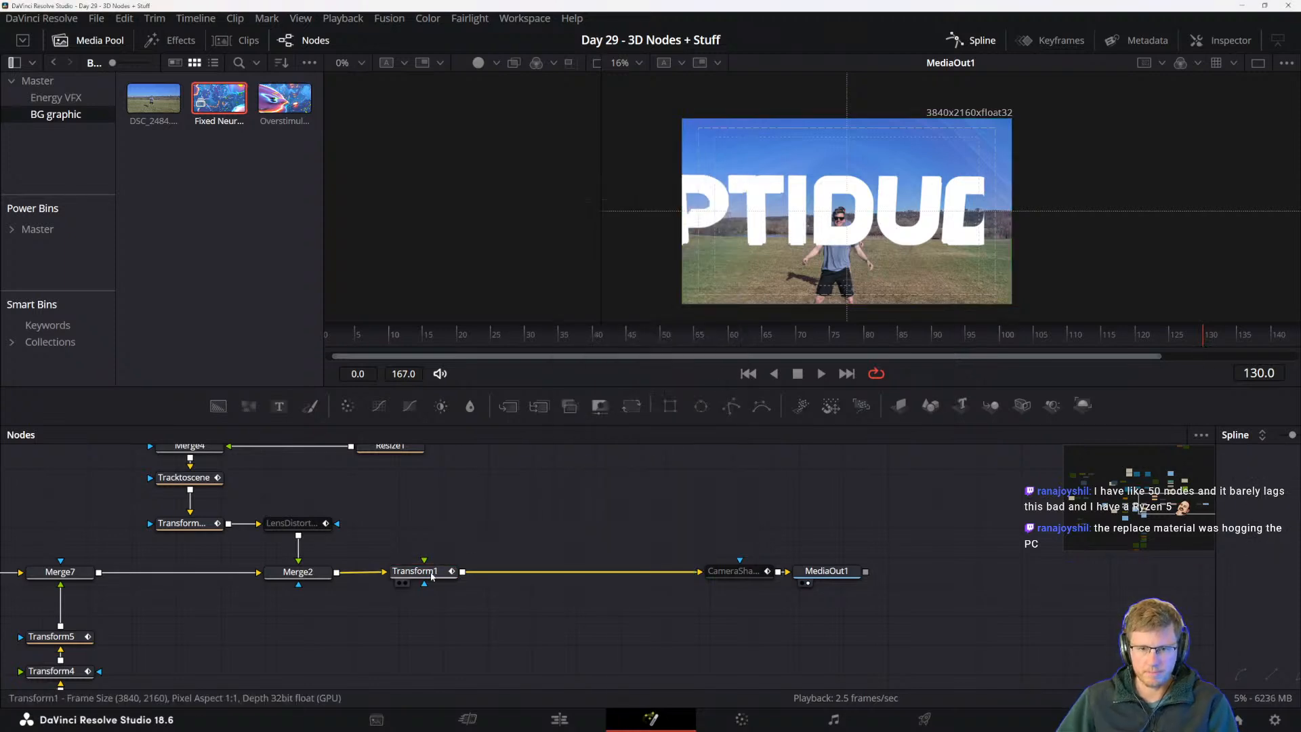
- Add a Transform node directly after Transform1 and place it in the gap before CameraShake1
click(431, 575)
key(shift+space)
text(trans)
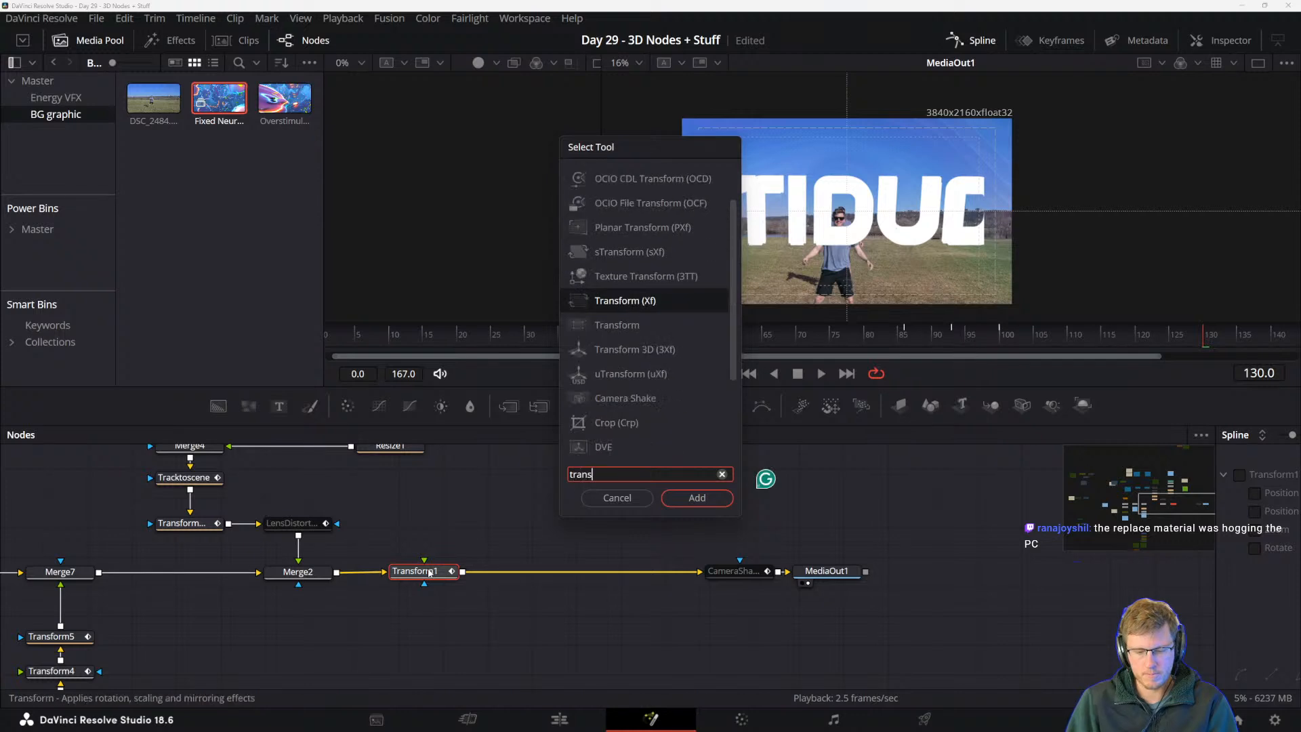
text(form)
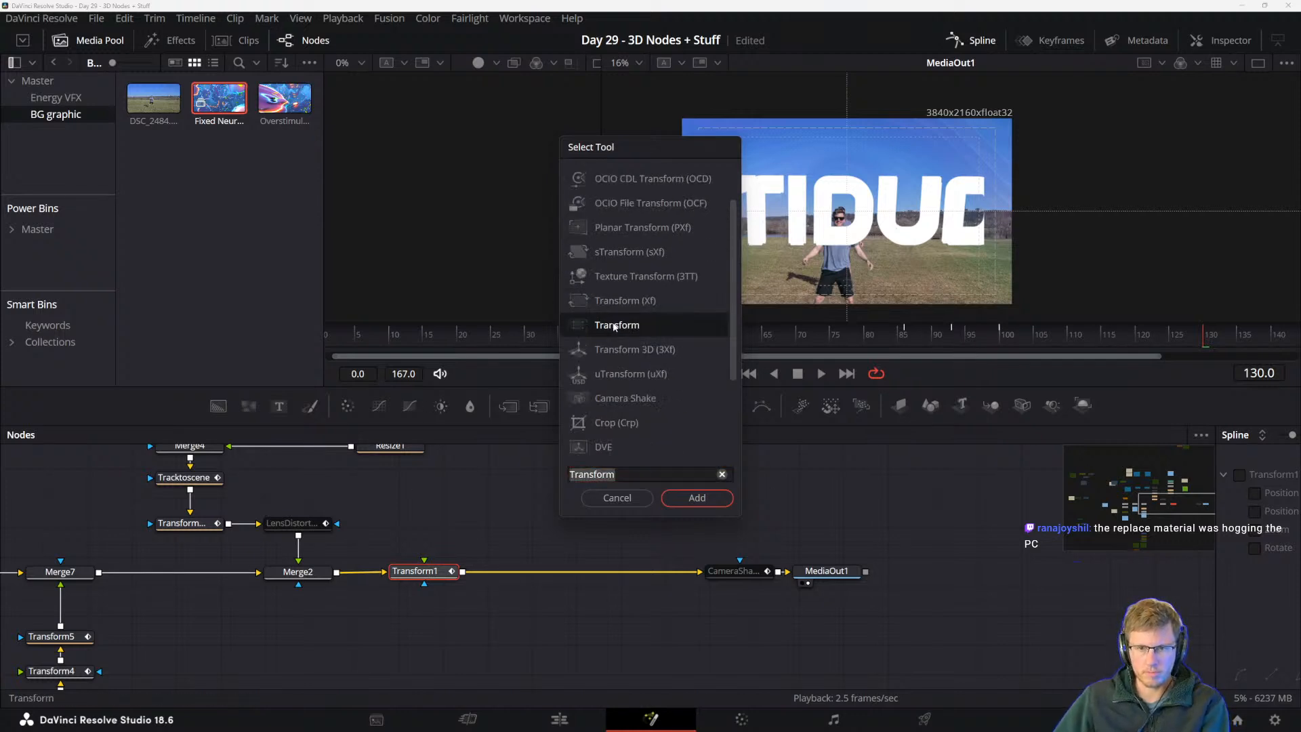
click(697, 497)
drag(521, 574, 559, 574)
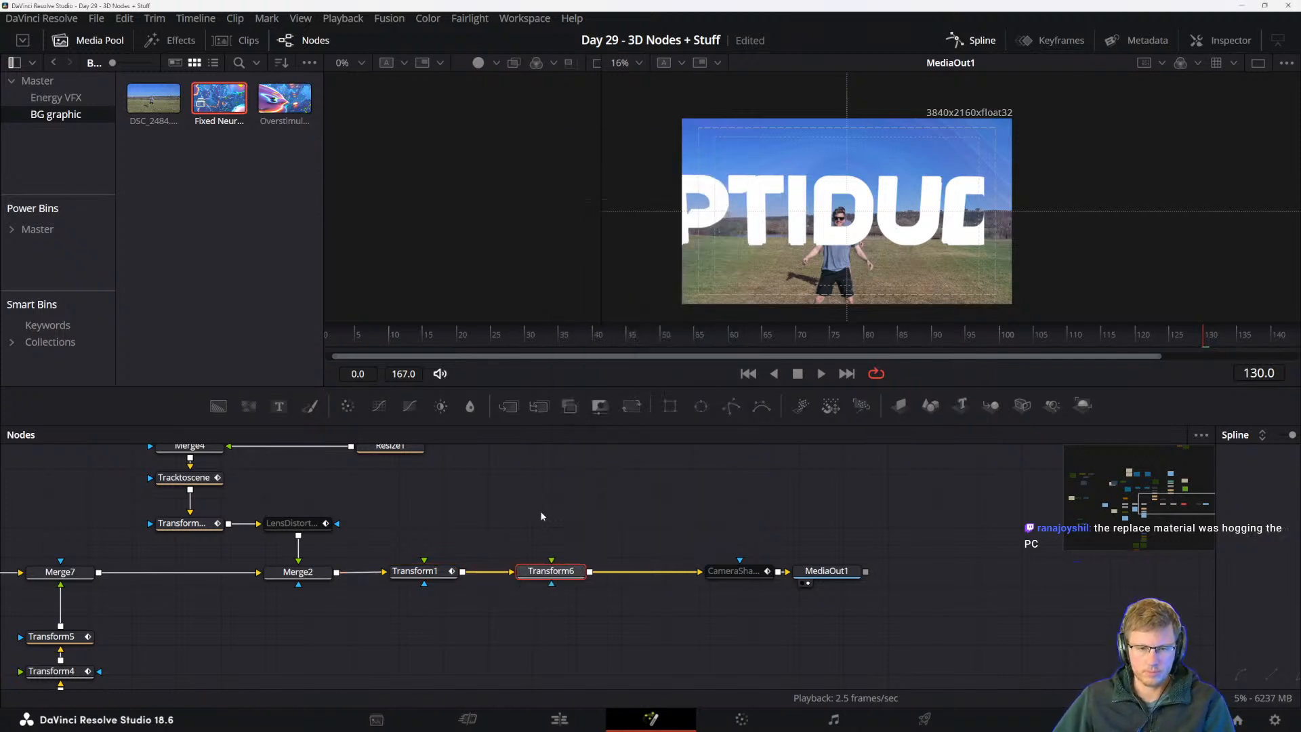
- Select the Text3D1 node and widen the Spline editor to show its animation curves
drag(523, 519, 674, 506)
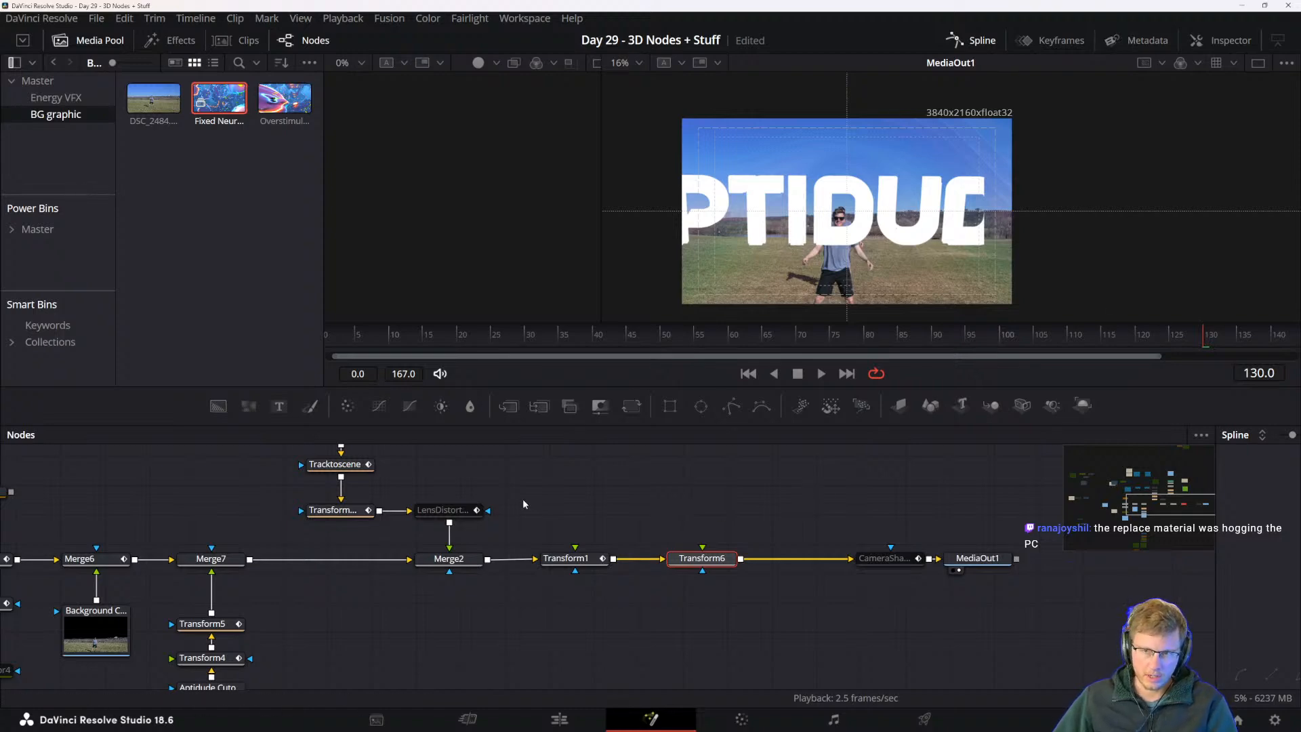
drag(523, 504, 729, 607)
drag(575, 542, 685, 626)
drag(481, 563, 592, 665)
drag(570, 484, 588, 575)
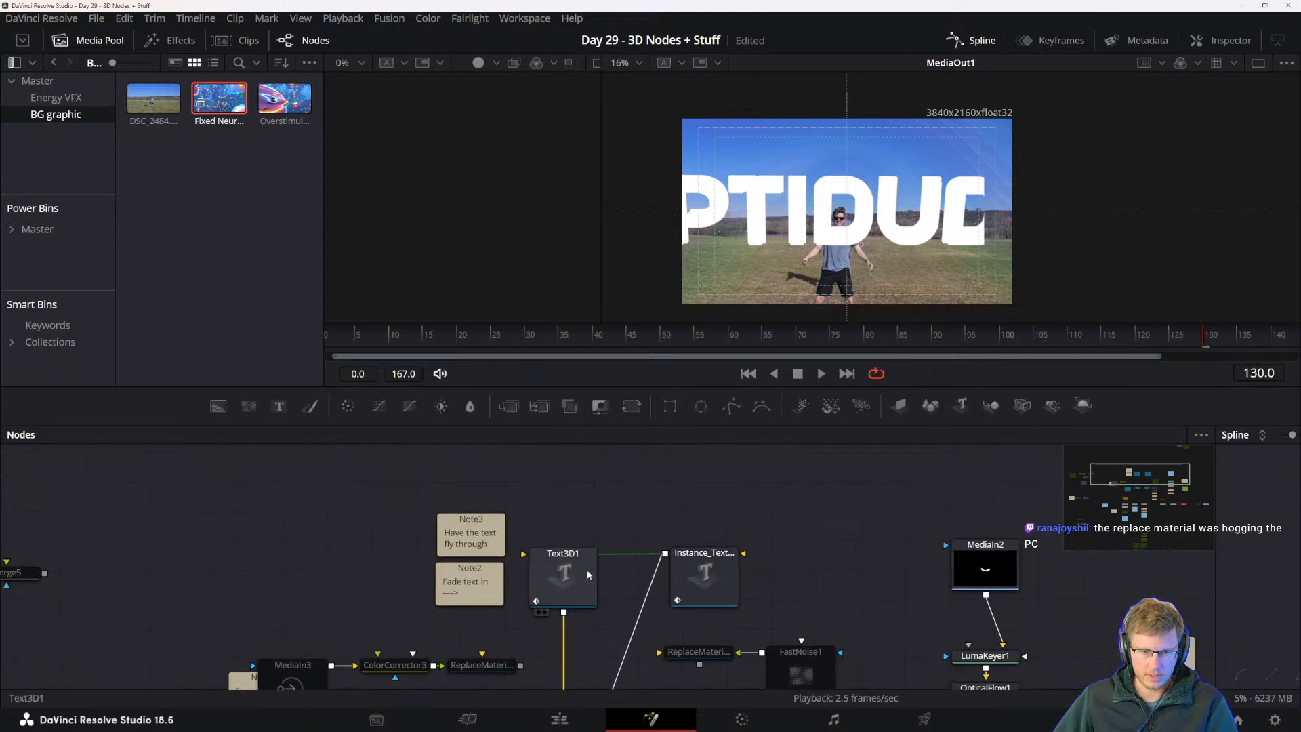
click(587, 575)
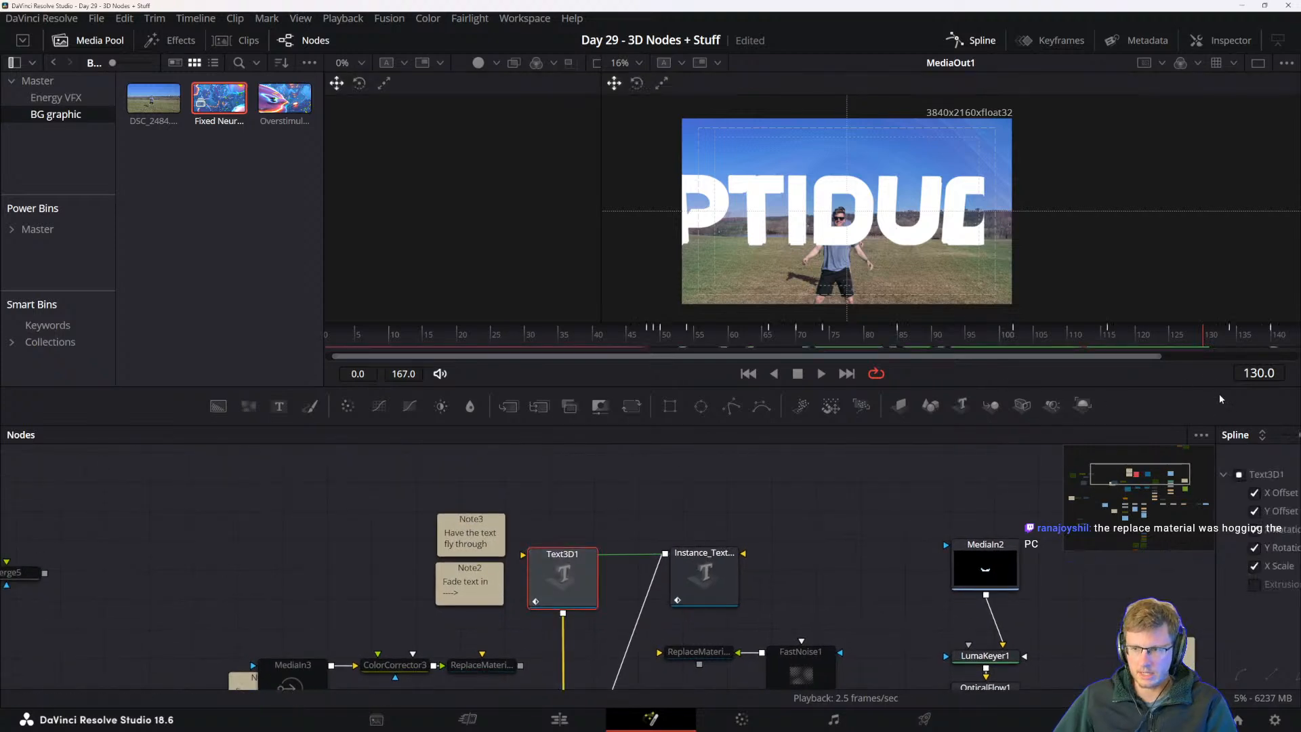
drag(1216, 436, 881, 436)
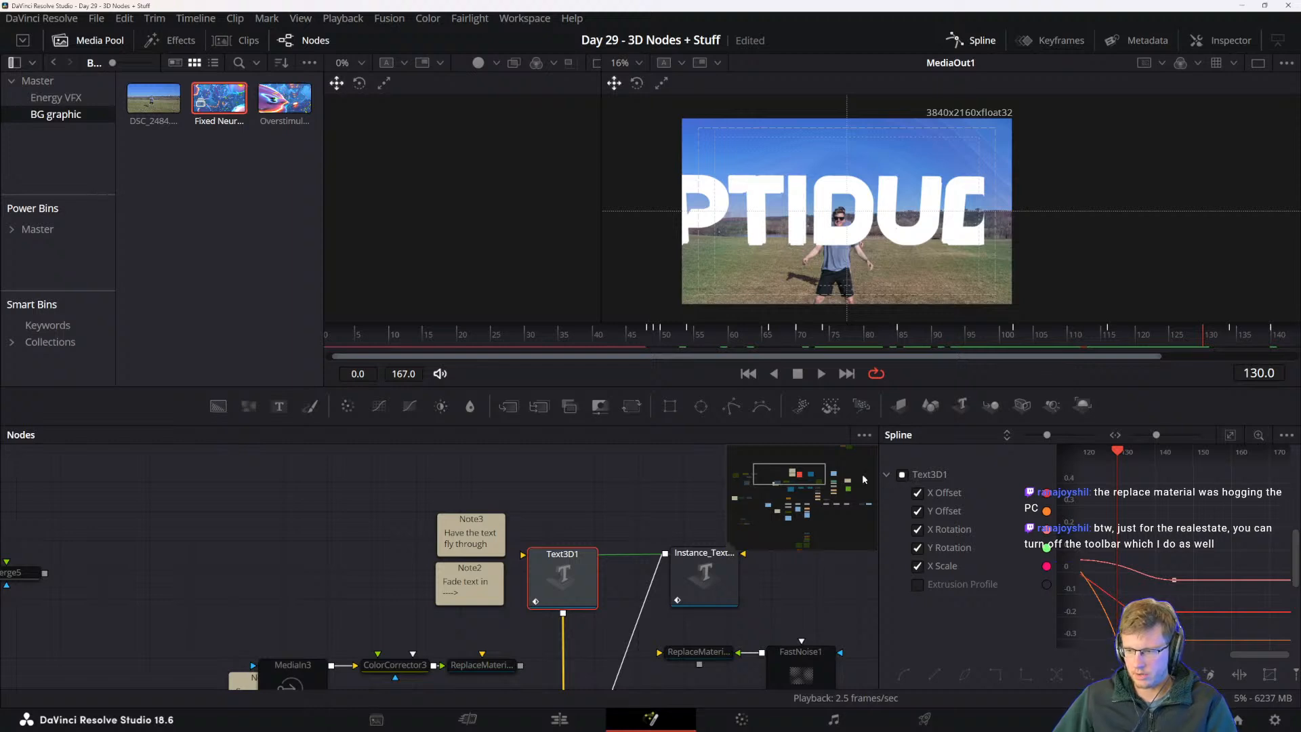
- Turn off Show Page Navigation to free up workspace height
click(428, 19)
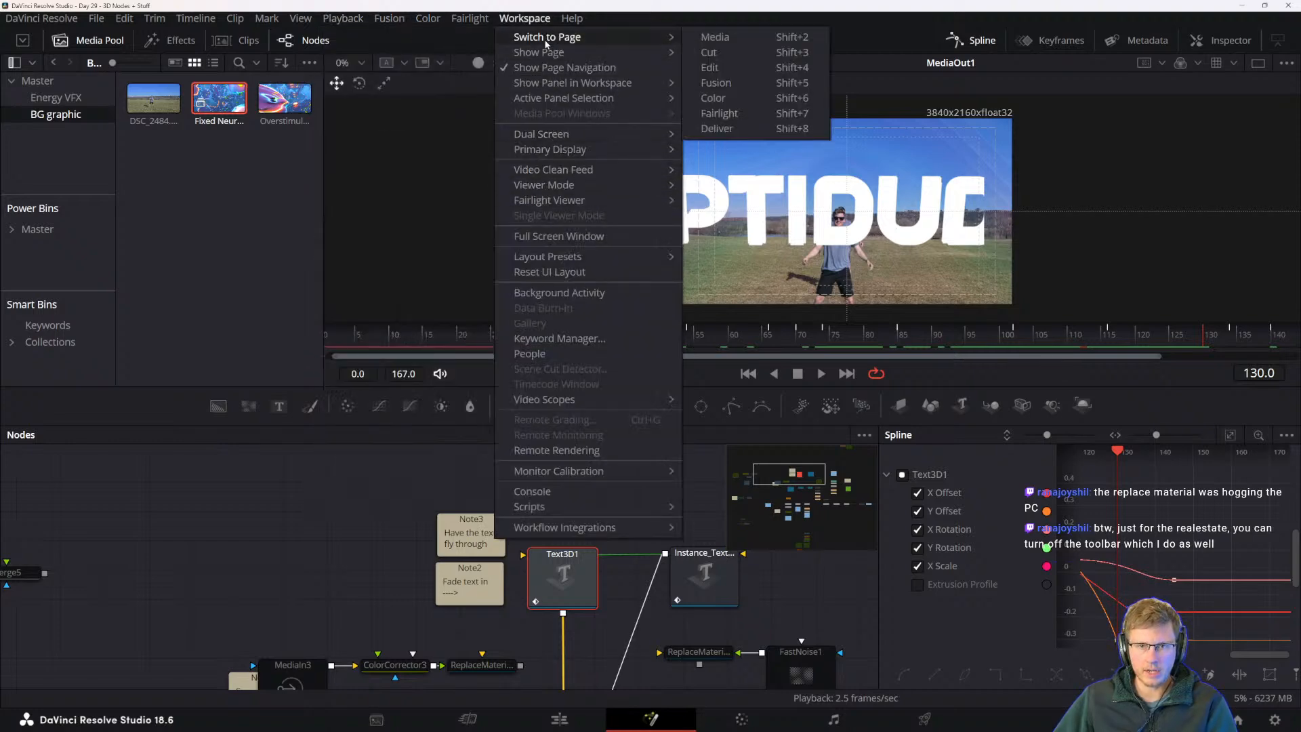
click(565, 67)
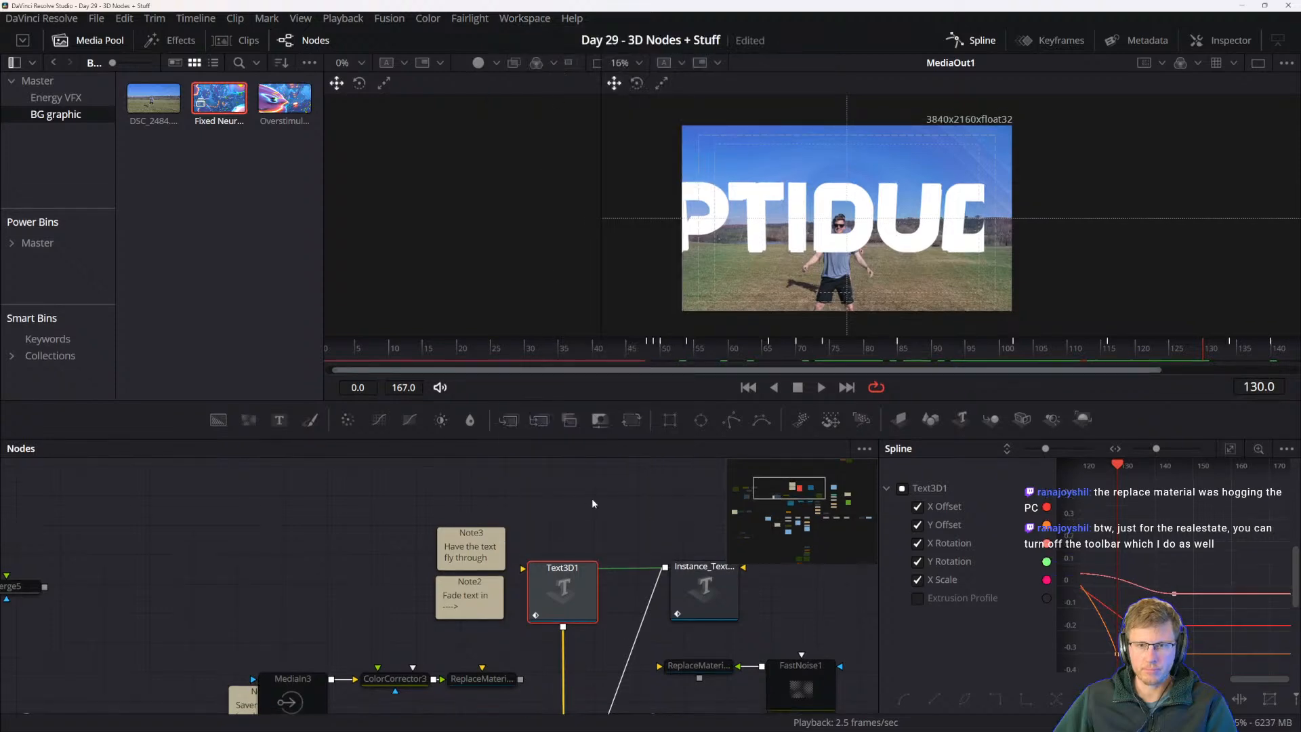
- Look through the Memory and GPU, Video Plugins and user UI Settings sections of the preferences for interface options
click(41, 19)
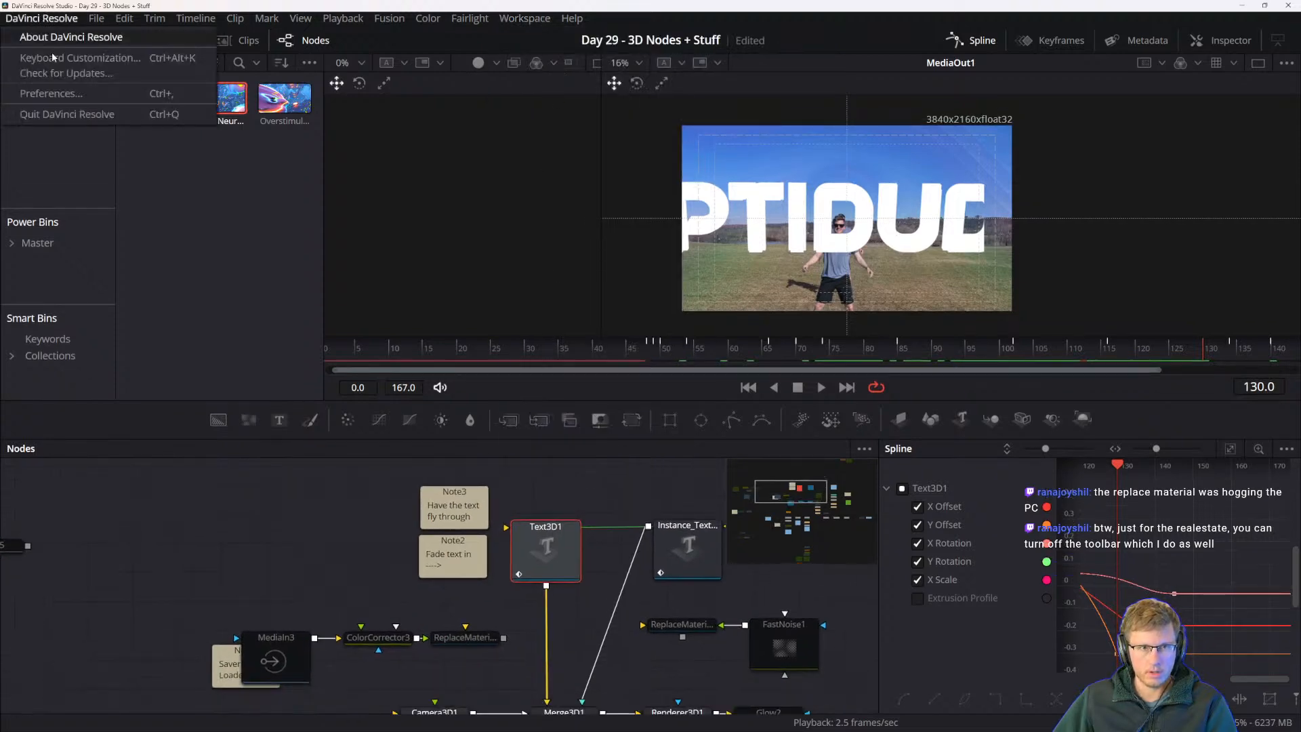
click(51, 93)
click(610, 101)
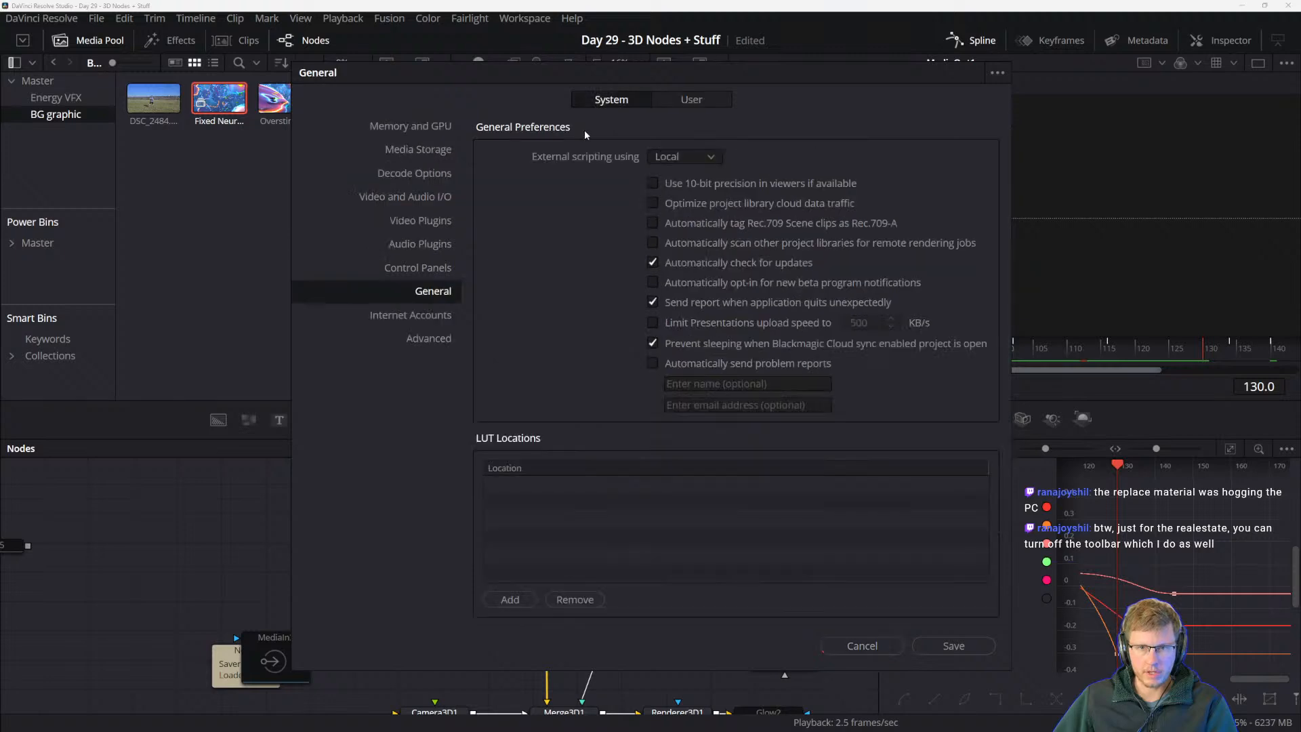
click(408, 129)
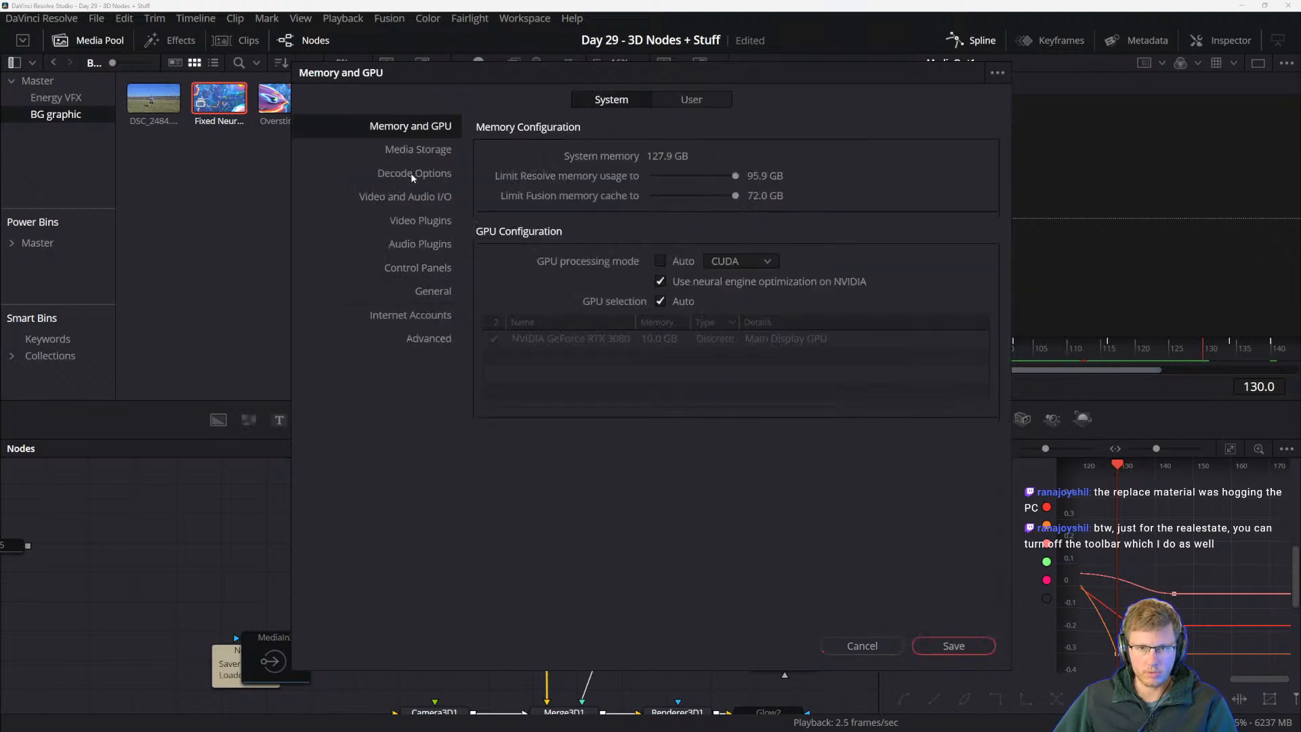
click(419, 222)
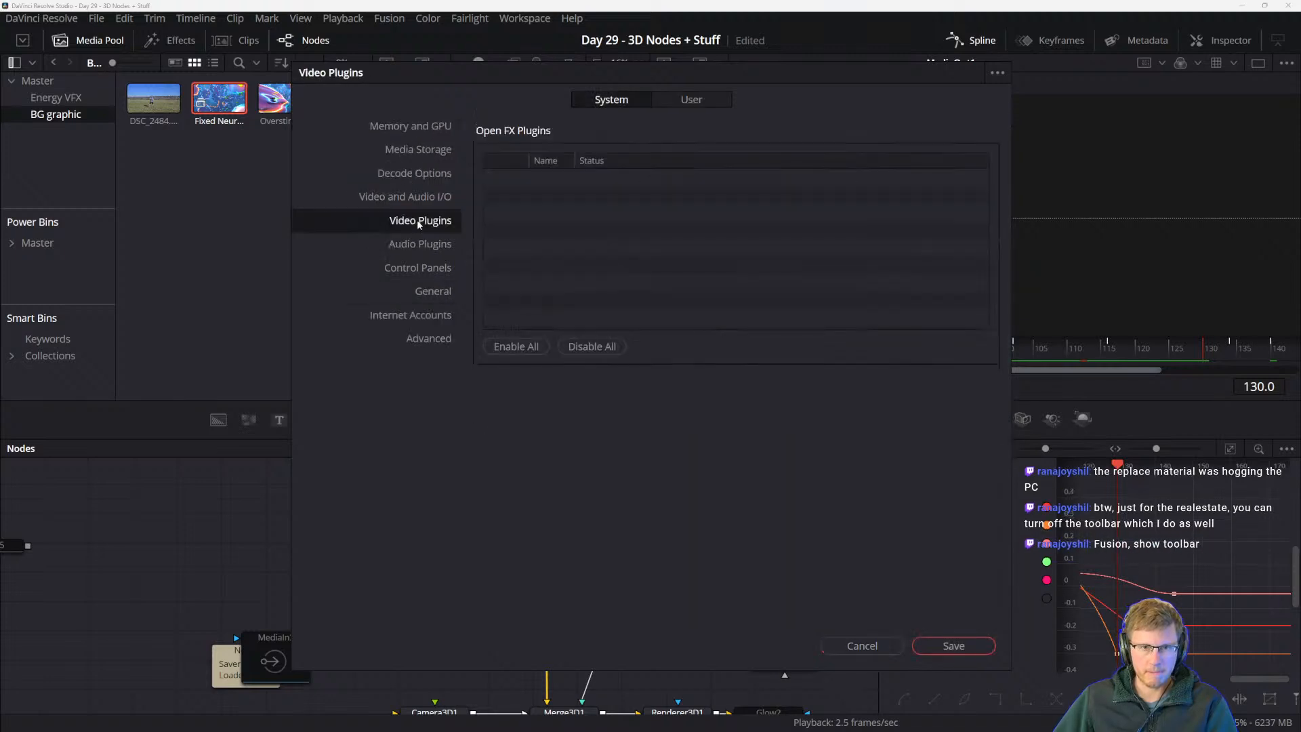
click(700, 102)
click(420, 127)
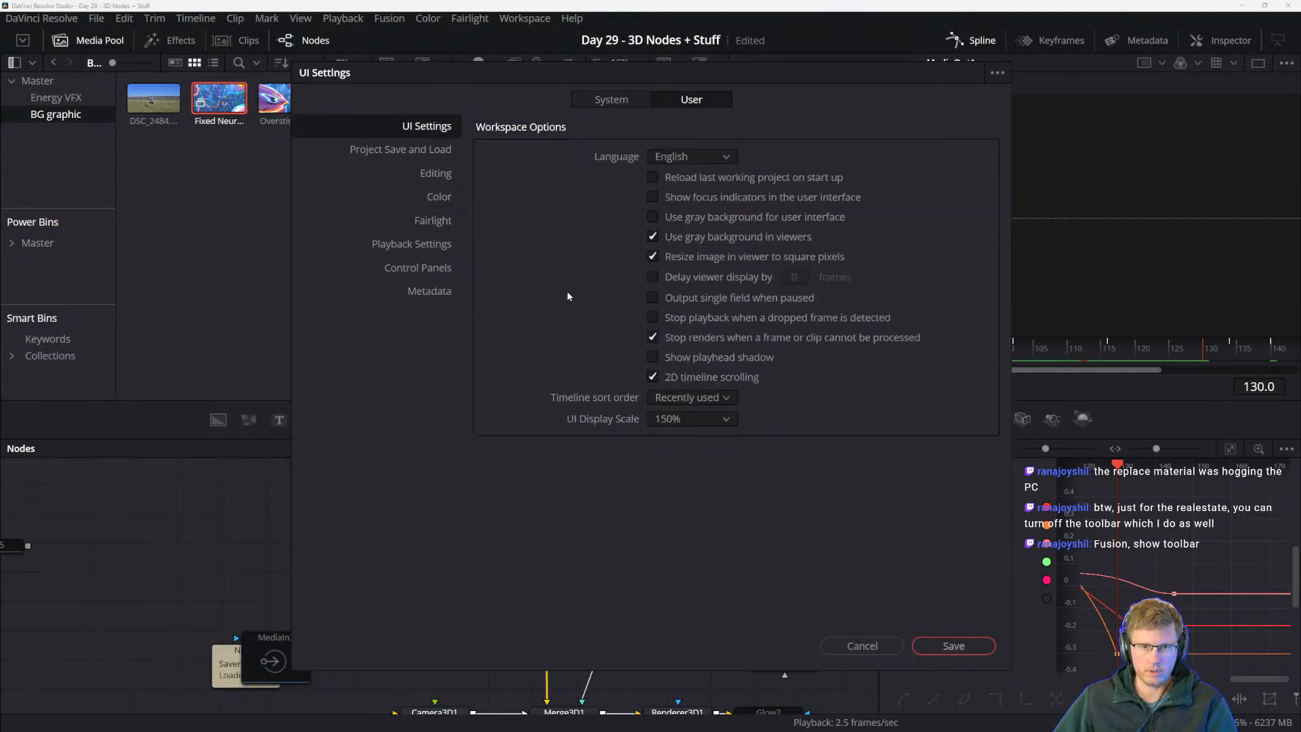
- Examine the available UI Display Scale and timeline sort order choices and close the preferences by saving
click(682, 420)
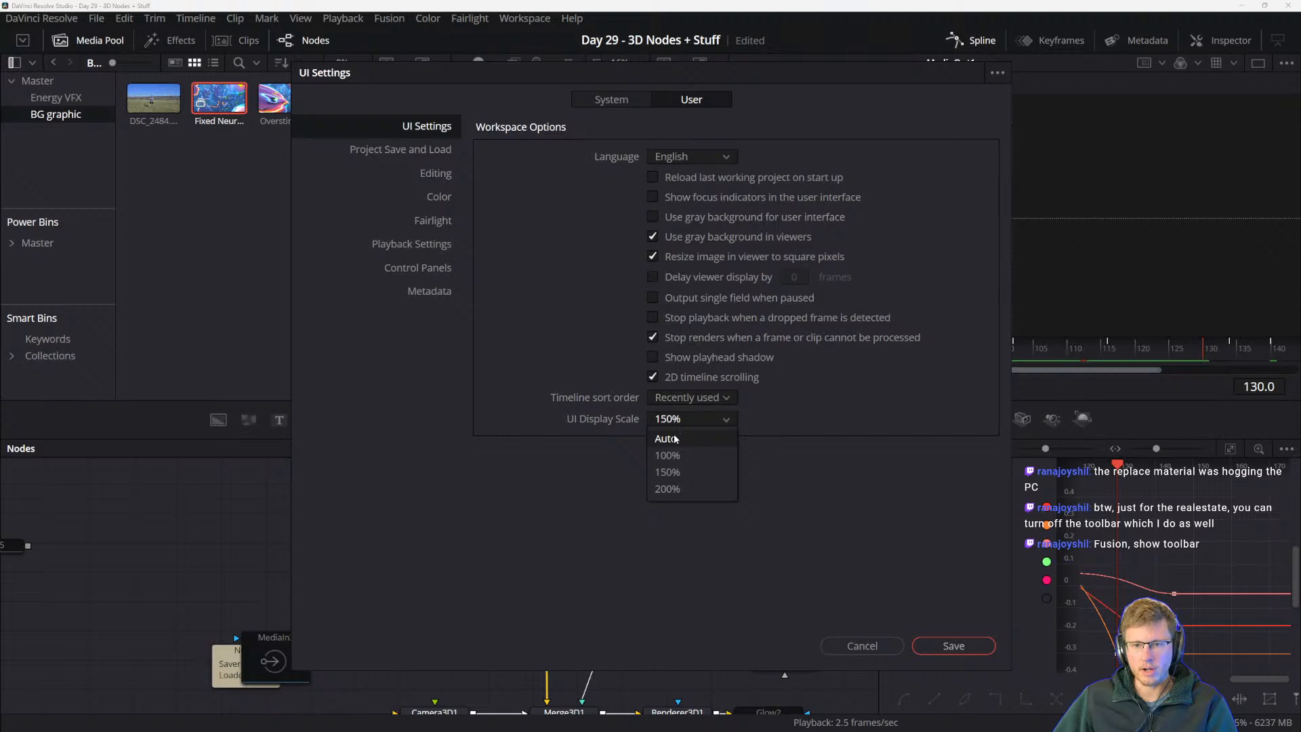
click(646, 436)
click(664, 400)
click(664, 428)
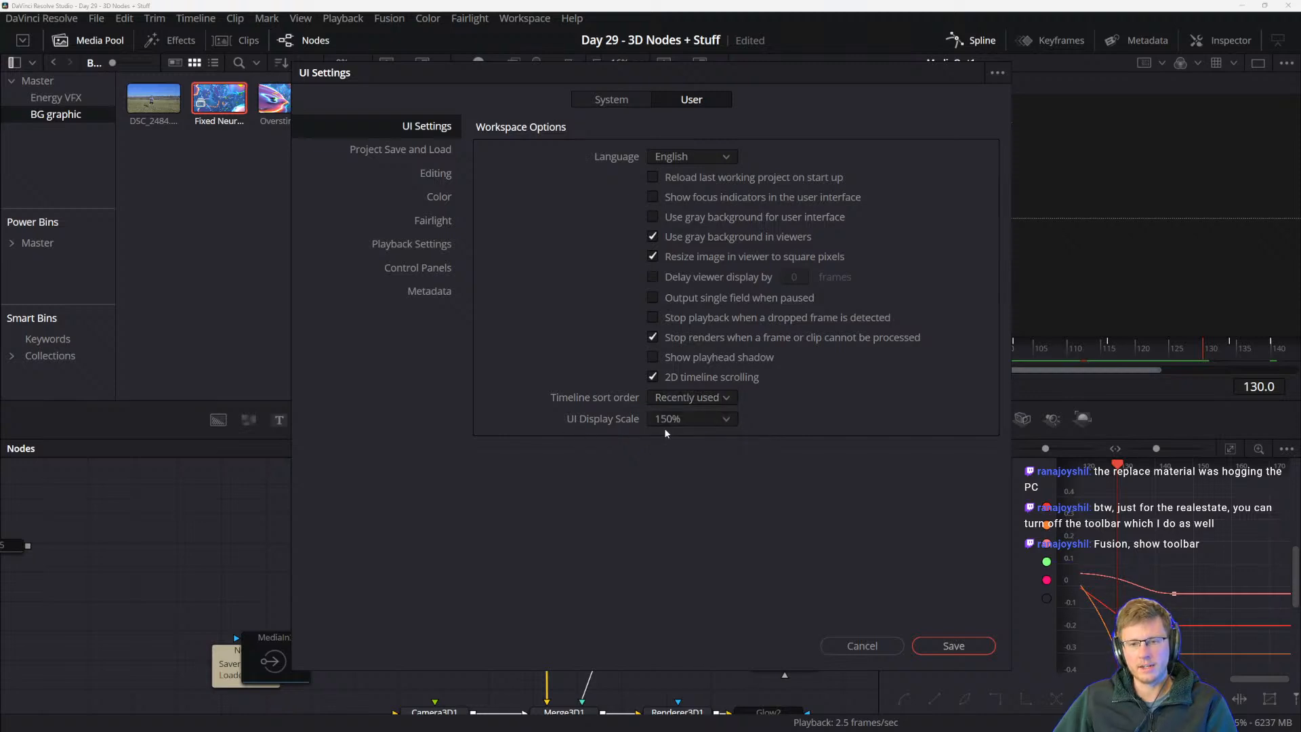
click(664, 420)
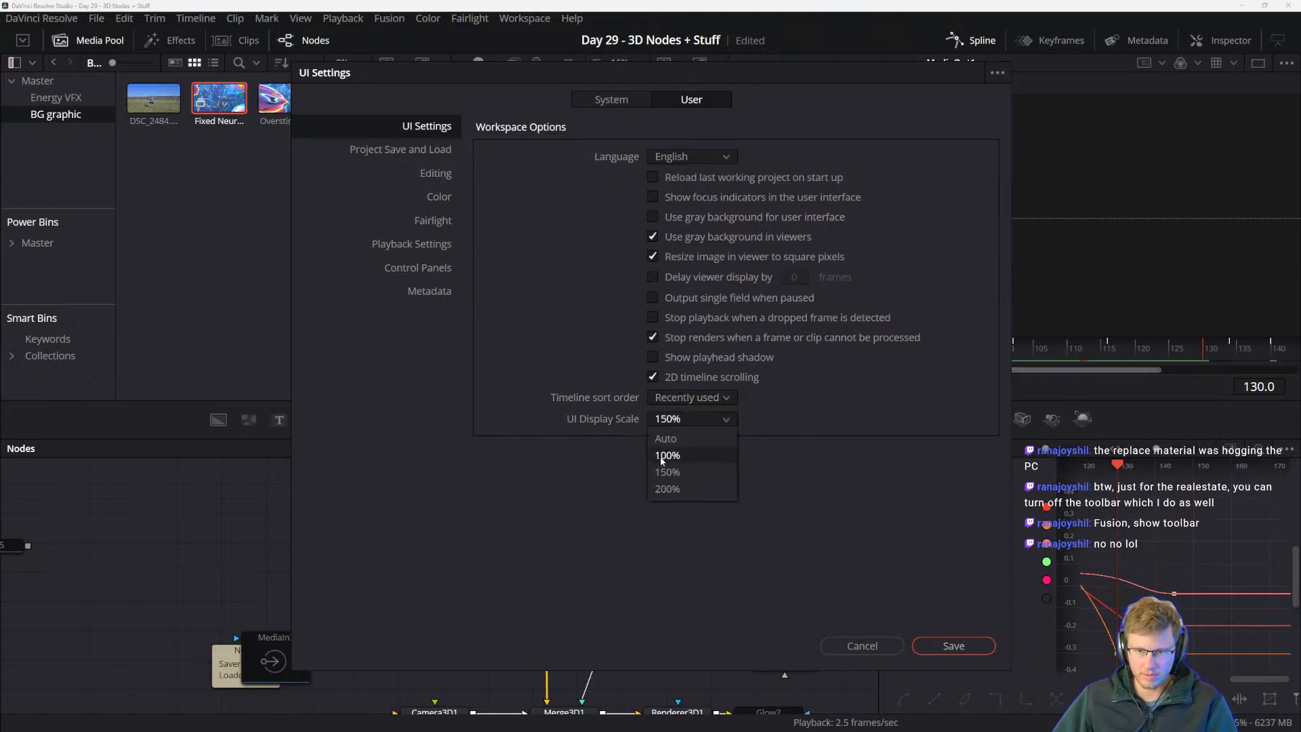
click(597, 485)
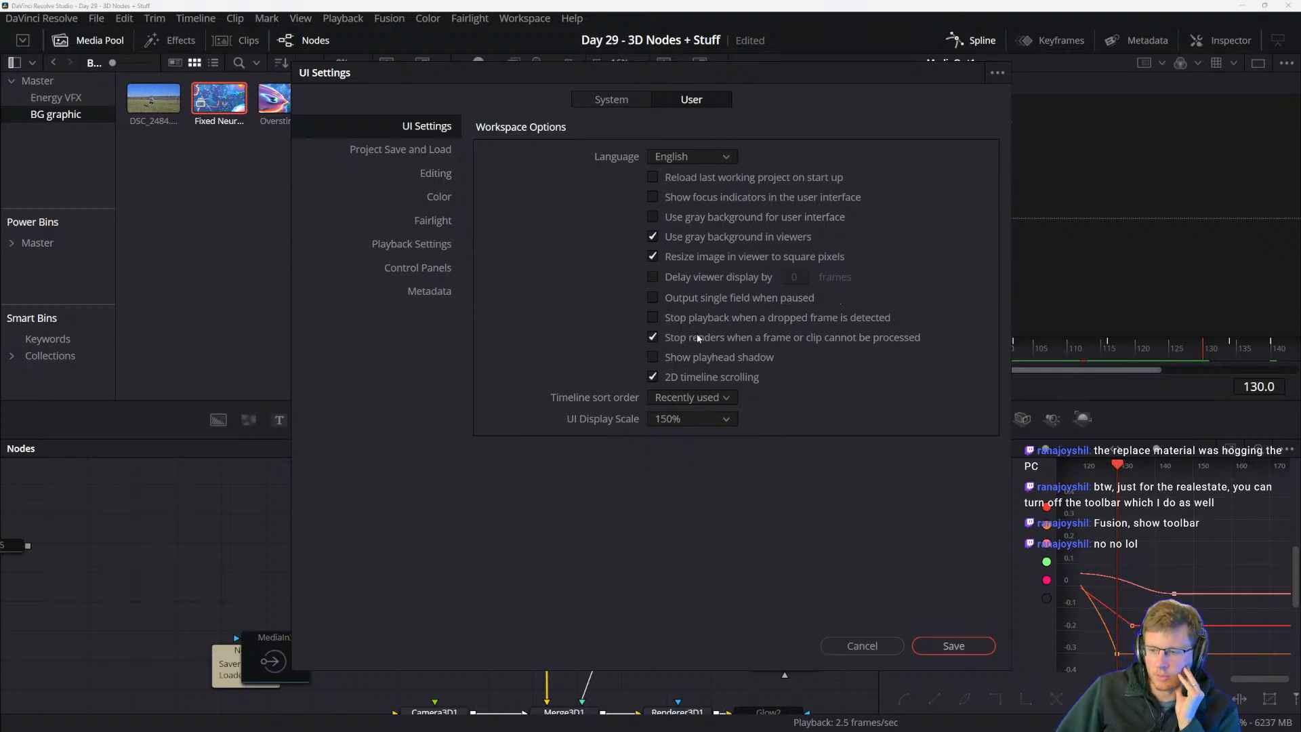
click(671, 419)
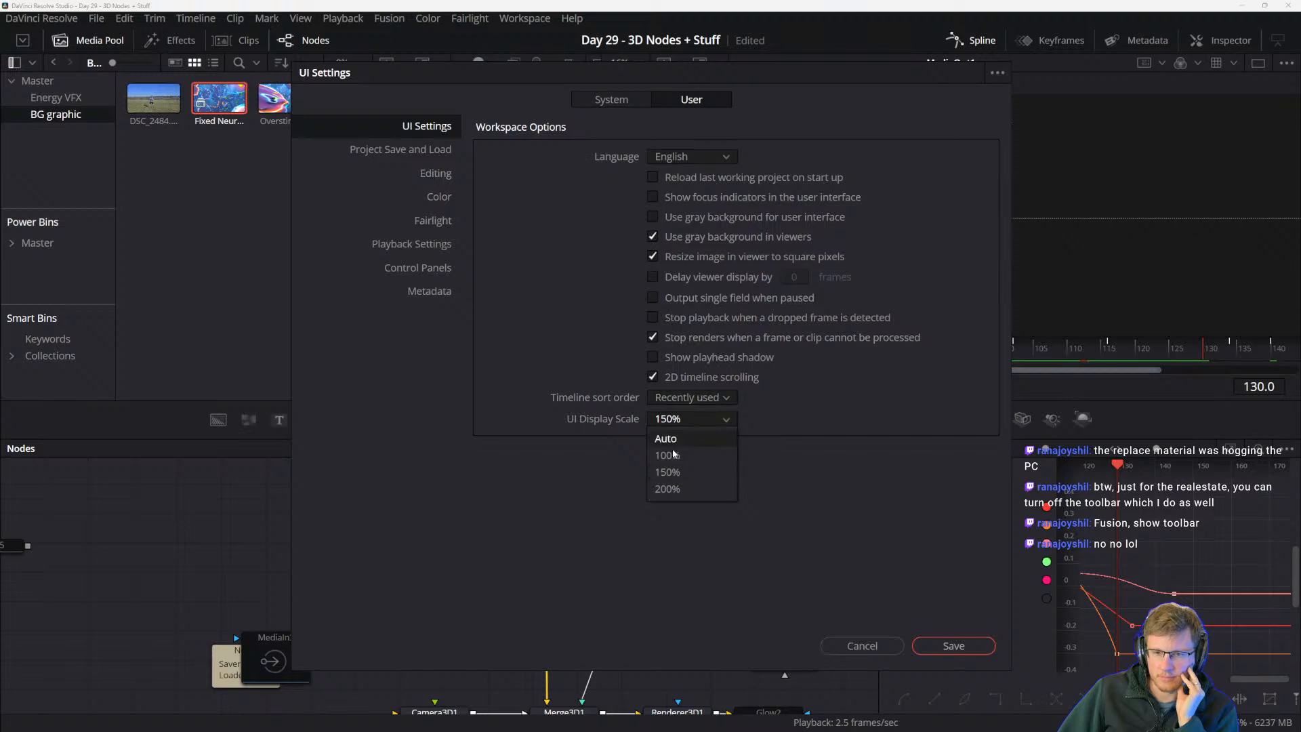
click(567, 446)
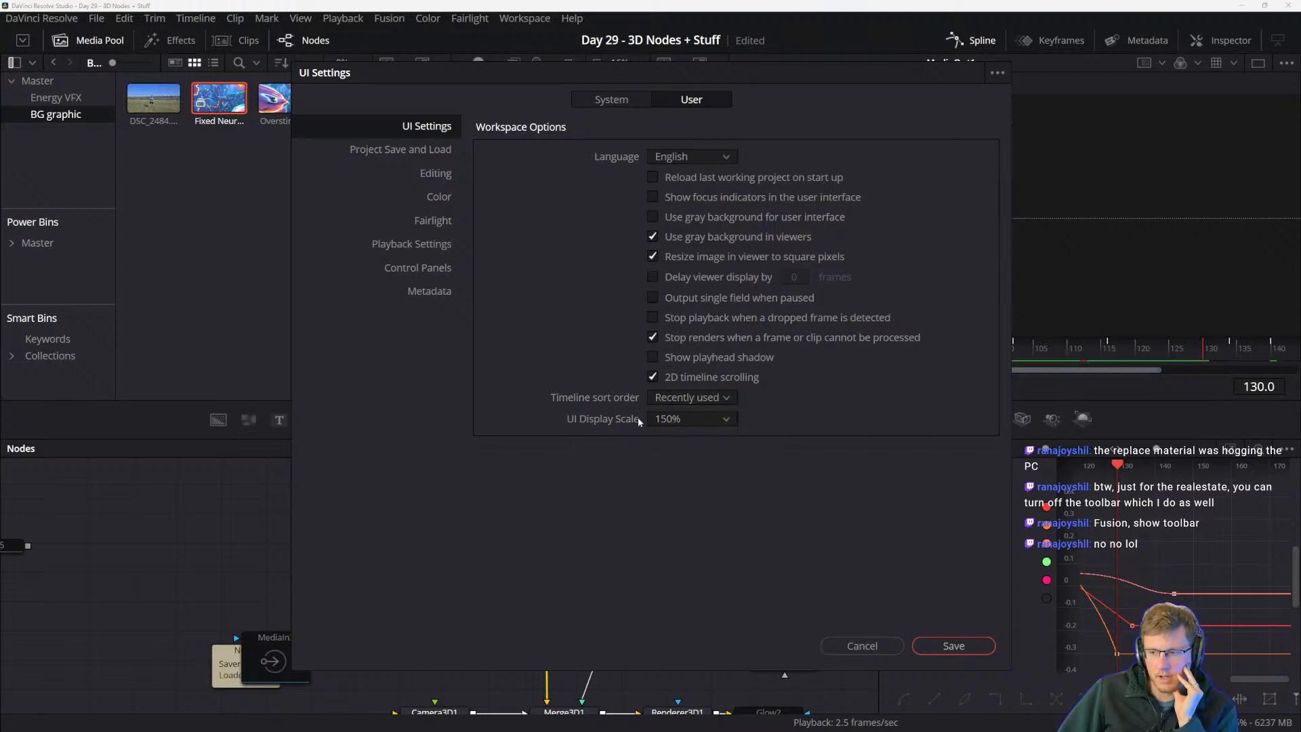
click(674, 421)
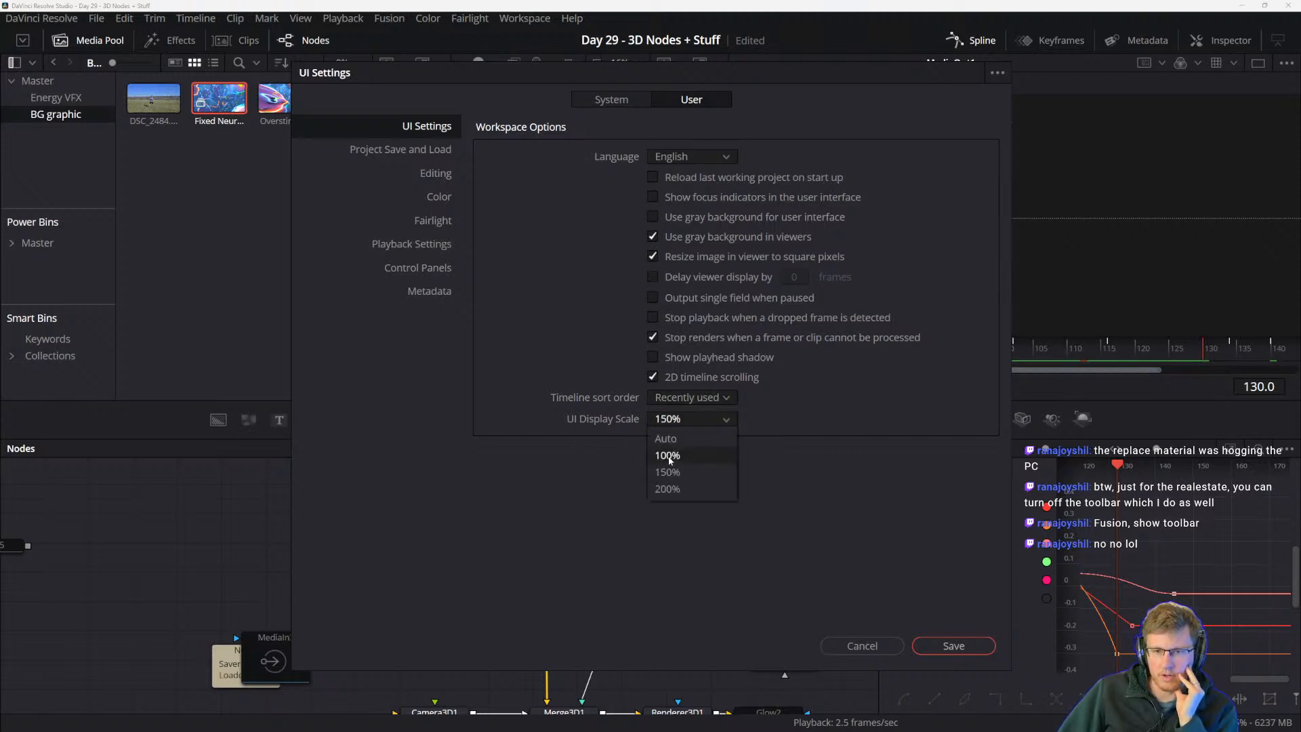
click(591, 416)
click(969, 649)
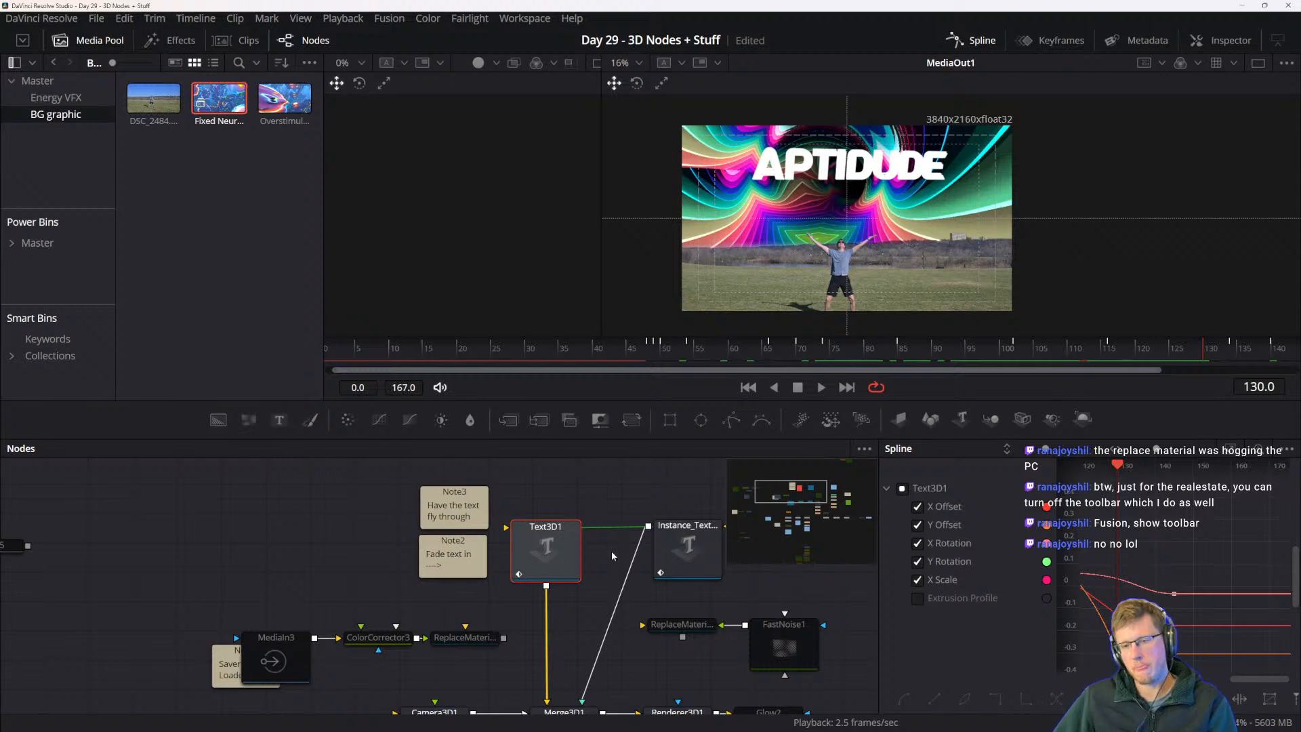
- Scrub forward from frame 49 and play the composite to review the text animation, stopping at frame 101
click(655, 353)
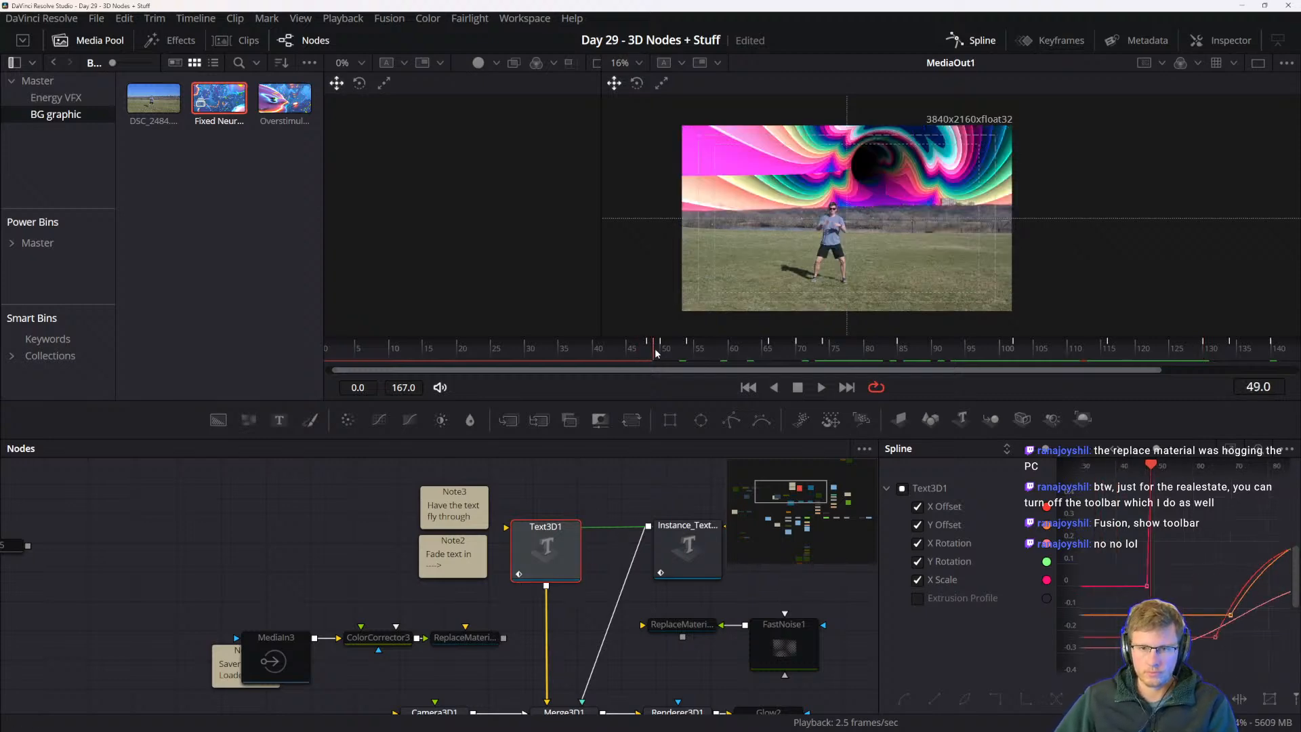
drag(655, 353, 717, 352)
key(space)
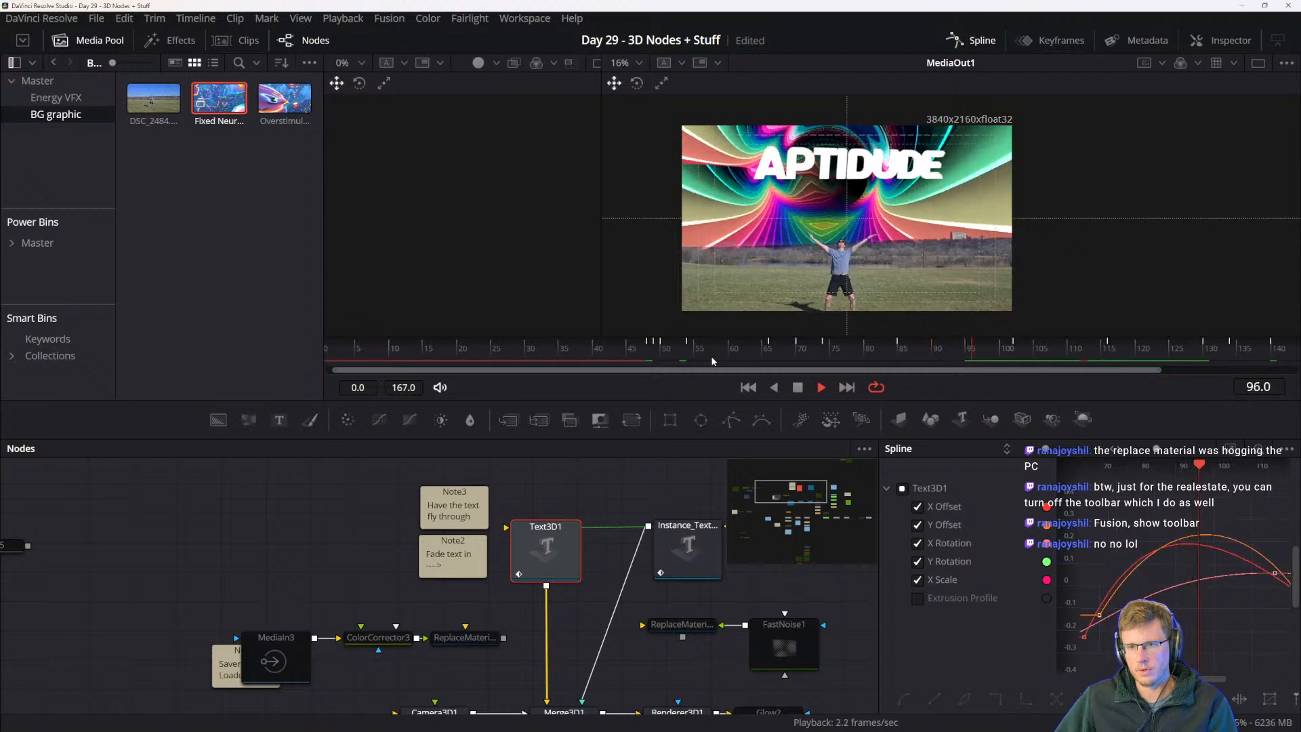
key(space)
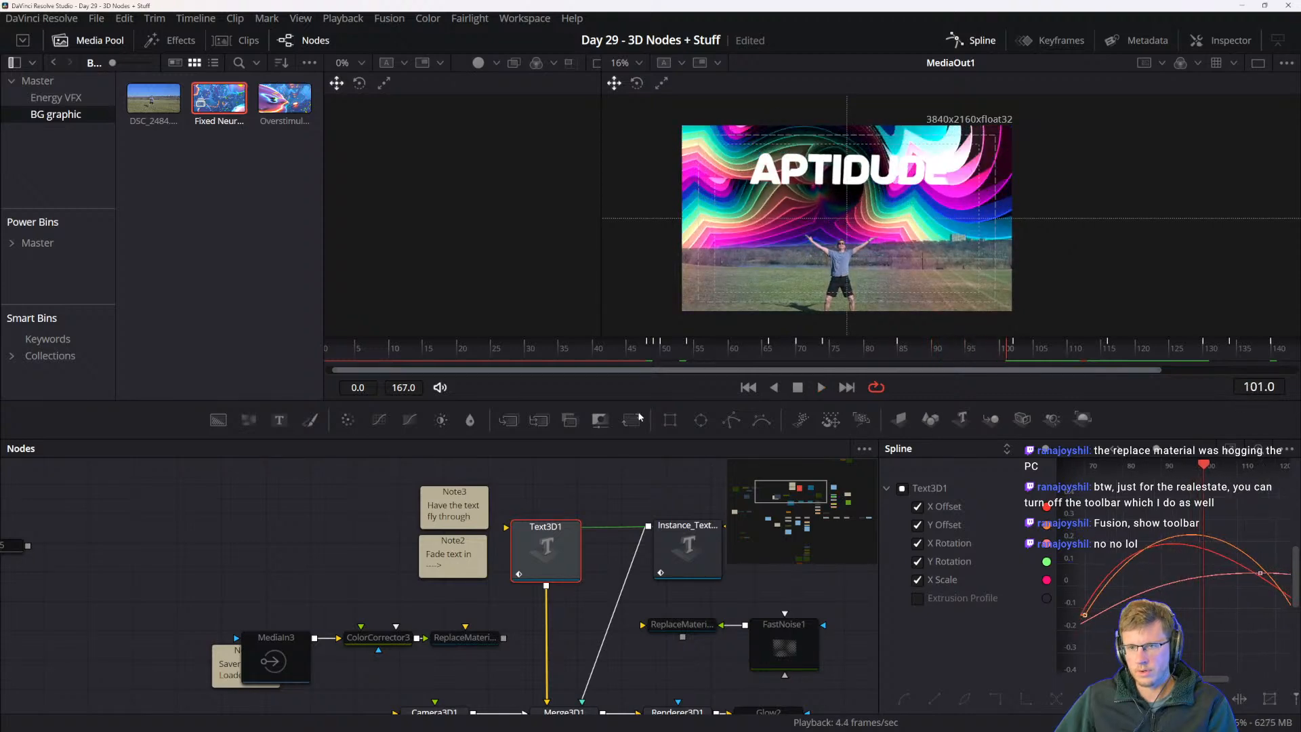
- Raise the peak of Text3D1's Y Offset curve near frame 98 to about 0.4 so the text arcs higher
drag(651, 537, 603, 532)
click(519, 534)
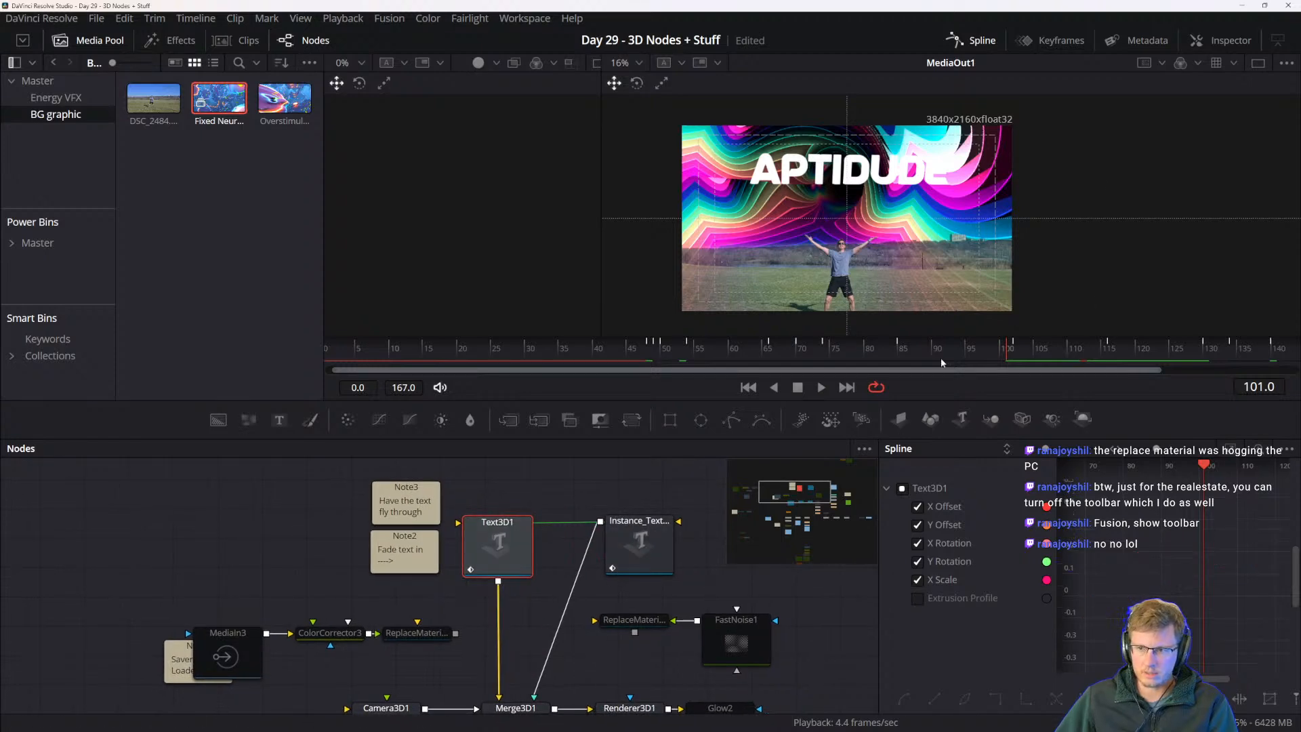
click(1144, 42)
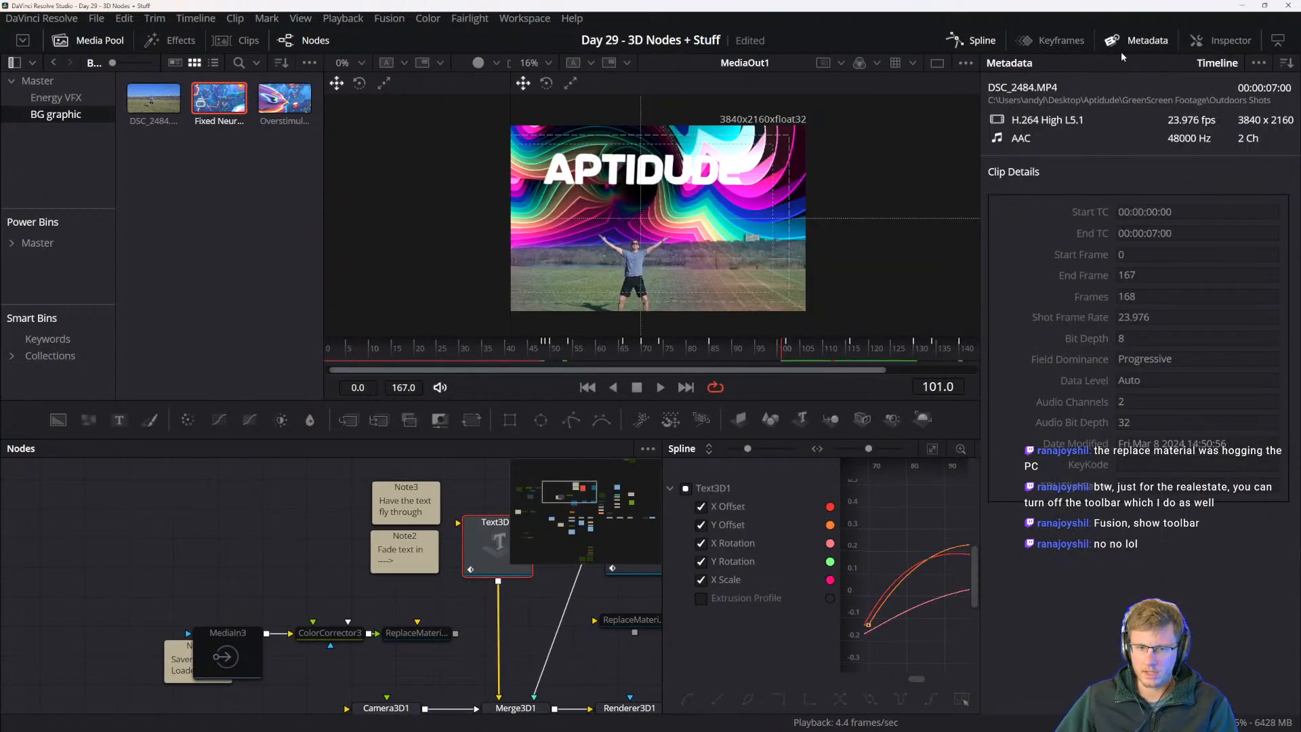
click(1125, 43)
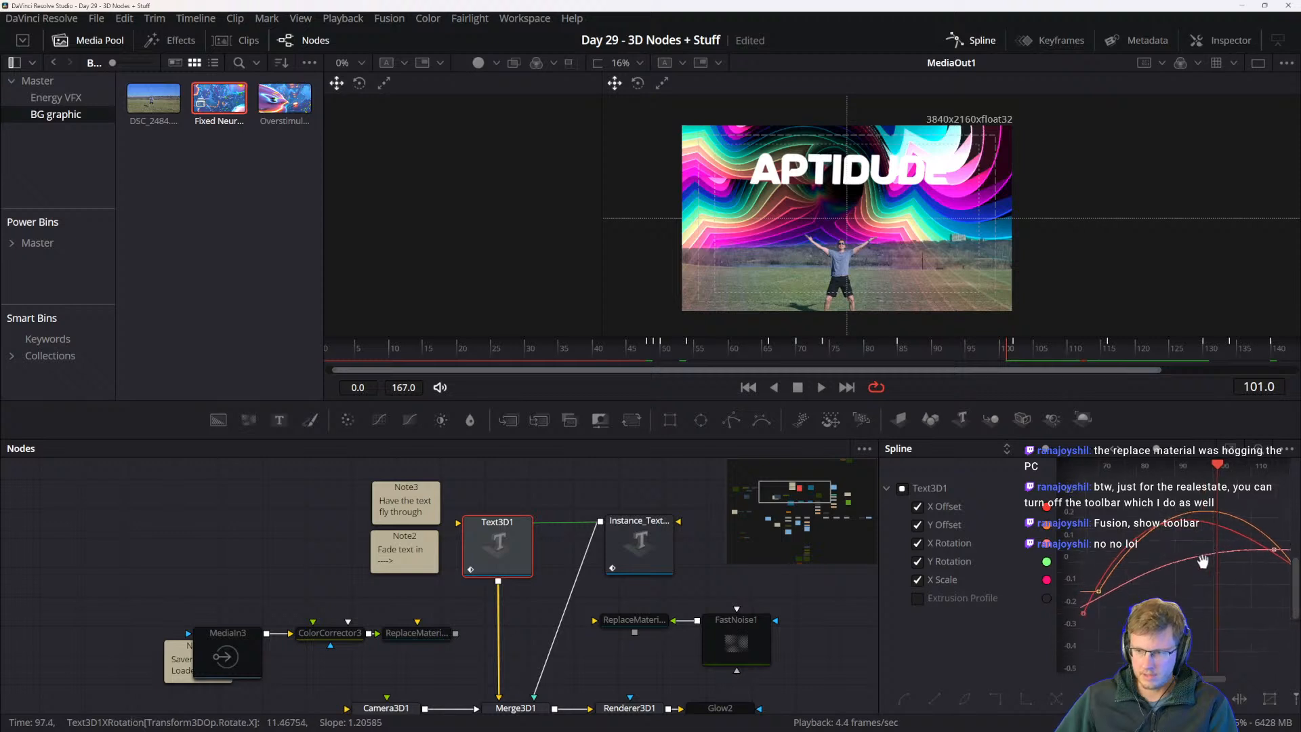
mouse_move(1202, 561)
mouse_down()
mouse_move(1125, 527)
mouse_move(1149, 534)
mouse_move(1140, 496)
mouse_up()
drag(1140, 576, 1157, 550)
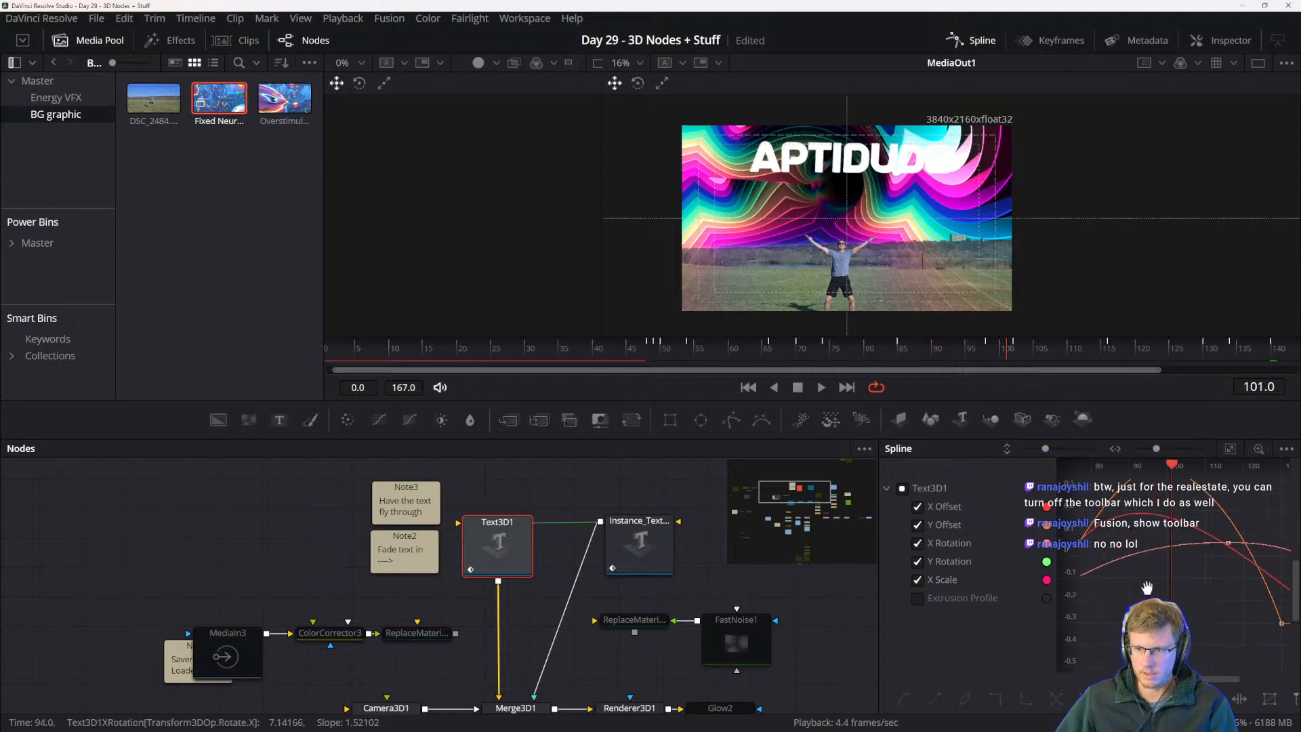
drag(1147, 588, 1216, 523)
scroll(1217, 518, down, 3)
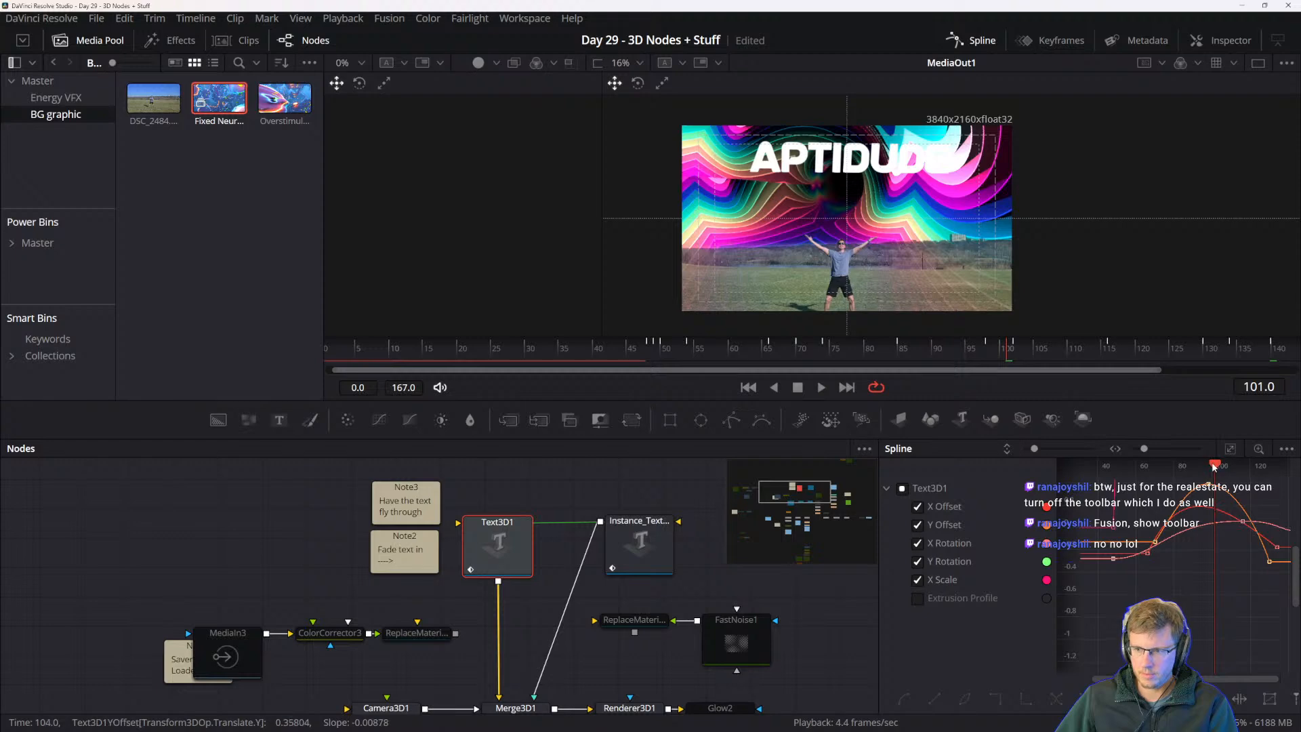
- Steepen the incoming handle of Text3D1's X Rotation keyframe beyond frame 110, and play the composite to check the tilt
drag(1139, 475, 1130, 477)
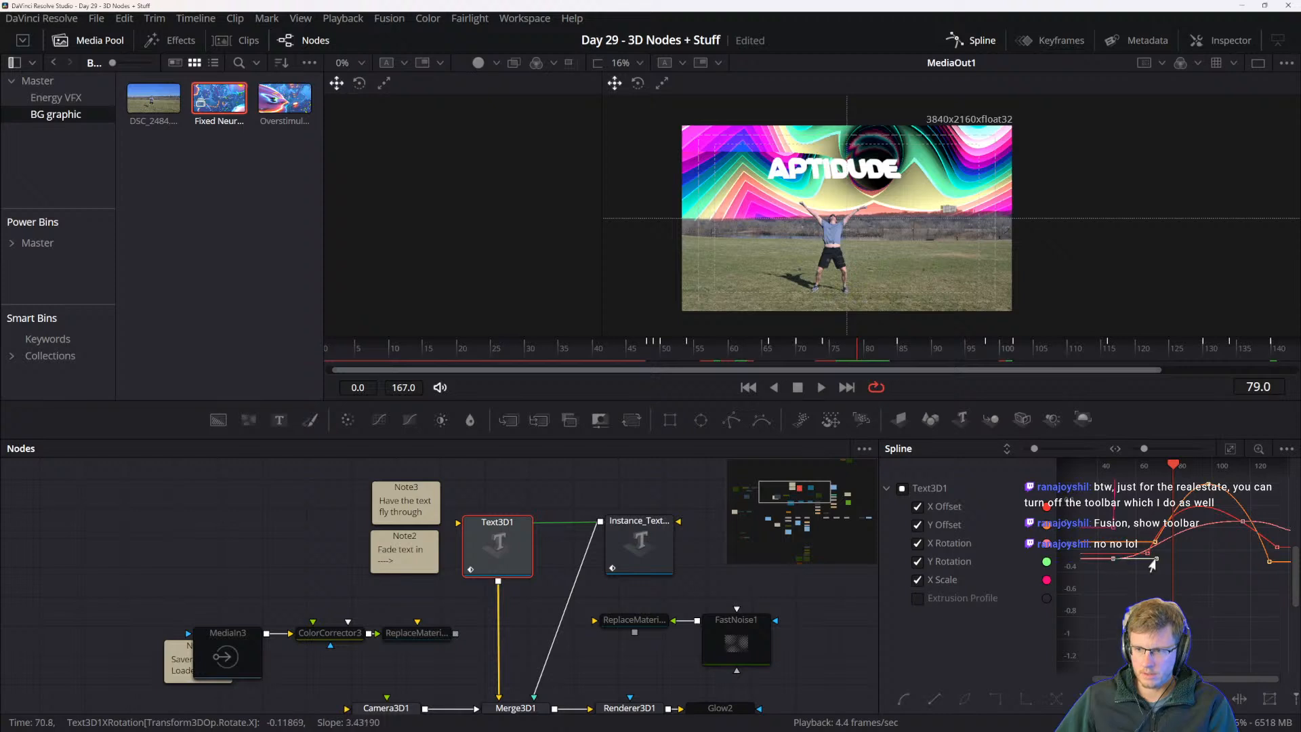
mouse_move(1155, 559)
mouse_down()
mouse_move(1203, 562)
mouse_move(1132, 562)
mouse_move(1171, 563)
mouse_move(1156, 559)
mouse_up()
click(1162, 469)
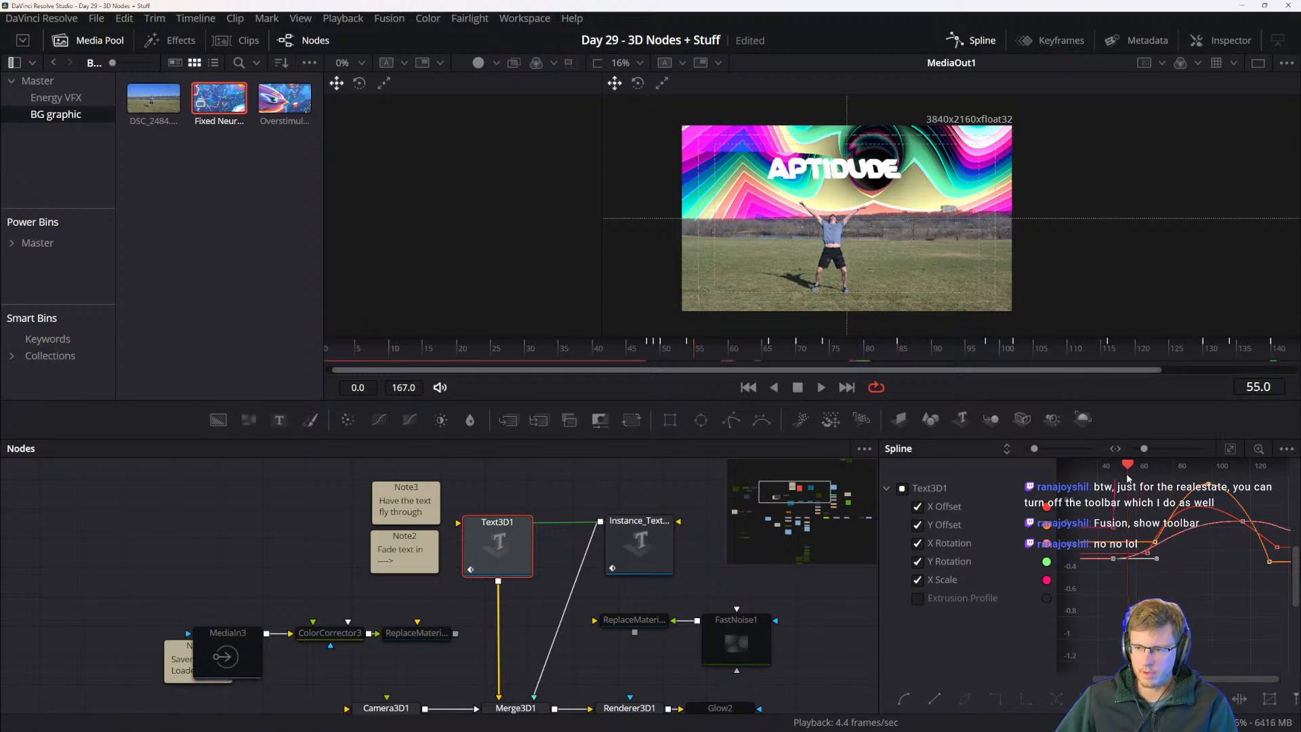
drag(1131, 478, 1198, 476)
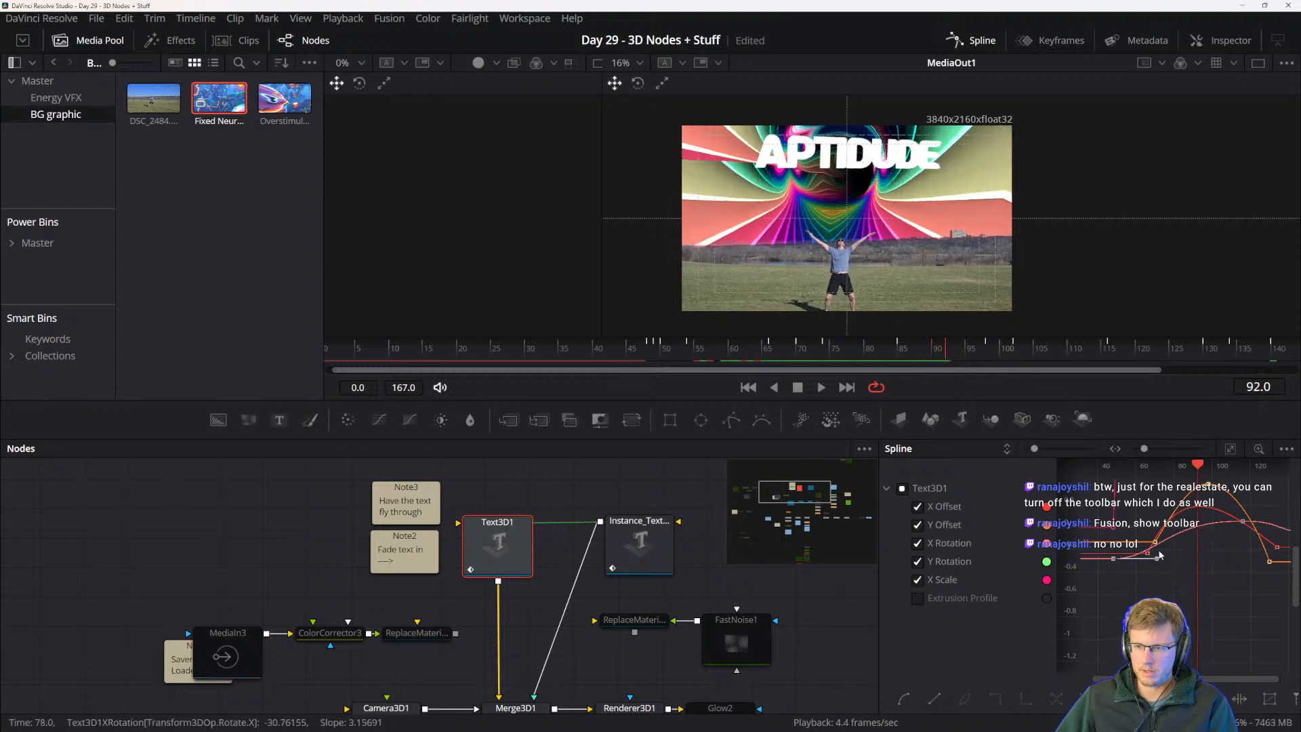
click(1242, 522)
mouse_move(1166, 523)
mouse_down()
mouse_move(1175, 550)
mouse_move(1115, 546)
mouse_move(1160, 525)
mouse_move(1130, 526)
mouse_move(1172, 540)
mouse_up()
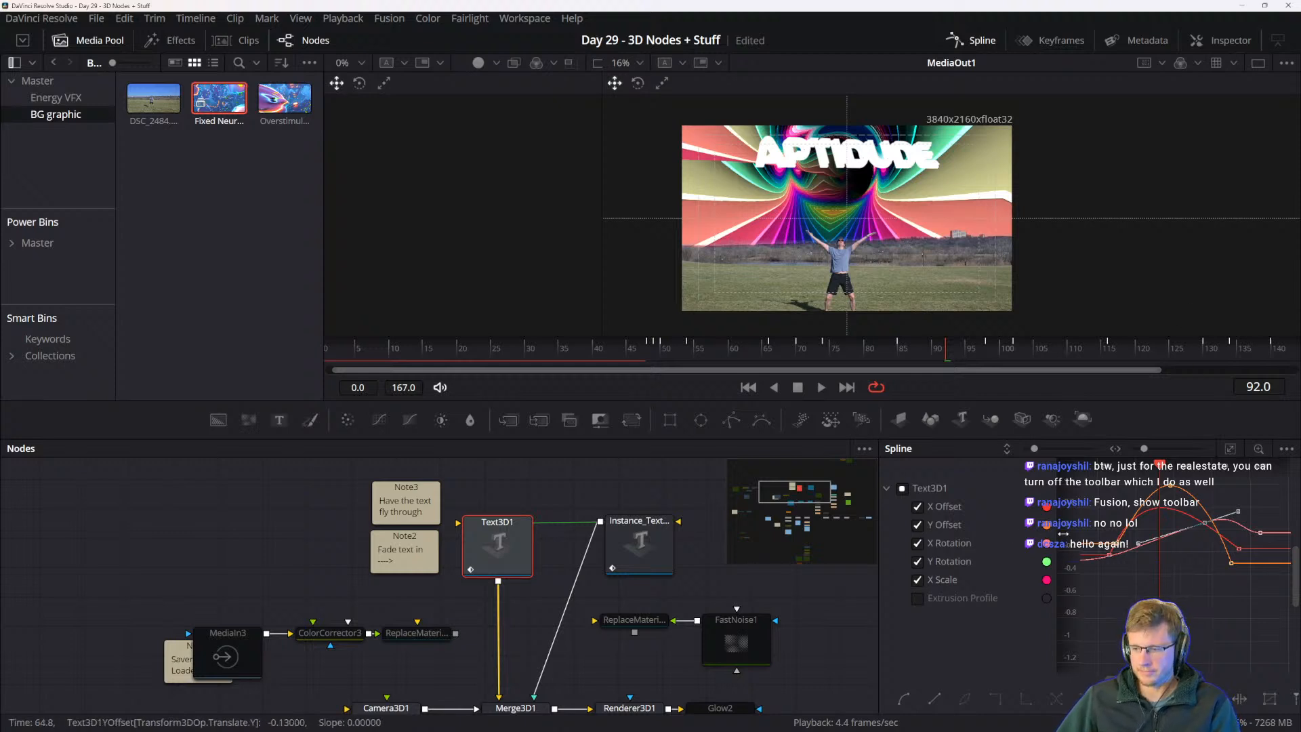
drag(1125, 567, 1190, 568)
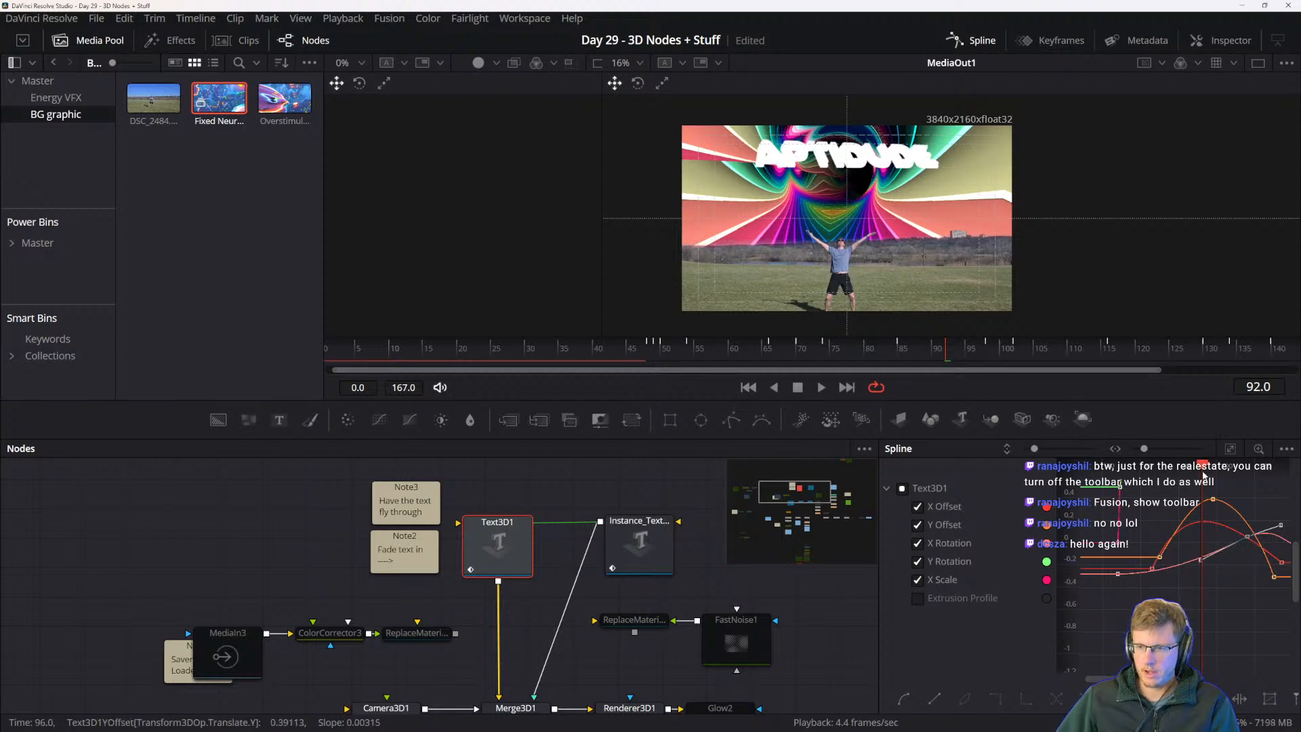
key(space)
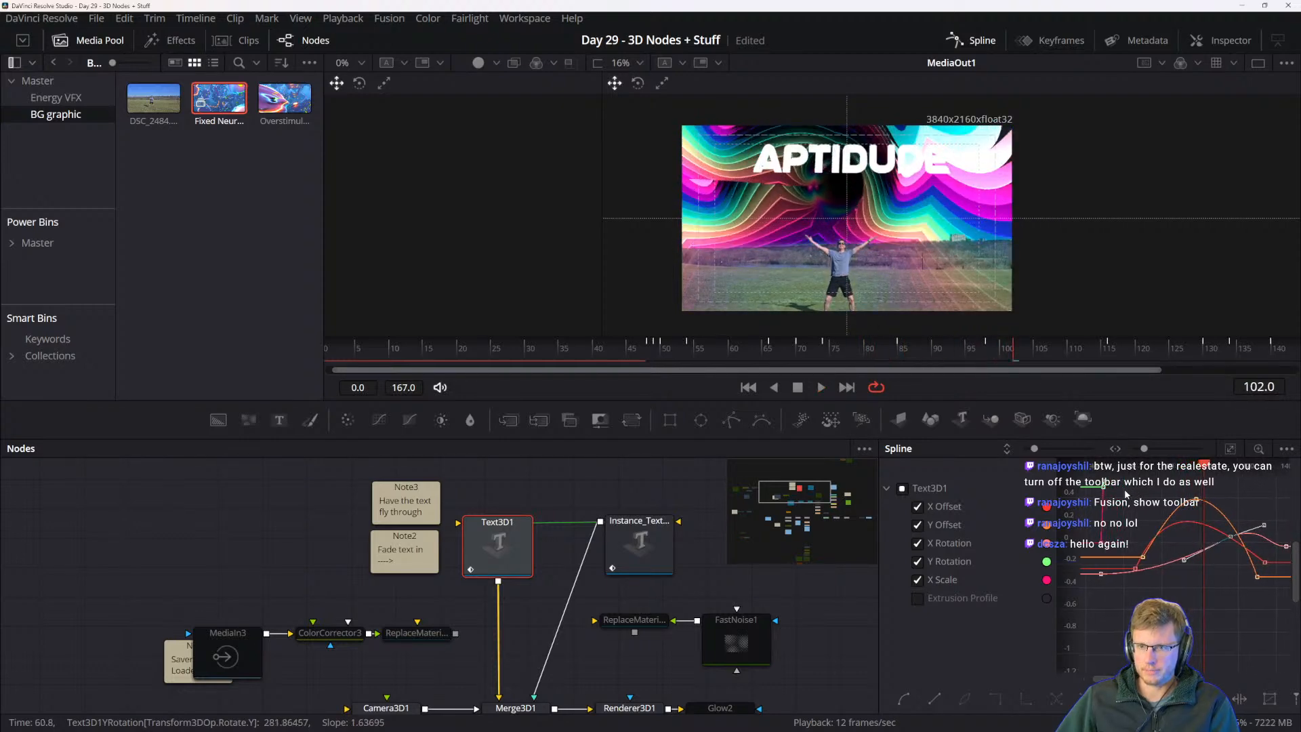
key(space)
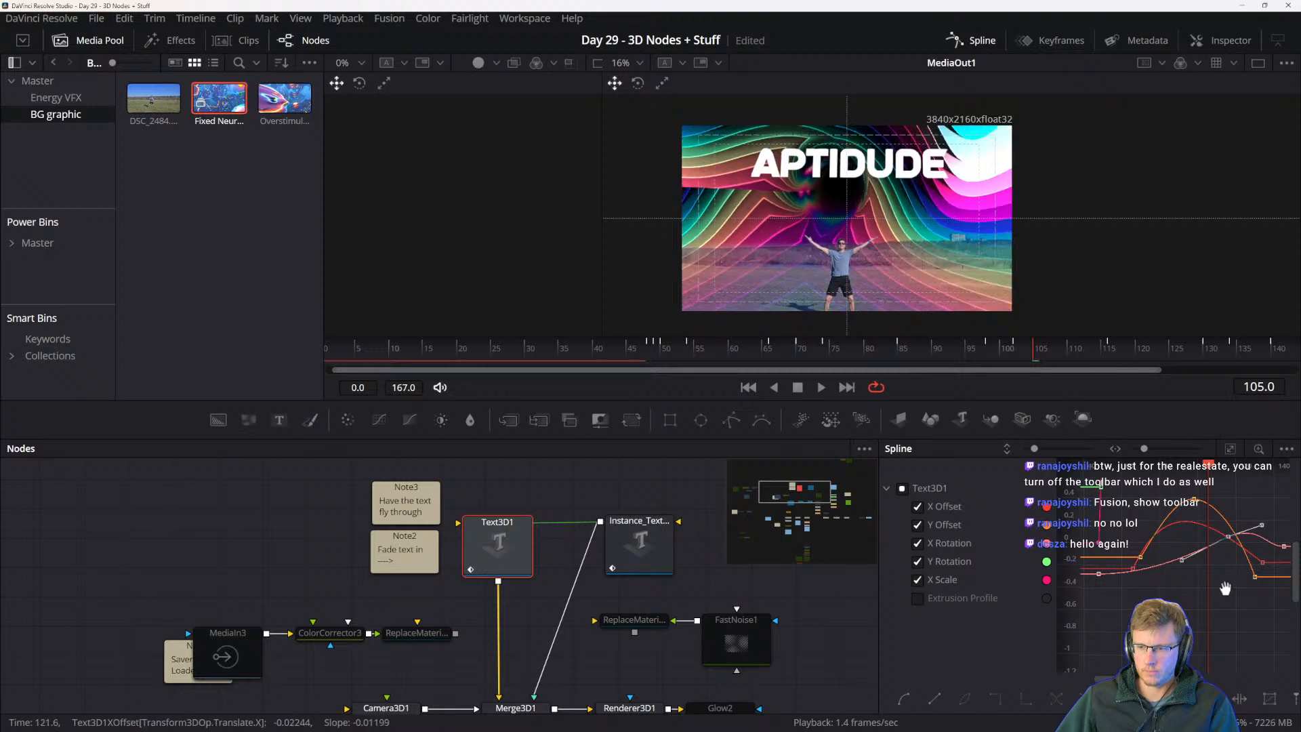
- Steepen the handles of Text3D1's Y Rotation keyframe just after frame 100, and replay the text's turn
drag(1174, 564, 1170, 596)
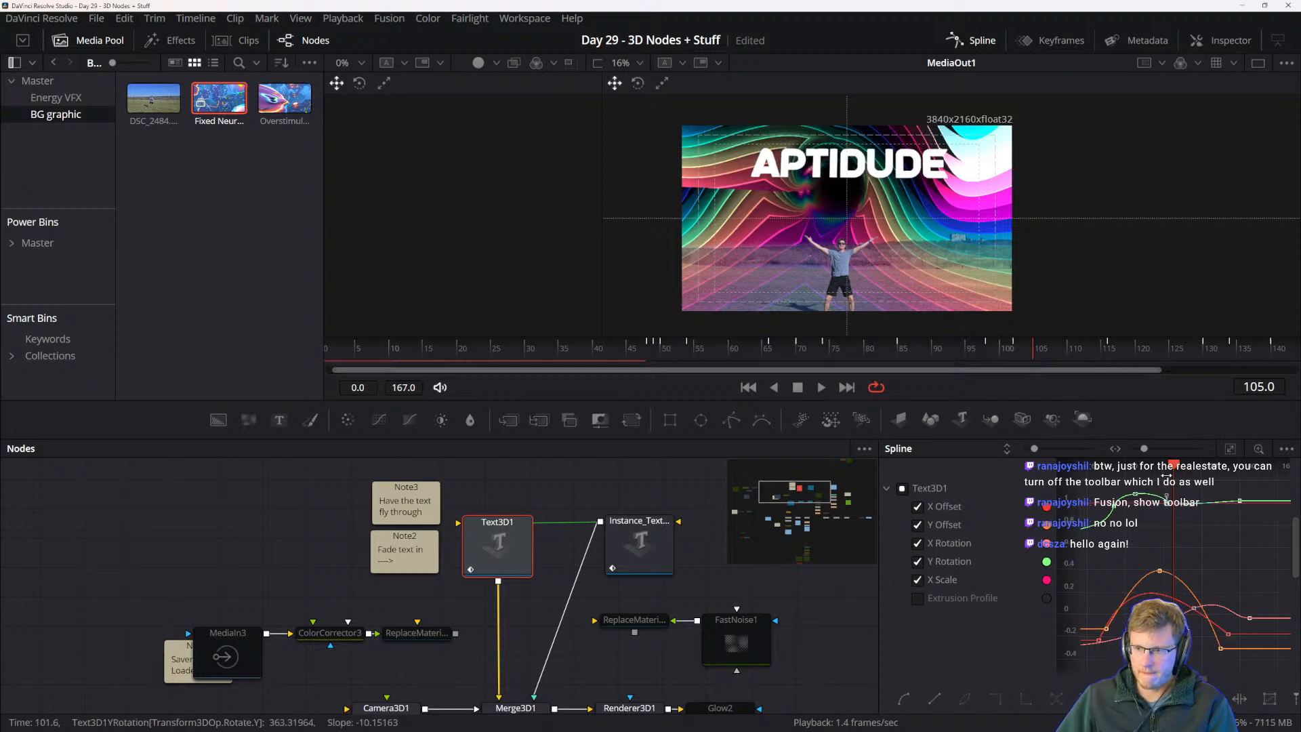
drag(1132, 472, 1214, 522)
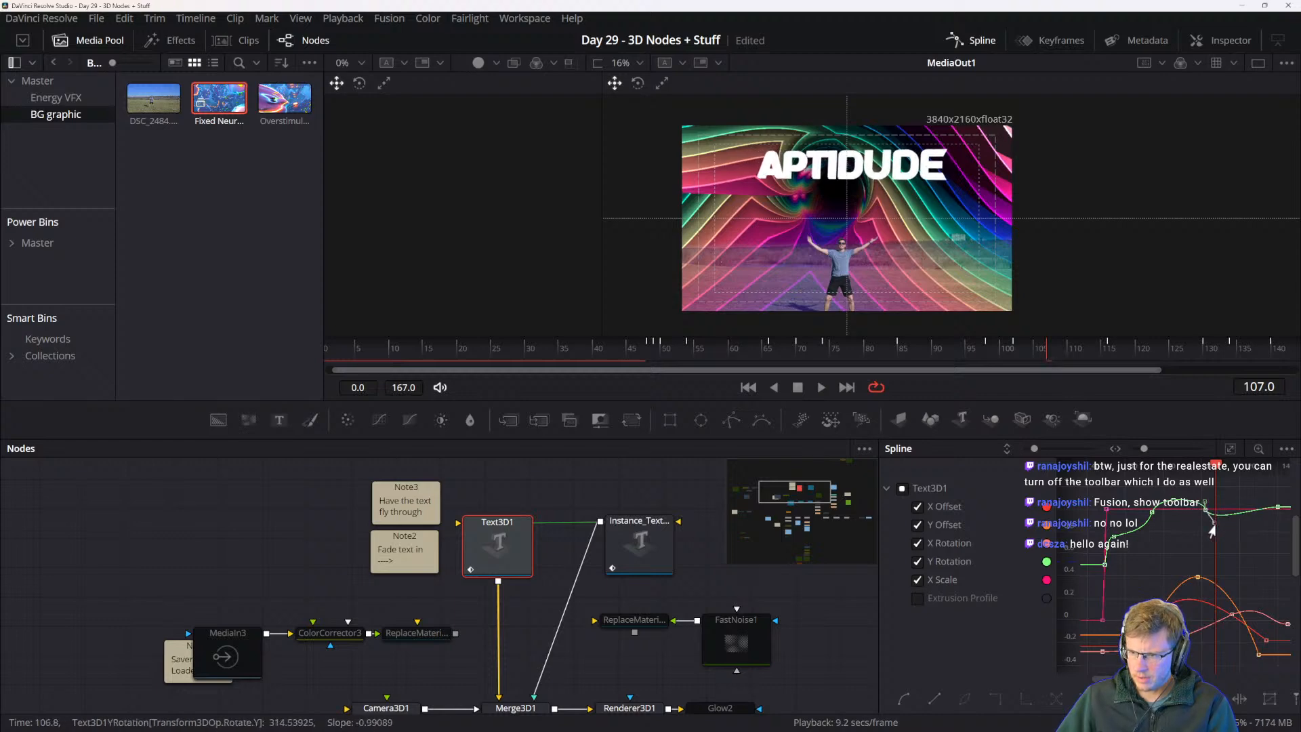
drag(1215, 476, 1196, 475)
key(space)
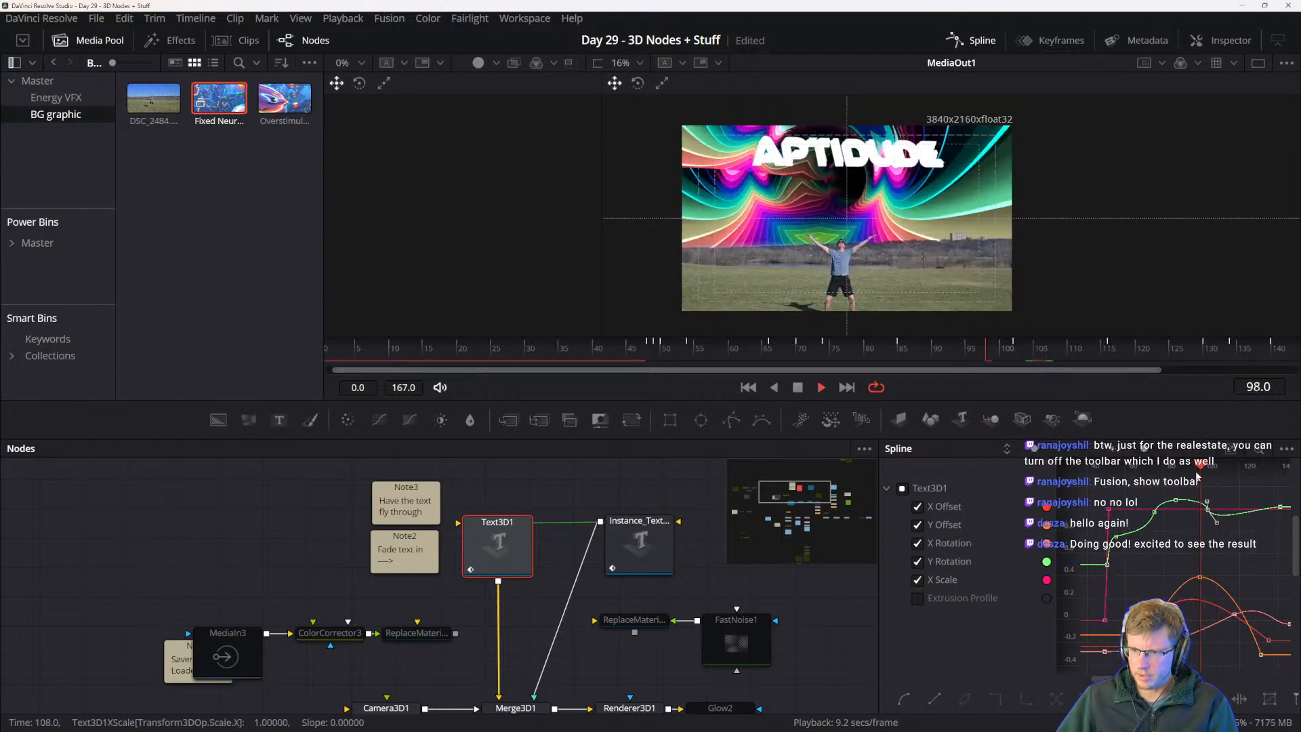
key(space)
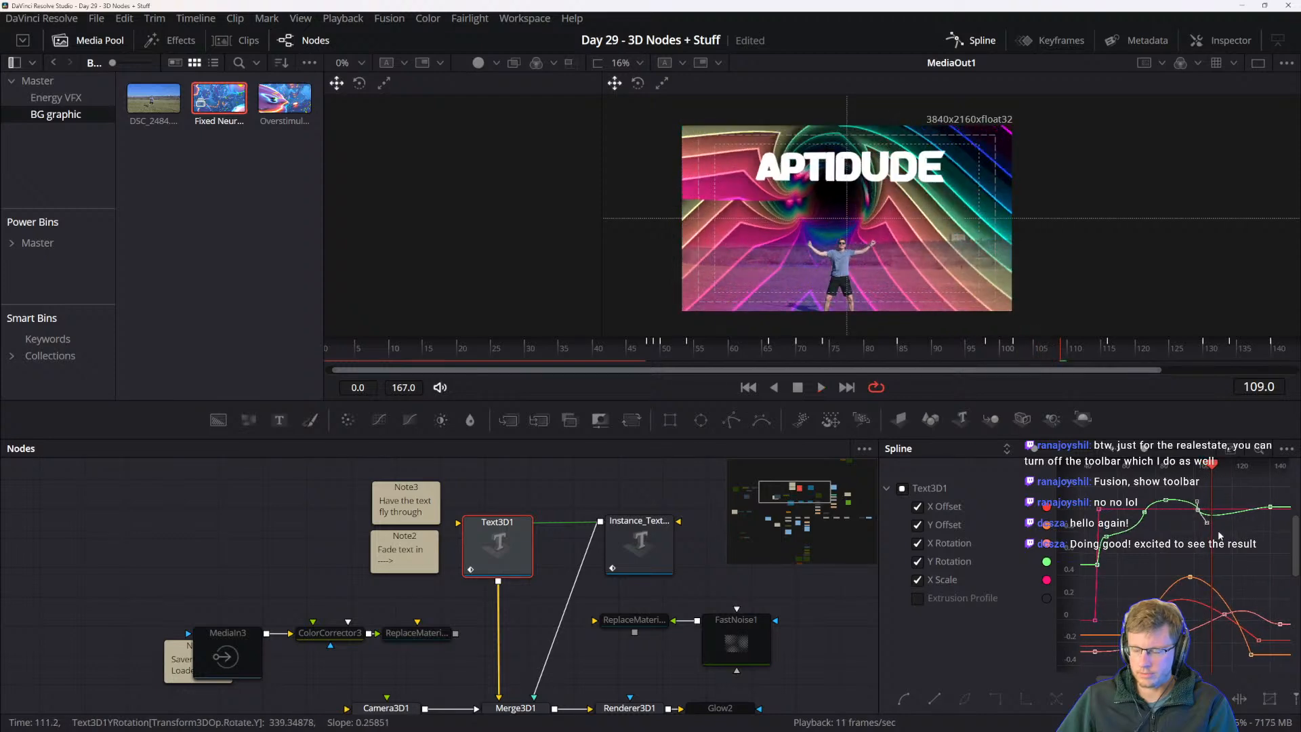
- Move that Y Rotation keyframe earlier to about frame 95, and scrub back through the text's turn
scroll(1221, 513, up, 3)
drag(1170, 493, 1139, 466)
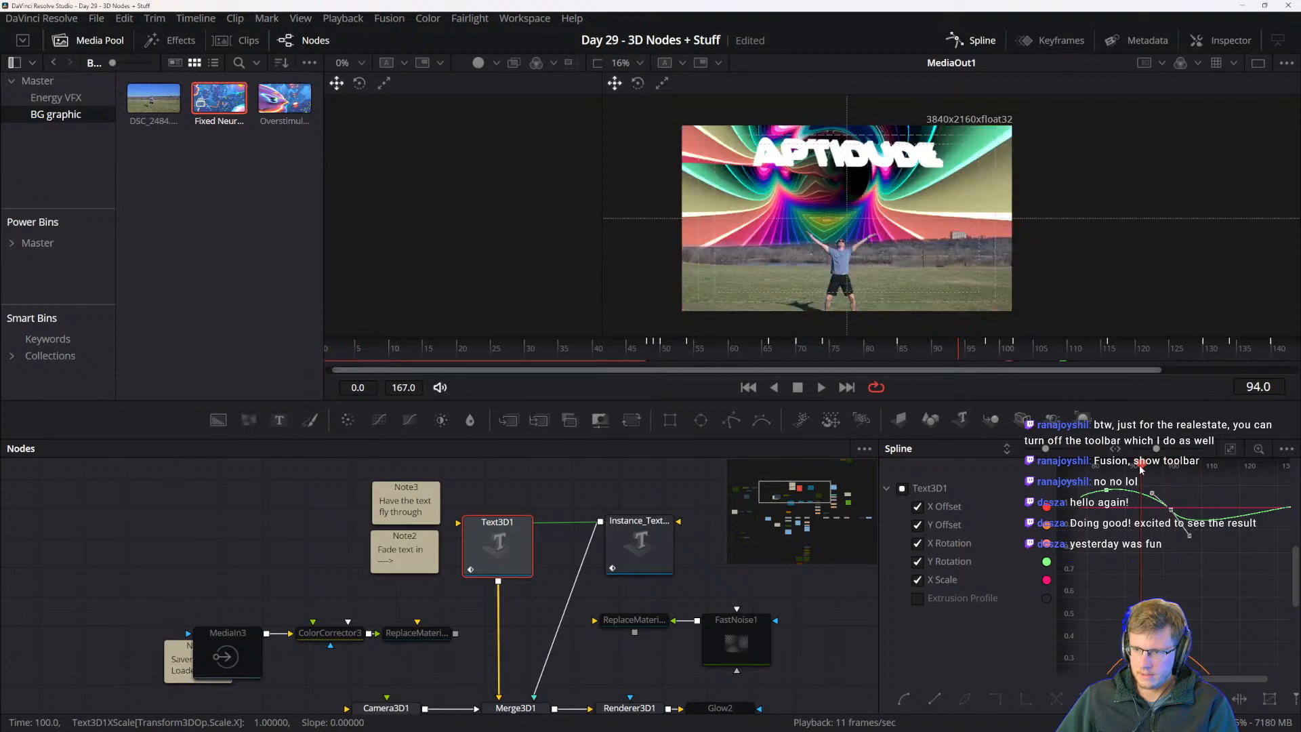
key(space)
key(space)
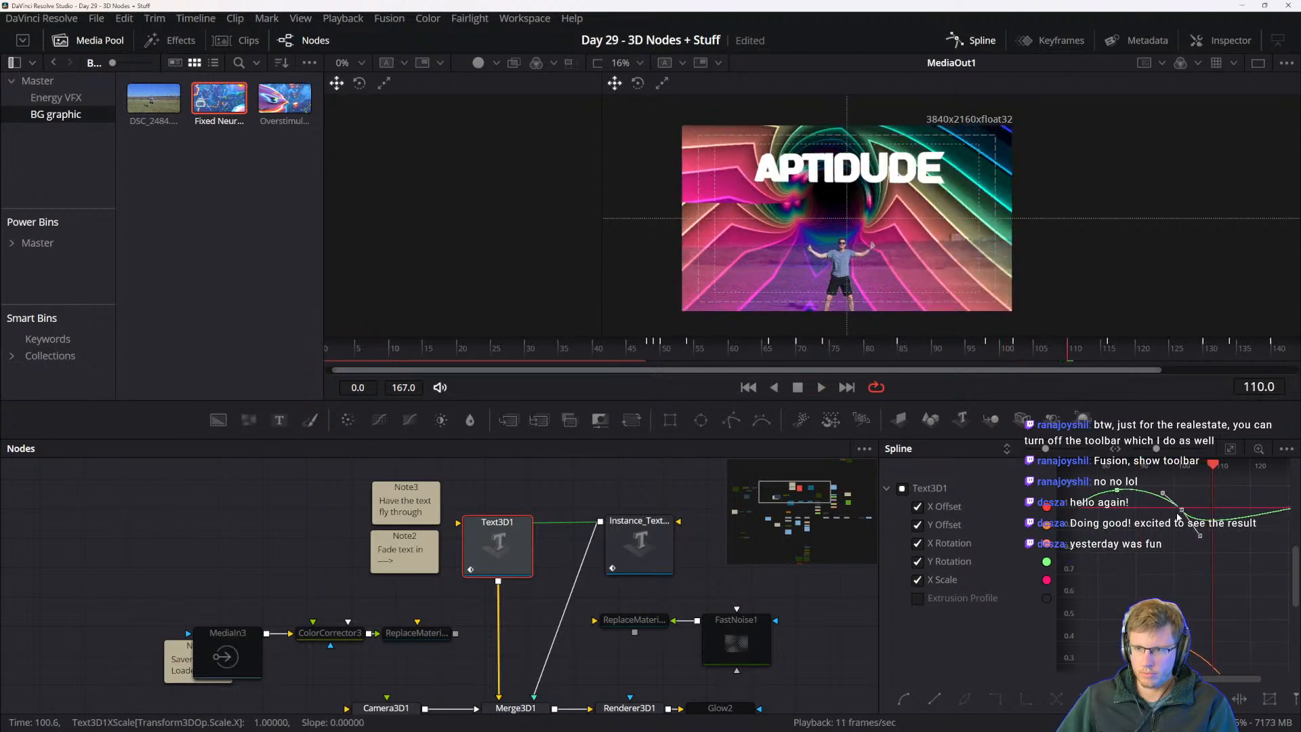
drag(1181, 510, 1158, 509)
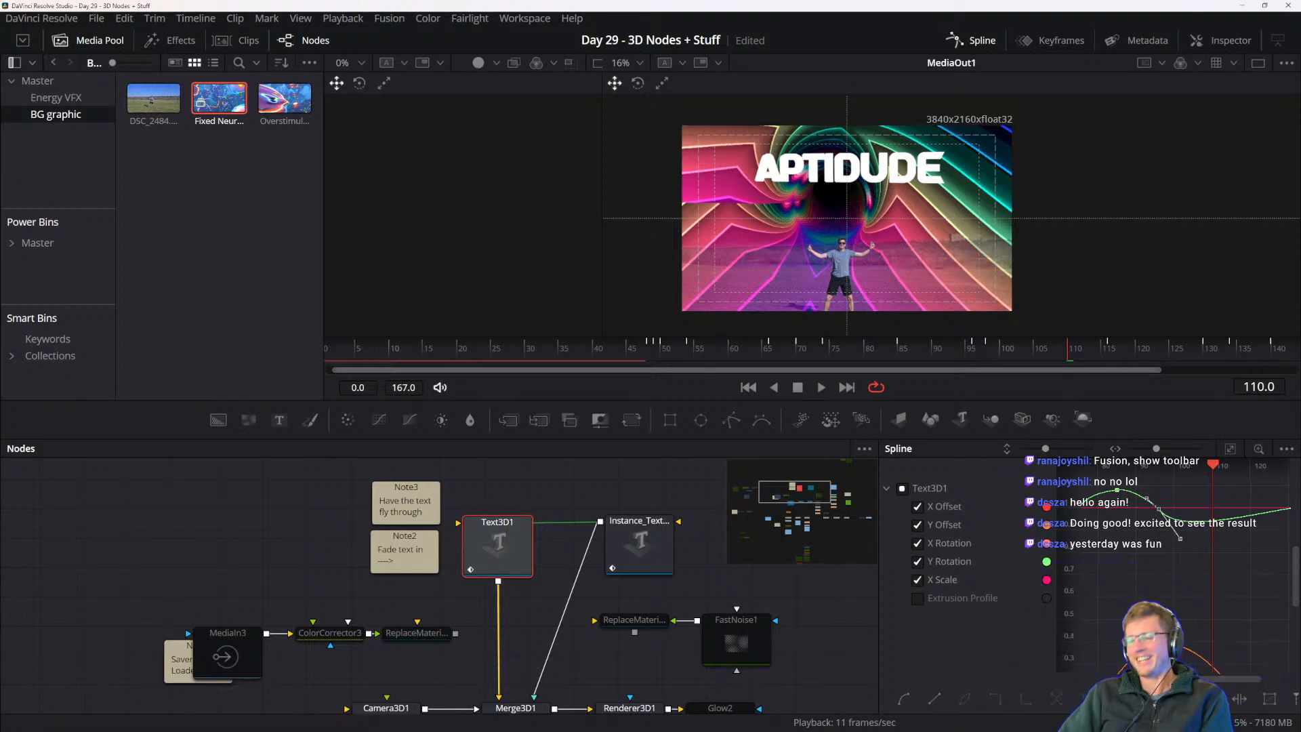
drag(1185, 547, 1187, 548)
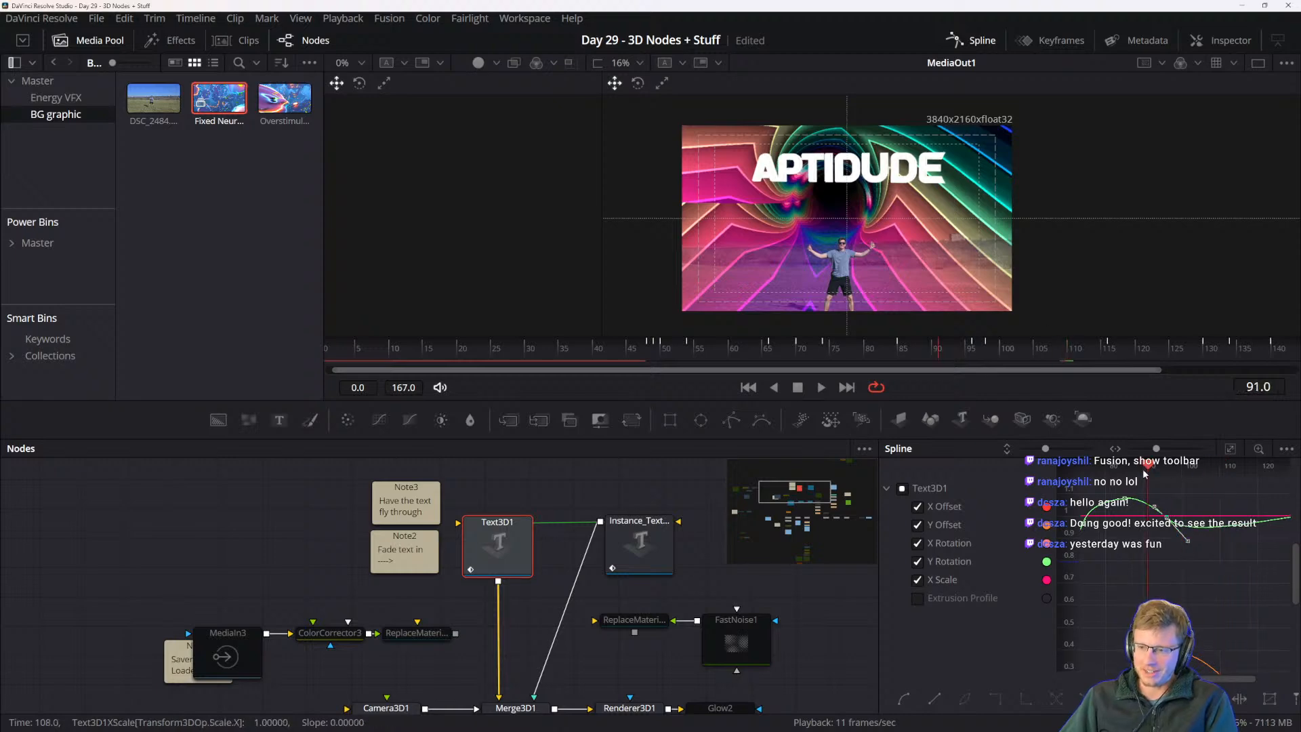
mouse_move(1145, 472)
mouse_down()
mouse_move(1107, 467)
mouse_move(1129, 466)
mouse_up()
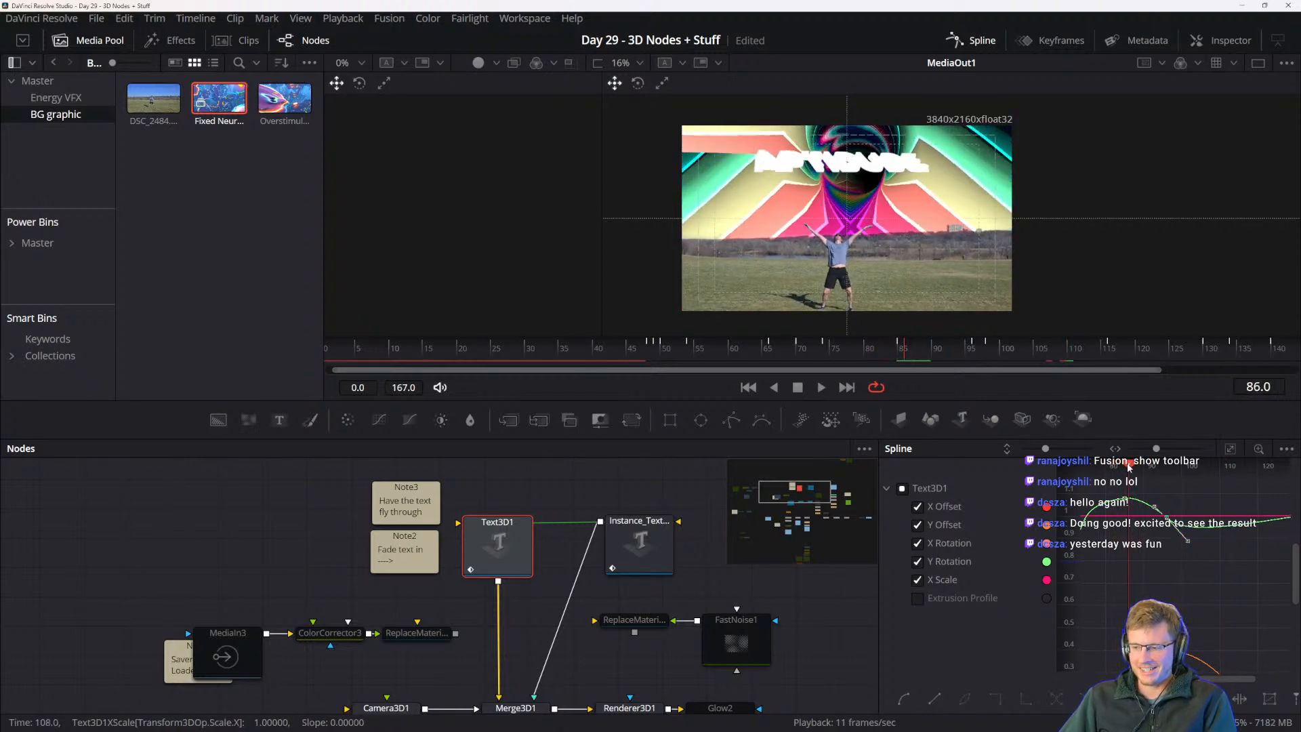
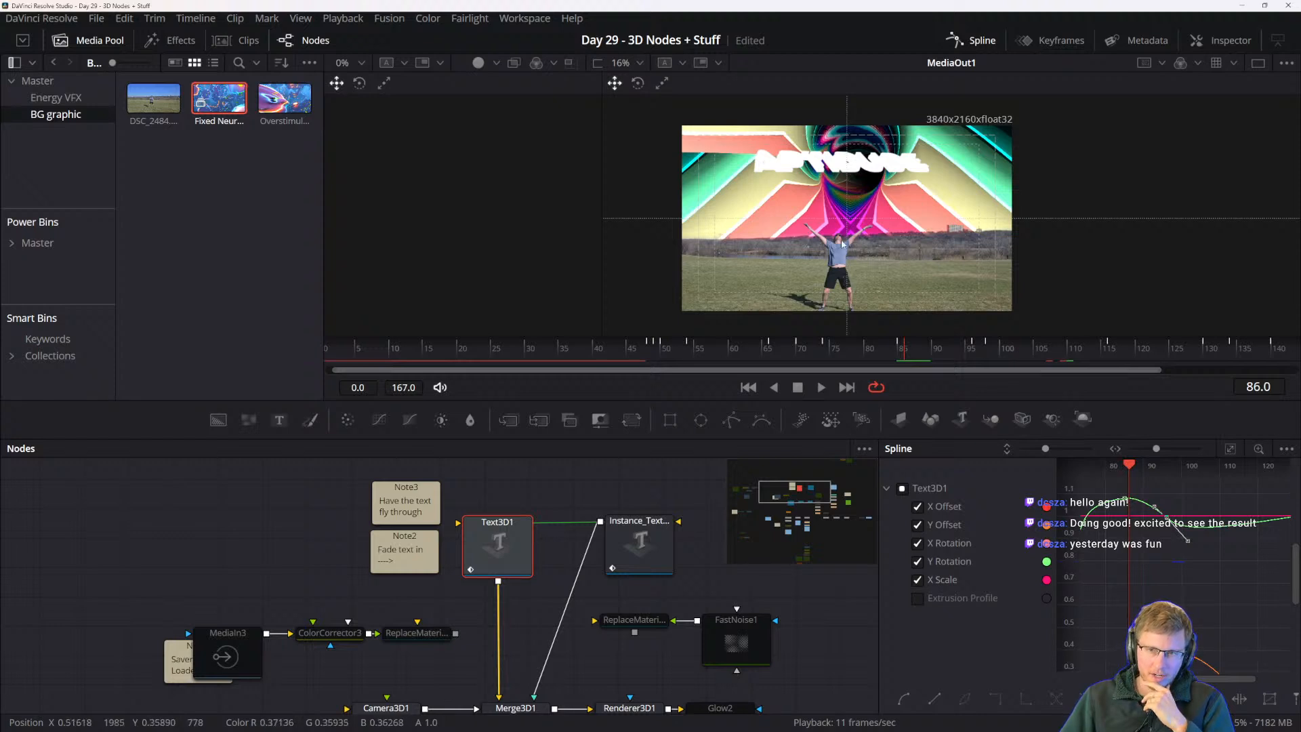
drag(555, 632, 385, 533)
drag(611, 568, 553, 614)
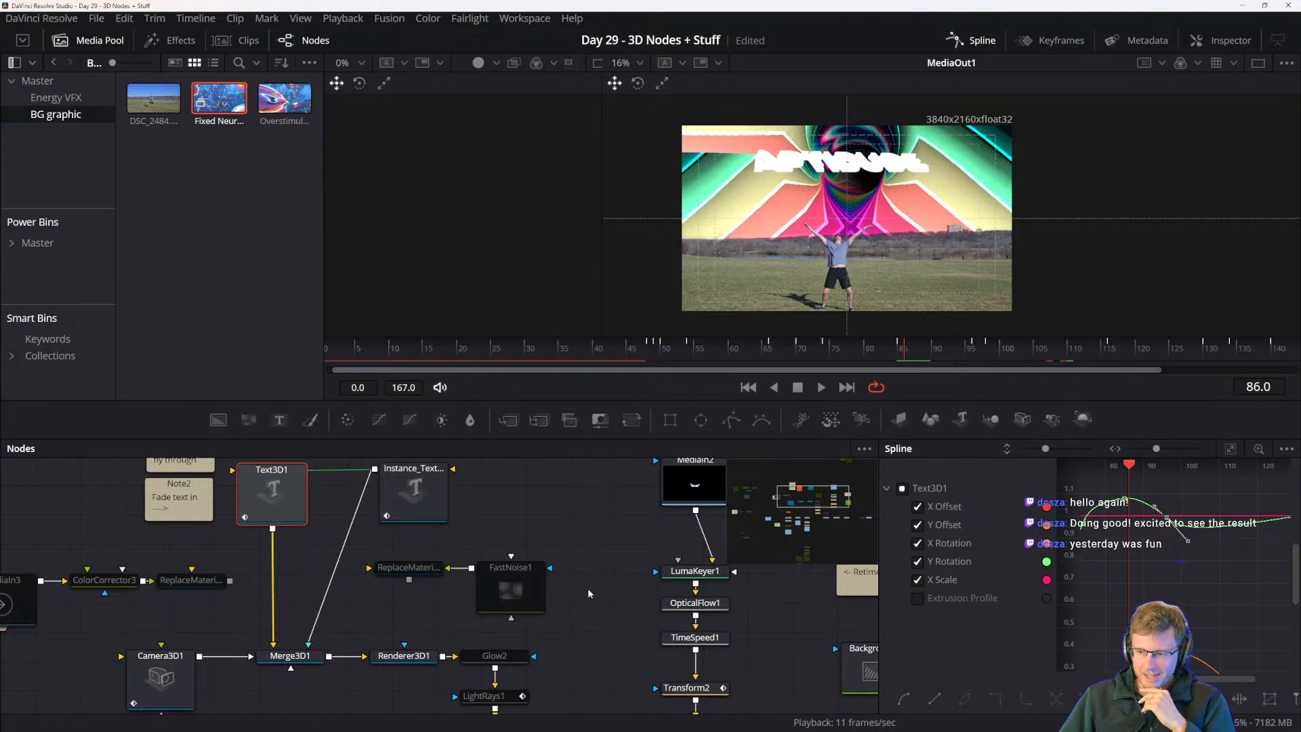
drag(532, 552, 479, 557)
drag(472, 601, 598, 603)
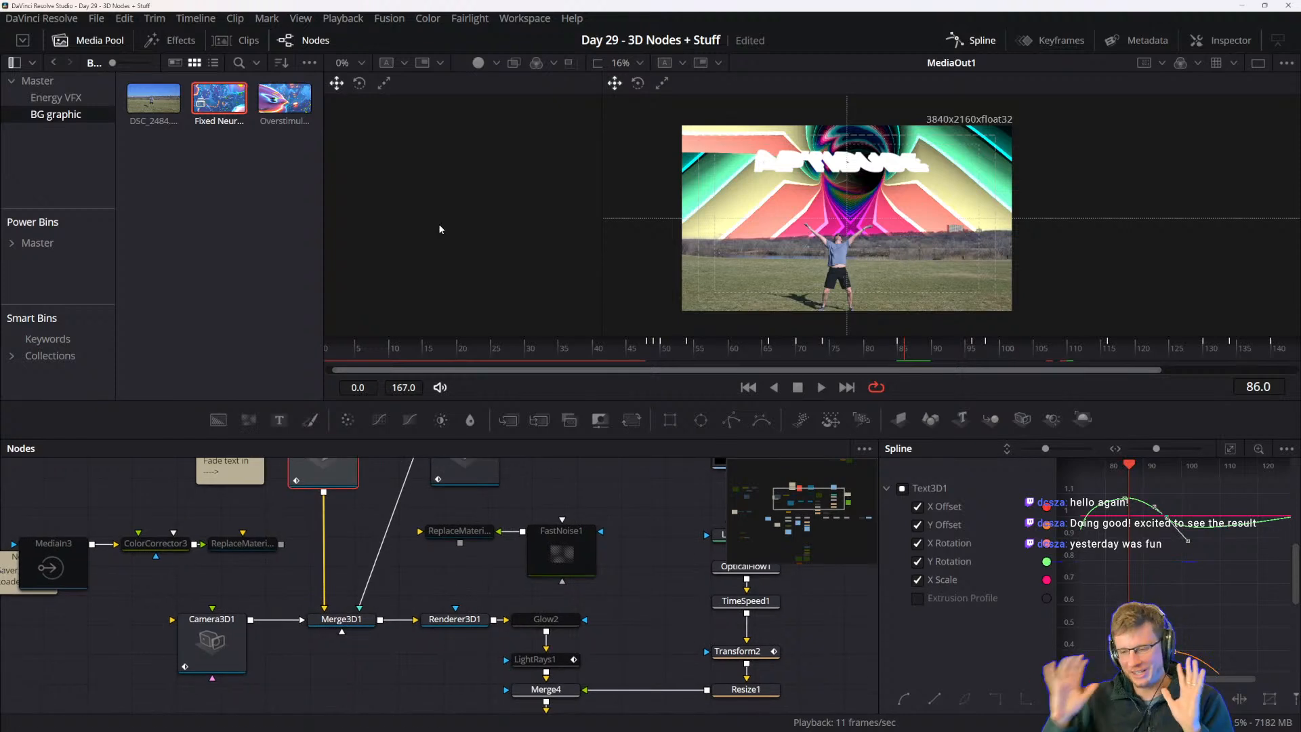
drag(391, 557, 418, 706)
- Shift Text3D1's Y Offset peak keyframe earlier to about frame 90, and play the composite to check the motion
scroll(1135, 552, down, 3)
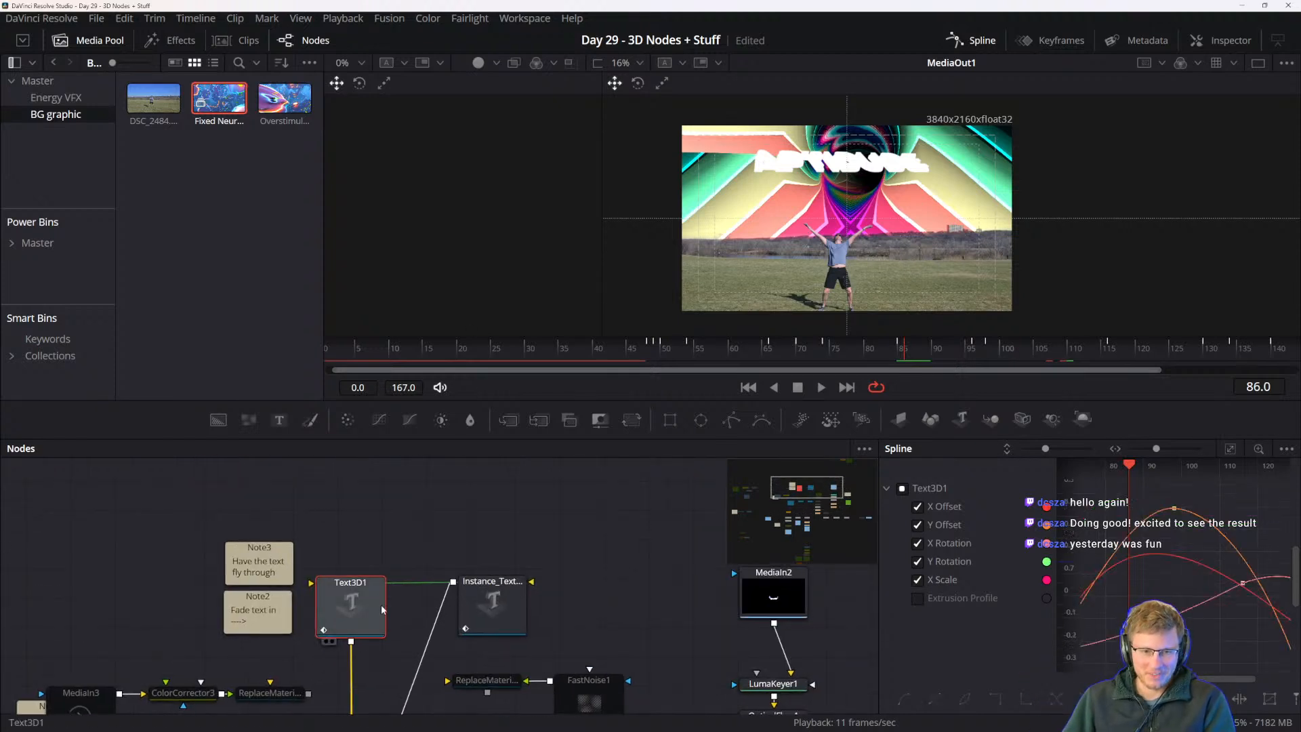
mouse_move(1183, 535)
mouse_down()
mouse_move(1152, 581)
mouse_move(1157, 477)
mouse_move(1108, 477)
mouse_up()
drag(1121, 529, 1144, 524)
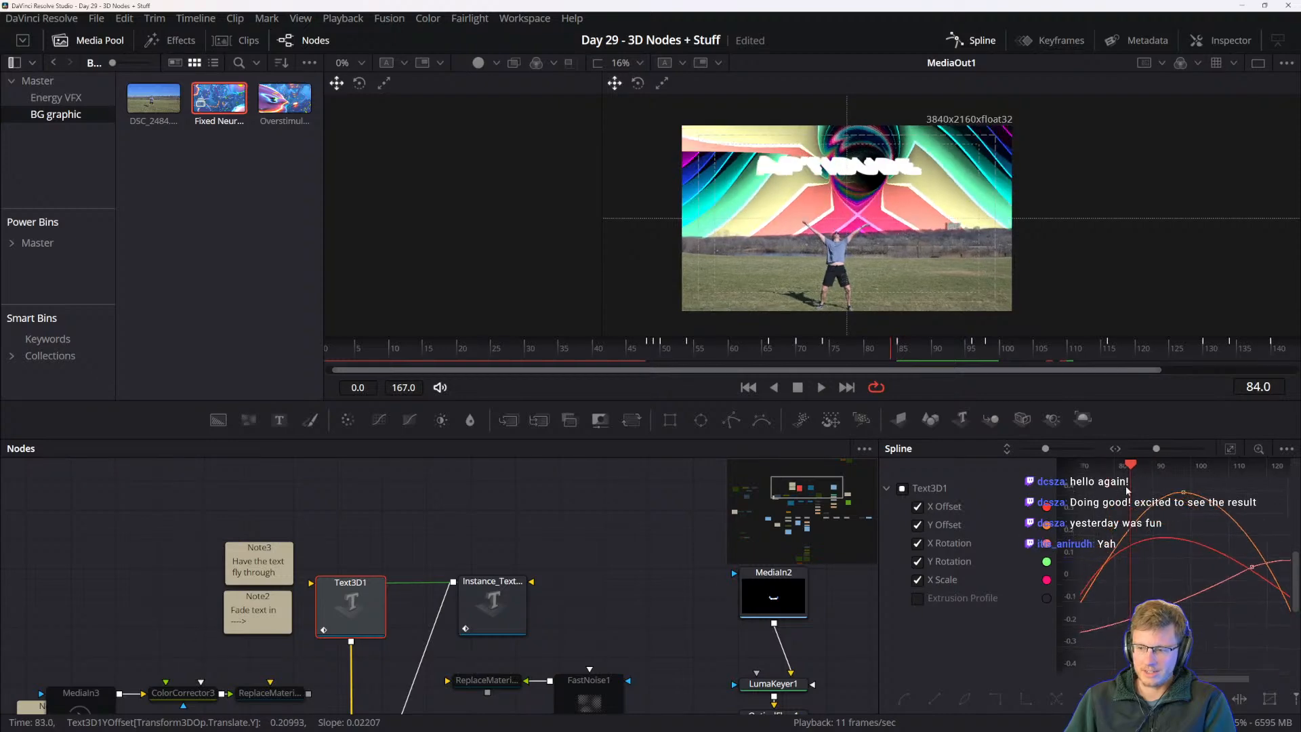
drag(1133, 473, 1180, 466)
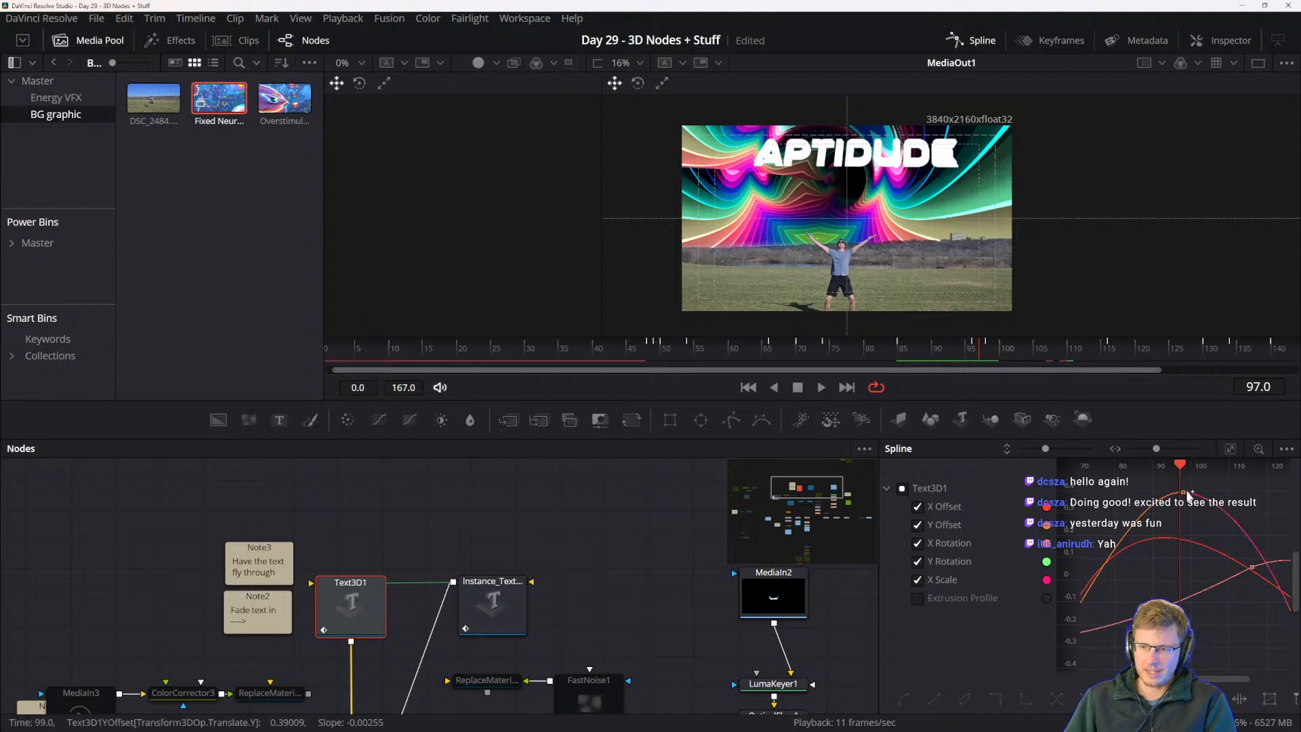
drag(1188, 495, 1120, 473)
key(space)
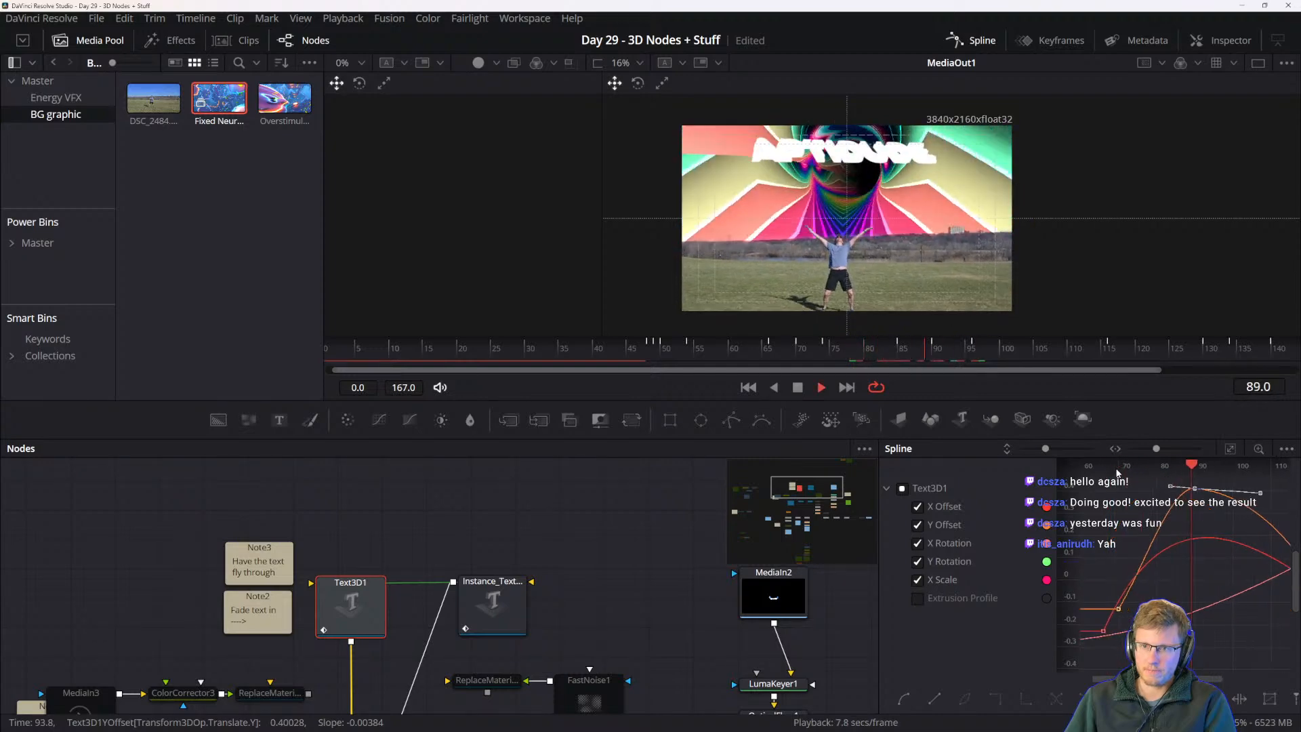
key(space)
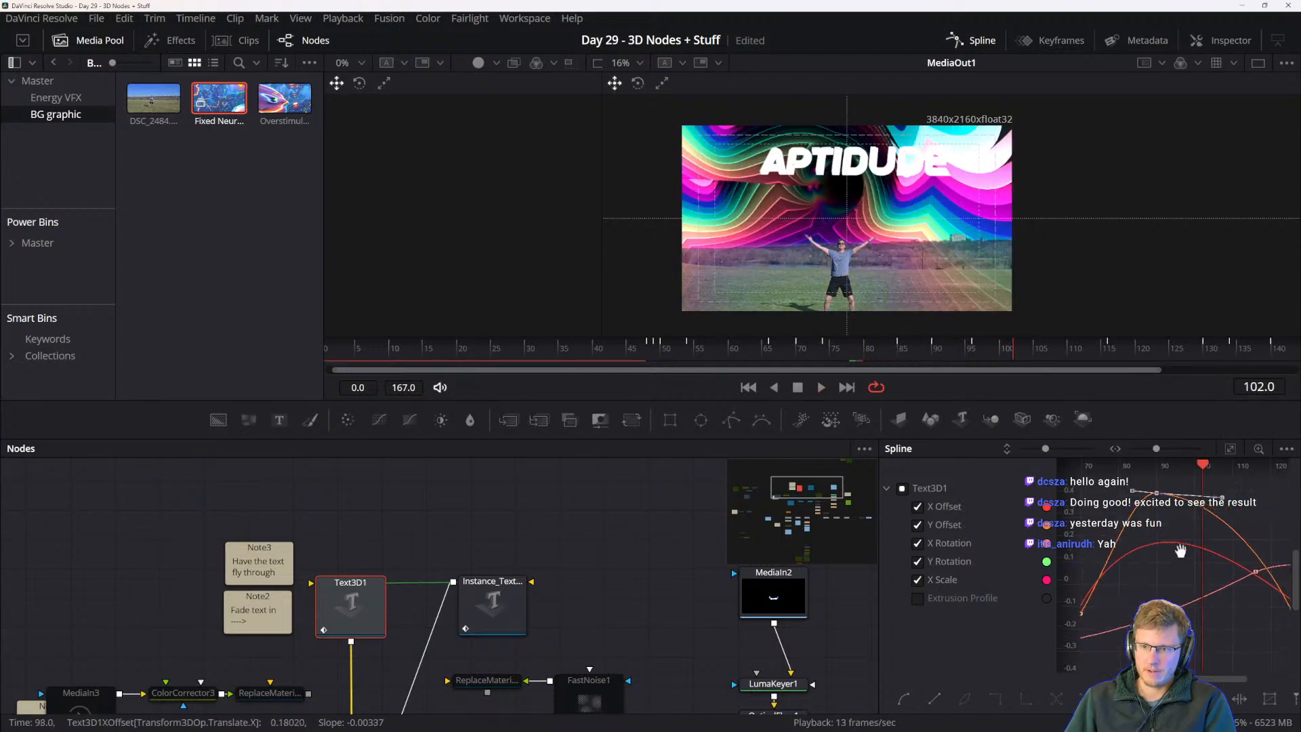
- Move Text3D1's final X Offset keyframe to about frame 115 at 0.2, and its Y Offset peak to about frame 102 at 0.3
drag(1180, 550, 1164, 525)
scroll(1211, 572, down, 2)
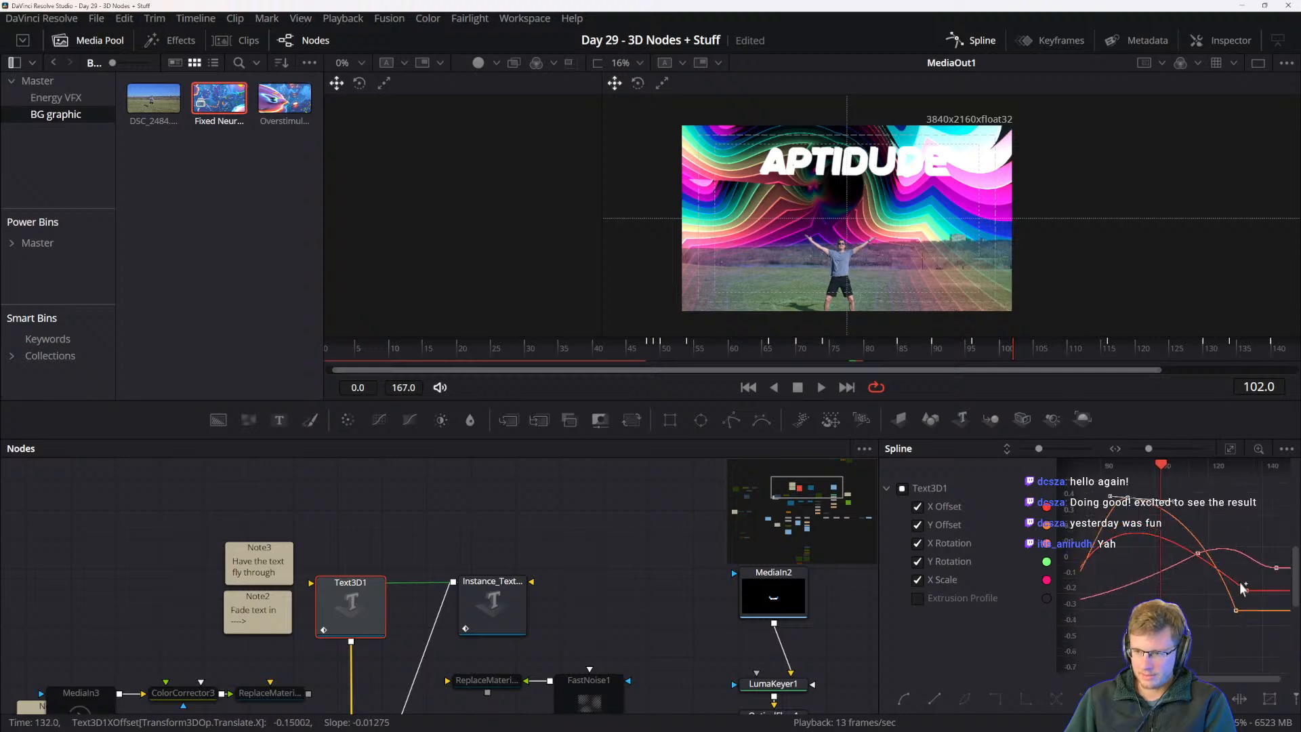
drag(1244, 595, 1197, 527)
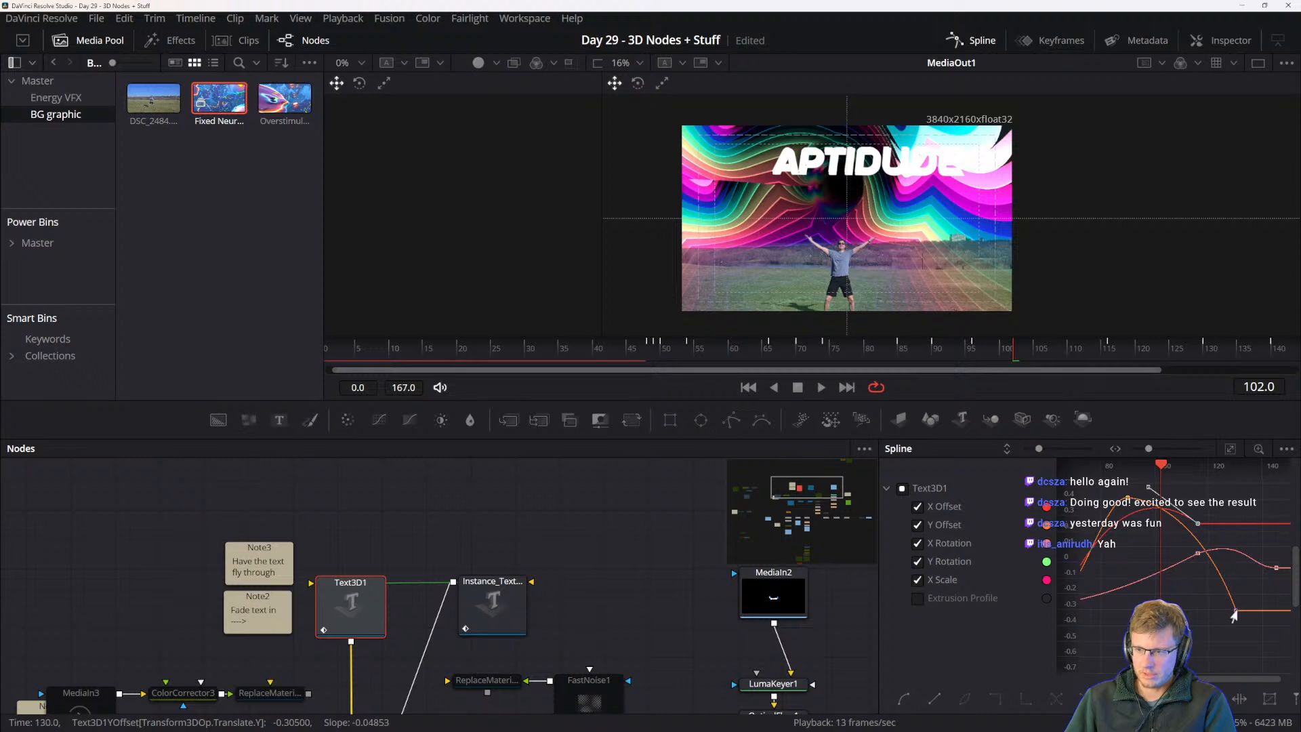
drag(1224, 599, 1158, 515)
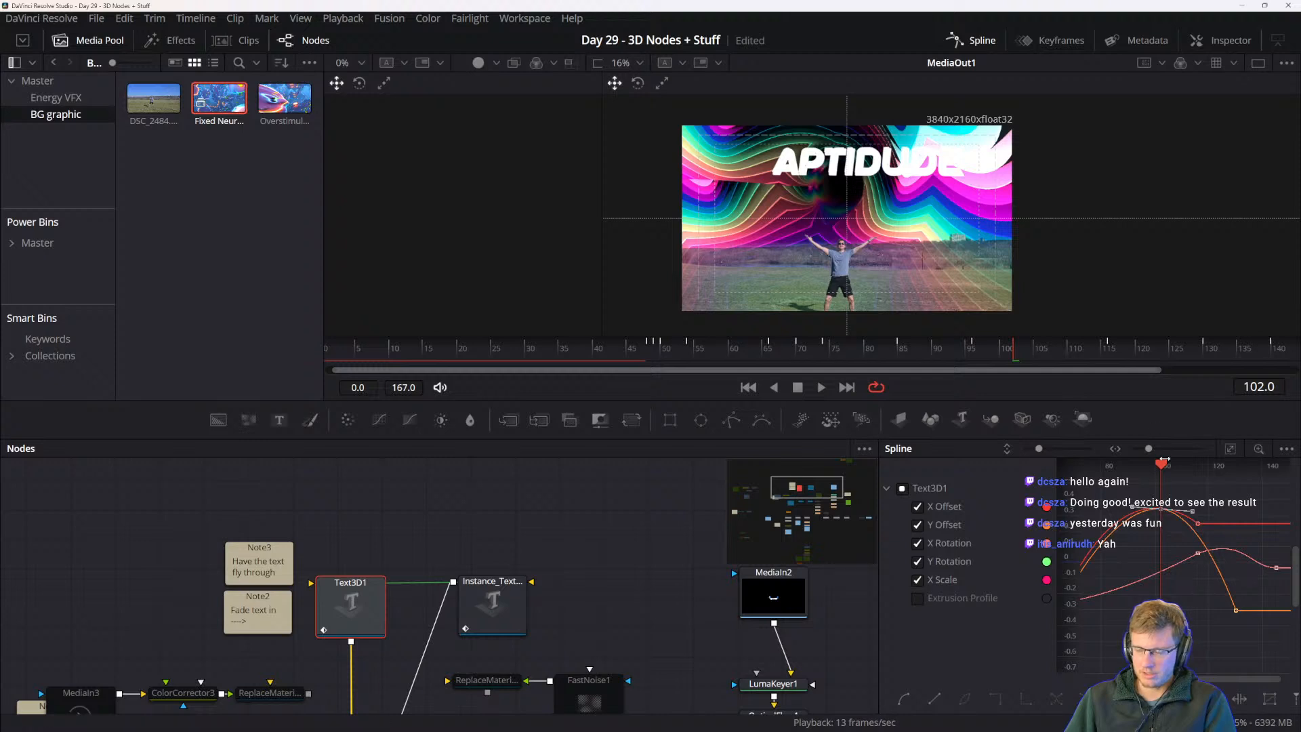
- Scrub back and play the composite to review the adjusted offset and rotation curves of the text
drag(1162, 466, 1139, 467)
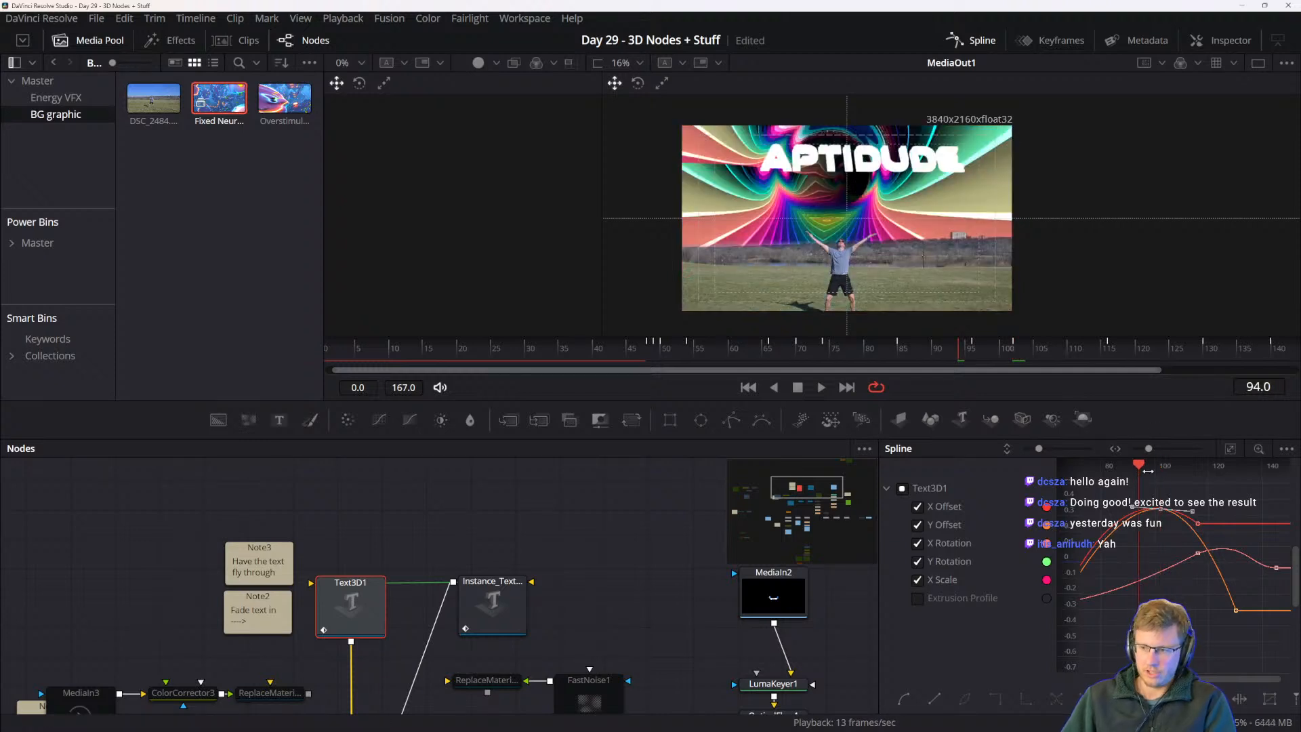
scroll(1206, 532, down, 2)
drag(1179, 546, 1177, 580)
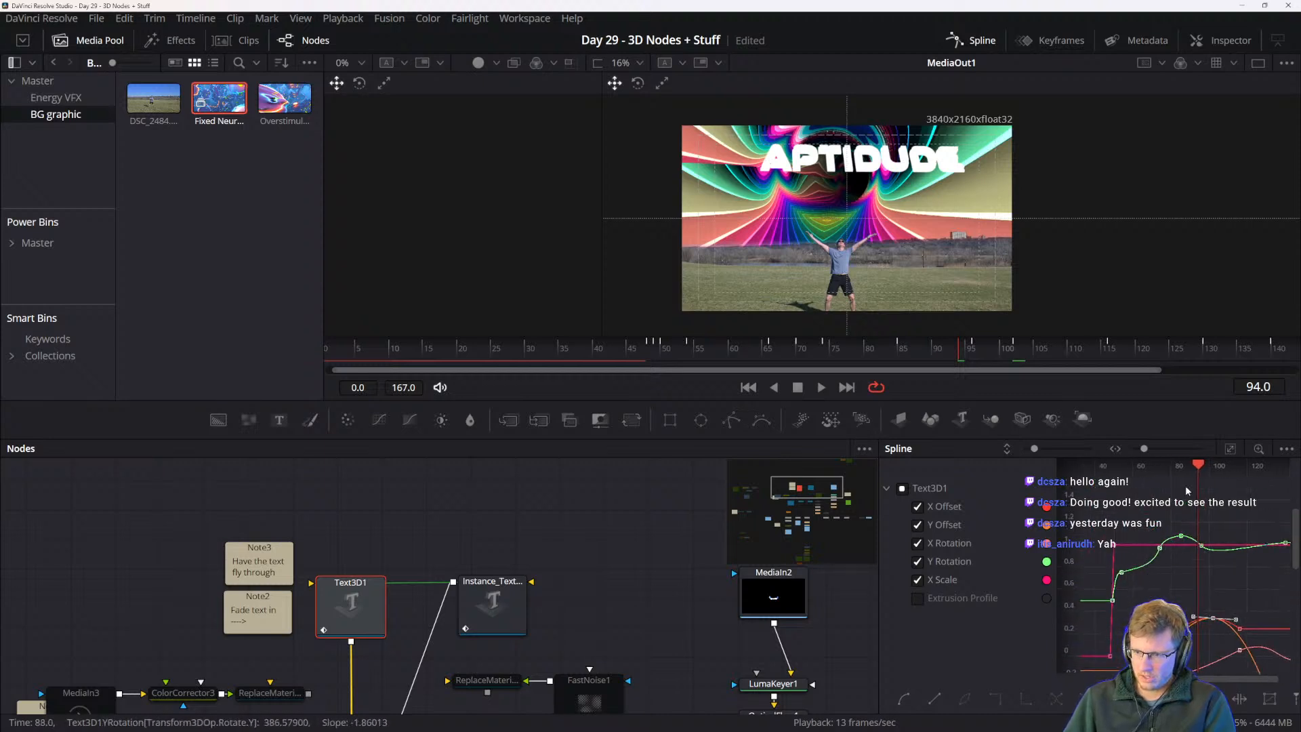
key(space)
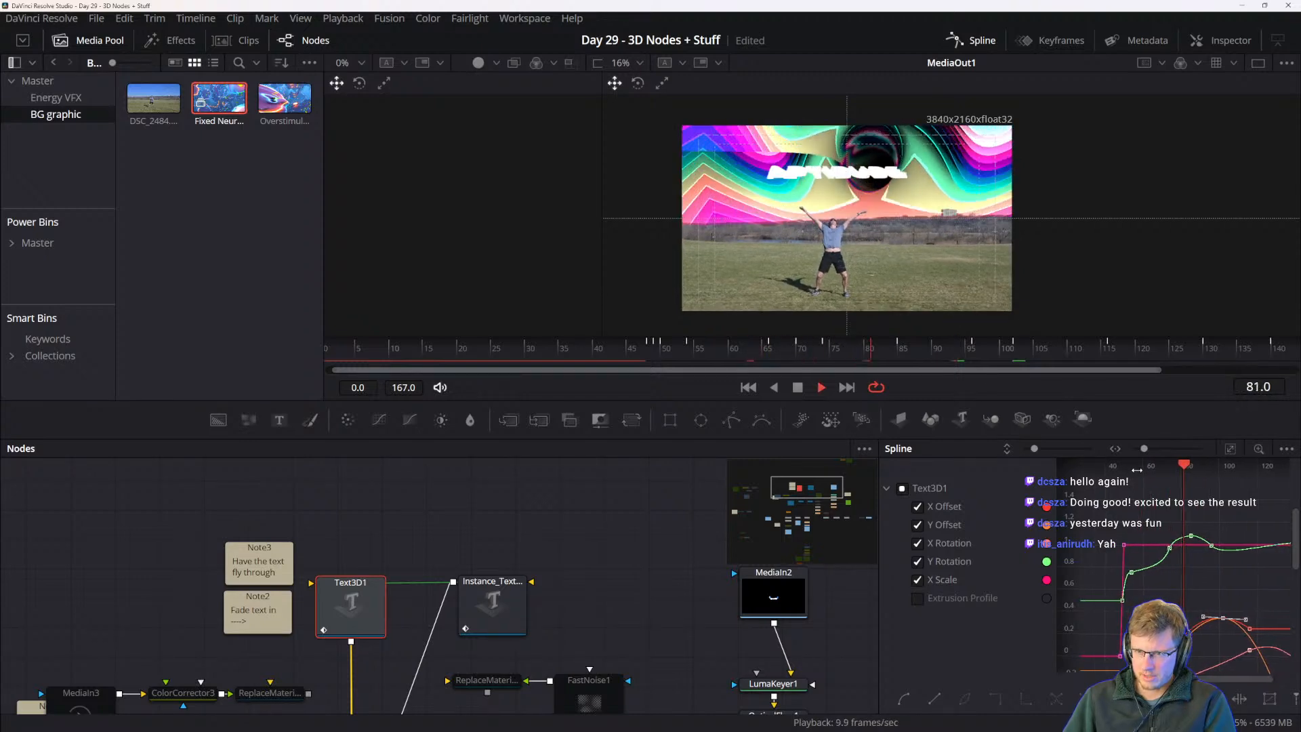
- Play the composite to check the text's turn, and delete the middle keyframes of Text3D1's Y Rotation curve
key(space)
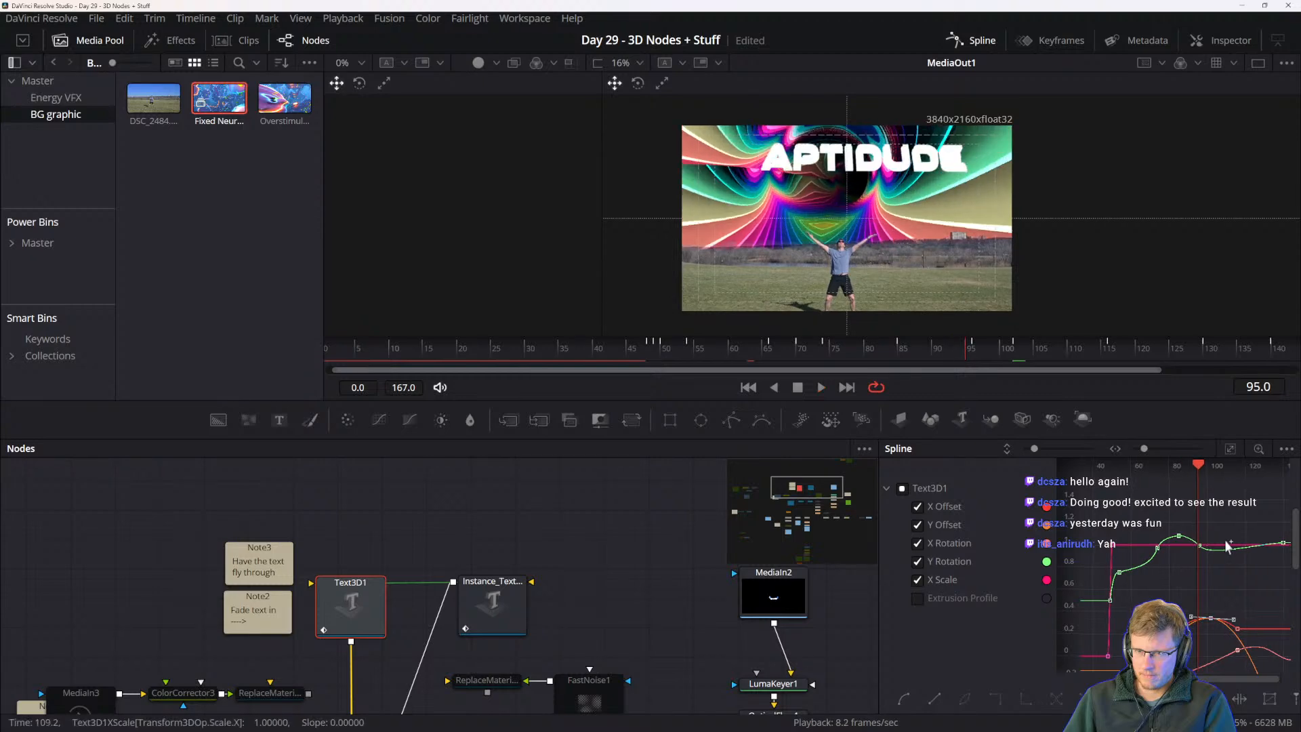
key(space)
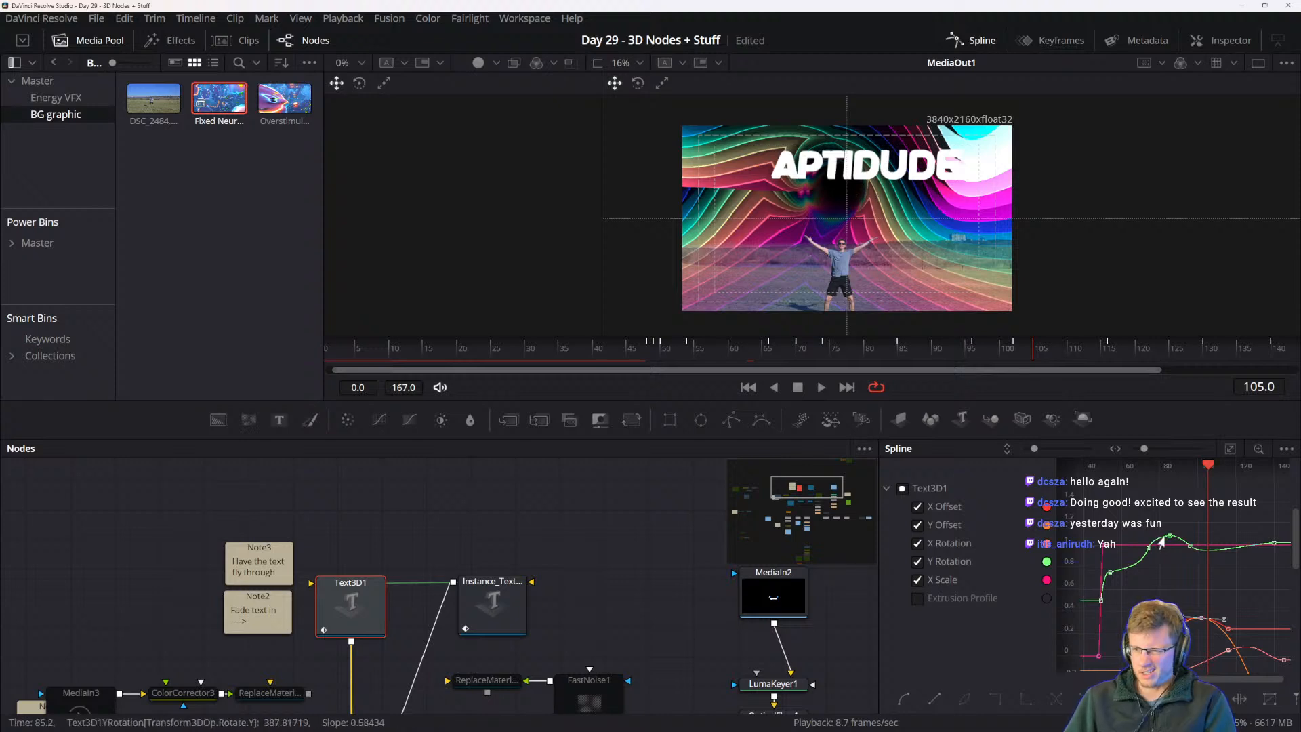
drag(1194, 554, 1194, 554)
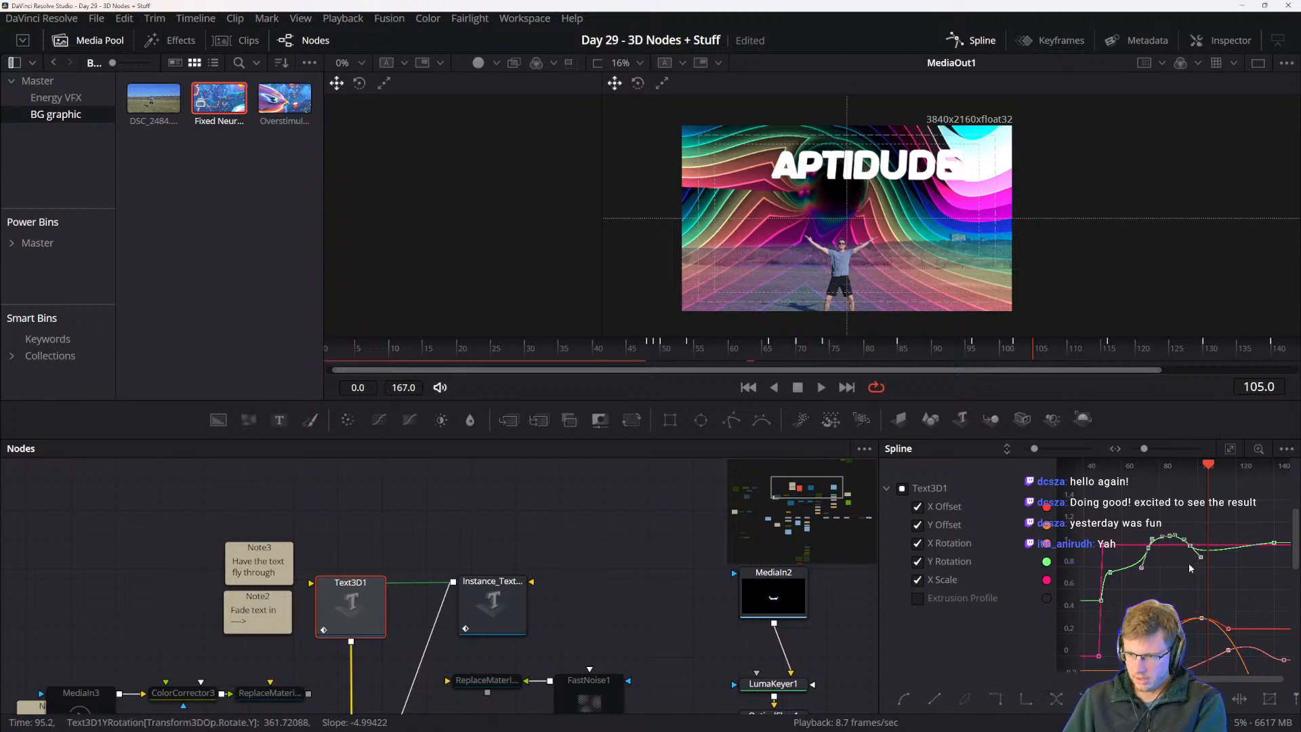
key(Delete)
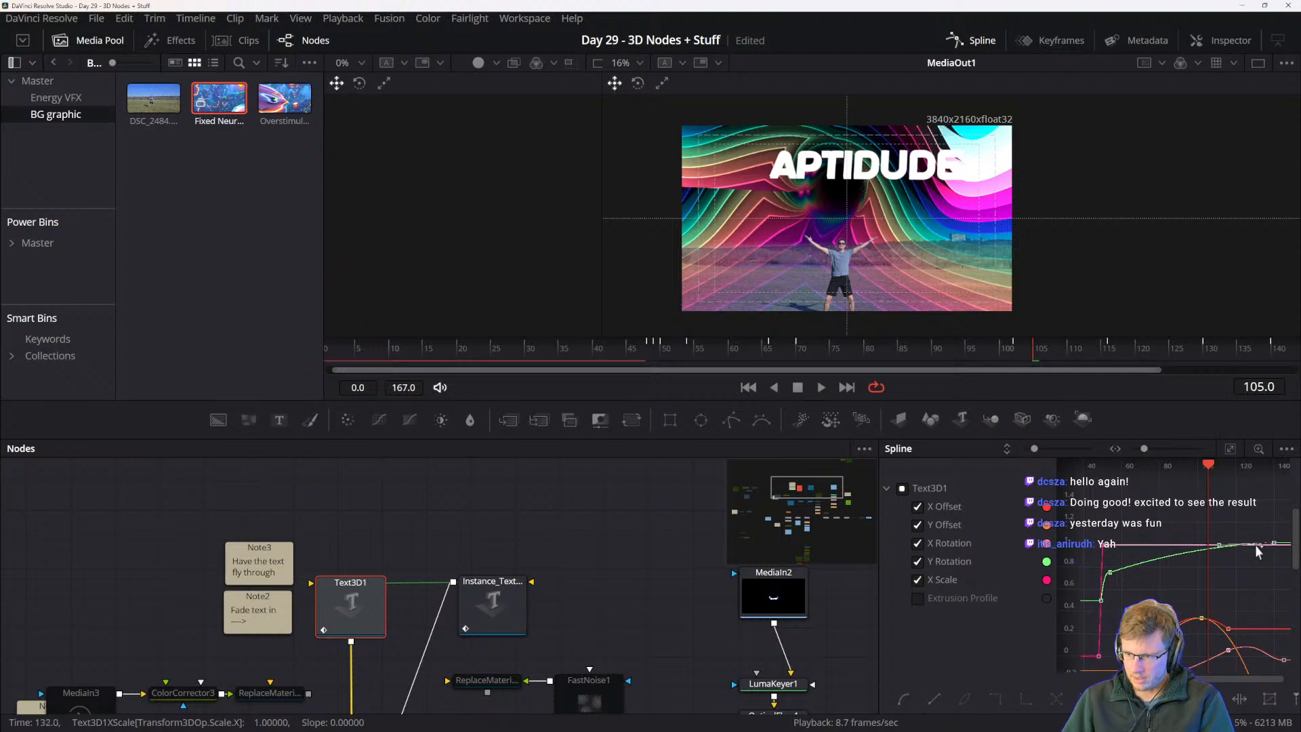
- Raise the final Y Rotation keyframe's incoming handle and the second keyframe's outgoing handle to form a smooth, steep arc
drag(1192, 526, 1155, 484)
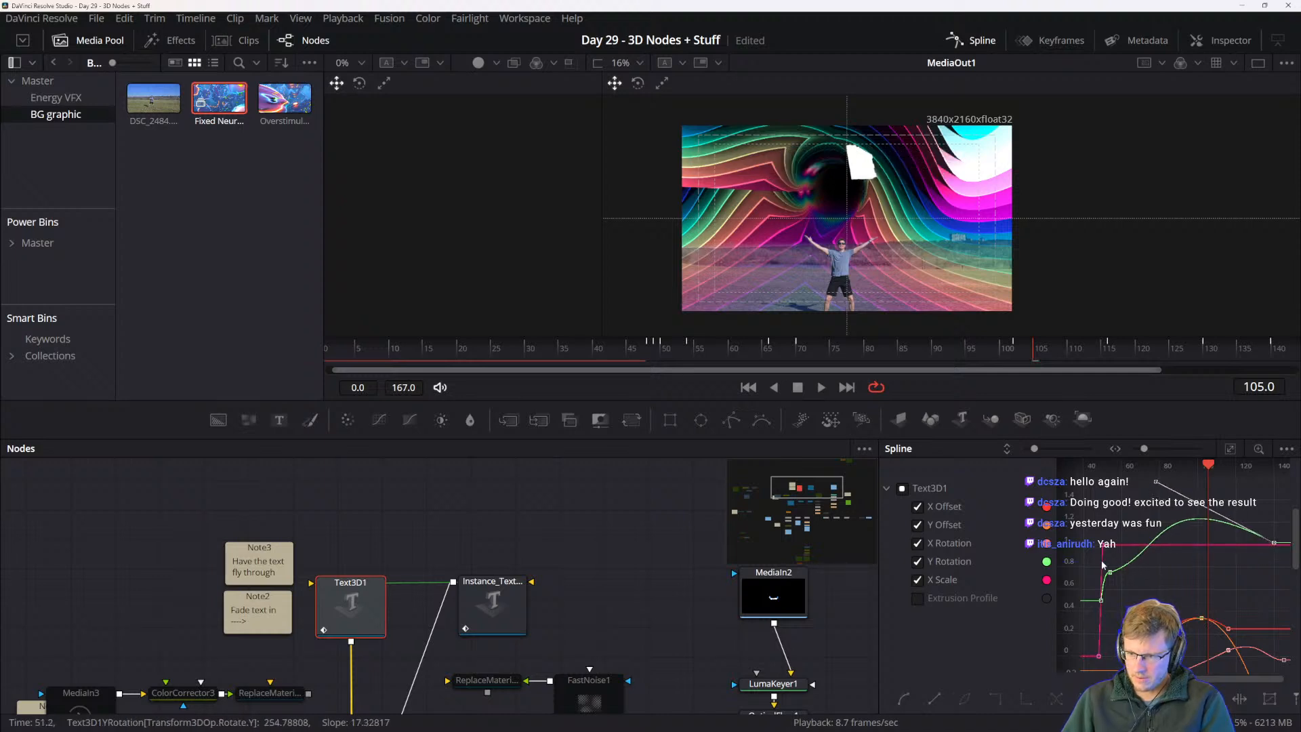
click(1109, 573)
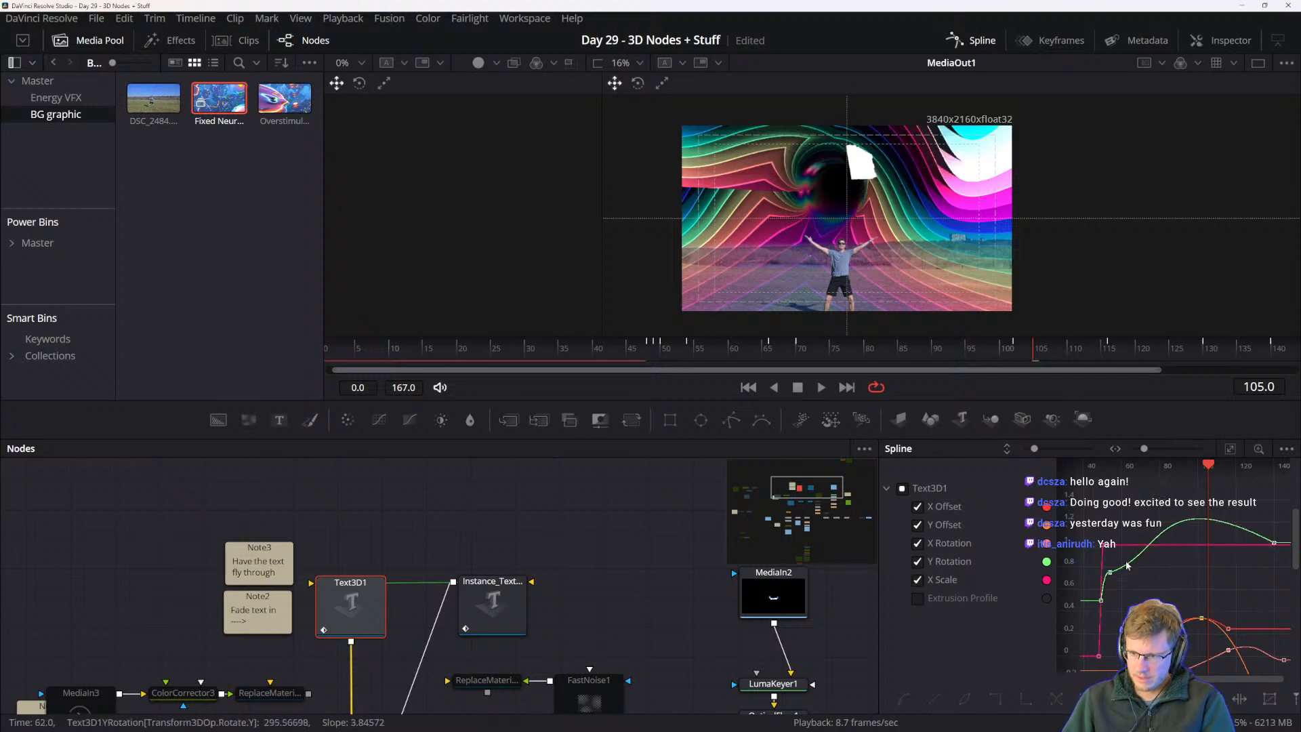
drag(1150, 553, 1127, 512)
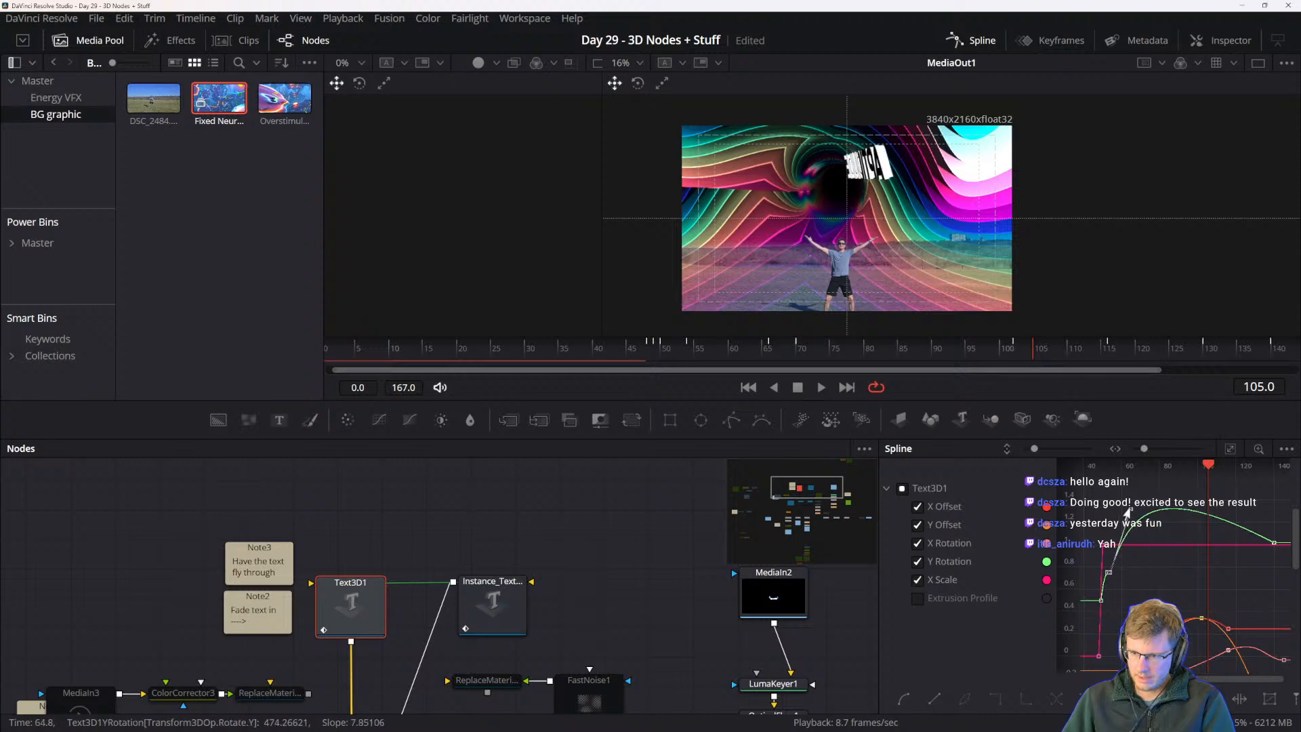
drag(1139, 587, 1125, 532)
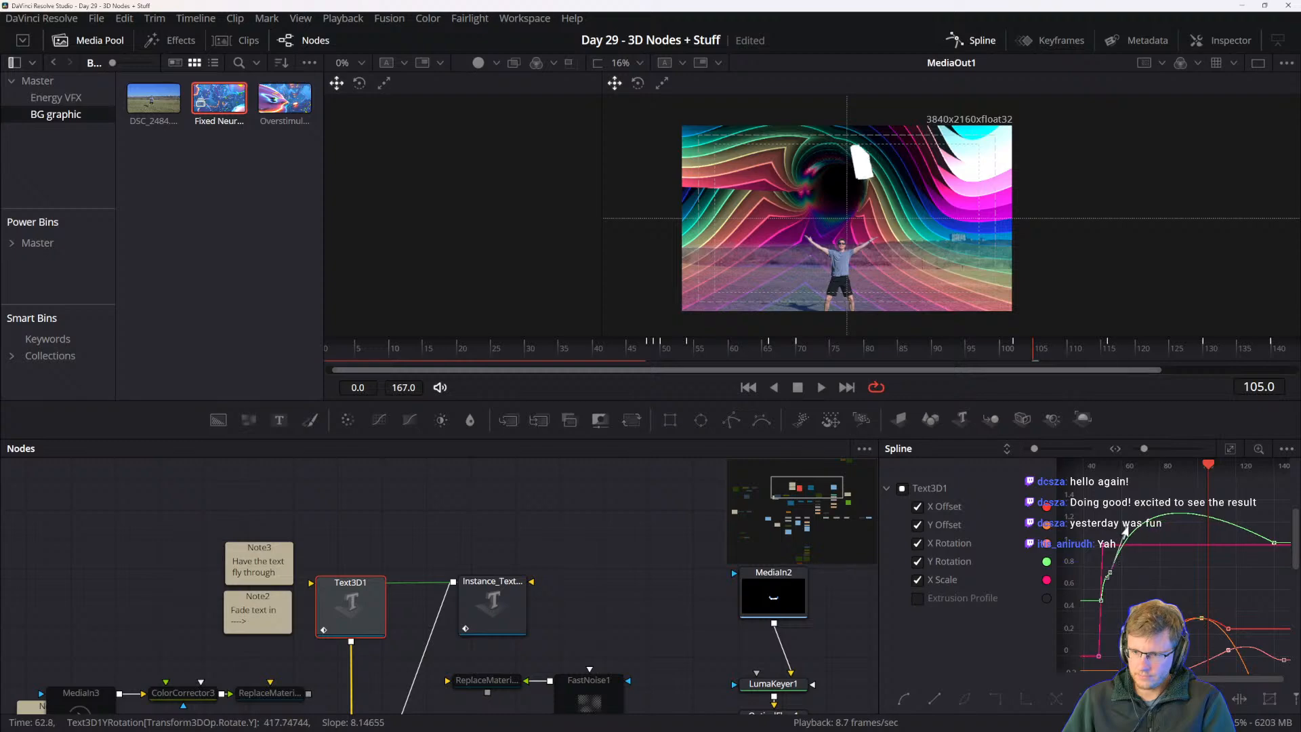
- Scrub back and play the composite to check the text's turn with the reshaped Y Rotation curve
drag(1119, 465, 1115, 465)
key(space)
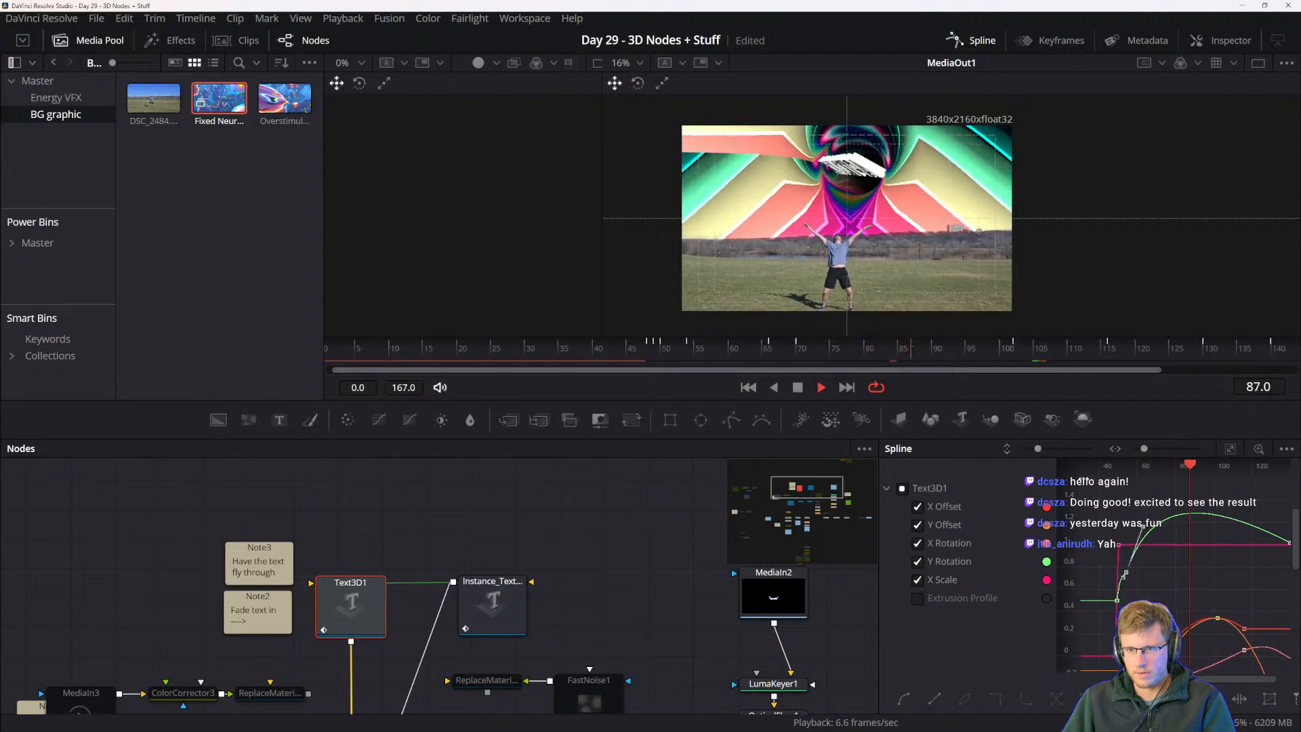
key(space)
drag(1192, 540, 1087, 559)
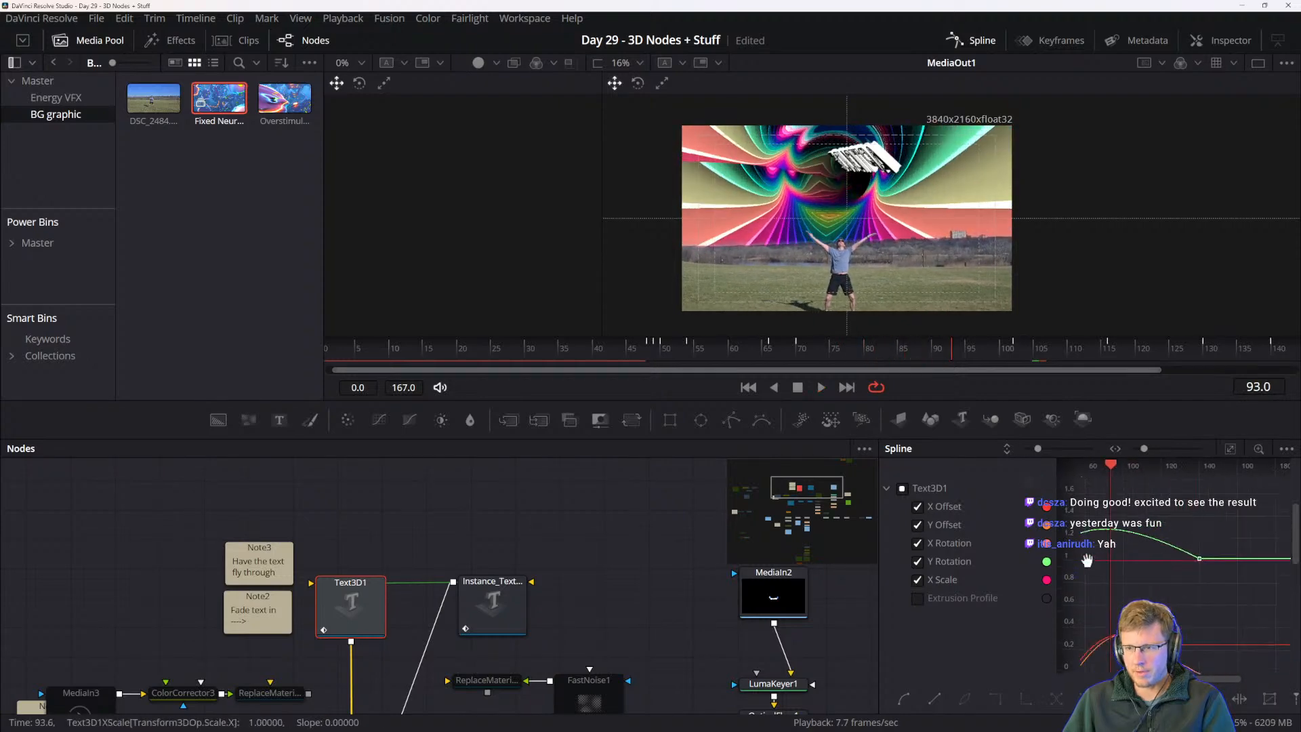
- Try lowering the final Y Rotation keyframe's incoming handle, play the composite, and undo the handle change
scroll(1187, 555, down, 2)
drag(1164, 551, 1206, 581)
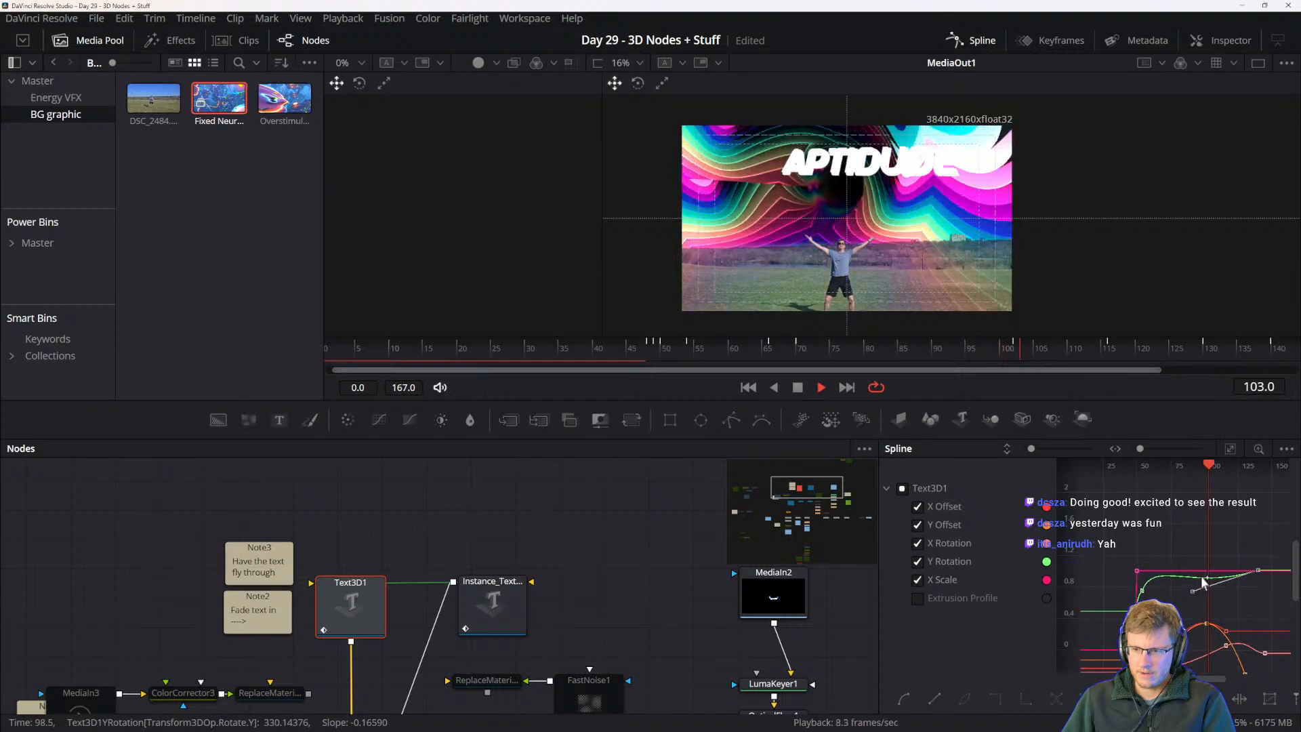
key(space)
key(ctrl+z)
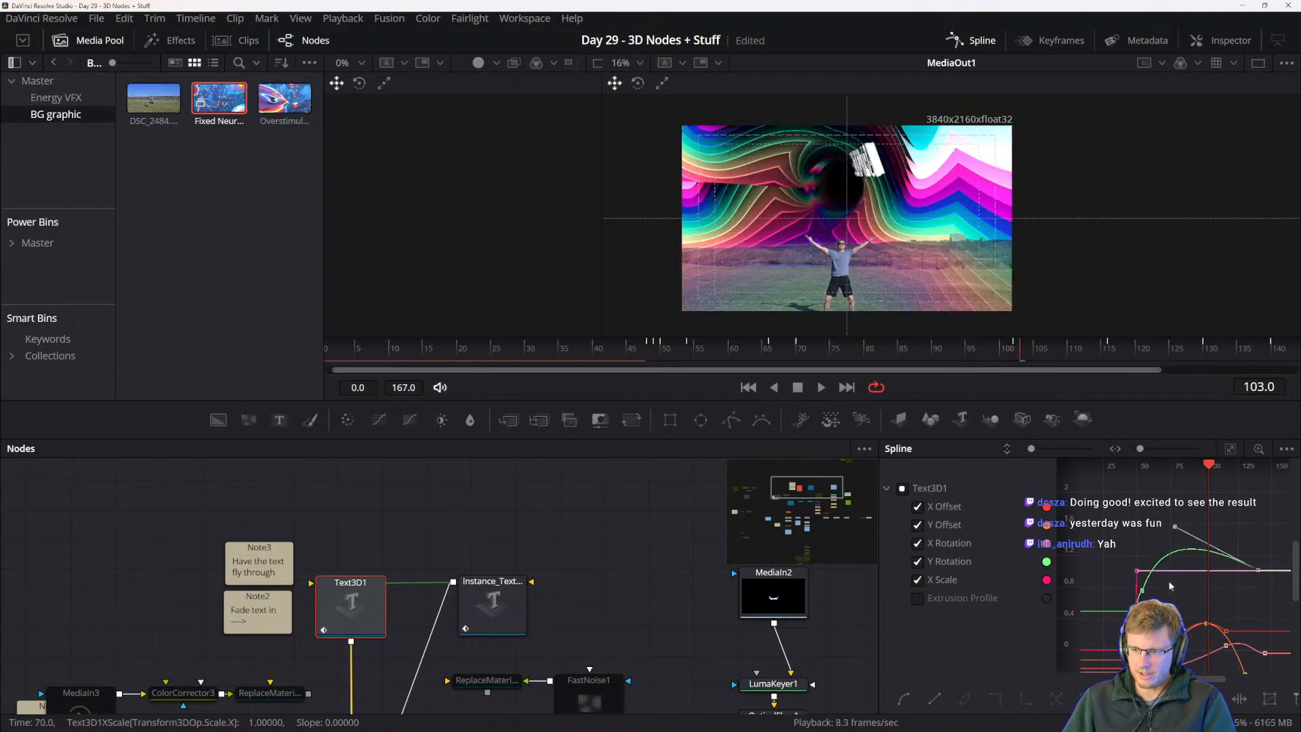
- Steepen the initial rise of the Y Rotation curve with its early handle, and shorten the final keyframe's incoming handle
scroll(1171, 586, up, 3)
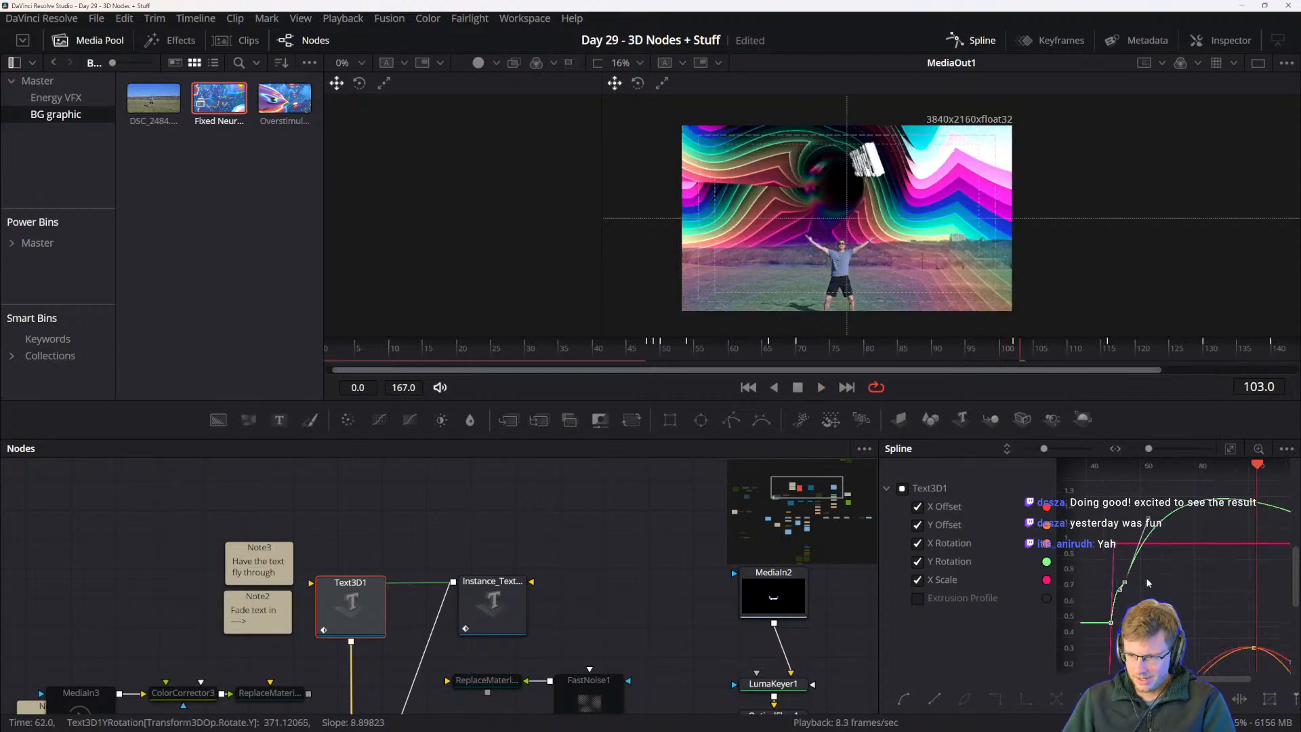
drag(1147, 582, 1156, 593)
scroll(1169, 566, down, 3)
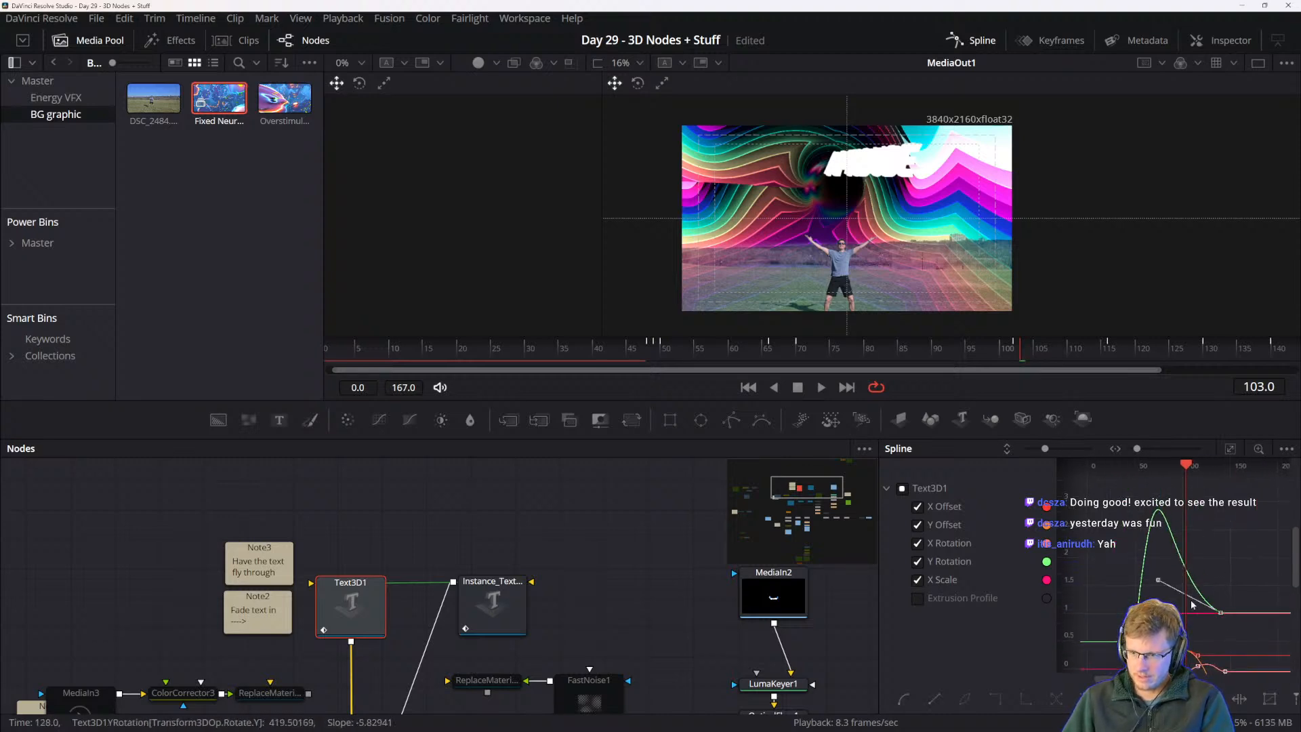
drag(1159, 581, 1197, 605)
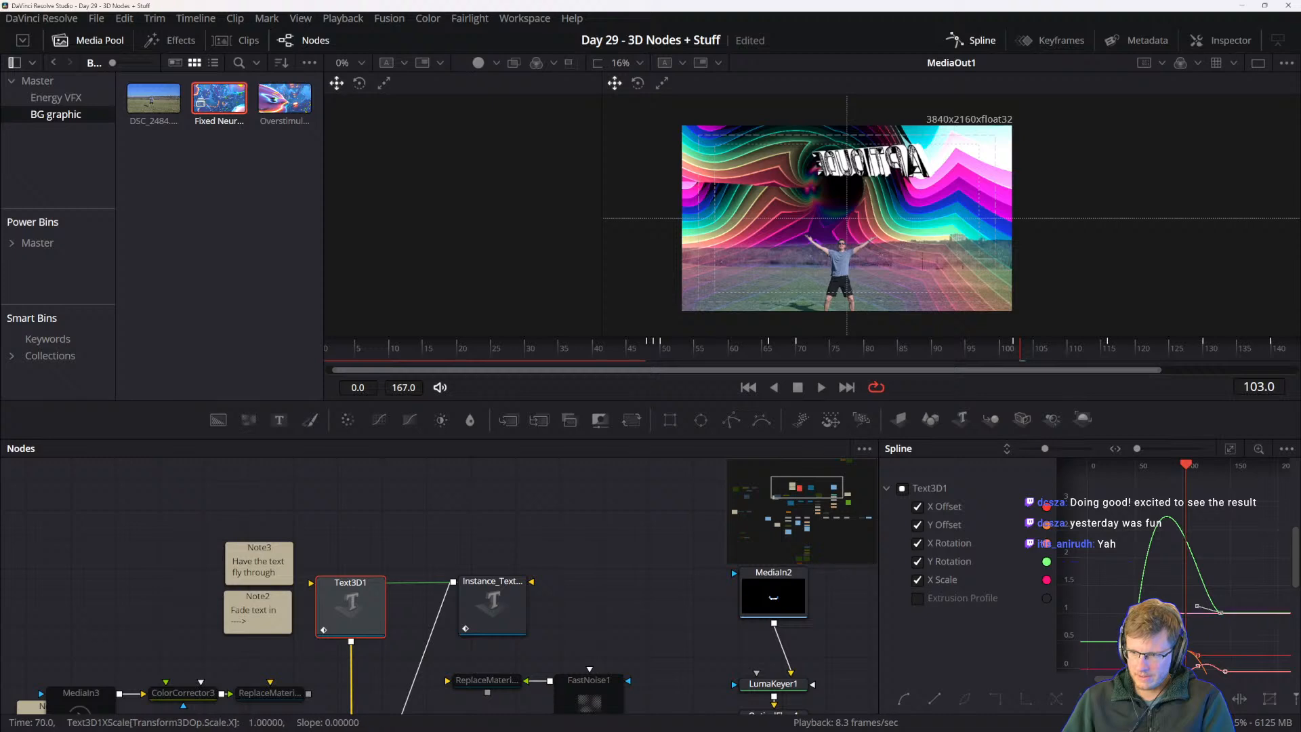
scroll(1144, 503, down, 3)
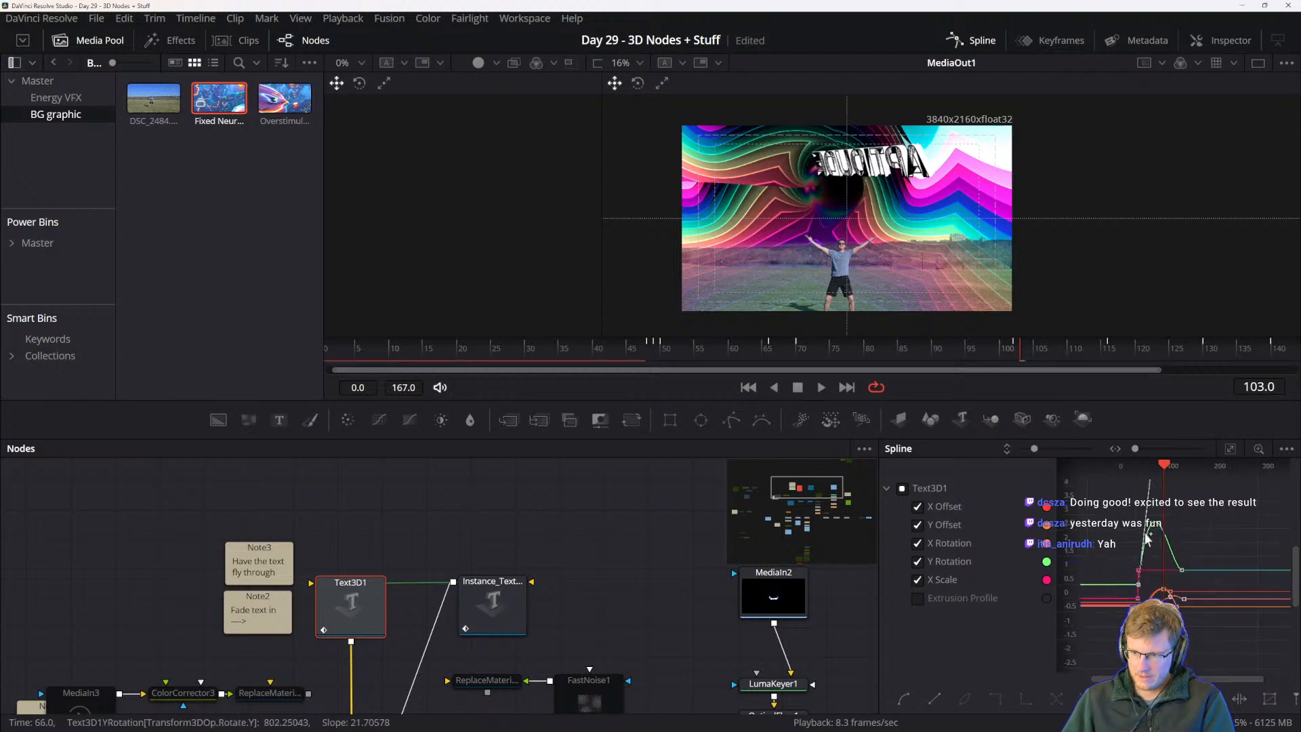
drag(1136, 528, 1135, 601)
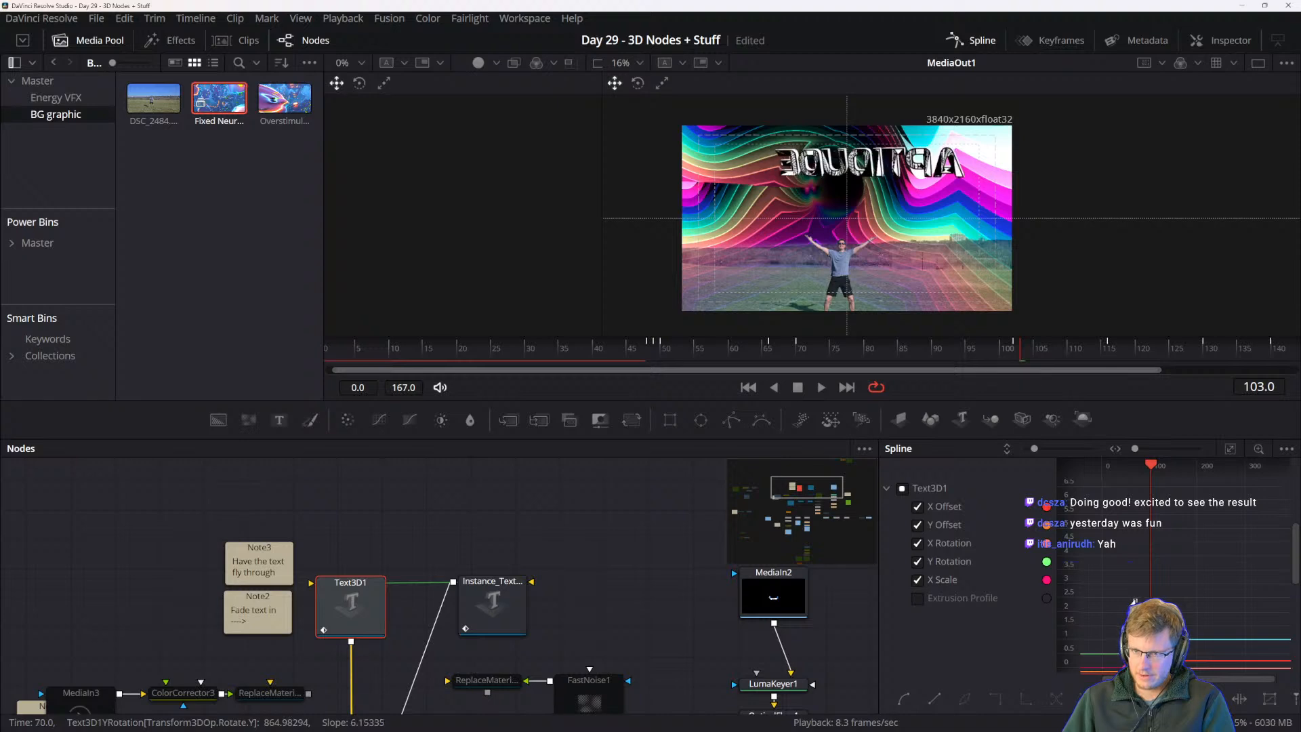
- Scrub back and play the composite to inspect how the text spins with the steeper Y Rotation curve
drag(1151, 469, 1117, 479)
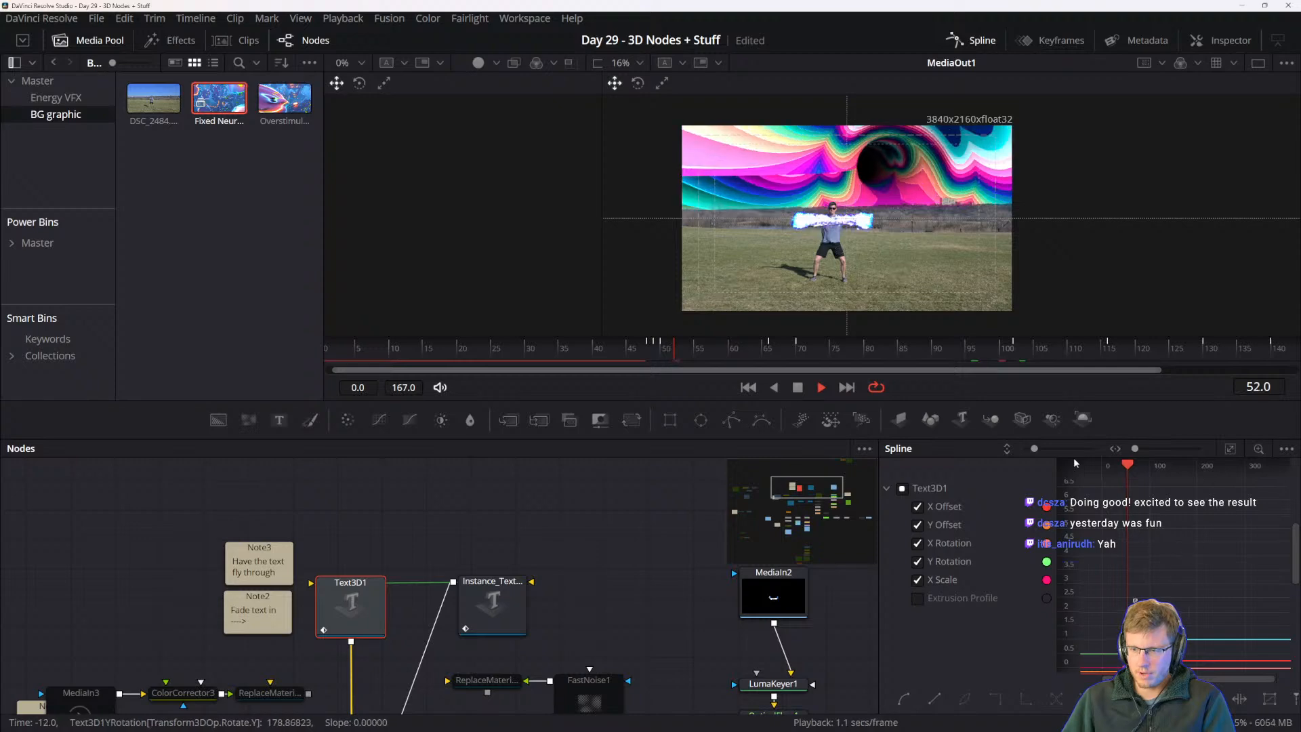
scroll(825, 196, up, 2)
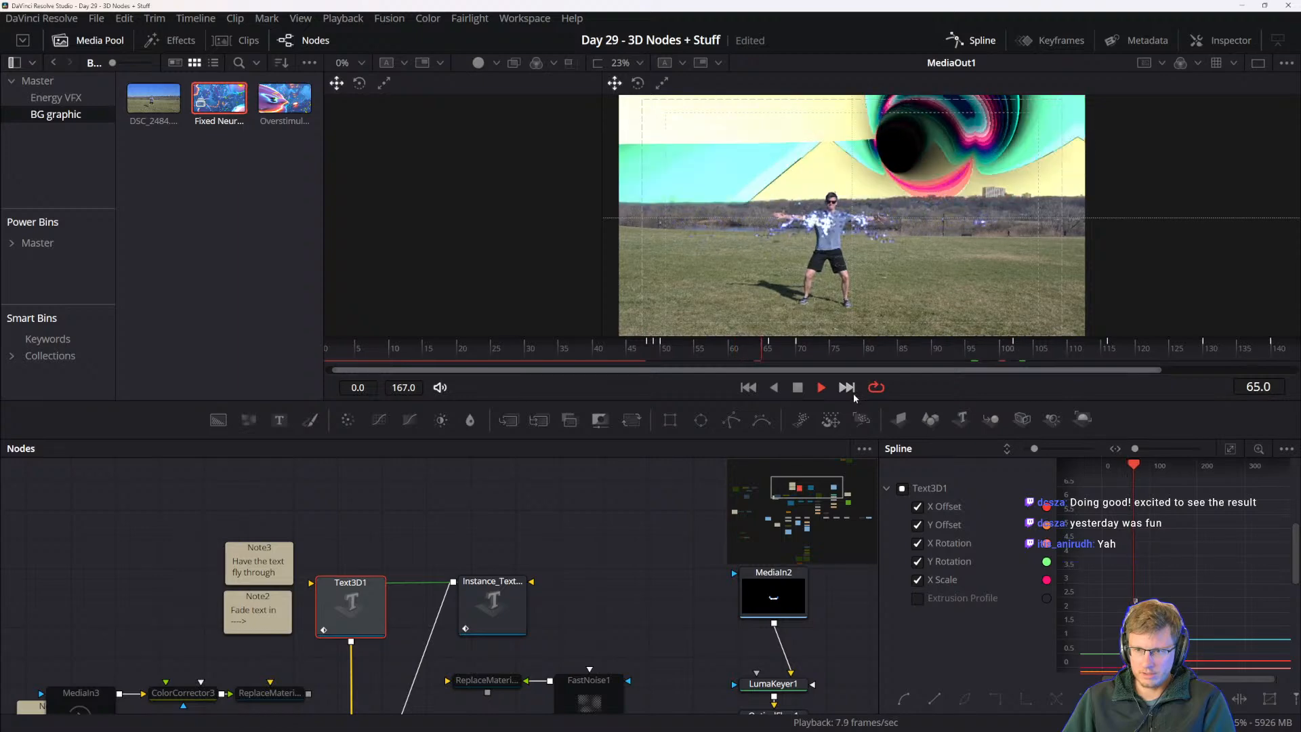
key(space)
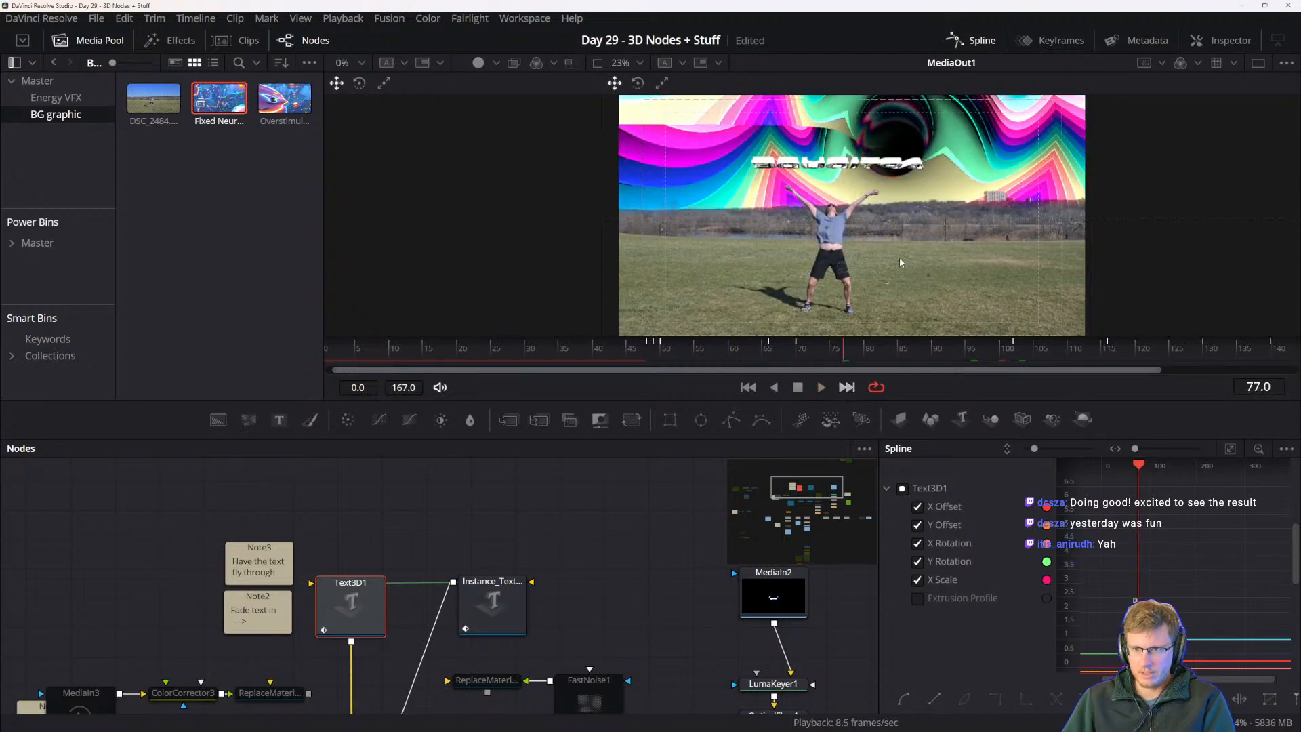
scroll(902, 264, down, 2)
key(space)
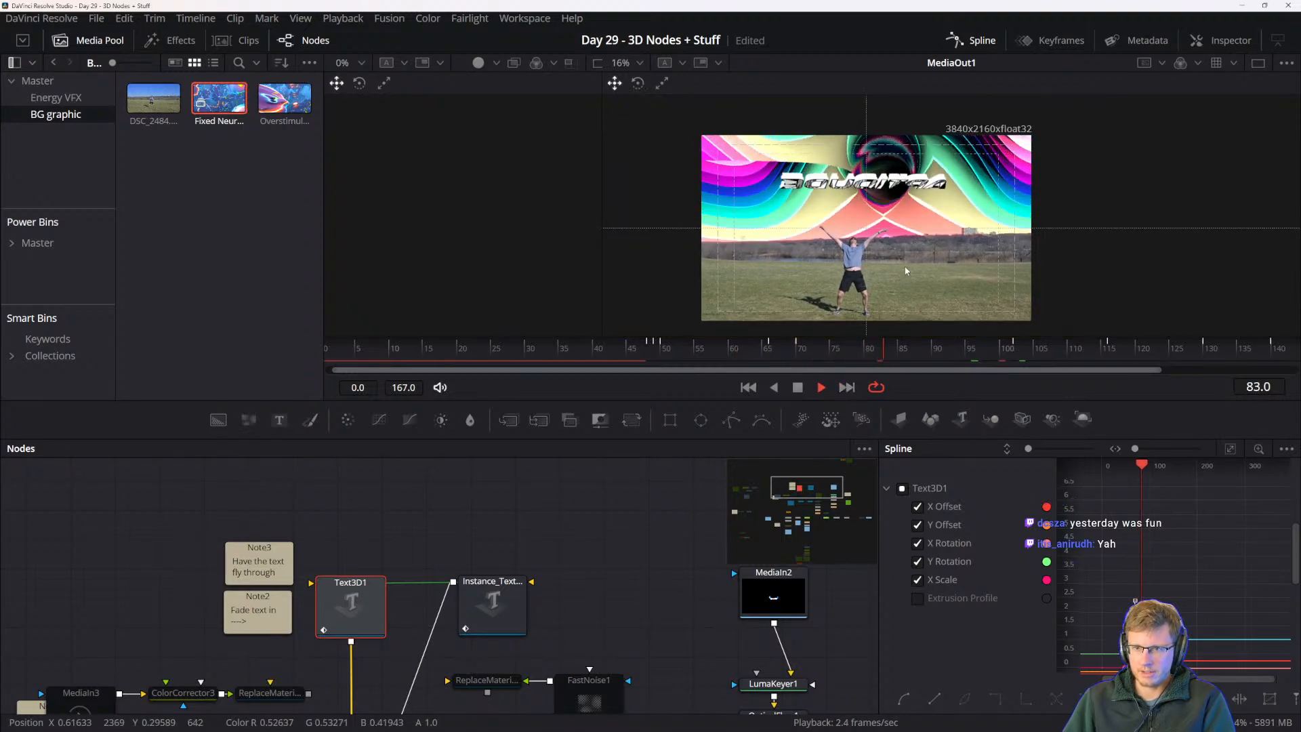
key(space)
- Move Text3D1's final Y Rotation keyframe earlier to about frame 88 and raise it to about 720 degrees
drag(1181, 597, 1178, 523)
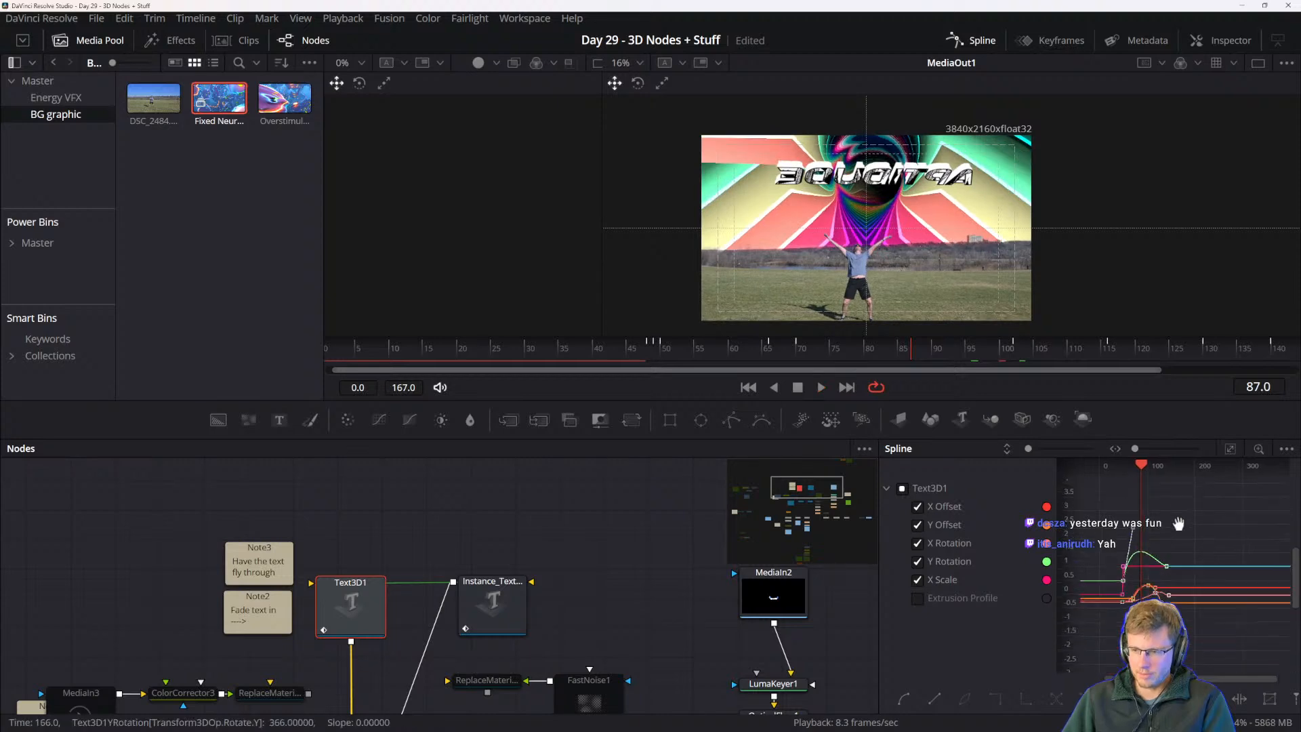
scroll(1145, 602, up, 2)
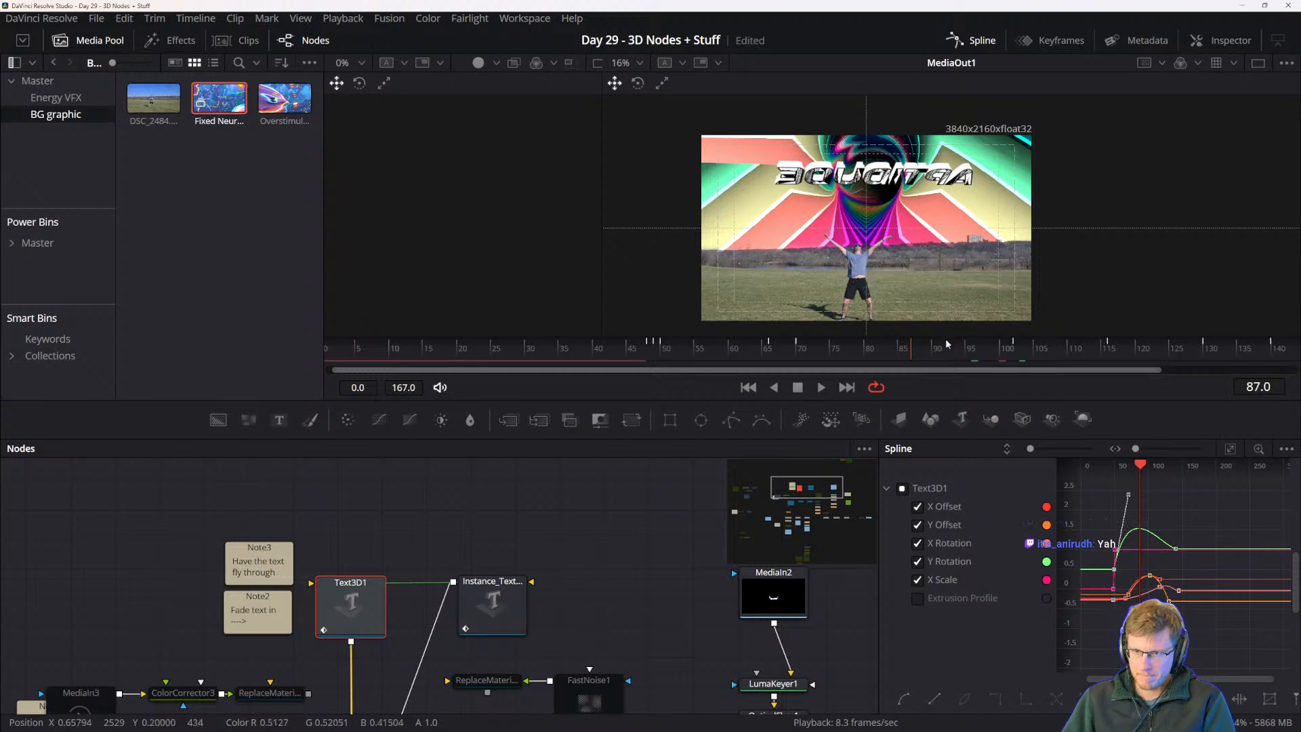
drag(1176, 548, 1139, 511)
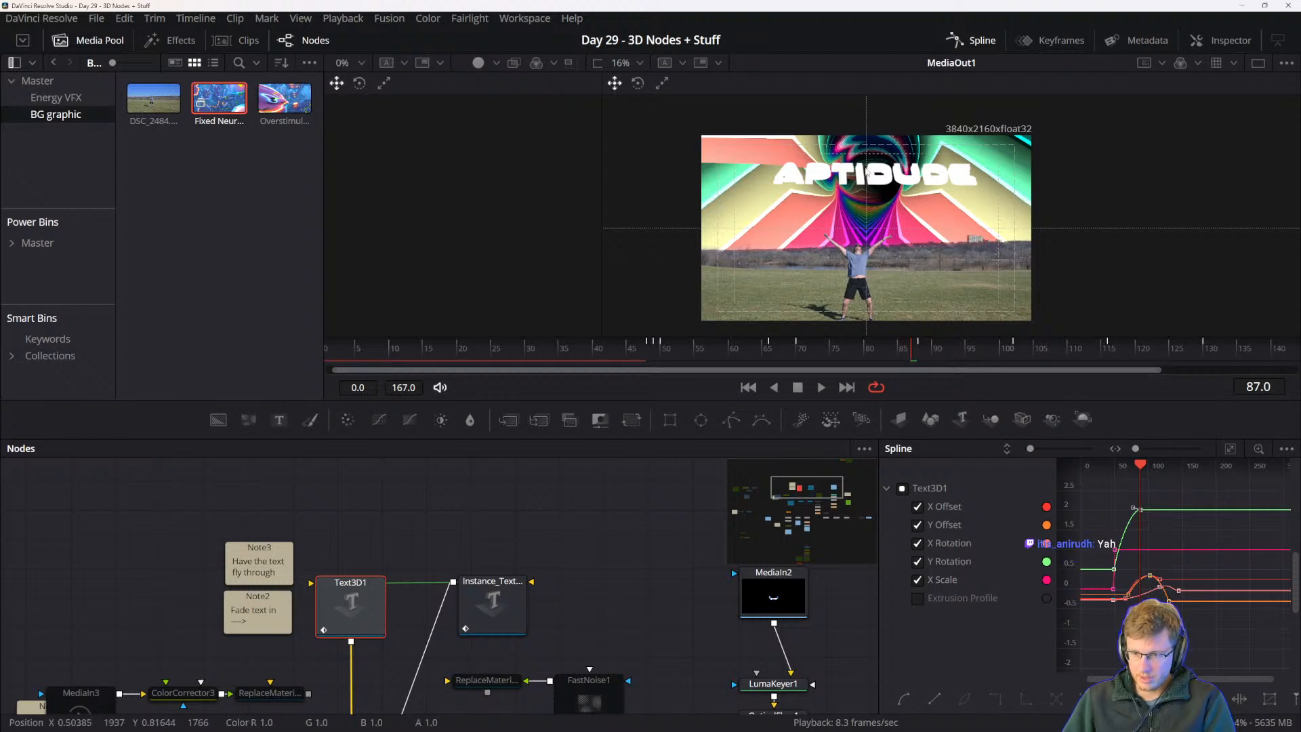
- Delete the last keyframes of Text3D1's X Rotation curve to flatten its end
click(952, 546)
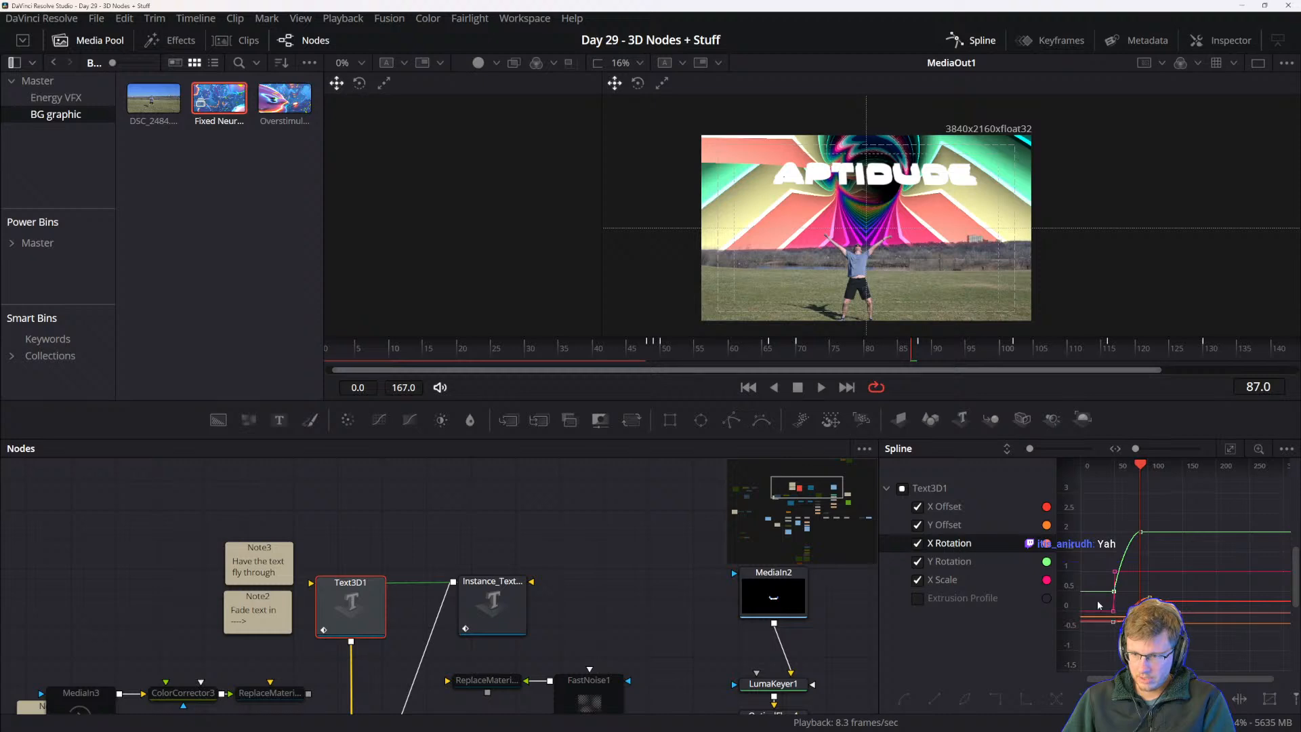
scroll(1152, 597, up, 4)
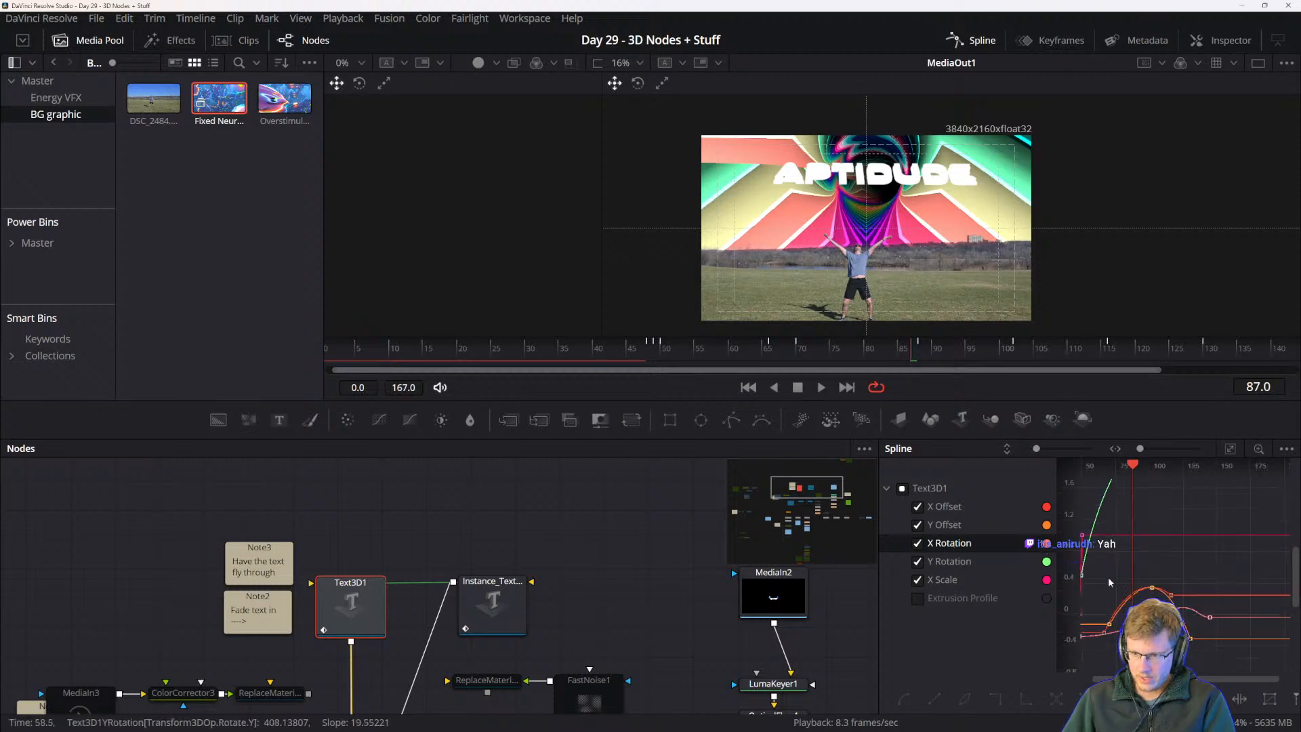
drag(1172, 611, 1128, 616)
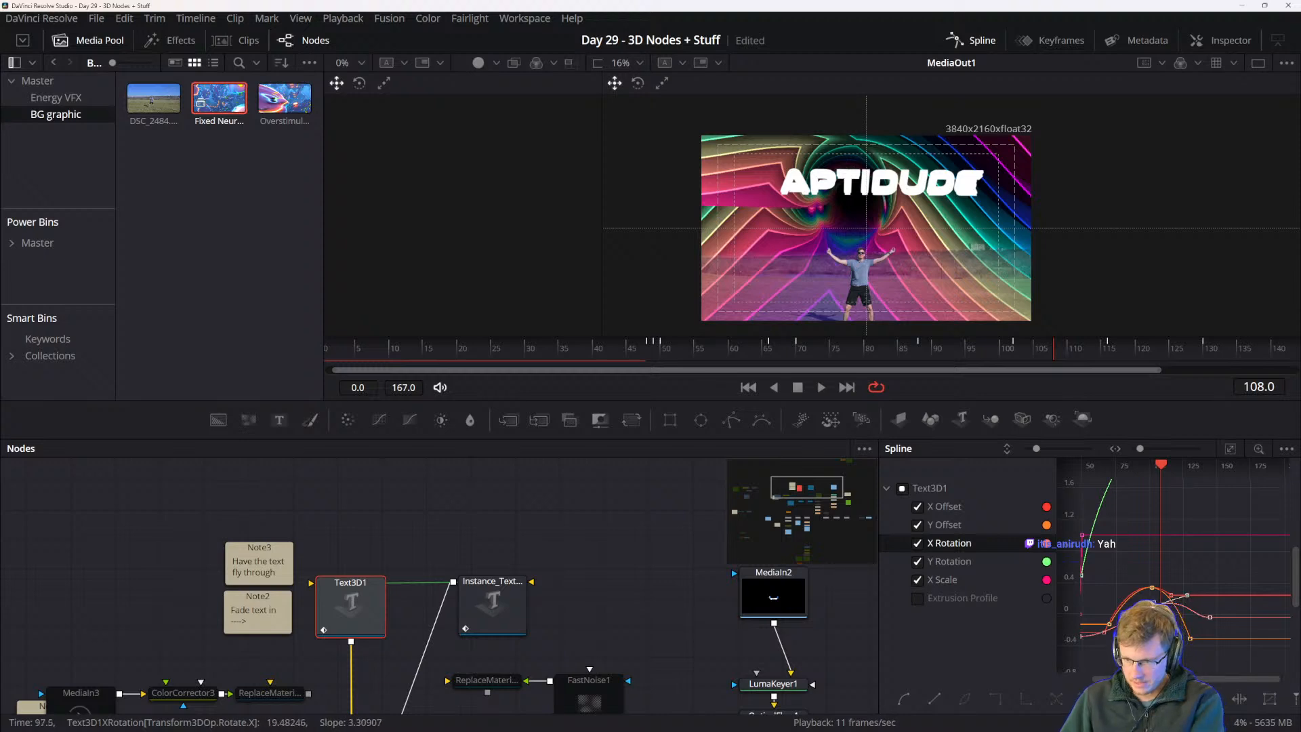
key(Delete)
key(Delete)
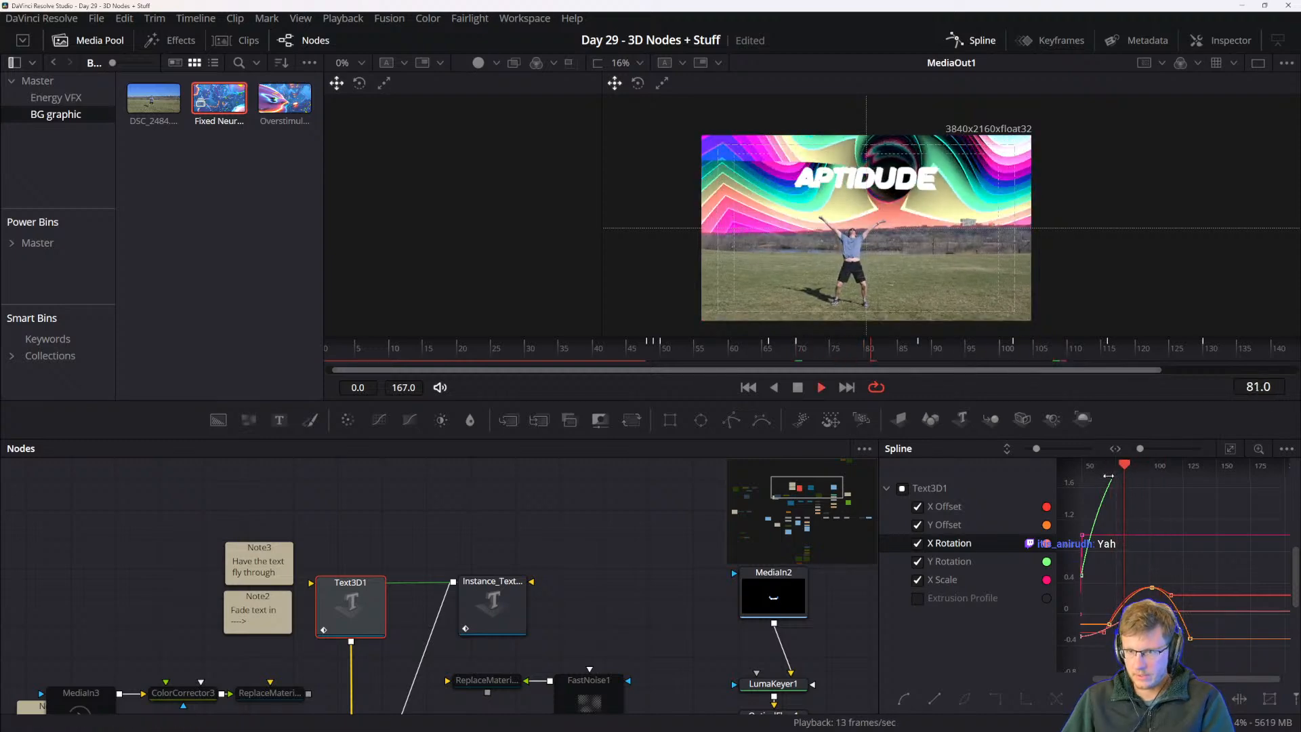
- Replay the composite from before the text's spin and from frame 89 to review the simplified rotation curves
mouse_move(1137, 553)
mouse_down()
mouse_move(1193, 549)
mouse_move(1130, 548)
mouse_up()
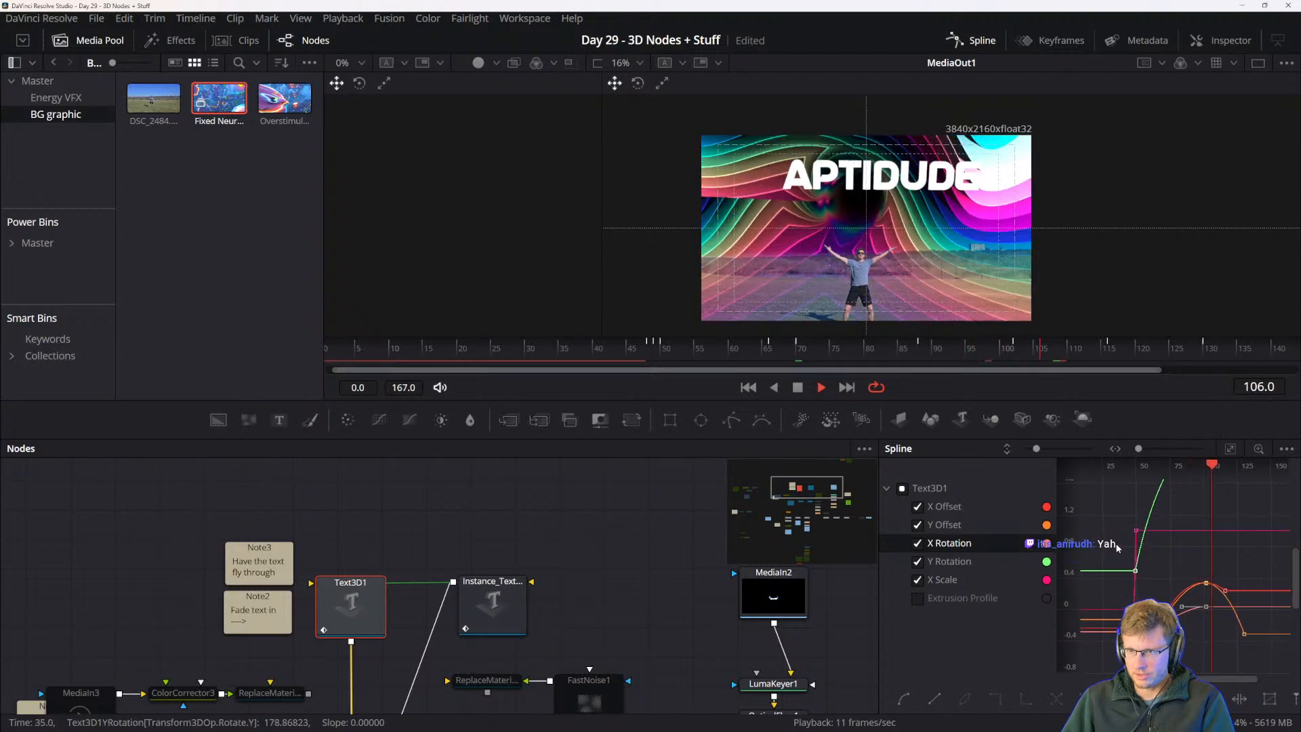
key(space)
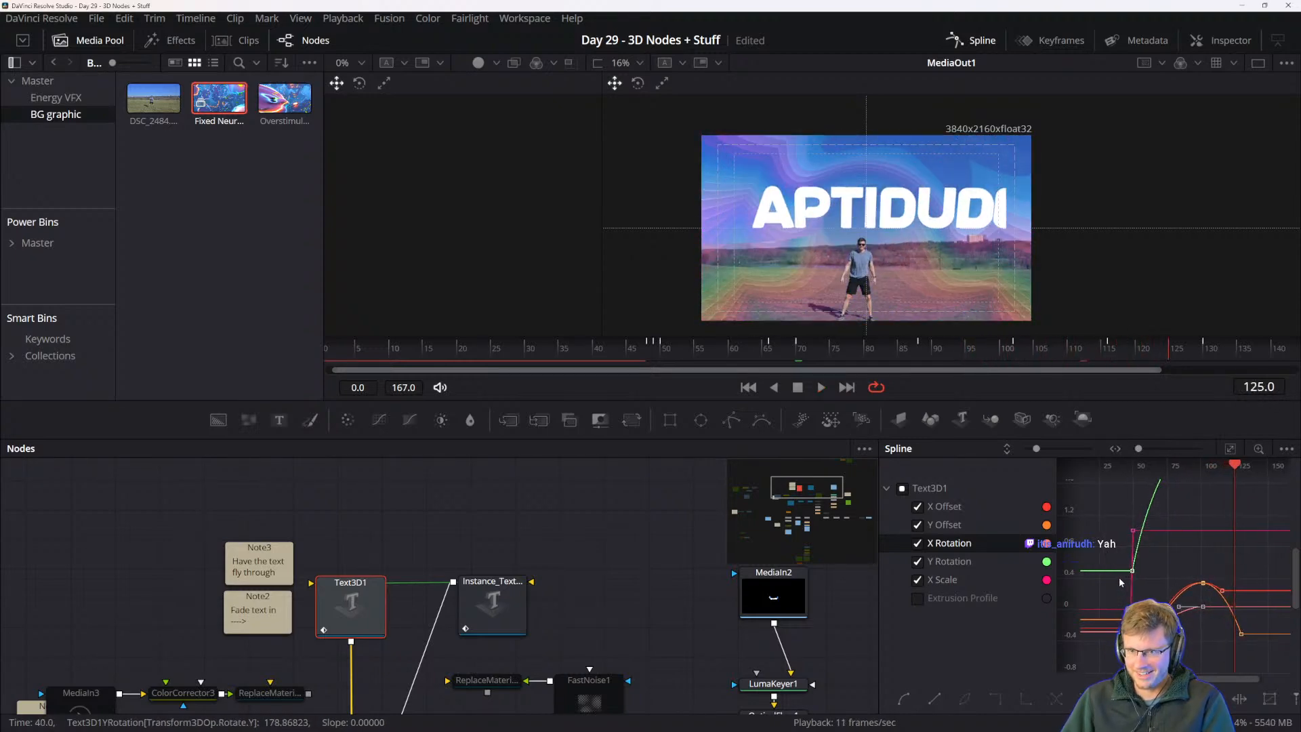
drag(1208, 546, 1144, 563)
scroll(1157, 576, down, 2)
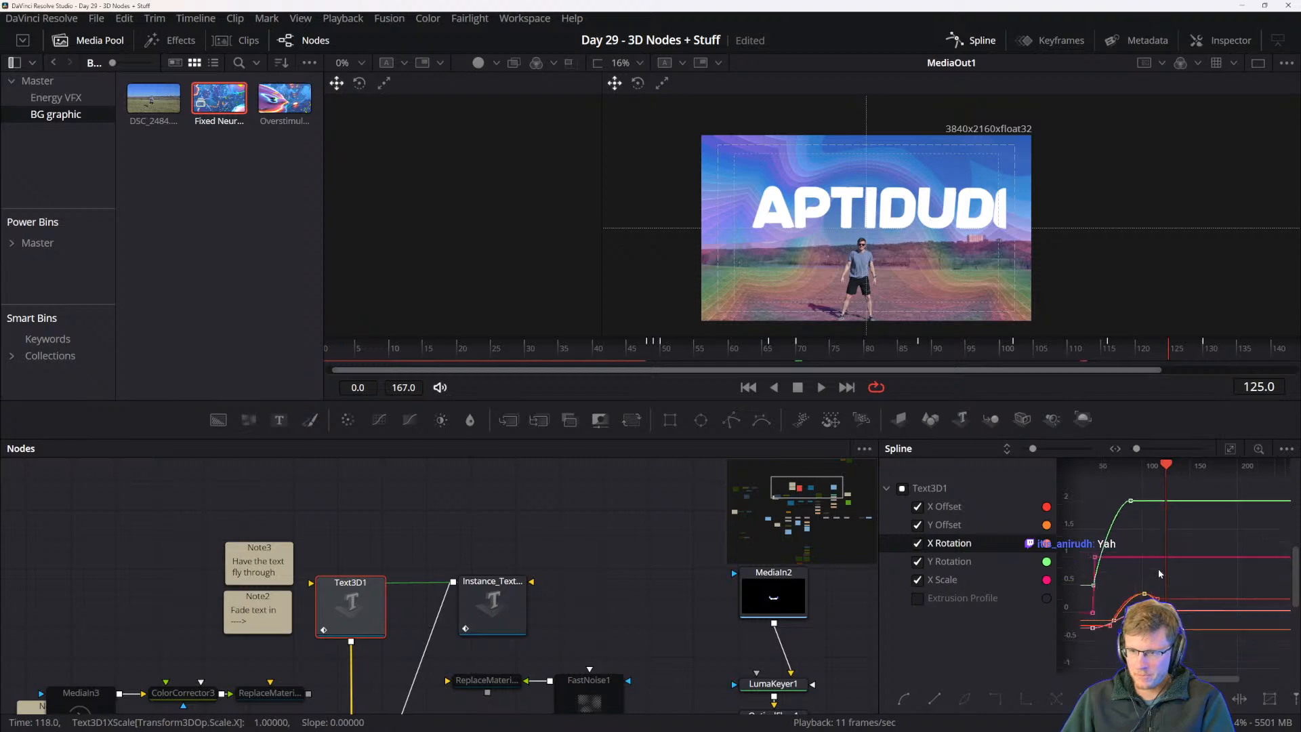
drag(1156, 462, 1098, 473)
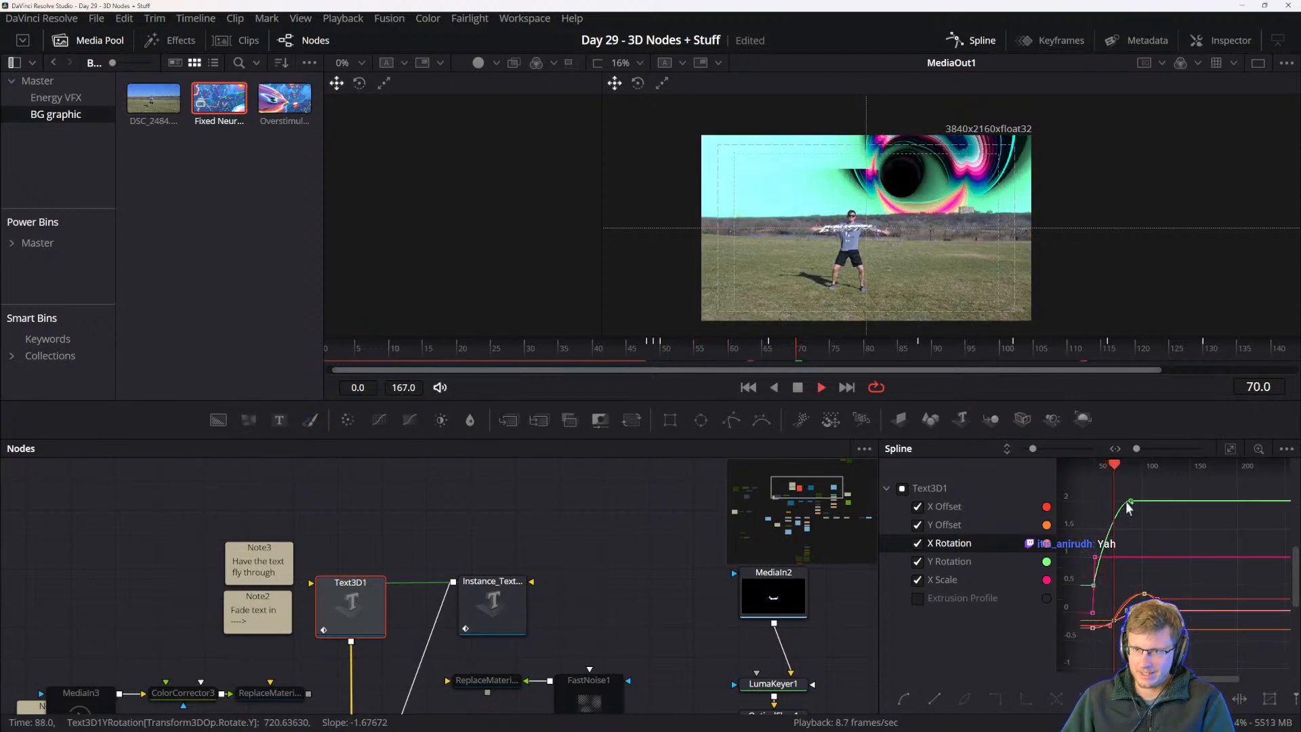
key(space)
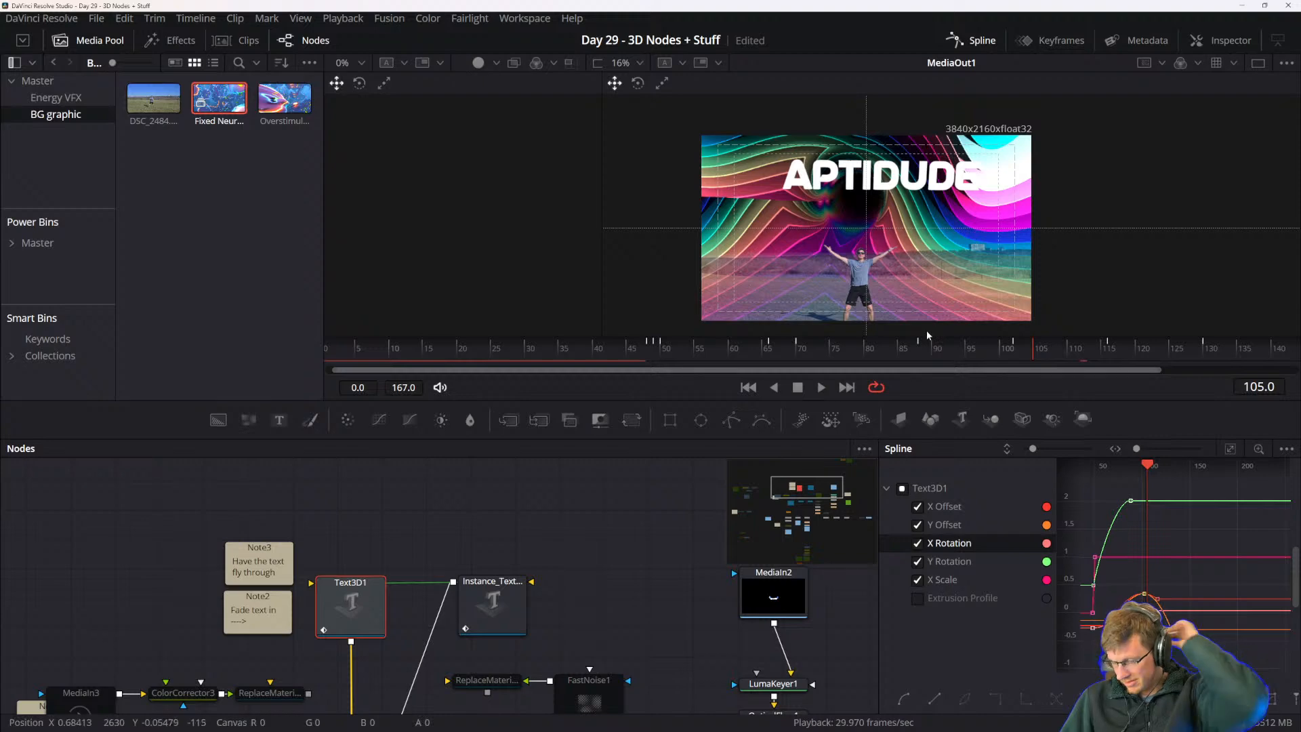
click(925, 349)
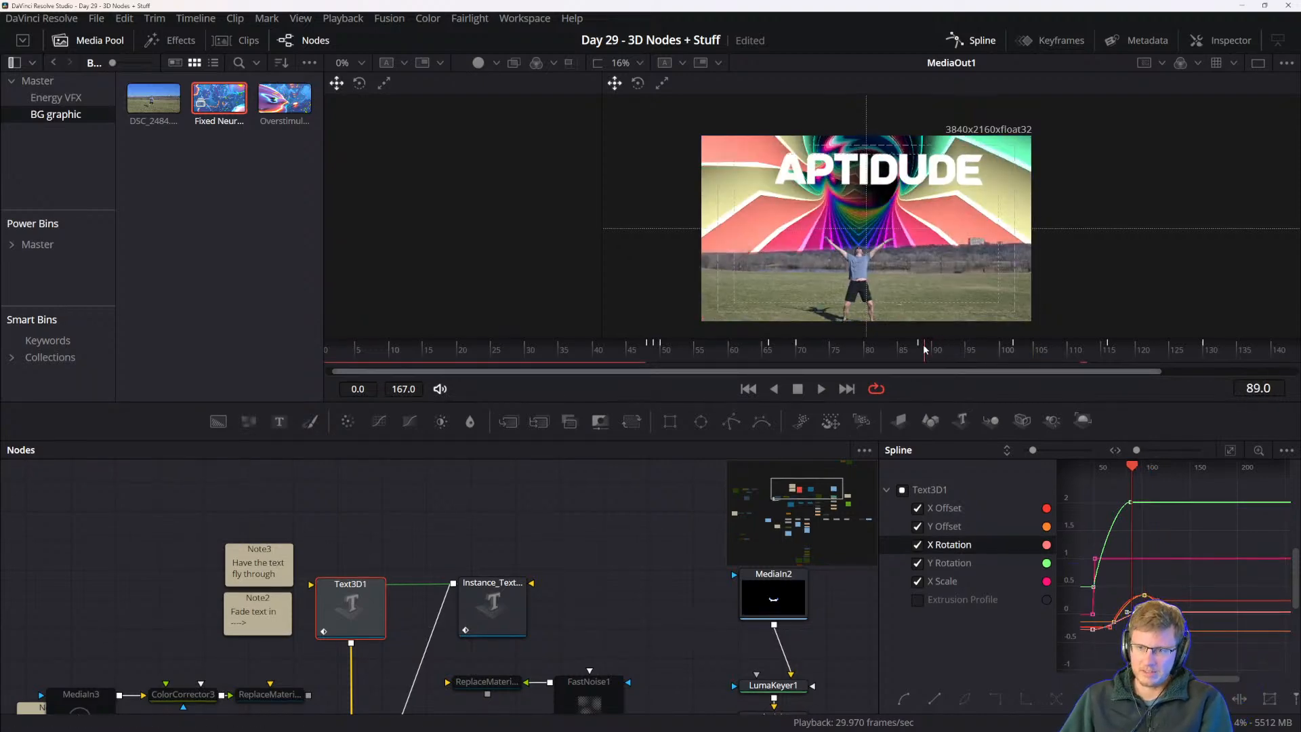
key(space)
key(space)
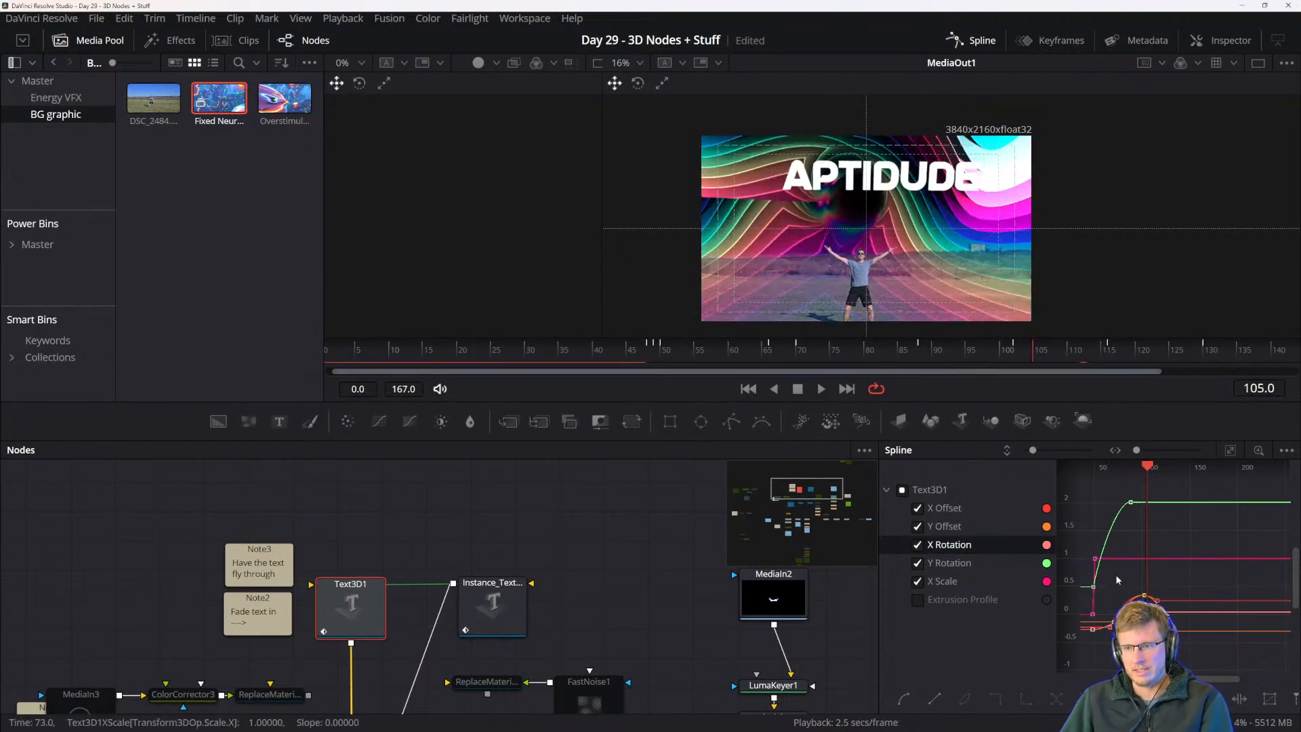
- Compare the animation curves of Text3D1 and Camera3D1 in the spline graph around and after frame 105
mouse_move(1131, 578)
mouse_down()
mouse_move(1160, 550)
mouse_move(1153, 580)
mouse_up()
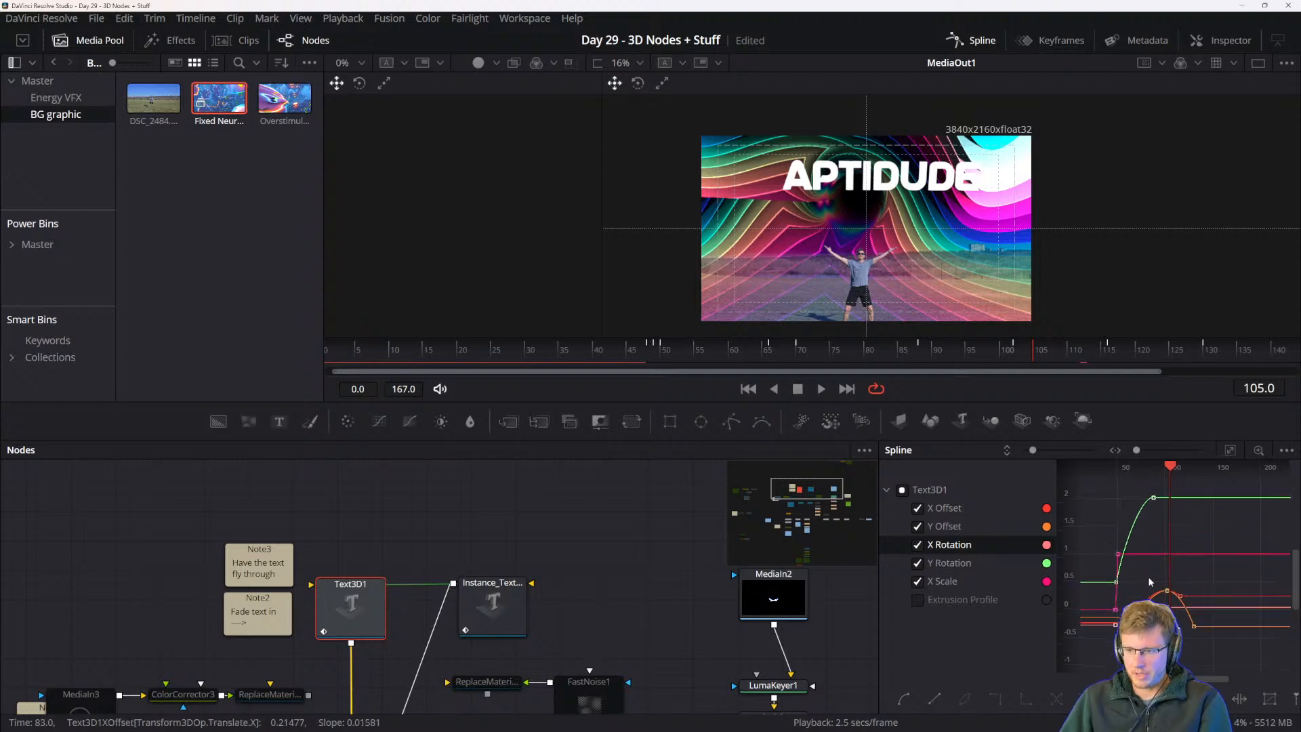
scroll(466, 619, down, 3)
click(238, 689)
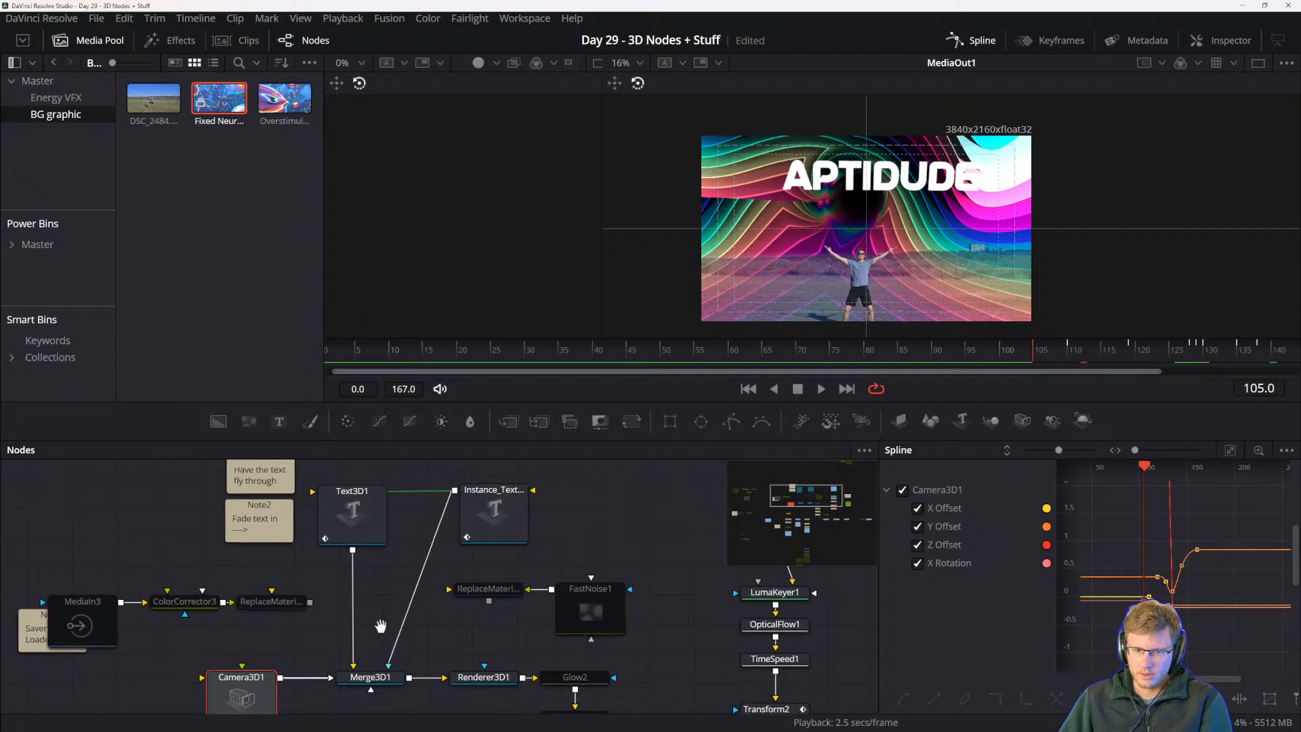
scroll(377, 624, down, 2)
scroll(343, 576, up, 2)
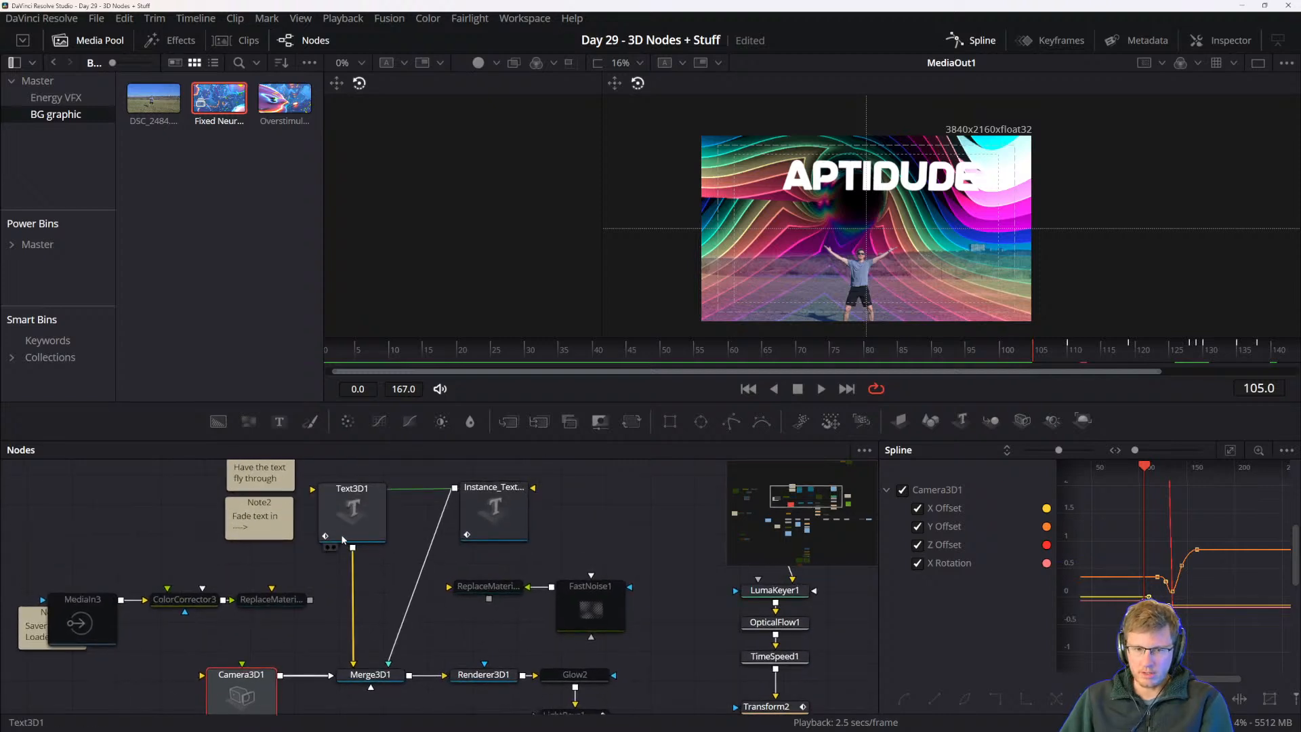
click(357, 519)
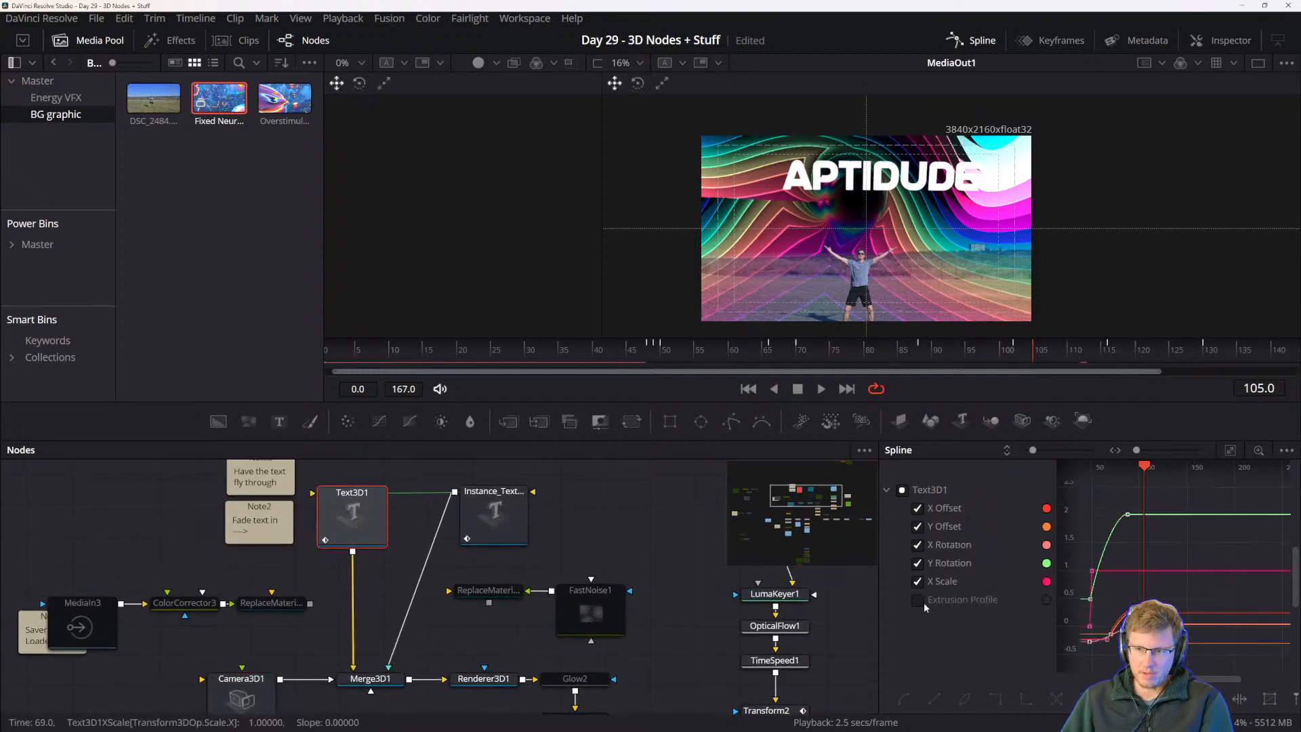
scroll(319, 648, down, 2)
click(247, 652)
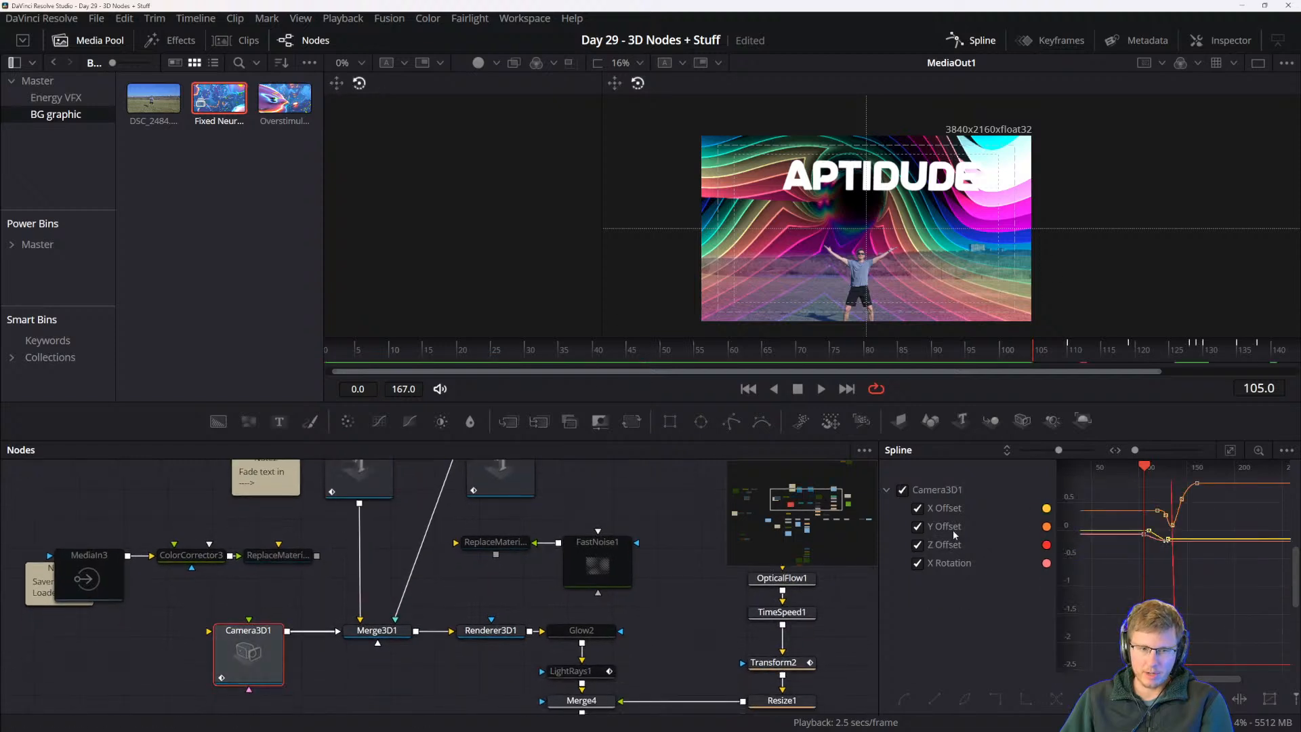
- Delete Camera3D1's X Offset, Y Offset and X Rotation keyframes between about frames 115 and 128 to remove the camera dip
drag(1199, 552, 1127, 603)
scroll(1157, 609, up, 2)
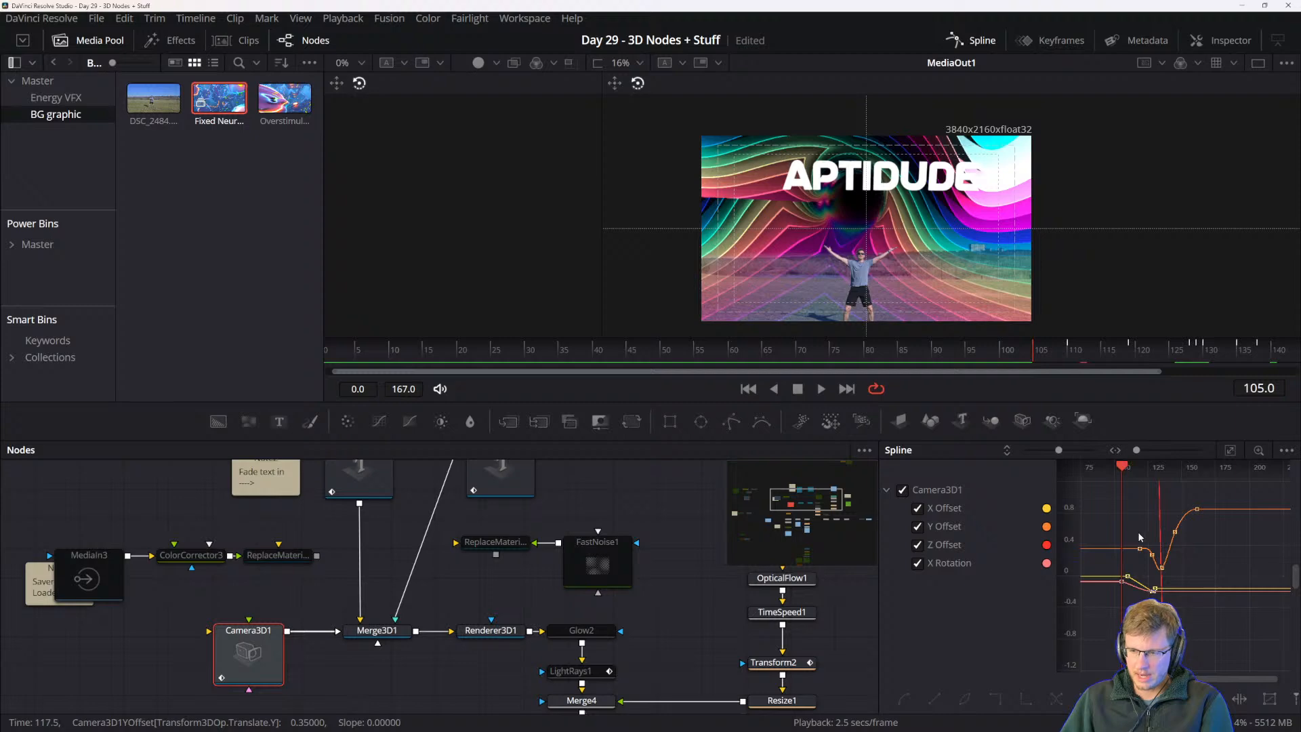
key(space)
key(space)
drag(1217, 599, 1132, 598)
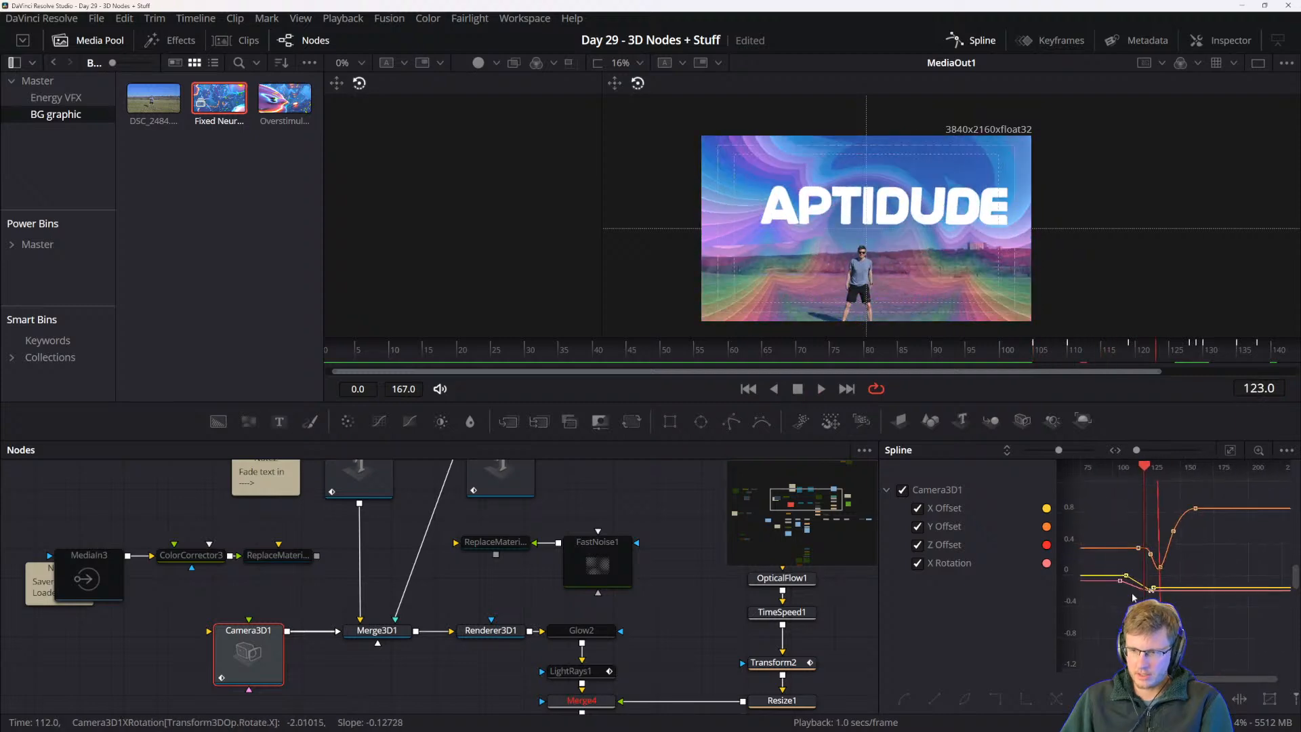
drag(1100, 515, 1147, 575)
key(Delete)
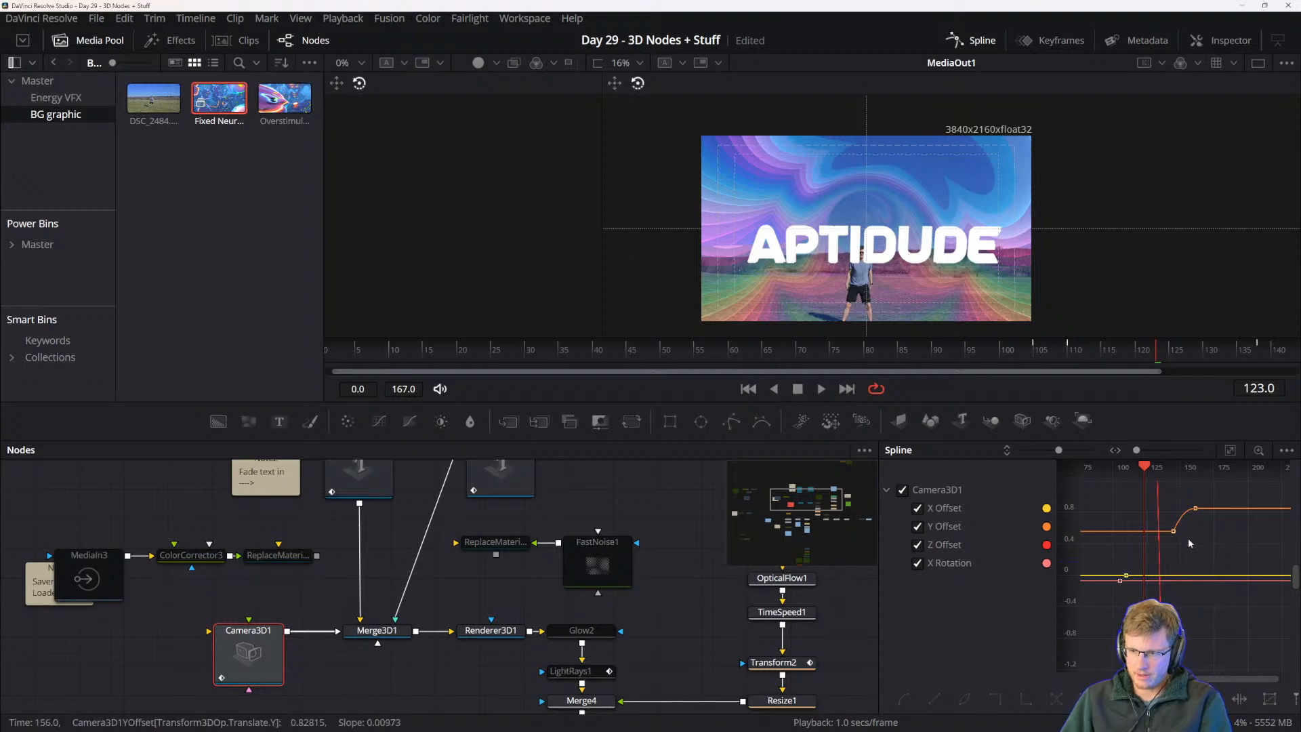
scroll(1188, 543, down, 2)
drag(1189, 563, 1195, 630)
- Remove the later Z Offset and Y Offset keyframes of Camera3D1 to flatten both curves, and replay from about frame 93
click(1165, 469)
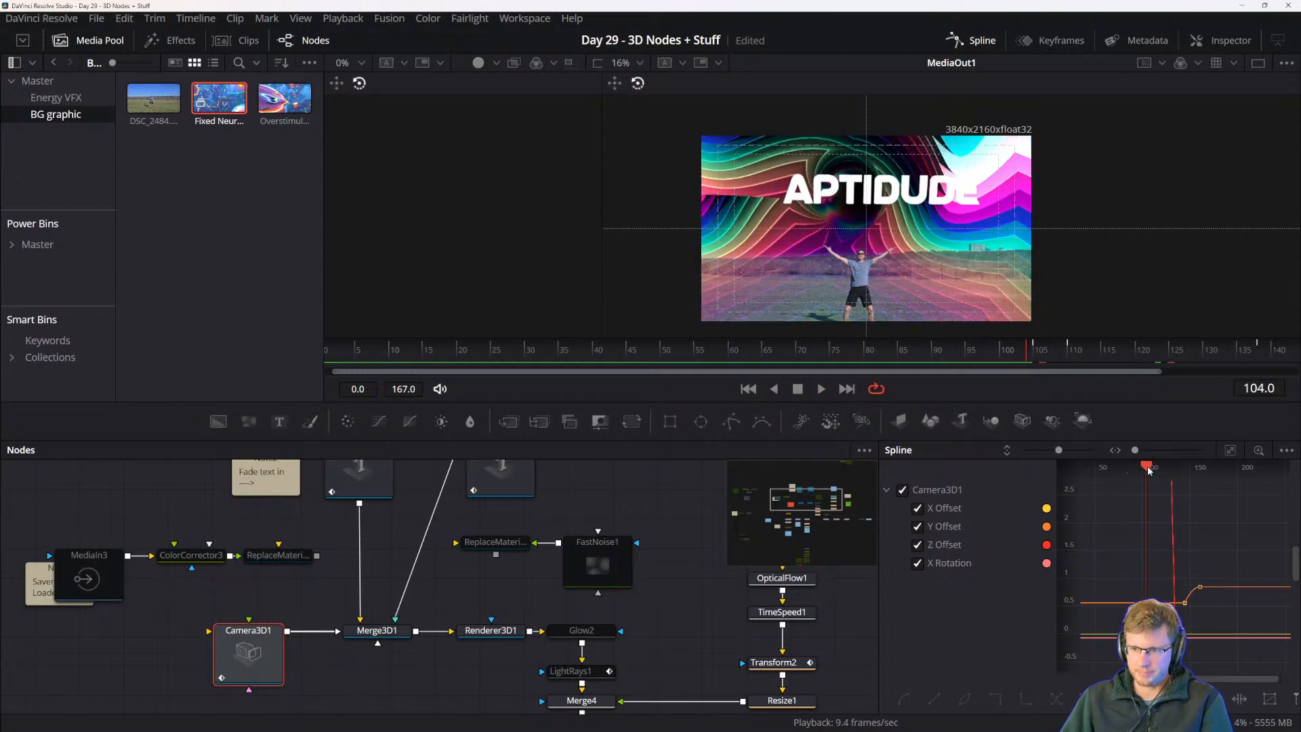
drag(1156, 471, 1136, 473)
scroll(1170, 574, down, 5)
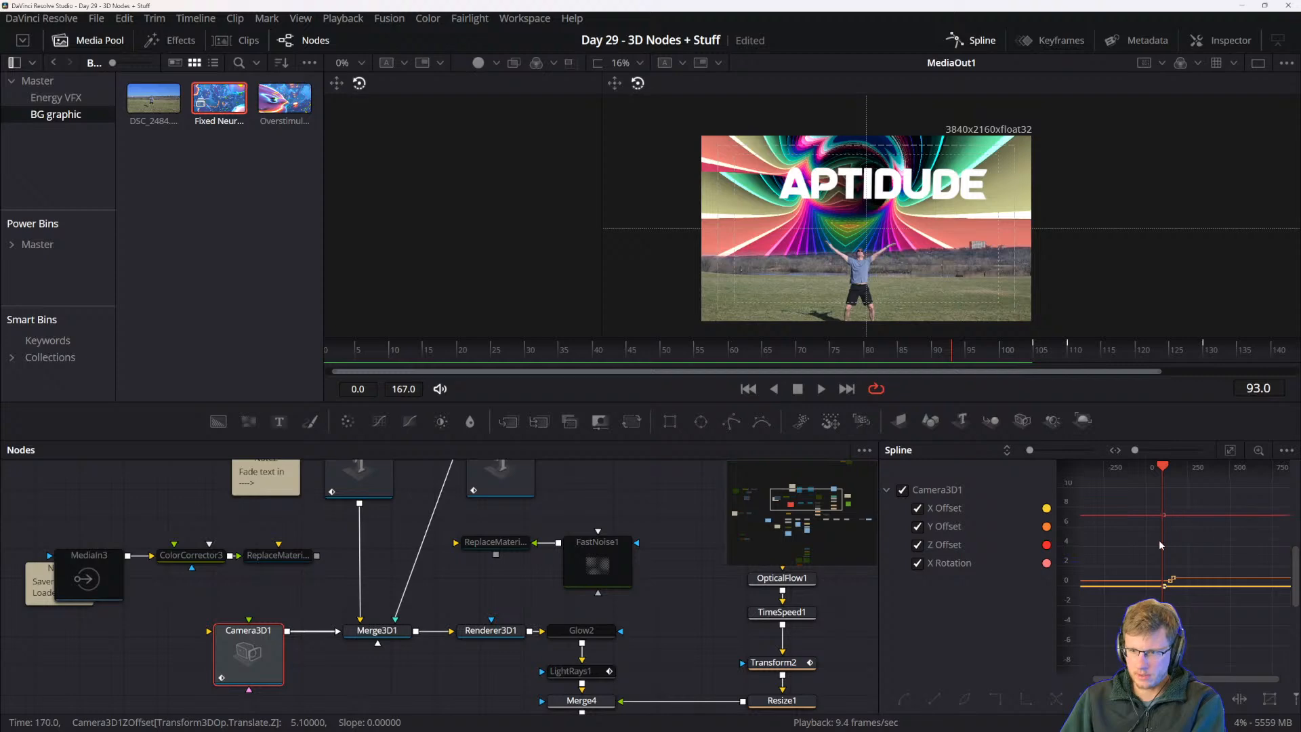
key(space)
key(space)
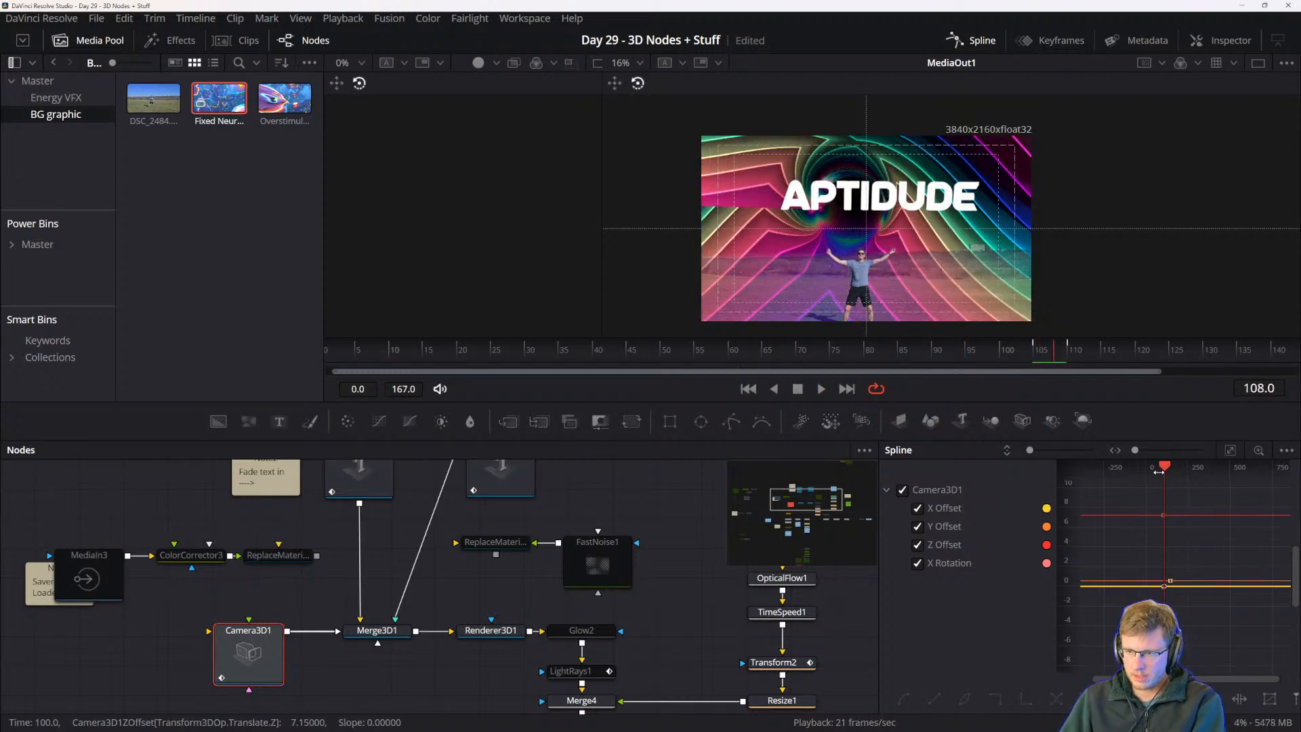
- Replay the composite from frame 80 to about frame 90 to review the text's spin with the still camera
scroll(1164, 481, up, 1)
drag(1161, 468, 1152, 470)
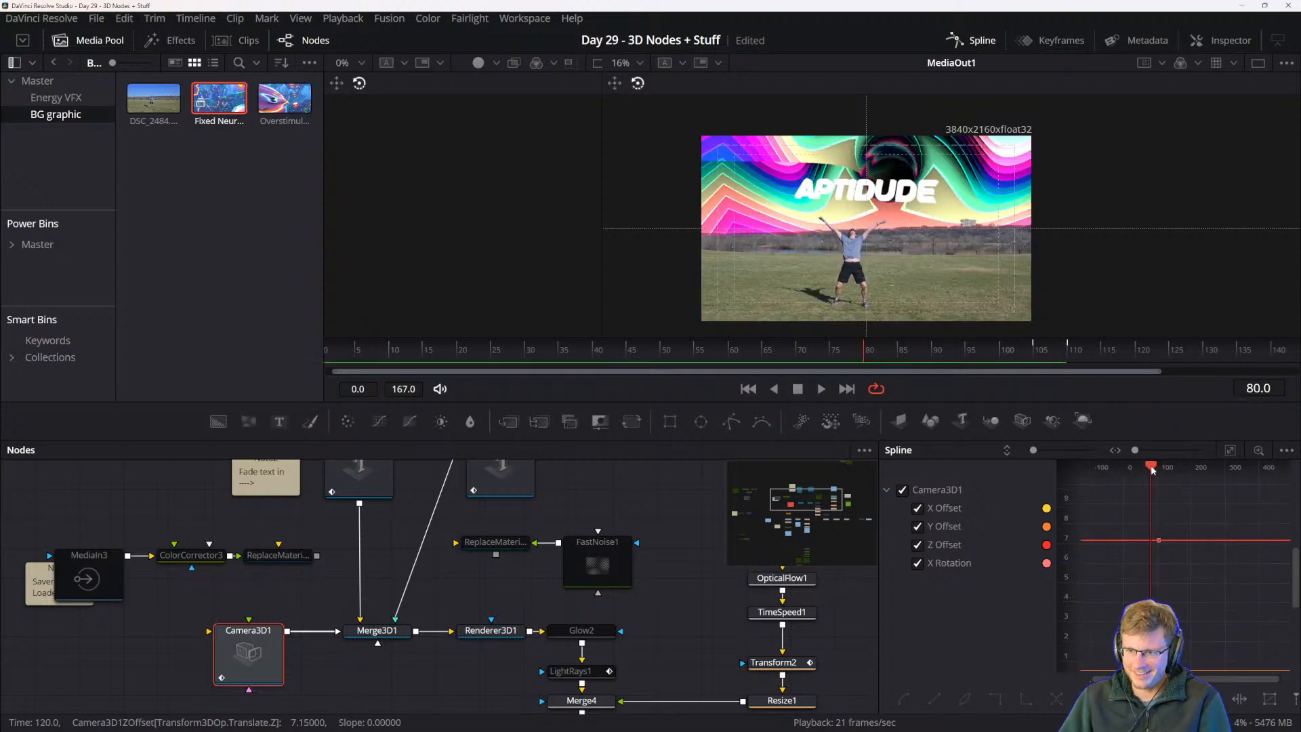
key(space)
key(space)
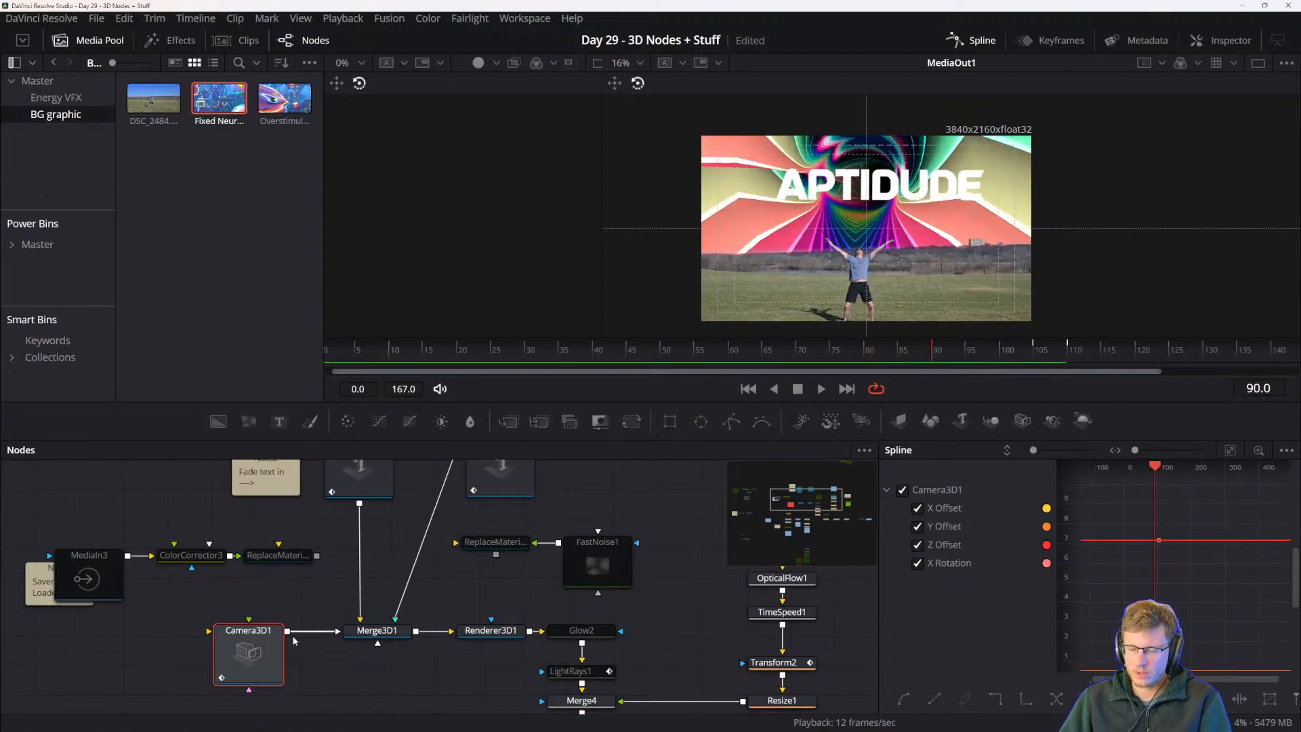
- Move Text3D1's final Y Rotation keyframe to frame 90 and slightly higher, undoing the extra adjustment made after it
drag(366, 583, 341, 638)
click(335, 523)
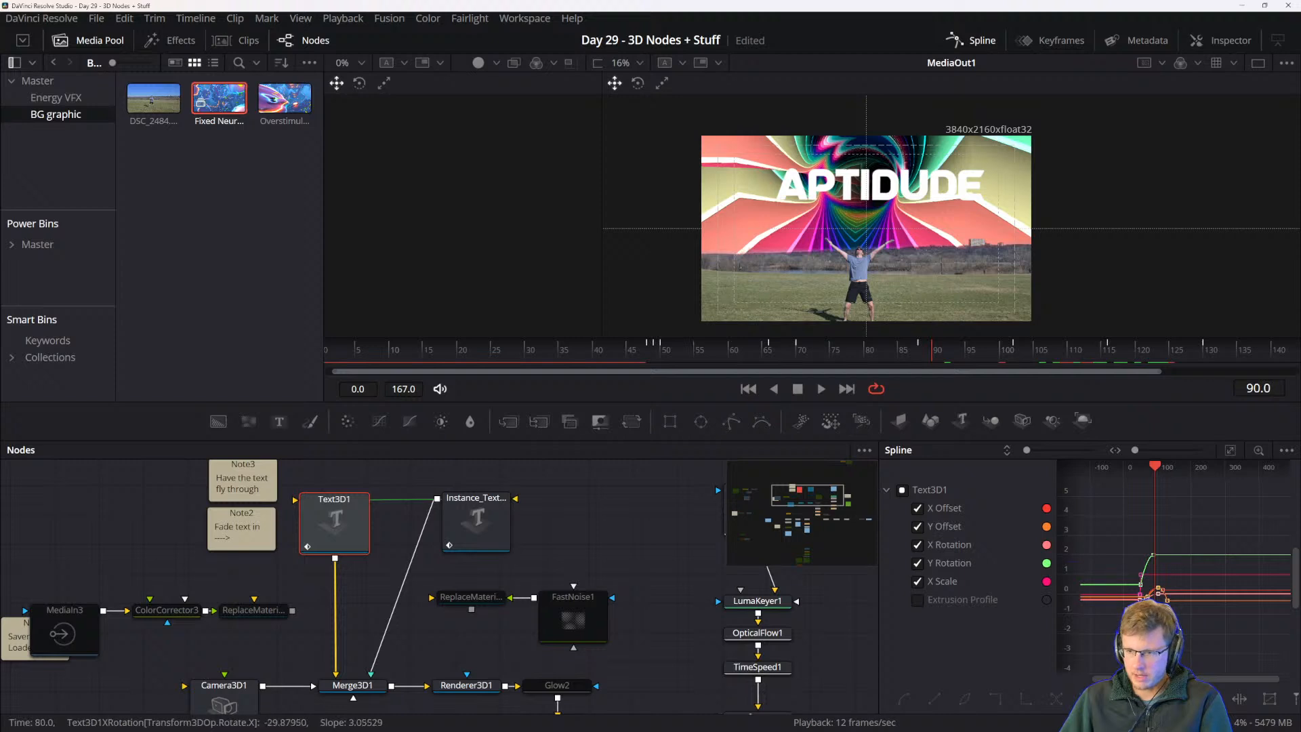
scroll(1164, 598, up, 3)
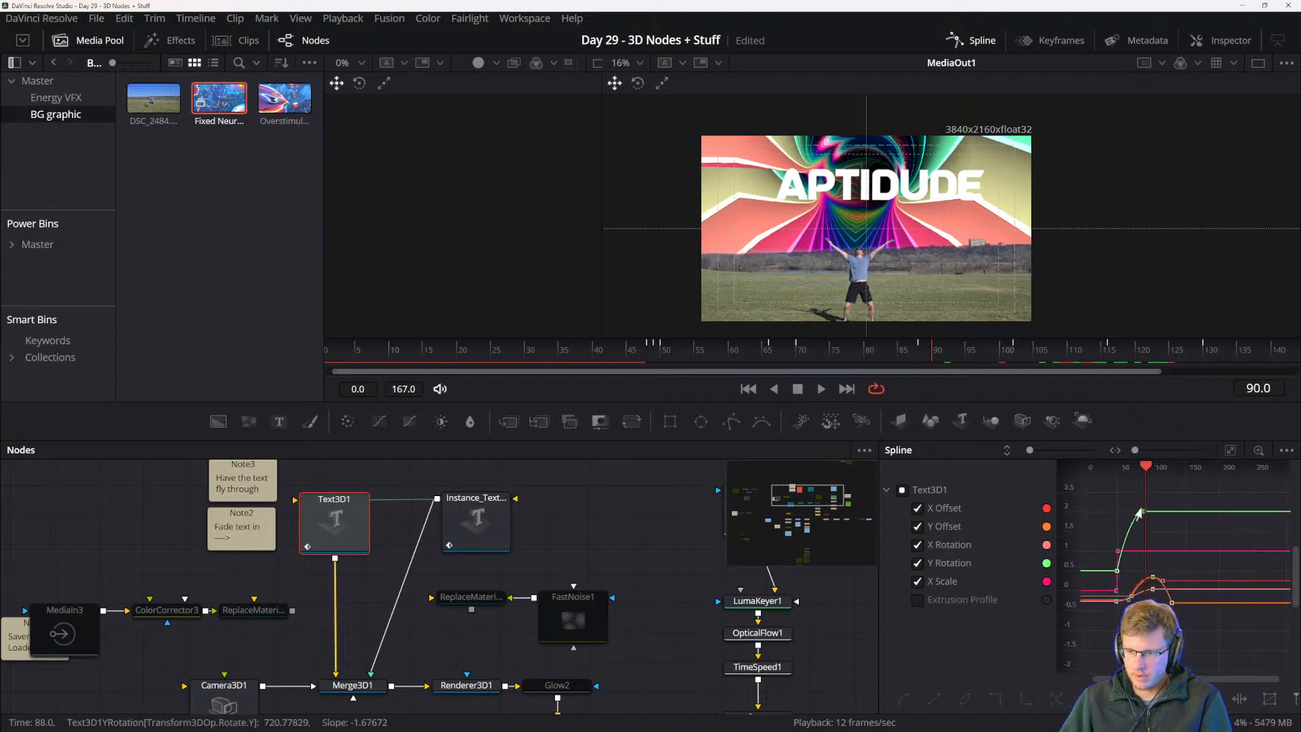
drag(1143, 512, 1143, 504)
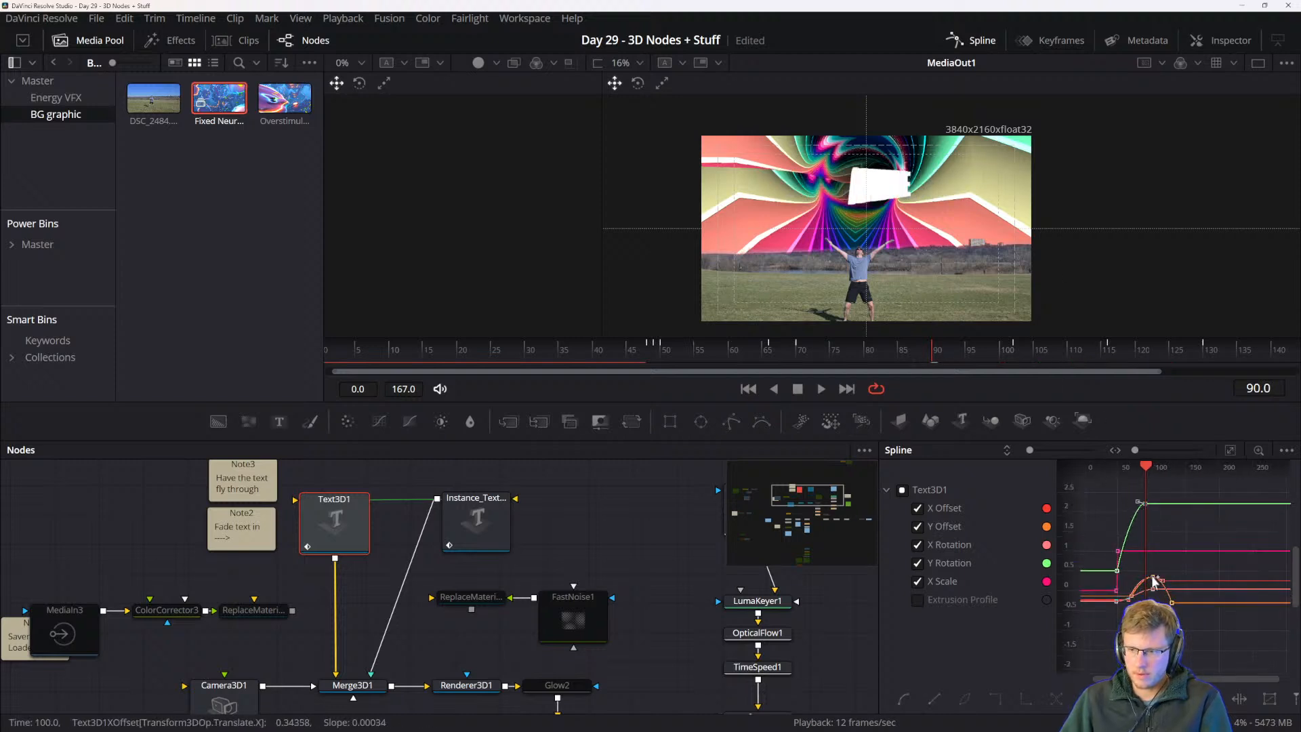
drag(1145, 576, 1142, 595)
key(ctrl+z)
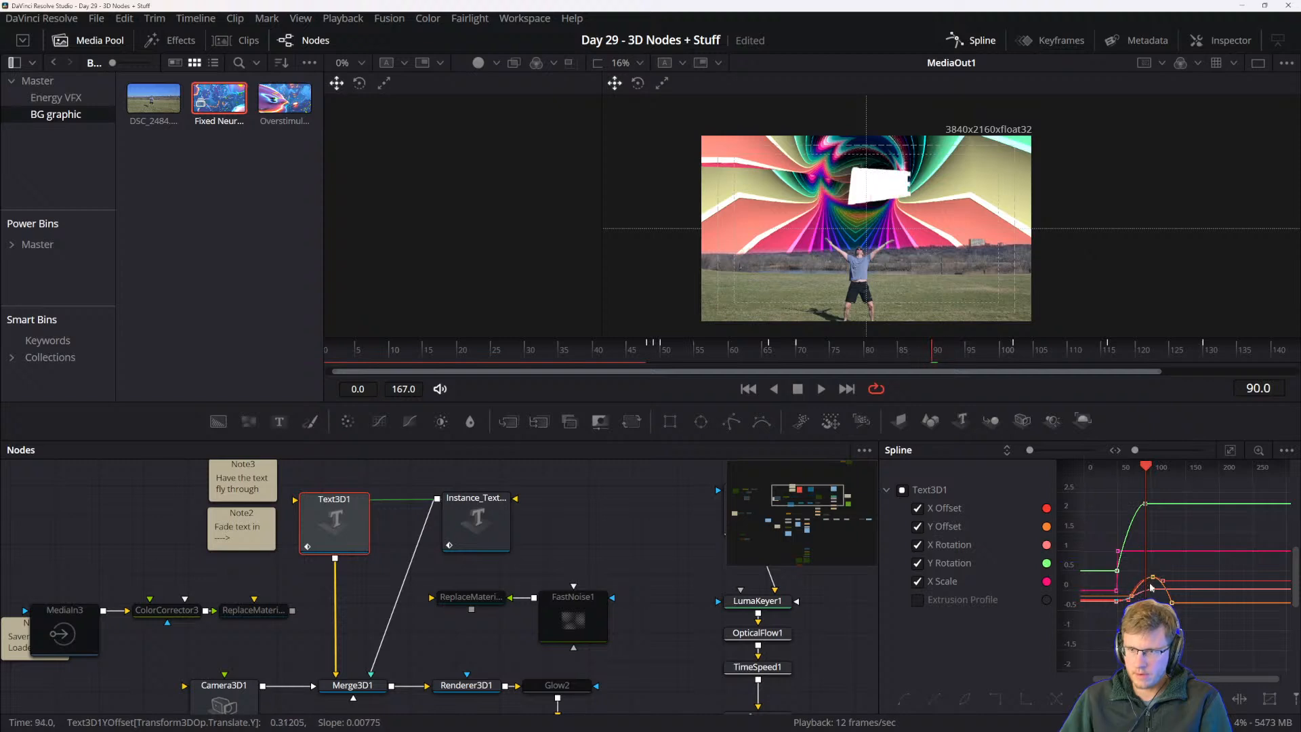
- Move Text3D1's final X Rotation keyframe earlier to about frame 89 and save the project
scroll(1145, 587, up, 5)
drag(1171, 583, 1142, 586)
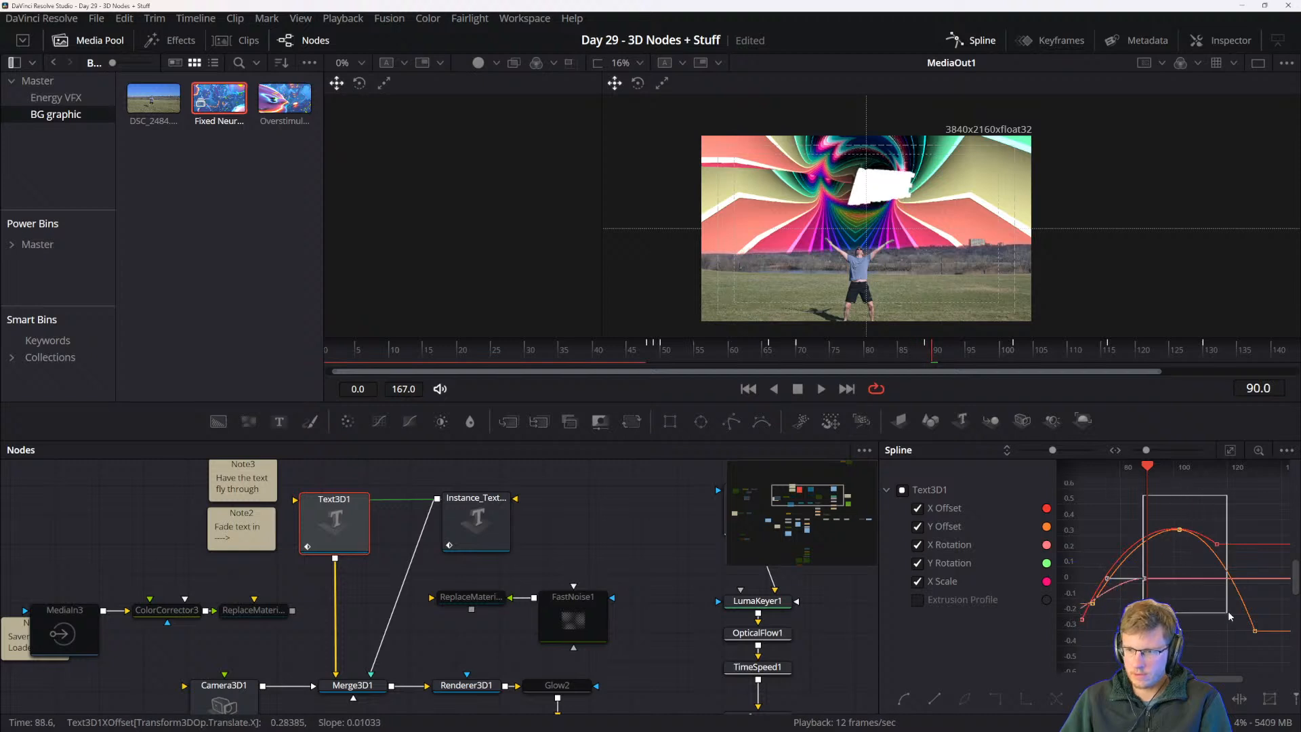
key(ctrl+f)
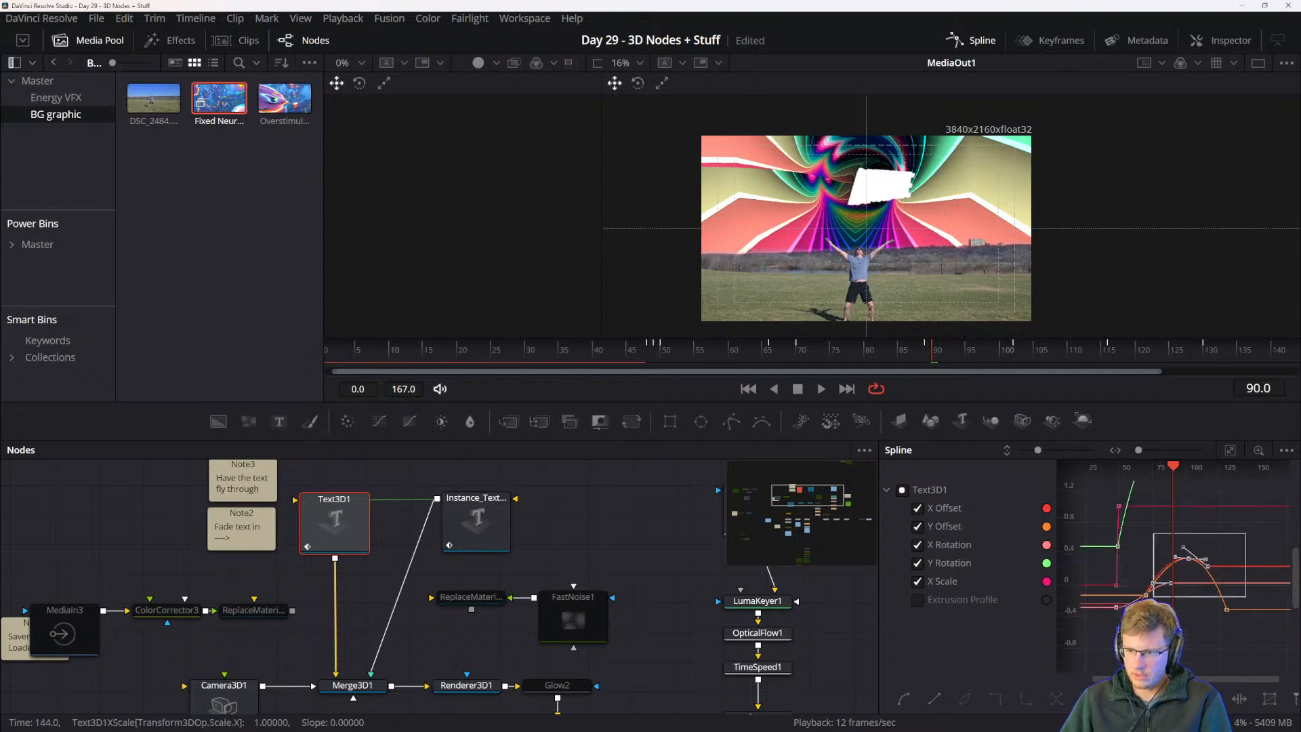
drag(1104, 642, 1133, 641)
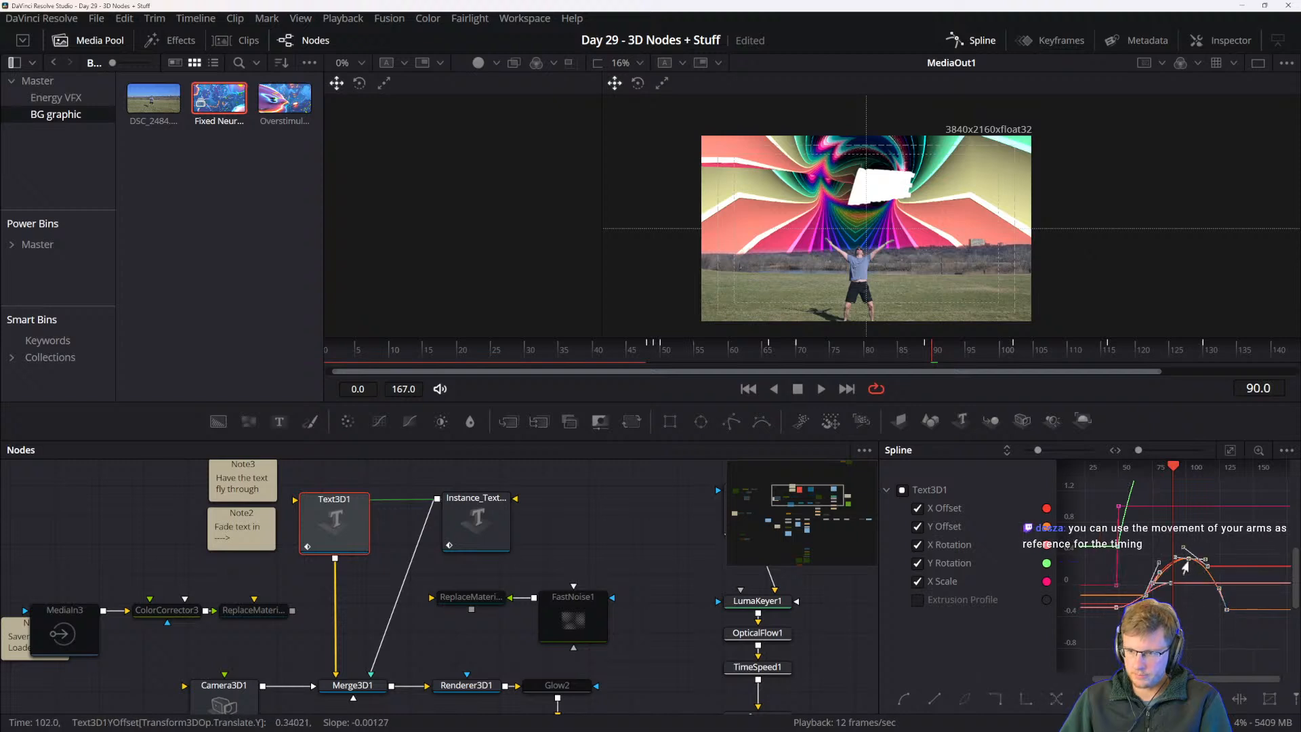
drag(1186, 561, 1188, 560)
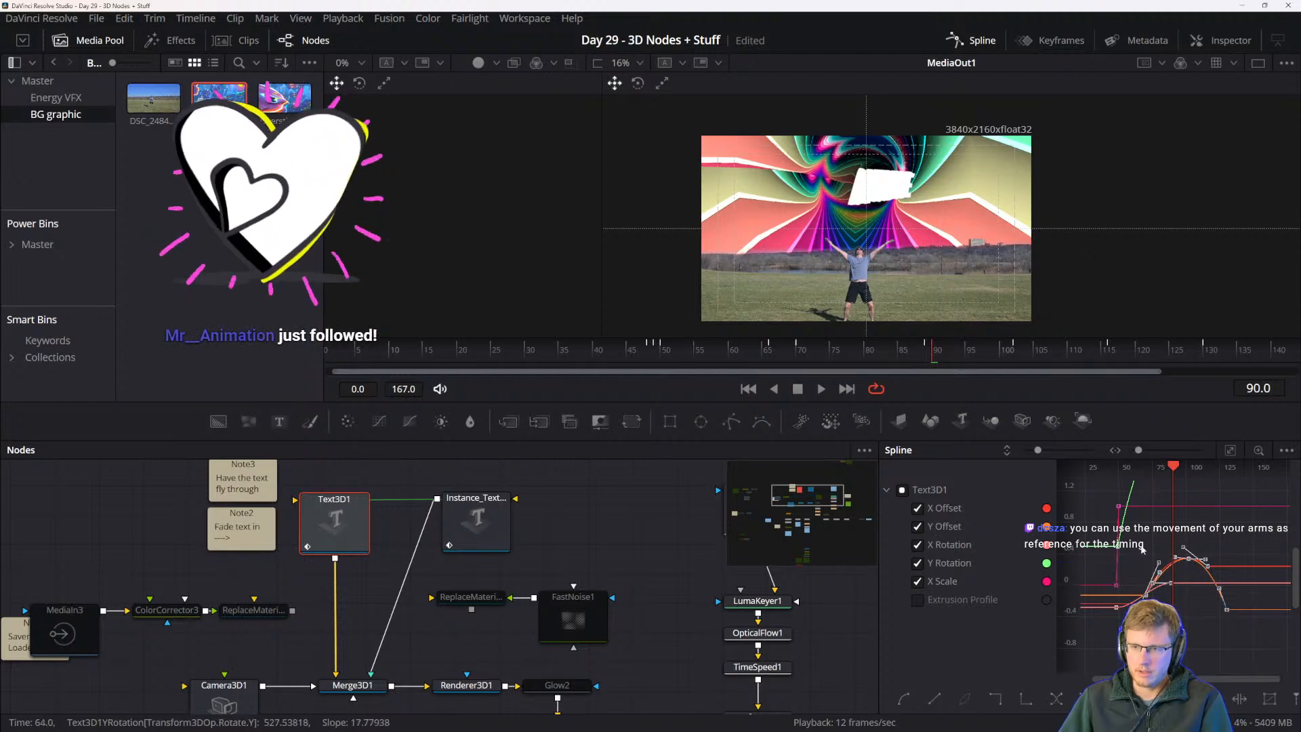
click(1149, 547)
key(ctrl+s)
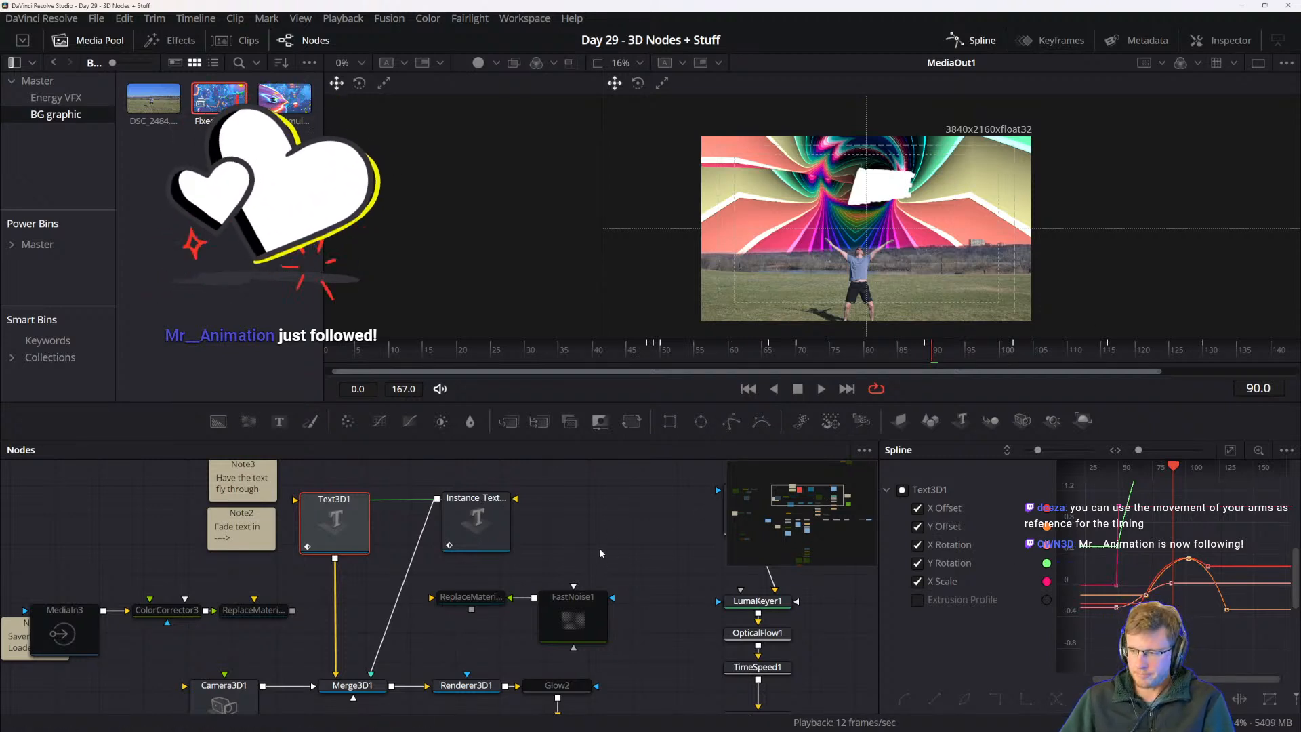
scroll(609, 532, up, 2)
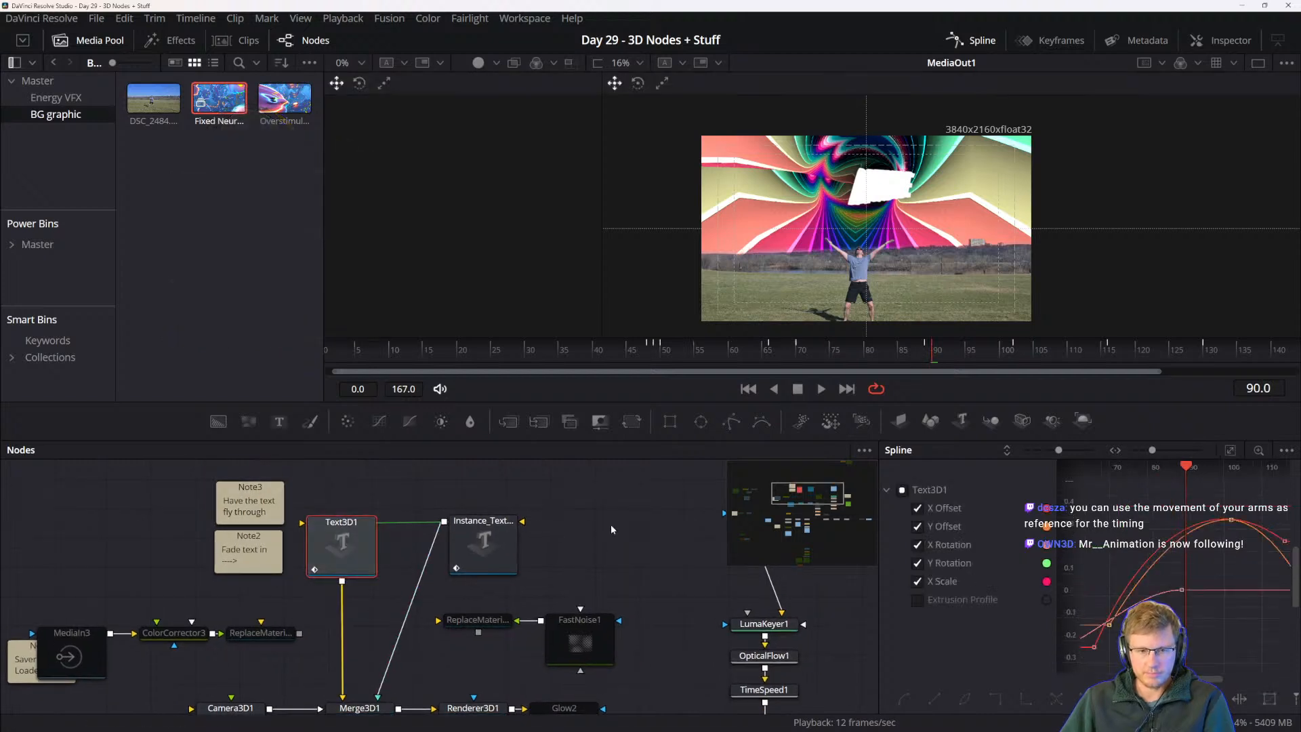
scroll(1210, 570, down, 2)
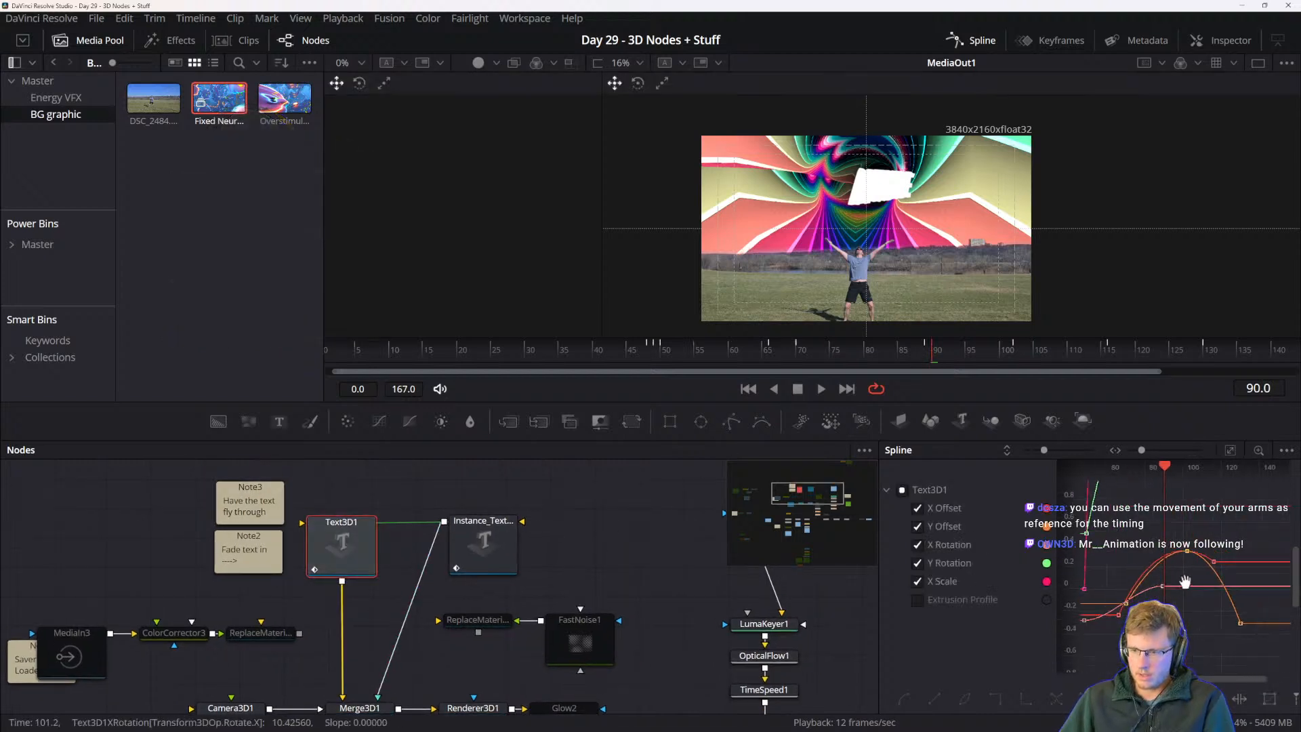
click(1211, 563)
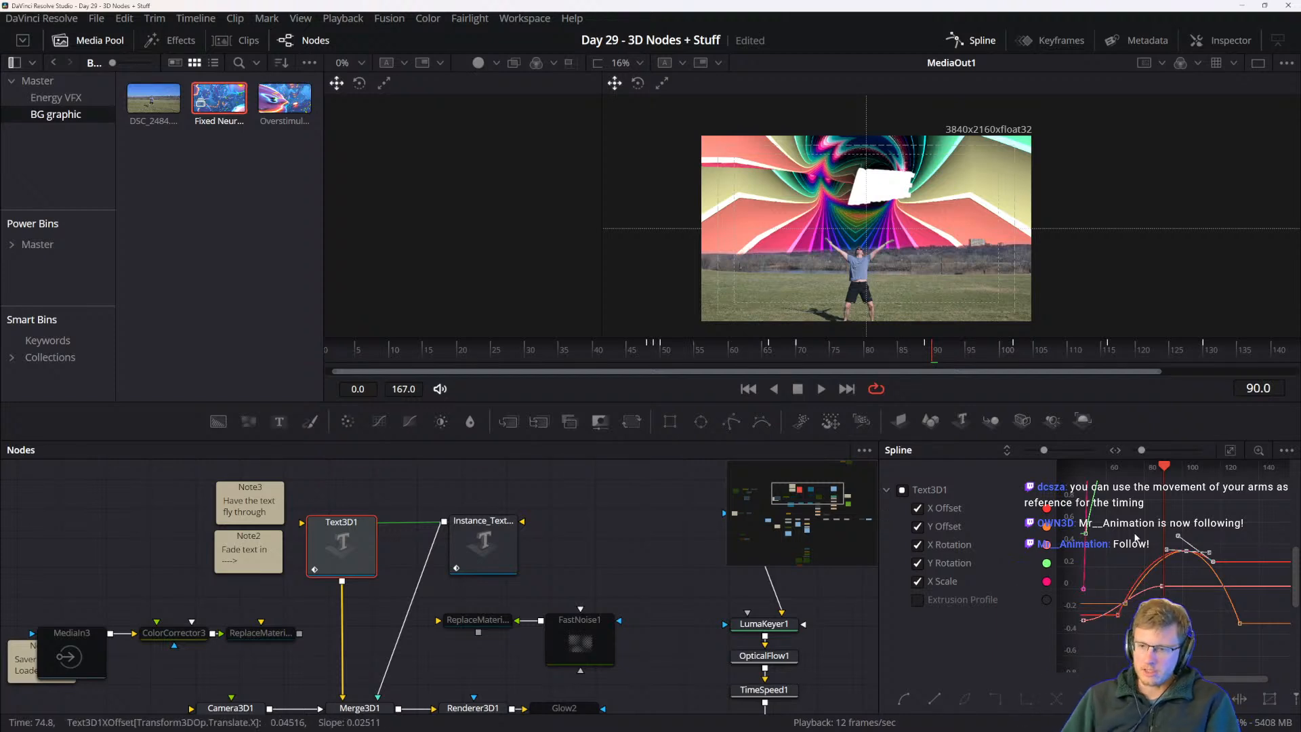
drag(1128, 538, 1149, 603)
scroll(1150, 569, down, 2)
drag(1185, 527, 1182, 566)
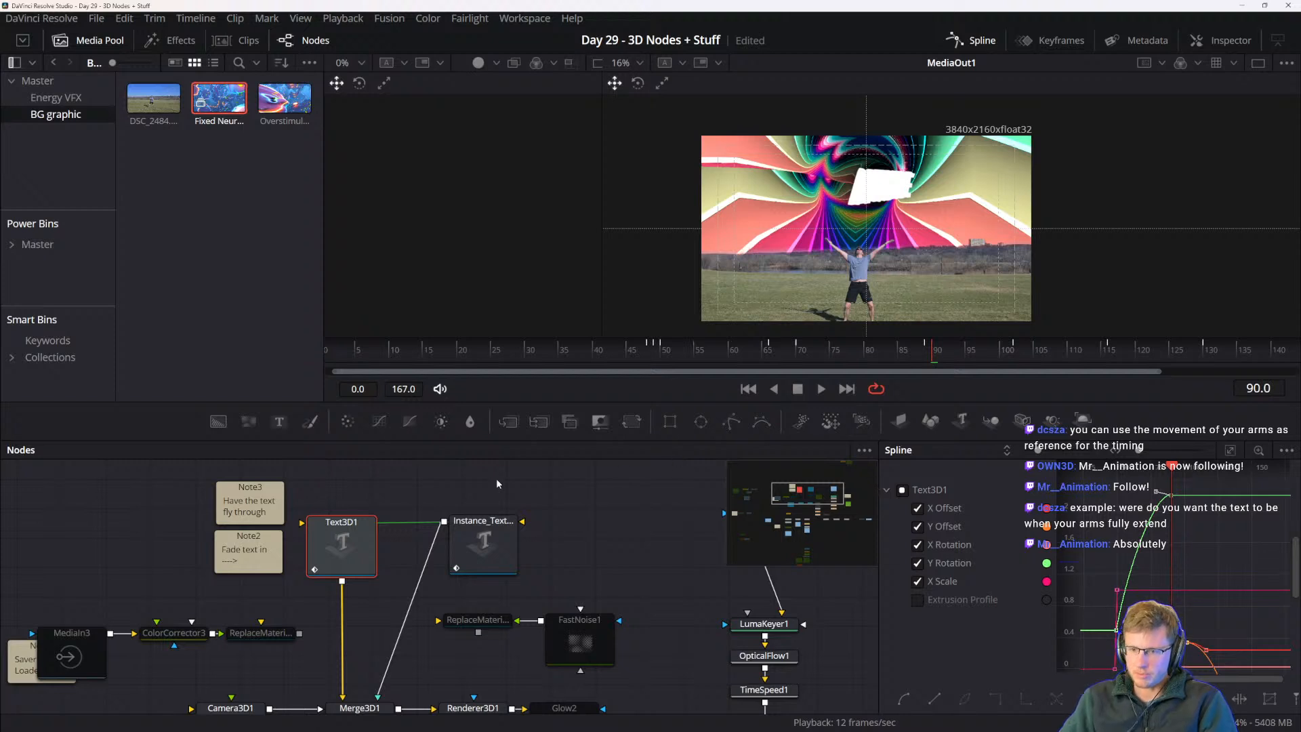
- Inspect frames 63 to 71 up close to check the text's position against the man's extending arms
click(750, 348)
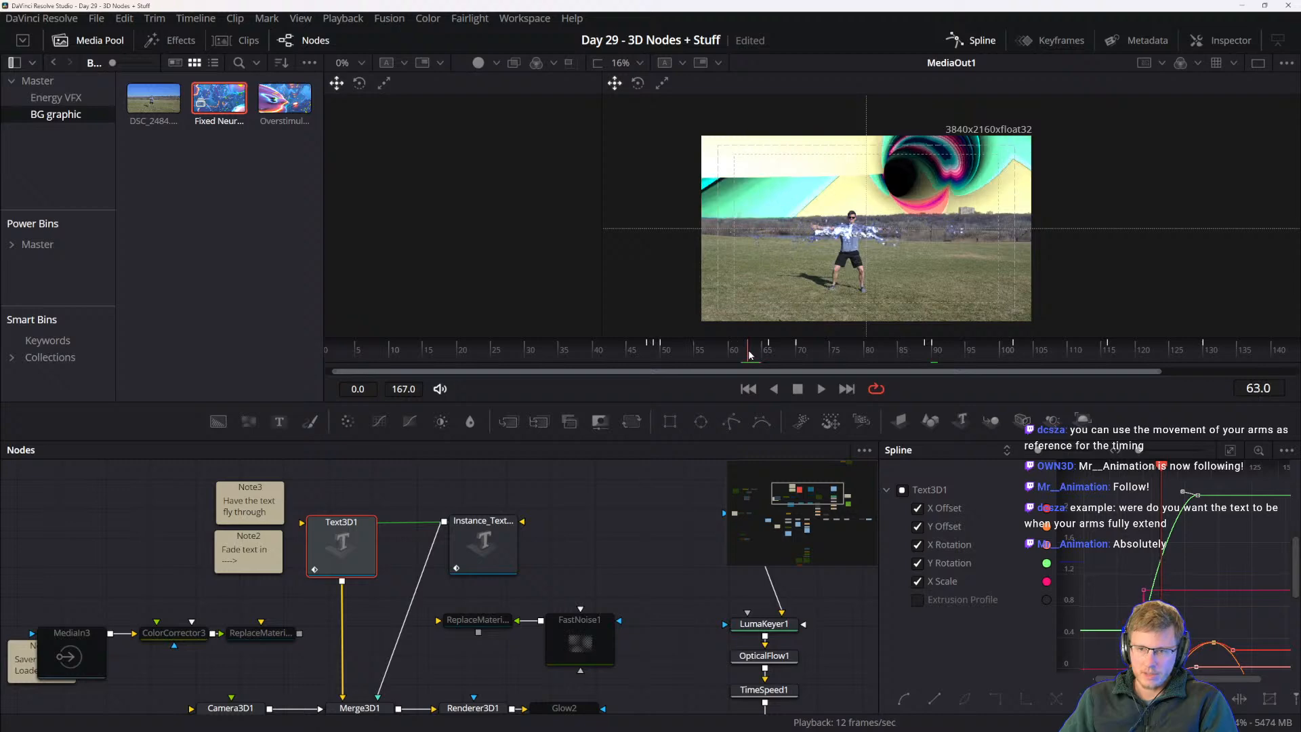
scroll(861, 222, up, 2)
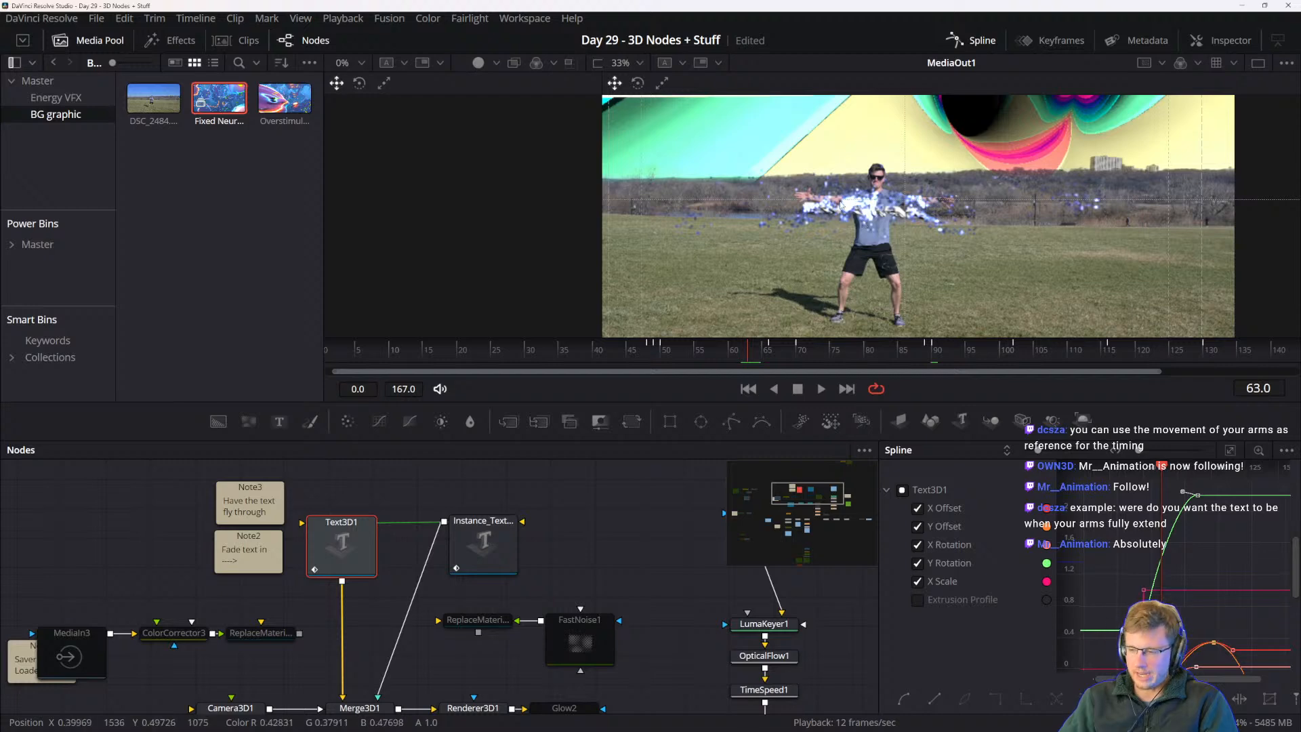
click(391, 21)
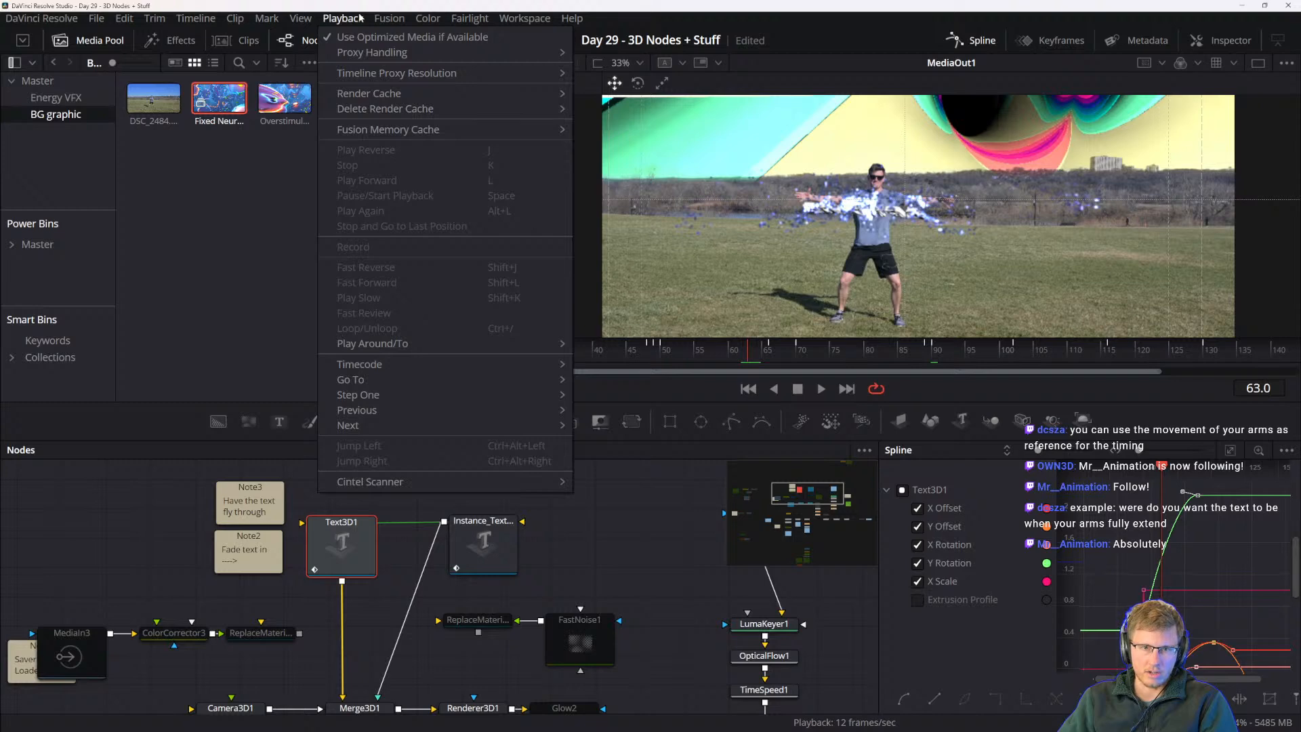
click(360, 18)
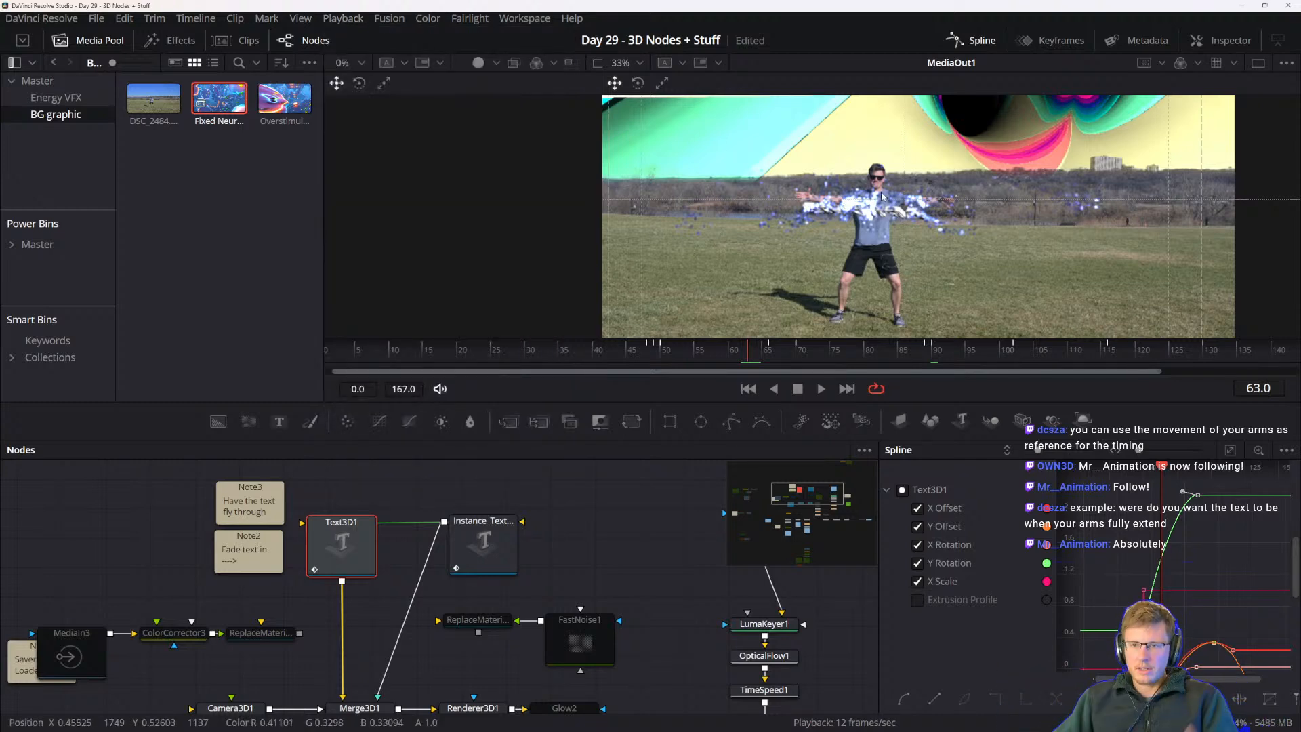
scroll(880, 225, up, 5)
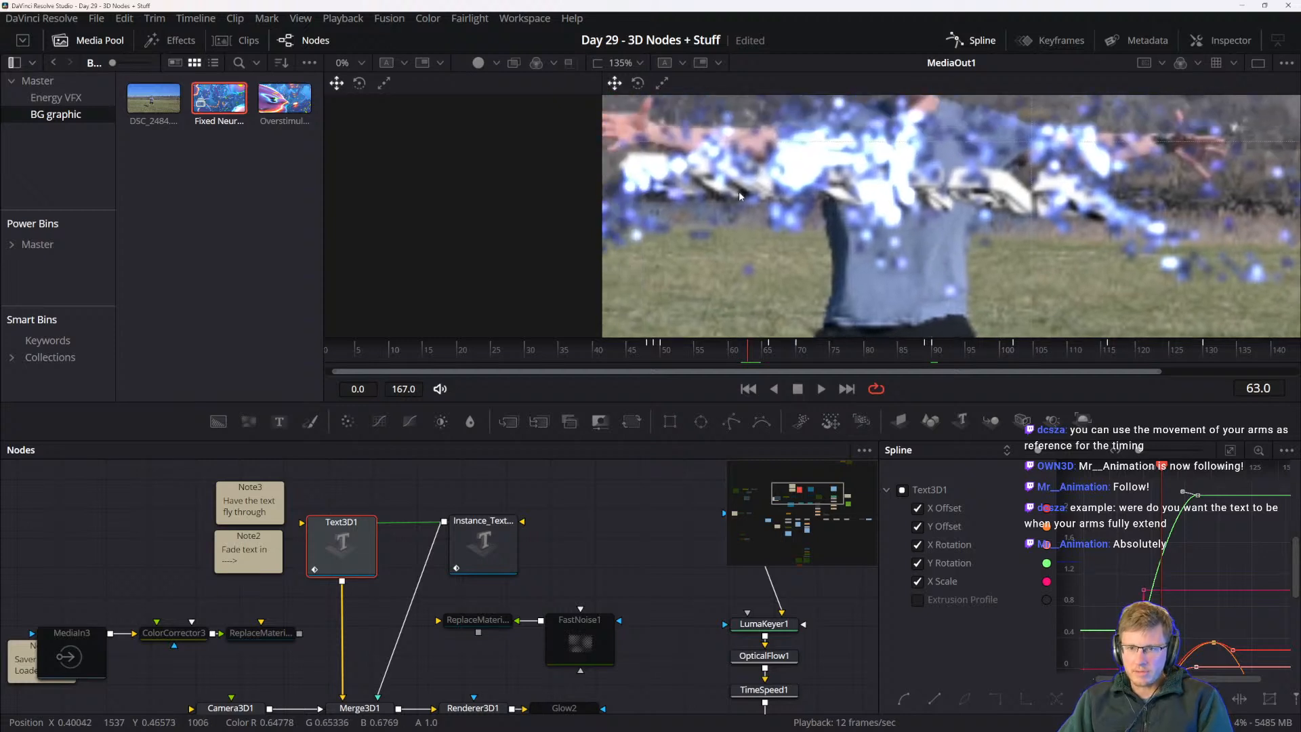
scroll(872, 203, down, 2)
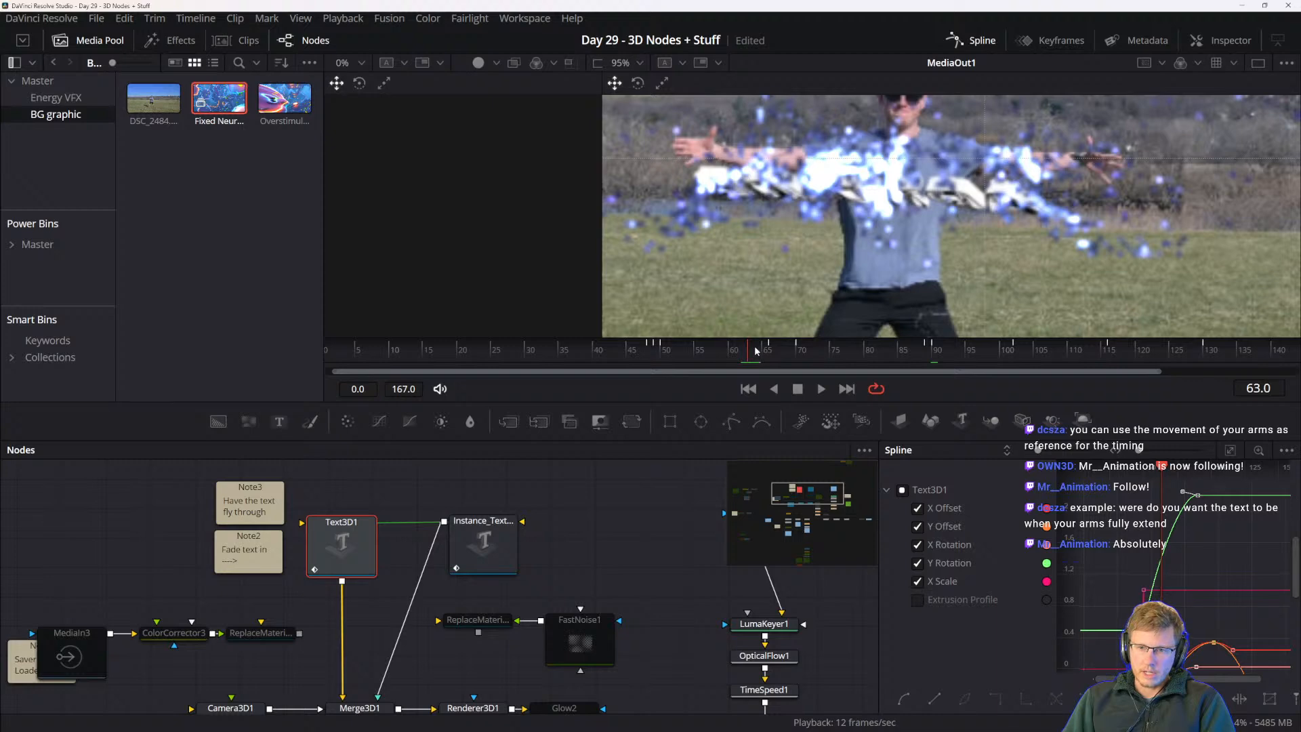
drag(764, 351, 783, 351)
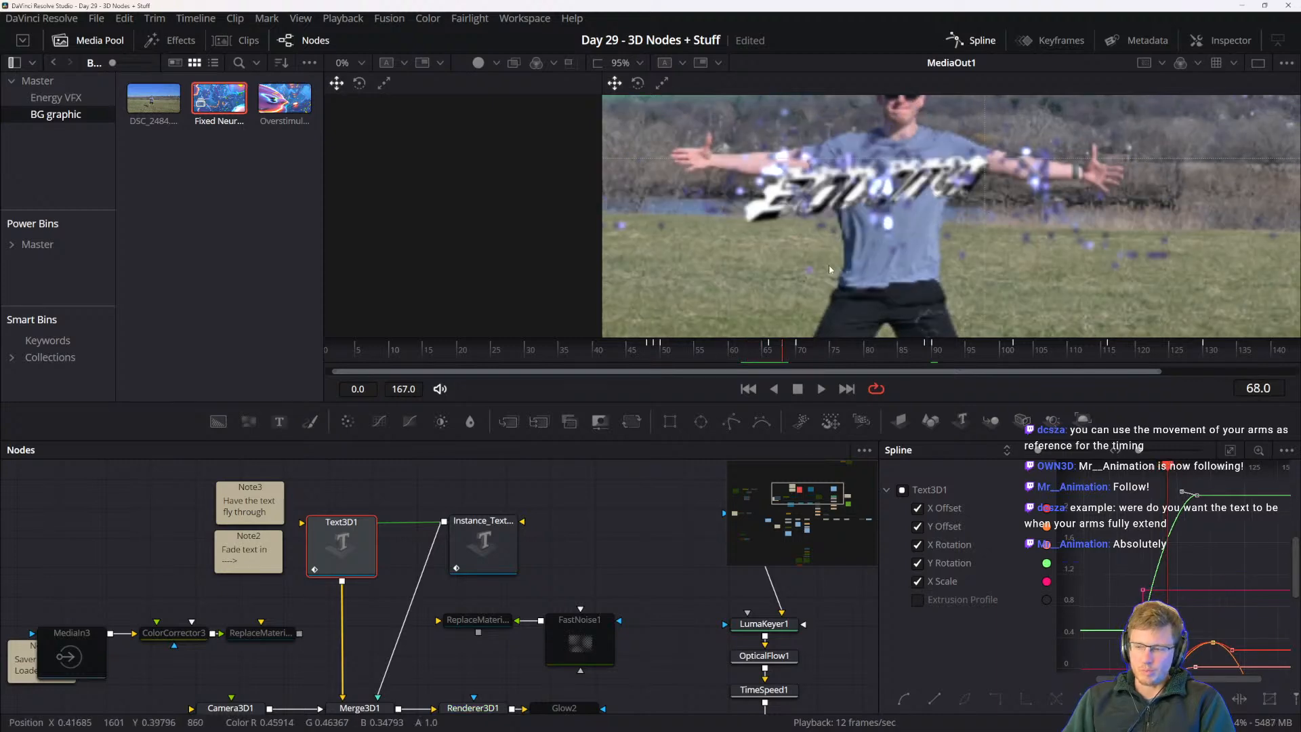
click(791, 350)
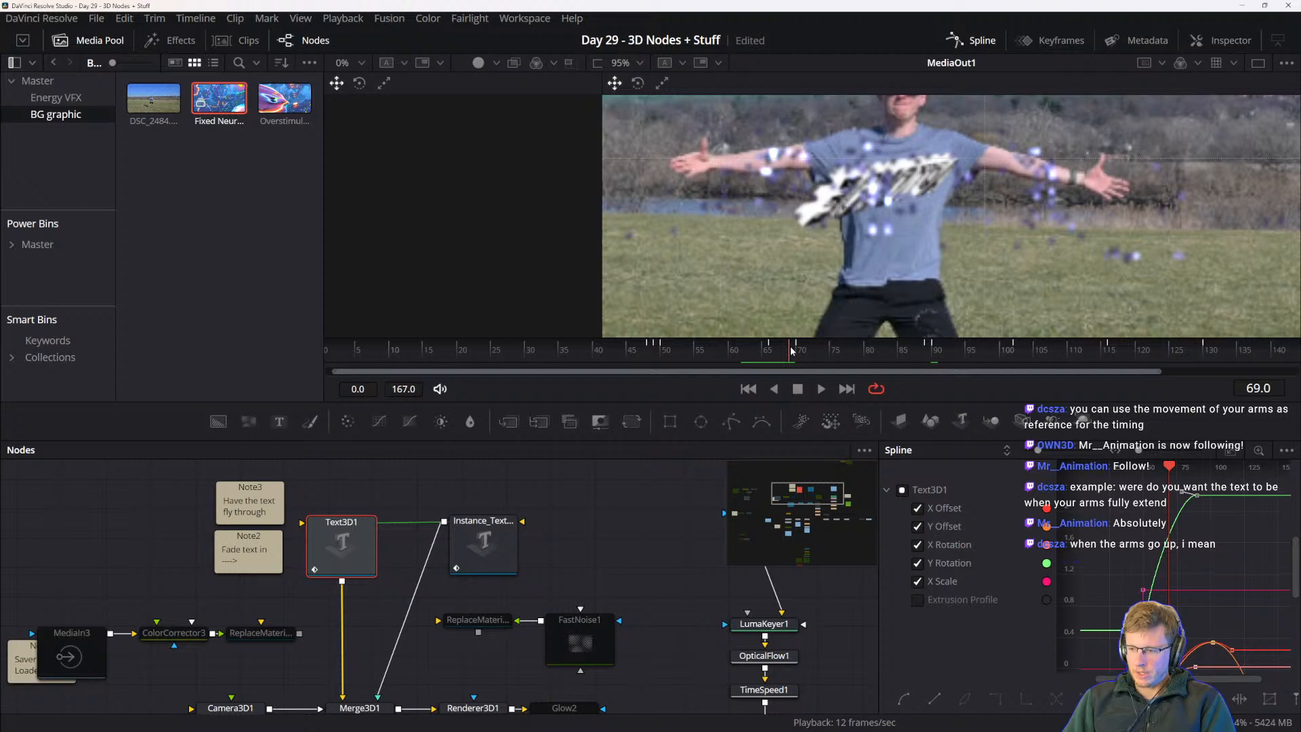
click(808, 350)
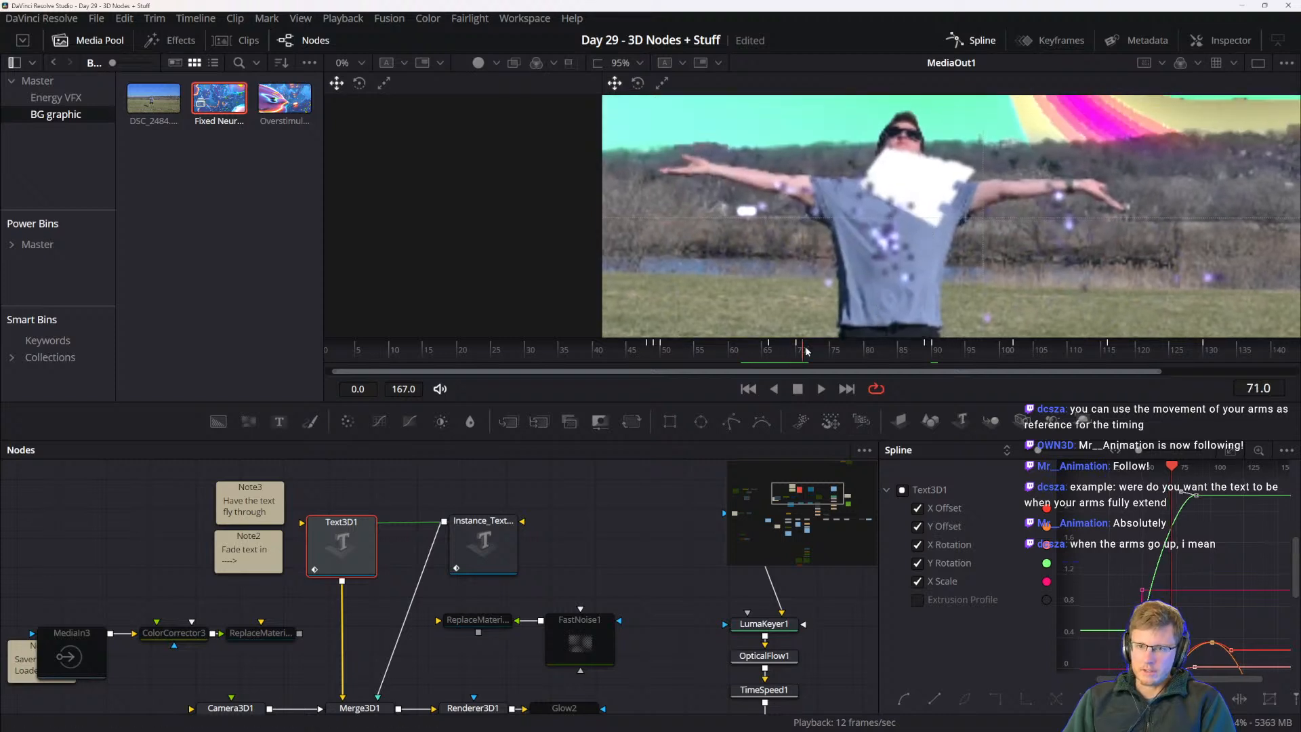
- Step through frames 70 to 73 to compare the text's position with the man's rising arms
click(795, 351)
mouse_move(793, 347)
mouse_down()
mouse_move(778, 344)
mouse_move(805, 342)
mouse_up()
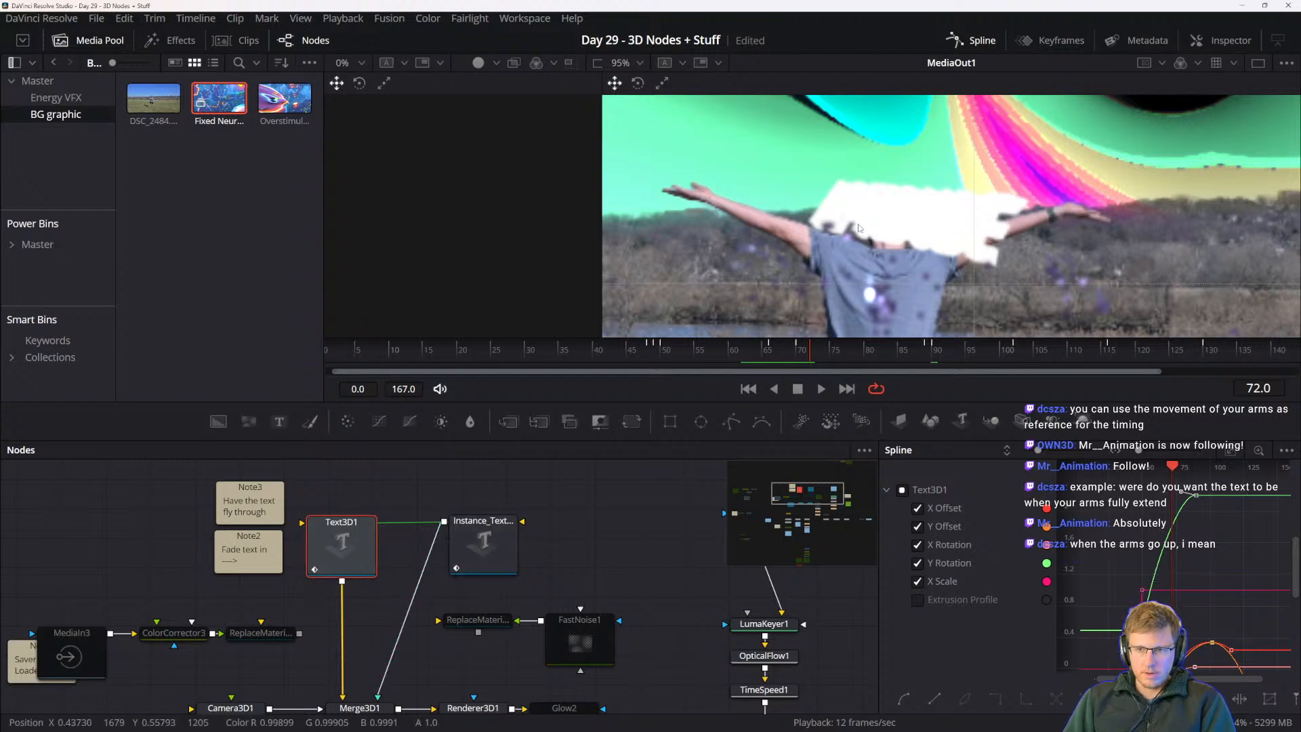
drag(1214, 574, 1176, 543)
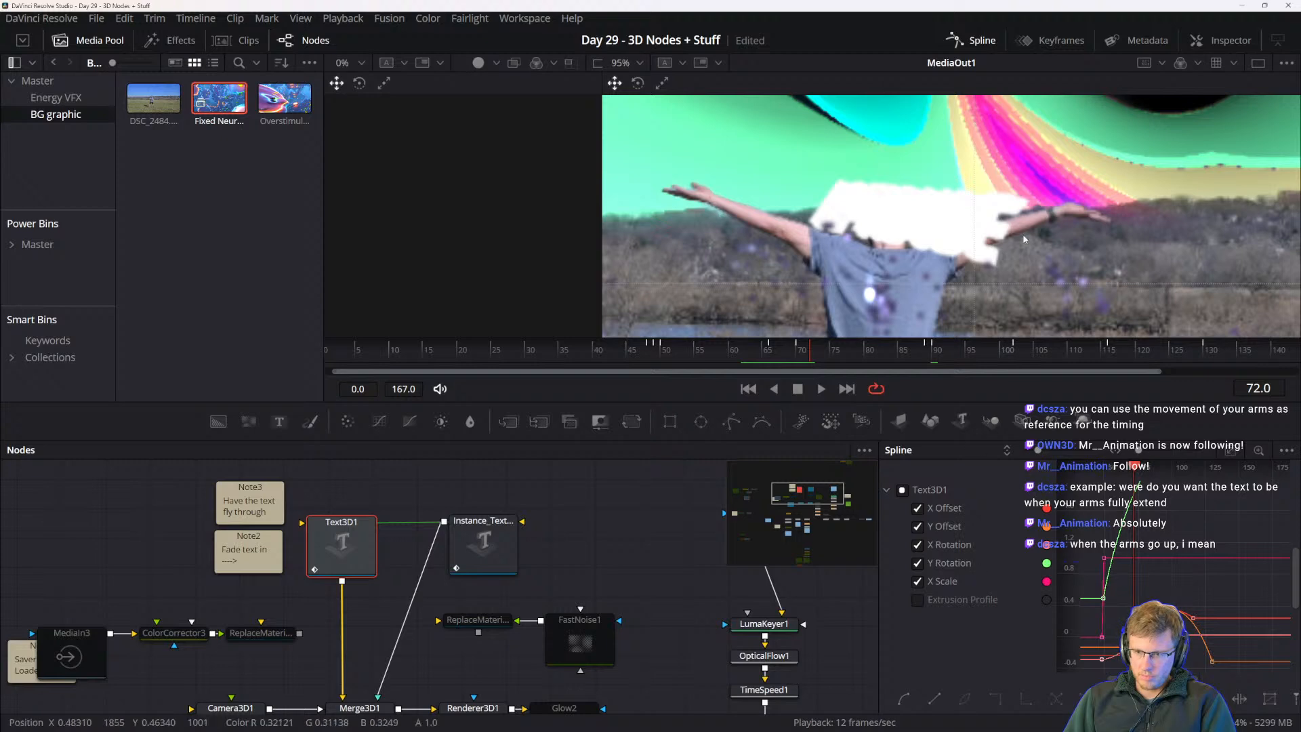
click(819, 352)
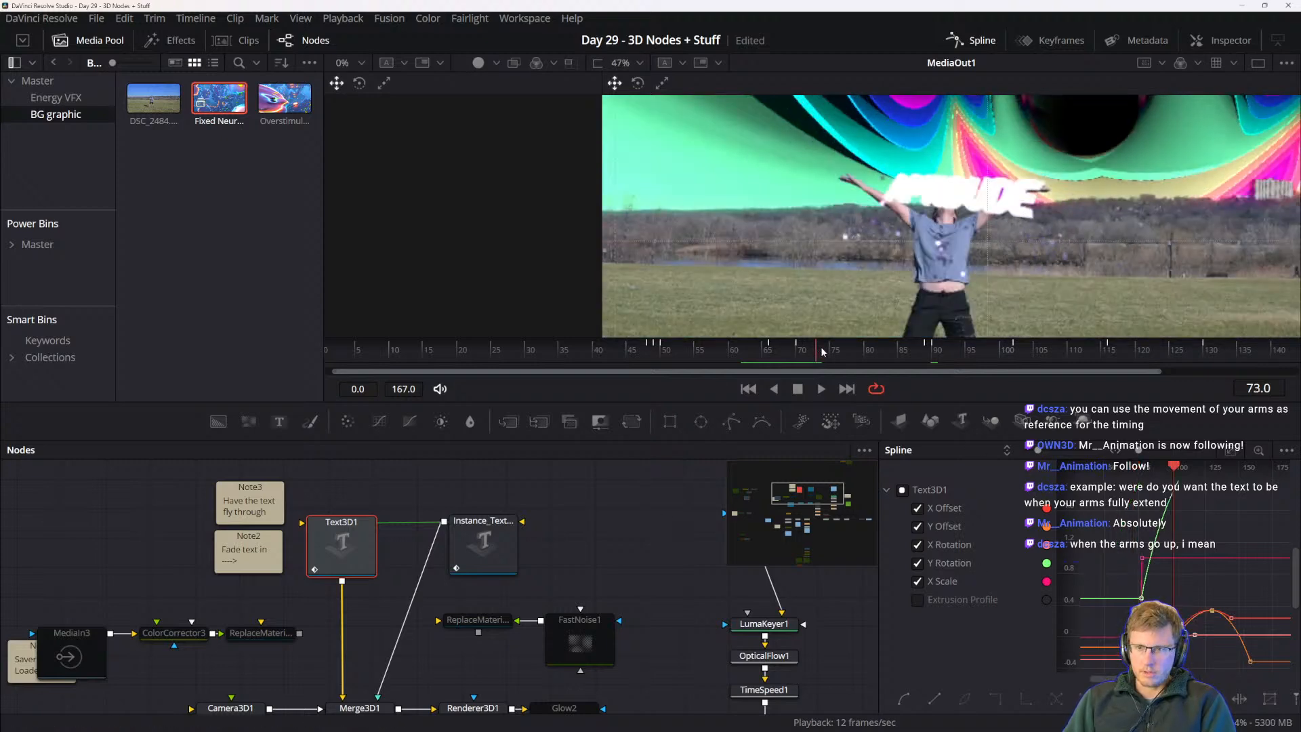
- Raise Text3D1's Y Offset curve around frame 73 to lift the text above his head, and delete its keyframe at frame 102
drag(1194, 488, 1120, 548)
drag(1156, 638, 1171, 539)
drag(1170, 586, 1158, 485)
scroll(1125, 597, up, 2)
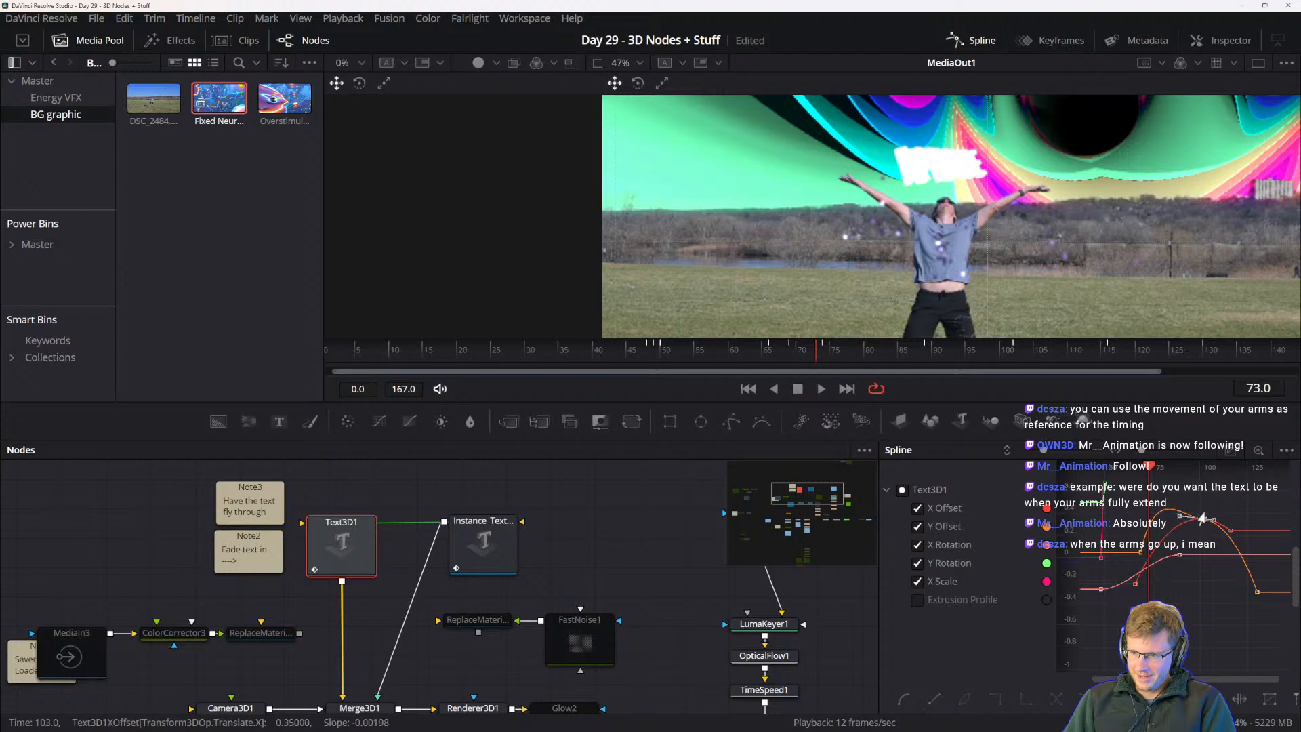
drag(1201, 518, 1200, 538)
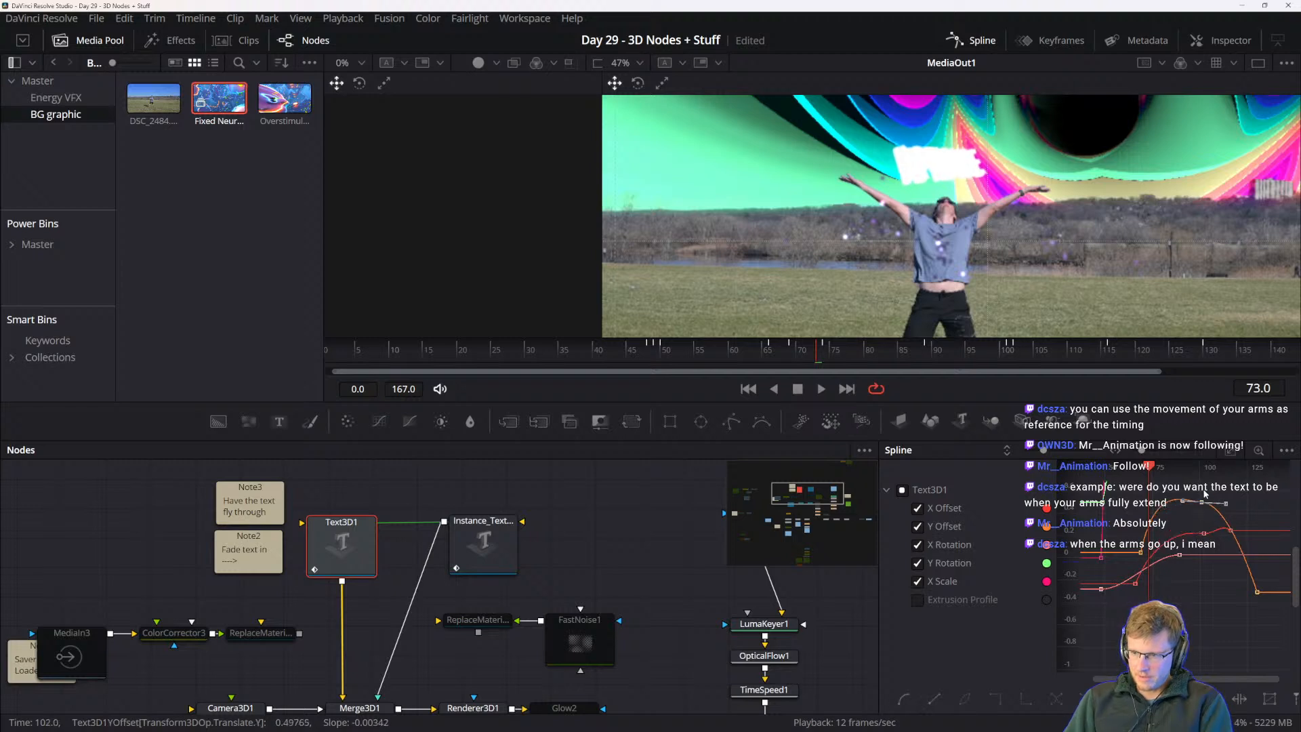
key(Delete)
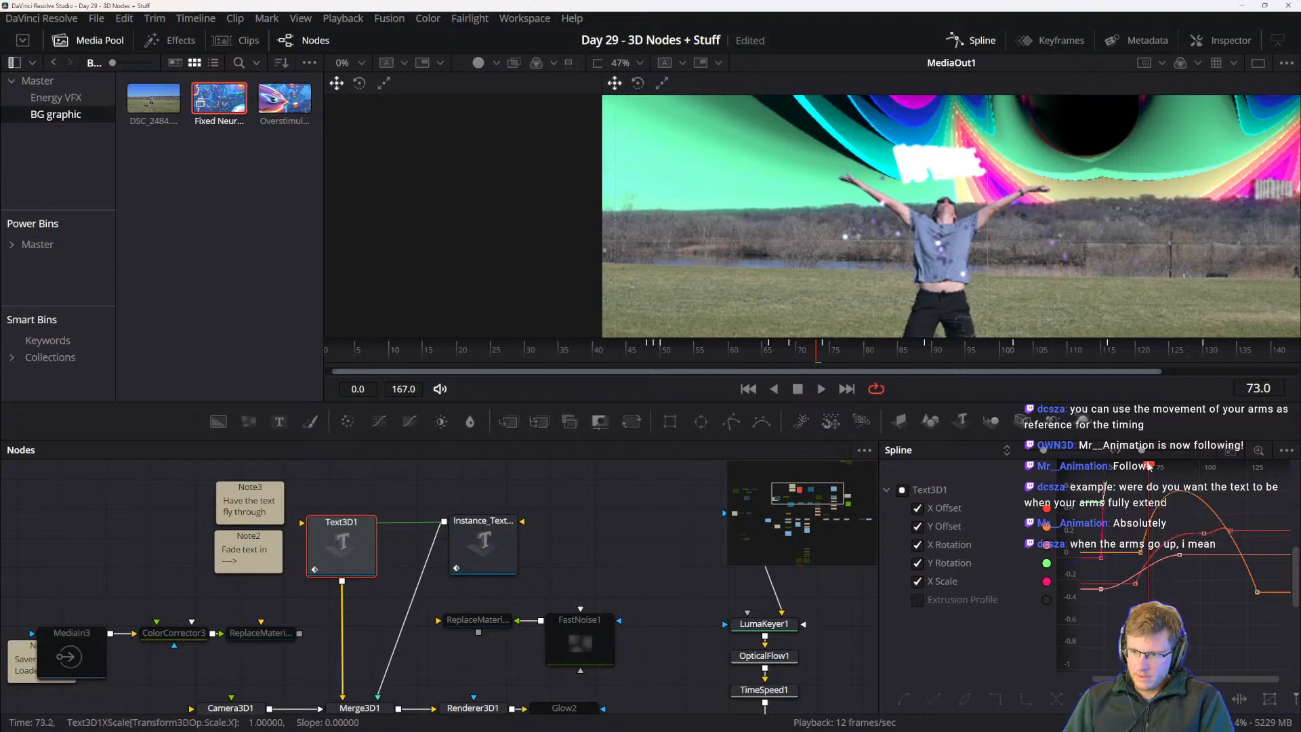
key(space)
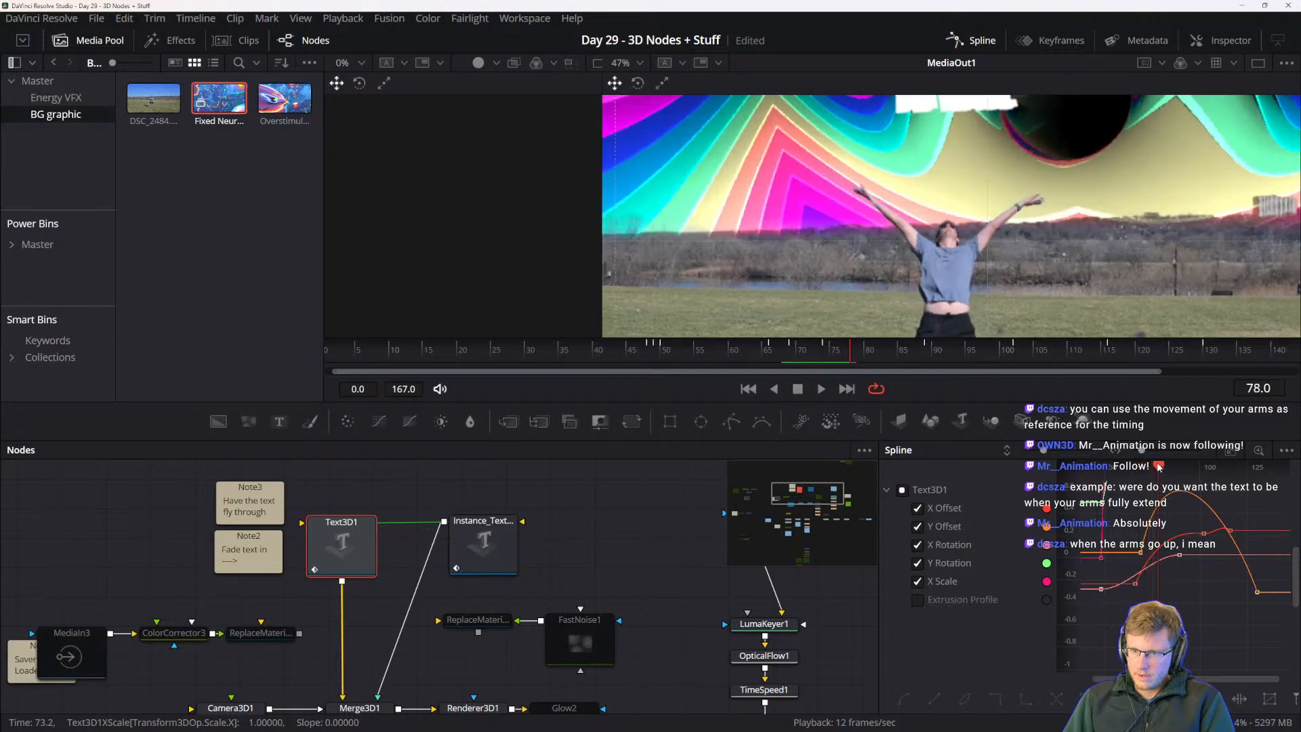
- Delete Text3D1's X Offset keyframe near frame 102 and check the text's path up to frame 86
click(1204, 533)
key(Delete)
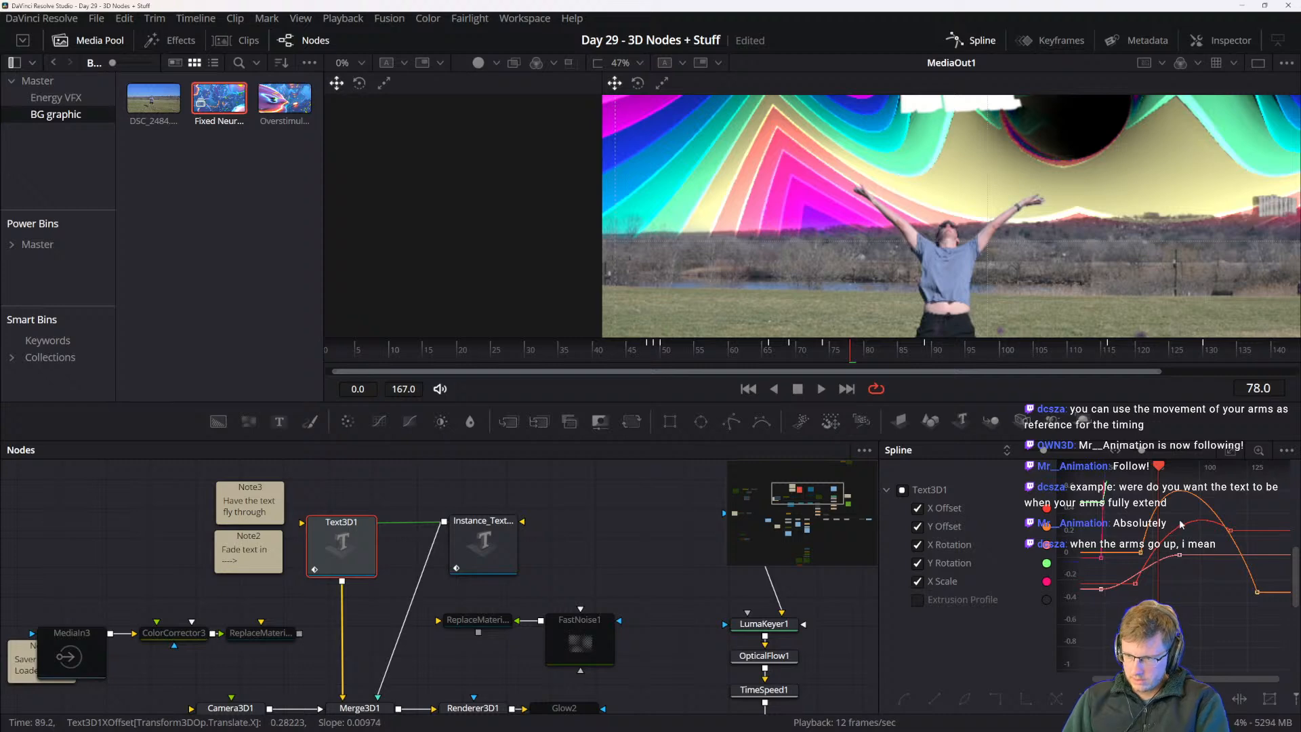
drag(1181, 525, 1185, 610)
mouse_move(1164, 467)
mouse_down()
mouse_move(1146, 470)
mouse_move(1163, 467)
mouse_up()
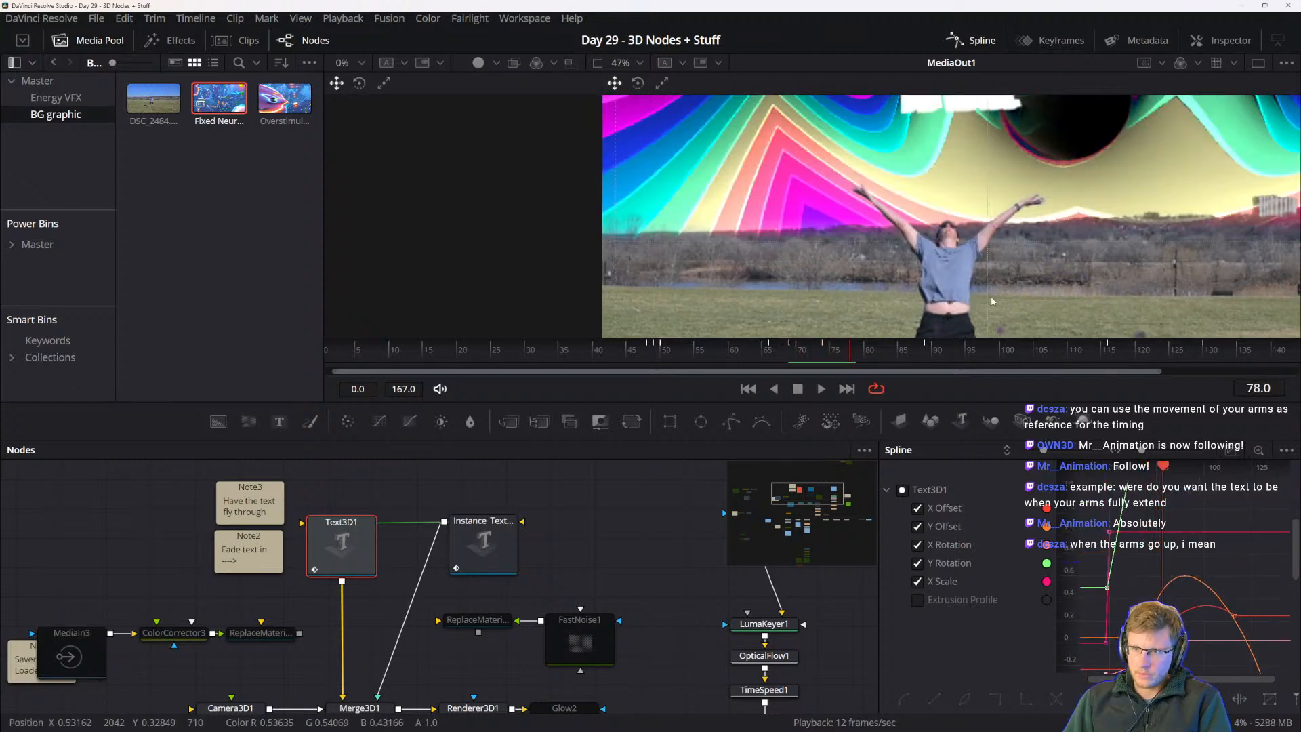
scroll(992, 301, down, 1)
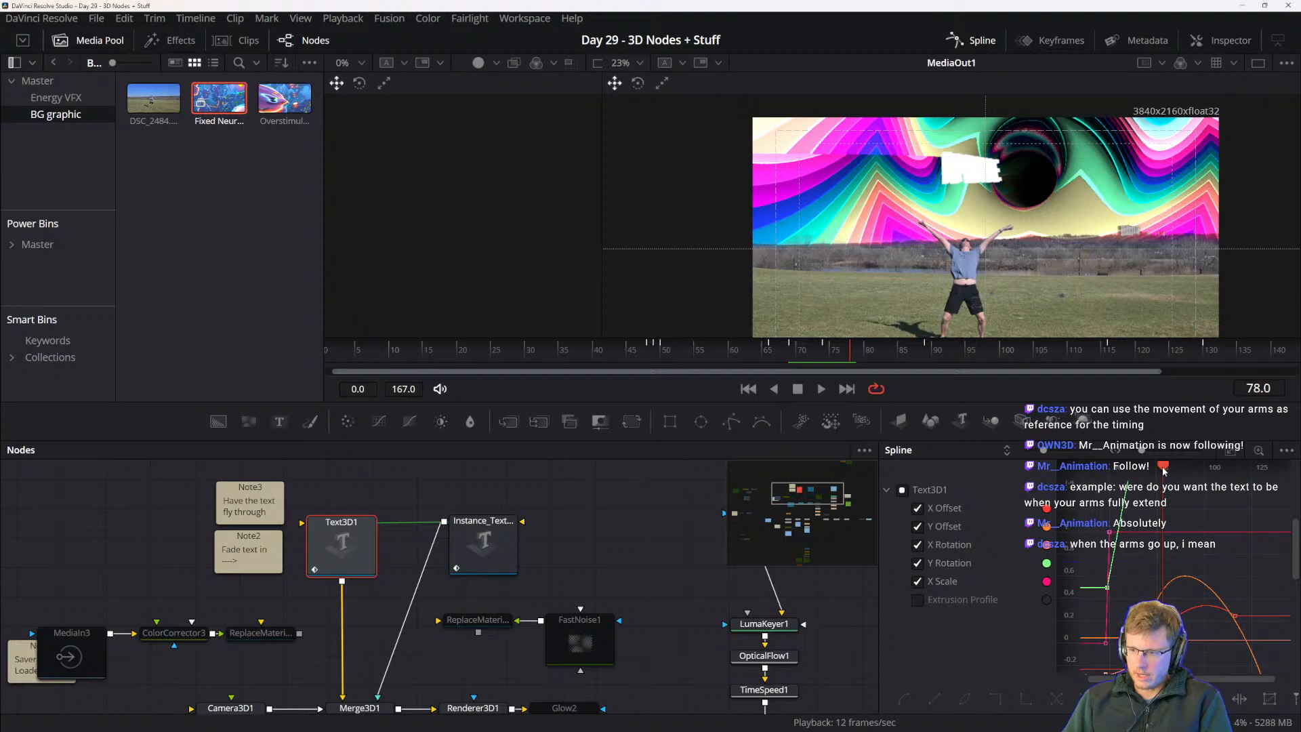
mouse_move(1163, 466)
mouse_down()
mouse_move(1150, 467)
mouse_move(1178, 463)
mouse_up()
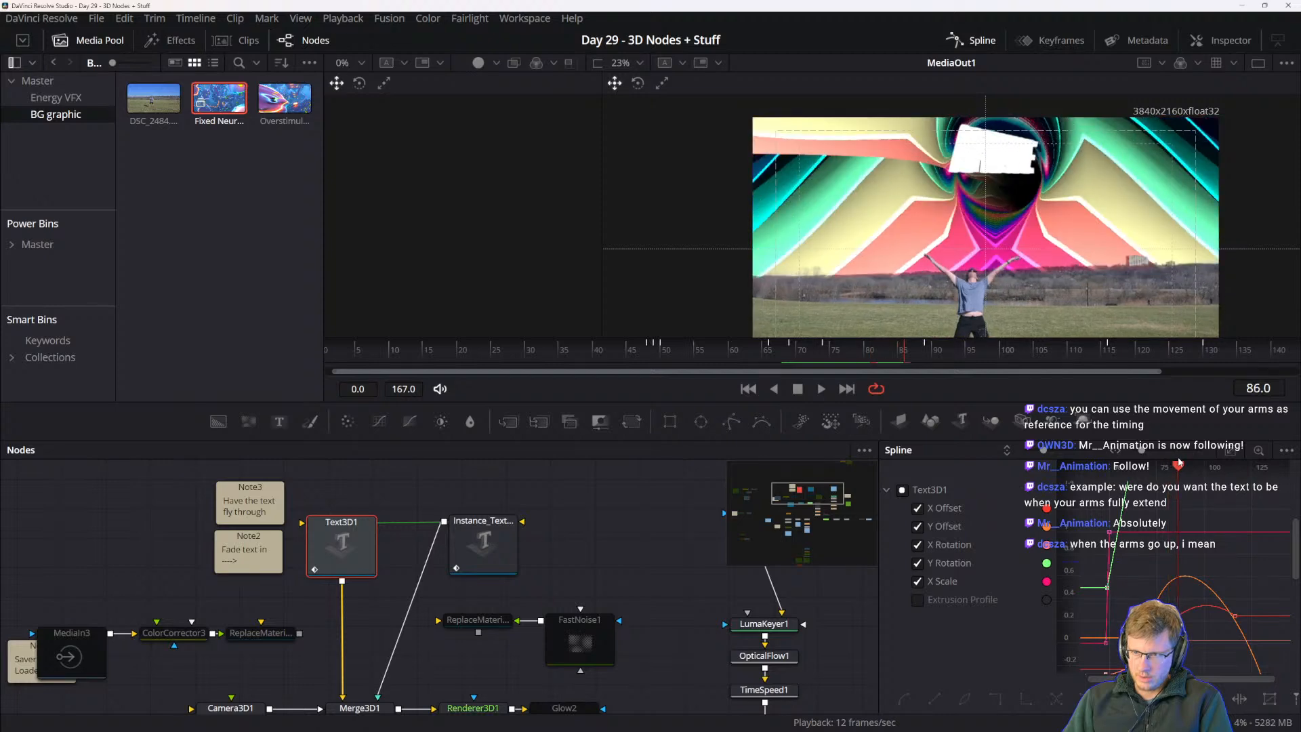
- Lower the peak of Text3D1's Y Offset curve and check the text's height through frame 106
drag(1194, 573, 1163, 542)
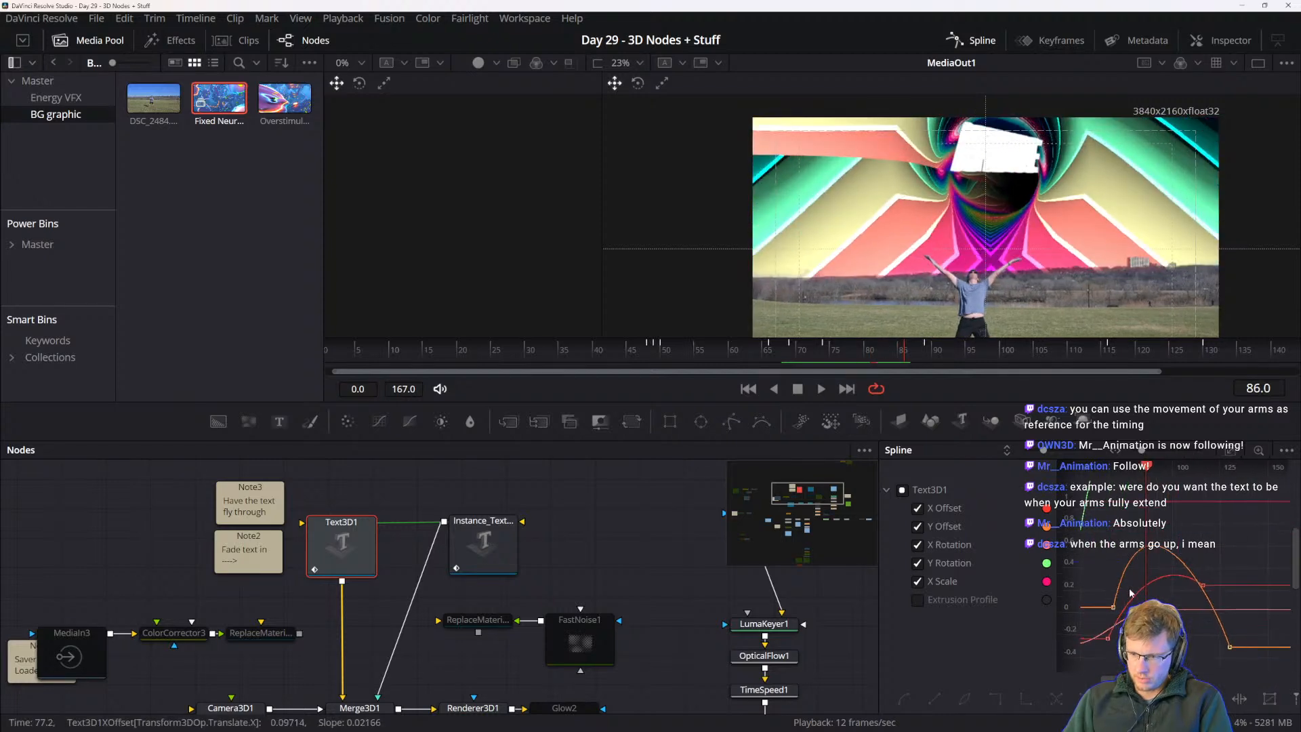
scroll(1159, 505, down, 5)
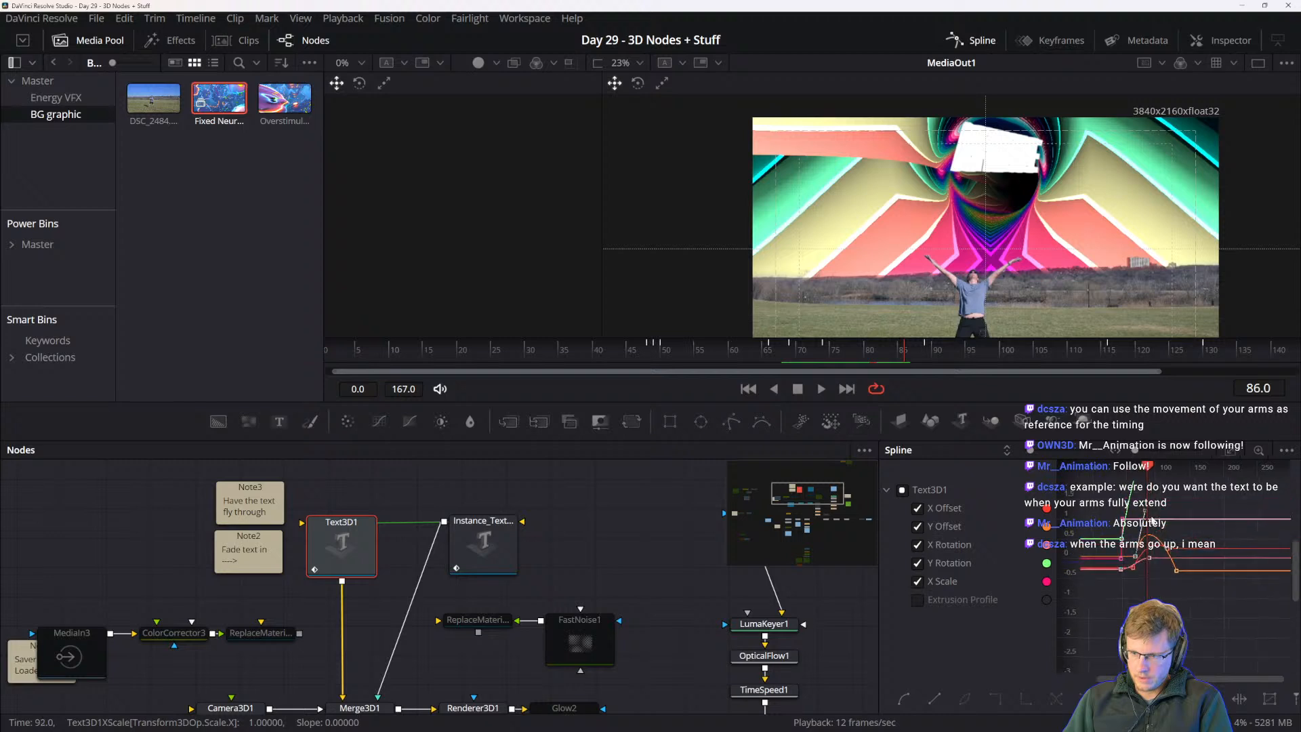
drag(1143, 515, 1147, 535)
scroll(1155, 543, up, 3)
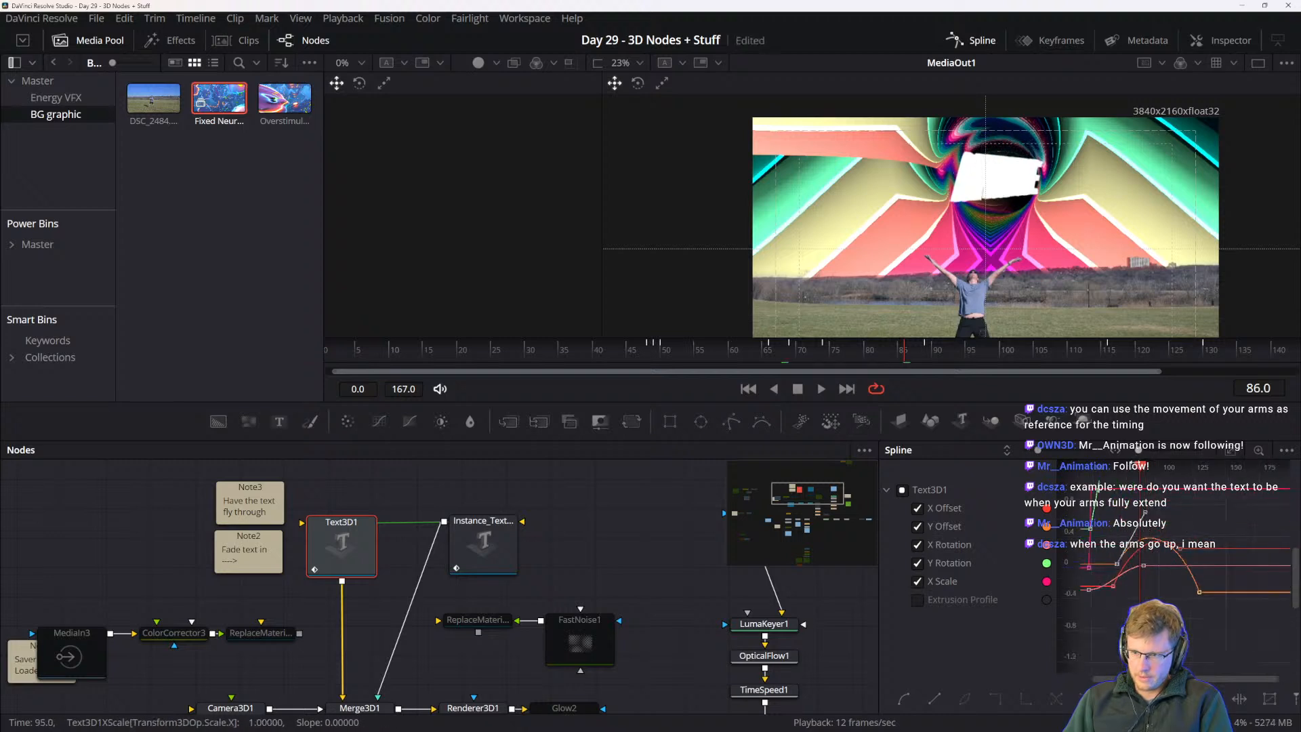
click(1144, 469)
drag(1155, 472, 1170, 477)
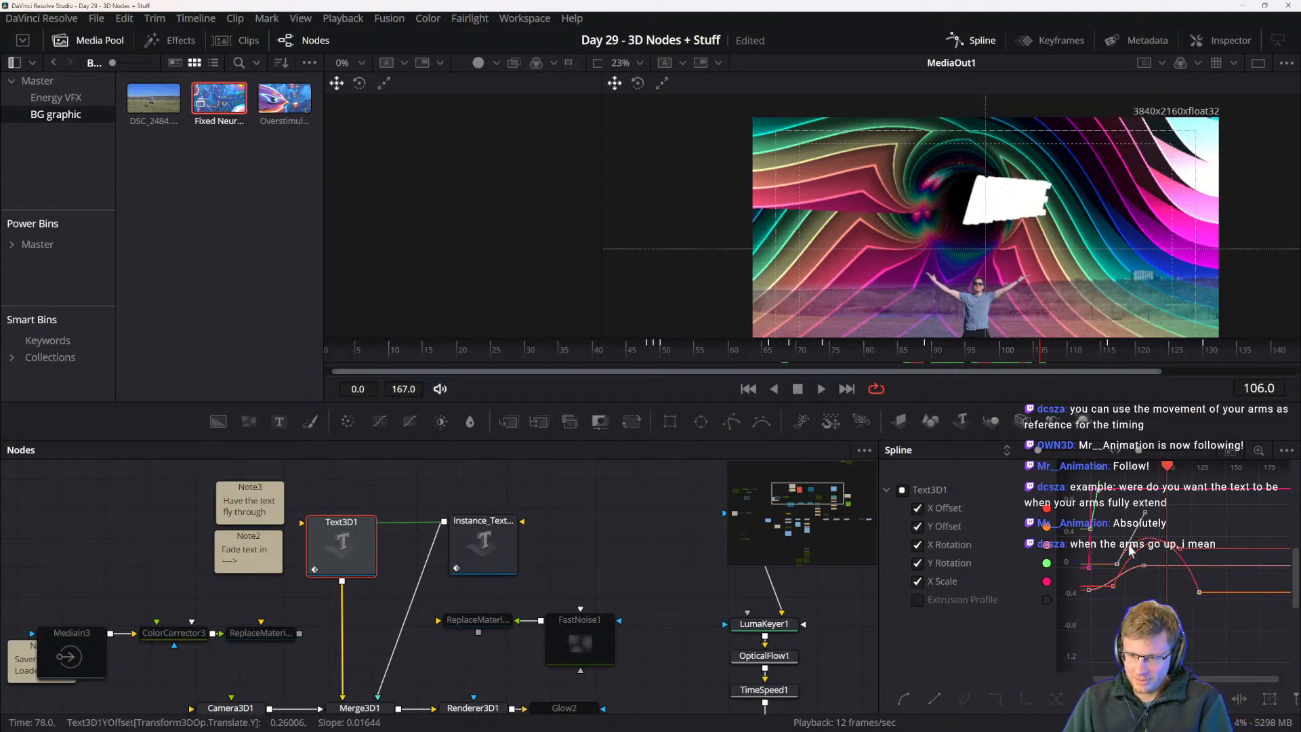
- Lower Text3D1's final X Offset keyframe at frame 116 to about 0.05 and flatten the curve leading into it
drag(1193, 584, 1217, 608)
scroll(1129, 559, up, 2)
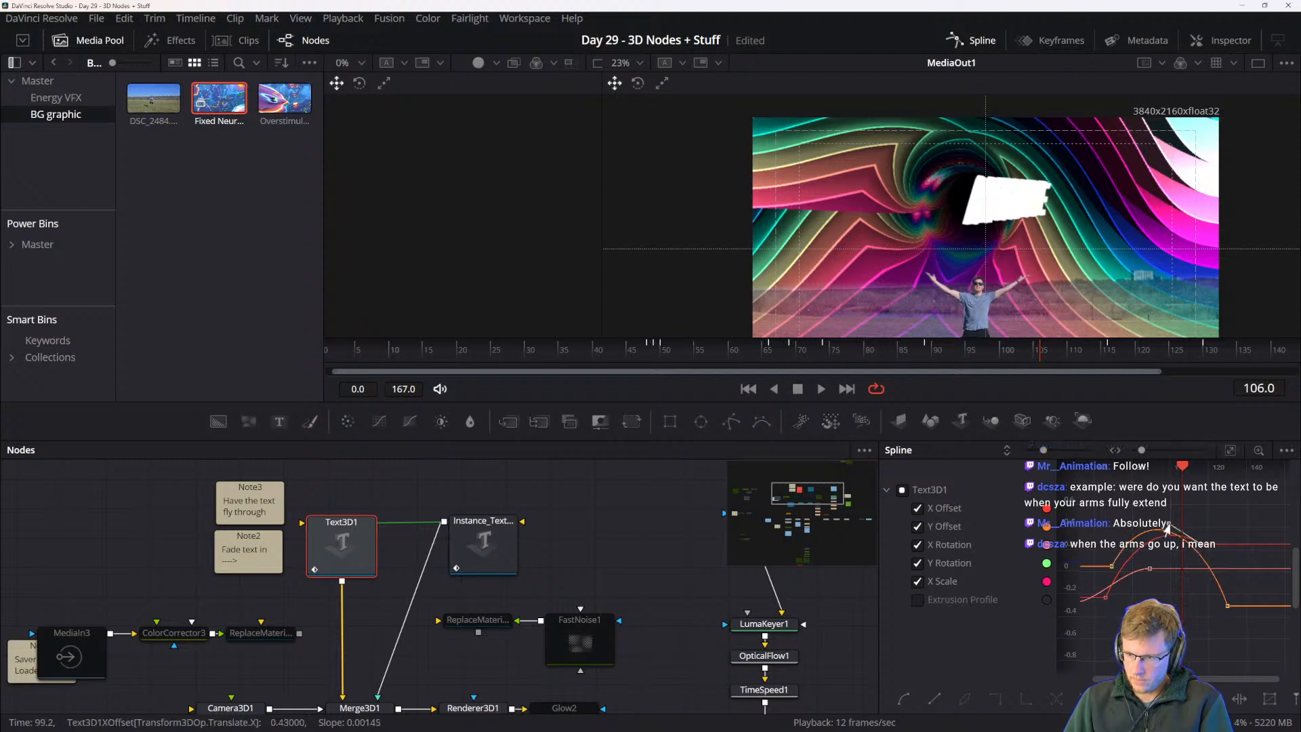
drag(1167, 525, 1159, 571)
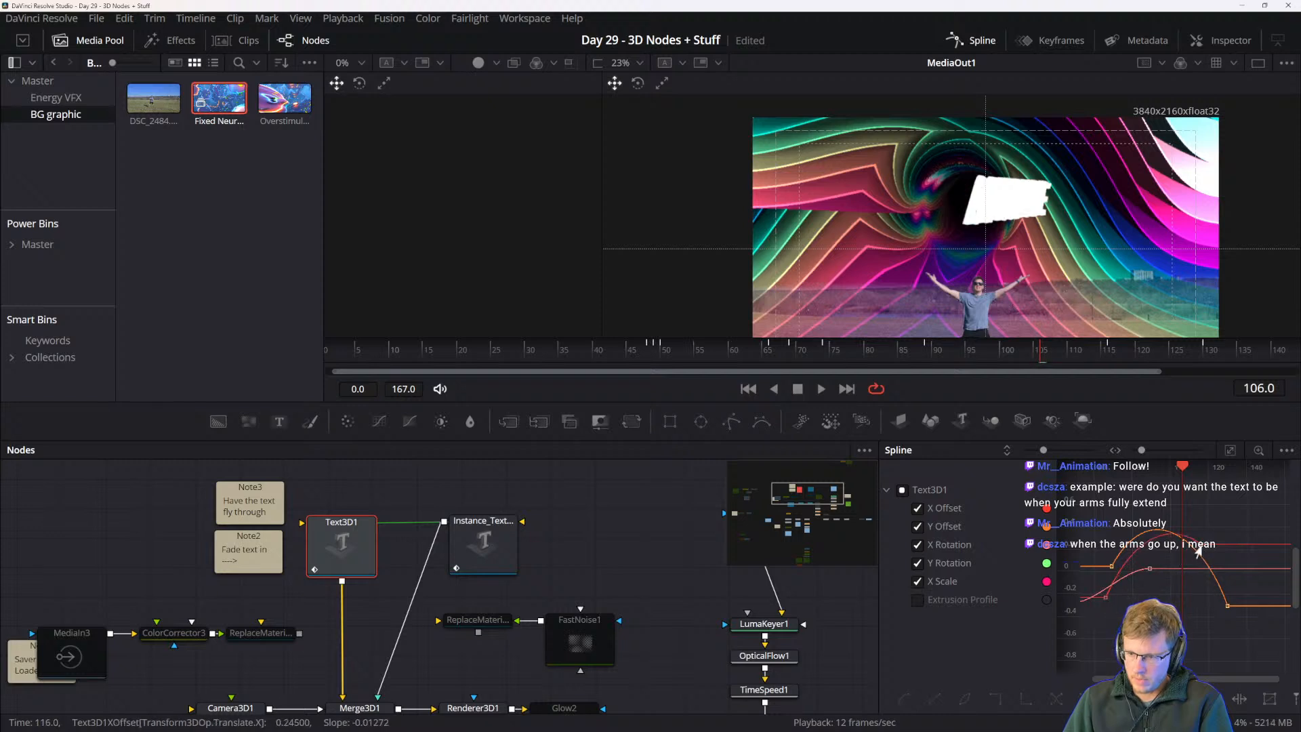
drag(1198, 550, 1198, 561)
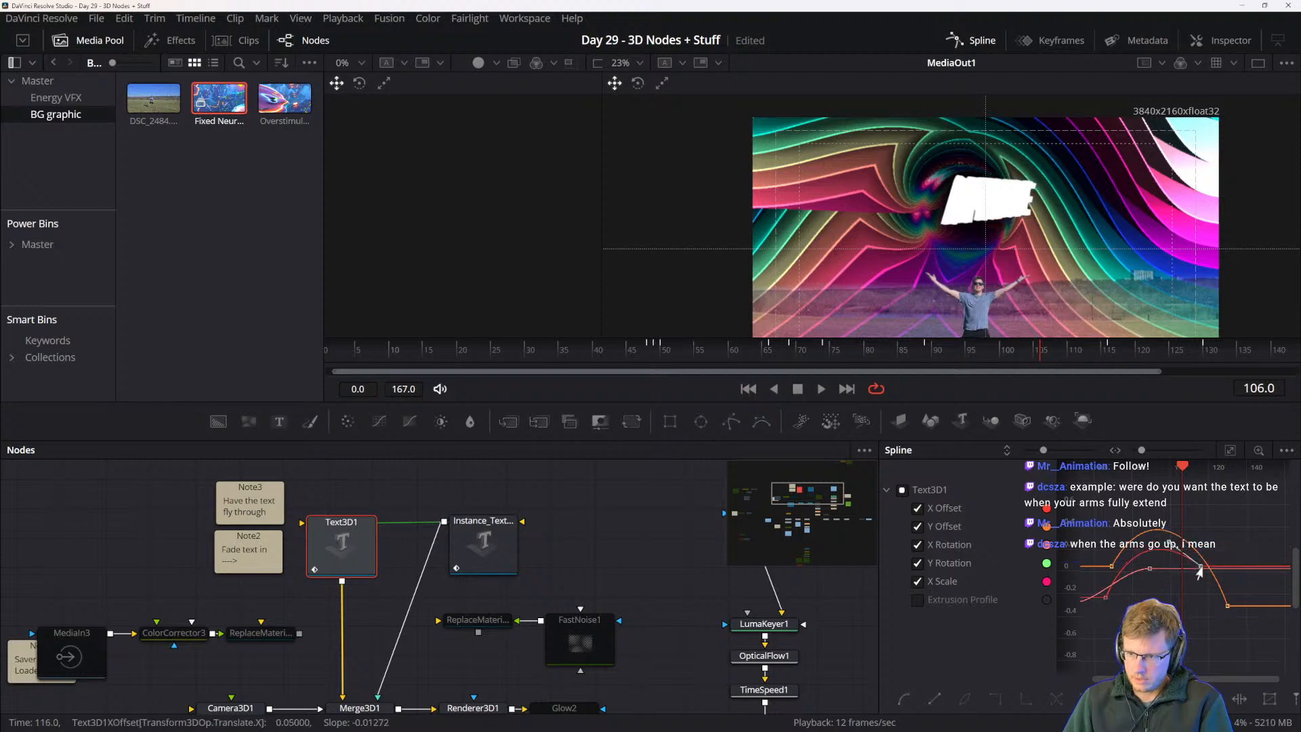
drag(1170, 546, 1177, 556)
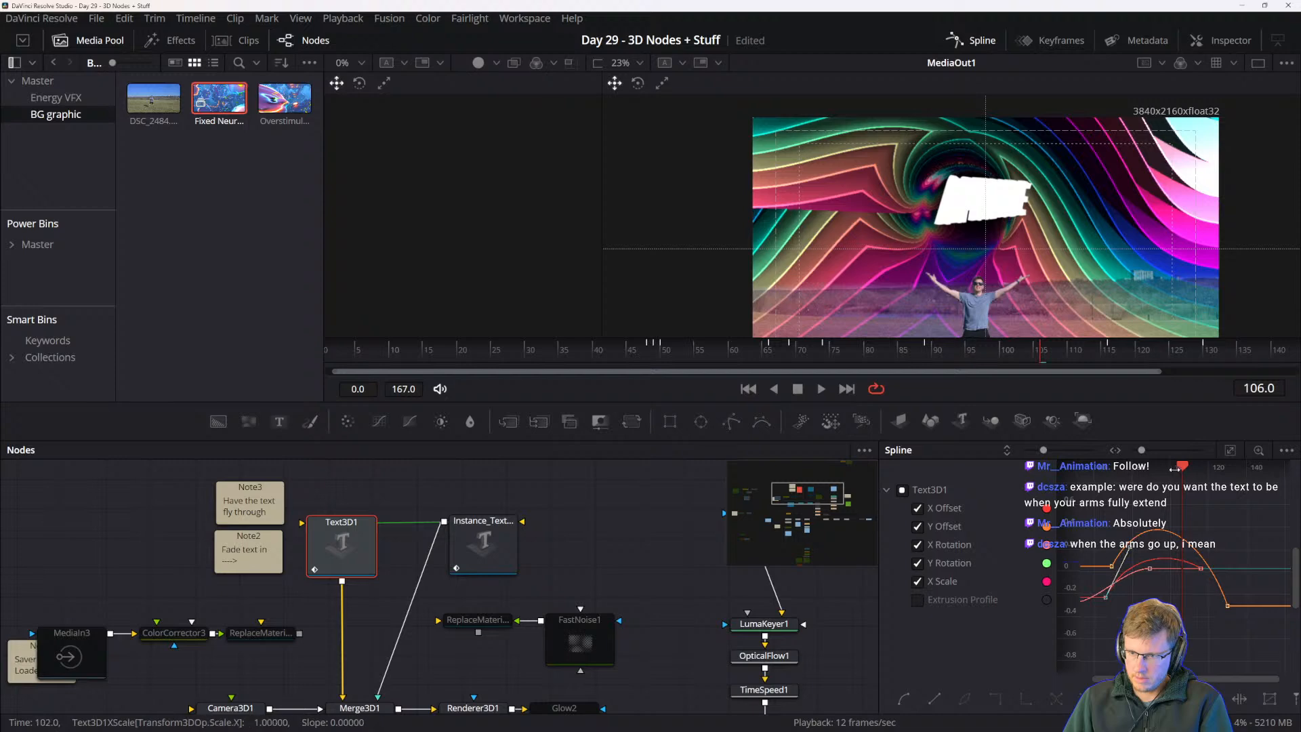
- Scrub between frames 66 and 105 to review the text's adjusted path over the man
drag(1132, 480, 1179, 476)
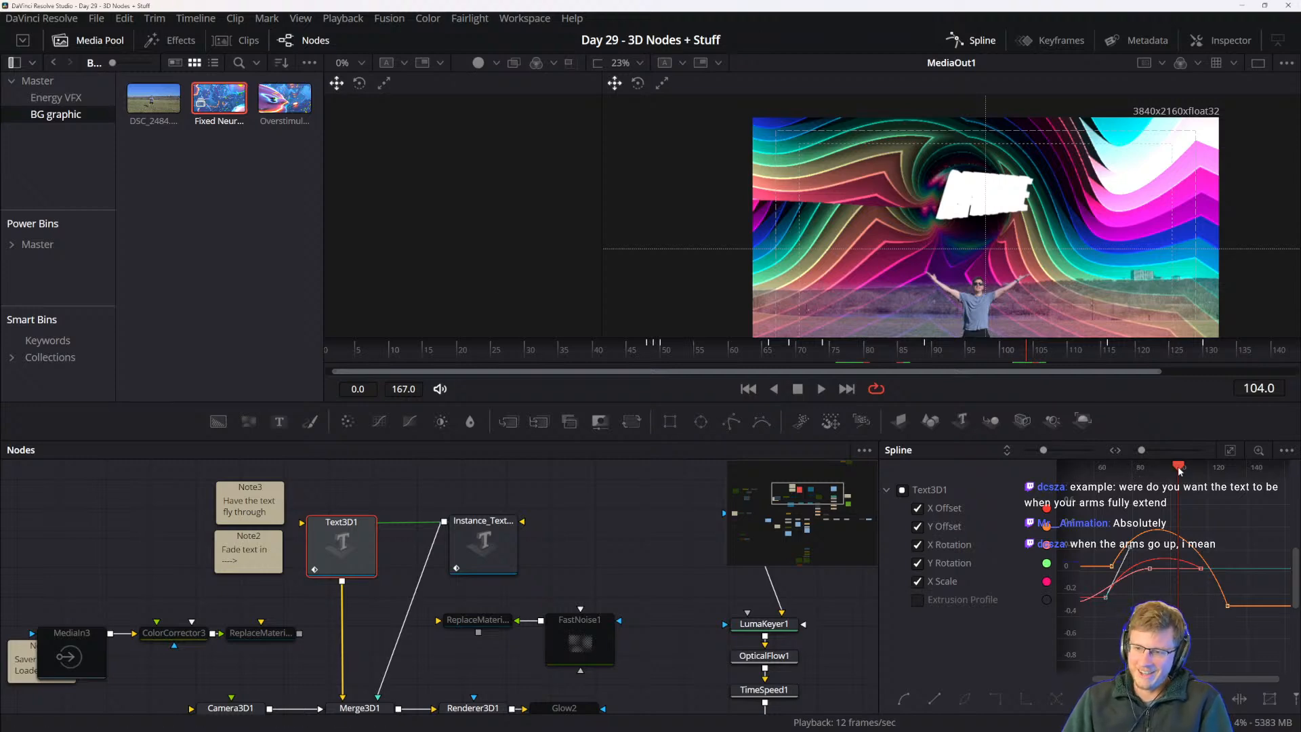
drag(1179, 469, 1095, 469)
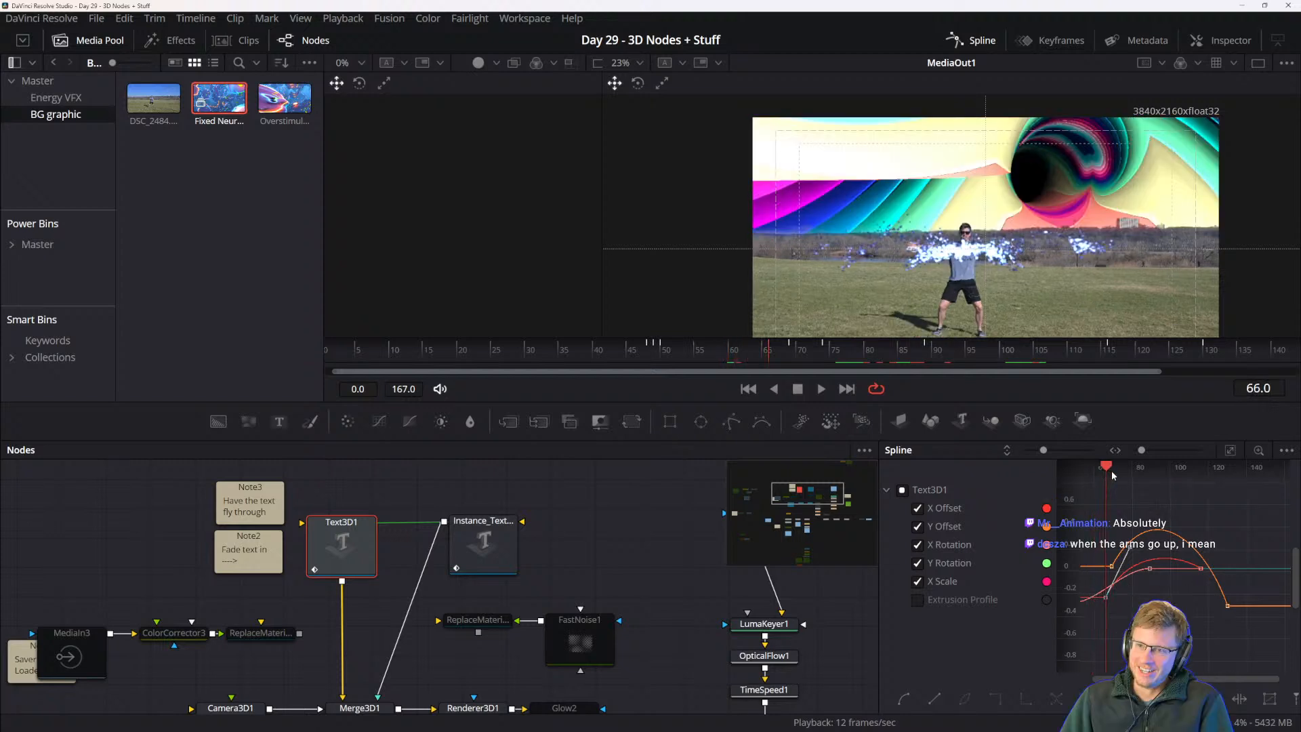
mouse_move(1112, 475)
mouse_down()
mouse_move(1154, 478)
mouse_move(1101, 468)
mouse_move(1132, 466)
mouse_up()
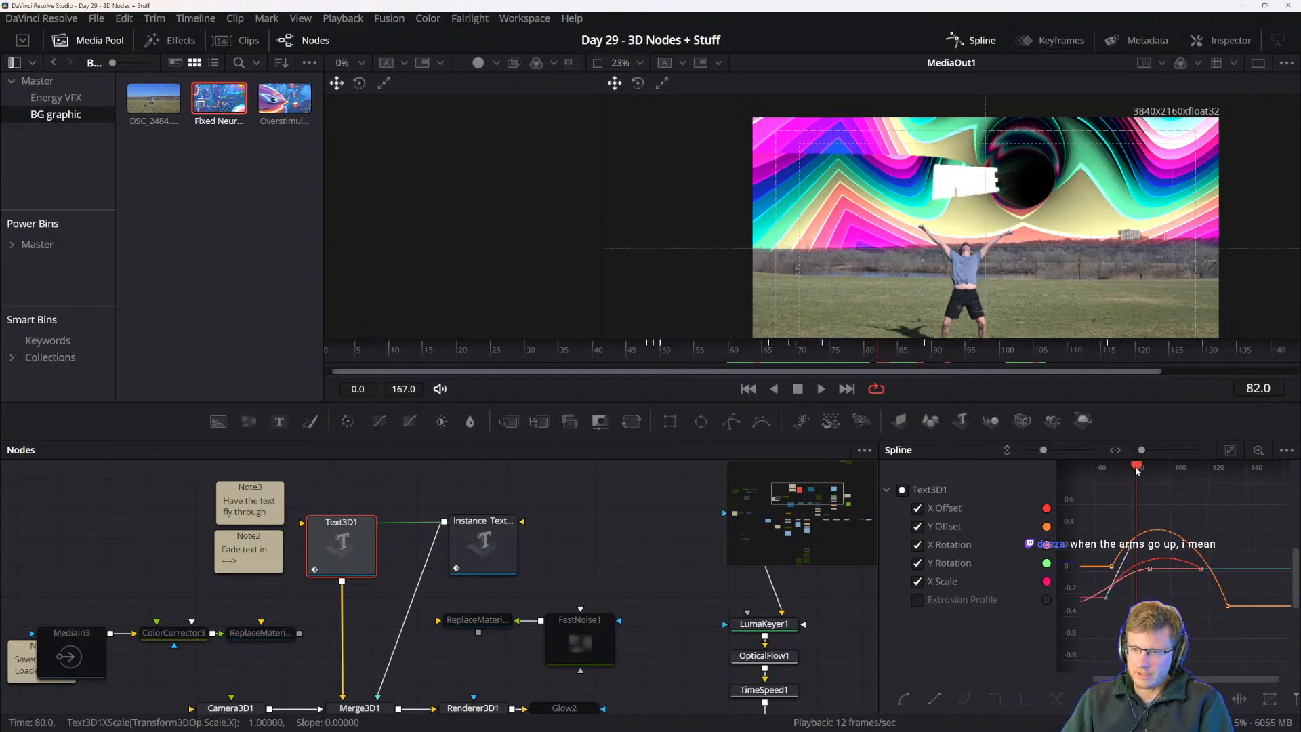
drag(1137, 470, 1182, 470)
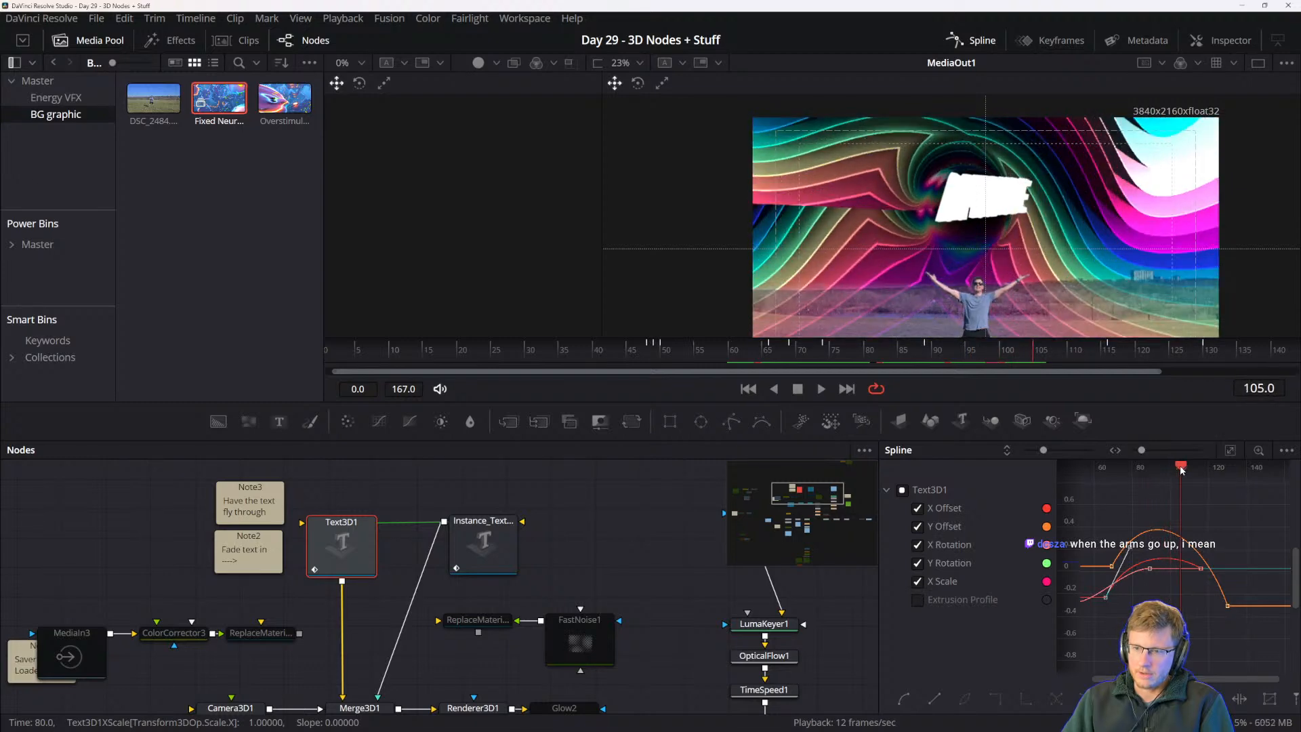
- Lower Text3D1's final Y Rotation keyframe so APTIDUDE faces forward, move it to about frame 106, and play back the spin
drag(1159, 517, 1178, 602)
scroll(1155, 521, down, 3)
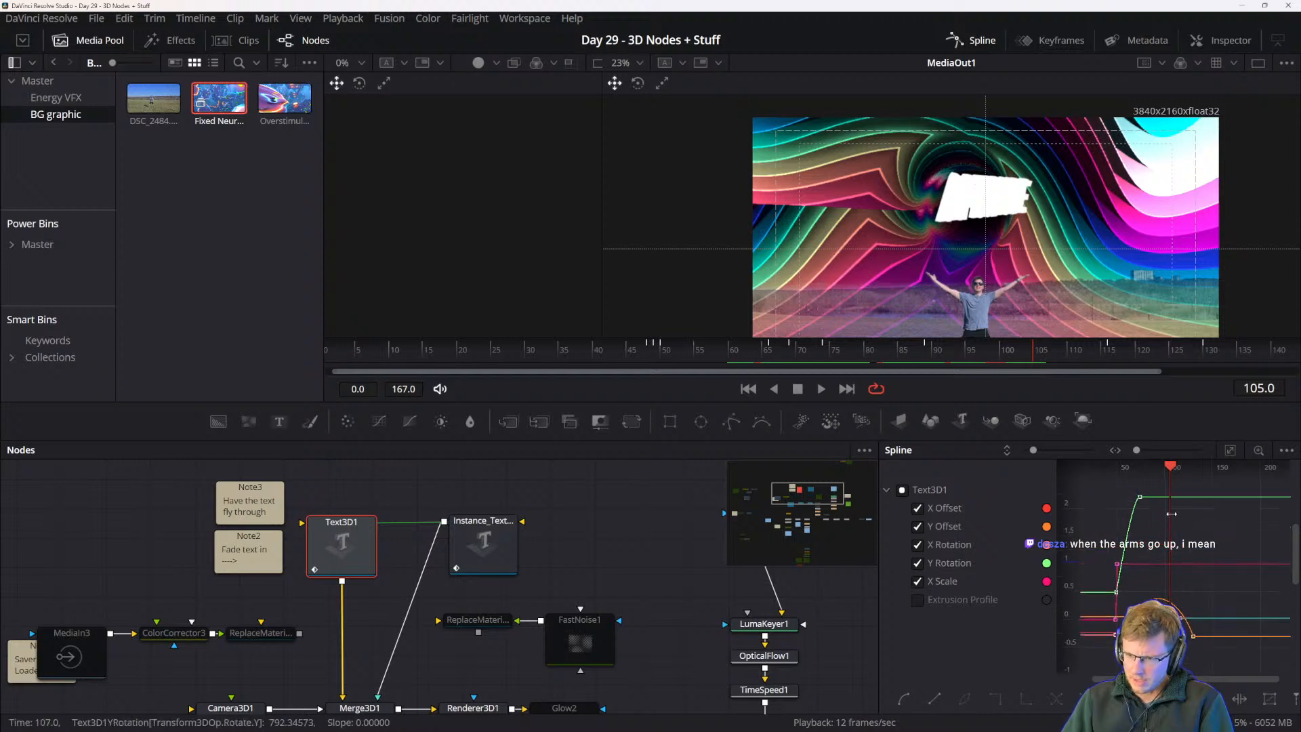
mouse_move(1144, 502)
mouse_down()
mouse_move(1152, 520)
mouse_move(1152, 507)
mouse_move(1140, 513)
mouse_up()
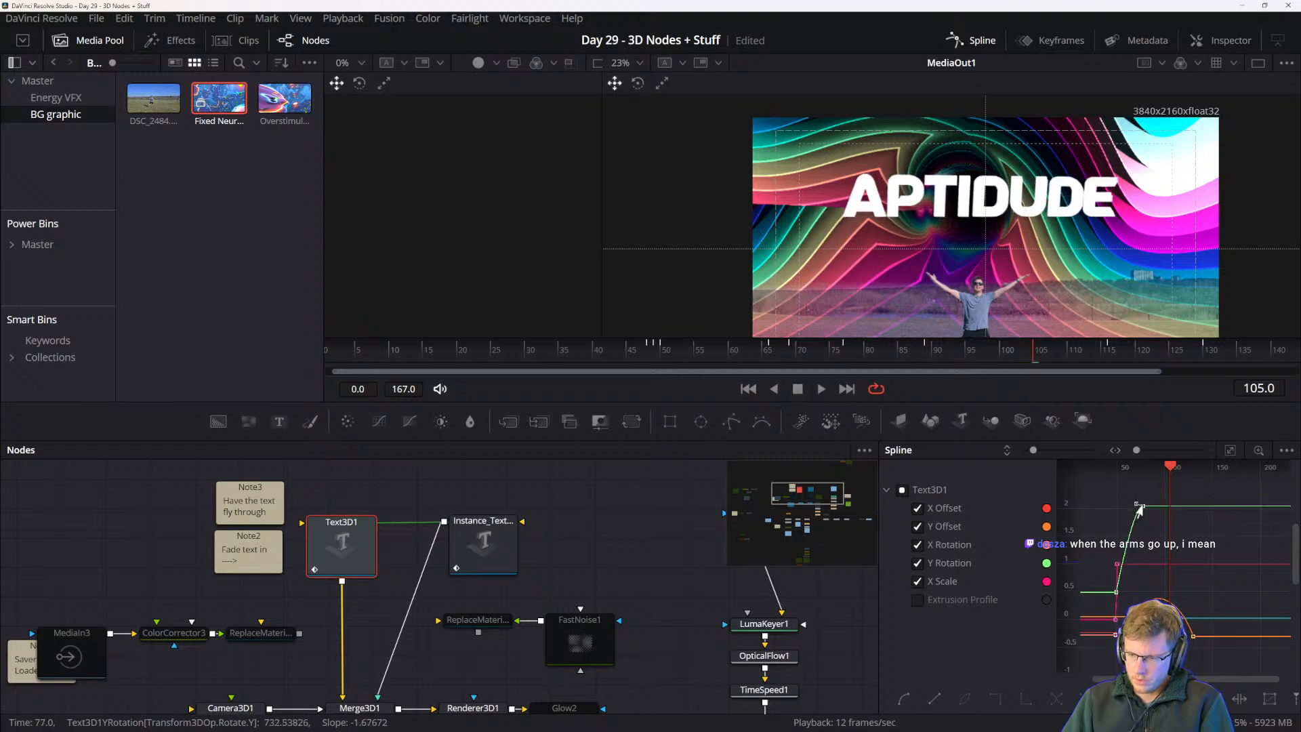
drag(1146, 512, 1169, 515)
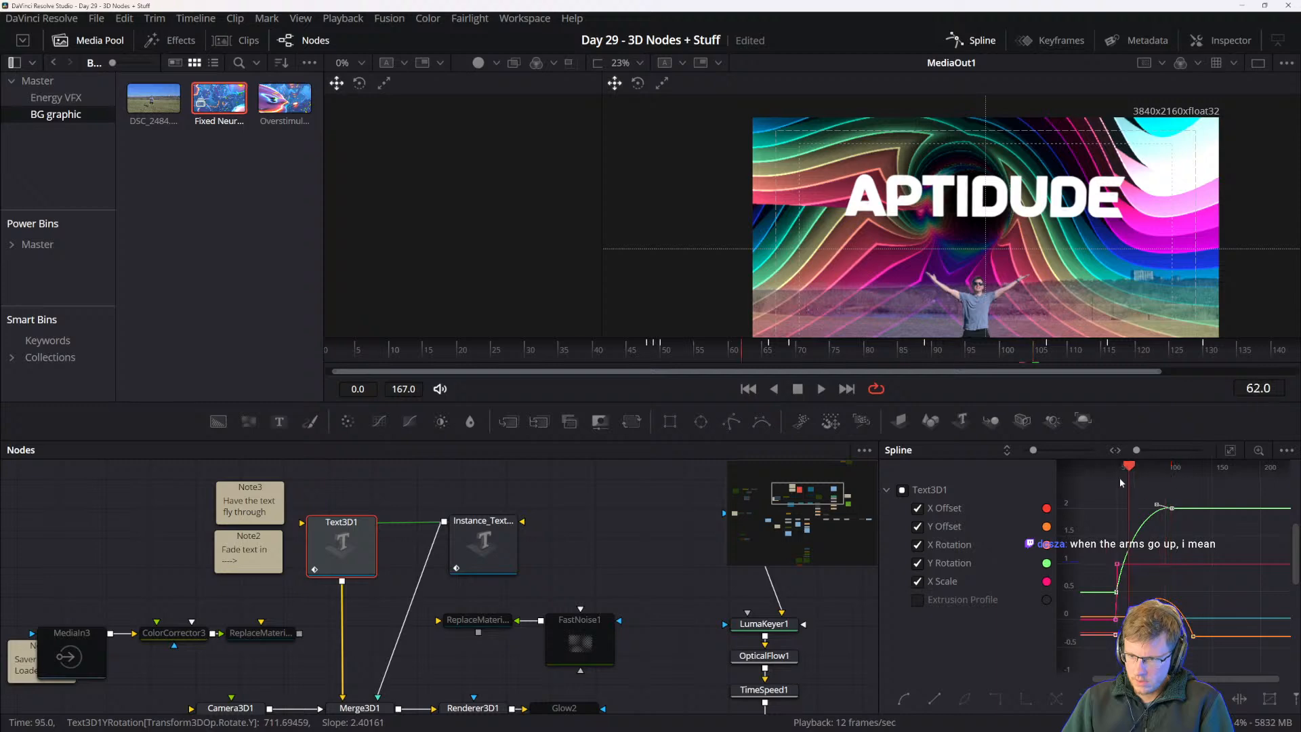
key(space)
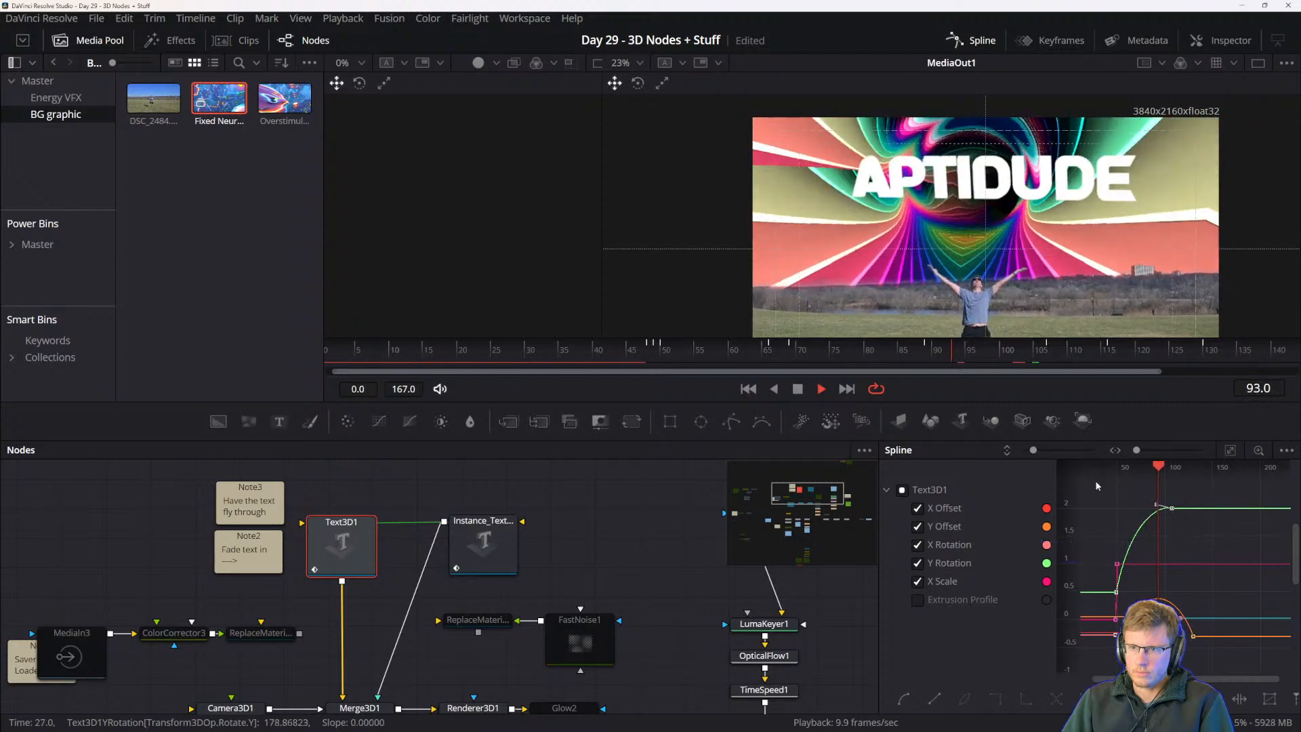
key(space)
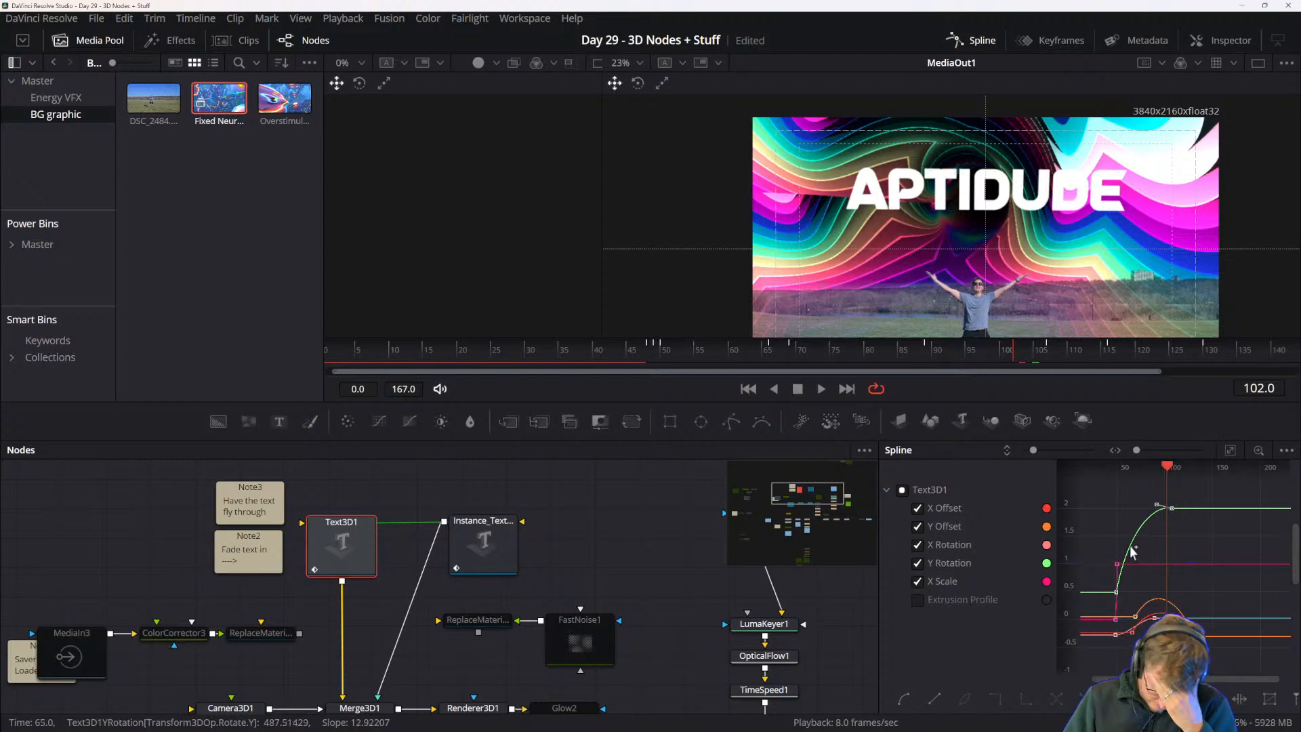
- Play back the APTIDUDE text fly-in up to about frame 106 to judge its timing
drag(1127, 464, 1121, 481)
key(space)
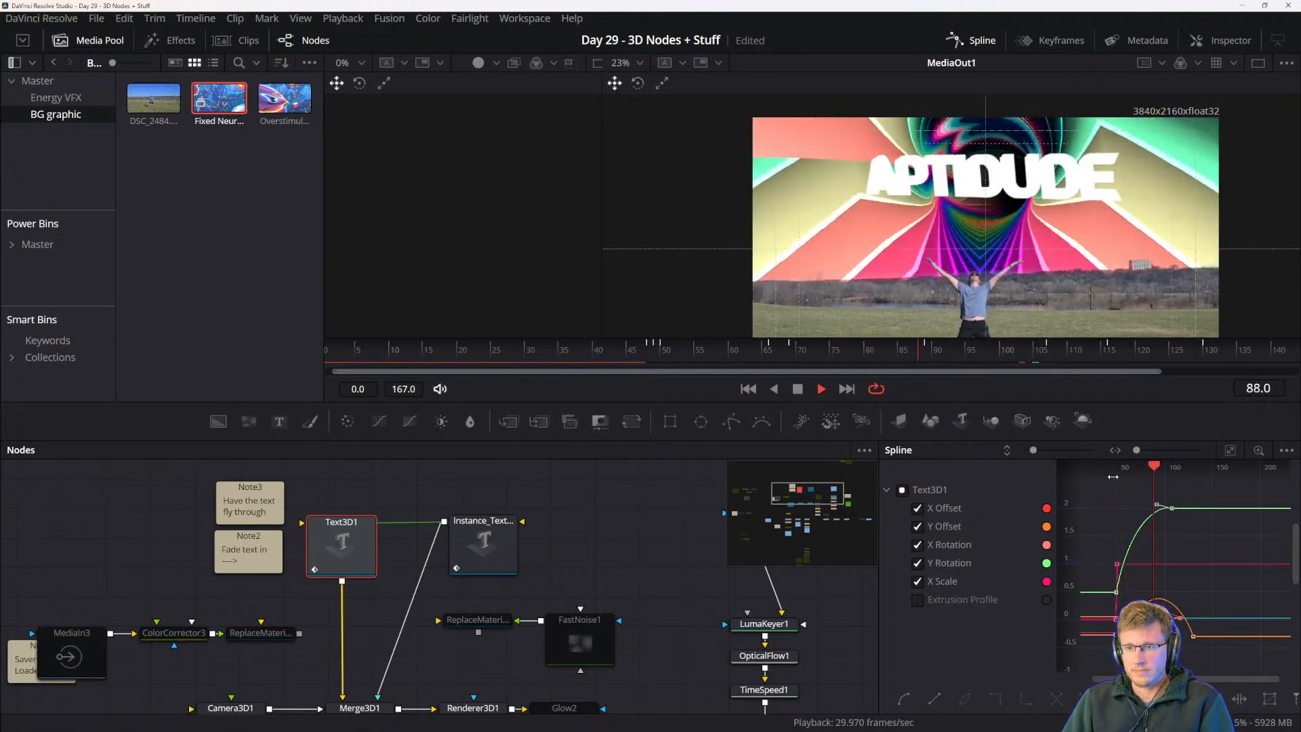
drag(1112, 477, 1123, 479)
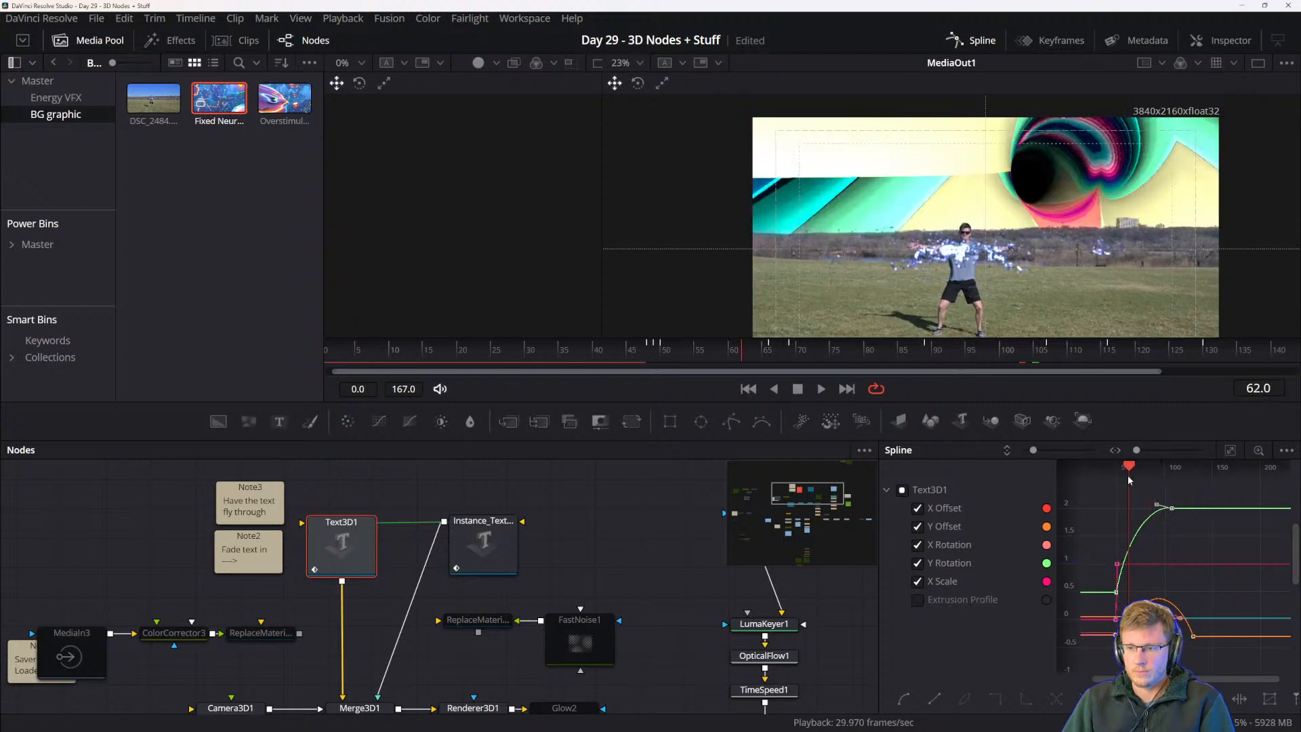
key(space)
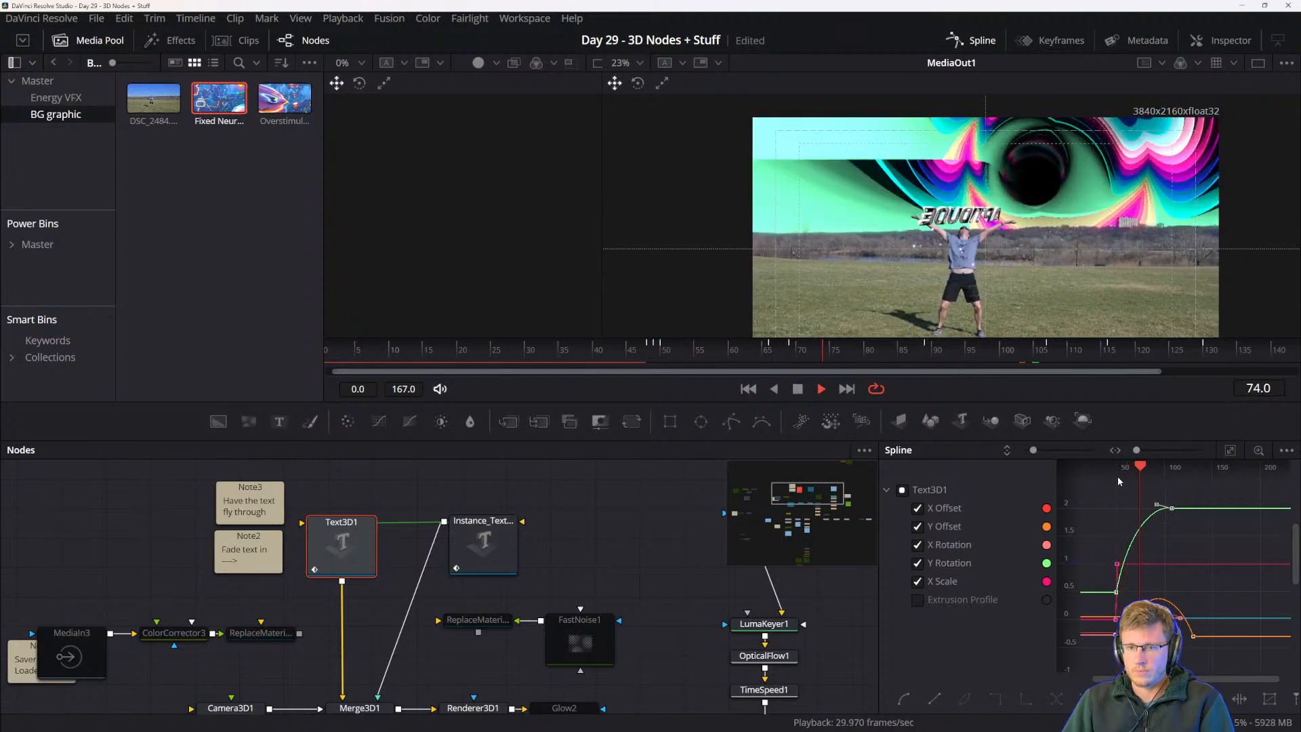
key(space)
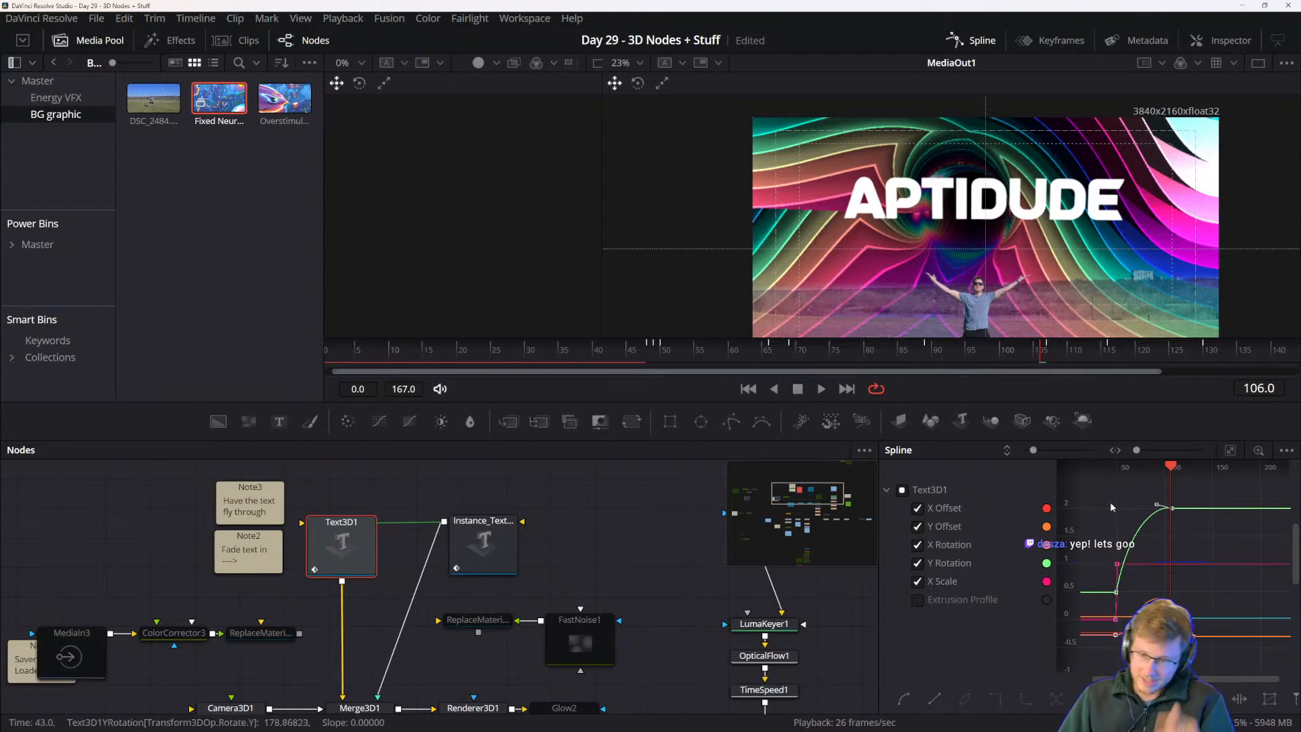
scroll(1047, 265, down, 2)
scroll(1030, 258, up, 2)
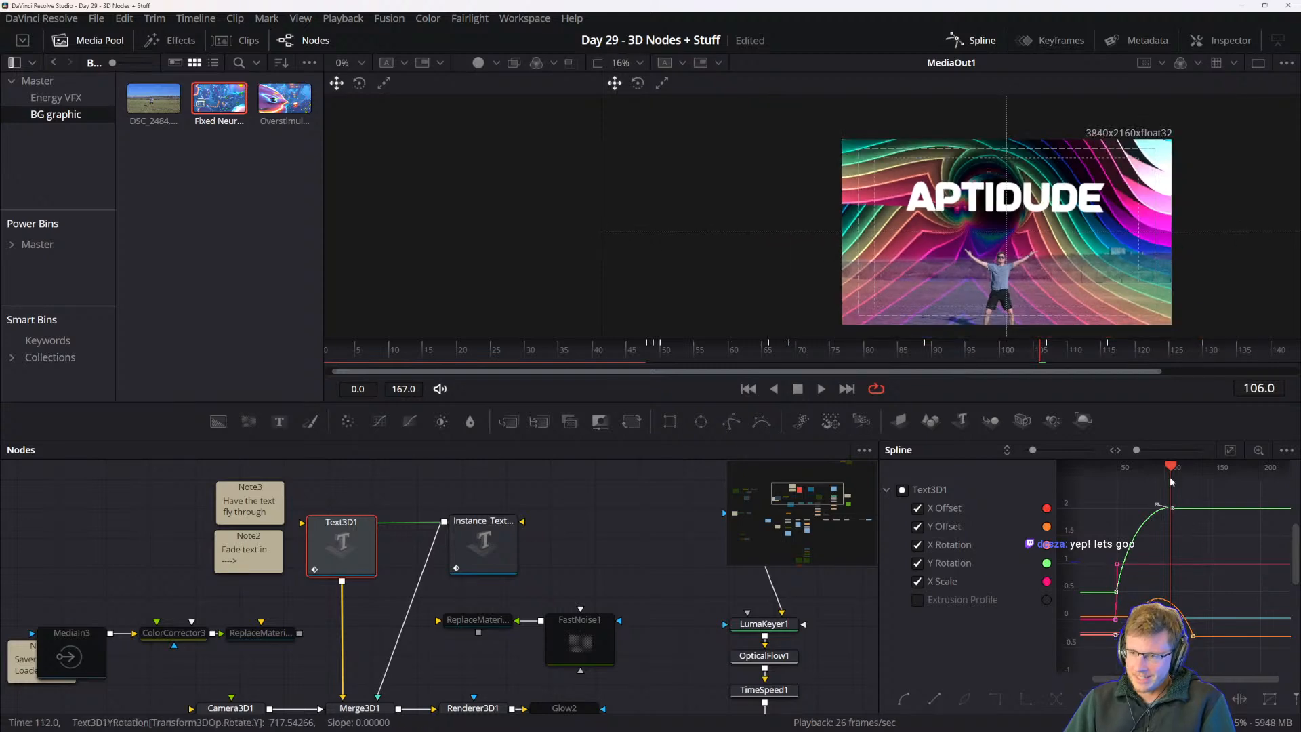
- Review all Text3D1 curves and play the animation from about frame 50 through to frame 137
drag(1171, 481, 1118, 479)
drag(1219, 549, 1202, 509)
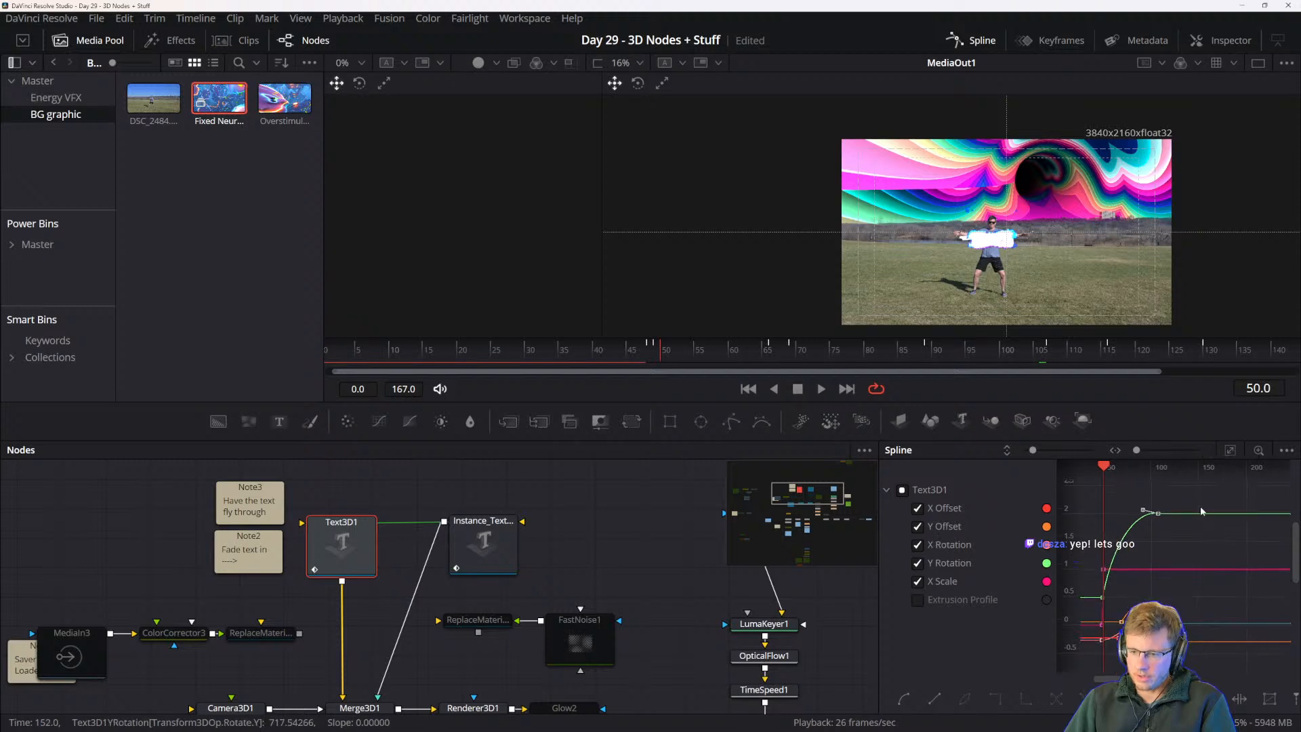
scroll(1204, 508, down, 2)
drag(1132, 611, 1126, 613)
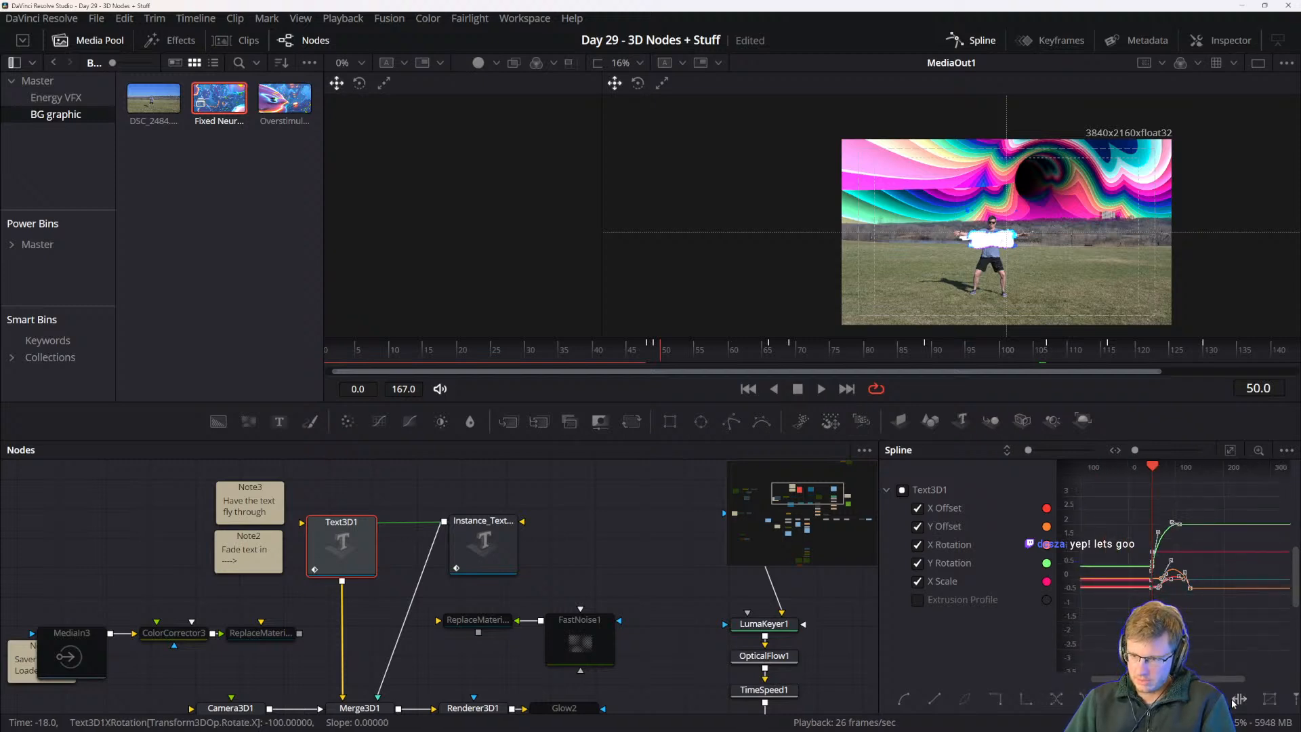
drag(1153, 474, 1146, 478)
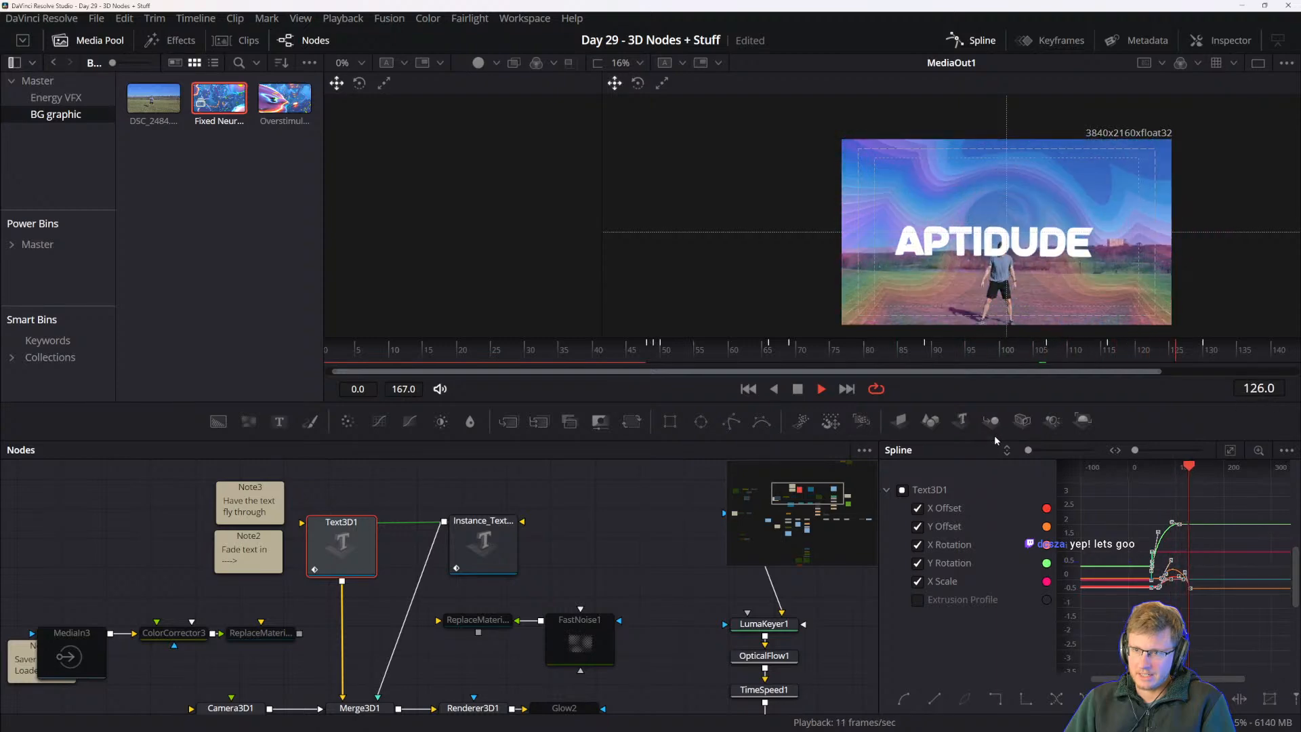
key(space)
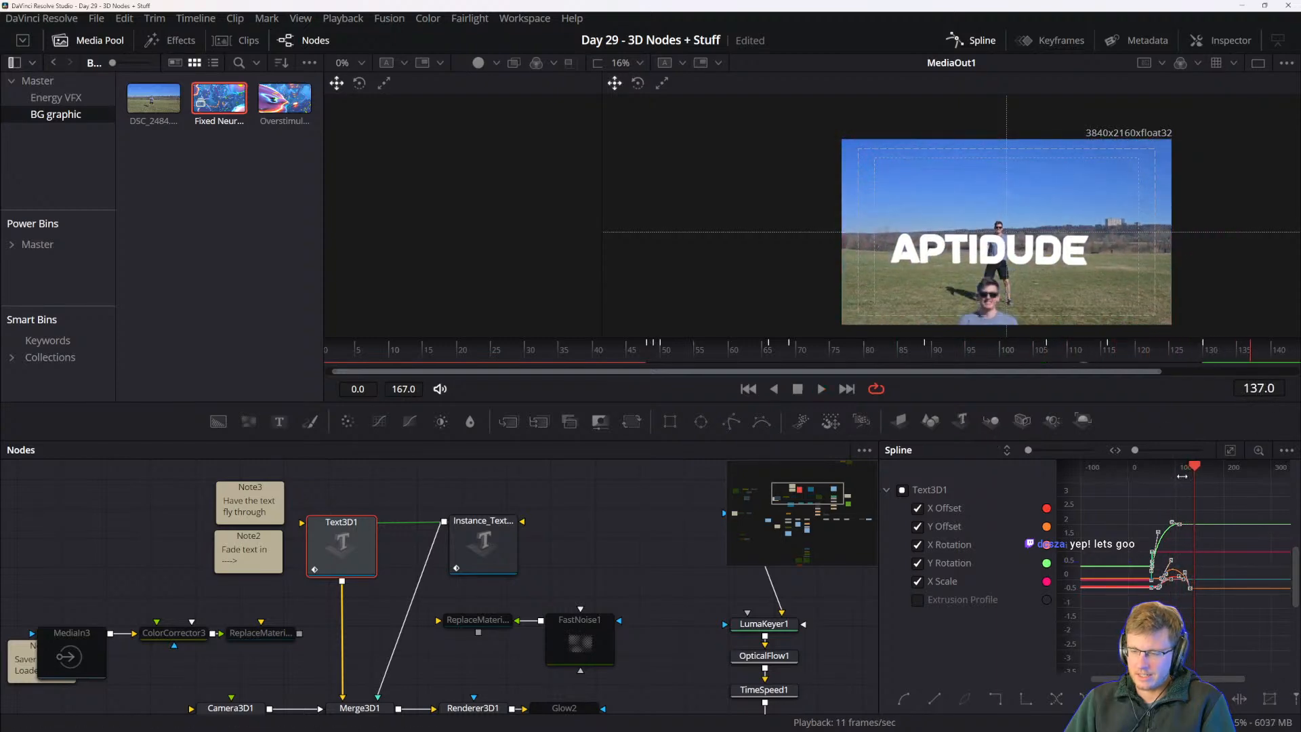
- Inspect the Camera3D1 curves at frame 98 and move the Camera3D1 node slightly farther from Merge3D1
drag(346, 669, 425, 523)
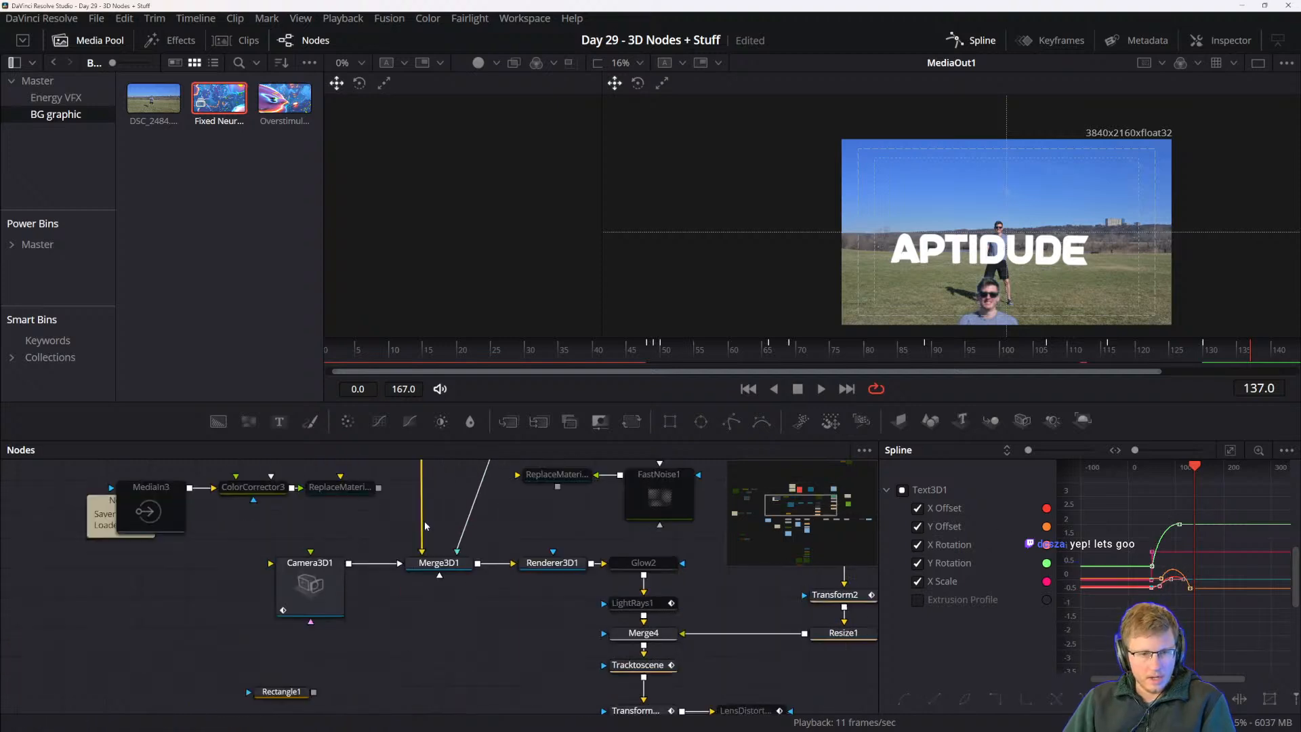
click(314, 581)
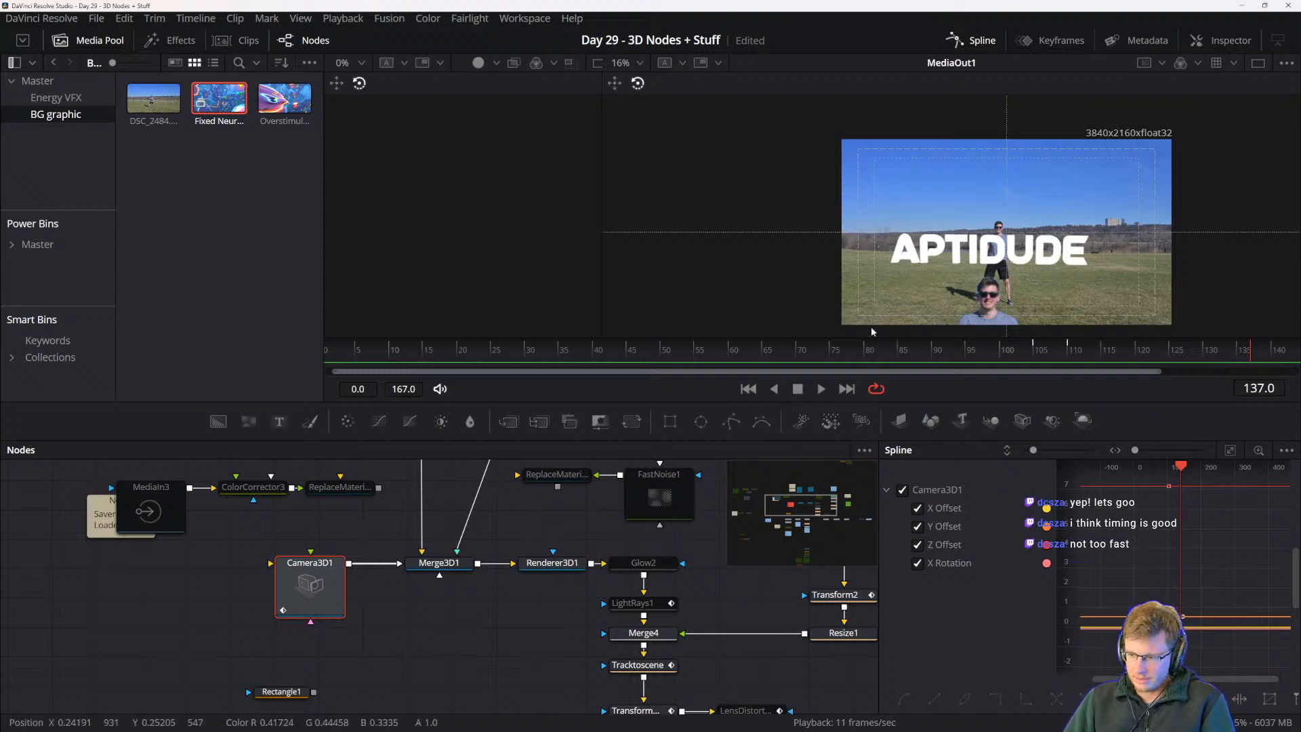
click(986, 348)
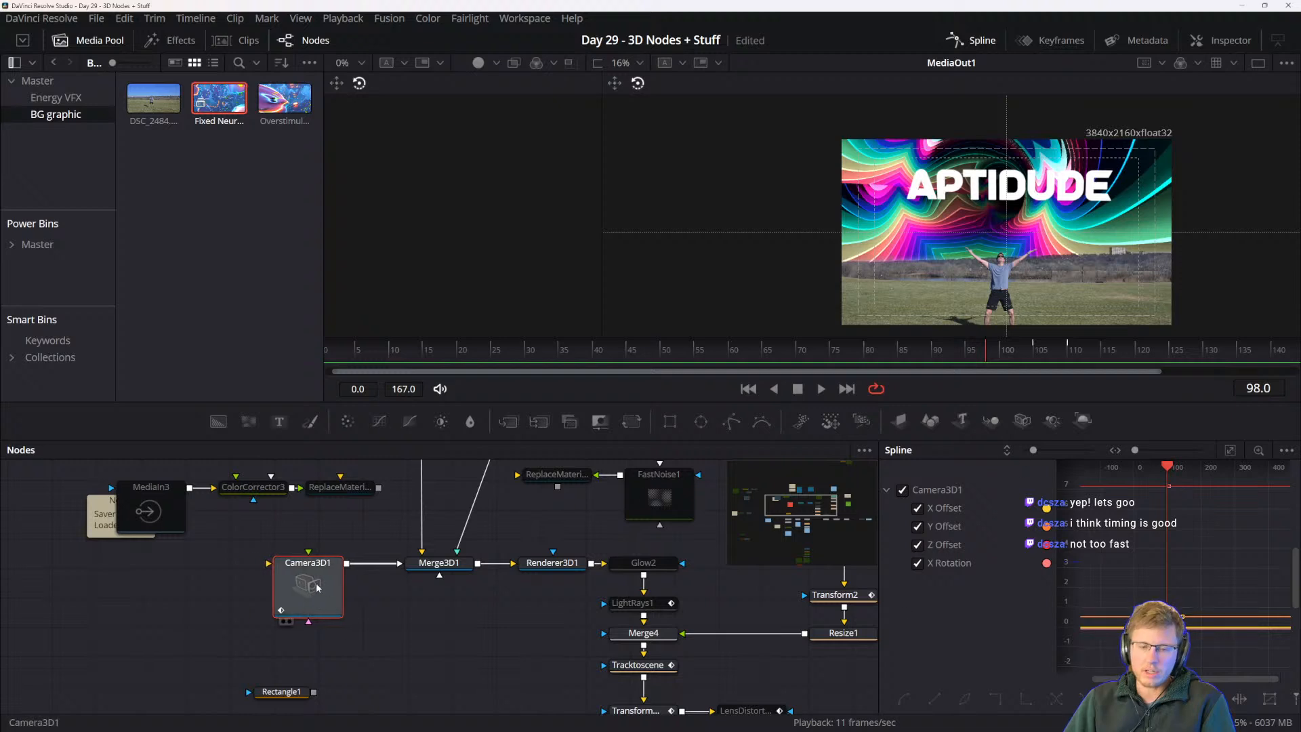
drag(313, 587, 284, 586)
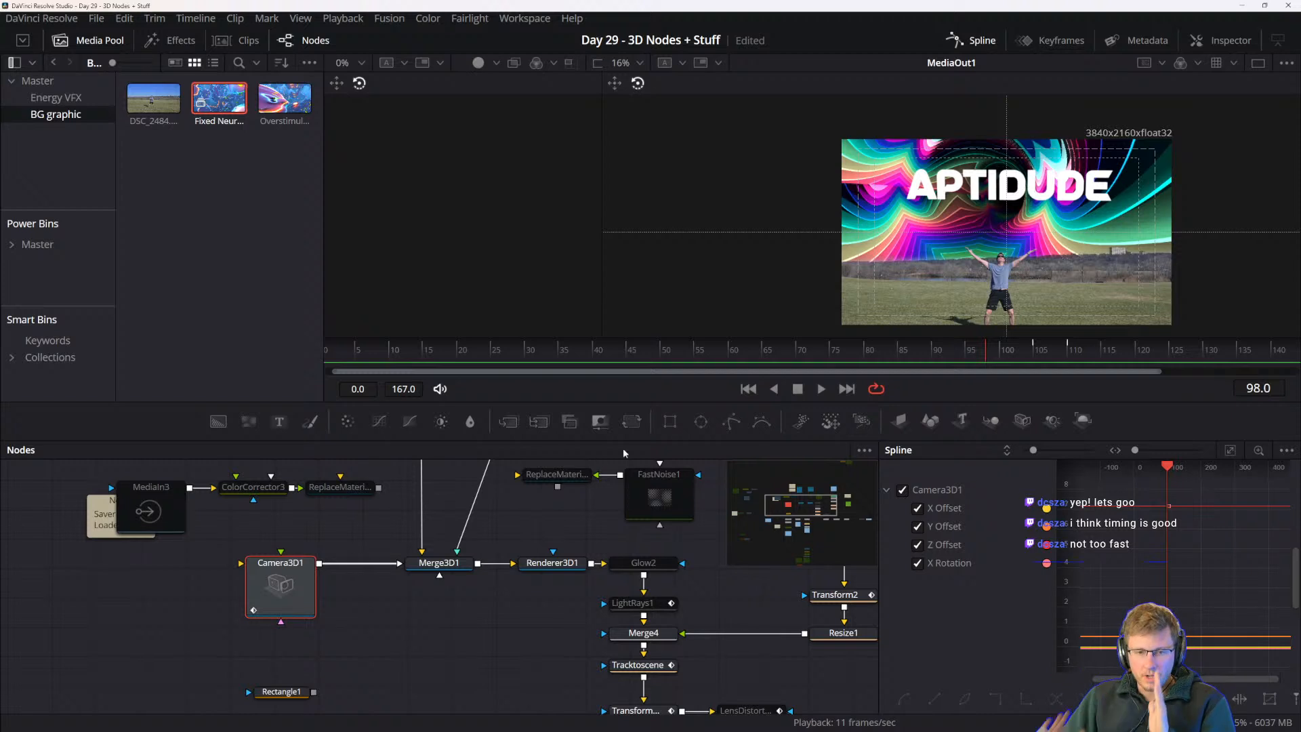
- Return to the Text3D1 node and examine its curves and the text's pose at frame 90
drag(529, 504, 556, 680)
click(477, 592)
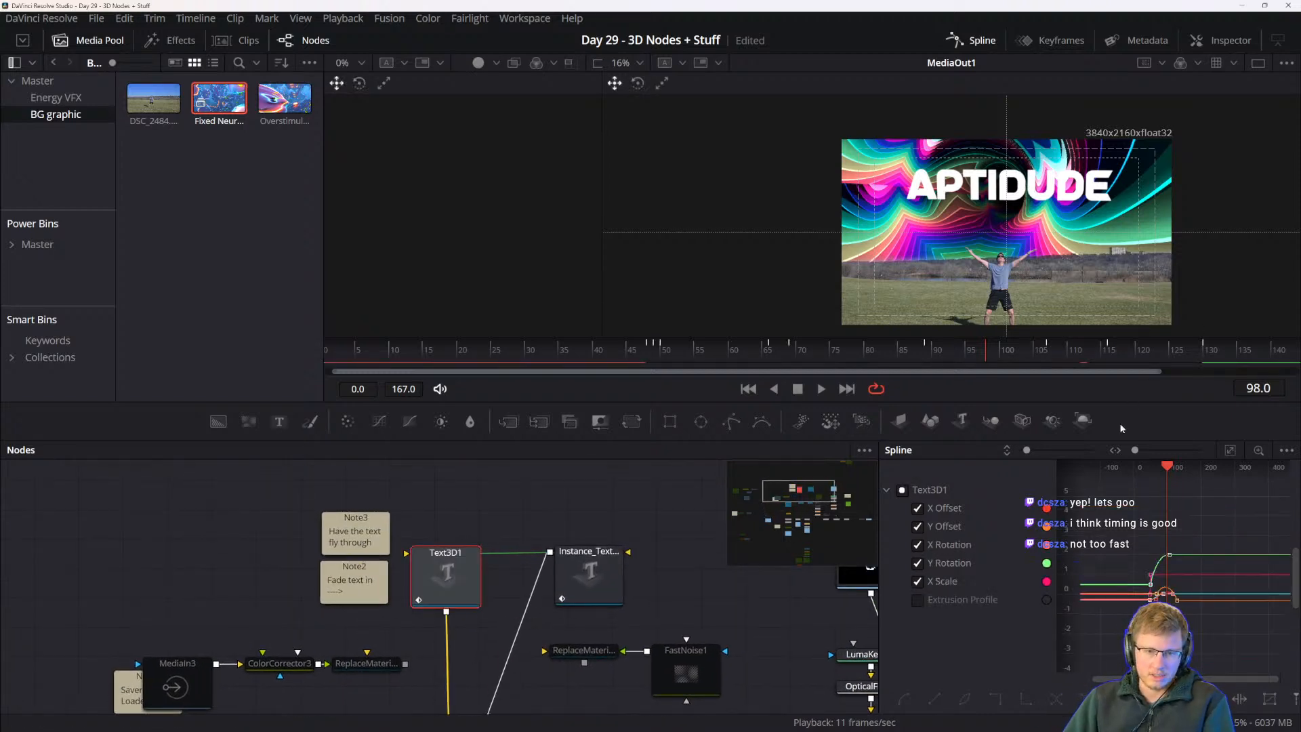
scroll(504, 574, down, 3)
drag(470, 564, 493, 596)
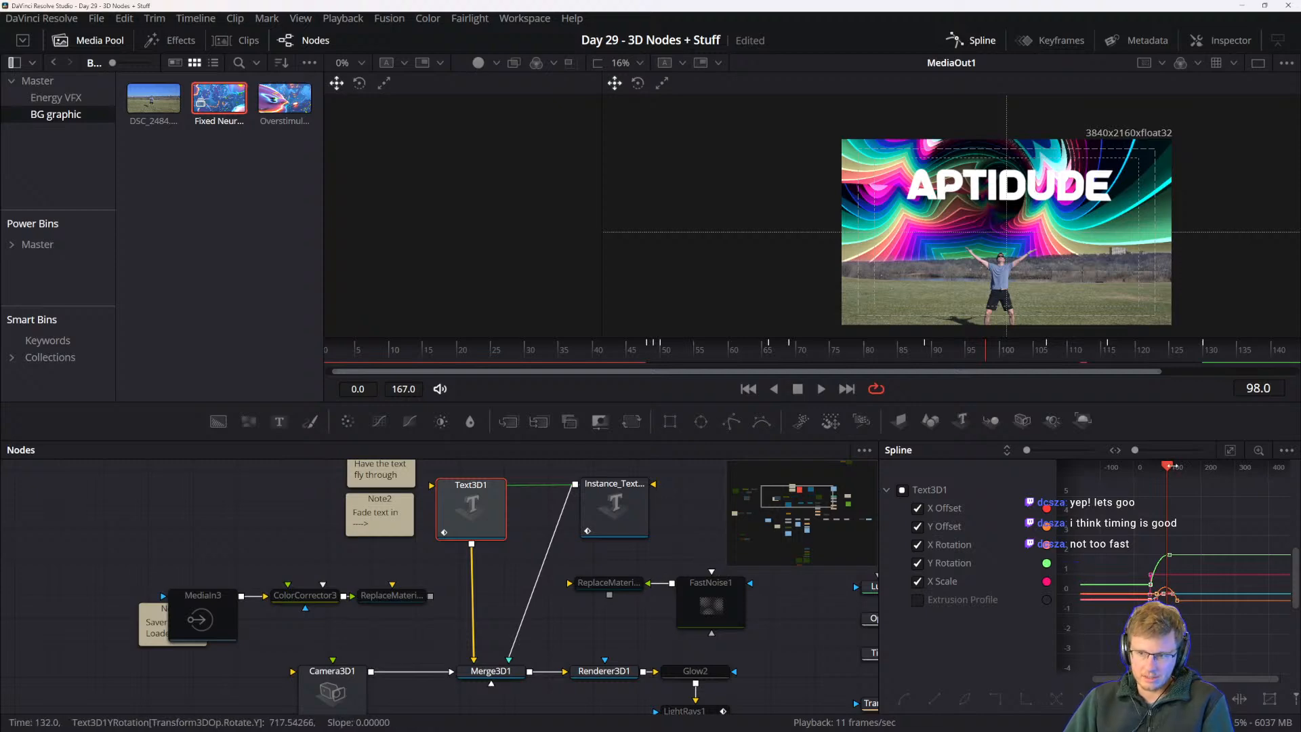
mouse_move(1166, 473)
mouse_down()
mouse_move(1139, 472)
mouse_move(1165, 473)
mouse_up()
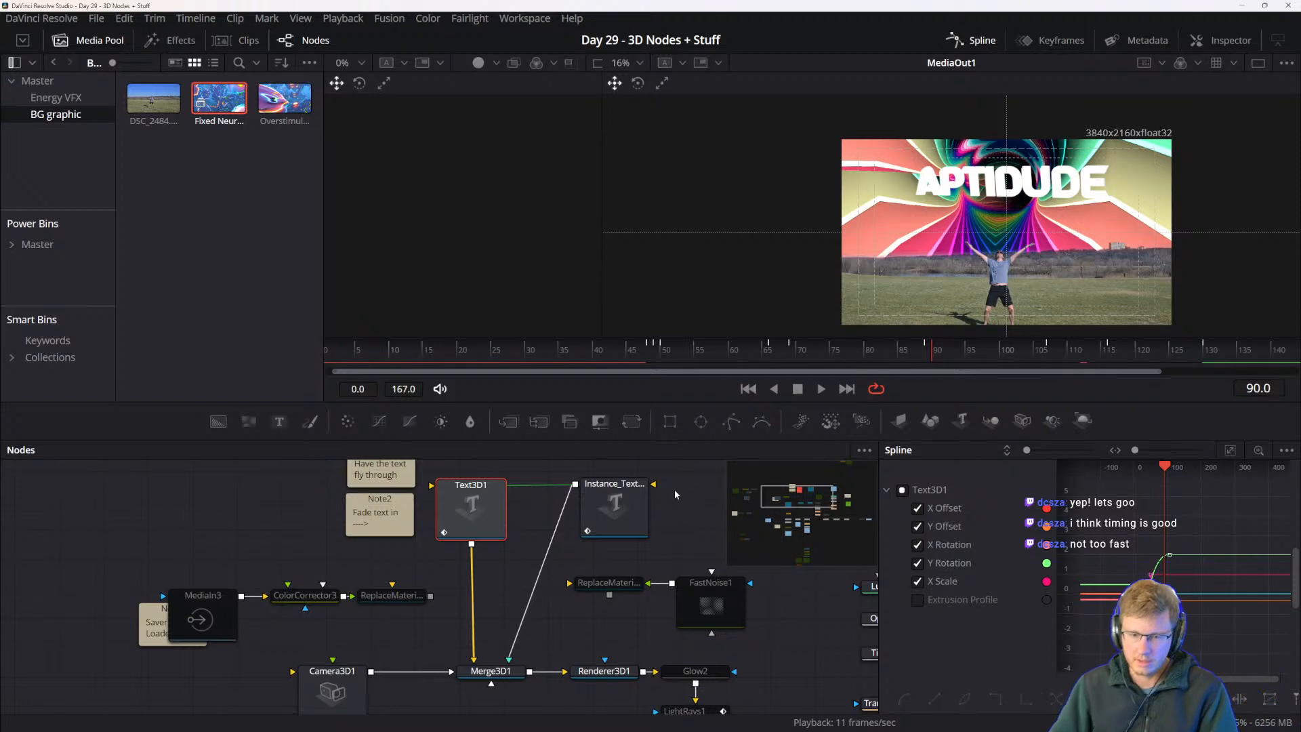
scroll(352, 633, down, 2)
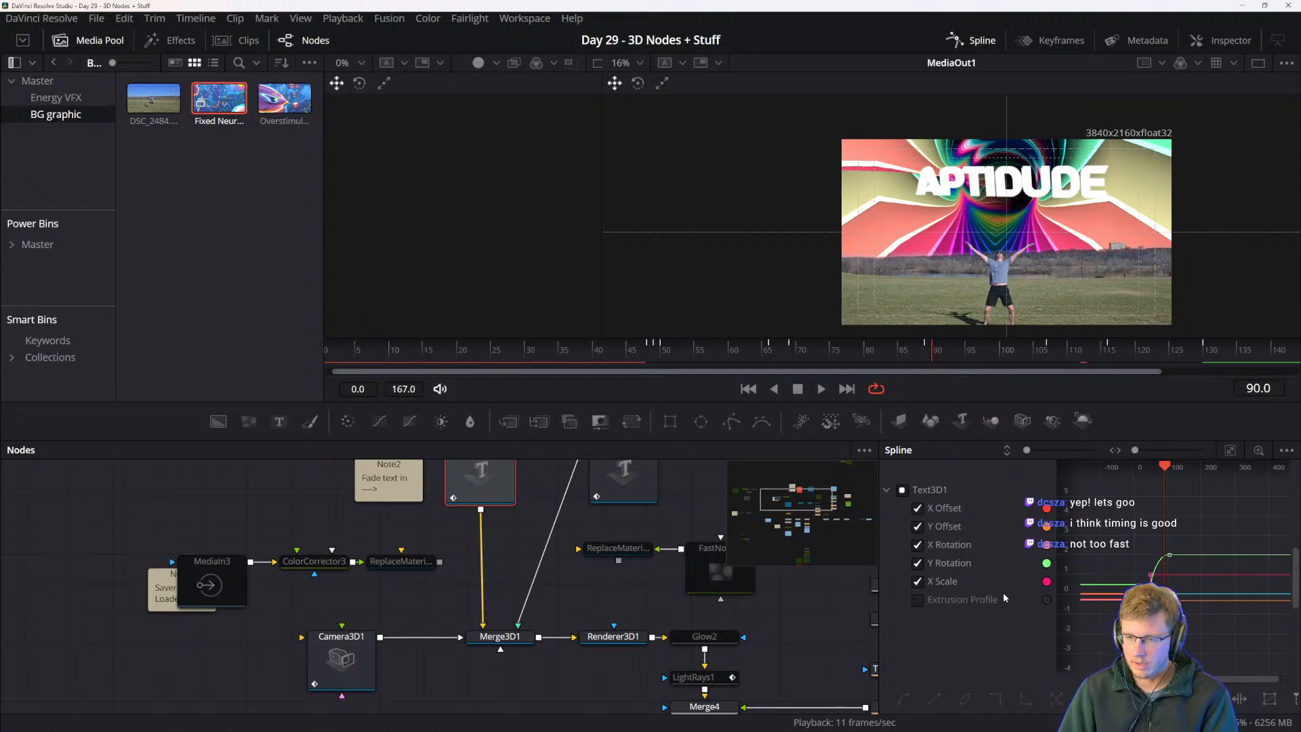
scroll(1167, 580, up, 5)
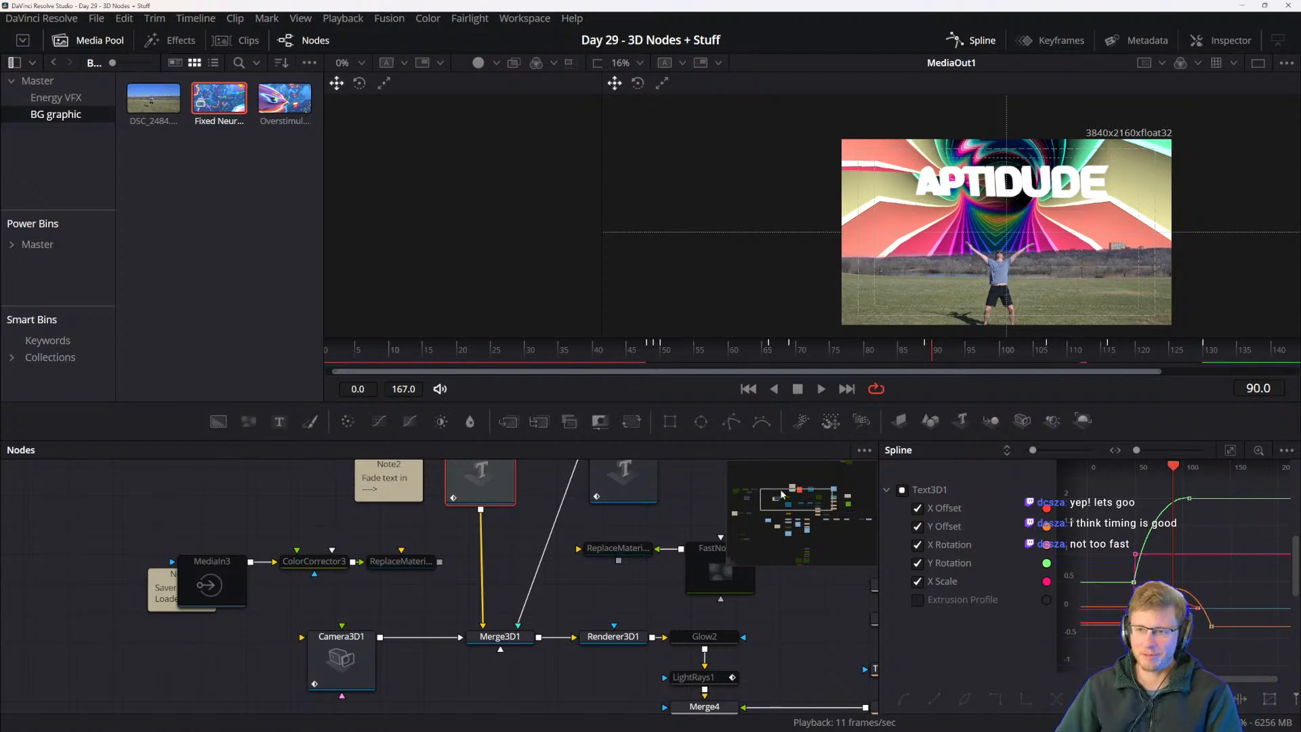
drag(506, 513, 516, 580)
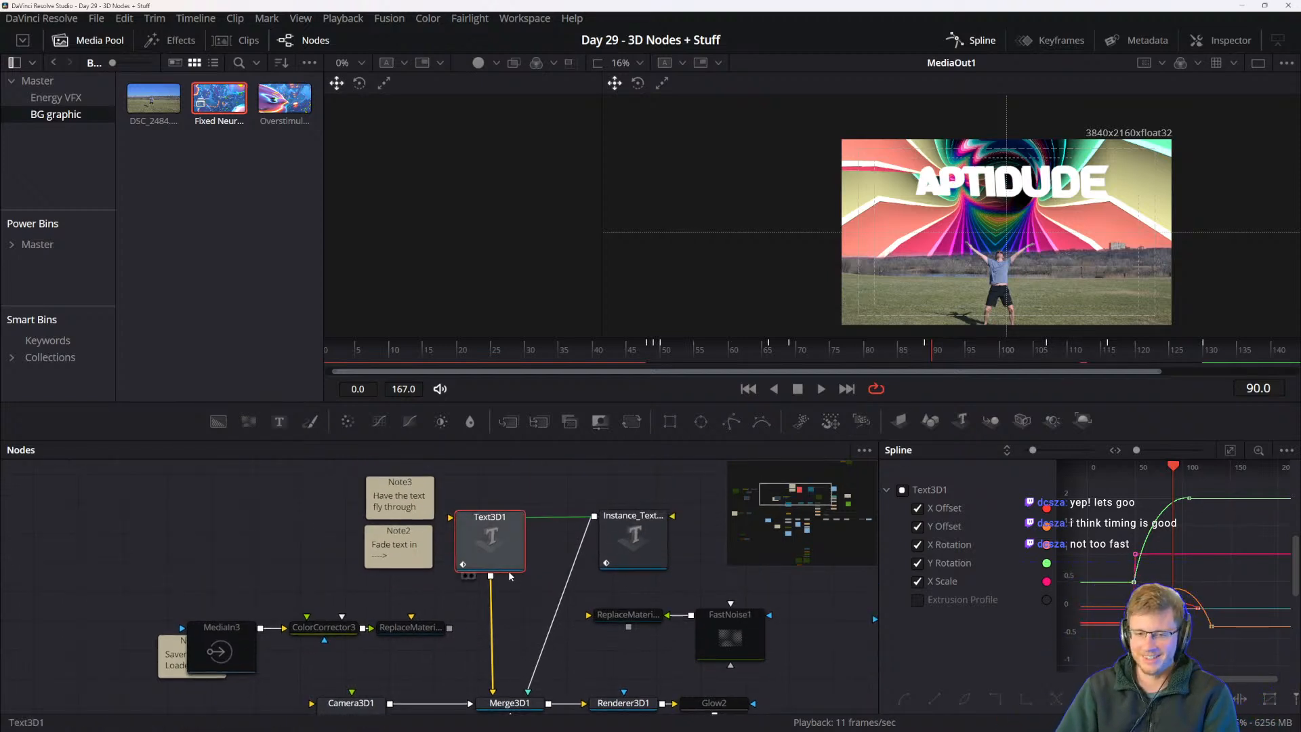
- Replay the text spin in sections up to frame 106, comparing it with the Y Rotation curve
scroll(1190, 576, up, 2)
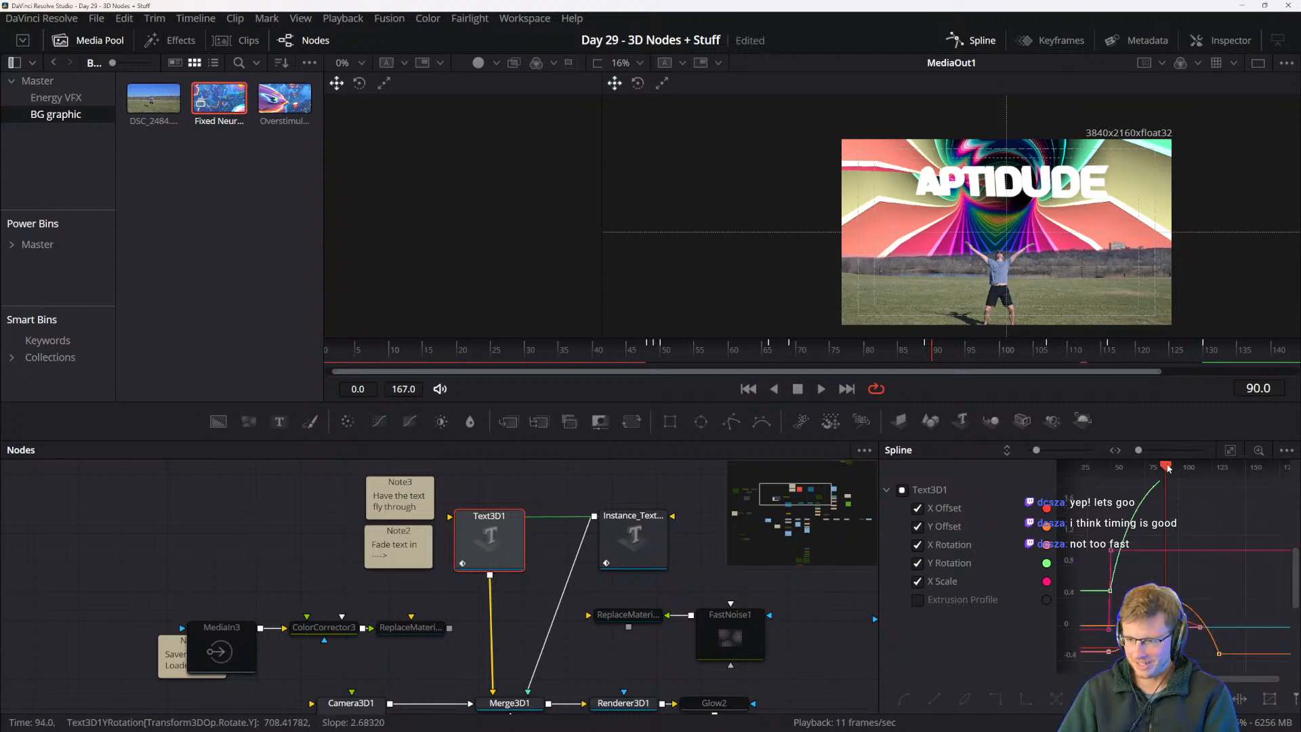
mouse_move(1166, 468)
mouse_down()
mouse_move(1123, 471)
mouse_move(1160, 470)
mouse_up()
drag(1196, 538, 1190, 561)
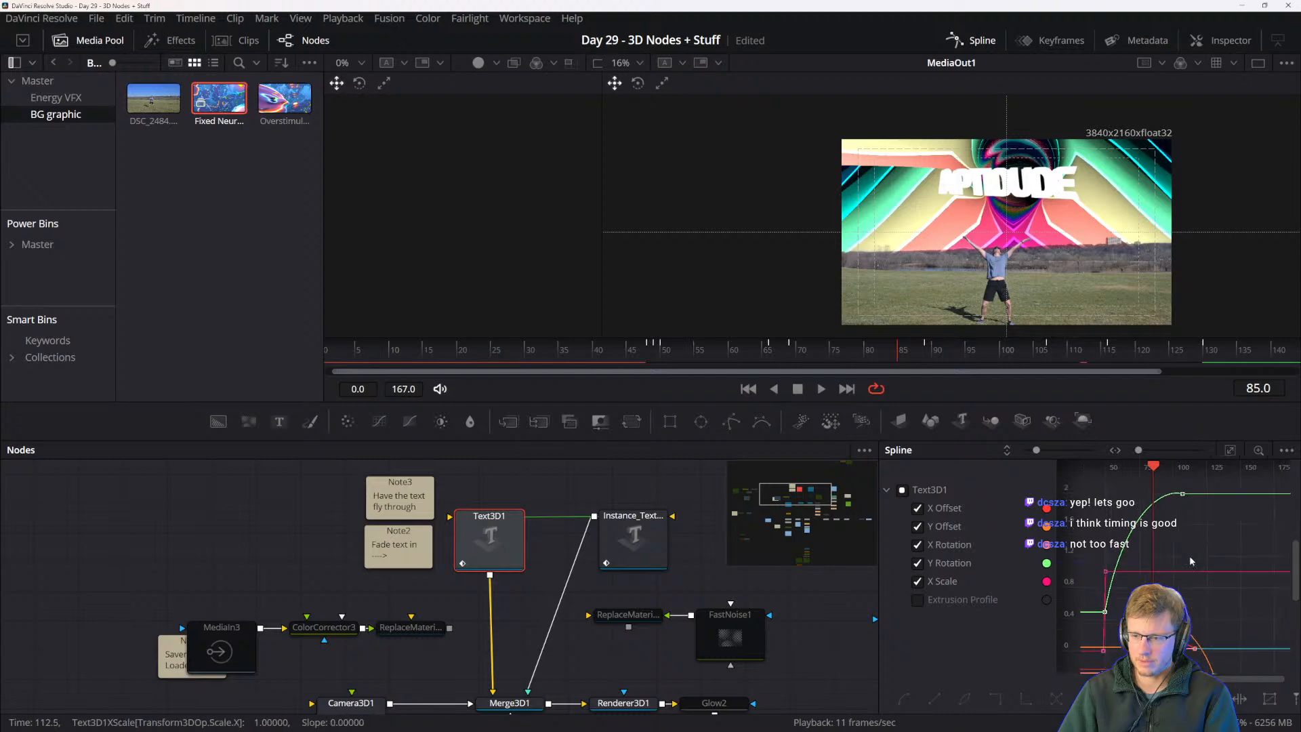
key(space)
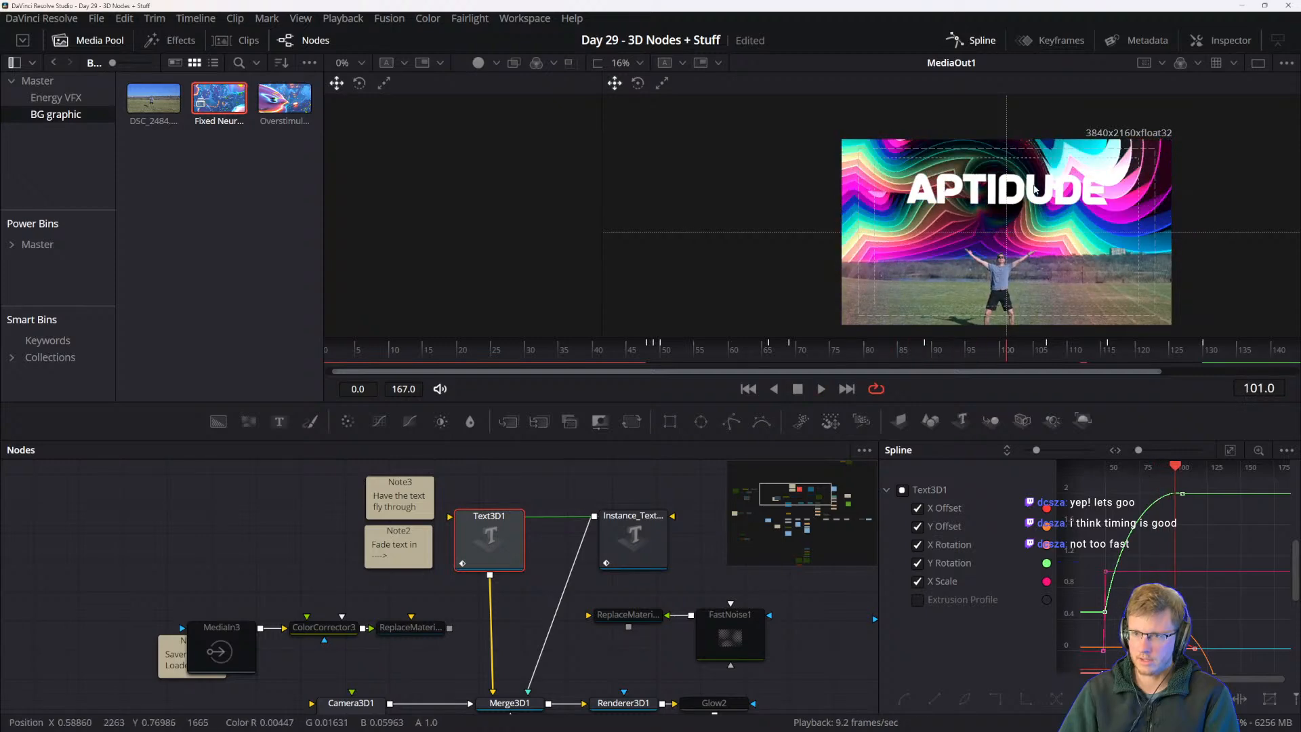
mouse_move(1177, 475)
mouse_down()
mouse_move(1162, 472)
mouse_move(1175, 475)
mouse_up()
key(space)
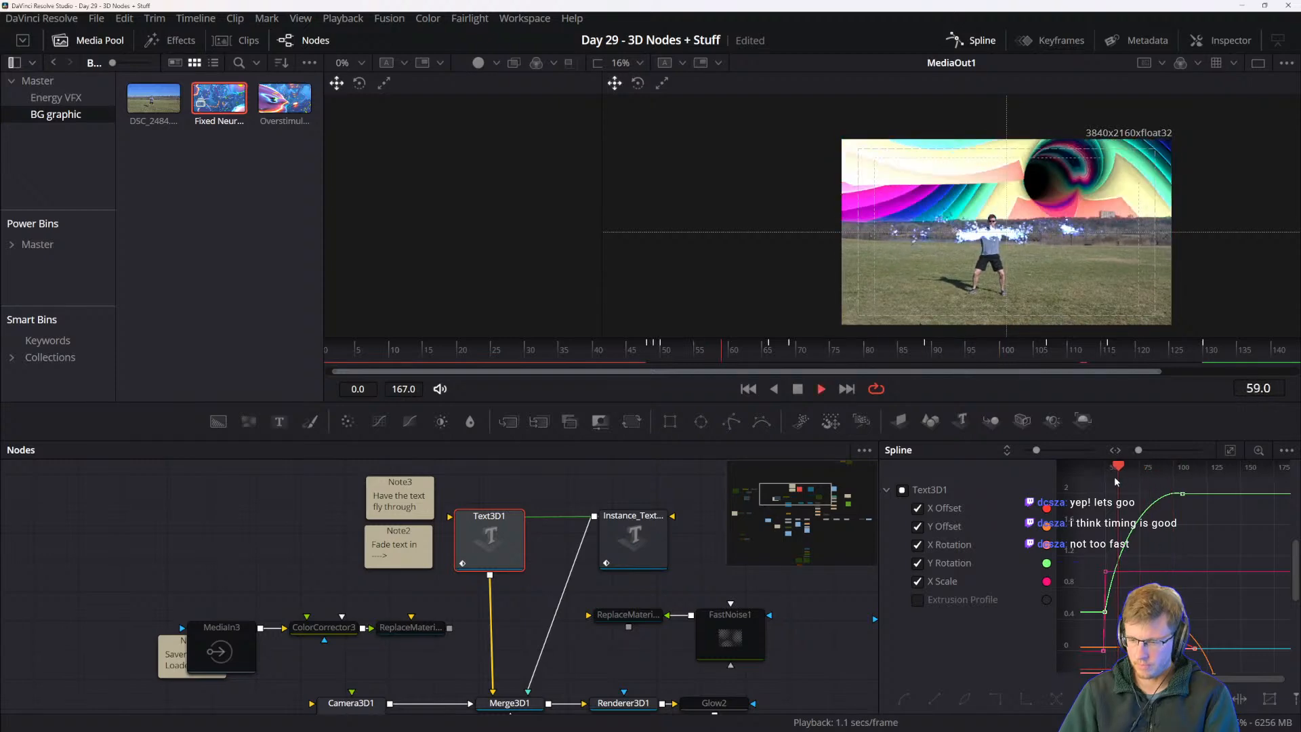
key(space)
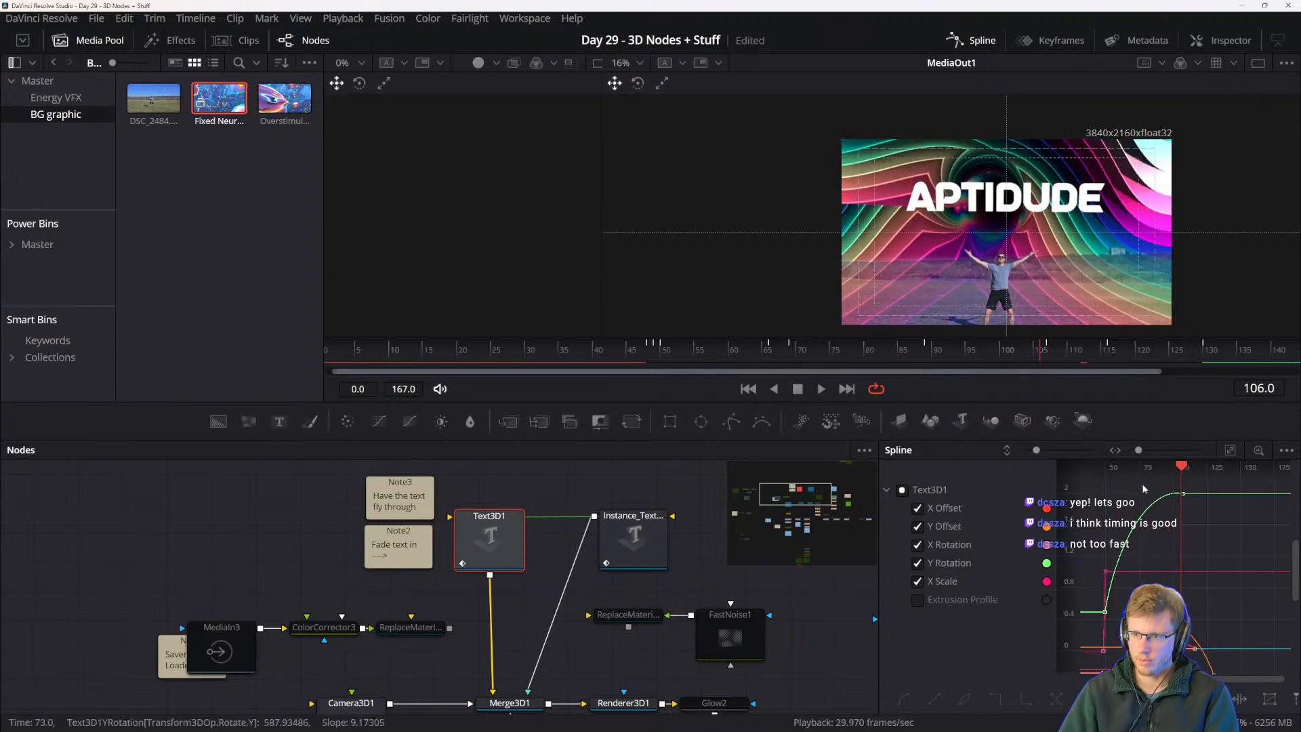
- Undo the last spline change and reshape the end of Text3D1's Y Rotation curve near frame 107
drag(1209, 546, 1189, 536)
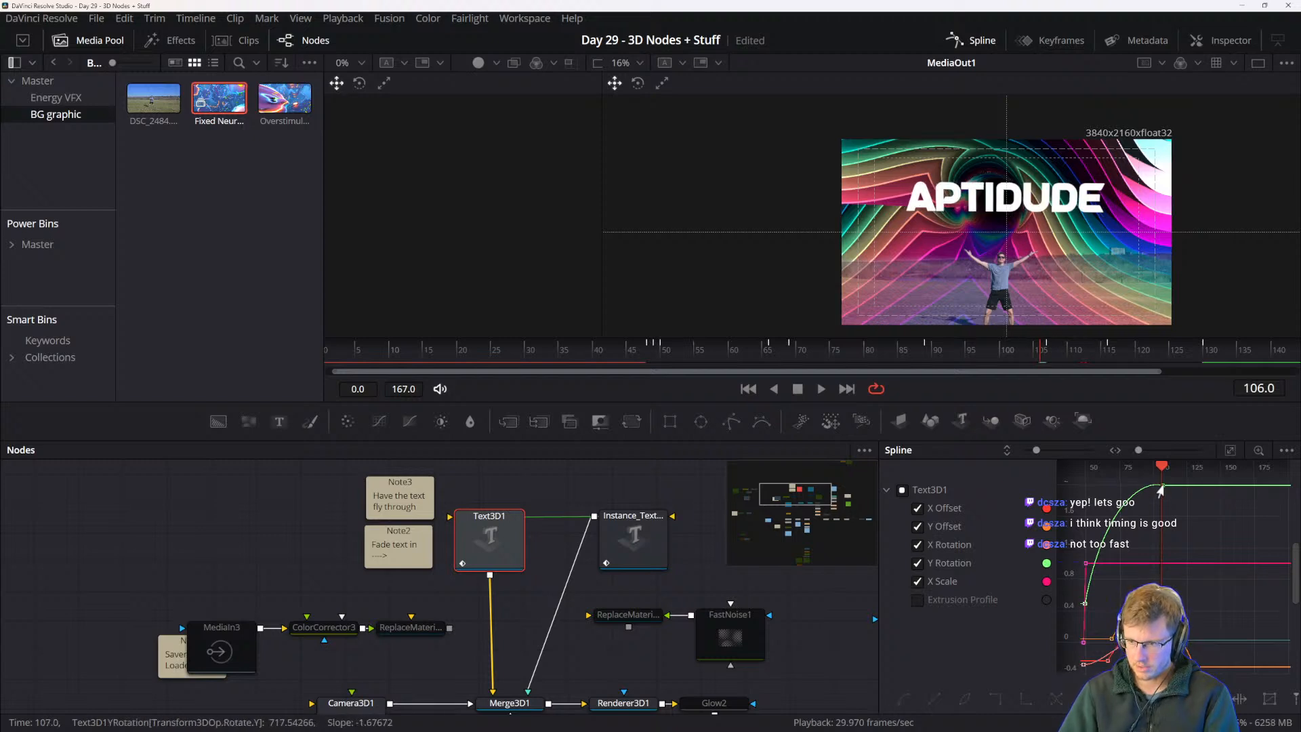
drag(1162, 486, 1169, 584)
key(ctrl+z)
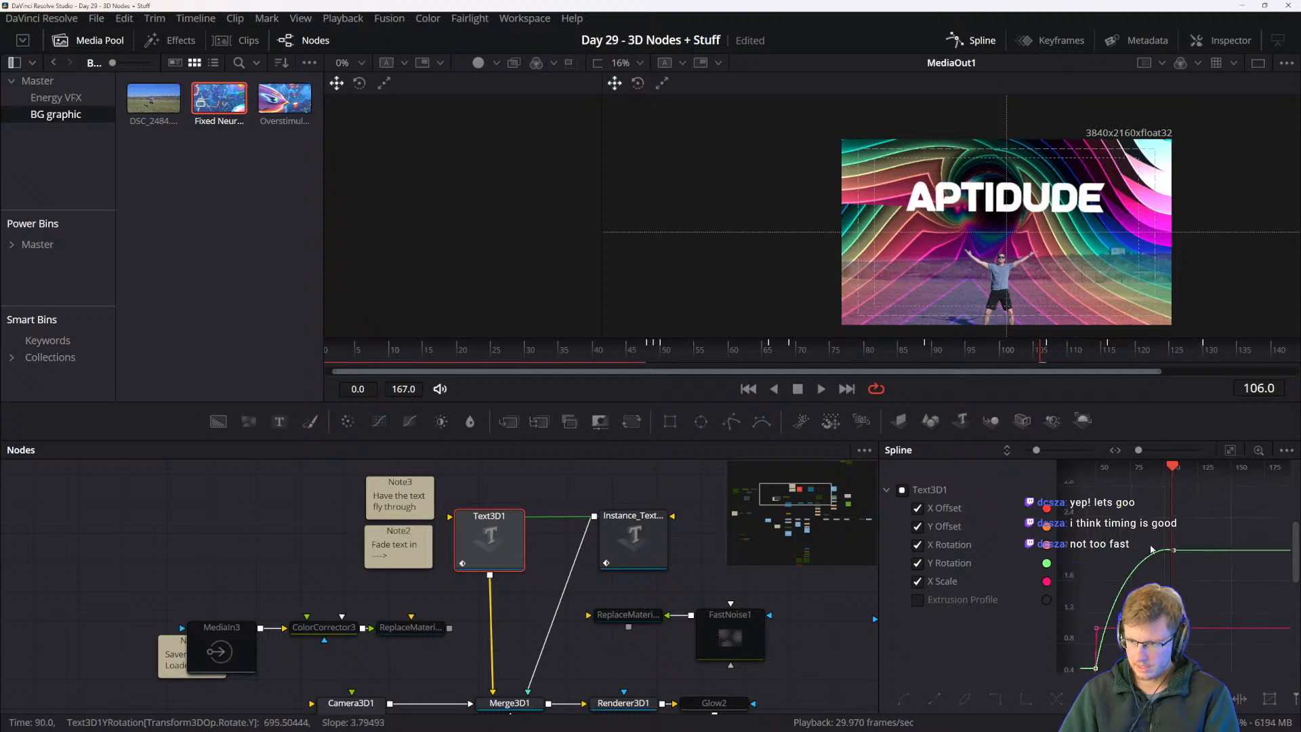
drag(1147, 531, 1169, 556)
- Move Text3D1's last Y Offset keyframe earlier to about frame 107, raise its value and adjust its incoming handle
drag(1190, 610, 1156, 494)
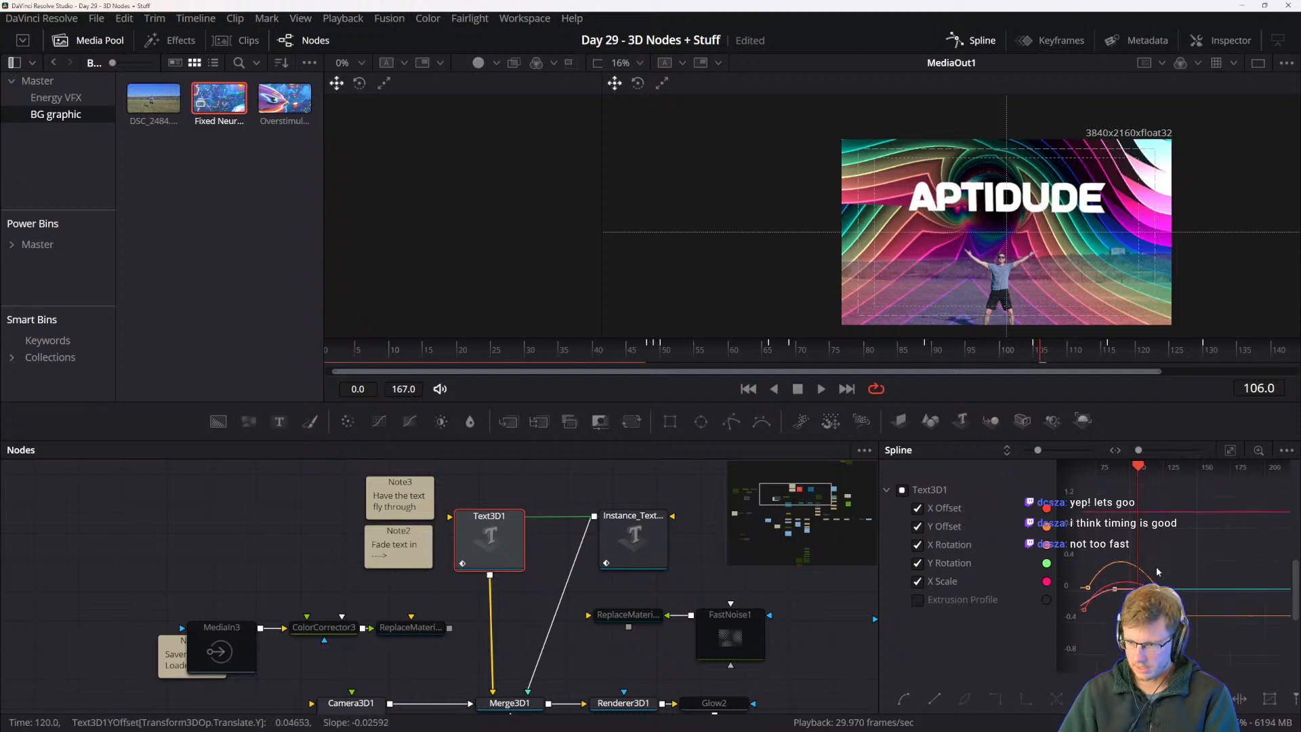
drag(1151, 587, 1148, 587)
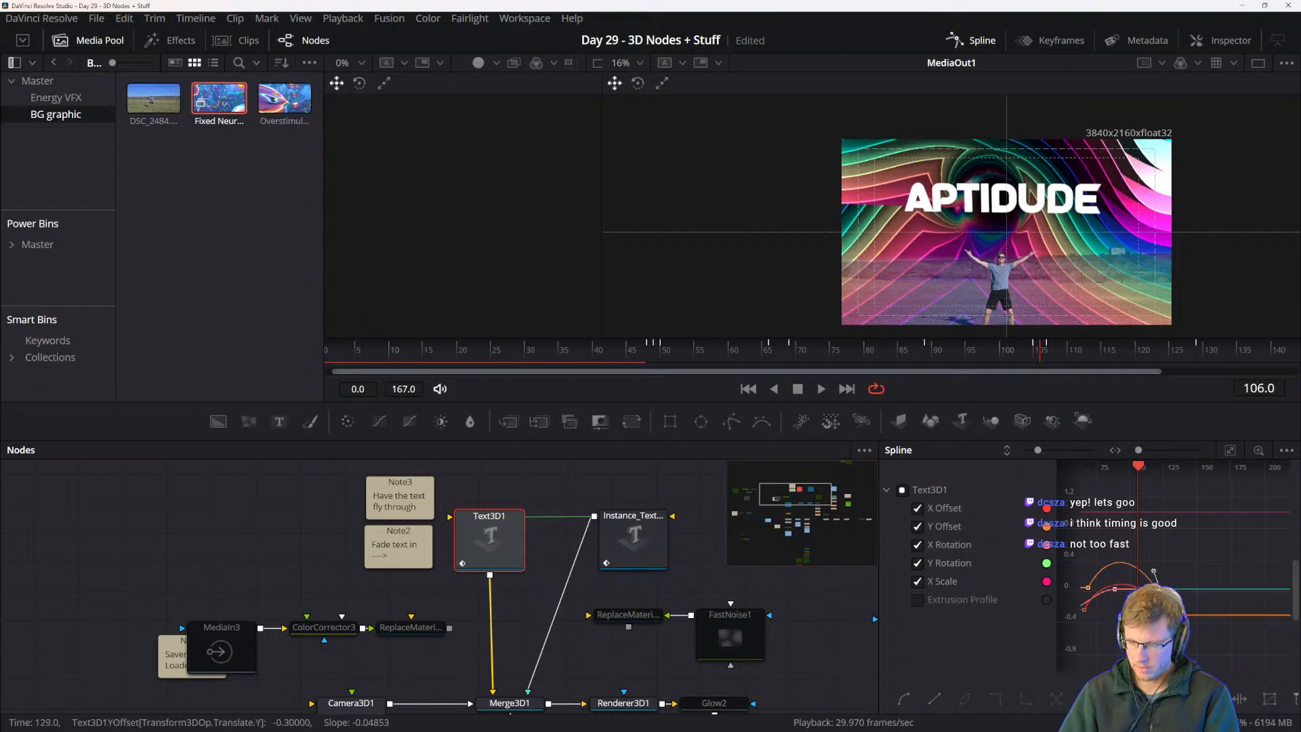
mouse_move(1154, 571)
mouse_down()
mouse_move(1132, 584)
mouse_move(1146, 571)
mouse_up()
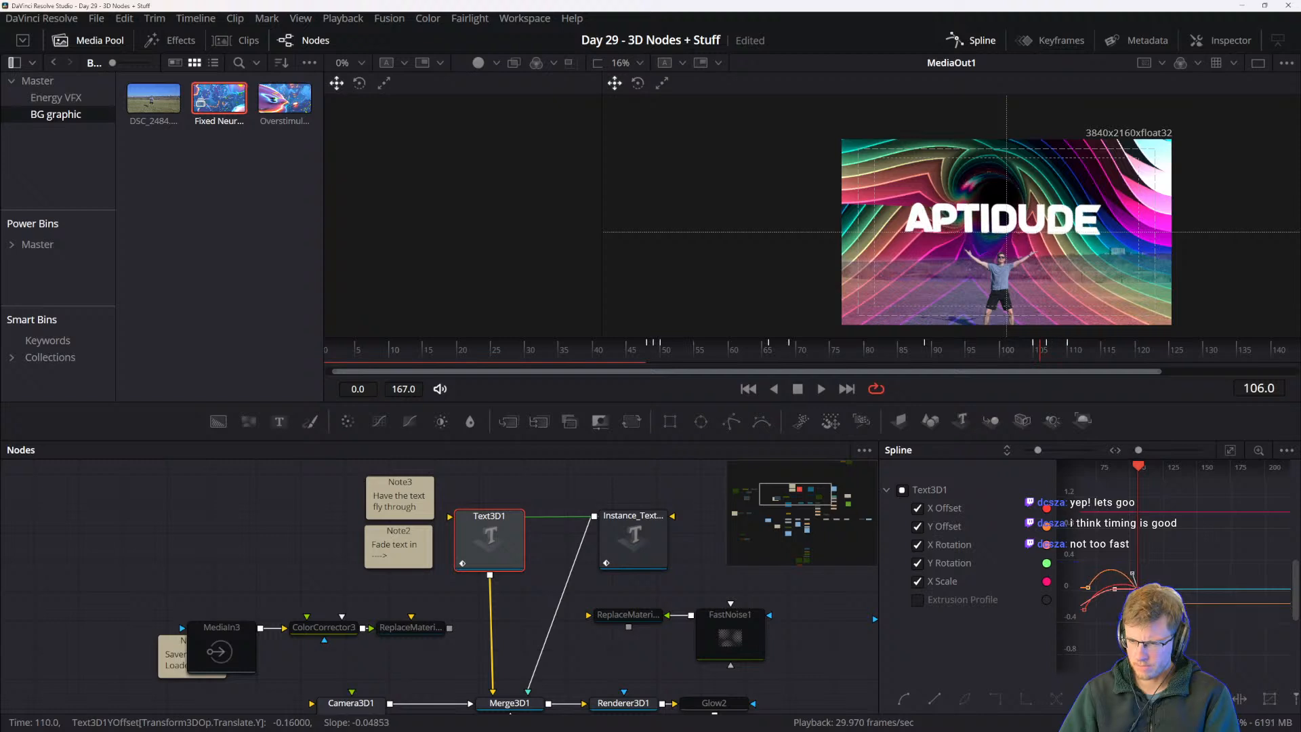
drag(1132, 565, 1131, 562)
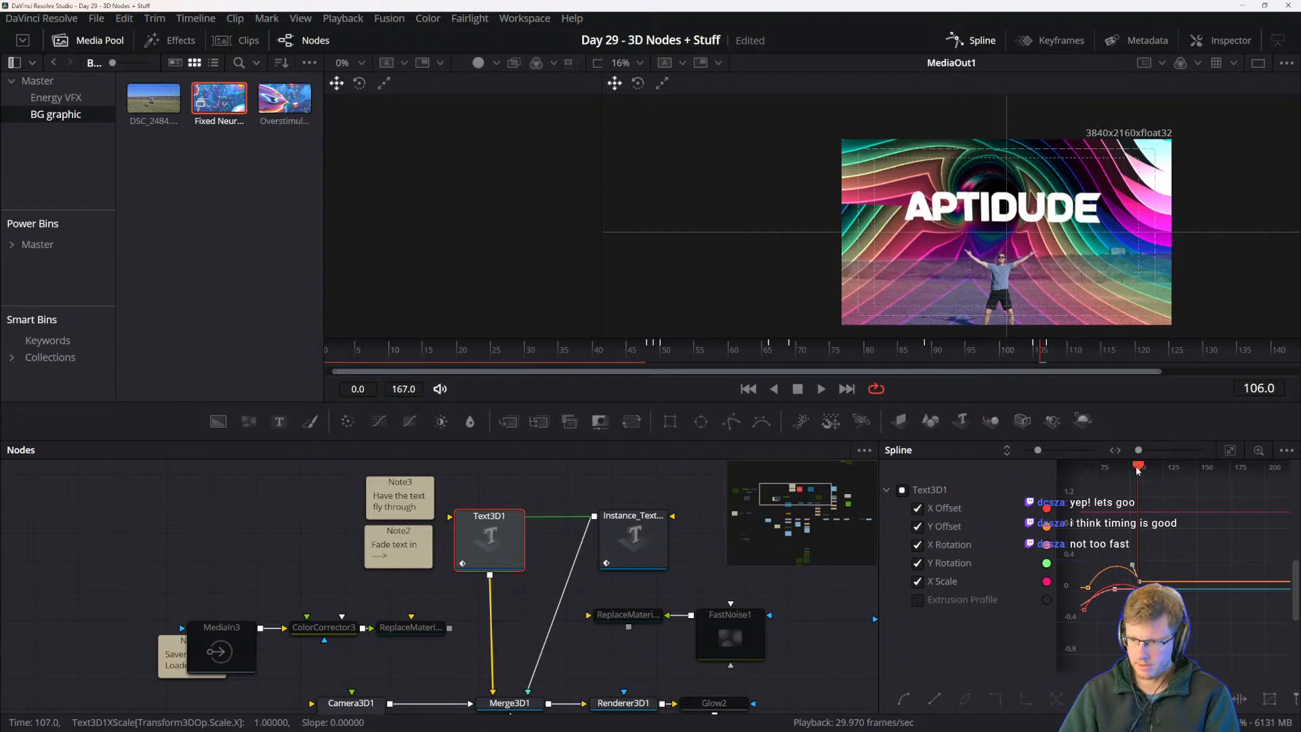
- Play back the text's revised vertical motion through frame 114
drag(1139, 466, 1105, 477)
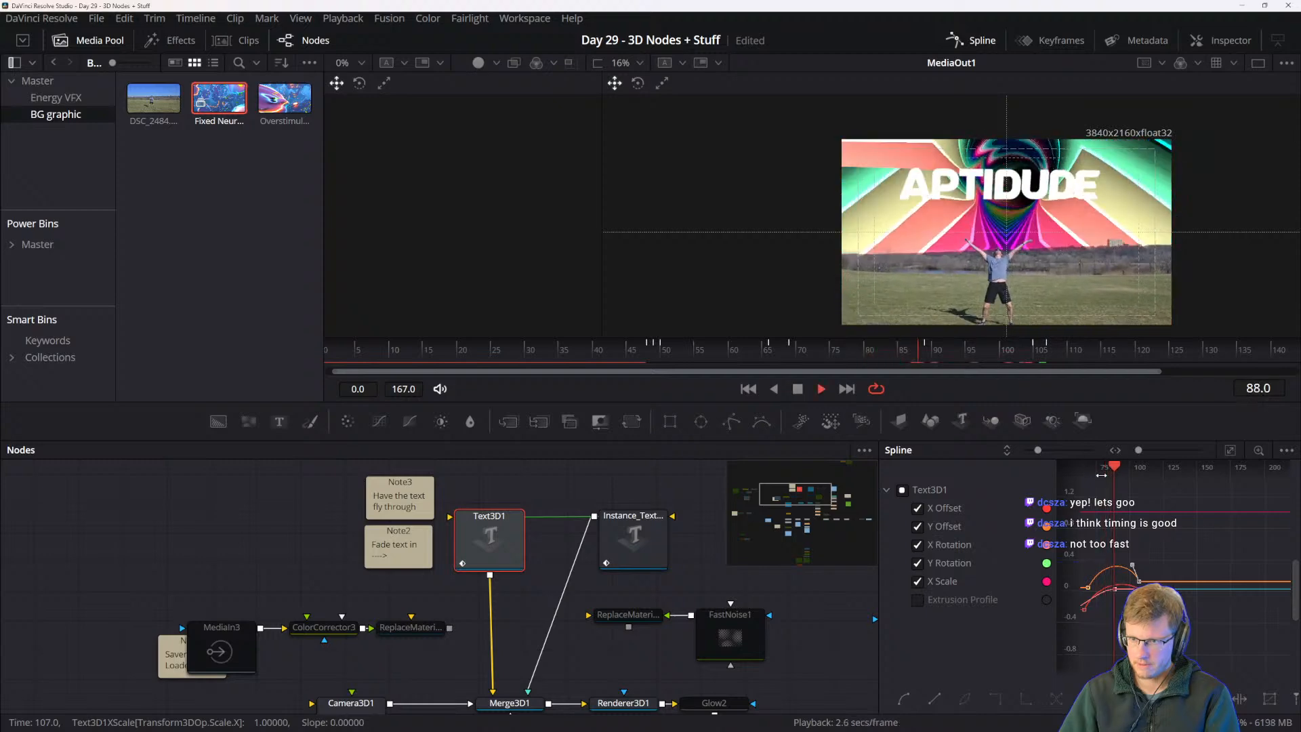
key(space)
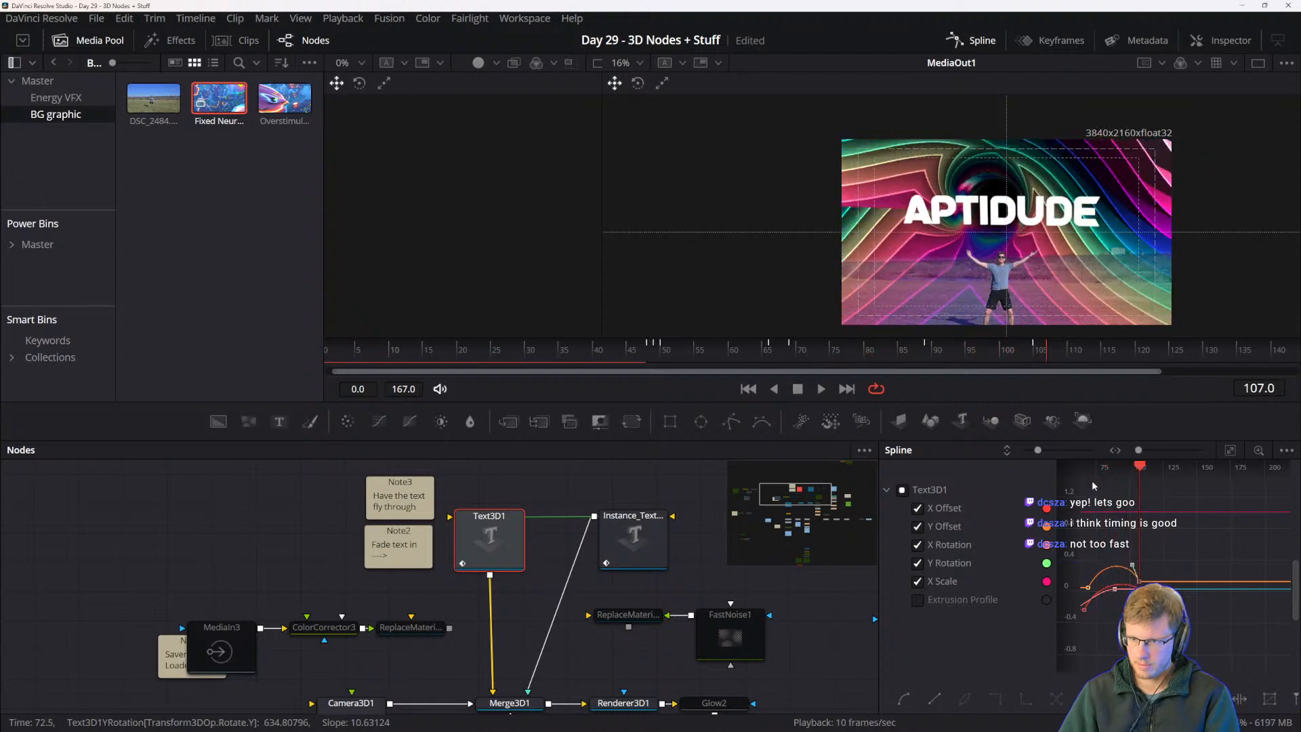
drag(1157, 542, 1165, 555)
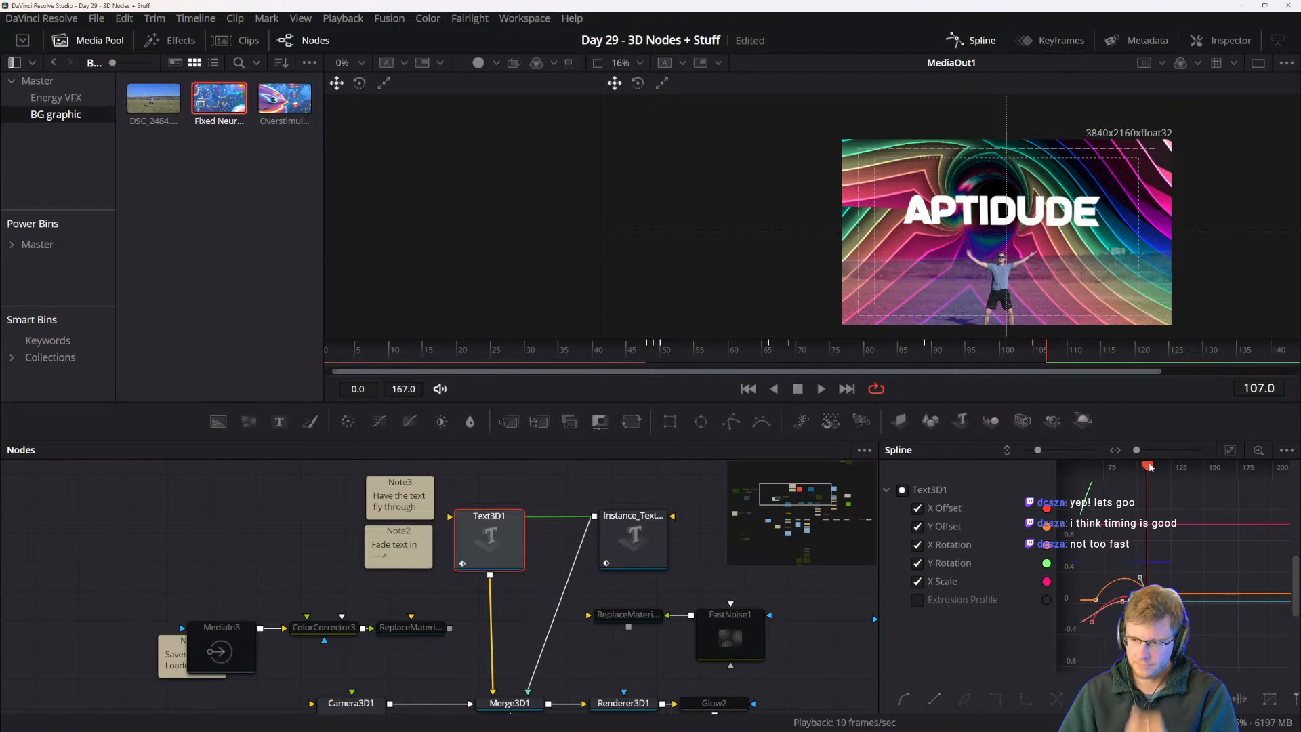
key(space)
key(space)
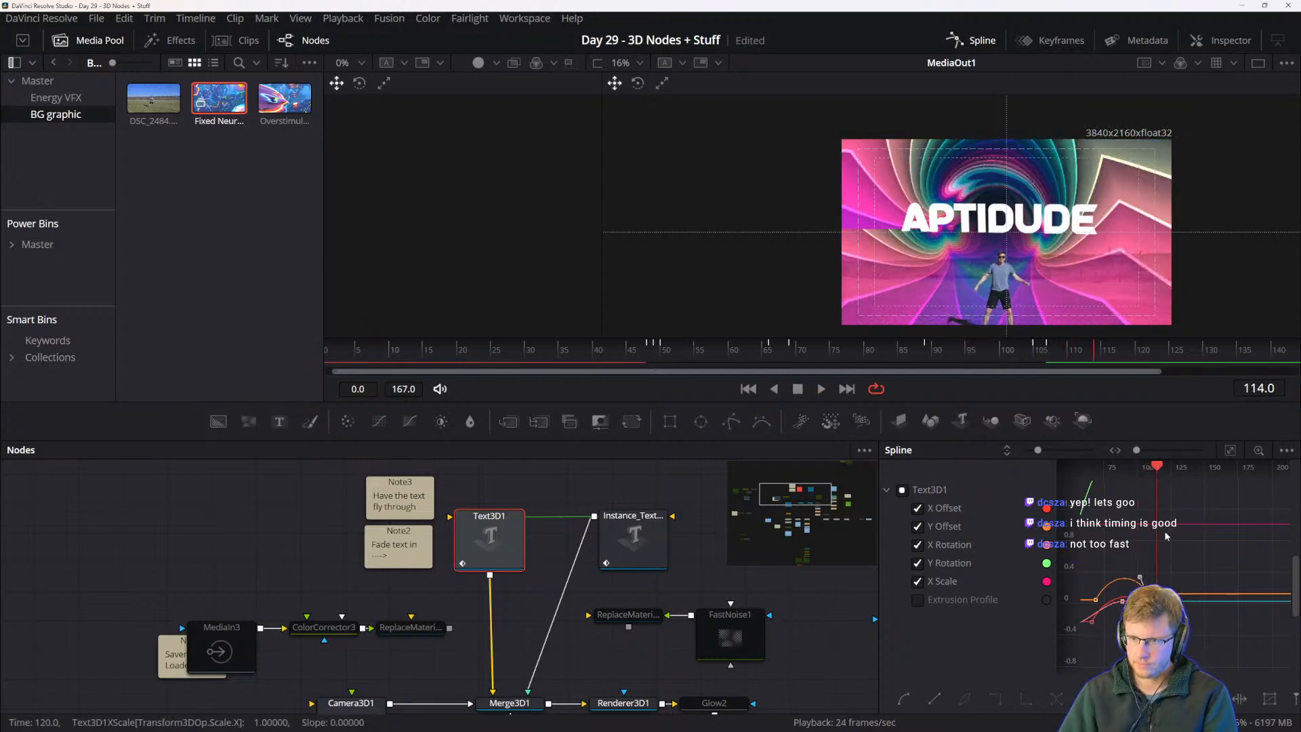
- Move the last Y Rotation keyframe to about frame 95 with a slight overshoot in its curve, and replay the animation
drag(1165, 534, 1152, 604)
drag(1169, 525, 1173, 560)
drag(1174, 492, 1105, 490)
key(space)
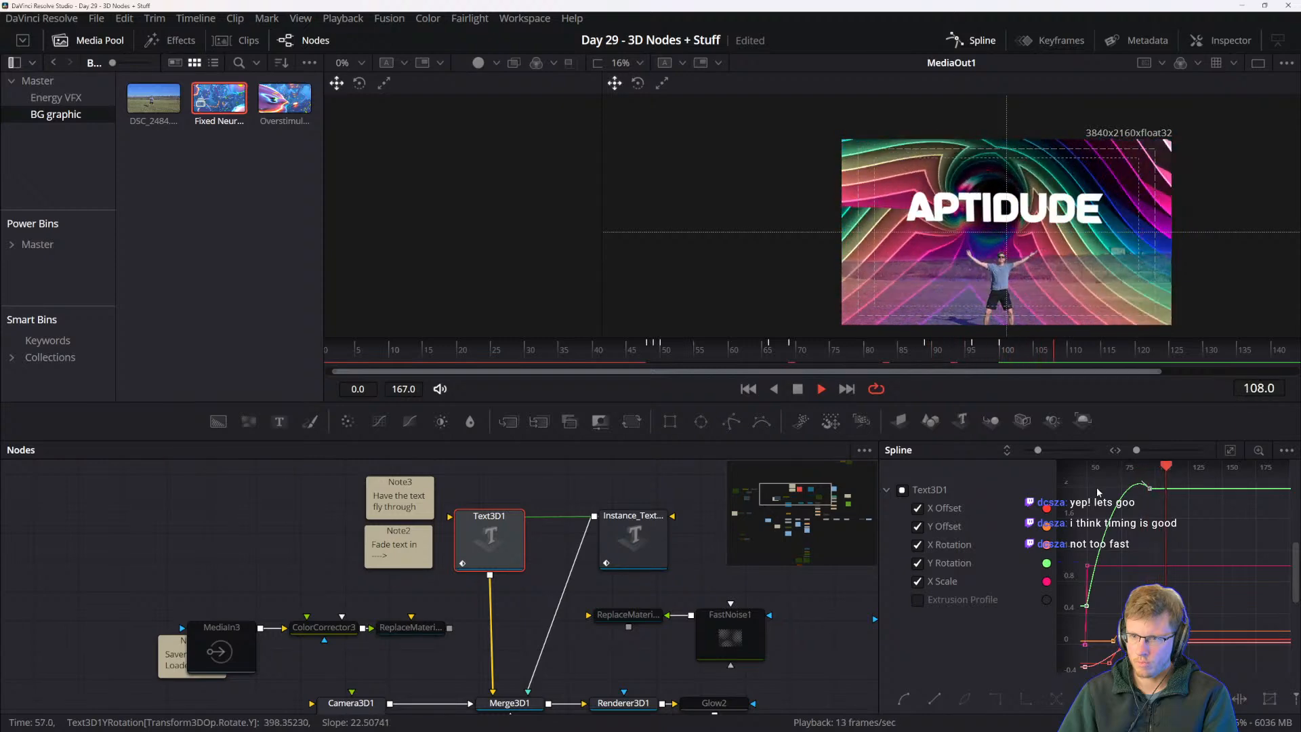
- Stop playback, examine Text3D1's offset and rotation curves, and check the composite between frames 87 and 70
key(space)
drag(1153, 519, 1163, 602)
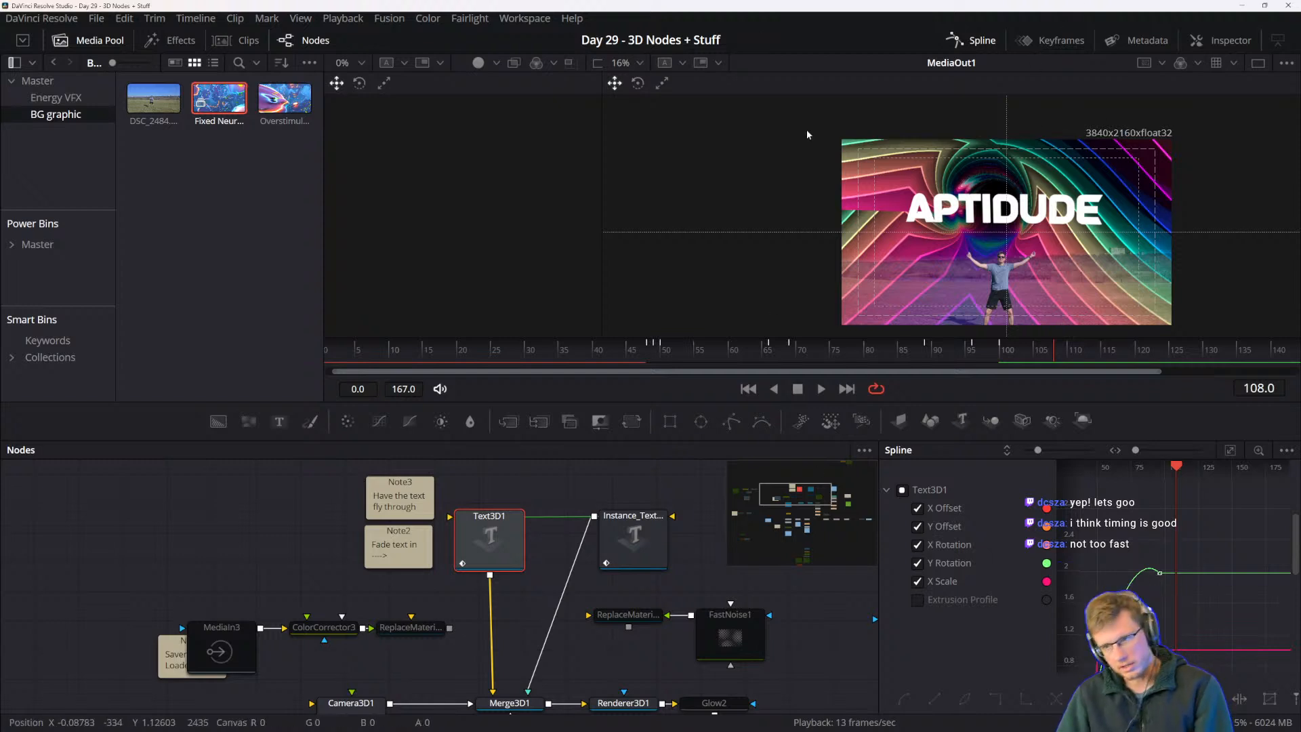
drag(1194, 614, 1161, 474)
scroll(1178, 617, up, 4)
scroll(1178, 617, up, 3)
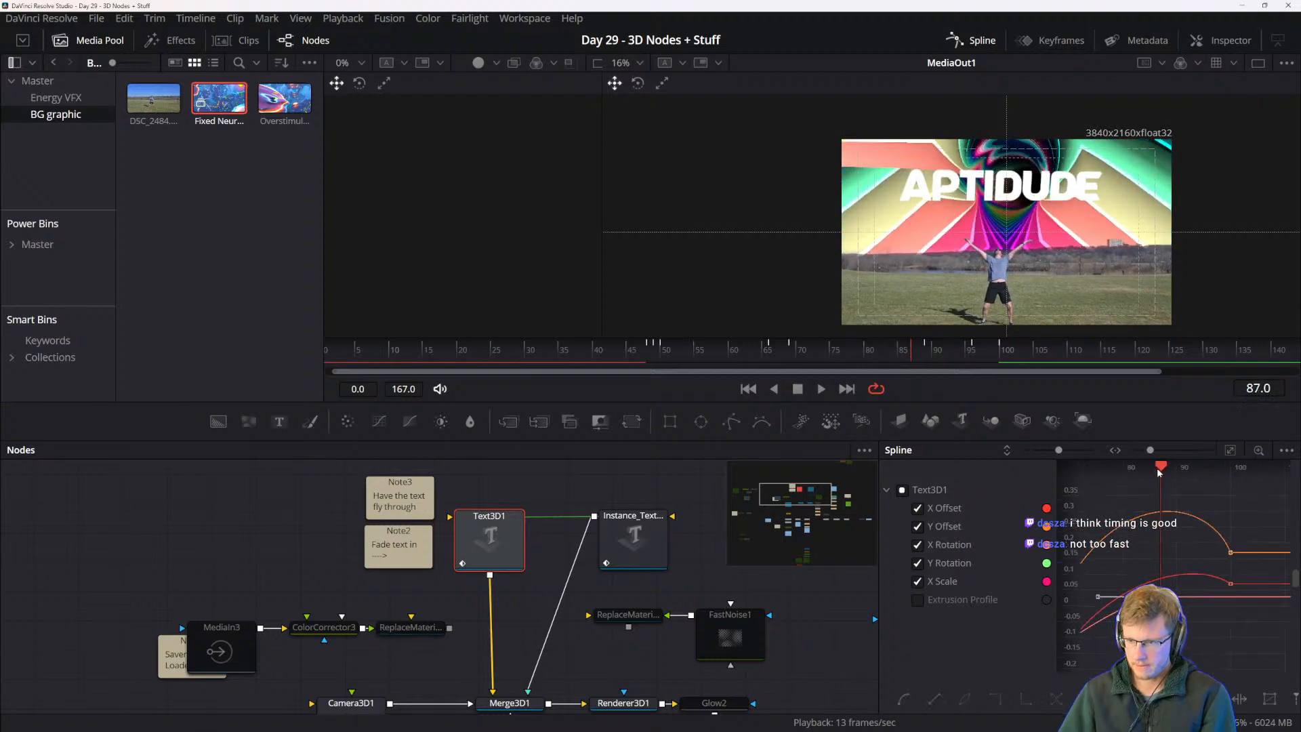
drag(1161, 475, 1083, 470)
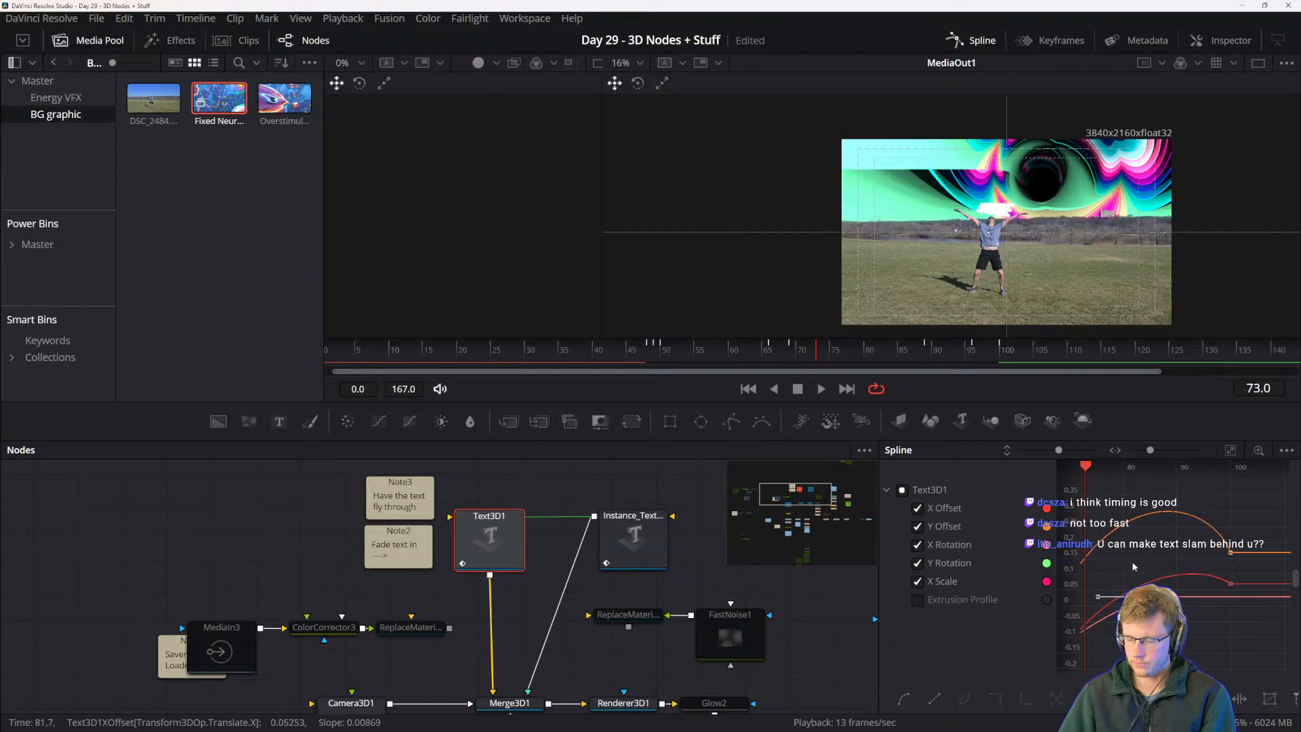
drag(1131, 561, 1193, 555)
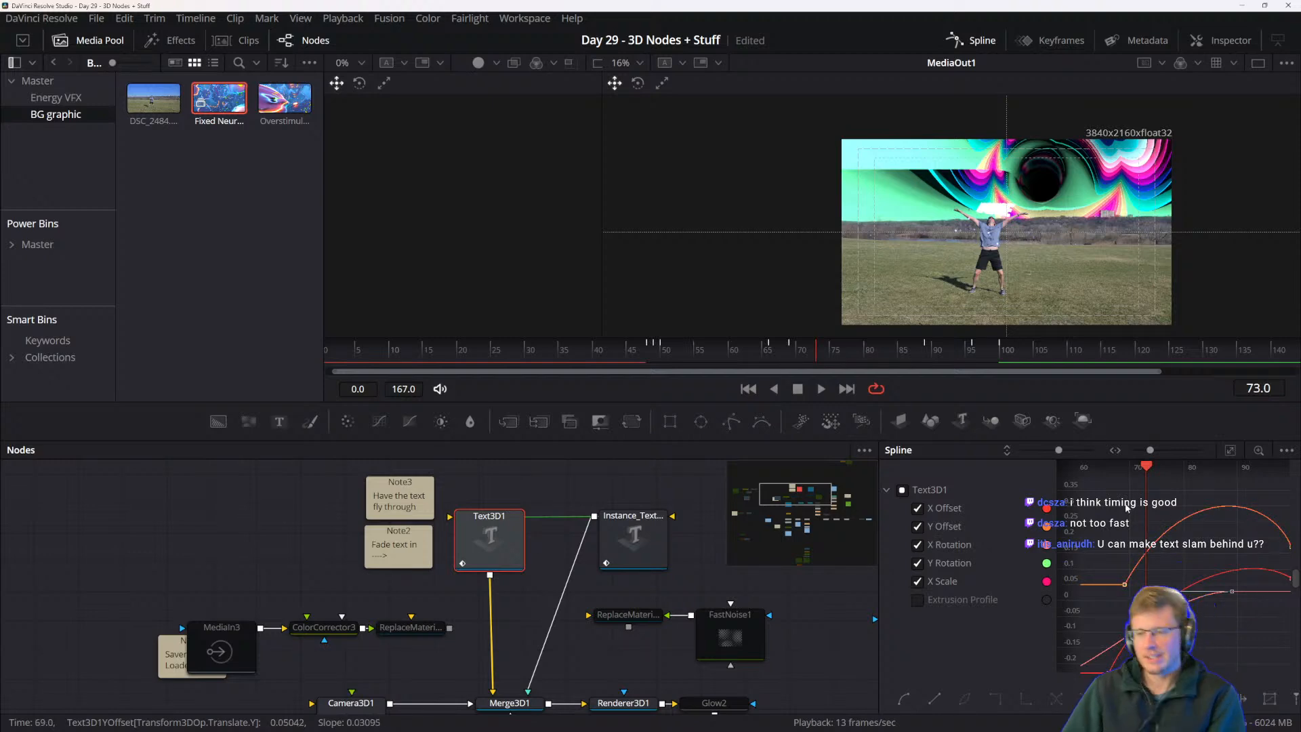
scroll(1184, 546, down, 3)
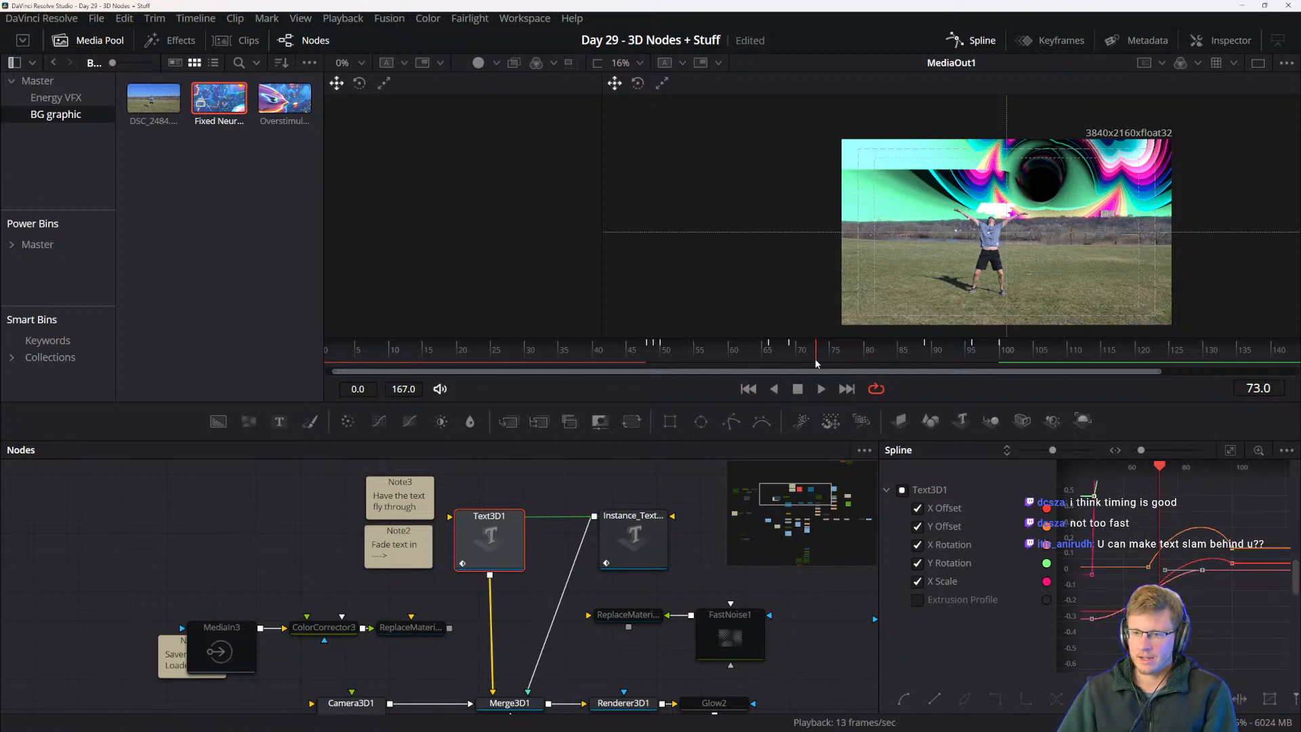
click(737, 353)
drag(737, 355, 797, 354)
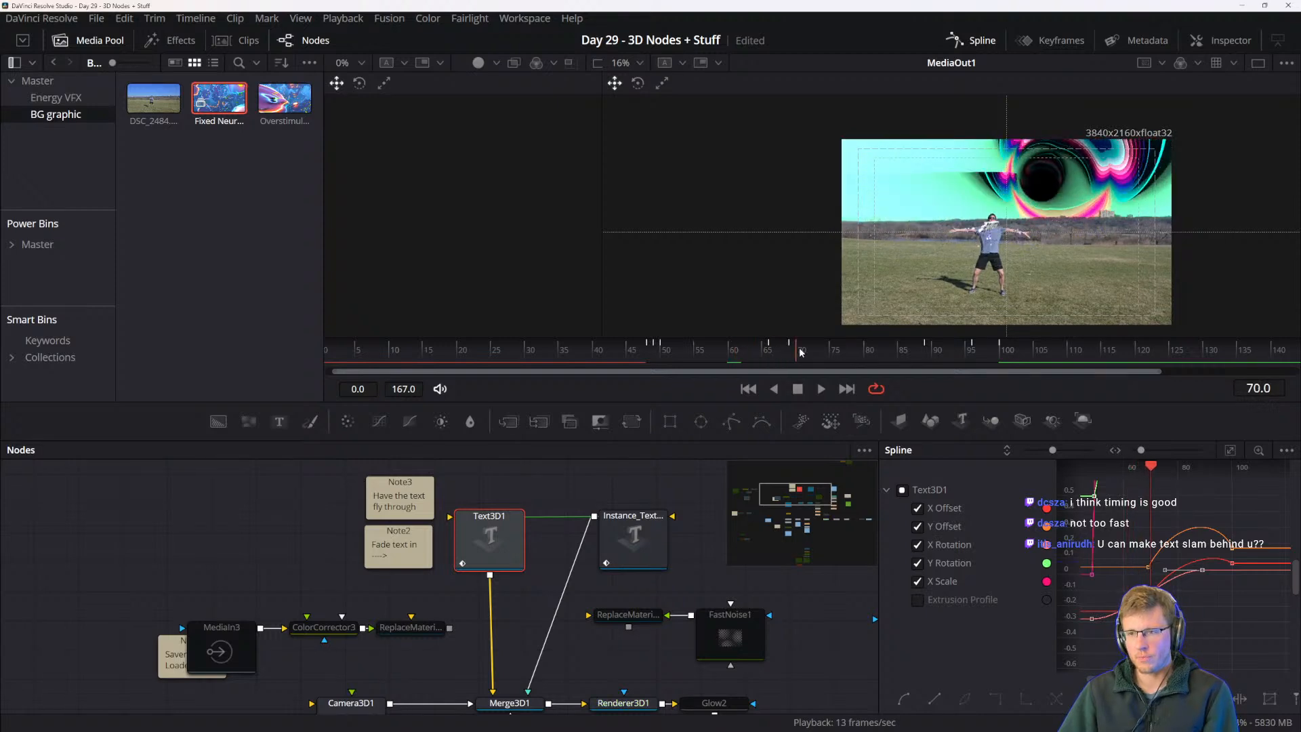
- Disconnect the Background Cutout node from Merge6 to check the composite without it, and reconnect it to Merge6
drag(1061, 252, 1062, 247)
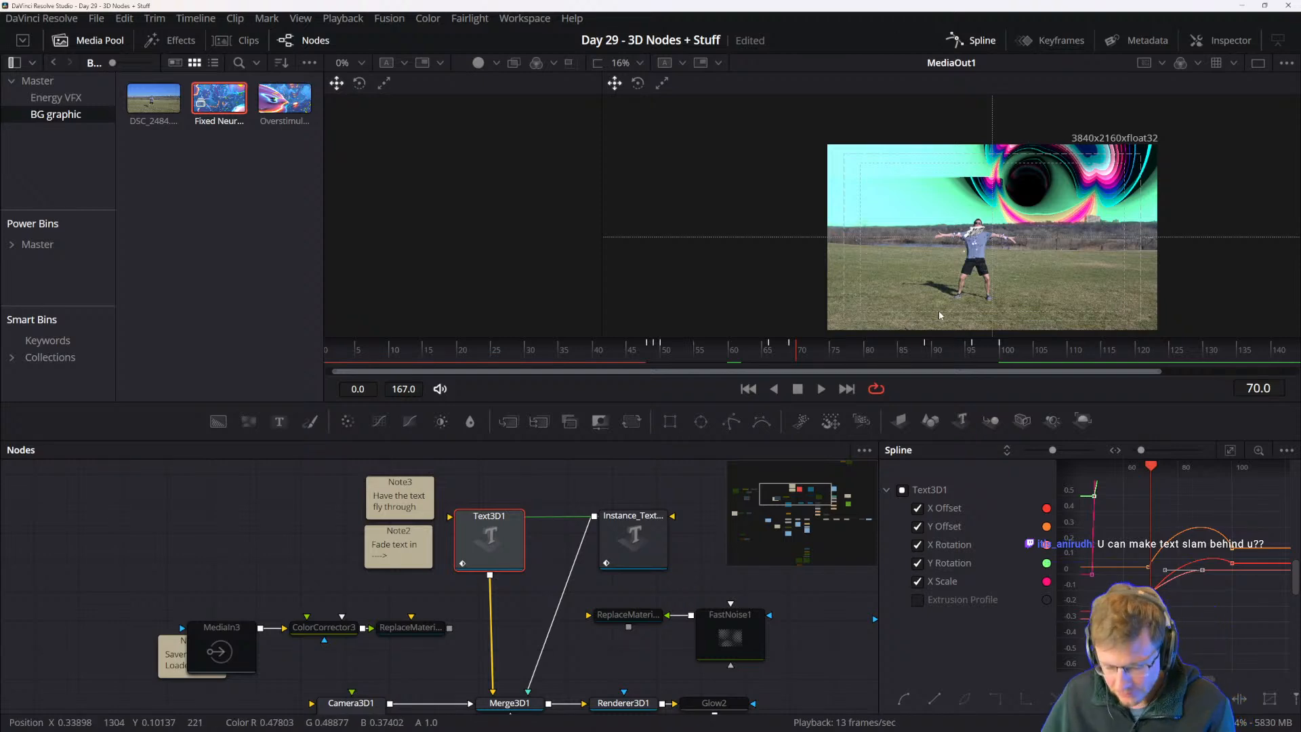
drag(632, 647, 572, 543)
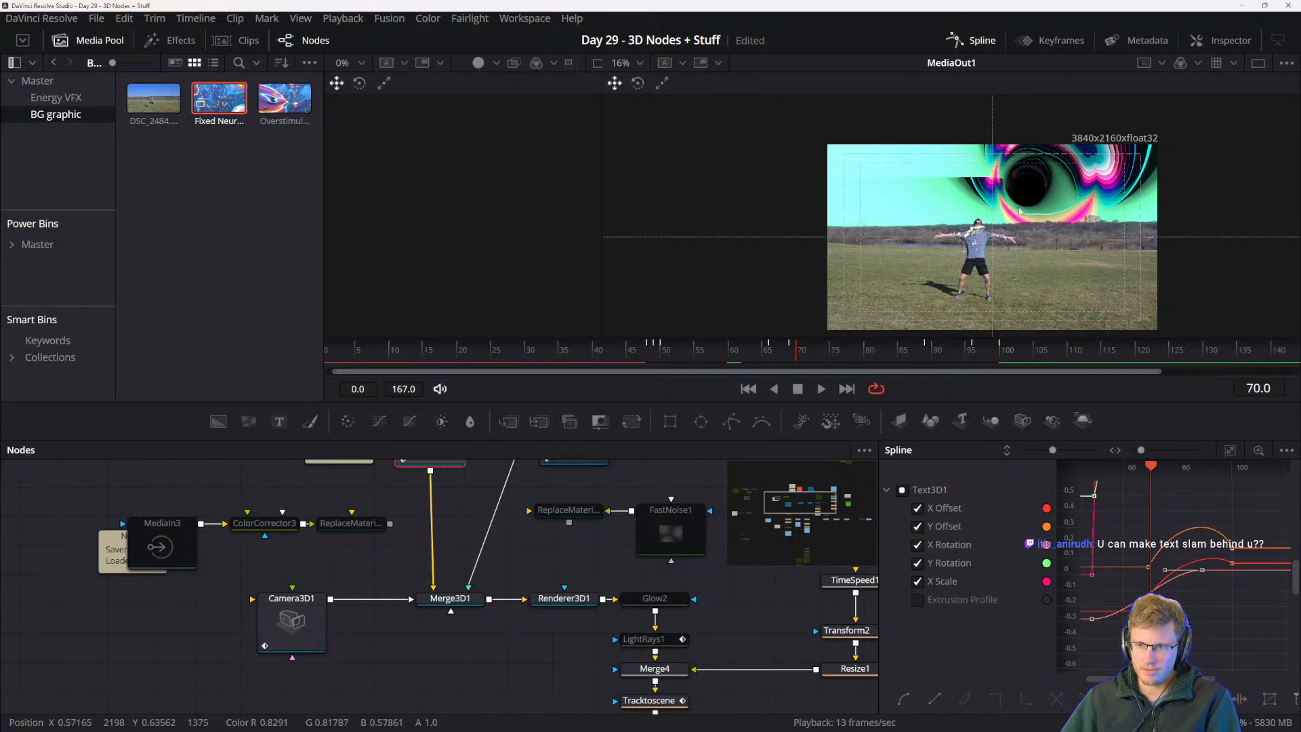
scroll(499, 488, down, 10)
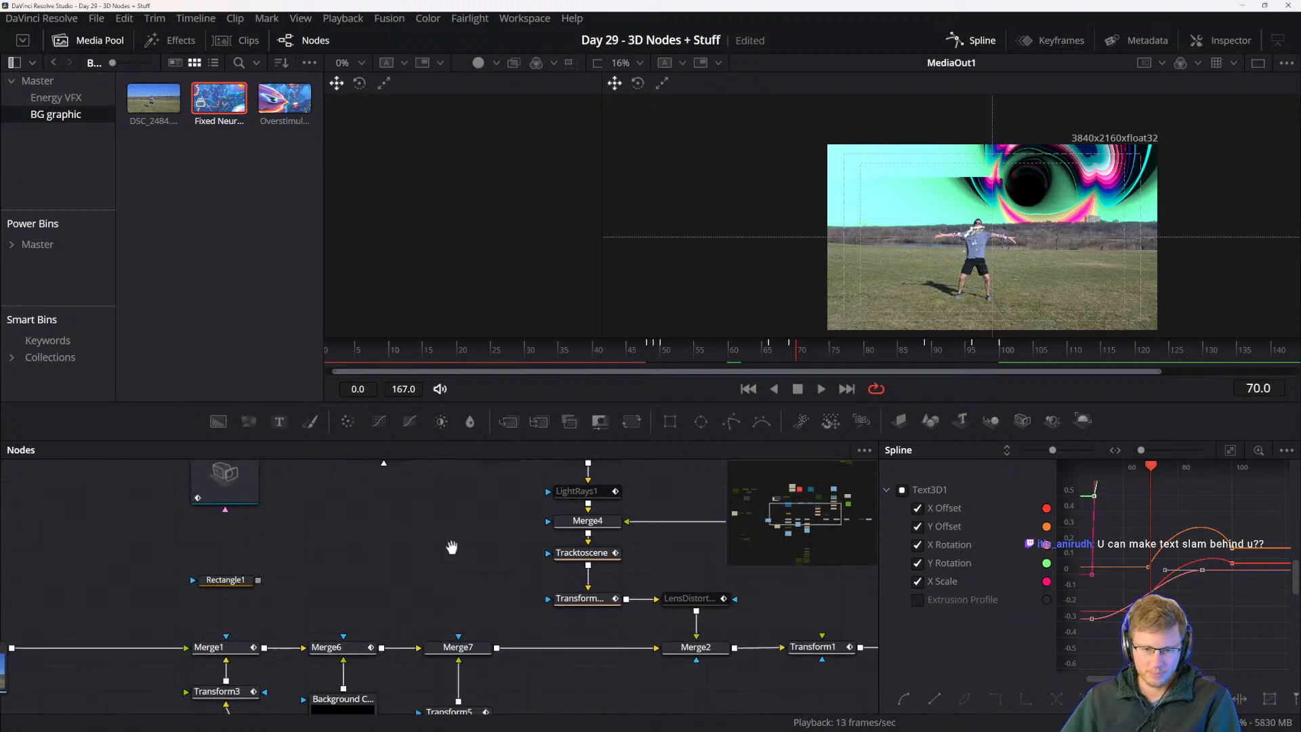
drag(520, 533, 519, 630)
click(475, 515)
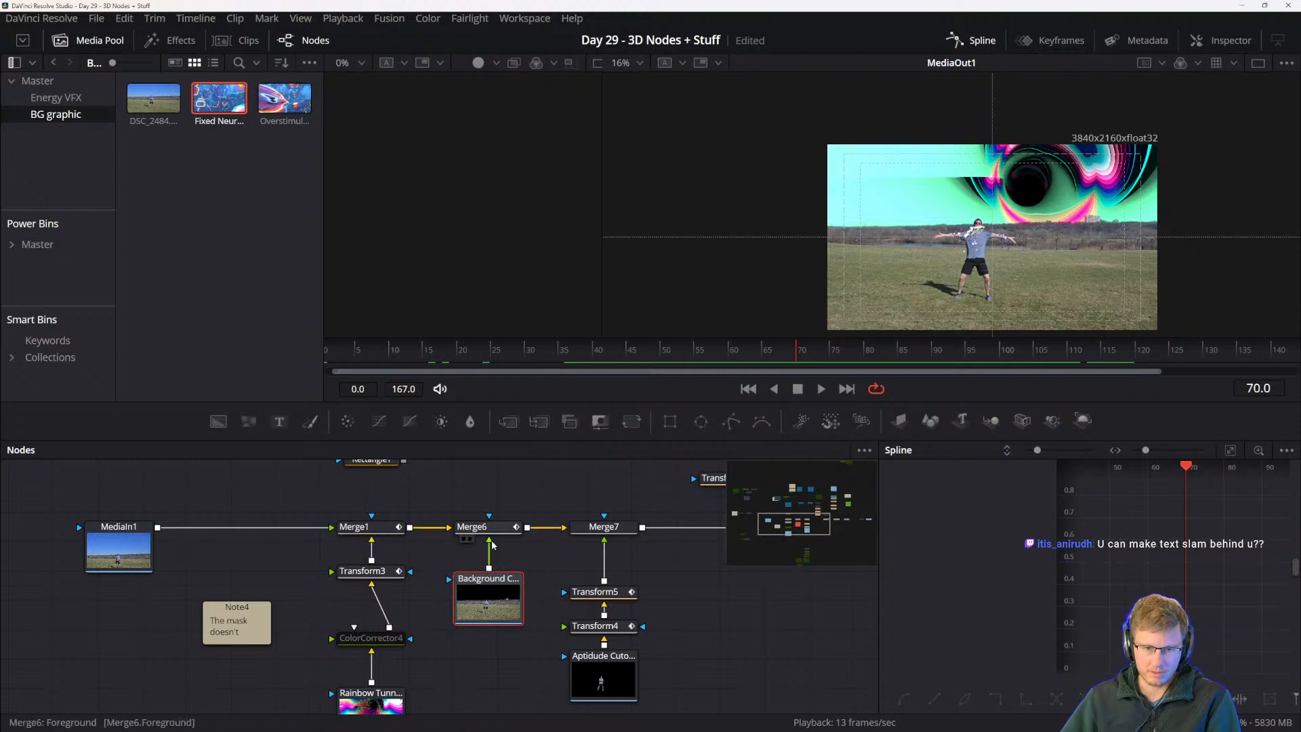
drag(489, 542, 492, 554)
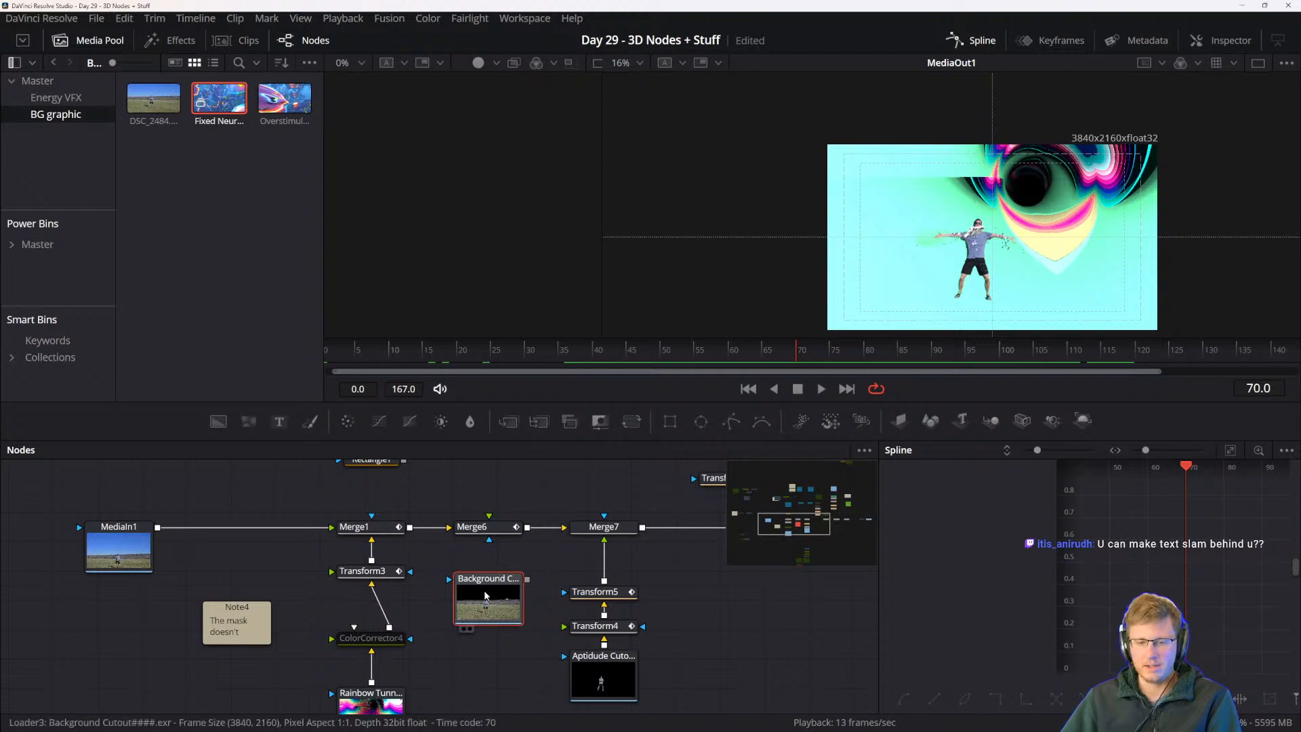
drag(527, 579, 501, 530)
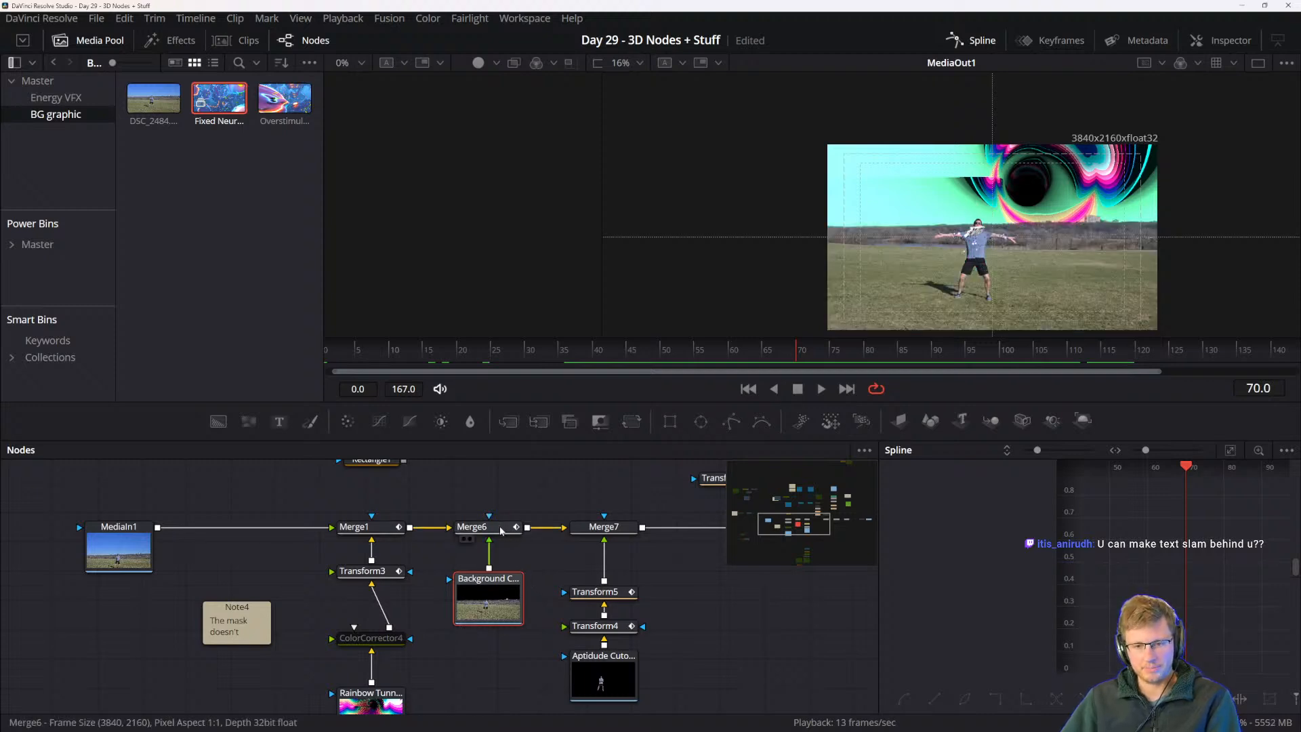
- Examine the node graph from Merge6 through Text3D1 and the unconnected material nodes to MediaOut1
click(502, 537)
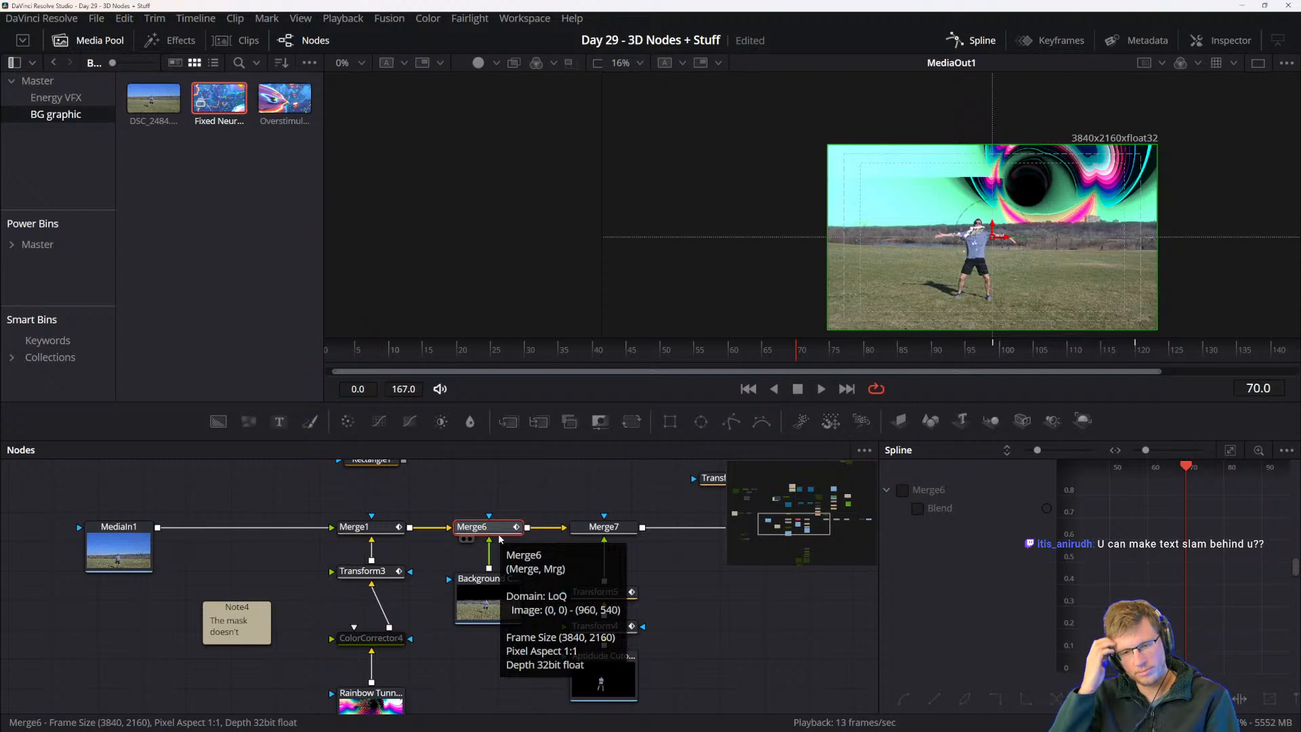
drag(564, 515, 577, 702)
drag(574, 576, 572, 703)
drag(588, 546, 582, 618)
click(505, 555)
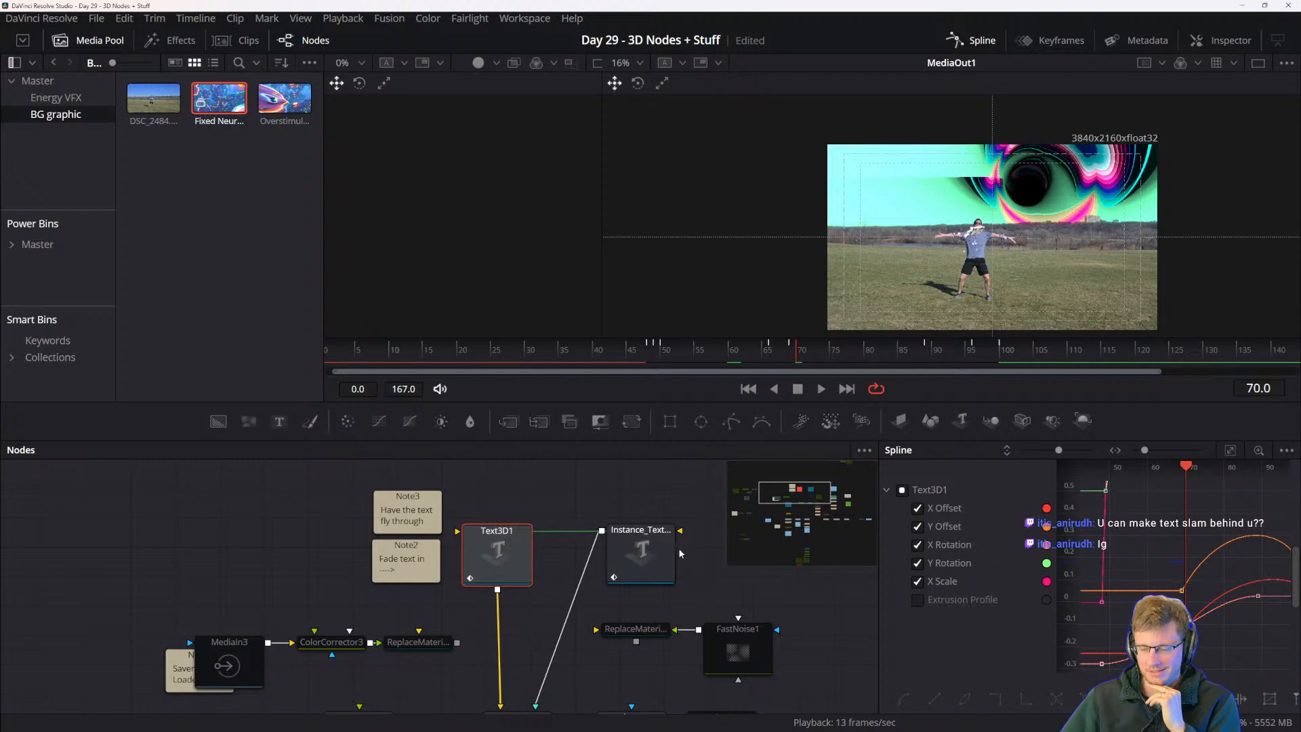
click(538, 618)
drag(538, 618, 510, 591)
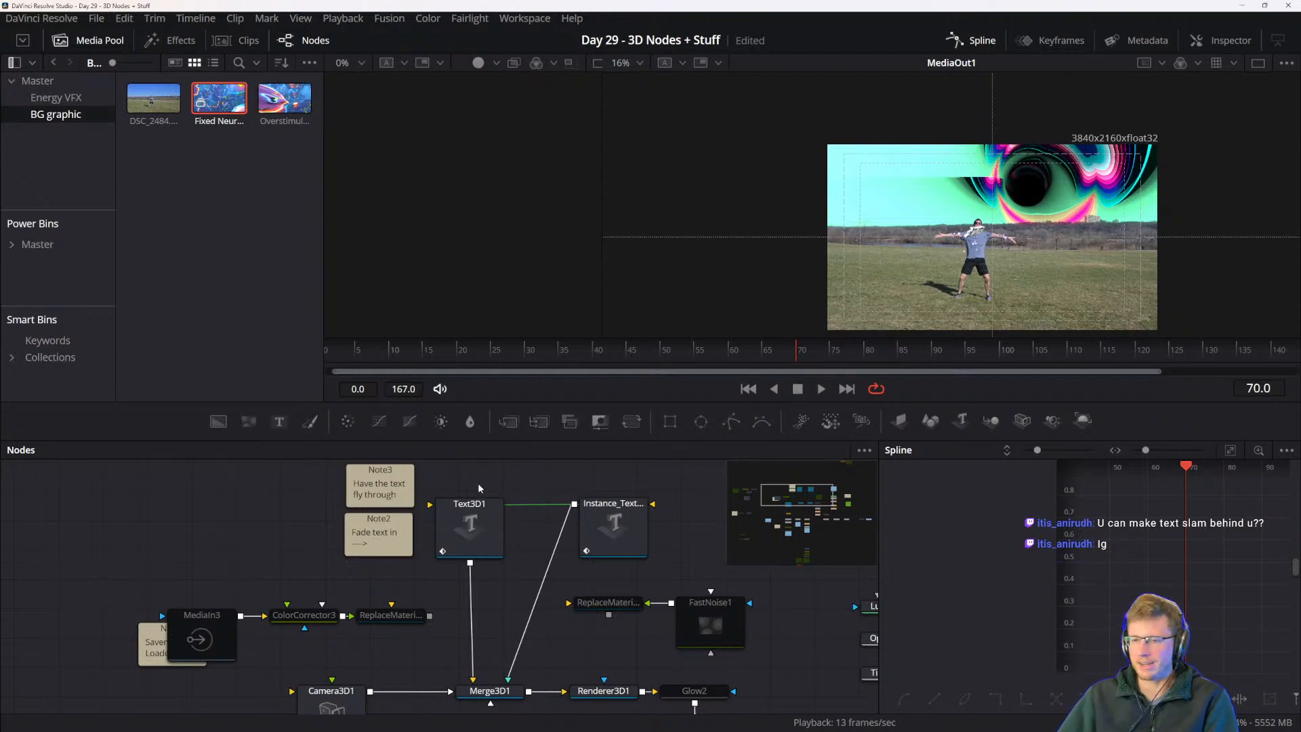
drag(240, 591, 361, 628)
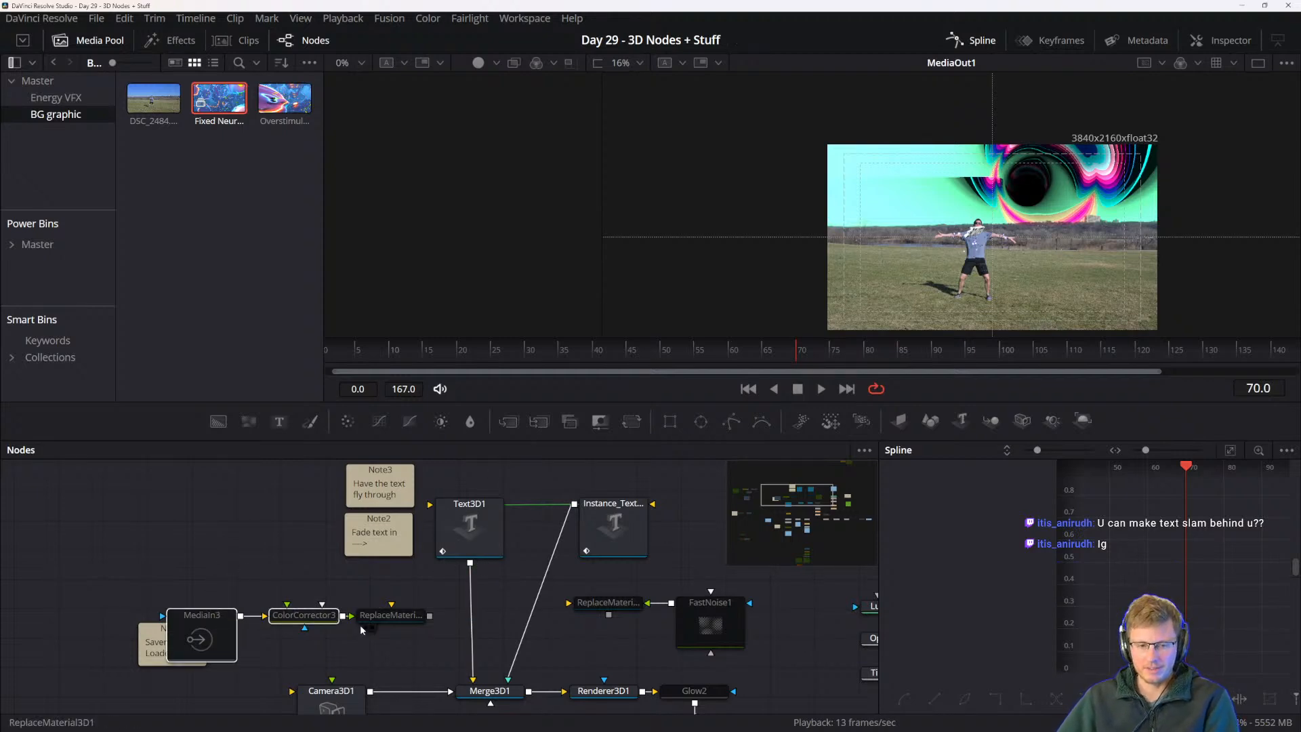
drag(390, 585, 195, 638)
click(338, 657)
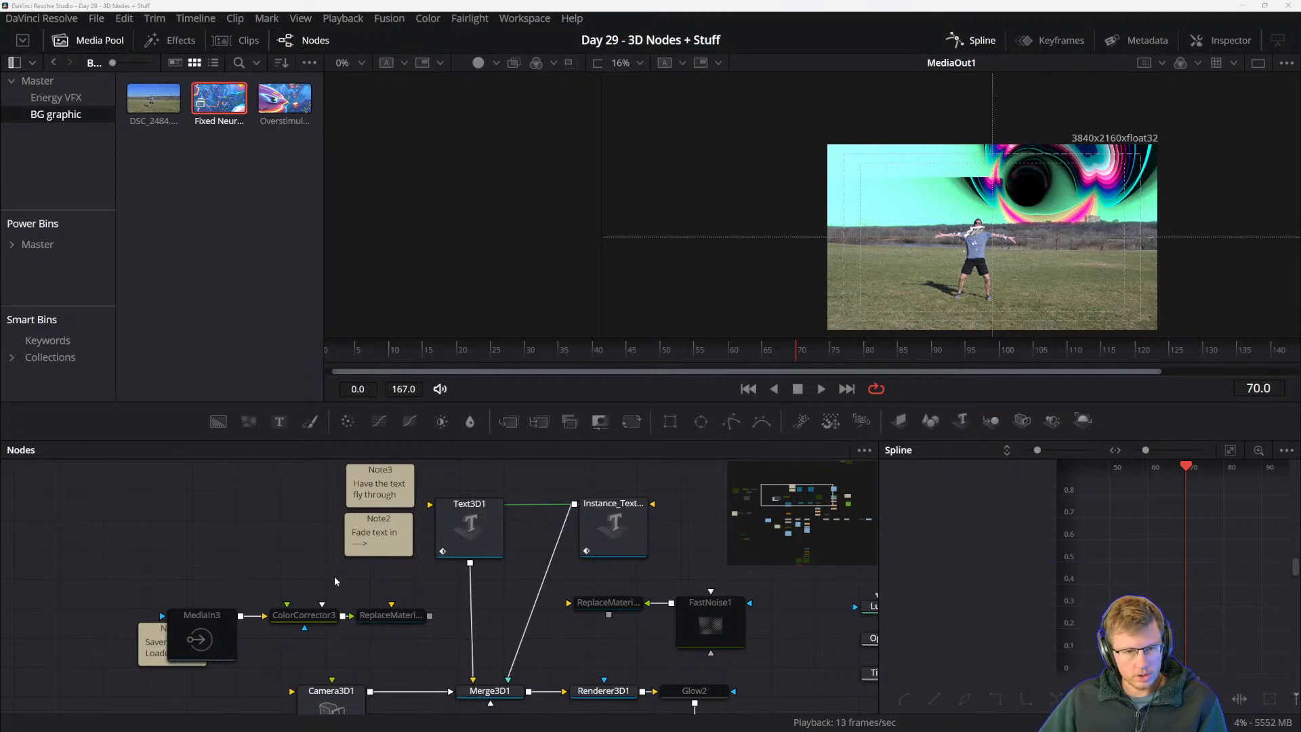
drag(427, 614, 321, 512)
drag(339, 558, 338, 620)
drag(415, 583, 395, 494)
drag(576, 605, 284, 590)
drag(614, 592, 459, 590)
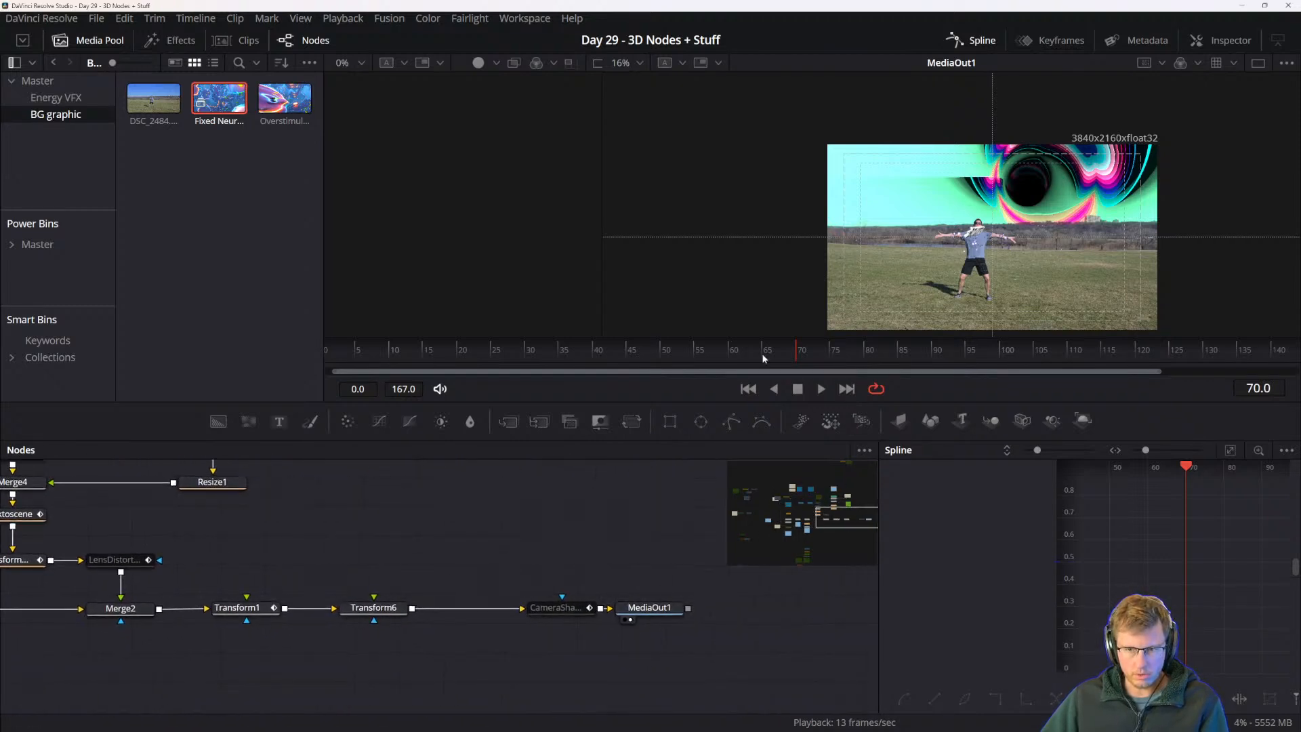
- Scrub the composite forward to about frame 100 to review how the text spins up into place
drag(763, 358, 851, 350)
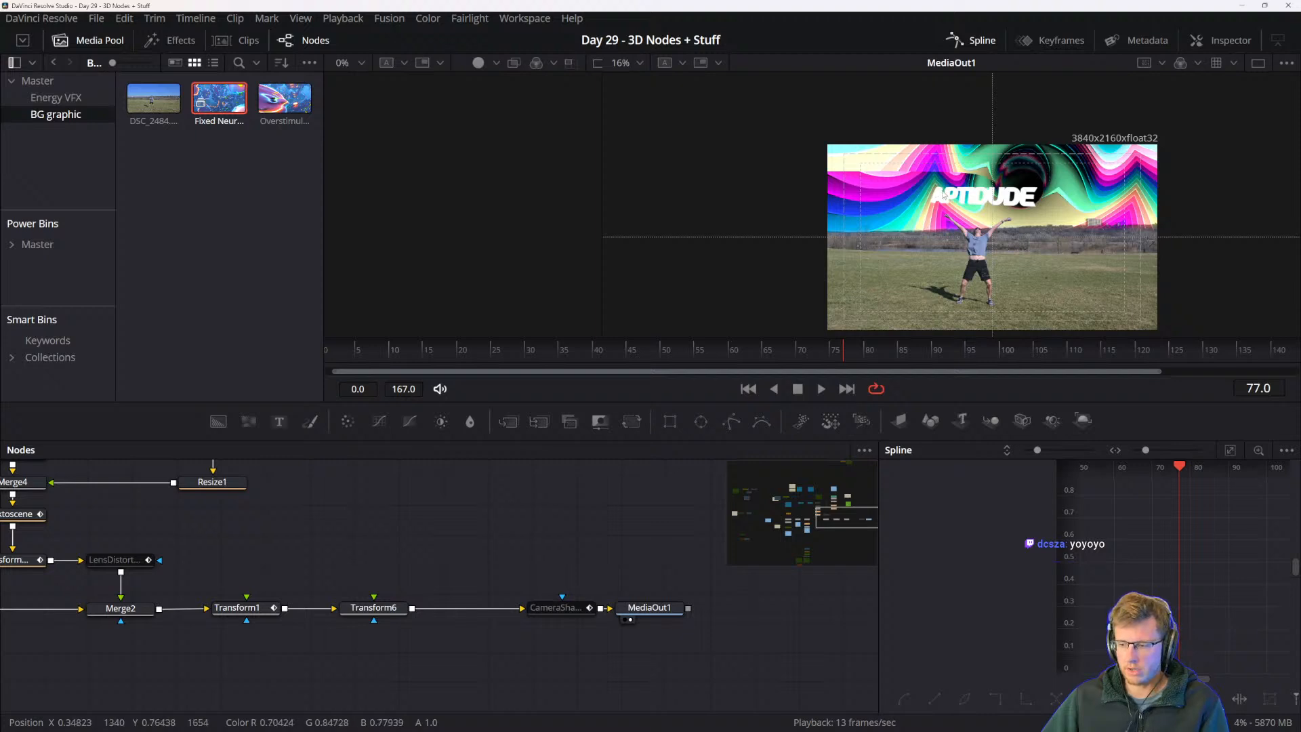
drag(848, 356, 884, 352)
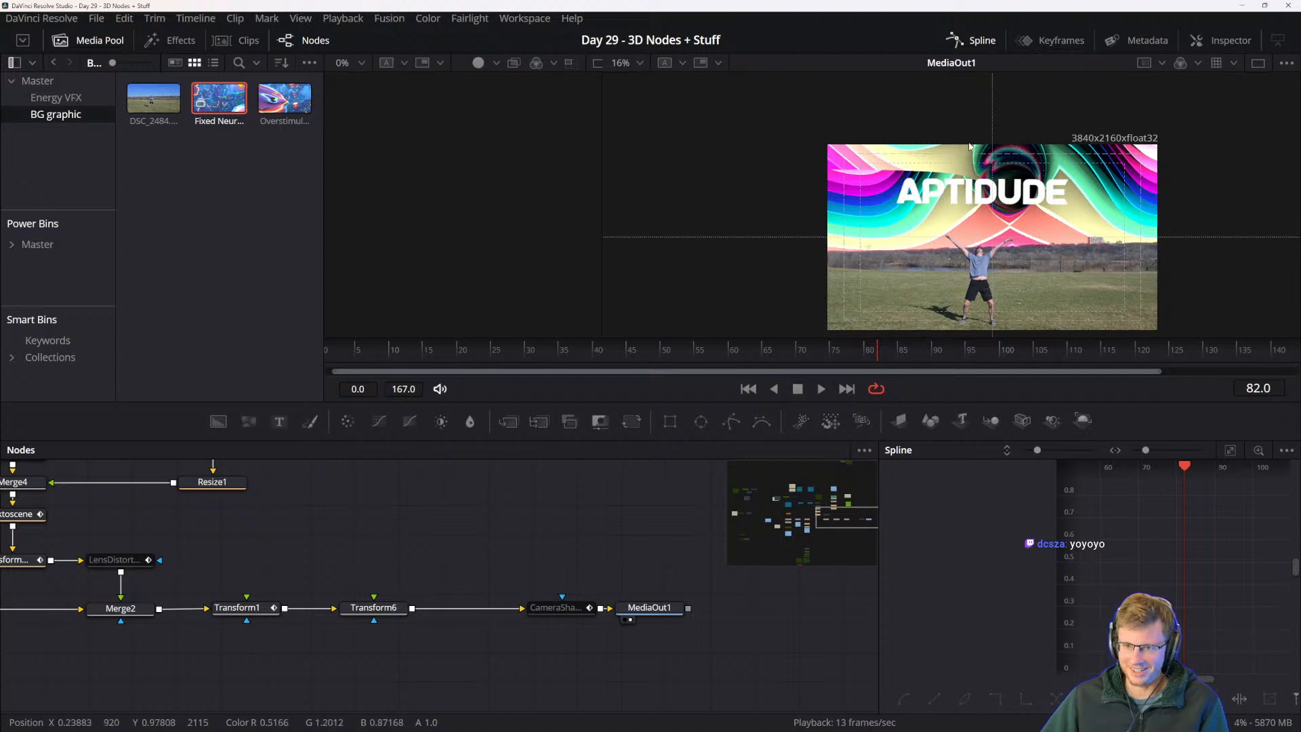
drag(885, 355, 1008, 358)
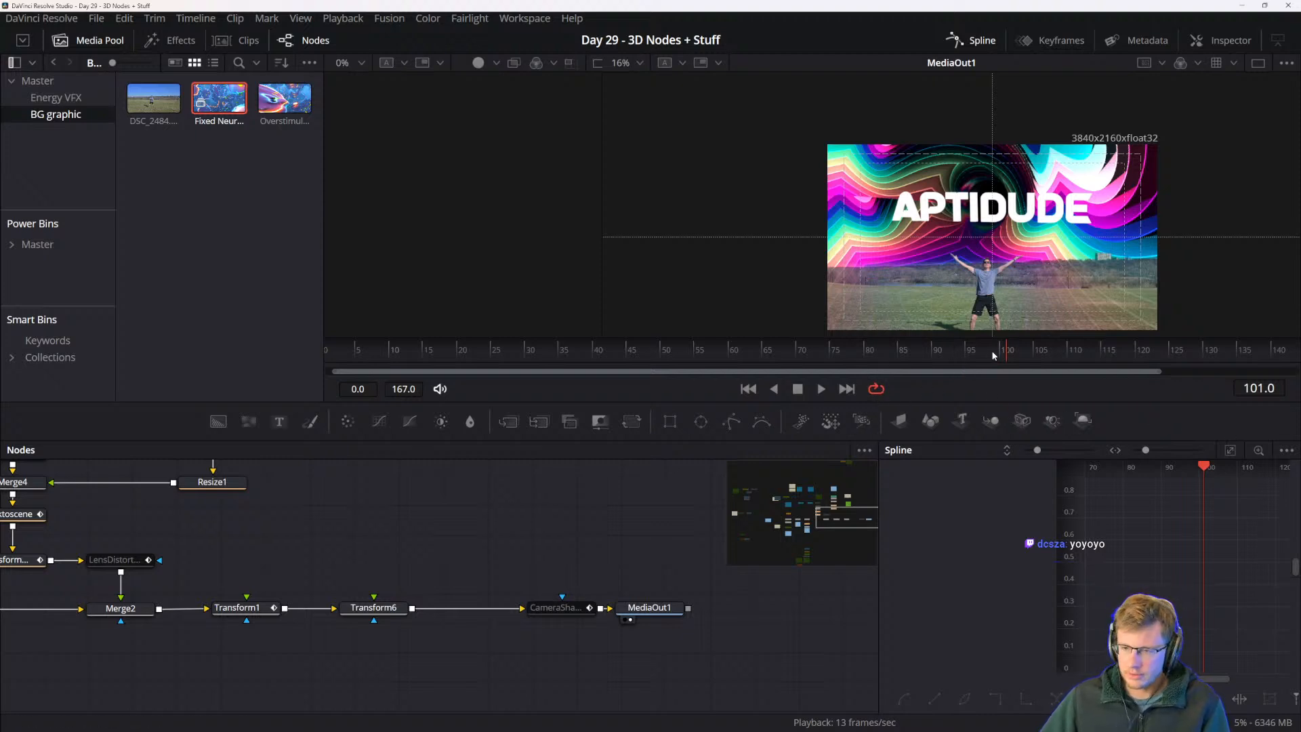
mouse_move(994, 356)
mouse_down()
mouse_move(944, 352)
mouse_move(1001, 353)
mouse_up()
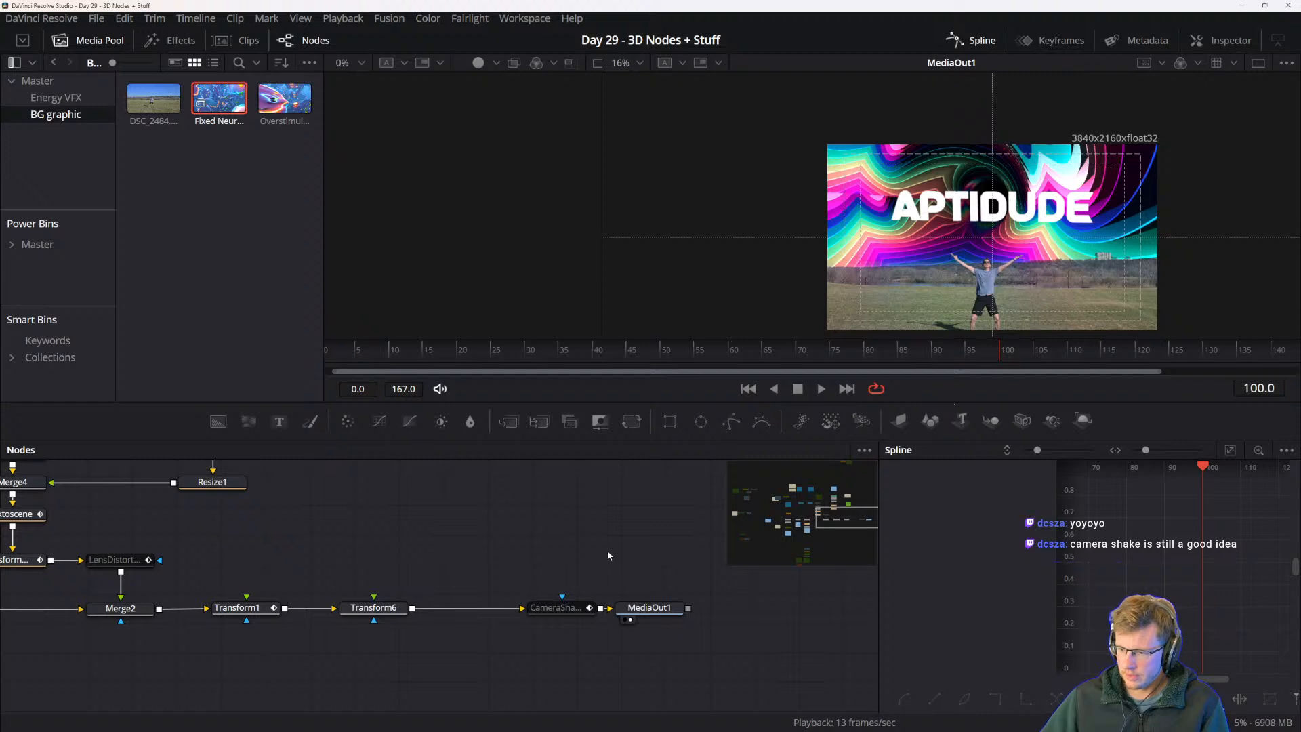
- Select CameraShake1 to inspect its Overall Strength curve and look over the disabled material, glow and light-ray nodes
drag(596, 563, 644, 591)
drag(528, 567, 735, 623)
drag(561, 584, 663, 569)
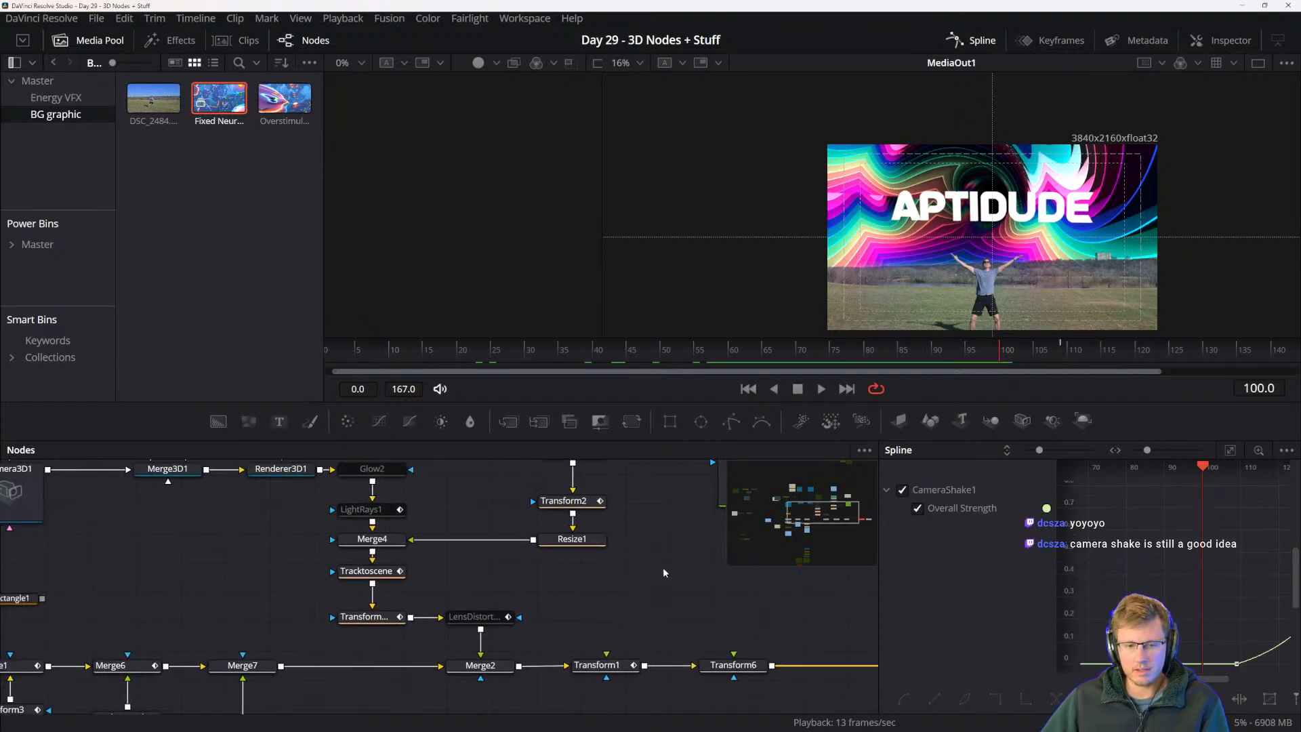
drag(595, 548, 779, 654)
drag(415, 593, 559, 645)
drag(382, 568, 420, 607)
drag(365, 562, 379, 571)
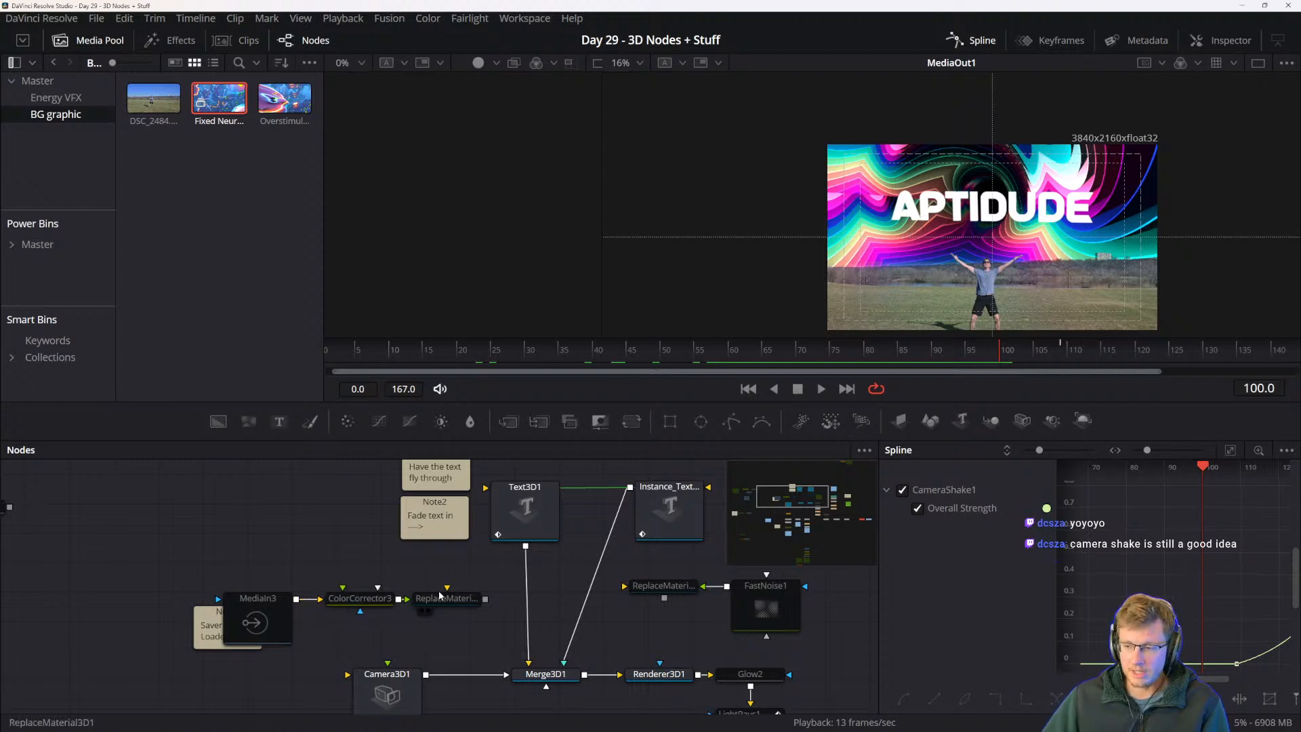
drag(489, 603, 324, 586)
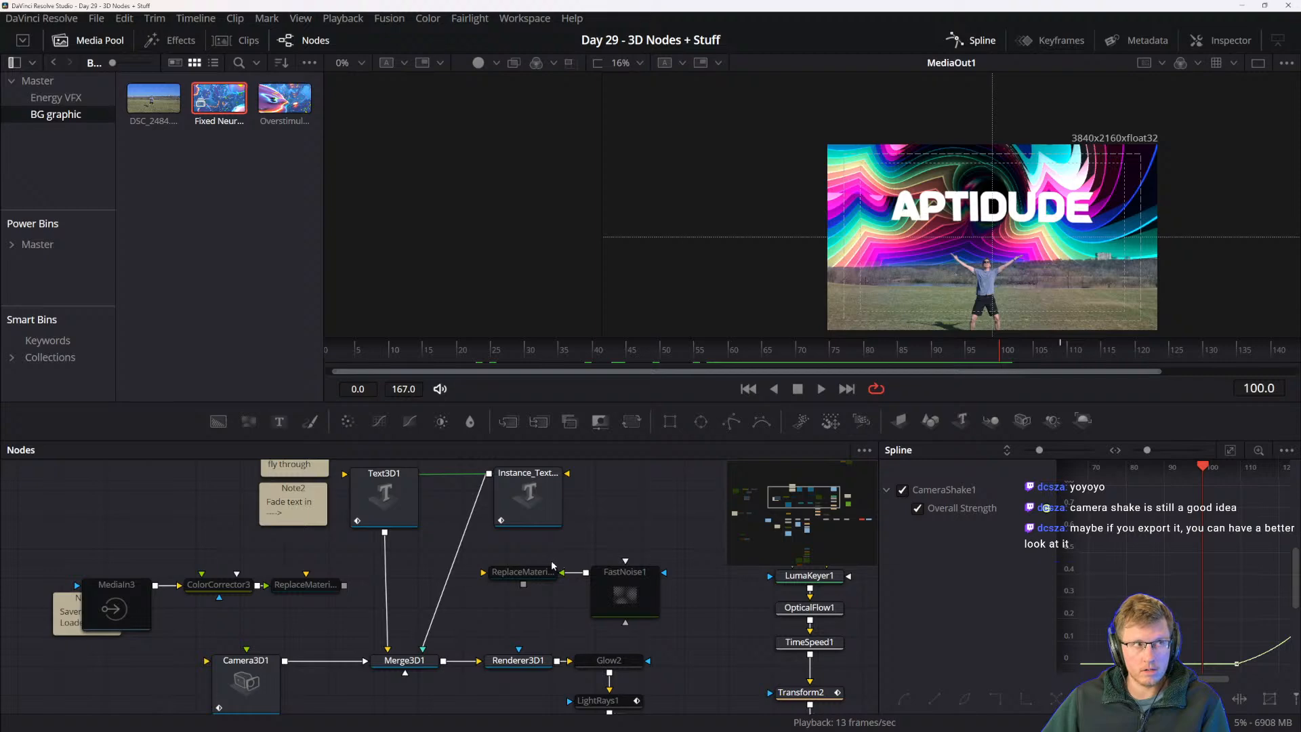
drag(568, 570, 467, 461)
drag(660, 631, 395, 461)
drag(722, 632, 469, 548)
- Add an expanded Sticky Note to the node graph and place it just below CameraShake1 and MediaOut1
right_click(520, 581)
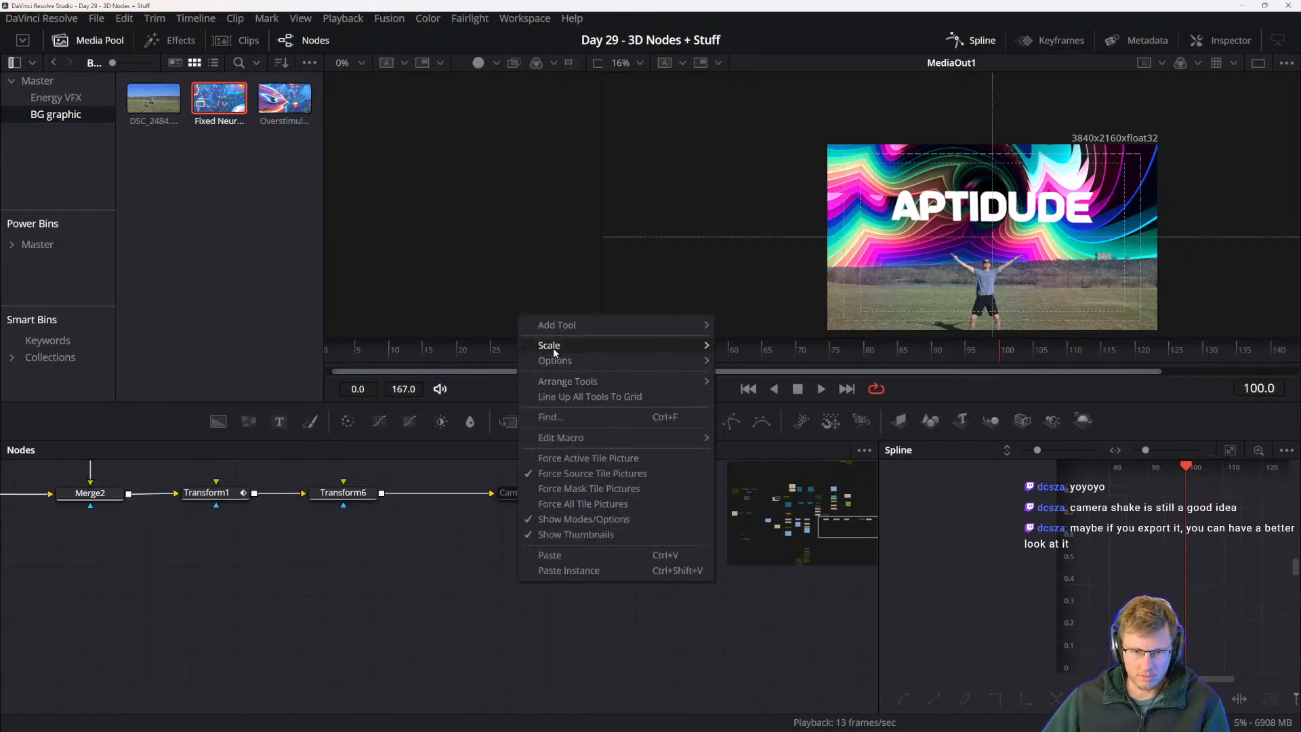
click(456, 597)
key(shift+space)
text(note)
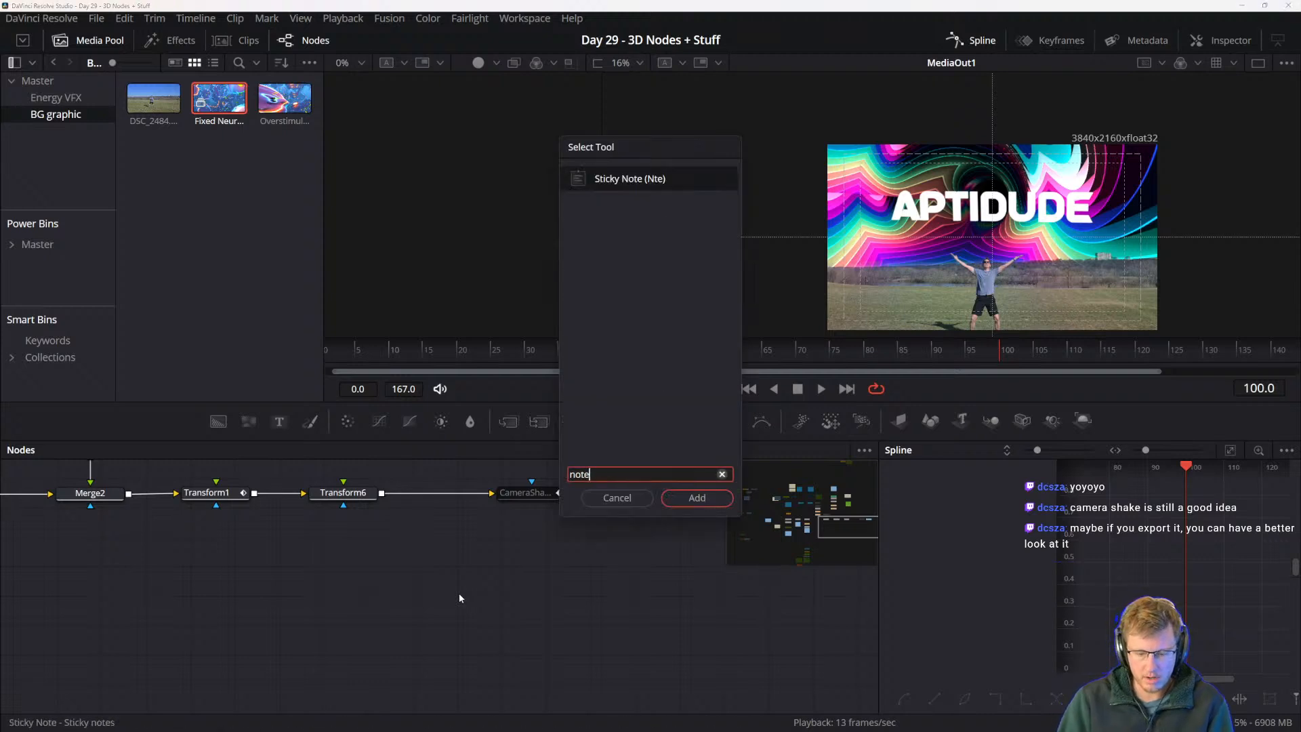
key(Return)
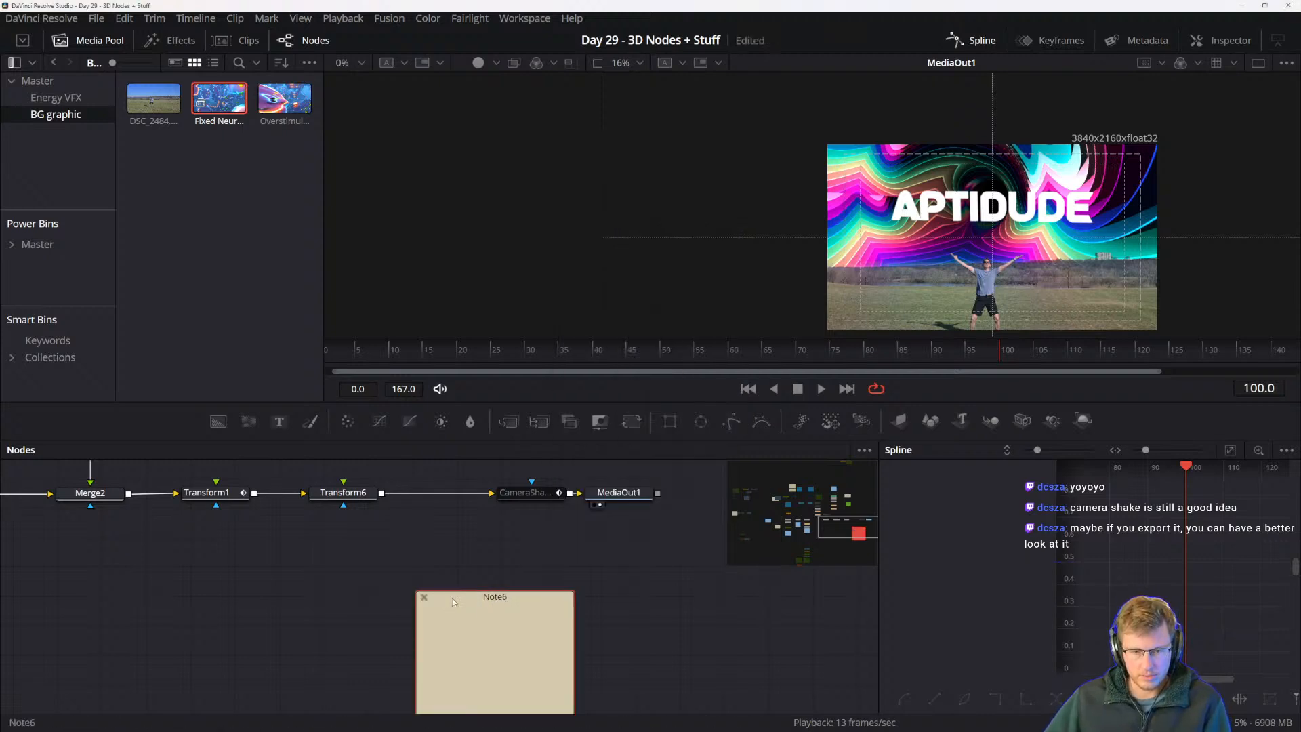
drag(470, 597, 502, 539)
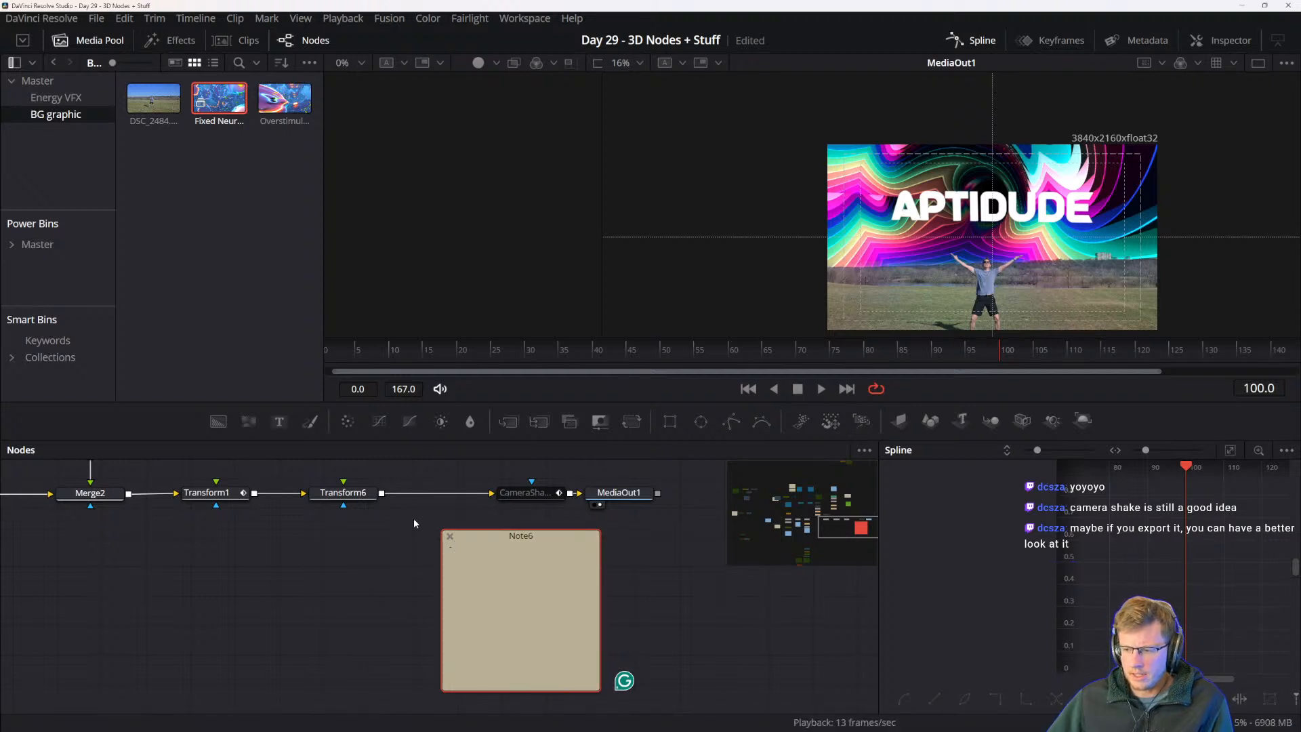
- Save the project with the new sticky note in the node graph
drag(379, 568, 469, 637)
drag(310, 633, 576, 691)
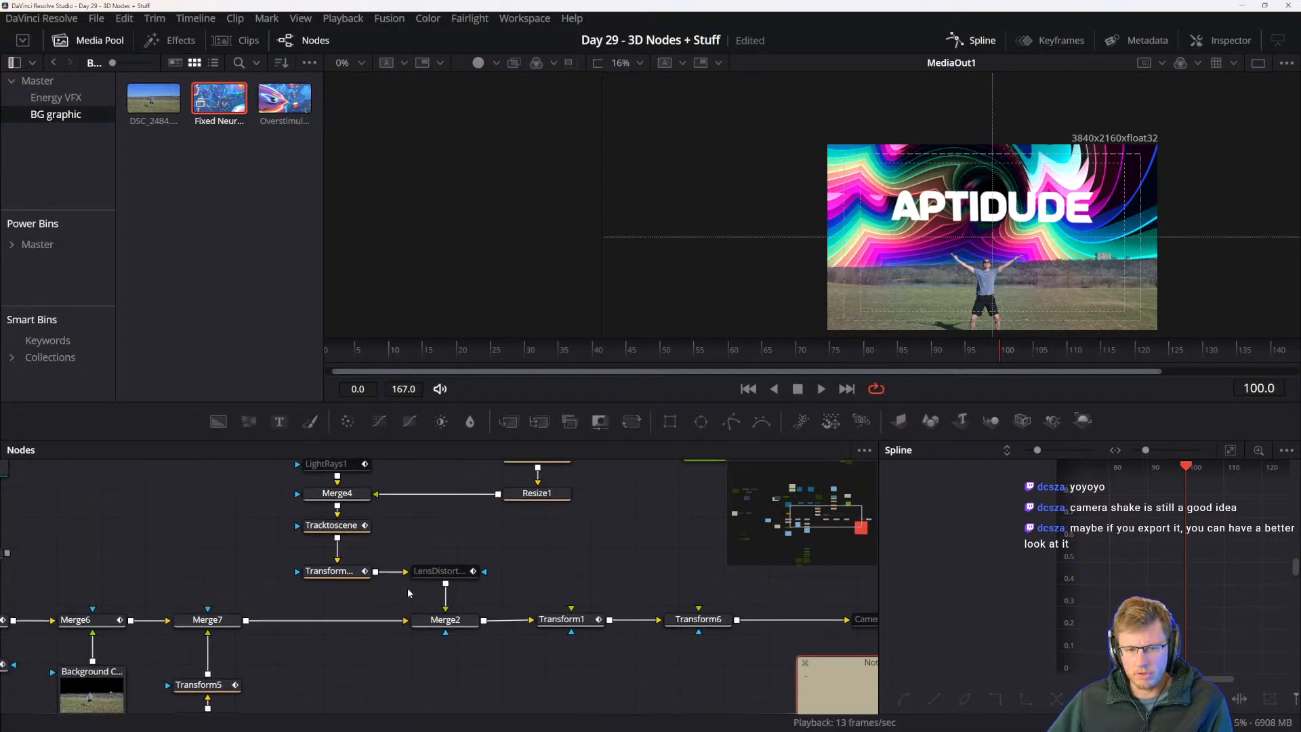
drag(408, 587, 441, 616)
drag(461, 552, 580, 637)
key(ctrl+s)
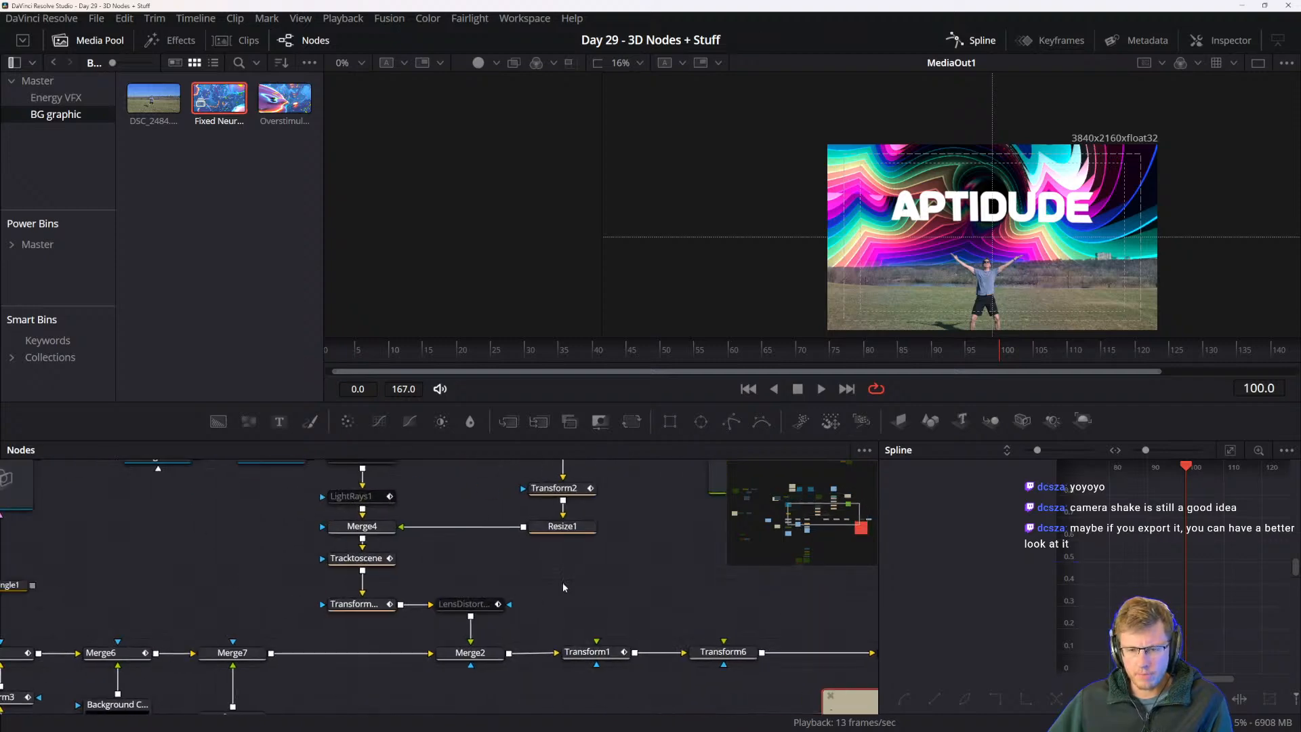
drag(509, 589, 704, 653)
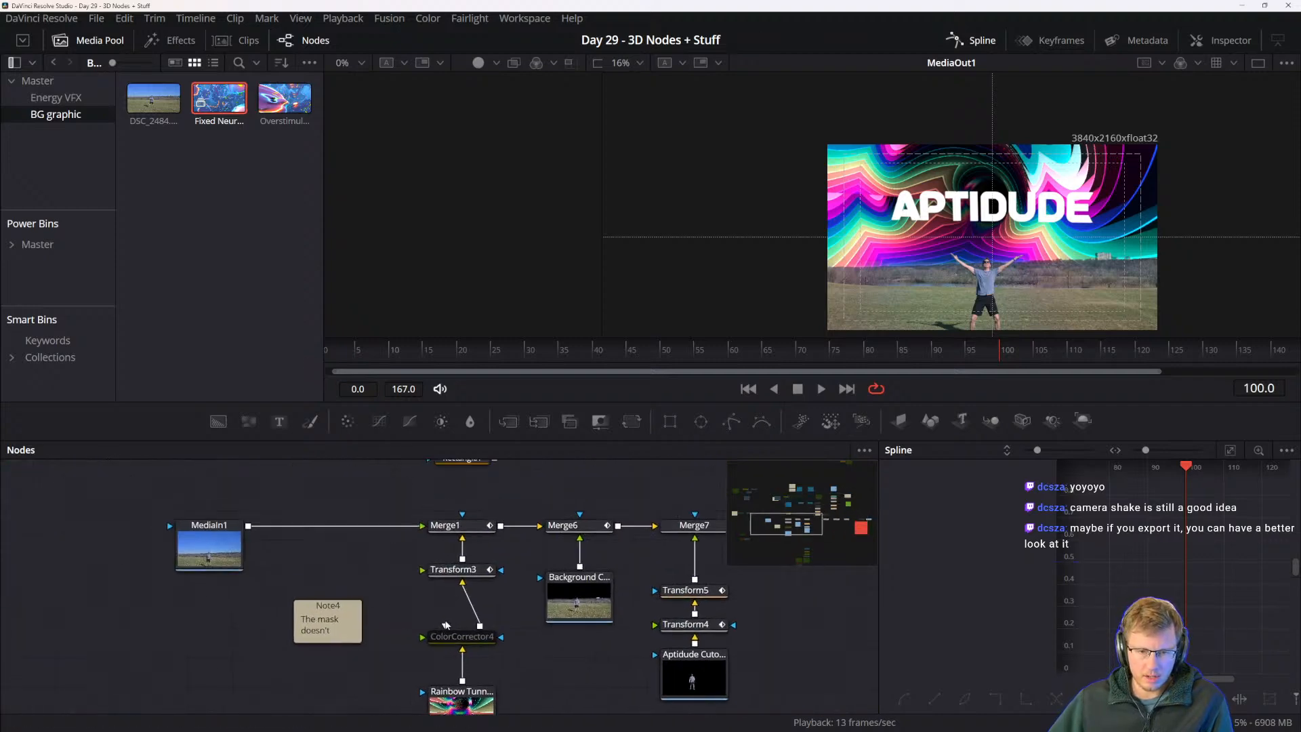
drag(370, 588, 397, 656)
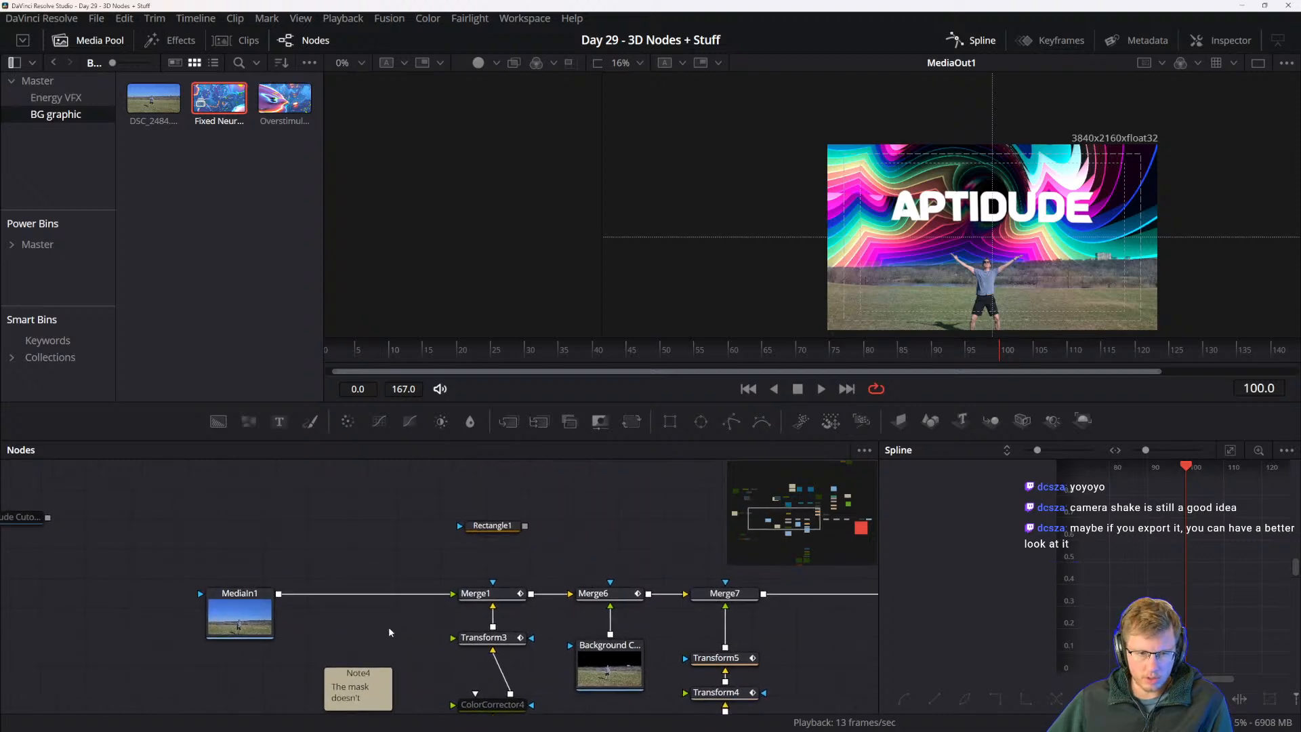
drag(573, 673, 496, 583)
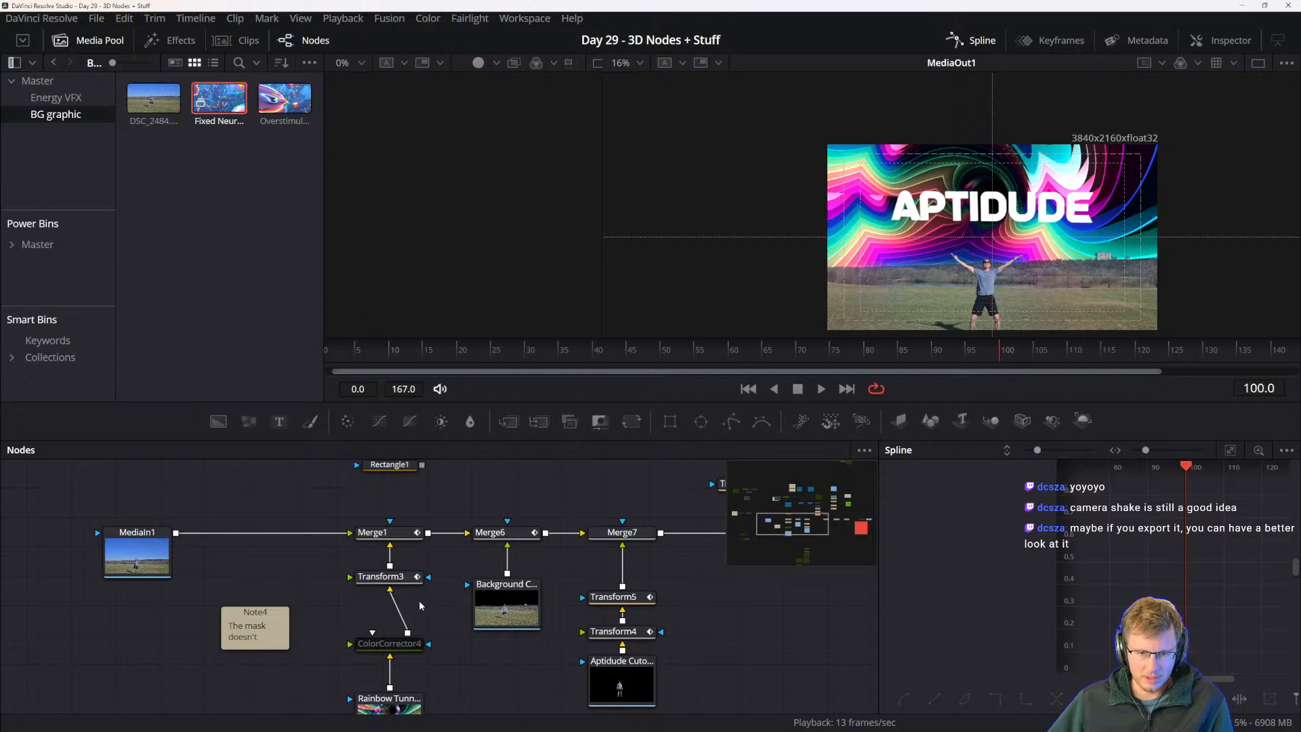
scroll(407, 599, up, 5)
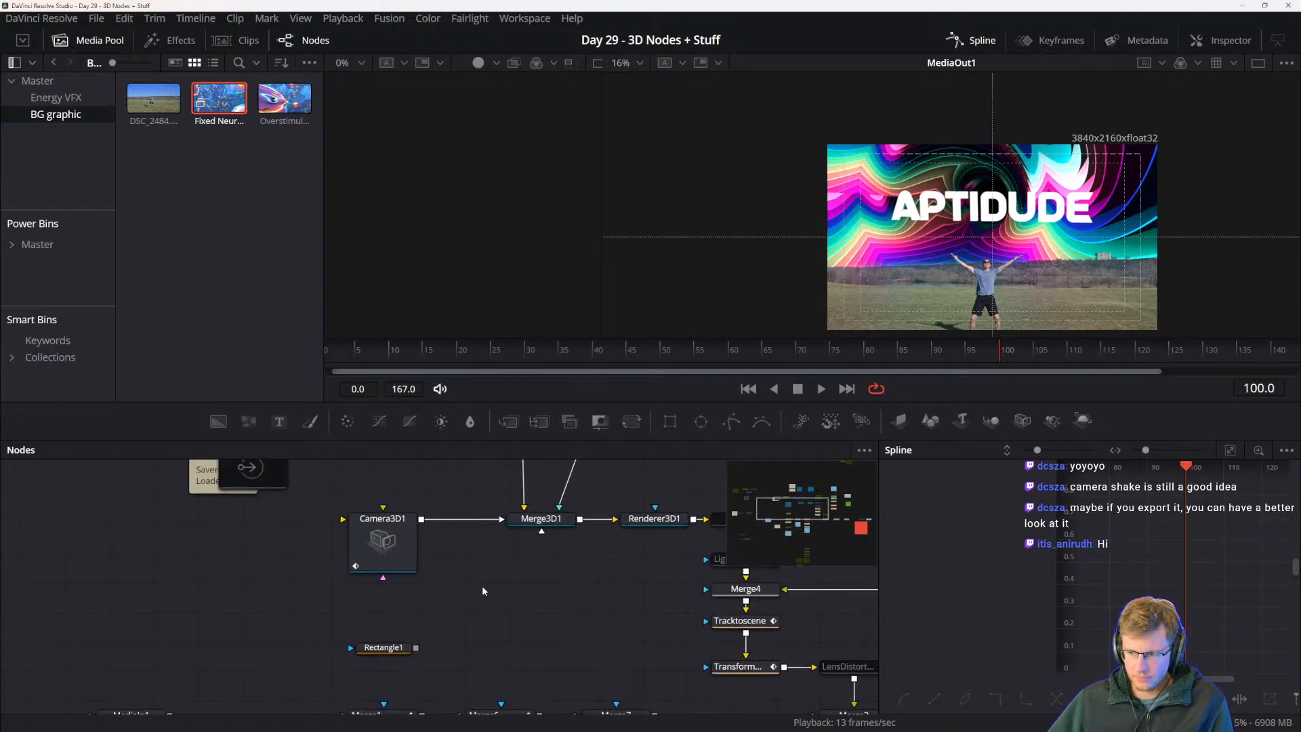
- Select Text3D1 and its instance to compare their offset, rotation and scale curves
scroll(461, 581, up, 5)
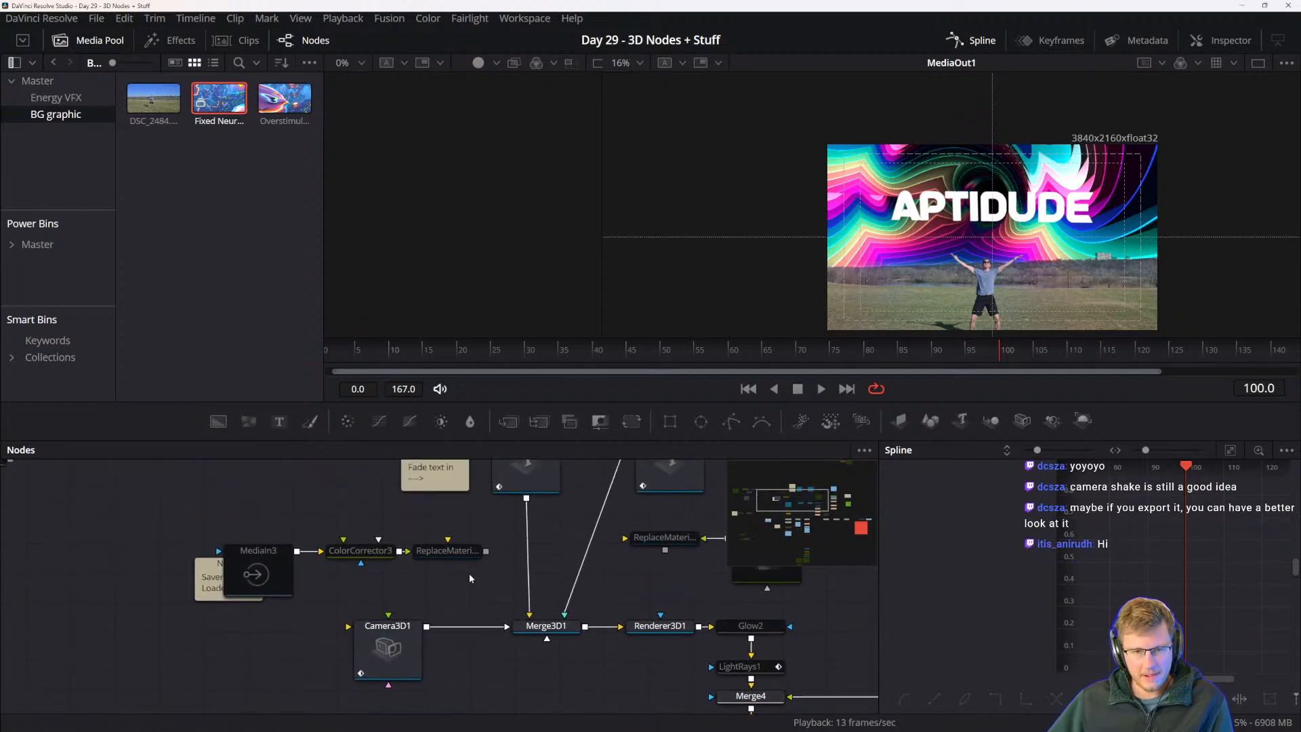
drag(555, 610, 499, 562)
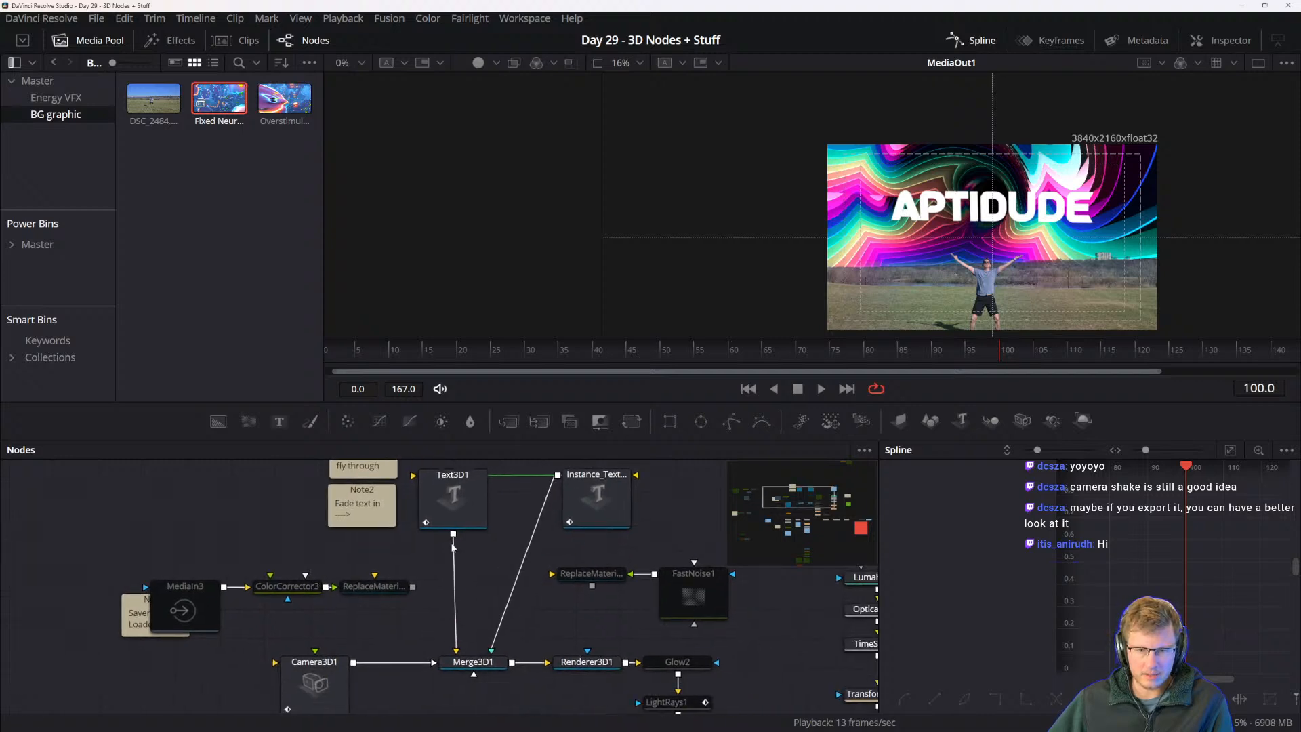
drag(450, 673, 444, 685)
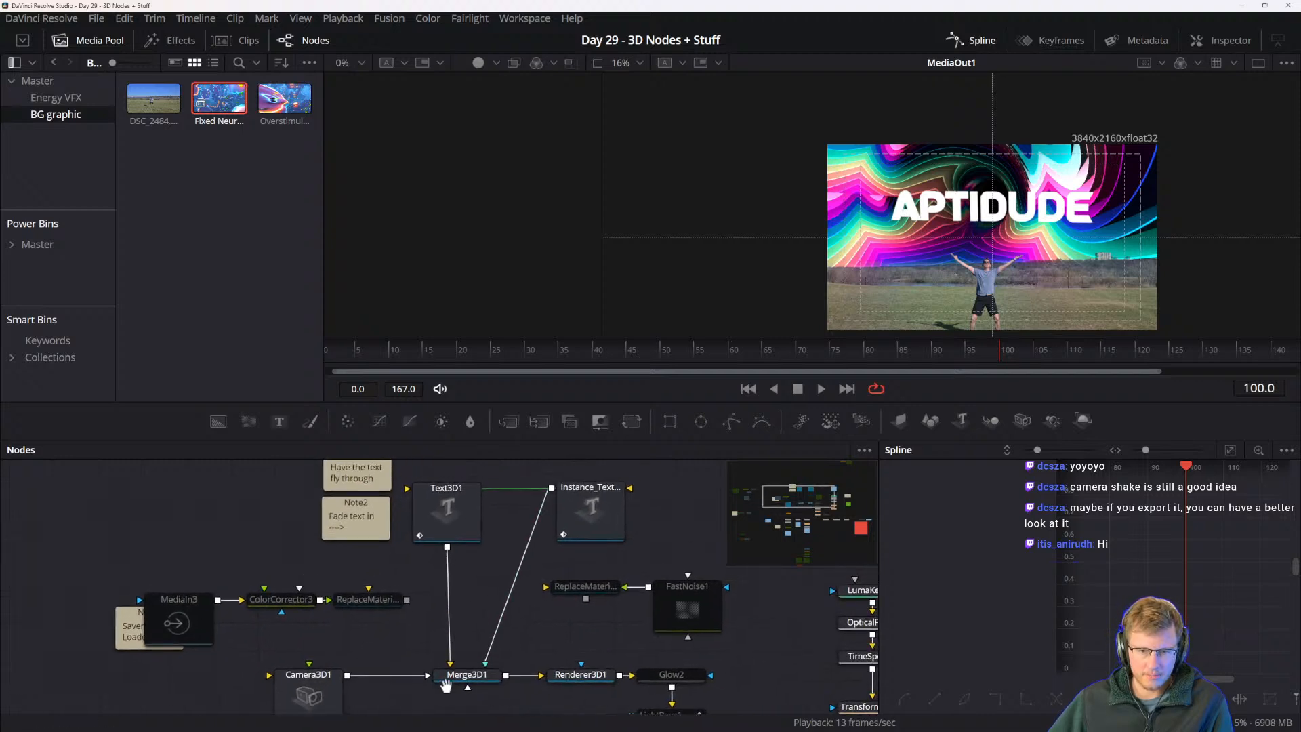
click(458, 518)
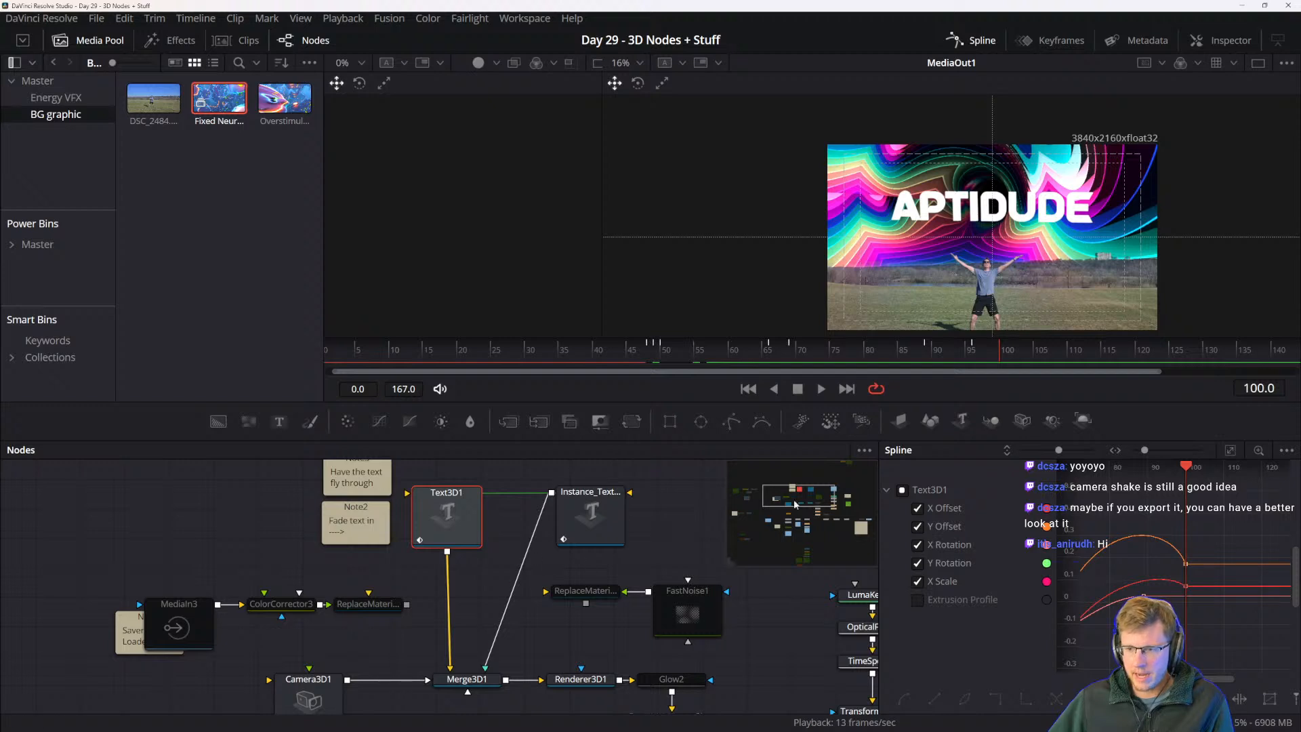
drag(393, 589, 401, 571)
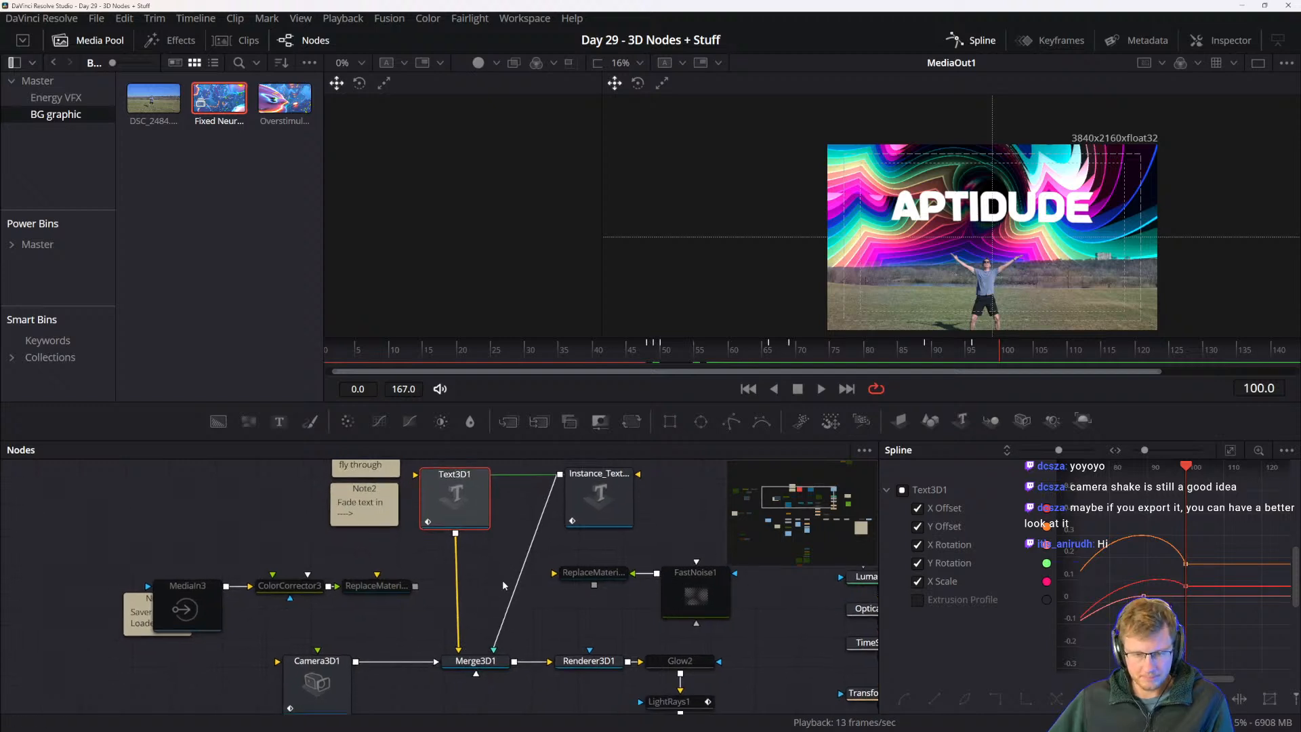
click(474, 495)
click(609, 505)
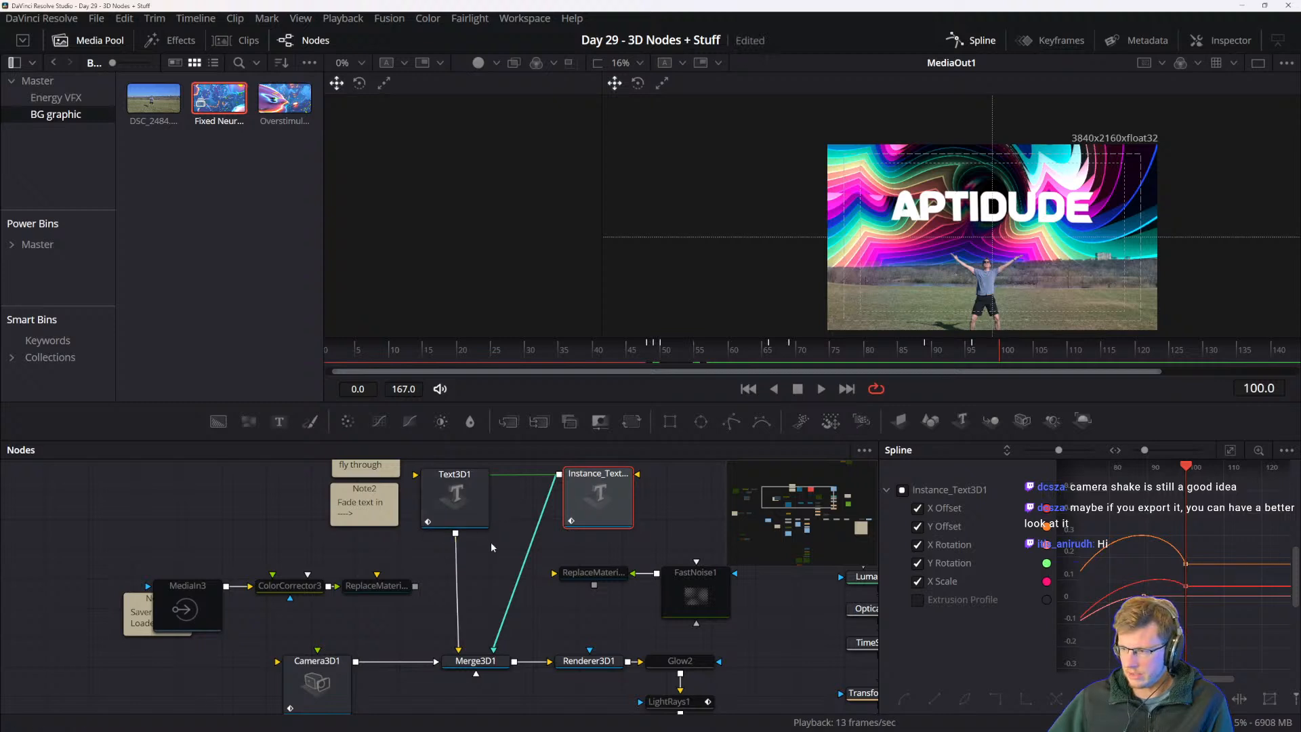
- Examine Camera3D1's offset and X Rotation curves alongside the animation curves of Text3D1
scroll(464, 620, down, 2)
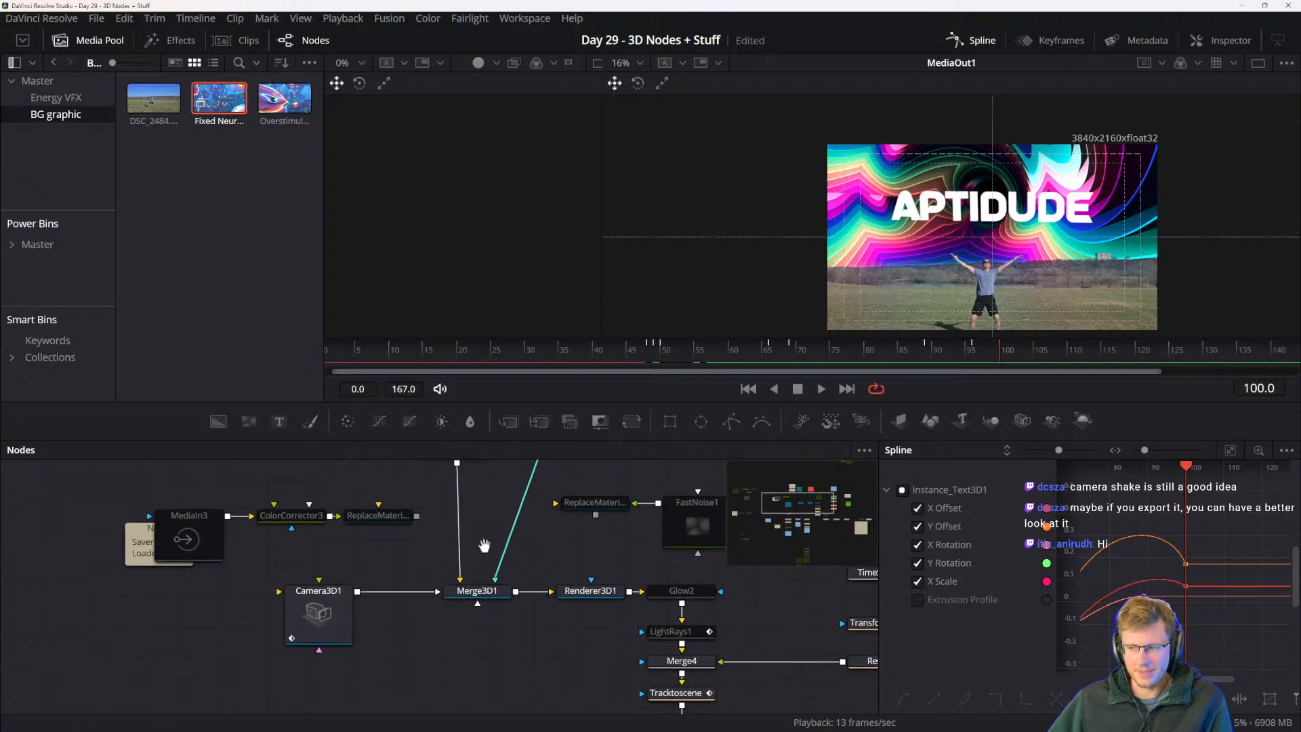
click(333, 612)
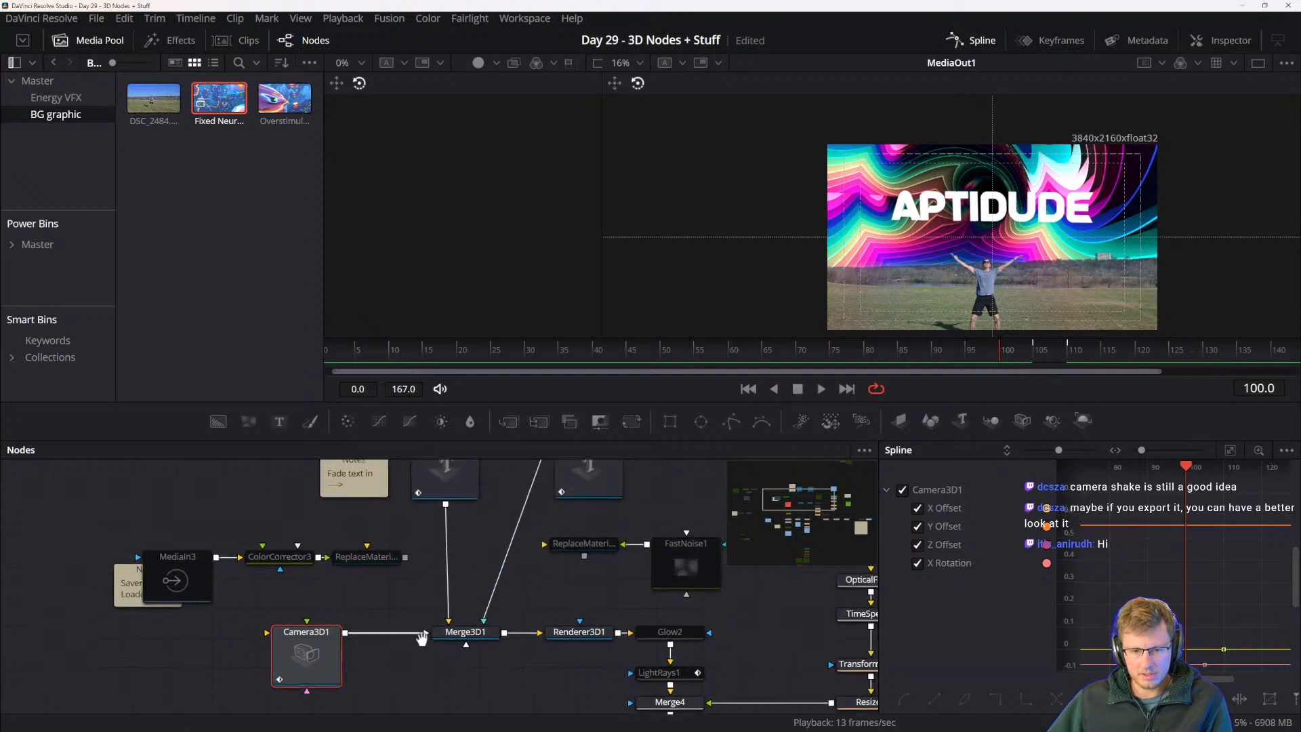
scroll(421, 536, up, 1)
scroll(427, 507, up, 1)
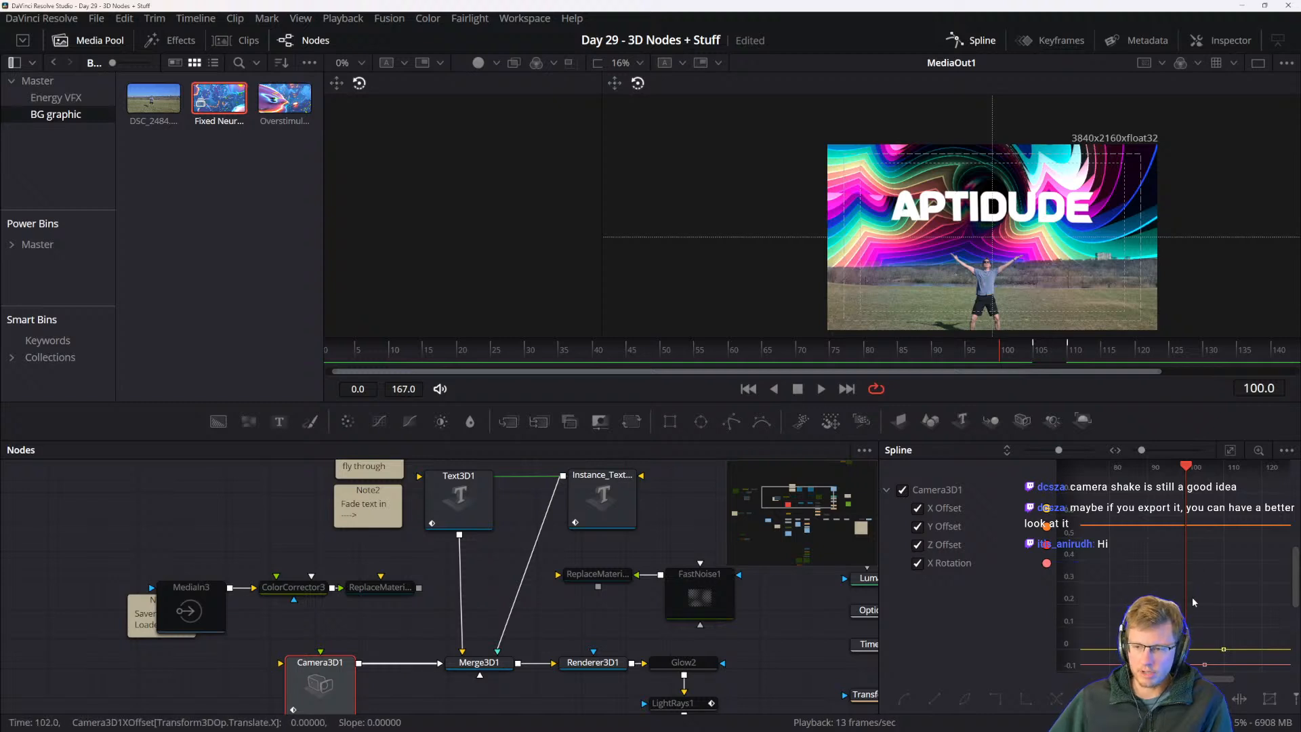
click(459, 502)
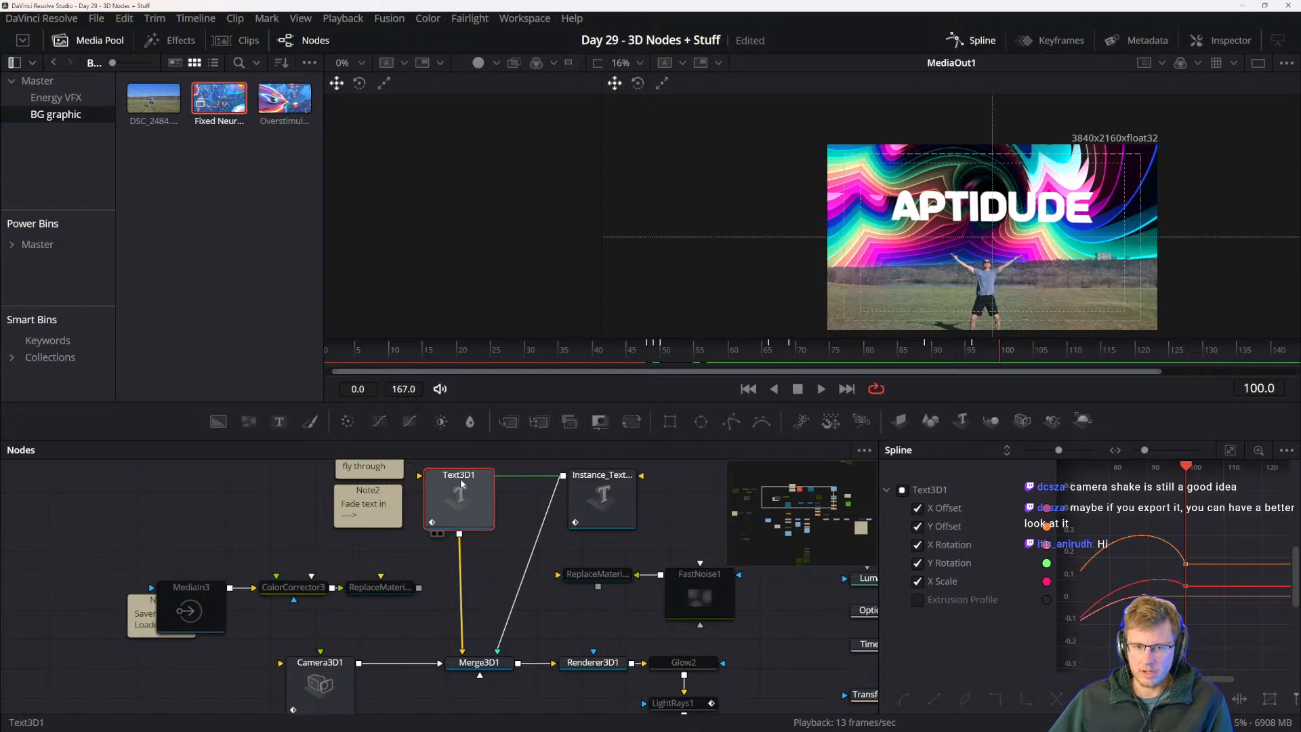
scroll(482, 486, down, 3)
click(302, 590)
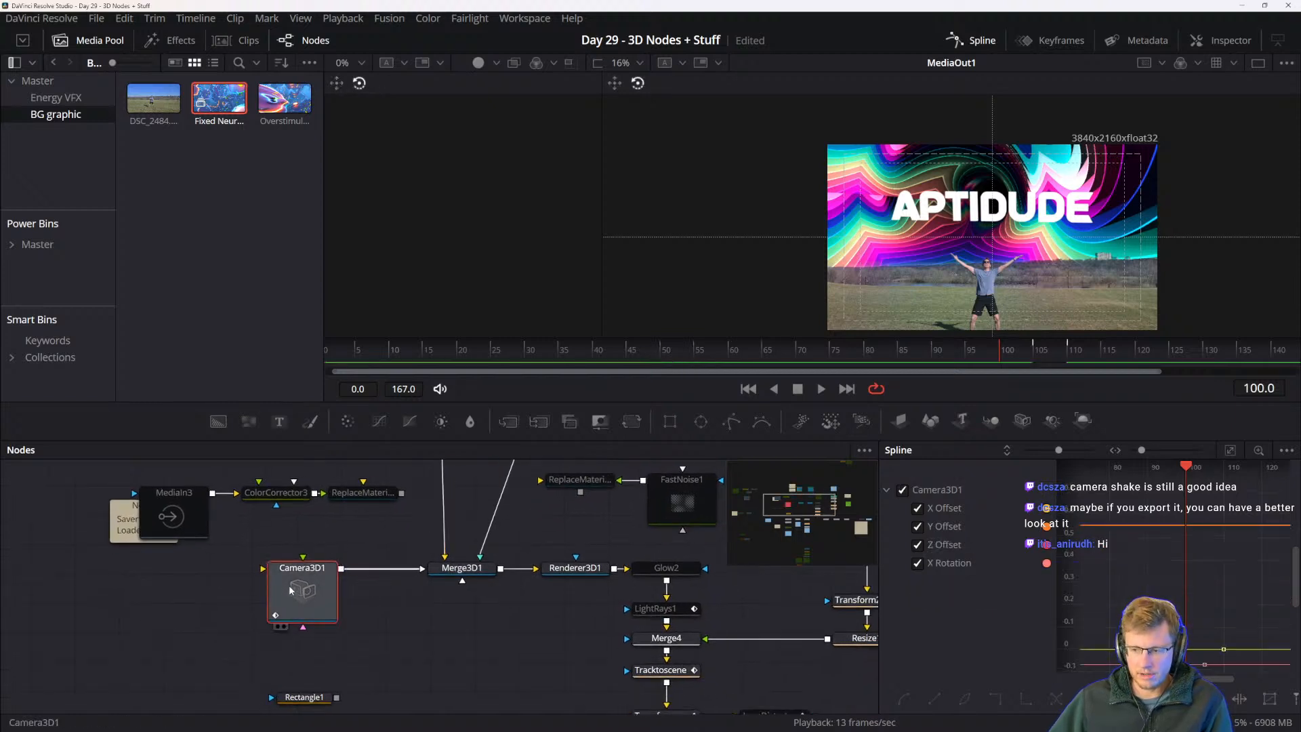
scroll(355, 545, up, 3)
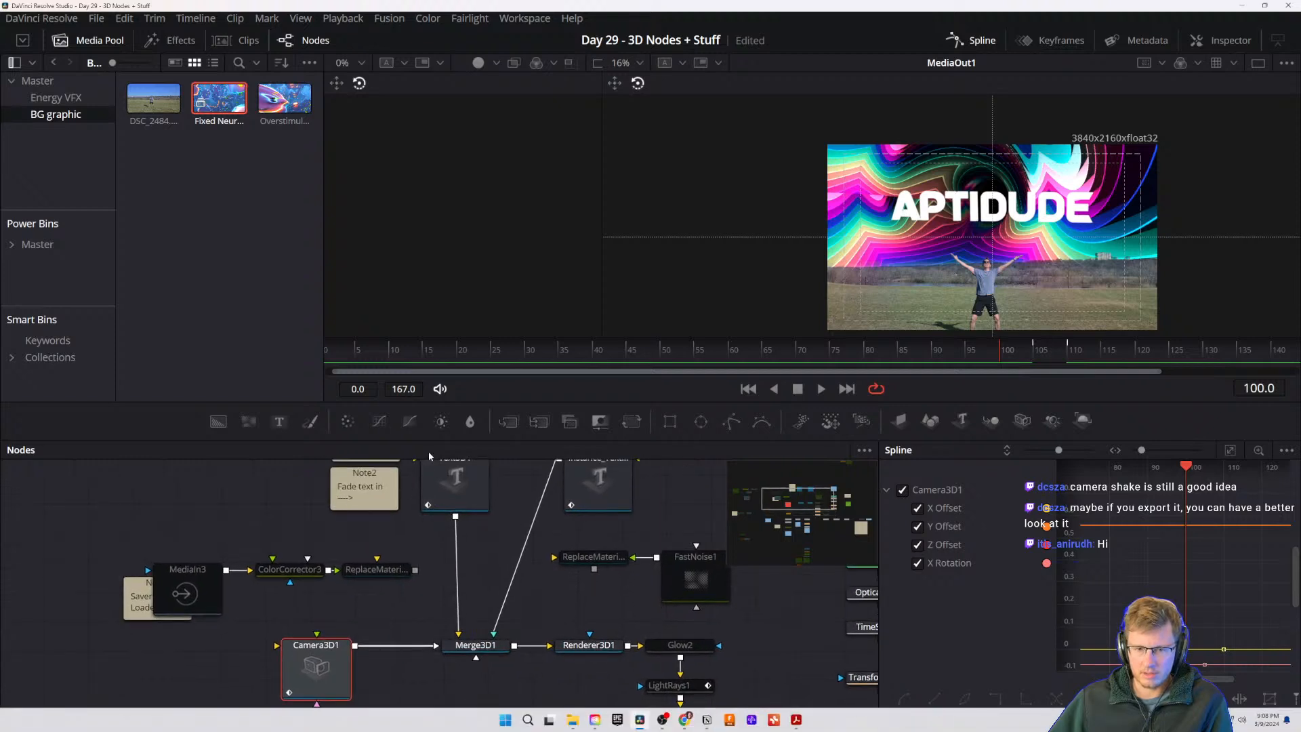
- Review the Text3D1 and Camera3D1 branches feeding Merge3D1, with Camera3D1 selected
drag(419, 627, 361, 580)
drag(318, 538, 327, 566)
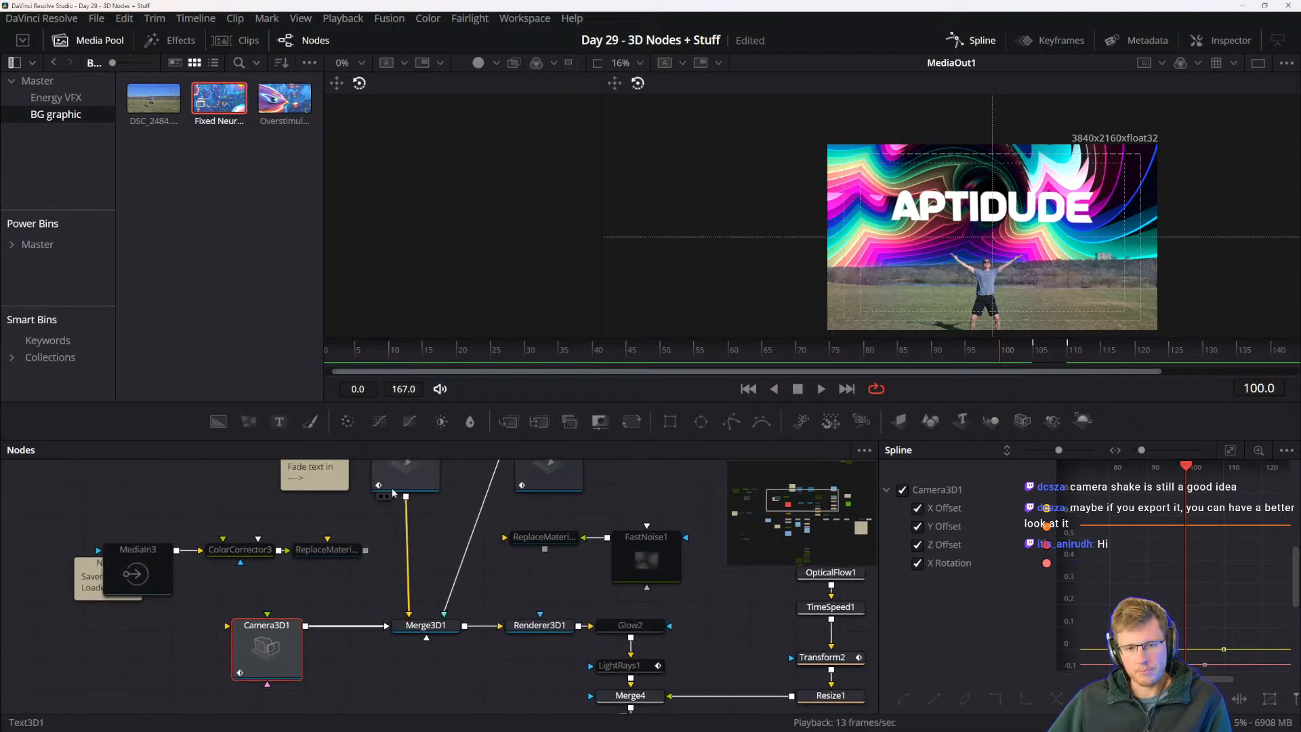
click(408, 479)
drag(408, 478, 409, 533)
drag(466, 645, 423, 621)
click(221, 671)
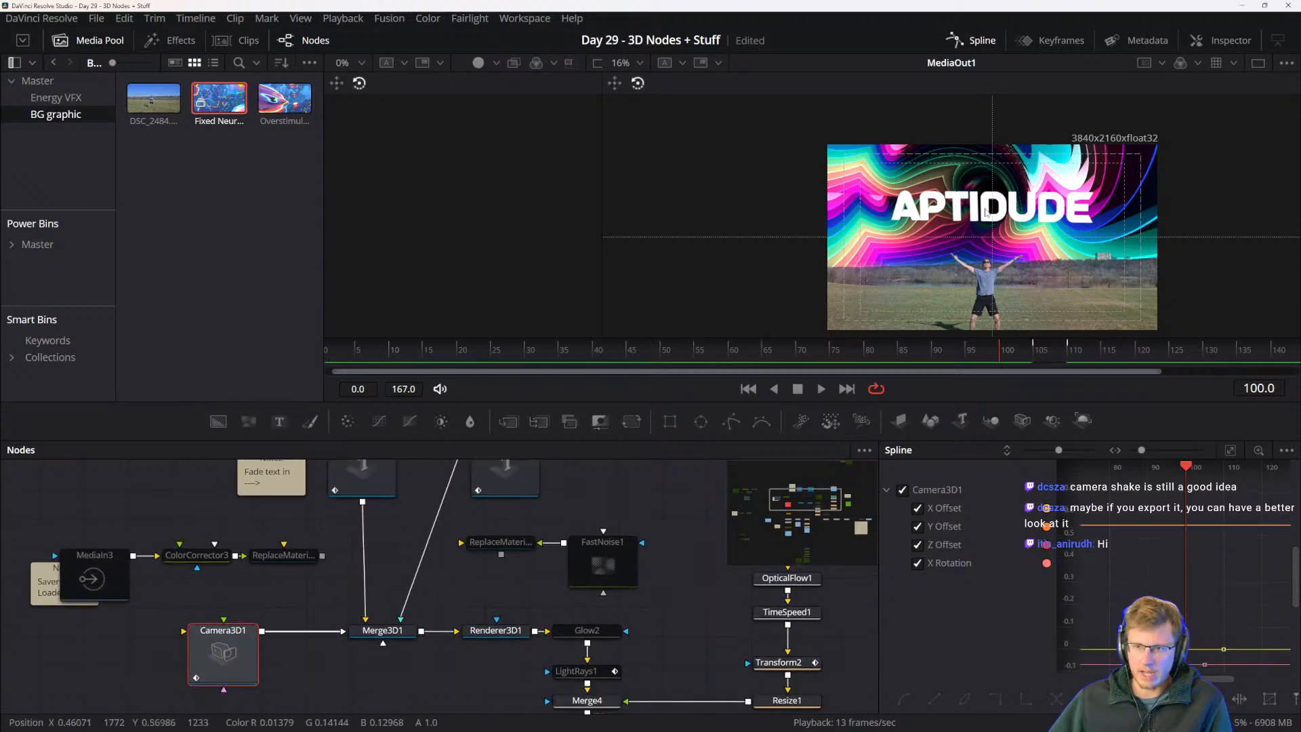
drag(642, 608, 580, 588)
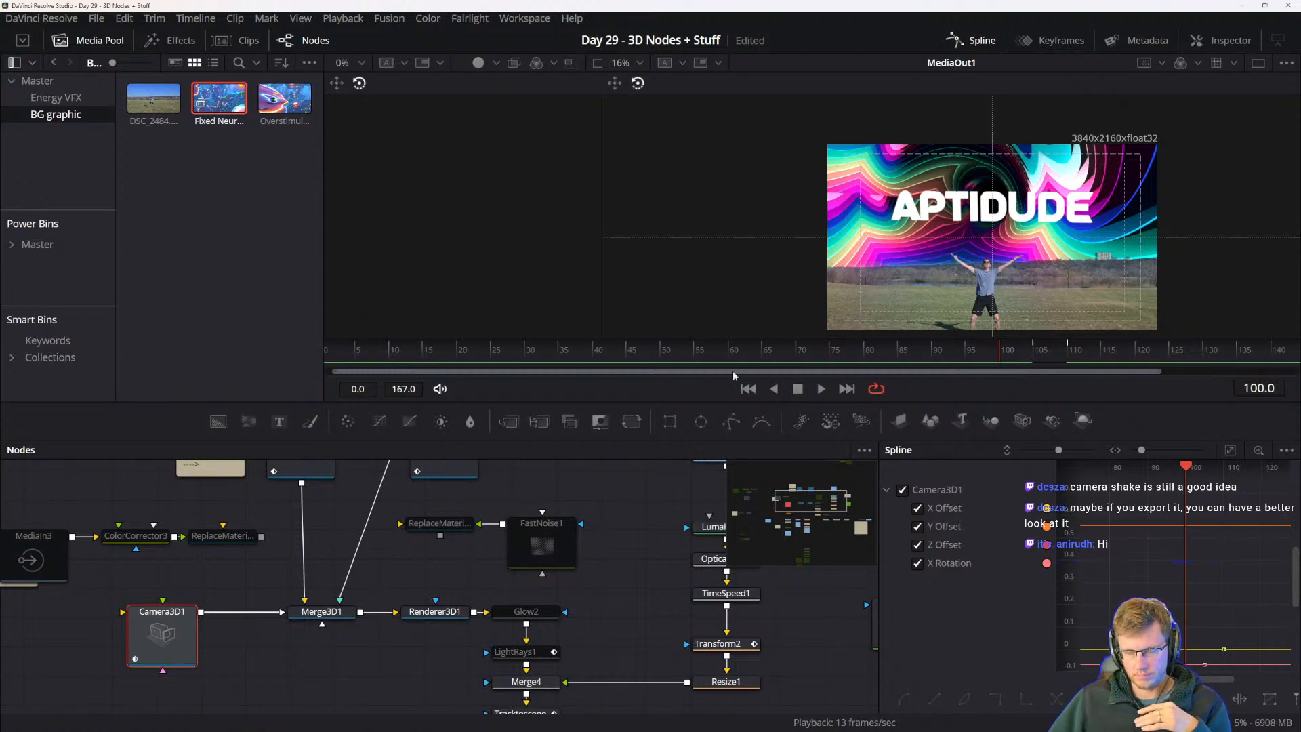
drag(369, 646, 383, 656)
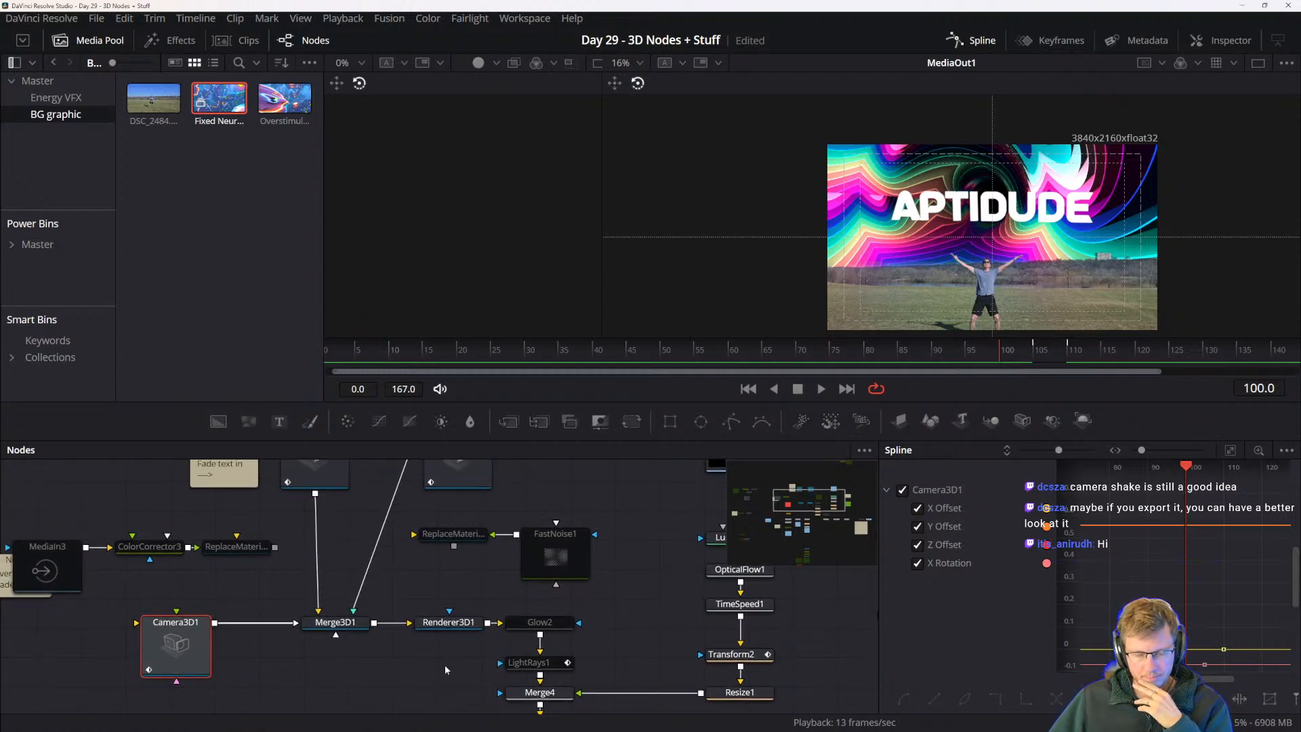
- Follow the node chain from LightRays1 past Merge2 back to the sources and check the Rainbow Tunnel and MediaIn1 nodes
drag(473, 709, 412, 612)
mouse_move(509, 587)
mouse_down()
mouse_move(456, 688)
mouse_move(473, 645)
mouse_move(461, 634)
mouse_move(501, 576)
mouse_up()
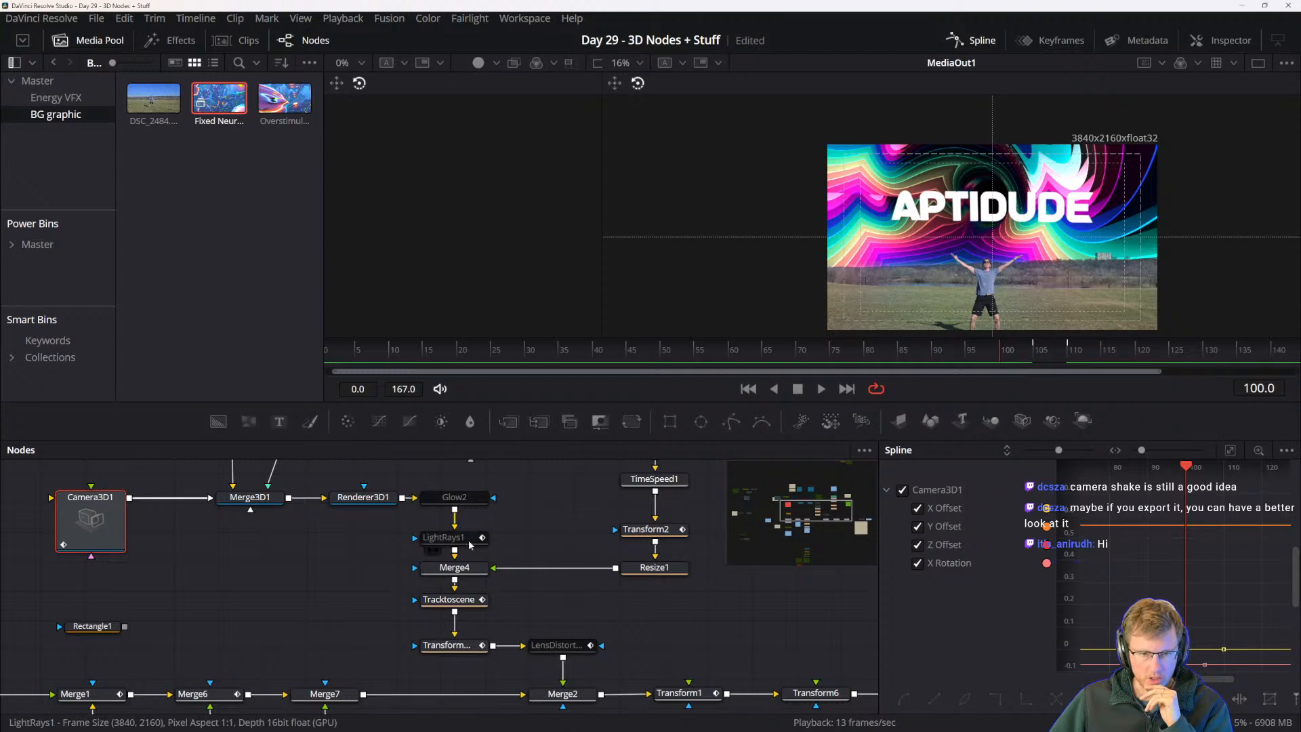
mouse_move(513, 566)
mouse_down()
mouse_move(501, 491)
mouse_move(463, 556)
mouse_move(513, 570)
mouse_up()
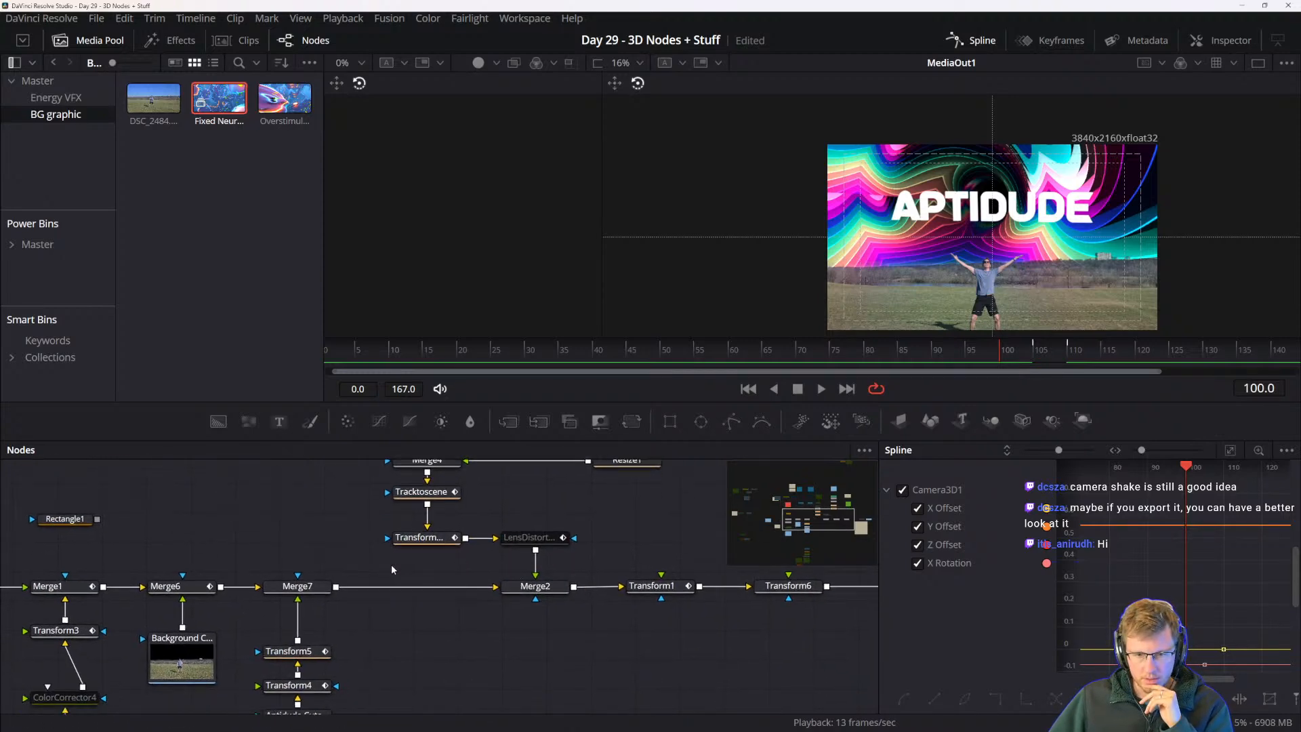
drag(392, 564, 562, 500)
drag(434, 588, 604, 550)
drag(373, 551, 388, 559)
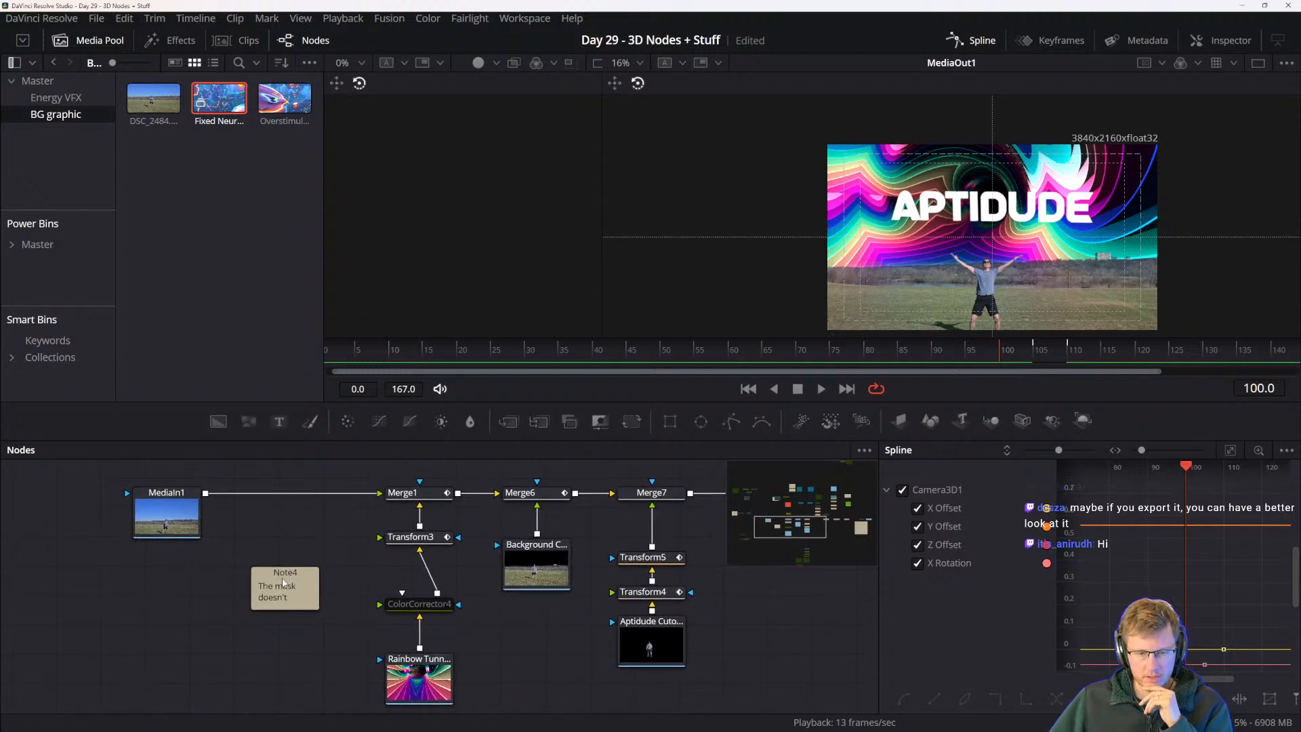
click(424, 680)
click(166, 498)
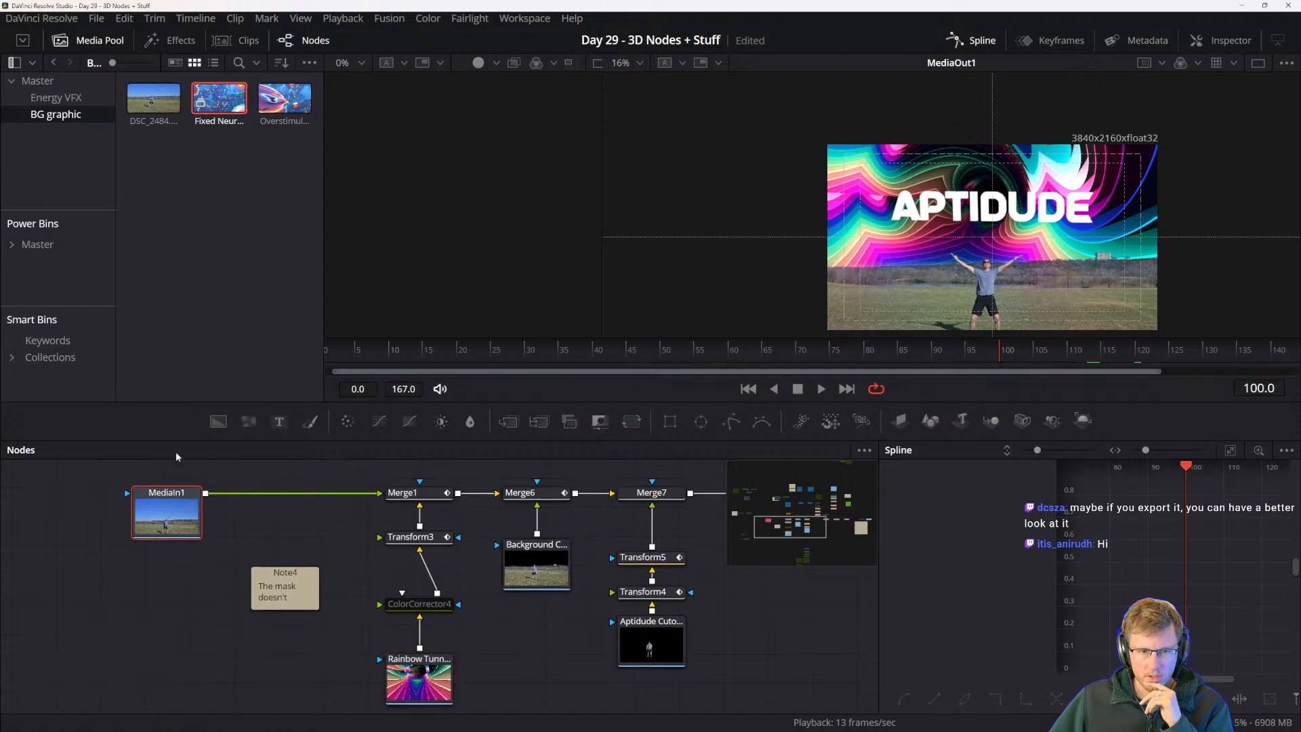
- Load the Background Cutout node into the first viewer to examine its transparent sky area
click(535, 579)
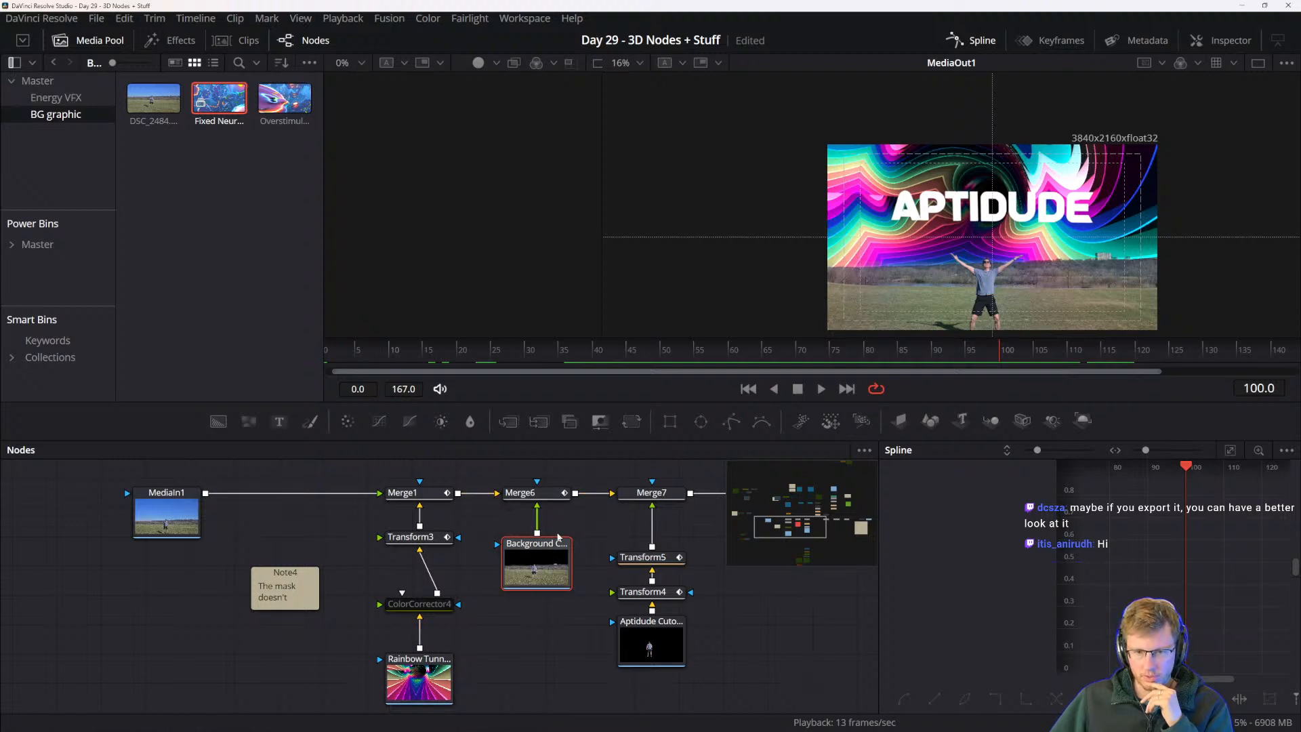
drag(546, 578, 516, 655)
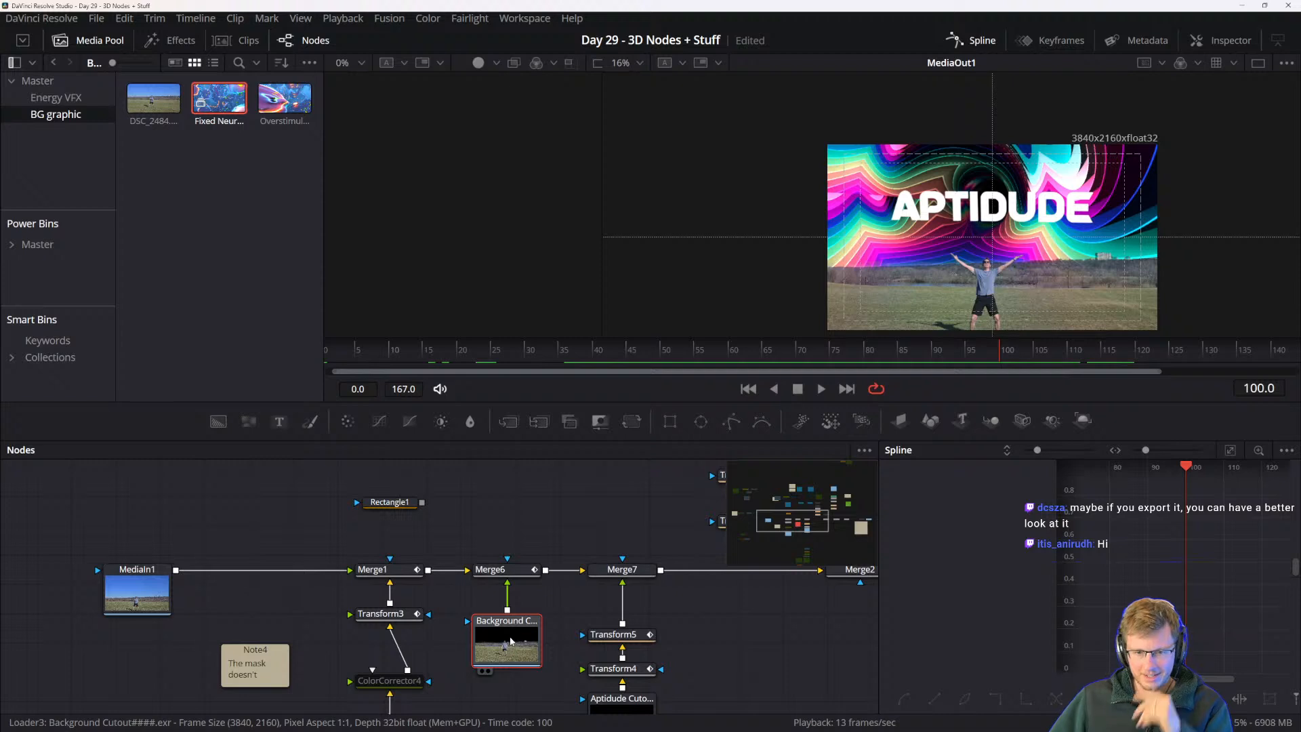
key(1)
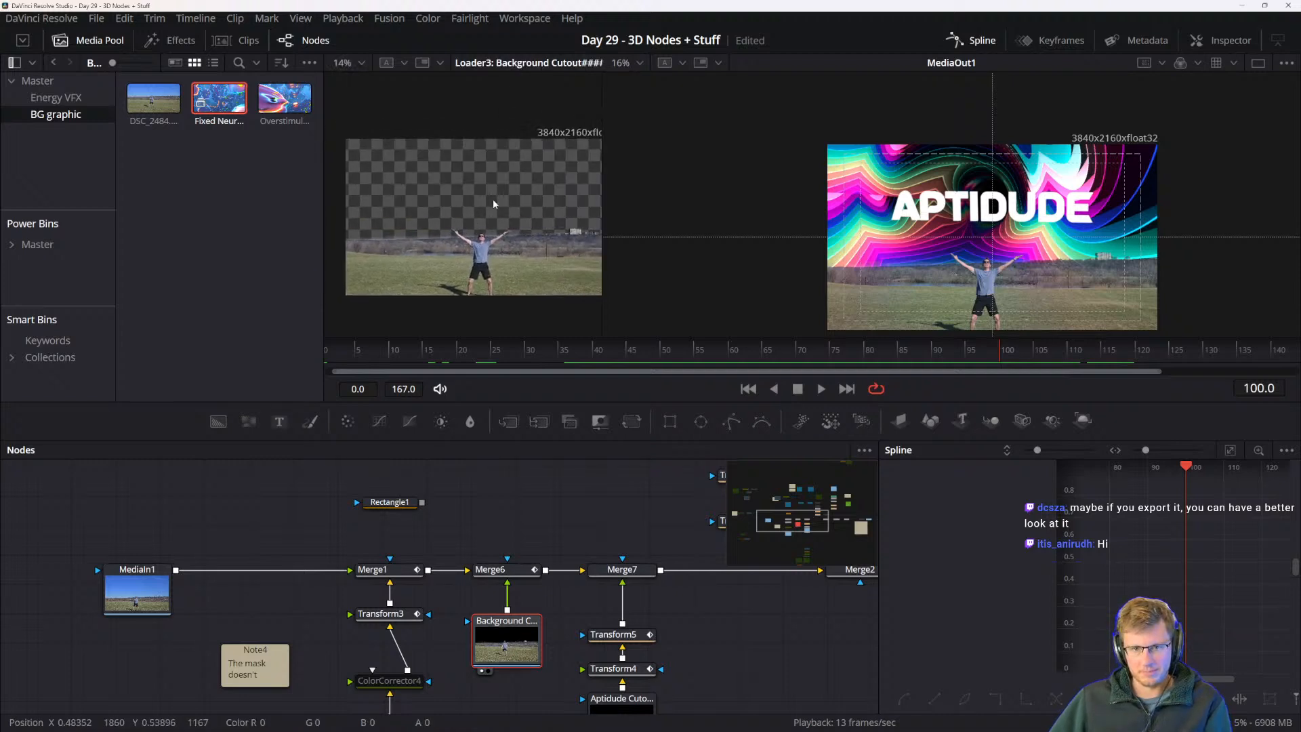
drag(511, 593, 440, 547)
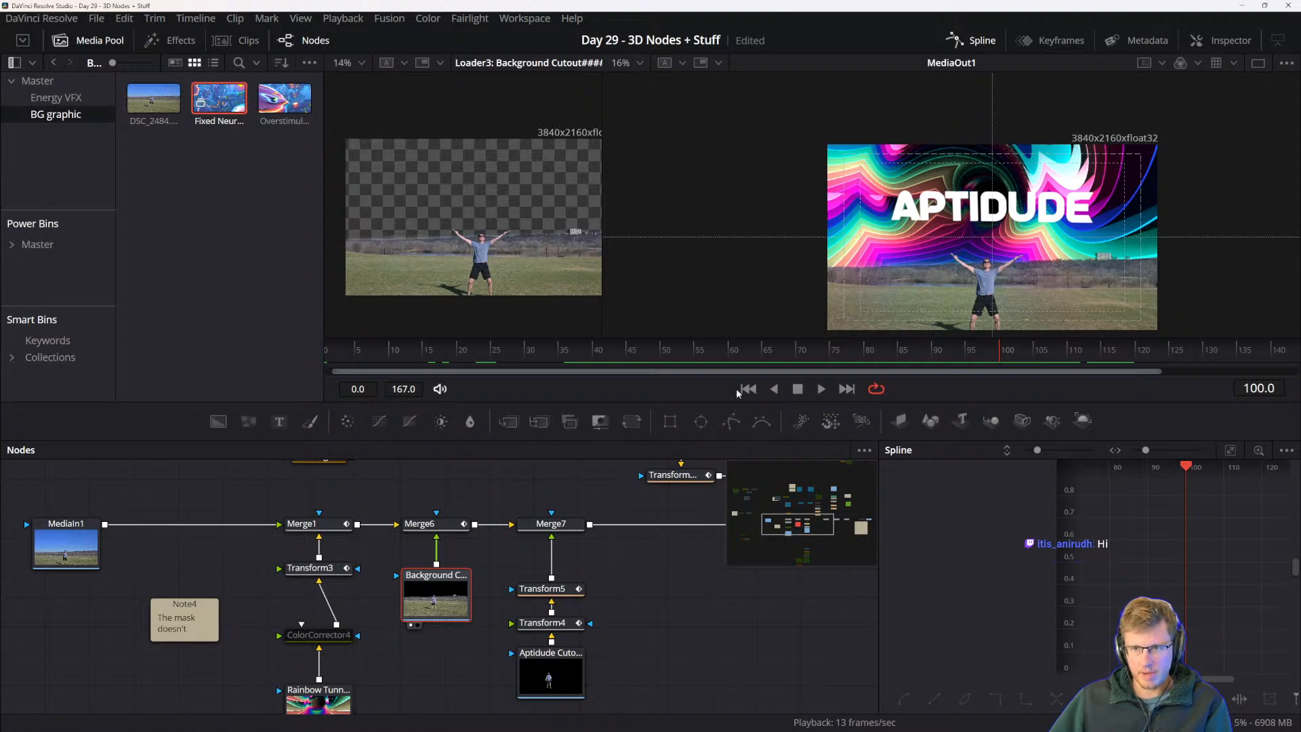
- Examine the loose Rectangle1 mask, Merge6 and the Rainbow Tunnel branch with ColorCorrector4 and Transform3
drag(487, 523, 508, 594)
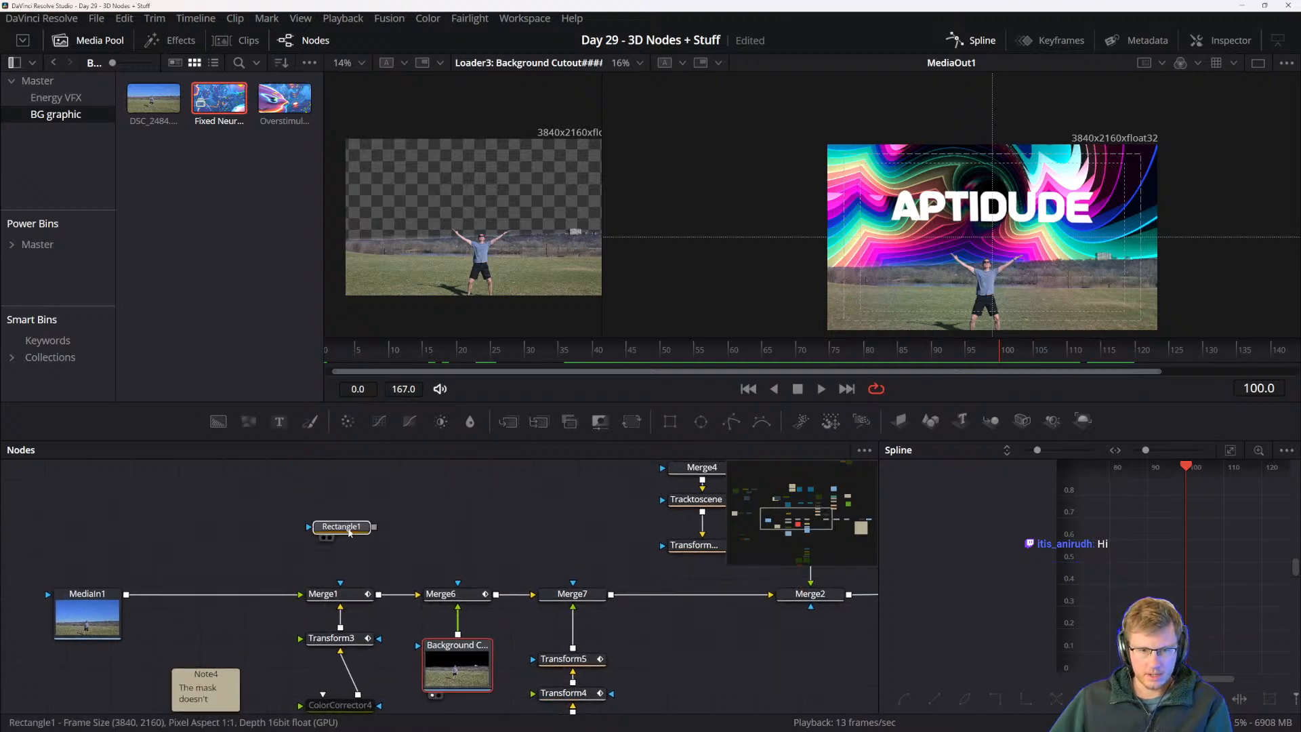
mouse_move(365, 540)
mouse_down()
mouse_move(487, 534)
mouse_move(470, 598)
mouse_move(495, 545)
mouse_move(348, 525)
mouse_up()
click(469, 599)
drag(432, 578, 453, 505)
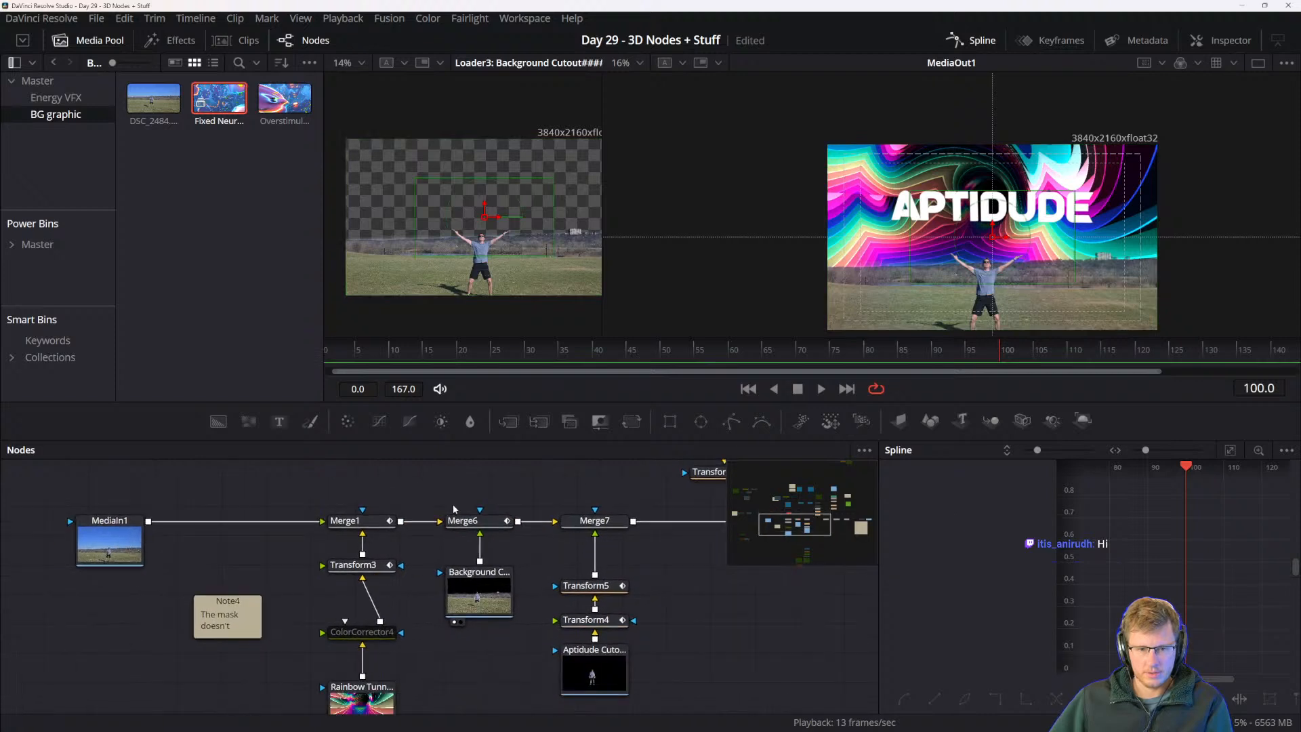
click(361, 703)
drag(360, 704, 371, 661)
drag(392, 557, 418, 602)
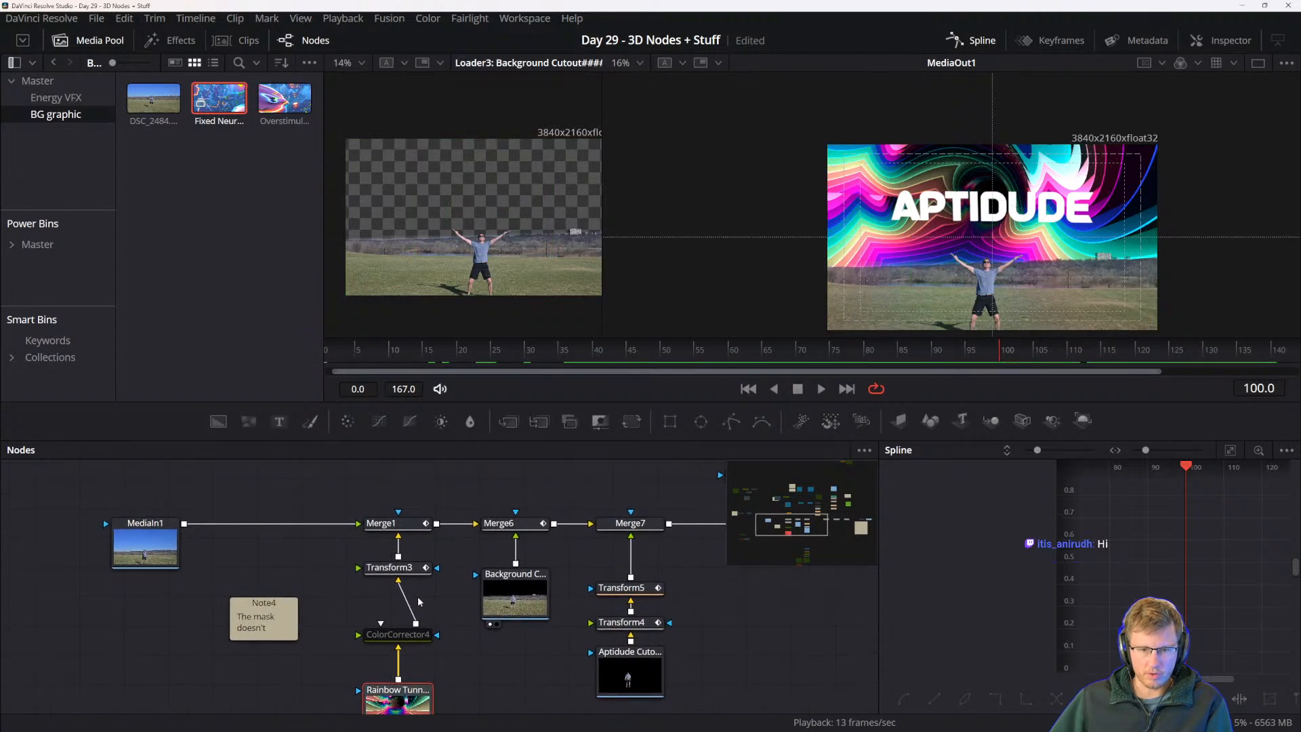
drag(465, 639, 507, 603)
drag(371, 519, 472, 708)
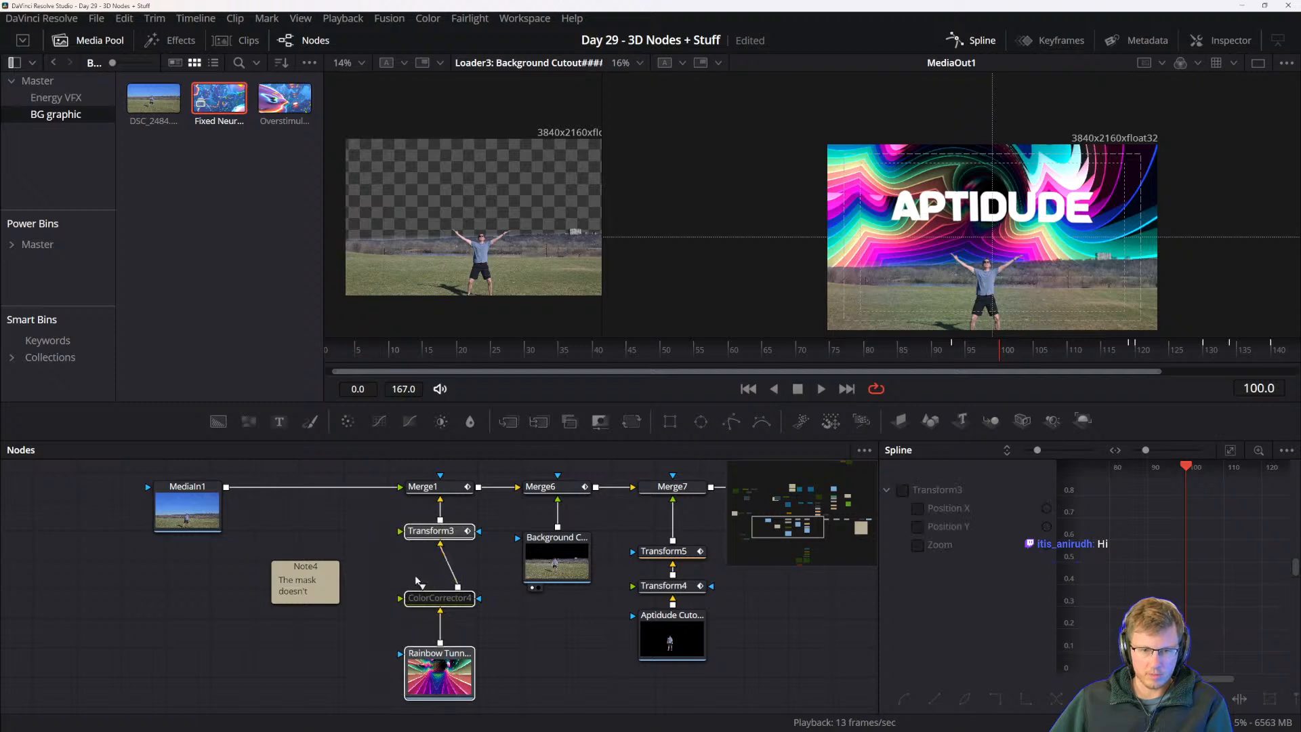
- Check the Aptidude Cutout branch feeding Merge7 and the Background Cutout connection and Blend animation at Merge6
drag(757, 552, 590, 618)
scroll(569, 619, down, 1)
click(528, 619)
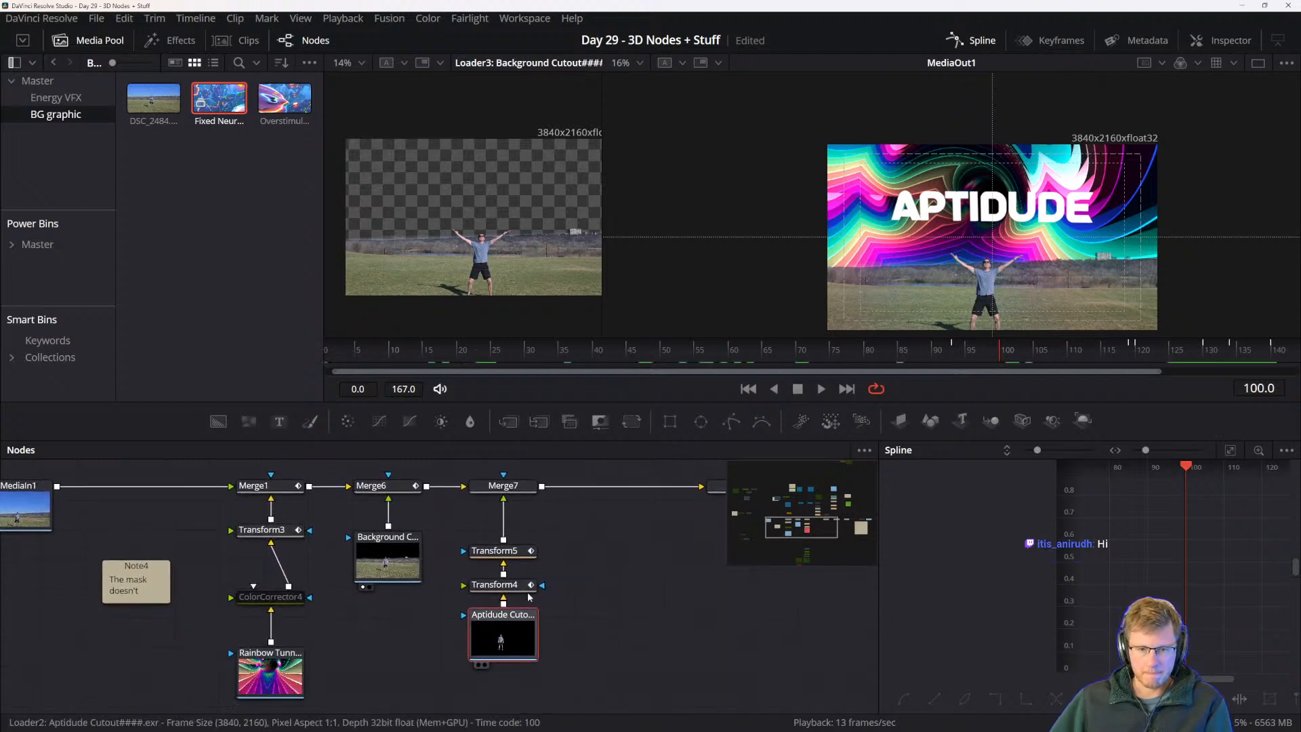
drag(566, 544, 413, 622)
drag(520, 613, 421, 594)
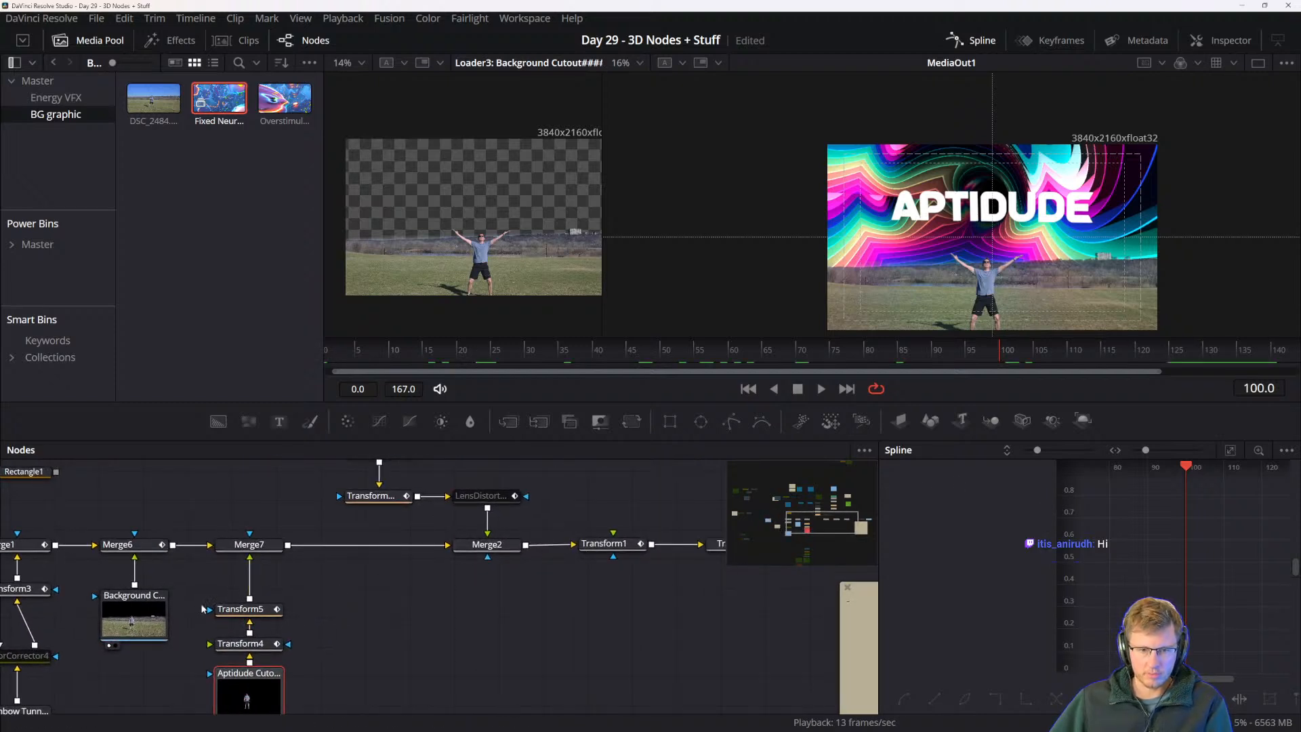
click(134, 615)
click(126, 544)
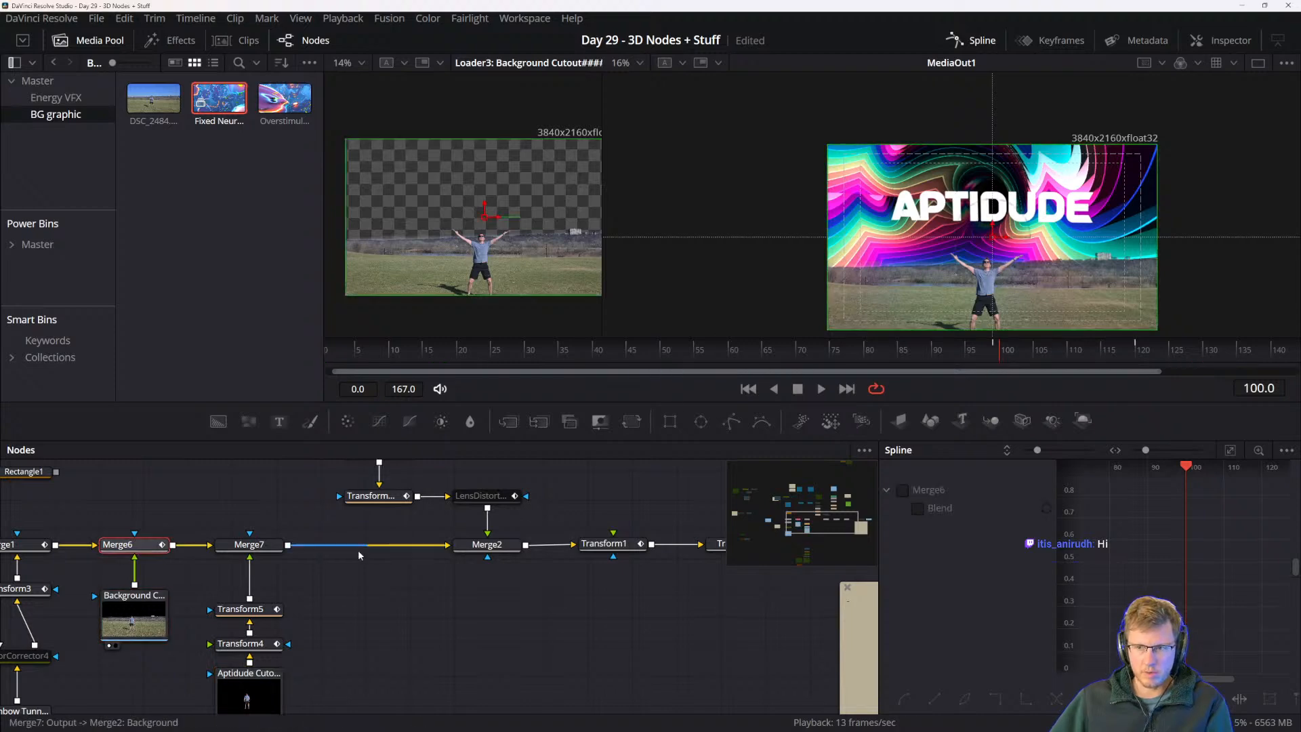
scroll(339, 597, down, 1)
click(250, 654)
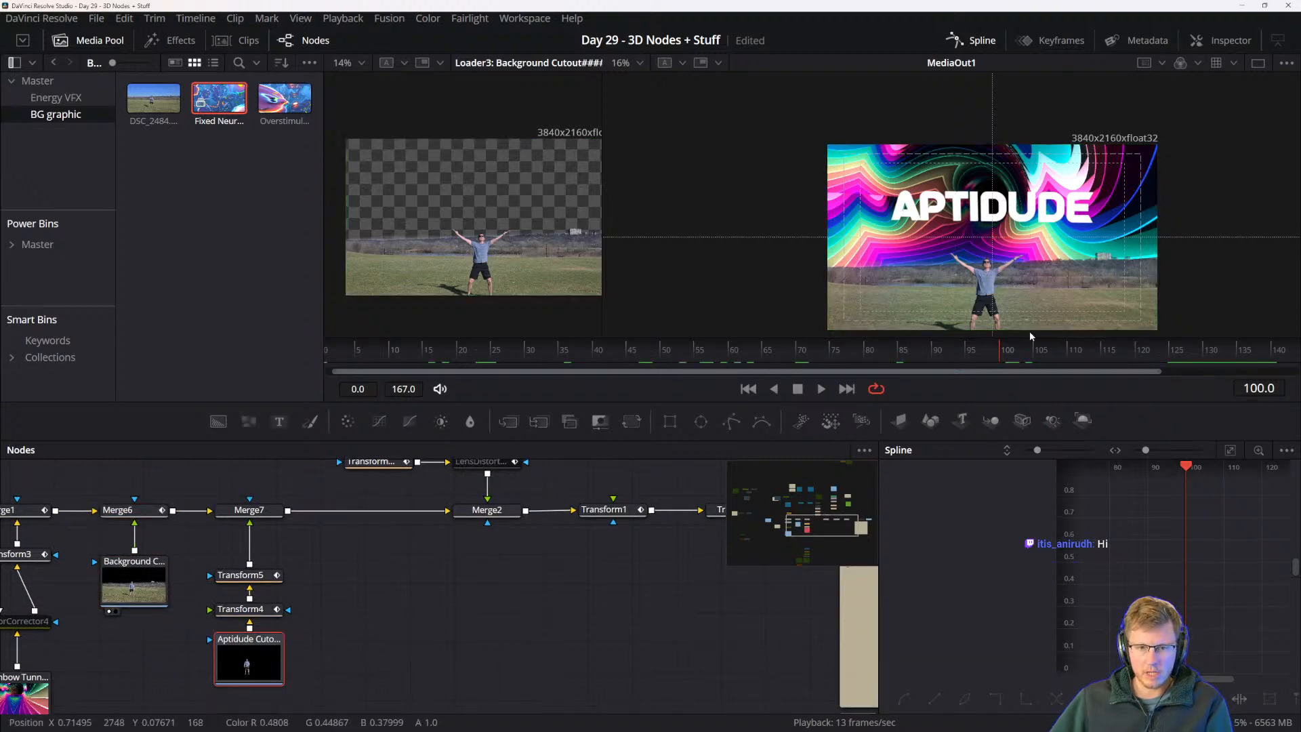
- Scrub the composite from frame 116 to frame 121 to review the tunnel background, and look over the nodes after Merge2
click(1096, 349)
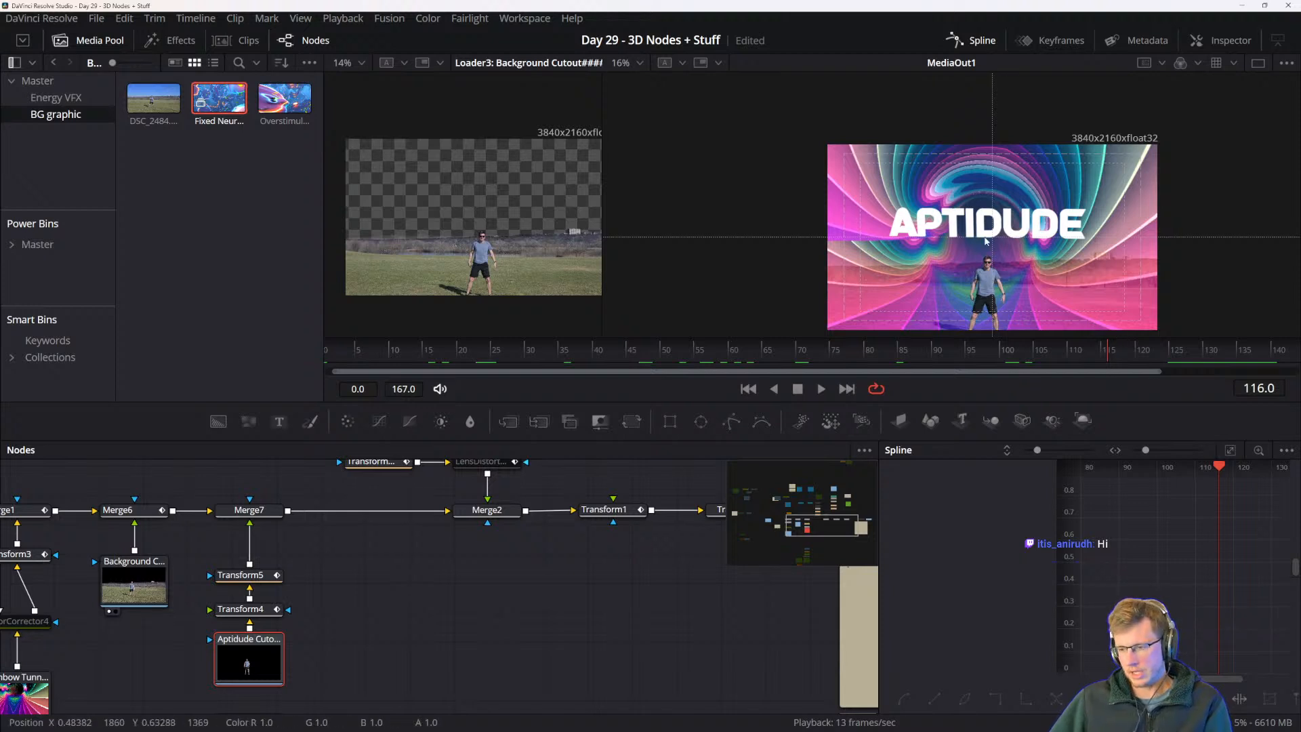
mouse_move(1155, 354)
mouse_down()
mouse_move(1176, 353)
mouse_move(1142, 353)
mouse_up()
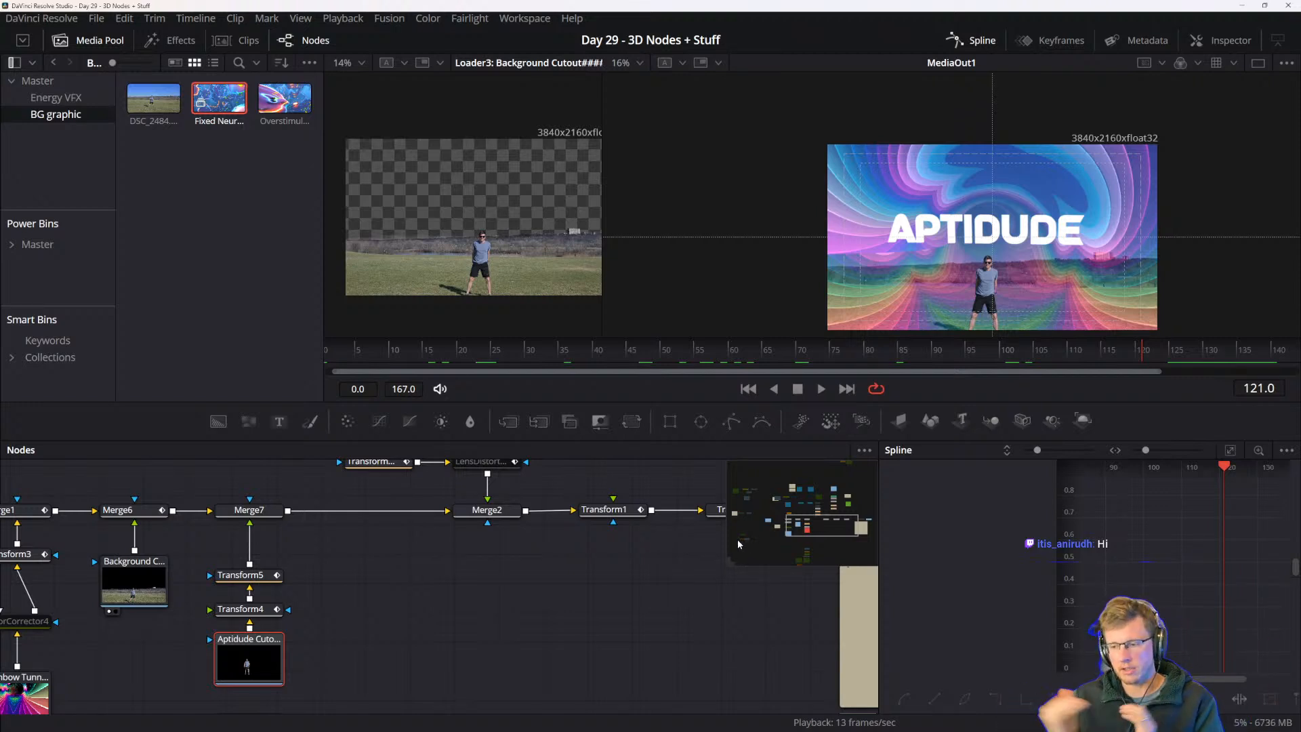
drag(572, 523, 429, 591)
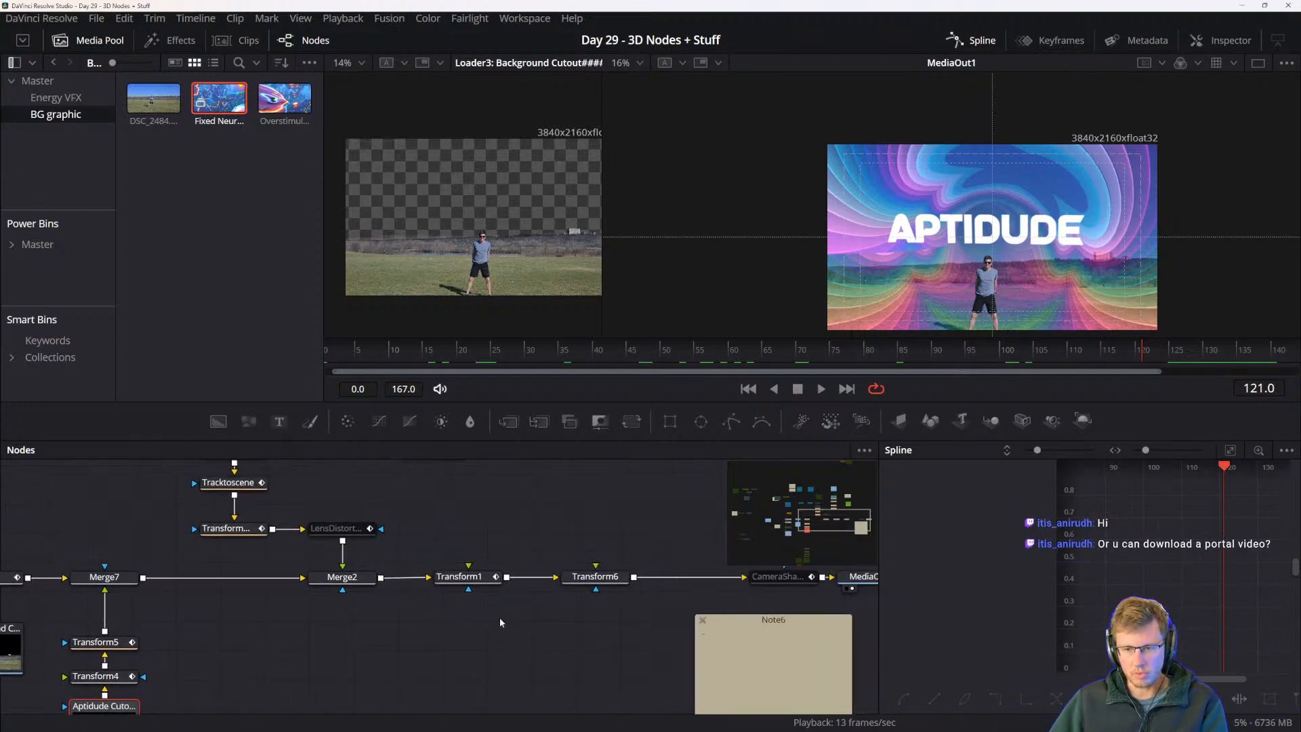
- Write the to-do line "- Edit the camera fly thru" in Note6, below the end of the node chain
drag(574, 638, 305, 651)
drag(603, 590, 643, 590)
drag(639, 631, 675, 583)
click(609, 583)
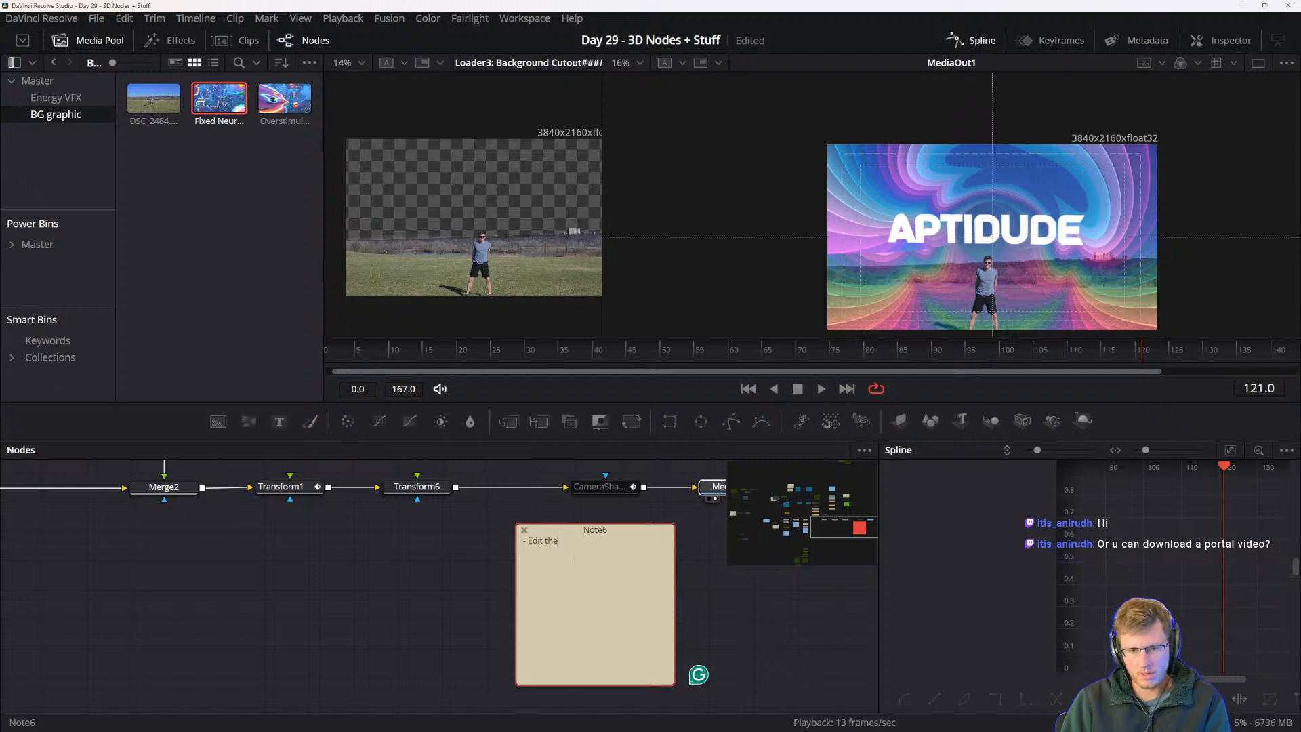
text(Edit the)
key(ctrl+Left)
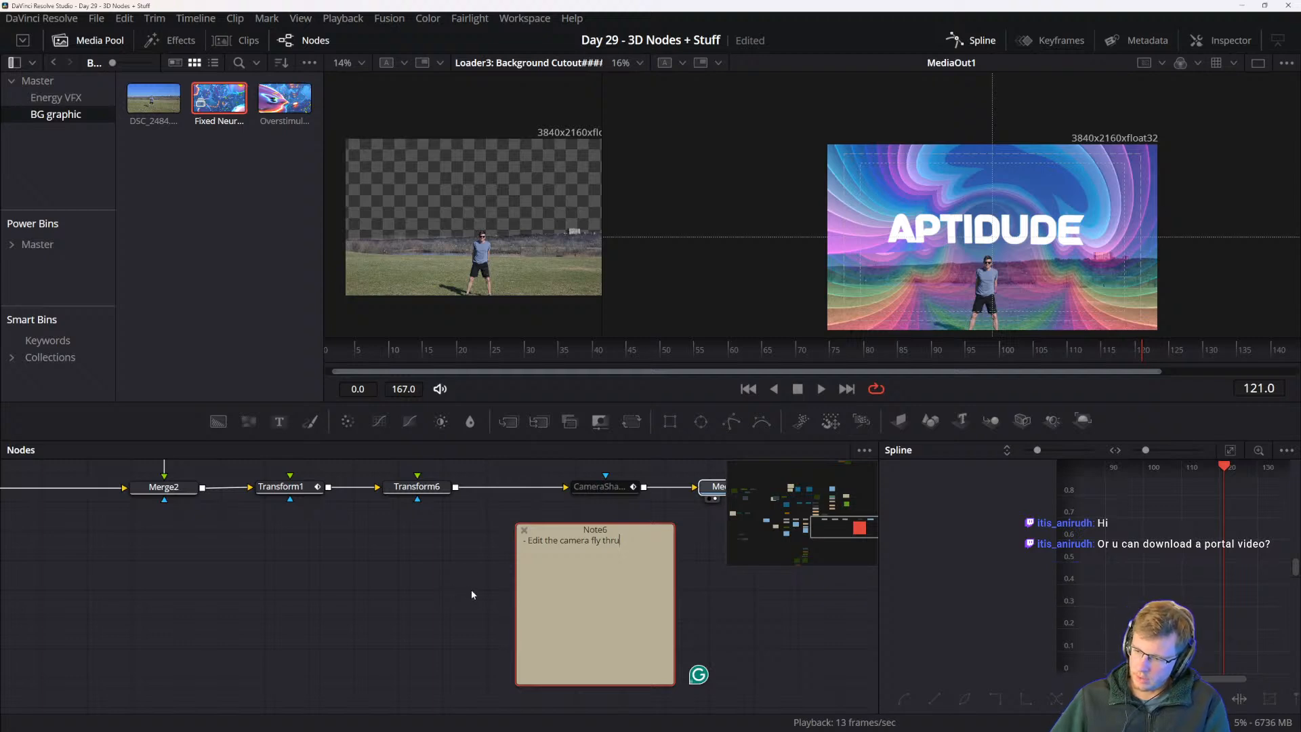
drag(299, 559, 475, 570)
drag(575, 584, 420, 583)
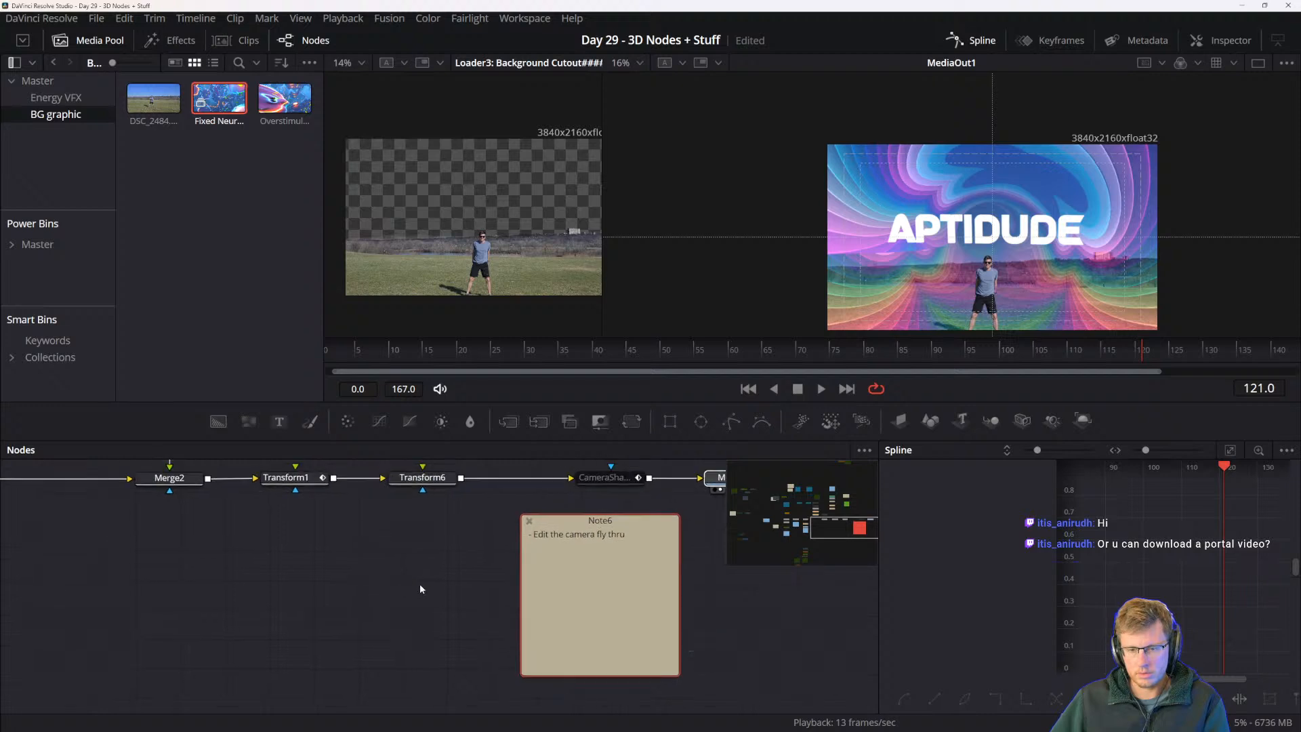
- Review the composite up to frame 95 and add a second to-do line, "- VFX particles", to Note6
key(Return)
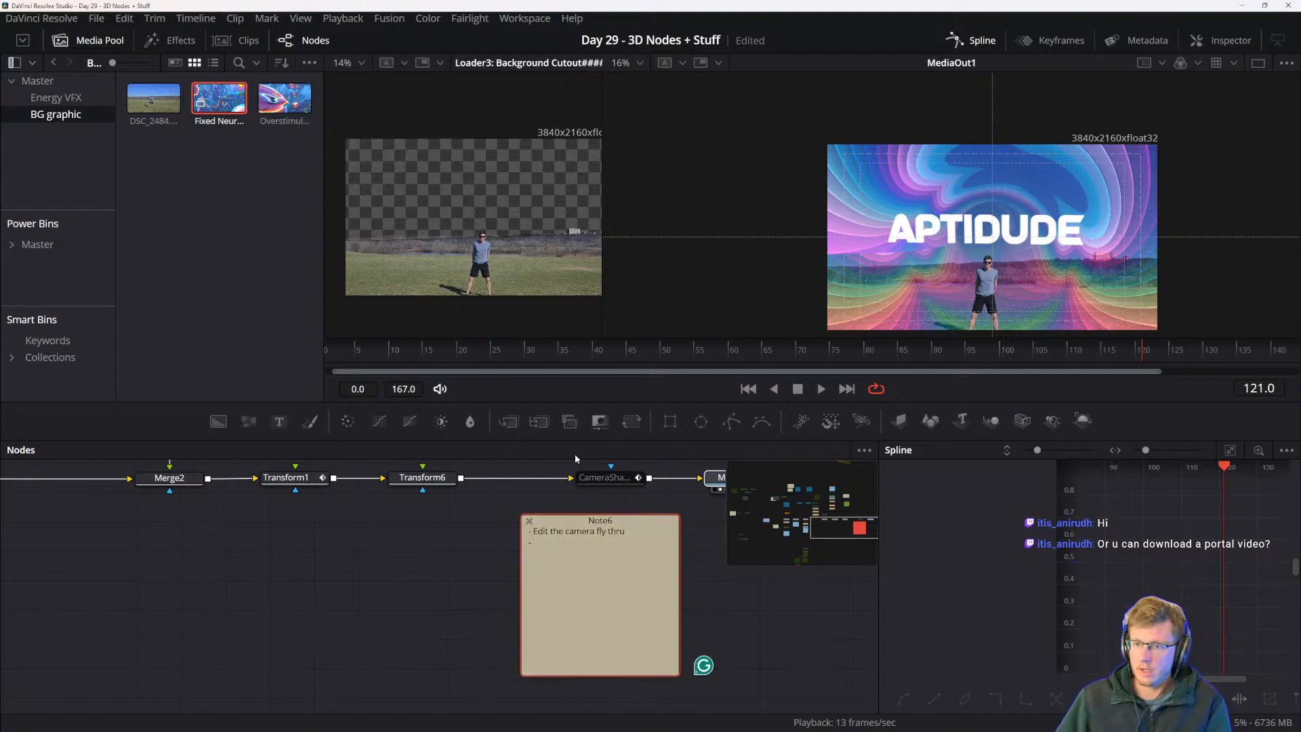
mouse_move(662, 352)
mouse_down()
mouse_move(603, 352)
mouse_move(641, 352)
mouse_up()
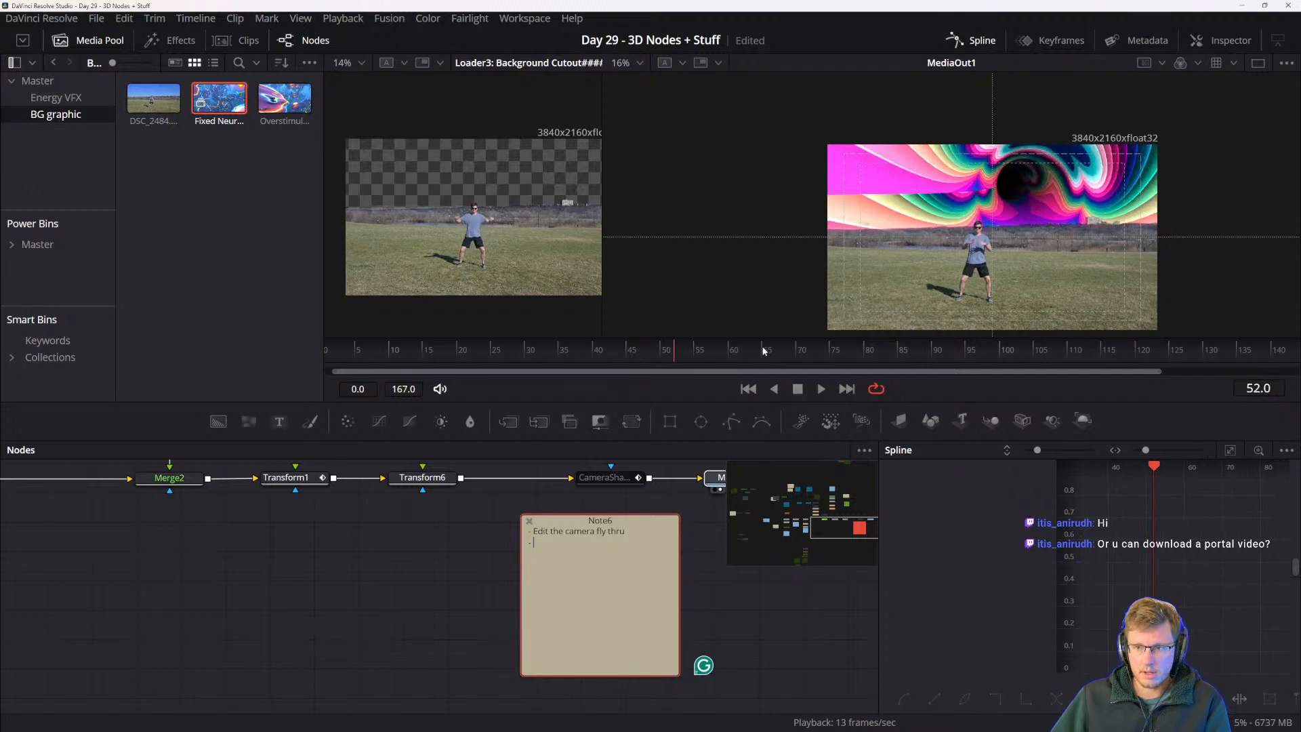
drag(797, 350, 966, 349)
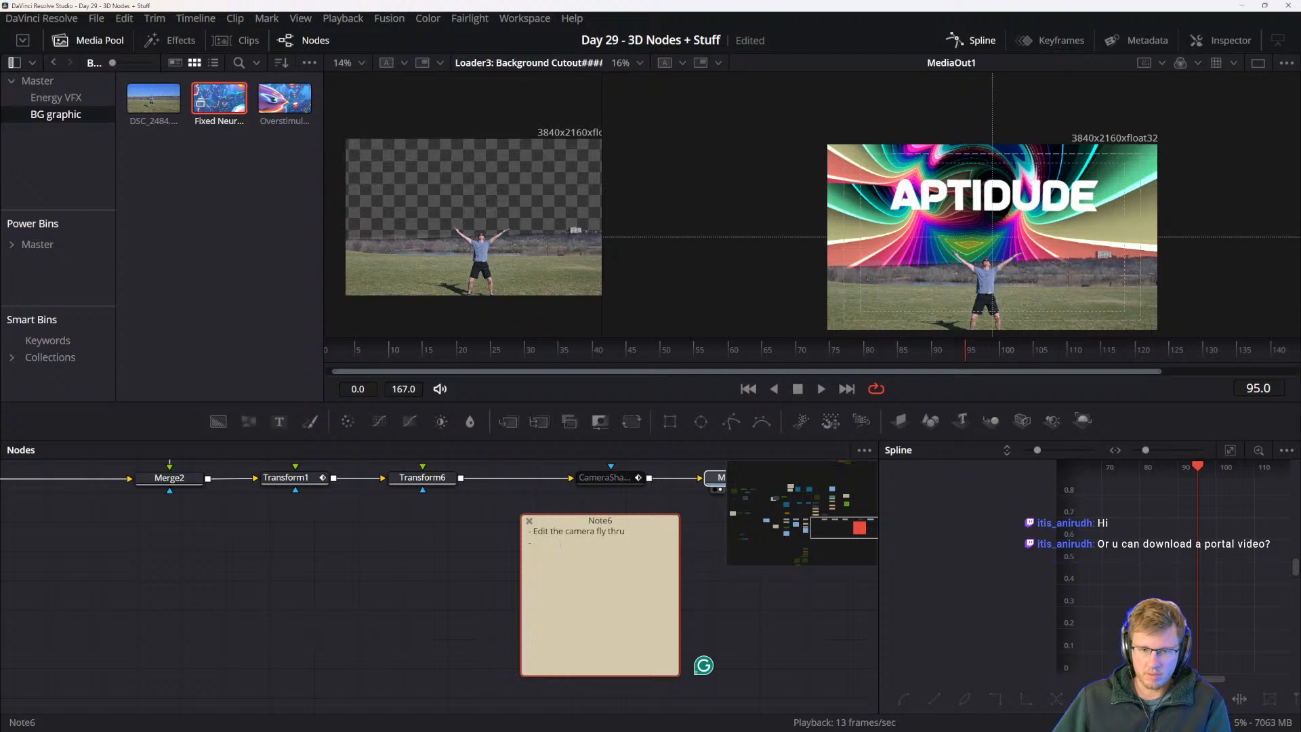
text(VFX particle)
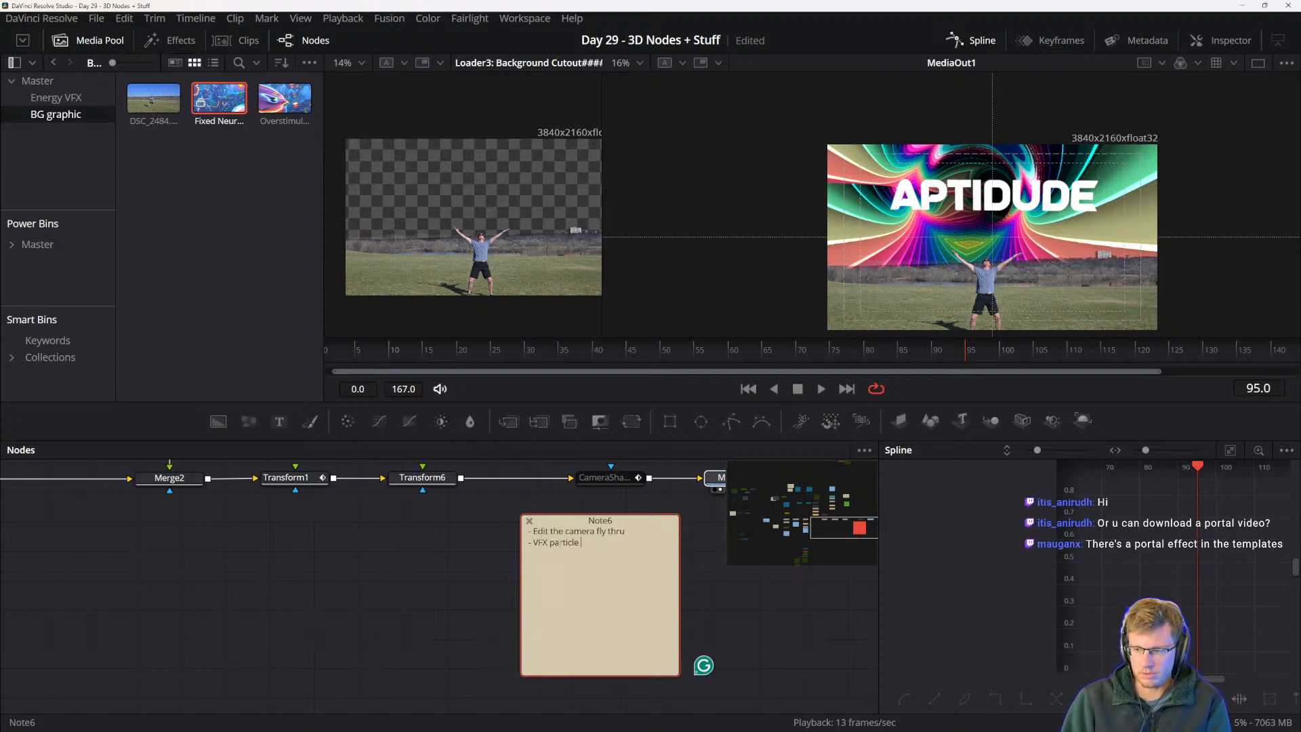
key(BackSpace)
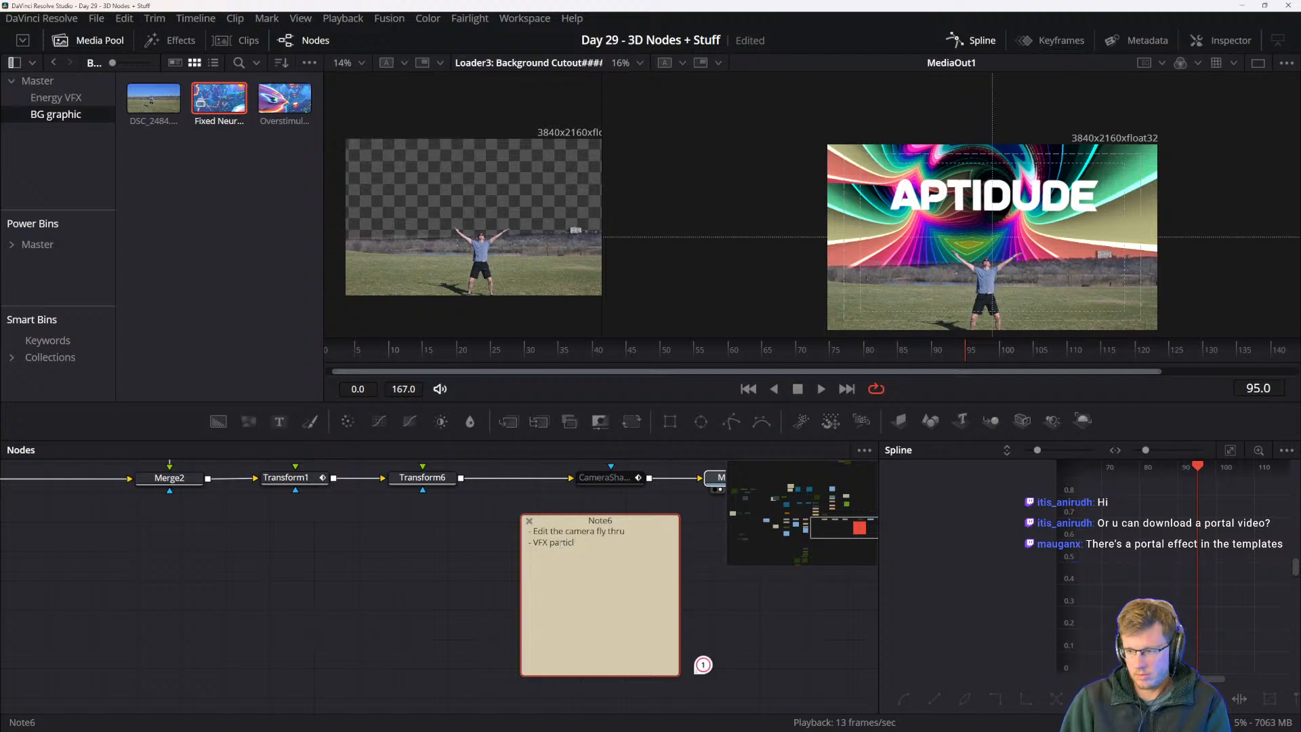
text(als)
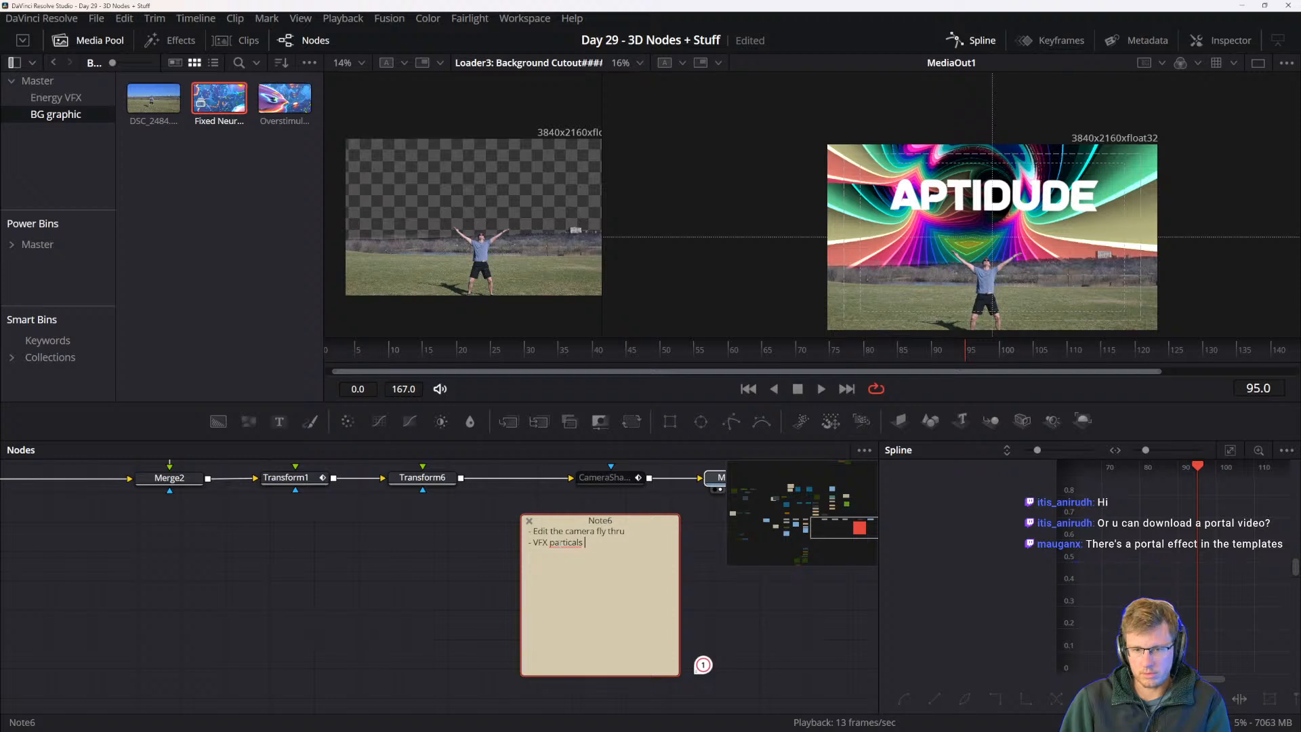
key(BackSpace)
key(BackSpace)
key(BackSpace)
text(les)
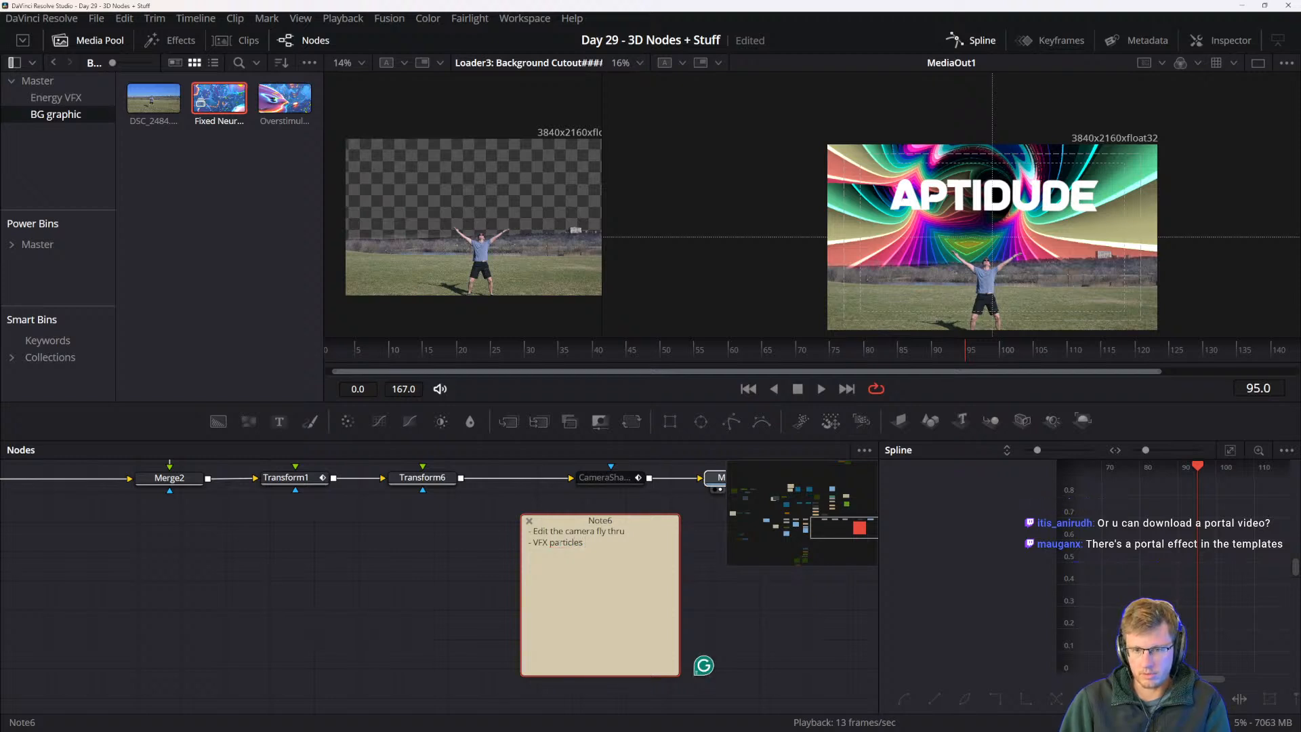
click(366, 566)
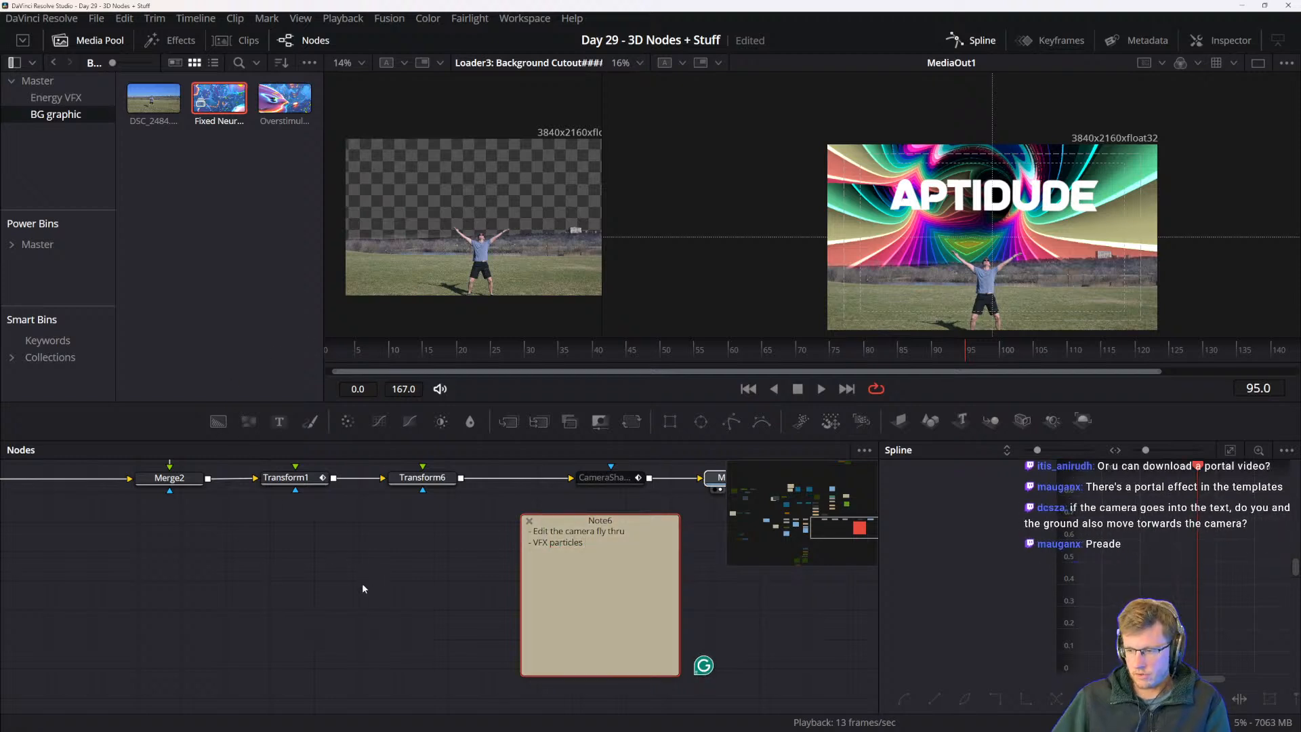
click(523, 614)
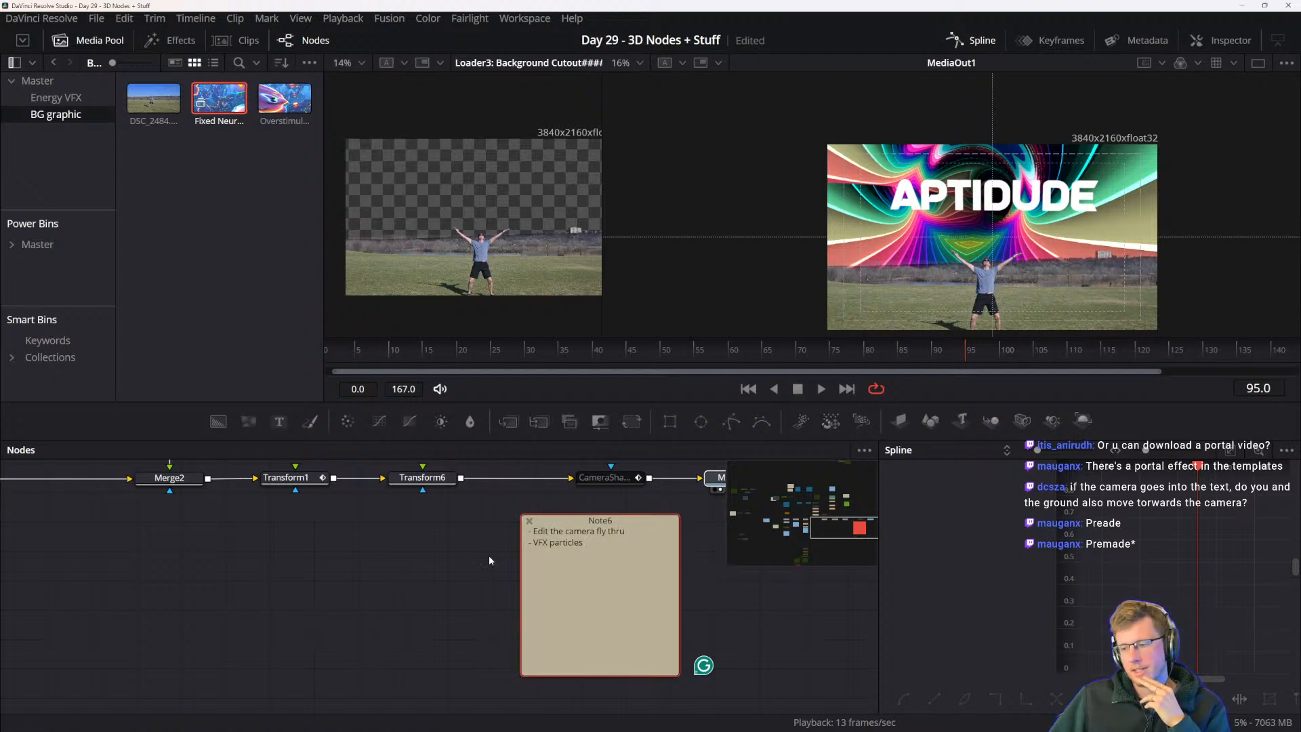
- Look over the 3D text, camera and renderer branch and follow the node flow through Merge4 and Merge2 to MediaOut1
drag(399, 558, 604, 685)
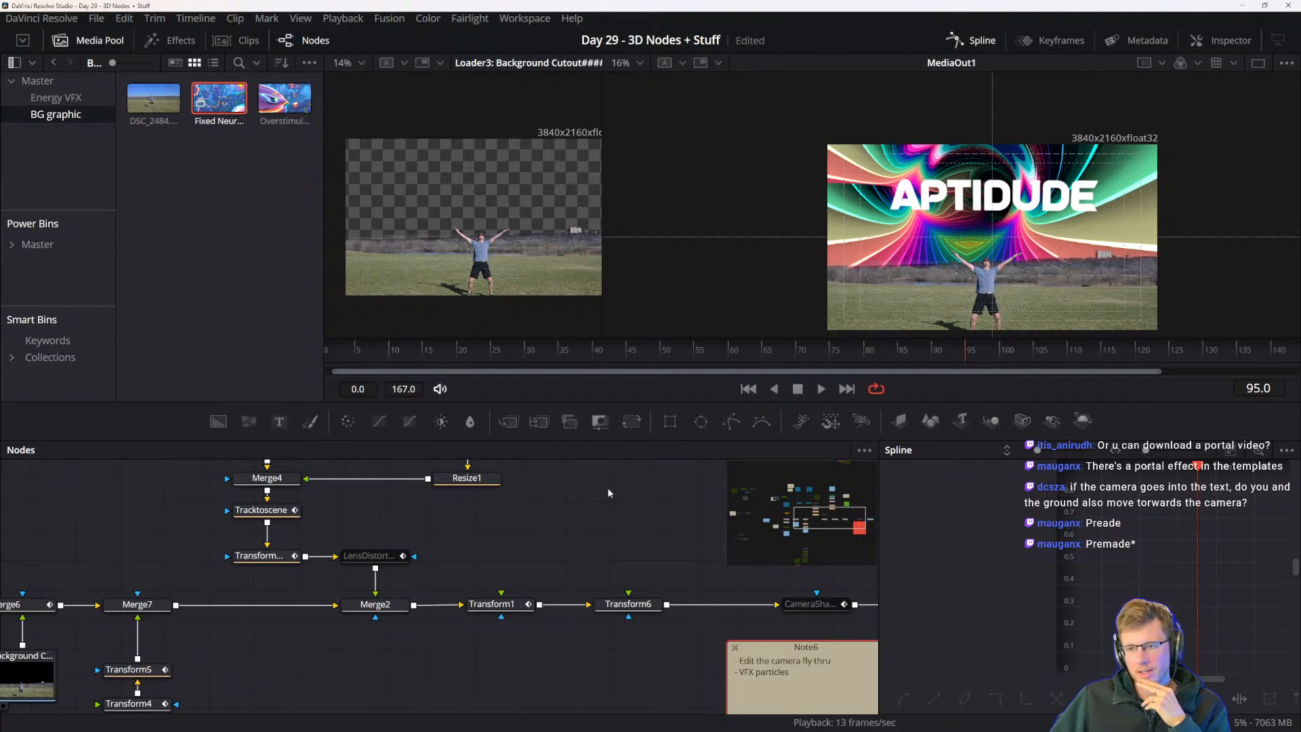
drag(607, 488, 709, 617)
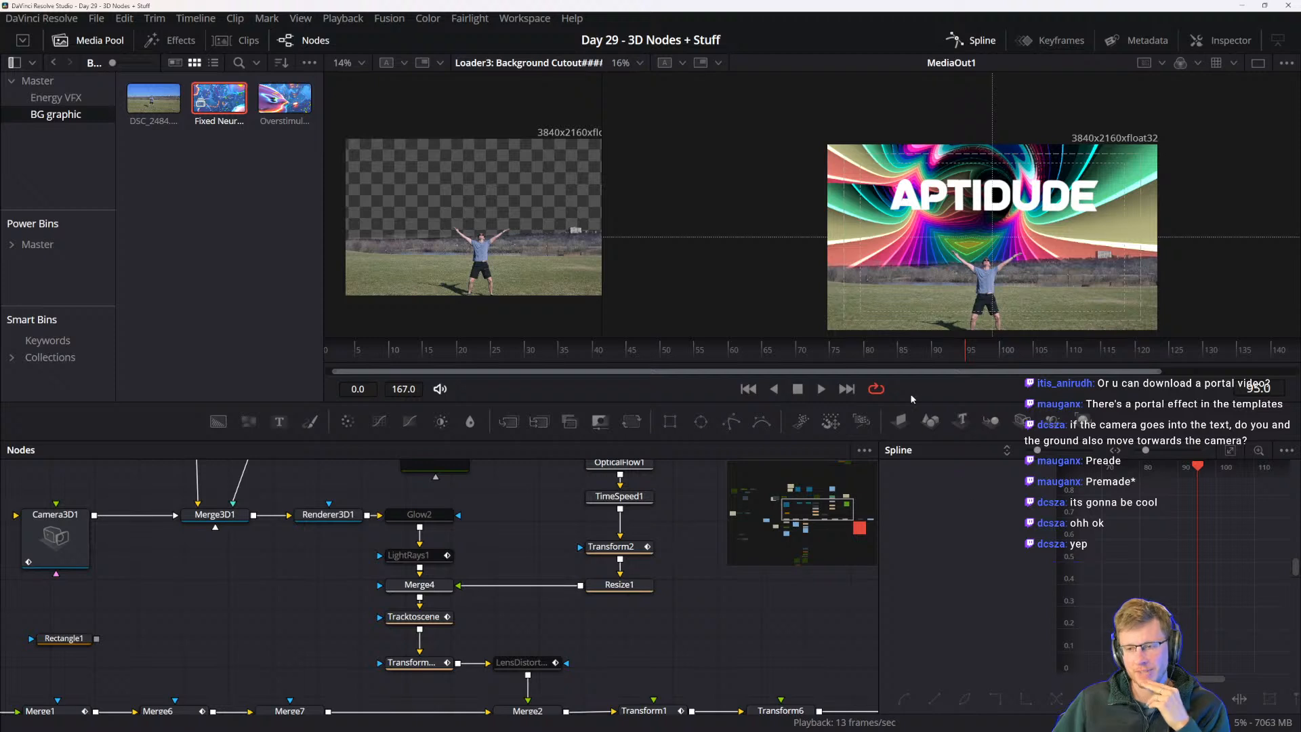
drag(418, 550, 566, 613)
drag(376, 536, 482, 579)
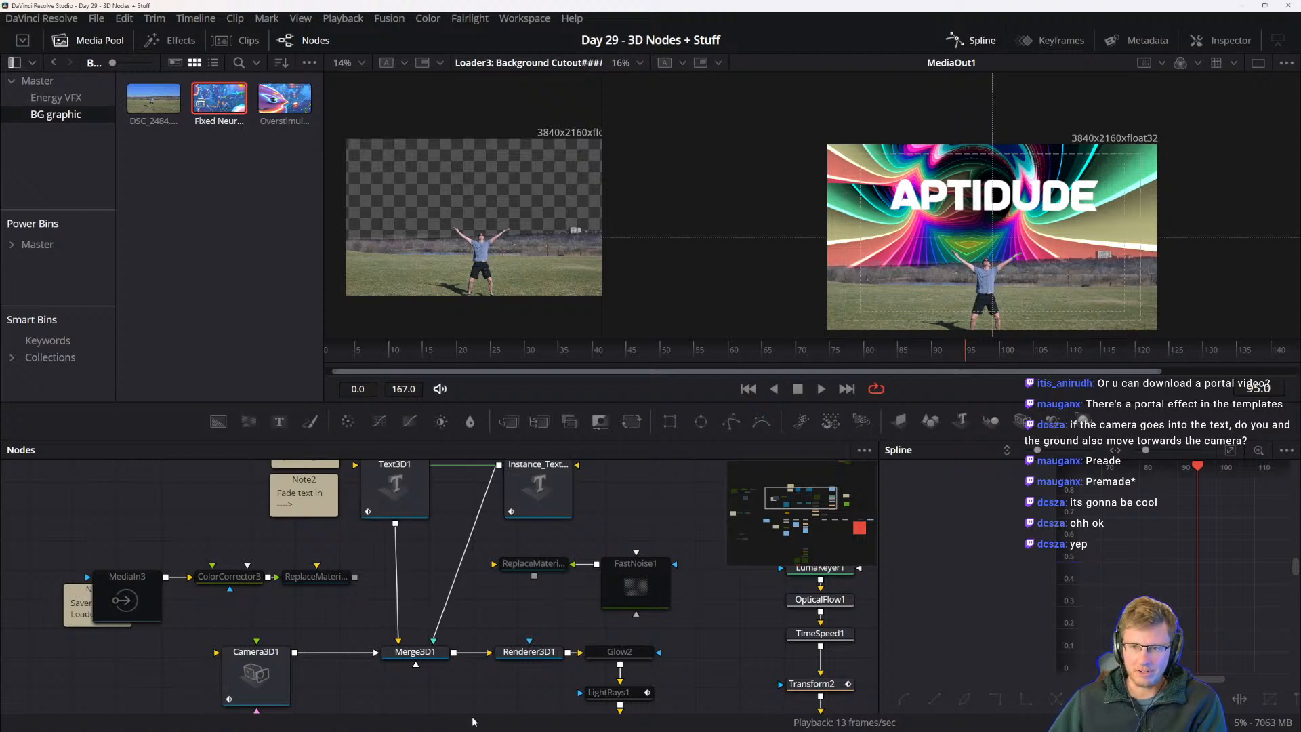
drag(521, 618, 484, 595)
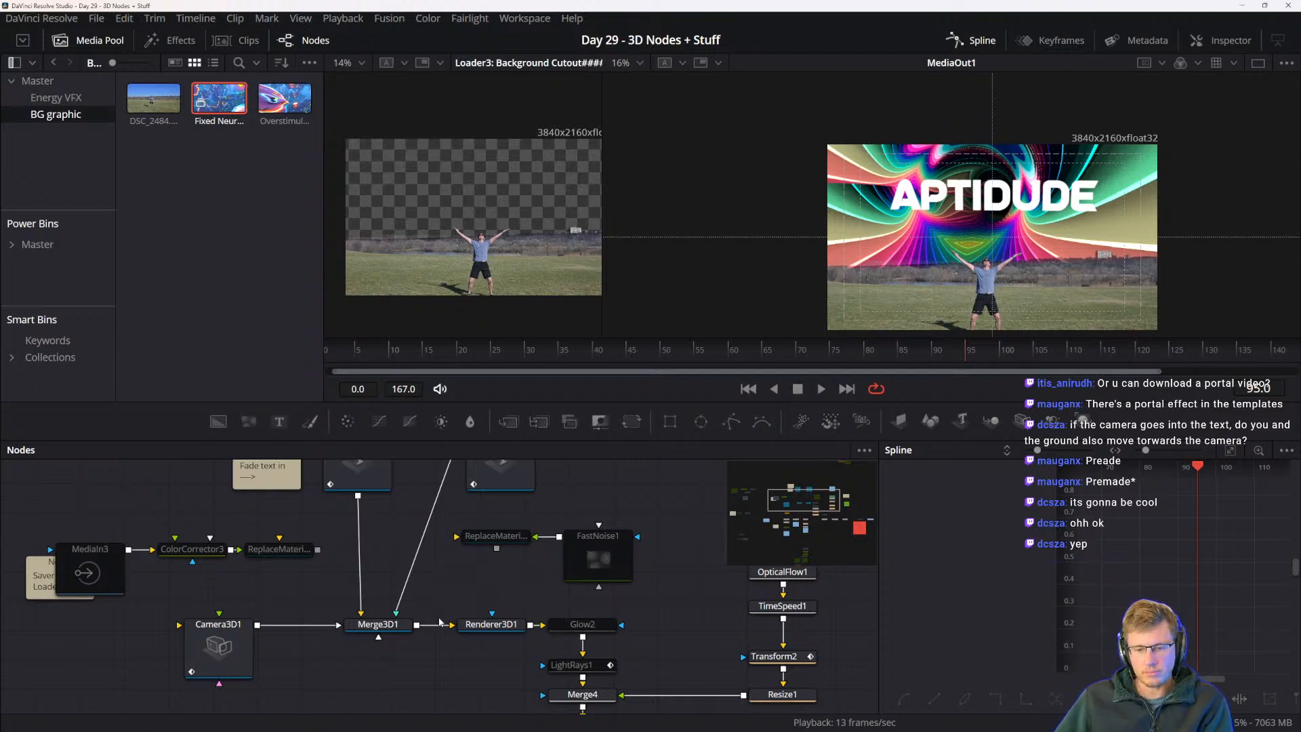
scroll(447, 607, up, 3)
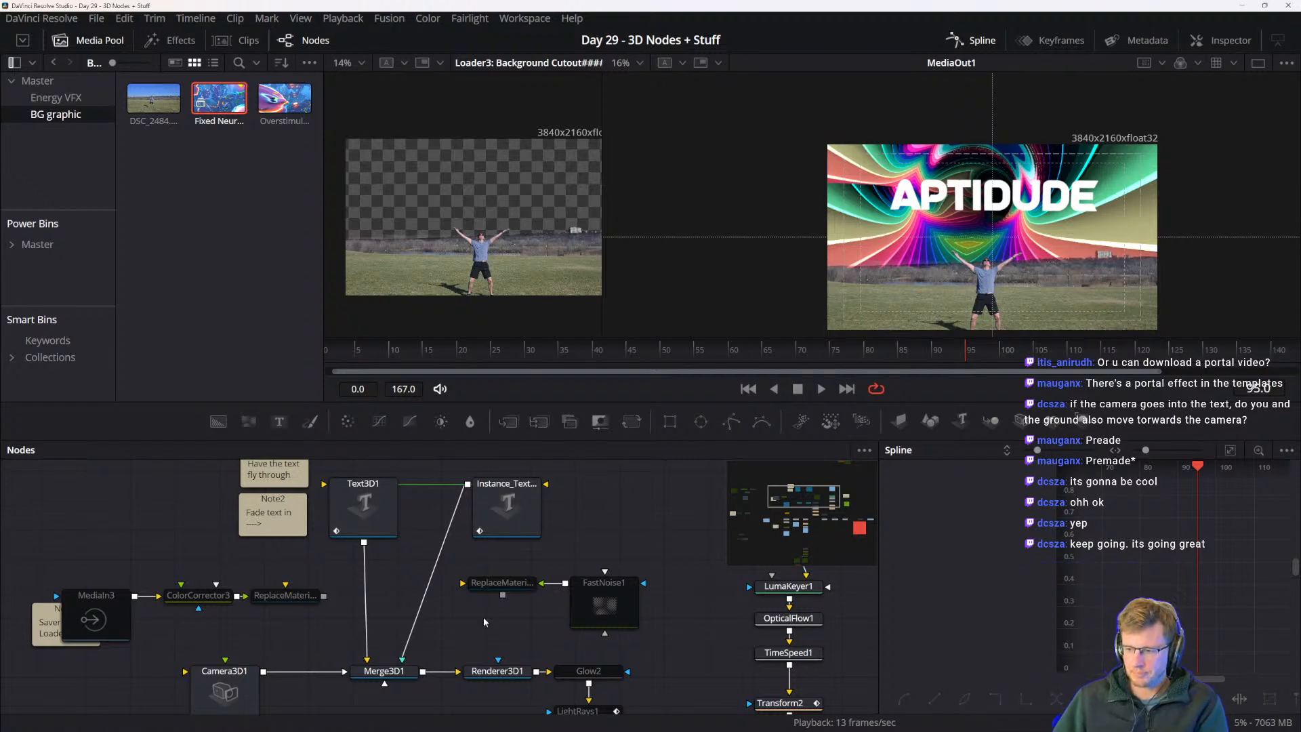
drag(605, 605, 500, 472)
drag(564, 576, 654, 642)
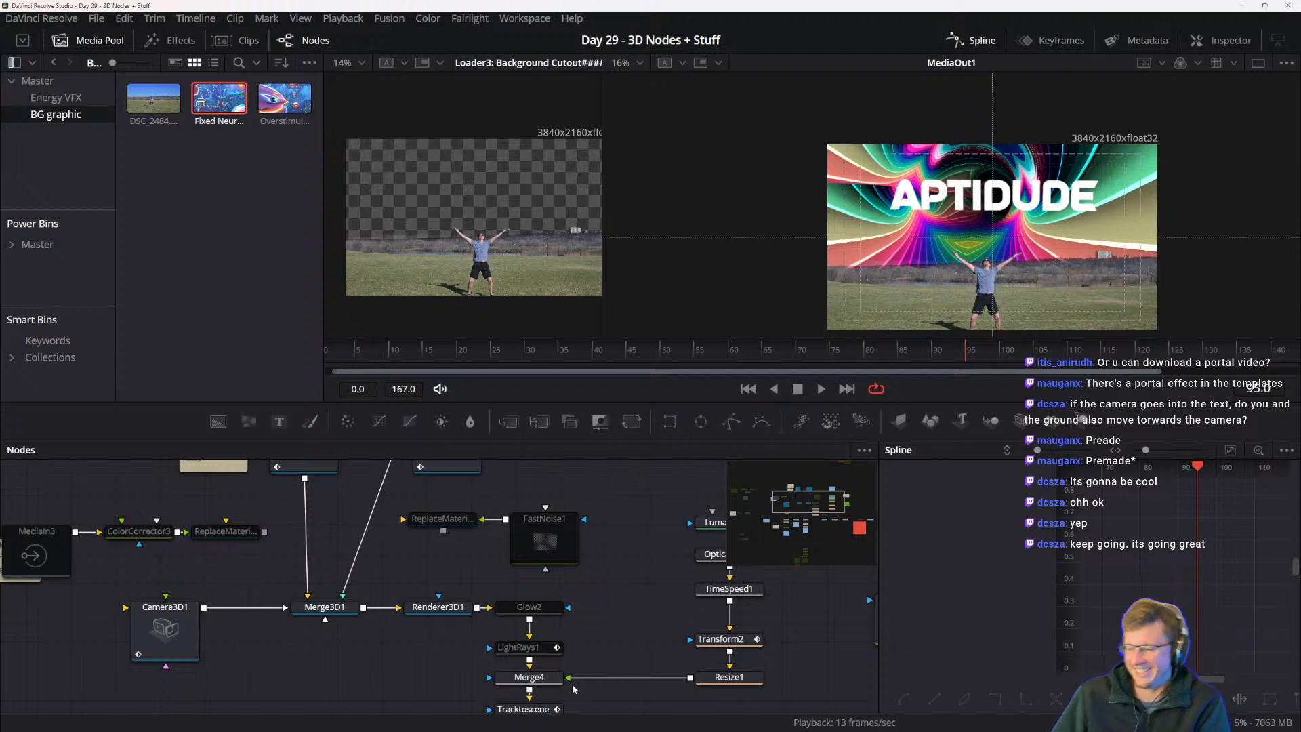
drag(602, 616, 562, 511)
drag(604, 642, 552, 571)
drag(806, 590, 503, 577)
drag(744, 623, 573, 616)
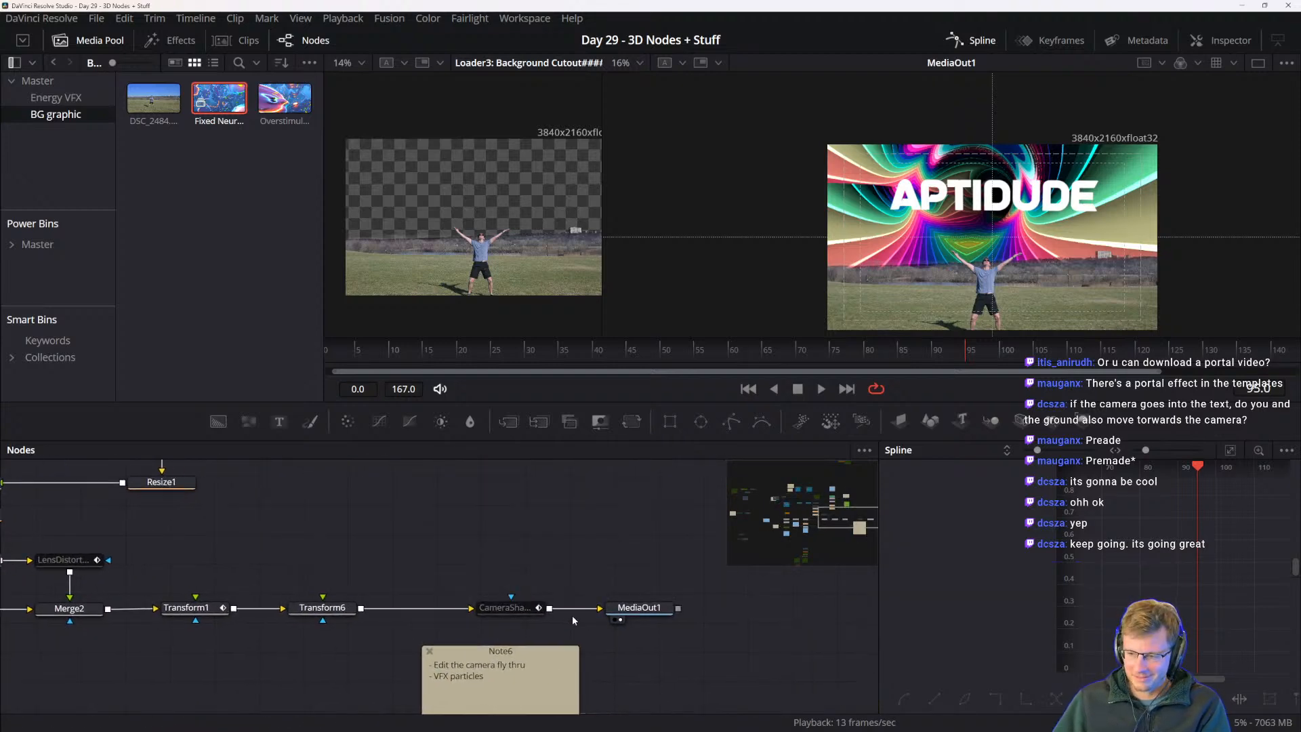
- Check the CameraShake1 curve and the Aptidude Cutout and Background Cutout branches feeding Merge7 and Merge6
click(495, 610)
drag(216, 582, 599, 527)
drag(219, 599, 479, 594)
scroll(474, 597, down, 3)
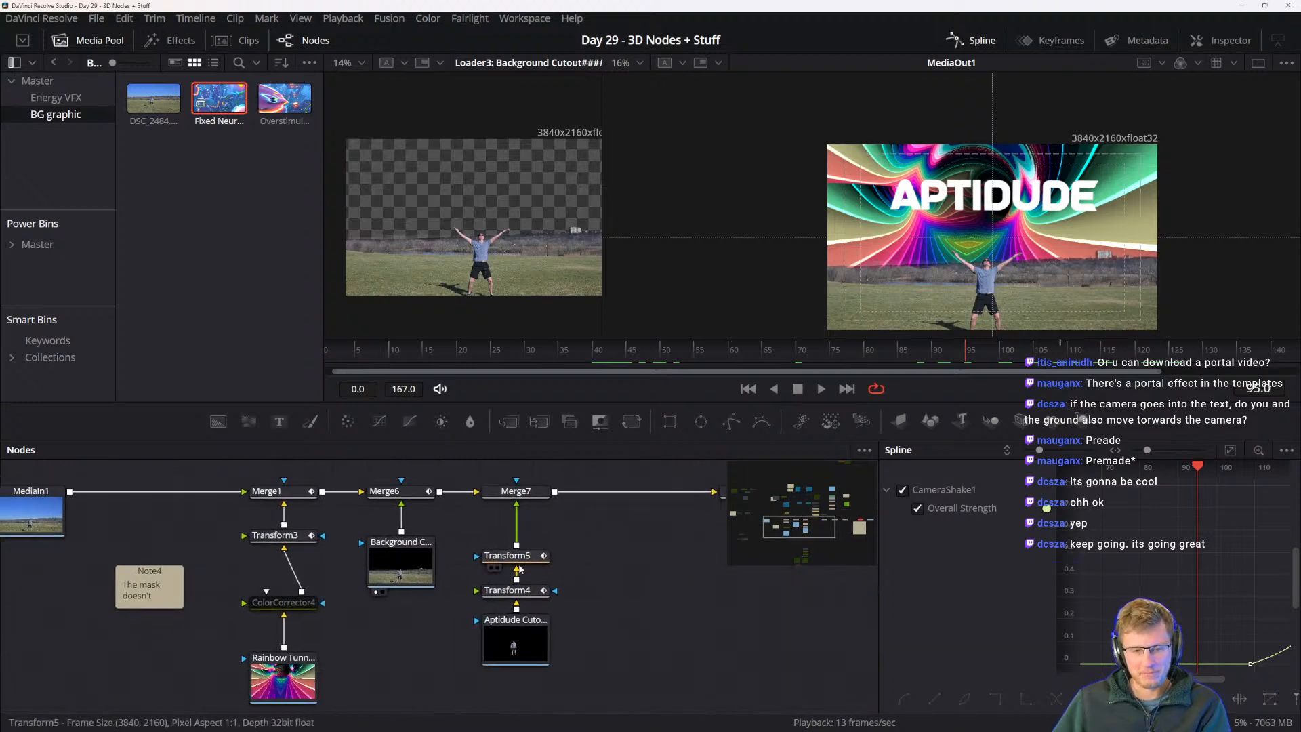
click(453, 623)
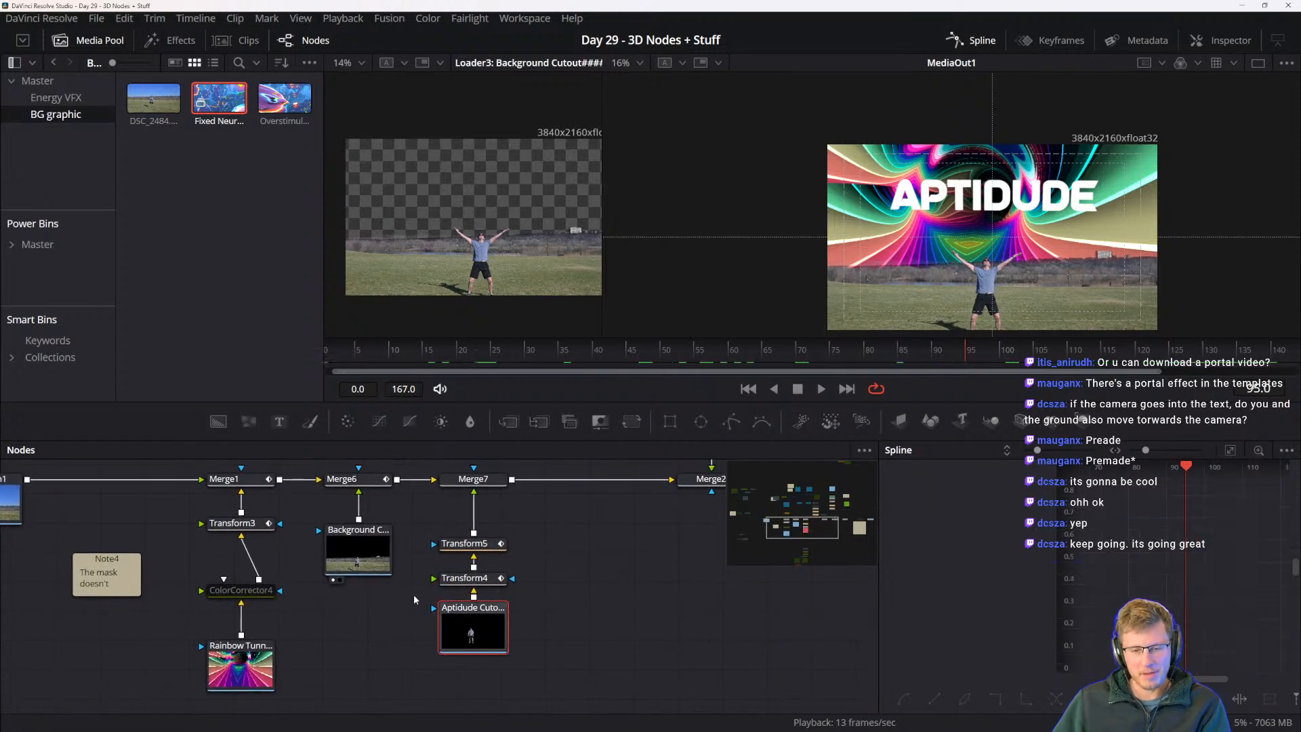
click(364, 561)
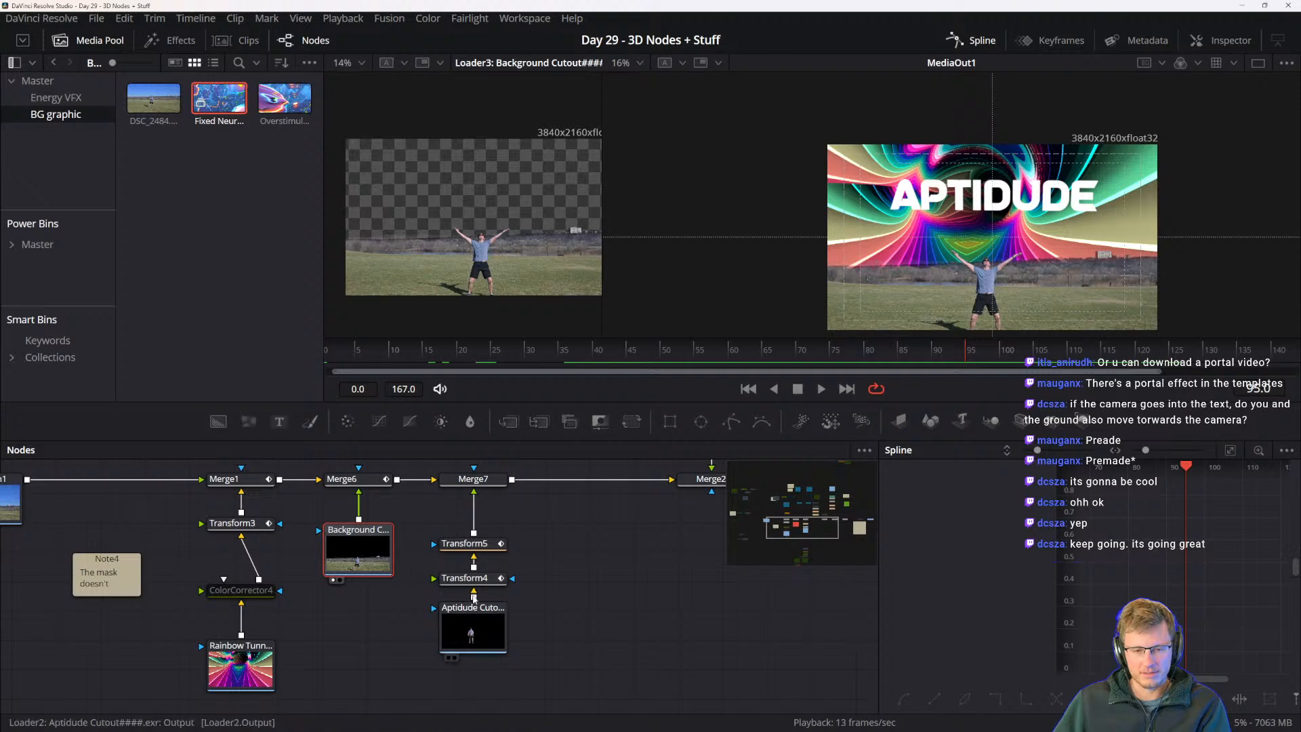
scroll(473, 605, down, 6)
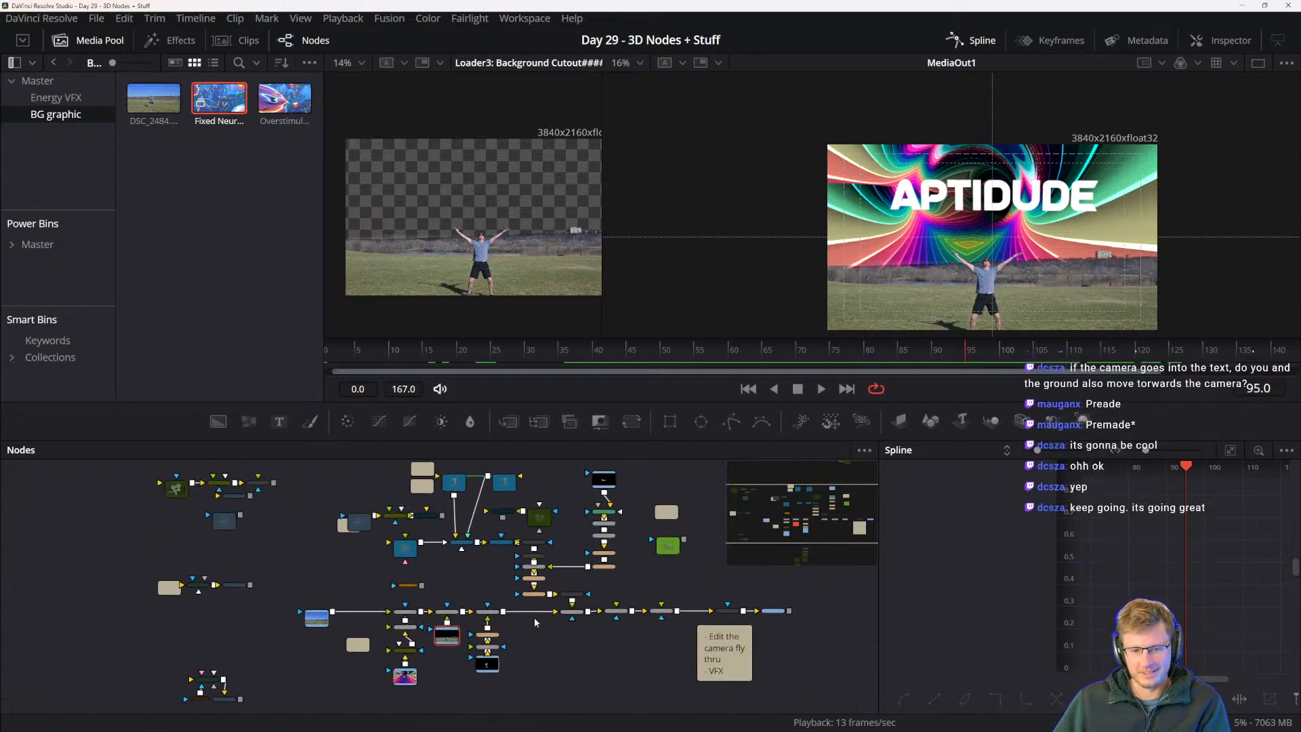
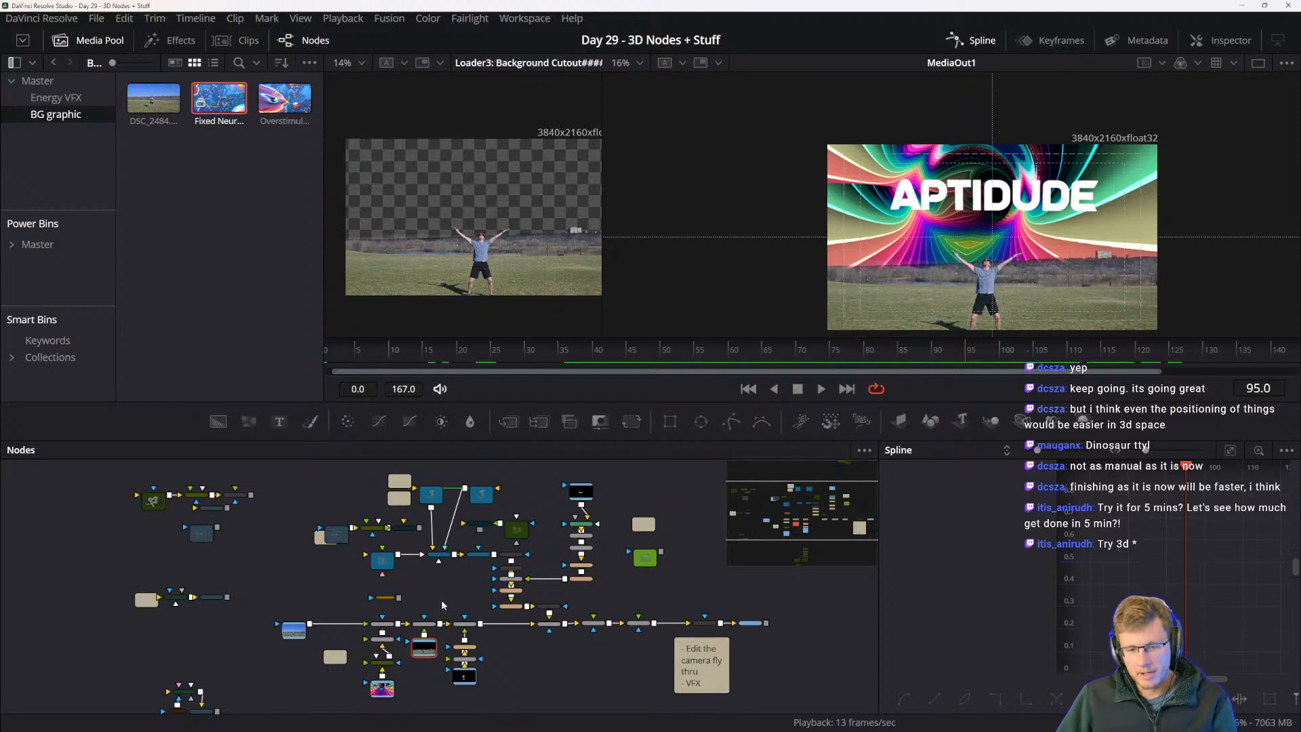
- Survey the whole node graph, selecting the main row from MediaIn1 to MediaOut1 and the Rainbow Tunnel node
drag(465, 609, 442, 583)
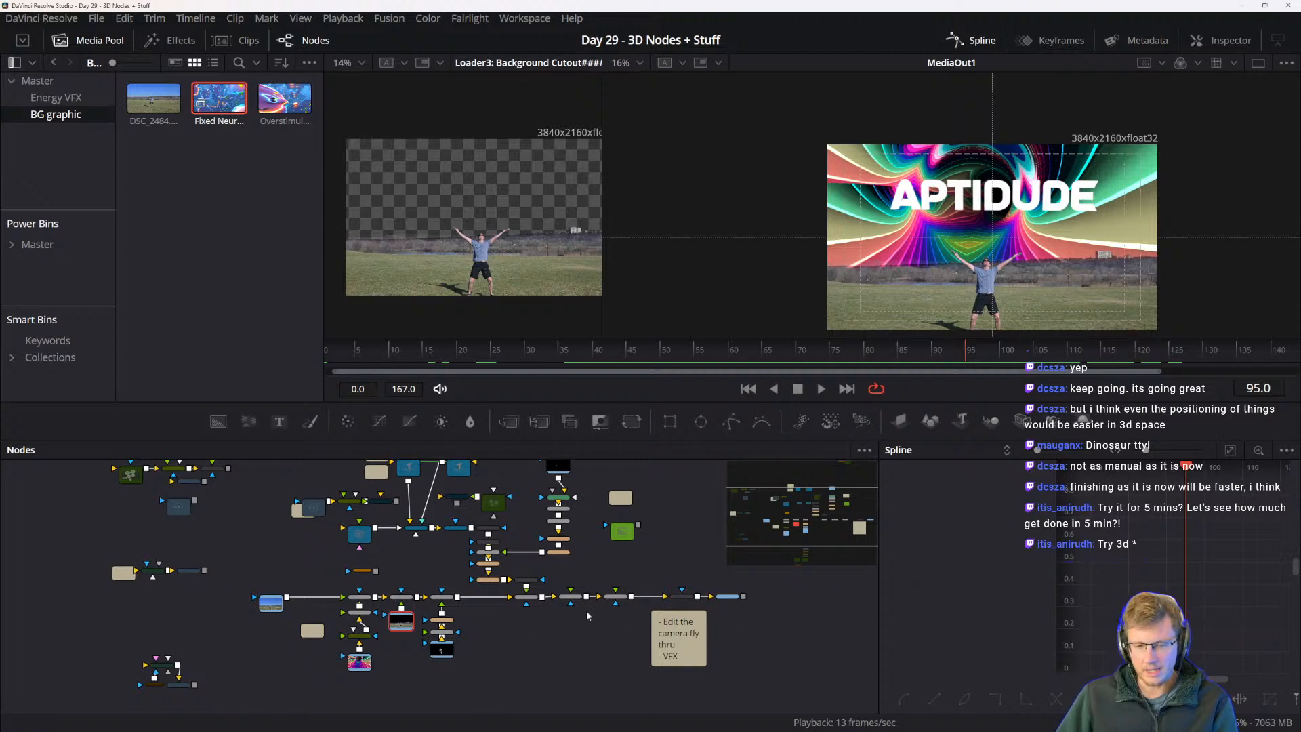
drag(535, 636, 510, 664)
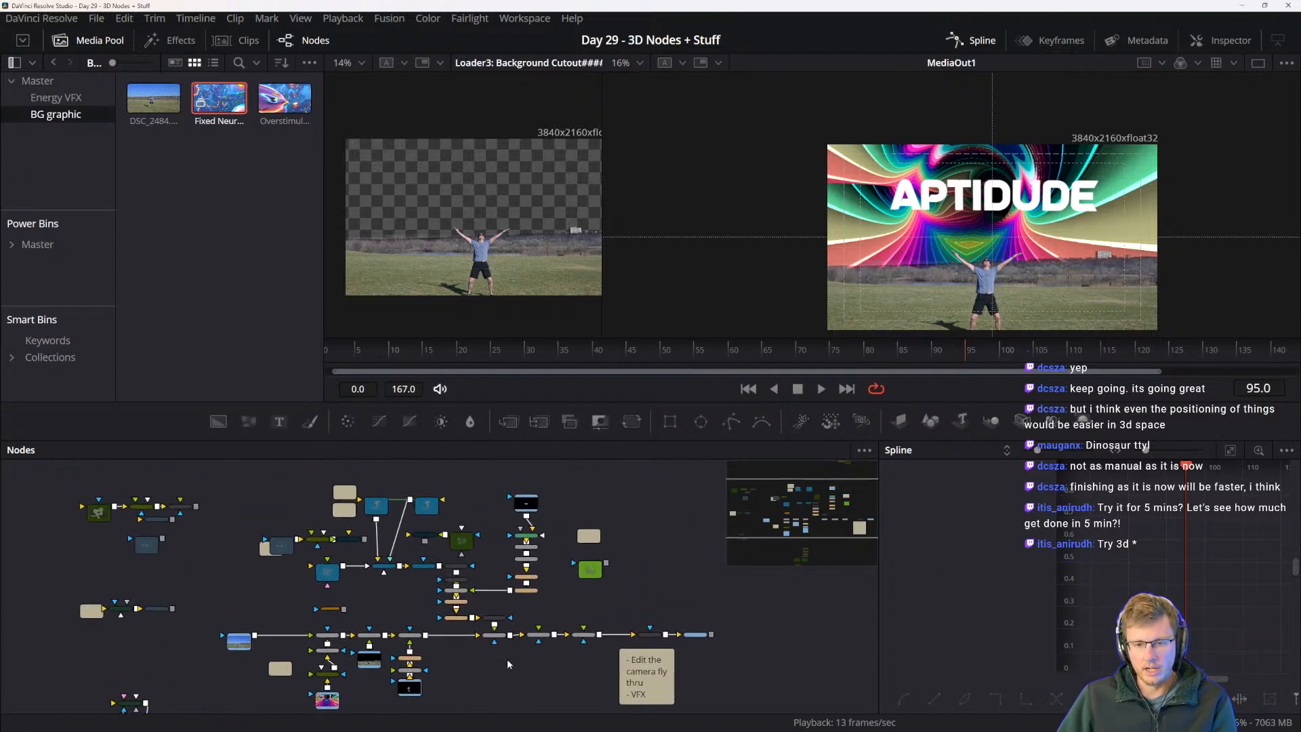
drag(530, 620, 543, 615)
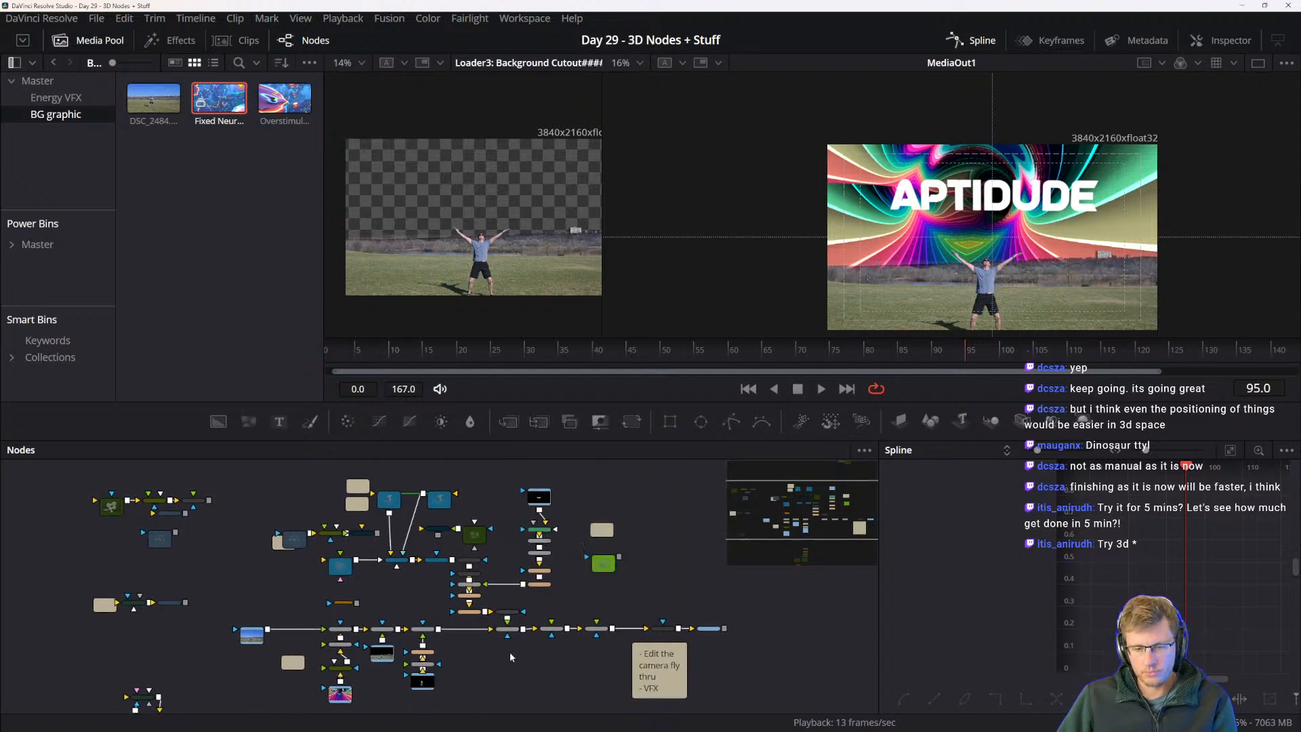
drag(519, 657, 591, 611)
drag(289, 580, 844, 678)
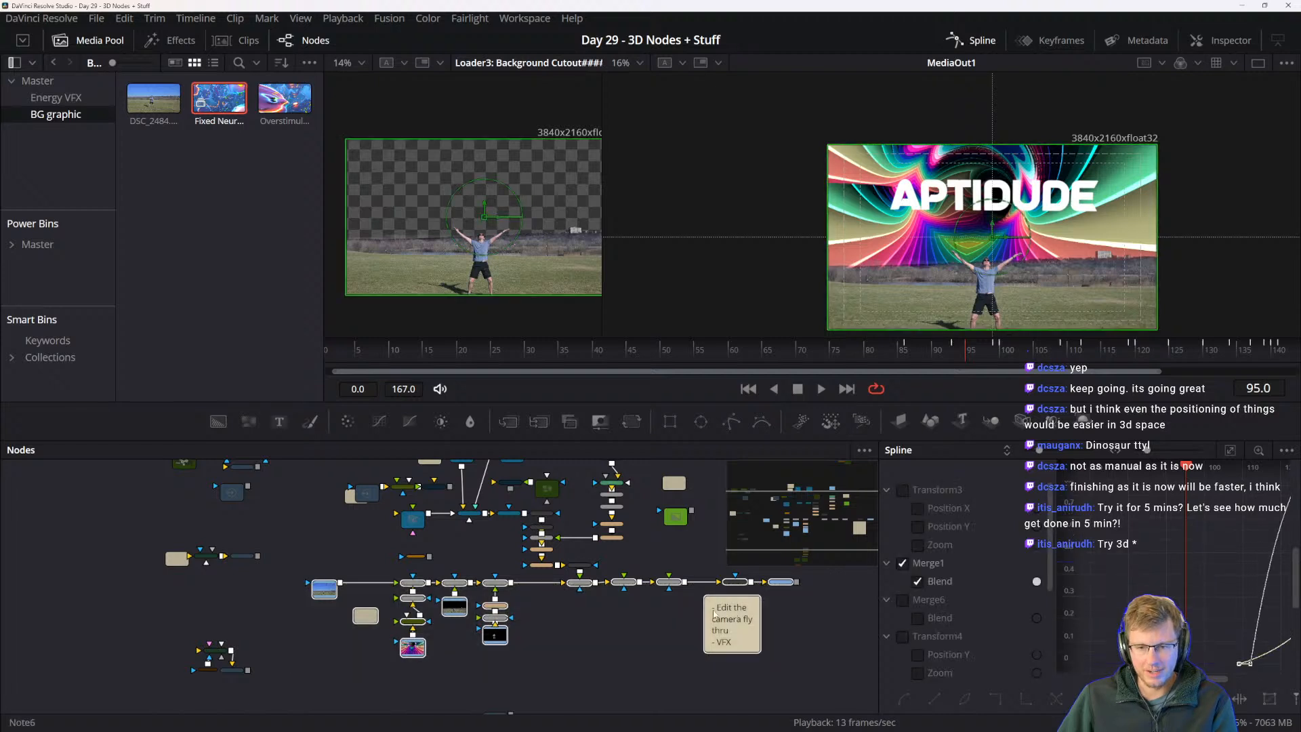
drag(845, 581, 308, 678)
drag(327, 595, 328, 645)
click(383, 600)
scroll(421, 651, up, 4)
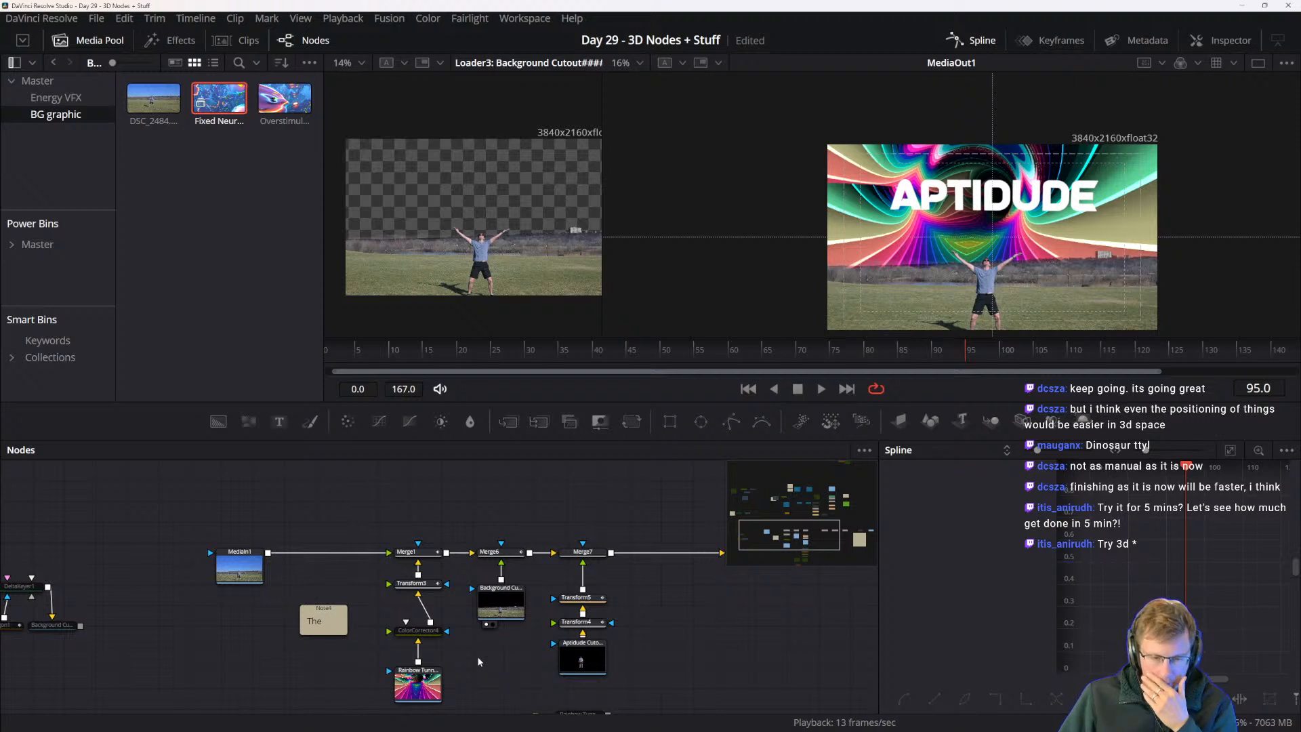
click(428, 687)
drag(489, 640, 496, 658)
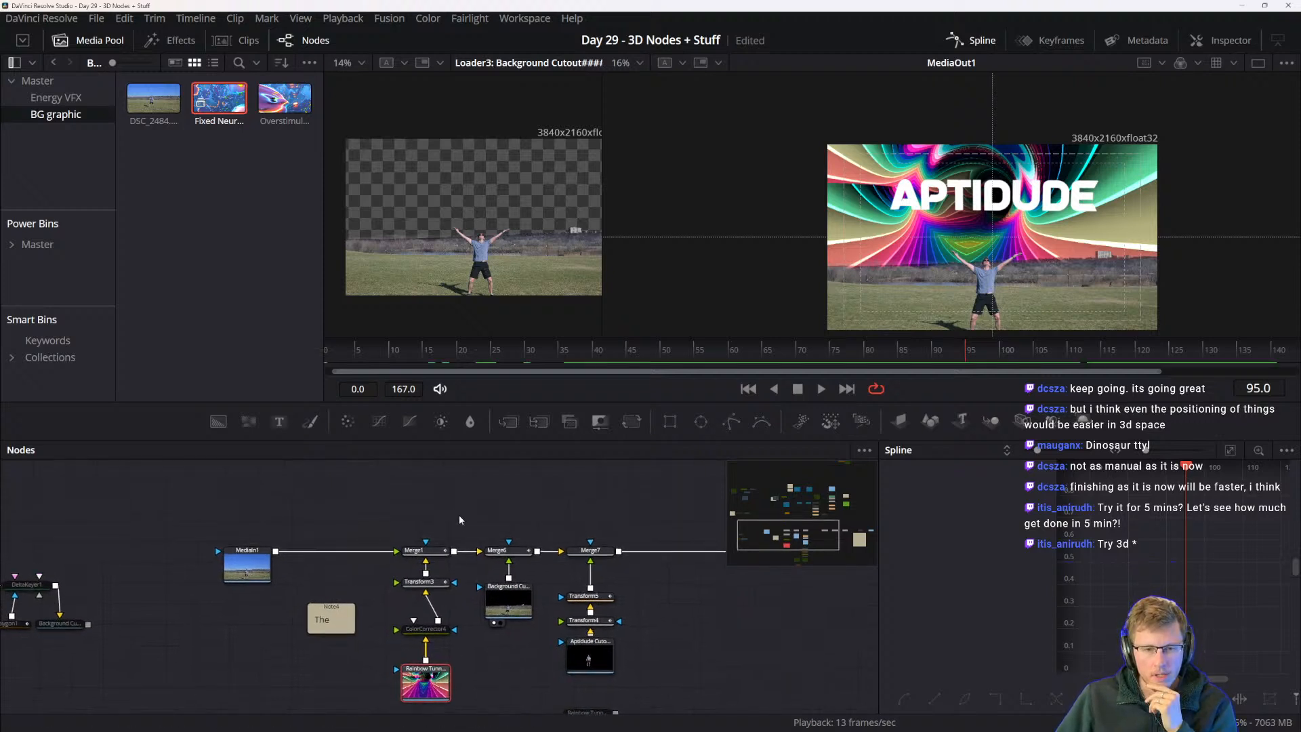
- Add an ImagePlane3D node above the main row and reroute the MediaIn1 output from Merge1 into it
drag(453, 494, 414, 613)
drag(903, 422, 383, 588)
drag(432, 632, 450, 602)
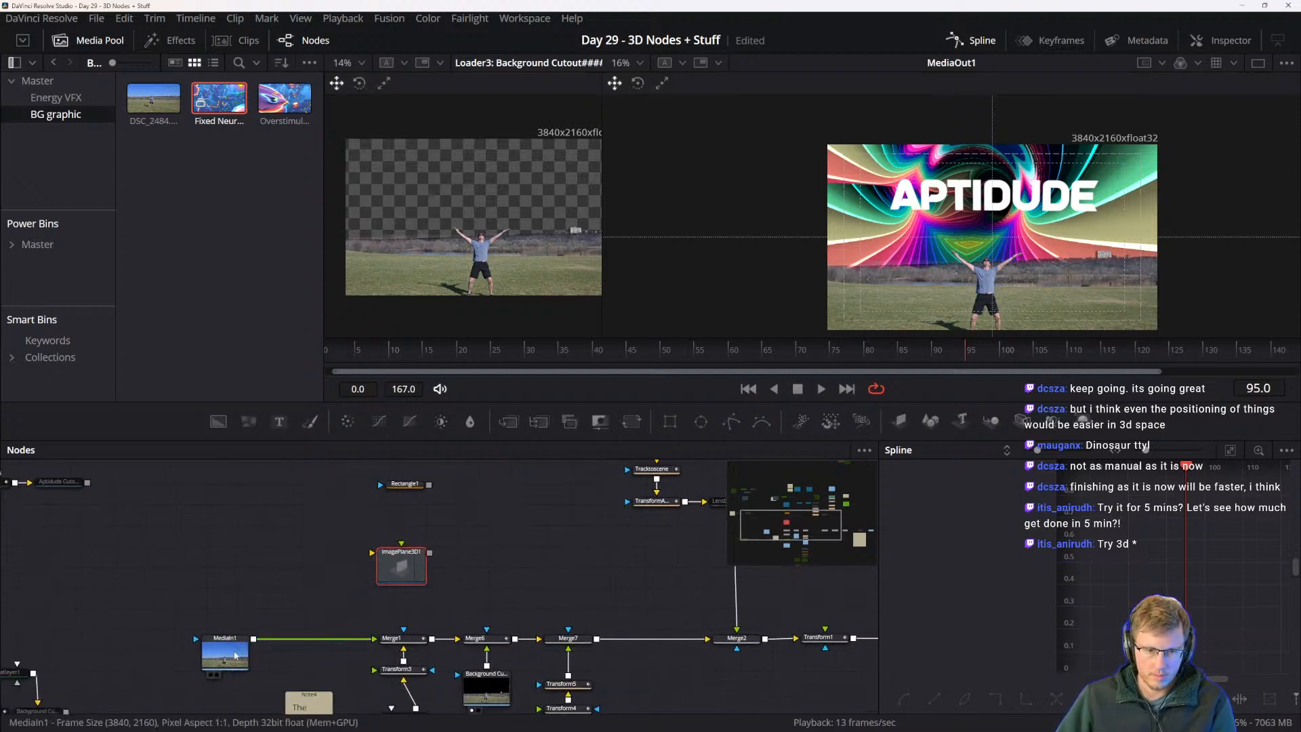
drag(226, 654, 221, 649)
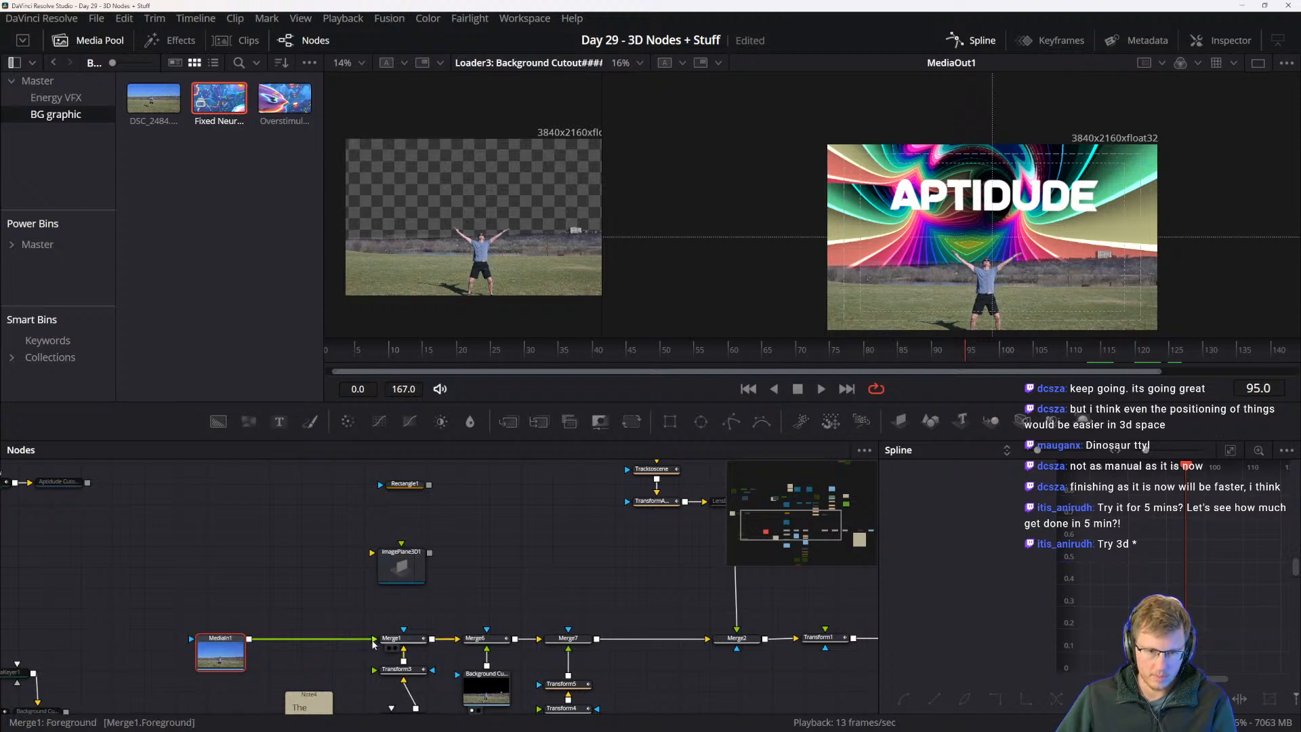
drag(373, 643, 380, 587)
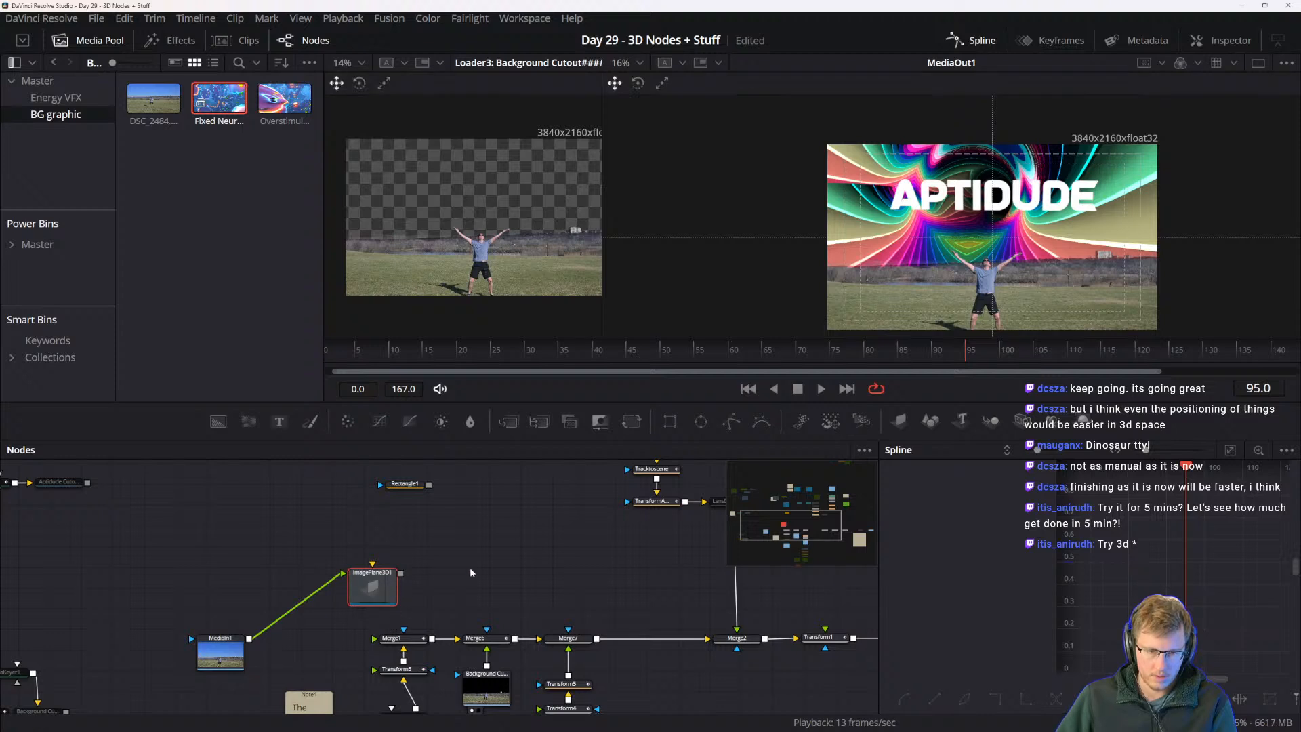
click(1023, 422)
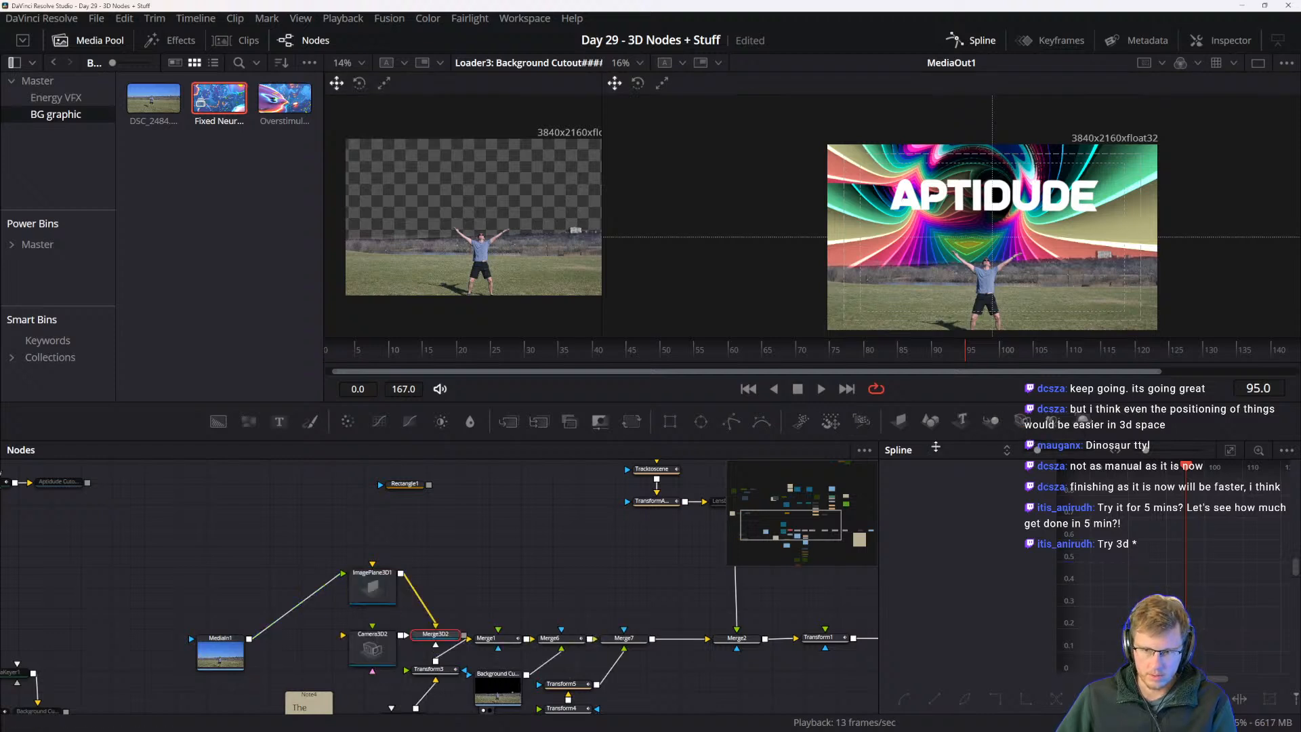
key(ctrl+z)
click(384, 586)
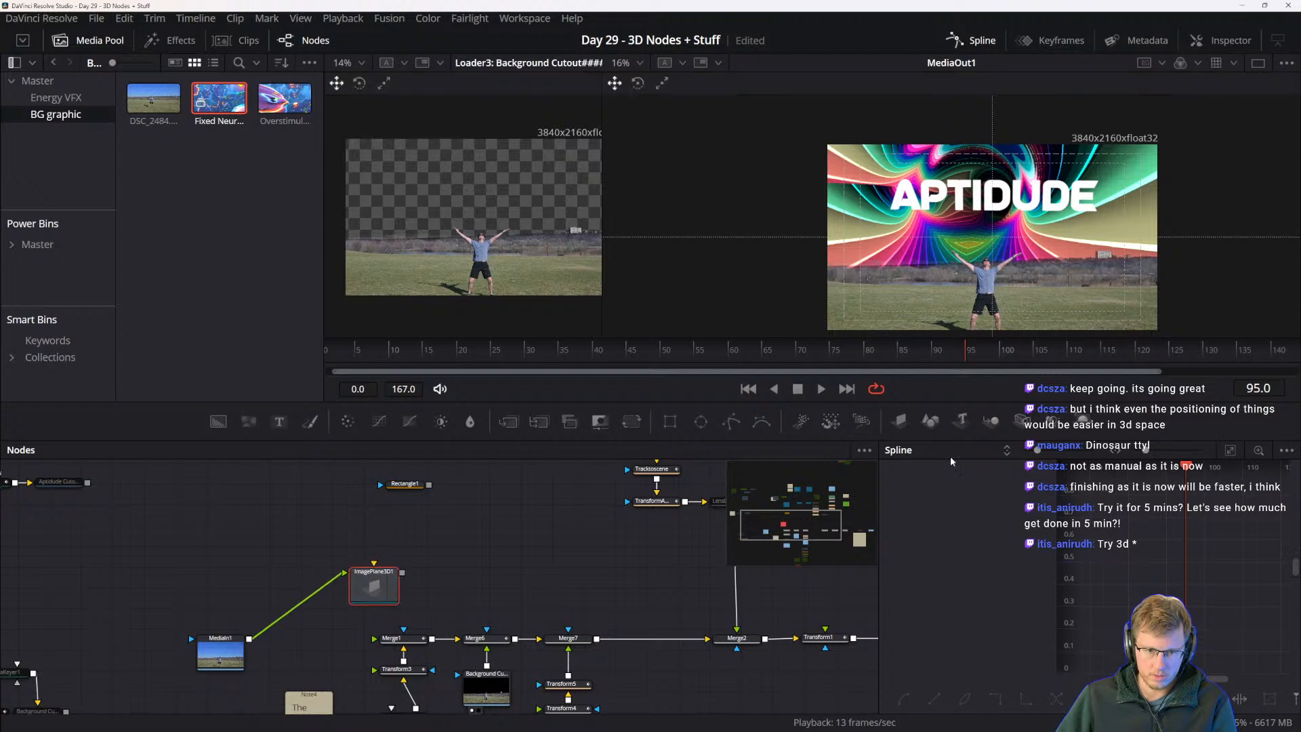
click(1023, 421)
drag(451, 645, 484, 571)
drag(376, 656, 482, 591)
drag(484, 519, 469, 521)
mouse_move(479, 591)
mouse_down()
mouse_move(480, 573)
mouse_move(474, 605)
mouse_up()
drag(473, 548, 486, 547)
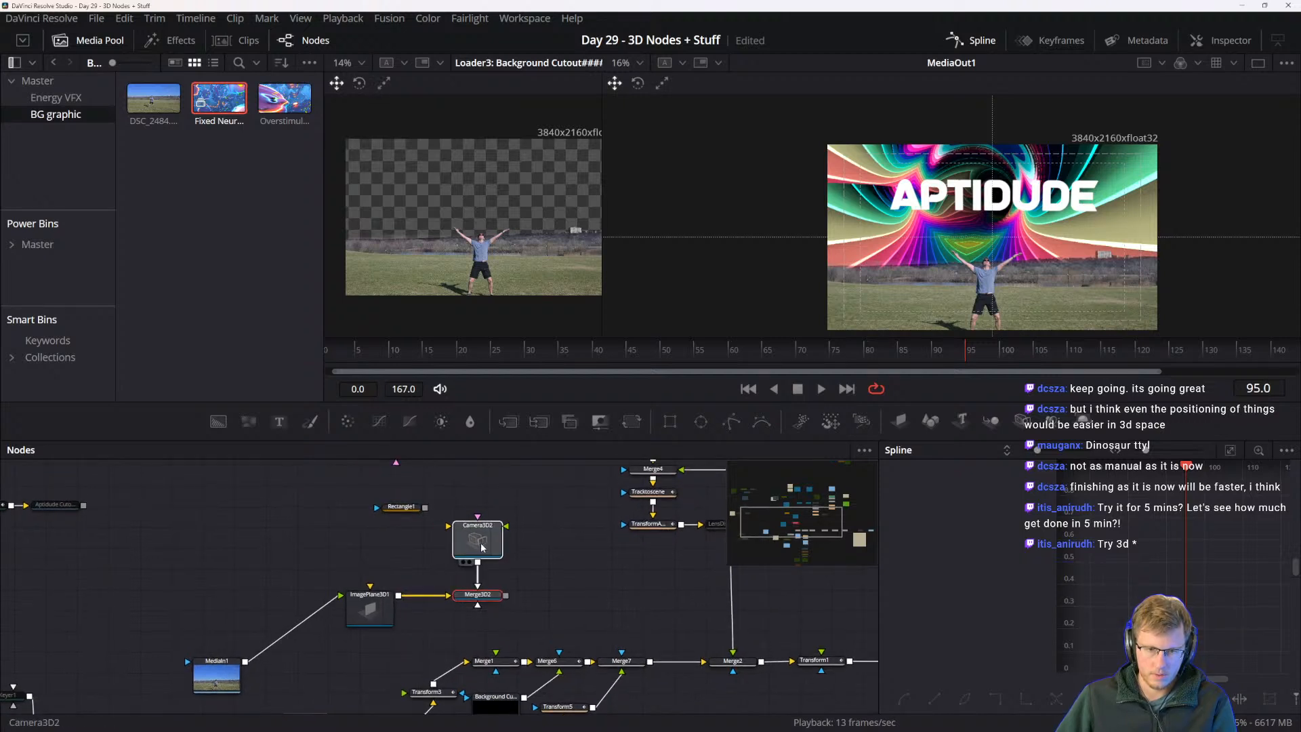
drag(433, 476, 442, 590)
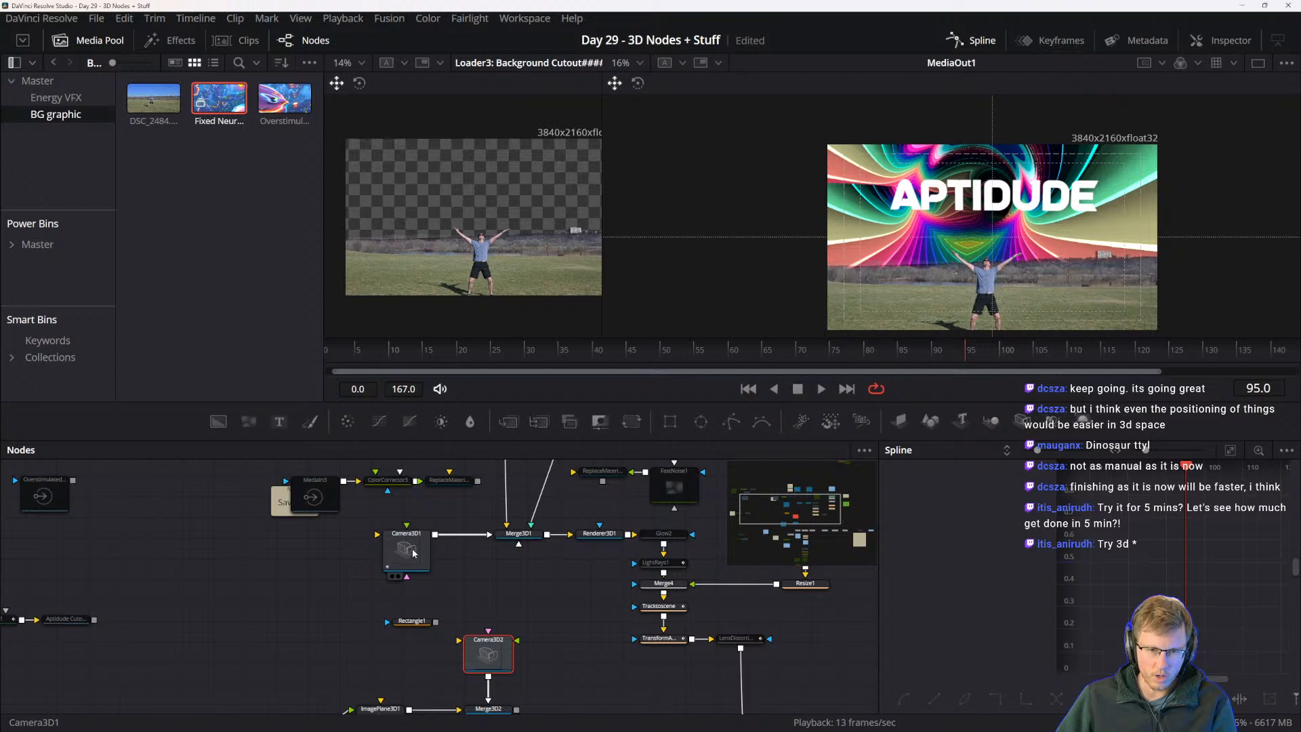
key(Delete)
drag(487, 716, 497, 661)
click(496, 659)
drag(572, 676, 568, 646)
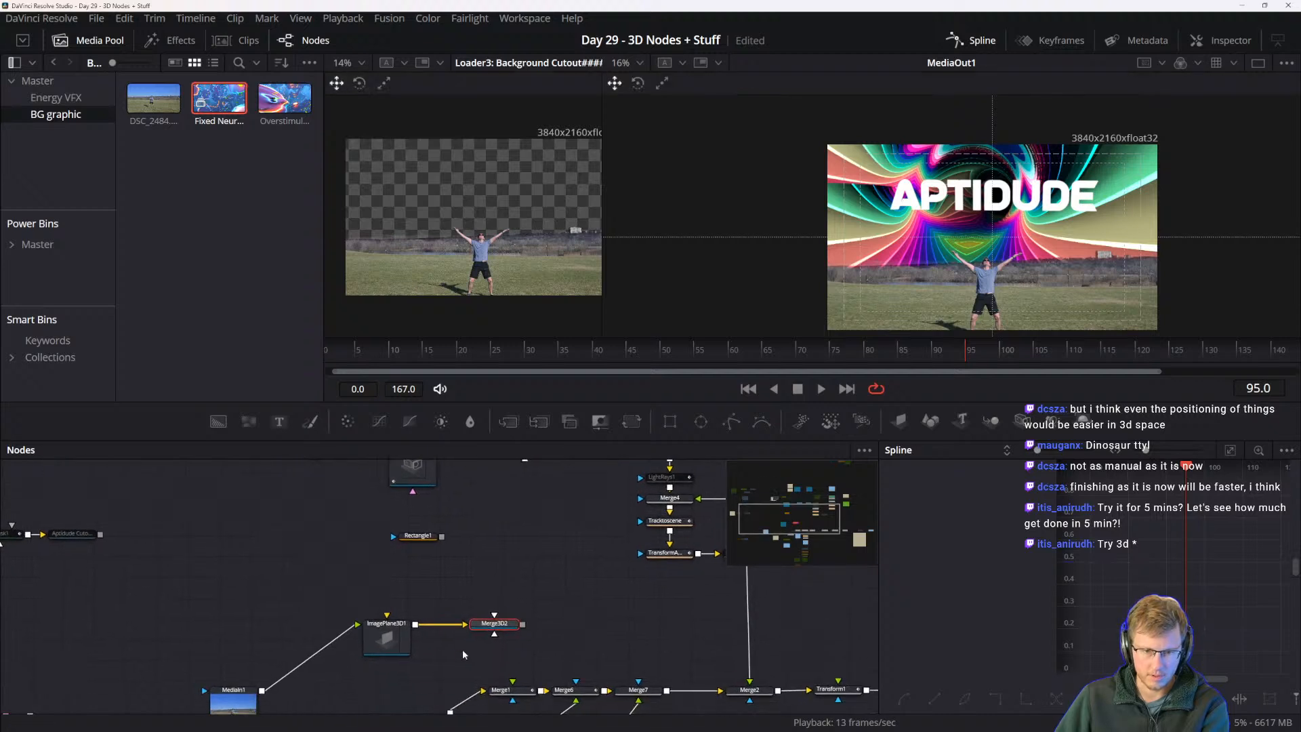
- View the Camera3D1, Merge3D1 and Renderer3D1 outputs of the text branch one after another in the first viewer
drag(428, 561, 494, 572)
click(423, 520)
key(1)
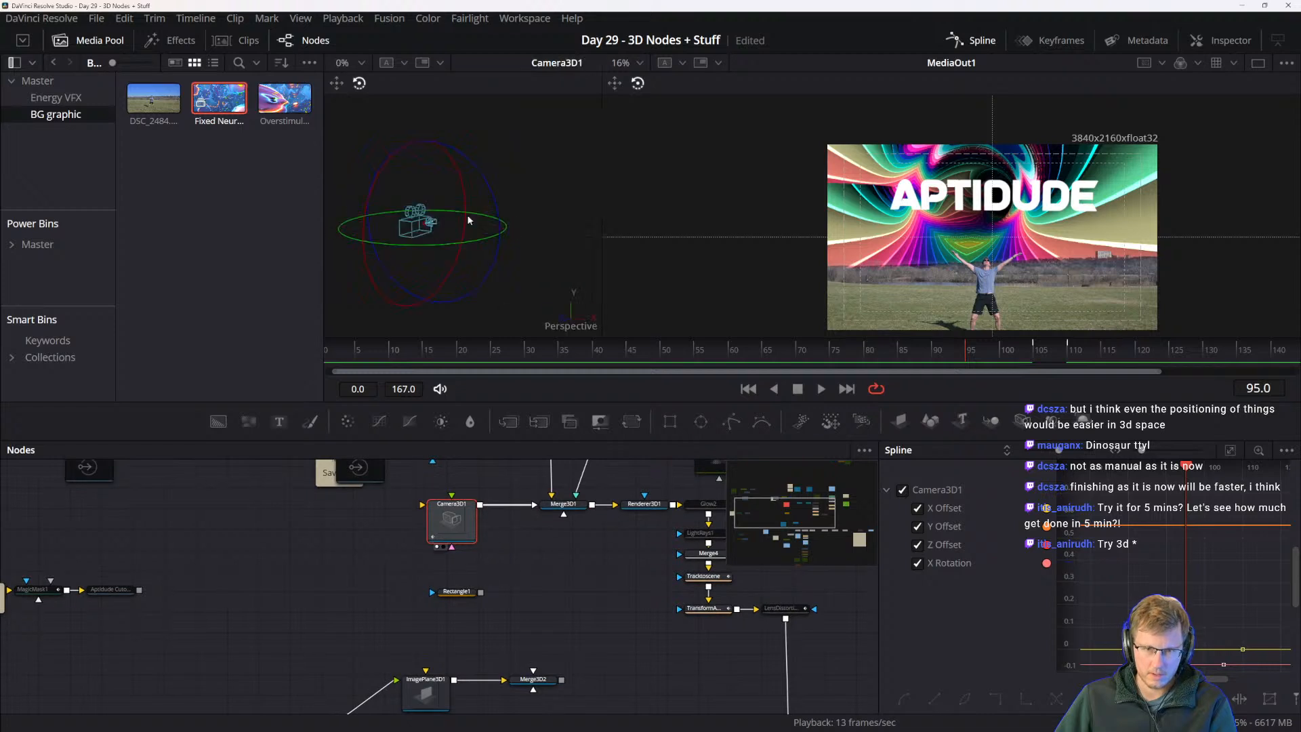
click(563, 504)
key(1)
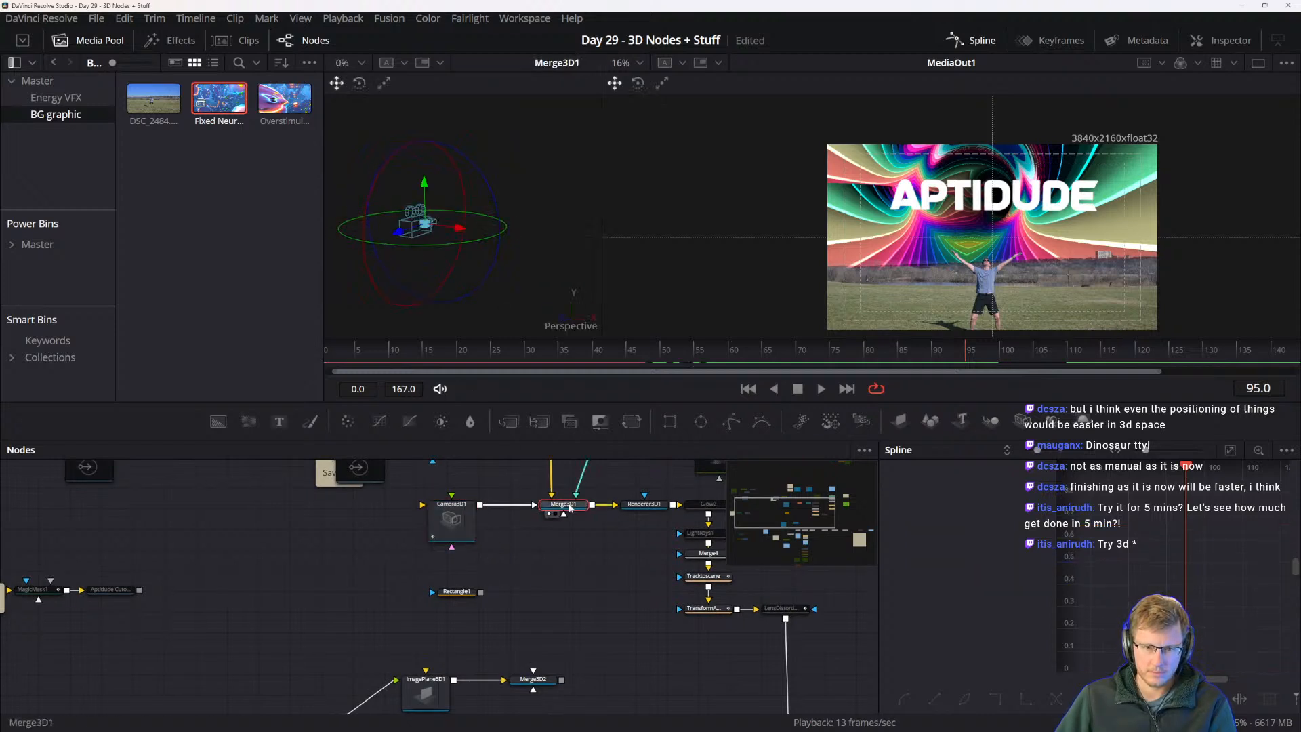
click(652, 505)
key(1)
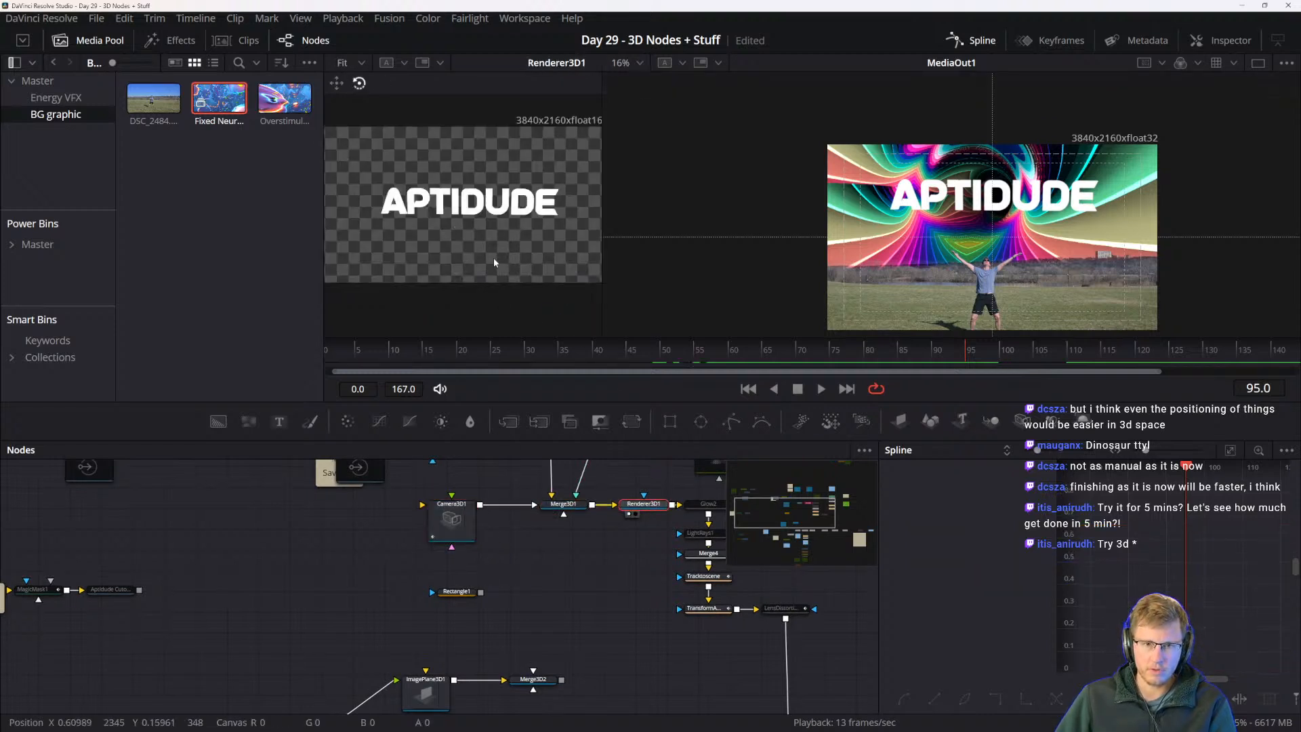
- Add a 3D camera merged with ImagePlane3D1, and arrange the camera and Merge3D3 nodes above the image plane
drag(495, 621, 523, 515)
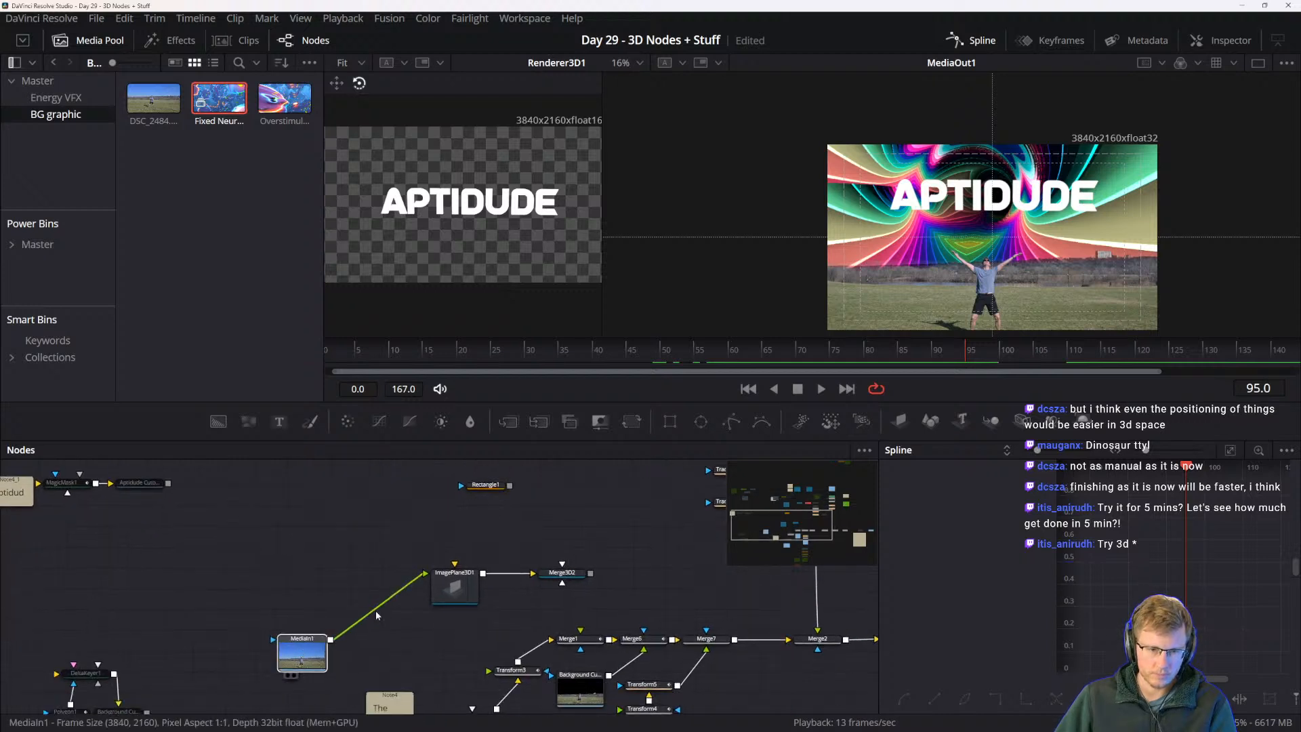
click(454, 585)
drag(628, 525, 500, 609)
scroll(466, 225, down, 1)
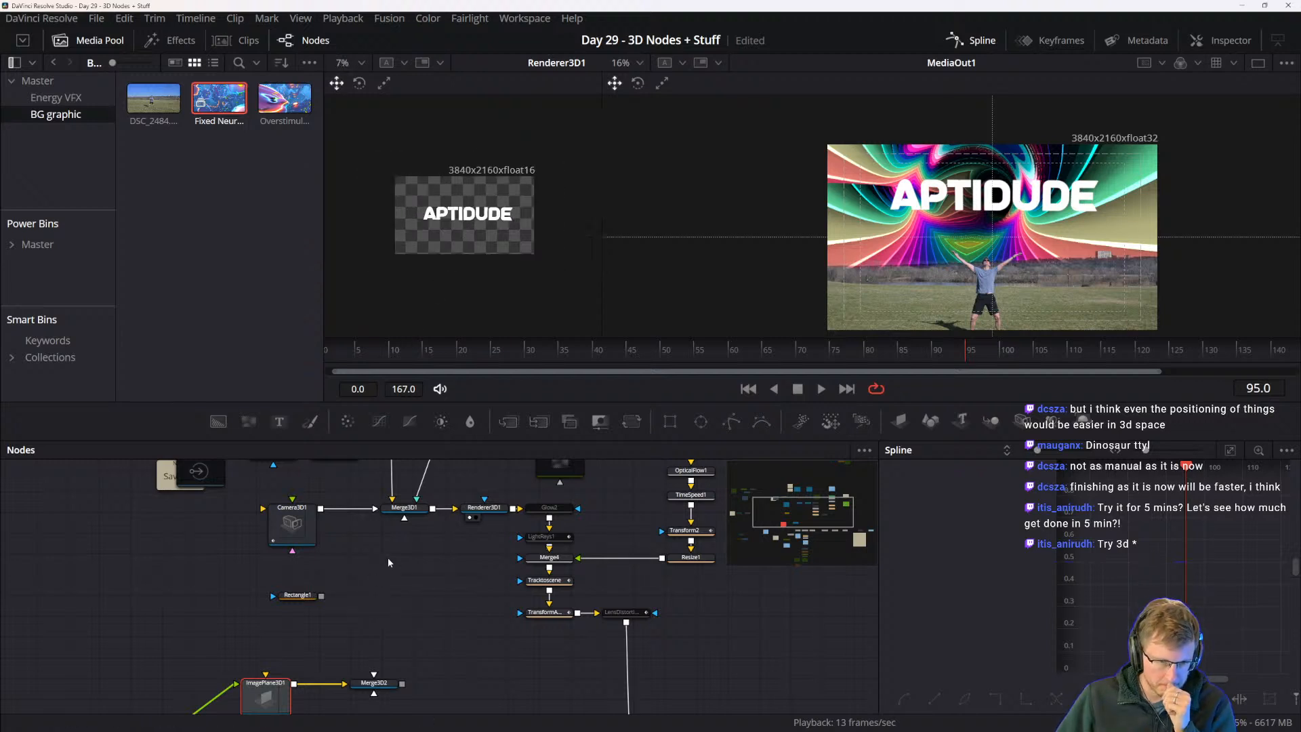
scroll(388, 557, down, 4)
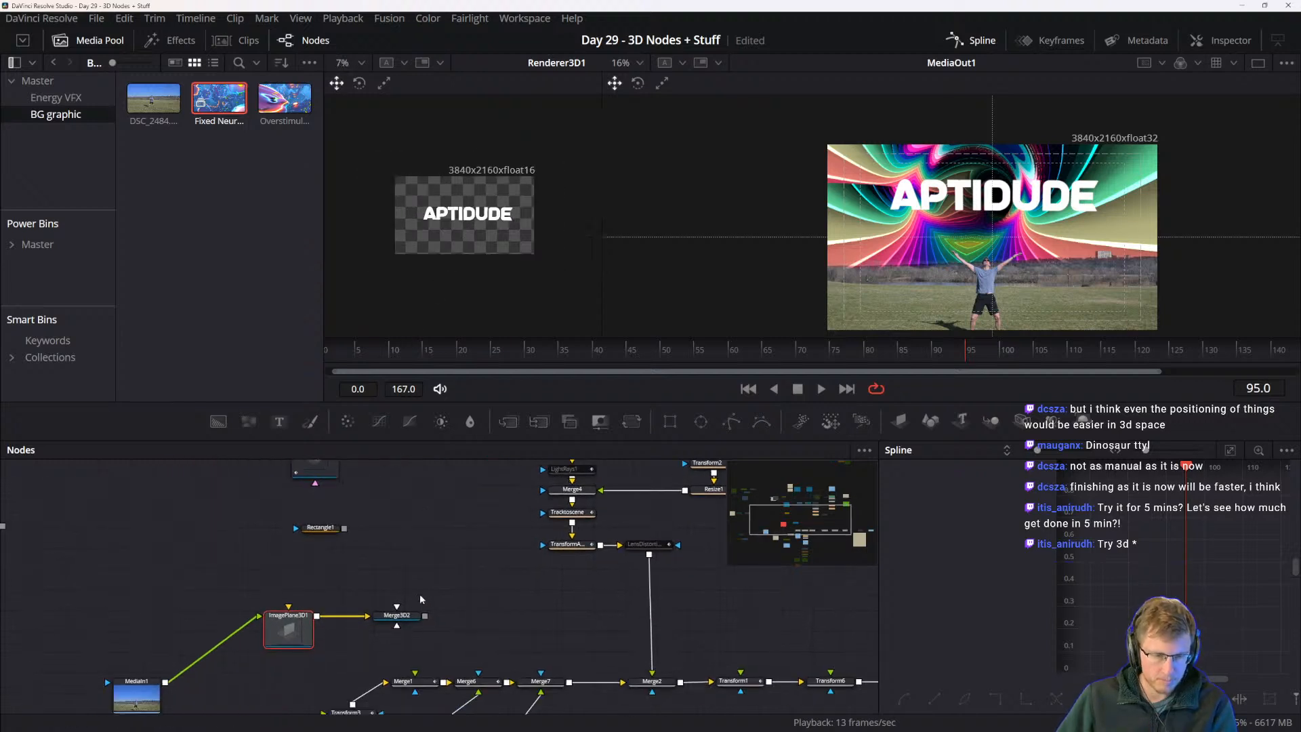
click(1023, 421)
drag(347, 667, 355, 557)
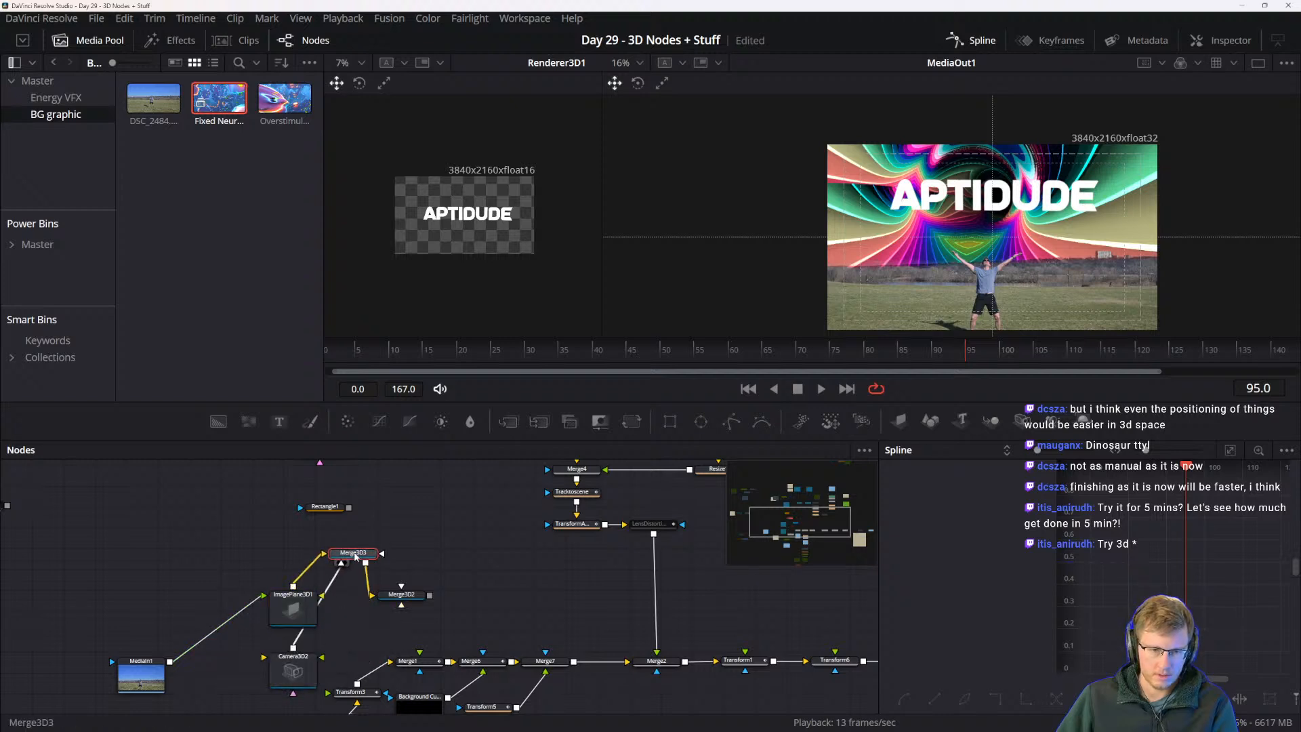
drag(294, 675, 251, 527)
drag(354, 557, 357, 564)
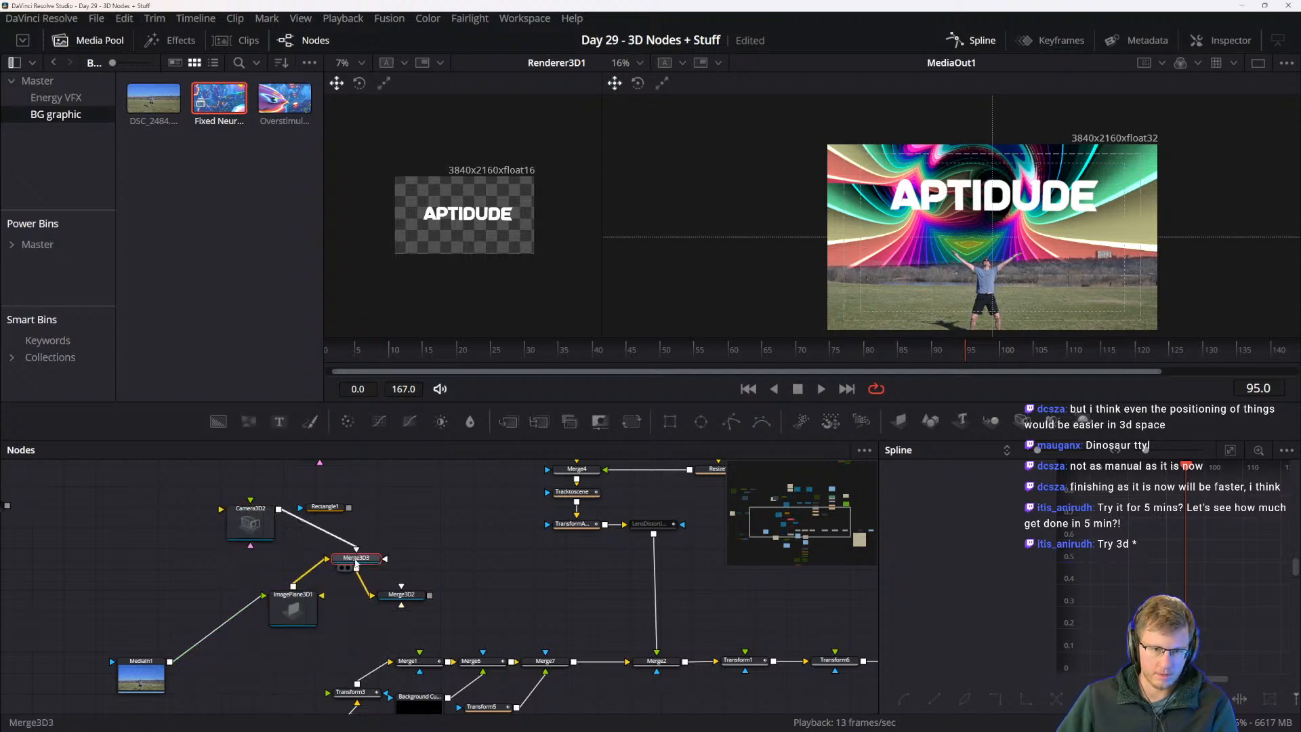
- Show Merge3D3 in both viewers and examine the camera and image plane in the 3D scene
key(1)
drag(251, 519, 250, 546)
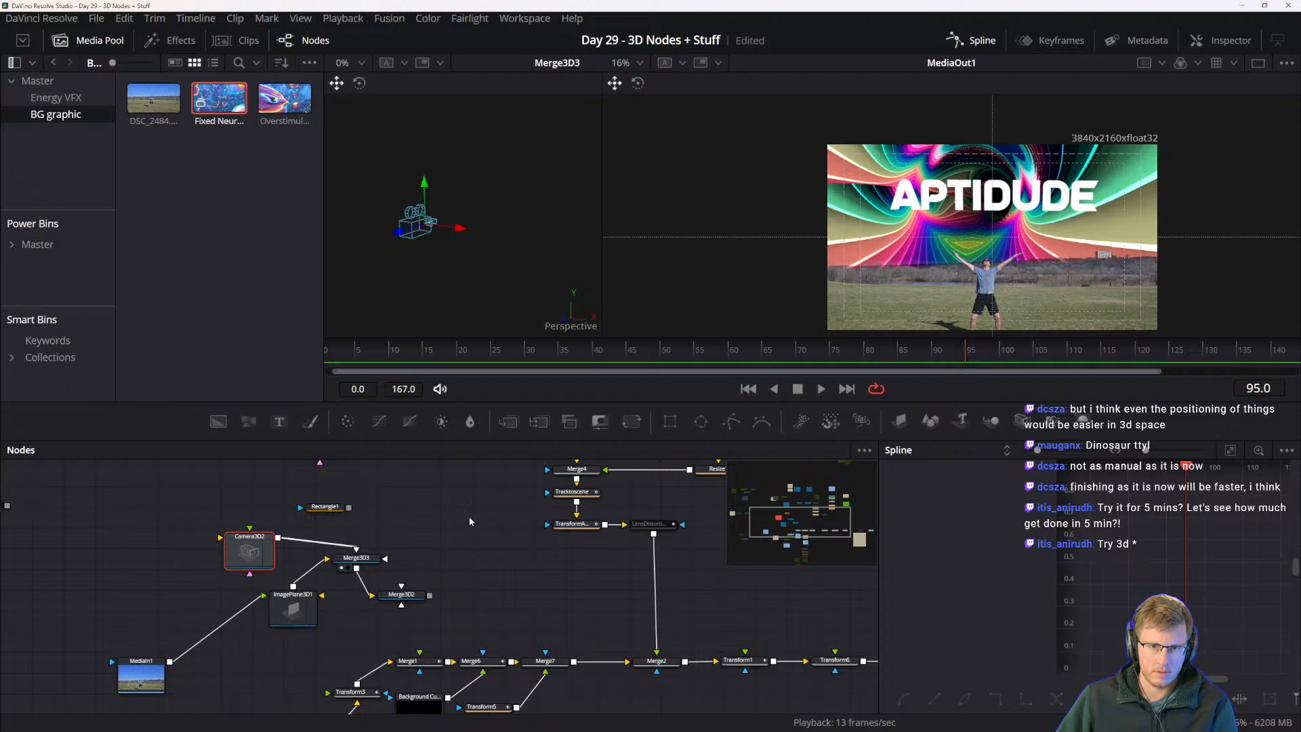
click(356, 558)
key(2)
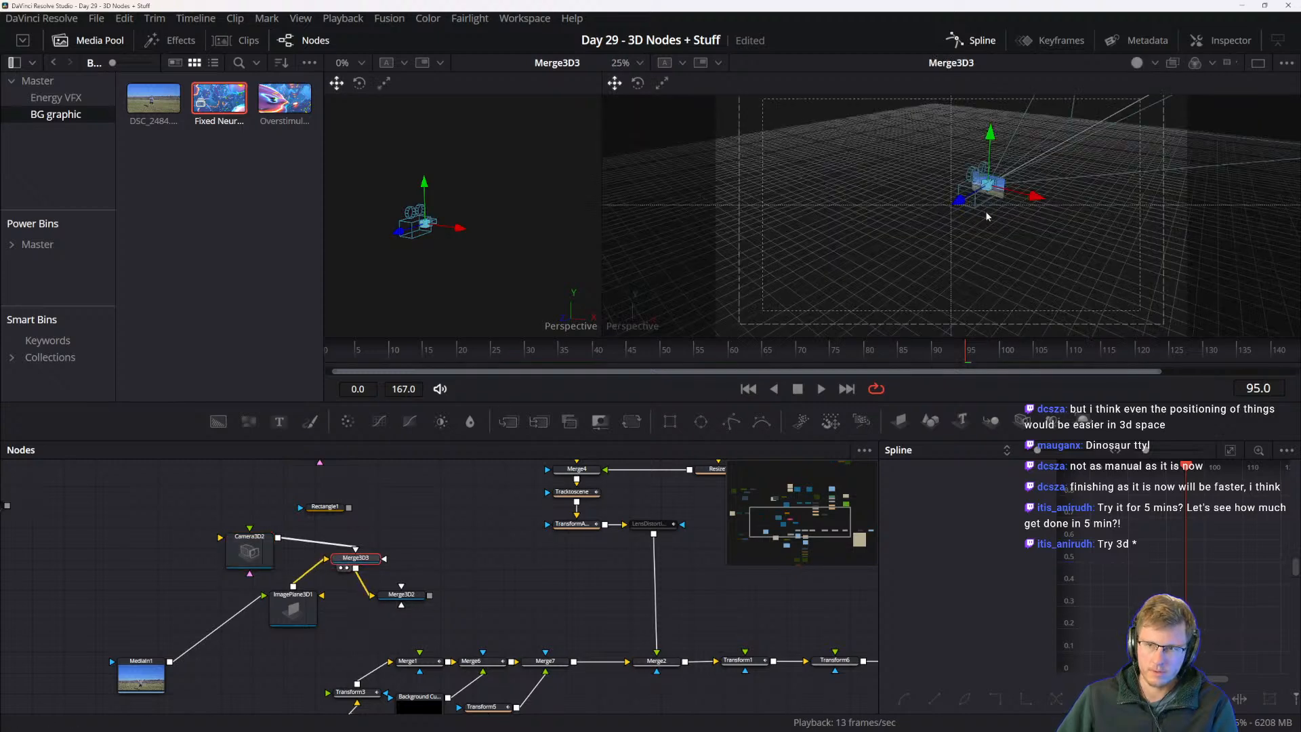
mouse_move(986, 217)
mouse_down()
mouse_move(955, 254)
mouse_move(982, 223)
mouse_up()
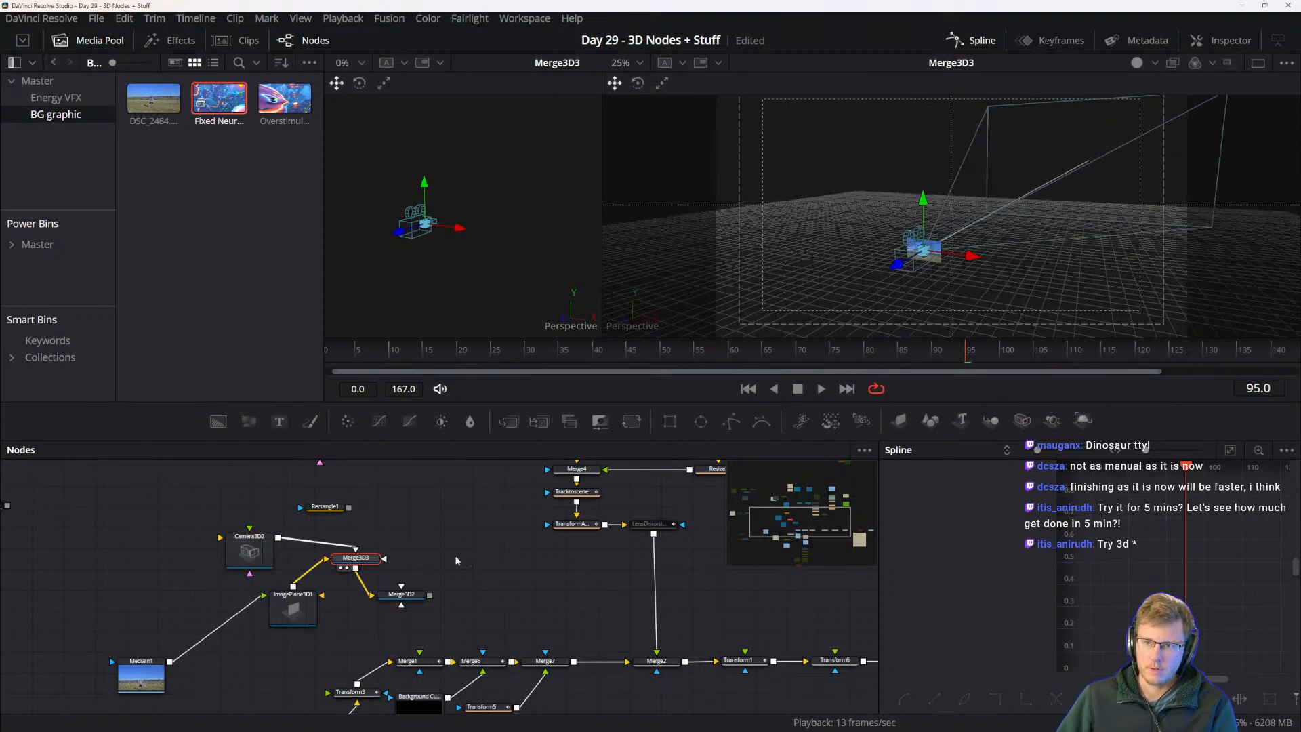
- Move ImagePlane3D1 back along its Z axis, away from the new camera
drag(398, 595, 417, 591)
click(290, 595)
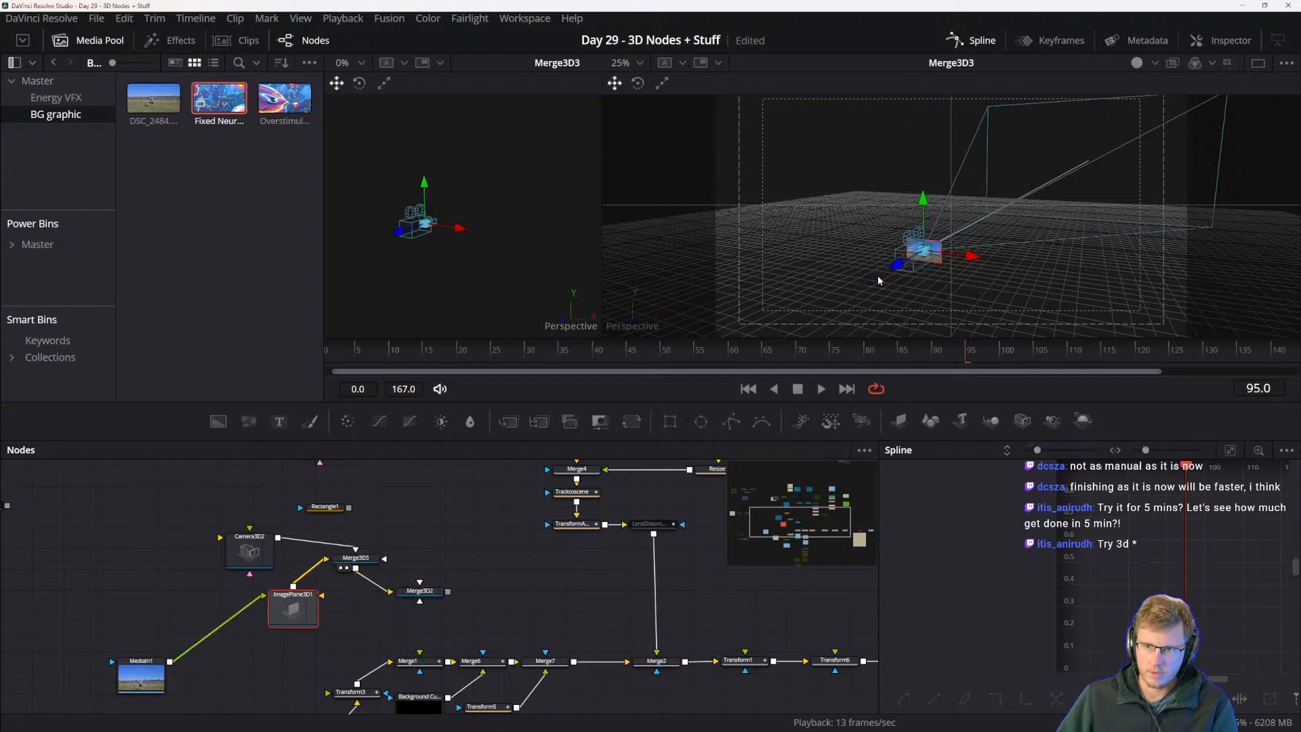
drag(898, 263, 936, 243)
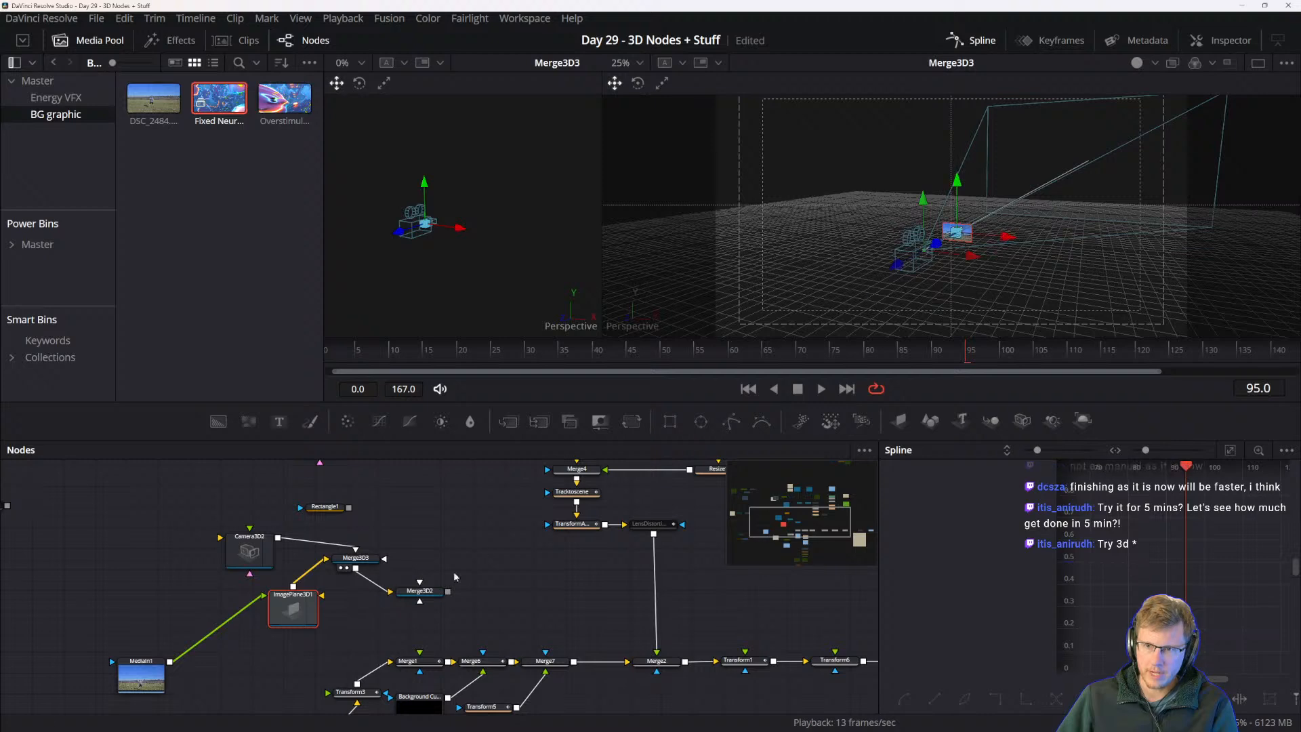
- Delete the leftover Merge3D2 node, add a 3D renderer after Merge3D3 and show its output in the second viewer
drag(420, 591, 412, 614)
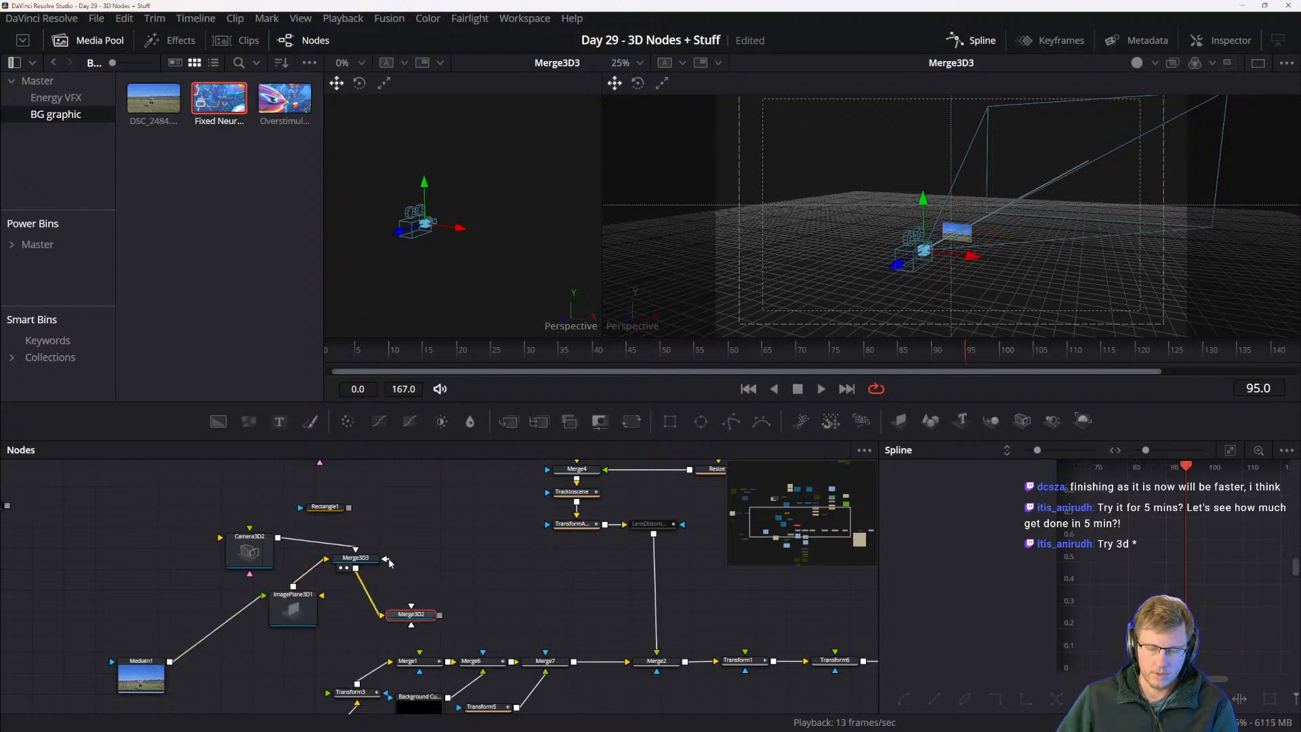
key(Delete)
drag(362, 560, 361, 569)
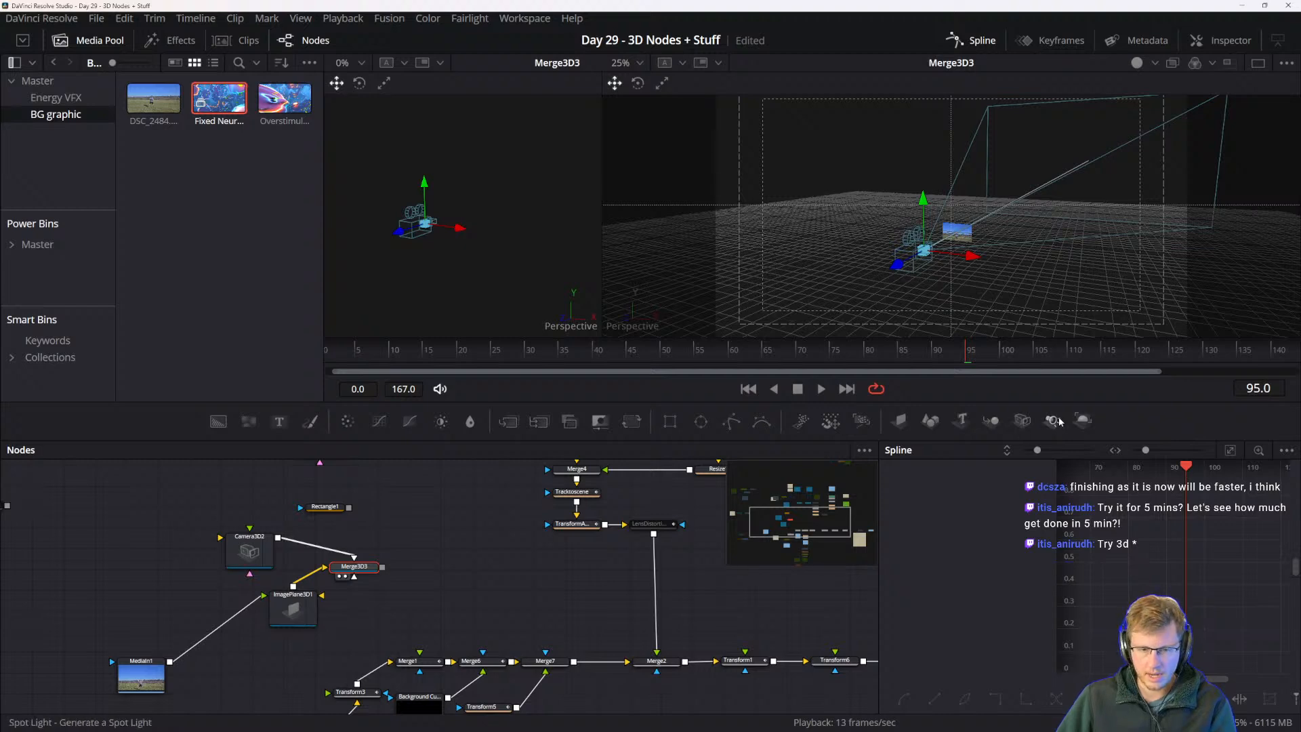
click(1081, 420)
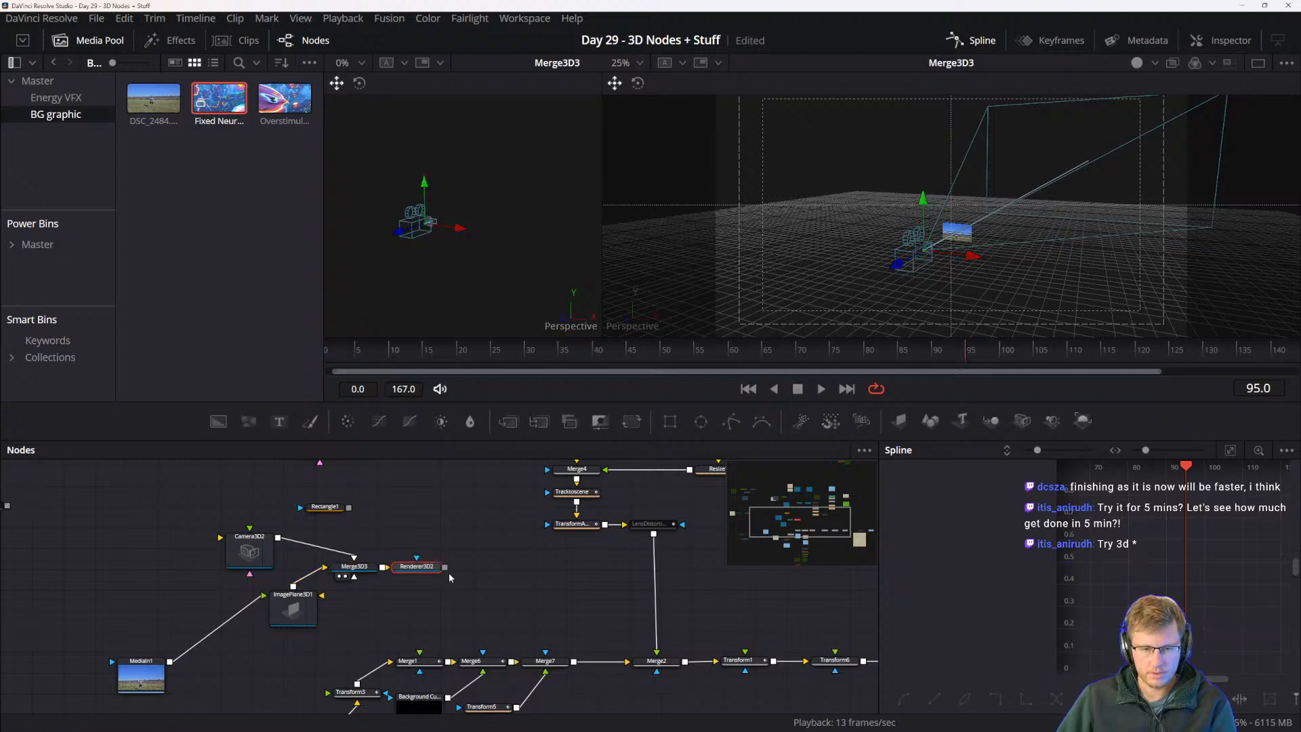
key(2)
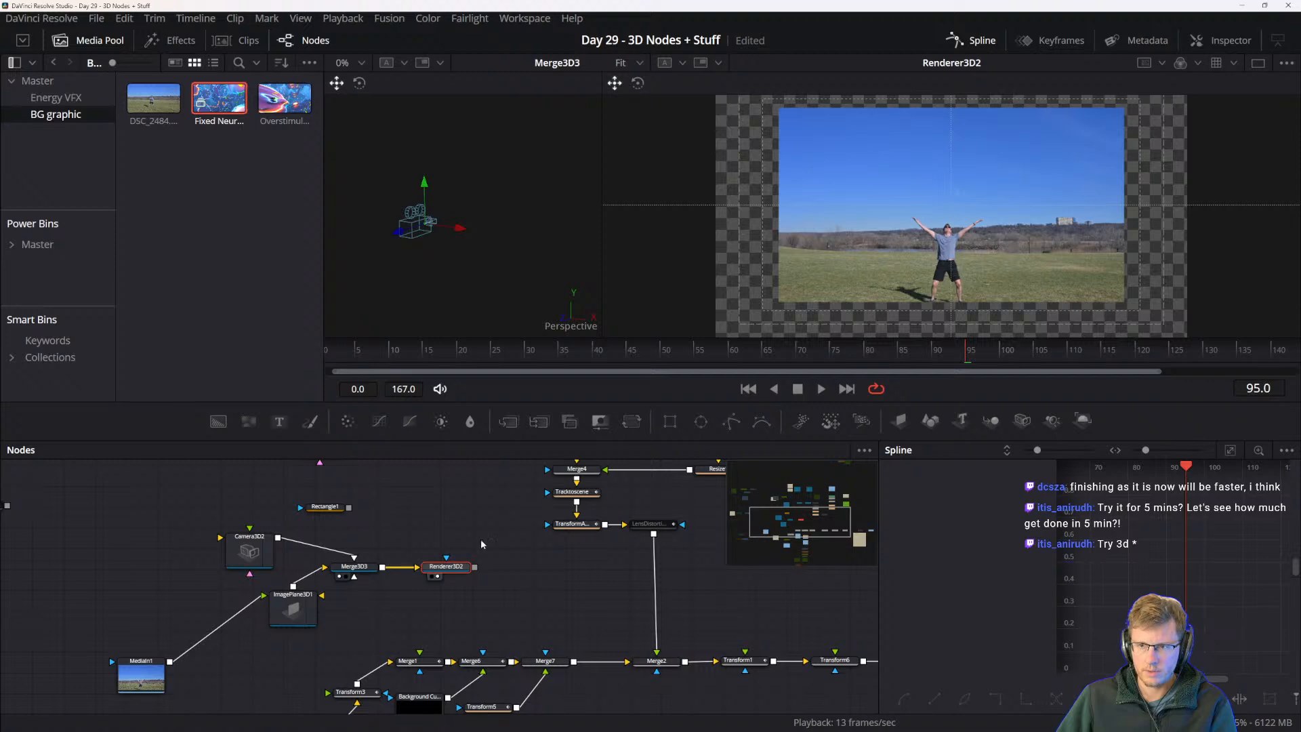
- Check the Merge3D3 and ImagePlane3D1 nodes, and show the text branch's Merge3D1 scene in the second viewer for comparison
click(354, 567)
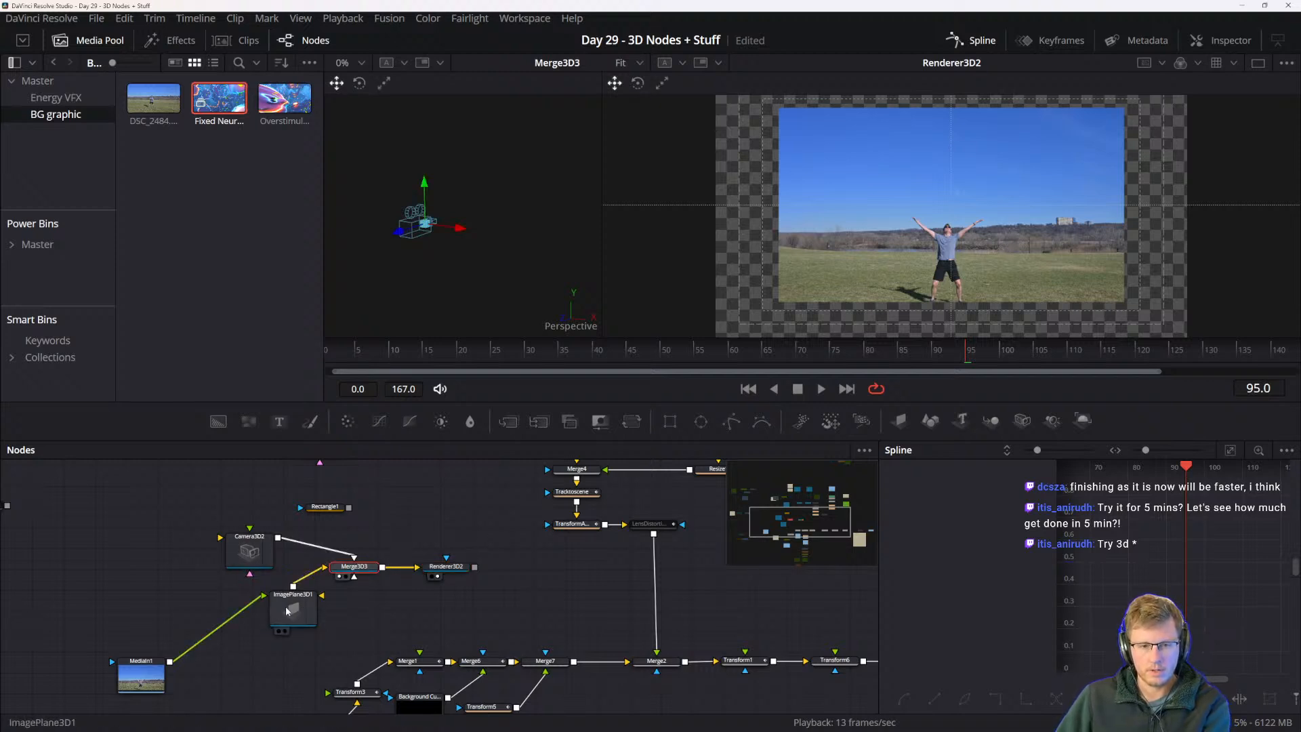
click(287, 610)
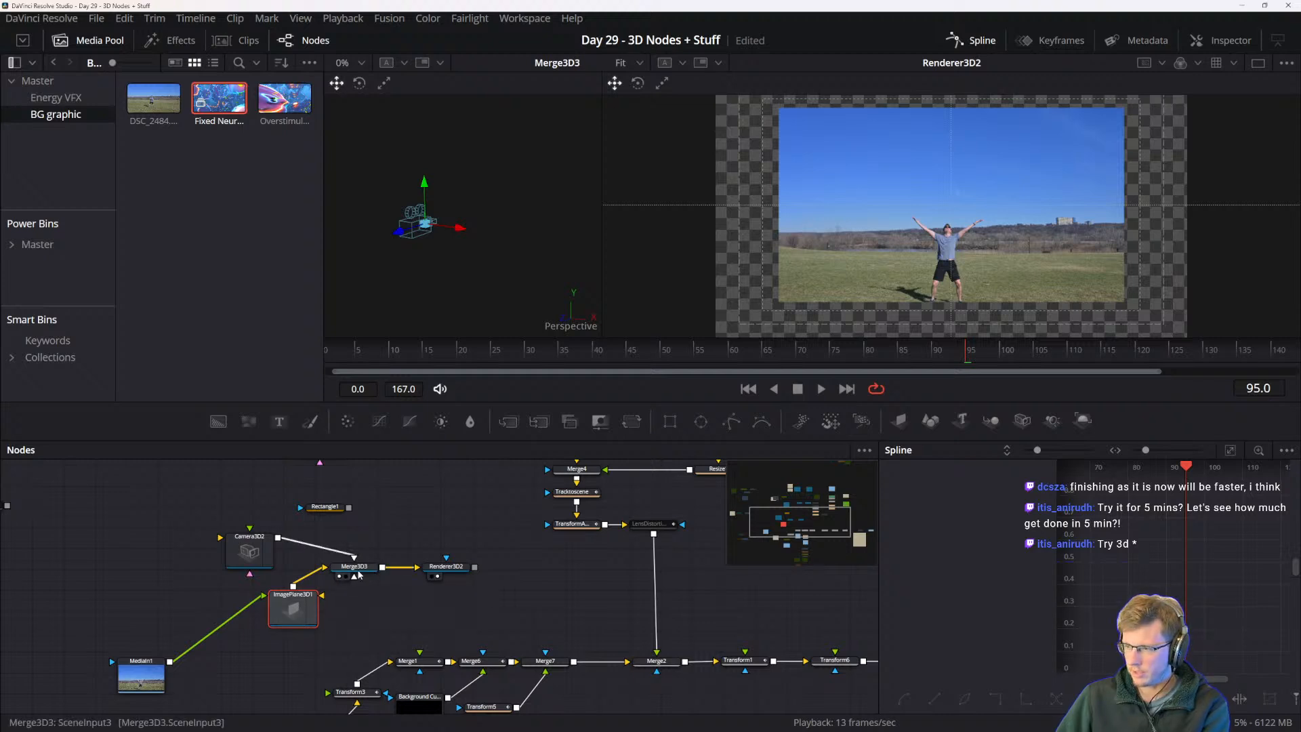
drag(377, 550, 297, 664)
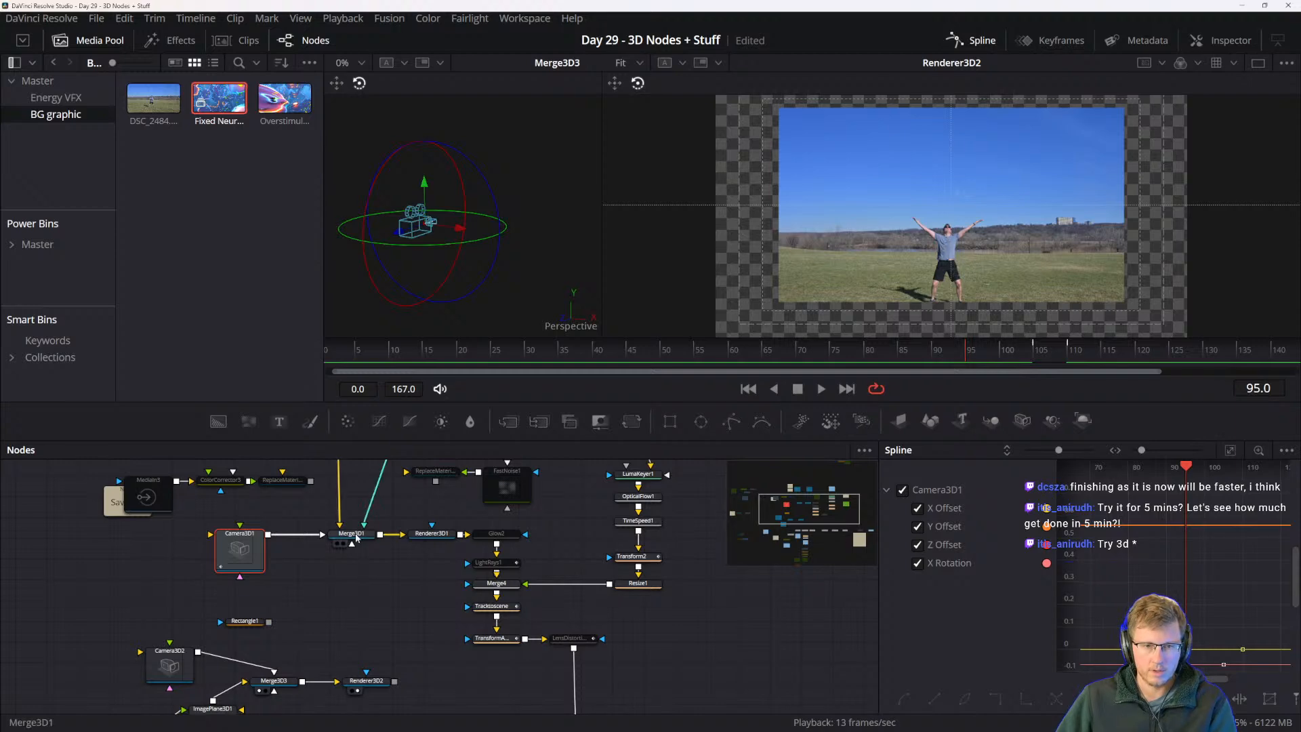
click(352, 535)
key(2)
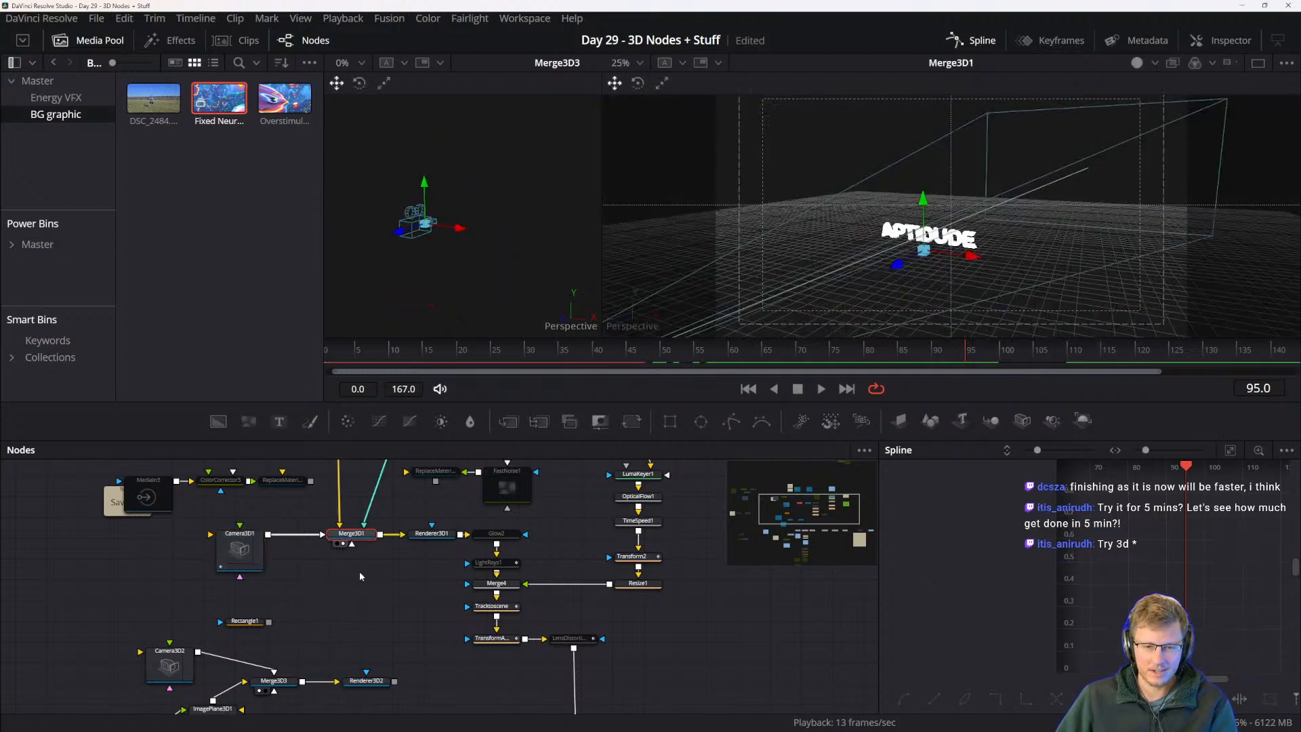
- Spread out the Merge3D3 and Camera3D2 nodes and paste a copy of ImagePlane3D1 beside the original
drag(380, 625, 365, 490)
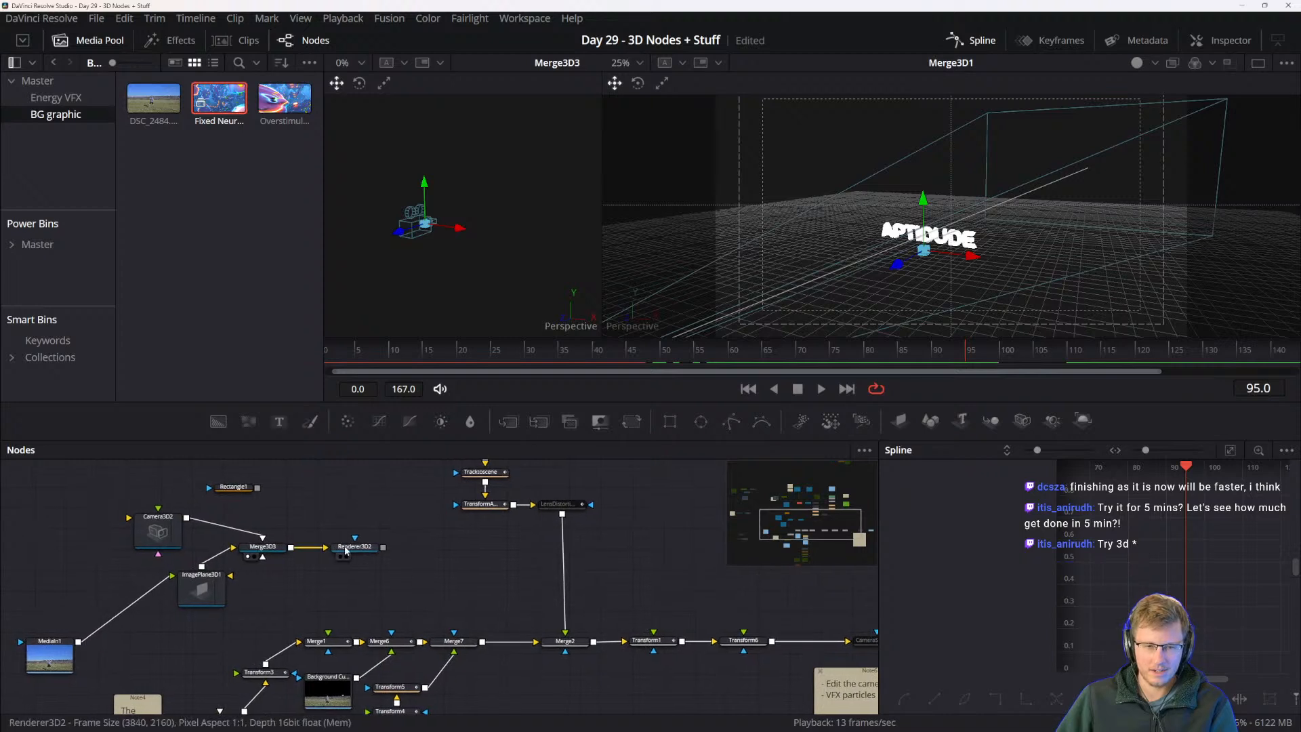
drag(273, 546, 359, 515)
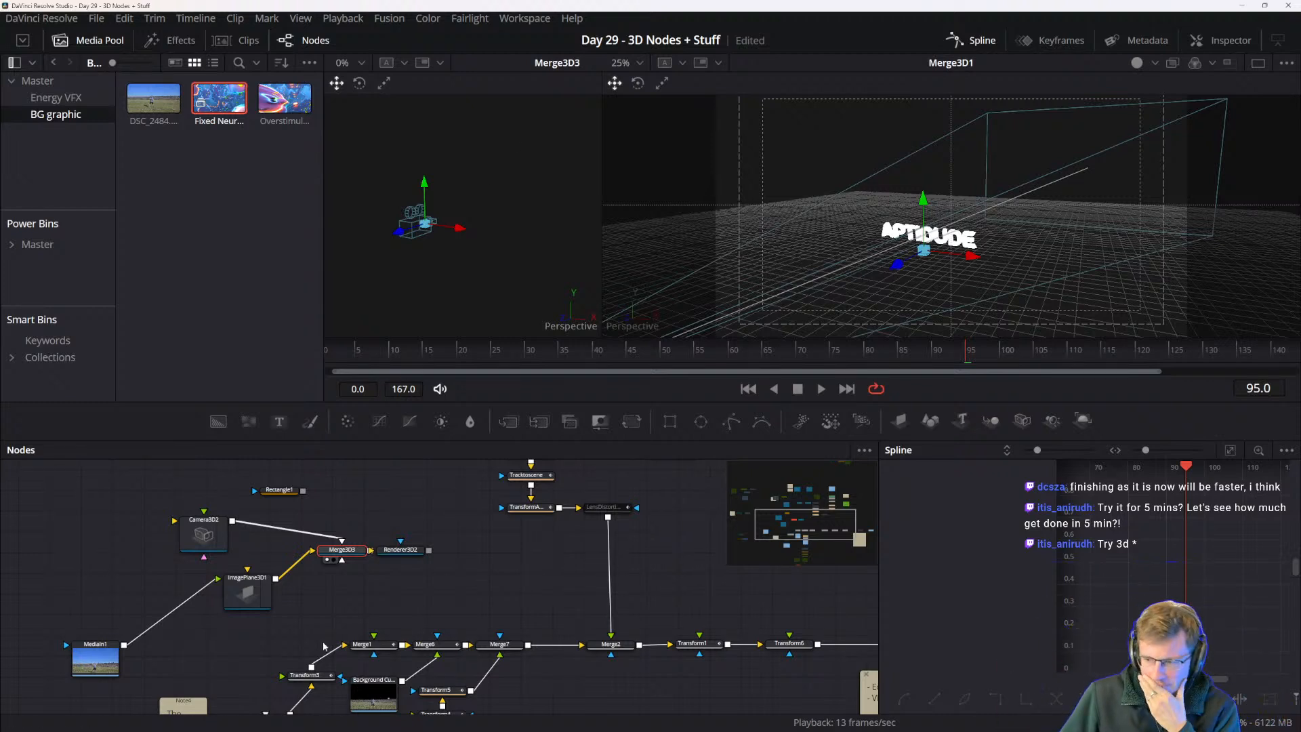
drag(327, 592, 337, 593)
click(261, 592)
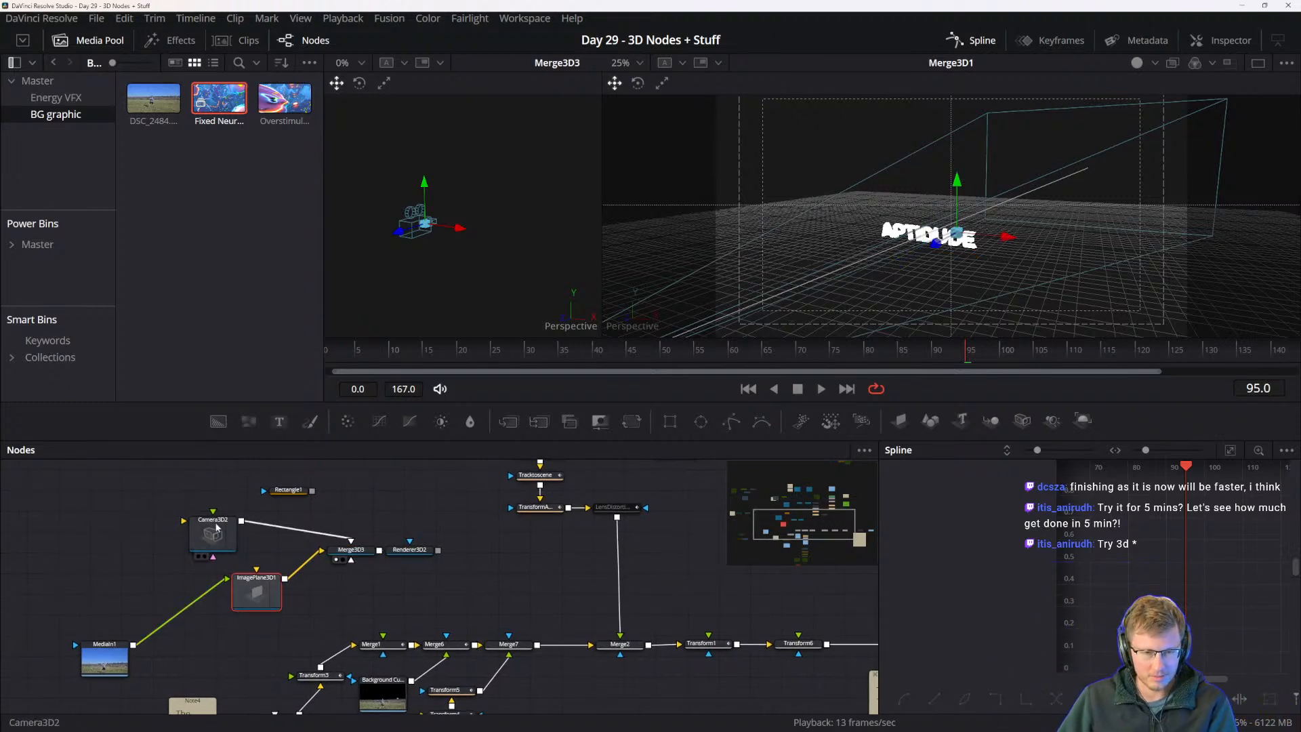
drag(217, 528, 239, 503)
click(257, 602)
drag(315, 613, 377, 551)
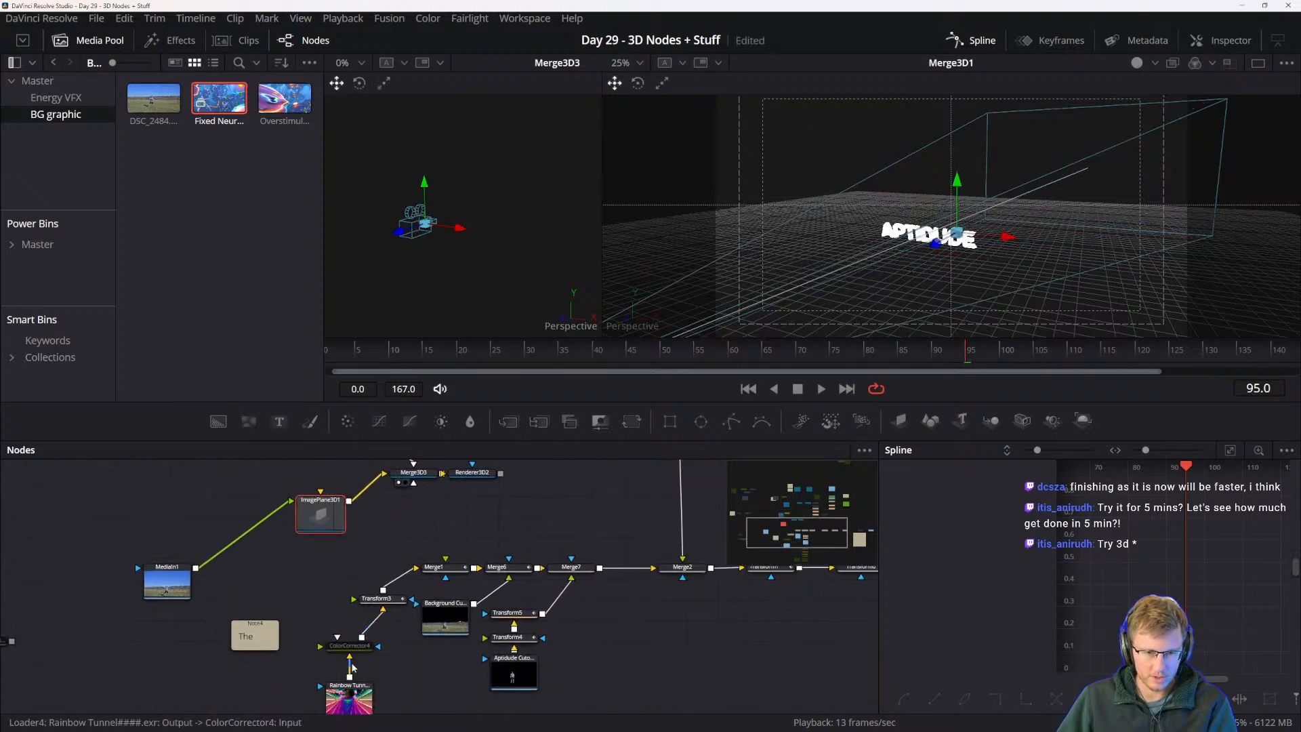
drag(433, 588, 398, 639)
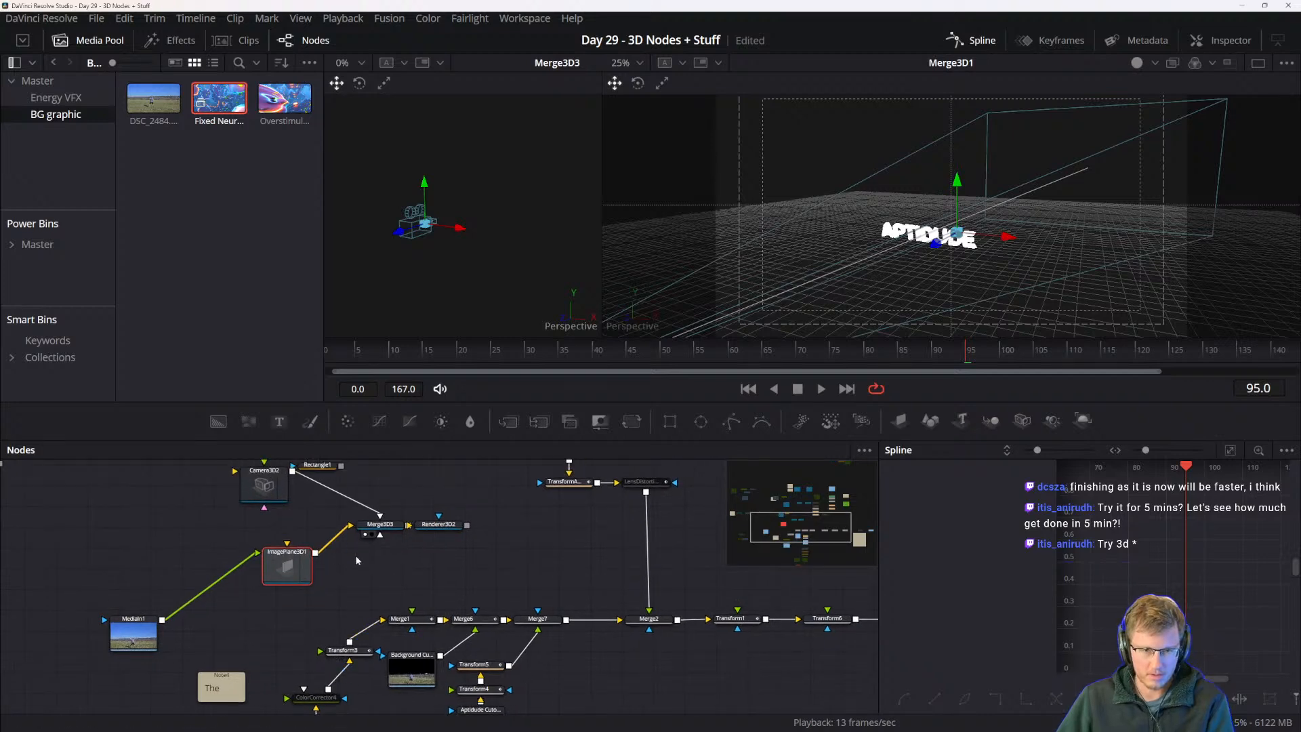
key(ctrl+v)
scroll(352, 630, down, 3)
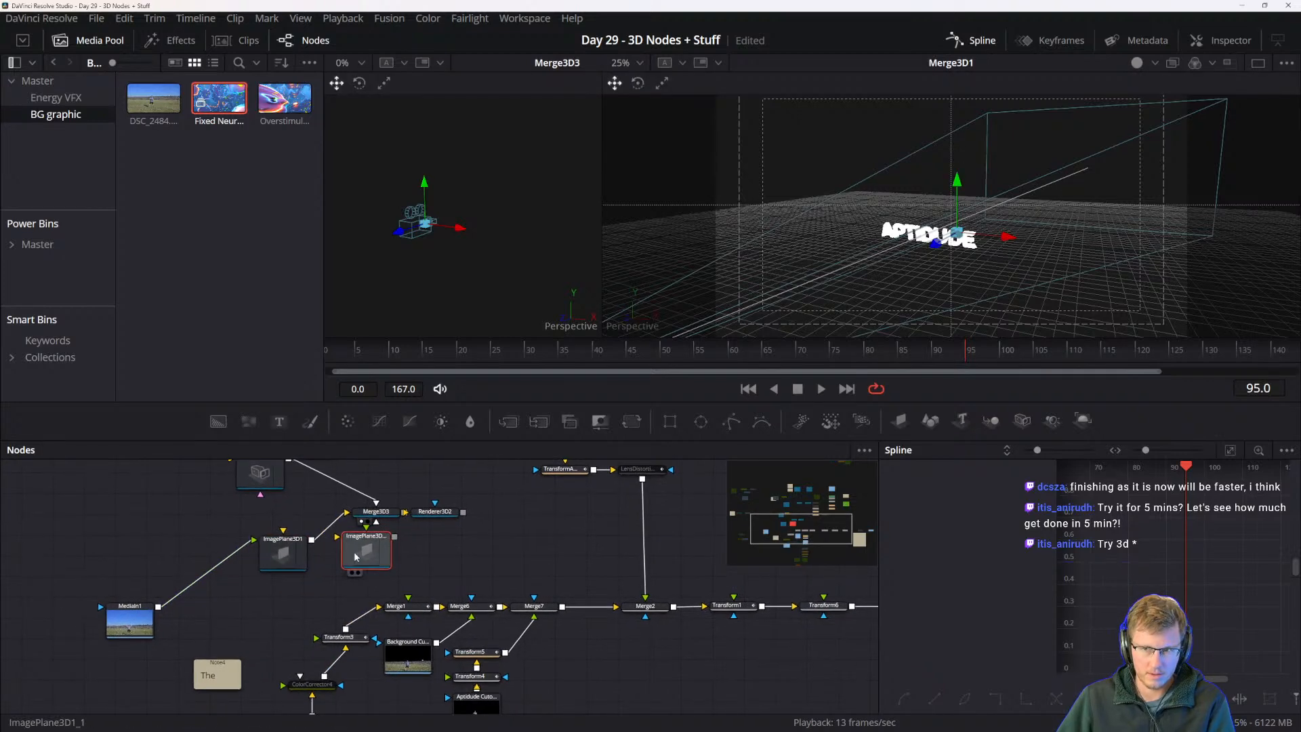
- Connect the output of the Rainbow Tunnel loader to the copied image plane
scroll(325, 695, down, 2)
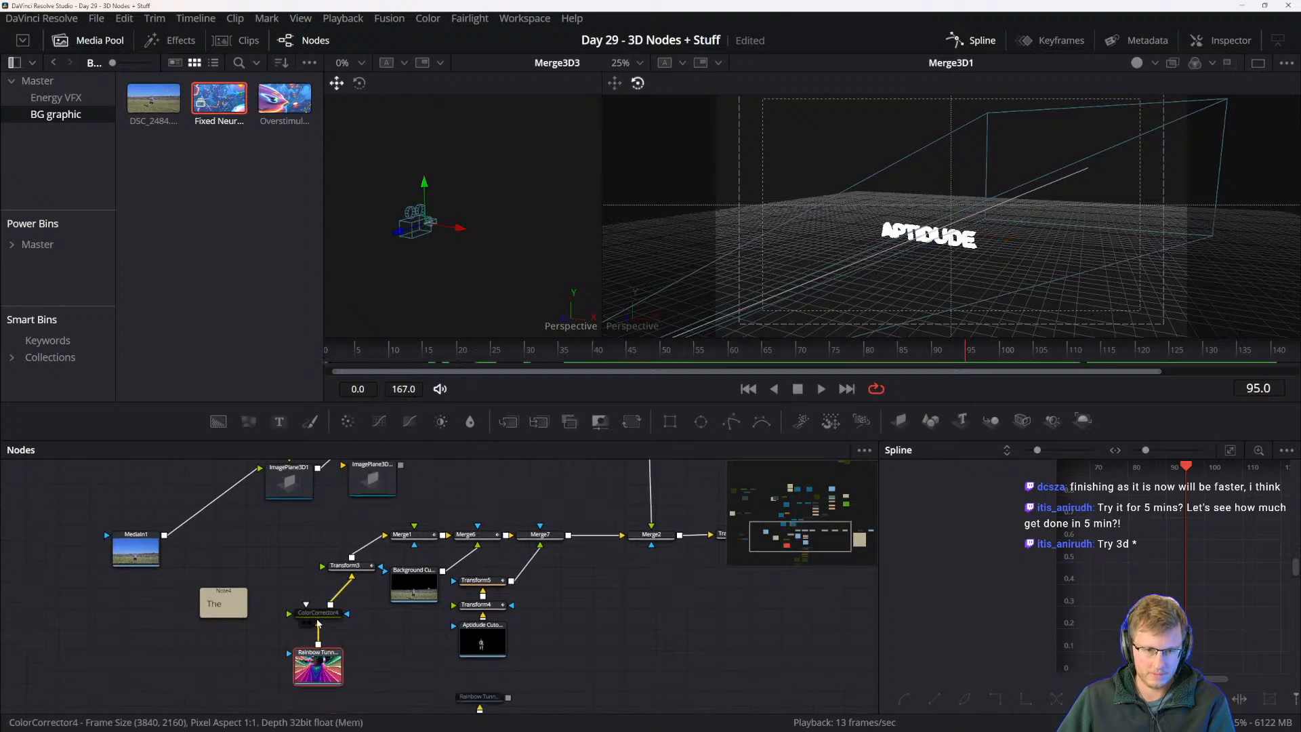
drag(318, 644, 359, 521)
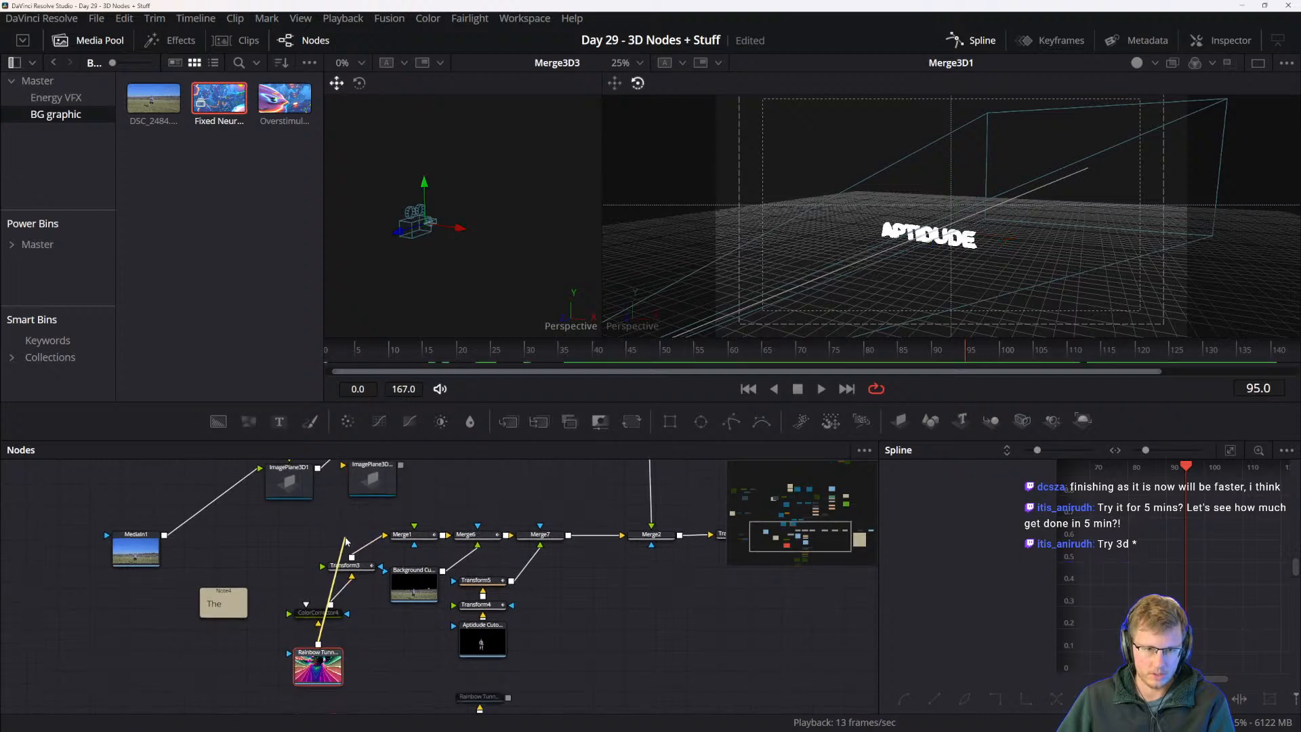
drag(328, 589, 367, 492)
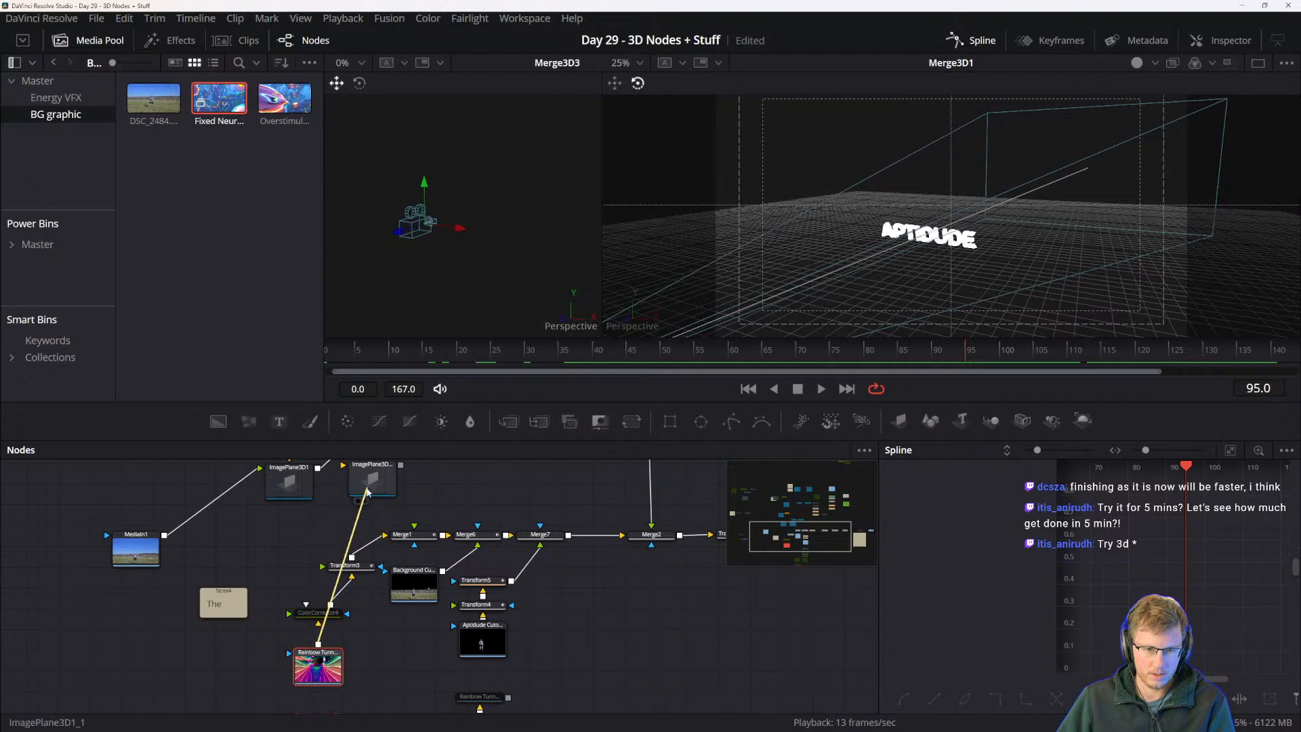
scroll(376, 485, up, 2)
- Display the Transform3 node's Position X, Position Y and Zoom curves in the spline editor
click(345, 592)
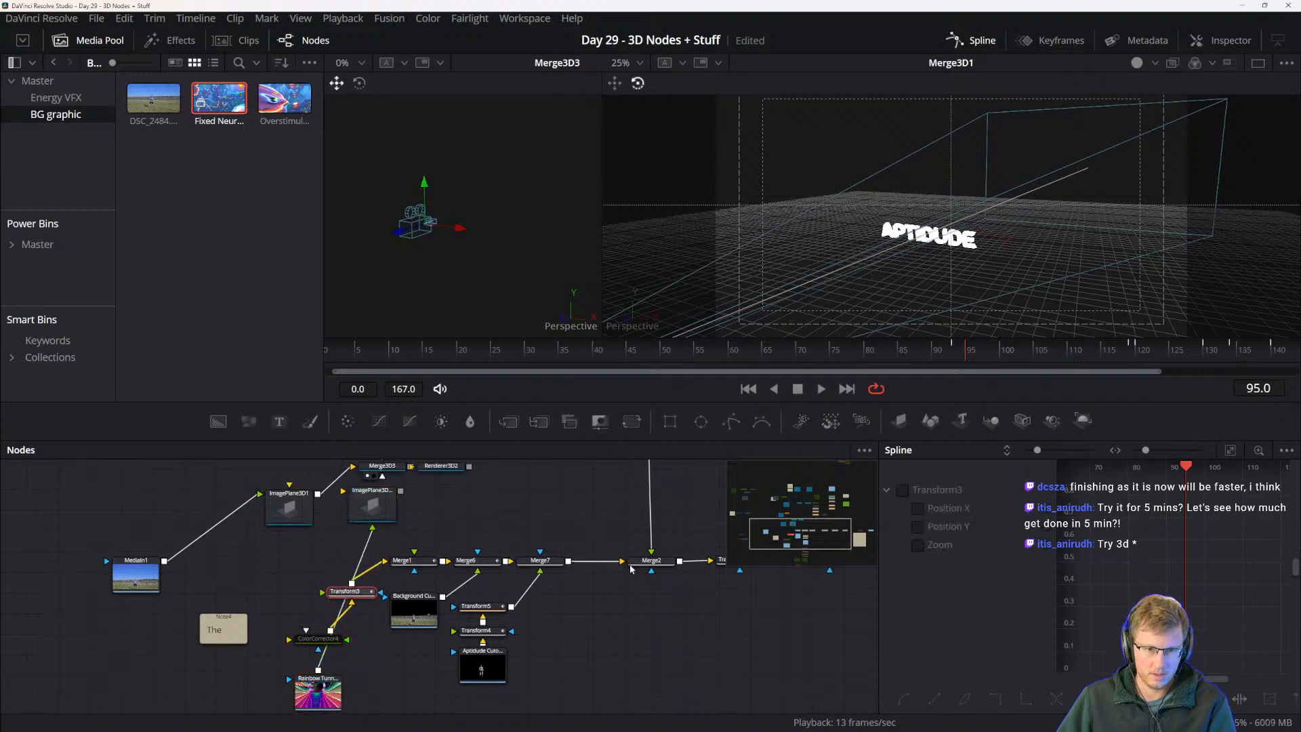
drag(879, 458, 622, 471)
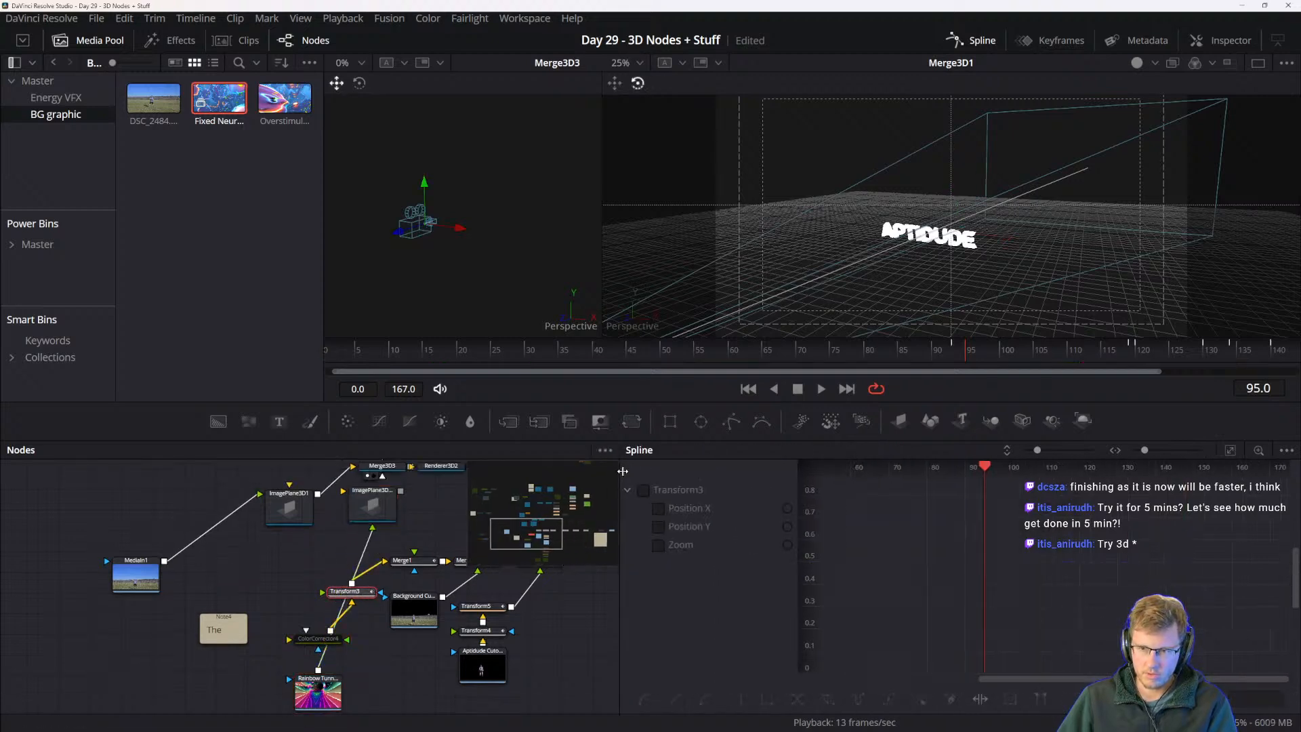
click(644, 490)
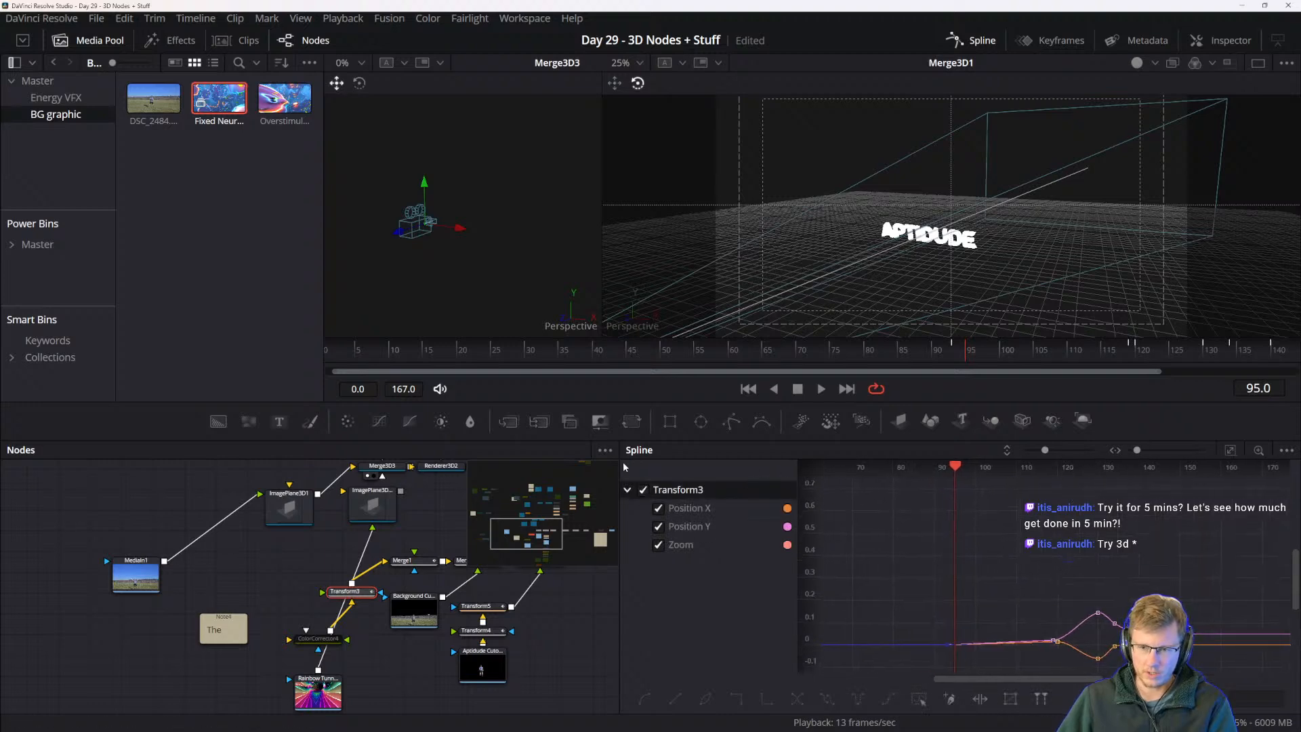
drag(619, 467, 768, 468)
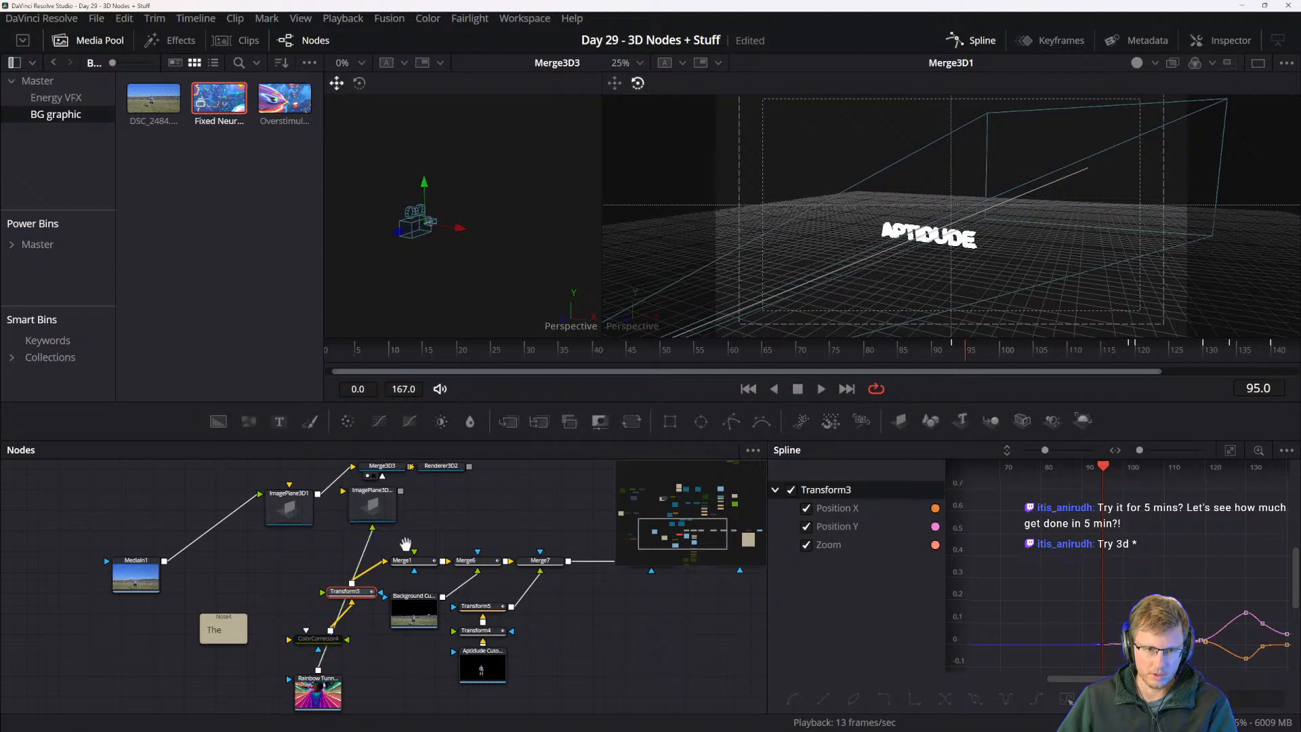
- Spread out the rainbow tunnel and cutout nodes, separating the tunnel's Transform3 and ColorCorrector4, and connect the copied image plane to Merge3D3
drag(345, 592, 346, 553)
drag(259, 590, 334, 639)
click(363, 660)
drag(388, 521, 541, 578)
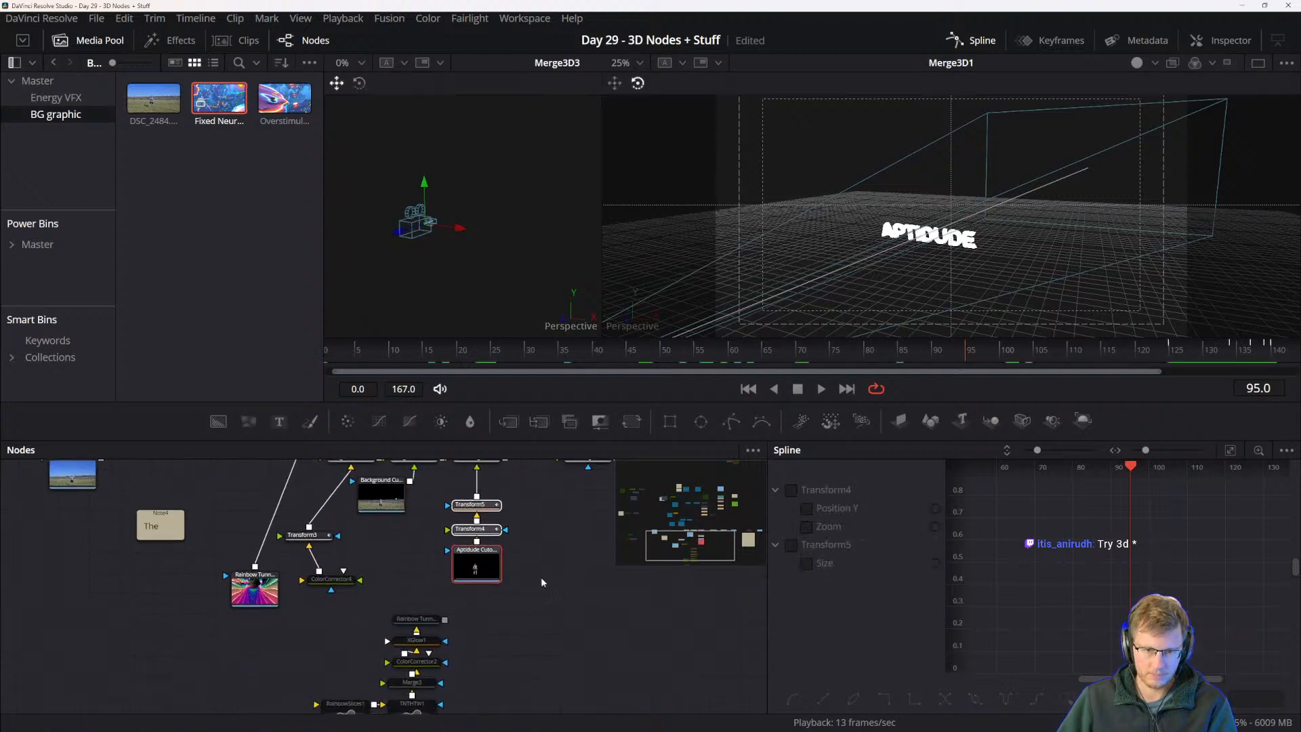
drag(400, 563, 418, 612)
drag(386, 566, 383, 612)
drag(311, 535, 401, 537)
drag(379, 493, 477, 533)
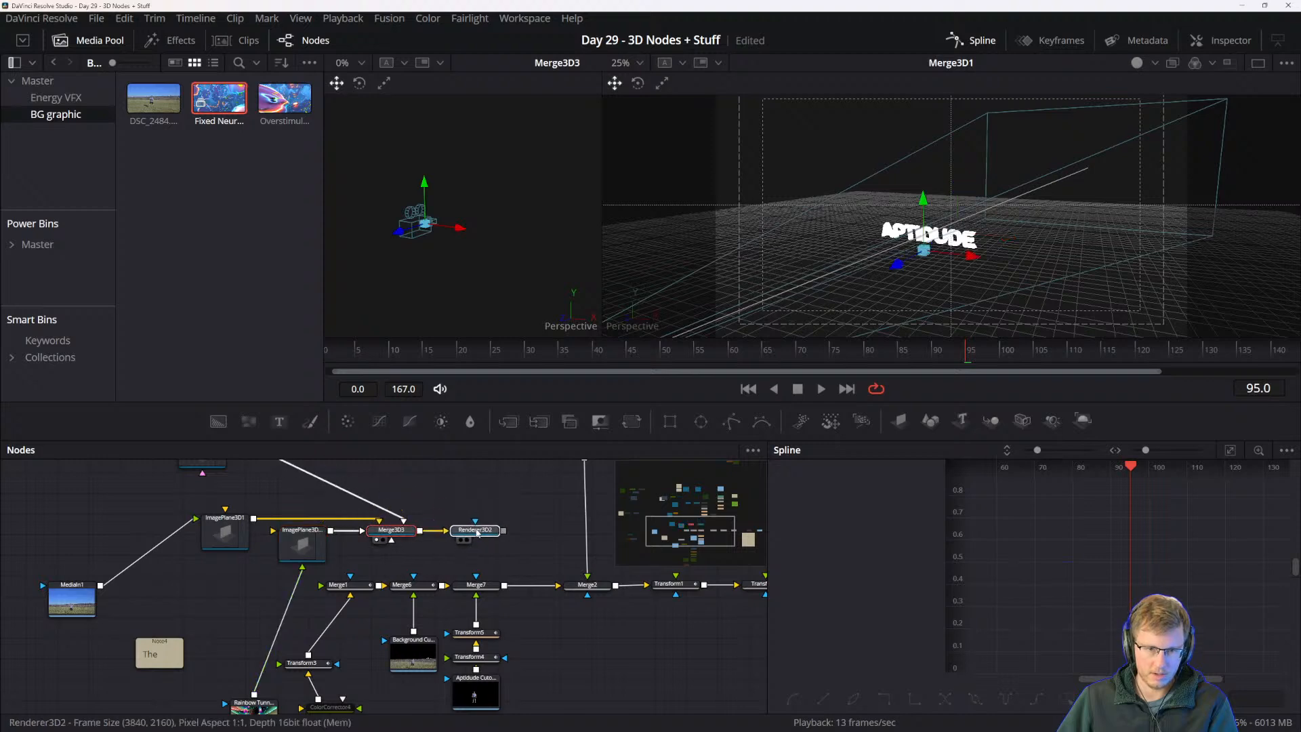
- Delete the old 2D nodes Merge1, Merge6 and Merge7, and disconnect Transform3 from the Merge2 background input
drag(364, 587, 345, 589)
key(Delete)
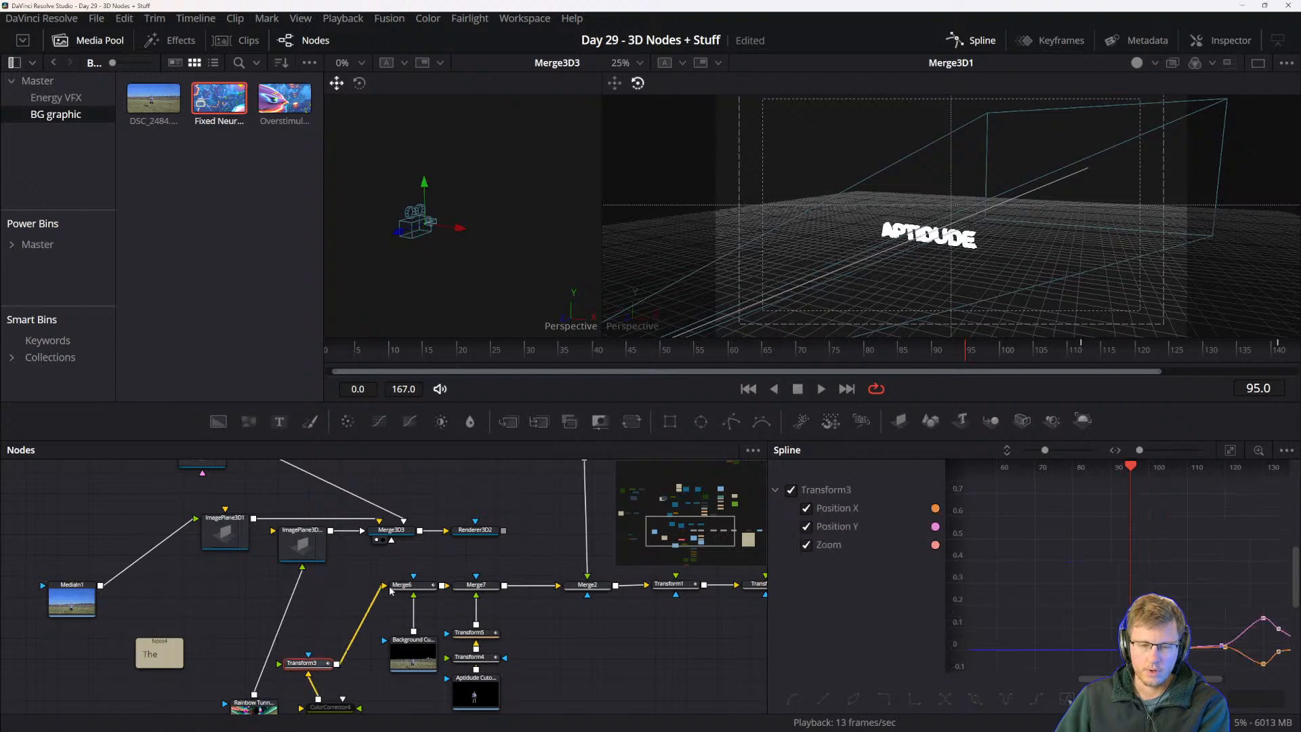
click(401, 584)
key(Delete)
click(487, 587)
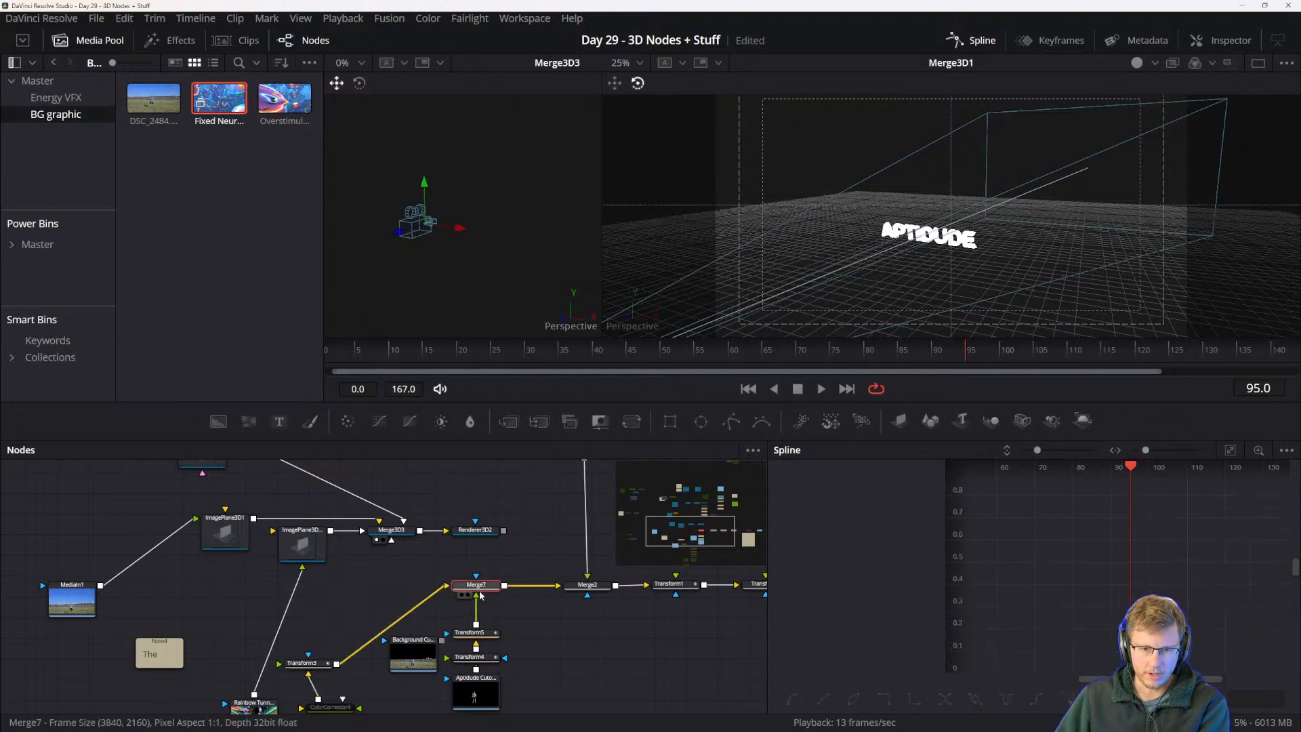
key(Delete)
drag(174, 648, 218, 600)
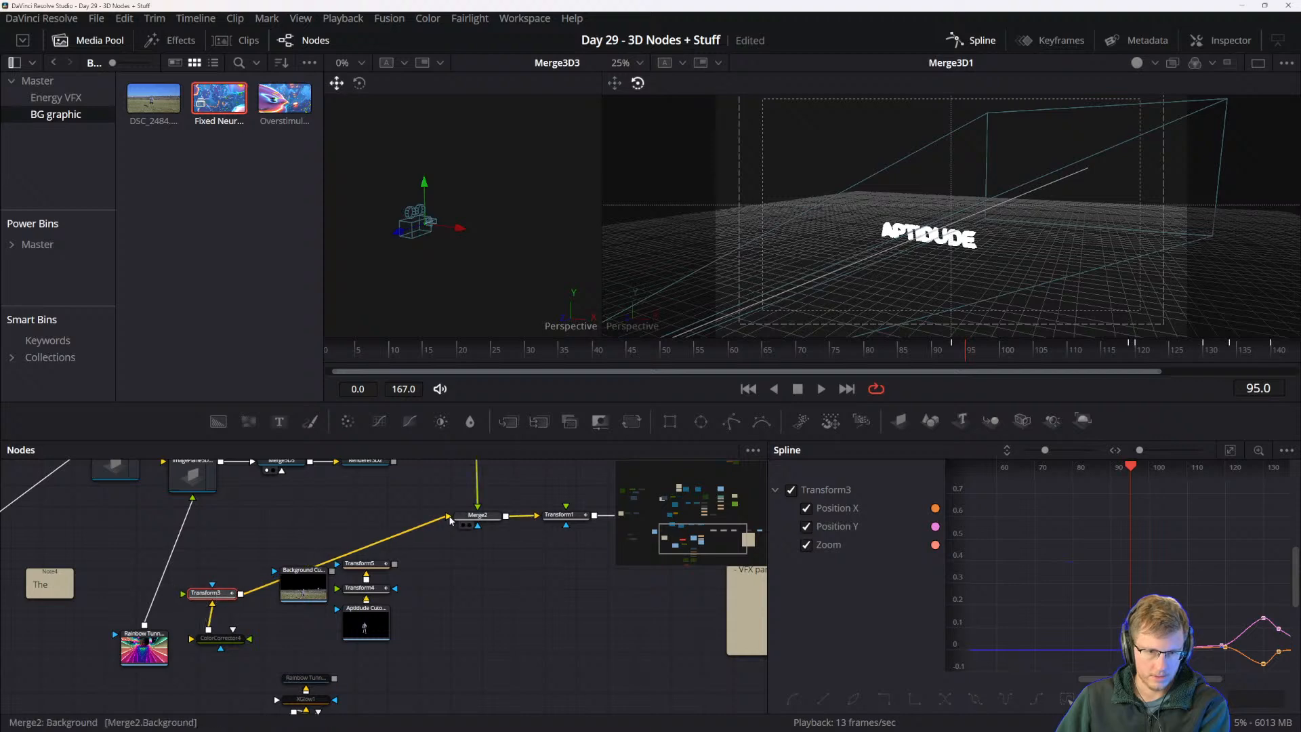
drag(433, 522, 239, 532)
- Add an image plane fed by the Background Cutout loader and arrange the plane above the loader
mouse_move(303, 578)
mouse_down()
mouse_move(294, 529)
mouse_move(292, 557)
mouse_up()
drag(292, 561, 283, 612)
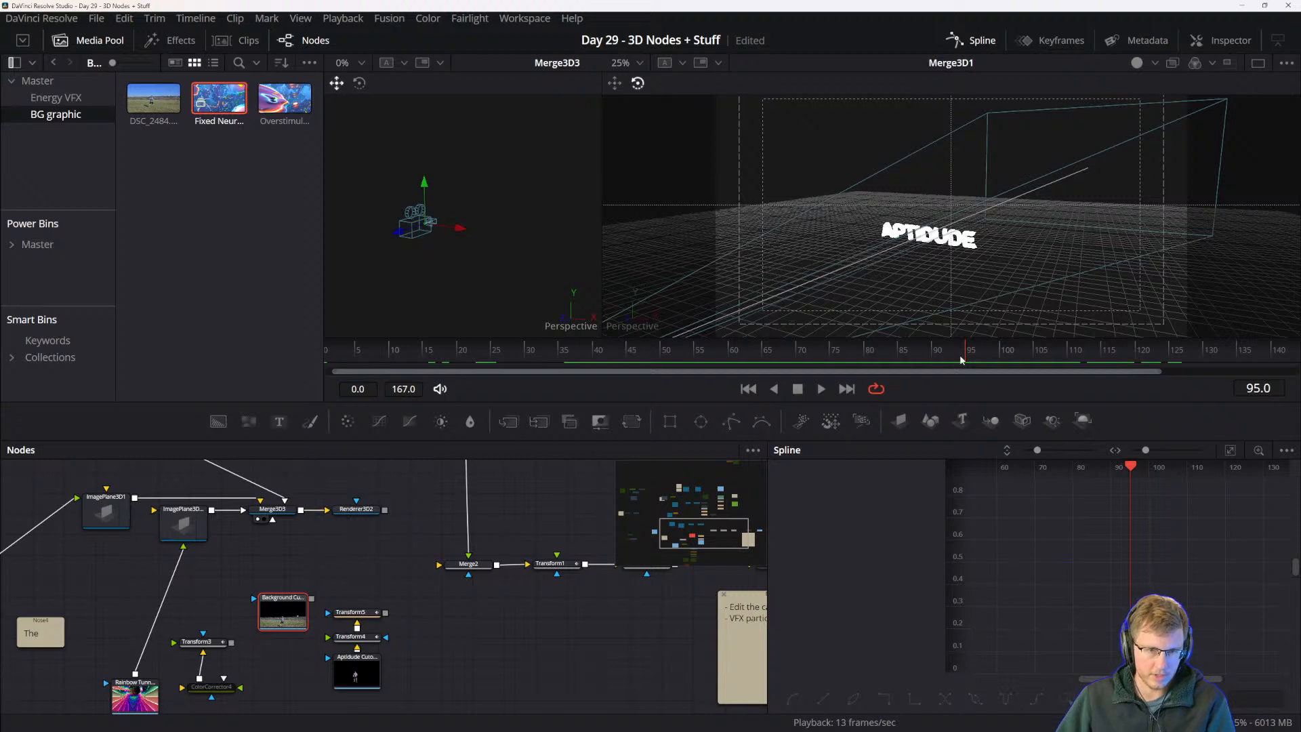
click(899, 422)
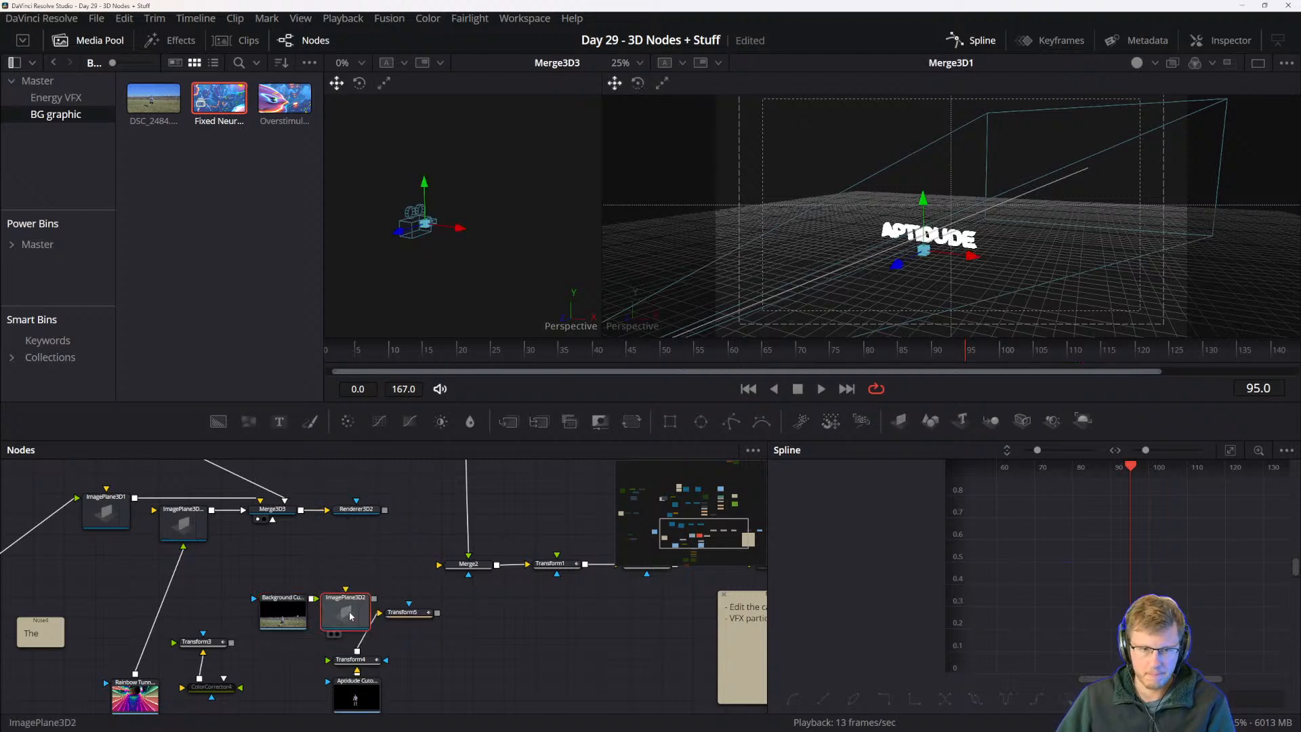
drag(348, 612, 284, 555)
drag(284, 614, 284, 660)
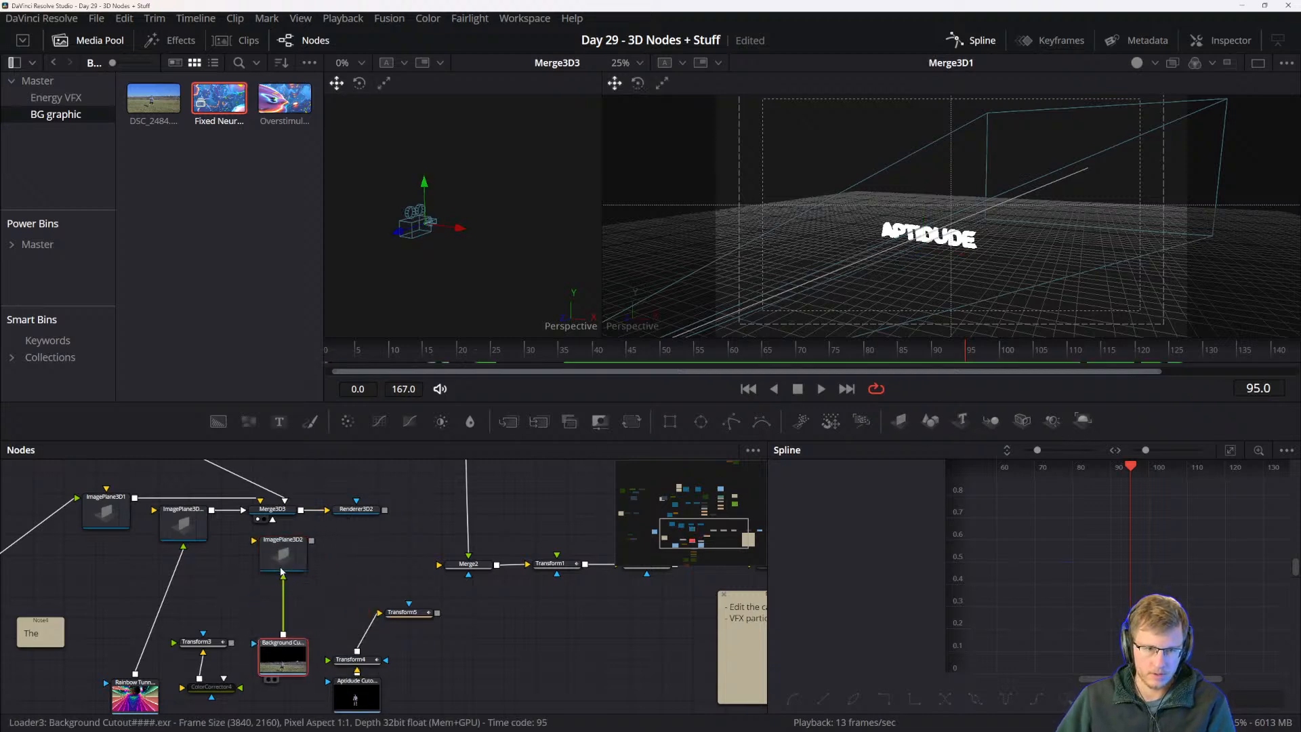
- Connect the background cutout's image plane to Merge3D3 and show Renderer3D2's output in the second viewer
drag(287, 558, 442, 520)
key(2)
drag(367, 544, 275, 504)
drag(455, 525, 389, 513)
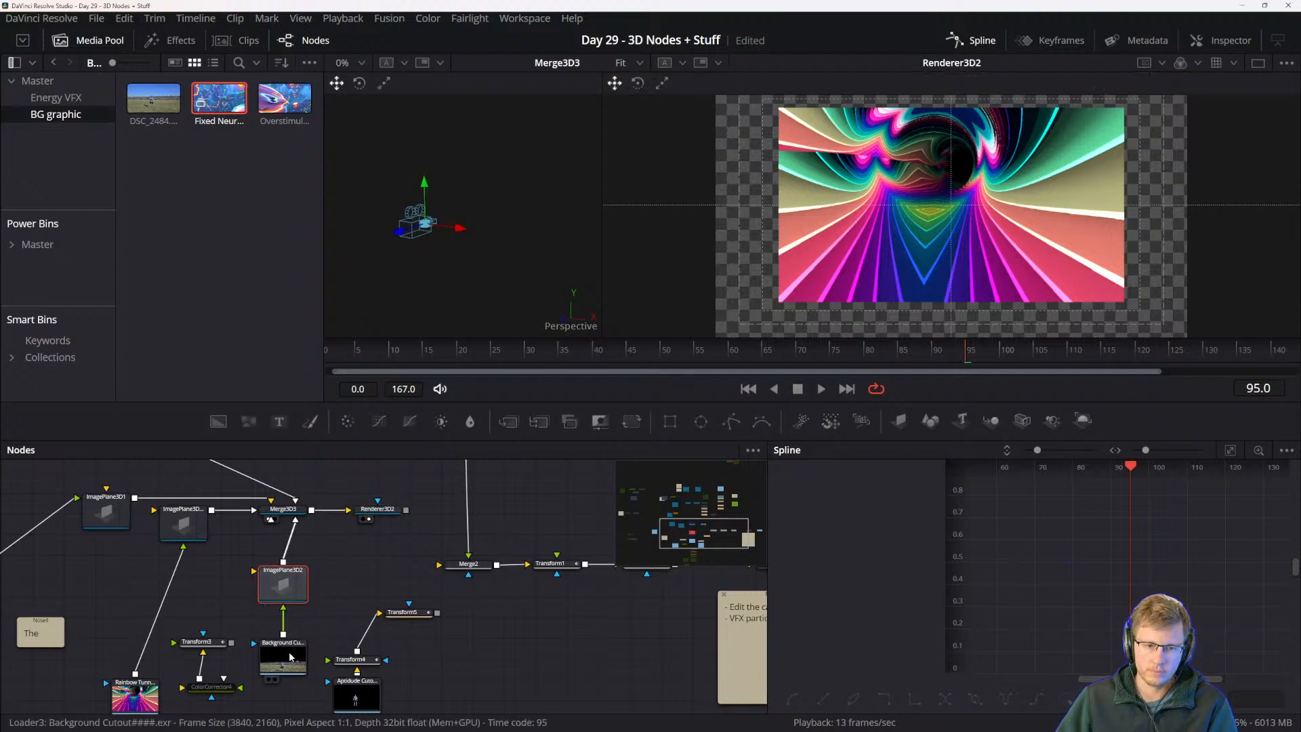
- Check Merge3D3's scene inputs and line up ImagePlane3D2 and the Background Cutout loader beneath it
drag(294, 584, 310, 579)
mouse_move(296, 521)
mouse_down()
mouse_move(296, 537)
mouse_move(304, 514)
mouse_up()
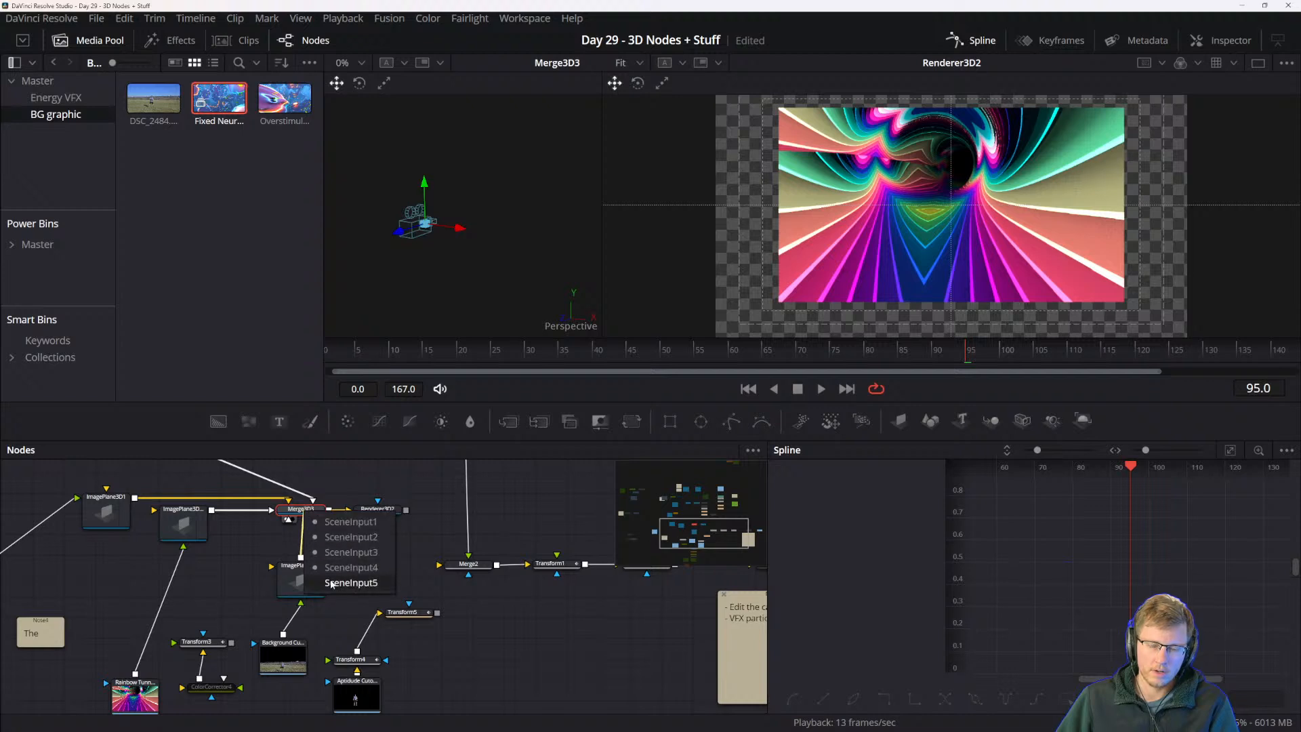
click(266, 555)
drag(263, 552, 324, 578)
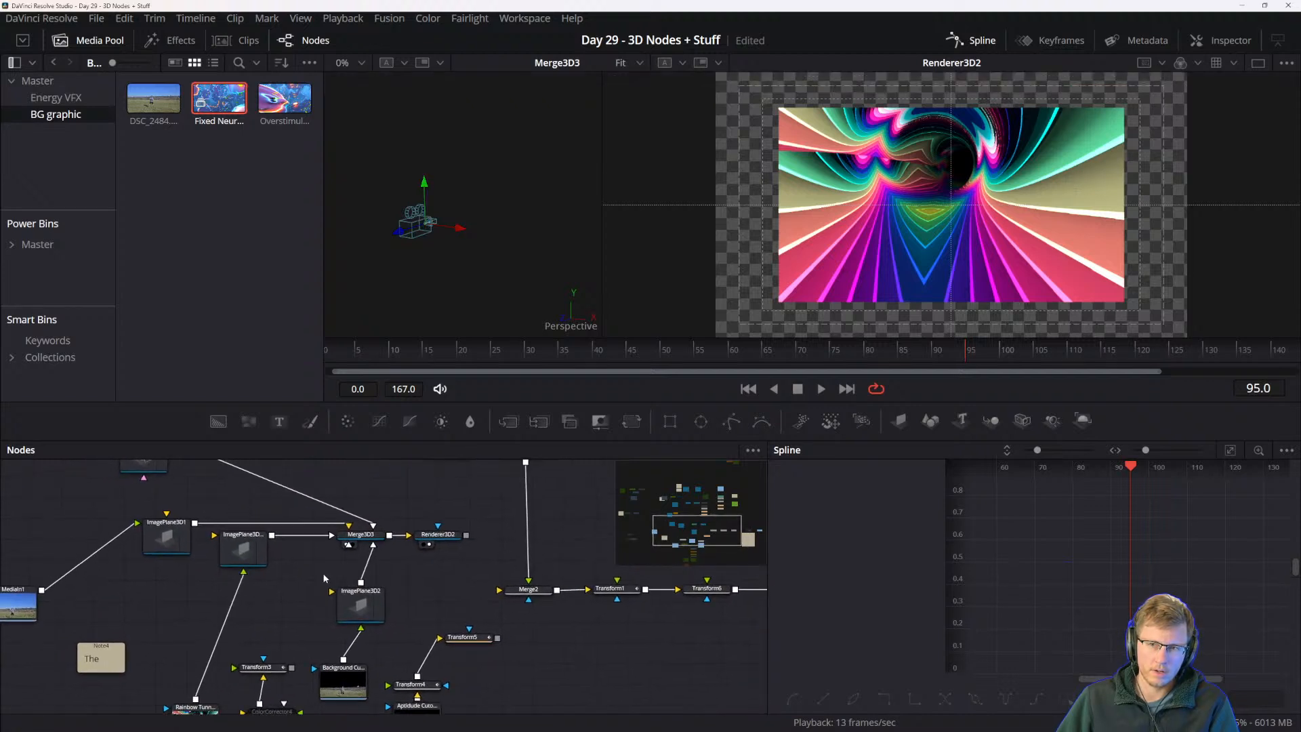
click(379, 613)
drag(342, 684, 360, 662)
click(360, 662)
click(359, 610)
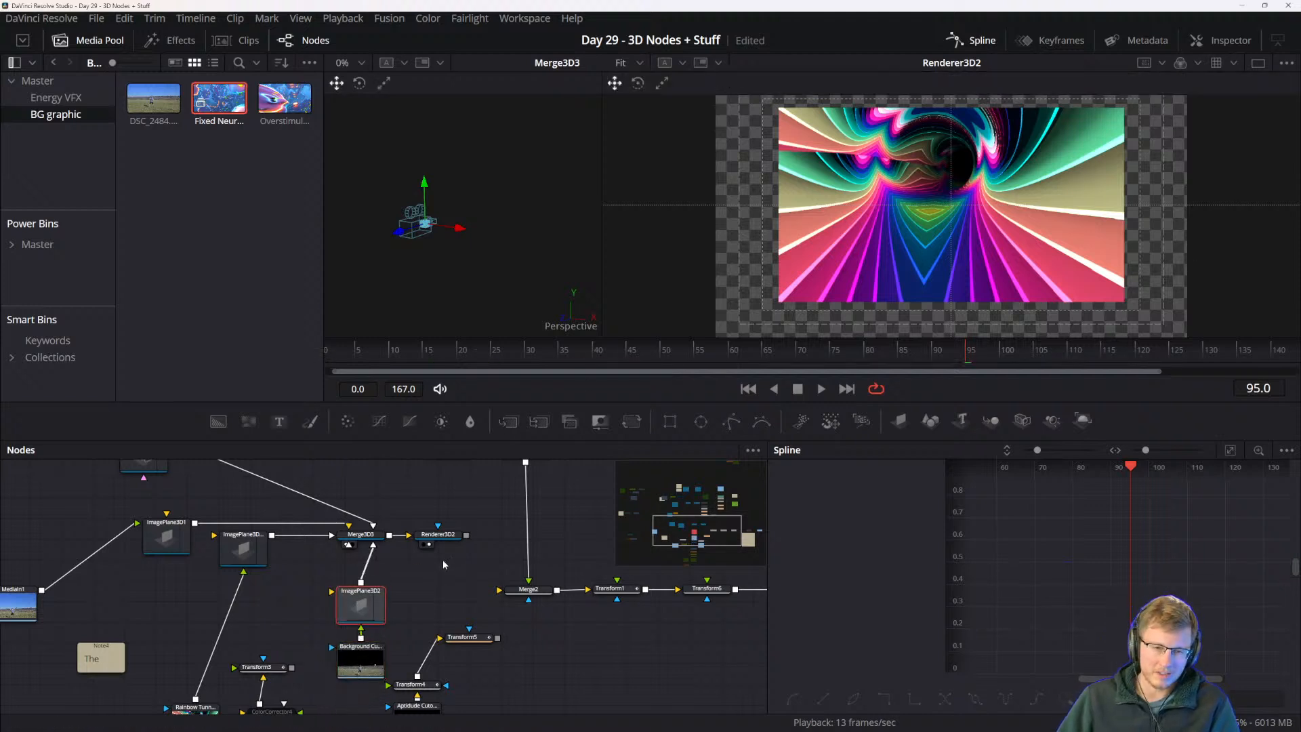
- Delete the Transform4 and Transform5 nodes following the Aptidude Cutout loader
drag(458, 576, 411, 536)
drag(409, 622, 417, 635)
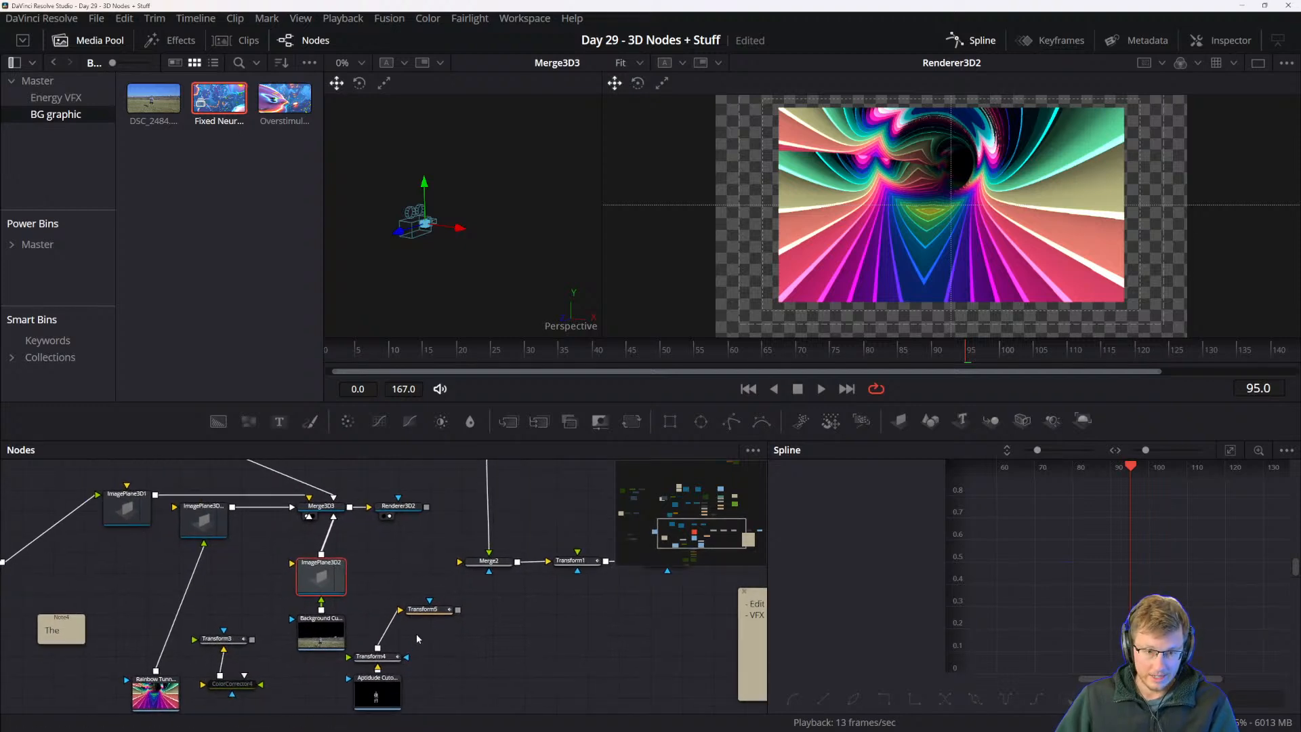
drag(388, 582, 413, 597)
key(Delete)
drag(432, 582, 333, 569)
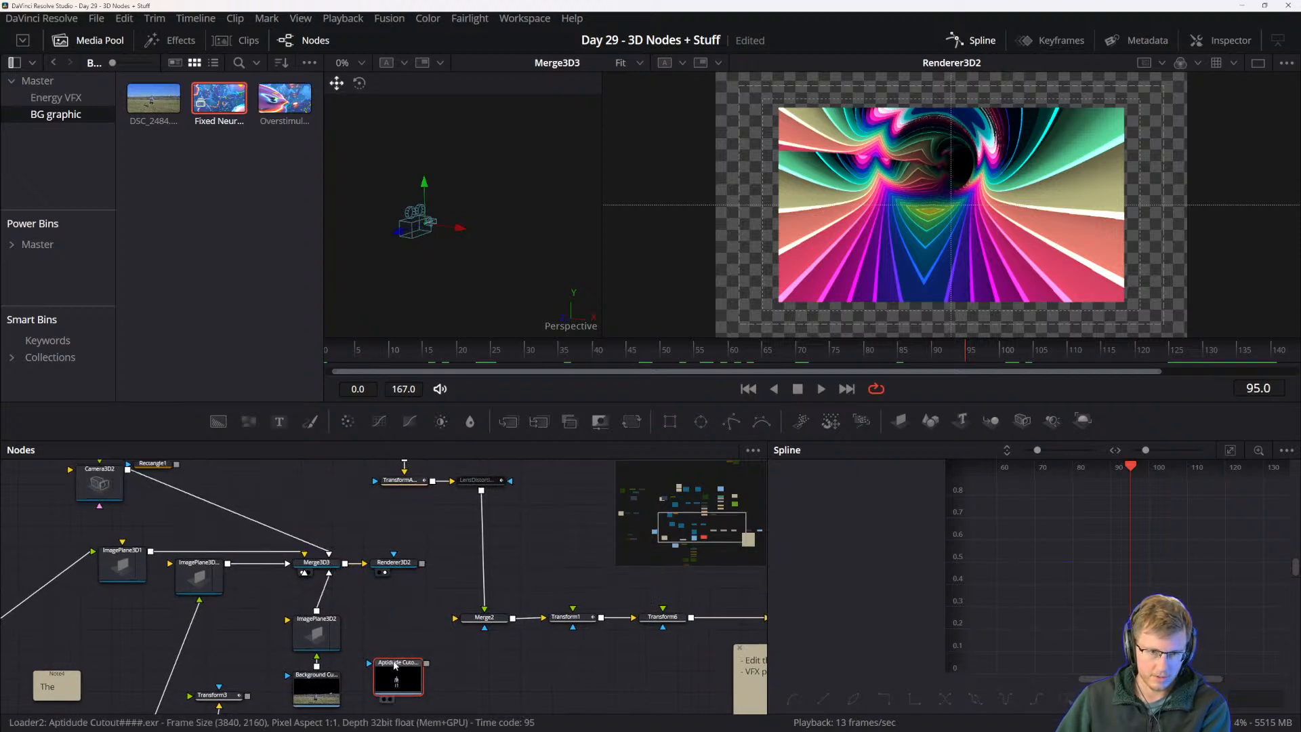
- Add an image plane fed by the Aptidude Cutout loader and connect it to Merge3D3
drag(399, 670, 329, 568)
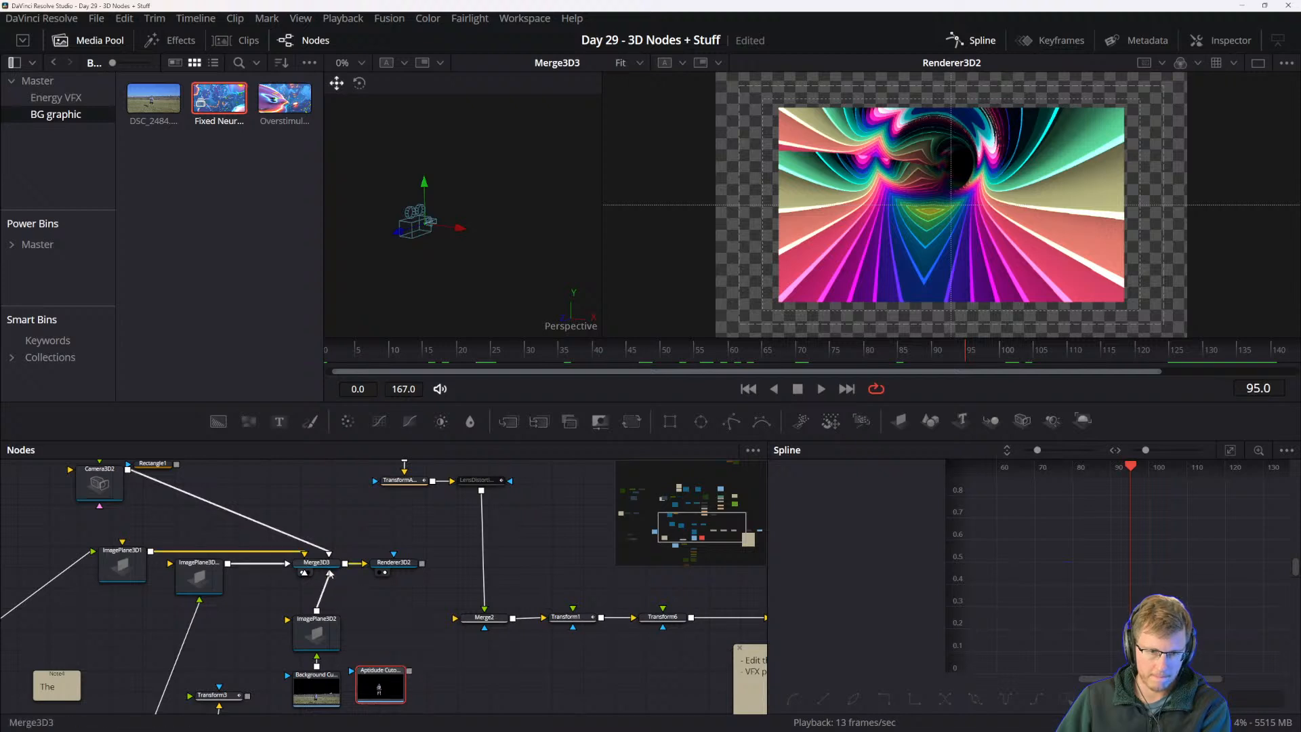
click(379, 682)
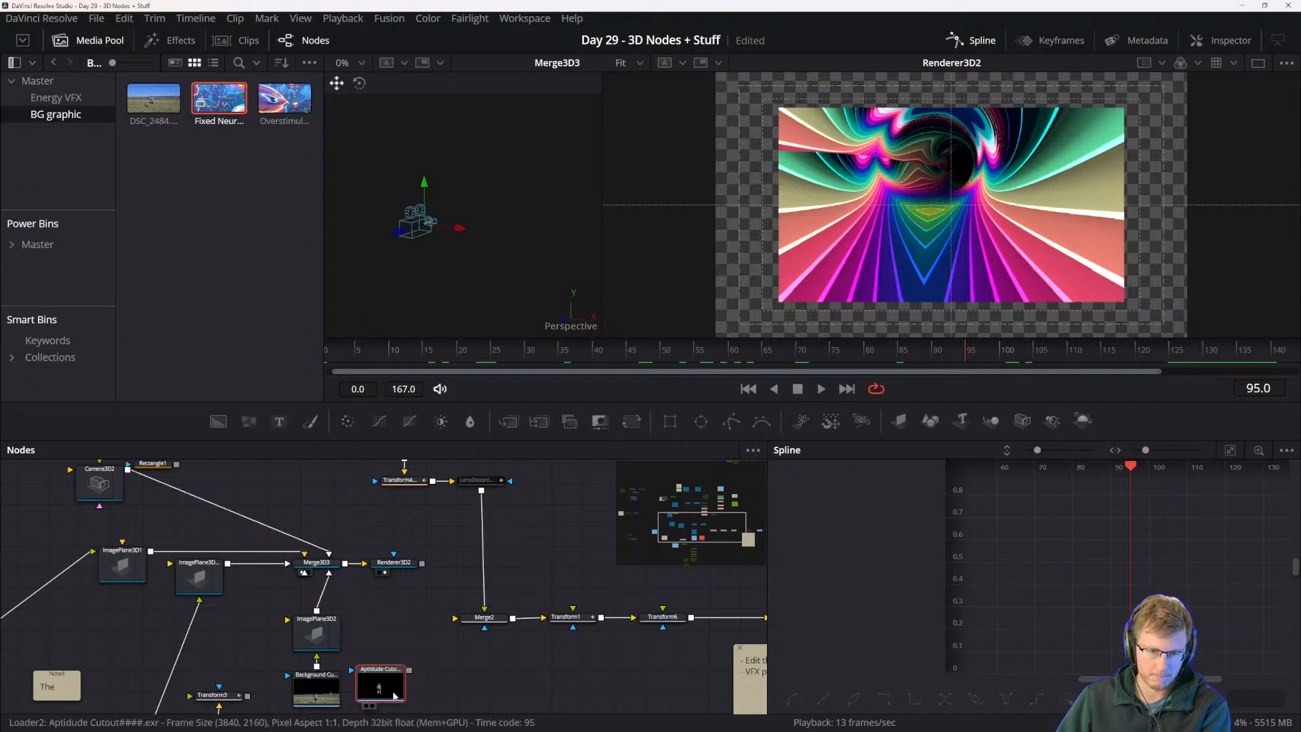
click(900, 421)
drag(472, 653, 364, 547)
click(428, 551)
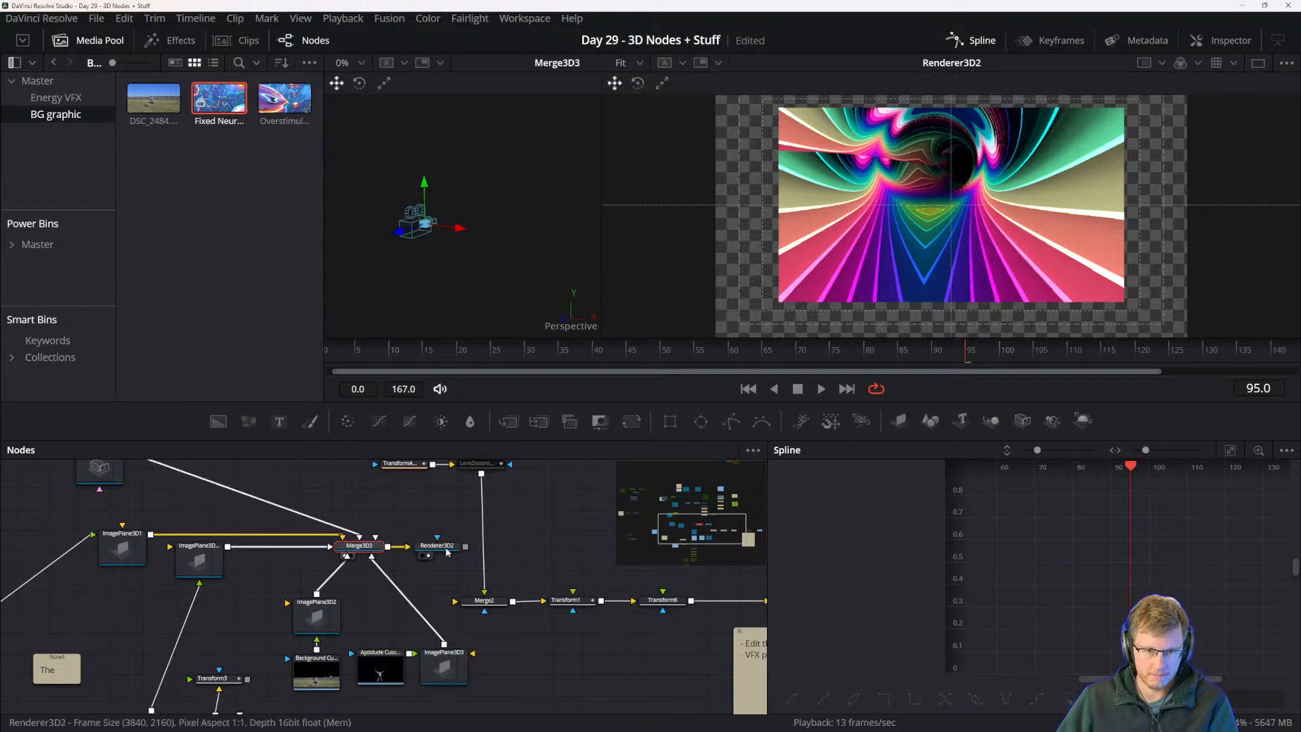
- Widen the first viewer and compare the Renderer3D2 output with the Merge3D3 scene in it
click(442, 547)
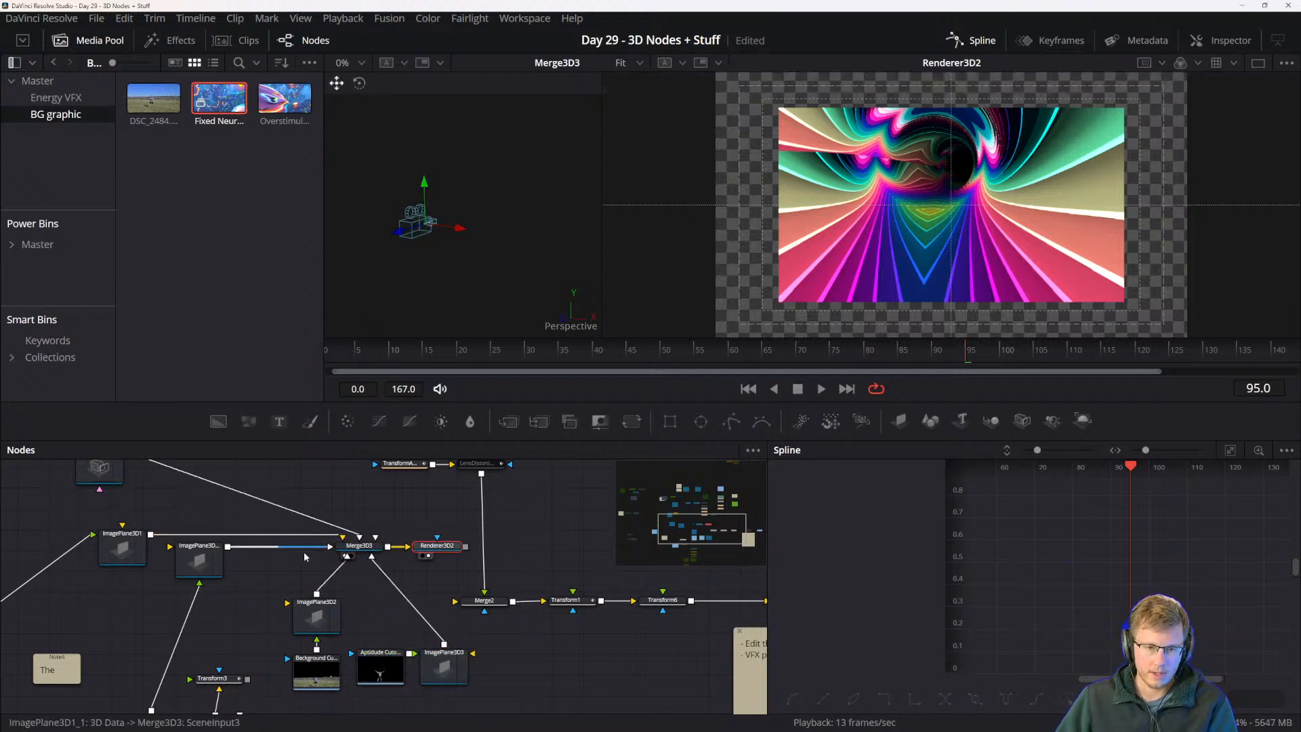
drag(186, 563, 221, 572)
click(359, 546)
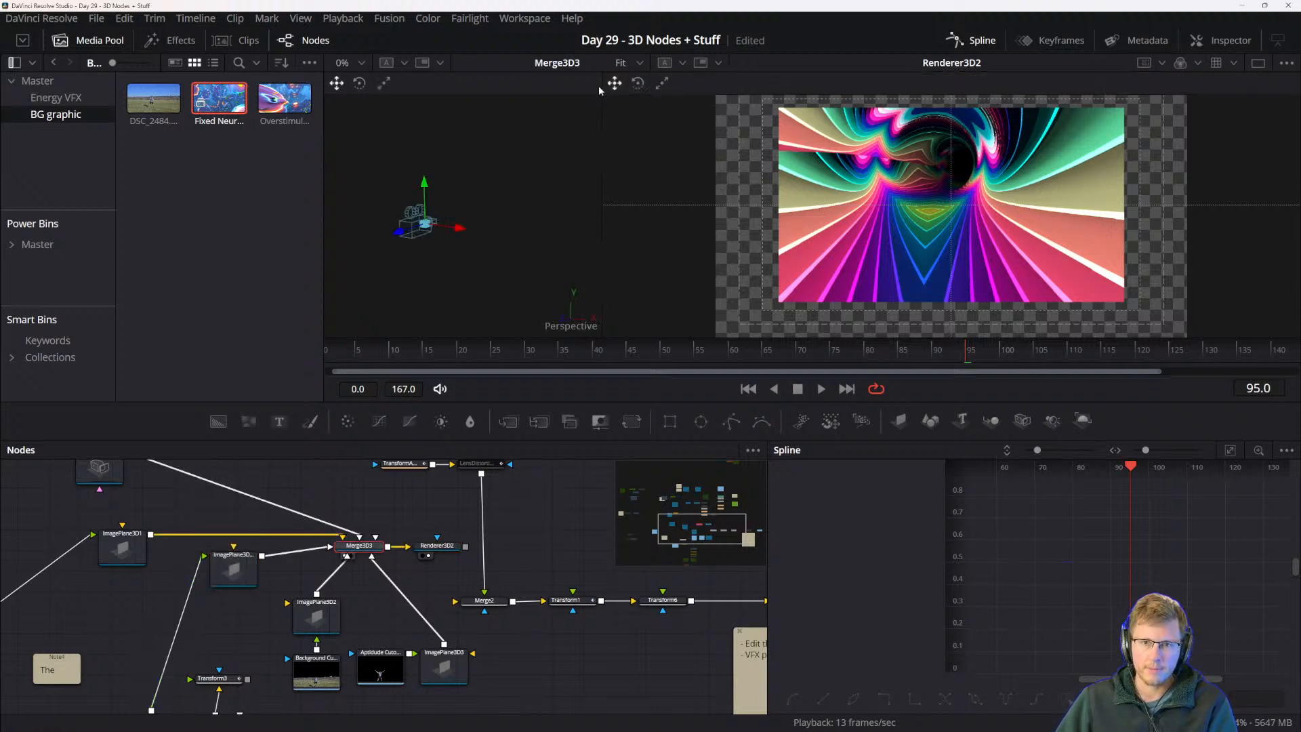
drag(601, 88, 763, 82)
drag(616, 224, 558, 237)
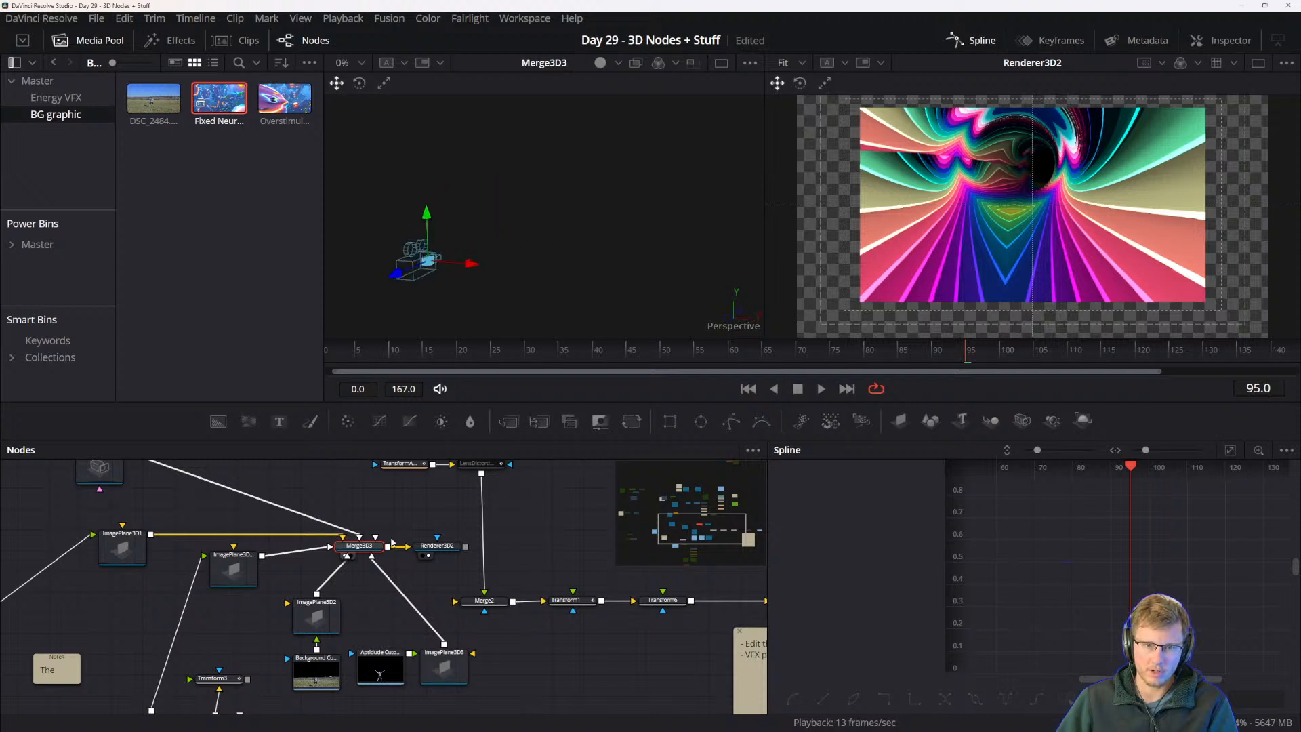
click(427, 546)
key(1)
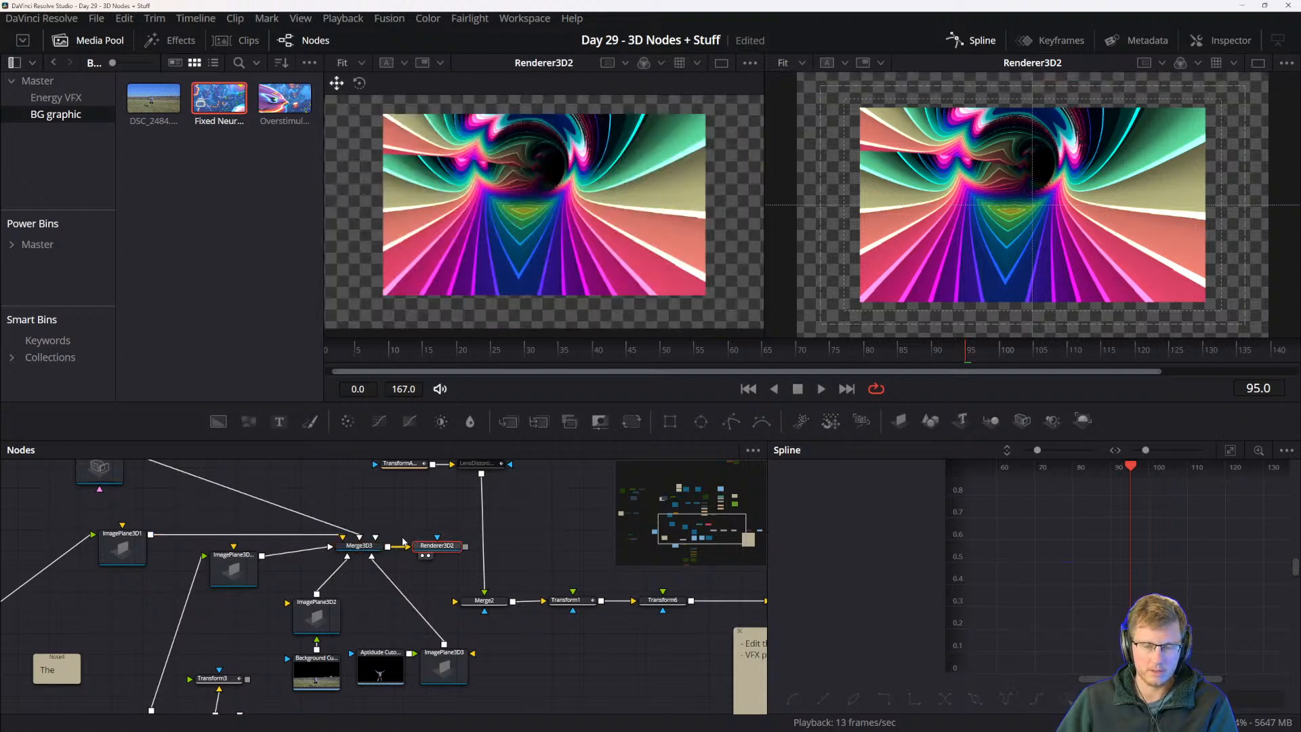
click(359, 545)
key(1)
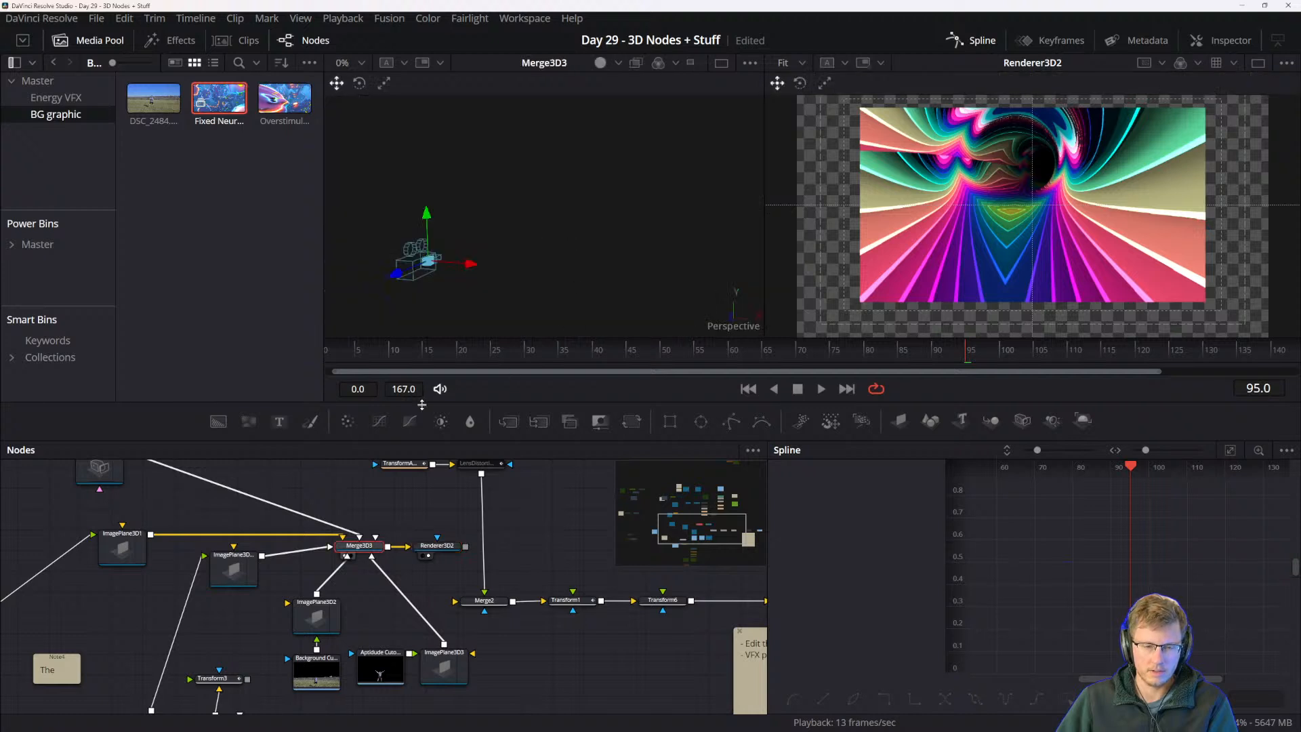
- Place the Rainbow Tunnel loader beside its image plane and move both below ImagePlane3D1, apart from the unused Transform3 and ColorCorrector4
drag(231, 586, 263, 550)
drag(180, 636, 256, 674)
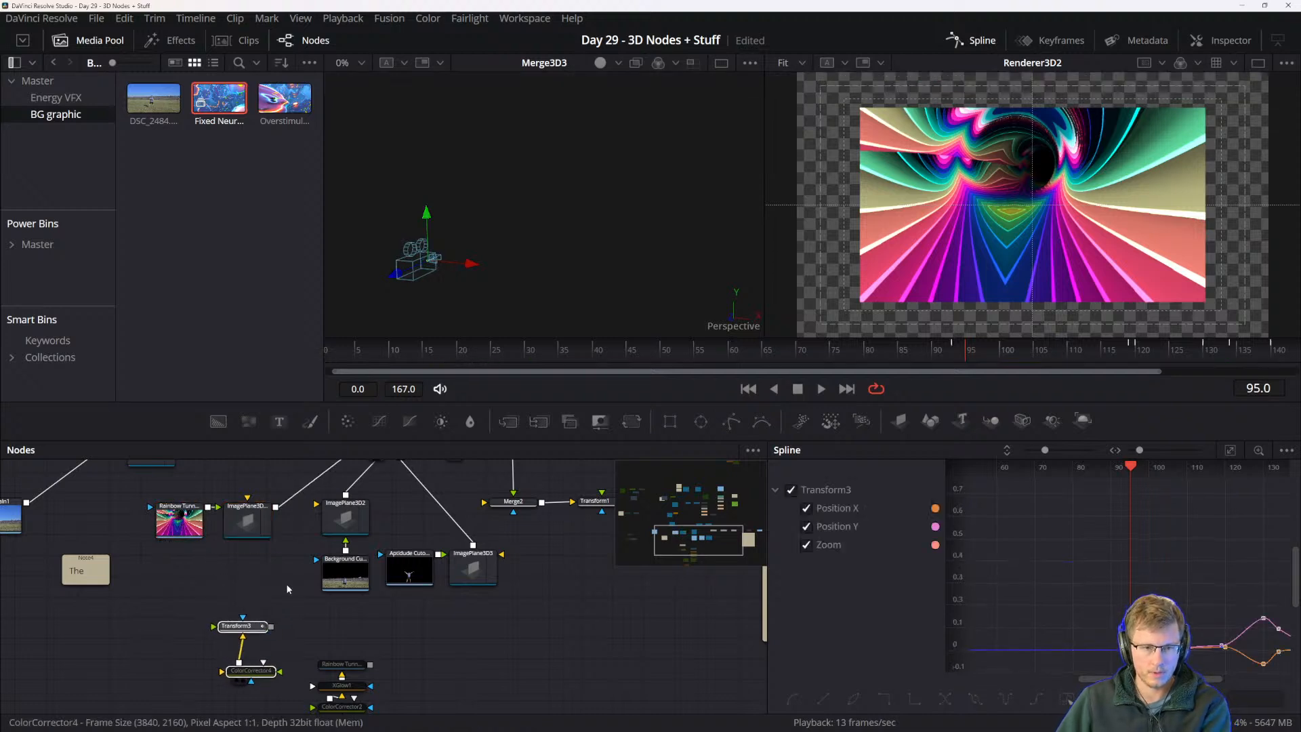
click(287, 589)
drag(305, 570, 181, 664)
drag(218, 608, 217, 635)
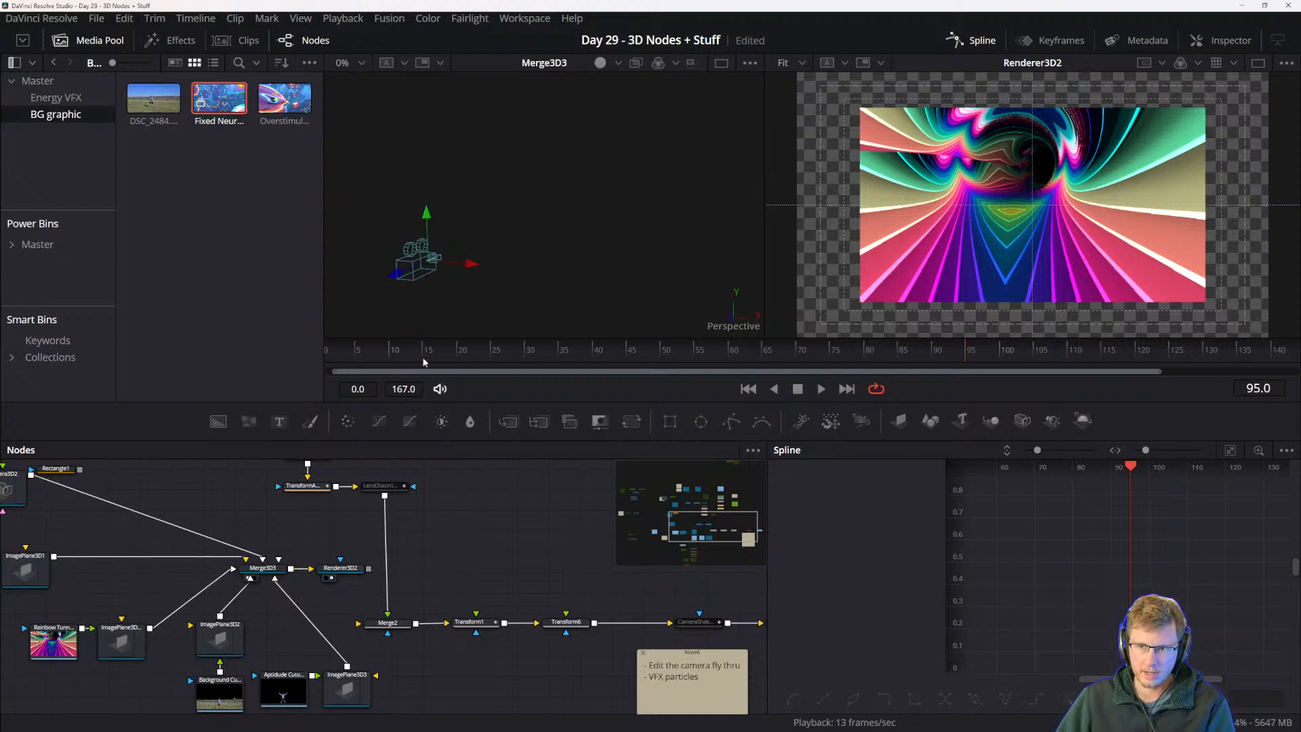
- Show the Merge3D3 scene in the second viewer and examine how the image planes and camera are placed
click(265, 569)
key(2)
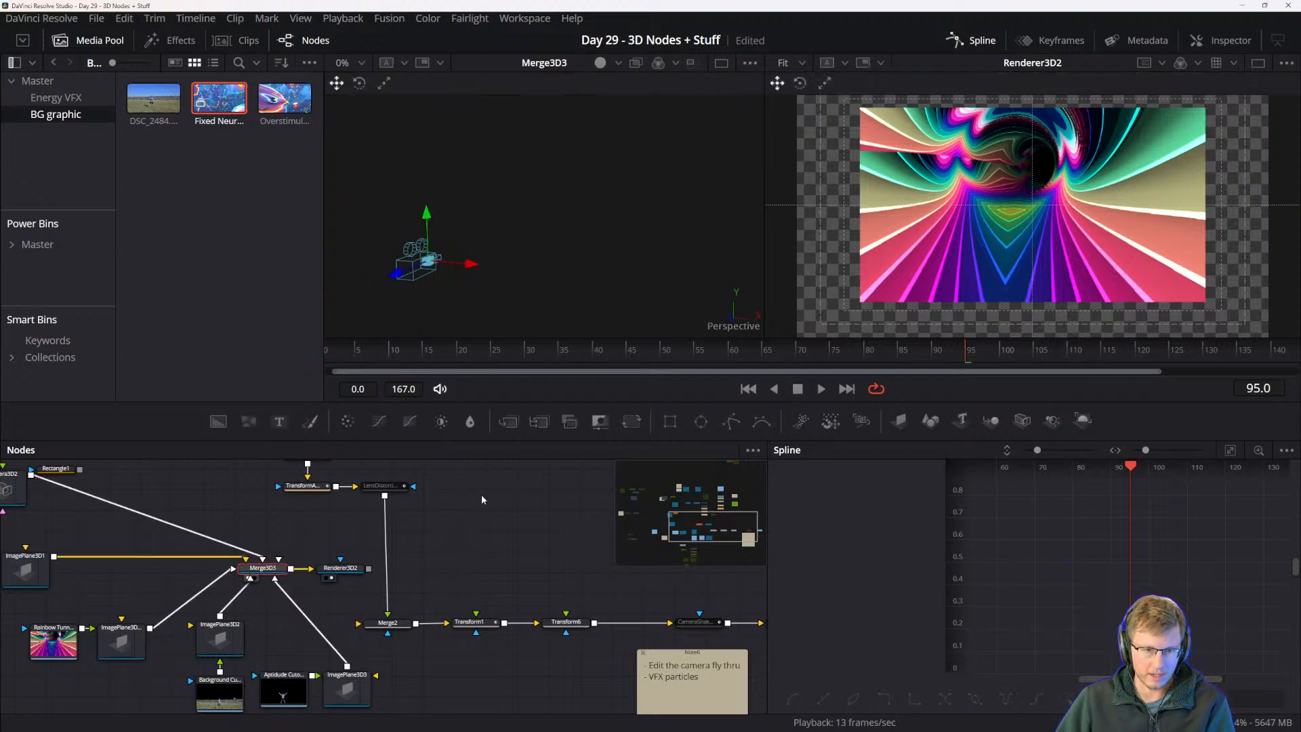
scroll(1078, 243, up, 6)
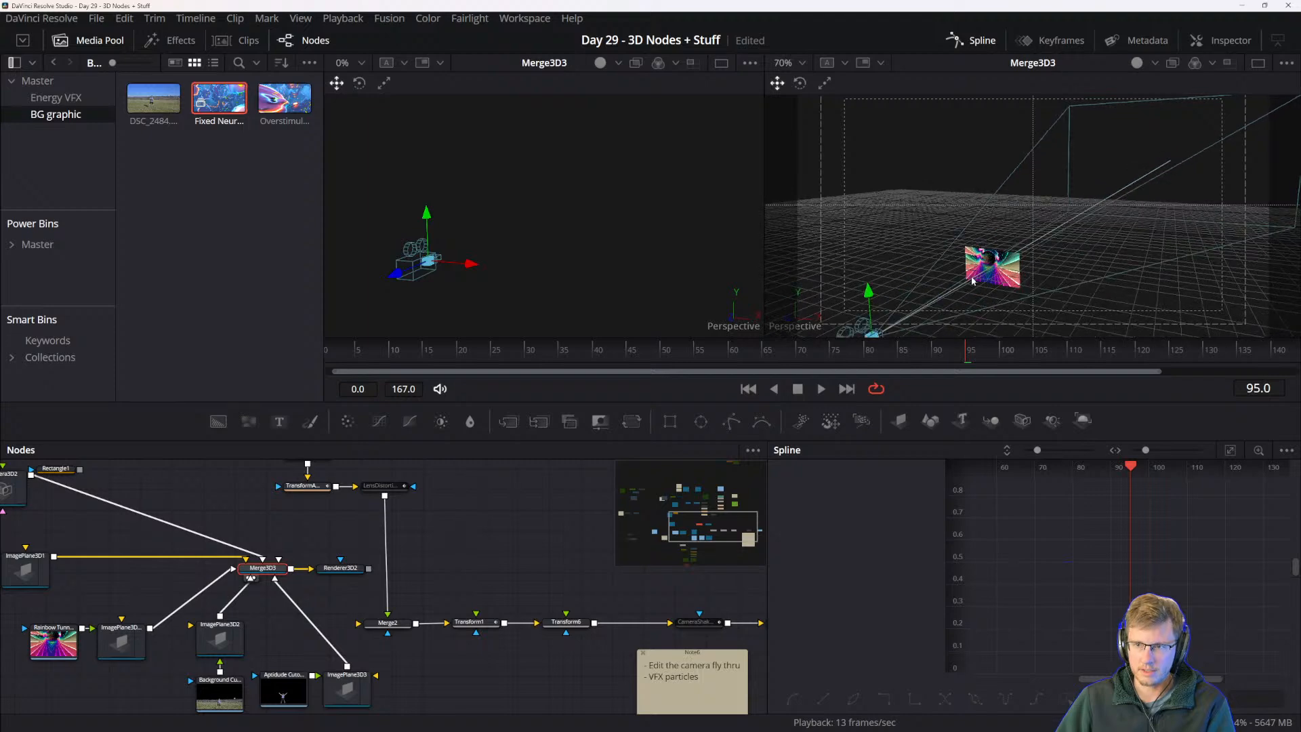
scroll(972, 253, up, 2)
mouse_move(972, 253)
mouse_down()
mouse_move(917, 266)
mouse_move(955, 245)
mouse_up()
drag(868, 279, 821, 290)
key(ctrl+z)
- Compare the Camera3D2 and Camera3D1 nodes and examine both cameras' positions in the Merge3D3 scene
drag(272, 580, 400, 581)
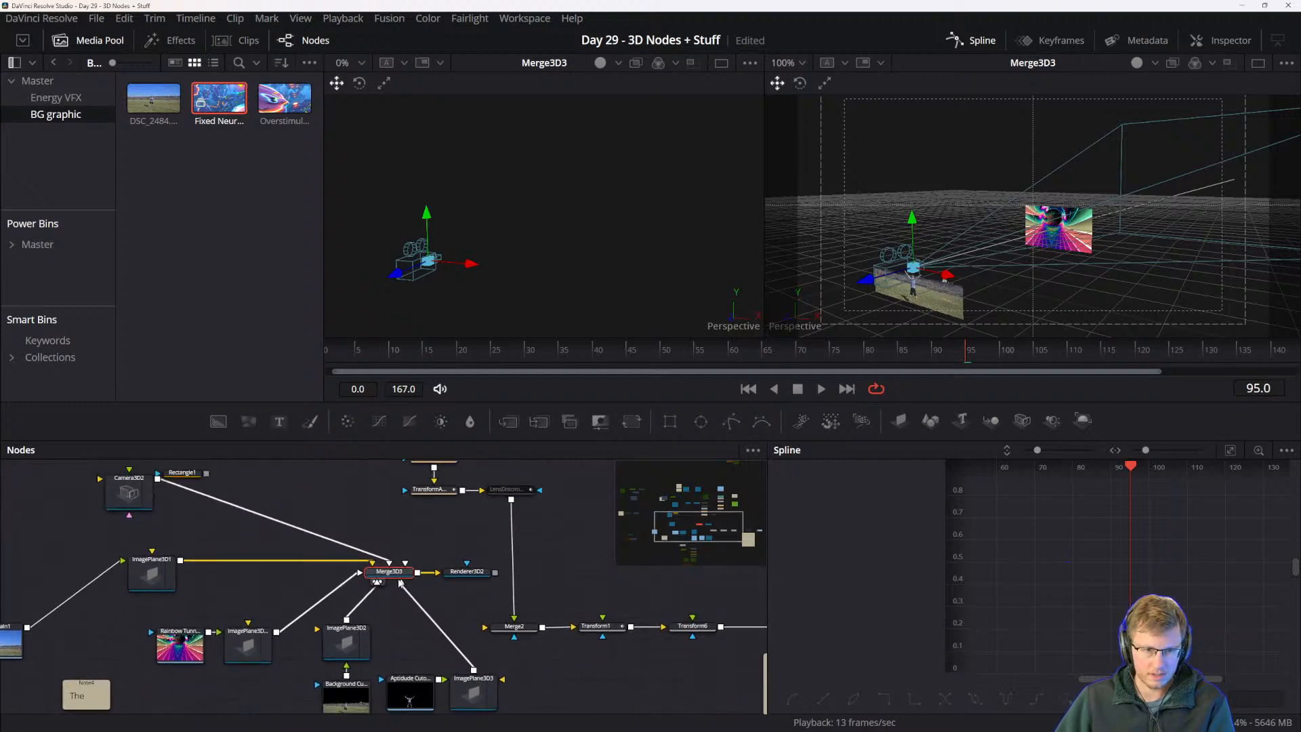
drag(299, 578, 341, 597)
click(163, 514)
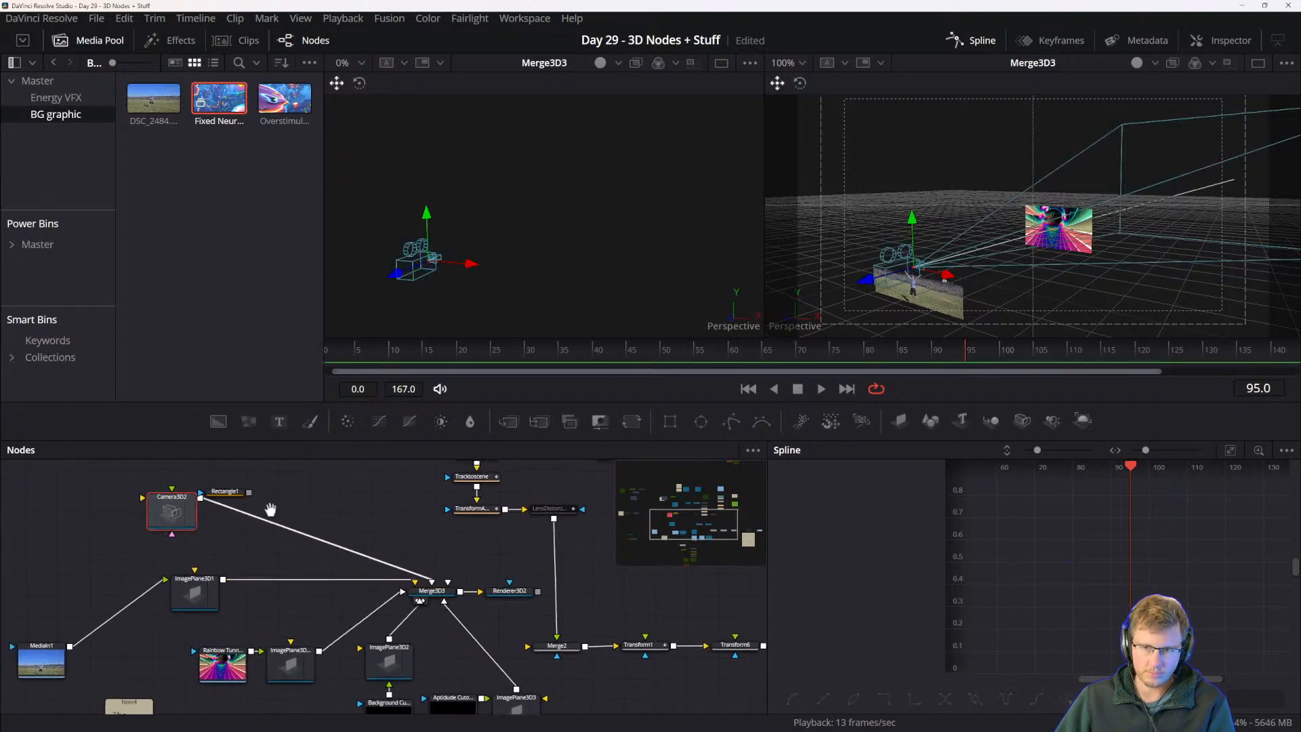
drag(271, 511, 277, 643)
click(231, 555)
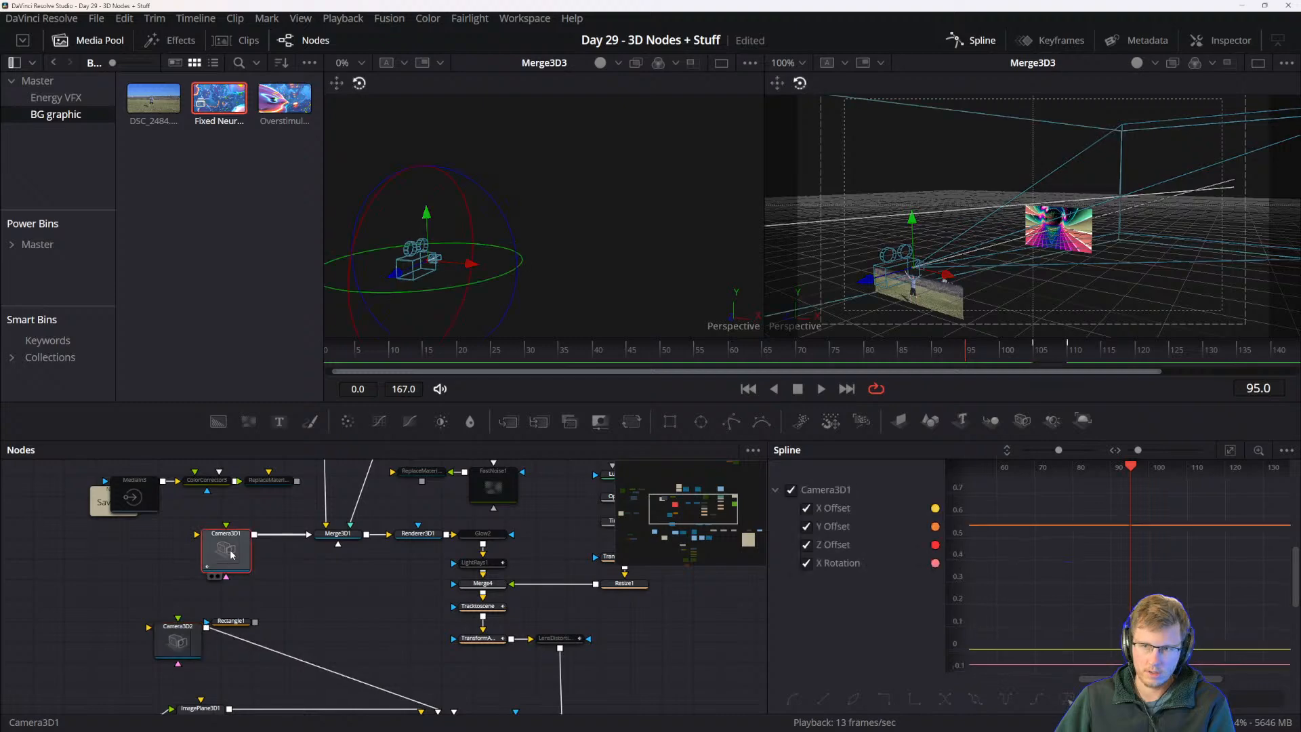
scroll(946, 252, down, 8)
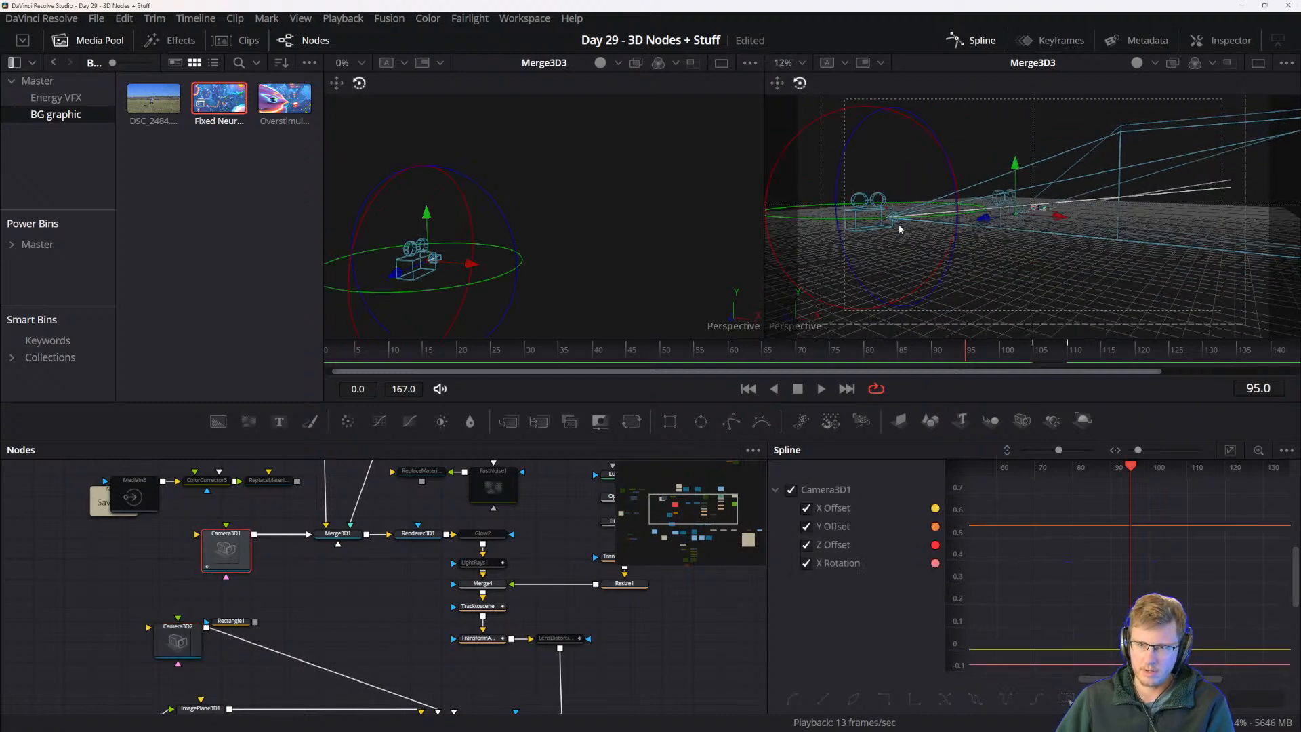
drag(942, 223, 808, 239)
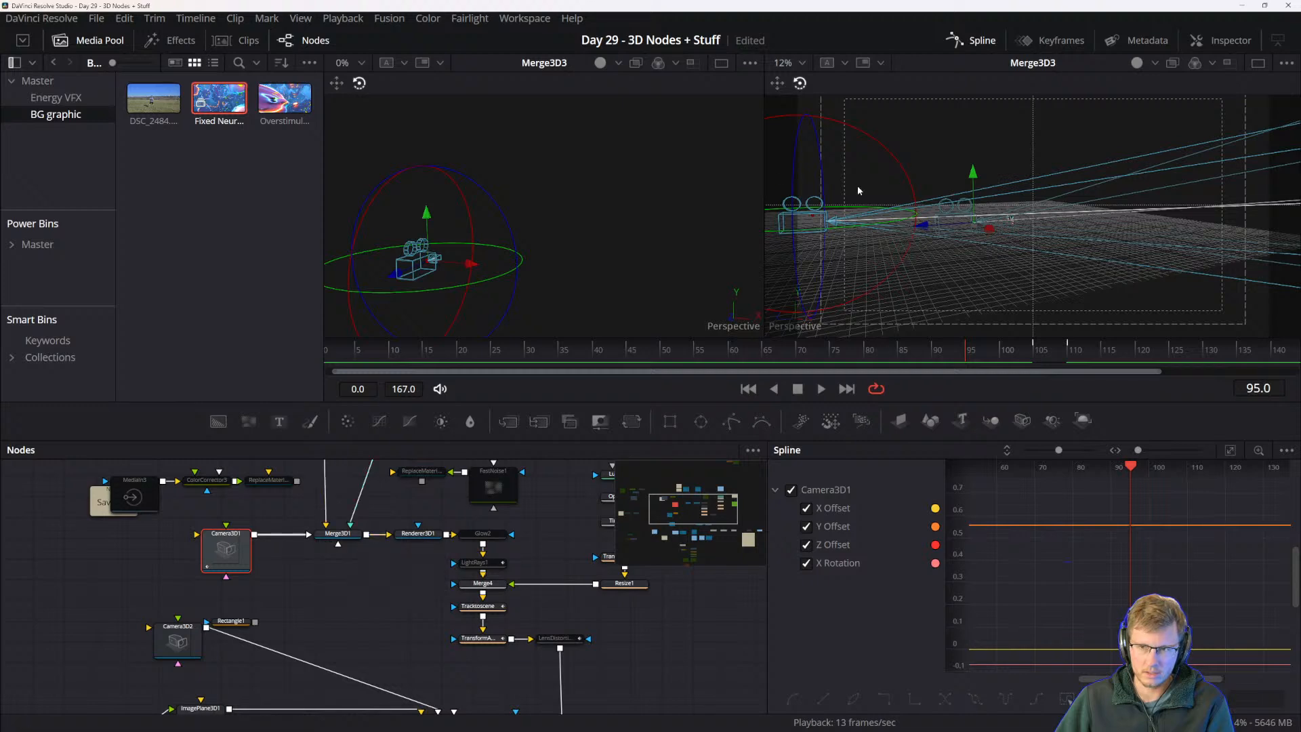
- Connect Camera3D1 to Merge3D3 in place of Camera3D2
drag(348, 571, 447, 509)
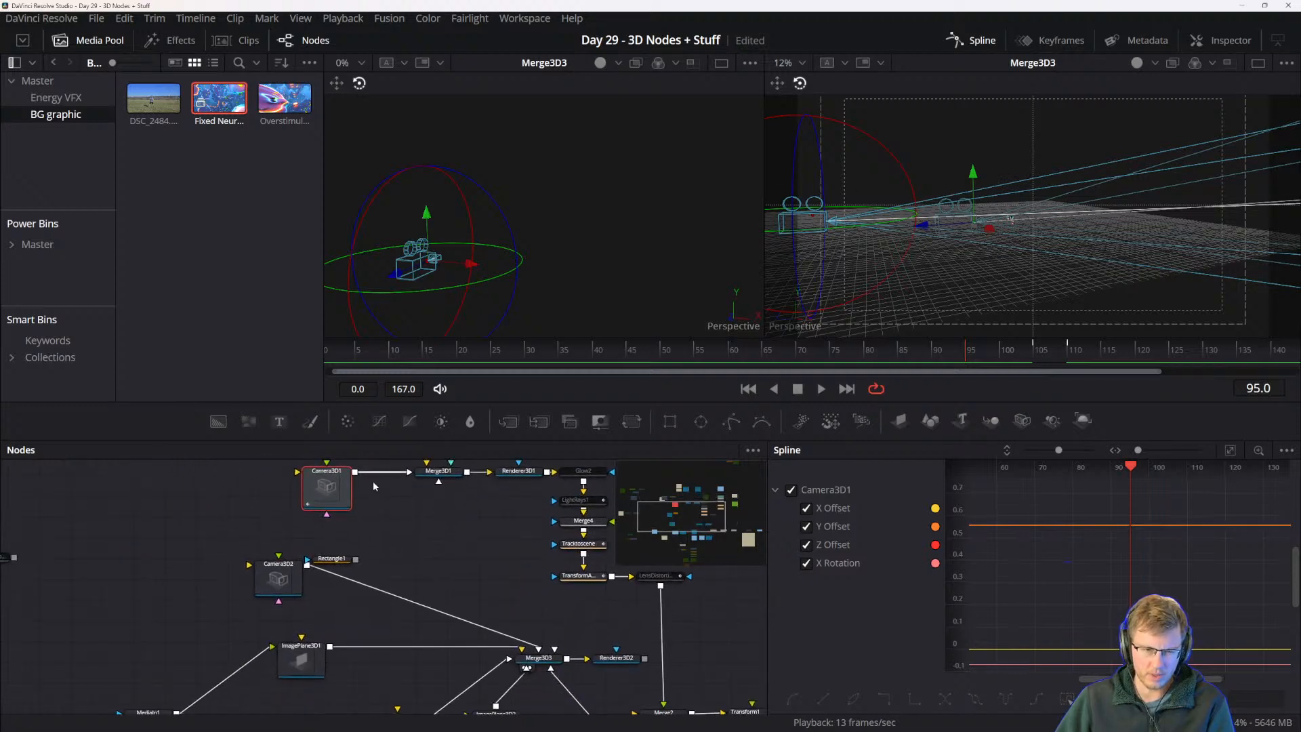
drag(360, 473, 610, 660)
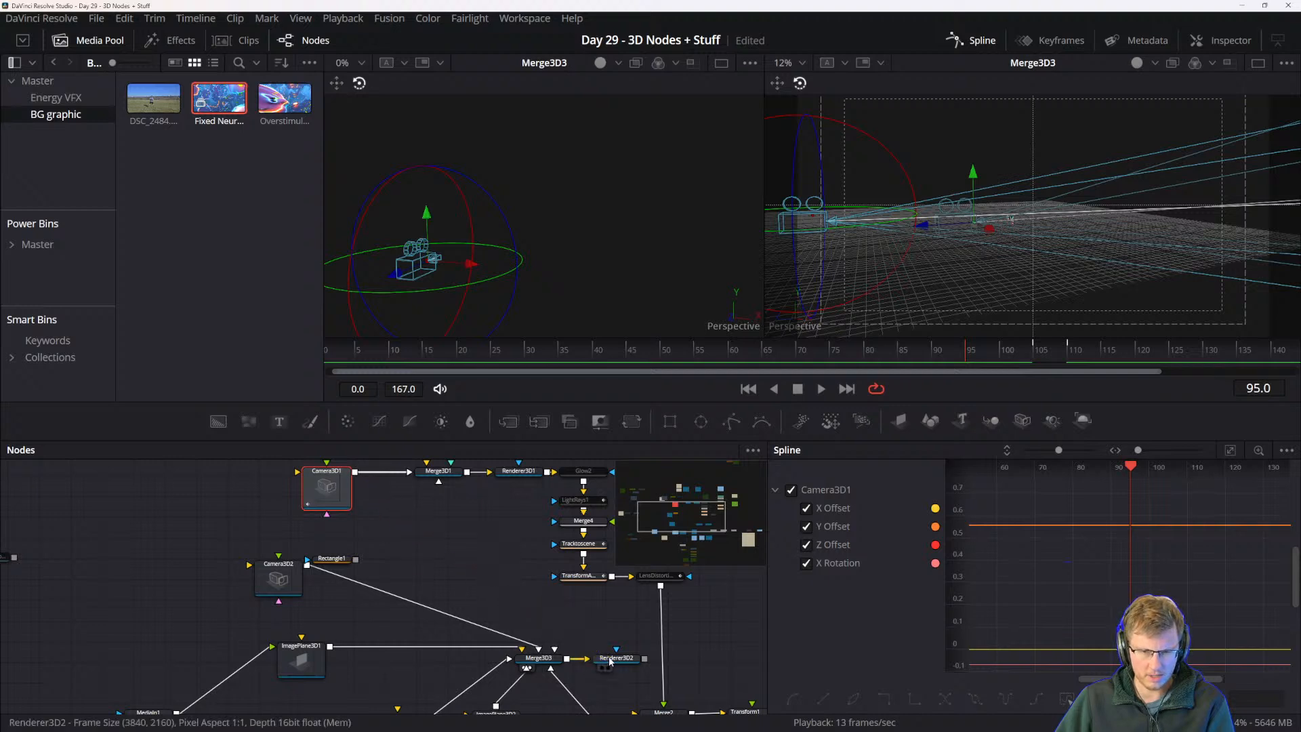
drag(361, 474, 495, 637)
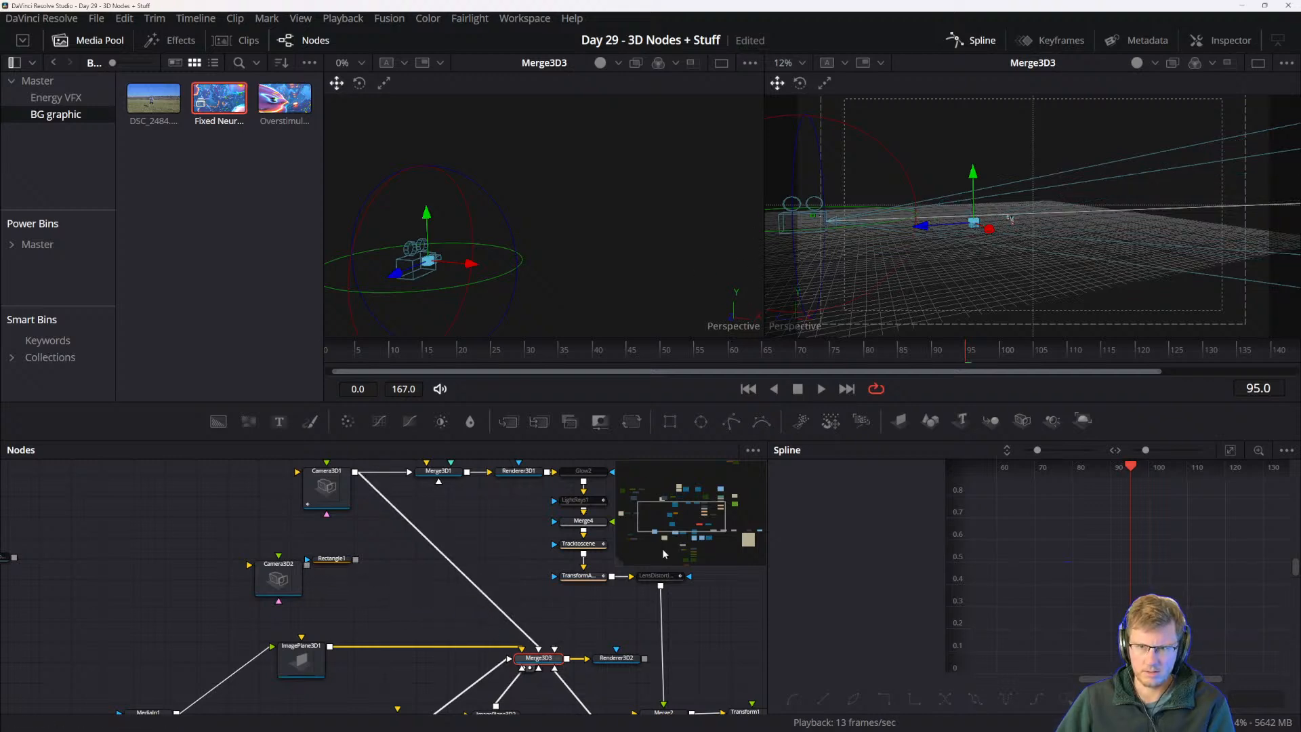
- Show the Merge3D3 scene through Camera3D1 in the first viewer and scrub the clip back to frame 1
drag(344, 521, 364, 540)
right_click(576, 182)
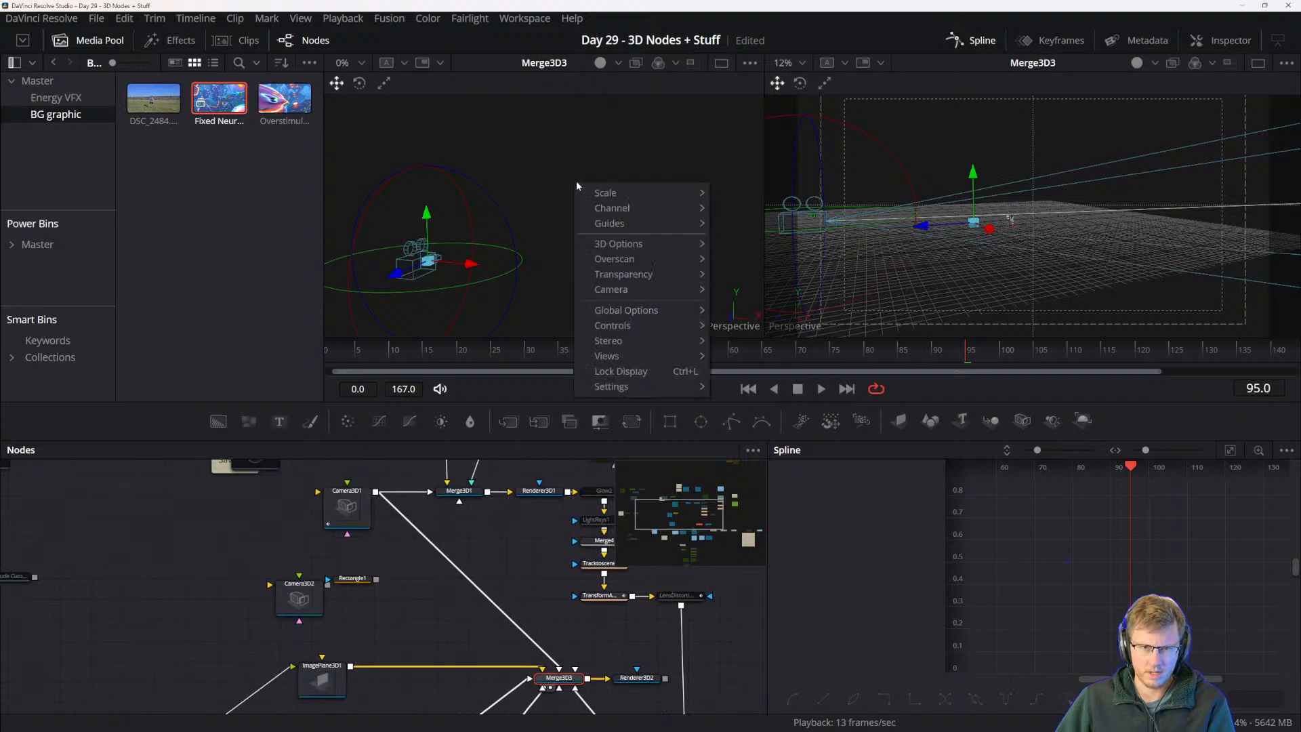
mouse_move(620, 293)
click(754, 291)
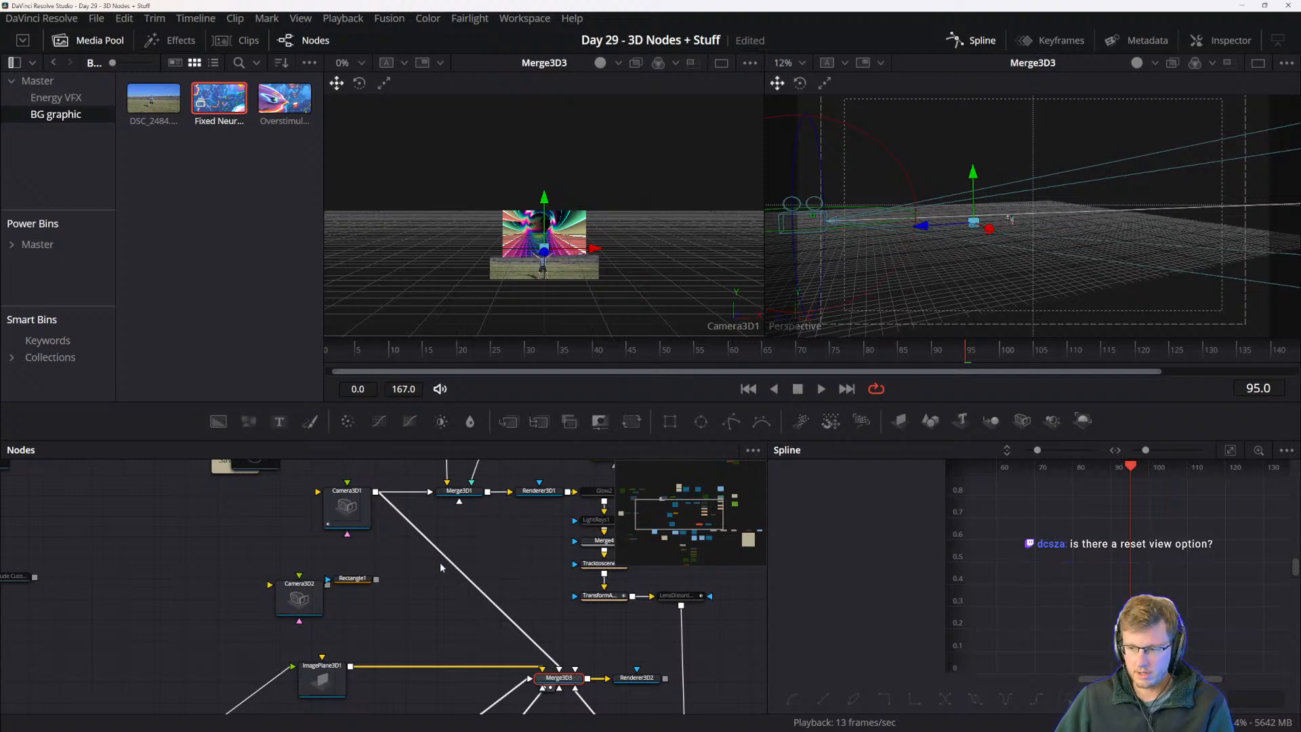
drag(458, 363, 569, 360)
drag(615, 359, 567, 359)
drag(361, 366, 291, 361)
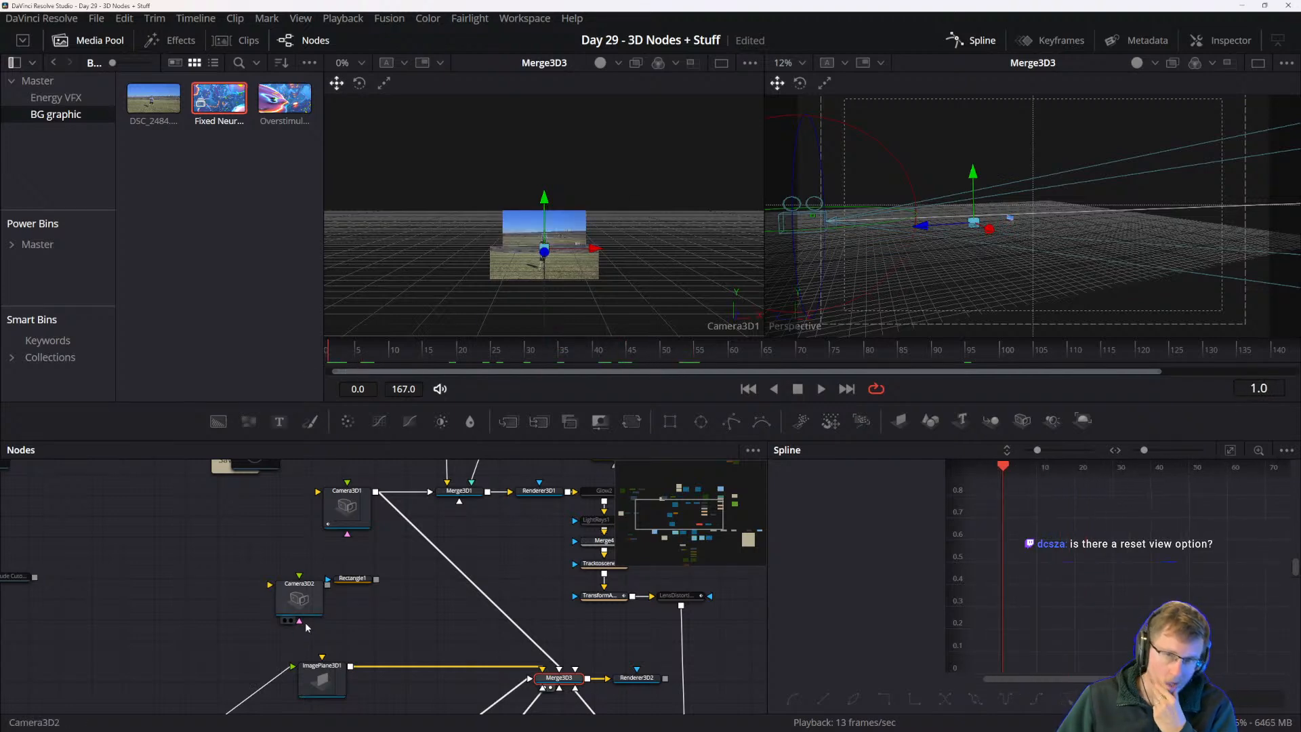
- Reset Camera3D1 to its default settings, clearing its animated offsets and X rotation, and check the scene on other frames
drag(399, 561, 494, 651)
click(411, 504)
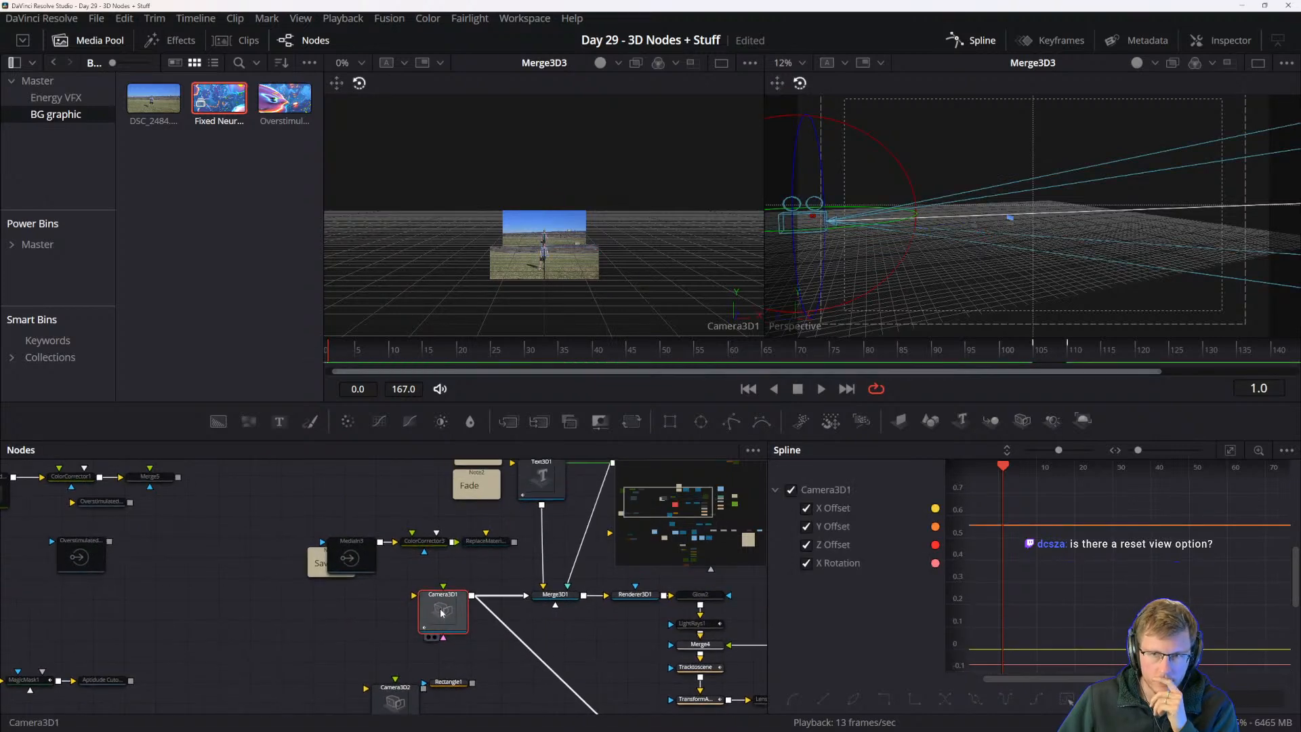
drag(1047, 601, 1128, 607)
scroll(1126, 575, down, 5)
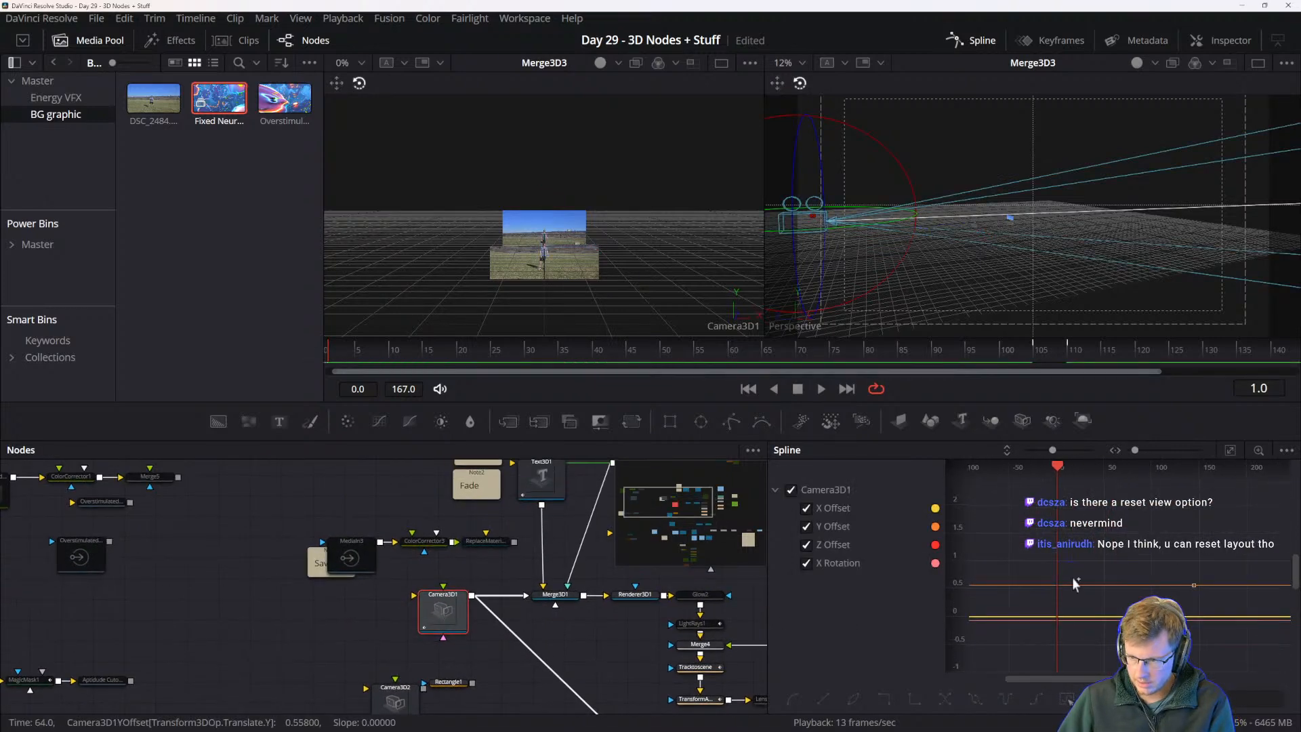
click(444, 617)
right_click(443, 606)
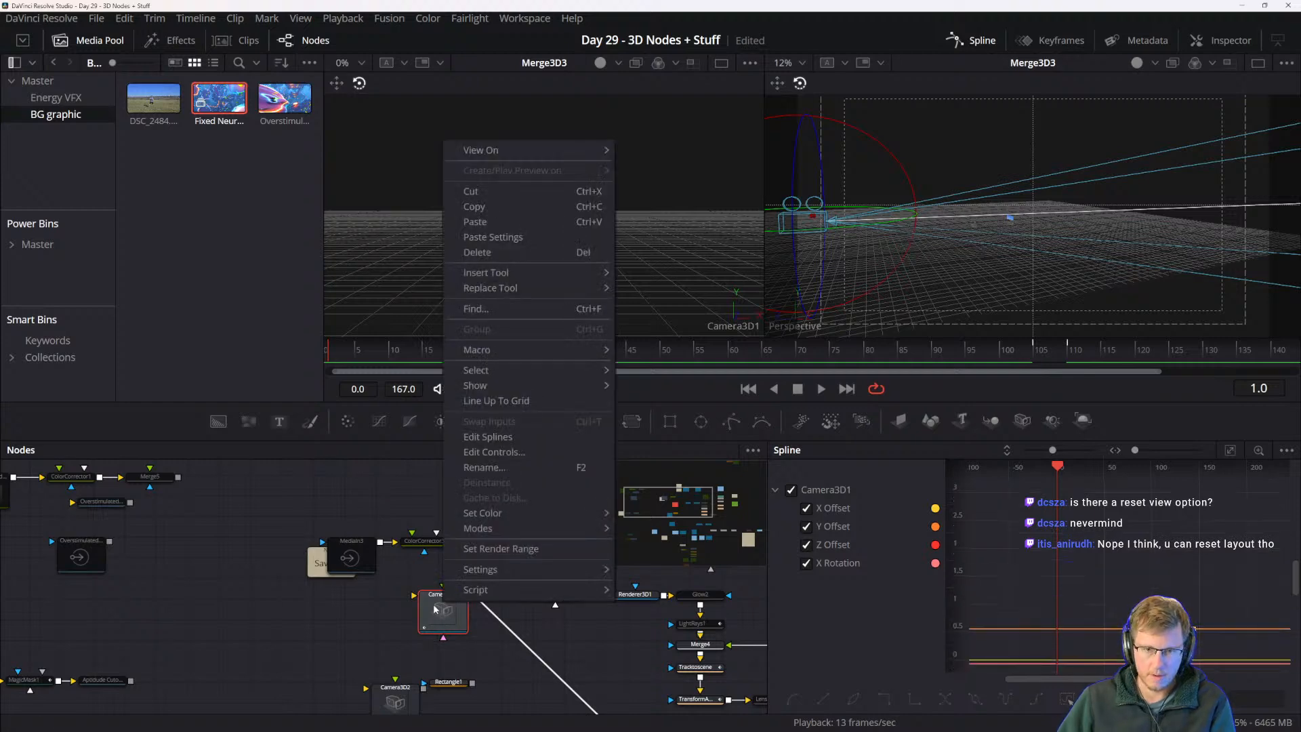
click(1142, 563)
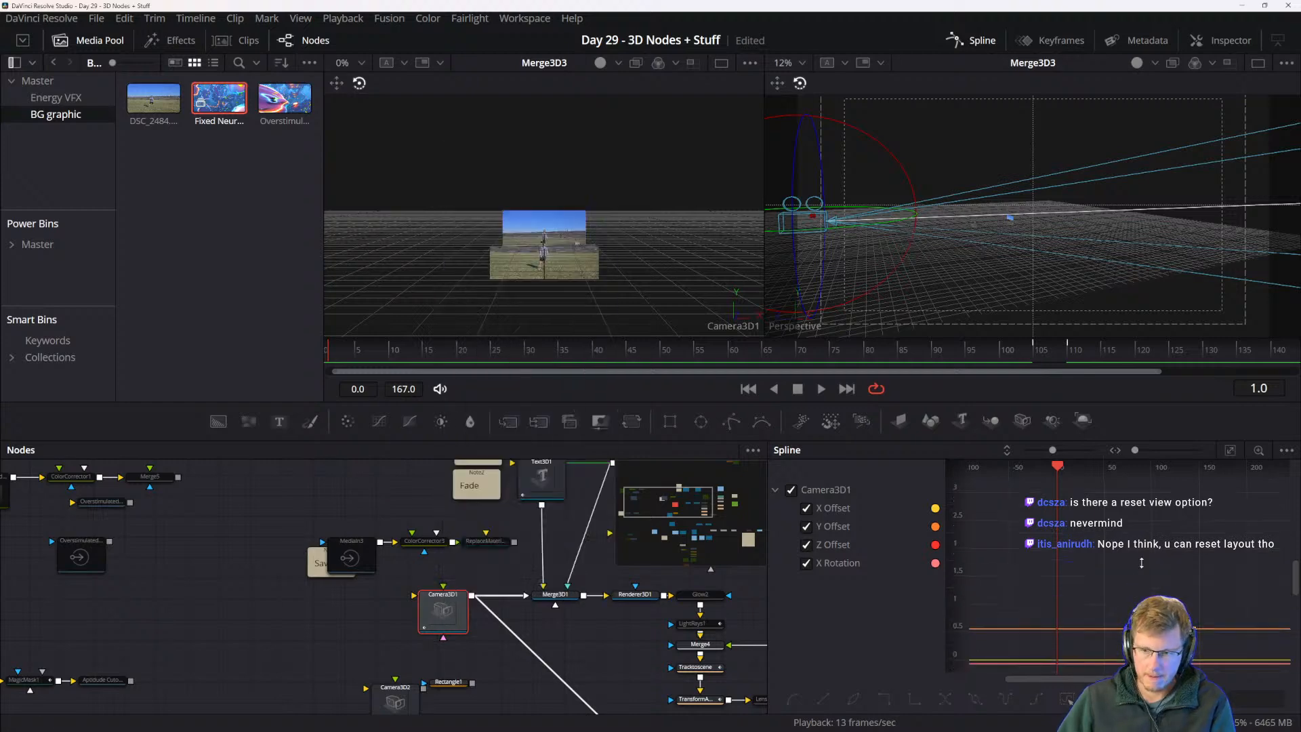
click(1229, 43)
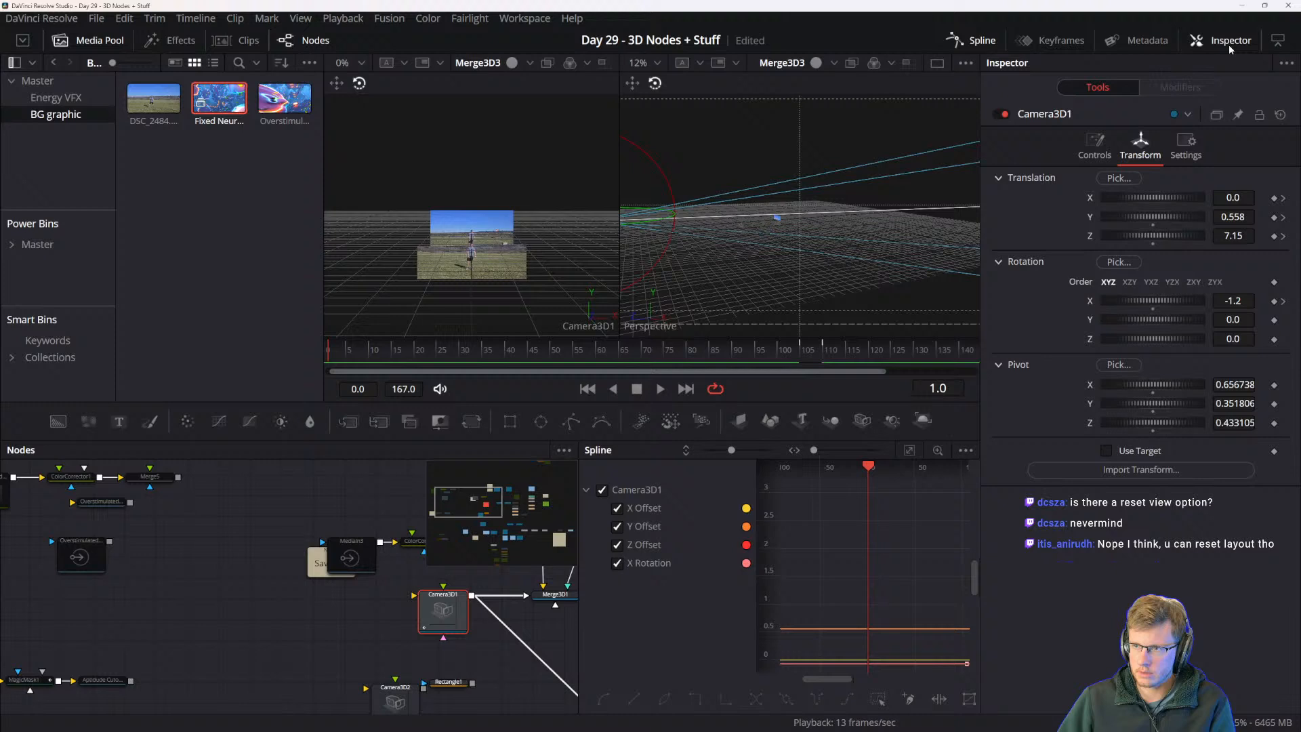
click(1282, 117)
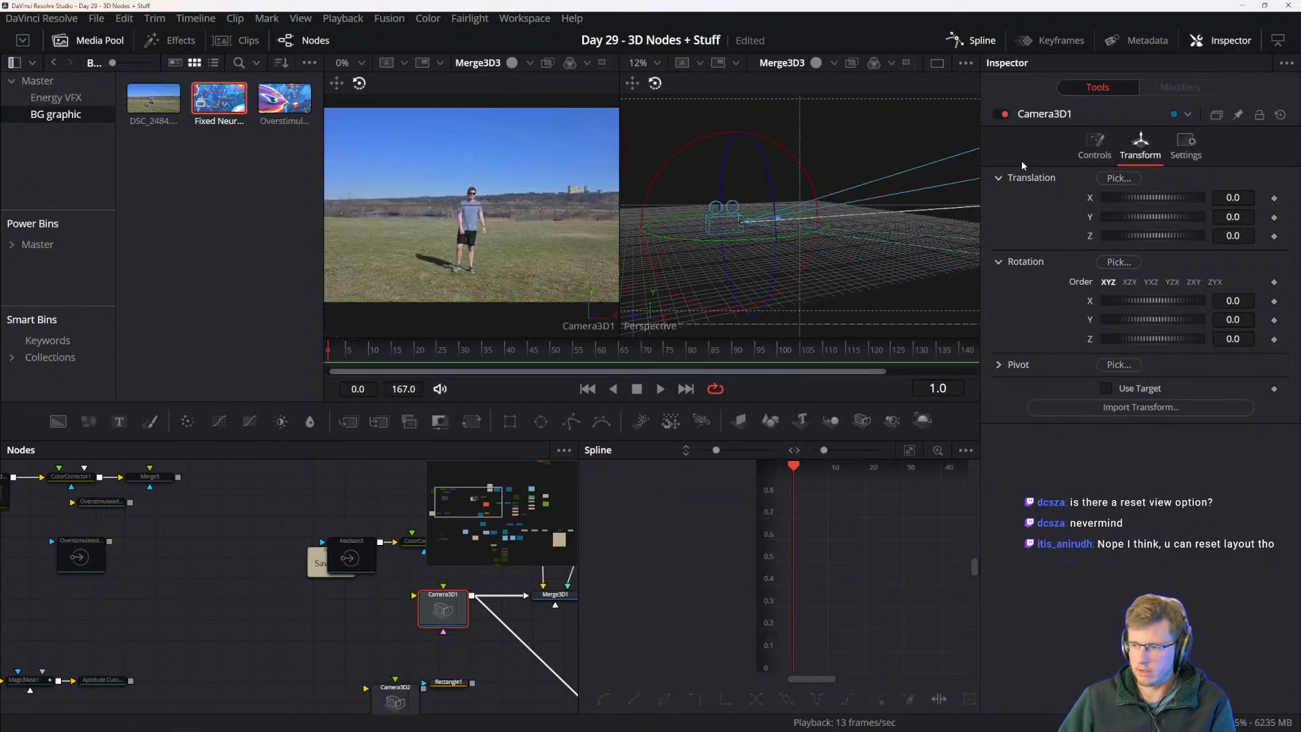
click(356, 354)
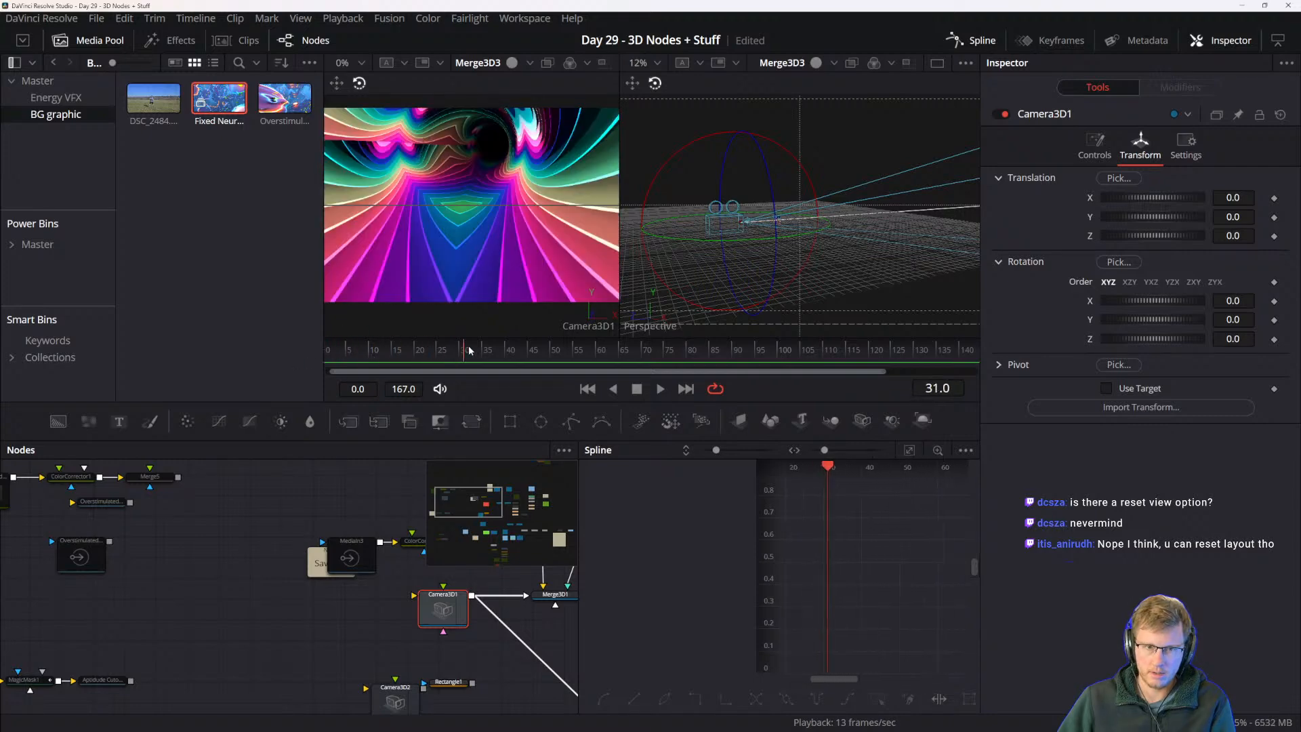
- Select the Rainbow Tunnel image plane and shift the Camera3D1 view so the planes are framed off-centre
drag(488, 653, 280, 519)
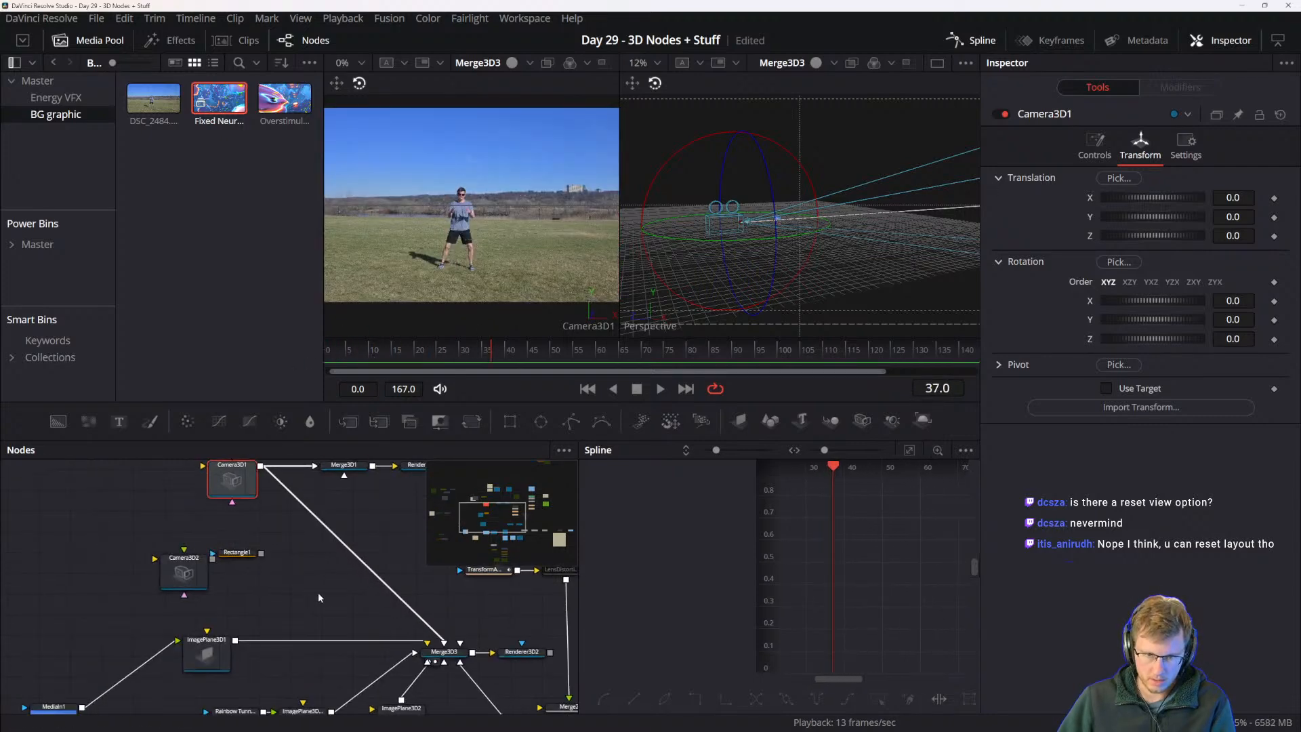
drag(332, 639, 301, 556)
click(268, 634)
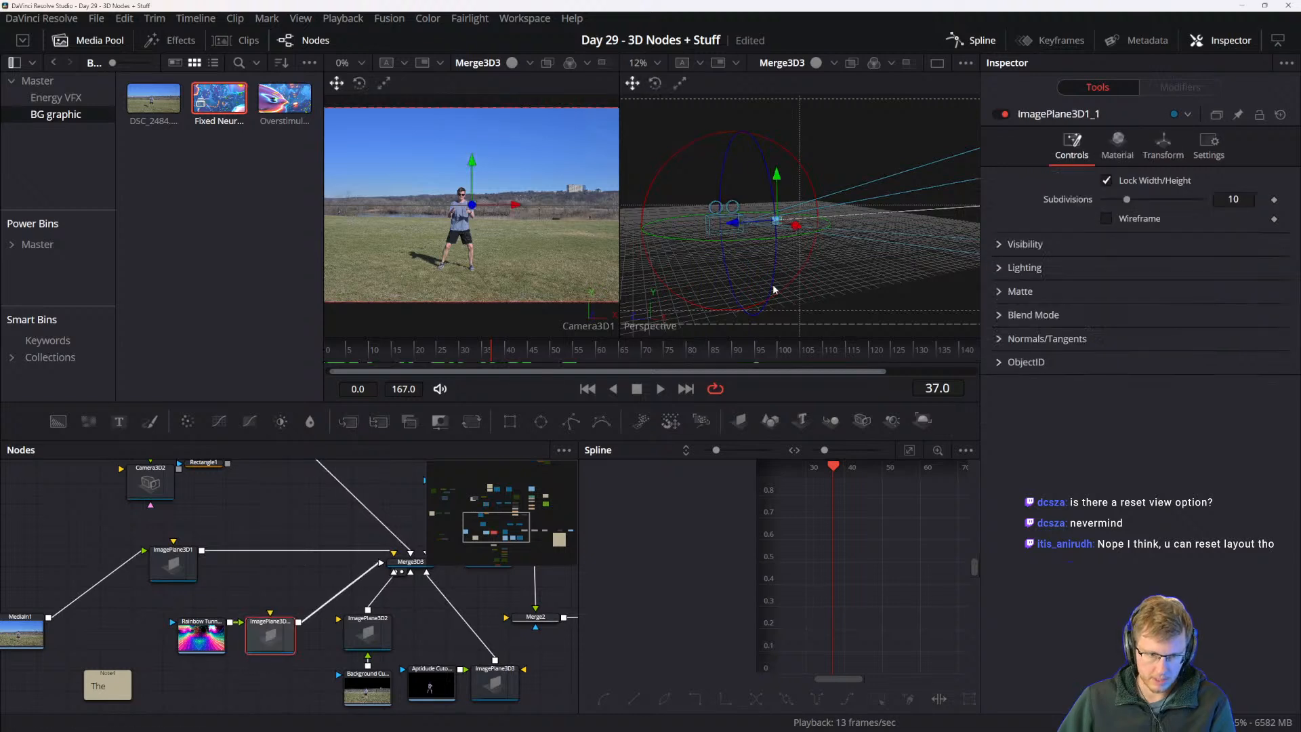
scroll(488, 217, up, 3)
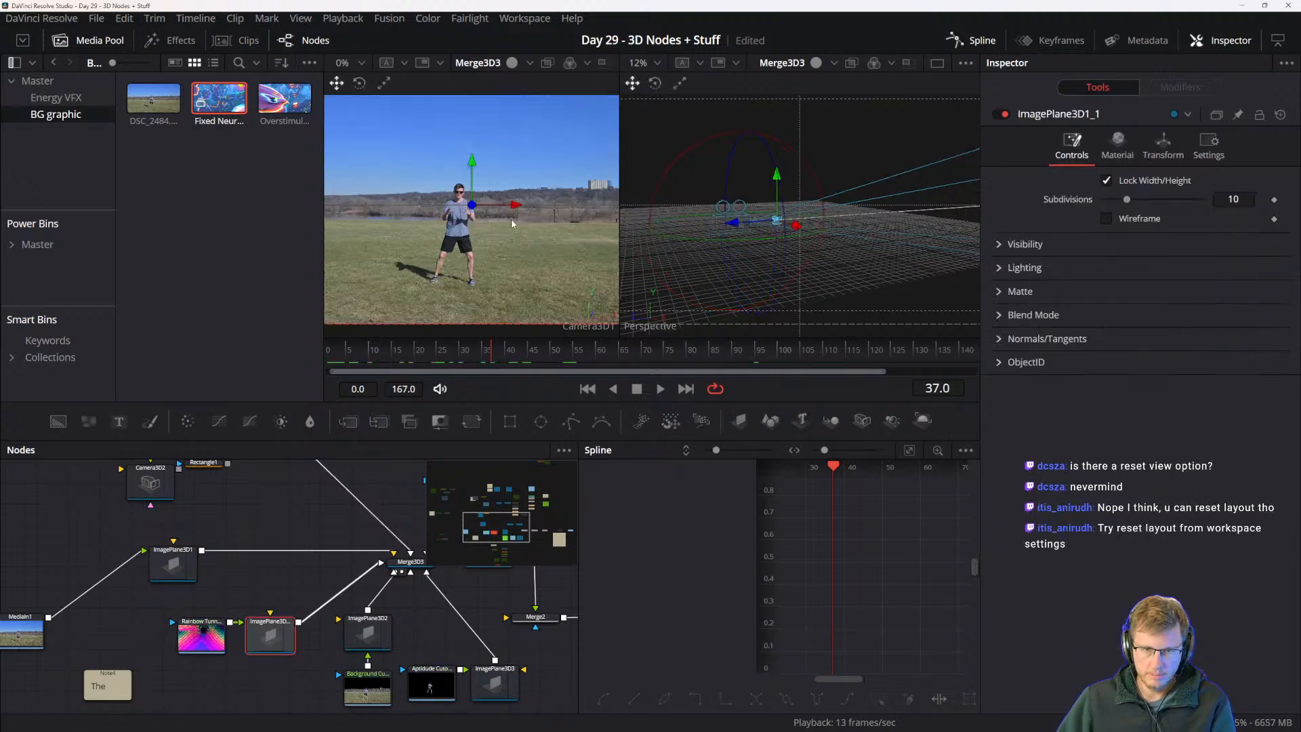
scroll(503, 224, down, 2)
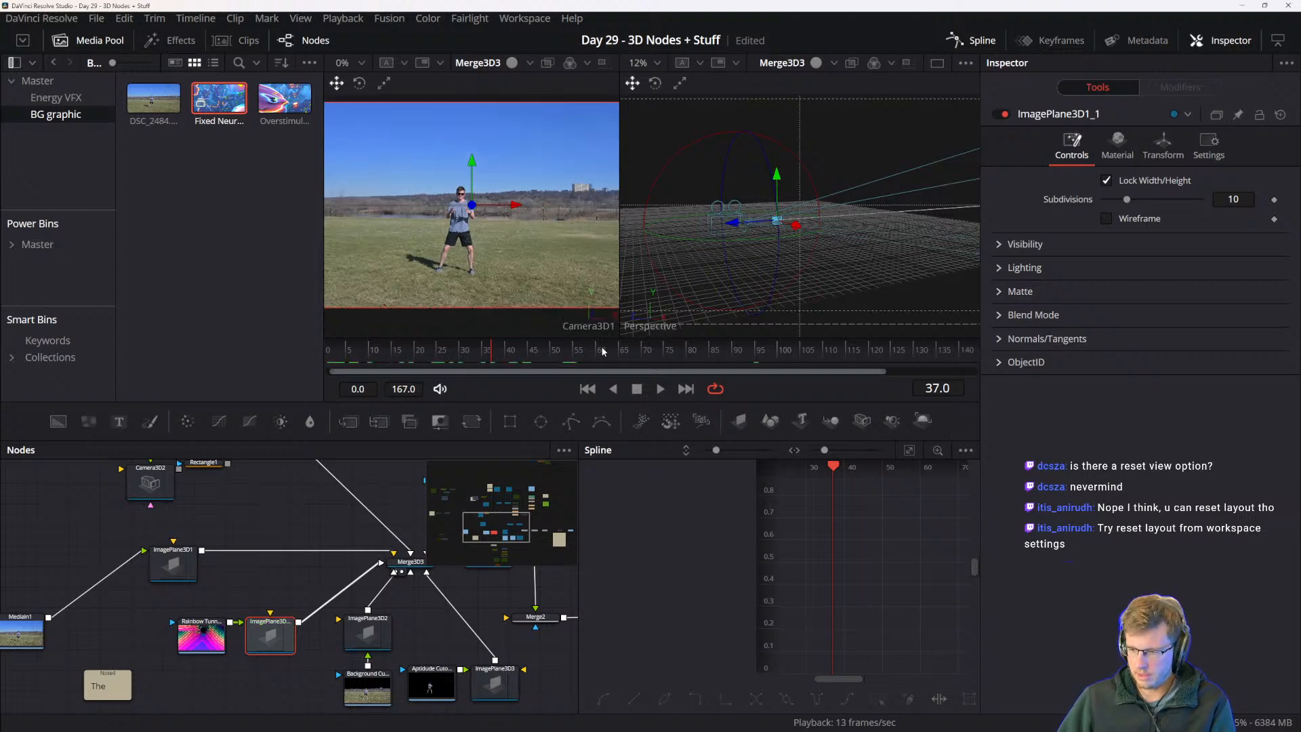
drag(500, 312, 526, 314)
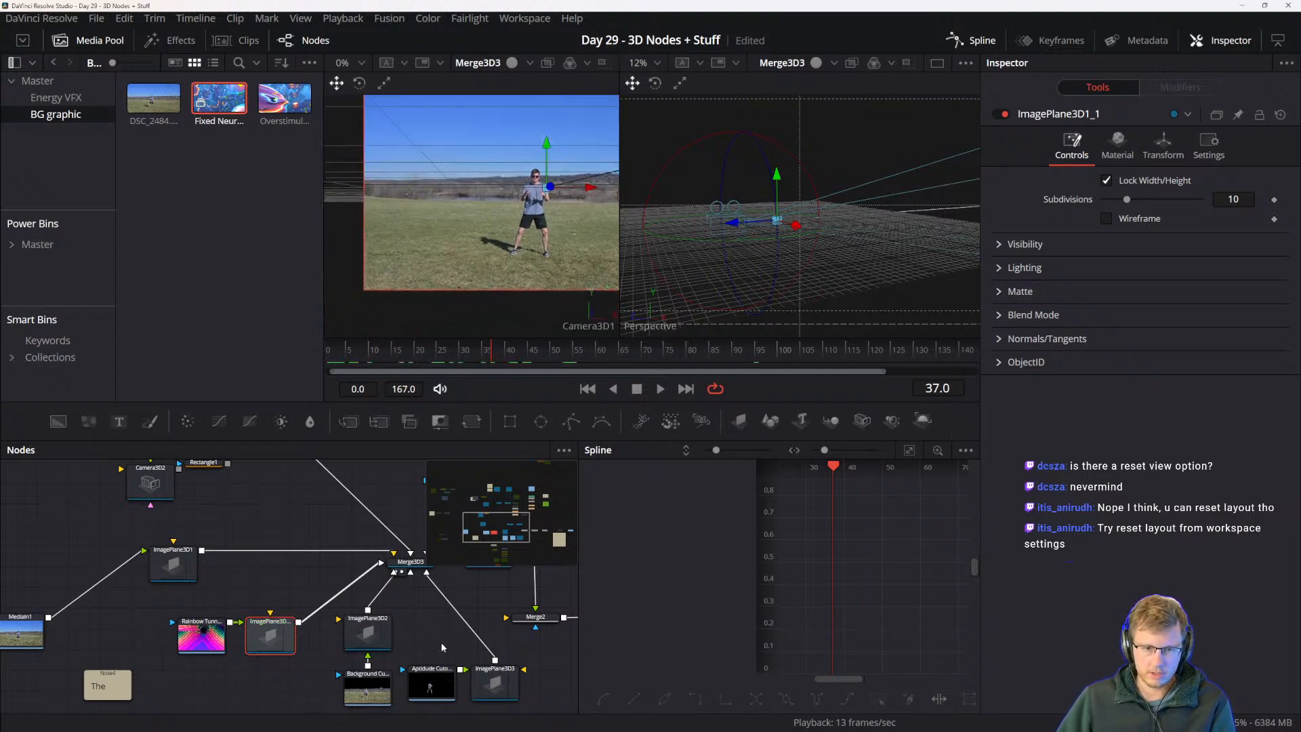
- Move the Aptidude Cutout loader below ImagePlane3D3, and ImagePlane3D2 with its Background Cutout loader directly below Merge3D3
drag(441, 642, 359, 565)
drag(356, 612, 418, 691)
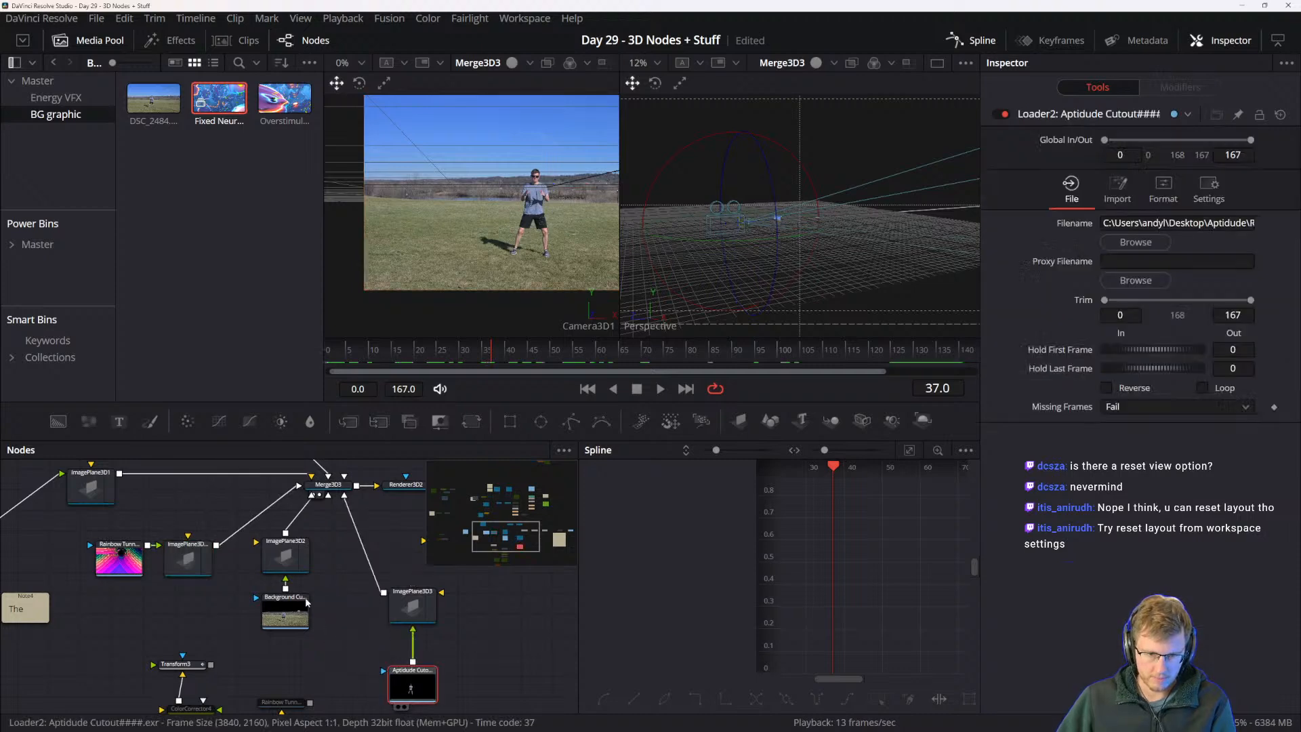
drag(320, 550, 337, 654)
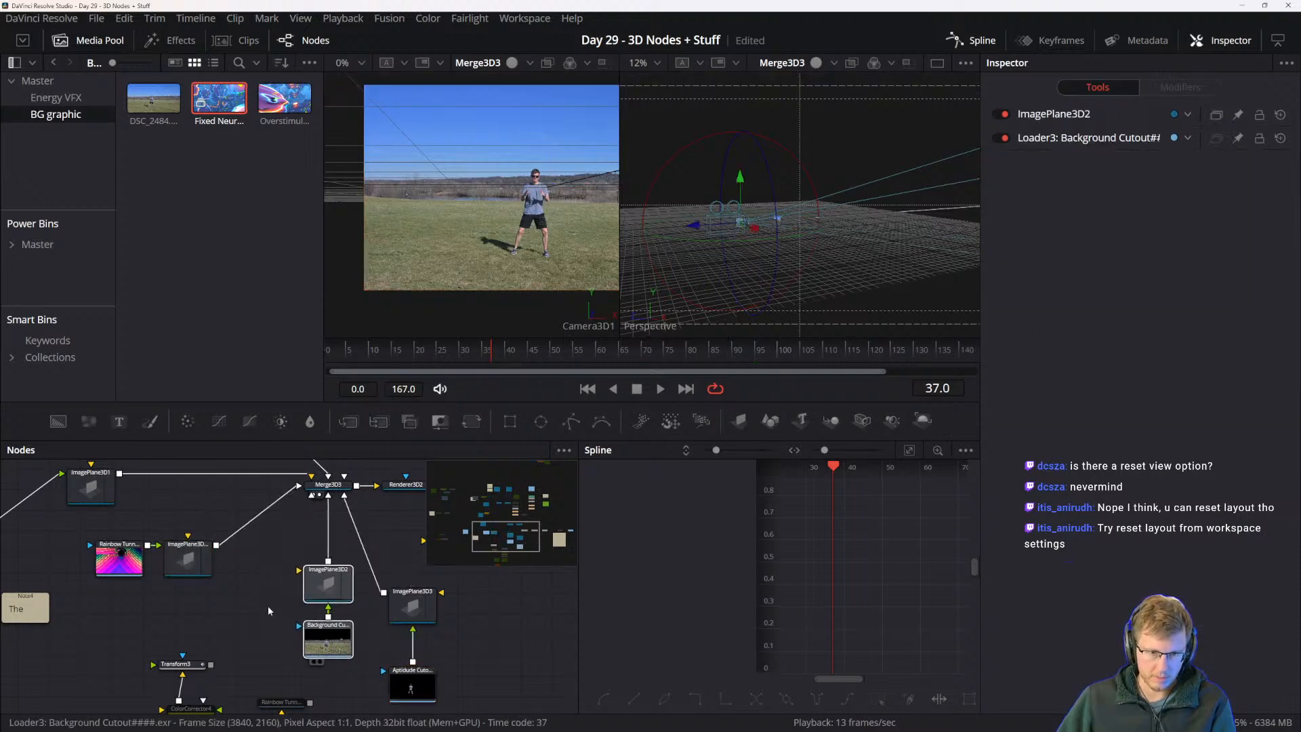
- Tidy the remaining Merge3D3 inputs, placing the Rainbow Tunnel loader and MediaIn1 beside their image planes, and align Renderer3D2 with the merge
drag(199, 563, 235, 564)
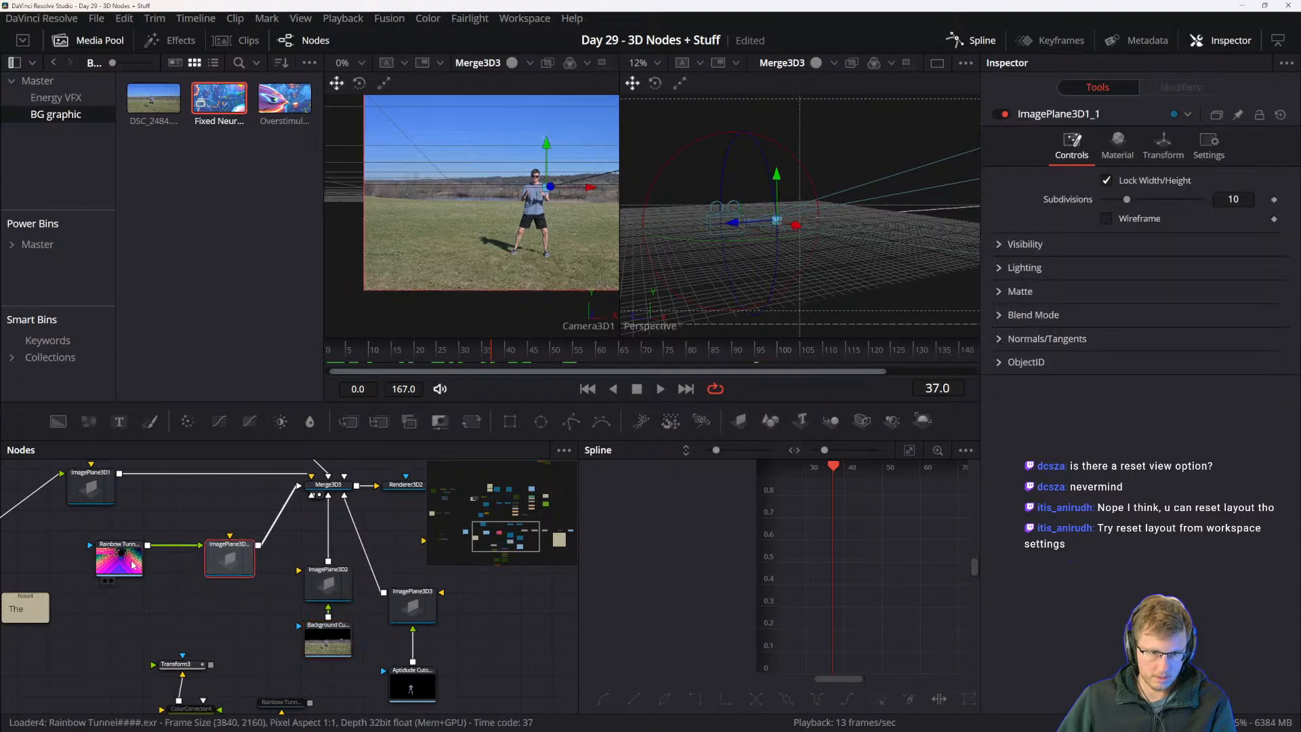
drag(120, 562, 191, 647)
drag(123, 582, 181, 637)
drag(58, 670, 128, 603)
drag(259, 592, 89, 582)
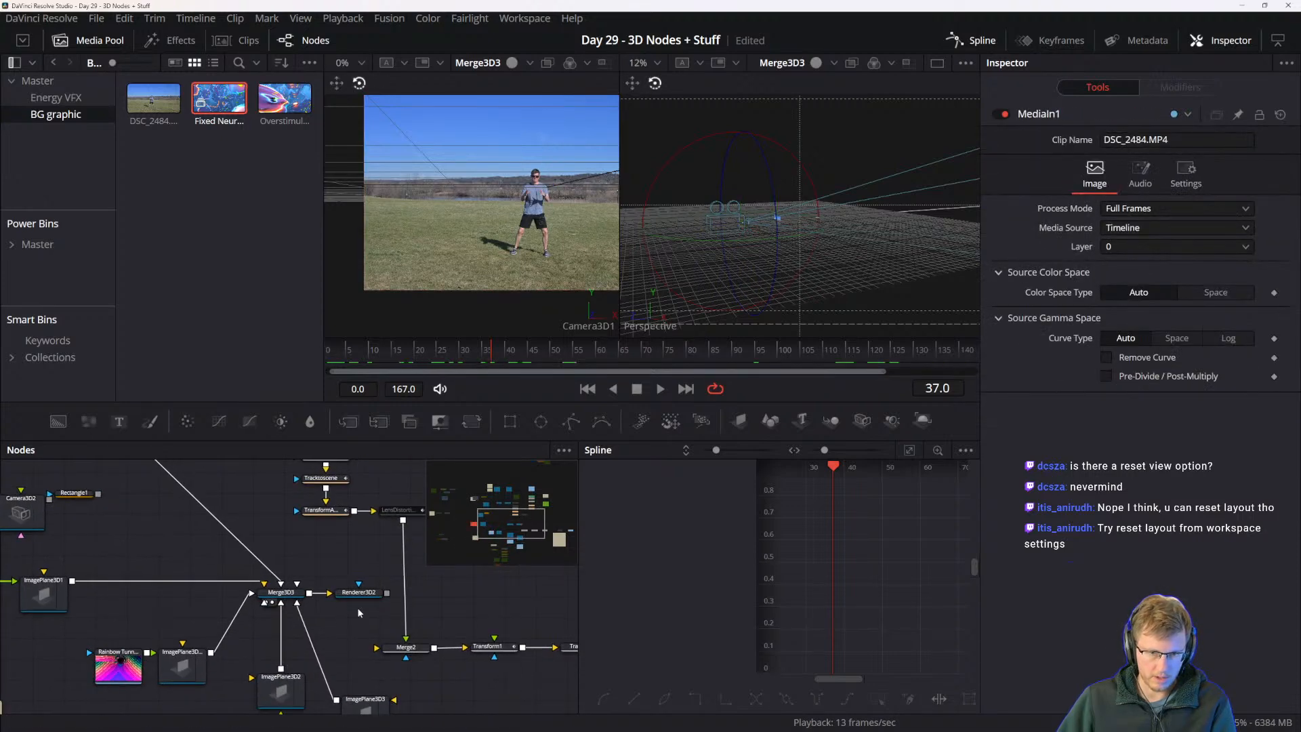
click(354, 594)
drag(355, 594, 358, 594)
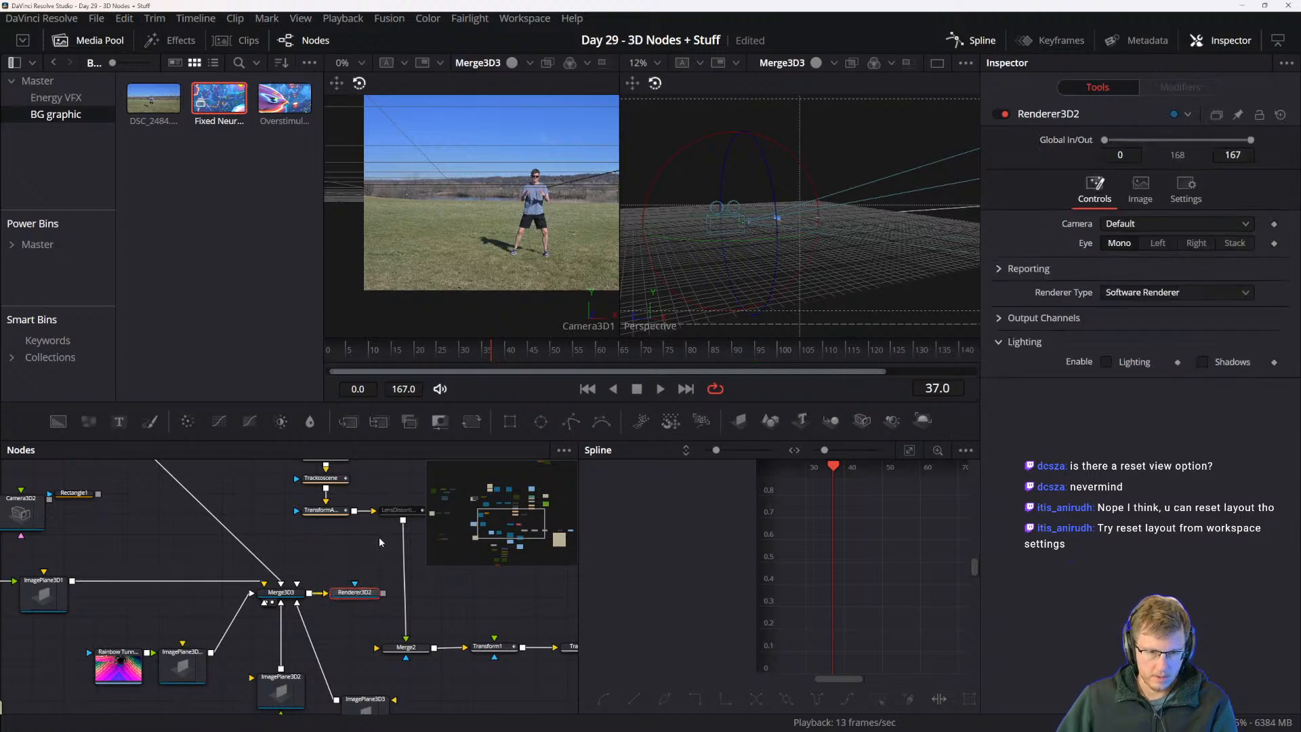
- Widen the first viewer to inspect the Camera3D1 view at frame 25 and undo the last camera move
drag(366, 537, 418, 615)
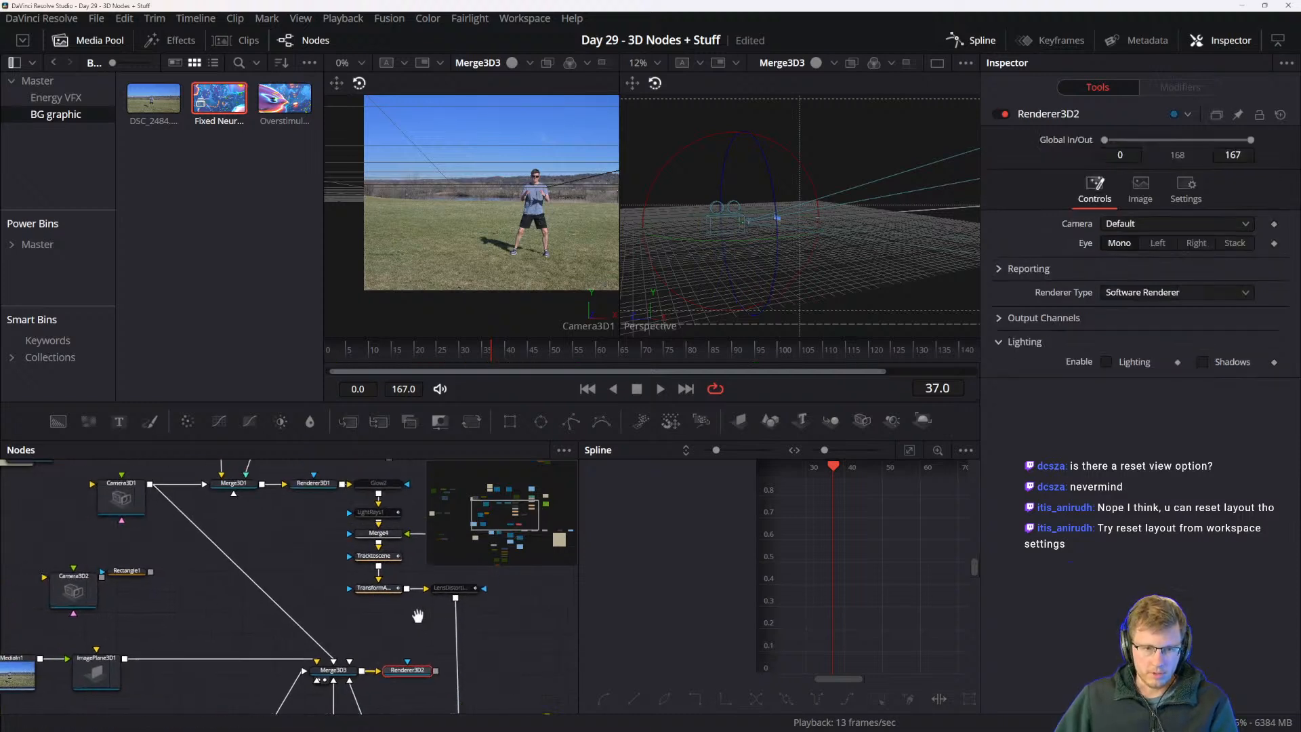
drag(295, 537, 327, 590)
mouse_move(406, 357)
mouse_down()
mouse_move(355, 355)
mouse_move(423, 353)
mouse_up()
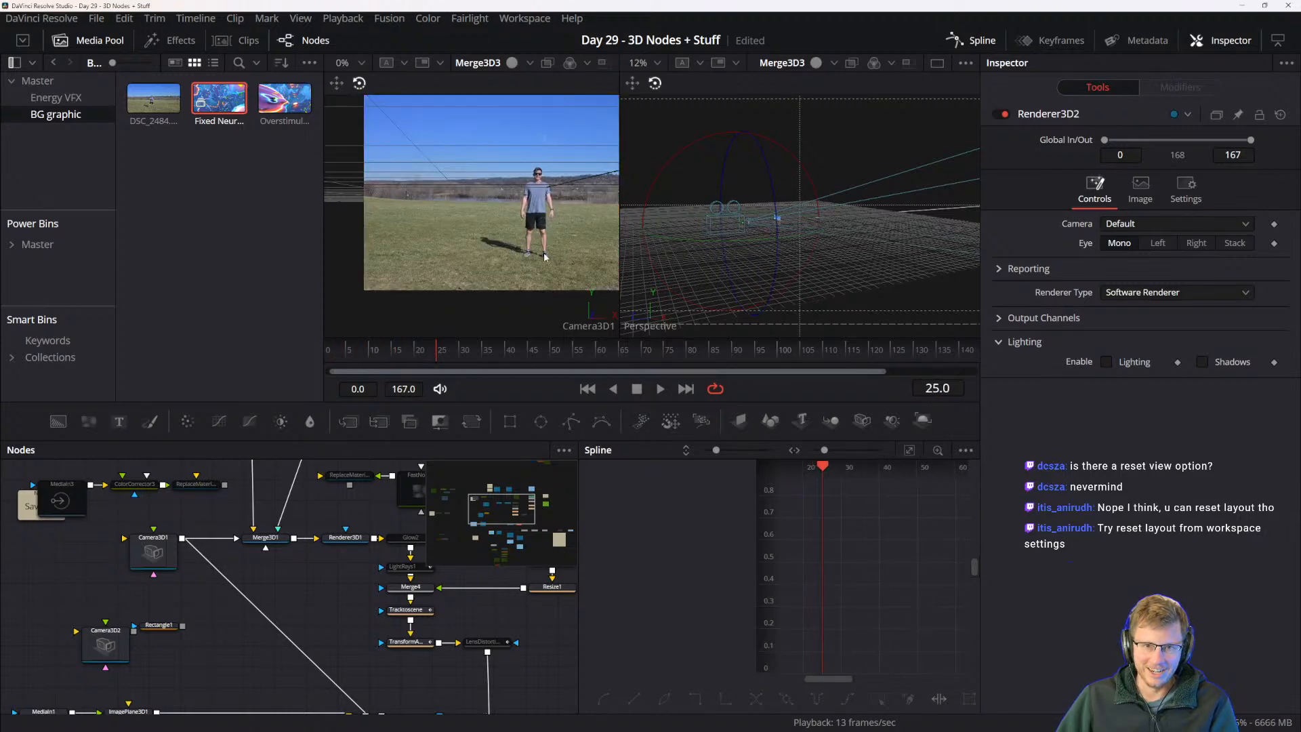
drag(620, 177, 874, 180)
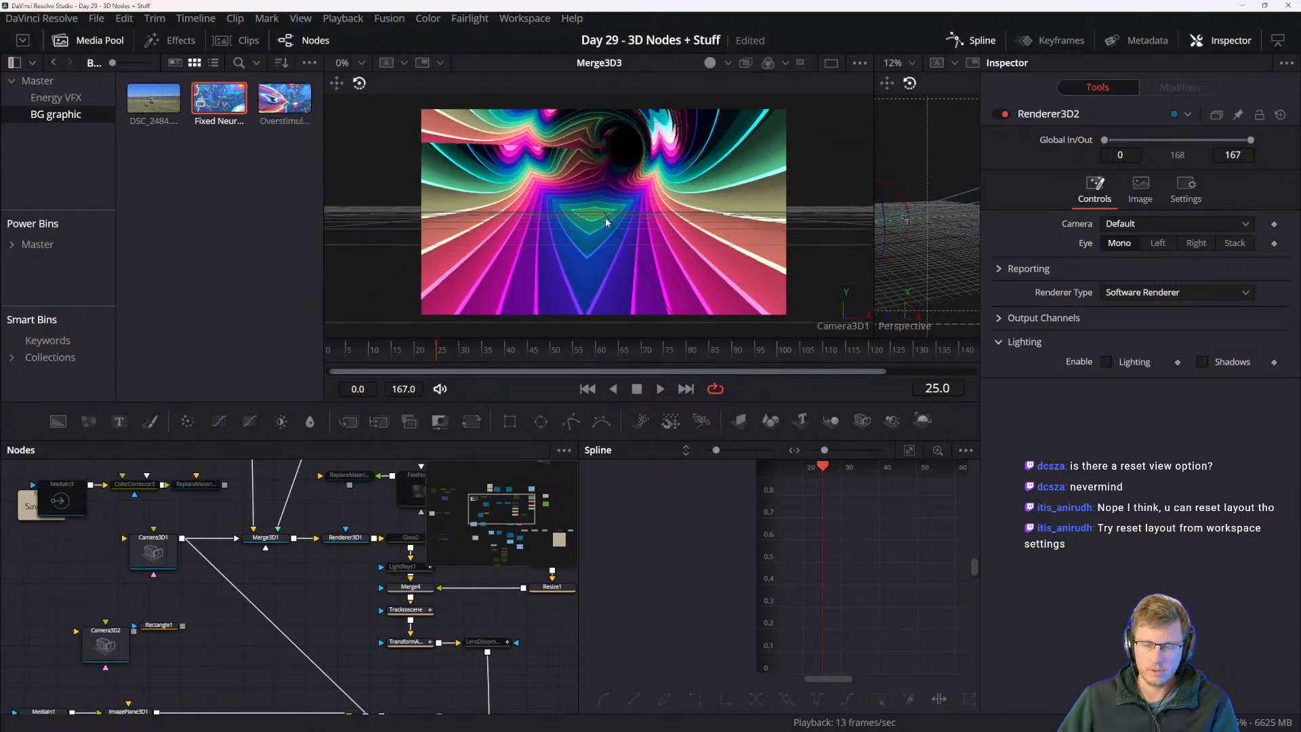
key(ctrl+z)
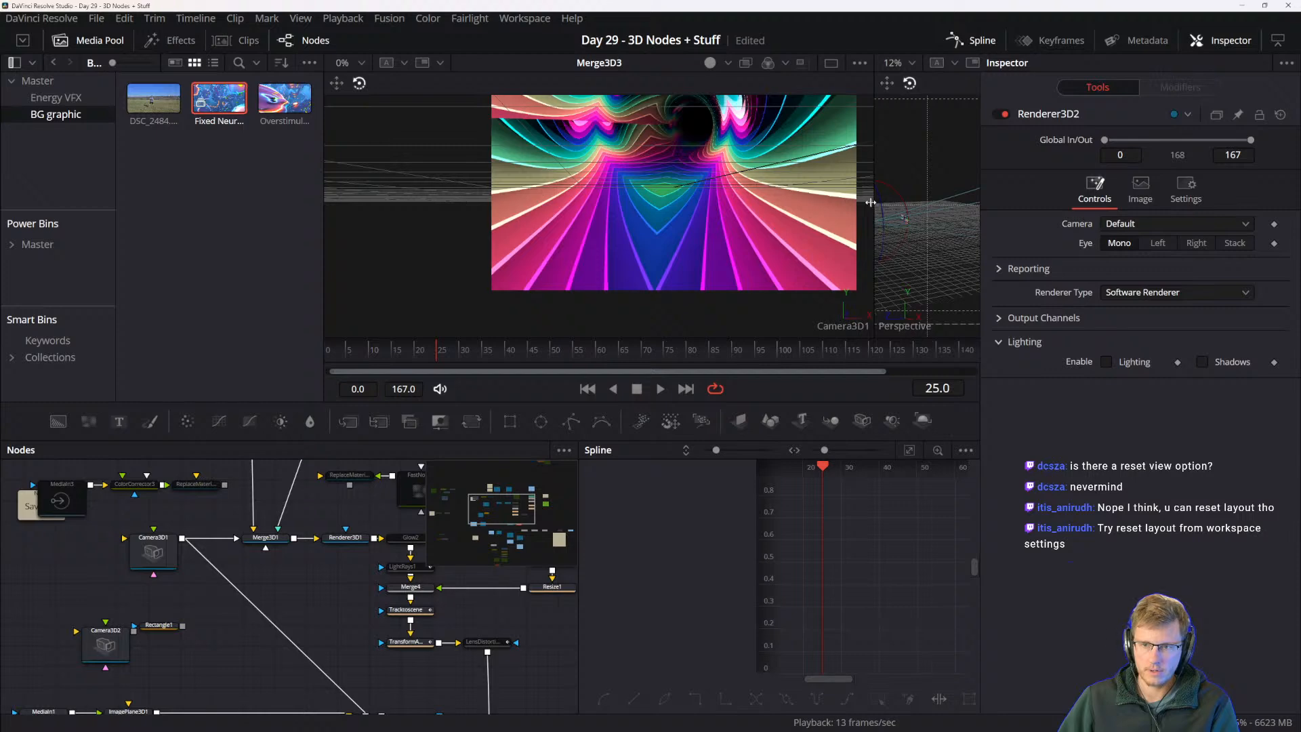
- Enlarge the second viewer and examine the spacing of the image planes and camera in the perspective view of Merge3D3
drag(870, 202, 655, 203)
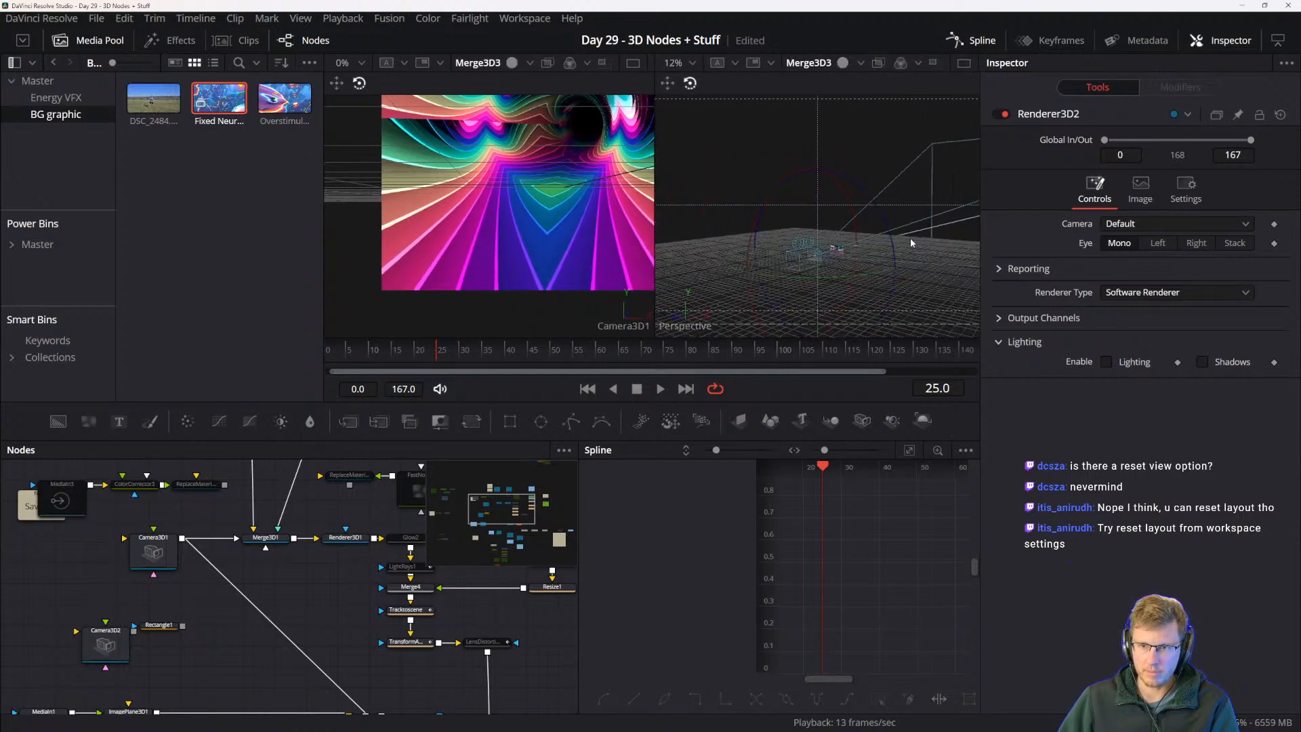
drag(911, 243, 815, 304)
scroll(819, 274, up, 5)
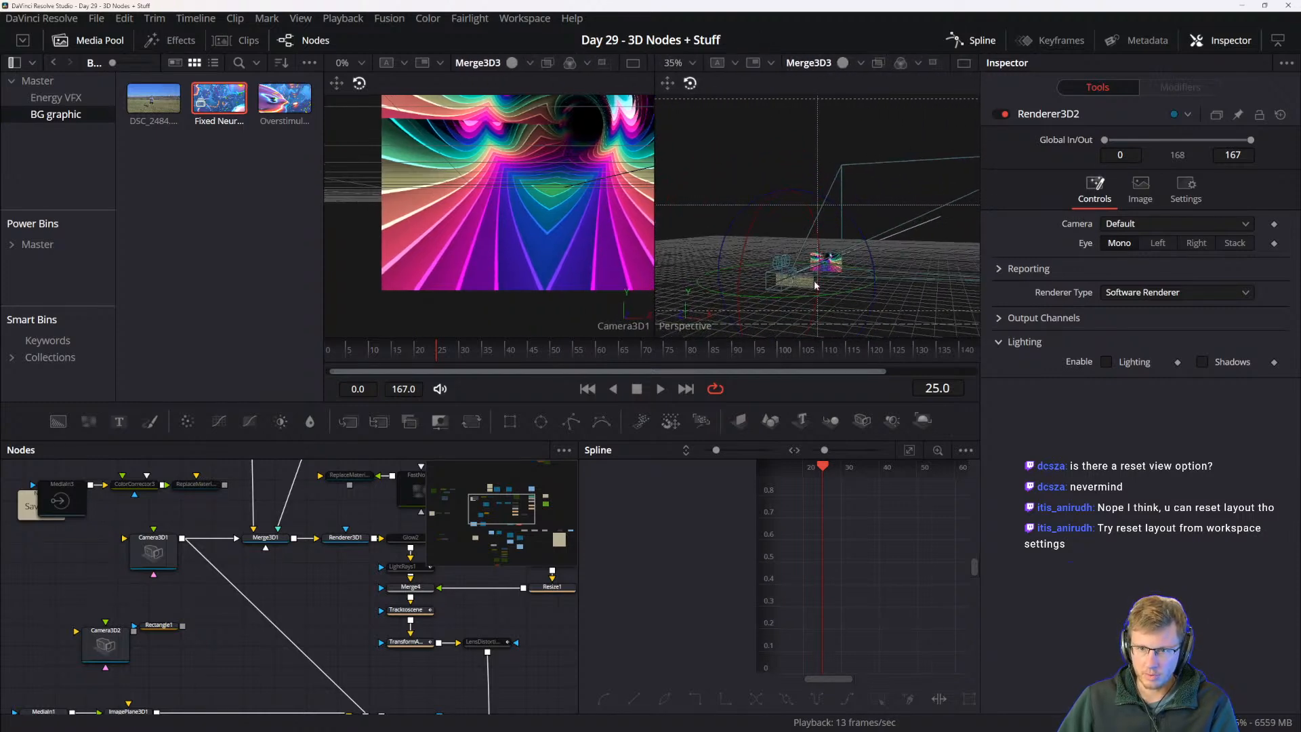
scroll(814, 305, up, 3)
scroll(814, 305, down, 3)
scroll(807, 252, up, 10)
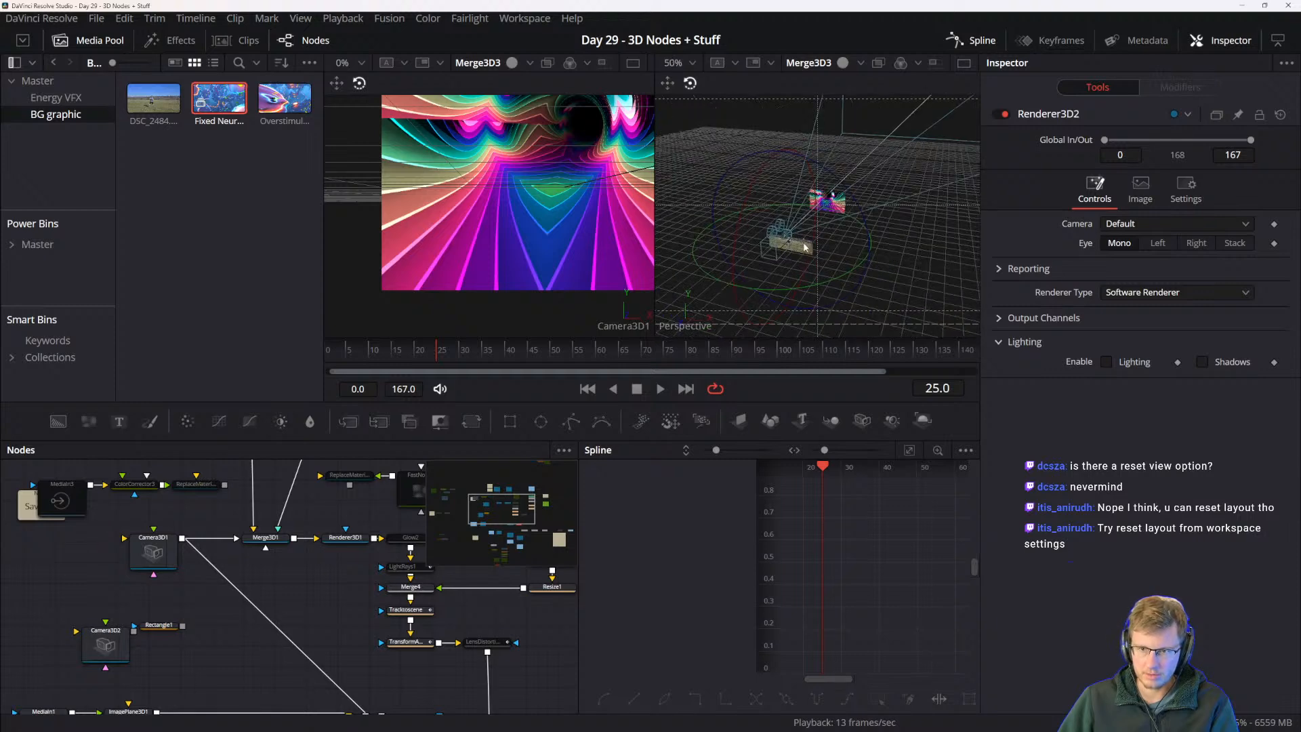
drag(793, 246, 883, 45)
drag(831, 241, 790, 105)
- Examine the node chain from Renderer3D1 through Merge4 and Tracktoscene to Merge2, and how Renderer3D2 sits beside it
drag(303, 561, 284, 698)
drag(265, 595, 225, 559)
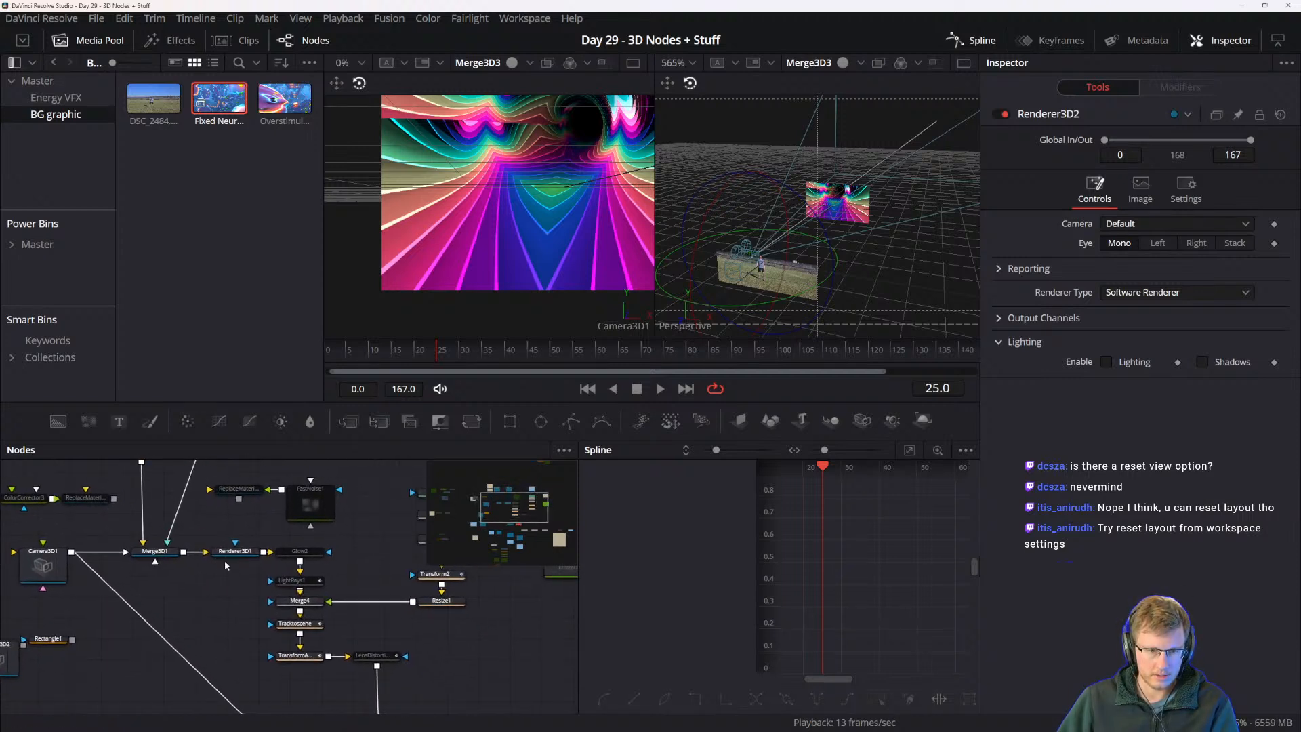
drag(252, 630, 225, 498)
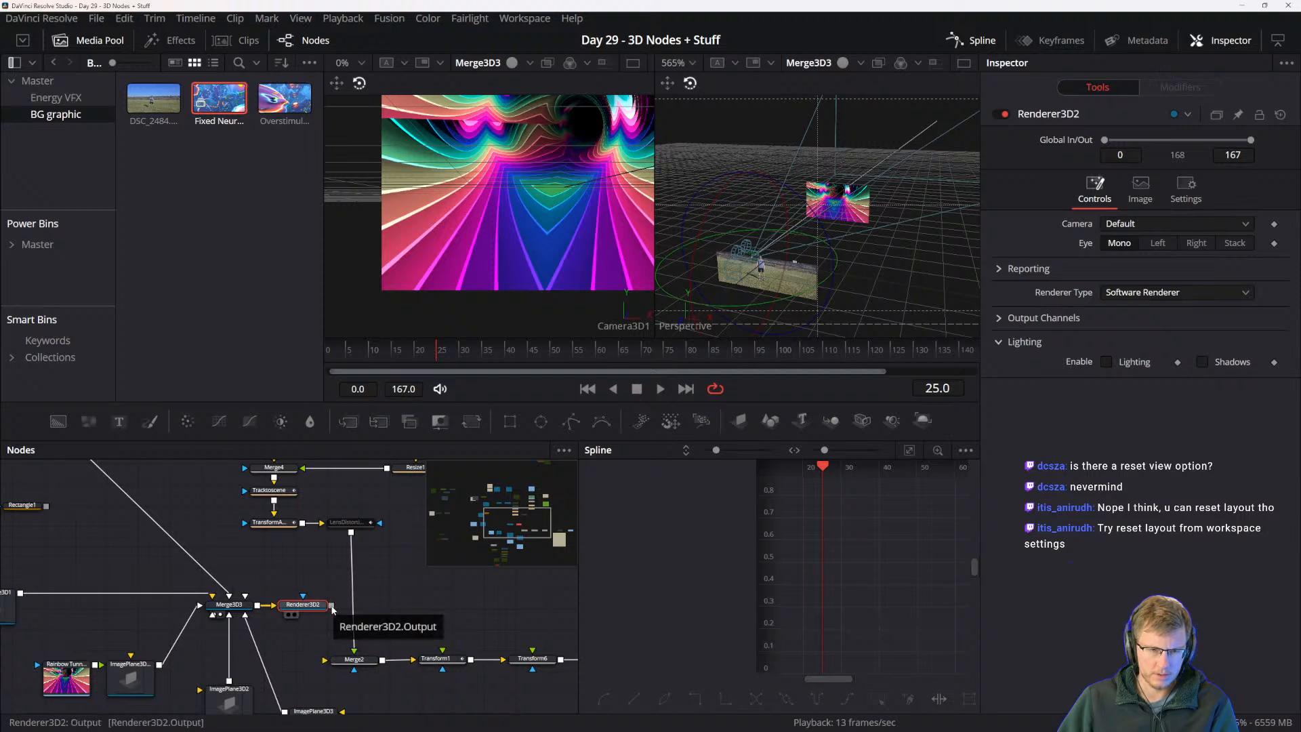
drag(329, 593, 331, 605)
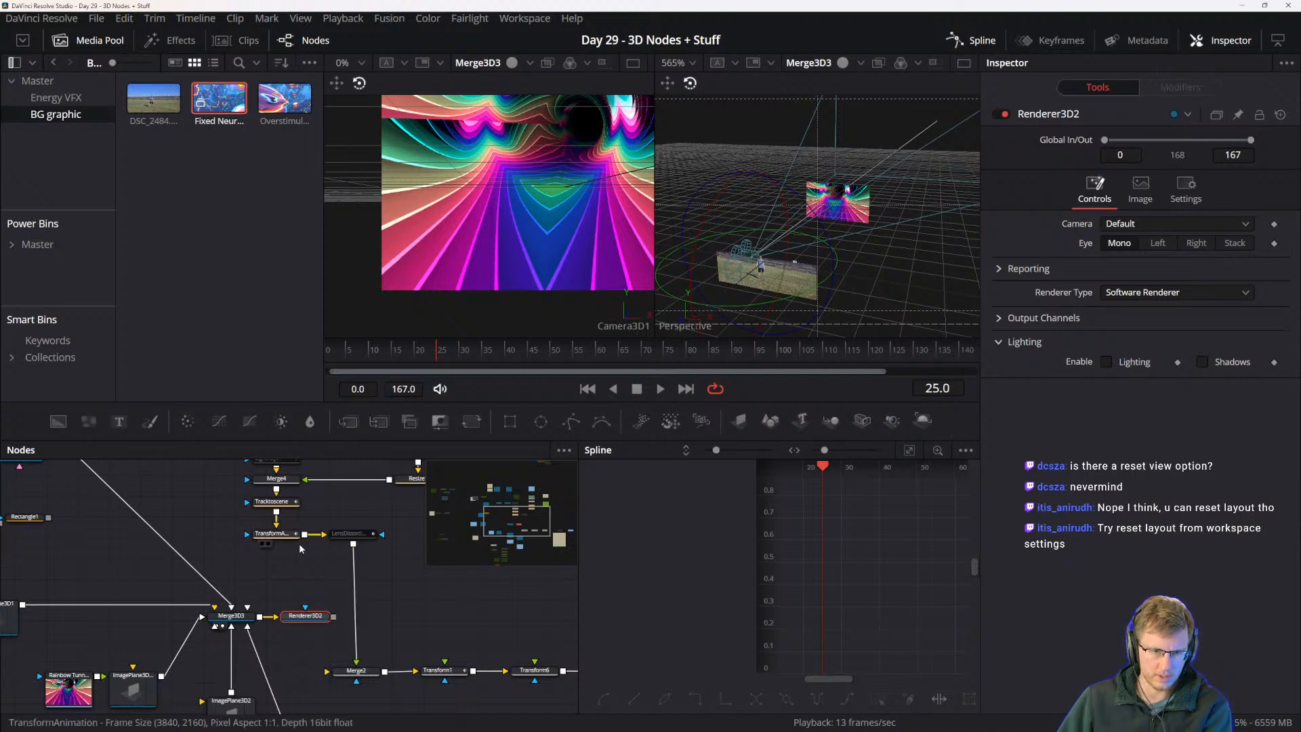
drag(302, 559, 307, 617)
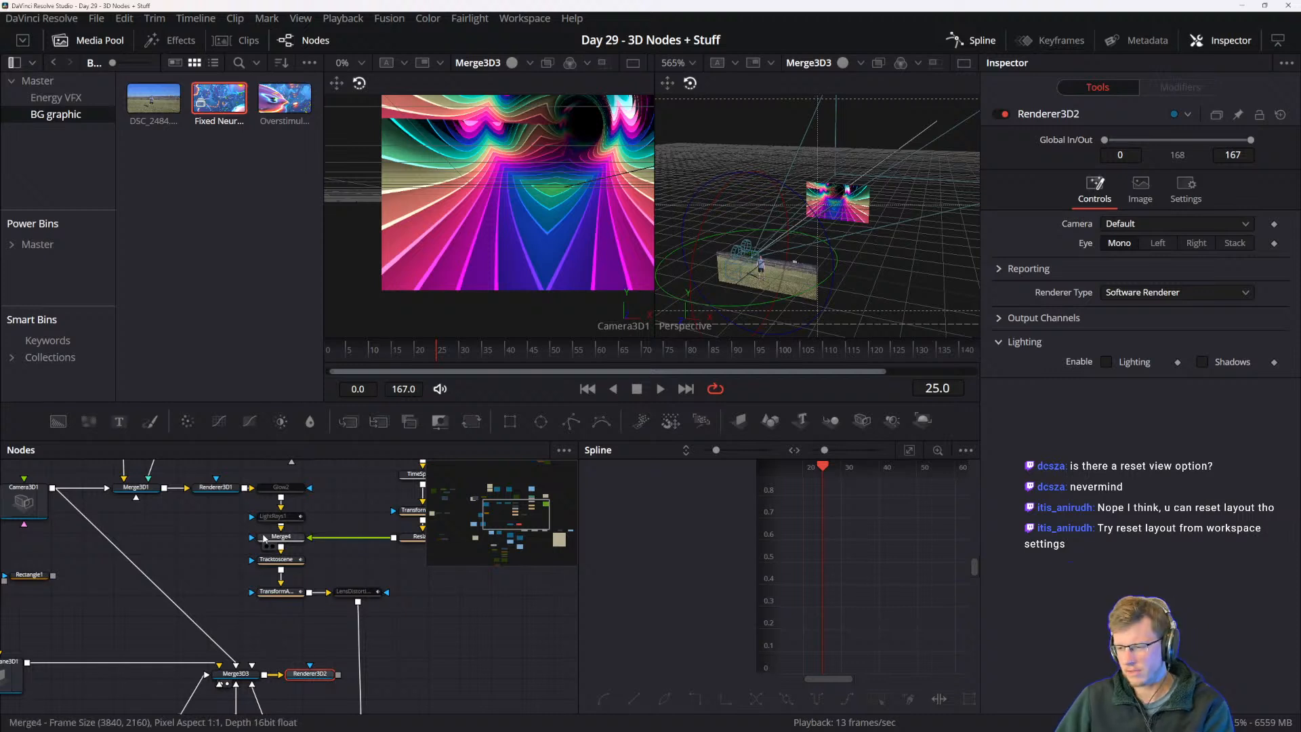
mouse_move(264, 539)
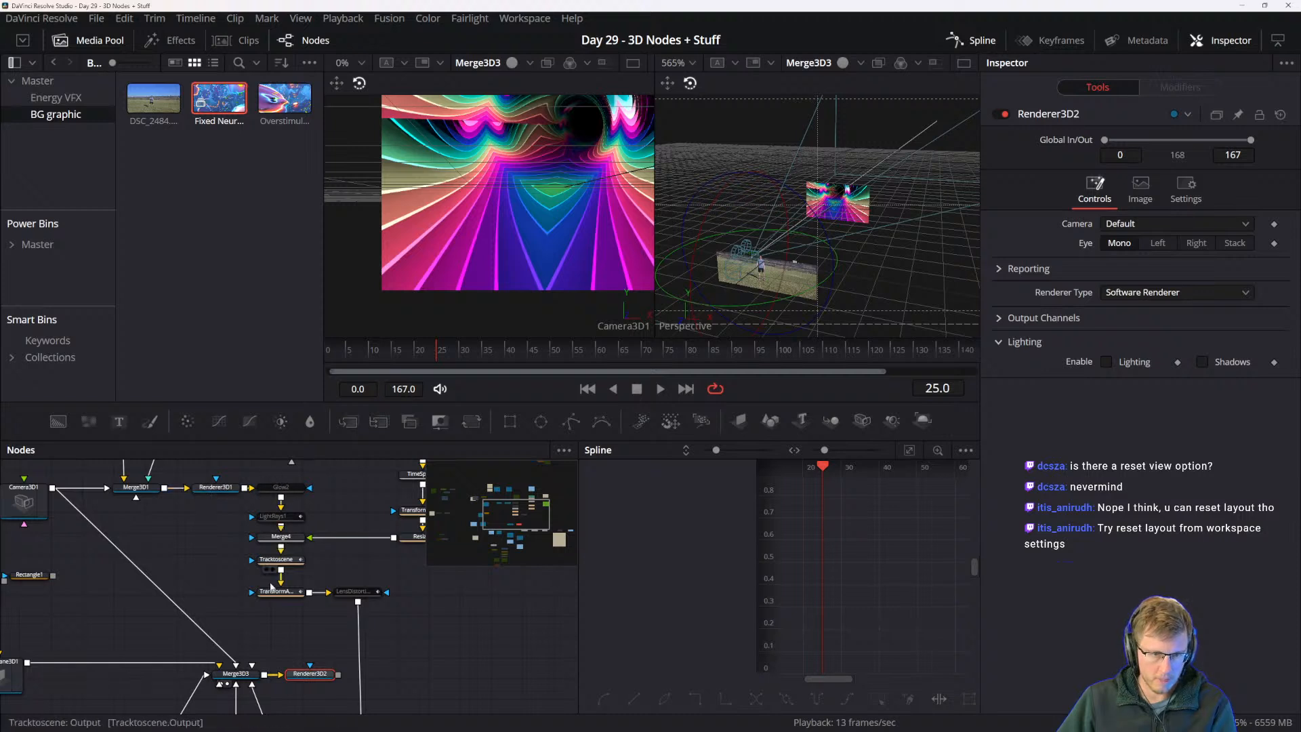
- Add a Merge 3D node to the node graph beside Renderer3D2, leaving it unconnected
drag(344, 674, 377, 624)
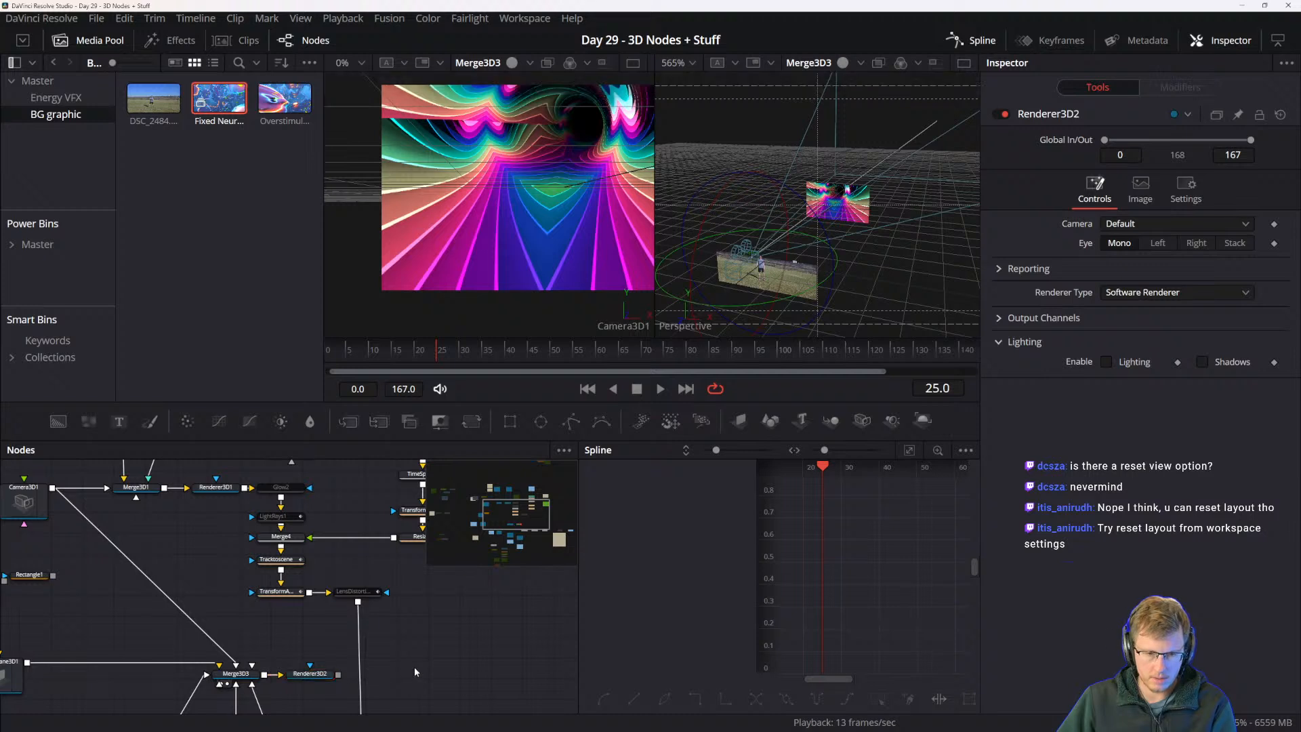
key(shift+space)
text(merge)
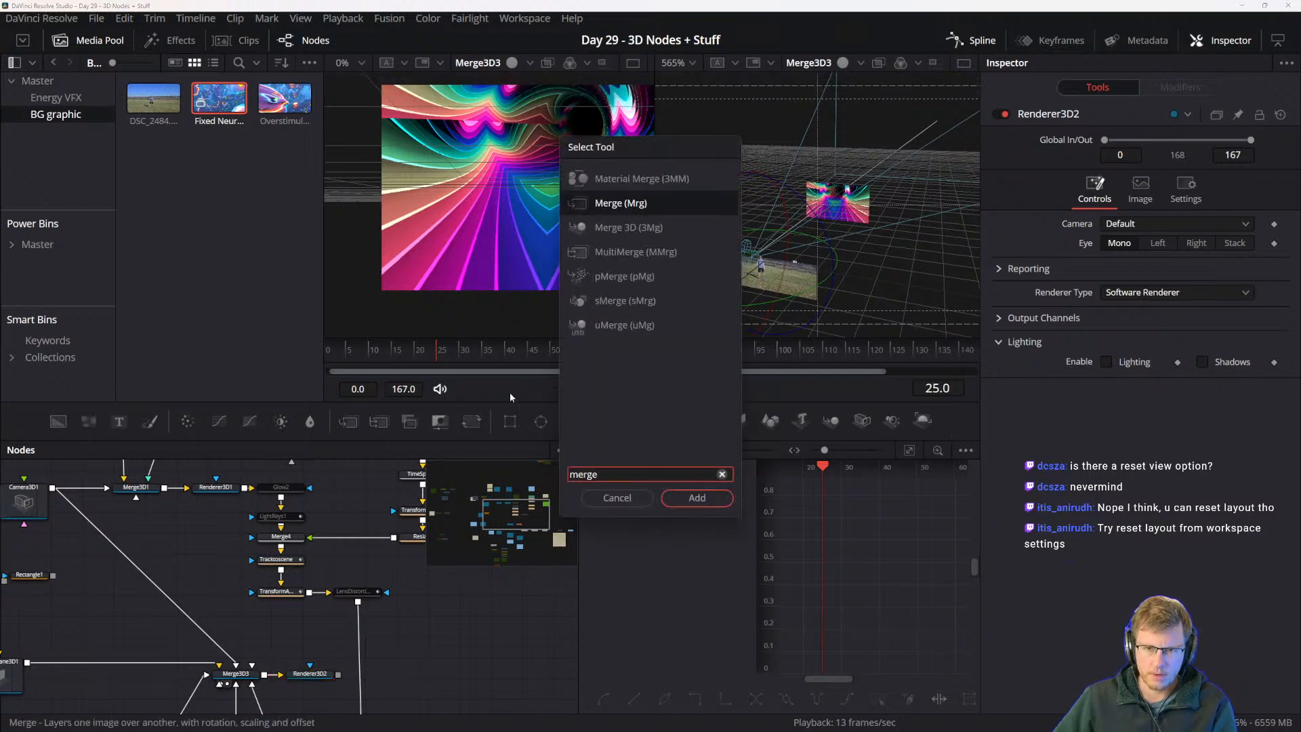
click(618, 228)
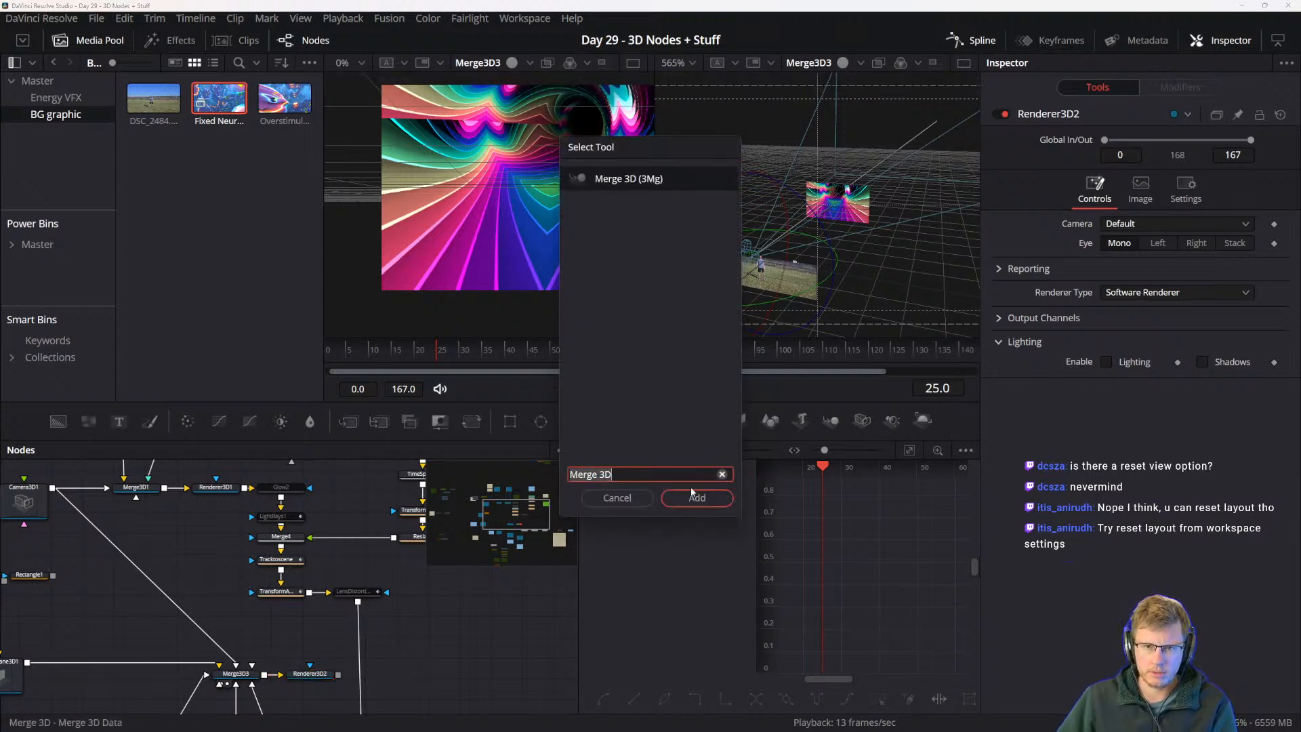
click(691, 503)
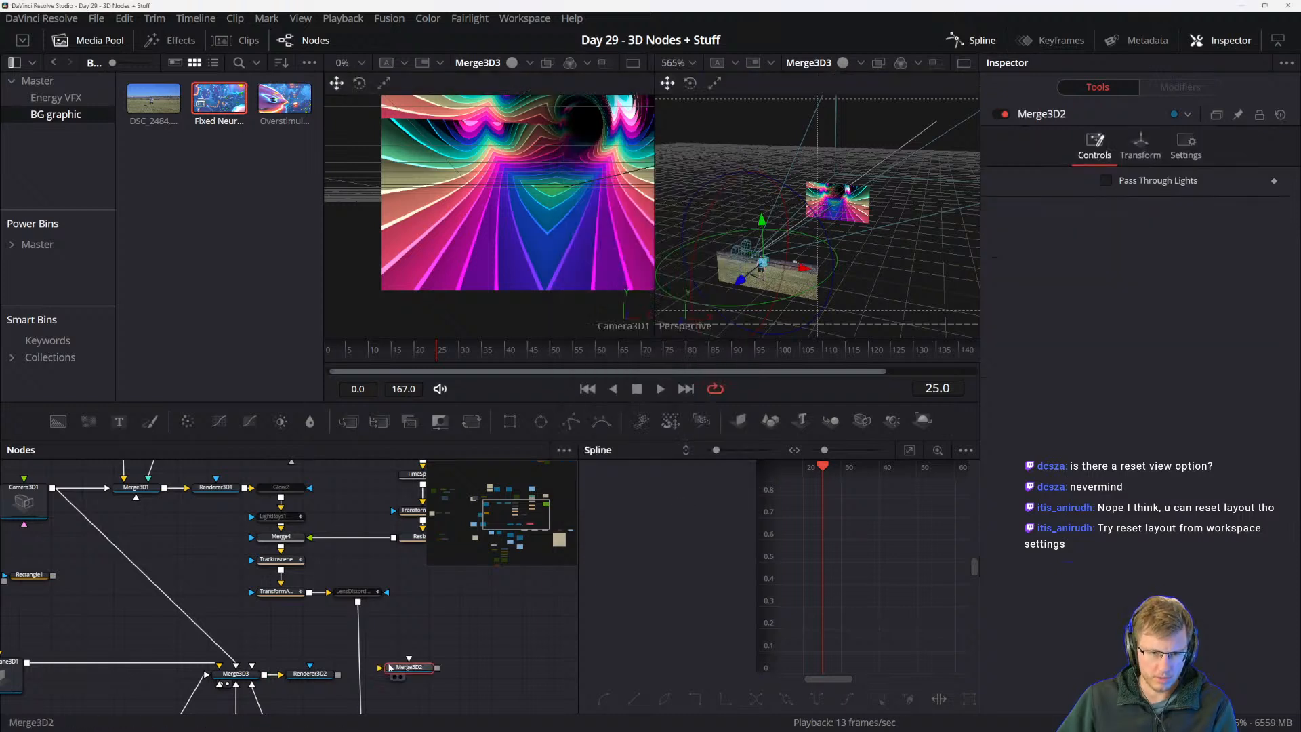
mouse_move(337, 674)
mouse_down()
mouse_move(407, 668)
mouse_move(397, 681)
mouse_move(361, 664)
mouse_move(416, 623)
mouse_up()
- Review the image, settings and control options of Renderer3D2 and its link to Merge3D3
click(368, 630)
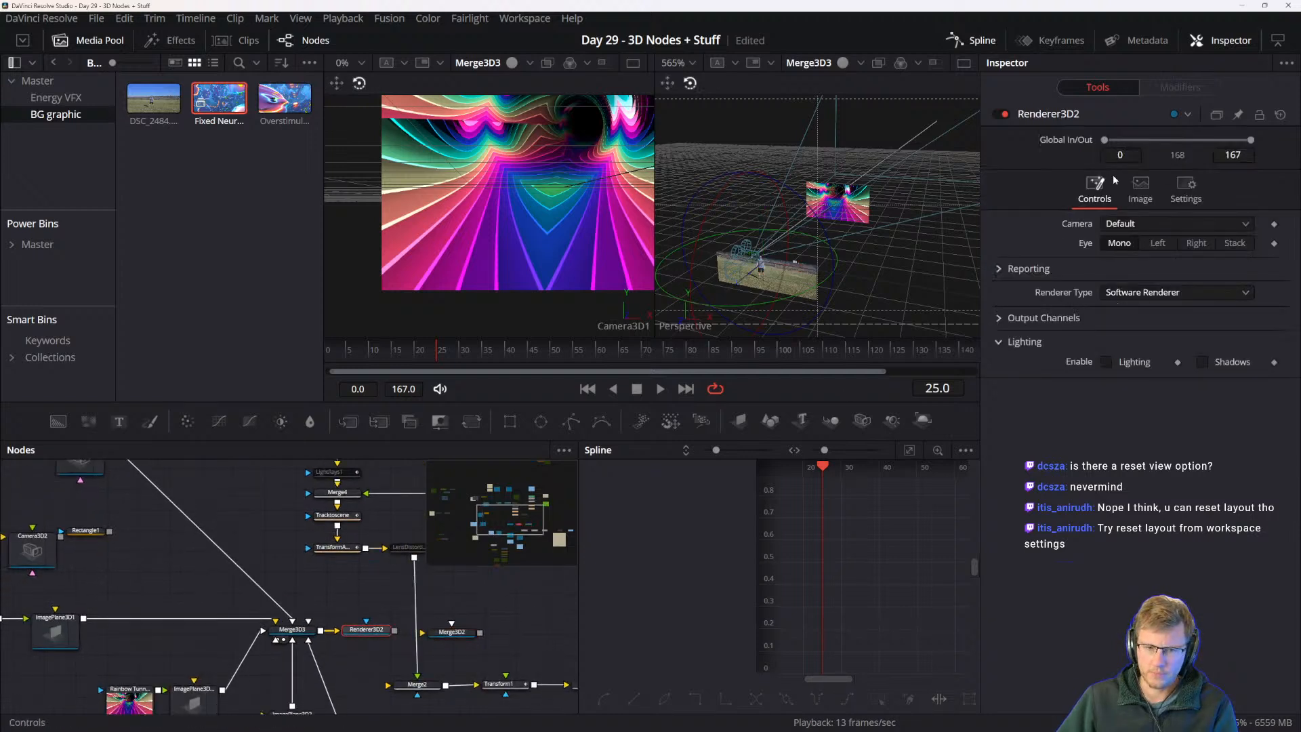
click(1140, 188)
click(1186, 189)
click(1095, 188)
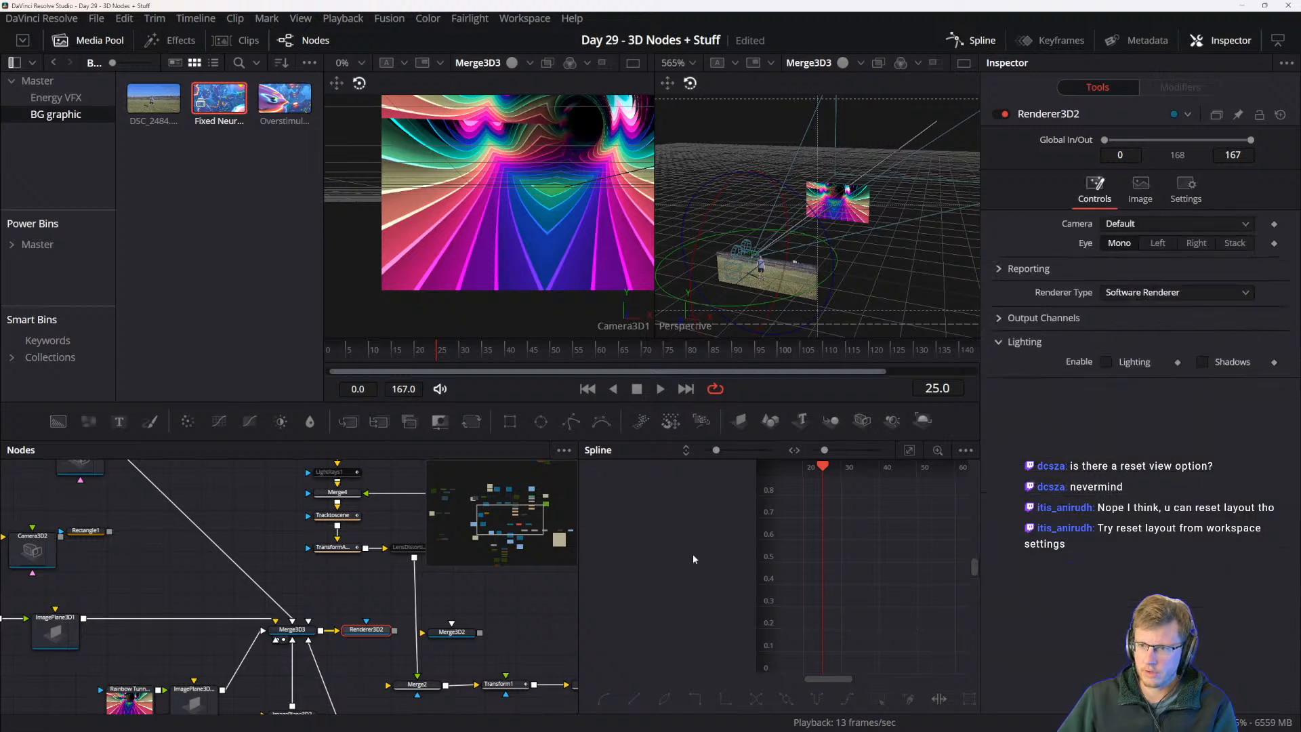
click(292, 629)
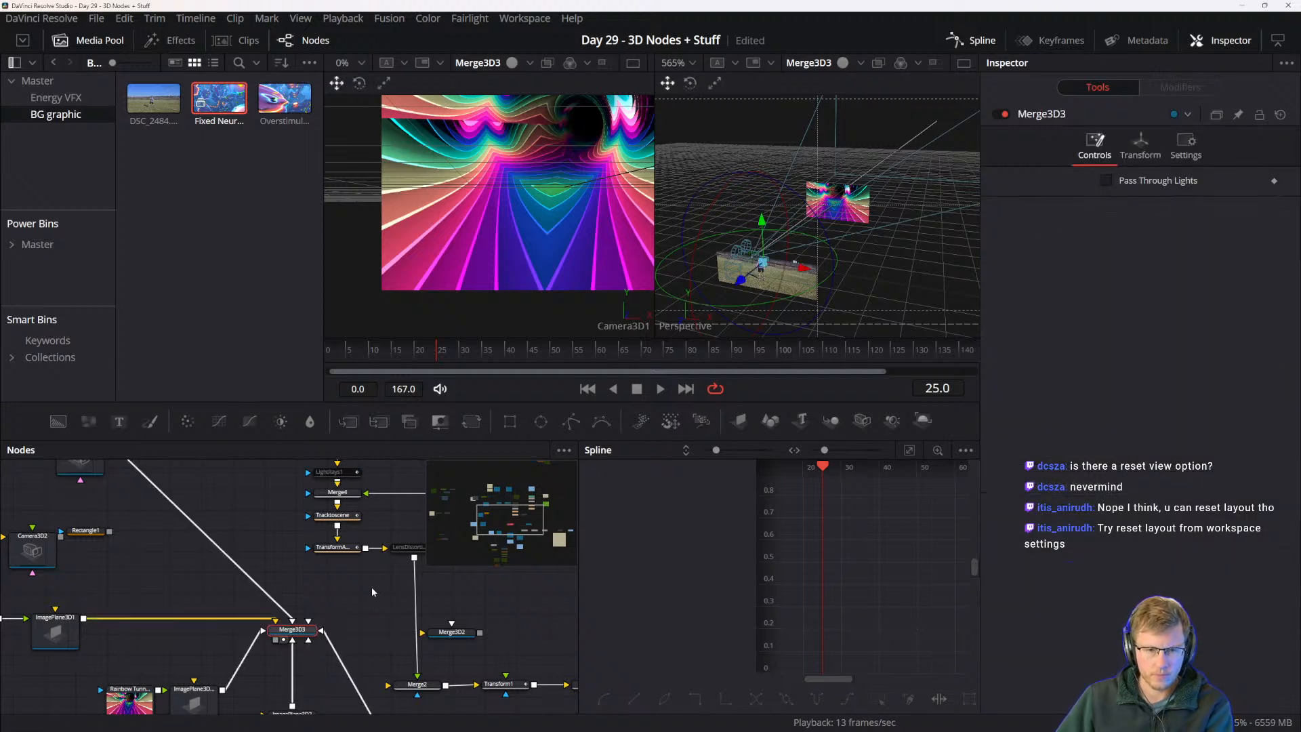
- Undo the last node change, spread Merge2, its transforms and the lens distortion node farther right, and place Merge3D2 below Renderer3D2
drag(371, 587, 498, 660)
key(ctrl+z)
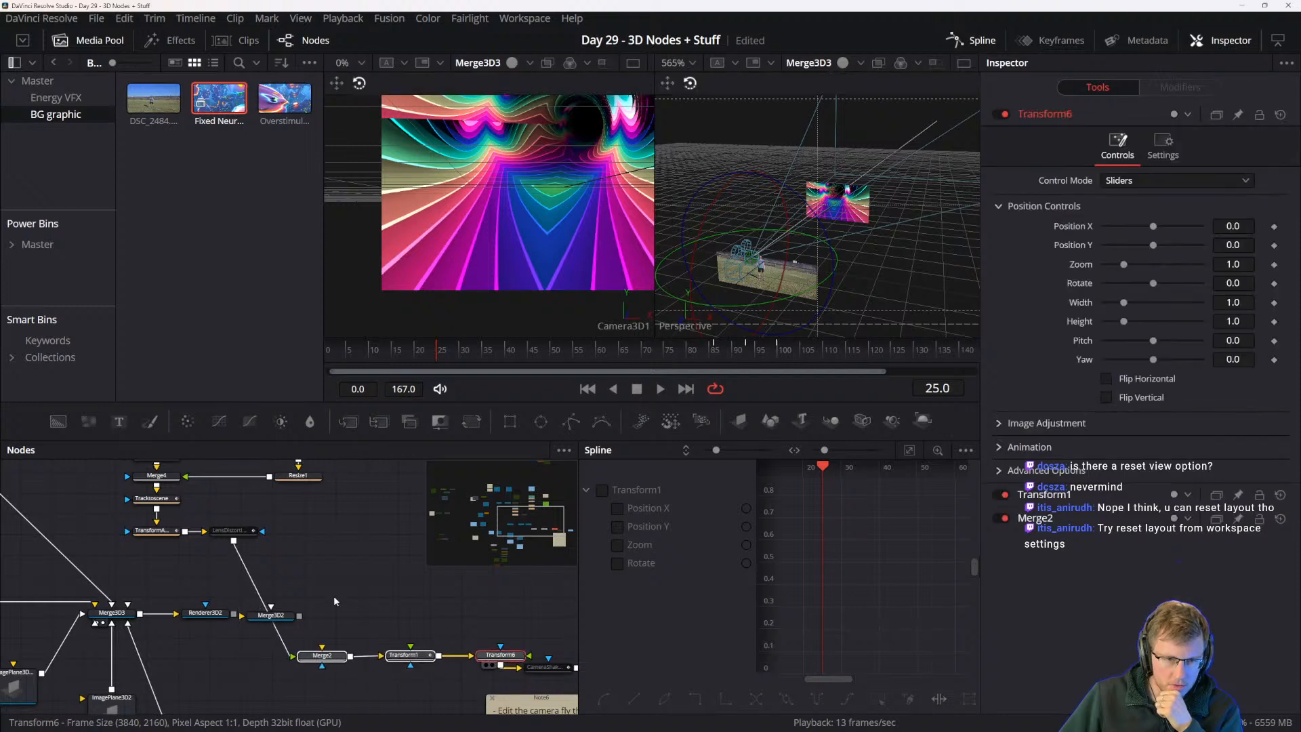
drag(306, 585, 325, 592)
drag(253, 544, 347, 544)
drag(293, 622, 263, 682)
- Examine how Renderer3D1 feeds Glow2, LightRays1 and Merge4 compared with the Merge3D3 and Renderer3D2 branch
click(239, 625)
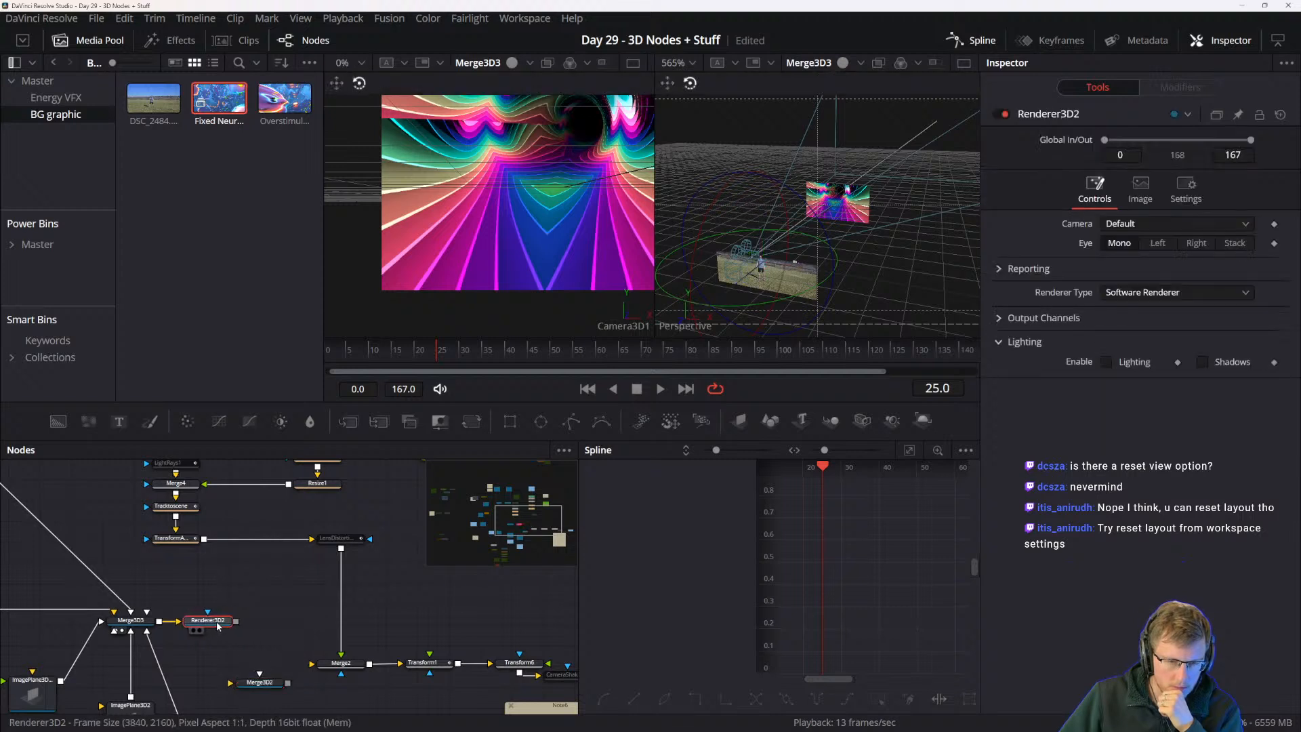
drag(166, 570, 298, 665)
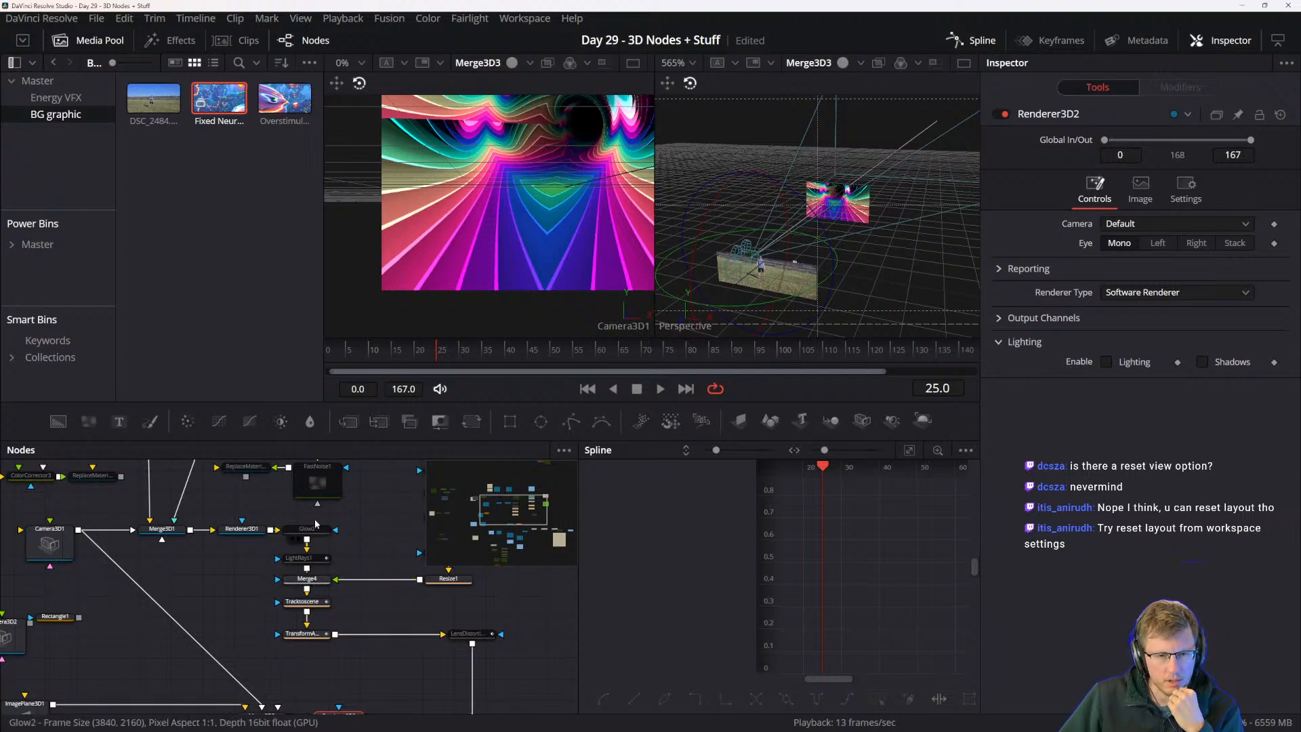
drag(315, 514, 305, 566)
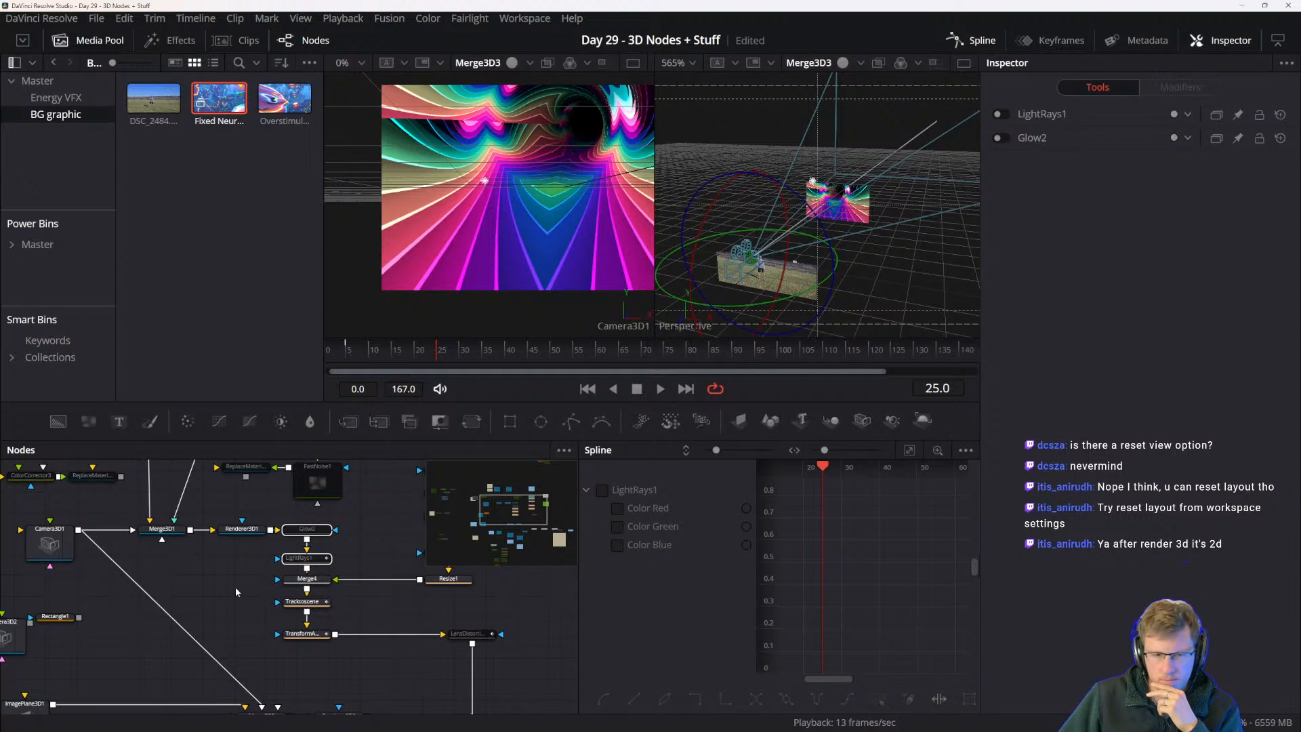
drag(222, 595, 228, 603)
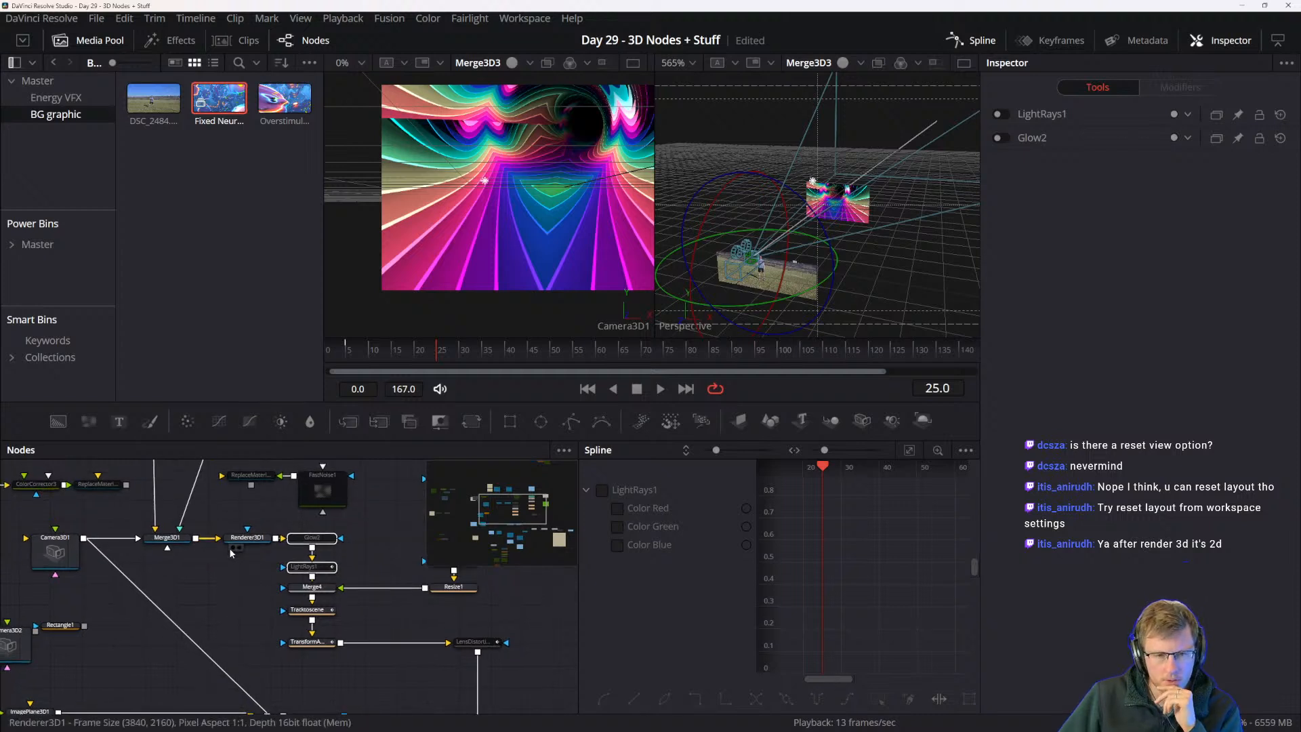
drag(230, 558, 316, 562)
click(337, 546)
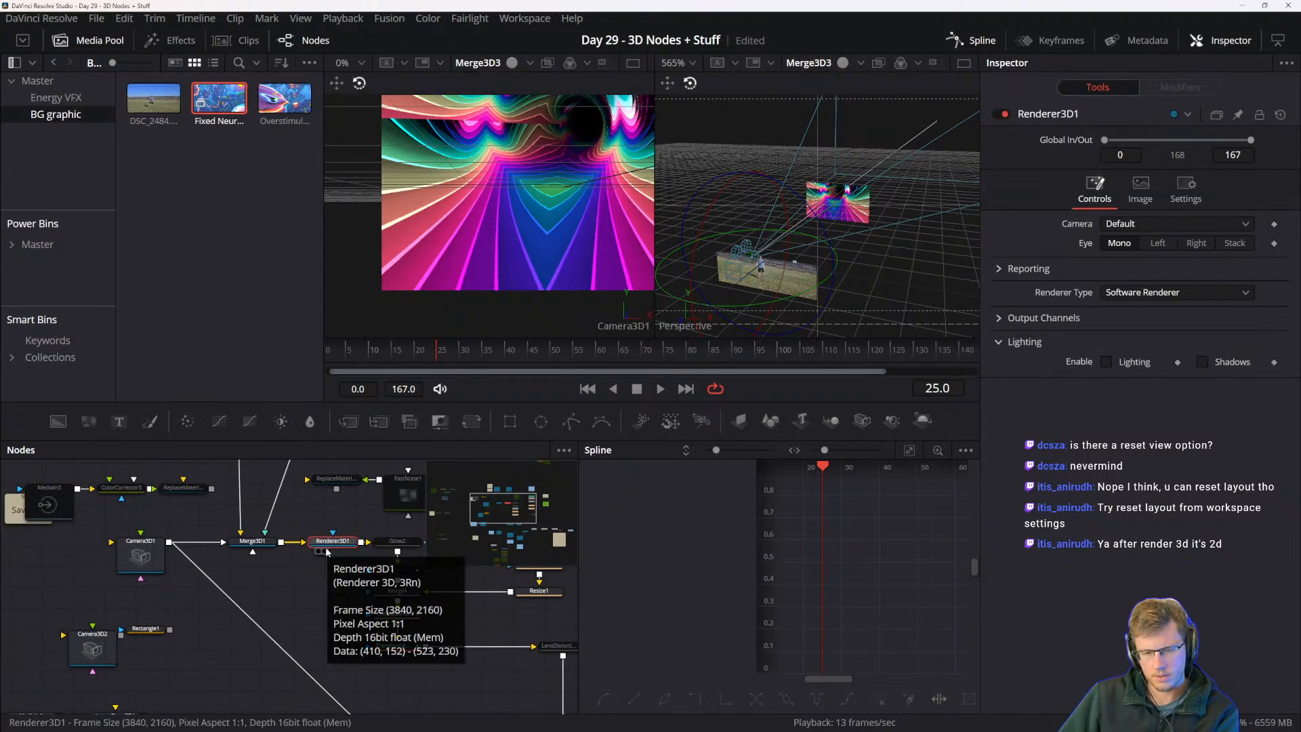
drag(344, 560, 298, 573)
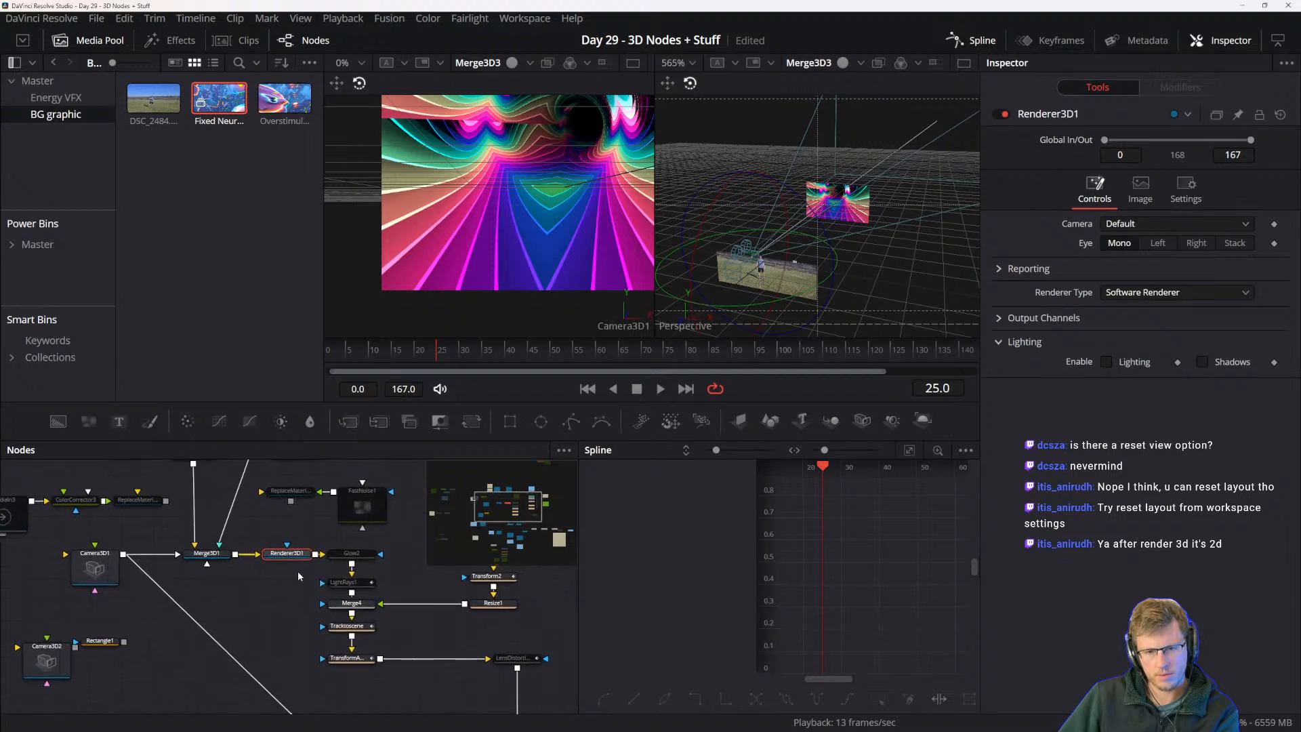
click(349, 567)
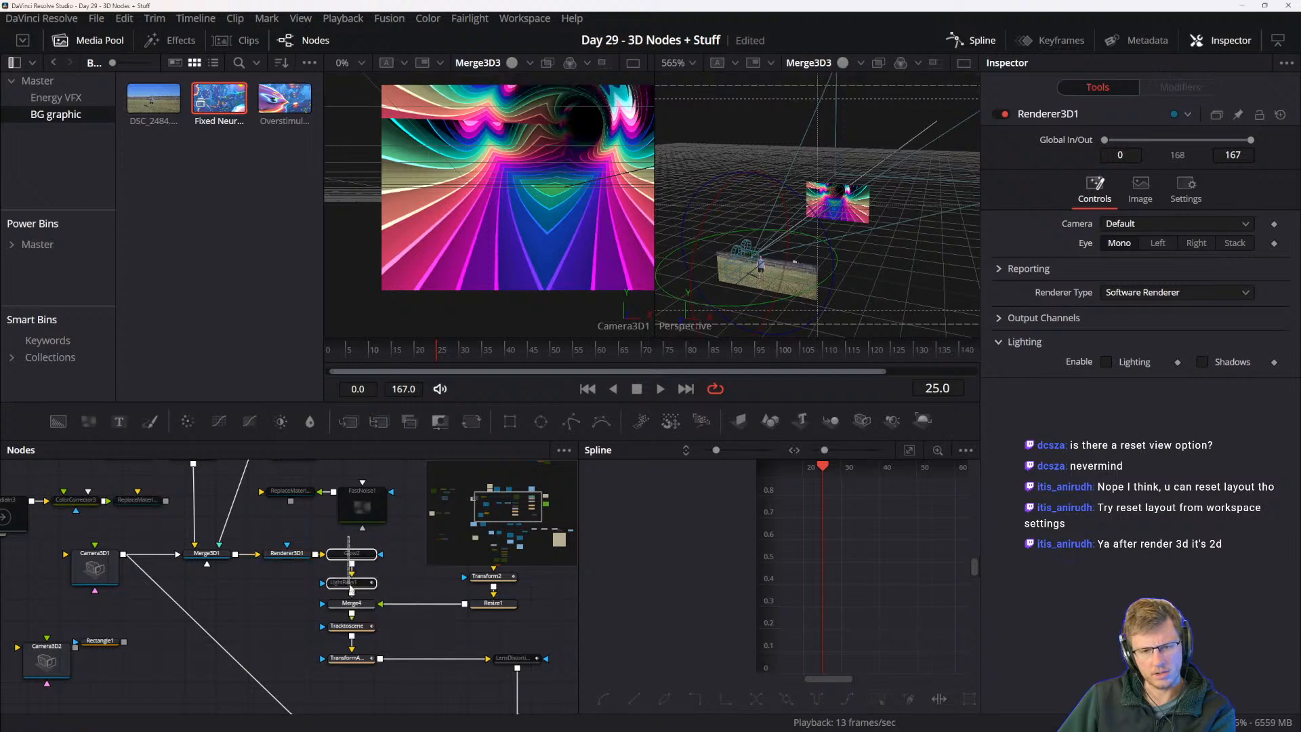
drag(349, 588, 335, 584)
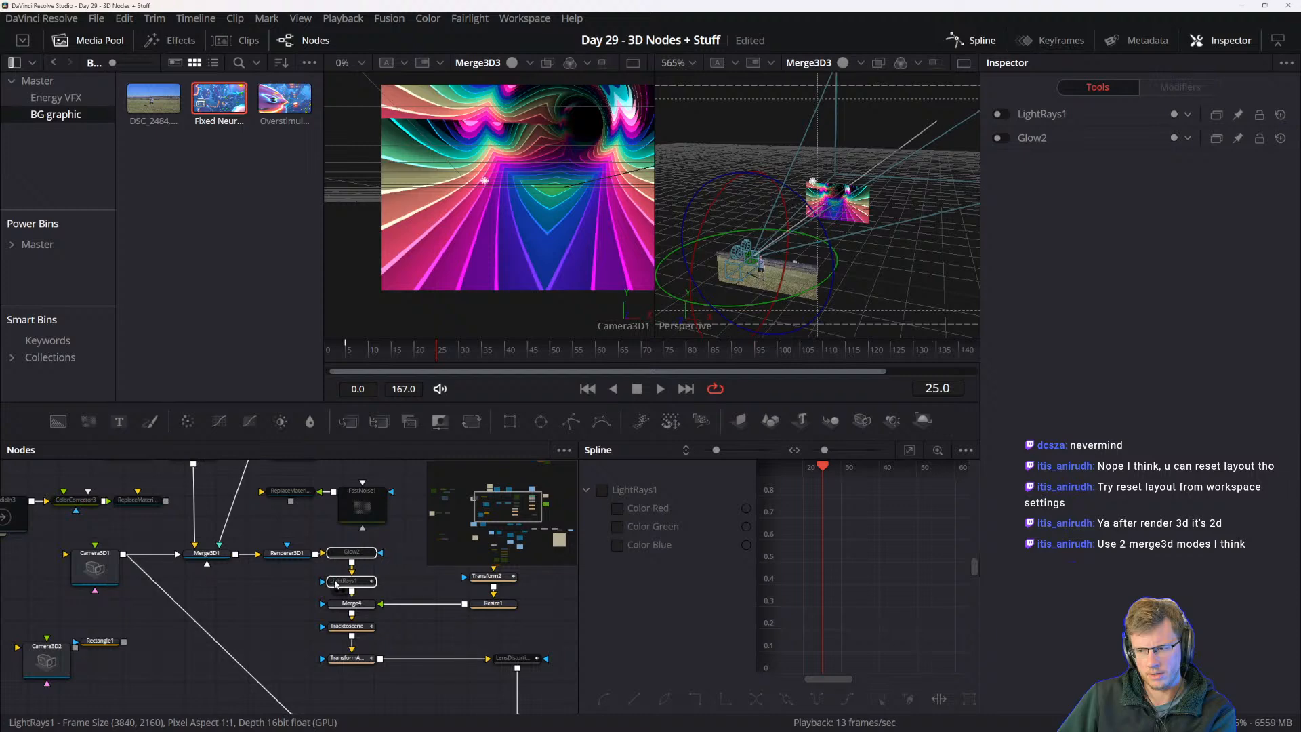
click(334, 583)
drag(275, 612, 249, 533)
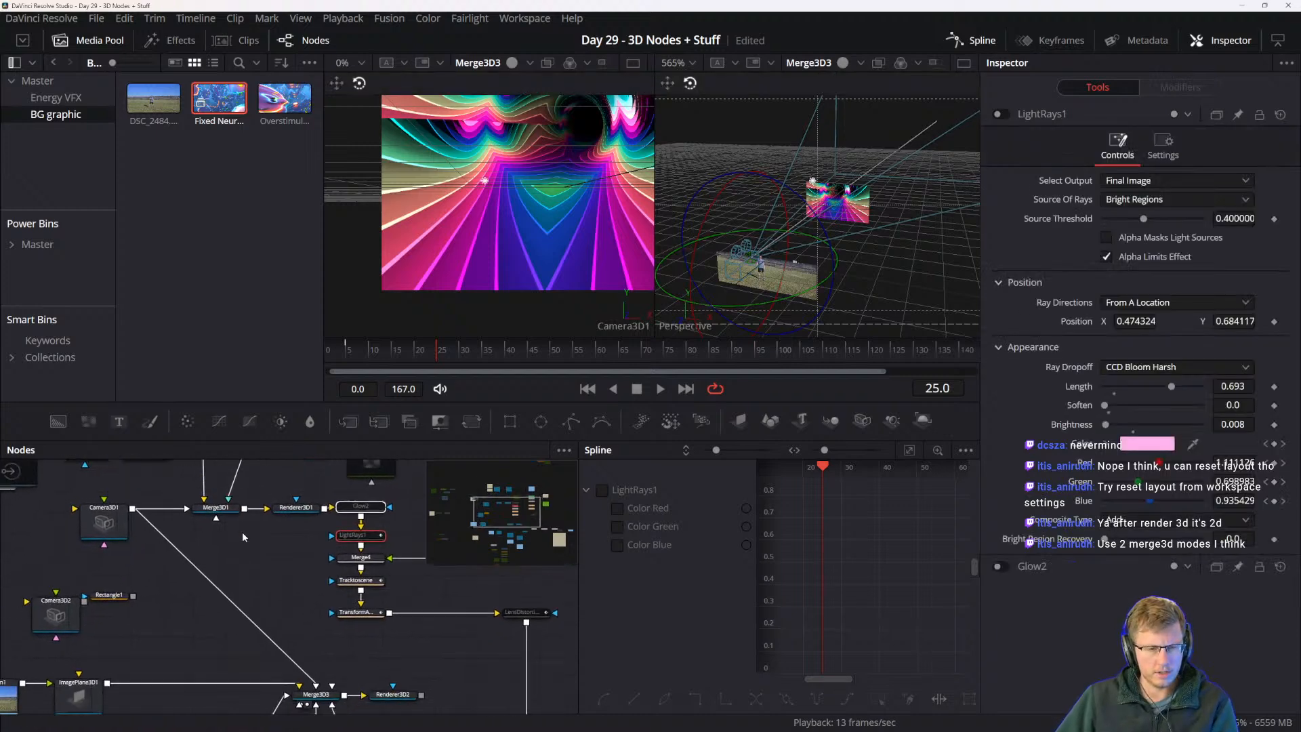
- Try to connect the output of Merge3D1 to Merge3D3
mouse_move(308, 642)
mouse_down()
mouse_move(254, 593)
mouse_move(292, 642)
mouse_up()
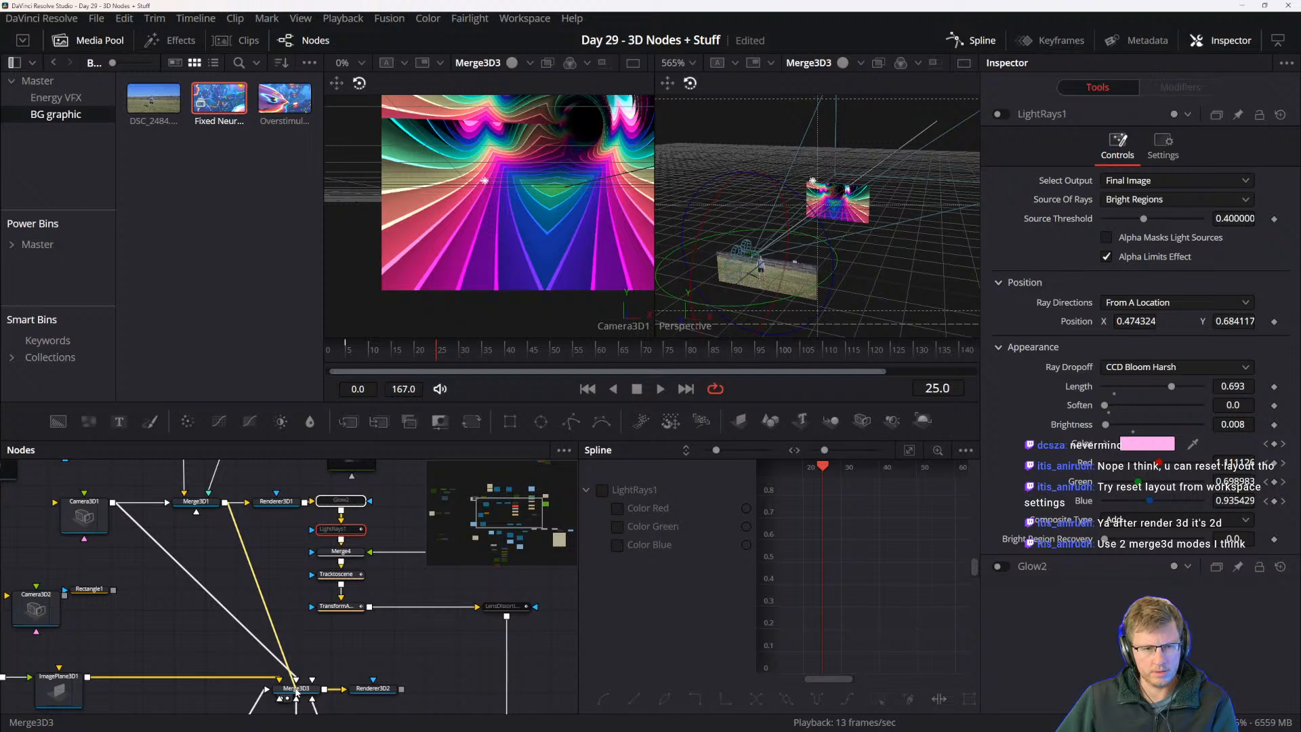
drag(296, 692, 303, 620)
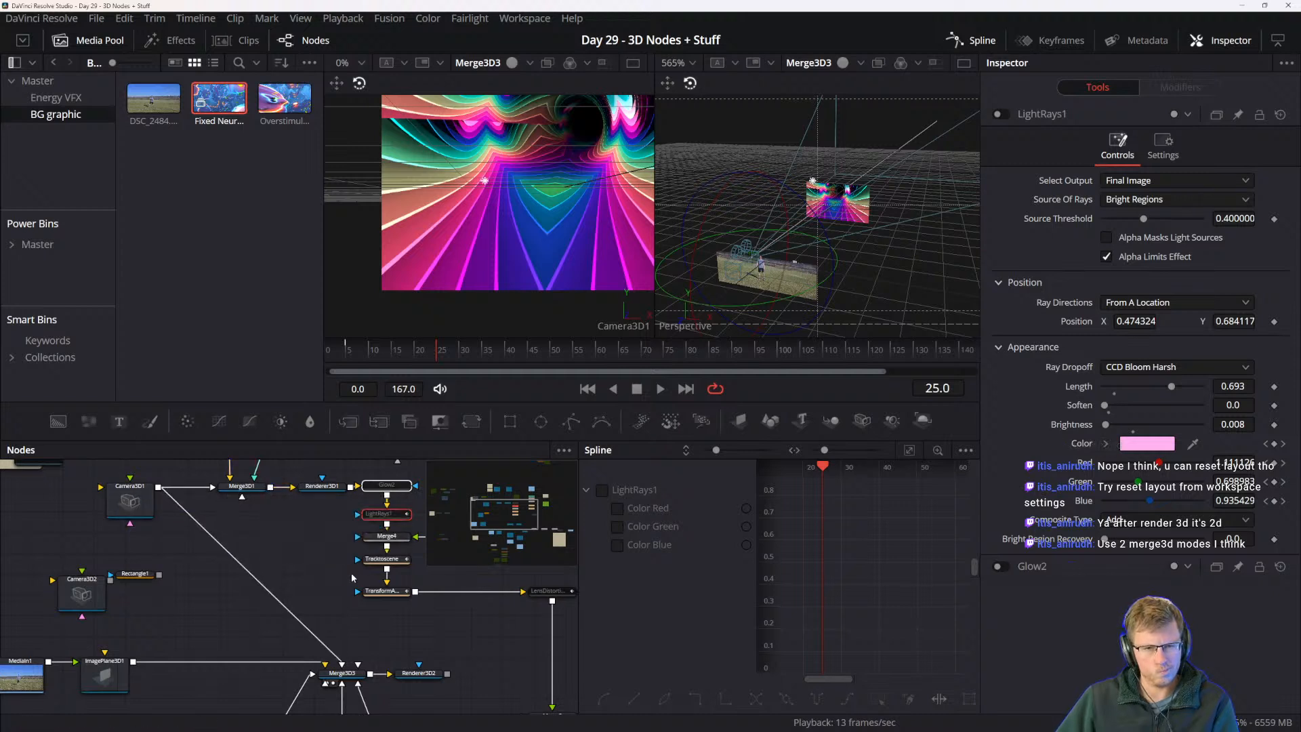
drag(351, 571, 302, 601)
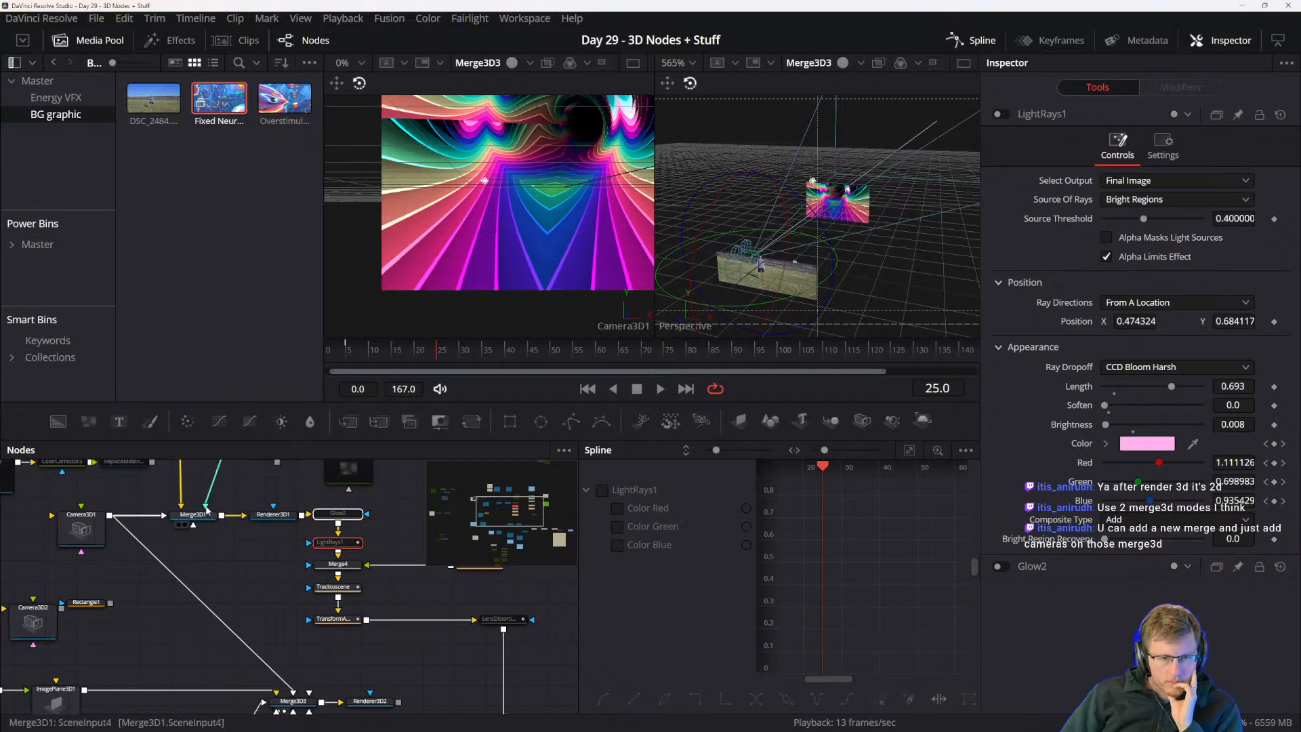
- Examine Merge3D1, its render chain and the MediaIn2 energy branch, and move MediaIn2 higher above LumaKeyer1
click(205, 517)
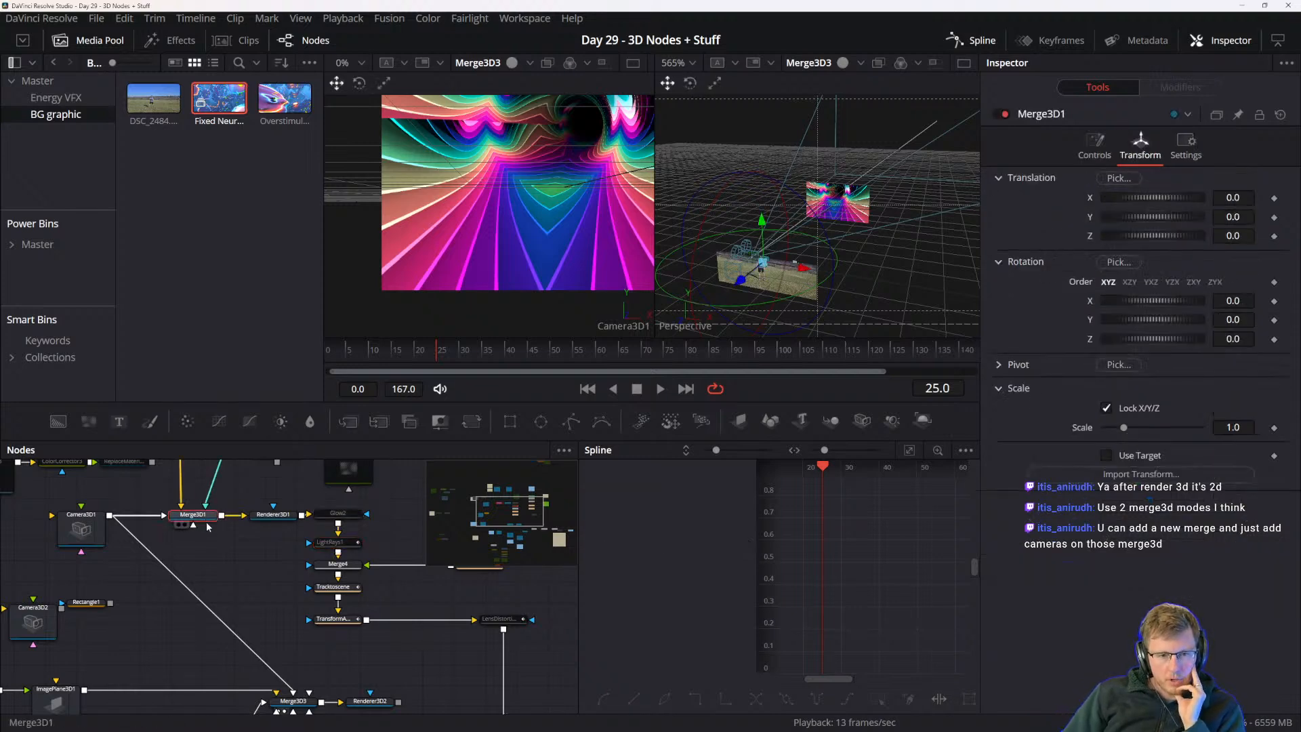
drag(206, 525, 357, 706)
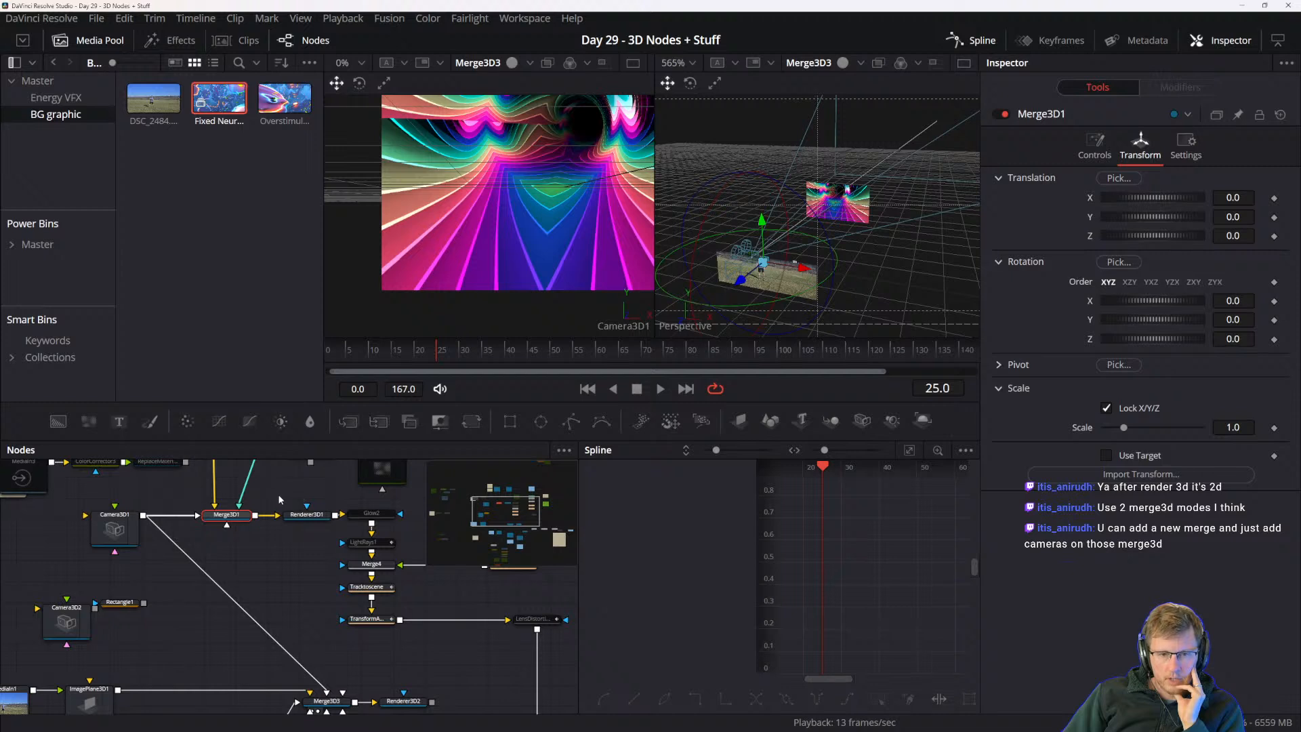
drag(278, 496, 382, 658)
click(415, 644)
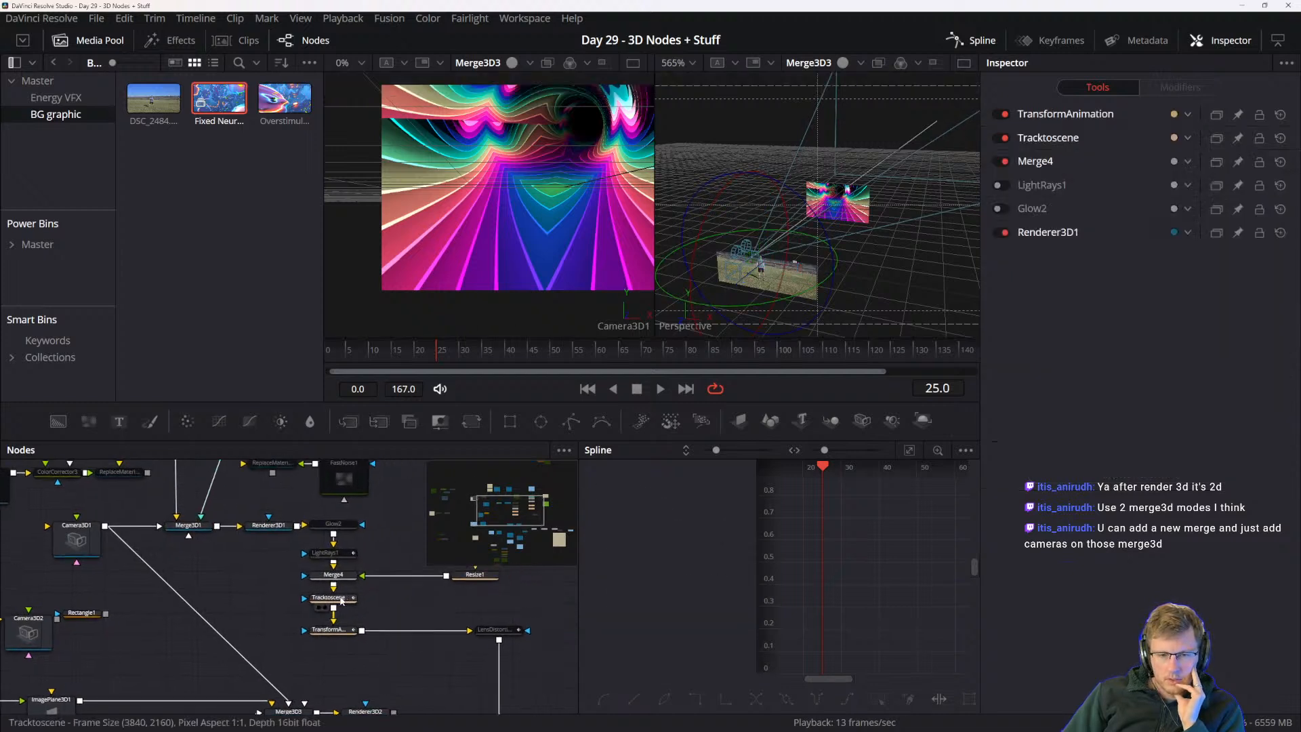
drag(428, 589, 320, 680)
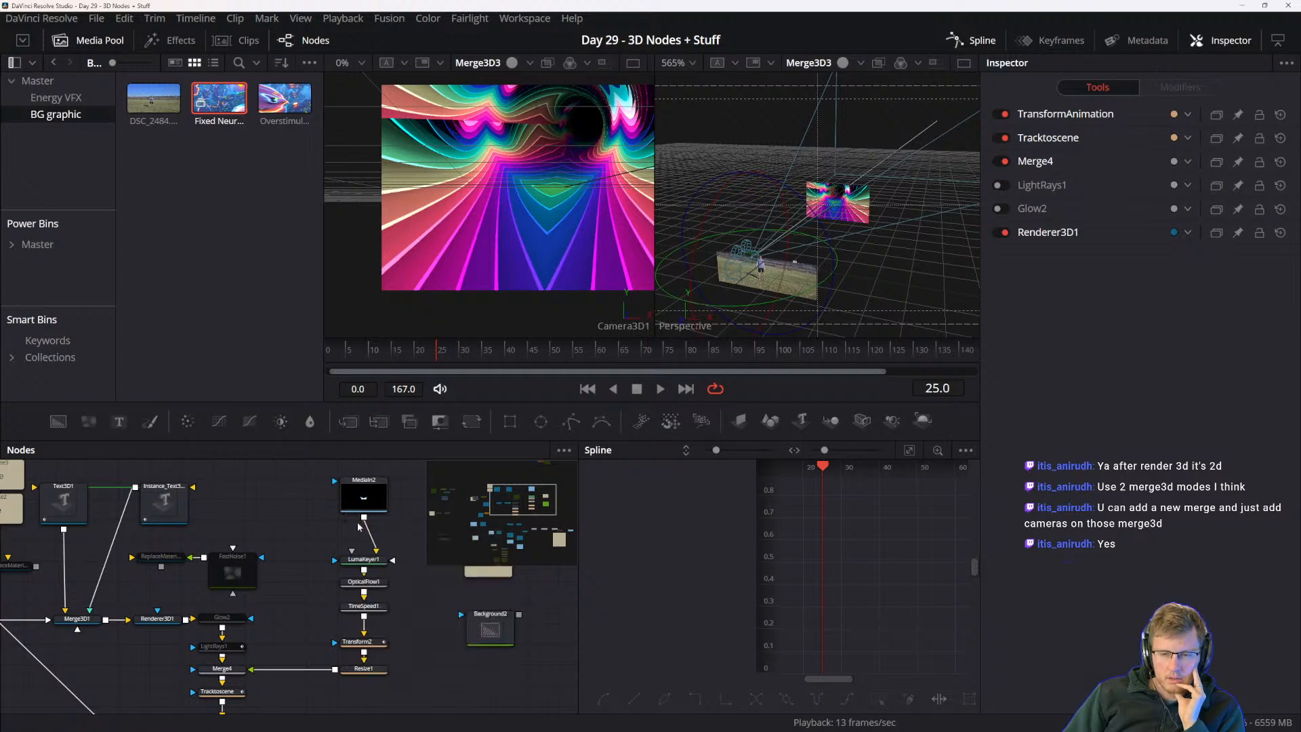
drag(372, 512, 342, 605)
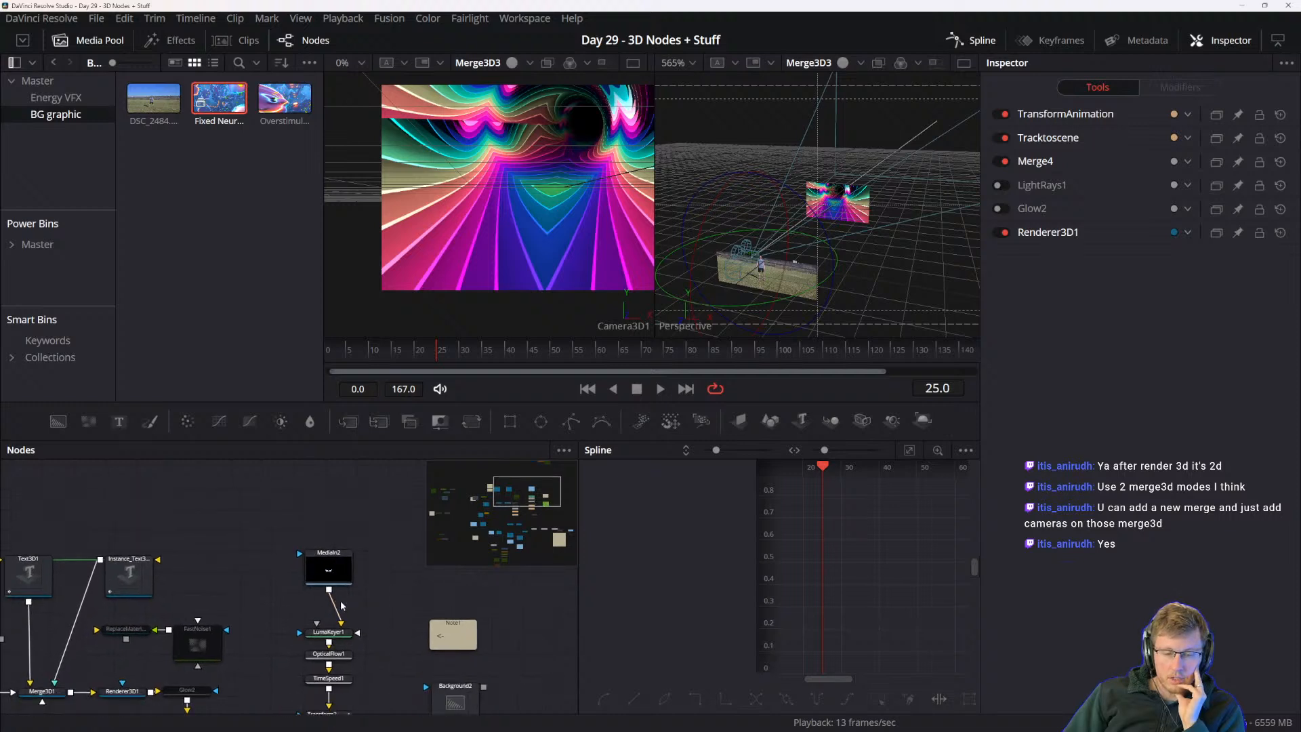
drag(289, 639, 314, 587)
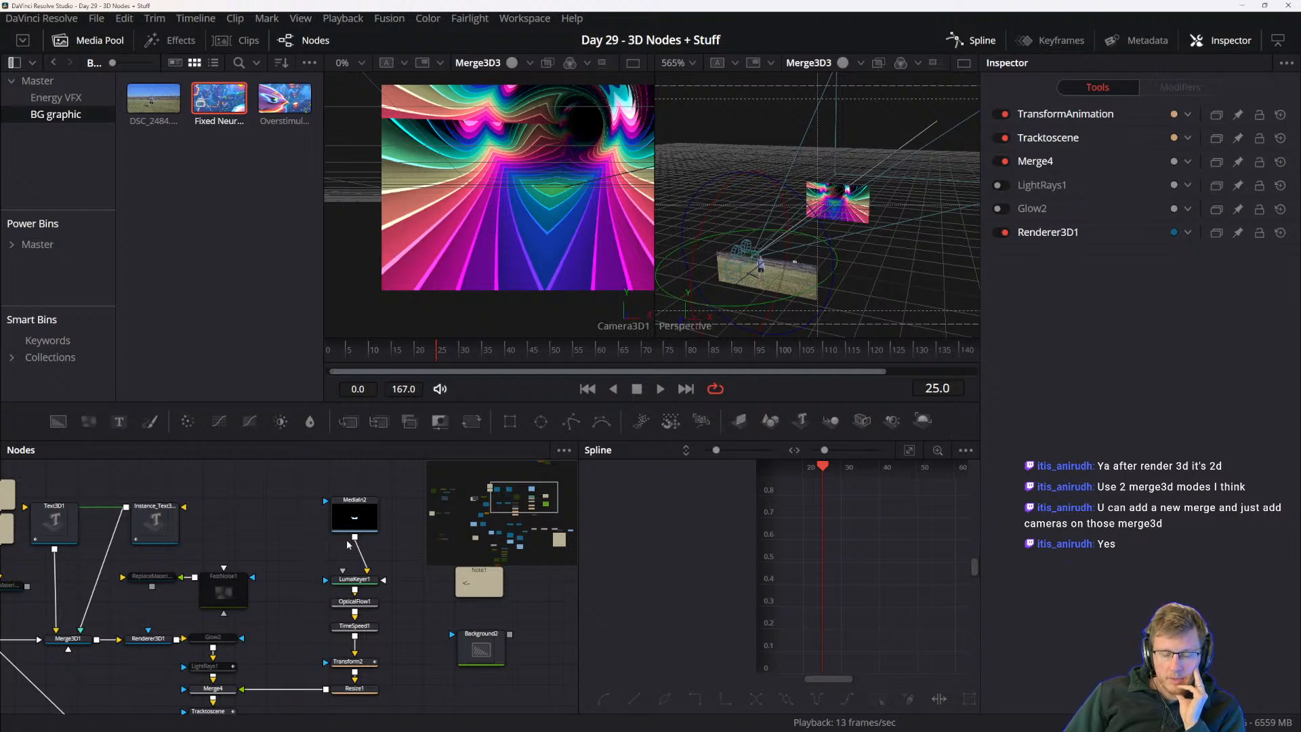
drag(355, 518, 355, 503)
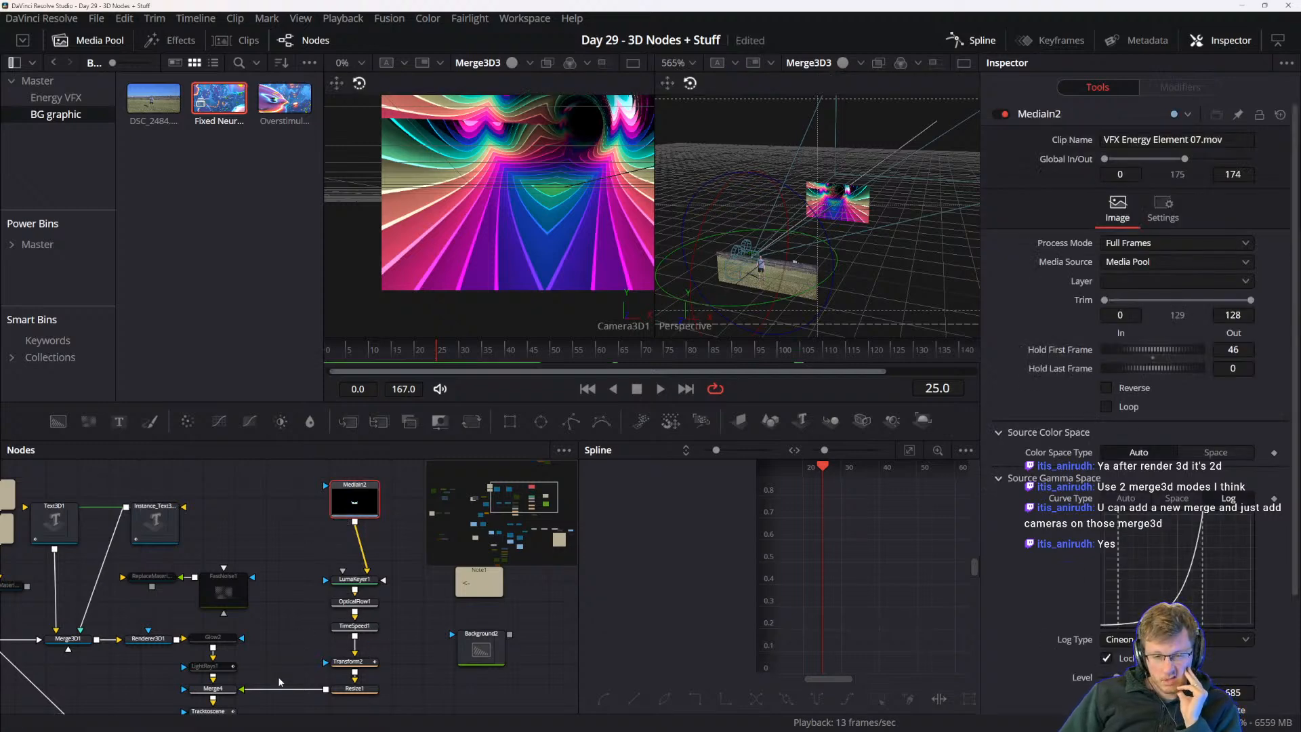
- Try adding an Image Plane 3D fed directly by MediaIn2
drag(280, 682, 308, 647)
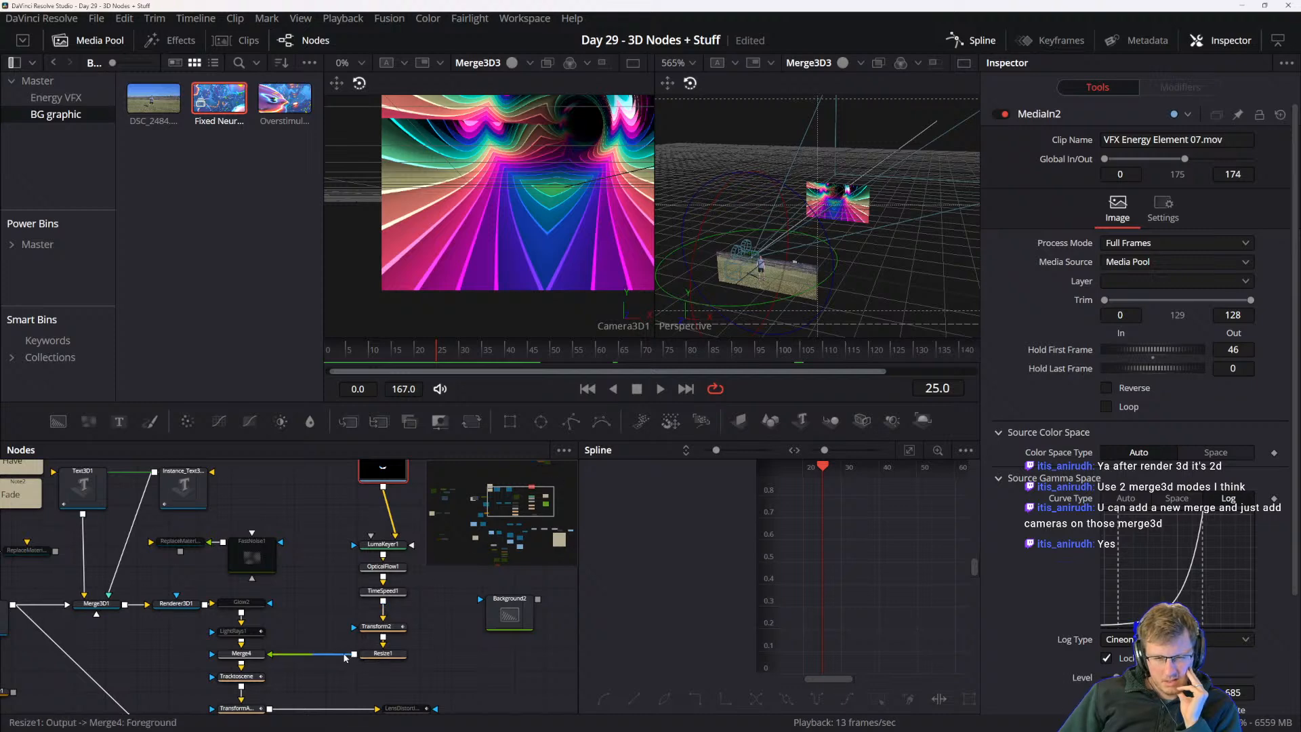
click(739, 421)
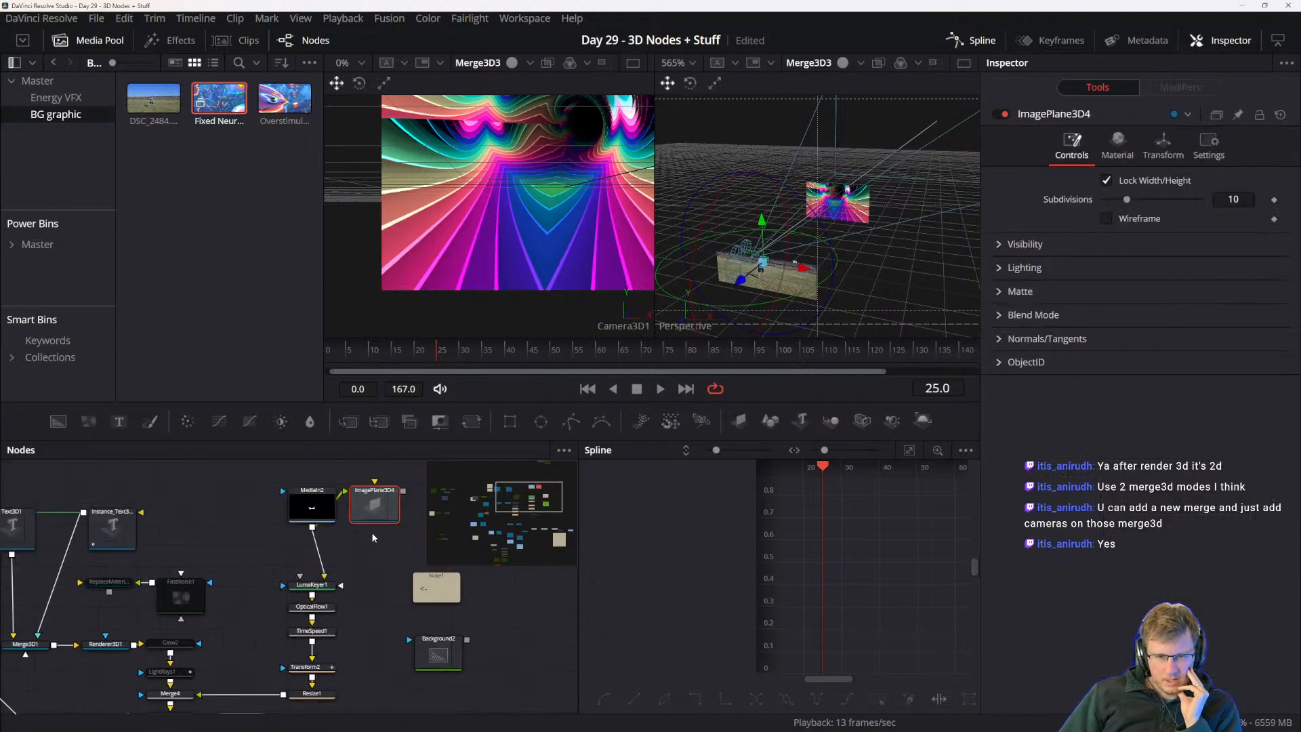
key(Delete)
- Feed Resize1 into a new Image Plane 3D instead of Merge4, place it between them, and show it in the first viewer
drag(344, 560, 389, 469)
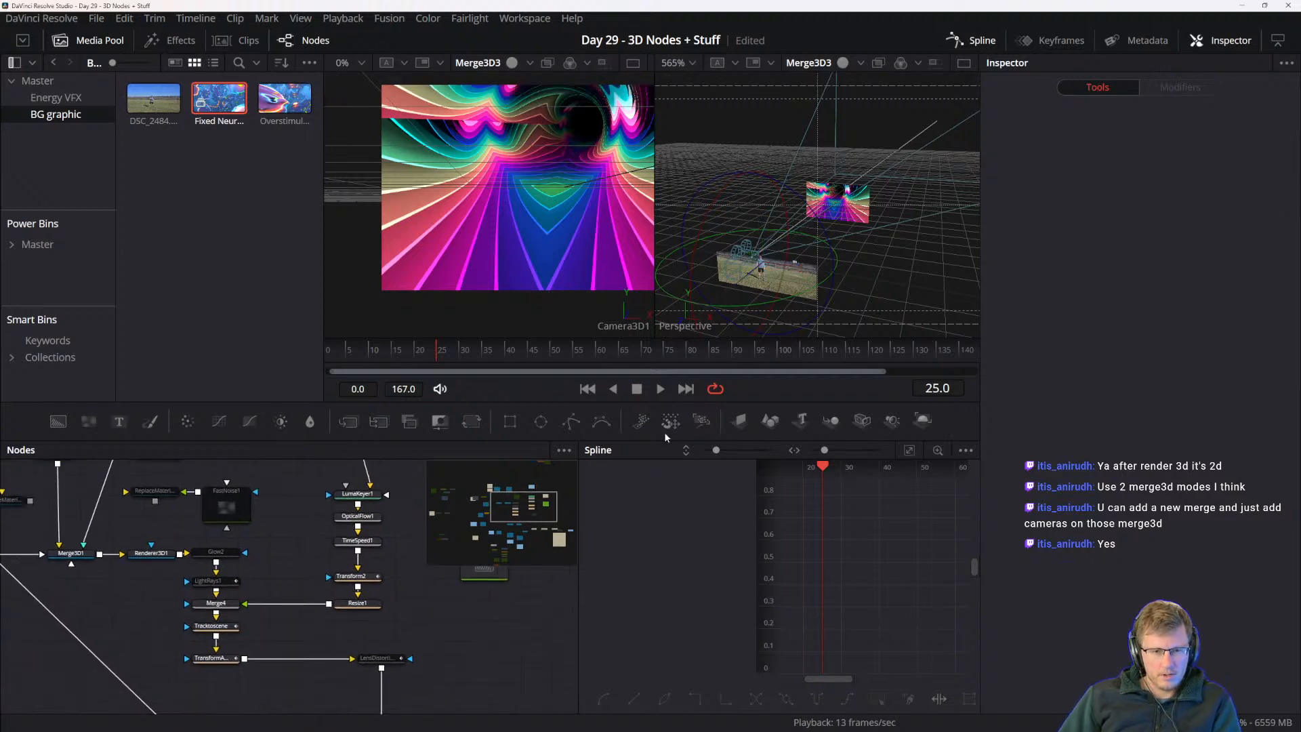
click(739, 420)
drag(373, 639, 295, 647)
drag(253, 604, 295, 618)
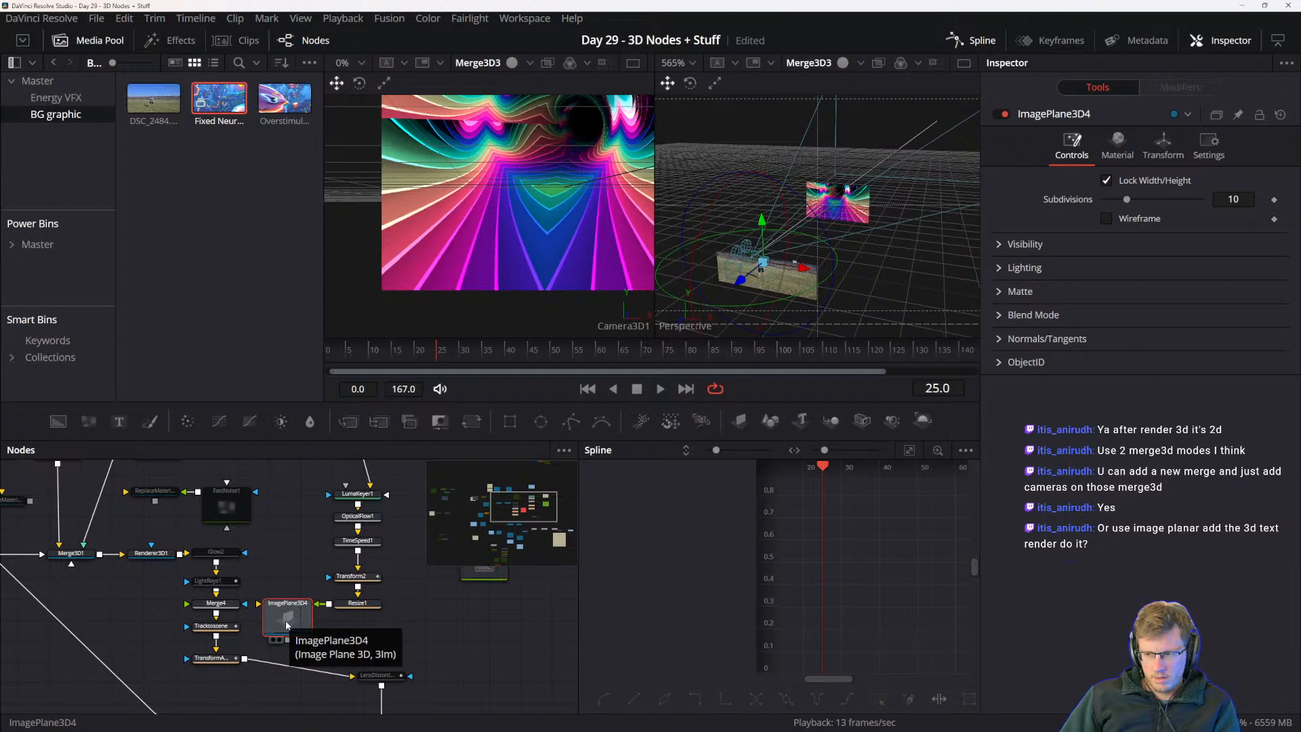
drag(283, 624, 288, 617)
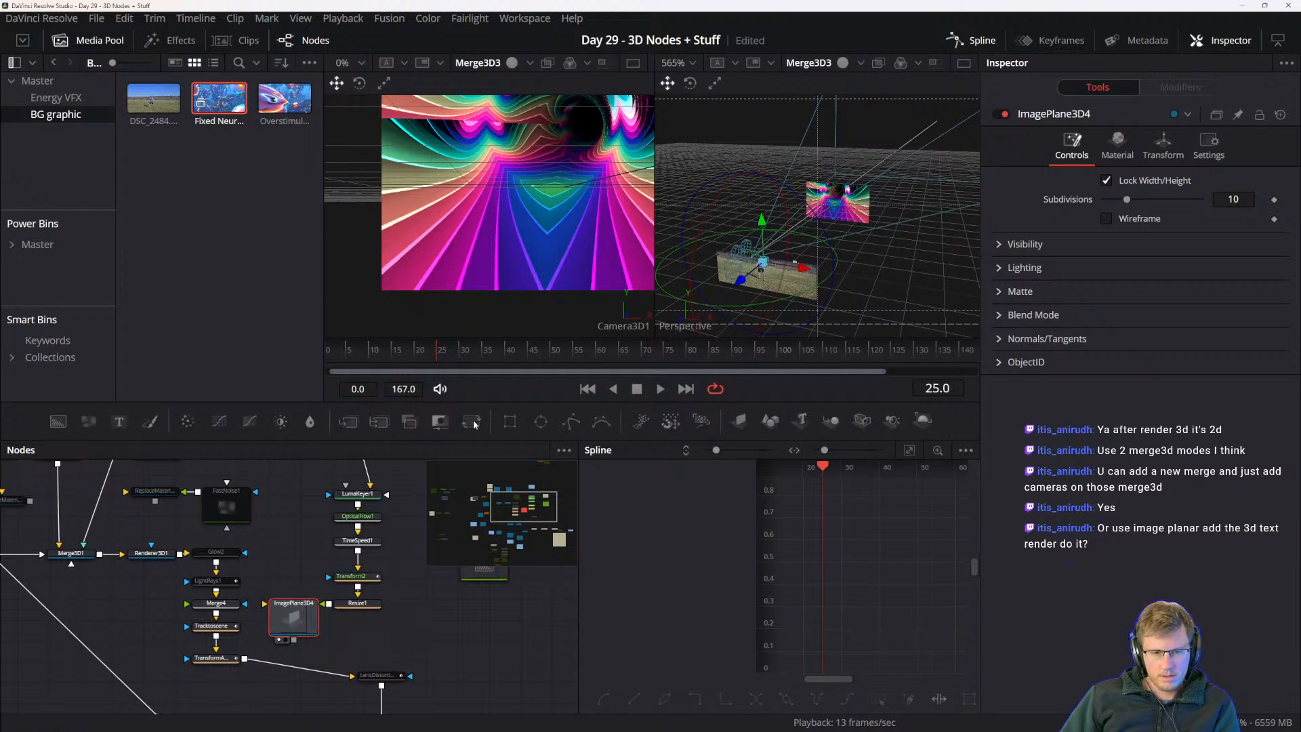
key(1)
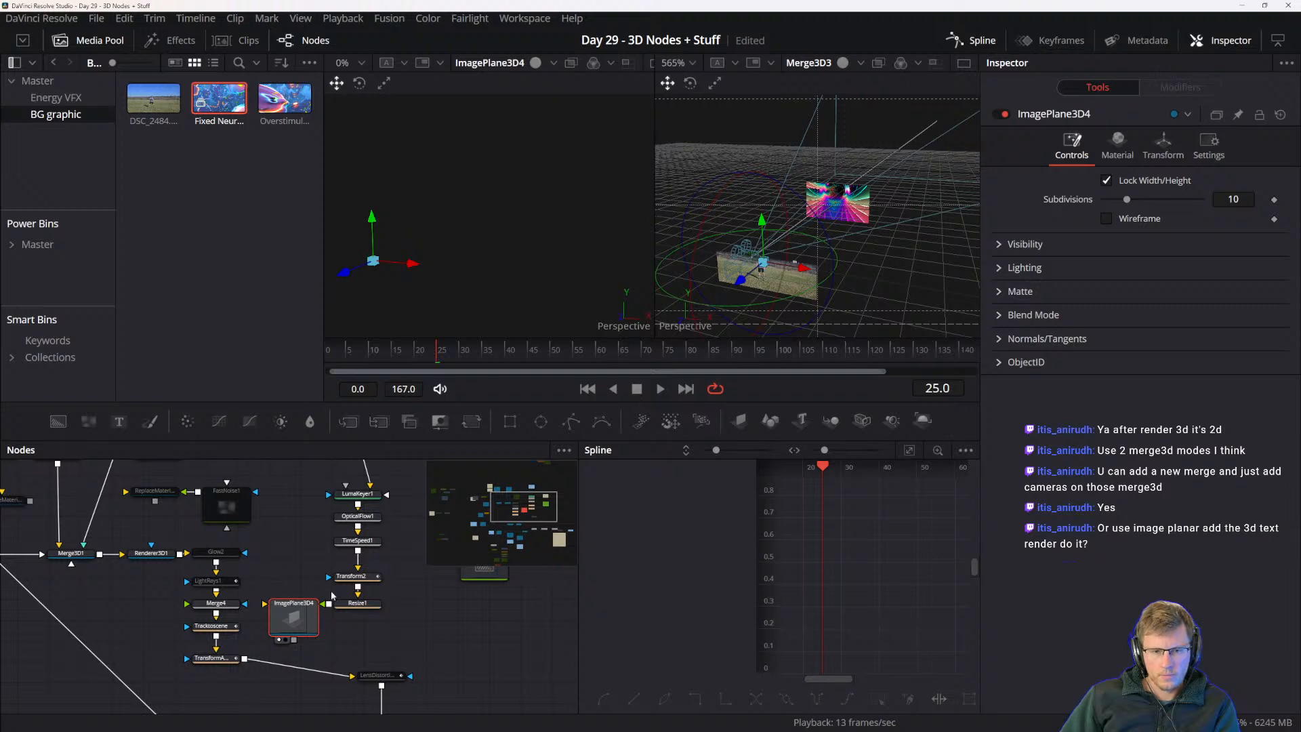
mouse_move(287, 610)
mouse_down()
mouse_move(276, 612)
mouse_move(290, 612)
mouse_up()
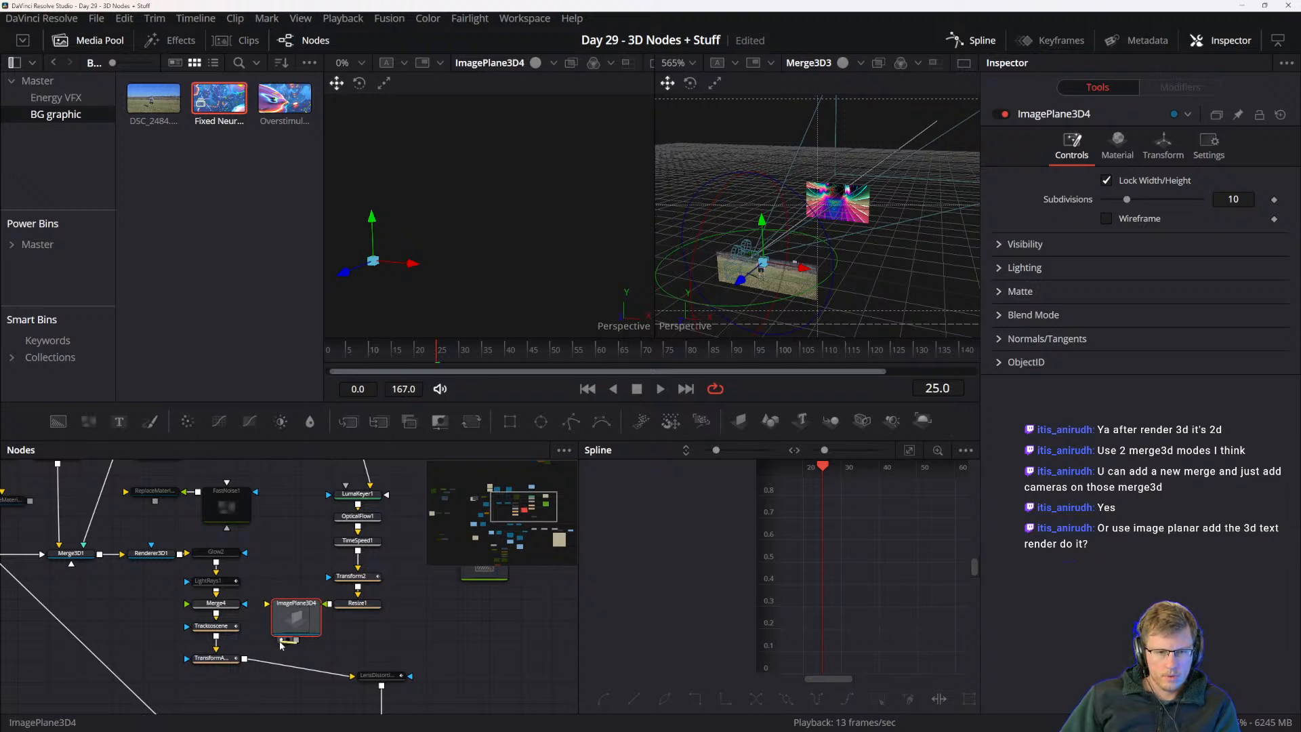
drag(263, 646, 393, 625)
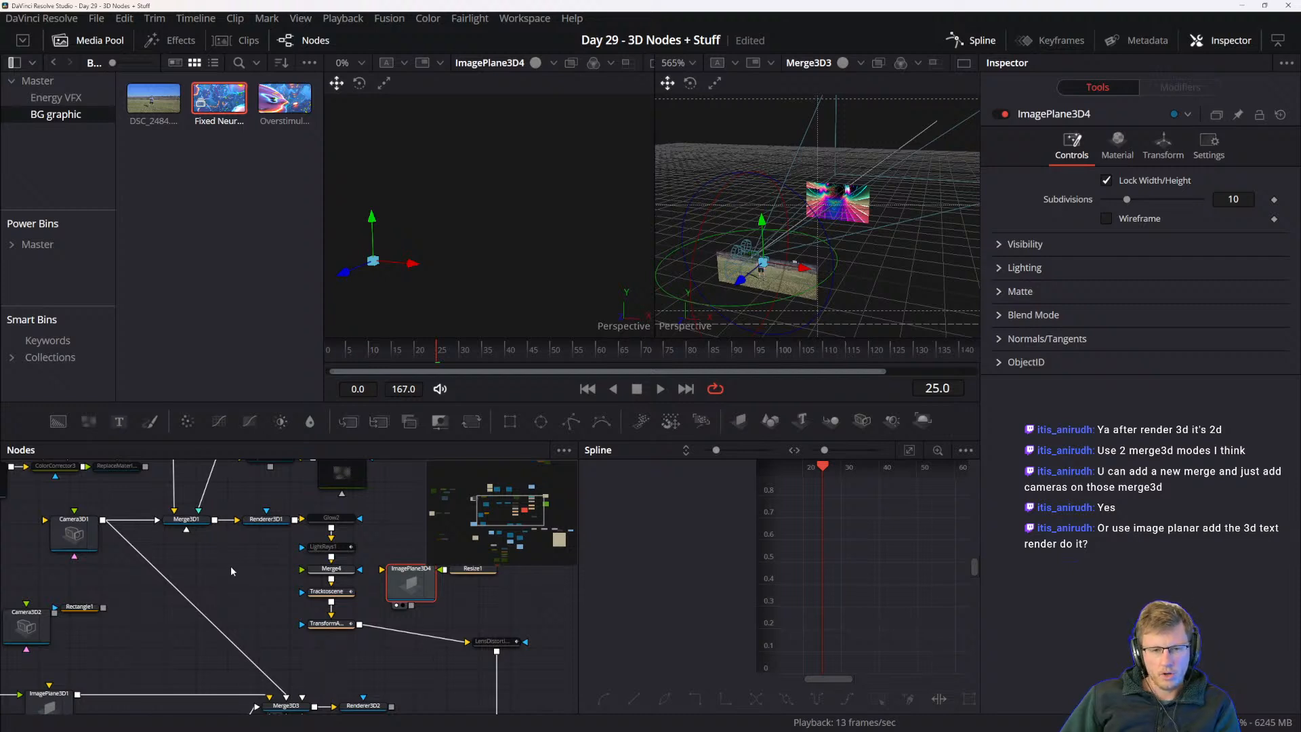
- Disconnect Merge3D1 from Renderer3D1, feed it into Merge3D3 instead, and show Renderer3D2 in the second viewer
drag(261, 508, 269, 509)
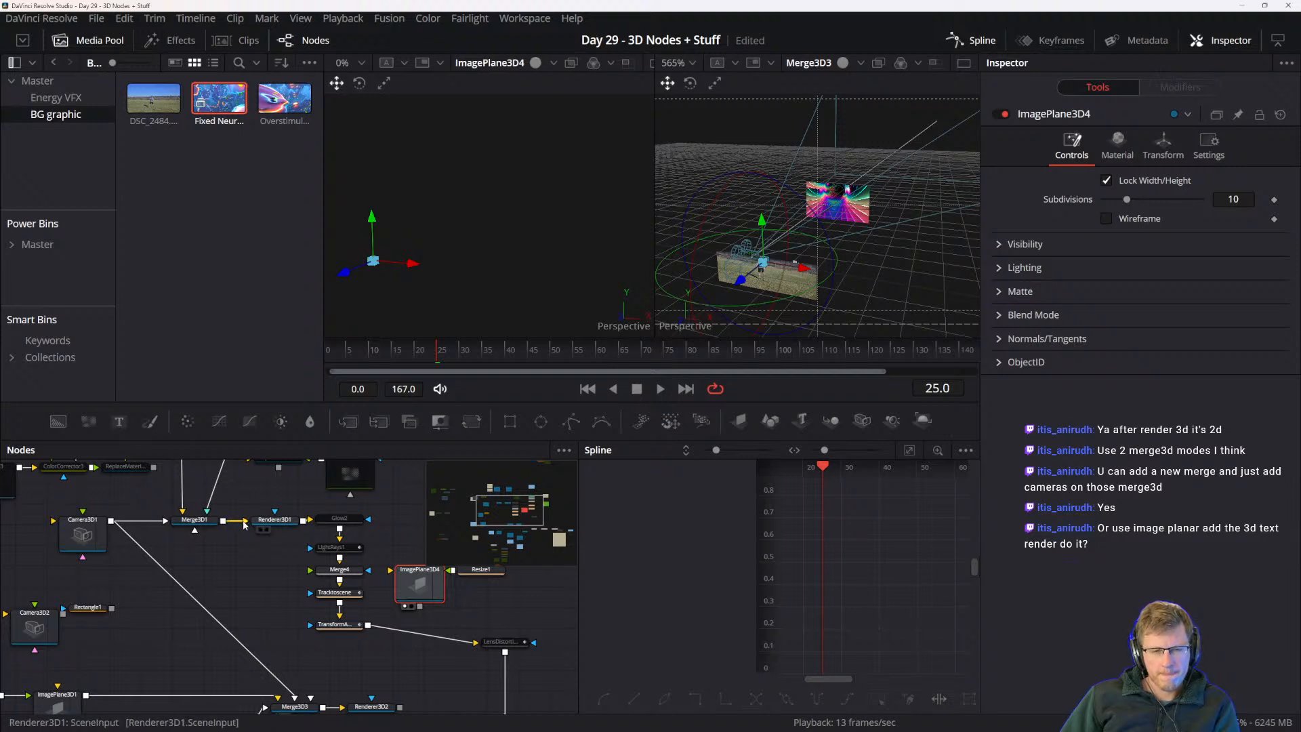
click(241, 522)
drag(195, 530, 283, 625)
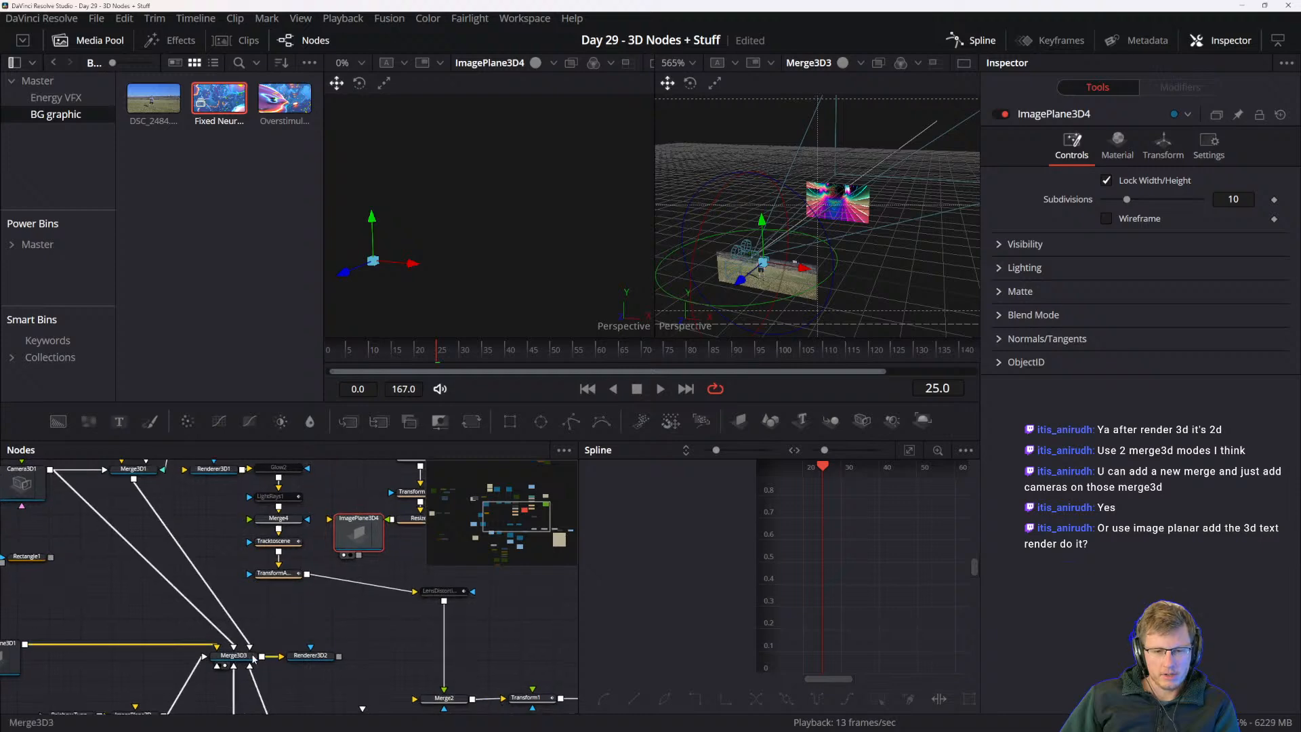
click(235, 656)
key(2)
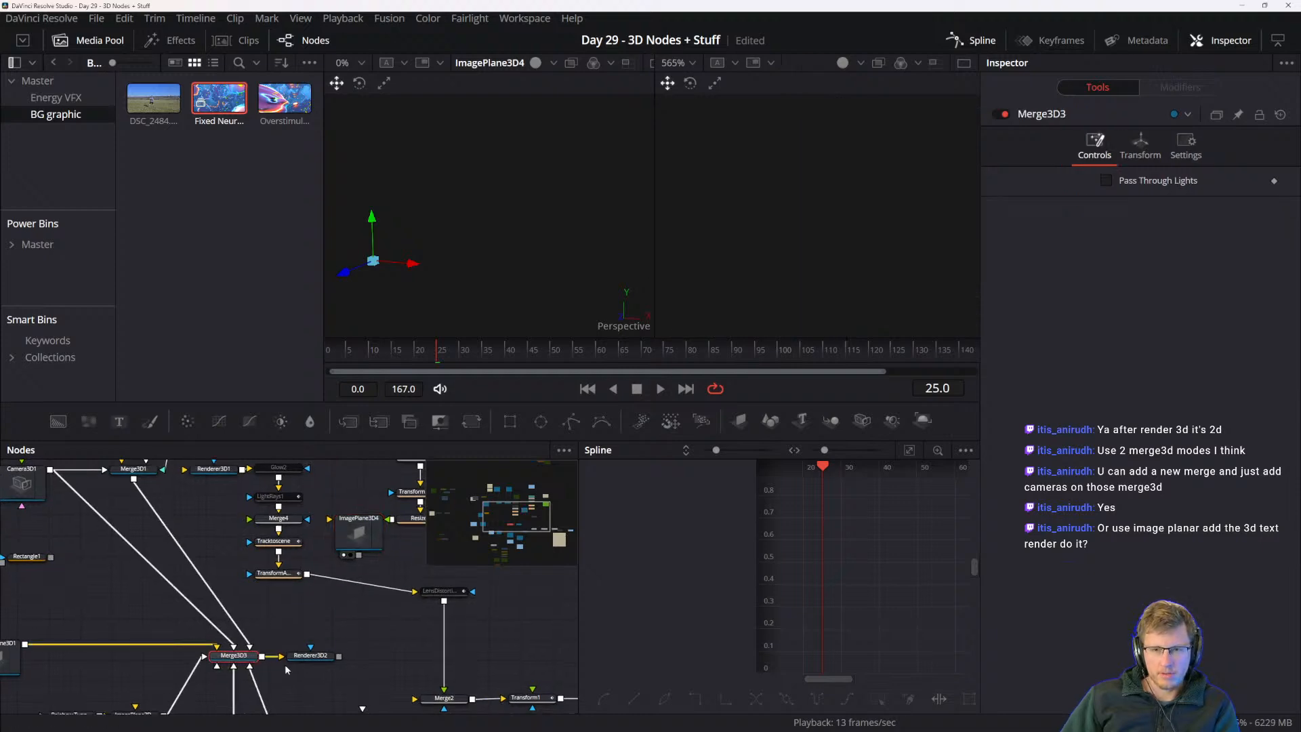
click(311, 655)
key(2)
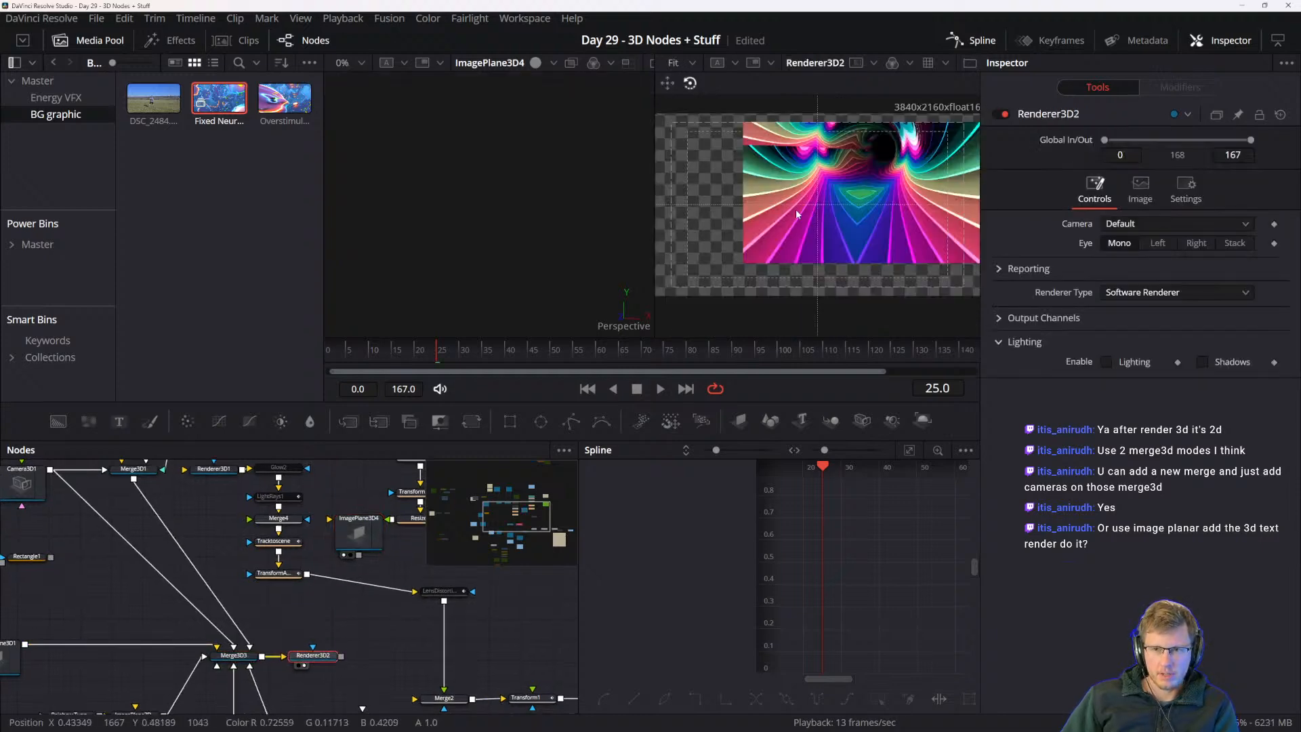
- Inspect the Merge3D3 branch and show Camera3D1 in the second viewer
drag(294, 636, 378, 731)
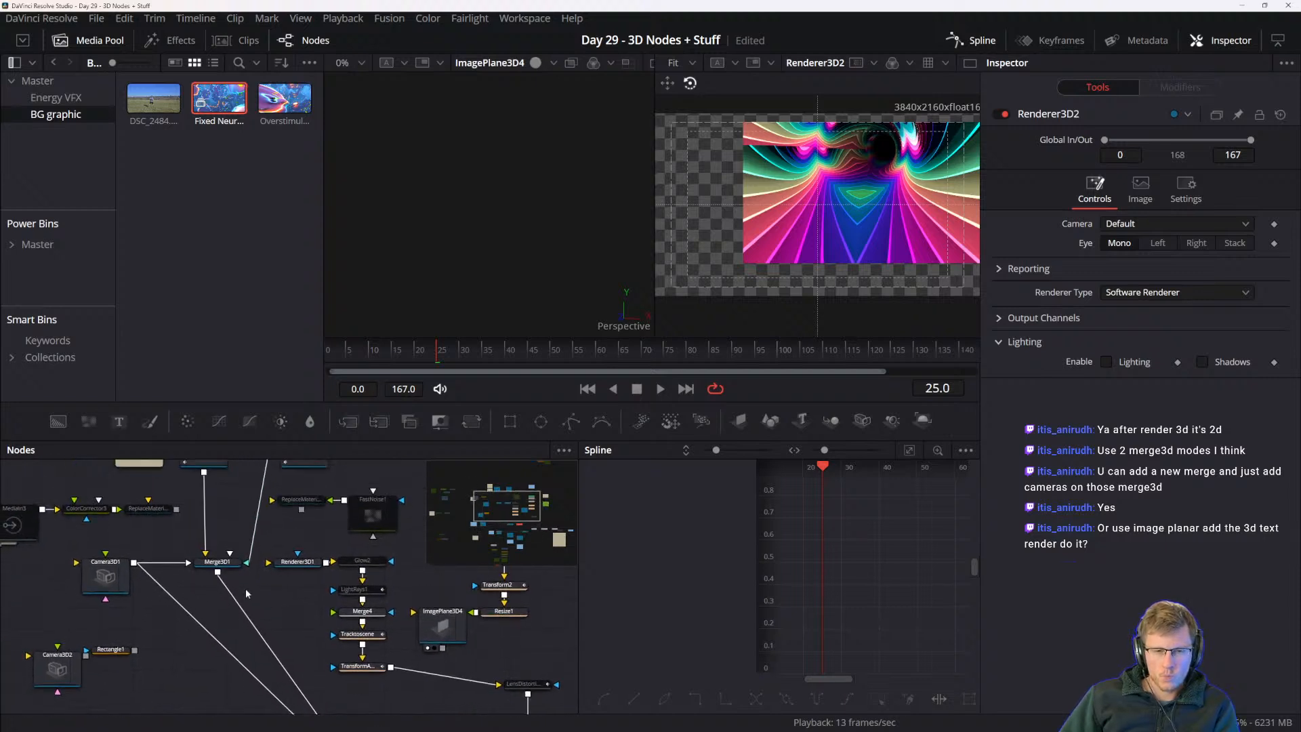
drag(245, 588, 241, 497)
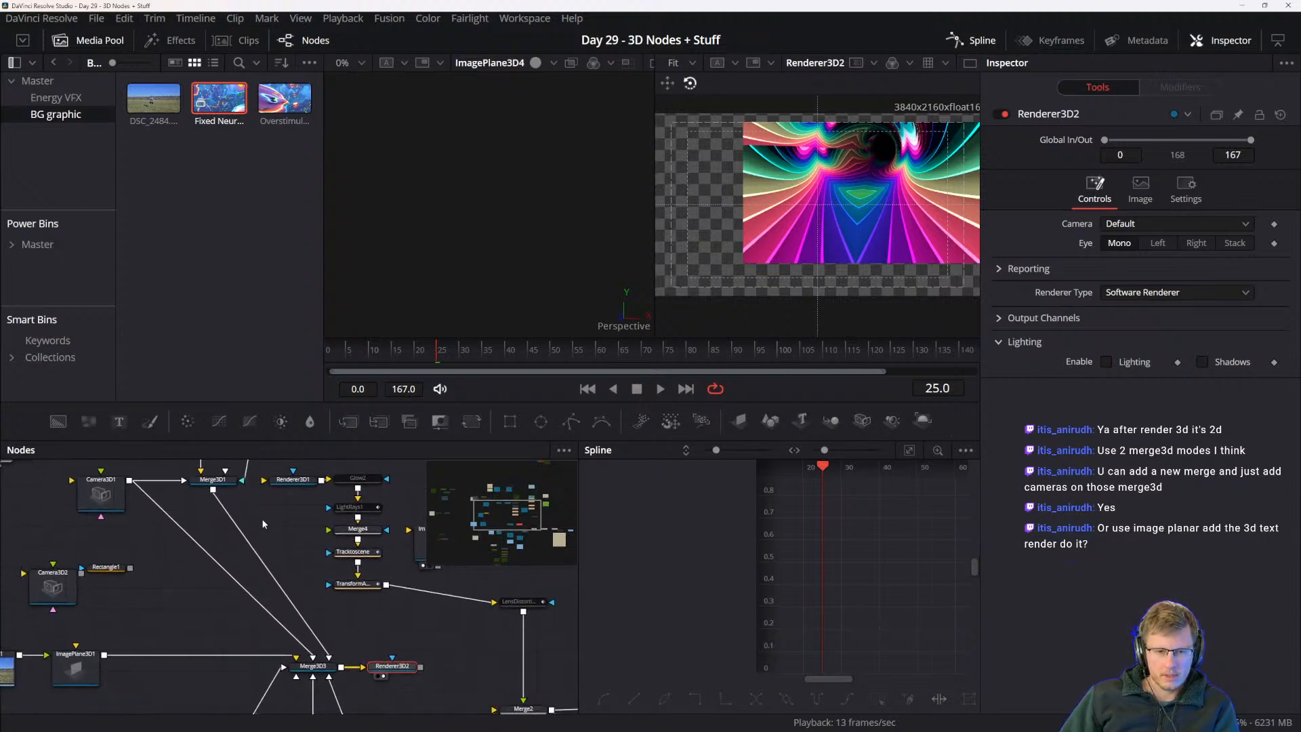
click(315, 672)
drag(229, 578, 286, 544)
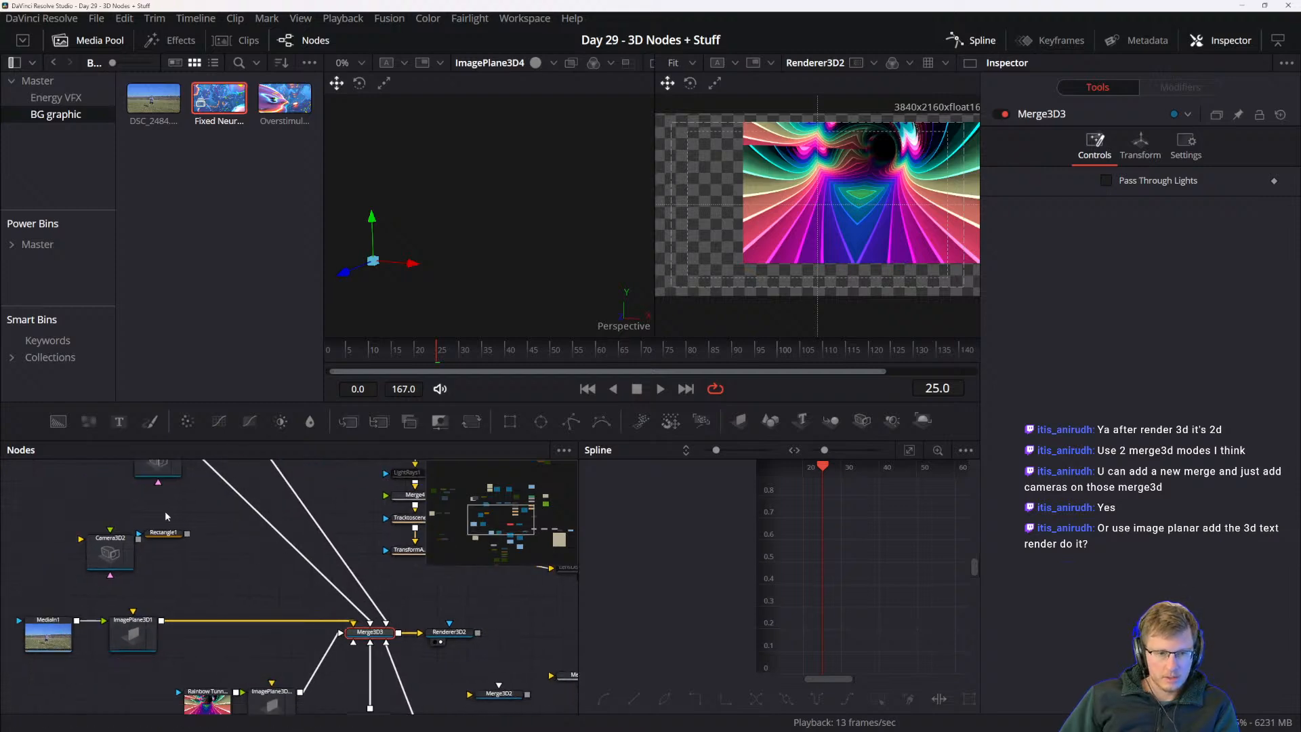
drag(165, 496, 773, 264)
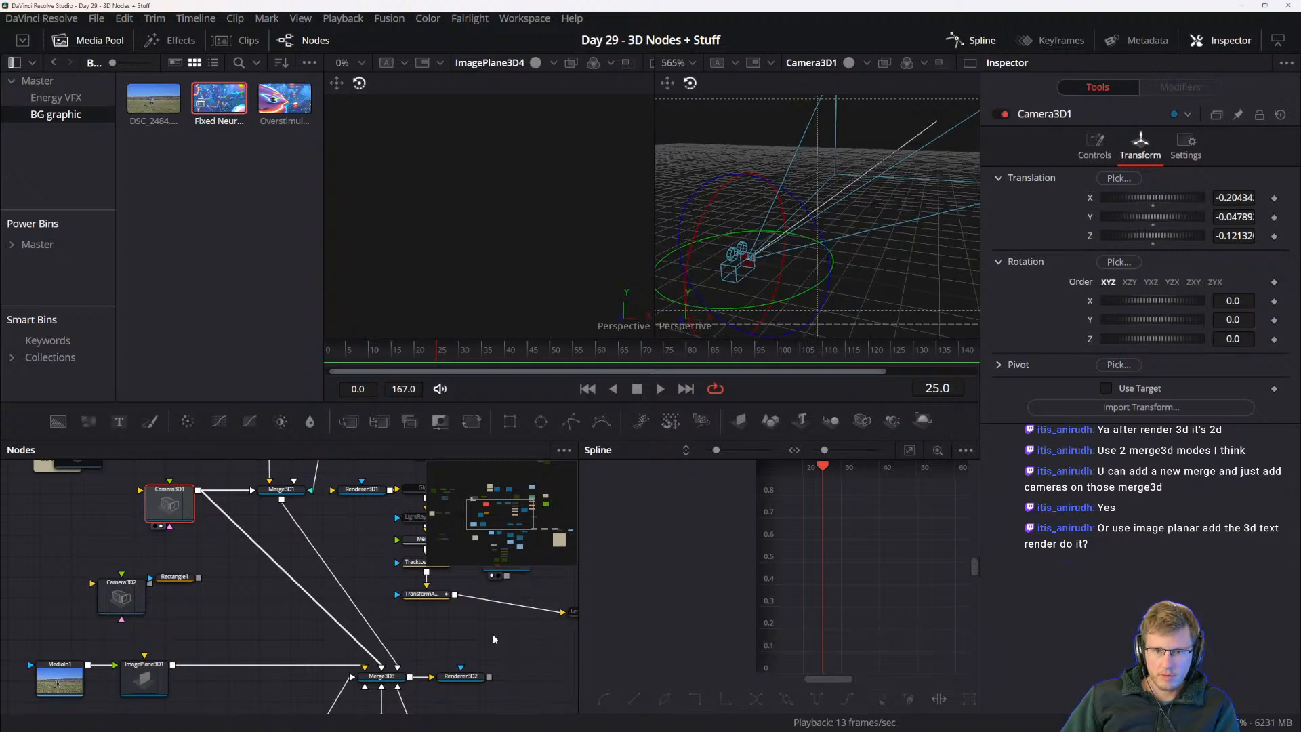
- Connect the output of Renderer3D2 to the background input of Merge2 and show MediaOut1 in the first viewer
drag(493, 633, 266, 587)
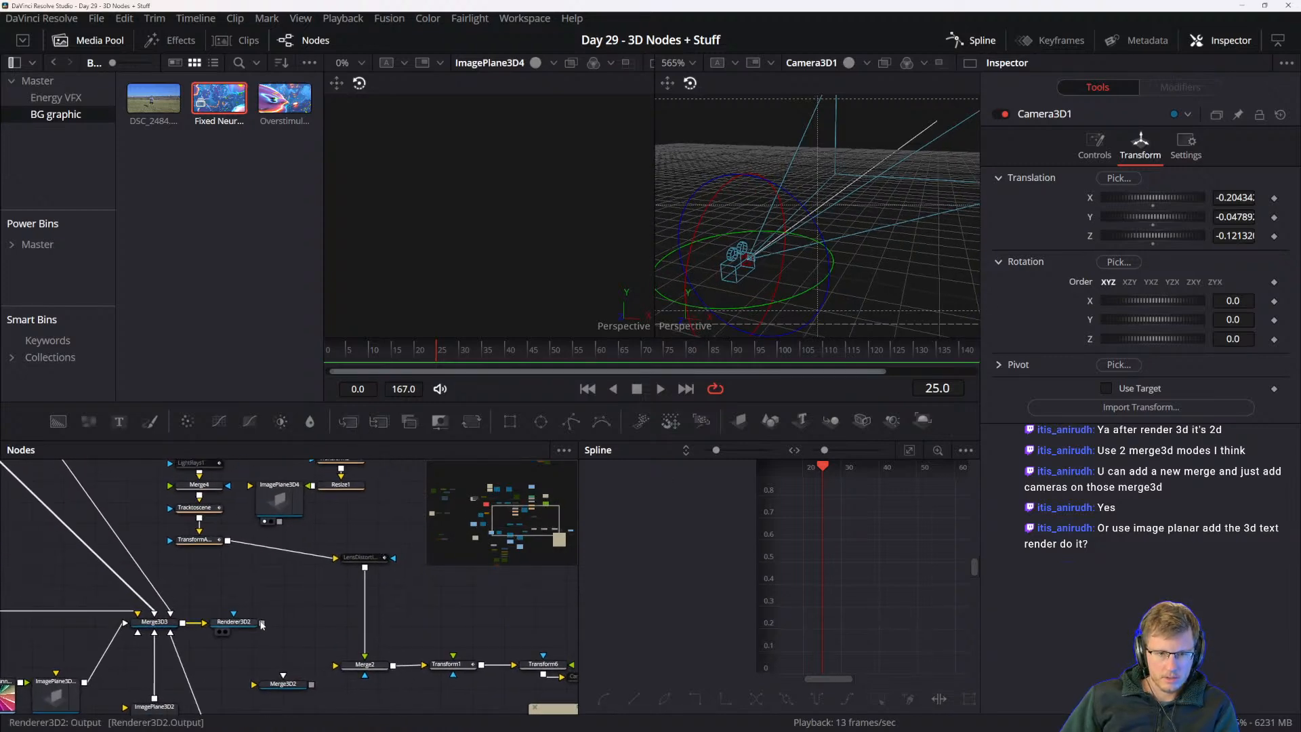
click(361, 667)
drag(379, 655, 170, 618)
click(472, 640)
key(1)
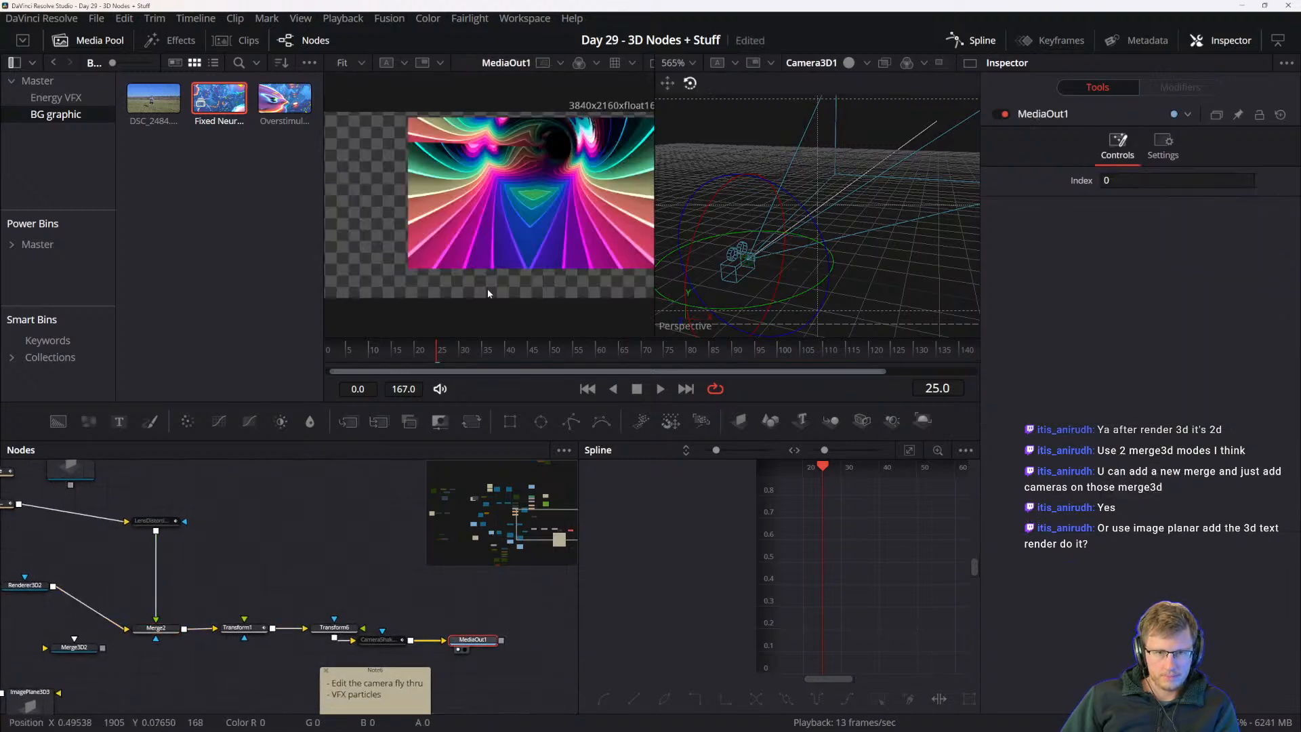
- Connect the output of ImagePlane3D4 to Merge3D3
drag(335, 630, 493, 642)
drag(181, 600, 309, 679)
click(313, 639)
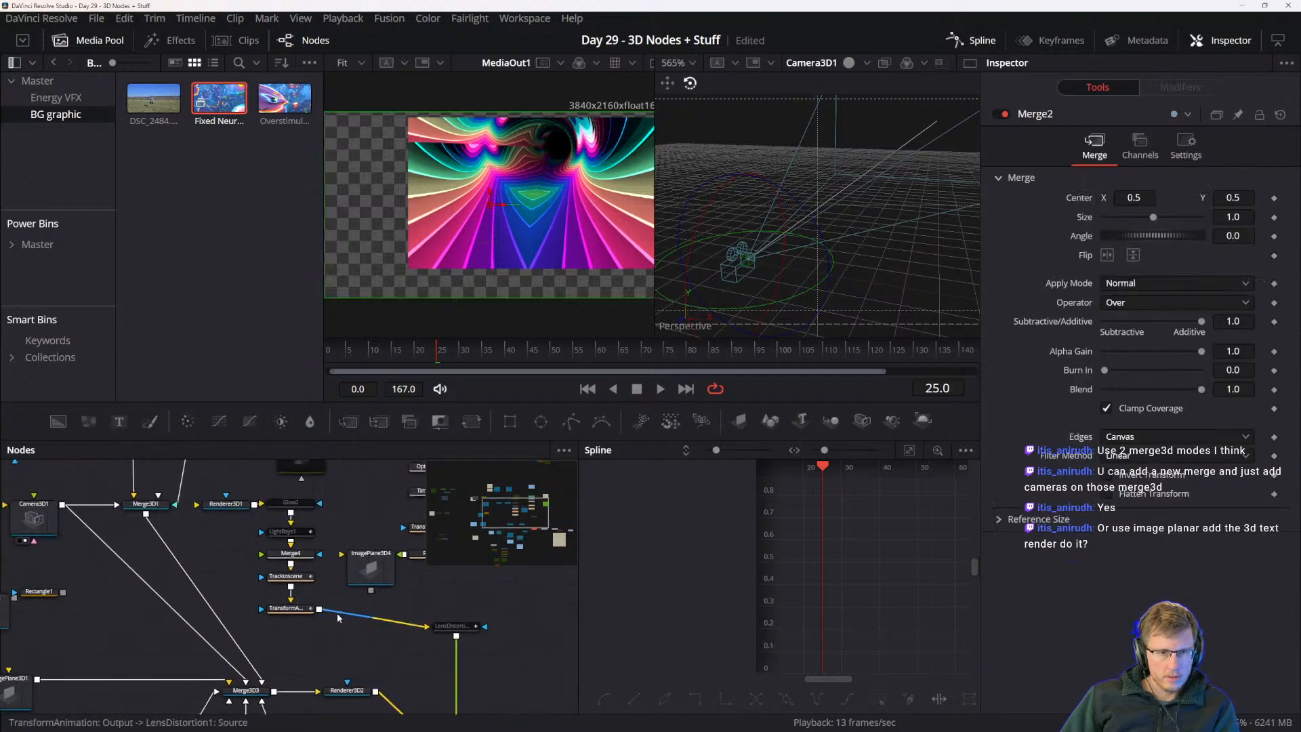
drag(301, 568, 355, 550)
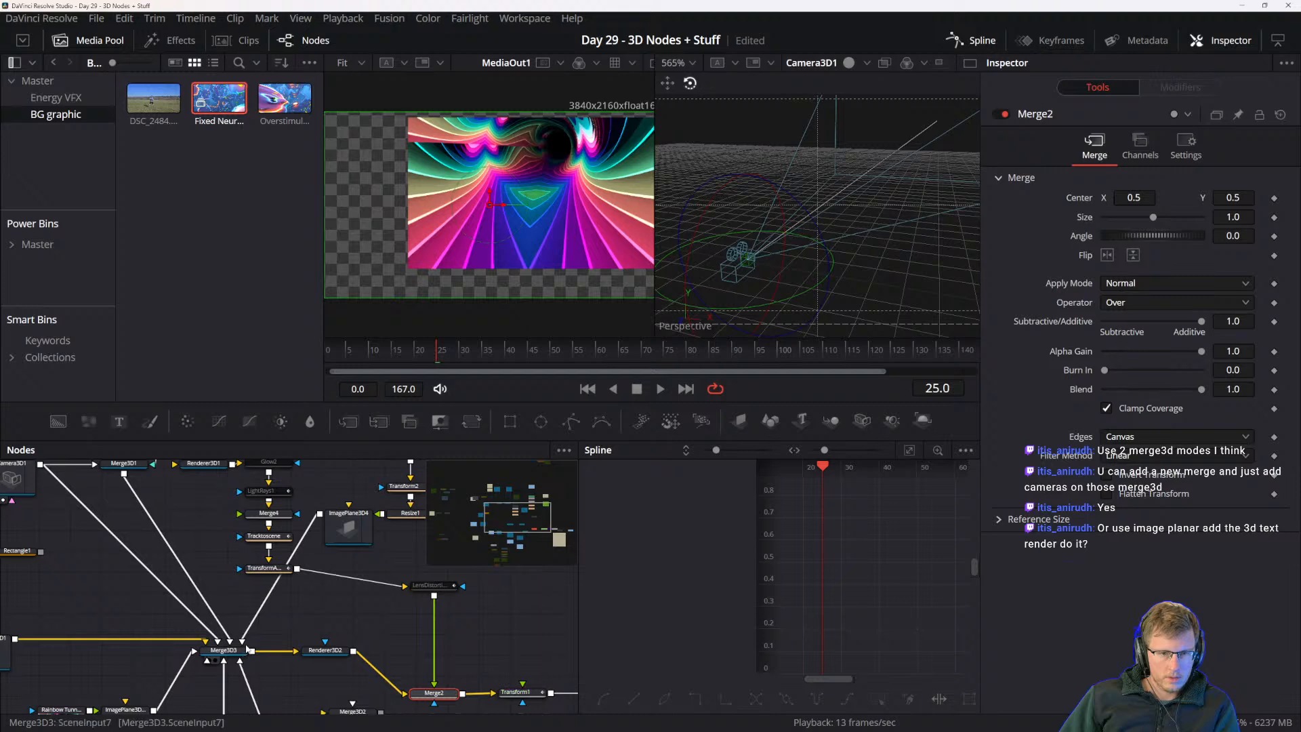
- Show Renderer3D2 in the first viewer to check the rendered scene
drag(292, 629, 276, 669)
drag(219, 629, 273, 551)
click(319, 664)
drag(324, 677, 319, 638)
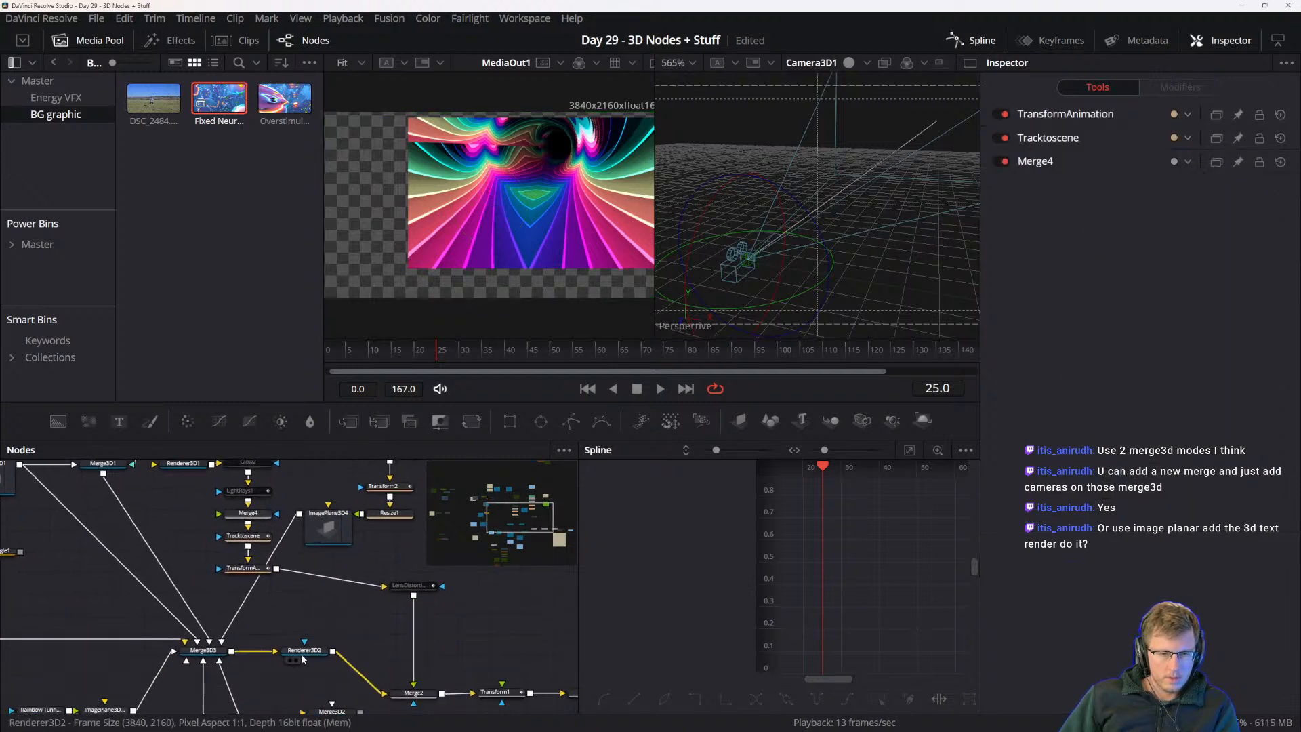
click(306, 650)
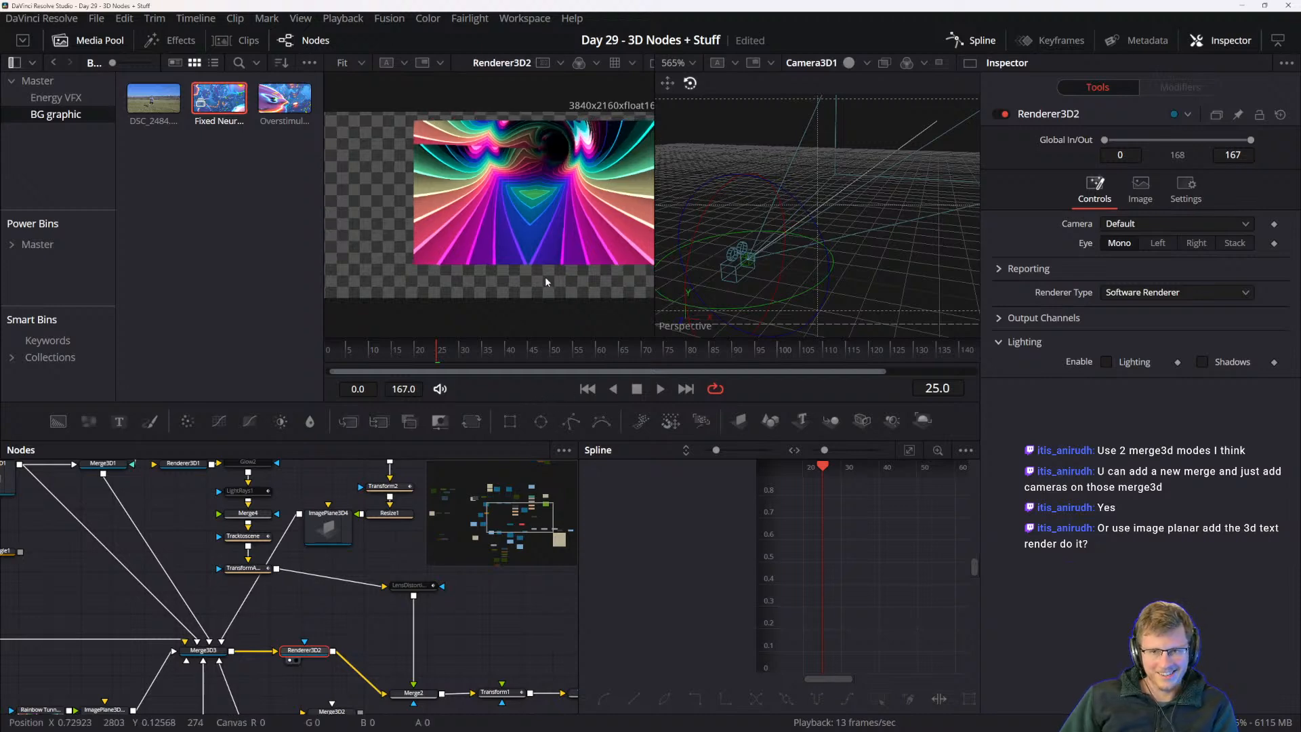
key(1)
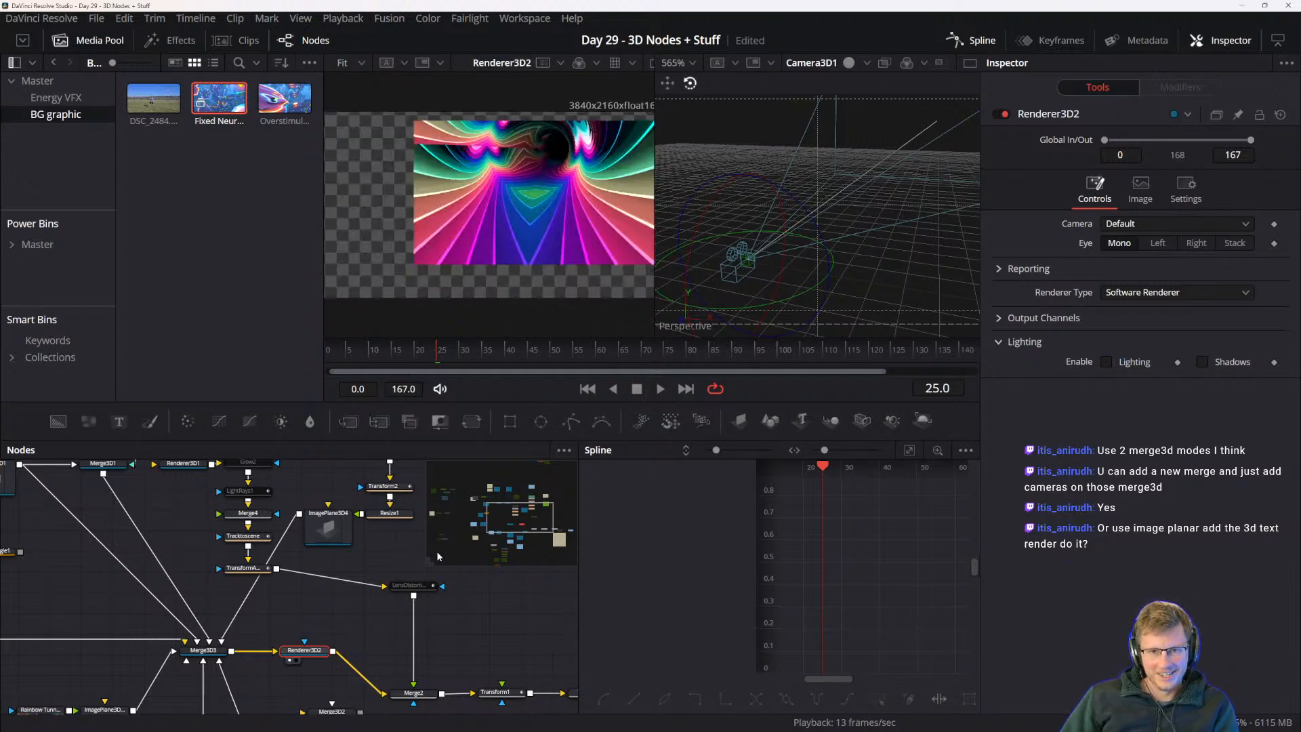
- Show Camera3D1 in the first viewer, followed by Merge3D3 in its place
drag(277, 637, 483, 651)
drag(196, 623, 295, 673)
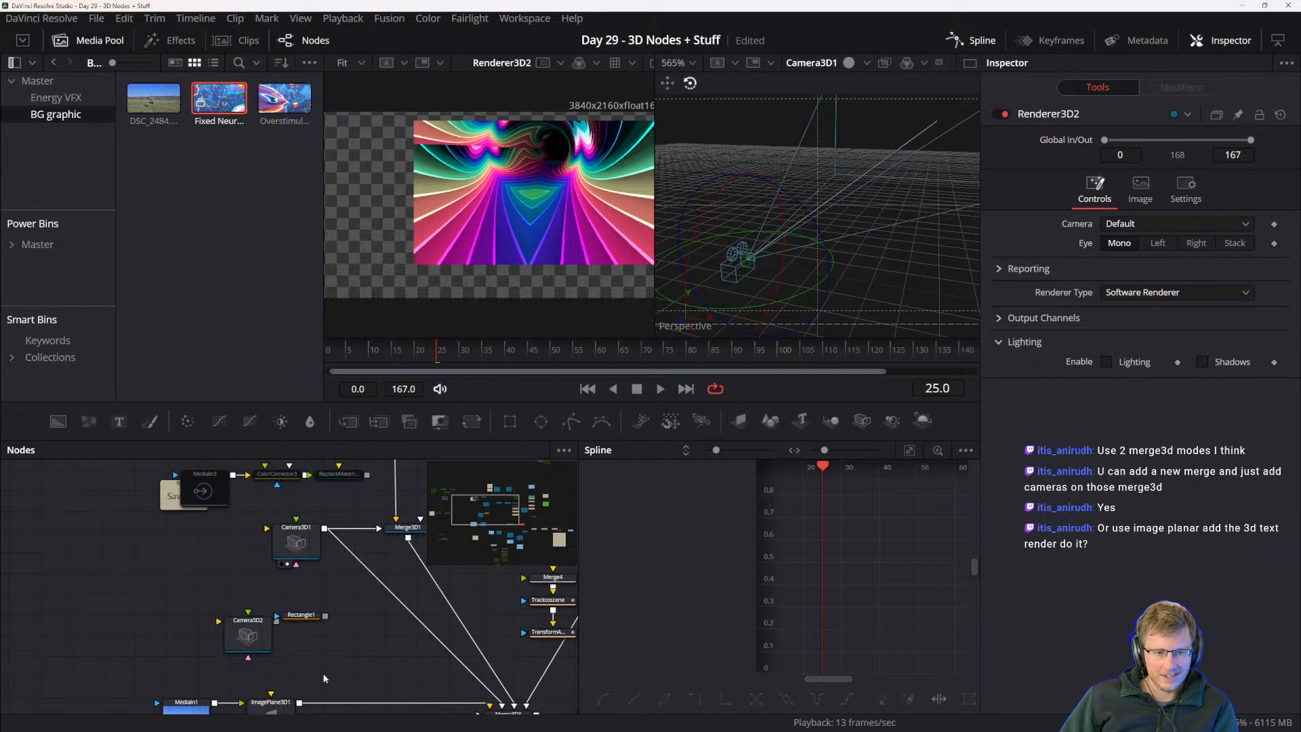
click(296, 543)
key(1)
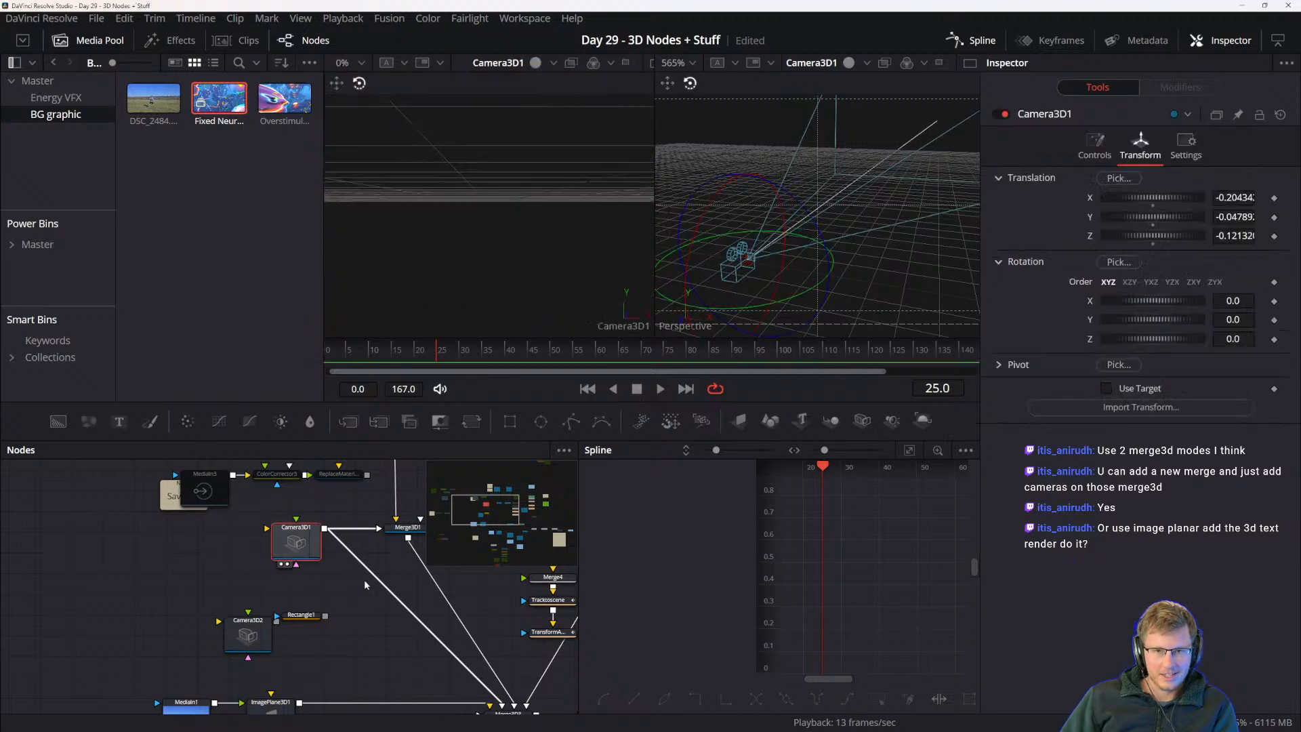
drag(410, 618, 266, 543)
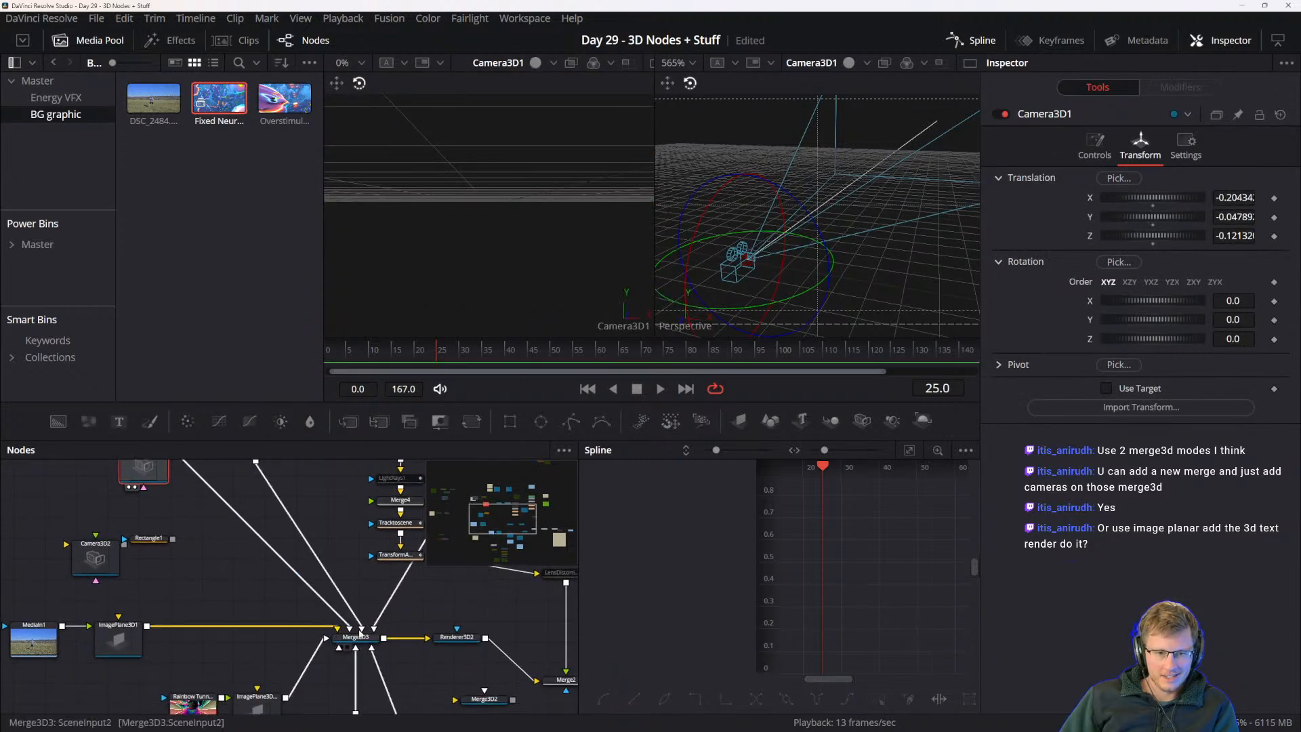
click(358, 637)
key(1)
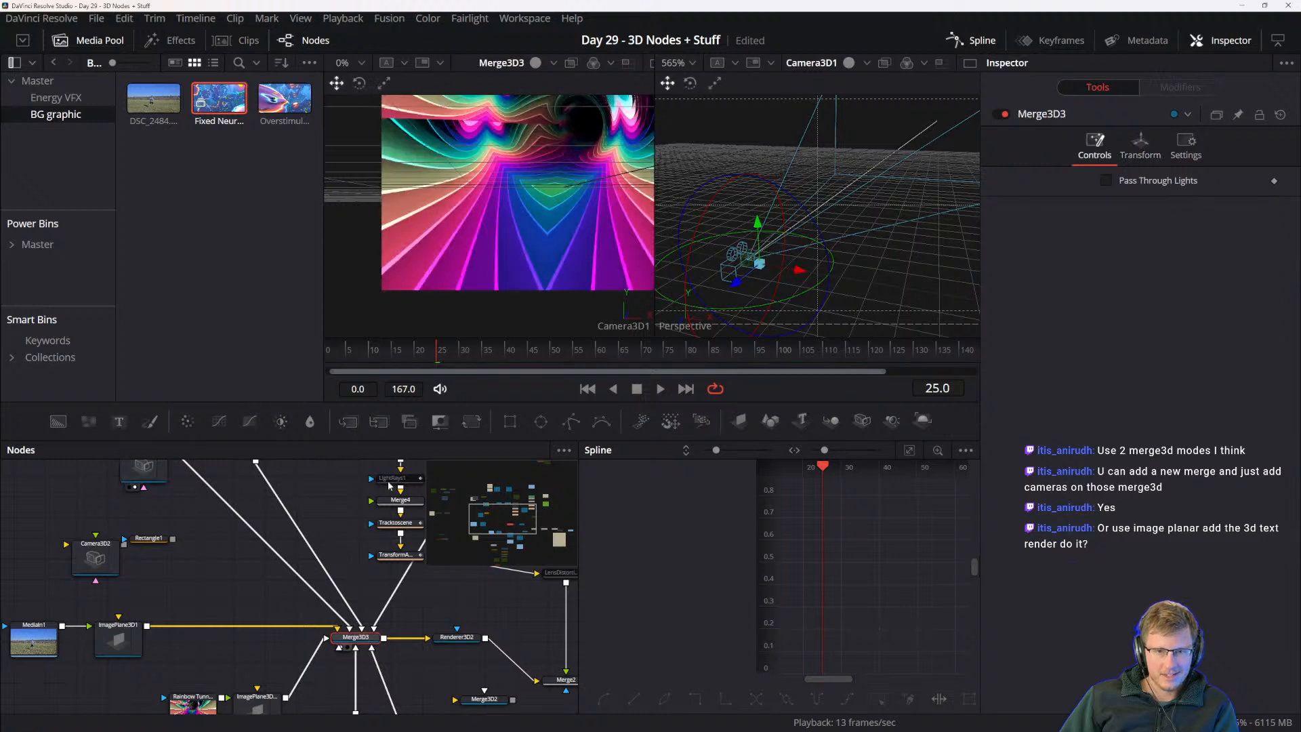
- Switch the first viewer to the Perspective view of Merge3D3 and reframe it around the cameras
right_click(564, 237)
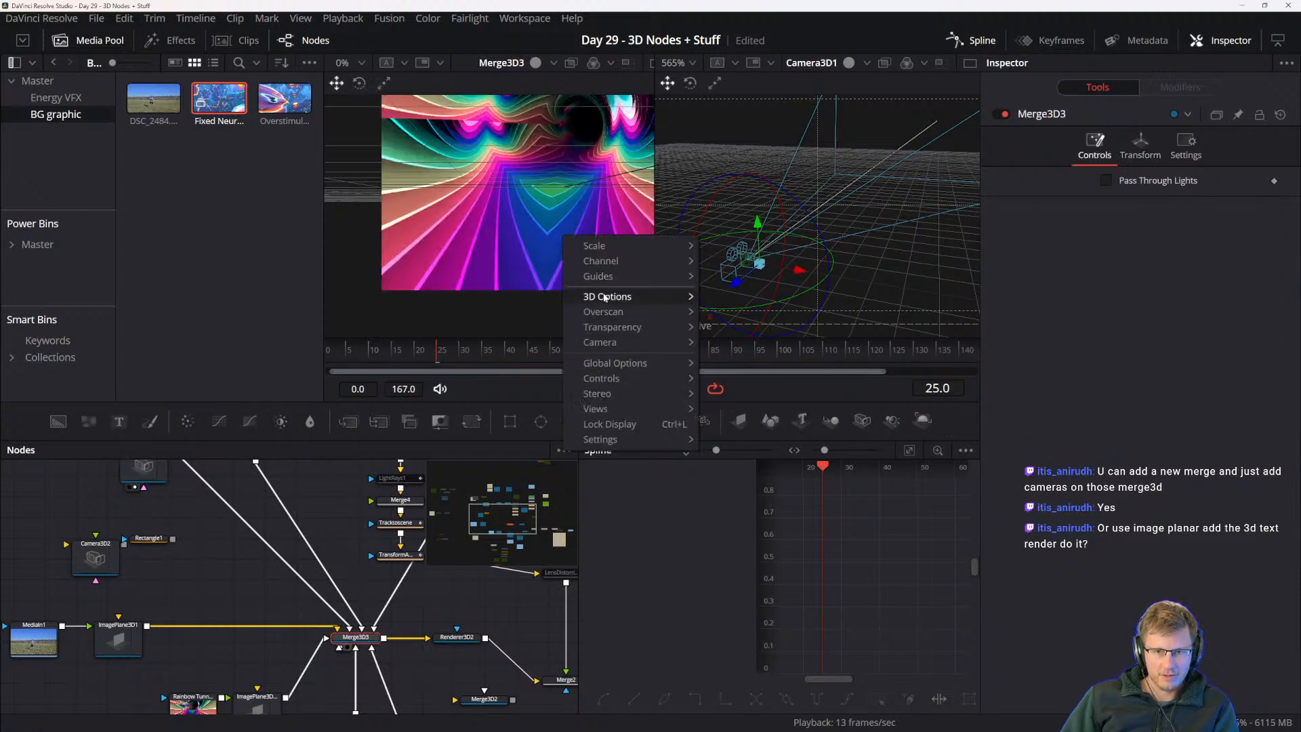
mouse_move(598, 343)
click(727, 391)
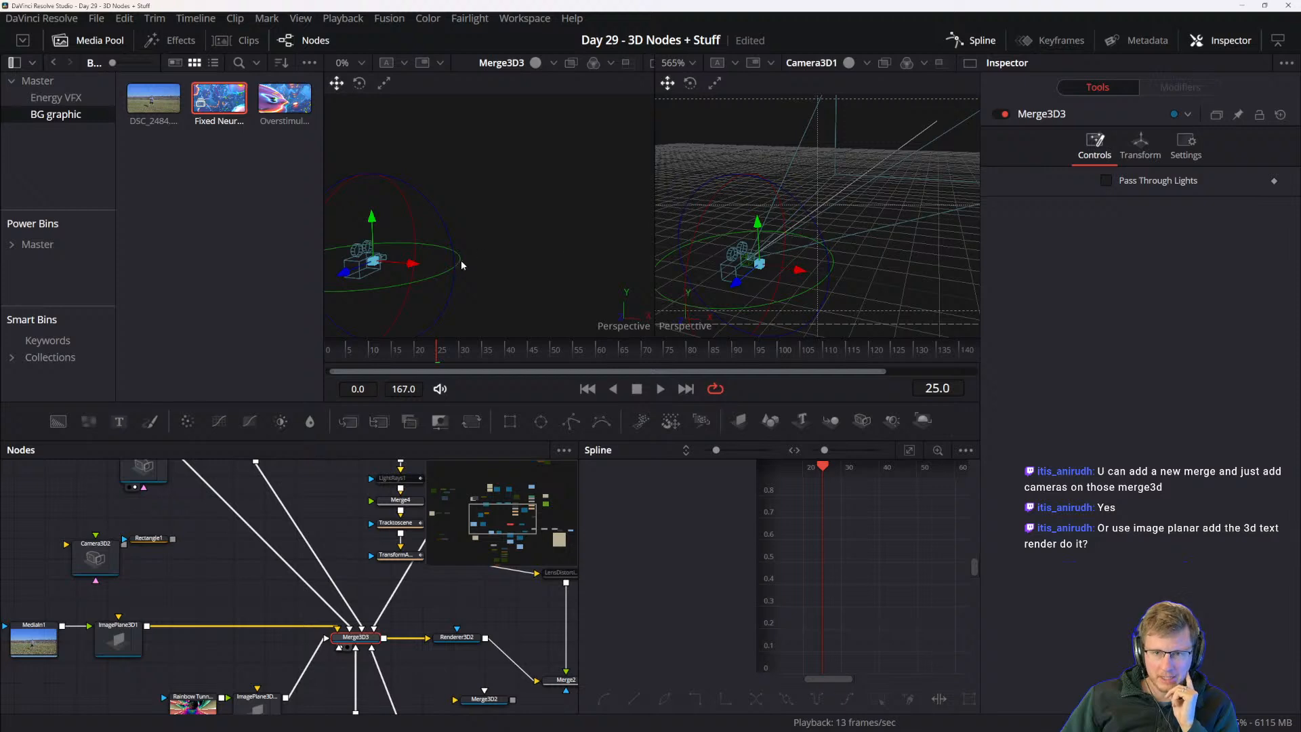
drag(413, 281, 494, 270)
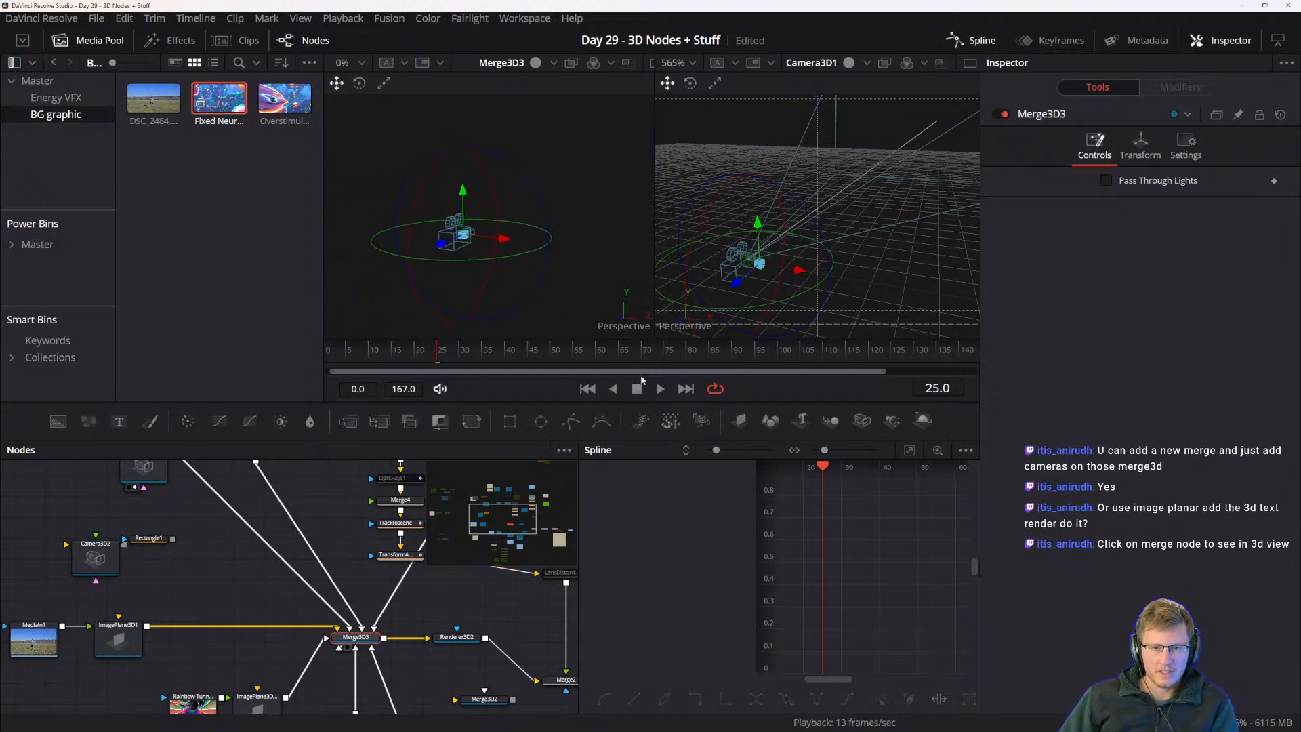
right_click(916, 236)
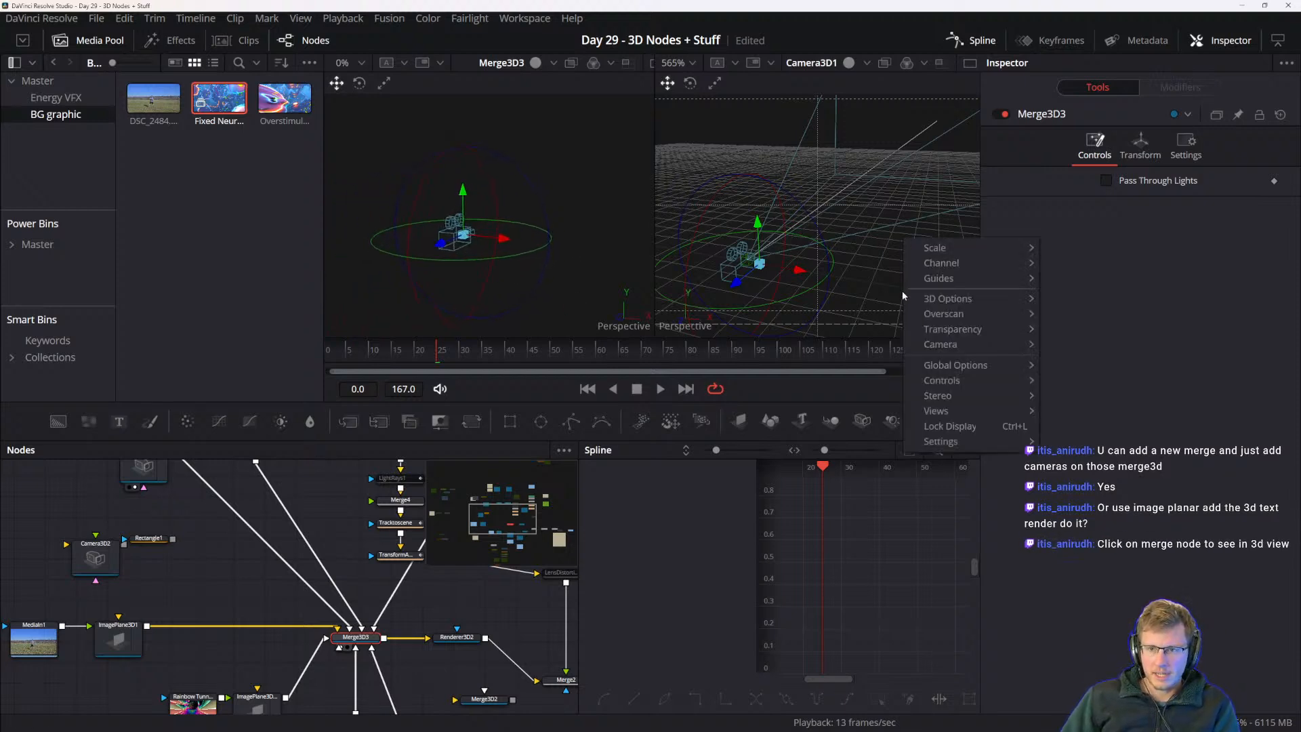
click(348, 633)
- Show Renderer3D2 in the second viewer and check the Transform6 settings further along the chain
drag(411, 615, 324, 566)
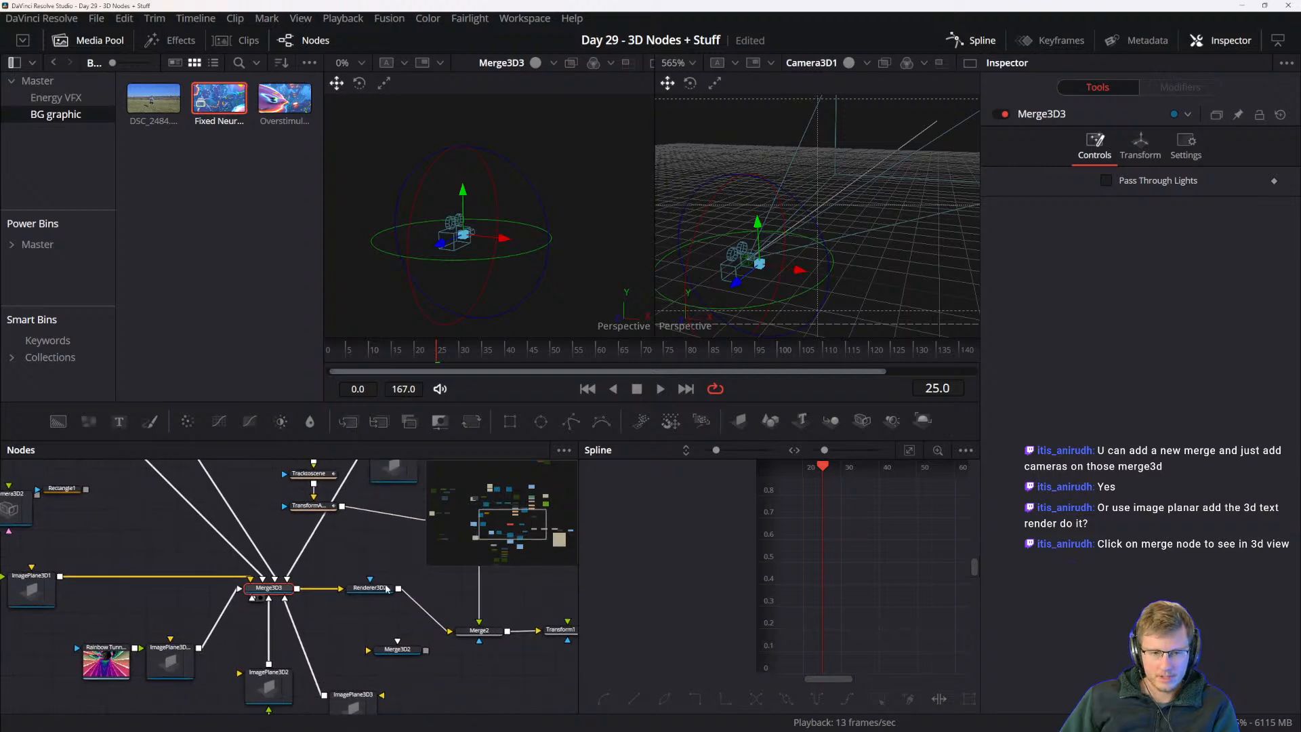
click(374, 589)
key(2)
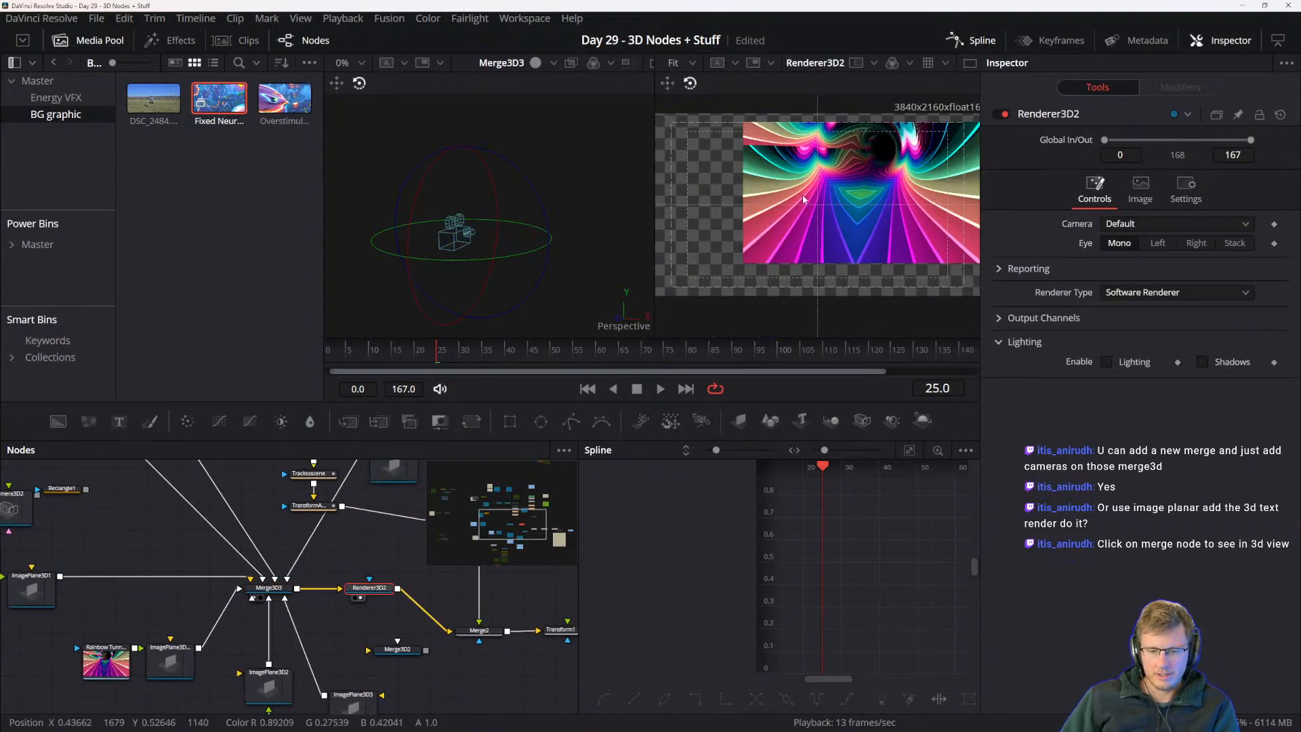
right_click(817, 179)
click(797, 325)
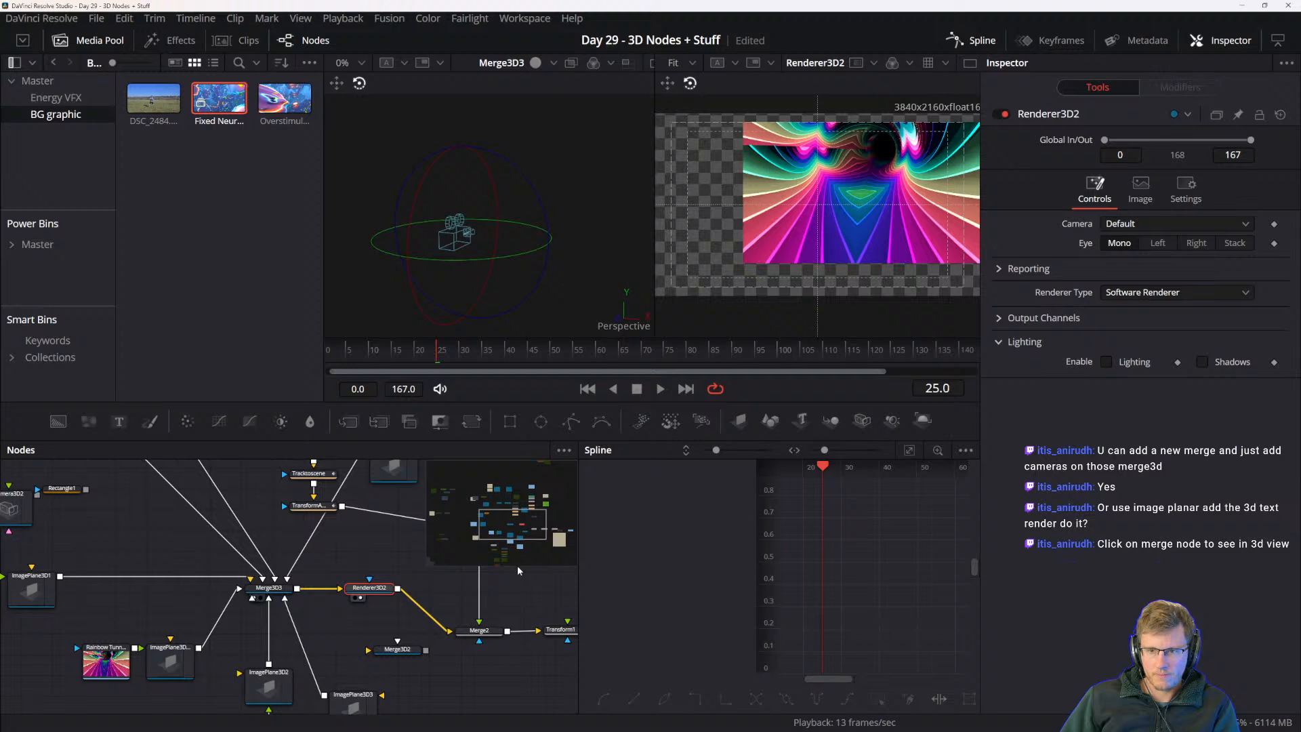
scroll(528, 631, right, 5)
click(513, 633)
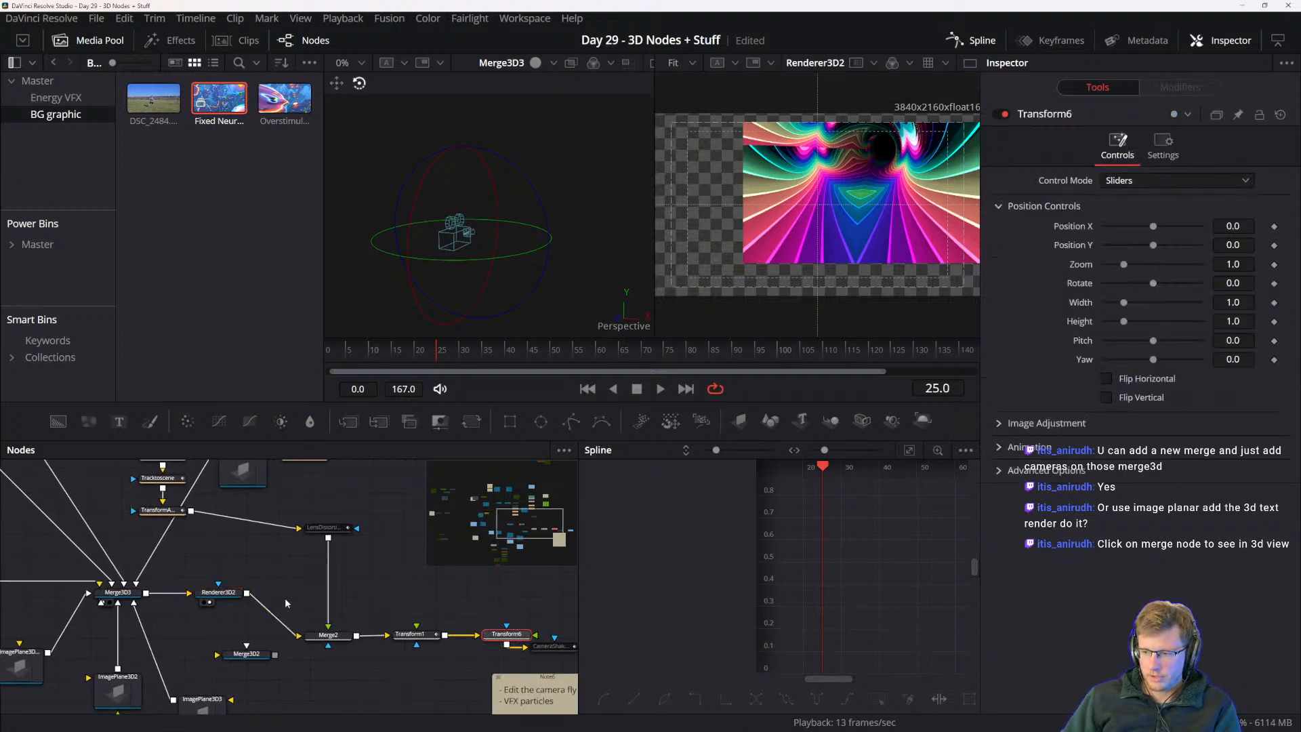
- View Merge3D3 through Camera3D1 in the first viewer and shift the camera until the rainbow tunnel is centred in the render
drag(185, 574, 389, 633)
click(326, 653)
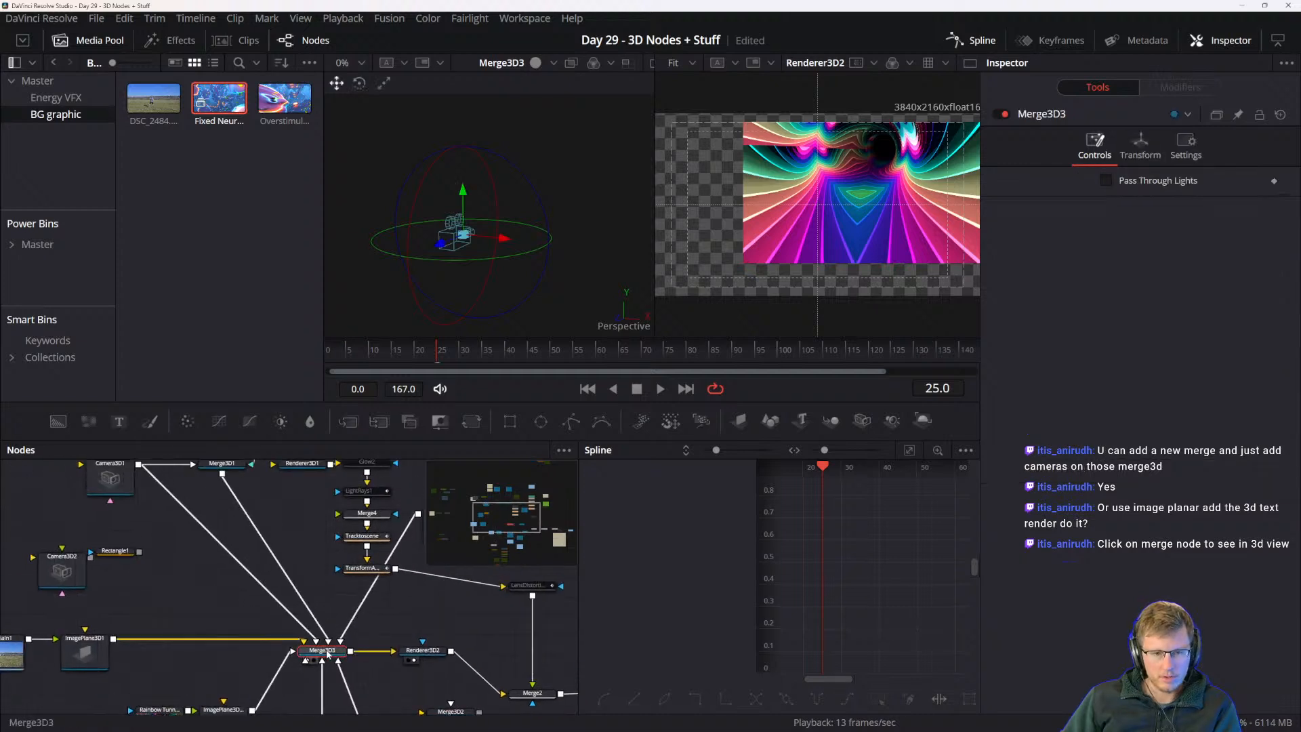
right_click(554, 157)
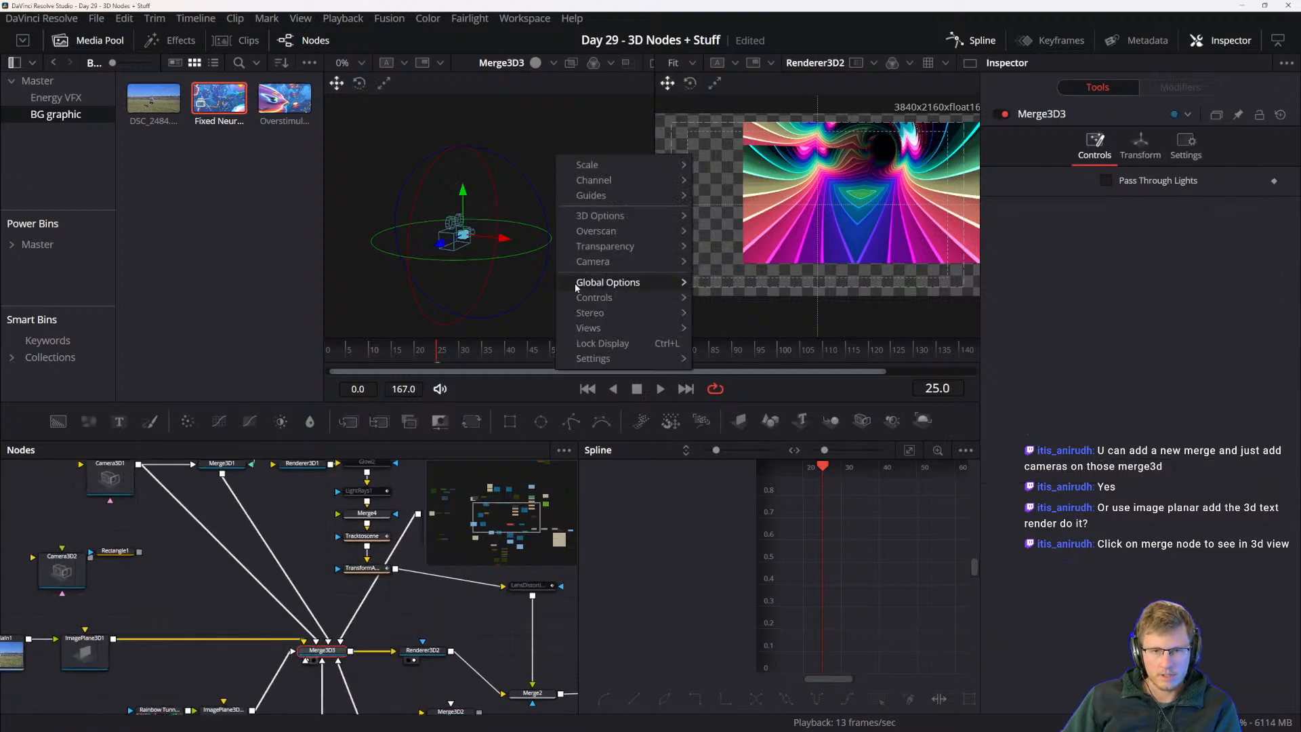
mouse_move(610, 261)
click(737, 262)
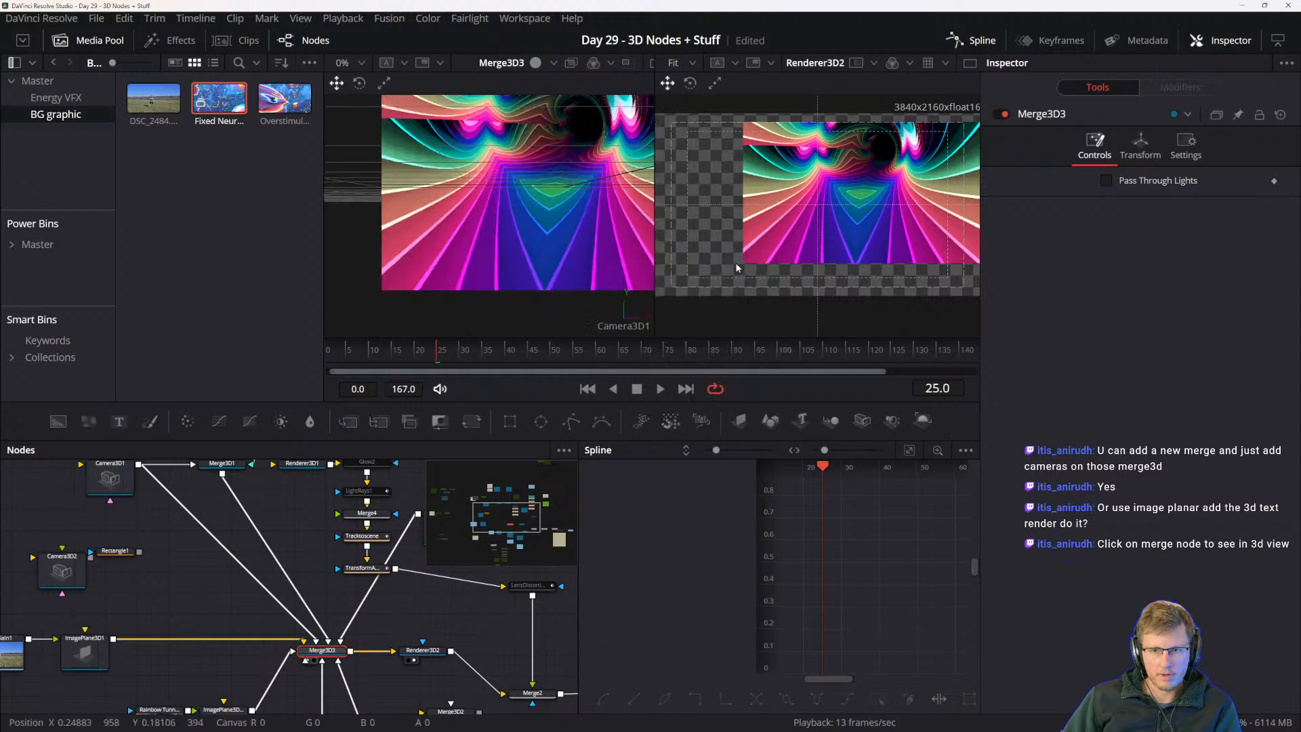
drag(588, 232, 575, 234)
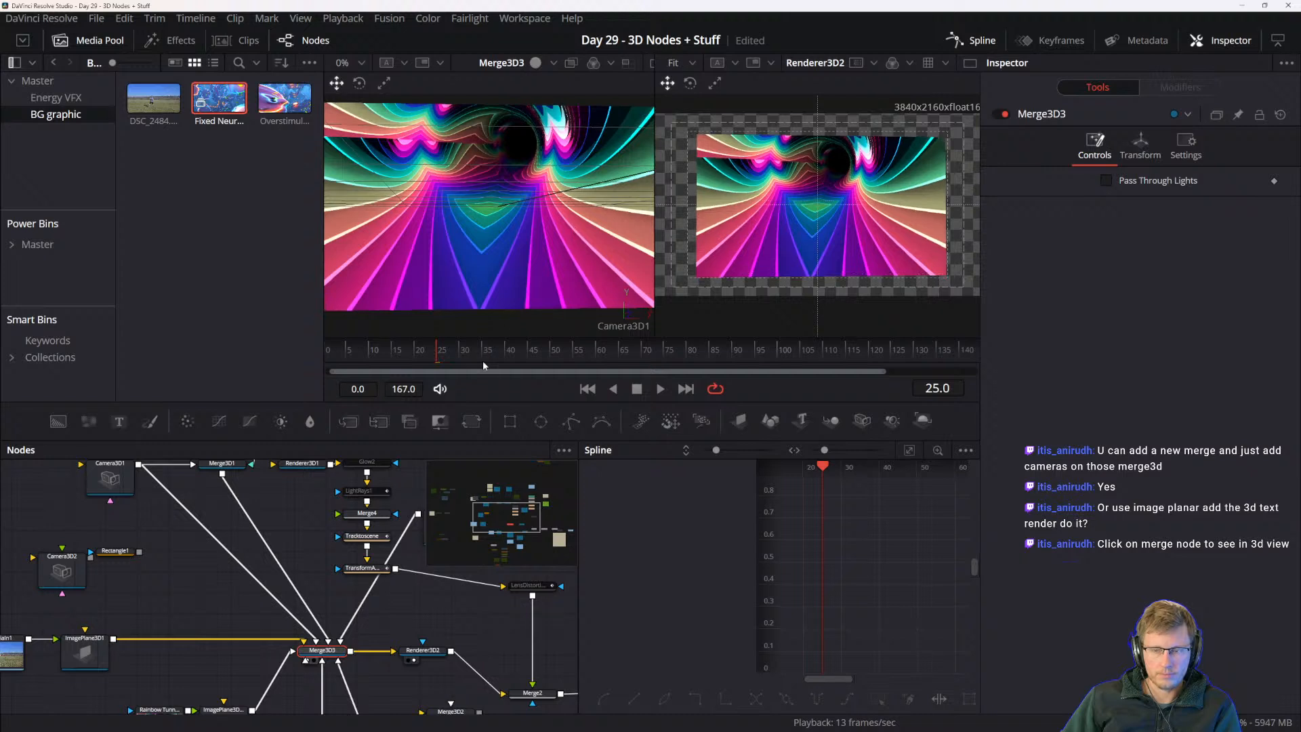
- Select the rainbow tunnel's image plane, ImagePlane3D1_1, and widen the viewer area by narrowing the media pool
drag(188, 608, 335, 505)
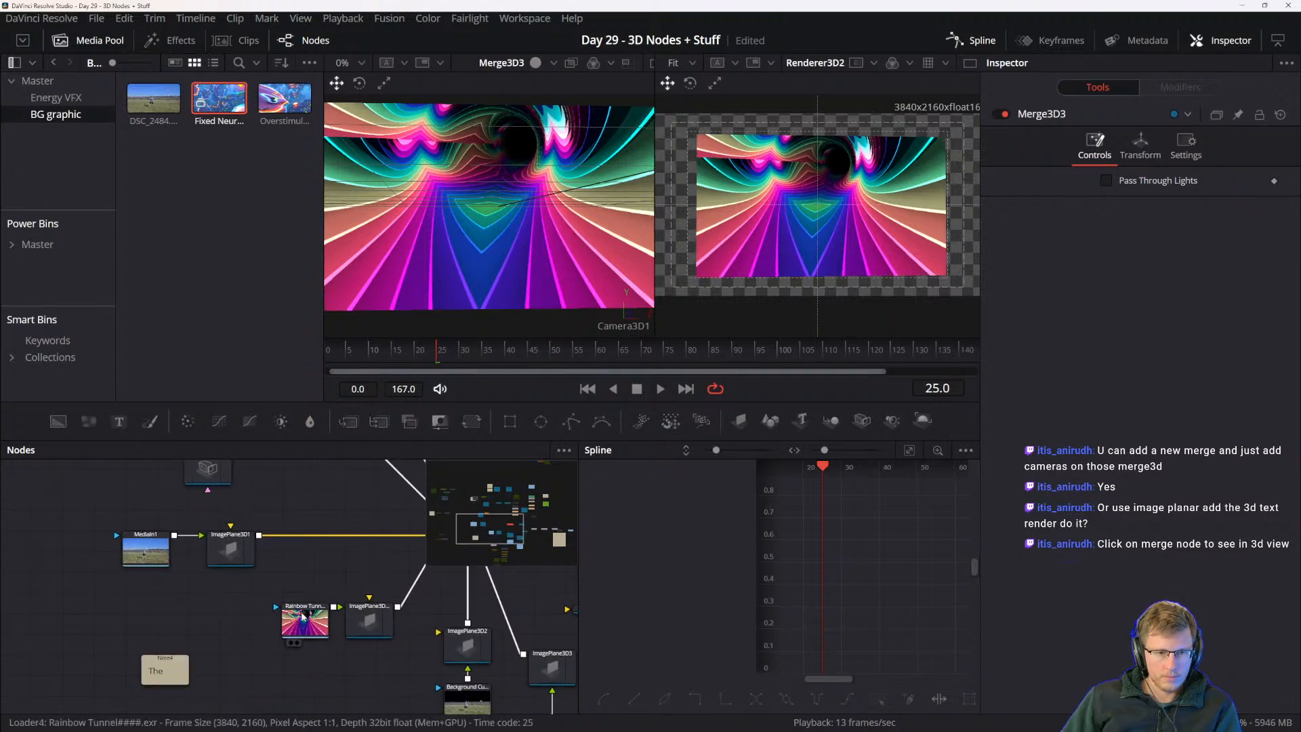
click(369, 622)
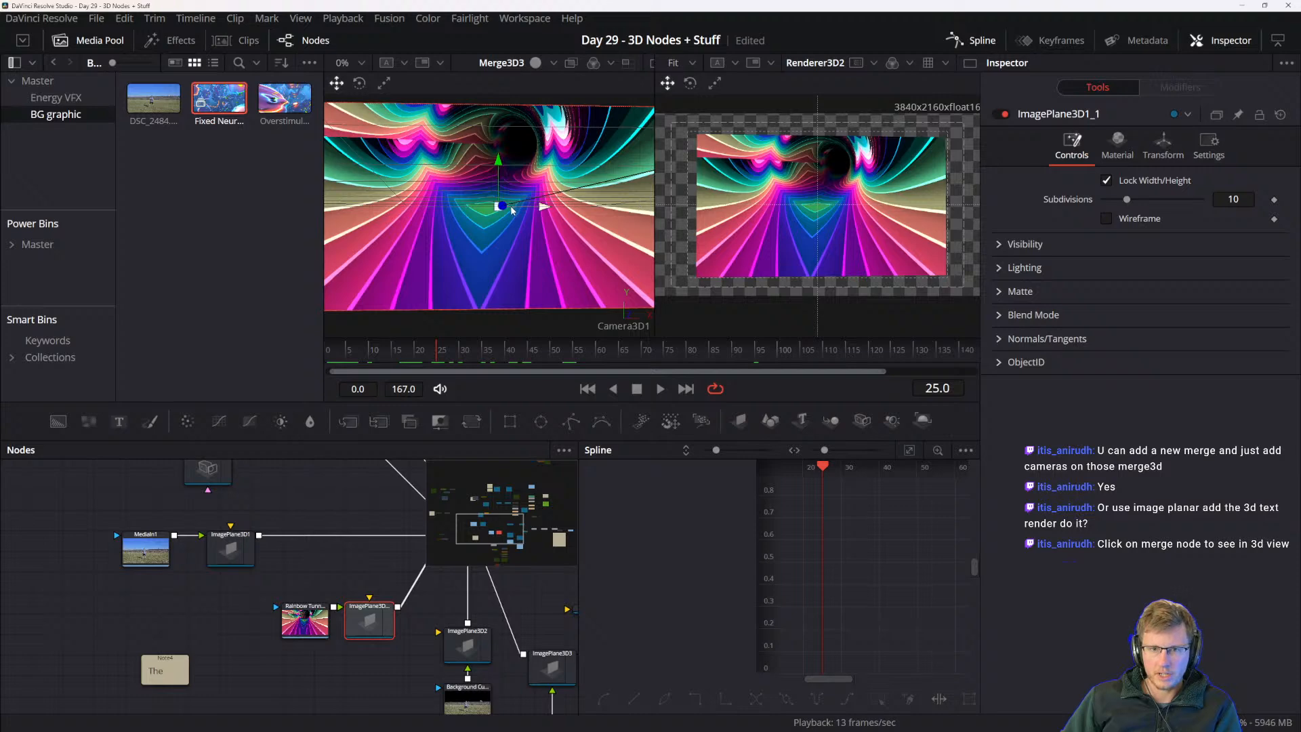
drag(502, 209, 497, 210)
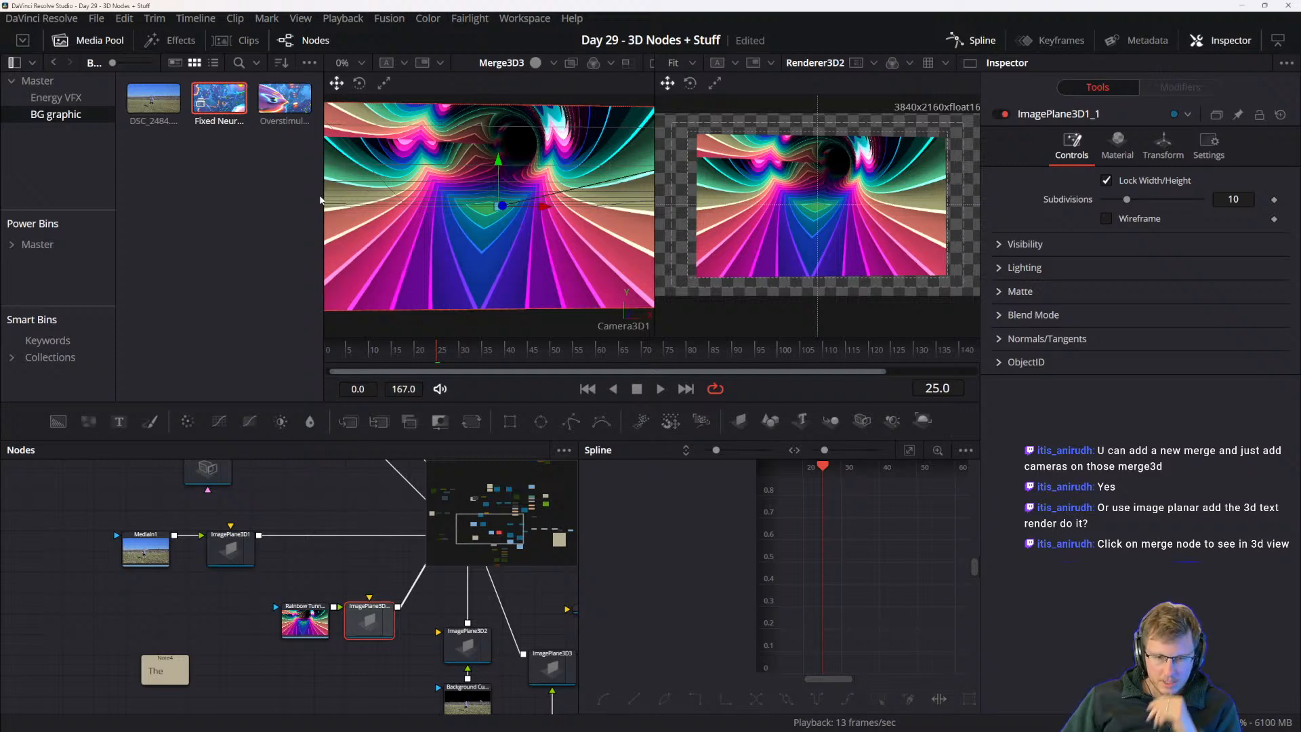
drag(321, 199, 259, 200)
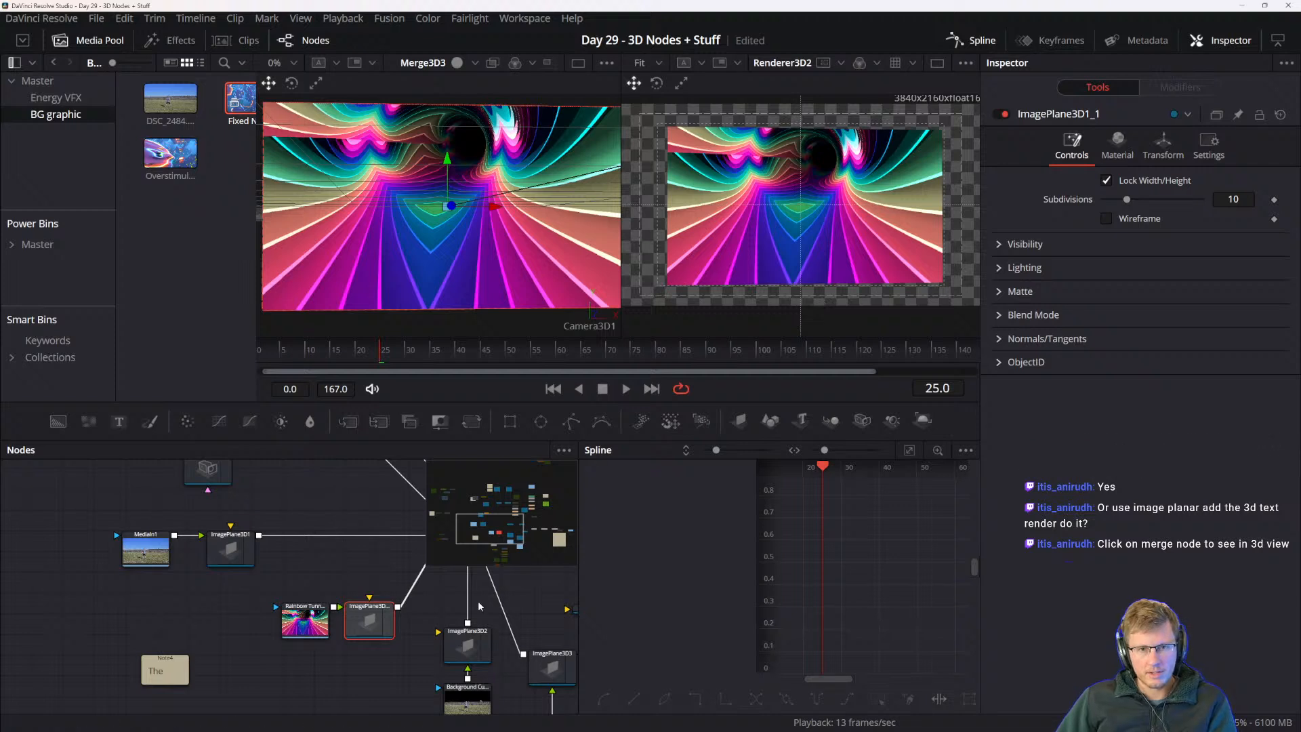
- Switch the first viewer to the Perspective view of Merge3D3 and reframe it around the cameras and selected image plane
drag(351, 585, 338, 647)
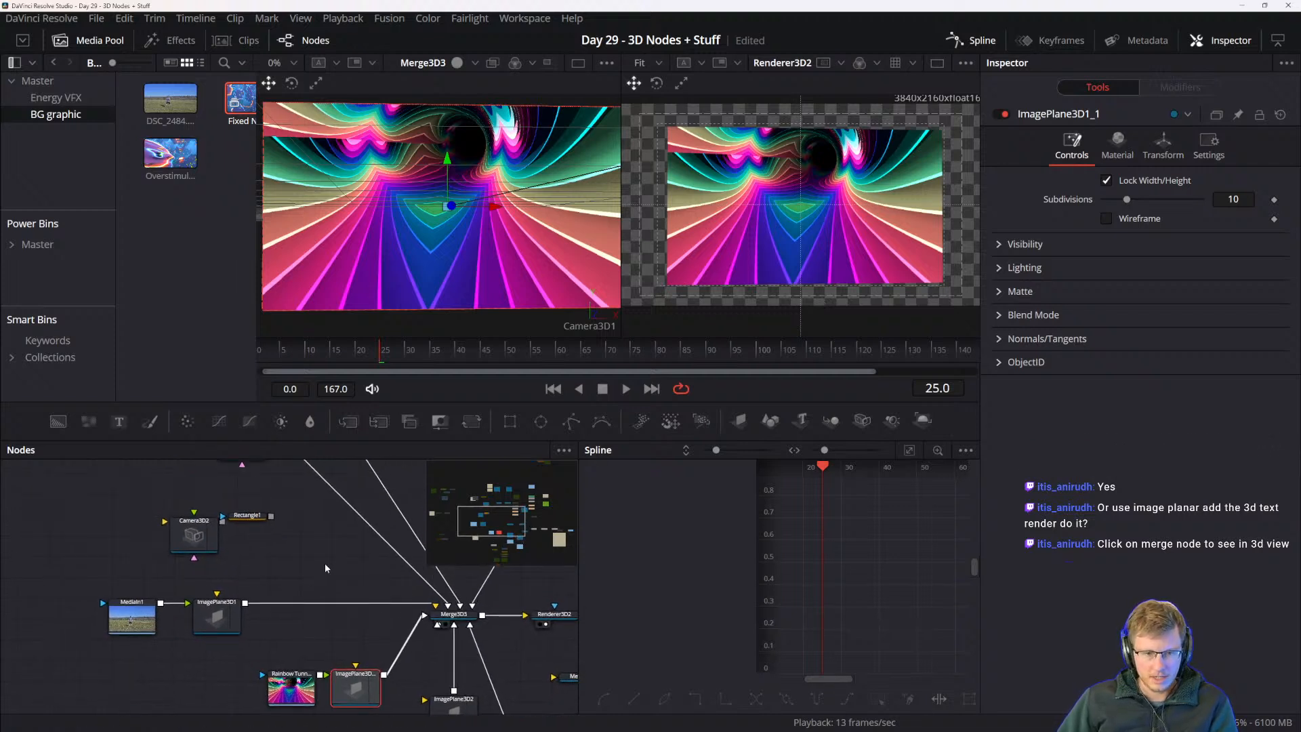
right_click(403, 227)
mouse_move(441, 337)
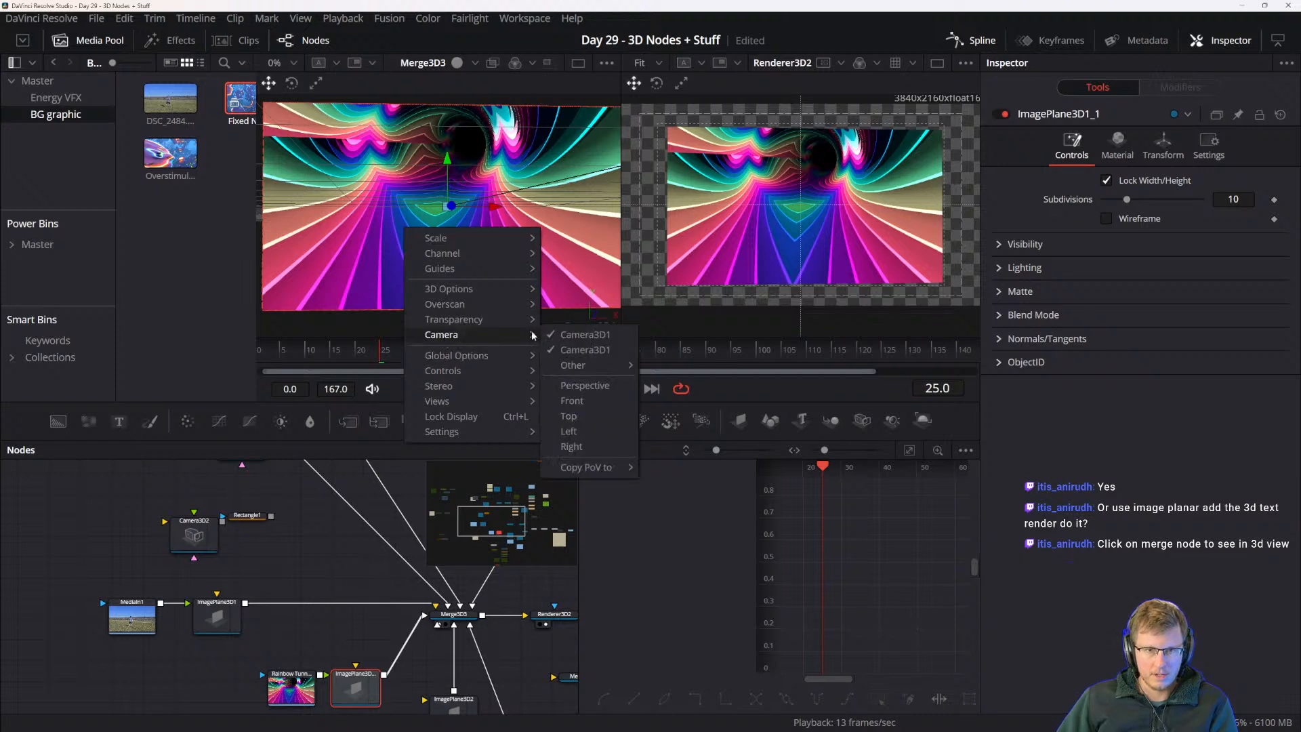
click(577, 384)
drag(502, 257, 472, 291)
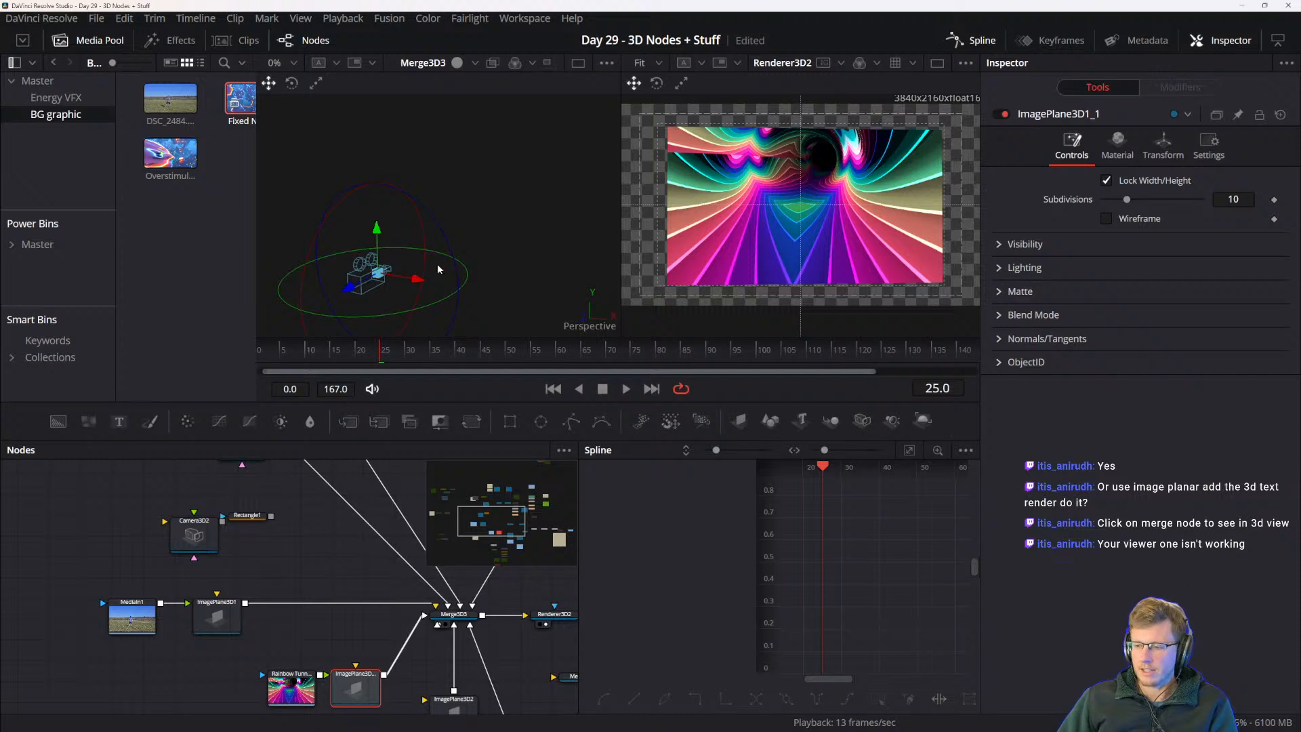
drag(386, 308, 445, 266)
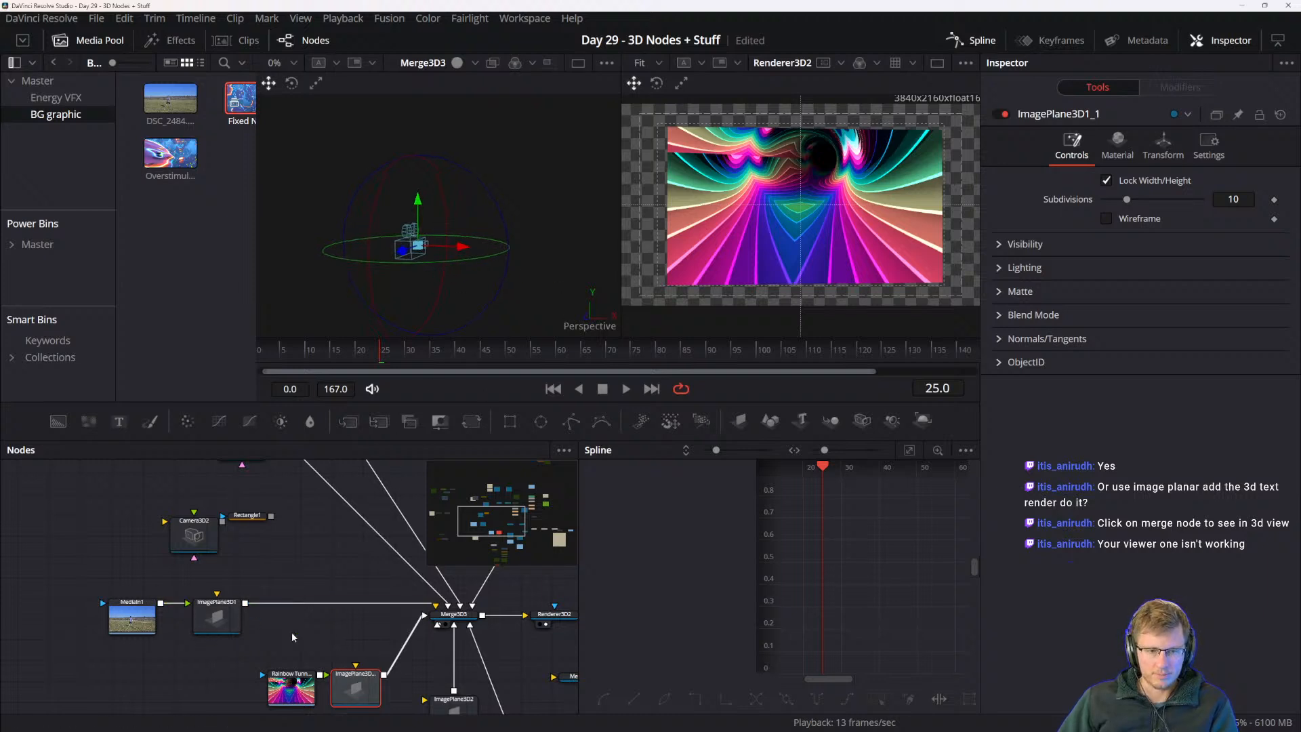
- Show Merge3D3 in Perspective in the second viewer and view it through Camera3D1 in the first viewer
drag(303, 576, 319, 691)
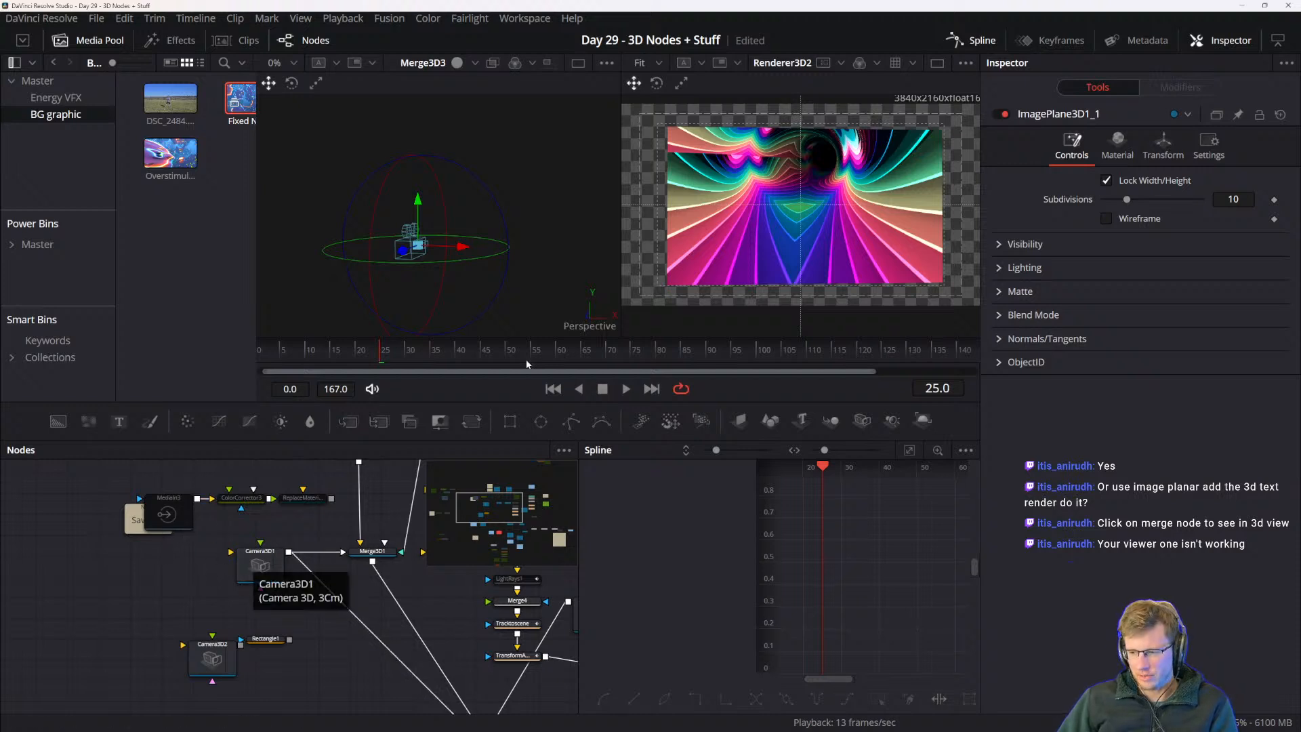
right_click(742, 234)
click(379, 621)
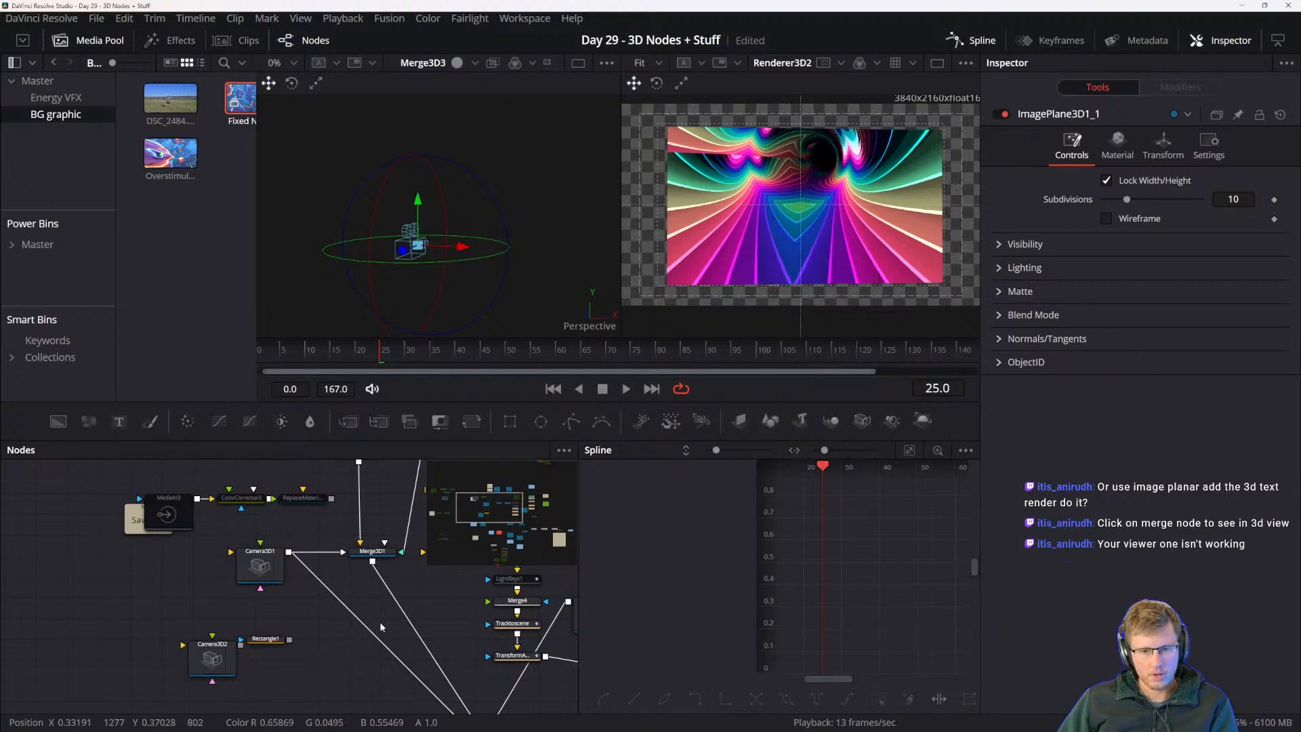
drag(394, 618, 300, 500)
click(389, 622)
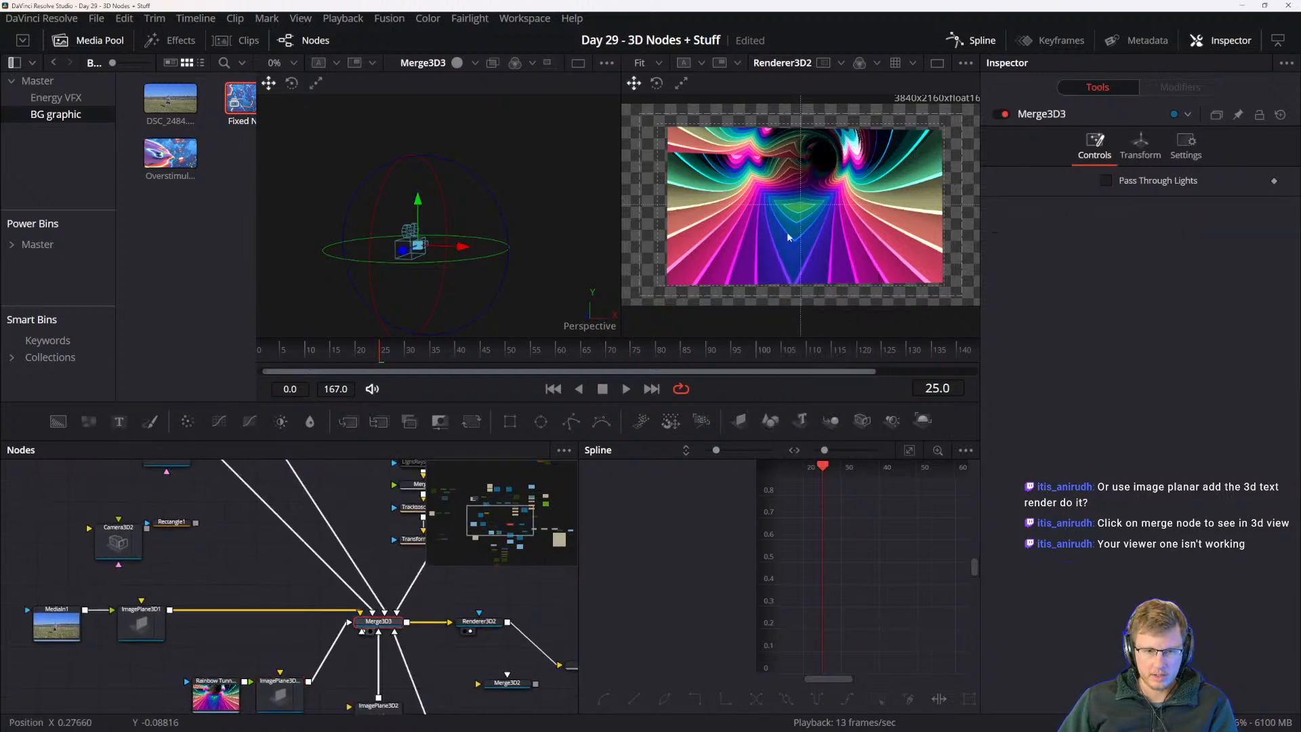
key(2)
scroll(759, 300, up, 6)
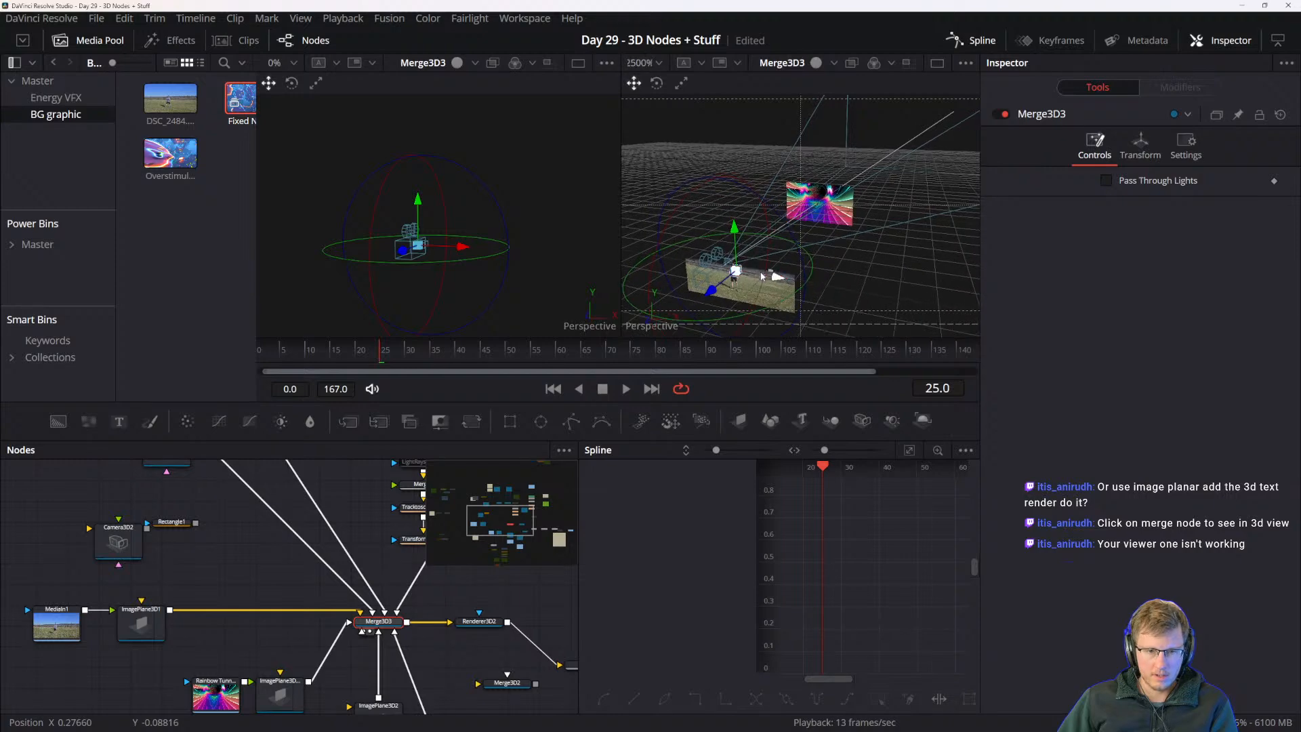
scroll(757, 298, down, 10)
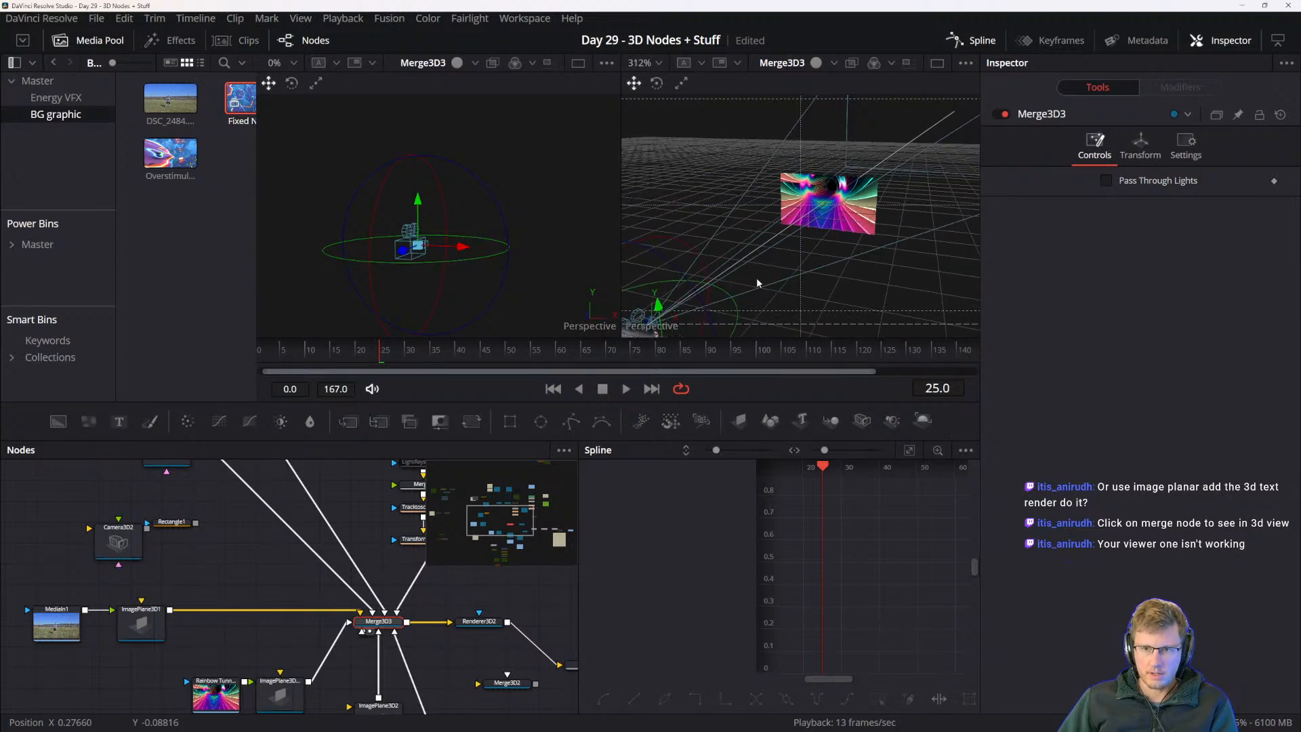
right_click(489, 202)
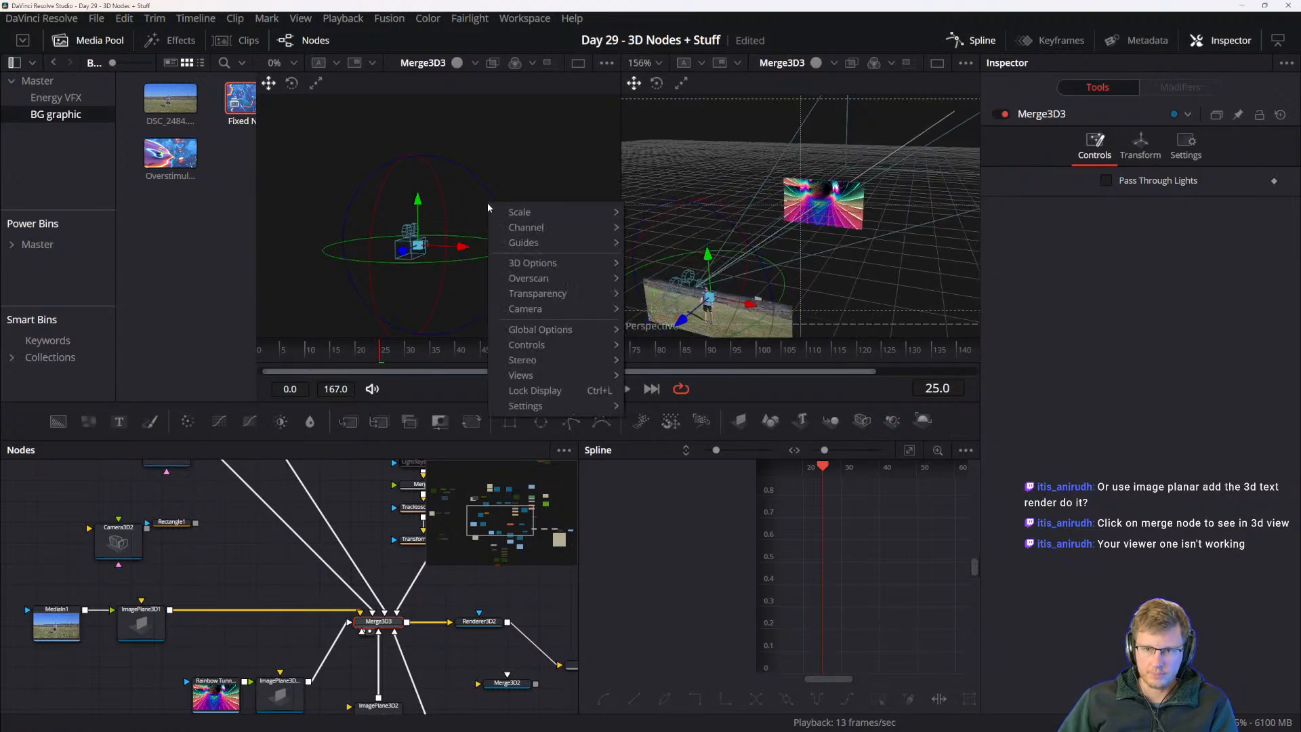
mouse_move(535, 309)
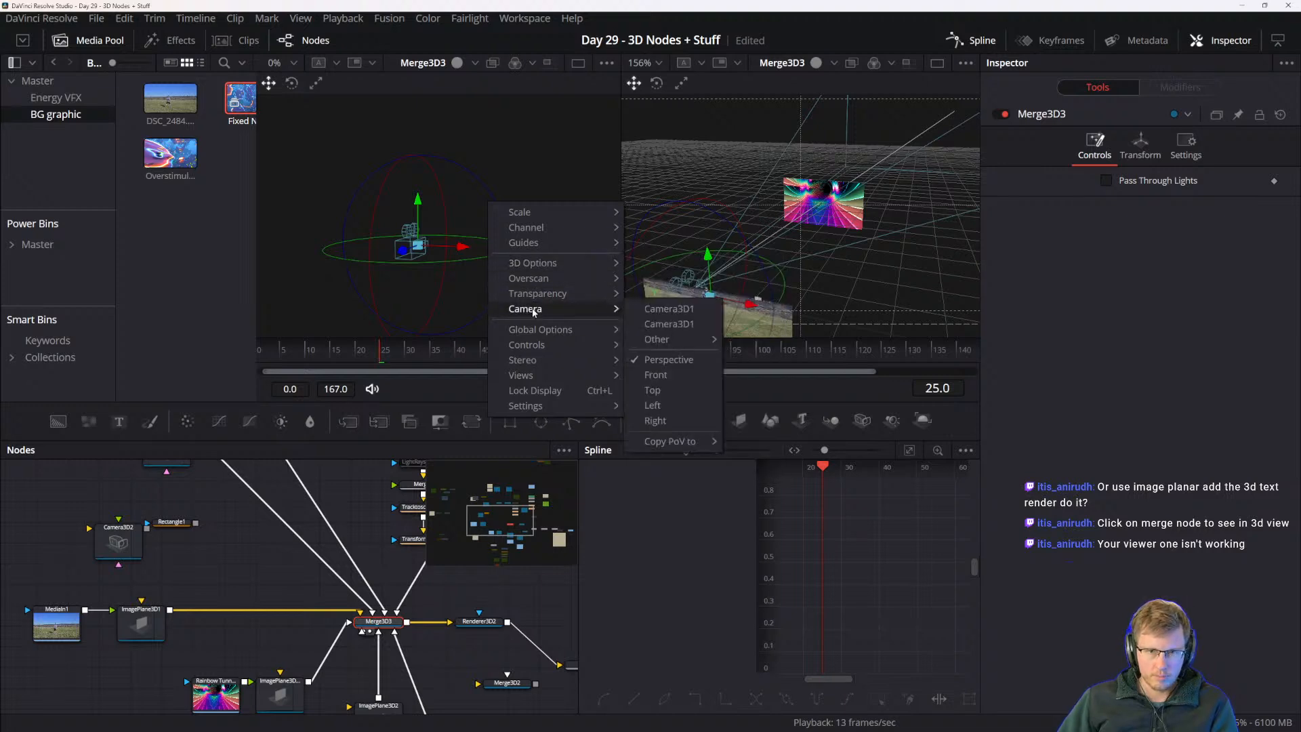
click(649, 308)
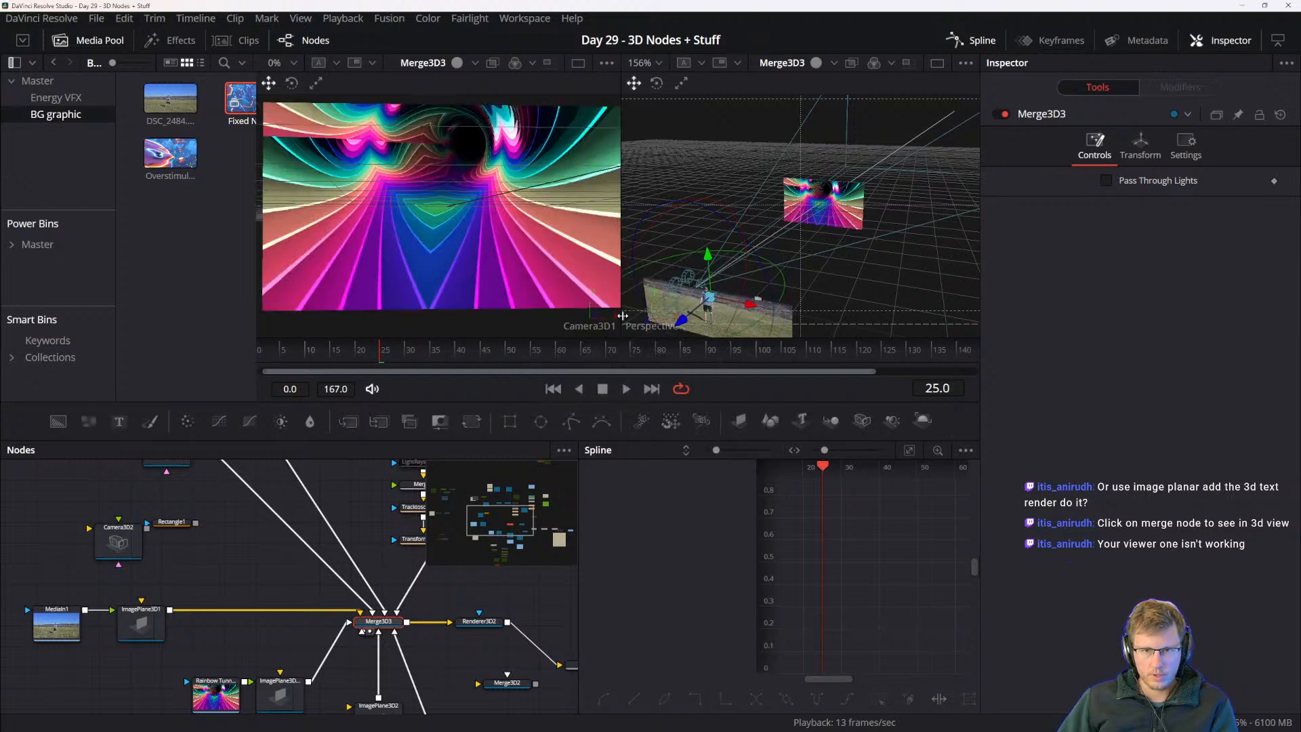
- Move the background cutout's plane, ImagePlane3D2, away from the camera to just in front of the rainbow tunnel, and widen the second viewer slightly
drag(390, 555, 408, 459)
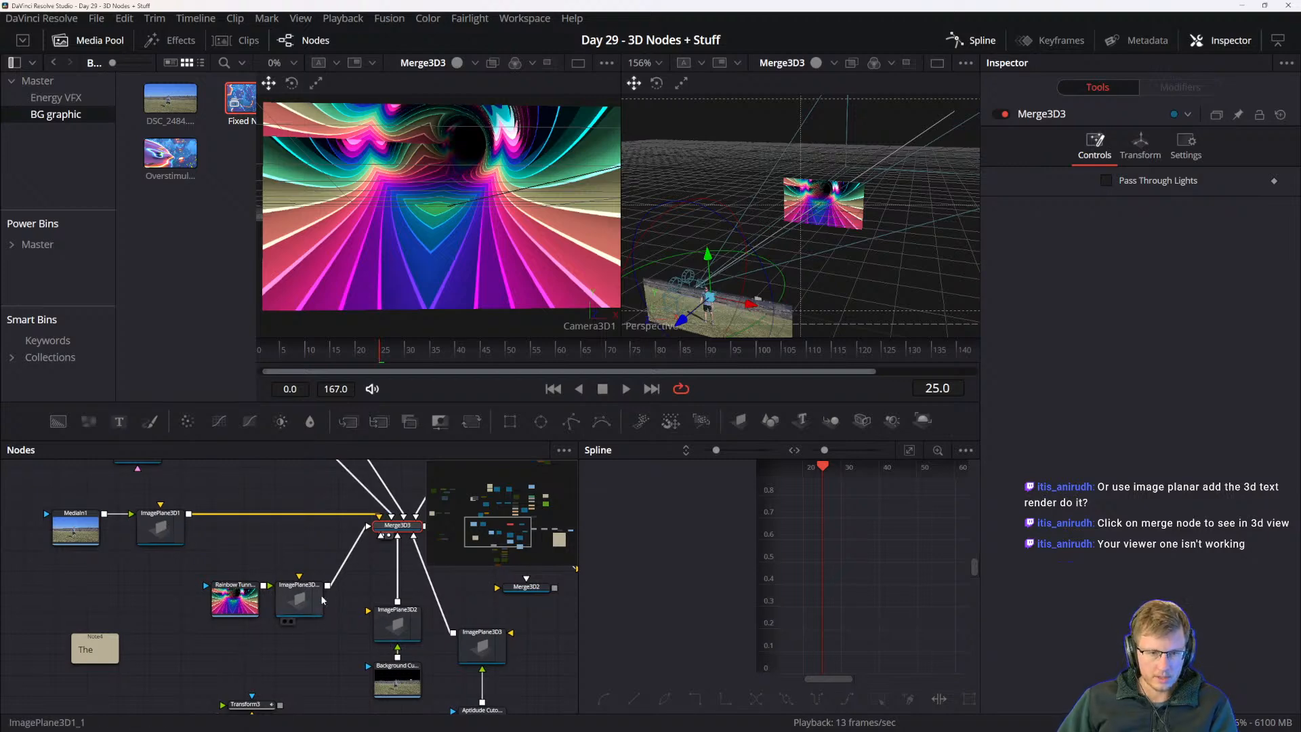
drag(321, 659, 241, 590)
click(300, 610)
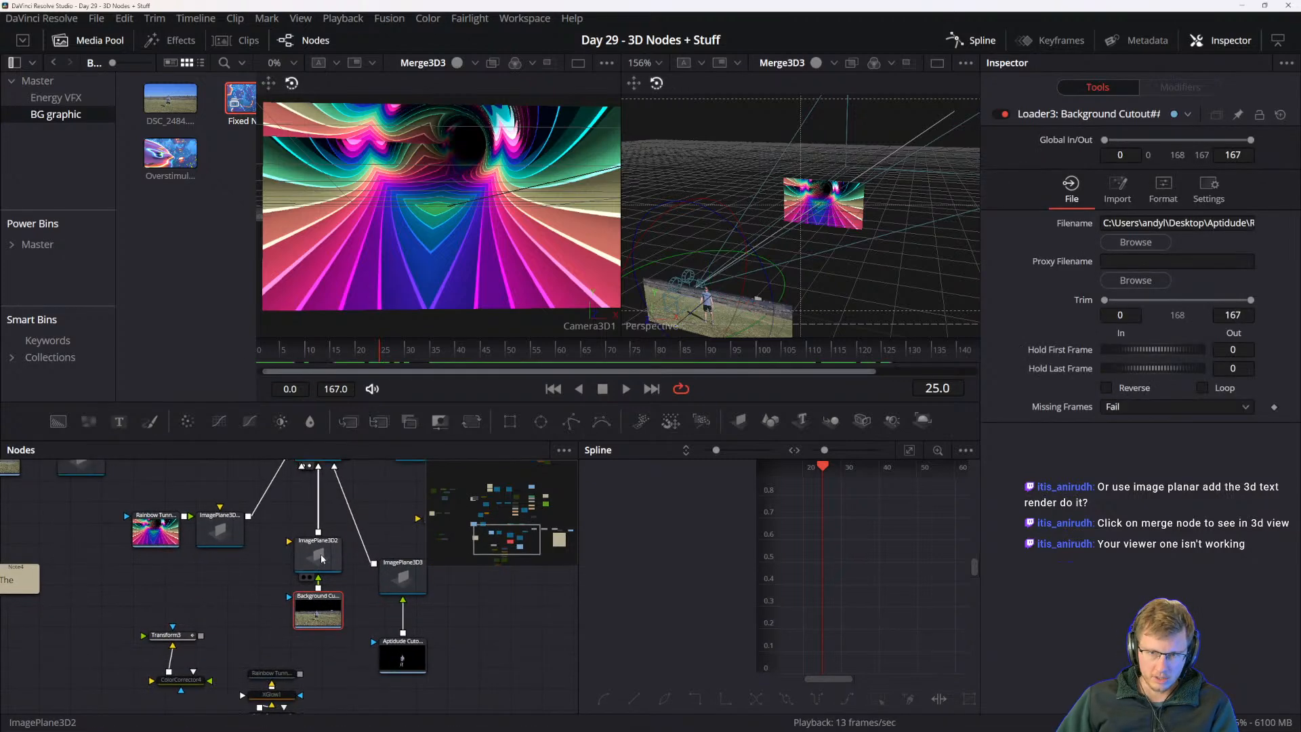
click(701, 283)
drag(681, 320, 762, 239)
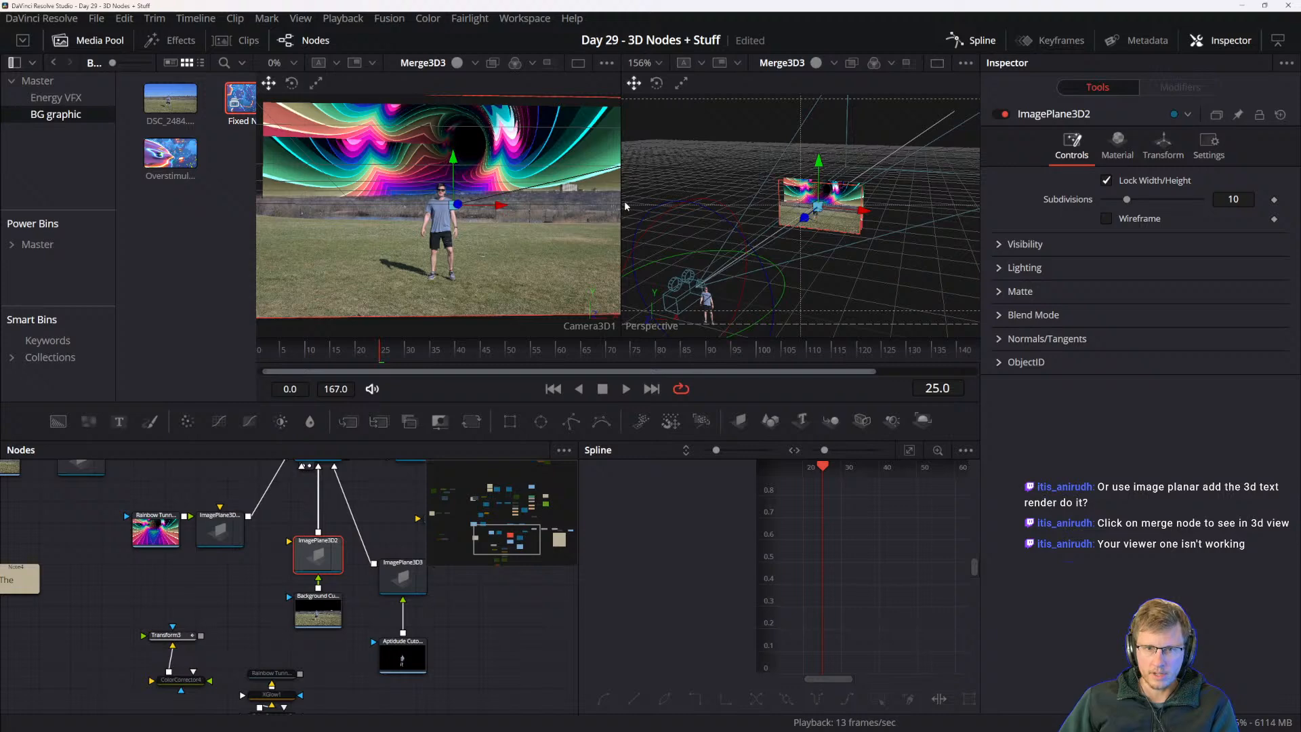
mouse_move(622, 202)
mouse_down()
mouse_move(722, 204)
mouse_move(603, 206)
mouse_up()
- Delete the unused Camera3D2 and Rectangle1 nodes from the node graph
drag(177, 513, 208, 463)
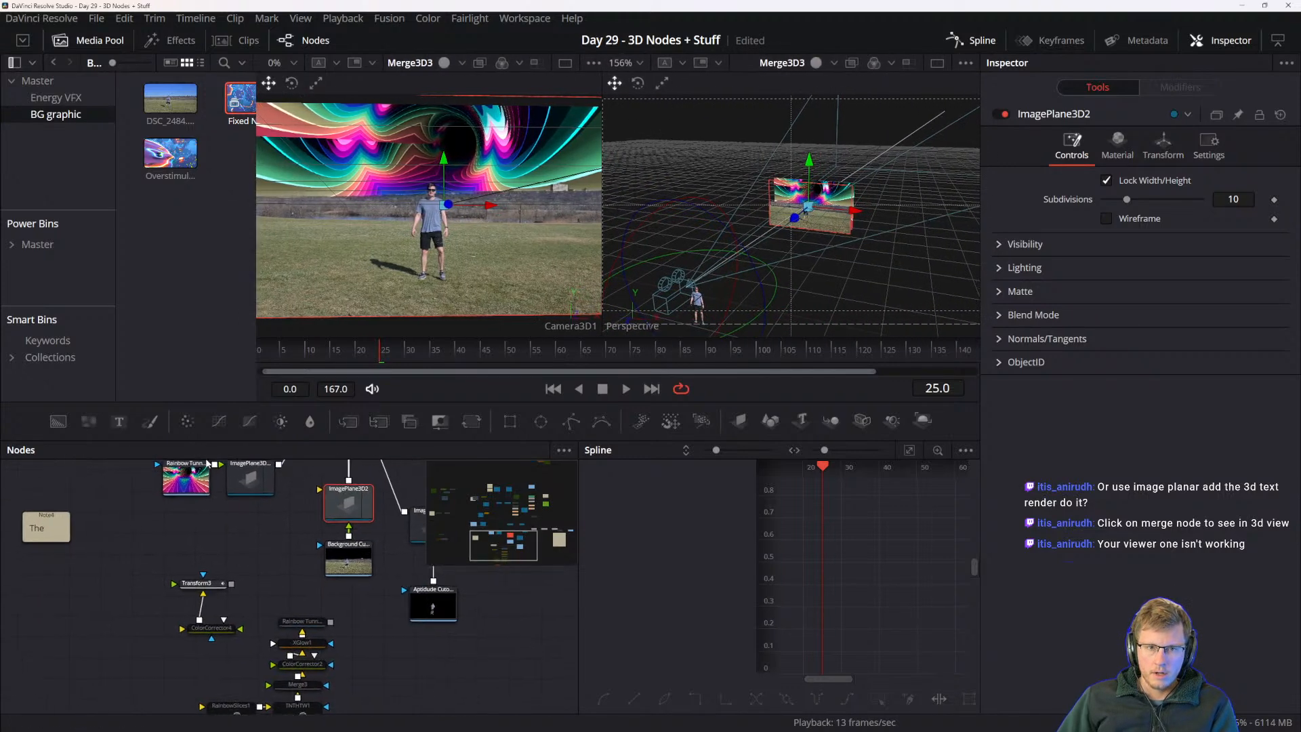
drag(260, 544, 286, 723)
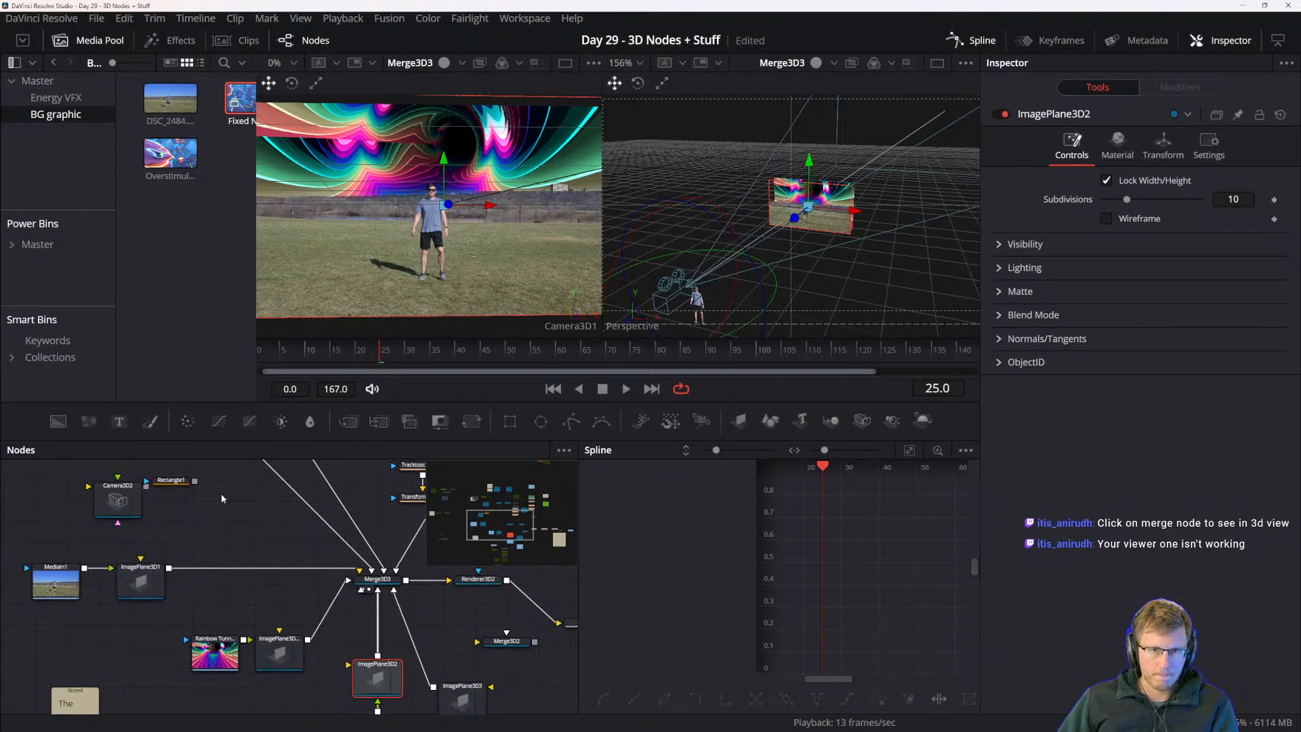
click(119, 503)
drag(231, 485, 270, 652)
drag(133, 634, 228, 681)
key(Delete)
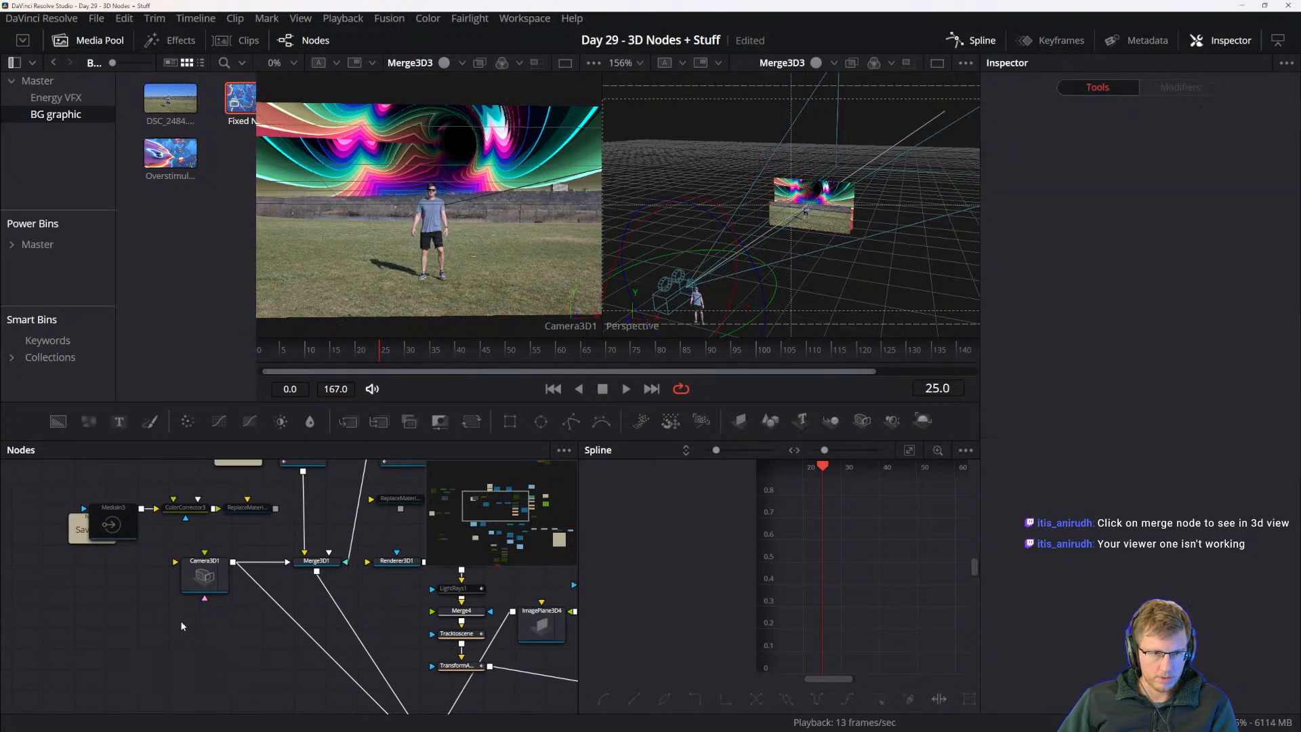
- Reset Camera3D1's X, Y and Z translation to 0.0
scroll(221, 623, up, 2)
click(221, 624)
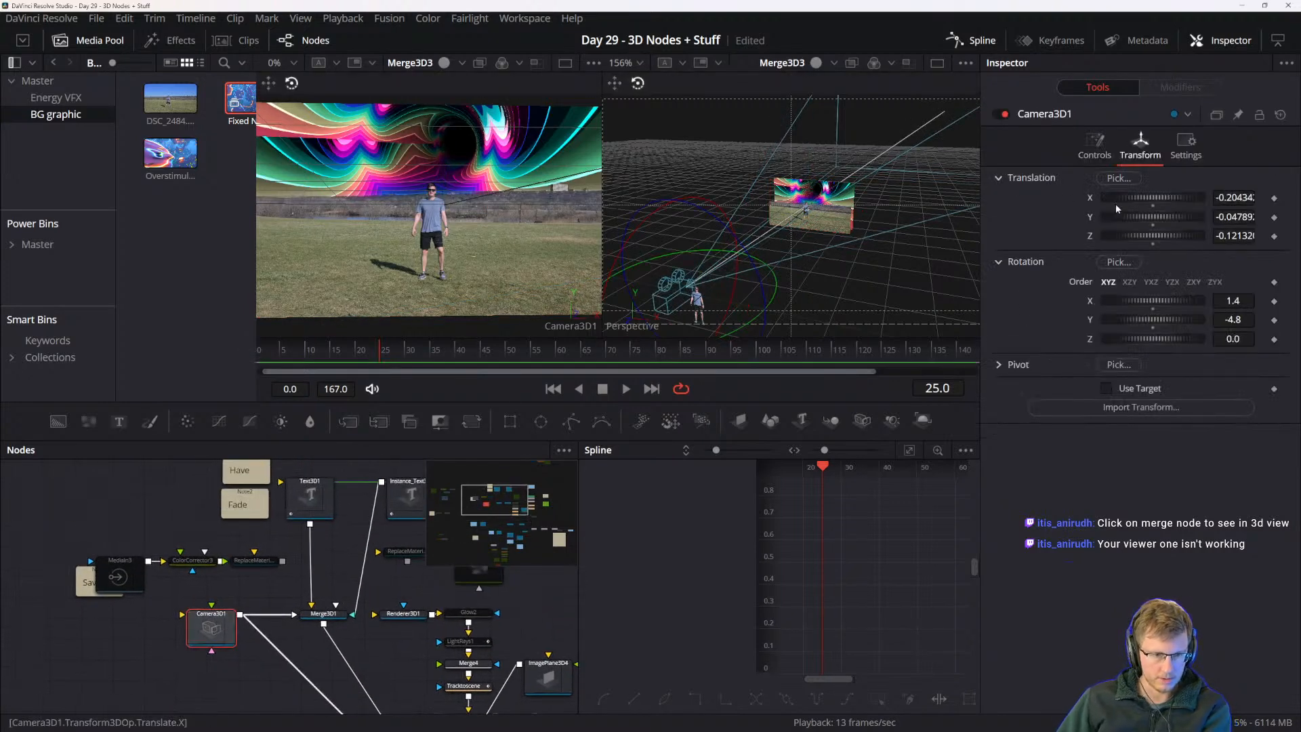
double_click(1152, 198)
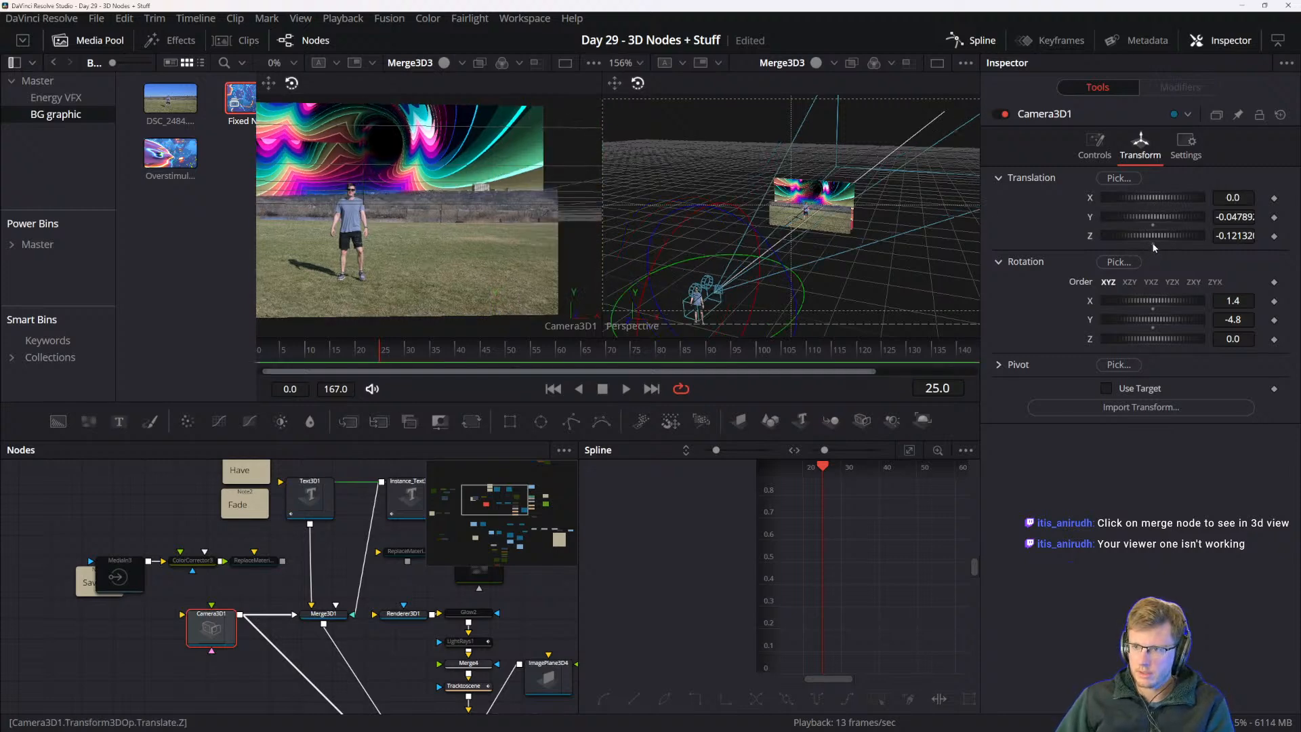
double_click(1153, 245)
double_click(1152, 226)
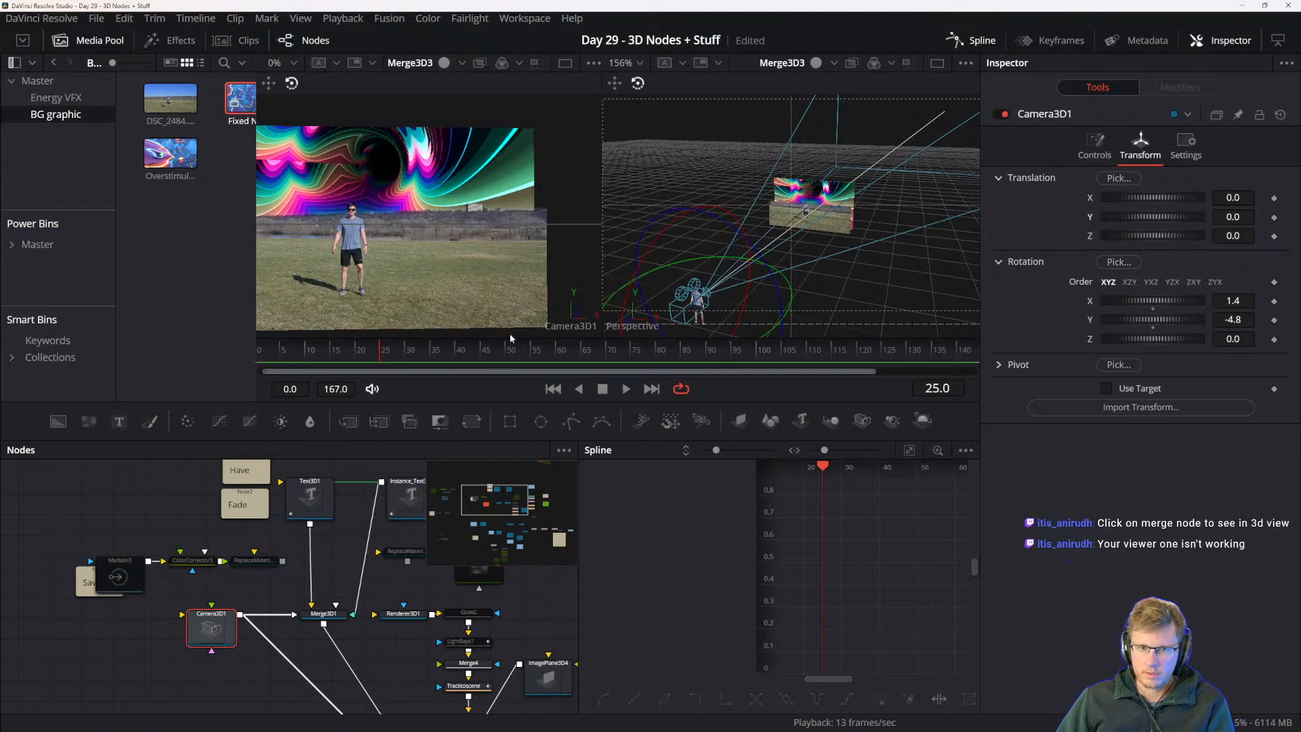
- Move the Aptidude cutout's plane, ImagePlane3D3, away from the camera to join the background cutout and rainbow tunnel planes
drag(328, 613, 256, 514)
drag(354, 686, 301, 453)
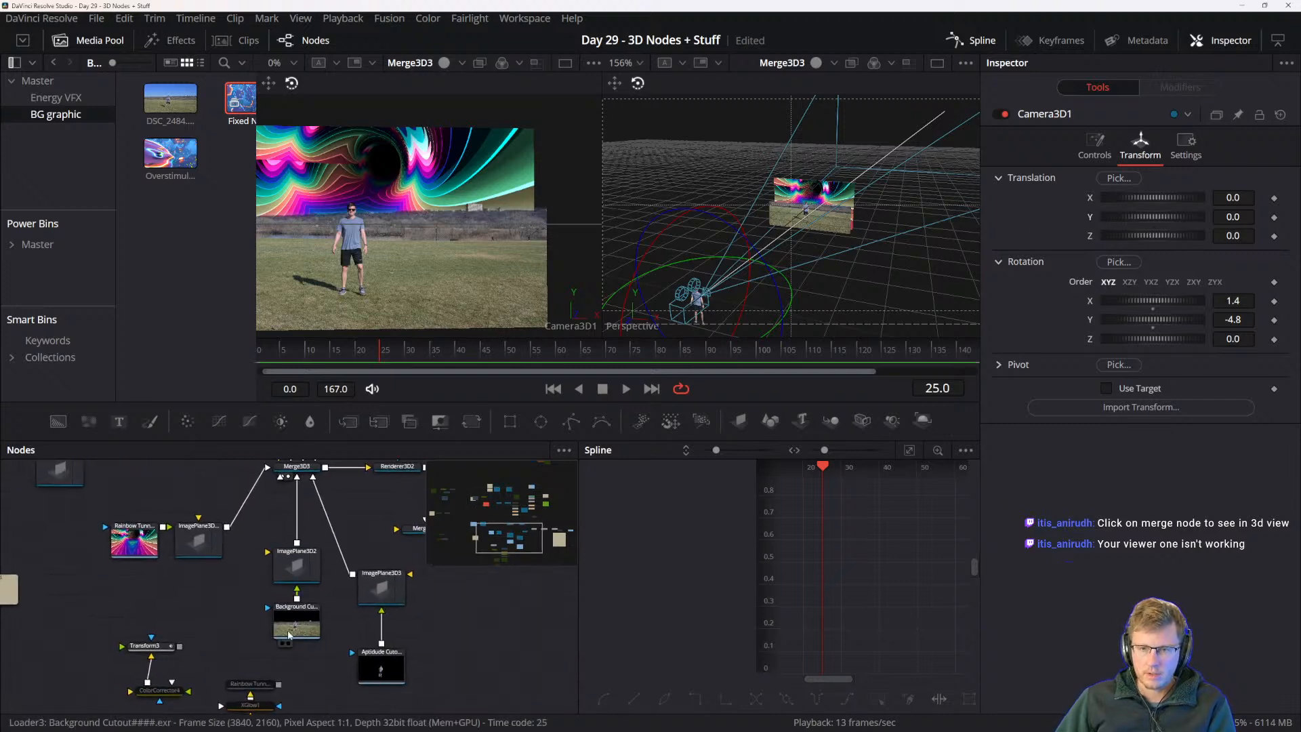
click(293, 630)
click(381, 668)
drag(705, 285, 749, 233)
click(383, 593)
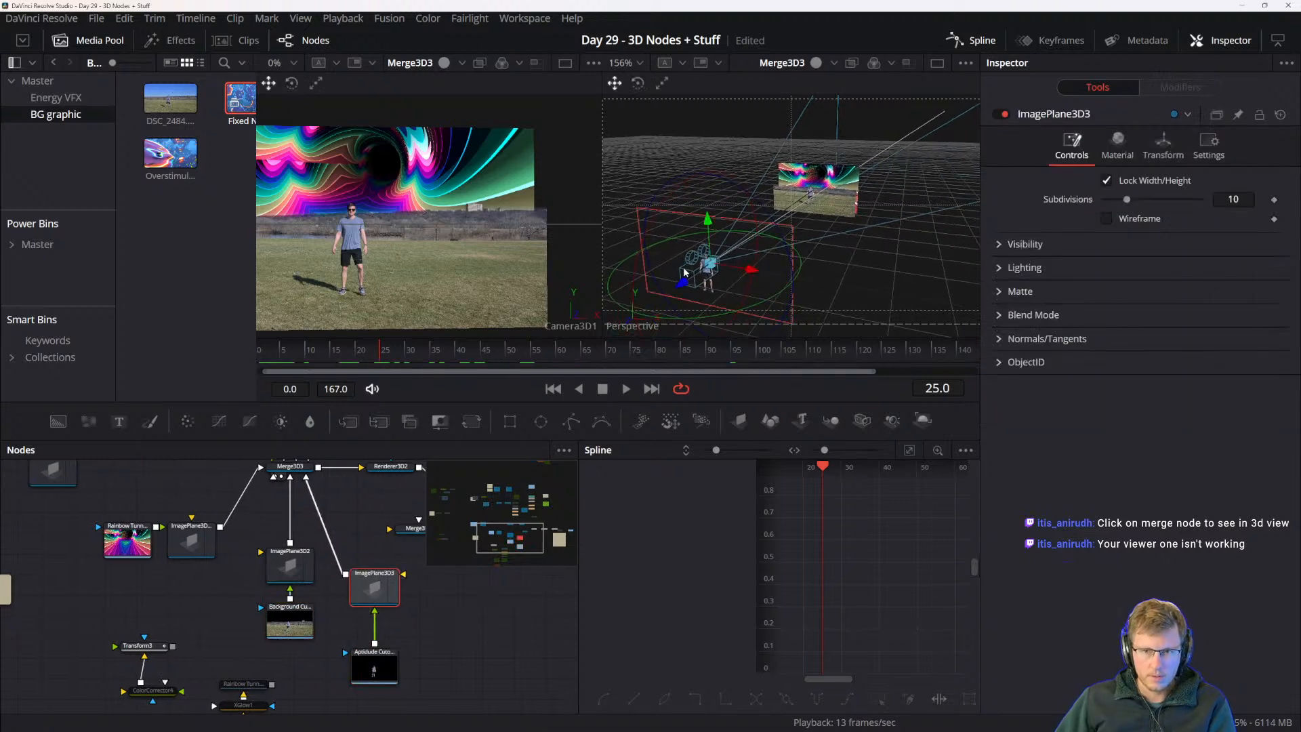
drag(683, 284, 783, 211)
drag(790, 265, 851, 238)
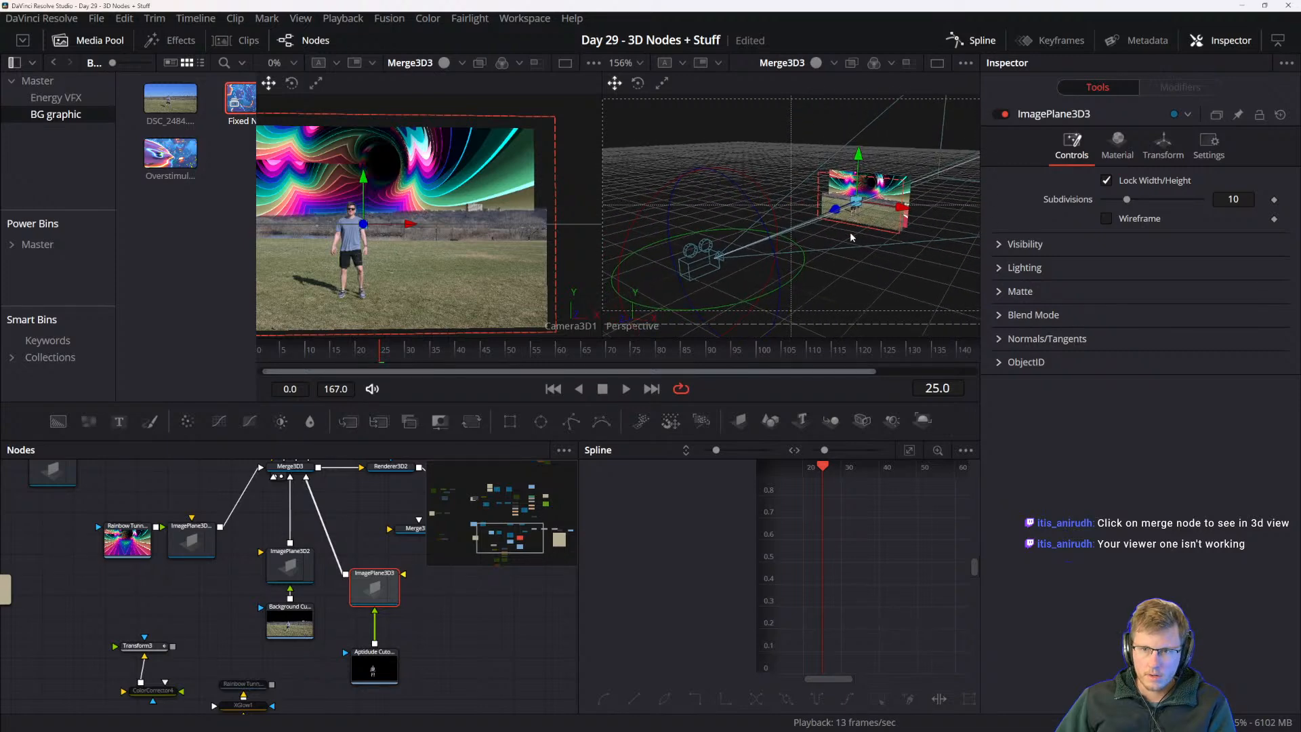
- Fine-tune the depth of ImagePlane3D3 in the second viewer so the person cutout lines up with the background cutout
scroll(874, 230, up, 3)
scroll(904, 221, up, 2)
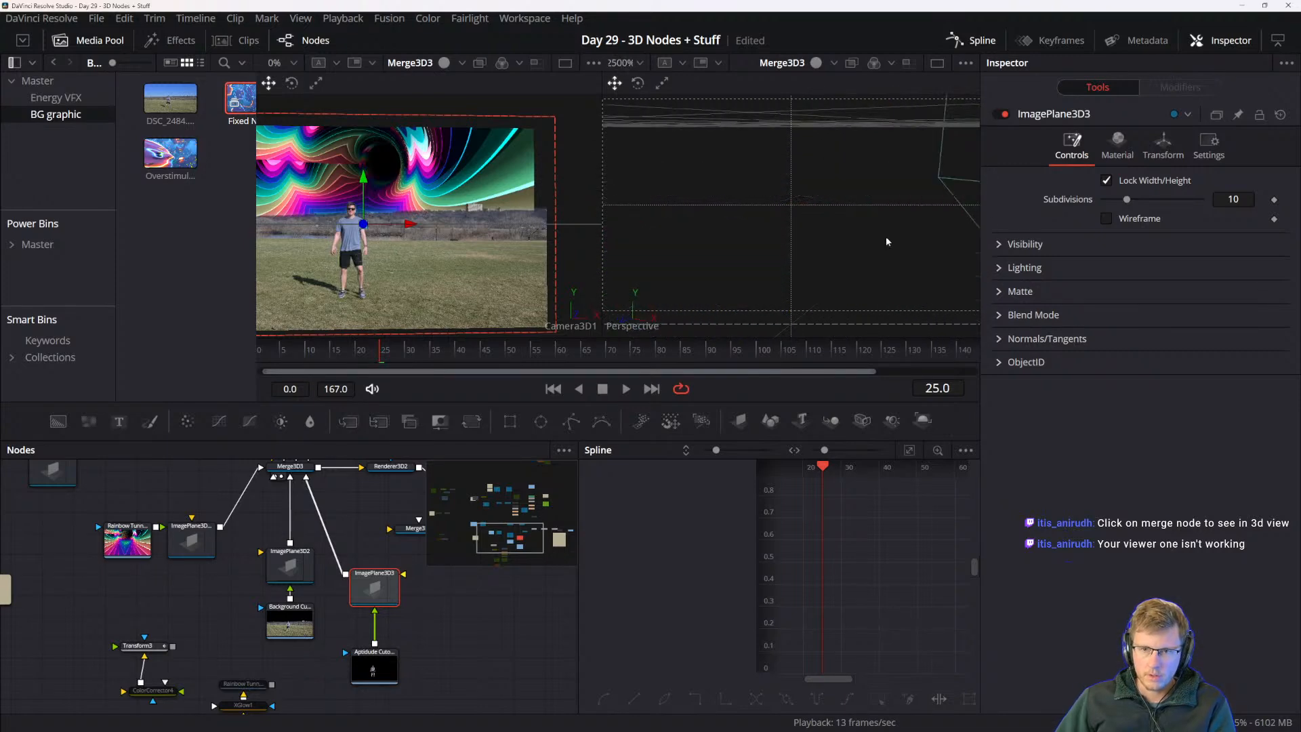
scroll(885, 238, down, 5)
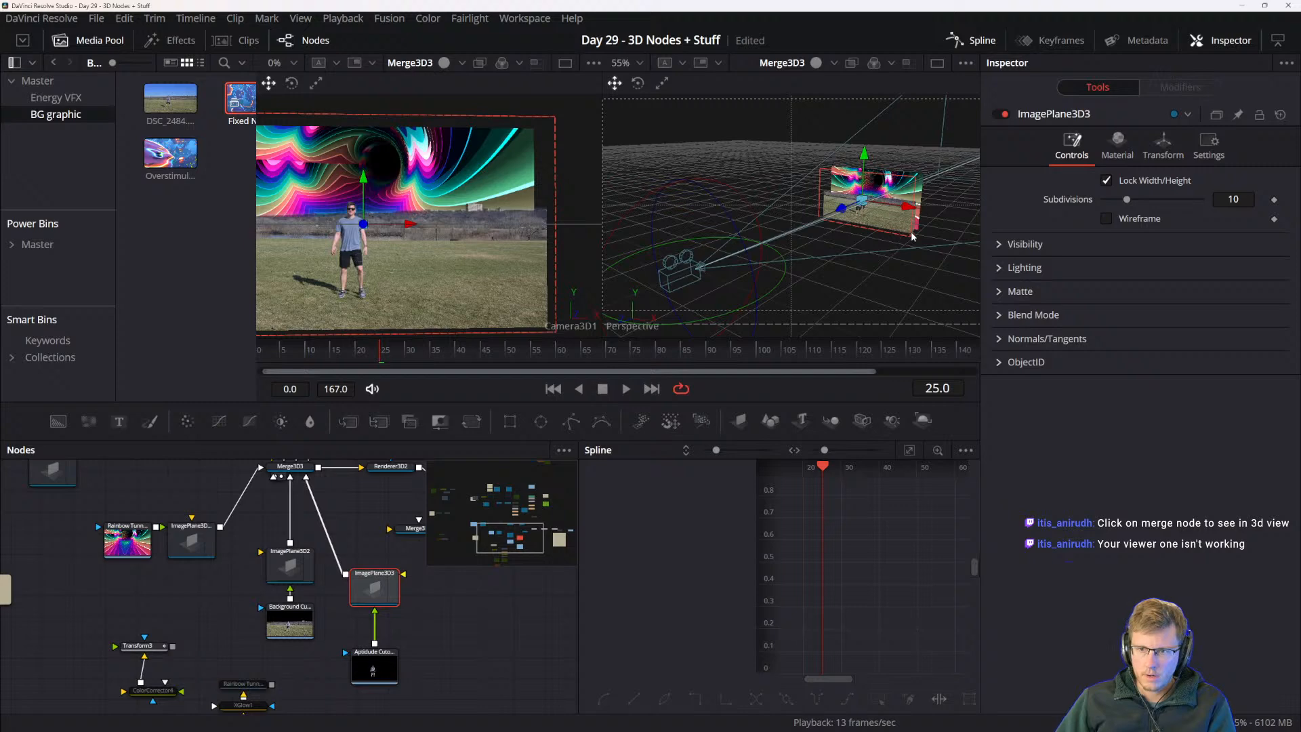
scroll(911, 233, up, 1)
scroll(881, 237, up, 4)
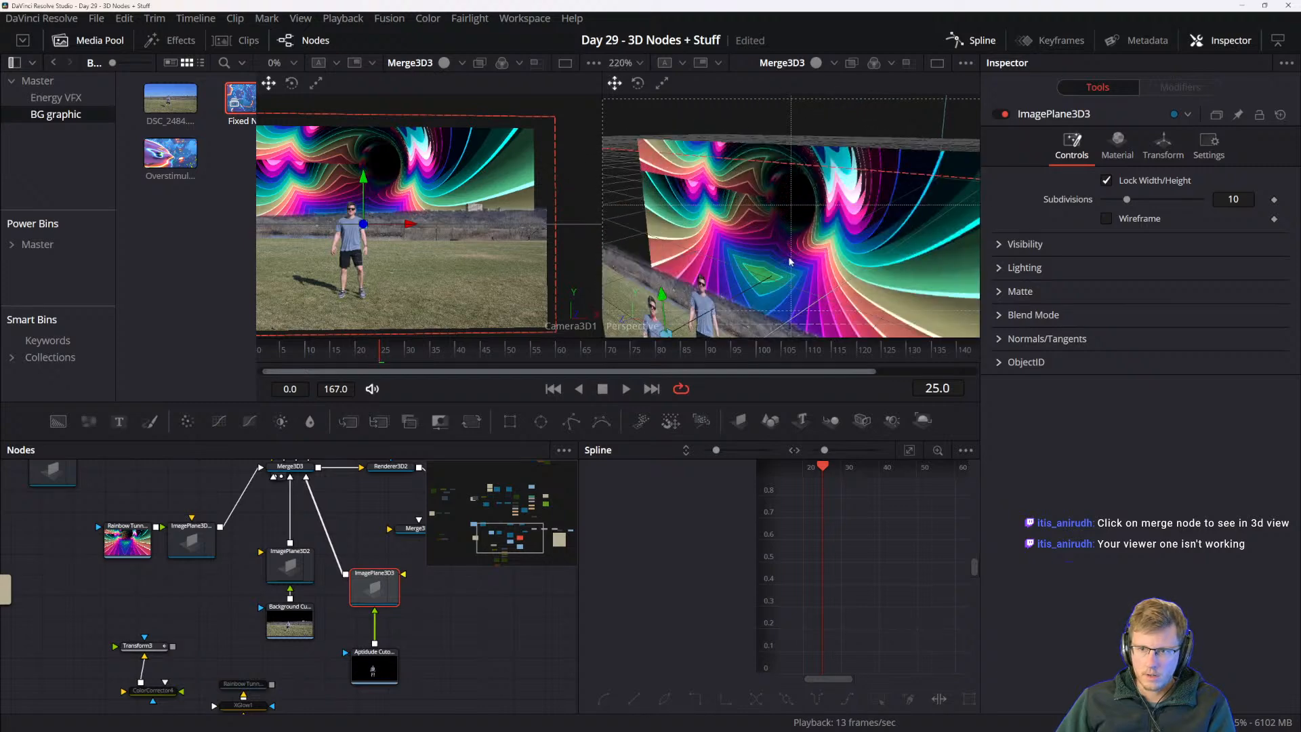
drag(752, 259, 732, 216)
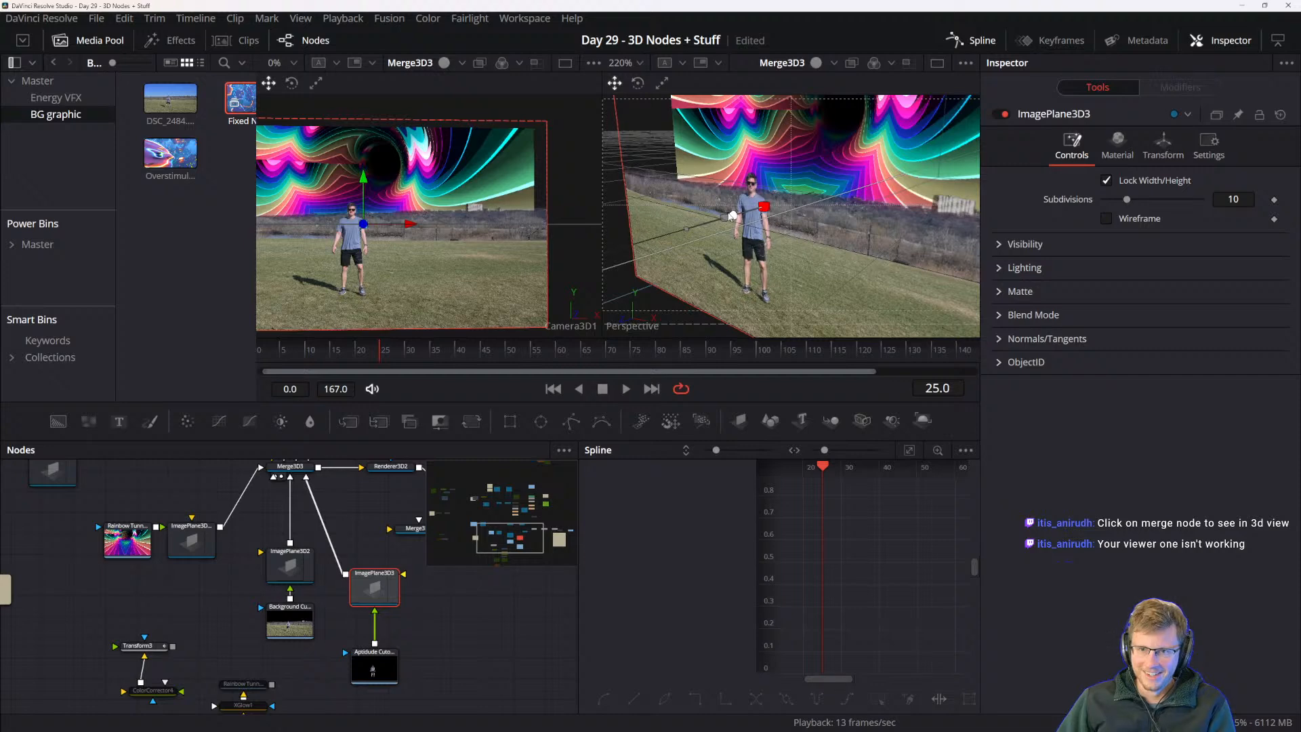
mouse_move(790, 247)
mouse_down()
mouse_move(707, 244)
mouse_move(808, 230)
mouse_up()
right_click(807, 231)
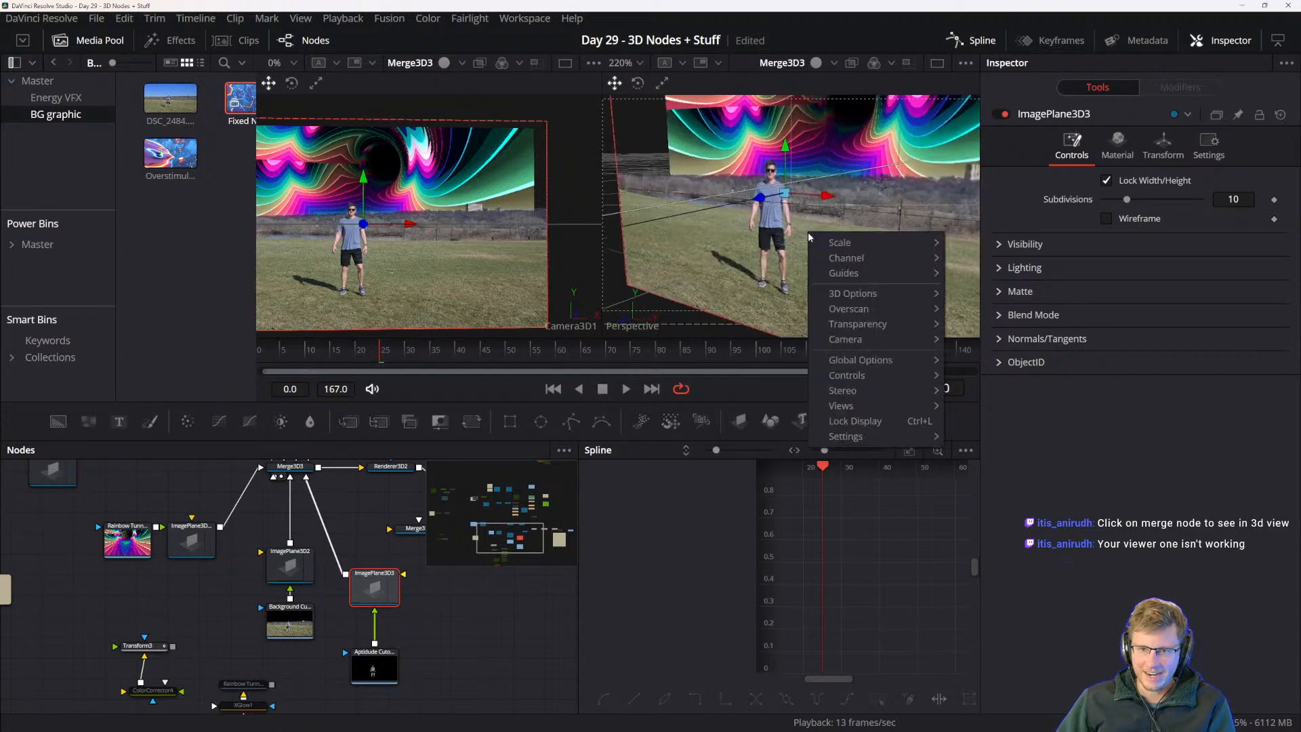
click(770, 237)
scroll(771, 237, down, 5)
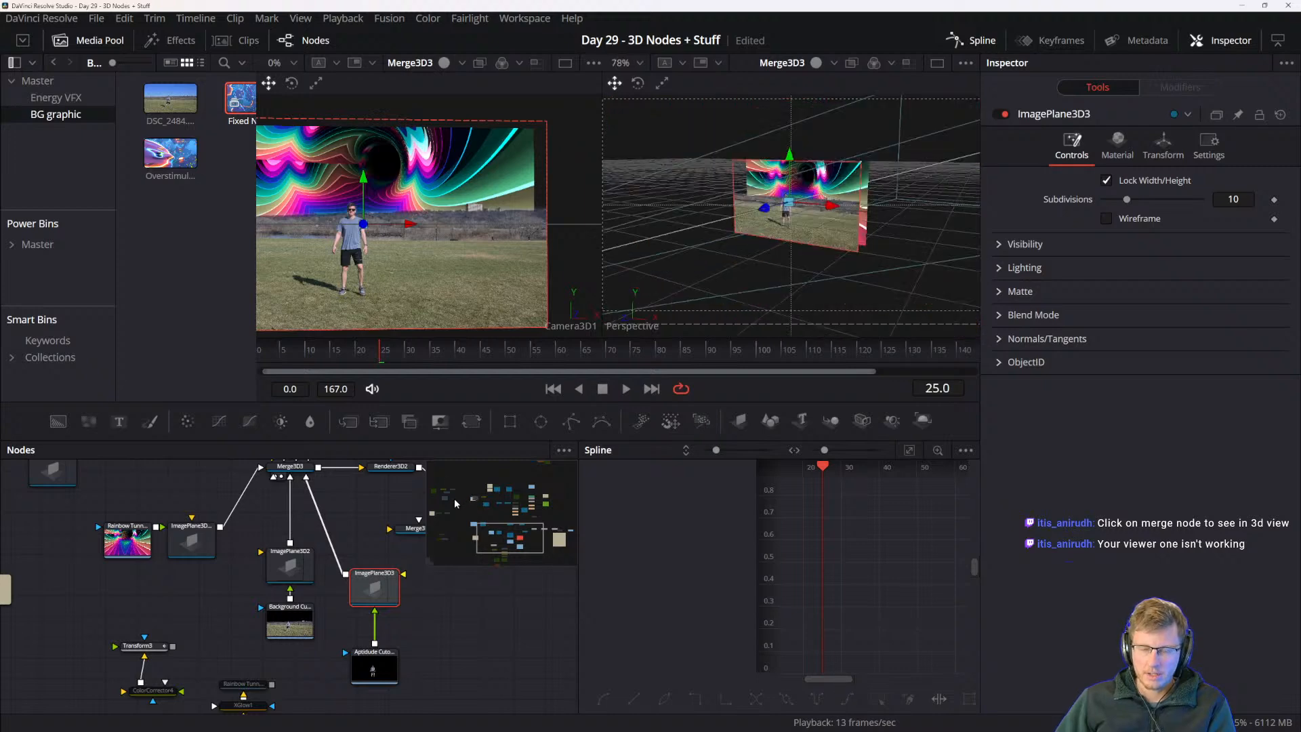
- Check the camera, renderer type and lighting settings of Renderer3D2
drag(319, 564, 351, 566)
drag(352, 469, 353, 538)
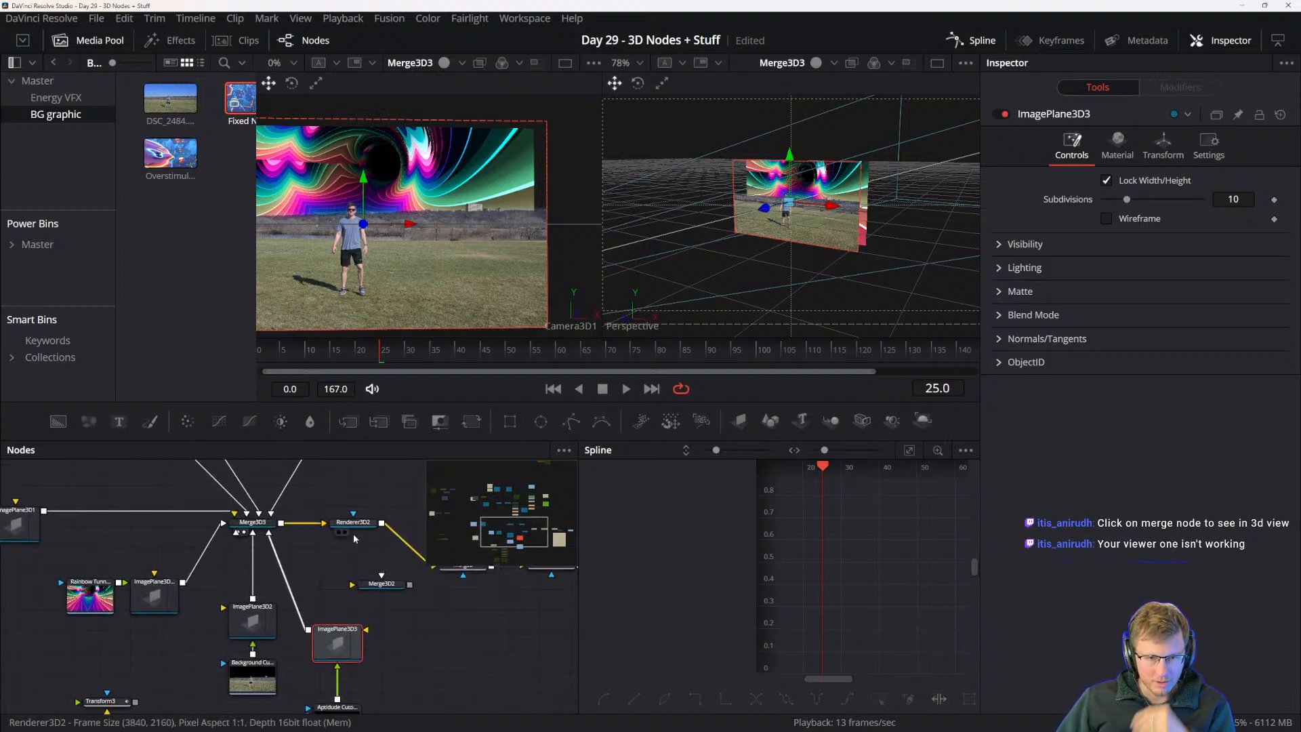
click(353, 524)
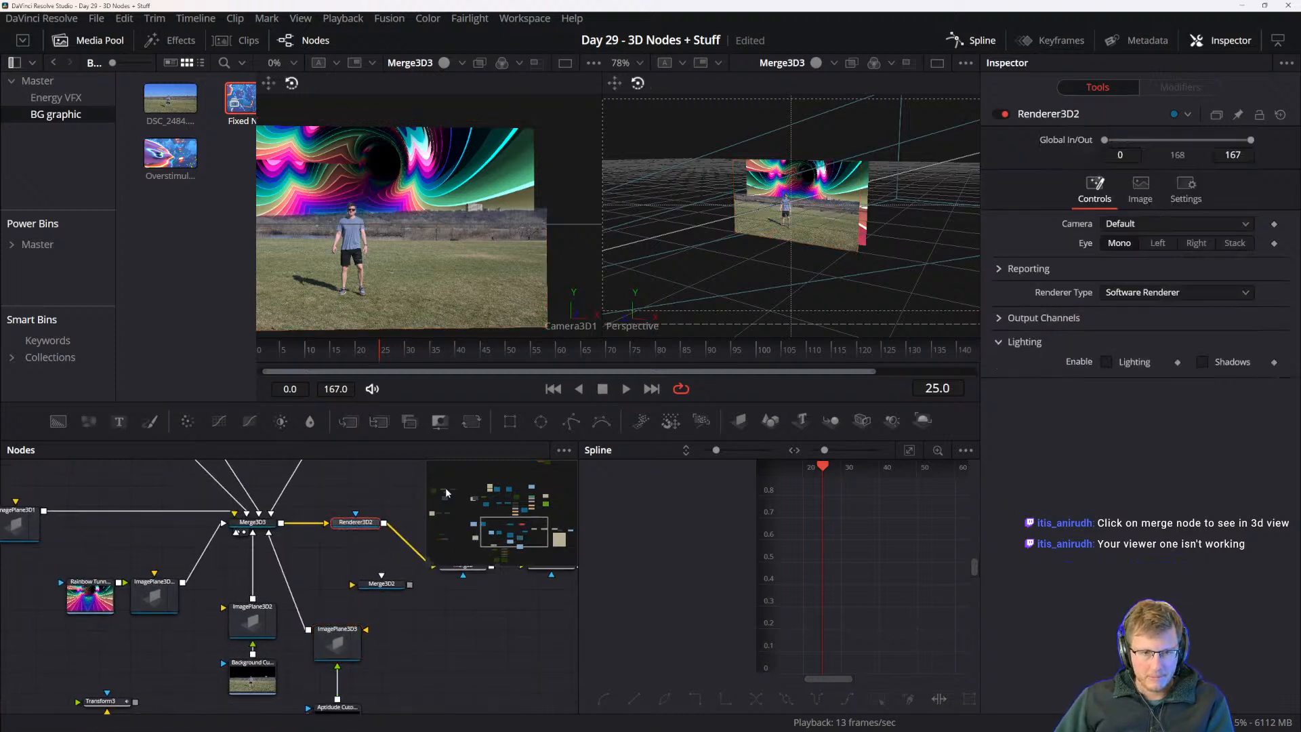
- Select Text3D1, go to frame 52 and examine where the 3D text sits relative to the image planes
drag(257, 620, 276, 664)
drag(222, 497, 238, 656)
drag(231, 604, 268, 678)
click(211, 498)
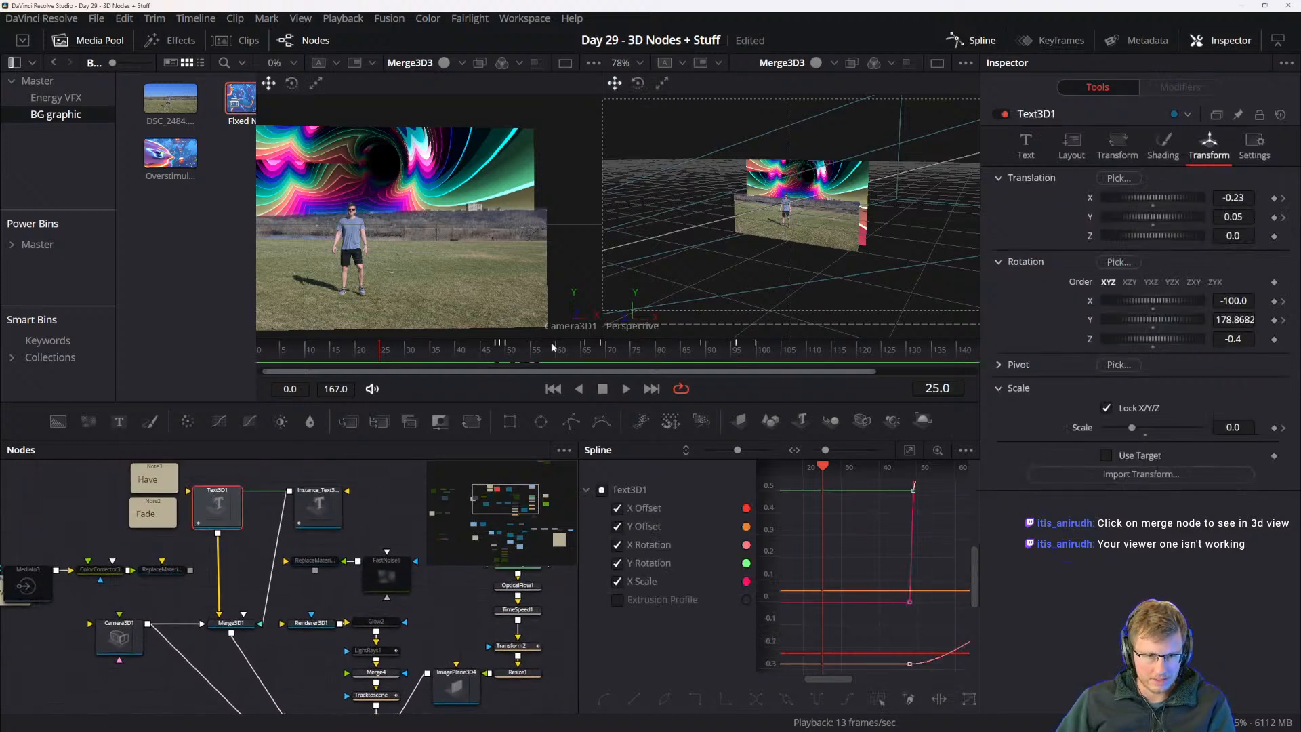
drag(552, 348, 516, 354)
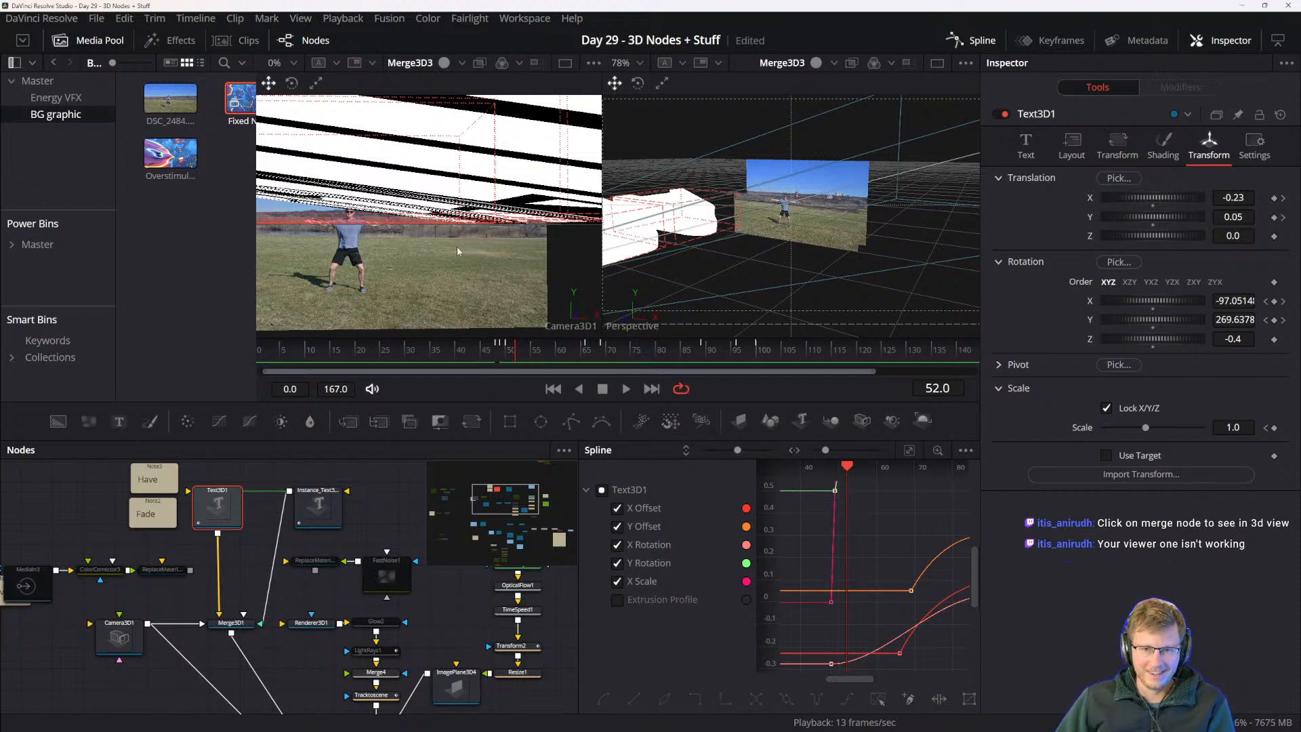
scroll(800, 220, down, 5)
drag(756, 232, 771, 257)
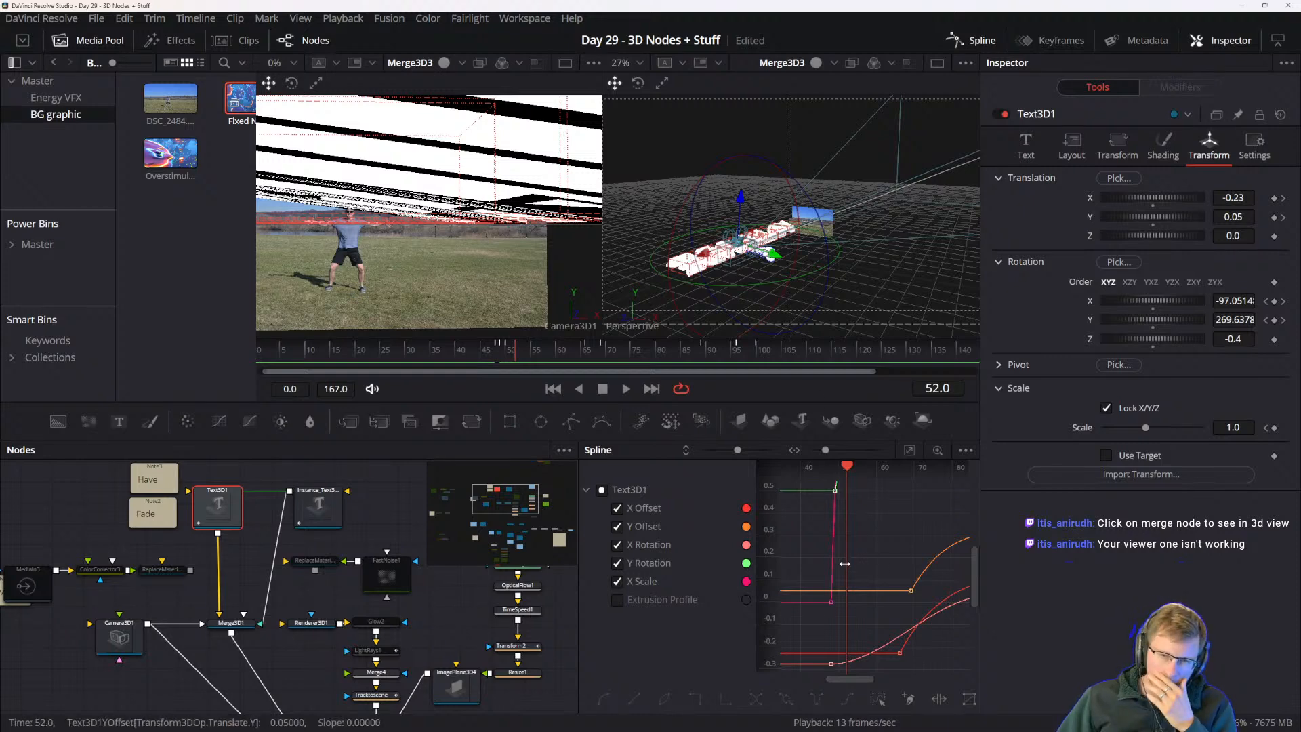
- Set the scale of Text3D1 to about 0.206 at frame 52 and inspect the text beside the energy plane
click(648, 583)
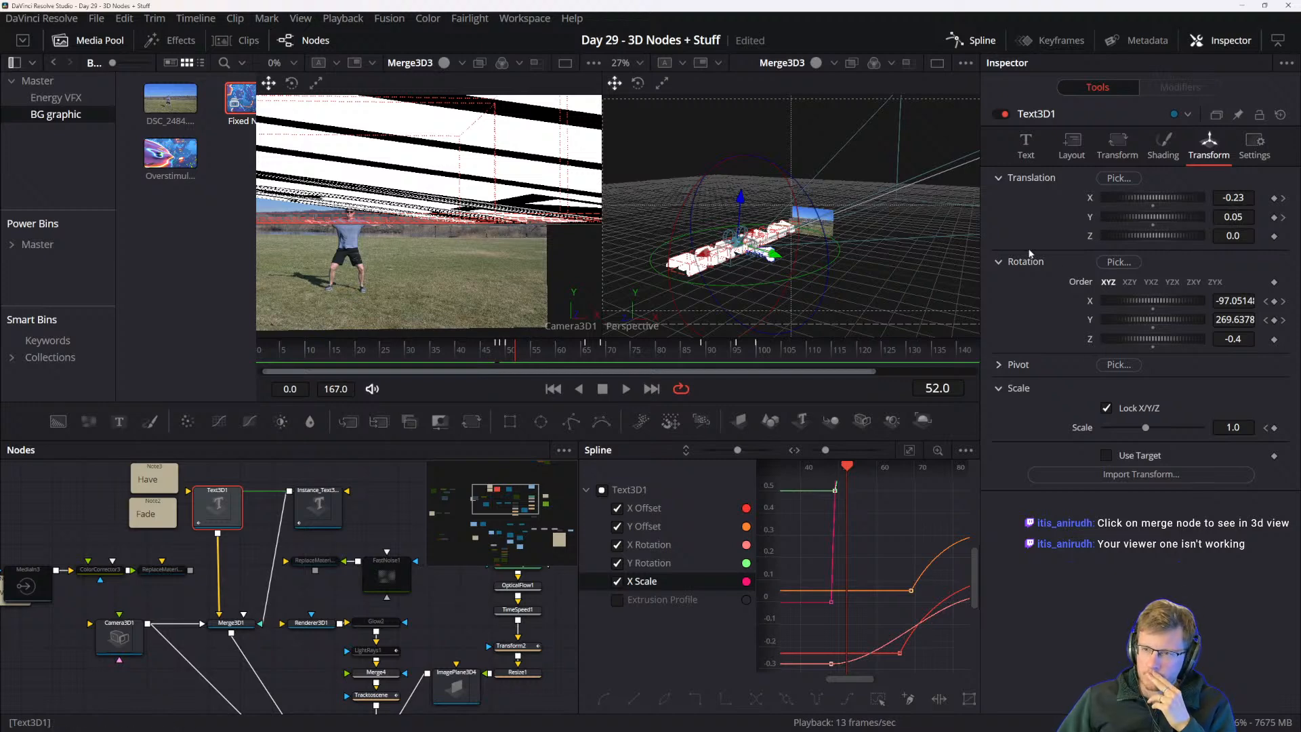
drag(1153, 427, 1137, 428)
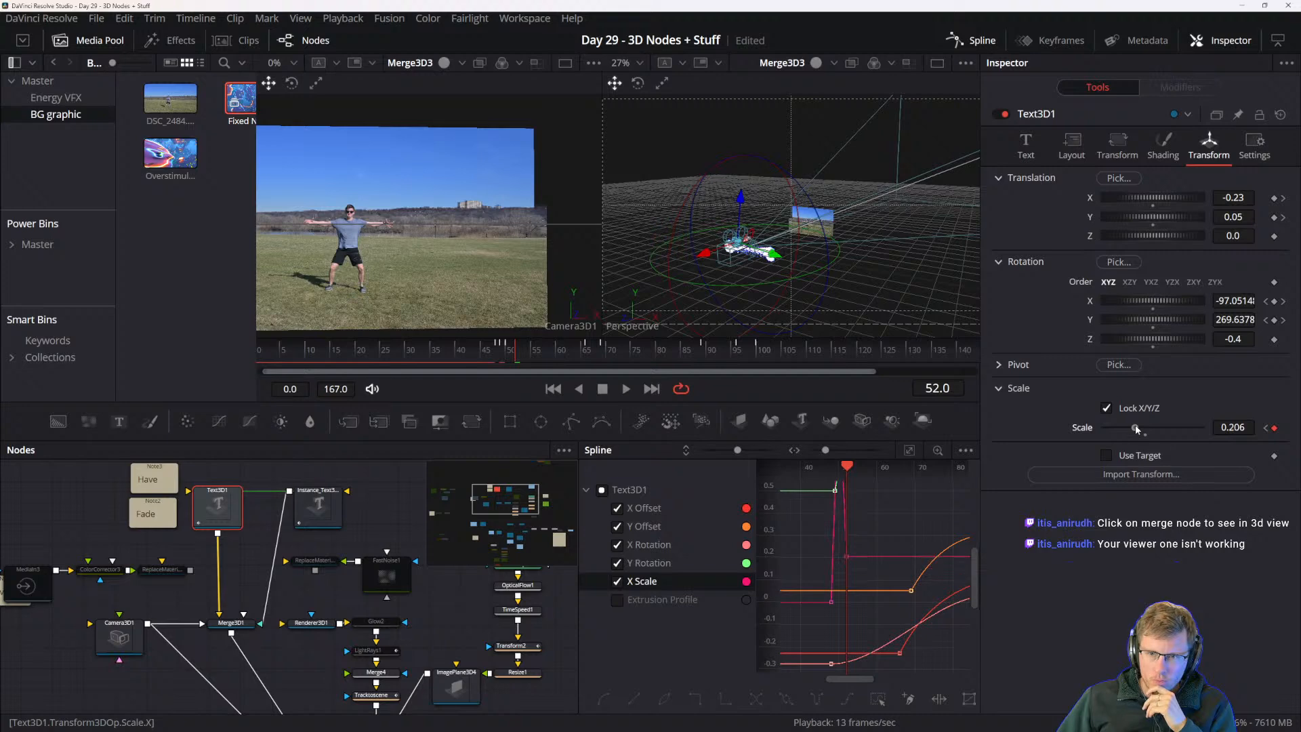
scroll(761, 270, up, 5)
scroll(761, 270, down, 5)
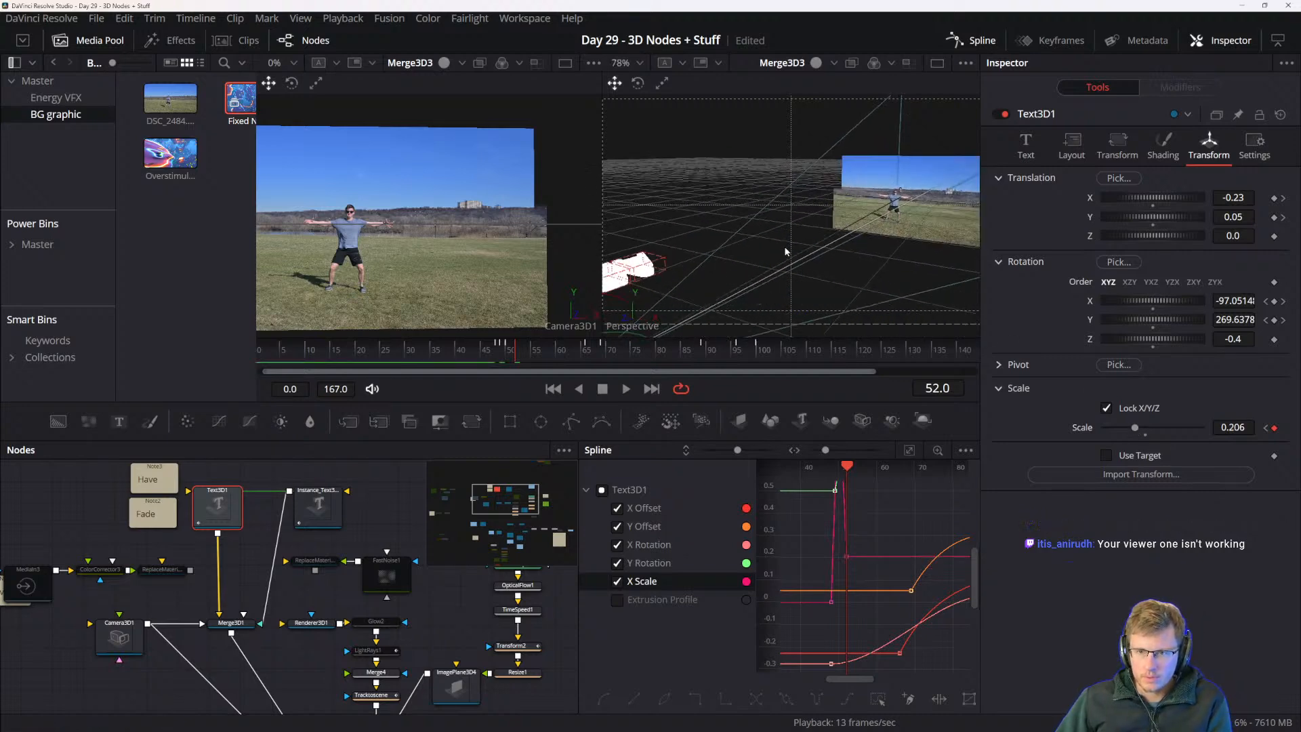
scroll(847, 234, up, 5)
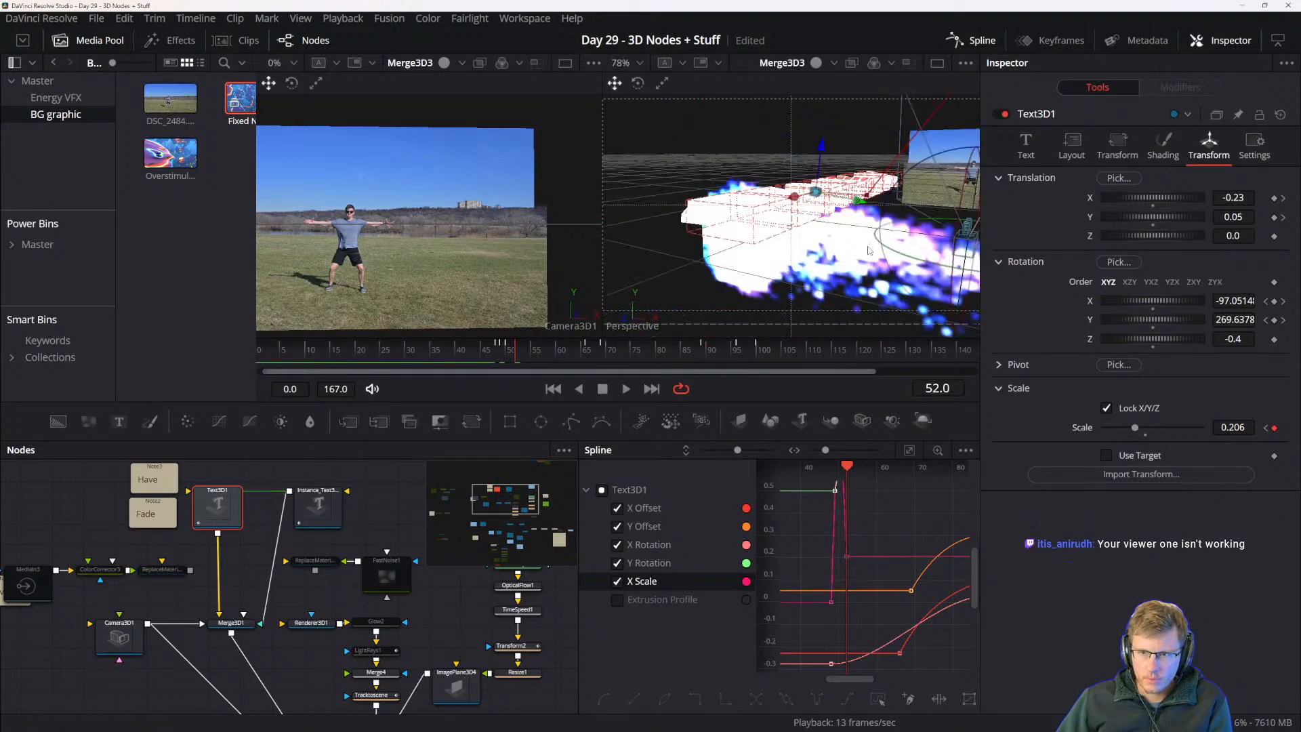
scroll(826, 272, down, 2)
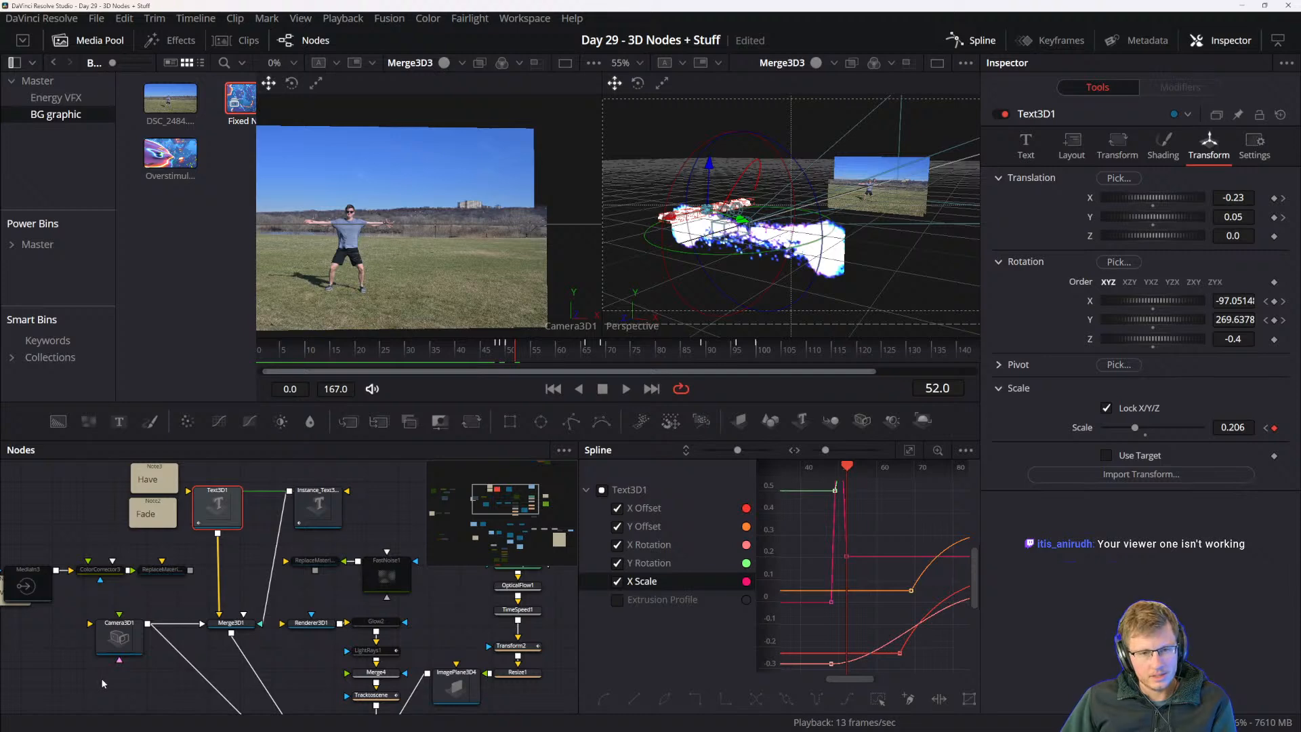
- Select the energy plane, ImagePlane3D4, and move it away from the camera to a Z translation of about -2.088
drag(307, 689, 289, 555)
drag(432, 557, 296, 637)
click(298, 635)
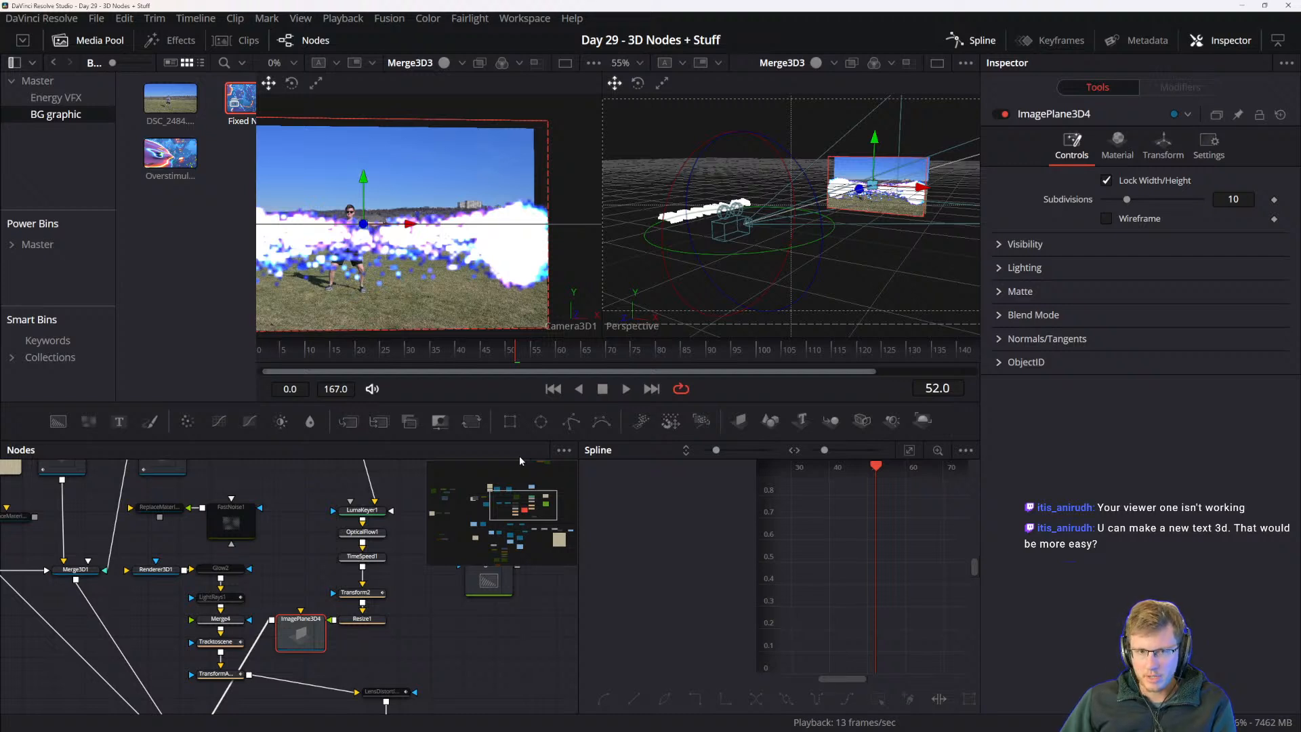
- Disconnect Text3D1 and its instance from Merge3D1 and set both nodes aside, clearing the notes out of the way
drag(293, 547, 436, 580)
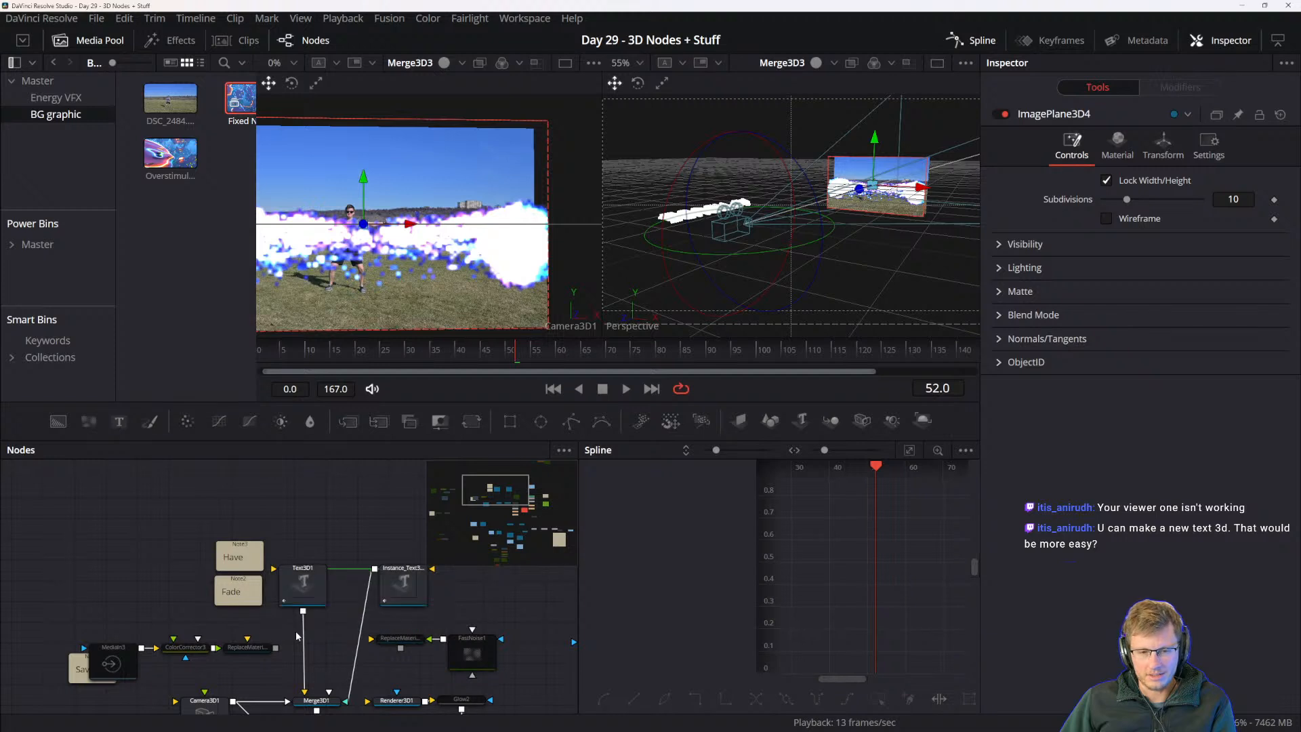
mouse_move(204, 532)
mouse_down()
mouse_move(234, 590)
mouse_move(221, 529)
mouse_up()
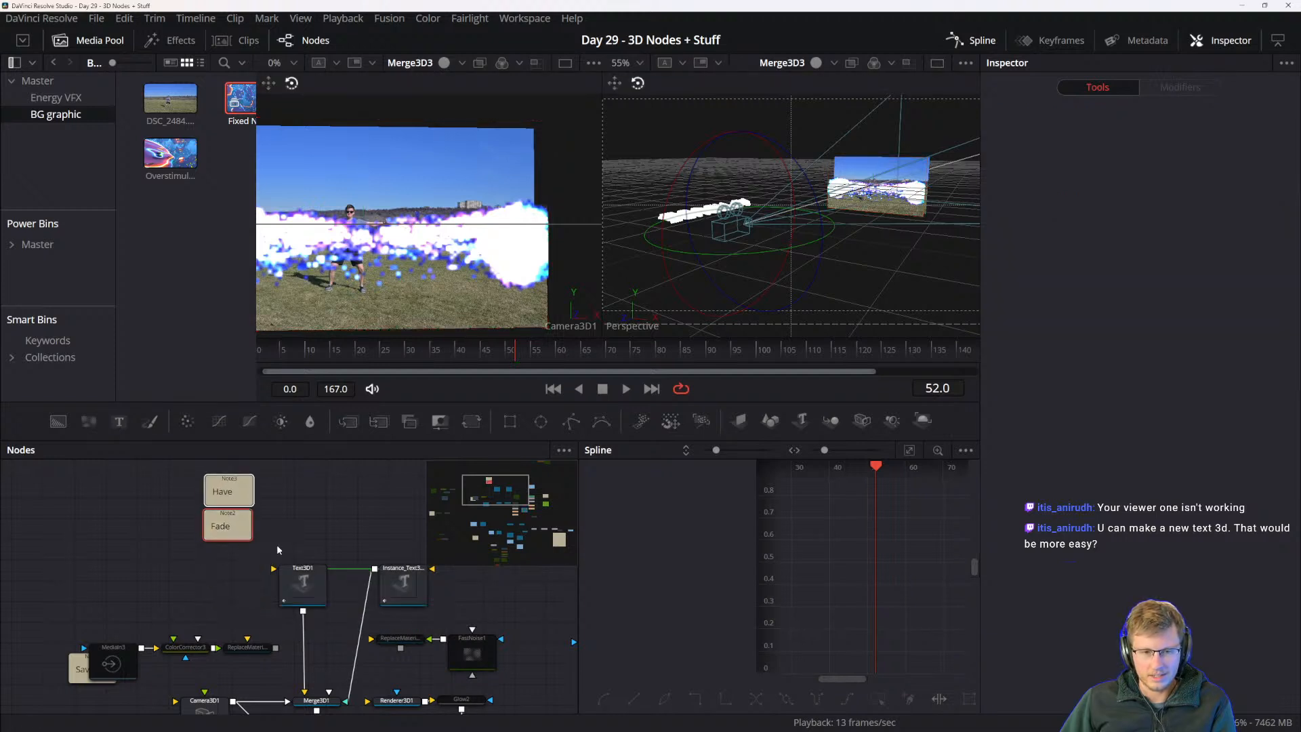
click(279, 547)
drag(336, 560, 390, 542)
shift+drag(288, 543, 73, 514)
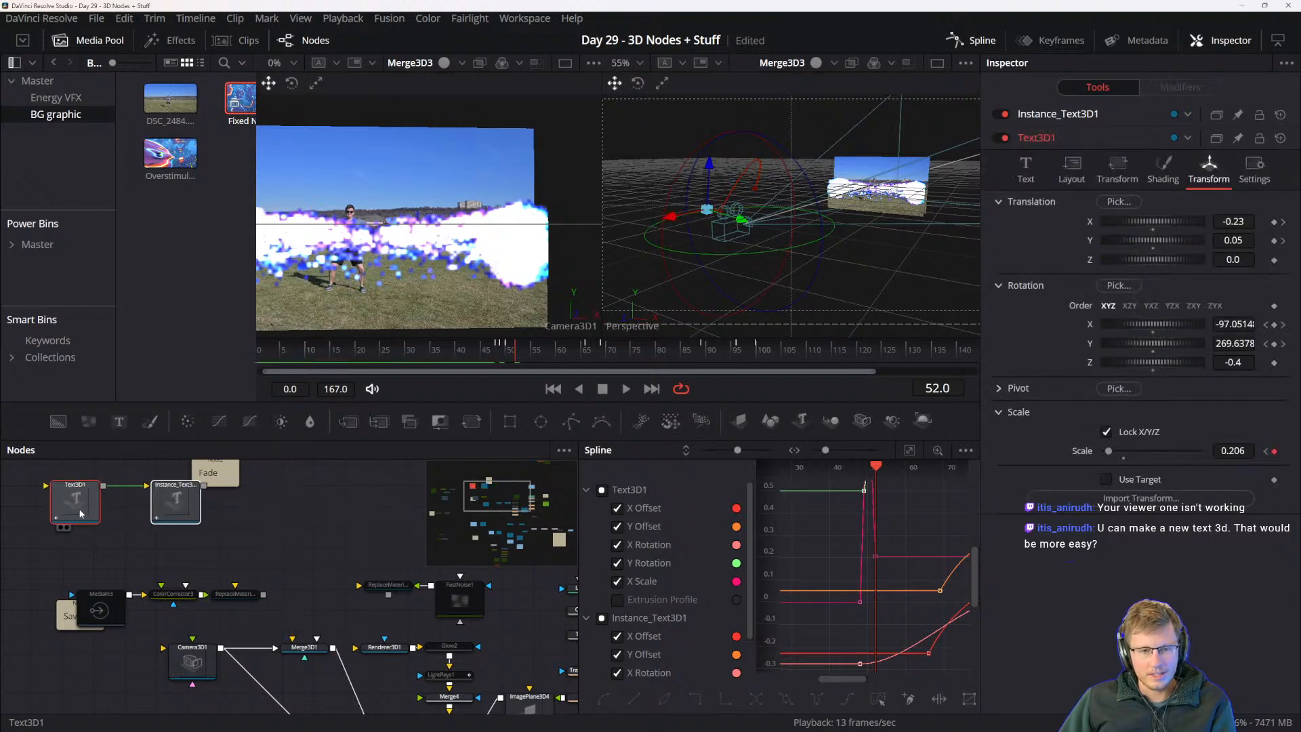
drag(203, 534, 210, 573)
click(280, 565)
click(236, 574)
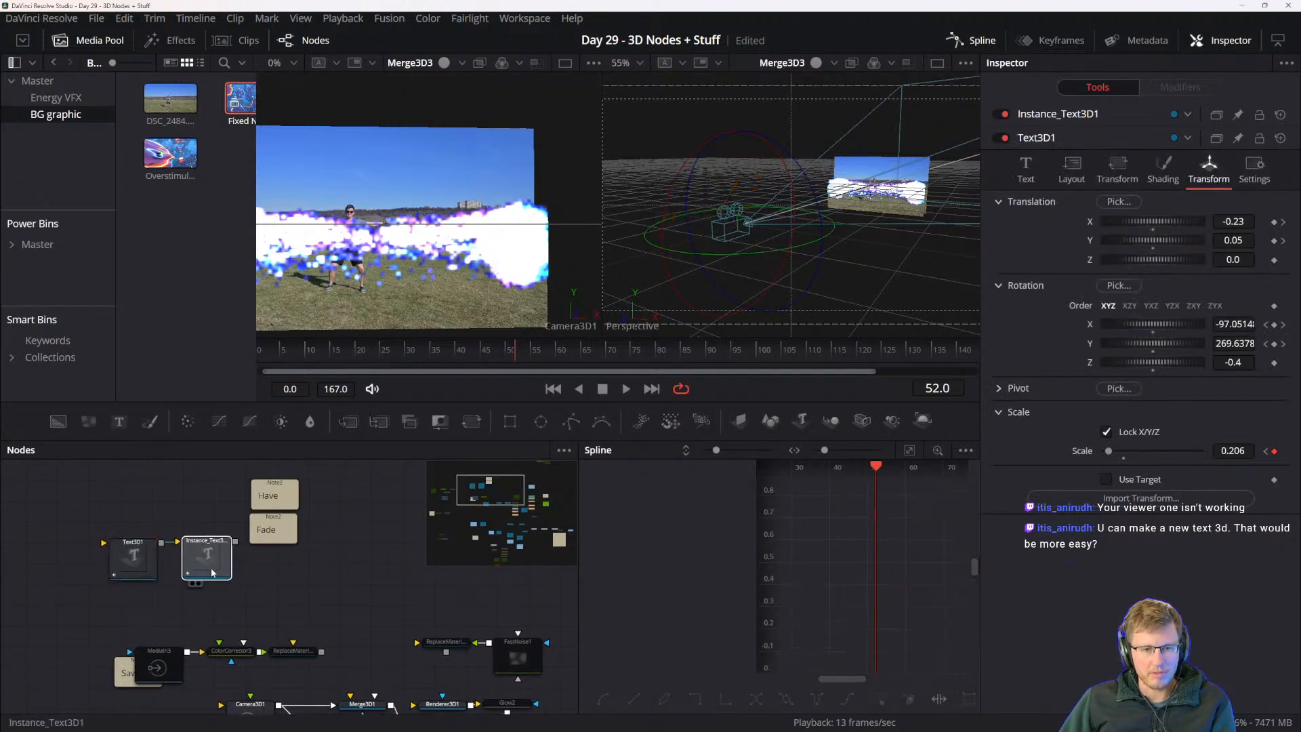
- Add a new Text3D node and place it in the empty space above Merge3D1
click(338, 588)
drag(368, 596, 337, 589)
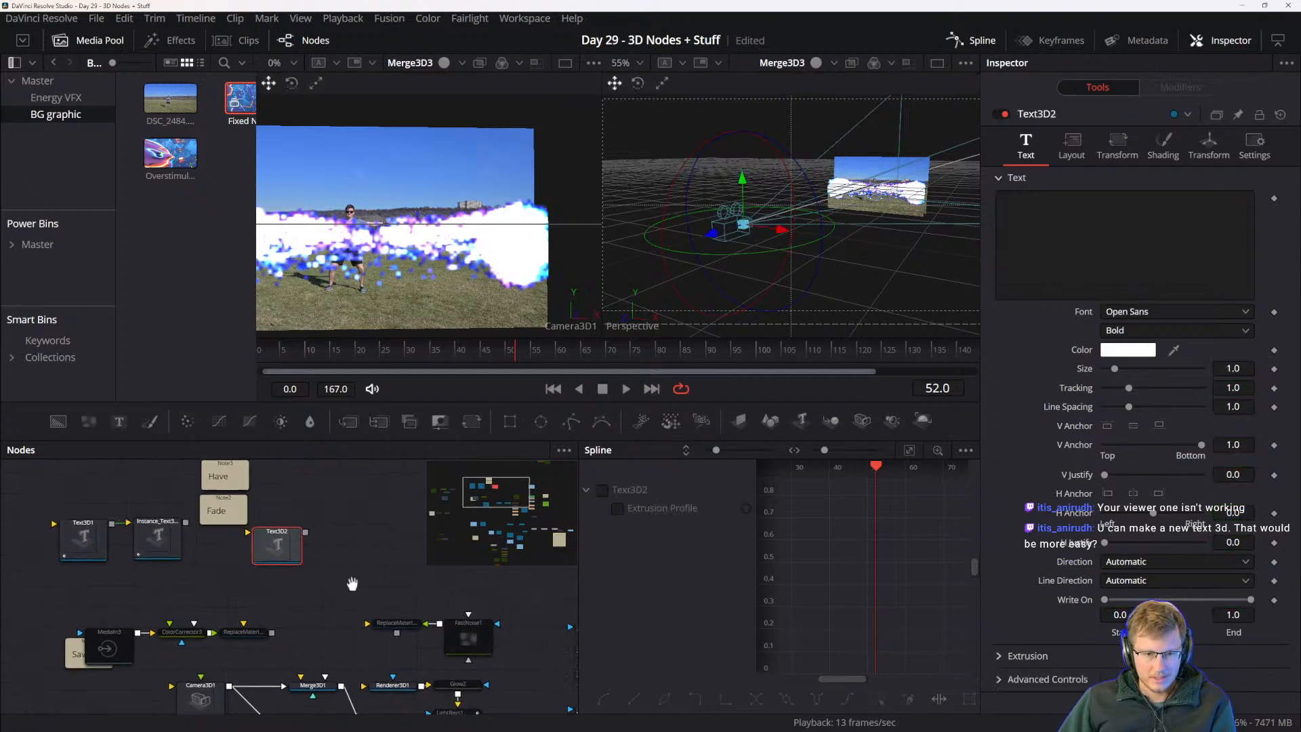
click(264, 555)
mouse_move(338, 592)
mouse_down()
mouse_move(337, 563)
mouse_move(333, 585)
mouse_up()
drag(281, 547, 291, 552)
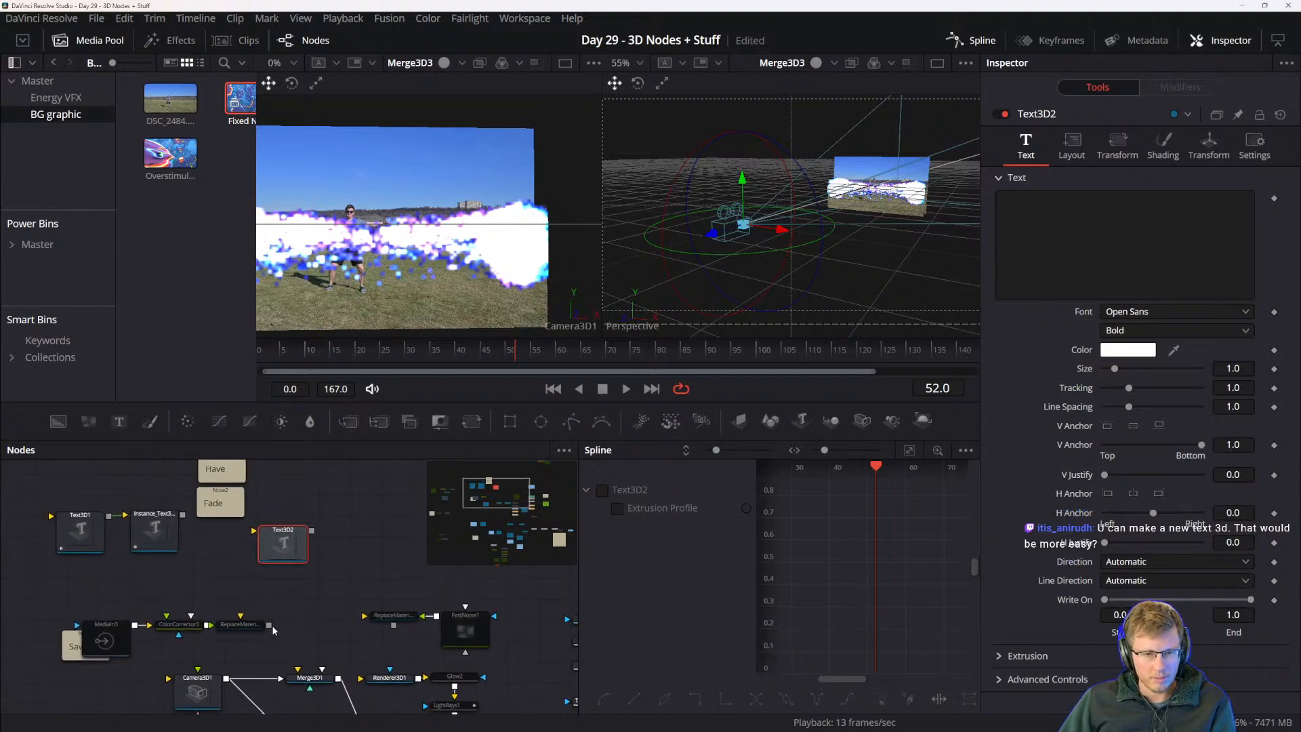
drag(279, 548, 299, 559)
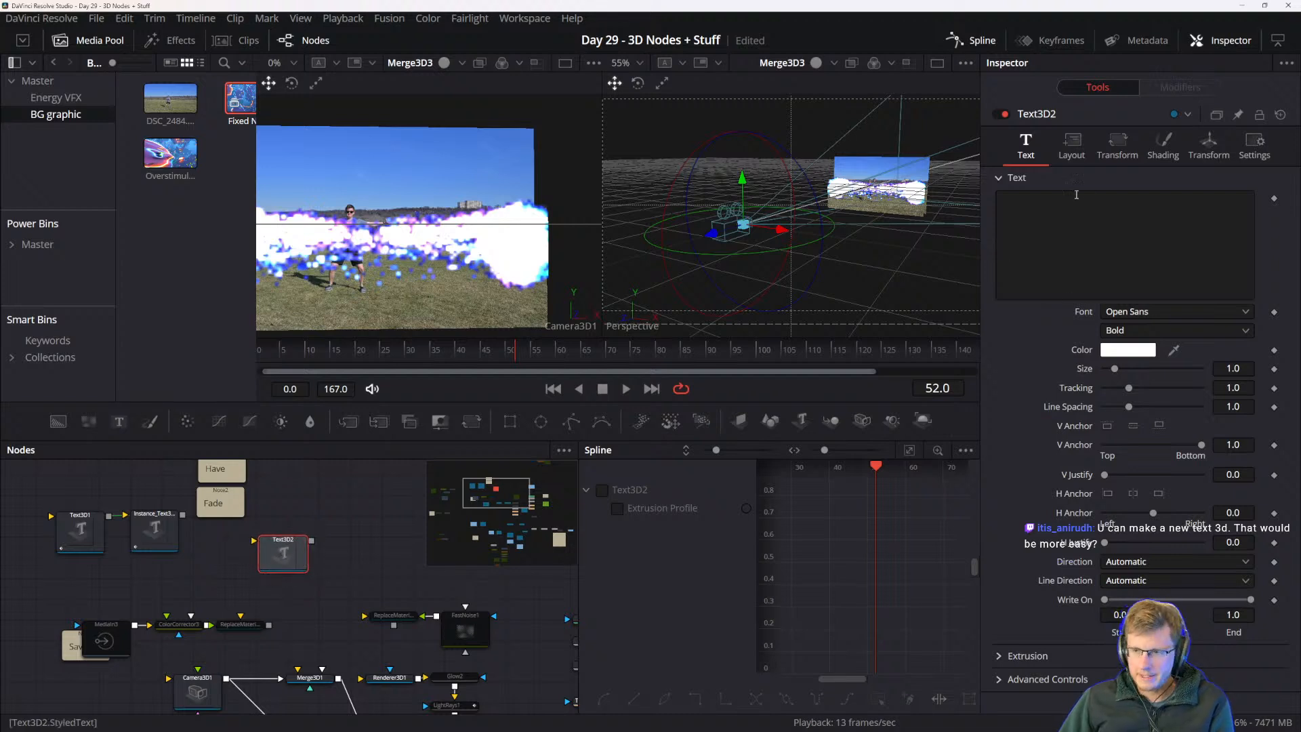
- Enter "Aptidude" as the new 3D text and set its font to a Astro Space
click(1110, 201)
text(Aptidude)
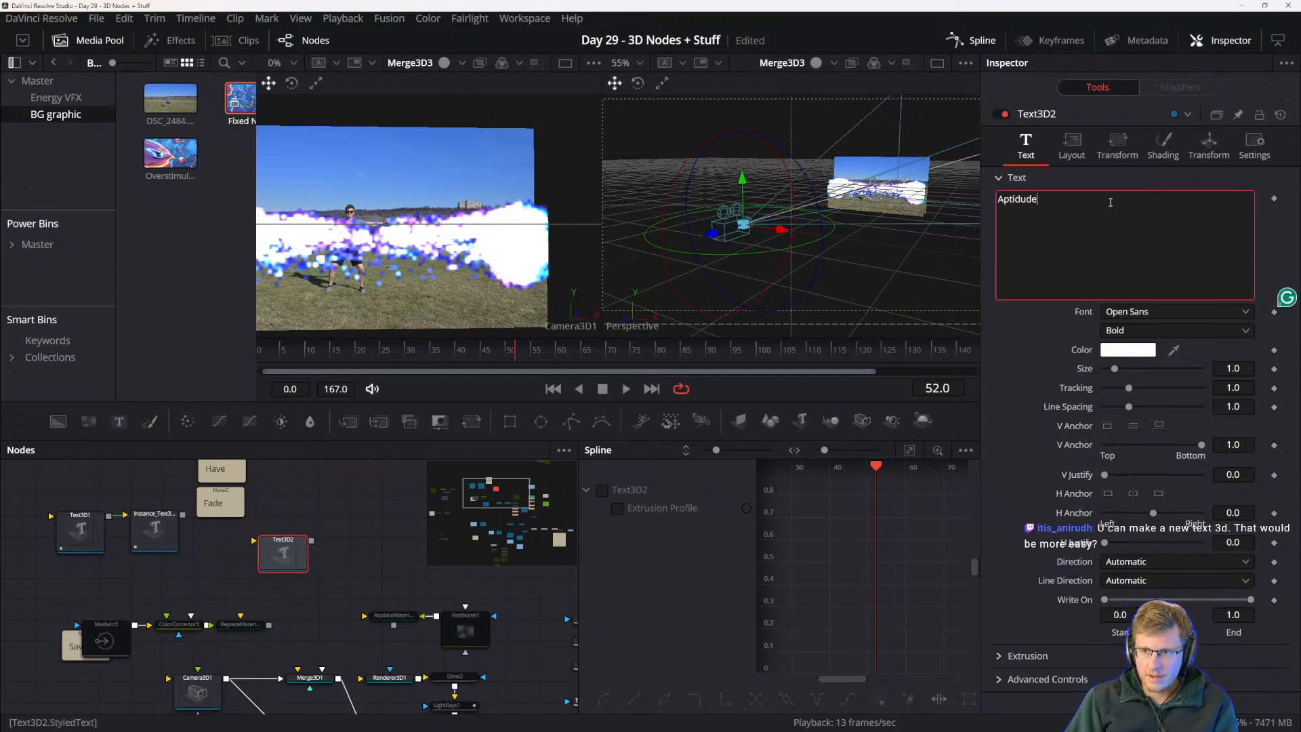
click(1133, 313)
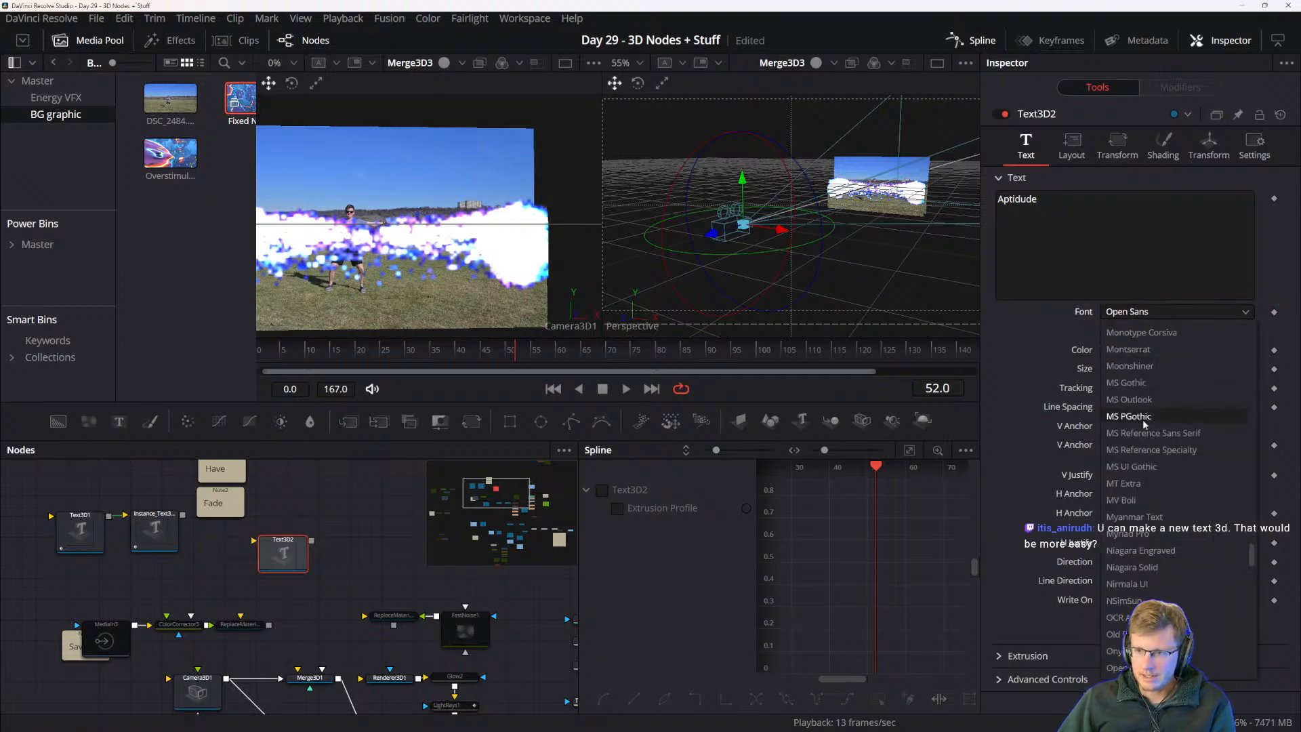
key(a)
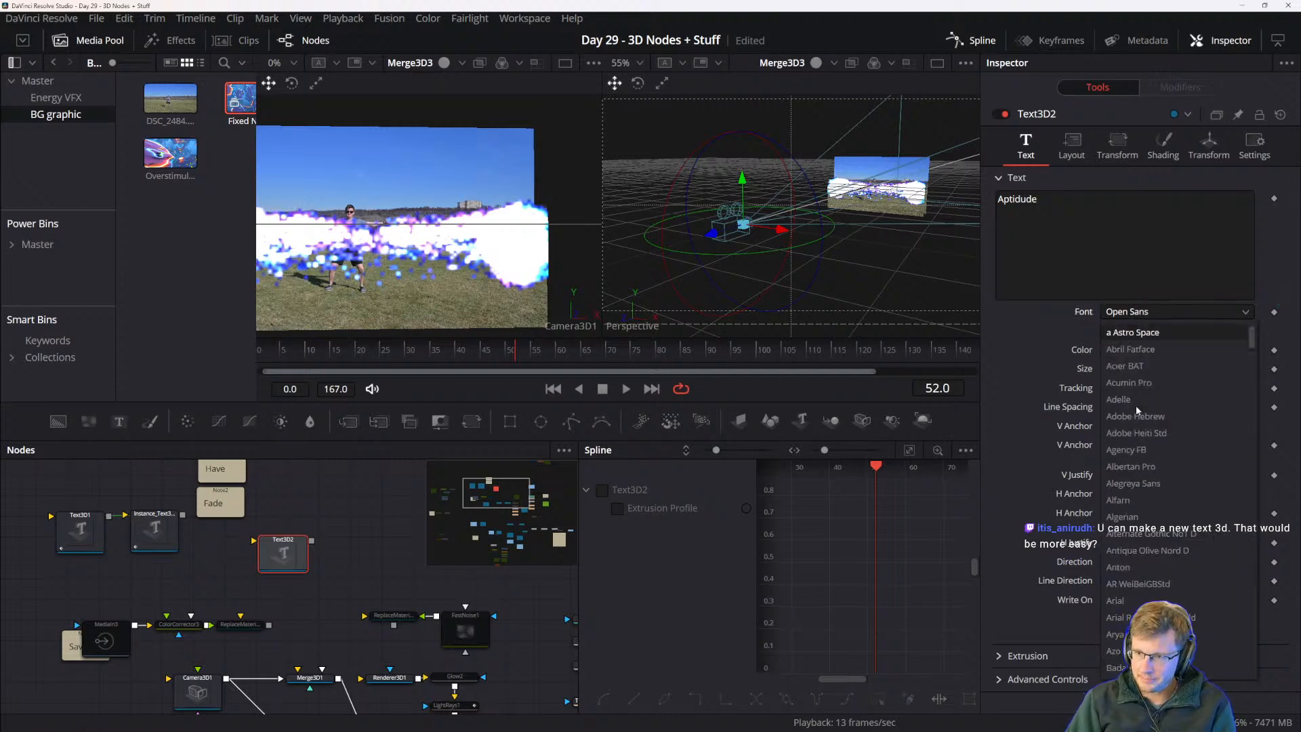
key(Return)
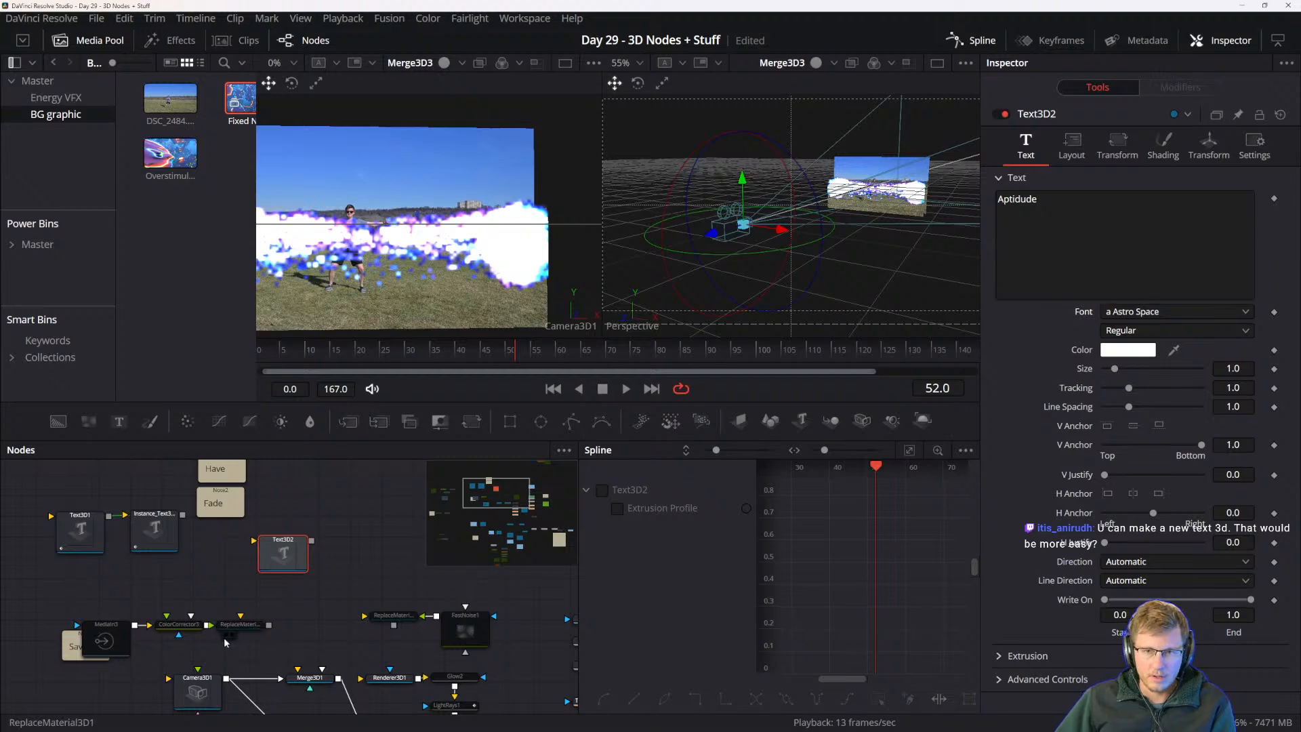
- Connect Text3D2 to Merge3D1 and check the new text in the perspective view
drag(225, 637, 249, 596)
drag(307, 538, 321, 631)
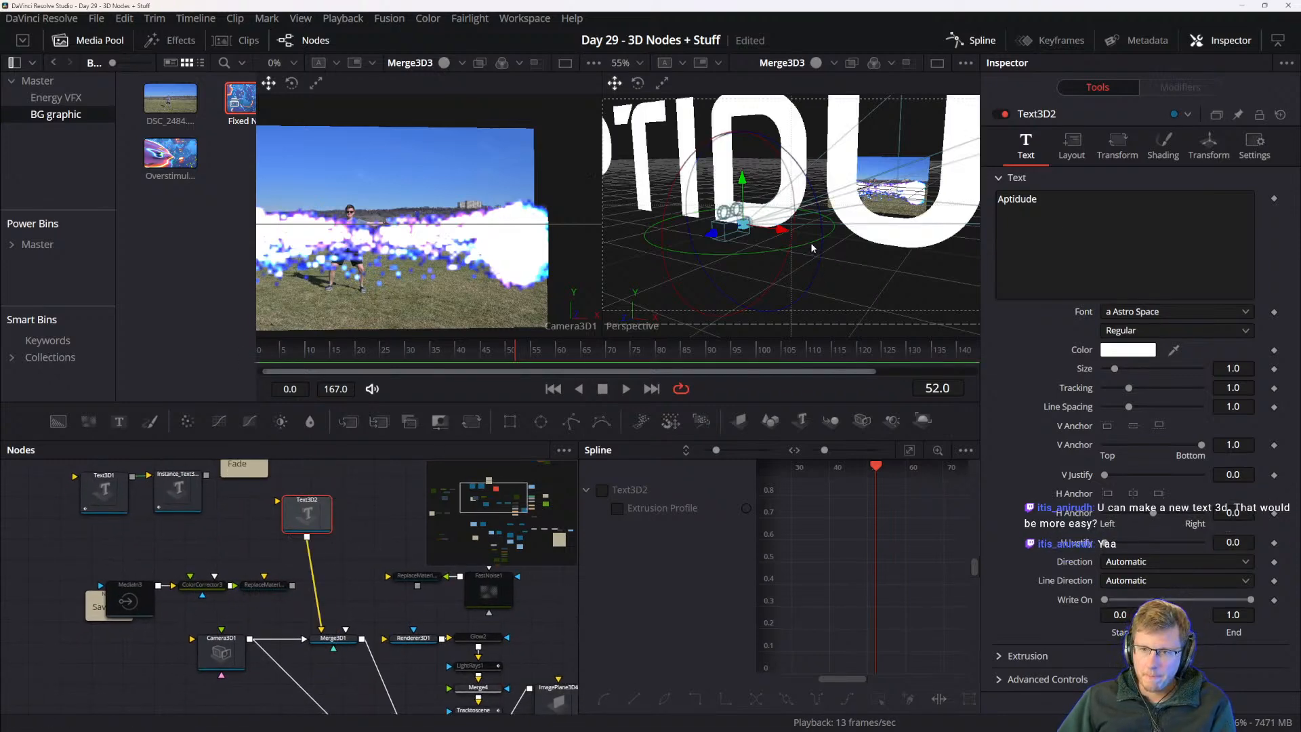
scroll(810, 249, down, 4)
scroll(809, 251, up, 2)
drag(809, 251, 776, 267)
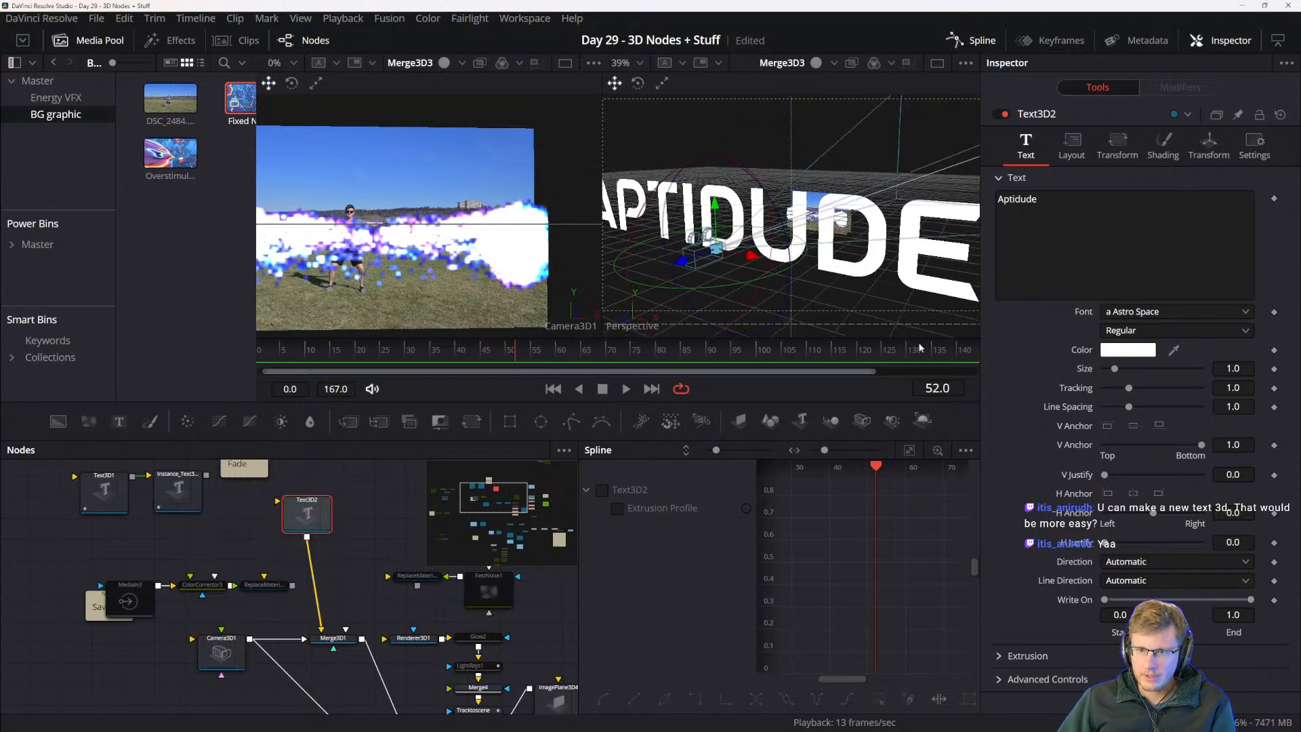
- Reduce the size of Text3D2 to 0.16 and move the text away from the camera to the depth of the image planes
drag(1114, 368, 1106, 370)
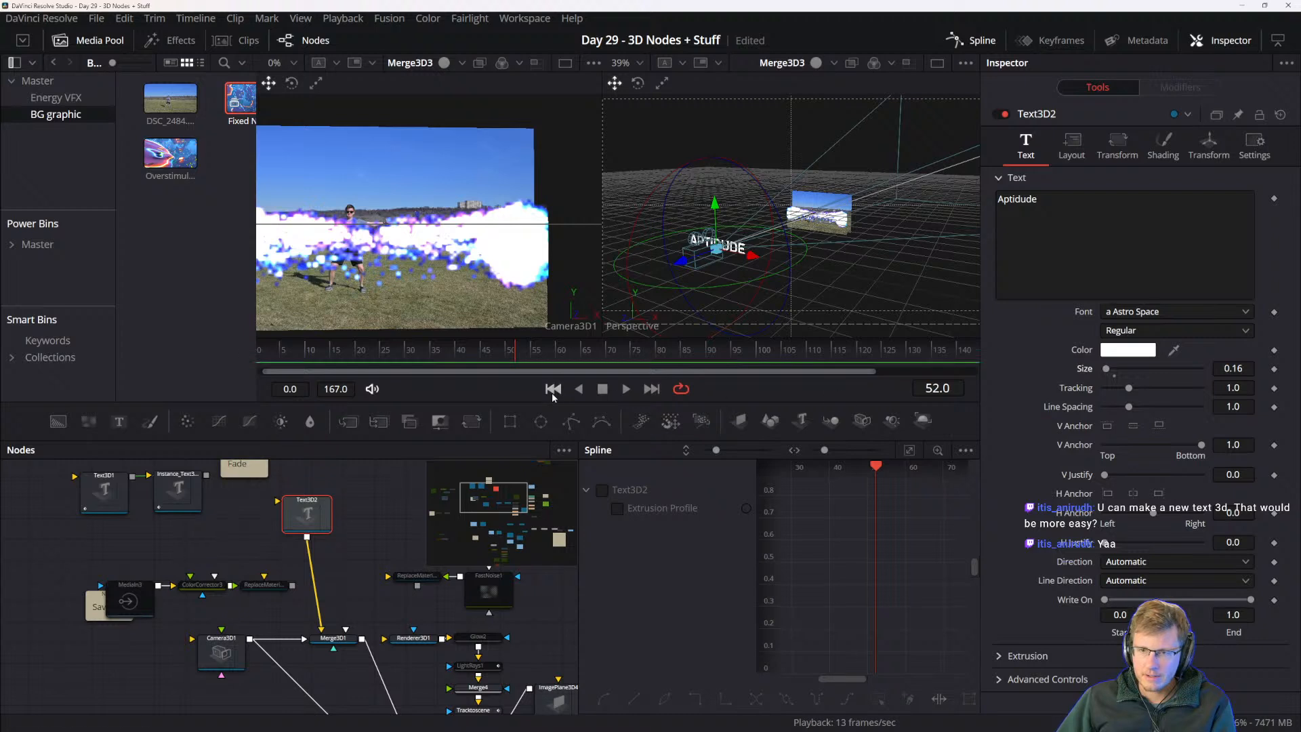
drag(691, 256, 786, 236)
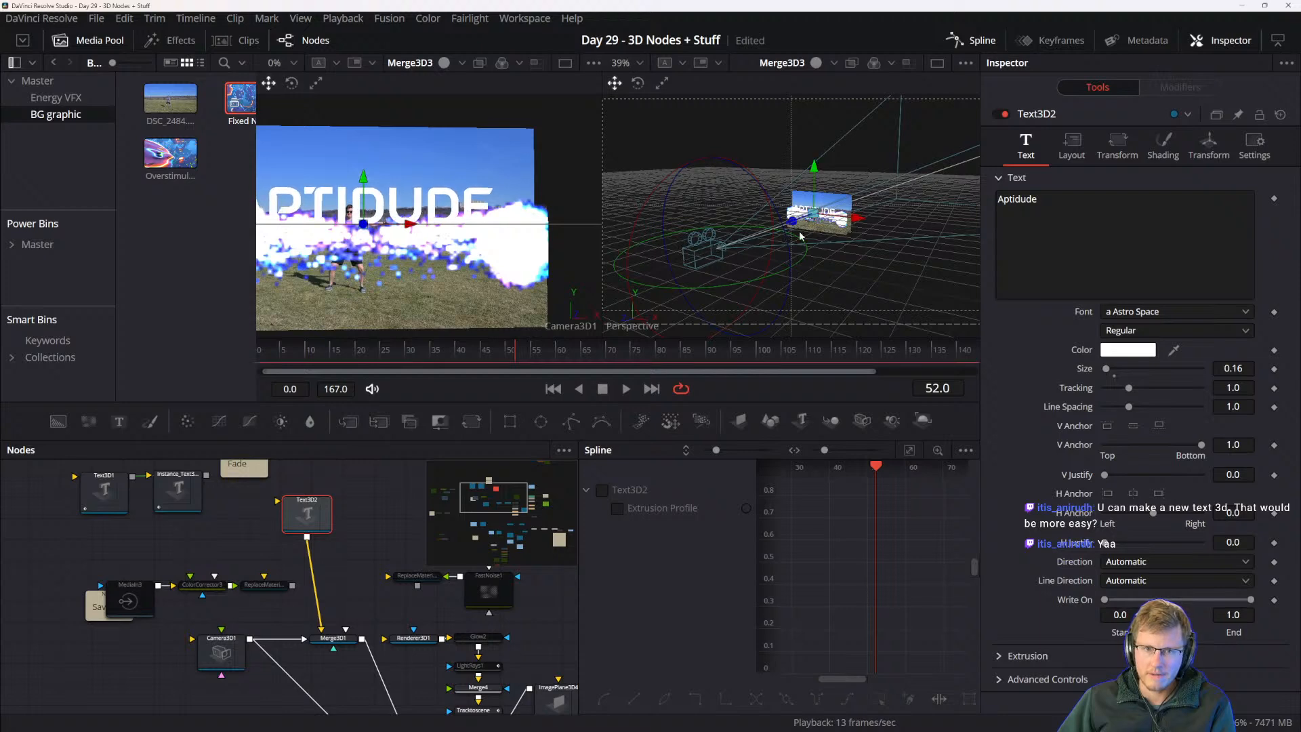
scroll(829, 218, up, 5)
drag(894, 283, 687, 316)
- Set the size of Text3D2 to 0.03 and shift the text sideways and down onto the person's chest
drag(1110, 374, 1107, 369)
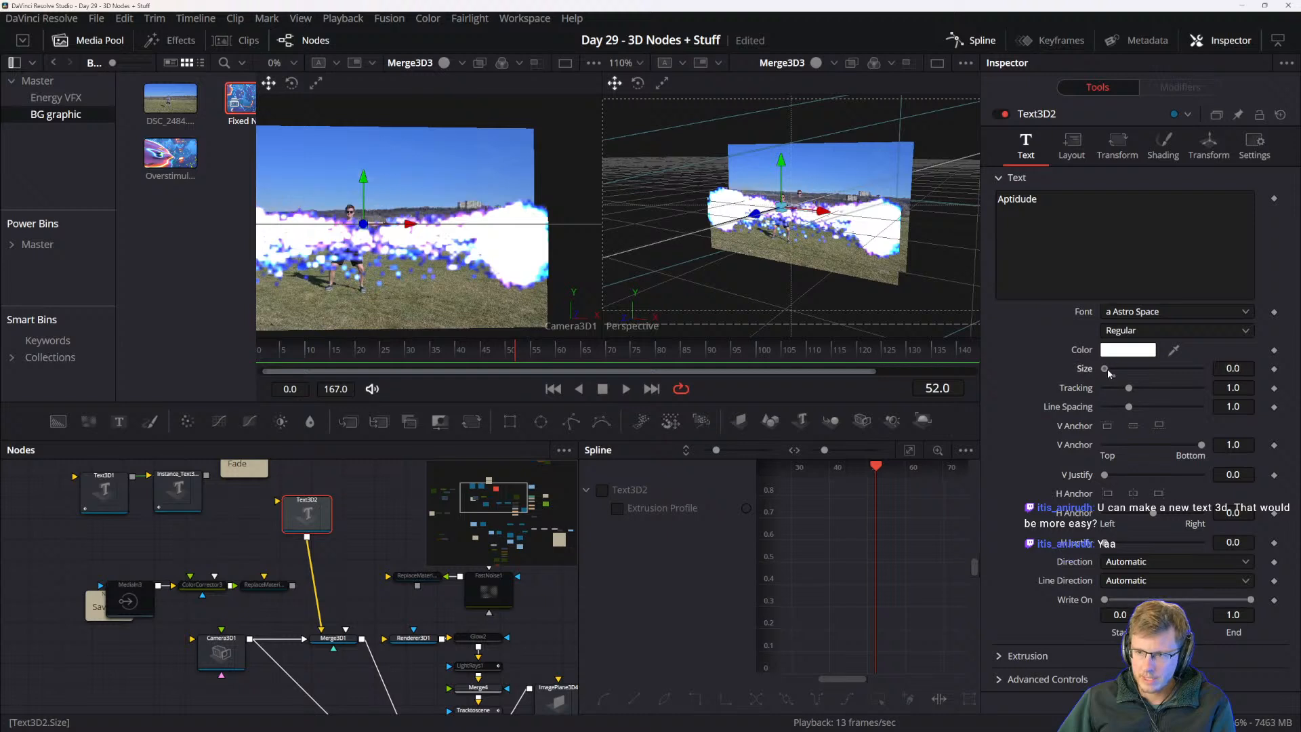
click(1233, 370)
text(0.03)
key(Return)
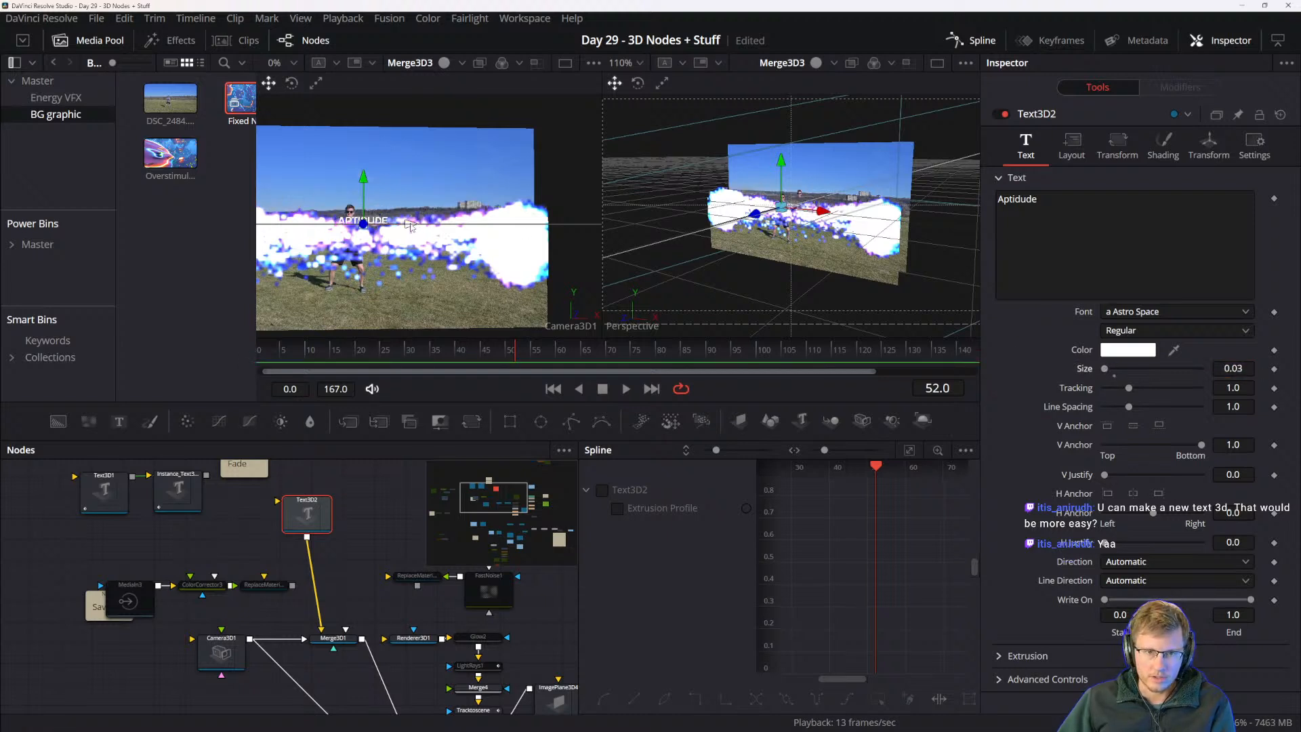
drag(411, 226, 391, 225)
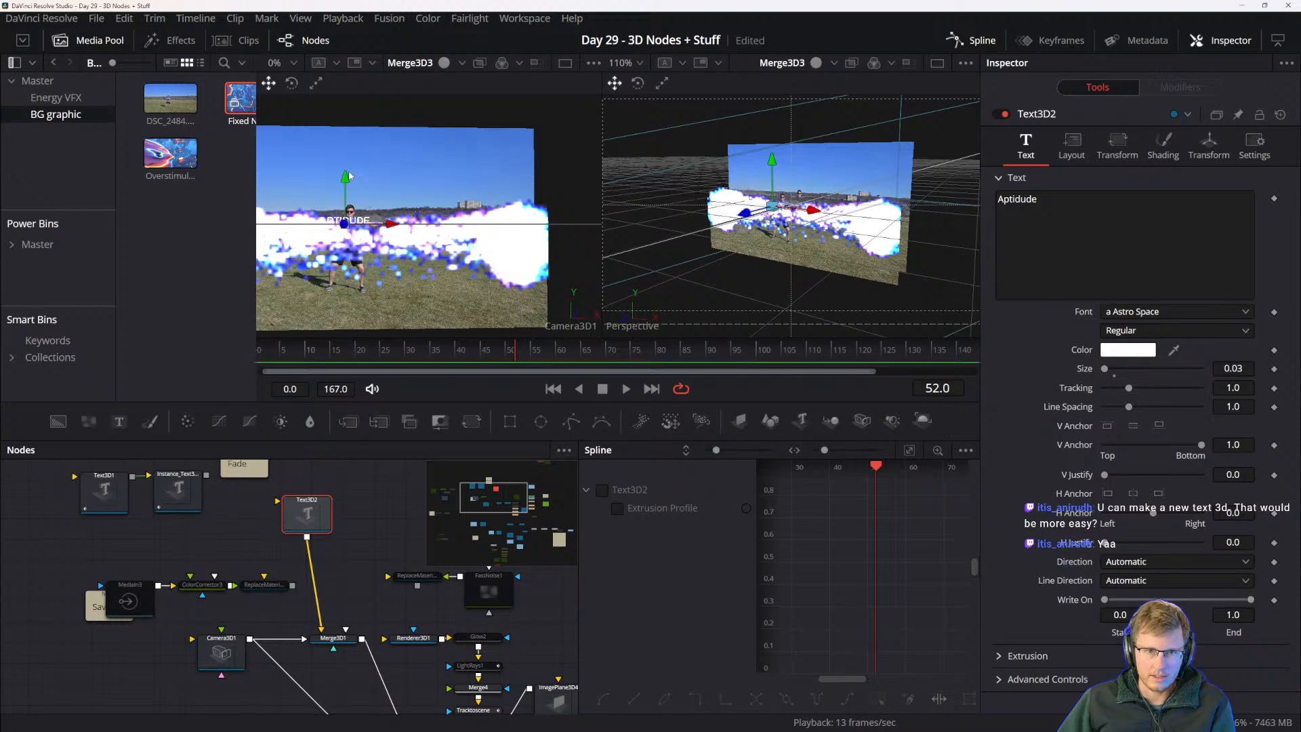
drag(347, 178, 344, 188)
- Scale ImagePlane3D4 to about 0.277 and shift it to about X -0.044, Y 0.015 so the energy sits around the text
drag(389, 643, 147, 532)
click(326, 588)
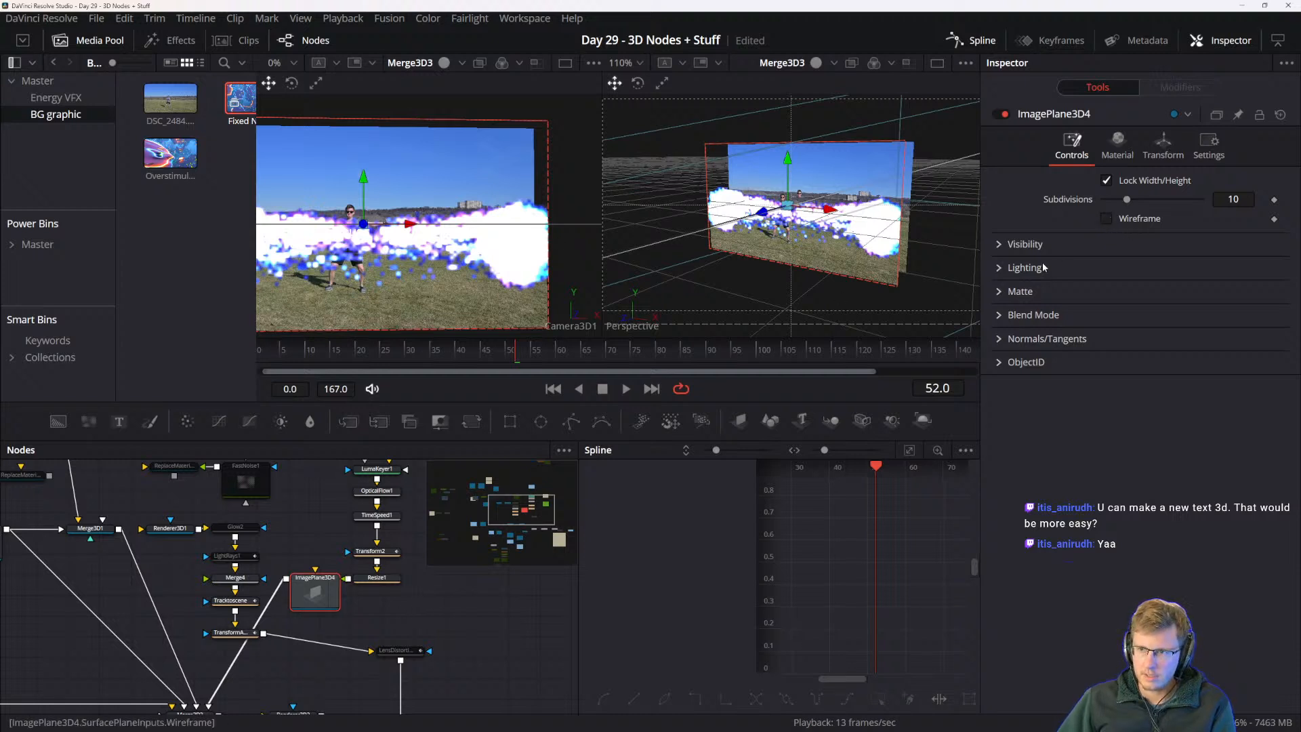
click(1163, 143)
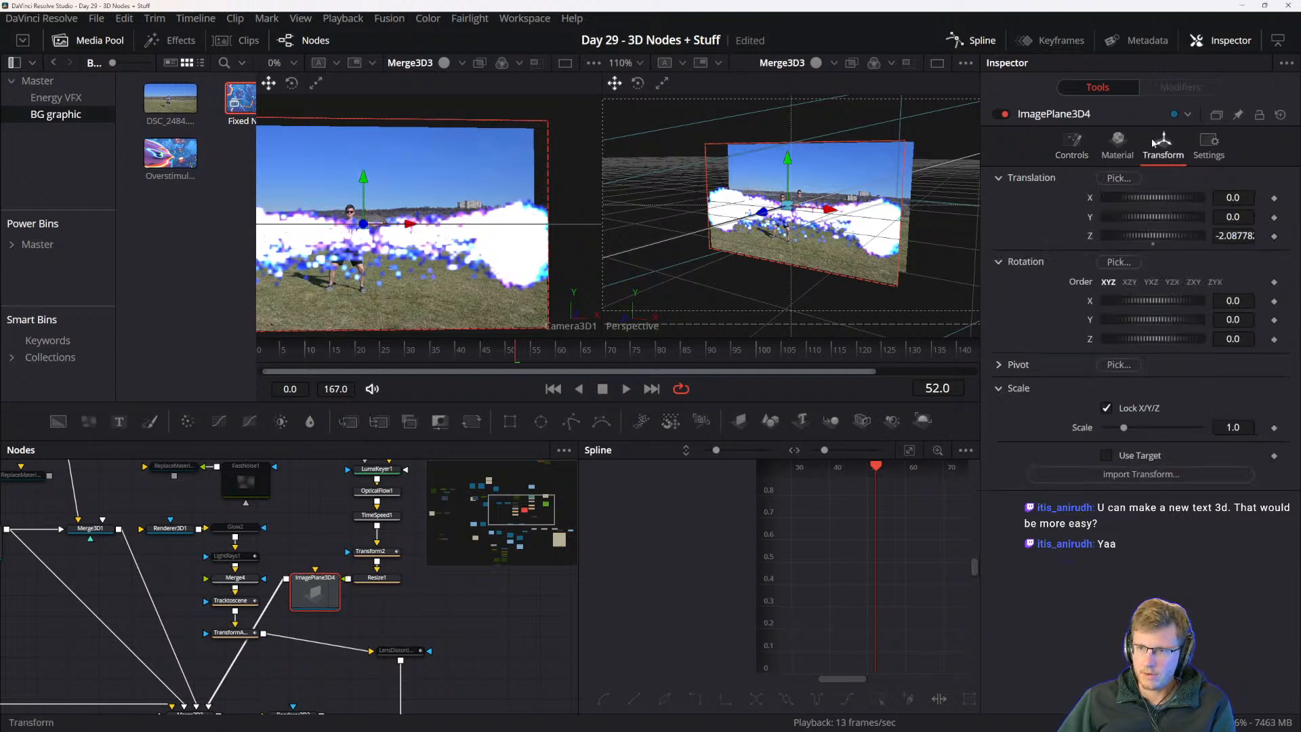
drag(1125, 431, 1110, 427)
drag(405, 226, 390, 229)
drag(347, 178, 348, 173)
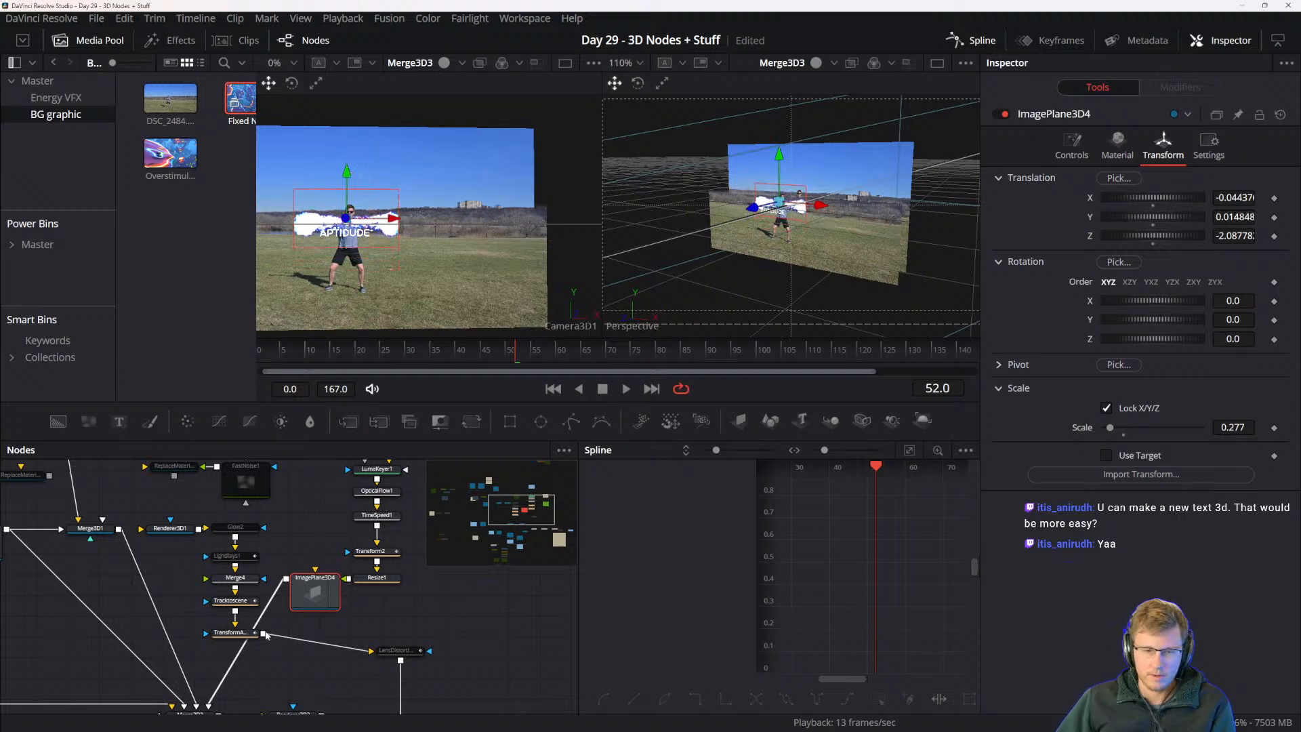
drag(235, 610, 306, 643)
drag(204, 577, 262, 665)
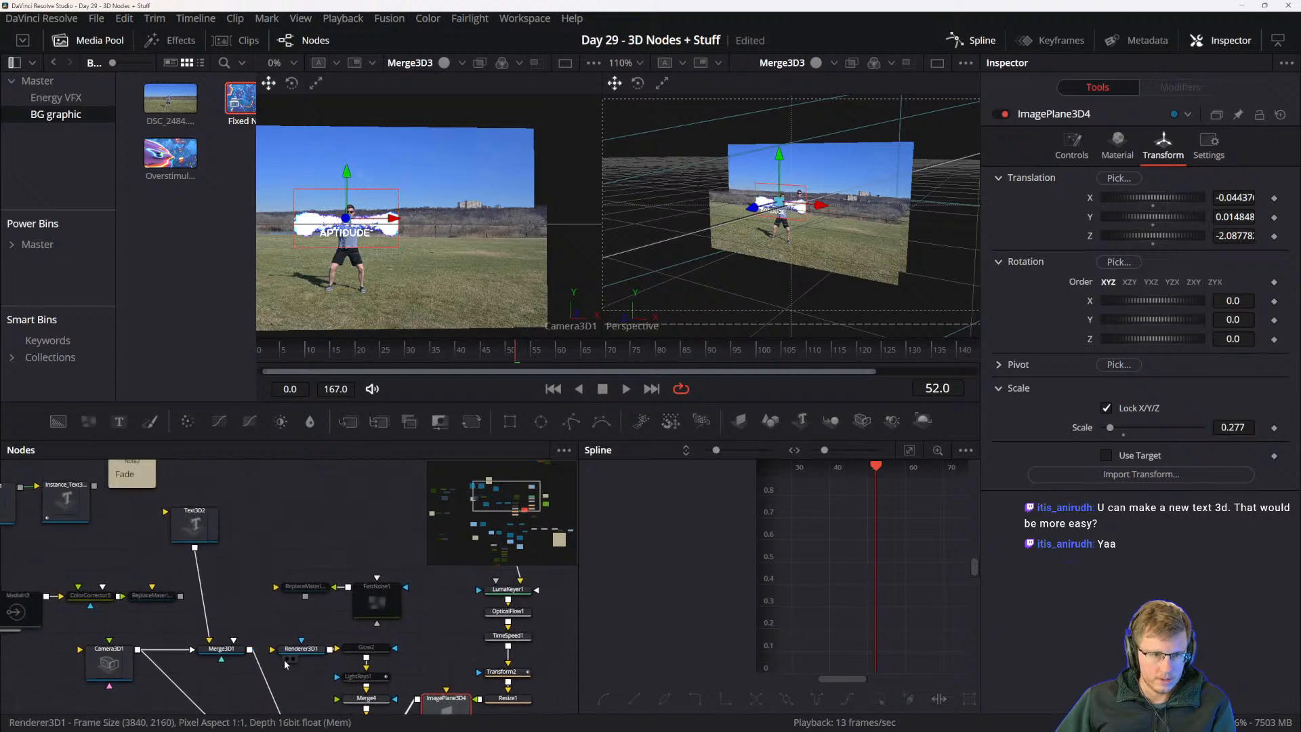
- Nudge the Aptidude 3D text (Text3D2) in the camera view to line it up with the energy effect
click(194, 525)
drag(345, 200, 347, 185)
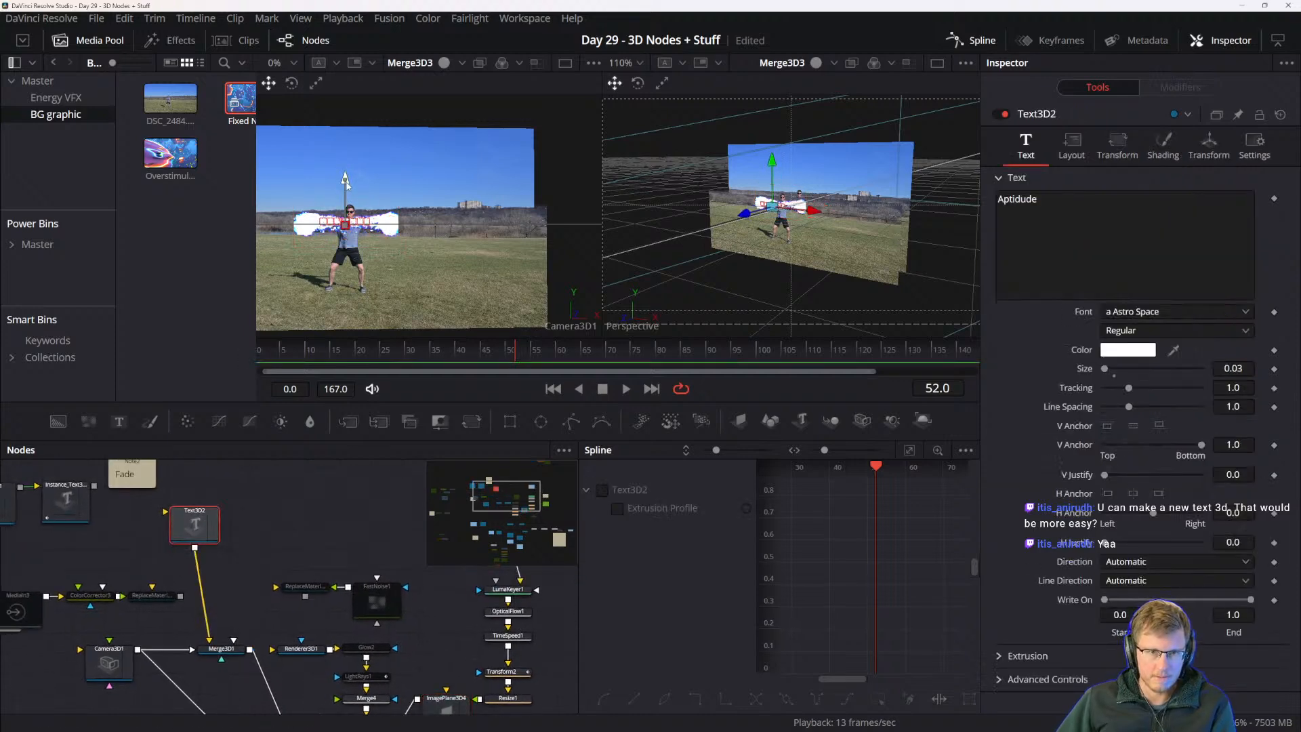
drag(394, 227, 395, 227)
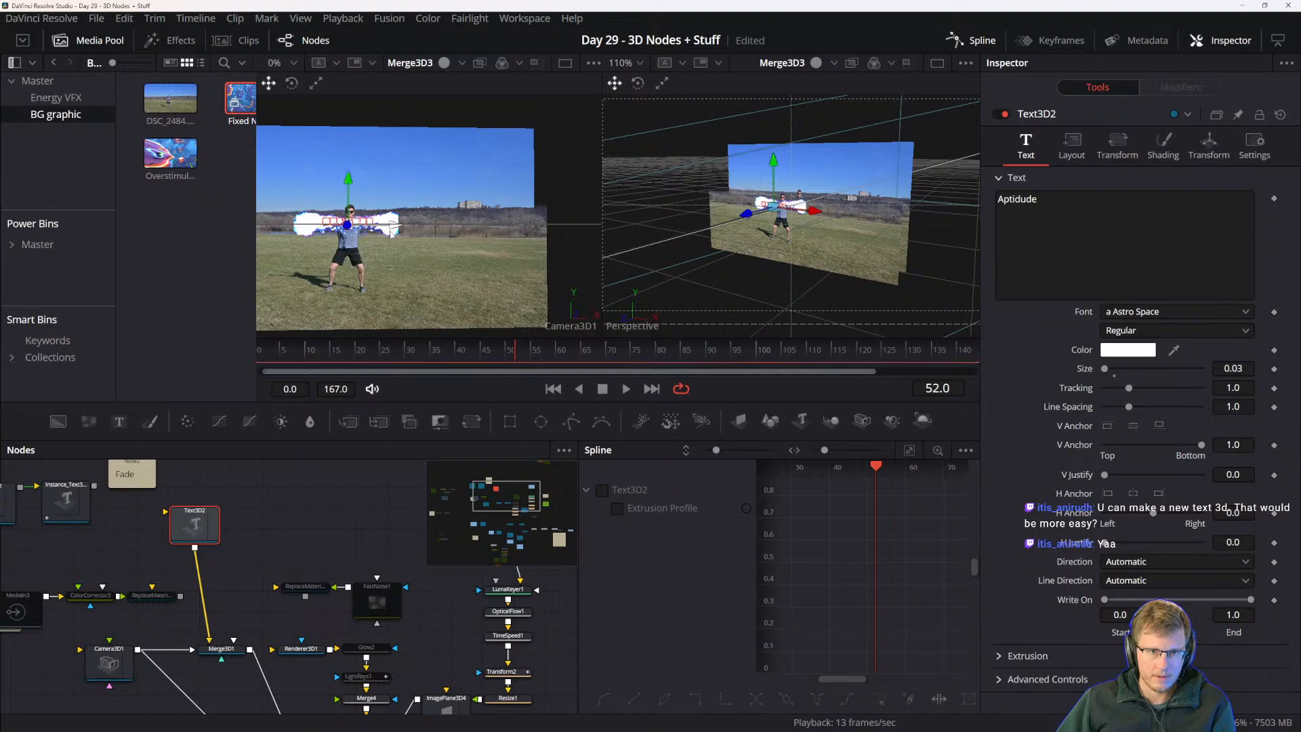
- Tidy the node graph by aligning the Text3D2 node above Merge3D1
drag(255, 527, 308, 576)
click(197, 544)
click(257, 549)
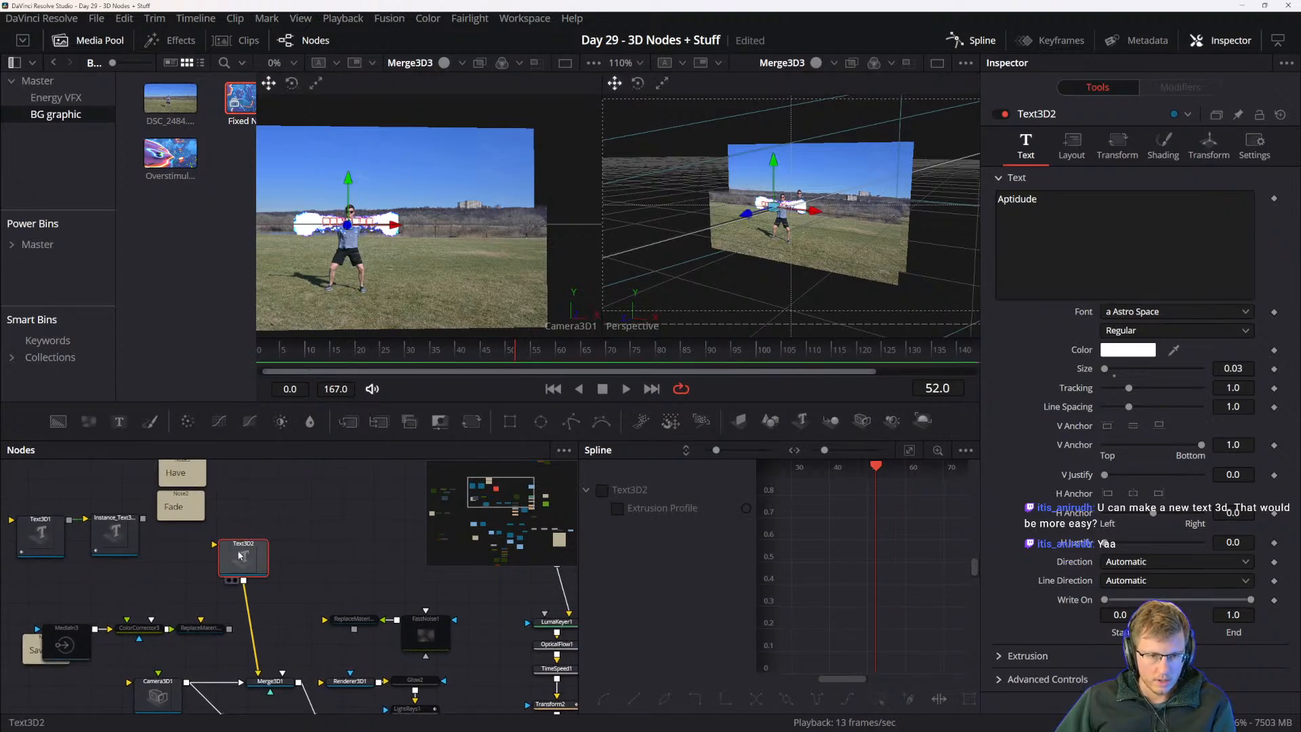
click(299, 559)
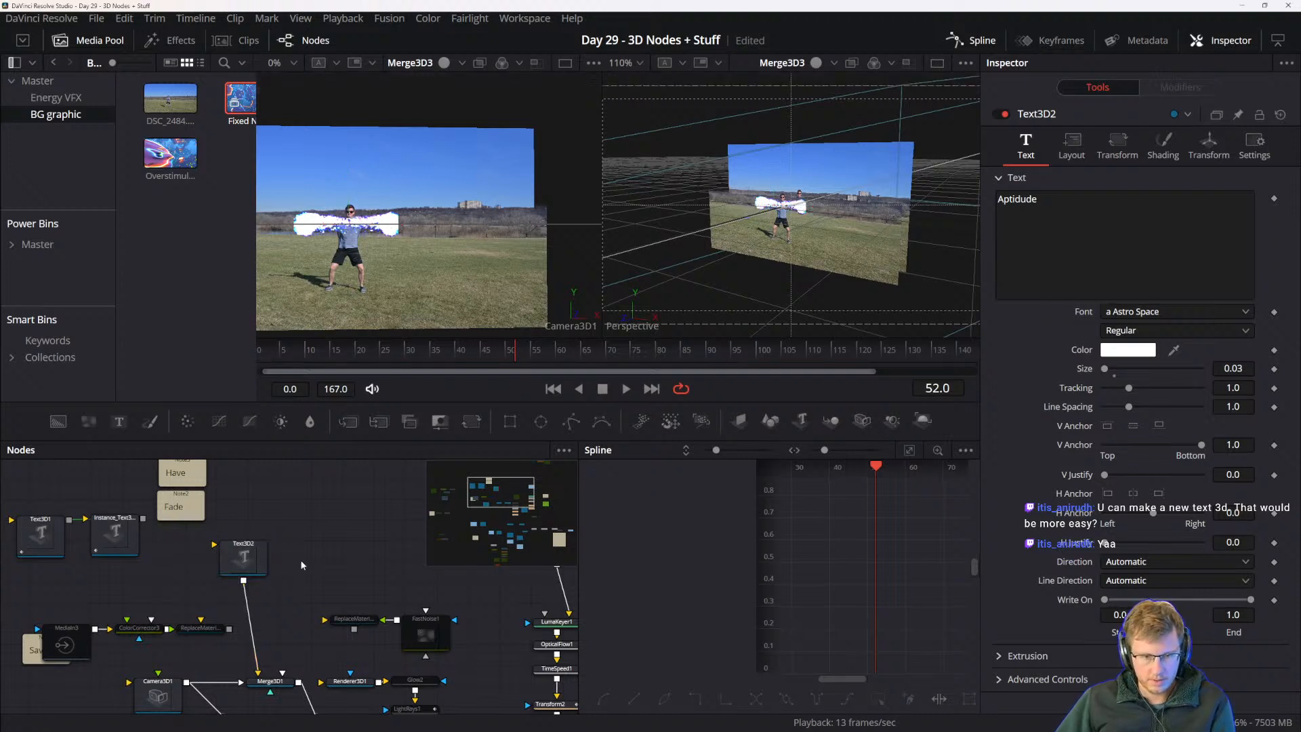
mouse_move(236, 555)
mouse_down()
mouse_move(263, 575)
mouse_move(250, 556)
mouse_up()
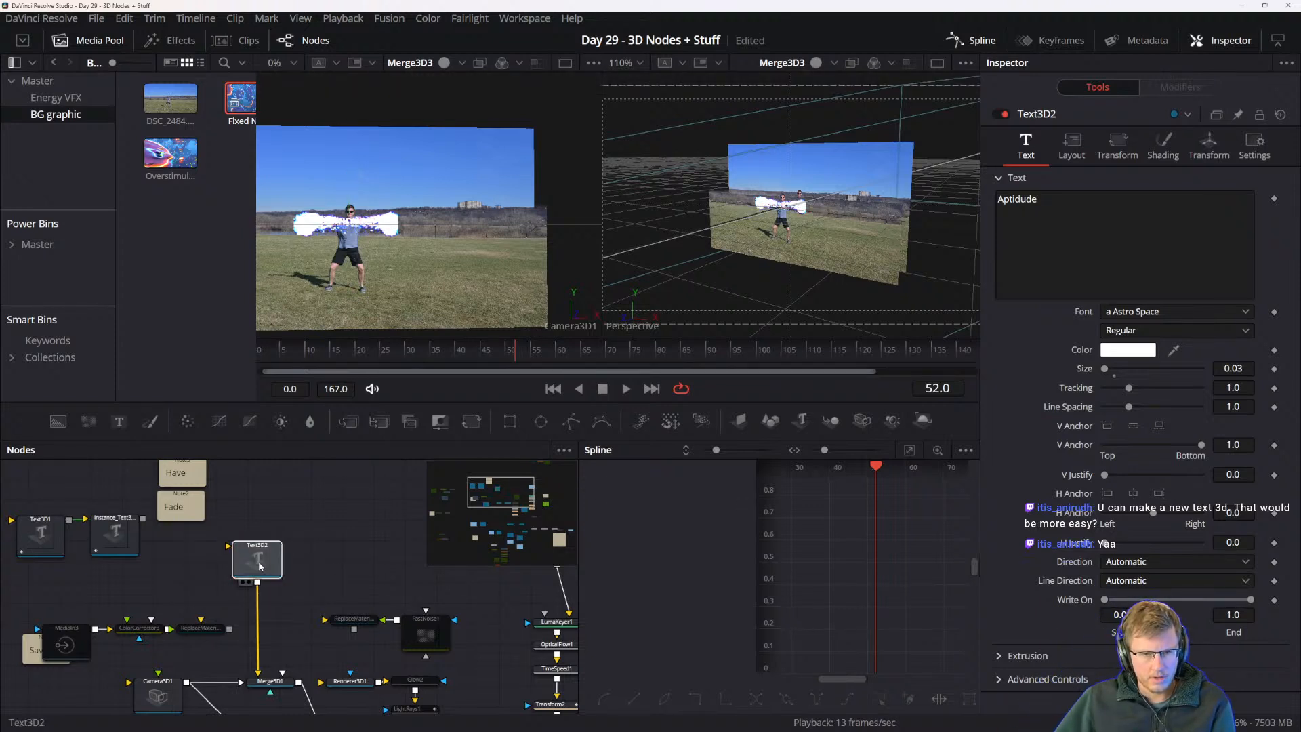
- Give the Aptidude text an extrusion depth of 0.3 and keep its extrusion subdivisions at 0
click(999, 658)
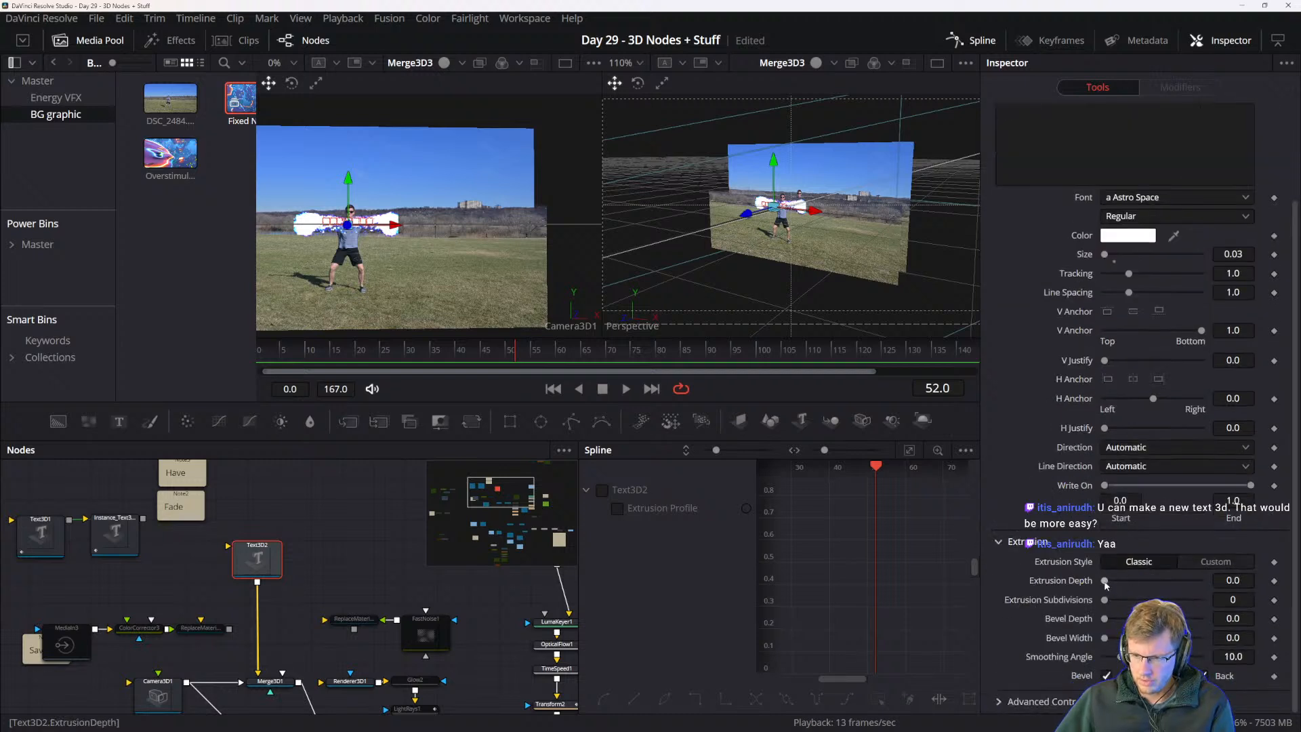
drag(1117, 584, 1137, 581)
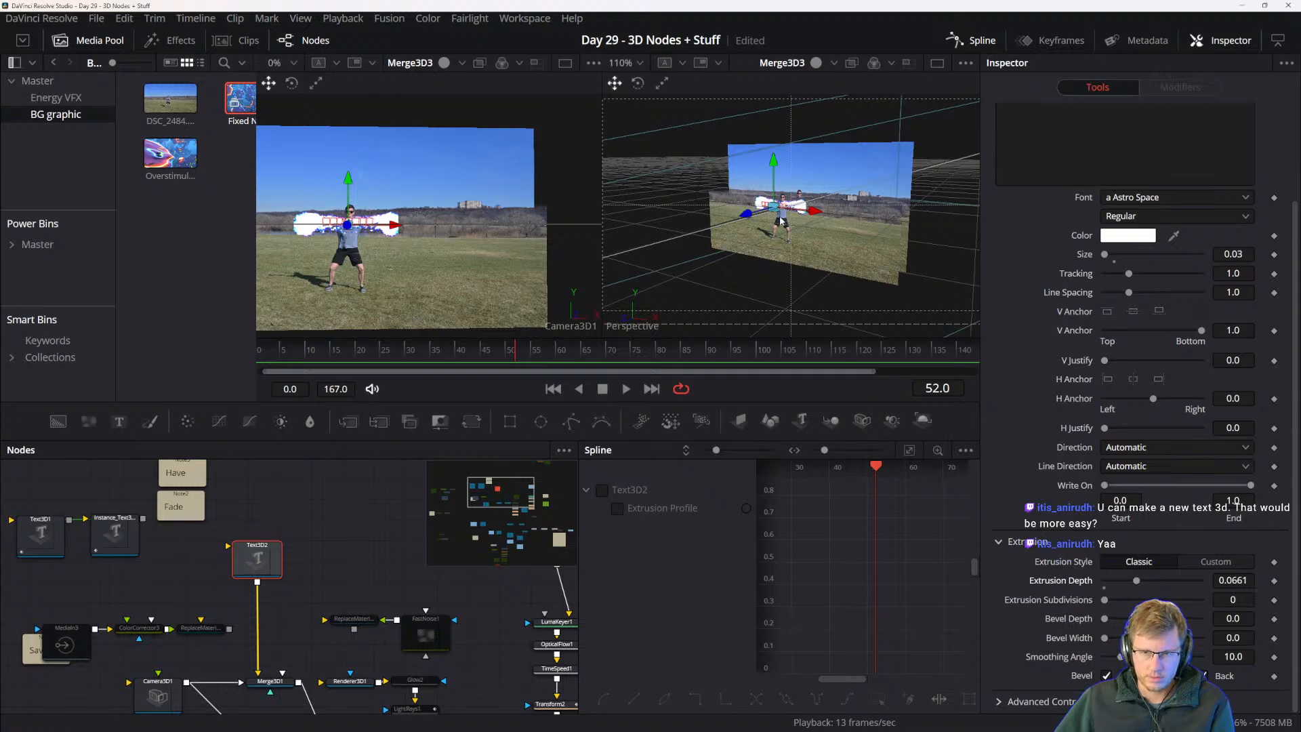
scroll(781, 221, up, 8)
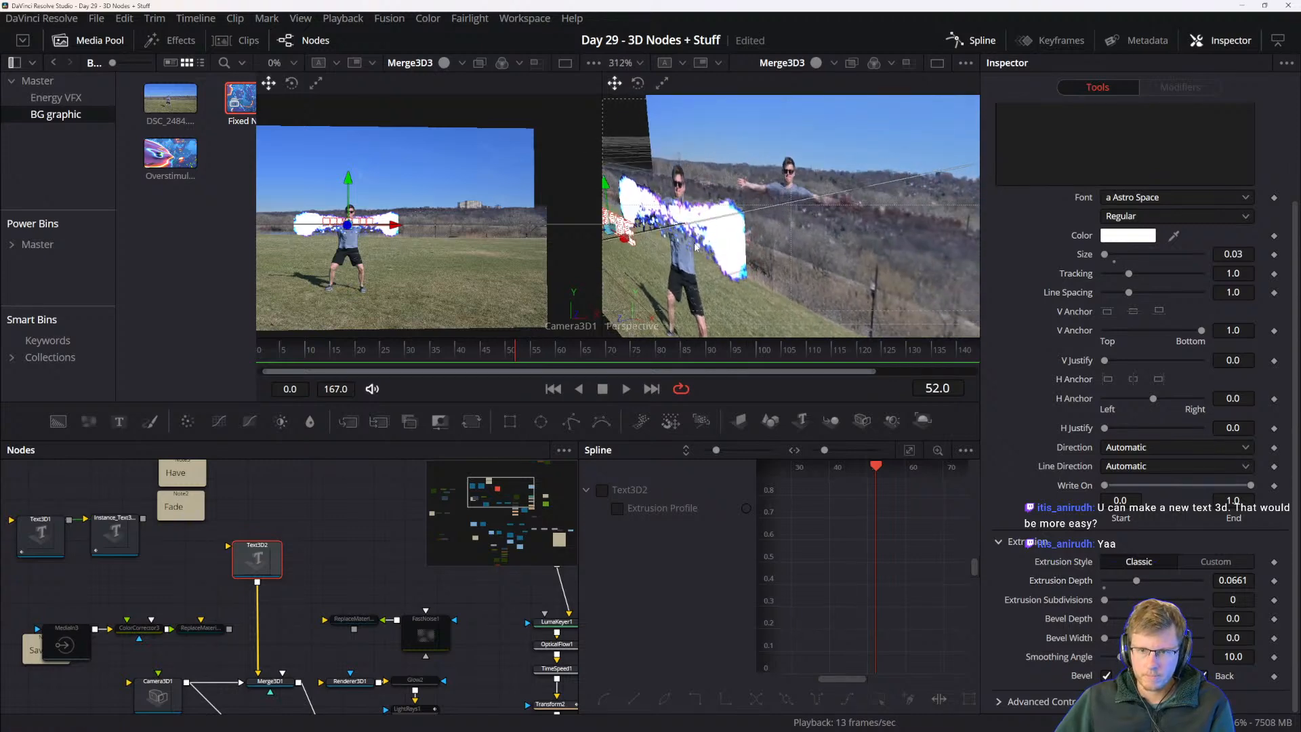
drag(694, 248, 717, 234)
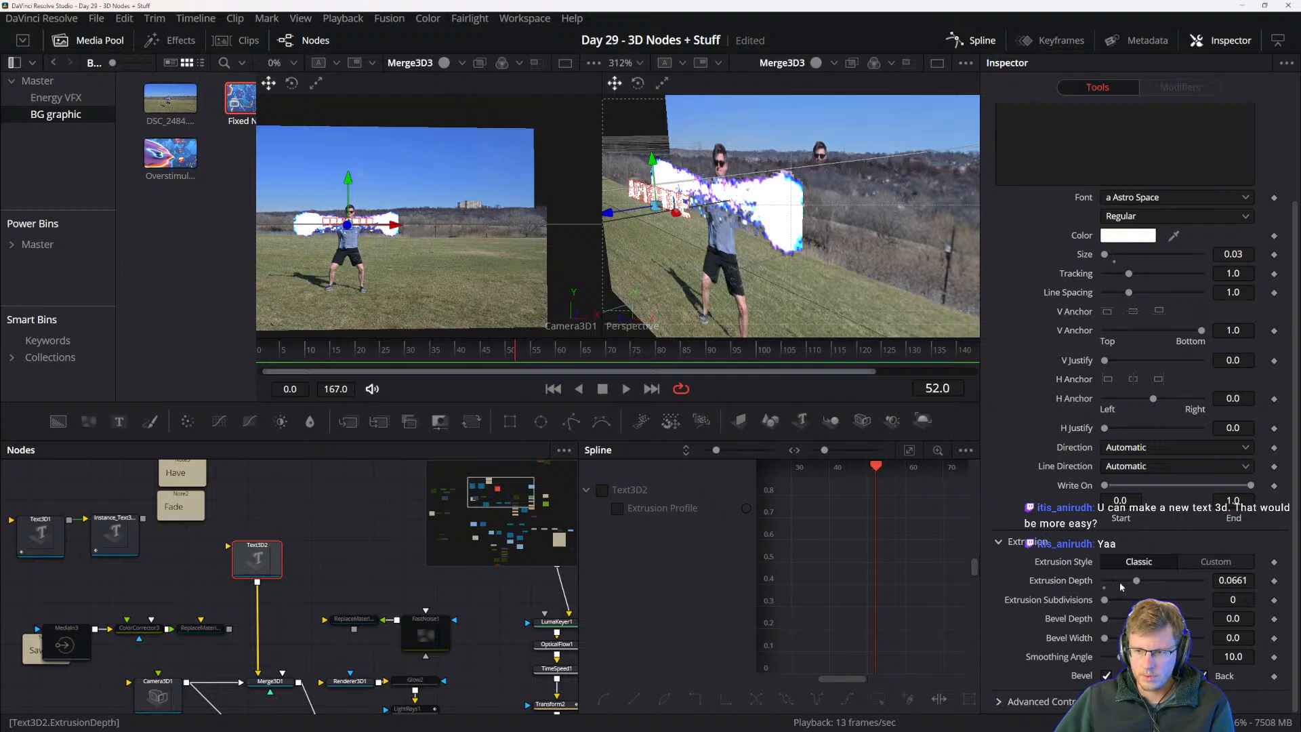
drag(1137, 581, 1278, 571)
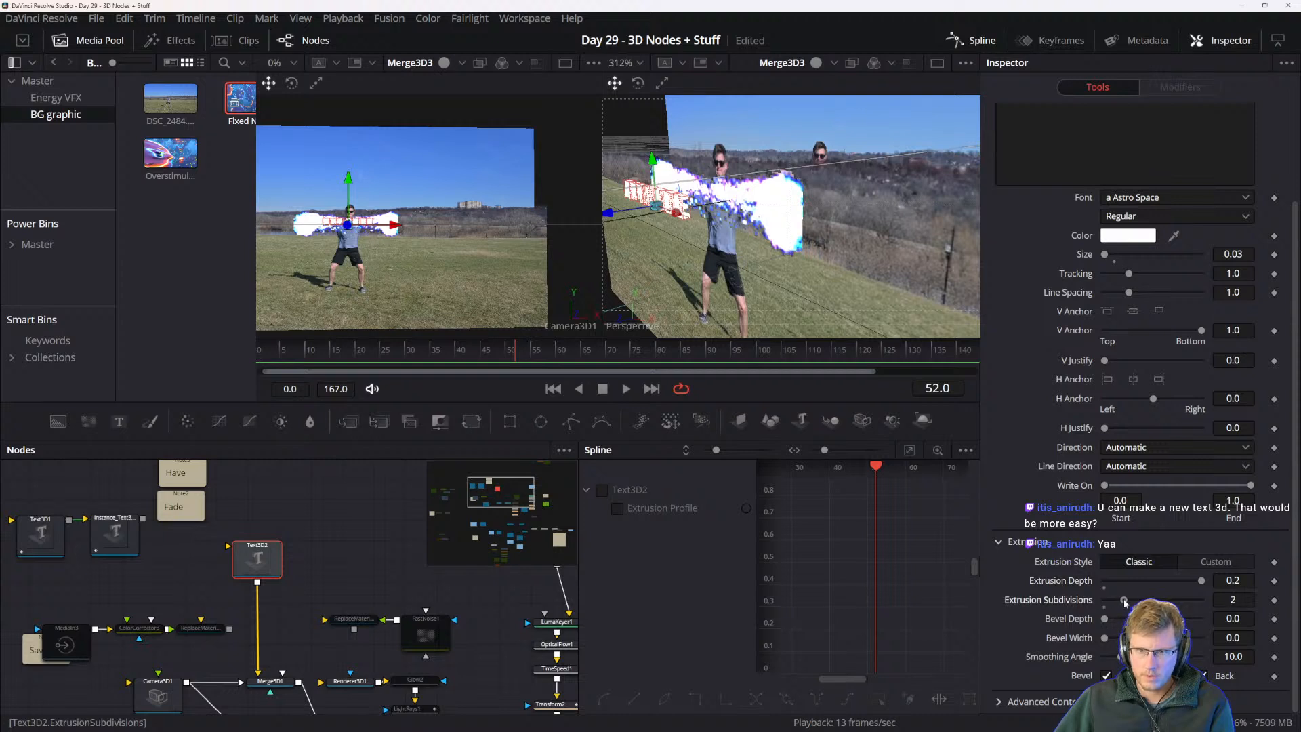
mouse_move(1125, 602)
mouse_down()
mouse_move(1104, 602)
mouse_move(1105, 619)
mouse_up()
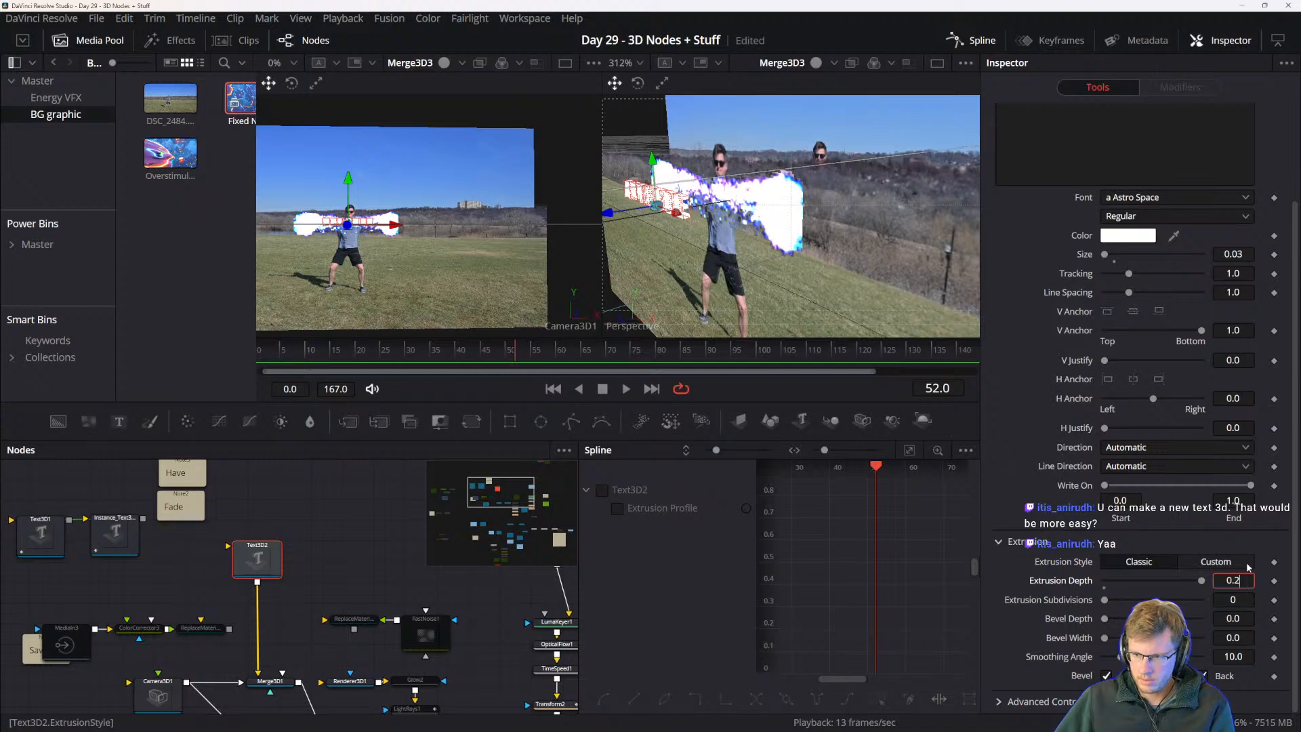
key(BackSpace)
text(3)
key(Tab)
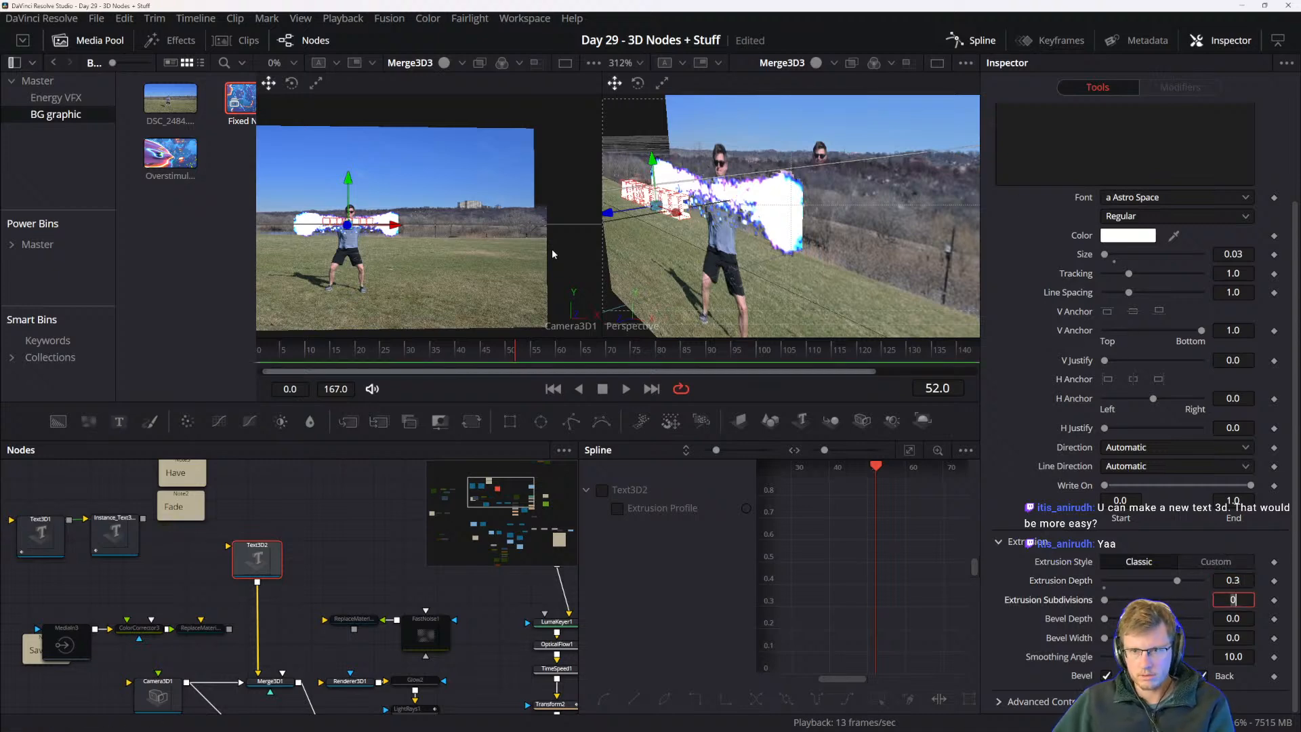
- Inspect the extruded text from several angles in the perspective view and move the playhead to frame 18
drag(682, 235, 779, 237)
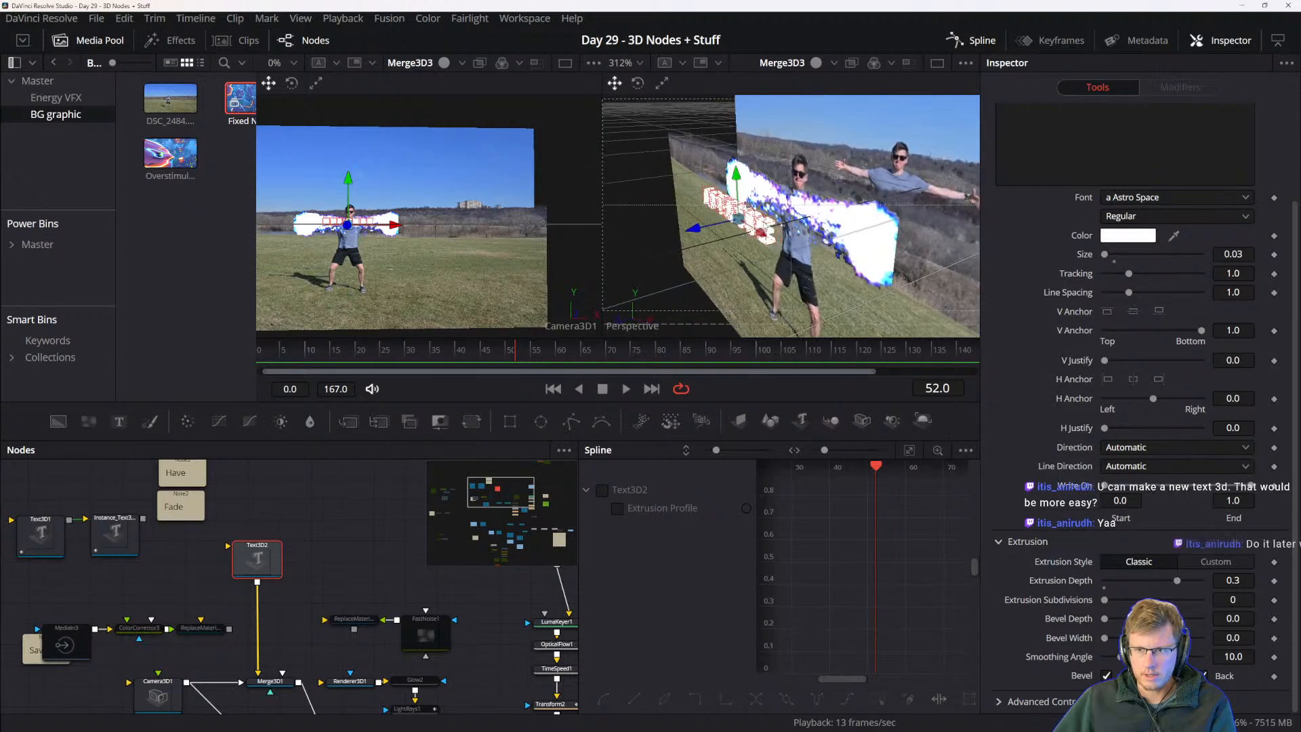
scroll(739, 236, down, 5)
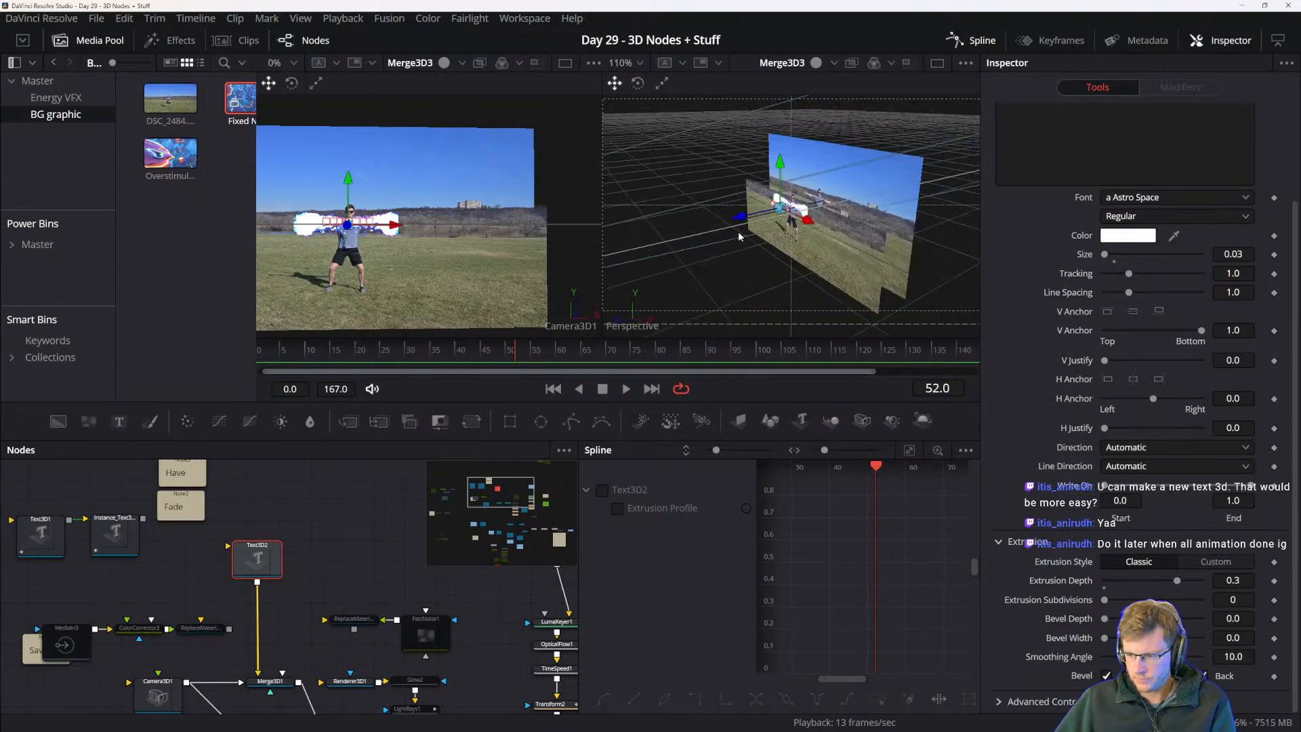
drag(758, 229, 831, 201)
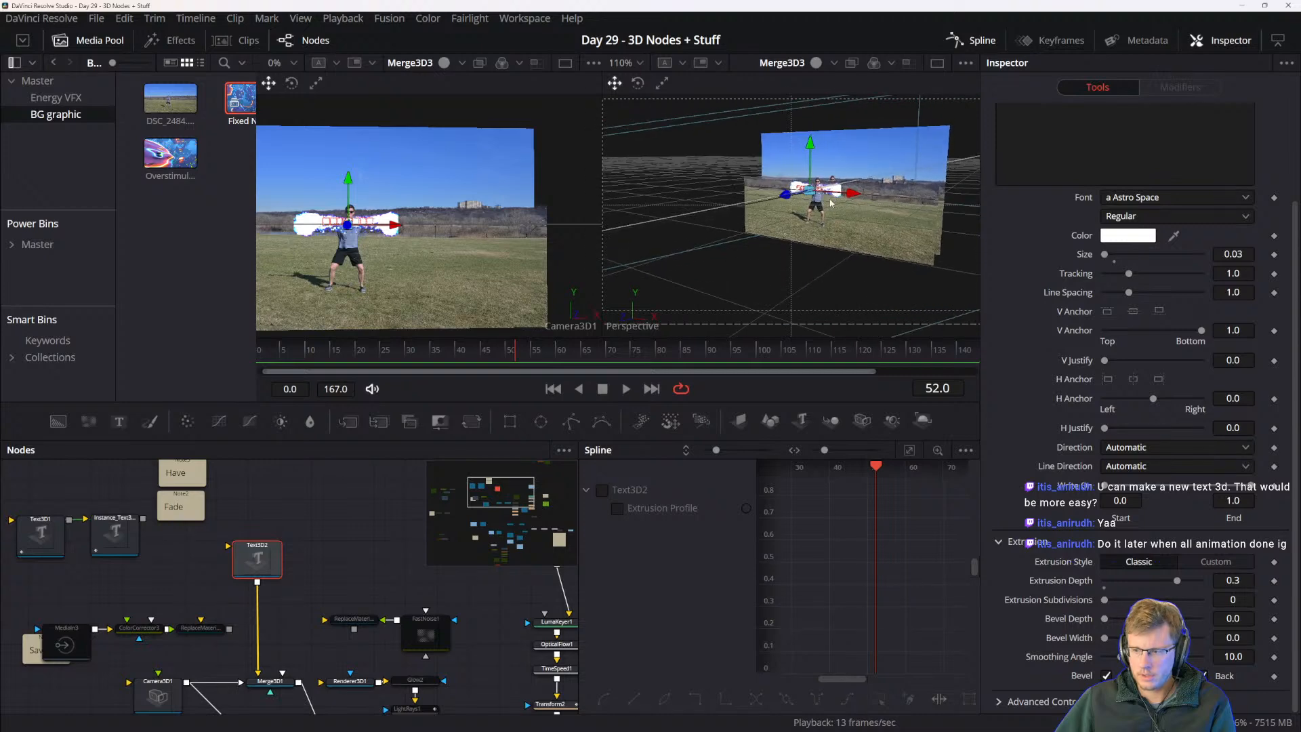
scroll(808, 215, up, 4)
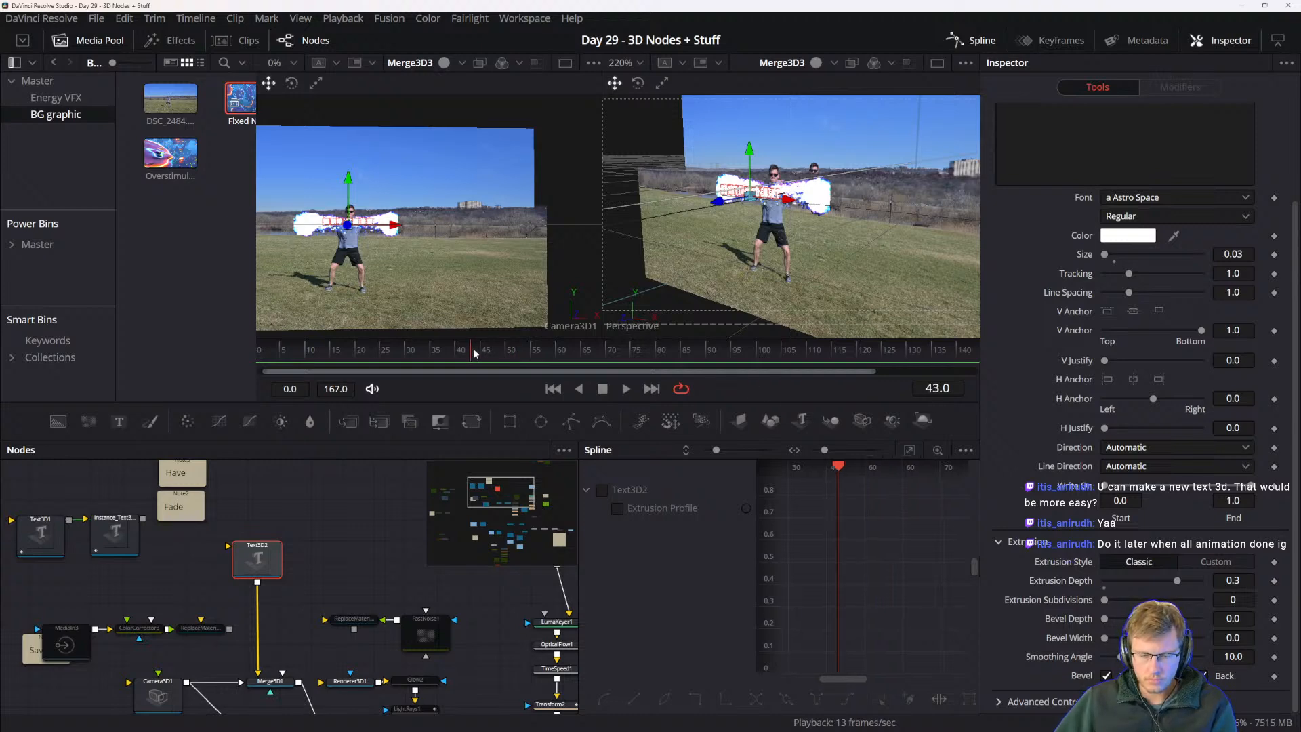
drag(476, 353, 343, 353)
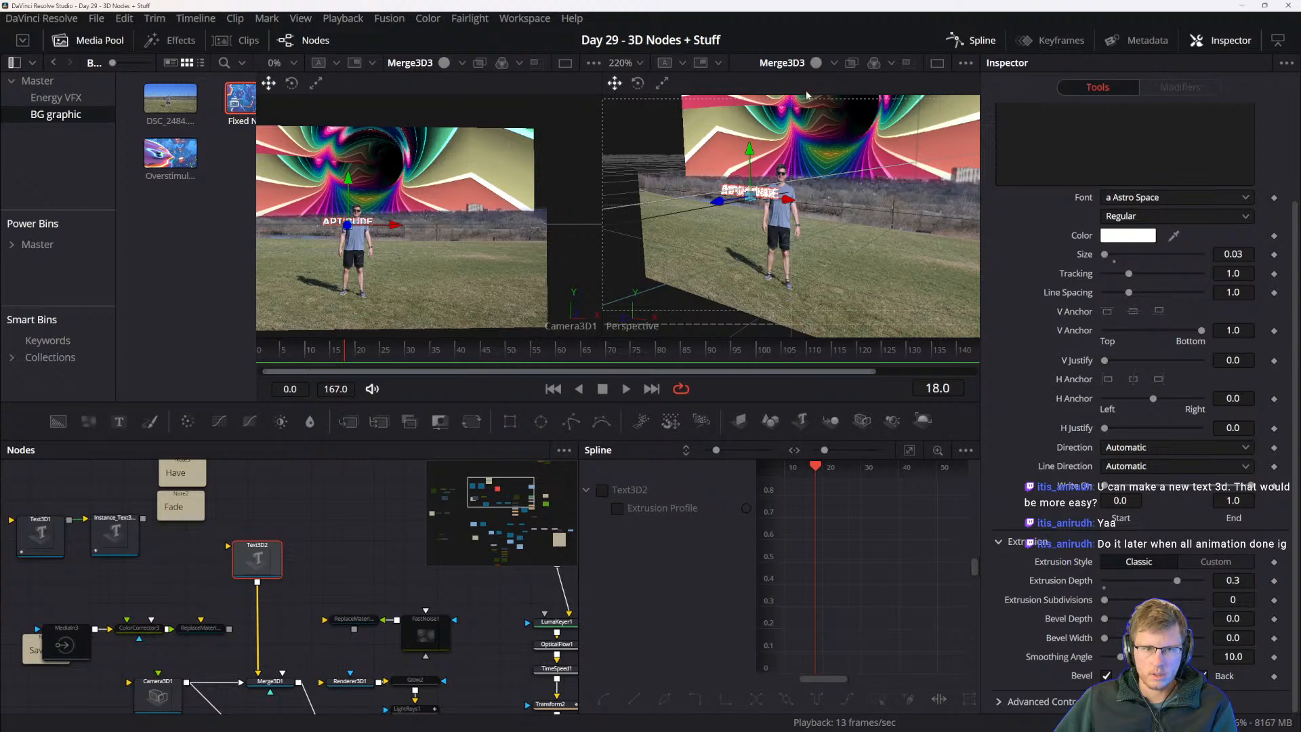
- Shift the rainbow tunnel's image plane (ImagePlane3D1_1) slightly forward along Z in the perspective view
drag(315, 645, 377, 524)
drag(377, 572, 315, 461)
drag(291, 626, 297, 549)
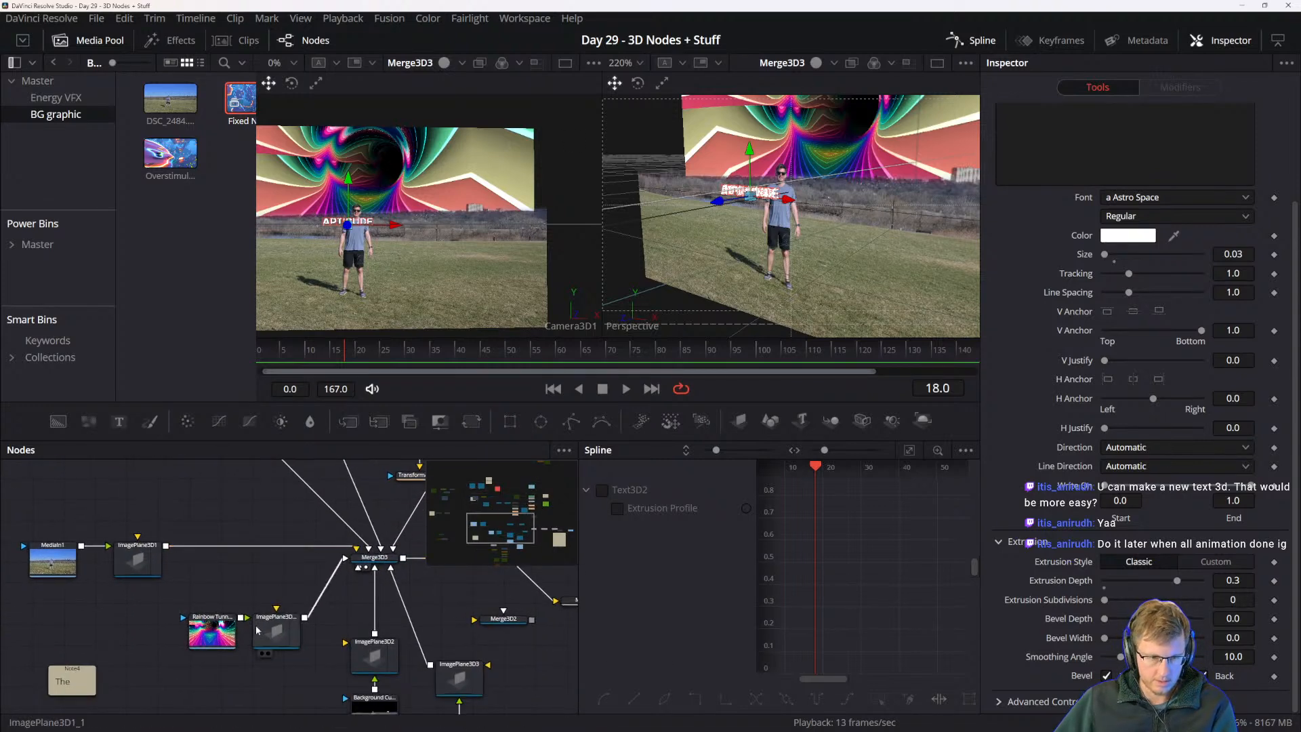
click(274, 620)
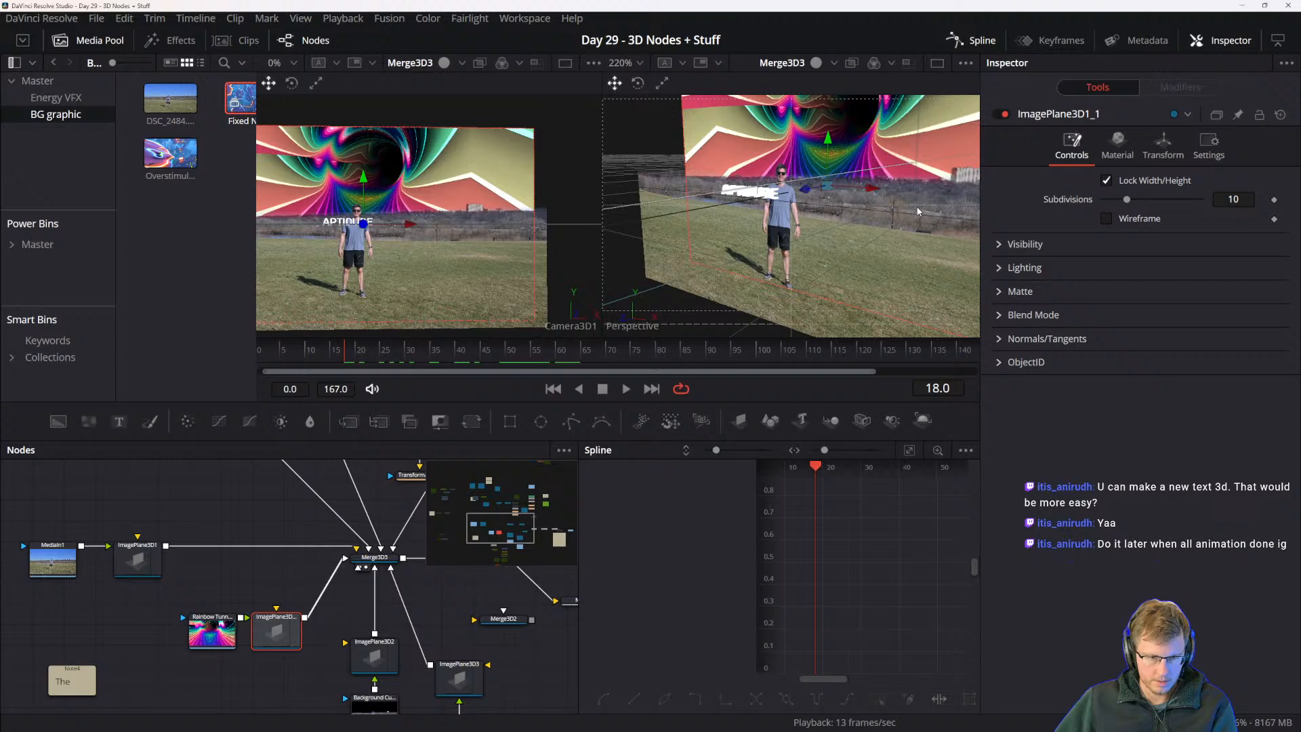
mouse_move(796, 193)
mouse_down()
mouse_move(818, 183)
mouse_move(793, 185)
mouse_up()
right_click(793, 183)
click(789, 188)
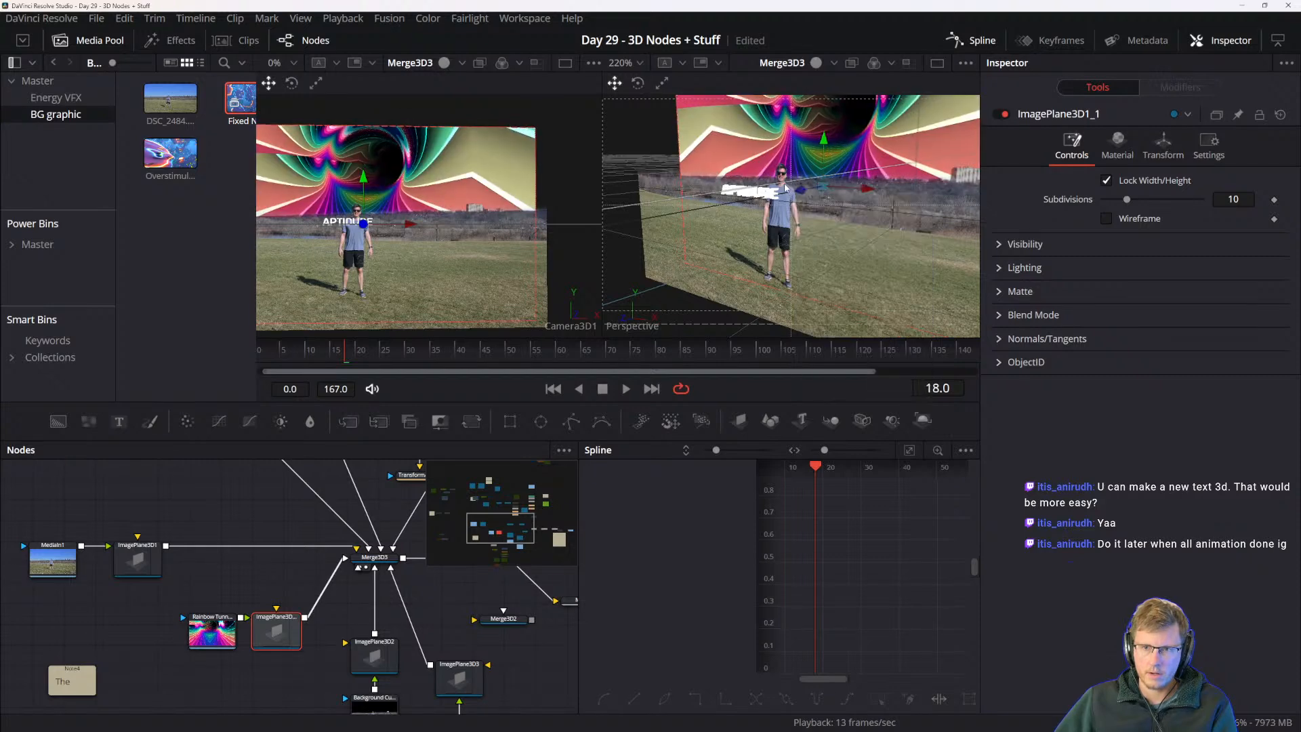
- Reselect ImagePlane3D1_1 and bring the rainbow tunnel plane further forward along Z toward the foreground footage
click(799, 186)
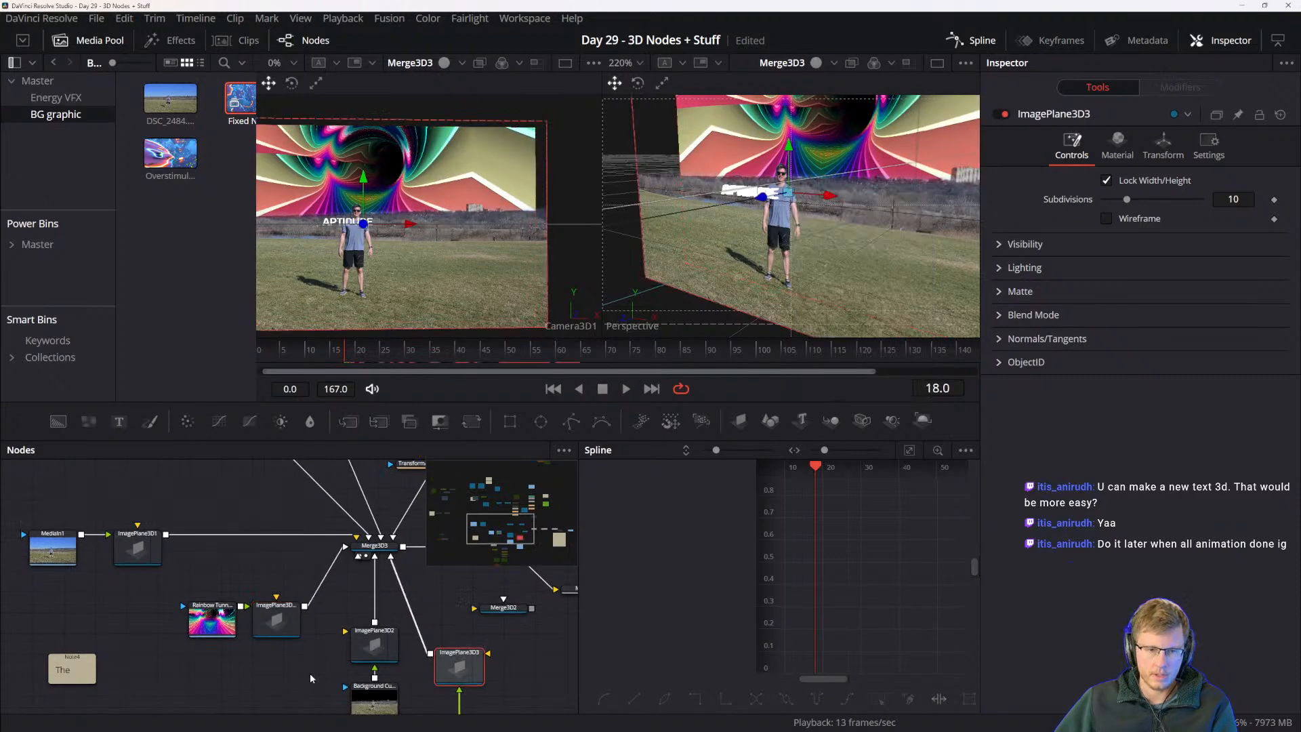
click(203, 695)
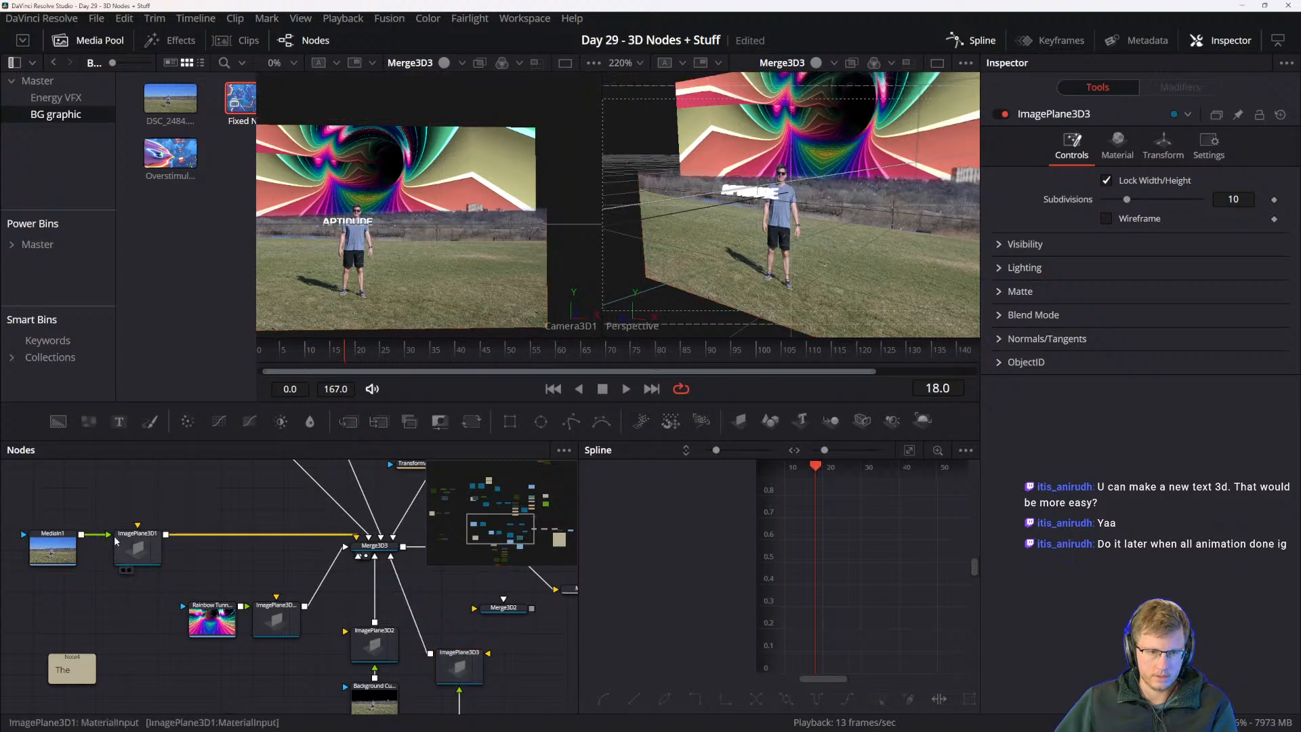
click(62, 557)
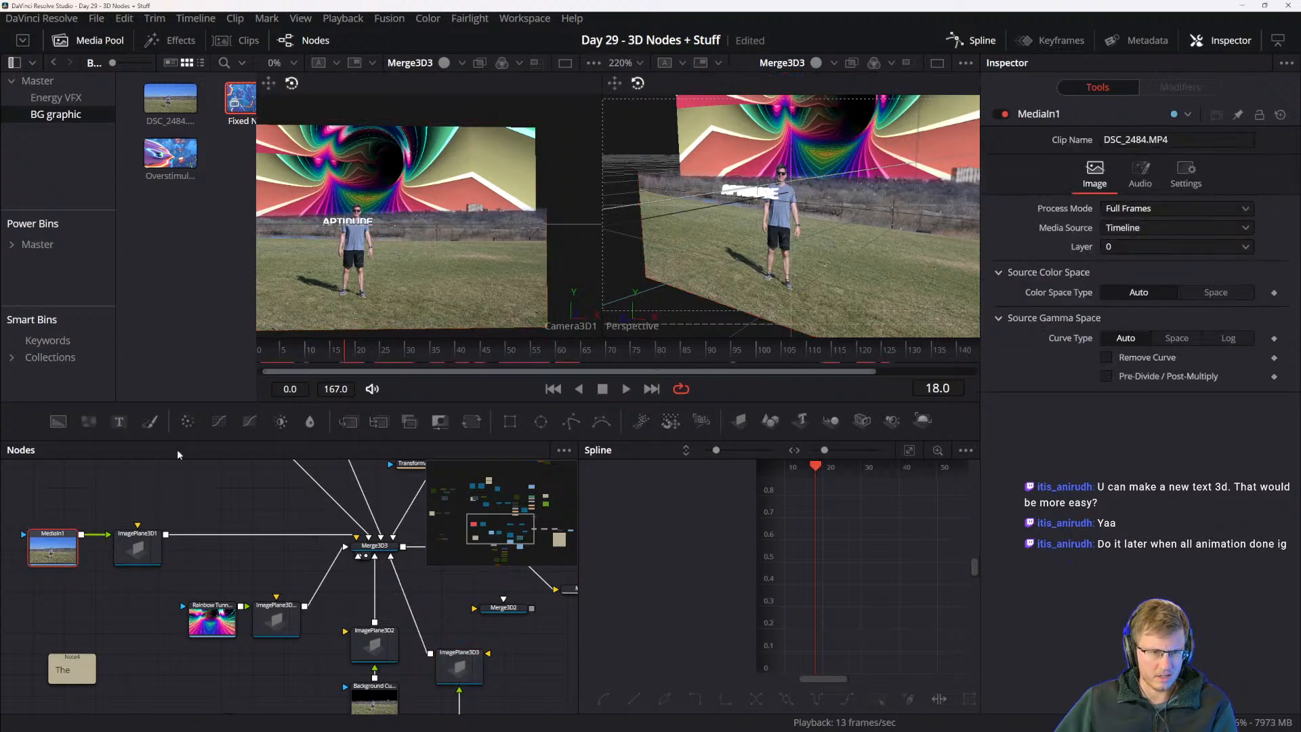
click(276, 620)
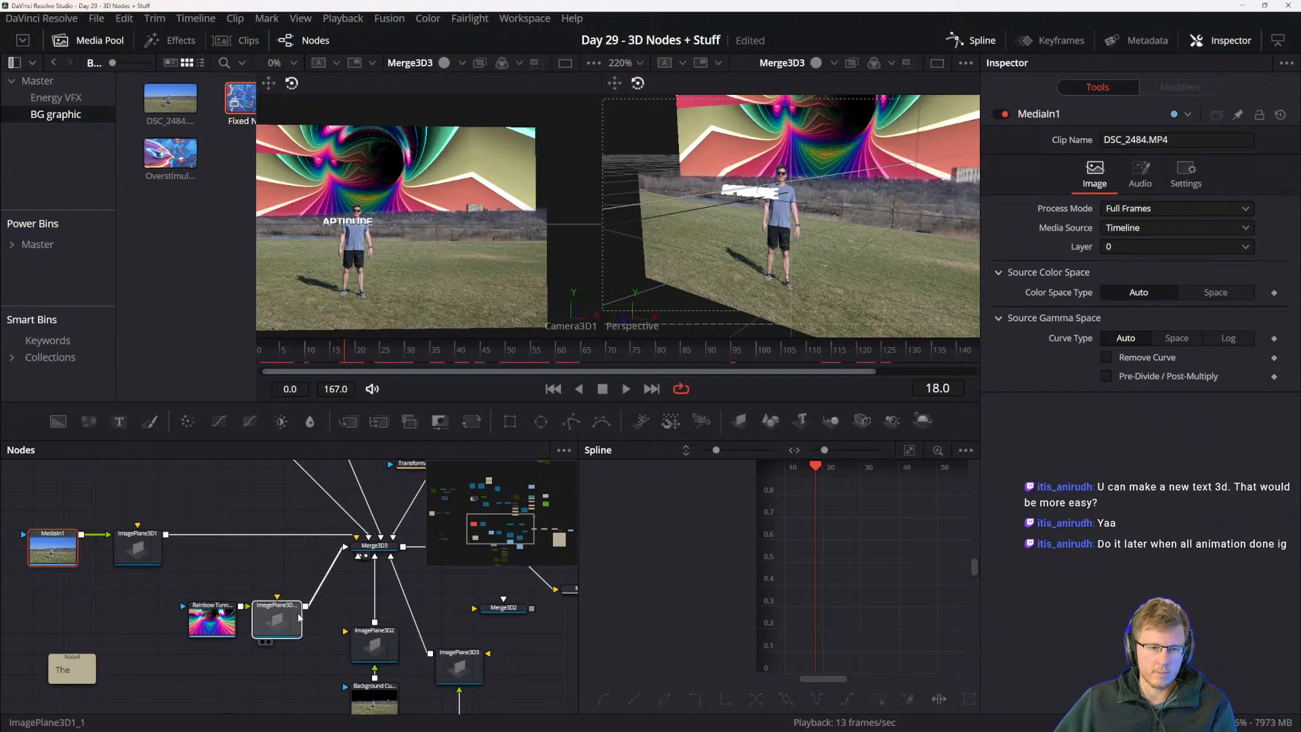
drag(801, 190, 786, 195)
drag(896, 217, 836, 229)
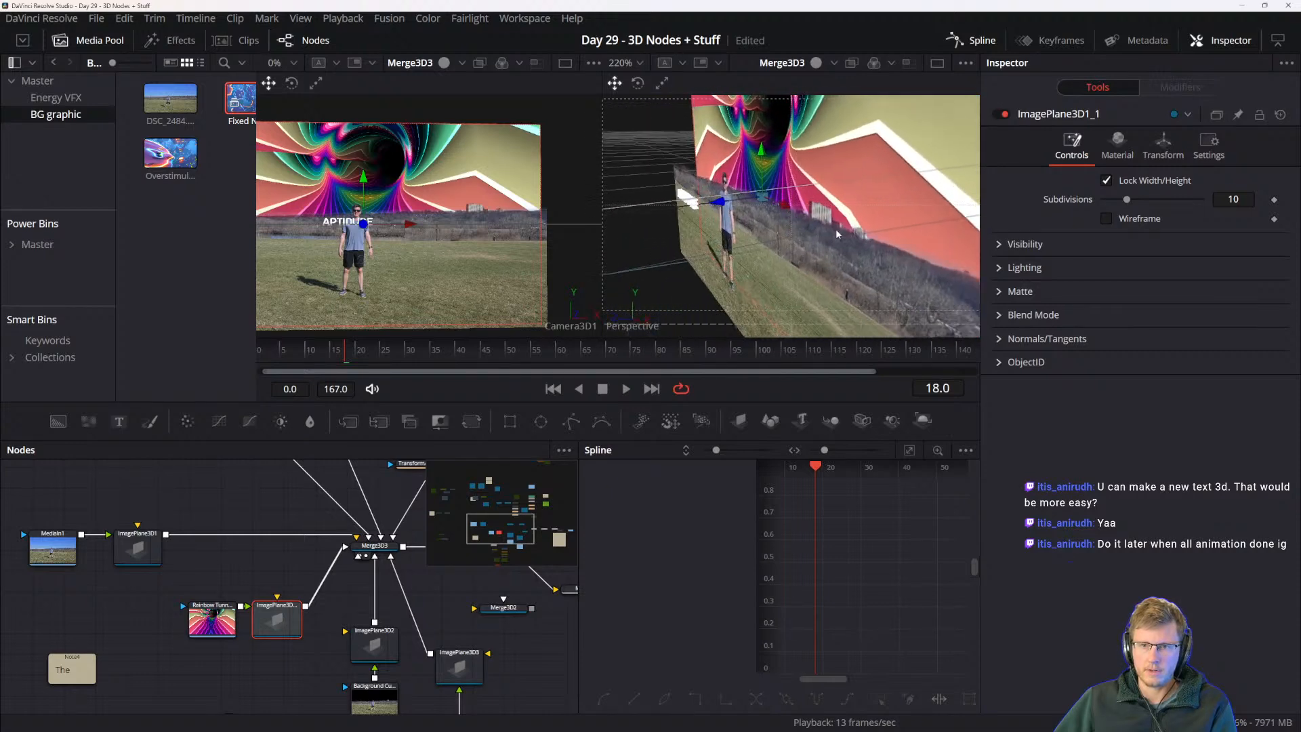
- Check the visibility and material settings of ImagePlane3D1_1, including its diffuse opacity
click(1059, 244)
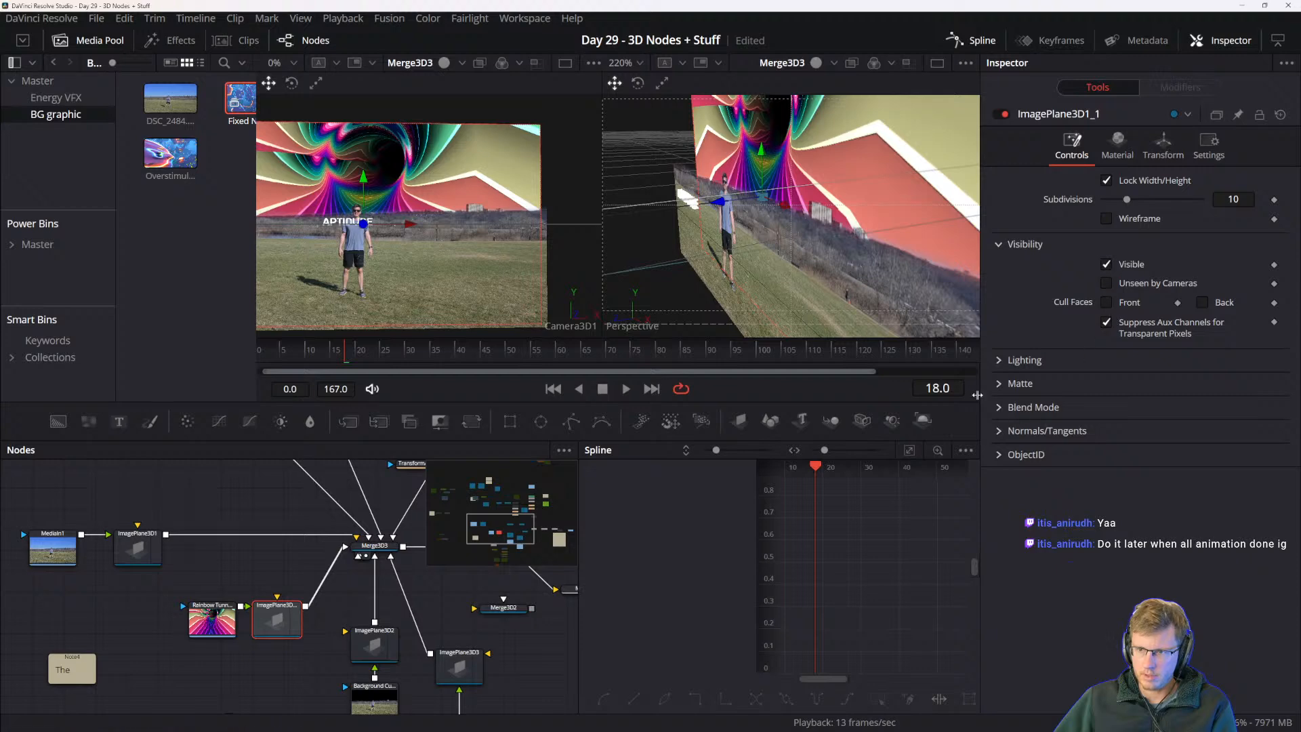
click(997, 361)
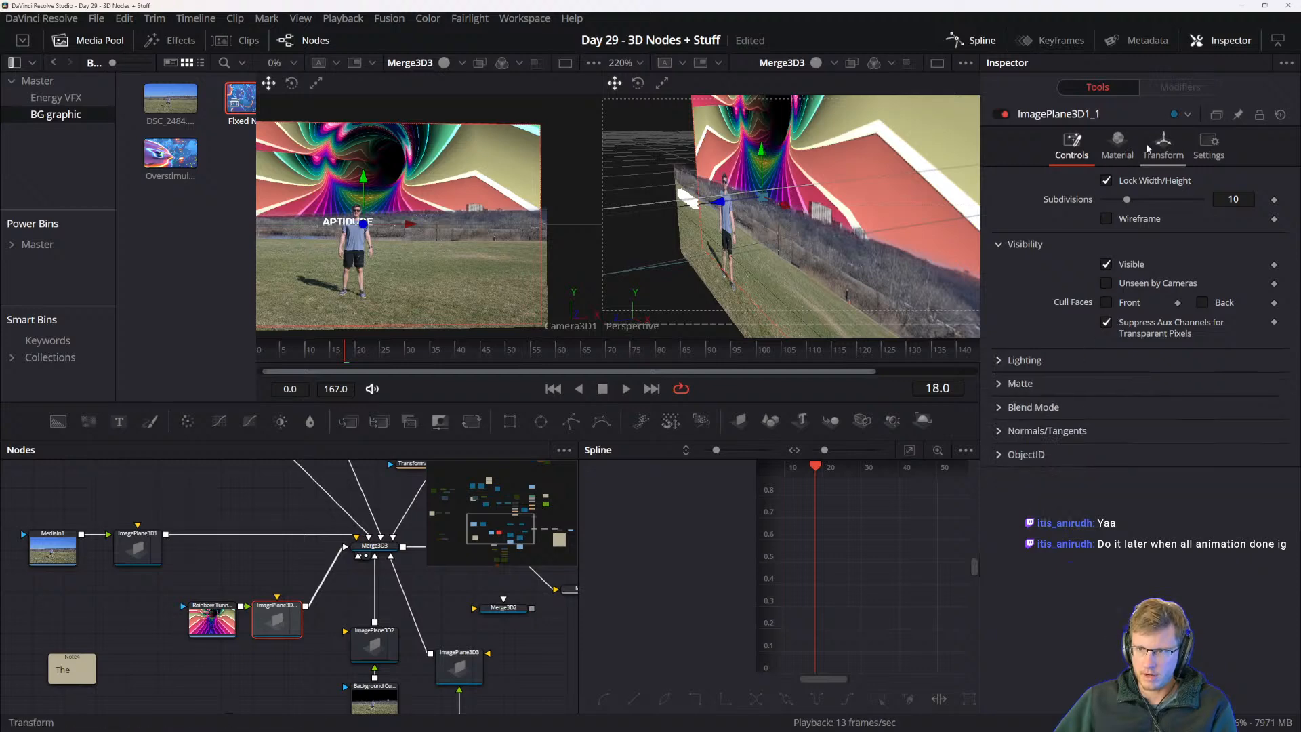
click(1118, 144)
mouse_move(1205, 292)
mouse_down()
mouse_move(1102, 291)
mouse_move(1205, 296)
mouse_move(1177, 274)
mouse_move(1104, 277)
mouse_move(1204, 275)
mouse_move(1152, 295)
mouse_move(1204, 296)
mouse_up()
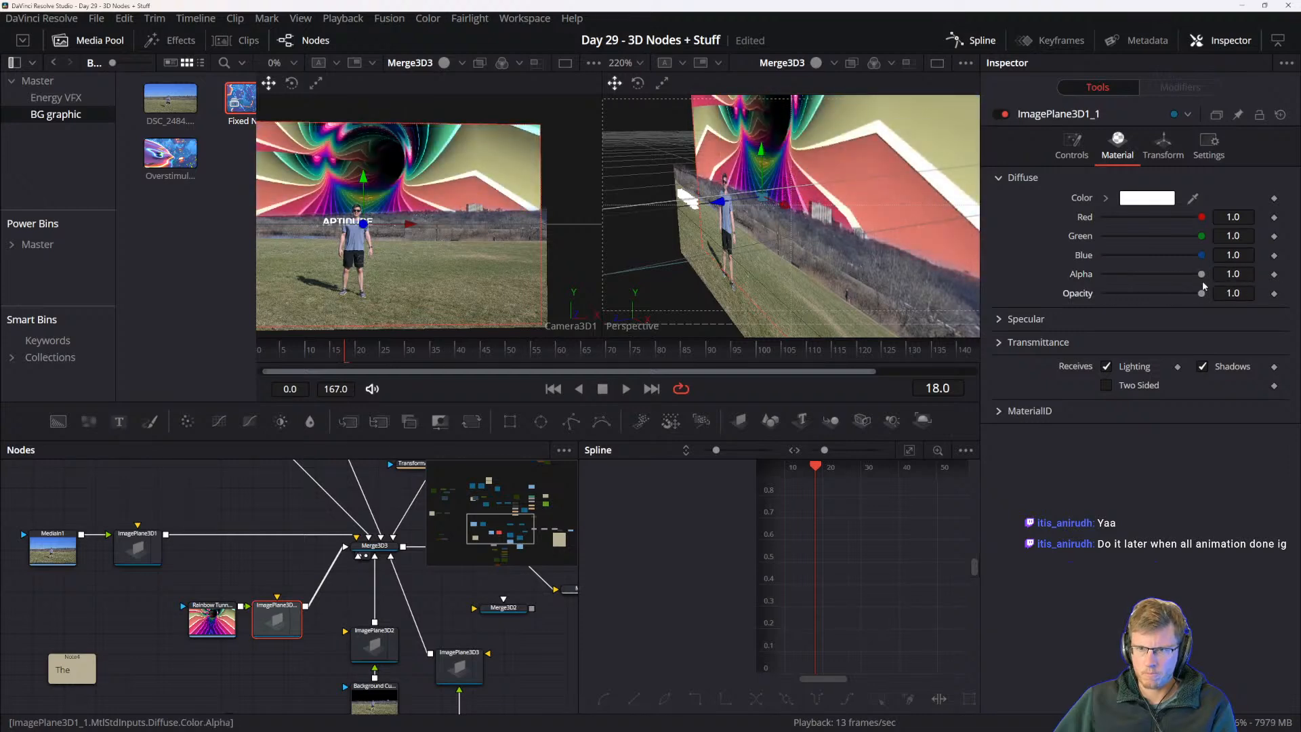
- Select the Text3D2 node and examine the Aptidude text up close in the camera view at frame 39
drag(362, 524, 284, 698)
drag(234, 539, 330, 634)
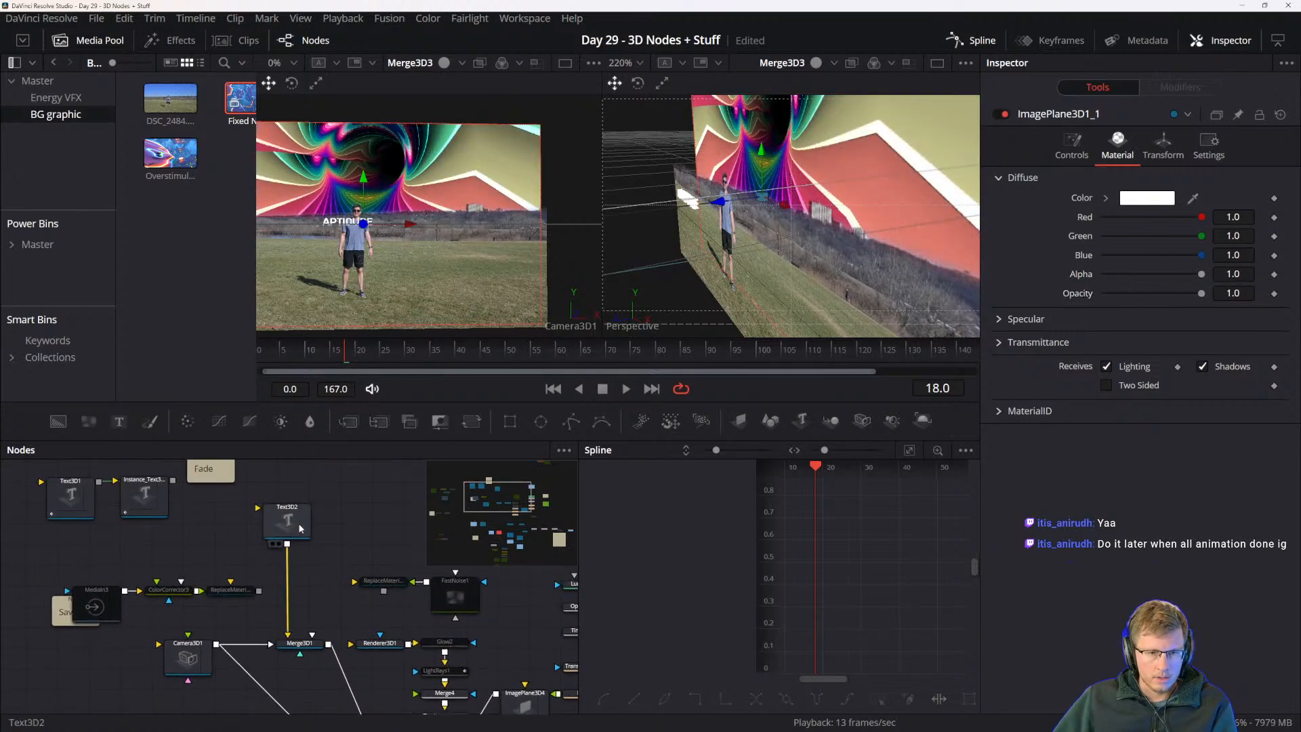
click(297, 525)
drag(343, 348, 452, 350)
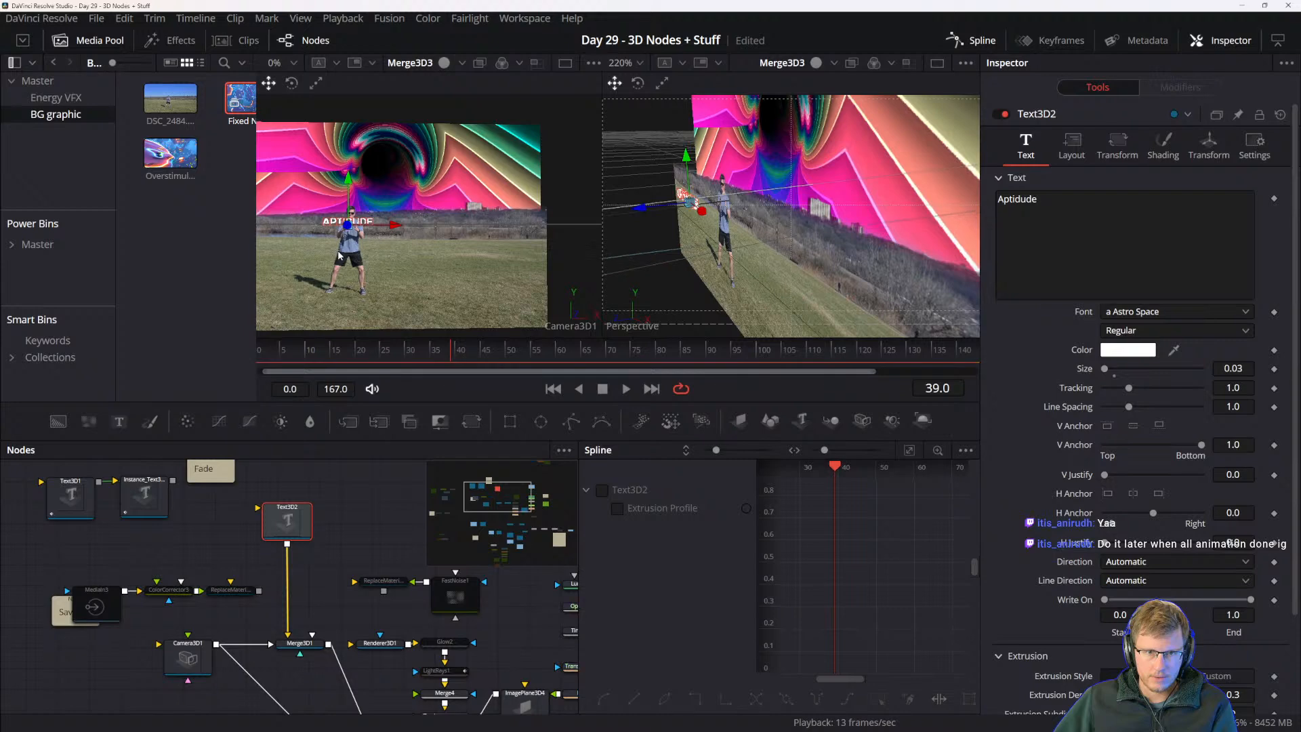
scroll(339, 253, up, 3)
drag(339, 252, 392, 239)
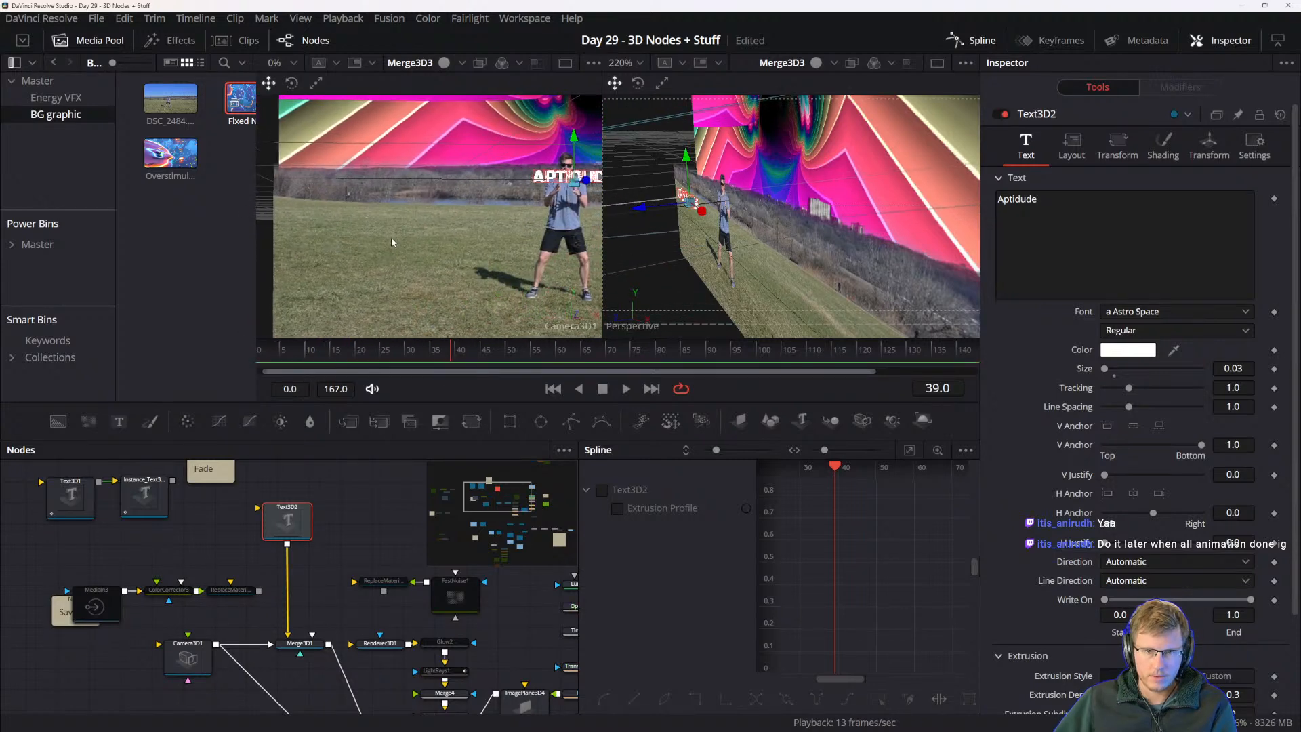
right_click(405, 189)
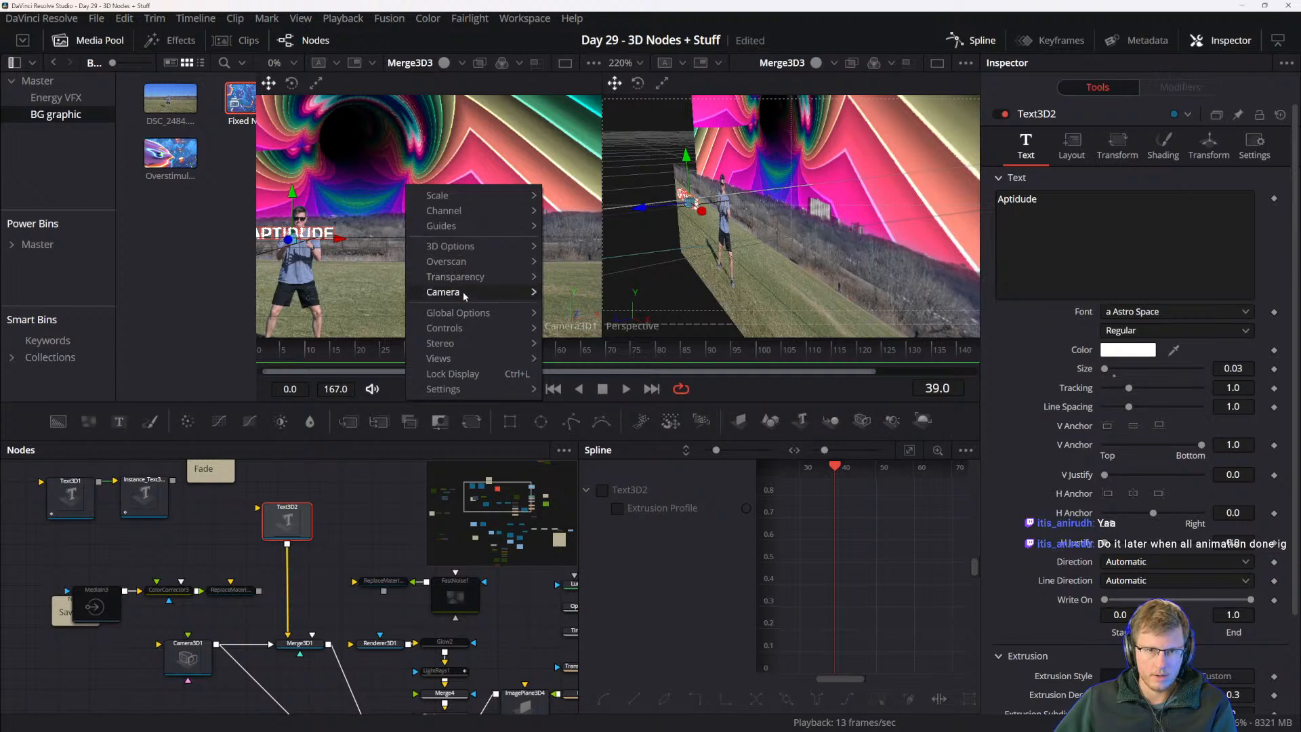
mouse_move(465, 296)
click(570, 343)
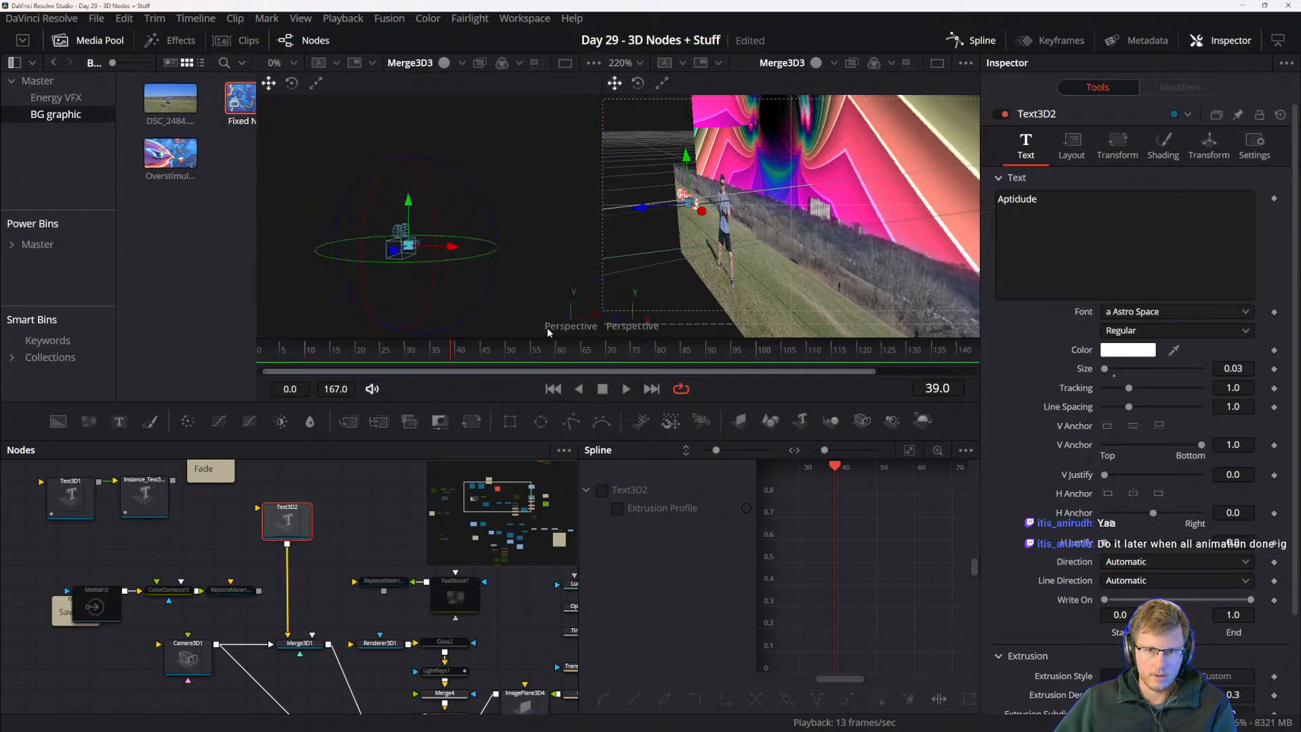
right_click(460, 249)
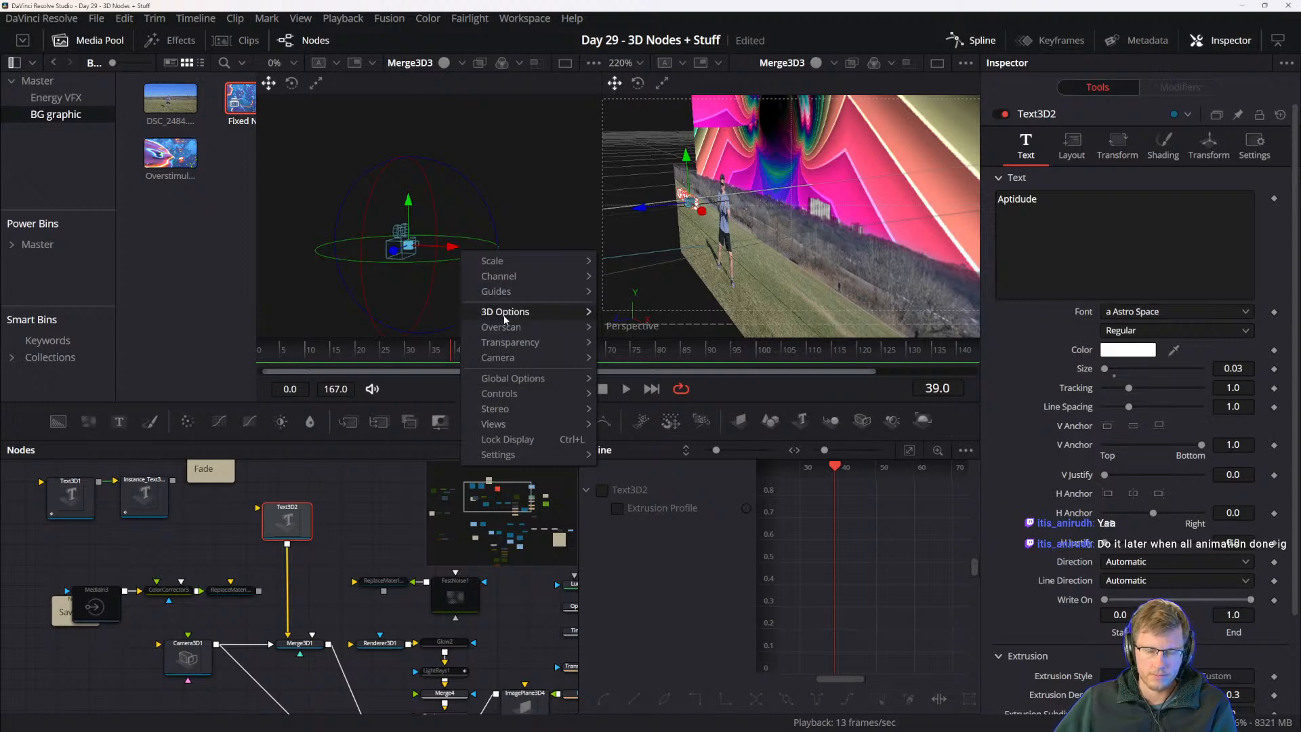
mouse_move(508, 314)
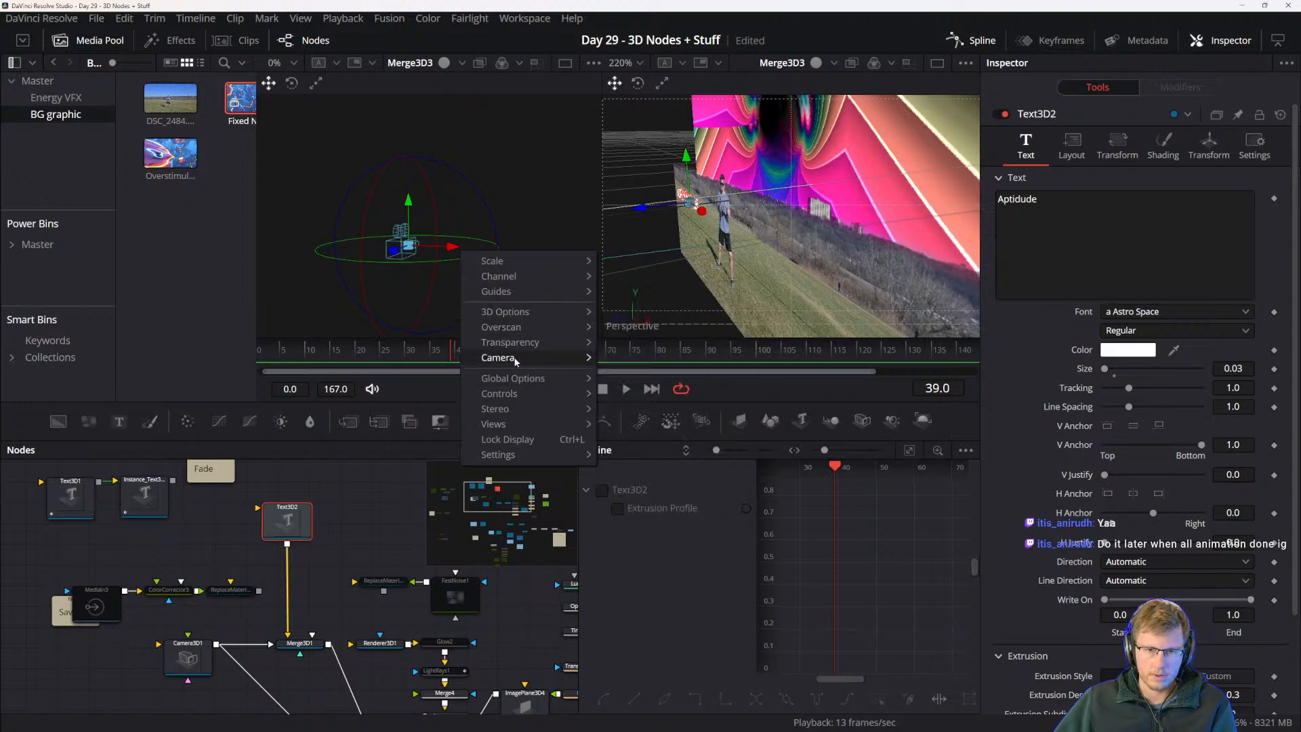
click(637, 357)
- Move the Aptidude text (Text3D2) back along Z toward the subject and lower it slightly along Y
click(723, 220)
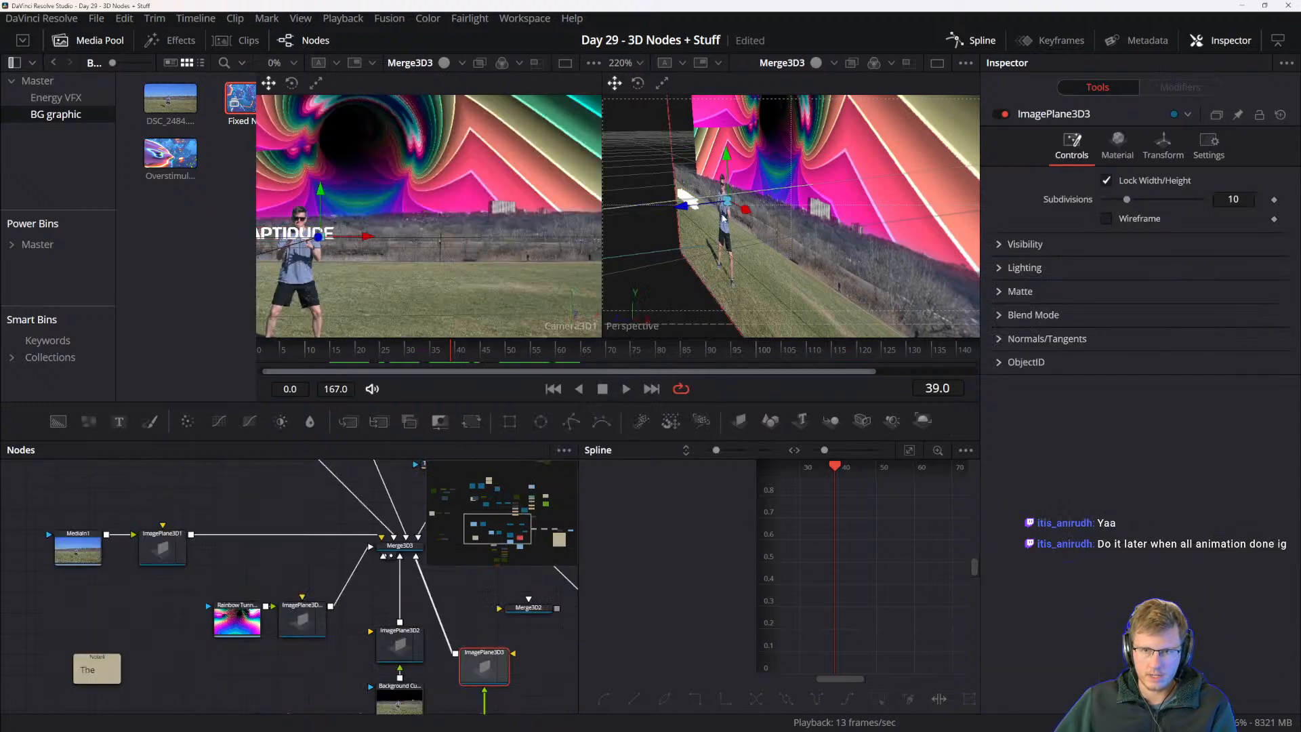
drag(719, 233, 753, 224)
scroll(753, 224, up, 4)
drag(676, 260, 718, 227)
scroll(702, 240, down, 2)
right_click(718, 227)
click(295, 561)
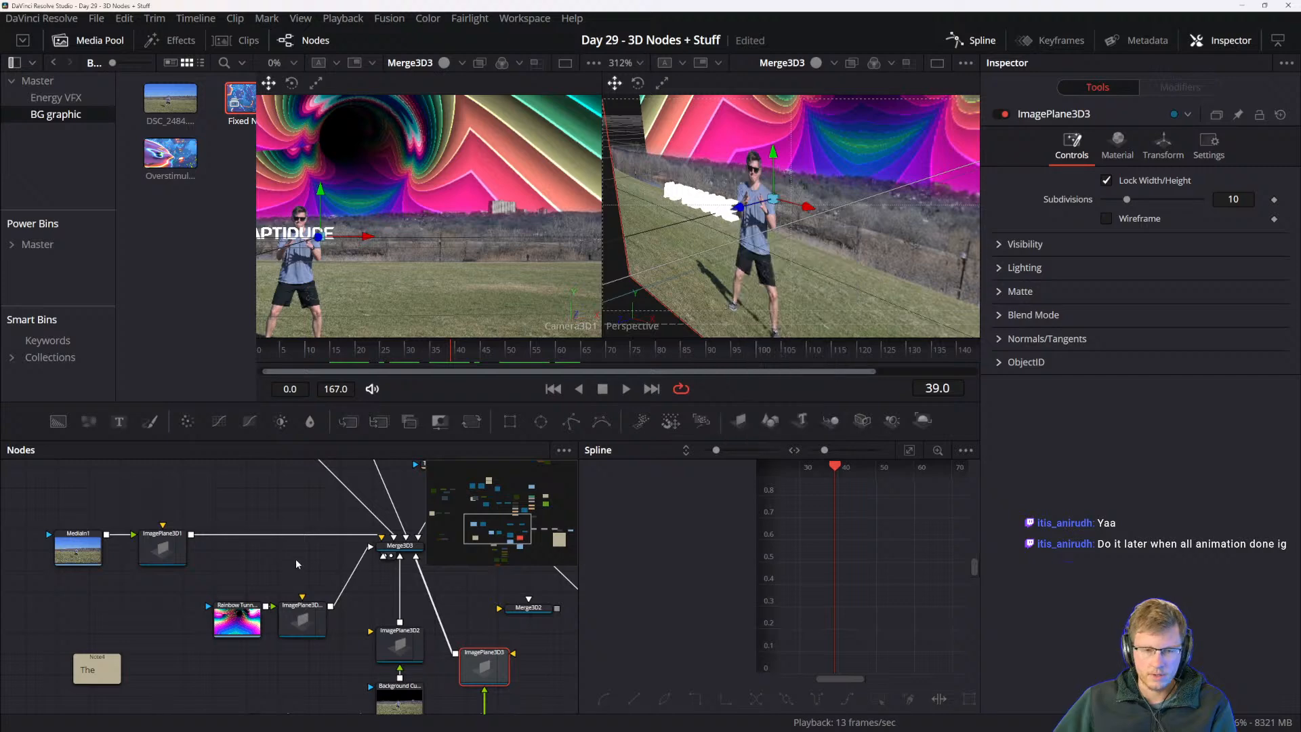
drag(282, 492, 278, 568)
scroll(278, 562, up, 10)
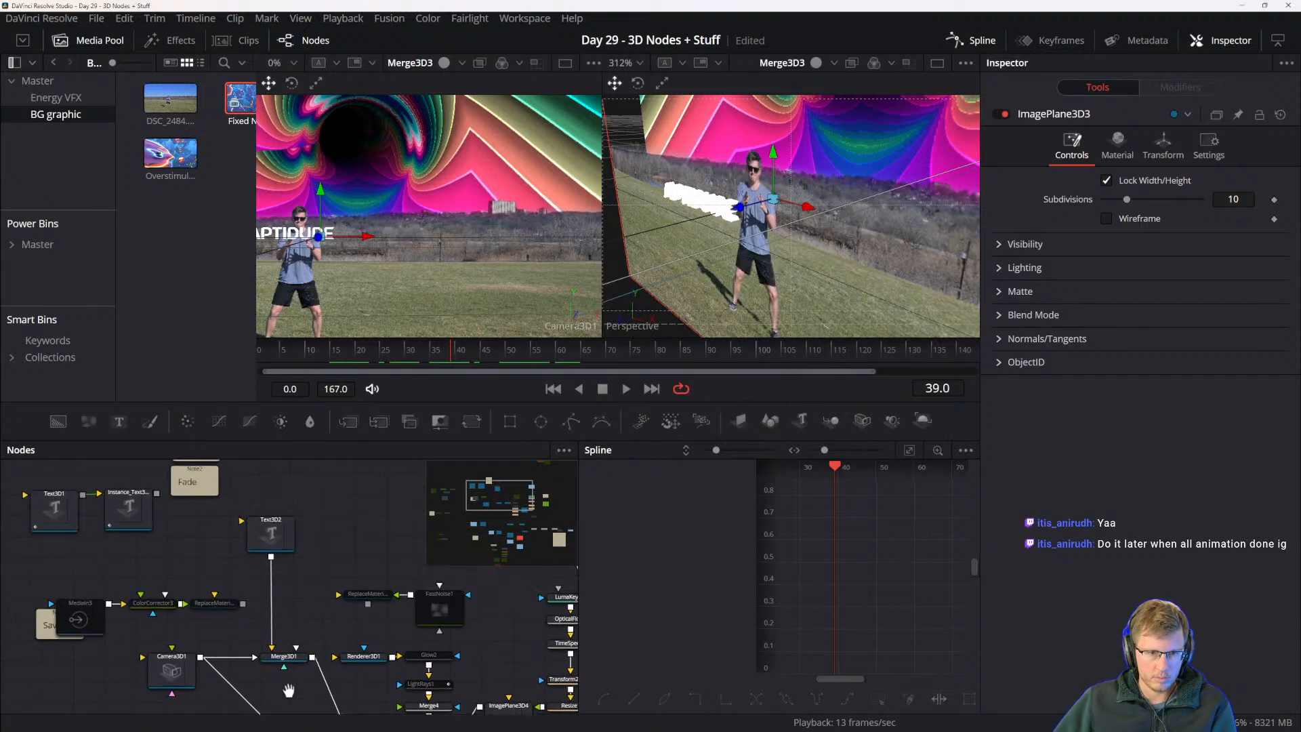
click(271, 598)
drag(661, 217, 688, 209)
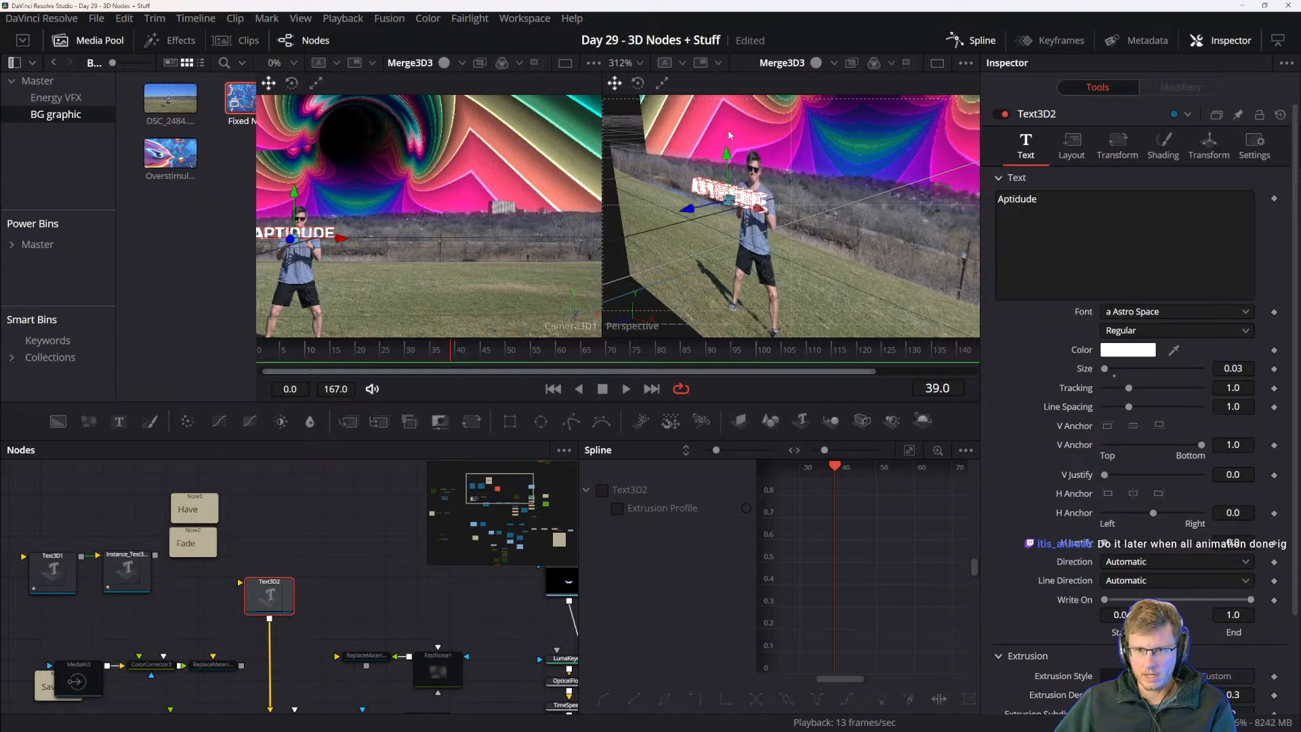
drag(726, 154, 727, 165)
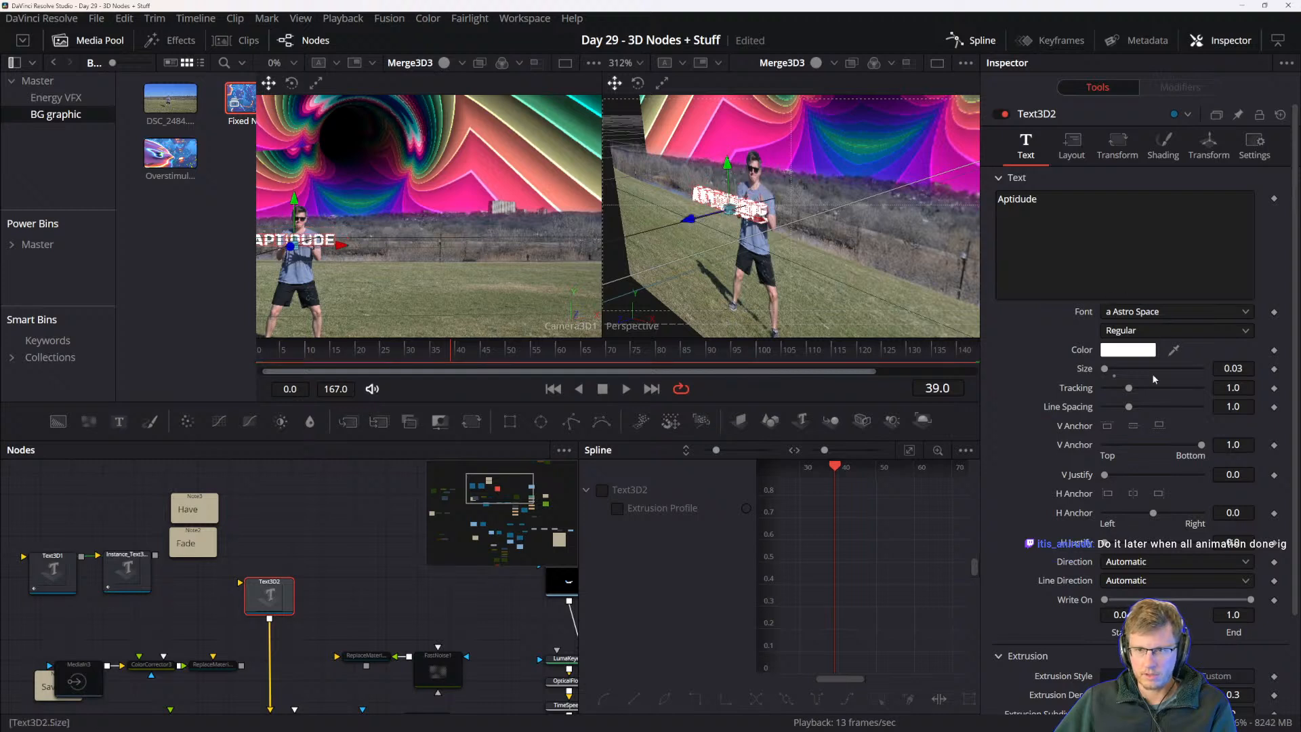
- Set the size of Text3D2 to 0 and add a size keyframe at frame 47
drag(1238, 368, 1237, 368)
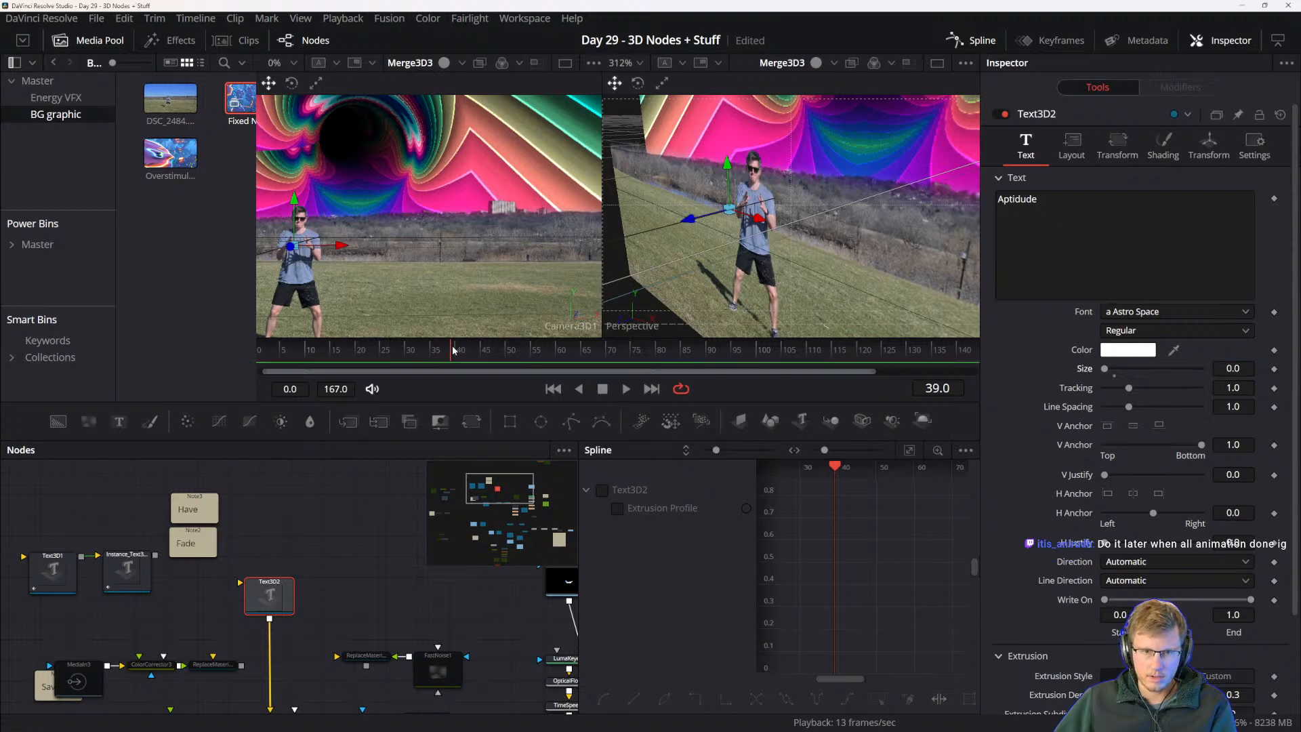
drag(452, 350, 491, 346)
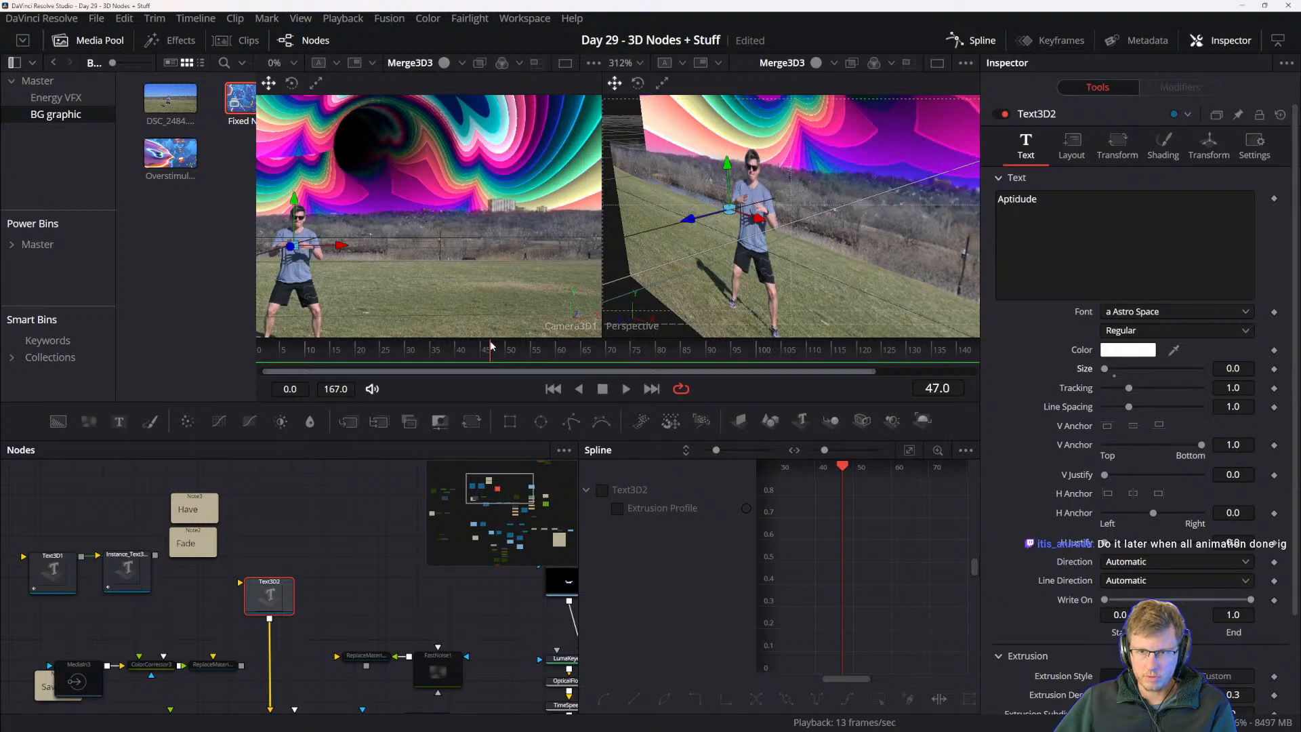
key(Left)
key(Right)
click(1275, 369)
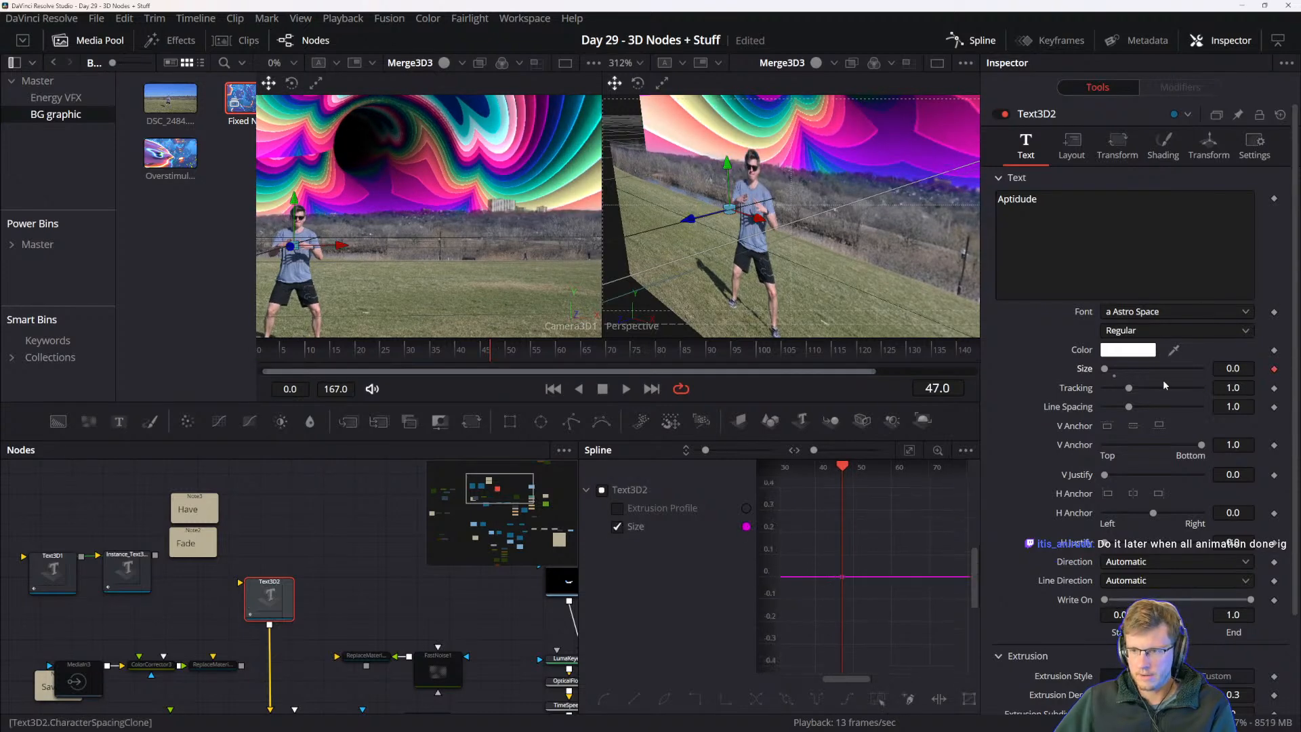
- Try a larger text size at frame 47, undo it, and save the project
drag(1105, 367, 1109, 369)
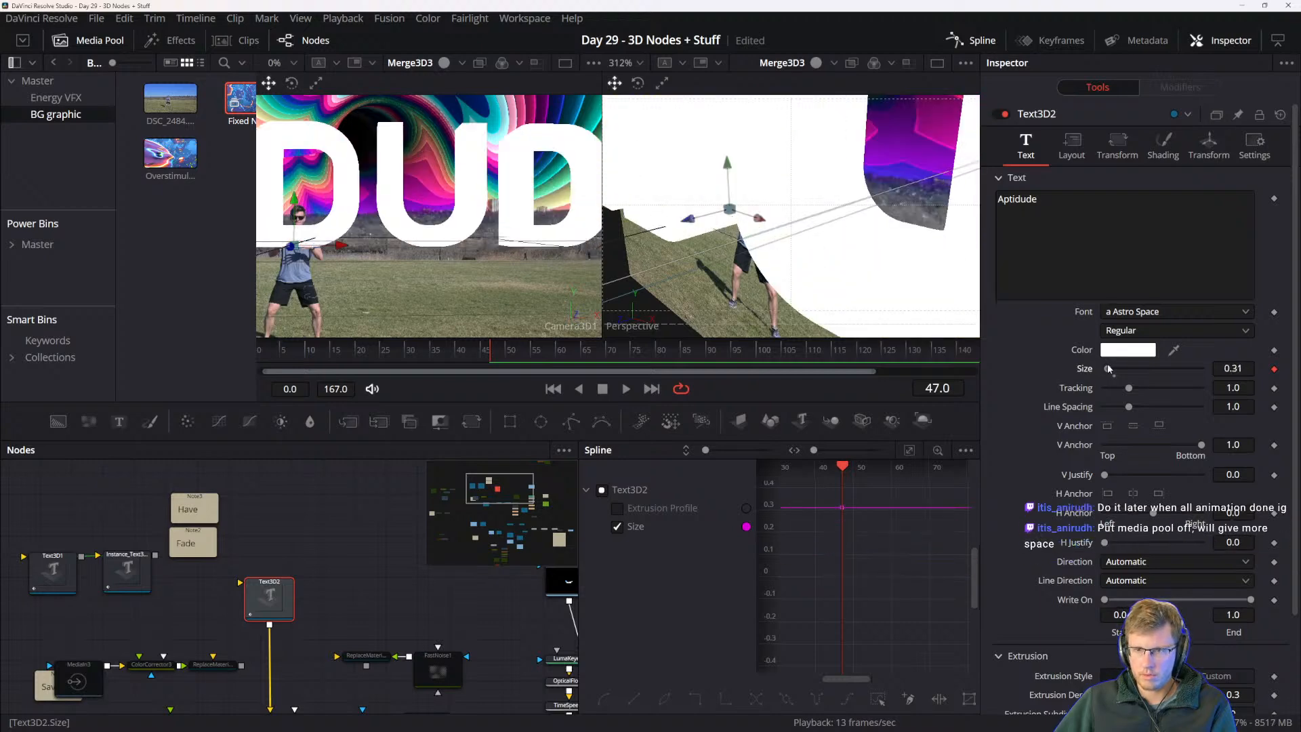
key(ctrl+z)
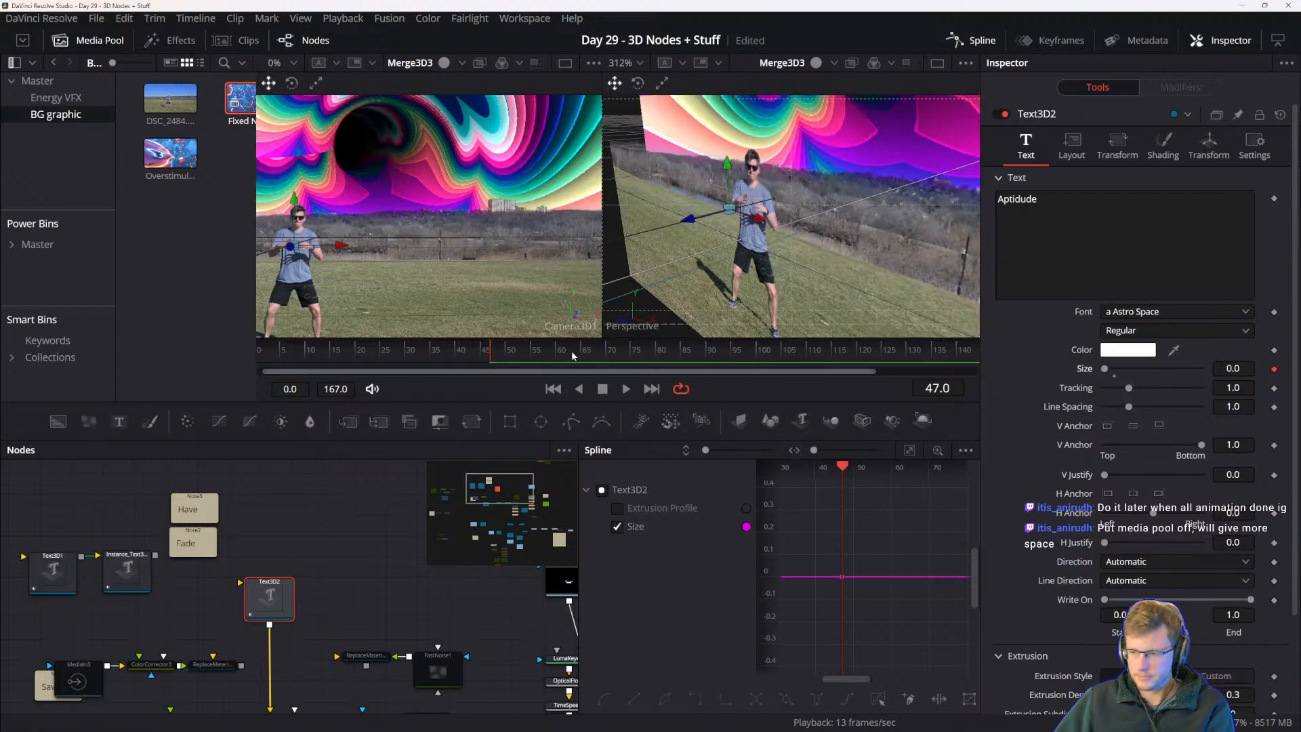
key(ctrl+s)
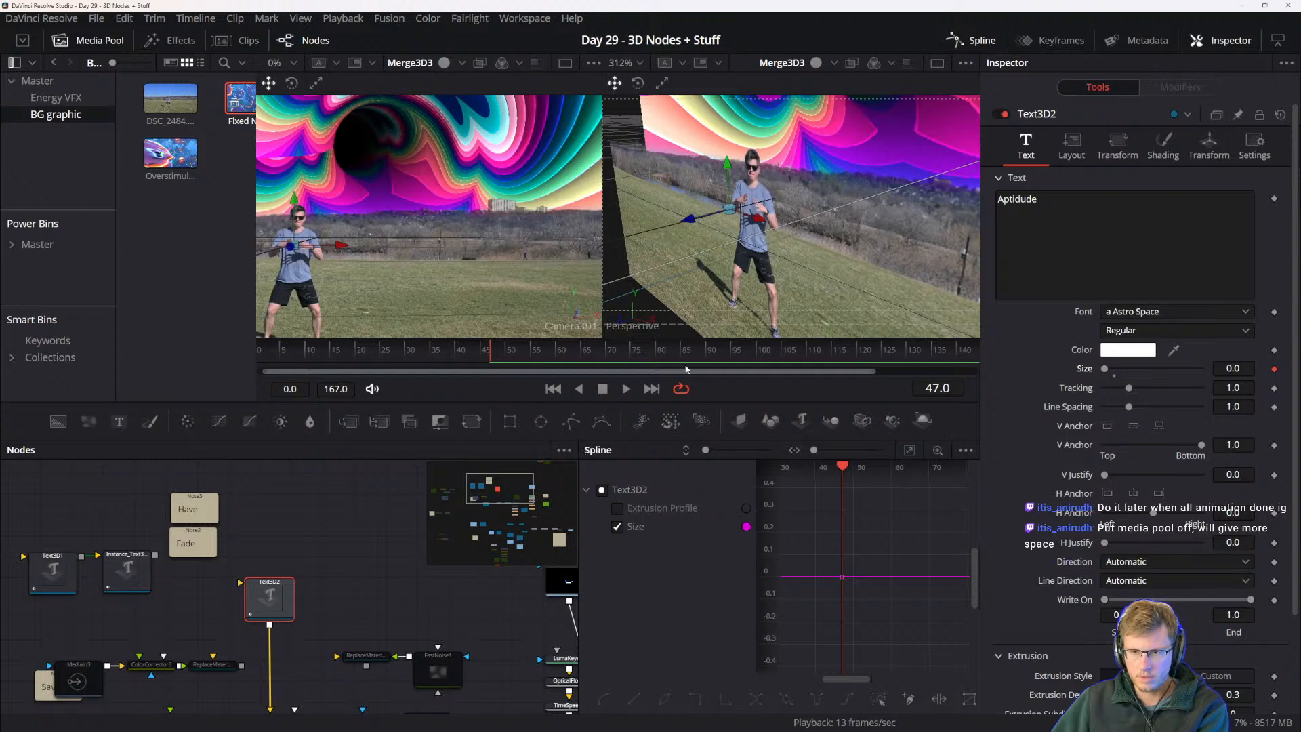
- Hide the Media Pool to give the viewers more room
right_click(737, 384)
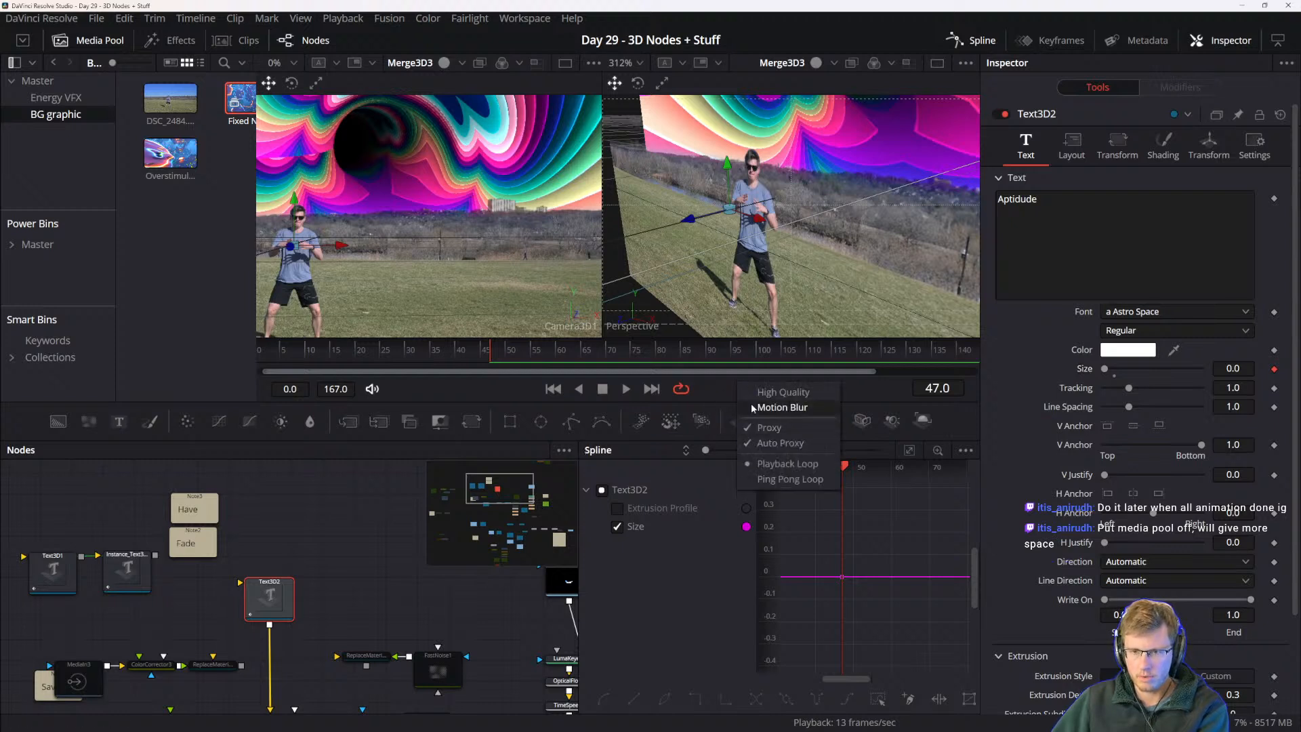
click(716, 394)
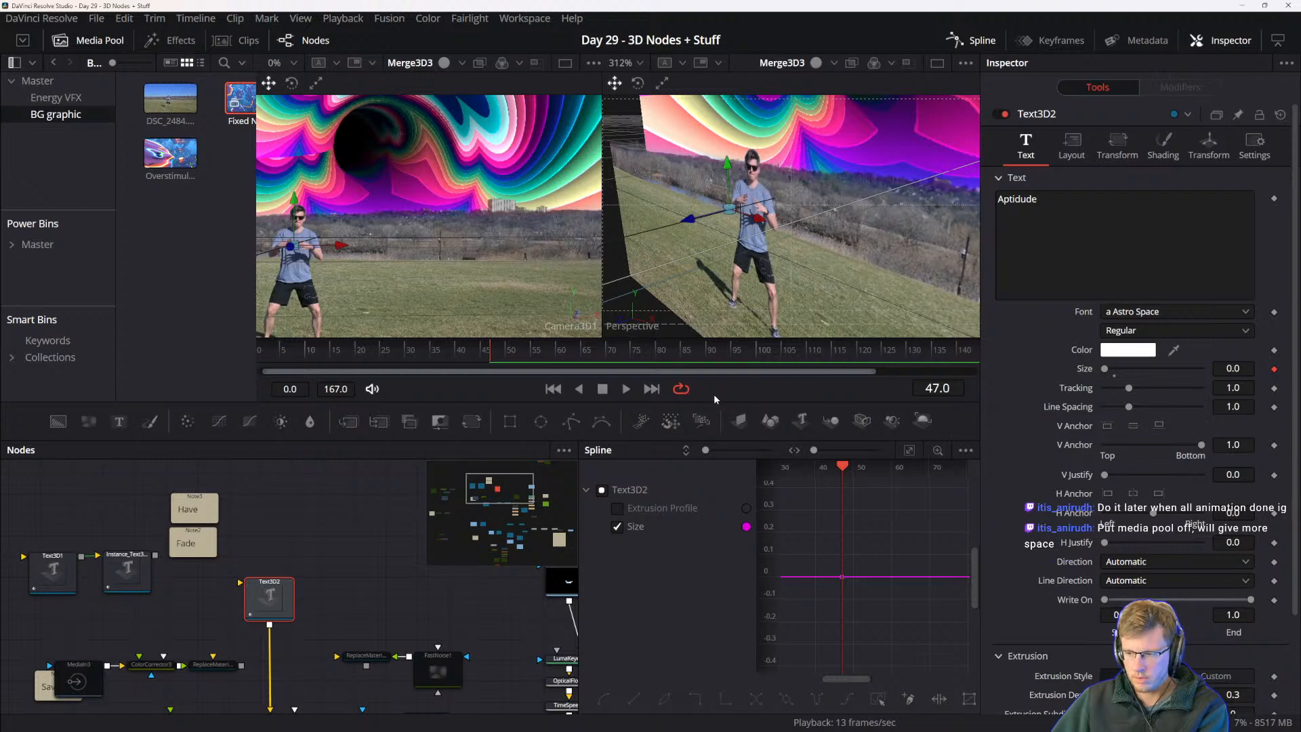
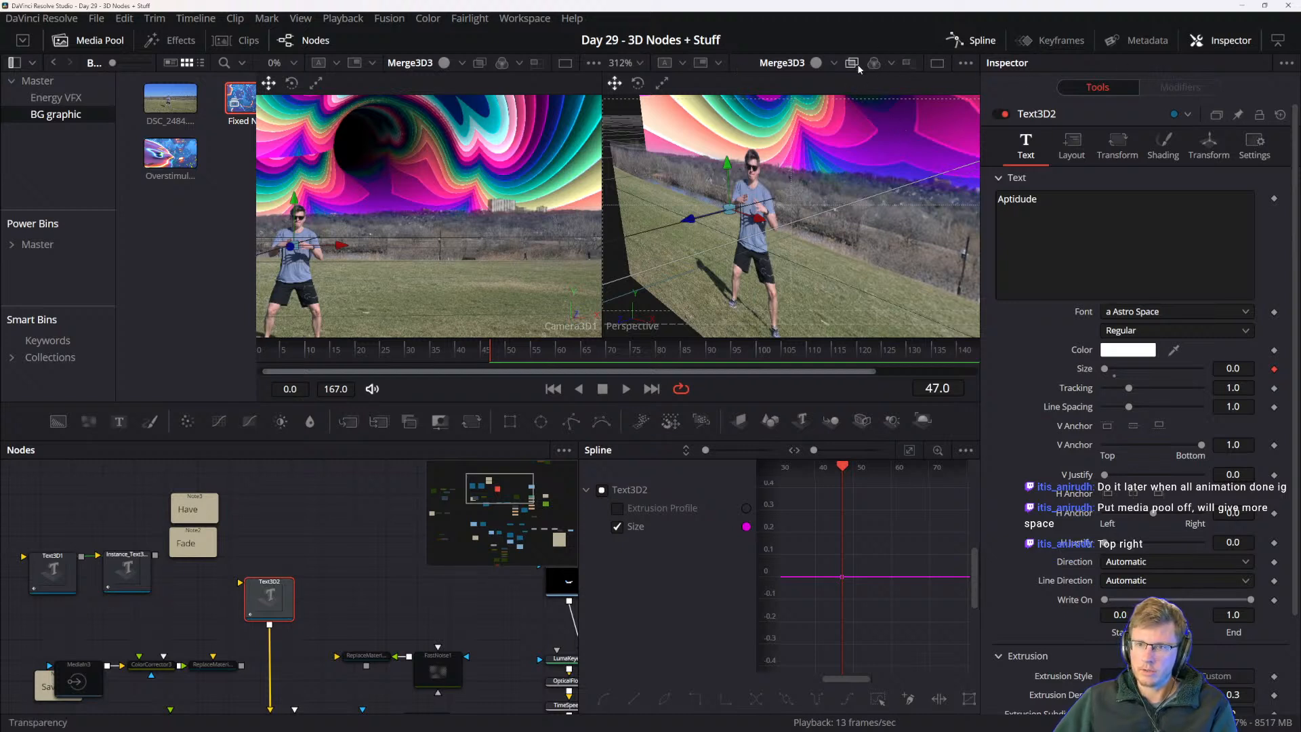
click(965, 63)
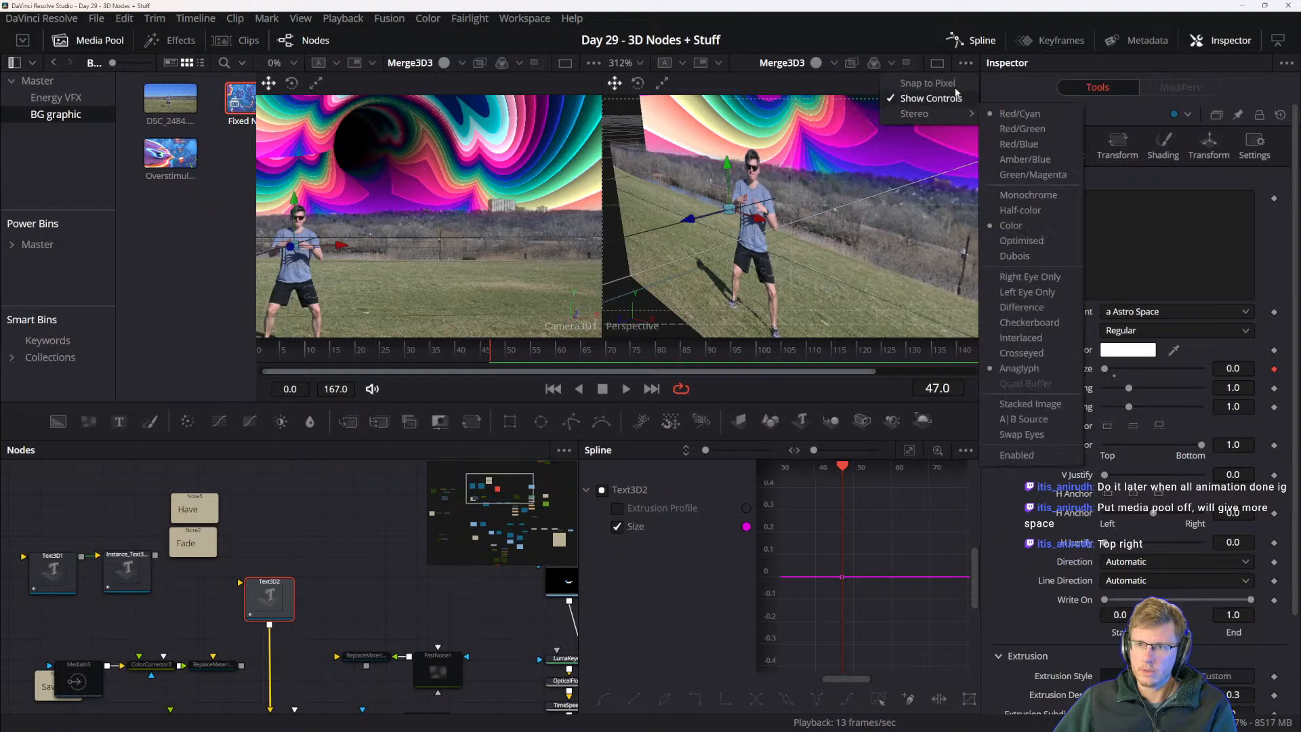
click(959, 66)
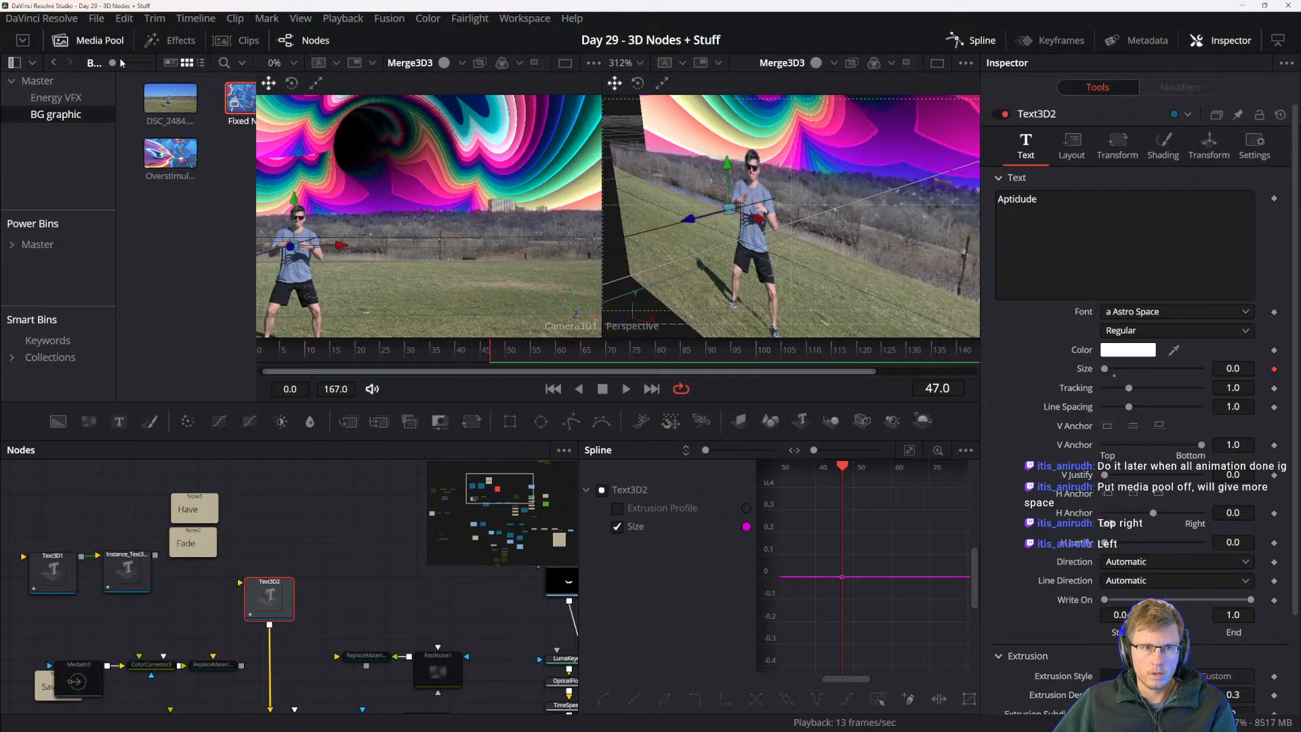
click(95, 41)
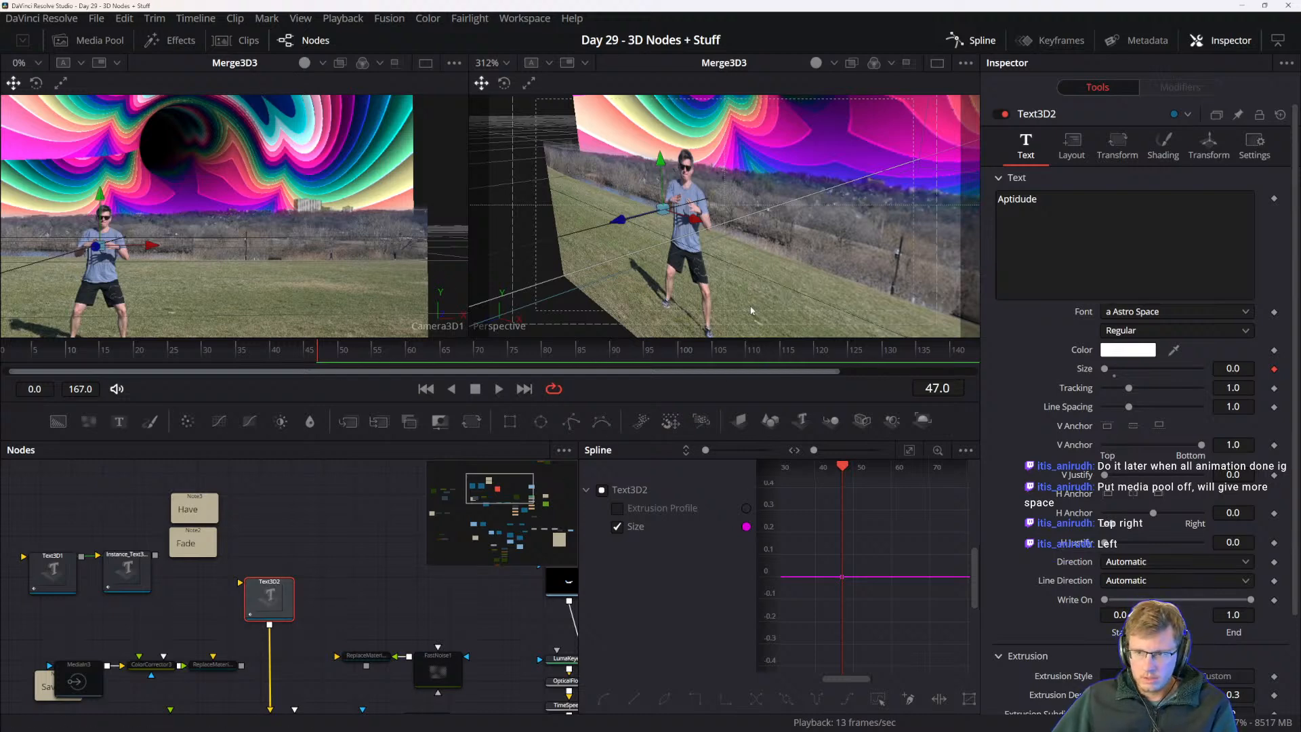
- Add a second size keyframe for Text3D2 at frame 52 with a value of 0.06
click(335, 347)
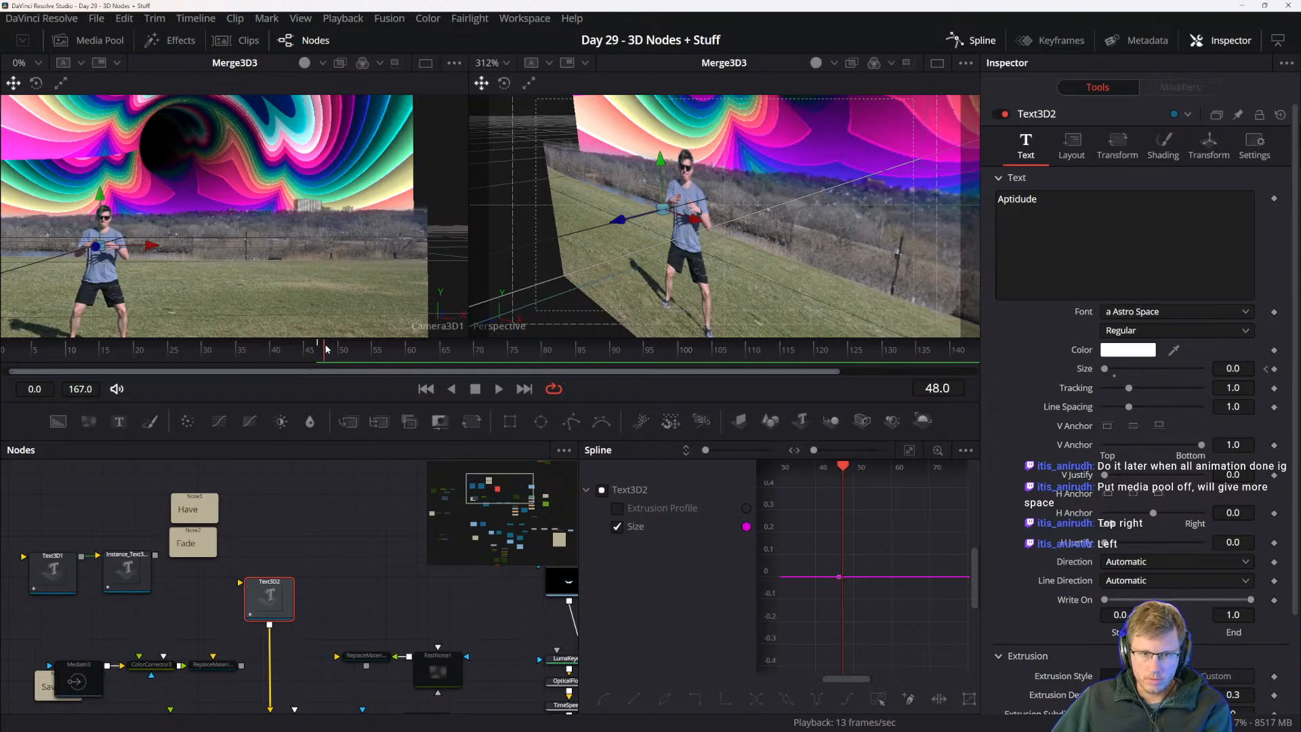
drag(335, 347, 374, 343)
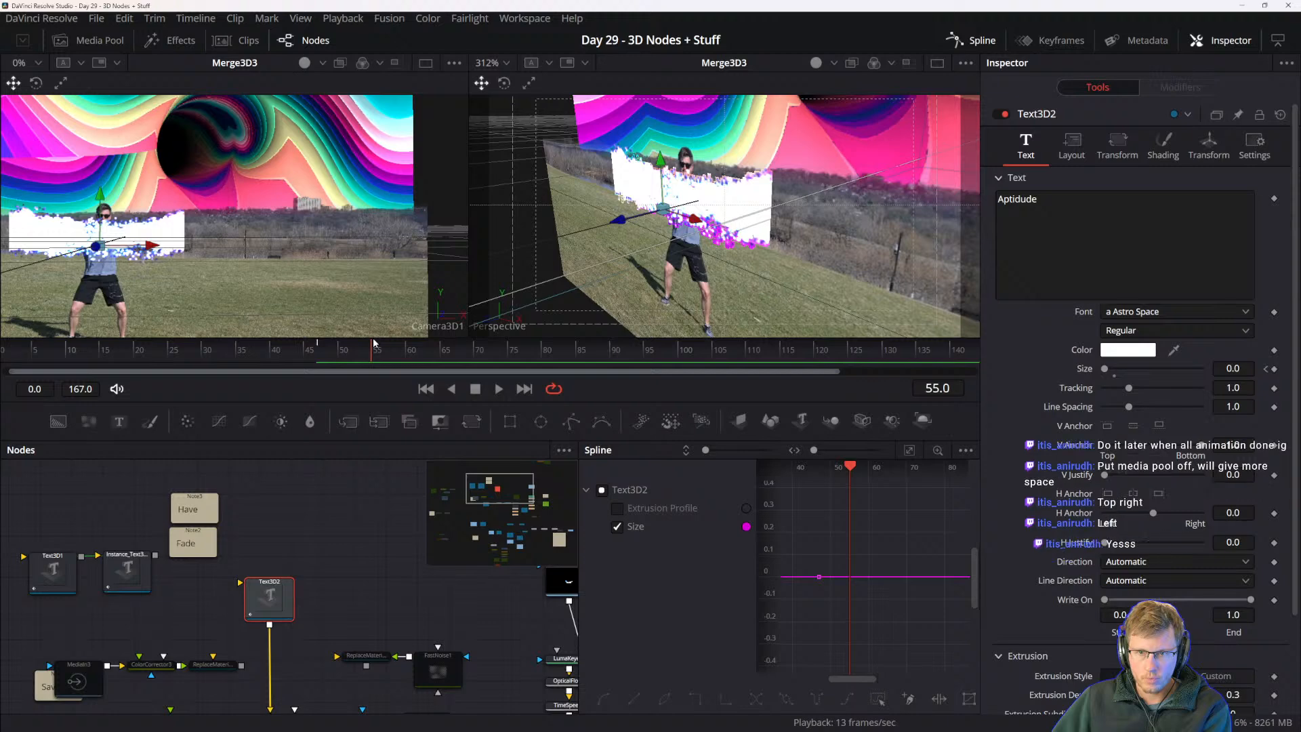
mouse_move(376, 352)
mouse_down()
mouse_move(329, 353)
mouse_move(353, 353)
mouse_up()
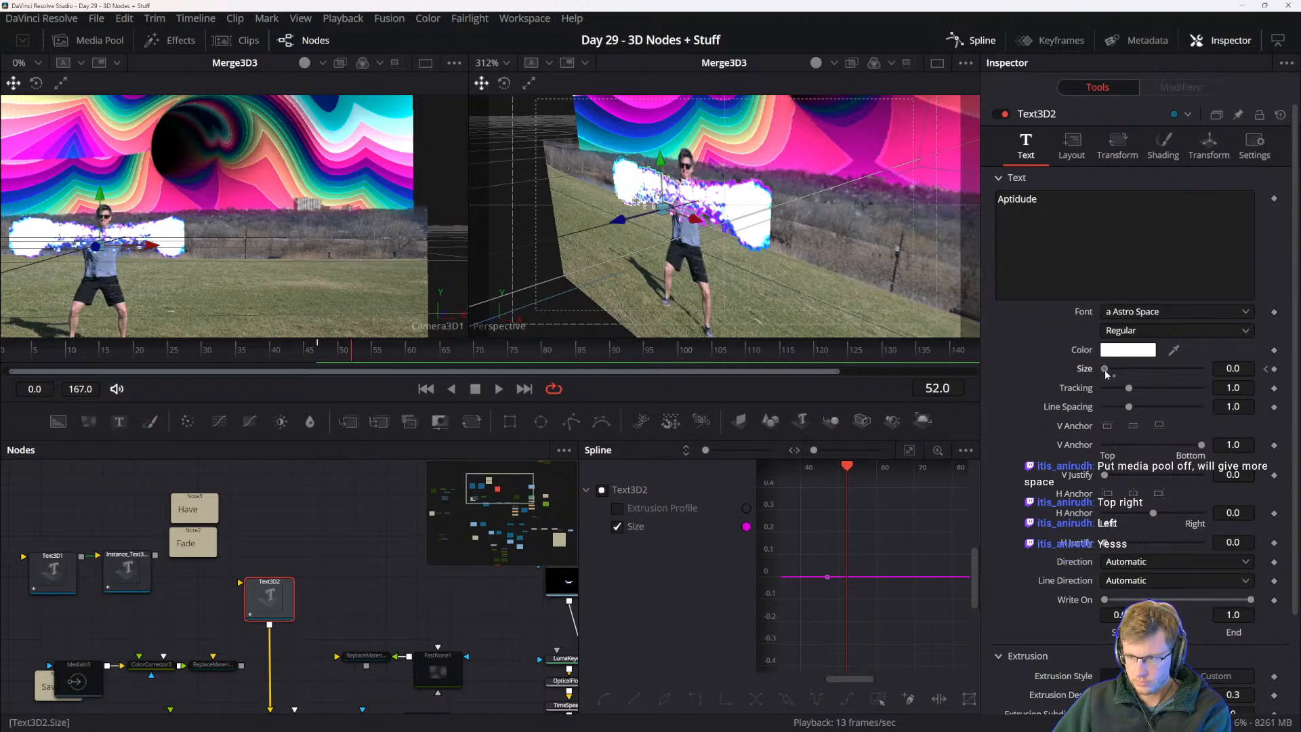
drag(1105, 372, 1106, 371)
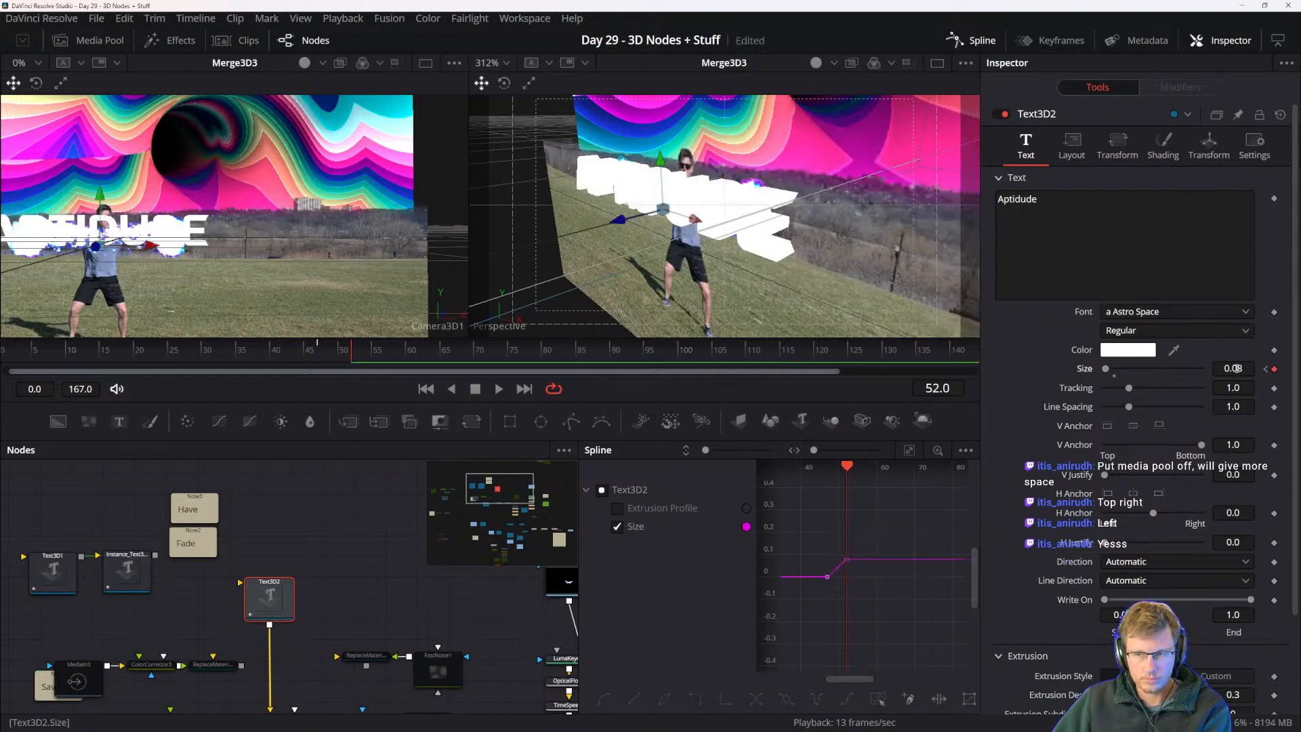
drag(1234, 369, 1223, 369)
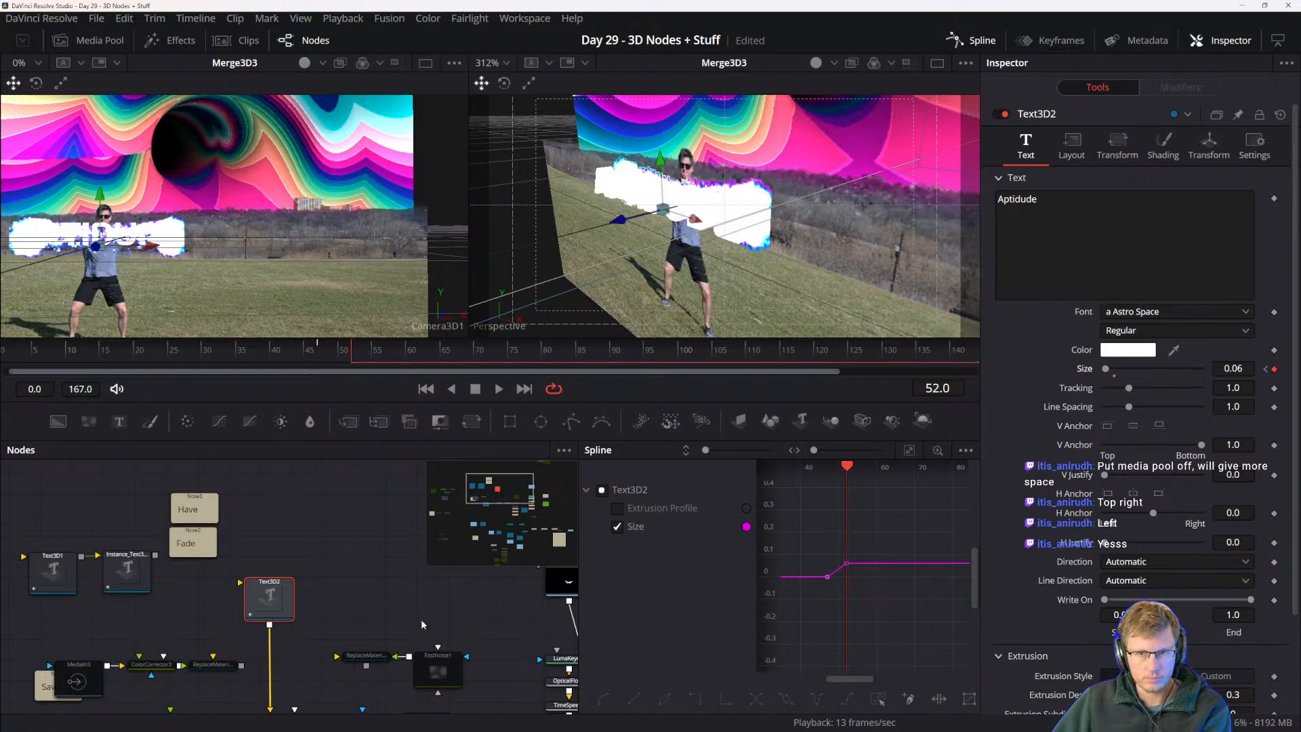
- Find the ImagePlane3D4 node that carries the energy effect and disable it so the text is unobstructed
drag(303, 651, 288, 502)
drag(324, 610, 314, 526)
drag(359, 649, 438, 572)
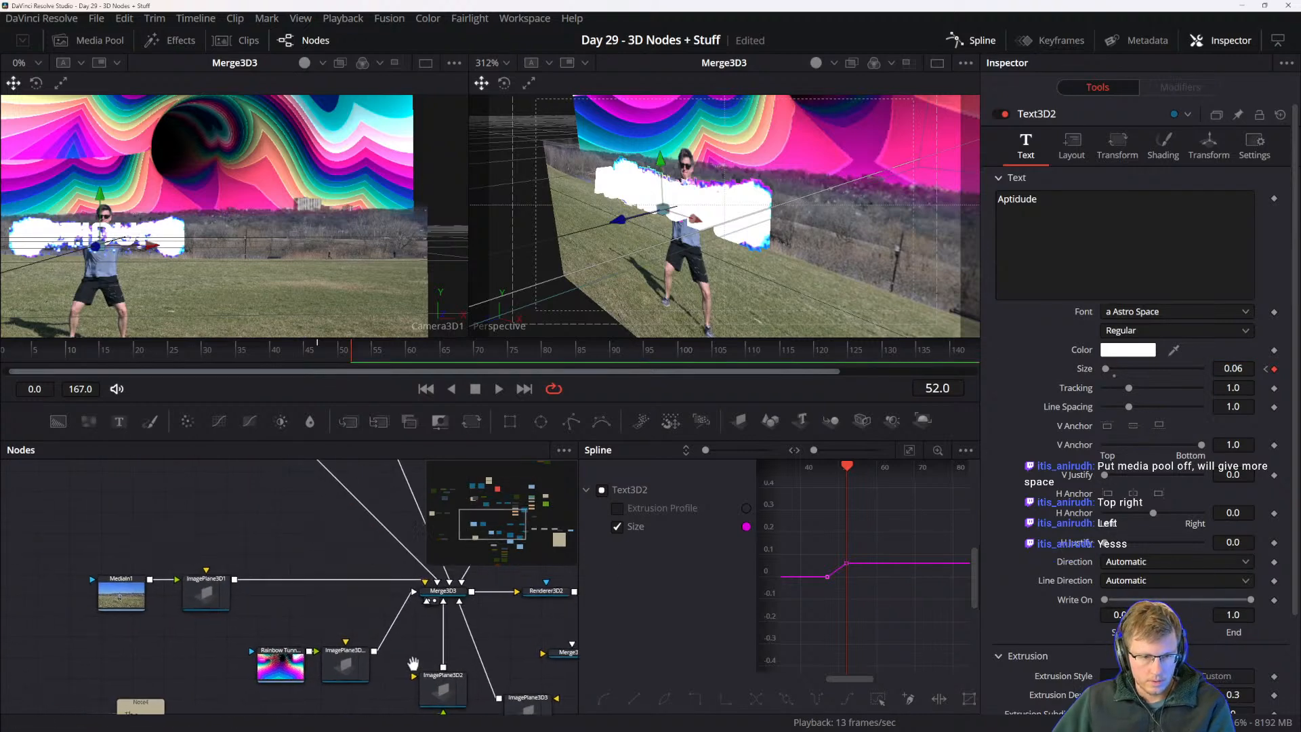
drag(530, 614, 353, 649)
drag(380, 602, 389, 681)
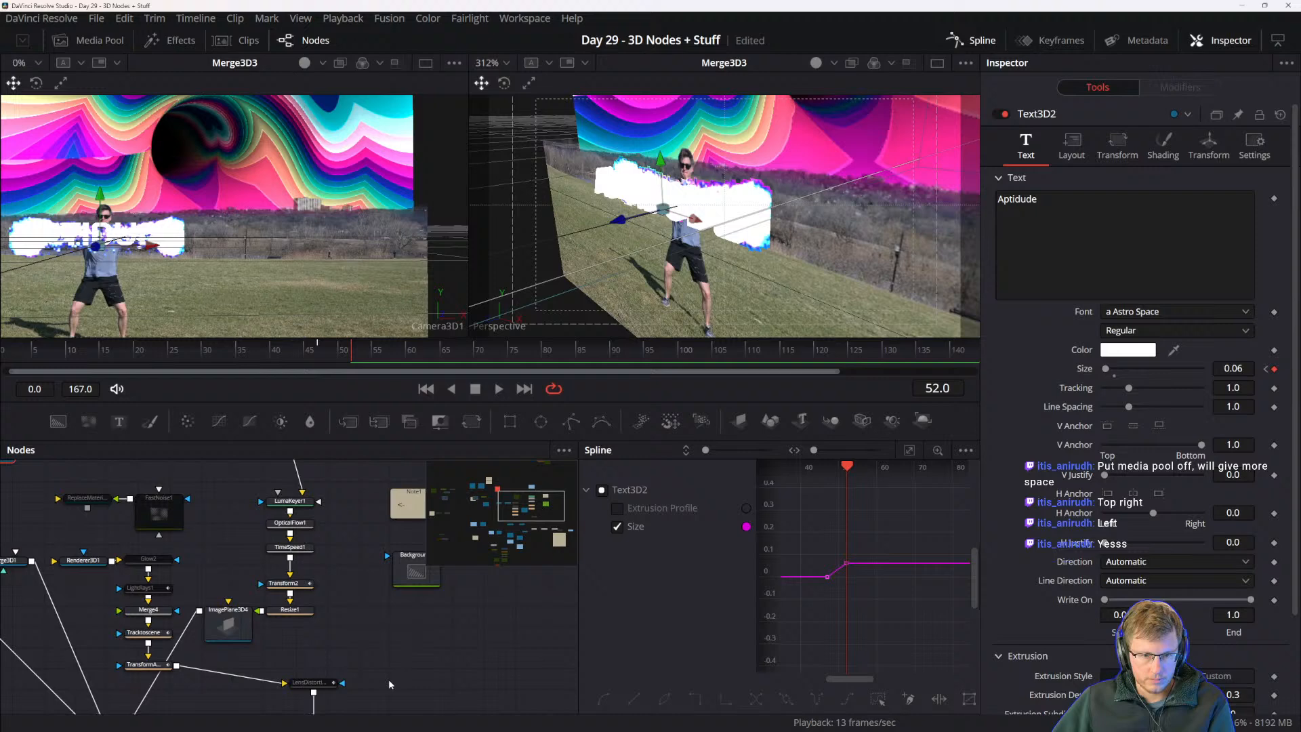
click(228, 620)
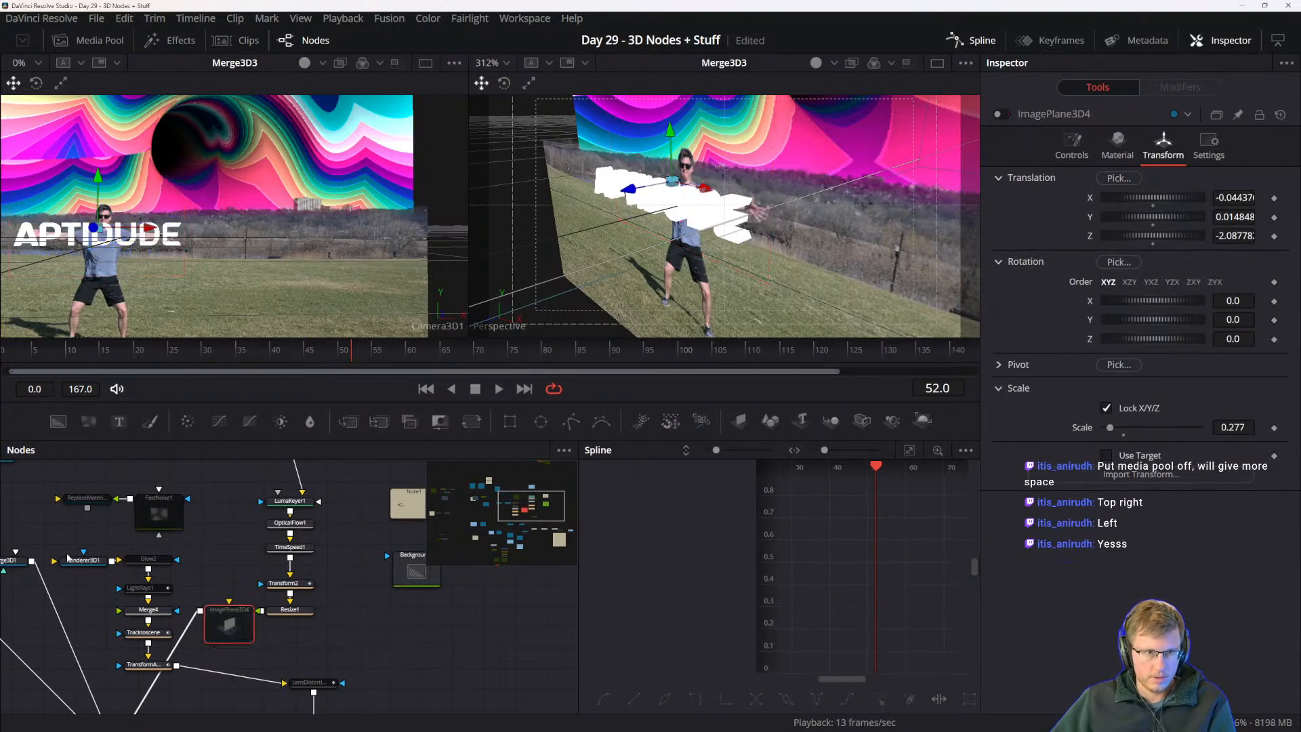
- Reselect Text3D2 and reduce its size keyframe at frame 52 to 0.05
drag(133, 521, 350, 576)
drag(161, 616, 315, 667)
drag(188, 582, 208, 650)
drag(291, 624, 230, 540)
click(311, 529)
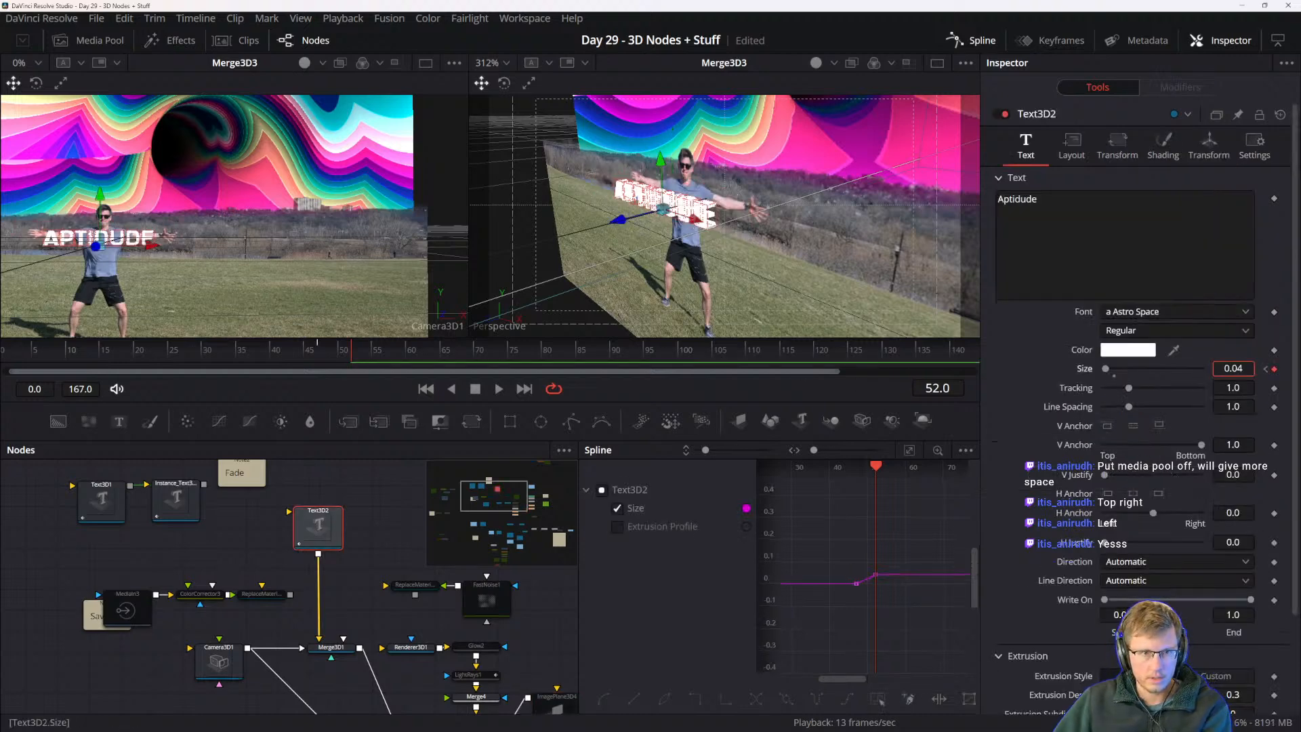
drag(1233, 369, 1240, 369)
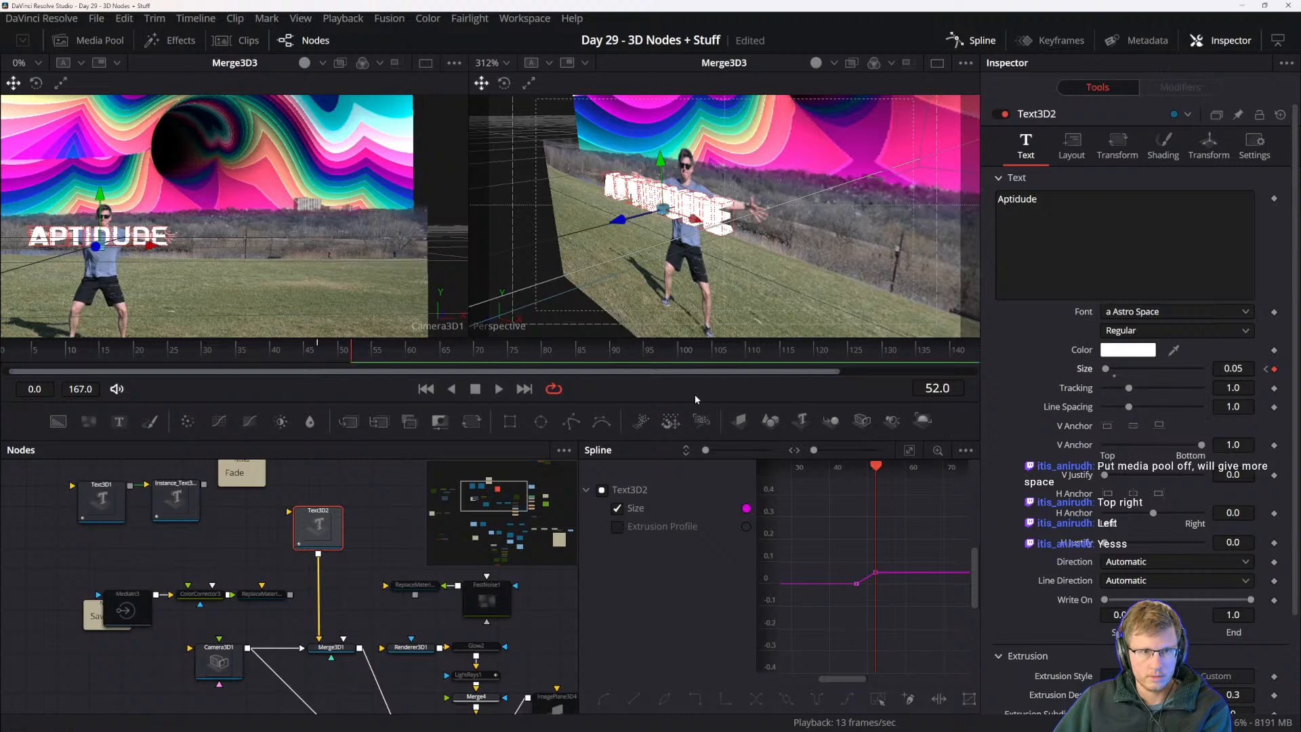
- Scrub from frame 52 to frame 86 to check the text against the subject's raised arms
drag(376, 538, 363, 550)
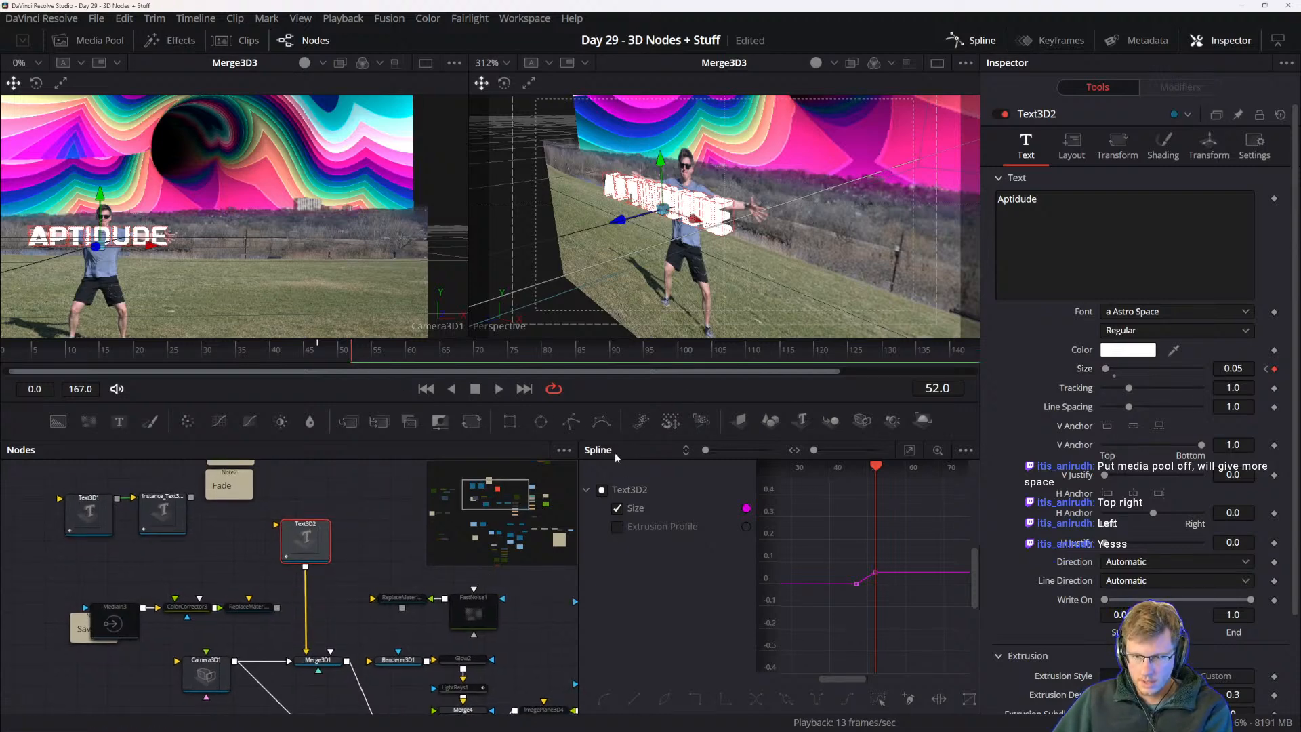
drag(354, 353, 419, 368)
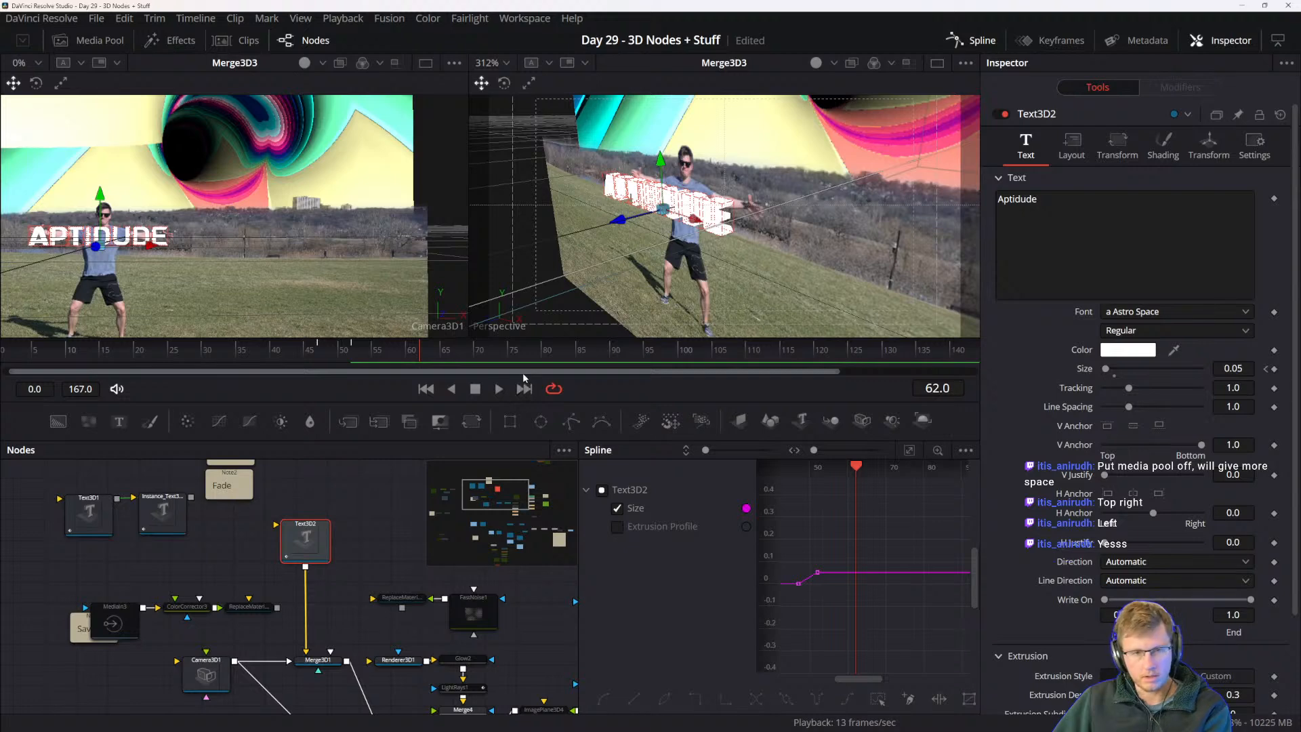
drag(420, 353, 582, 343)
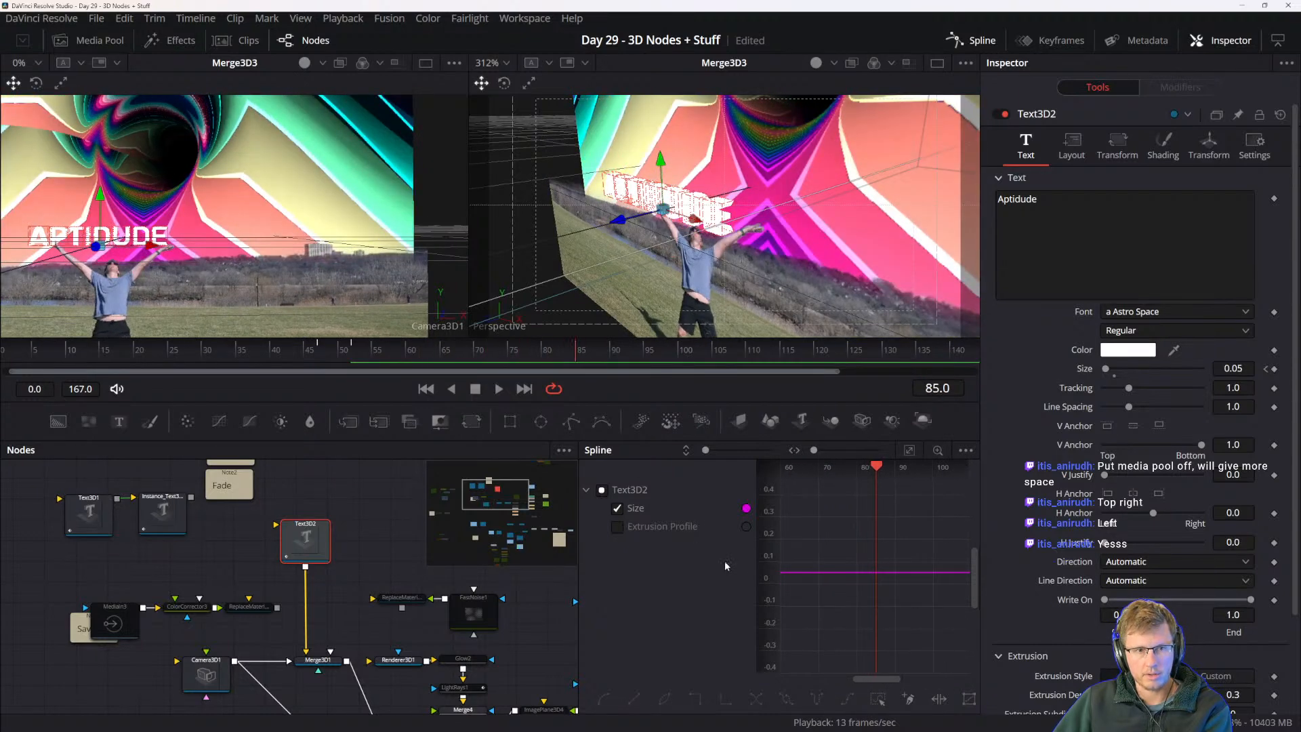
click(588, 349)
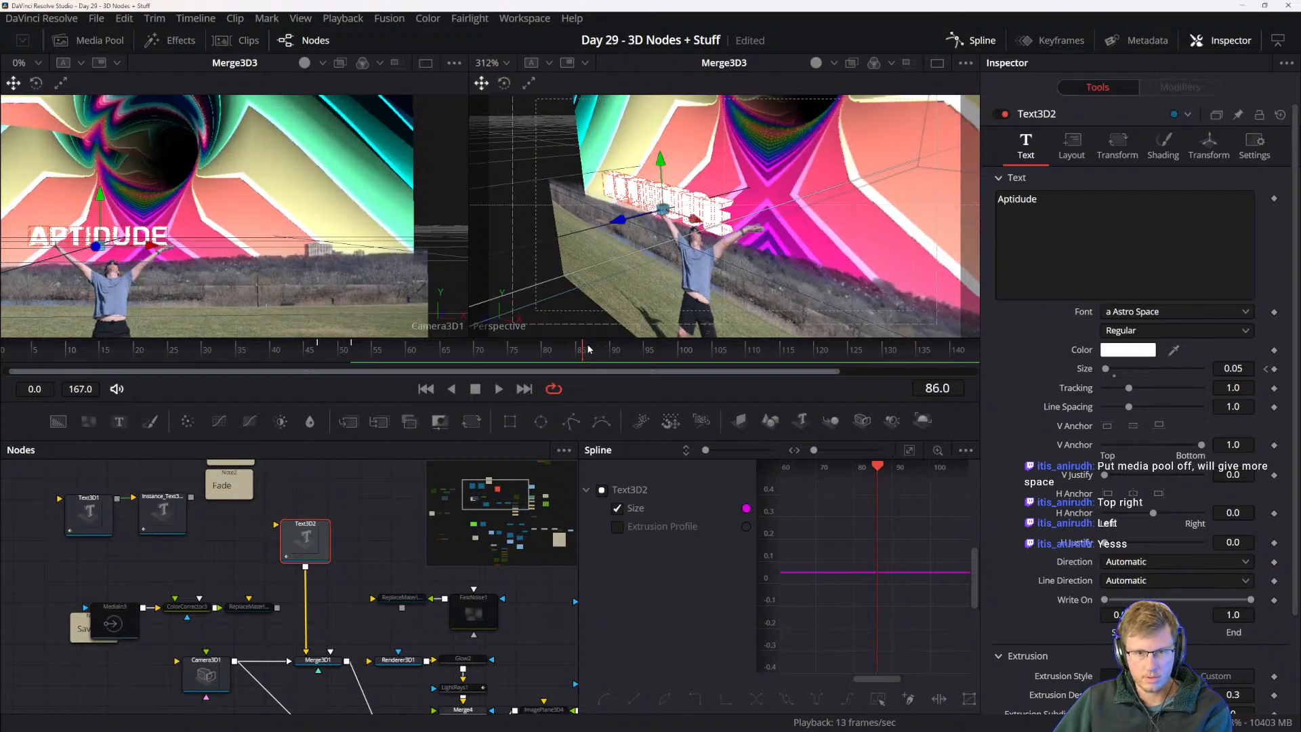
- Move to frame 97 and bring up the 3D transform settings of Text3D2
drag(588, 349, 665, 347)
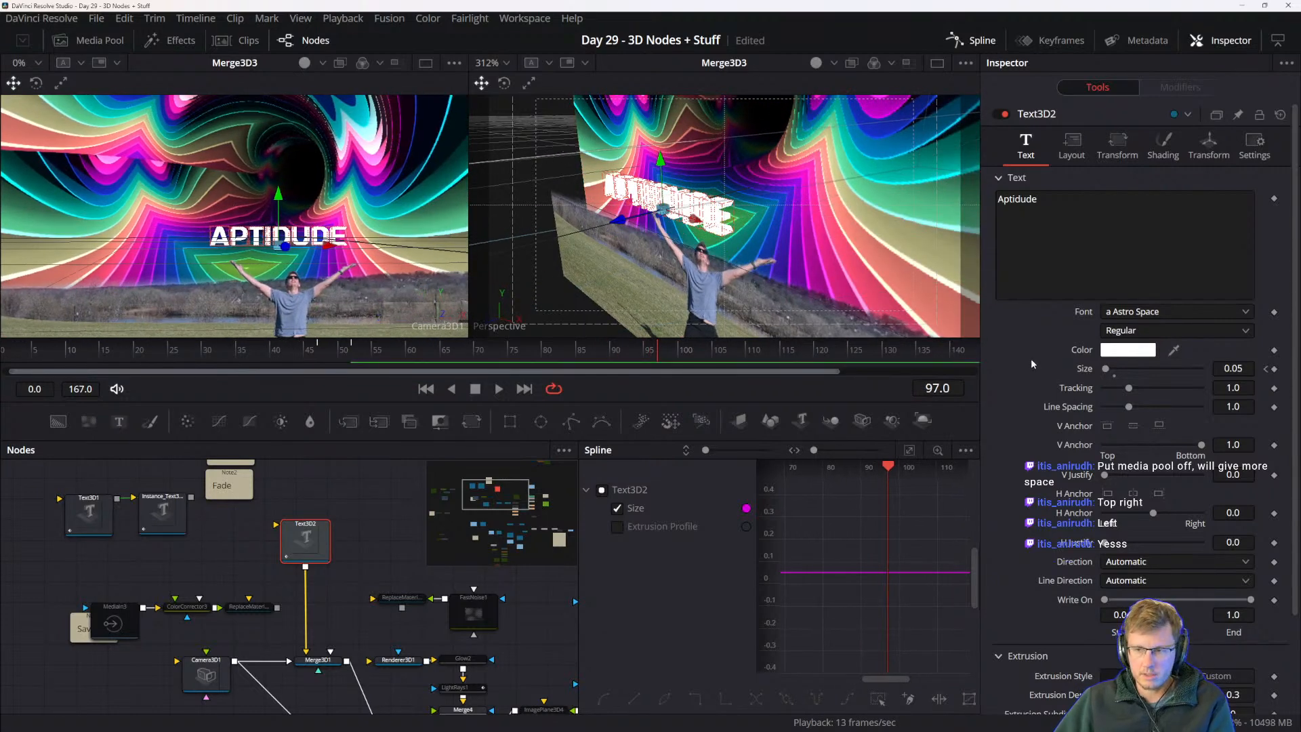
click(307, 540)
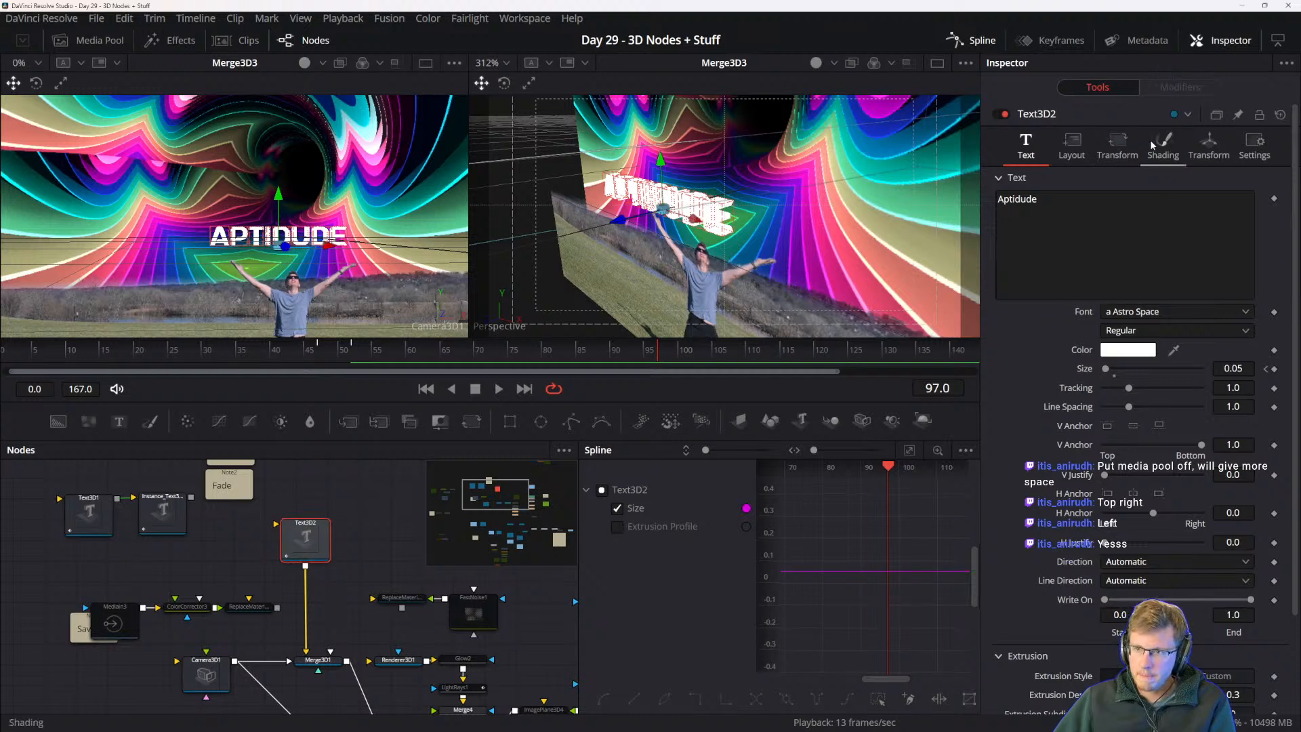
click(1209, 145)
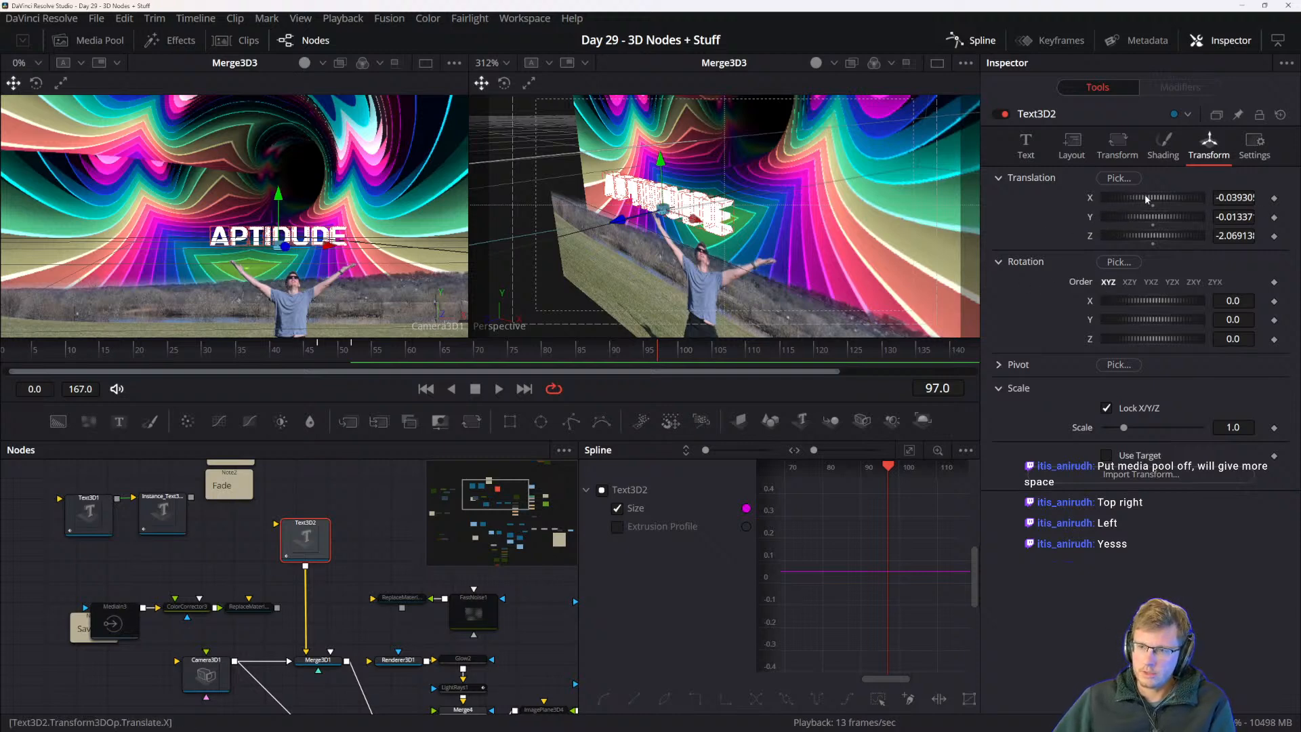
drag(1149, 216, 1156, 215)
key(ctrl+z)
key(ctrl+z)
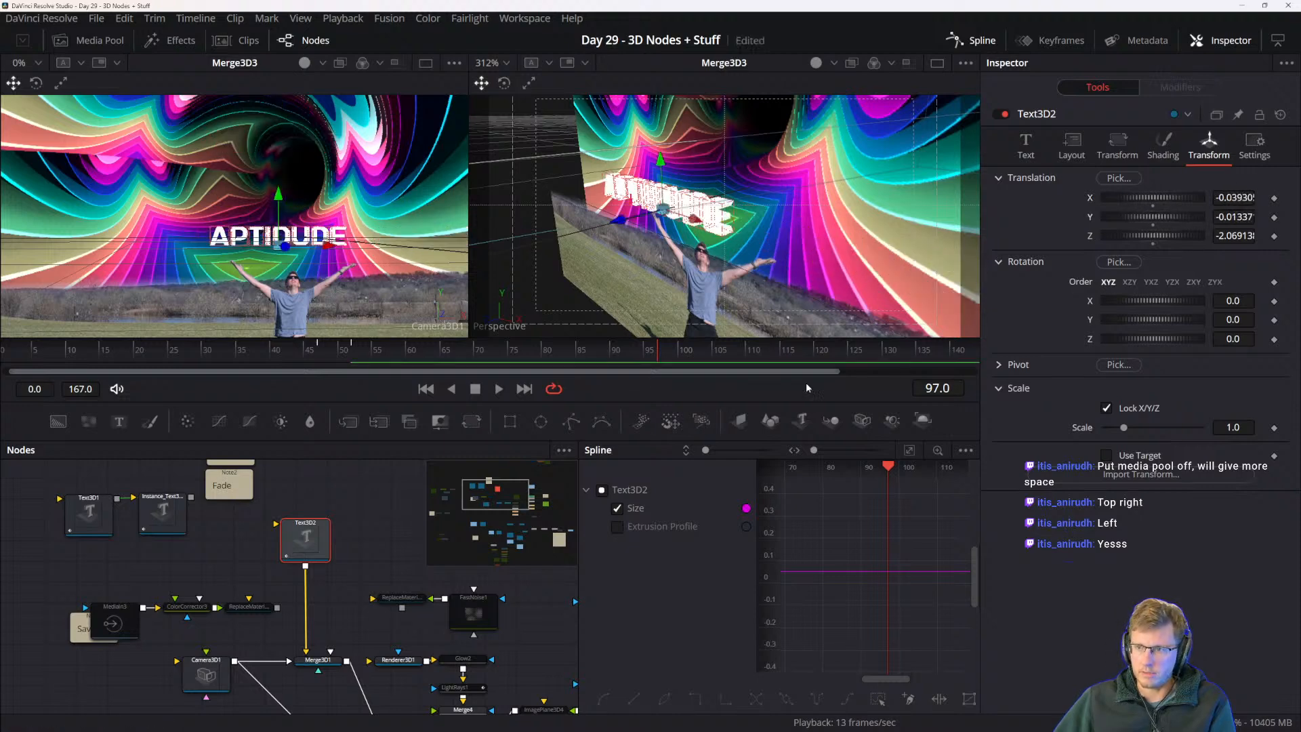
- Keyframe Text3D2's Y translation at frames 95 and 97, raising the text to about 0.142 at frame 97
click(1274, 217)
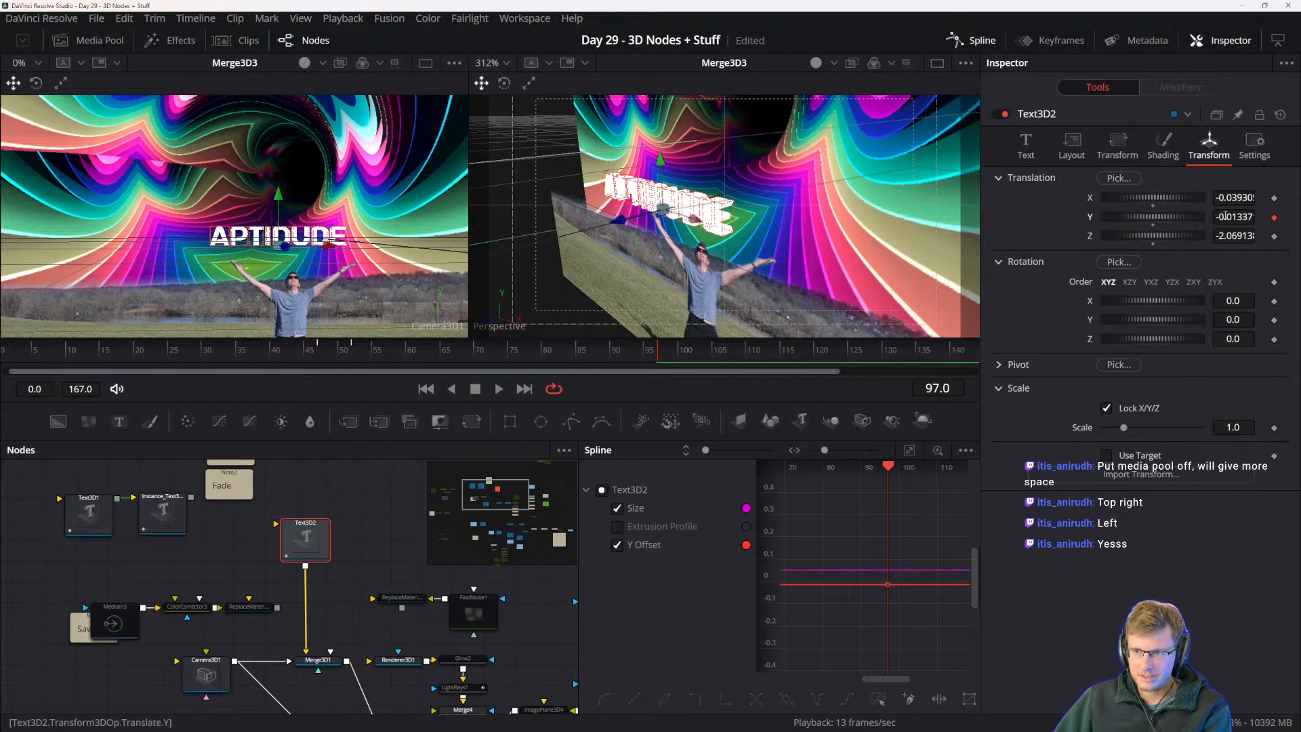
click(648, 352)
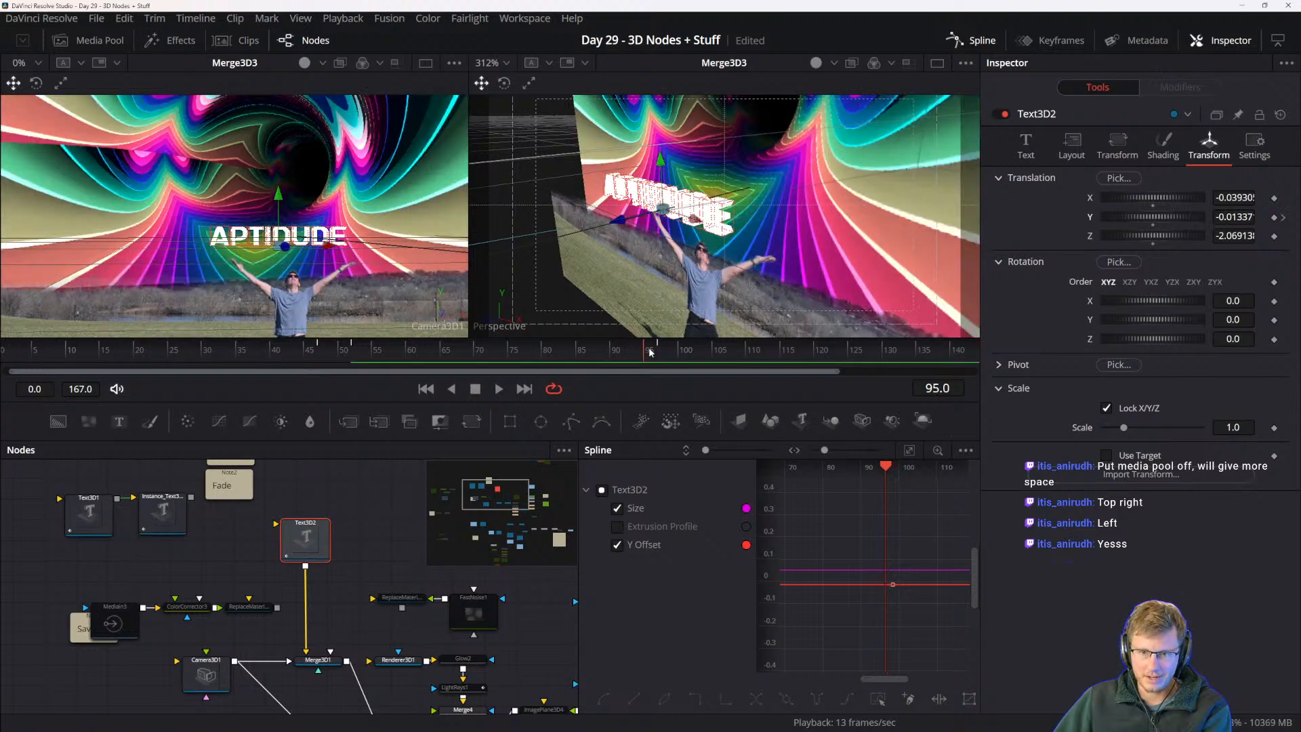
click(1283, 217)
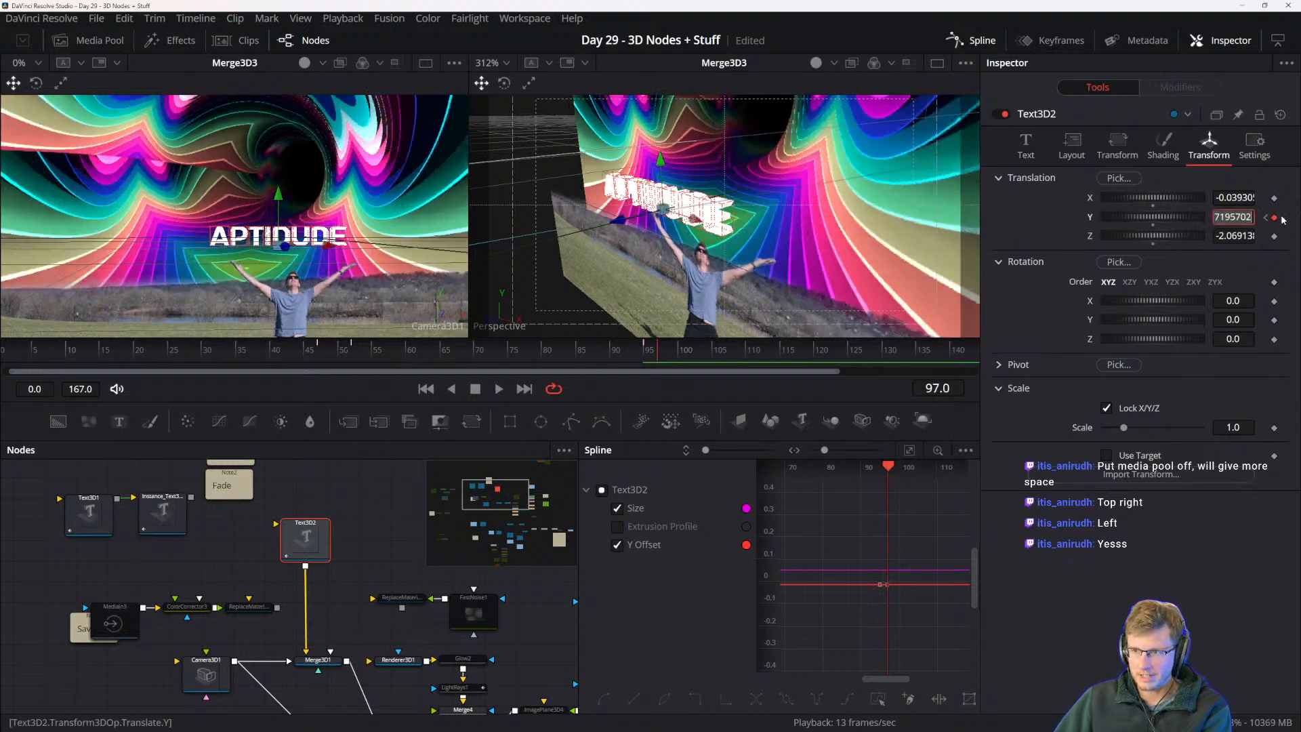
drag(661, 166, 633, 16)
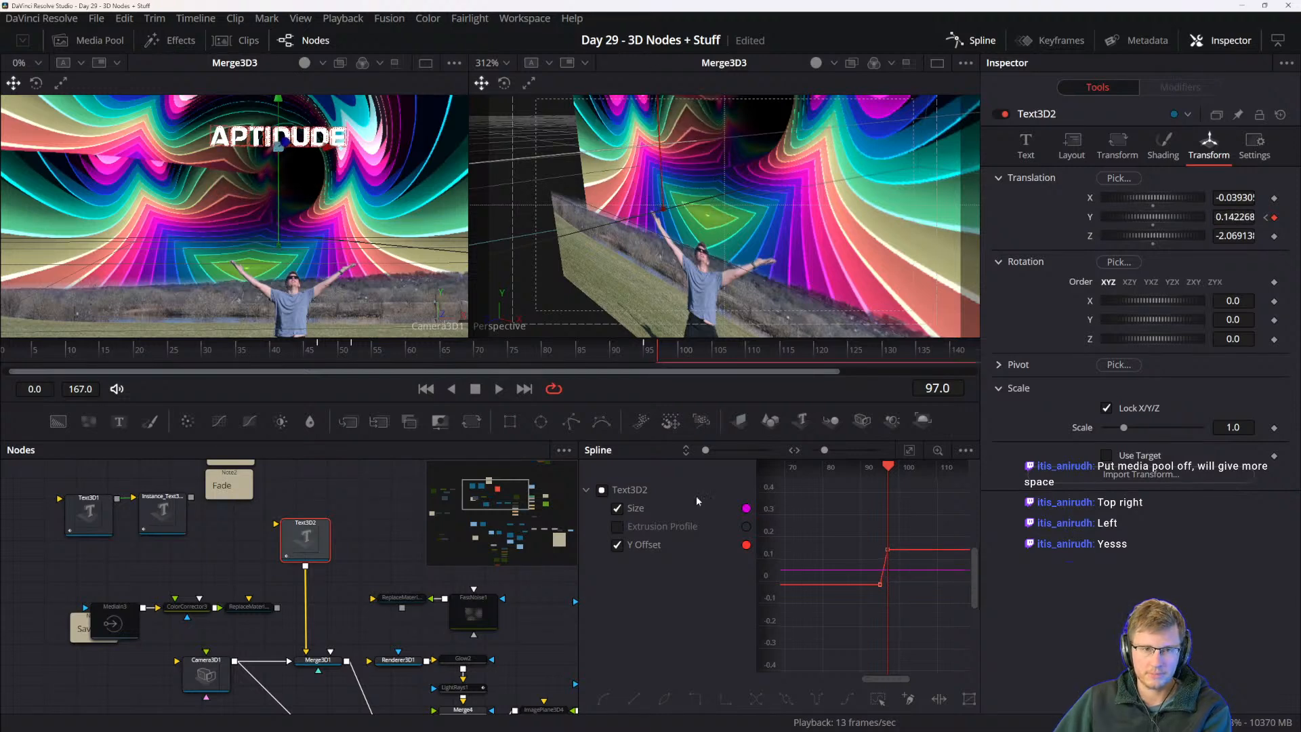
- Move the starting Y Offset keyframe from frame 95 to frame 70 so the text rises more slowly
click(1265, 218)
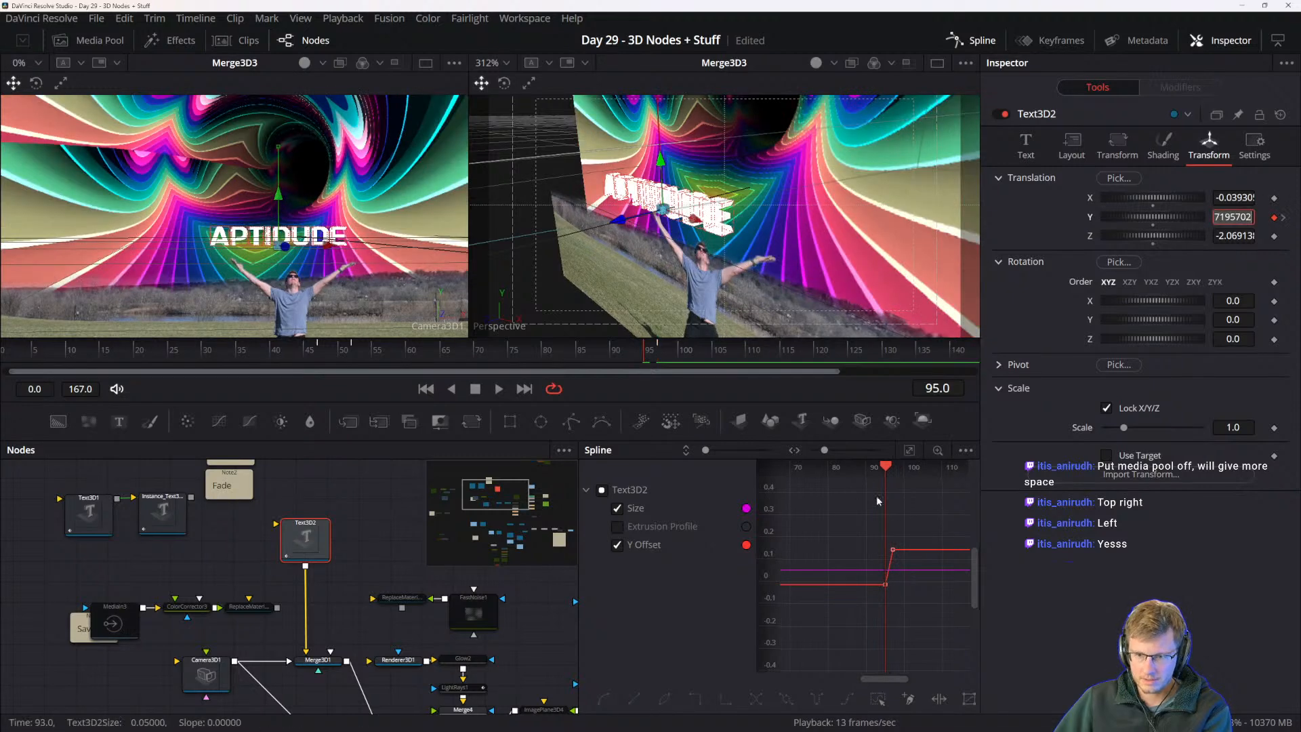
mouse_move(883, 475)
mouse_down()
mouse_move(781, 478)
mouse_move(908, 512)
mouse_move(813, 472)
mouse_move(900, 467)
mouse_up()
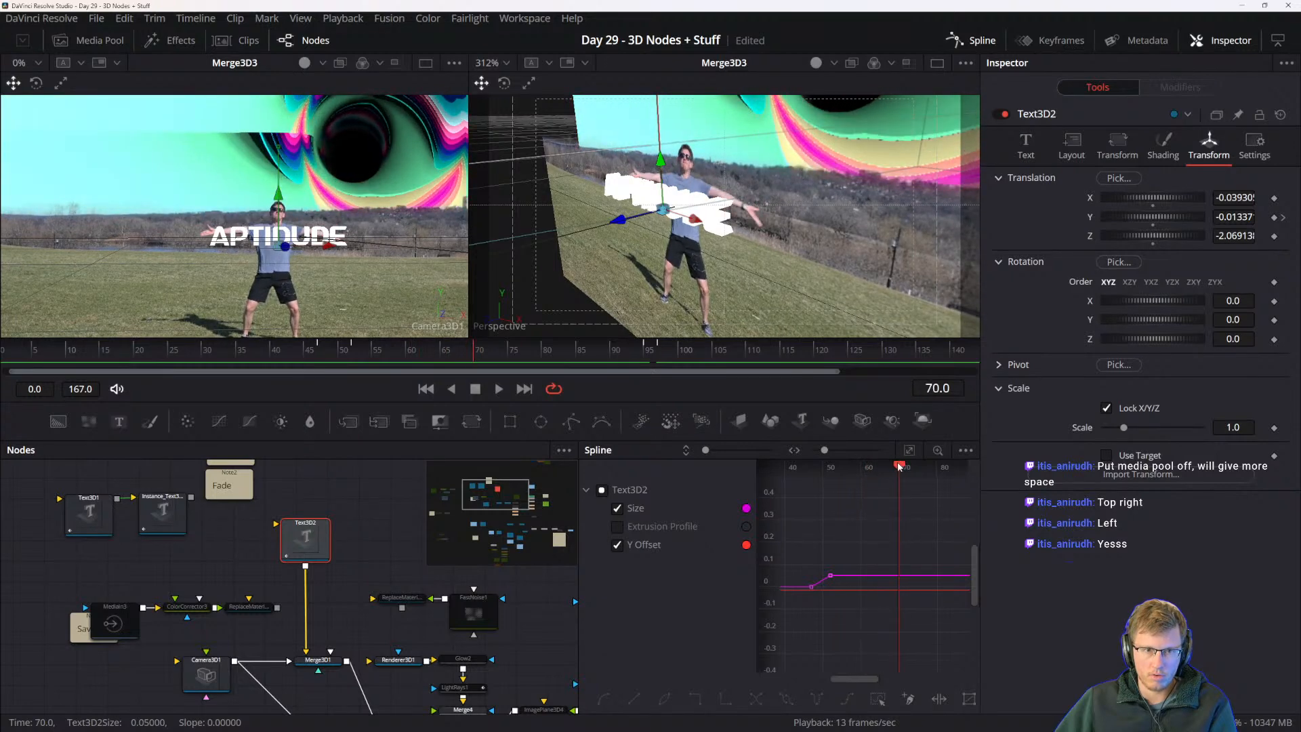
drag(922, 545, 838, 552)
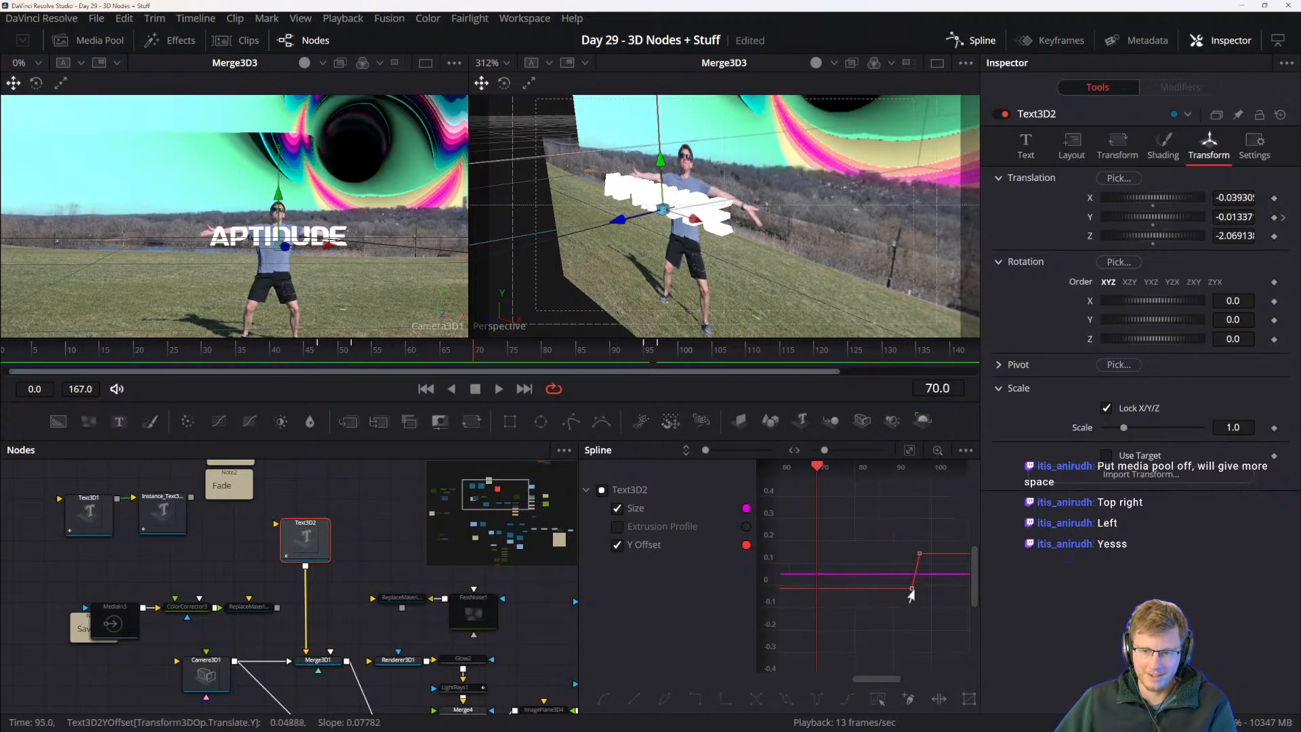
drag(913, 590, 812, 596)
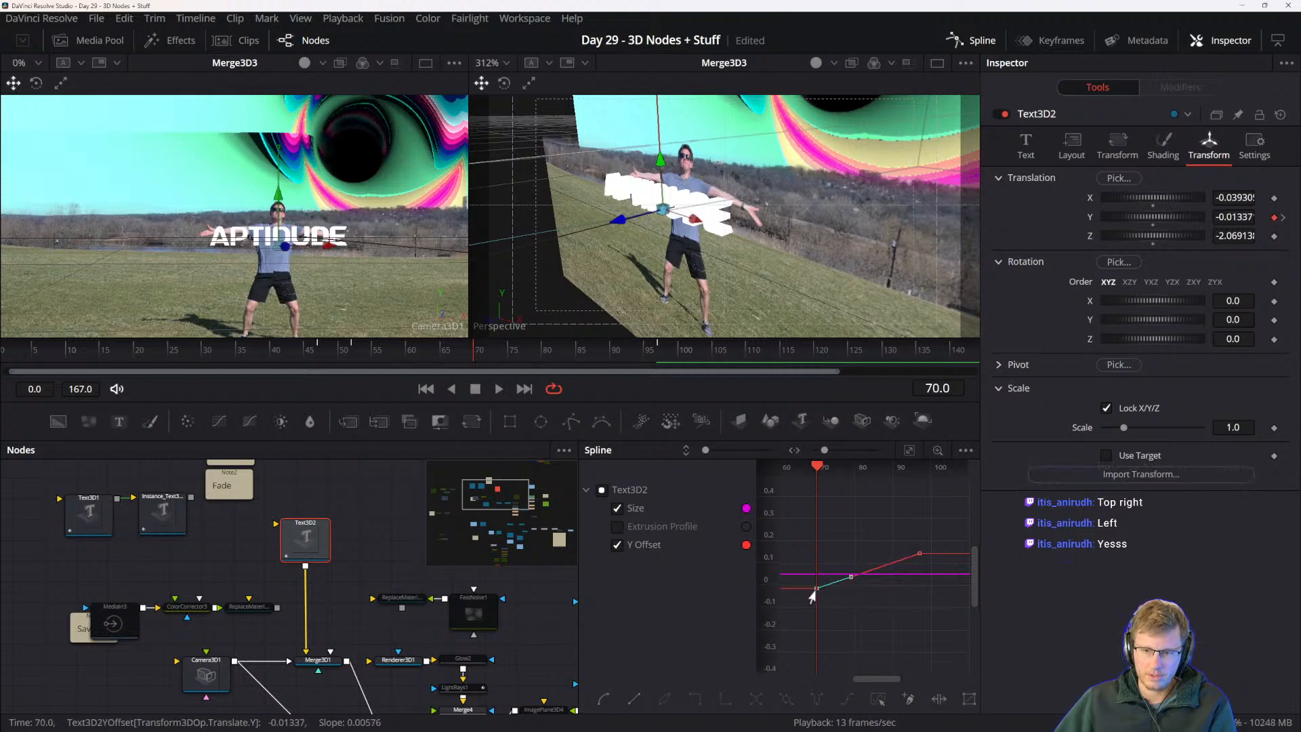
- Apply Out Cubic easing to the Y Offset curve of Text3D2 and play back the rise
right_click(905, 568)
mouse_move(983, 328)
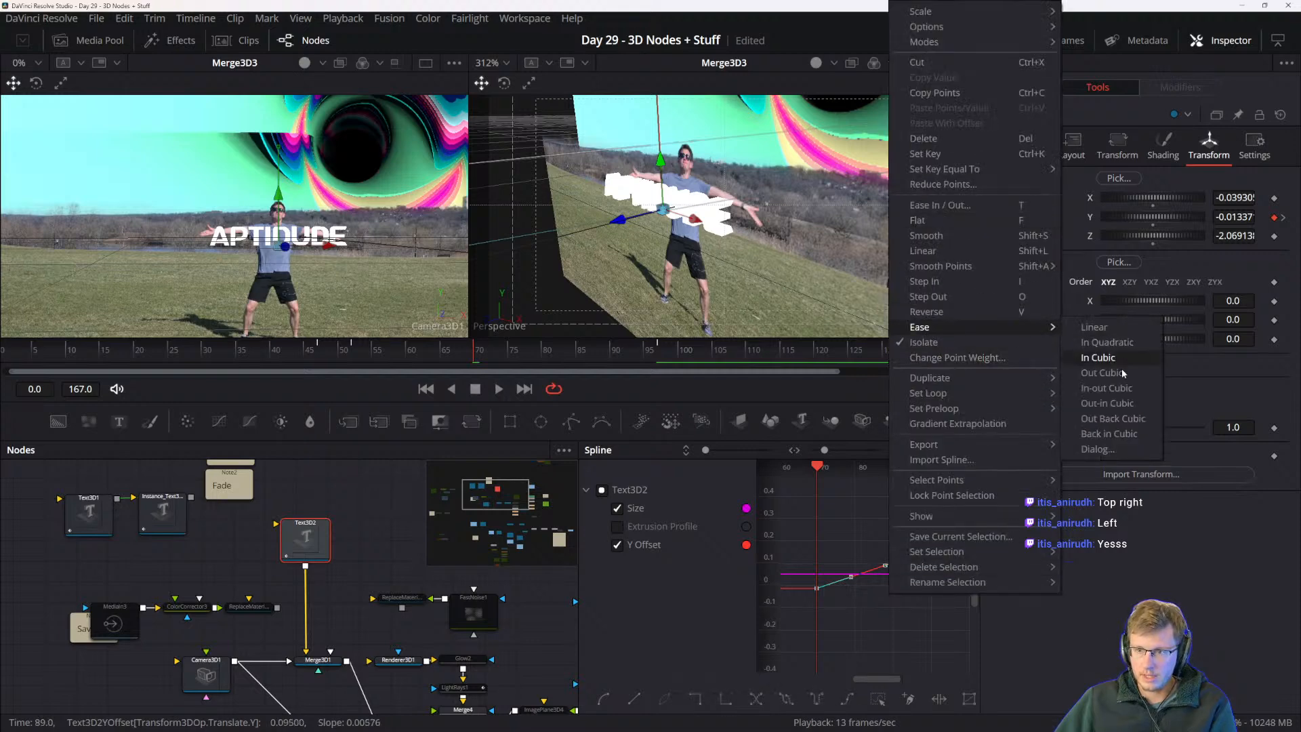
click(1100, 373)
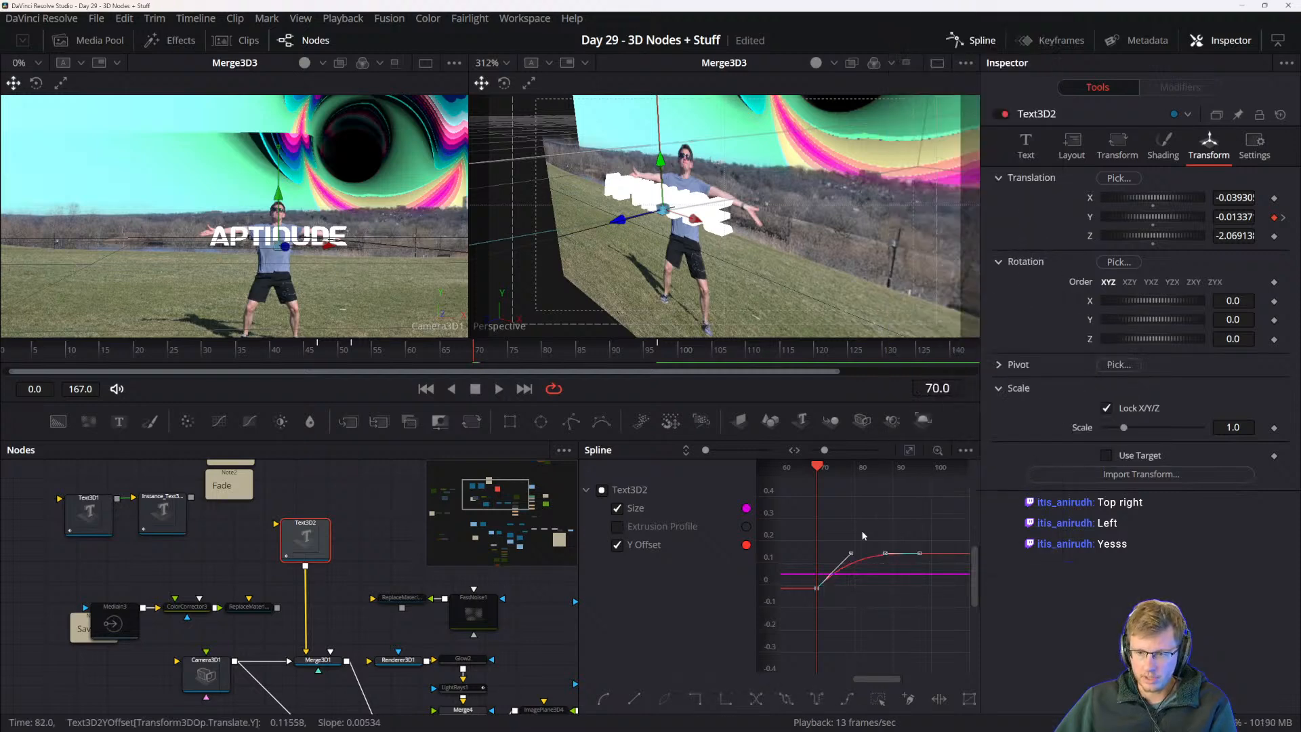
key(space)
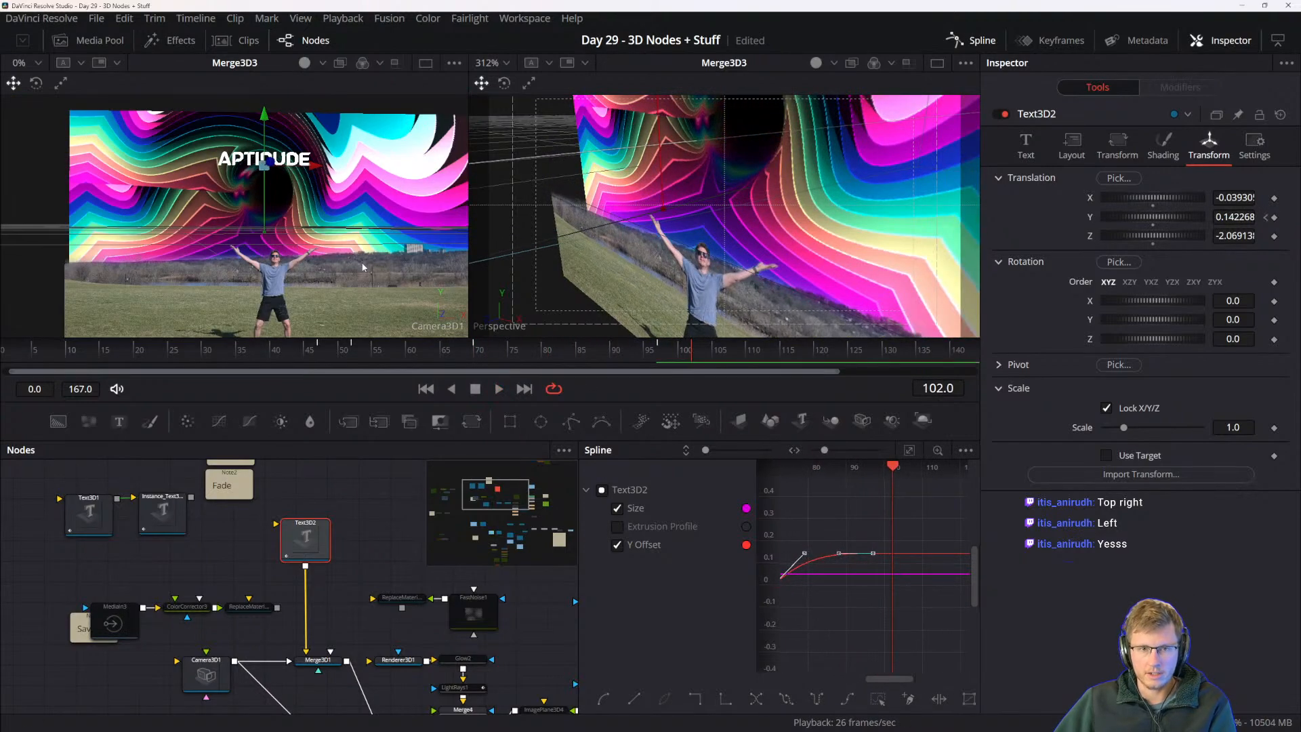
- Zoom in on the subject and text in the camera view and widen that viewer
scroll(307, 292, up, 1)
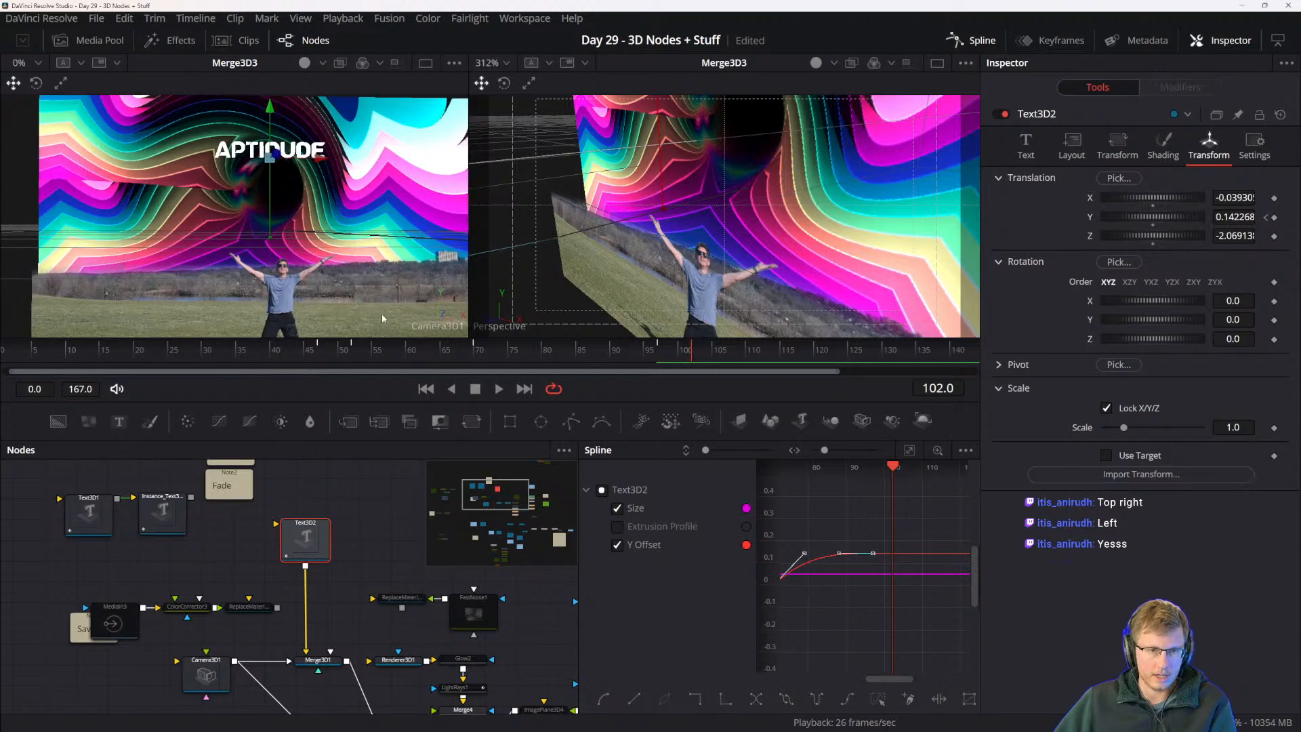
scroll(259, 226, up, 1)
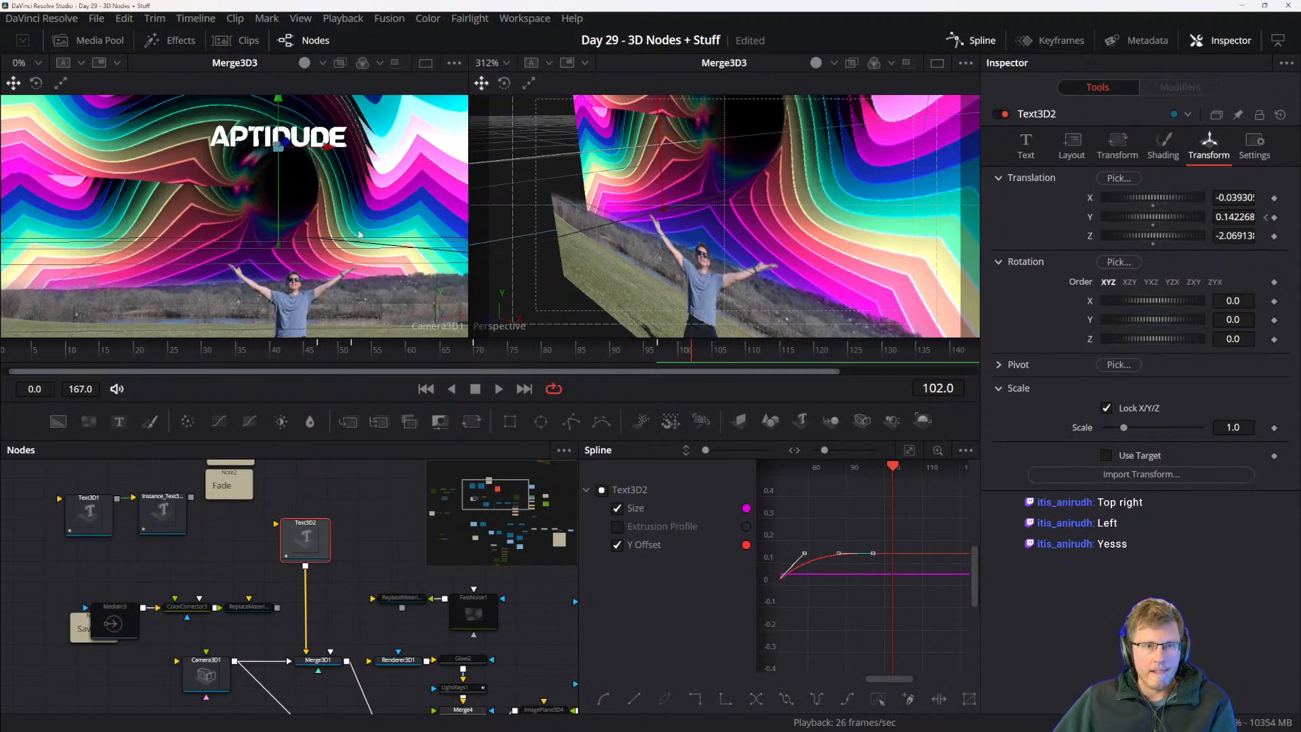
drag(469, 85, 539, 142)
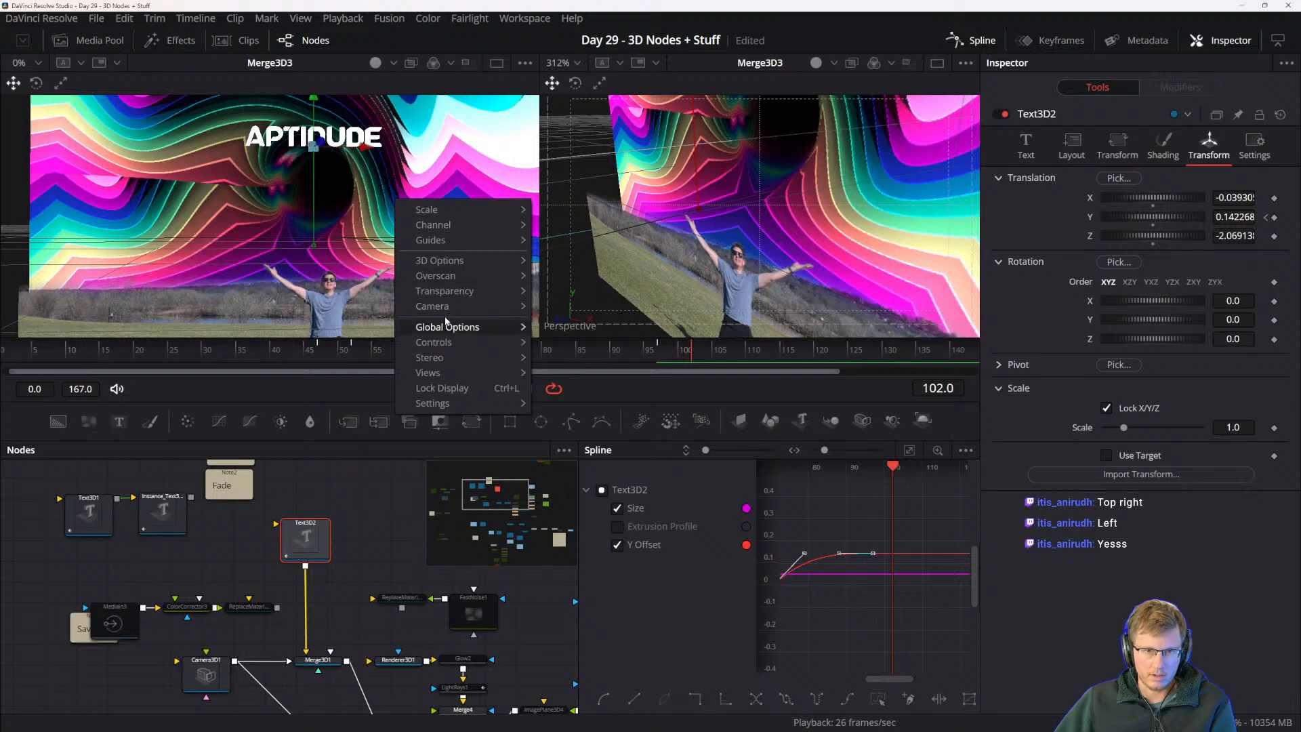
- Look through the camera view's display and camera options
mouse_move(444, 306)
click(564, 313)
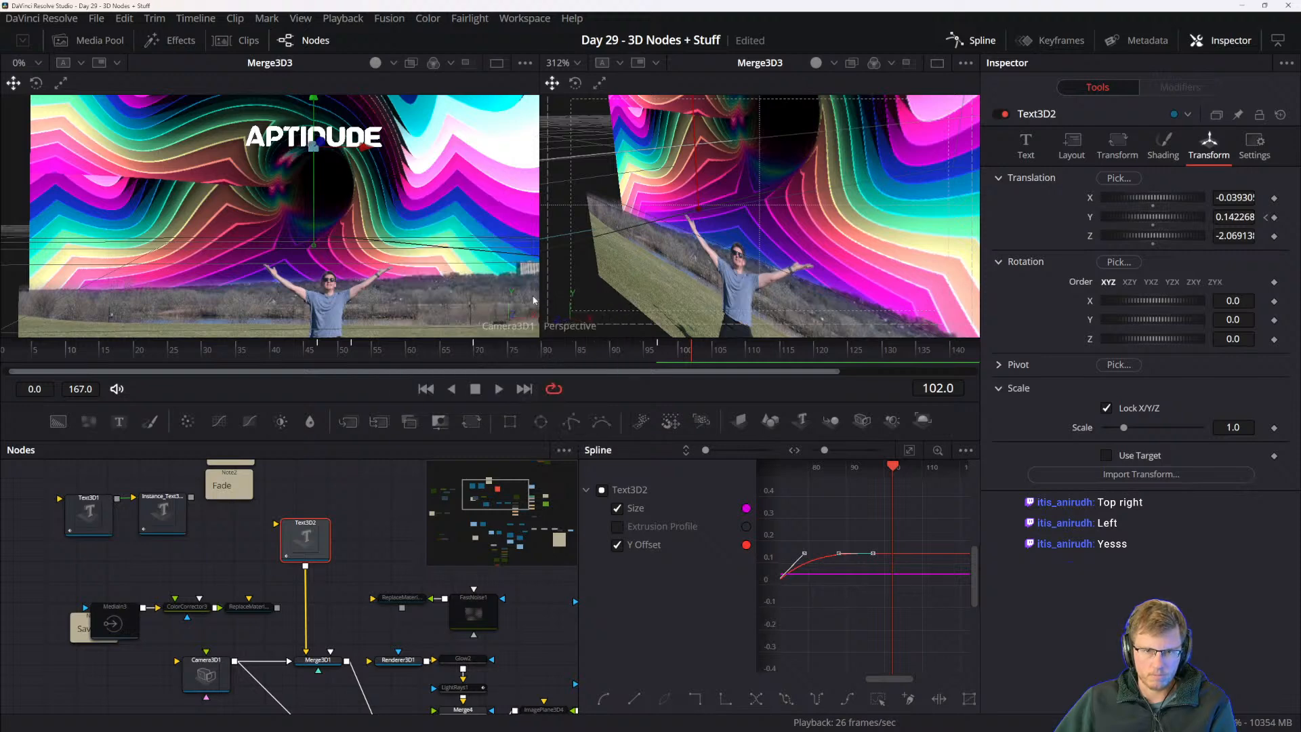
right_click(427, 219)
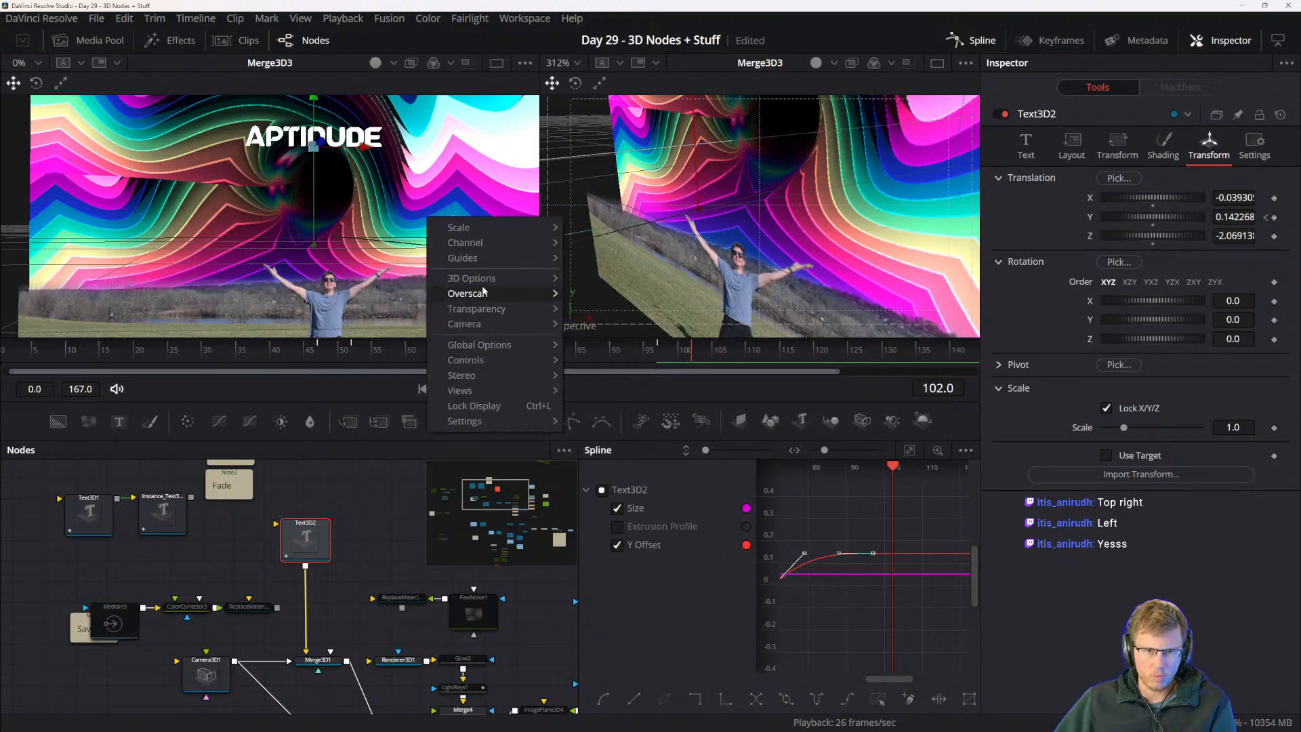
mouse_move(484, 281)
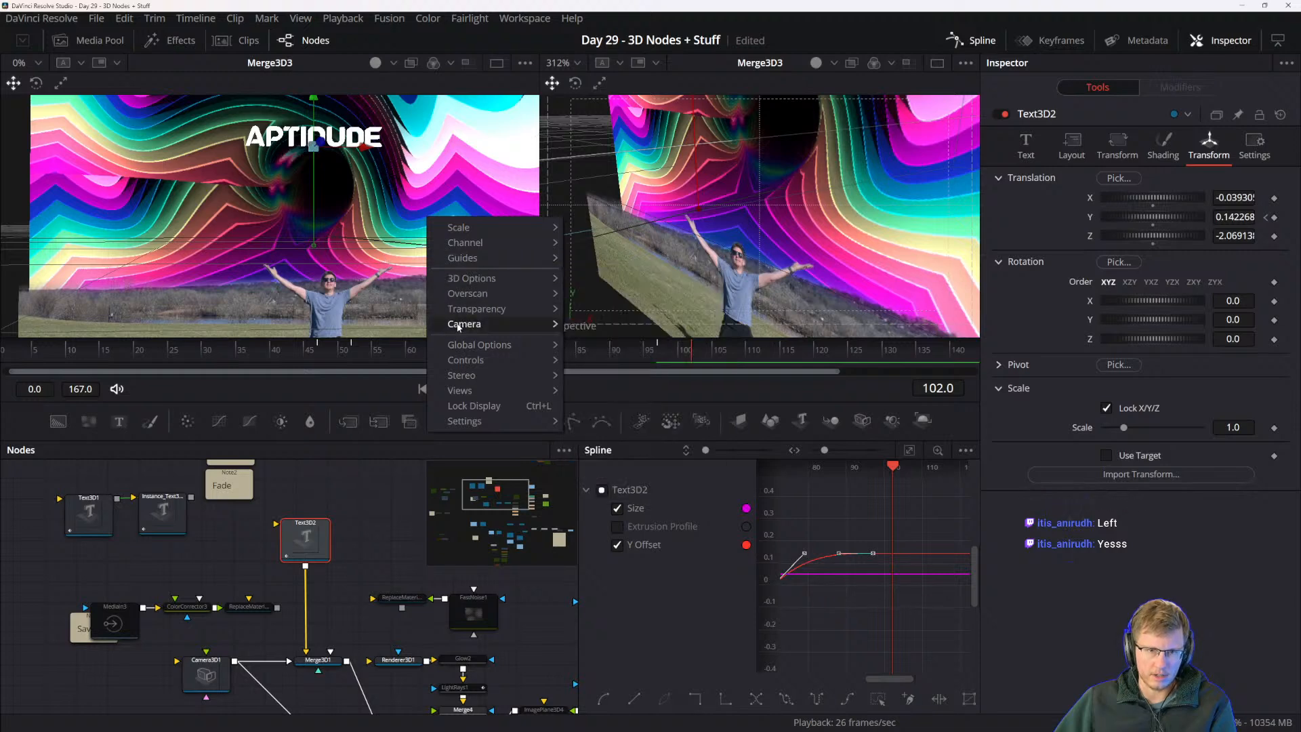
mouse_move(474, 324)
click(632, 338)
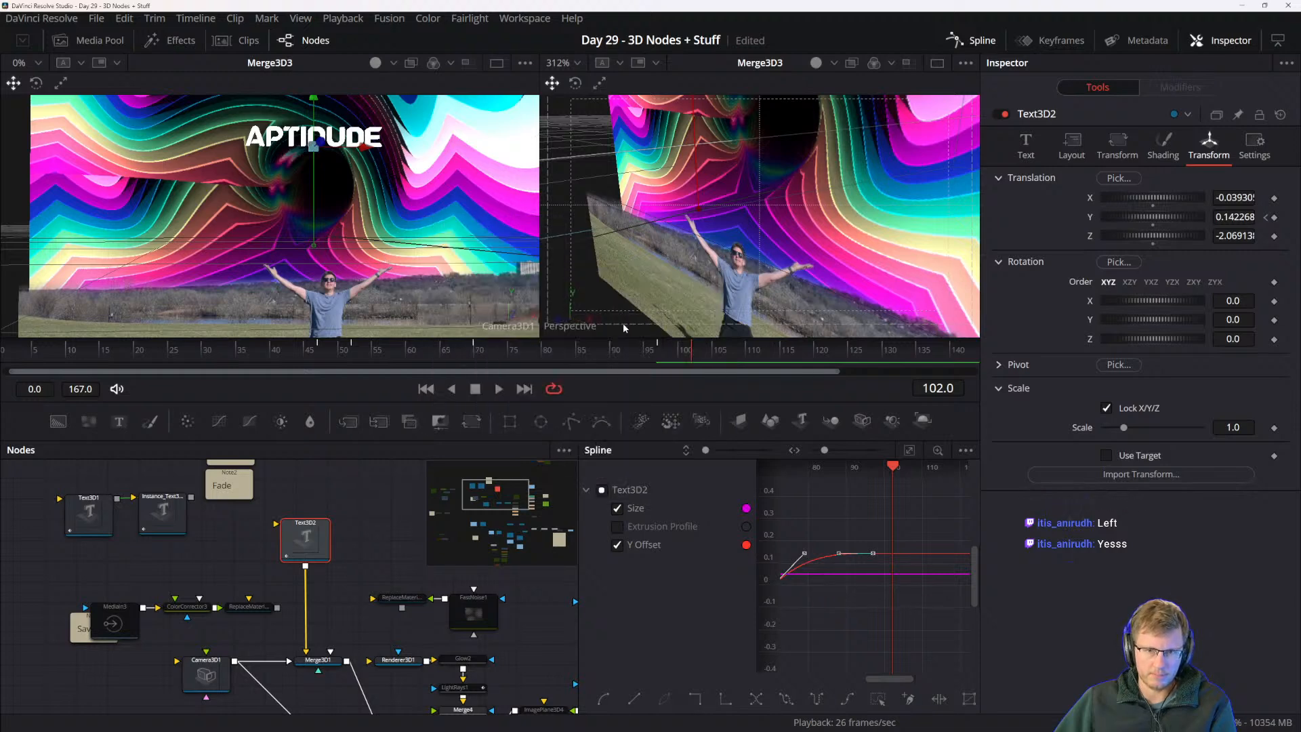
- Frame the whole scene in the perspective view and replay the text's rise up to frame 100
click(771, 228)
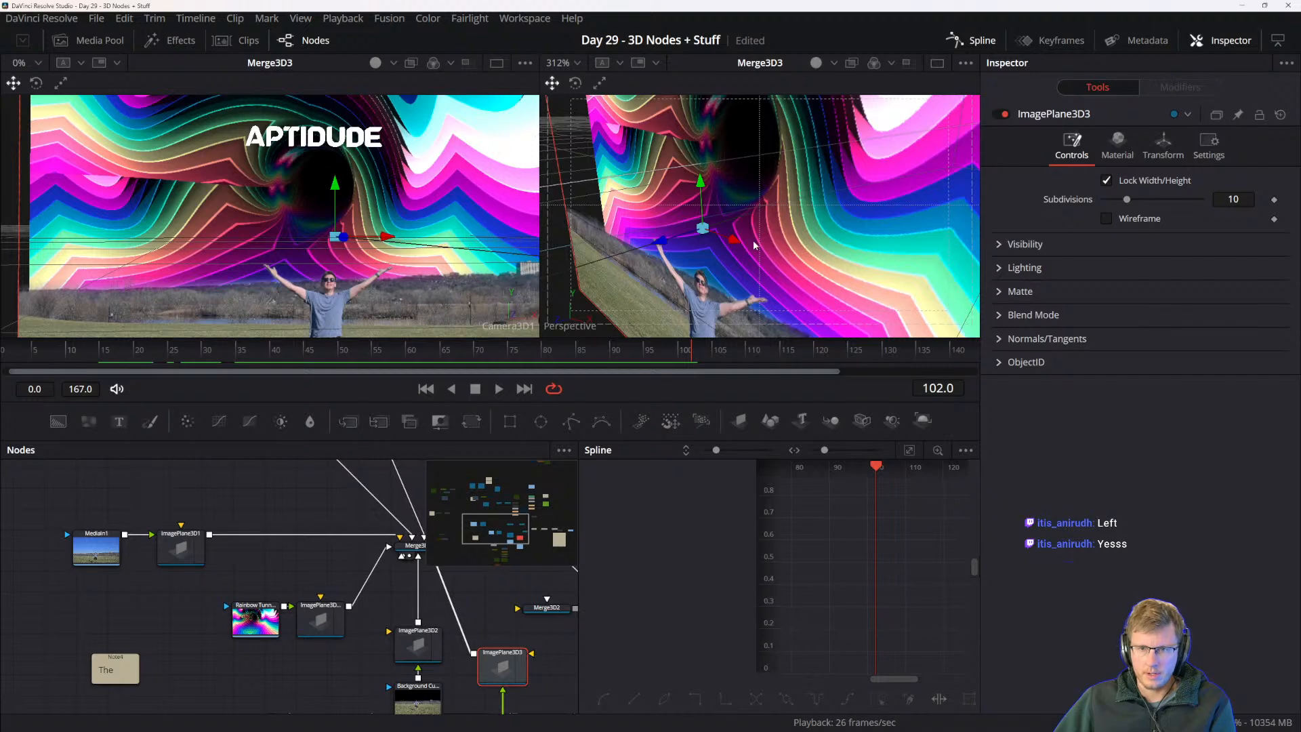
mouse_move(754, 246)
mouse_down()
mouse_move(763, 236)
mouse_move(746, 237)
mouse_up()
scroll(763, 236, down, 1)
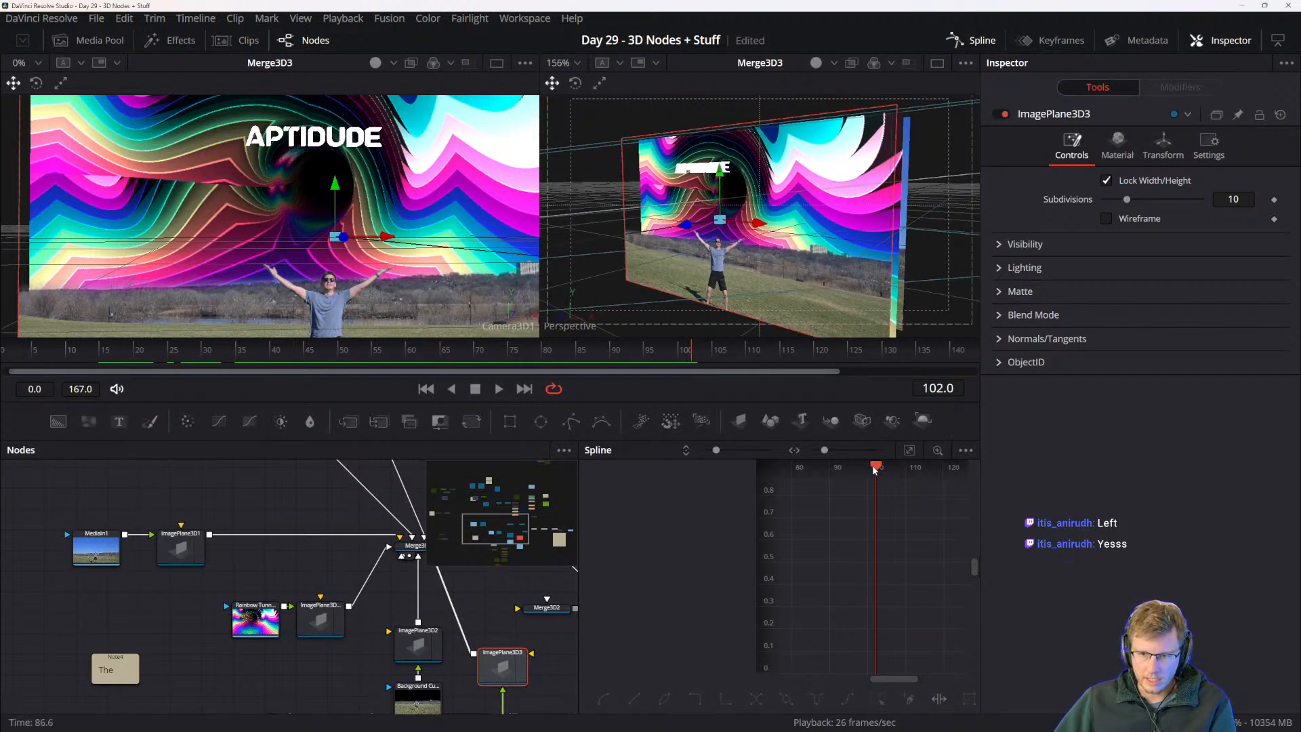
drag(875, 470, 779, 474)
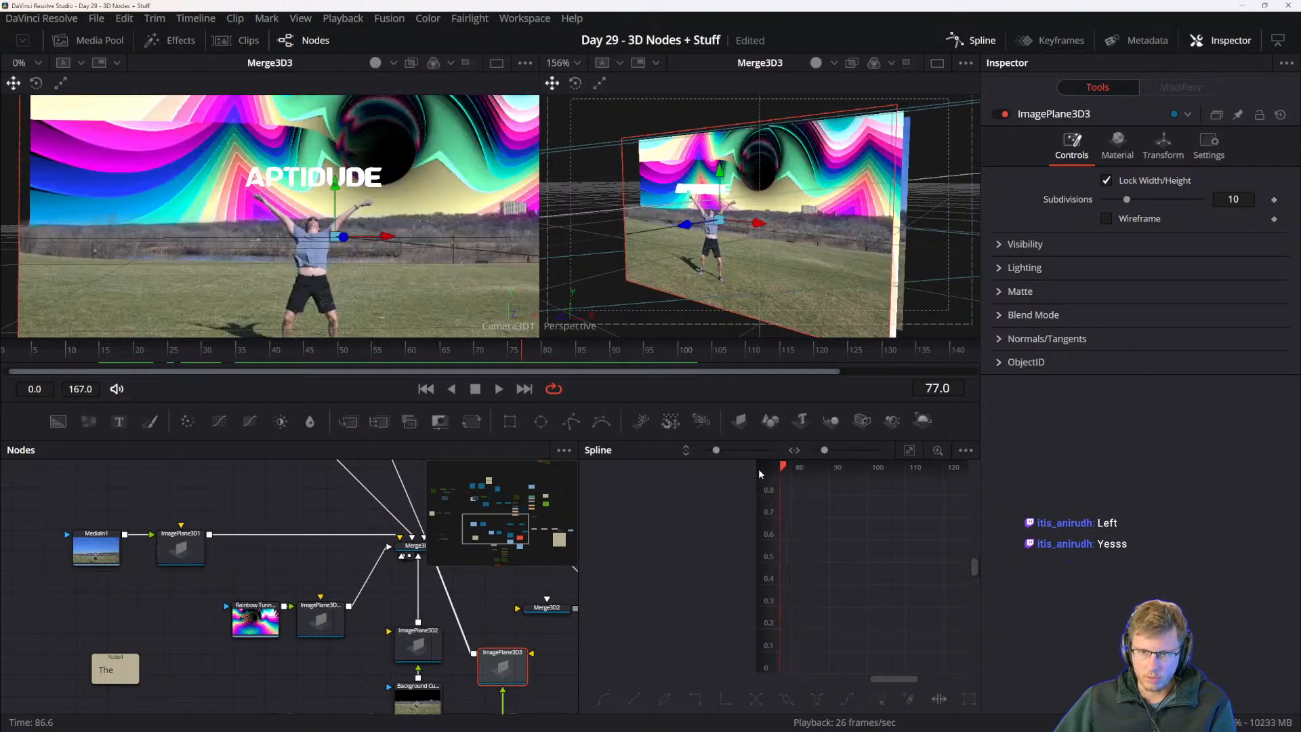
click(803, 469)
drag(459, 644, 363, 727)
key(space)
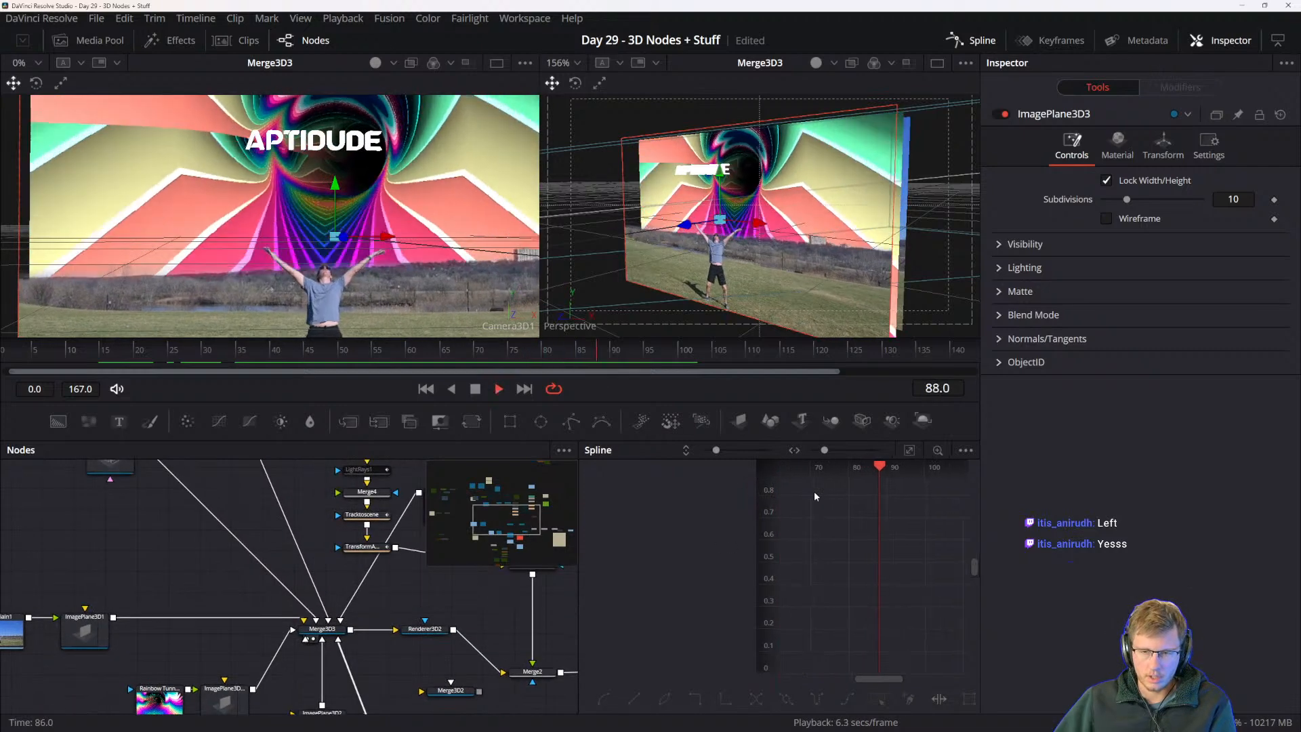
key(space)
- Reselect Text3D2 and curve its Y Offset spline down to a new keyframe of 0.104 at frame 103
drag(372, 620, 334, 664)
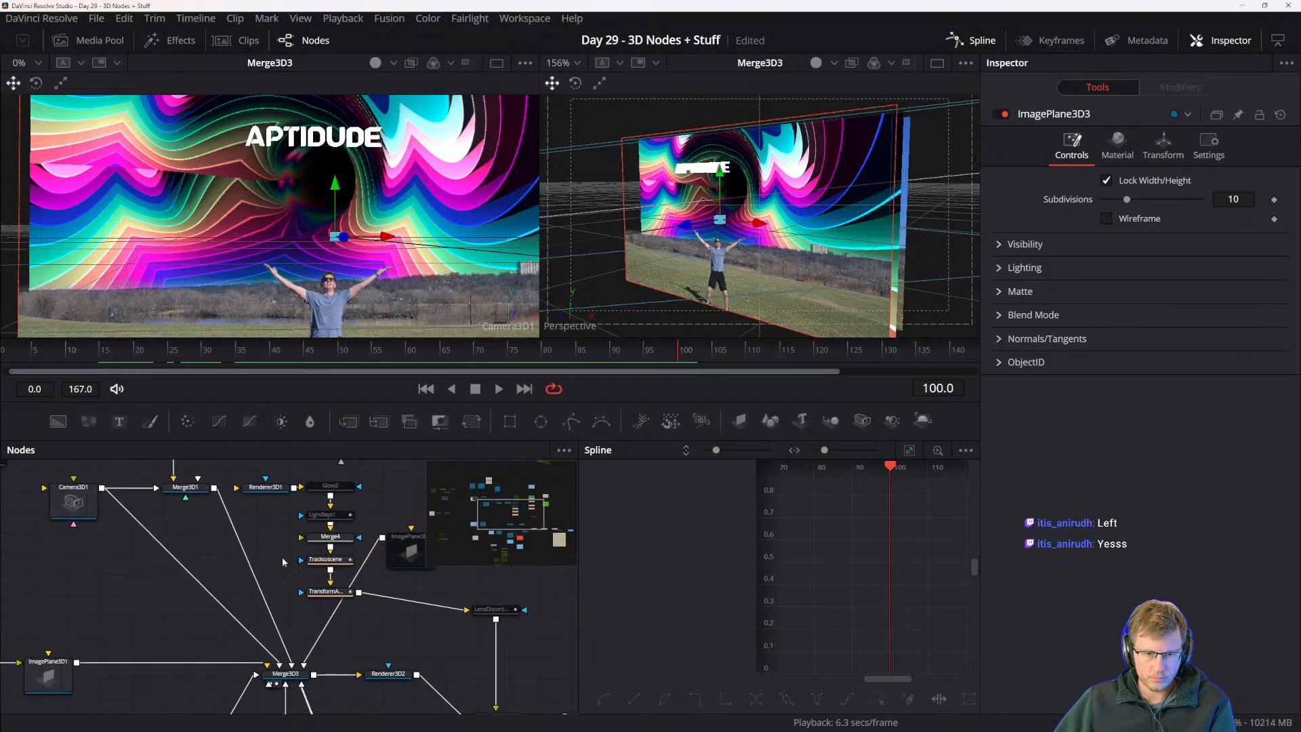
drag(179, 475, 242, 590)
drag(237, 488, 270, 561)
click(270, 561)
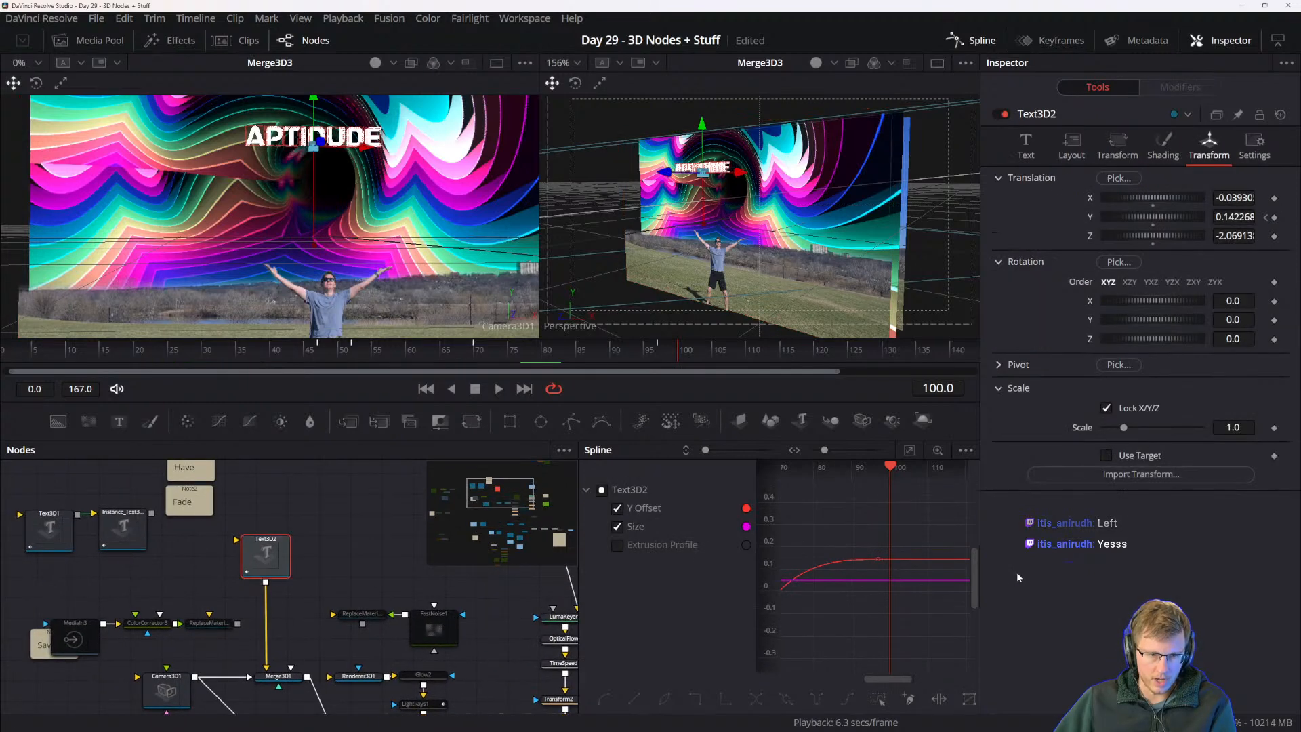
mouse_move(838, 546)
mouse_down()
mouse_move(909, 529)
mouse_move(828, 537)
mouse_up()
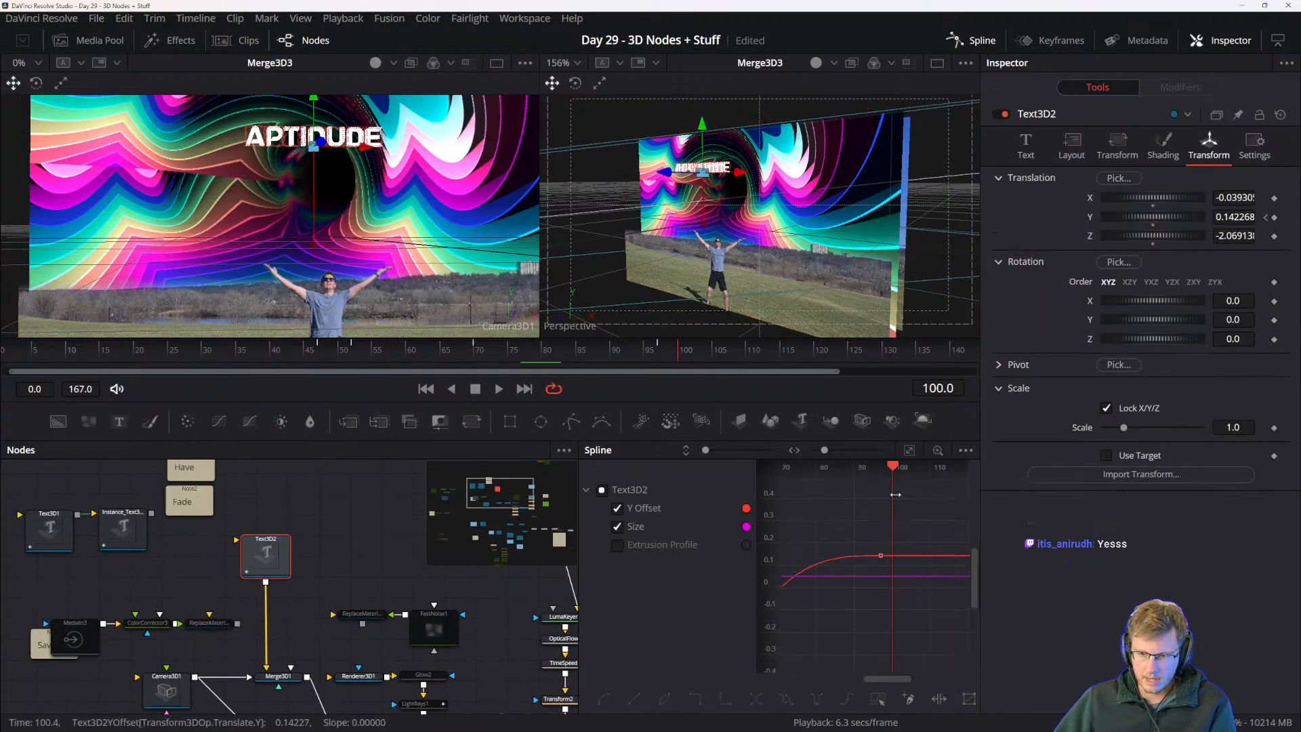
mouse_move(892, 470)
mouse_down()
mouse_move(786, 473)
mouse_move(896, 473)
mouse_up()
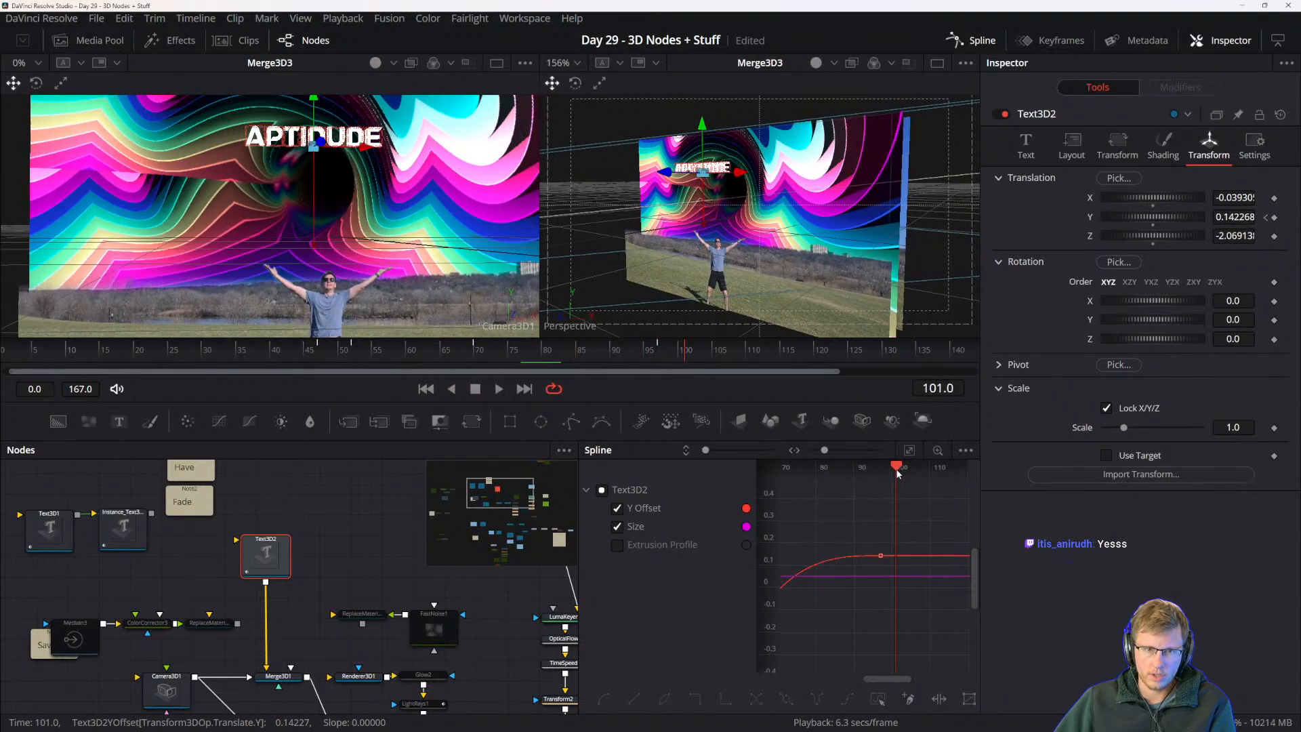
click(904, 555)
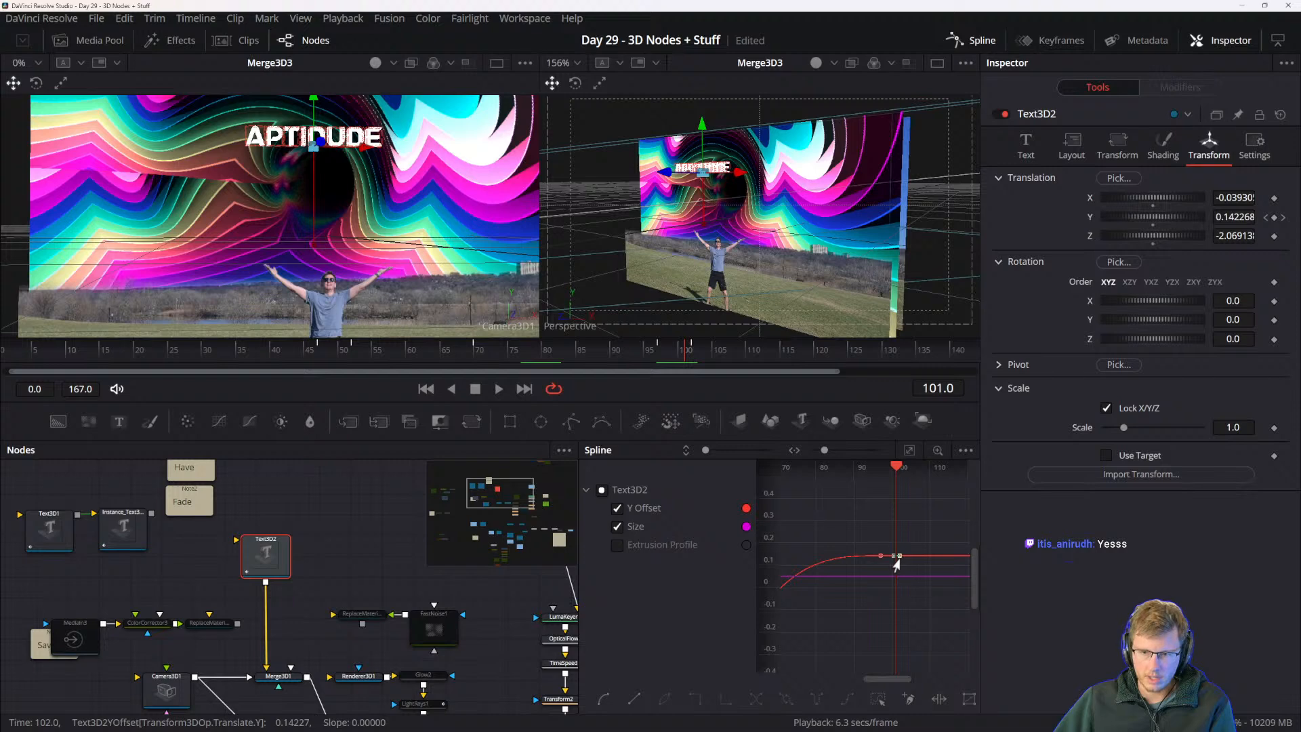
mouse_move(903, 557)
mouse_down()
mouse_move(899, 570)
mouse_move(916, 538)
mouse_move(899, 540)
mouse_move(913, 548)
mouse_up()
scroll(891, 568, up, 3)
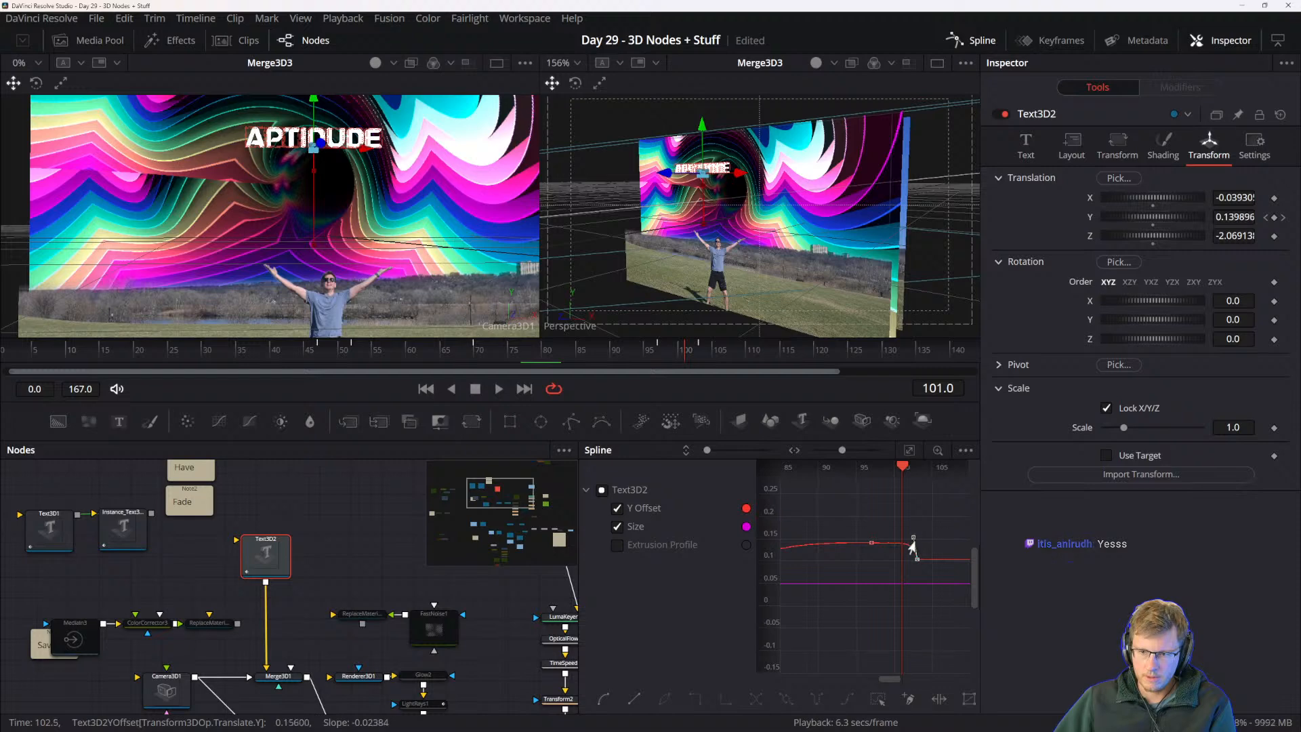
- Play from frame 94 to 110 to check the text's drop against the subject's lowering arms
drag(894, 471, 847, 478)
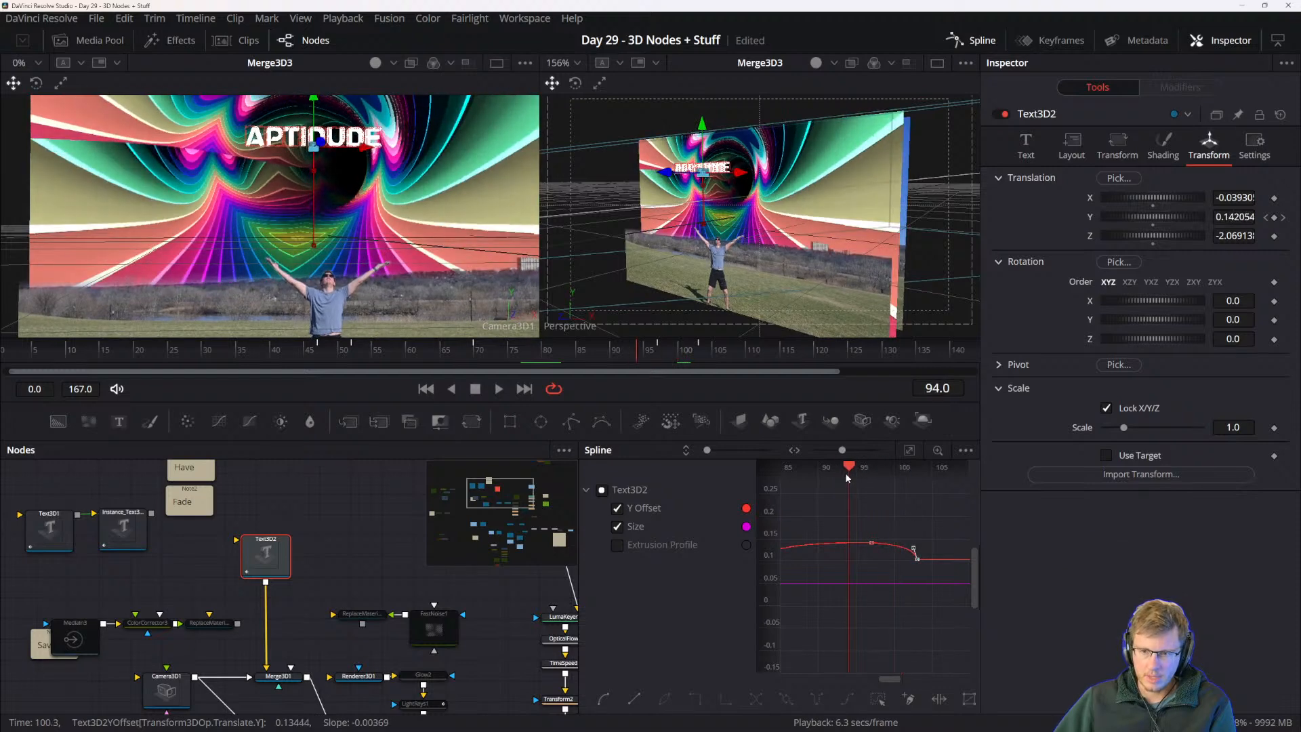
key(space)
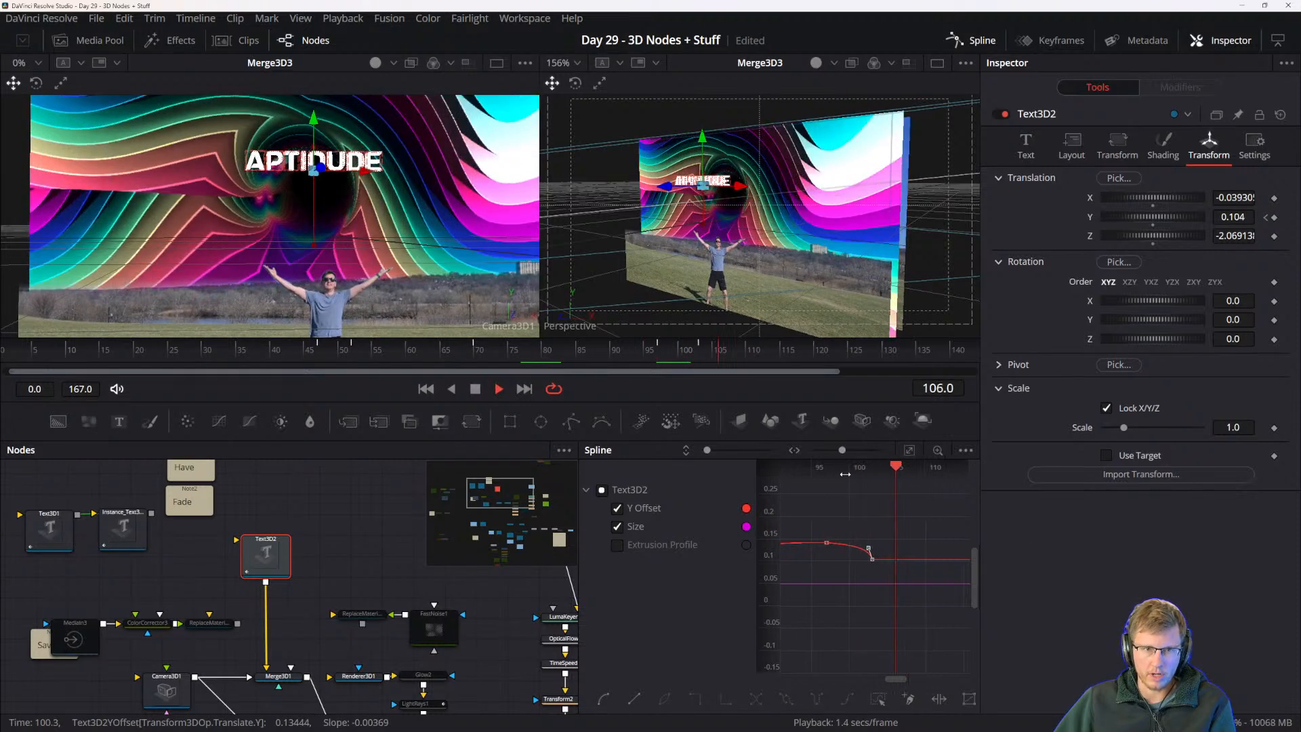
scroll(892, 536, down, 2)
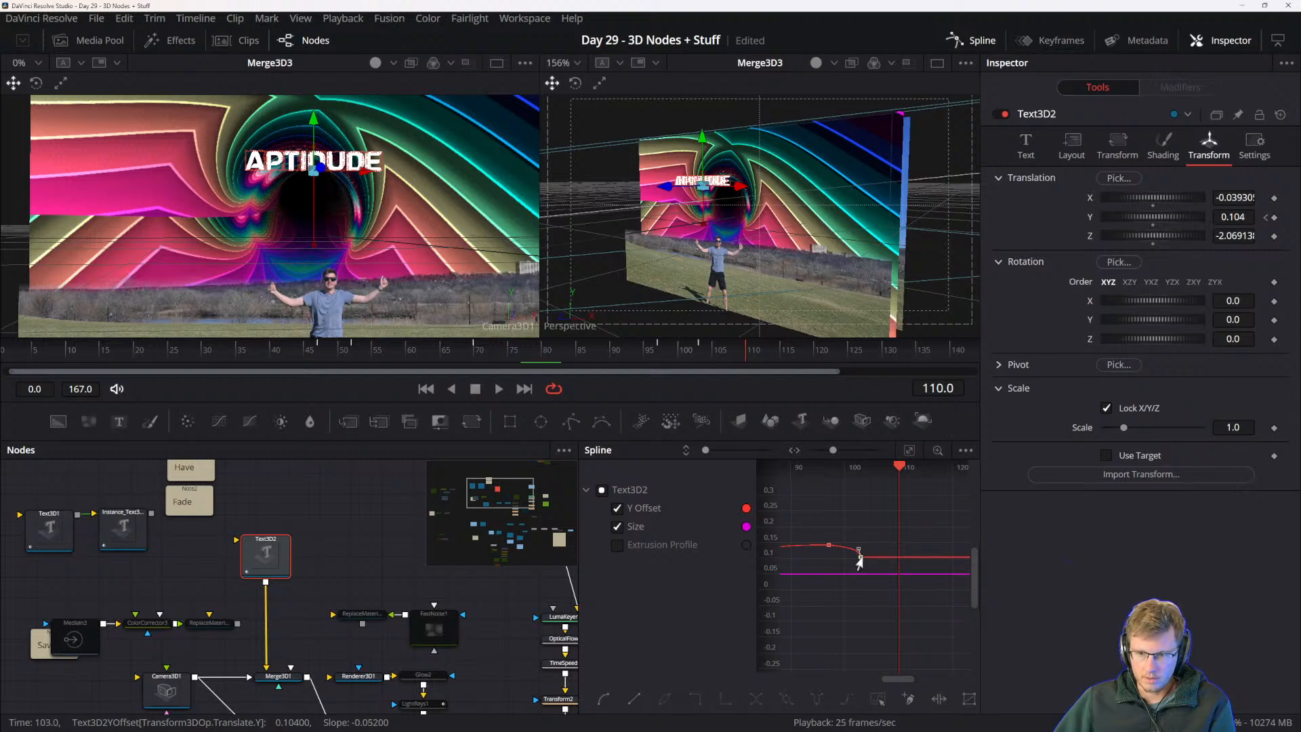
- Add a Y Offset keyframe of 0.104 at frame 105 and bend the curve slightly below it after frame 103
drag(864, 557, 870, 559)
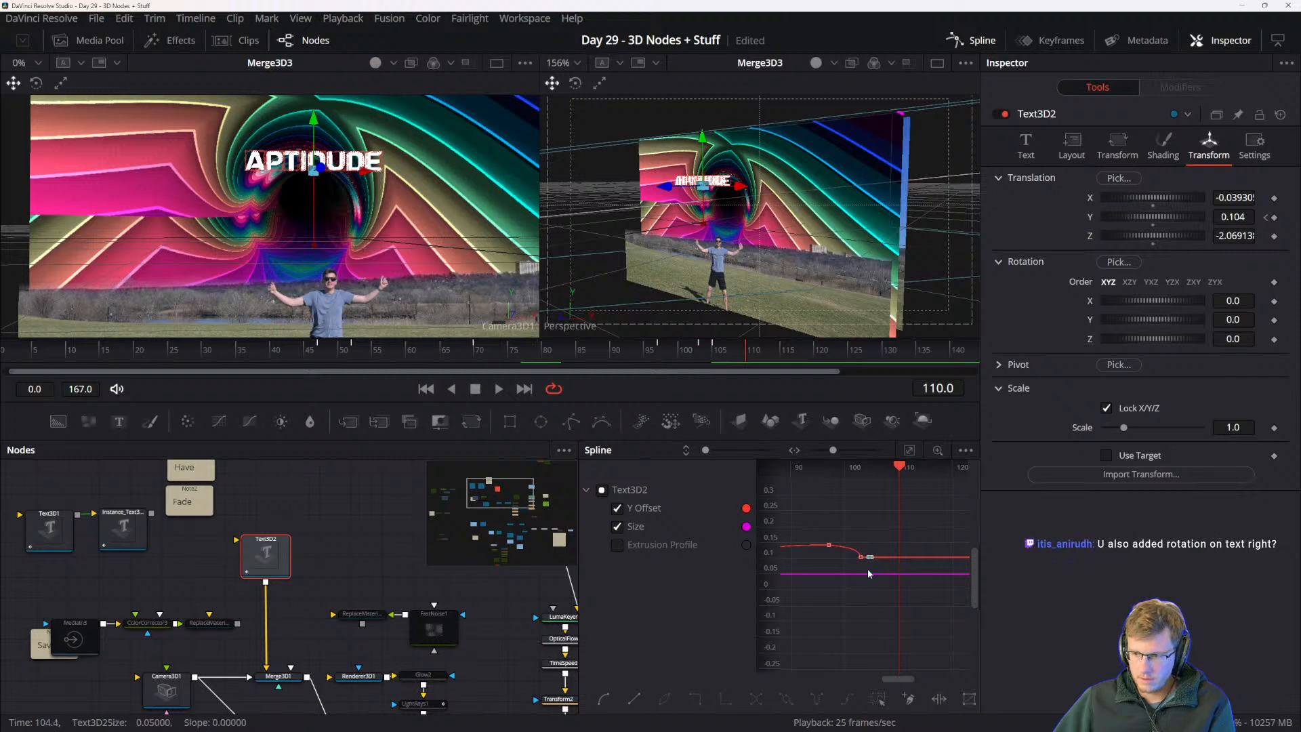
scroll(867, 571, up, 3)
drag(865, 570, 896, 582)
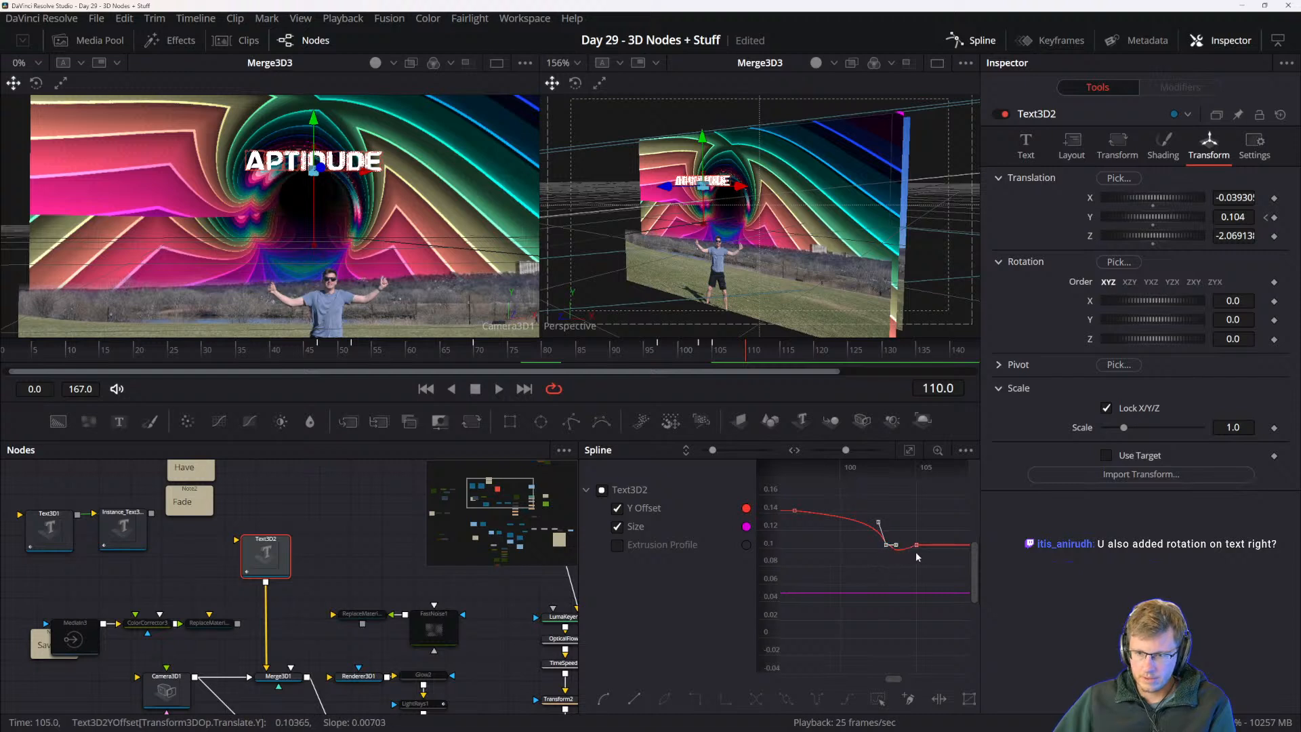
scroll(902, 549, up, 2)
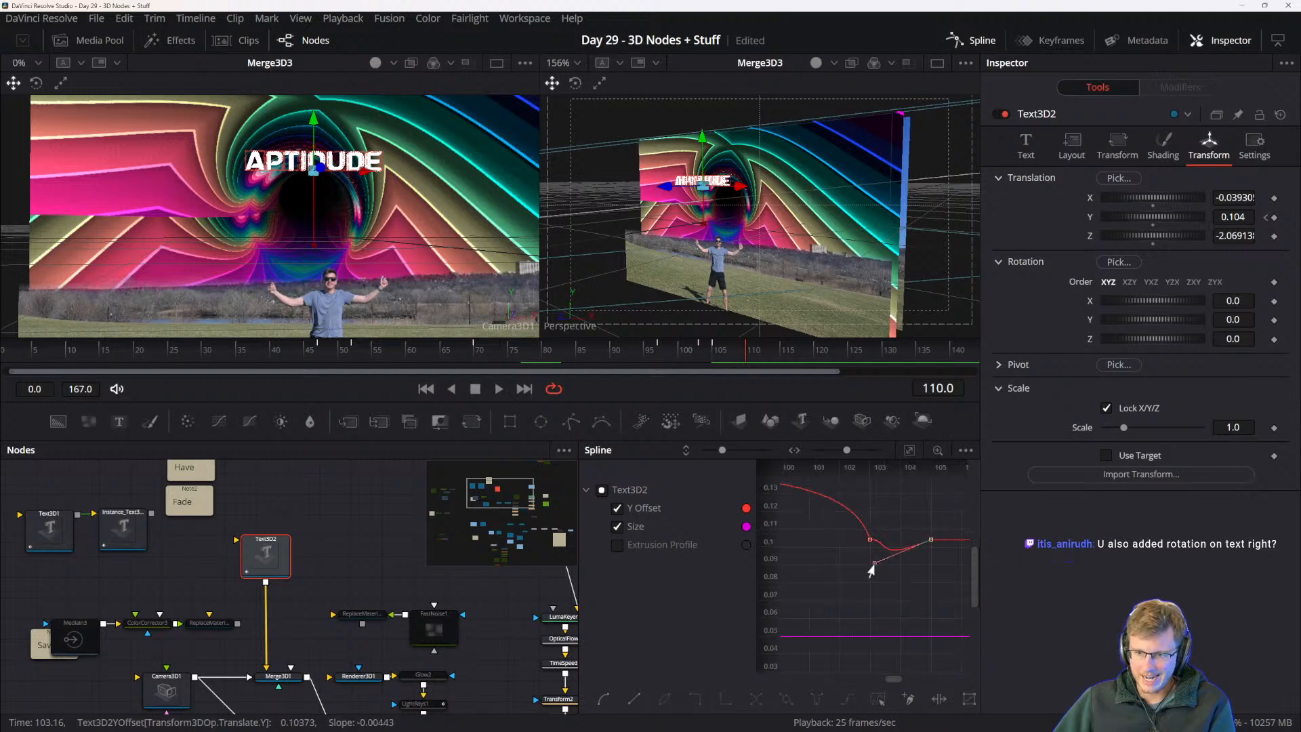
mouse_move(875, 563)
mouse_down()
mouse_move(892, 547)
mouse_move(870, 547)
mouse_move(877, 561)
mouse_up()
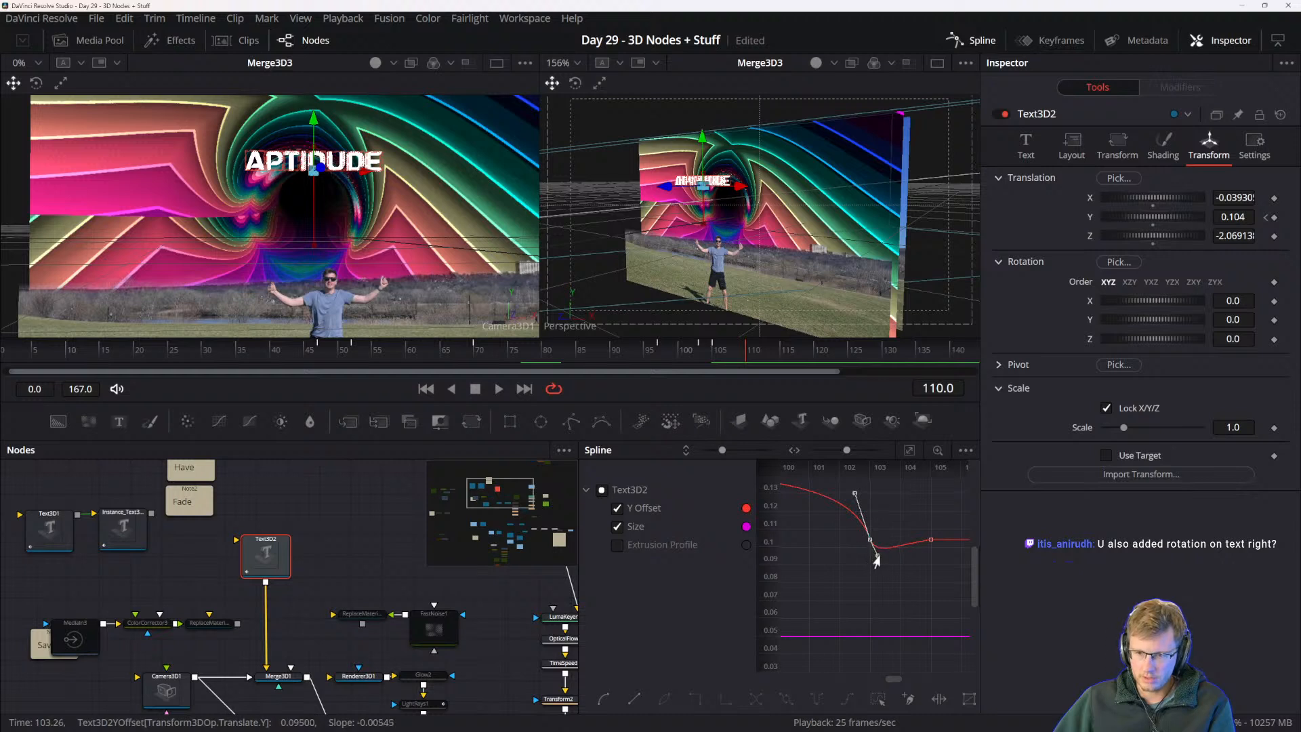
scroll(880, 545, down, 2)
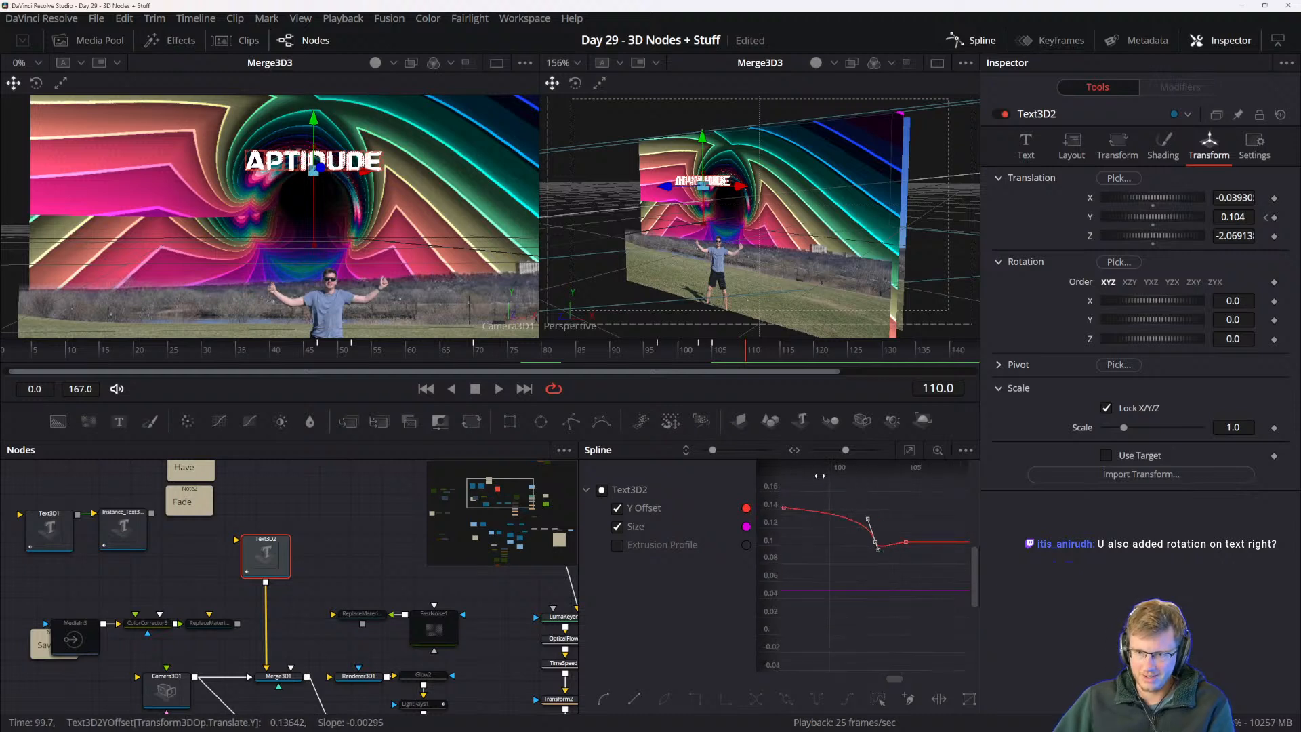
- Replay the text's drop from about frame 86 to check how it settles against the subject's lowering arms
drag(820, 477, 806, 479)
drag(923, 472, 807, 475)
key(space)
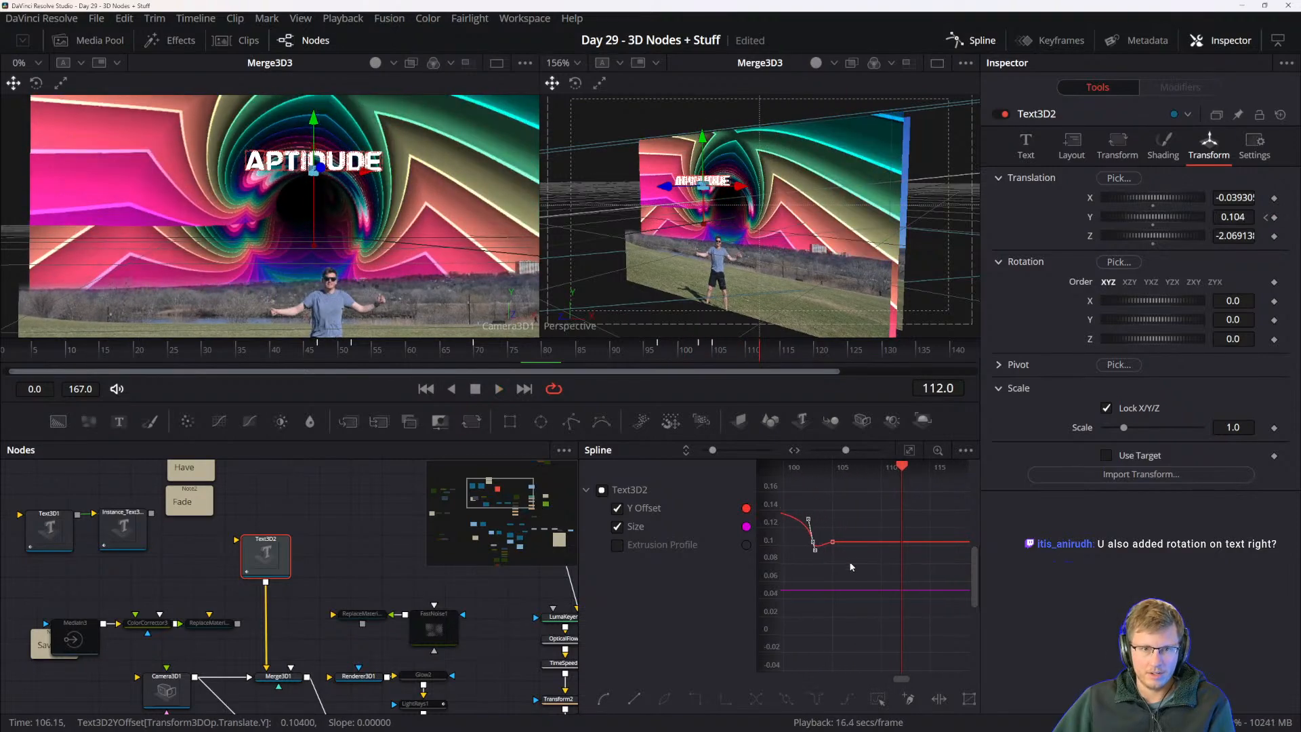
scroll(924, 574, down, 2)
drag(953, 486, 824, 489)
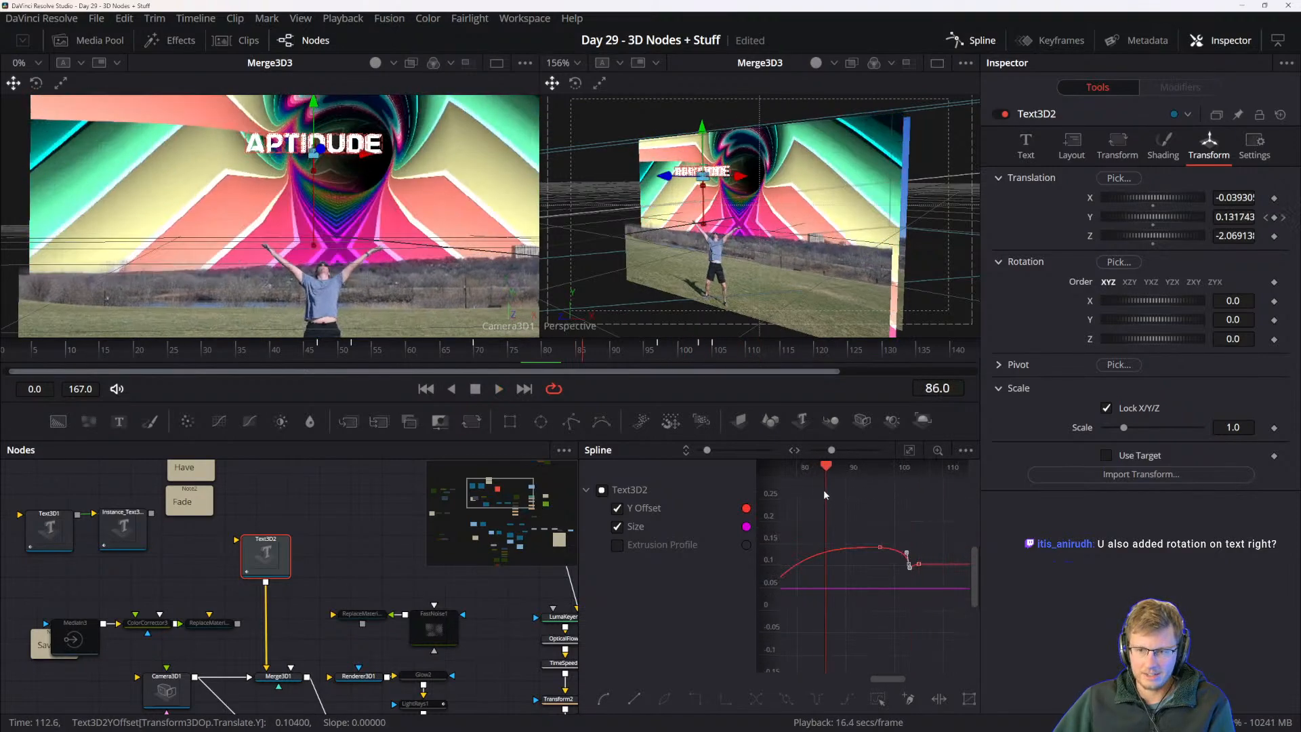
key(space)
key(space)
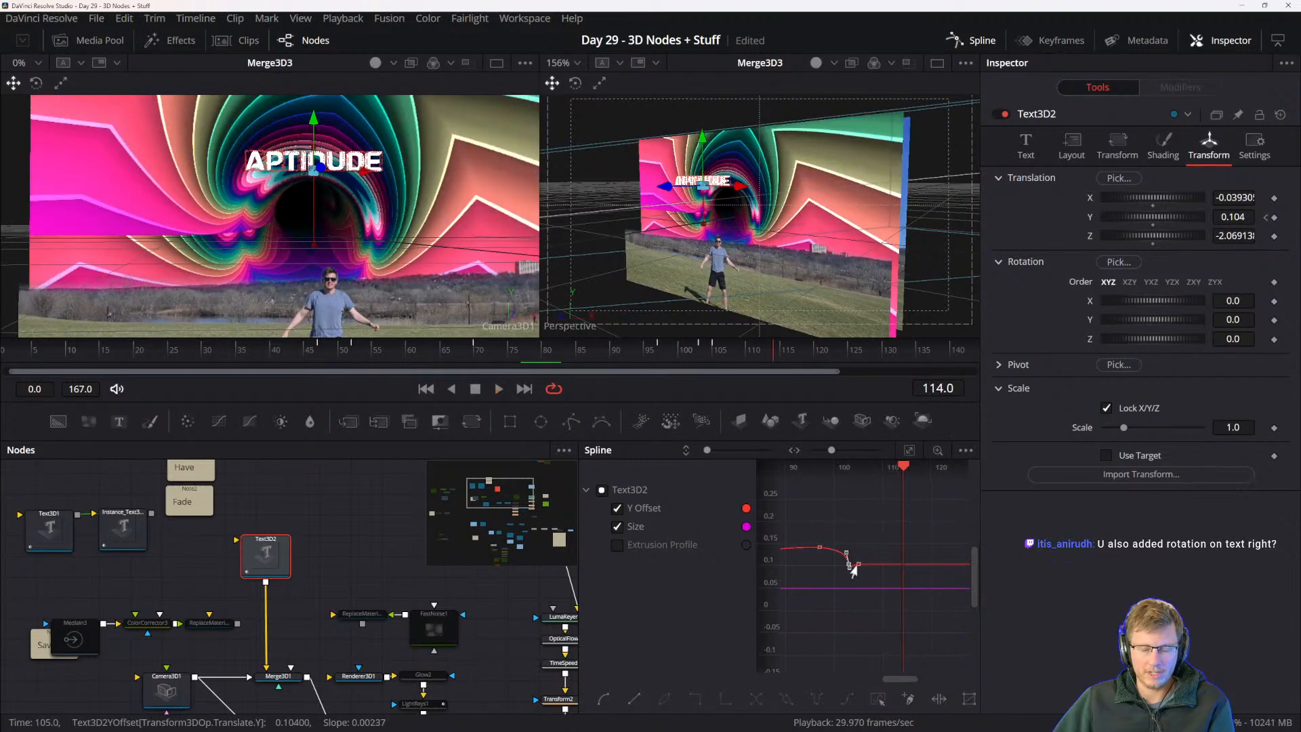
- Move the final Y Offset keyframe from frame 105 to frame 111 to stretch out the settle
click(857, 565)
mouse_move(855, 571)
mouse_down()
mouse_move(881, 570)
mouse_move(851, 581)
mouse_up()
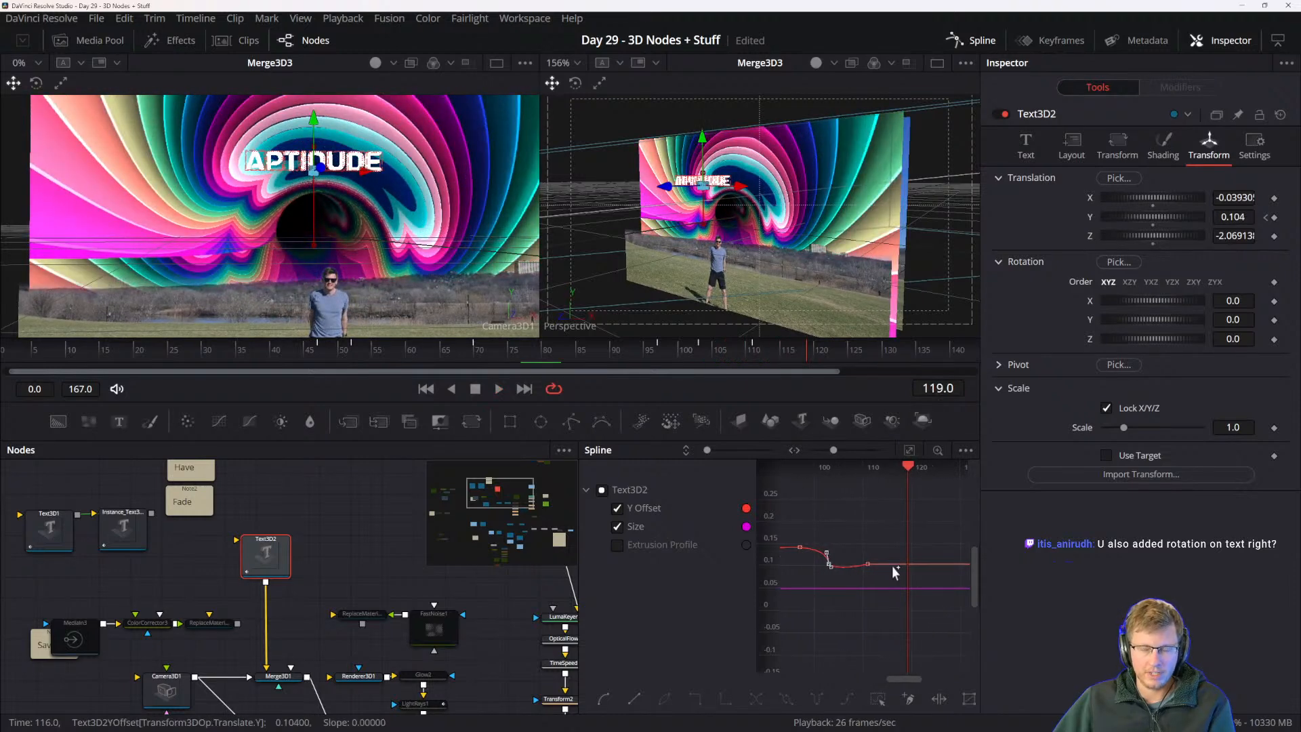
scroll(892, 567, down, 3)
scroll(818, 563, up, 4)
drag(819, 562, 872, 559)
scroll(867, 556, down, 1)
- Replay the text's drop several times from about frame 95 to judge the slower settle
drag(945, 467, 807, 485)
key(space)
key(space)
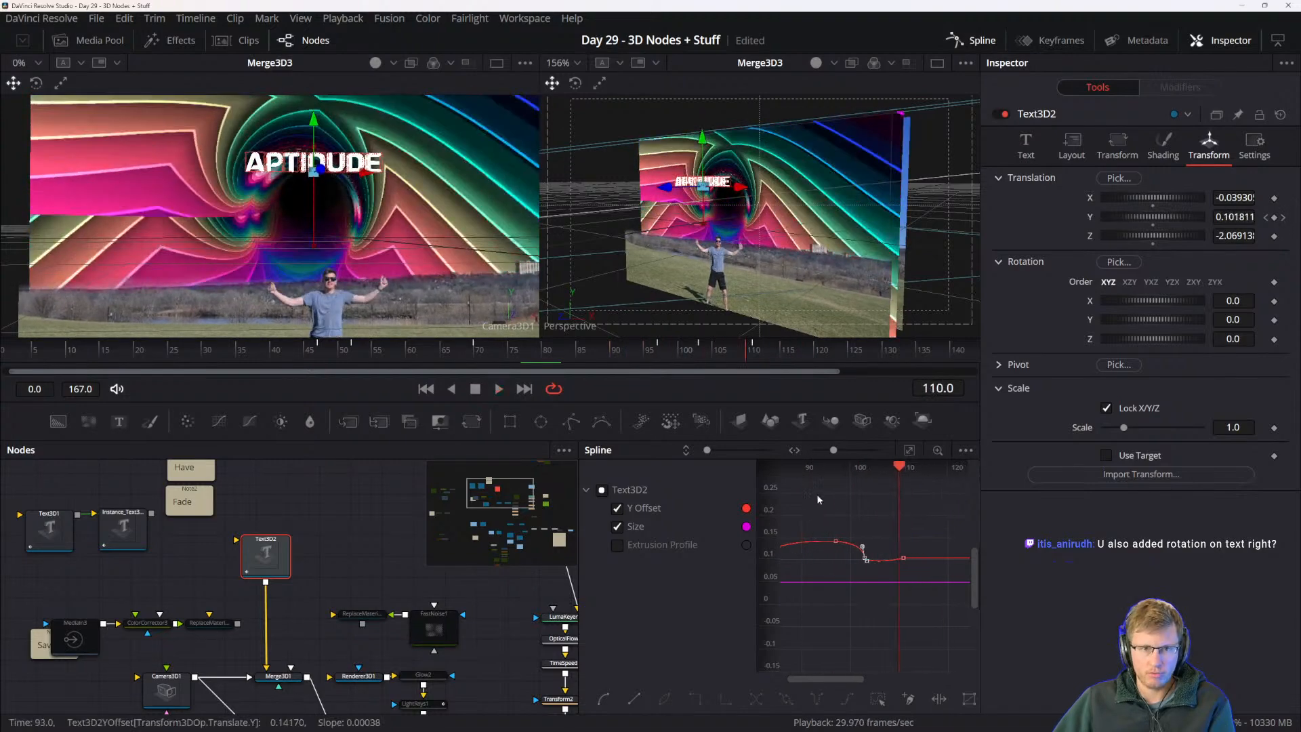
drag(898, 473, 830, 481)
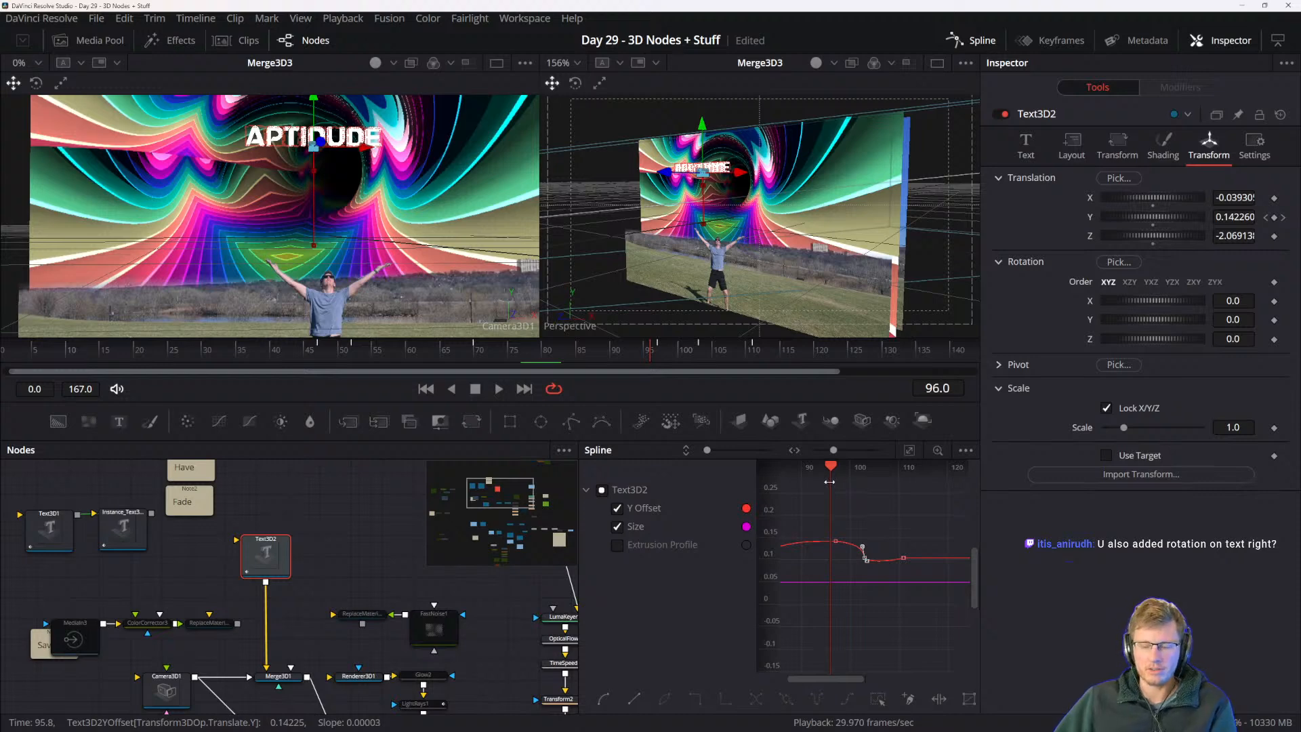
key(space)
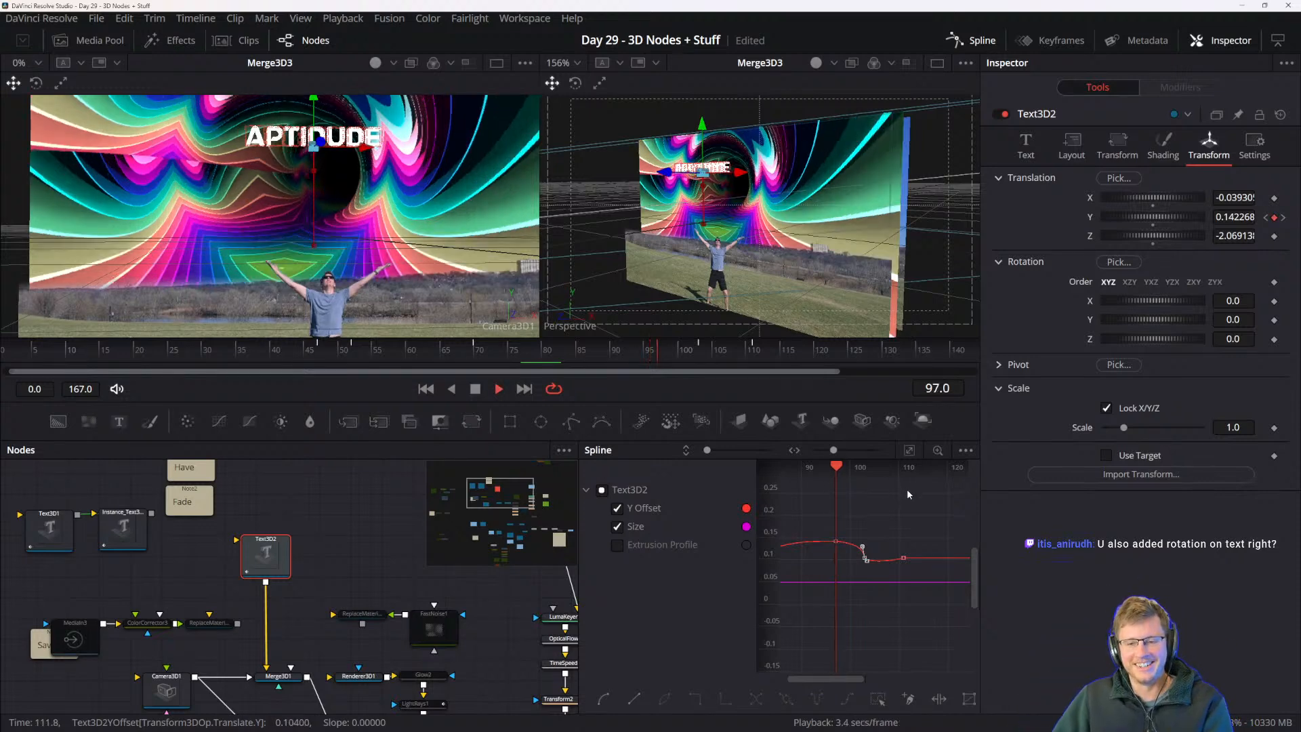
key(space)
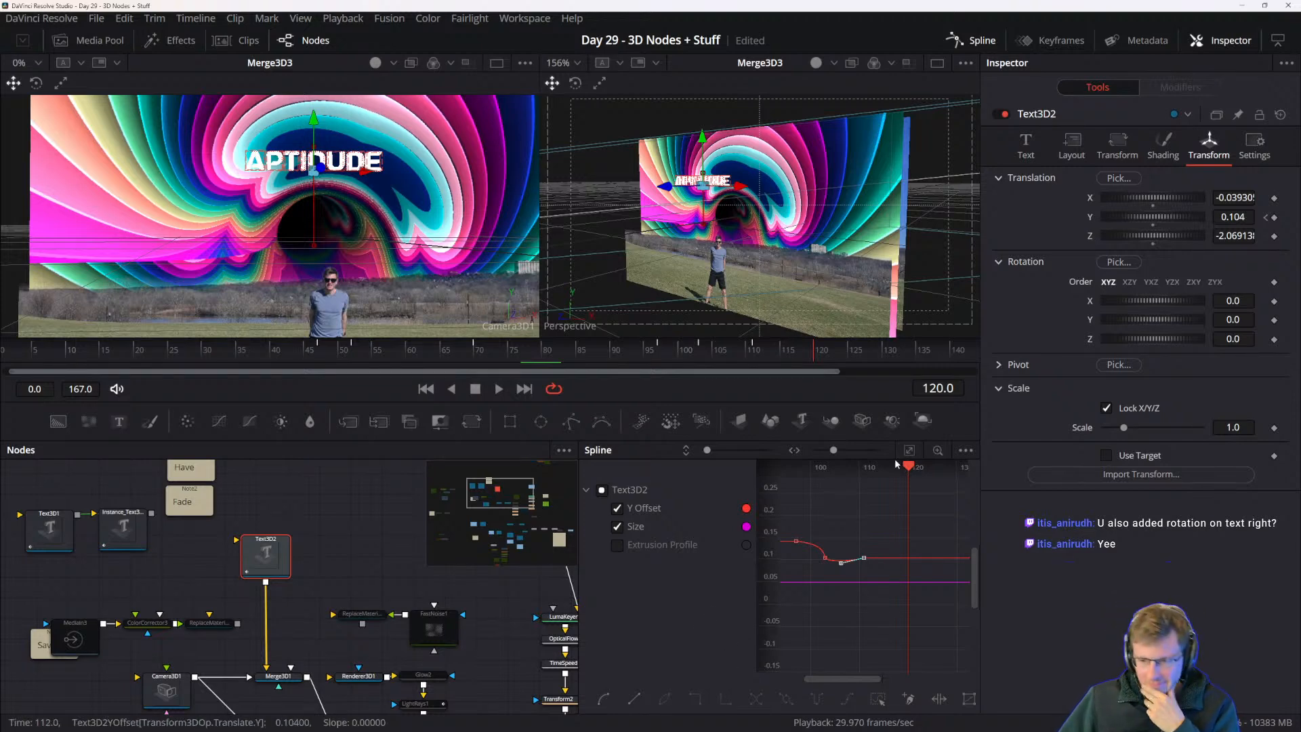
click(815, 475)
drag(816, 477, 786, 477)
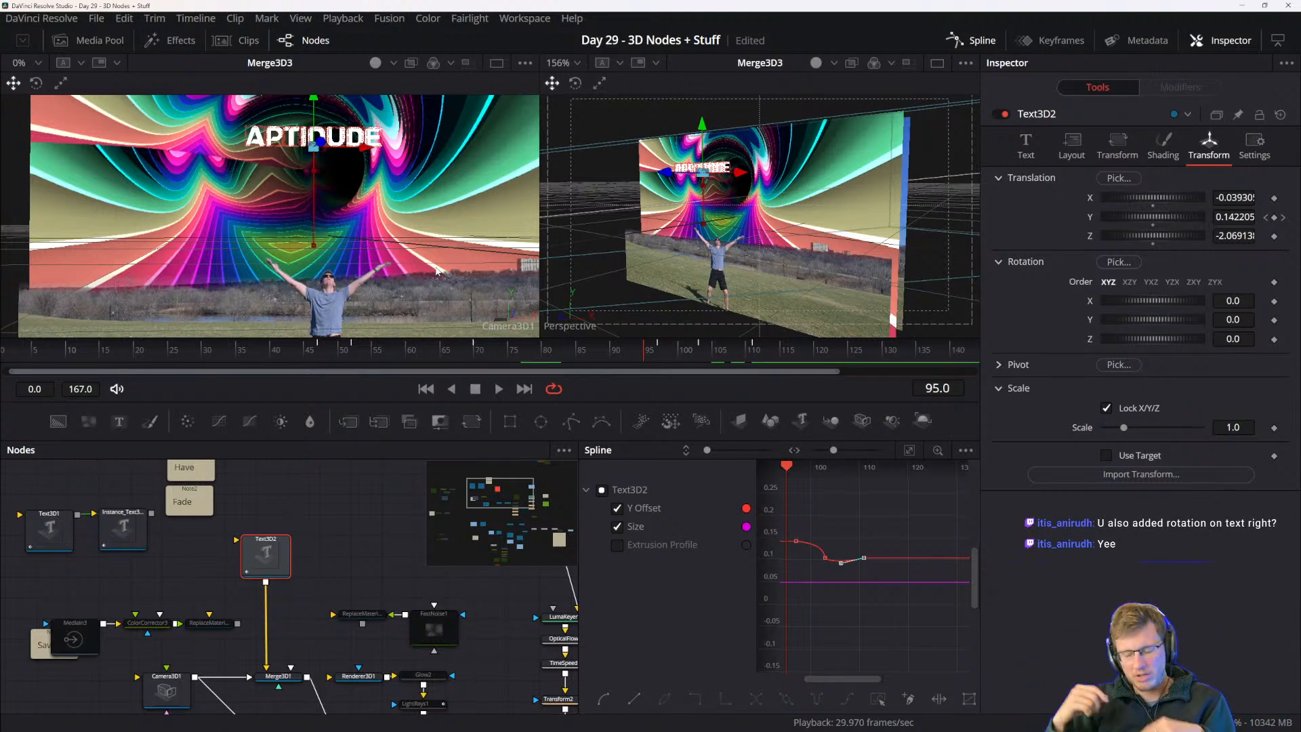
key(space)
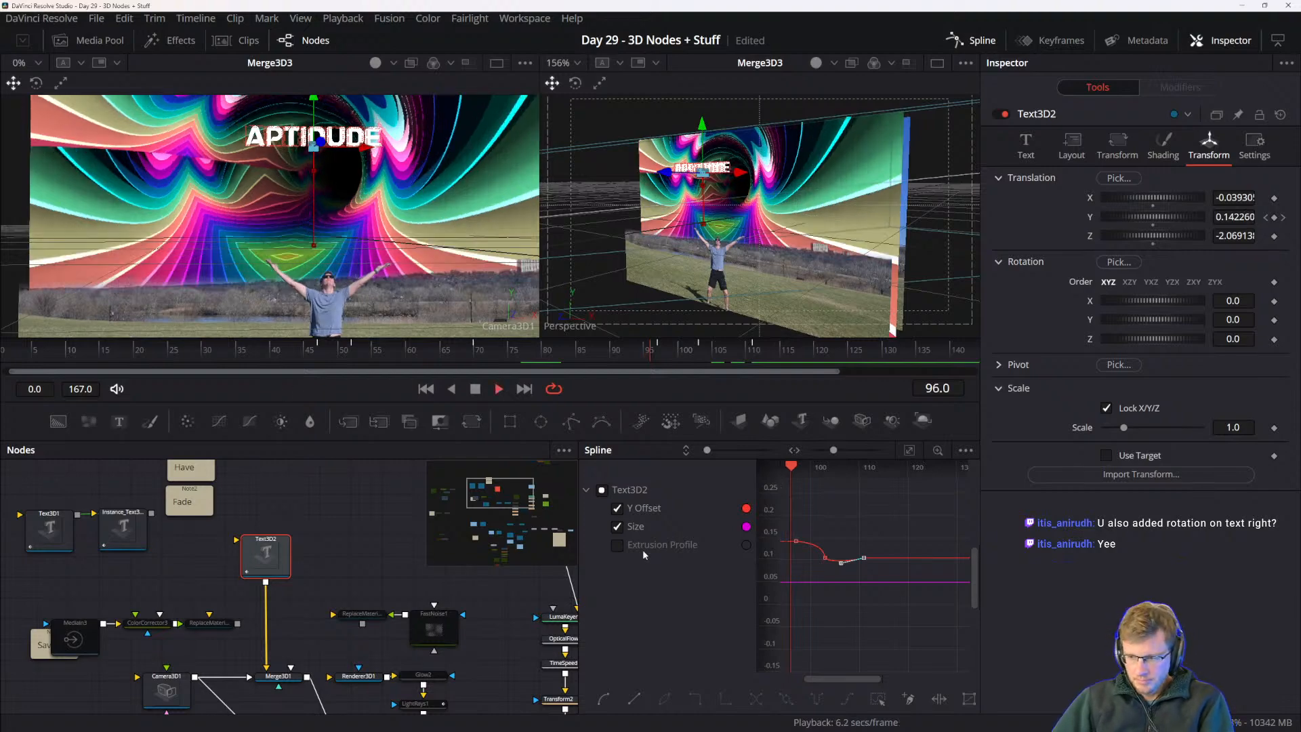
key(space)
- Add a Y Offset keyframe at frame 68 and curve the spline into a slight dip just before the text rises
drag(835, 564, 873, 578)
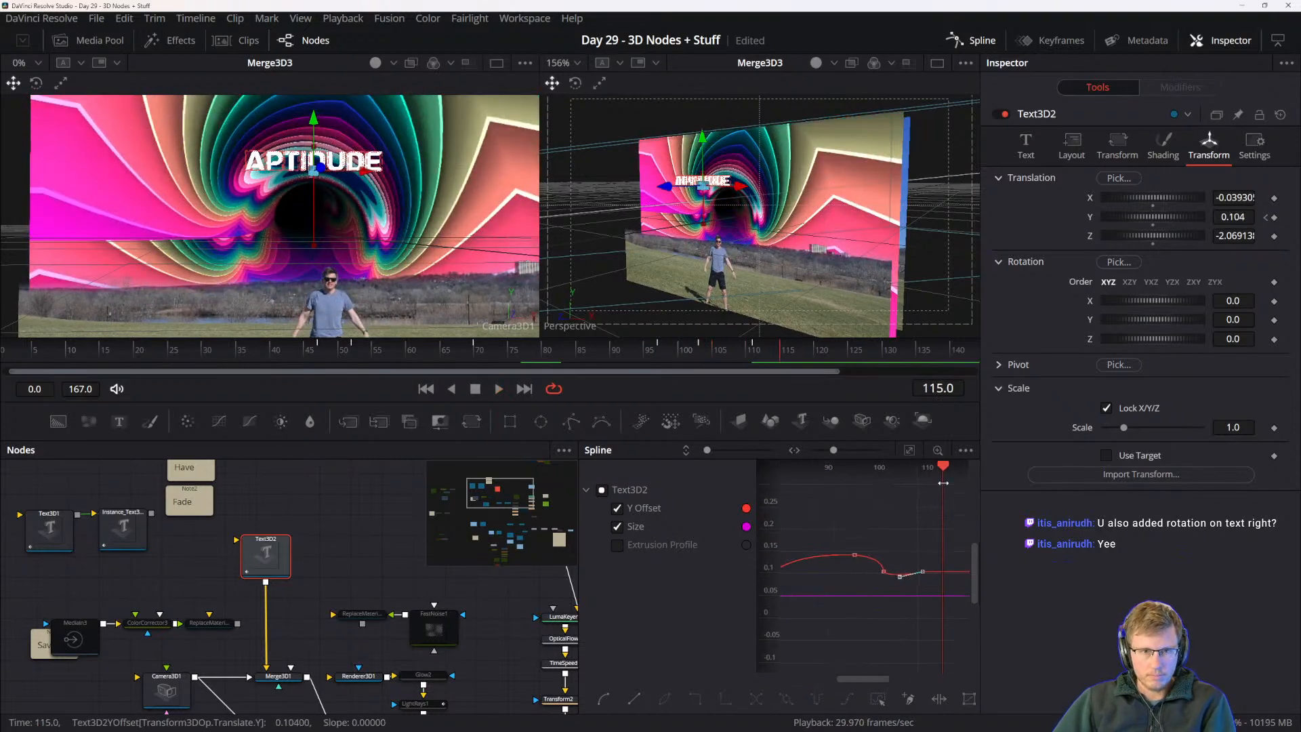
drag(942, 469, 912, 522)
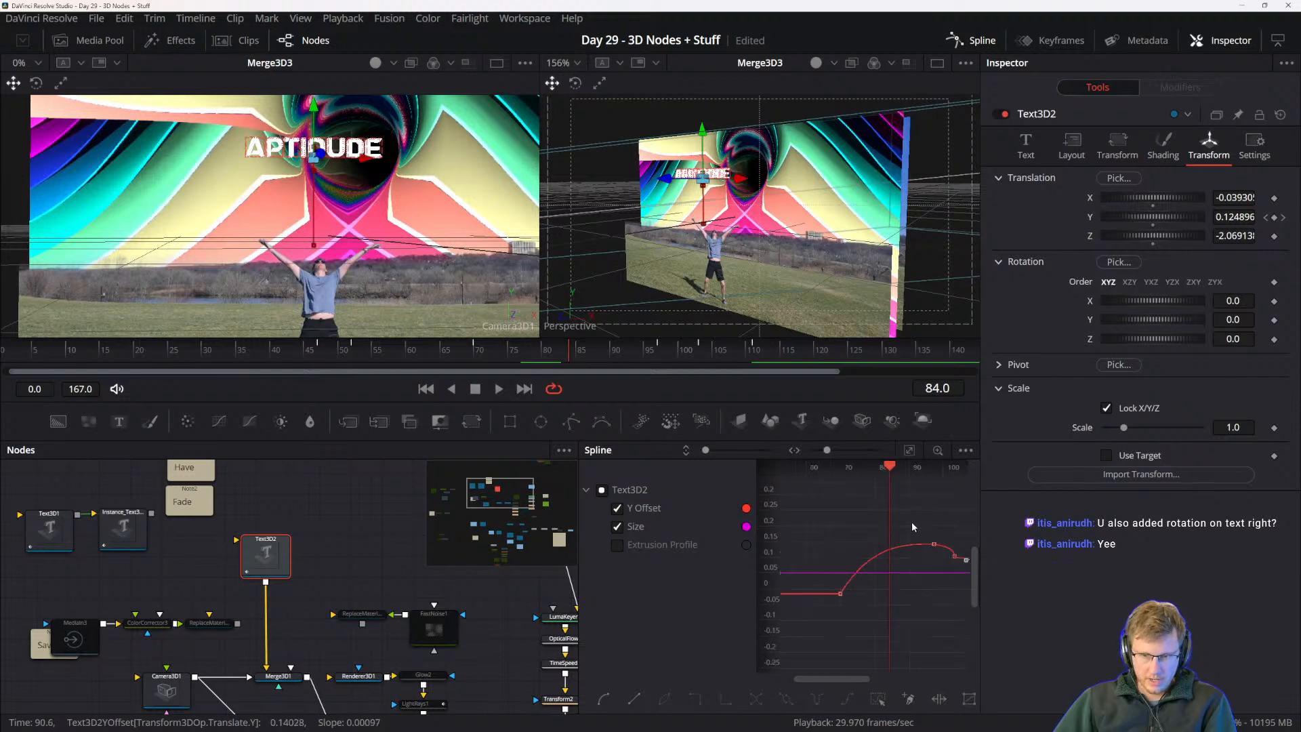
mouse_move(895, 471)
mouse_down()
mouse_move(783, 482)
mouse_move(896, 510)
mouse_move(828, 475)
mouse_move(873, 476)
mouse_up()
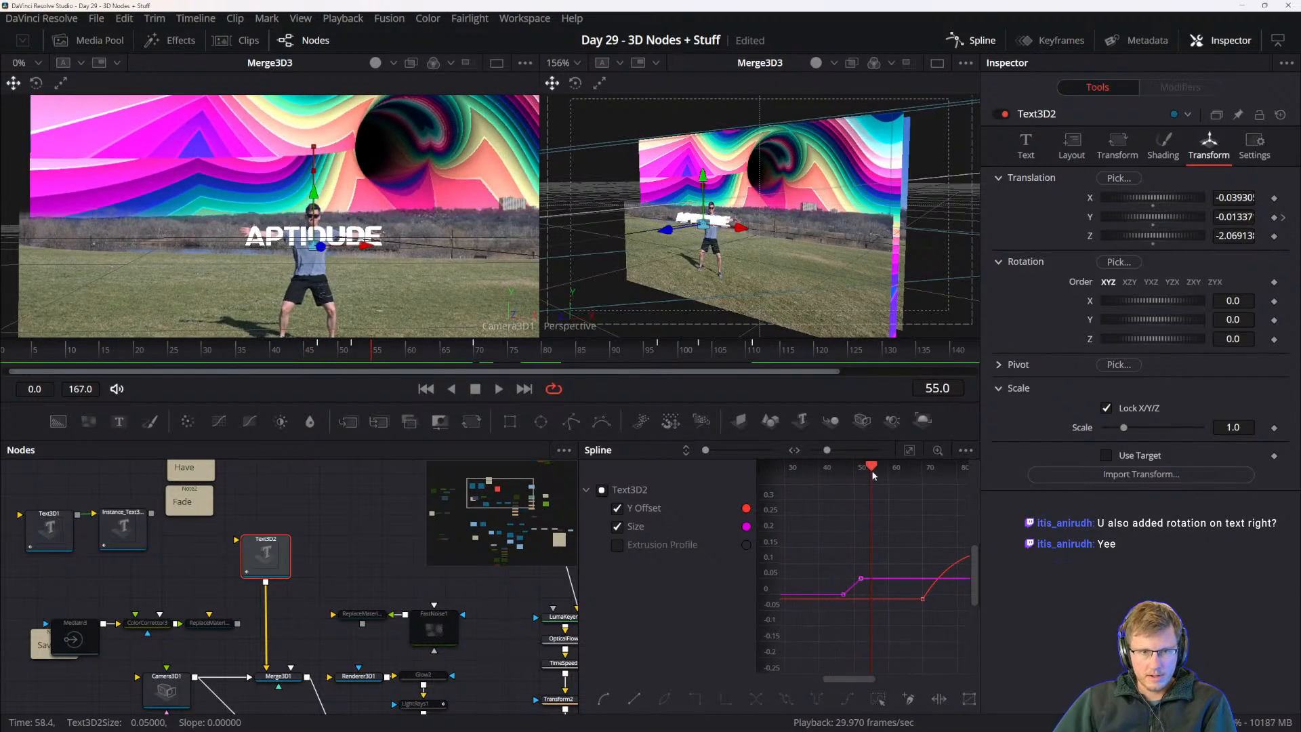
drag(871, 568, 832, 602)
drag(889, 471, 920, 471)
click(914, 600)
mouse_move(913, 599)
mouse_down()
mouse_move(916, 588)
mouse_move(912, 603)
mouse_move(914, 592)
mouse_move(933, 608)
mouse_move(921, 597)
mouse_up()
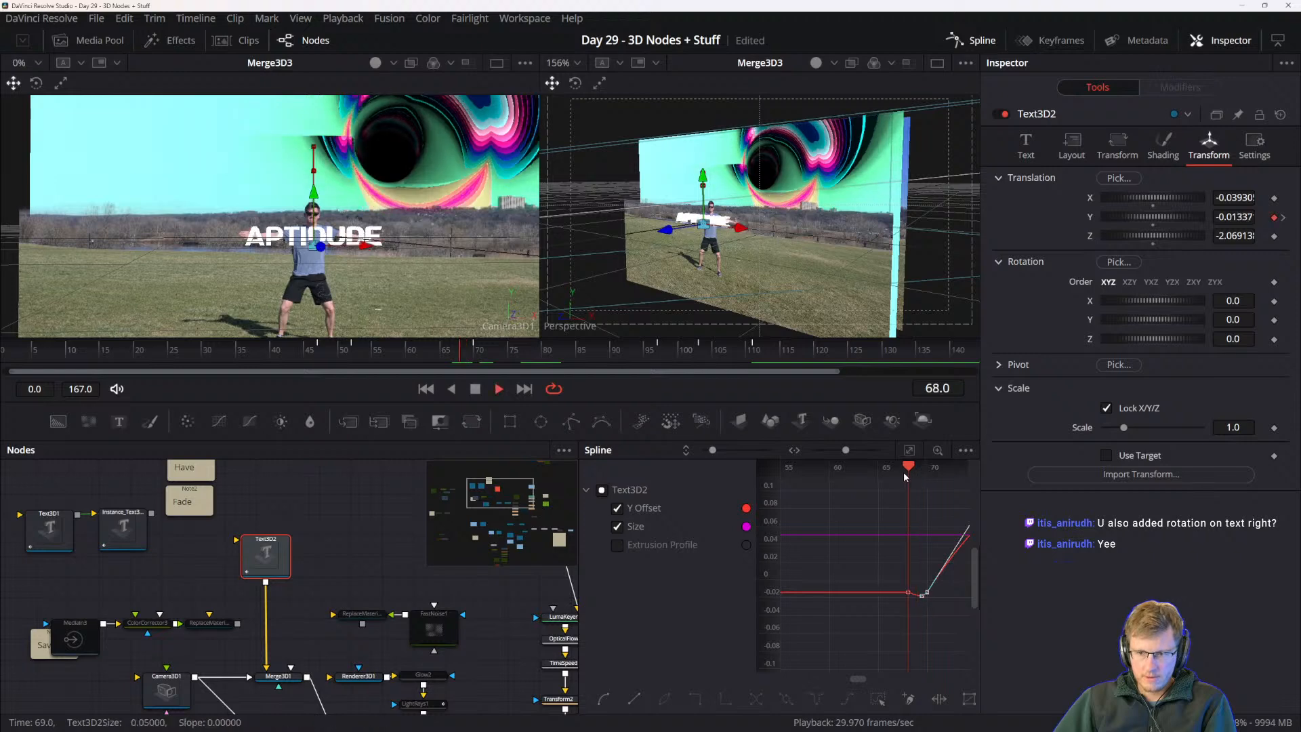
- Play the full rise and drop from before frame 68 to about frame 111 to check the text's movement
key(space)
scroll(861, 559, down, 6)
drag(861, 559, 891, 570)
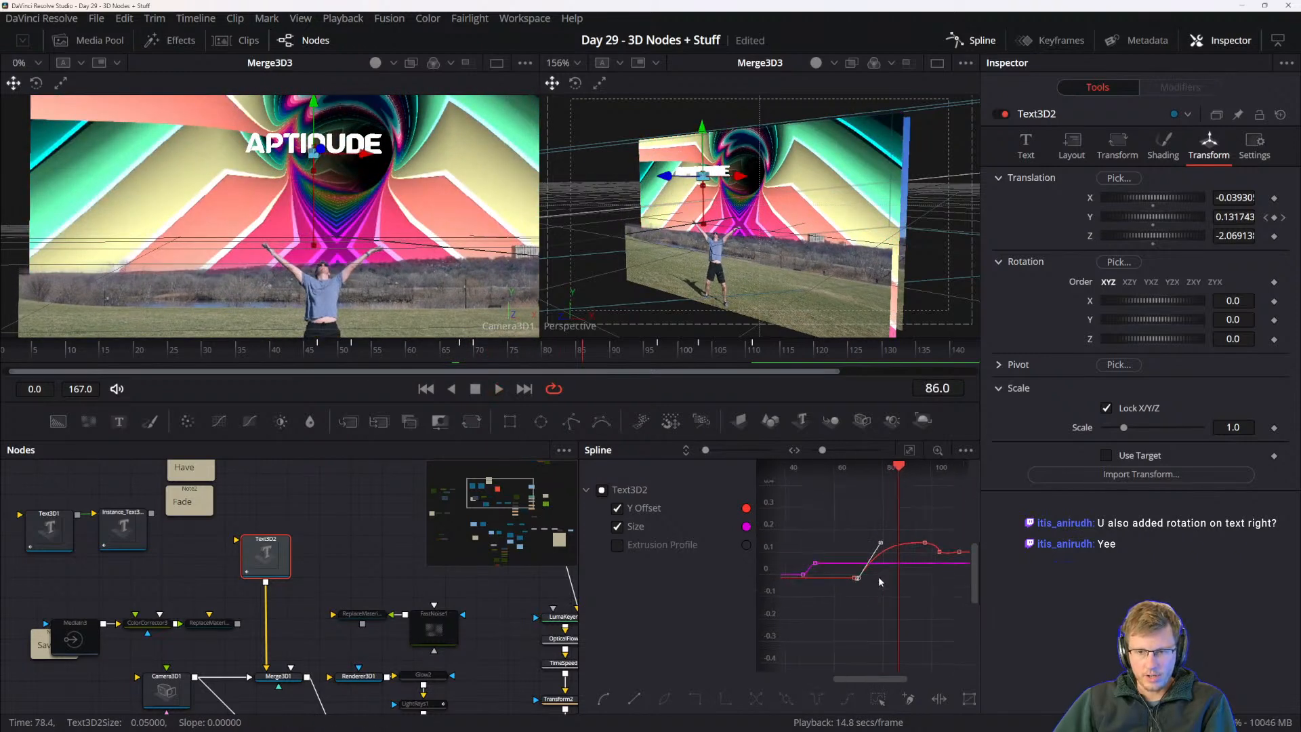
drag(899, 467, 864, 472)
key(space)
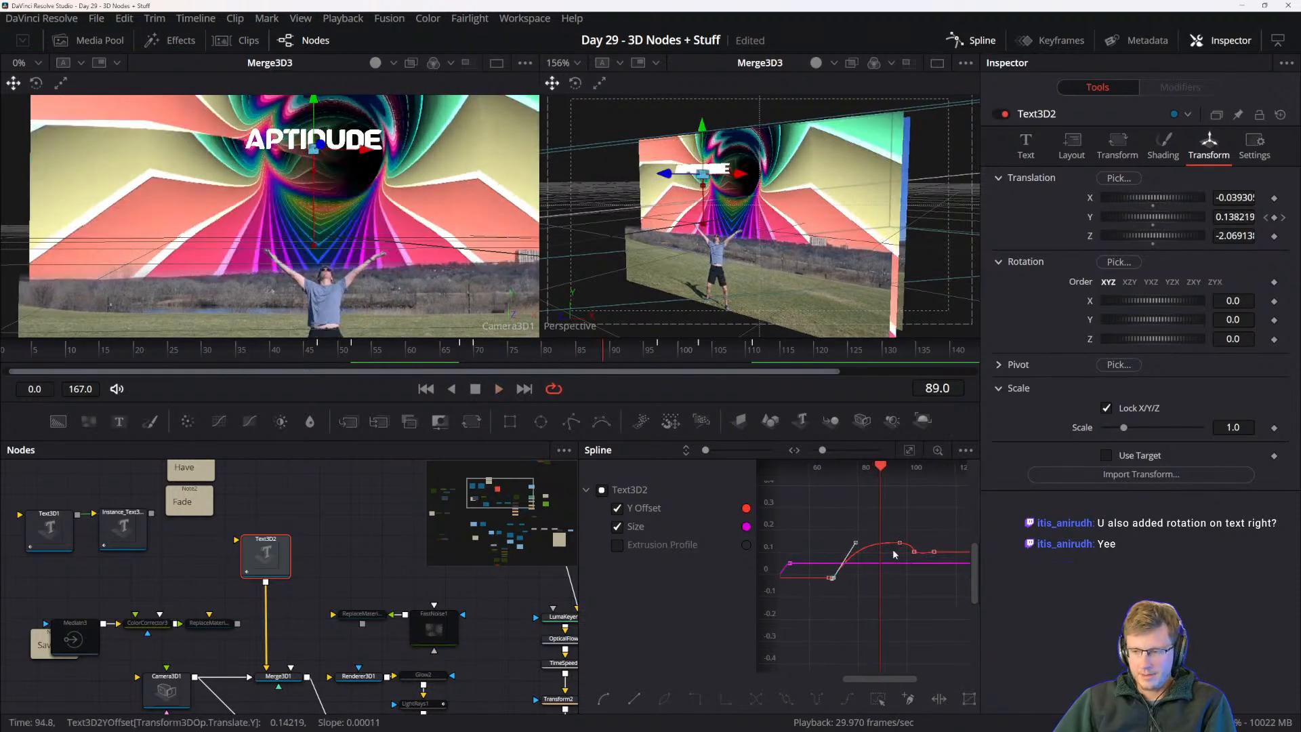
scroll(893, 554, down, 2)
drag(891, 468, 810, 485)
key(space)
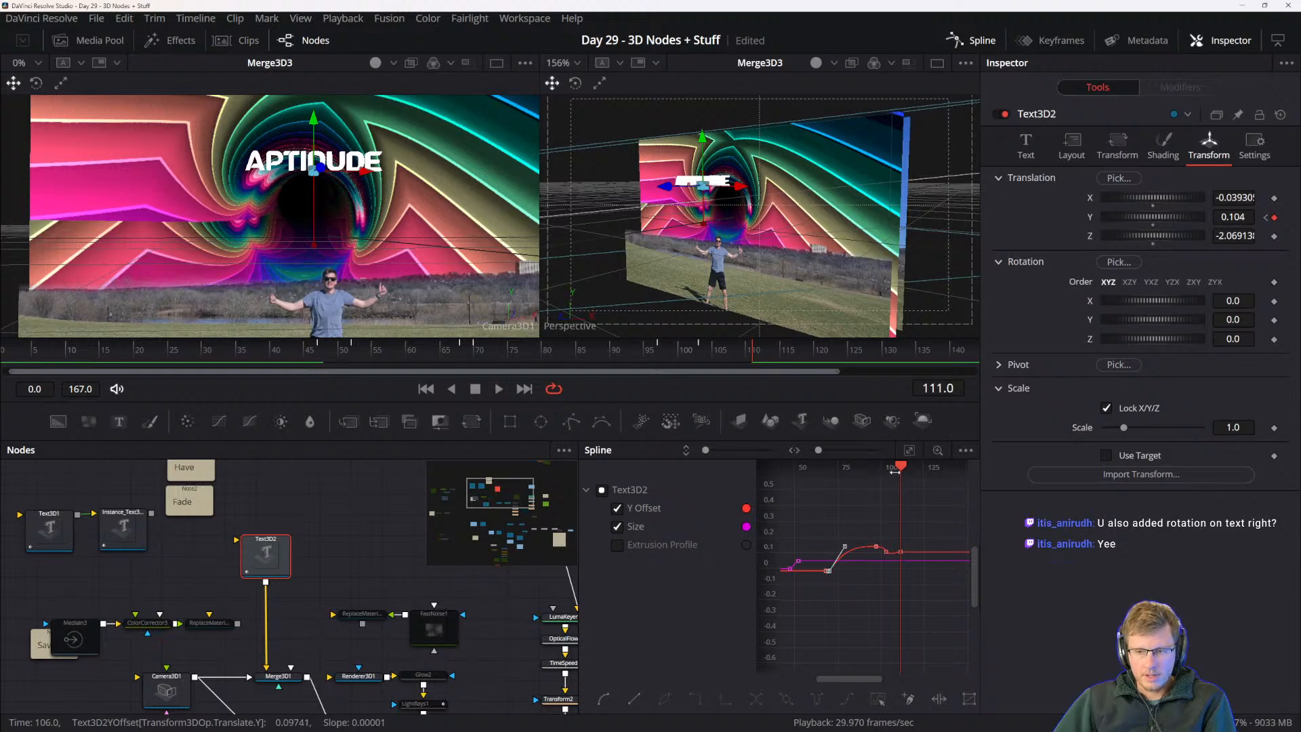
drag(898, 472, 863, 469)
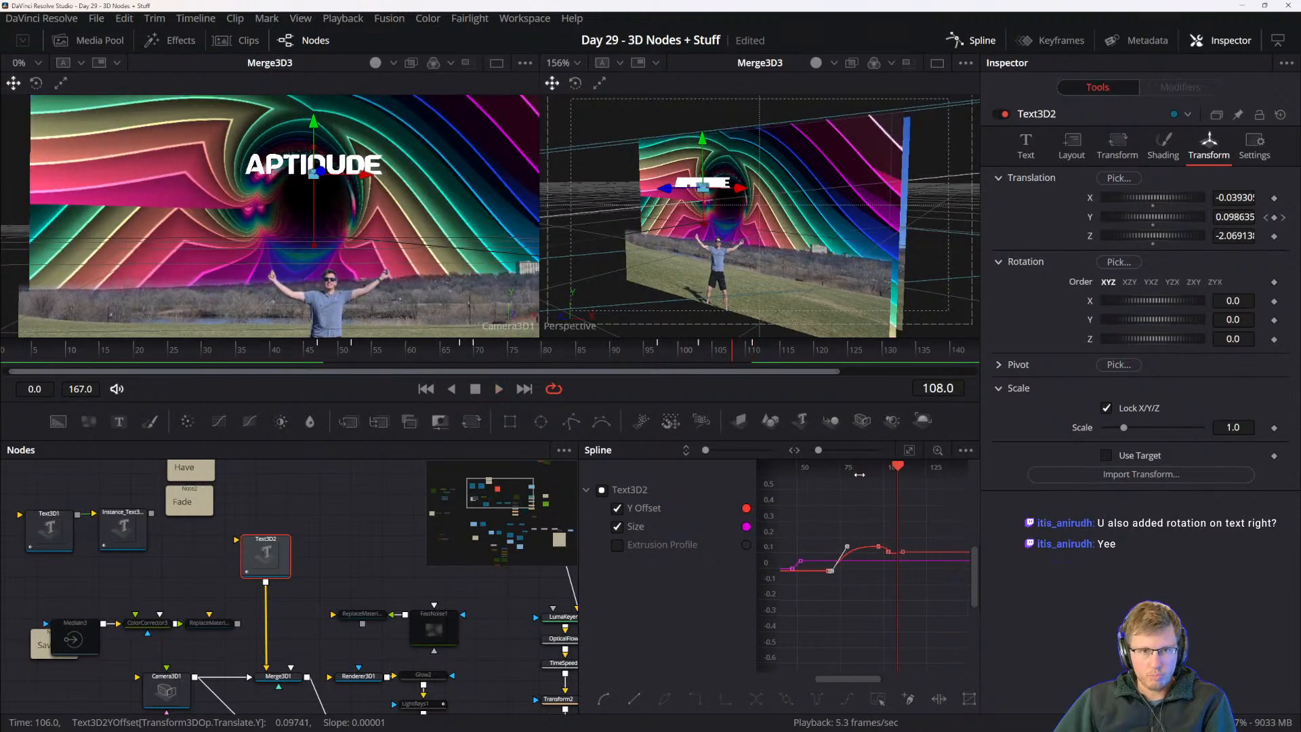
- Add Size keyframes to Text3D2's spline at frames 68 and 71, with a slight dip between them
mouse_move(915, 536)
mouse_down()
mouse_move(933, 515)
mouse_move(917, 540)
mouse_up()
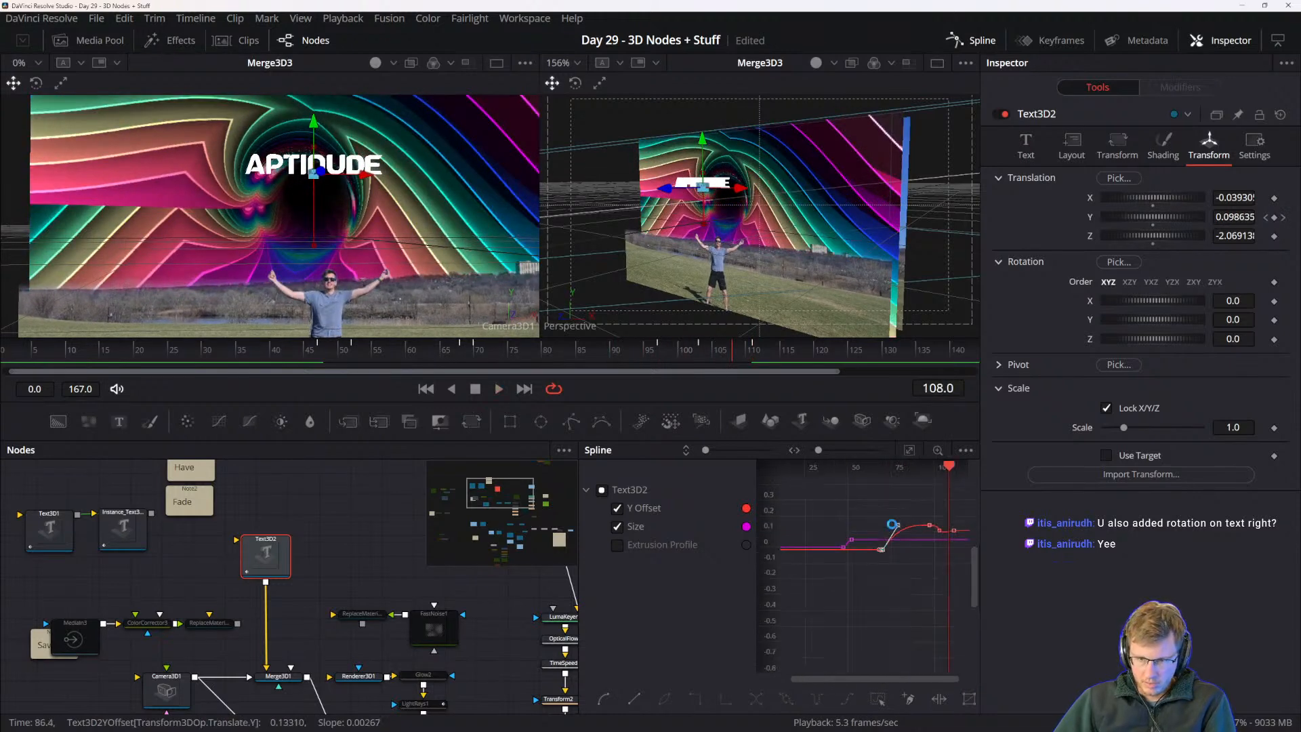
drag(949, 470, 877, 478)
scroll(884, 561, up, 6)
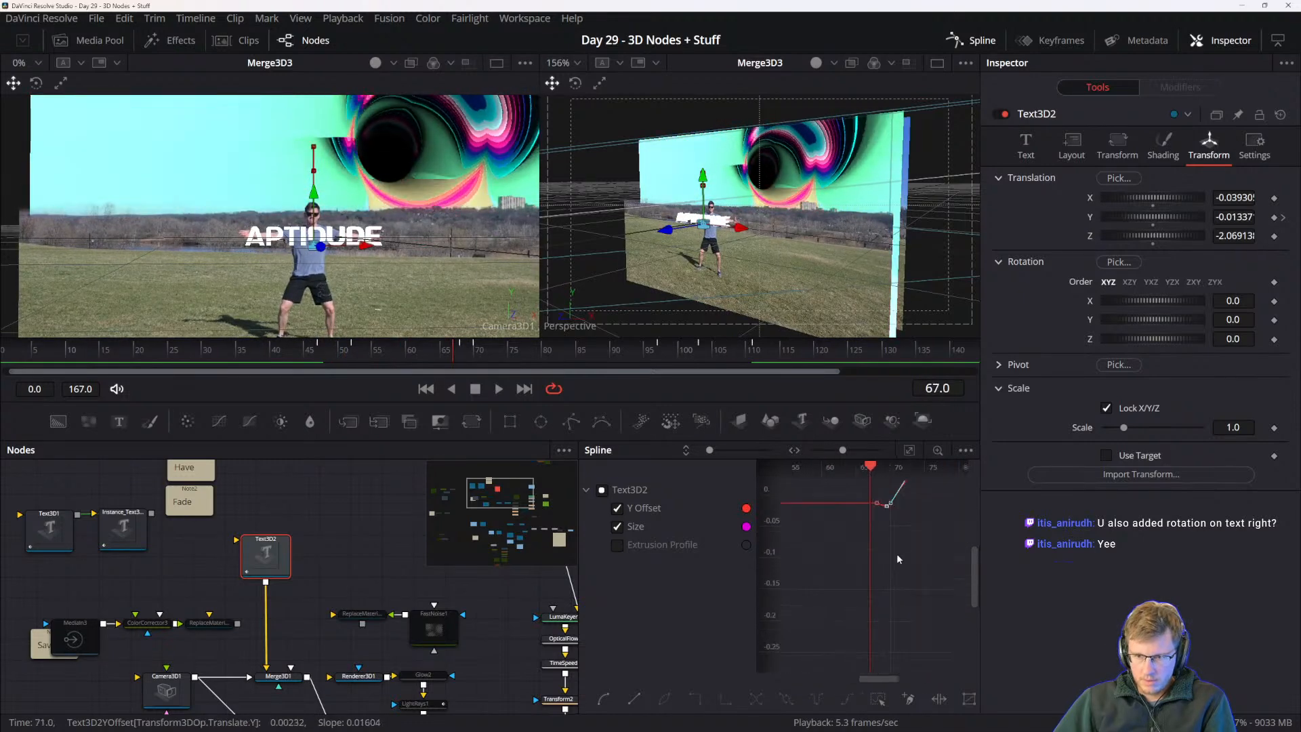
drag(897, 543, 885, 608)
drag(857, 471, 861, 471)
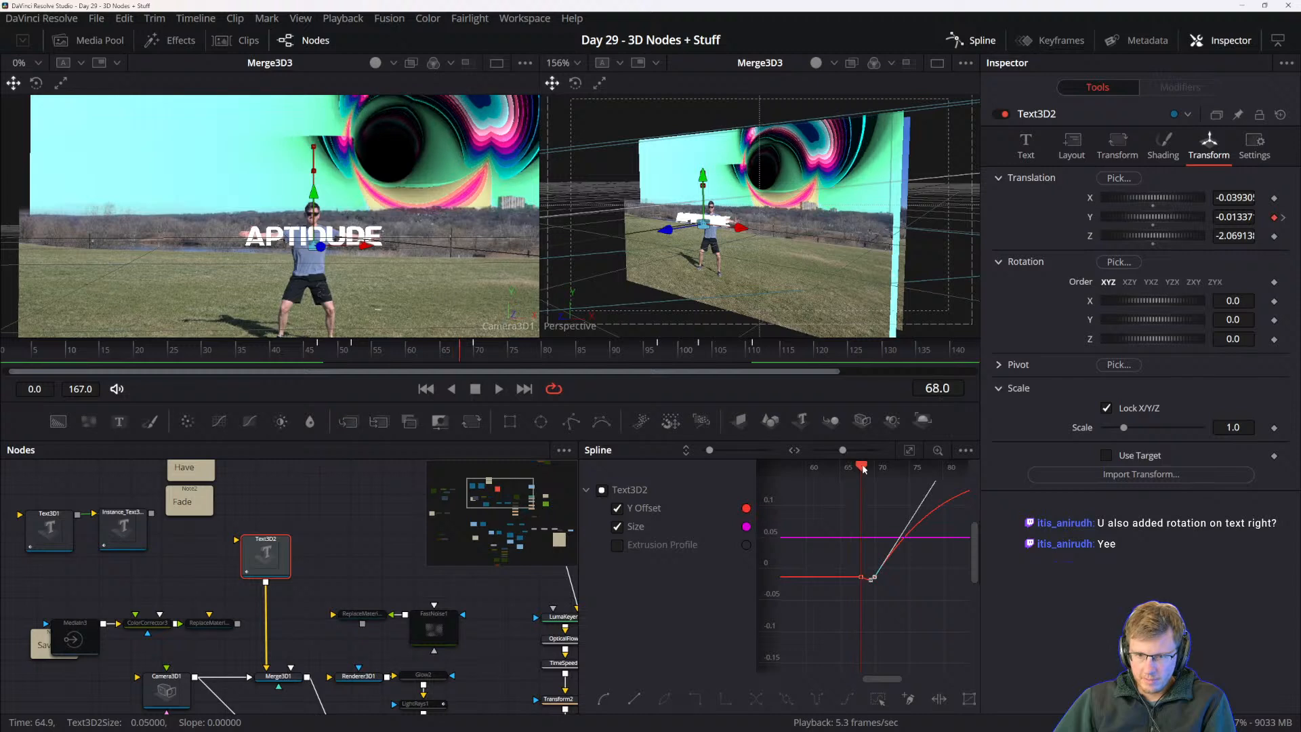
click(879, 538)
click(861, 538)
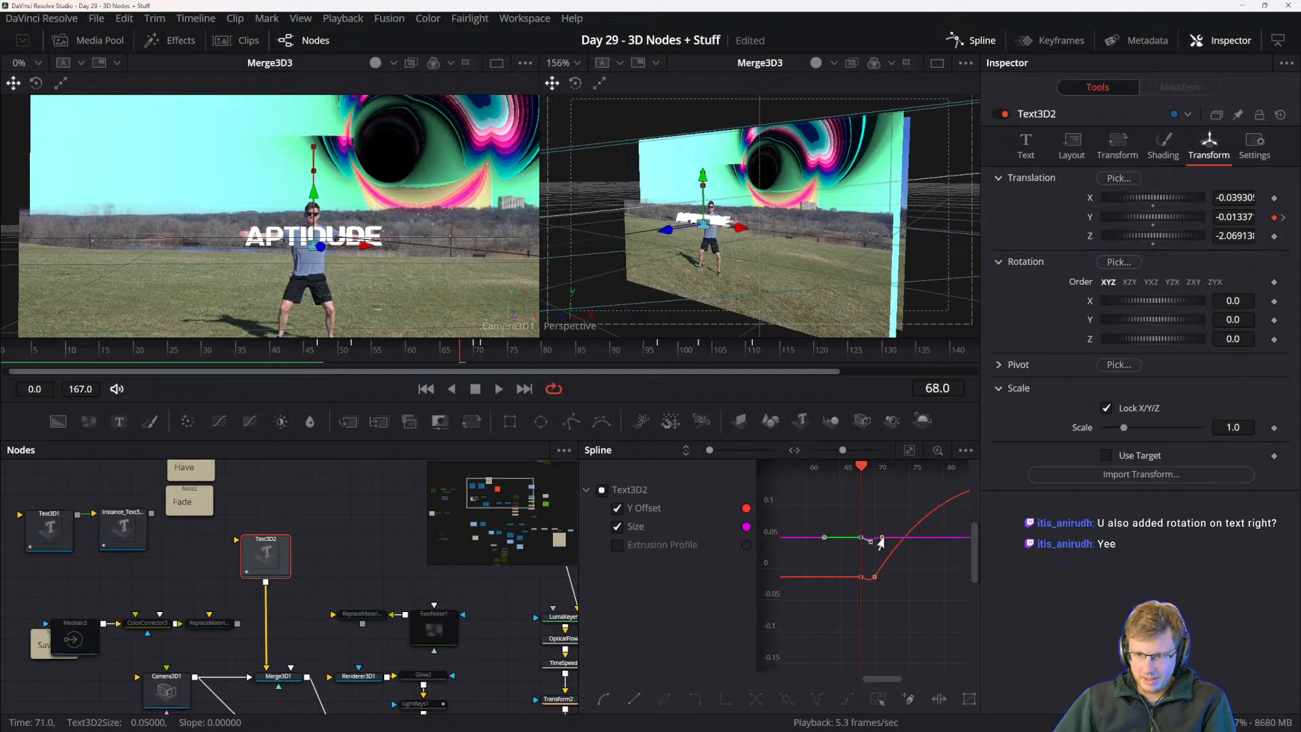
click(882, 538)
- Curve Text3D2's Size up to a 0.188 keyframe at frame 97 and settle it lower with keyframes at frames 104 and 111
scroll(845, 584, down, 3)
drag(918, 552, 849, 542)
click(894, 584)
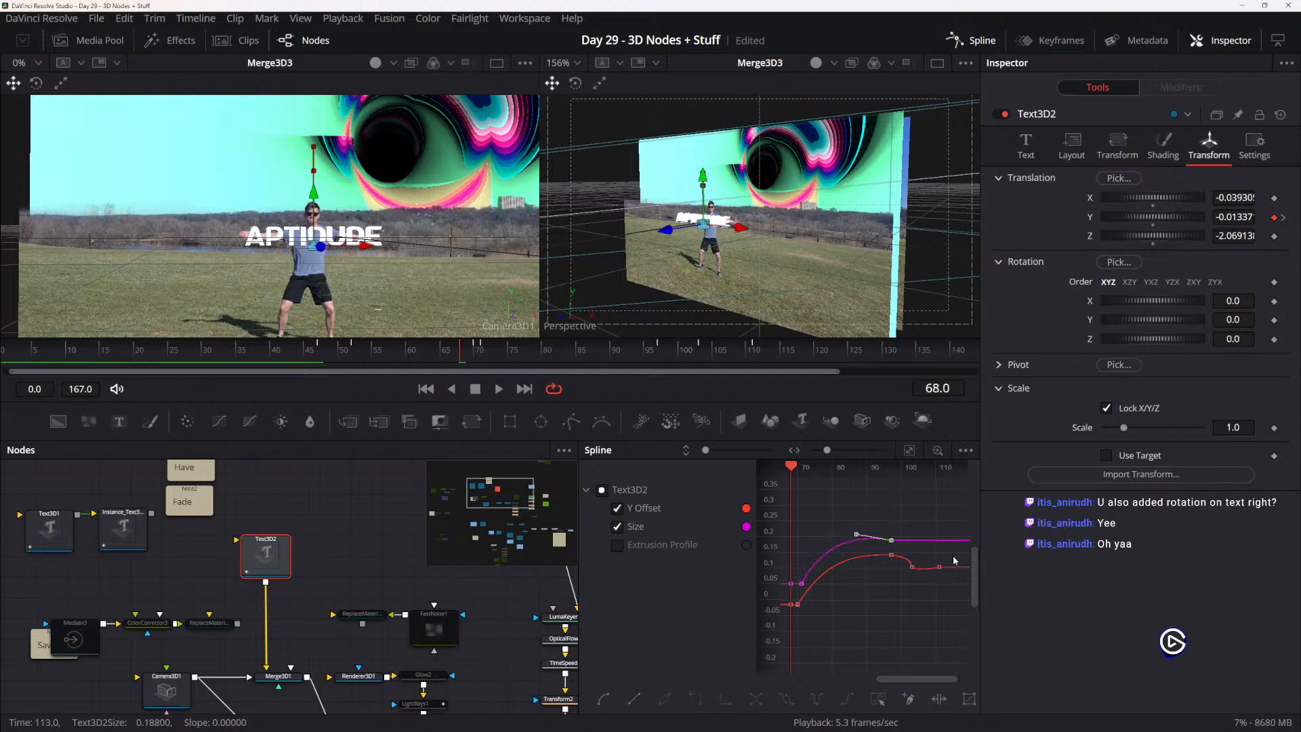
drag(909, 541, 937, 553)
click(913, 554)
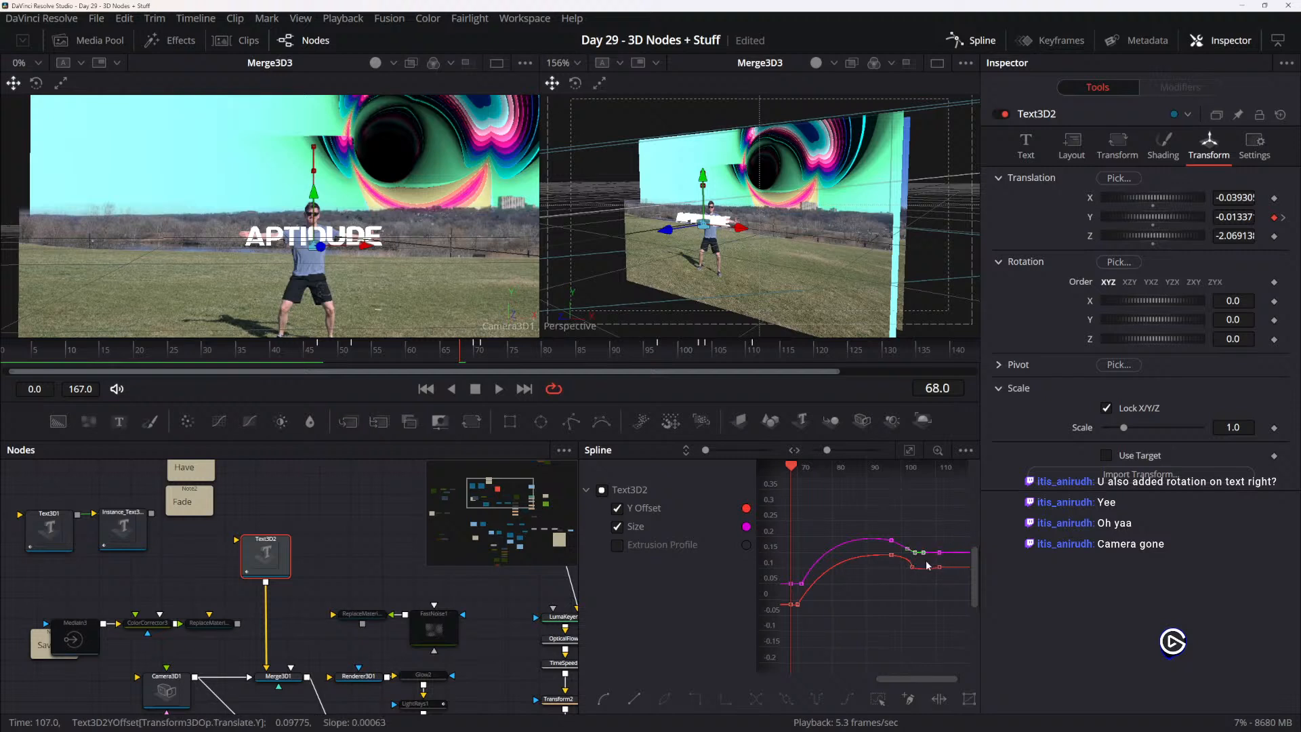
drag(918, 558, 929, 554)
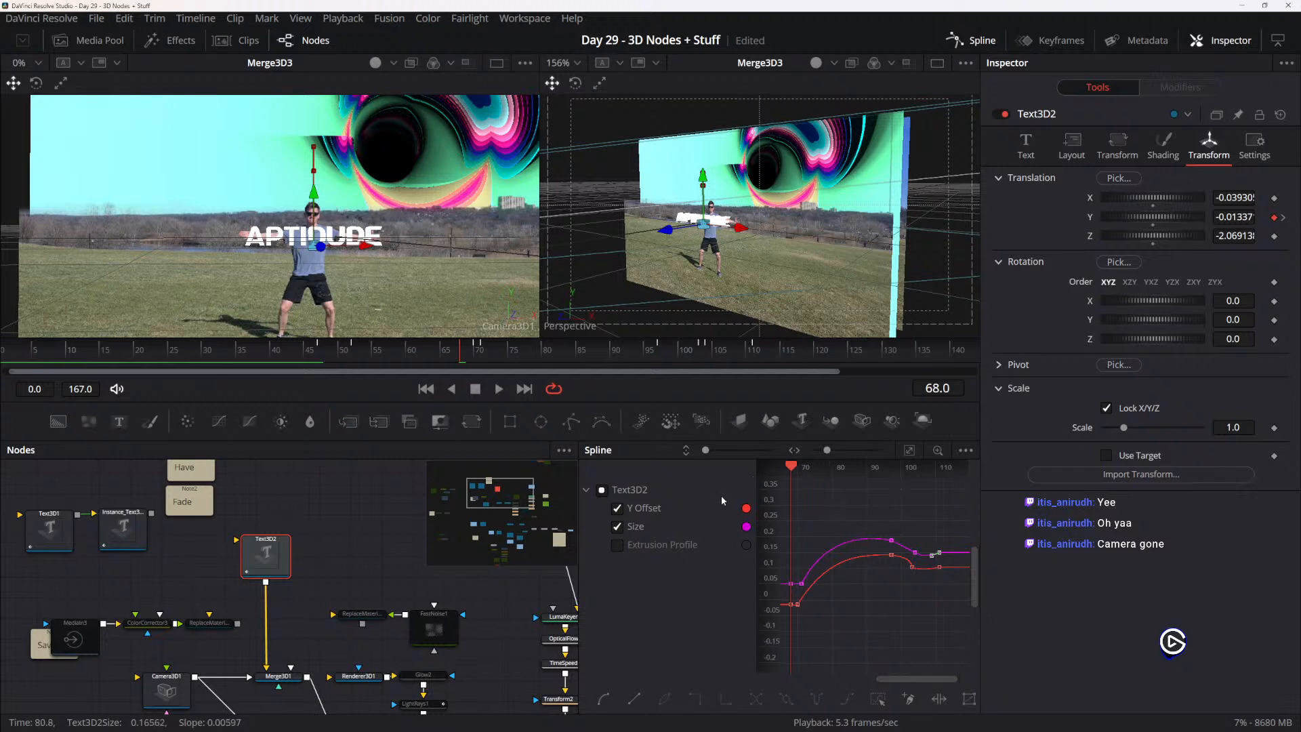
- Play the animation from about frame 64 onward twice to check the text growing as the subject raises his arms
drag(815, 595, 835, 611)
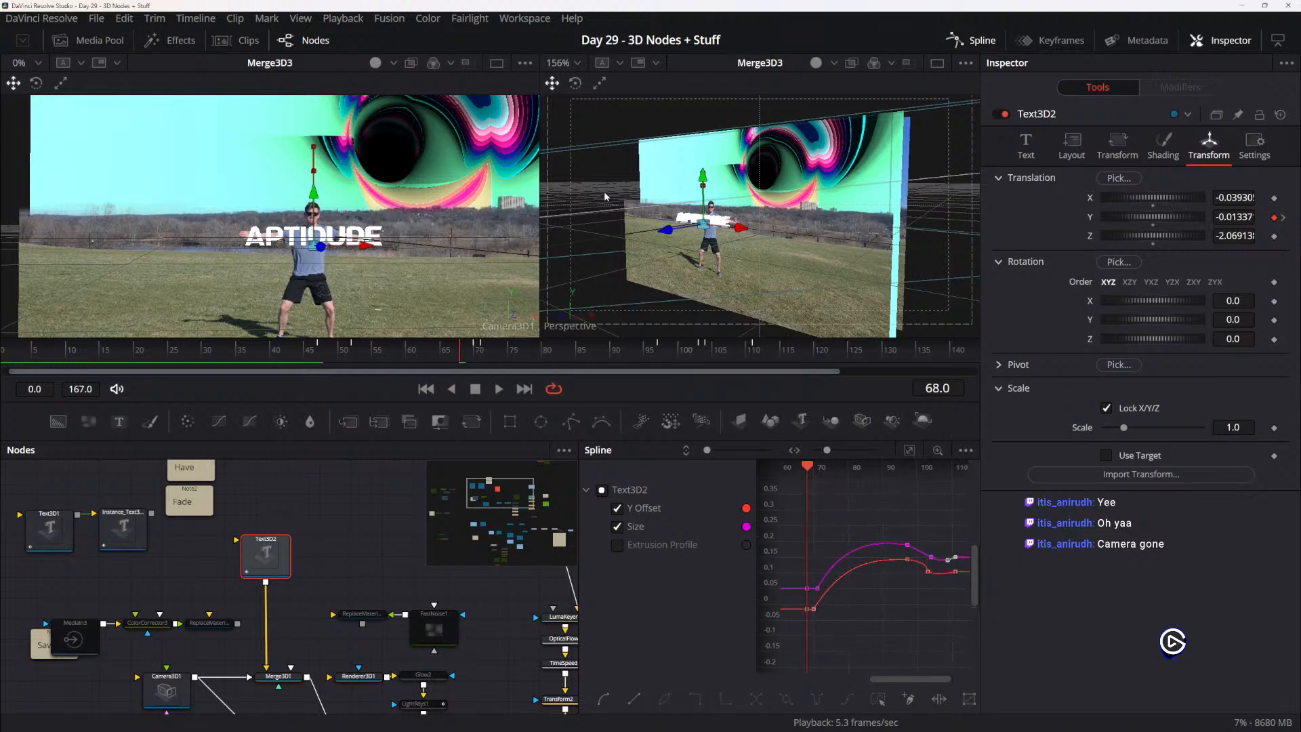
drag(843, 515, 873, 535)
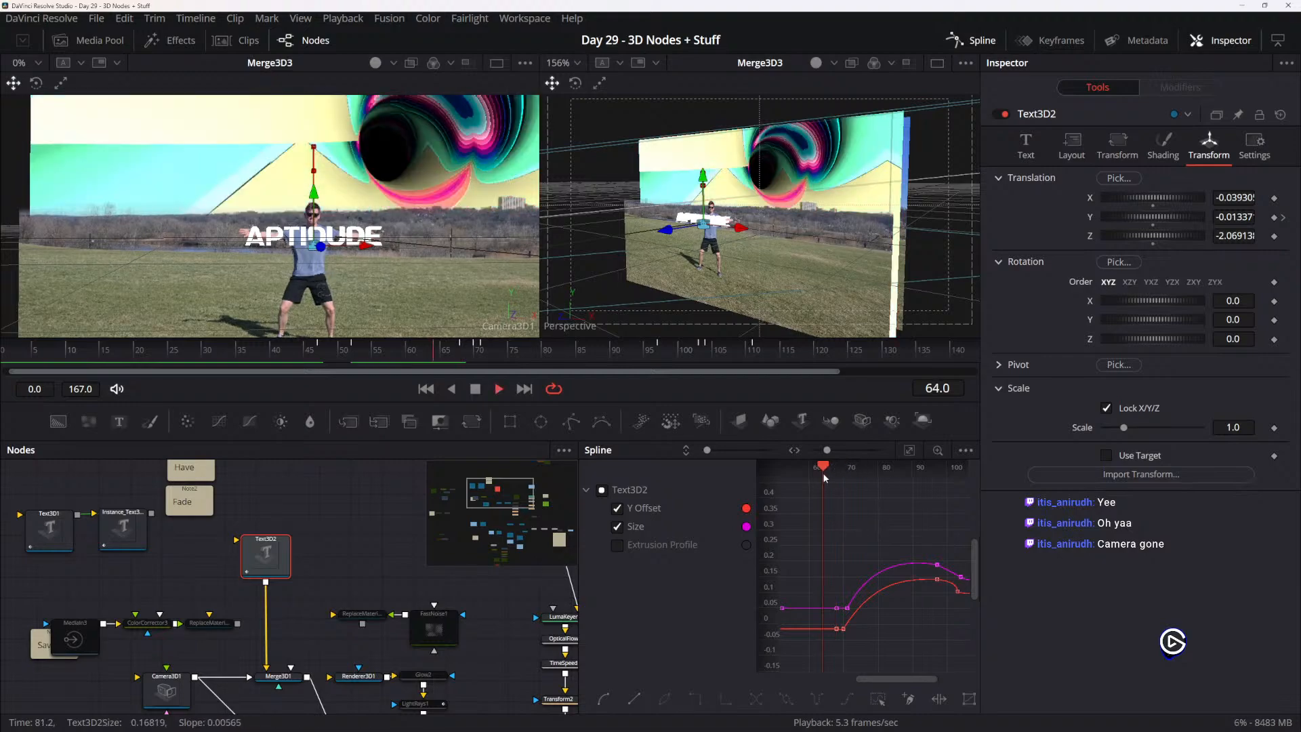
key(space)
key(space)
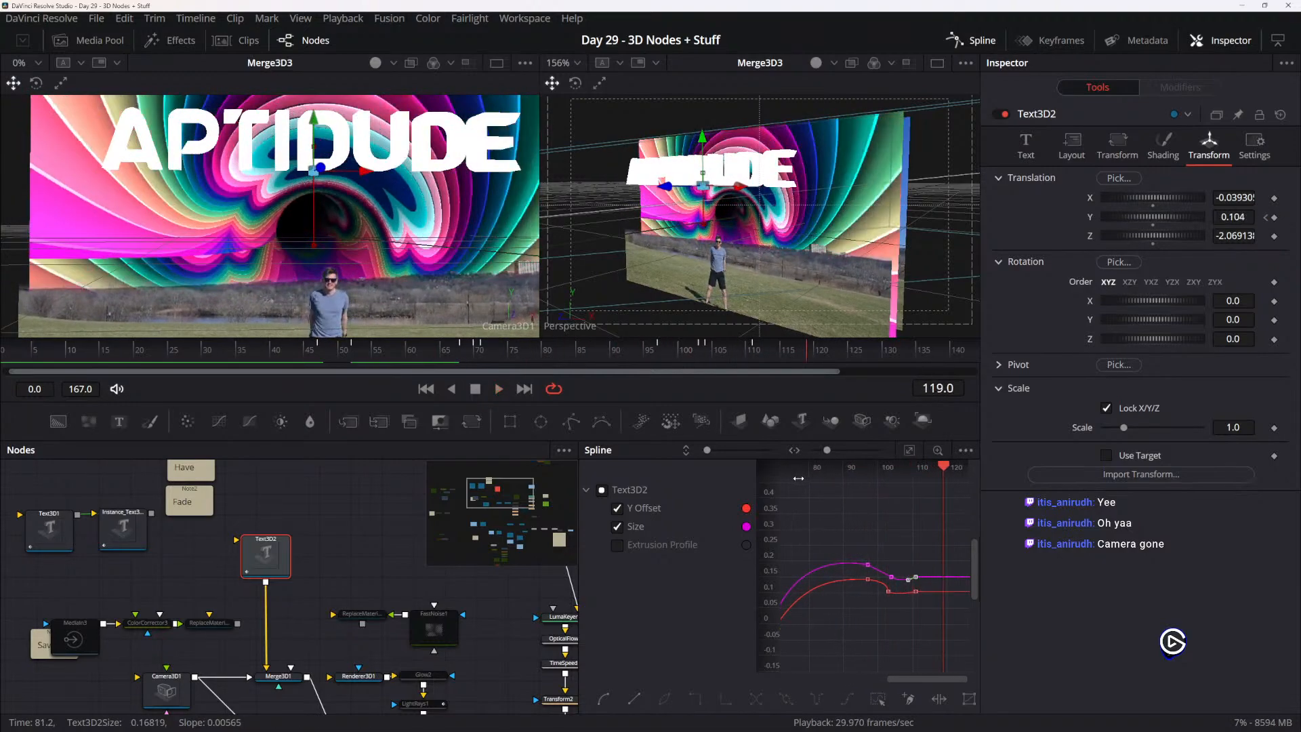
drag(902, 531, 924, 535)
drag(967, 473, 794, 494)
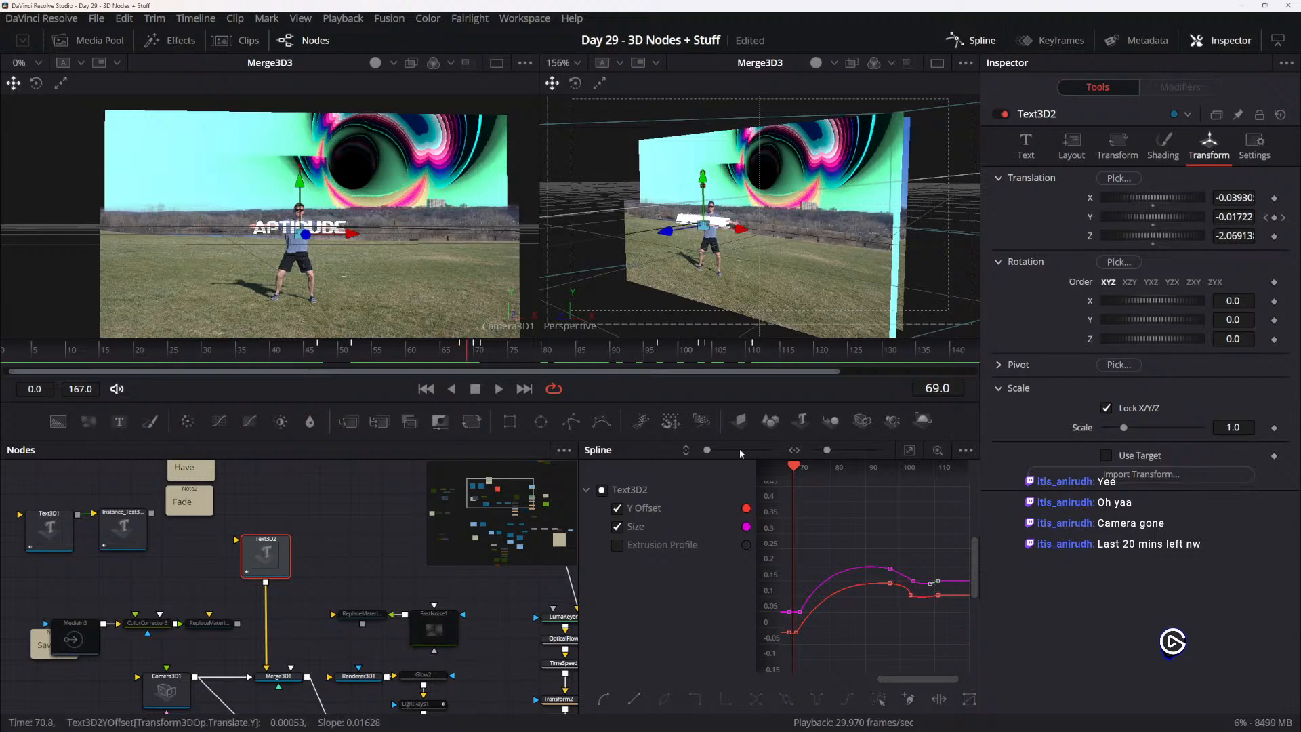
key(space)
key(space)
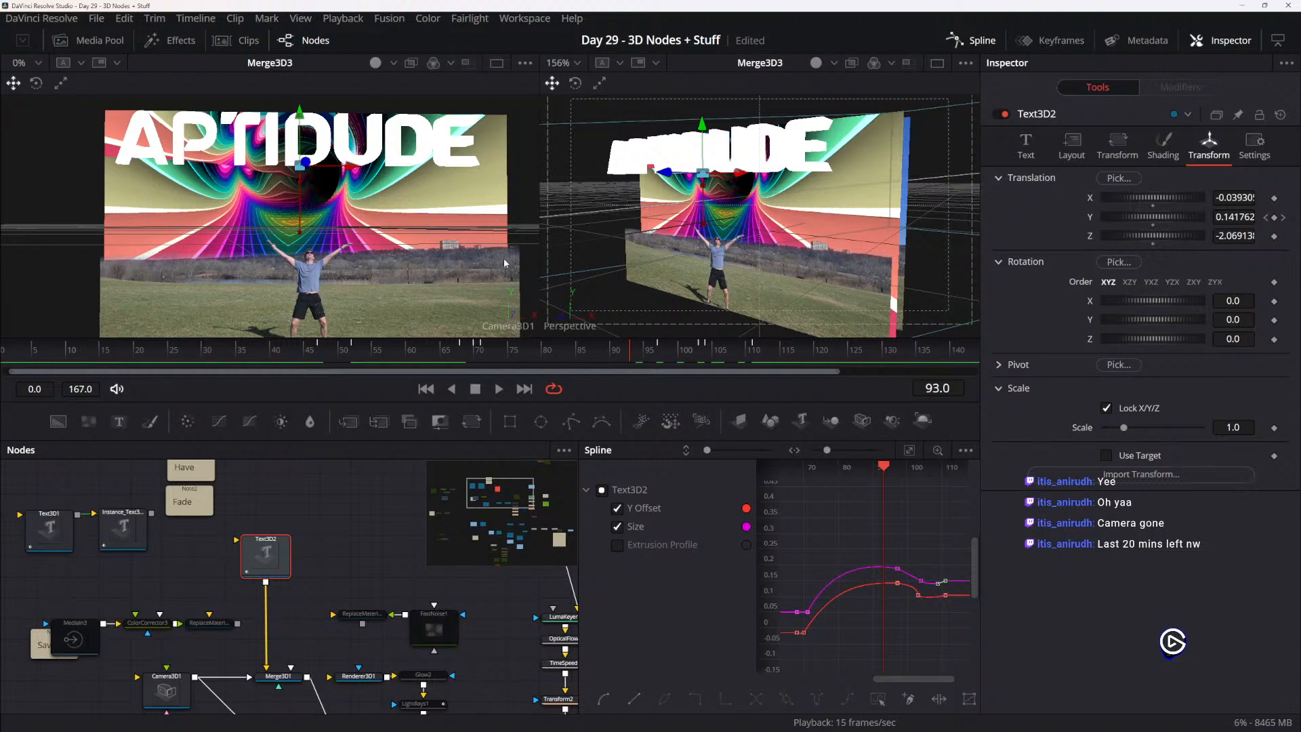
- Reset Camera3D1's translation and rotation to their default values
drag(285, 641, 371, 575)
click(263, 631)
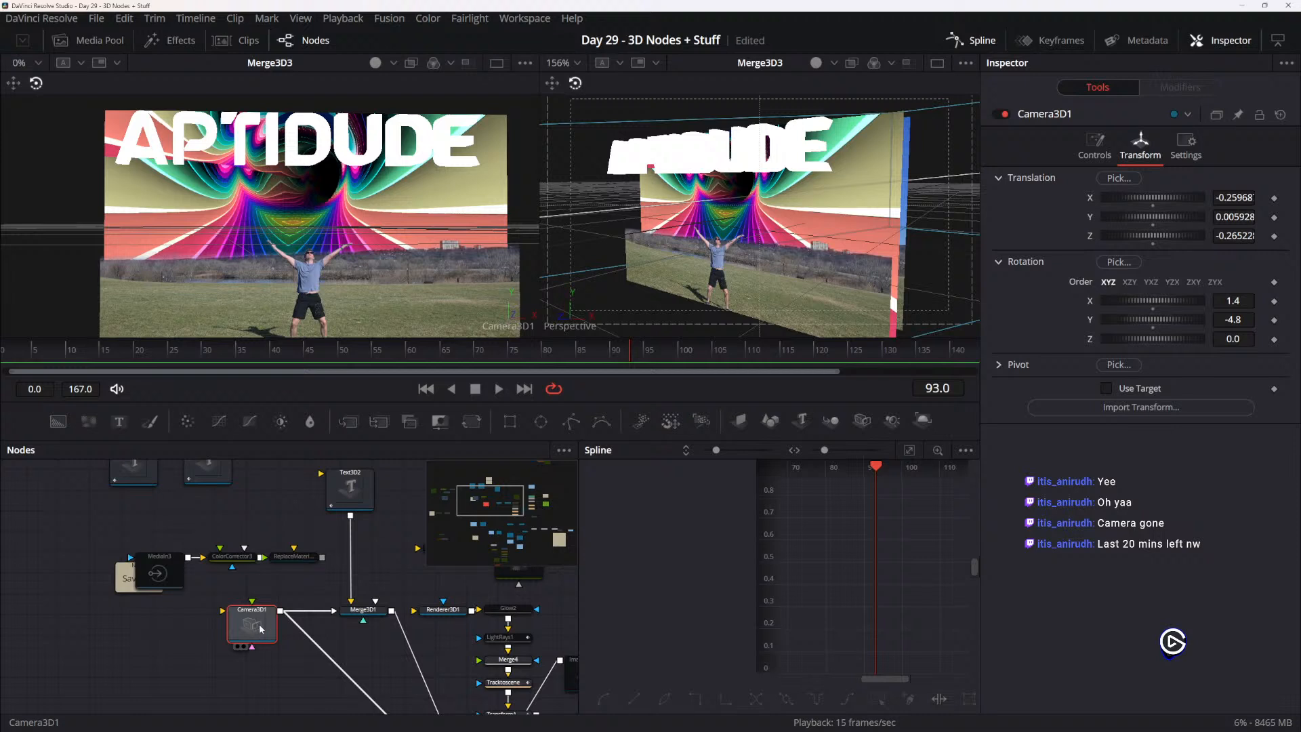
right_click(259, 629)
click(1130, 215)
click(1279, 115)
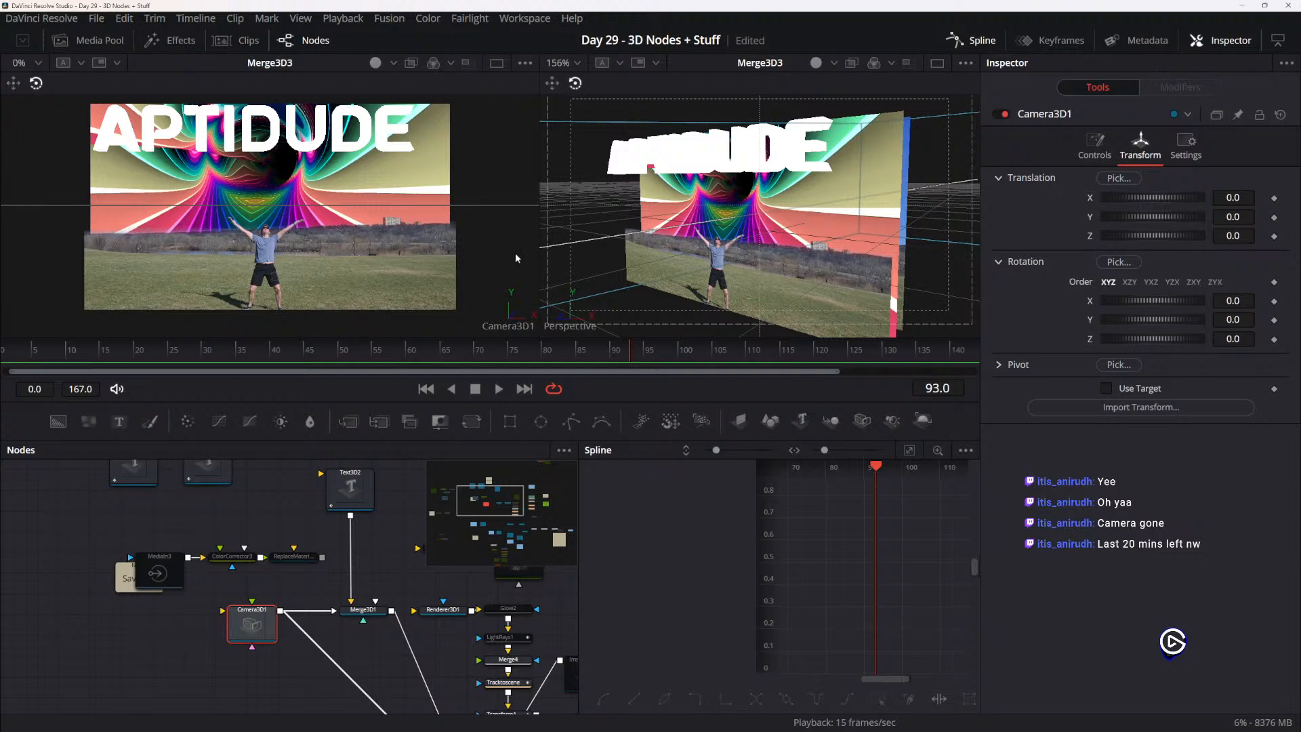
- Lower Text3D2's Size keyframes around frames 97 and 103 towards the Y Offset curve and steepen the rise out of frame 71
drag(376, 561, 292, 576)
drag(399, 621, 376, 667)
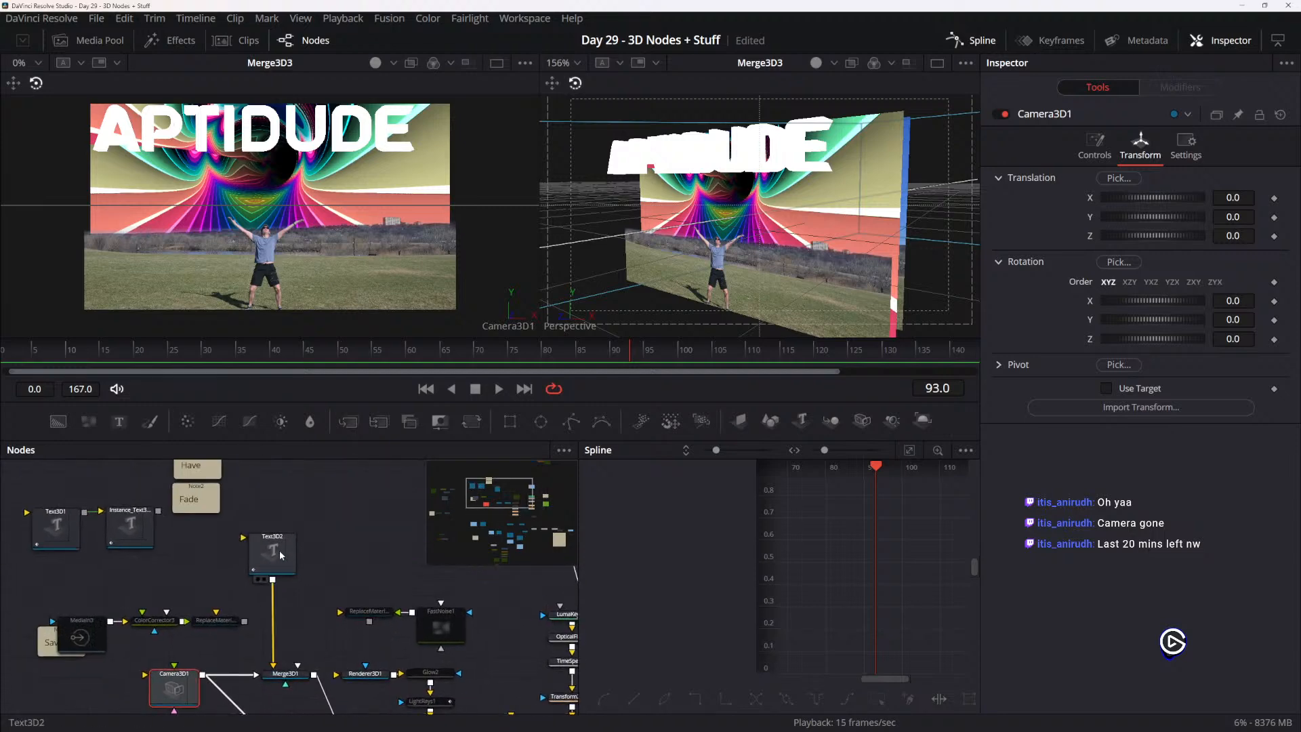
click(271, 566)
drag(890, 557, 915, 582)
ctrl+click(916, 566)
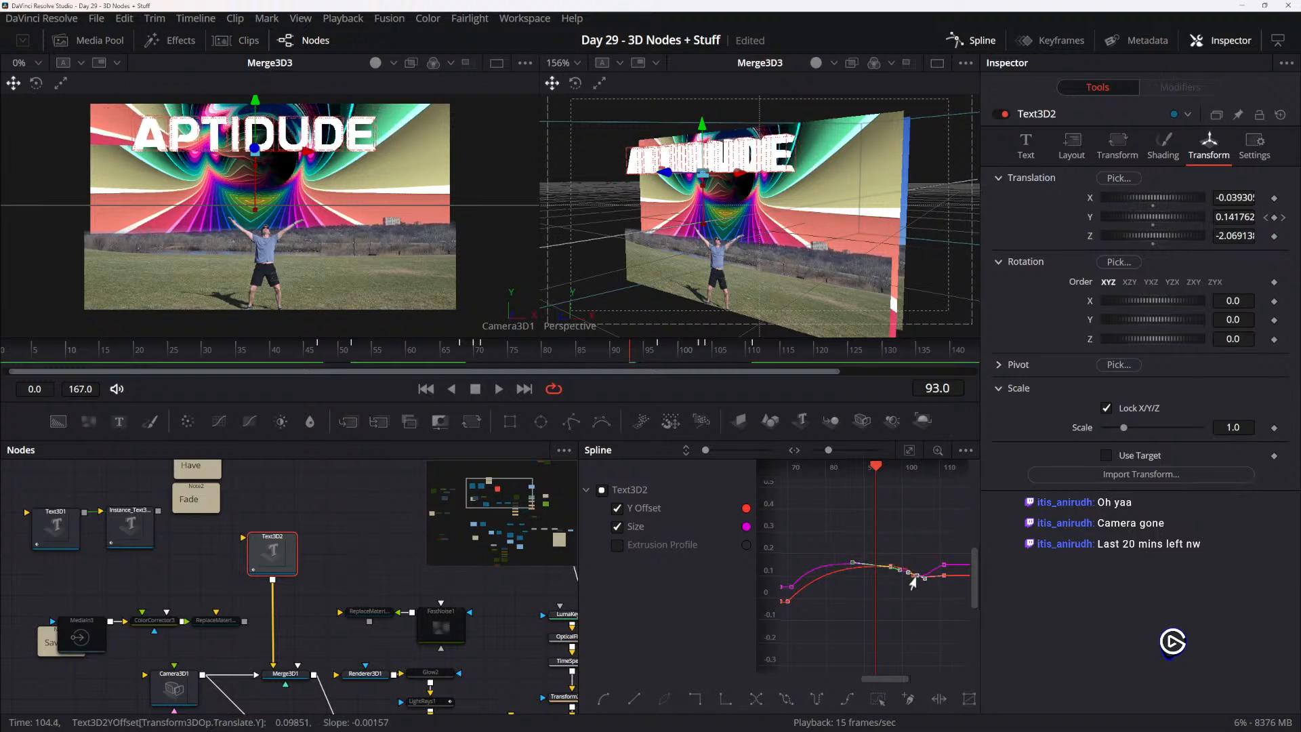
drag(788, 591, 806, 566)
- Soften the Size curve's rise out of its frame 71 keyframe and play the animation from frame 77
drag(876, 467, 814, 482)
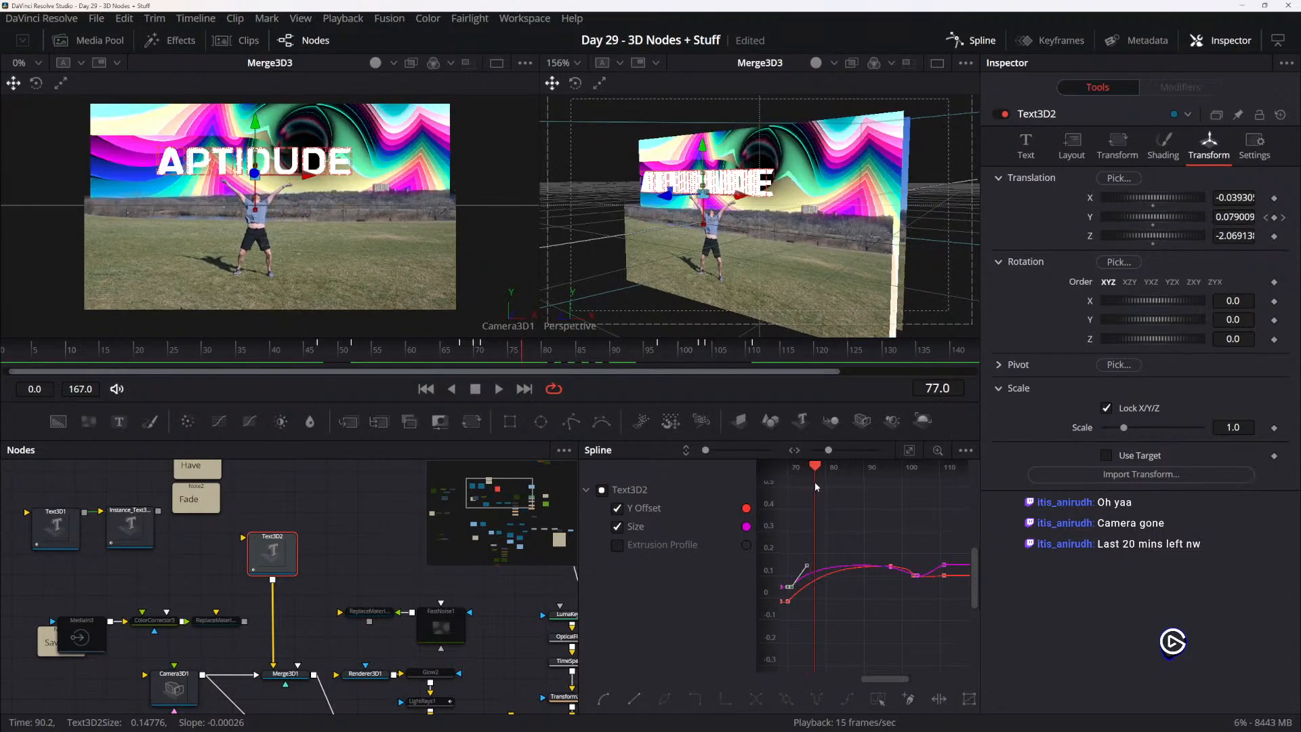
drag(856, 543, 814, 600)
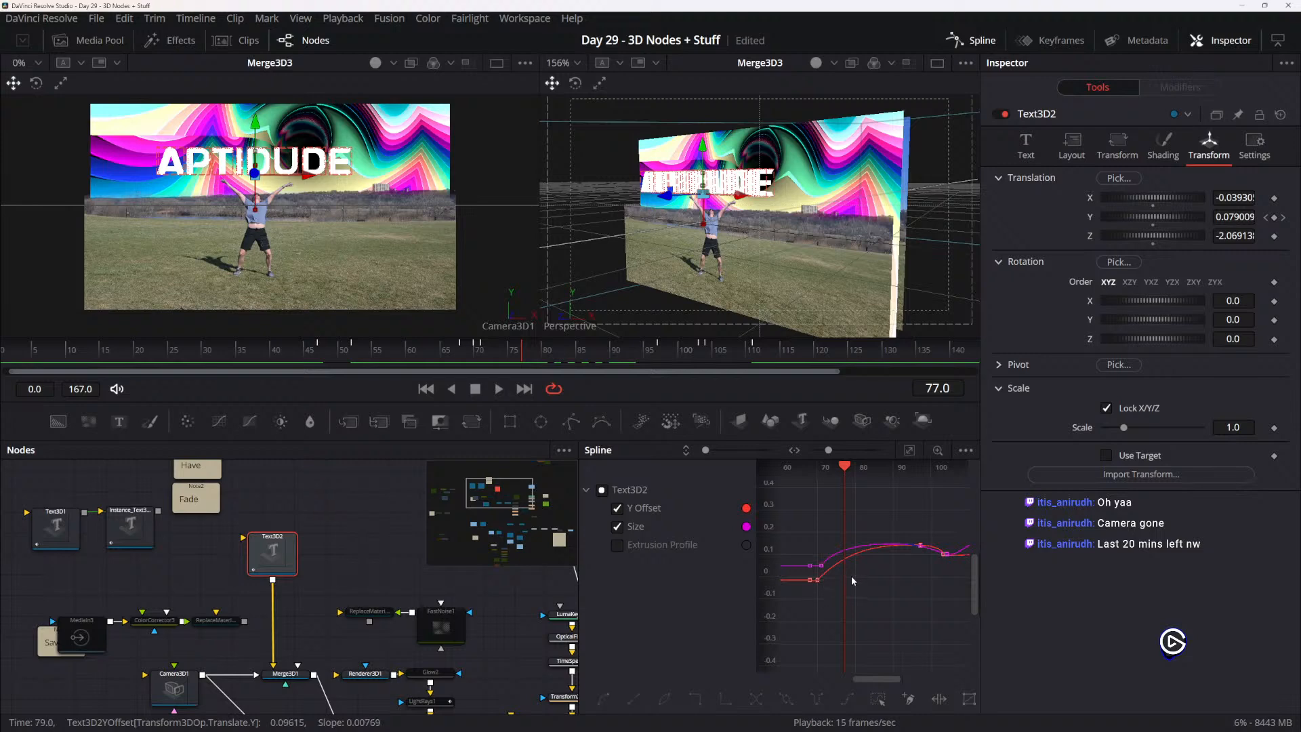
mouse_move(817, 547)
mouse_down()
mouse_move(825, 568)
mouse_move(832, 560)
mouse_up()
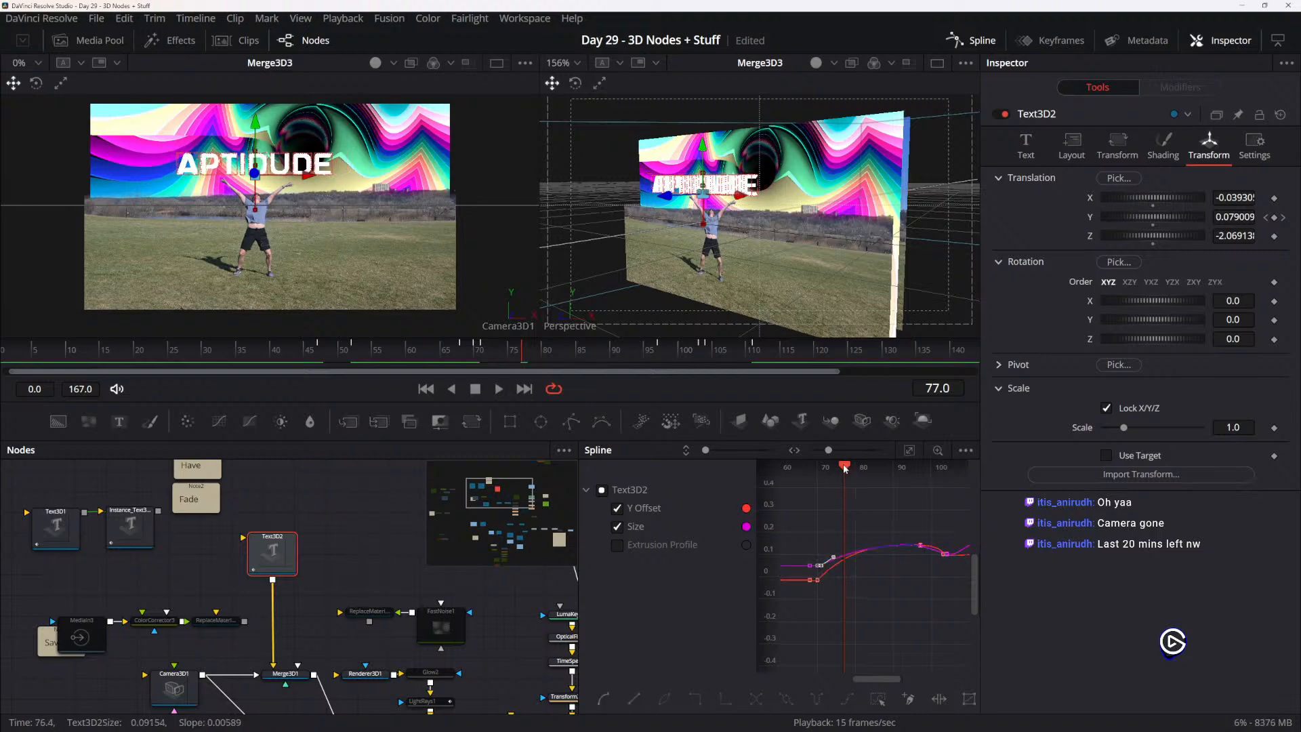
key(space)
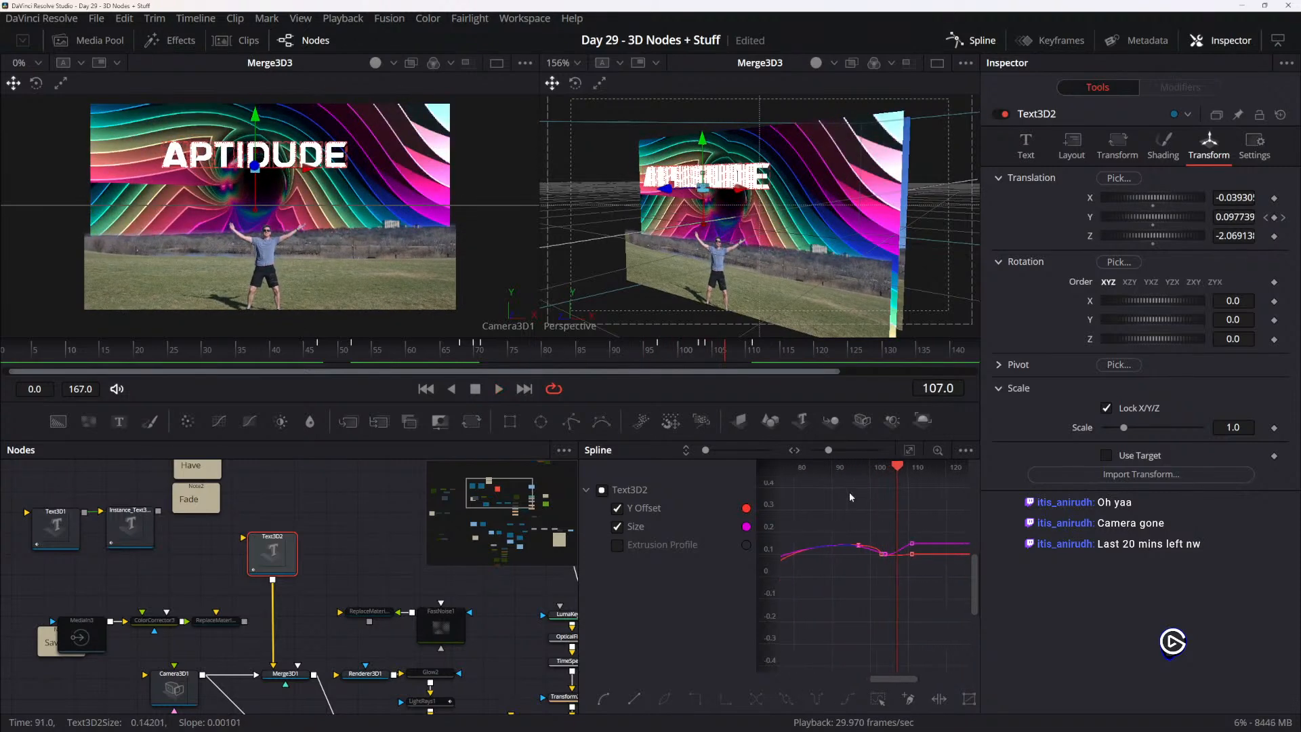
- Reshape the Size dip near frame 103 and the curve into the frame 97 keyframe, and play the result from frame 86
scroll(876, 547, up, 5)
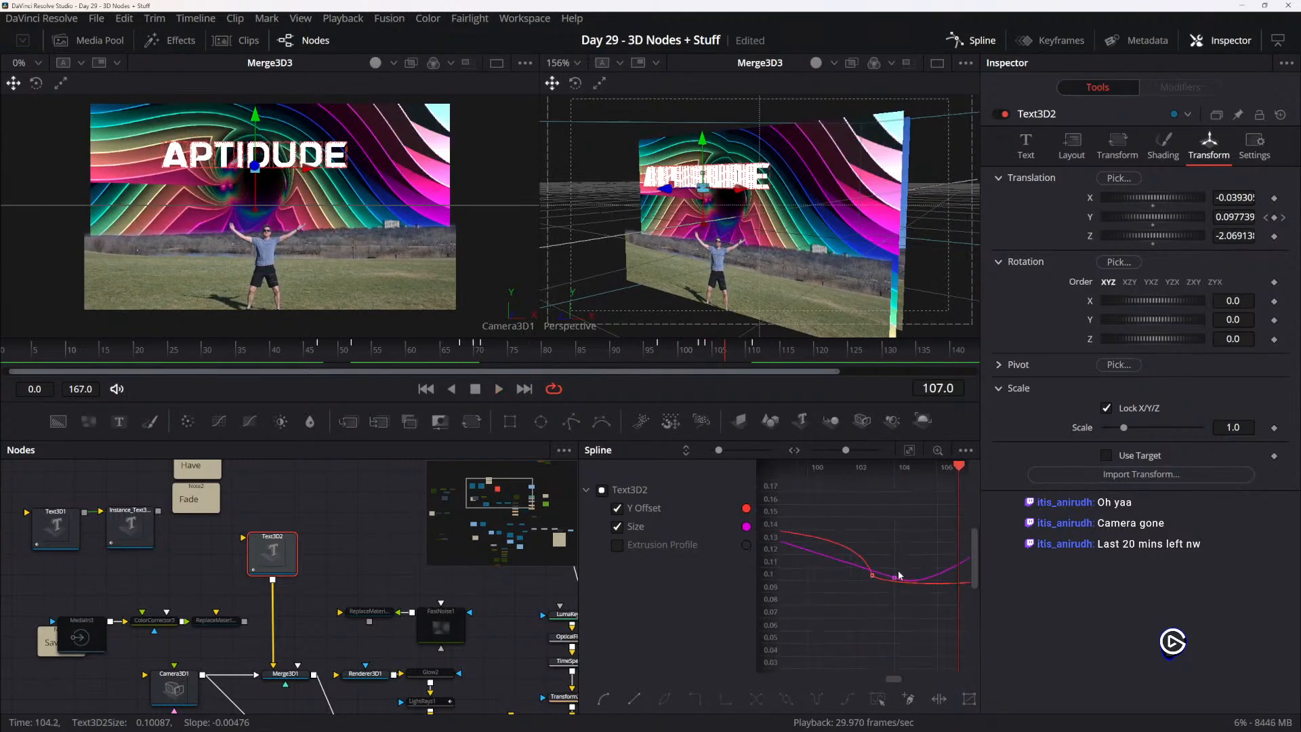
click(896, 577)
mouse_move(895, 577)
mouse_down()
mouse_move(870, 573)
mouse_move(918, 589)
mouse_move(879, 573)
mouse_move(964, 576)
mouse_move(918, 542)
mouse_move(823, 542)
mouse_move(857, 541)
mouse_move(868, 597)
mouse_move(921, 568)
mouse_up()
scroll(900, 610, down, 5)
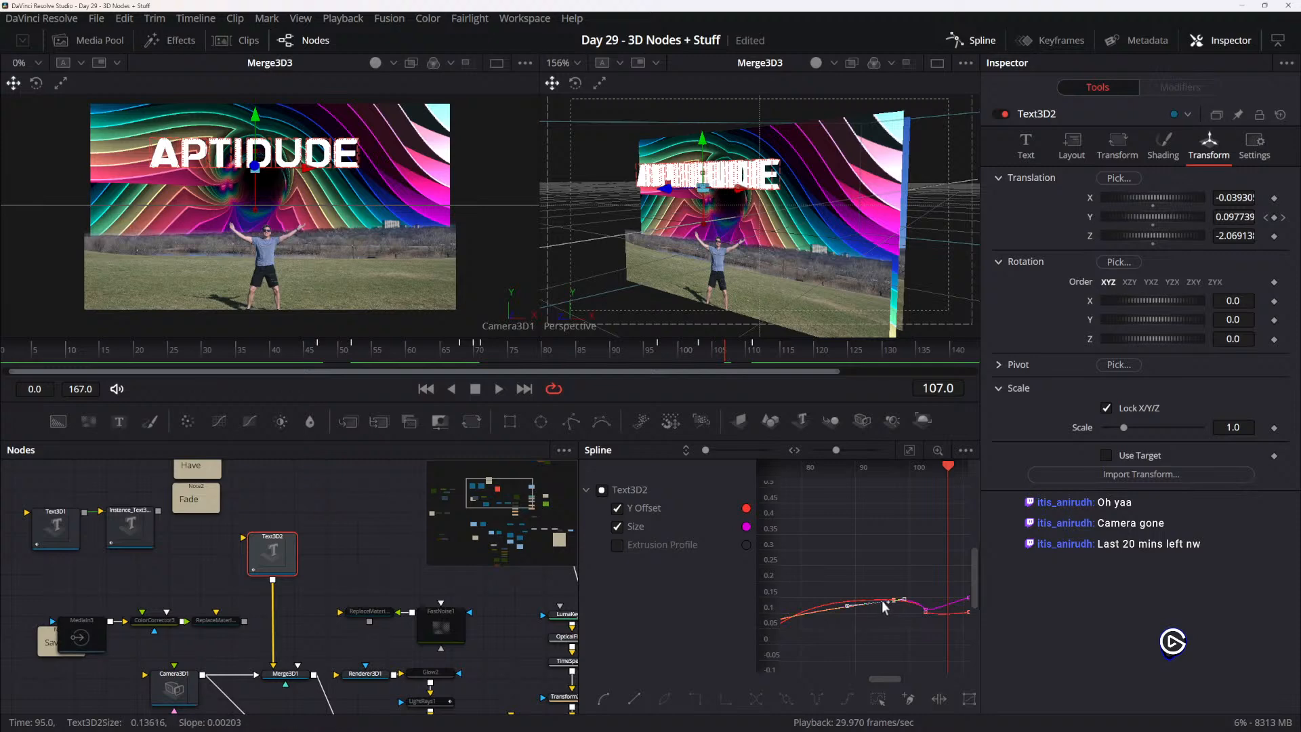
drag(847, 605, 843, 599)
drag(948, 468, 839, 492)
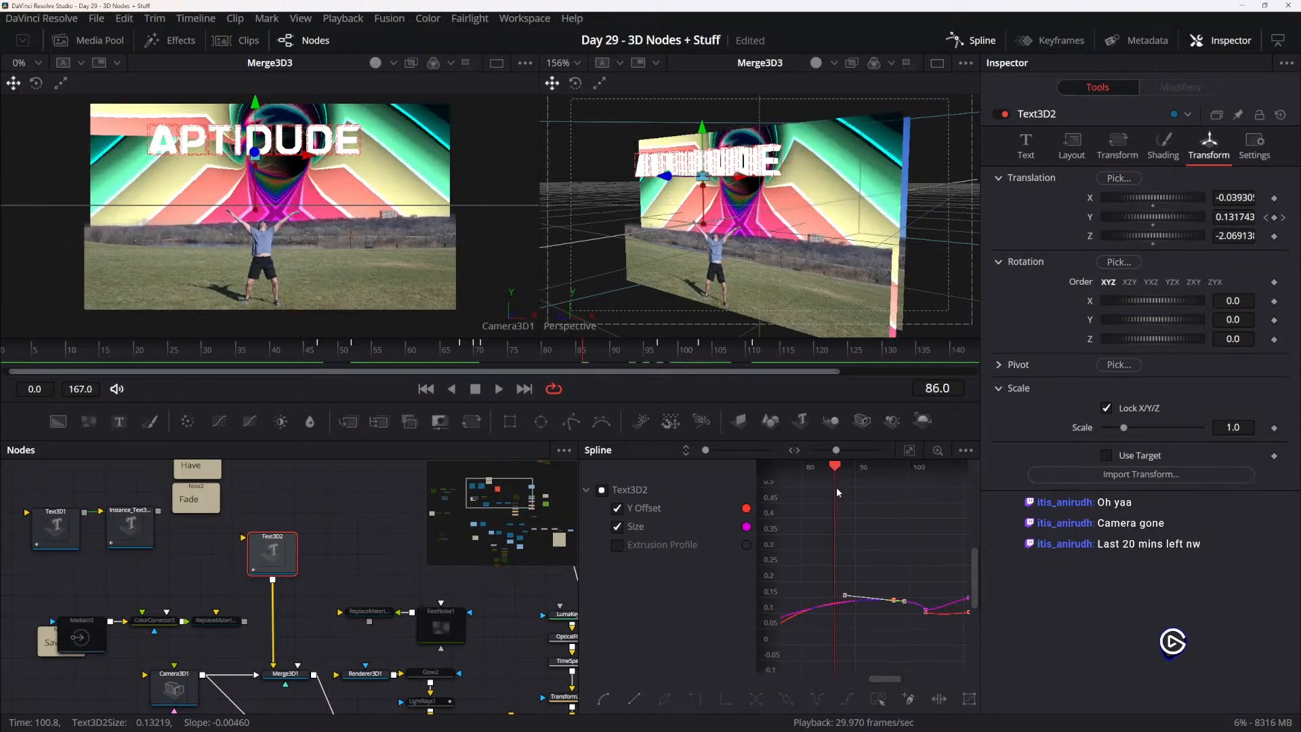
key(space)
key(space)
- Lower the final Size keyframe near frame 110 in two passes until it meets the Y Offset curve, checking playback in between
scroll(901, 629, up, 3)
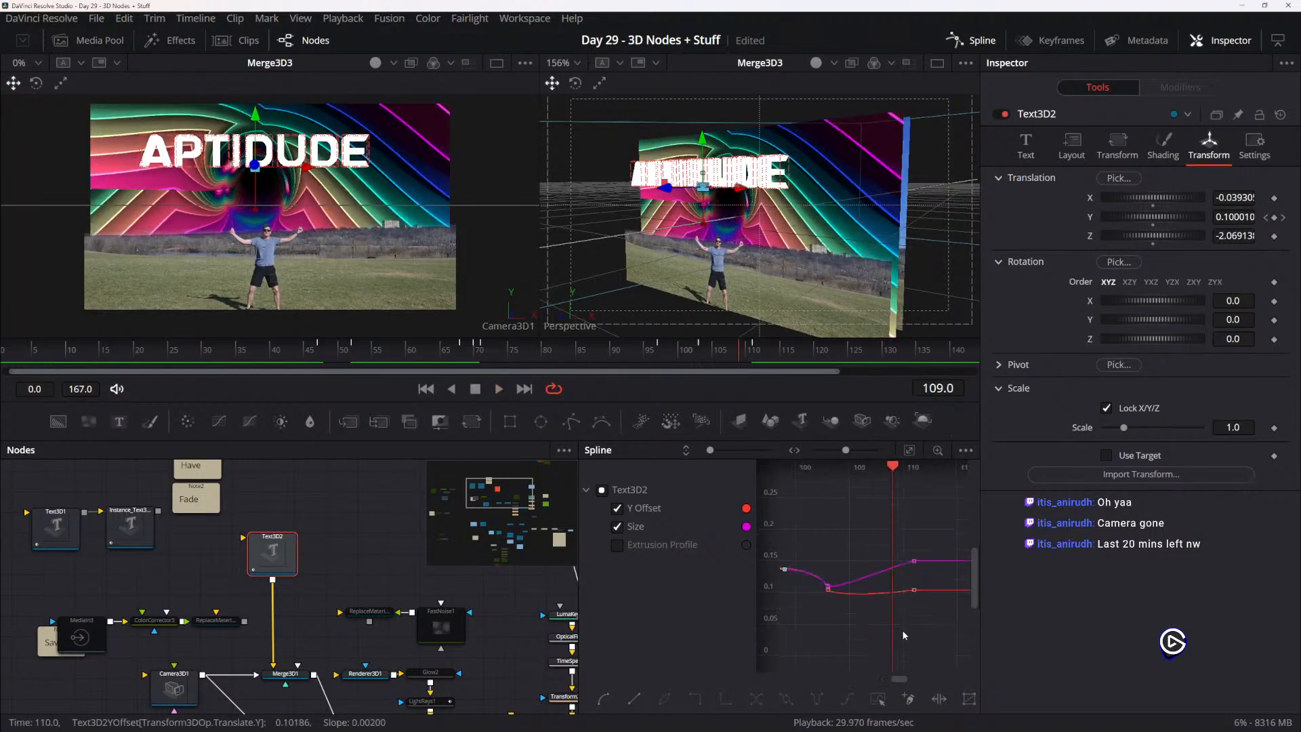
drag(914, 561, 914, 581)
scroll(893, 541, down, 3)
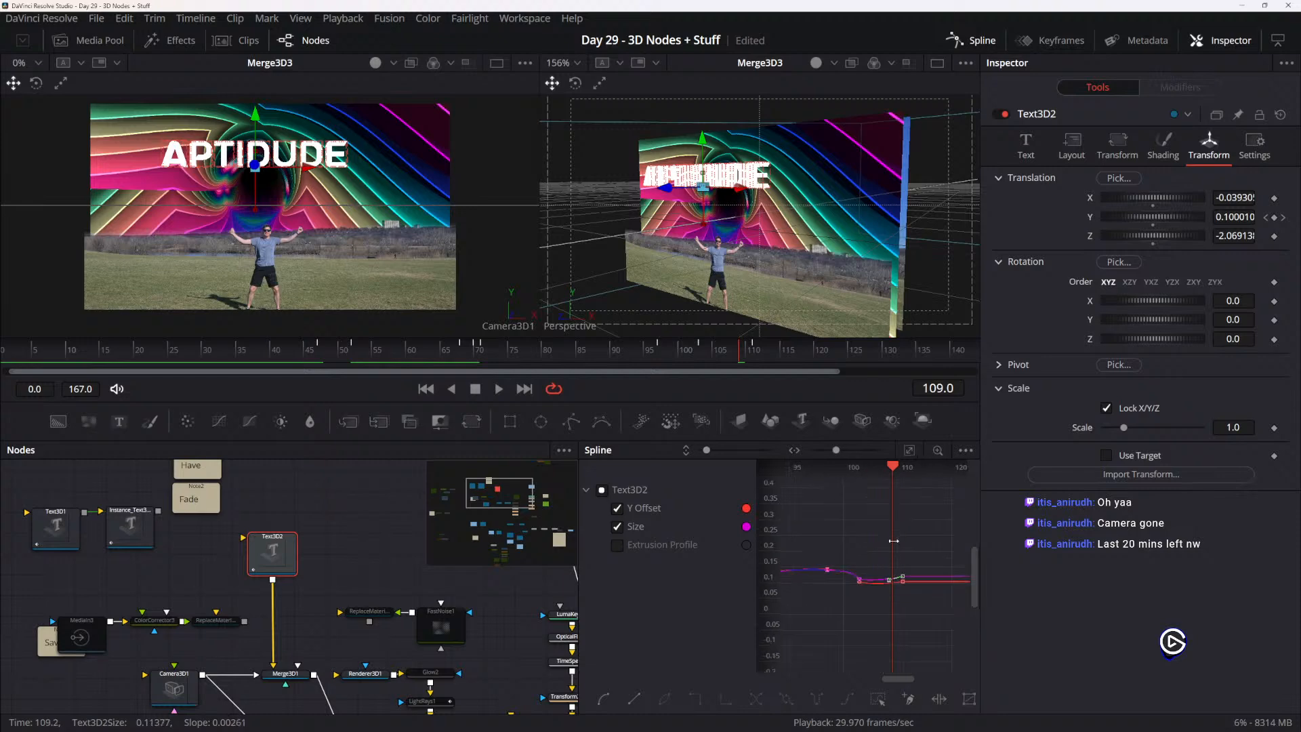
key(space)
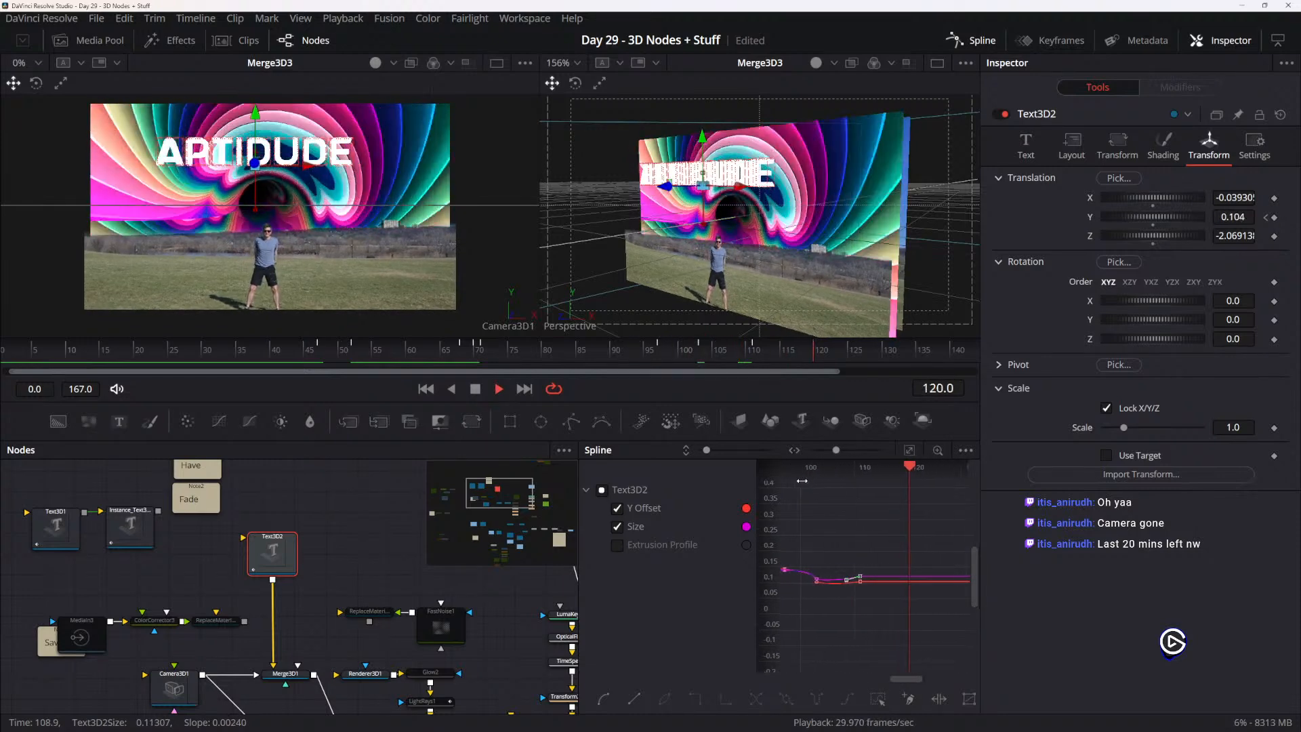
key(space)
scroll(845, 578, up, 3)
drag(922, 574, 922, 585)
scroll(870, 551, down, 3)
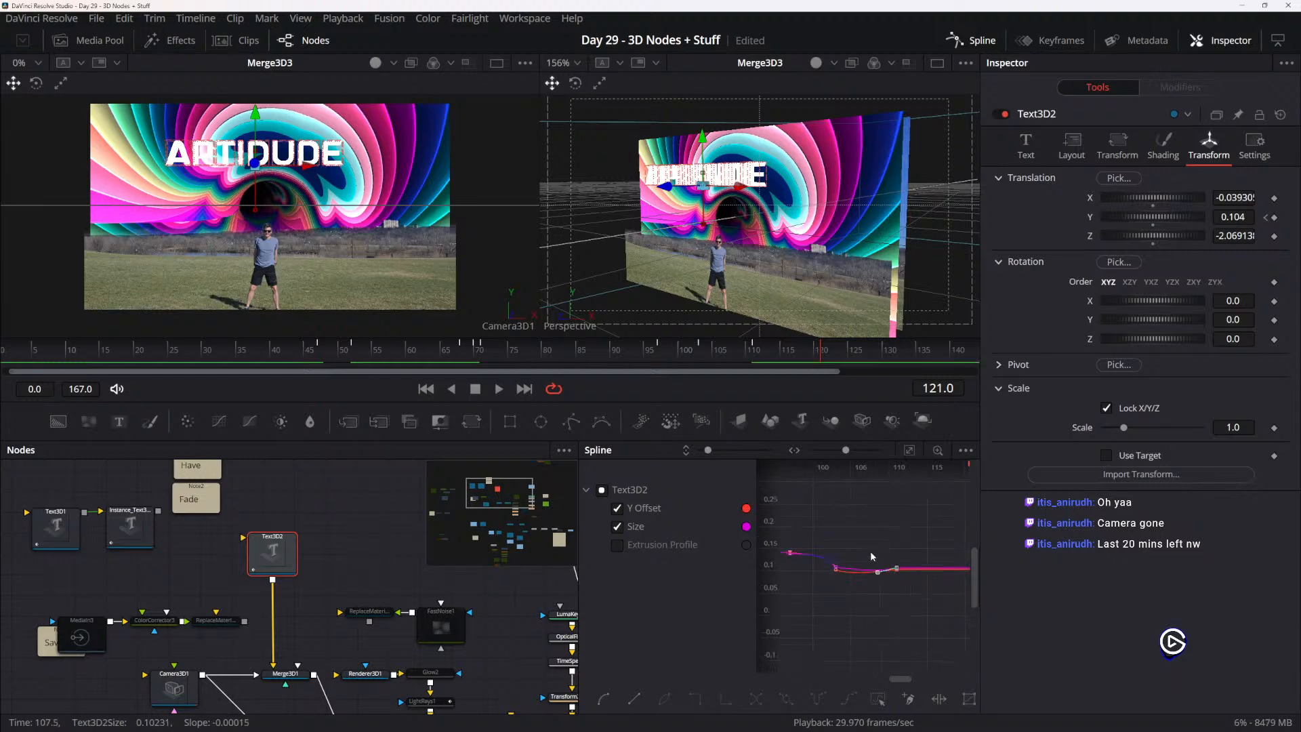
- Replay the raised-arms section several times to check how the text's size settles
scroll(952, 474, down, 2)
drag(960, 470, 876, 523)
key(space)
key(space)
key(space)
drag(956, 474, 804, 479)
key(space)
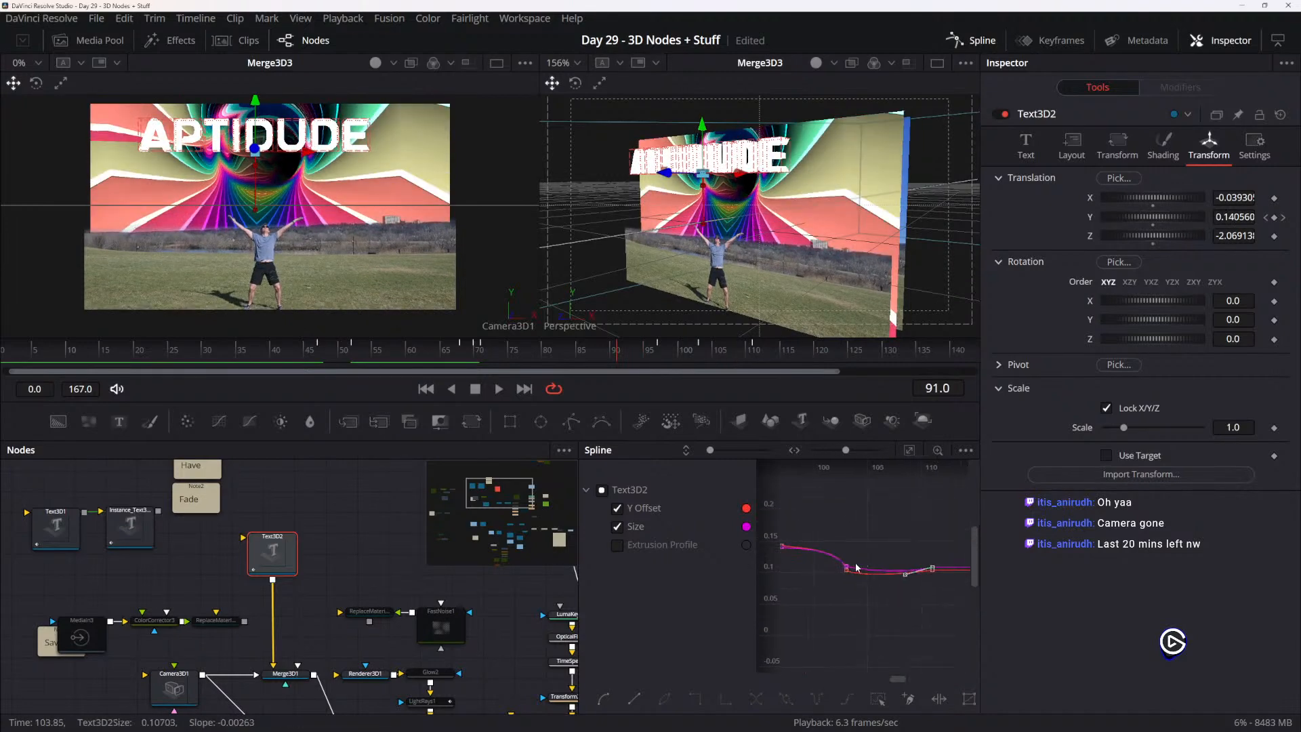
- Raise the Size keyframes near frames 103 and 110 for a shallower drop, with the last one at 0.128
drag(845, 568, 837, 548)
drag(928, 568, 911, 548)
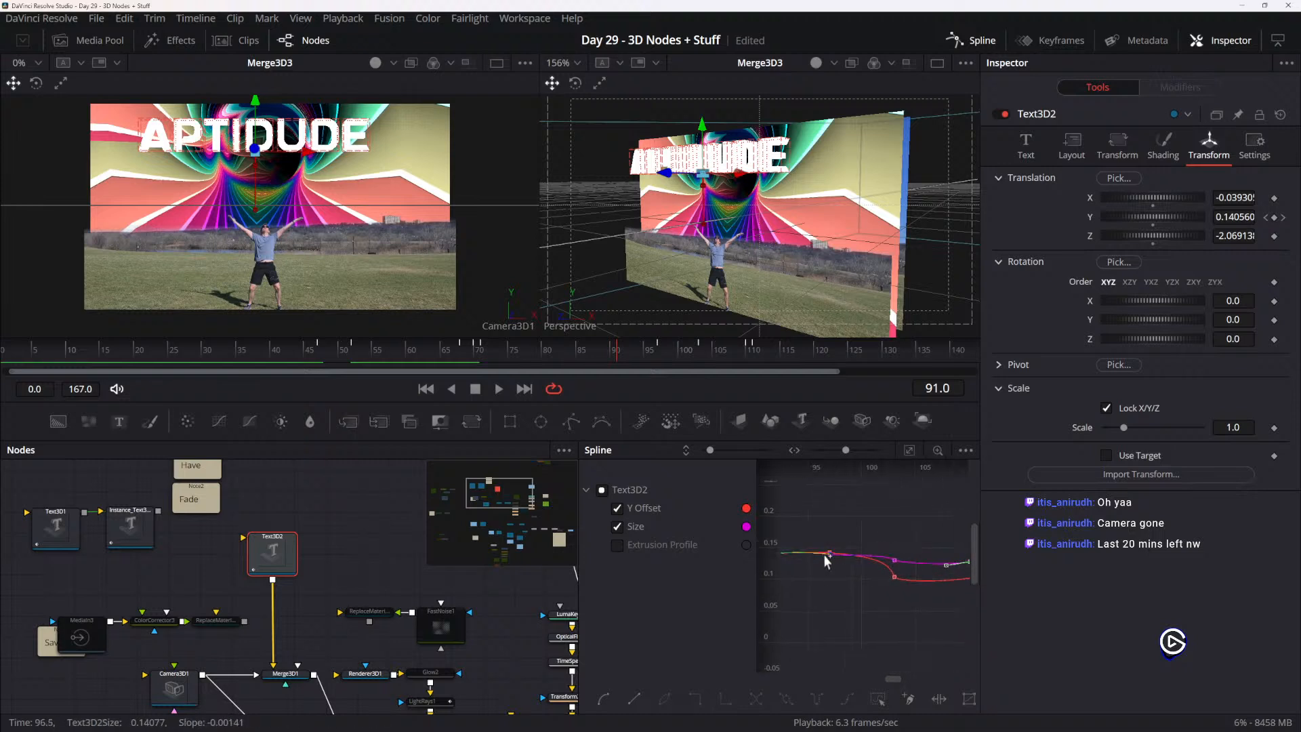
drag(828, 555, 826, 567)
key(ctrl+z)
scroll(829, 563, down, 2)
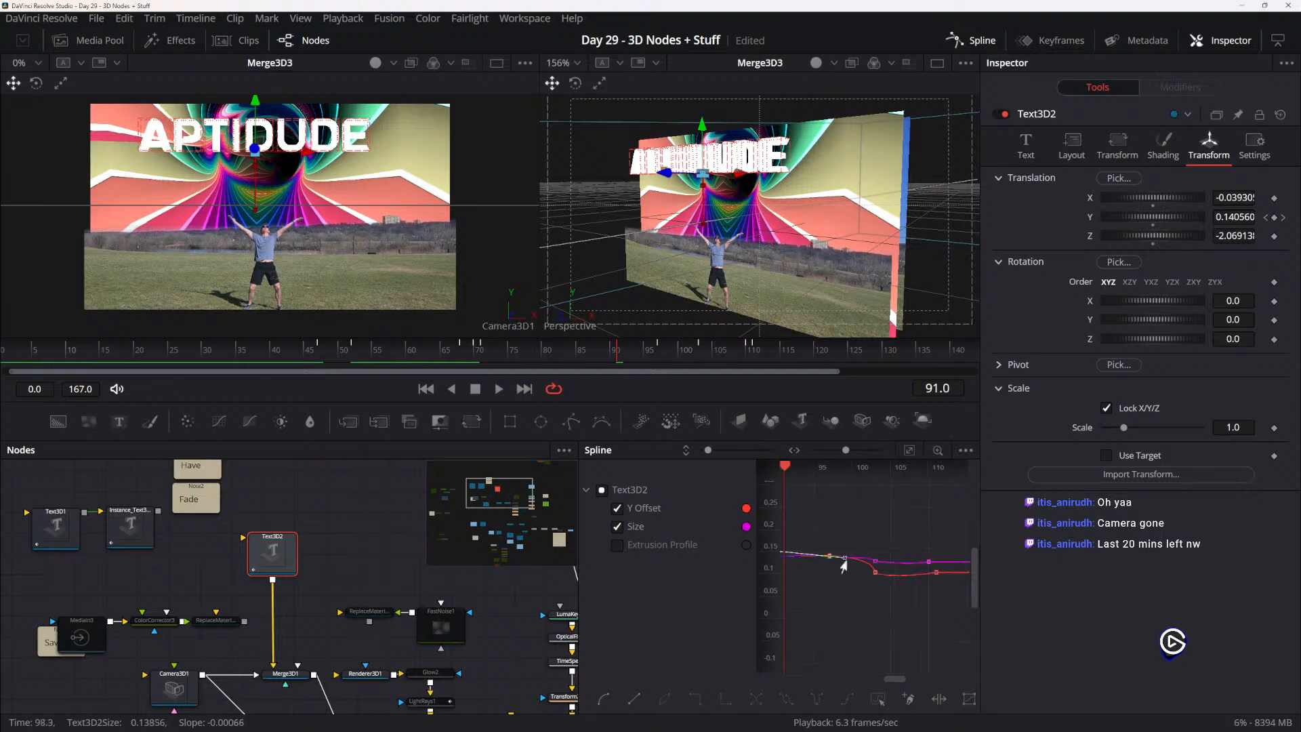
- Delete the Size keyframe near frame 103 so the curve runs directly from frame 97 to 110, and save the project
click(874, 561)
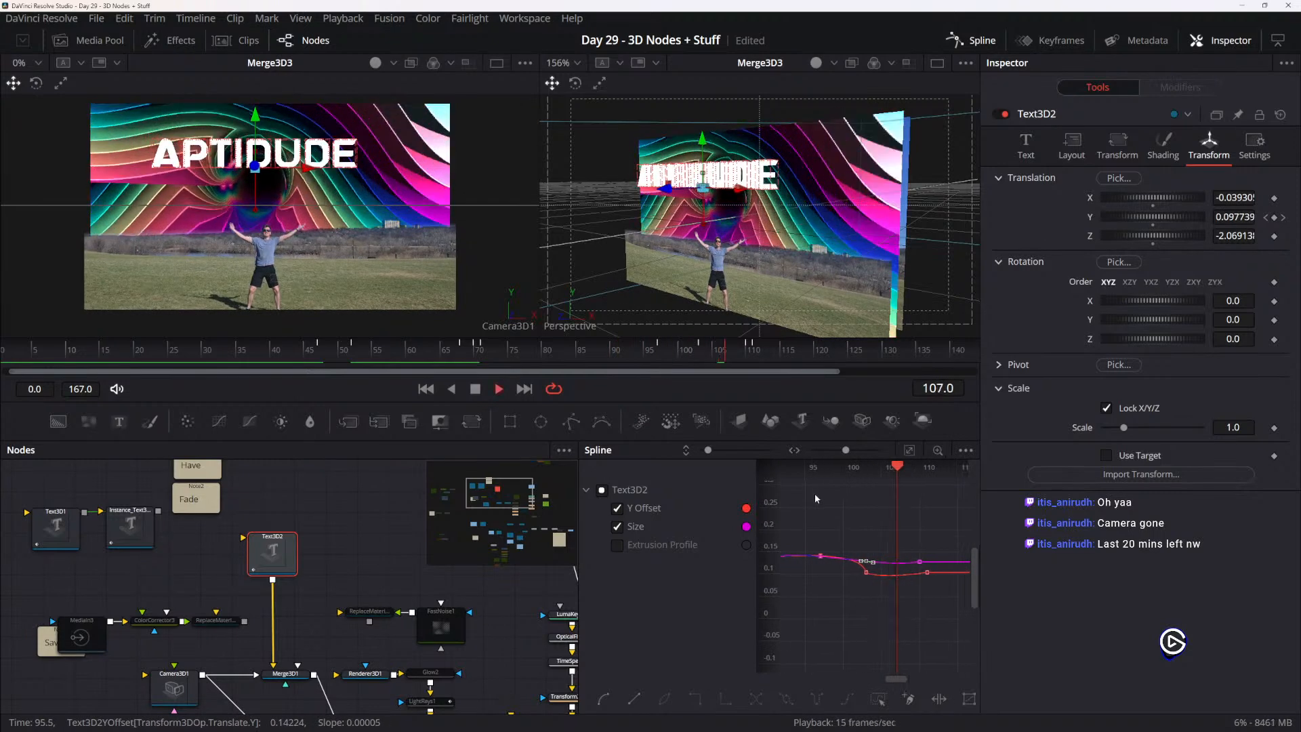
key(space)
scroll(836, 562, up, 3)
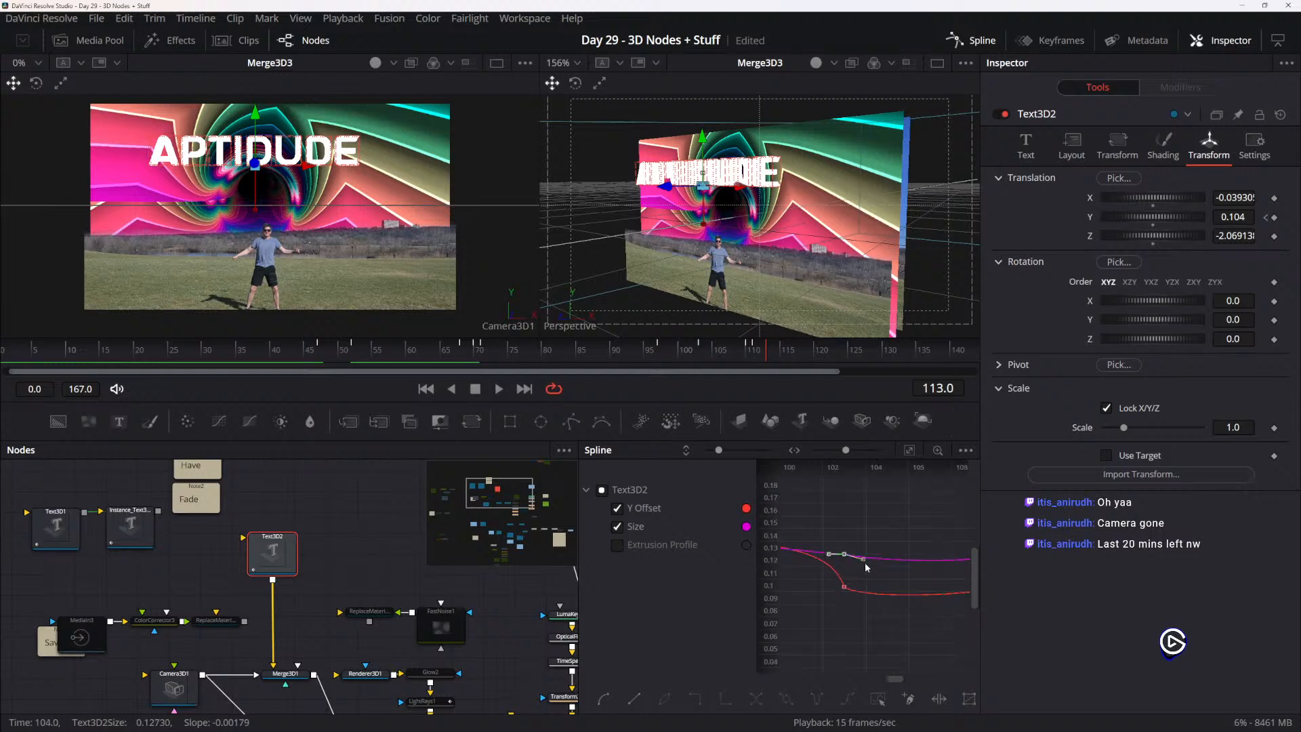
scroll(867, 557, down, 3)
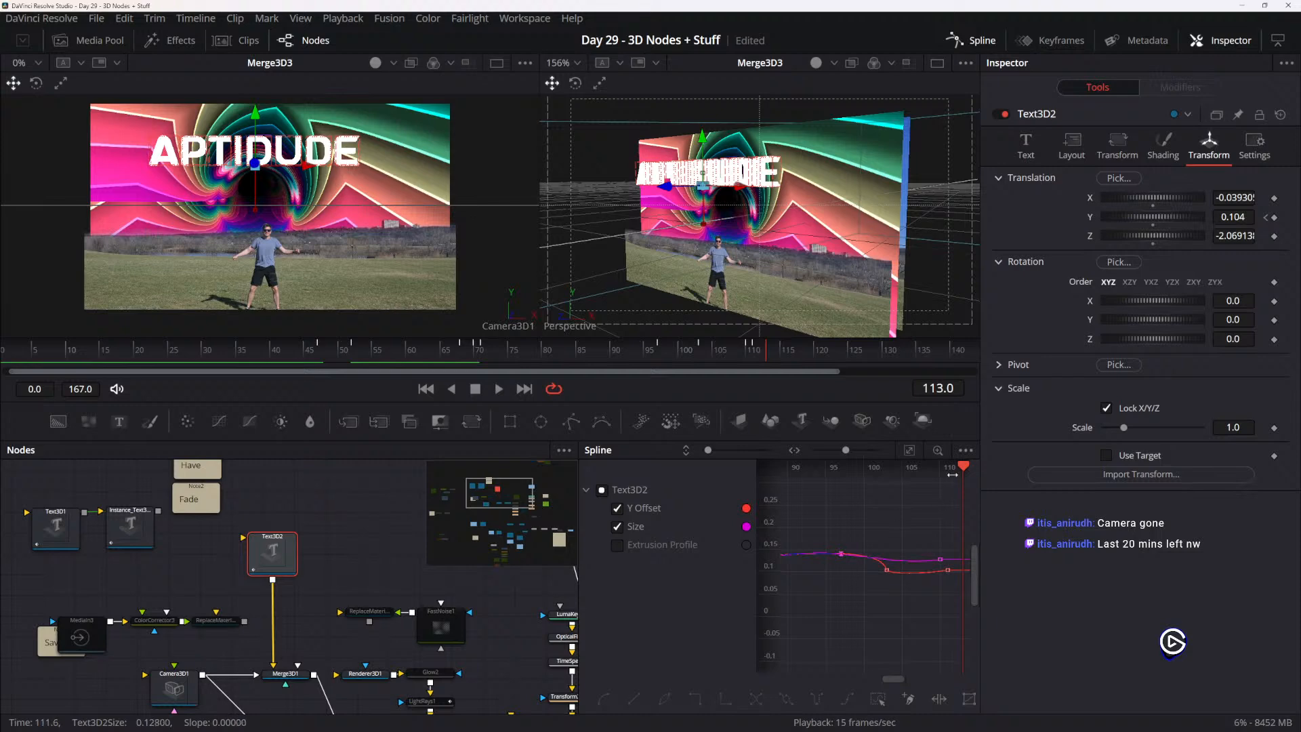
key(ctrl+s)
- Play the text's drop up to about frame 118 several times to check its smoothed size change
drag(963, 469, 833, 476)
key(space)
key(space)
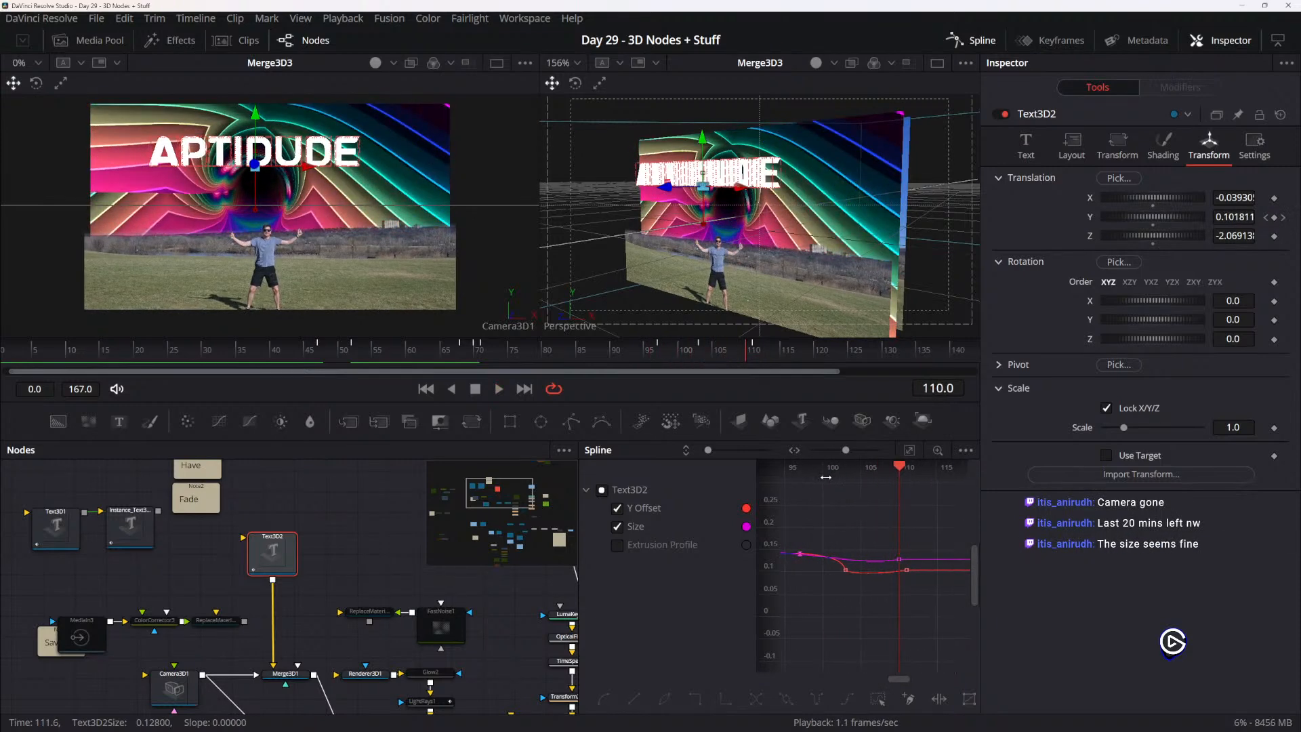
key(space)
drag(817, 520, 880, 531)
scroll(878, 529, down, 3)
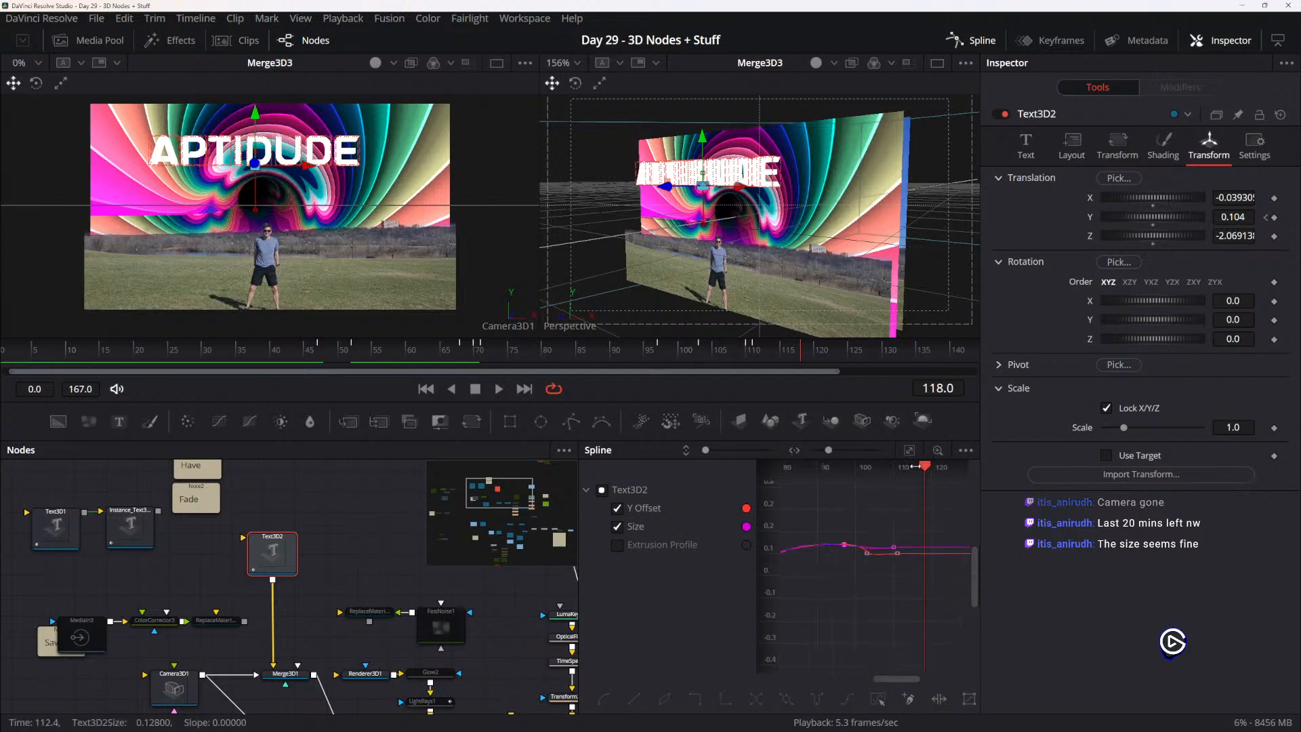
drag(916, 466, 805, 477)
key(space)
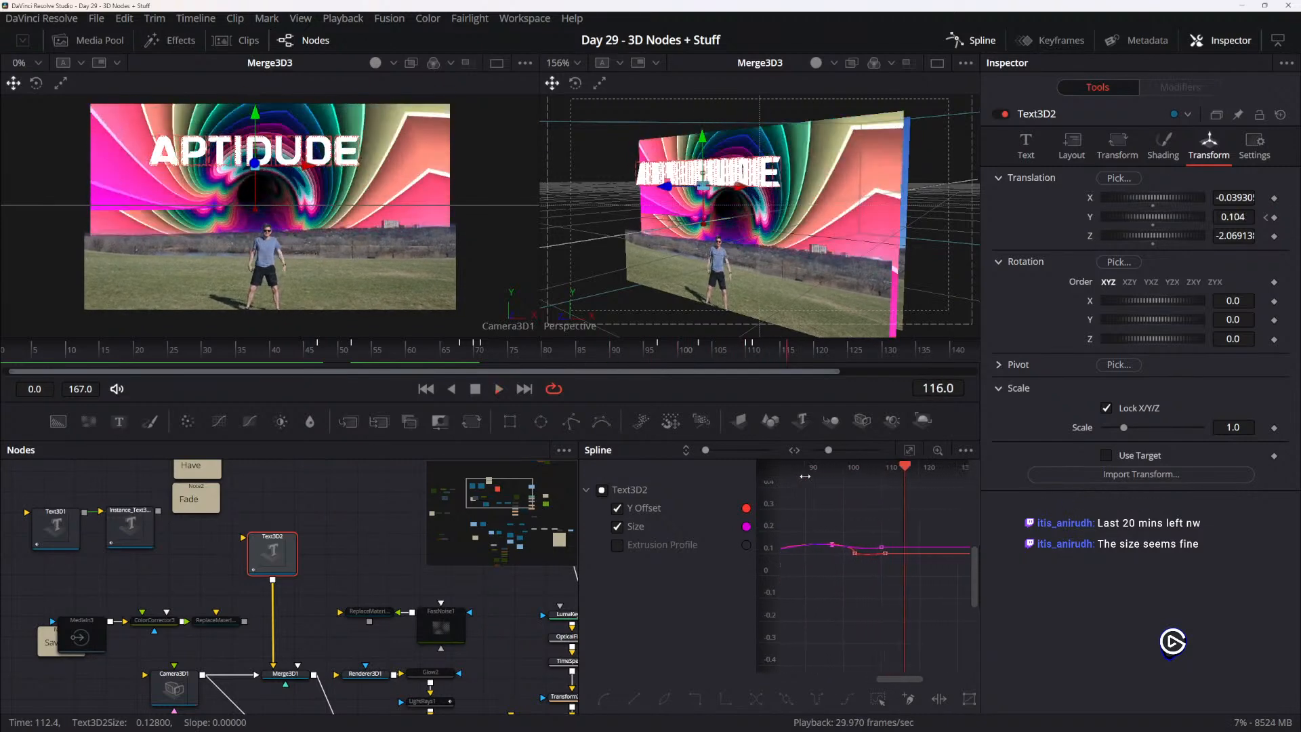
key(space)
- Flatten the incoming handle of the Size keyframe near frame 110 and play the settling movement
scroll(859, 570, up, 5)
click(918, 508)
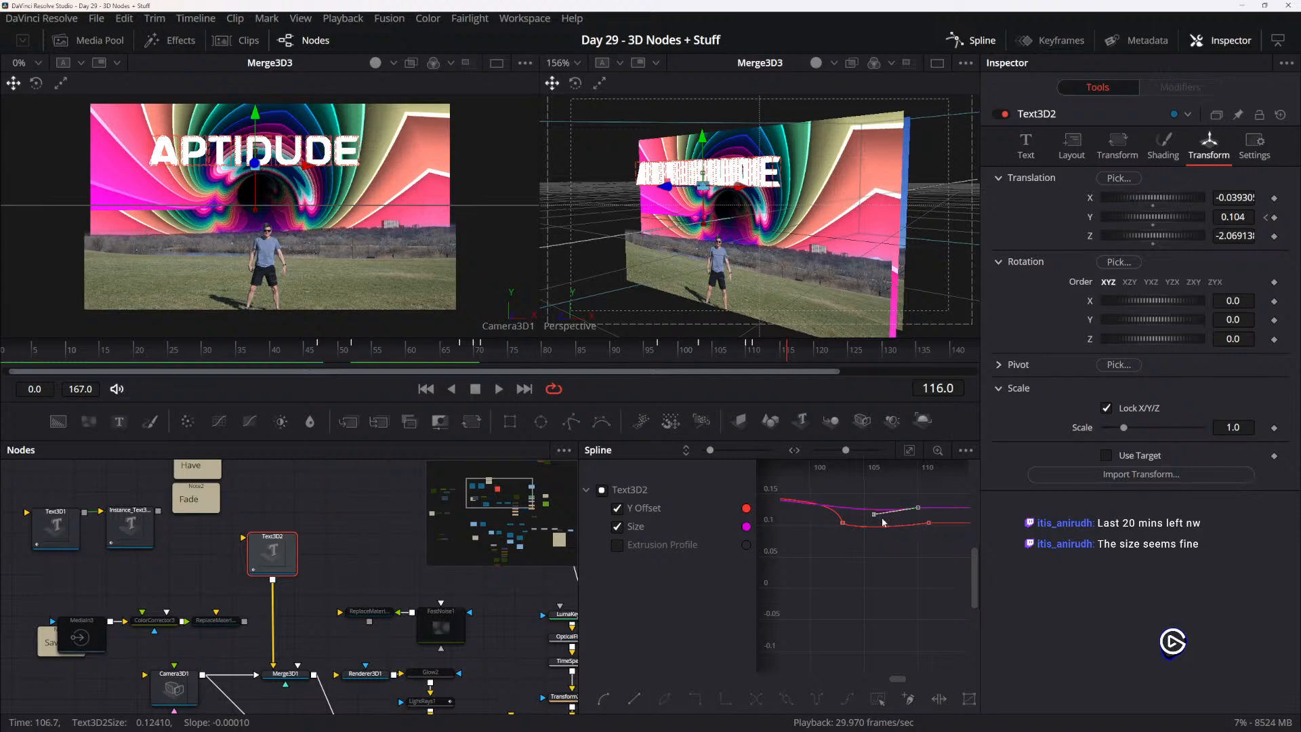
drag(874, 515, 873, 510)
scroll(876, 504, down, 5)
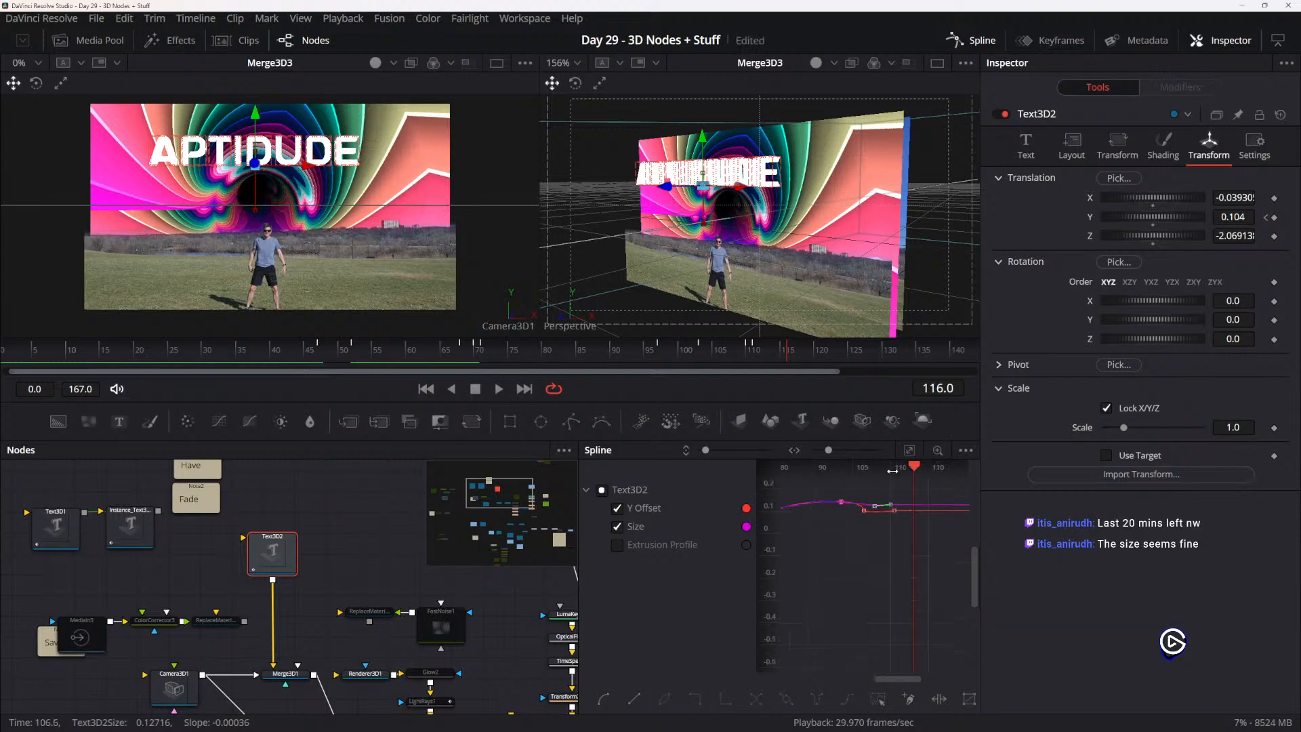
drag(912, 472, 831, 472)
key(space)
key(space)
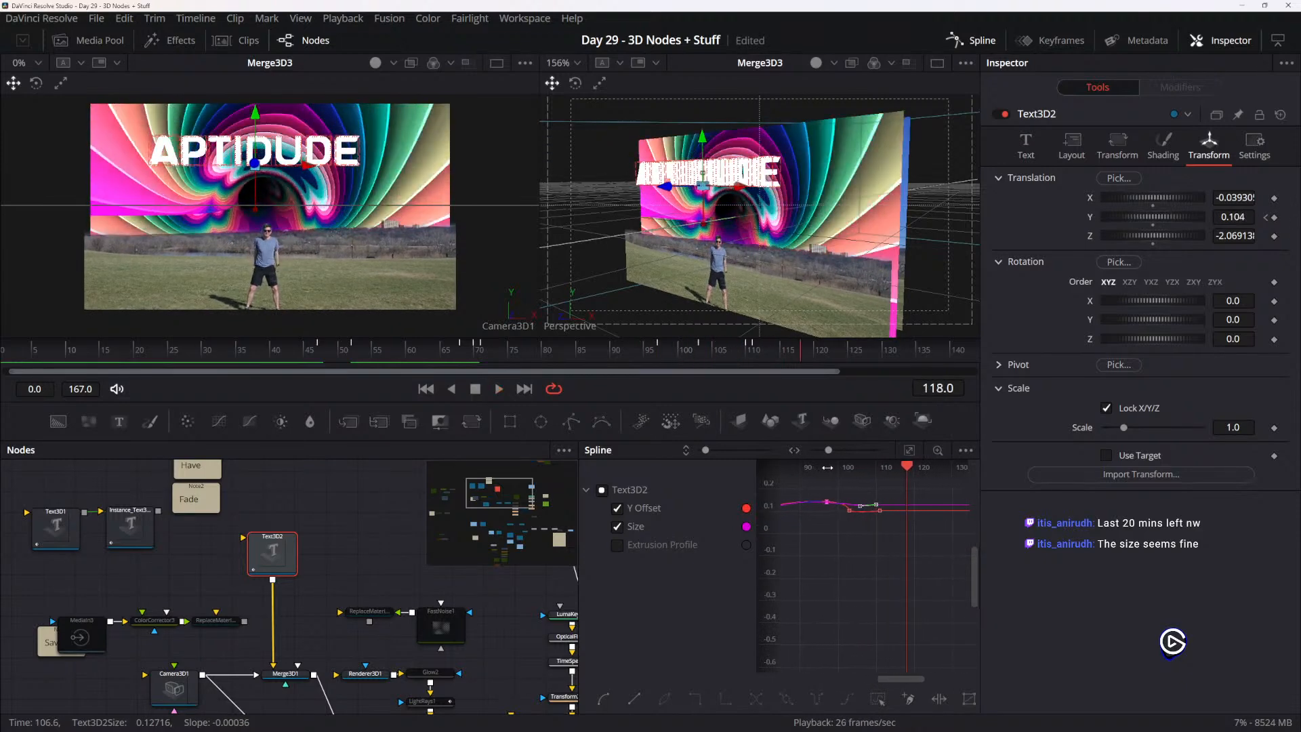
- Flatten Y Offset's curve into its frame 111 keyframe and play the animation through to about frame 131
scroll(879, 570, up, 2)
scroll(879, 569, up, 3)
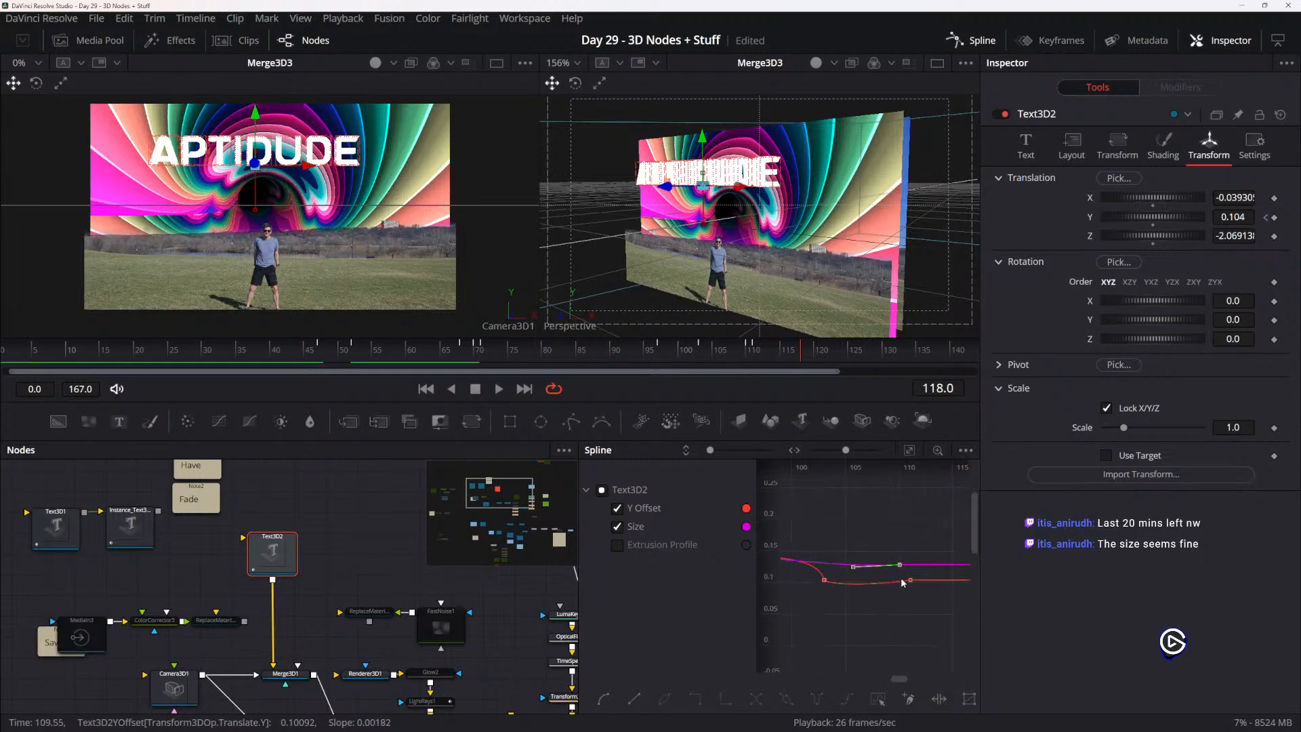
scroll(874, 583, down, 5)
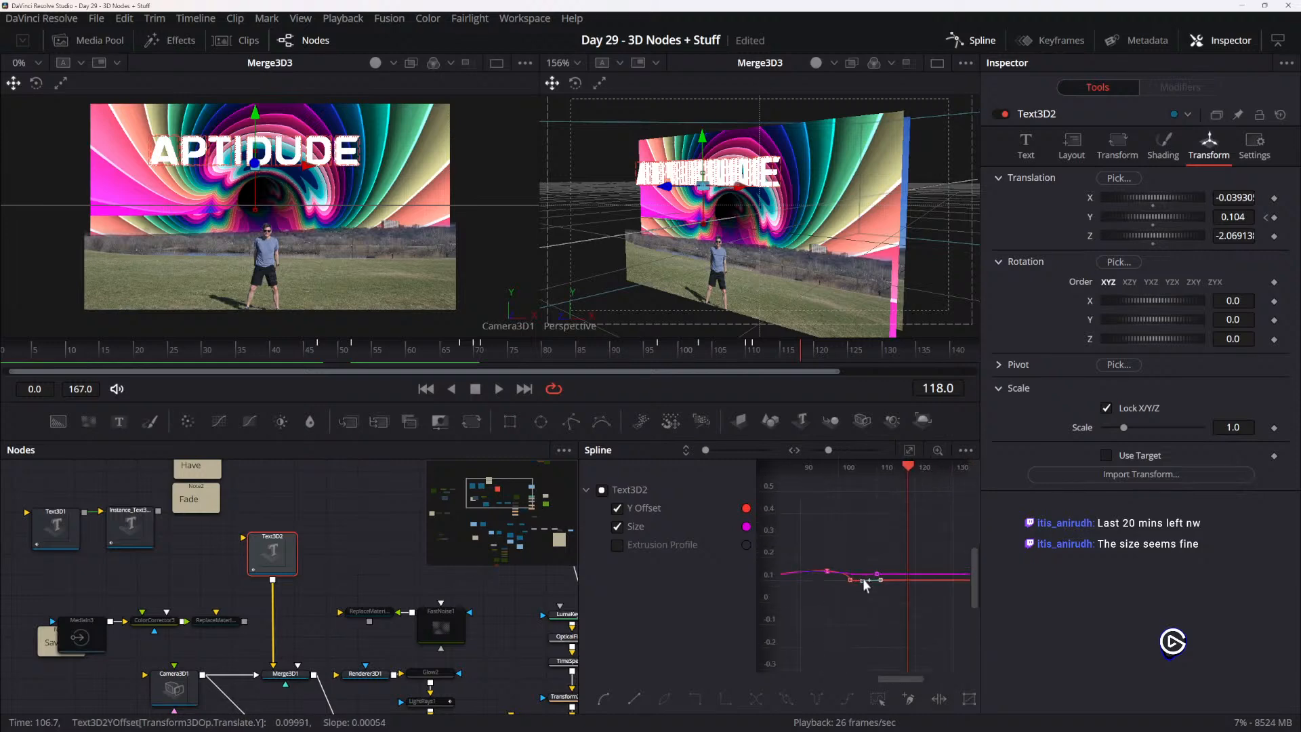
drag(909, 470, 795, 473)
key(space)
key(space)
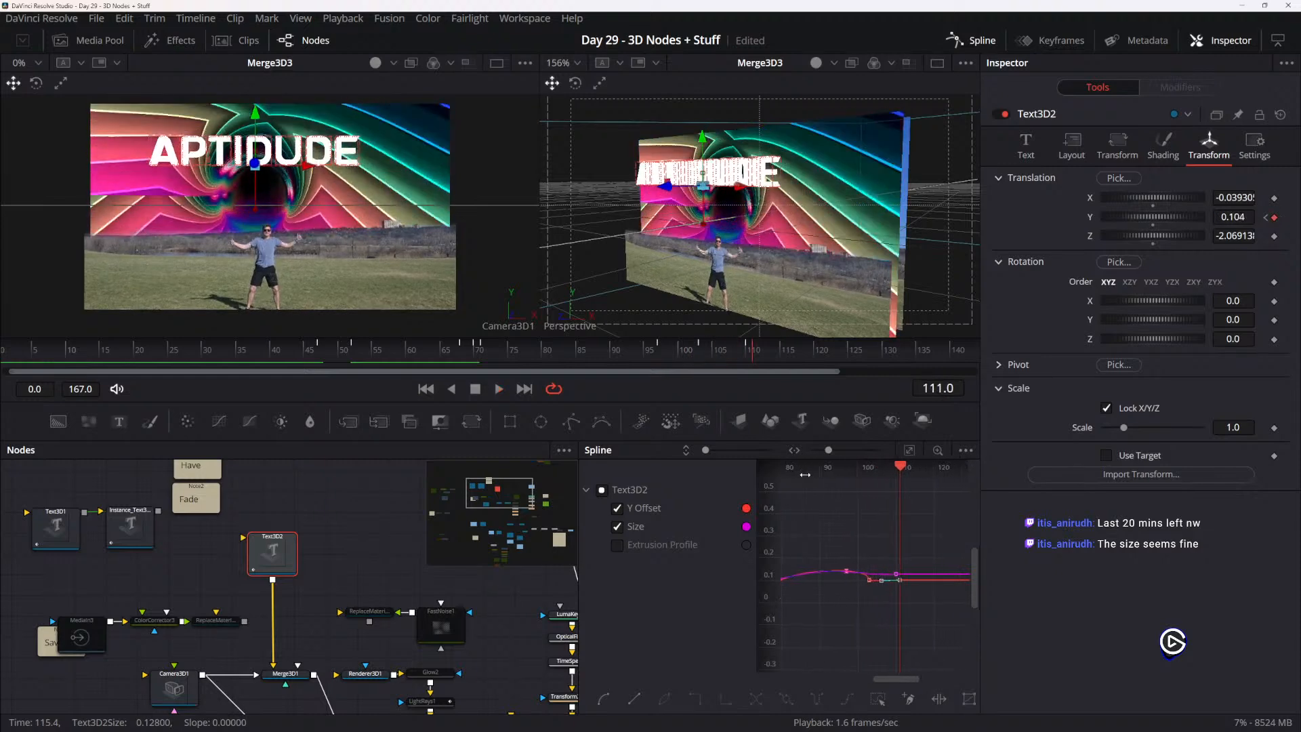
key(space)
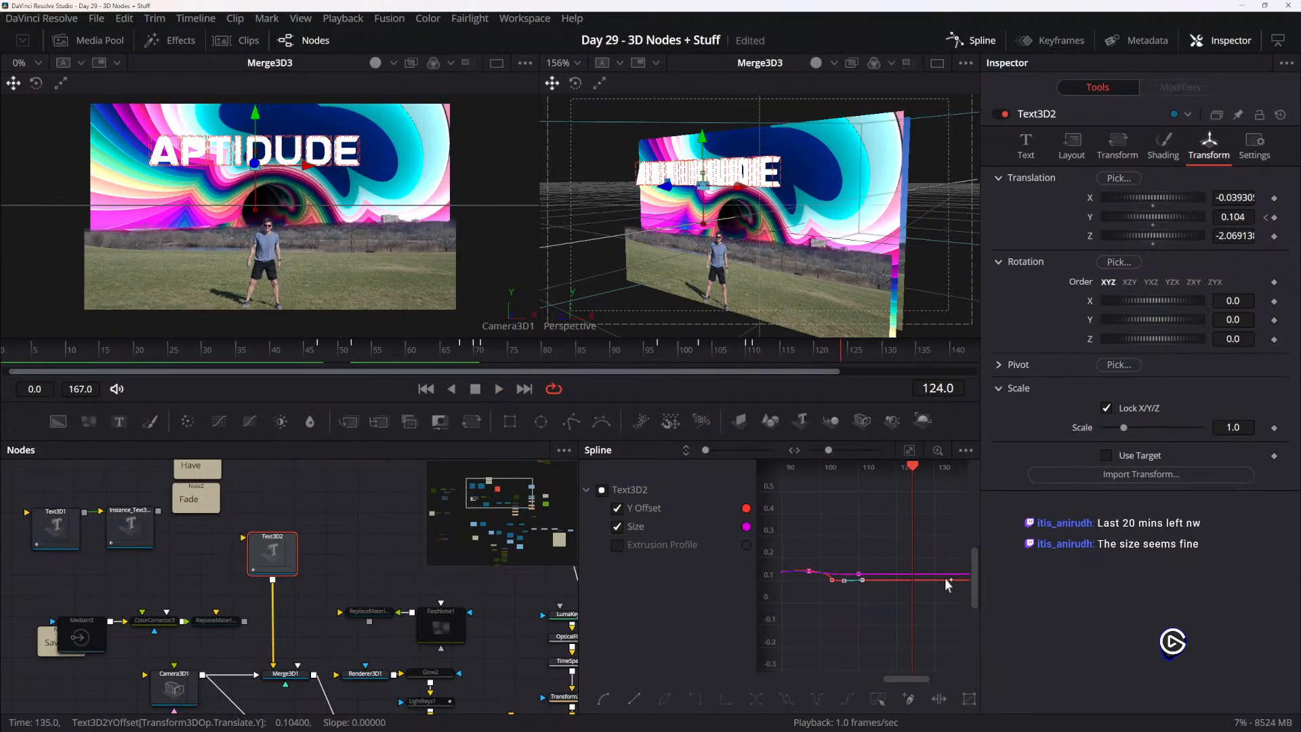
scroll(866, 555, down, 5)
scroll(866, 555, left, 3)
key(space)
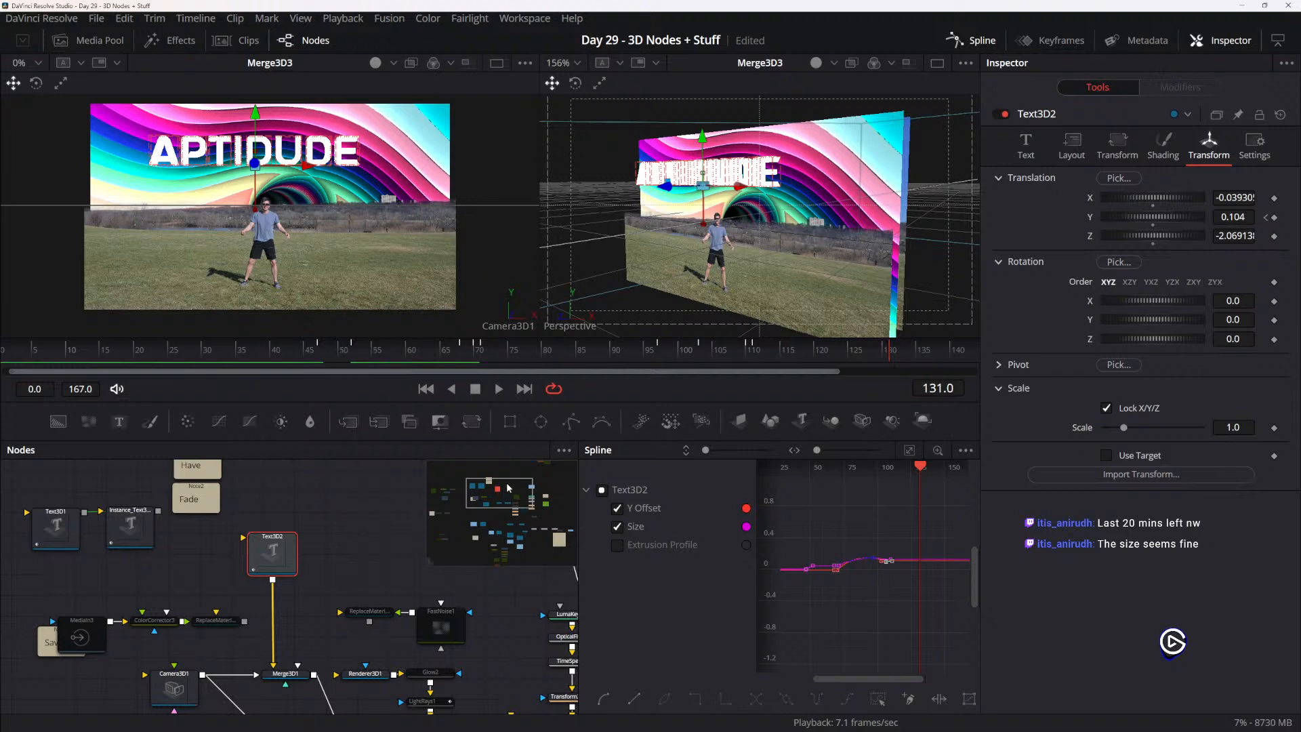
drag(356, 612, 220, 491)
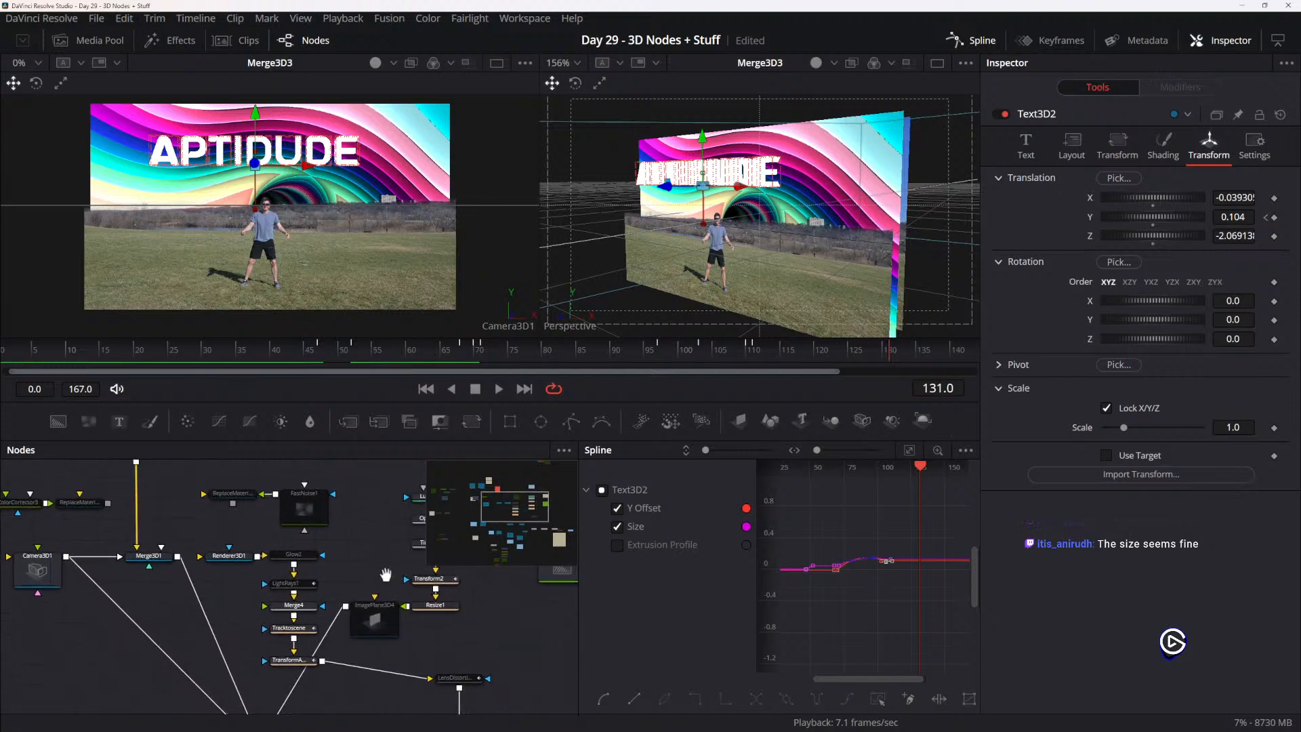
drag(387, 574, 407, 520)
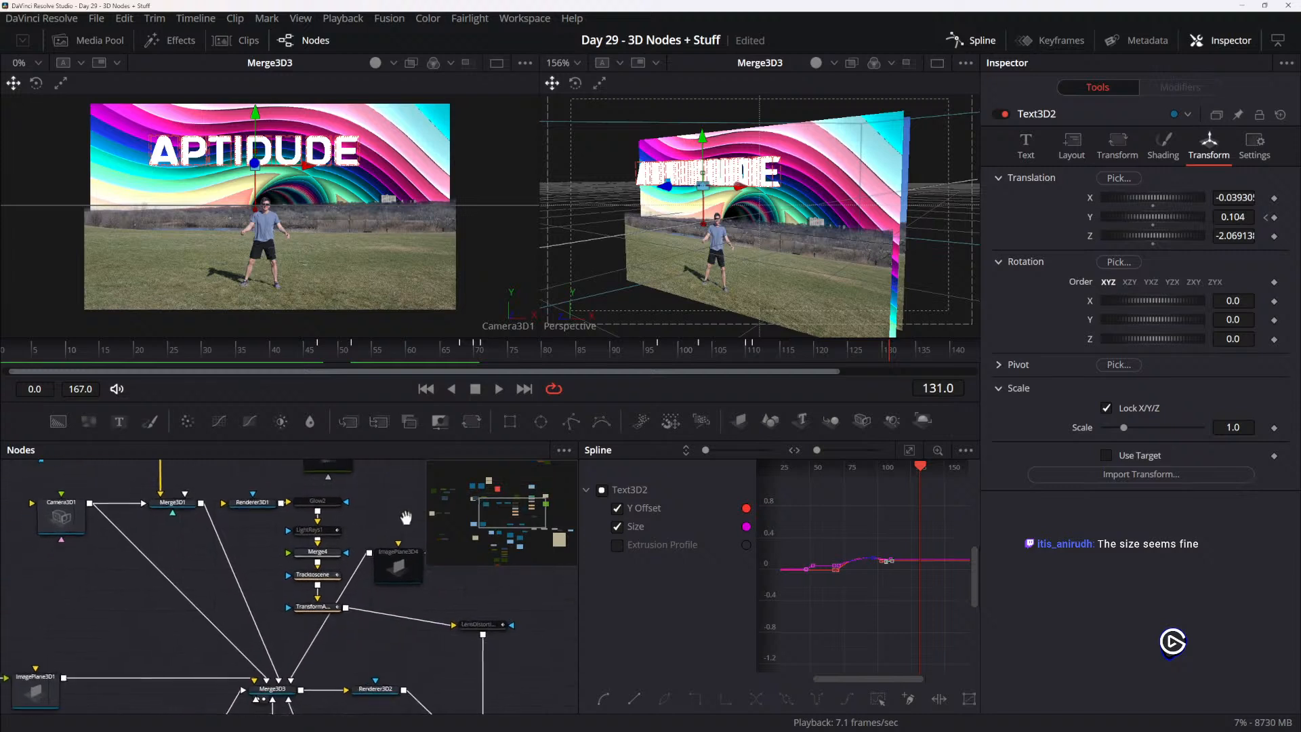
drag(209, 634, 327, 705)
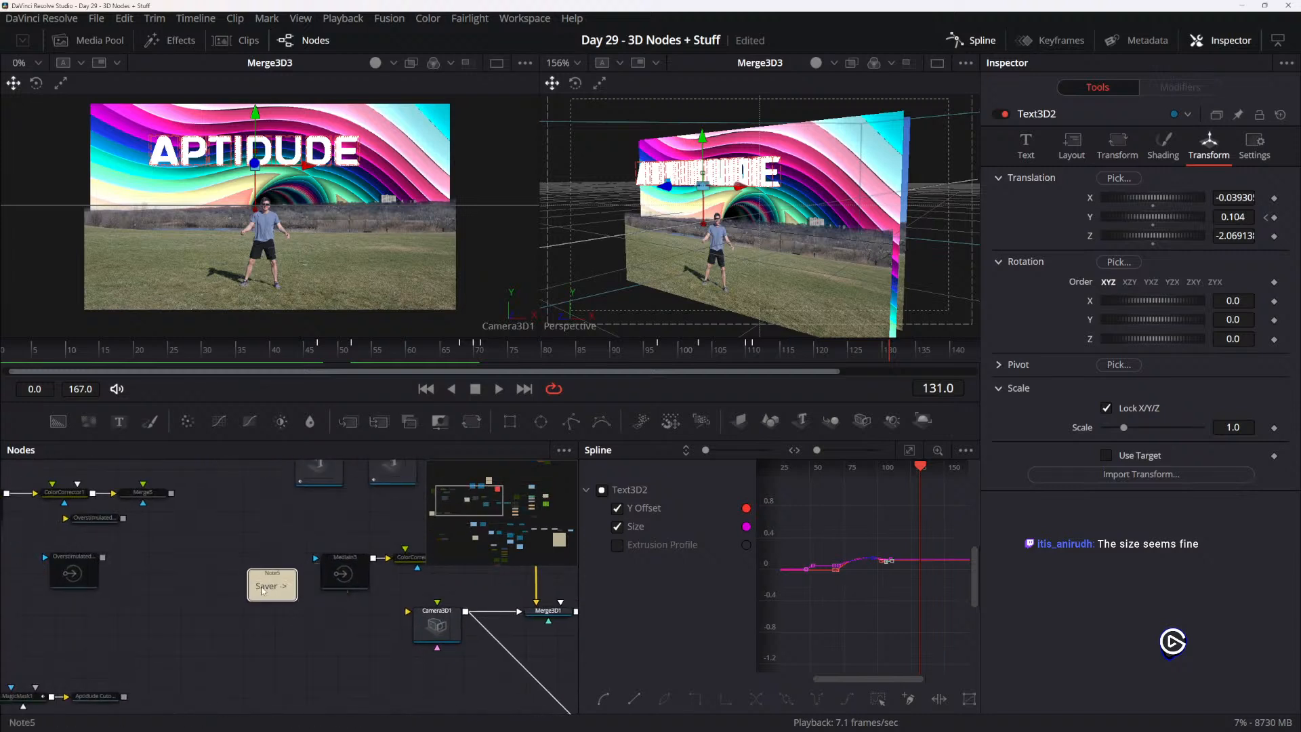
- Locate the Tracker1 node in the node graph and examine its tracked points and their settings
click(263, 591)
drag(249, 660, 377, 688)
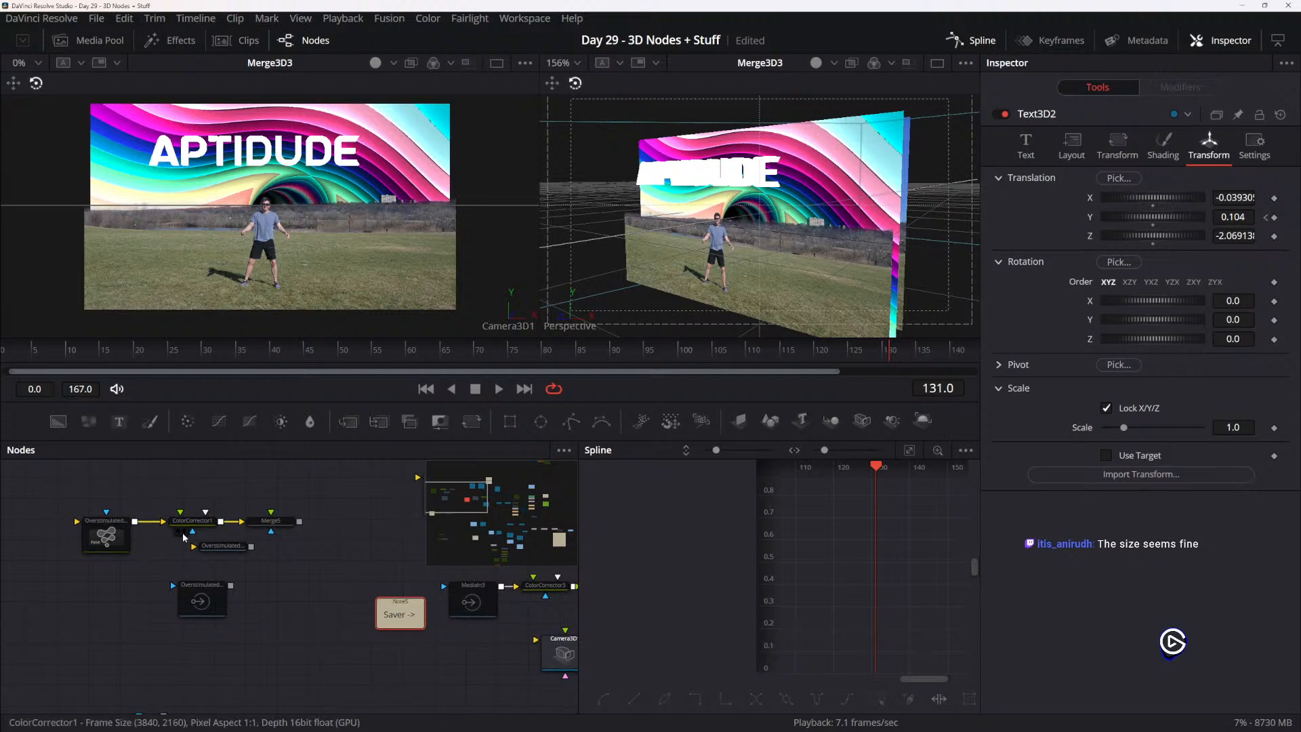
scroll(183, 537, down, 5)
scroll(176, 542, down, 6)
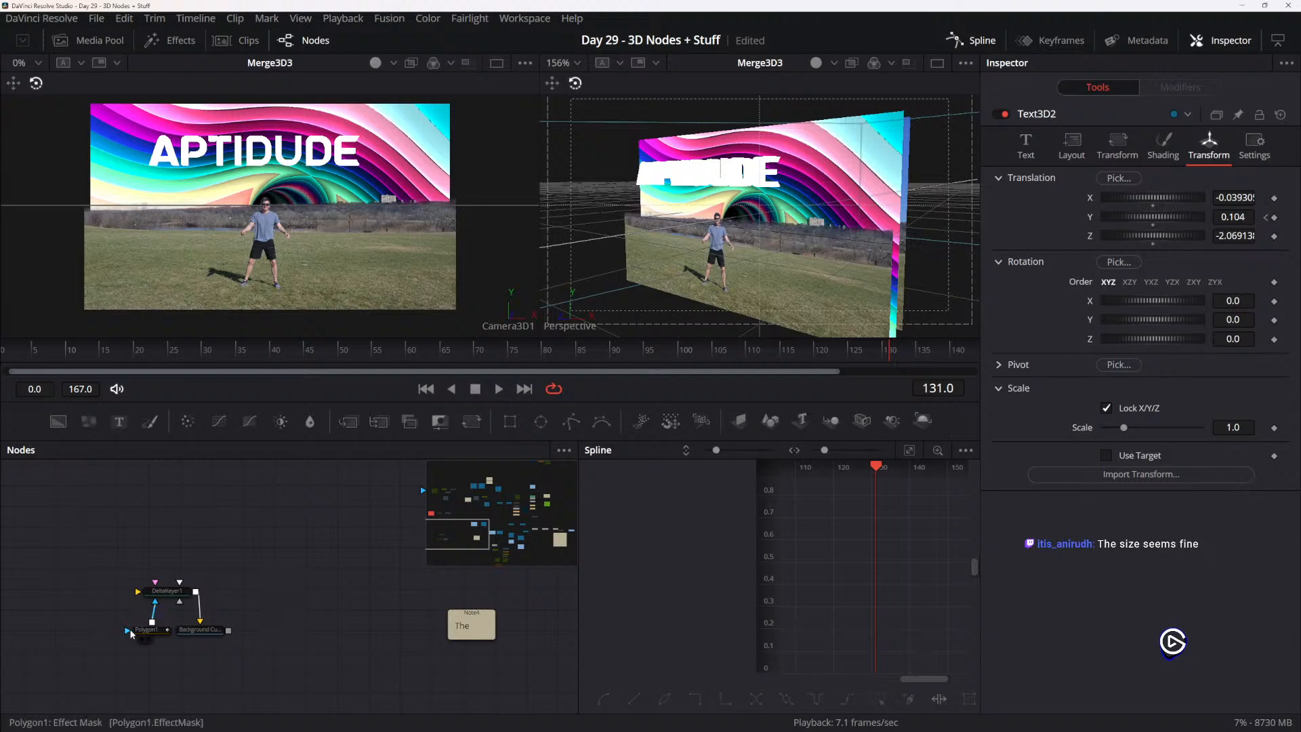
drag(381, 663, 261, 441)
drag(349, 575, 66, 597)
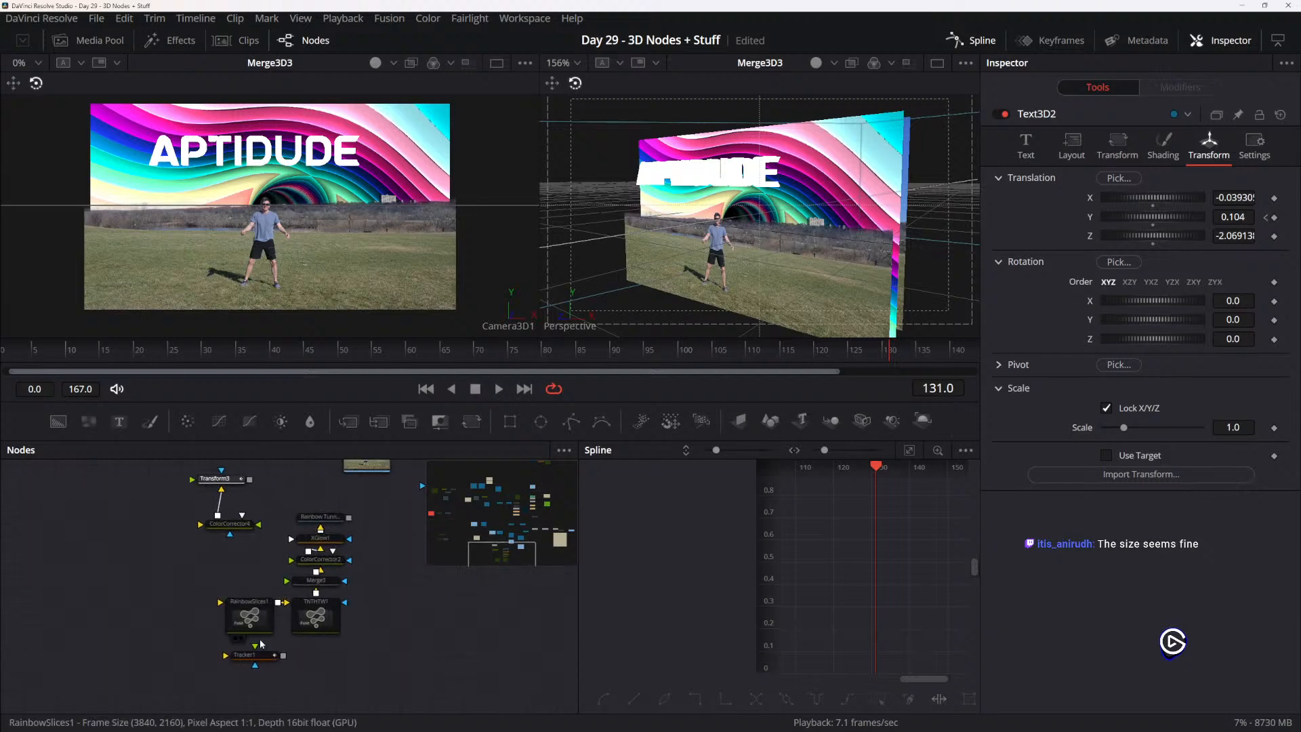
click(260, 656)
drag(263, 515, 293, 643)
scroll(301, 523, up, 8)
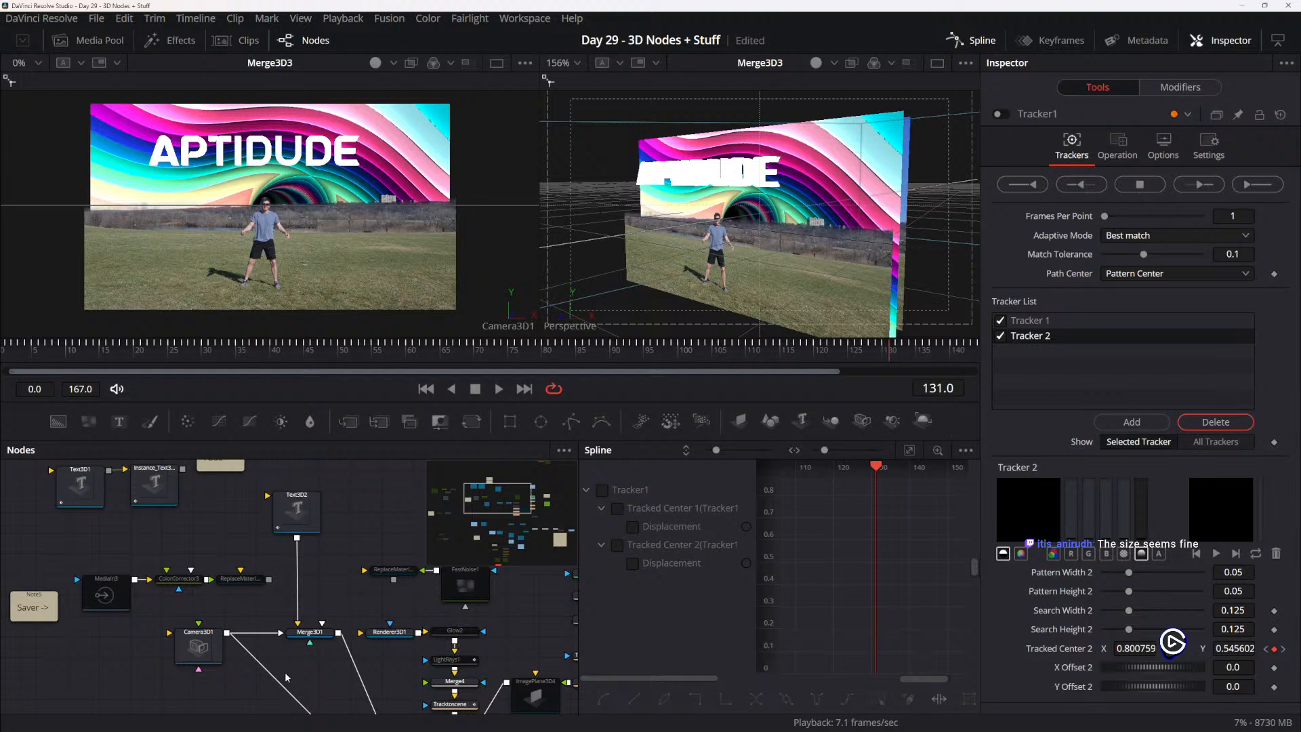
drag(288, 678, 254, 571)
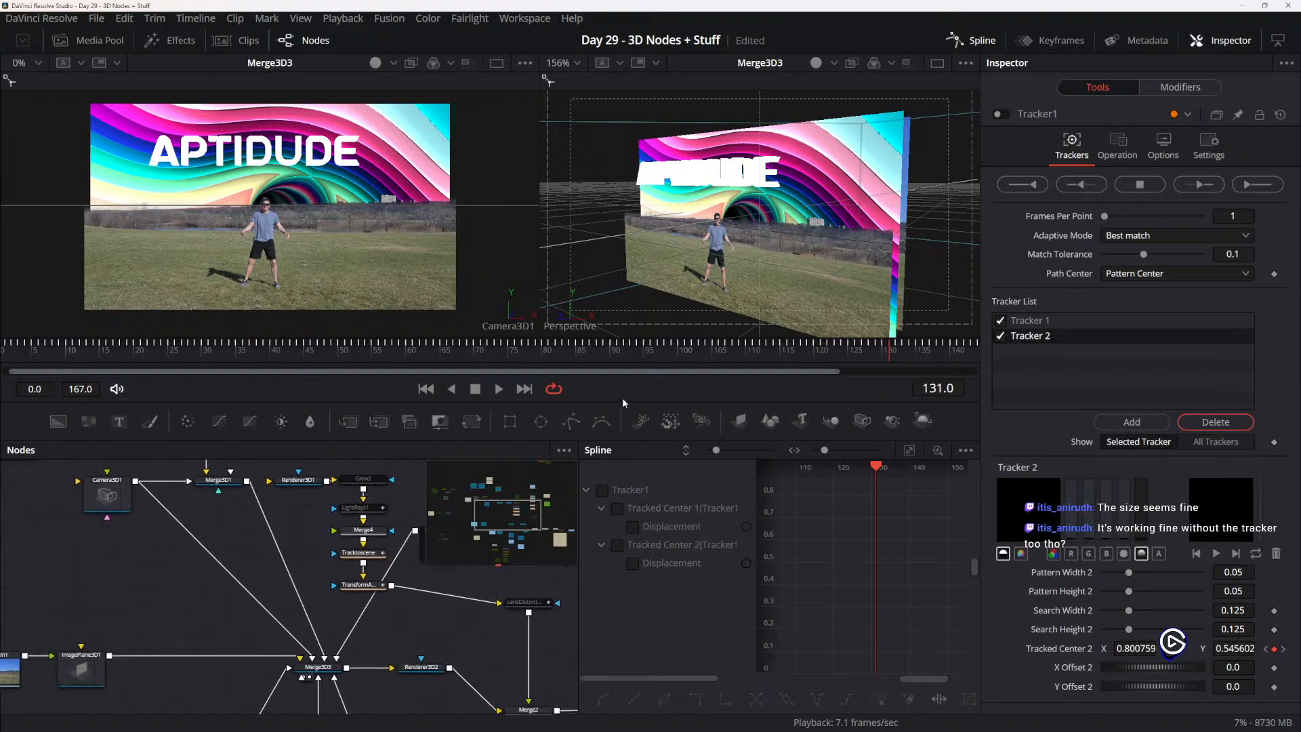
- Move the playhead to frame 53 and insert a Transform 3D node between Merge3D1 and Merge3D3
drag(522, 352, 356, 355)
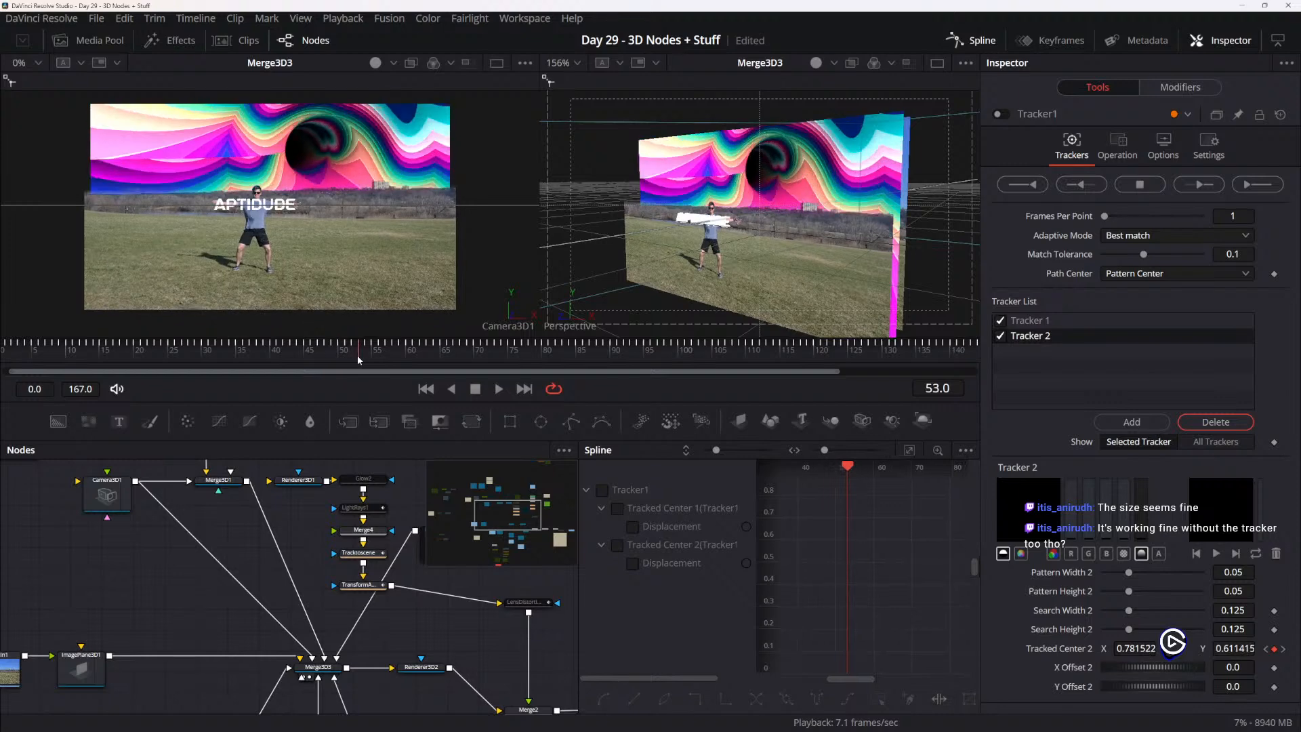
drag(236, 531, 270, 549)
click(237, 502)
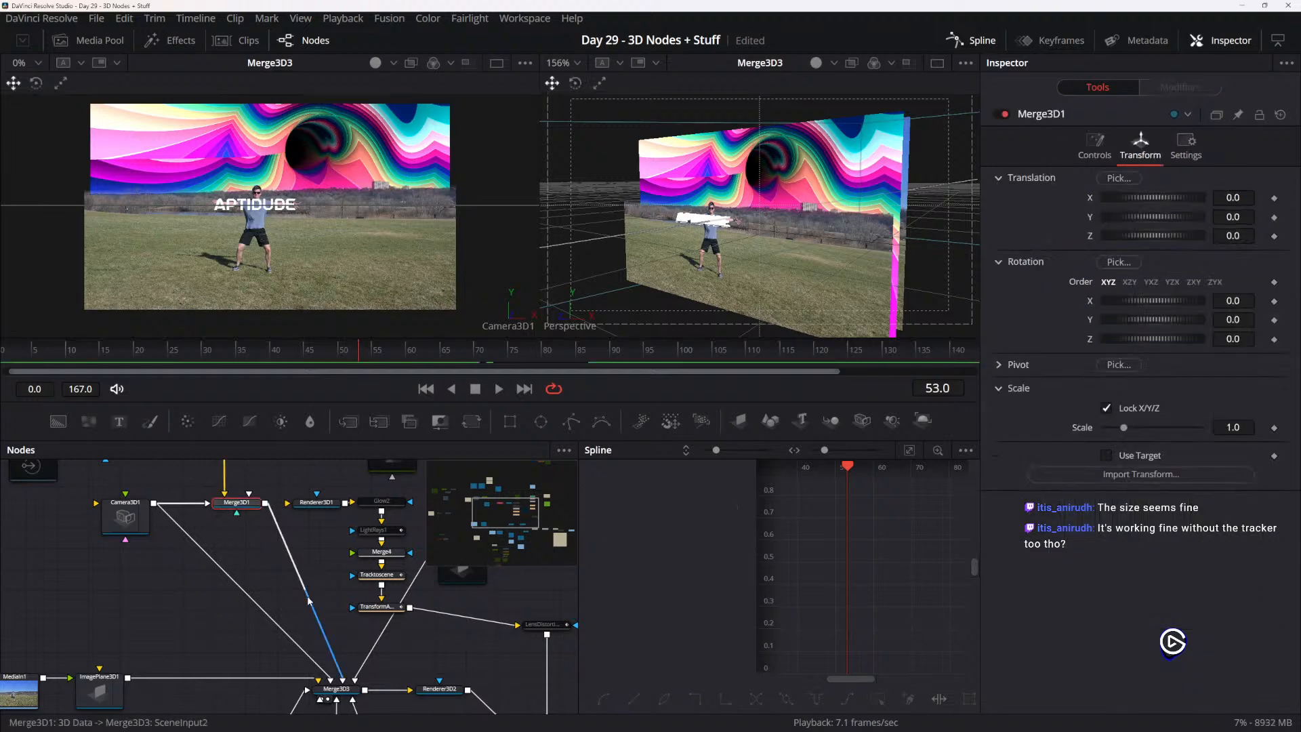
key(shift+space)
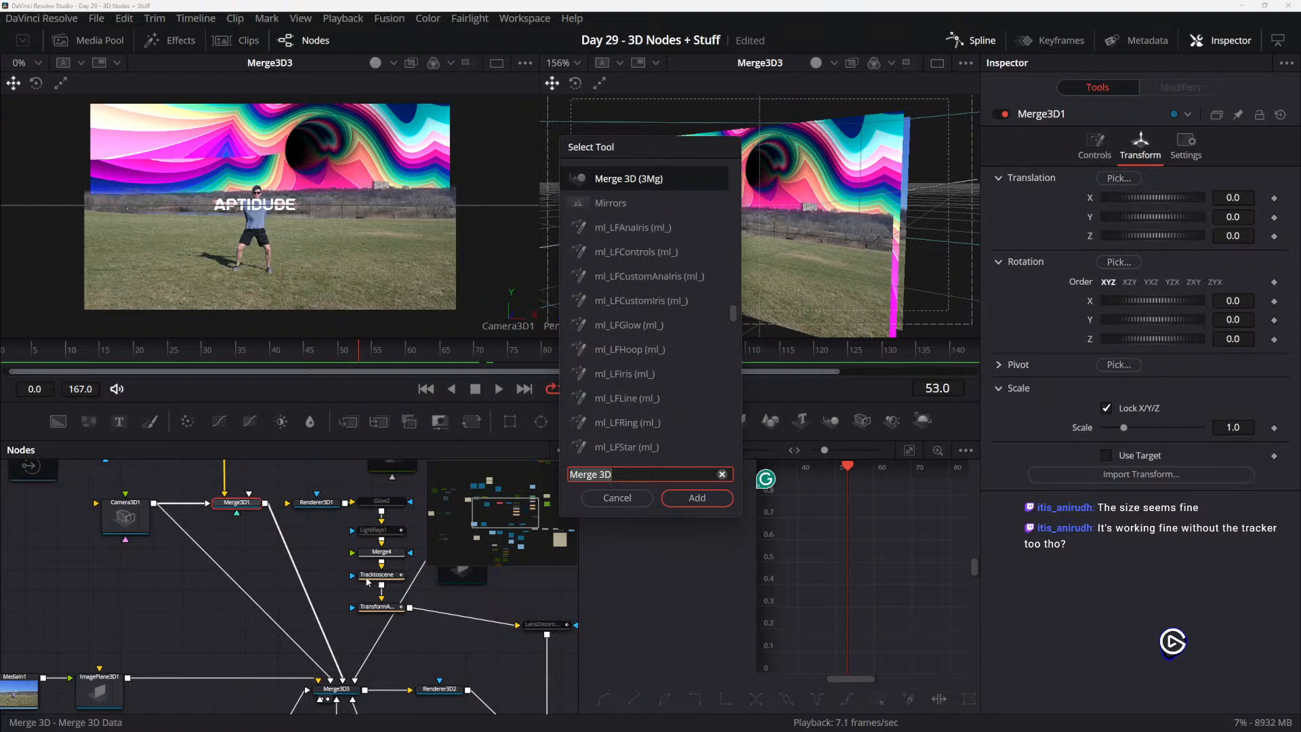
text(transfor)
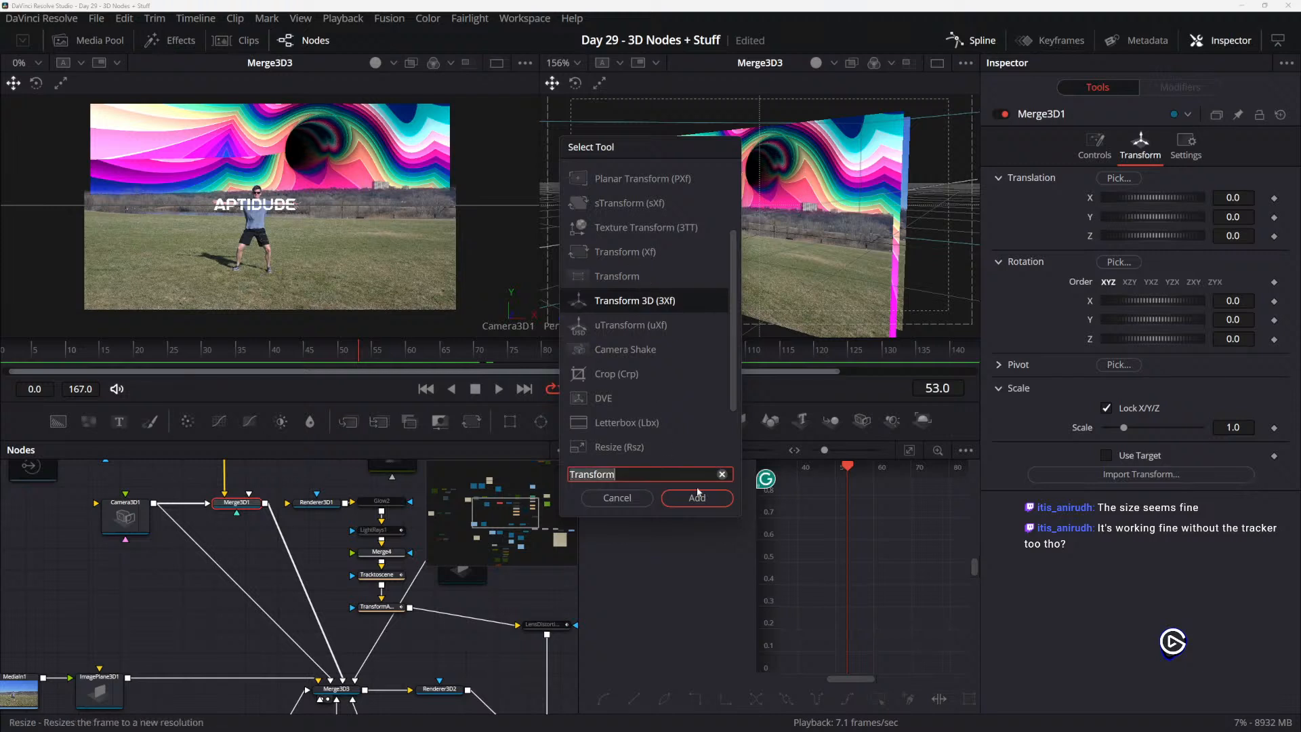
click(649, 502)
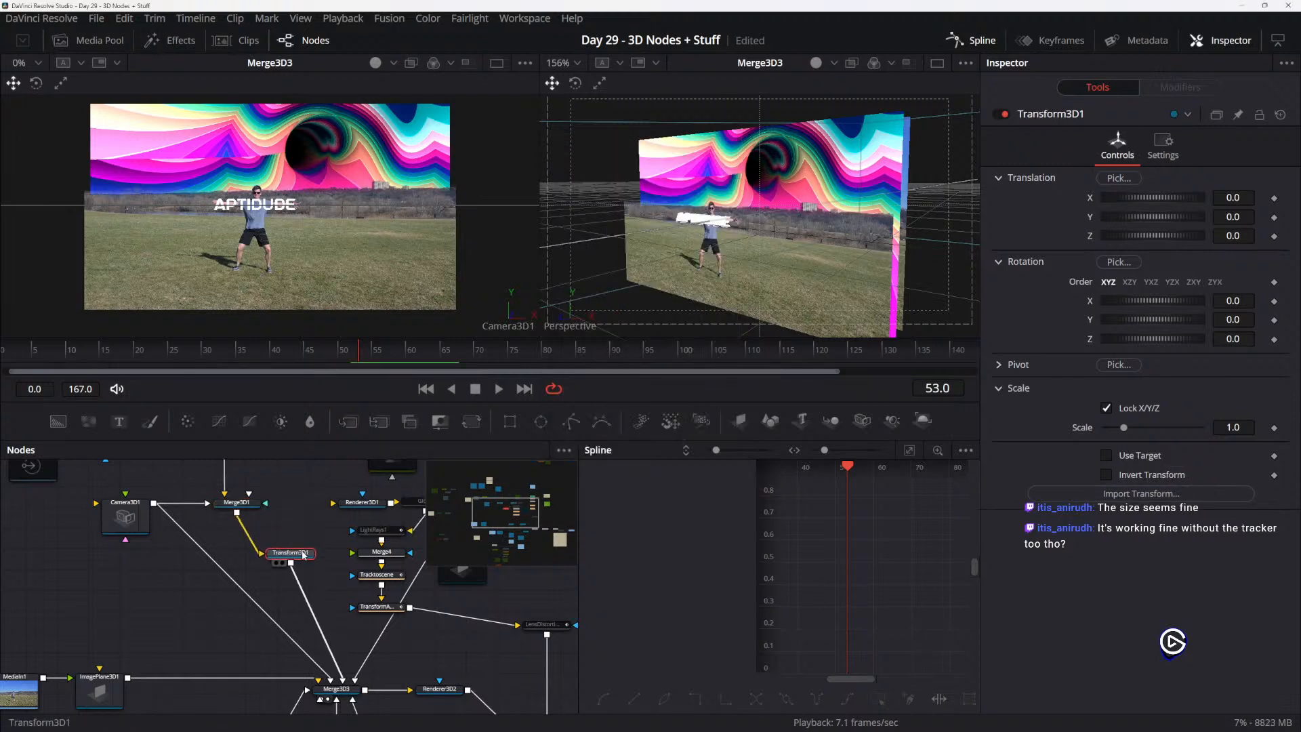
- Try connecting Transform3D1's X translation to Tracker1Tracker1Path, play the animation through to frame 137, and undo the connection
right_click(1063, 194)
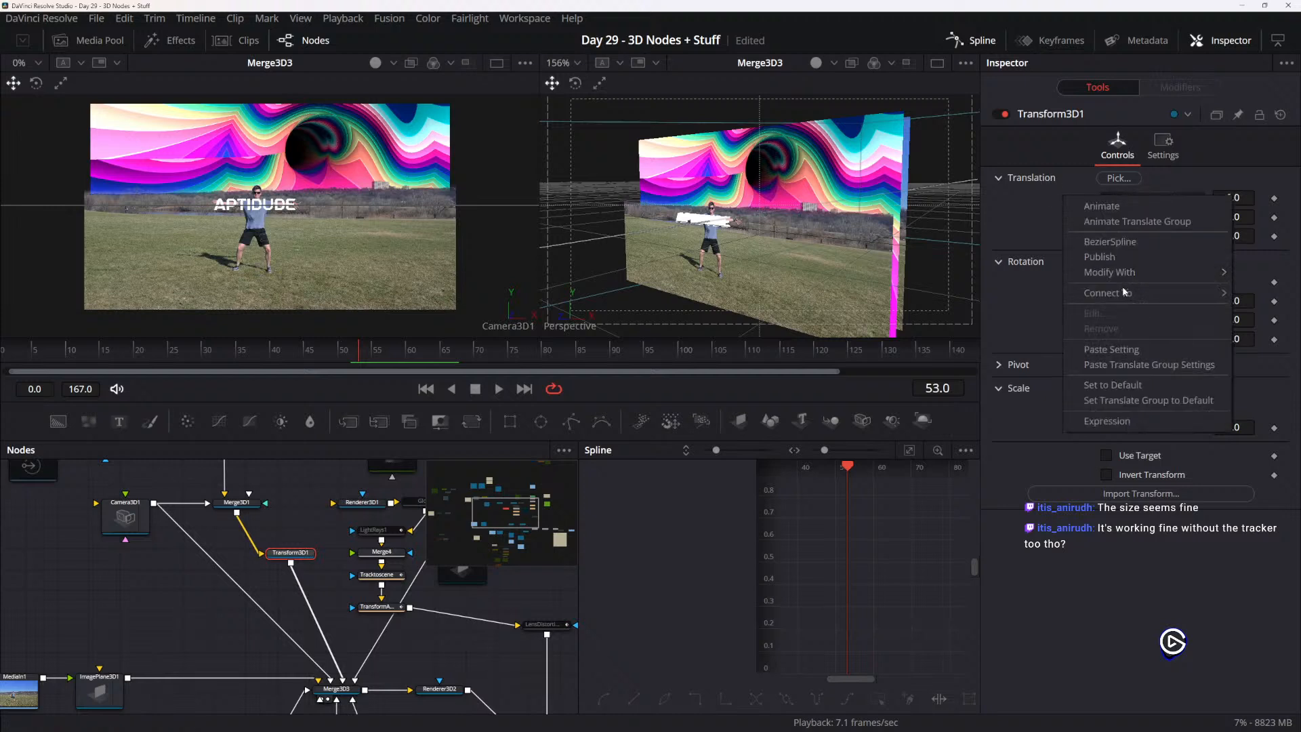
mouse_move(1122, 293)
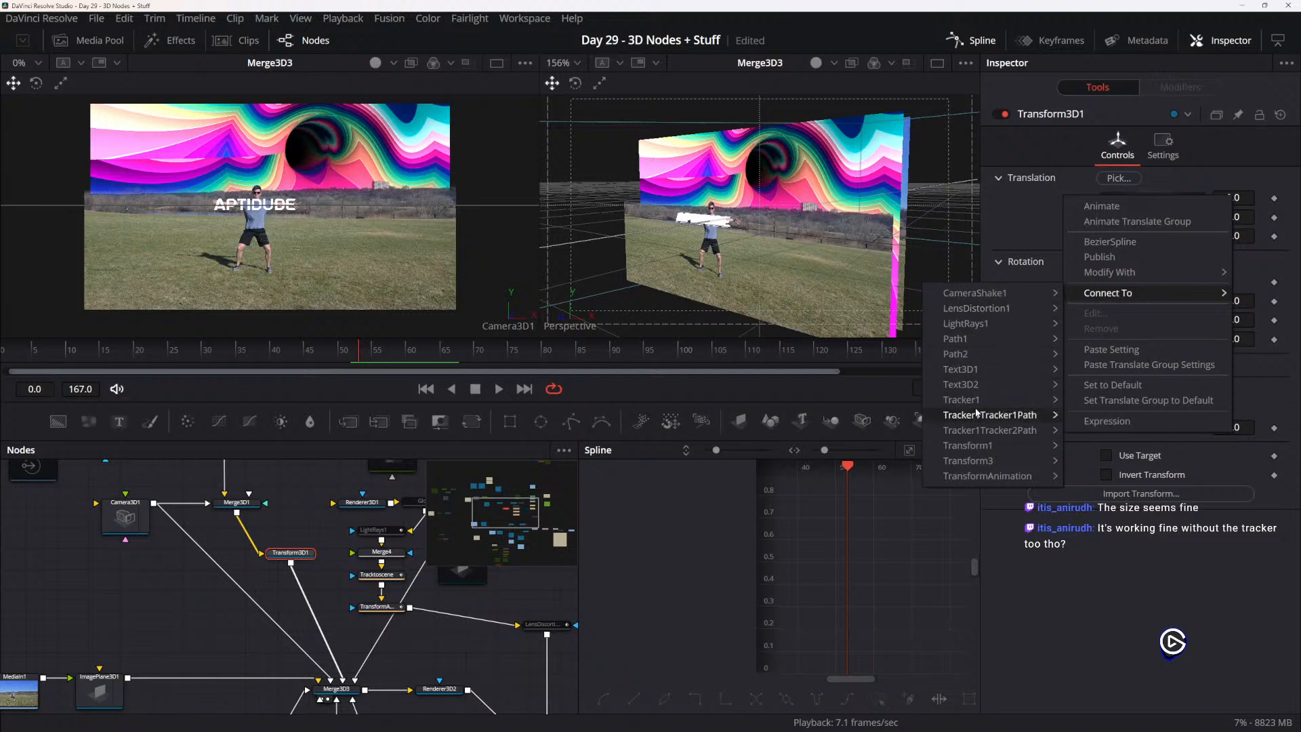
mouse_move(988, 400)
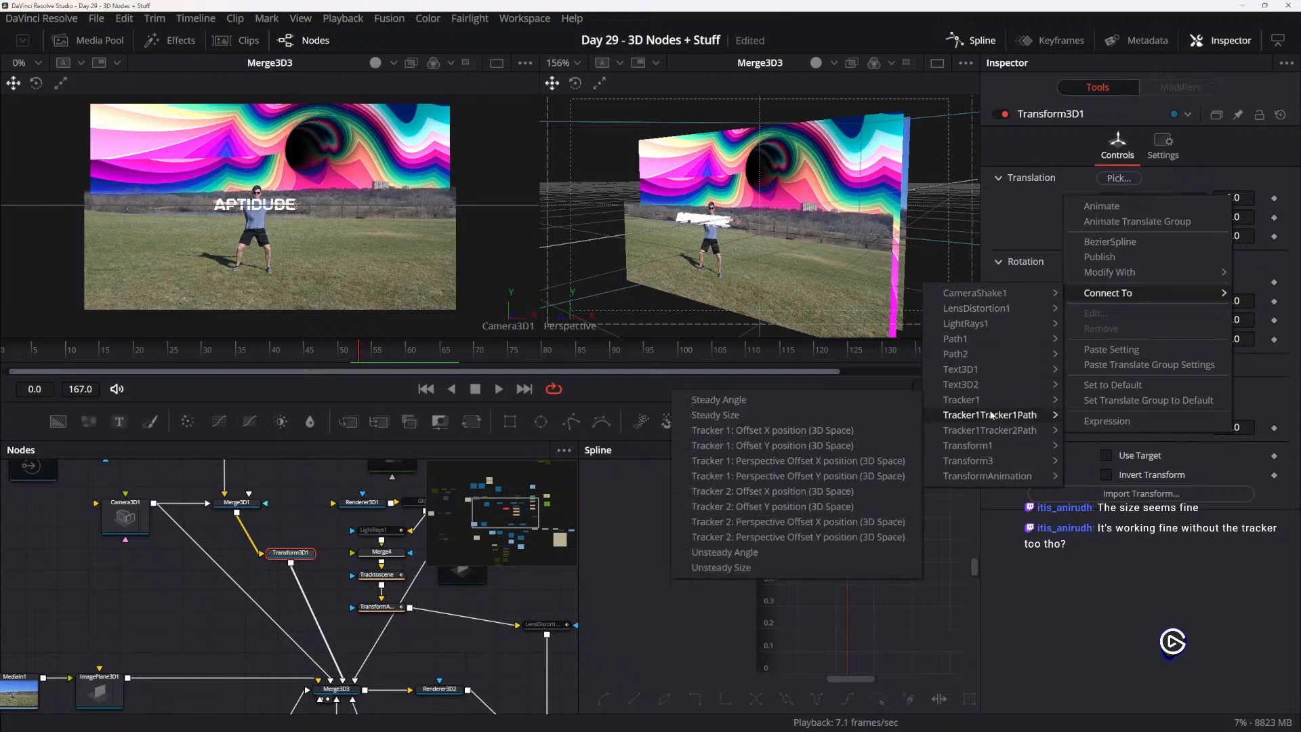
click(1098, 415)
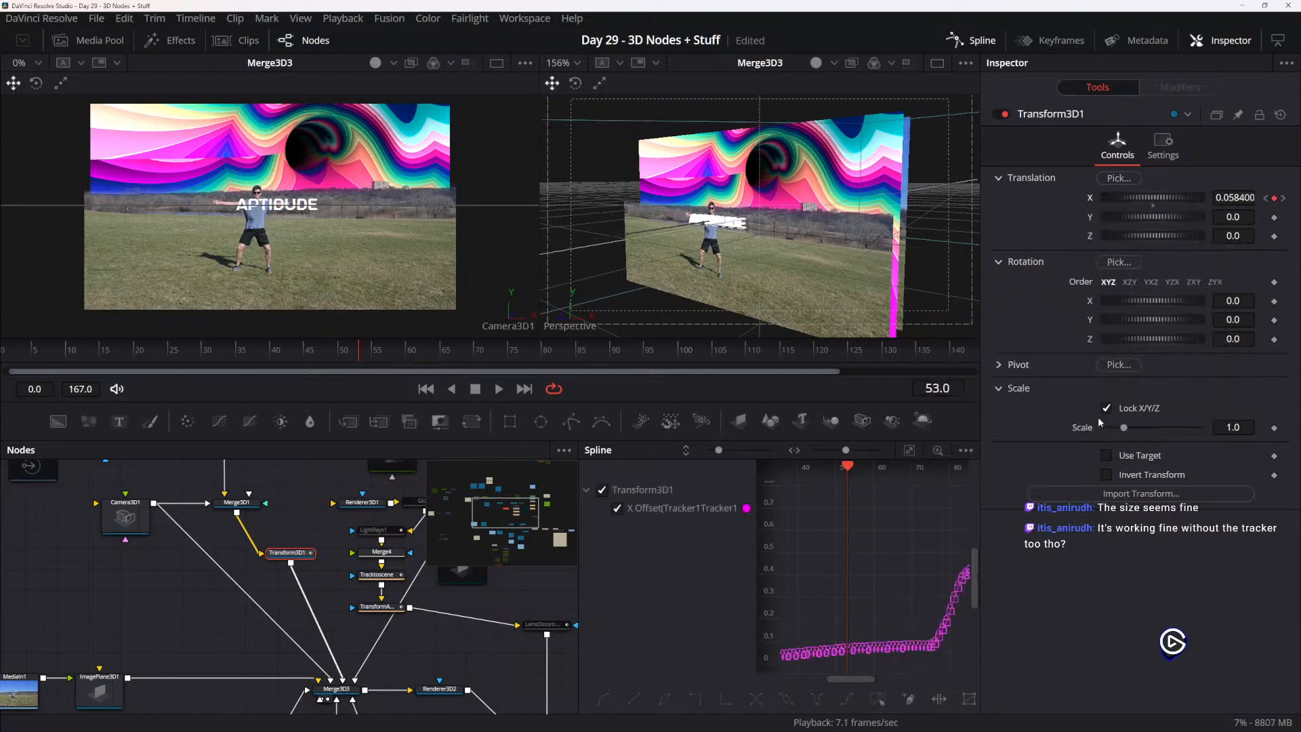
key(space)
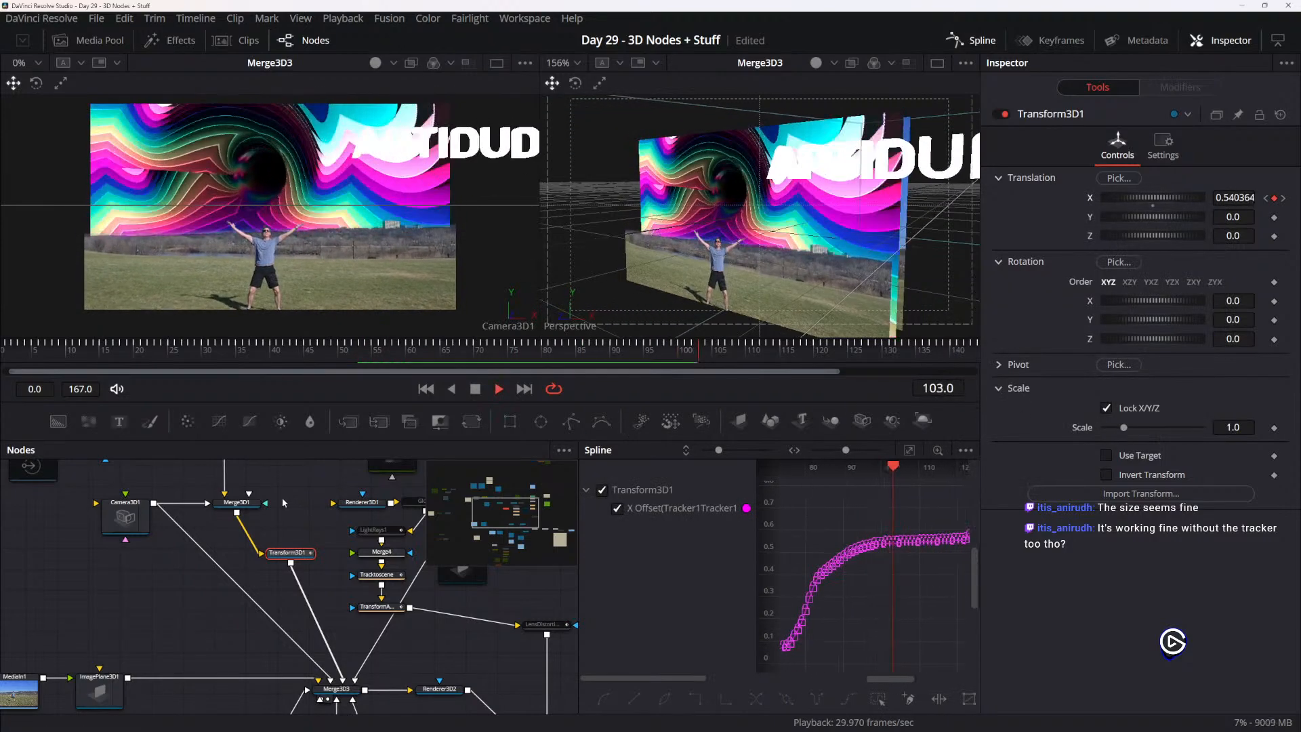
key(space)
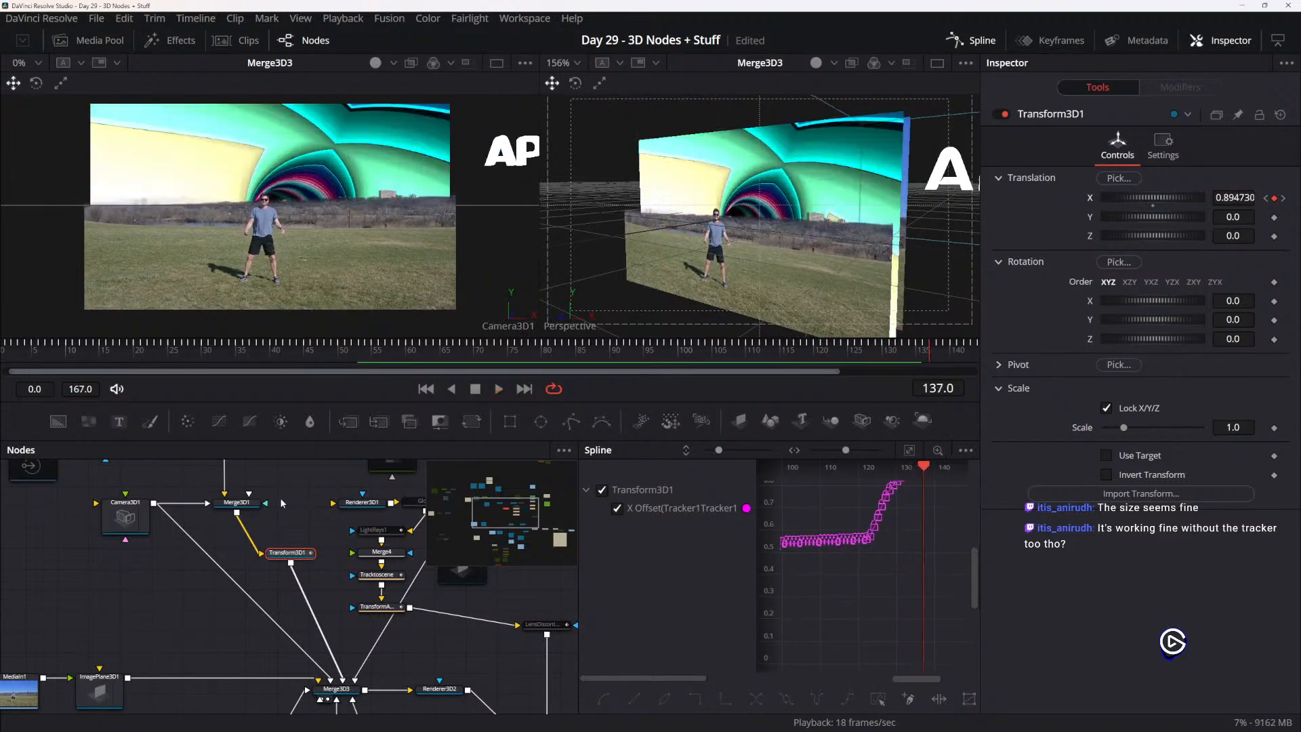
key(ctrl+z)
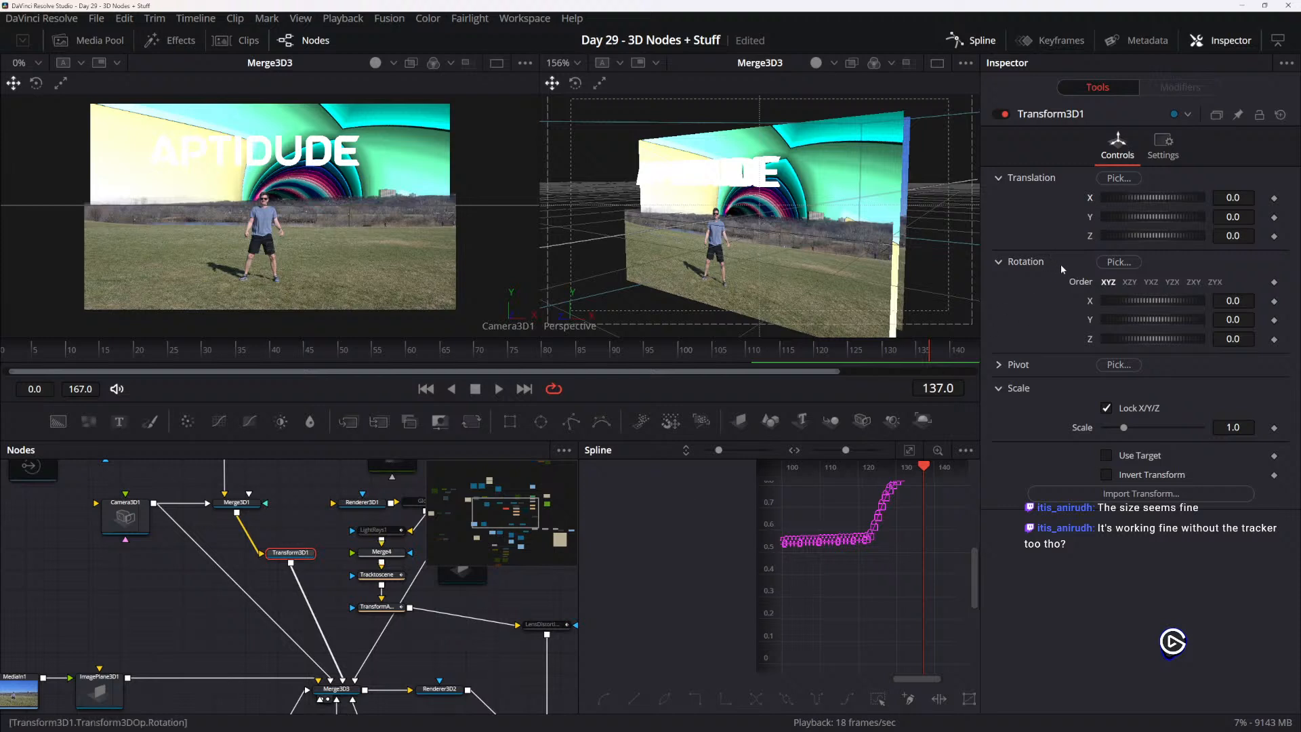
- Try driving Transform3D1's X translation from another tracker output, check it back to frame 105, and undo the connection
right_click(1075, 200)
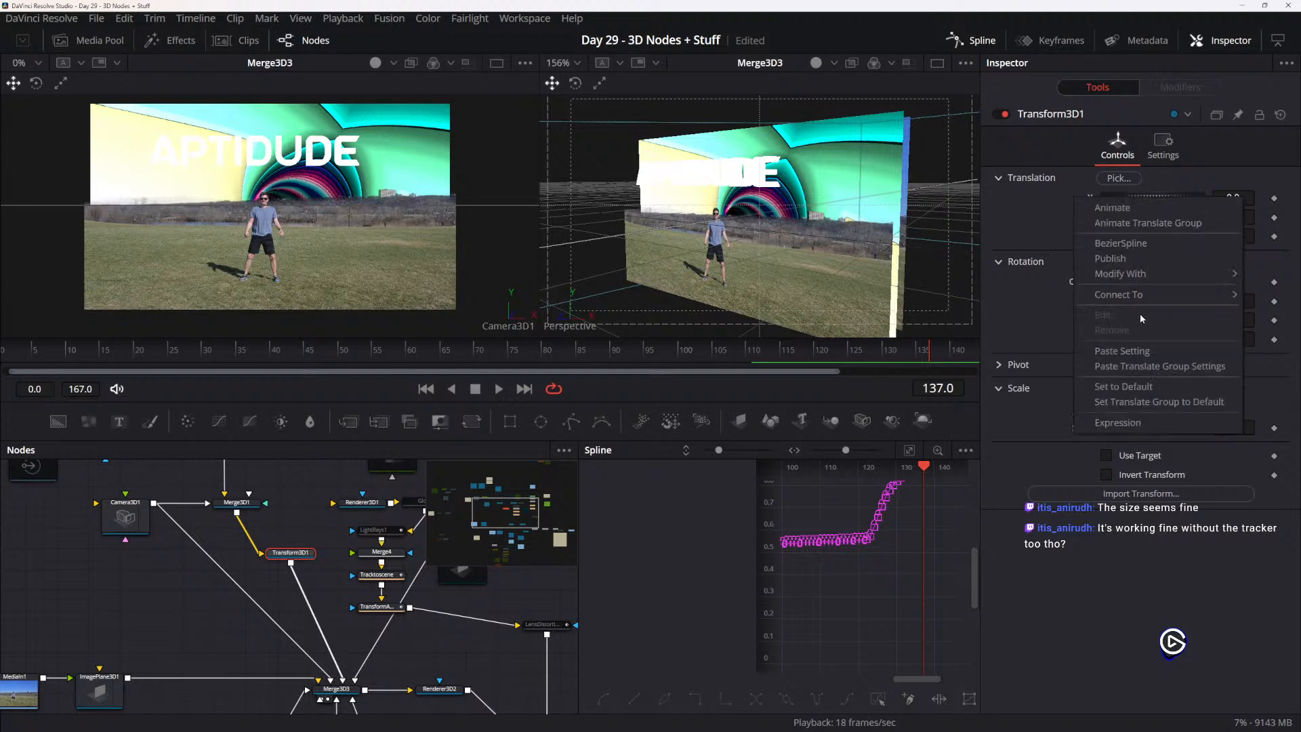
mouse_move(1124, 294)
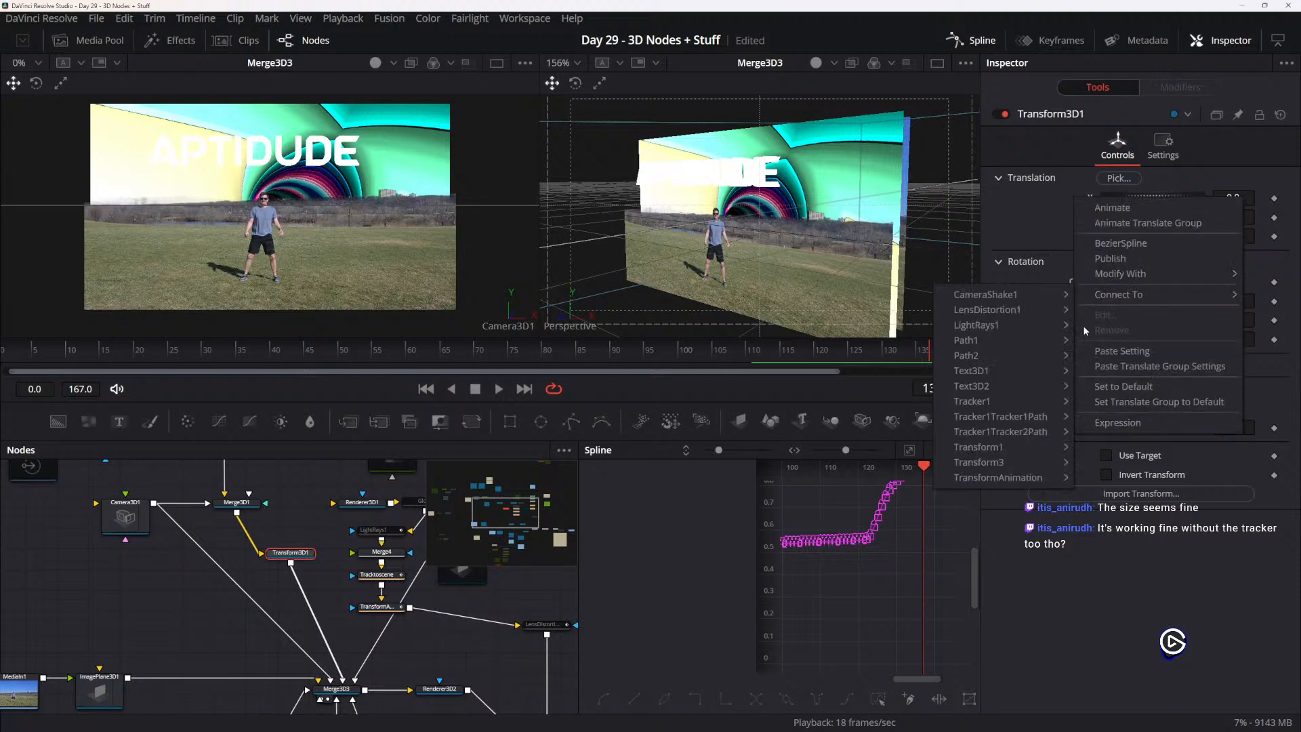
mouse_move(997, 404)
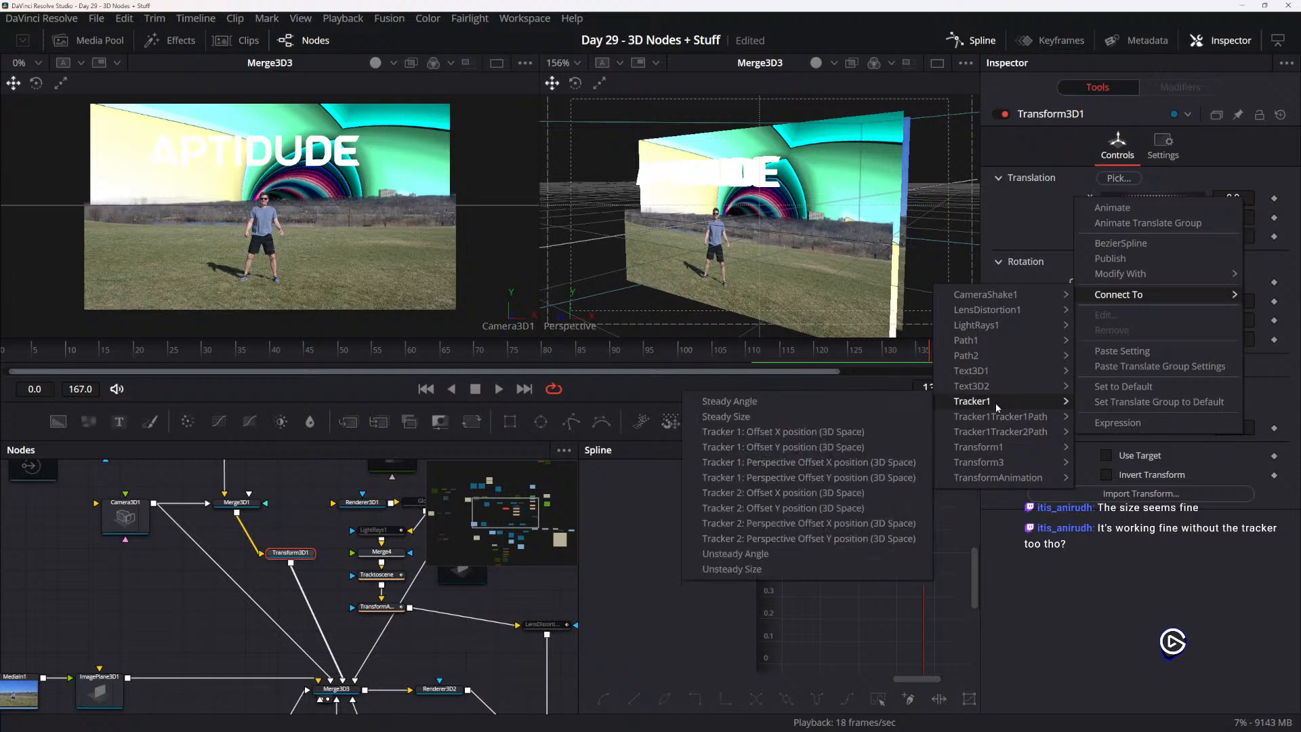
click(1112, 433)
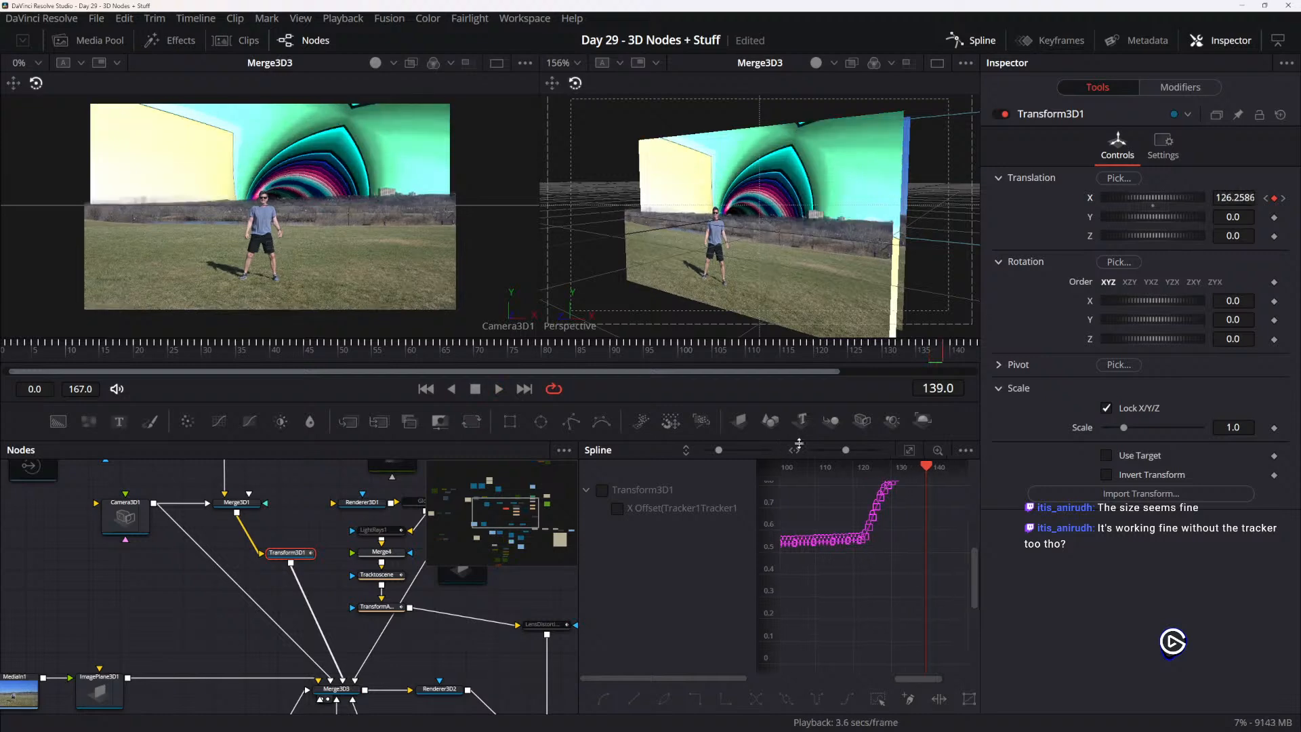
drag(923, 467, 797, 477)
key(ctrl+z)
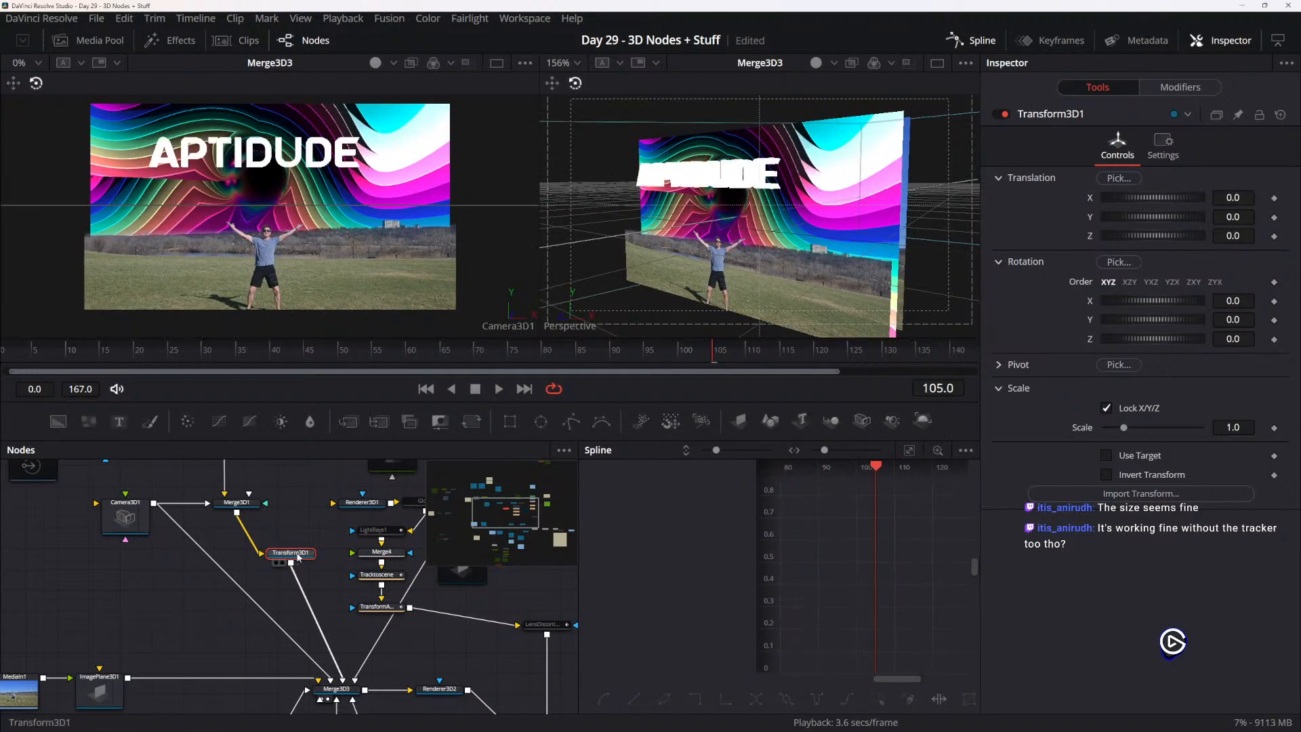
- Try connecting Transform3D1's X translation to Tracker1's "Tracker 1: Offset X position (3D Space)" and scrub back to frame 67
right_click(1074, 201)
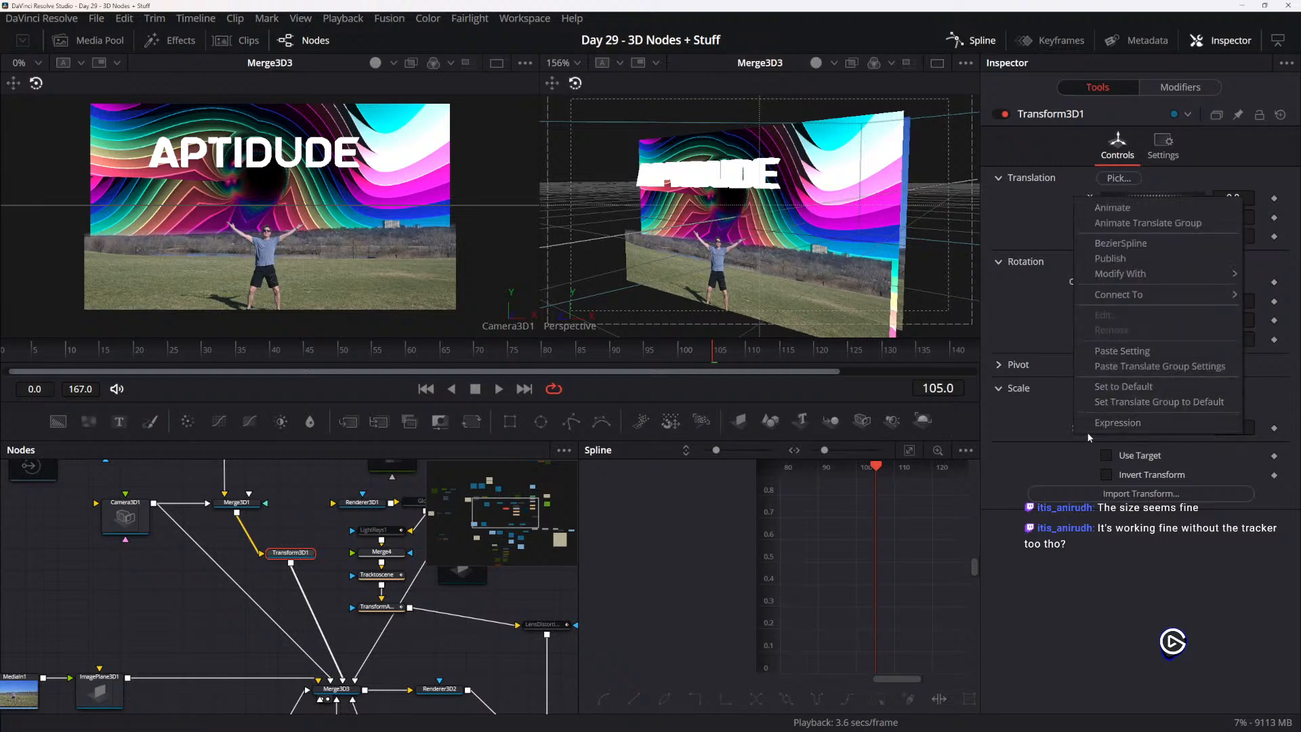
mouse_move(1125, 294)
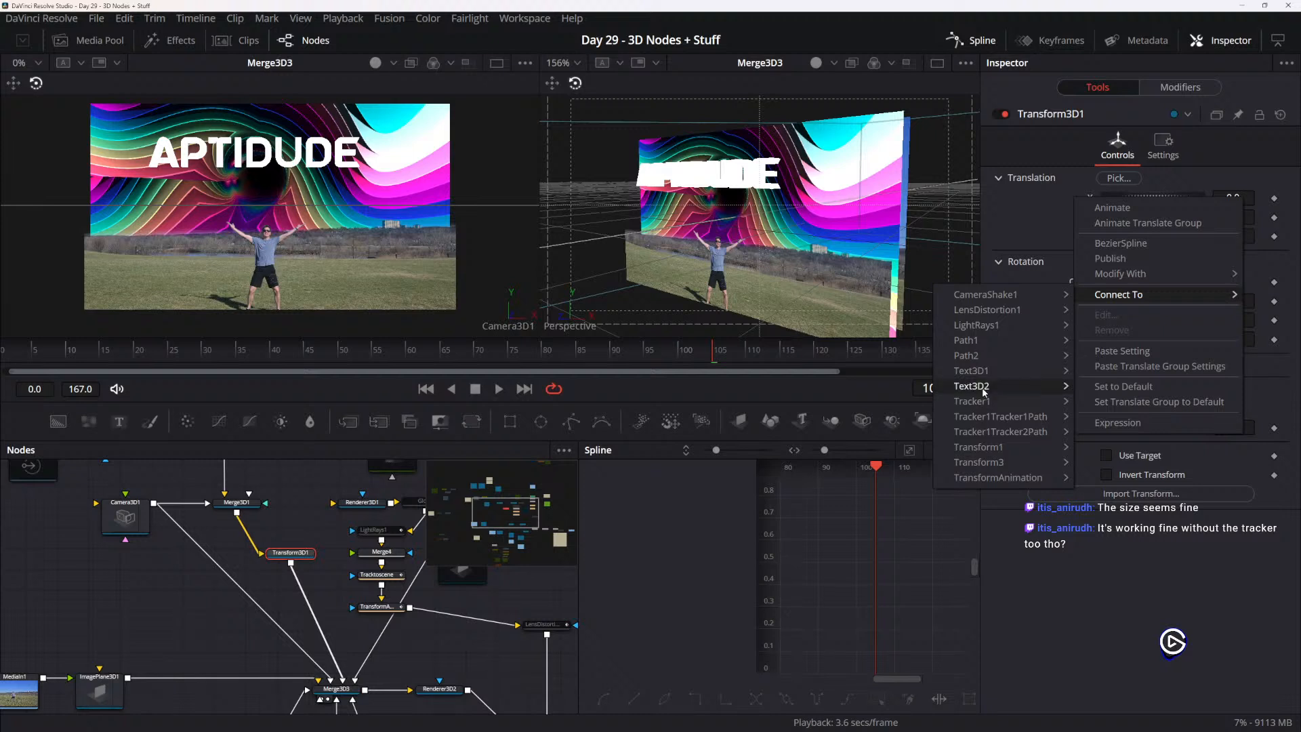
mouse_move(981, 399)
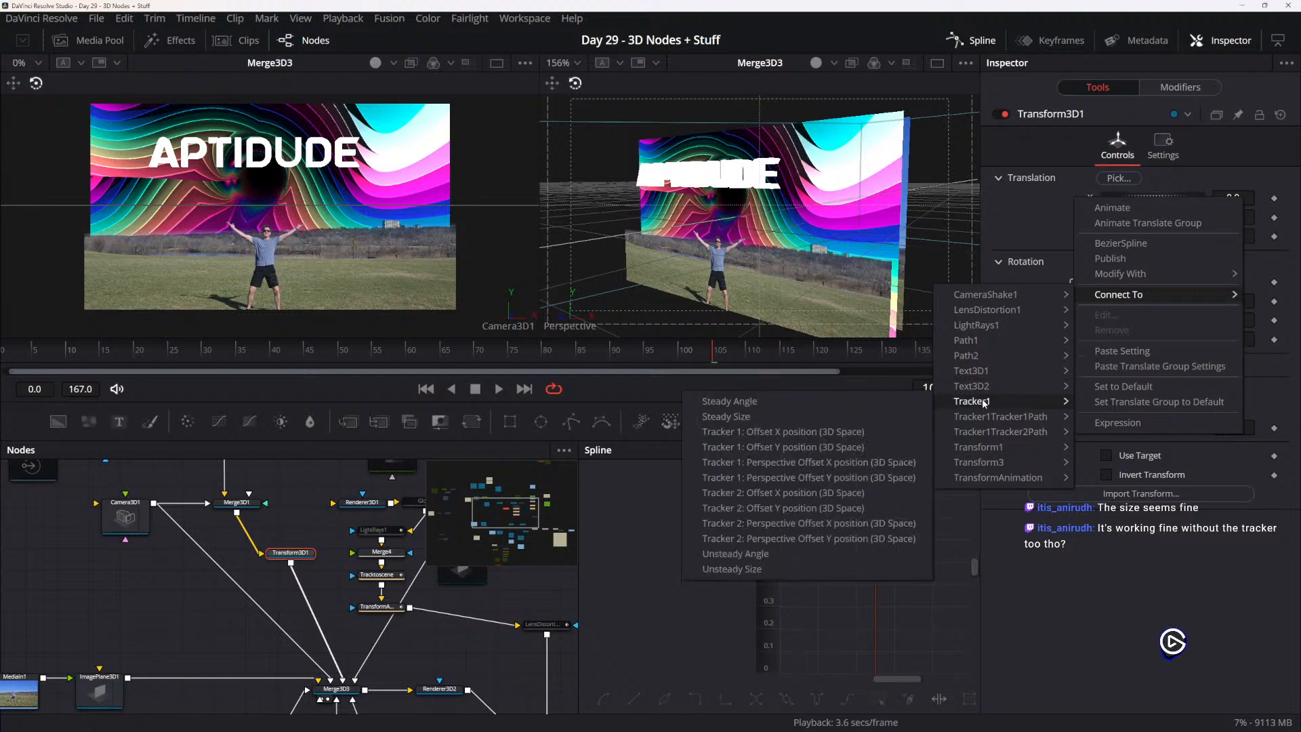
click(763, 434)
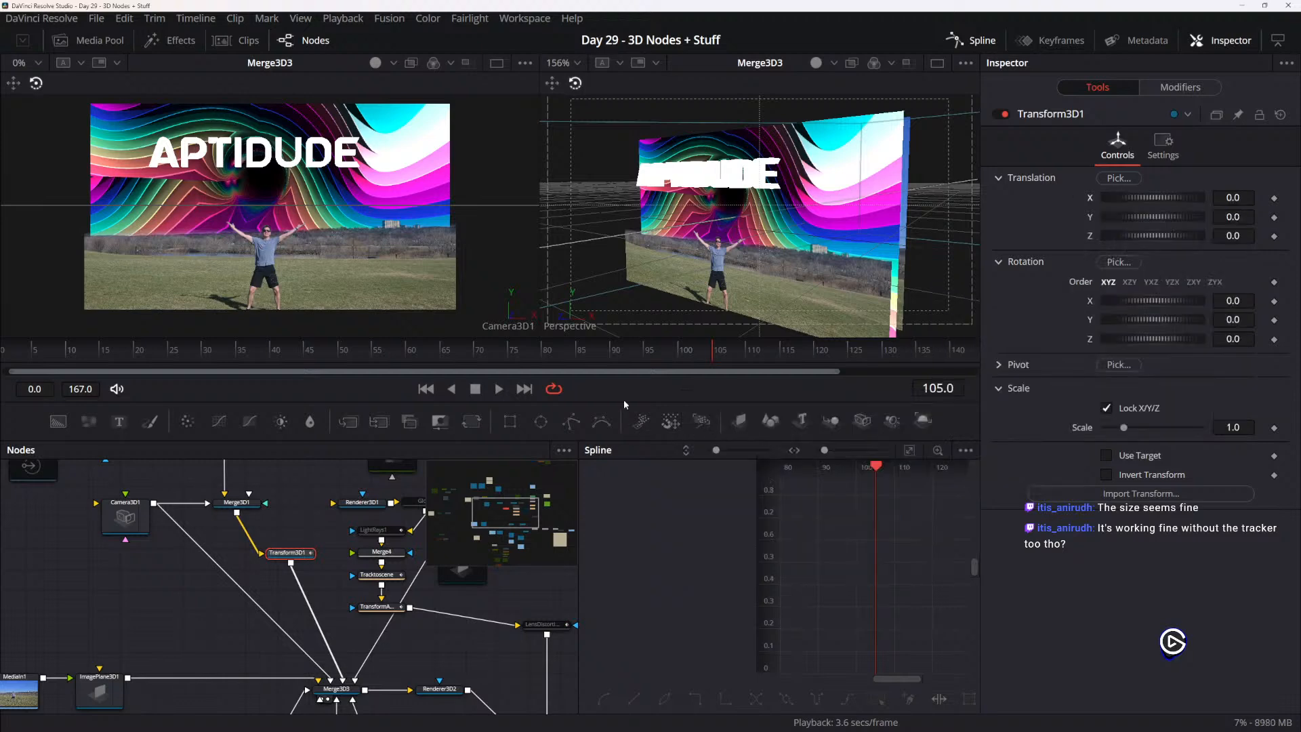
click(536, 351)
drag(552, 348, 452, 345)
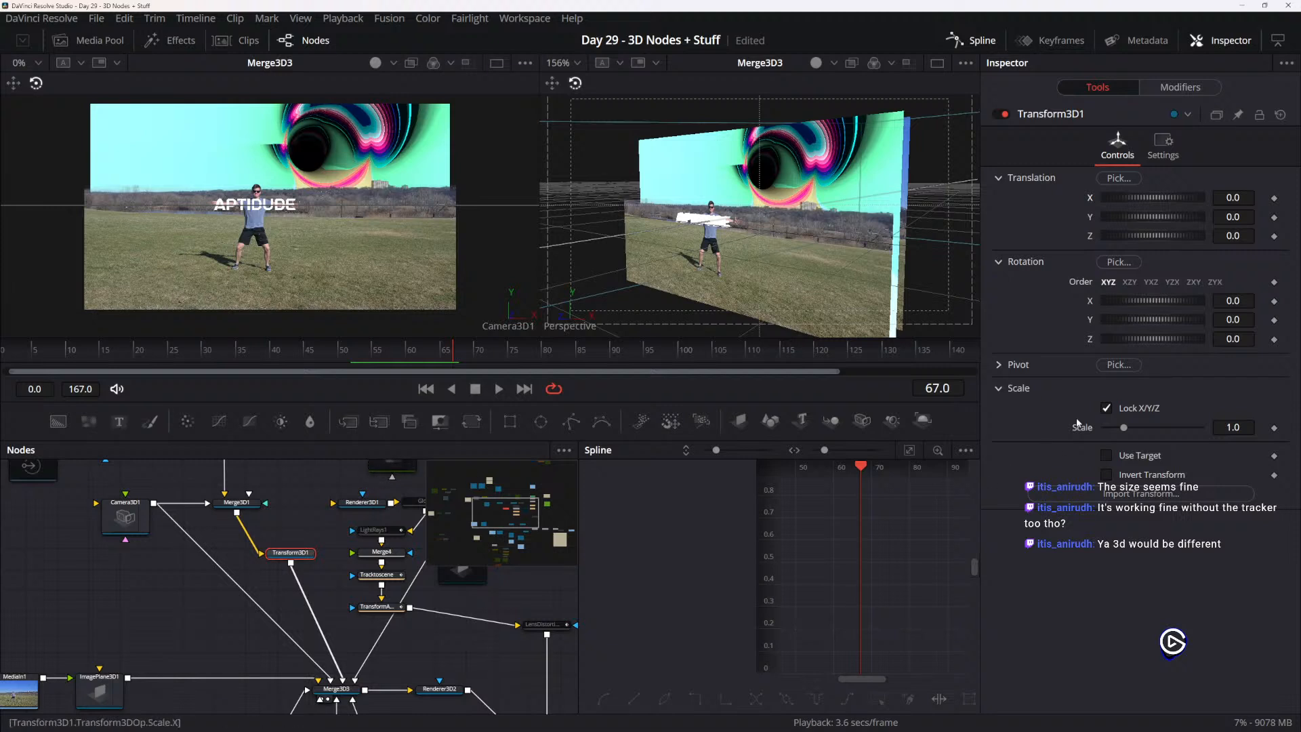
- Examine Transform3D1's Pivot controls and settings, and trace its connections in the node graph
click(998, 365)
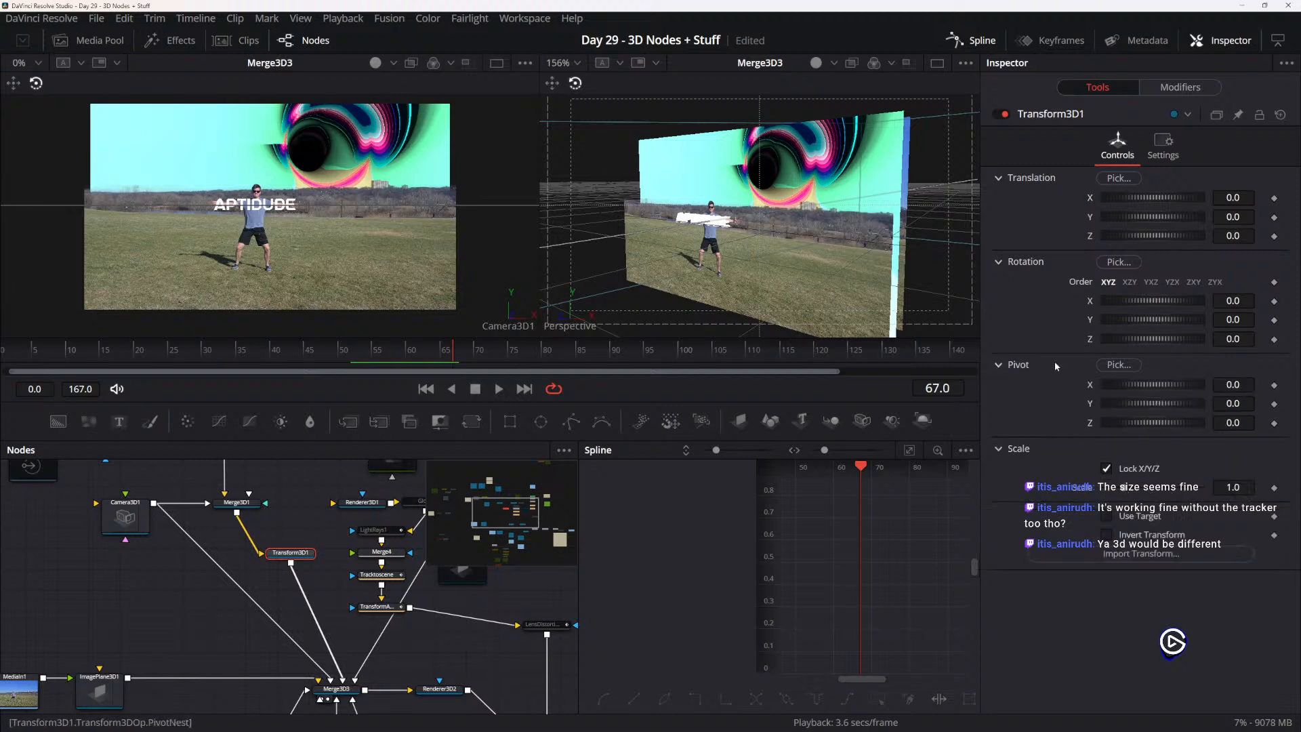
drag(1113, 385, 1152, 390)
click(1152, 392)
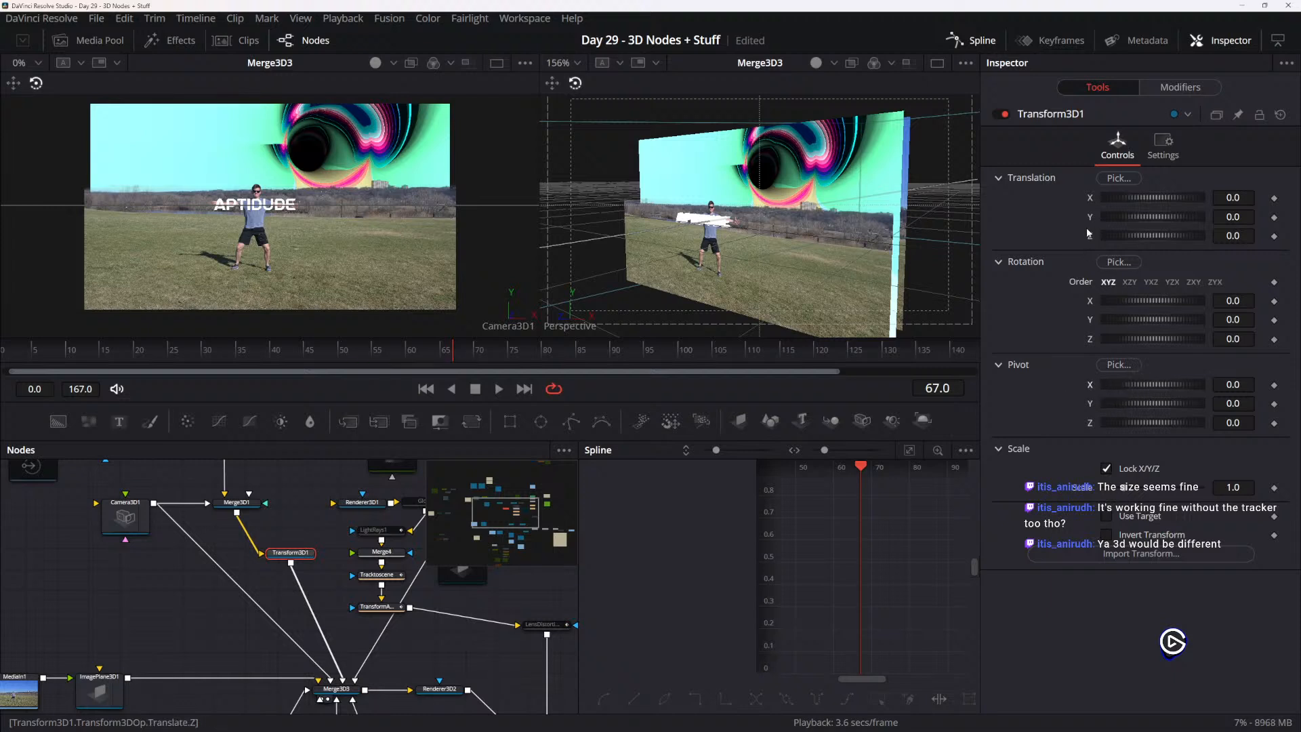
click(1163, 148)
click(1125, 151)
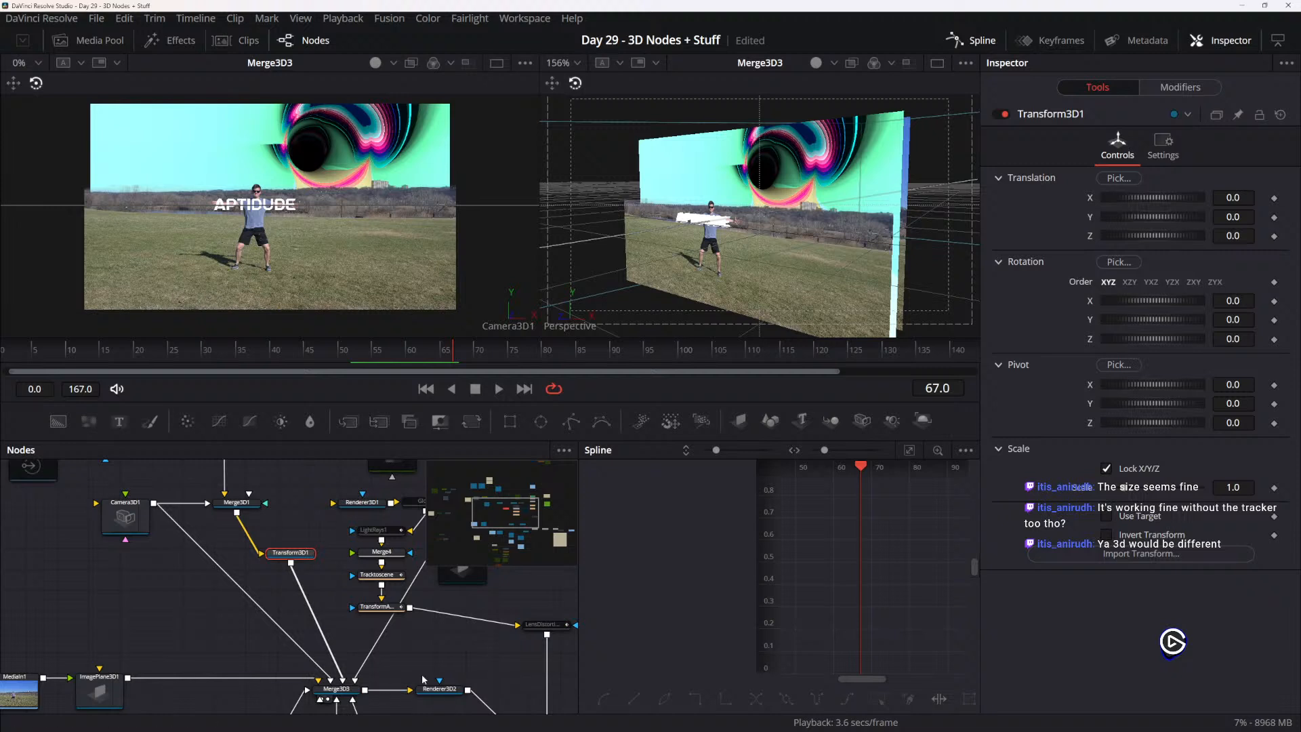
scroll(423, 680, down, 5)
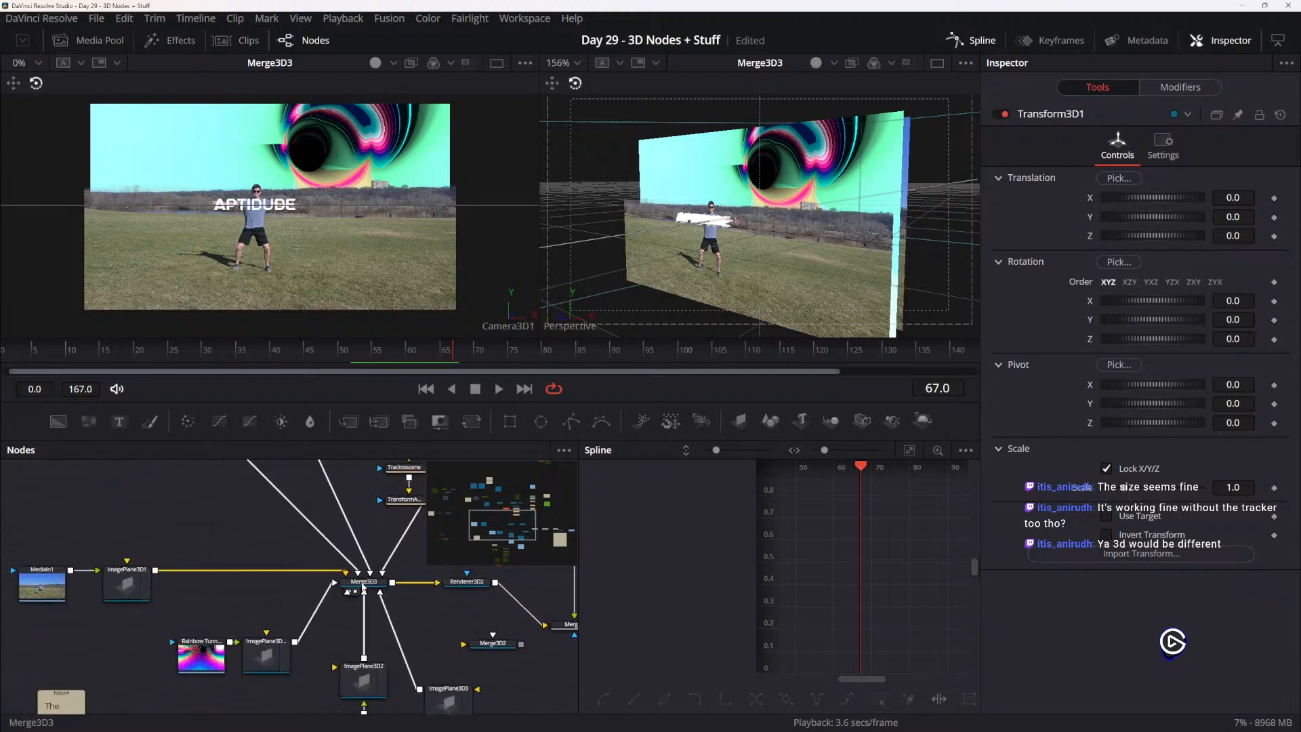
drag(323, 544, 367, 666)
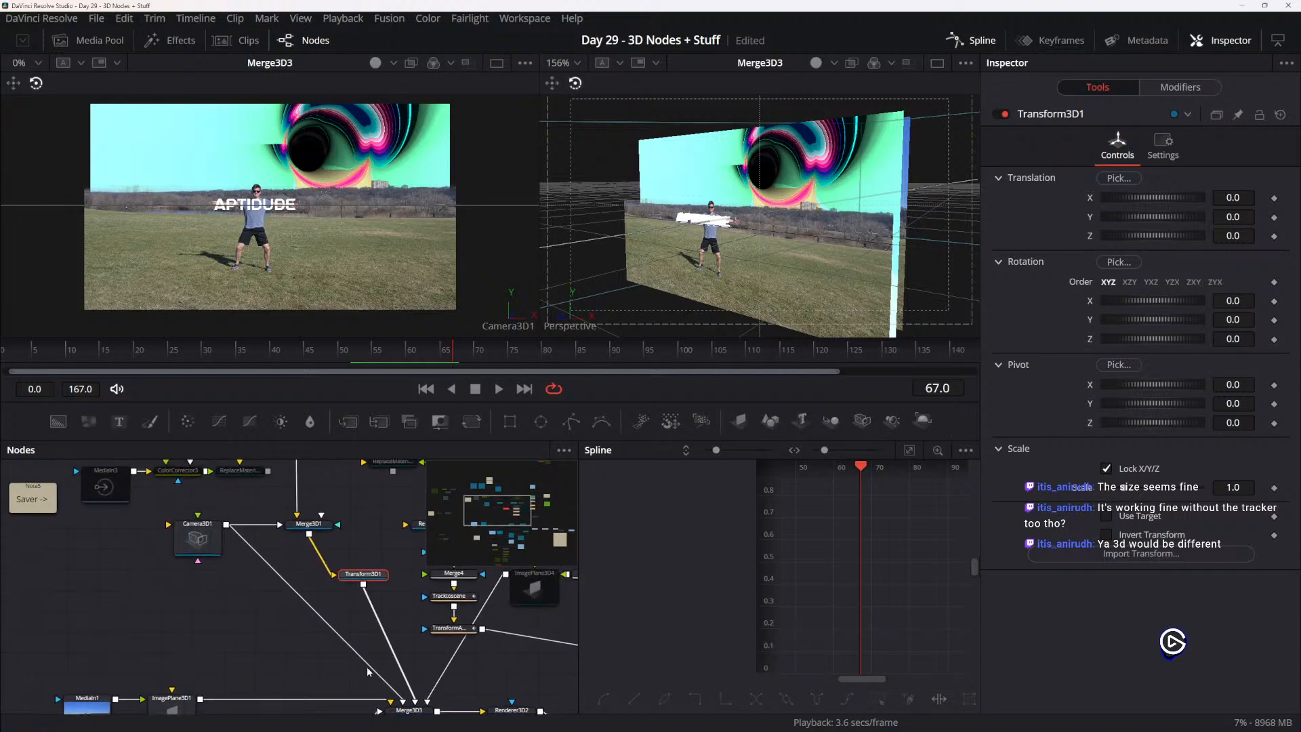
- Try connecting Transform3D1's X translation to Tracker1's Unsteady Size and scrub through to frame 77
right_click(1082, 202)
mouse_move(1087, 304)
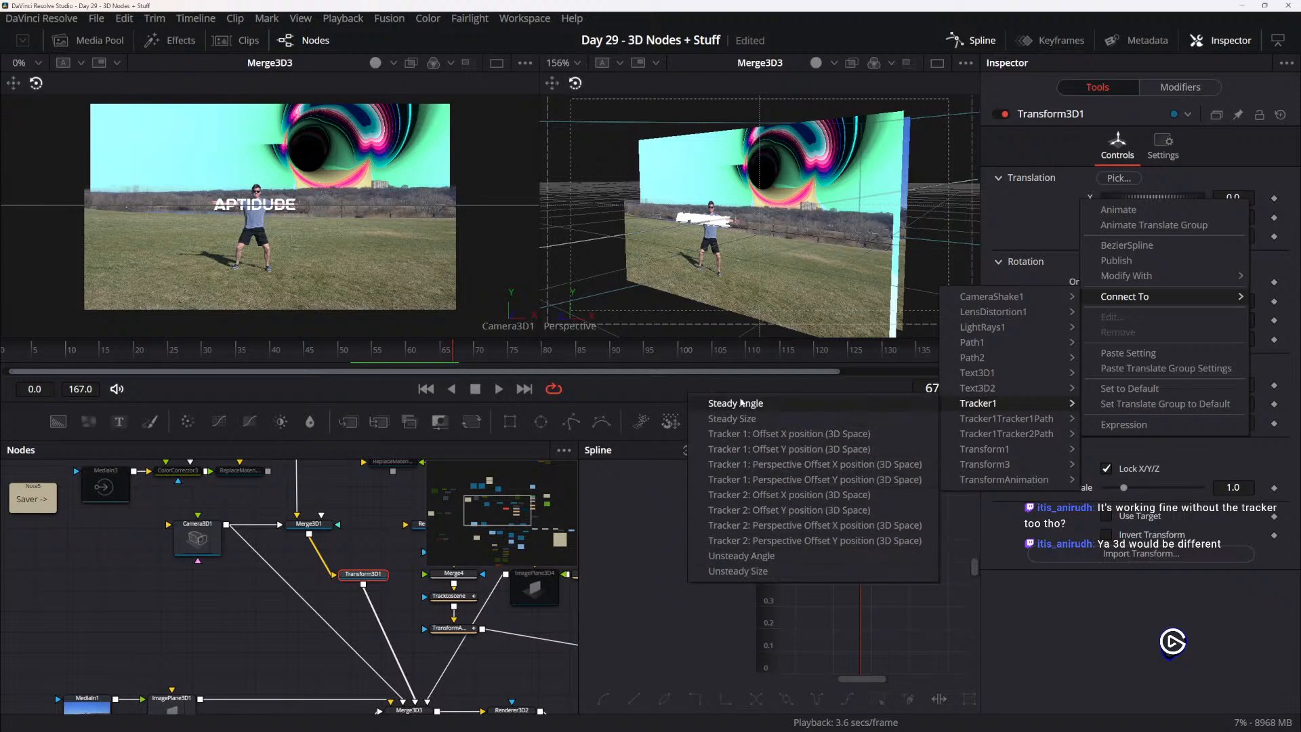
click(743, 570)
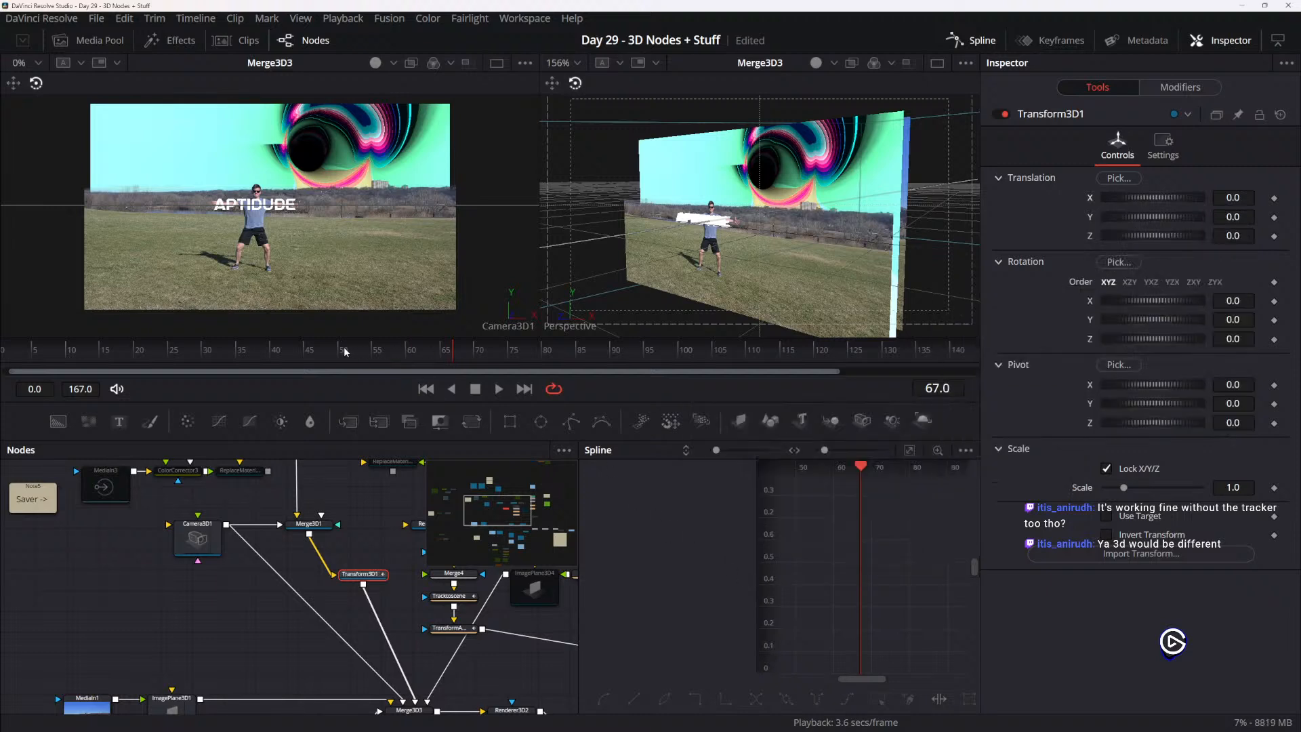
drag(401, 355, 522, 359)
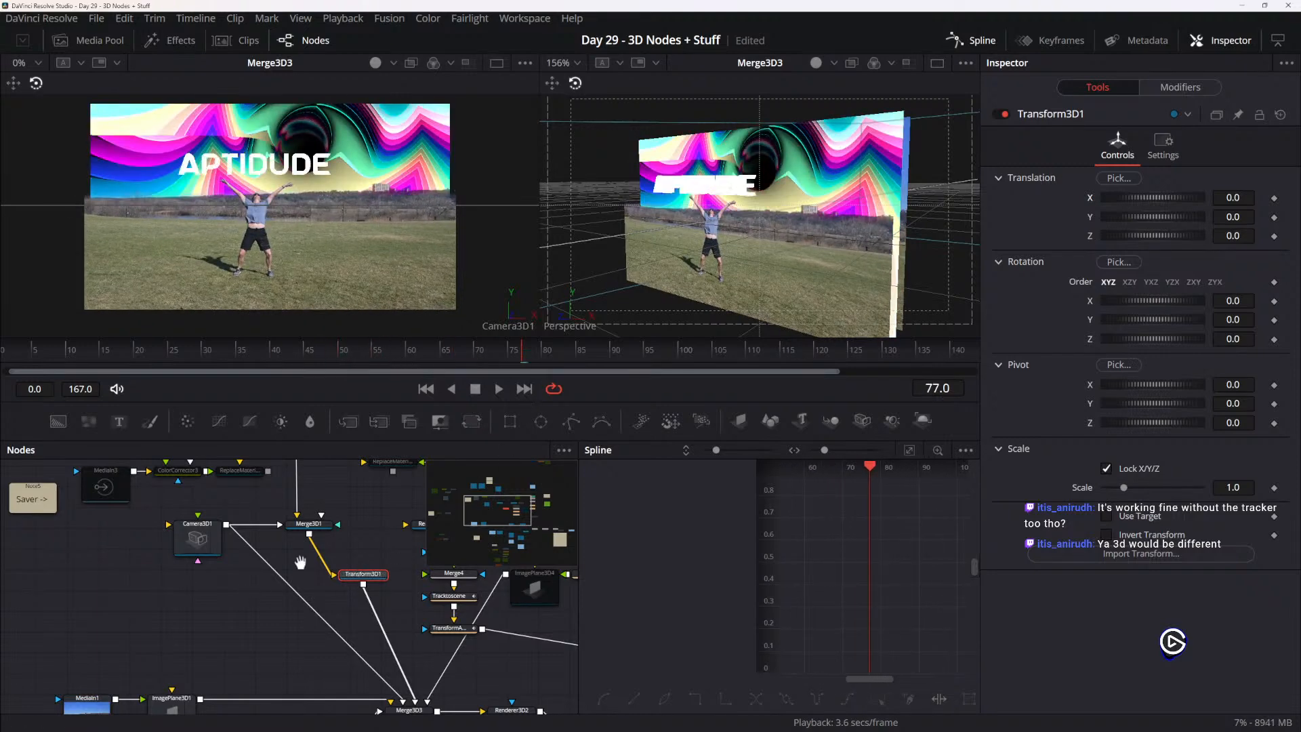
- Display Tracker1's Displacement curves for both tracked centers and examine them against the footage between frames 77 and 95
drag(300, 562, 283, 429)
click(408, 609)
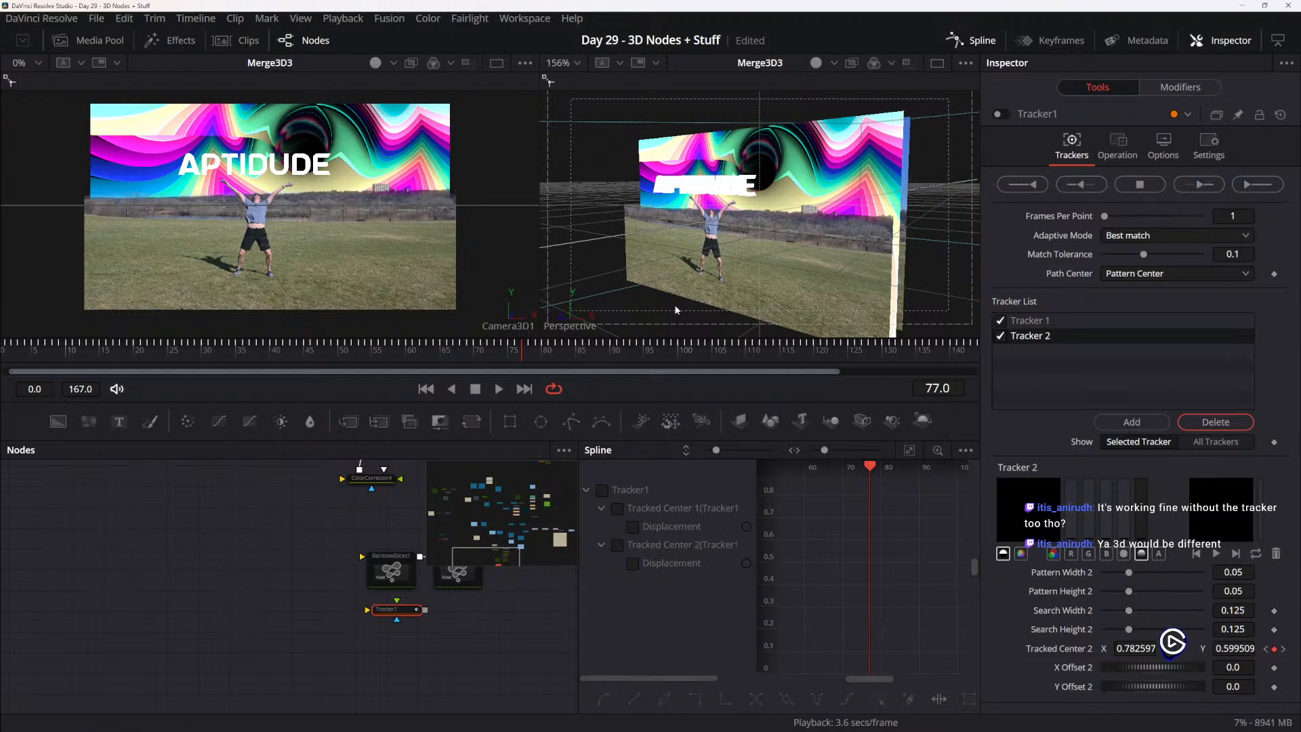
click(603, 489)
scroll(805, 589, up, 5)
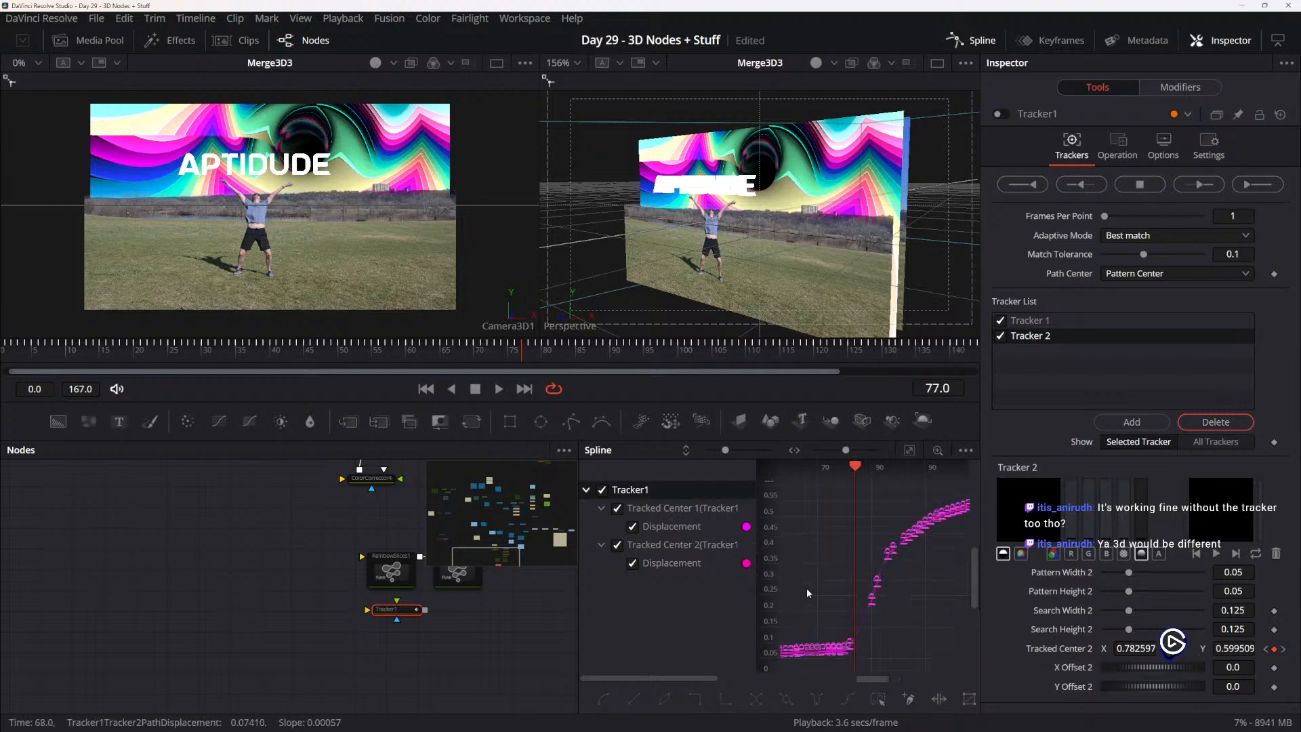
drag(837, 472, 896, 466)
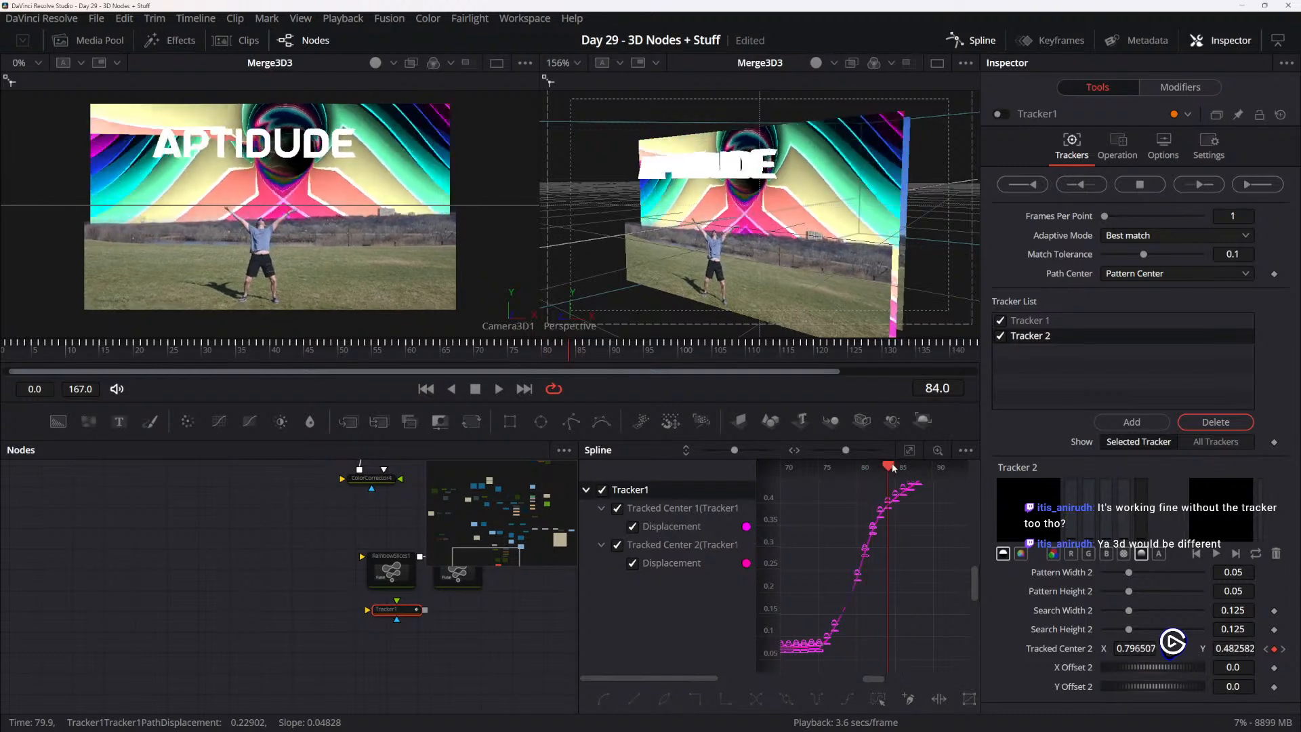
drag(904, 528, 805, 624)
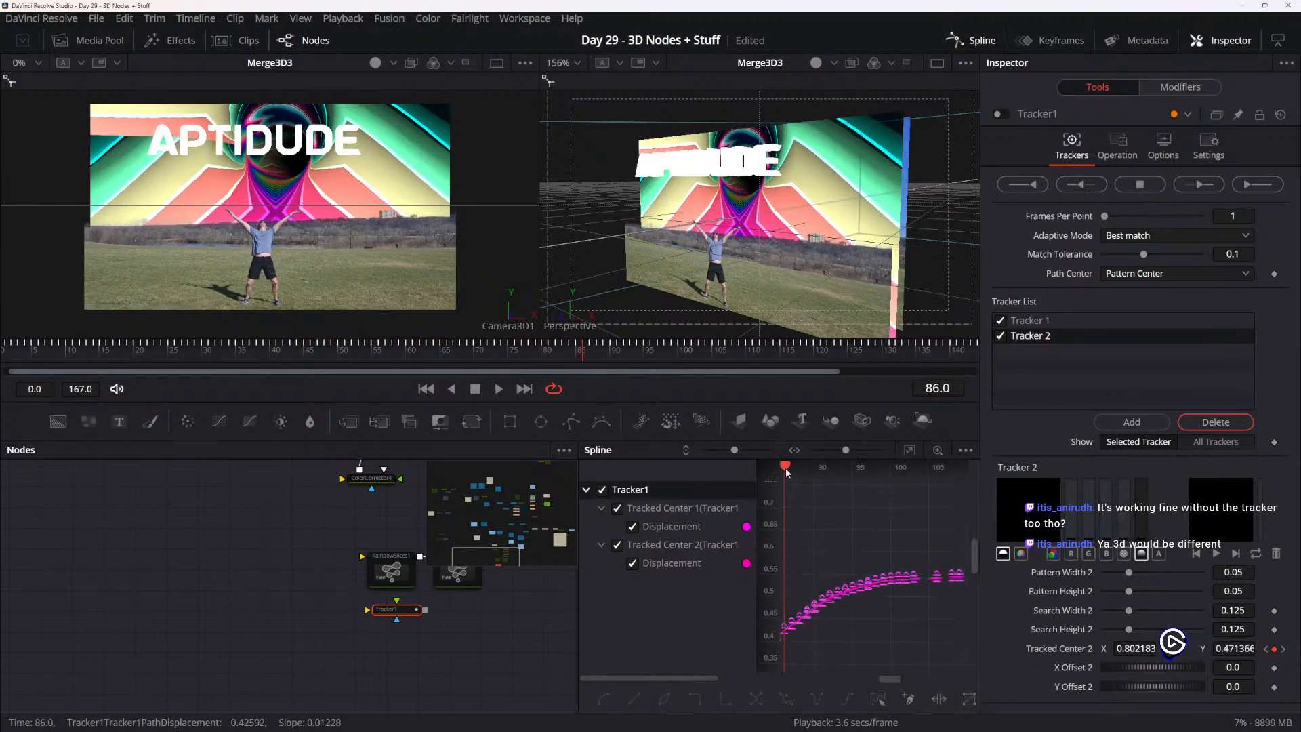
drag(785, 468, 851, 486)
drag(851, 539, 896, 513)
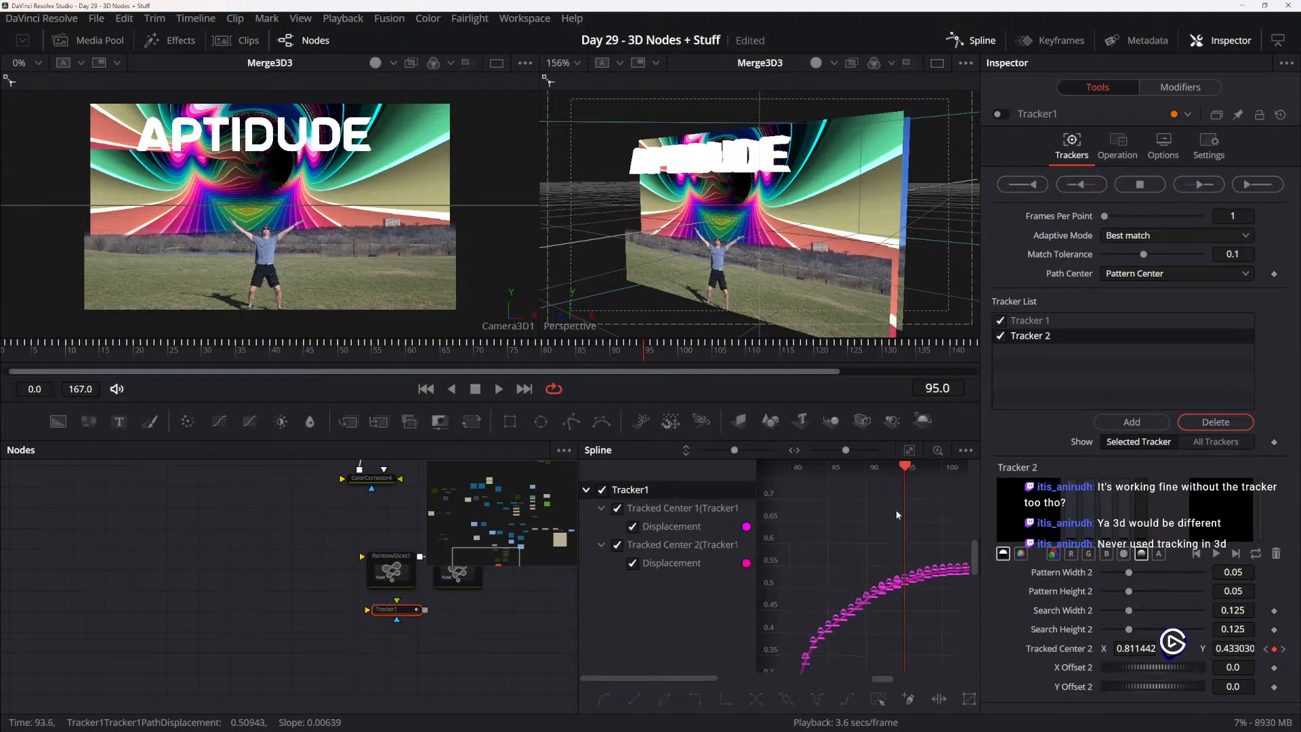
scroll(872, 536, down, 2)
drag(857, 555, 879, 520)
scroll(881, 522, down, 3)
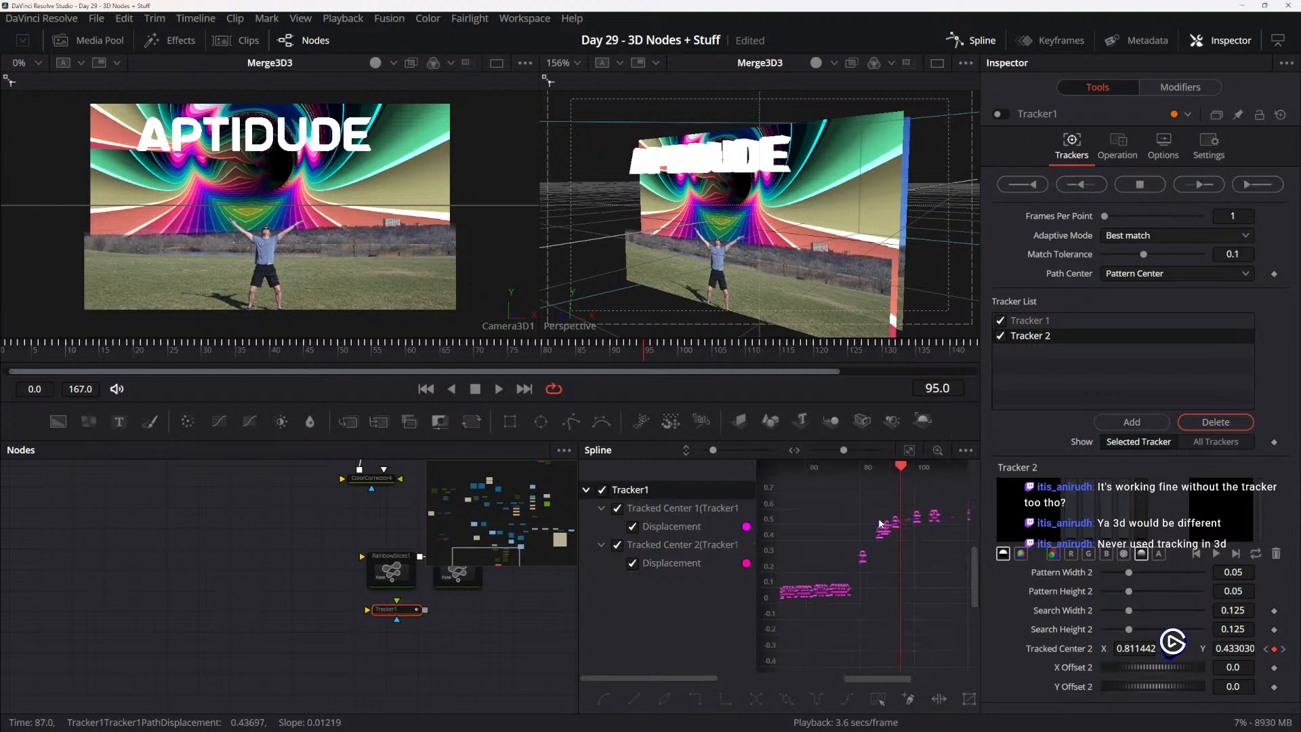
scroll(874, 541, up, 3)
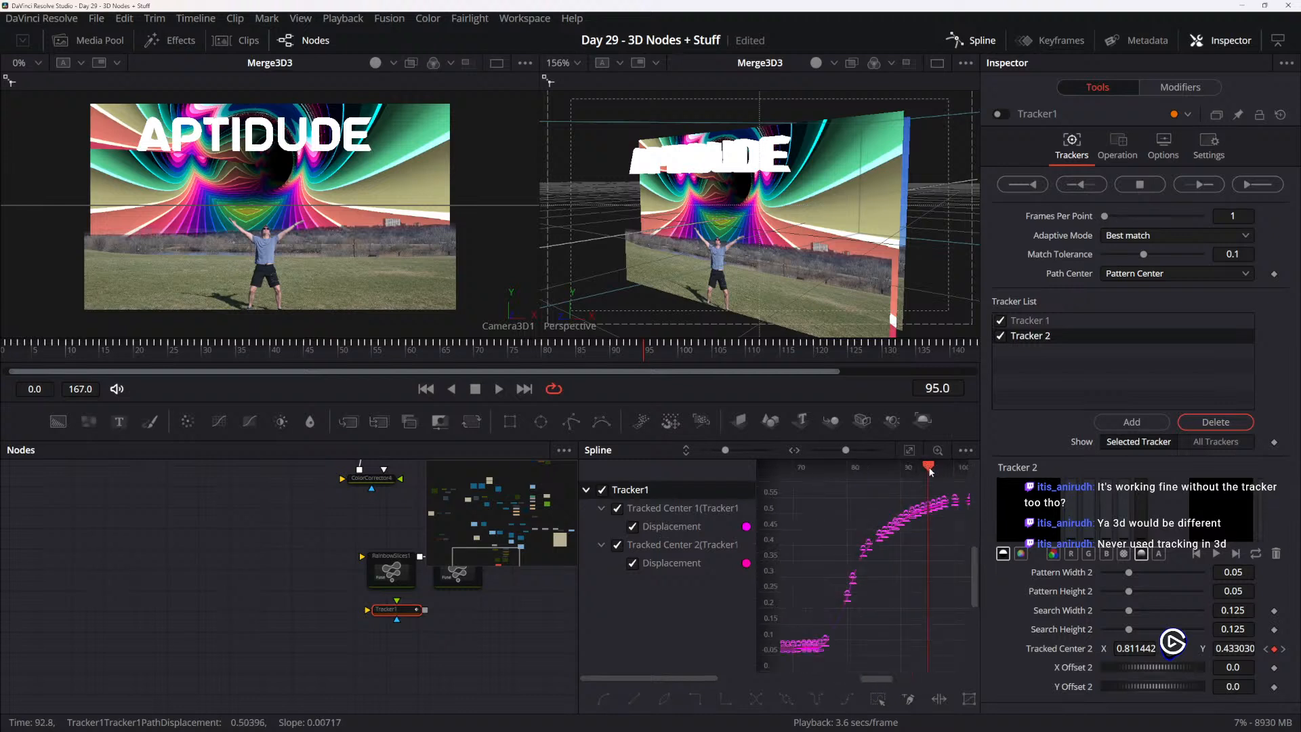
drag(929, 467, 895, 487)
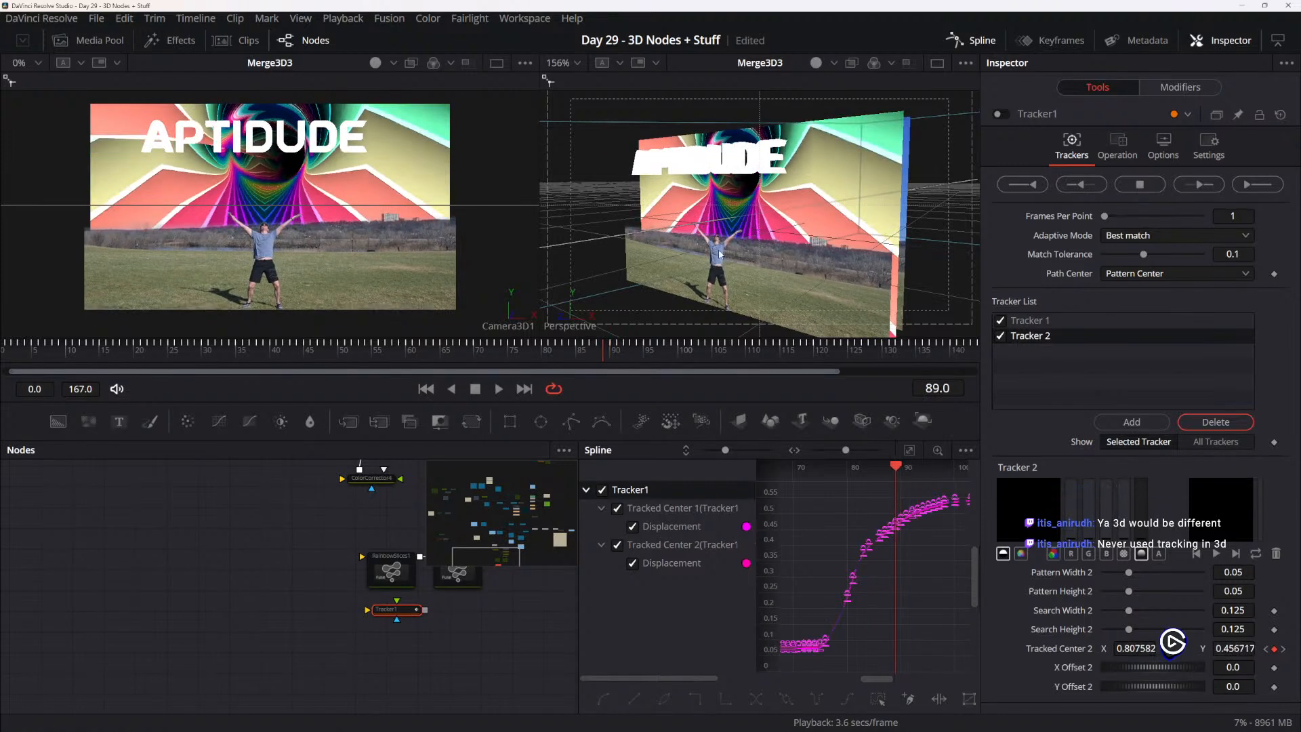
- Try connecting Transform3D1's X translation to the Displacement output of Tracker1Tracker2Path
mouse_move(286, 573)
mouse_down()
mouse_move(322, 697)
mouse_move(292, 709)
mouse_up()
mouse_move(418, 548)
mouse_down()
mouse_move(408, 599)
mouse_move(281, 604)
mouse_move(198, 677)
mouse_up()
mouse_move(218, 621)
mouse_down()
mouse_move(233, 700)
mouse_move(210, 720)
mouse_up()
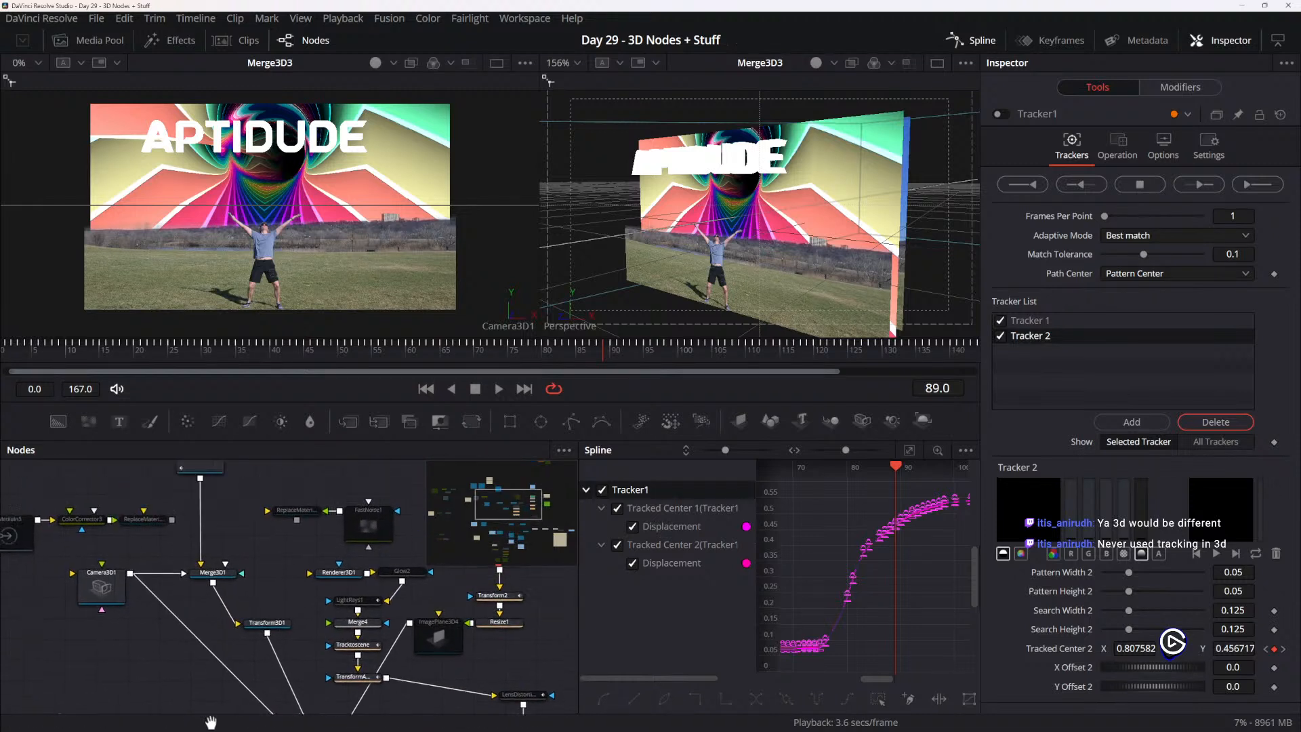
drag(191, 655, 257, 714)
drag(207, 584, 254, 649)
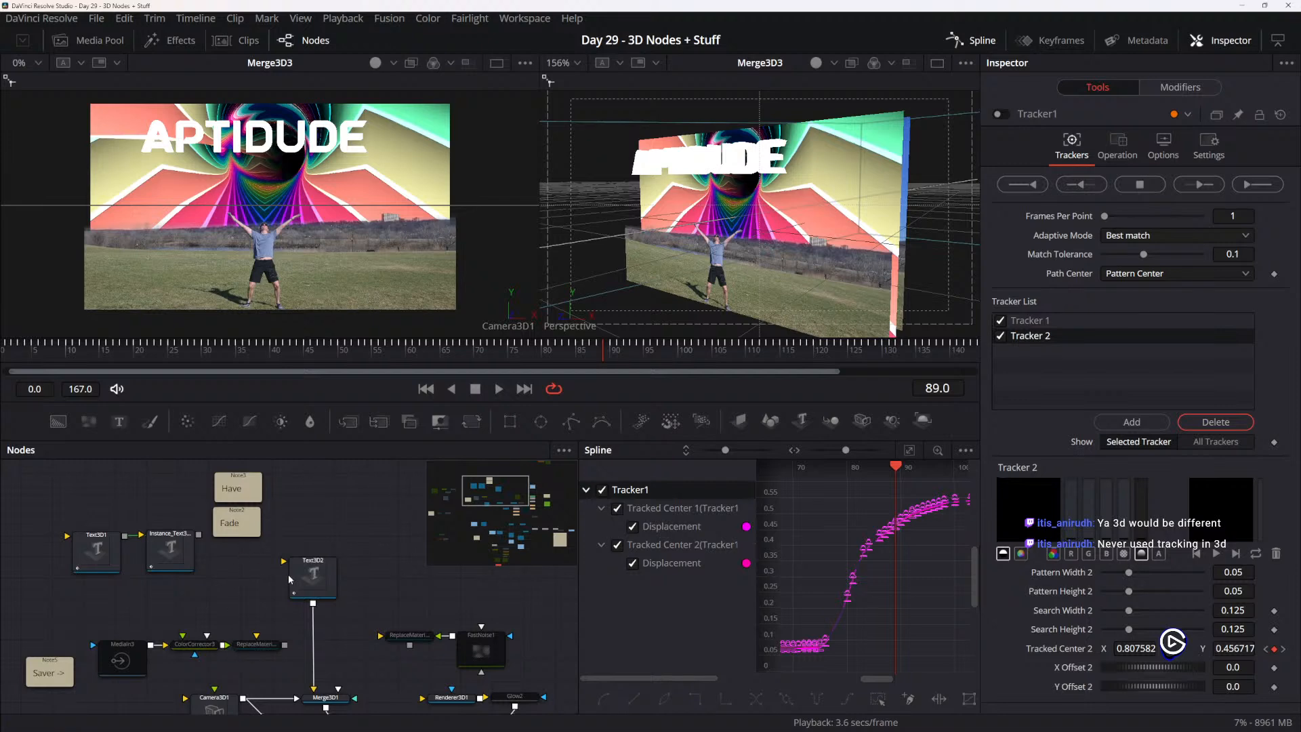
drag(327, 627, 330, 472)
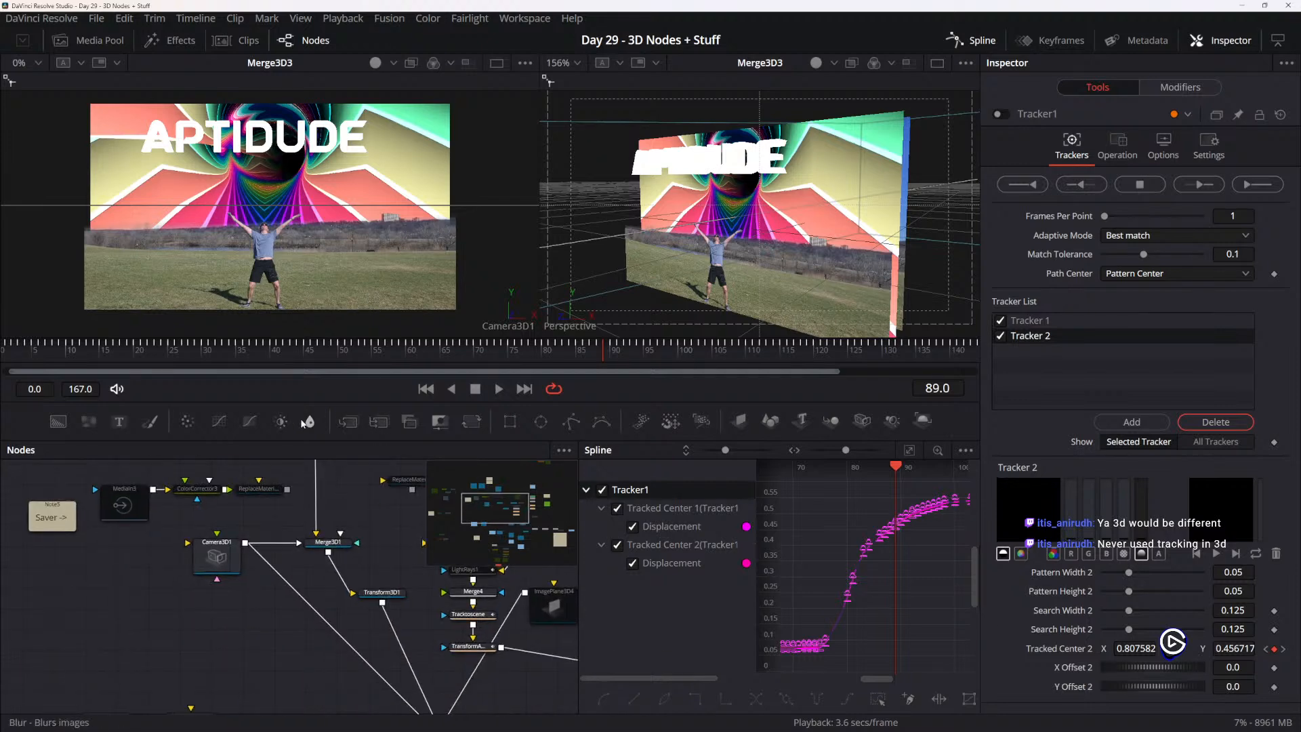
drag(392, 575, 418, 618)
click(405, 635)
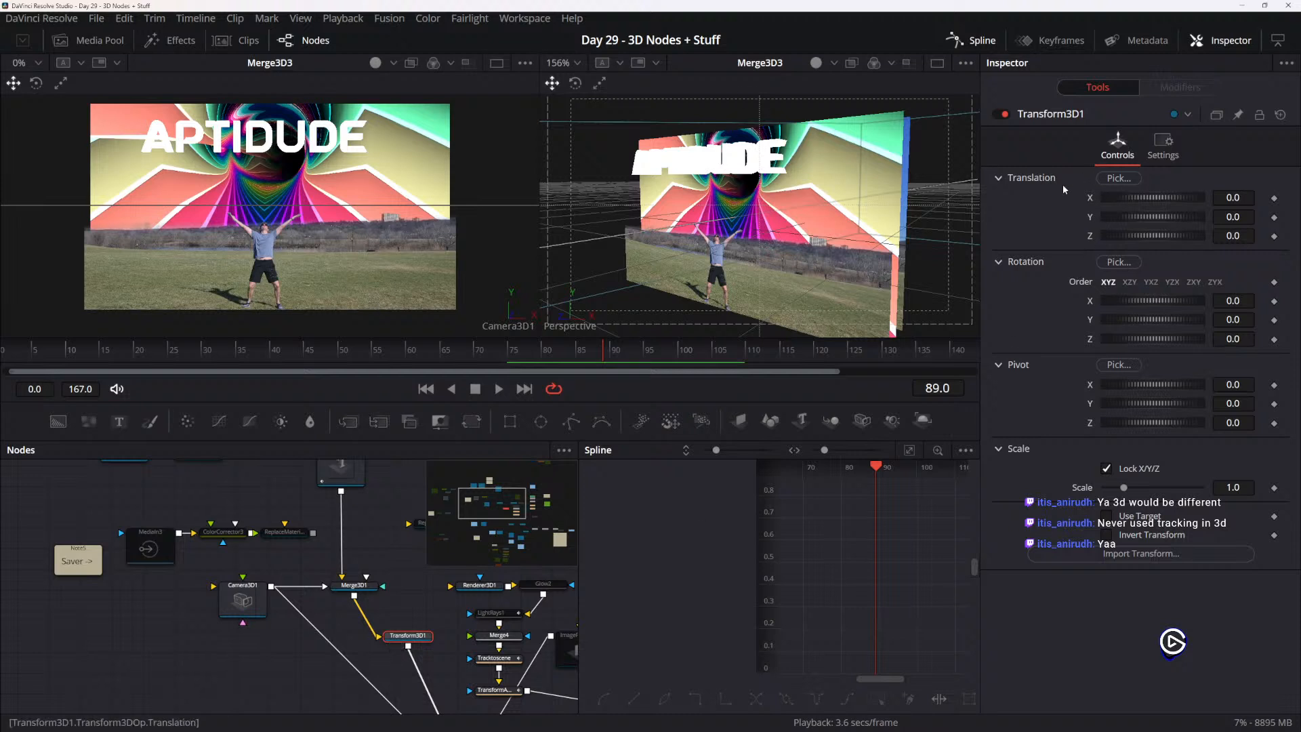
right_click(1086, 202)
mouse_move(1151, 302)
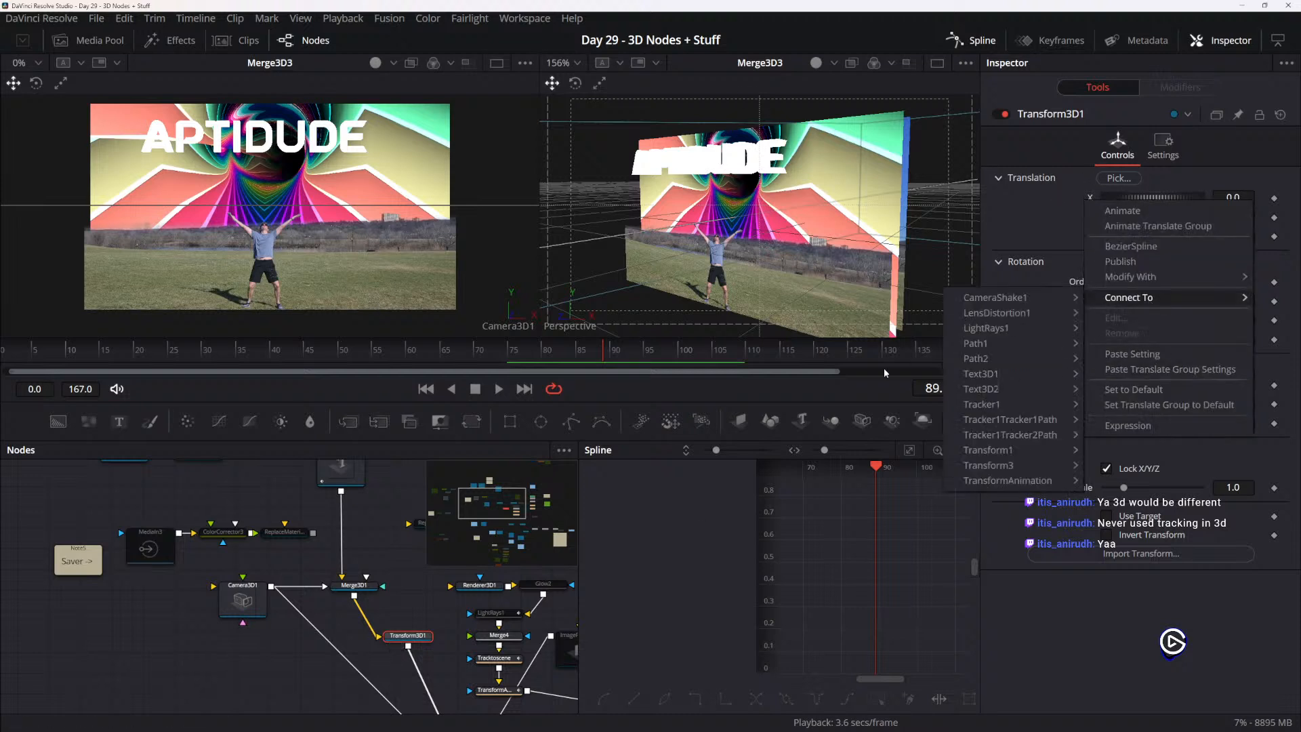
mouse_move(997, 404)
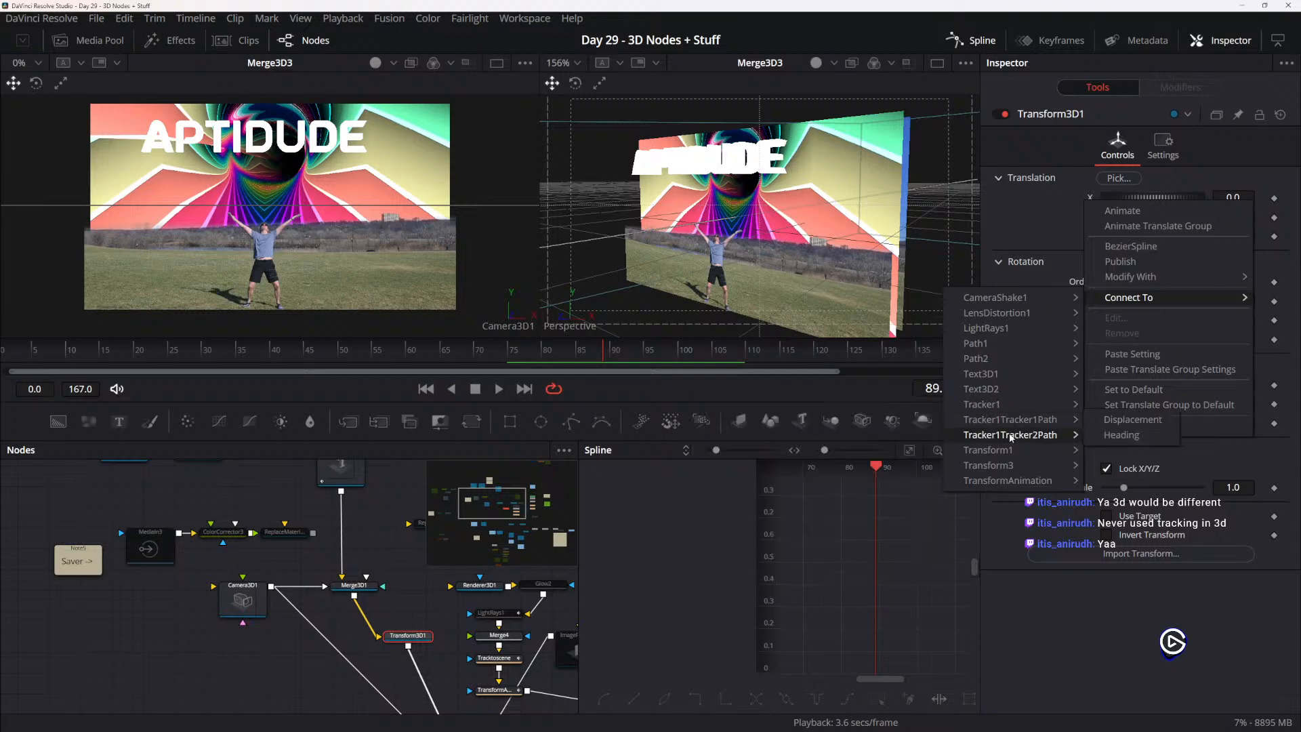
click(1111, 436)
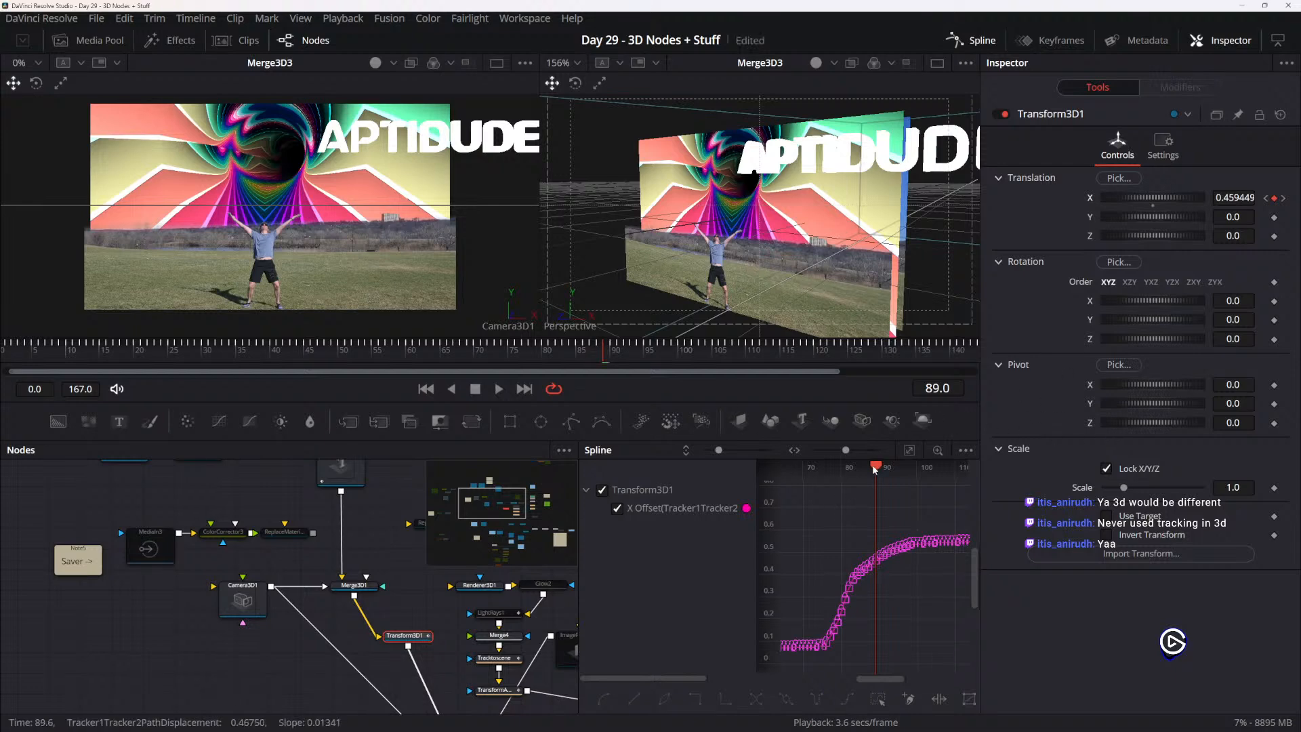
- Scrub to frame 103 to check how the text moves with the tracker-driven X translation
drag(876, 473, 845, 534)
scroll(885, 538, down, 5)
mouse_move(818, 465)
mouse_down()
mouse_move(887, 467)
mouse_move(789, 486)
mouse_move(828, 480)
mouse_up()
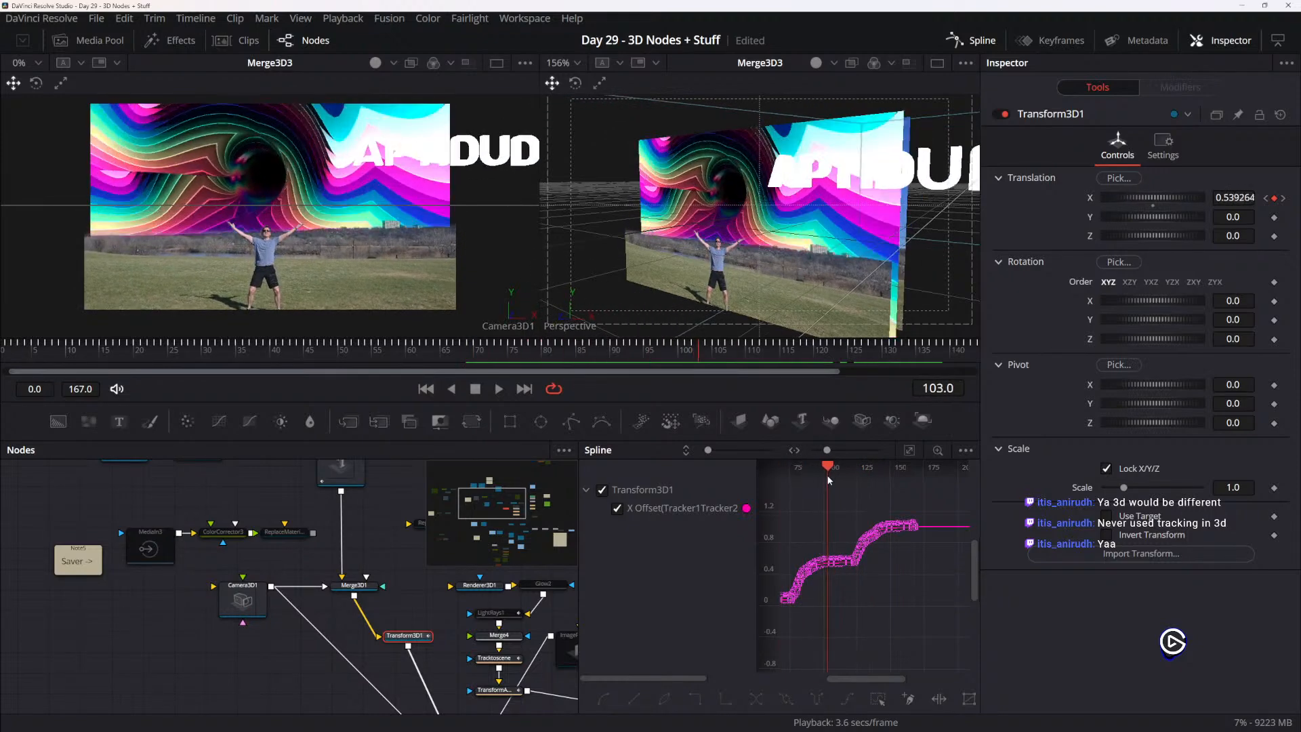
- Try connecting Transform3D1's Y translation to the Displacement of Tracker1Tracker2Path, and undo the connection
right_click(1086, 218)
mouse_move(1139, 314)
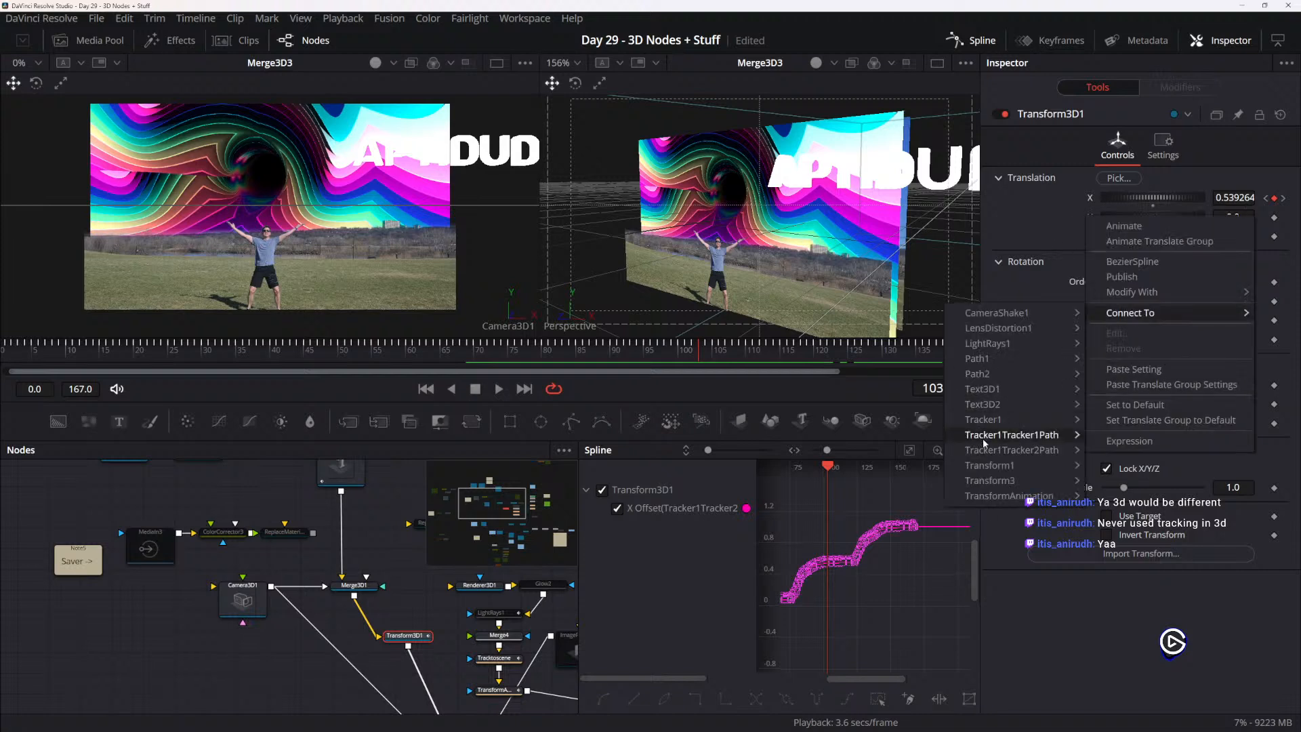
mouse_move(1057, 450)
click(1119, 454)
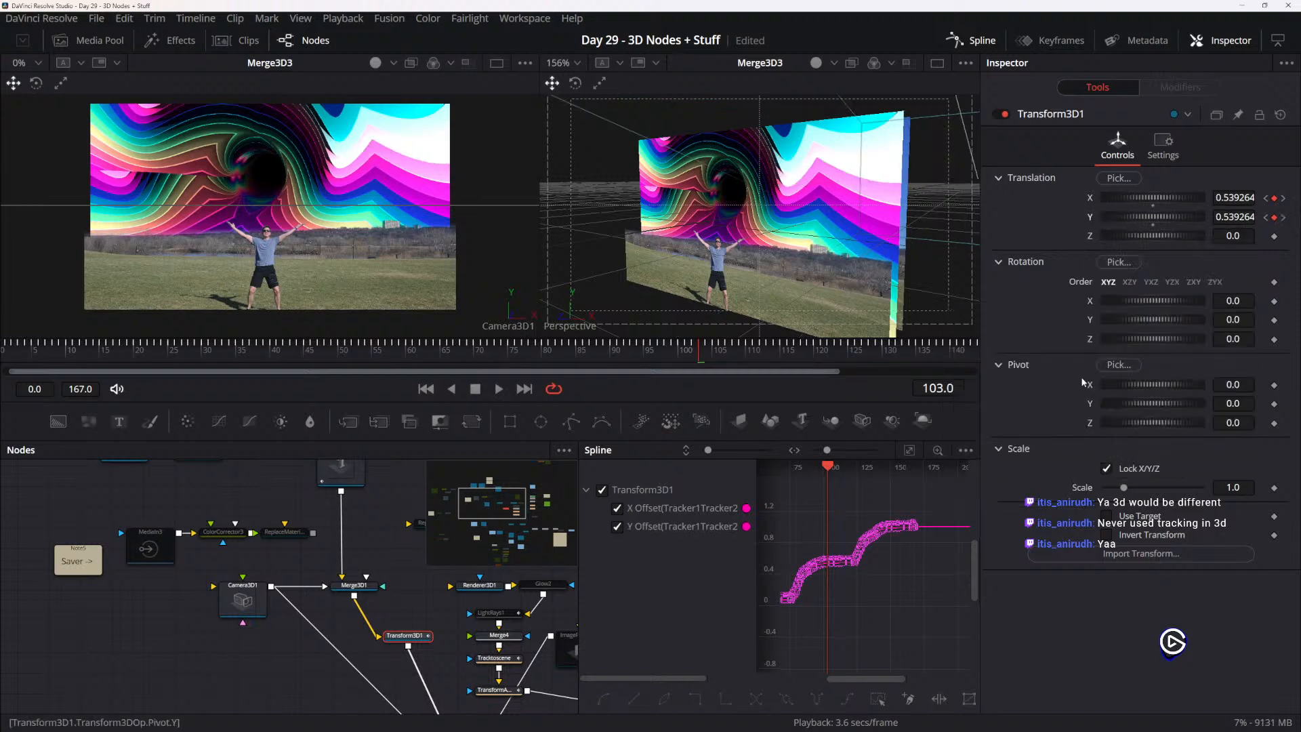
right_click(1077, 216)
click(1063, 218)
- Try connecting Transform3D1's Y translation to the Heading of Tracker1Tracker2Path and scrub back to frame 44
right_click(1063, 219)
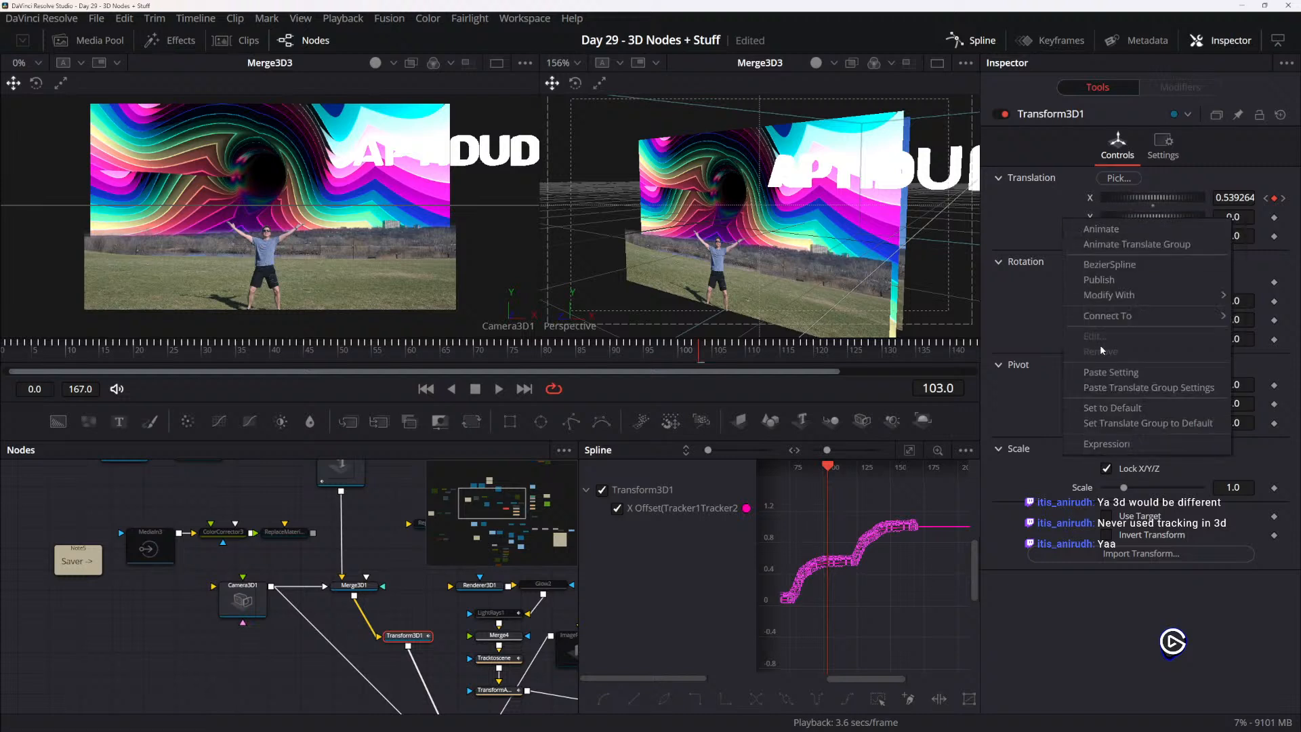
mouse_move(1117, 323)
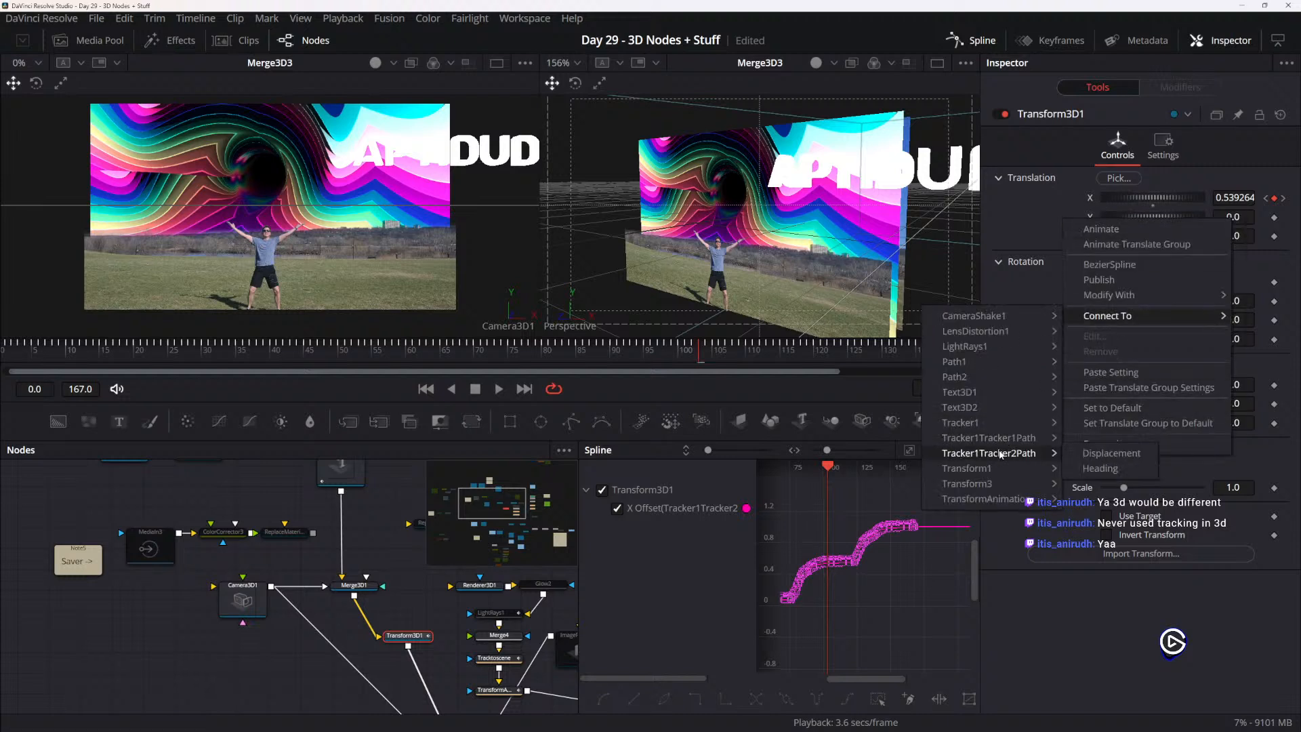
mouse_move(1003, 453)
click(1086, 470)
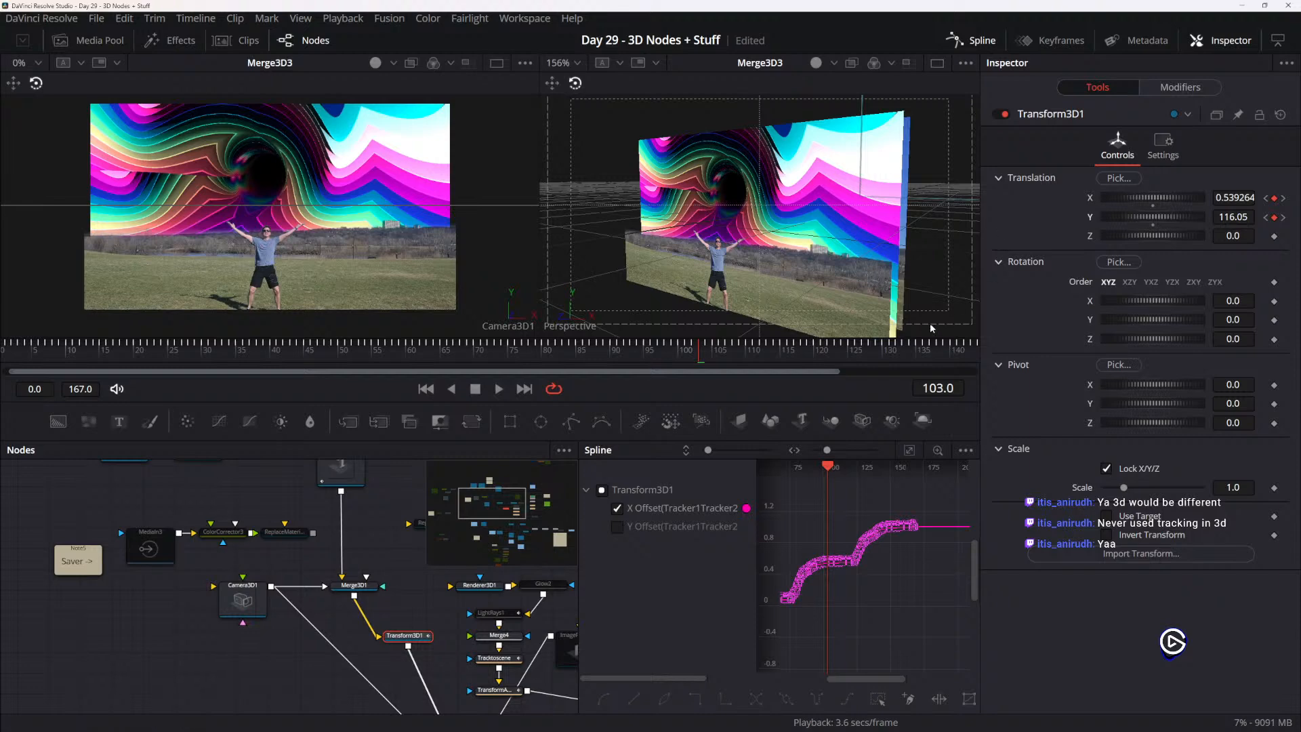
key(space)
drag(661, 358, 297, 375)
- Undo Transform3D1's X and Y tracker connections and delete the node from between Merge3D1 and Merge3D3
key(ctrl+z)
key(ctrl+z)
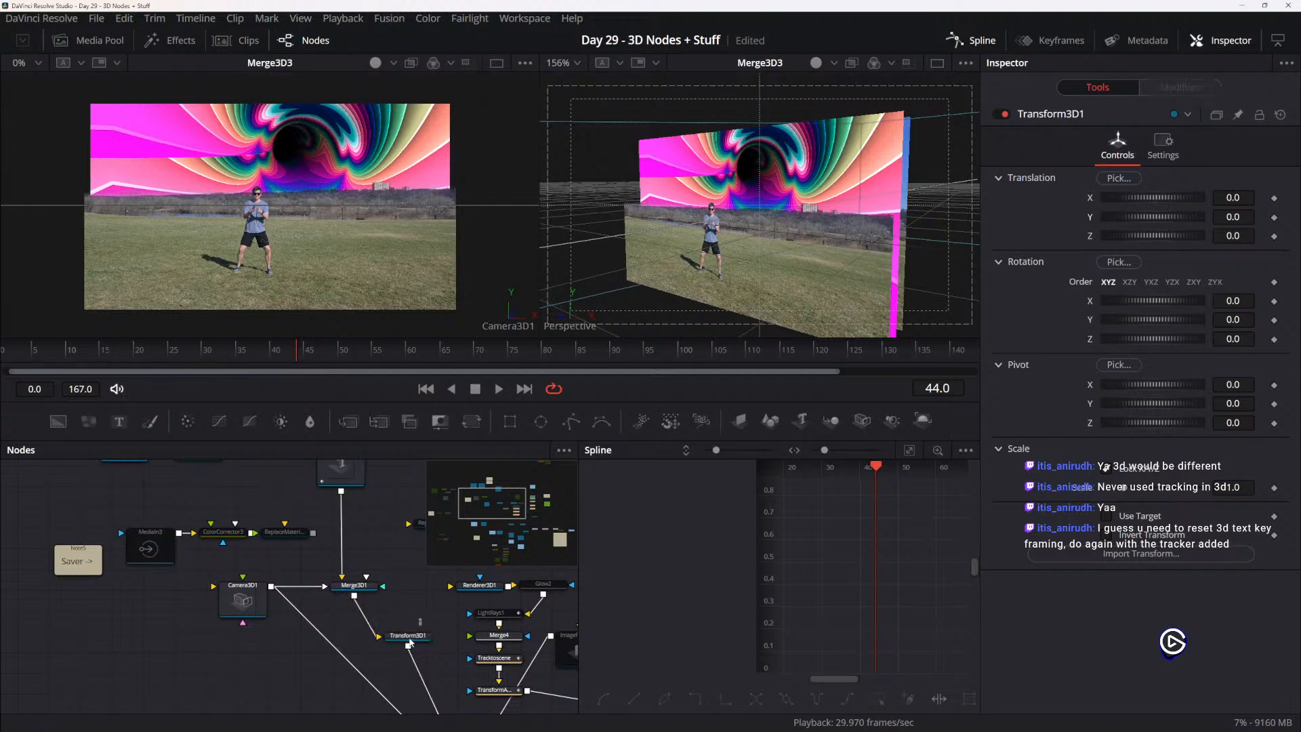
key(Delete)
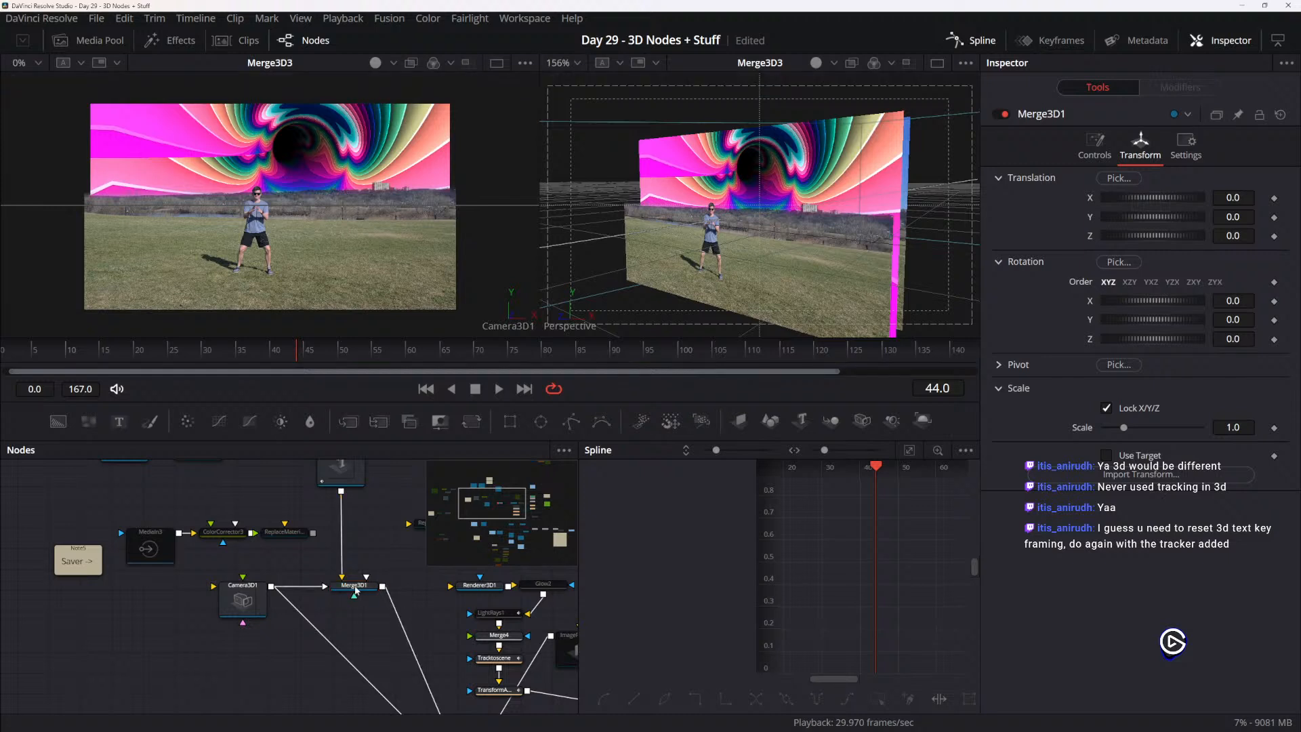
- Add a Tracker (Tra) node and place it unconnected in the empty area below Camera3D1
key(shift+space)
text(Transform)
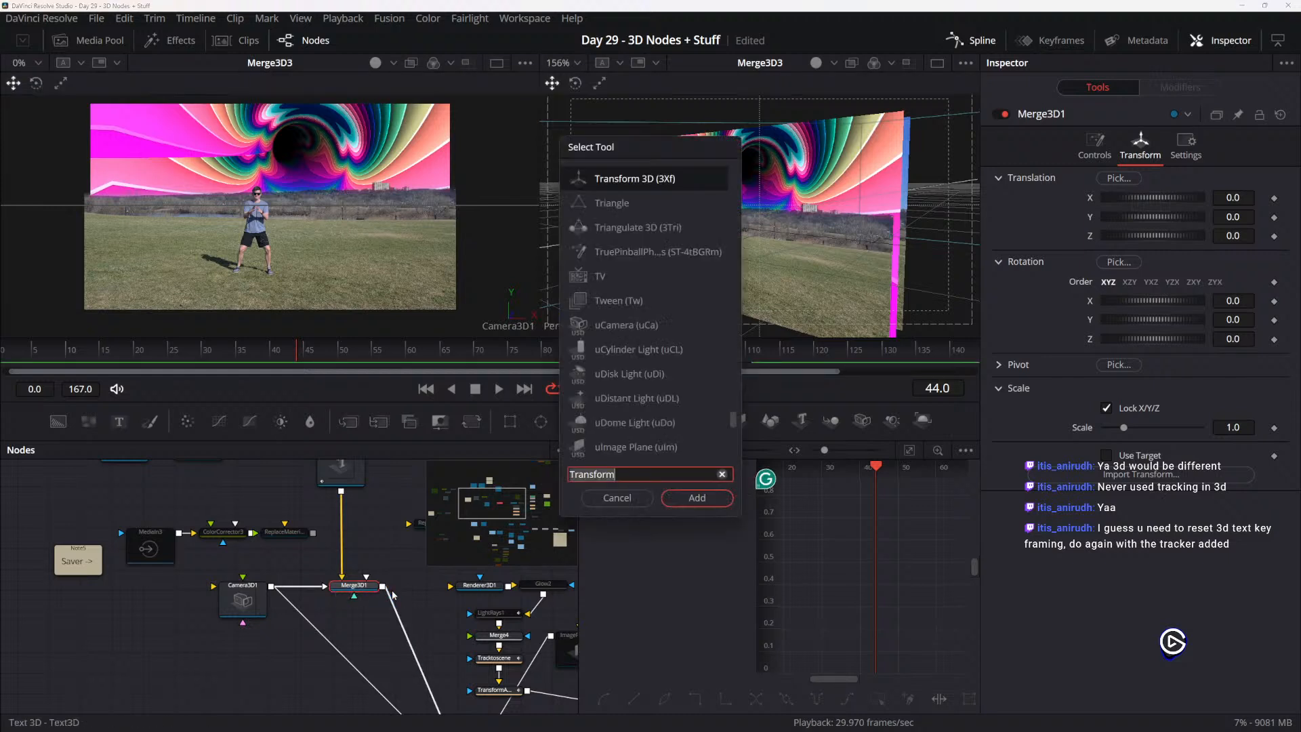
text(track)
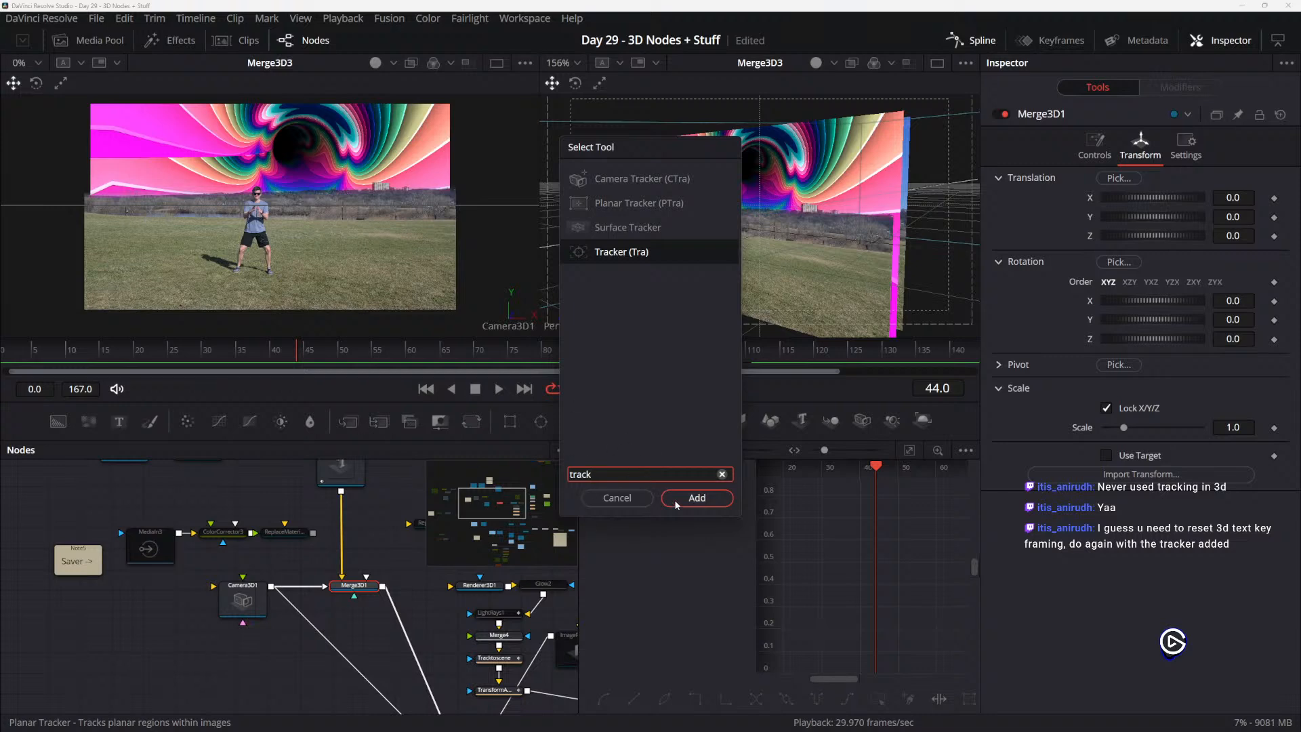
click(697, 498)
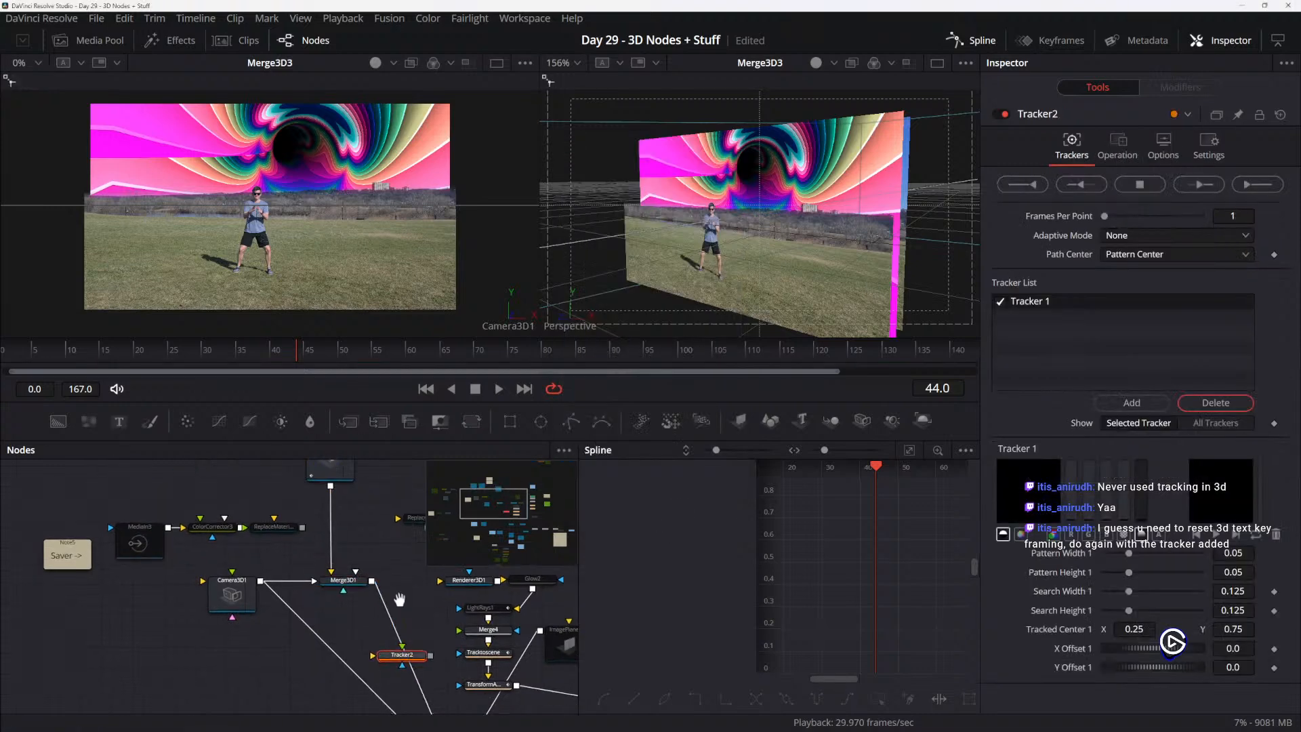
drag(400, 599, 389, 669)
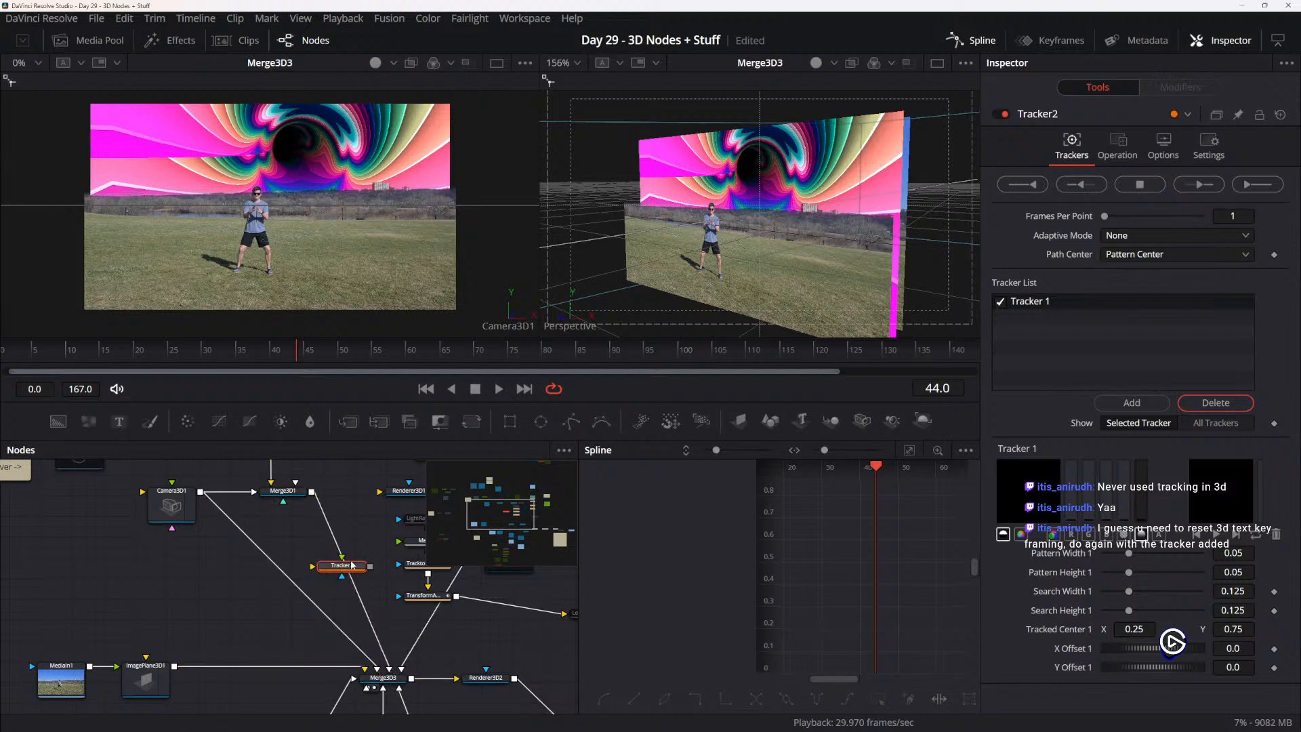
drag(353, 565, 219, 597)
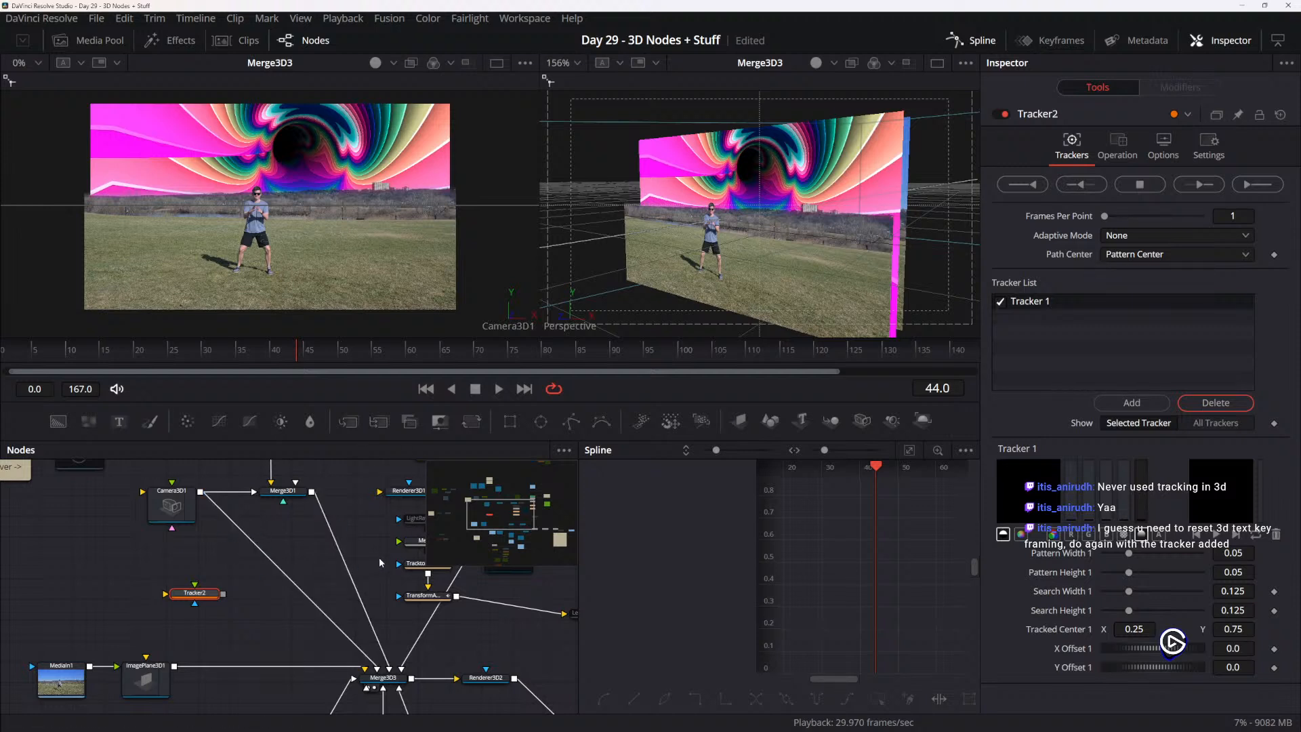
- Keyframe Text3D2's X rotation at 0.0 on frame 53, trying a different rotation and undoing it
drag(302, 504, 358, 572)
drag(259, 351, 368, 357)
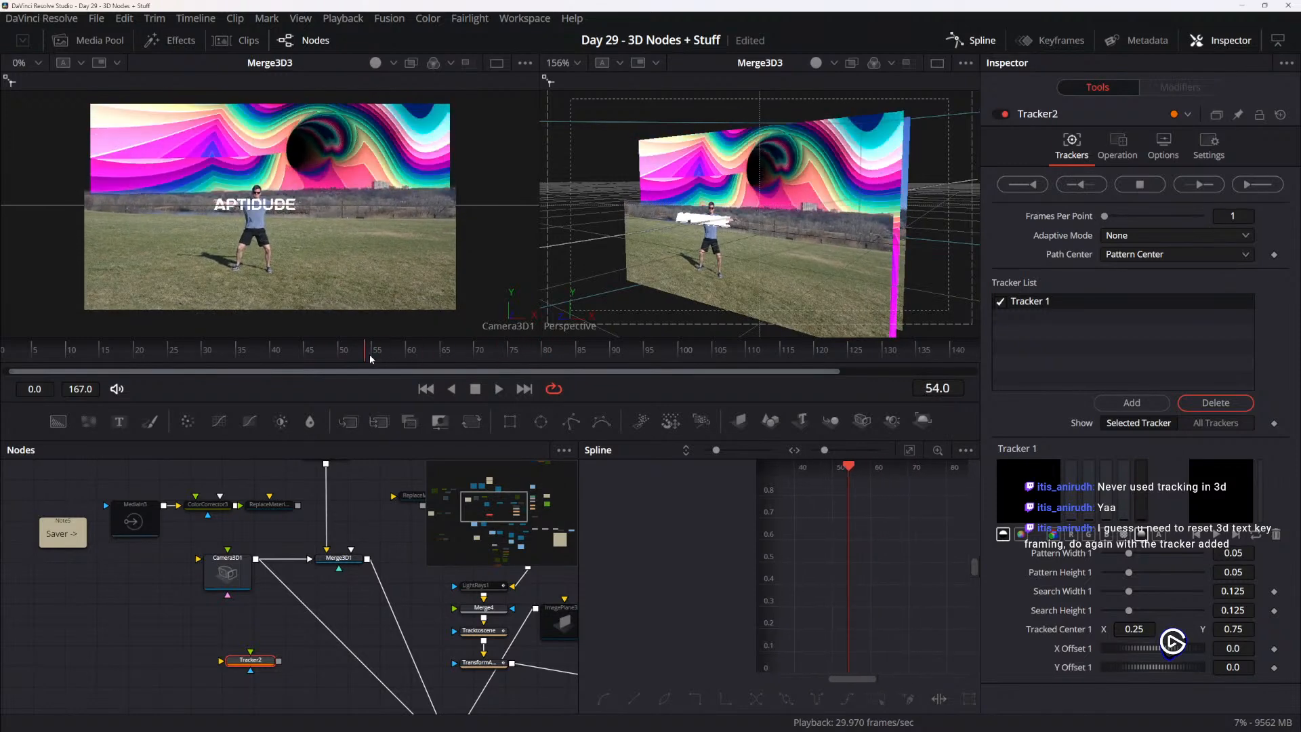
drag(321, 537, 339, 649)
click(344, 551)
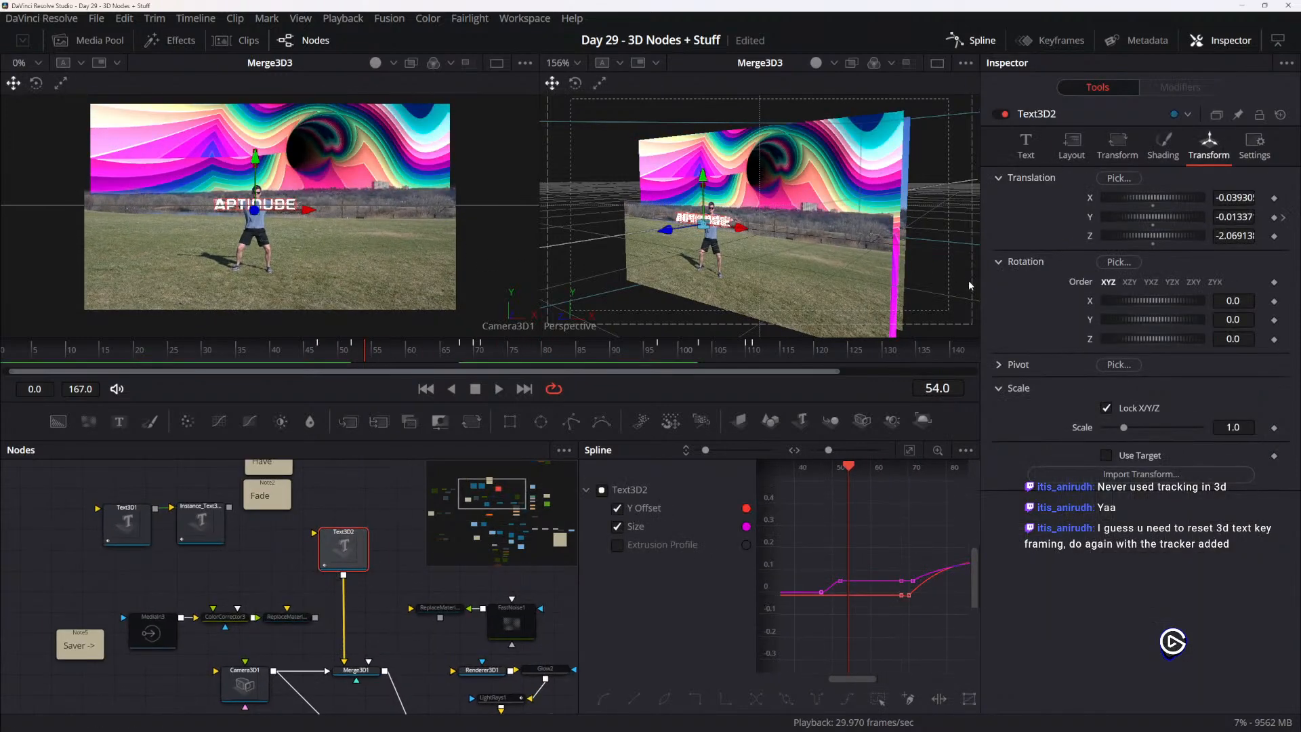
mouse_move(343, 353)
mouse_down()
mouse_move(399, 352)
mouse_move(320, 364)
mouse_move(359, 364)
mouse_up()
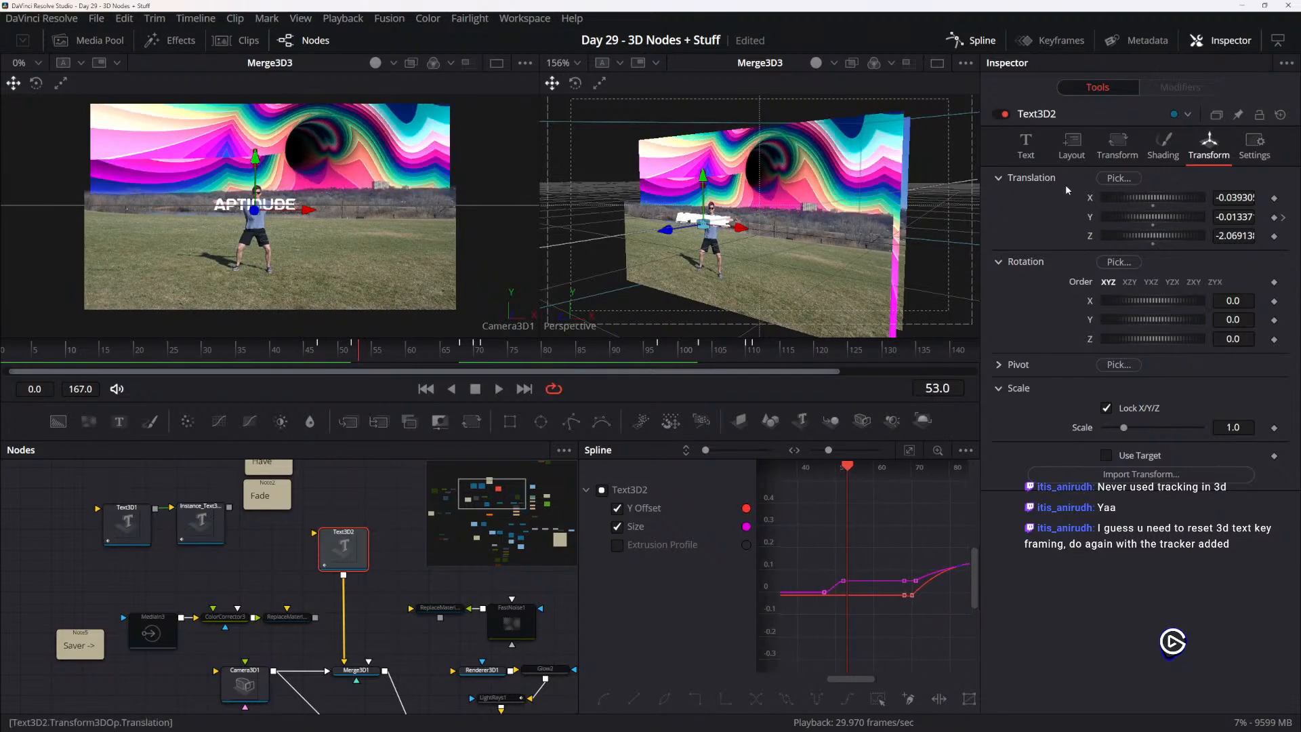
mouse_move(1143, 304)
mouse_down()
mouse_move(1128, 304)
mouse_move(1150, 309)
mouse_up()
double_click(1149, 309)
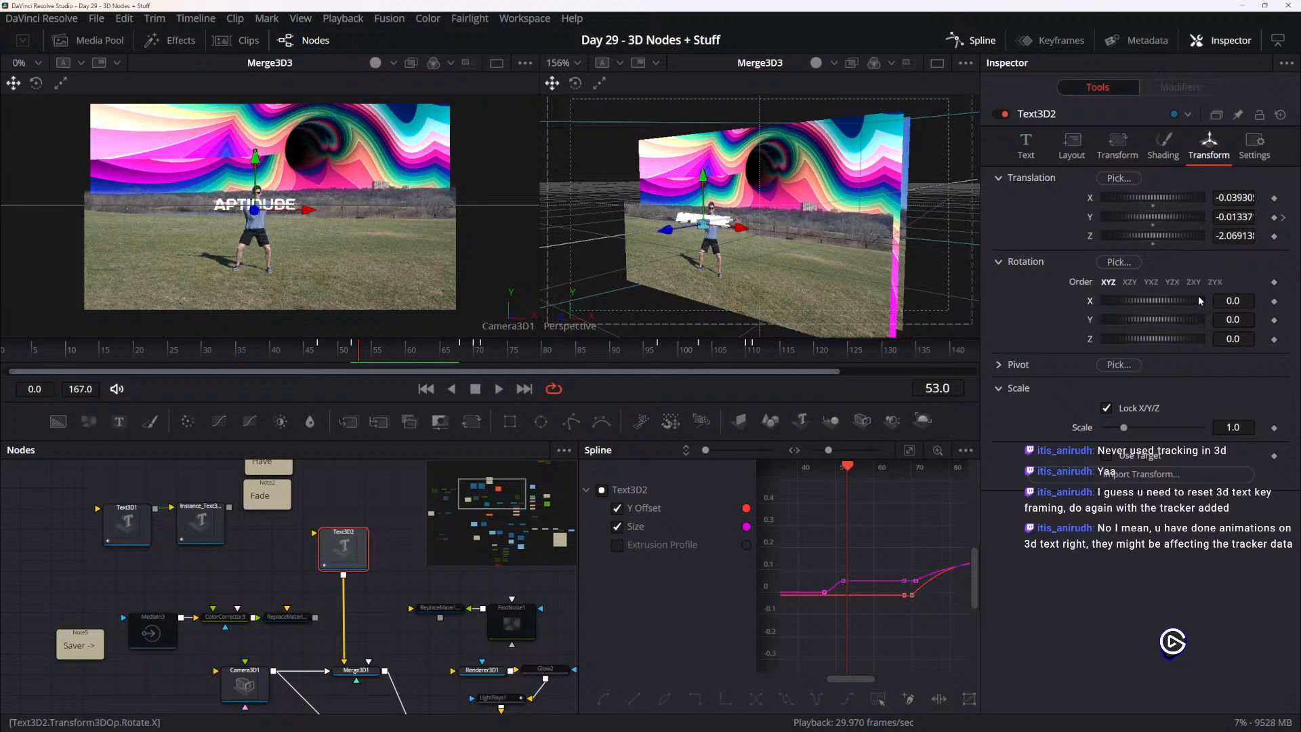
click(1274, 301)
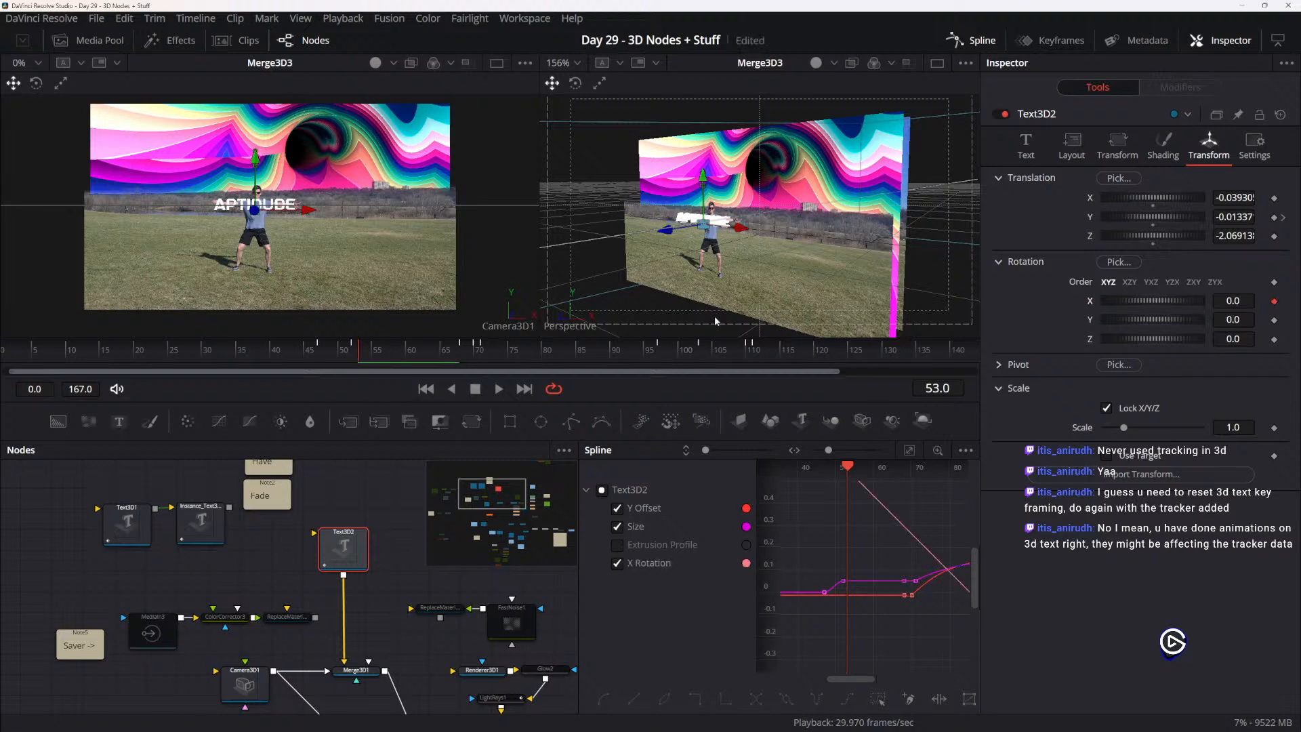
drag(1128, 299, 1151, 301)
key(ctrl+z)
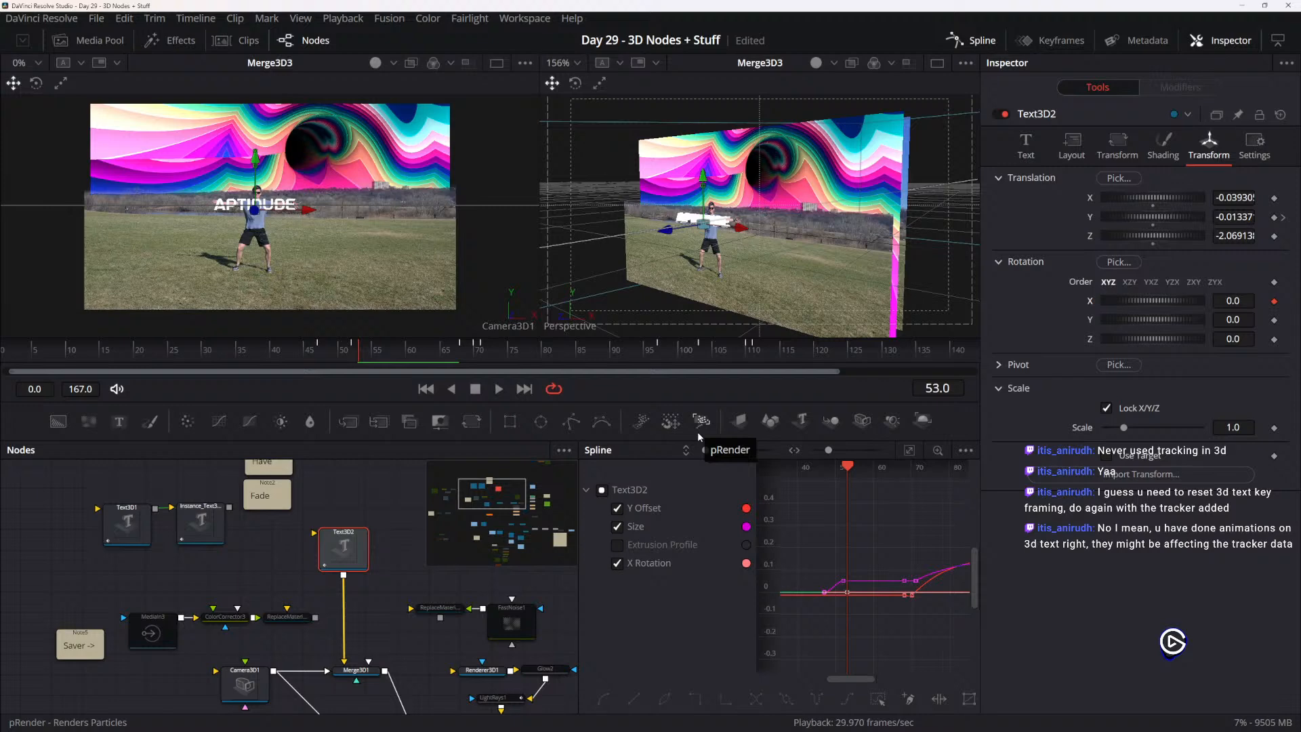
mouse_move(408, 654)
mouse_down()
mouse_move(314, 503)
mouse_move(358, 610)
mouse_move(322, 604)
mouse_move(301, 626)
mouse_up()
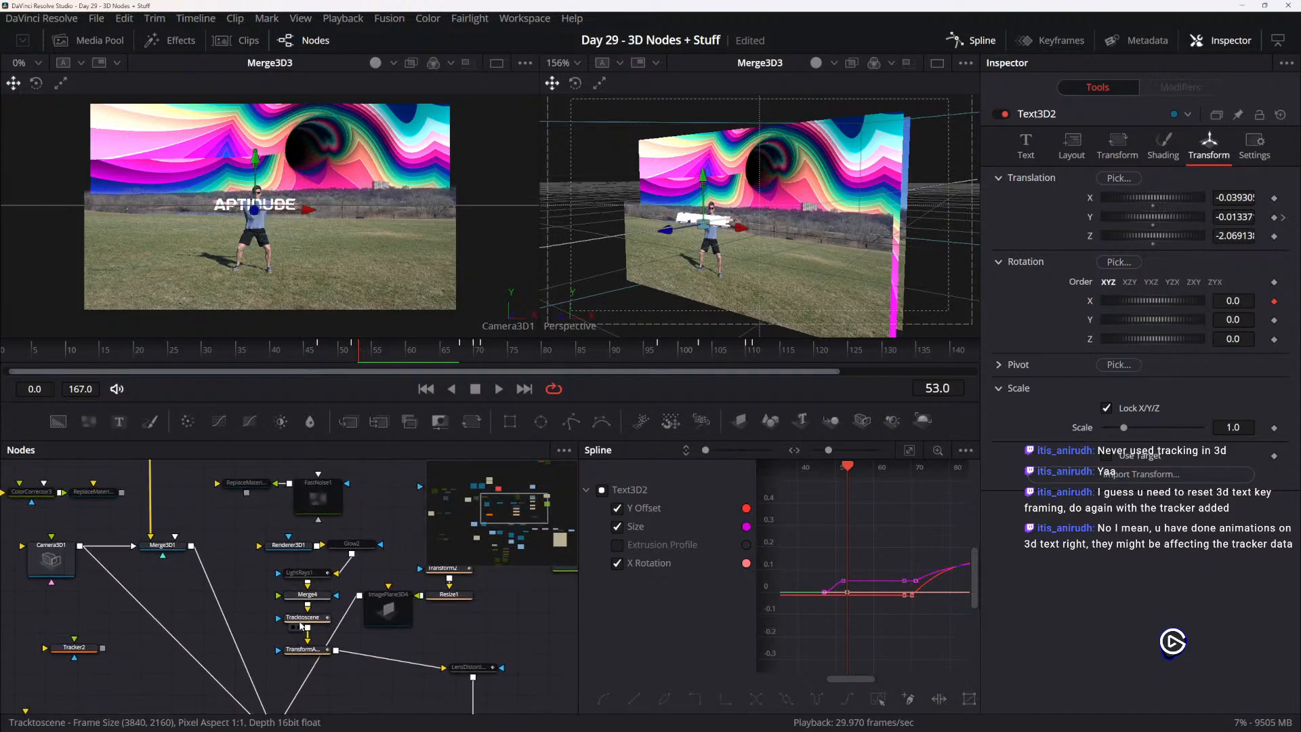
- Add a Transform (Xf) node and place it unconnected in the area below Merge3D1
click(301, 620)
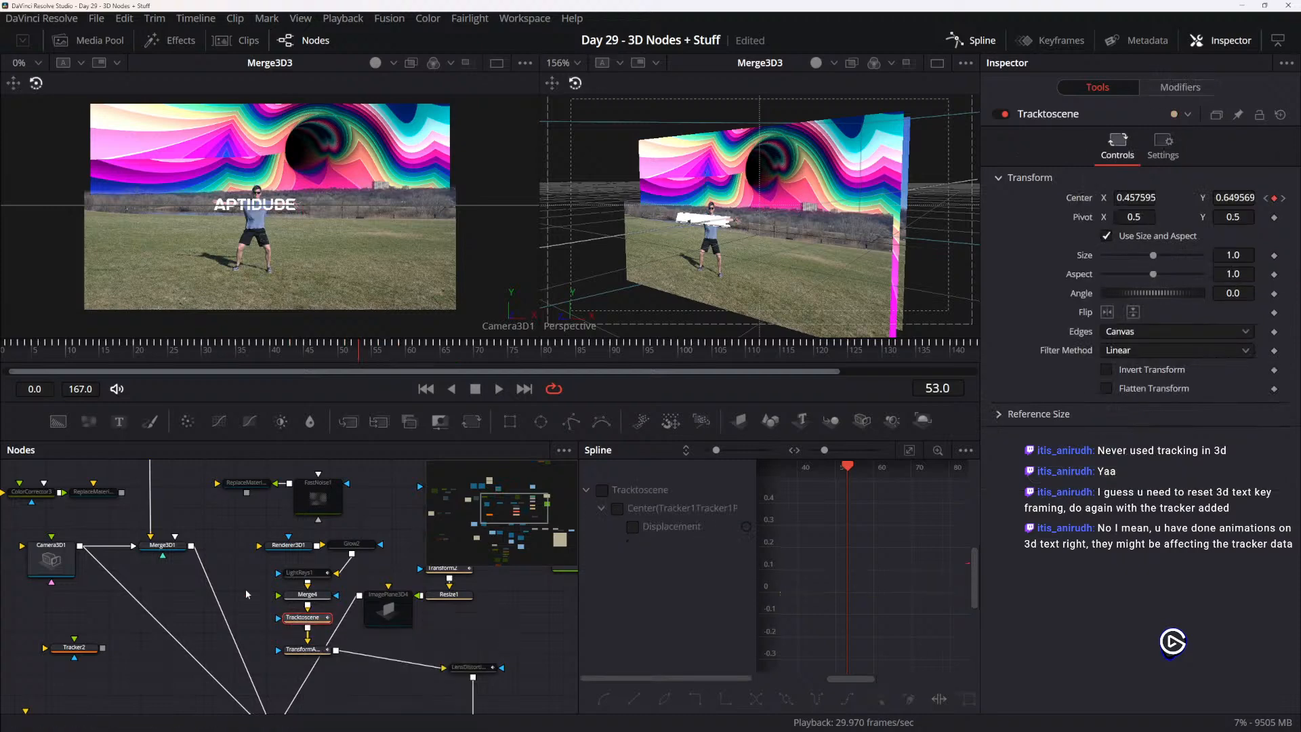
drag(238, 567, 290, 596)
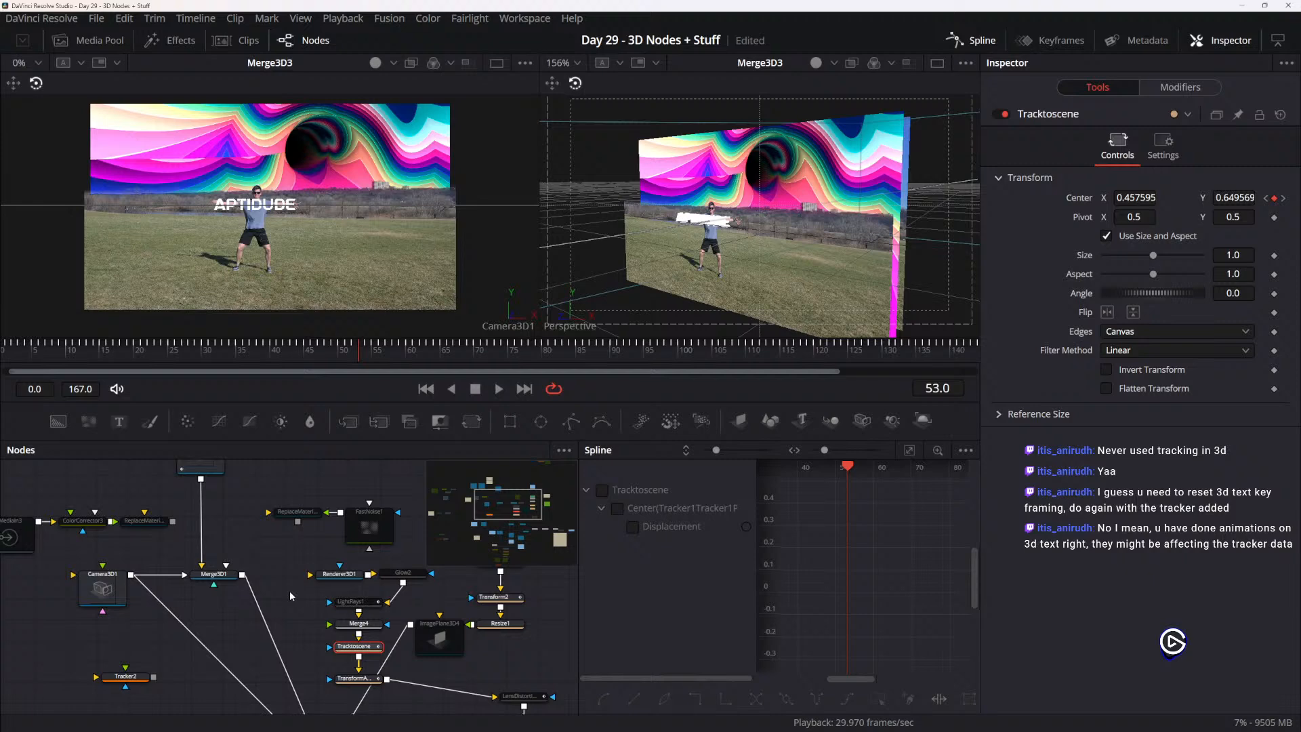
drag(290, 597, 319, 548)
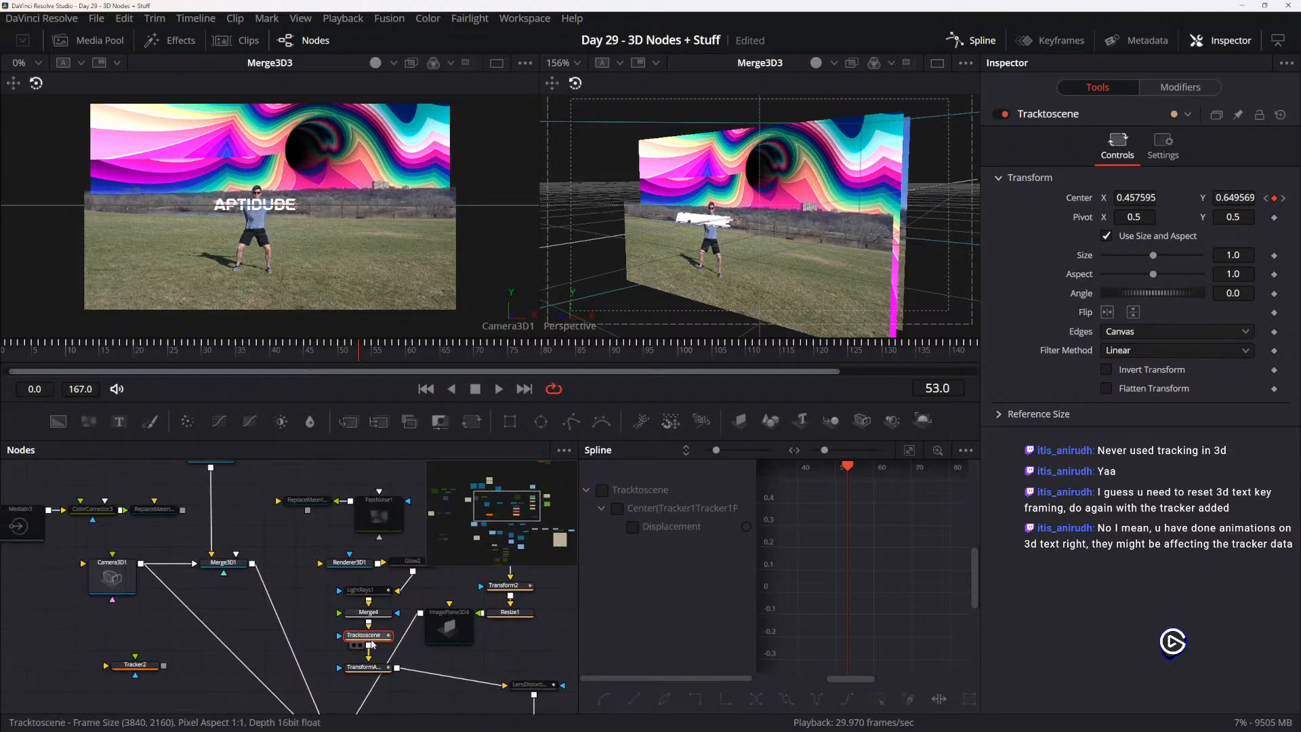
click(224, 563)
key(shift+space)
text(tran)
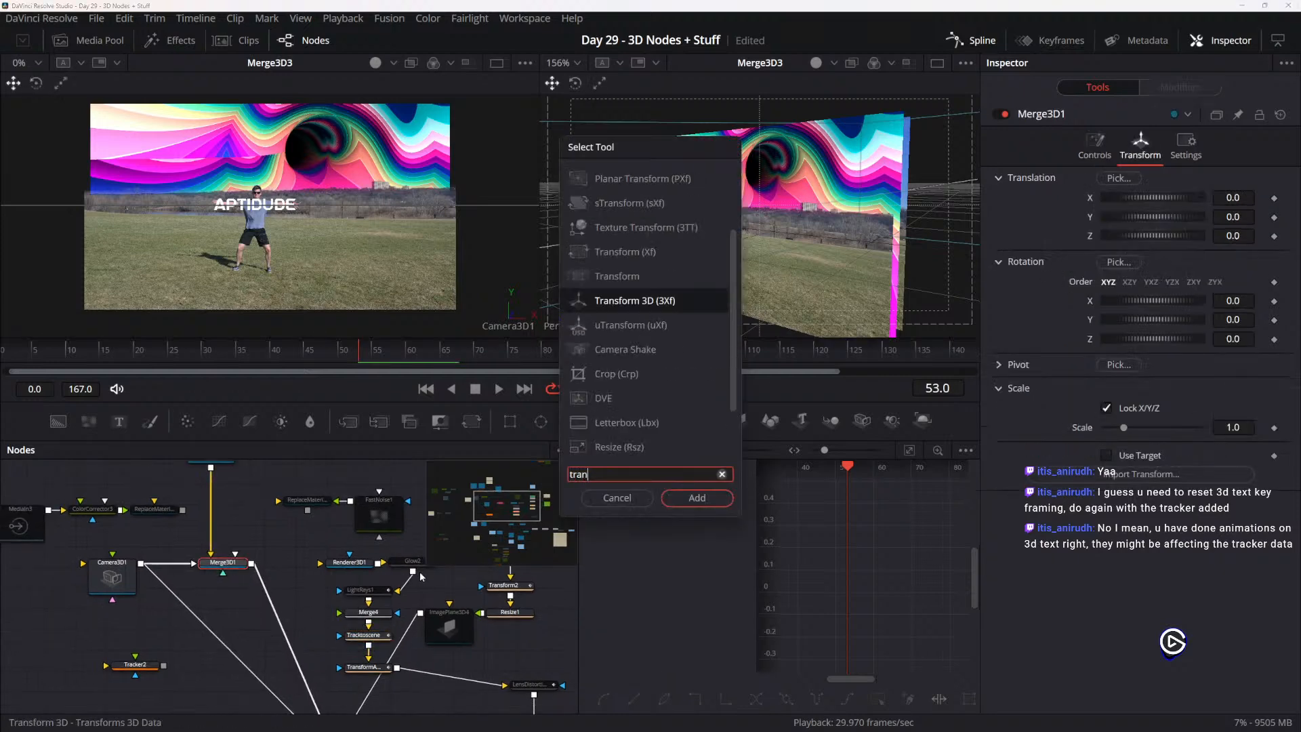
text(s)
key(Up)
key(Up)
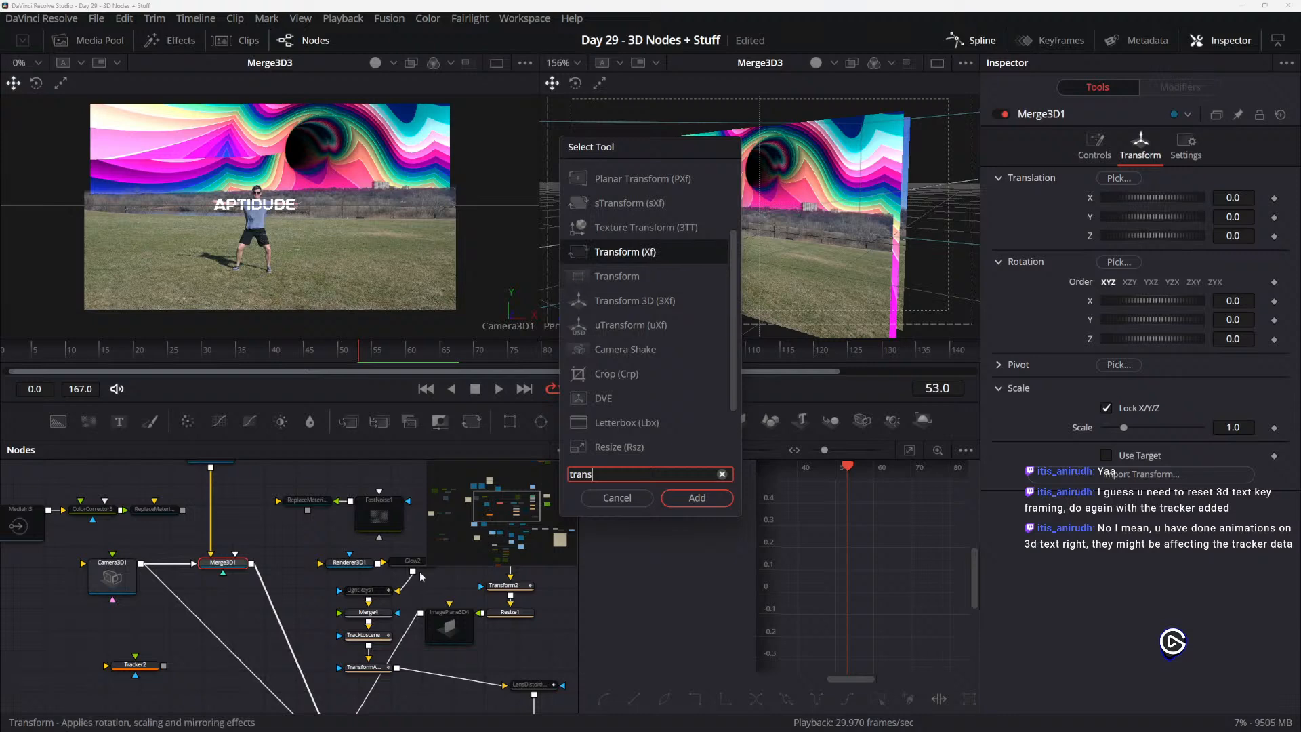
key(Return)
drag(292, 563, 292, 627)
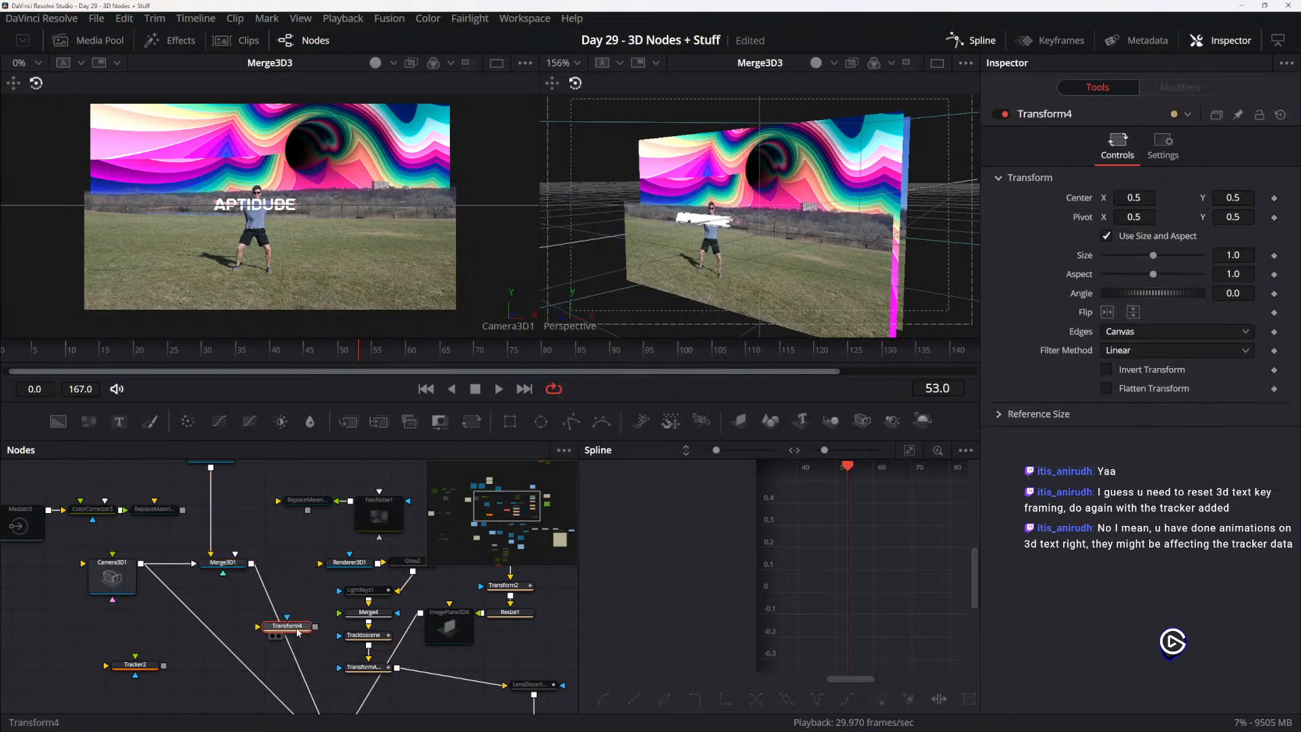
- Move the new Transform node off the Merge3D1 connection line into the empty area above Renderer3D2
drag(327, 708, 282, 540)
drag(234, 478, 321, 684)
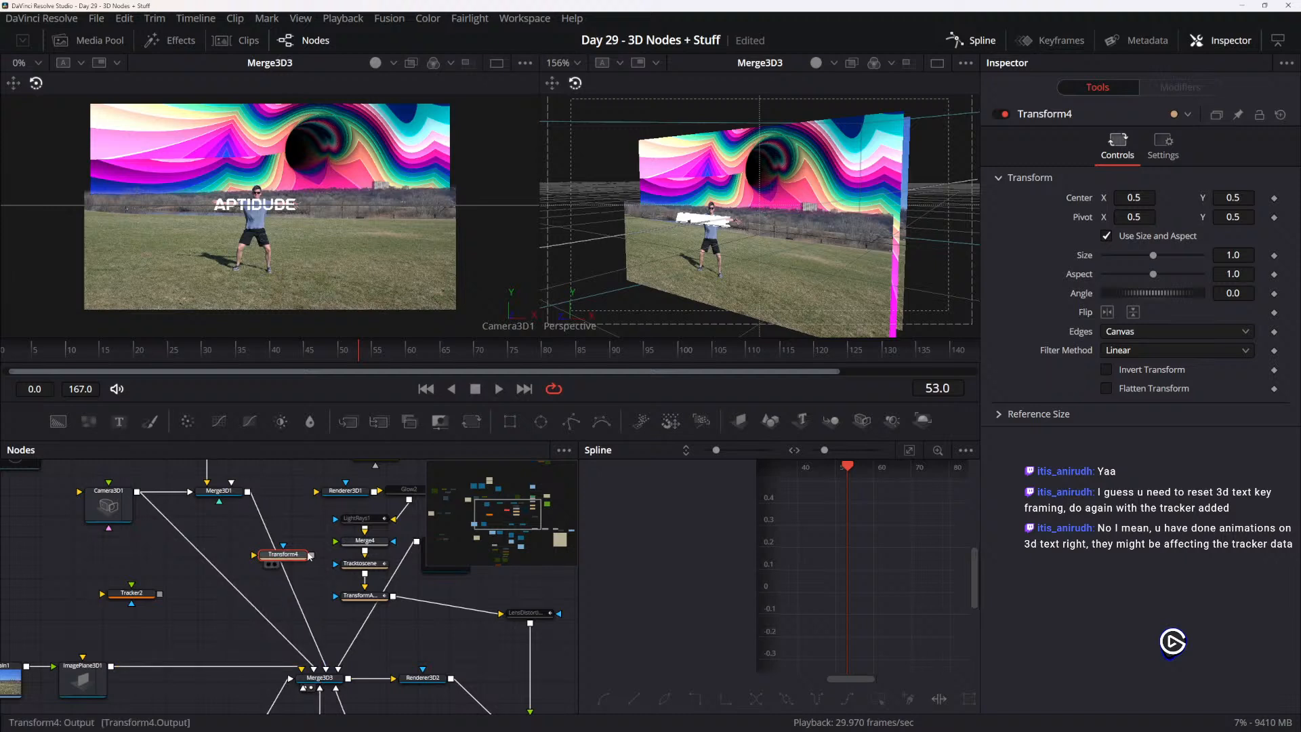
drag(283, 554, 392, 641)
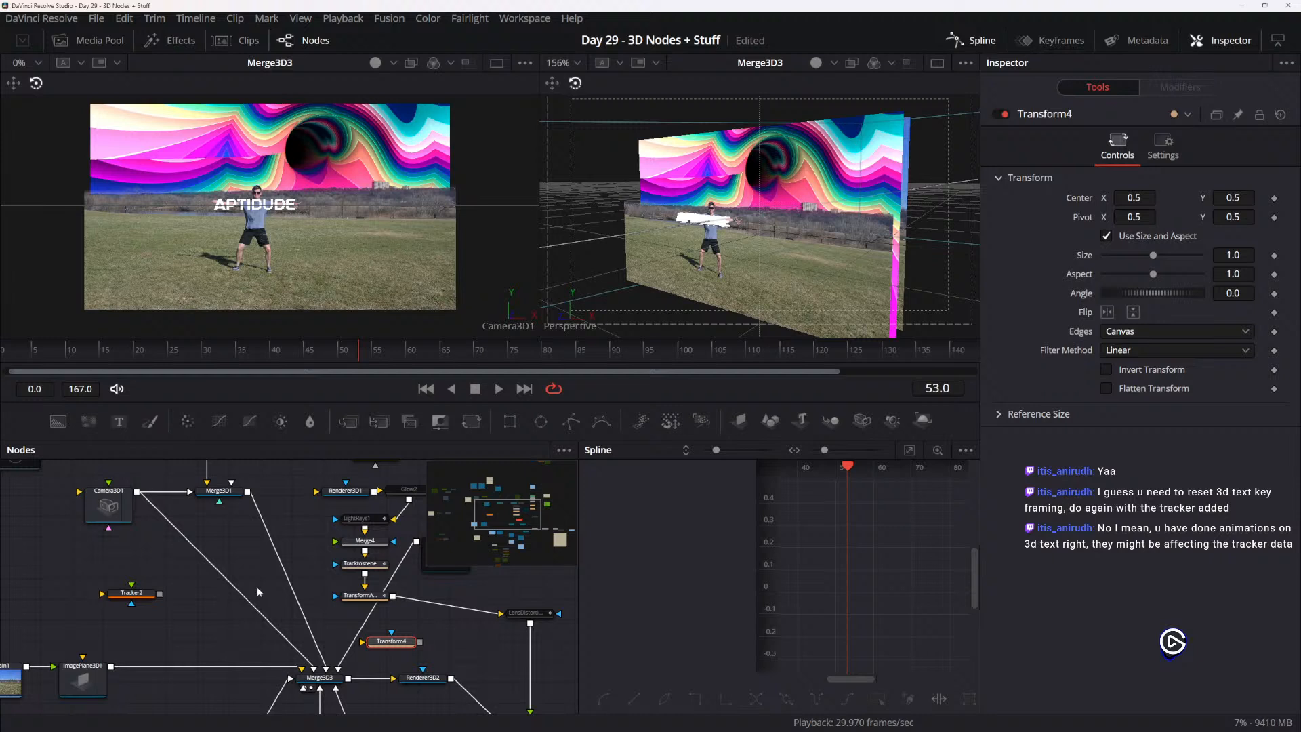
drag(258, 591, 261, 642)
drag(331, 615, 291, 600)
mouse_move(279, 687)
mouse_down()
mouse_move(276, 544)
mouse_move(301, 532)
mouse_move(290, 712)
mouse_move(285, 690)
mouse_up()
drag(301, 509, 302, 523)
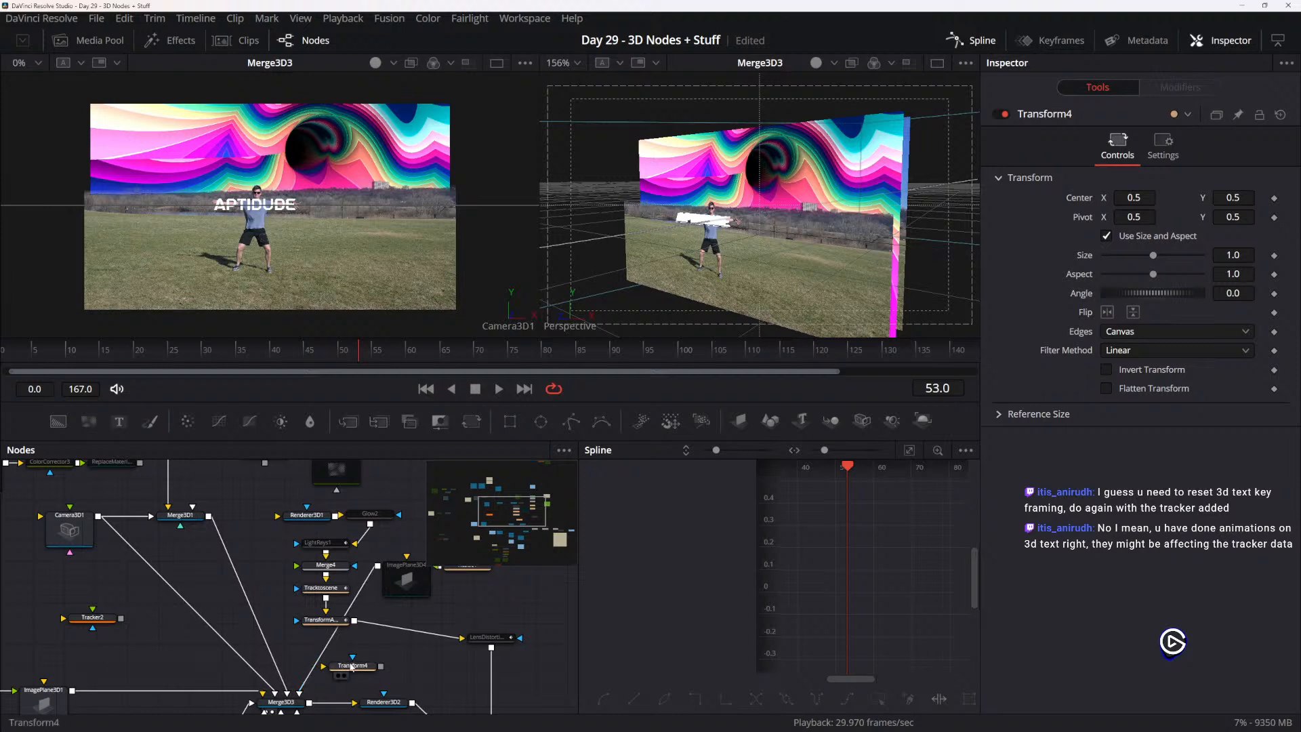
- Examine the modifier options available for the tracked Center of the Tracktoscene node
click(350, 667)
click(322, 587)
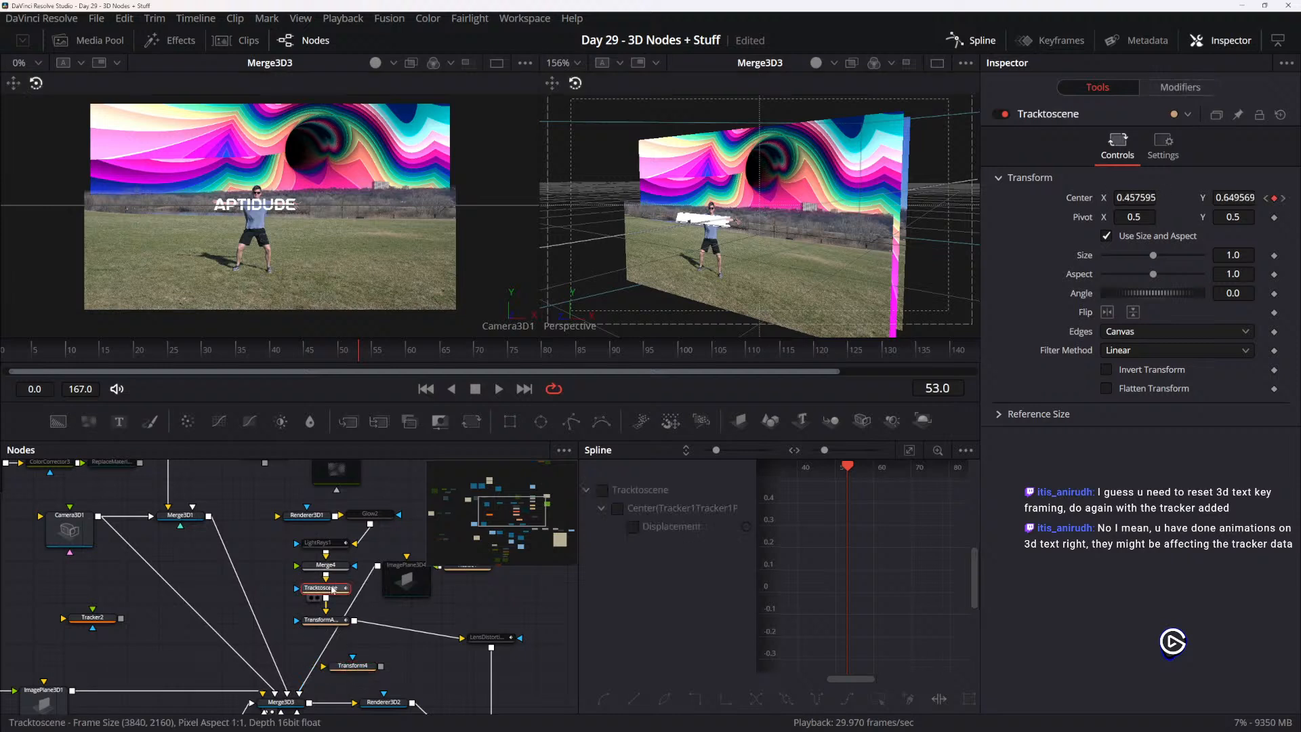
drag(298, 534, 310, 567)
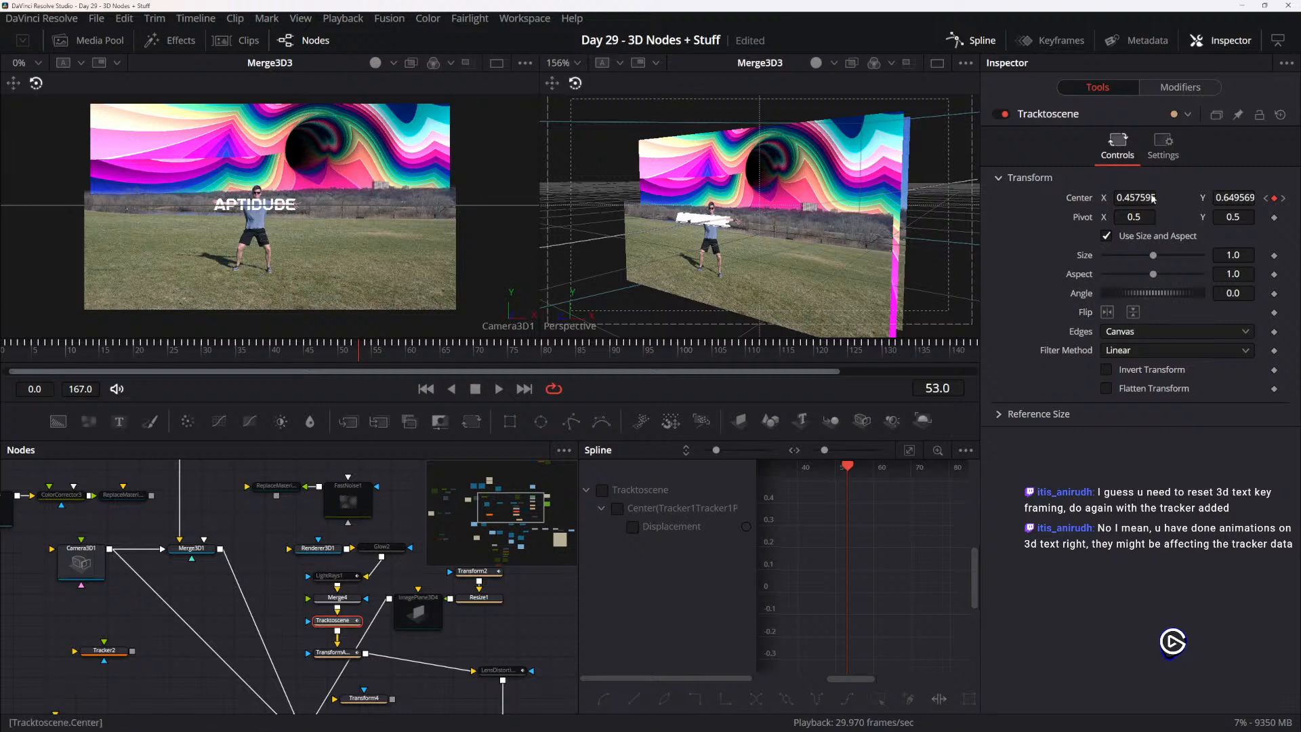
right_click(1073, 202)
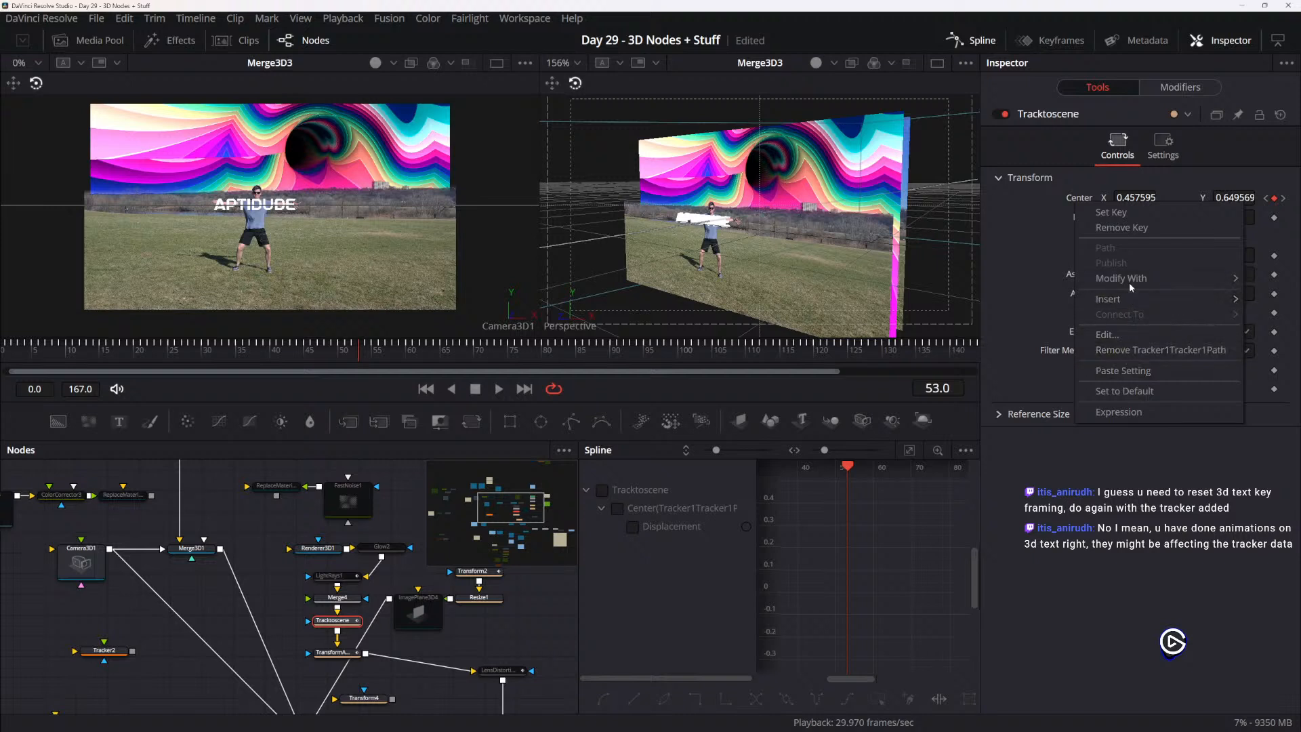
mouse_move(1130, 302)
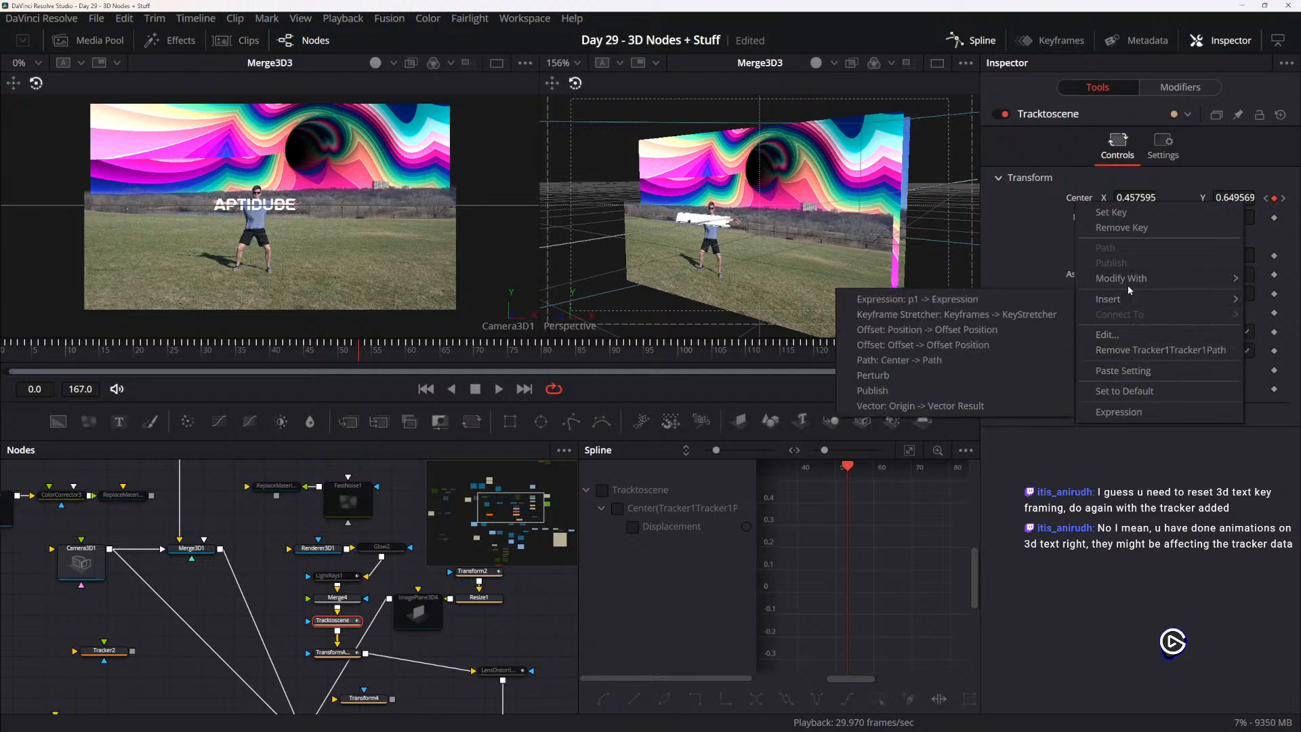
click(1079, 473)
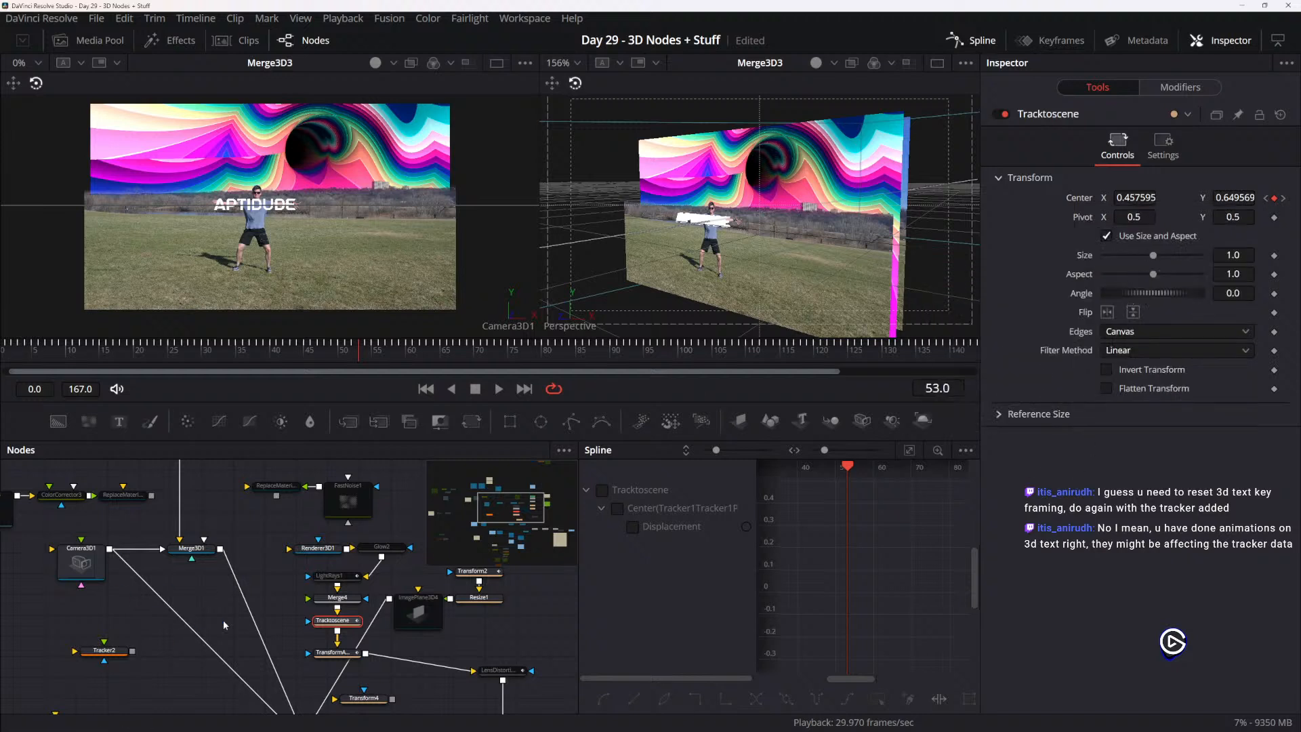
- Keyframe Text3D2's X rotation at 0.0 on frame 68 and at 62.6 on frame 70
drag(321, 614, 347, 670)
drag(277, 618, 318, 600)
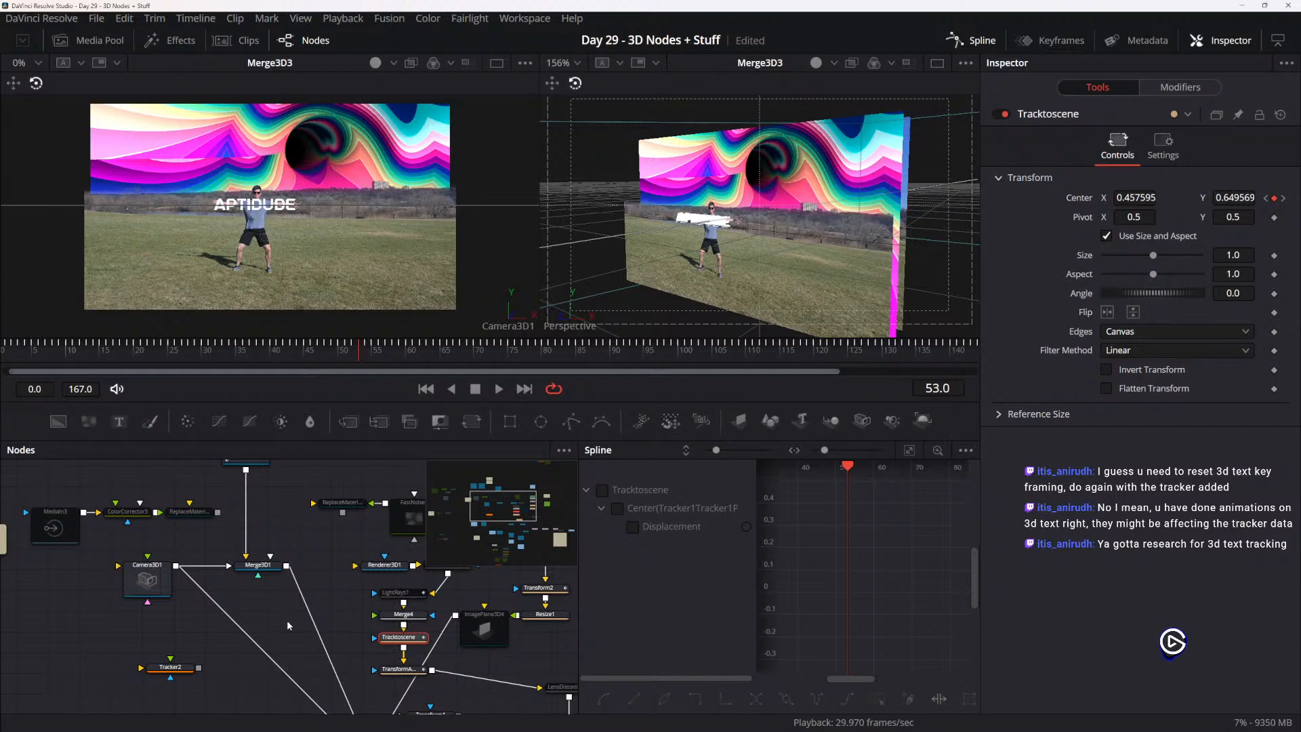
drag(286, 620, 295, 665)
click(255, 507)
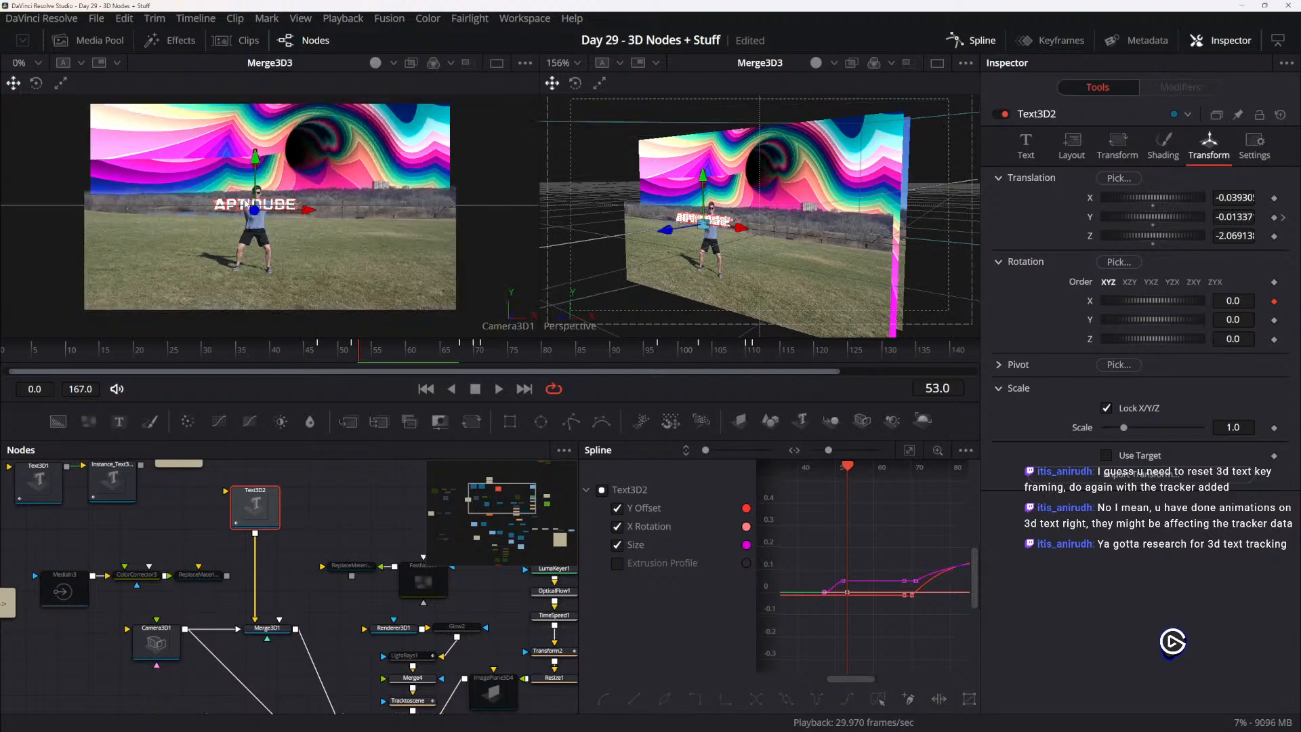
scroll(723, 230, up, 2)
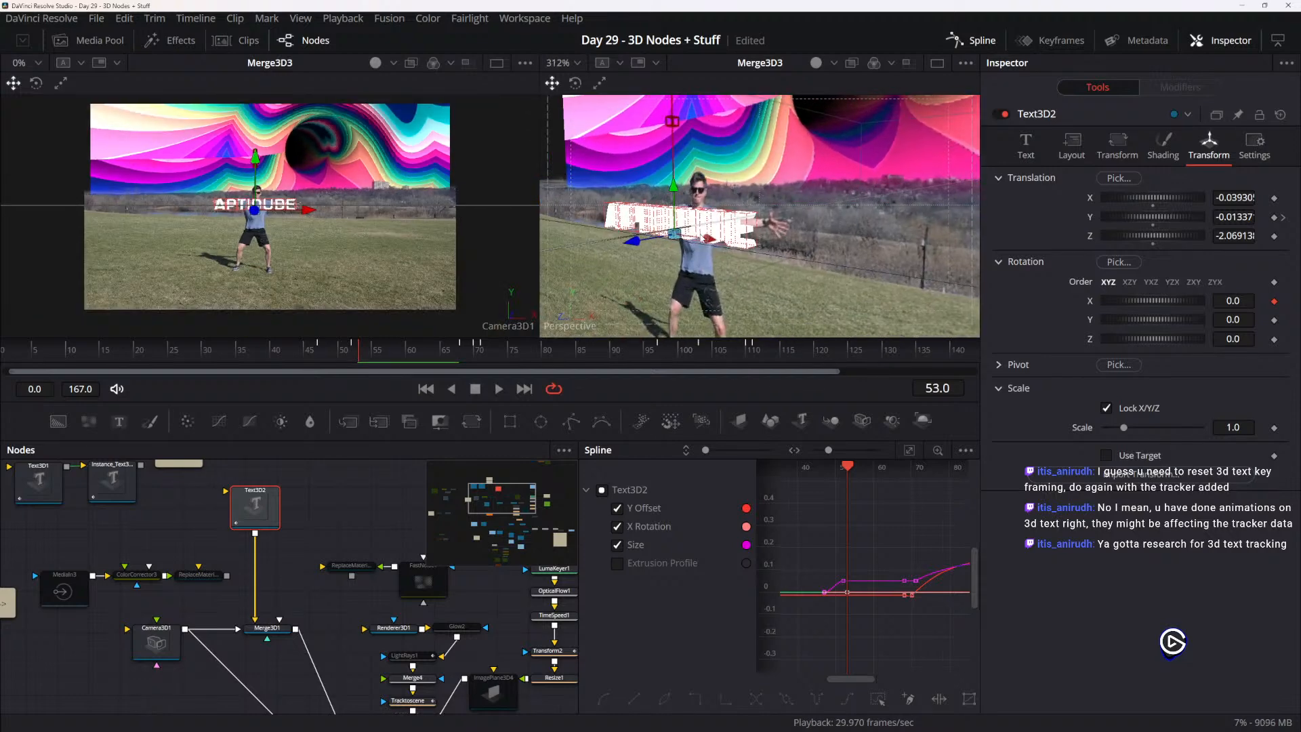
drag(361, 337, 477, 345)
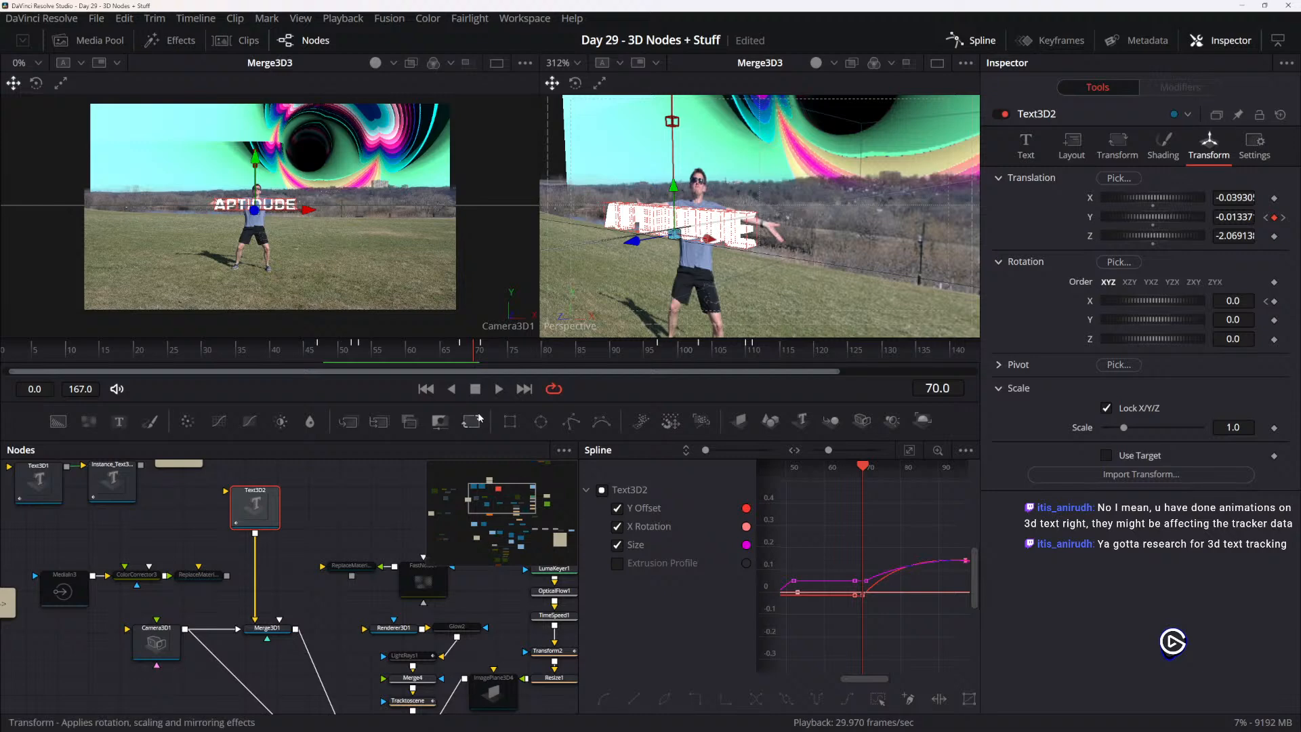
drag(475, 345, 466, 350)
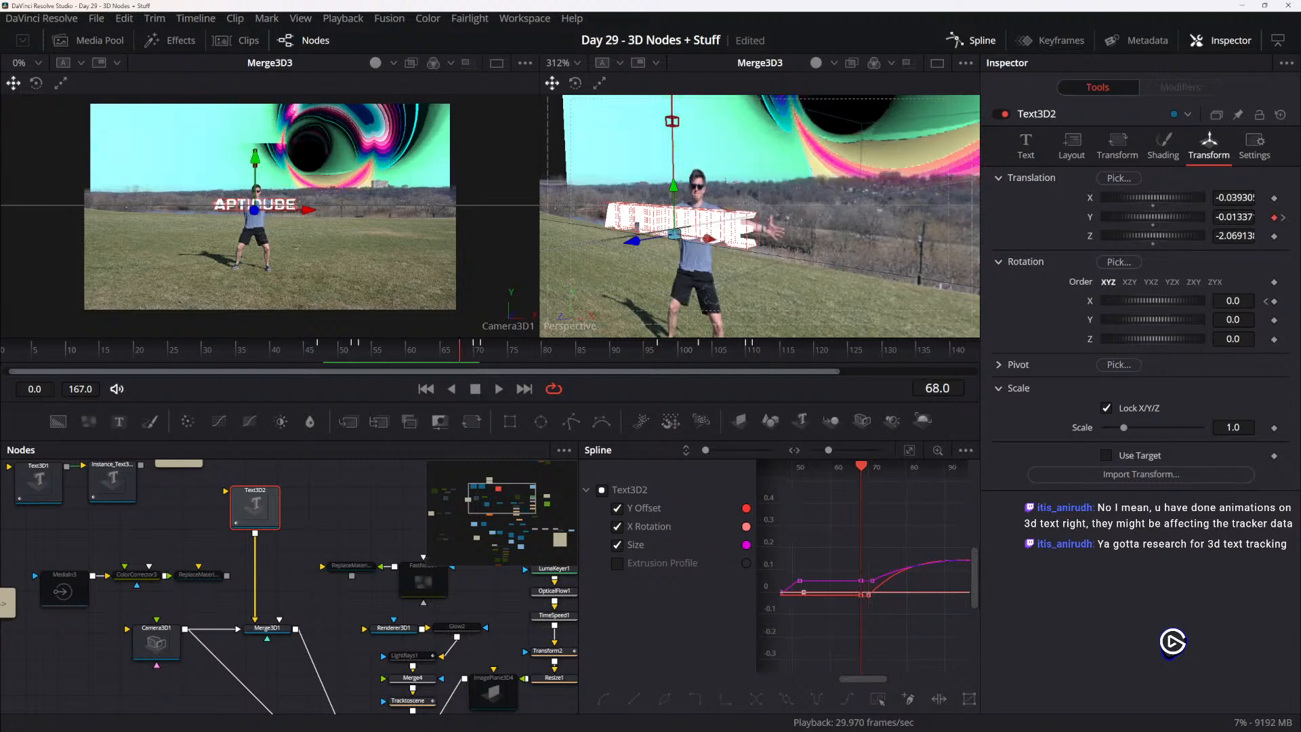
click(476, 351)
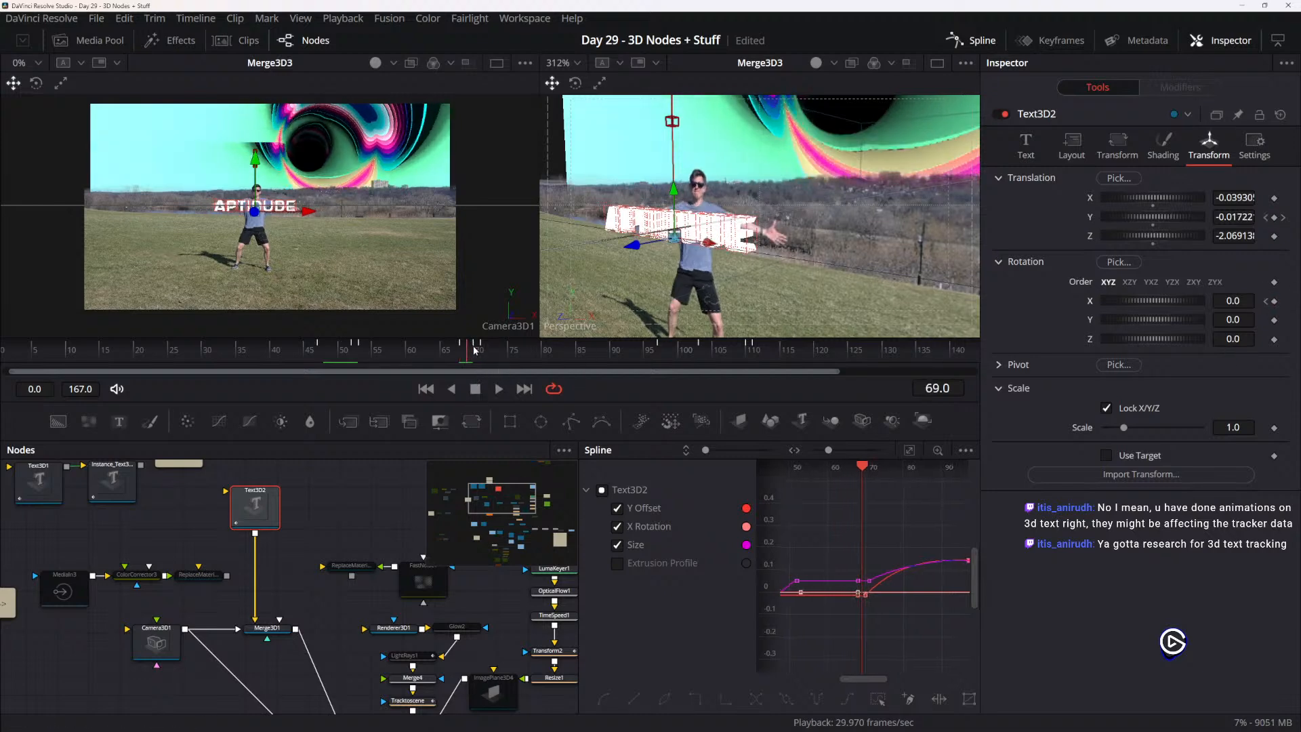
drag(1159, 309, 1174, 308)
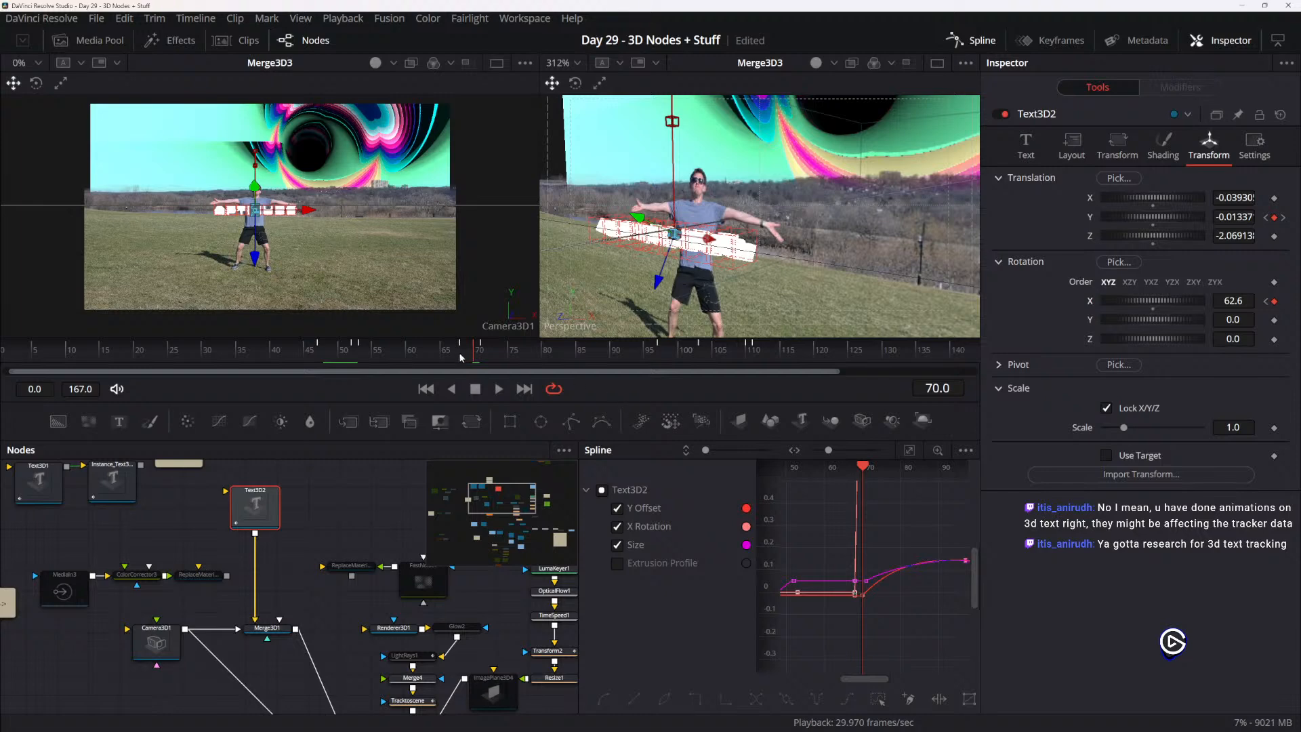
- Keyframe Text3D2's X rotation at 18.3 on frame 91
drag(478, 354, 541, 336)
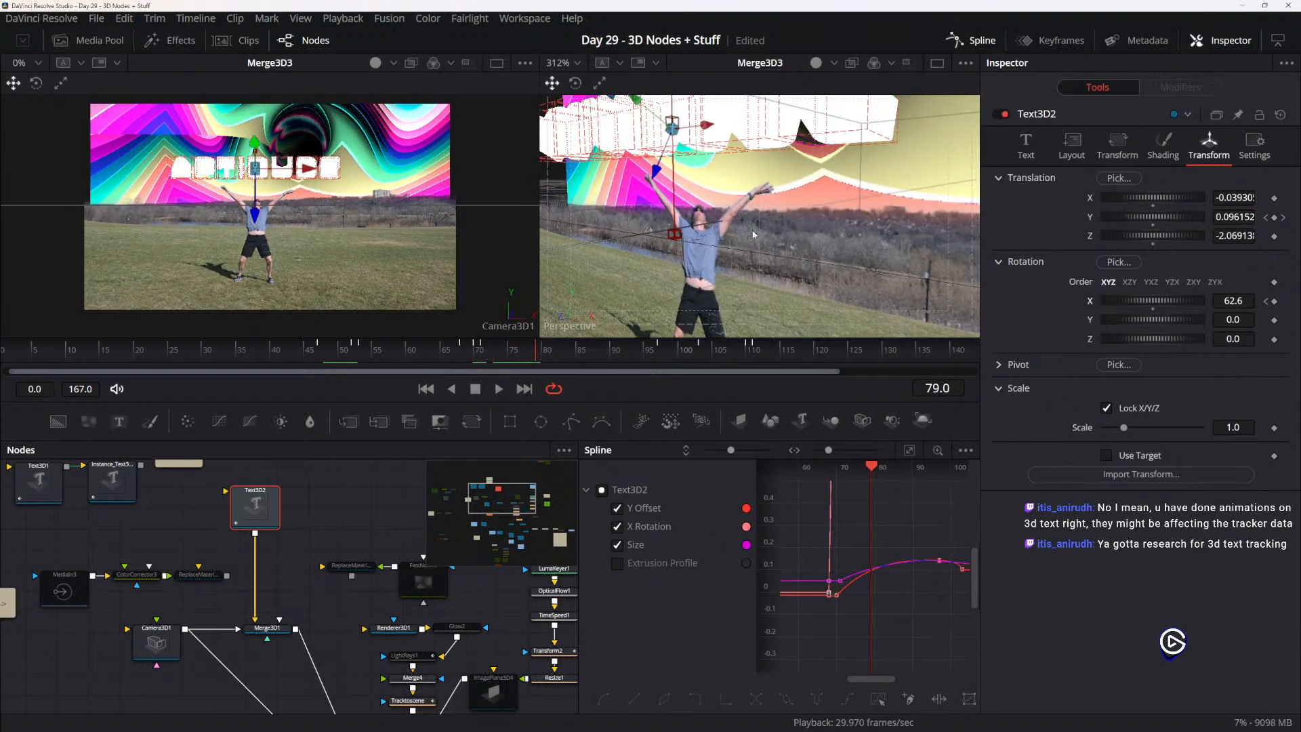
scroll(754, 235, down, 3)
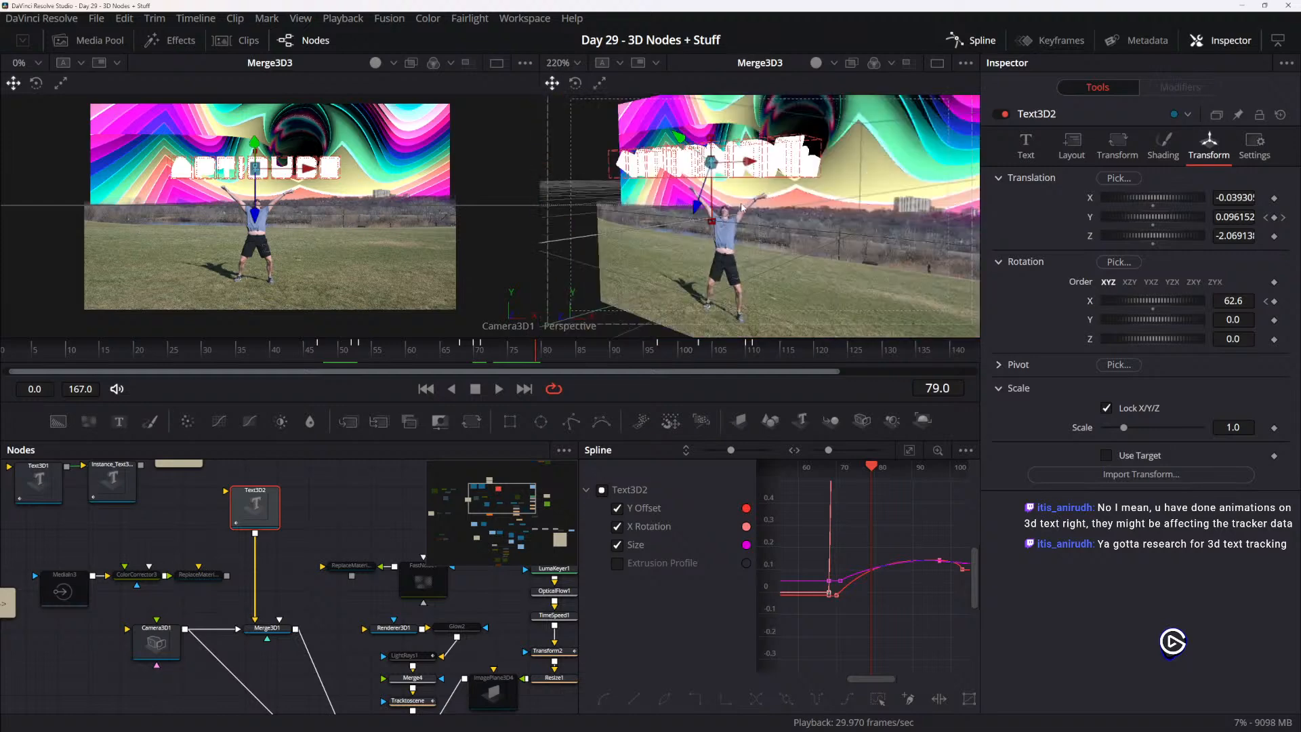
drag(742, 207, 733, 243)
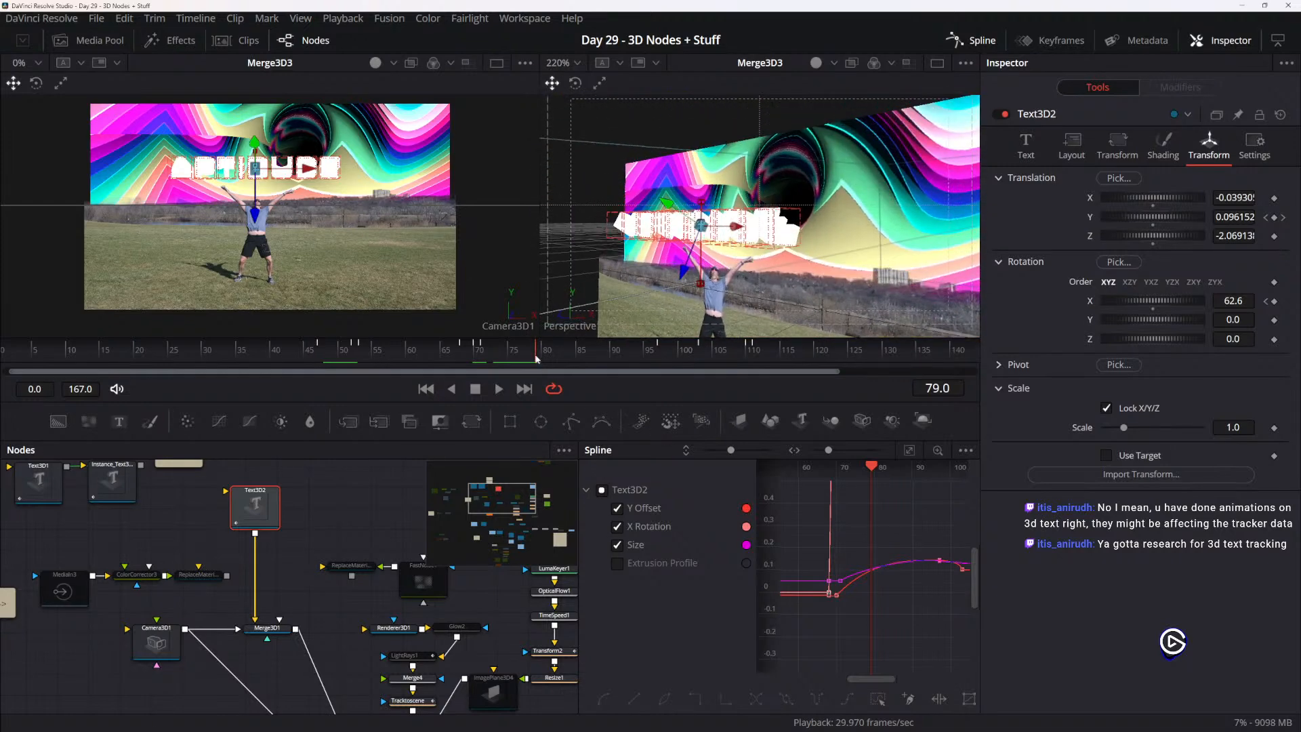
drag(536, 359, 618, 352)
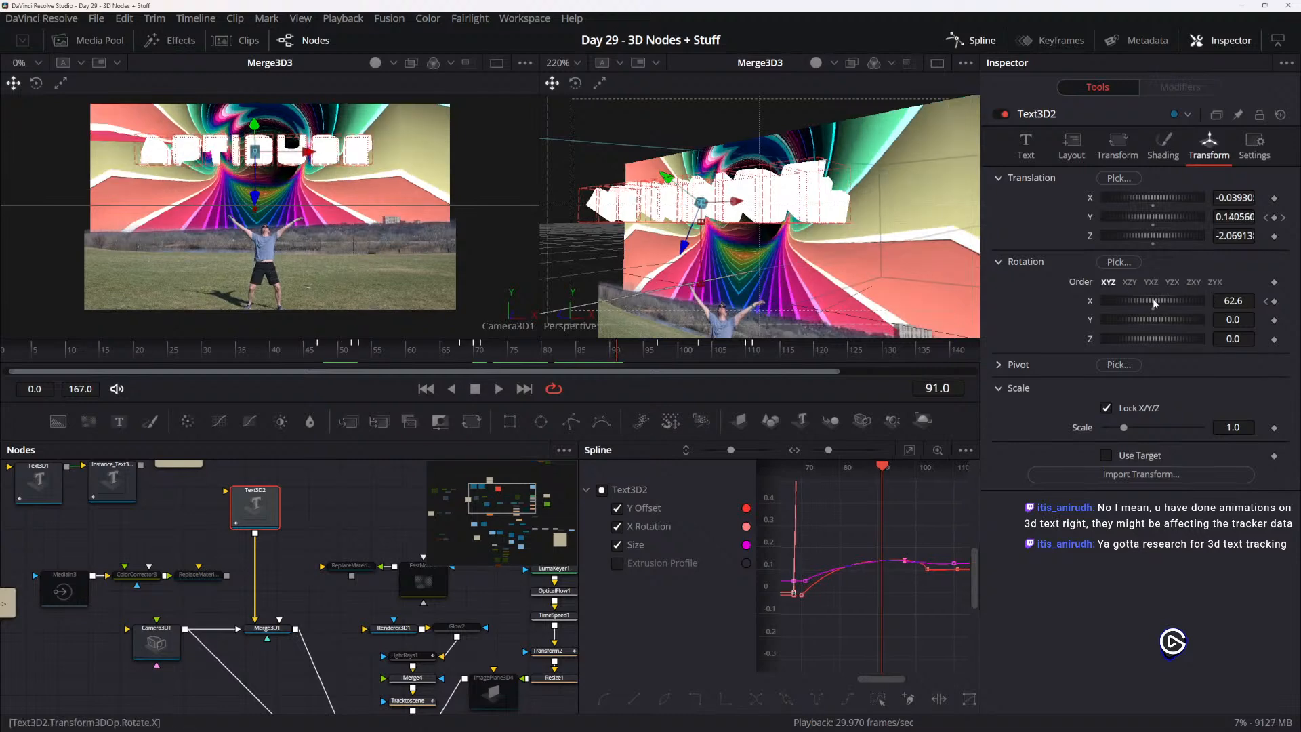
drag(1154, 303, 1143, 298)
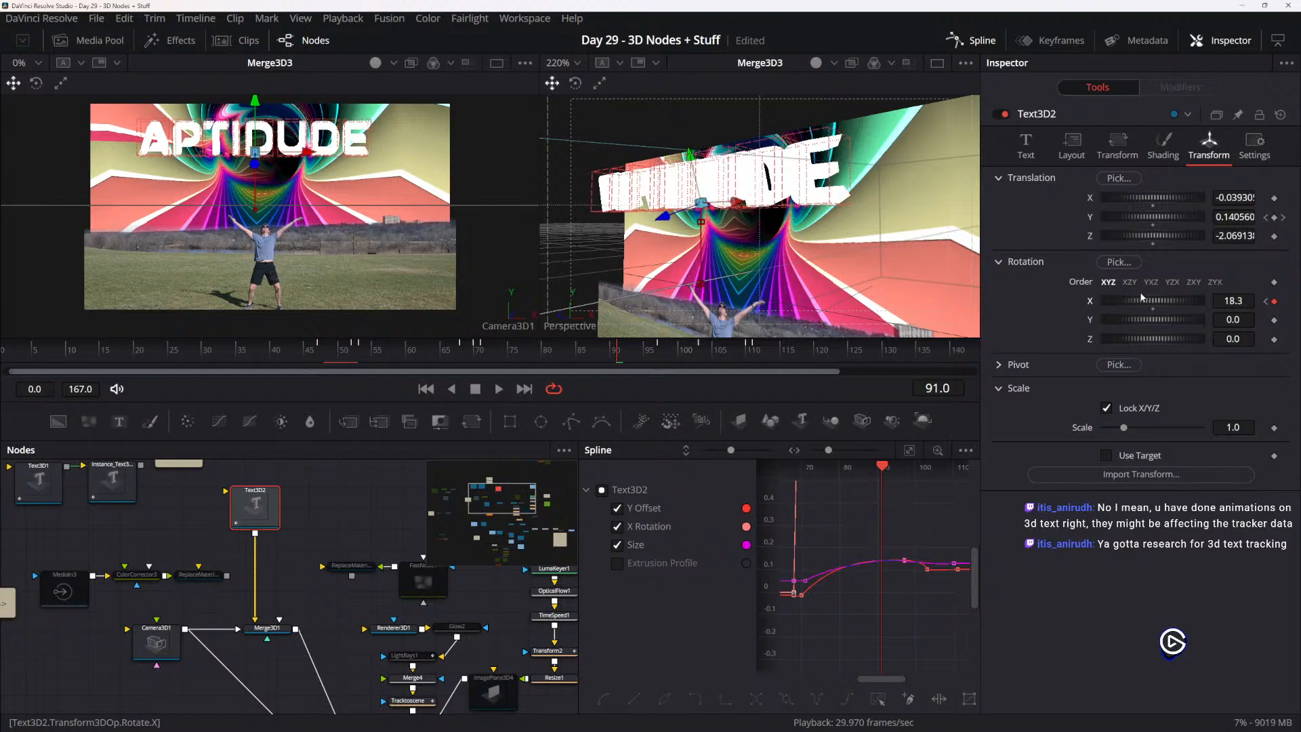
- Keyframe Text3D2's X rotation at 0.0 on frame 103 and set the frame 91 keyframe to -23.9
drag(606, 356, 705, 357)
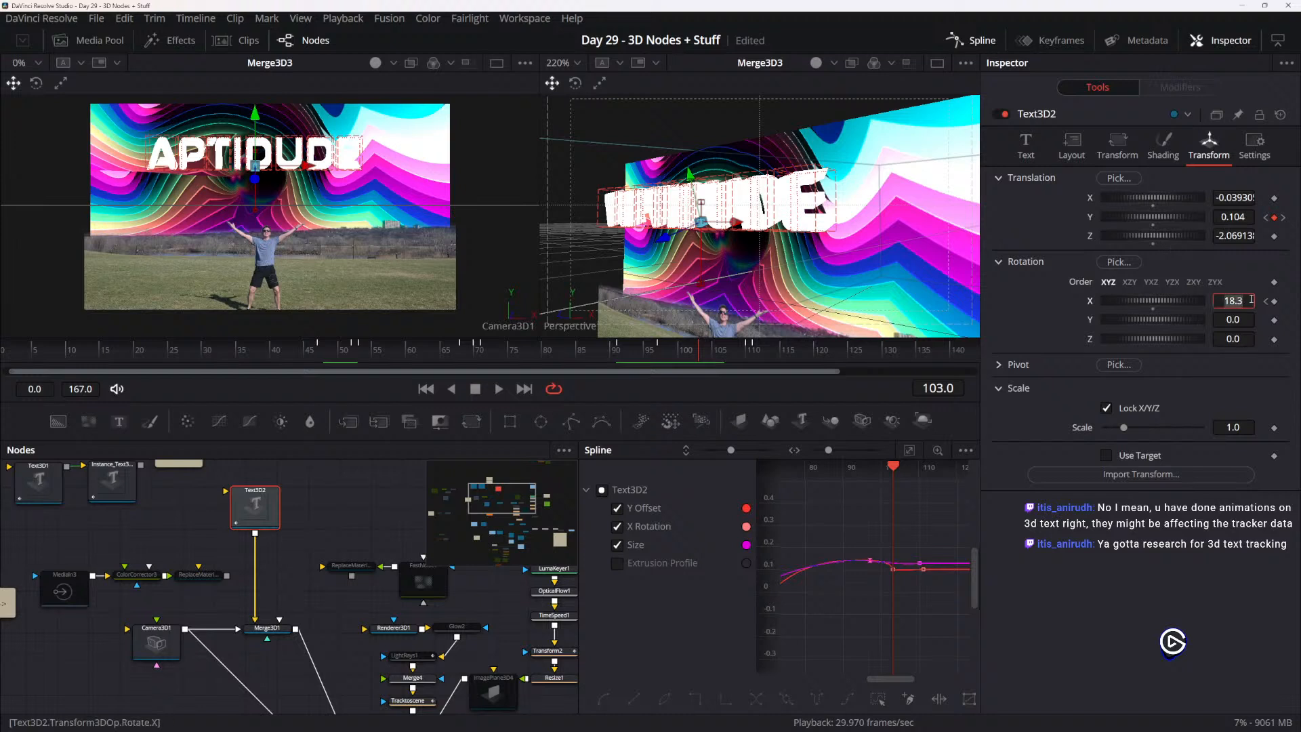
key(Tab)
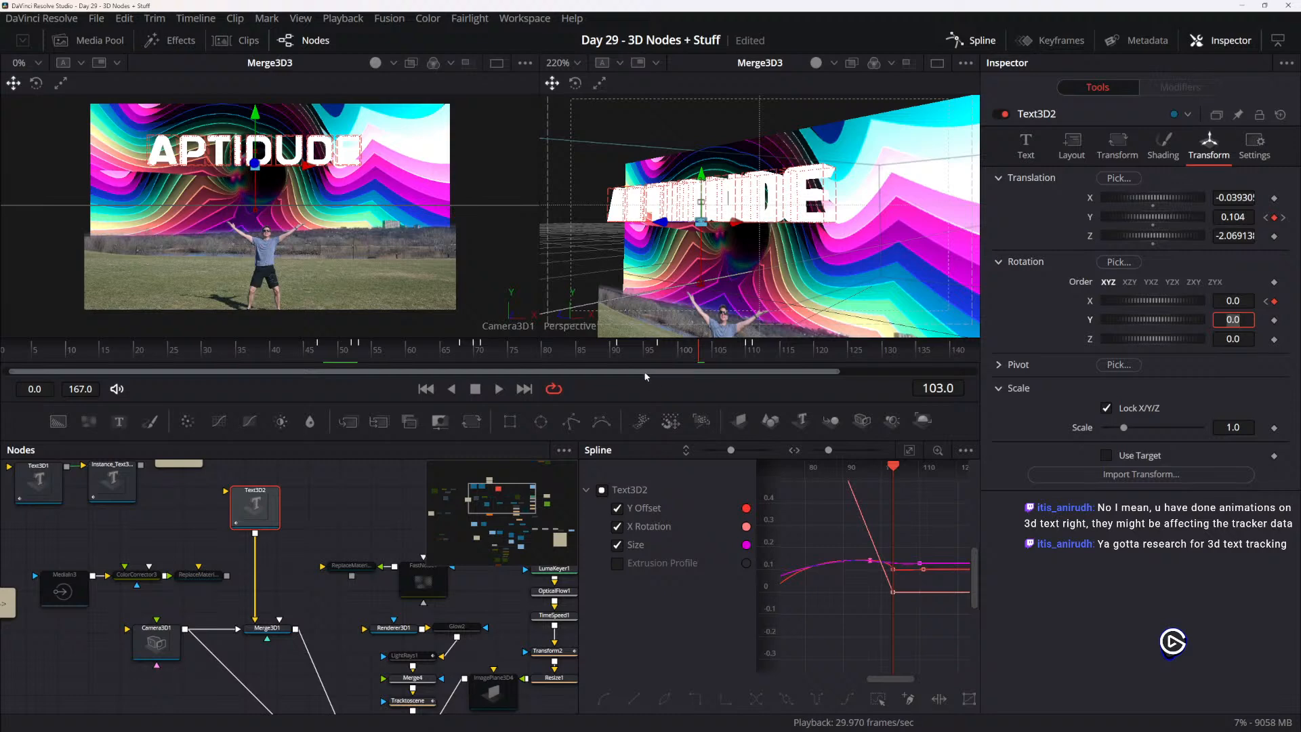
click(1265, 302)
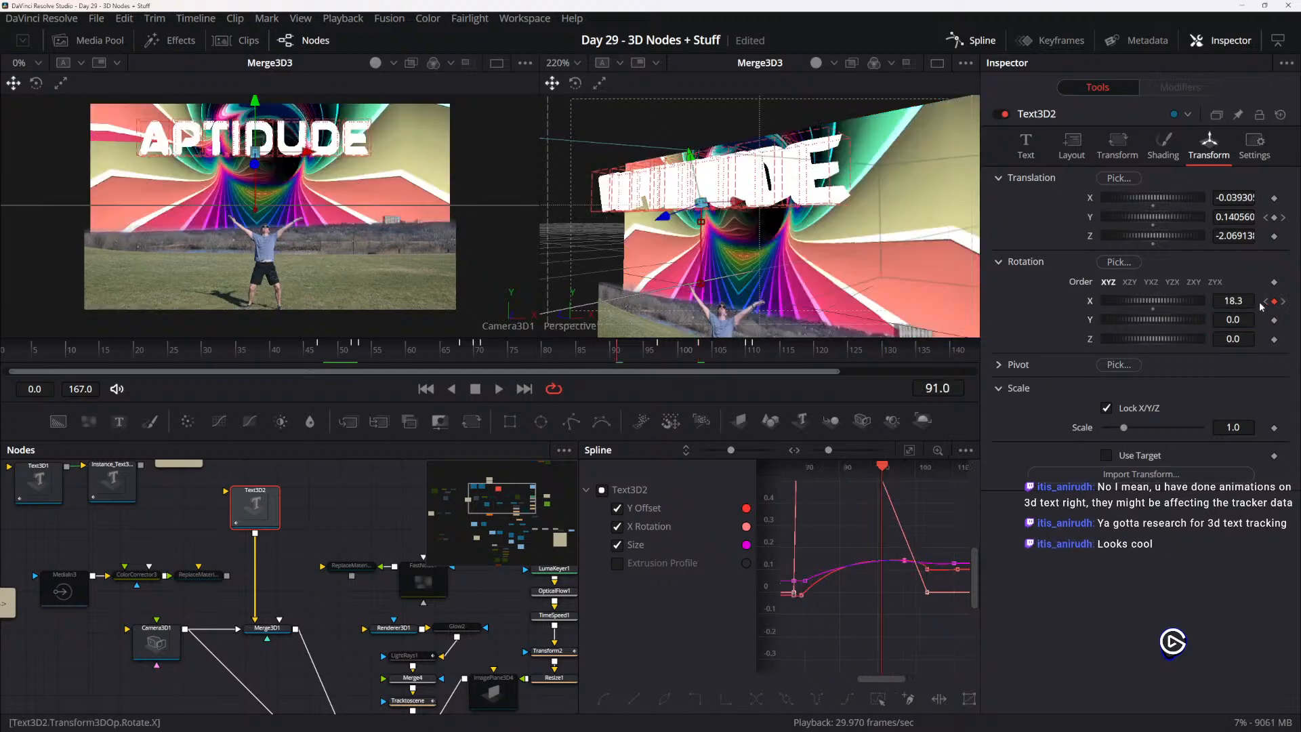
drag(1231, 302, 1181, 302)
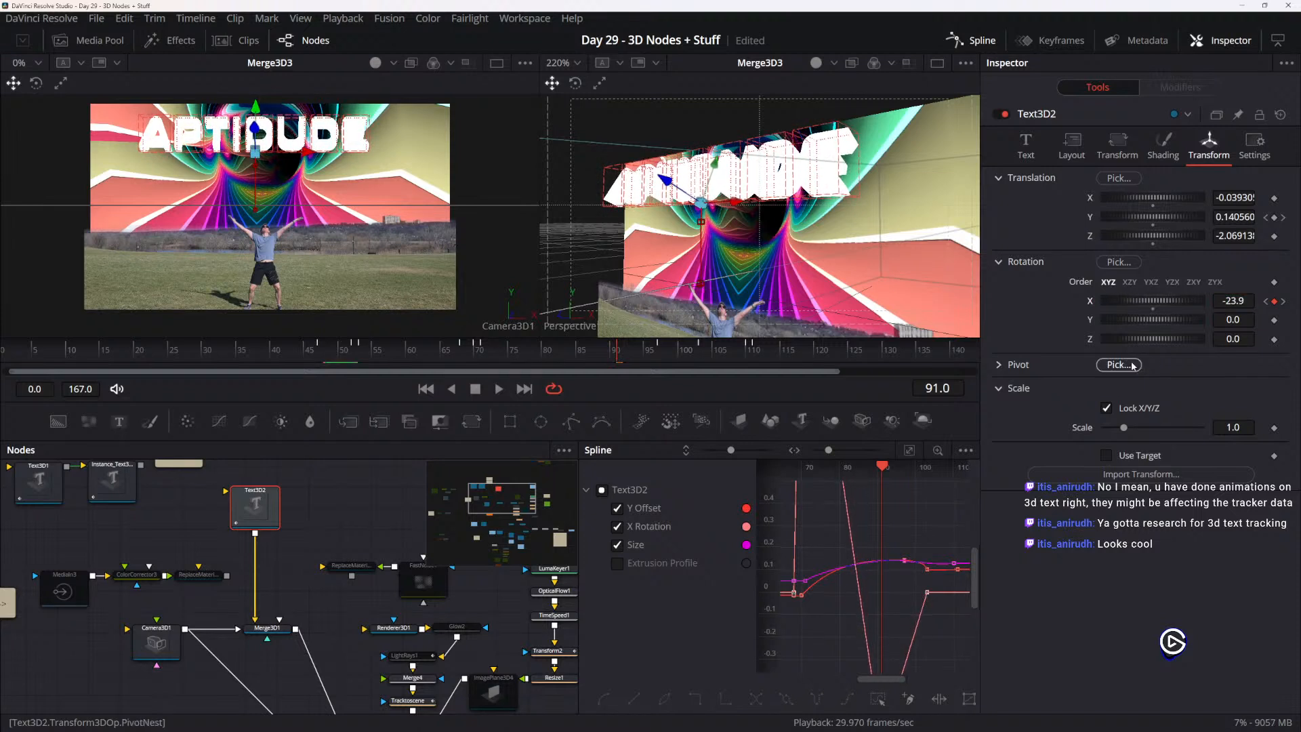
- Smooth Text3D2's X rotation curve between the frame 70 and frame 103 keyframes and play back the animation
scroll(910, 625, down, 5)
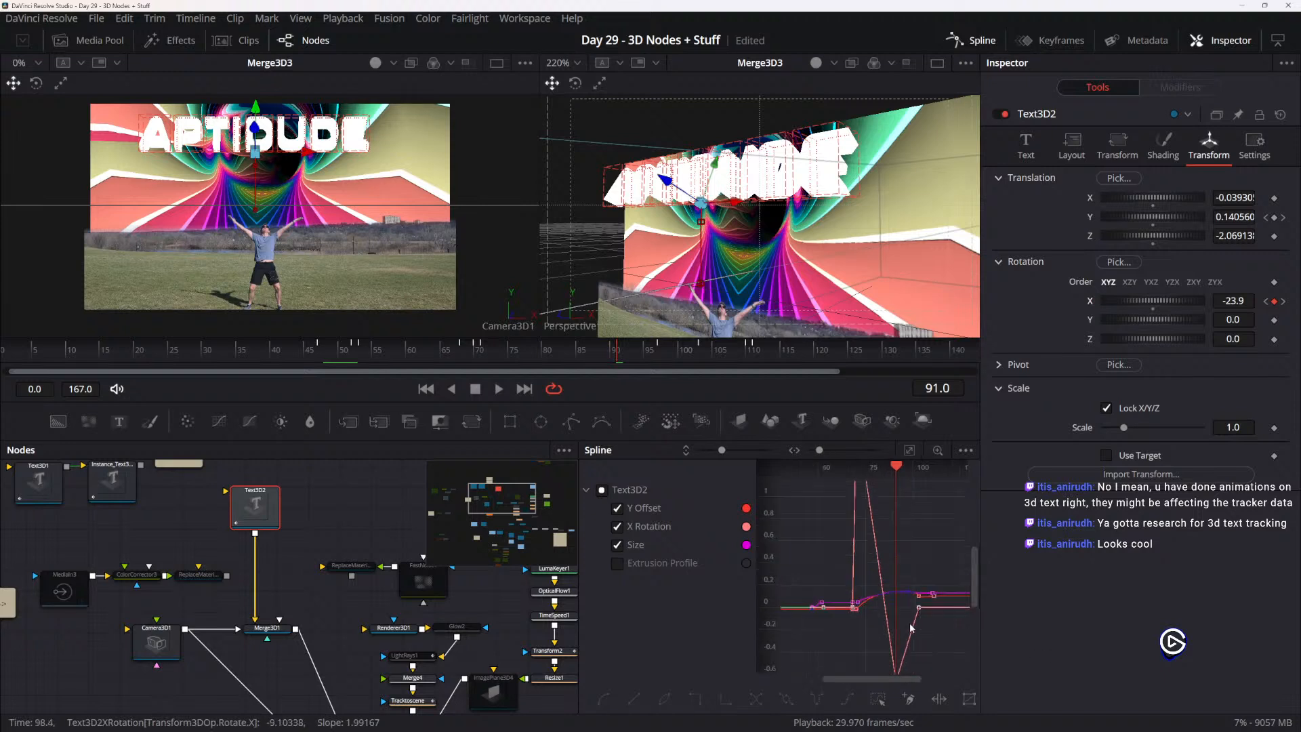
scroll(910, 603, up, 2)
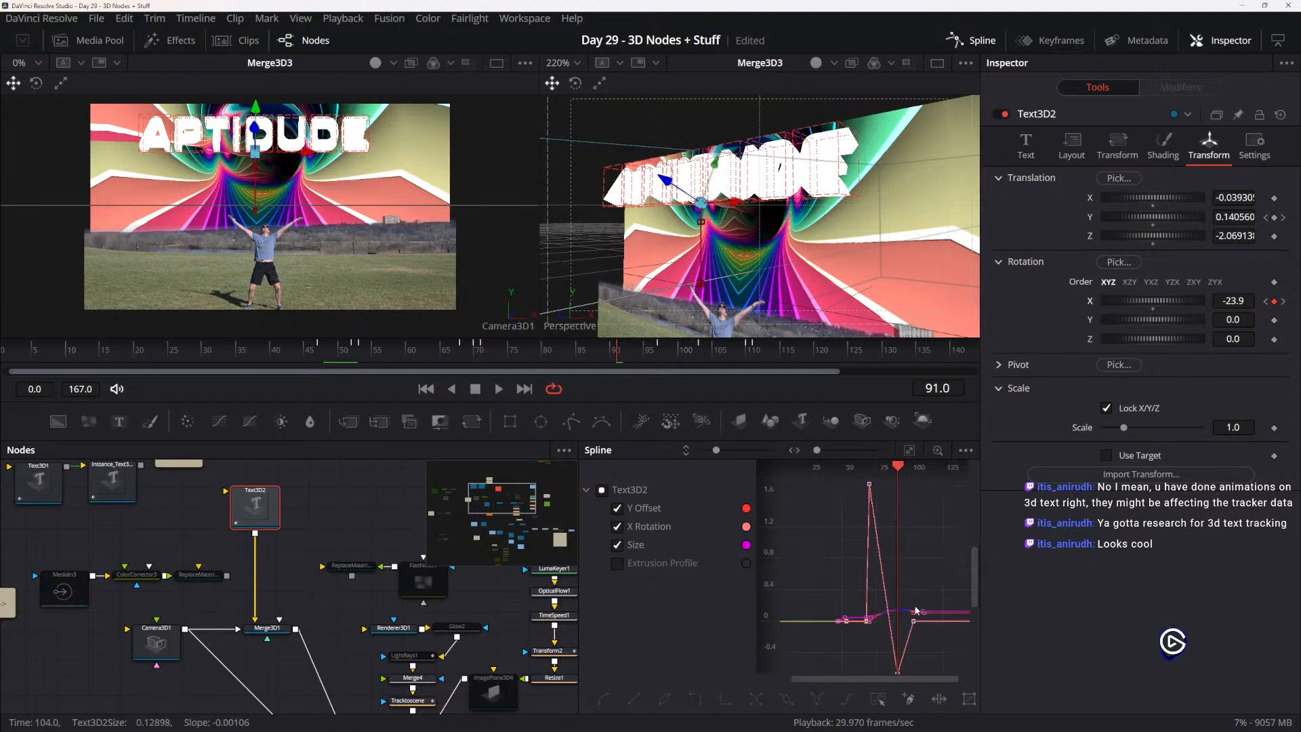
scroll(906, 607, down, 2)
drag(857, 502, 932, 616)
drag(925, 560, 926, 561)
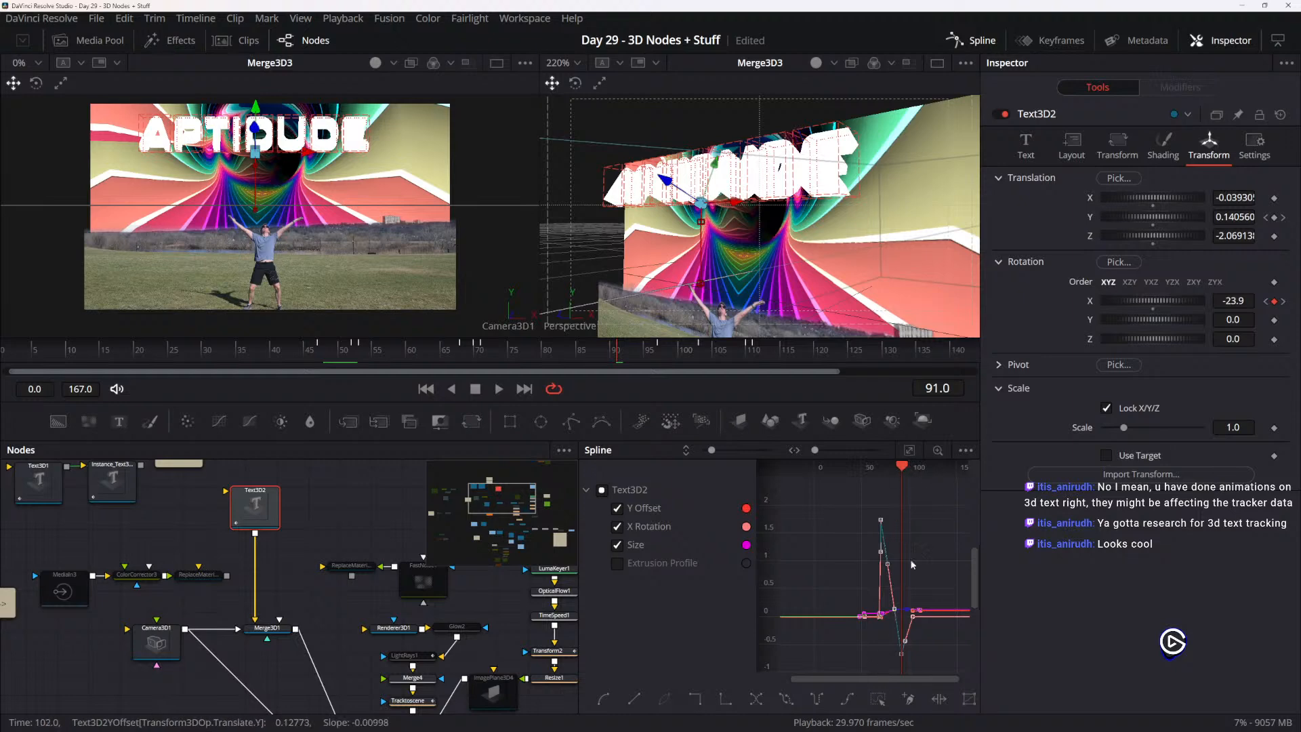
scroll(912, 641, up, 2)
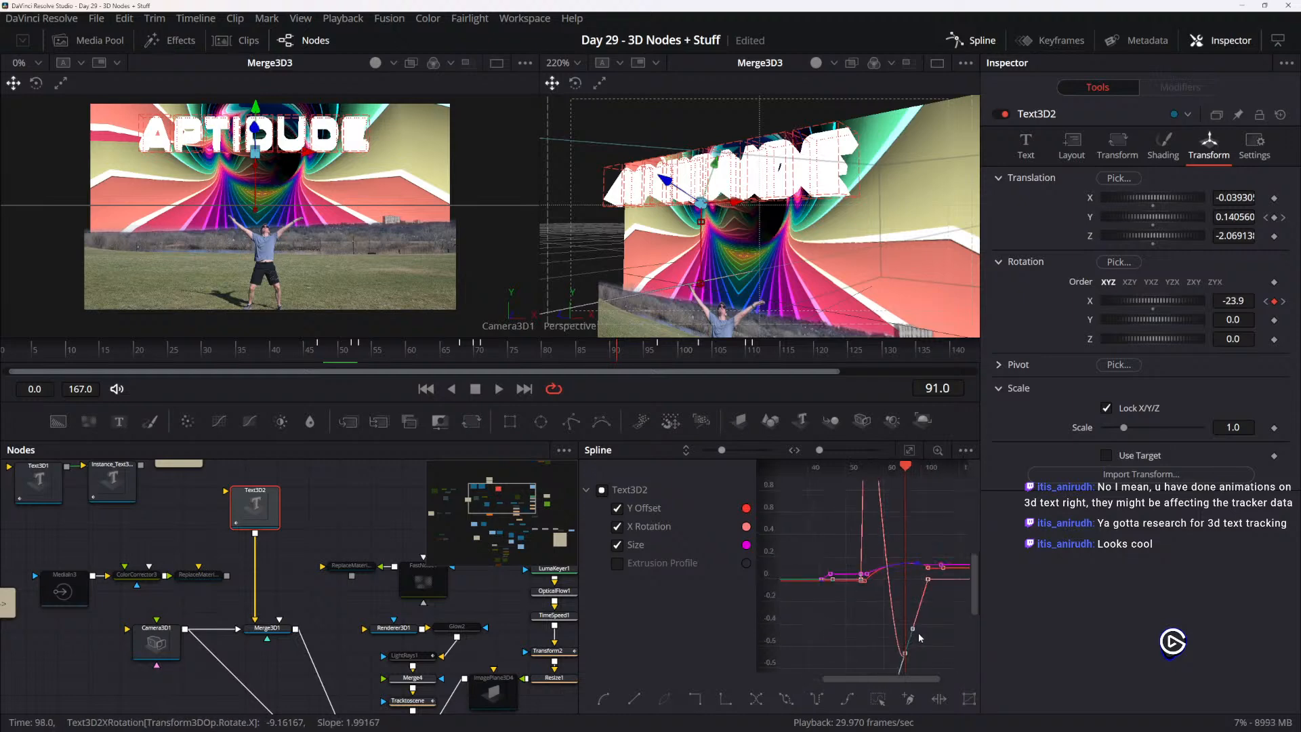
drag(906, 471, 815, 476)
key(space)
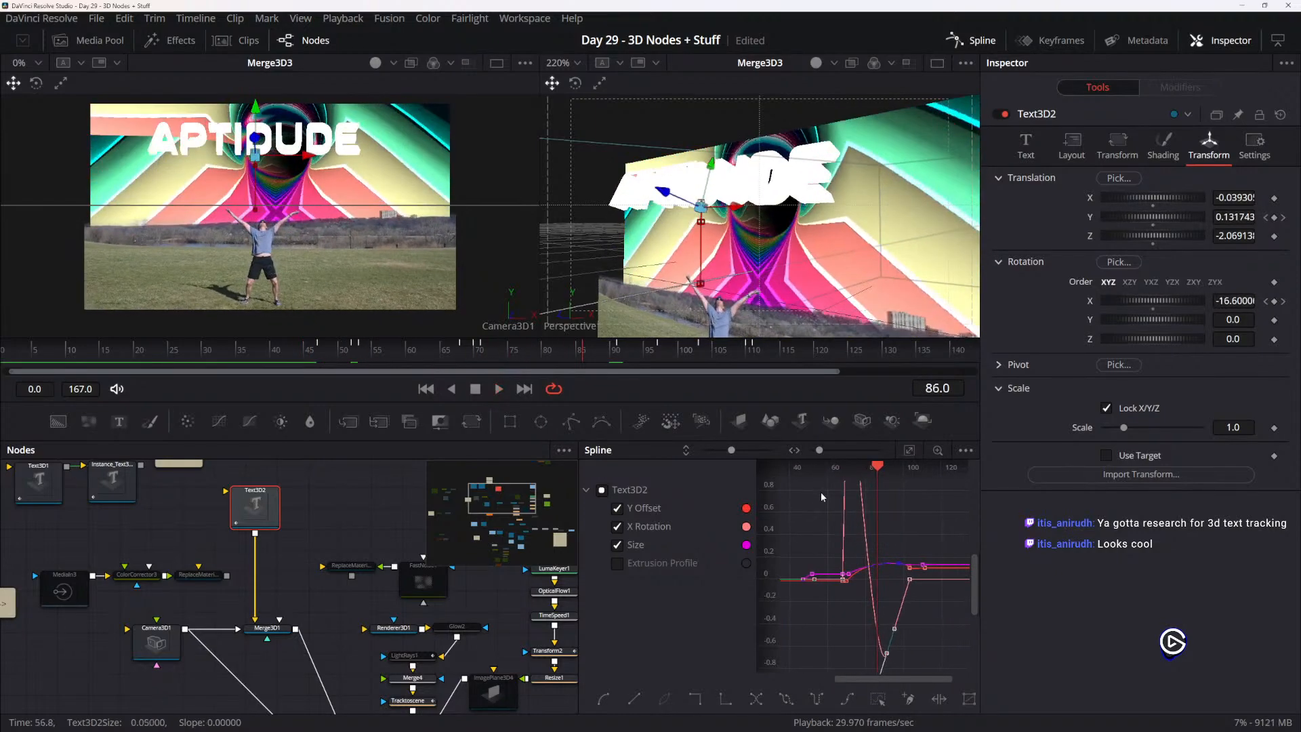
- Smooth Text3D2's X rotation curve at the frame 68 keyframe after previewing the motion
drag(876, 467, 823, 472)
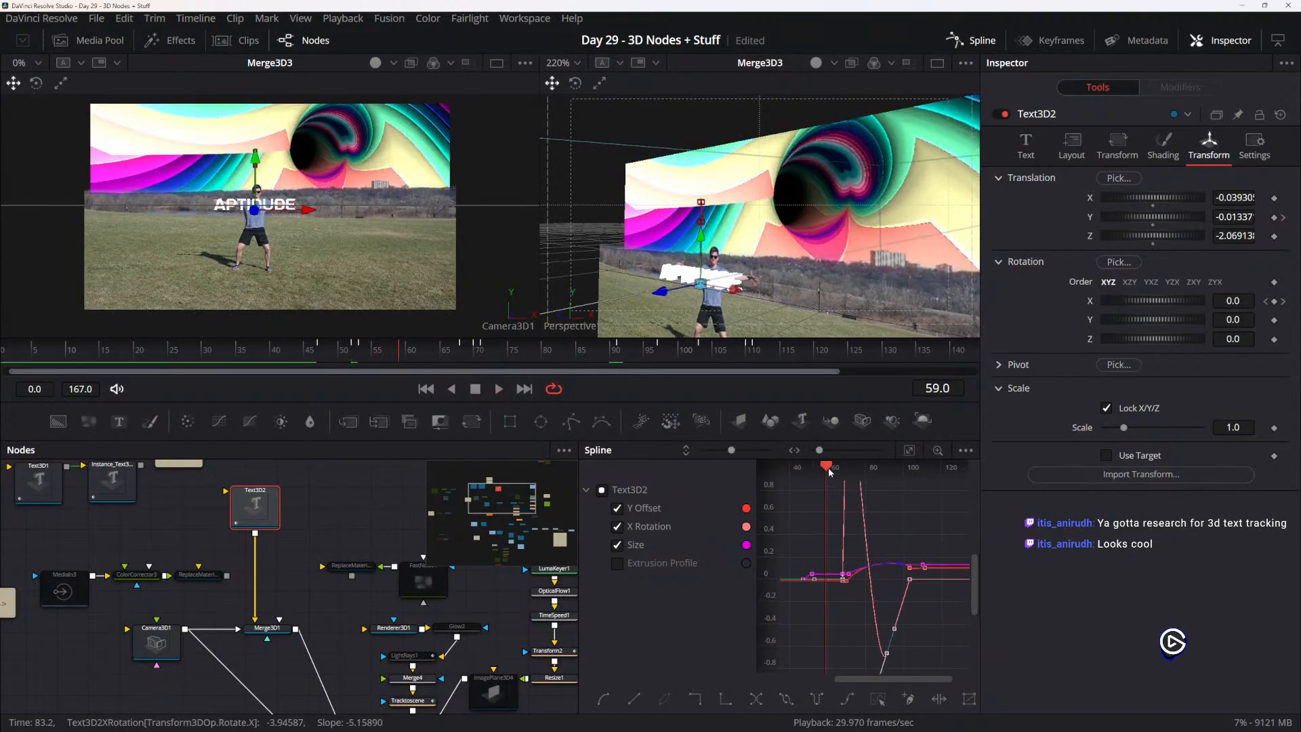
key(space)
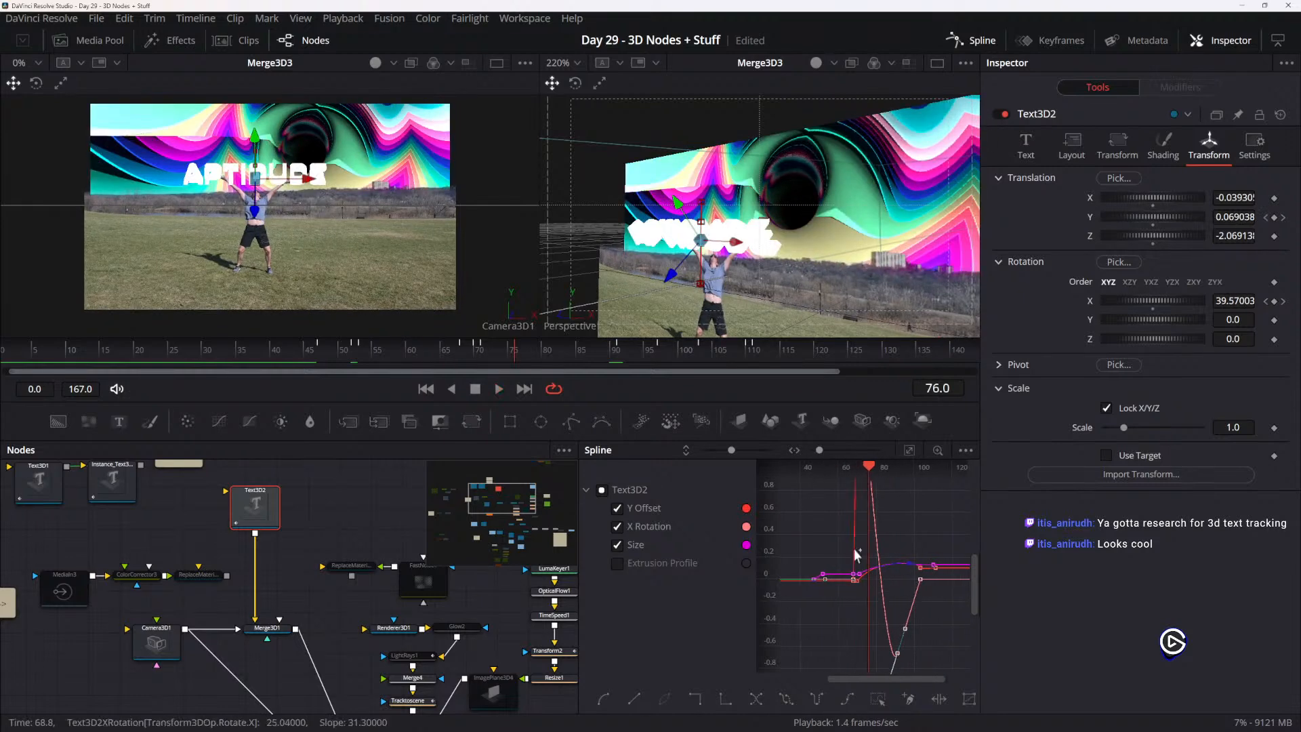
scroll(857, 578, up, 5)
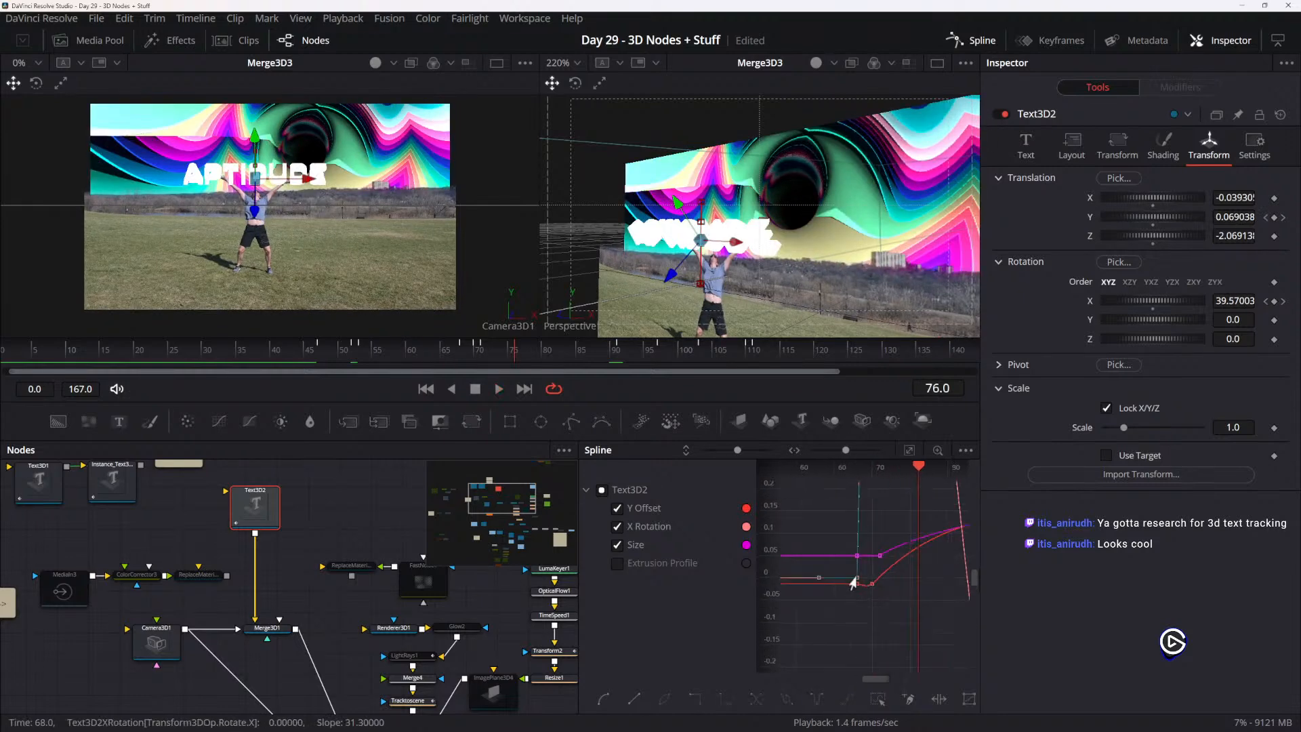
click(855, 578)
key(shift+s)
drag(868, 597, 920, 610)
scroll(918, 608, down, 2)
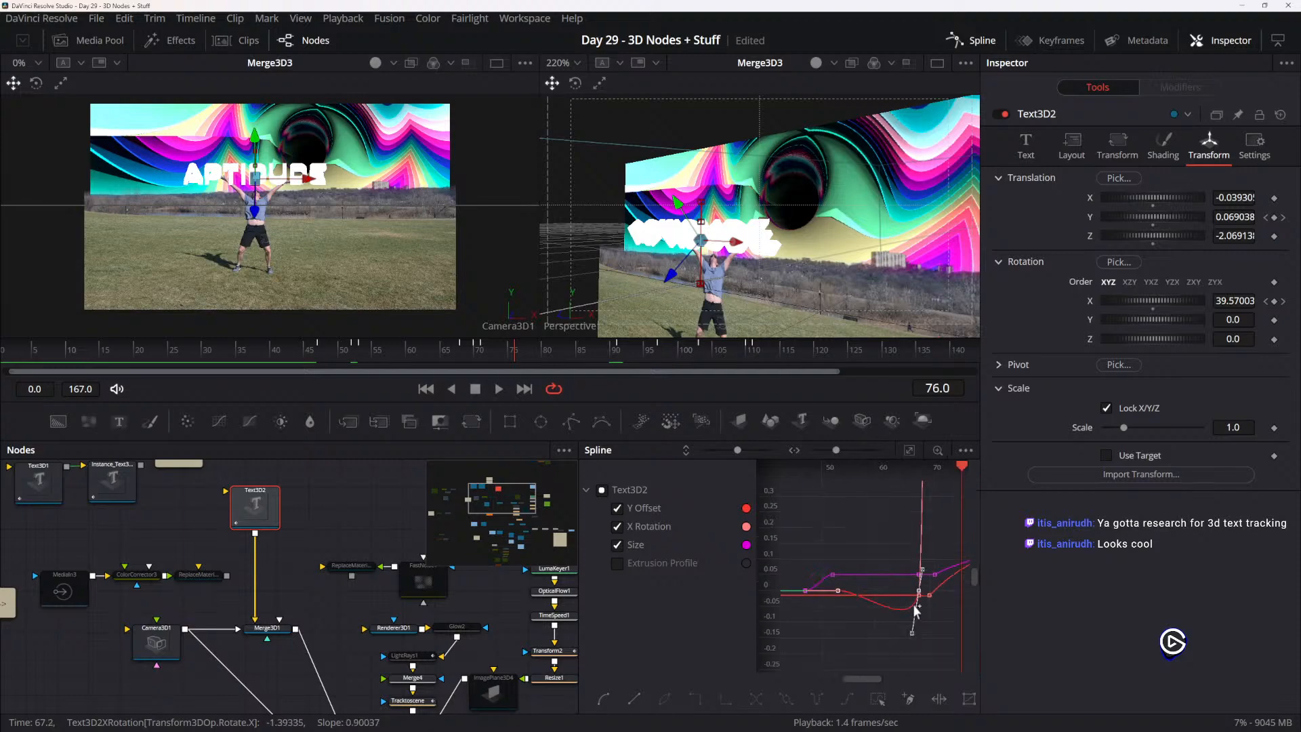
- Play back the animation from around frame 53 to check the smoothed start of the text's rotation
scroll(915, 610, down, 2)
key(space)
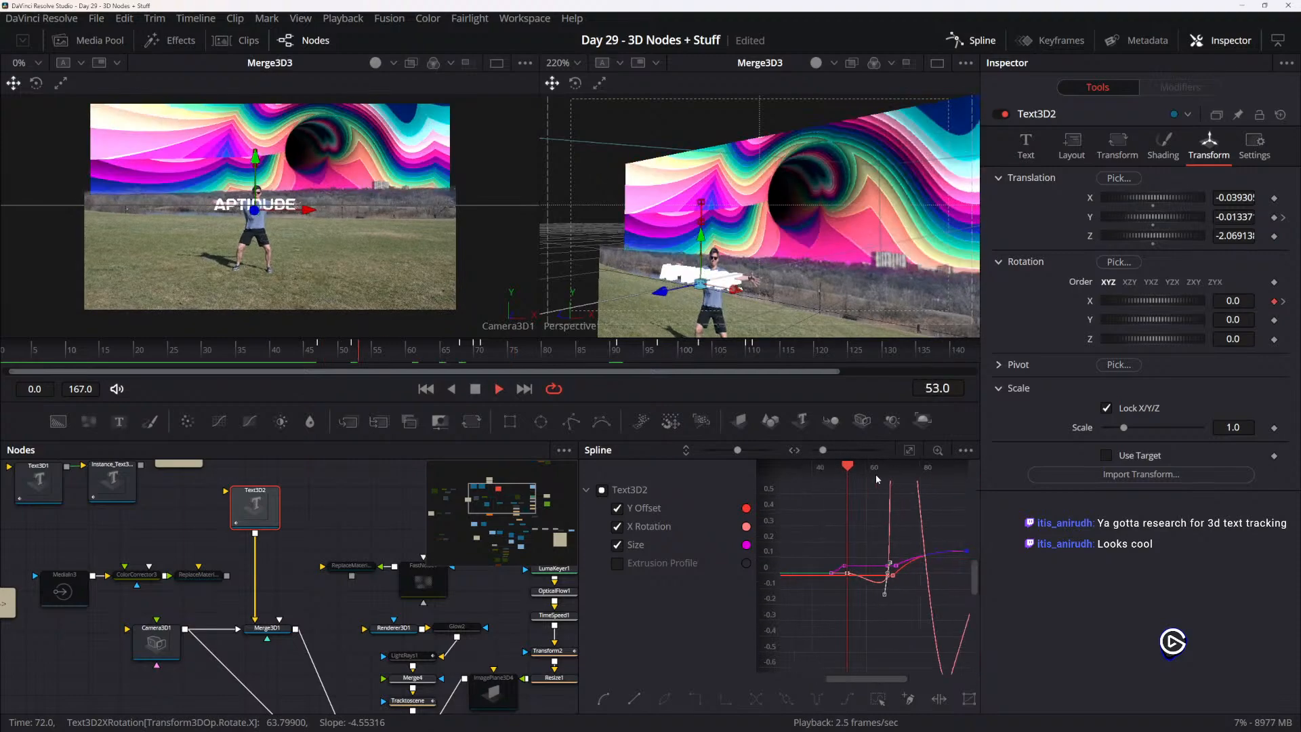
key(space)
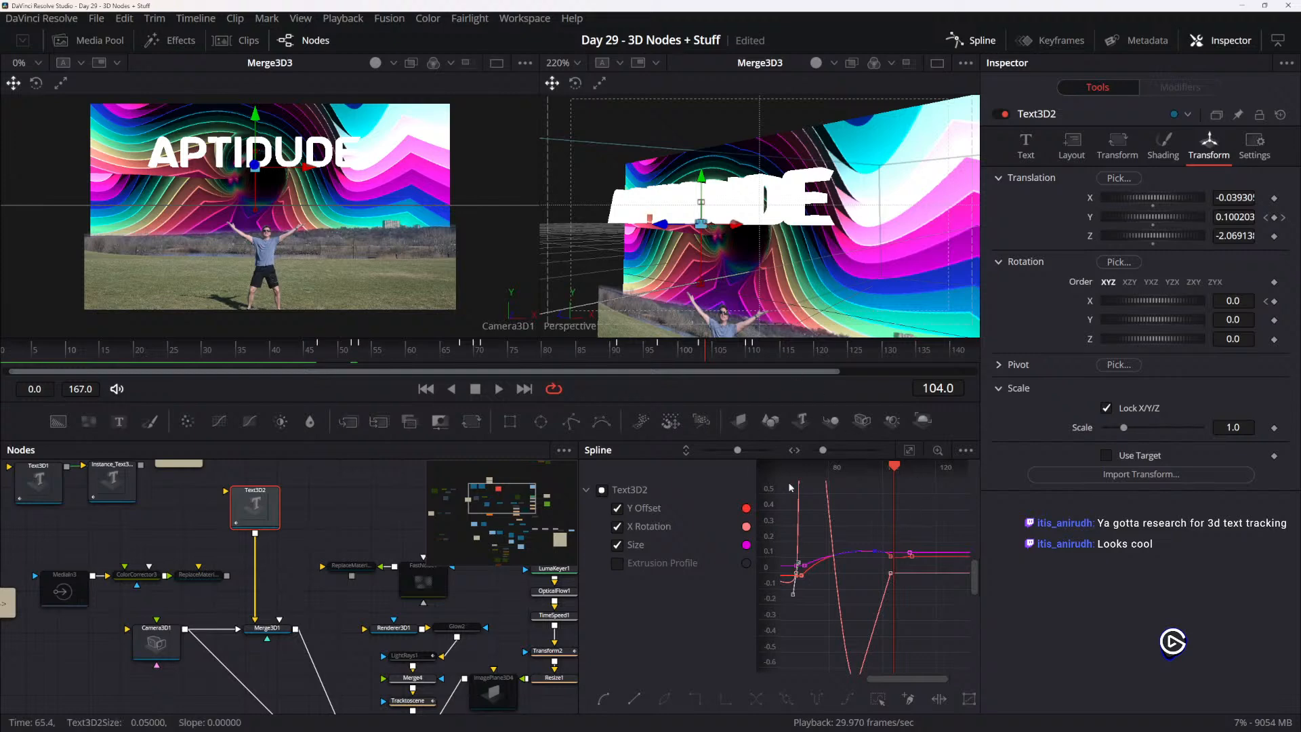
mouse_move(841, 511)
mouse_down()
mouse_move(905, 606)
mouse_move(897, 526)
mouse_move(919, 491)
mouse_move(840, 493)
mouse_up()
scroll(896, 526, down, 2)
key(space)
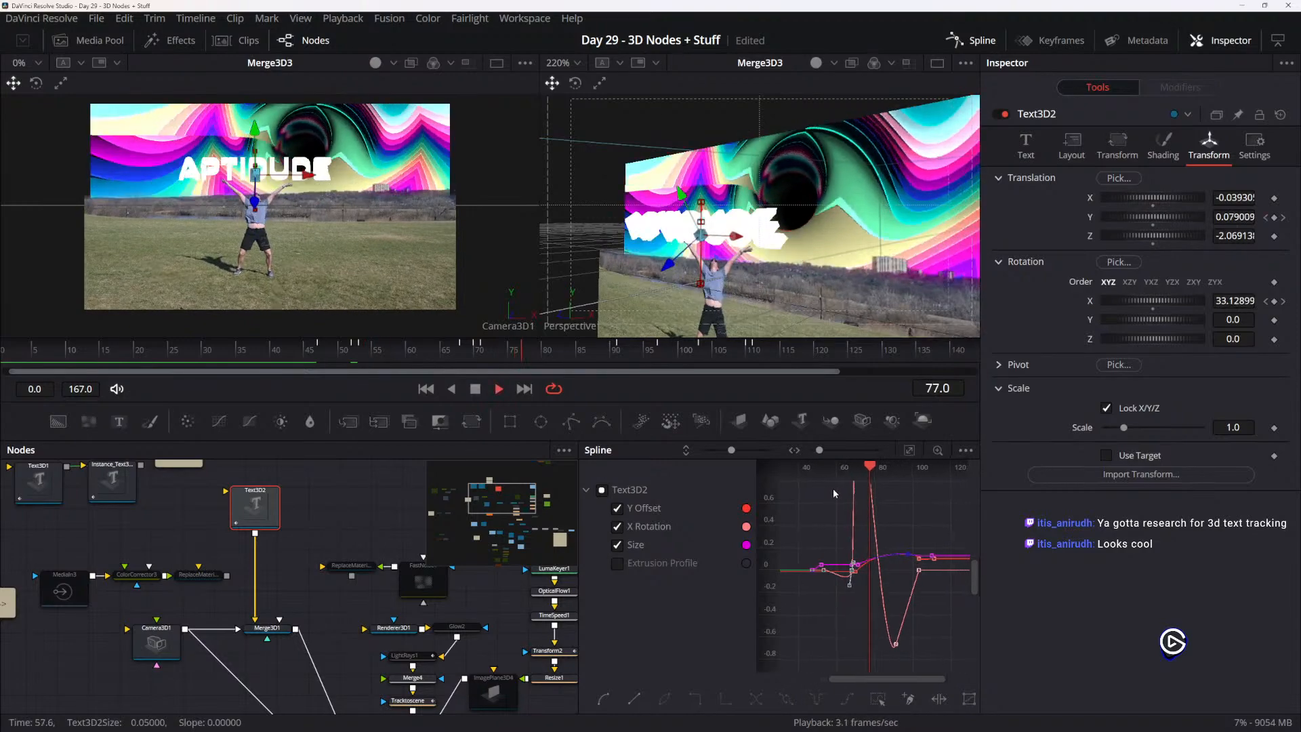
- Try reshaping the X rotation curve with the frame 91 keyframe's handle, and undo the change
drag(851, 522, 909, 610)
click(876, 542)
drag(891, 525, 861, 584)
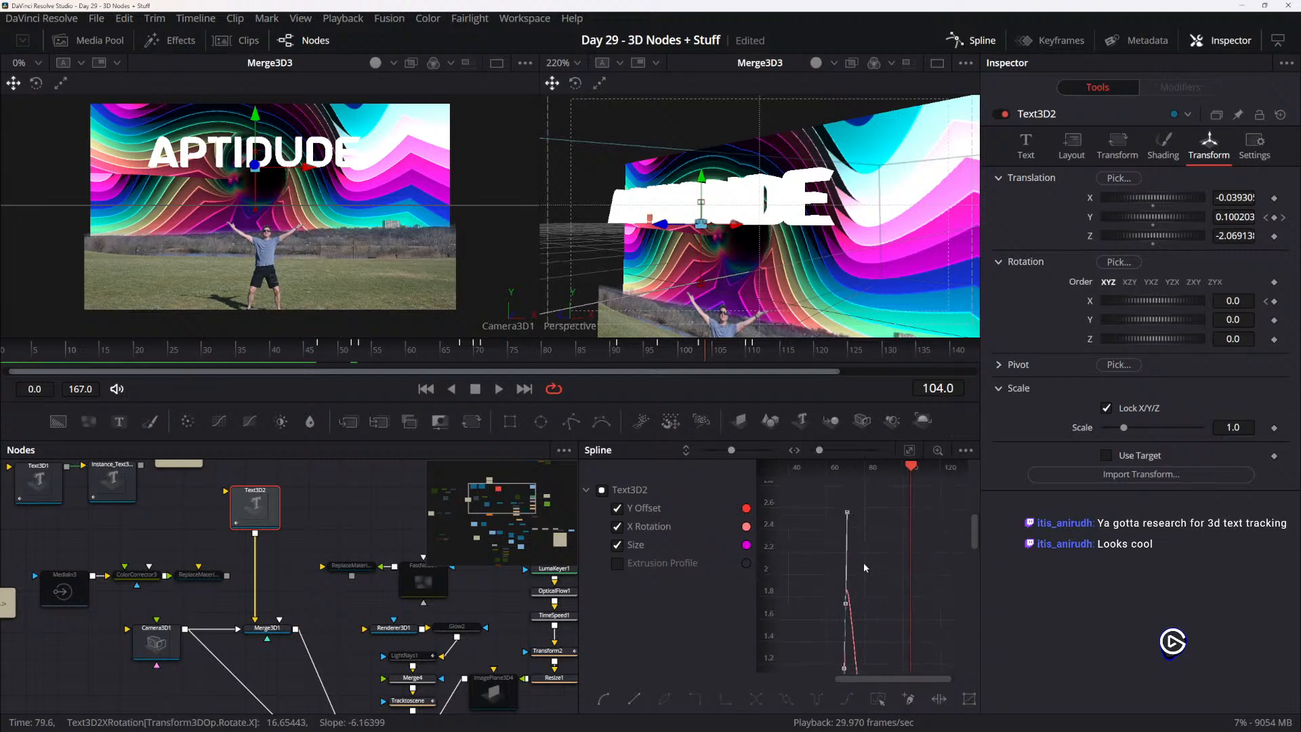
drag(873, 631, 871, 498)
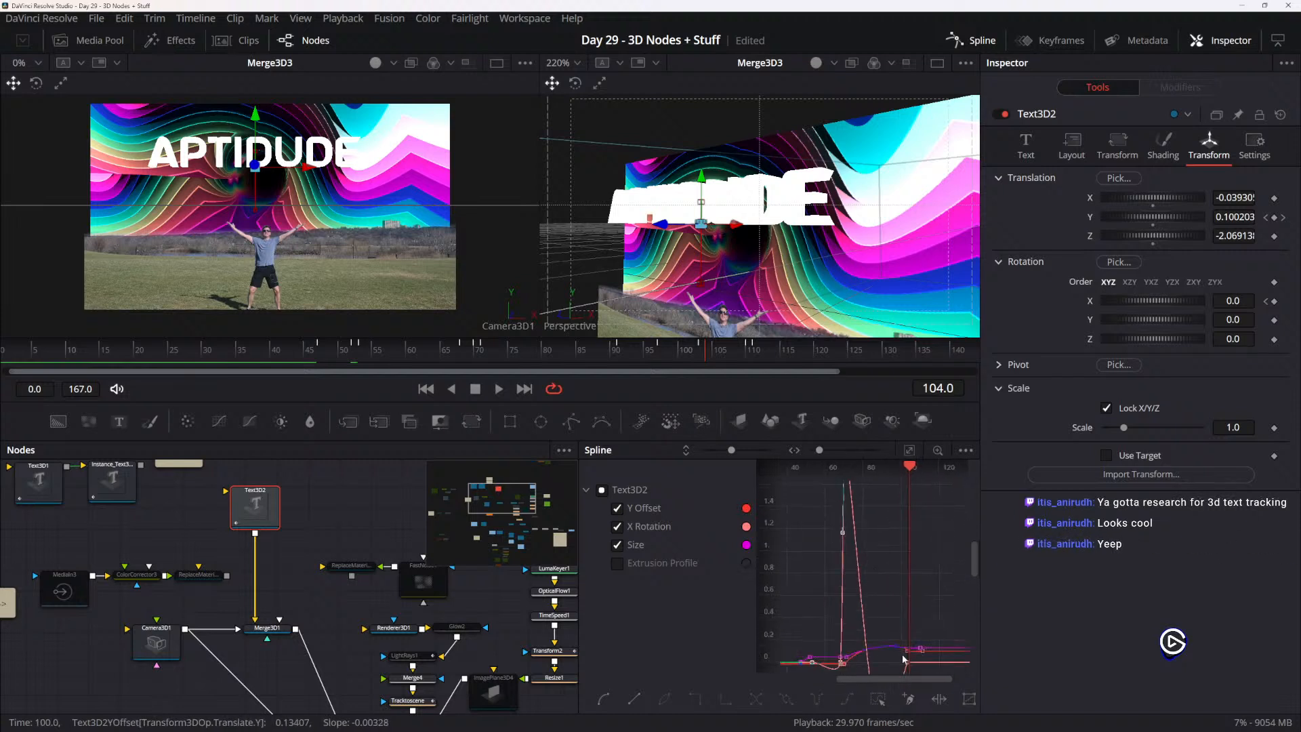
drag(903, 659, 876, 537)
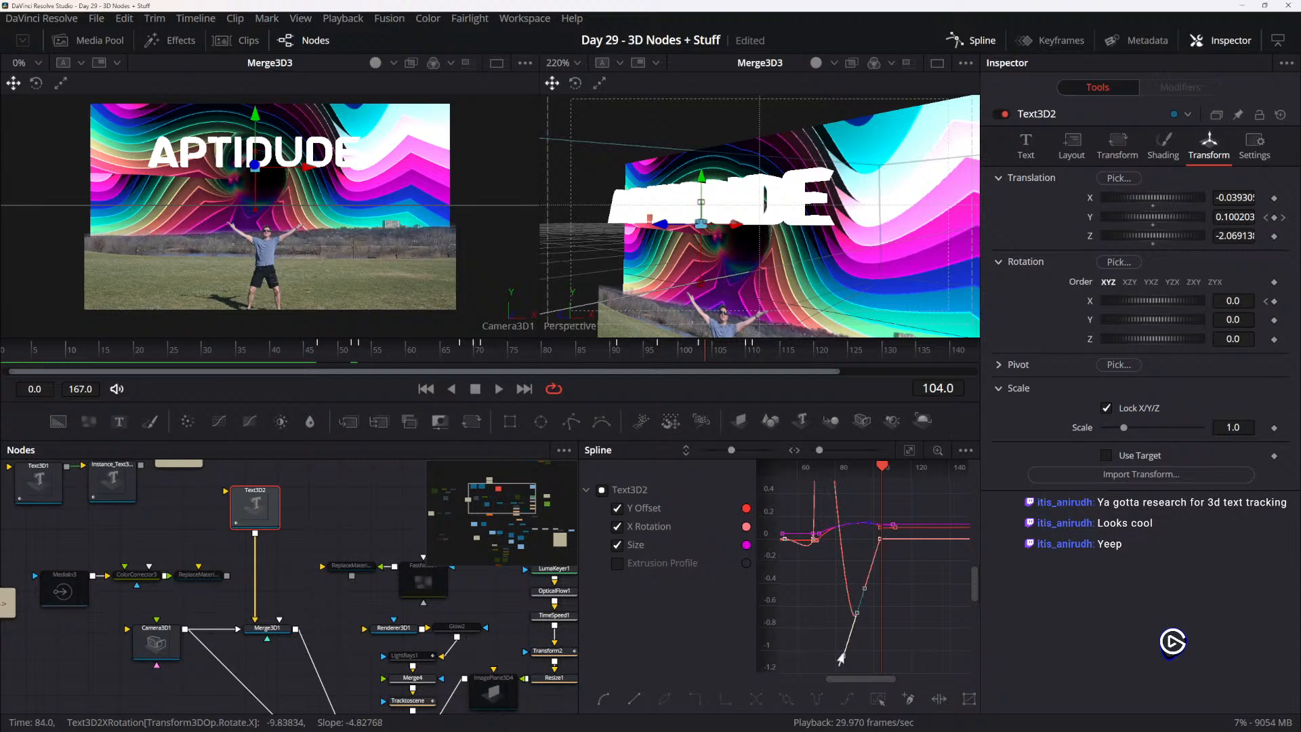
drag(840, 659, 854, 560)
scroll(865, 479, up, 2)
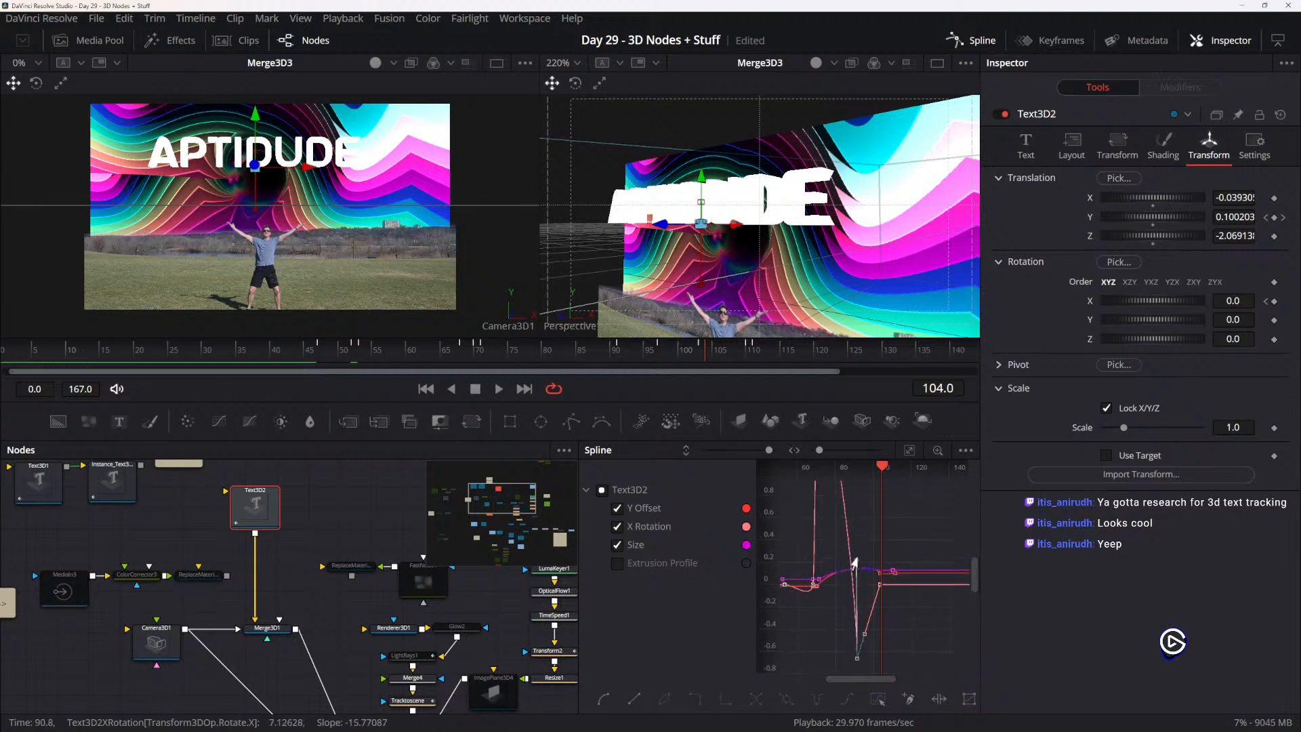
mouse_move(882, 467)
mouse_down()
mouse_move(809, 473)
mouse_move(860, 473)
mouse_up()
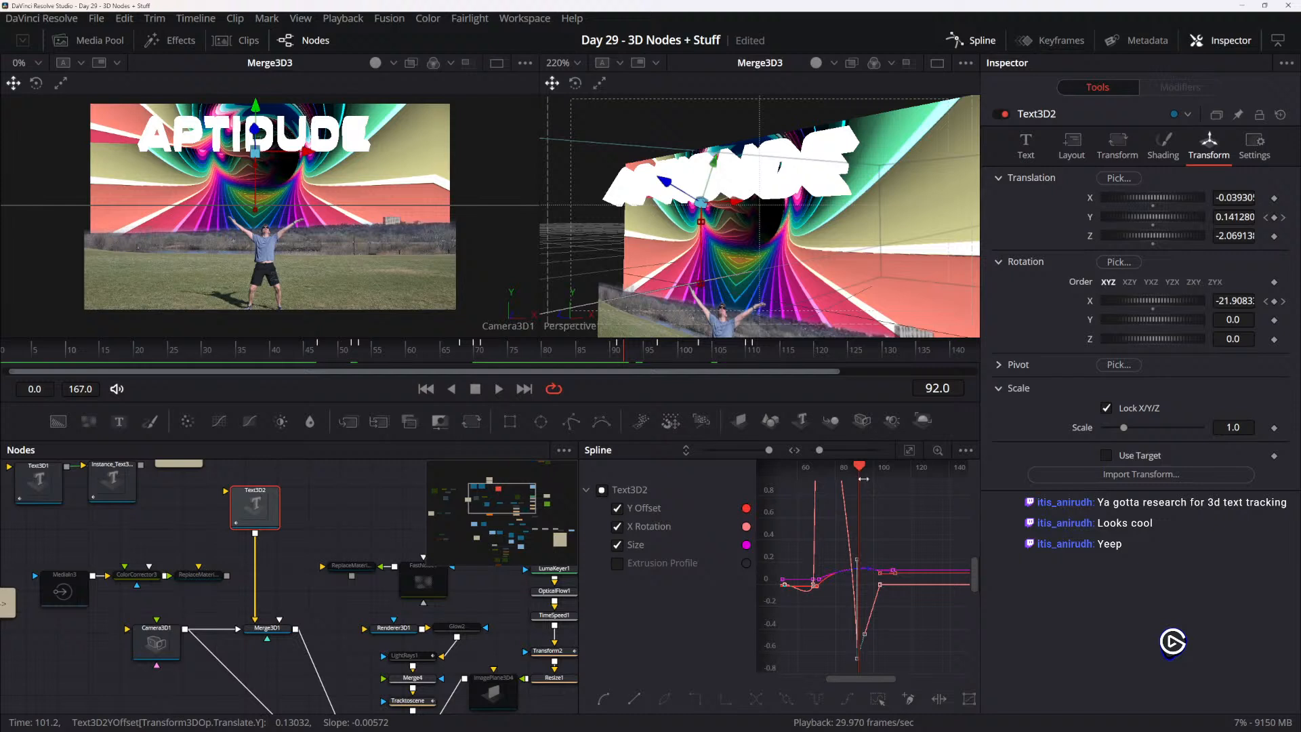
key(ctrl+z)
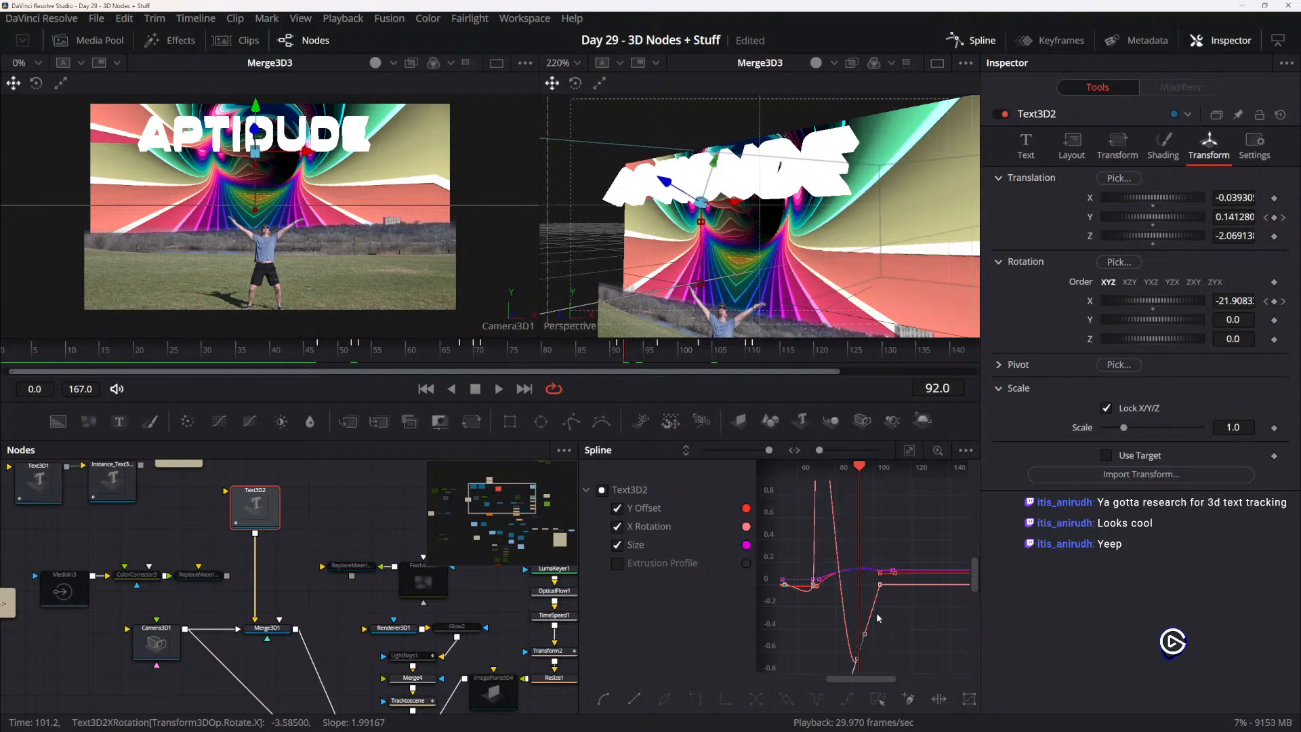
- Adjust the X rotation curve's handles to round the section between the frame 91 and frame 103 keyframes
click(879, 584)
key(shift+s)
drag(871, 587, 852, 639)
click(842, 618)
scroll(857, 596, down, 4)
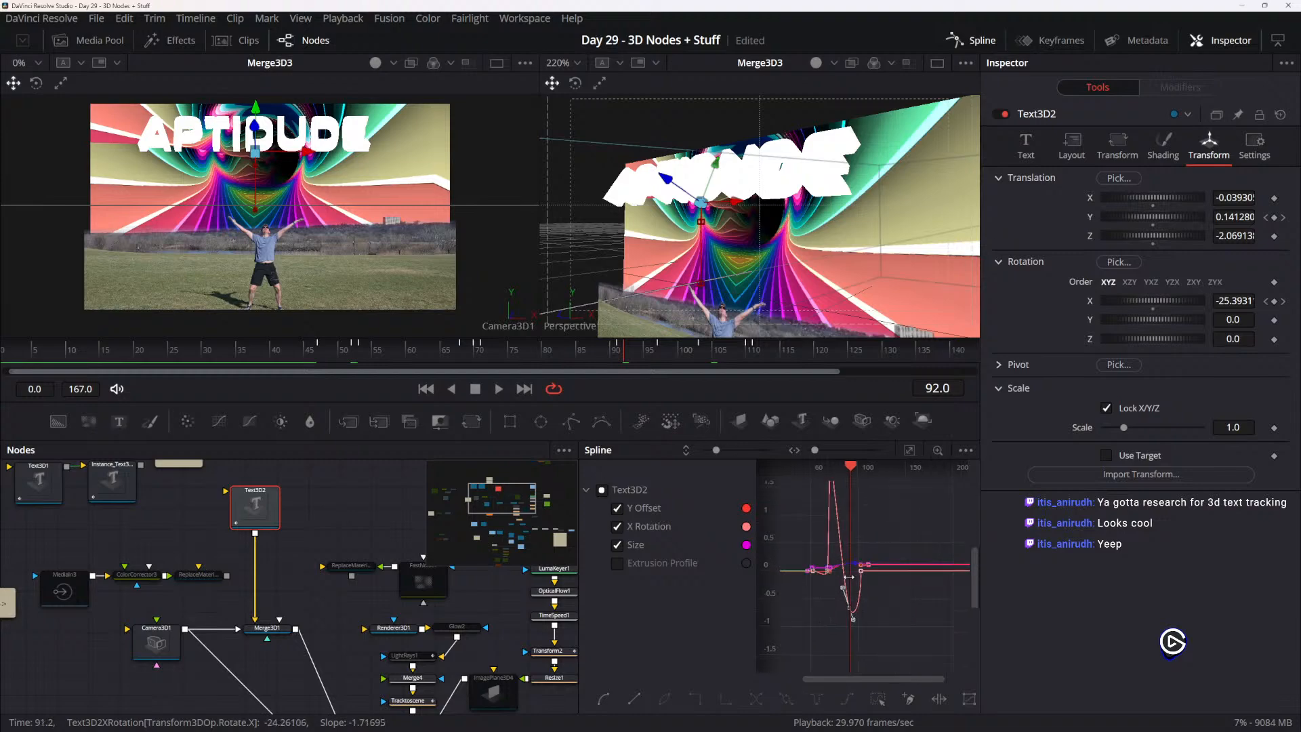
- Play back the animation to check the rounded X rotation between frames 91 and 103
drag(851, 467, 818, 472)
key(space)
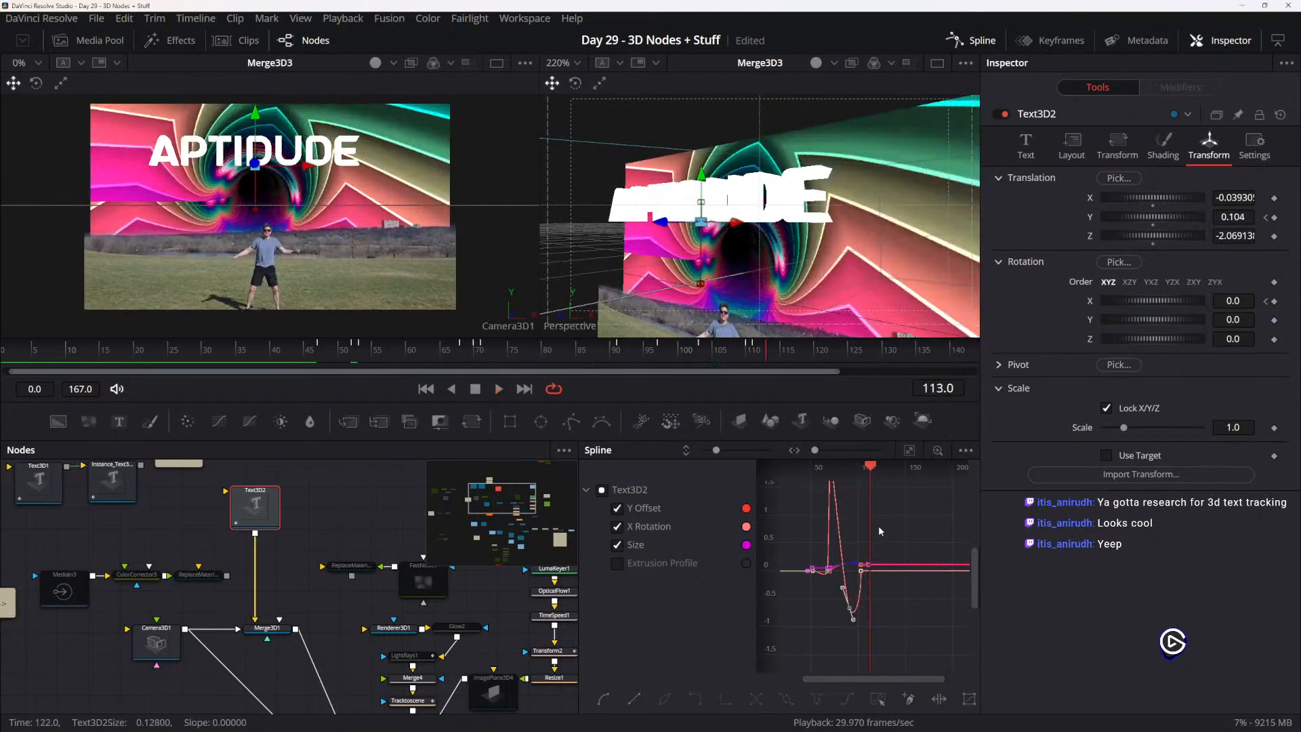
drag(878, 526, 893, 561)
drag(902, 474, 829, 477)
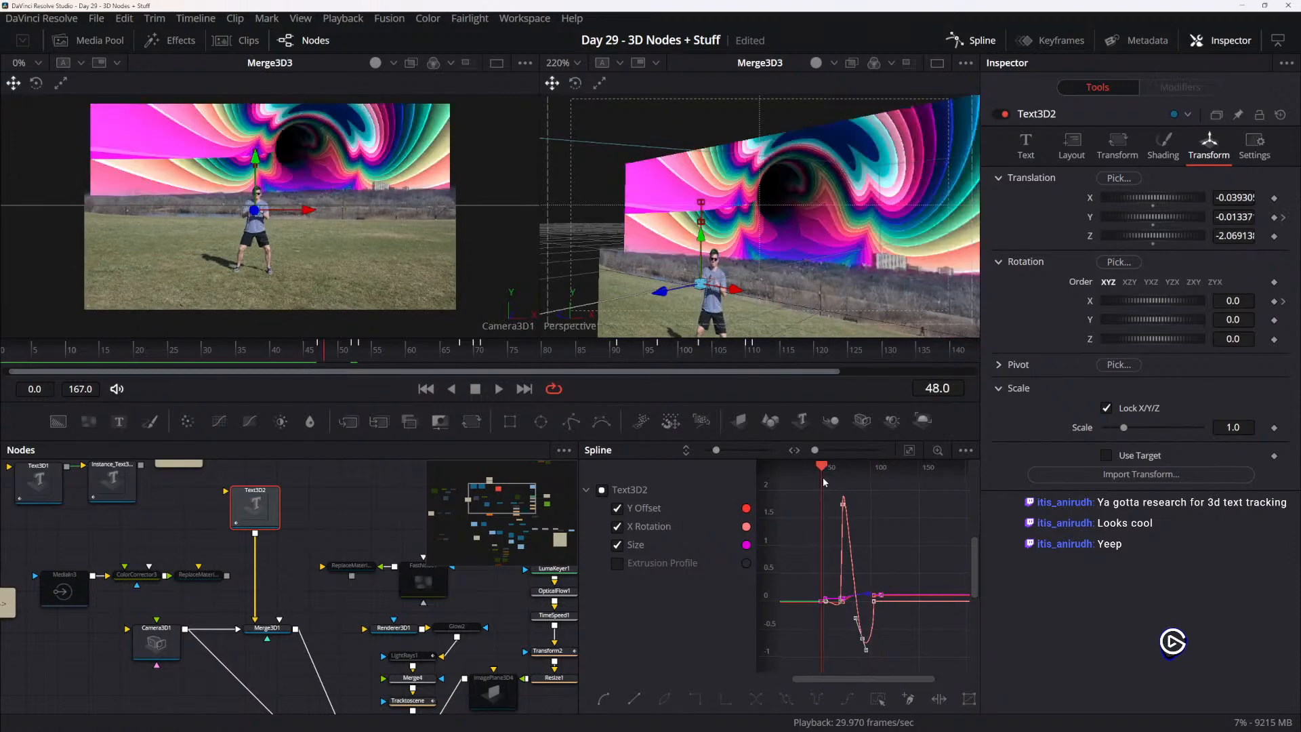
key(space)
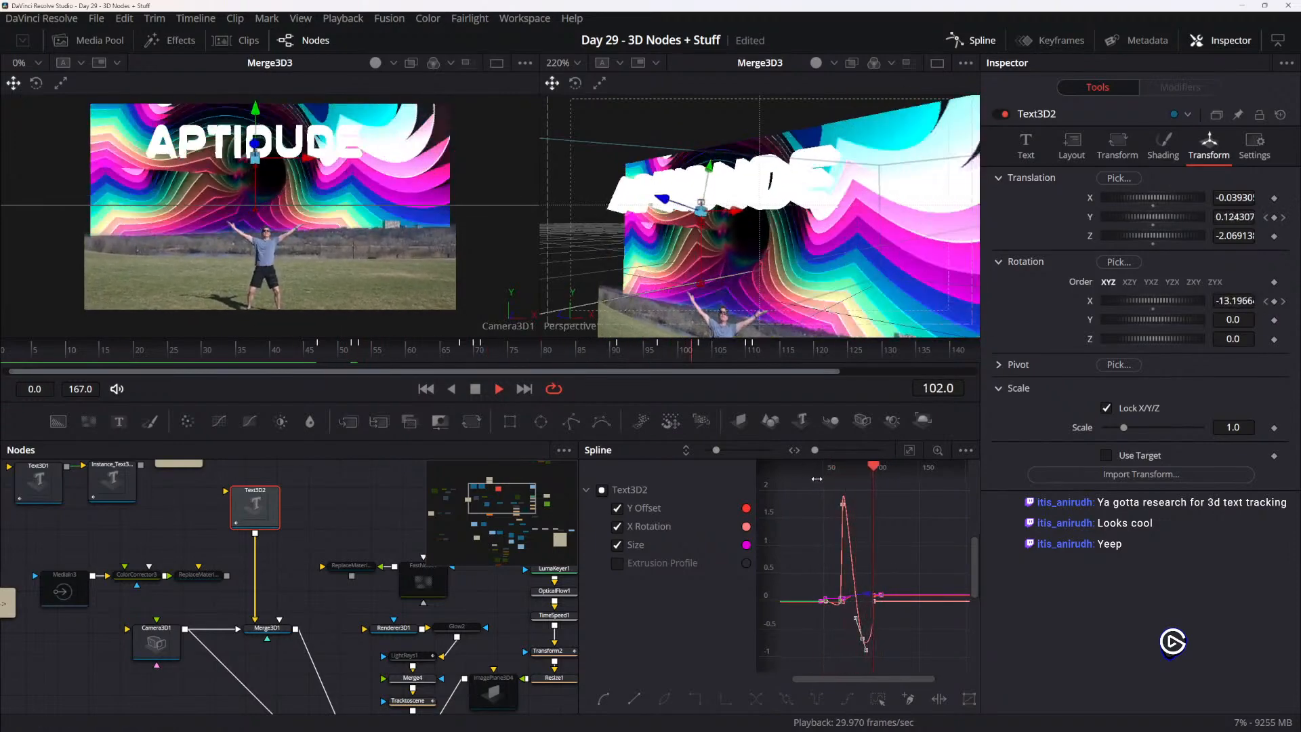
key(space)
- Smooth Text3D2's X rotation curve at the frame 103 keyframe
scroll(874, 576, up, 3)
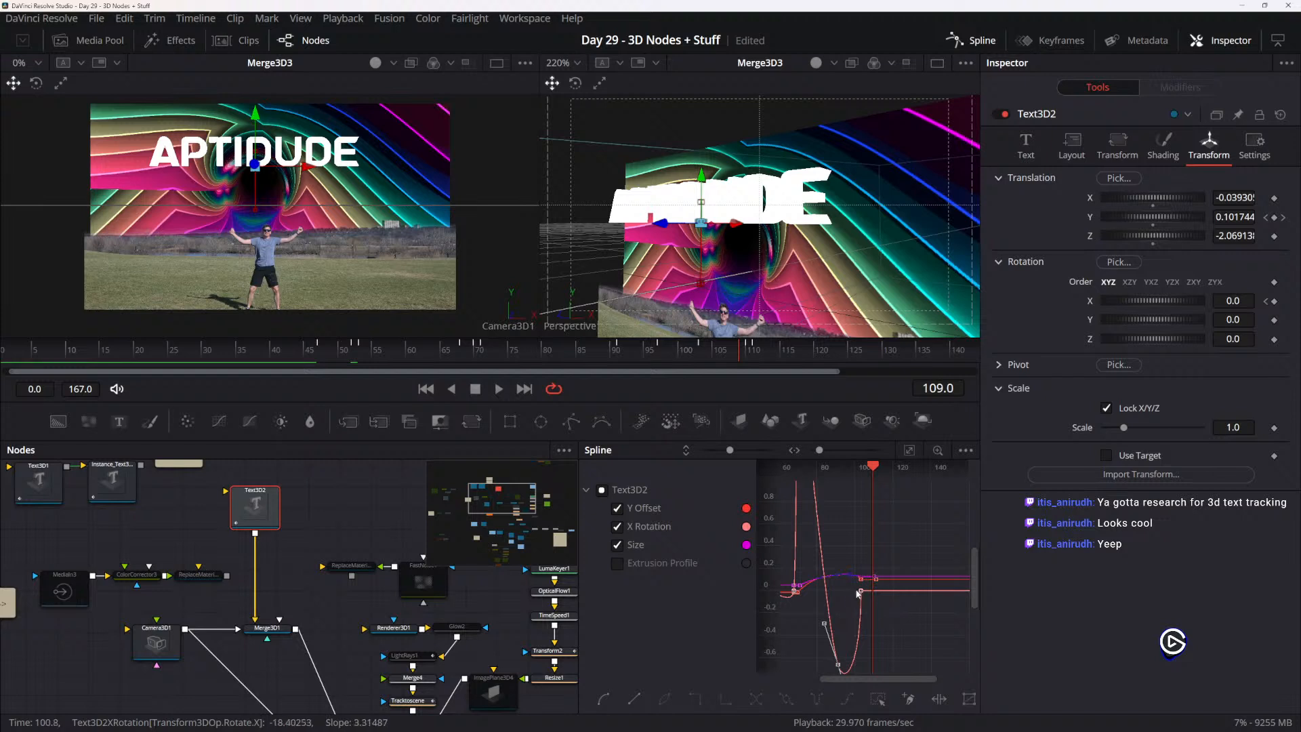
scroll(874, 595, up, 3)
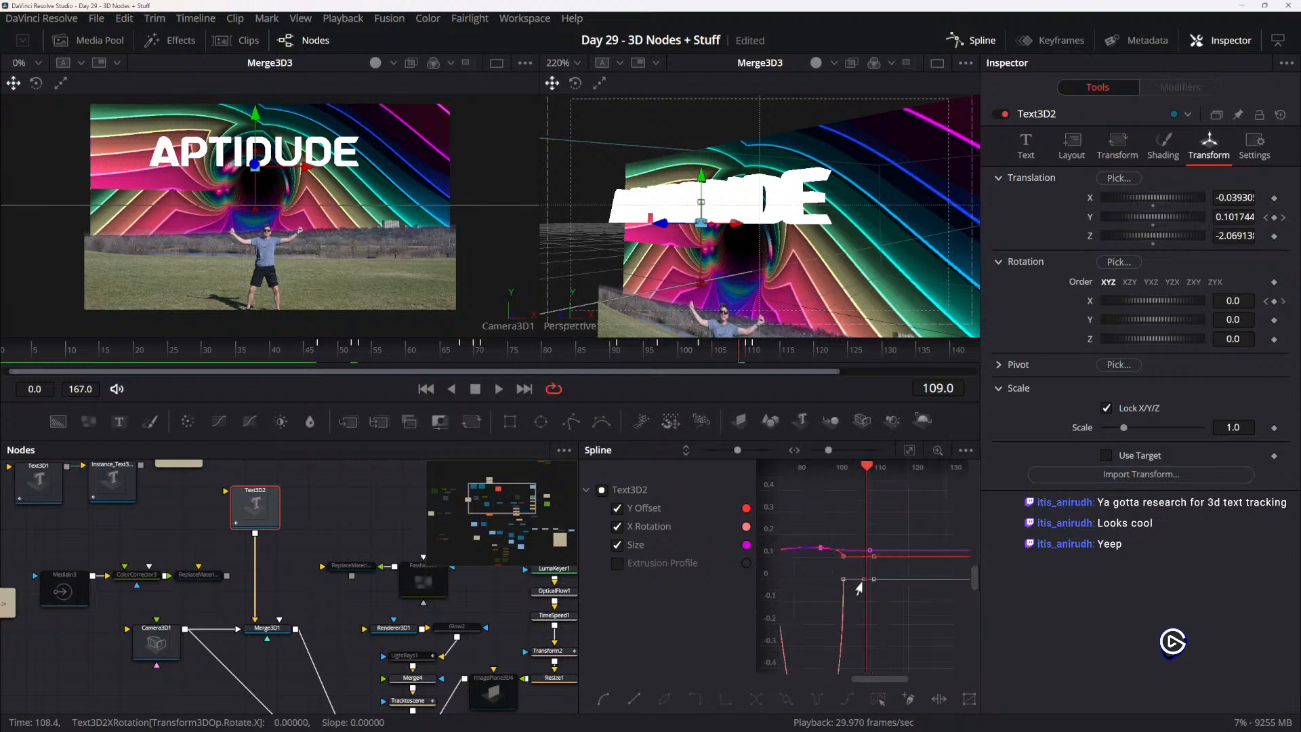
click(843, 579)
key(shift+s)
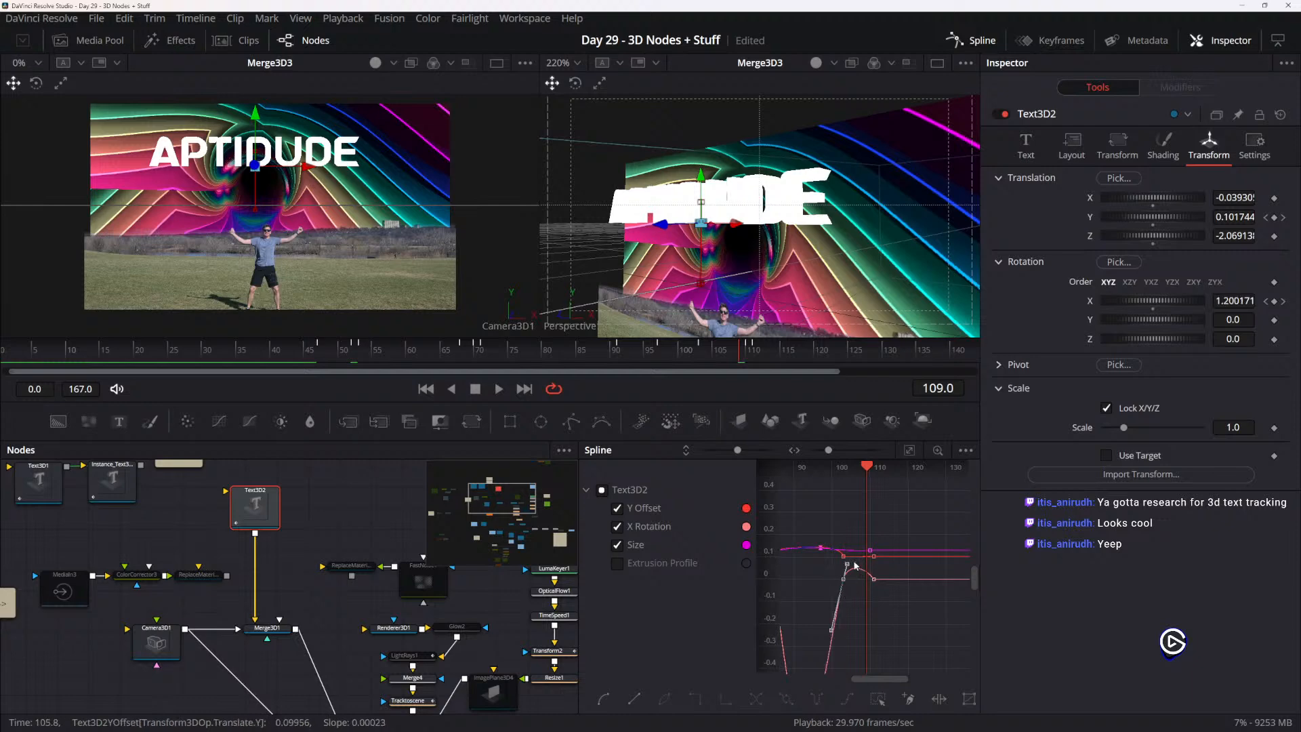
scroll(873, 577, down, 2)
scroll(873, 577, down, 3)
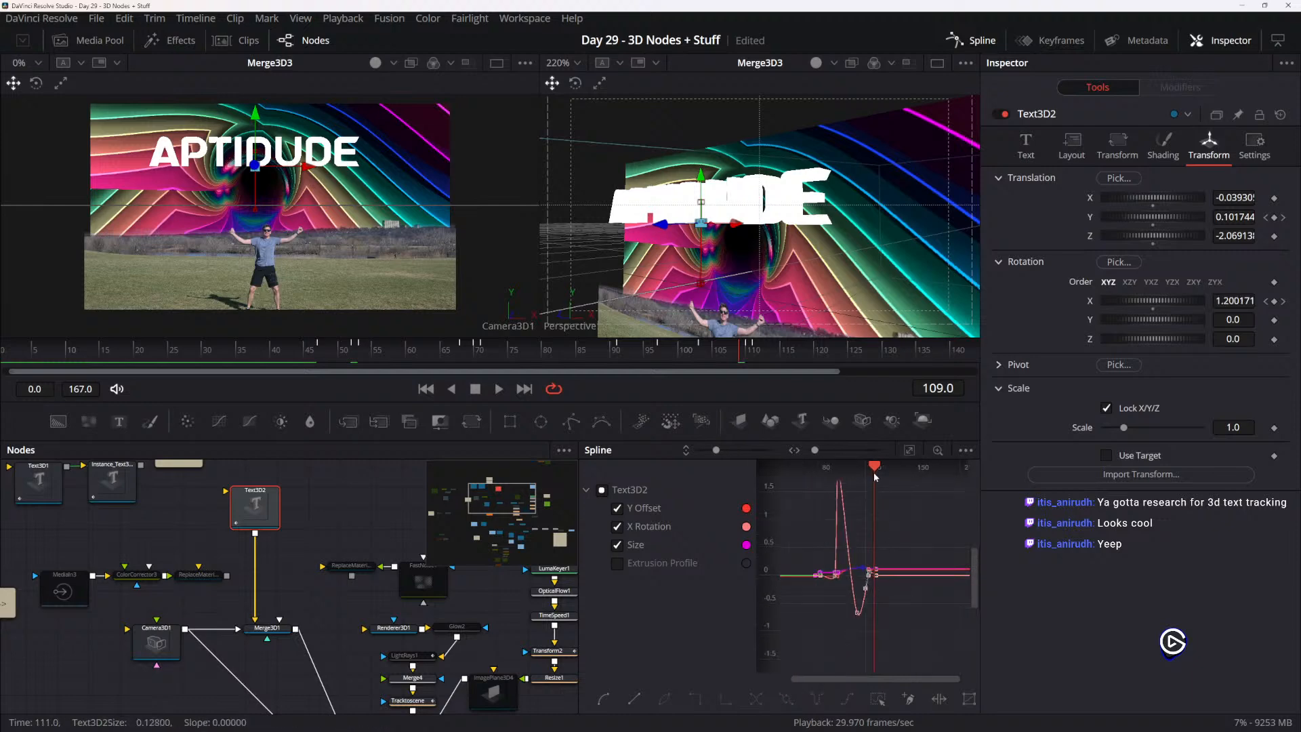
- Play back the text animation repeatedly to review how the rotation settles after frame 103
drag(874, 470, 837, 474)
key(space)
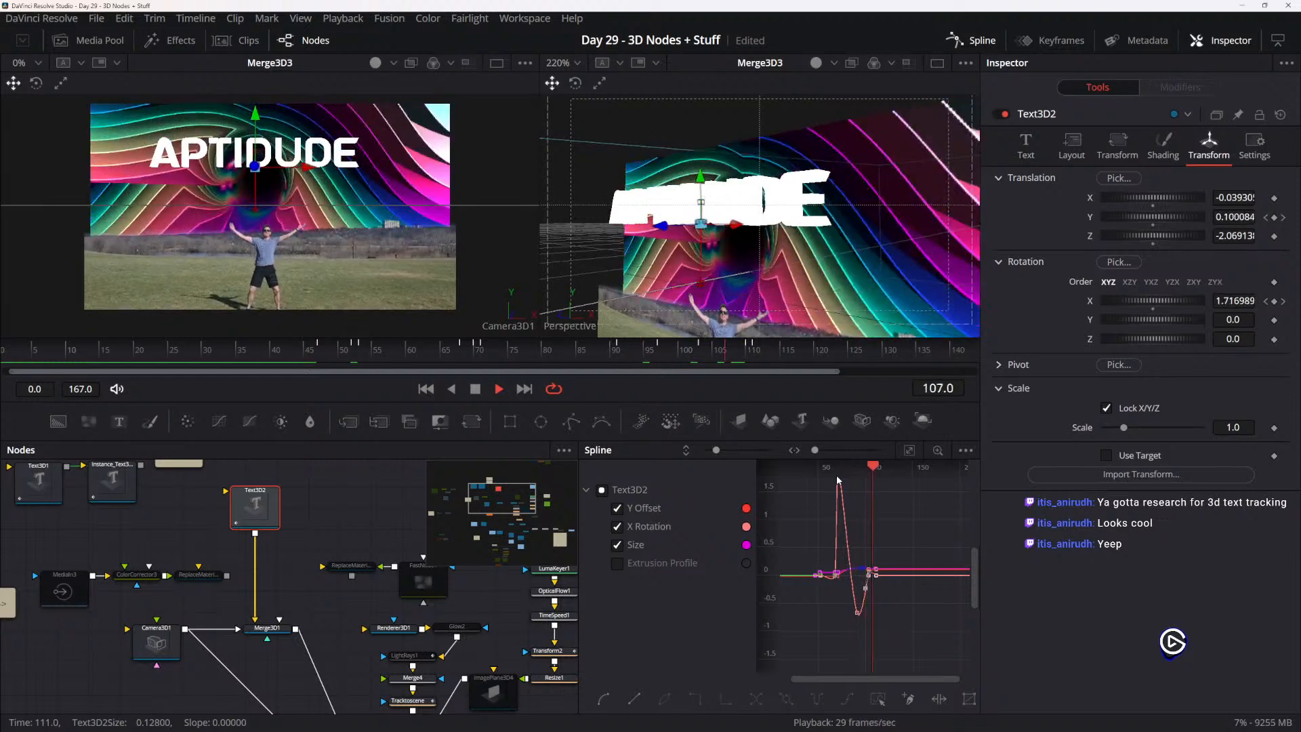
key(space)
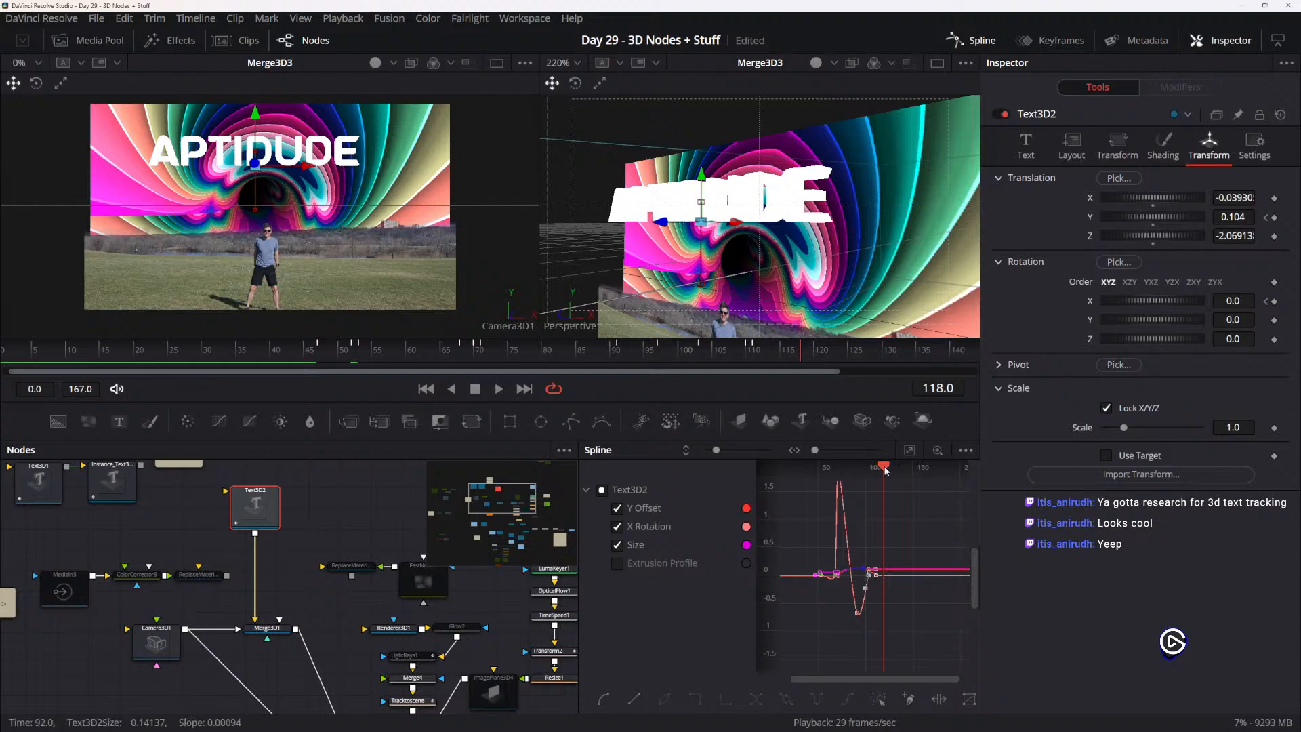
key(space)
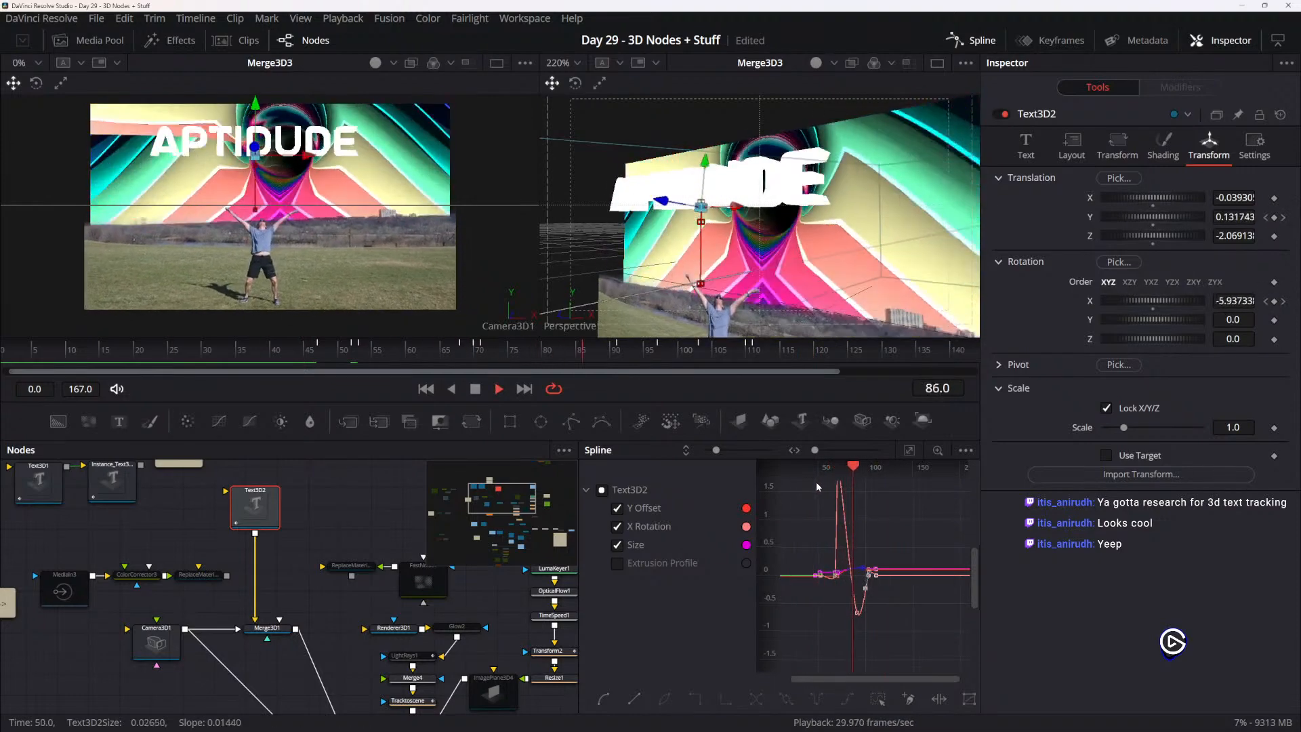
key(space)
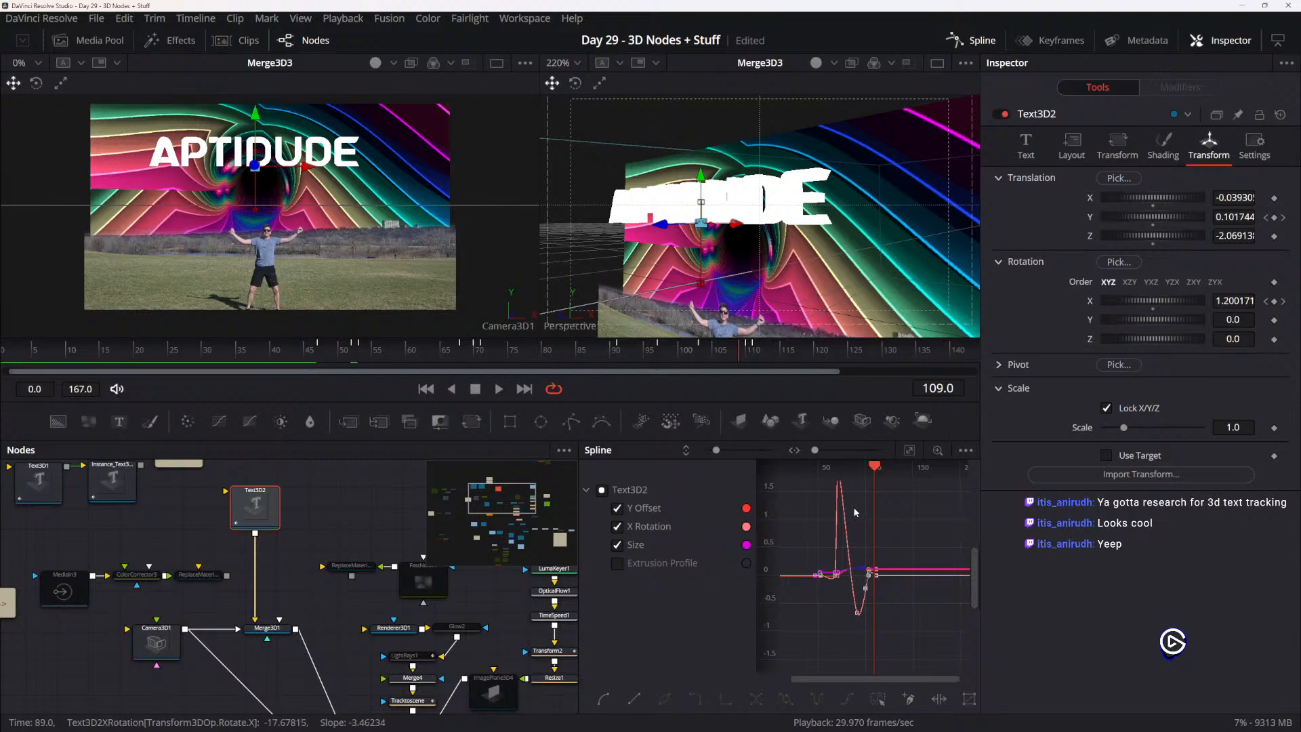
key(space)
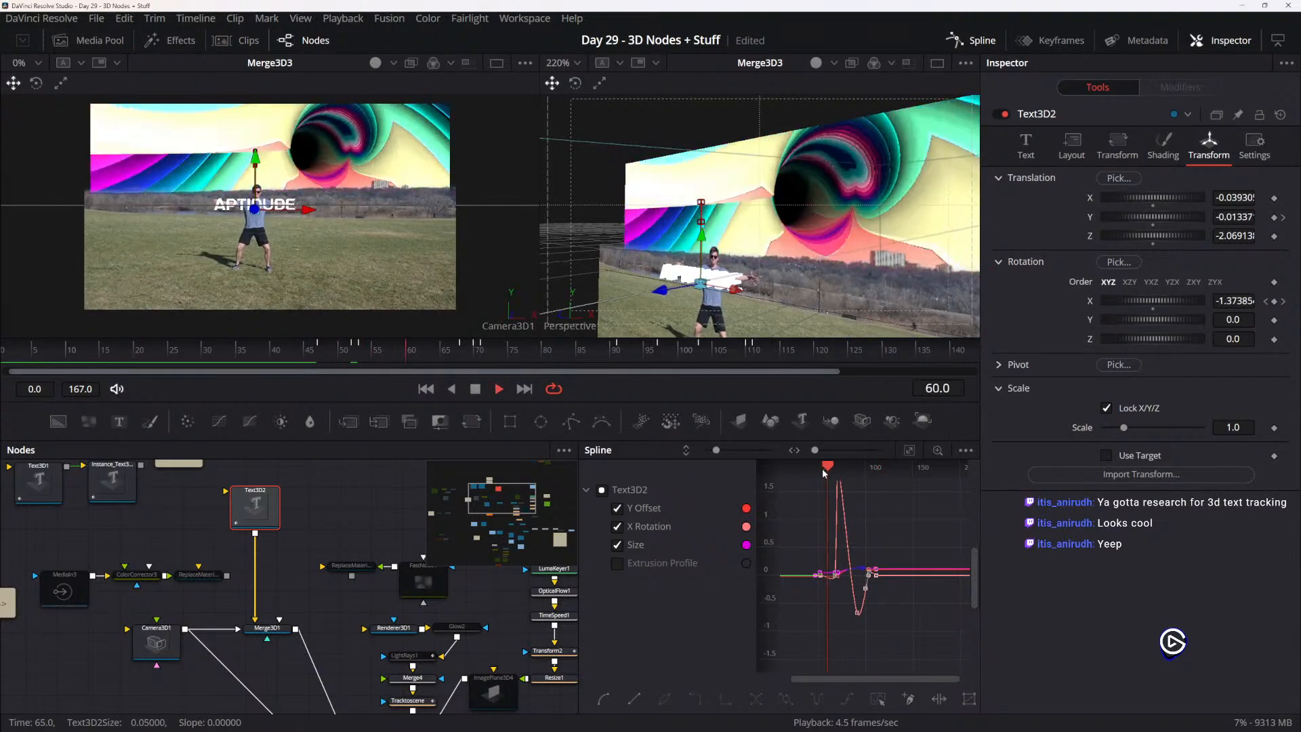
key(space)
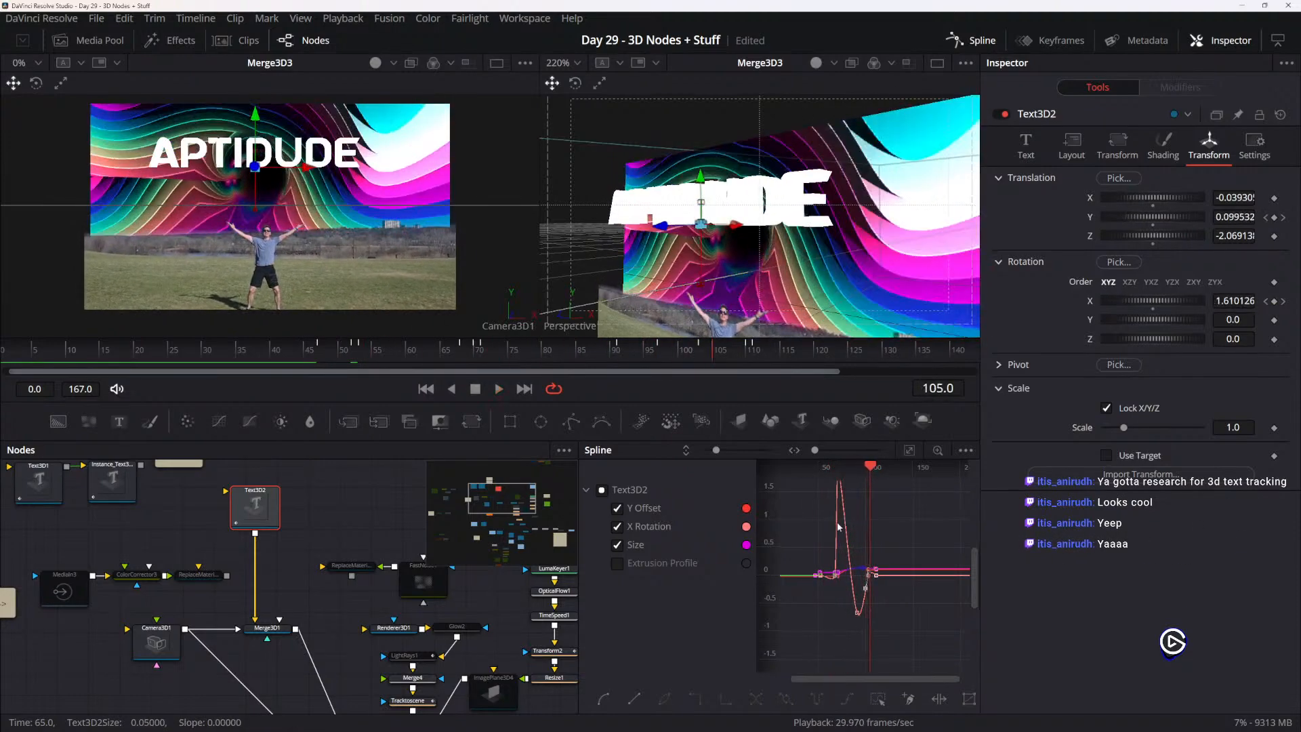
- Move Text3D2's X rotation keyframe from frame 91 to frame 90
scroll(888, 535, up, 2)
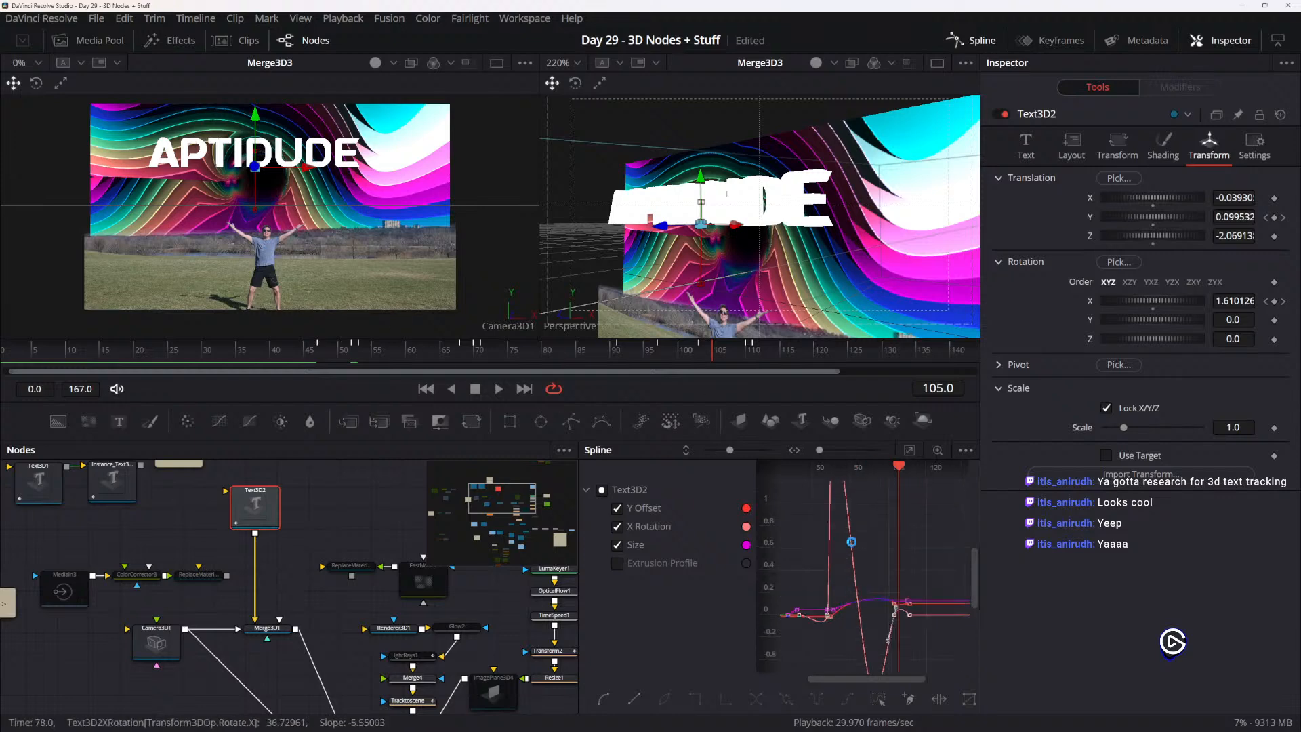
drag(880, 545, 858, 561)
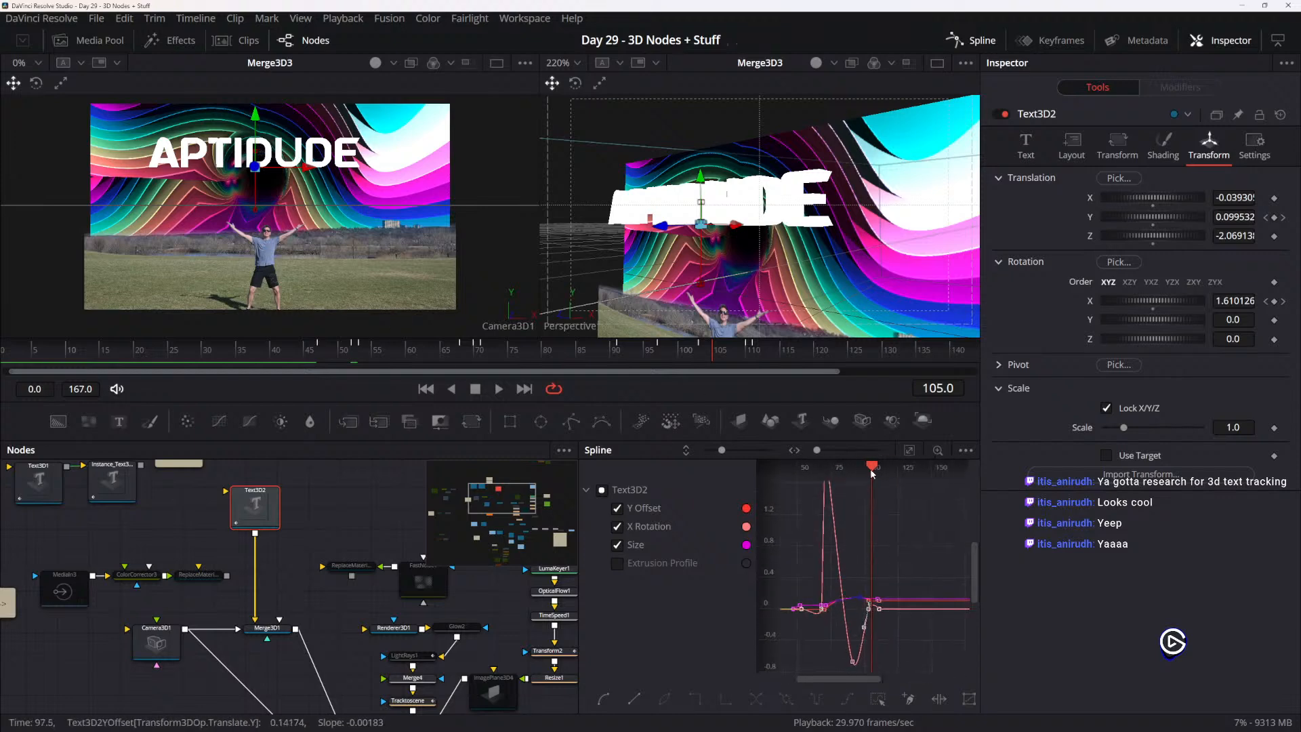
mouse_move(870, 469)
mouse_down()
mouse_move(819, 470)
mouse_move(853, 481)
mouse_up()
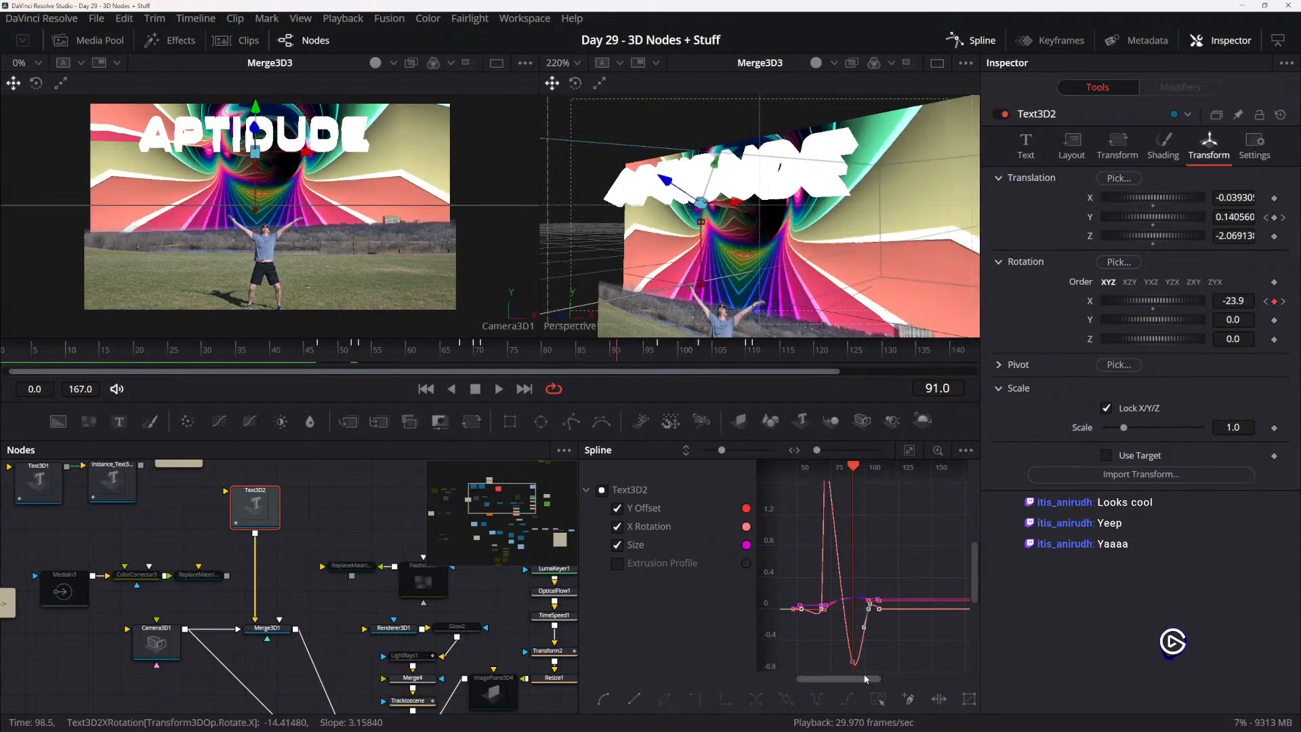
scroll(852, 661, up, 3)
drag(840, 653, 836, 653)
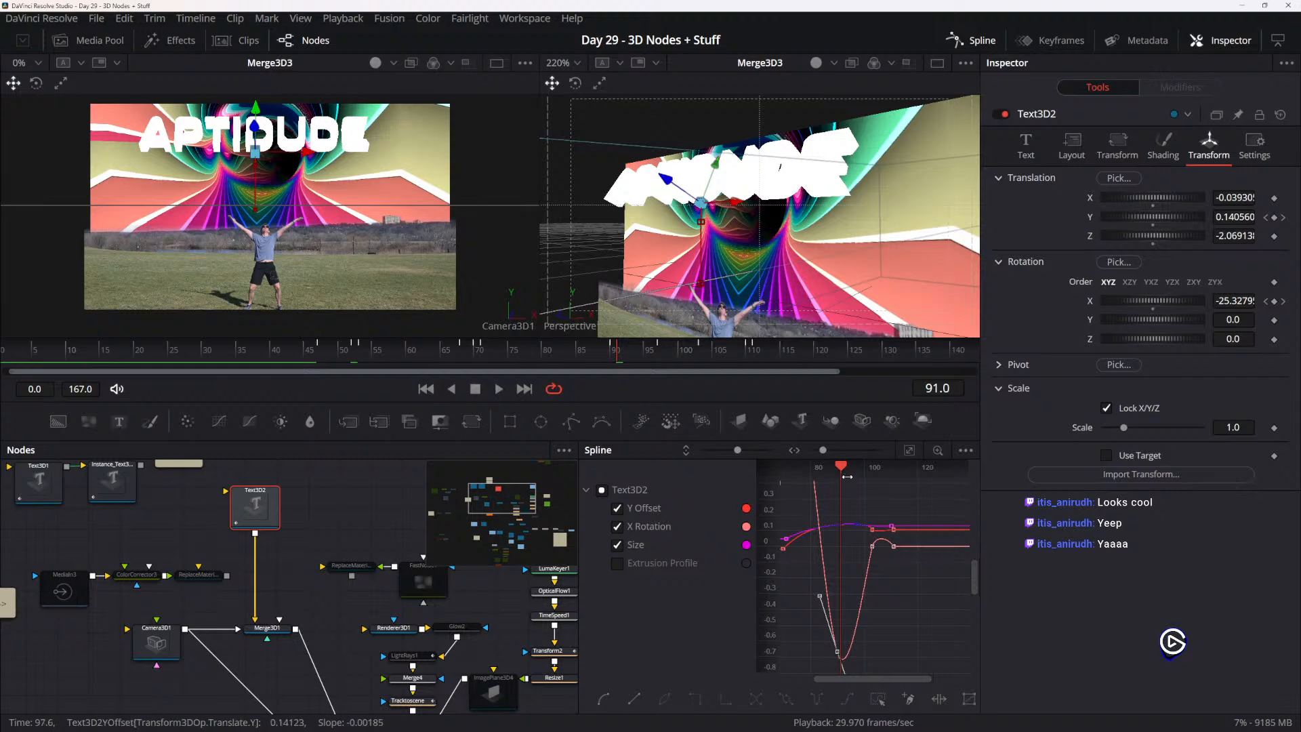
drag(843, 473, 836, 470)
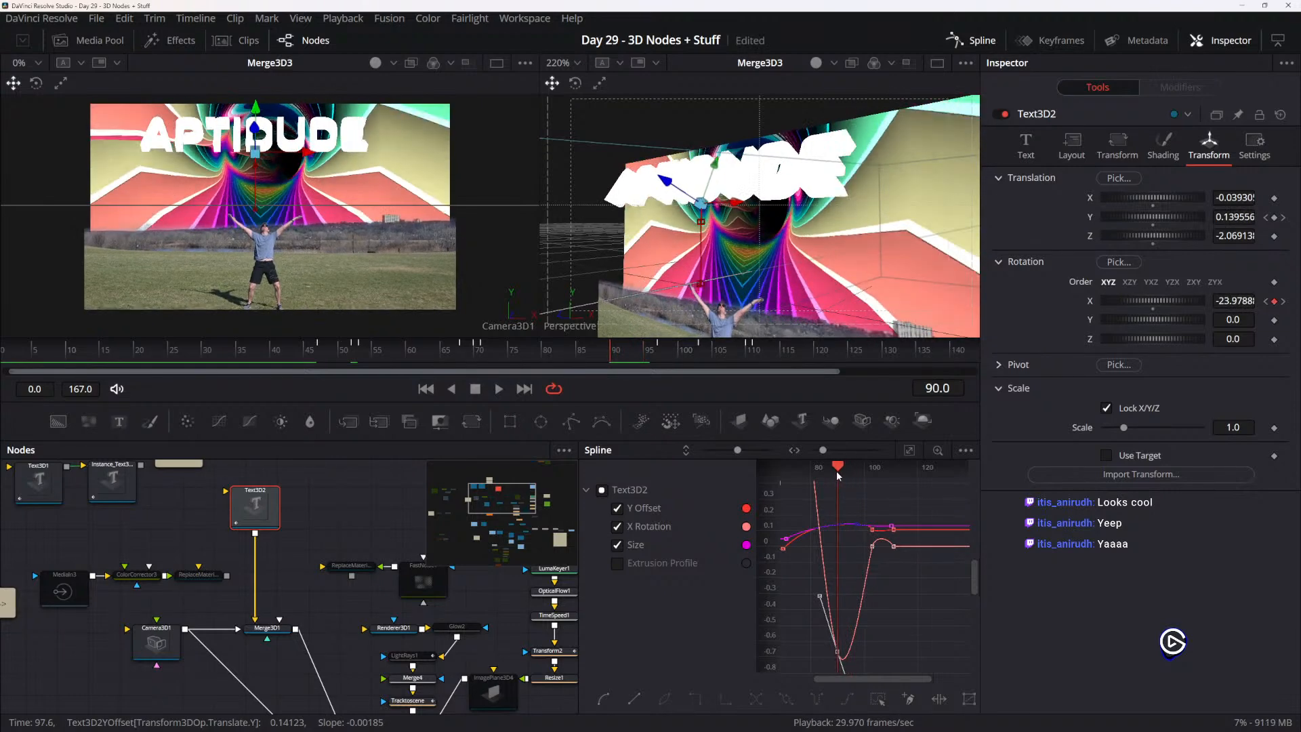
- Lower Text3D2's X rotation at the frame 90 keyframe to beyond -39
drag(1226, 301, 1122, 301)
key(ctrl+f)
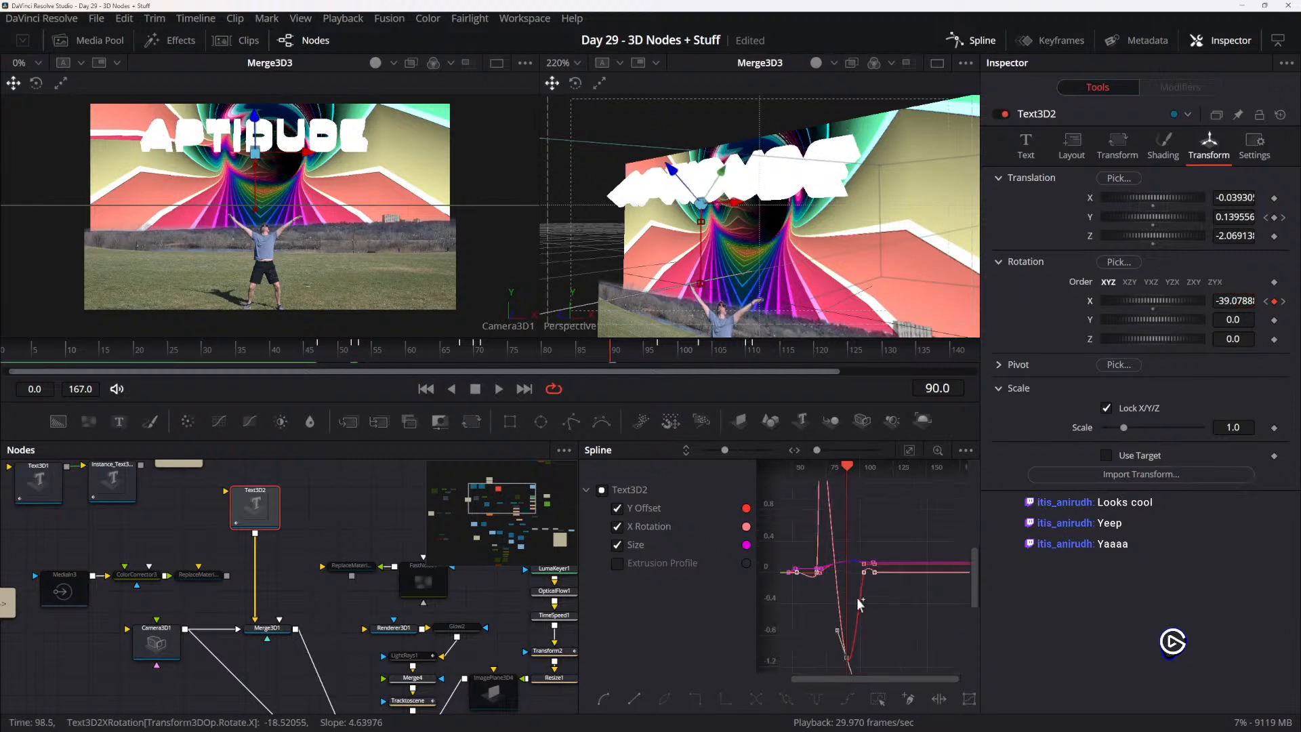
drag(1231, 302, 1177, 302)
- Stretch the incoming curve handle of the frame 103 X rotation keyframe steeply downward to delay the return to level
mouse_move(851, 467)
mouse_down()
mouse_move(877, 470)
mouse_move(863, 472)
mouse_up()
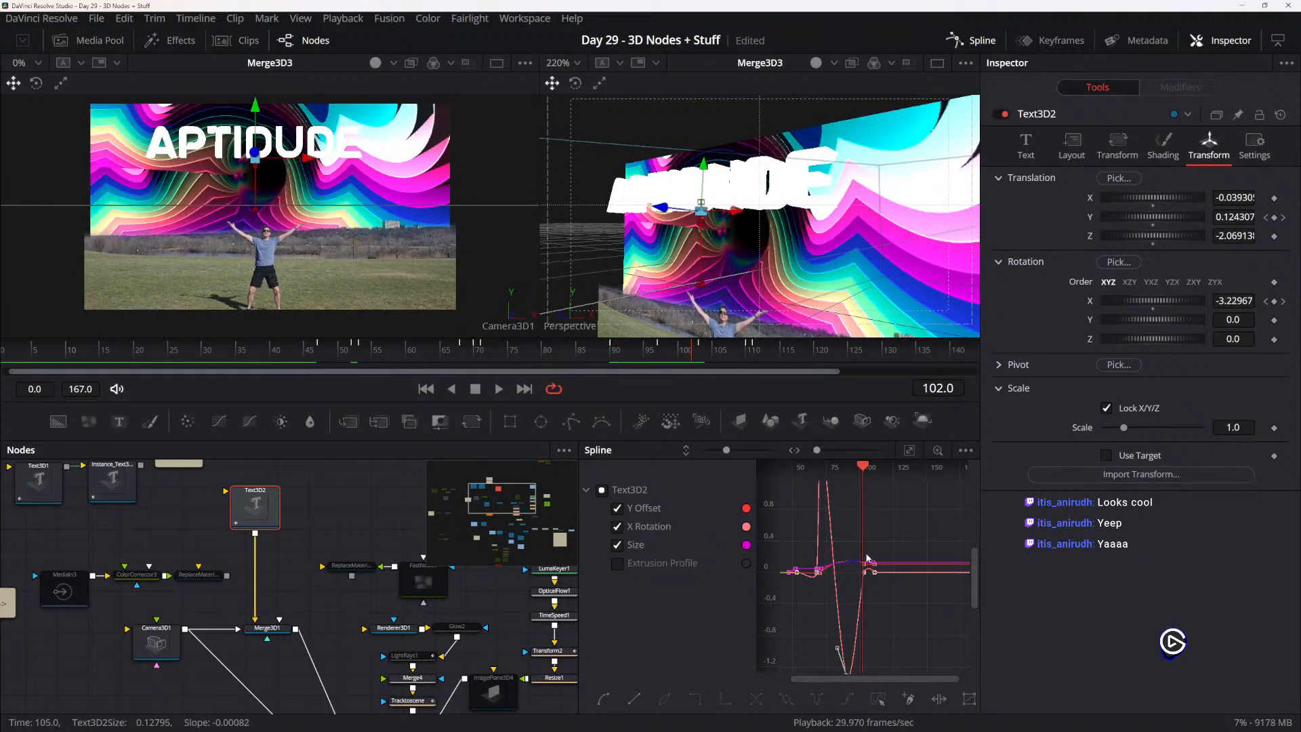
scroll(870, 591, up, 2)
click(864, 562)
drag(883, 607, 837, 649)
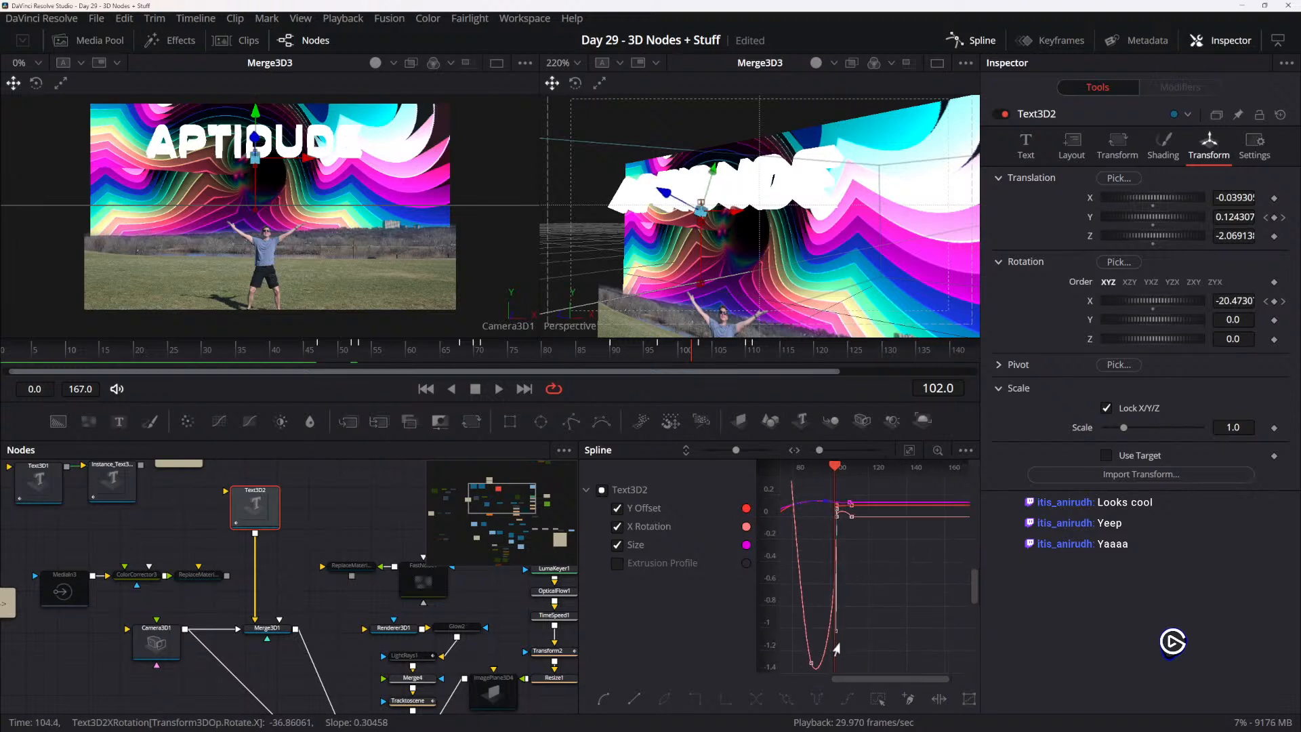
- Scrub the text animation between frames 86 and 105 to review how the rotation and size settle
mouse_move(835, 467)
mouse_down()
mouse_move(807, 469)
mouse_move(895, 468)
mouse_move(851, 471)
mouse_move(859, 478)
mouse_up()
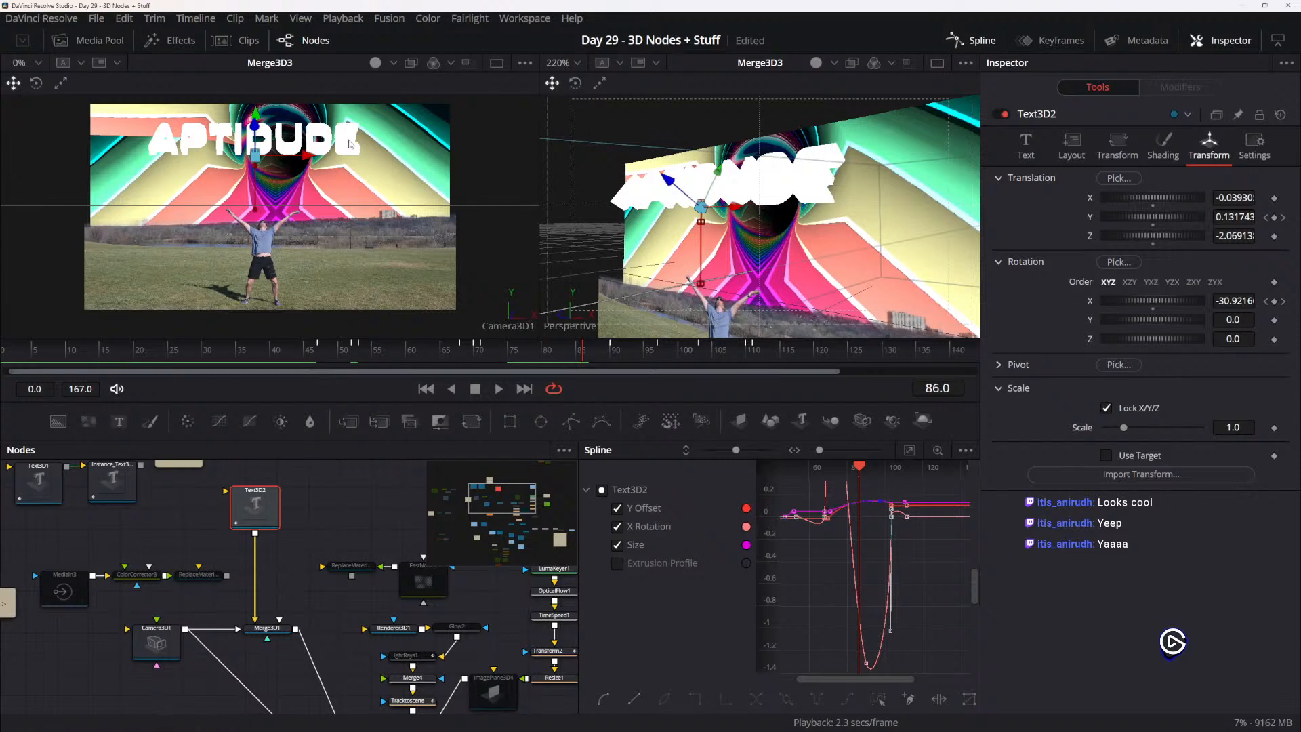
drag(859, 467, 895, 467)
drag(879, 530, 871, 616)
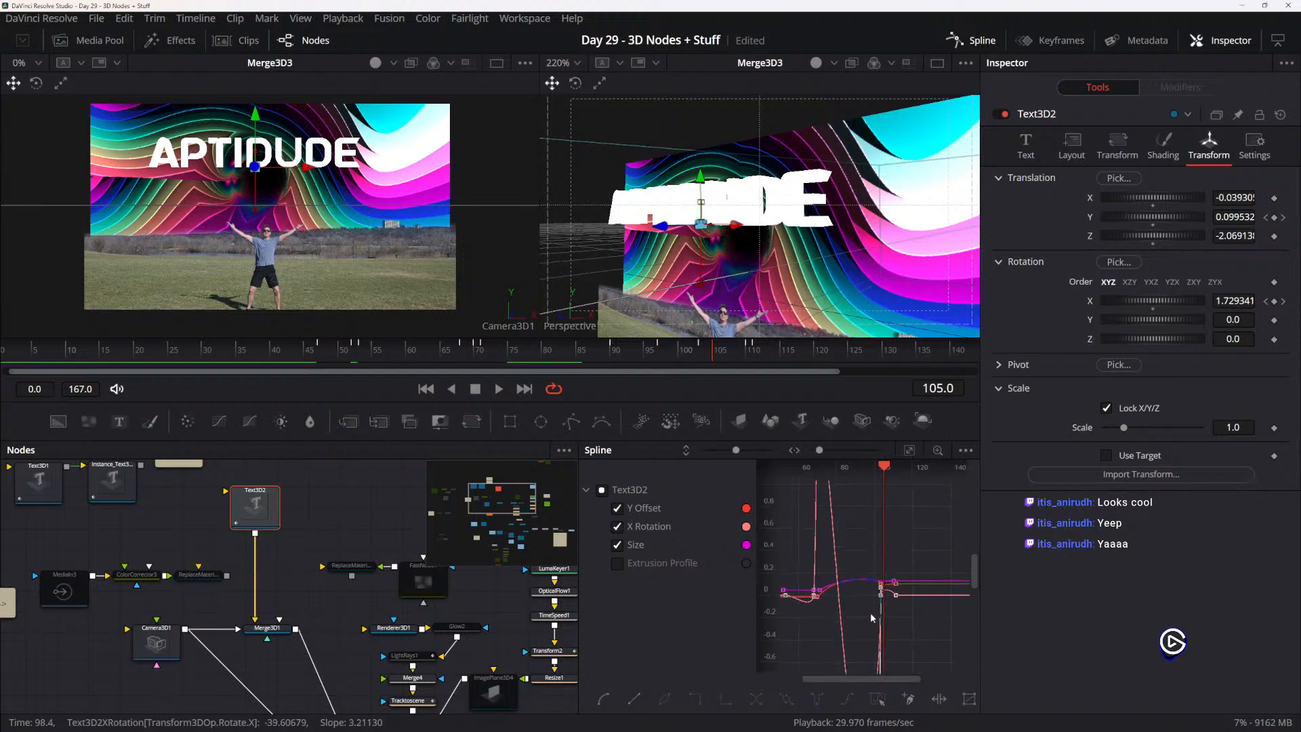
scroll(872, 583, up, 5)
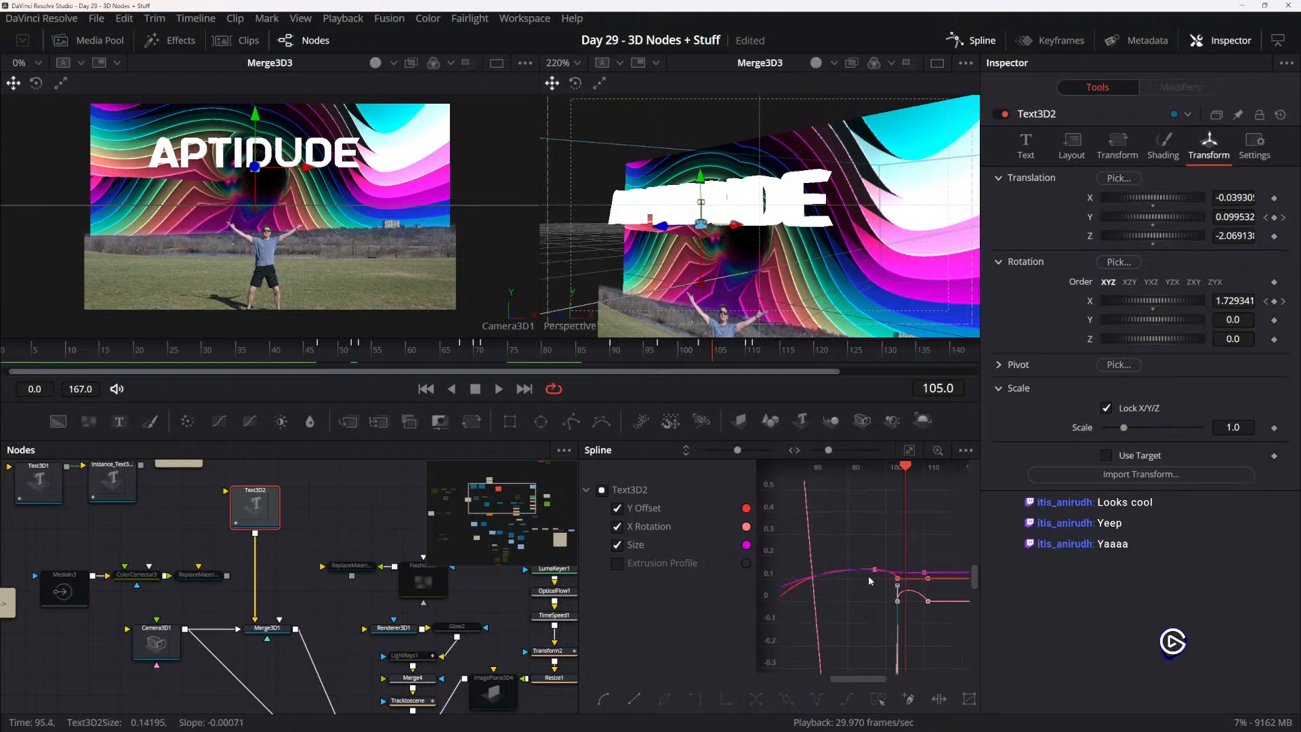
- Hide Text3D2's Y Offset and X Rotation curves and fit the Size curve in the Spline view
click(677, 541)
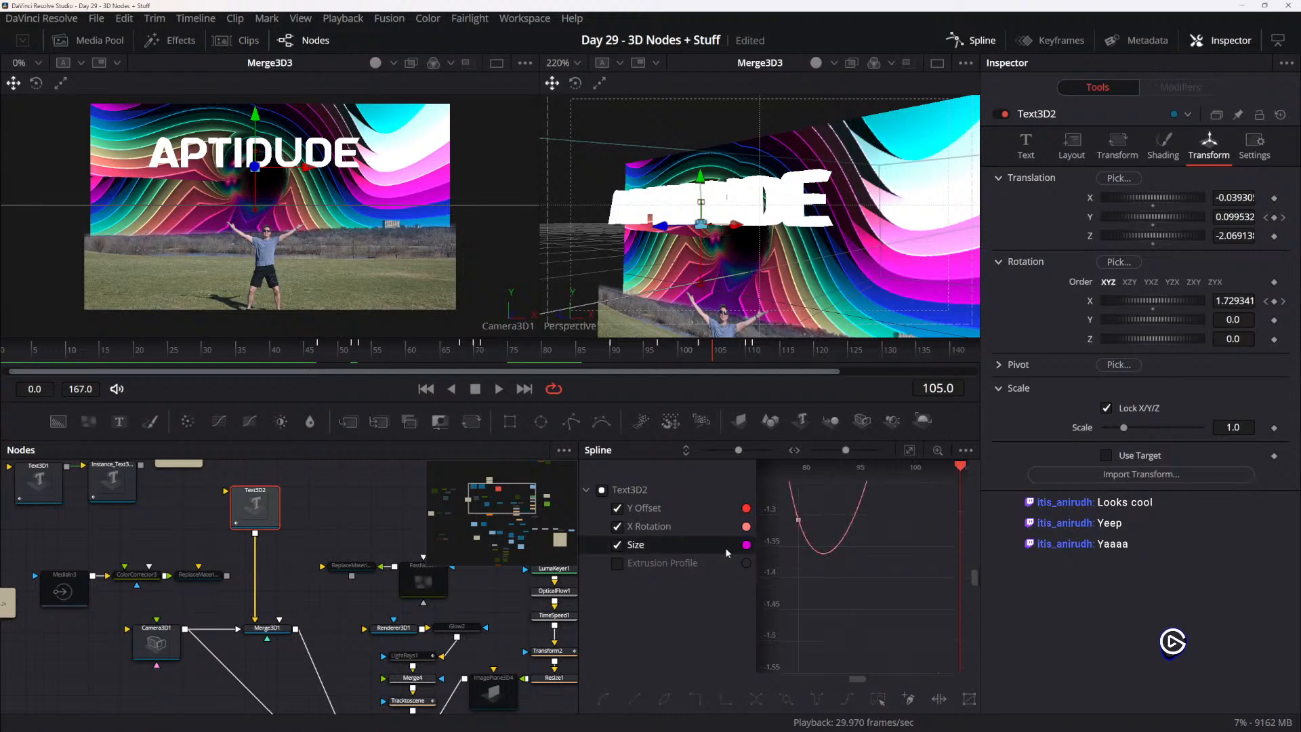
click(617, 526)
click(618, 508)
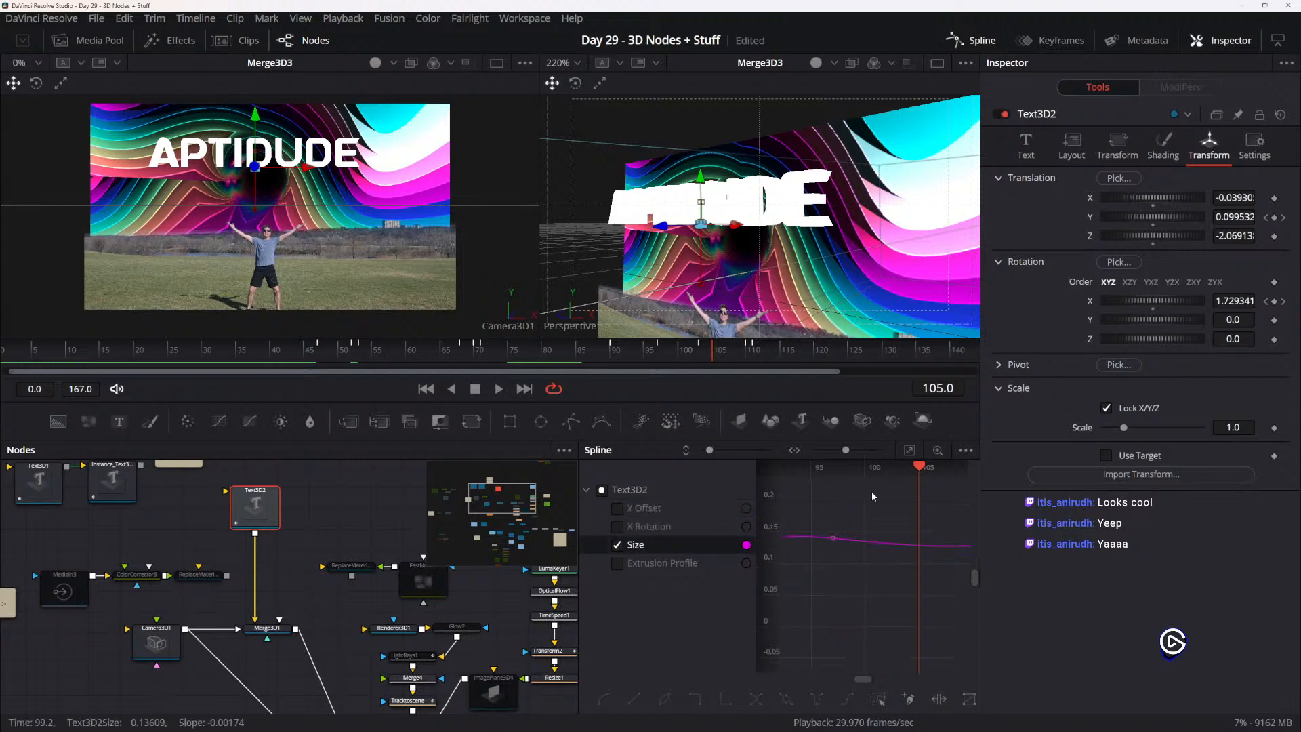
click(910, 450)
- Raise Text3D2's final Size keyframe near frame 106 to about 0.137, close to the peak size
drag(916, 513, 926, 537)
click(903, 521)
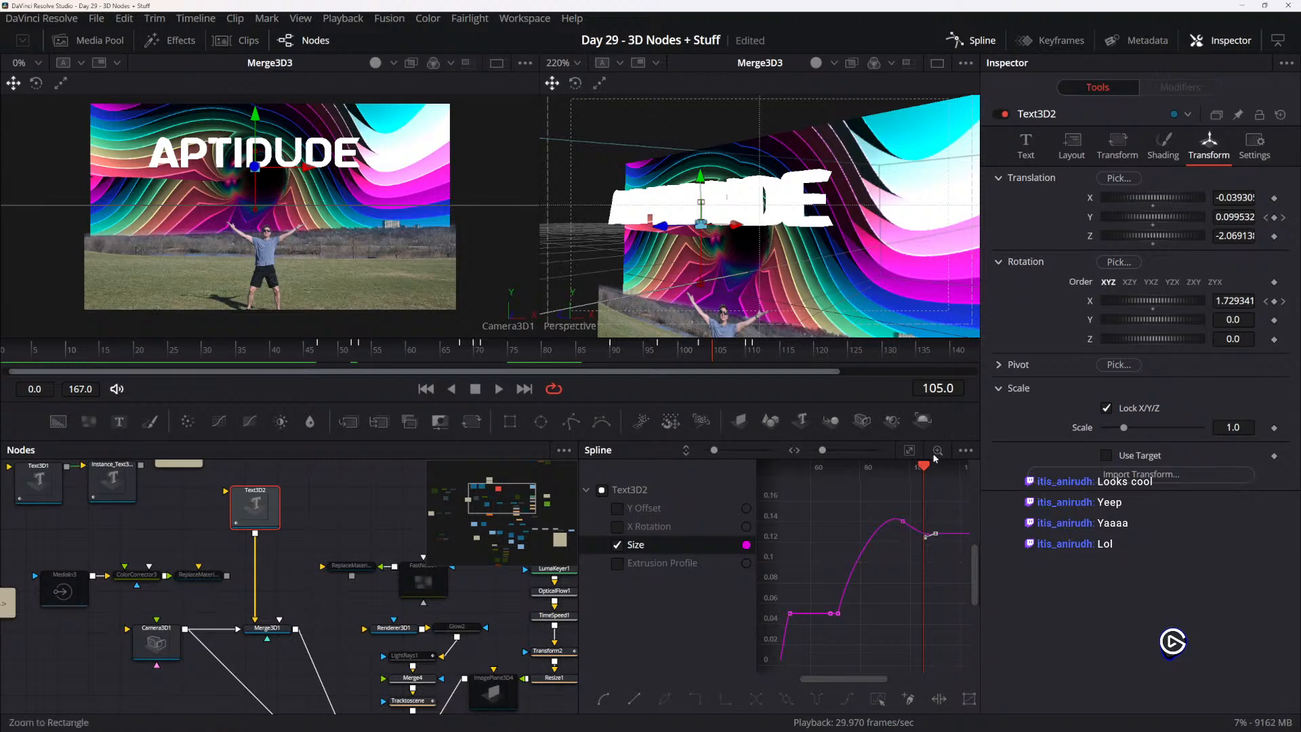
mouse_move(923, 466)
mouse_down()
mouse_move(832, 475)
mouse_move(905, 474)
mouse_up()
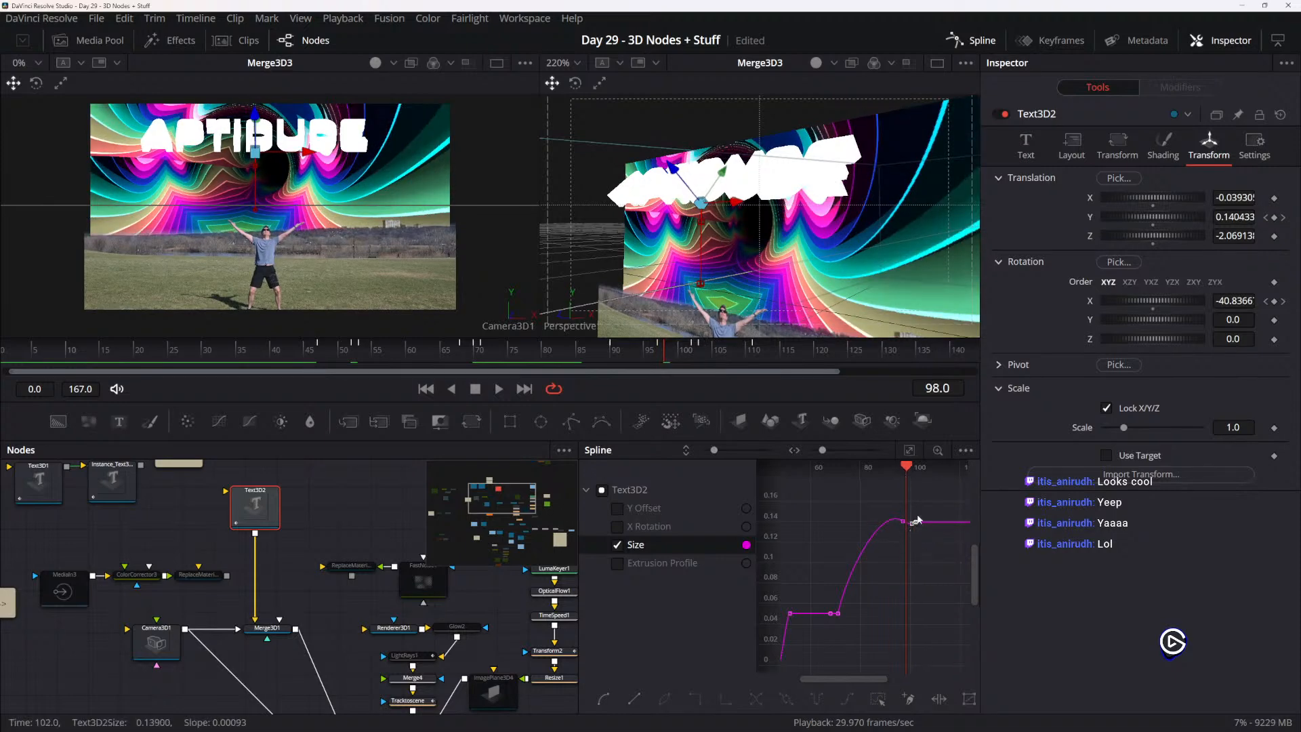
mouse_move(906, 474)
mouse_down()
mouse_move(892, 469)
mouse_move(948, 485)
mouse_move(903, 483)
mouse_move(926, 481)
mouse_up()
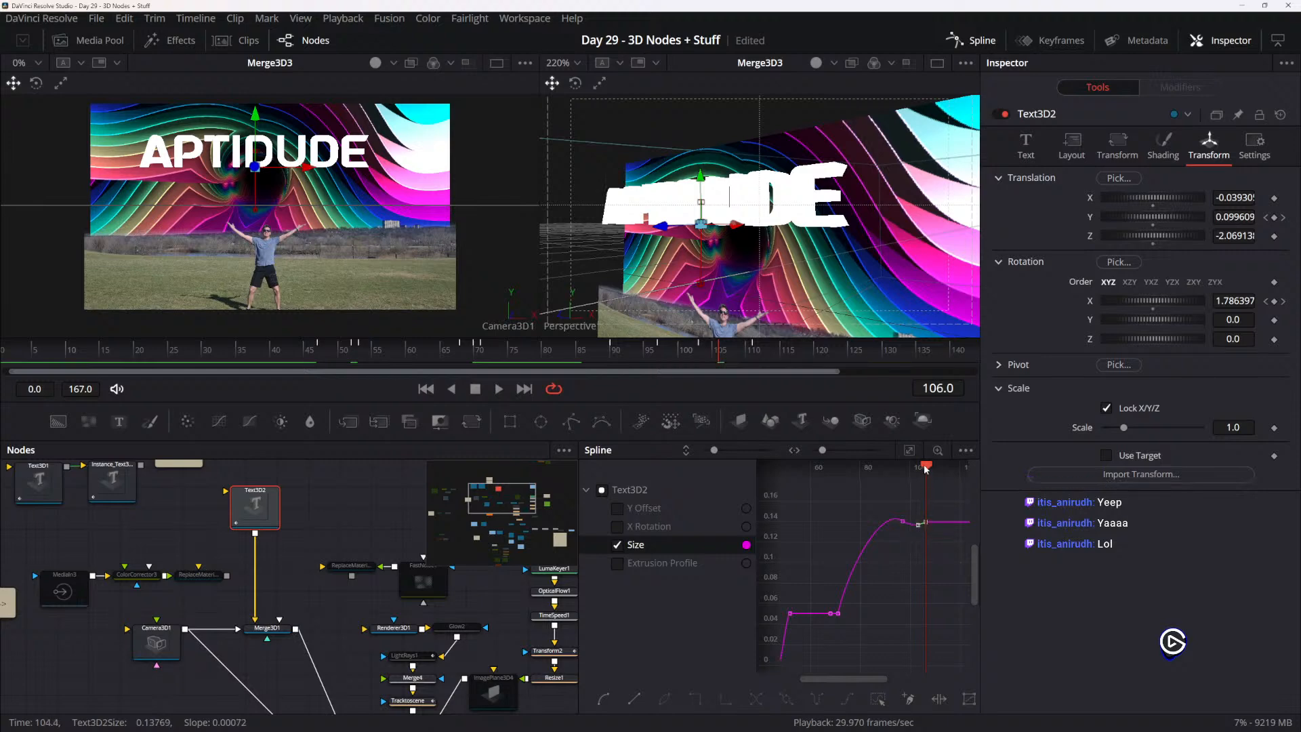
- Reshape the Size curve after frame 71 to rise quickly and ease into its peak, and check it in playback
drag(926, 469, 880, 535)
key(space)
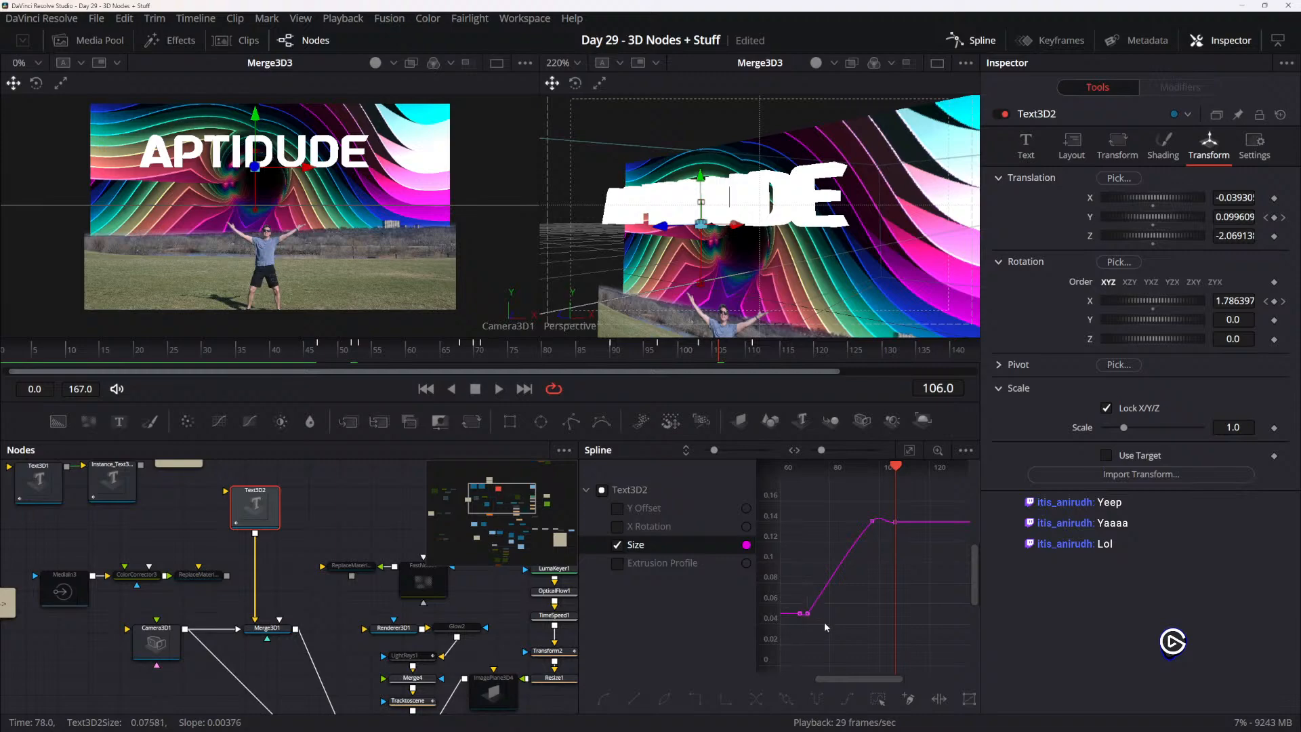
drag(890, 473, 808, 473)
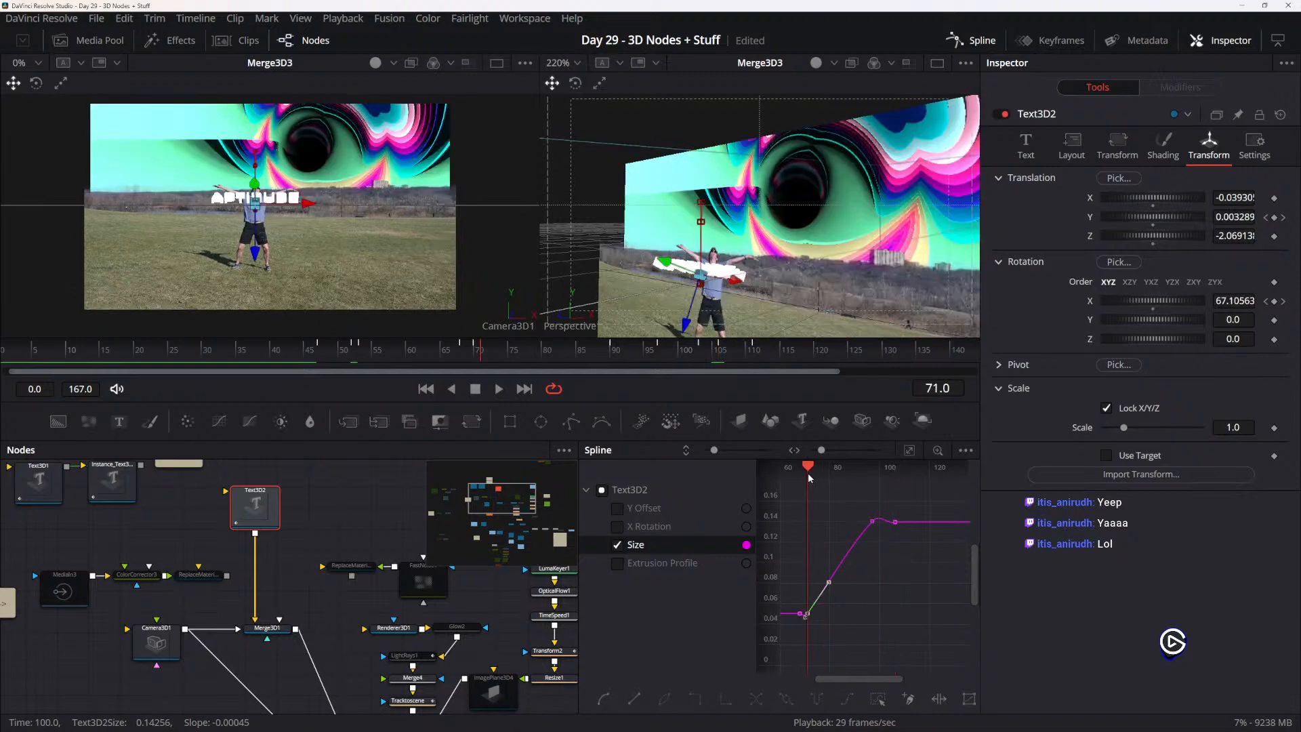
key(space)
key(space)
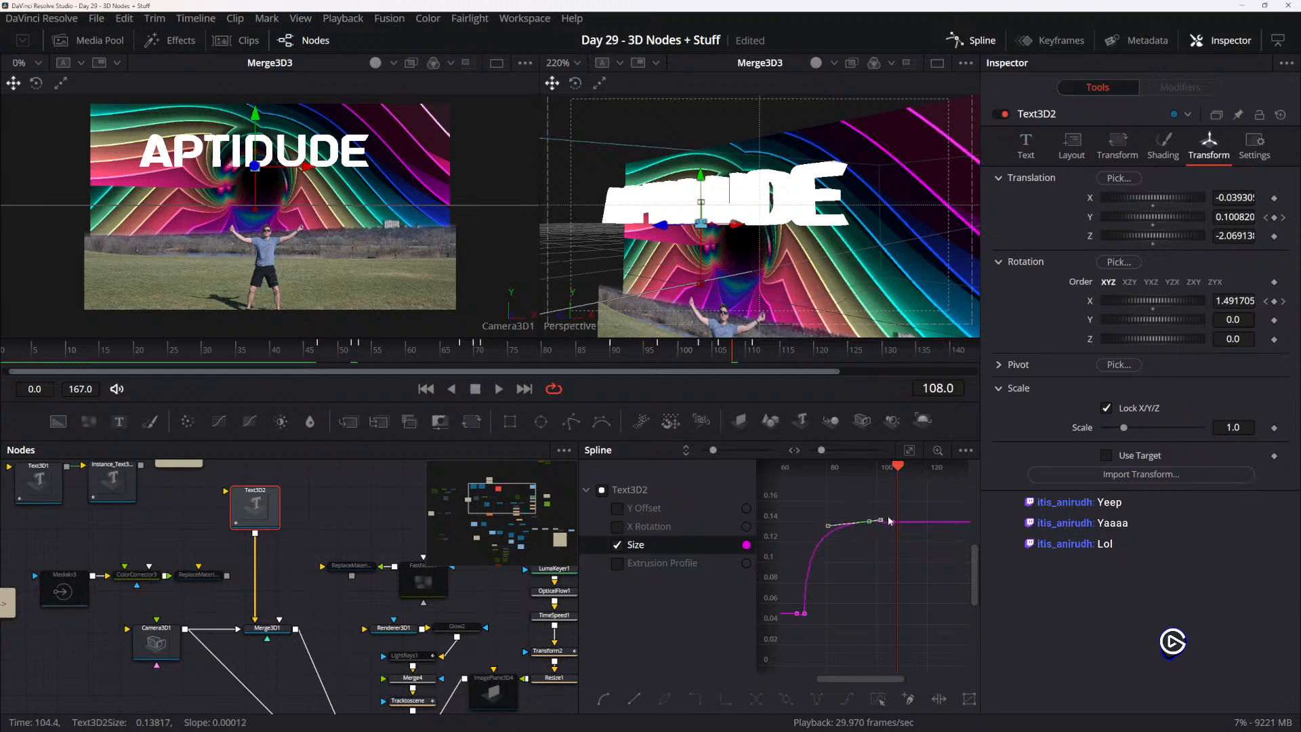
- Smooth the Size curve between the peak keyframe and the final keyframe
scroll(882, 527, up, 5)
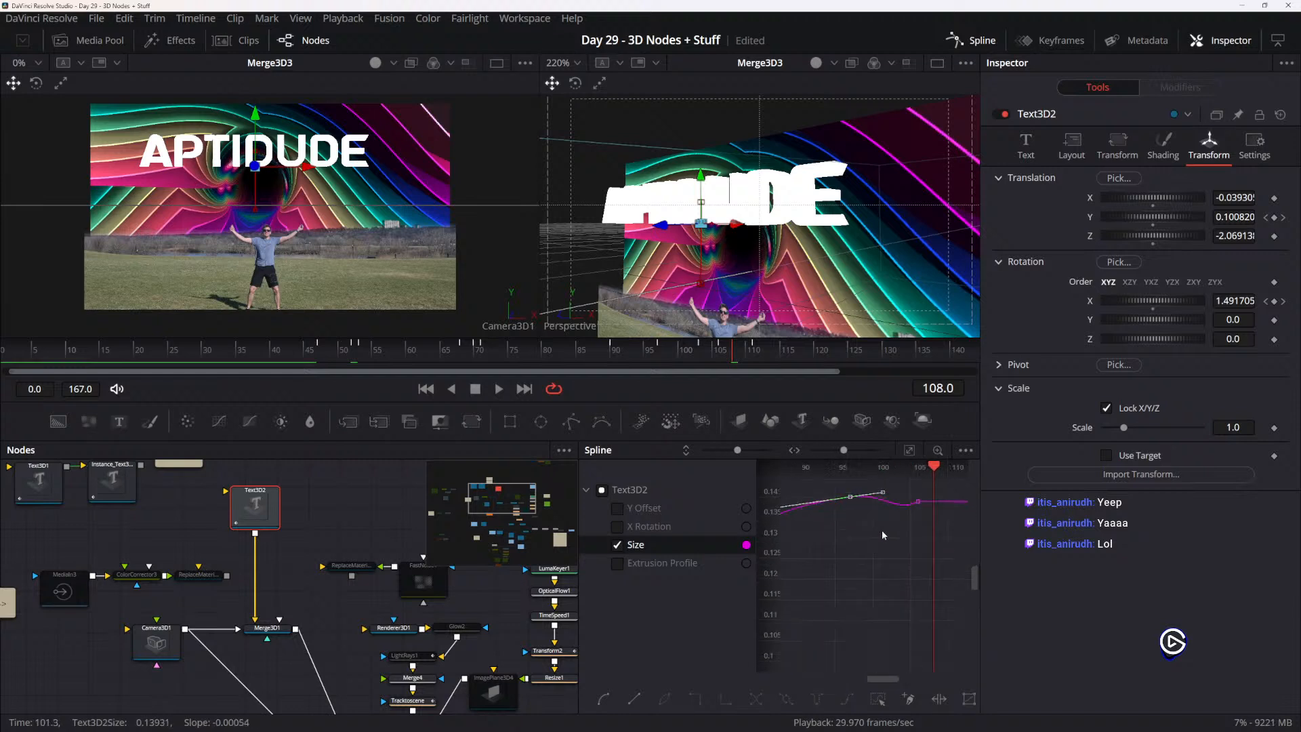
click(916, 500)
scroll(887, 558, down, 3)
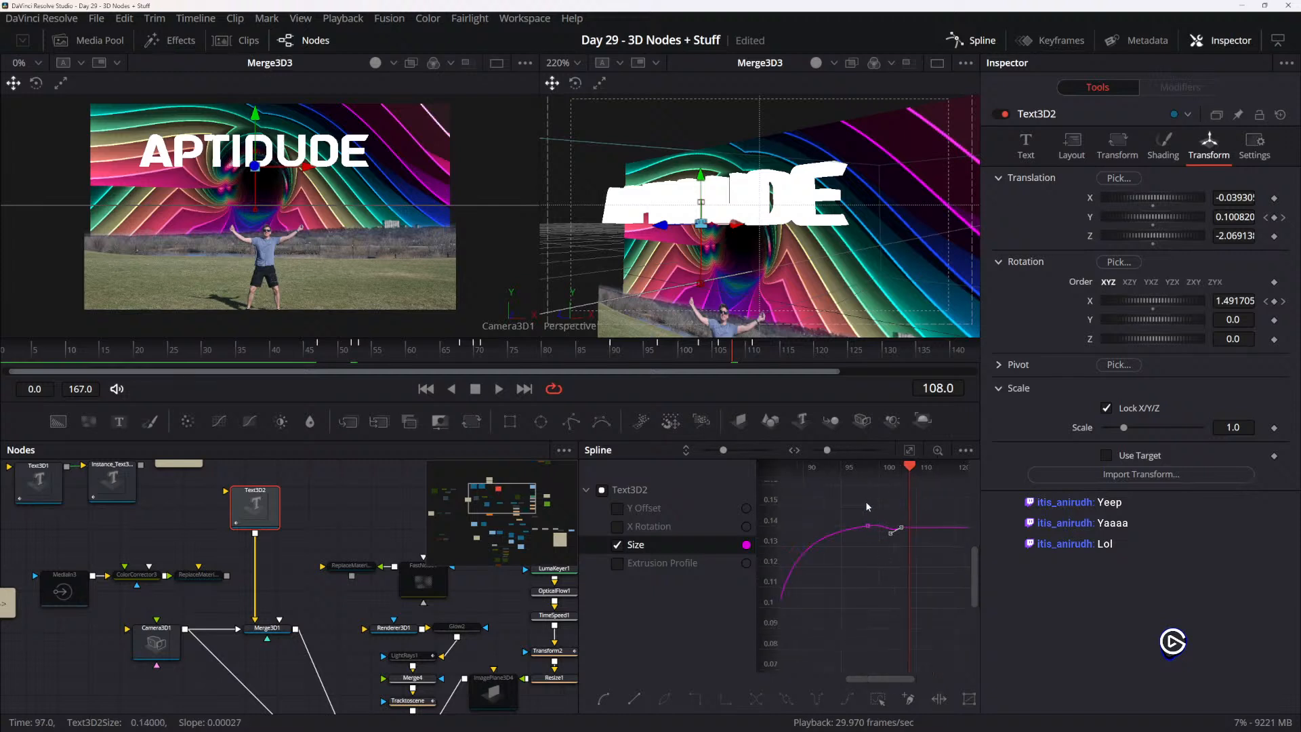
drag(881, 530, 814, 545)
- Play back the text growth repeatedly from around frame 70 to review the Size easing
scroll(898, 494, down, 3)
drag(877, 497, 804, 484)
key(space)
key(space)
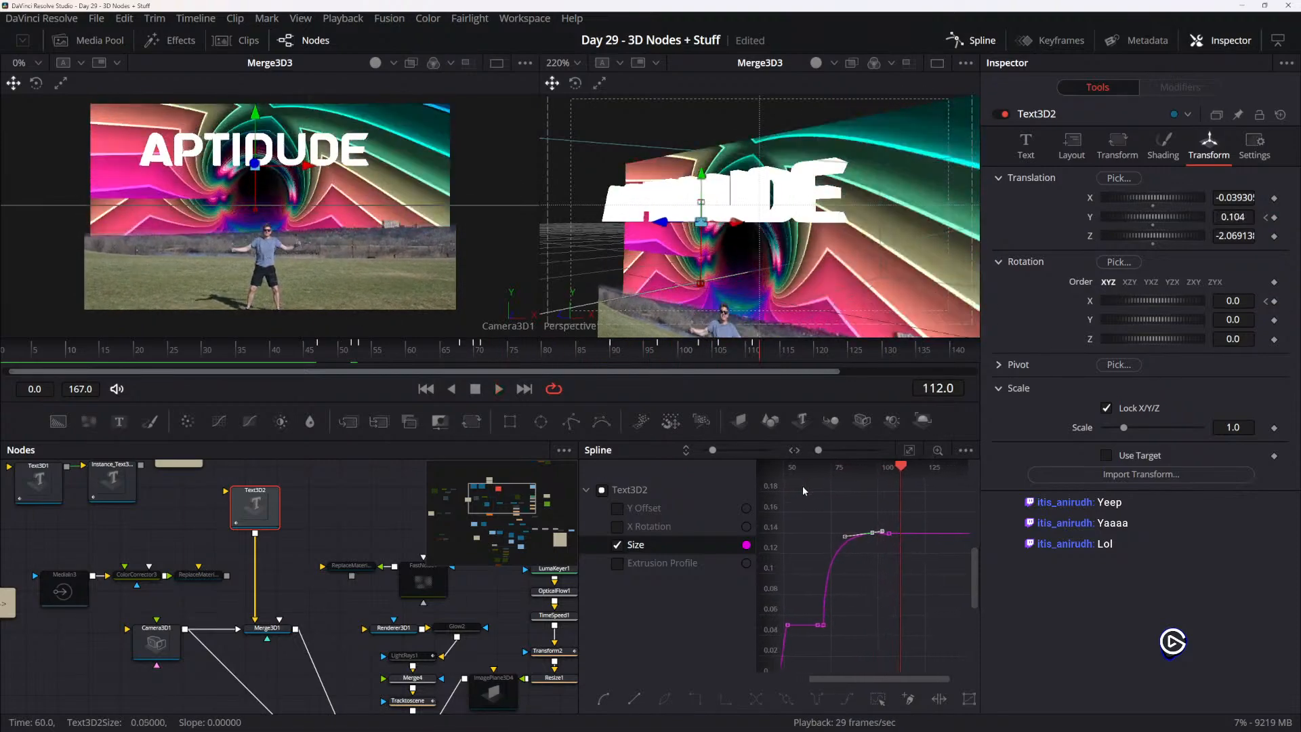
drag(842, 555, 878, 561)
drag(929, 474, 848, 477)
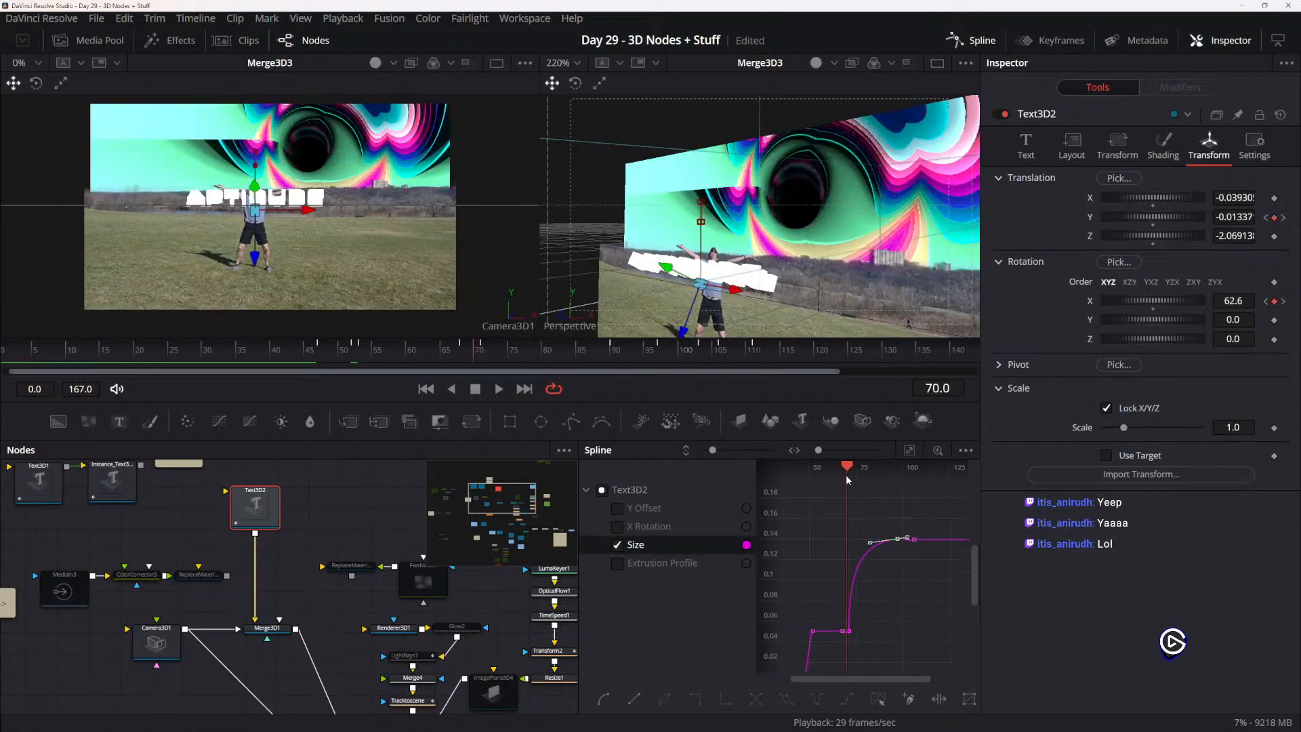
key(space)
key(space)
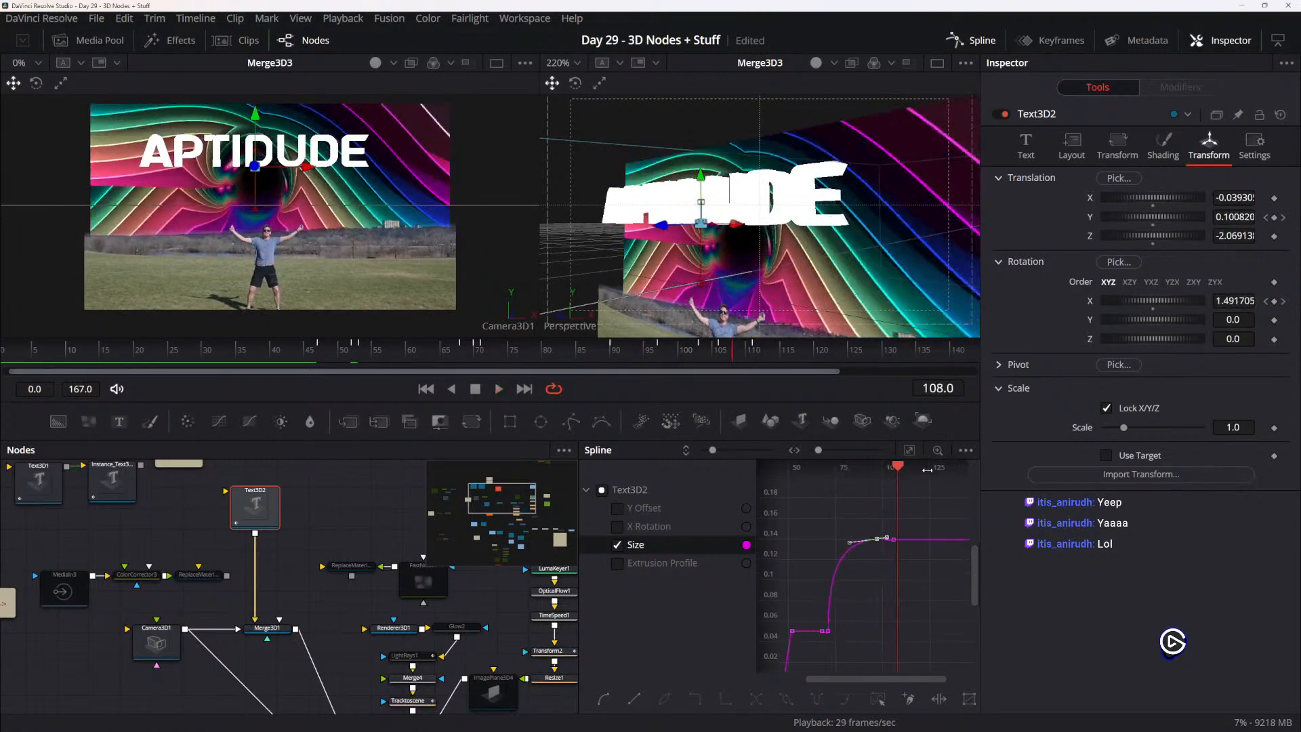
drag(898, 472, 828, 473)
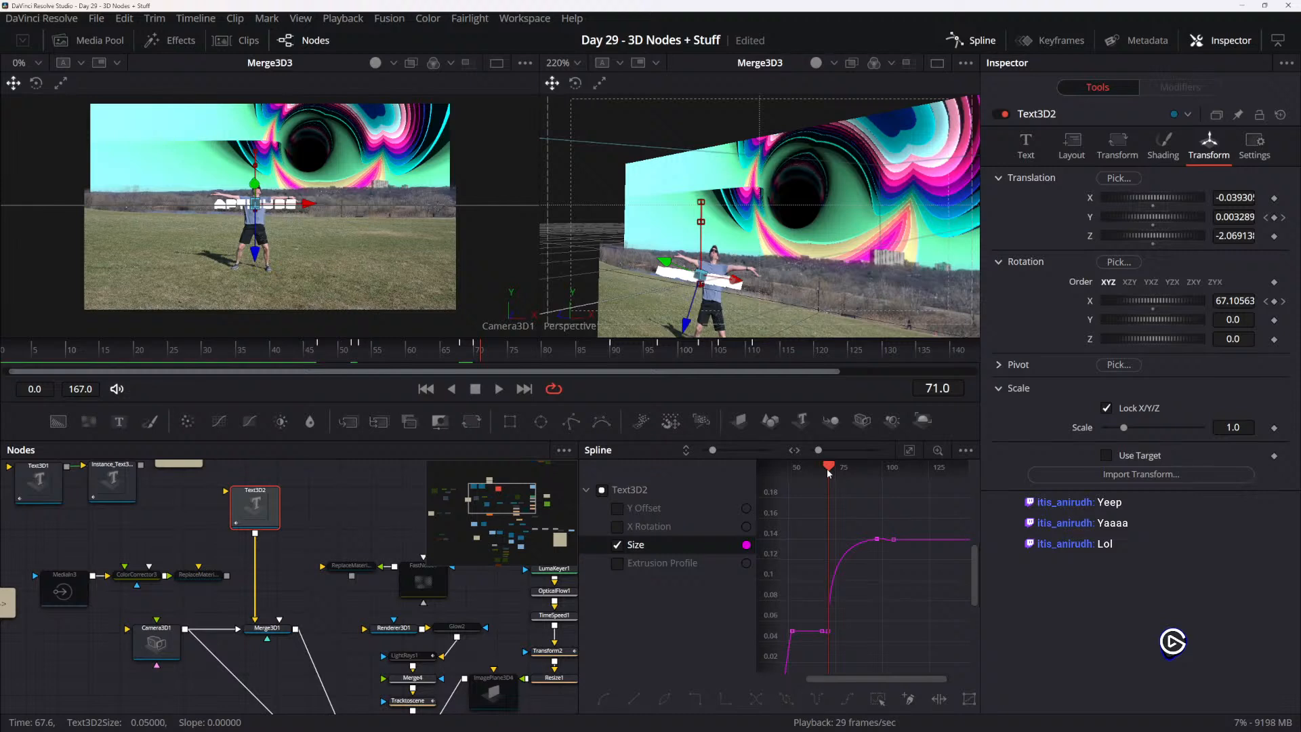
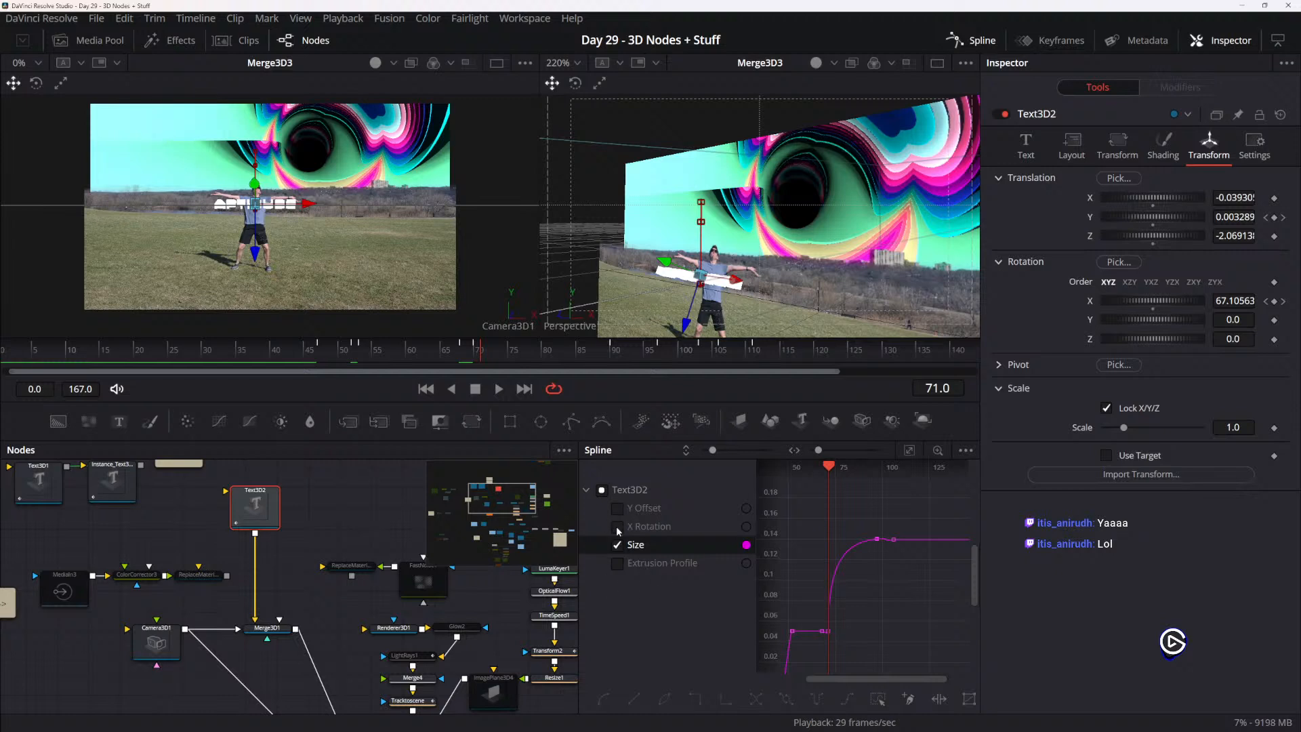
- Show Text3D2's Y Offset curve and make the outgoing handle at frame 70 nearly vertical for a faster rise, checking it in playback
scroll(536, 518, down, 2)
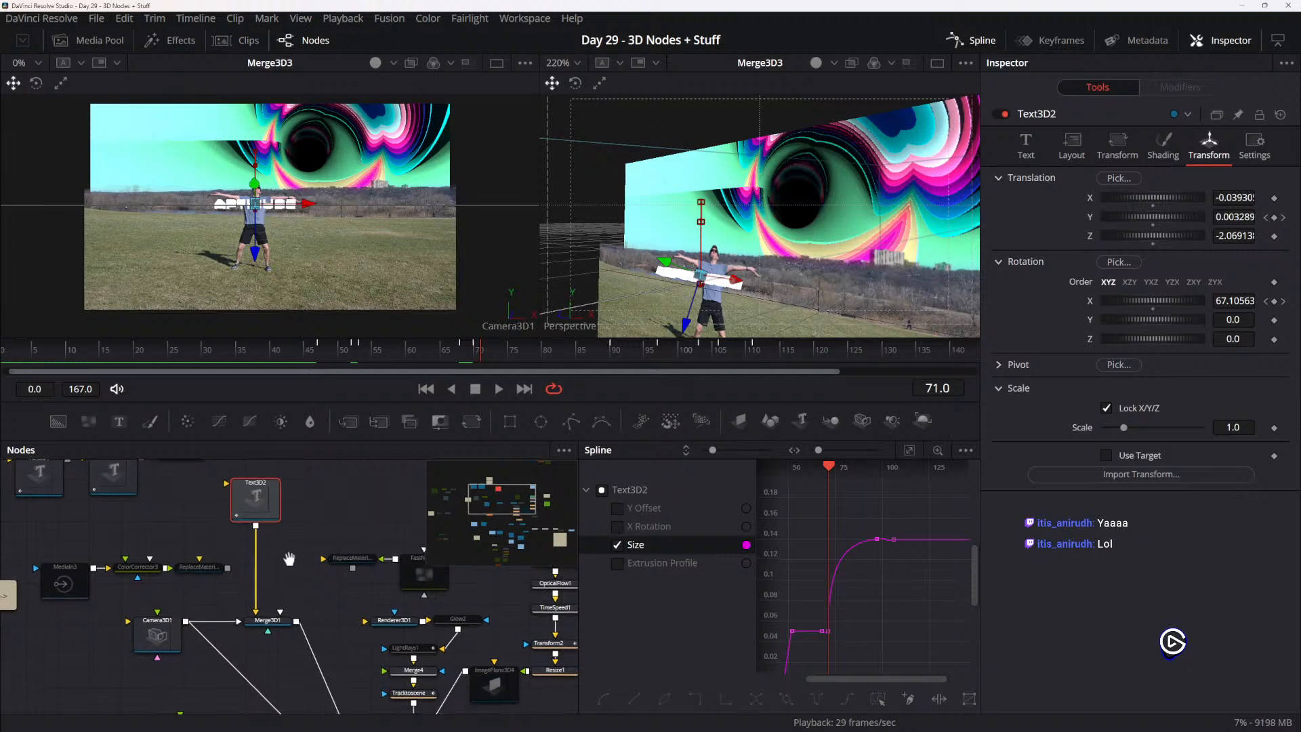
click(628, 508)
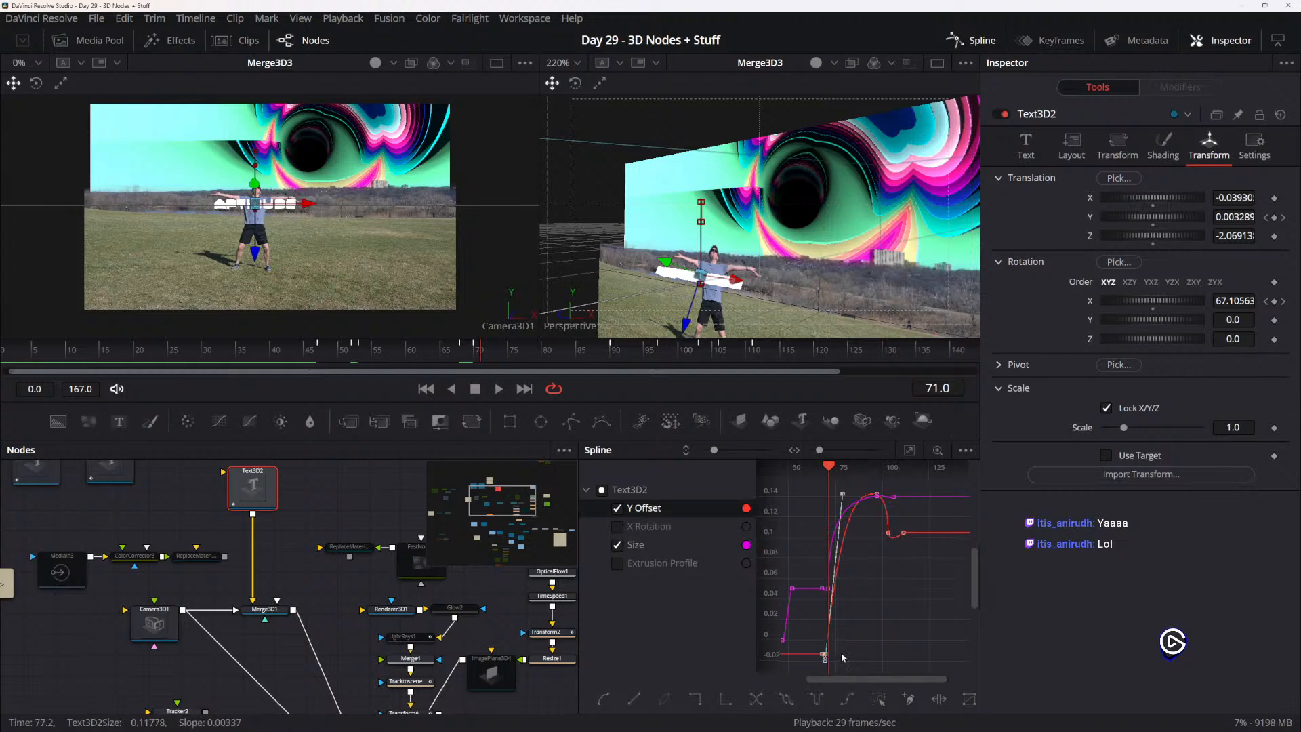
scroll(828, 643, up, 5)
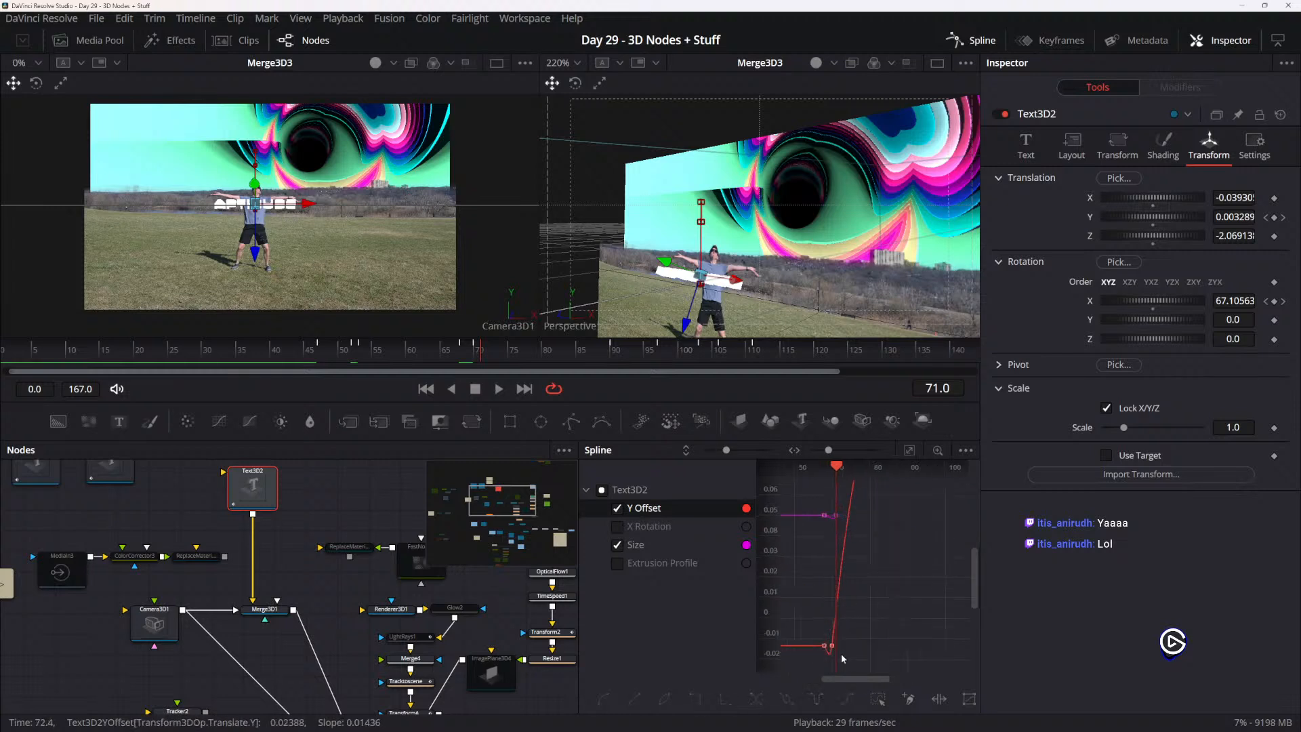
scroll(820, 627, down, 5)
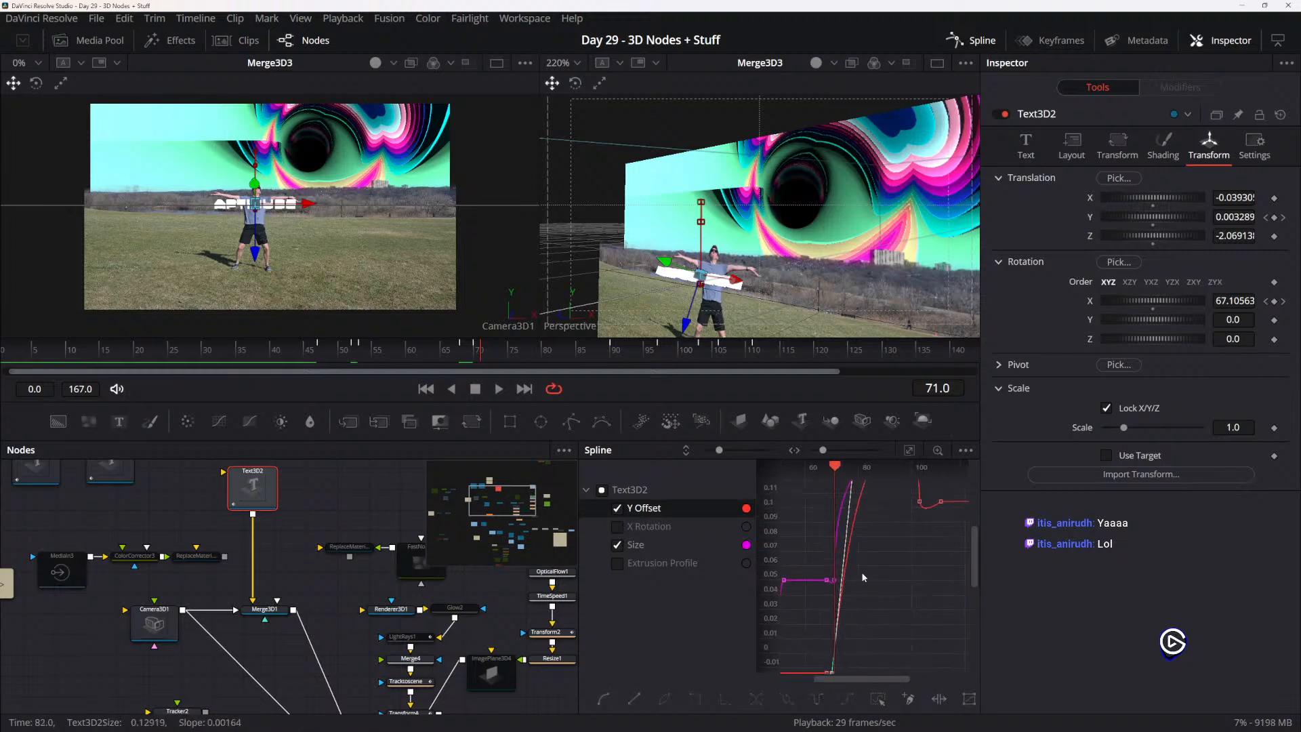
scroll(873, 535, down, 4)
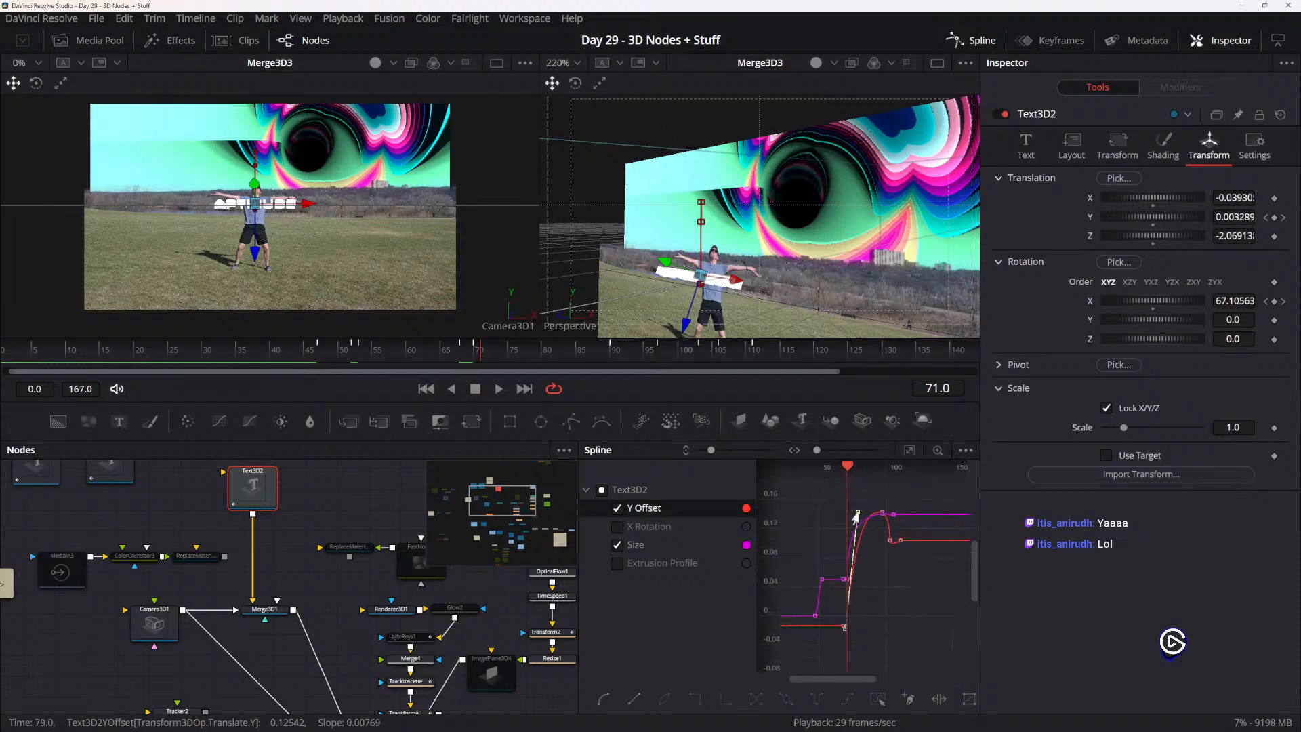
drag(855, 519, 839, 518)
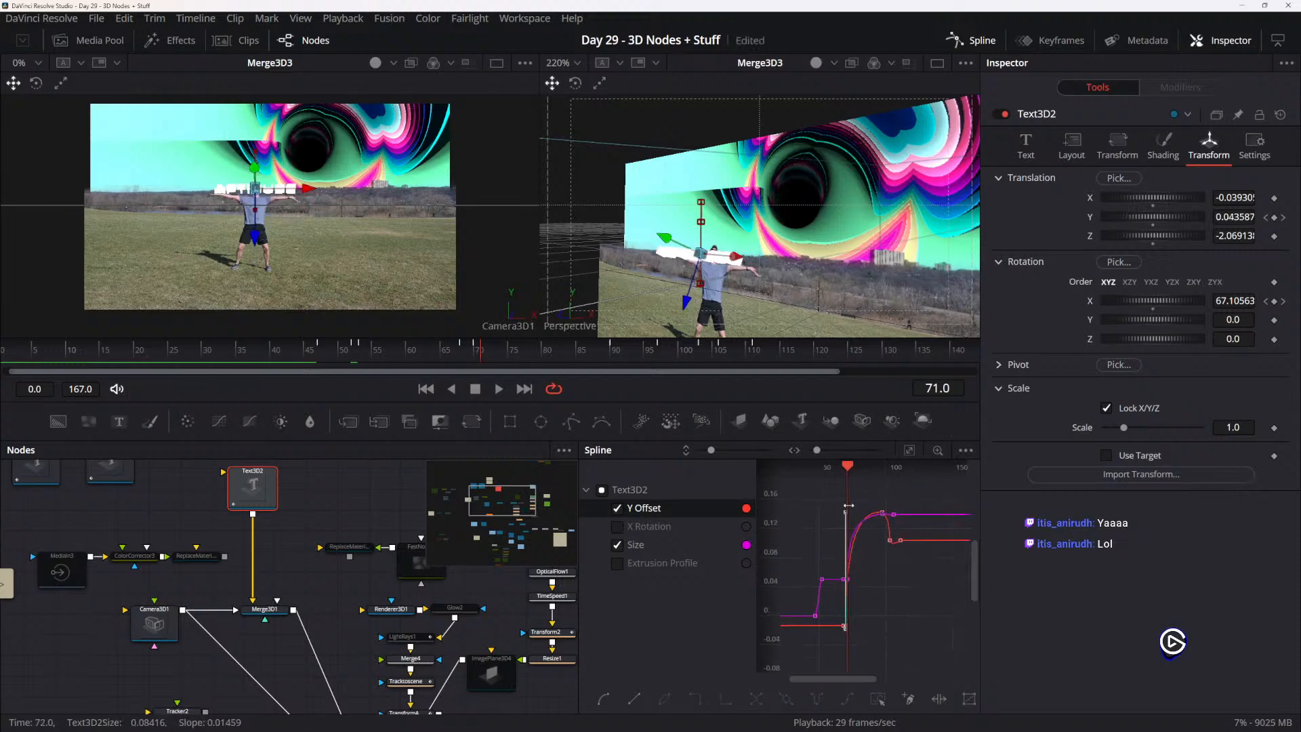
key(space)
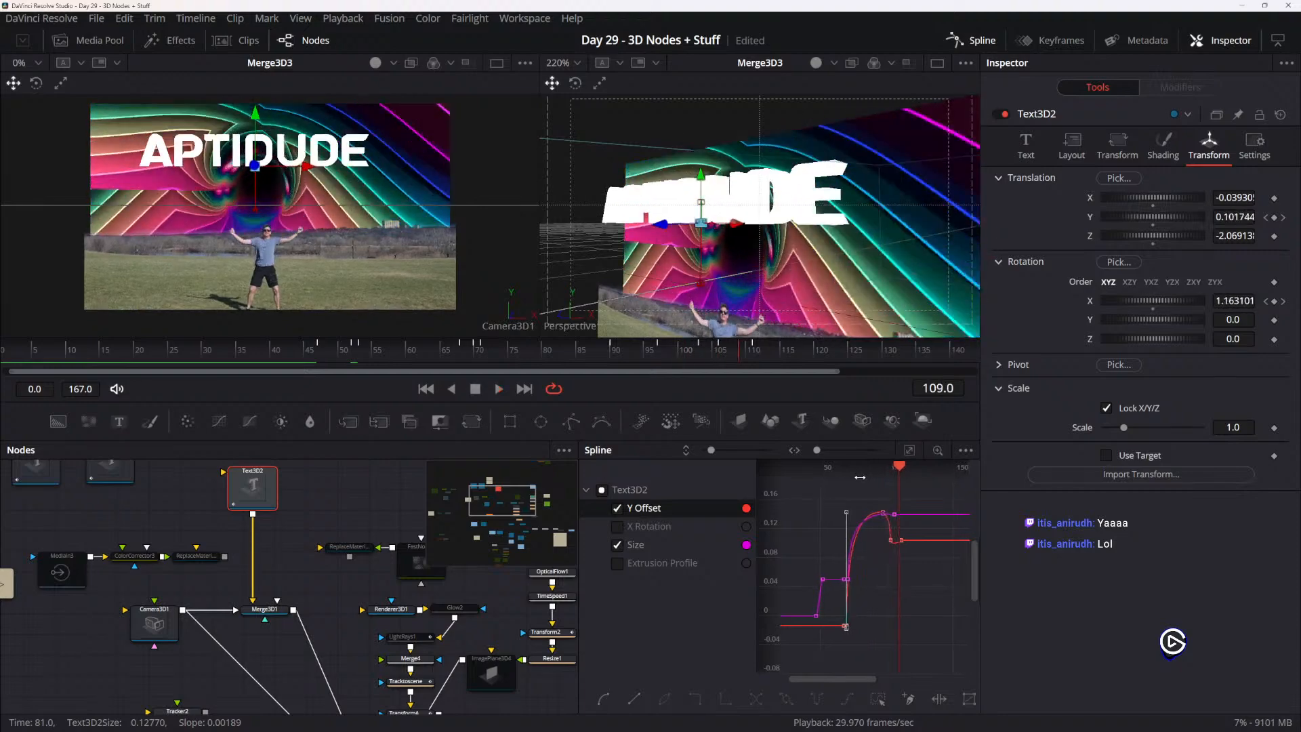
drag(900, 466, 848, 483)
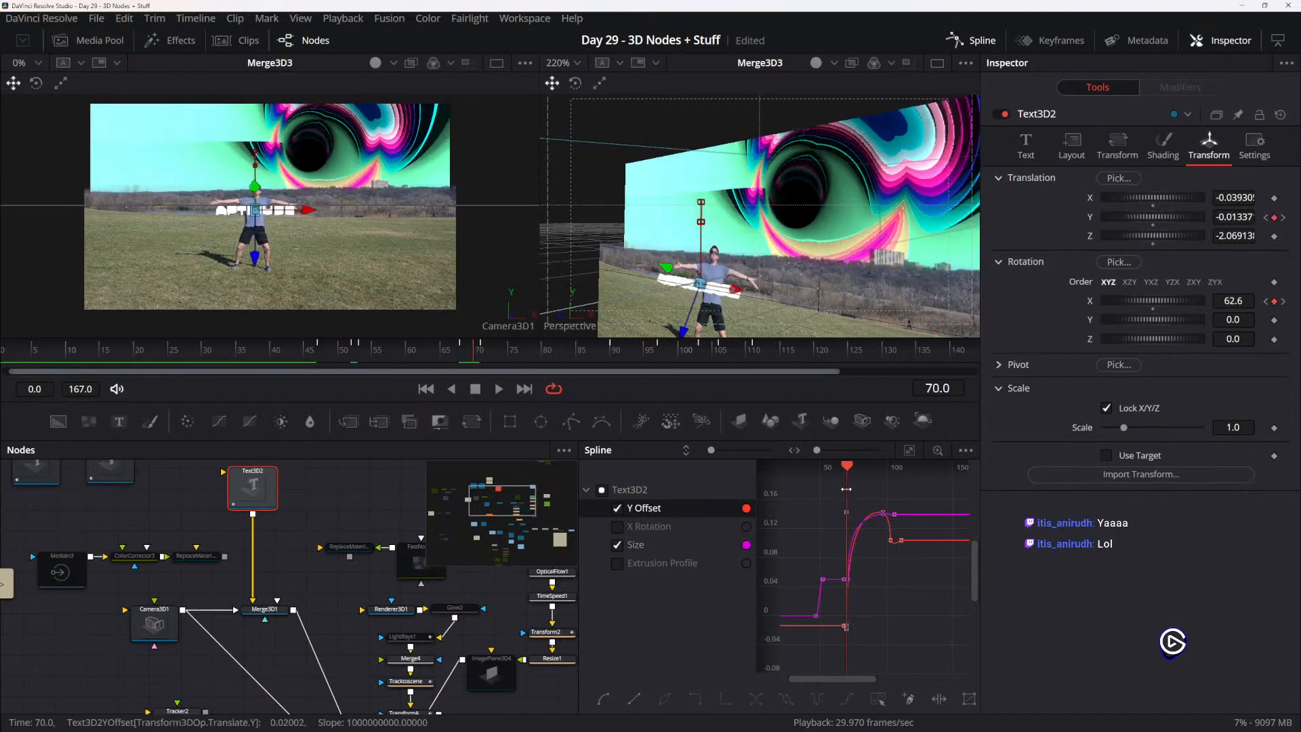
- Try to adjust the Y Offset curve handles around the dip just before frame 70
scroll(857, 619, up, 6)
drag(833, 643, 881, 581)
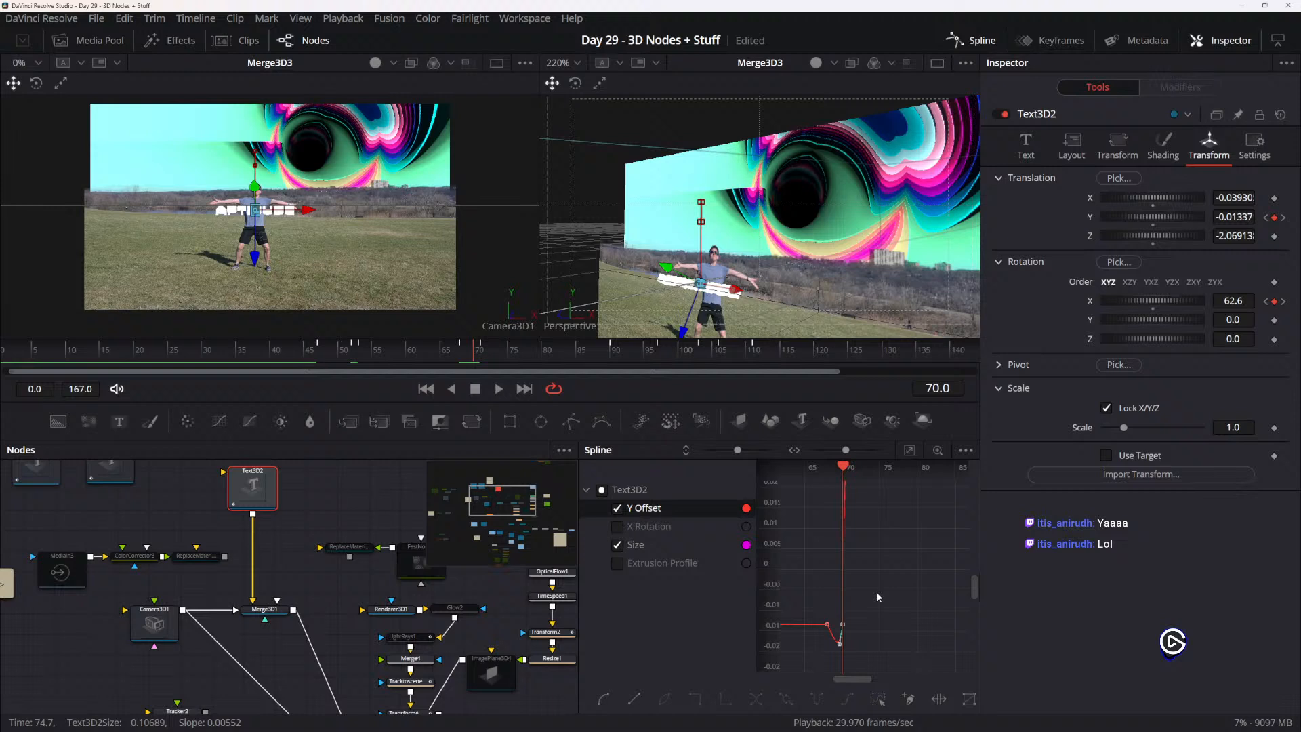
click(838, 643)
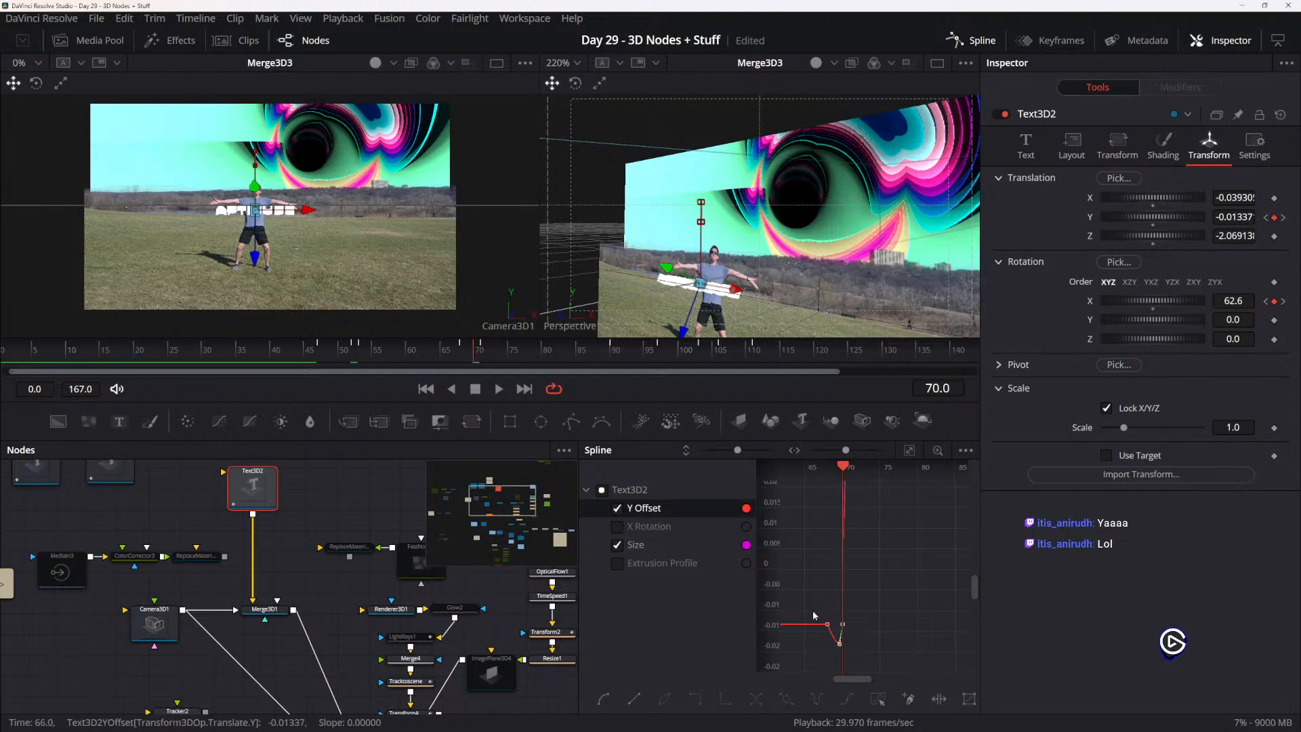
drag(831, 630, 832, 632)
drag(826, 624, 813, 625)
key(ctrl+z)
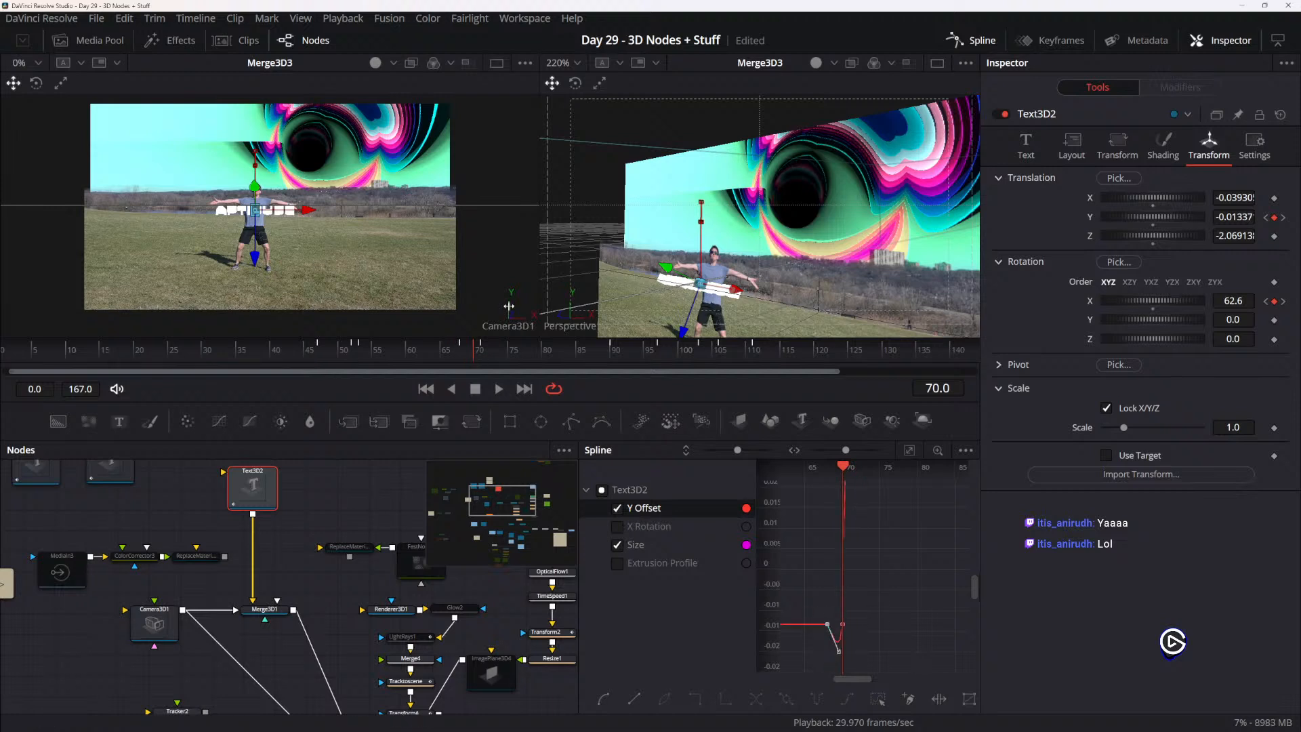
- Raise Text3D2 at frame 70 to a Y translation of about 0.0146, with Z translation at about -2.0836
drag(255, 258, 255, 248)
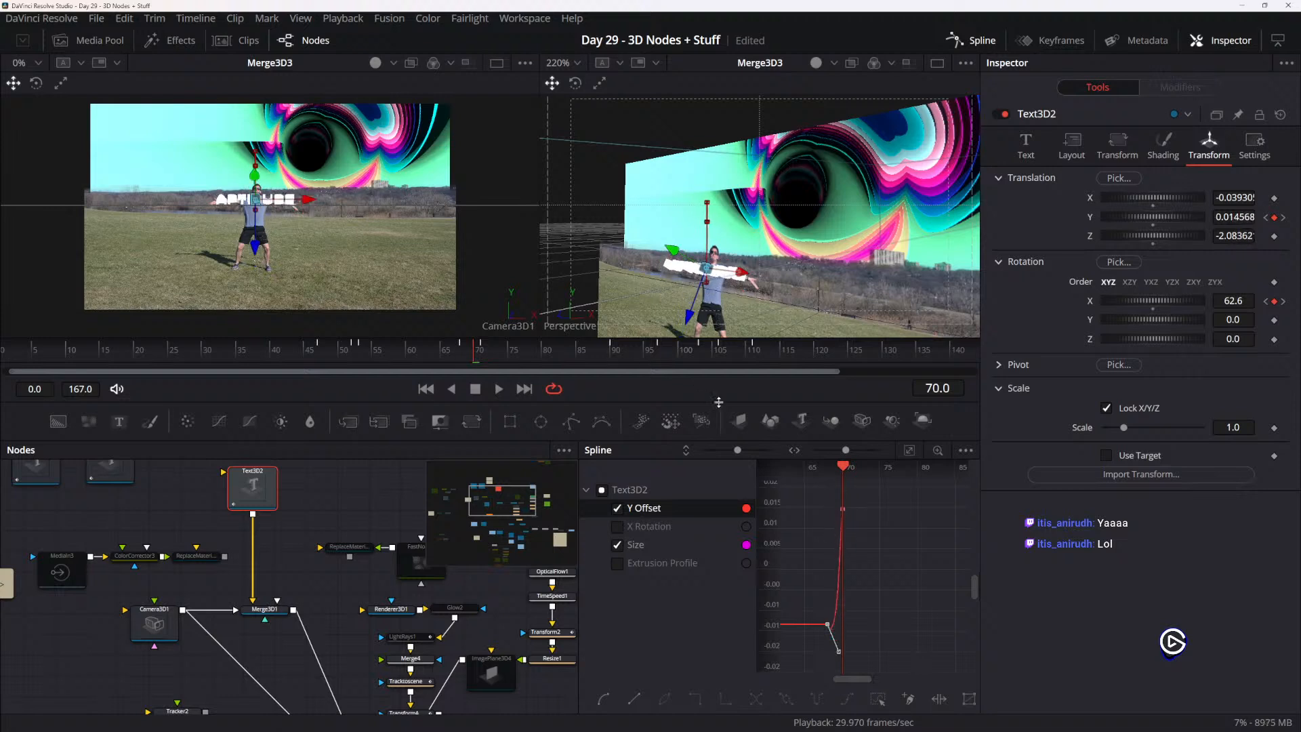
drag(869, 497, 856, 595)
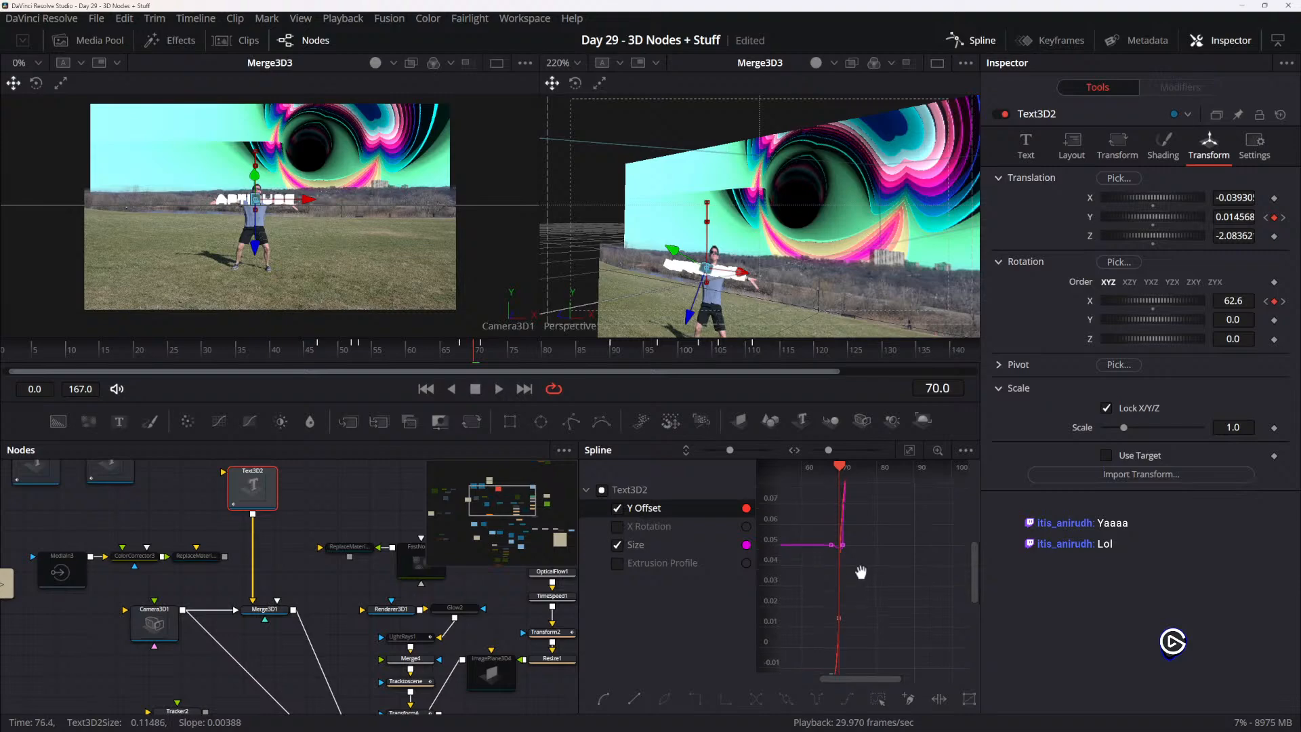
scroll(847, 579, up, 2)
- Play back the text's rise repeatedly to review the Y Offset and Size motion up to about frame 108
key(space)
key(space)
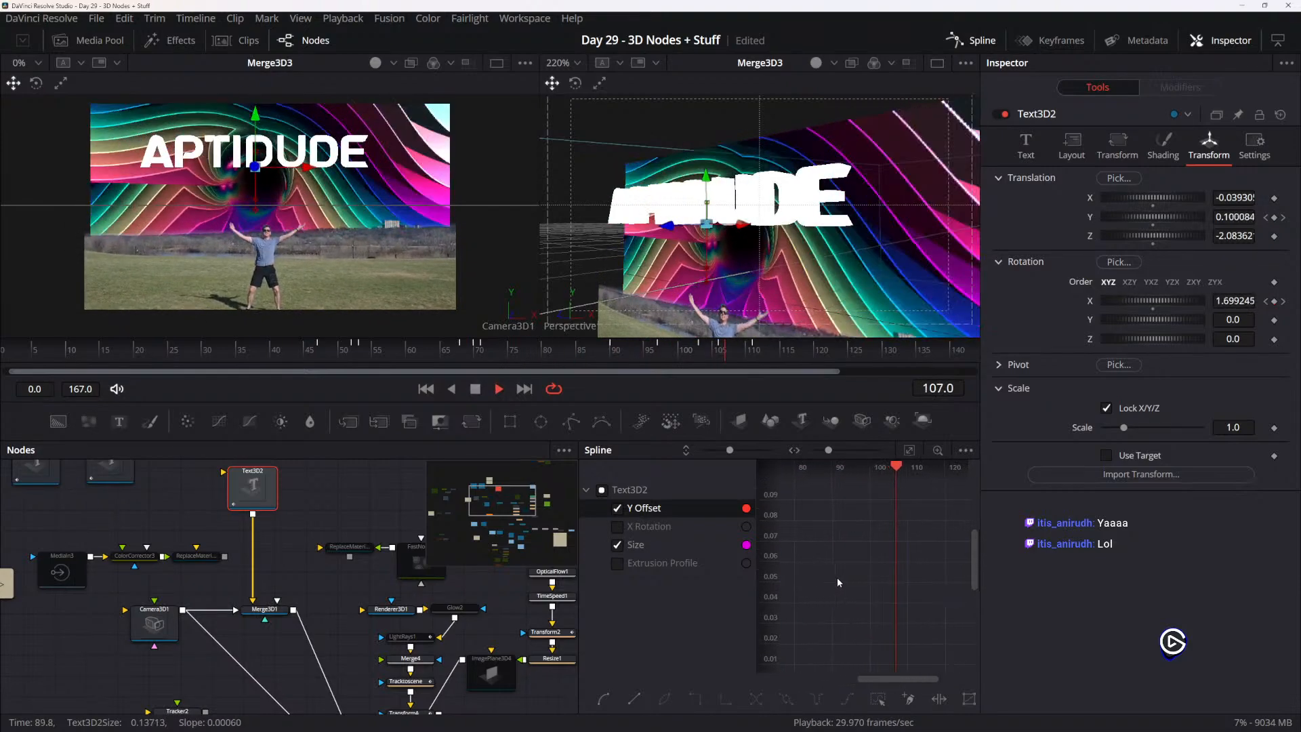
scroll(836, 578, down, 4)
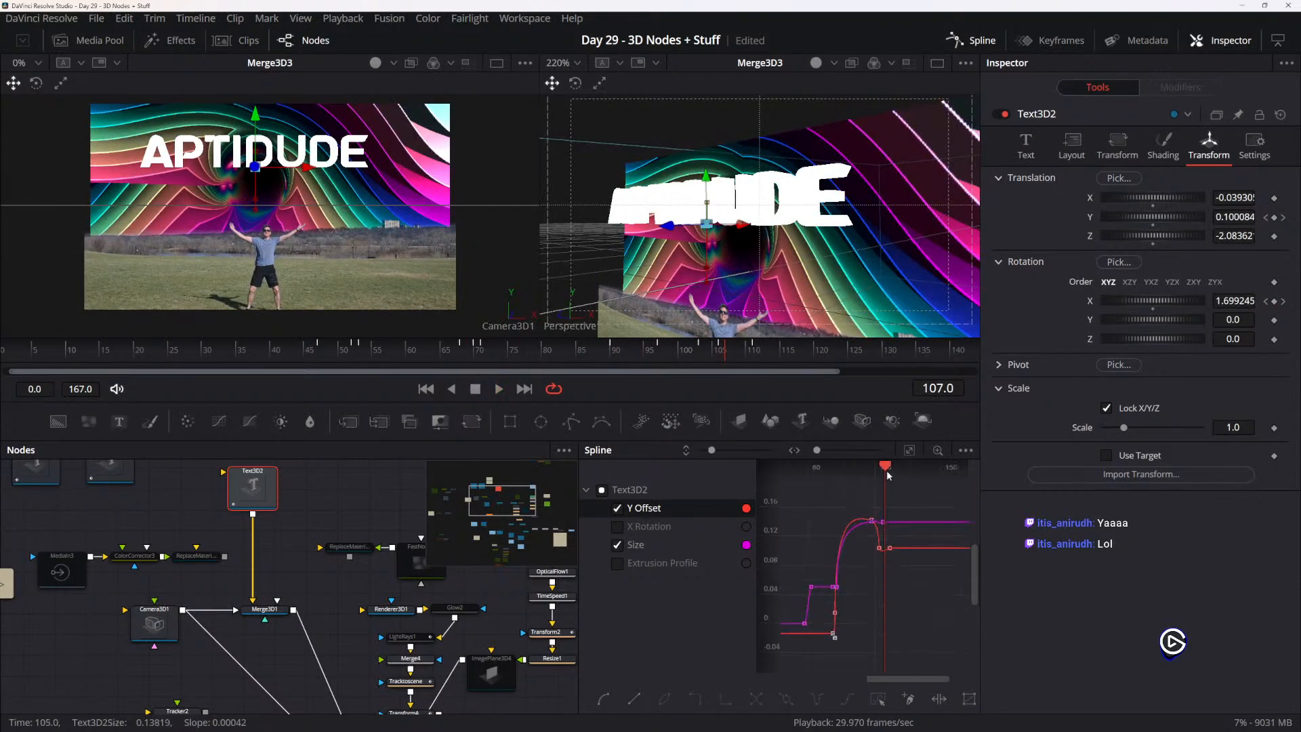
click(824, 470)
key(space)
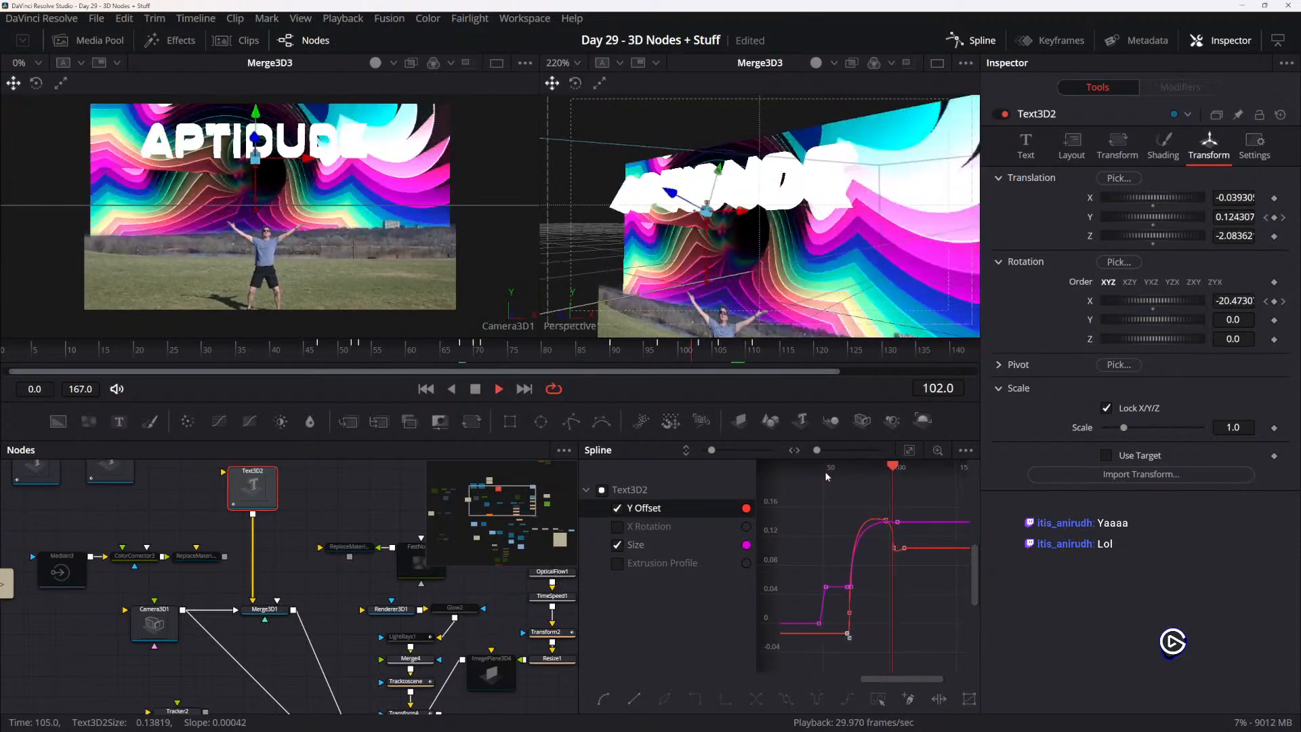
key(space)
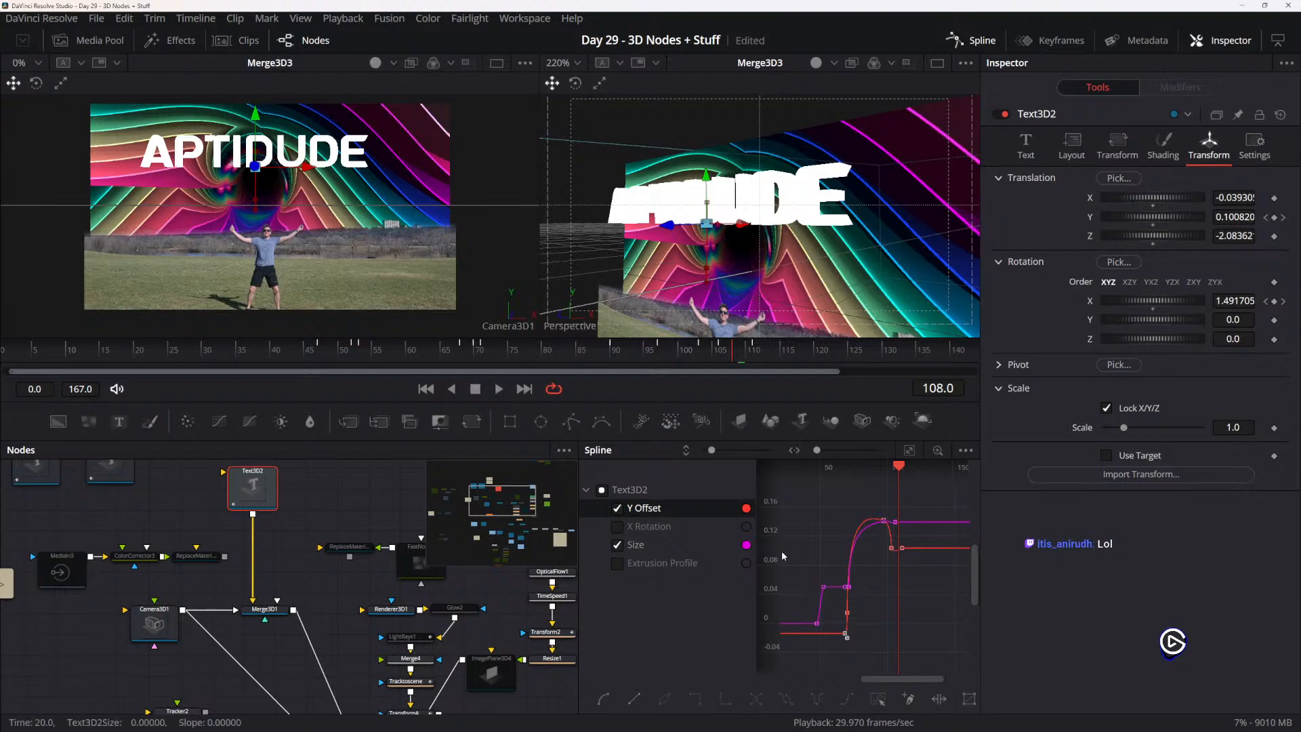
- Review the text's rise between about frames 58 and 75 against the Y Offset and Size curves
drag(899, 467, 830, 485)
key(space)
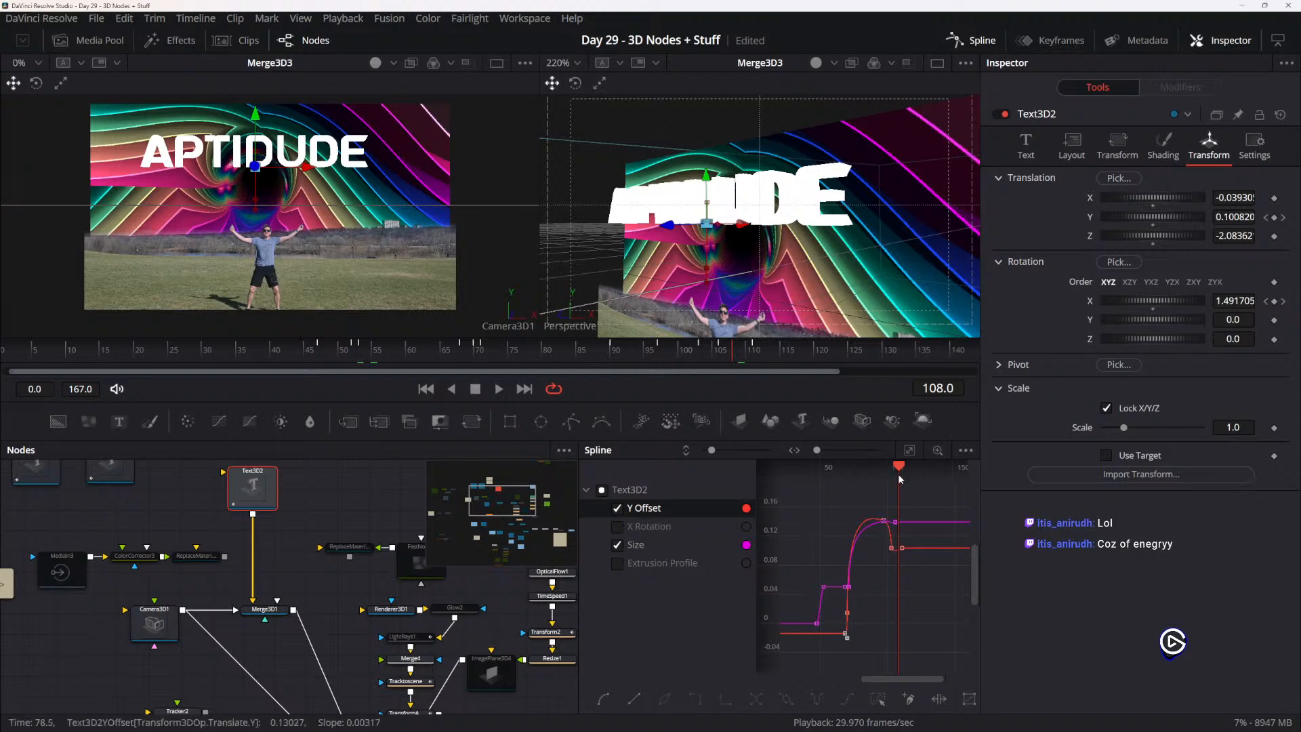
drag(898, 467, 832, 472)
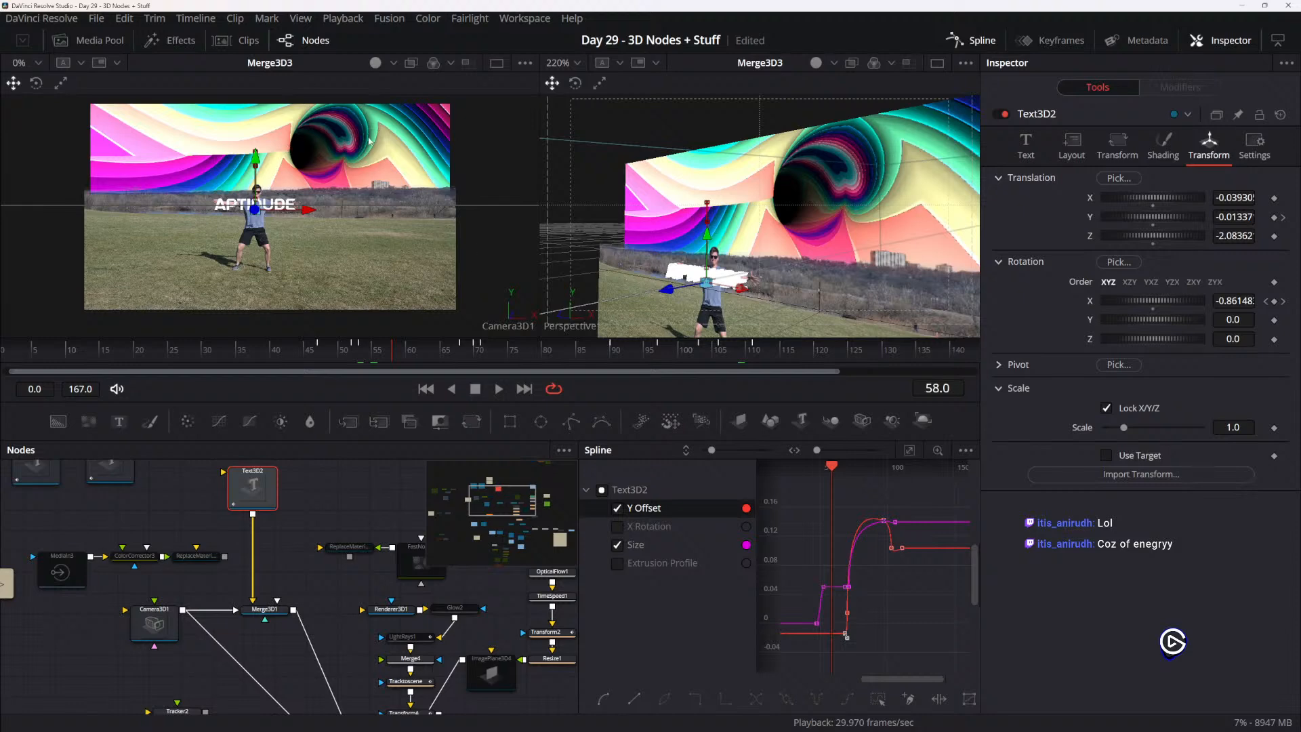
drag(835, 470, 856, 462)
scroll(874, 630, up, 5)
drag(835, 592, 943, 641)
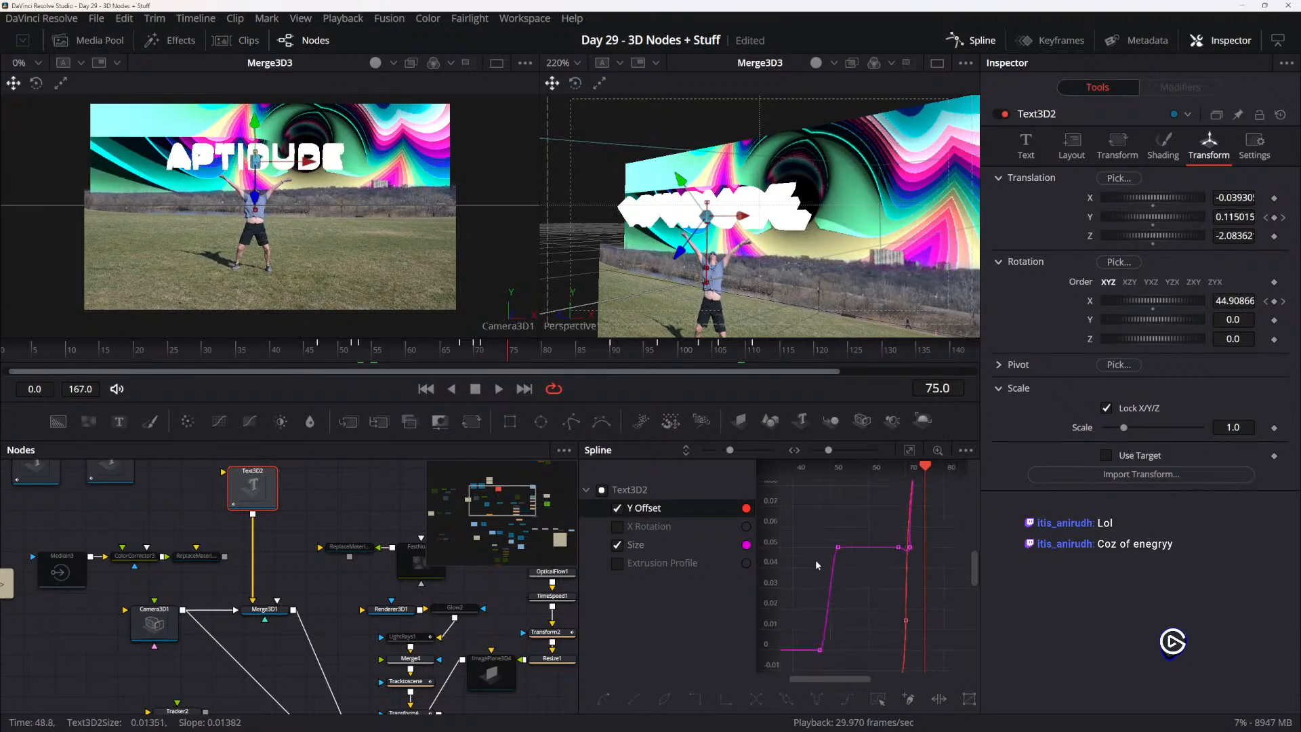
- Try deleting Text3D2's Size keyframes around frames 50 and 70, then undo the deletions
drag(892, 537, 902, 555)
key(Delete)
click(910, 547)
key(Delete)
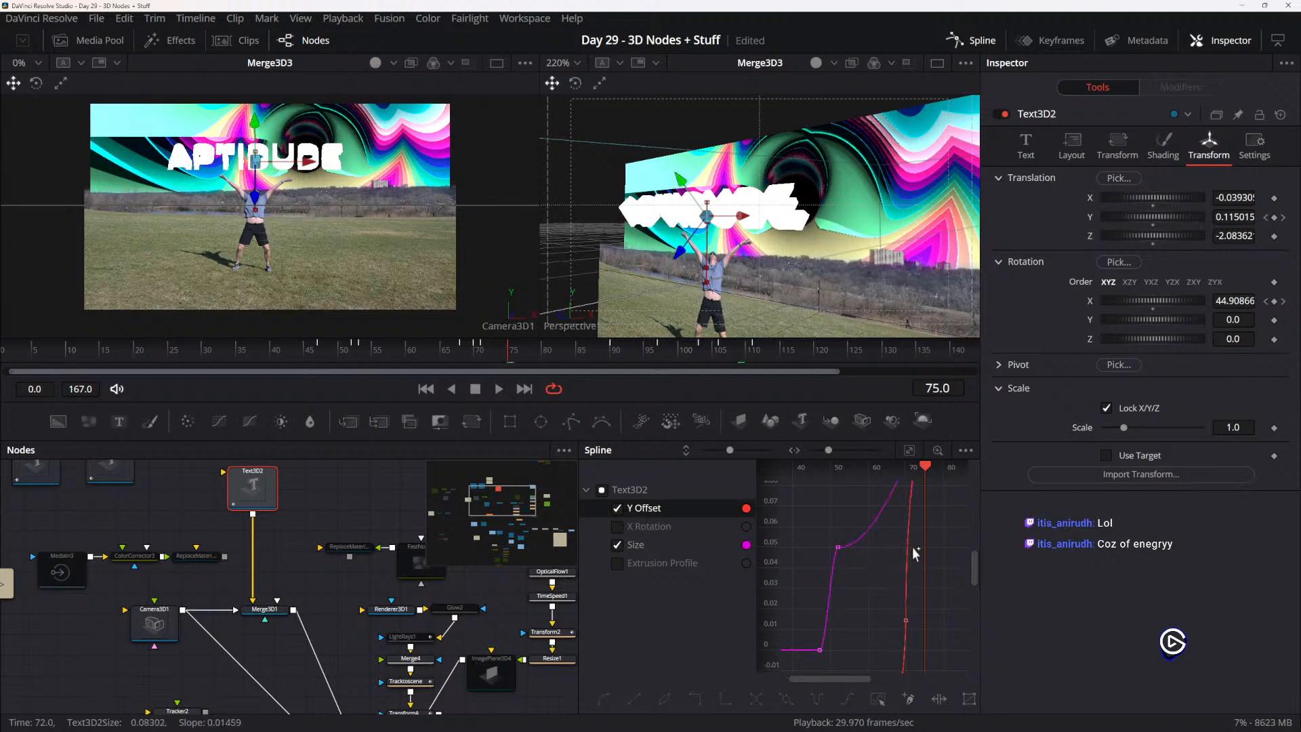
key(Delete)
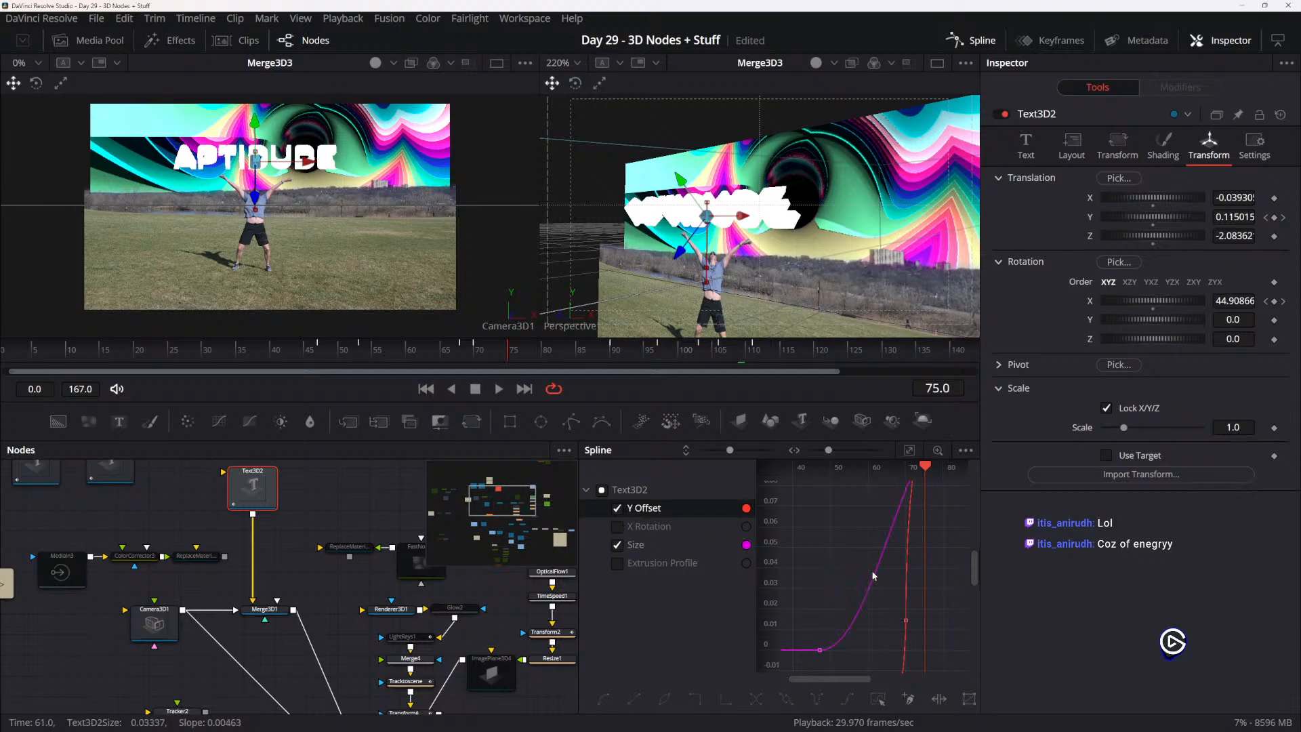
drag(838, 639, 838, 547)
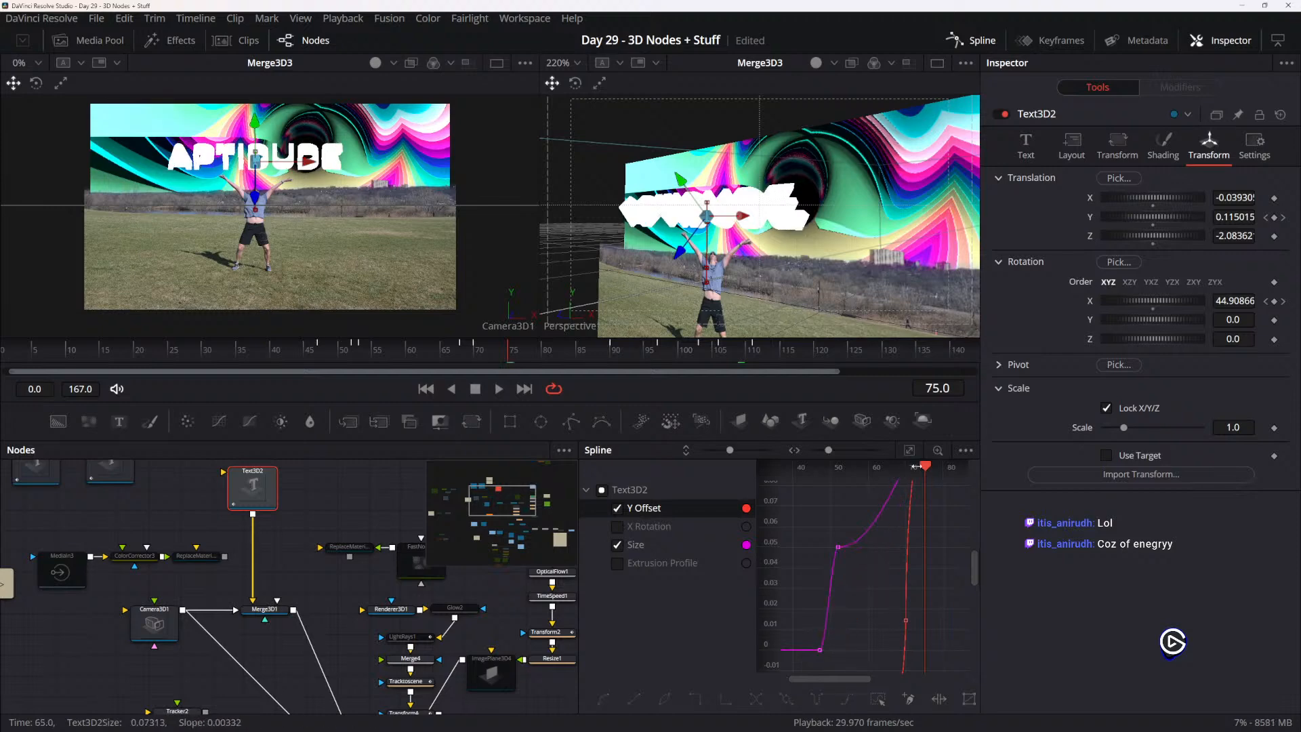
drag(920, 474, 817, 476)
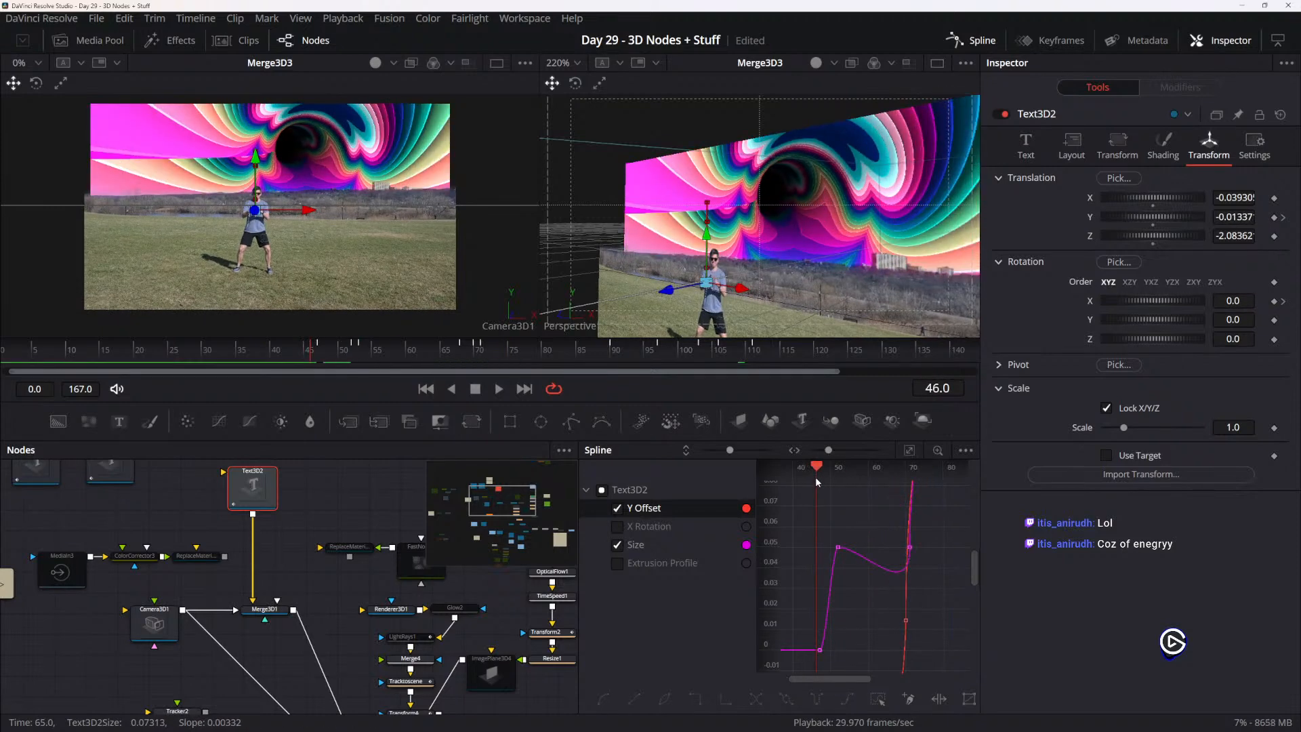
key(ctrl+z)
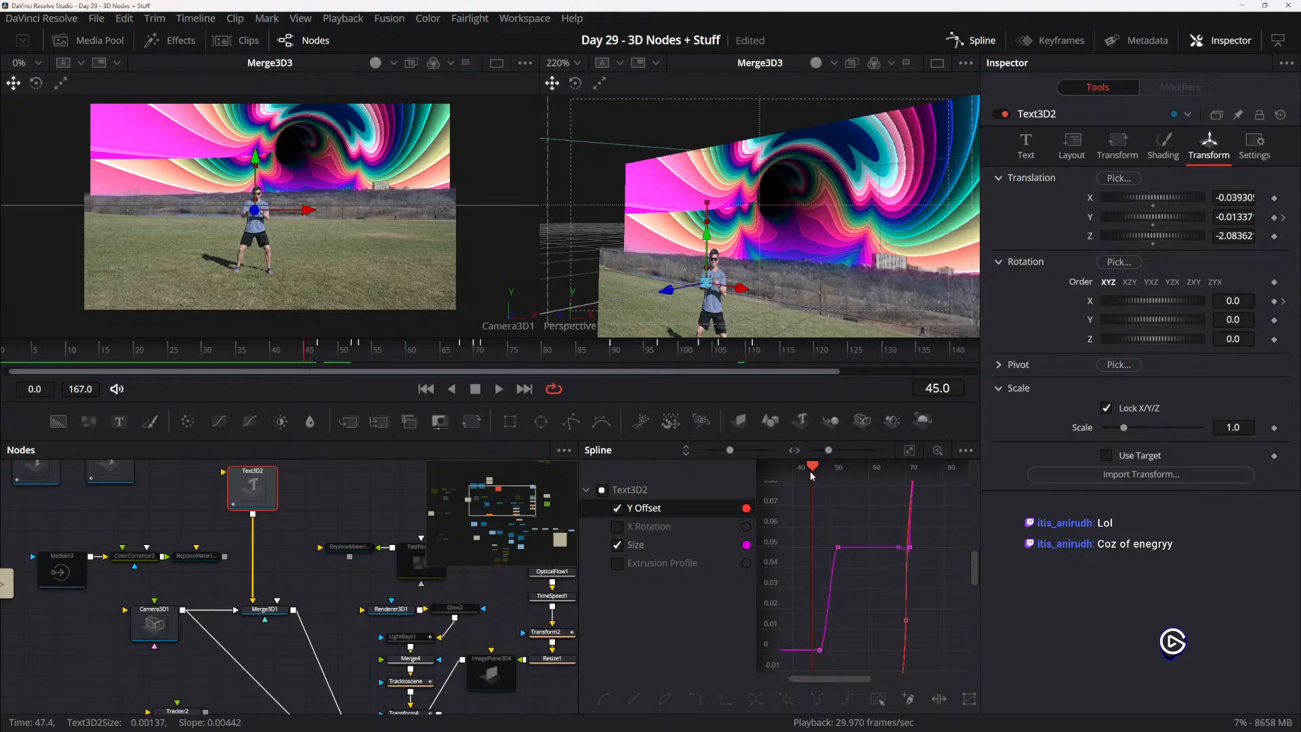
- Add a Size keyframe at about frame 56 on Text3D2 and bend its handles for a slight overshoot after the first growth
drag(810, 471, 852, 473)
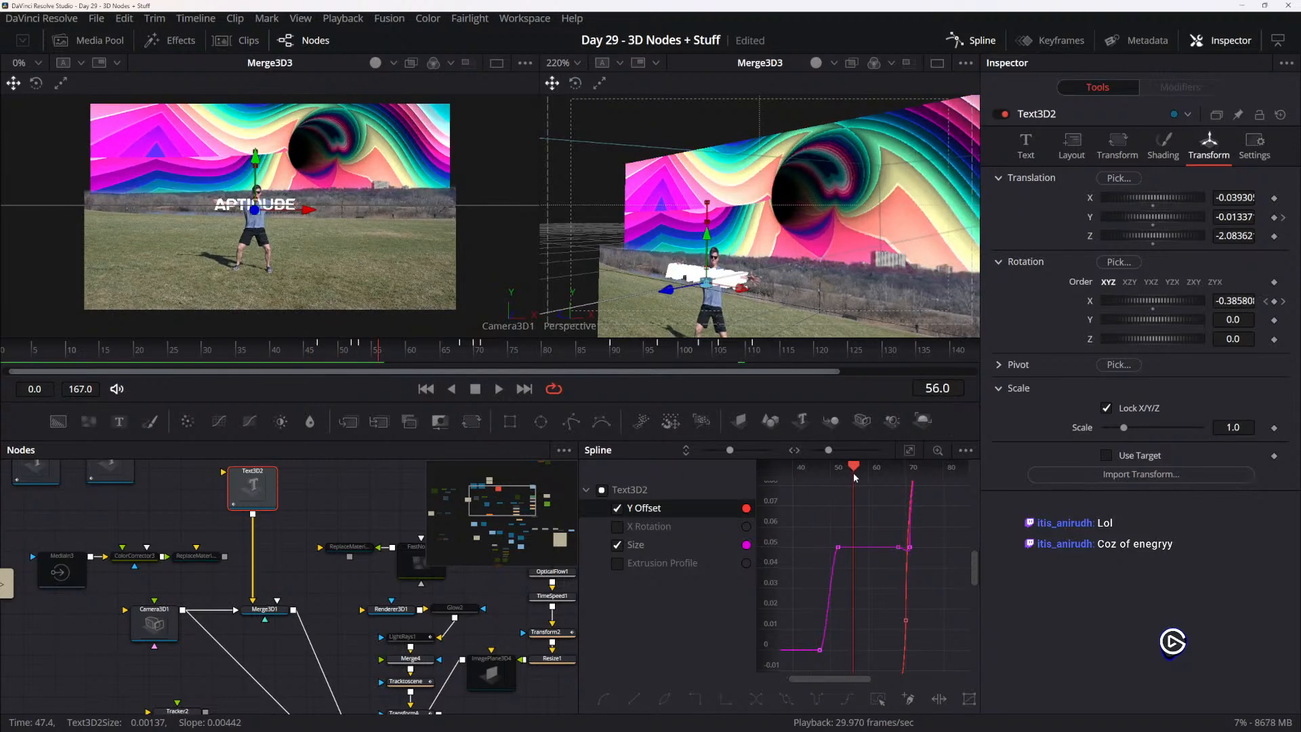
click(856, 547)
drag(850, 546, 849, 536)
scroll(841, 551, up, 2)
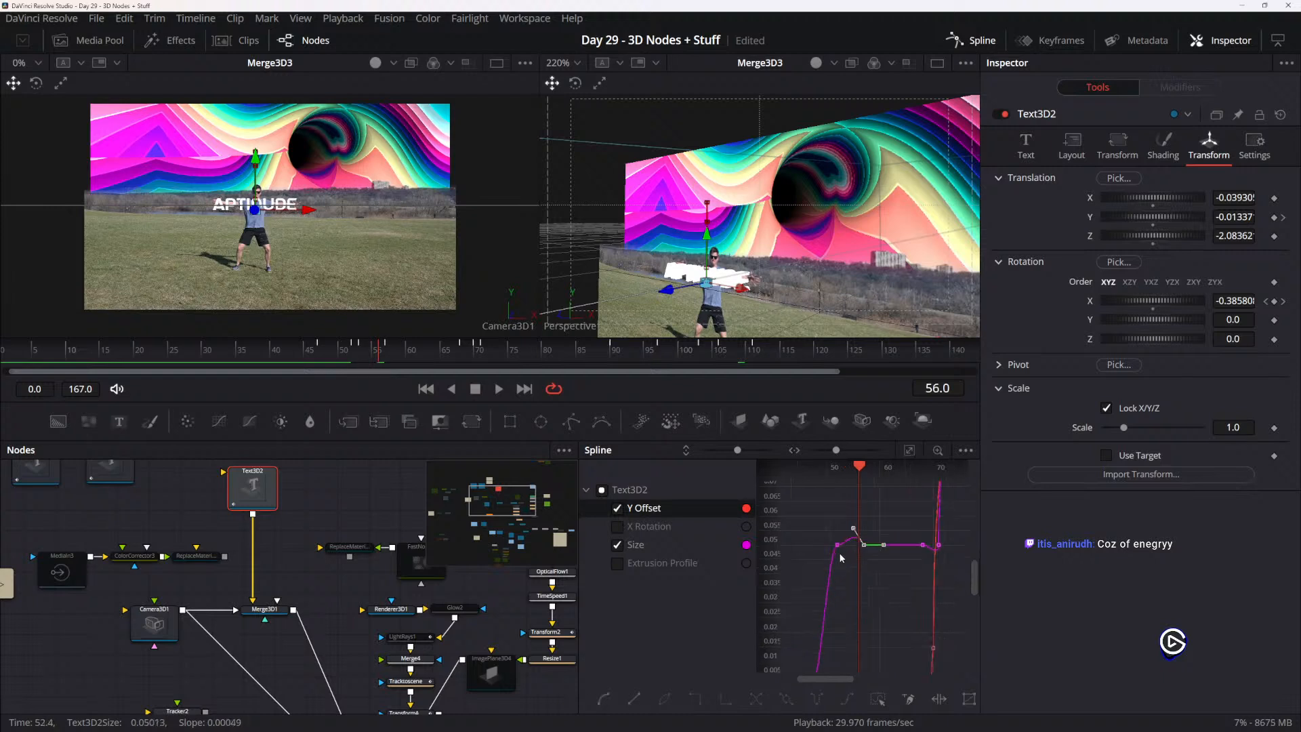
click(836, 545)
drag(846, 546, 878, 554)
click(864, 545)
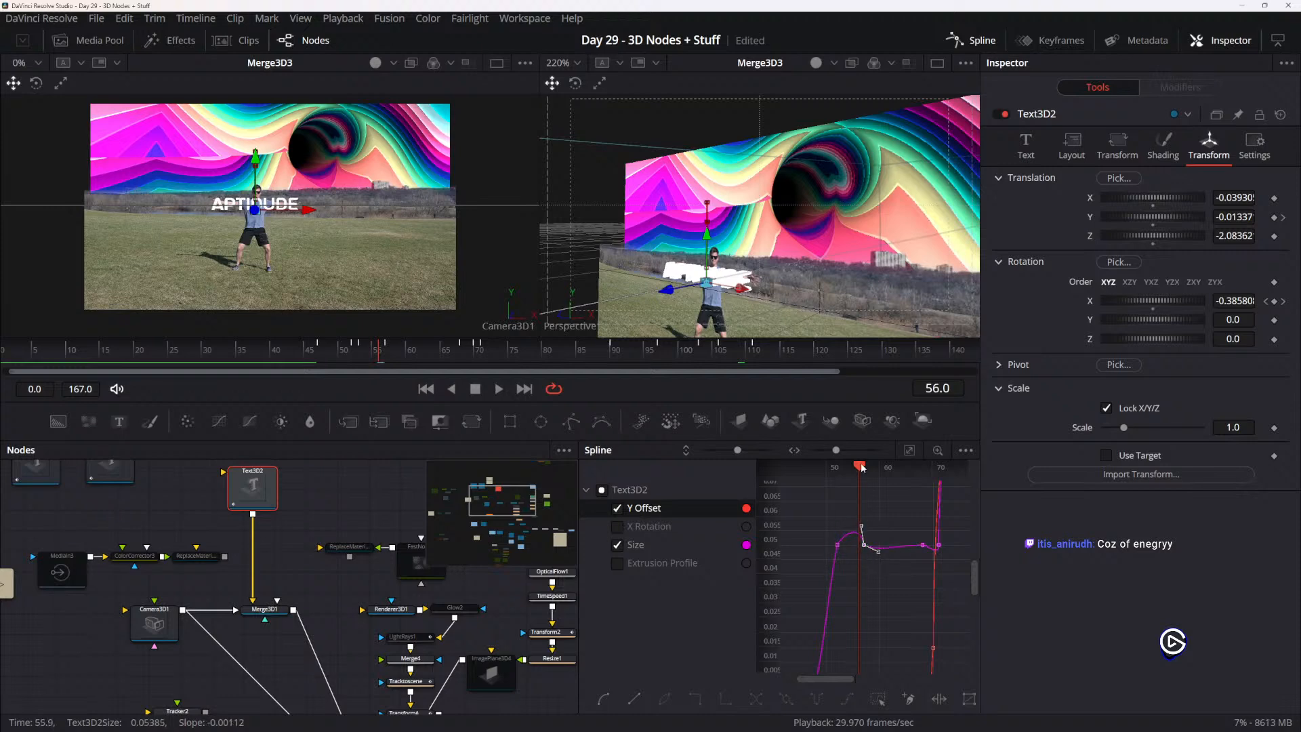
- Review the text's growth, rise and landing from frame 56 through 135 against the Y Offset and Size curves
drag(859, 467, 950, 468)
drag(952, 541, 858, 605)
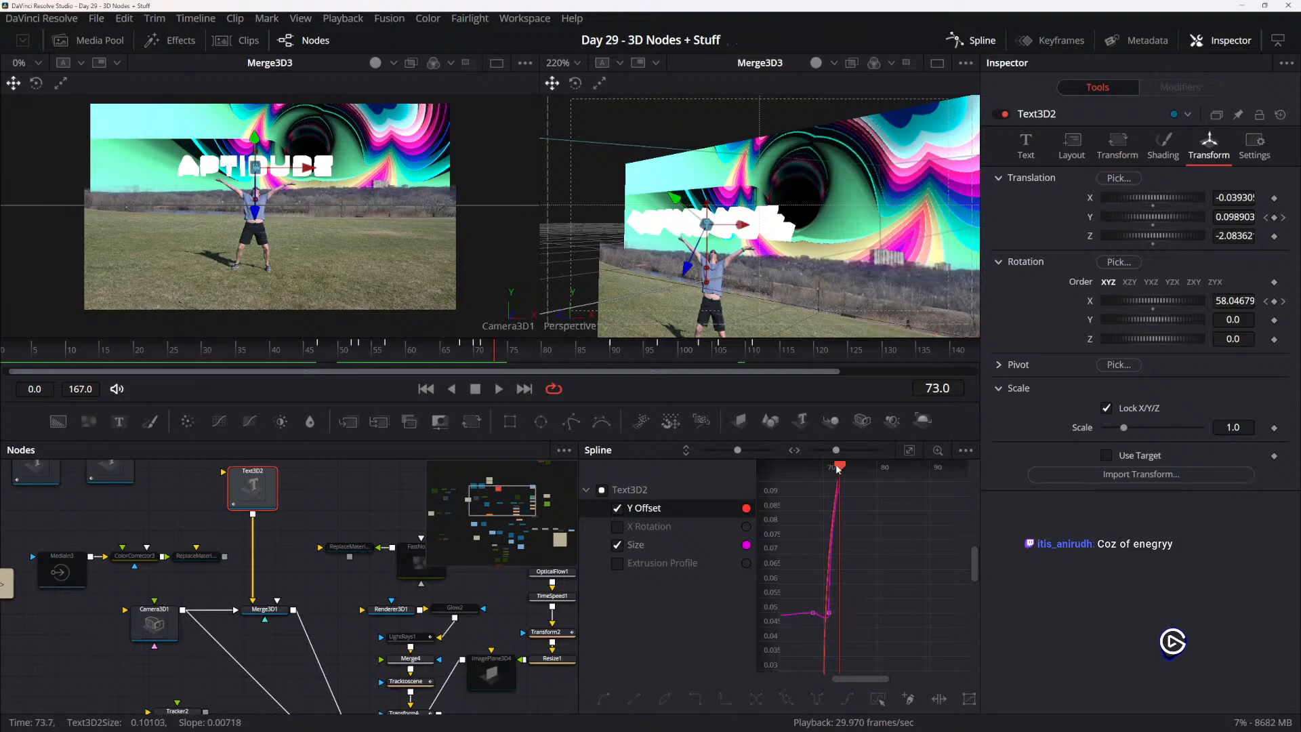
drag(840, 467, 1022, 472)
scroll(929, 536, down, 3)
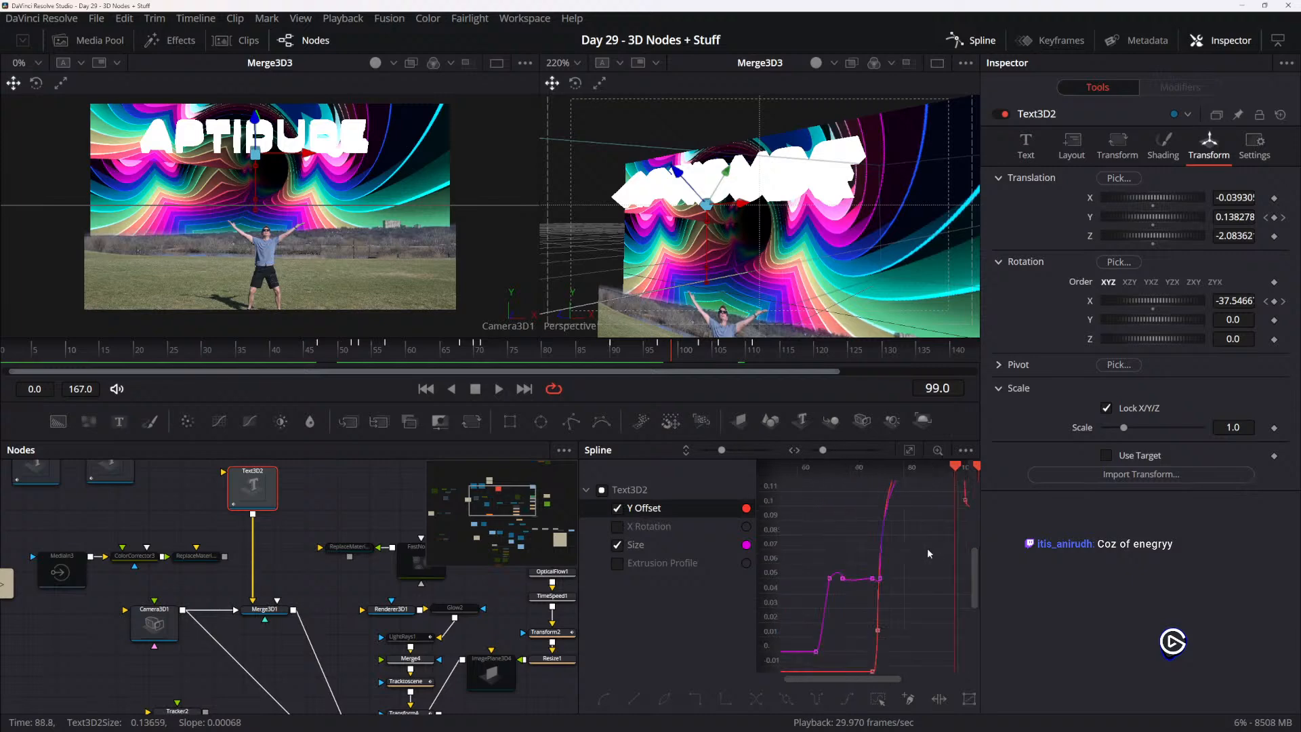
drag(927, 548, 855, 594)
mouse_move(884, 469)
mouse_down()
mouse_move(929, 472)
mouse_move(891, 476)
mouse_move(904, 476)
mouse_up()
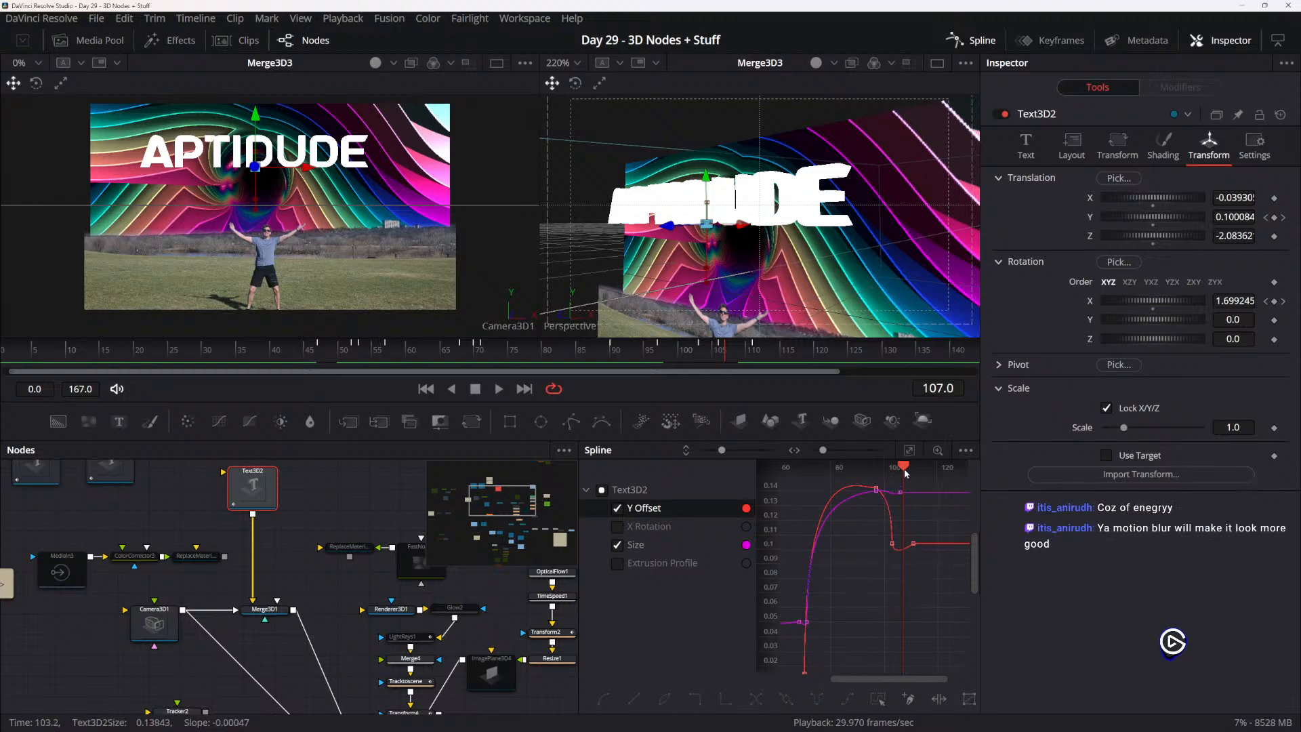
drag(903, 468, 988, 466)
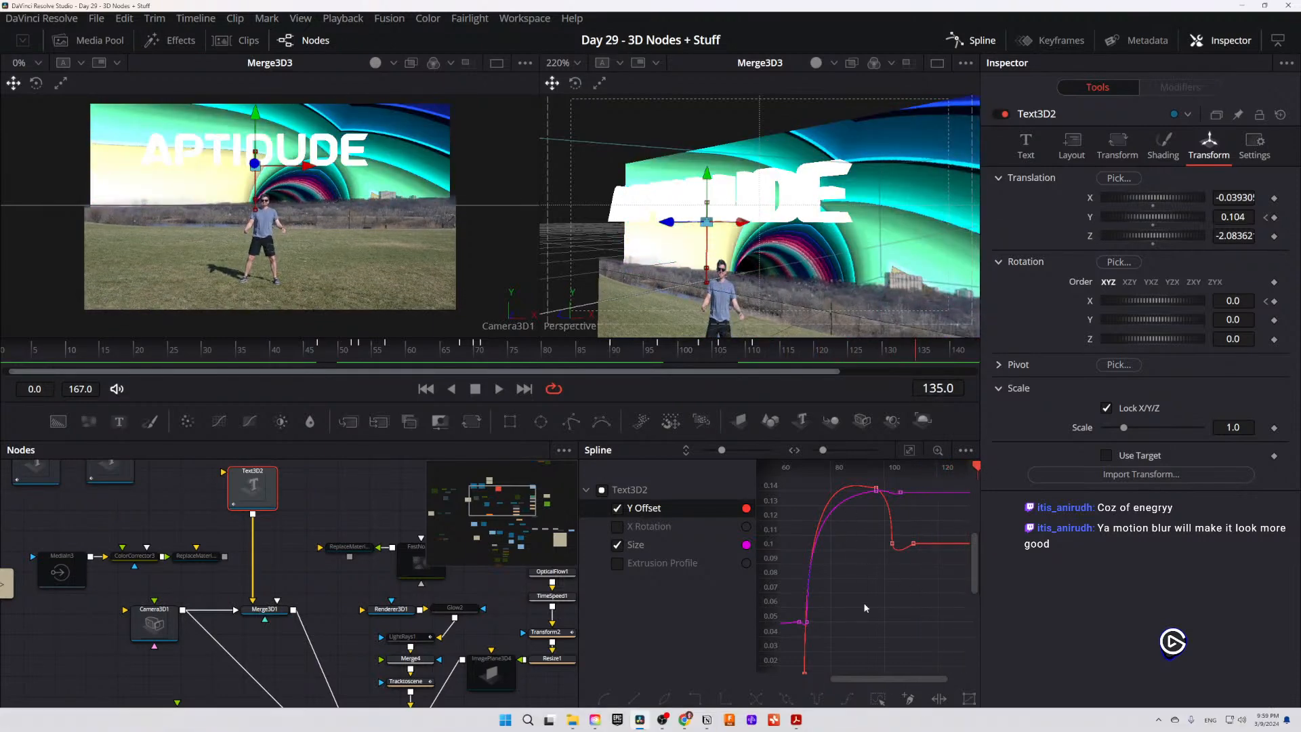
scroll(859, 592, down, 3)
drag(875, 592, 867, 614)
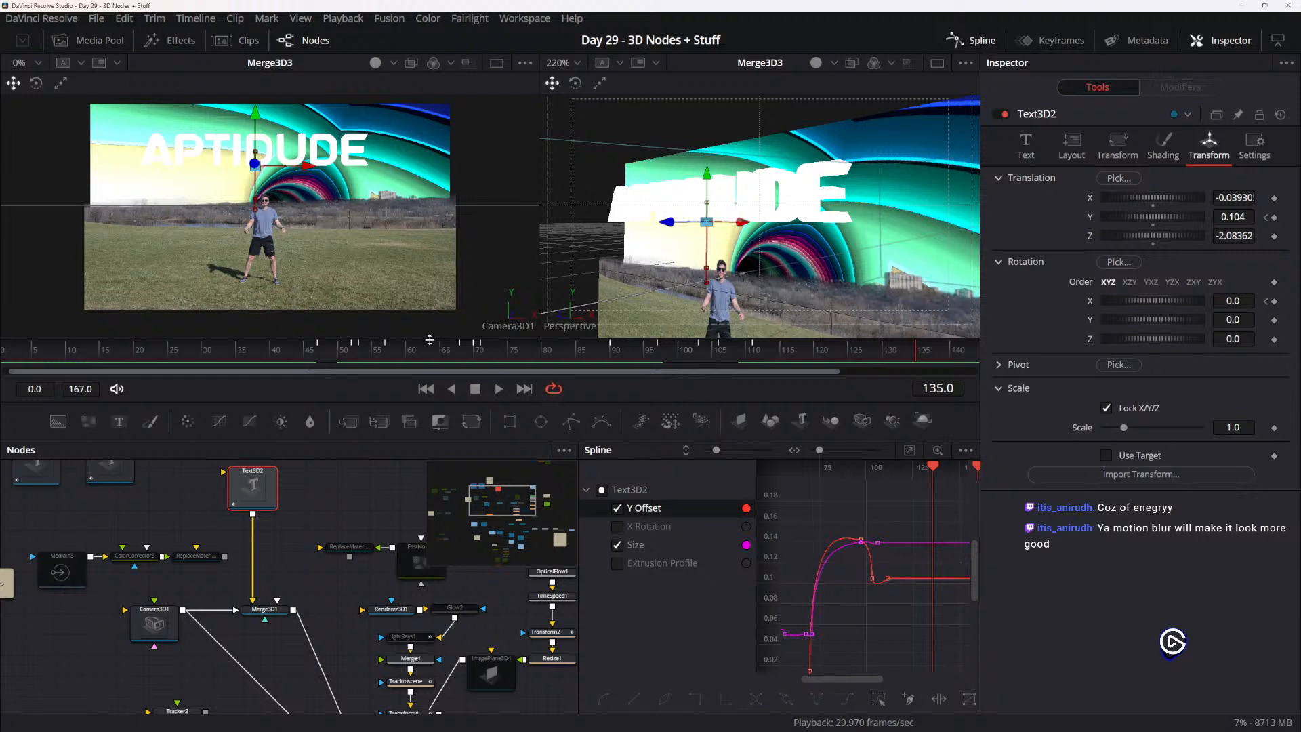
- Examine the node network from the text and camera nodes down to Merge3D3 and its image planes
drag(299, 561, 306, 634)
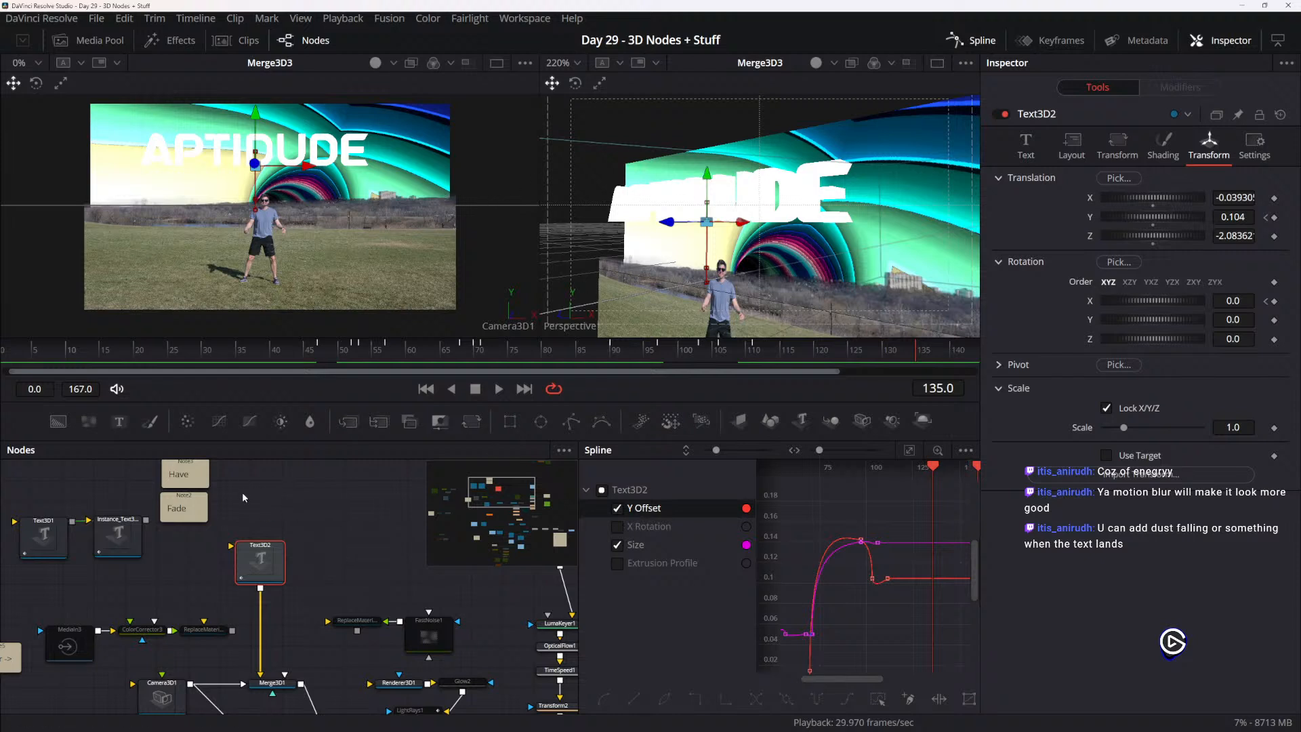
drag(243, 498, 318, 555)
drag(239, 610, 322, 491)
drag(349, 583, 247, 534)
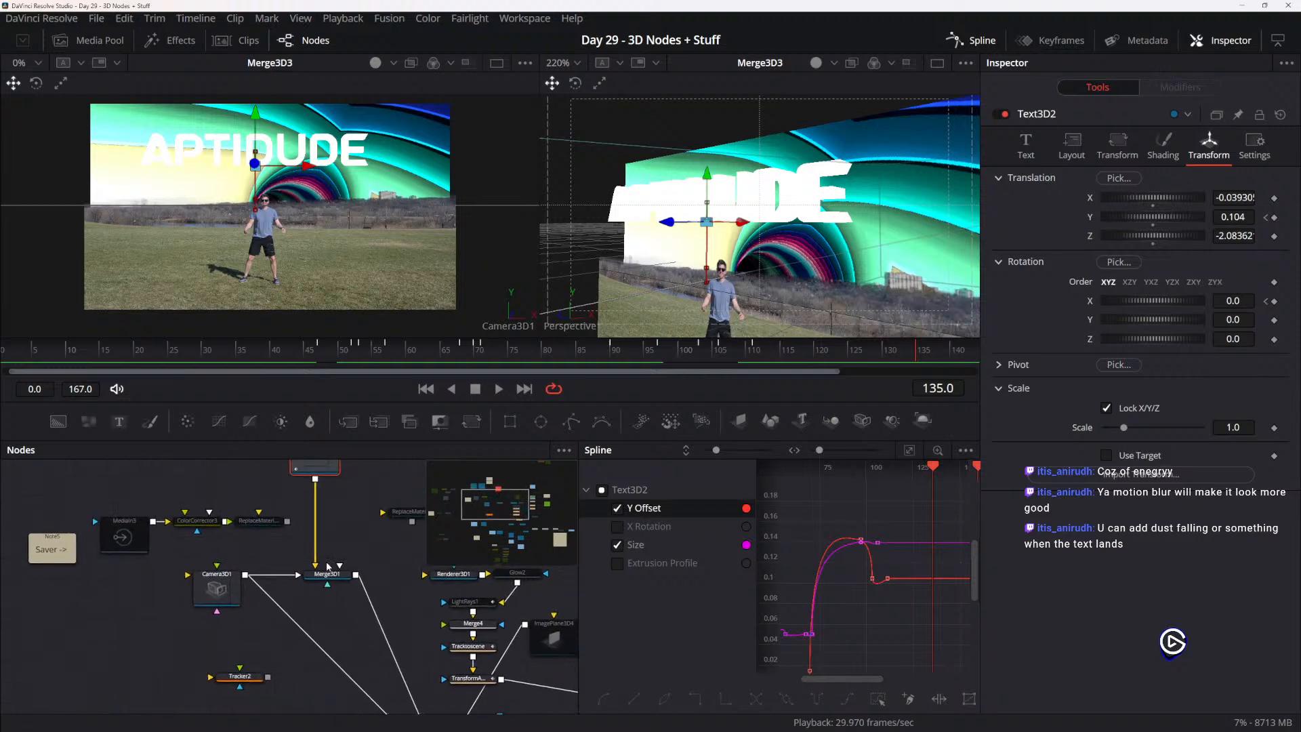
drag(271, 489, 277, 493)
drag(307, 640, 221, 501)
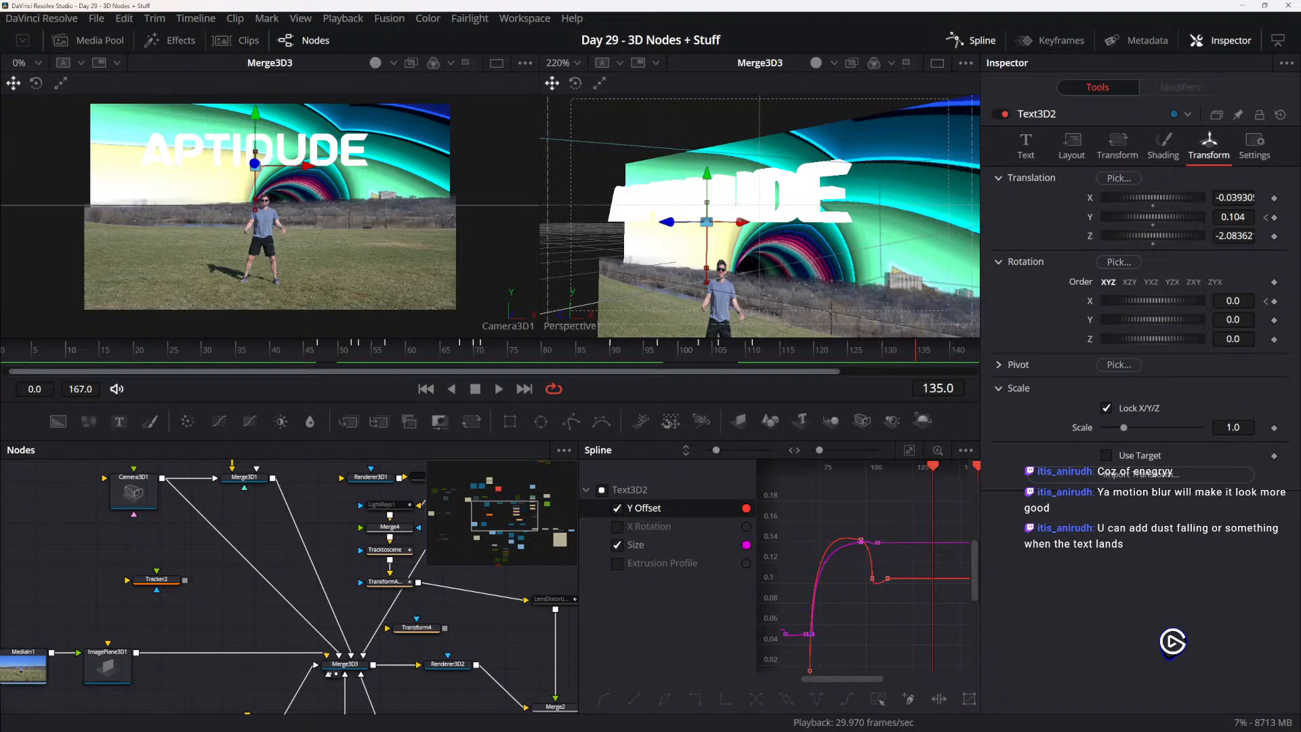
scroll(339, 599, up, 3)
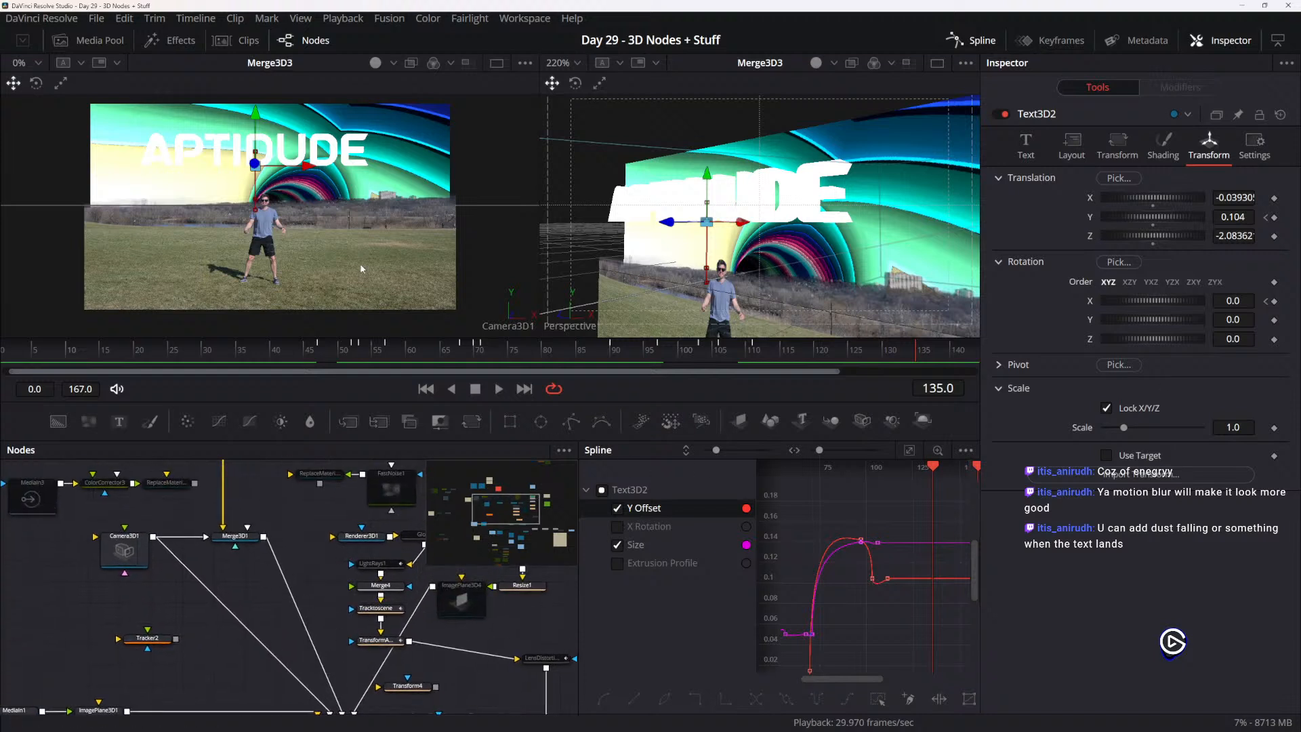
drag(266, 591, 365, 689)
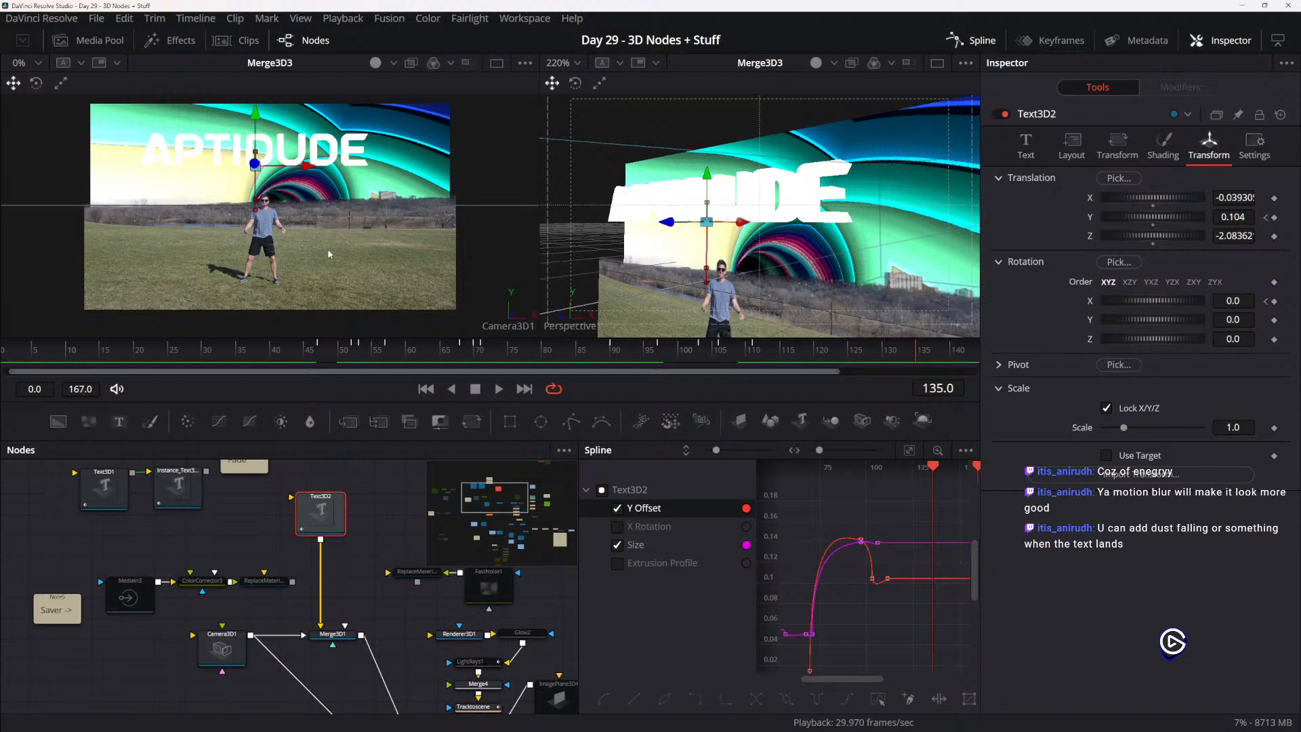
drag(331, 576, 338, 558)
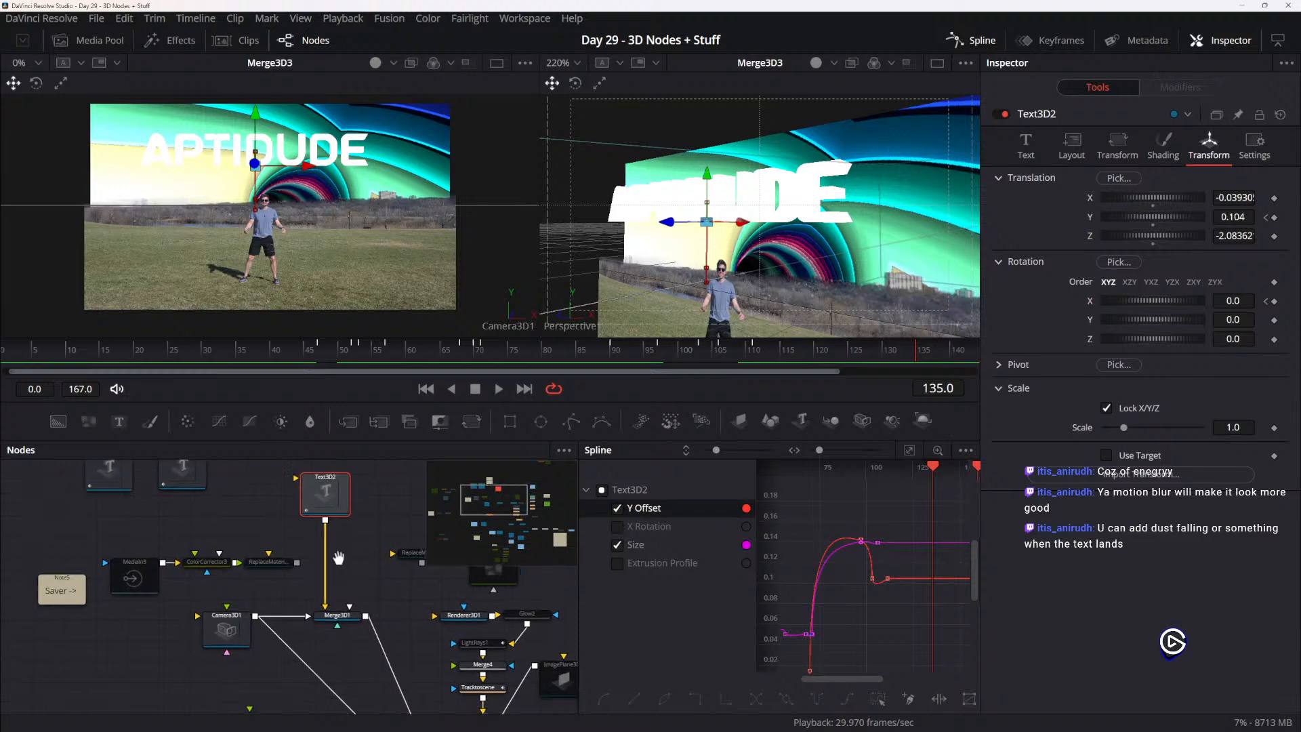
drag(478, 701, 363, 505)
drag(321, 596, 310, 673)
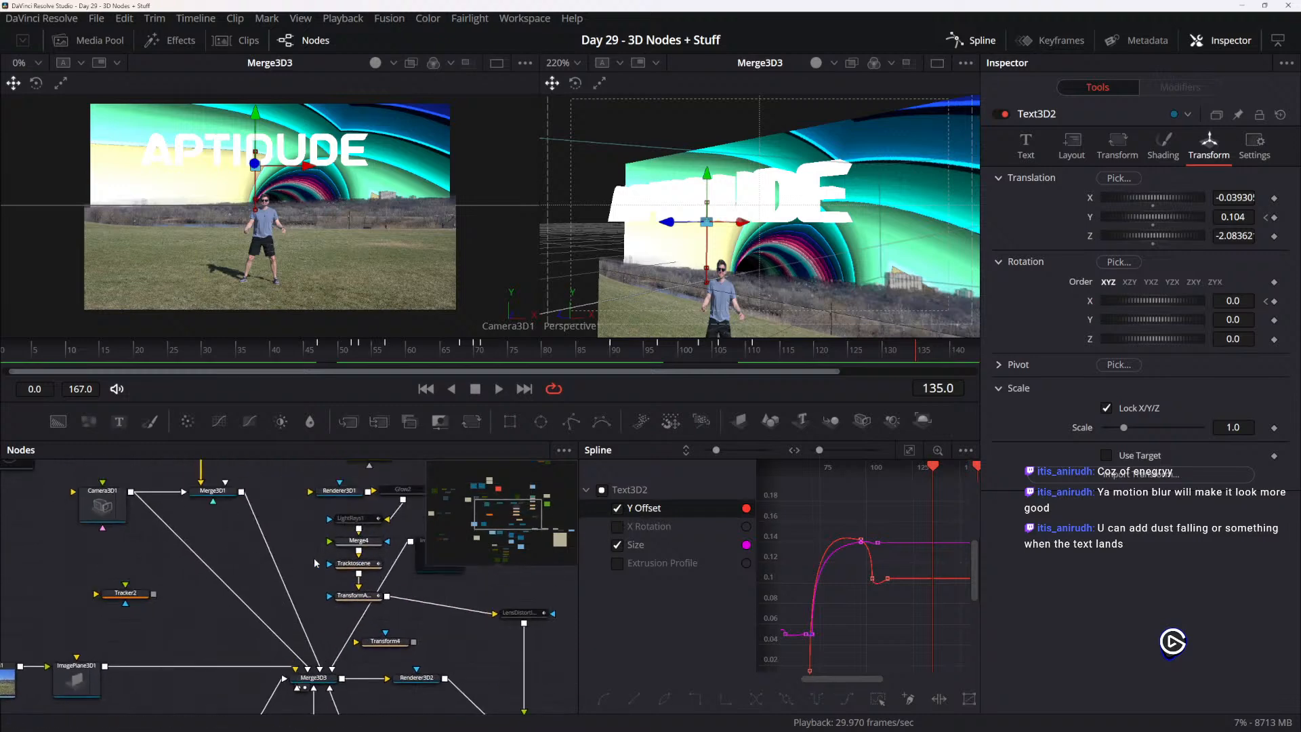
drag(314, 563, 226, 579)
drag(303, 684, 216, 680)
drag(233, 545, 337, 613)
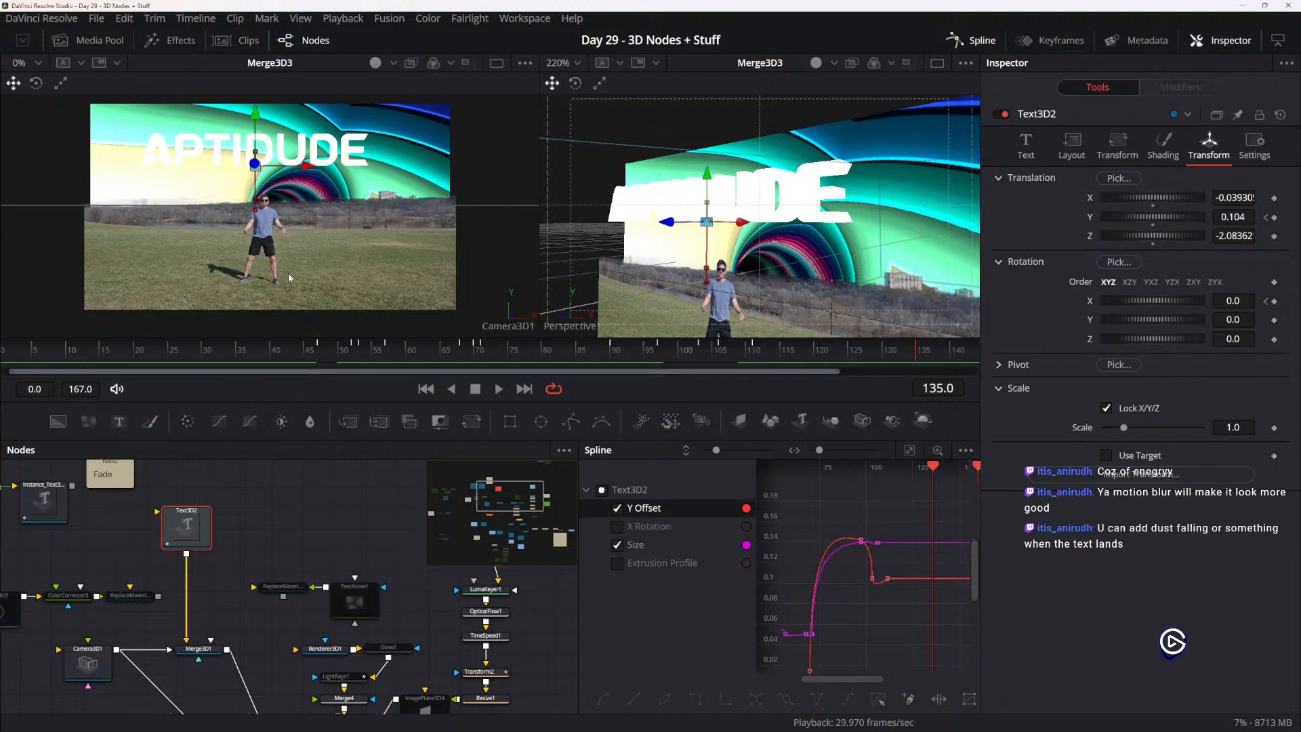
drag(376, 576, 397, 435)
drag(324, 644, 368, 463)
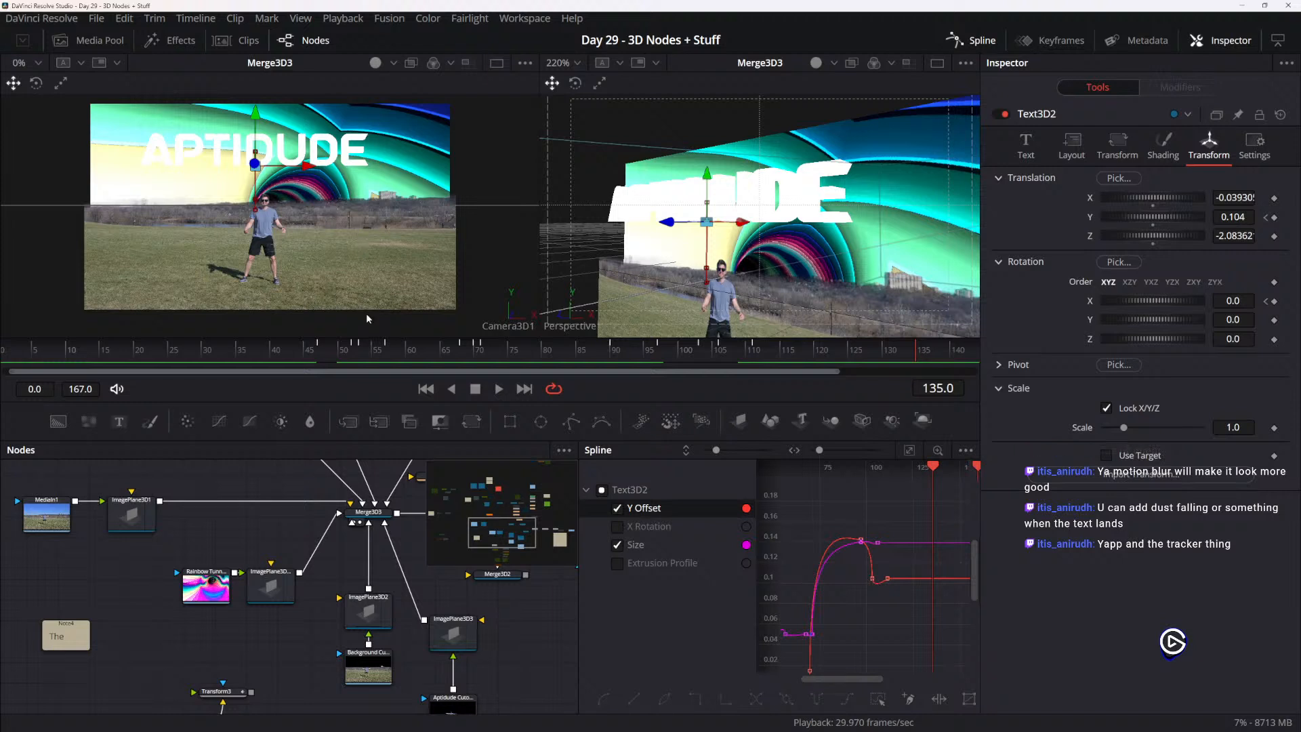
- Start a new bullet below "VFX particles" in the to-do note near MediaOut1
drag(390, 589, 187, 655)
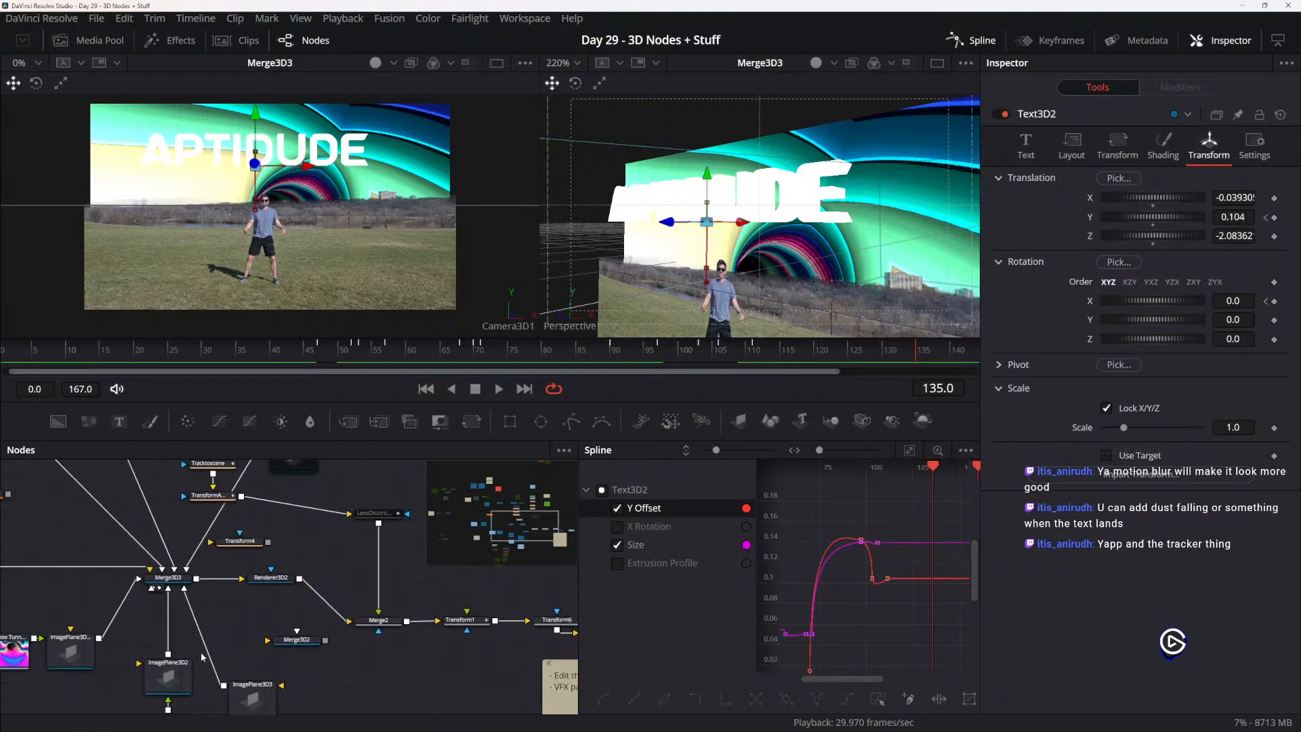
drag(320, 634, 238, 648)
mouse_move(424, 671)
mouse_down()
mouse_move(216, 534)
mouse_move(174, 568)
mouse_up()
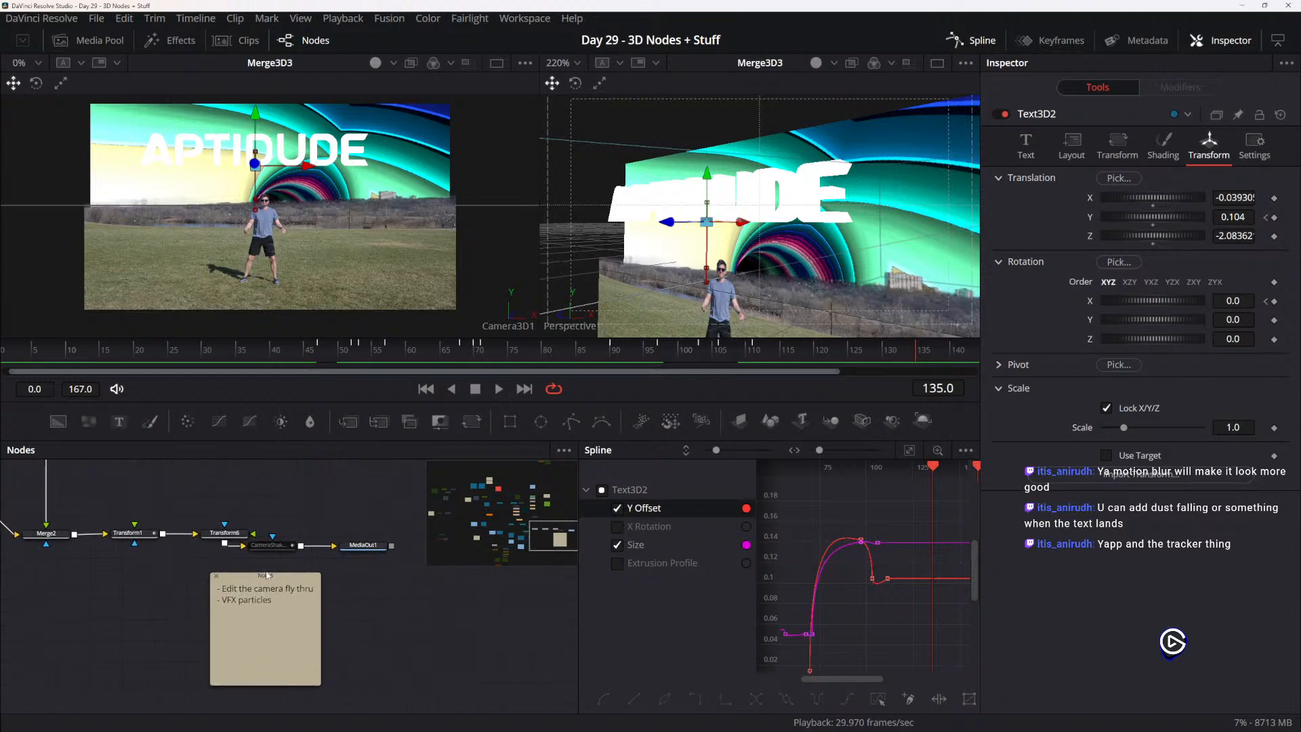
drag(237, 596, 345, 637)
double_click(368, 673)
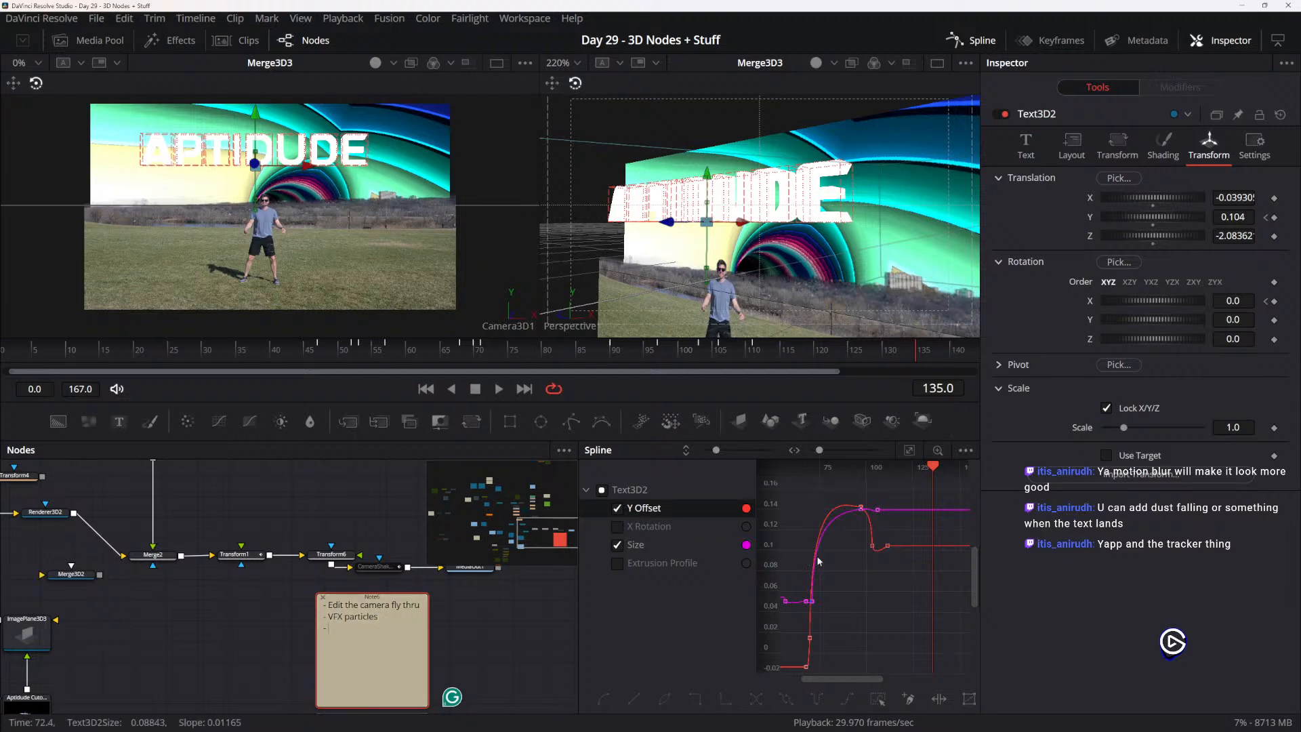
mouse_move(833, 723)
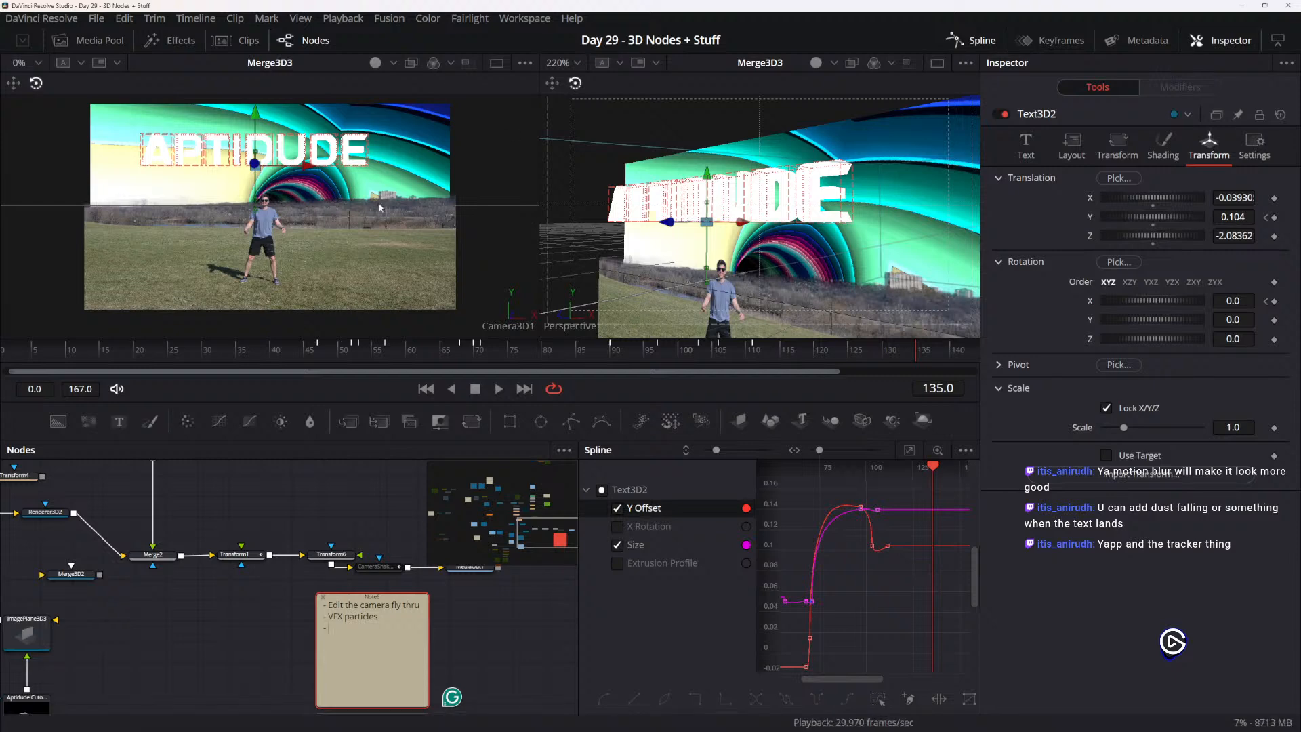
click(291, 658)
drag(198, 626, 313, 667)
drag(193, 580, 283, 664)
drag(225, 620, 411, 701)
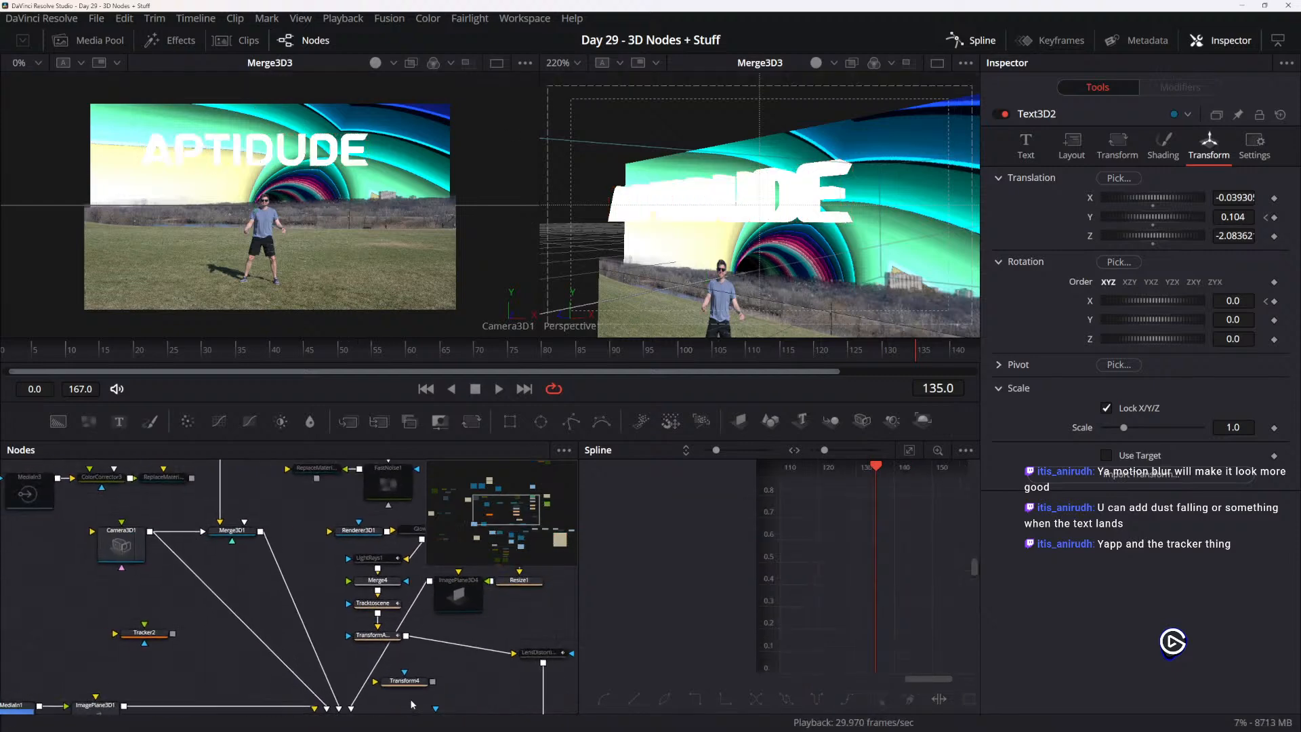